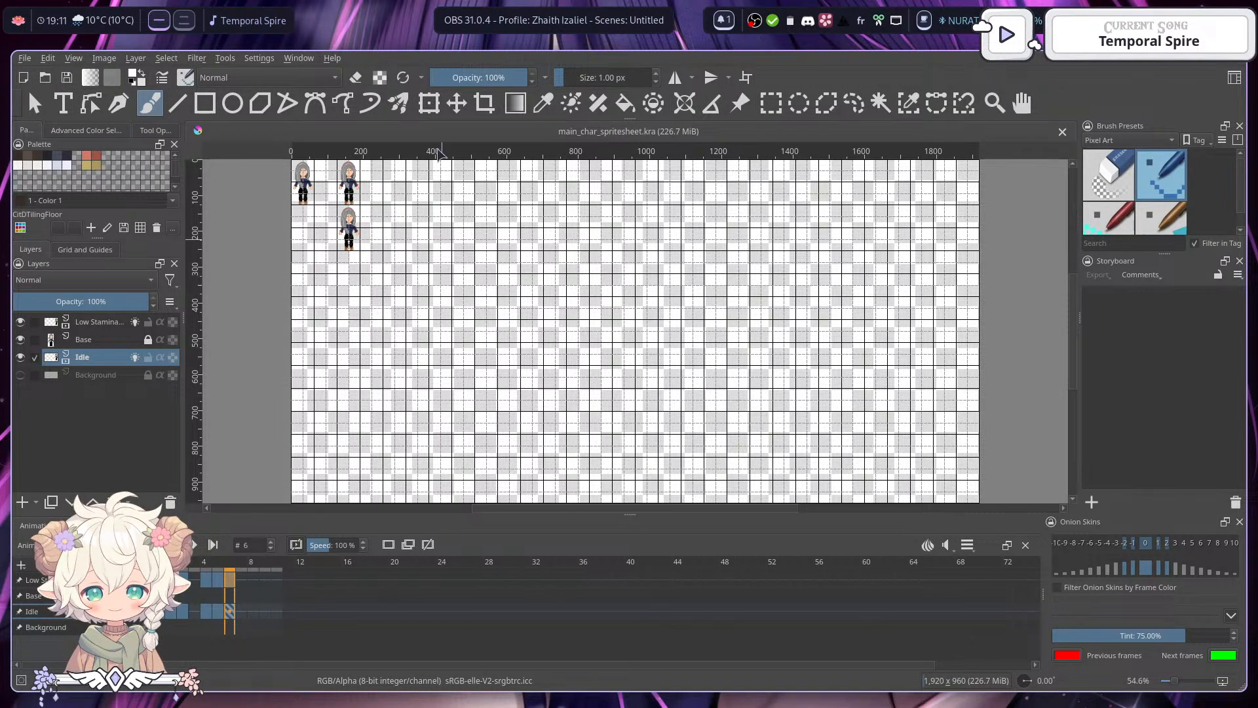
- Hide the canvas grid over the character sprites
drag(495, 269, 697, 407)
scroll(553, 369, up, 5)
drag(609, 195, 594, 284)
scroll(633, 329, down, 1)
scroll(604, 260, down, 1)
scroll(604, 264, up, 1)
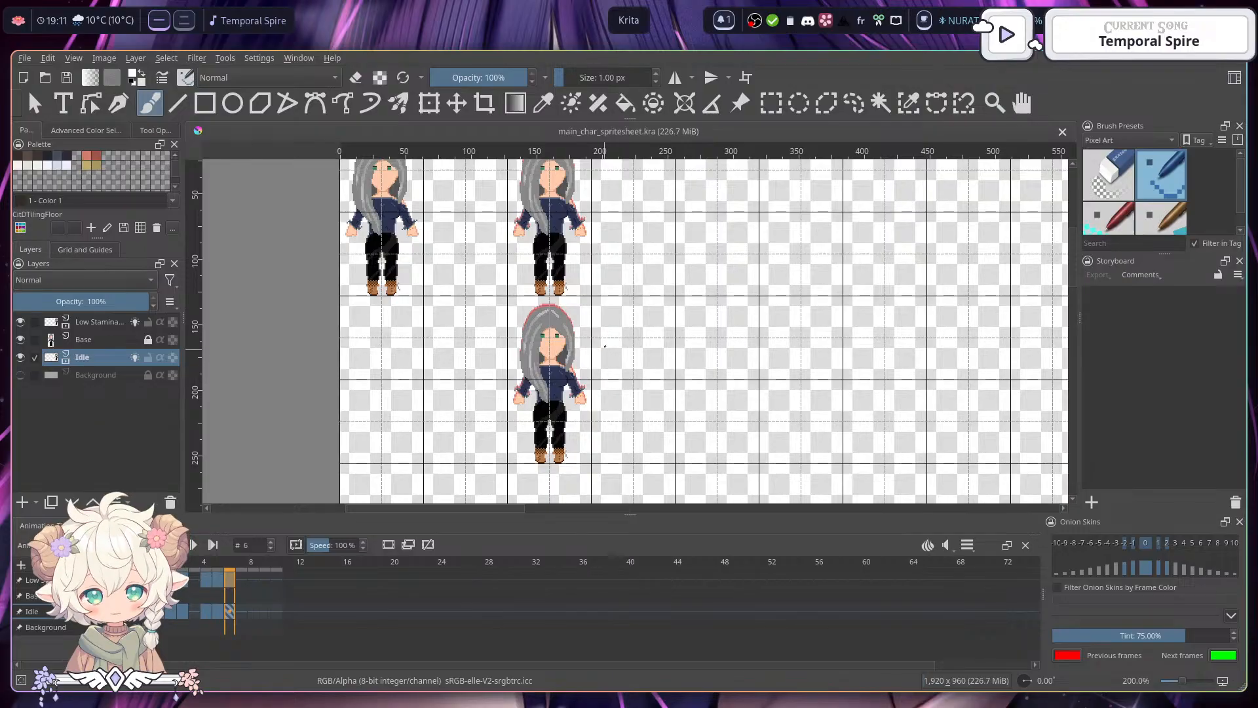
click(93, 250)
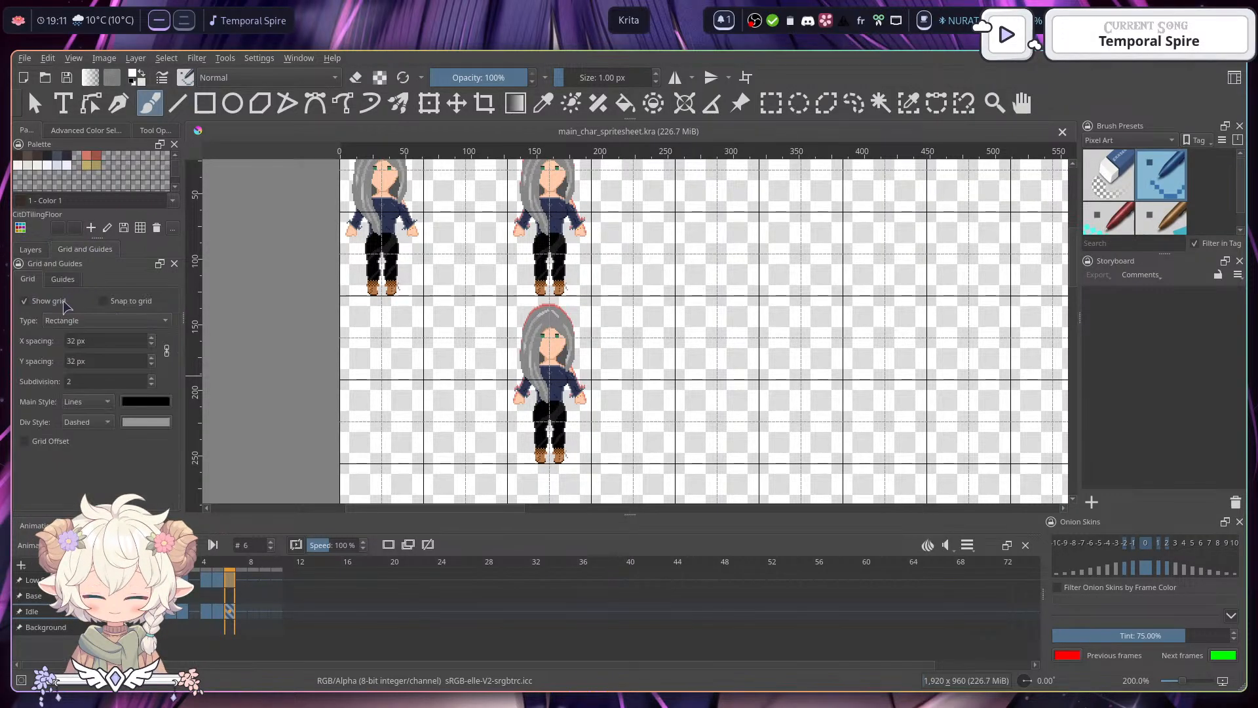
click(27, 301)
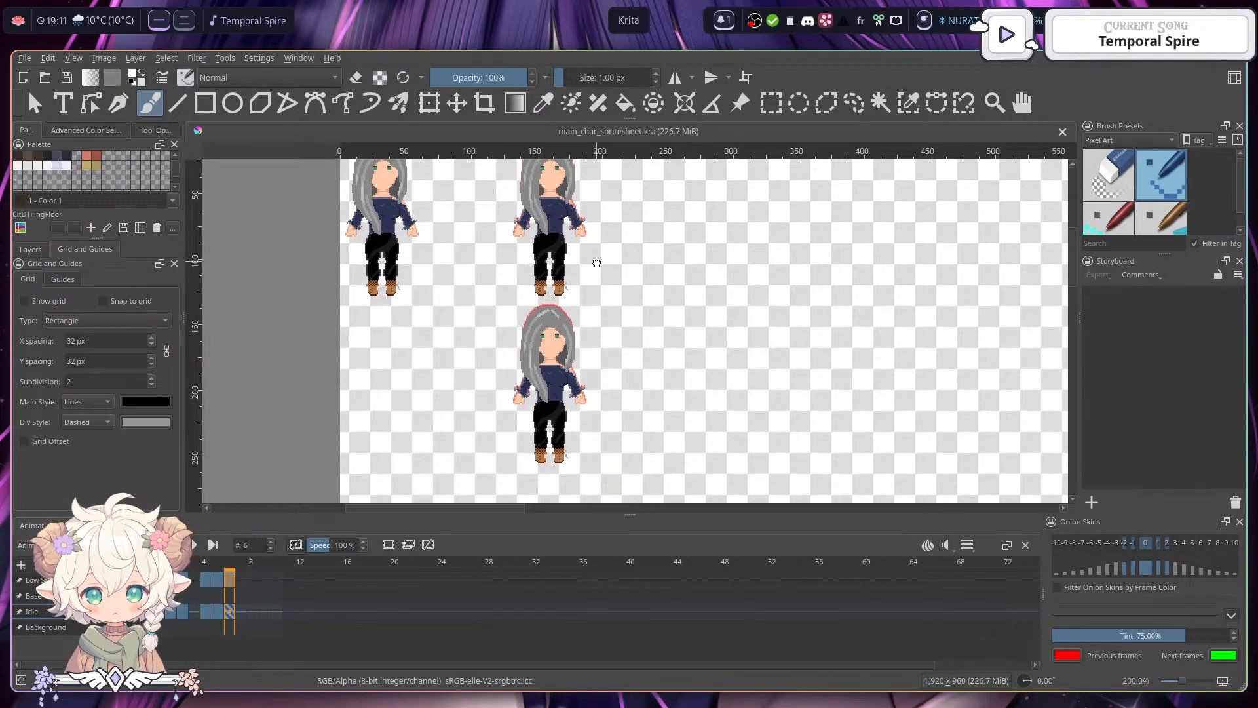
- Play the animation and check the movement of the upper sprite in the second column, stopping playback when done
drag(595, 265, 585, 266)
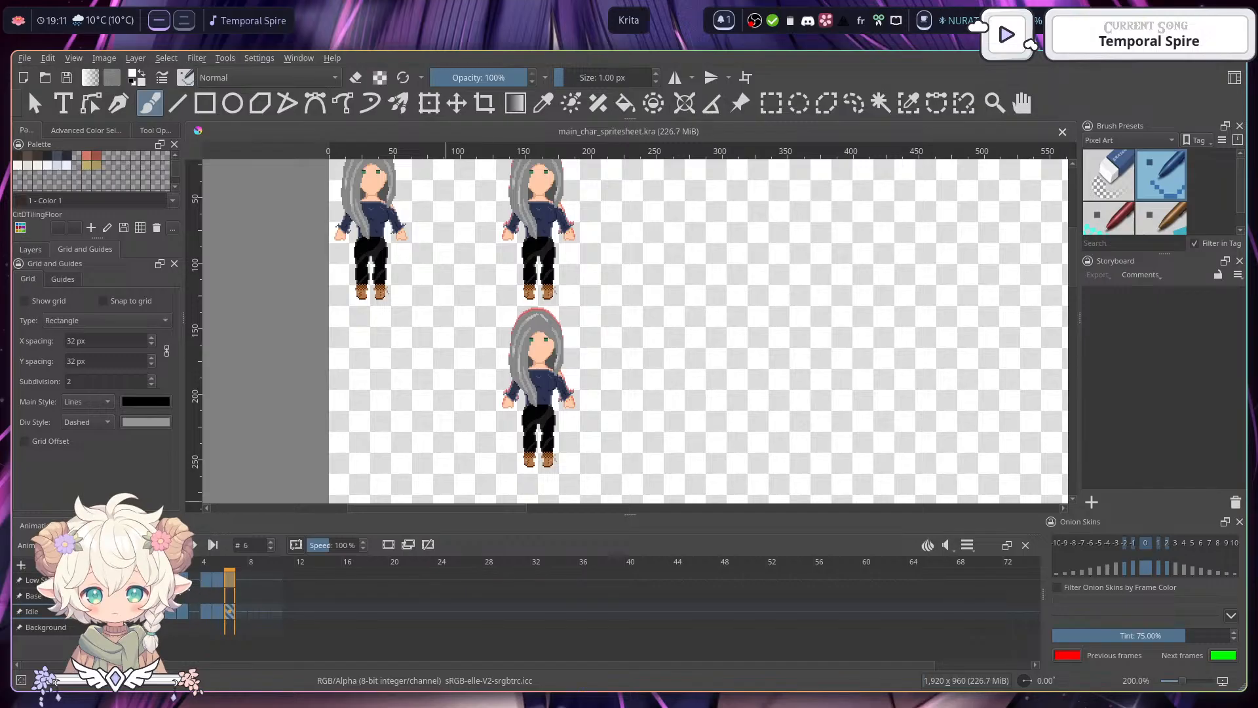
click(193, 545)
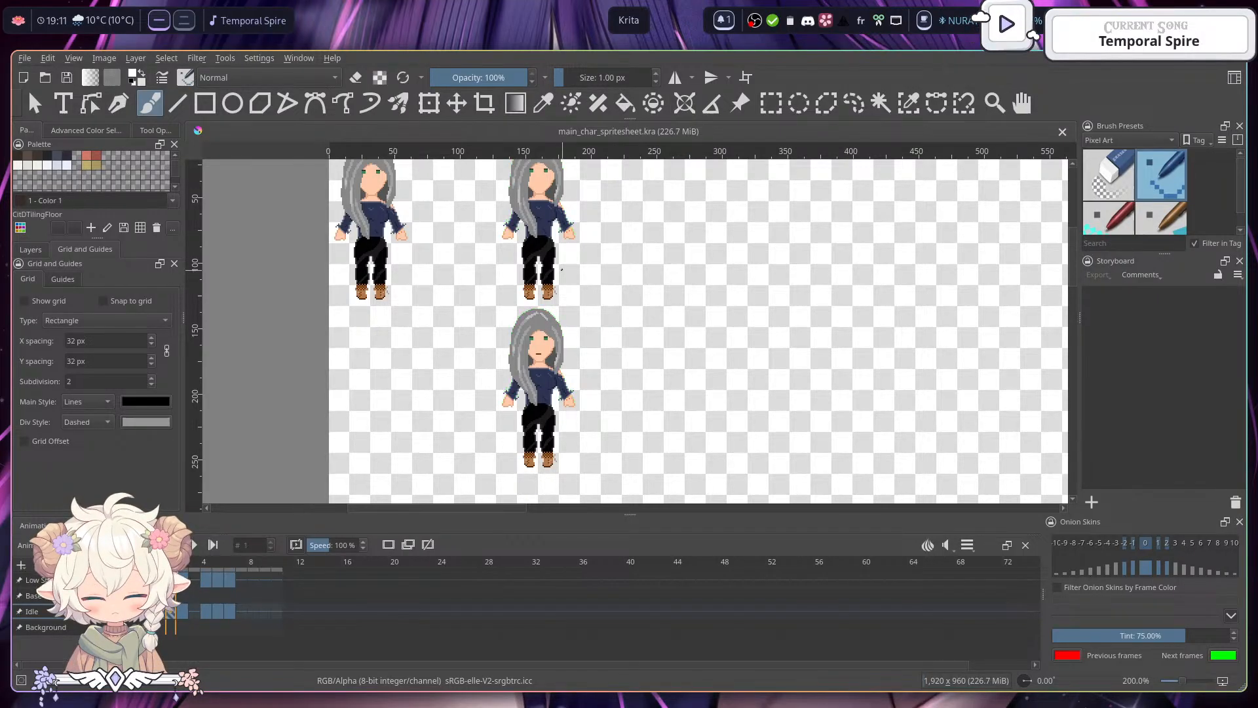
drag(563, 272, 570, 311)
scroll(559, 216, up, 3)
scroll(596, 247, down, 1)
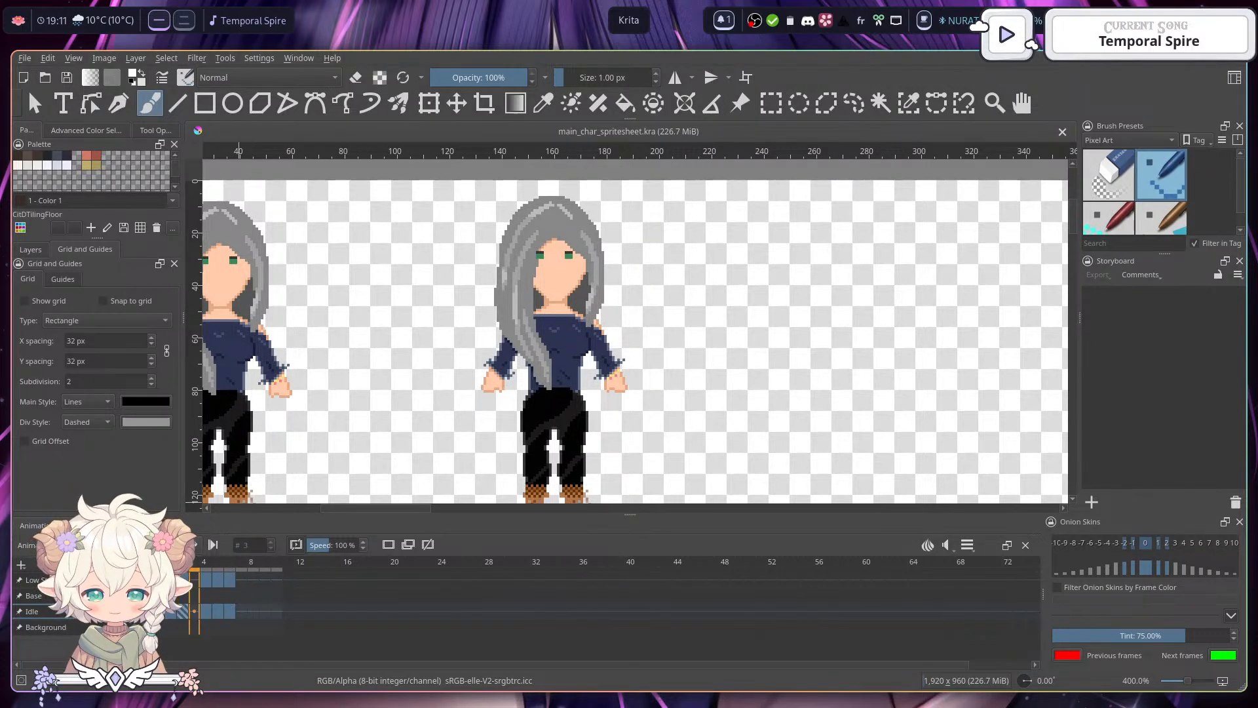
key(space)
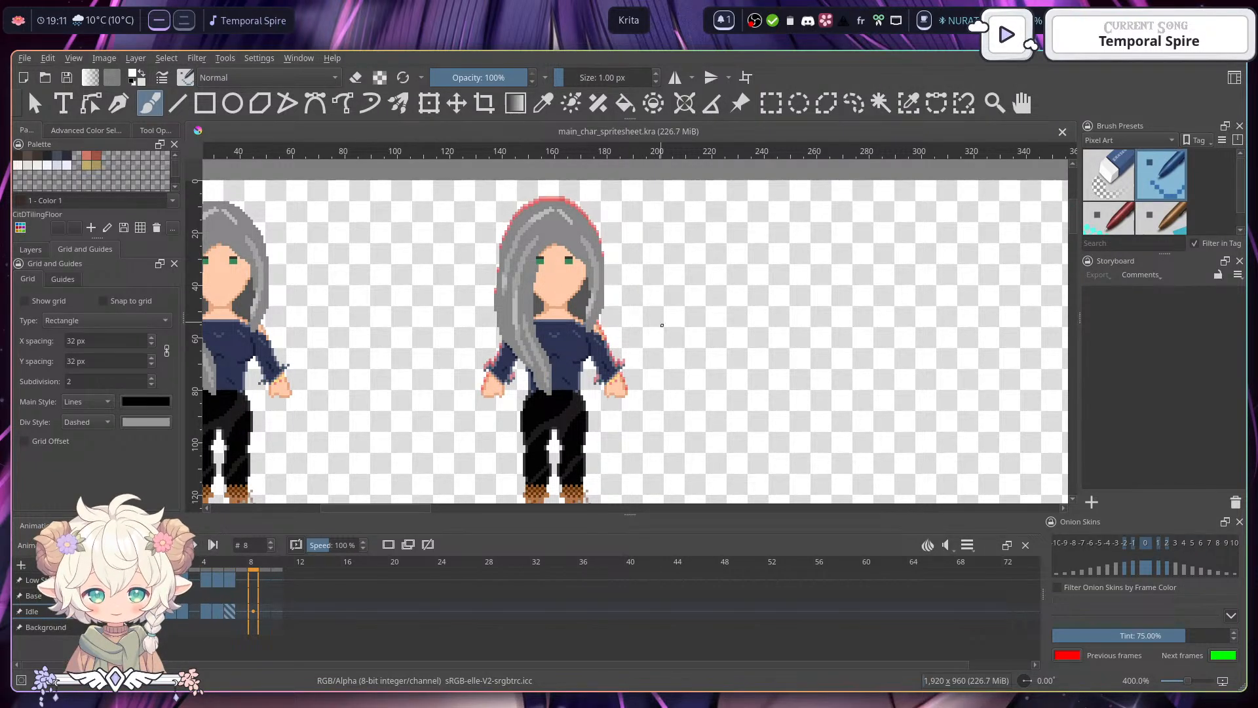
- Play back the animation to examine the lower character sprite, ending with a closer look at its face
scroll(662, 325, down, 3)
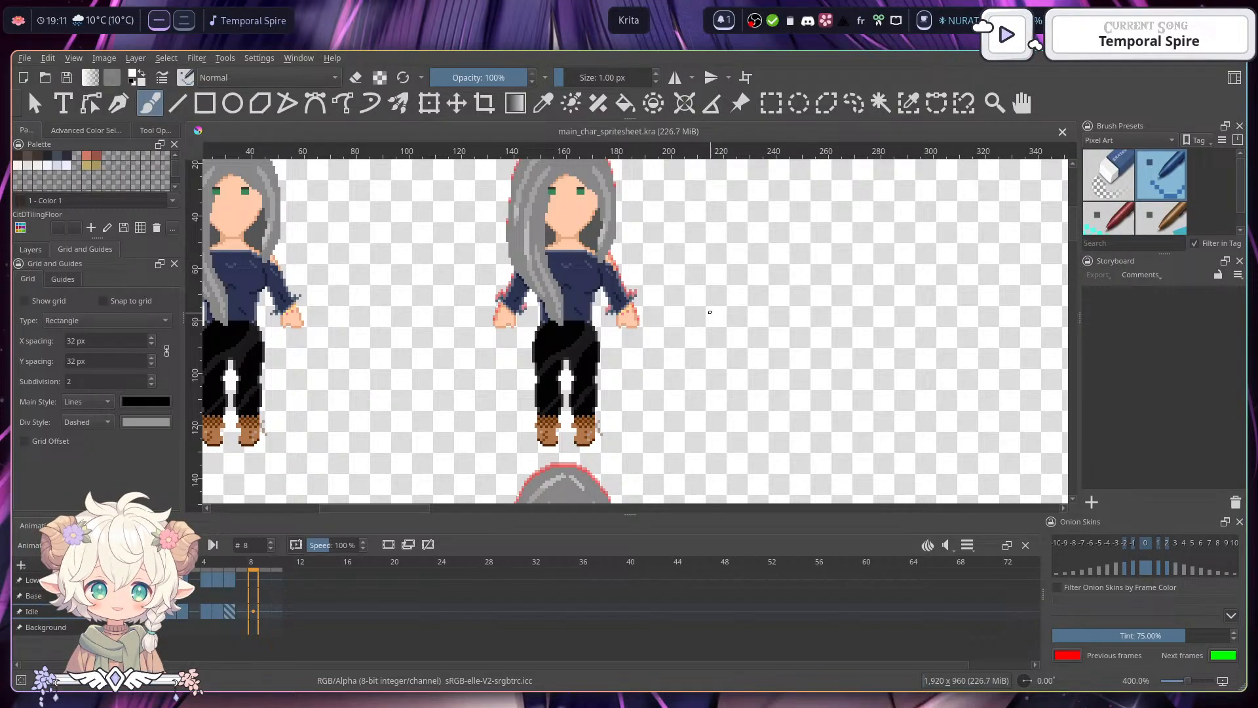
scroll(707, 310, down, 10)
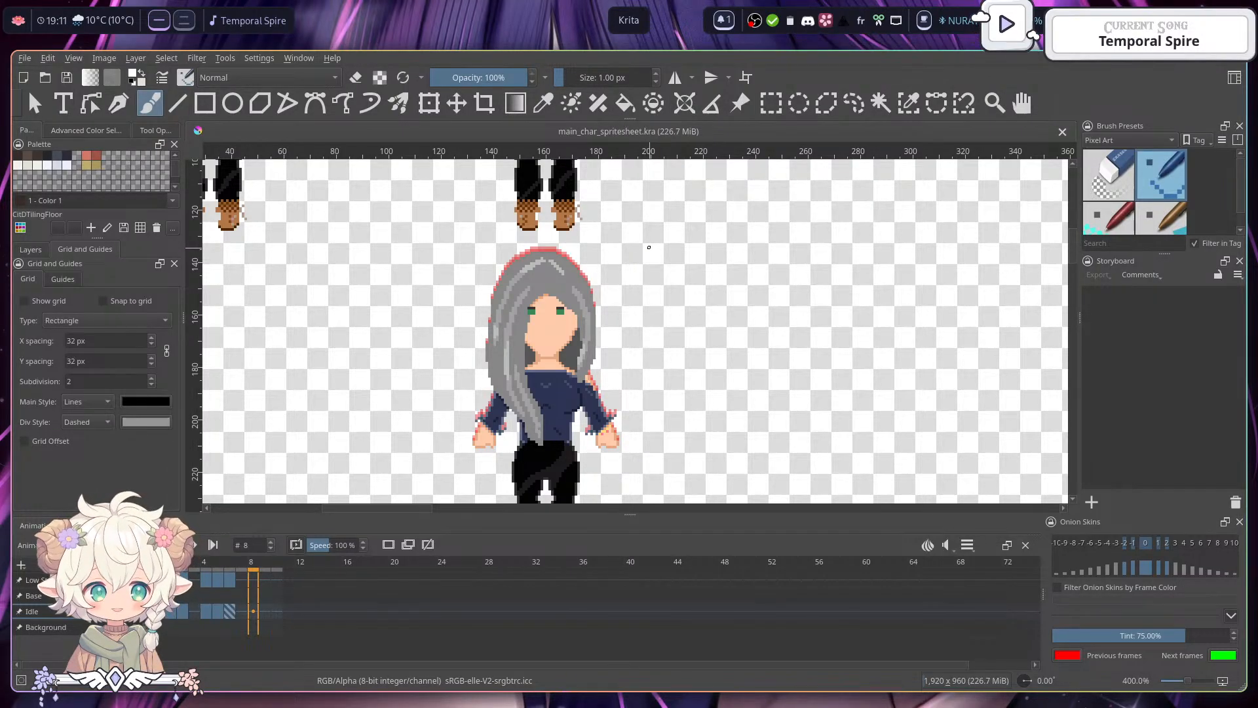
scroll(691, 244, down, 3)
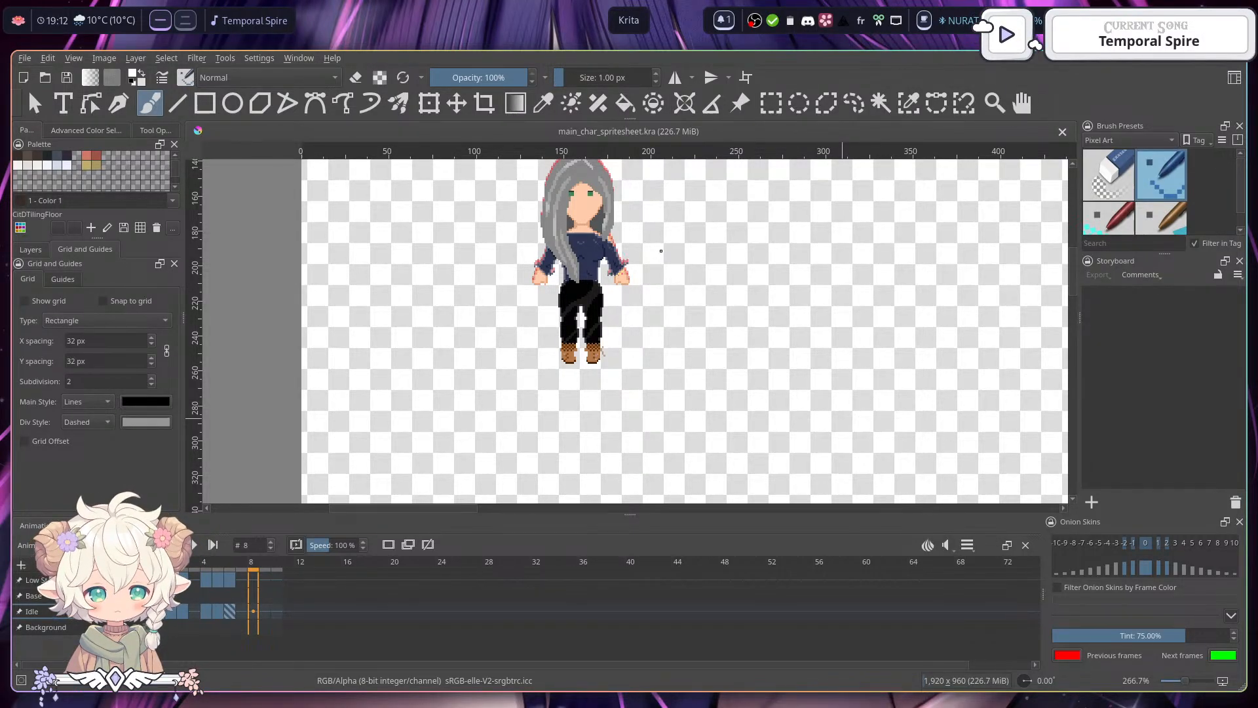
scroll(661, 250, up, 1)
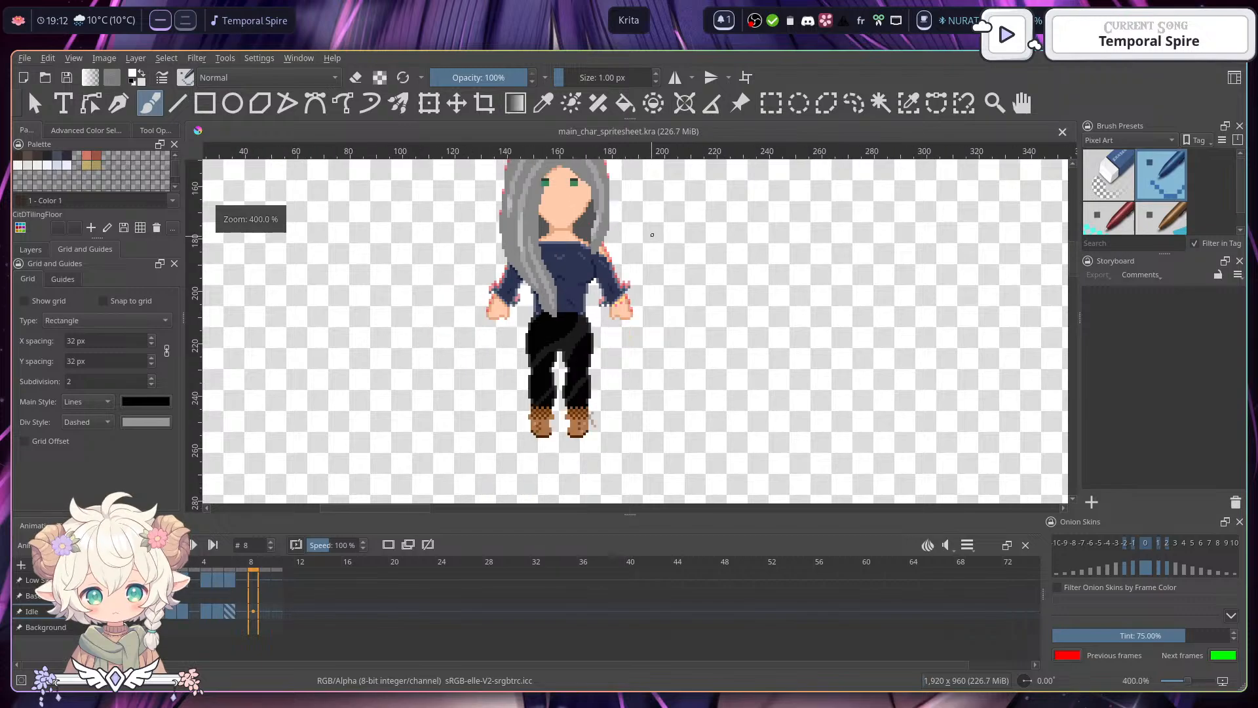
drag(652, 234, 657, 284)
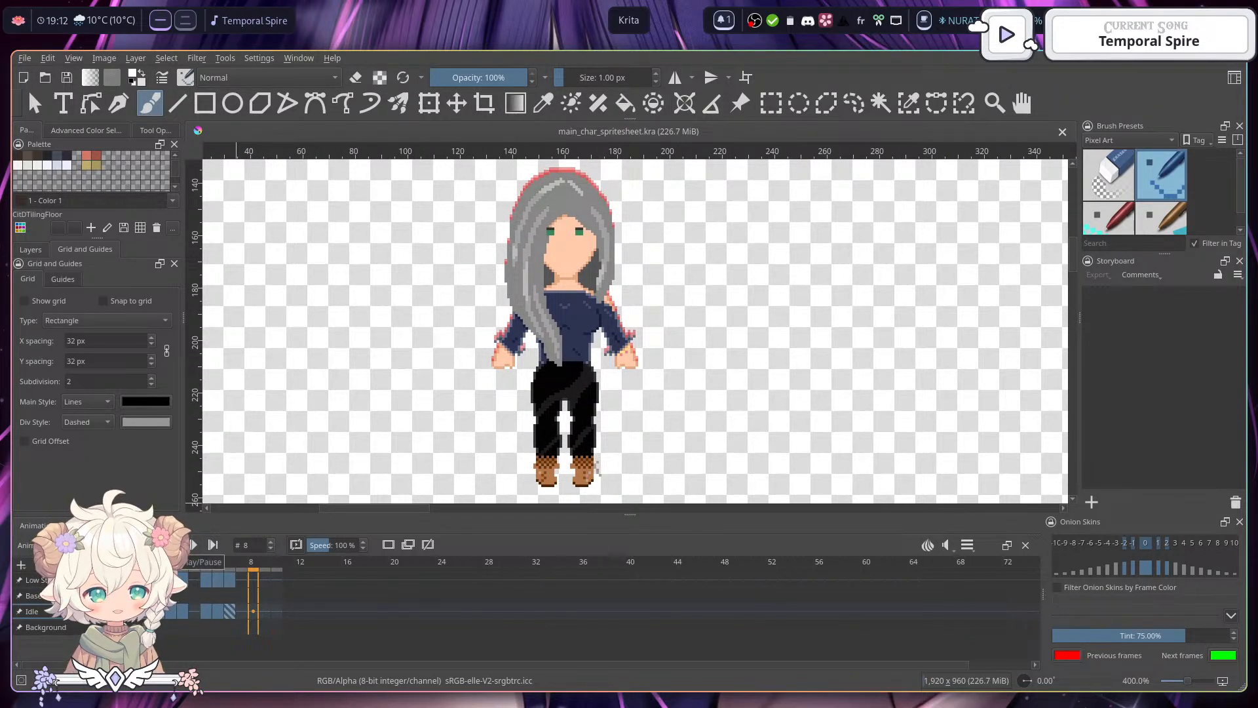
click(191, 545)
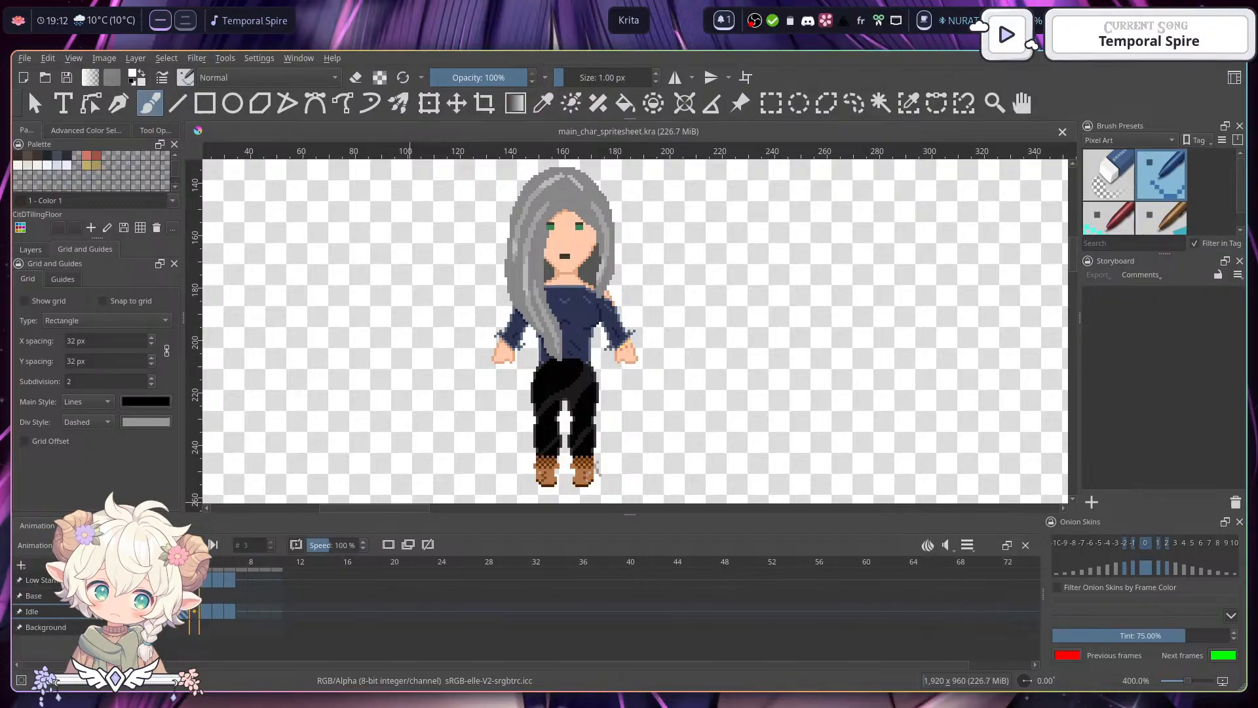
scroll(549, 249, up, 2)
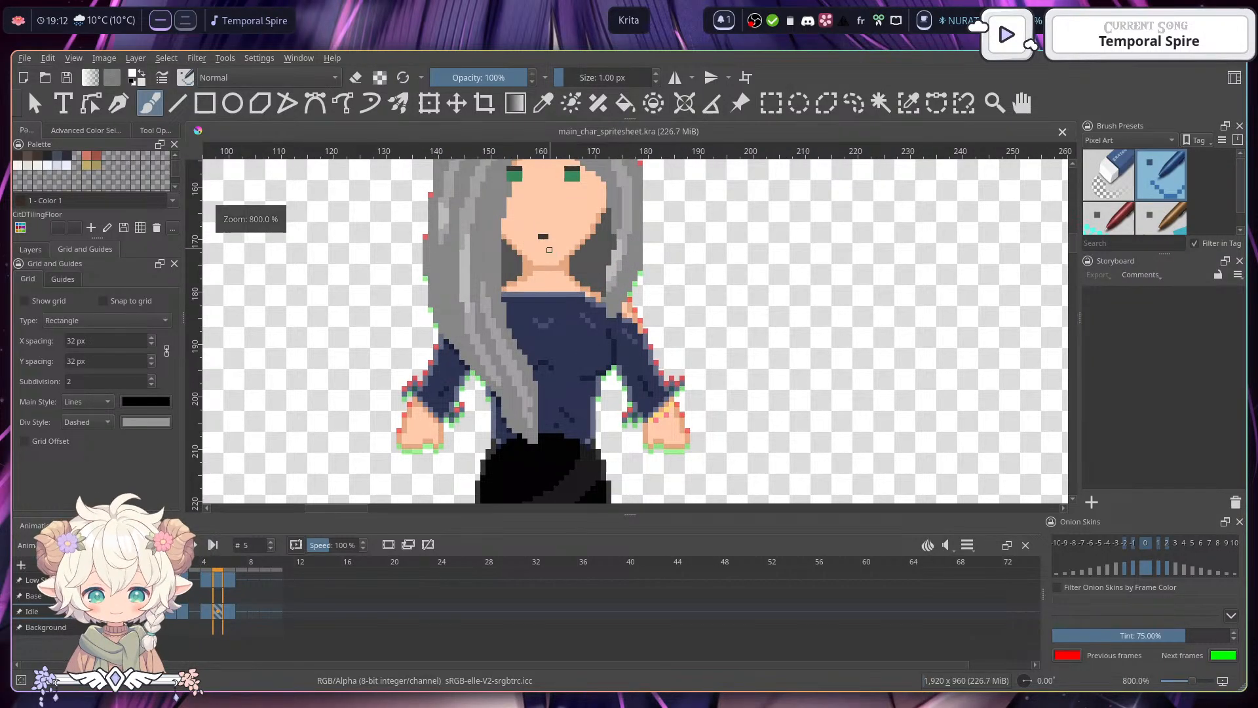
drag(550, 249, 568, 343)
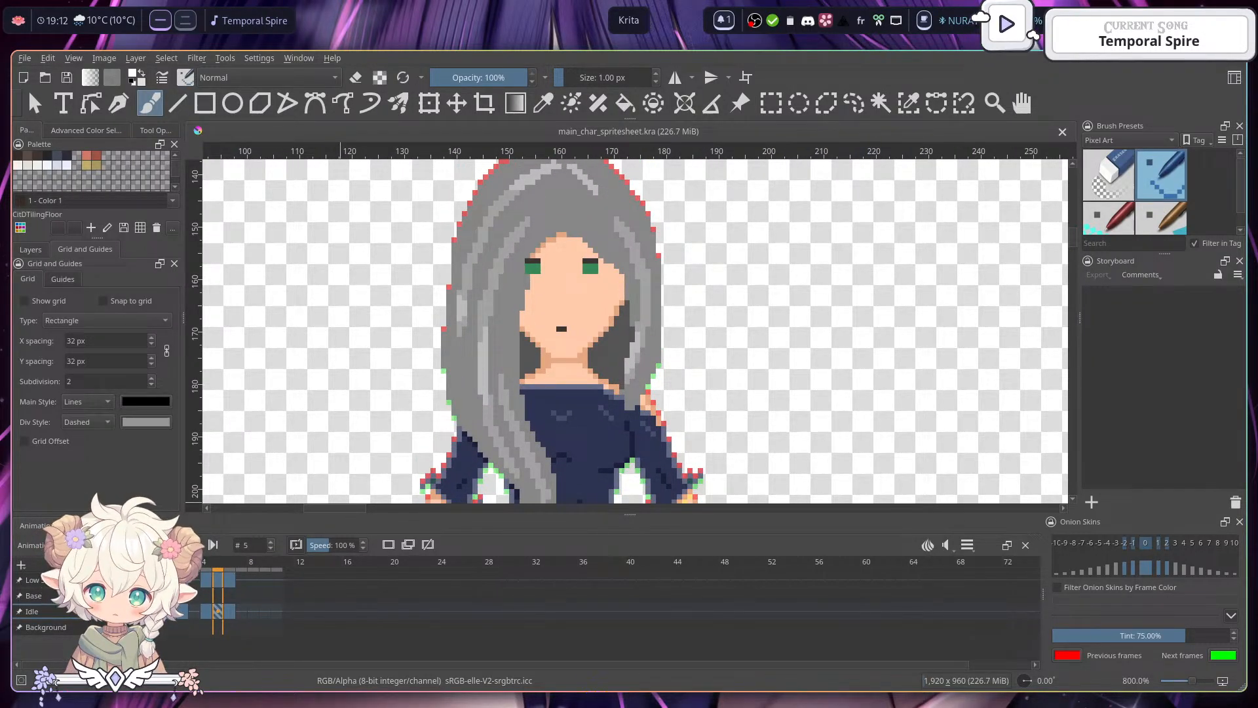
- Step through the Idle layer's keyframes from frame 1 to frame 6 to compare the lower sprite's face and mouth
click(172, 613)
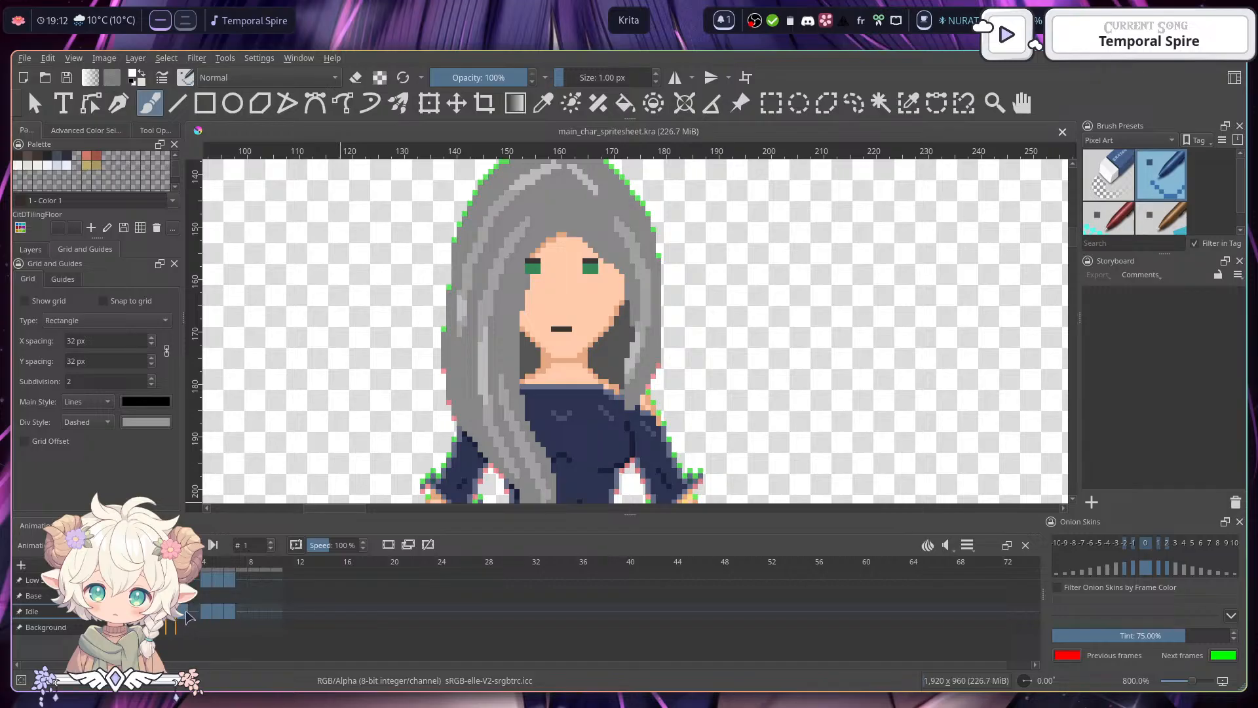
click(192, 612)
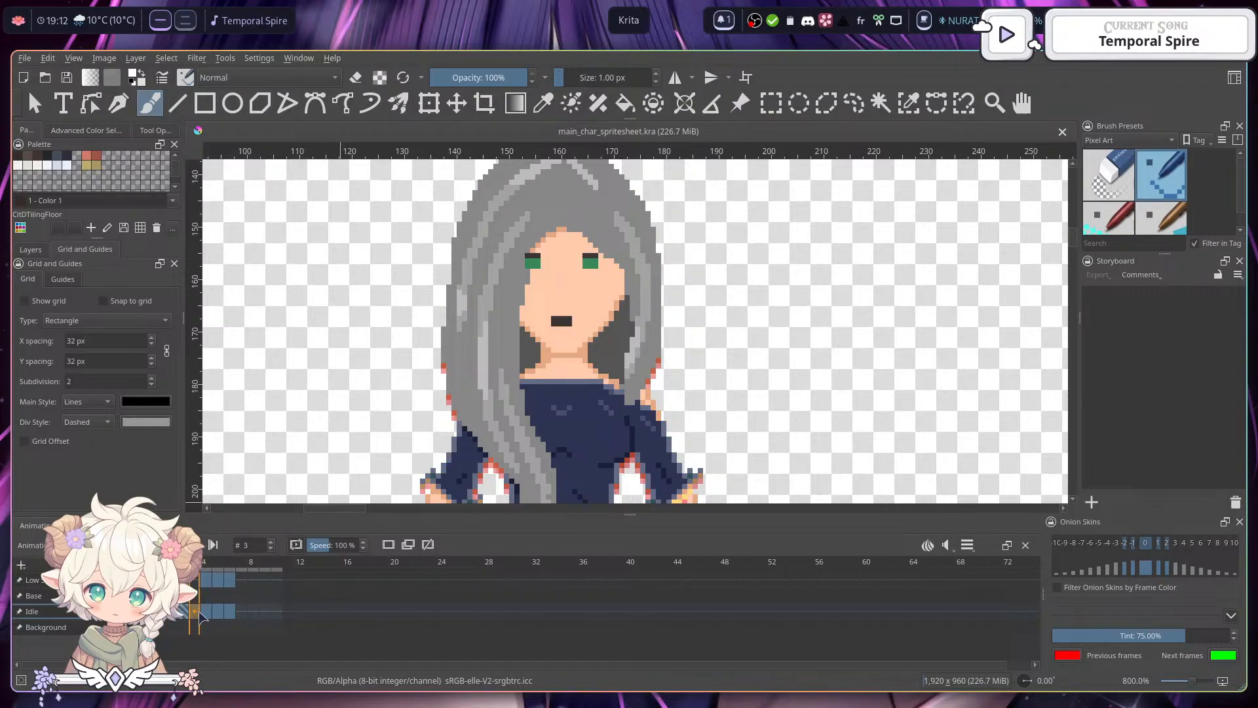
click(209, 612)
click(220, 613)
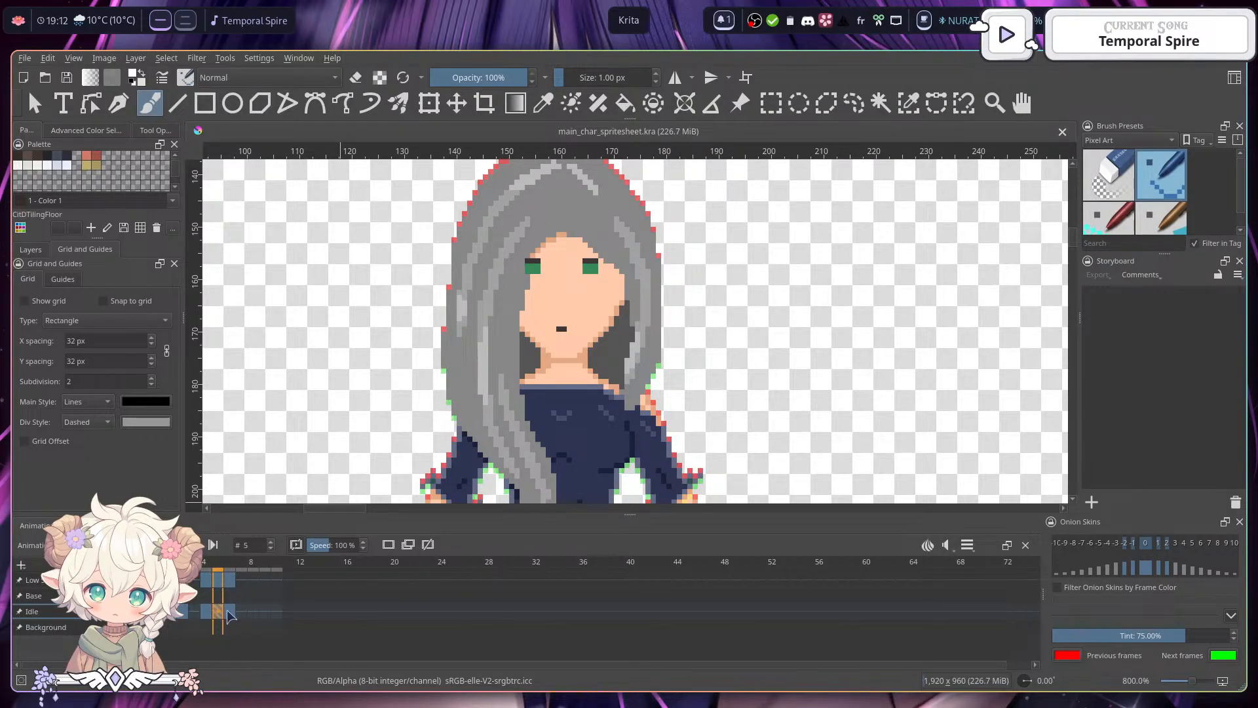
click(230, 613)
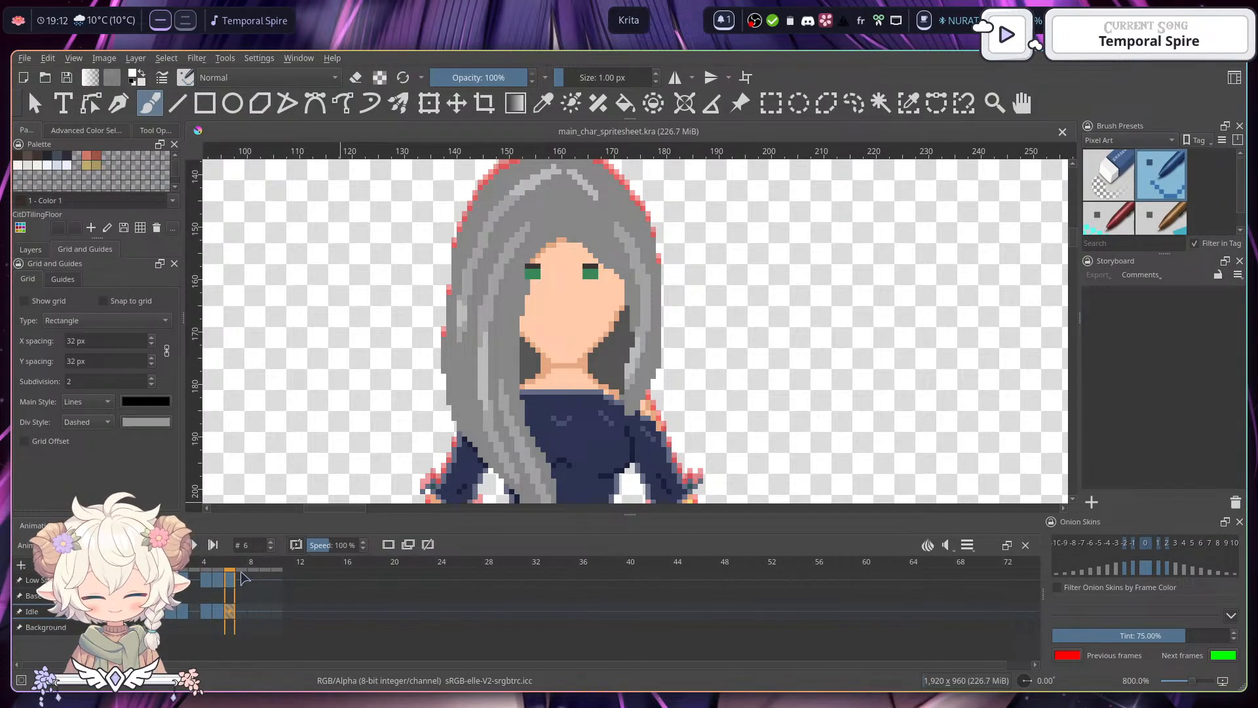
drag(826, 353, 810, 377)
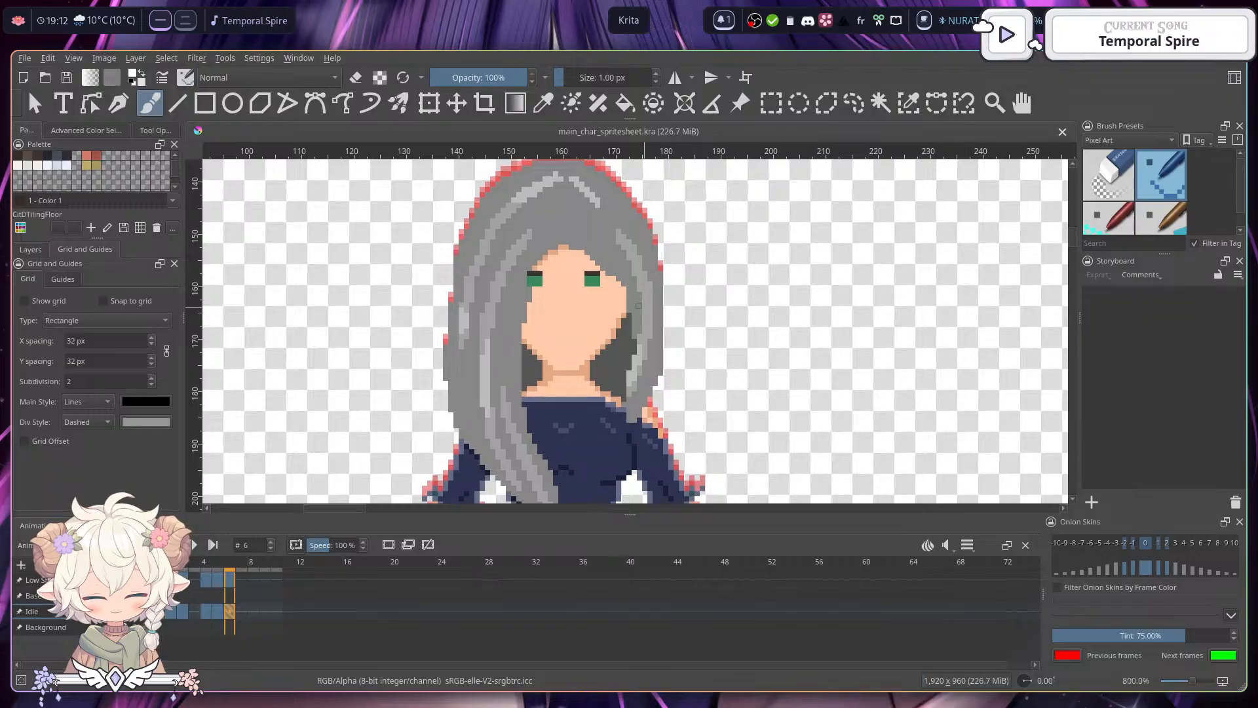
- Play the animation with all the sprites in view and inspect the lower sprite's mouth on frame 1
scroll(638, 305, down, 5)
scroll(699, 277, down, 2)
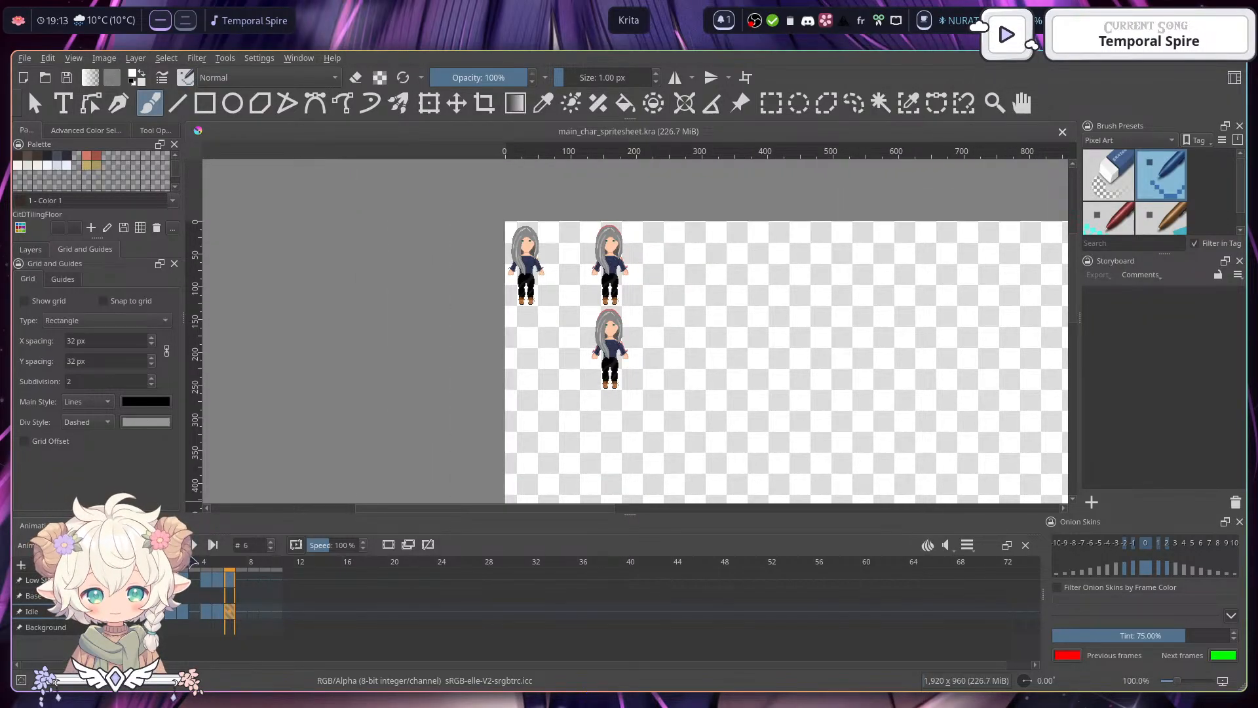
key(space)
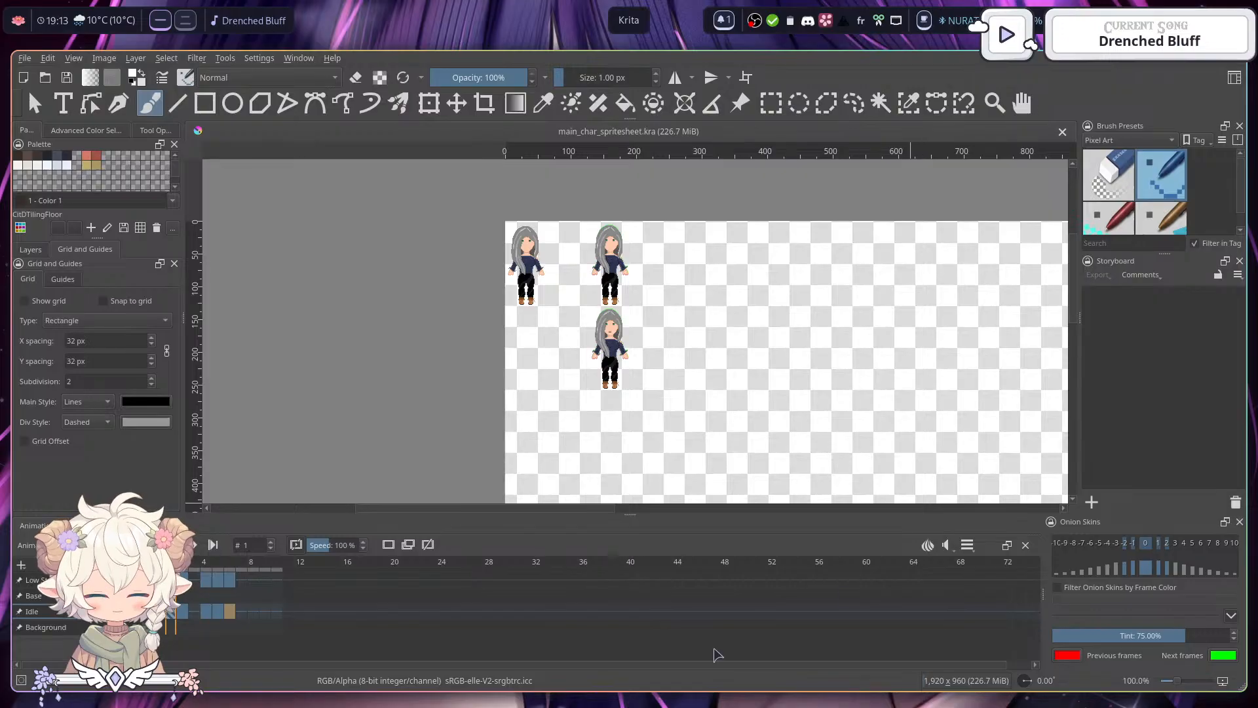
scroll(610, 331, up, 6)
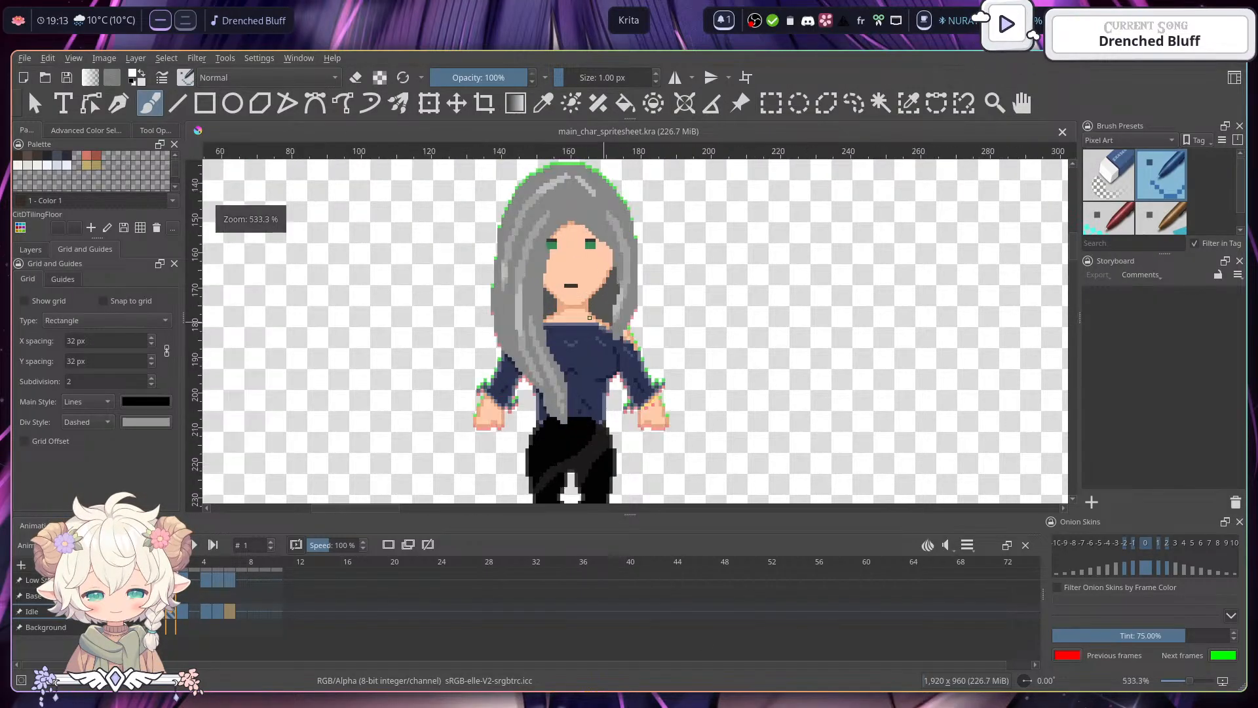
scroll(593, 289, up, 4)
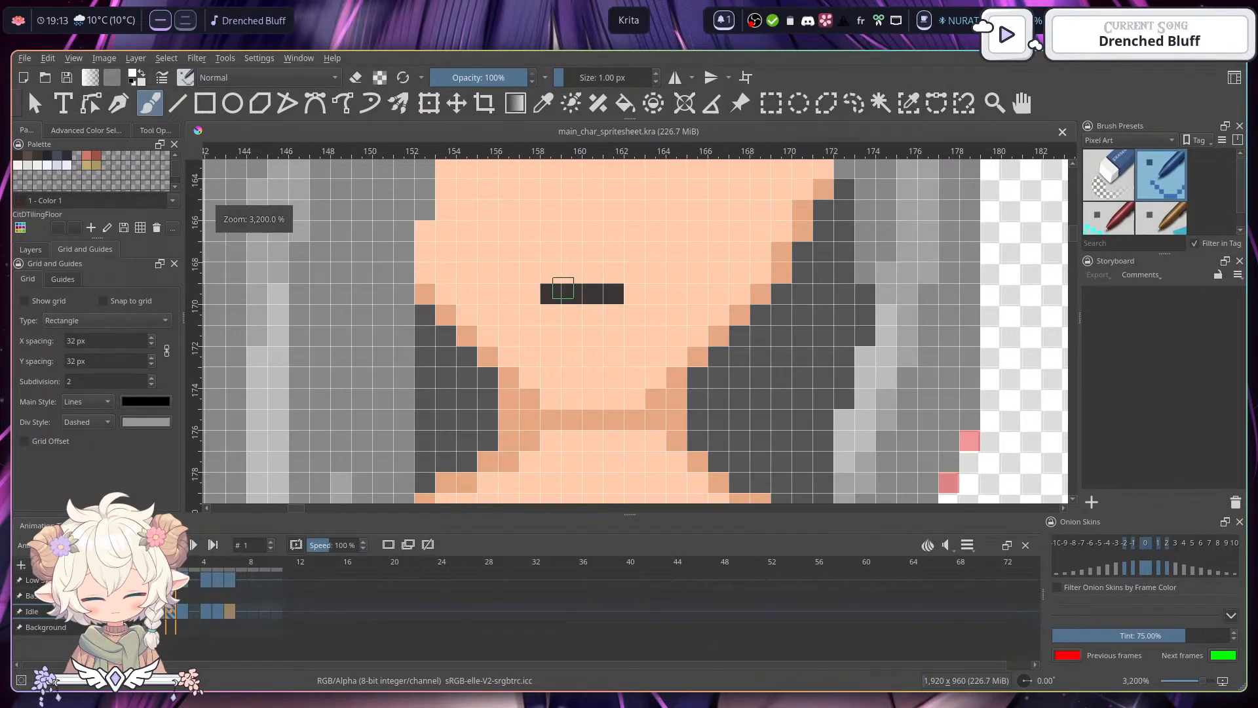
scroll(570, 294, down, 3)
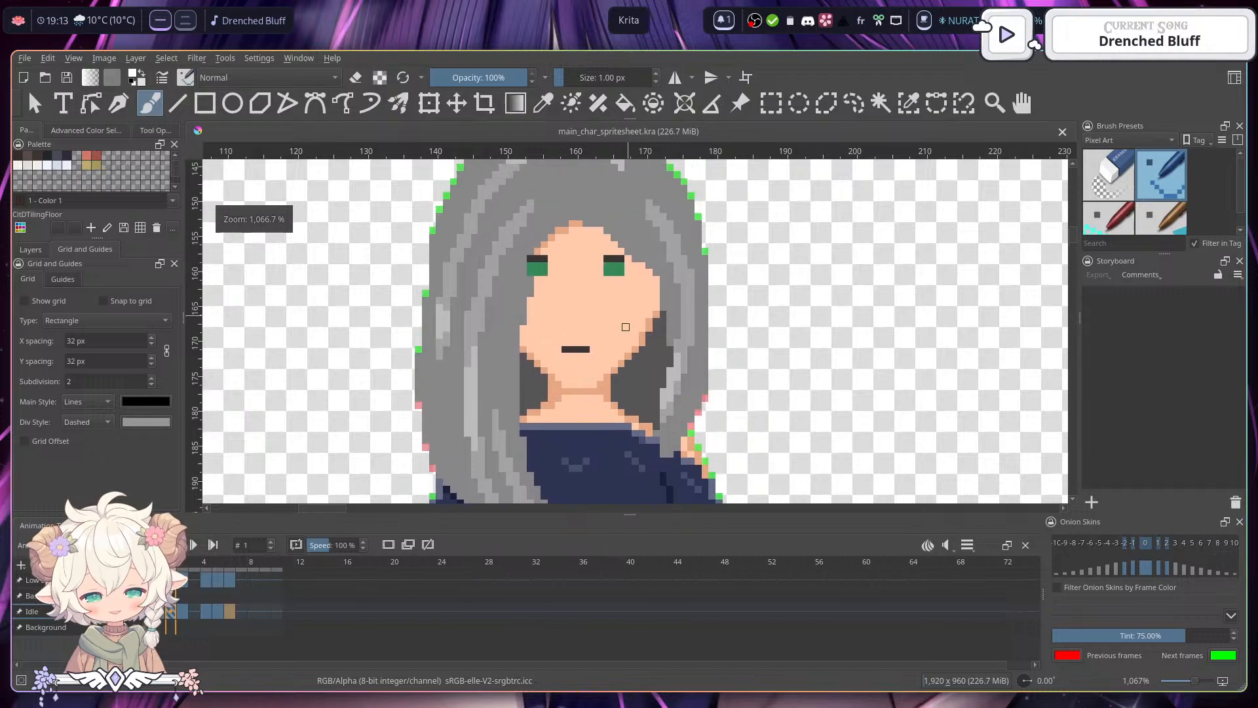
scroll(627, 315, down, 1)
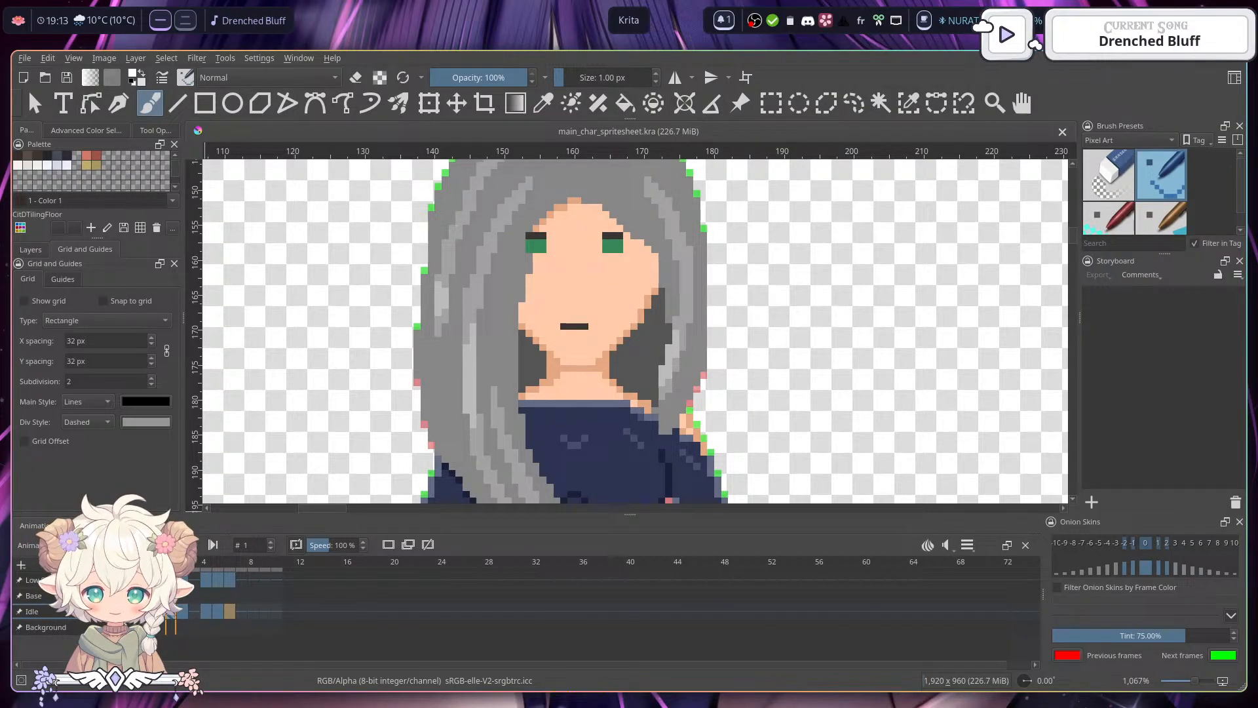
- Replay the animation close up on the lower sprite's face and examine its head, torso and arms on frame 5
drag(172, 561, 160, 562)
click(175, 545)
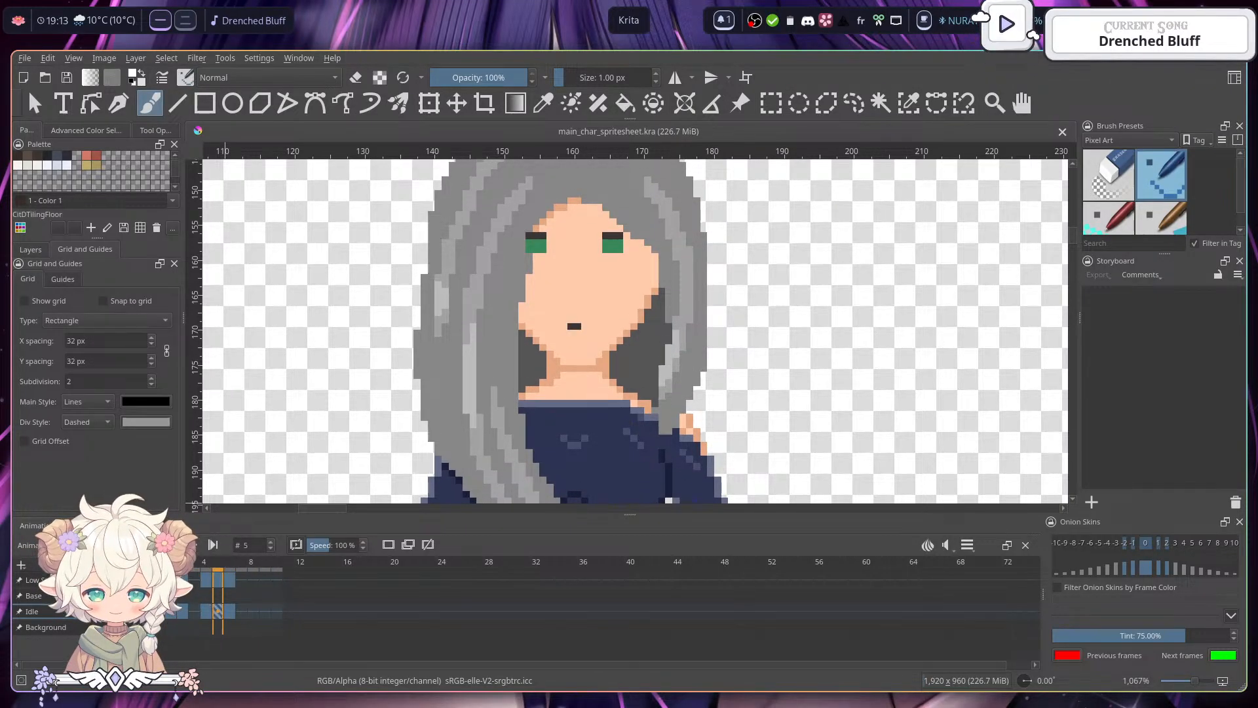
click(175, 544)
scroll(699, 317, down, 1)
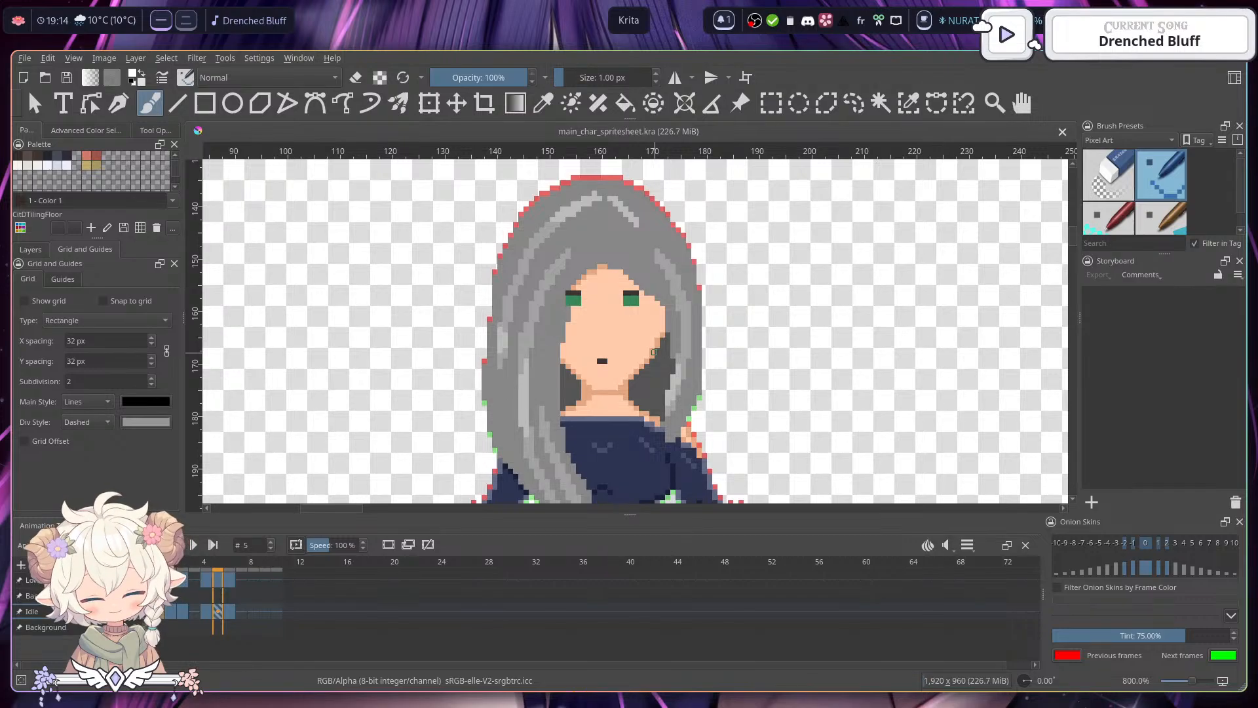
mouse_move(798, 351)
mouse_down()
mouse_move(829, 367)
mouse_move(814, 295)
mouse_move(812, 331)
mouse_up()
drag(814, 386, 810, 290)
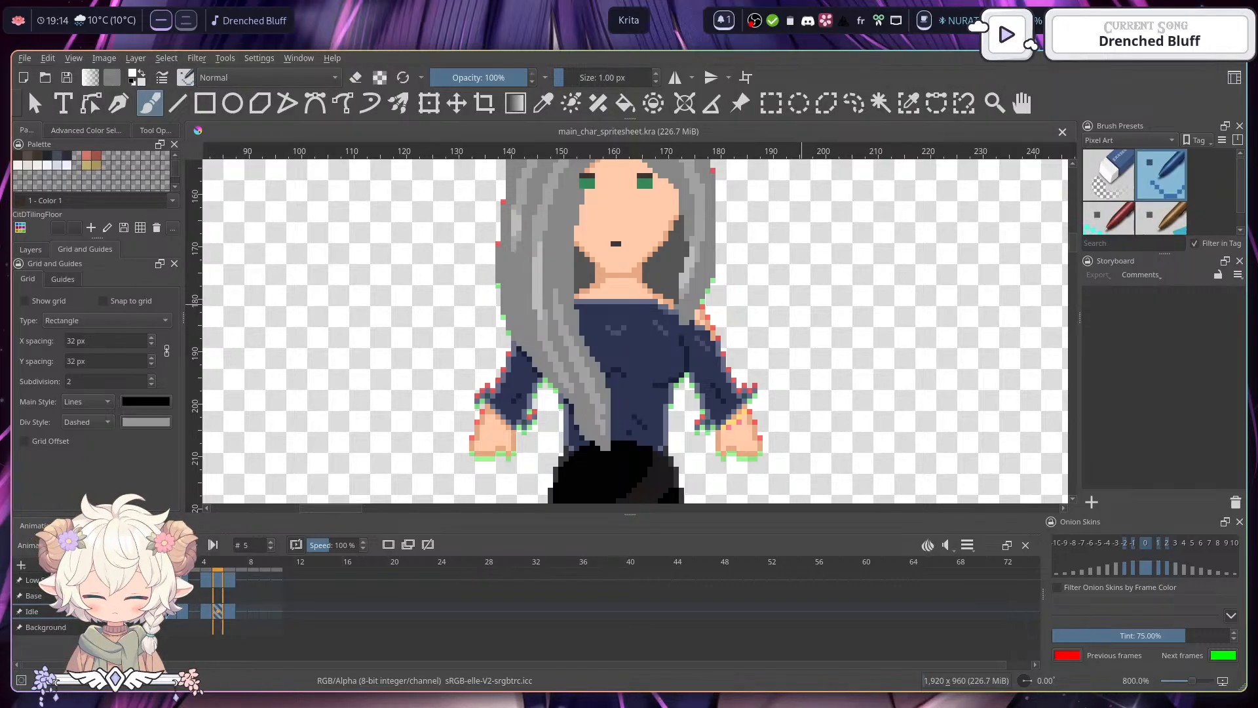
- Go through the animation frame by frame to check the lower sprite, finishing on frame 0
key(Right)
key(Right)
key(Right)
key(Right)
key(Right)
key(Right)
mouse_move(696, 280)
mouse_down()
mouse_move(702, 362)
mouse_move(689, 276)
mouse_up()
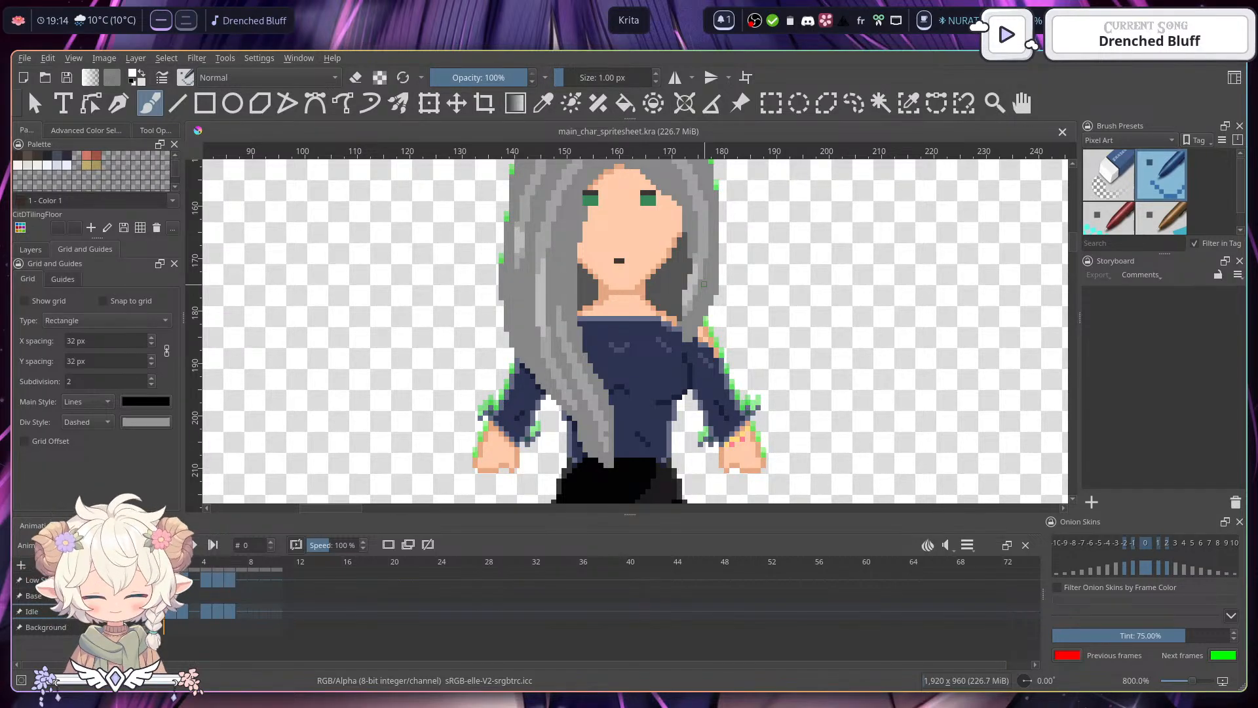
- Pick a muted blue, #5ca4cb, as the starting point for the foreground colour
click(138, 79)
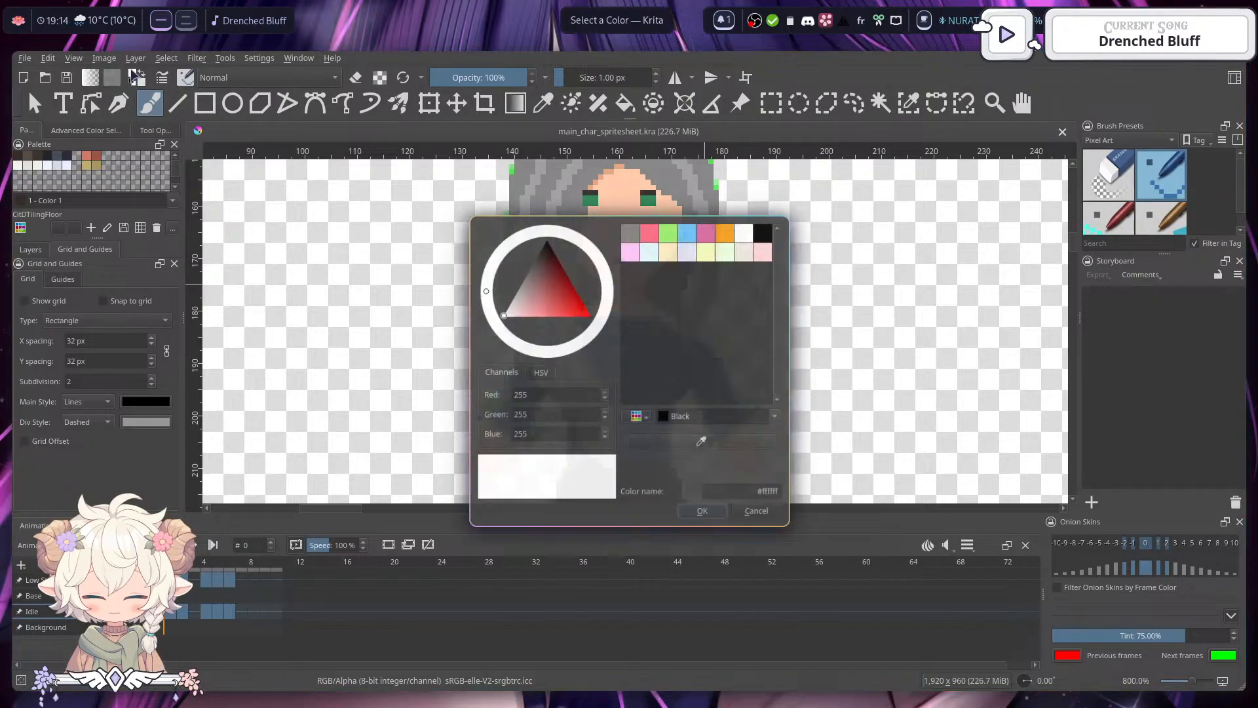
click(534, 285)
click(545, 262)
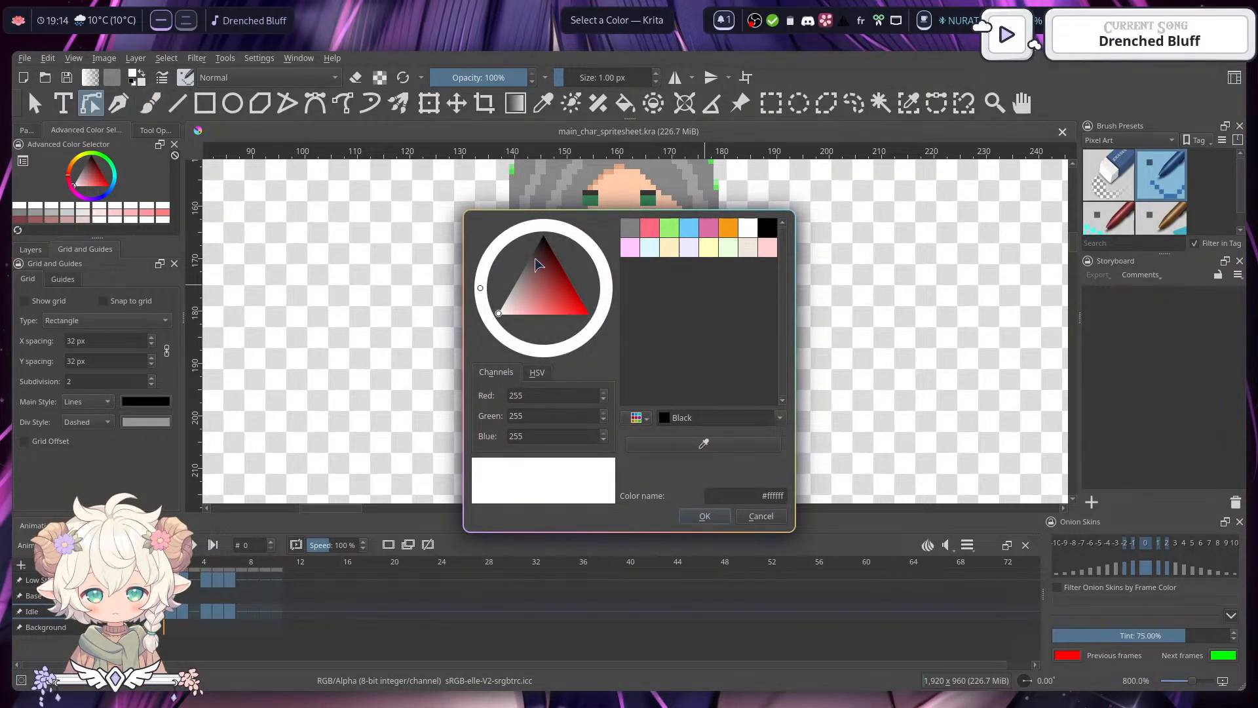
click(148, 104)
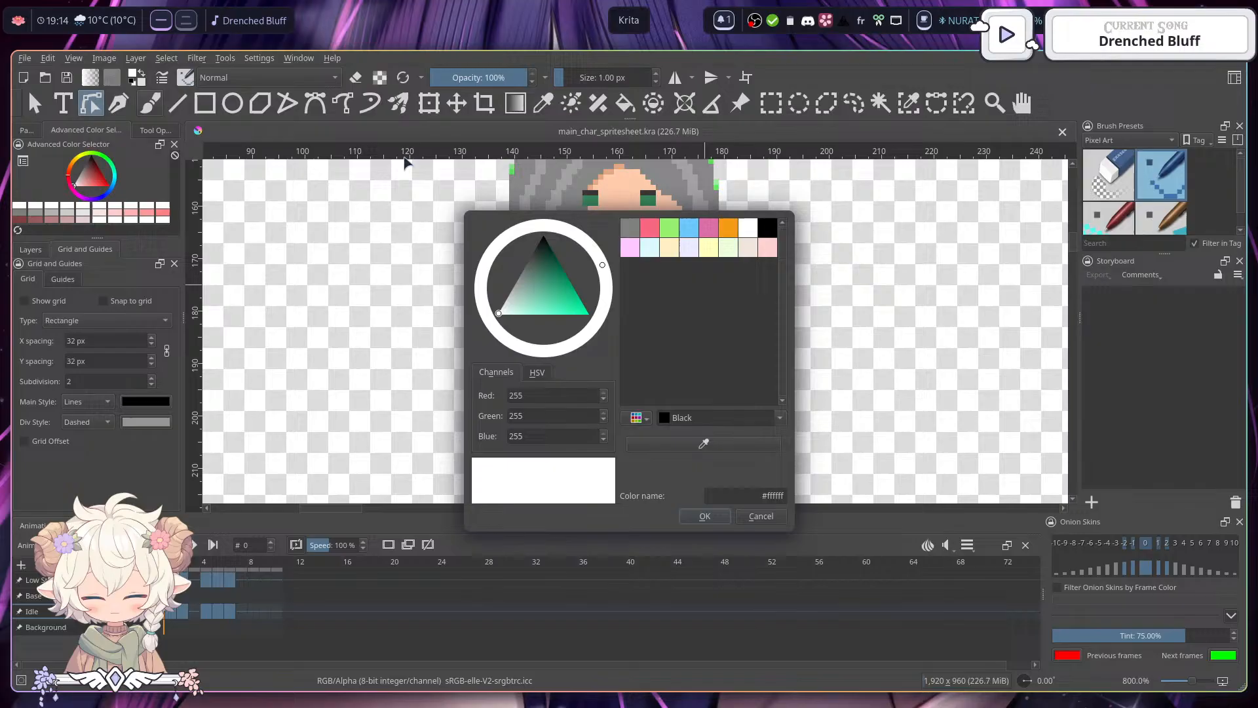
click(525, 263)
click(149, 105)
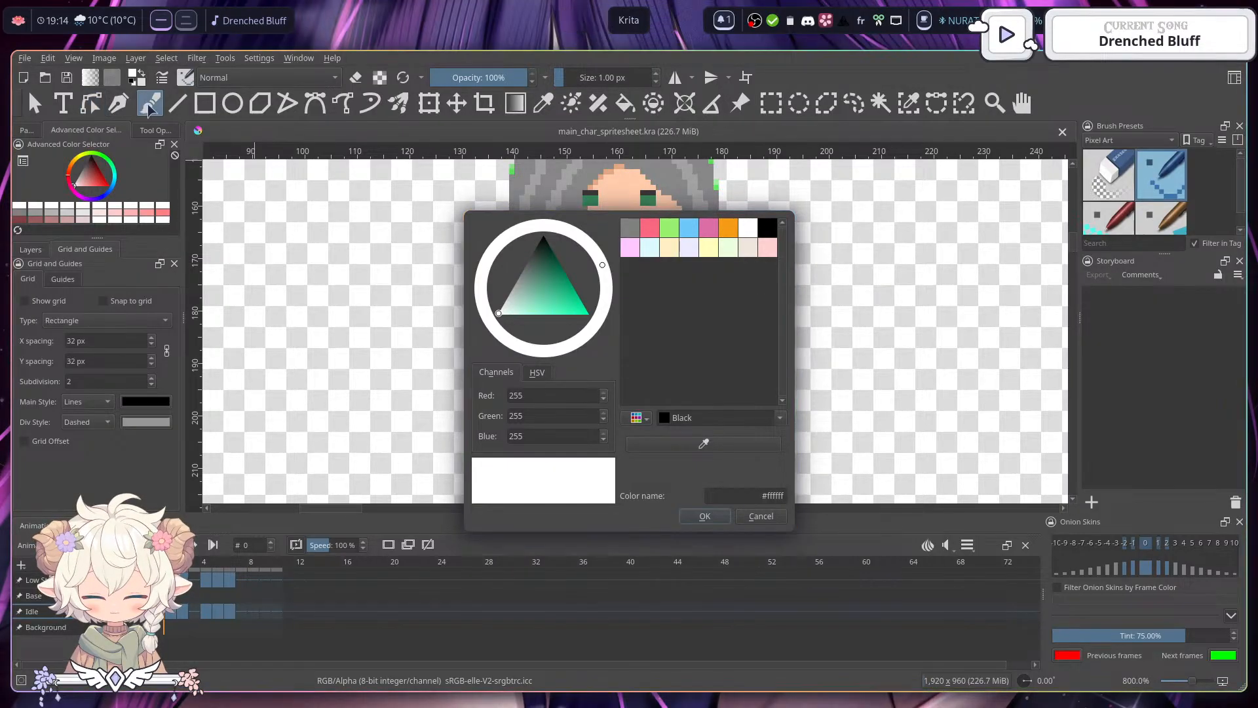
click(568, 298)
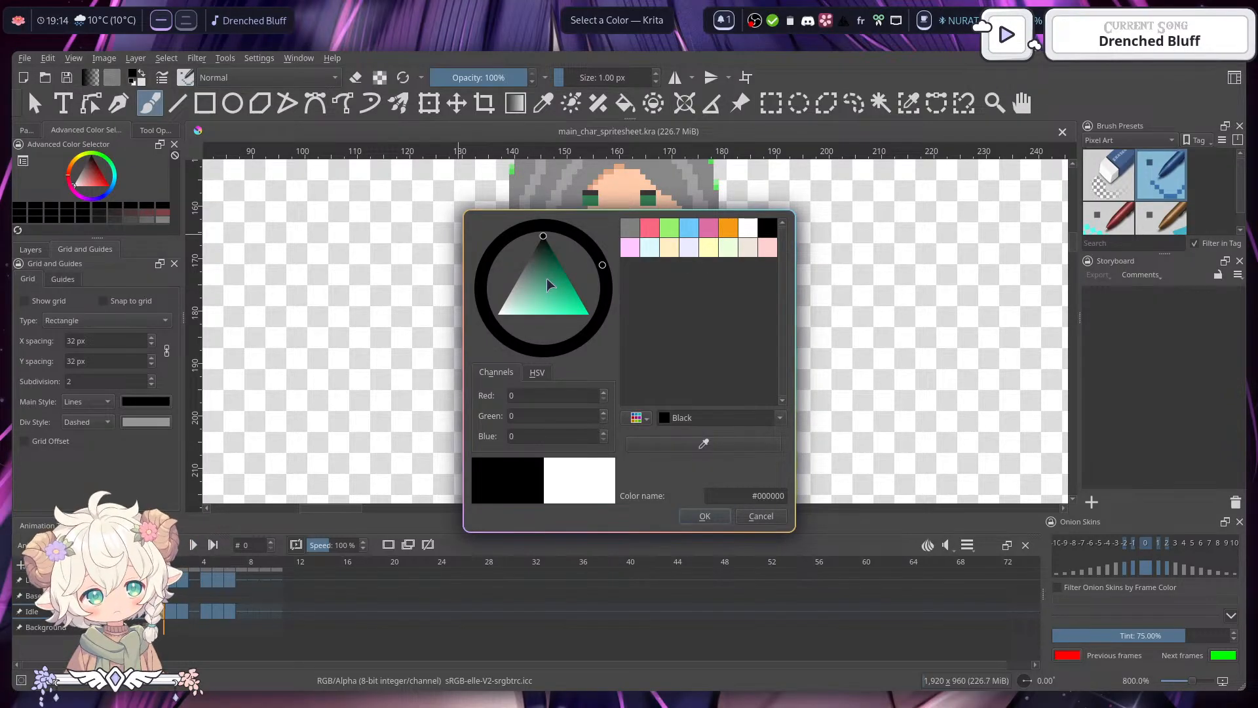
drag(569, 266, 546, 297)
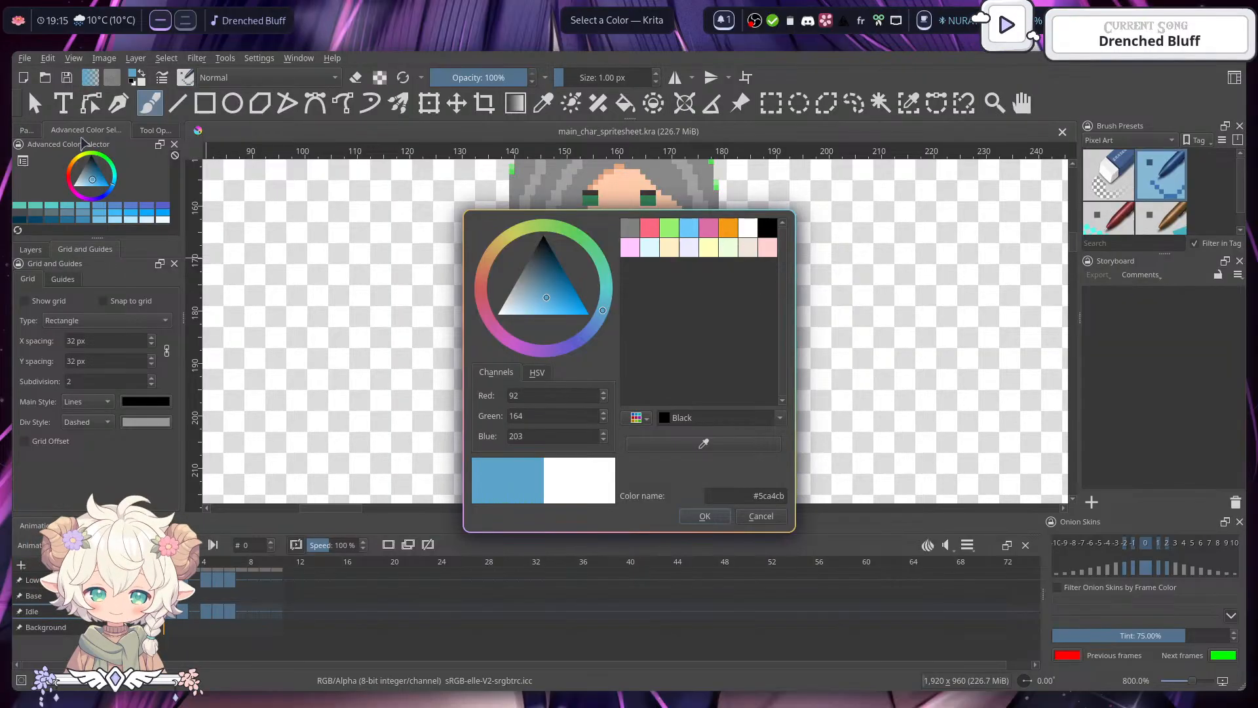
- Adjust the foreground colour to light blue #68c5f6, apply it, and set the brush opacity to 50%
click(565, 304)
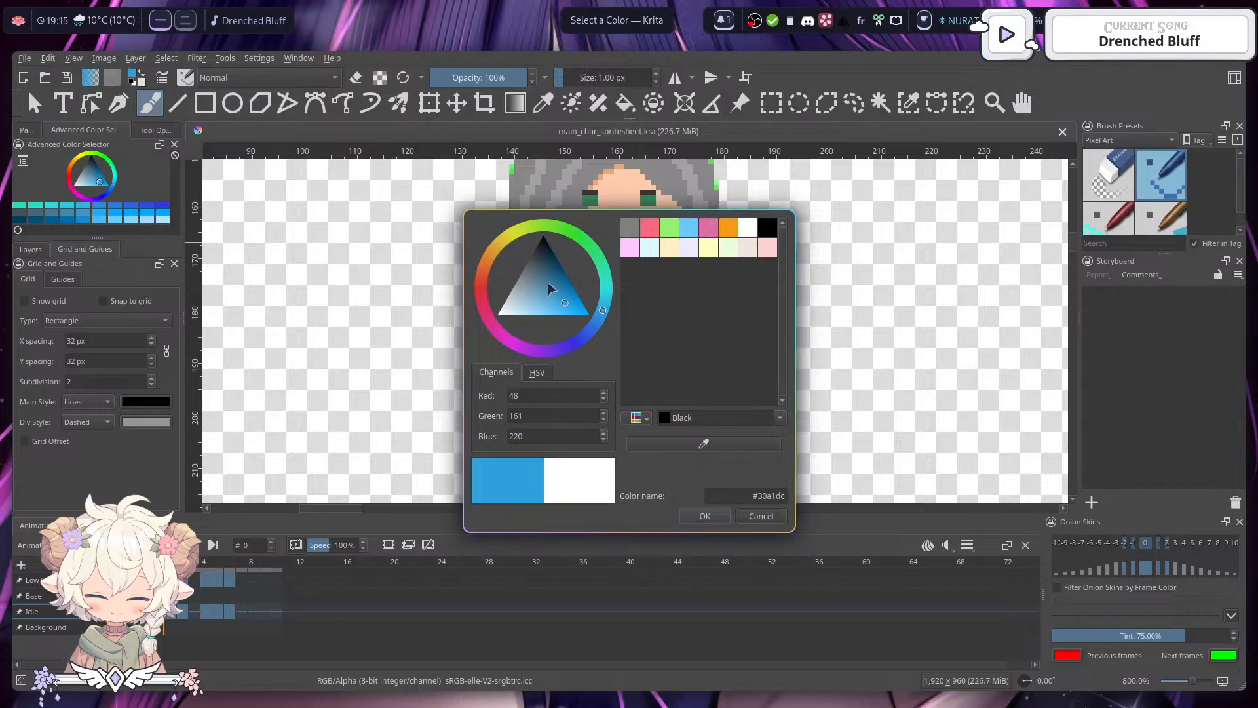
click(559, 304)
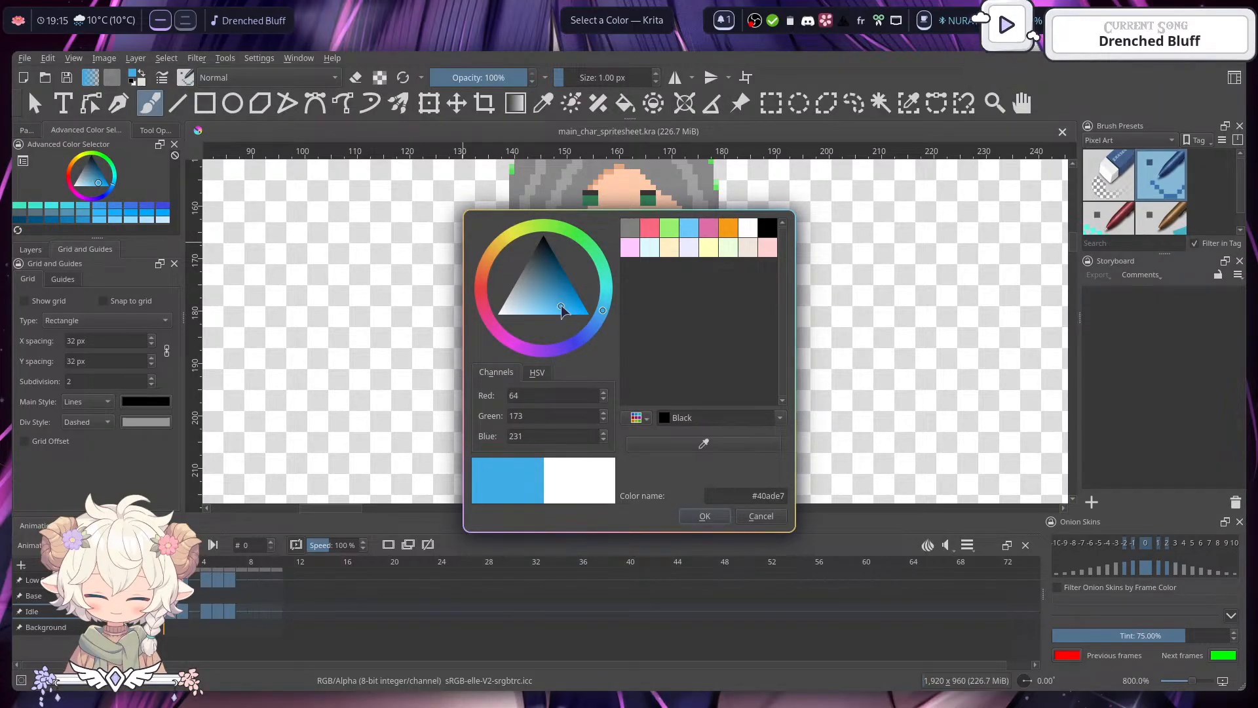
click(569, 309)
mouse_move(569, 309)
mouse_down()
mouse_move(559, 293)
mouse_move(571, 312)
mouse_move(554, 304)
mouse_move(578, 314)
mouse_up()
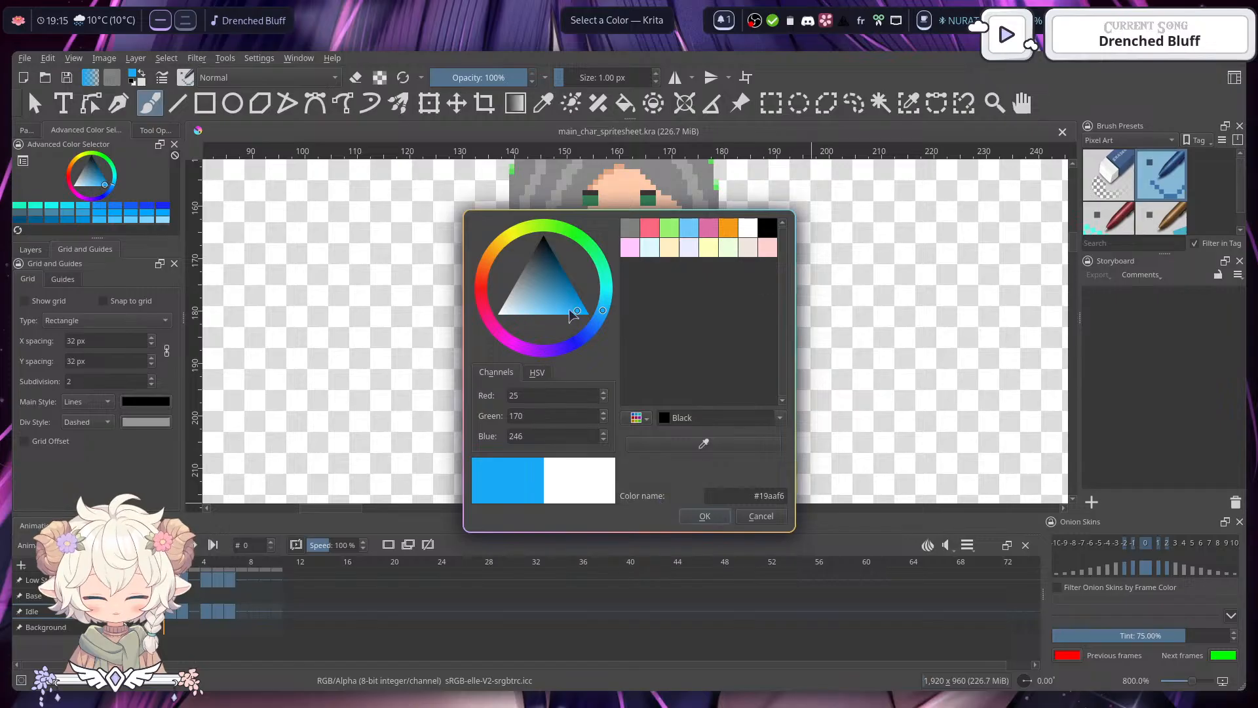
mouse_move(568, 309)
mouse_down()
mouse_move(541, 317)
mouse_move(549, 309)
mouse_up()
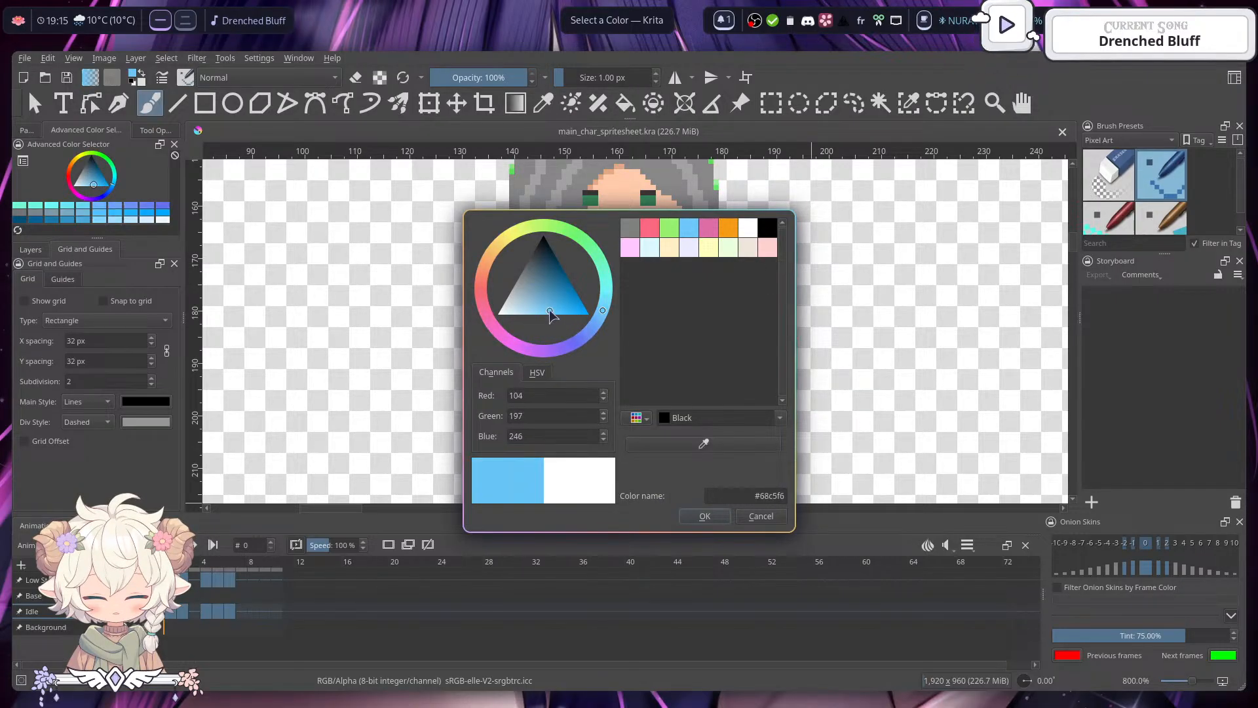
click(705, 516)
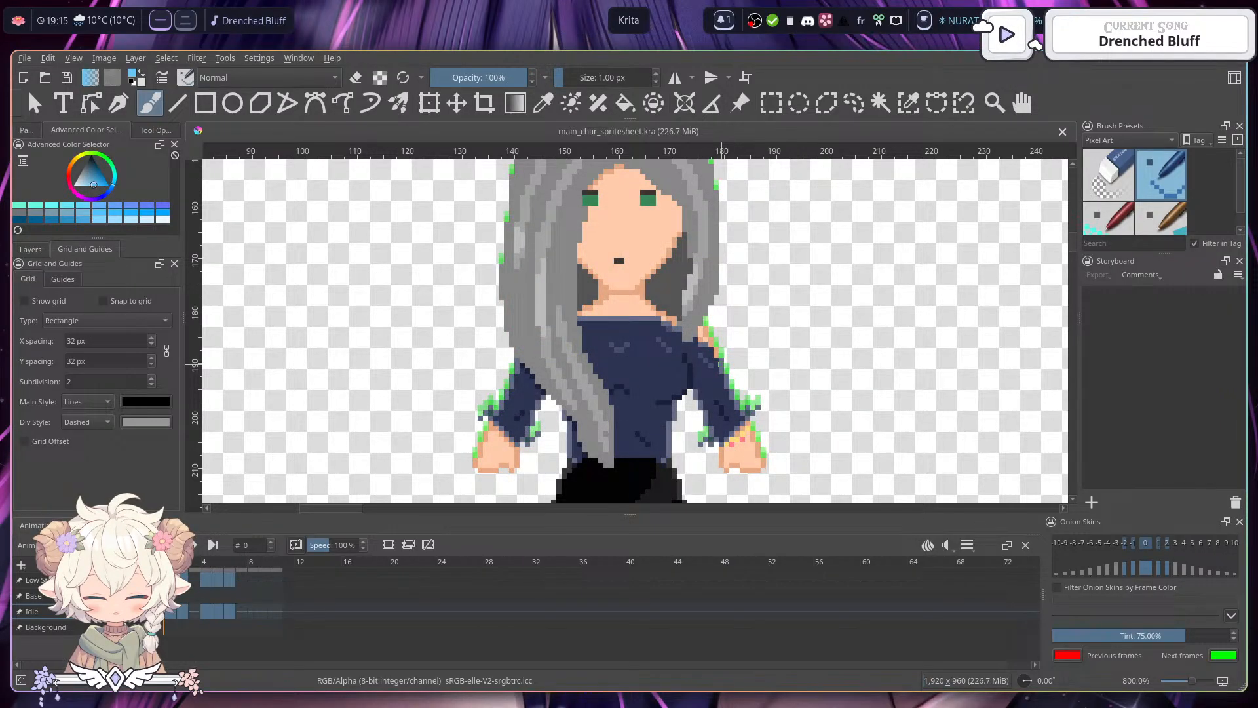
click(475, 72)
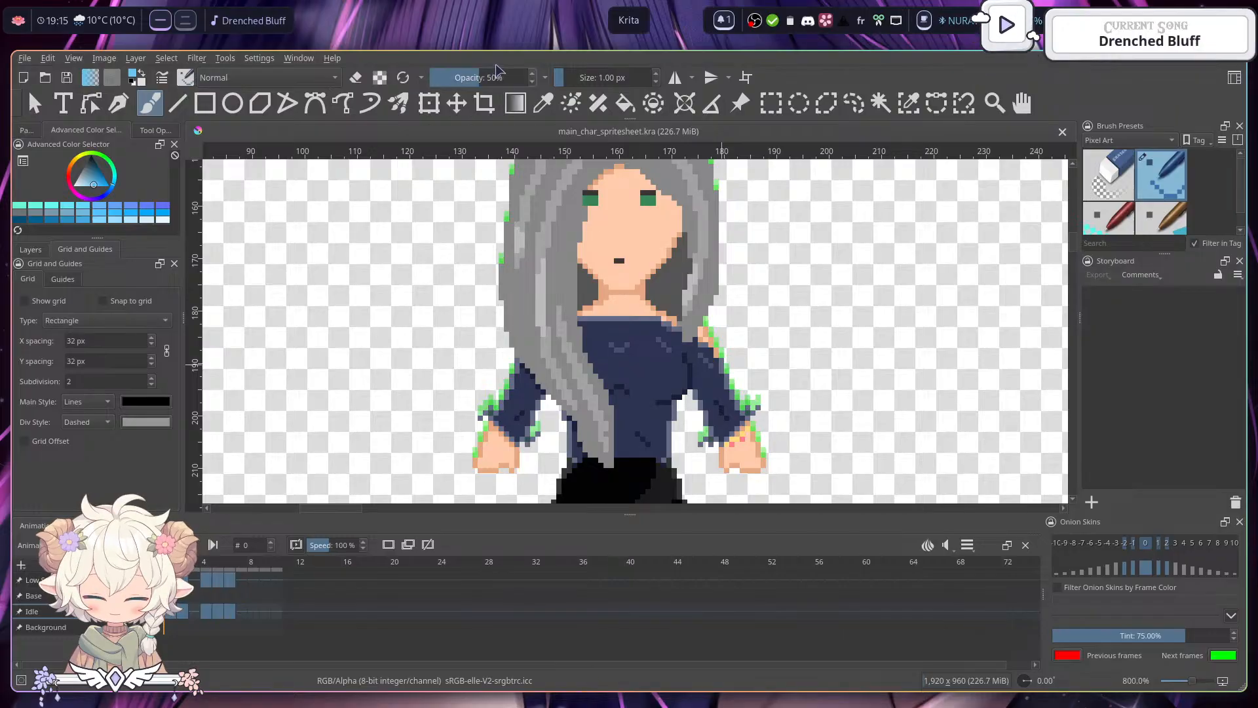
- Add a paint layer named Sweat and move it to the top of the layer stack
click(31, 249)
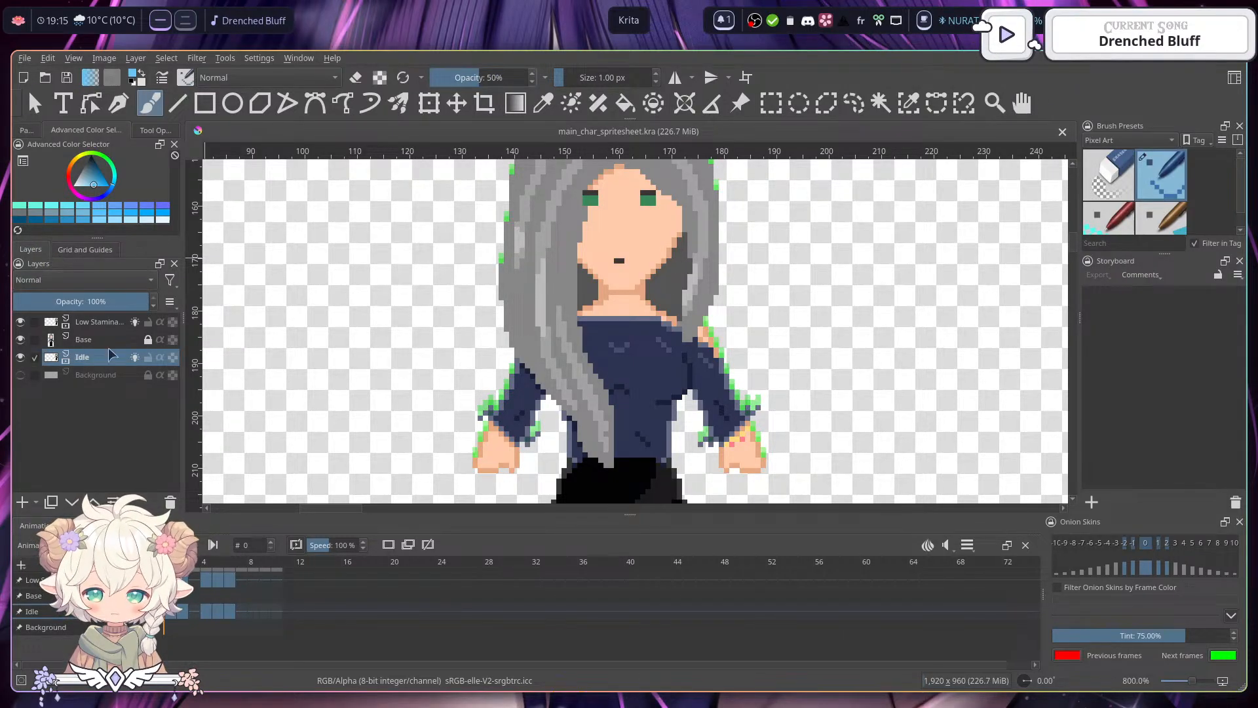
mouse_move(109, 352)
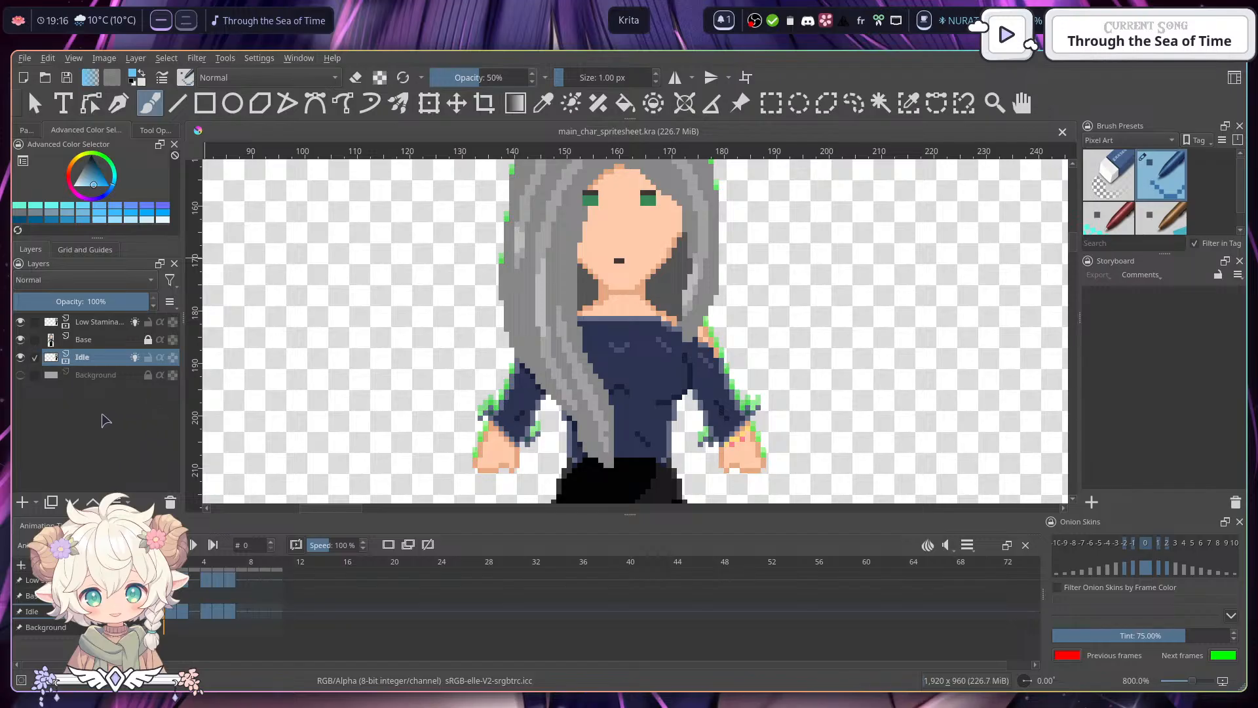
click(22, 502)
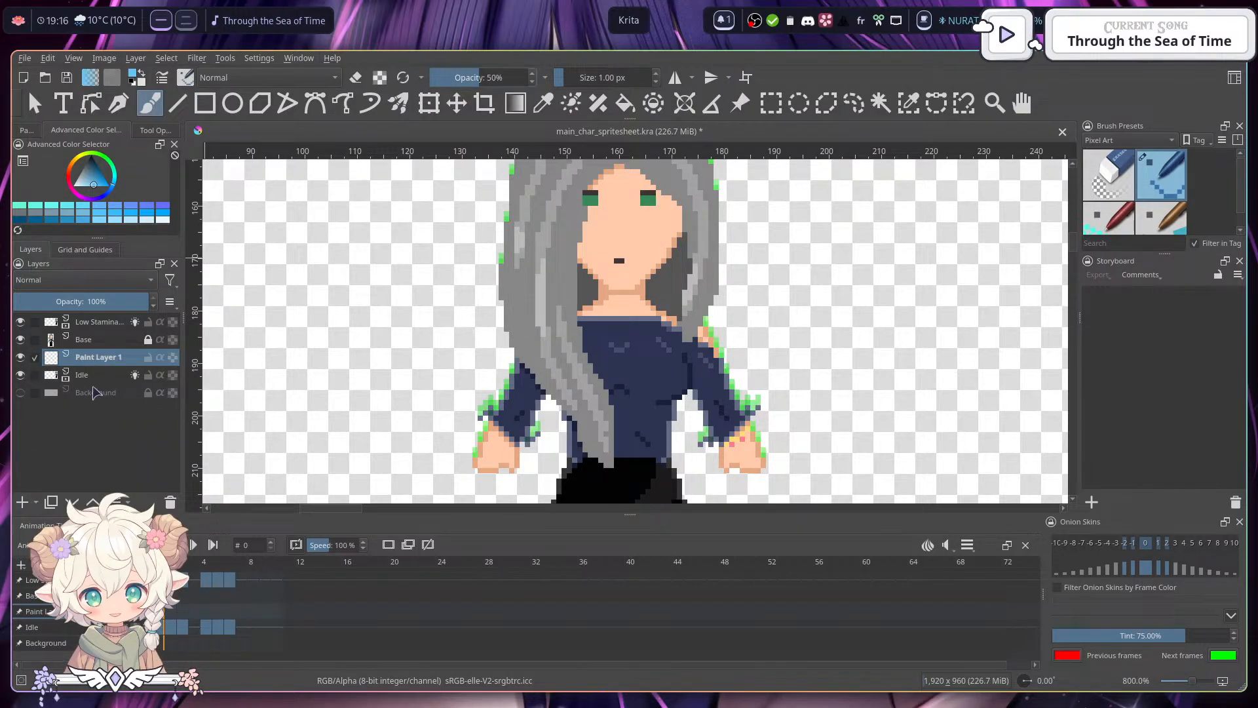
double_click(111, 362)
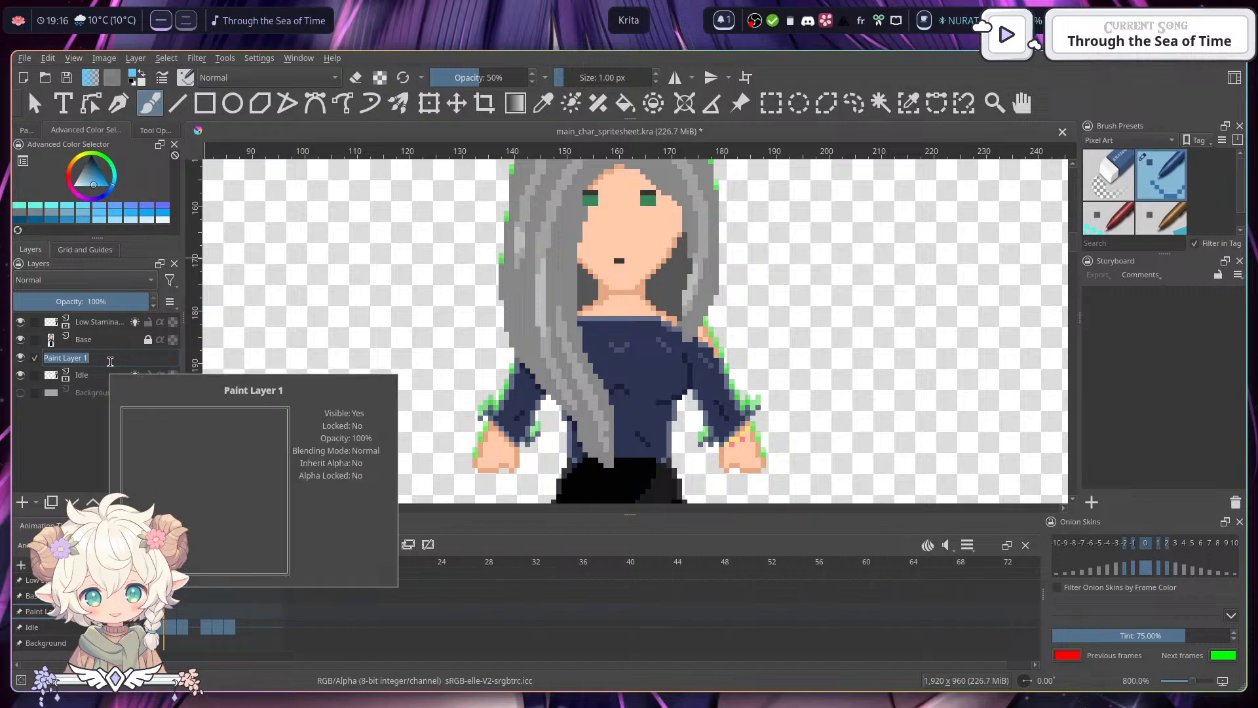
text(Sweat)
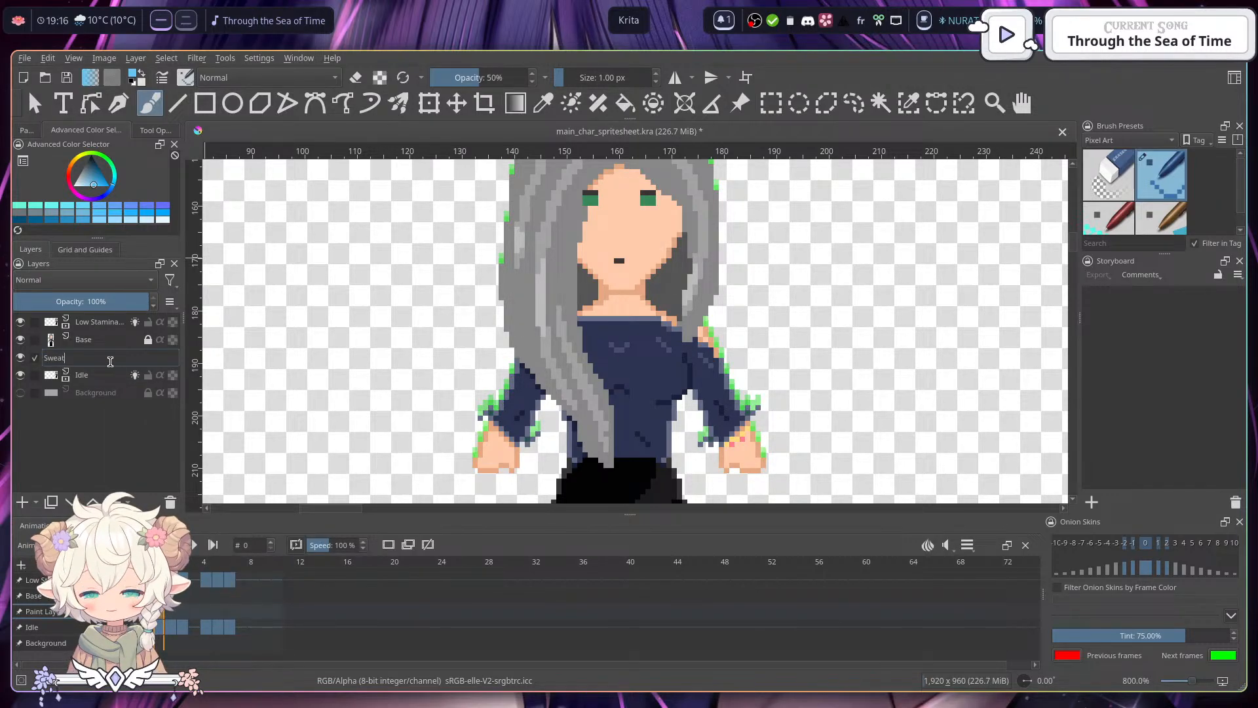
key(Return)
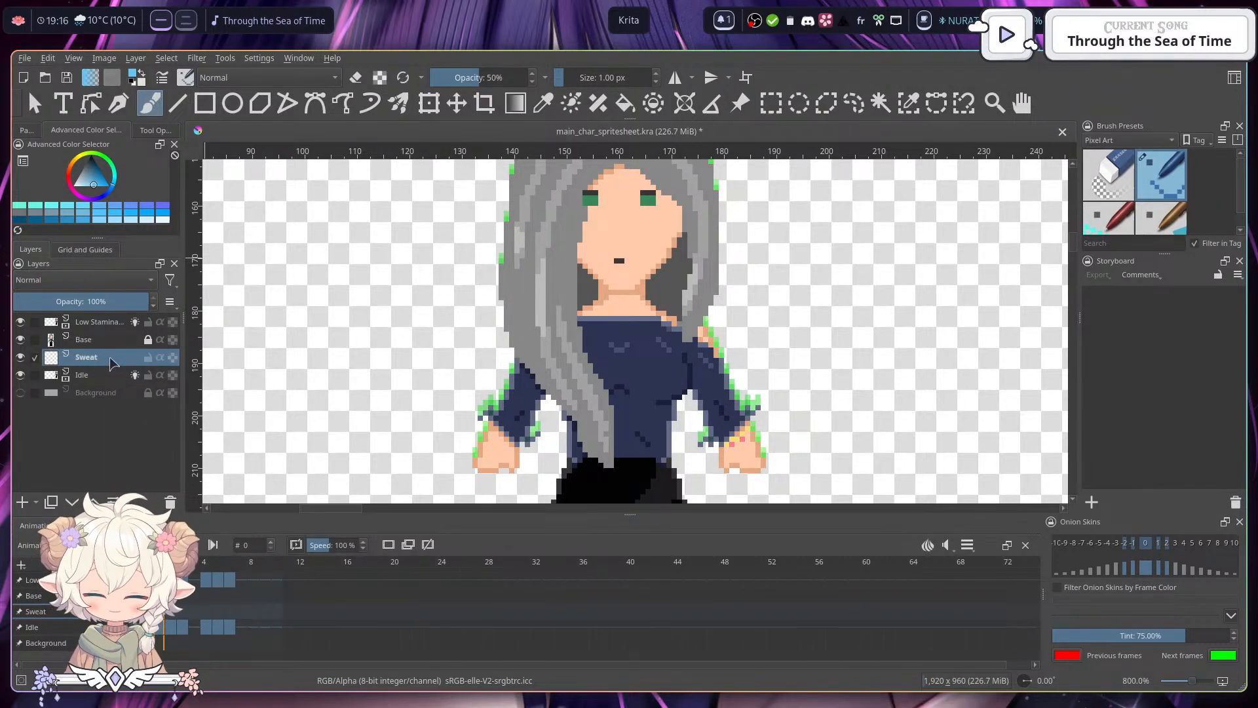
drag(105, 361, 98, 321)
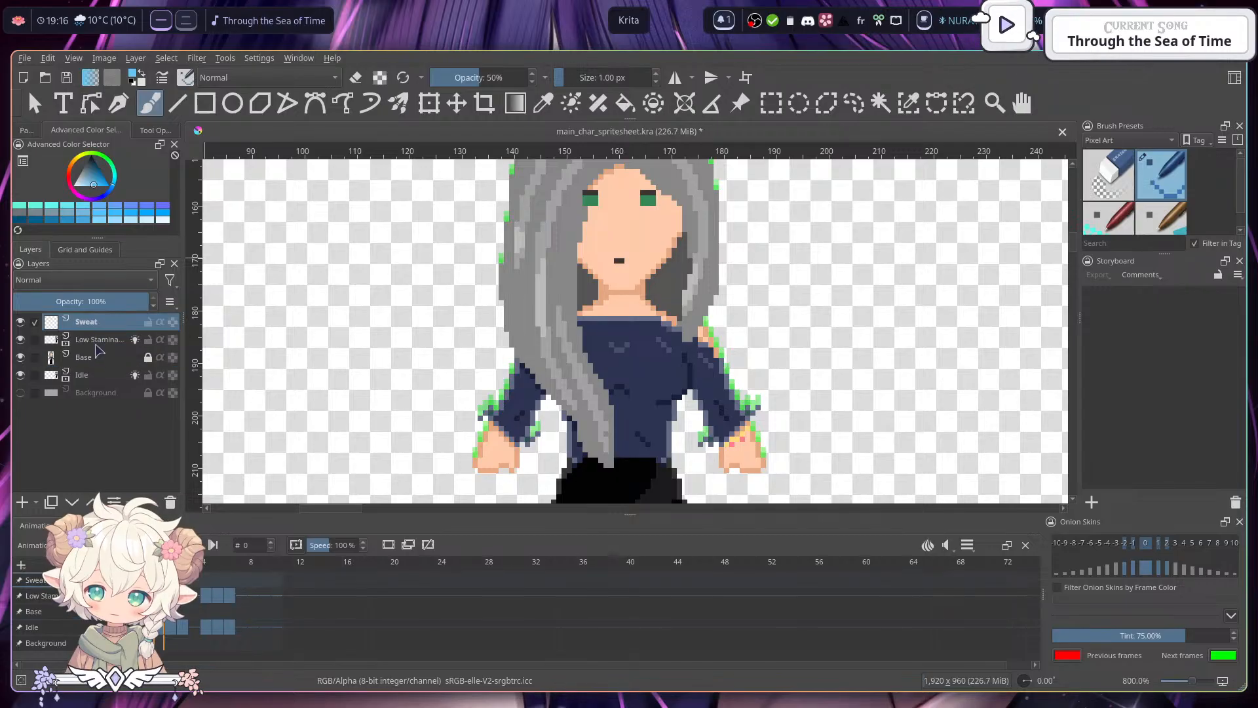
- Move the Base layer below the Idle layer, directly above Background
click(100, 340)
scroll(352, 289, down, 4)
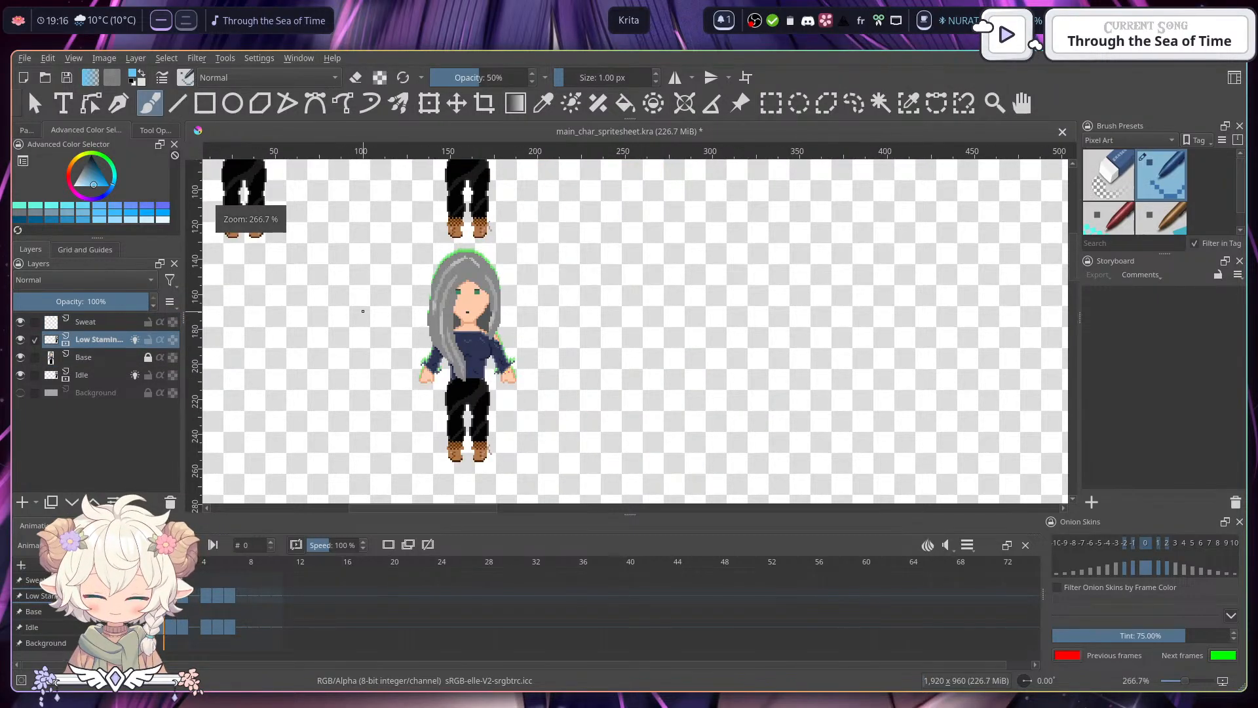
scroll(361, 313, up, 1)
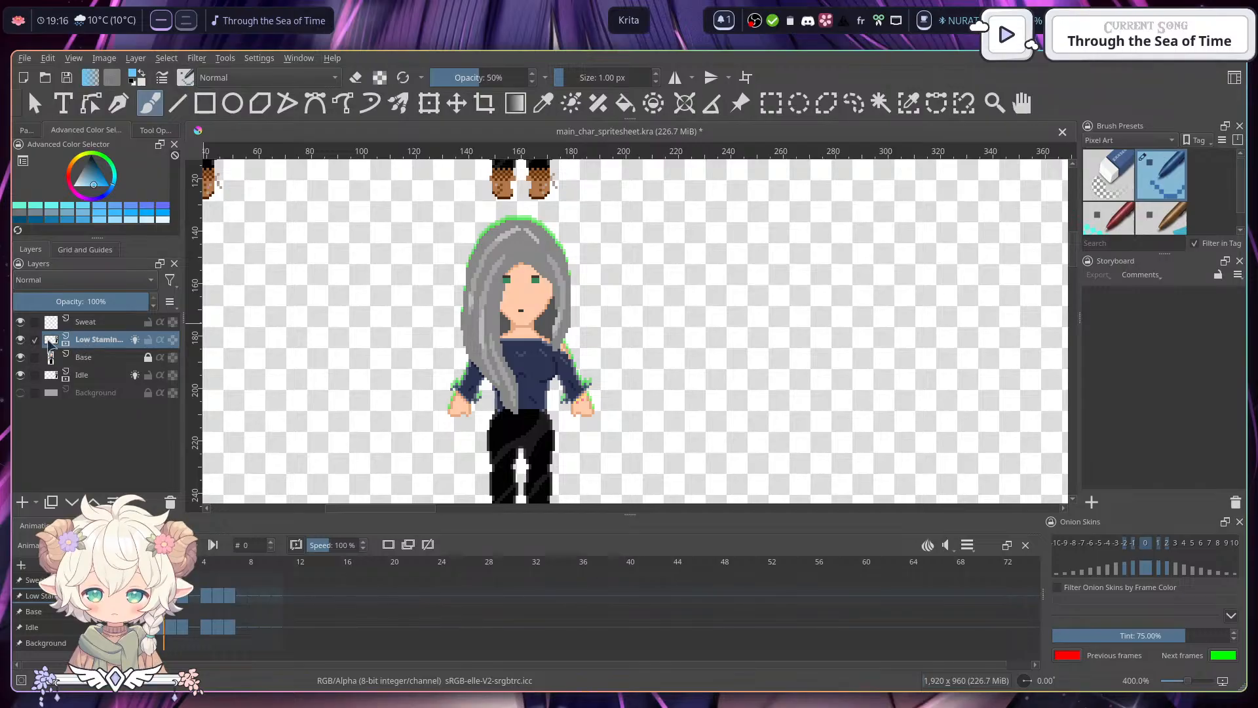
click(84, 373)
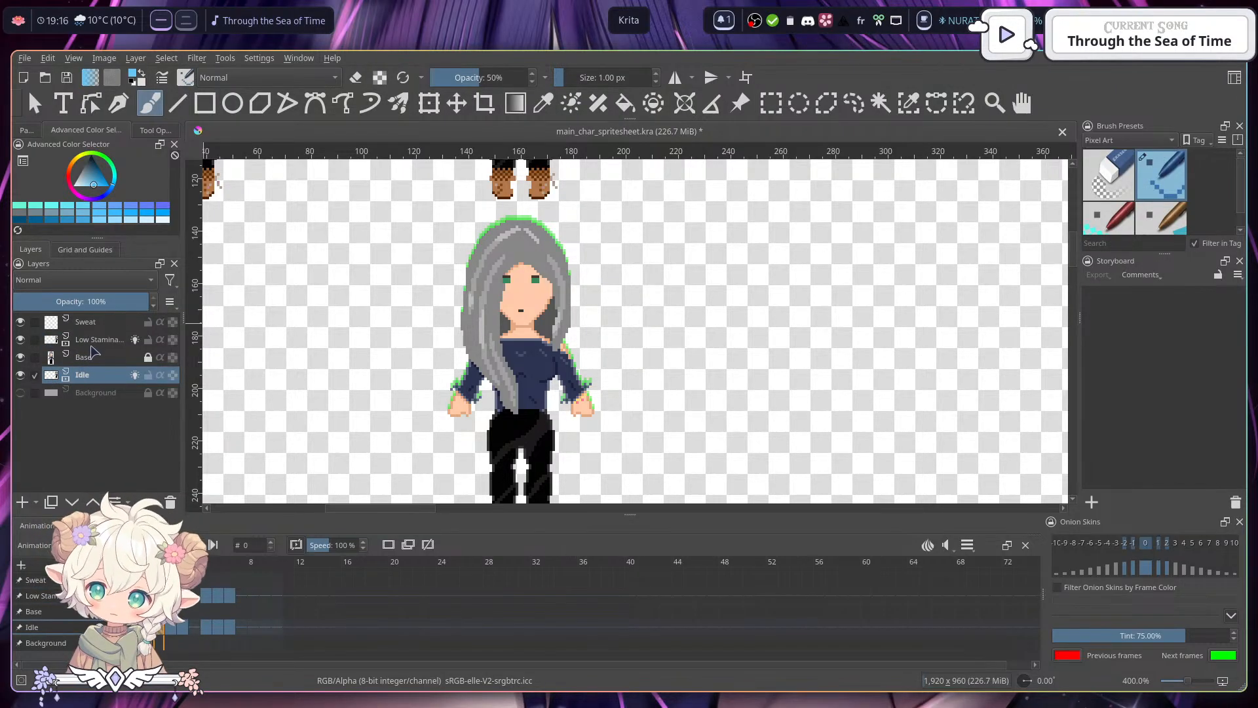
click(87, 343)
click(85, 370)
drag(93, 359, 100, 385)
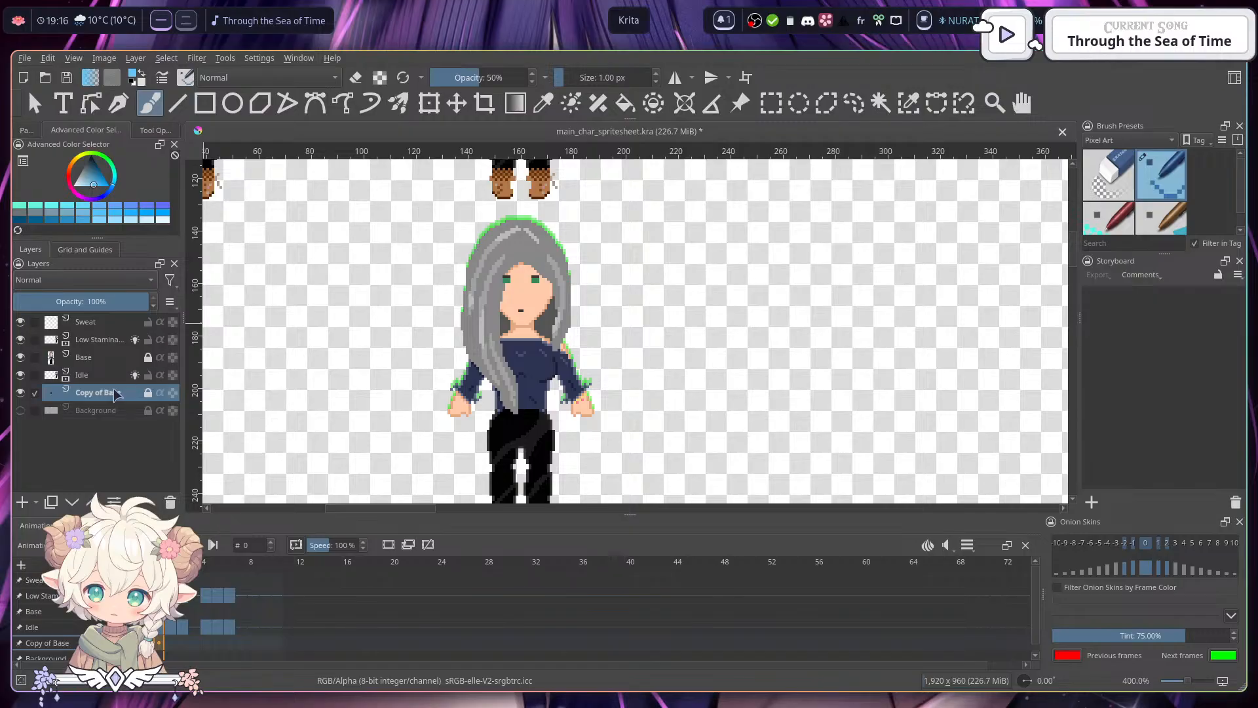
key(ctrl+z)
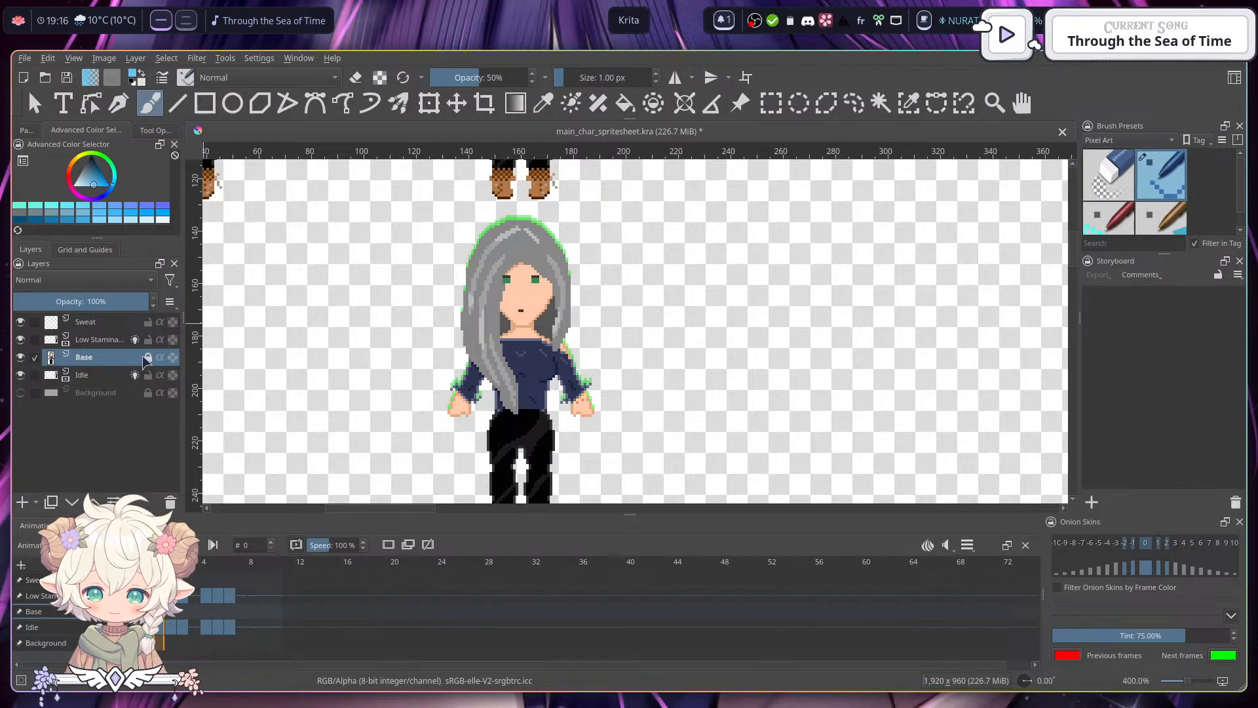
drag(126, 364, 141, 378)
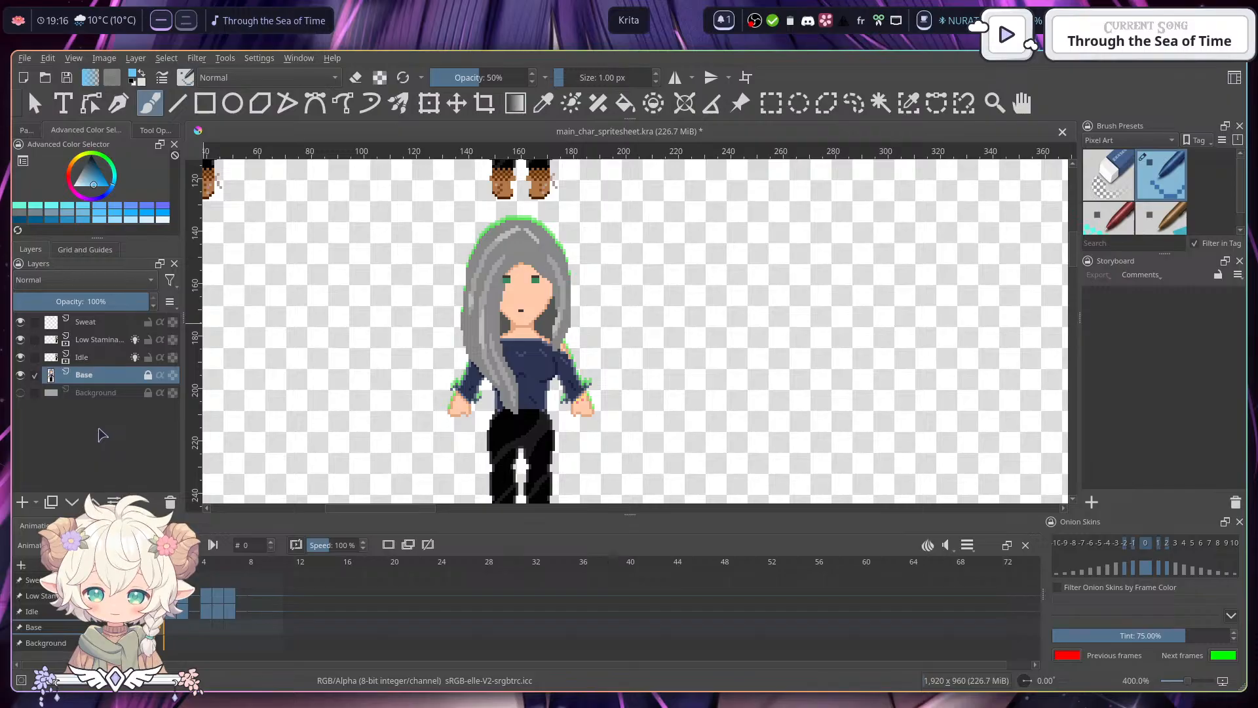
- Toggle the Background layer's visibility to check the sprite against white, leaving the background hidden
click(20, 392)
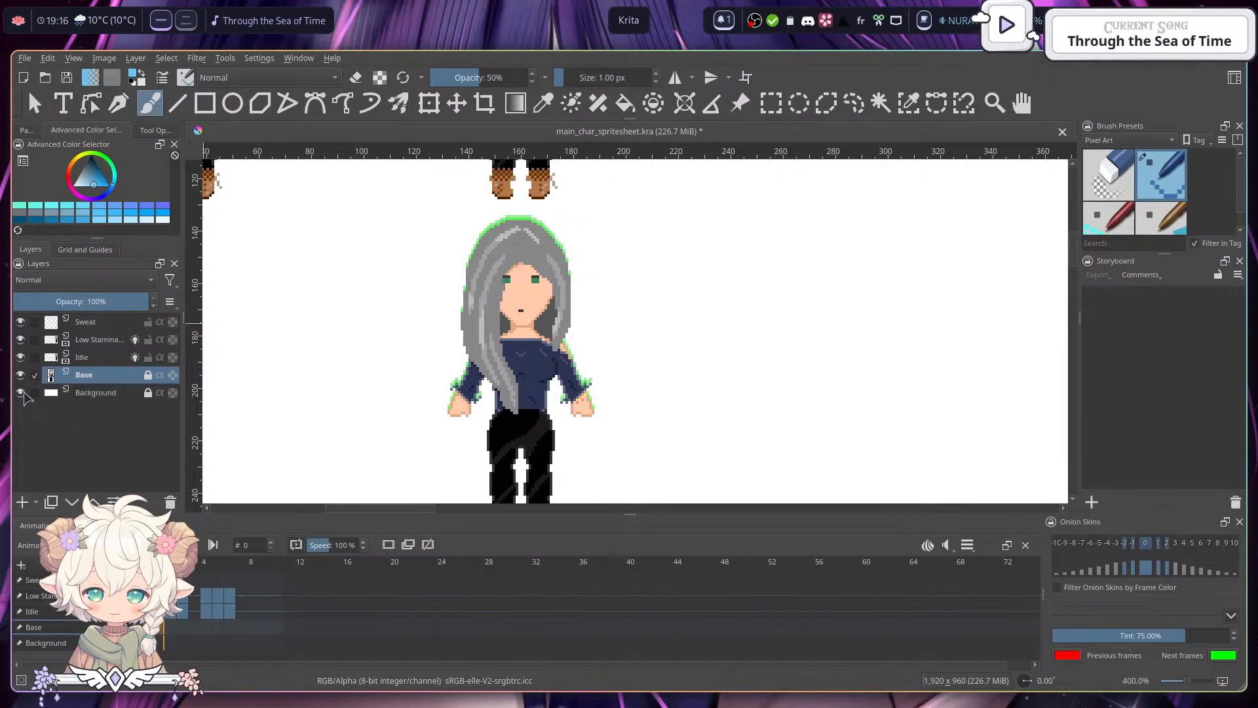
click(20, 392)
click(21, 392)
click(21, 392)
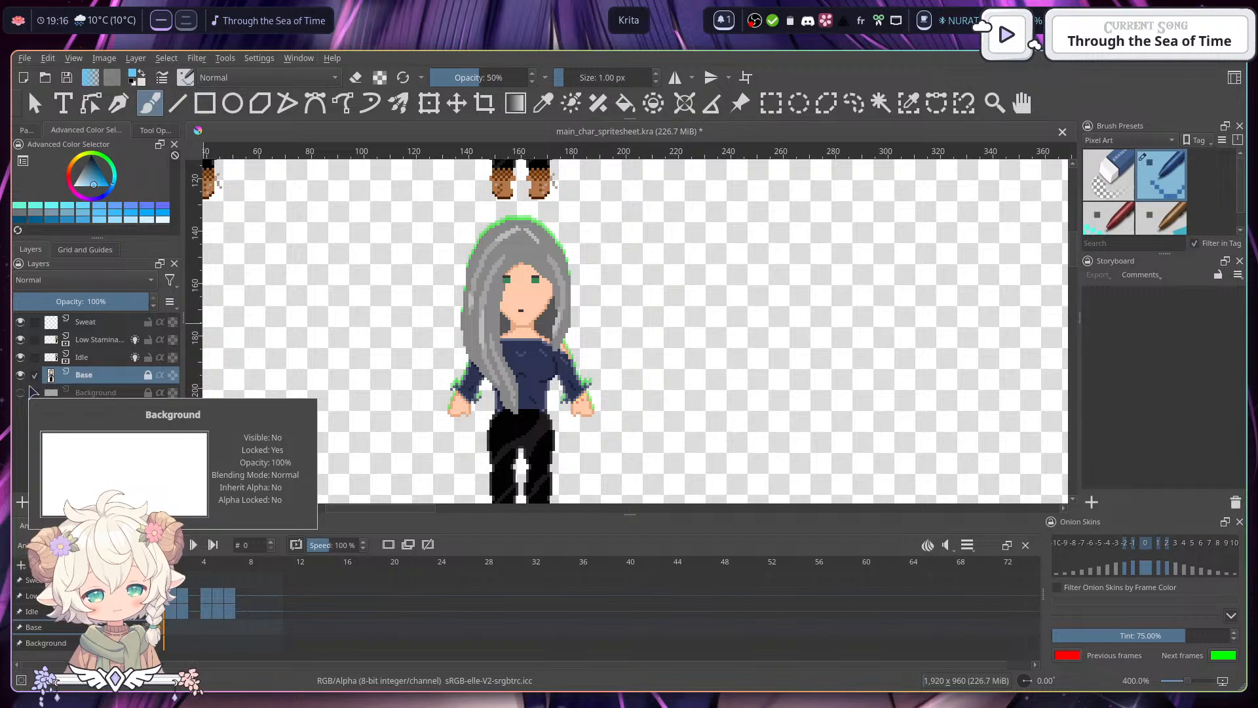
- Set the brush opacity to 100% and lower the Sweat layer's opacity to 50%
click(110, 363)
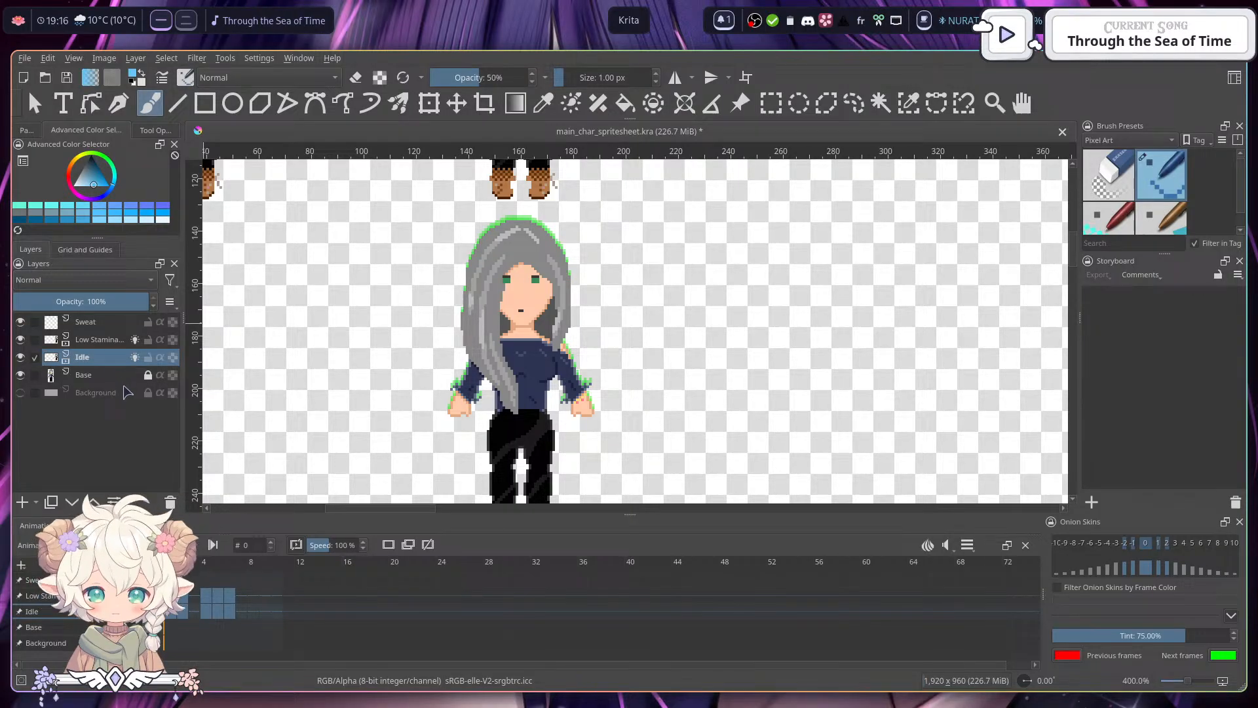
click(105, 339)
click(105, 322)
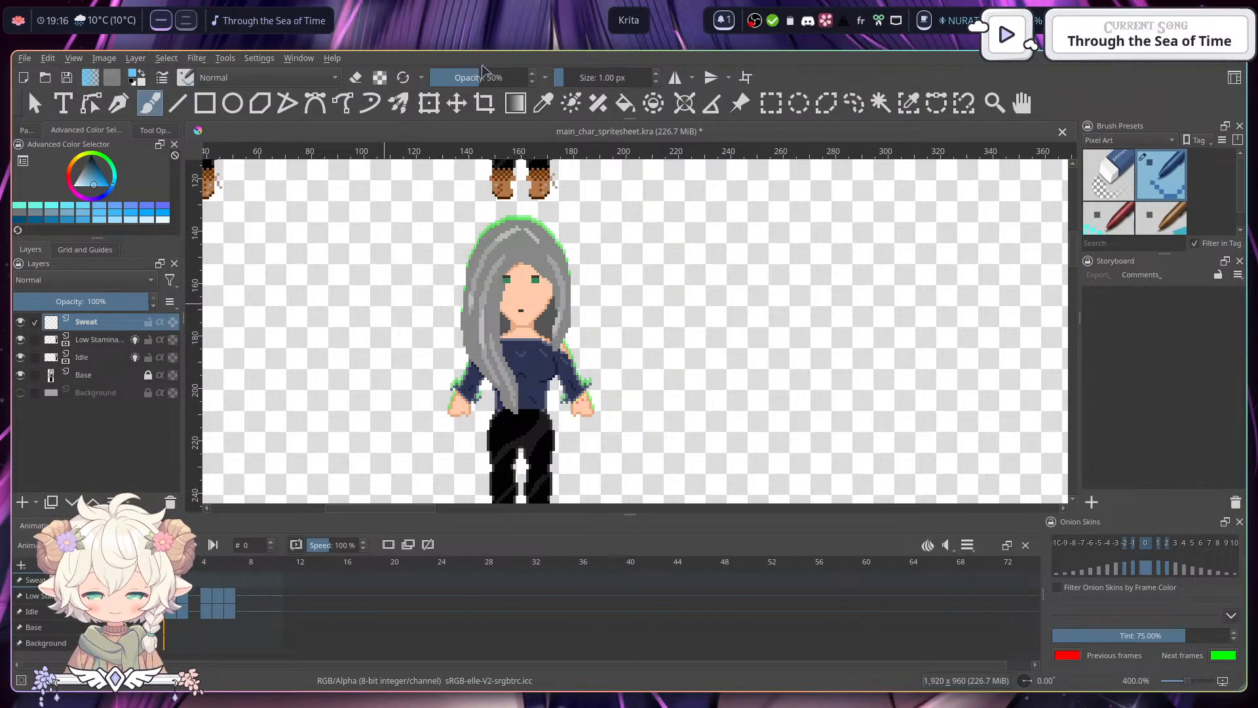
drag(485, 77, 529, 78)
click(81, 300)
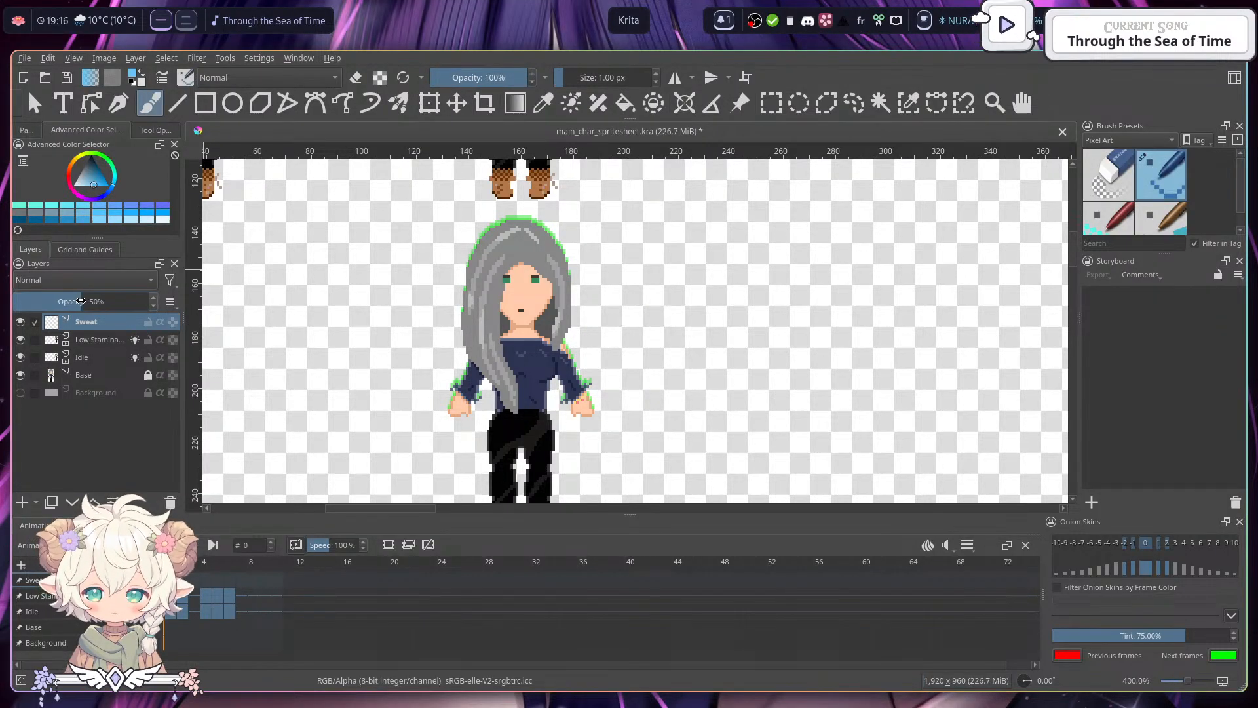
drag(81, 301, 78, 301)
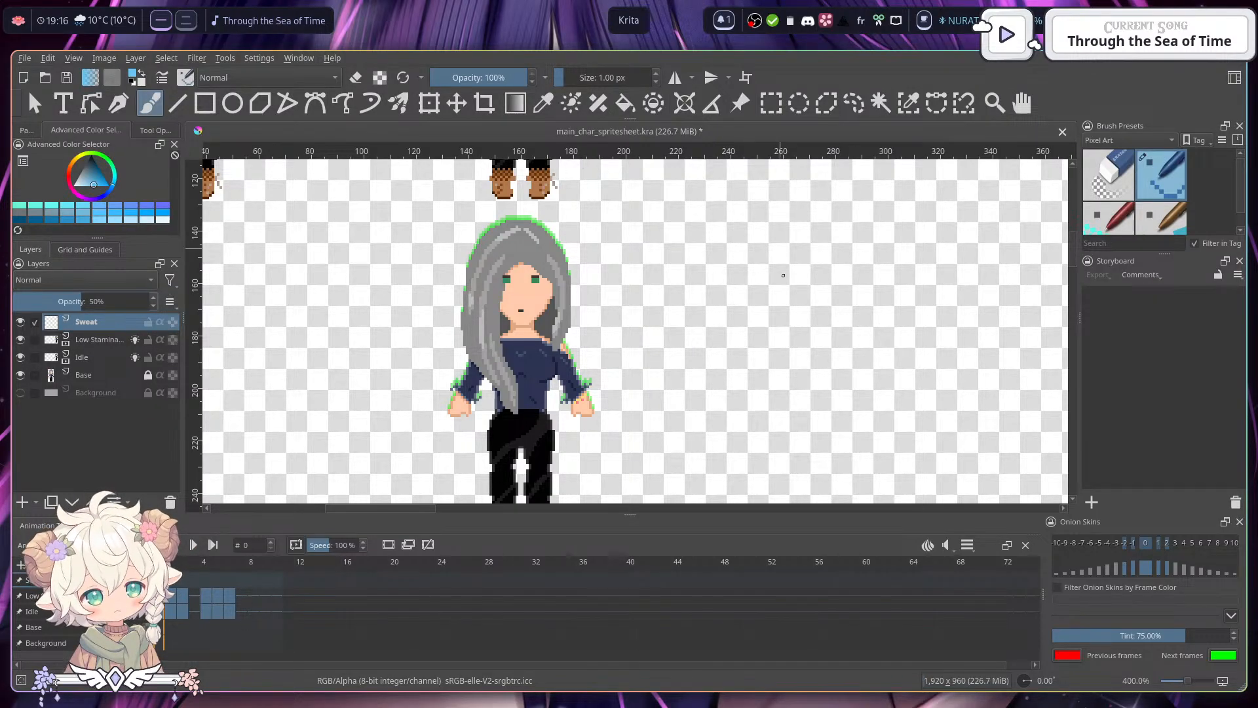
scroll(514, 323, up, 5)
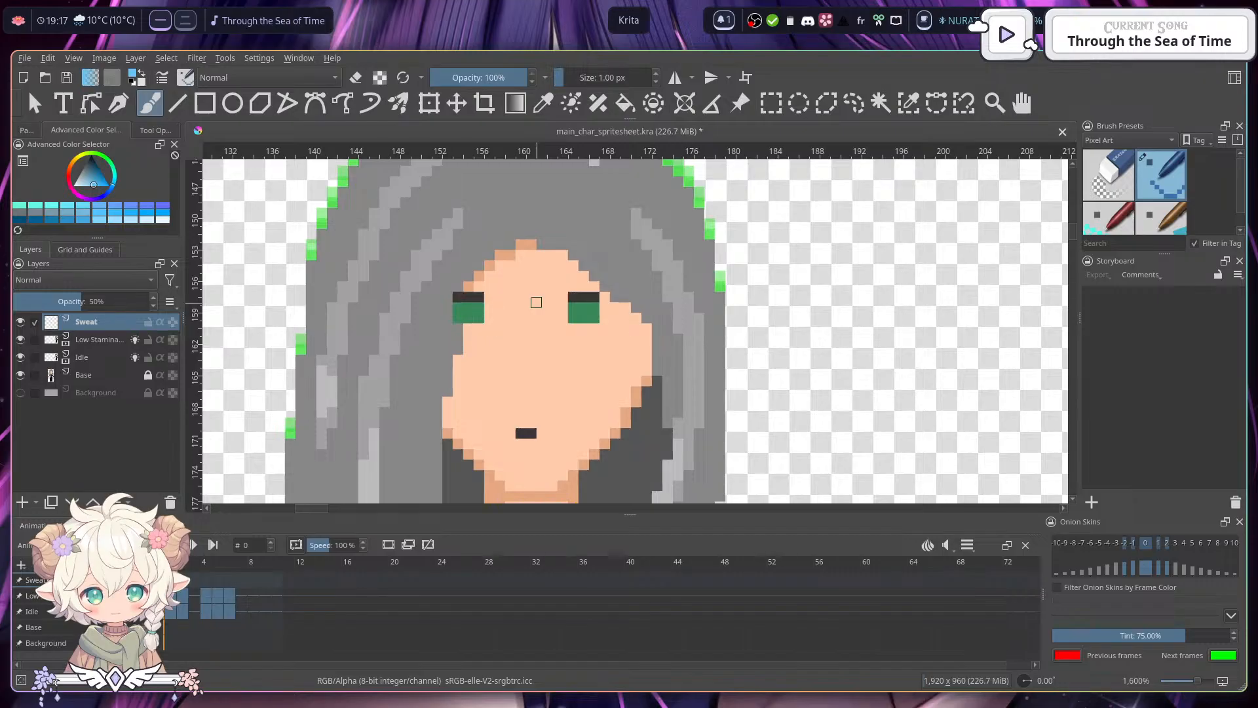
drag(612, 306, 618, 274)
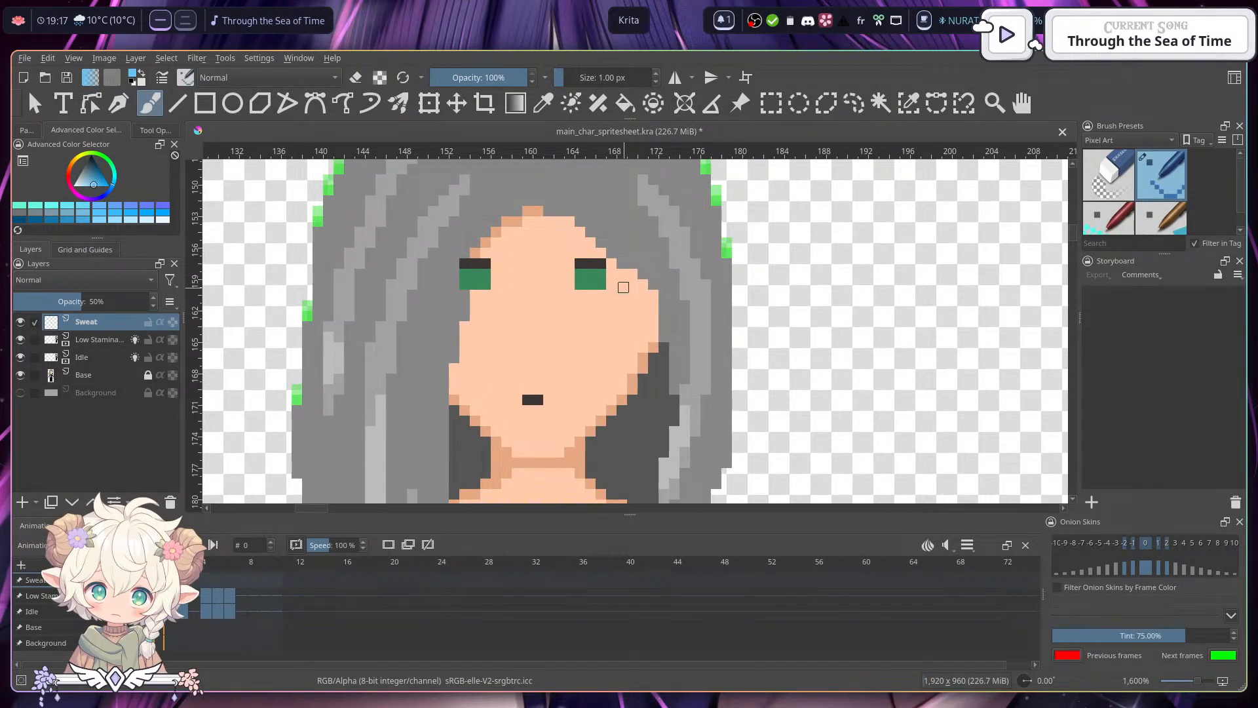
click(624, 287)
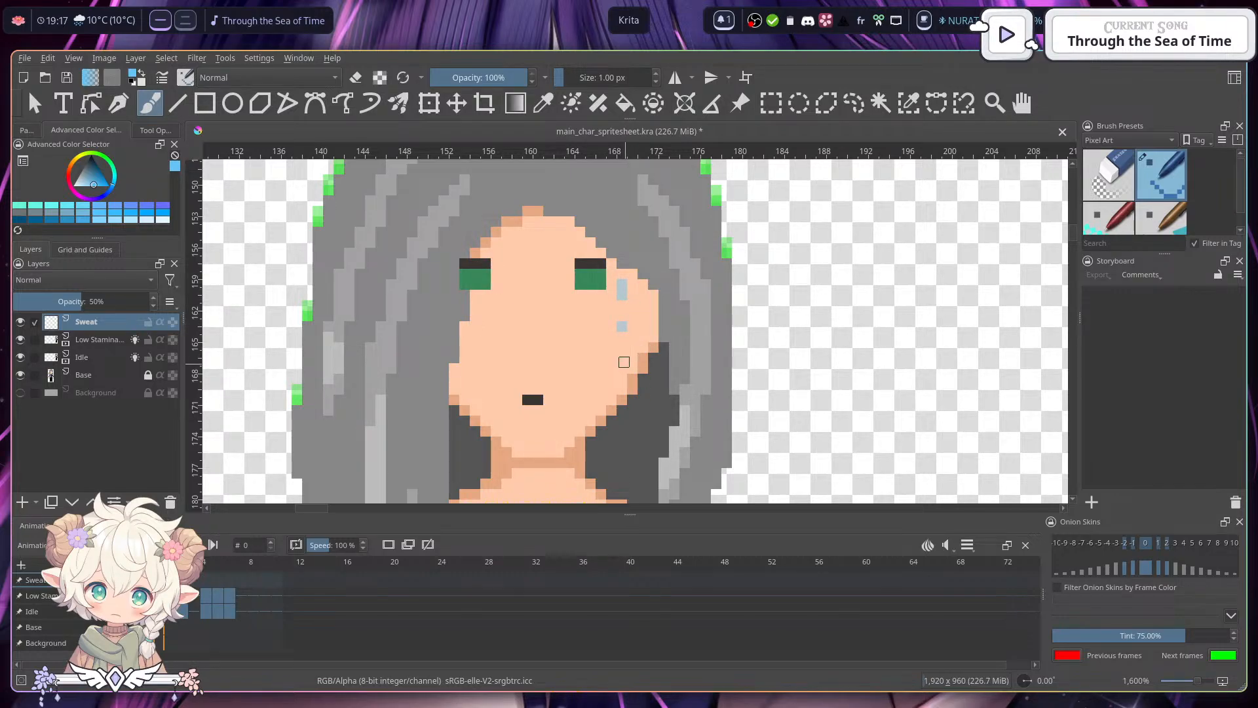
click(623, 358)
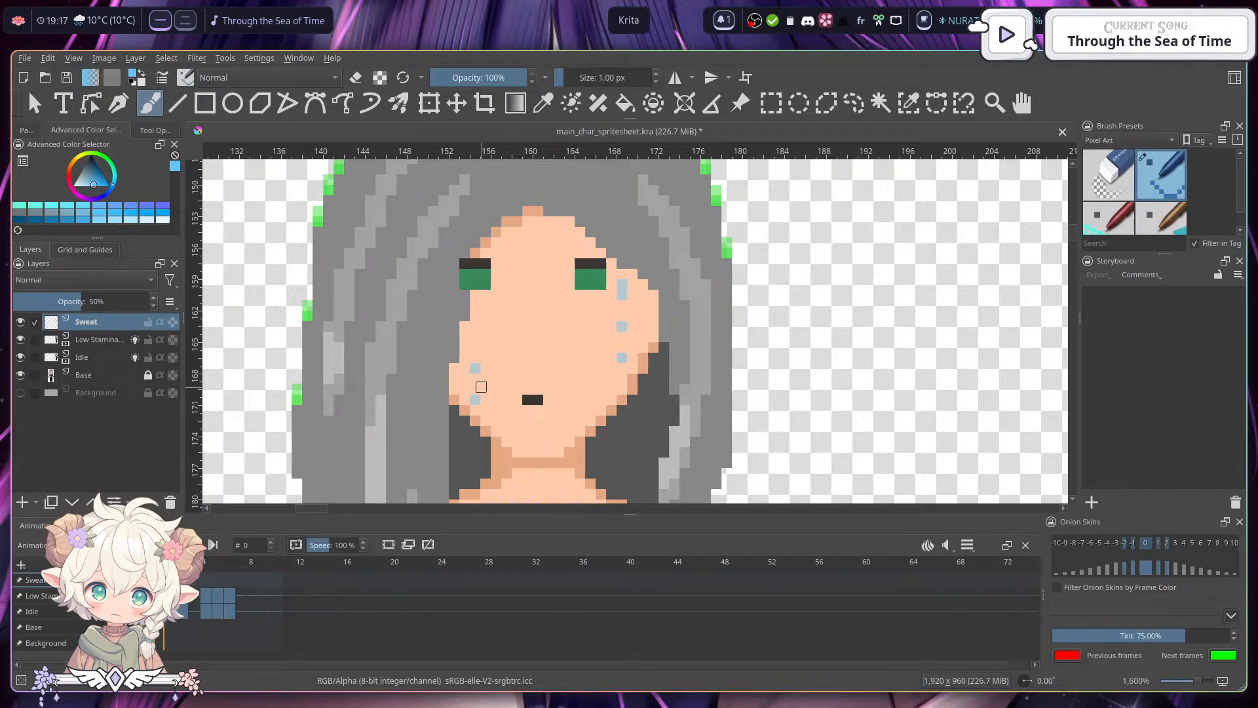
key(ctrl+z)
key(ctrl+z)
key(ctrl+z)
key(ctrl+z)
key(ctrl+z)
key(ctrl+z)
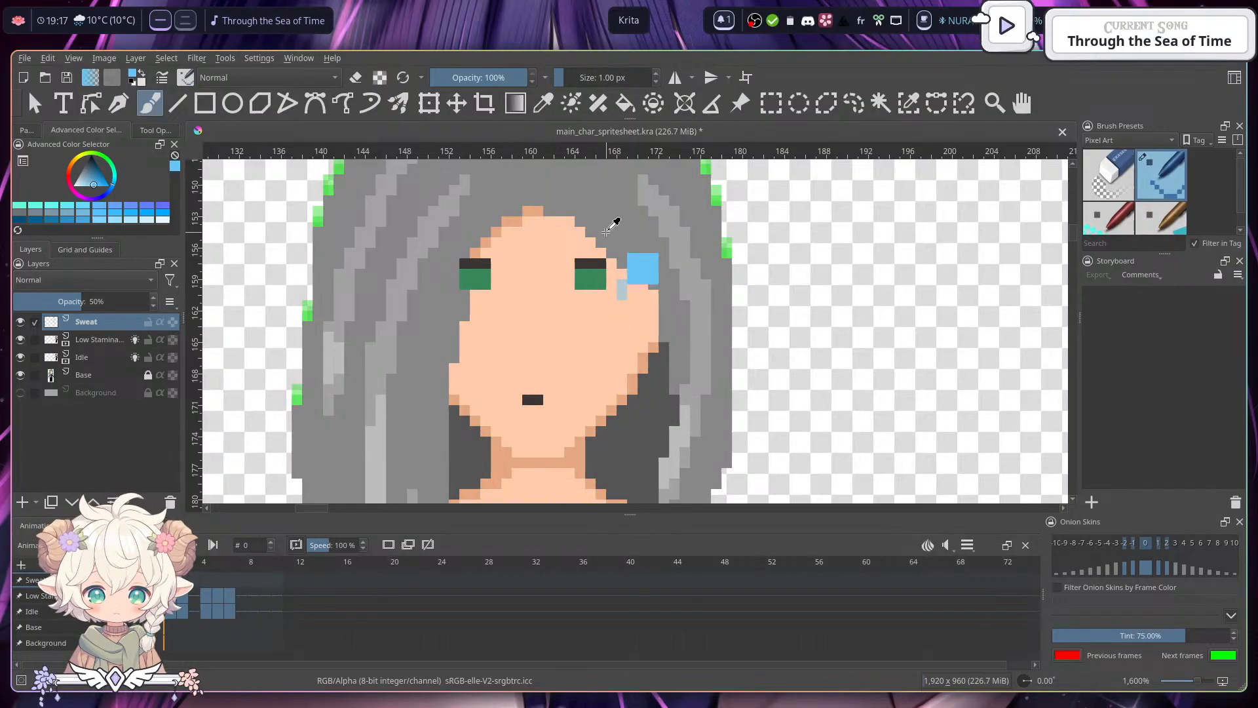
- Paint a broken column of light-blue sweat pixels below the outer corner of the right-hand eye, running past the jaw into the hair shadow
click(632, 295)
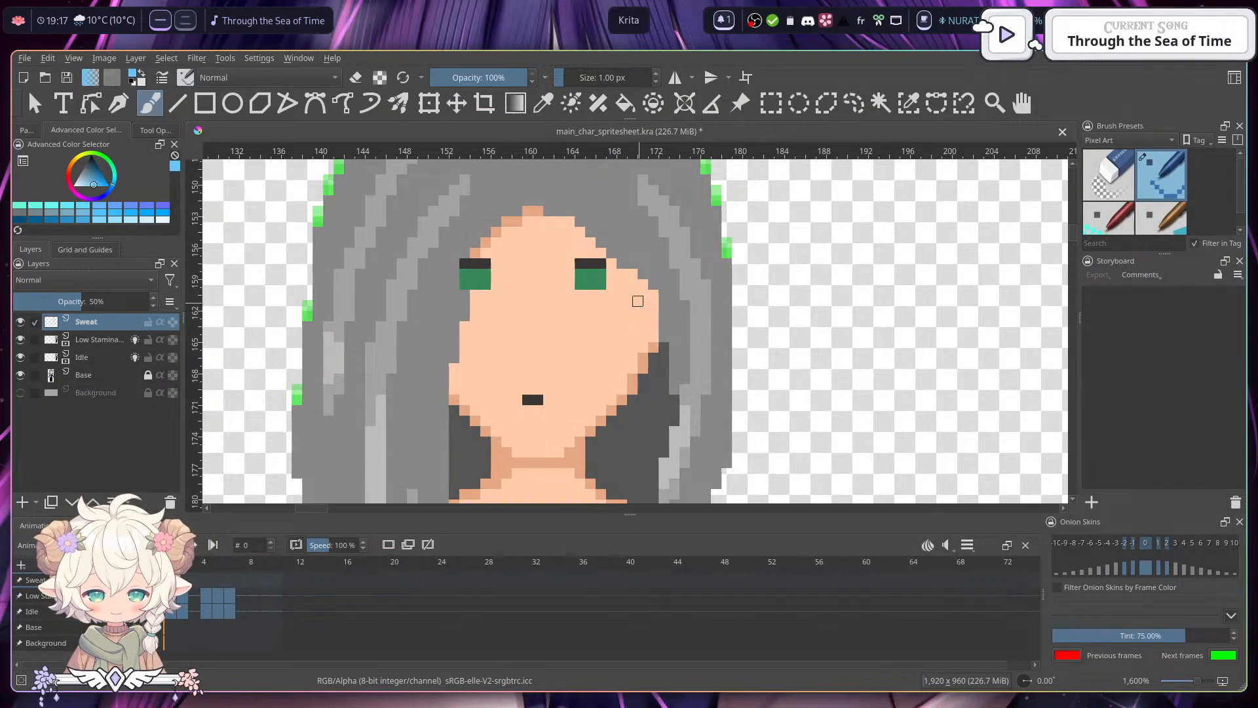
click(633, 305)
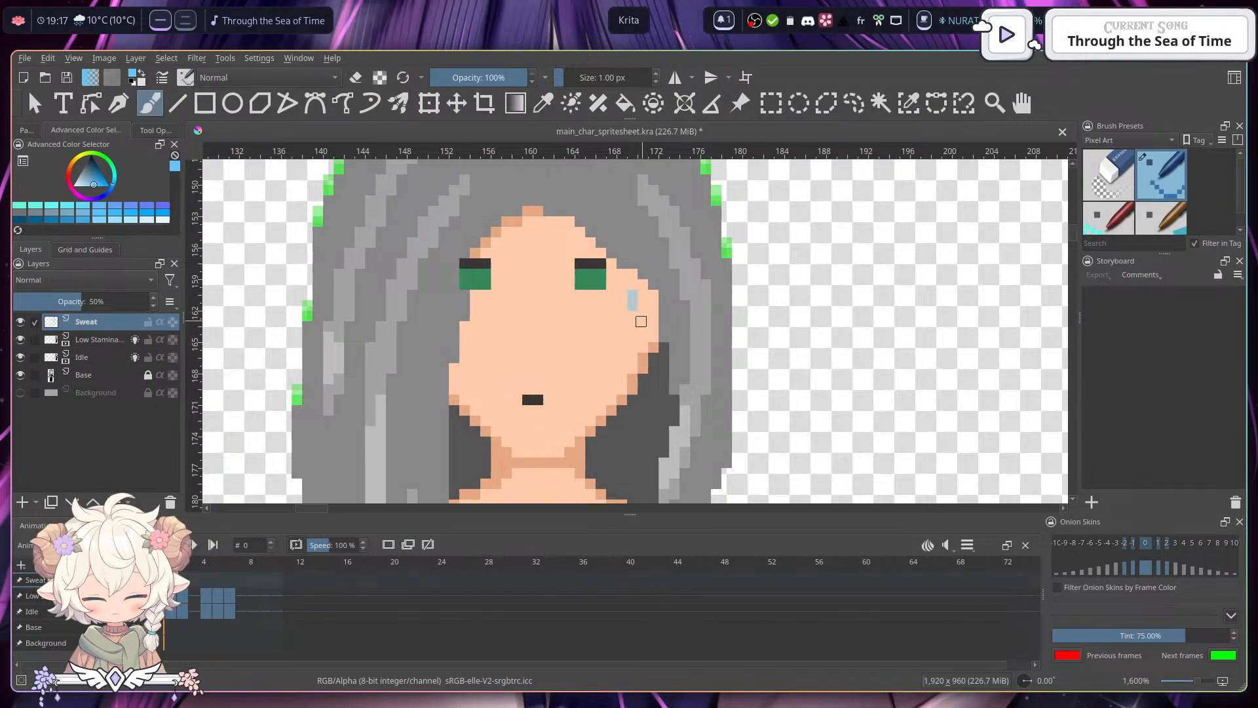
click(633, 347)
mouse_move(641, 389)
mouse_down()
mouse_move(627, 315)
mouse_move(619, 336)
mouse_up()
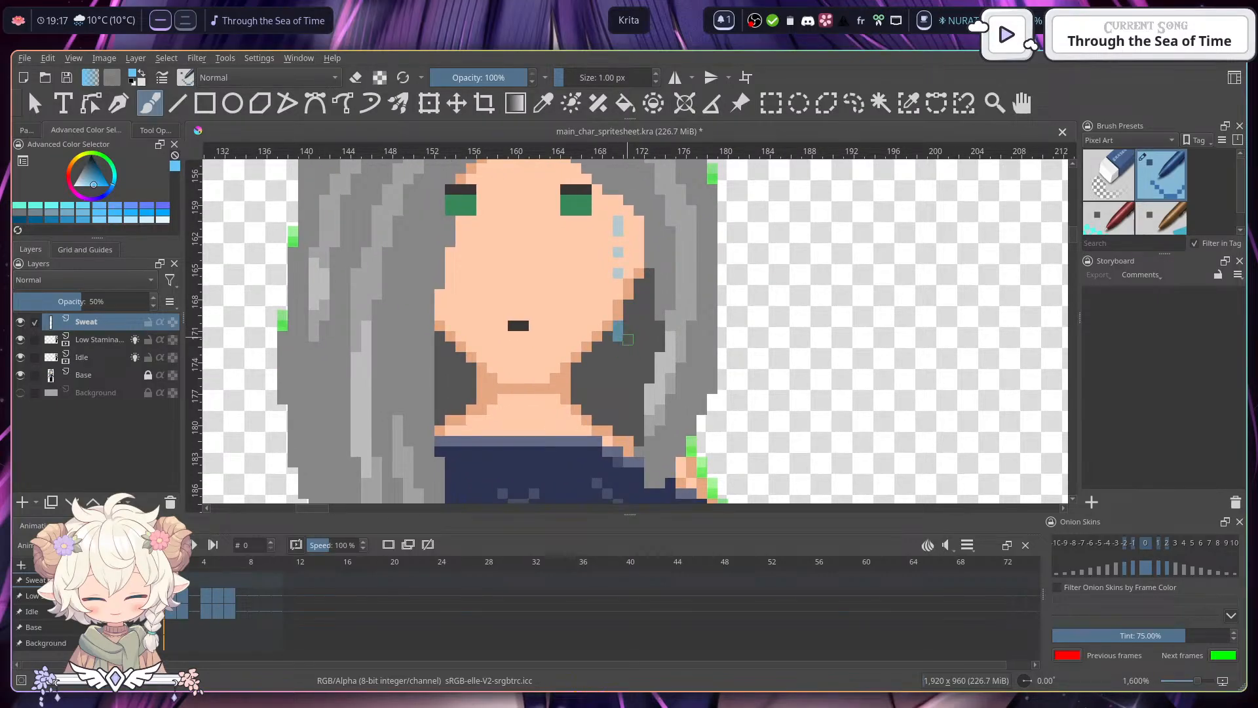
- Dot single light-blue sweat pixels on both bare shoulders and the exposed upper arm
drag(658, 381, 663, 275)
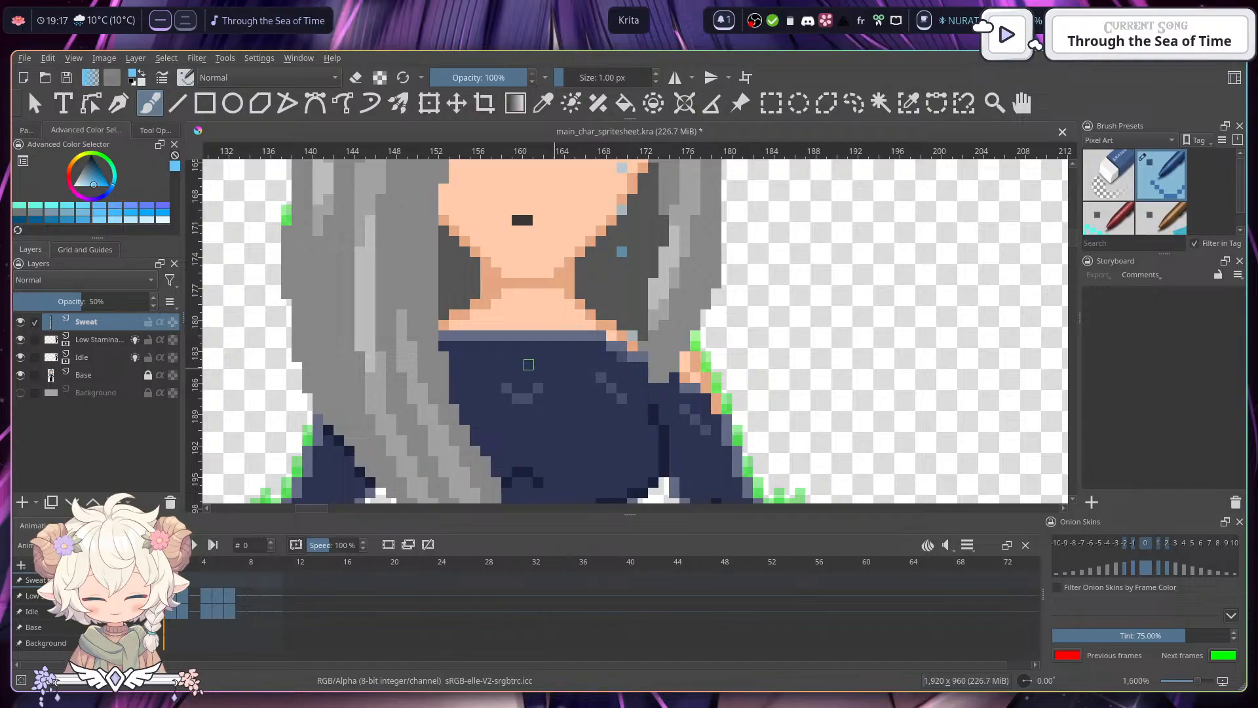
drag(595, 369, 576, 285)
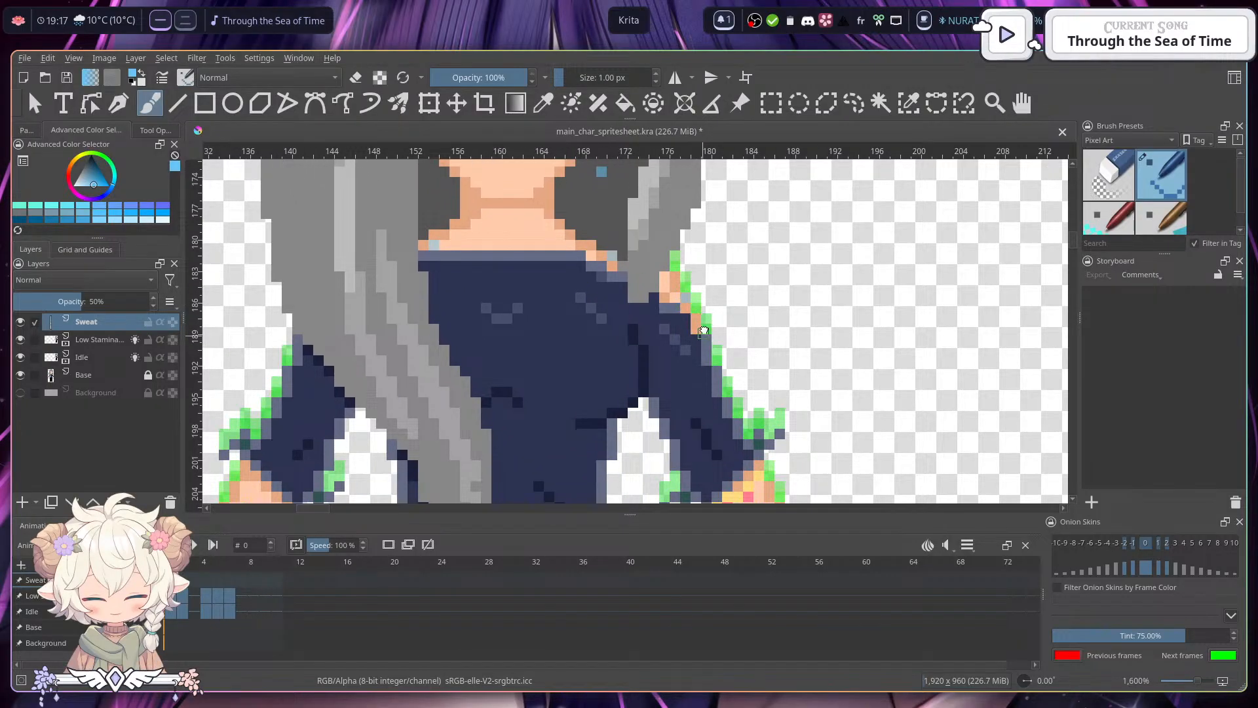
drag(702, 385, 690, 270)
drag(698, 322, 776, 401)
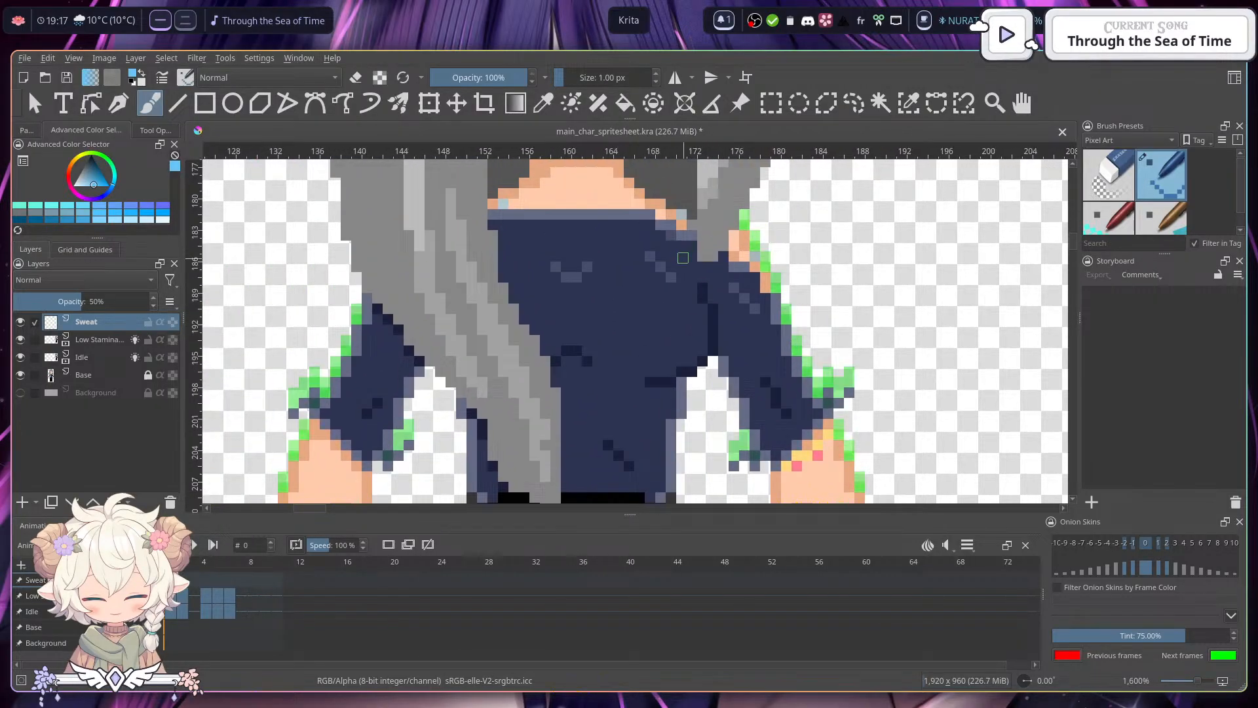
drag(686, 320, 727, 272)
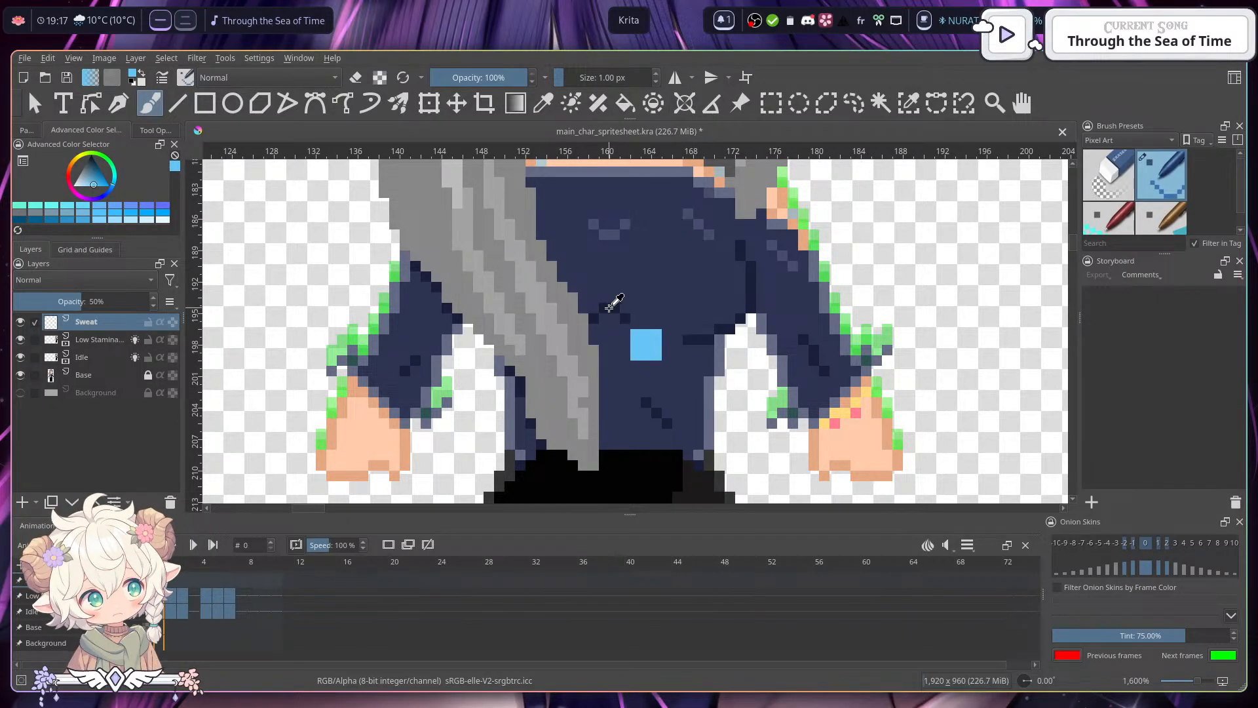
- Sample the shirt's dark navy to shade near the right-hand armpit, and switch the brush to a pale blue-grey
ctrl+click(614, 303)
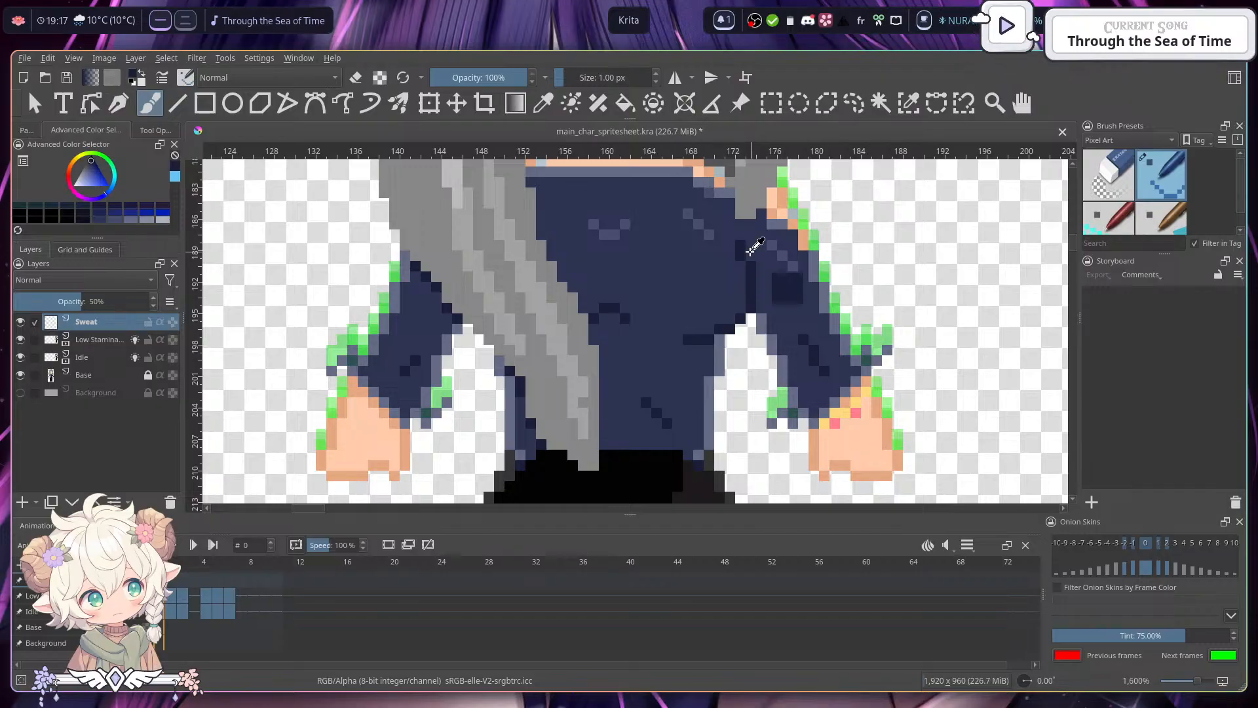
drag(750, 252, 741, 347)
ctrl+click(713, 267)
mouse_move(765, 219)
mouse_down()
mouse_move(779, 326)
mouse_move(767, 317)
mouse_up()
drag(751, 260, 759, 289)
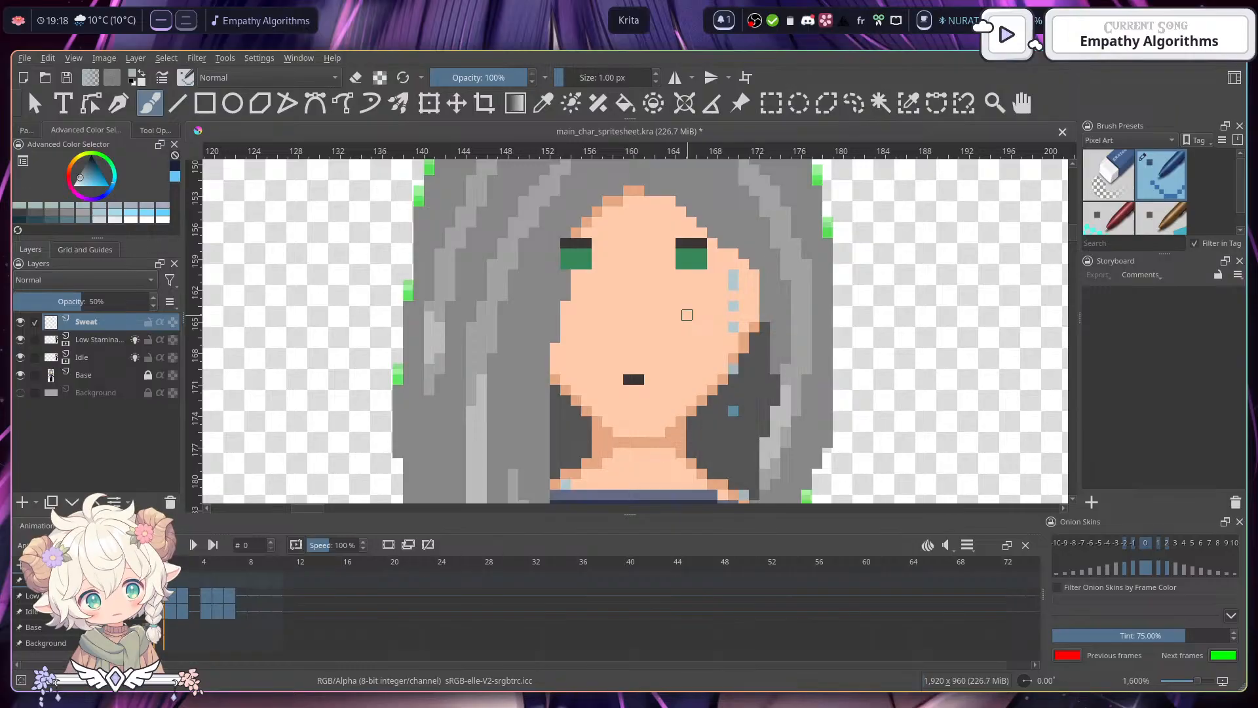
- Paint single pale blue-grey sweat pixels on the neck and along both of its edges
scroll(710, 335, down, 5)
scroll(720, 348, up, 4)
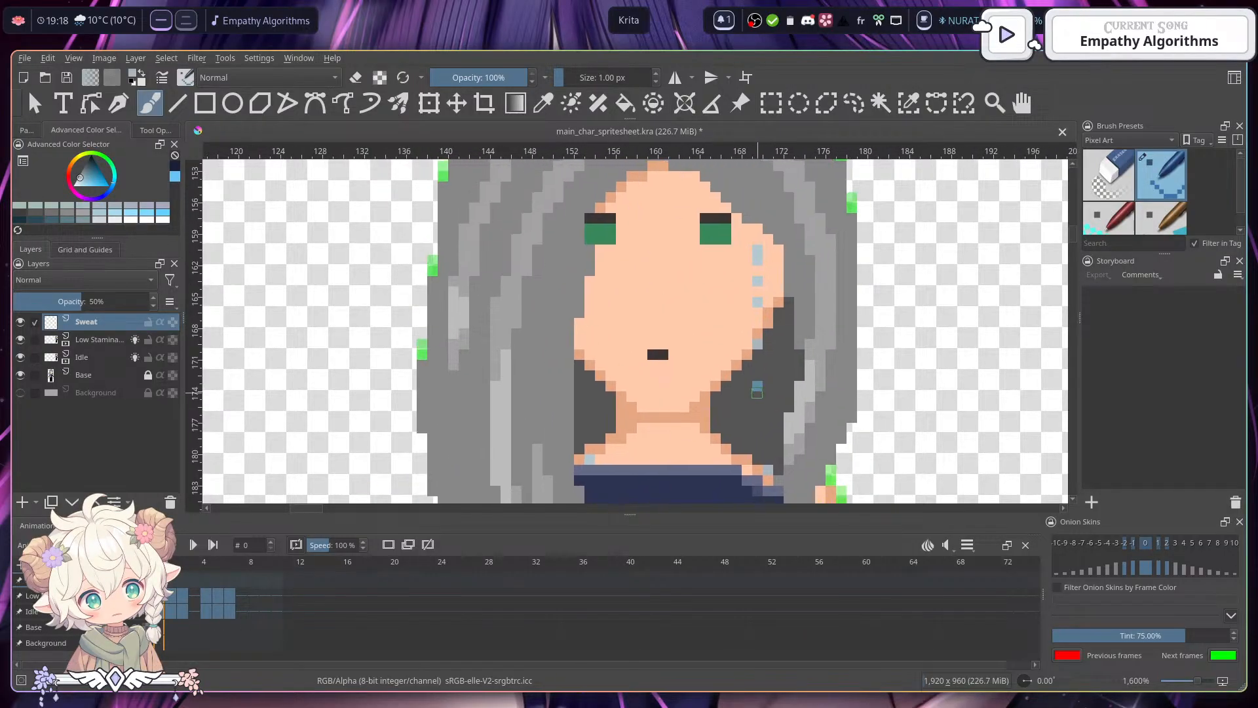
scroll(733, 360, down, 3)
scroll(753, 302, up, 3)
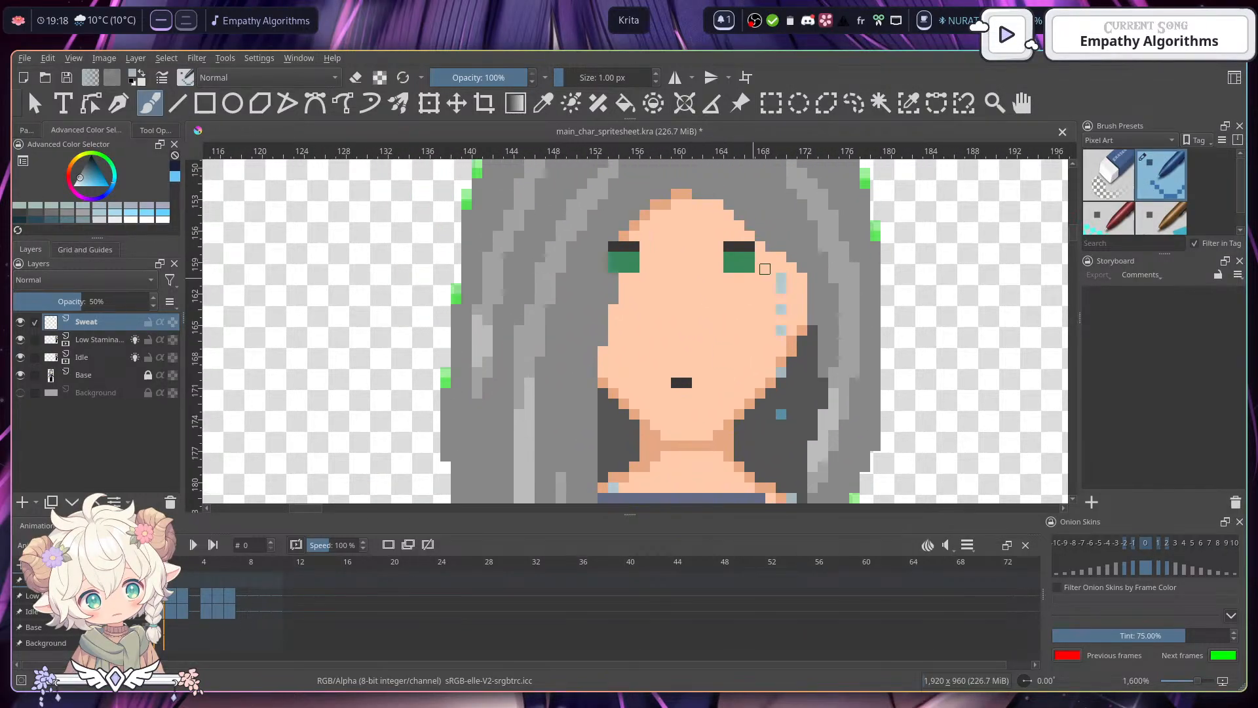
scroll(780, 229, down, 3)
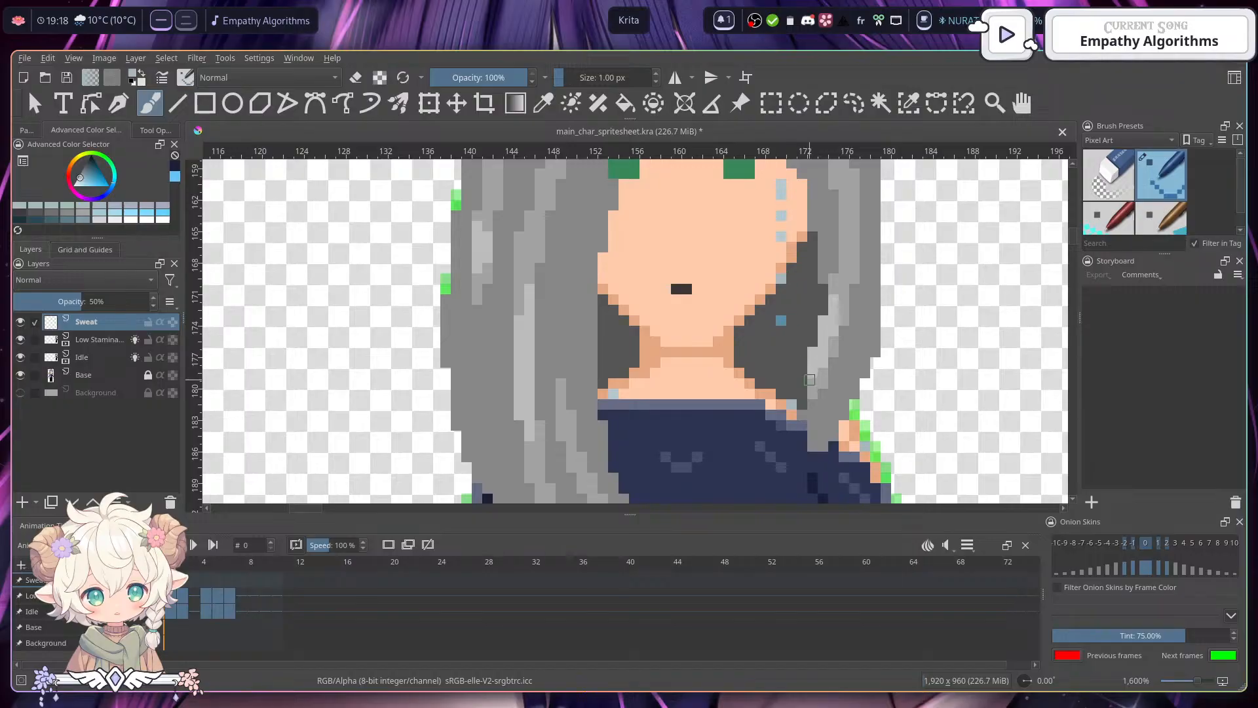
click(718, 372)
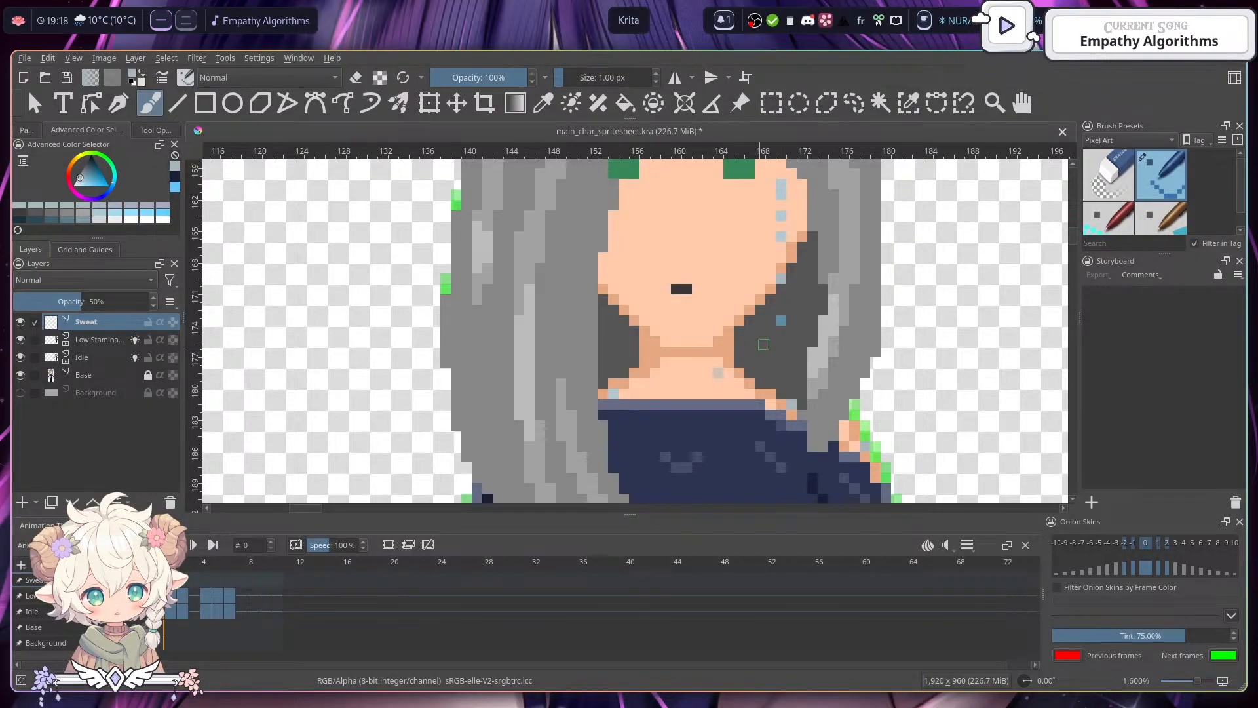
scroll(774, 331, up, 3)
scroll(753, 344, down, 3)
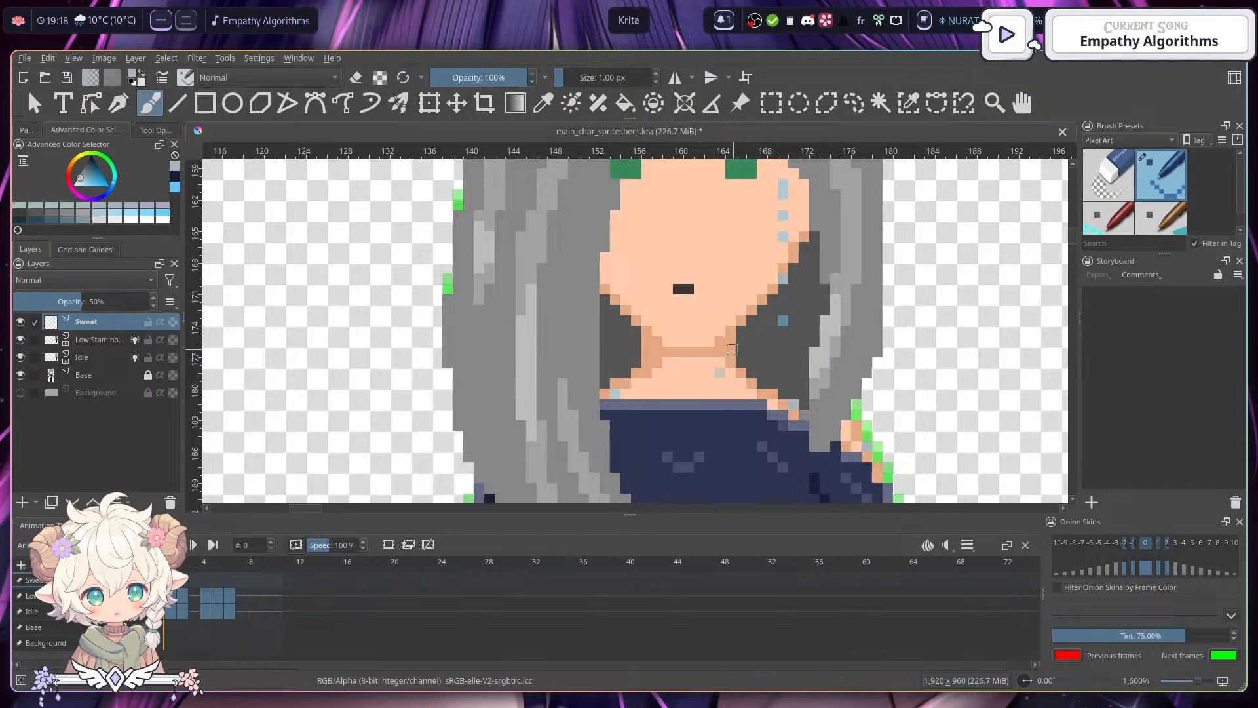
scroll(808, 341, down, 1)
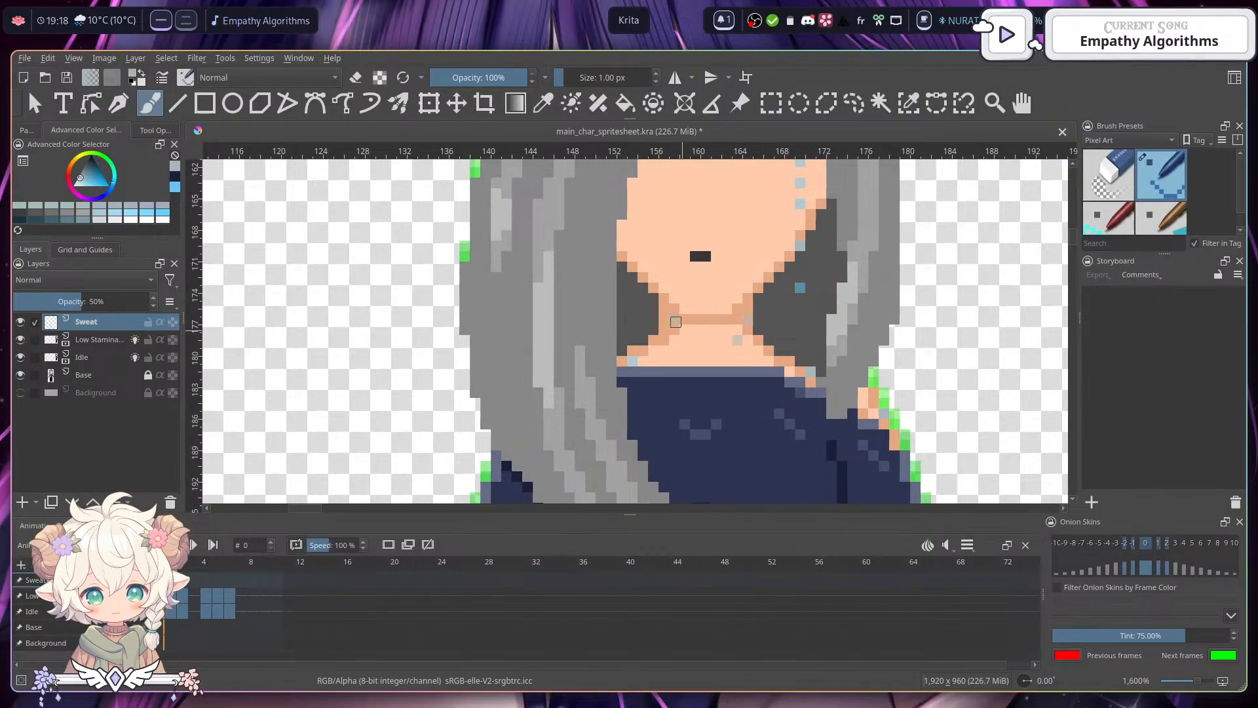
- Play the animation to check how the sweat reads at a smaller scale, and return to frame 0
scroll(675, 321, down, 6)
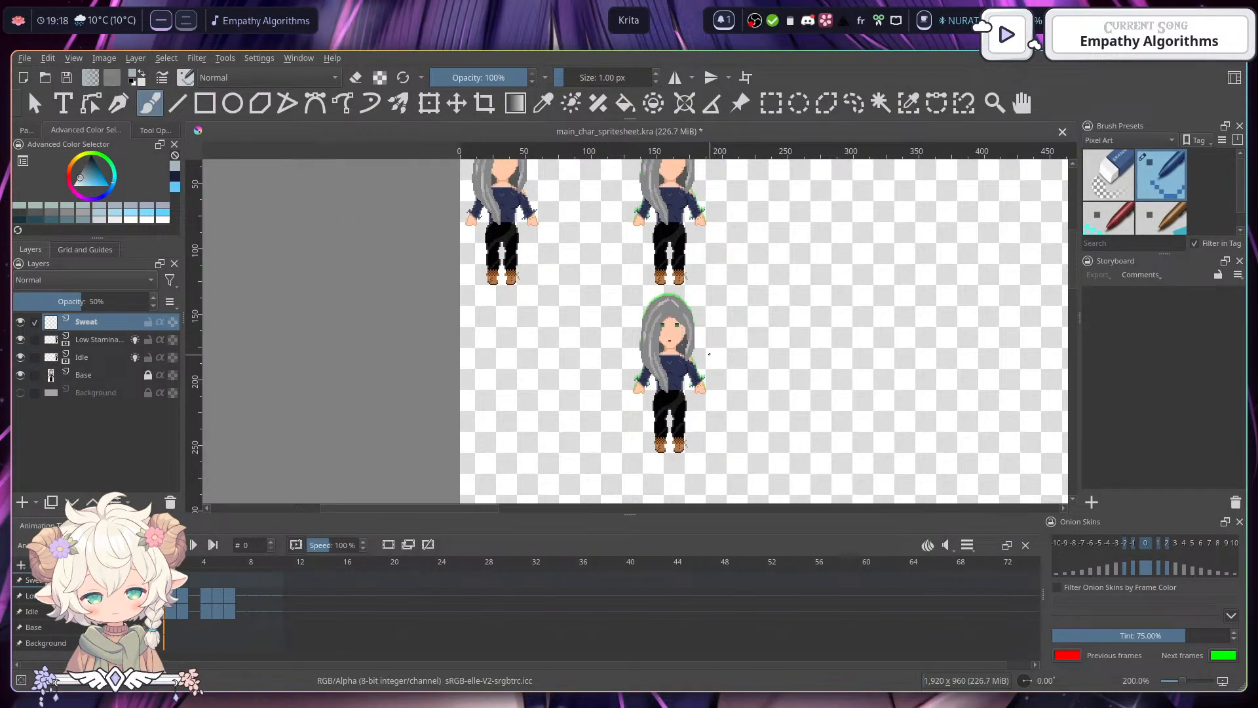
scroll(709, 355, up, 1)
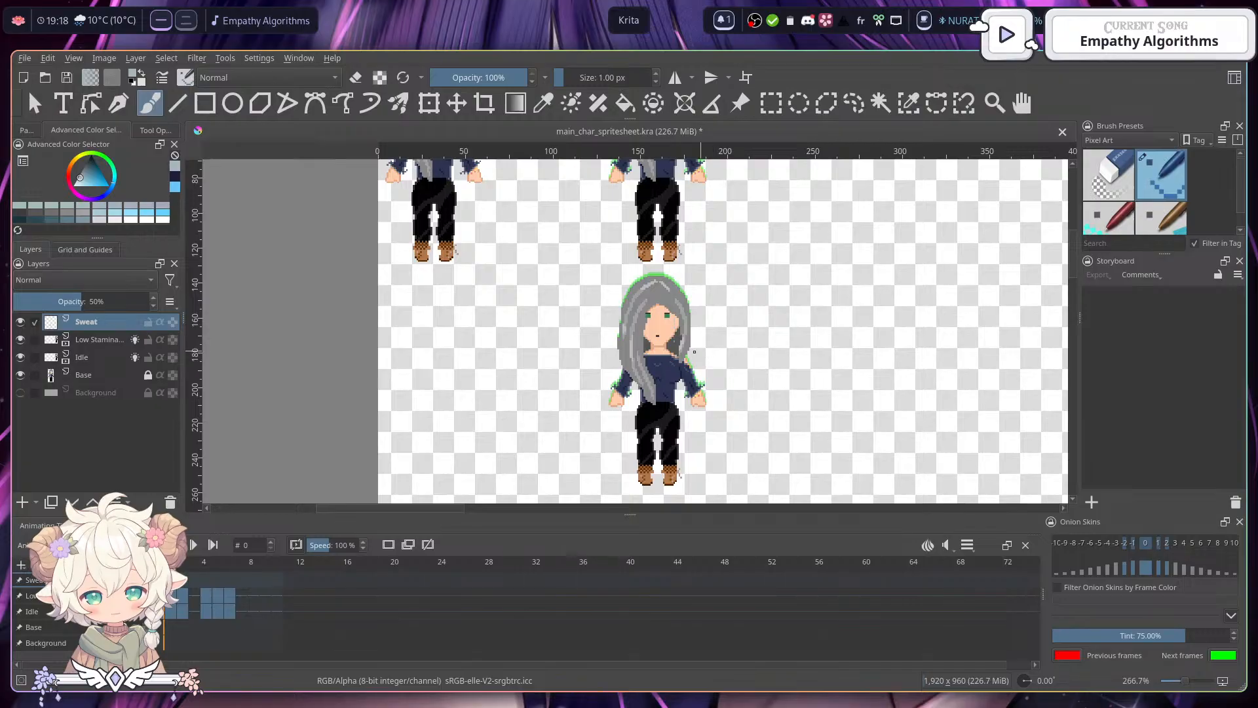
scroll(707, 355, up, 1)
scroll(708, 356, down, 1)
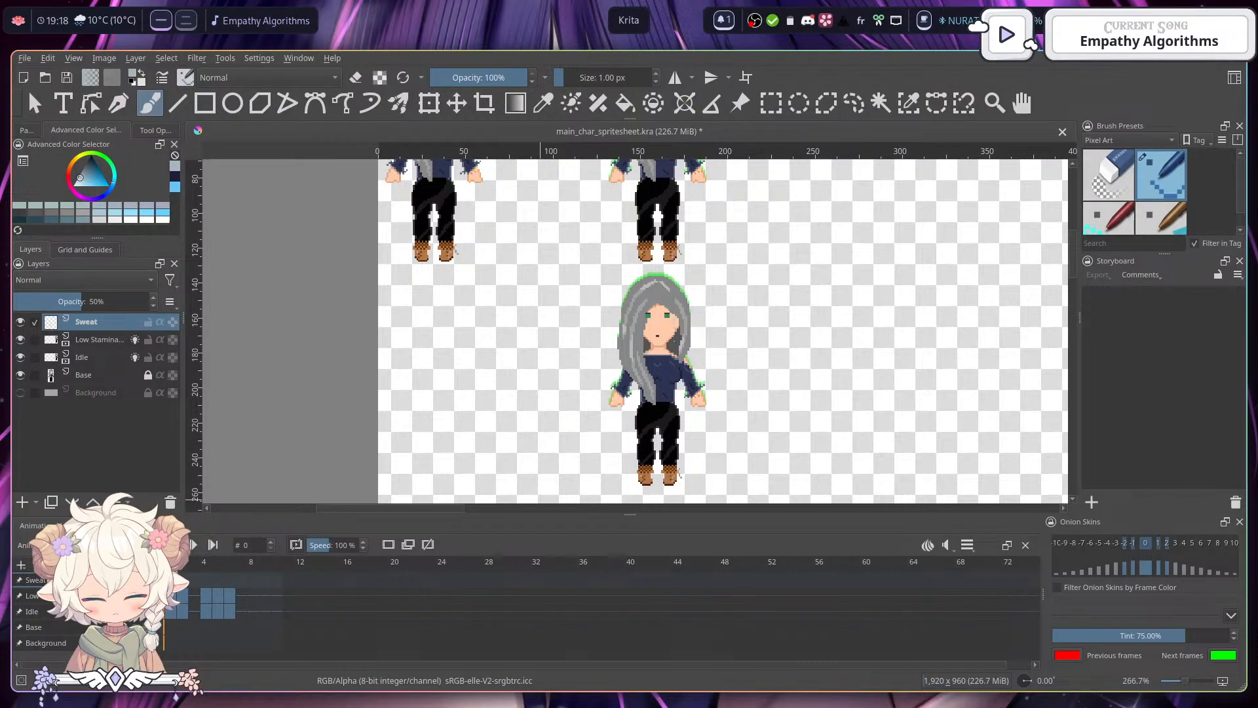
click(154, 544)
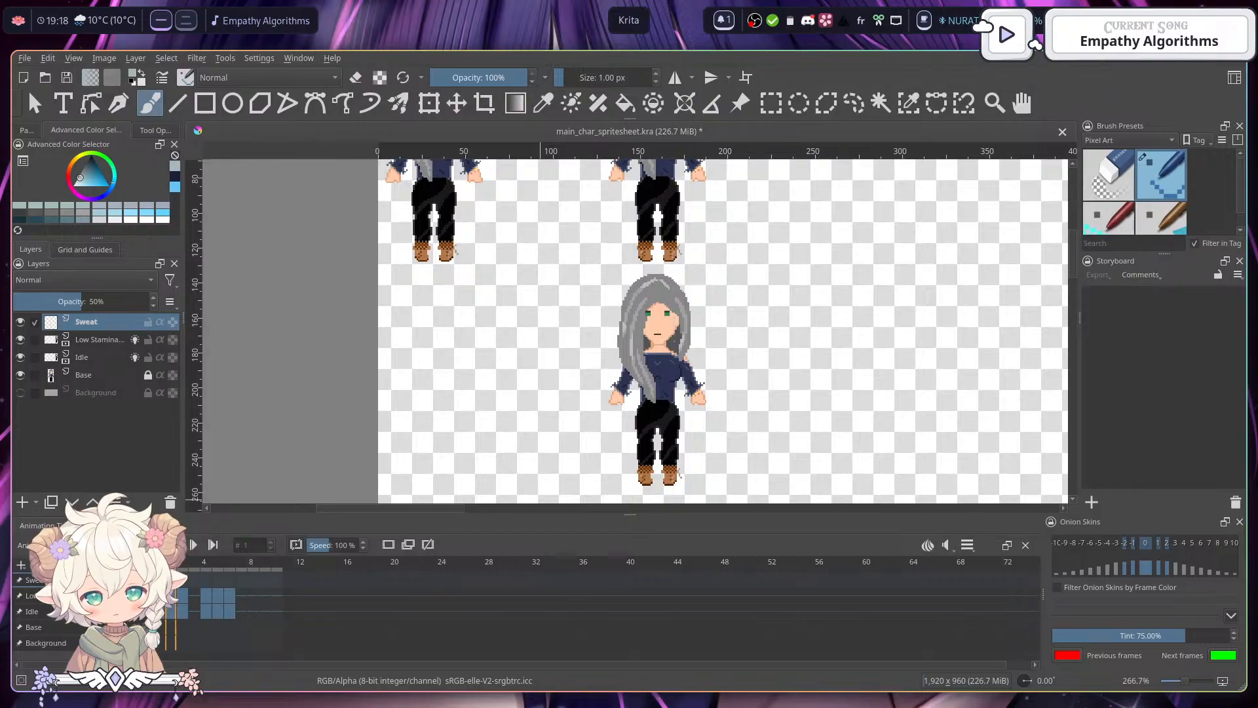
click(154, 544)
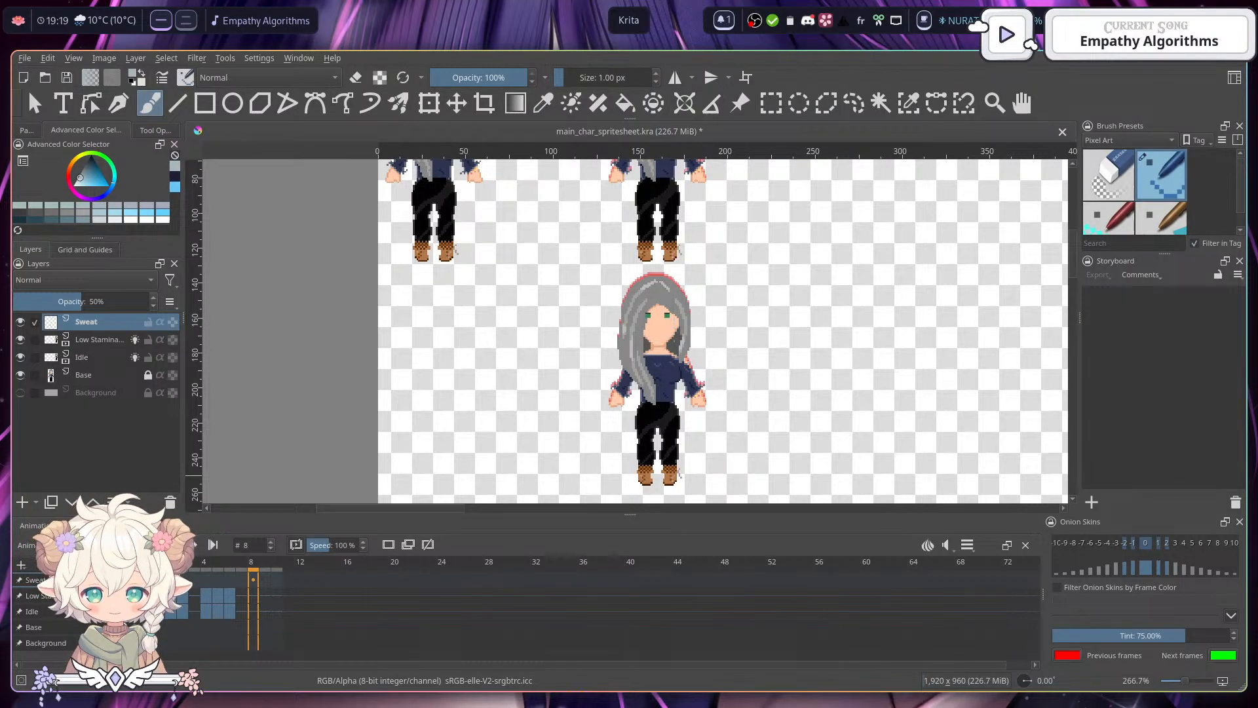
click(160, 580)
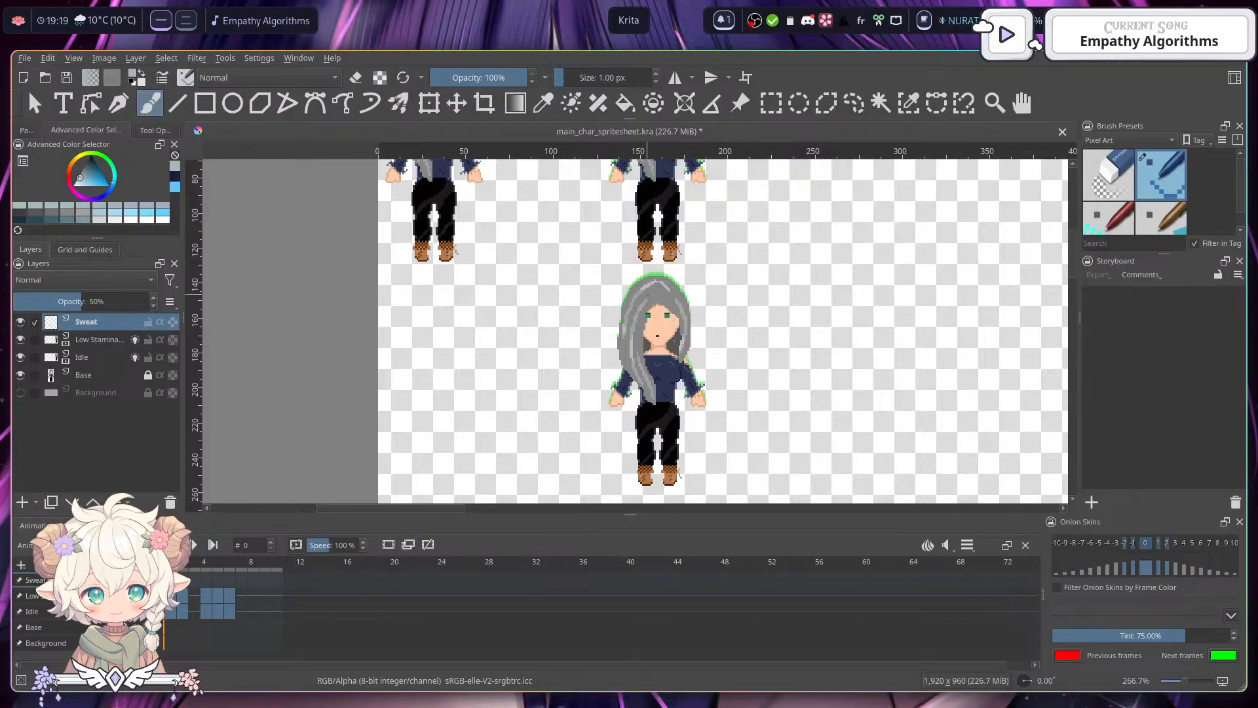
- Erase the sweat pixels from the cheek, hair shadow, neck and shoulders on the Sweat layer
scroll(604, 332, up, 10)
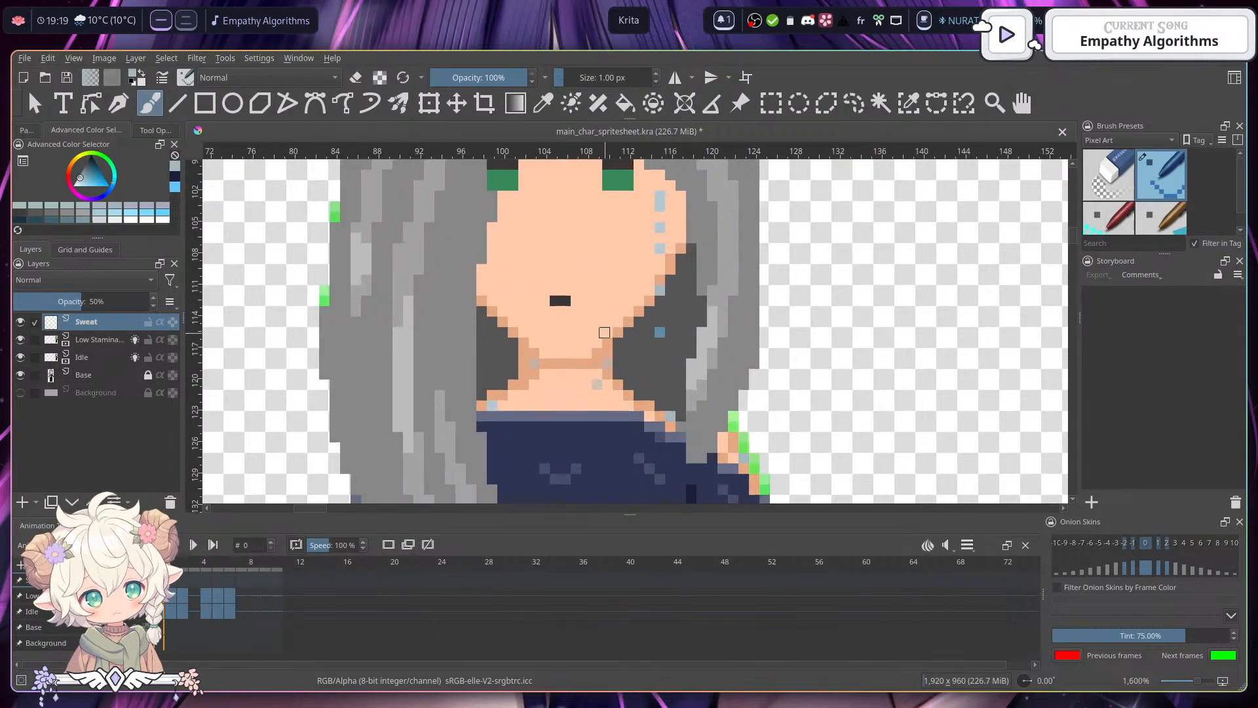
drag(638, 301, 646, 403)
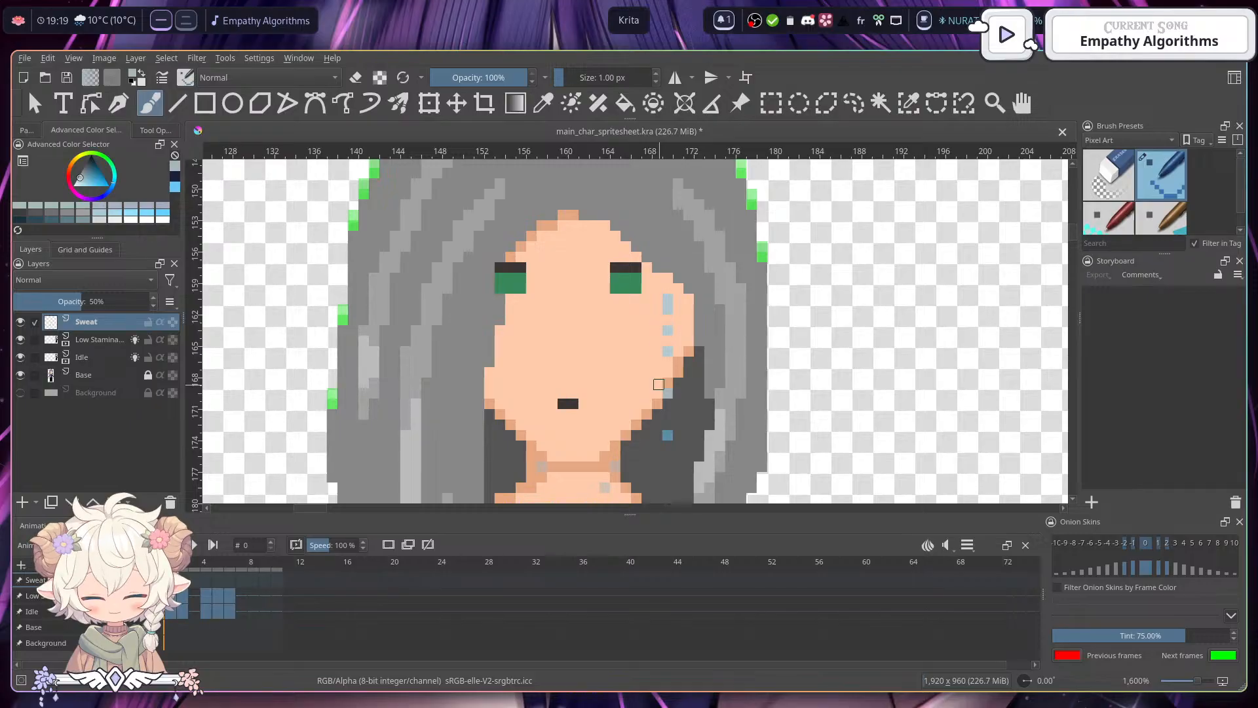
key(e)
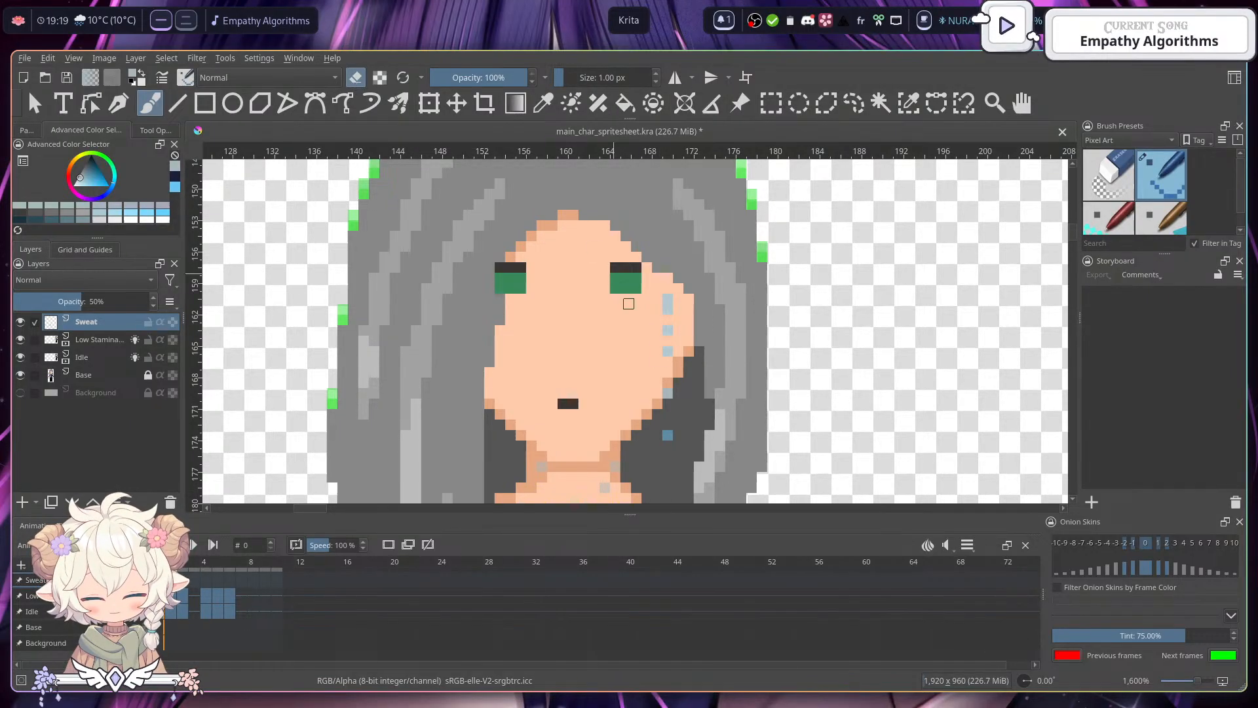
mouse_move(668, 329)
mouse_down()
mouse_move(668, 306)
mouse_move(667, 402)
mouse_move(675, 289)
mouse_up()
click(675, 292)
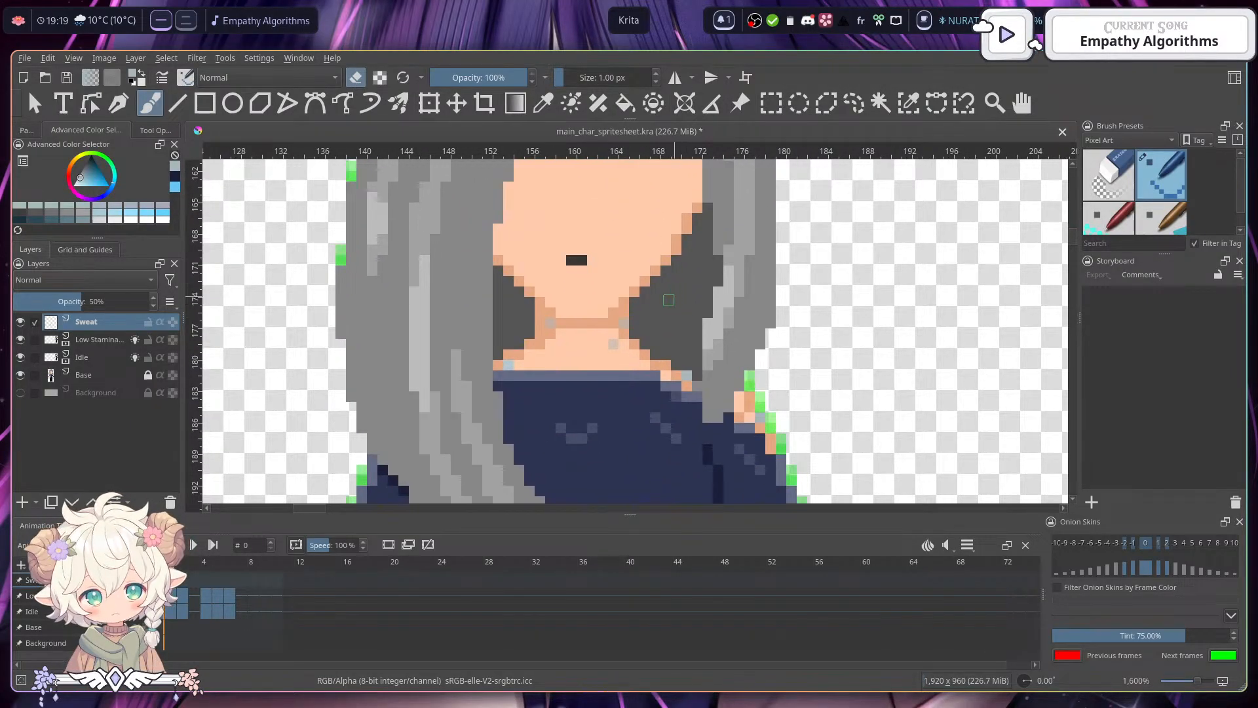
drag(620, 318, 618, 339)
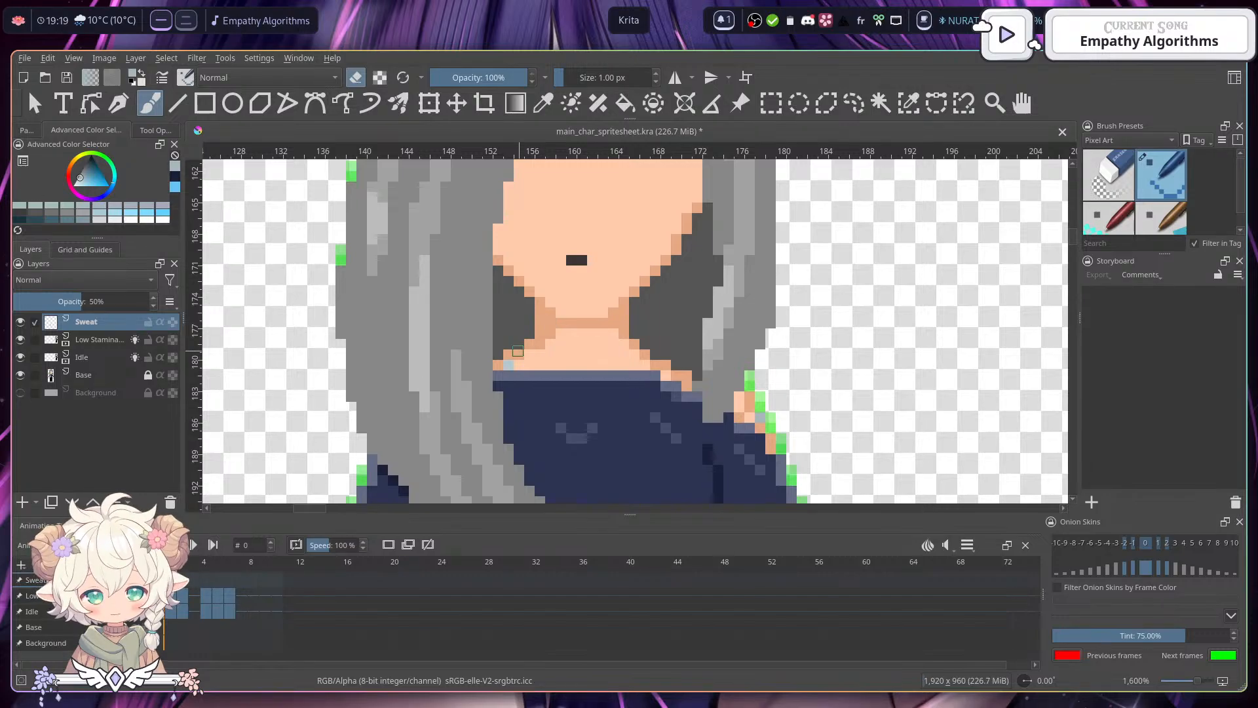
scroll(761, 413, up, 3)
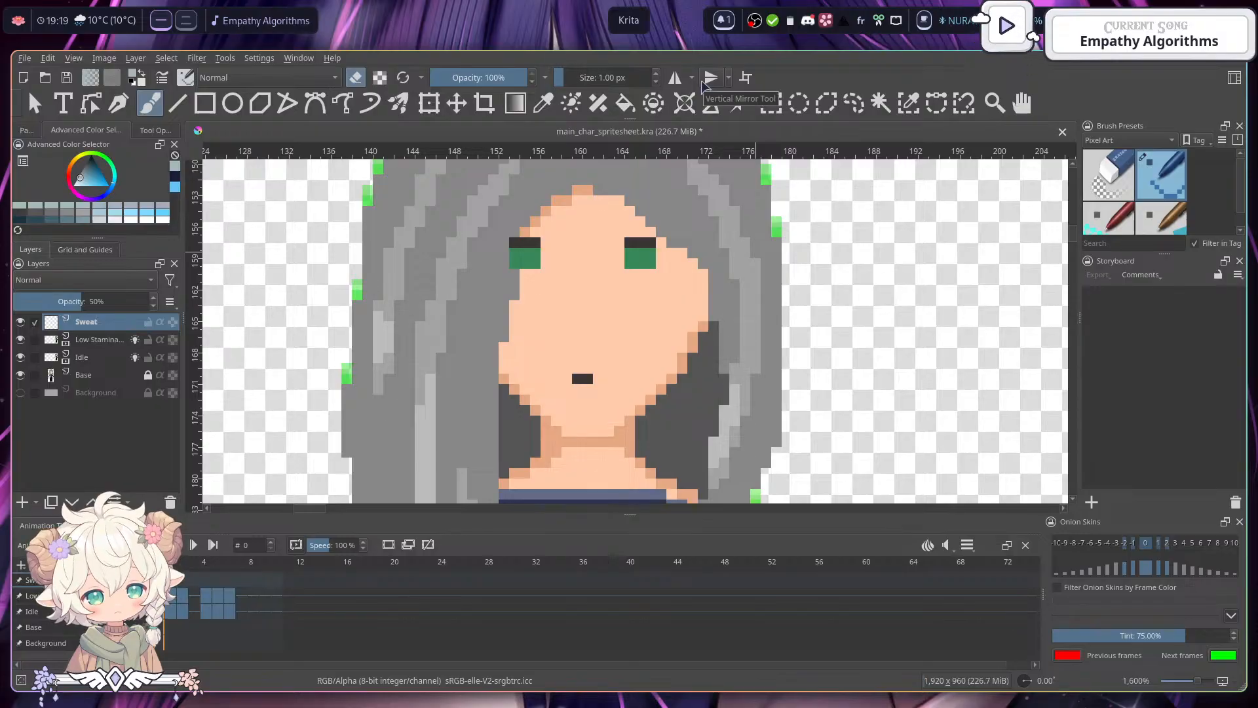
- Turn eraser mode off and paint a plus-shaped pale sweat drop, 3 pixels wide, on the cheek beside the right-hand eye
click(357, 77)
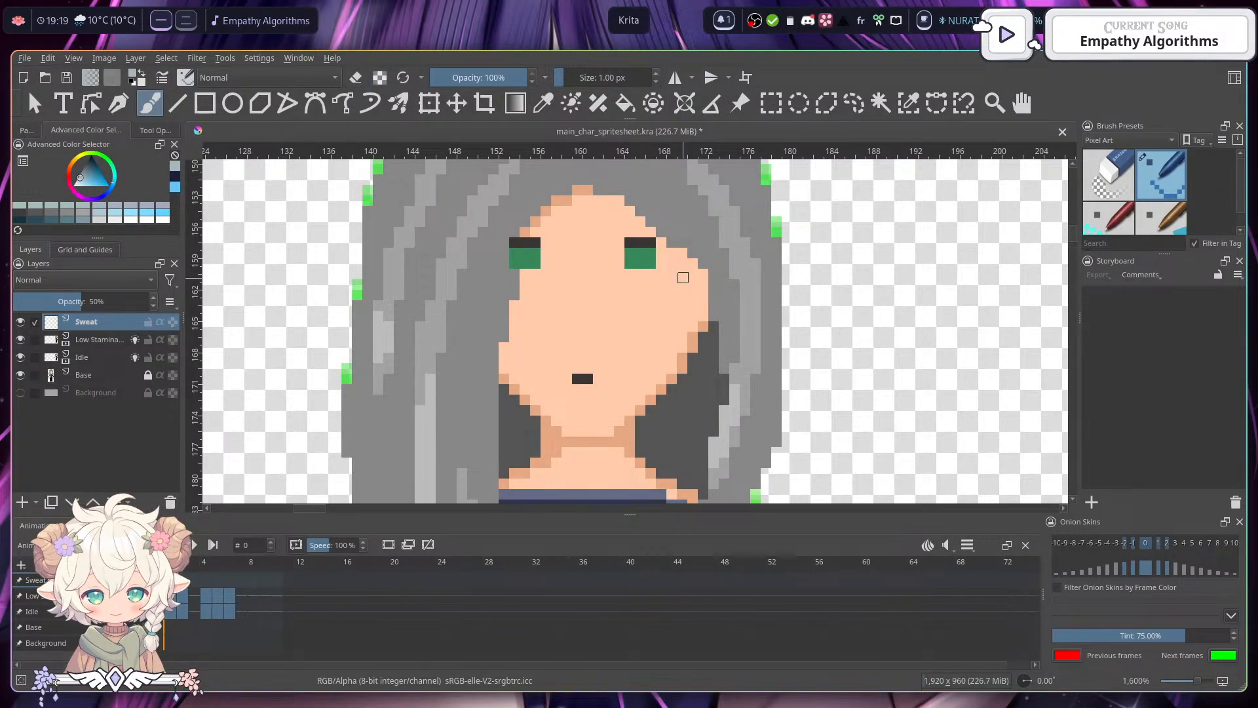
drag(676, 282, 683, 289)
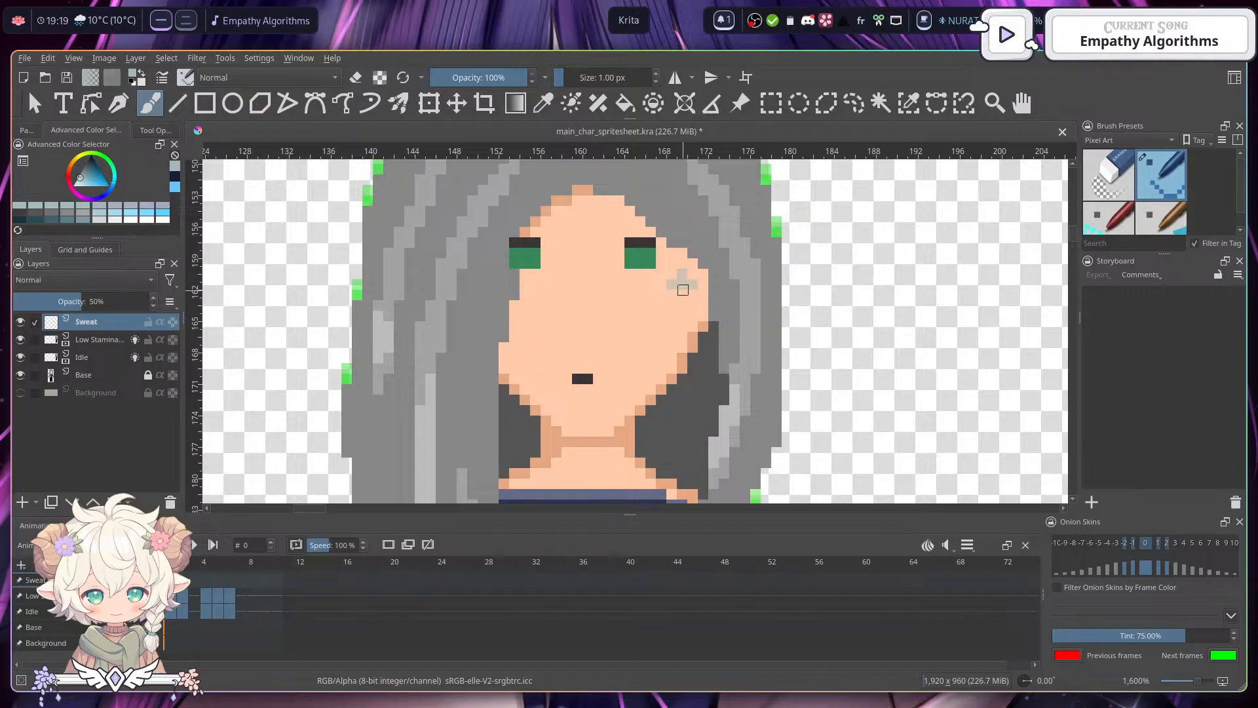
click(682, 294)
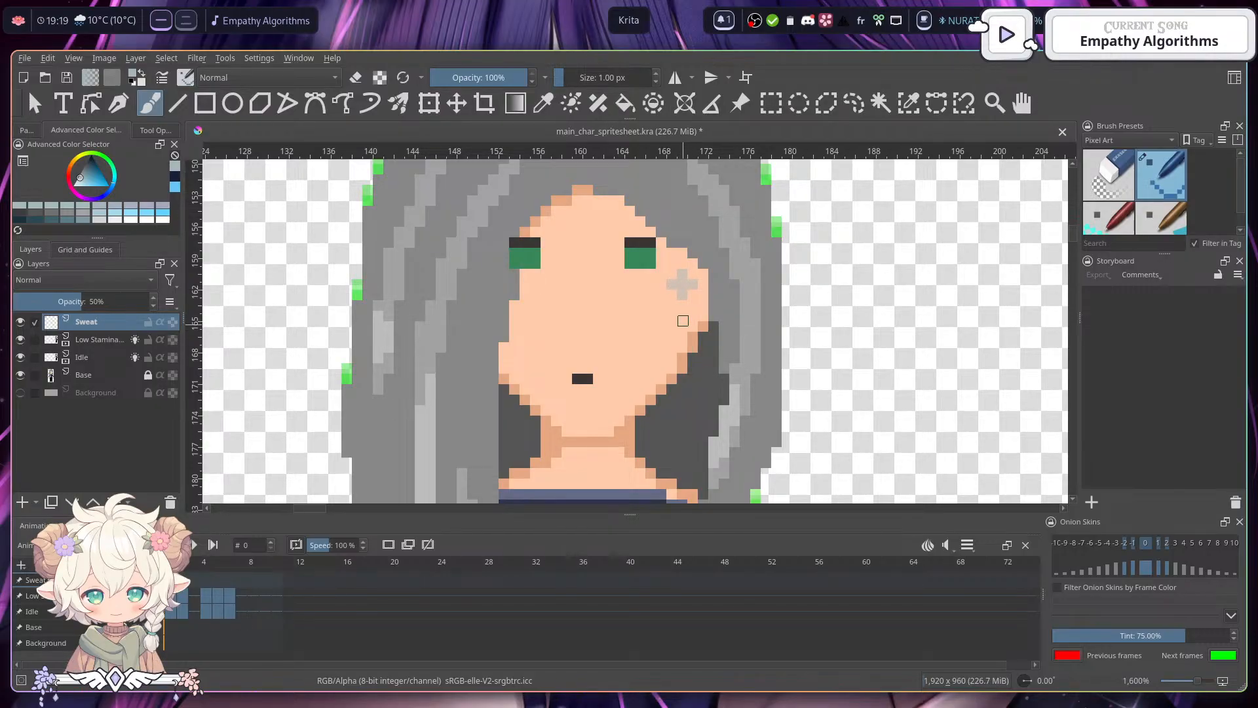
- Paint a single sweat pixel and a second small drop below it at the jaw edge, plus single pixels on the neck and shoulder
click(682, 317)
drag(682, 338, 690, 345)
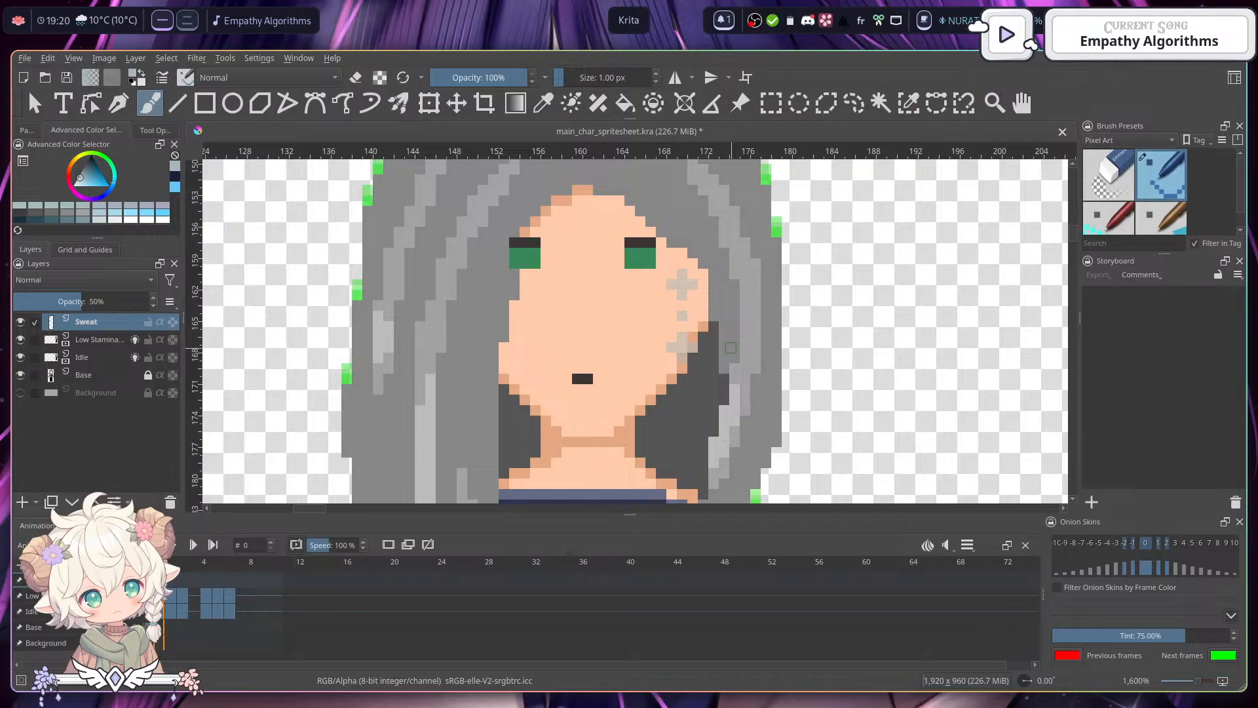
scroll(721, 341, down, 3)
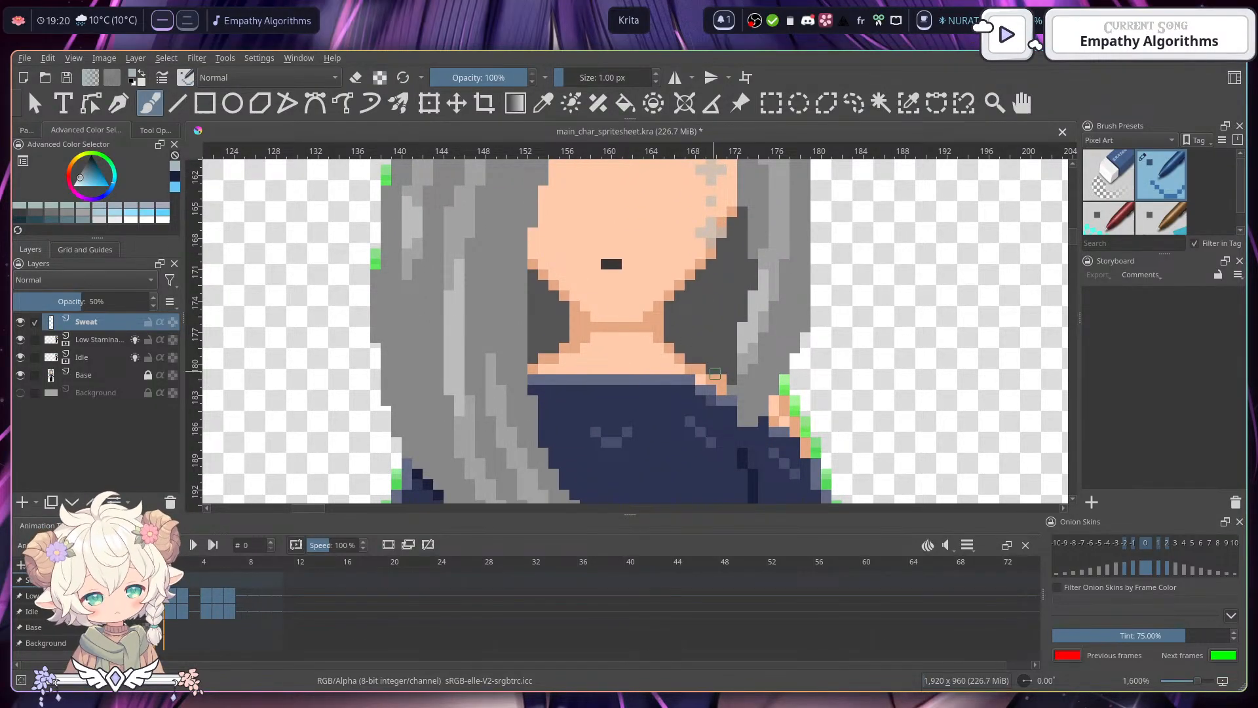
click(639, 359)
drag(558, 360, 548, 361)
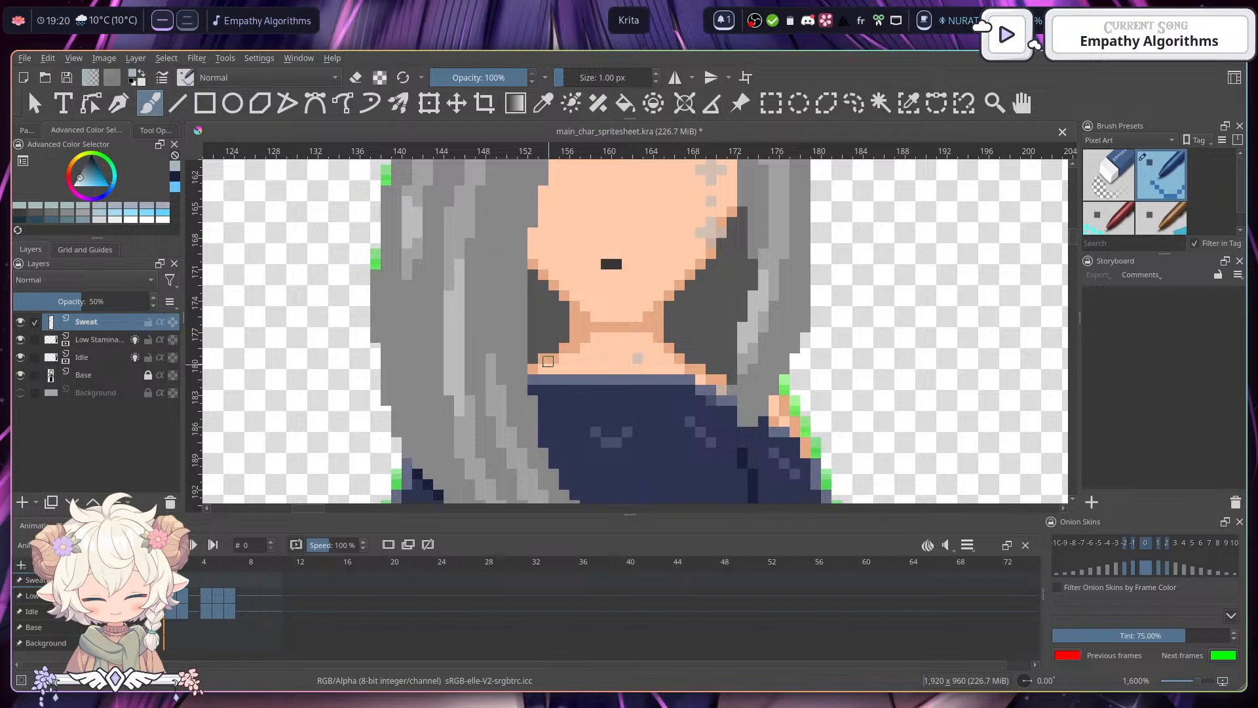
key(ctrl+z)
key(ctrl+z)
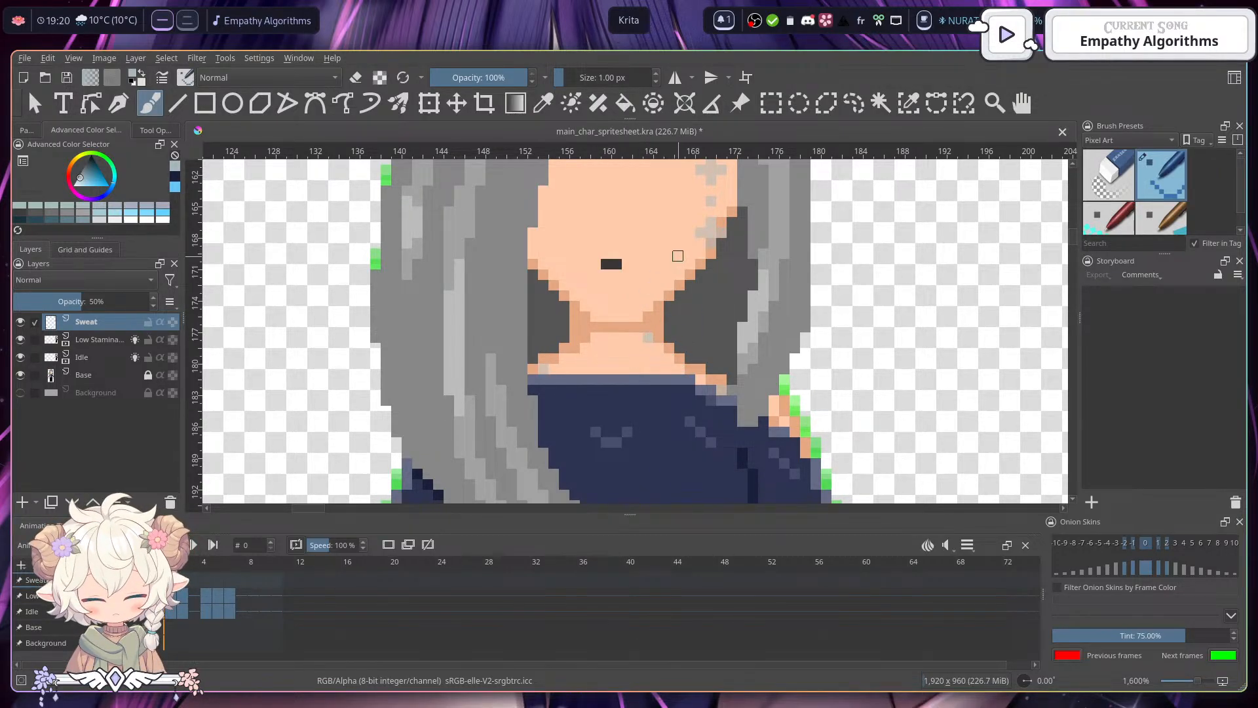
- Erase the plus-shaped drop and all other sweat pixels from the cheek, jaw, neck and shoulder on the Sweat layer
scroll(736, 276, up, 3)
scroll(736, 276, down, 3)
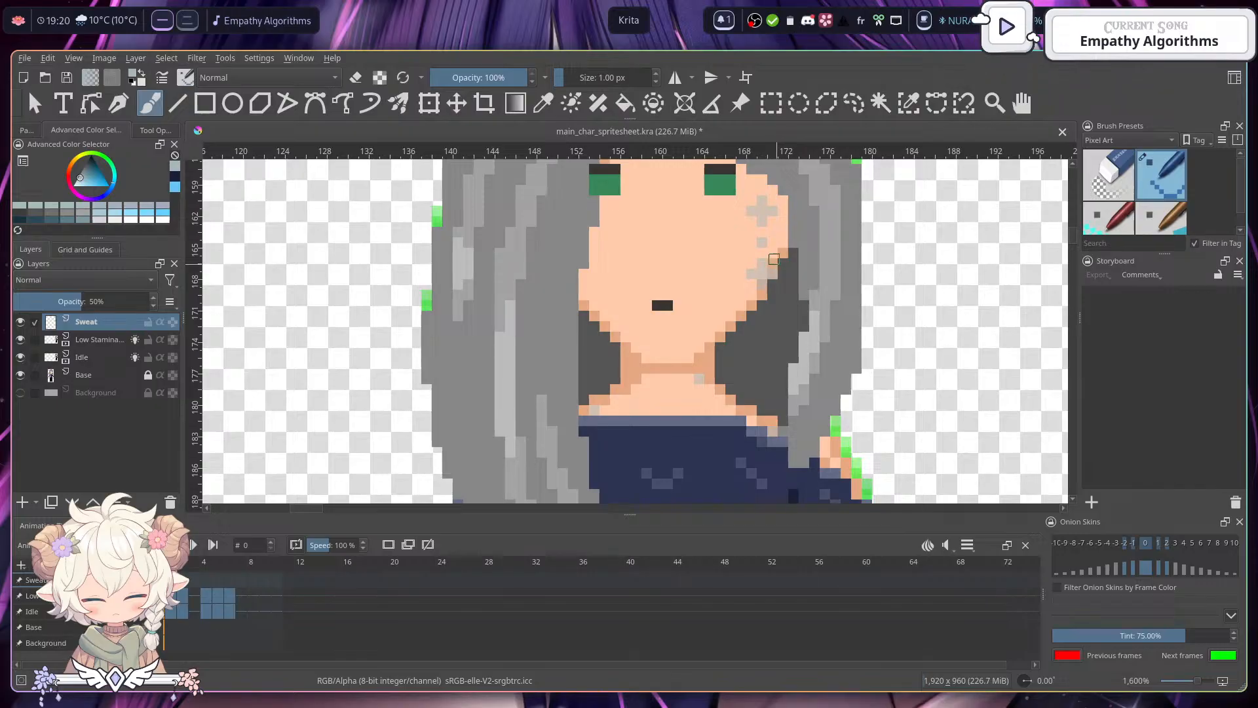
key(e)
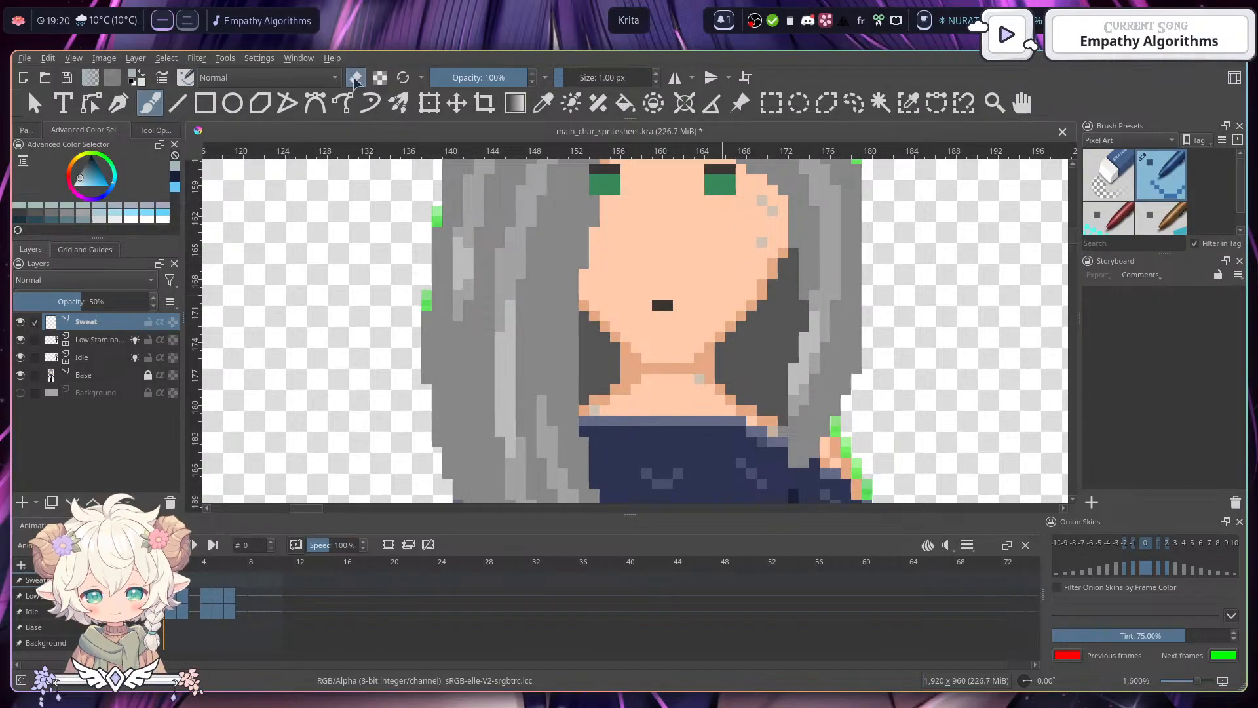
key(e)
click(752, 221)
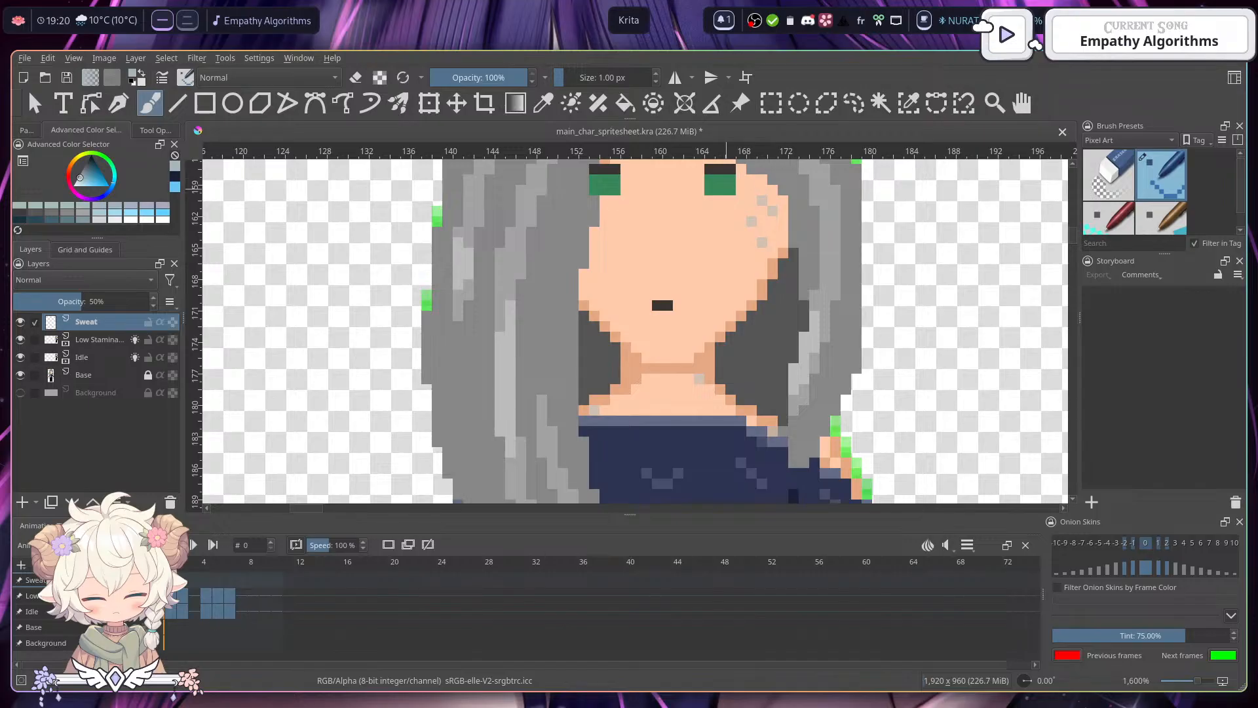
key(e)
click(762, 200)
click(751, 221)
click(762, 242)
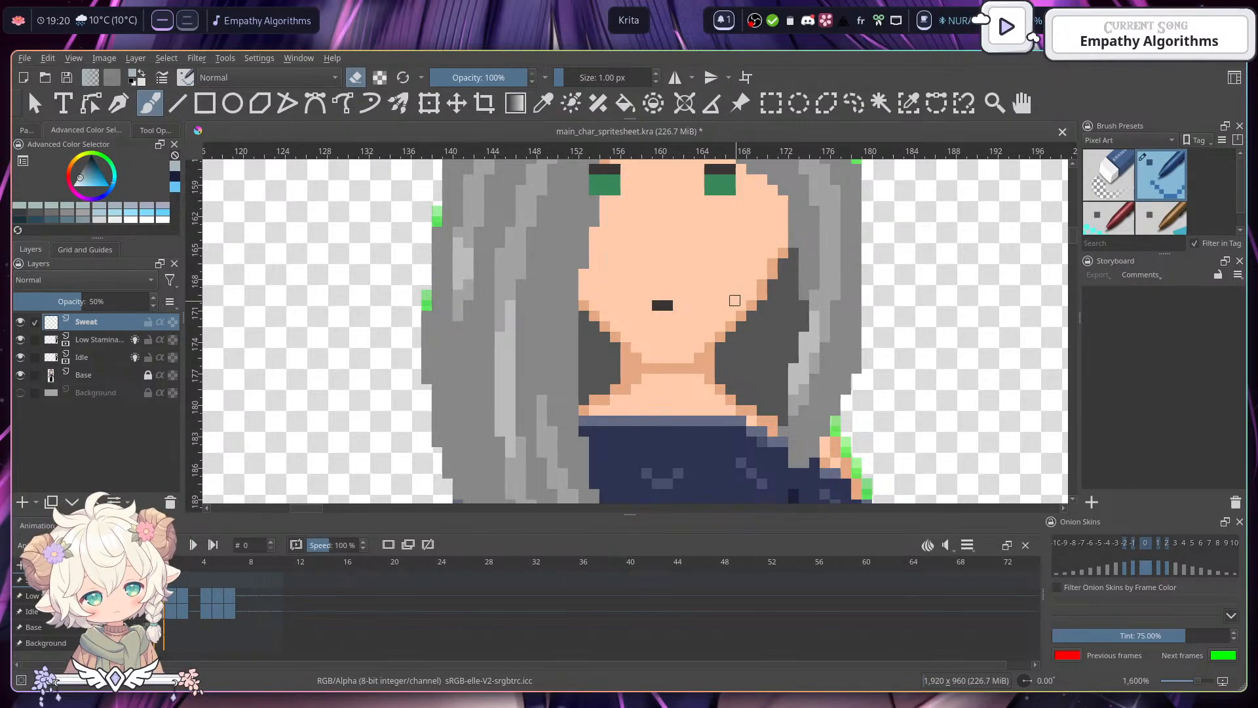
- Sample the face's skin colour and shift its hue to light blue #abddff for the foreground colour
ctrl+click(829, 456)
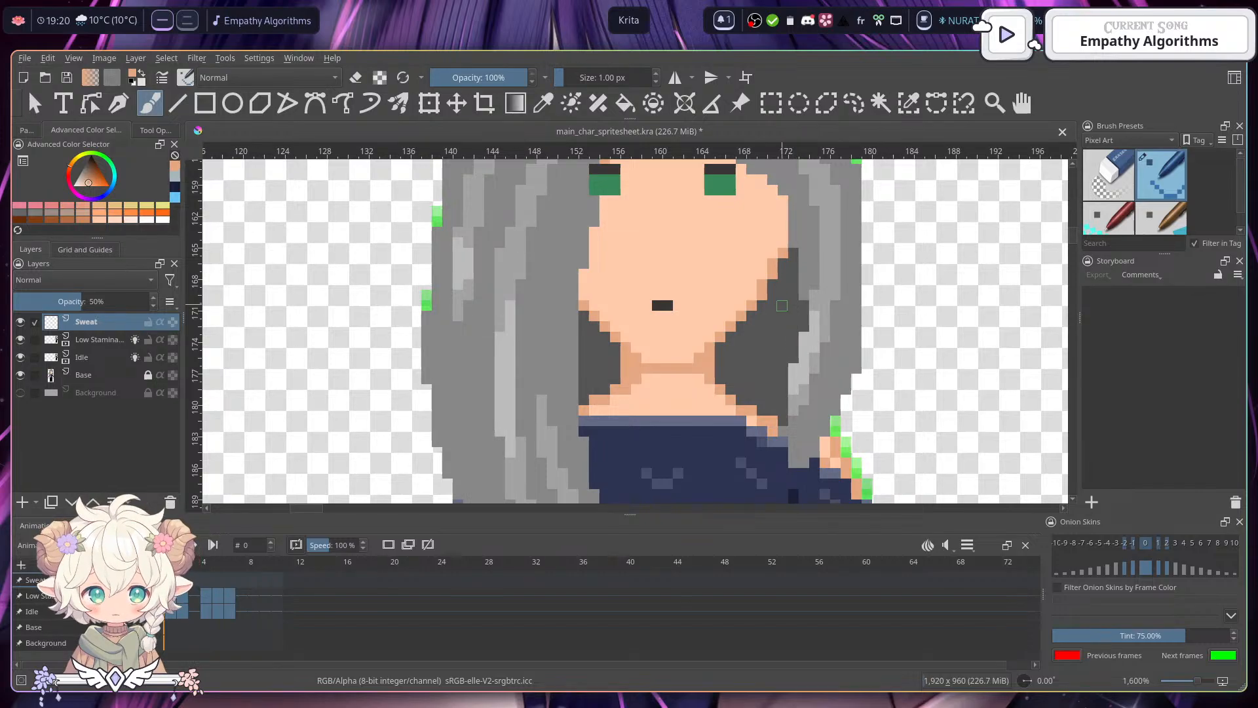
drag(789, 321, 806, 426)
drag(782, 352, 773, 212)
mouse_move(786, 372)
mouse_down()
mouse_move(772, 290)
mouse_move(784, 358)
mouse_up()
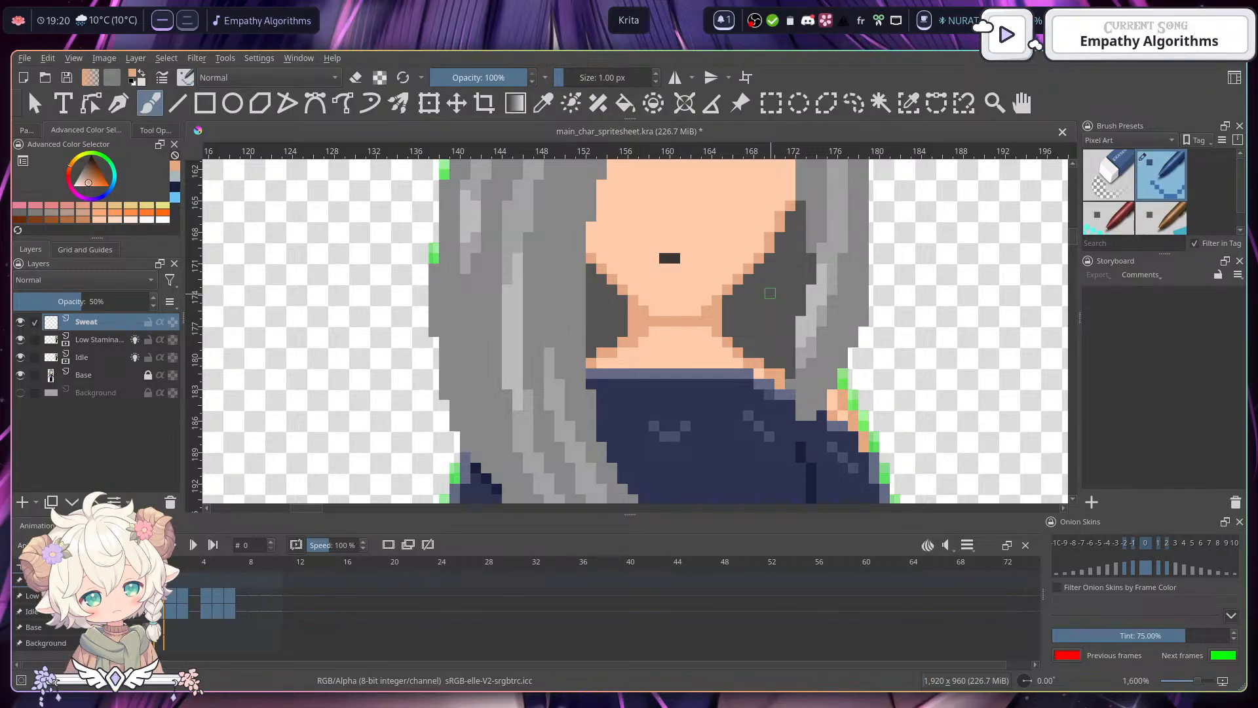
ctrl+click(731, 236)
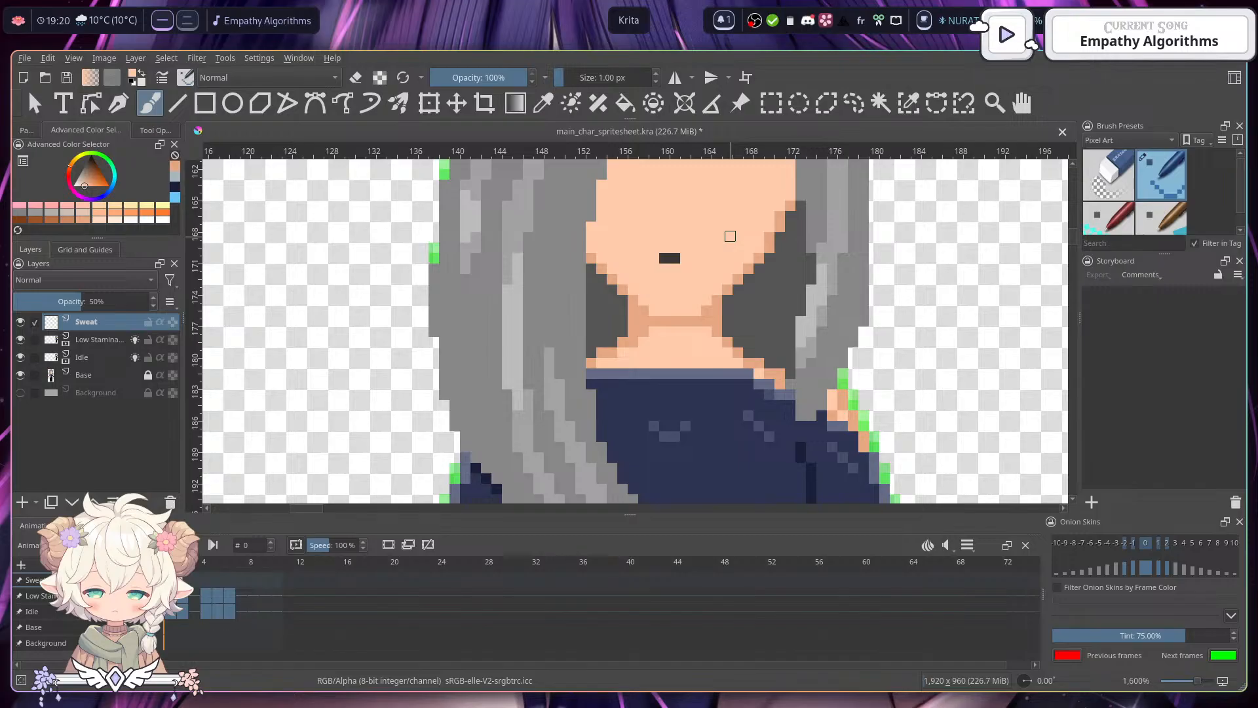
click(132, 74)
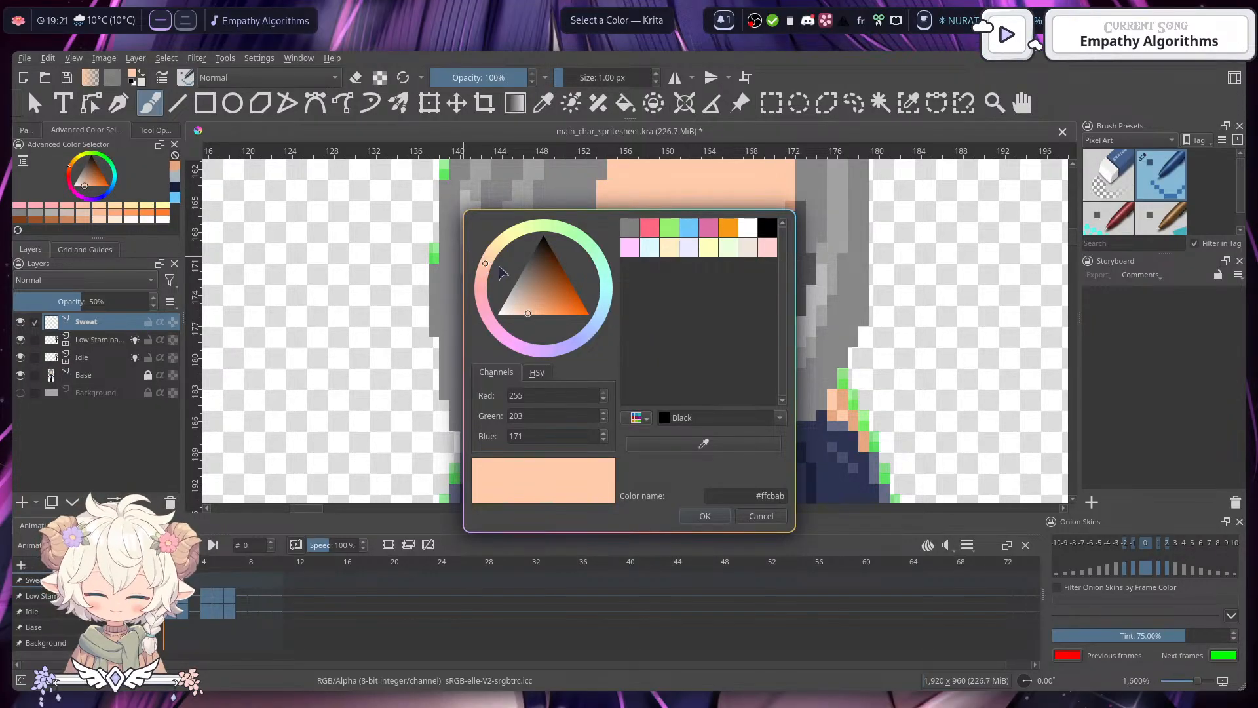
click(602, 316)
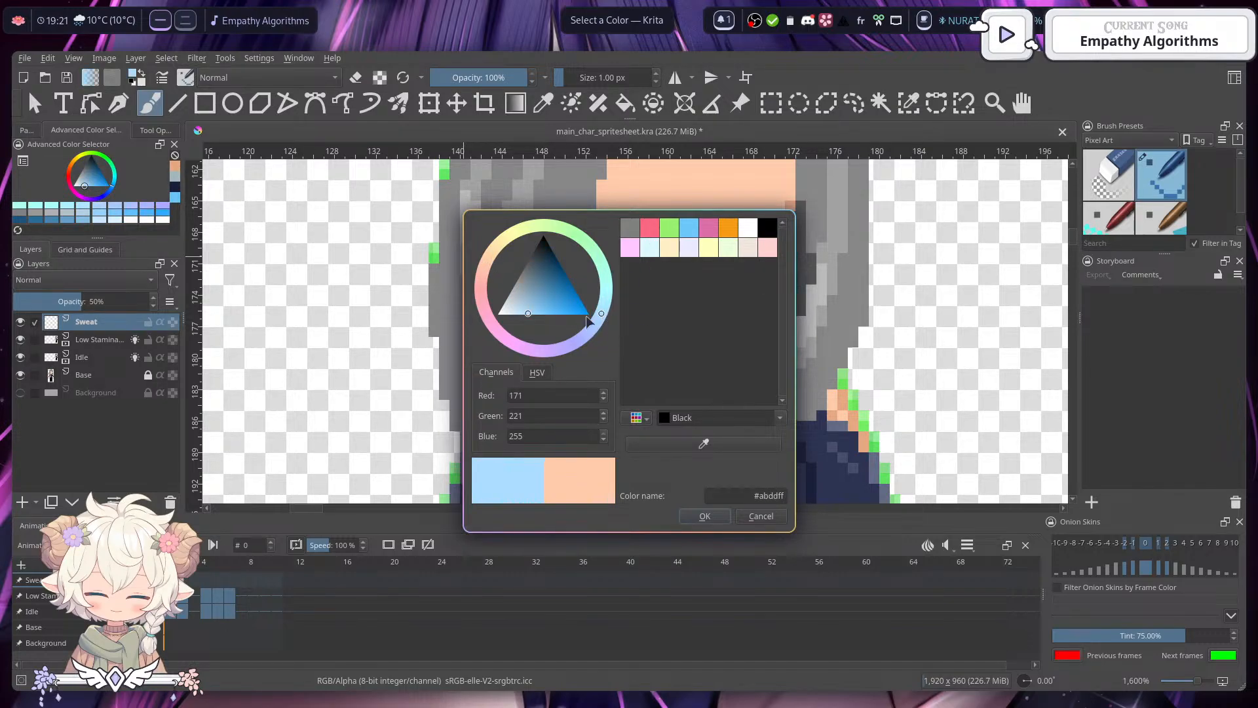
click(702, 516)
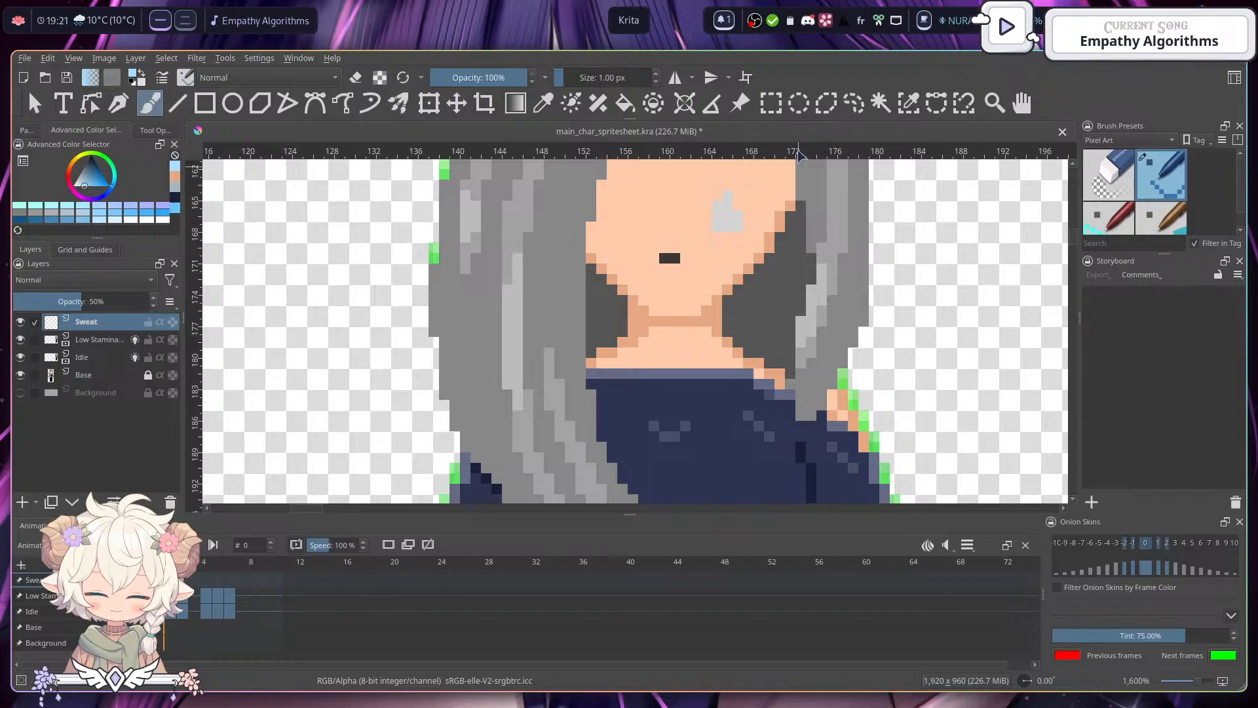
- Undo the test drop beside the mouth and paint a light-blue plus-shaped drop on the cheek beneath the right-hand eye
key(ctrl+z)
drag(695, 214, 699, 267)
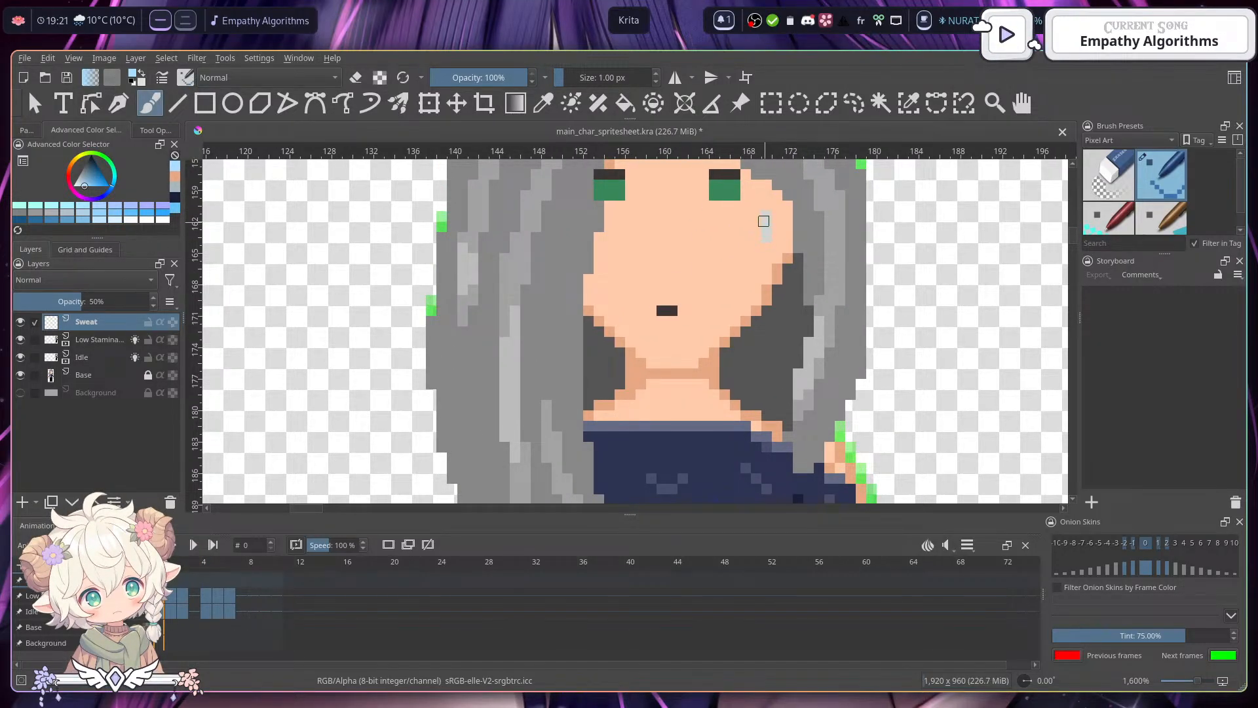
drag(755, 224, 780, 224)
scroll(787, 223, down, 1)
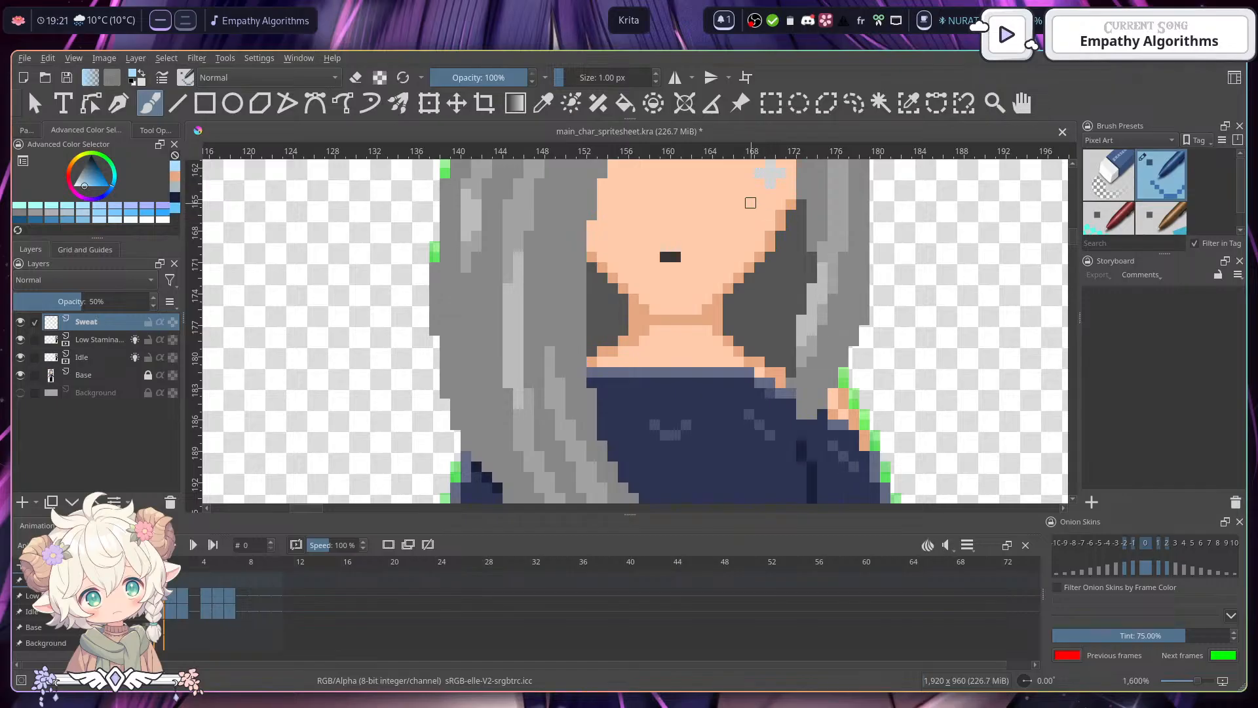
- Raise the Sweat layer's opacity to 100% and paint a second drop at the jaw edge and pixels on the right-hand shoulder
drag(139, 301, 159, 302)
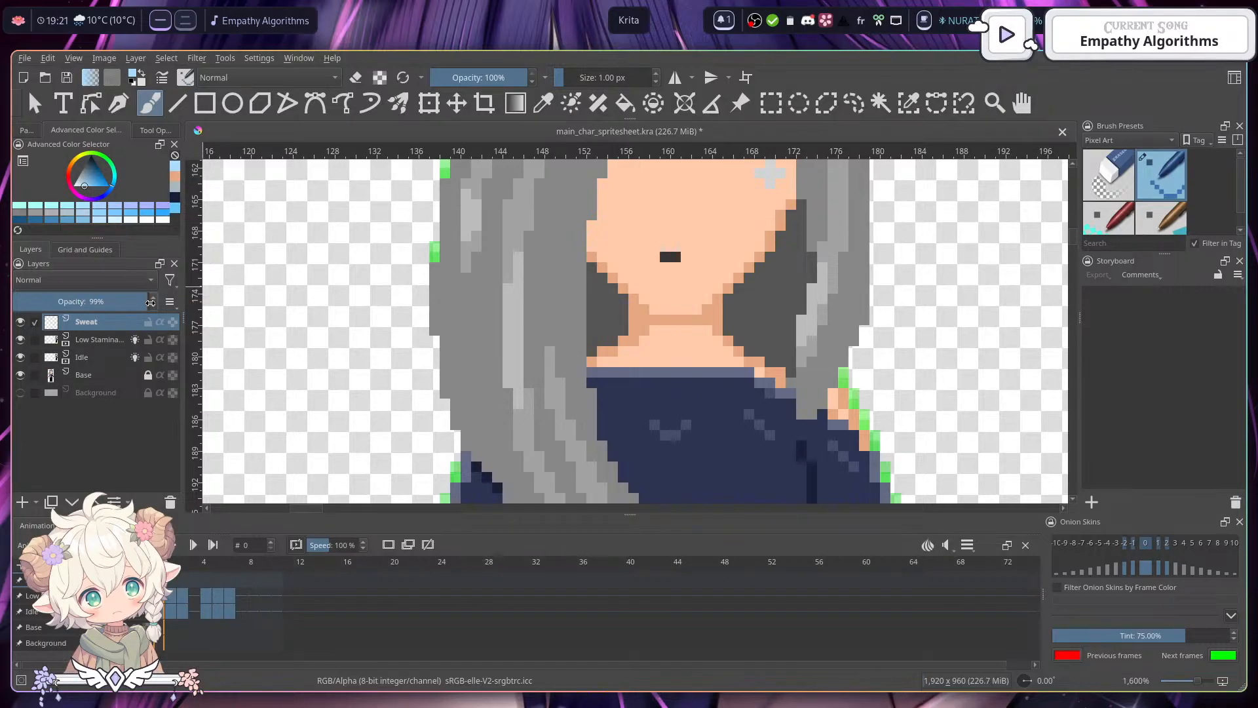
drag(772, 217, 775, 240)
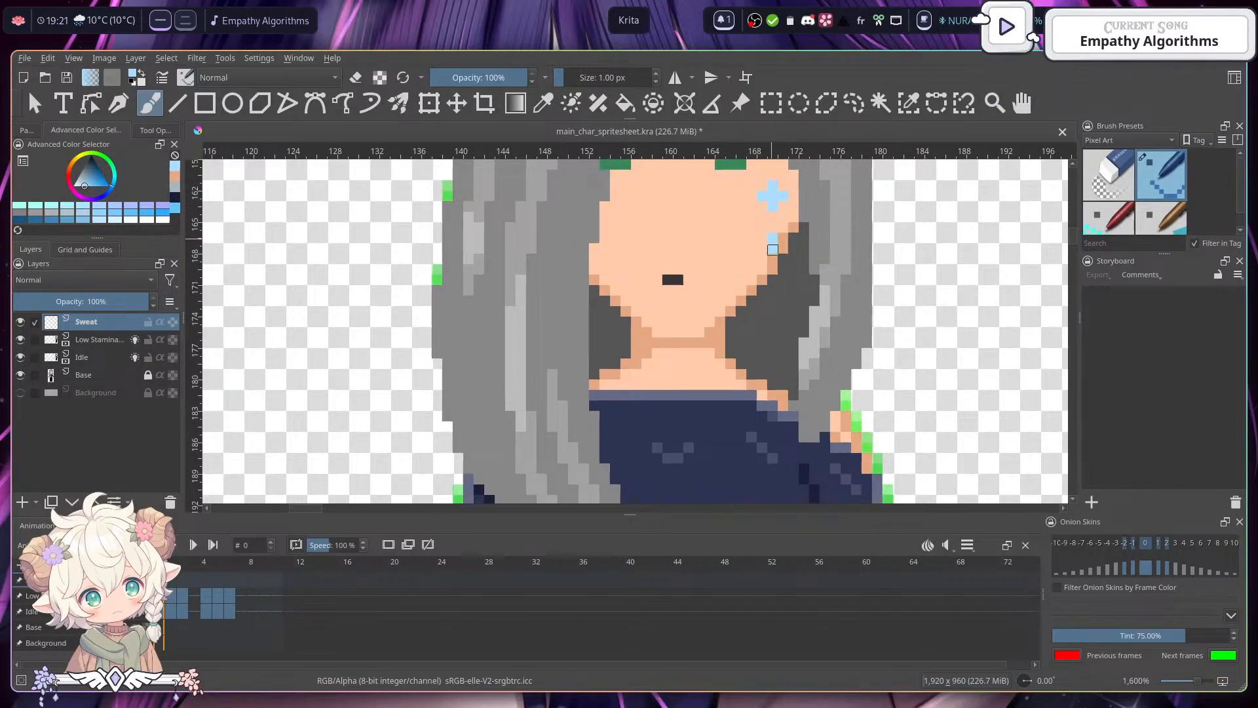
scroll(804, 225, down, 1)
scroll(805, 224, up, 1)
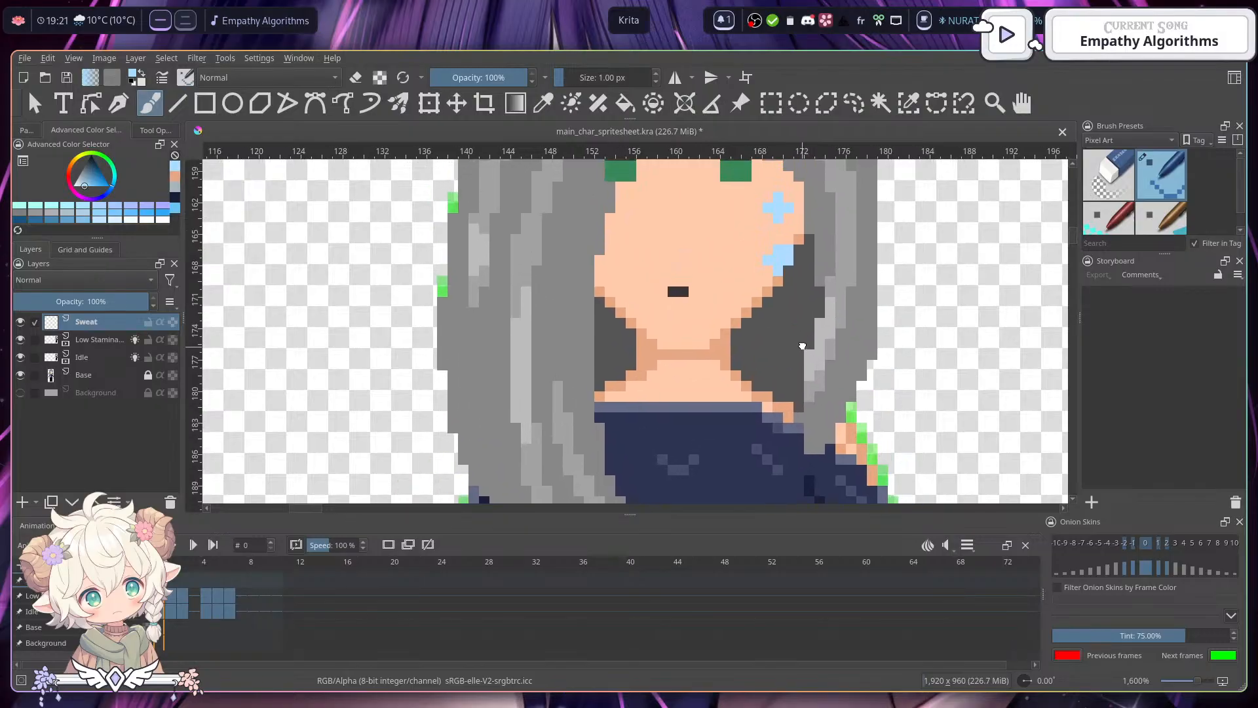
scroll(783, 328, down, 1)
click(755, 336)
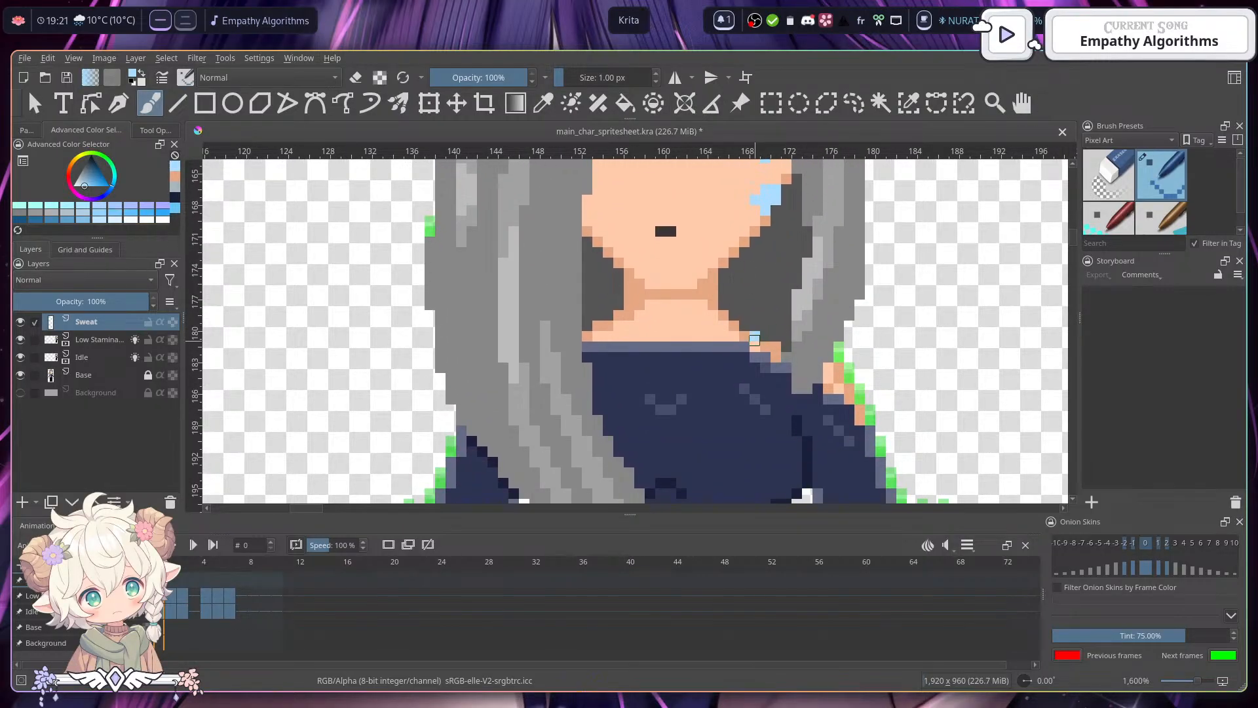
click(775, 346)
drag(780, 212, 797, 365)
- Undo back to the short vertical cheek stroke and extend it into a dotted vertical trail from beside the eye to the jaw
key(ctrl+z)
key(ctrl+z)
key(ctrl+z)
key(ctrl+z)
key(ctrl+z)
key(ctrl+z)
key(ctrl+z)
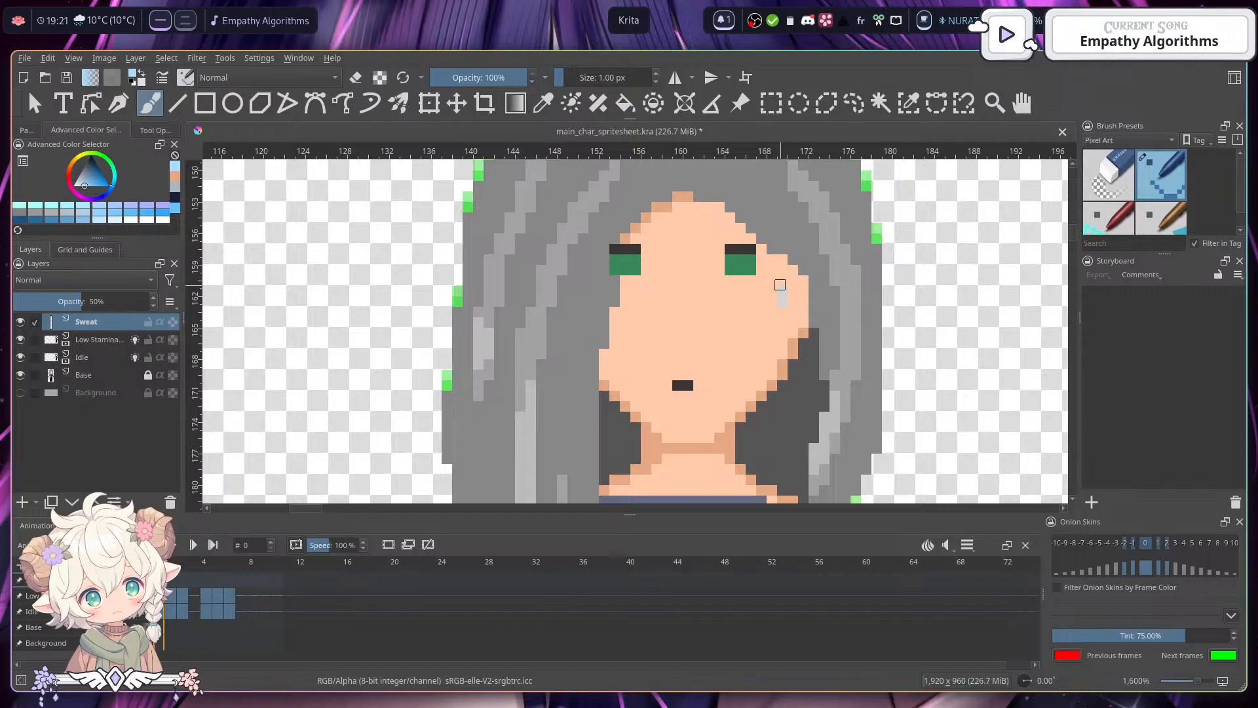
click(782, 270)
click(783, 367)
- Set the Sweat layer's opacity to 85%
drag(95, 298, 113, 298)
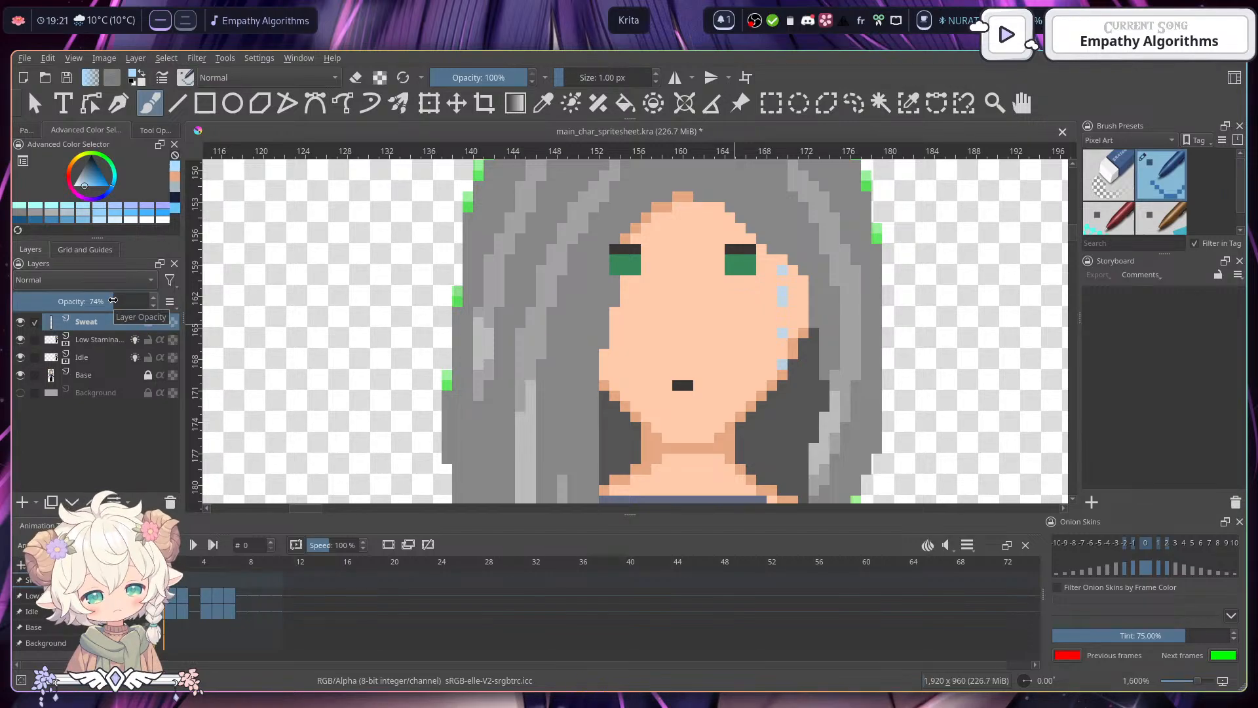
drag(896, 329, 905, 321)
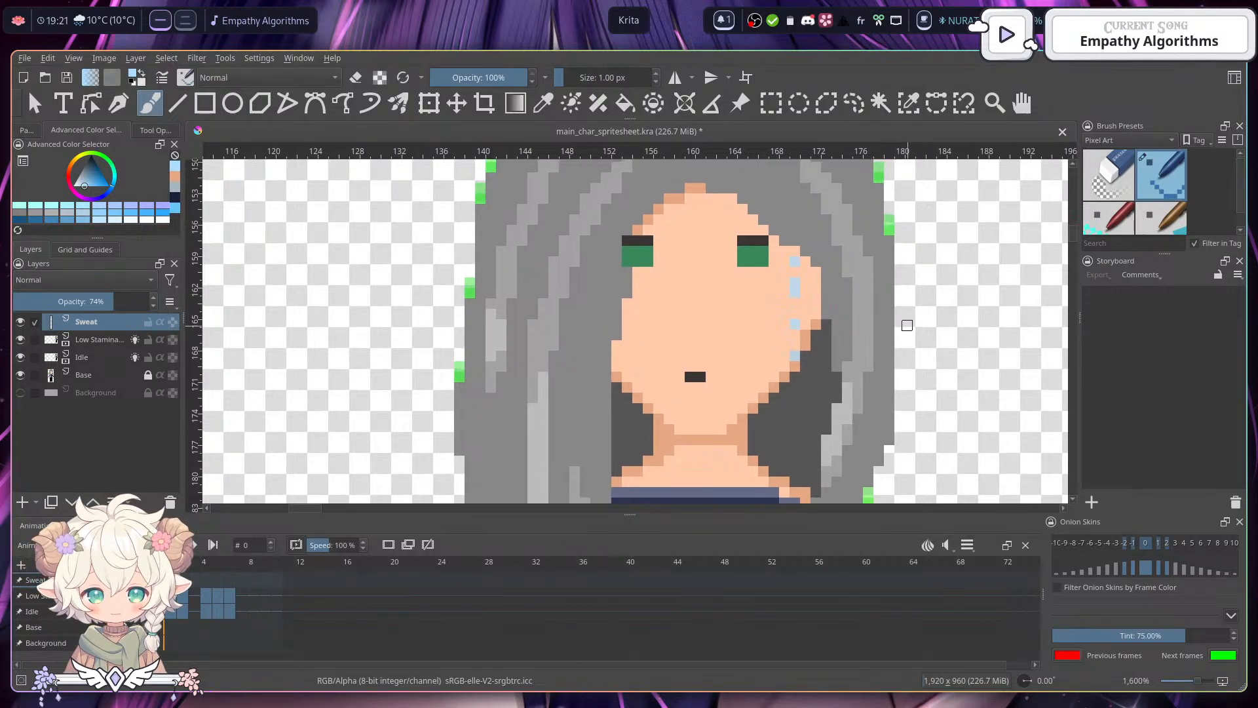
click(128, 294)
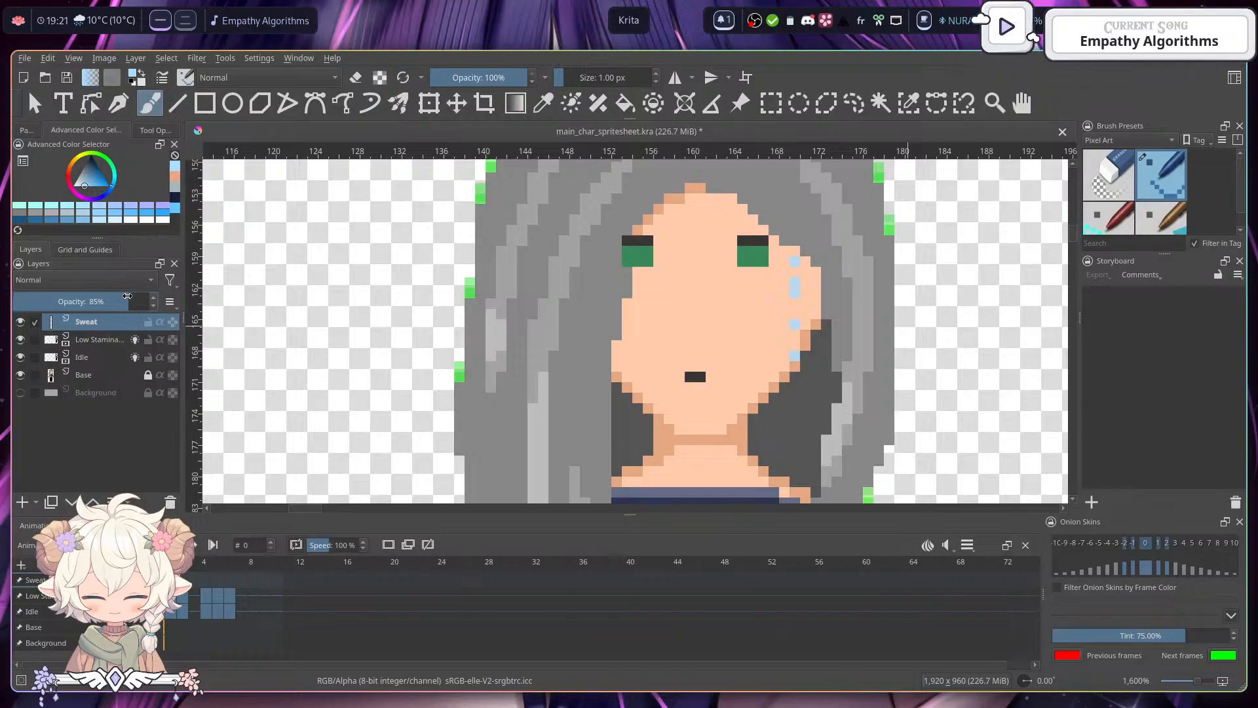
drag(824, 348, 822, 369)
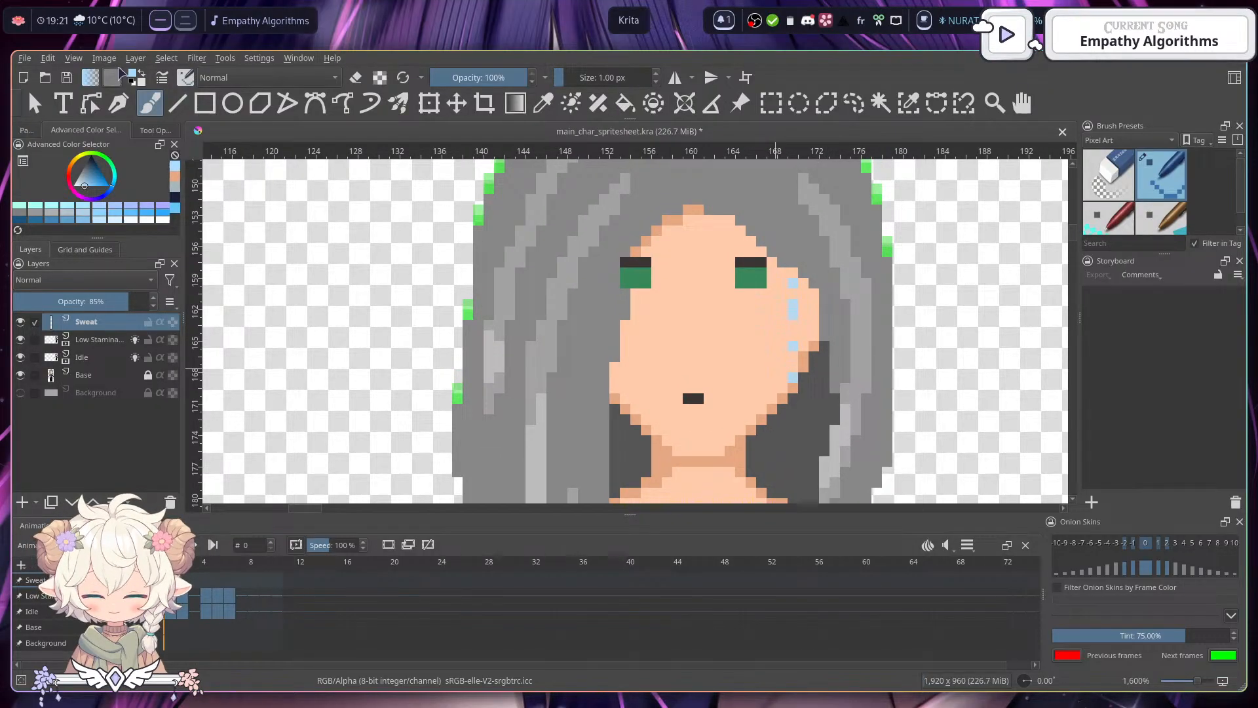
- Examine how the light-blue sweat trail reads on the sprites' faces at small and large scale
scroll(504, 205, down, 5)
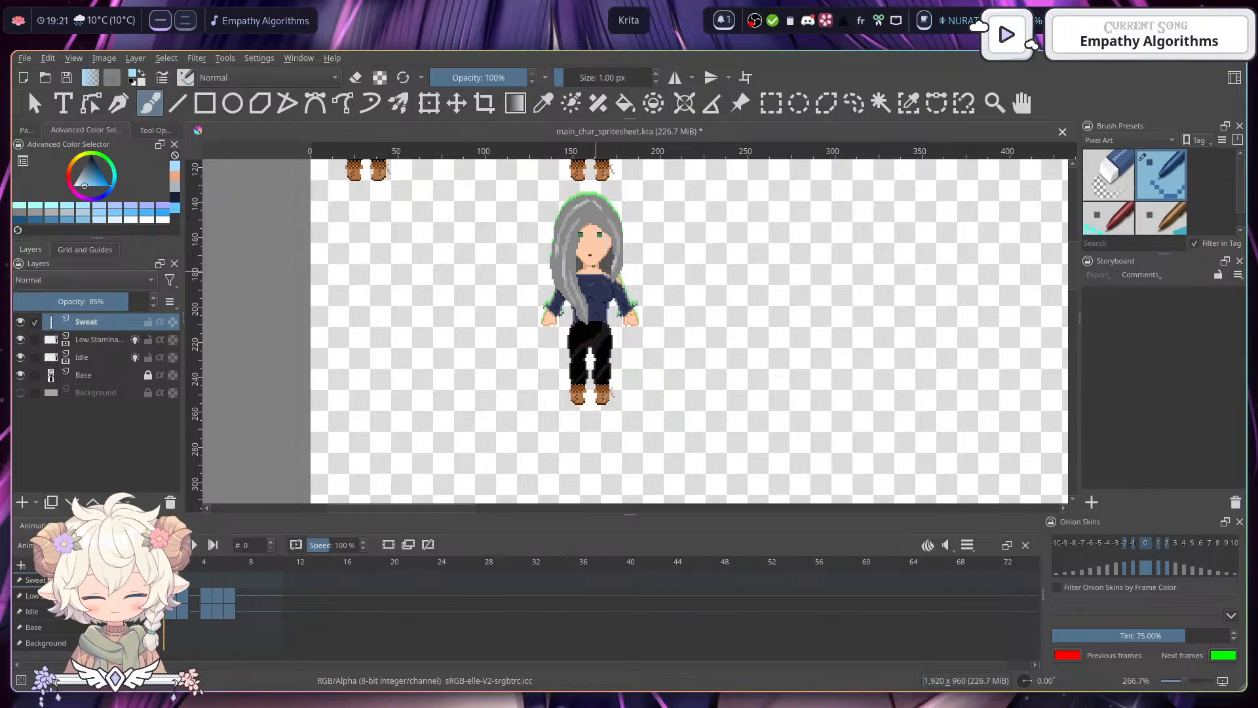
scroll(602, 282, up, 2)
scroll(614, 303, down, 1)
drag(614, 303, 614, 377)
scroll(615, 377, down, 3)
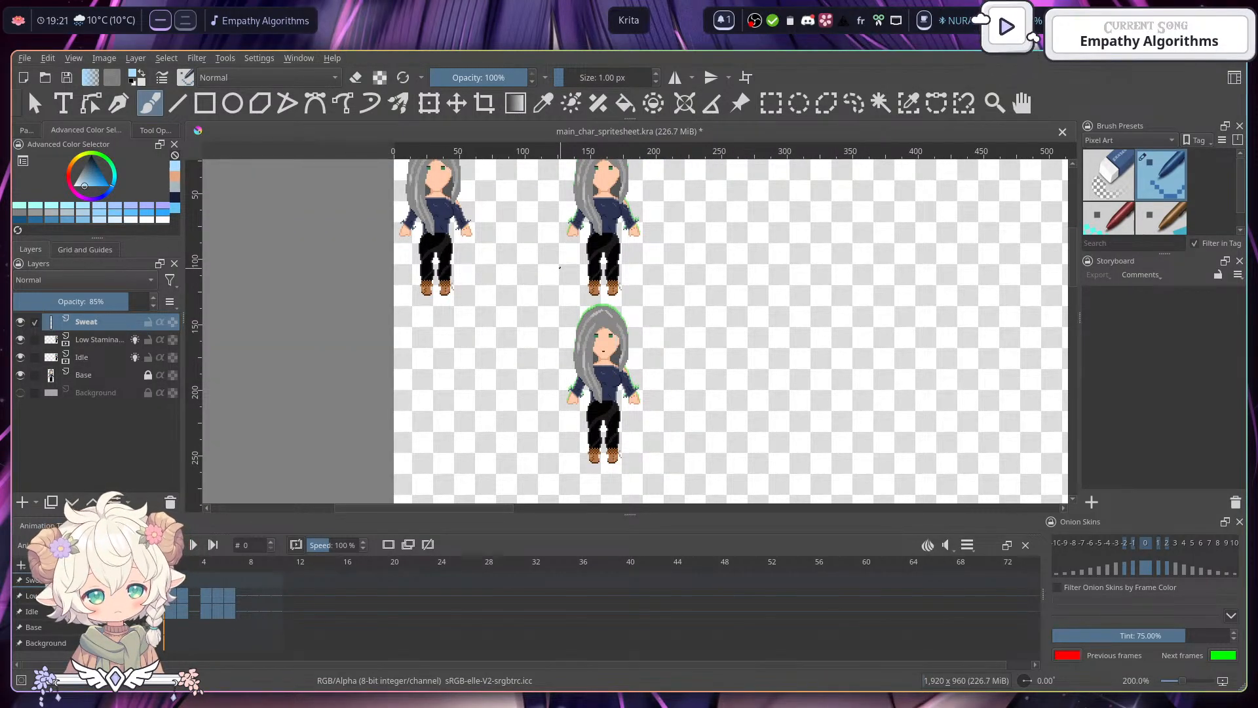
scroll(560, 268, up, 2)
scroll(679, 420, up, 5)
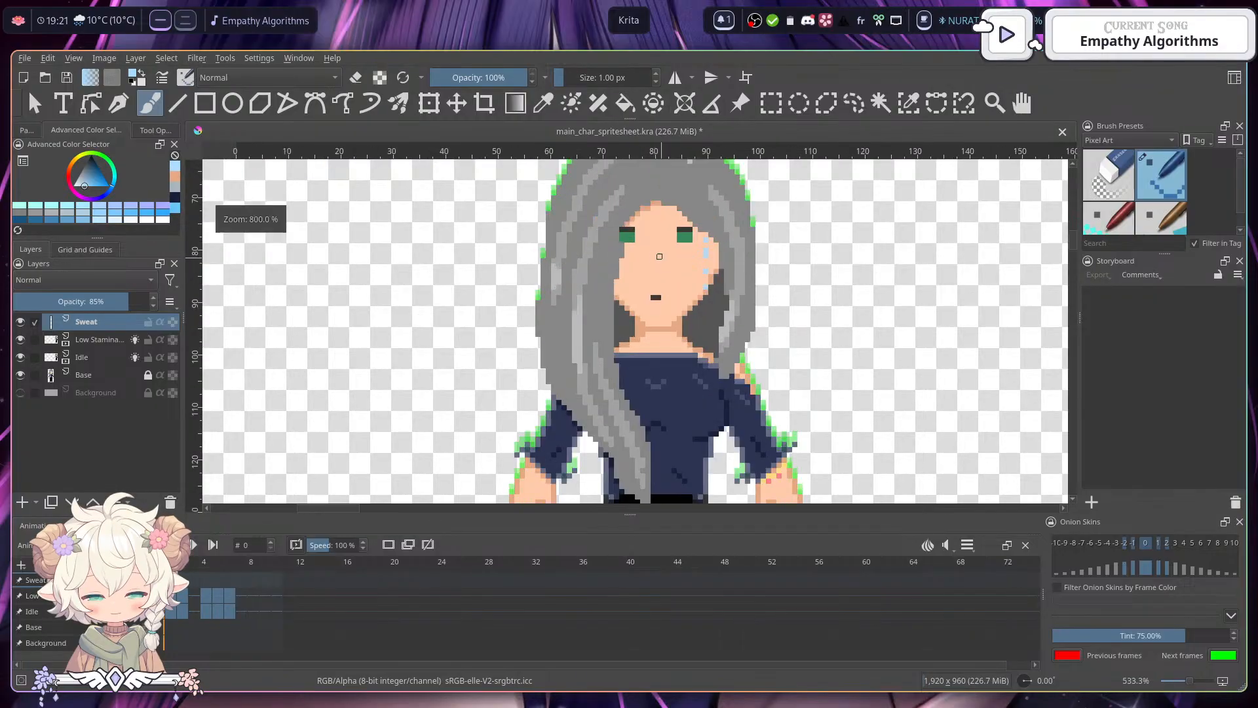
scroll(771, 277, up, 1)
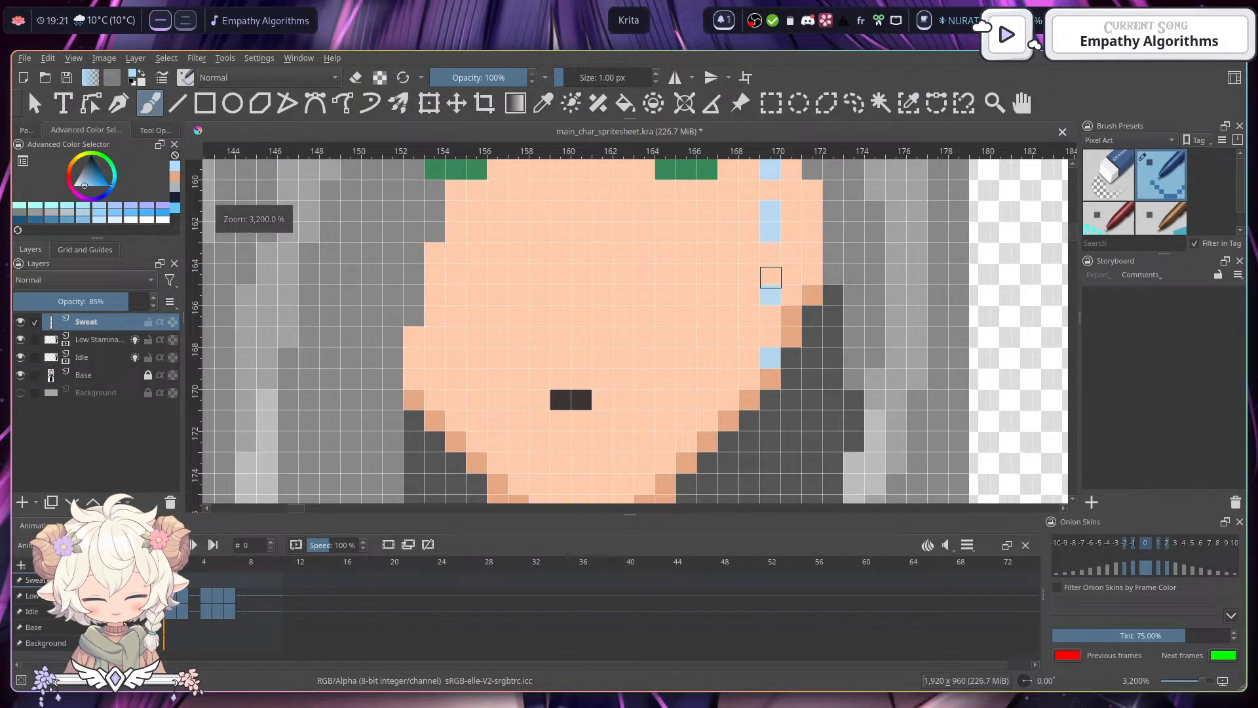
scroll(728, 338, down, 1)
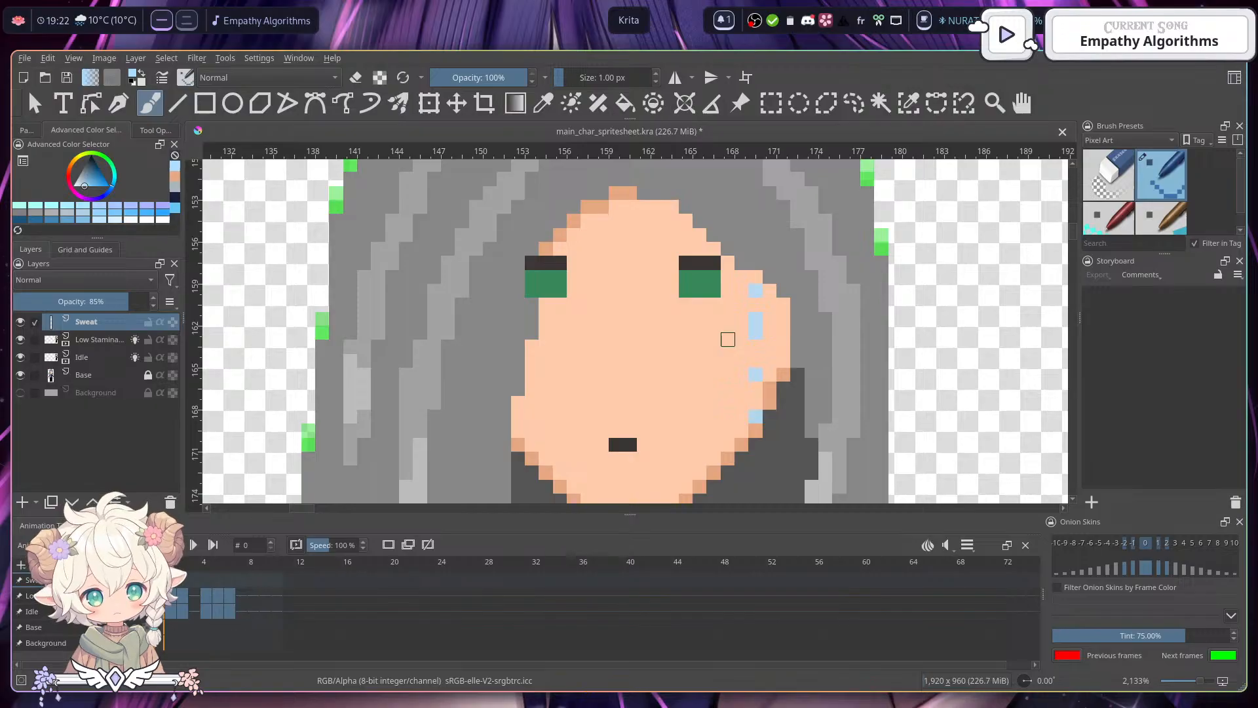
- Erase the dotted sweat trail from the cheek and turn eraser mode back off
key(e)
mouse_move(757, 338)
mouse_down()
mouse_move(755, 320)
mouse_move(755, 391)
mouse_up()
key(e)
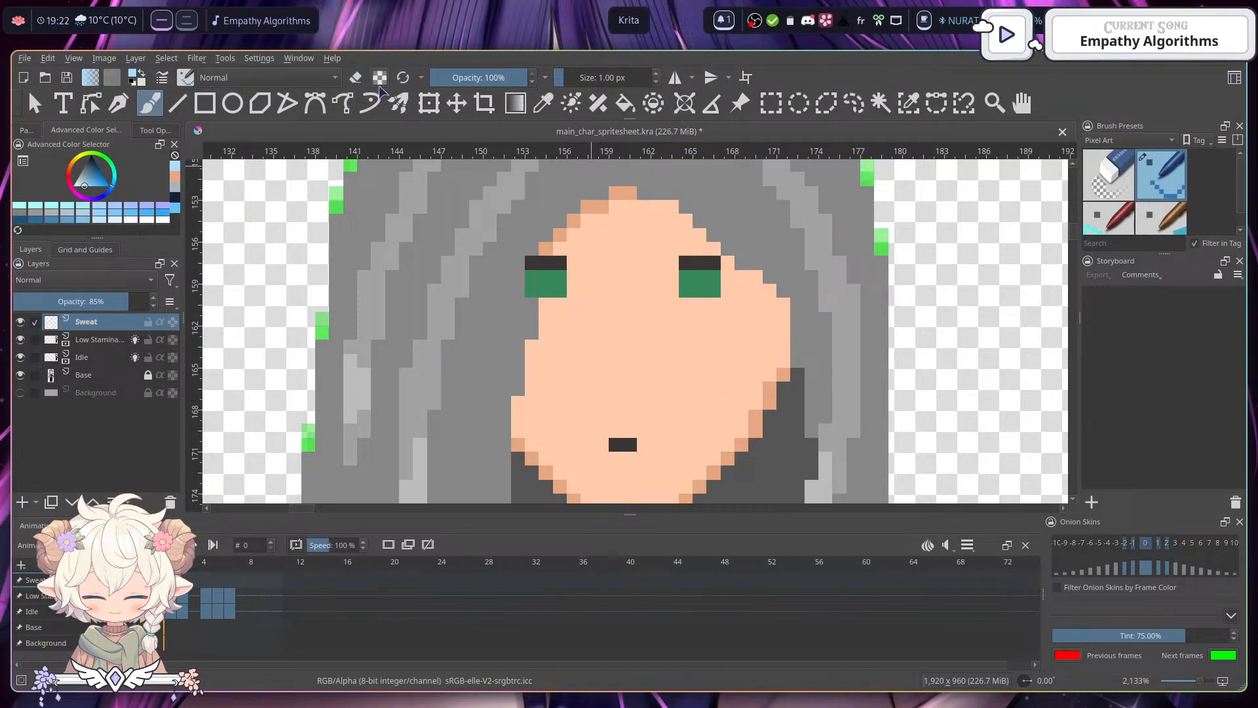
click(134, 80)
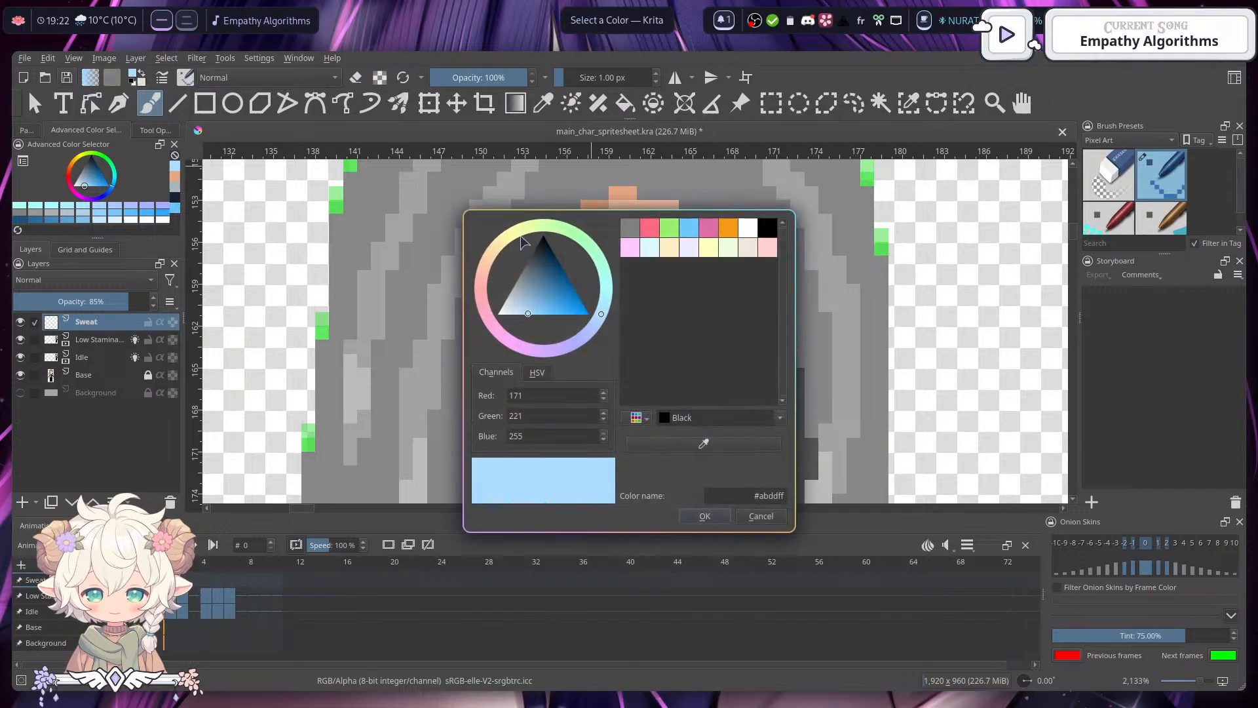
click(538, 305)
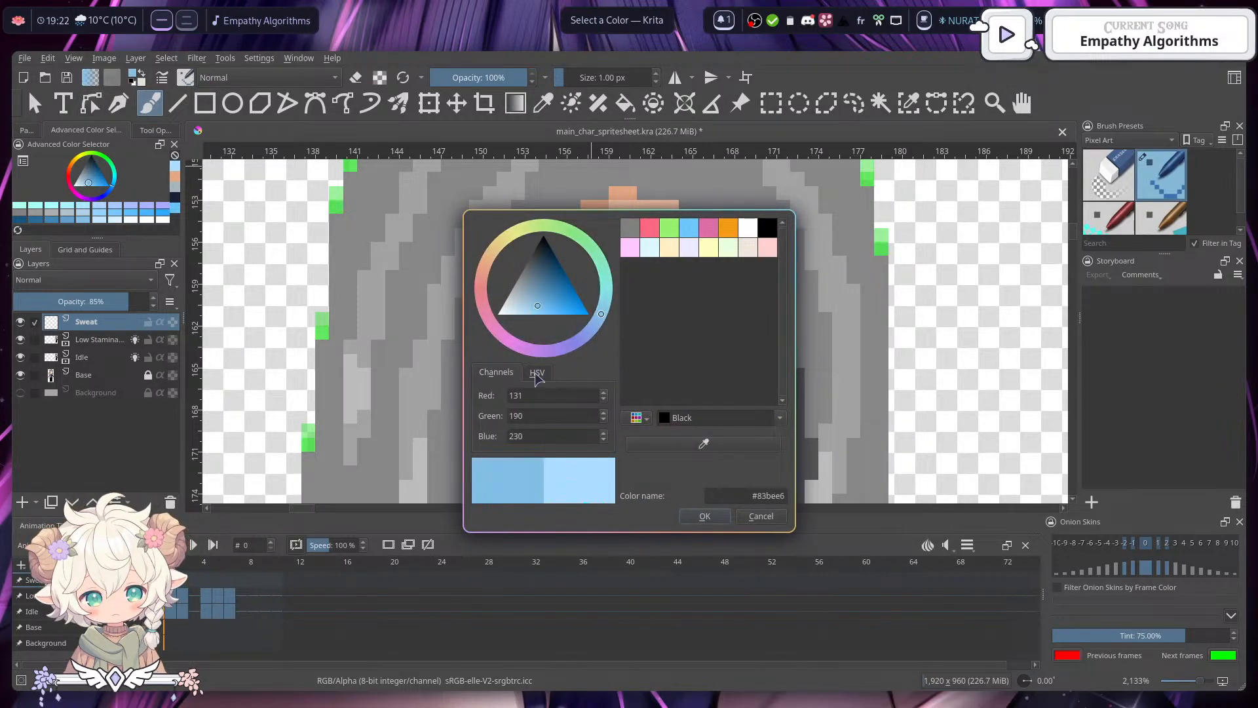
click(546, 375)
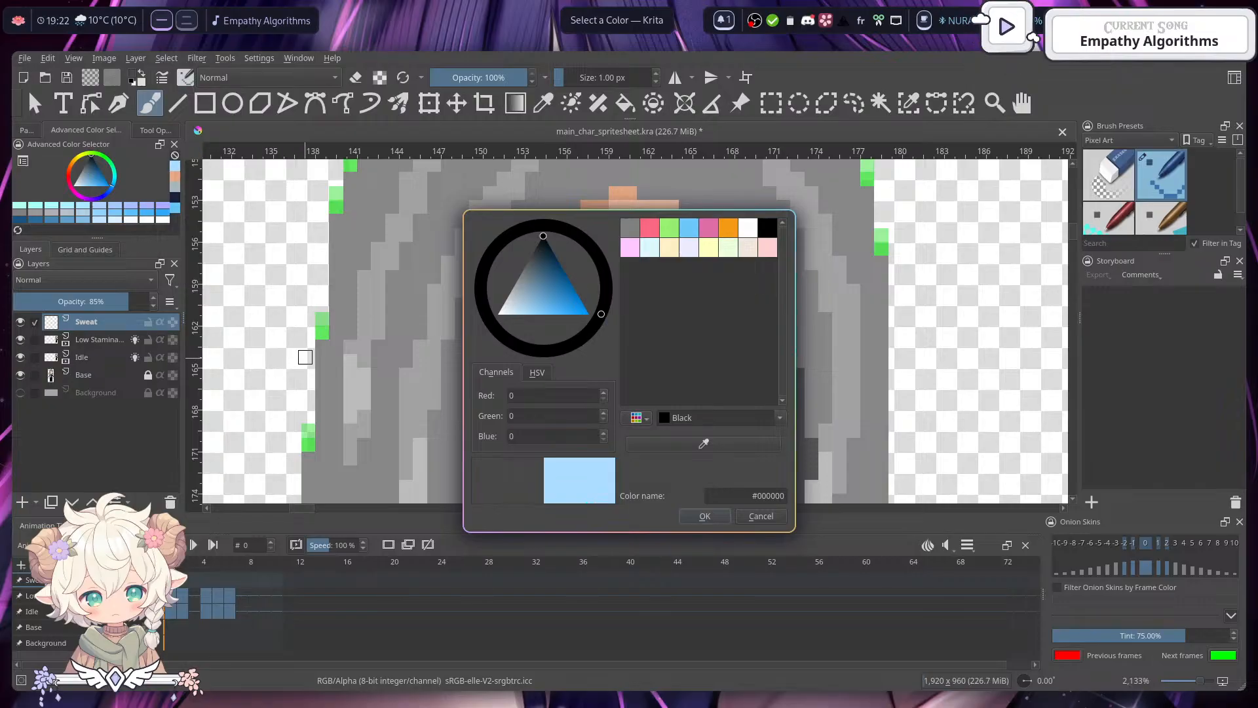
click(779, 518)
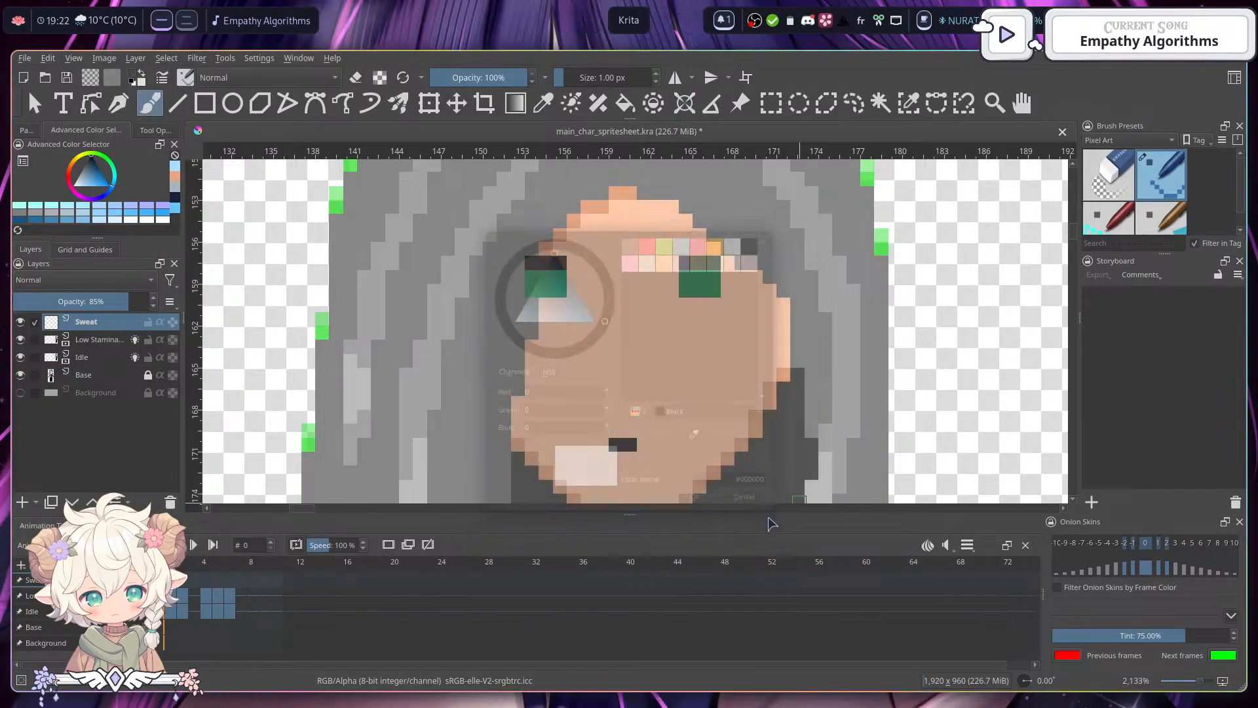
- Darken the light-blue brush colour by lowering its HSV value to 75%
click(132, 74)
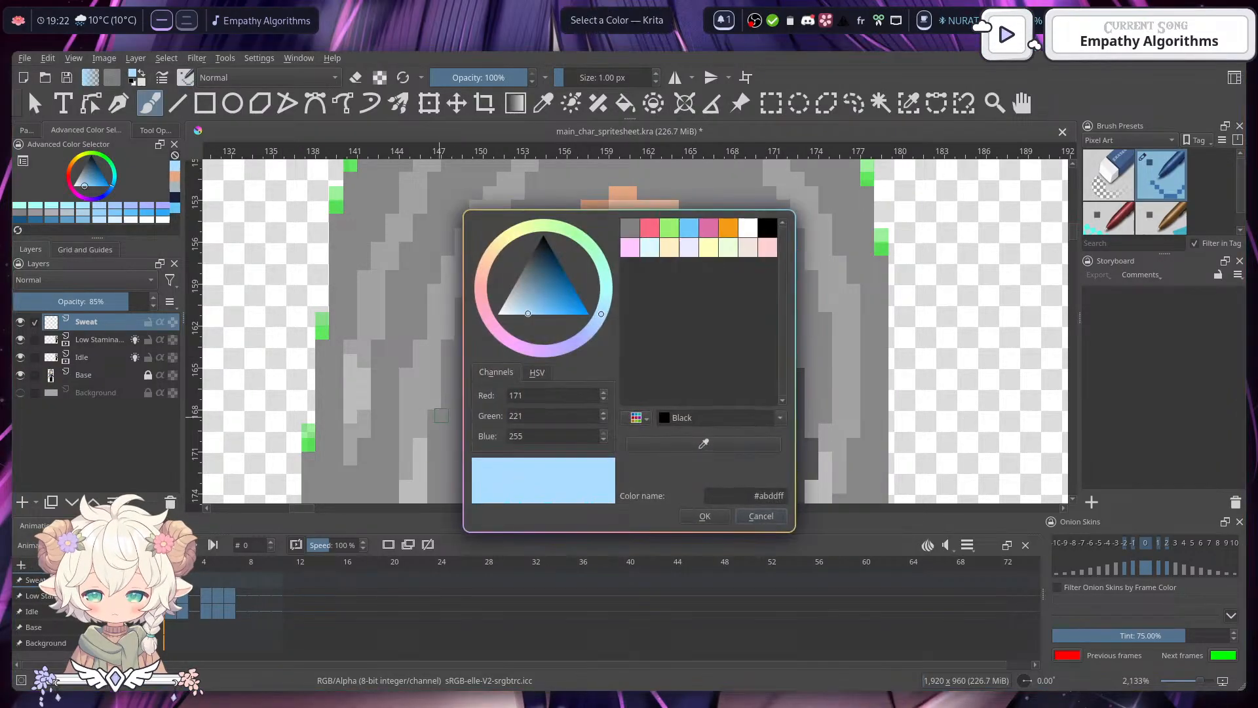
click(603, 440)
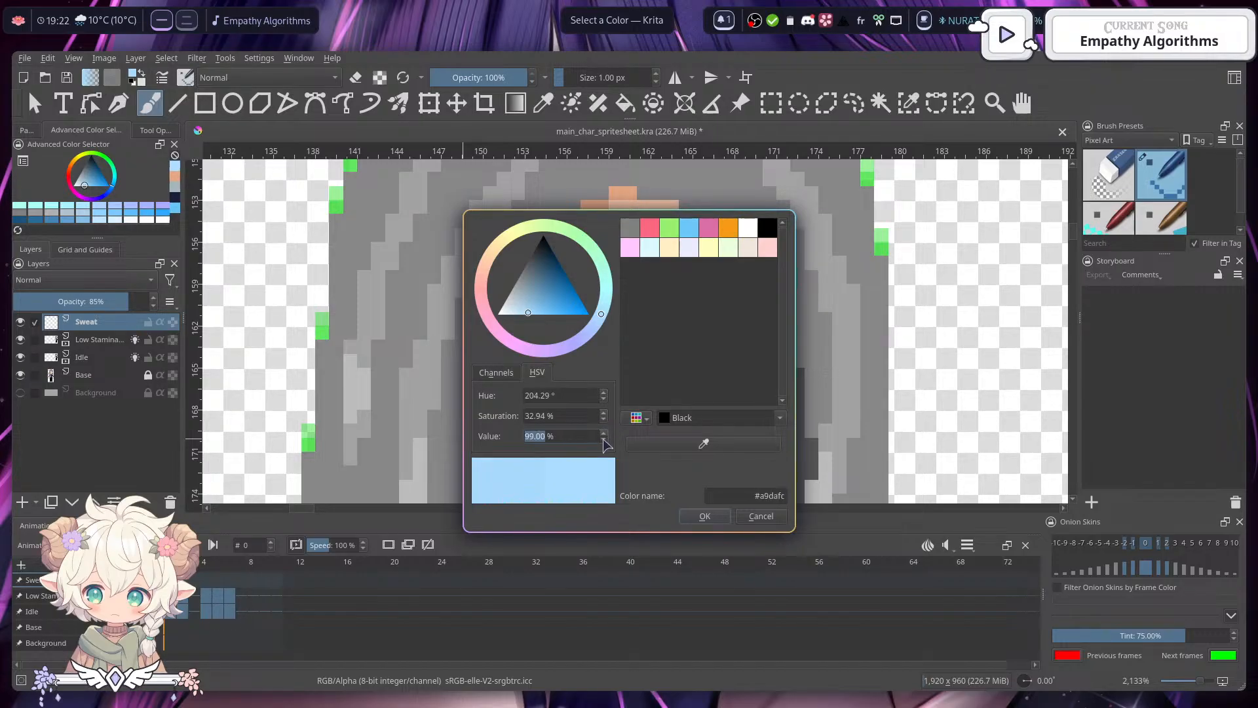
click(603, 440)
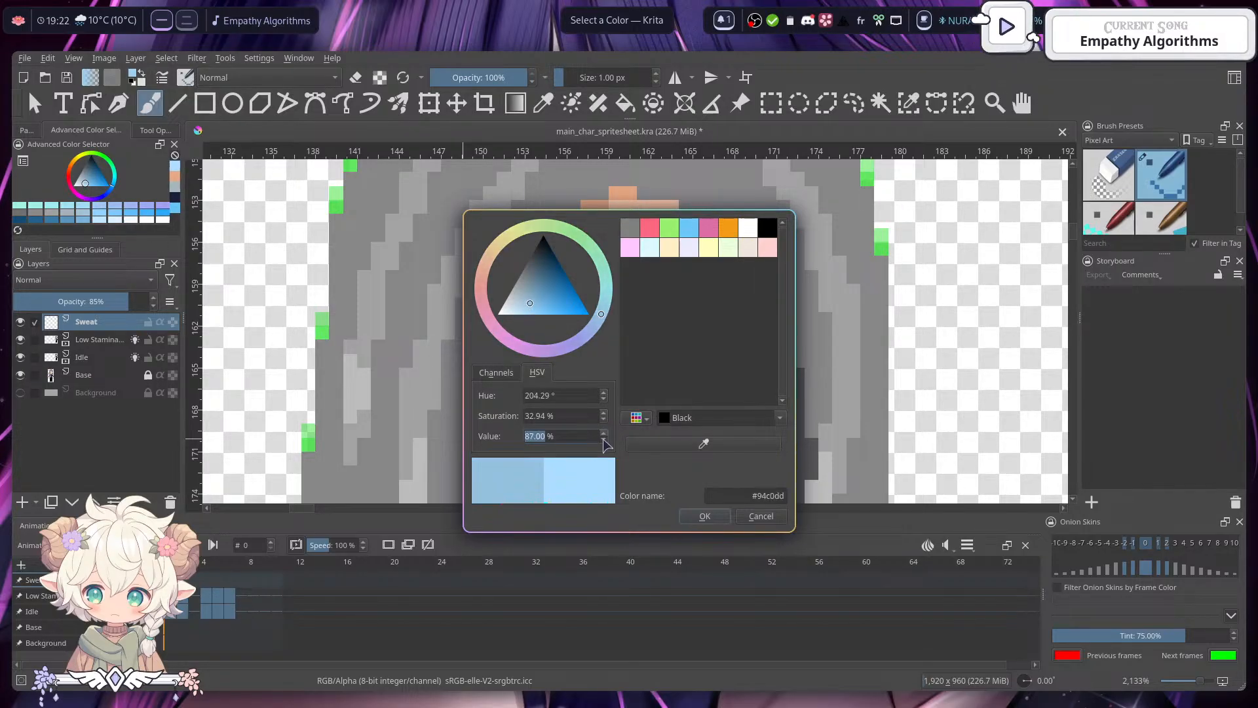
scroll(582, 438, down, 20)
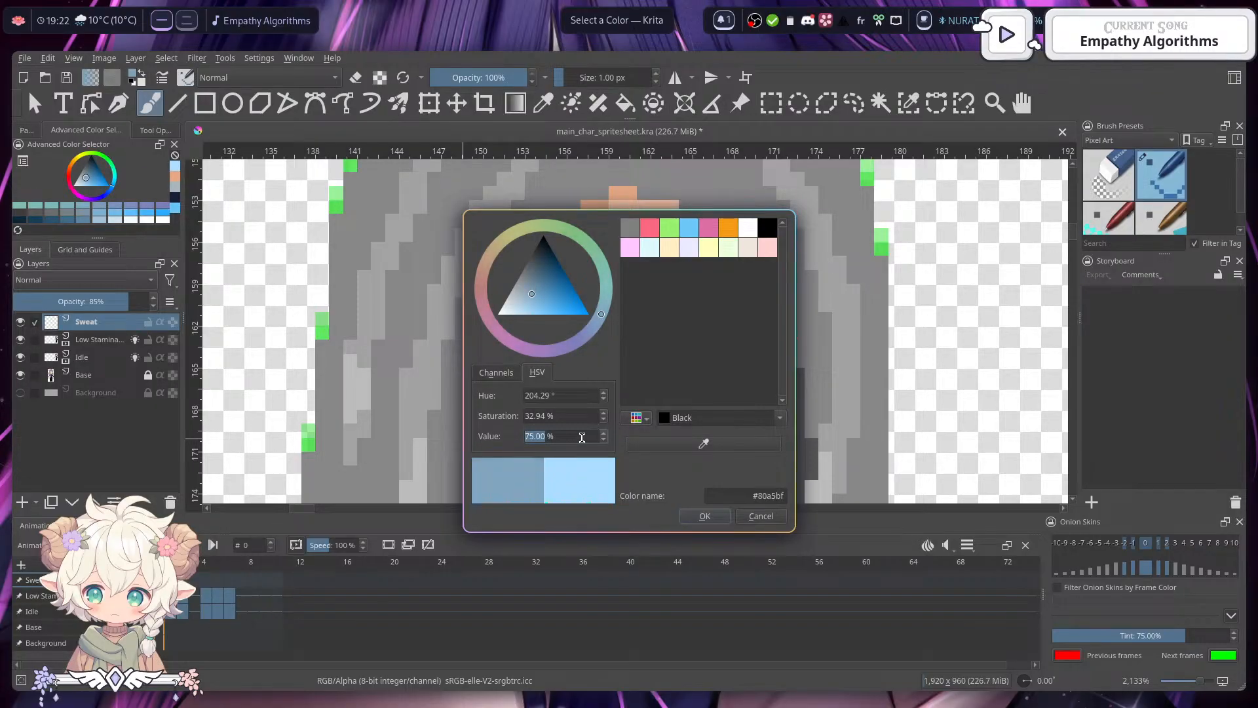
click(700, 516)
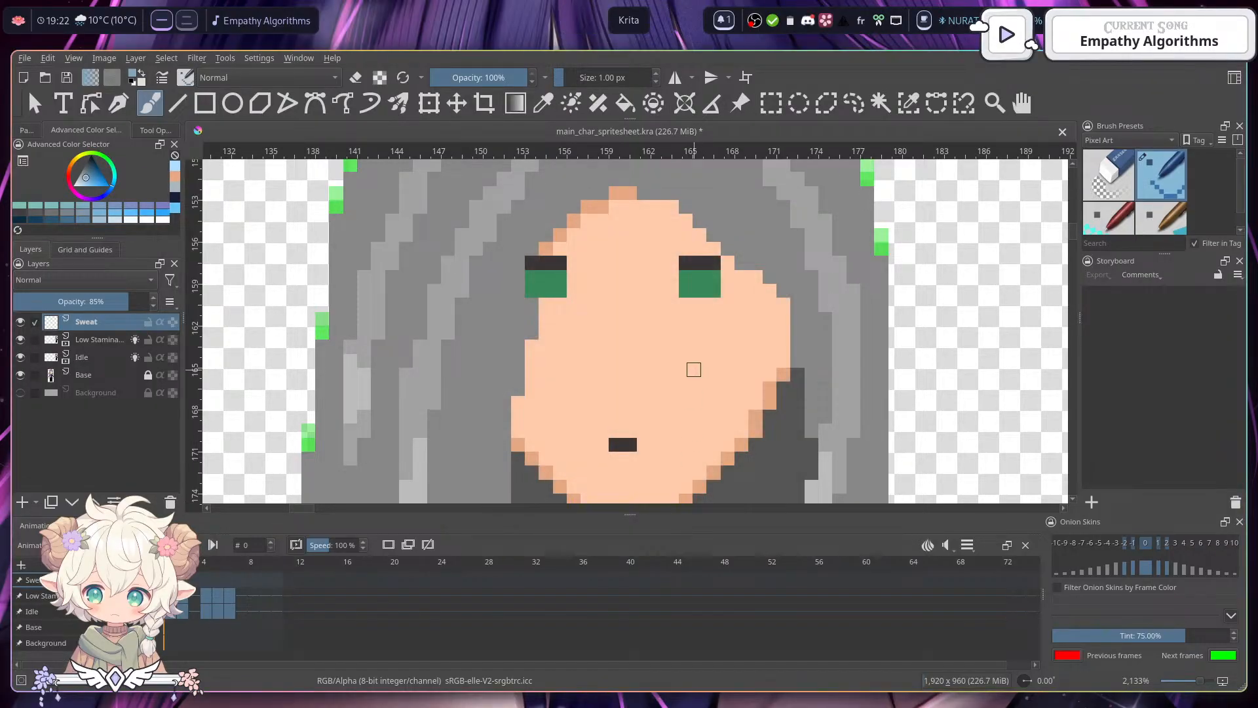
- Try out darker blue sweat strokes on the cheek and in the empty area beside the head, undoing them
scroll(693, 370, down, 3)
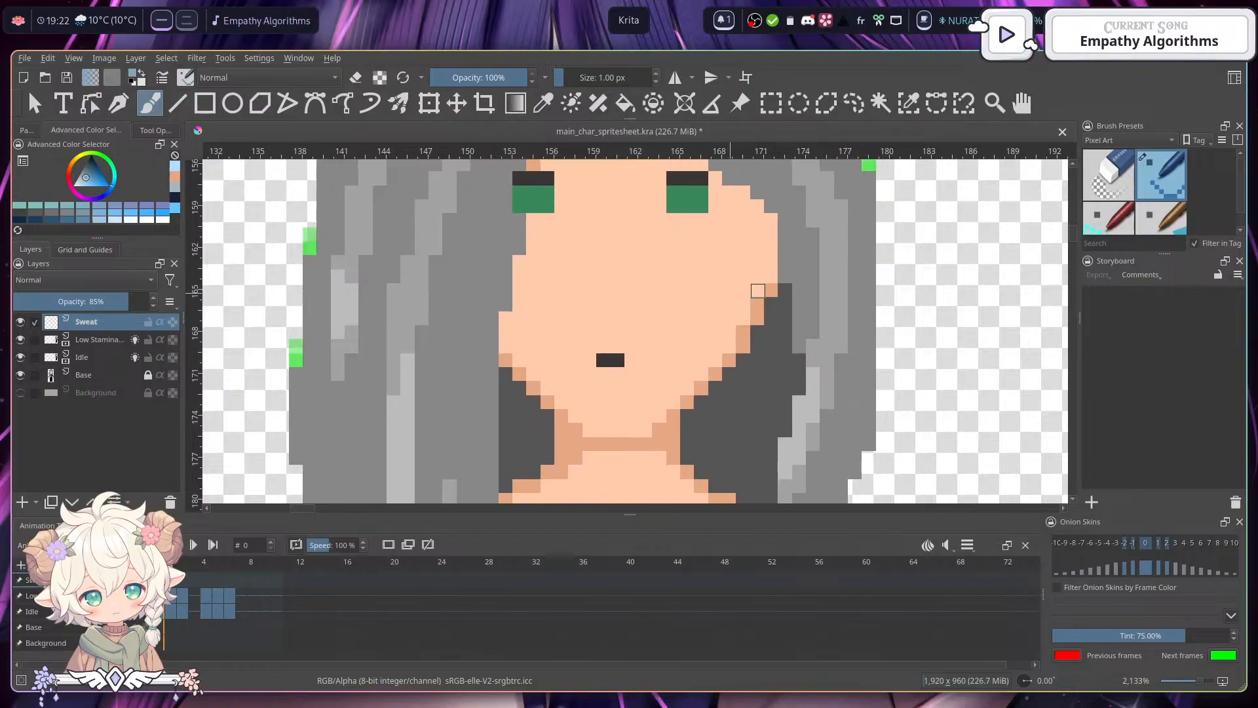
mouse_move(750, 278)
mouse_down()
mouse_move(750, 304)
mouse_move(816, 342)
mouse_up()
key(ctrl+z)
key(ctrl+z)
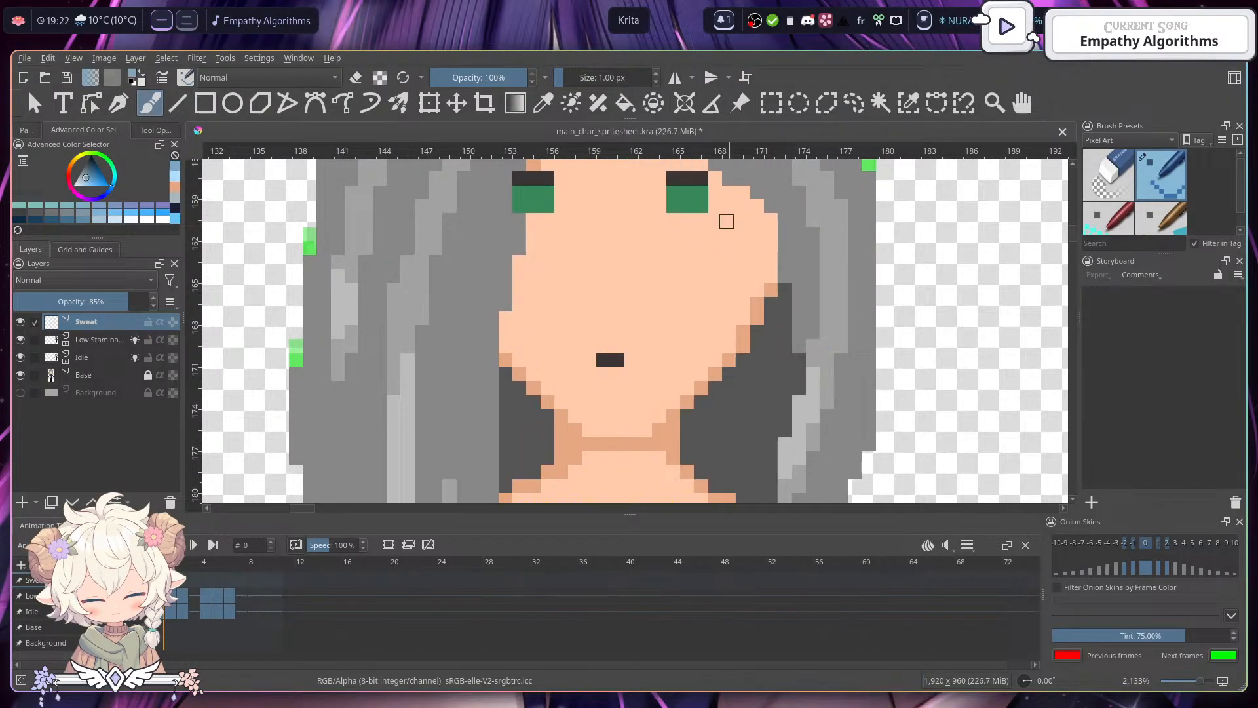
mouse_move(726, 221)
mouse_down()
mouse_move(746, 243)
mouse_move(734, 278)
mouse_up()
key(ctrl+z)
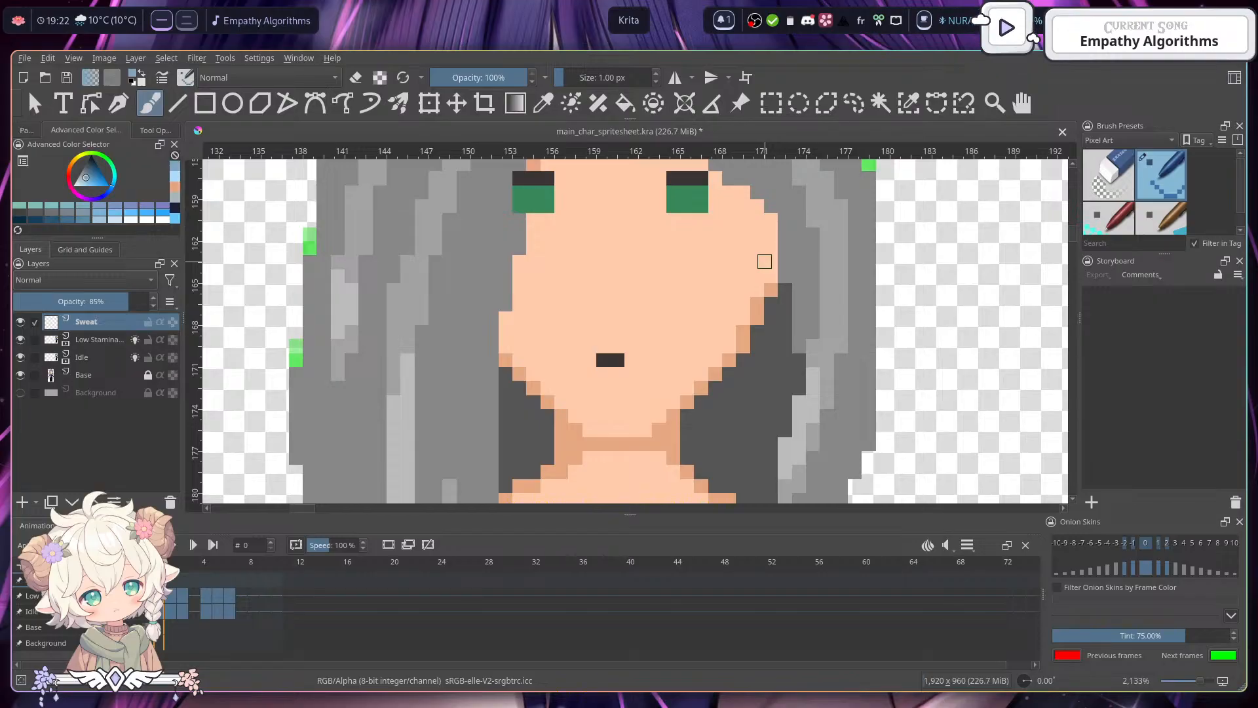
scroll(910, 226, up, 1)
drag(919, 238, 929, 257)
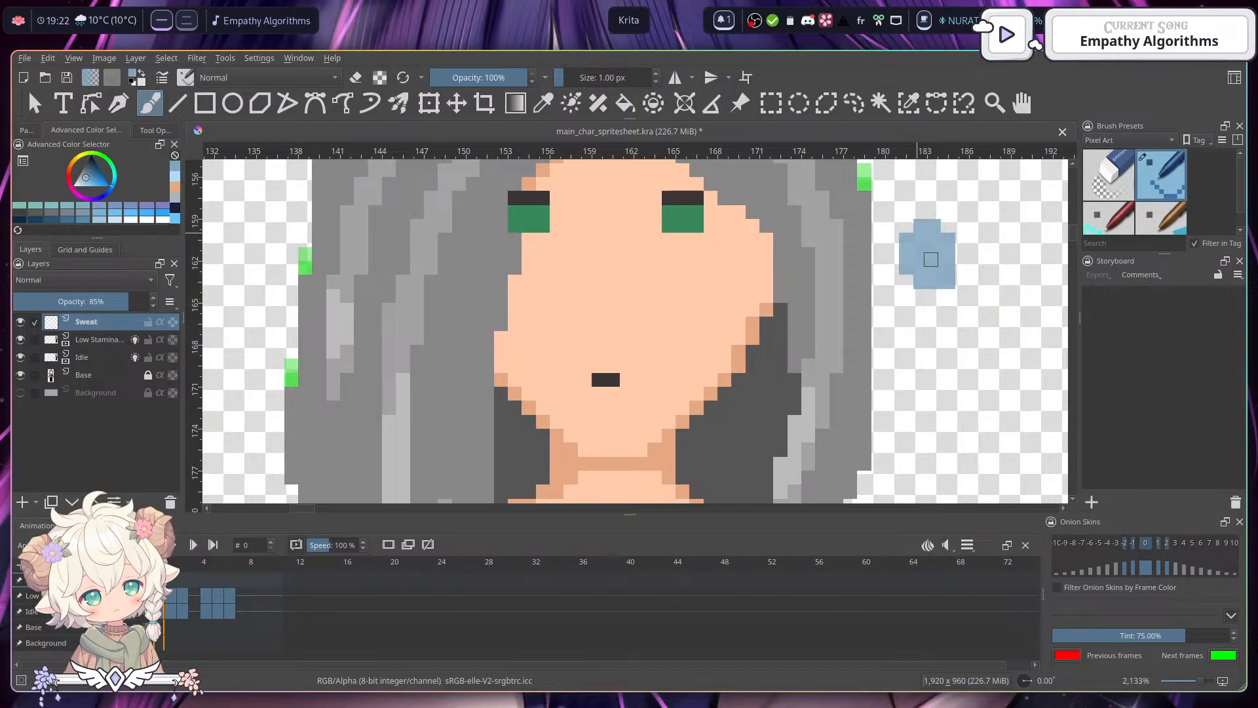
key(ctrl+z)
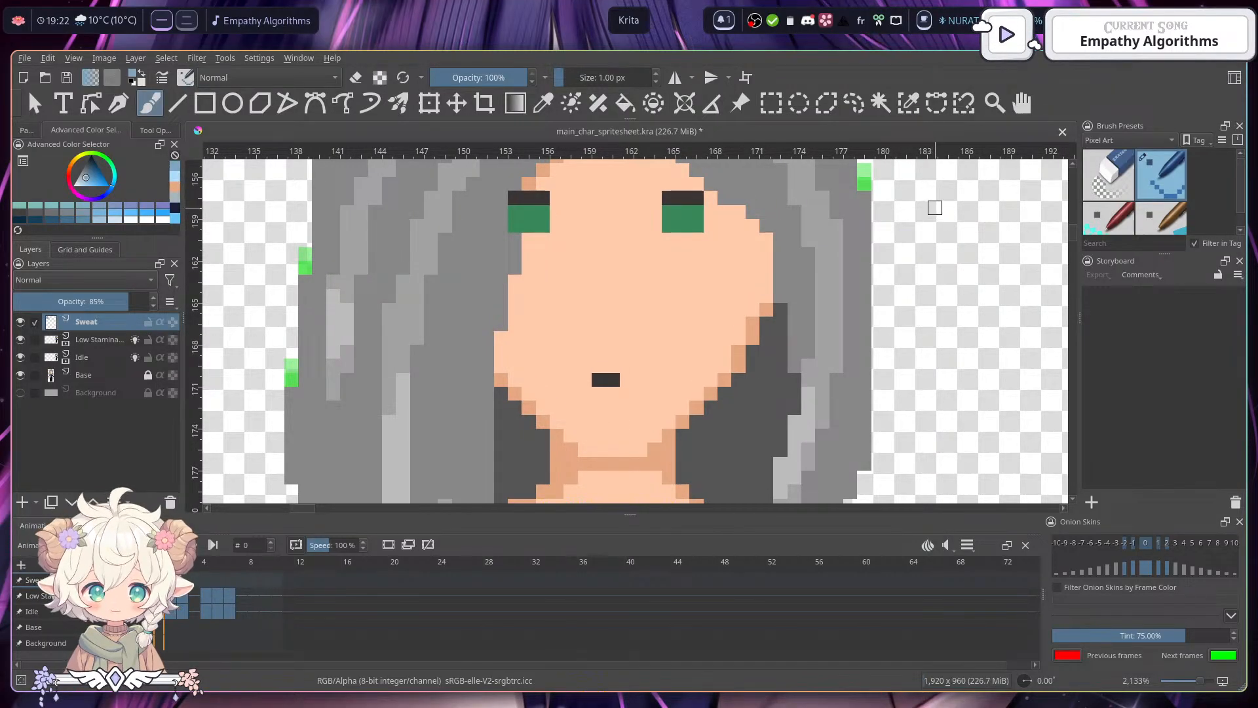
drag(935, 205, 946, 303)
scroll(930, 273, down, 2)
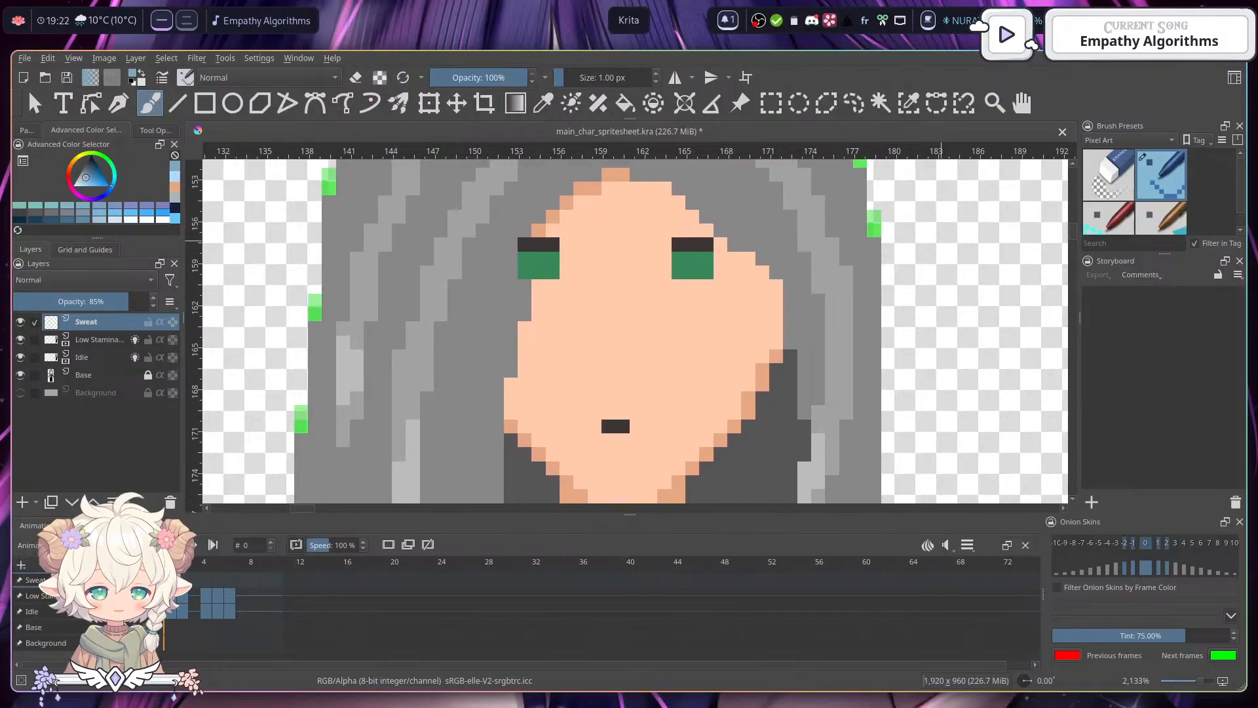
- Draw a small teardrop-shaped sweat drop on the hair to the right of the face
mouse_move(832, 231)
mouse_down()
mouse_move(830, 263)
mouse_move(824, 252)
mouse_move(824, 273)
mouse_move(846, 263)
mouse_move(823, 286)
mouse_move(847, 280)
mouse_move(837, 299)
mouse_move(847, 274)
mouse_move(847, 299)
mouse_move(854, 291)
mouse_move(862, 238)
mouse_up()
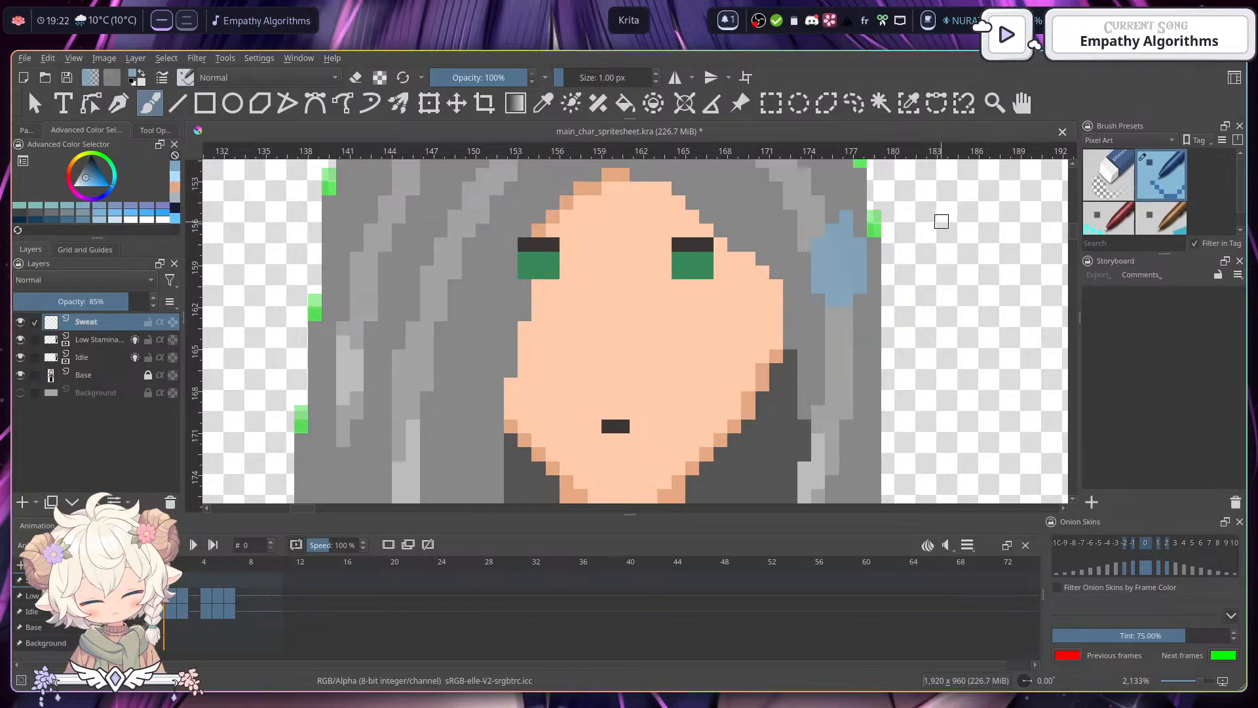
drag(942, 222, 939, 262)
mouse_move(831, 244)
mouse_down()
mouse_move(833, 255)
mouse_move(907, 214)
mouse_move(926, 309)
mouse_move(907, 261)
mouse_up()
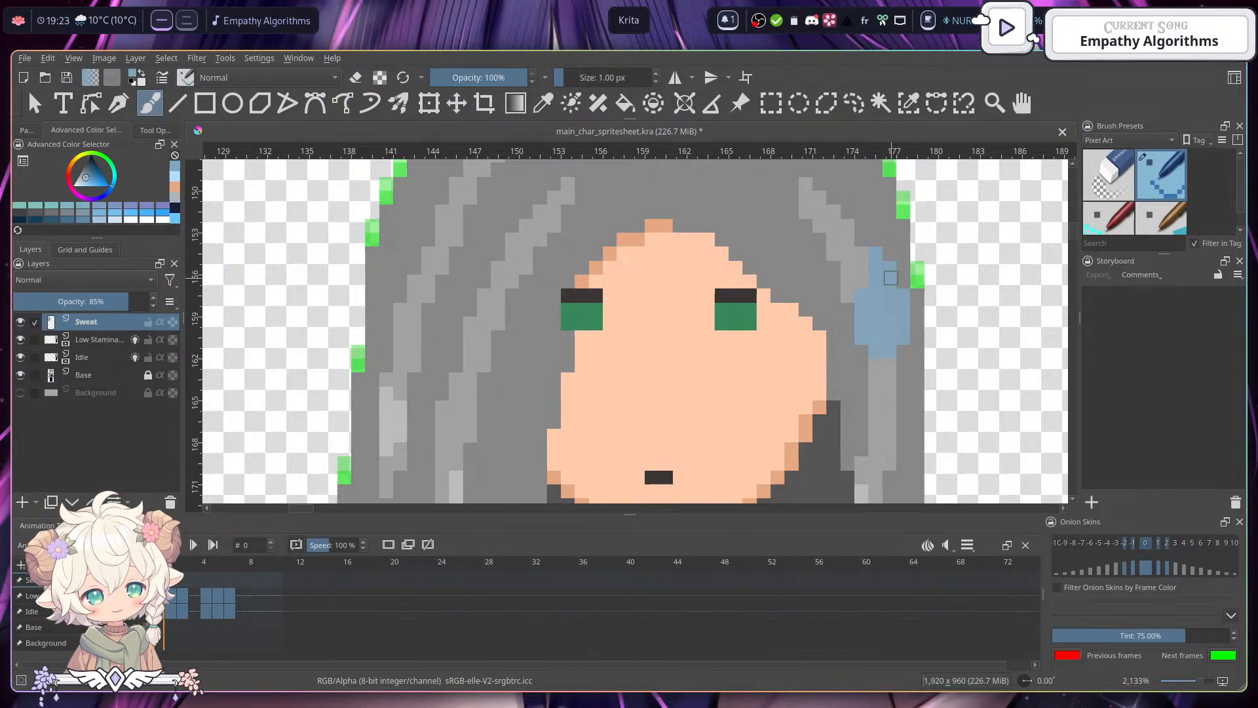
mouse_move(850, 192)
mouse_down()
mouse_move(866, 273)
mouse_move(910, 260)
mouse_up()
- Add a second teardrop-shaped sweat drop on the hair above the forehead, leaving eraser mode off
mouse_move(766, 187)
mouse_down()
mouse_move(775, 223)
mouse_move(758, 211)
mouse_move(761, 240)
mouse_move(769, 230)
mouse_move(775, 255)
mouse_move(787, 241)
mouse_move(788, 278)
mouse_move(789, 240)
mouse_move(787, 282)
mouse_move(791, 263)
mouse_move(765, 270)
mouse_move(773, 277)
mouse_move(760, 253)
mouse_move(759, 281)
mouse_move(749, 257)
mouse_move(762, 297)
mouse_move(823, 256)
mouse_up()
key(ctrl+z)
drag(806, 301, 773, 254)
click(355, 78)
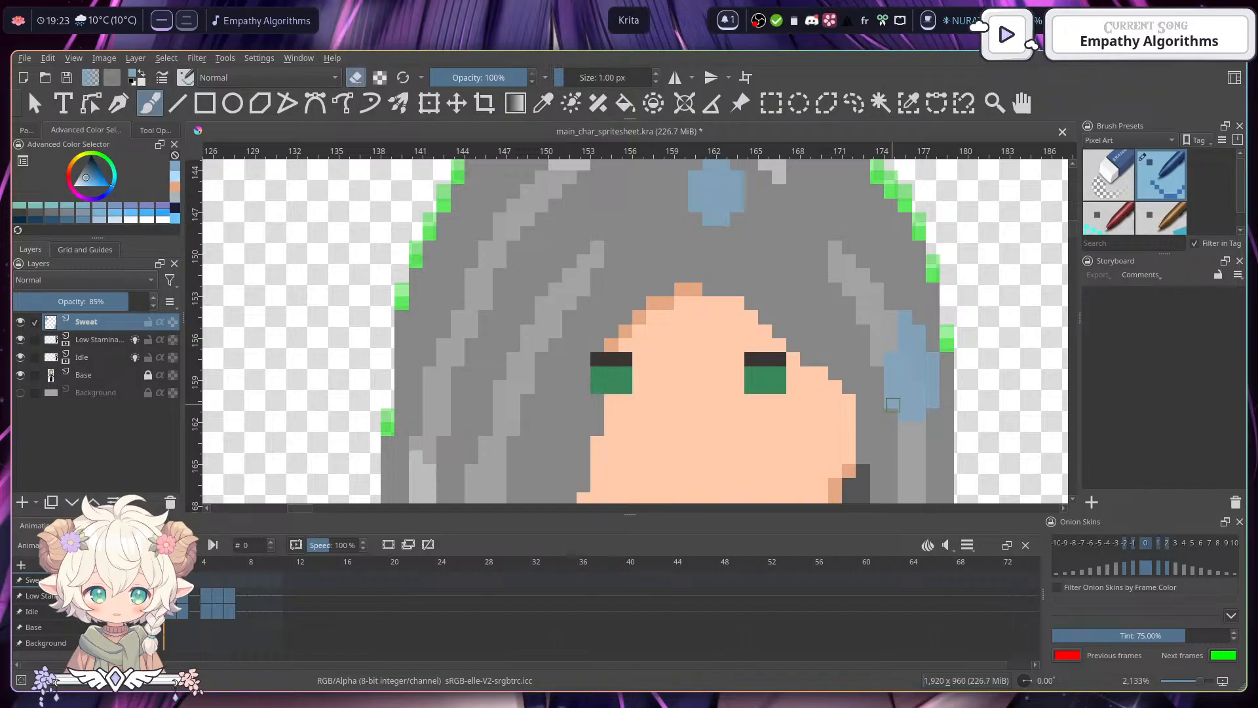
drag(1002, 331, 1007, 360)
click(355, 78)
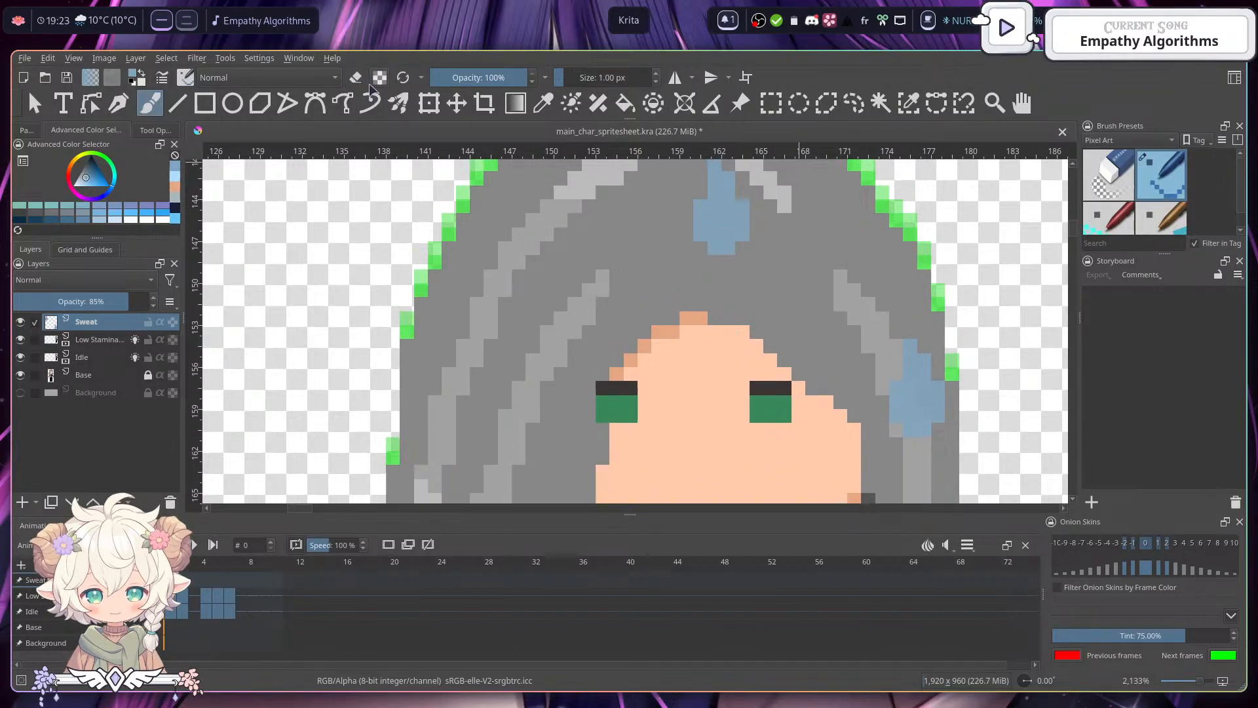
drag(796, 249, 844, 272)
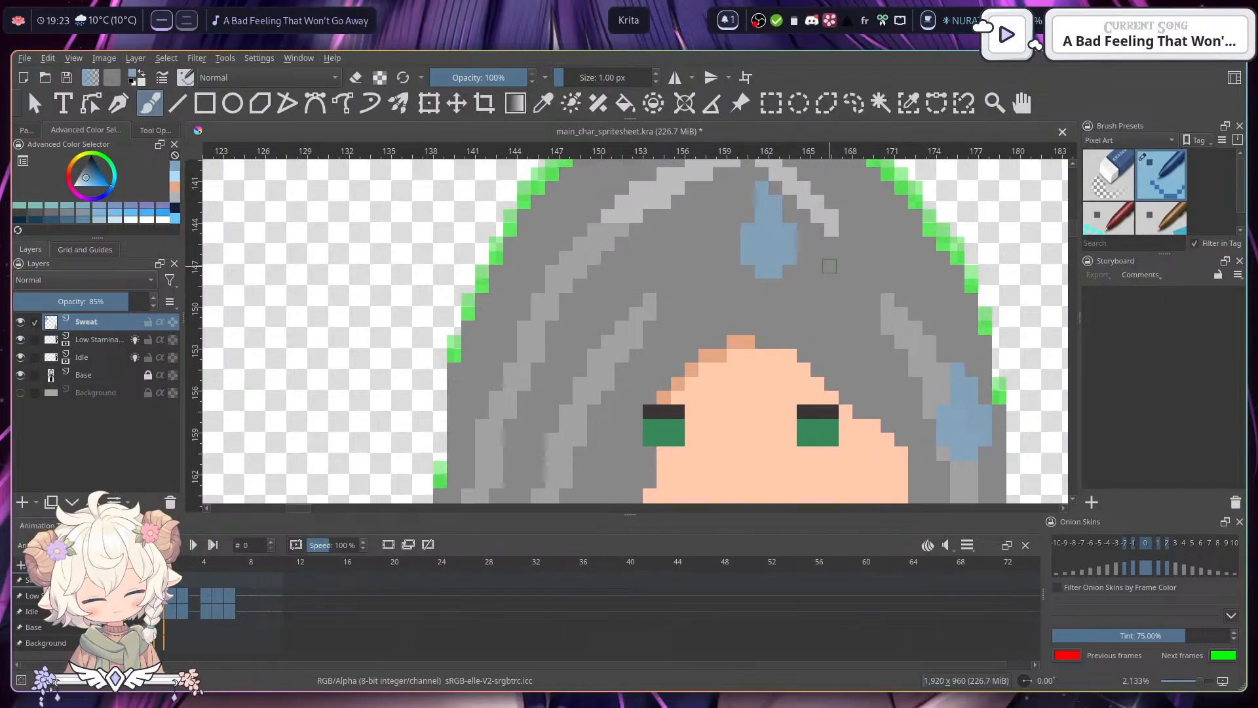
- Lighten the blue brush colour to an HSV value of 83.90%
click(133, 74)
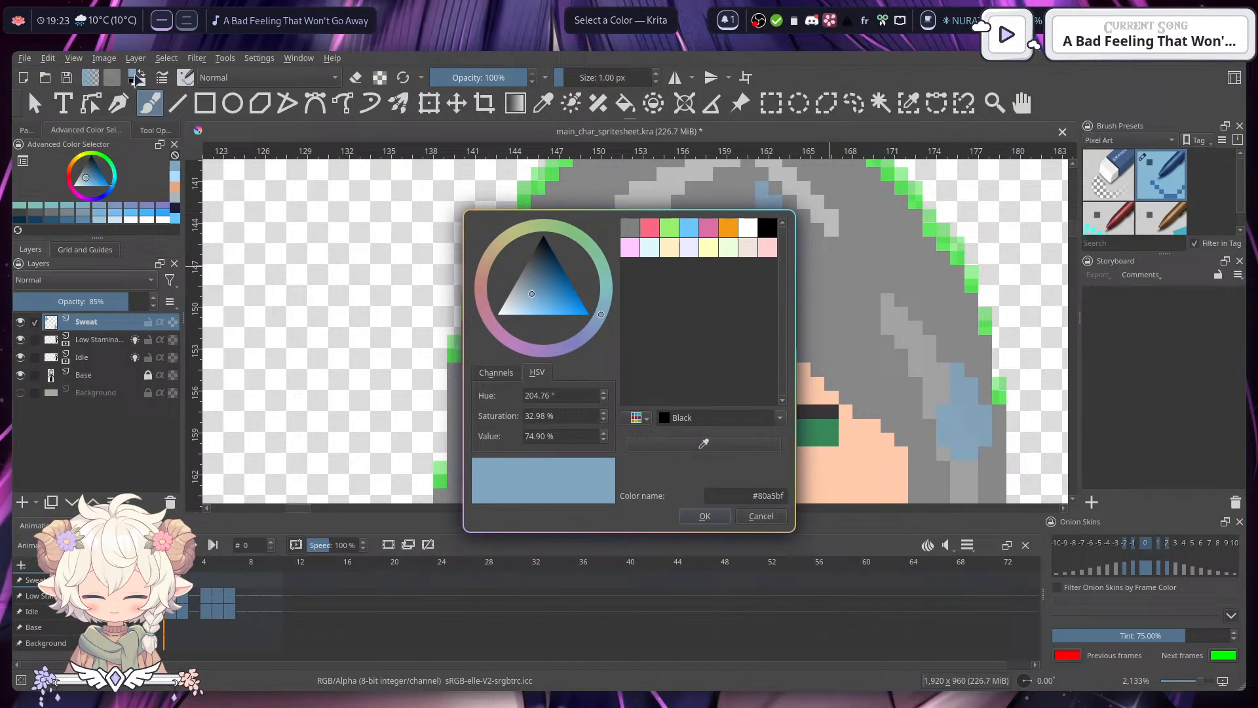
click(603, 437)
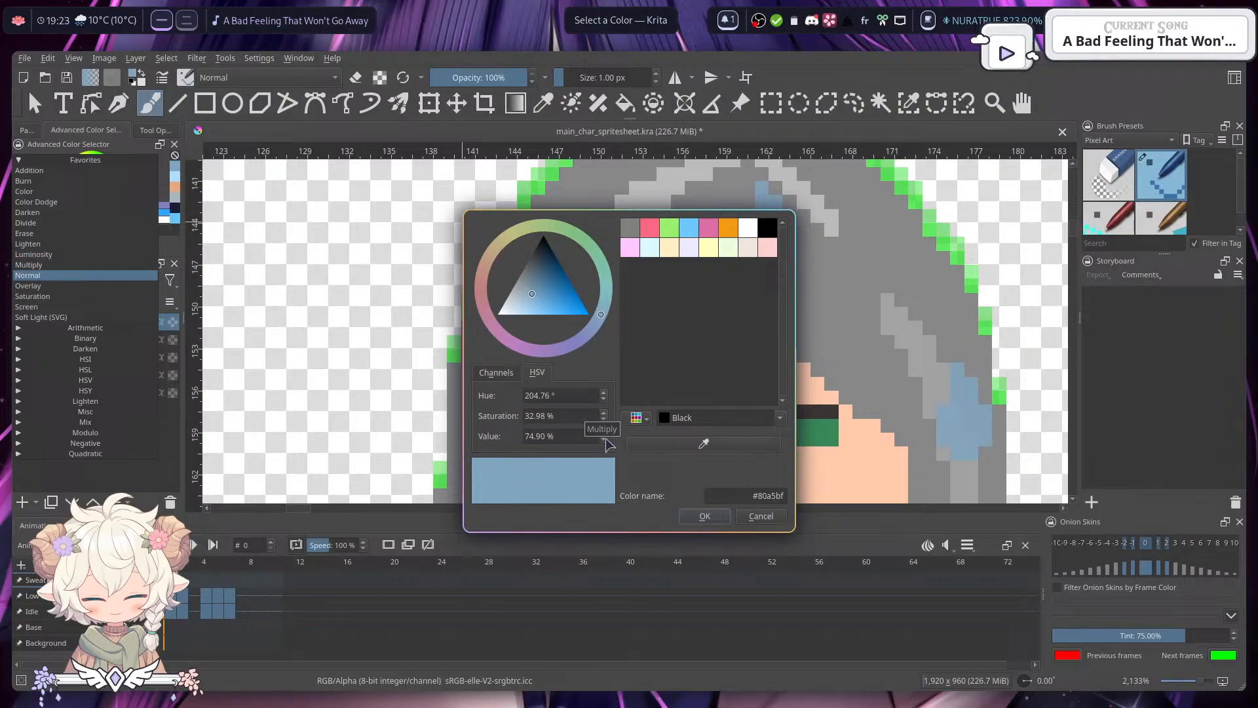
click(649, 454)
click(602, 440)
click(602, 441)
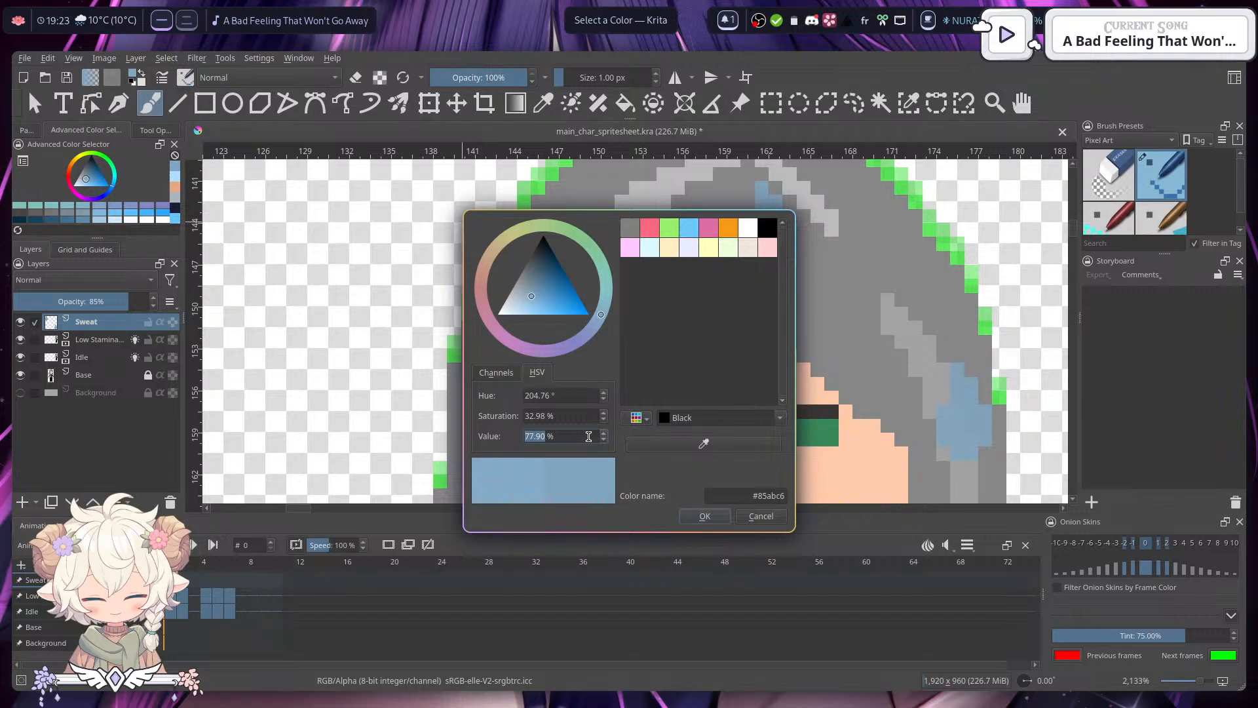
scroll(589, 436, up, 5)
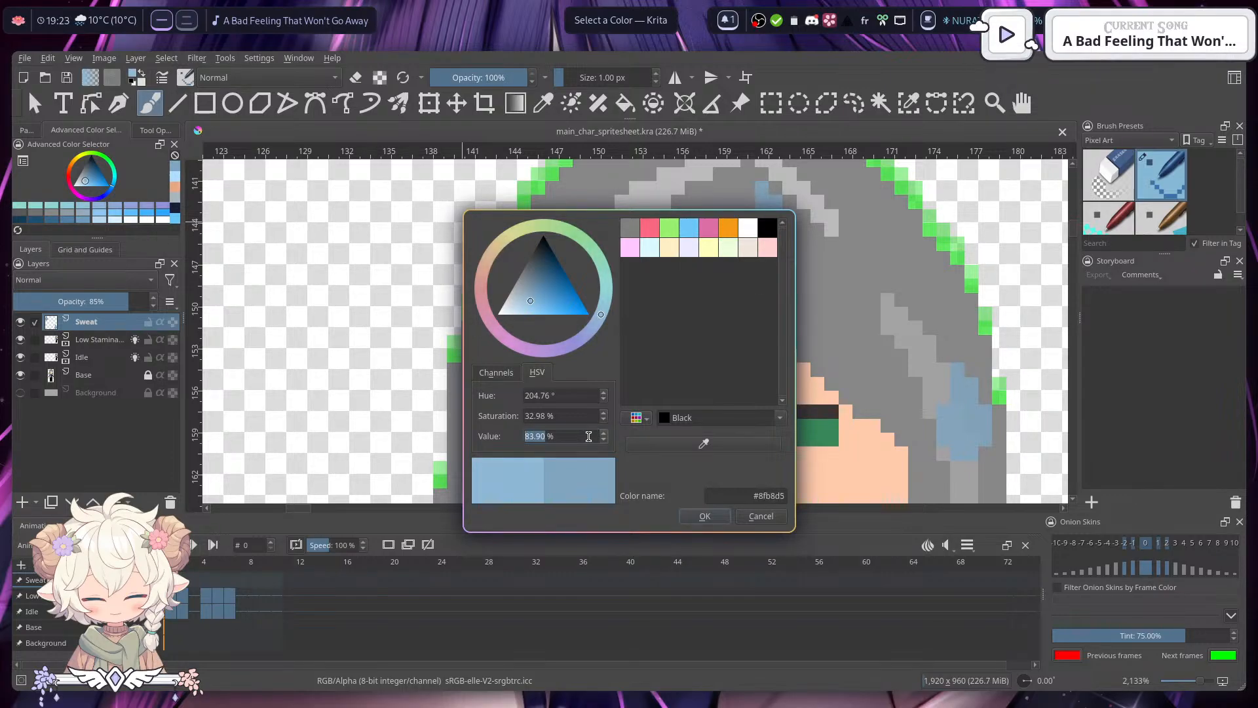
click(725, 520)
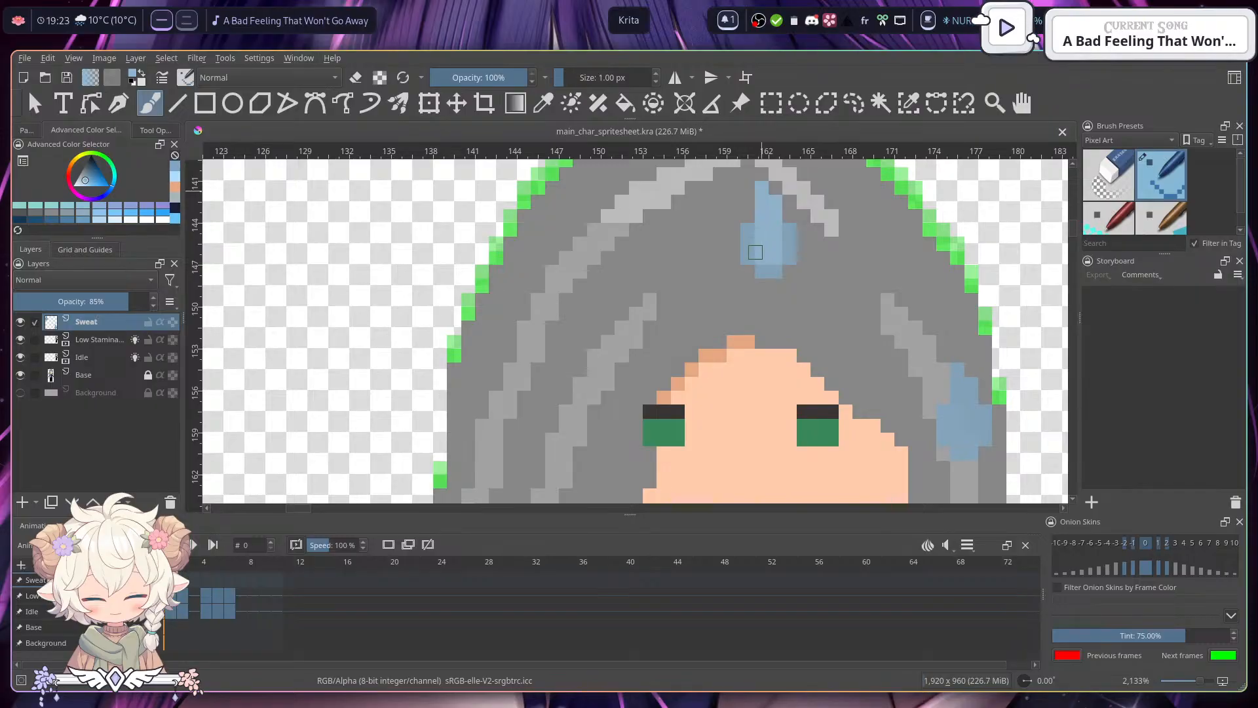
- Repaint both sweat drops on the hair with the lighter blue
mouse_move(751, 251)
mouse_down()
mouse_move(763, 268)
mouse_move(789, 236)
mouse_up()
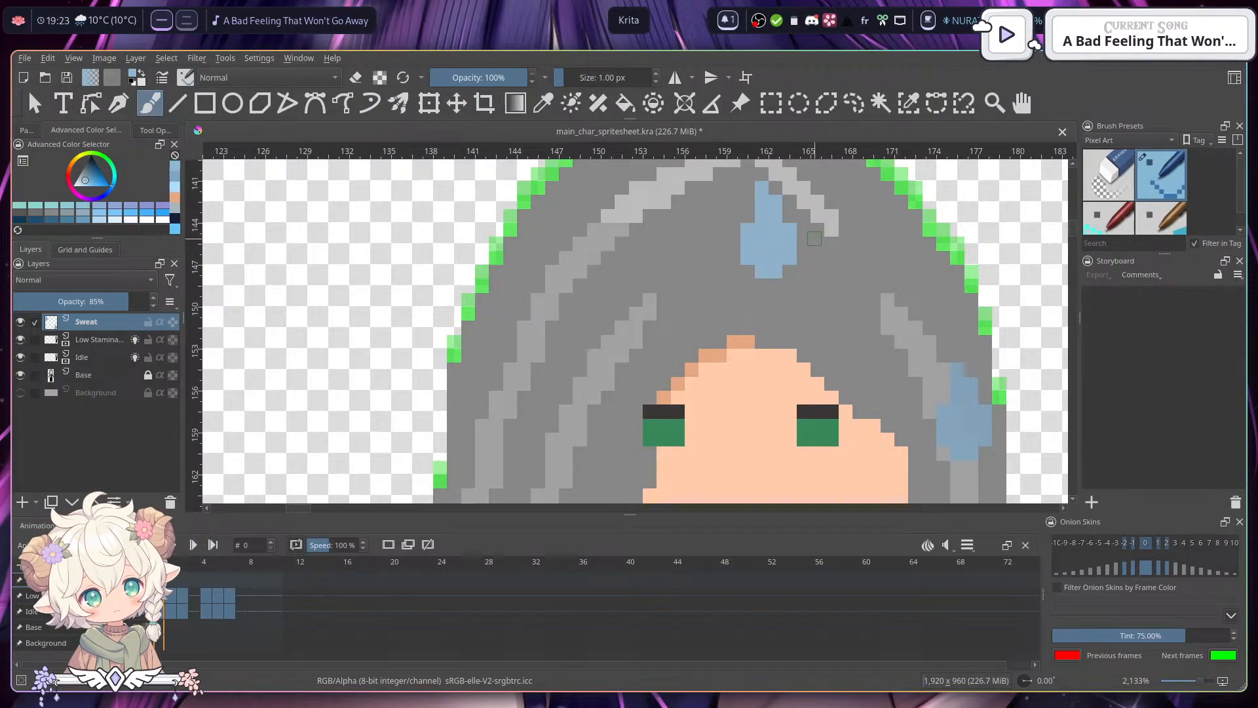
drag(840, 325, 770, 213)
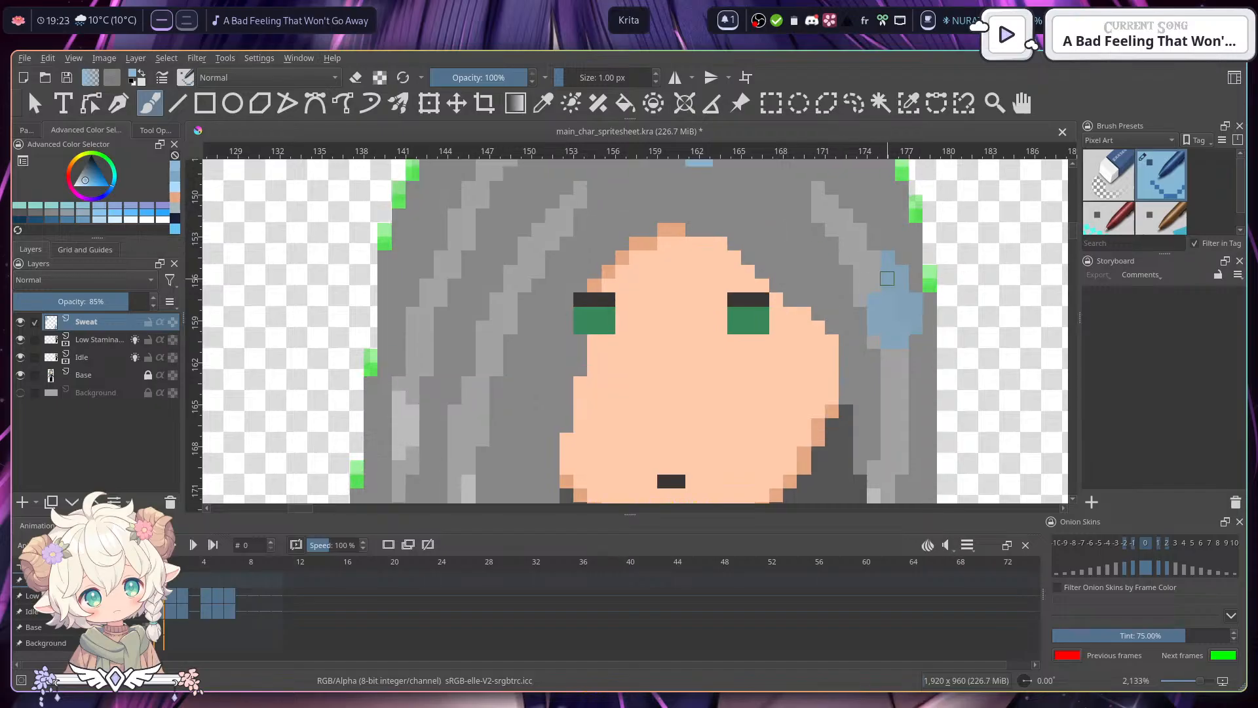
mouse_move(891, 268)
mouse_down()
mouse_move(894, 306)
mouse_move(876, 326)
mouse_move(895, 338)
mouse_move(914, 310)
mouse_move(831, 422)
mouse_up()
mouse_move(858, 243)
mouse_down()
mouse_move(867, 287)
mouse_move(874, 265)
mouse_move(852, 278)
mouse_move(844, 263)
mouse_move(869, 266)
mouse_move(885, 250)
mouse_move(864, 296)
mouse_move(881, 258)
mouse_move(855, 217)
mouse_up()
- Draw a third upright sweat drop in the empty area outside the hair and trim its tip
click(866, 258)
mouse_move(898, 278)
mouse_down()
mouse_move(907, 225)
mouse_move(912, 256)
mouse_move(945, 261)
mouse_move(934, 279)
mouse_up()
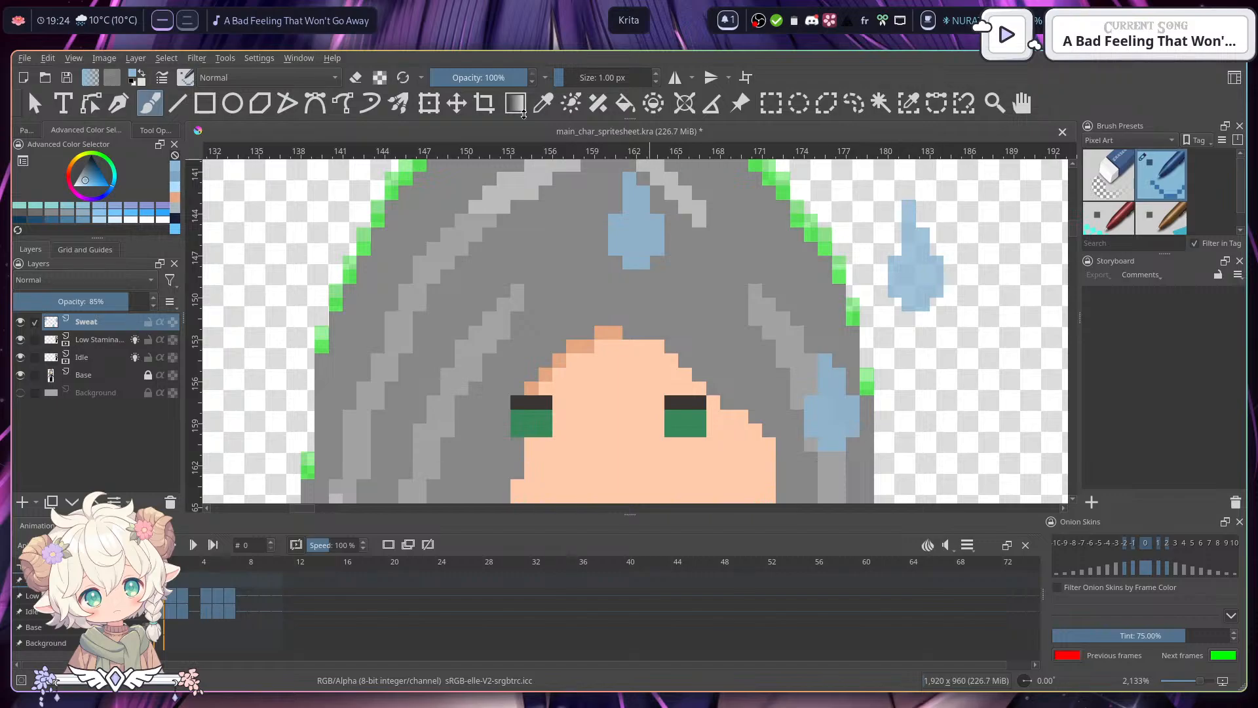
click(362, 77)
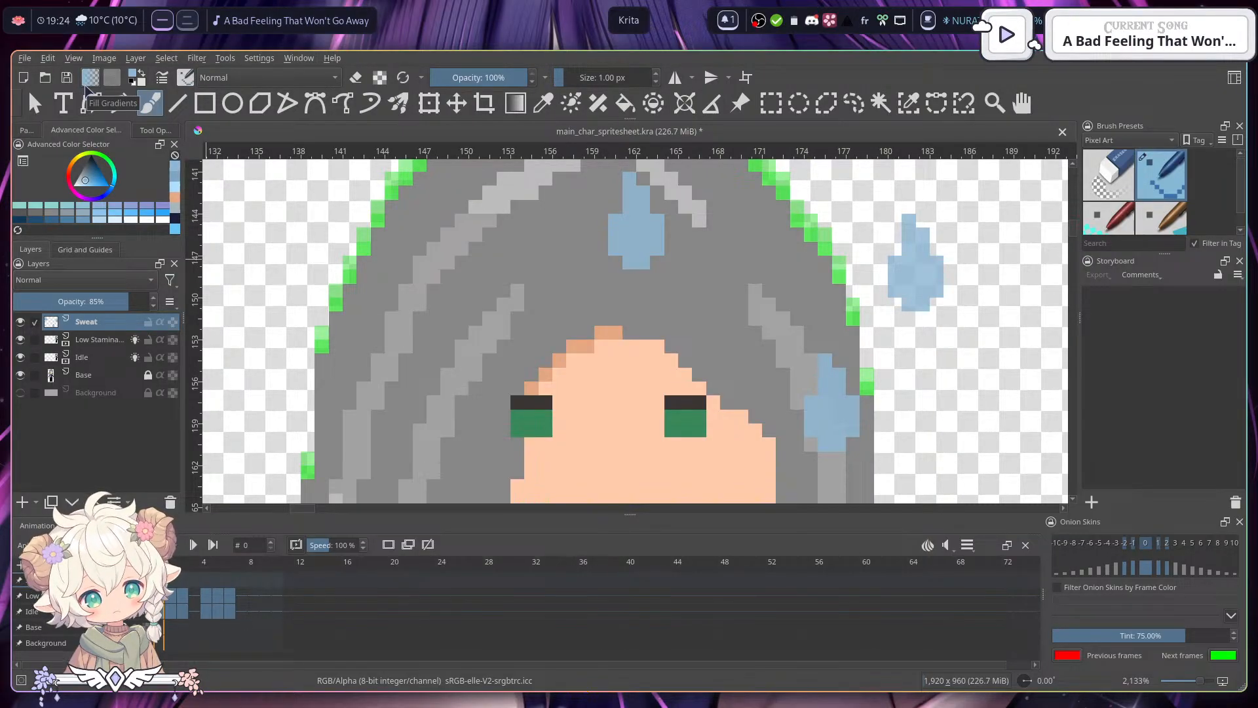
- Draw a diagonal sweat drop beside the upright one outside the hair
scroll(969, 343, right, 5)
scroll(930, 368, down, 2)
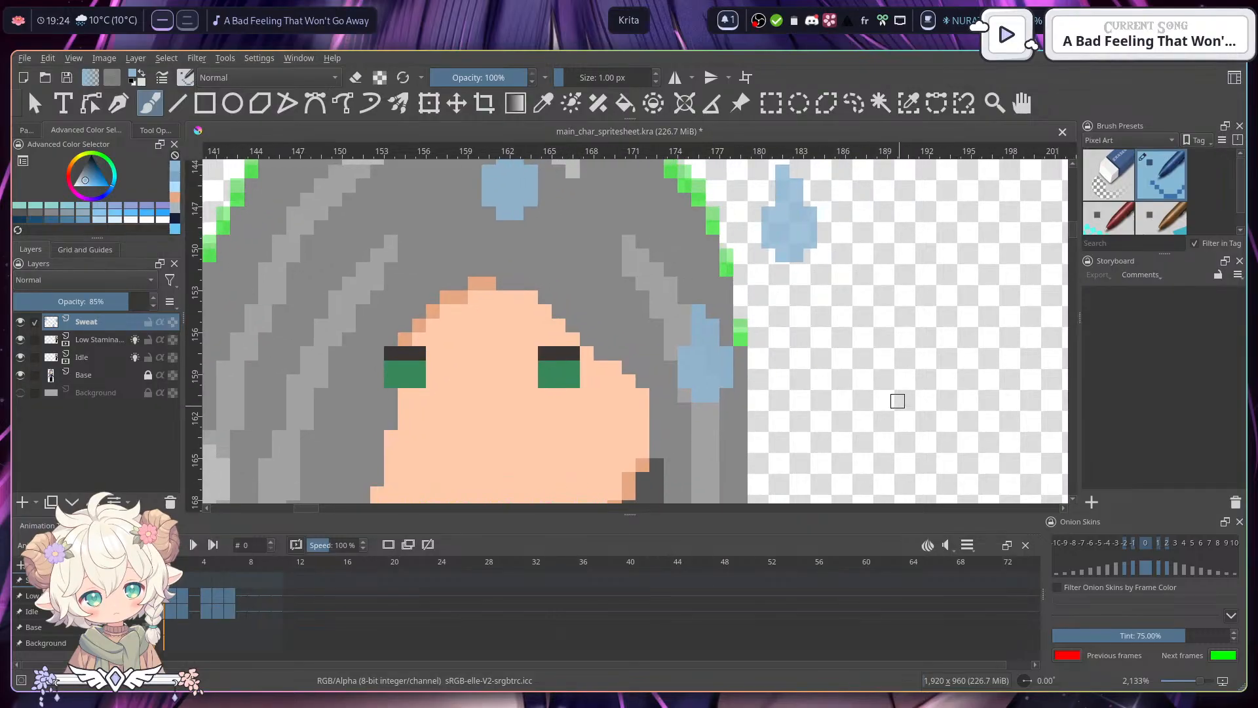
scroll(892, 328, down, 9)
scroll(889, 391, up, 6)
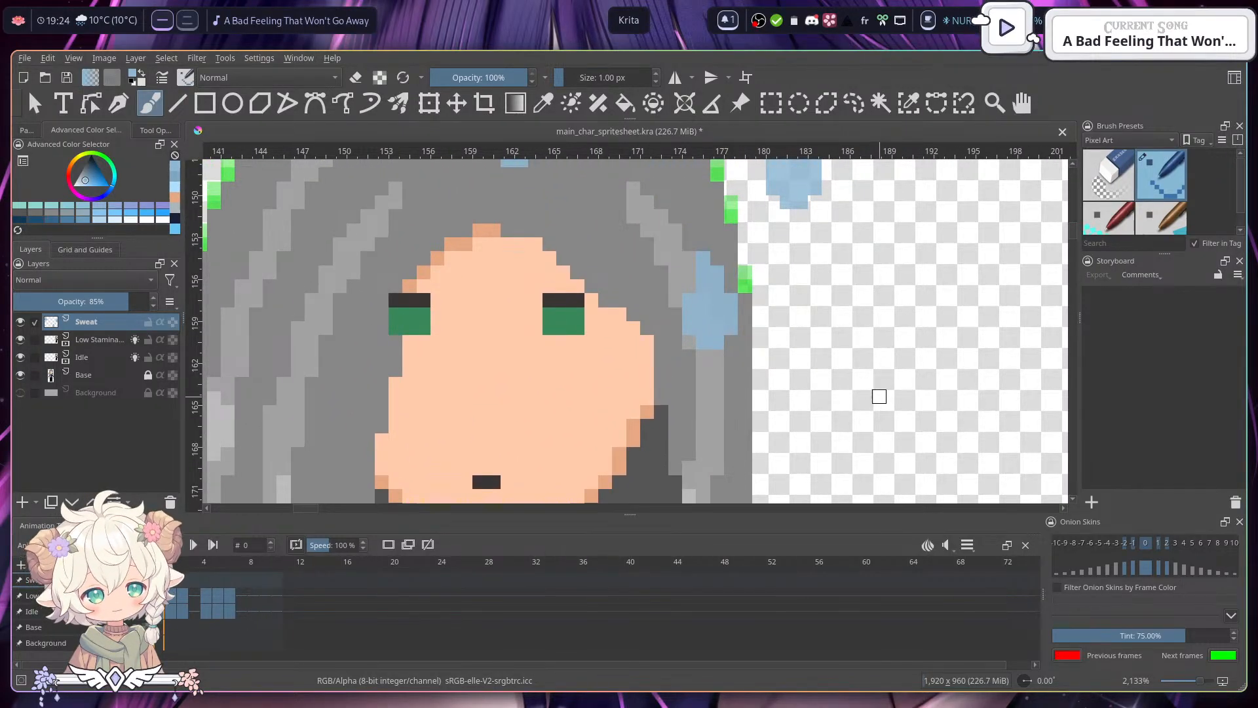
scroll(879, 396, up, 5)
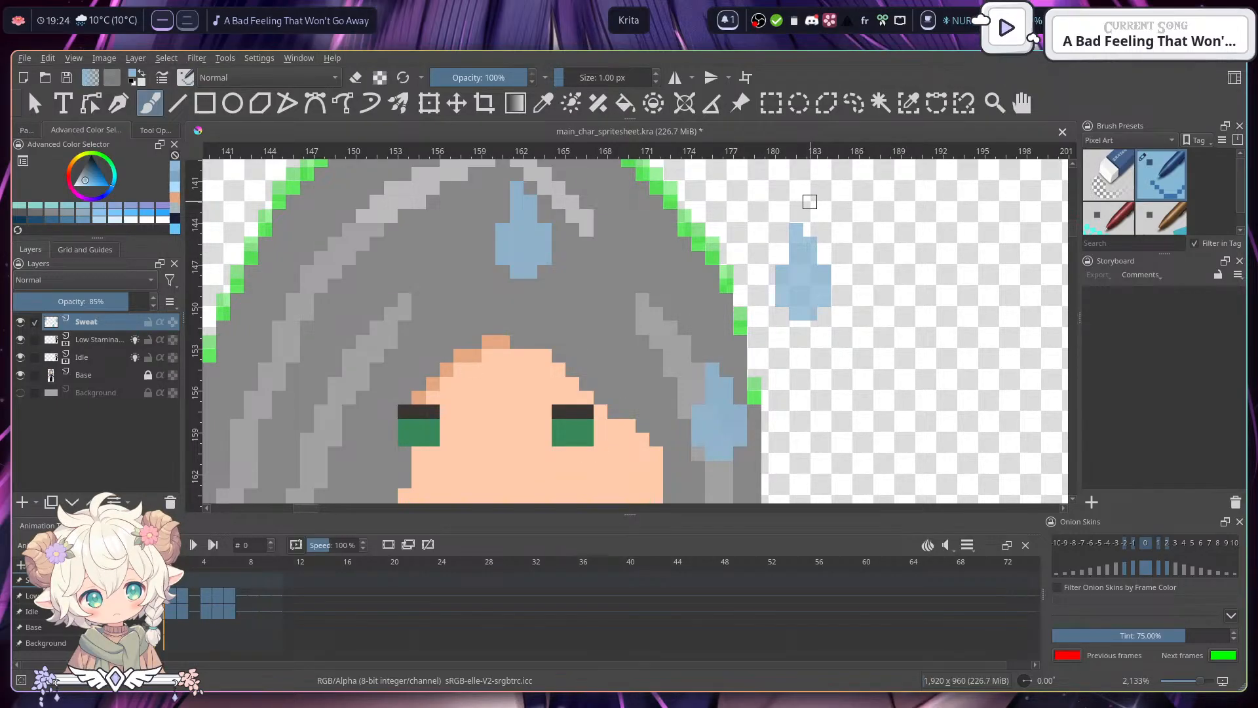
drag(807, 201, 891, 258)
mouse_move(817, 202)
mouse_down()
mouse_move(878, 249)
mouse_move(847, 229)
mouse_move(862, 221)
mouse_move(899, 262)
mouse_up()
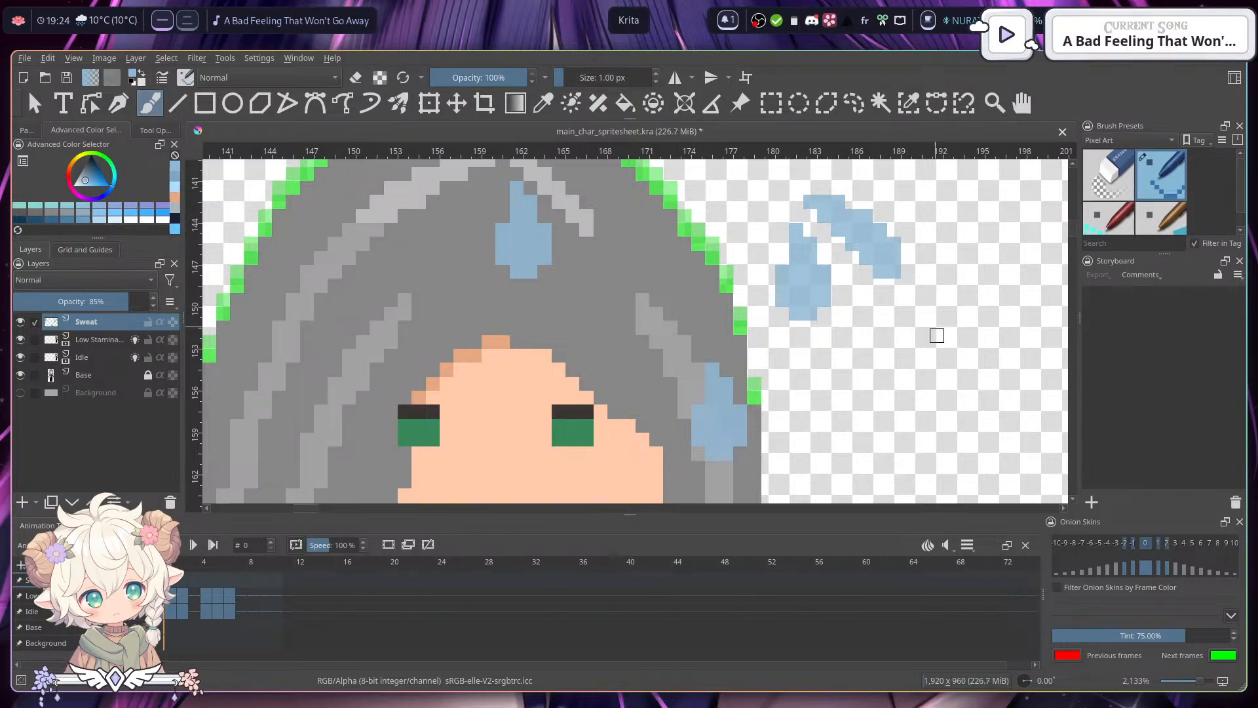
- Erase both the upright and the diagonal sweat drops outside the hair and turn eraser mode back off
click(355, 78)
mouse_move(883, 263)
mouse_down()
mouse_move(876, 317)
mouse_move(827, 252)
mouse_move(883, 292)
mouse_up()
mouse_move(820, 338)
mouse_down()
mouse_move(783, 294)
mouse_move(791, 371)
mouse_up()
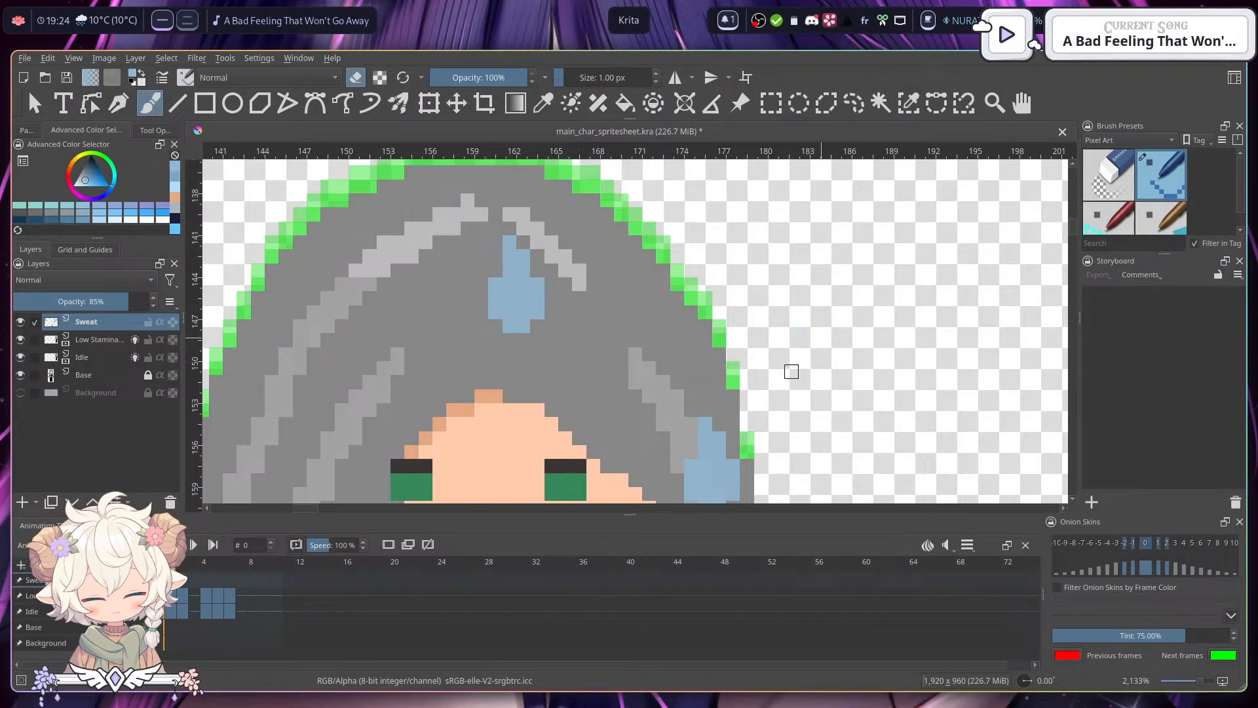
click(360, 78)
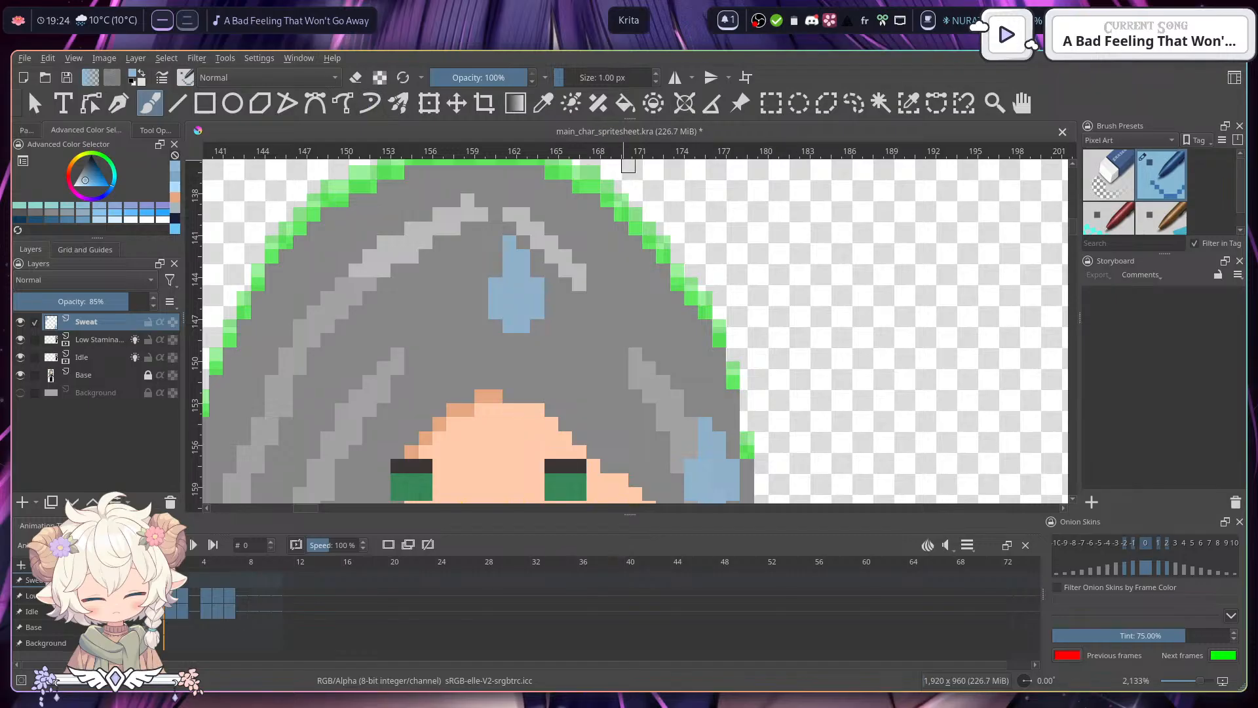
- Sketch a slanted sweat drop outside the hair on the right, replacing it with an upright teardrop
mouse_move(748, 263)
mouse_down()
mouse_move(784, 266)
mouse_move(804, 293)
mouse_move(760, 268)
mouse_move(785, 291)
mouse_move(768, 285)
mouse_move(754, 249)
mouse_move(737, 245)
mouse_move(804, 282)
mouse_move(794, 315)
mouse_move(825, 289)
mouse_move(812, 264)
mouse_move(804, 278)
mouse_move(789, 257)
mouse_up()
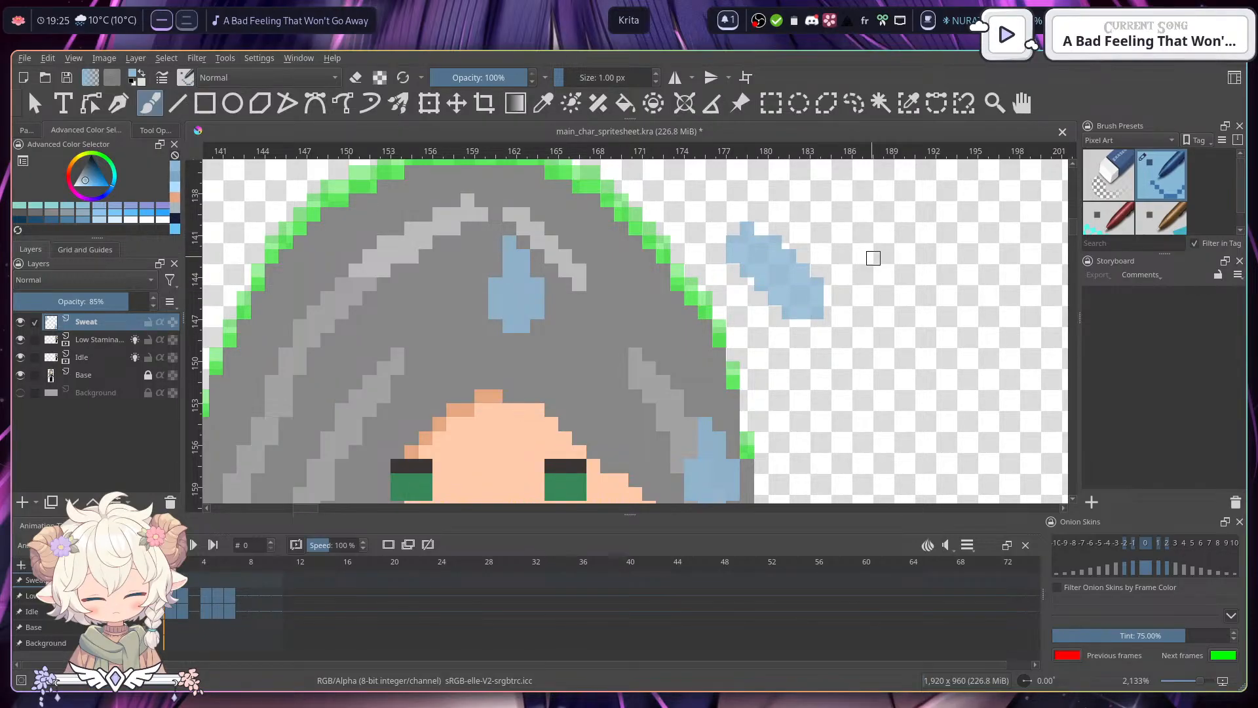
drag(887, 295, 844, 230)
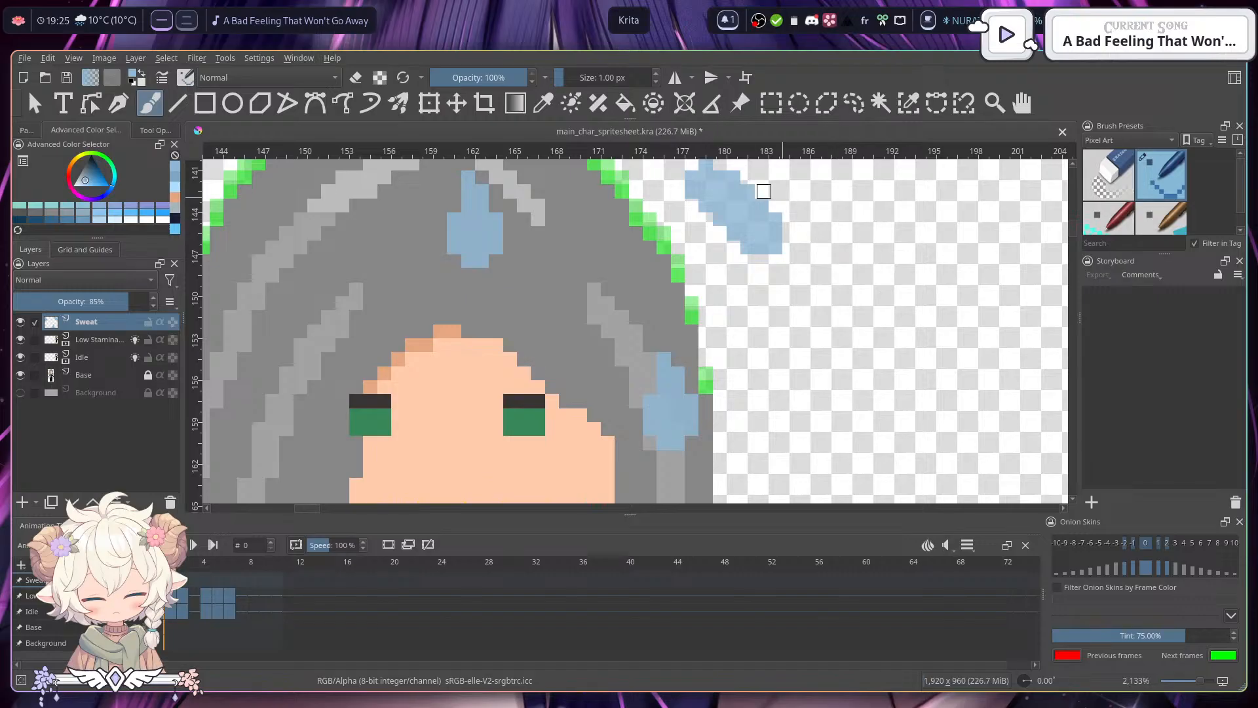
click(356, 78)
mouse_move(754, 202)
mouse_down()
mouse_move(766, 240)
mouse_move(745, 257)
mouse_move(788, 257)
mouse_move(776, 284)
mouse_move(777, 302)
mouse_move(801, 302)
mouse_move(791, 328)
mouse_move(812, 309)
mouse_move(813, 283)
mouse_move(789, 244)
mouse_up()
click(358, 78)
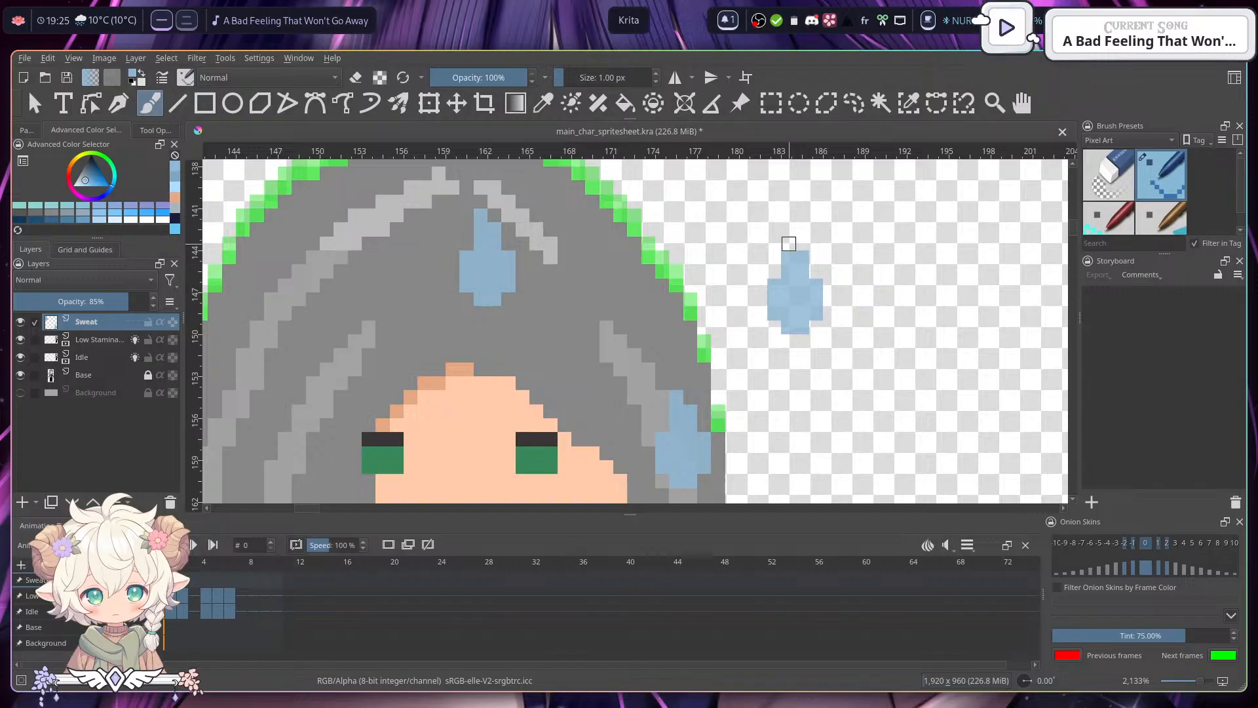
scroll(873, 245, up, 1)
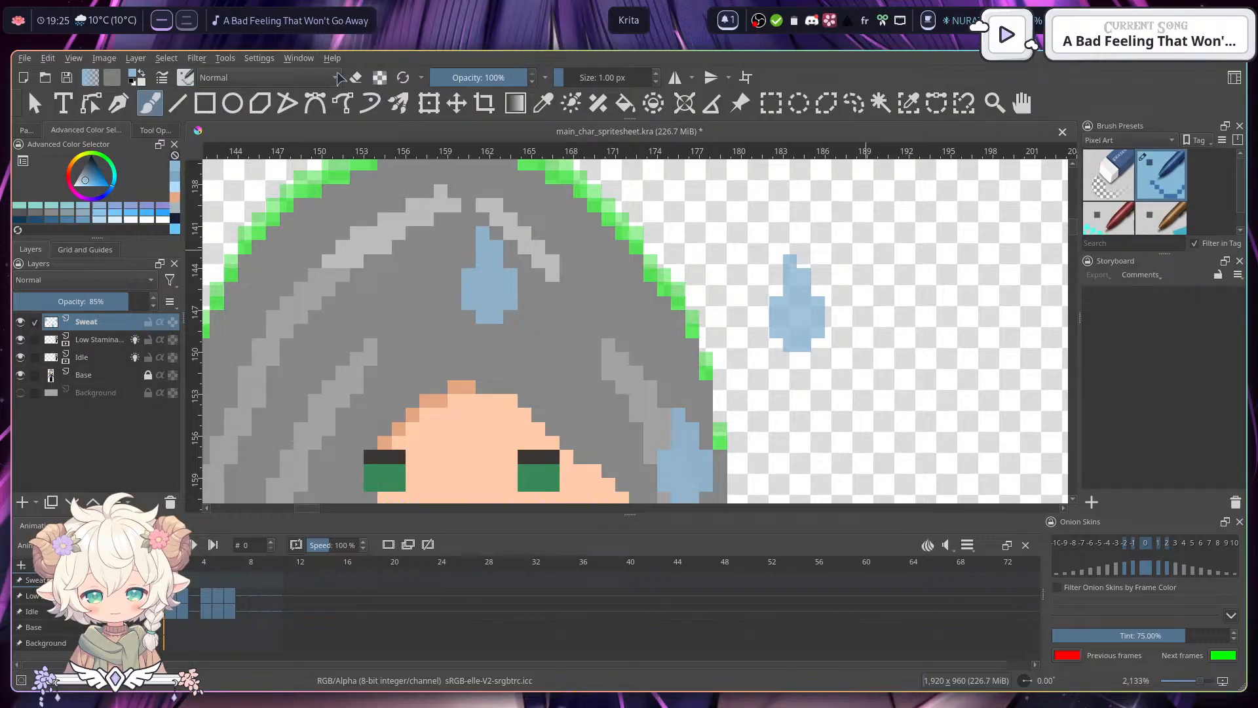
- Select the upright sweat drop outside the hair, rotate it so its tip slants up to the left, and clear the selection
click(770, 103)
drag(755, 255, 841, 361)
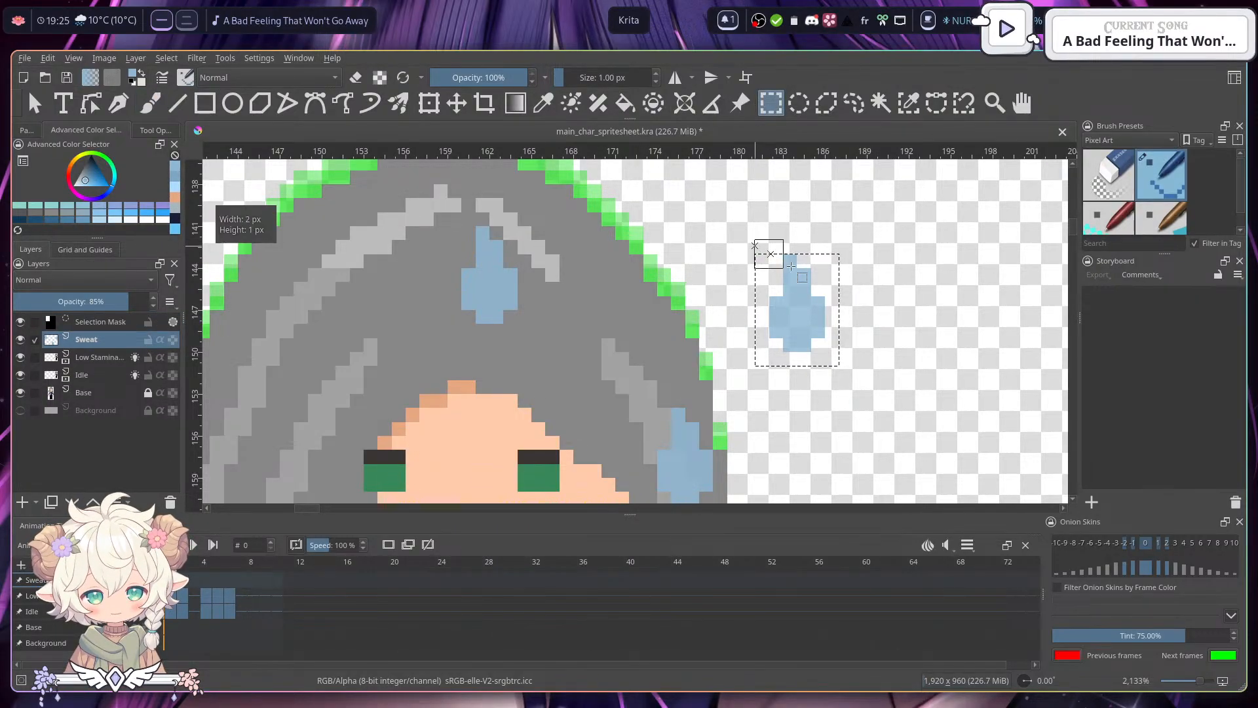
drag(755, 246, 843, 359)
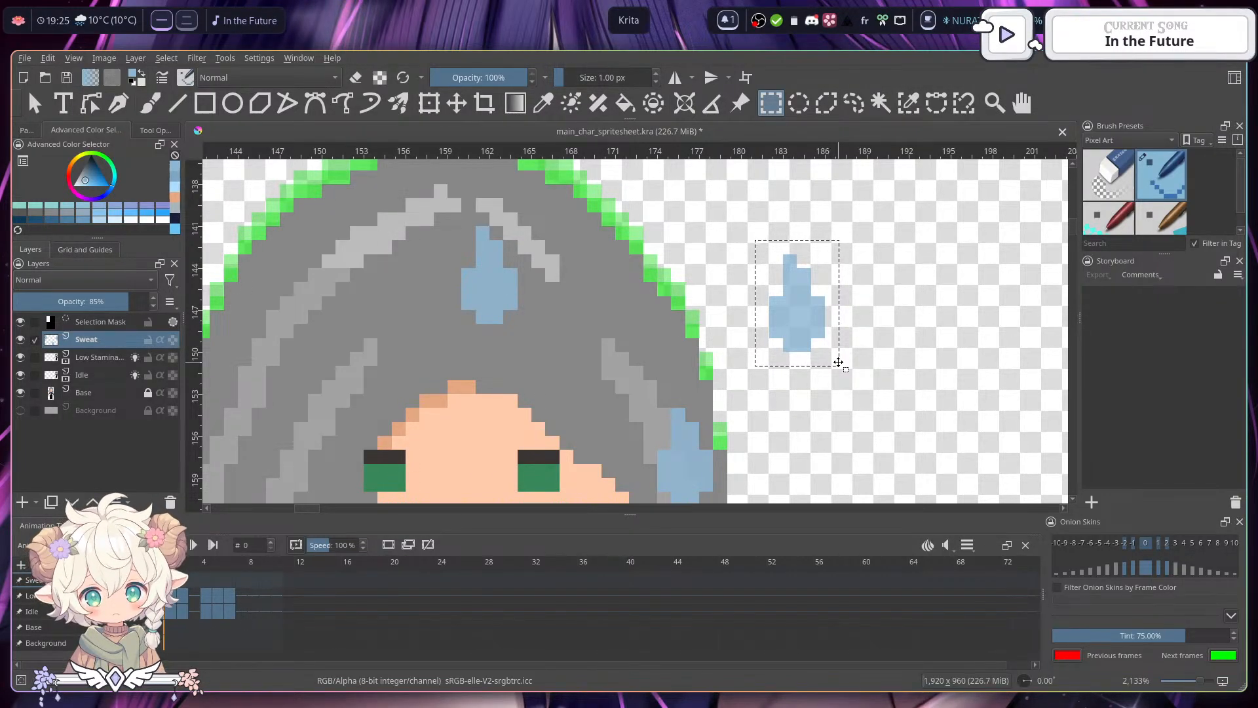
click(427, 105)
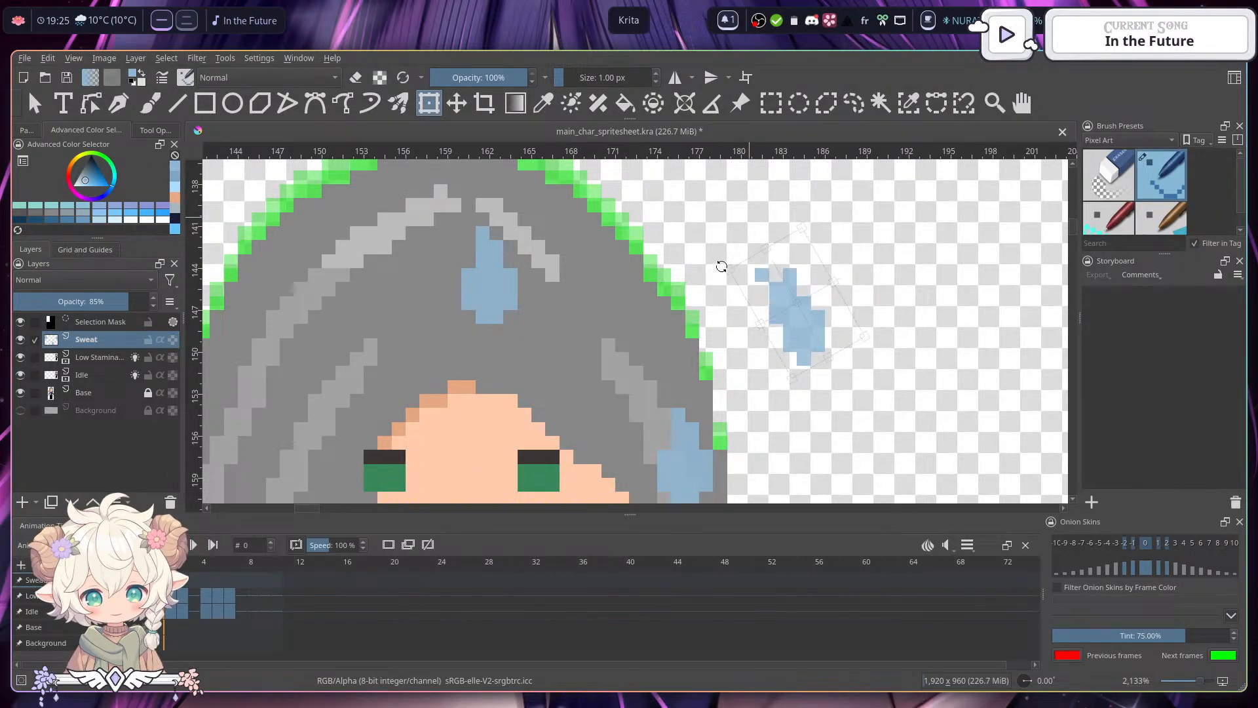
drag(721, 266, 721, 265)
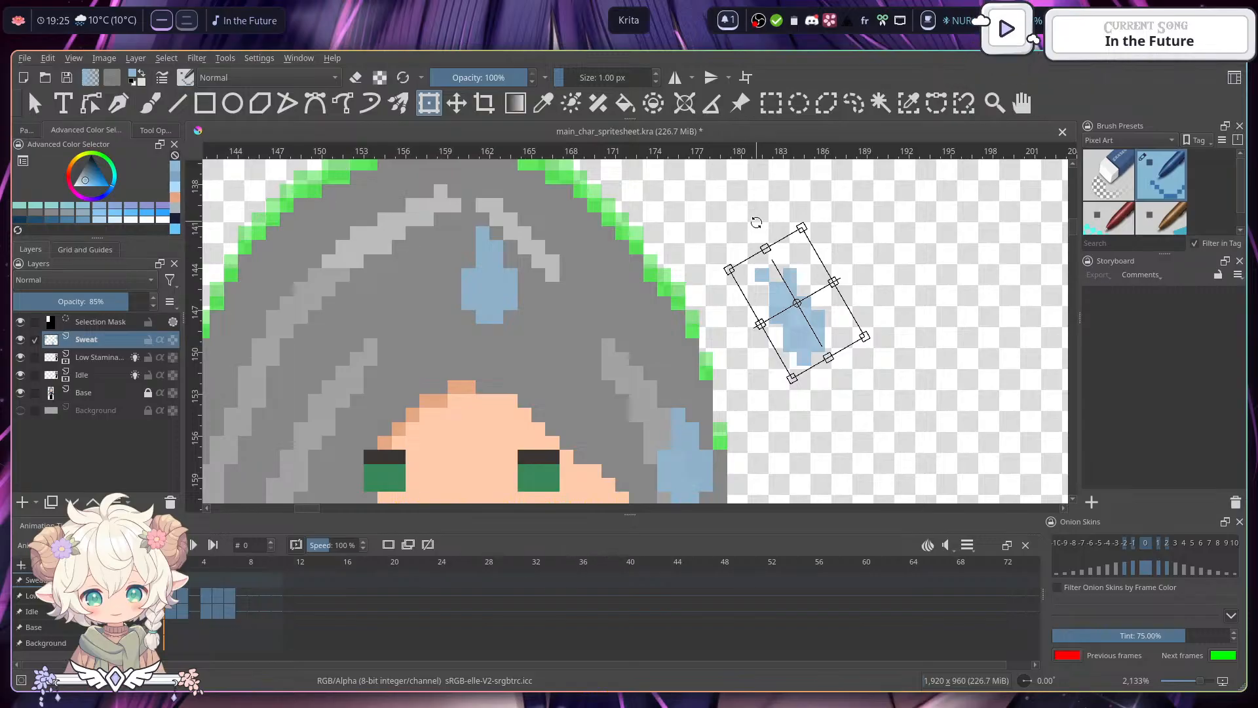
drag(756, 223, 709, 329)
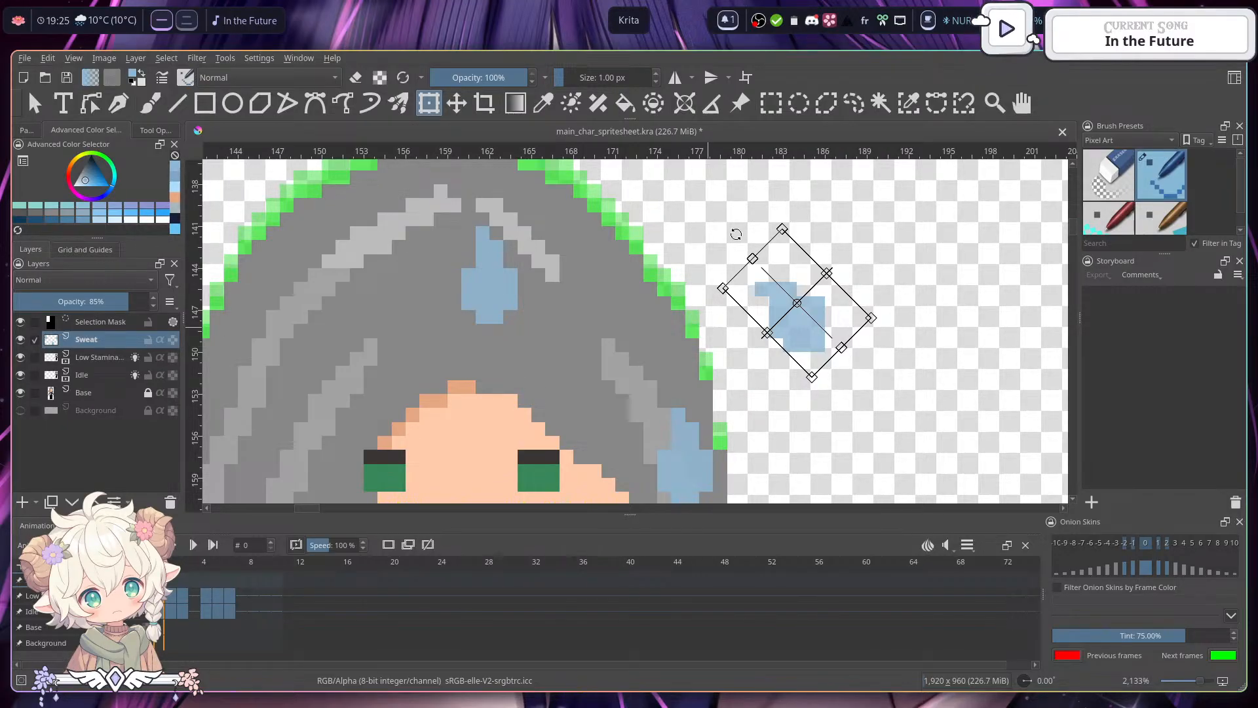
drag(736, 236, 769, 245)
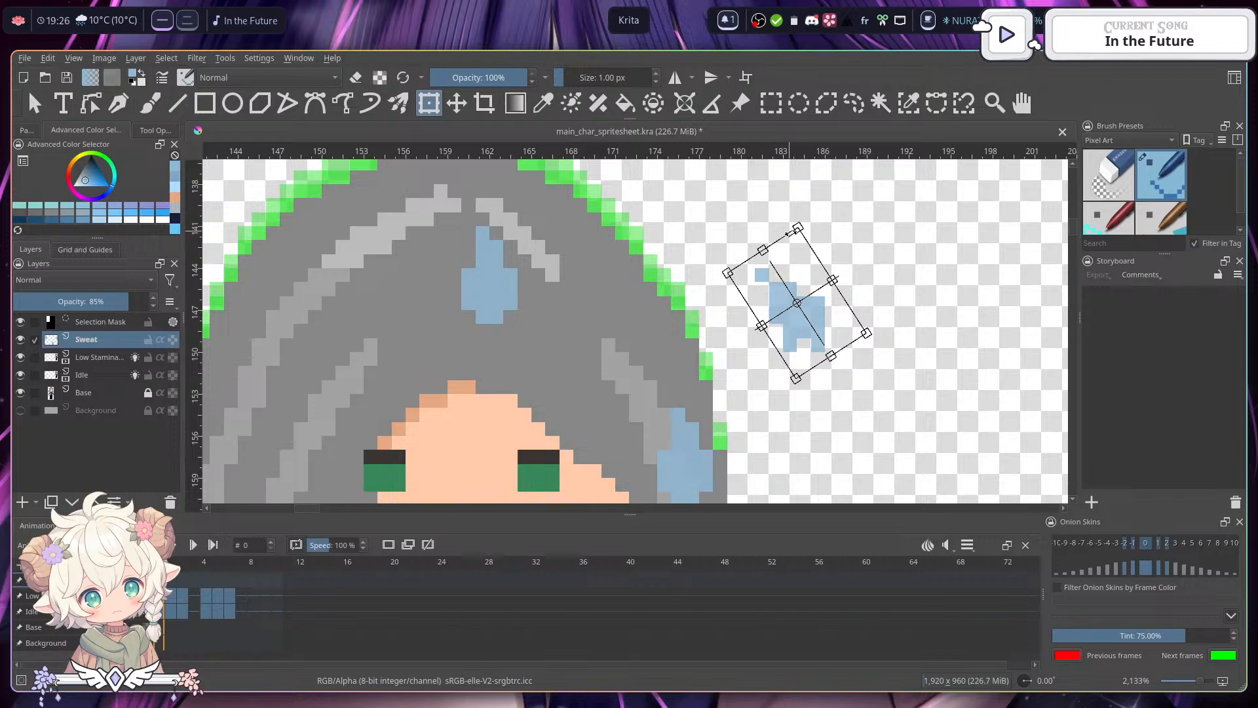
key(Return)
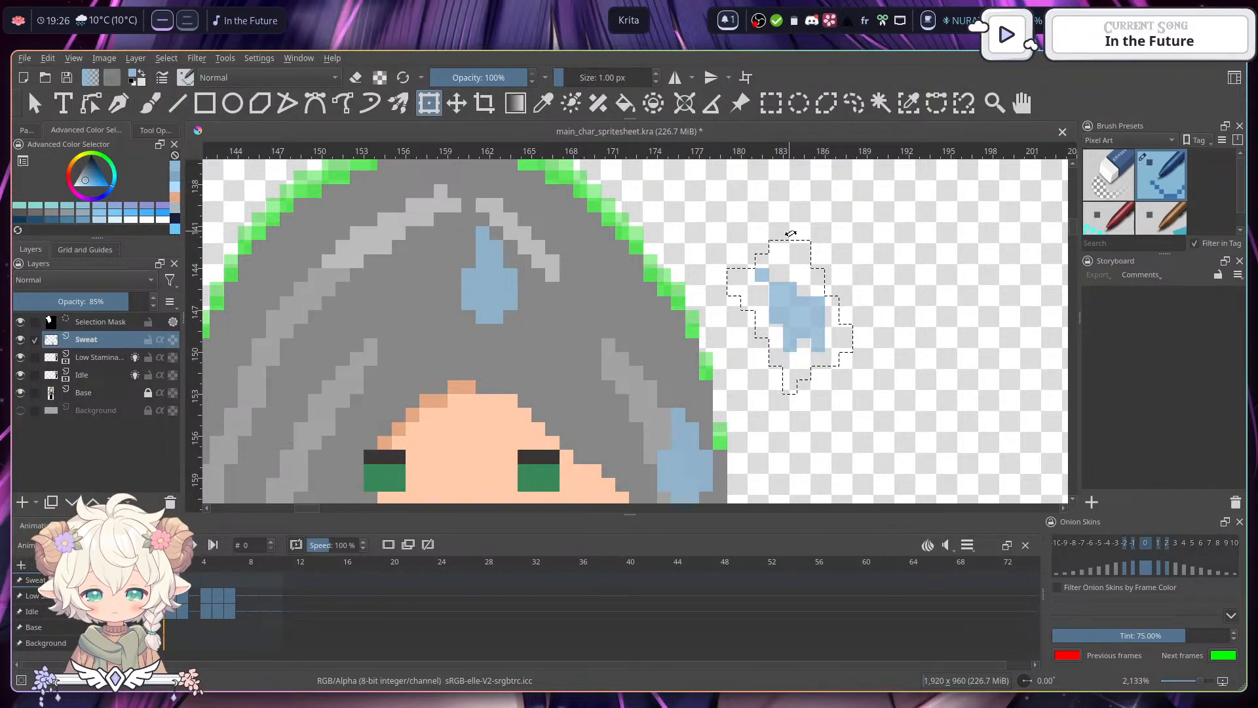
key(ctrl+r)
click(892, 315)
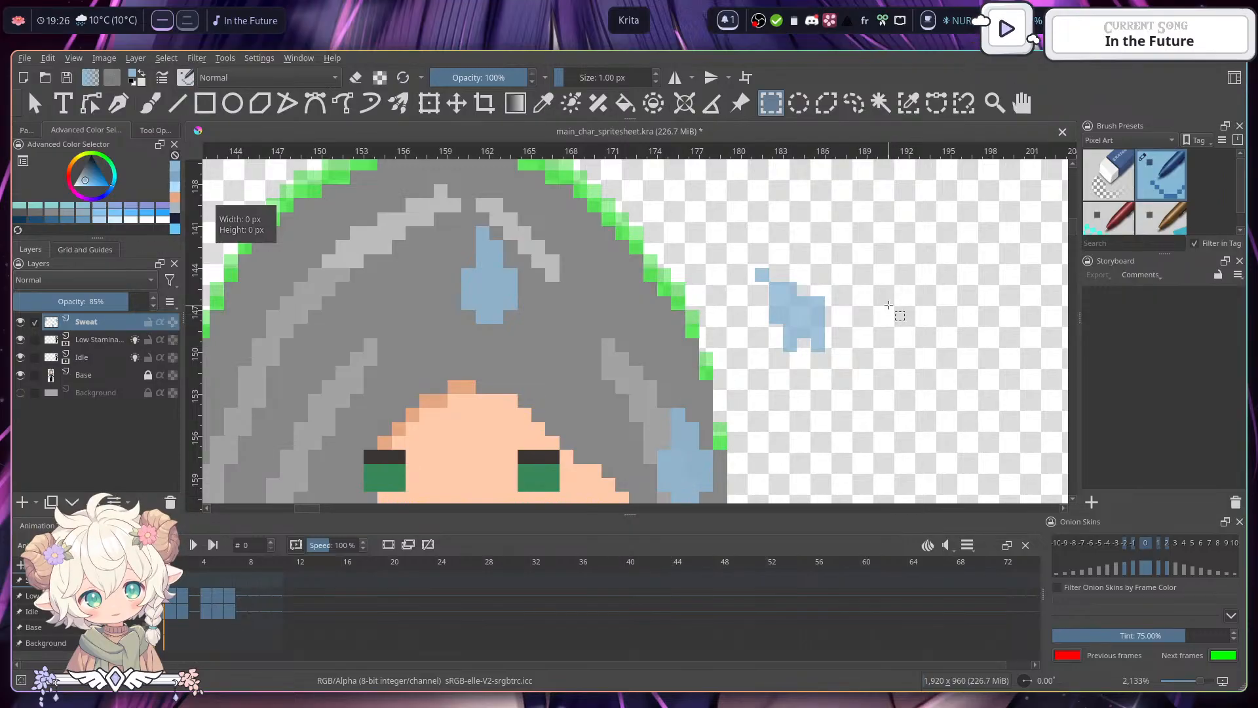
- Try a white highlight pixel inside the rotated sweat drop, using white as the painting colour
click(133, 72)
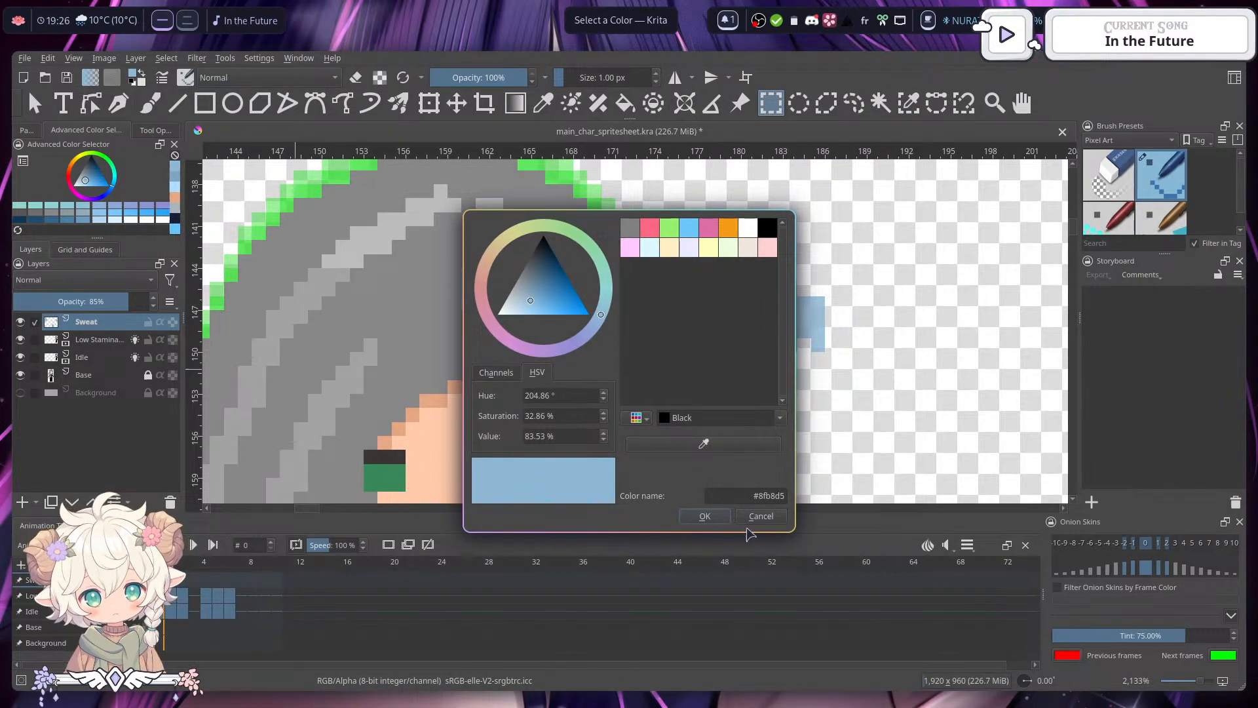
click(766, 517)
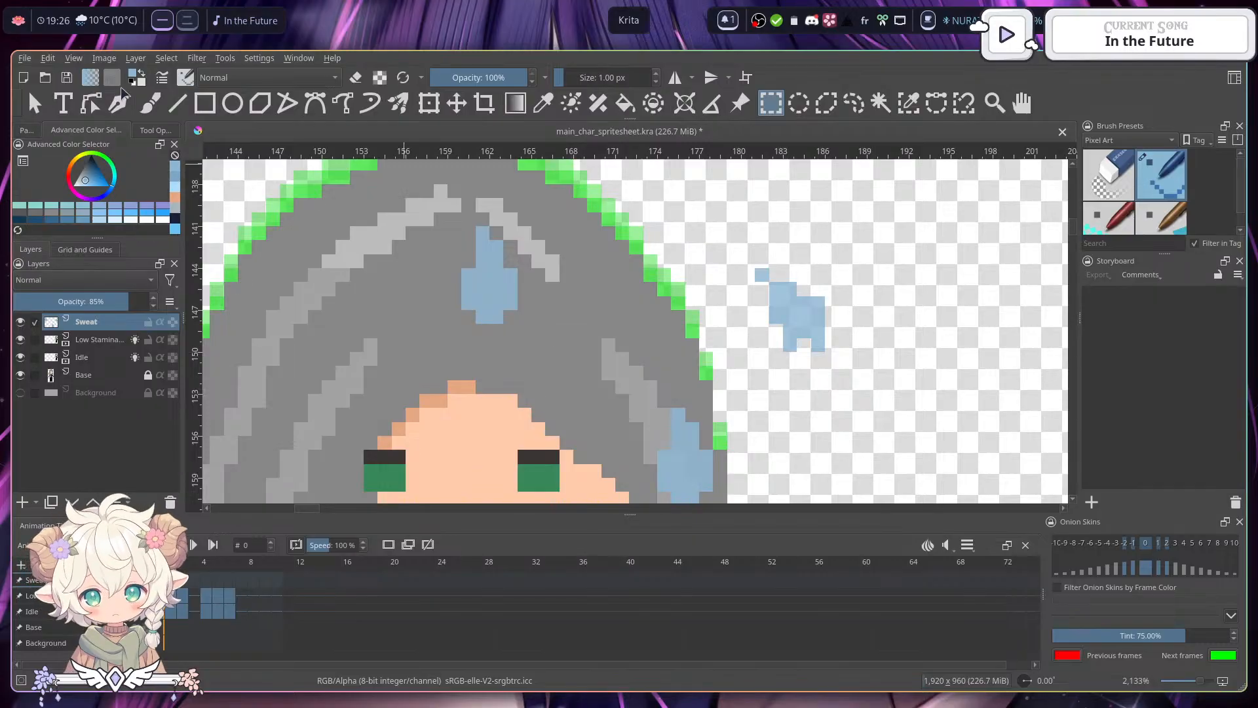
click(141, 81)
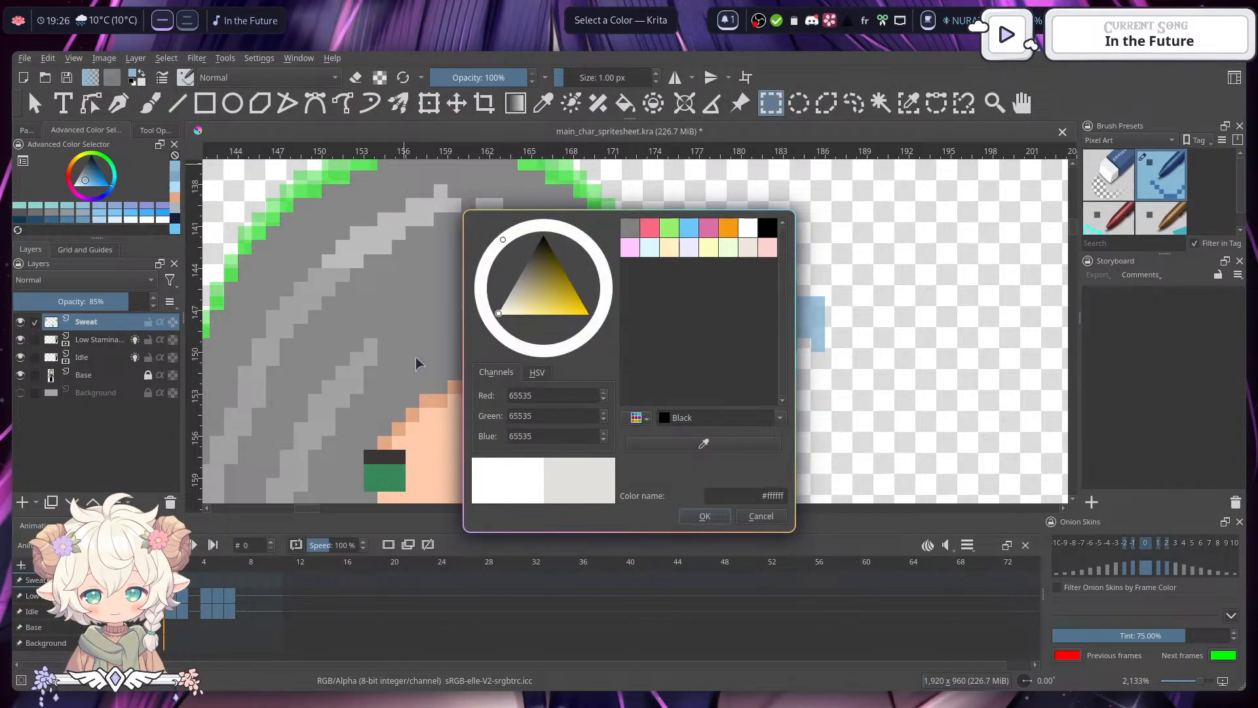
click(704, 515)
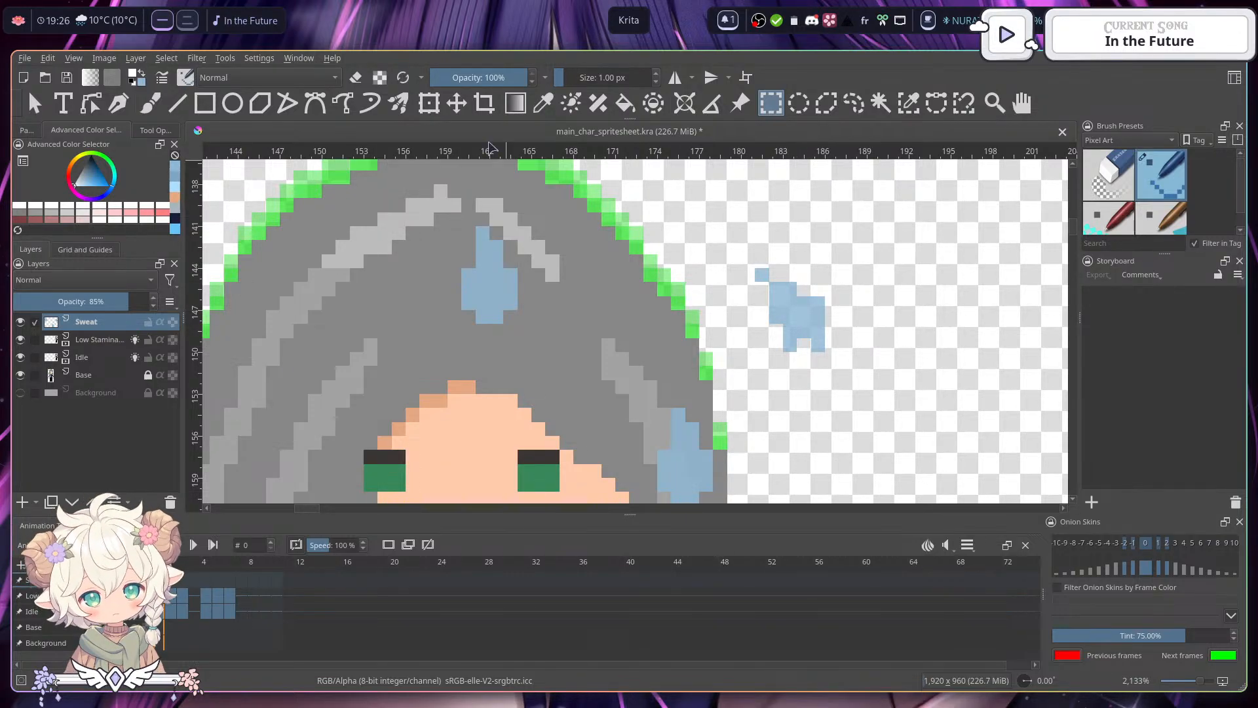
click(146, 106)
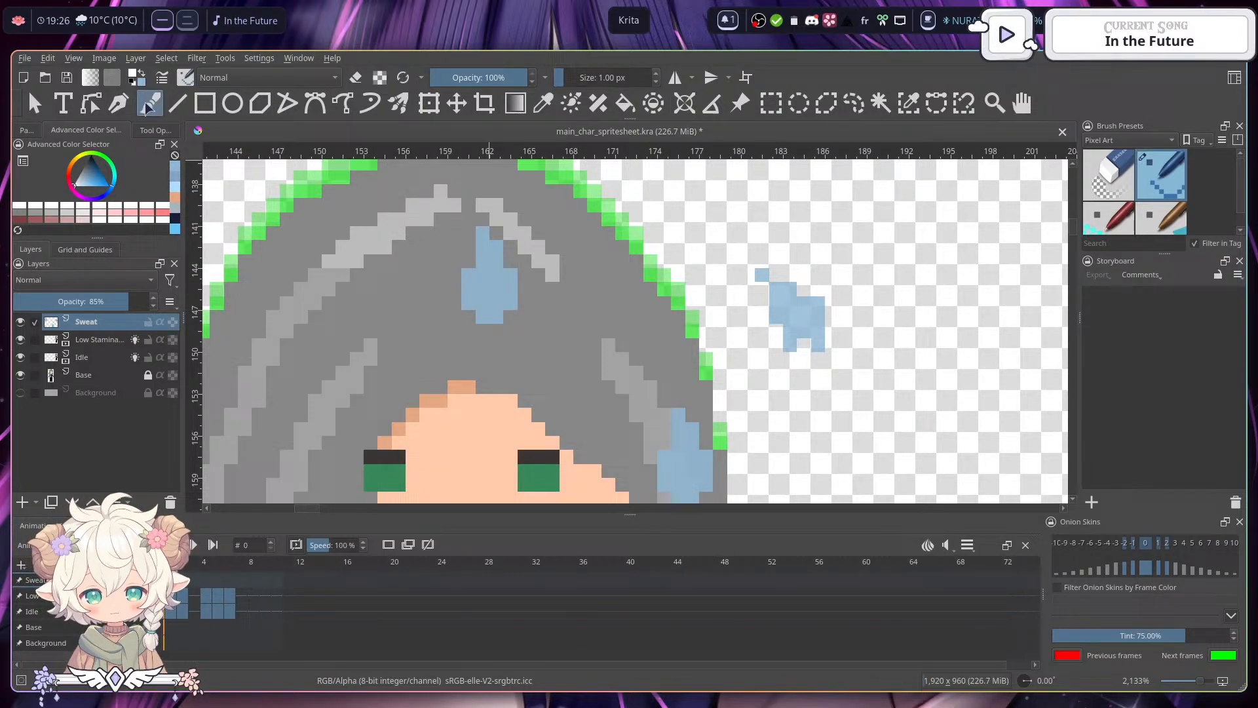
click(806, 320)
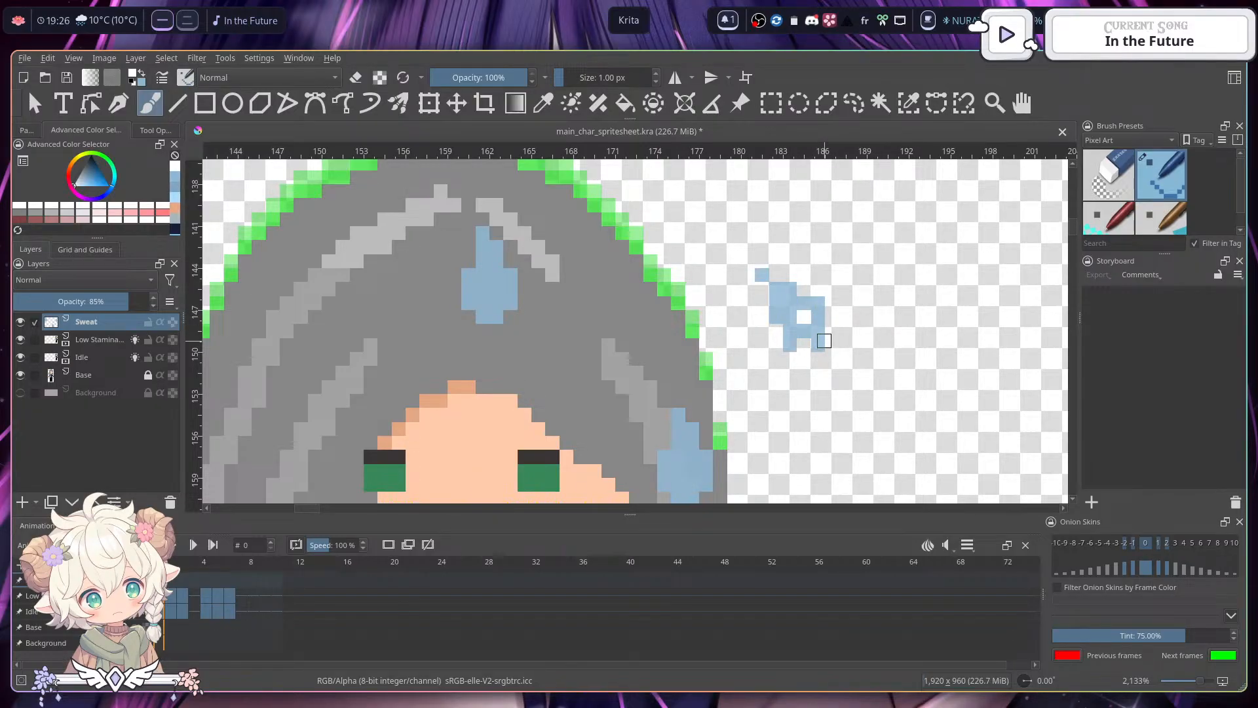
- Swap back to the light blue, sketch a trial shape in the empty area beside the rotated drop, and erase it
click(148, 75)
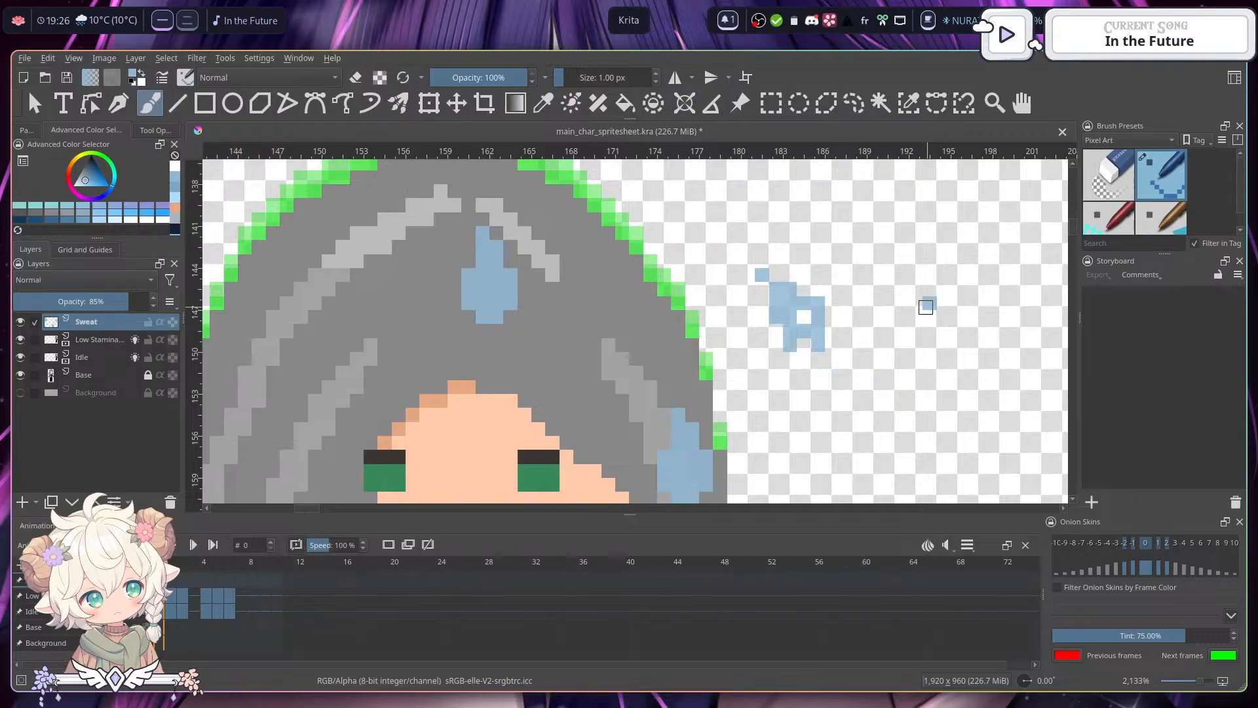
mouse_move(926, 308)
mouse_down()
mouse_move(958, 313)
mouse_move(946, 293)
mouse_move(965, 311)
mouse_move(969, 290)
mouse_move(970, 311)
mouse_move(947, 339)
mouse_move(946, 328)
mouse_move(972, 346)
mouse_up()
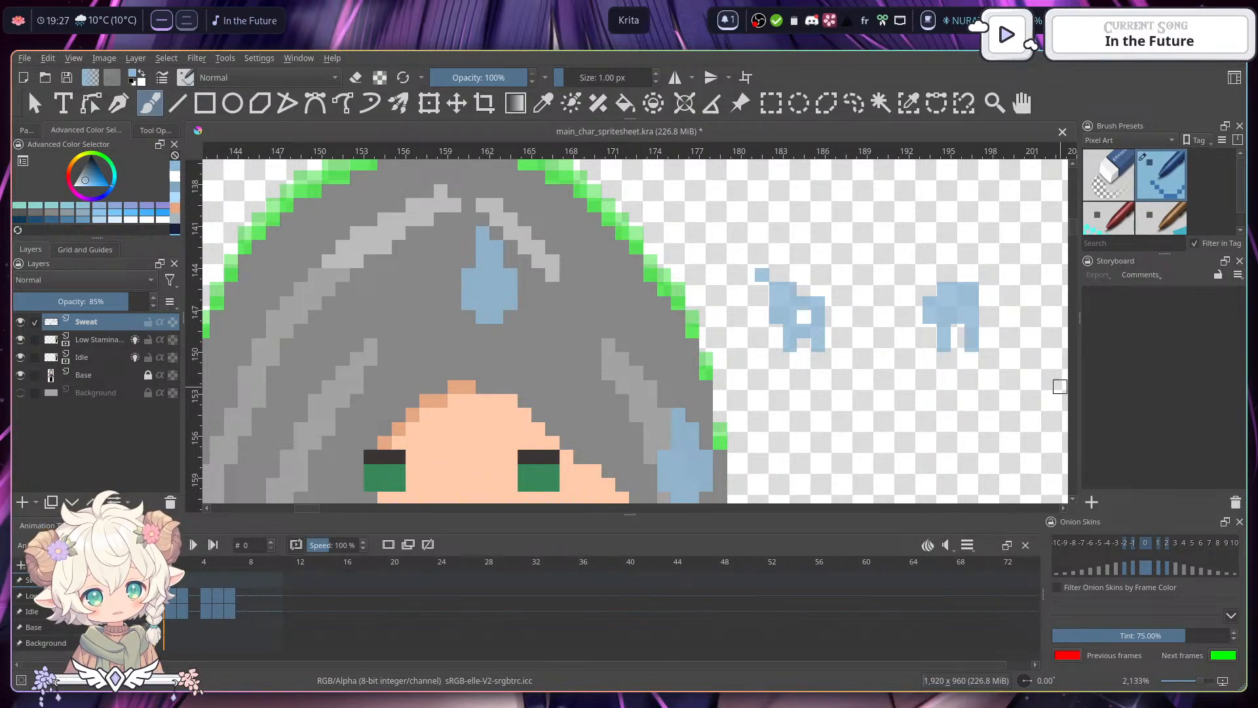
click(357, 79)
mouse_move(928, 321)
mouse_down()
mouse_move(940, 278)
mouse_move(940, 348)
mouse_move(974, 267)
mouse_move(964, 361)
mouse_up()
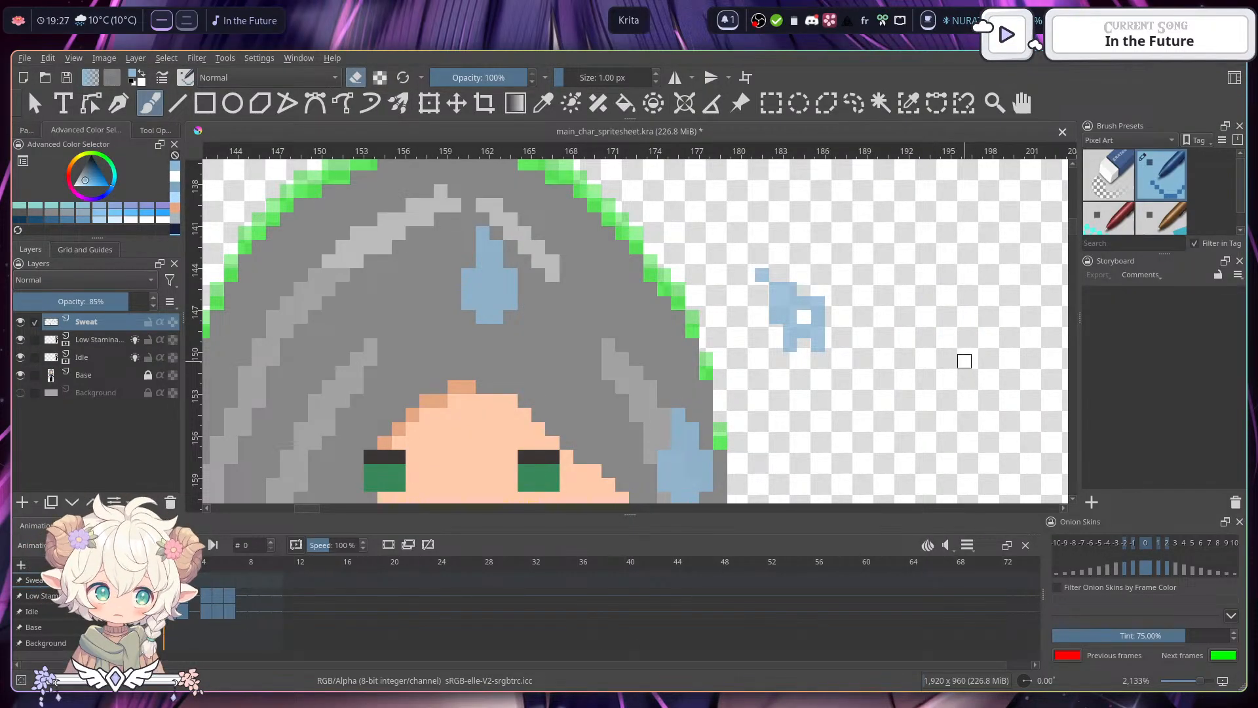
- Erase the ragged lower and right parts of the rotated drop and repaint them as a diagonal body
drag(791, 345, 811, 346)
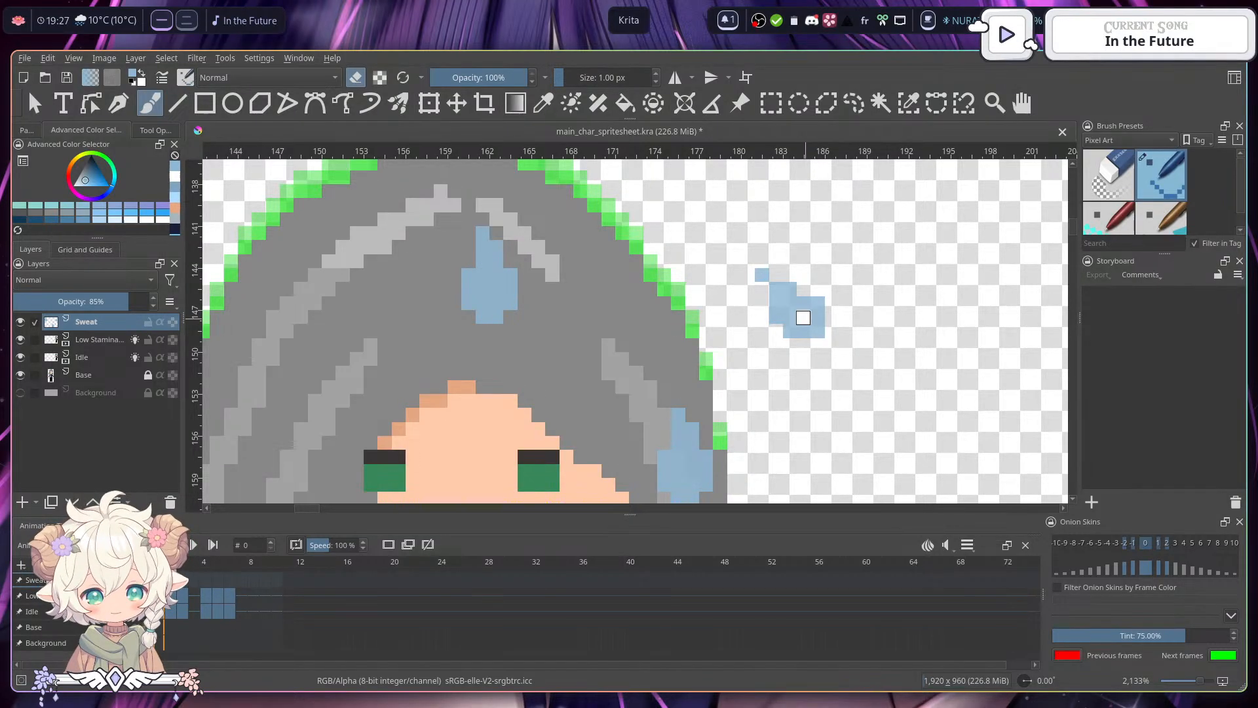
mouse_move(803, 317)
mouse_down()
mouse_move(800, 342)
mouse_move(817, 325)
mouse_up()
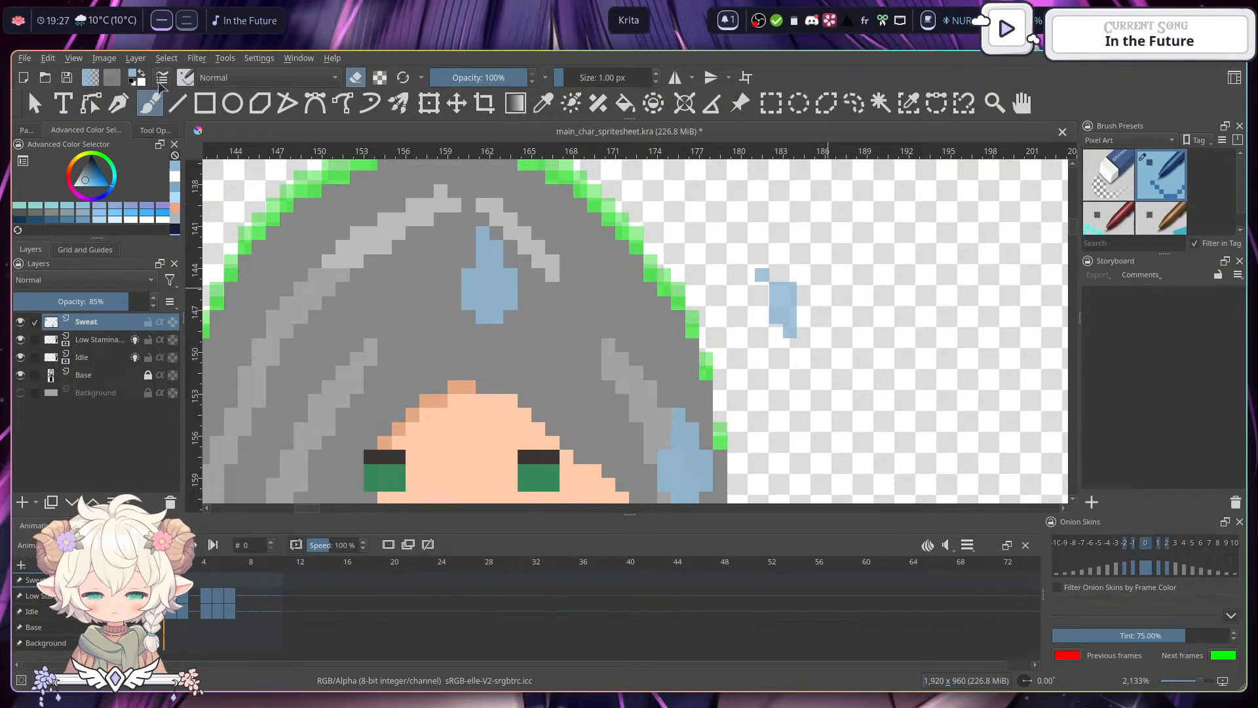
click(355, 77)
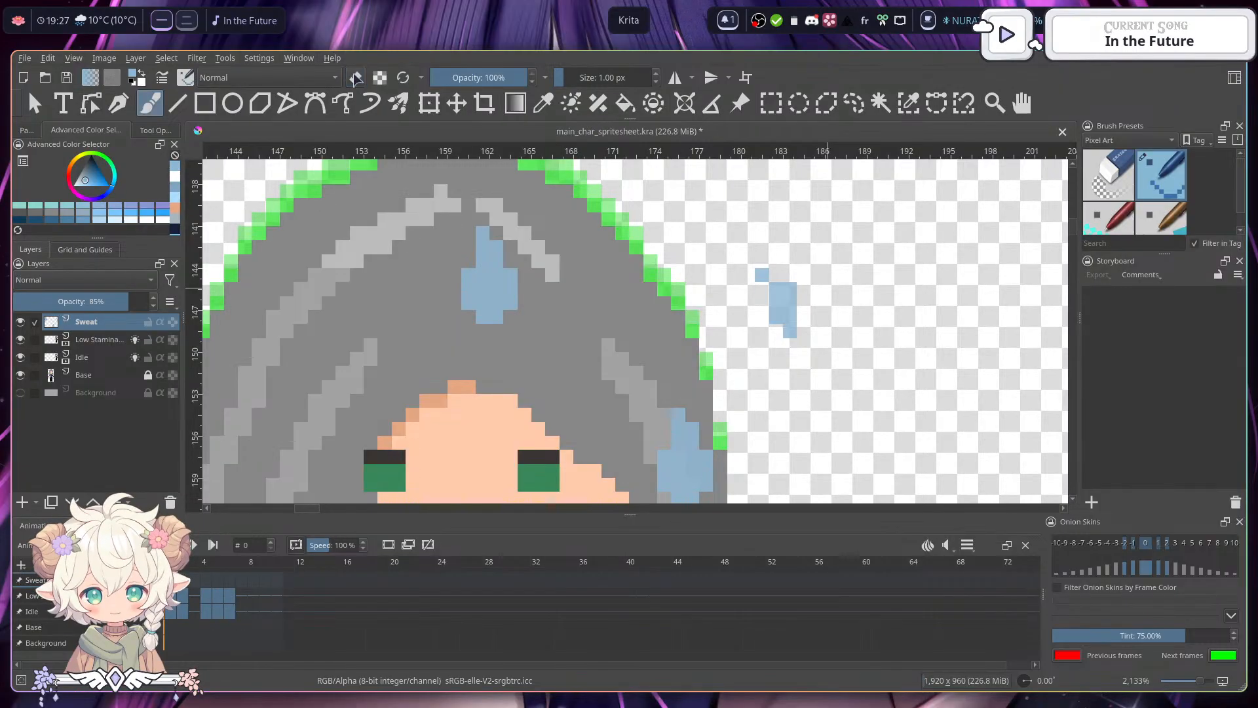
drag(805, 312, 812, 344)
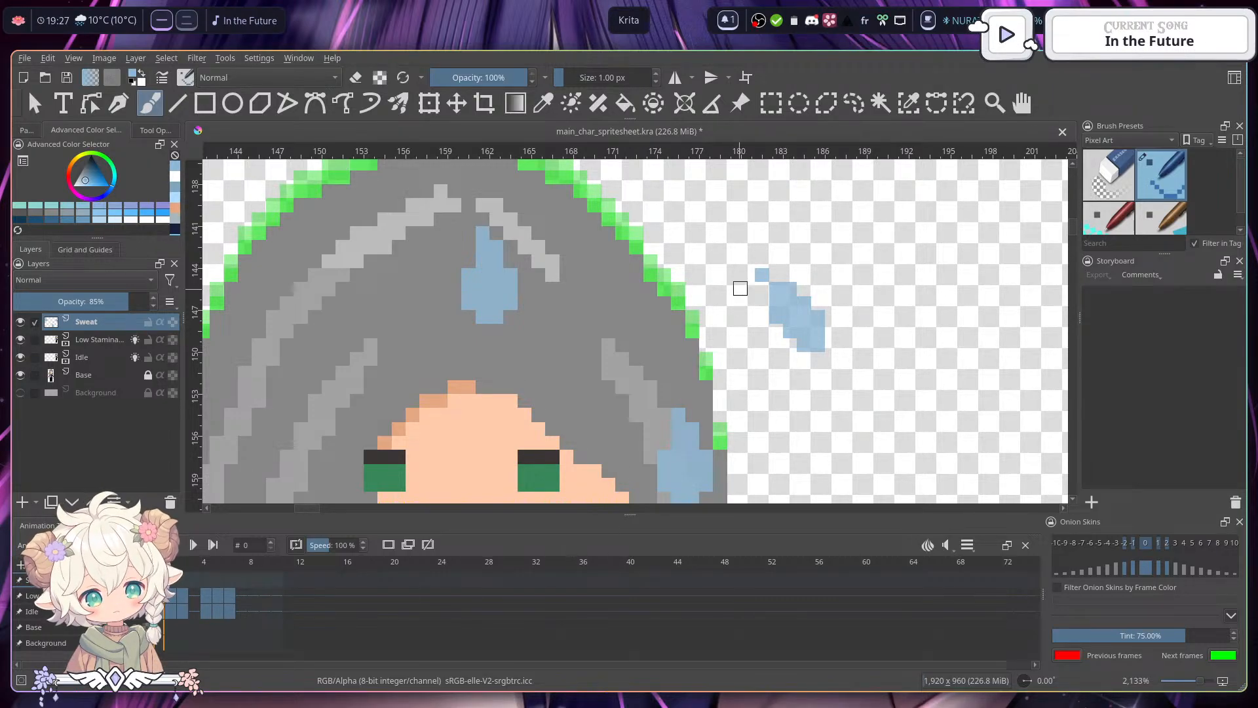
- Trim the slanted drop's edge pixels with the eraser to narrow its upper part into a thin diagonal tip
key(e)
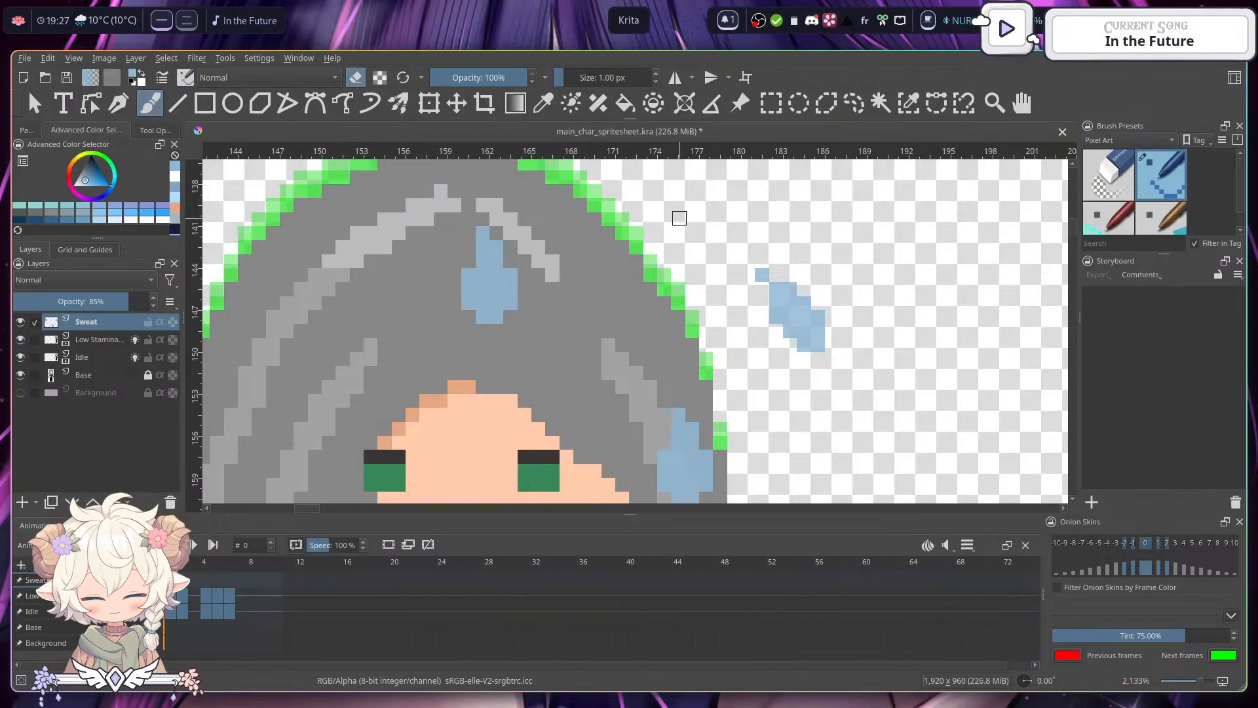
mouse_move(810, 358)
mouse_down()
mouse_move(823, 318)
mouse_move(788, 330)
mouse_move(788, 303)
mouse_move(804, 299)
mouse_move(818, 316)
mouse_move(803, 328)
mouse_move(775, 317)
mouse_move(801, 309)
mouse_move(799, 291)
mouse_move(814, 310)
mouse_move(807, 301)
mouse_move(797, 329)
mouse_move(816, 338)
mouse_move(807, 324)
mouse_up()
key(e)
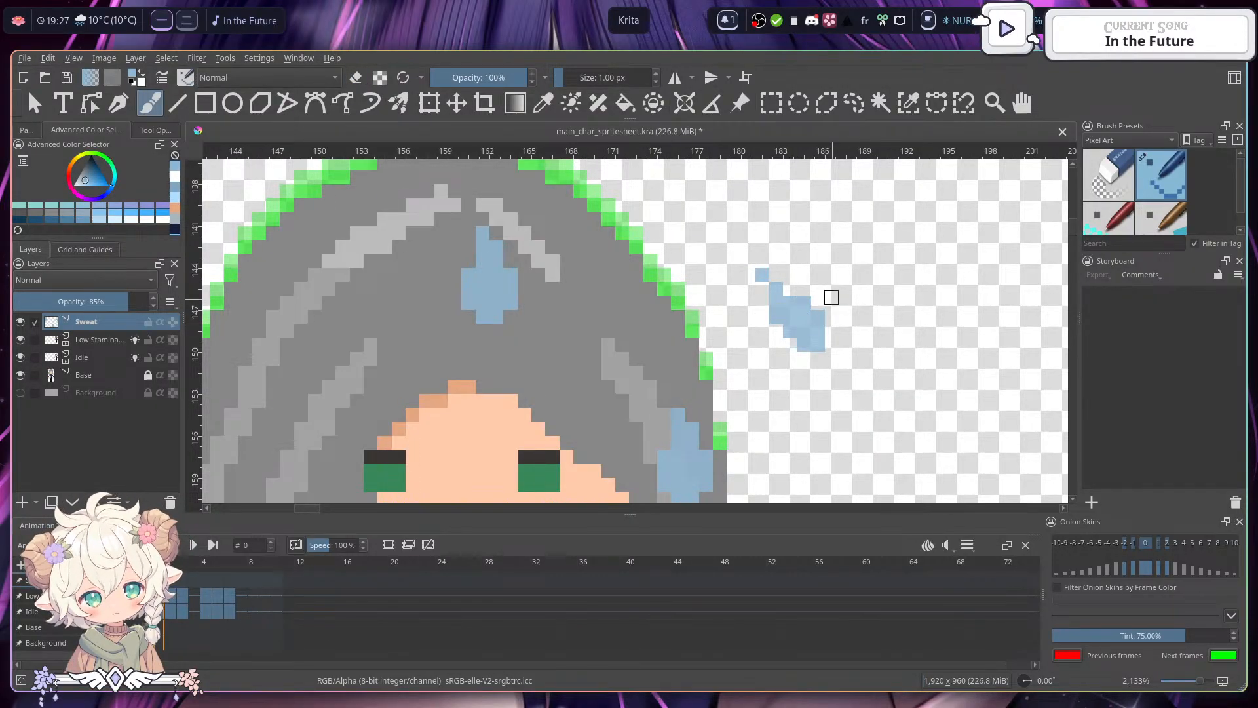
click(356, 78)
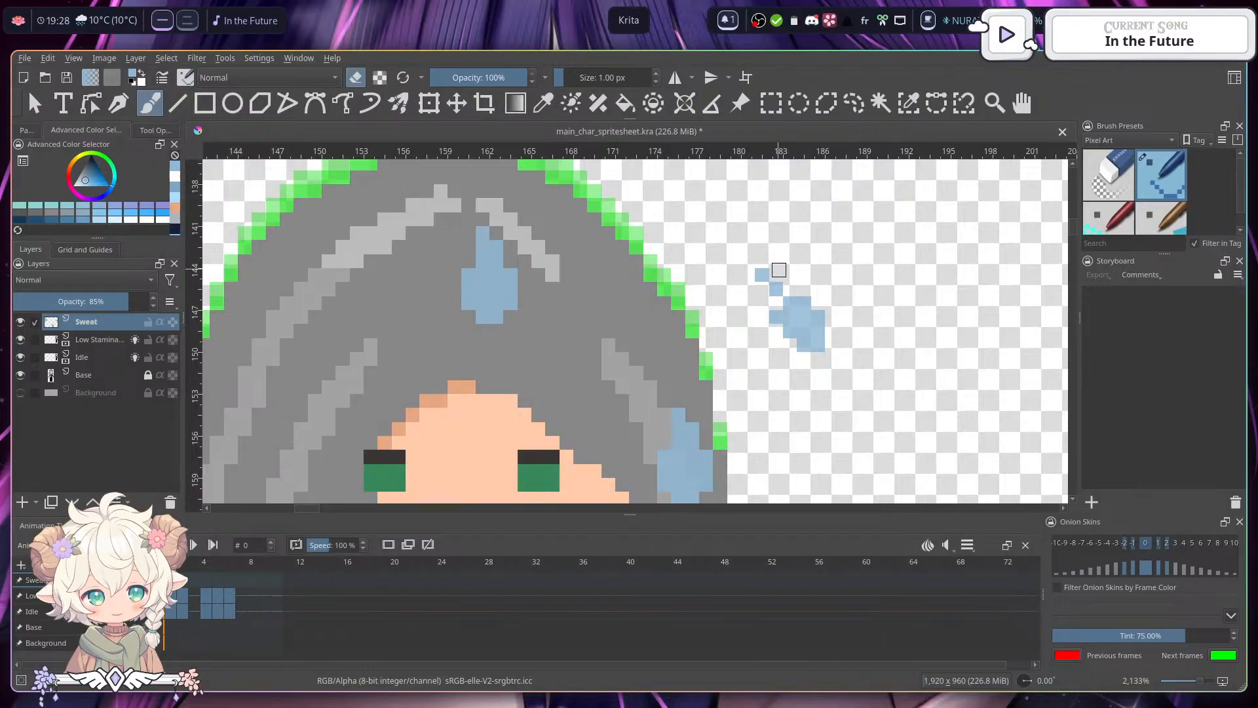
- Try thinning the slanted drop by erasing pixels inside its body and along its upper edge, and restore them
click(800, 317)
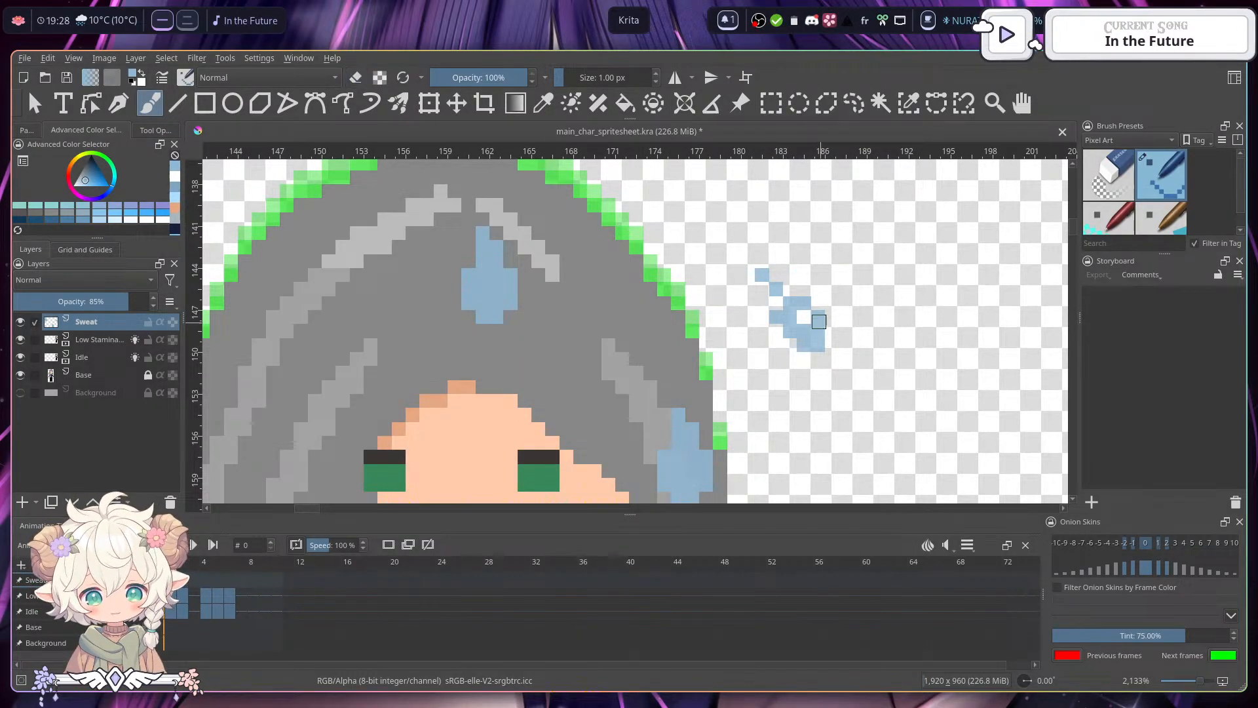
key(ctrl+z)
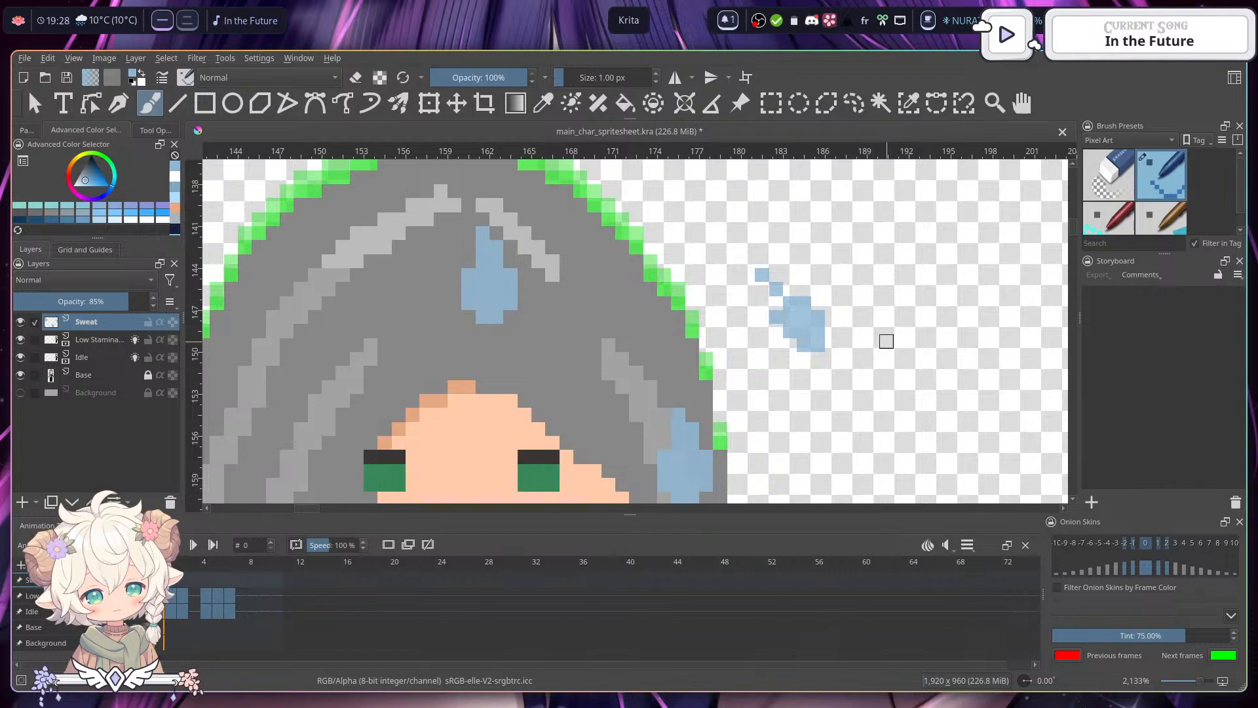
drag(857, 256, 894, 321)
drag(893, 371, 882, 290)
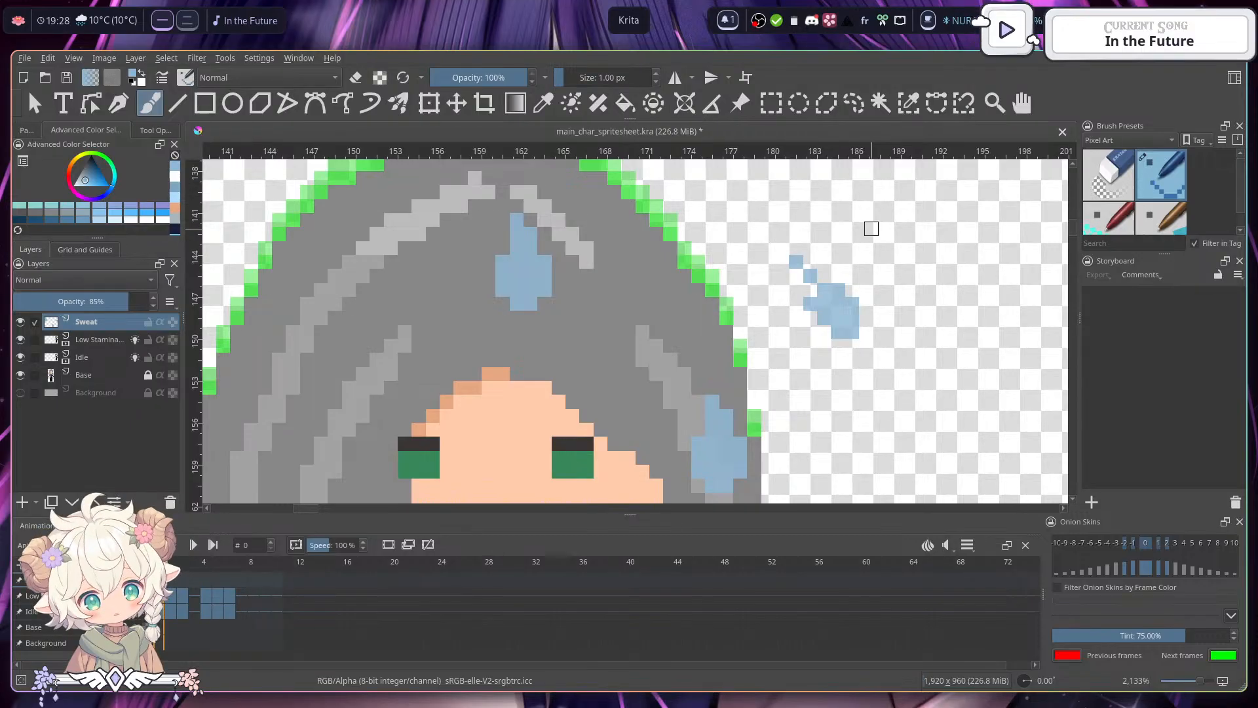
drag(863, 223, 843, 264)
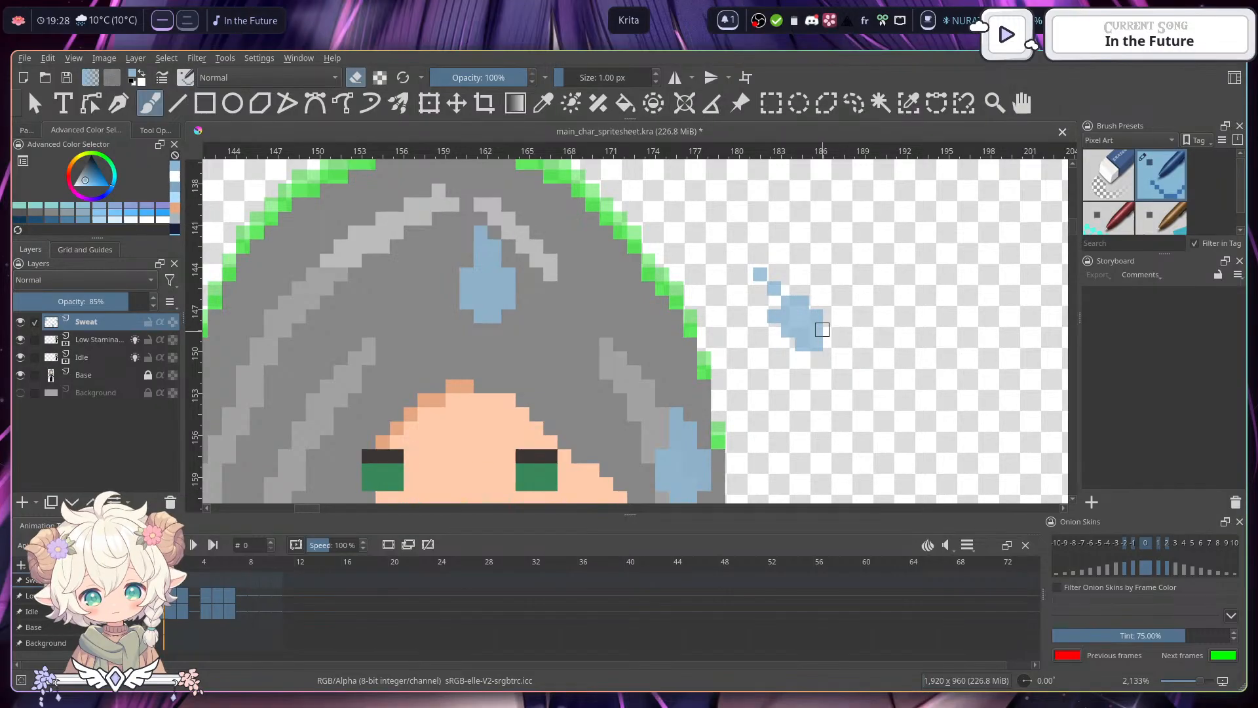
click(808, 307)
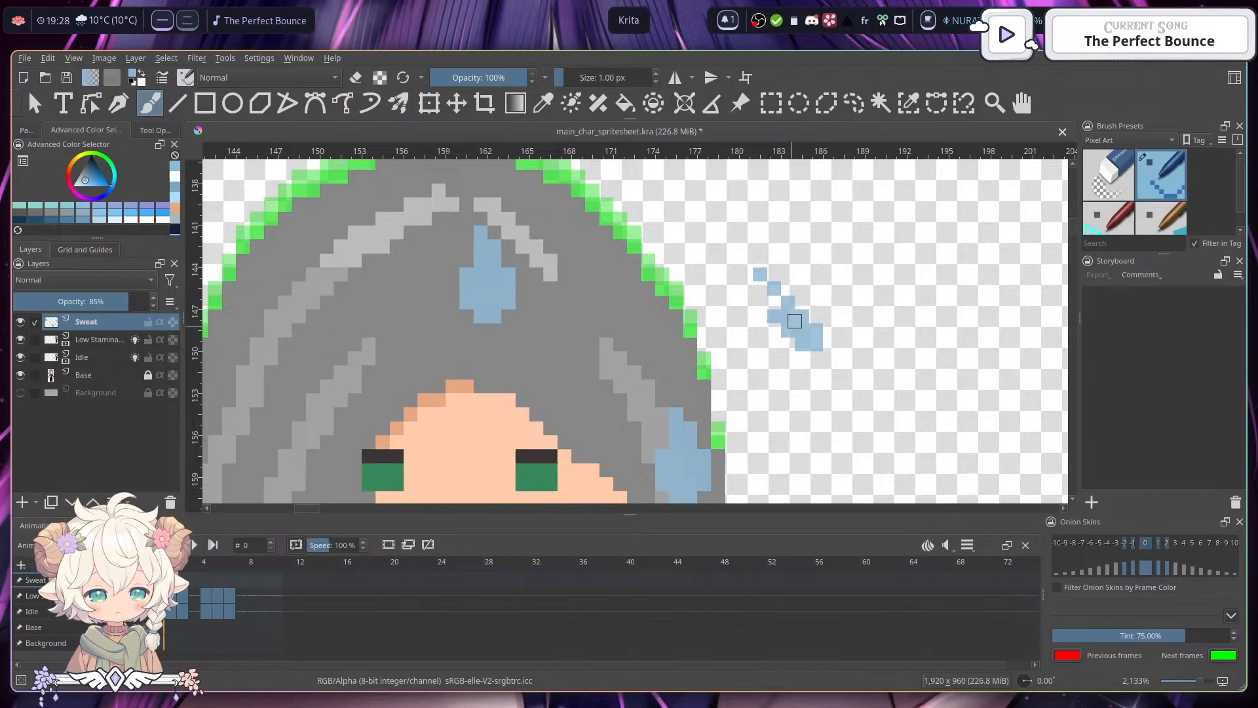
drag(802, 305, 817, 315)
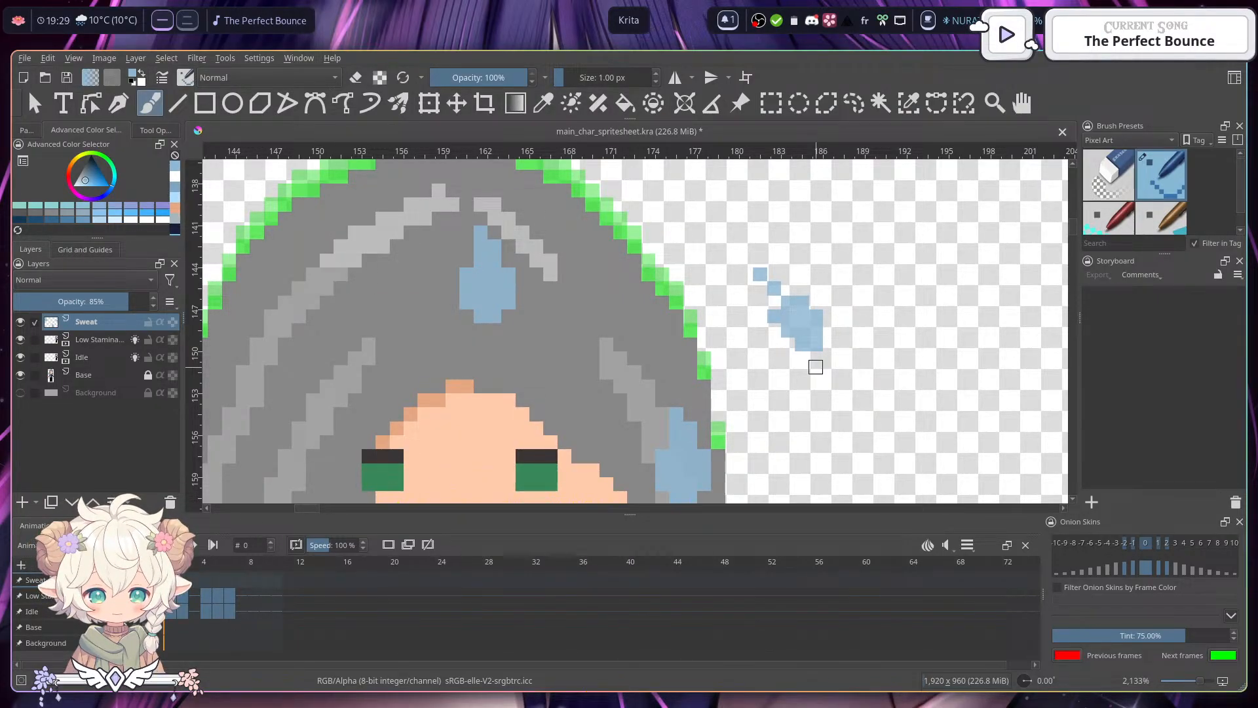
- Erase the sweat drop on the hair above the forehead
mouse_move(898, 393)
mouse_down()
mouse_move(851, 272)
mouse_move(778, 230)
mouse_move(781, 374)
mouse_move(867, 325)
mouse_move(857, 323)
mouse_move(856, 367)
mouse_up()
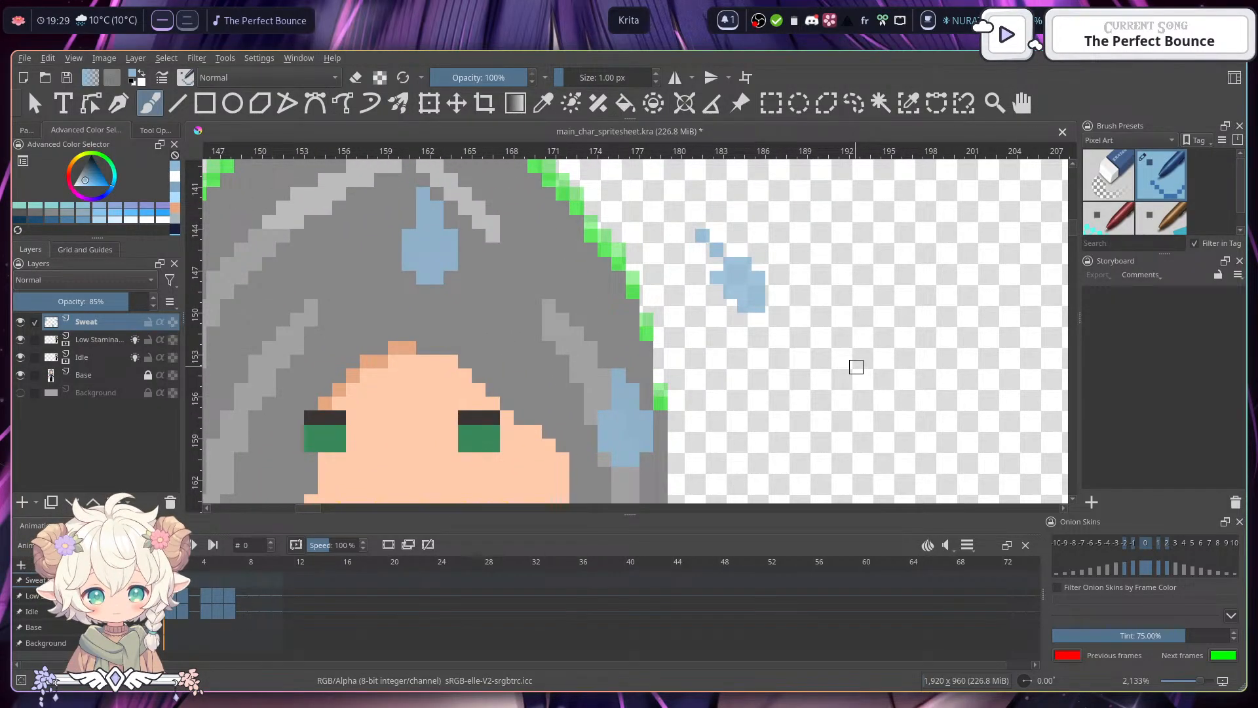
click(356, 77)
mouse_move(423, 219)
mouse_down()
mouse_move(423, 264)
mouse_move(450, 264)
mouse_move(450, 236)
mouse_up()
- Swap the foreground and background colours, then sample the hair's mid-grey as the foreground colour
mouse_move(535, 354)
mouse_down()
mouse_move(532, 306)
mouse_move(565, 225)
mouse_up()
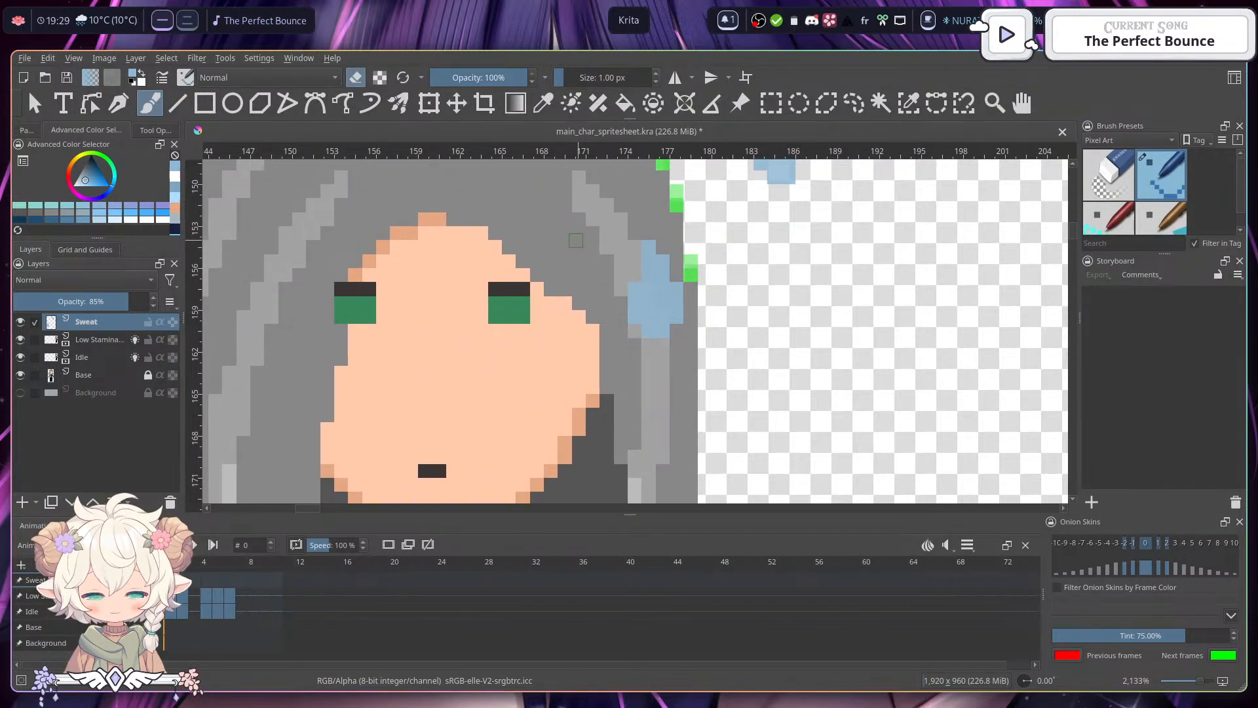
click(142, 73)
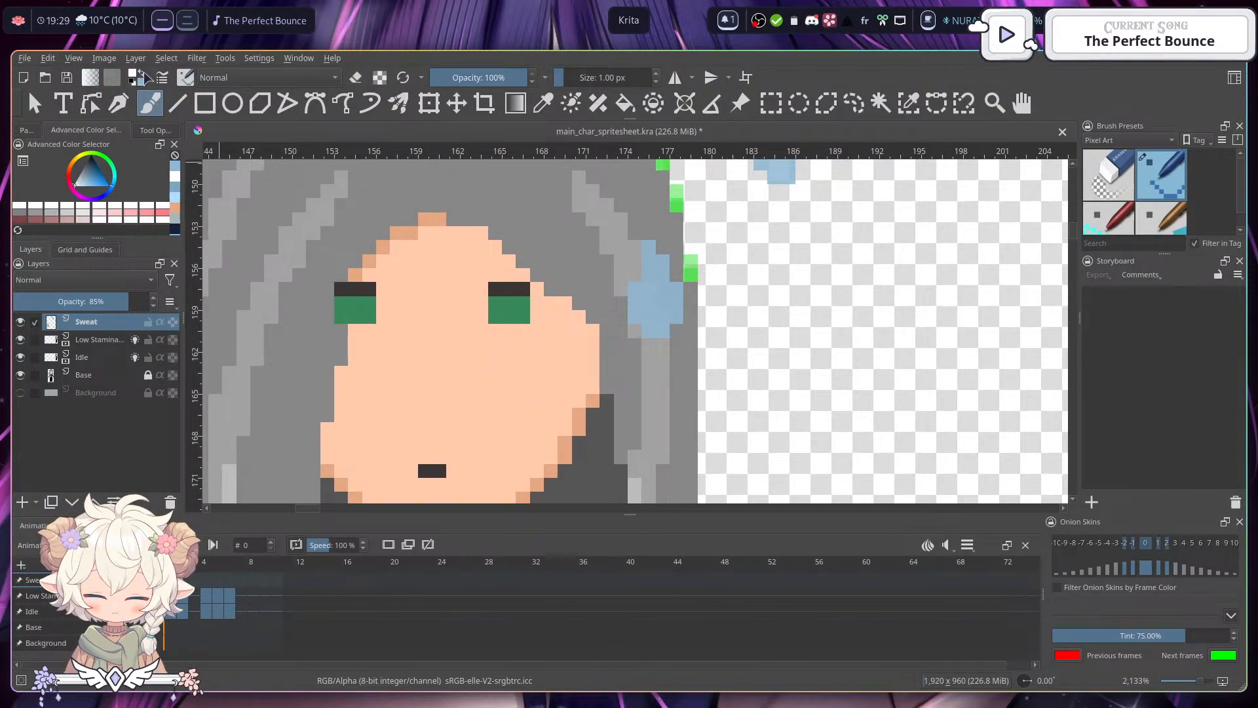
ctrl+click(562, 265)
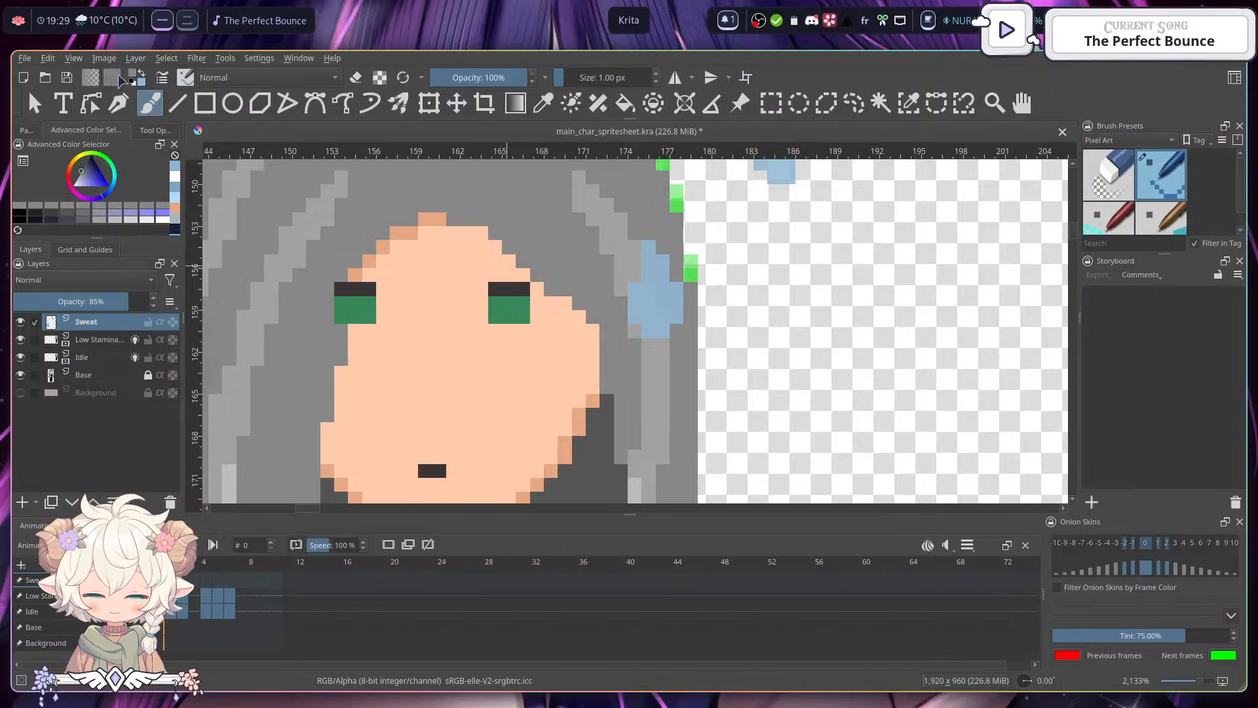
click(133, 78)
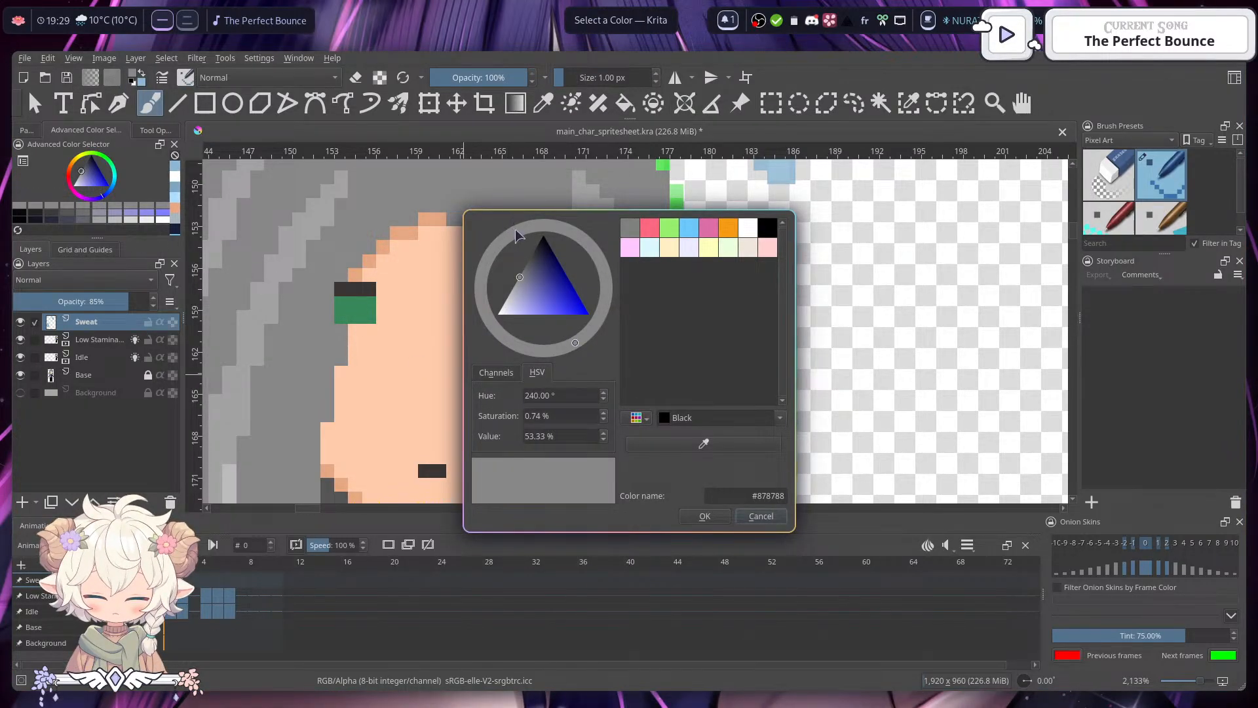
click(516, 231)
click(511, 233)
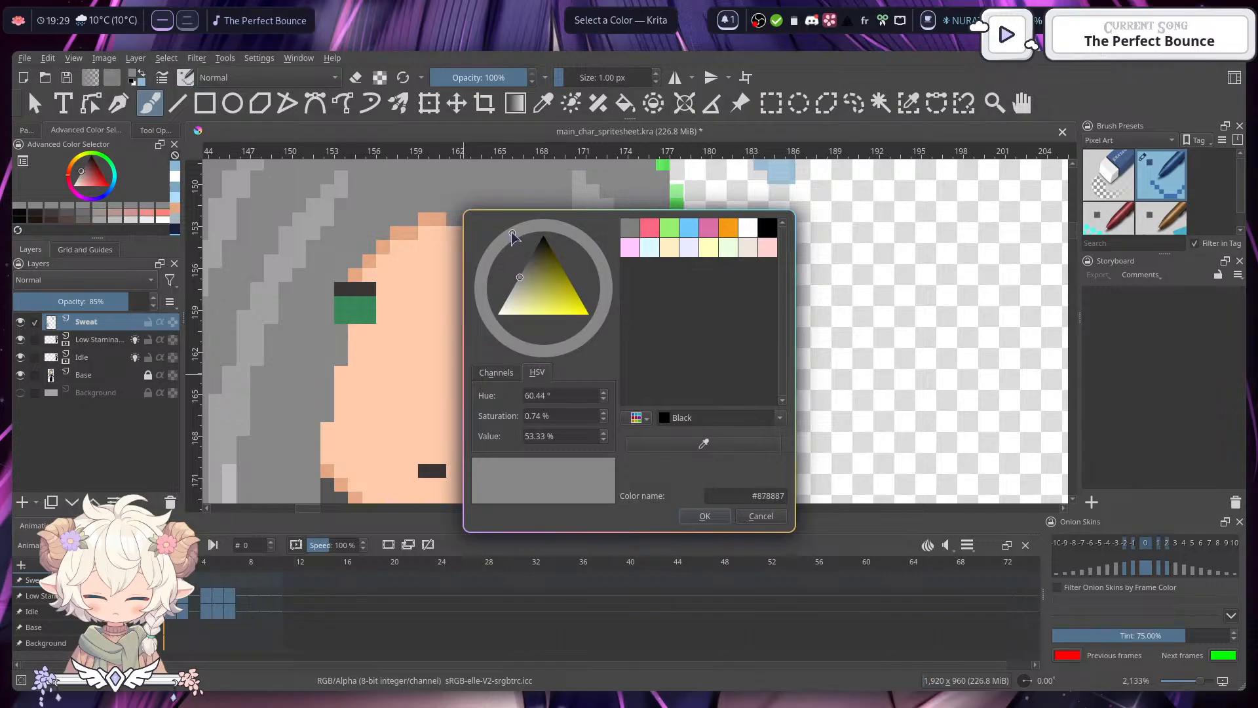
click(584, 335)
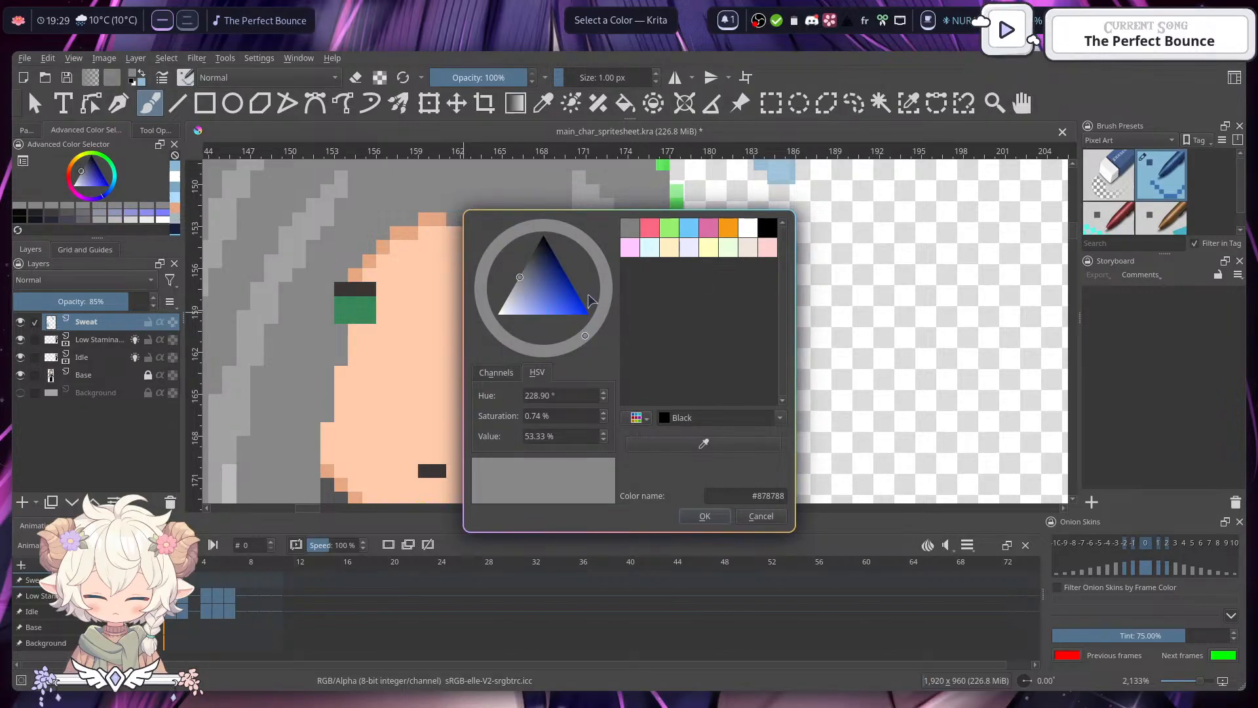
drag(602, 294, 600, 307)
click(589, 332)
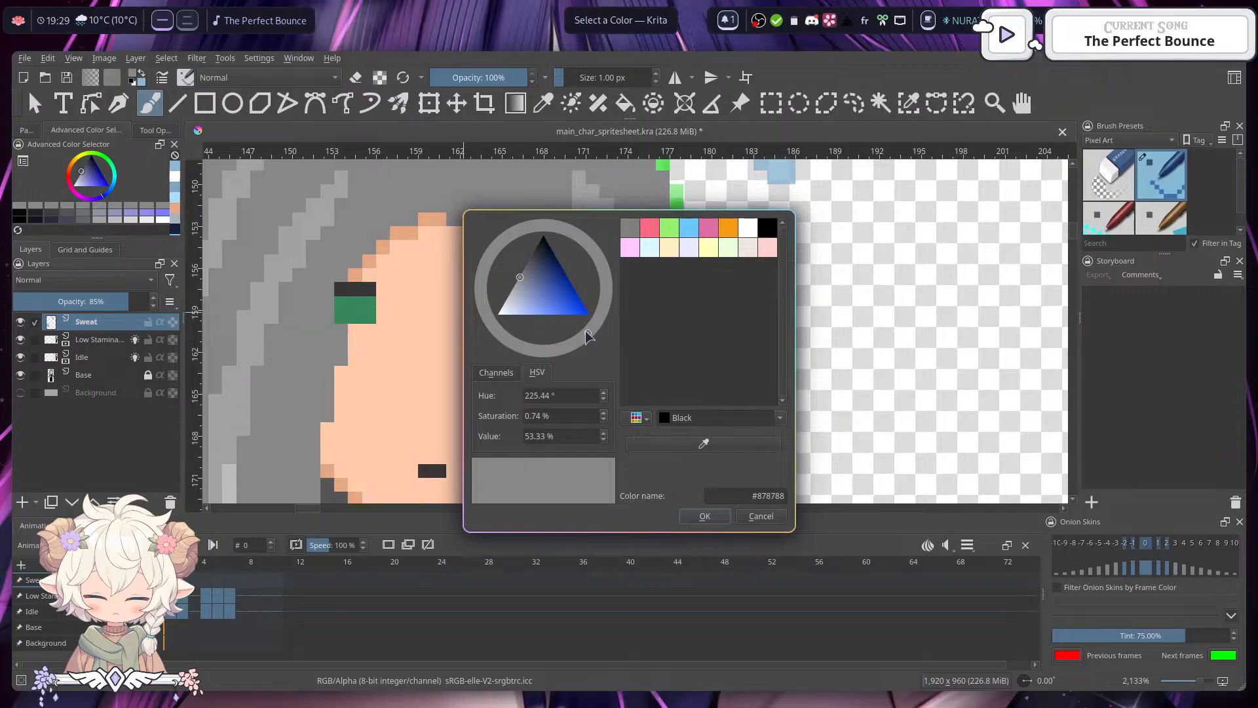
click(762, 516)
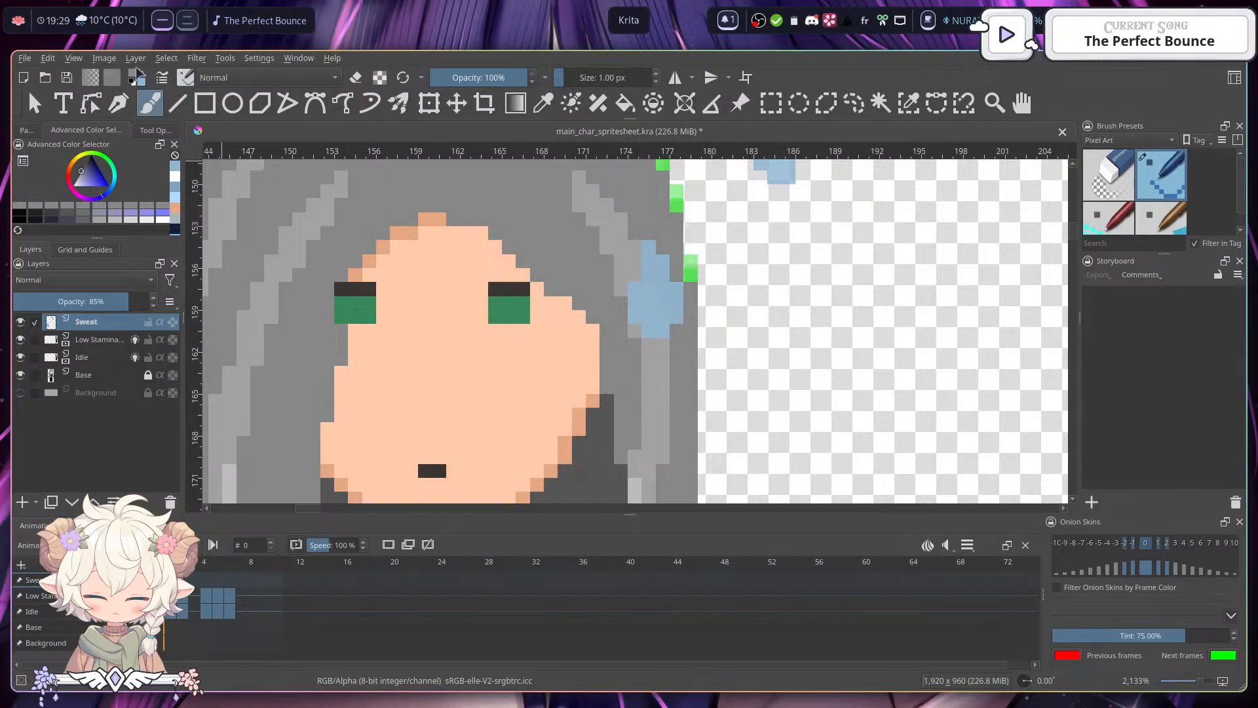
- Set the foreground colour to dark blue #4a659f and repaint the sweat drop on the hair beside the face with it
click(136, 72)
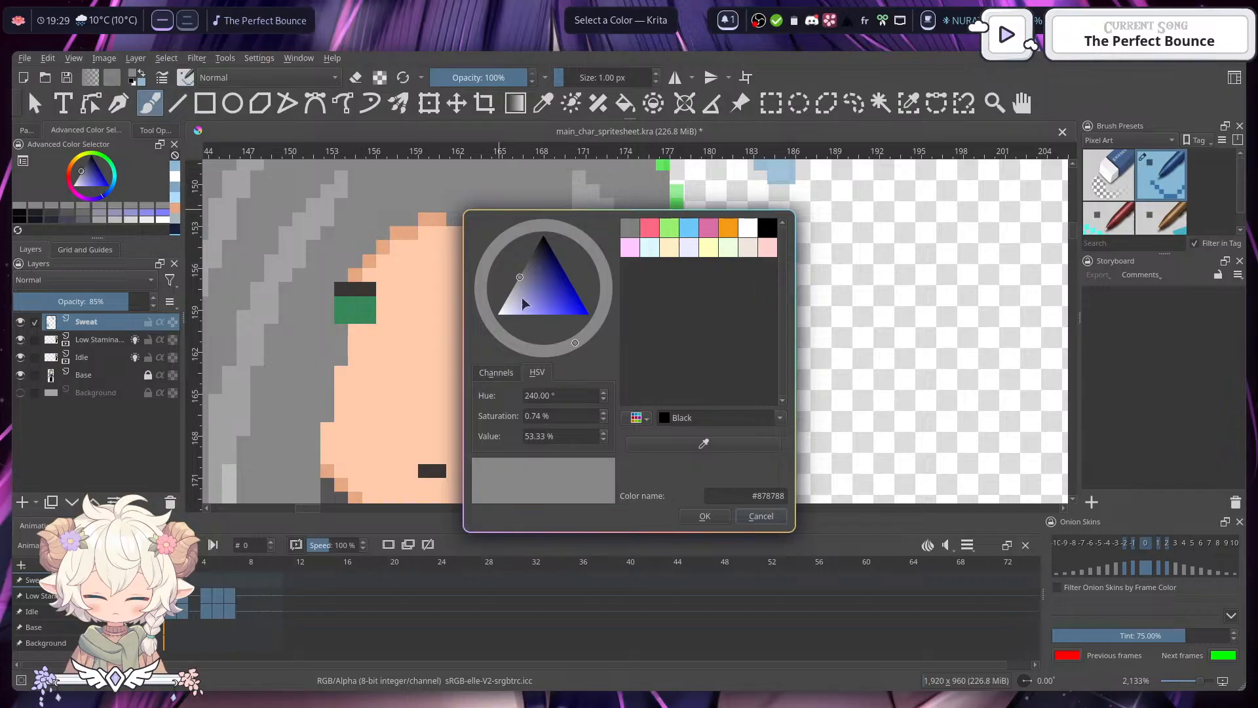
drag(587, 341, 582, 325)
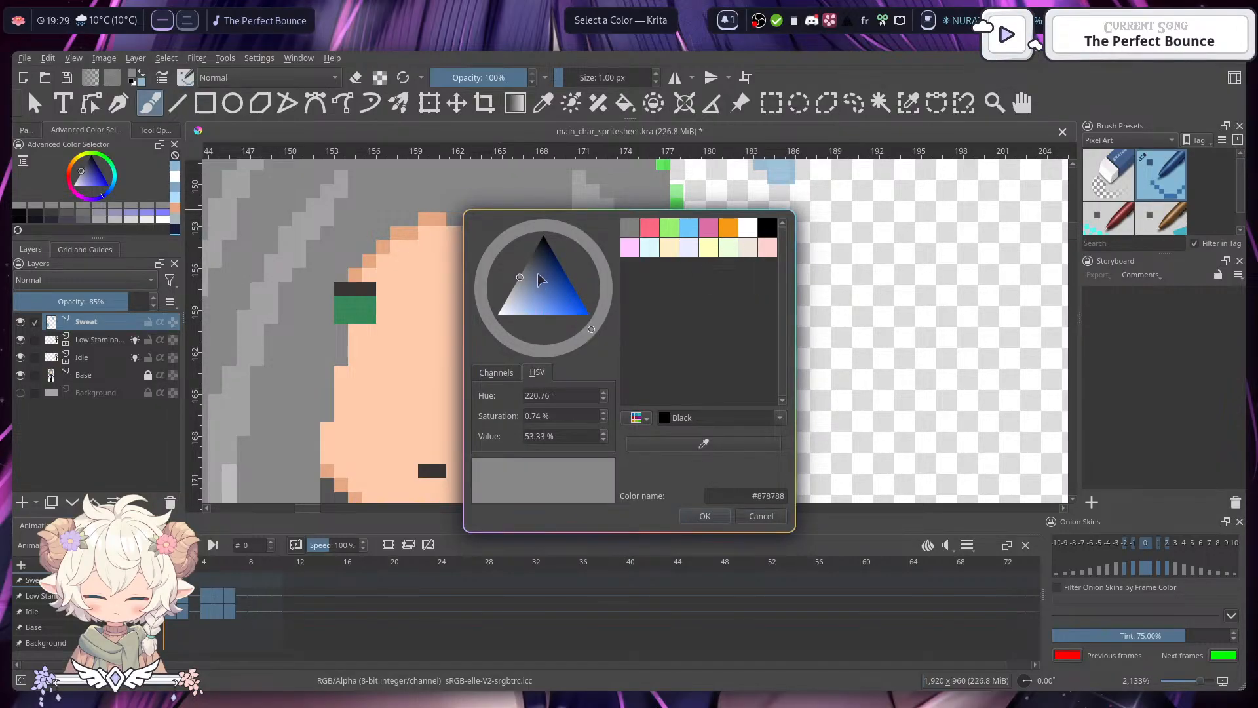
click(540, 274)
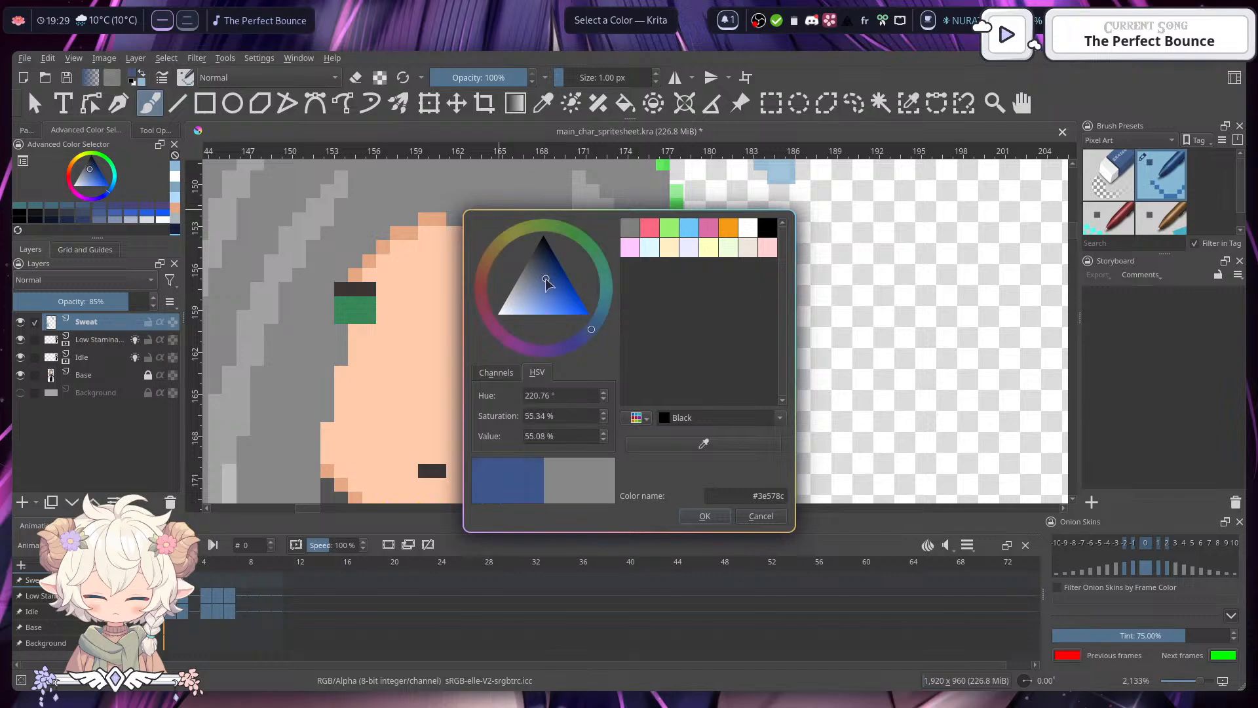
drag(546, 276, 546, 287)
click(705, 518)
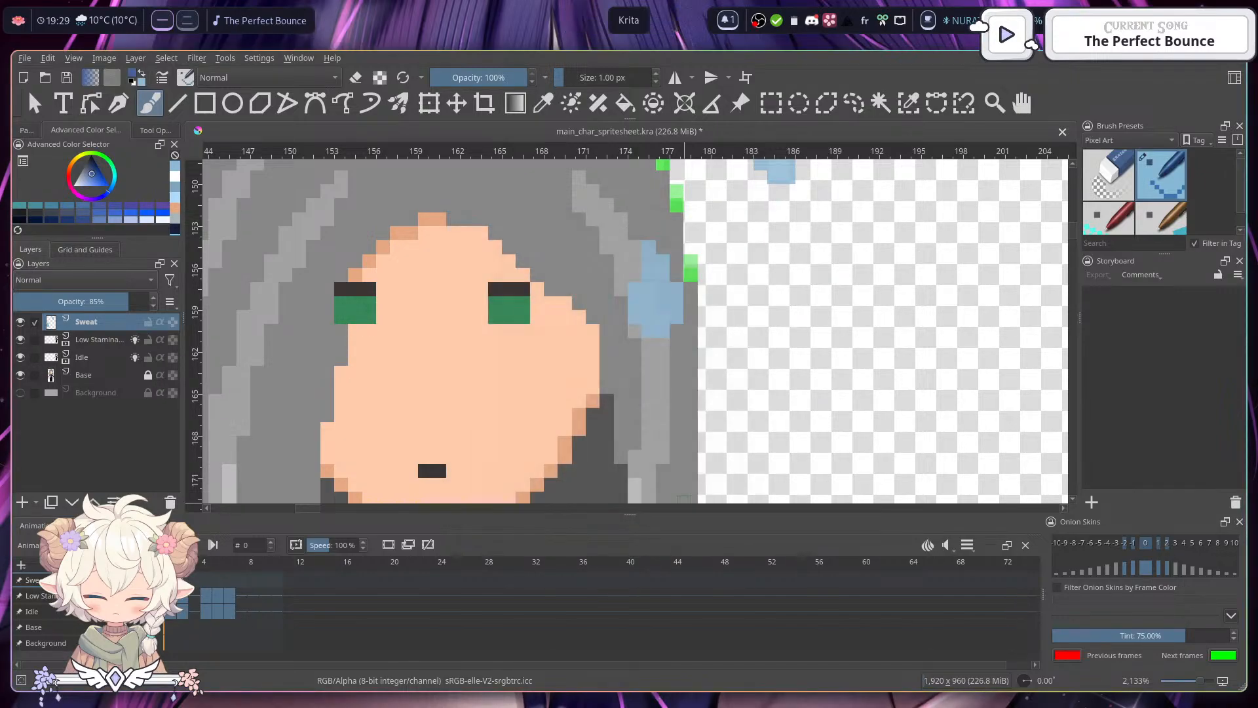
mouse_move(649, 246)
mouse_down()
mouse_move(660, 297)
mouse_move(645, 291)
mouse_move(637, 314)
mouse_move(649, 305)
mouse_move(656, 326)
mouse_move(676, 290)
mouse_up()
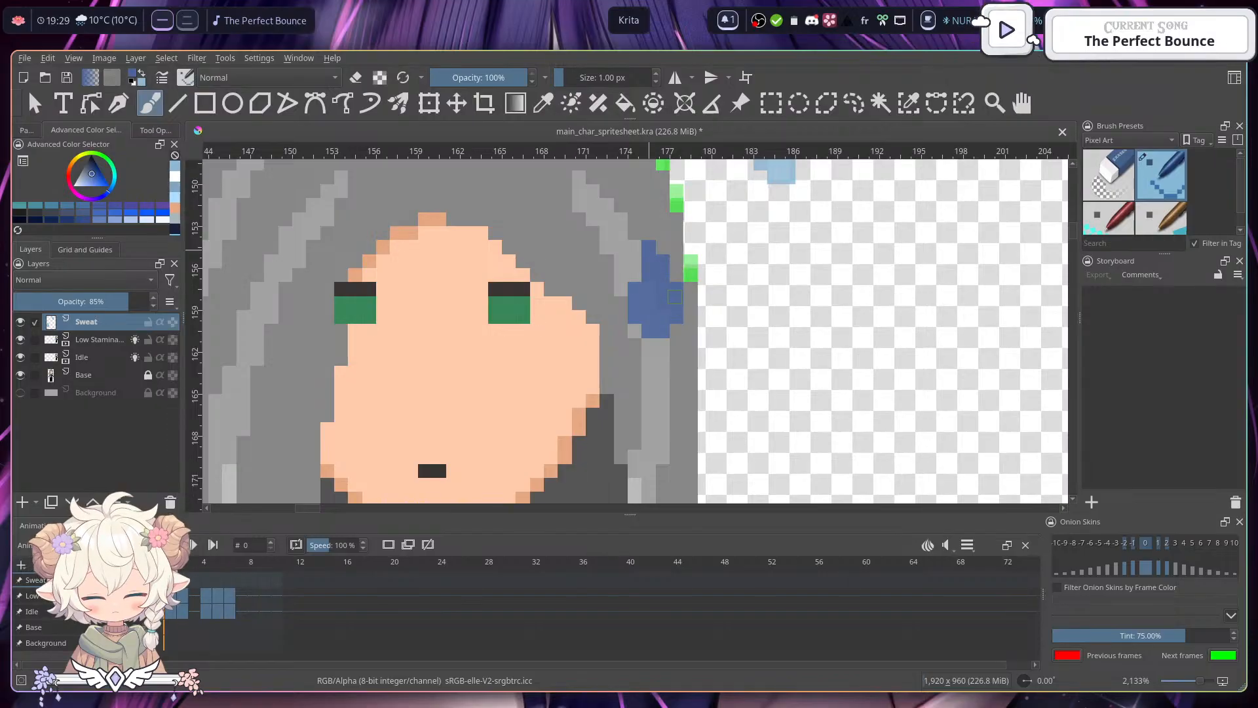
drag(785, 290, 834, 348)
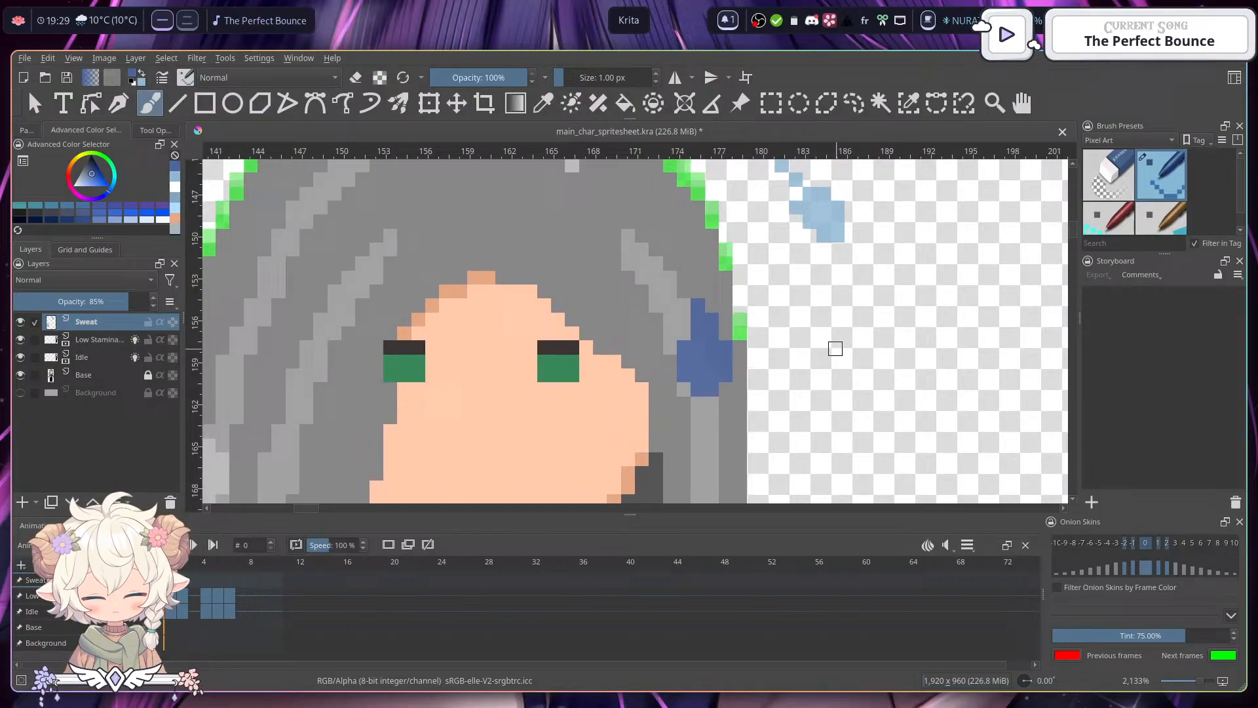
- Brighten the foreground colour to #597cc8 and repaint the sweat drop on the hair beside the face with it
click(135, 74)
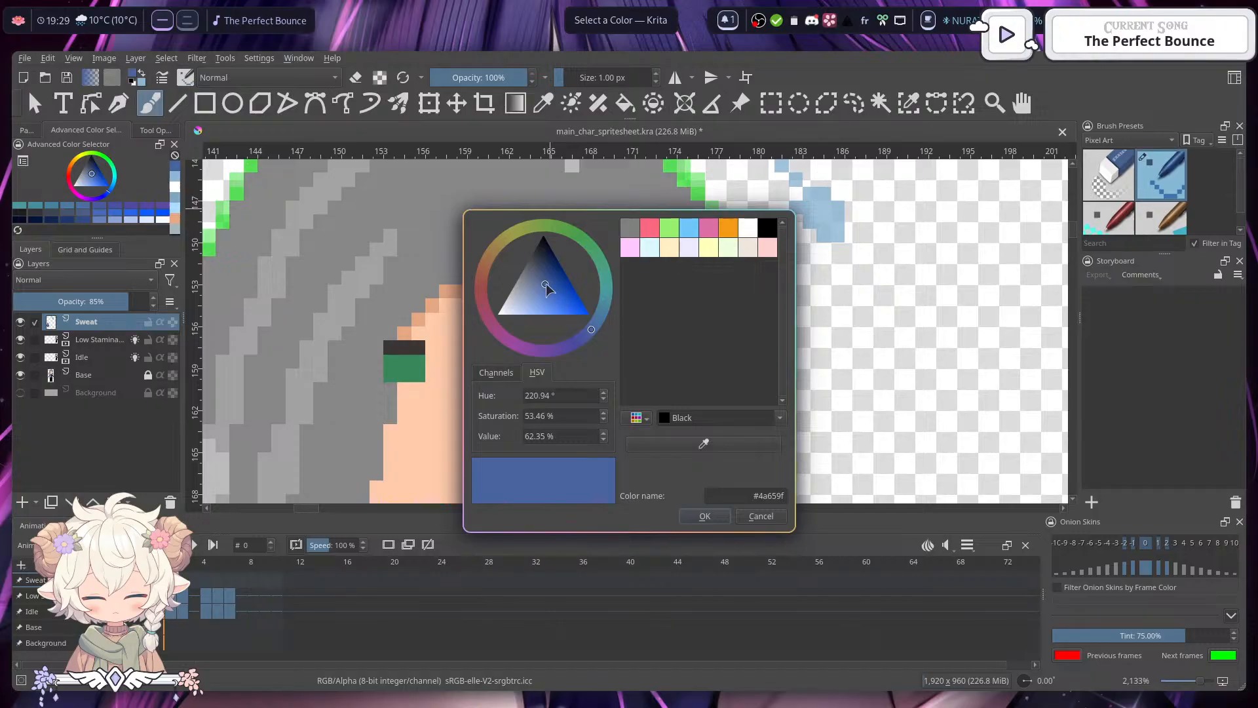
drag(547, 287, 547, 293)
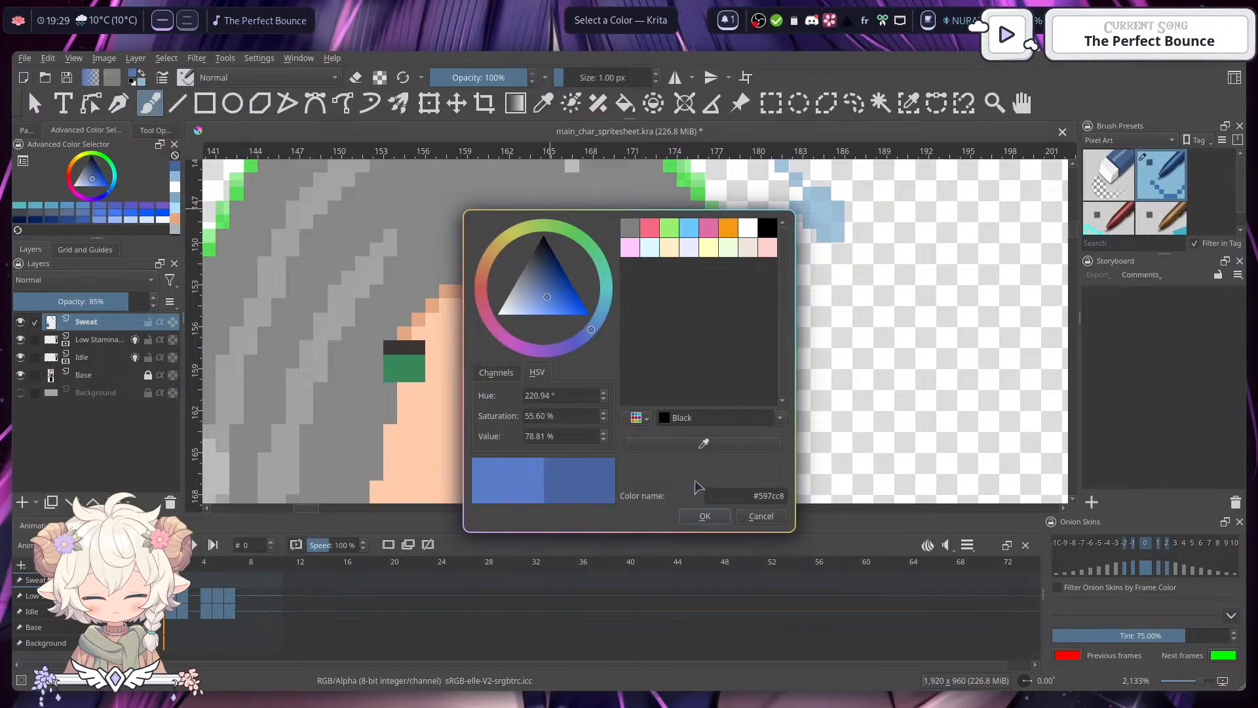
click(705, 517)
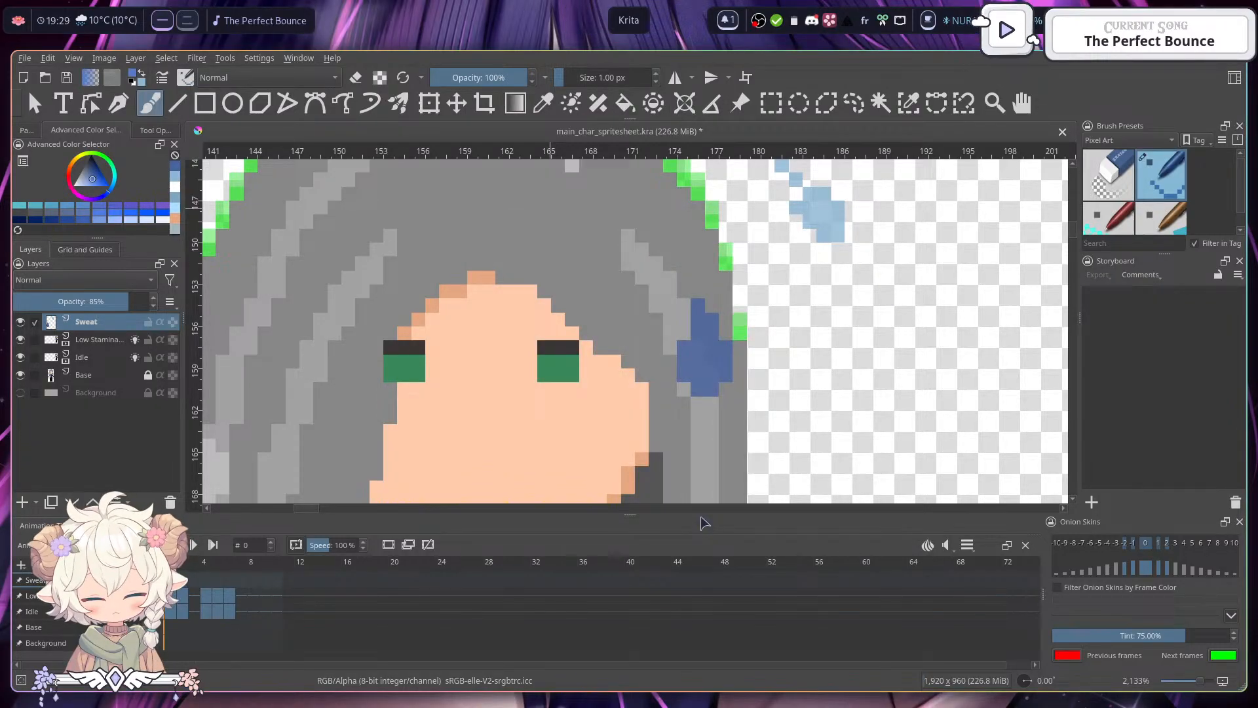
mouse_move(698, 307)
mouse_down()
mouse_move(711, 348)
mouse_move(708, 327)
mouse_move(690, 365)
mouse_move(703, 382)
mouse_move(711, 368)
mouse_move(703, 387)
mouse_move(726, 376)
mouse_up()
click(726, 348)
drag(788, 407, 692, 331)
- Try recolouring the slanted drop outside the head in the medium blue, and undo the strokes
mouse_move(779, 360)
mouse_down()
mouse_move(760, 329)
mouse_move(725, 393)
mouse_move(733, 315)
mouse_move(778, 337)
mouse_move(819, 317)
mouse_move(915, 404)
mouse_move(944, 485)
mouse_up()
click(733, 238)
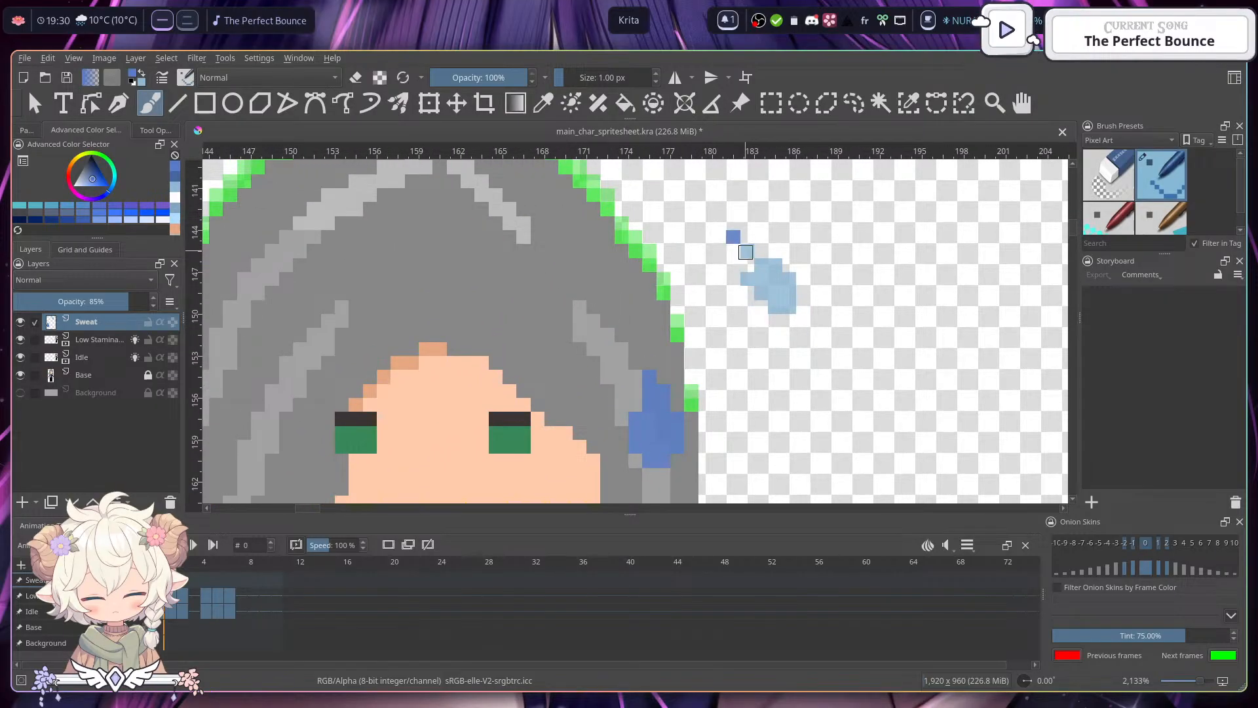
click(747, 252)
mouse_move(753, 281)
mouse_down()
mouse_move(776, 281)
mouse_move(785, 303)
mouse_move(789, 281)
mouse_up()
key(ctrl+z)
key(ctrl+z)
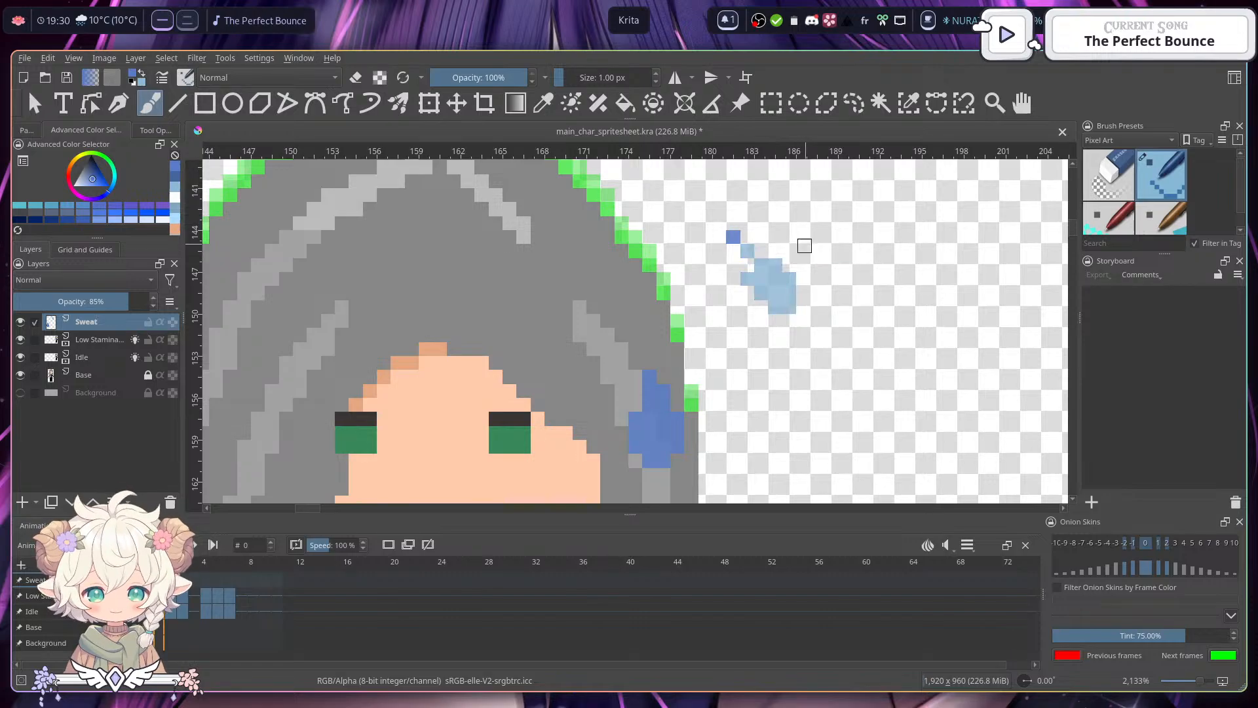
key(ctrl+z)
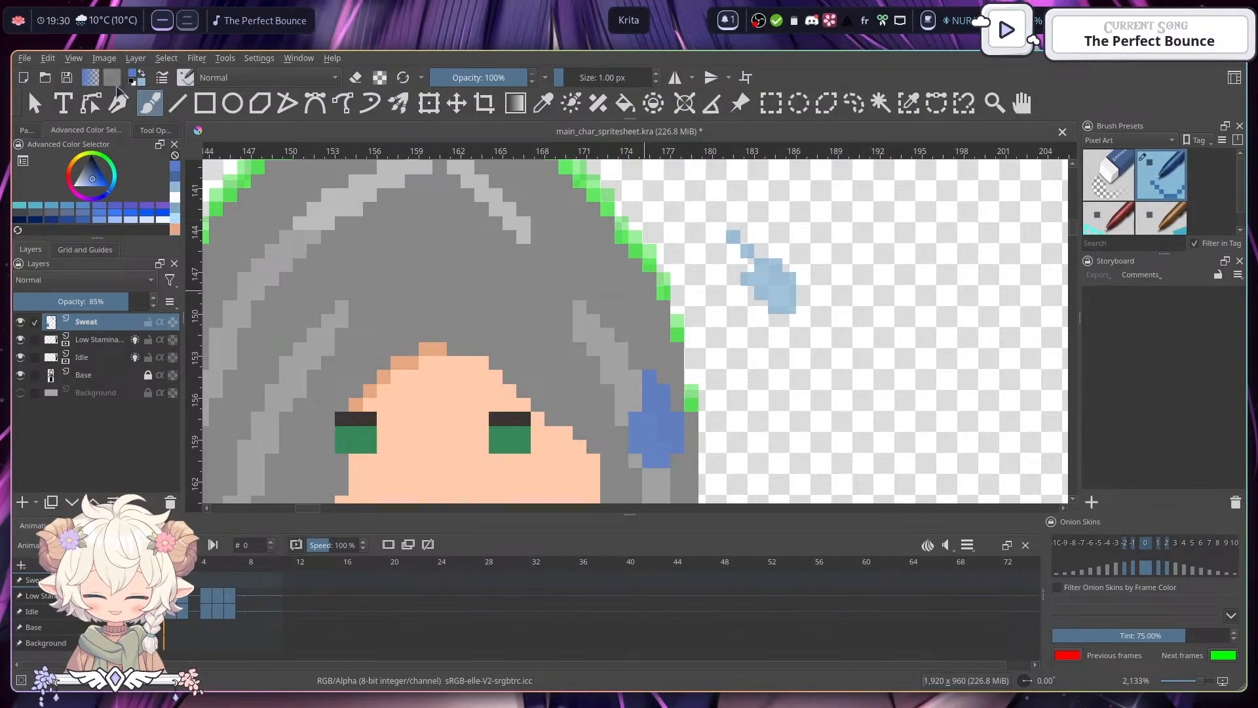
- Switch back to the light blue background colour and repaint the sweat drop on the hair with it
click(143, 73)
mouse_move(652, 392)
mouse_down()
mouse_move(654, 429)
mouse_move(639, 425)
mouse_move(642, 441)
mouse_move(663, 440)
mouse_move(664, 454)
mouse_move(678, 420)
mouse_up()
click(650, 380)
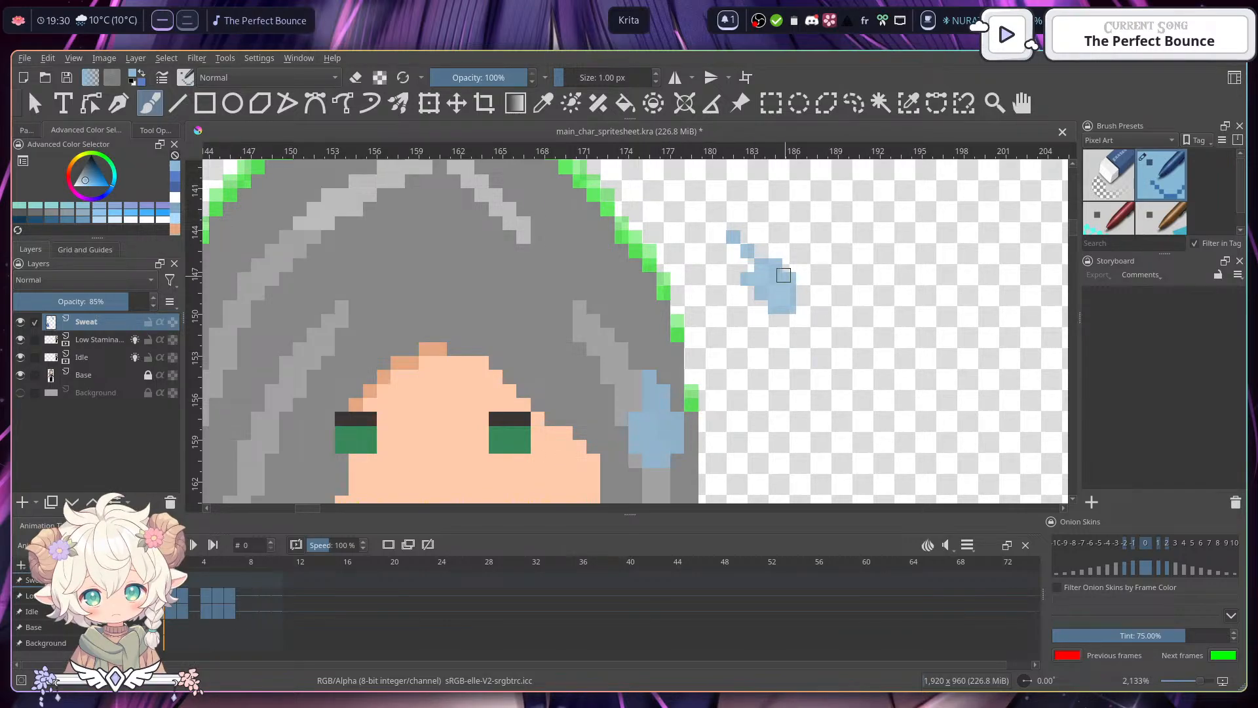
drag(765, 298, 840, 189)
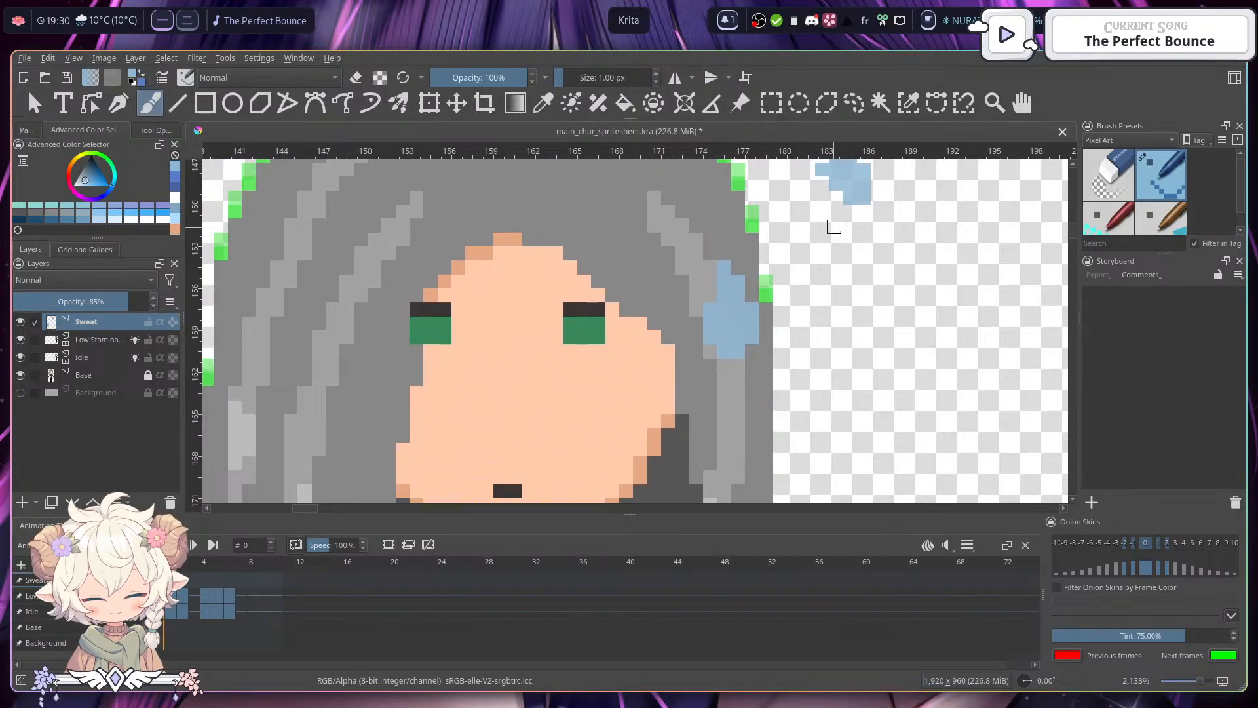
- Swap back to the stronger blue, lighten it to #7298e9, and repaint the sweat drop on the hair with it
click(139, 72)
click(136, 75)
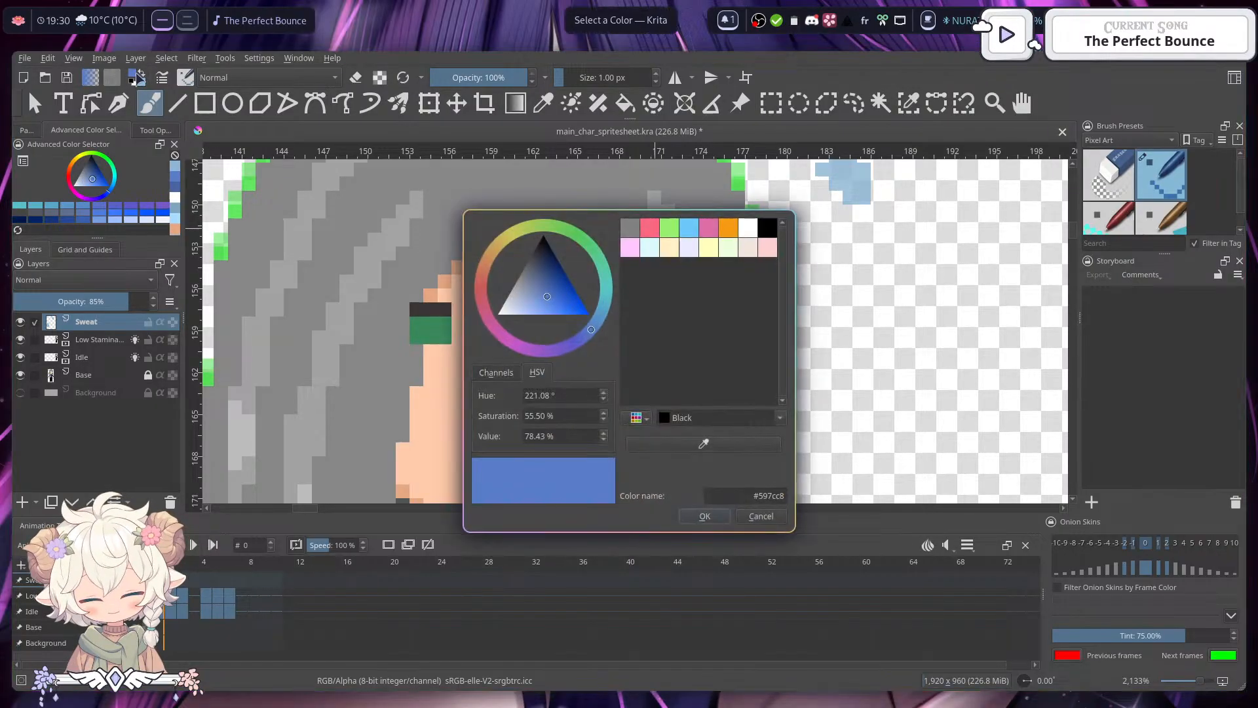
click(544, 307)
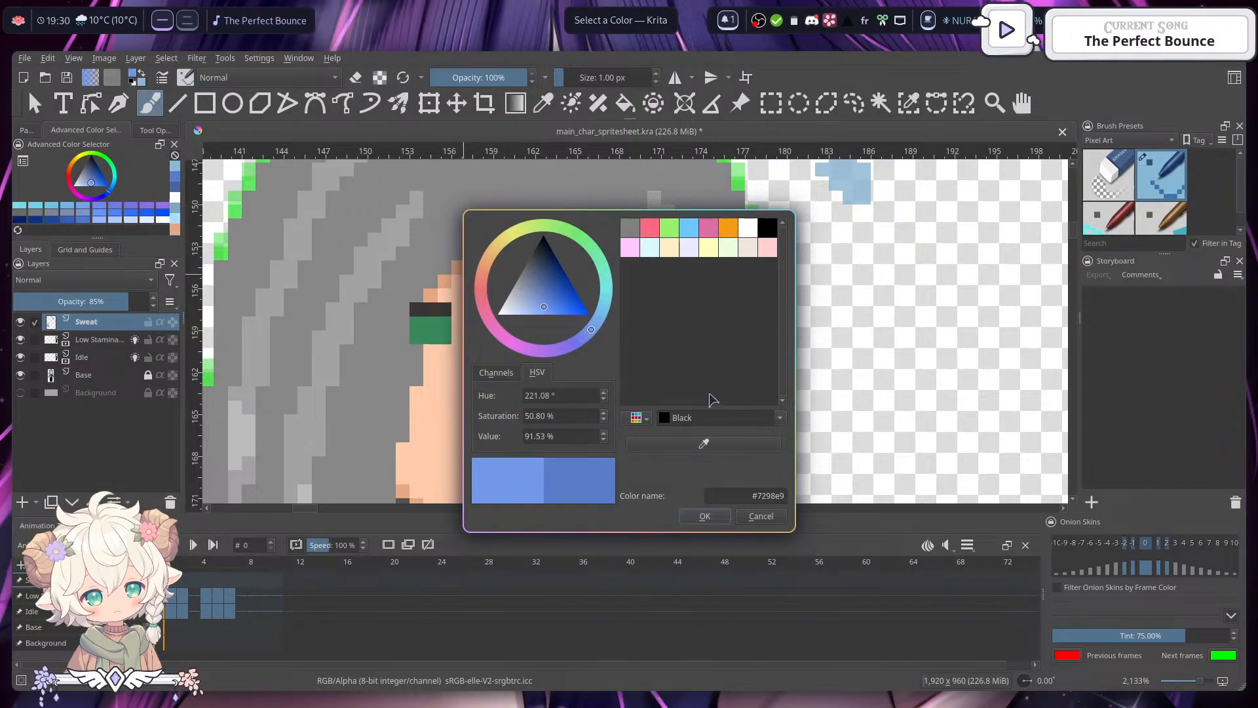
click(706, 517)
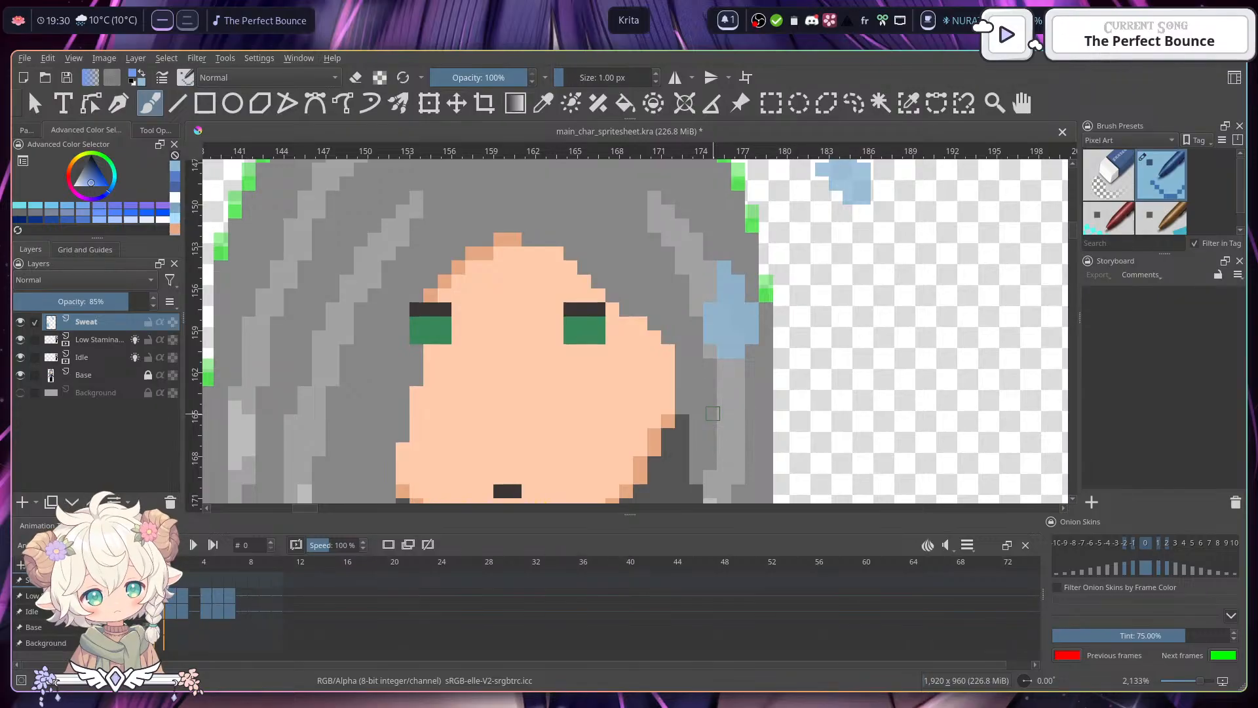
mouse_move(719, 268)
mouse_down()
mouse_move(737, 306)
mouse_move(711, 340)
mouse_move(741, 328)
mouse_move(738, 345)
mouse_up()
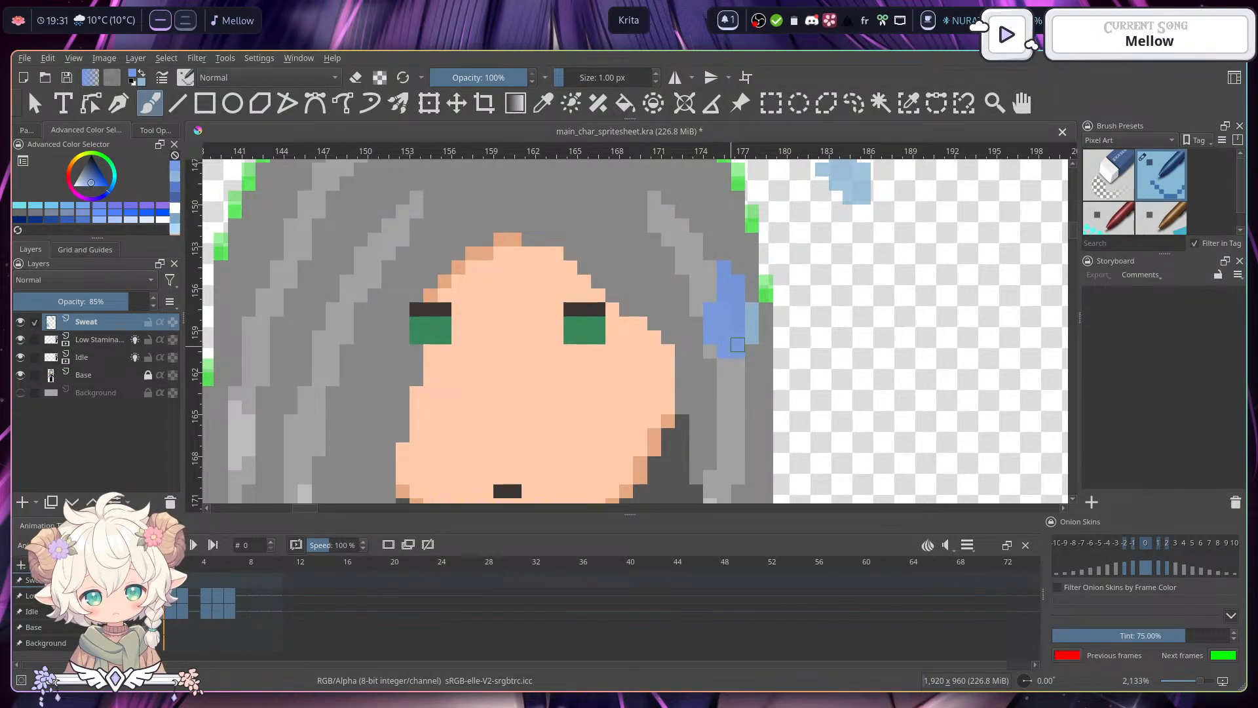
- Recolour the slanted drop outside the head with the same blue, from its thin tip through its body
scroll(851, 238, up, 2)
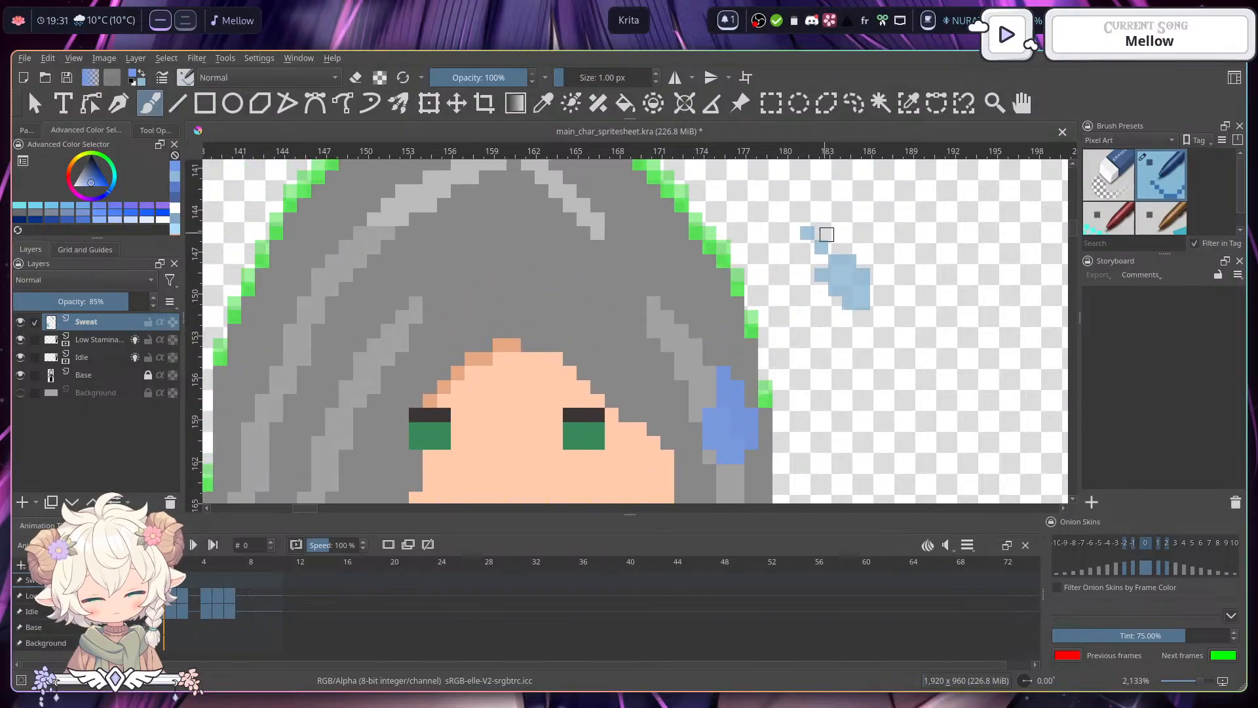
drag(807, 233, 821, 247)
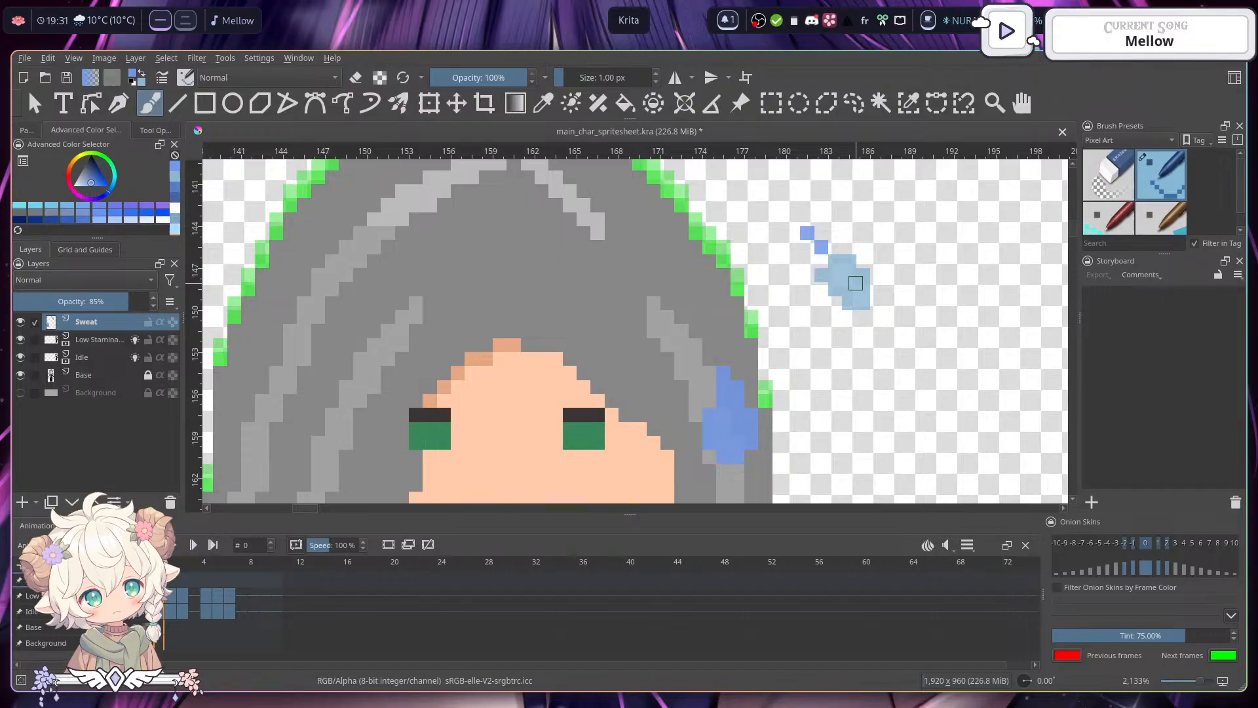
mouse_move(830, 261)
mouse_down()
mouse_move(827, 274)
mouse_move(862, 287)
mouse_up()
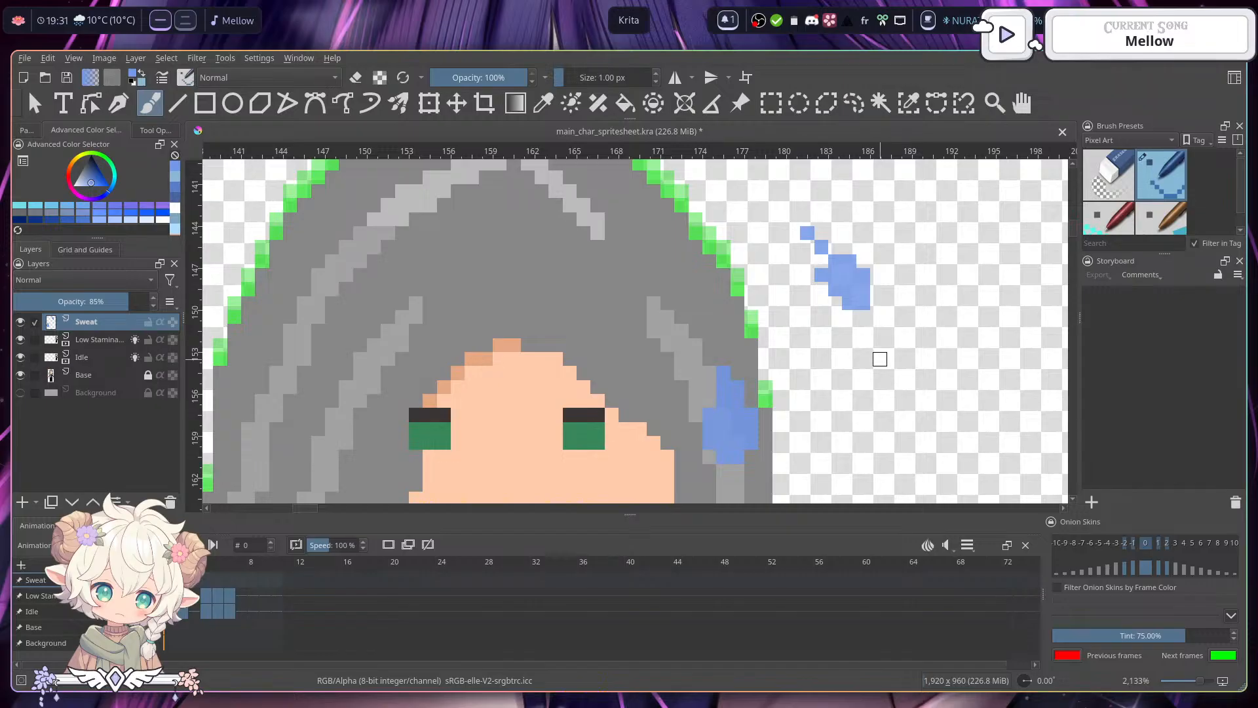
- Select the slanted drop with a rectangular selection about 5 by 8 px, then copy and paste it onto a new layer
drag(880, 359, 866, 282)
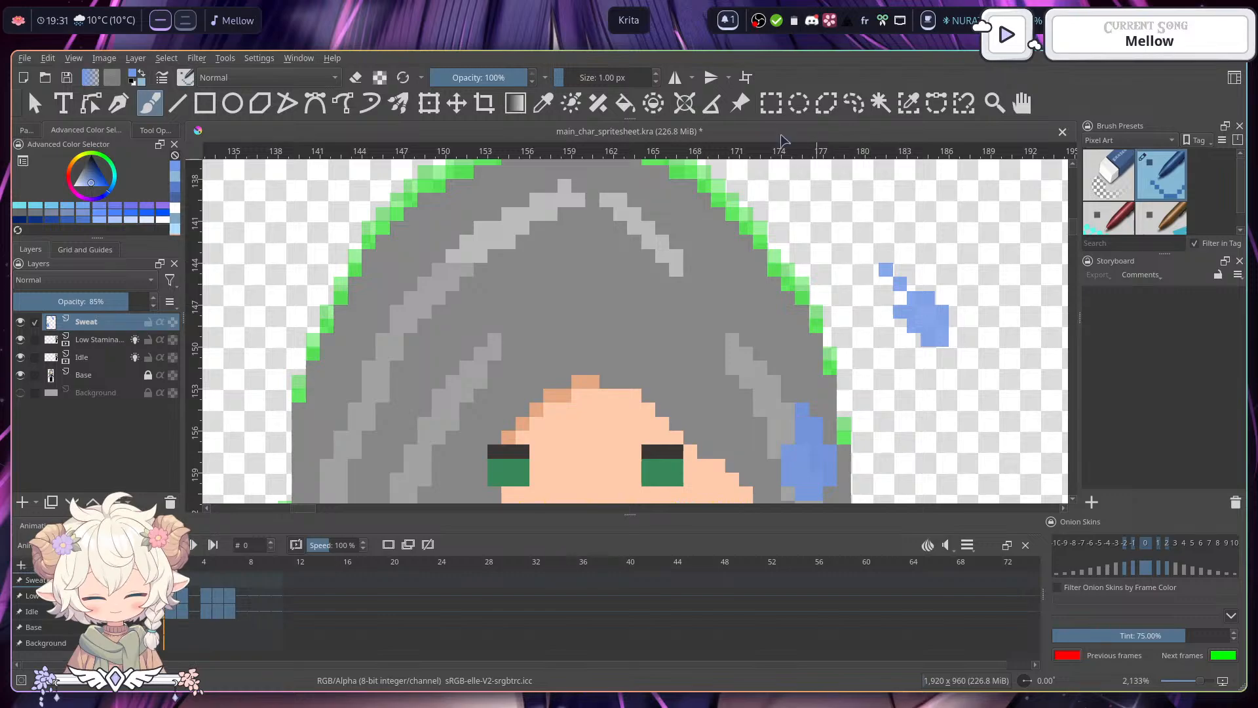
key(ctrl+r)
drag(879, 248, 958, 362)
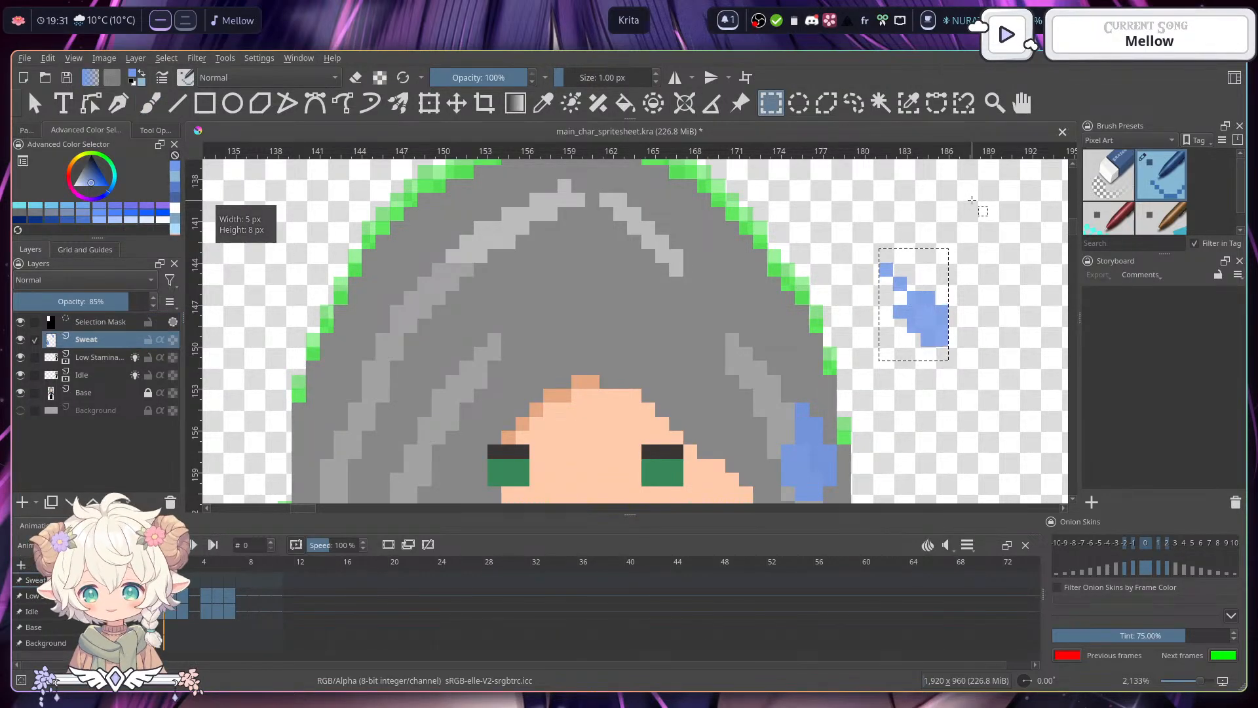
key(ctrl+c)
key(ctrl+v)
- Move the pasted drop to the opposite side of the head, level with the original slanted drop
drag(862, 282, 933, 224)
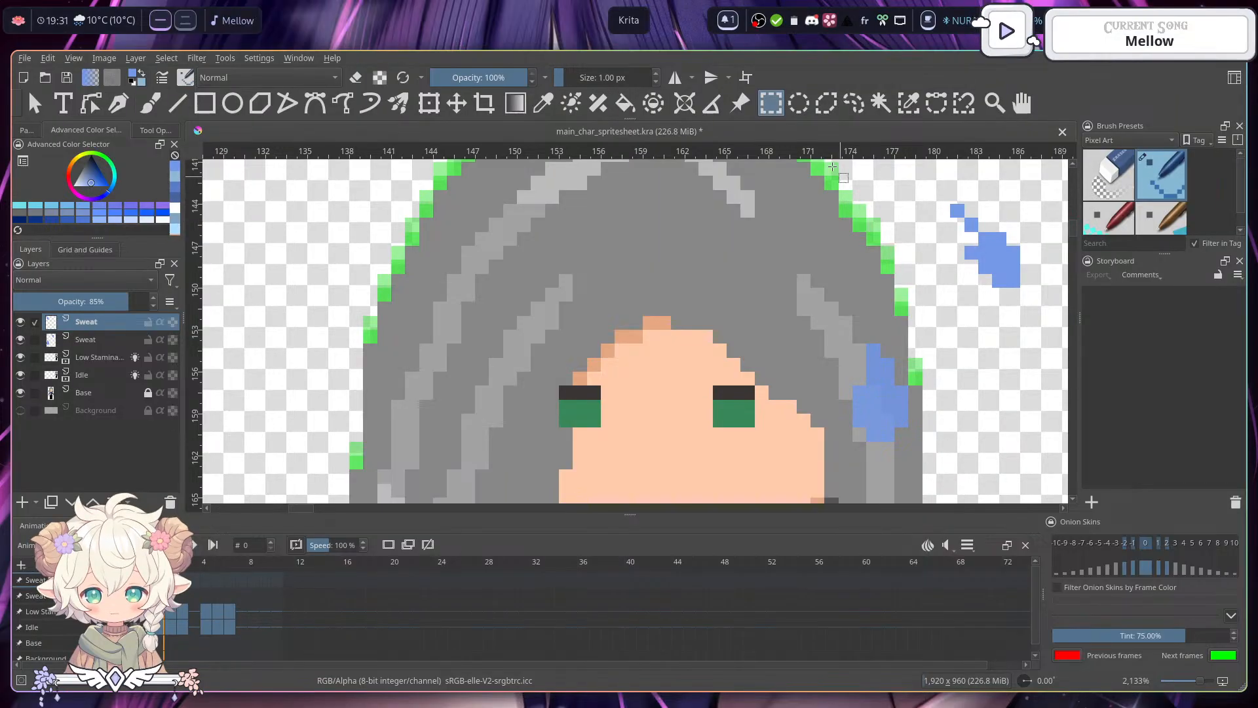
click(457, 103)
drag(1014, 284, 311, 252)
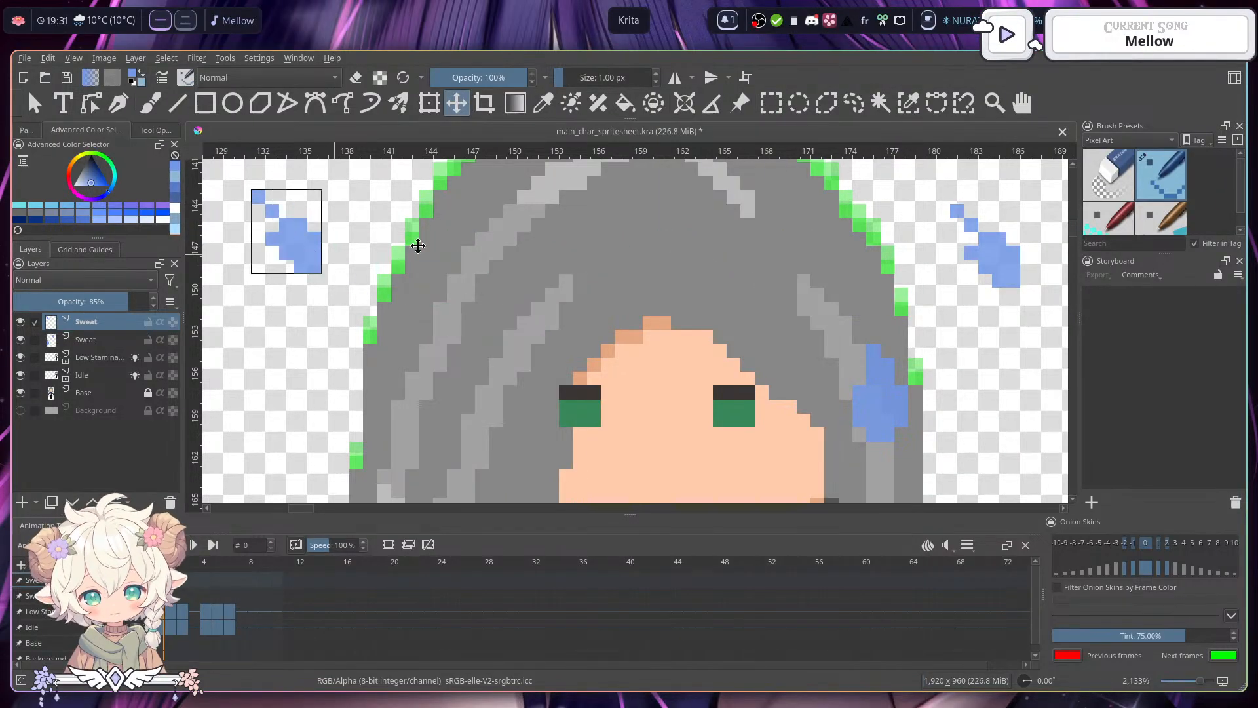
drag(483, 227, 713, 281)
drag(785, 299, 482, 287)
drag(228, 284, 377, 288)
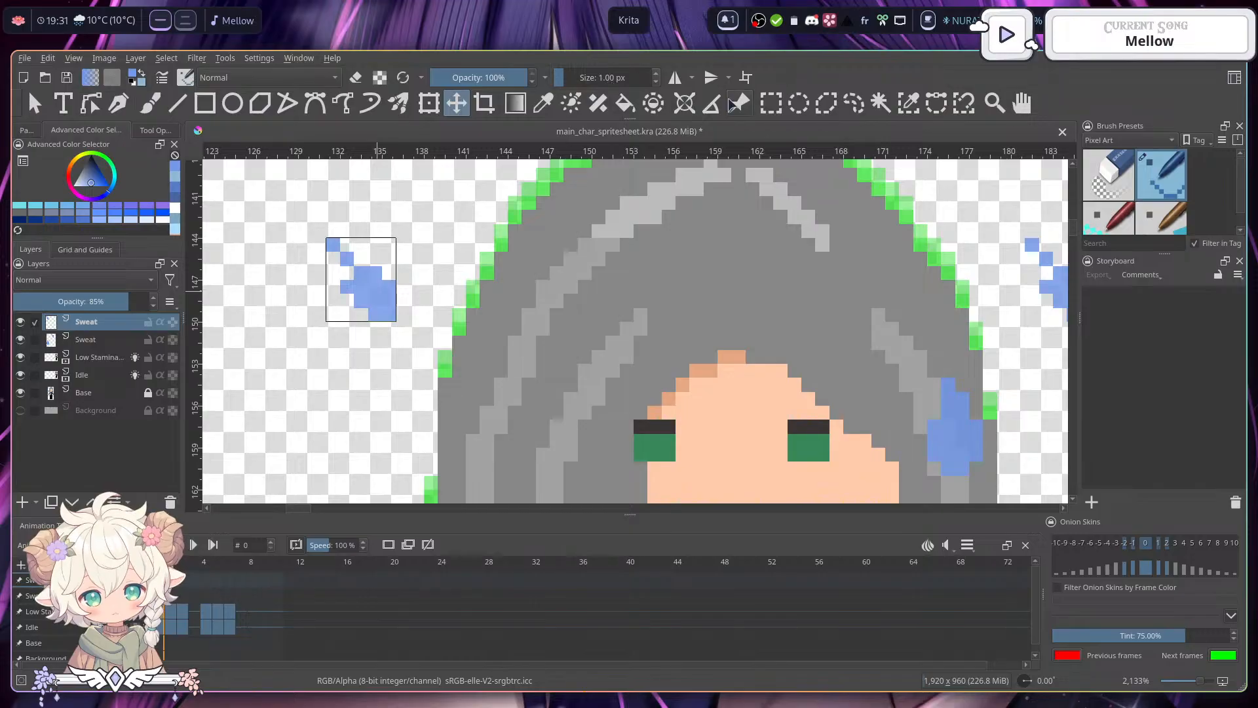
- Mirror the pasted slanted drop horizontally in place so its tip points towards the head, like the original drop on the other side
click(429, 103)
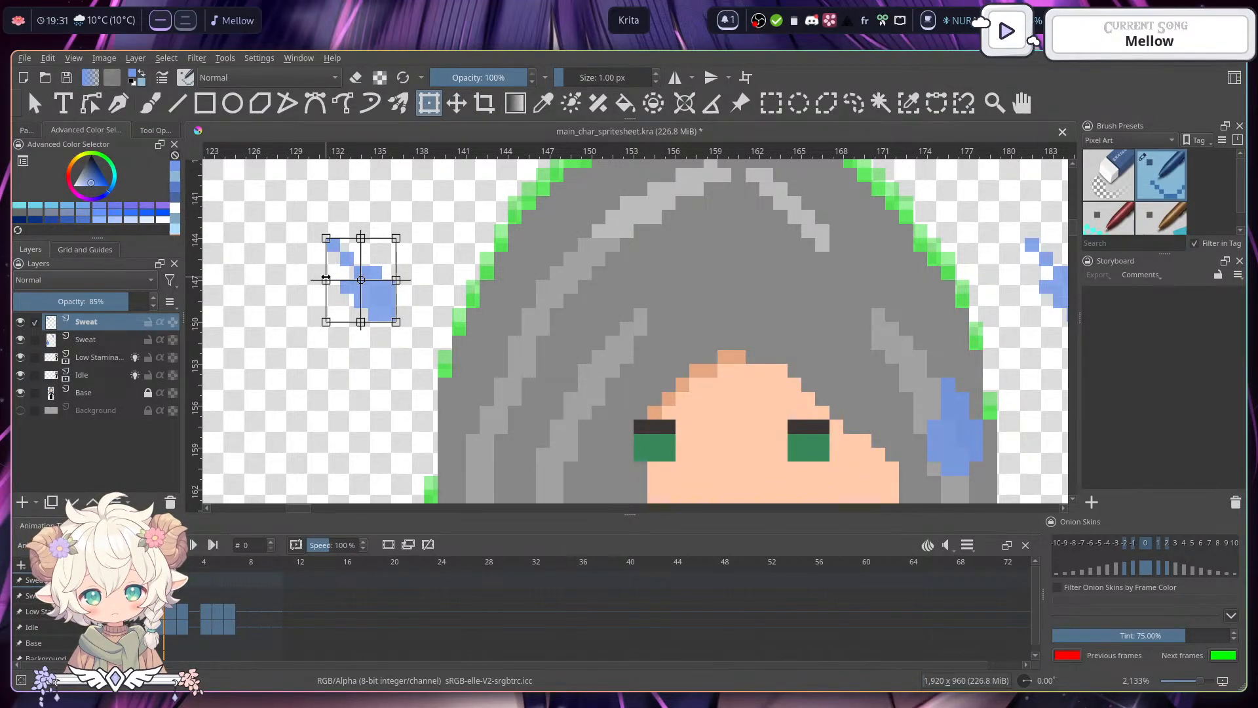
drag(325, 279, 397, 270)
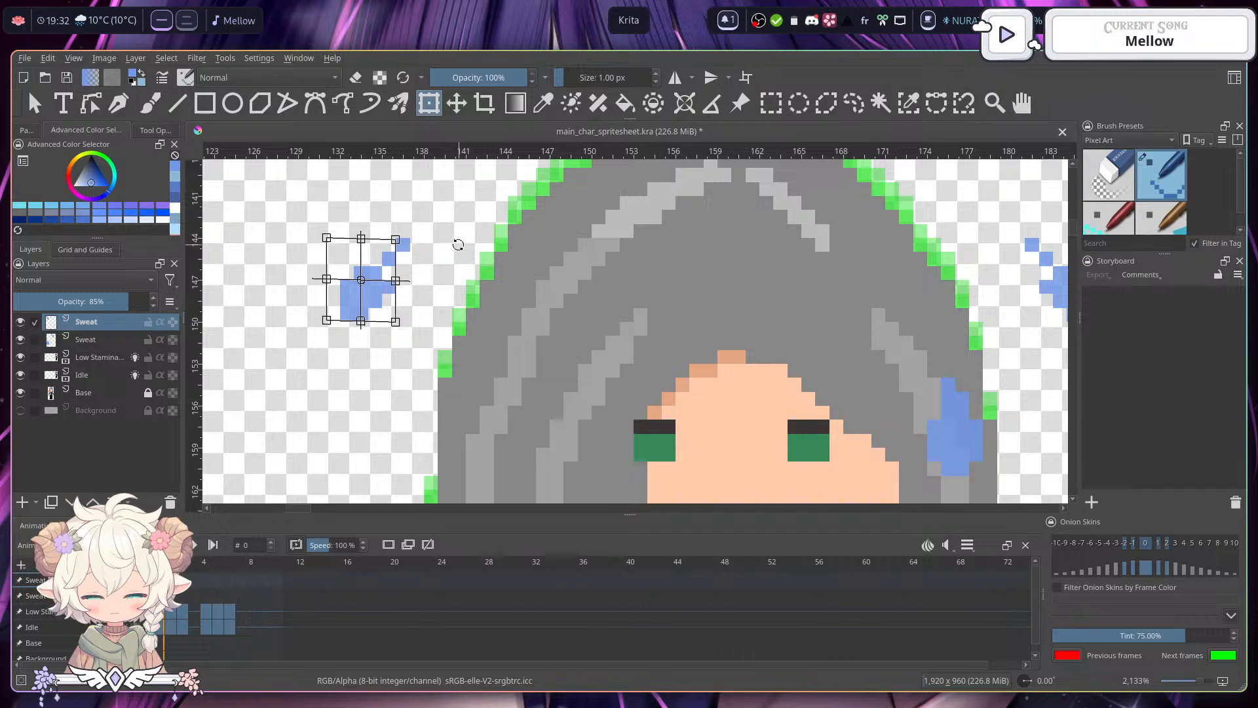
key(ctrl+z)
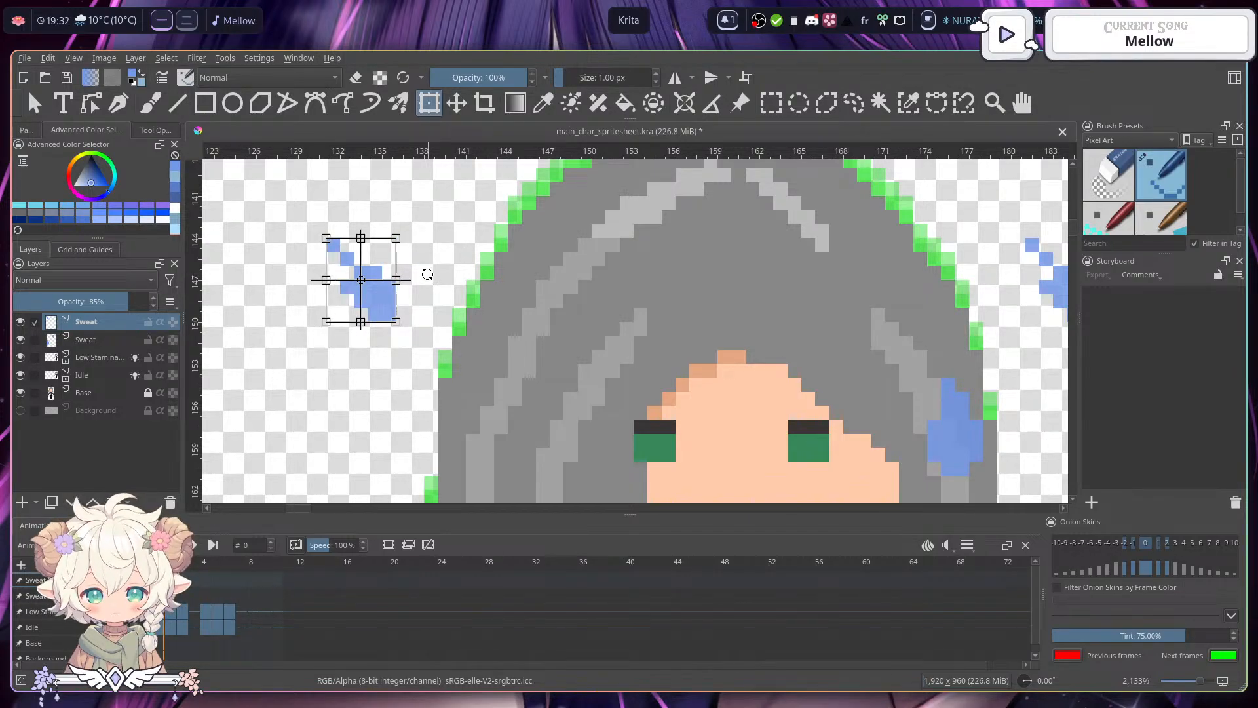
drag(427, 268, 493, 275)
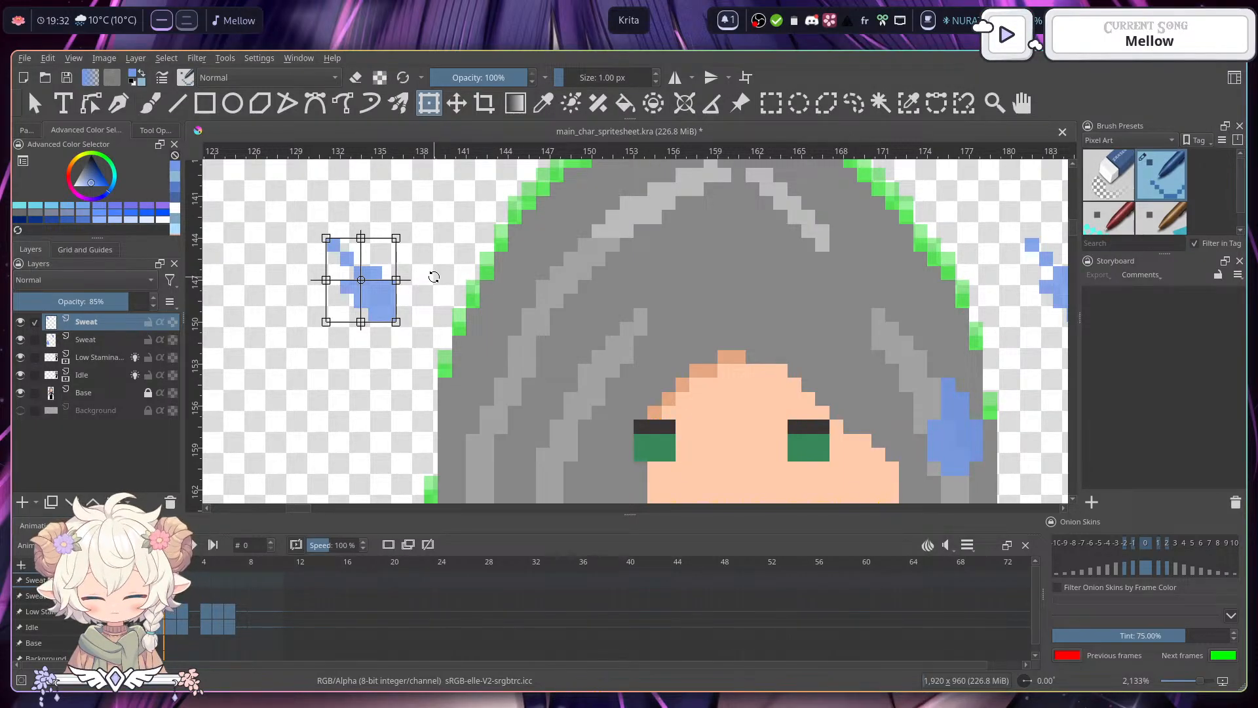
drag(433, 276, 464, 272)
key(Return)
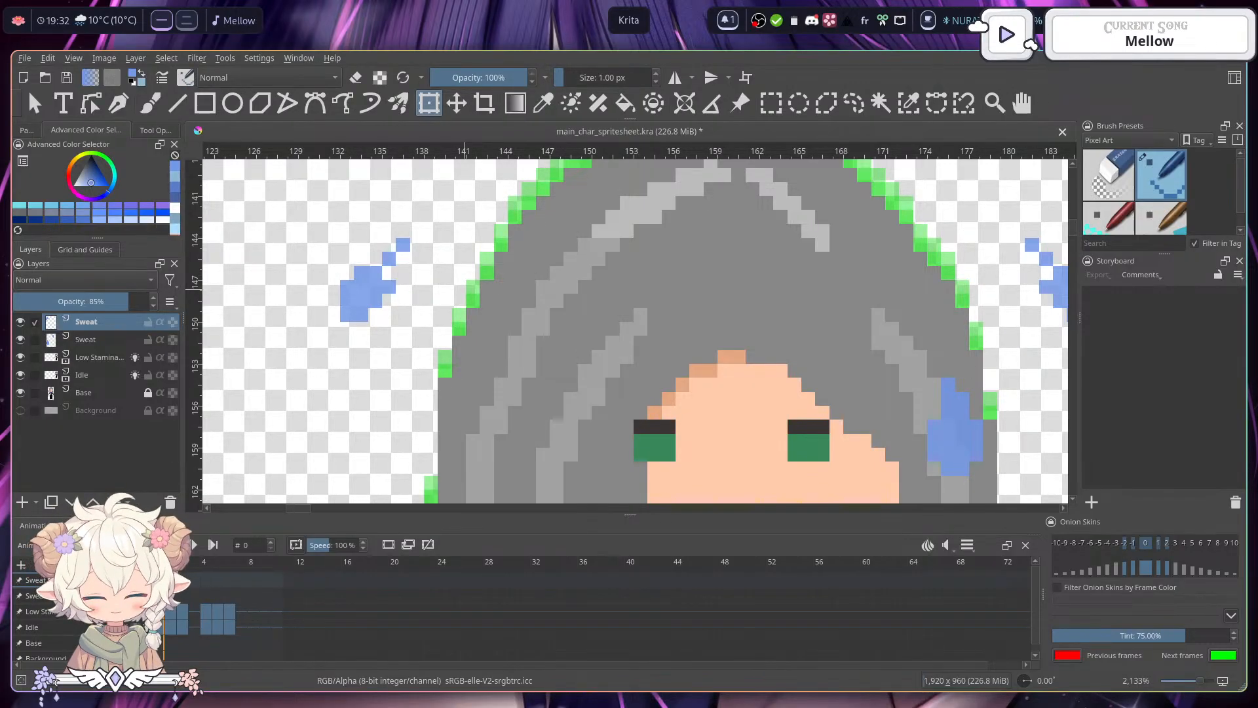
scroll(840, 328, right, 5)
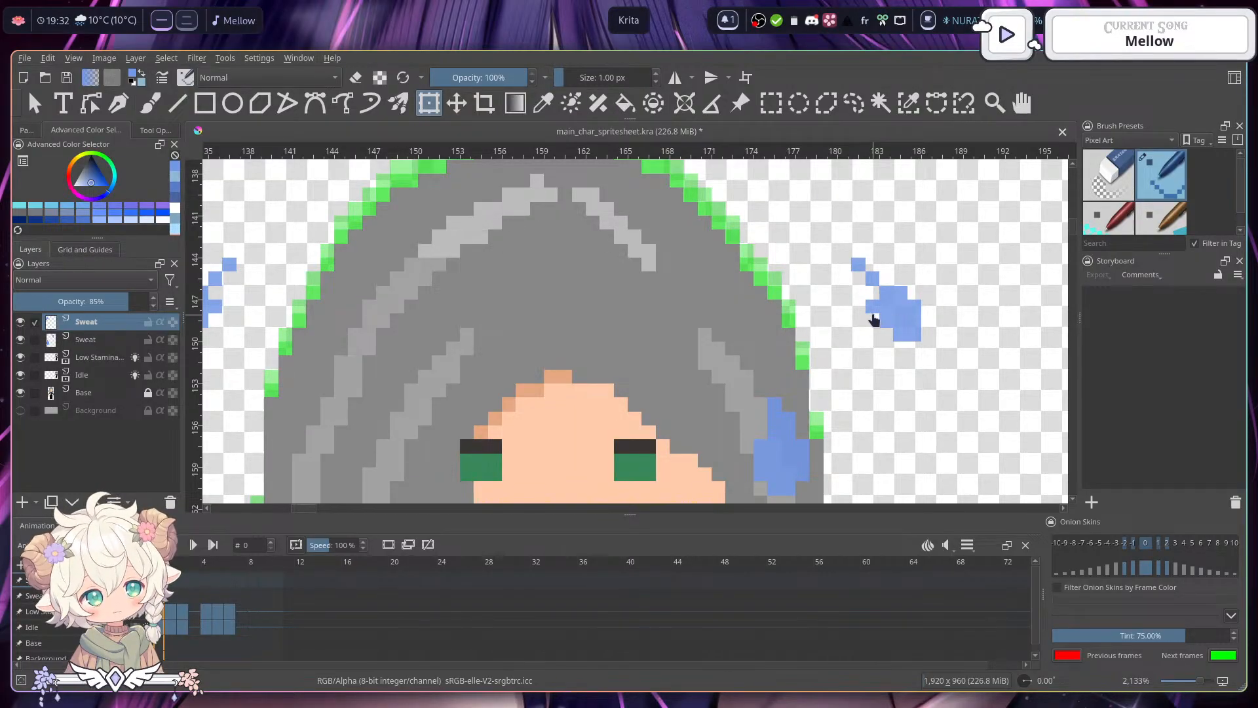
scroll(873, 266, left, 3)
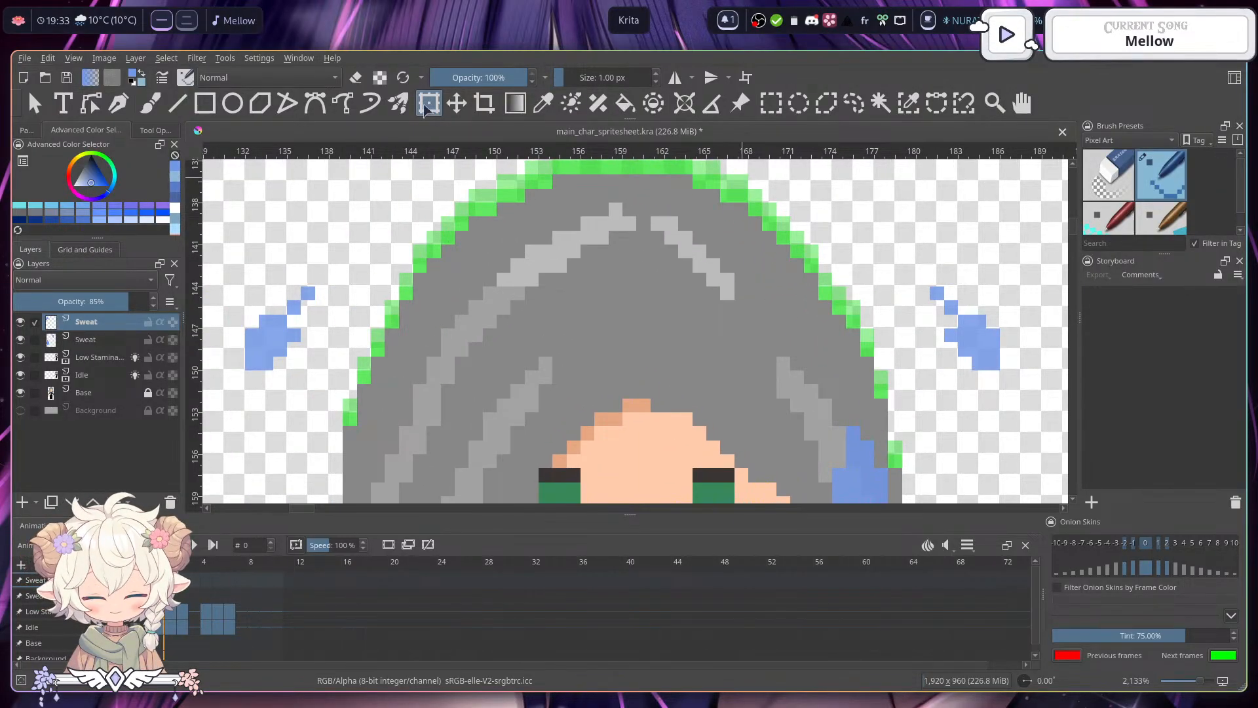
- Merge the mirrored drop into the Sweat layer below, then erase the outer lower corner pixel of each slanted drop
click(150, 103)
drag(938, 305, 961, 215)
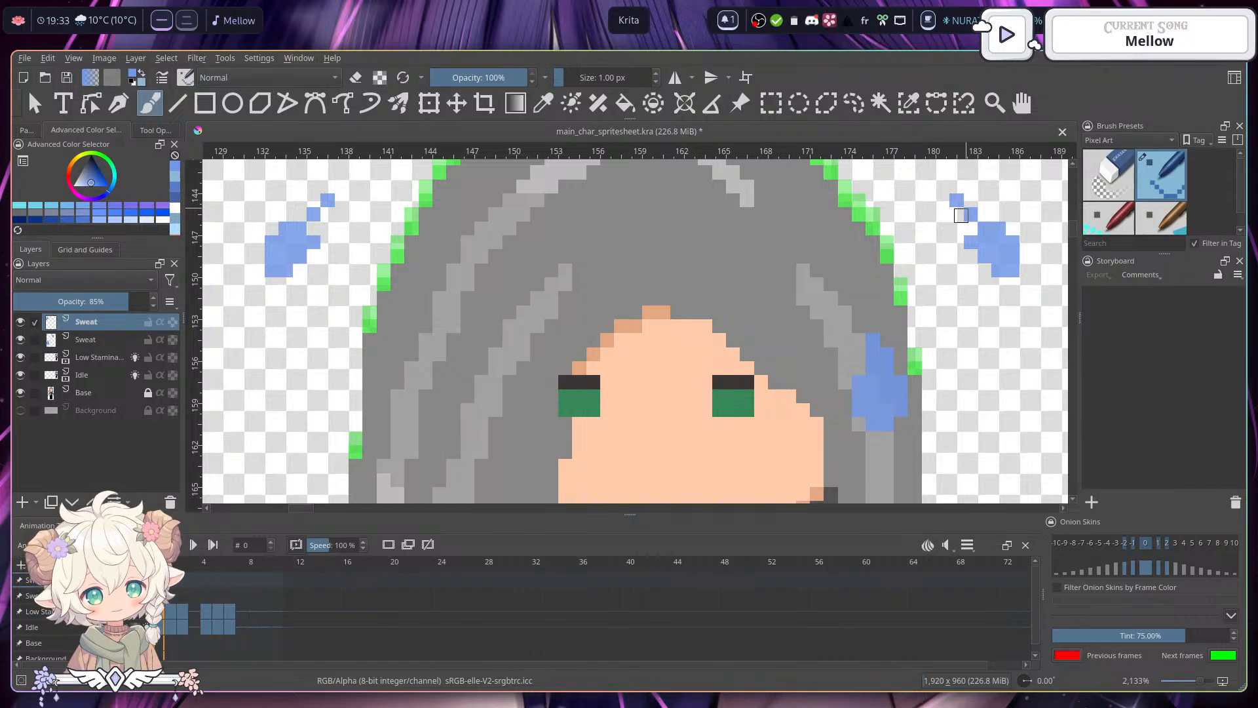
mouse_move(895, 326)
mouse_down()
mouse_move(882, 387)
mouse_move(952, 364)
mouse_up()
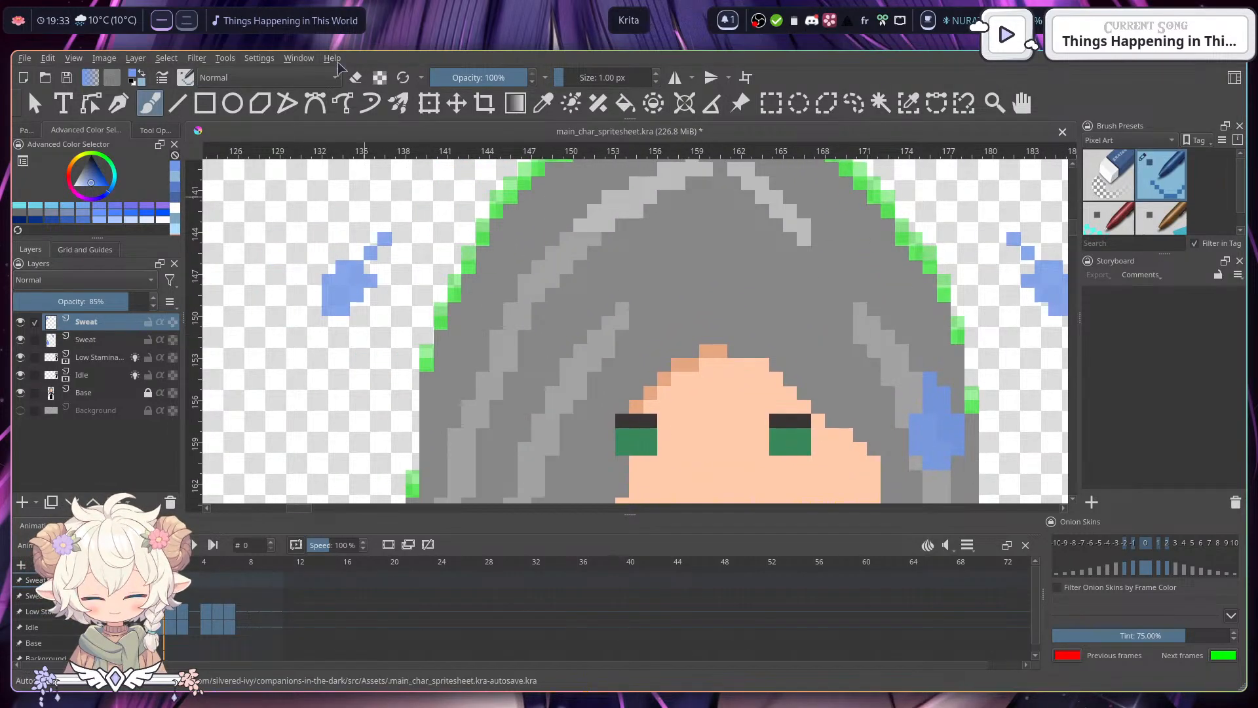
click(356, 79)
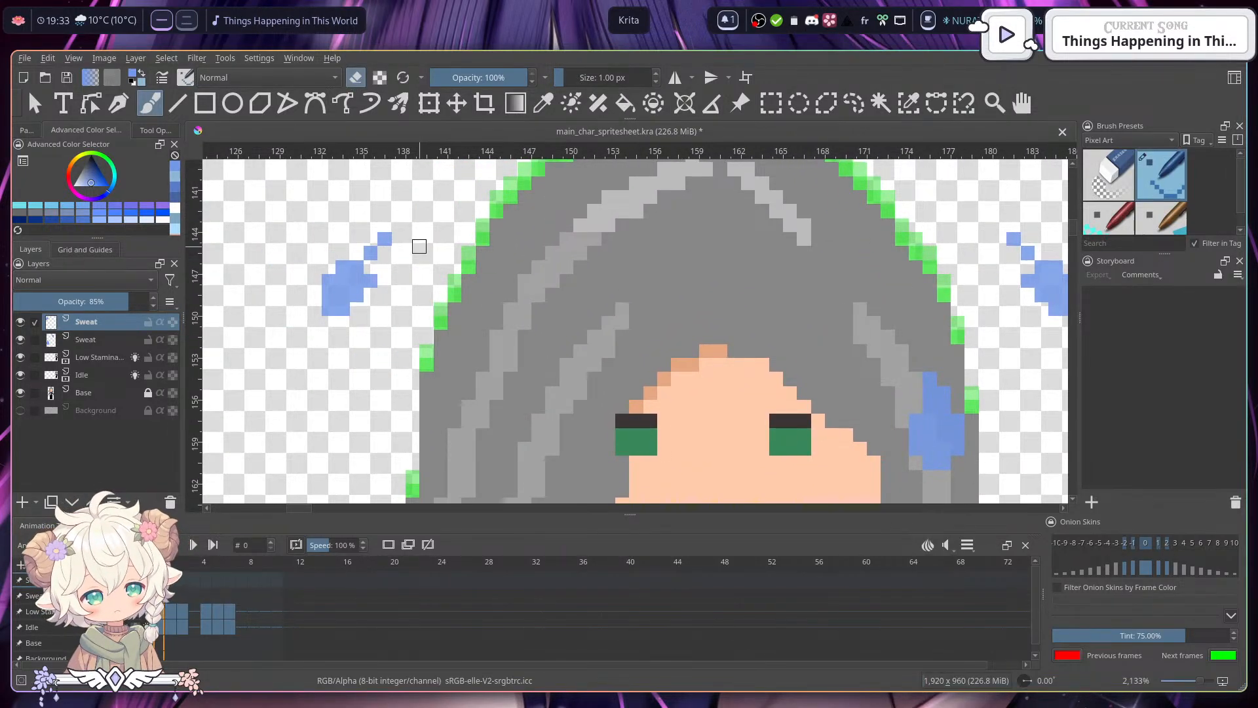
drag(666, 290, 520, 281)
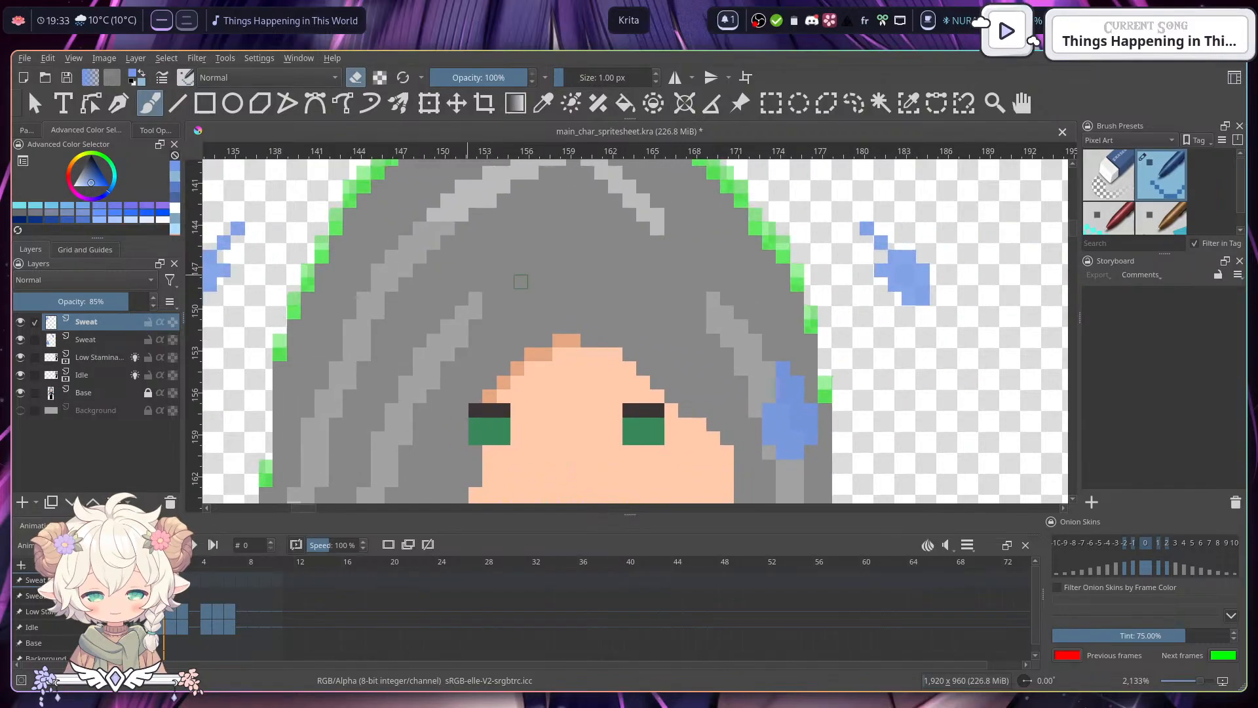
drag(726, 308, 628, 345)
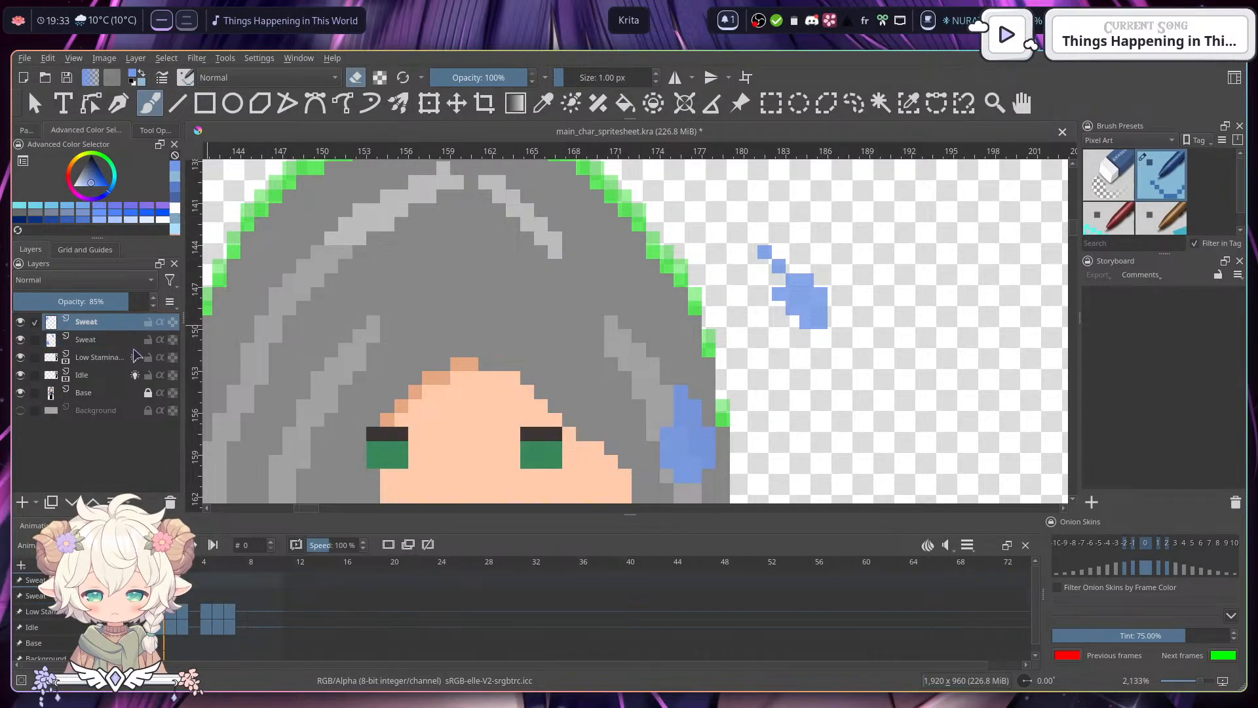
key(ctrl+e)
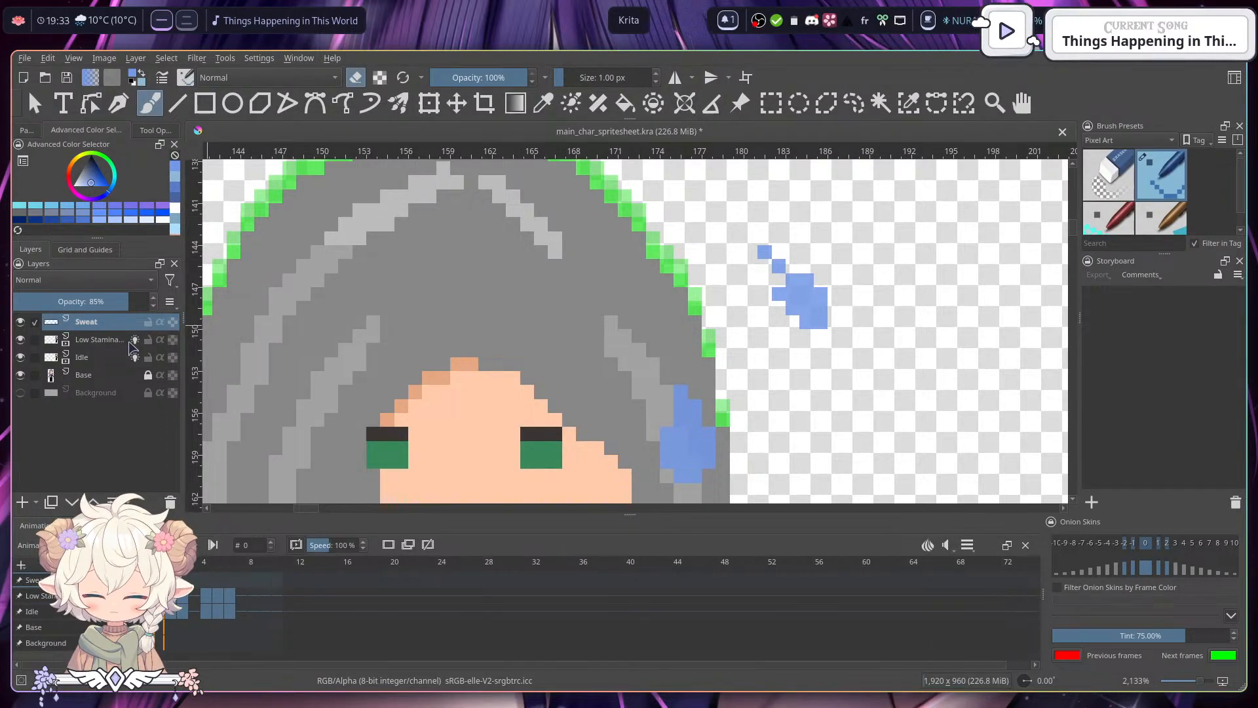
drag(887, 364, 1033, 334)
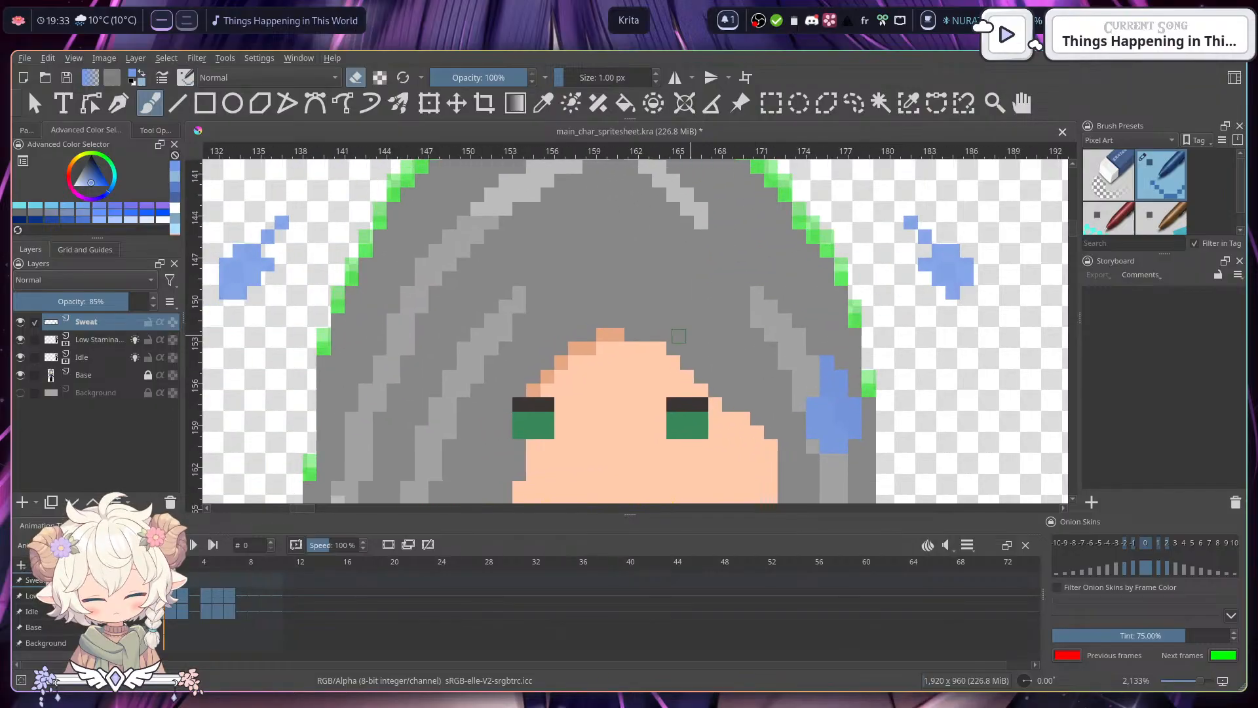
click(225, 294)
drag(851, 241, 840, 270)
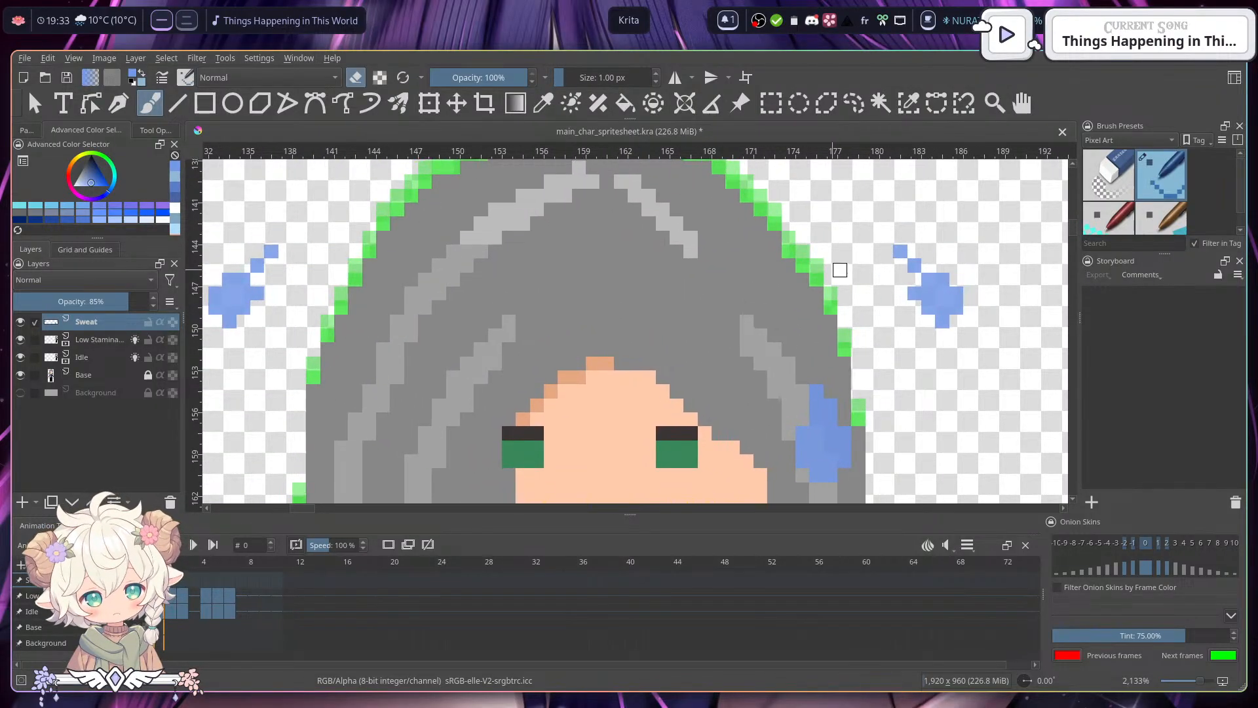
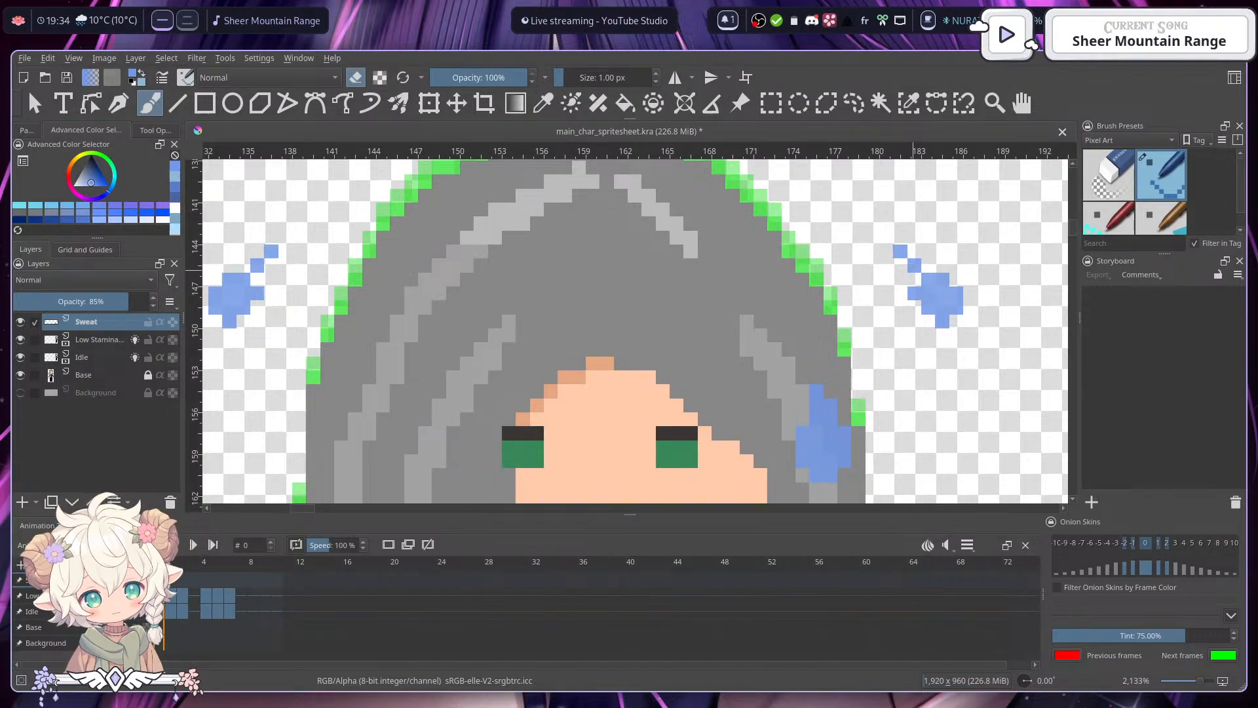
- Try to enlarge the slanted drops by painting extra blue pixels at their outer lower ends
mouse_move(959, 287)
mouse_down()
mouse_move(949, 360)
mouse_move(964, 341)
mouse_move(977, 393)
mouse_move(974, 379)
mouse_up()
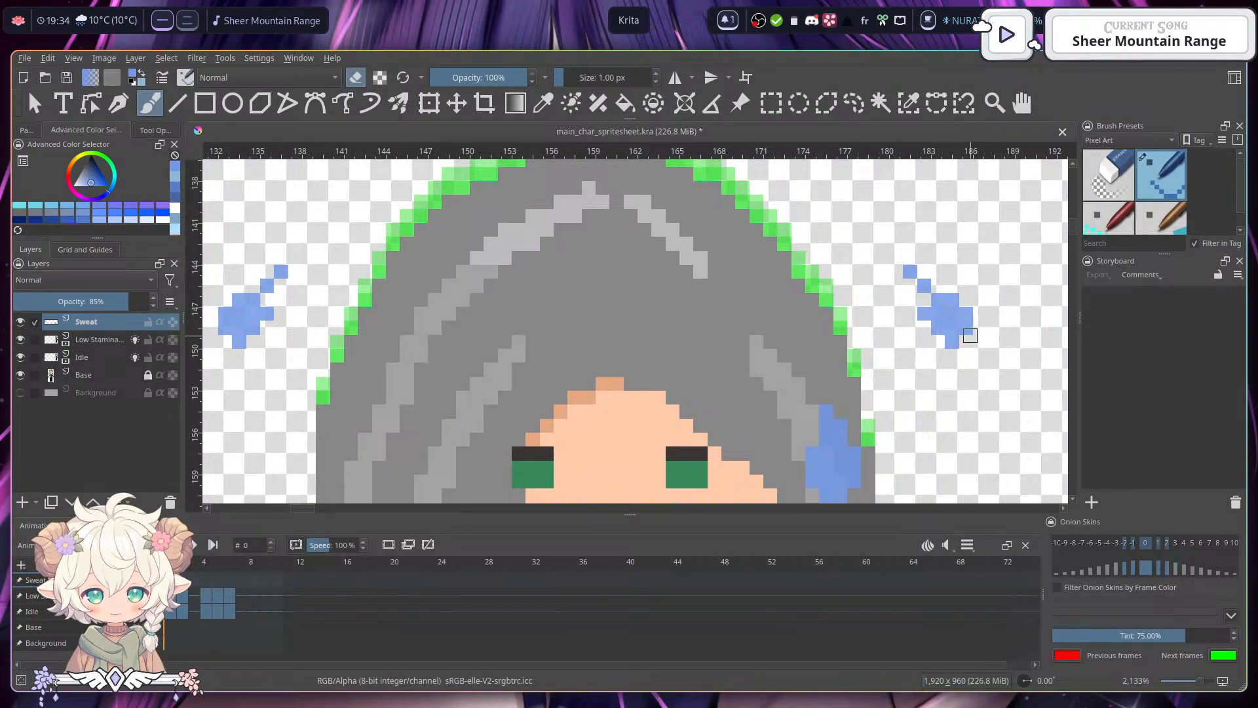
click(355, 77)
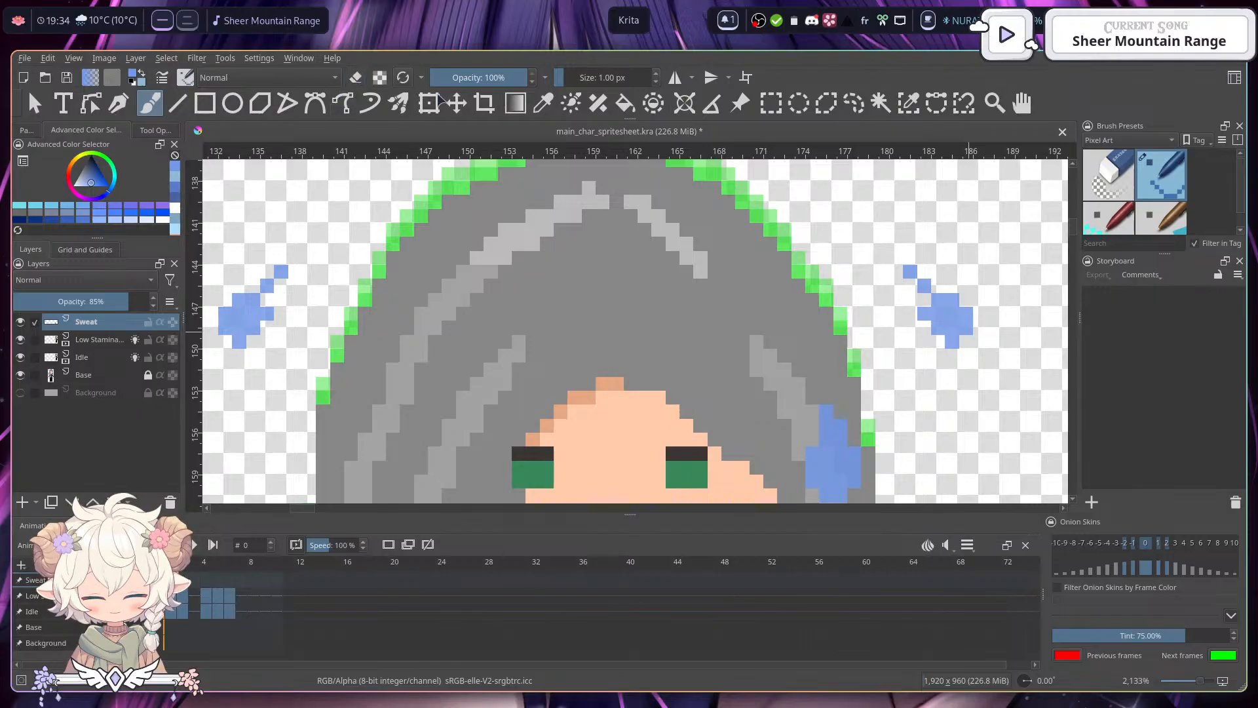
click(963, 344)
click(224, 344)
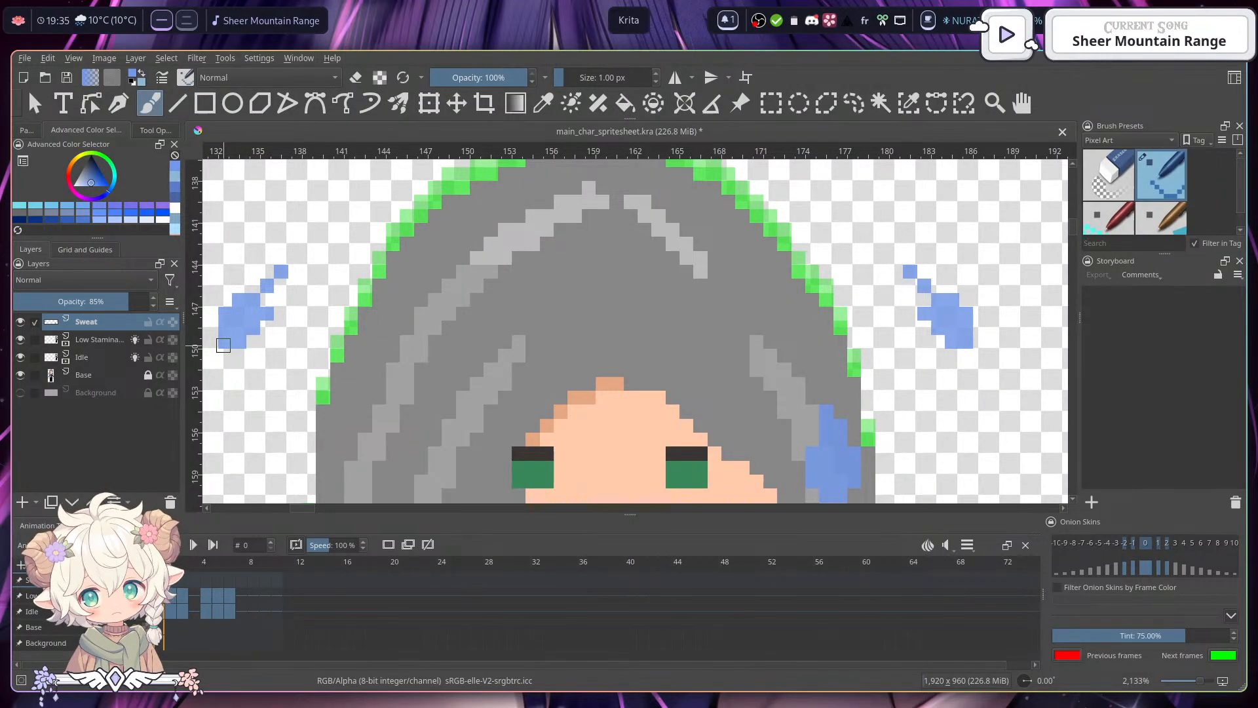
scroll(926, 374, down, 5)
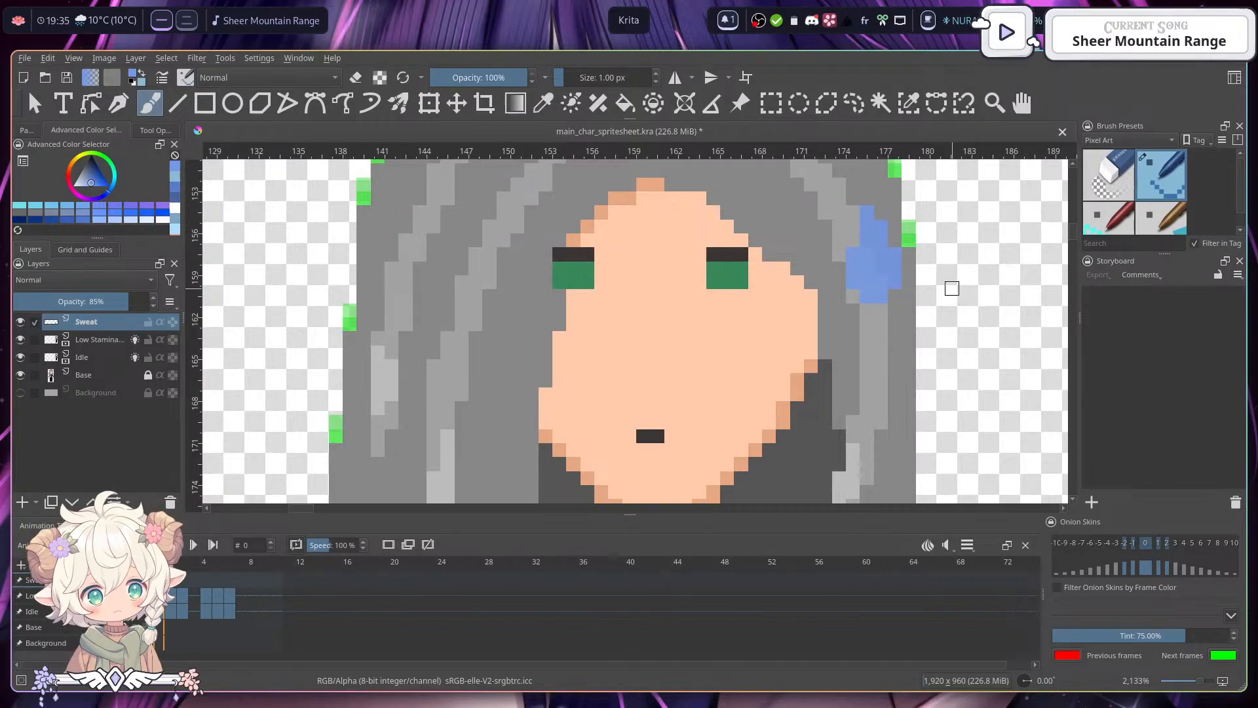
mouse_move(954, 293)
mouse_down()
mouse_move(949, 318)
mouse_move(896, 395)
mouse_move(936, 342)
mouse_move(897, 316)
mouse_move(917, 318)
mouse_move(924, 284)
mouse_up()
click(896, 313)
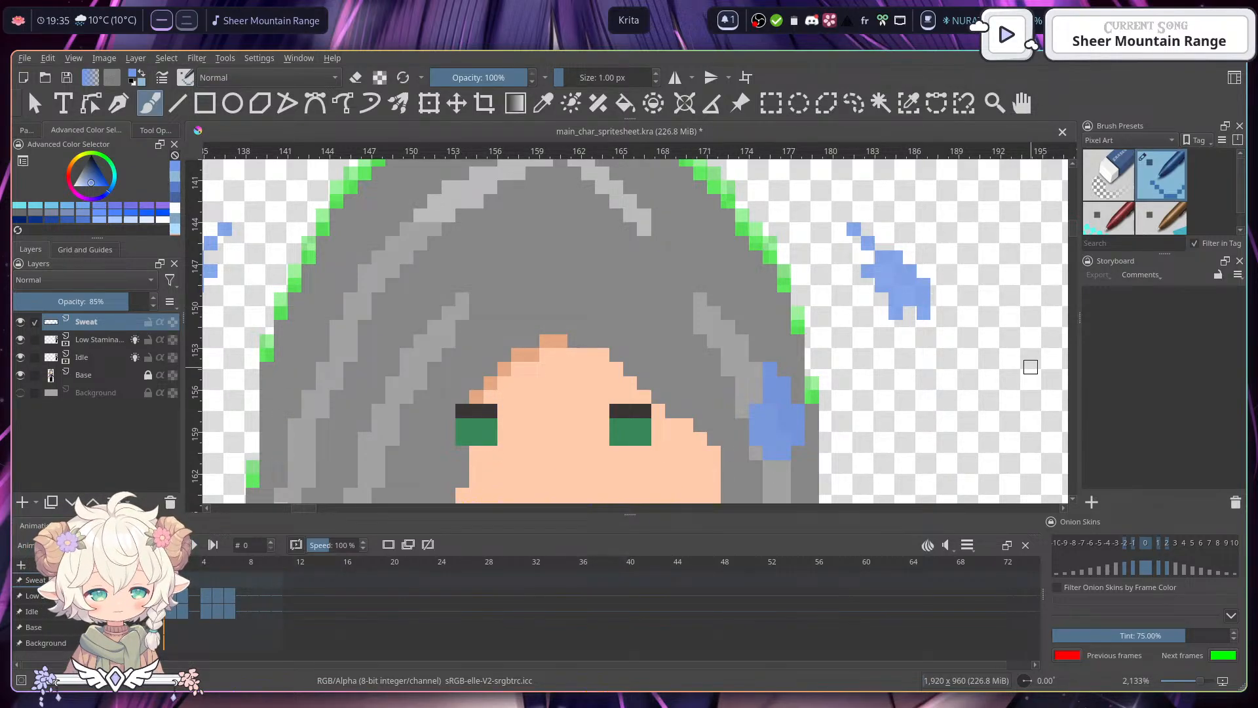
key(ctrl+z)
key(ctrl+z)
key(ctrl+z)
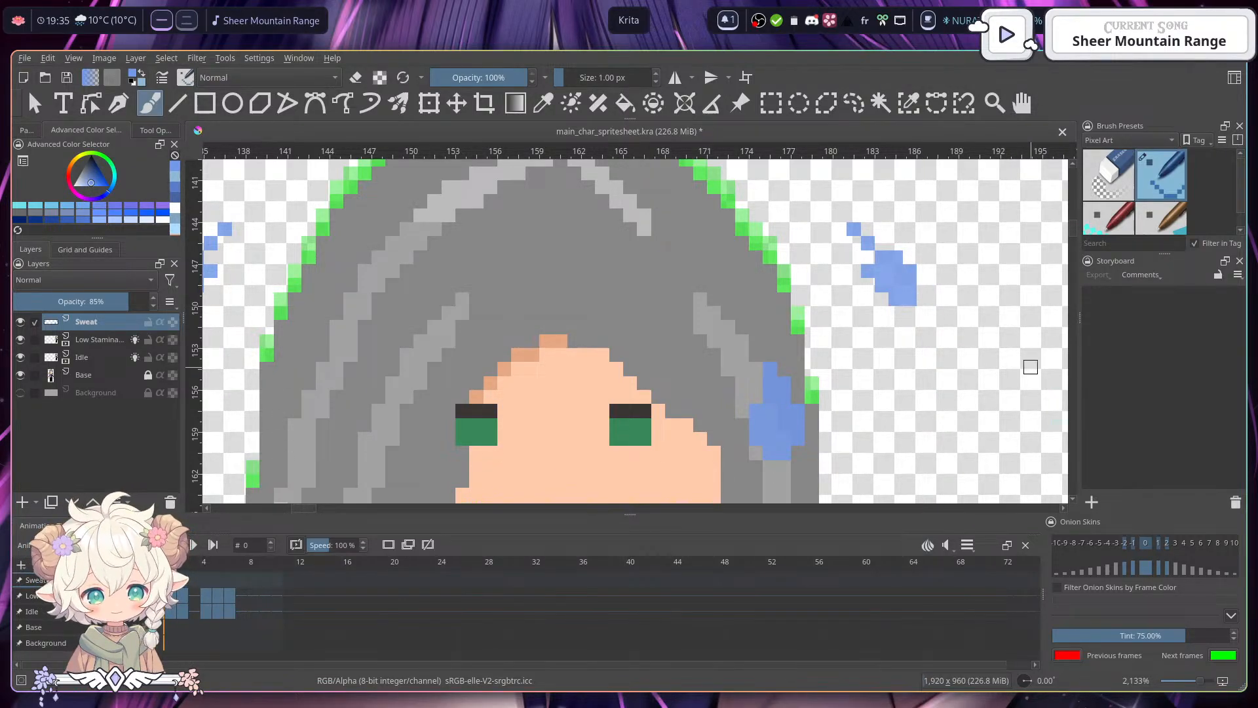
- Erase the refilled outer corner pixel from each of the two slanted drops
key(e)
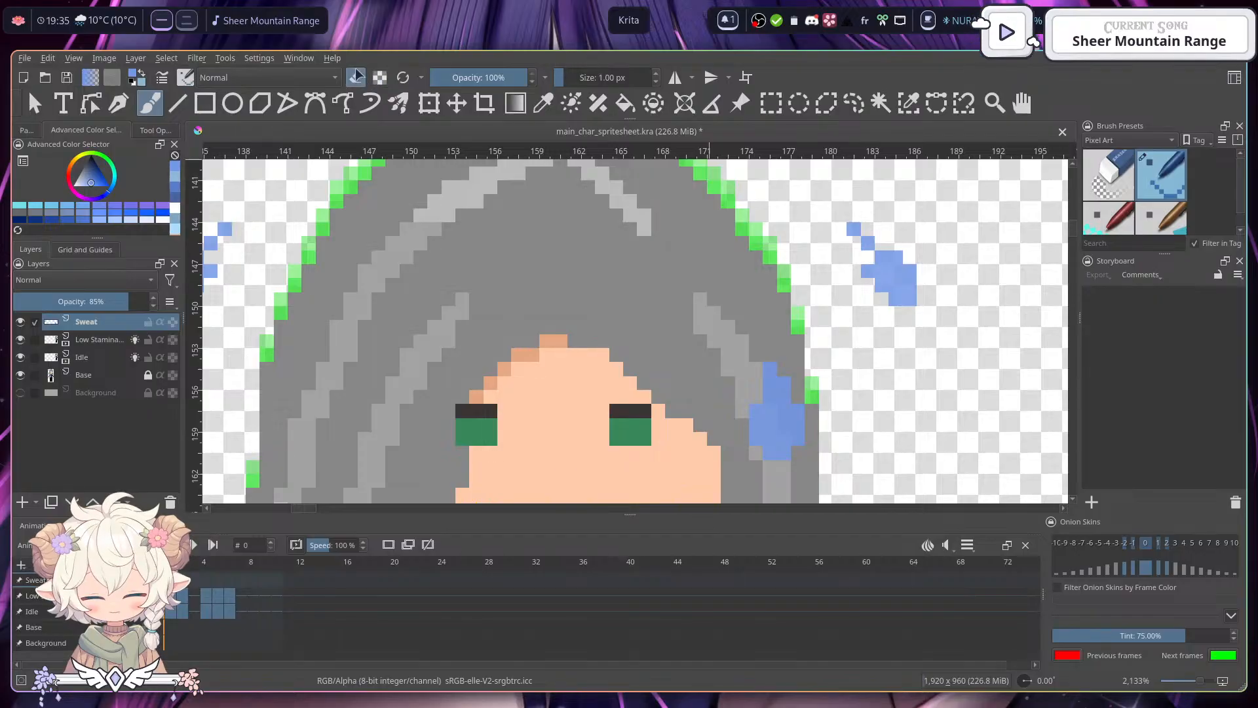
click(910, 300)
mouse_move(875, 338)
mouse_down()
mouse_move(907, 315)
mouse_move(1029, 330)
mouse_up()
click(324, 292)
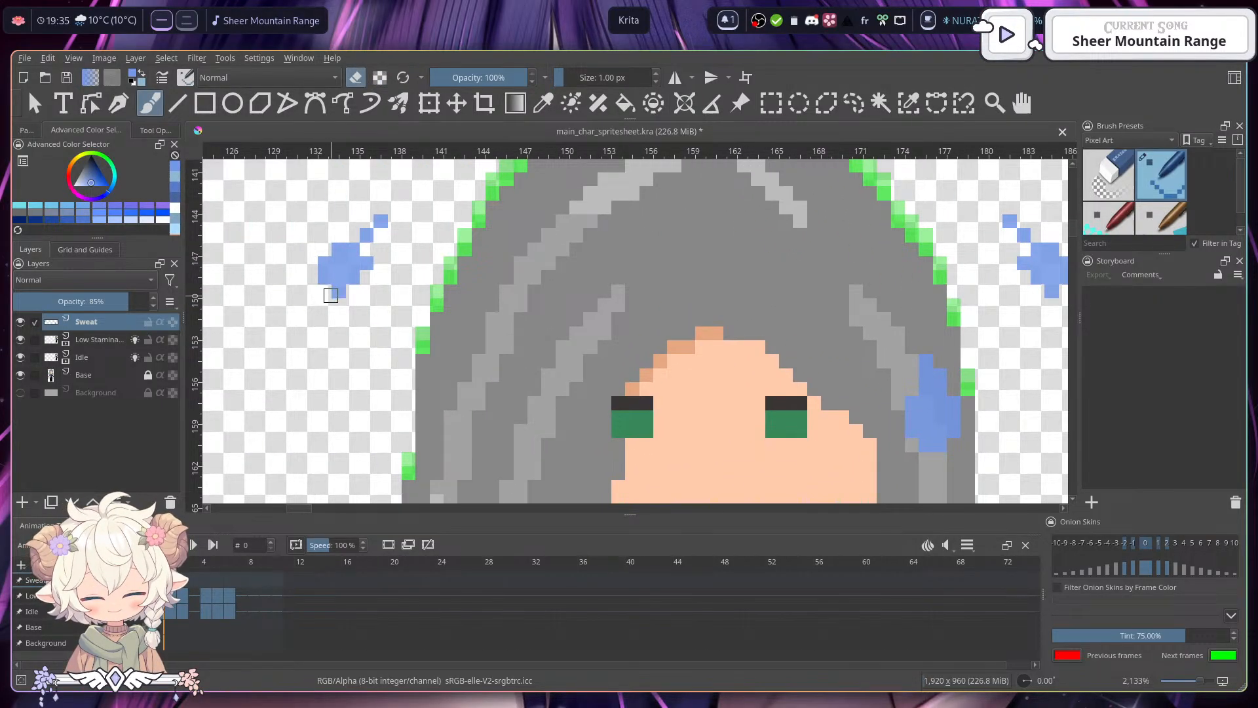
- Erase both slanted drops outside the head from the Sweat layer, keeping only the drop on the hair
drag(837, 346, 542, 370)
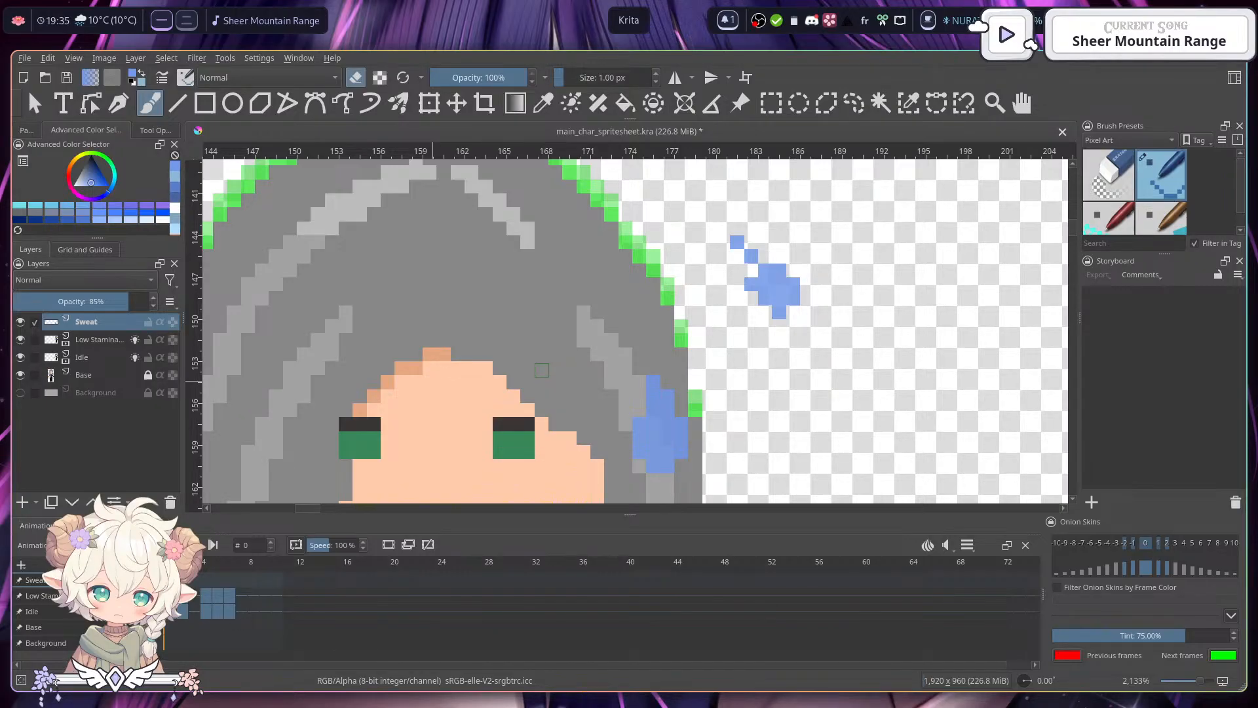
drag(895, 251, 1017, 211)
mouse_move(859, 203)
mouse_down()
mouse_move(902, 282)
mouse_move(924, 259)
mouse_move(1052, 335)
mouse_up()
mouse_move(373, 272)
mouse_down()
mouse_move(324, 362)
mouse_move(333, 272)
mouse_move(322, 338)
mouse_up()
drag(918, 341, 839, 227)
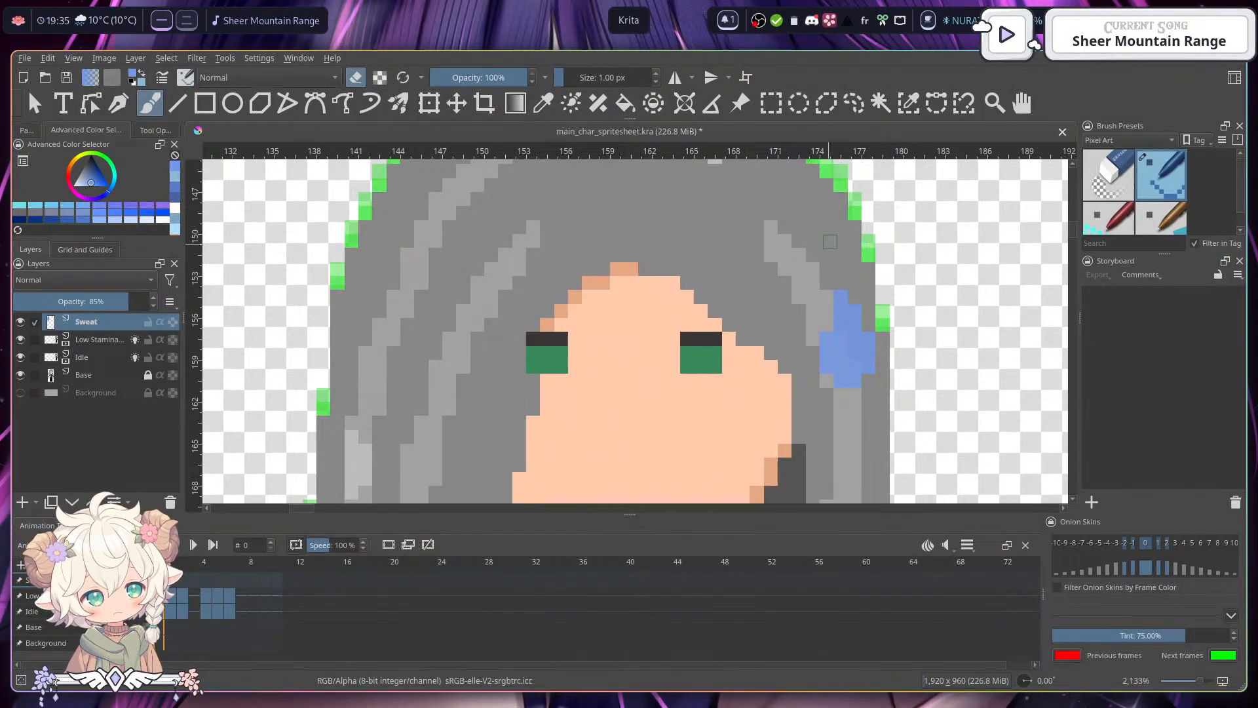
drag(869, 331, 858, 251)
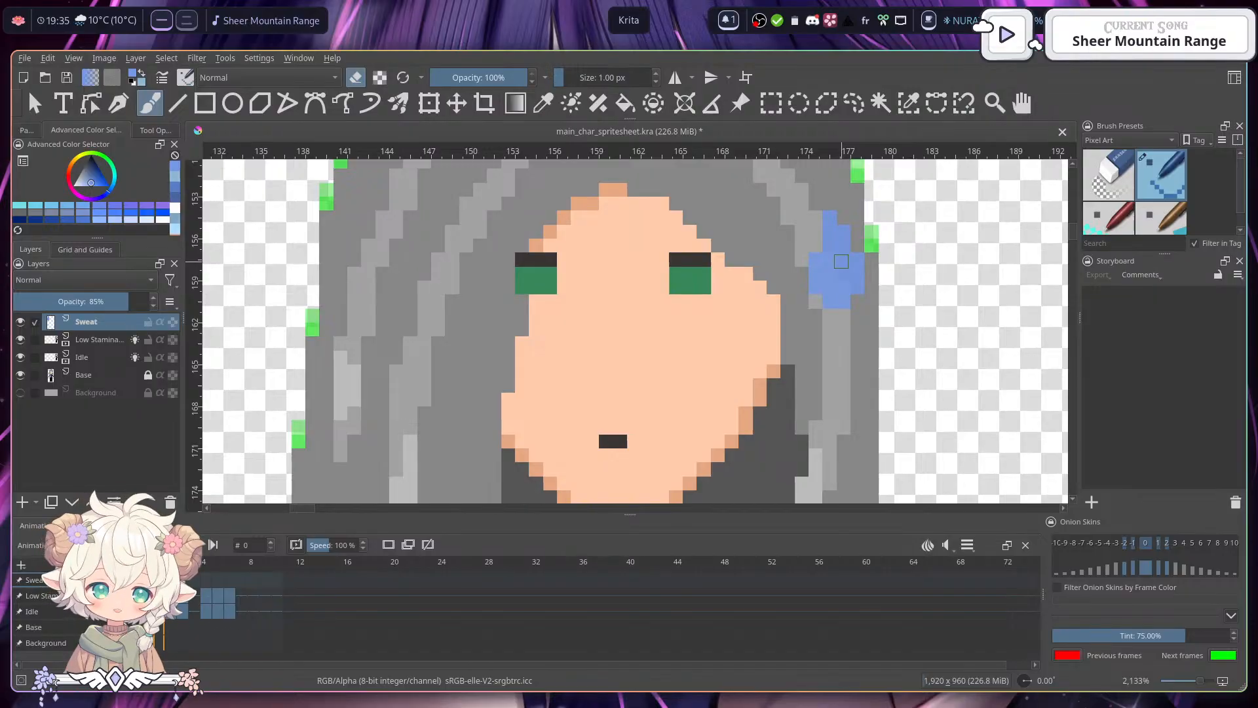
key(ctrl+space)
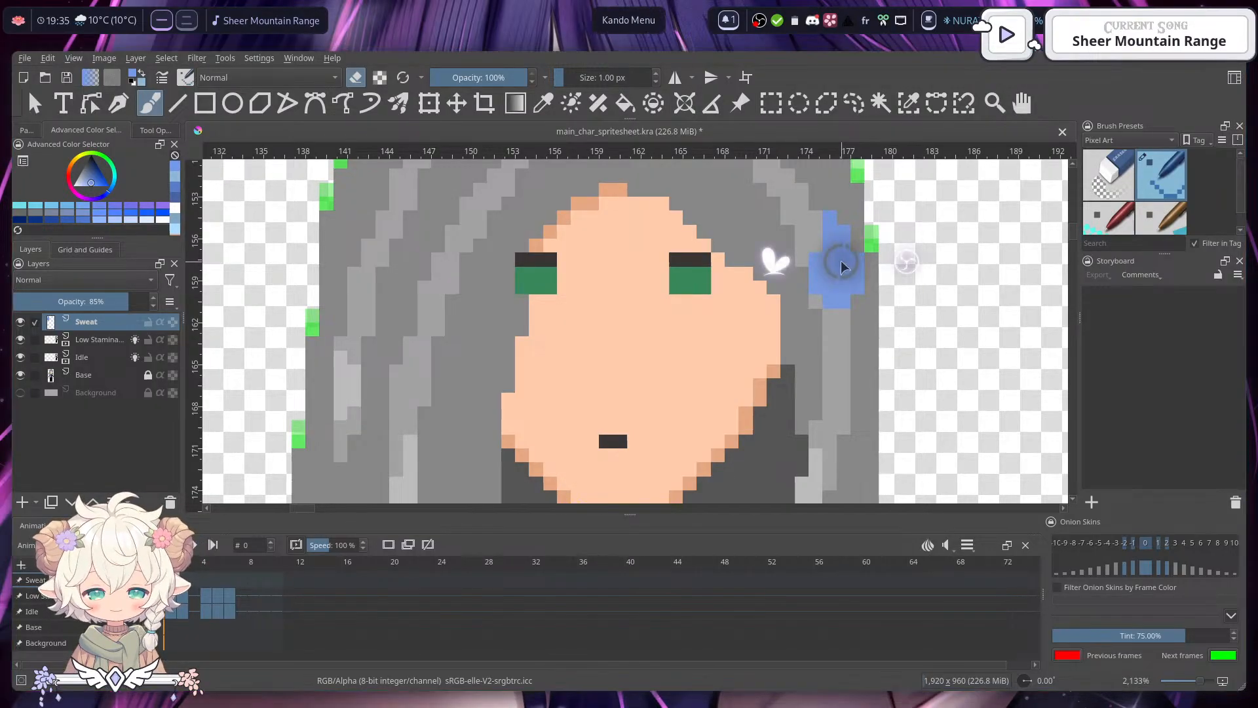
click(716, 243)
click(624, 146)
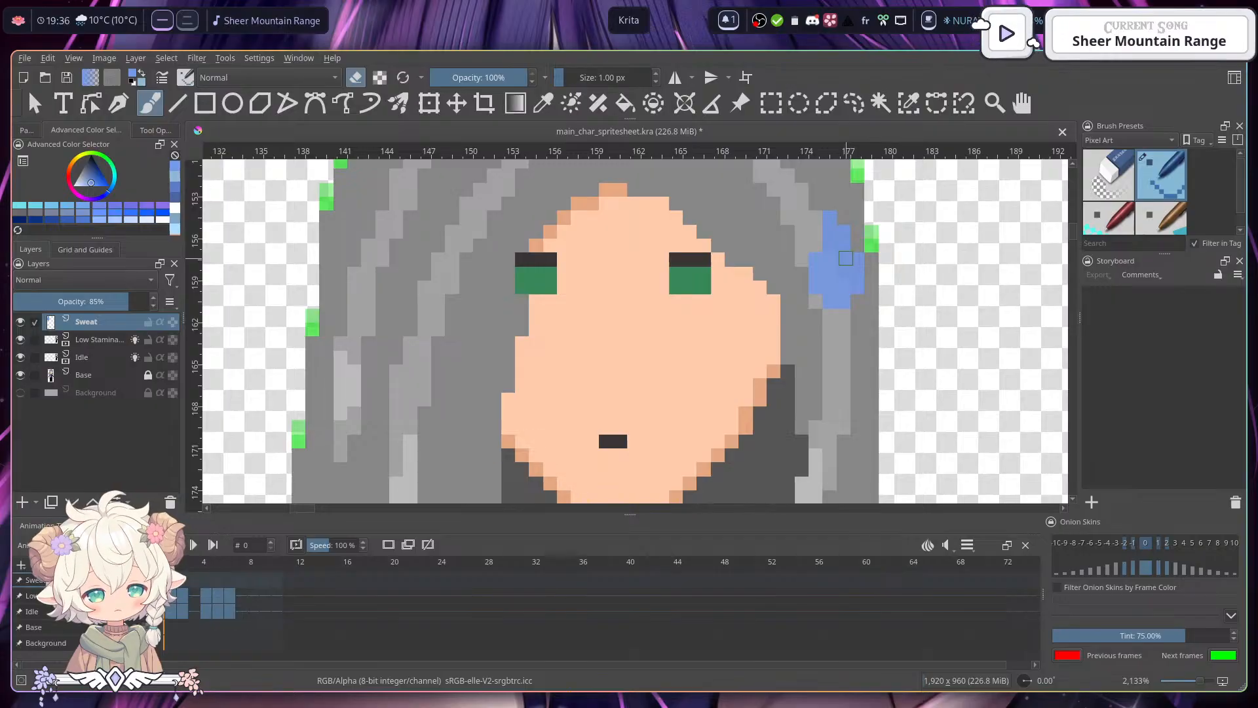
- Try a small highlight on the hair's sweat drop with the secondary pale blue colour
click(143, 74)
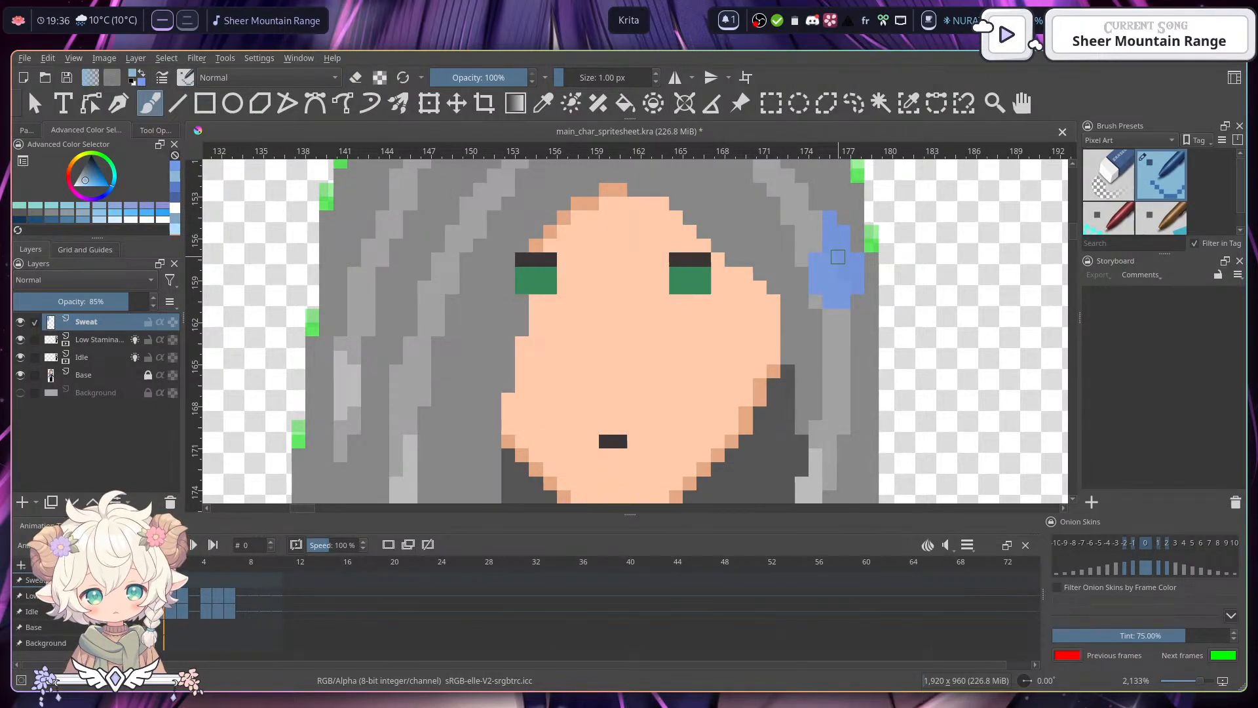
click(840, 262)
drag(840, 262, 830, 246)
key(ctrl+z)
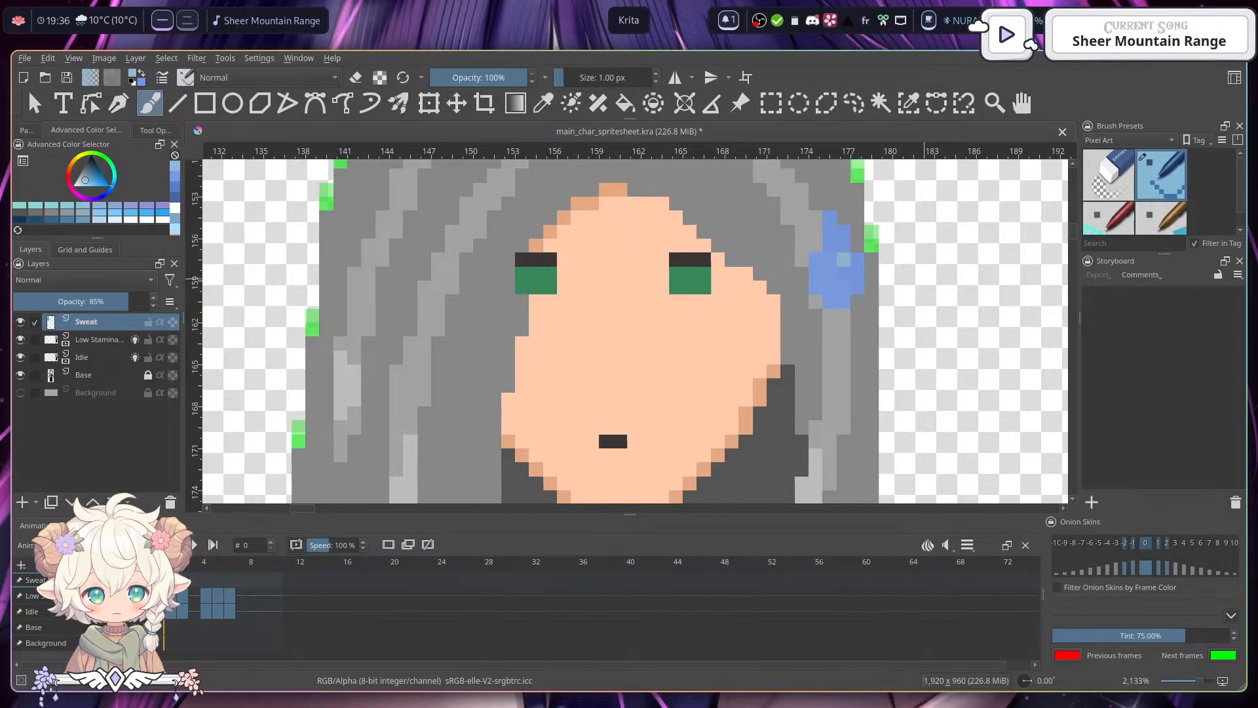
key(ctrl+z)
click(142, 74)
- Lighten the blue brush colour by raising its value to 100% and reducing its saturation to below about 40%
click(134, 75)
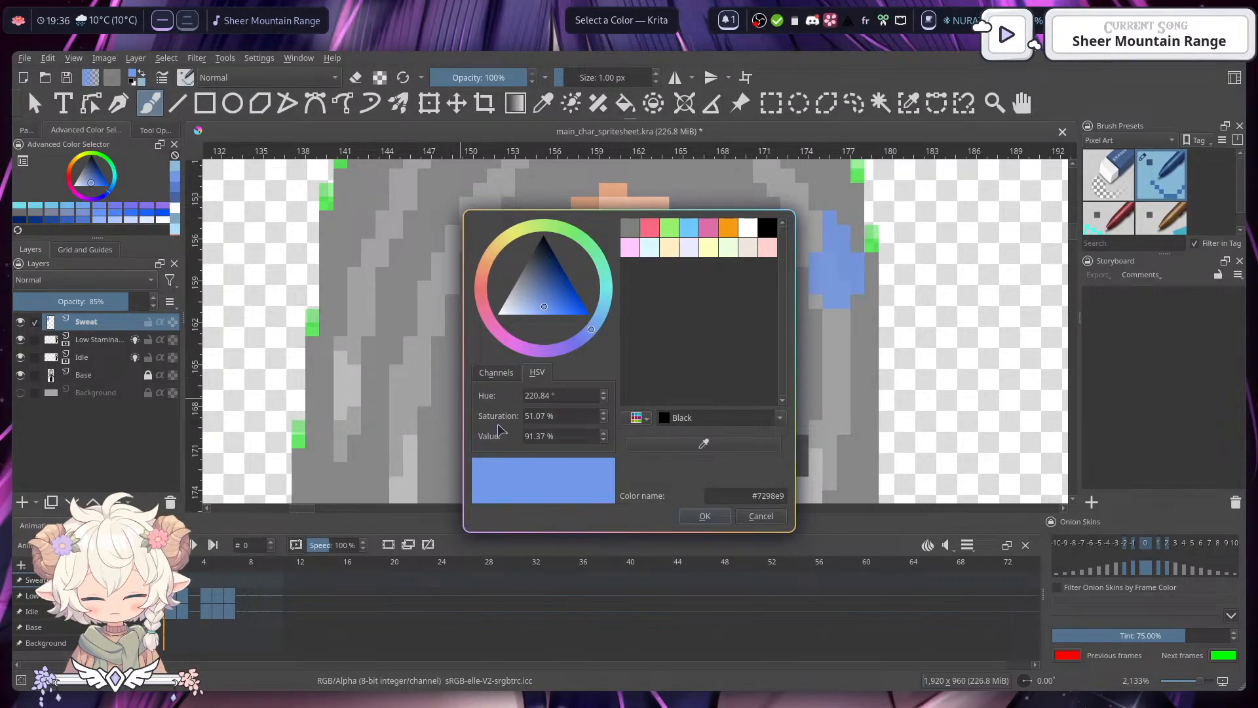
scroll(565, 439, down, 1)
scroll(565, 439, up, 10)
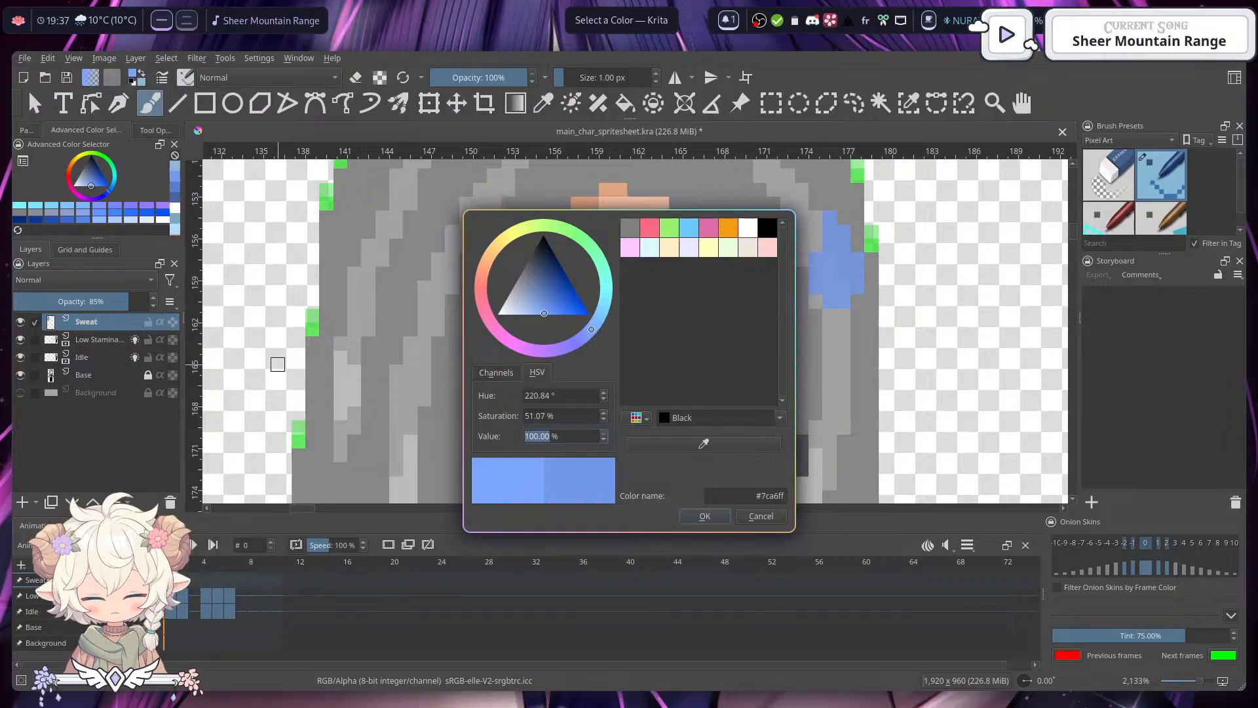
scroll(557, 417, down, 1)
scroll(557, 416, down, 10)
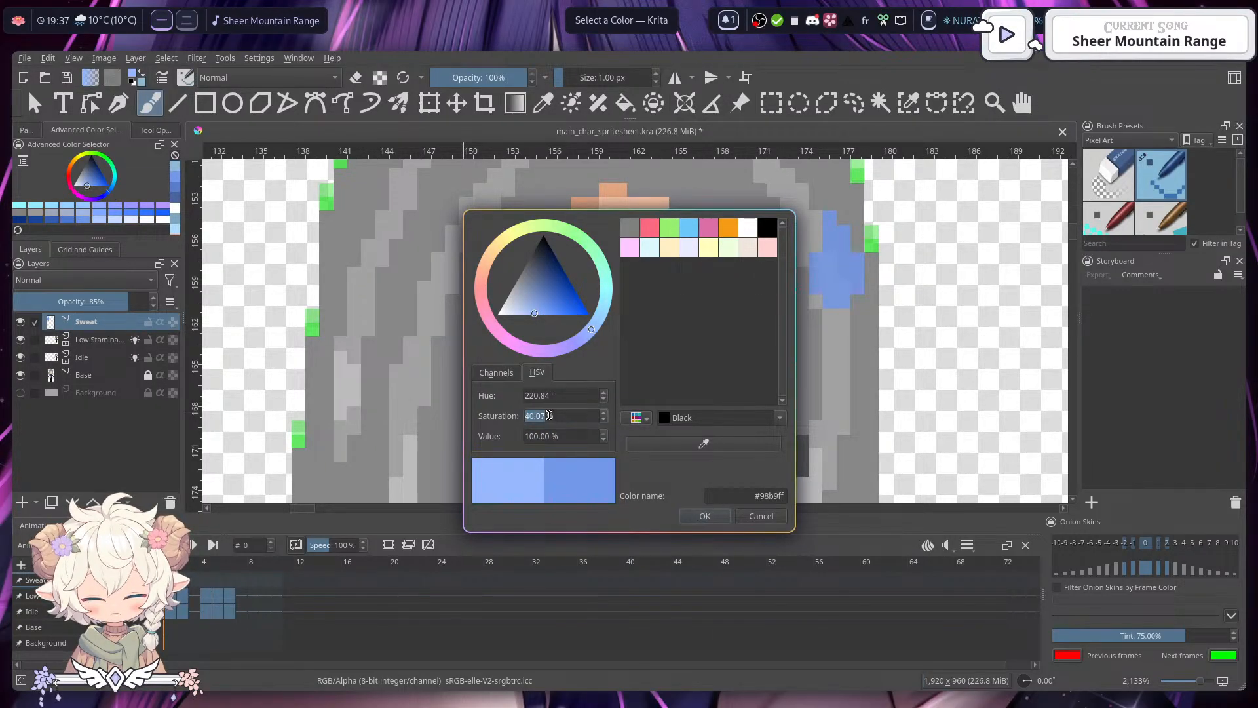
scroll(549, 416, down, 4)
click(694, 515)
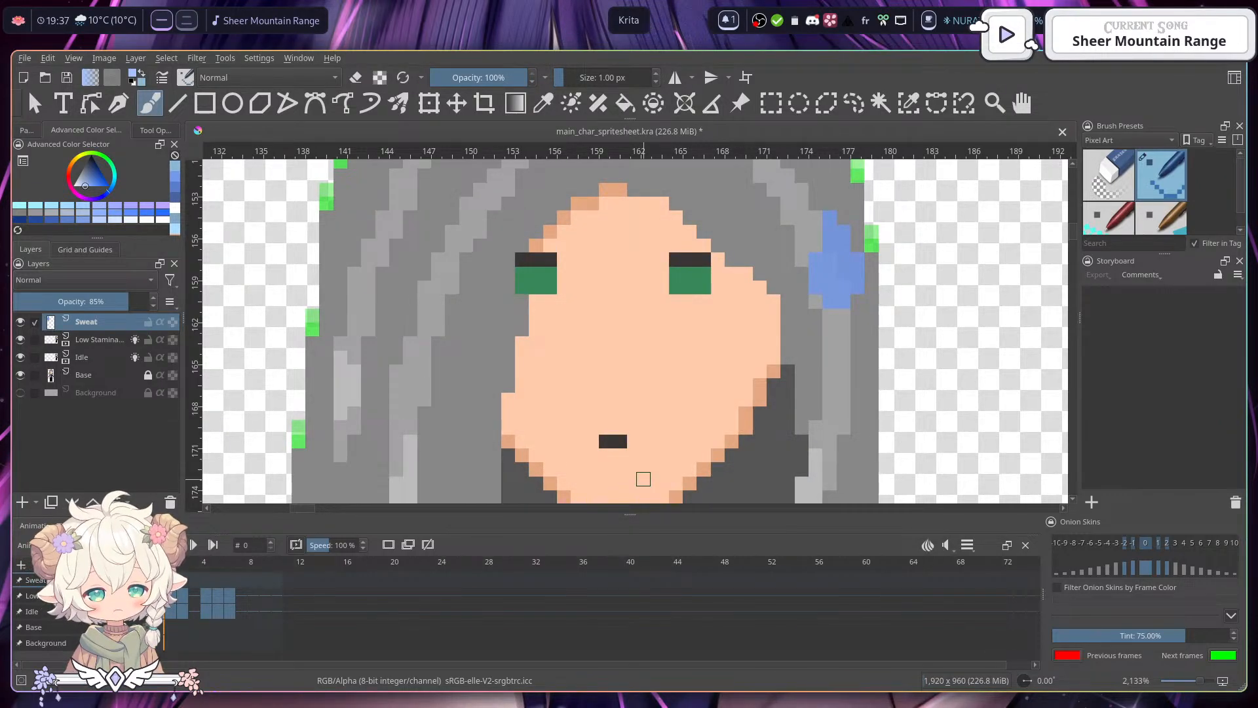
- Try a light blue cross-shaped highlight in the middle of the sweat drop on the hair
click(843, 260)
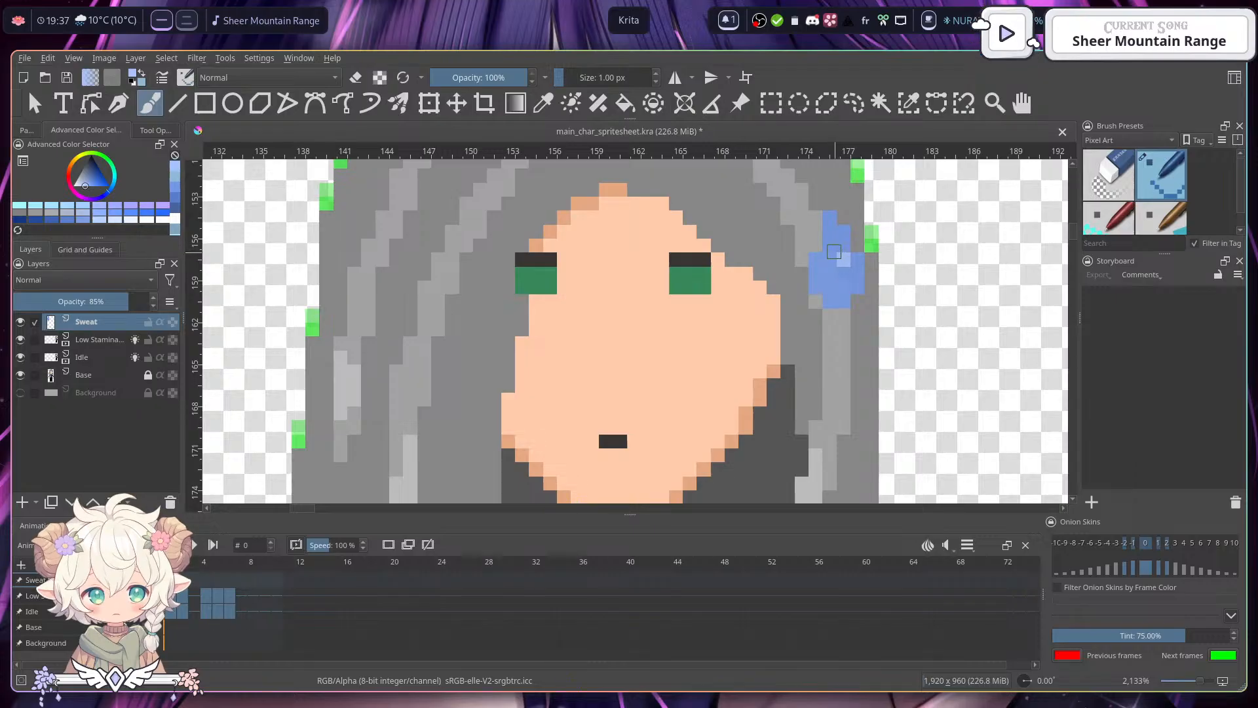
drag(831, 247, 834, 259)
click(833, 259)
click(856, 262)
click(845, 272)
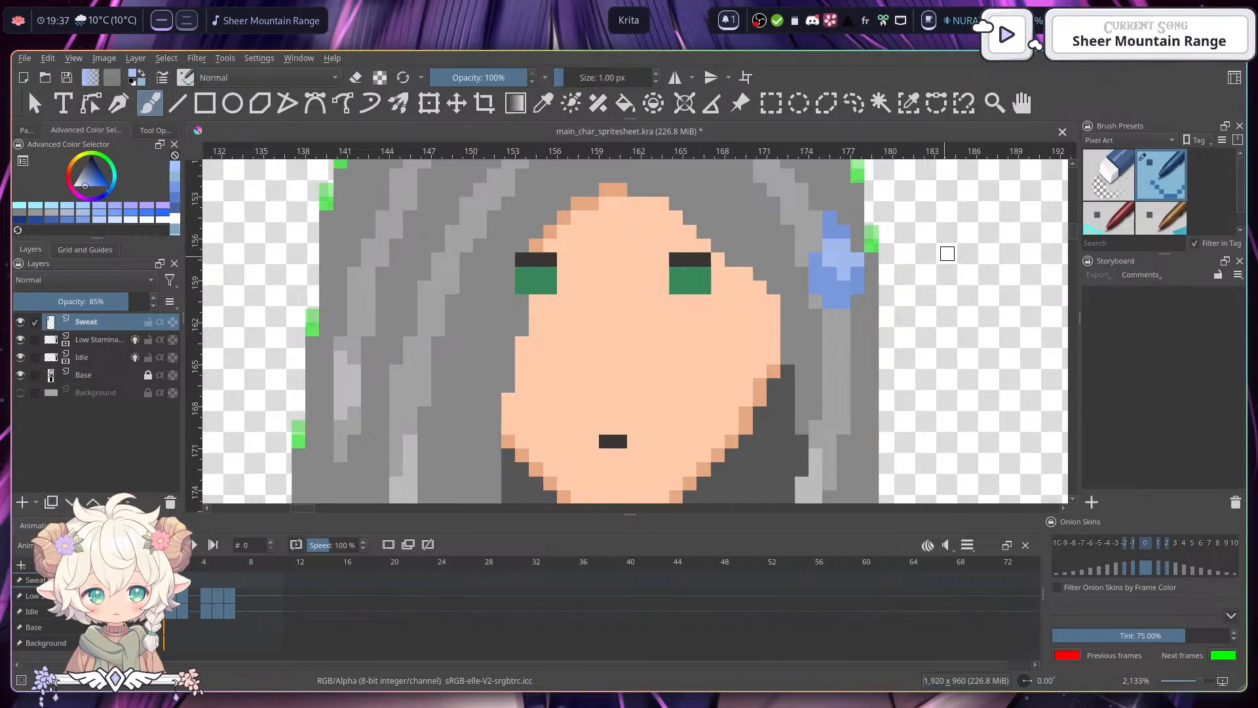
key(ctrl+z)
key(ctrl+z)
key(ctrl+z)
key(ctrl+z)
key(ctrl+z)
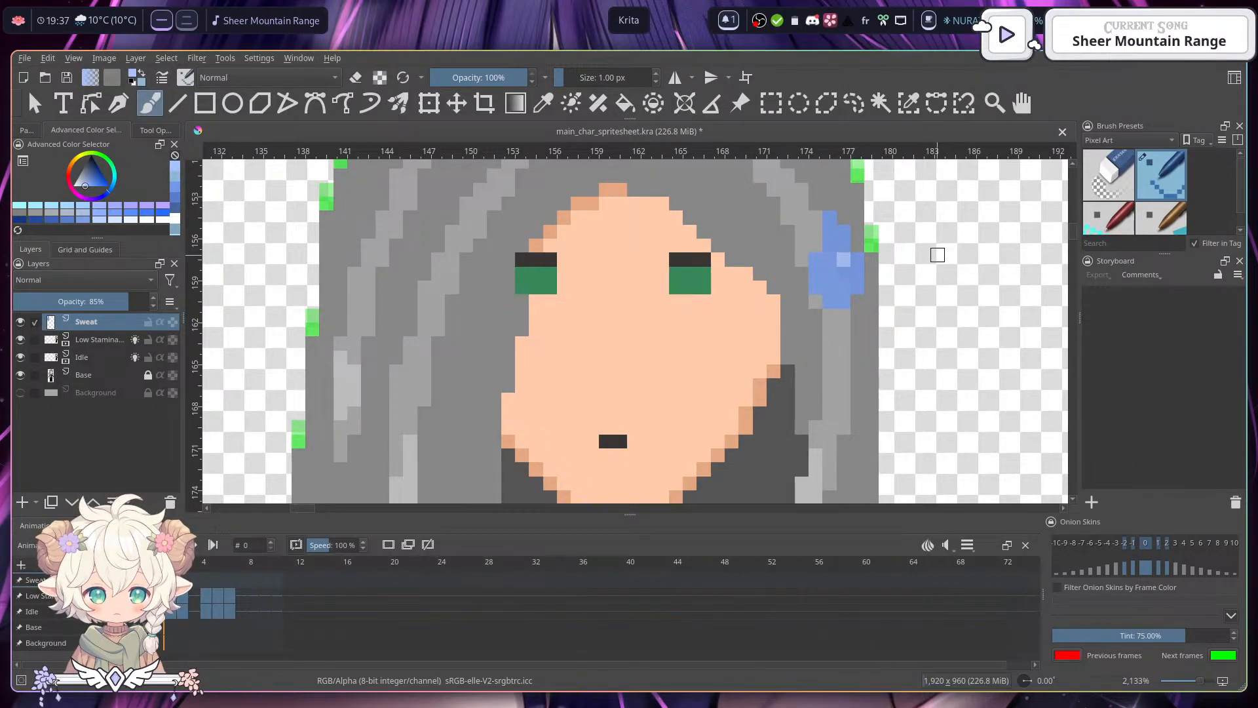
- Try smaller light blue highlights of a few pixels in the middle of the hair's sweat drop
click(845, 274)
drag(931, 296, 877, 328)
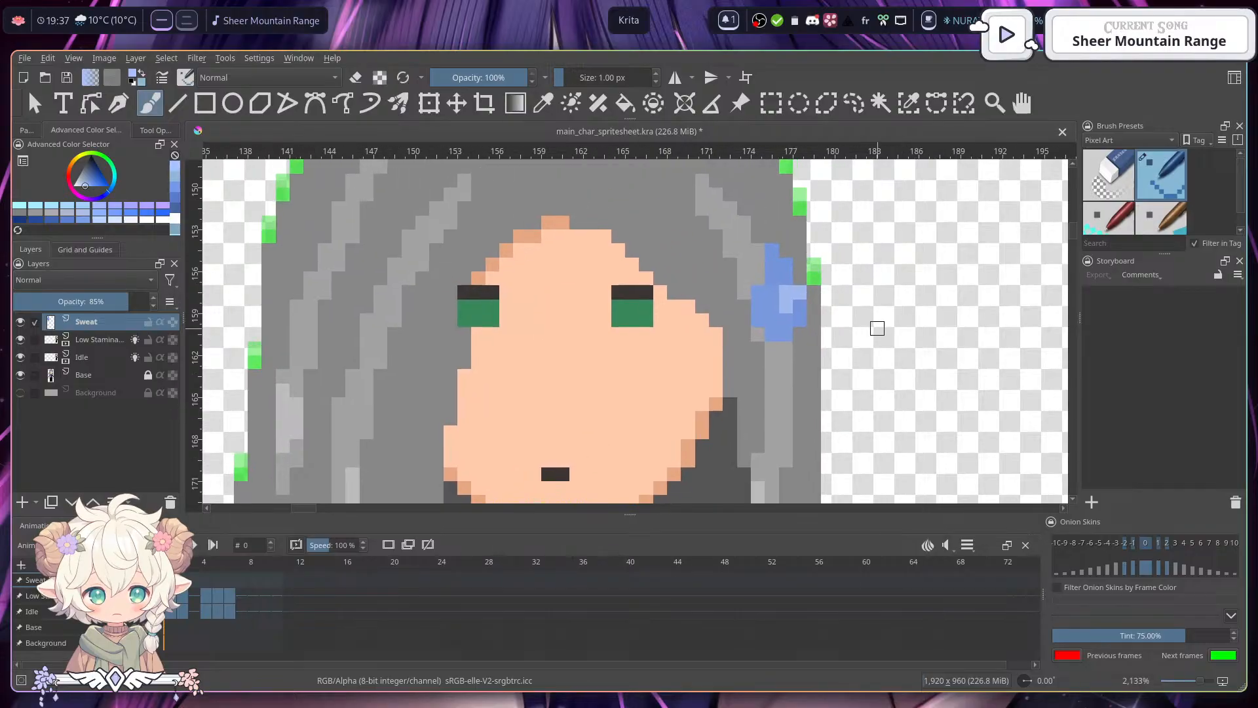
key(ctrl+z)
key(ctrl+z)
click(795, 301)
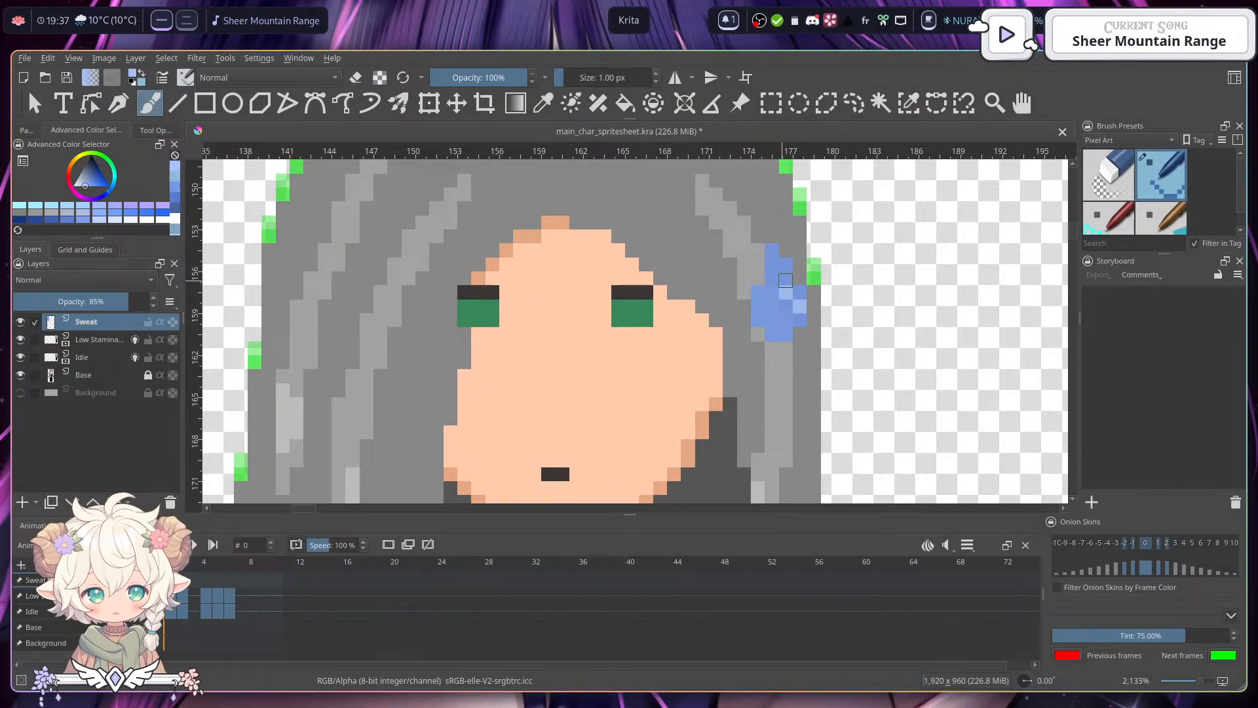
drag(914, 340, 907, 272)
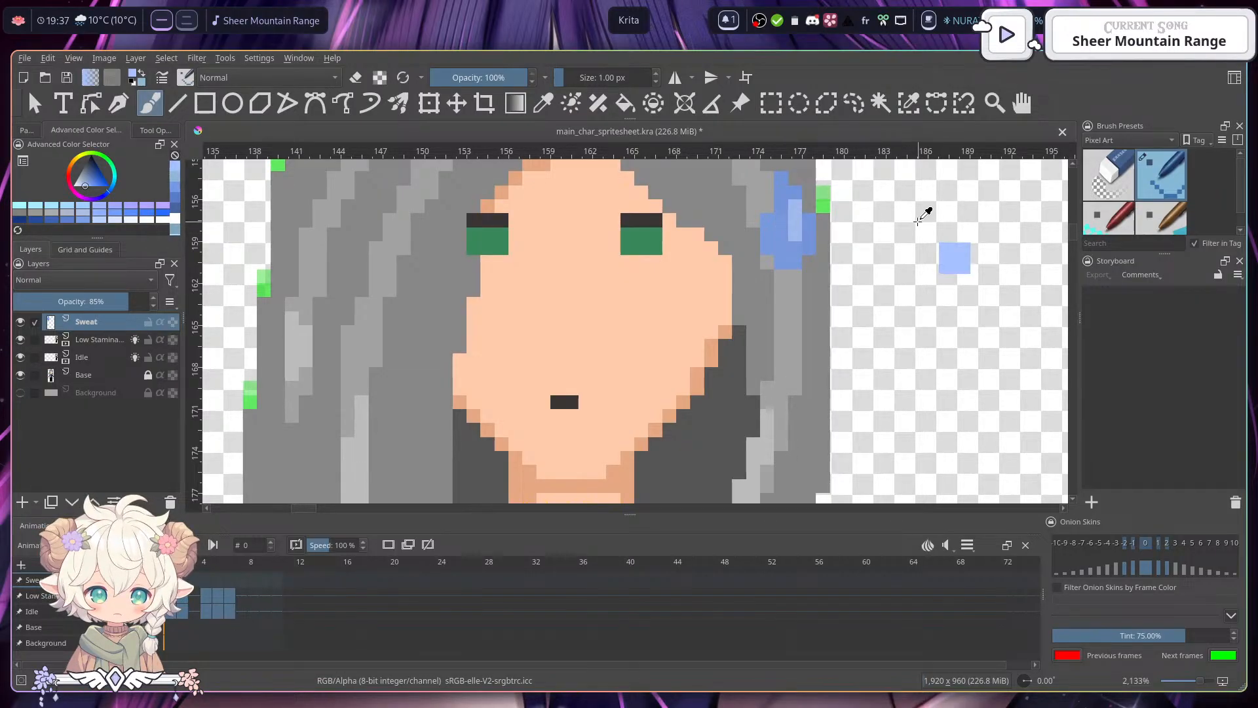
key(ctrl+z)
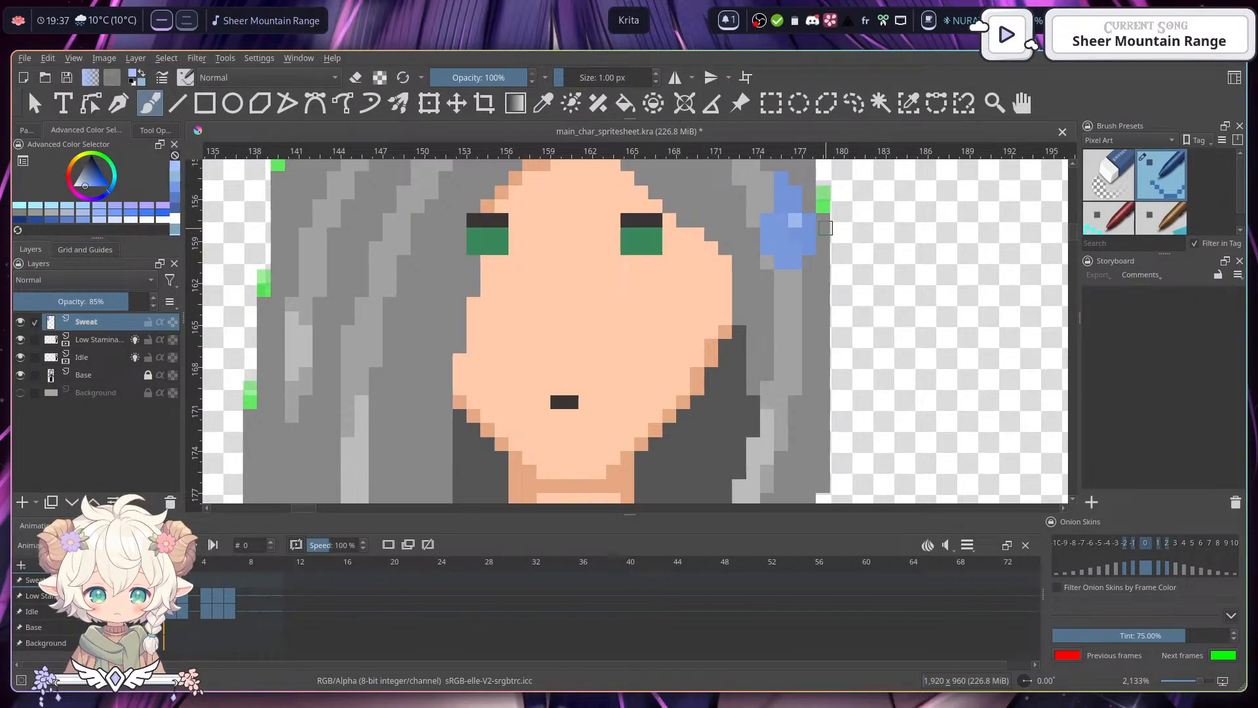
key(ctrl+z)
click(795, 234)
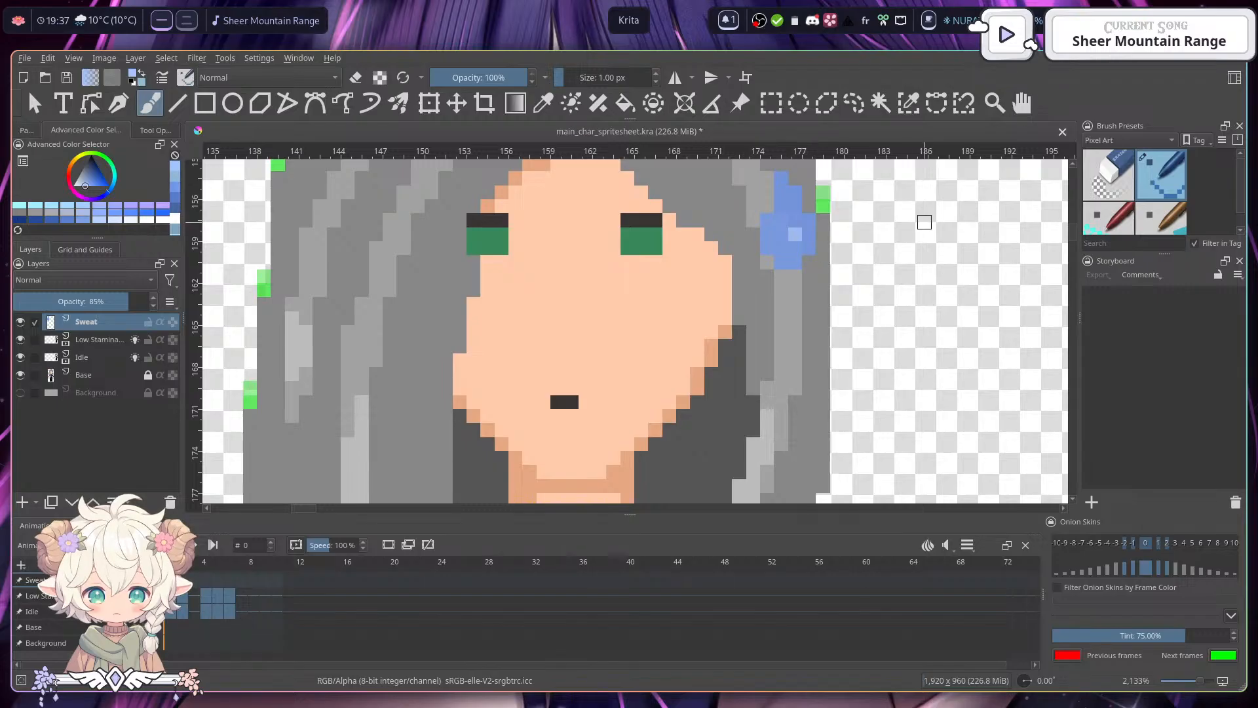
key(ctrl+z)
- Try a light blue highlight along the upper right edge and tip of the sweat drop
click(795, 193)
click(781, 179)
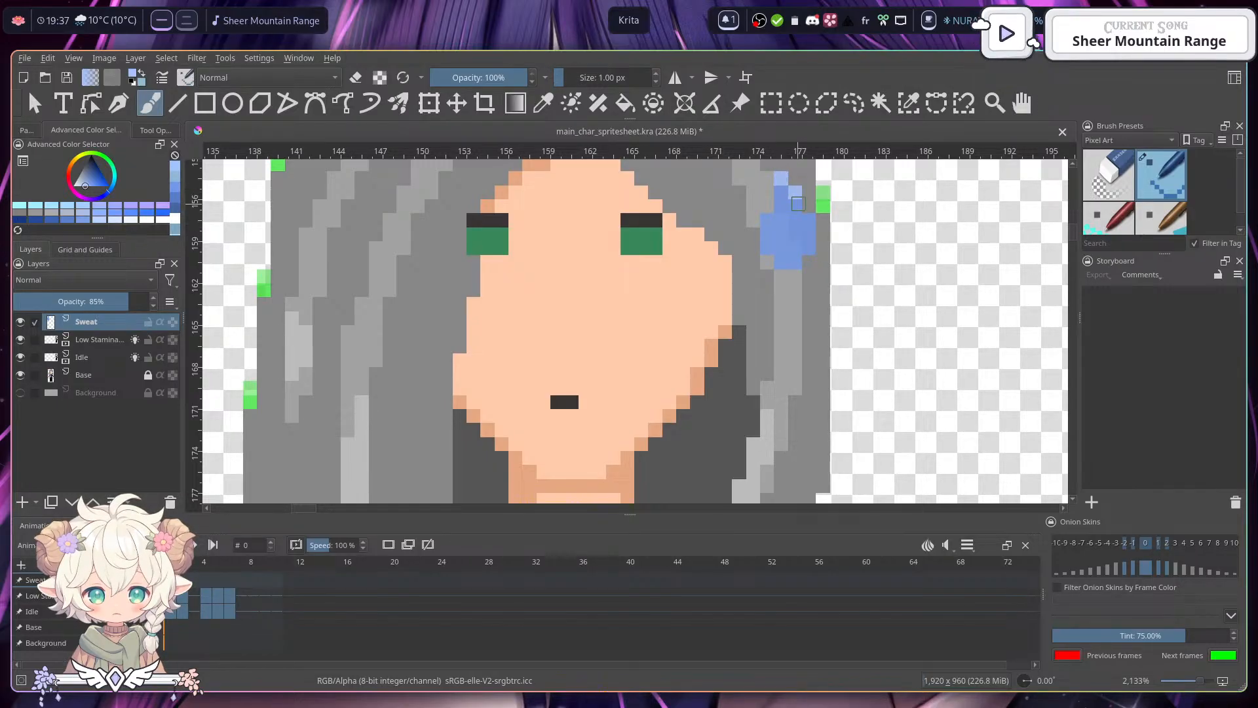
click(796, 207)
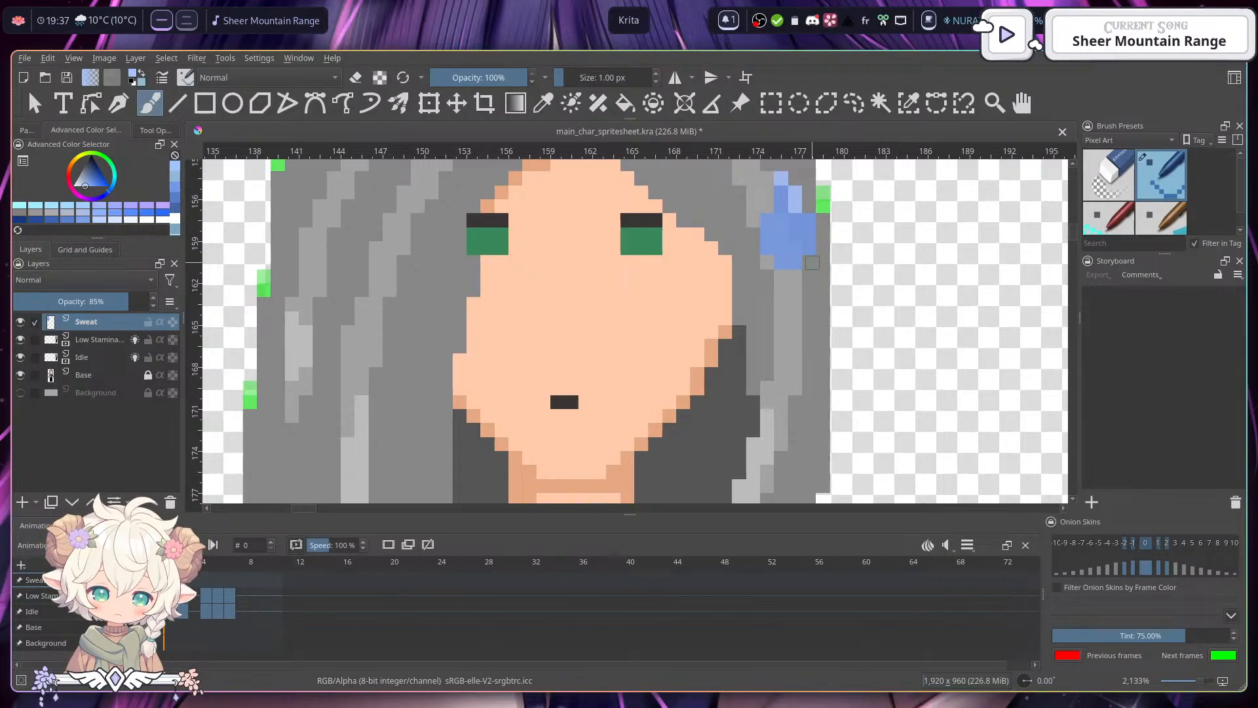
key(ctrl+z)
key(ctrl+z)
key(ctrl+z)
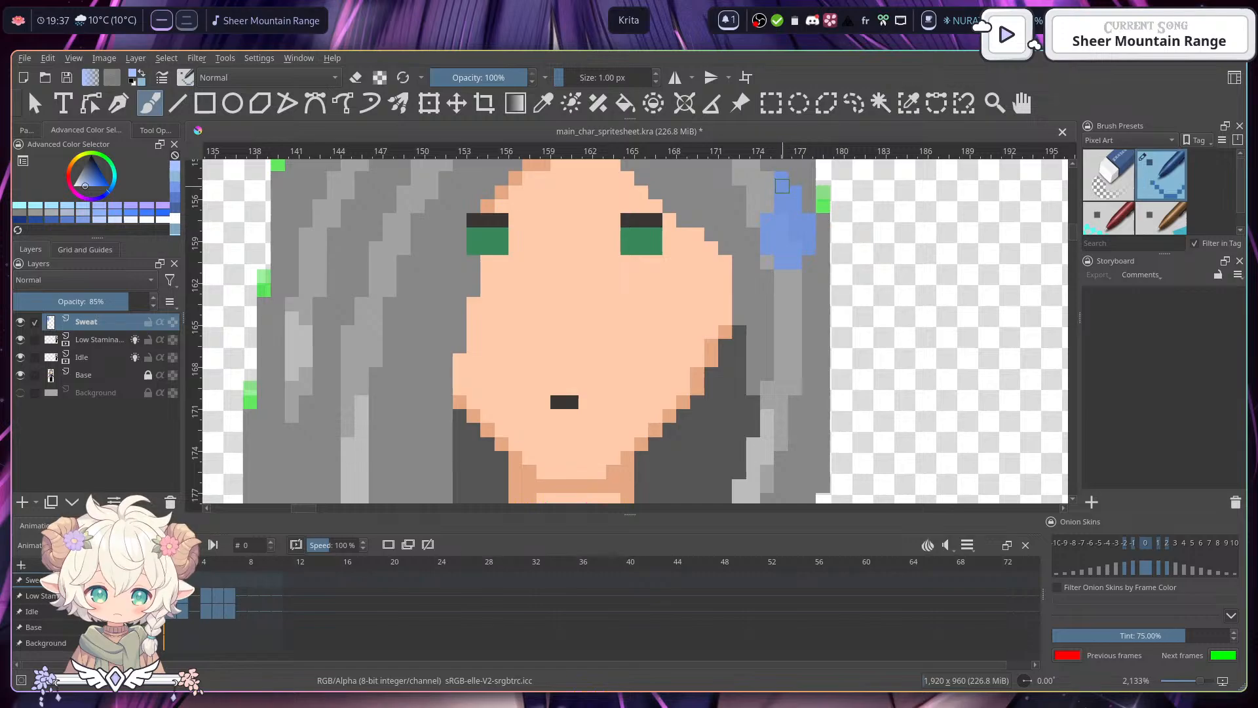
- Try a light blue highlight just below the sweat drop's tip and down its centre
click(783, 194)
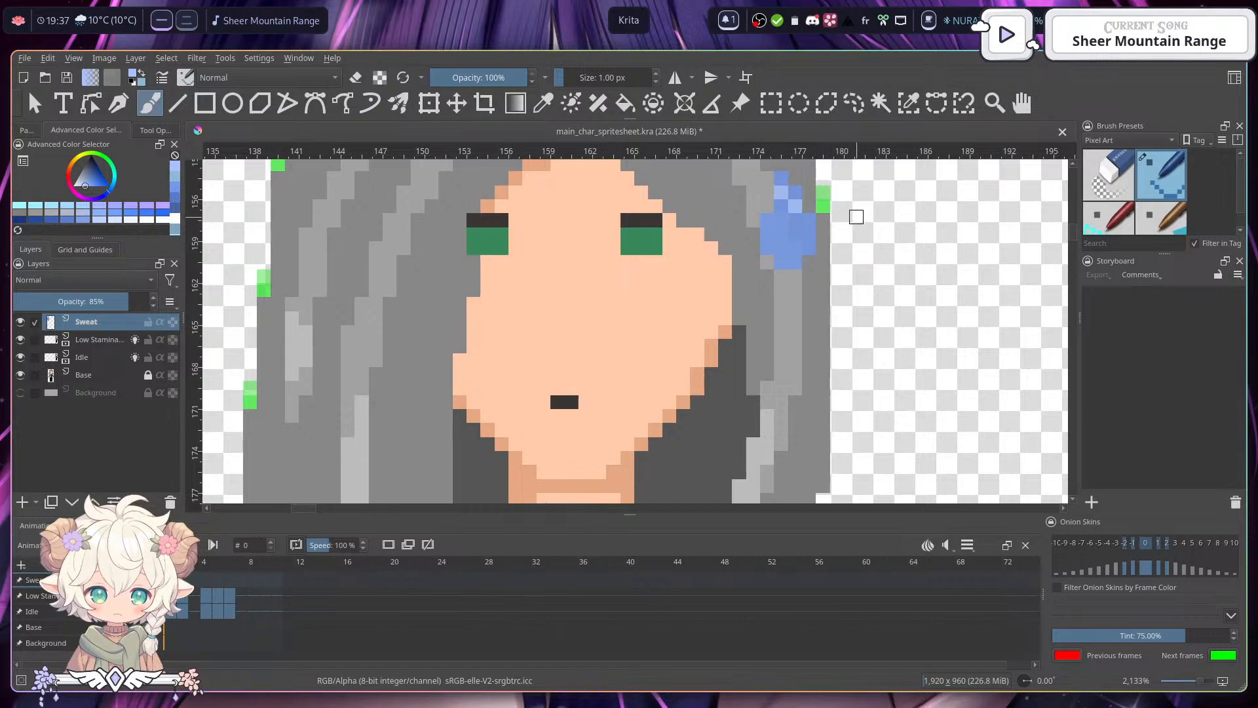
click(807, 232)
key(ctrl+z)
key(ctrl+z)
key(ctrl+z)
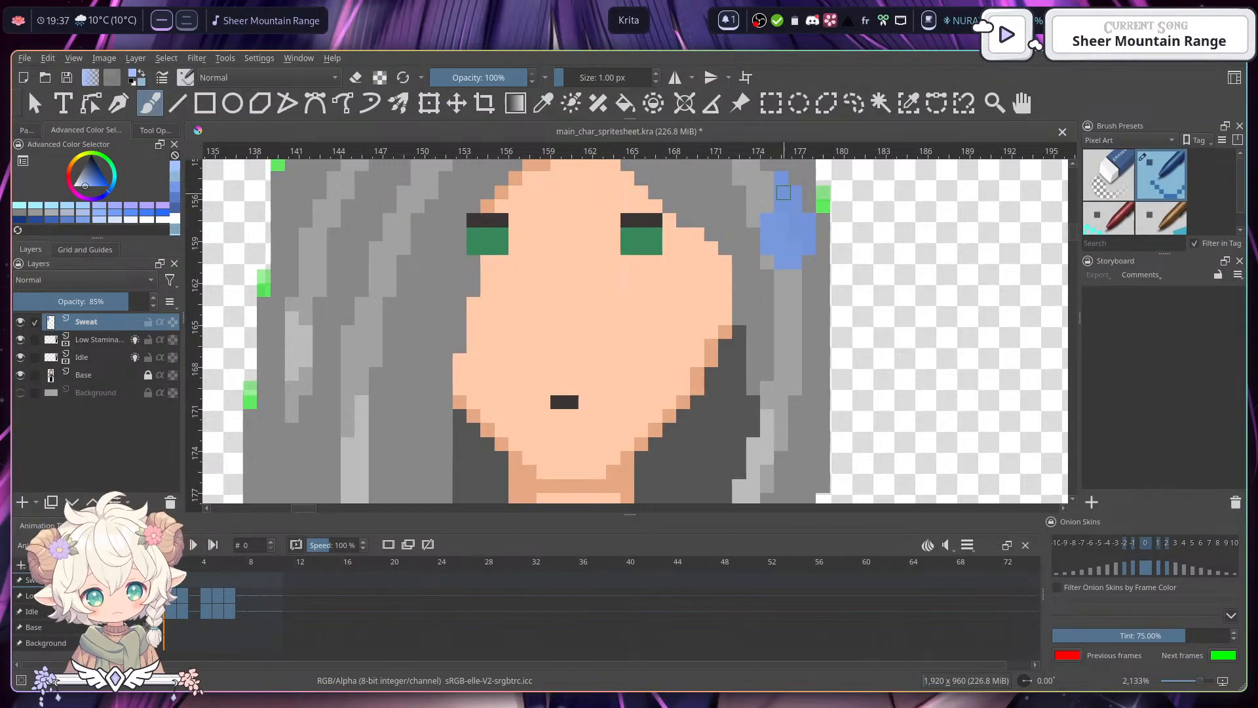
mouse_move(782, 207)
mouse_down()
mouse_move(792, 215)
mouse_move(781, 176)
mouse_up()
click(784, 197)
key(ctrl+z)
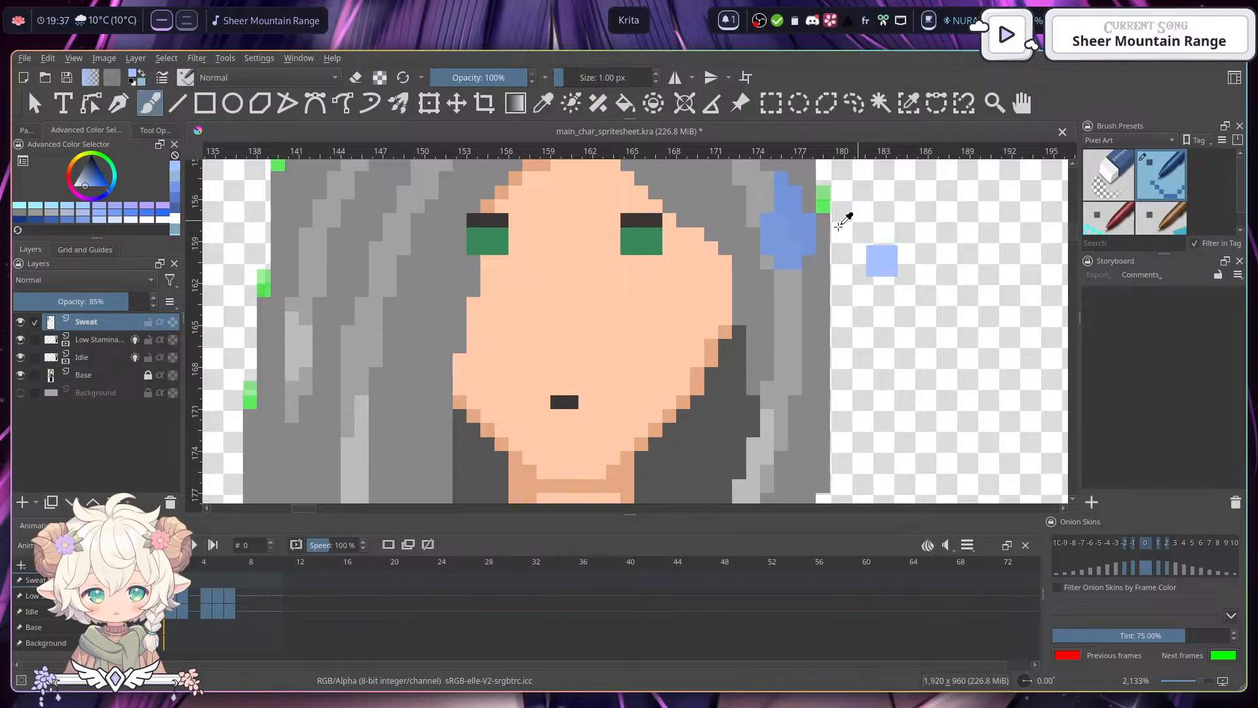
- Try covering the sweat drop's right half with light blue, and sample the drop's darker base blue
click(793, 218)
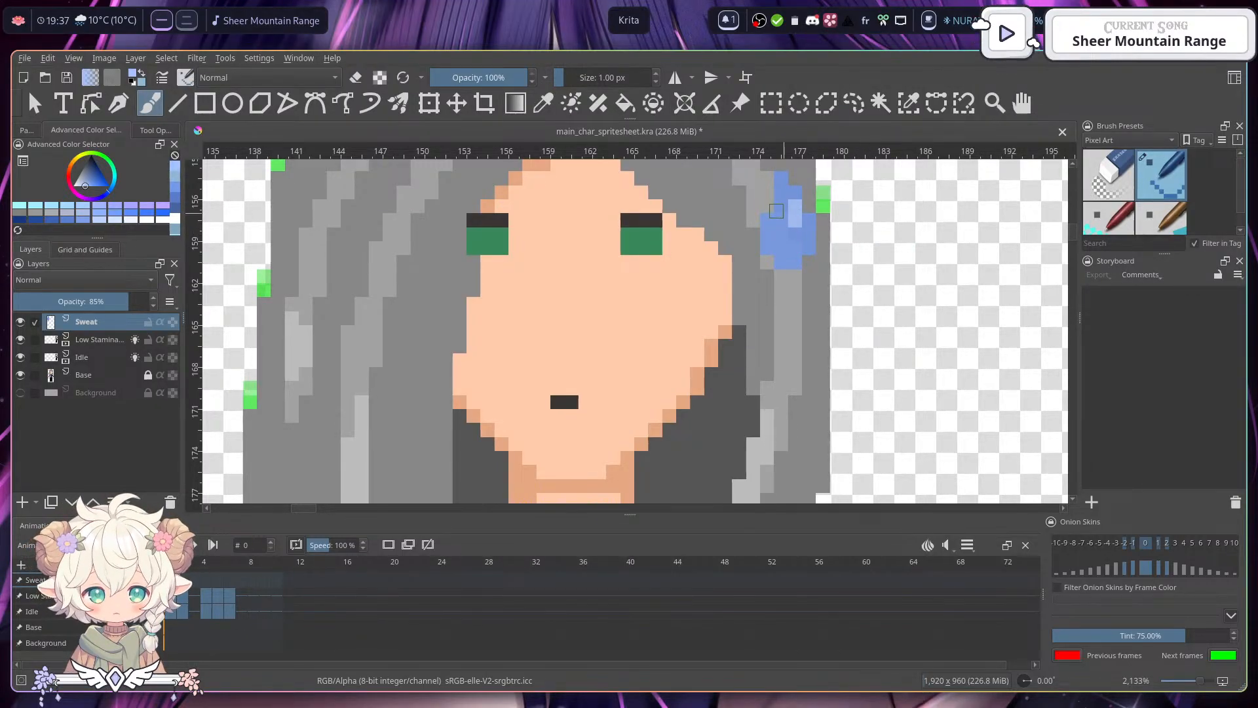
mouse_move(806, 223)
mouse_down()
mouse_move(829, 237)
mouse_move(794, 252)
mouse_up()
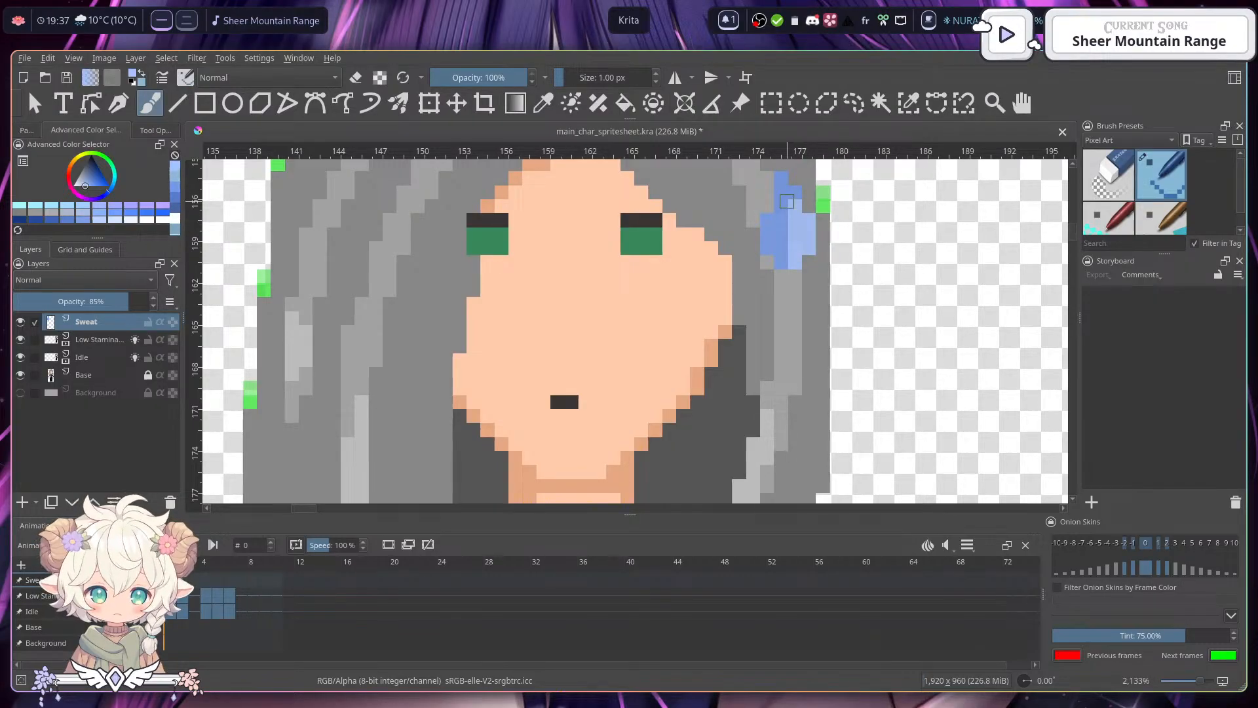
ctrl+click(780, 230)
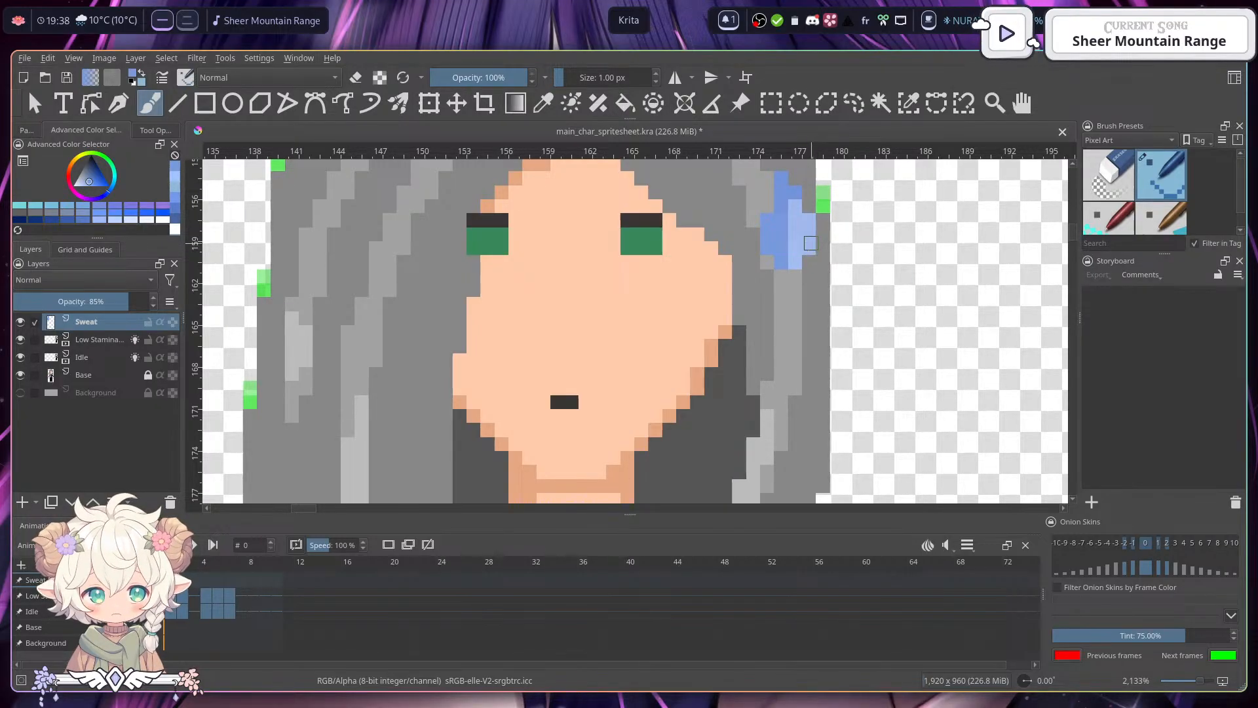
click(811, 244)
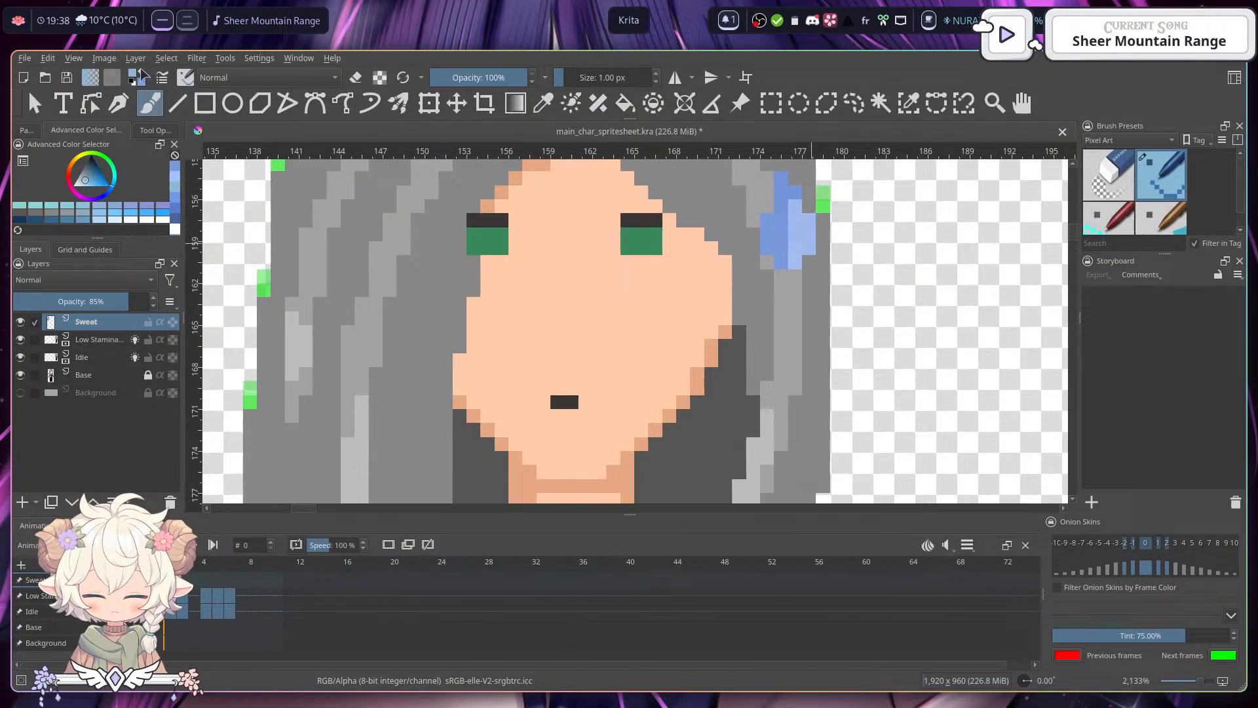
click(137, 75)
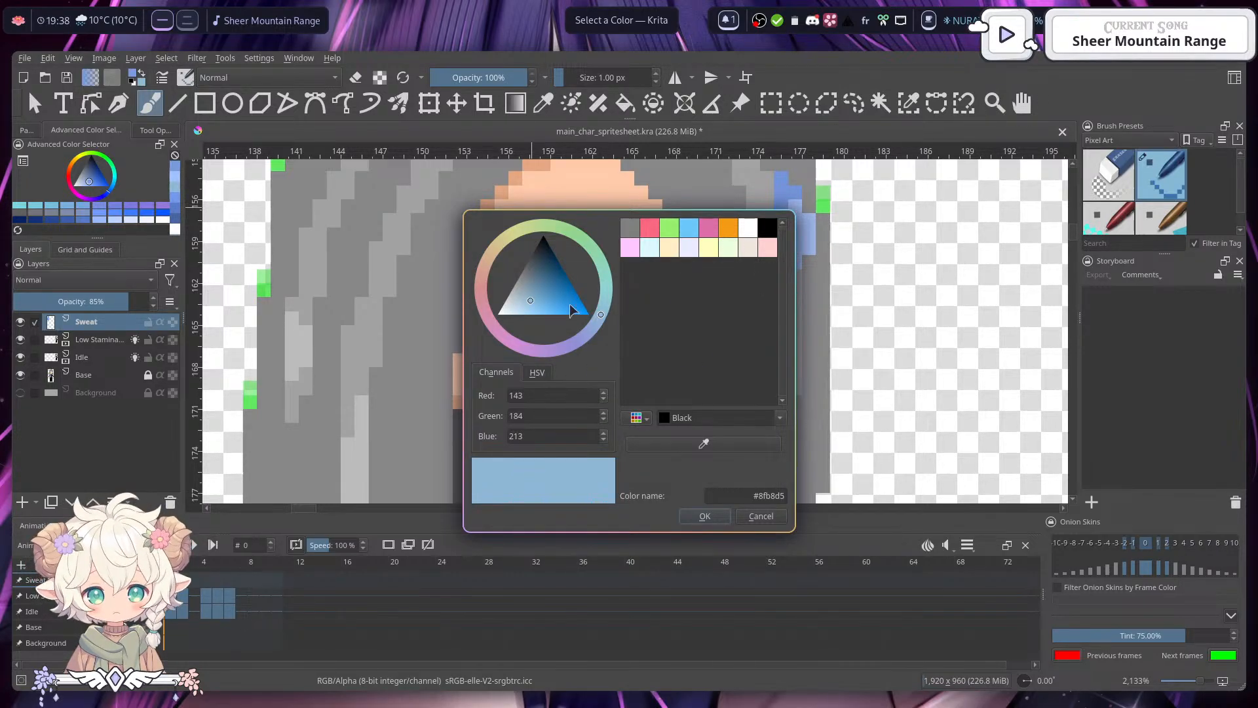
click(541, 374)
click(758, 516)
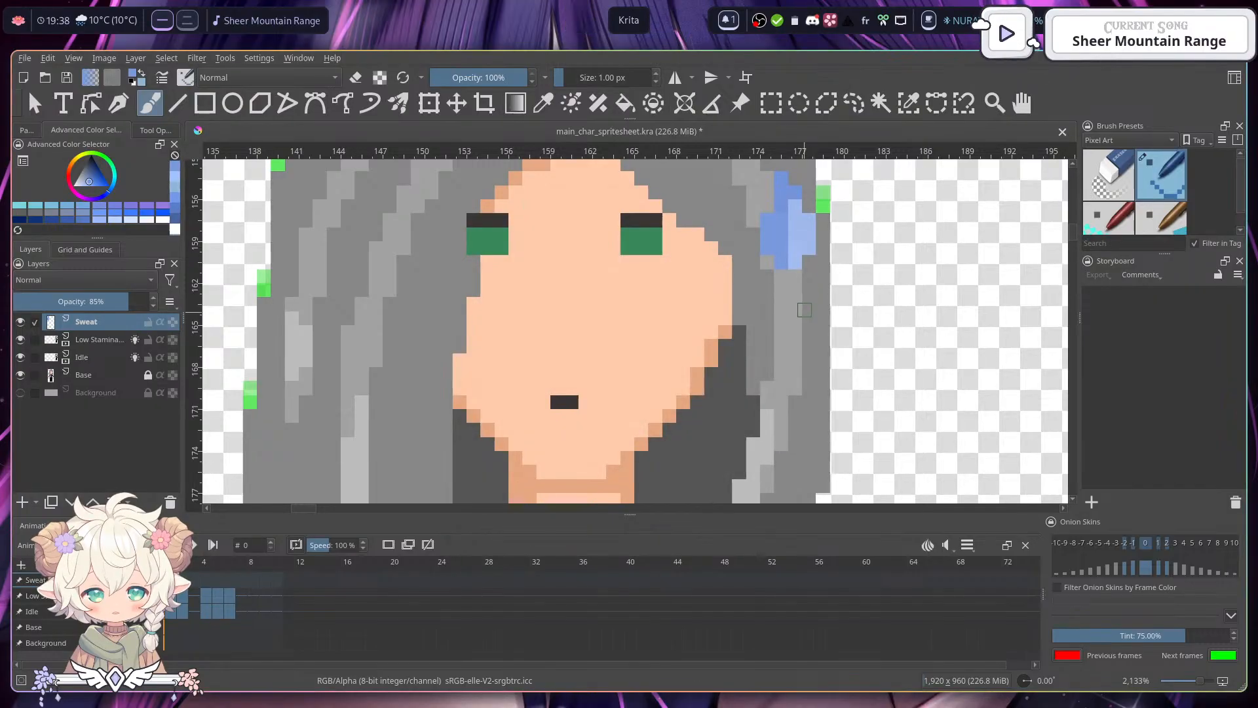
- Repaint the lightened right half of the sweat drop with its base blue, pixel by pixel
ctrl+click(808, 248)
click(795, 262)
click(808, 248)
click(794, 248)
click(809, 234)
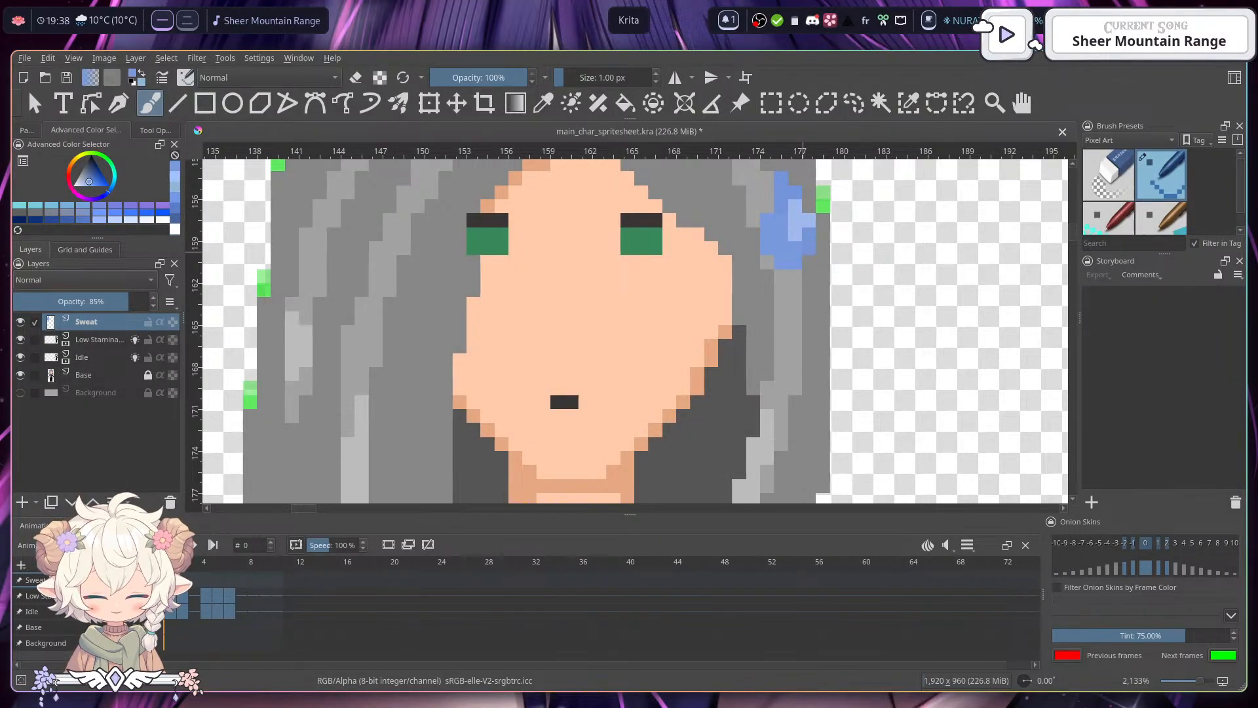
click(795, 234)
click(809, 220)
click(795, 220)
key(ctrl+z)
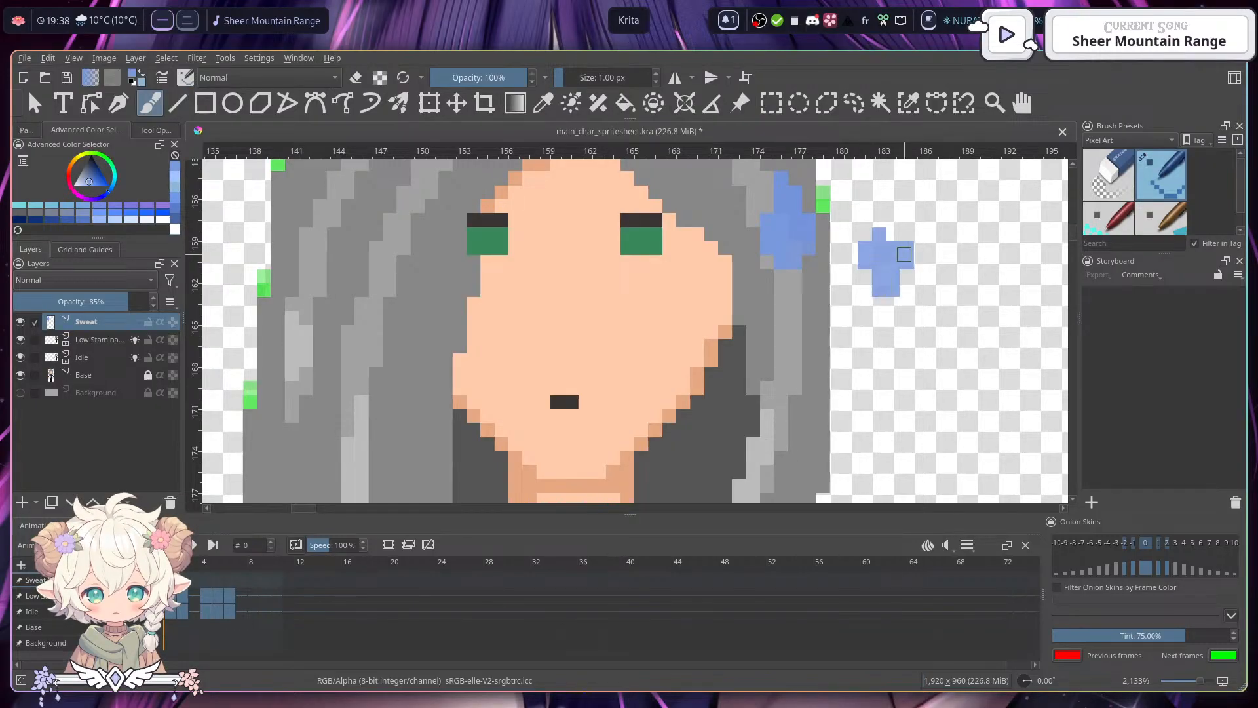
- Try the secondary pale blue as a highlight on the sweat drop's lower right edge
click(142, 73)
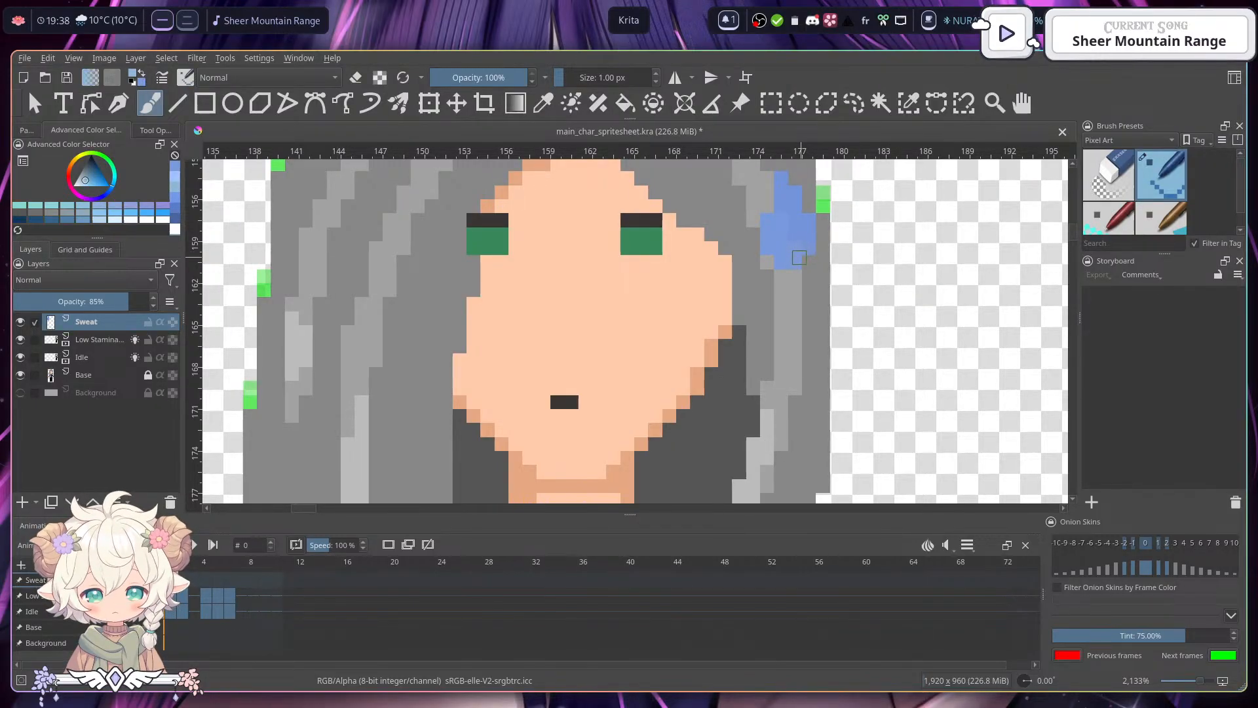
drag(796, 262, 808, 248)
key(ctrl+z)
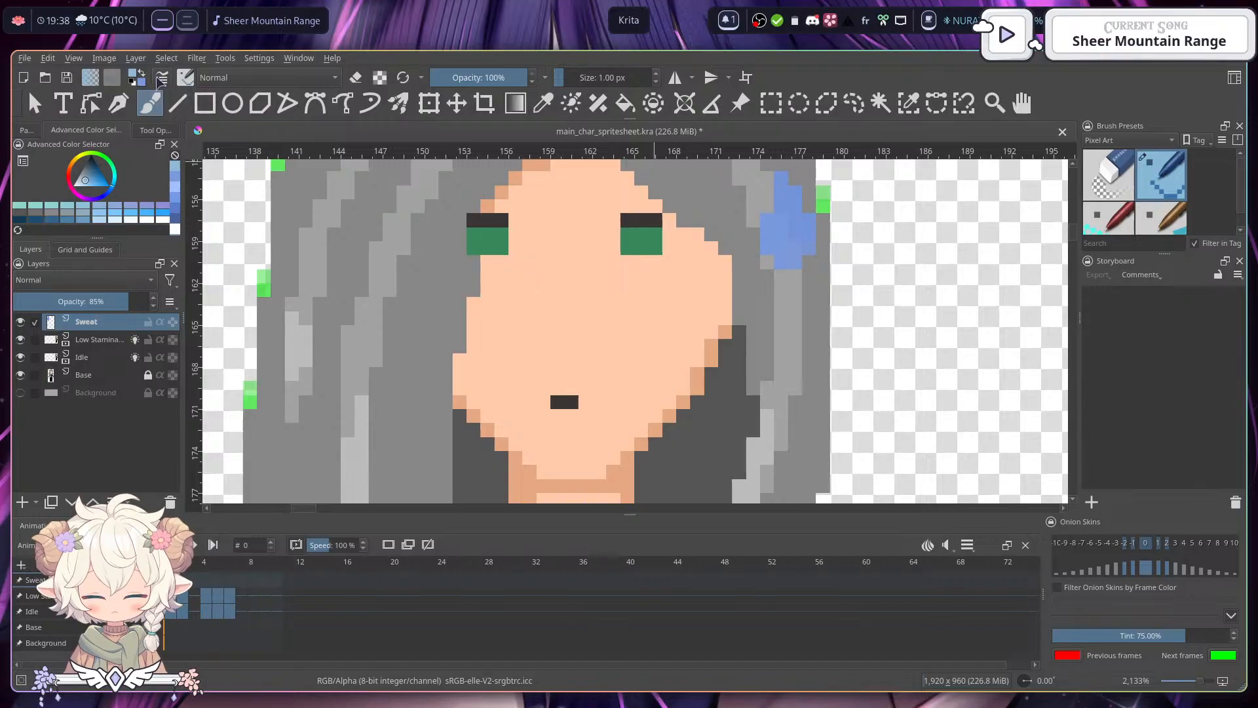
key(x)
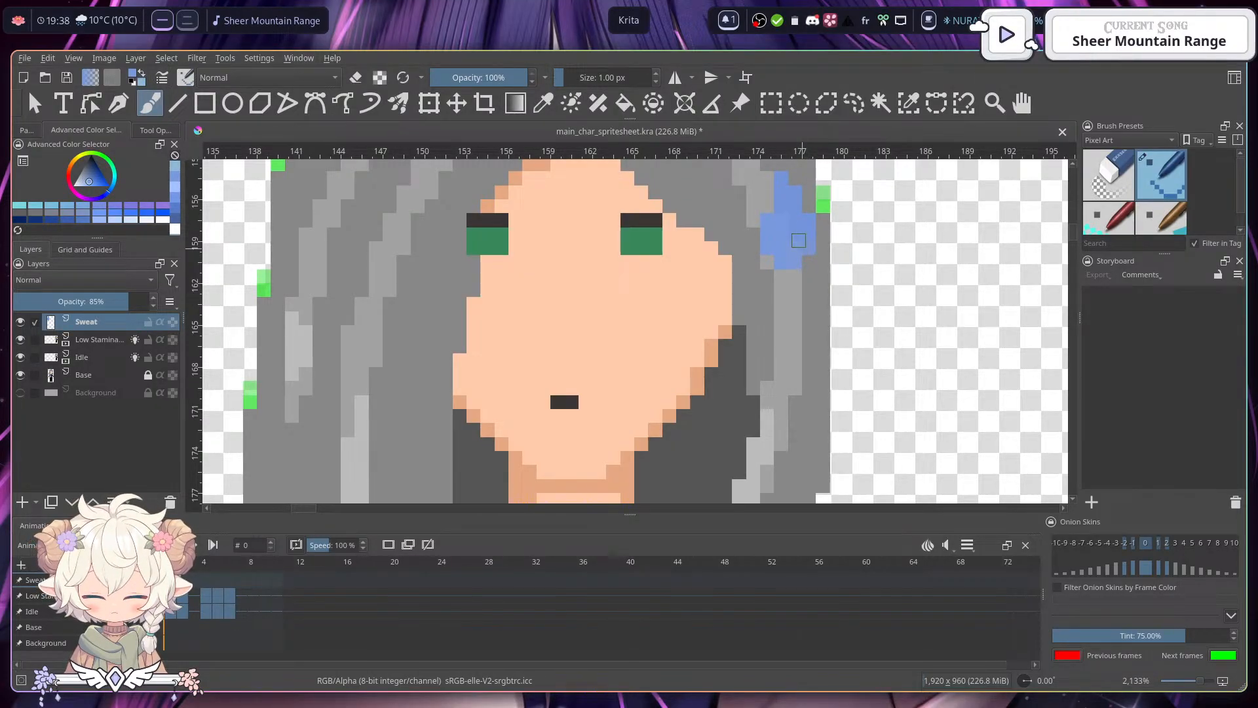
- Lighten the base blue brush colour by reducing its saturation to 35.5% and raising its value to at least 93%
click(134, 75)
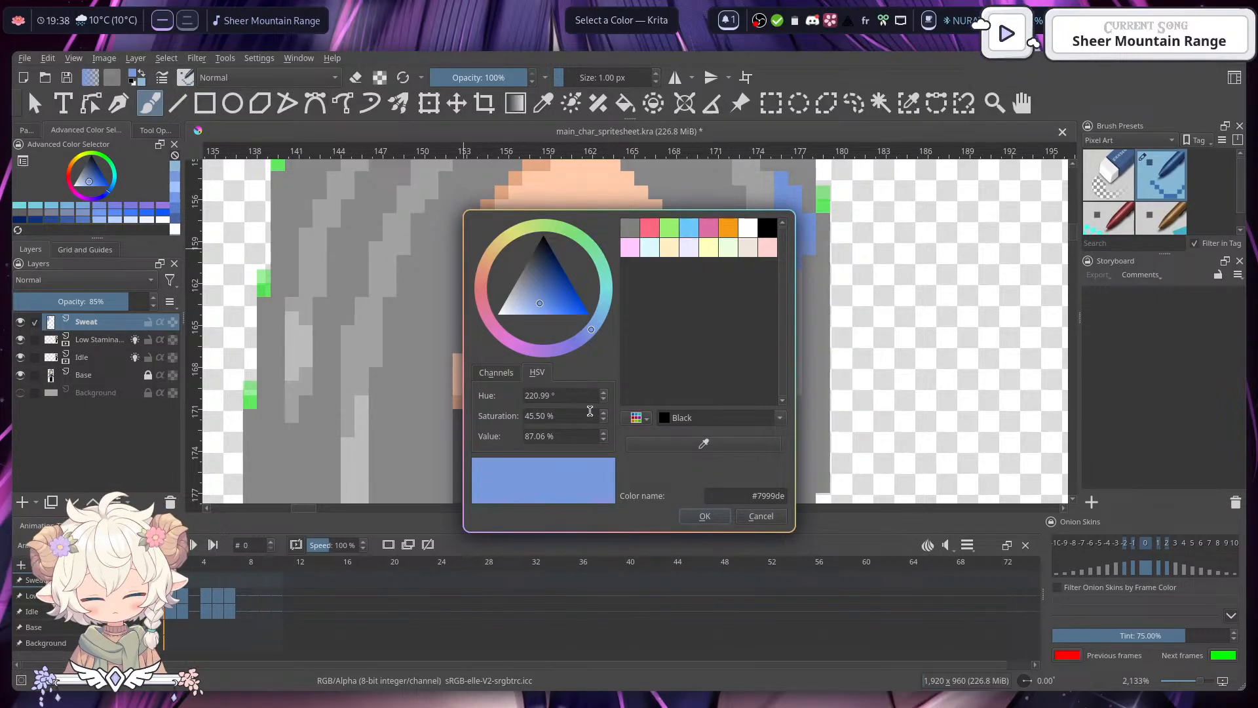
scroll(561, 418, down, 5)
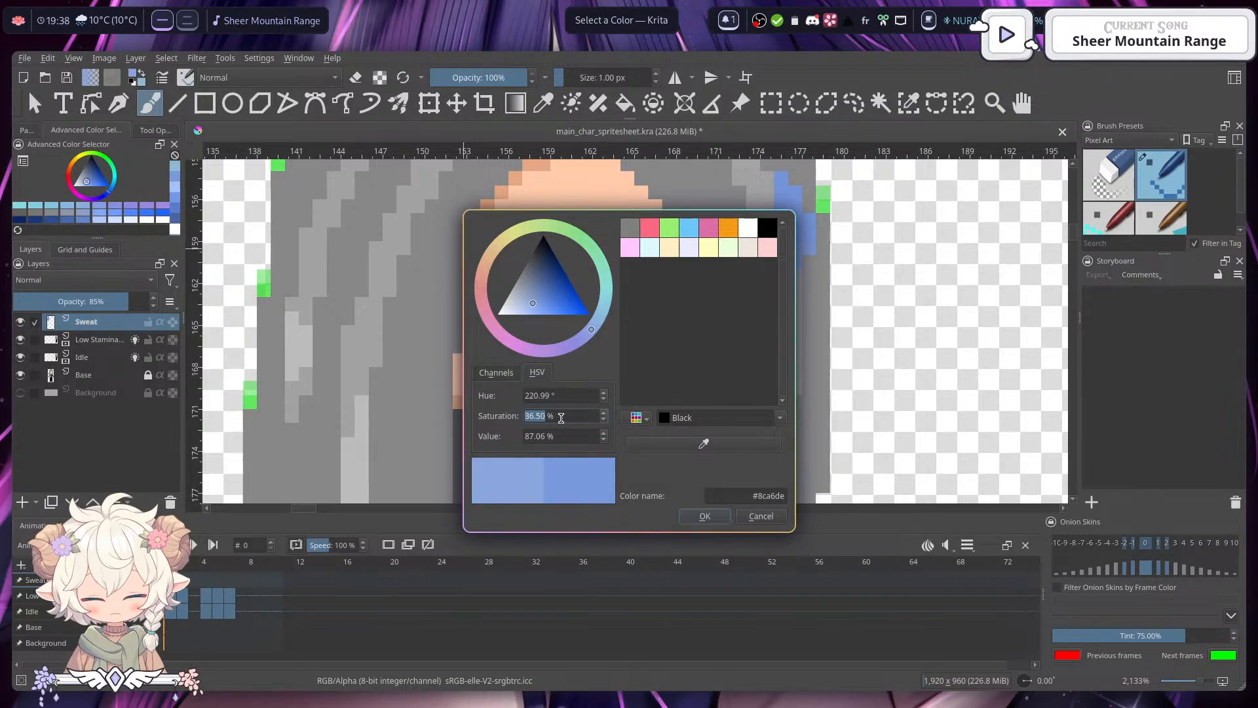
scroll(557, 436, up, 13)
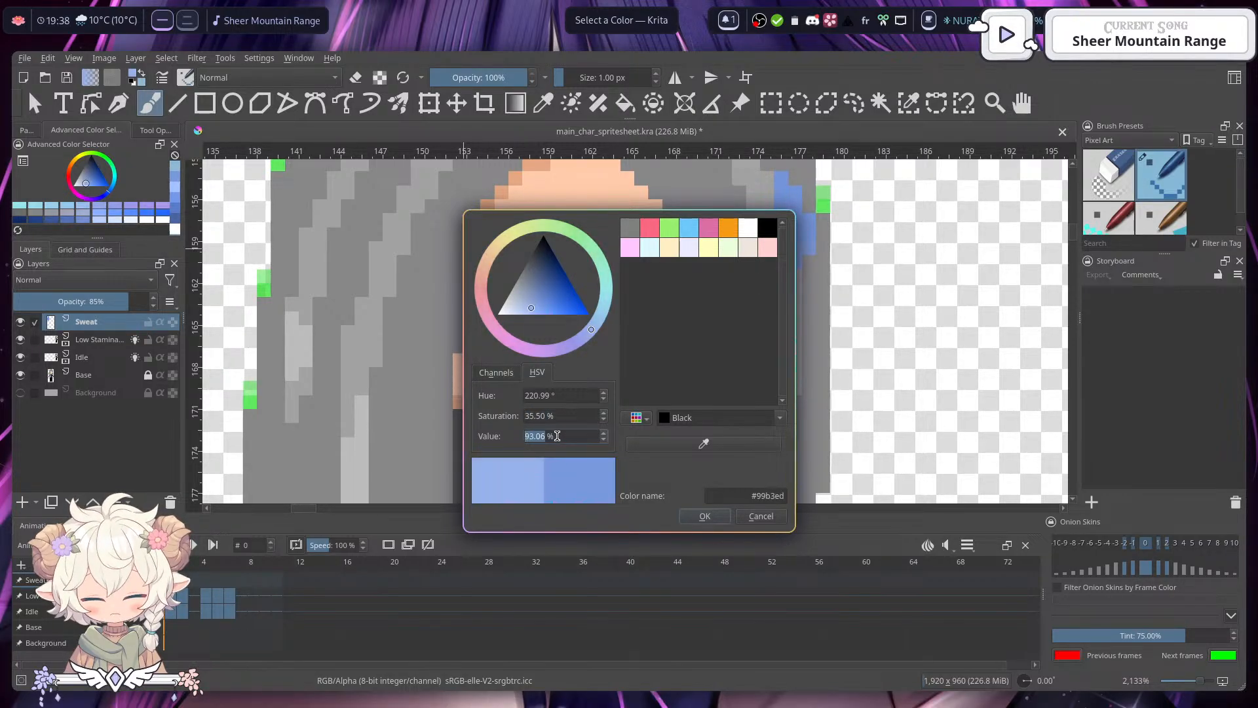
click(704, 516)
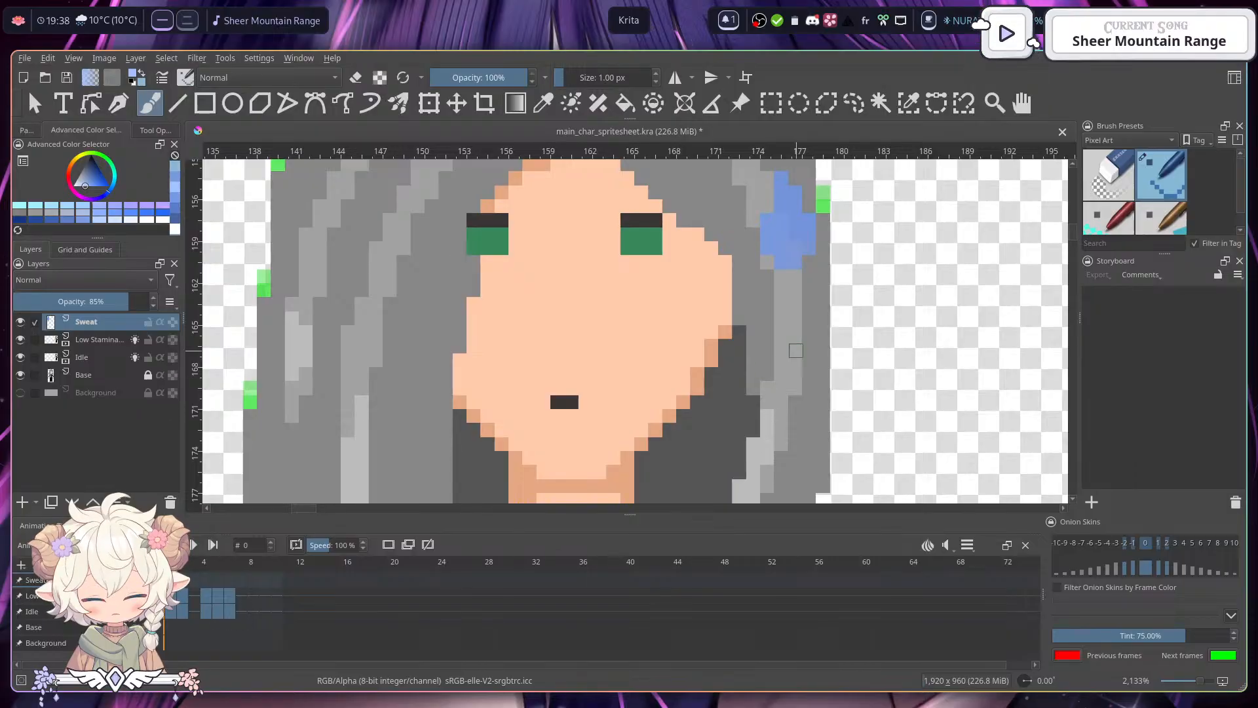
- Try a short diagonal highlight in the lightened blue along the sweat drop's lower right edge
drag(792, 260, 810, 247)
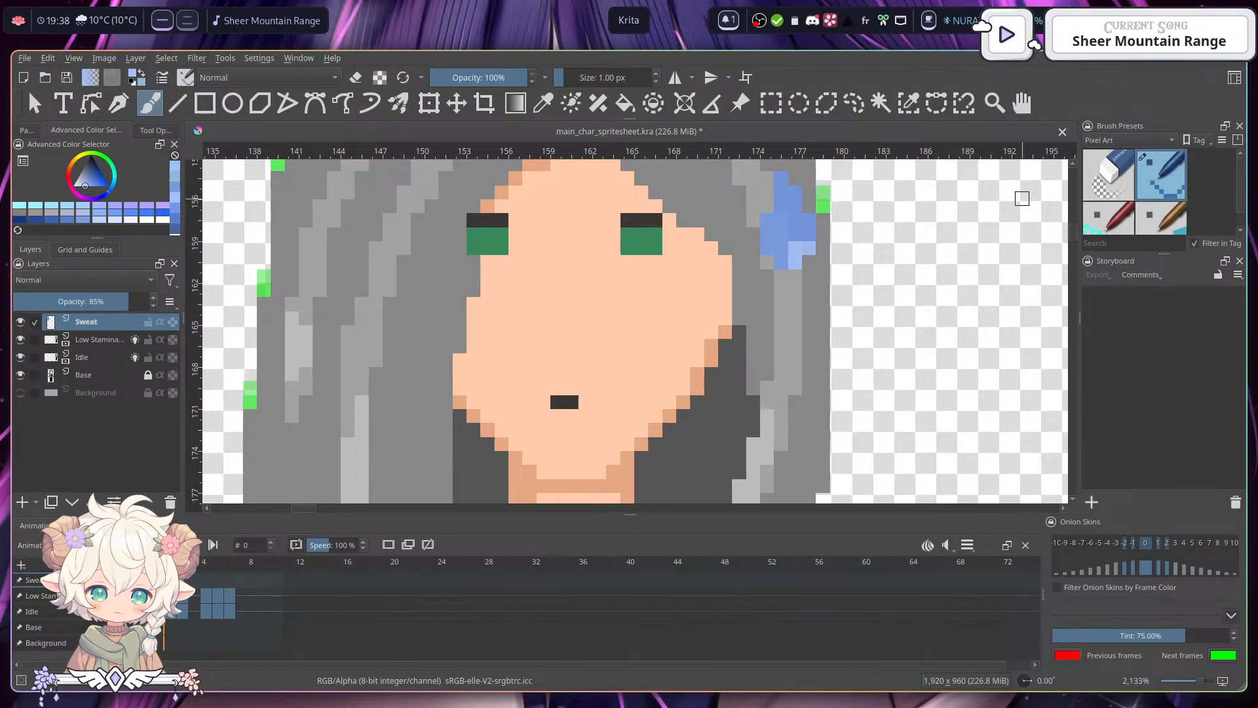
key(ctrl+z)
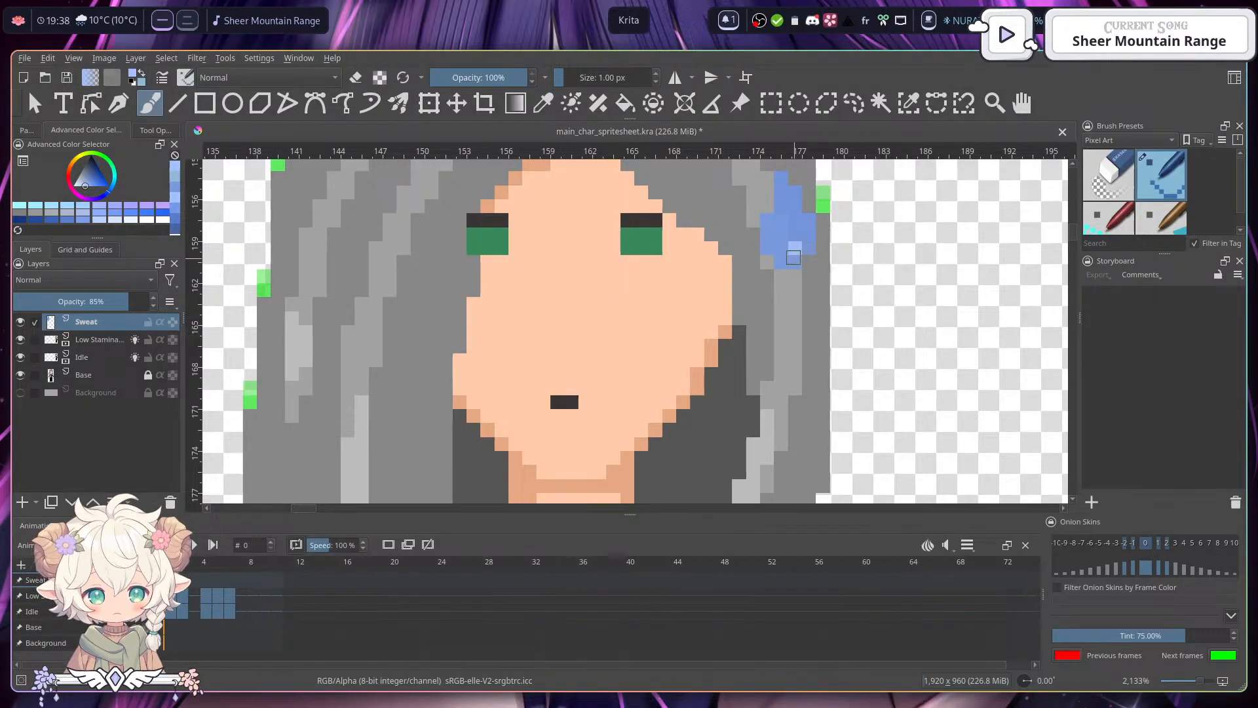
drag(793, 259, 809, 248)
key(ctrl+z)
key(ctrl+z)
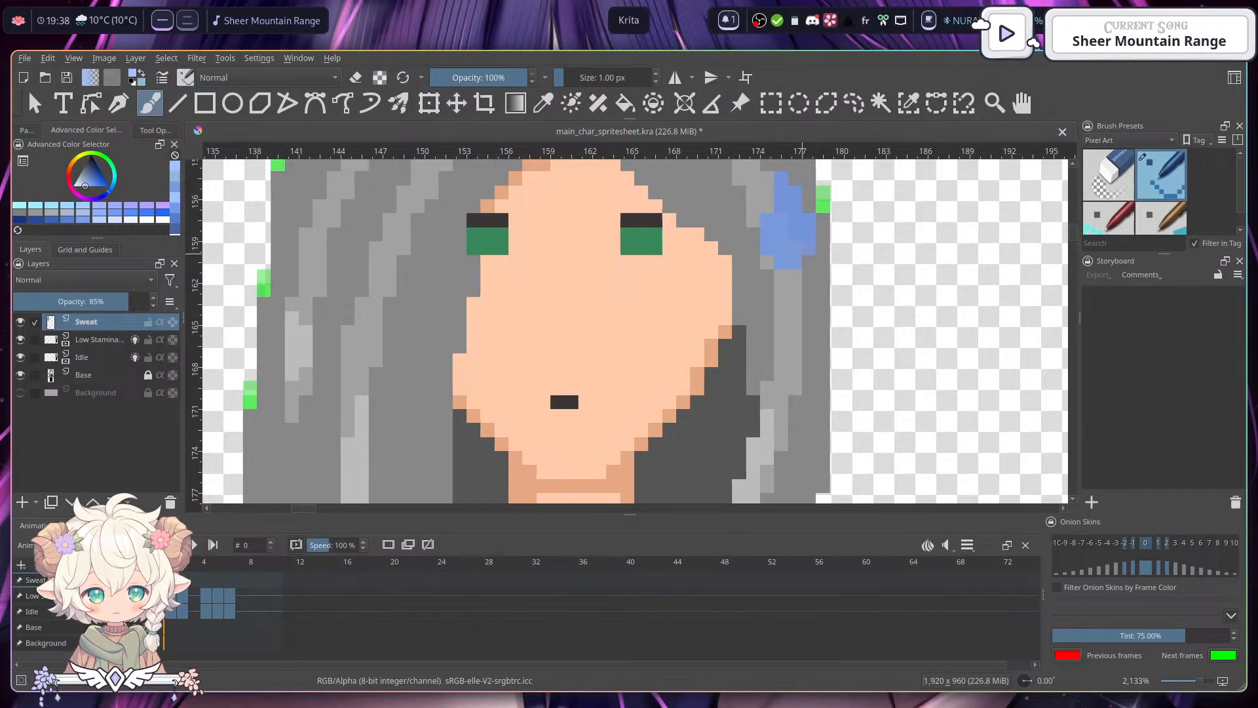
- Paint the right half of the hair's sweat drop with the lightened blue, leaving the left half darker
click(795, 220)
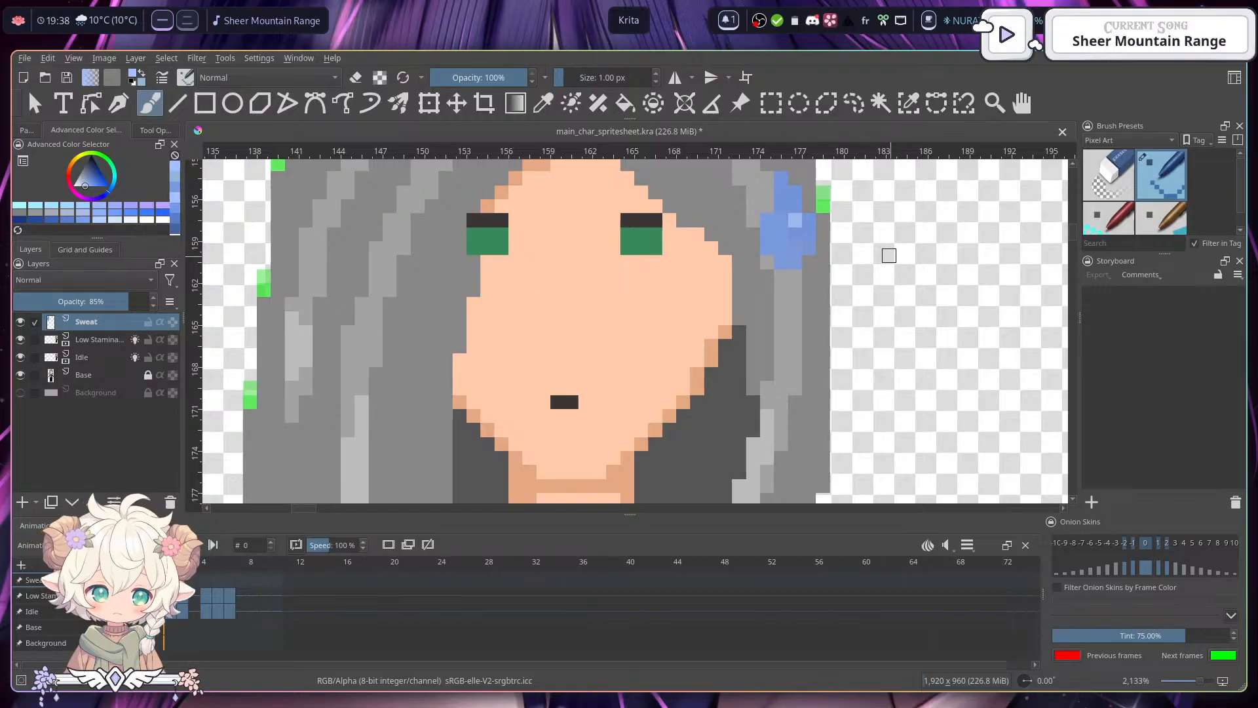
key(ctrl+z)
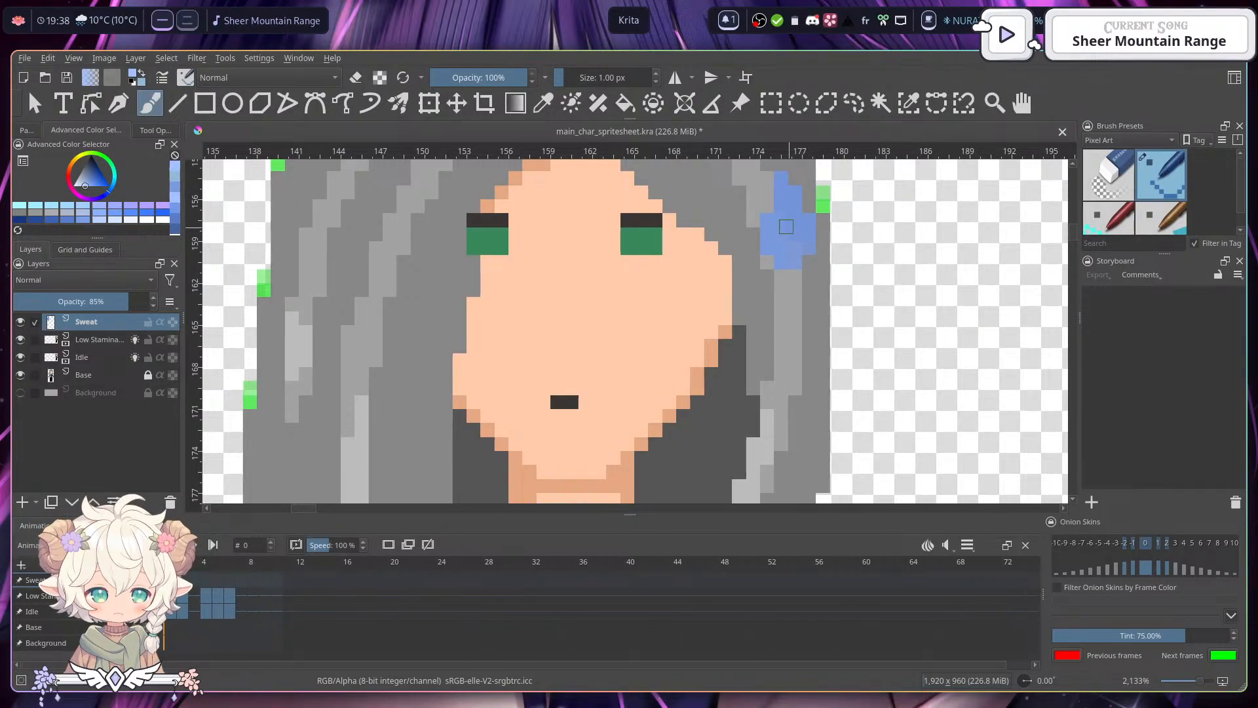
mouse_move(795, 207)
mouse_down()
mouse_move(794, 195)
mouse_move(796, 262)
mouse_up()
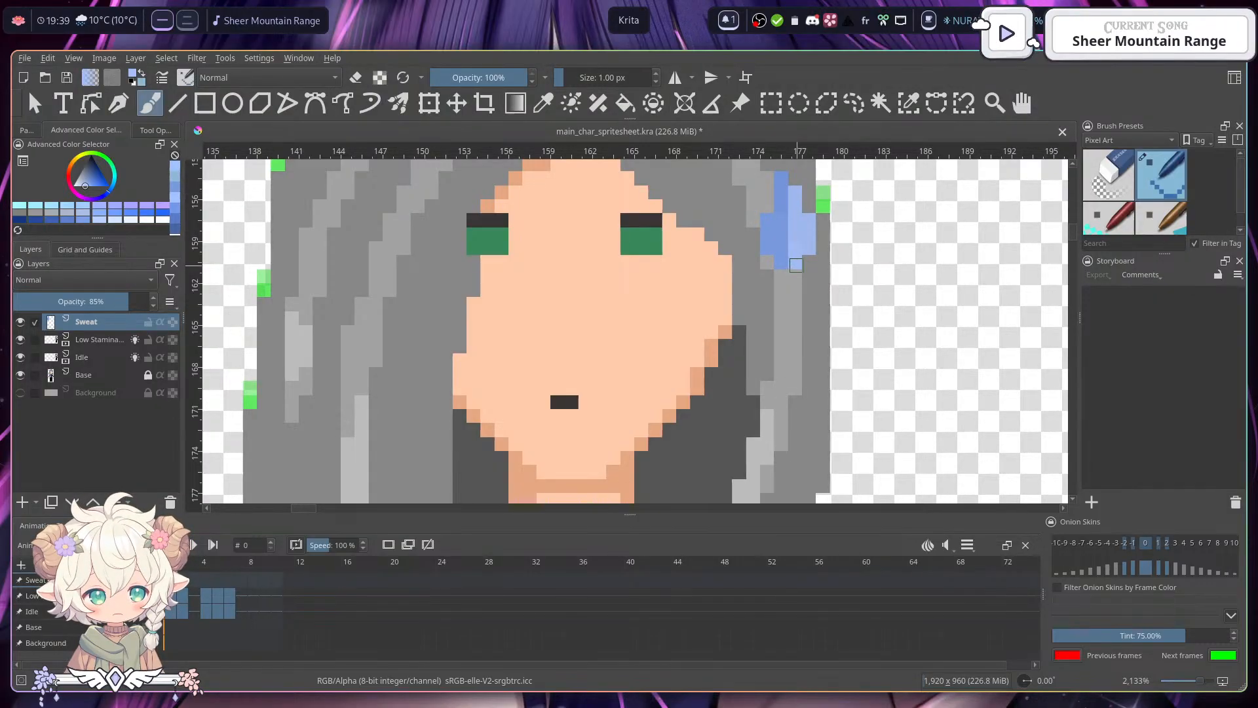
- Try a lightened-blue highlight on the lower part of the sweat drop, first as a patch and again as a pixel, undoing both
drag(795, 187, 795, 266)
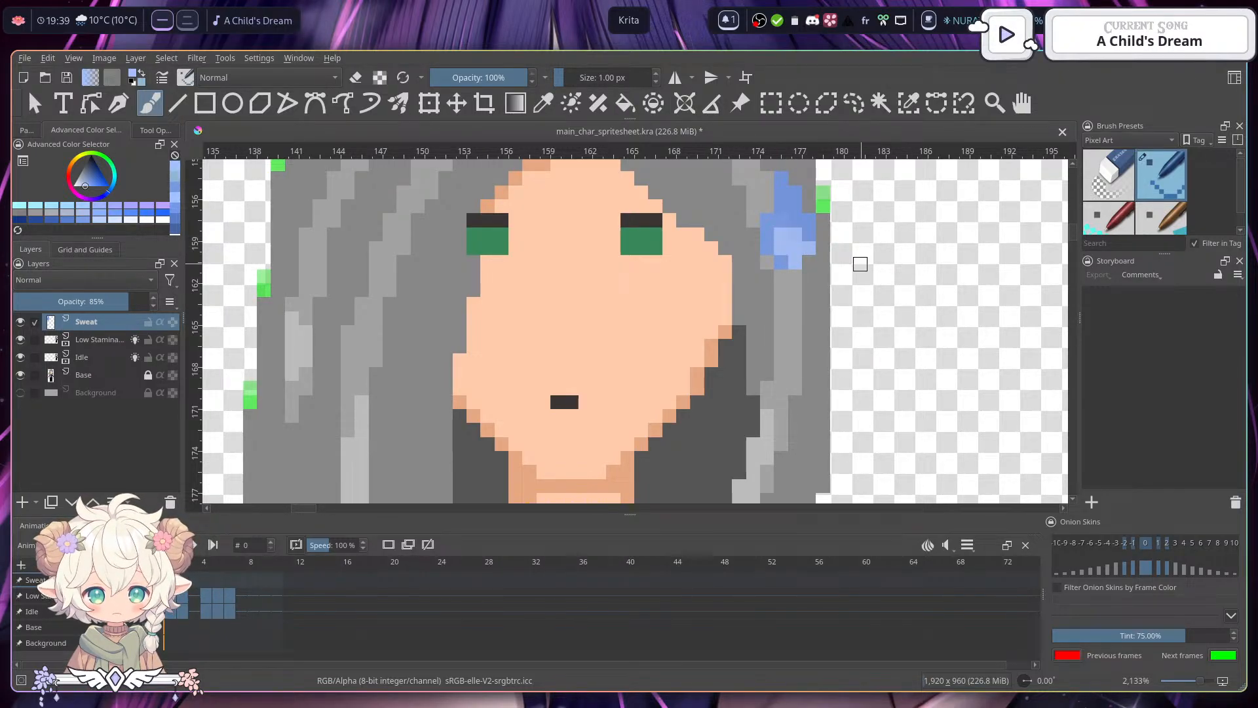
key(ctrl+z)
click(795, 248)
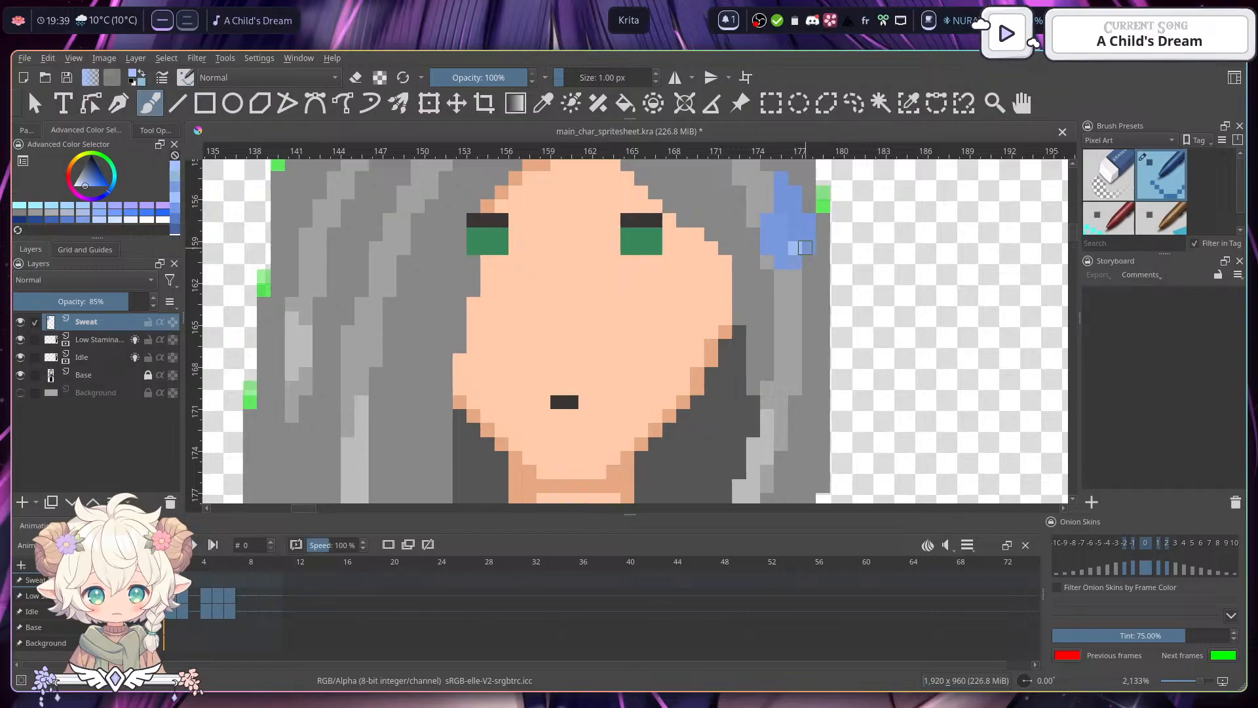
key(ctrl+z)
- Try a small lightened-blue highlight on the upper right of the sweat drop and judge it at full-sprite size
click(795, 220)
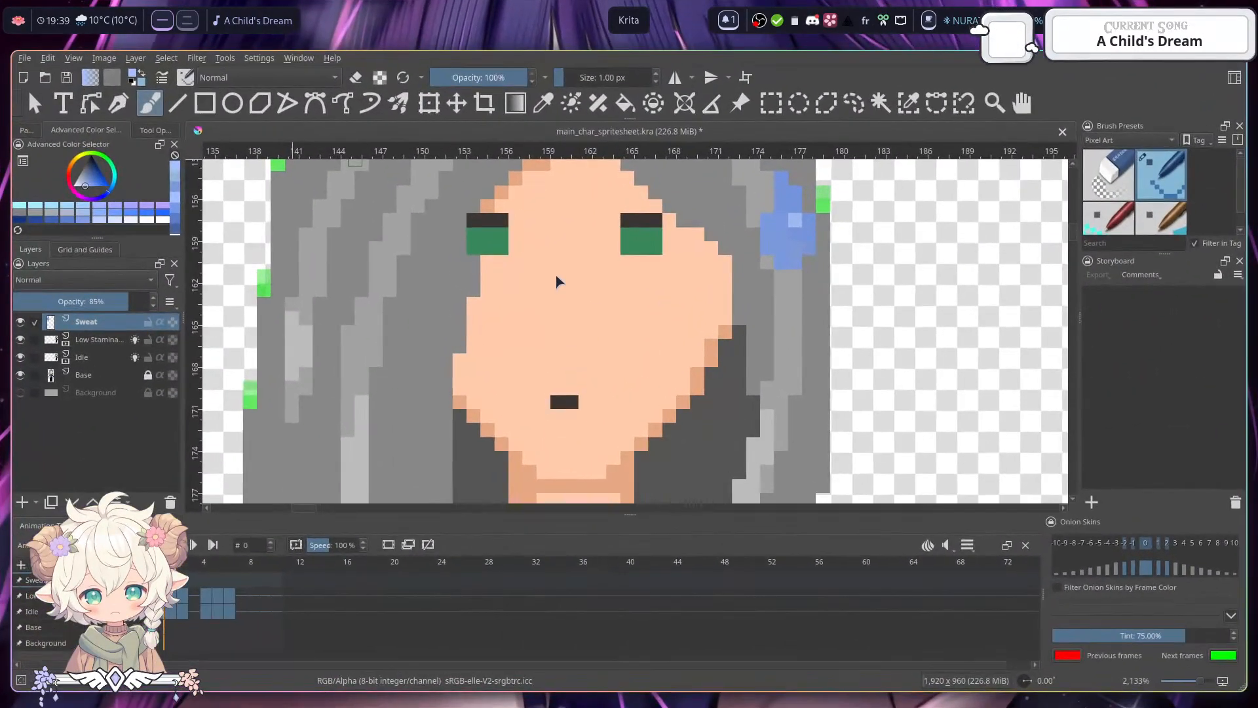
scroll(593, 316, down, 5)
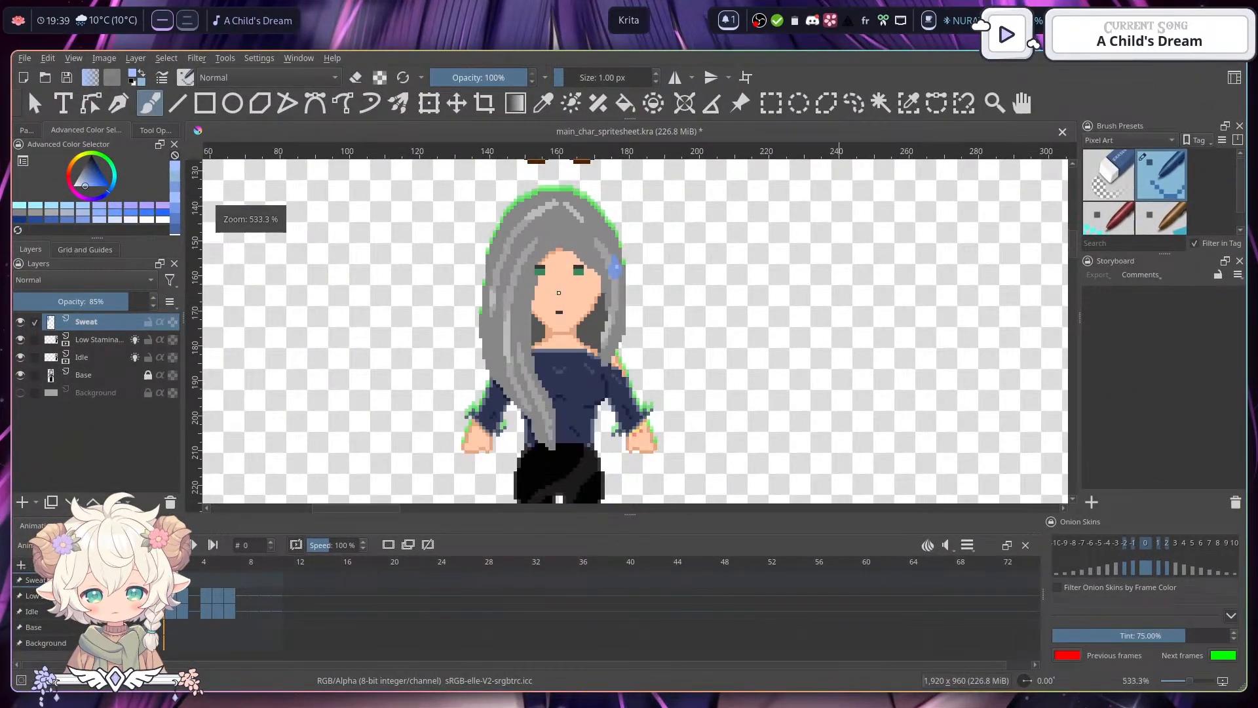
scroll(544, 328, up, 1)
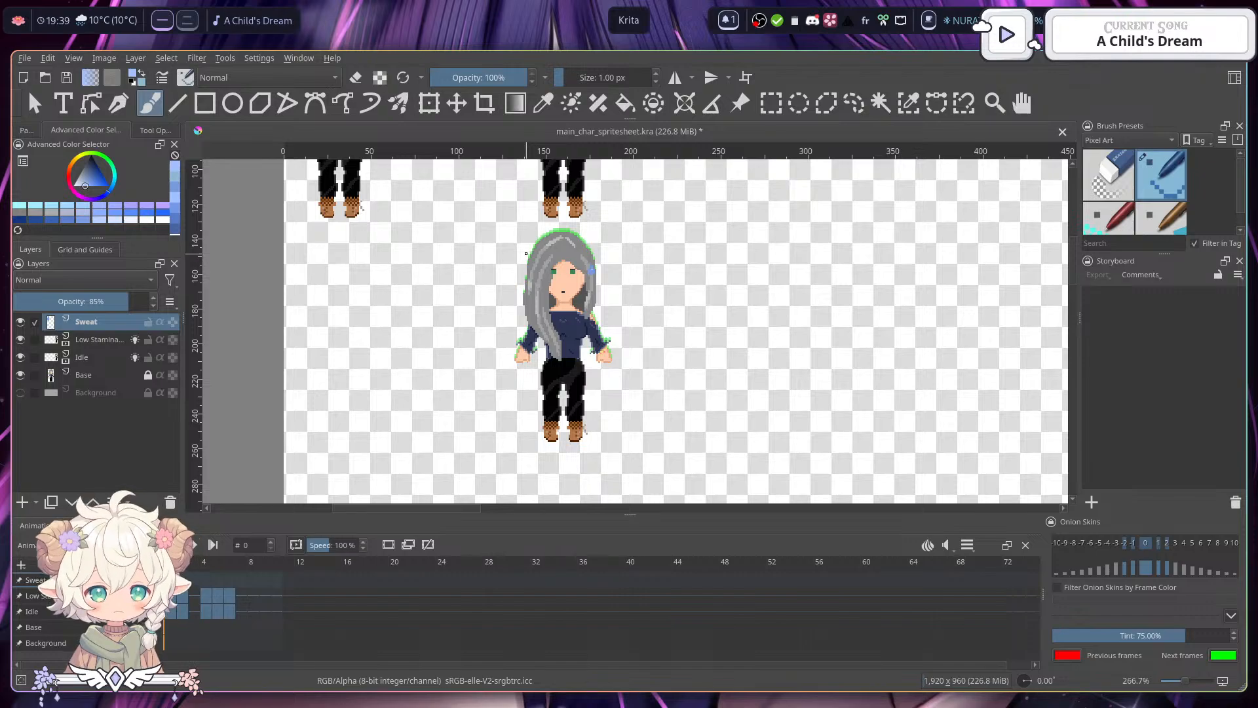
scroll(600, 309, up, 10)
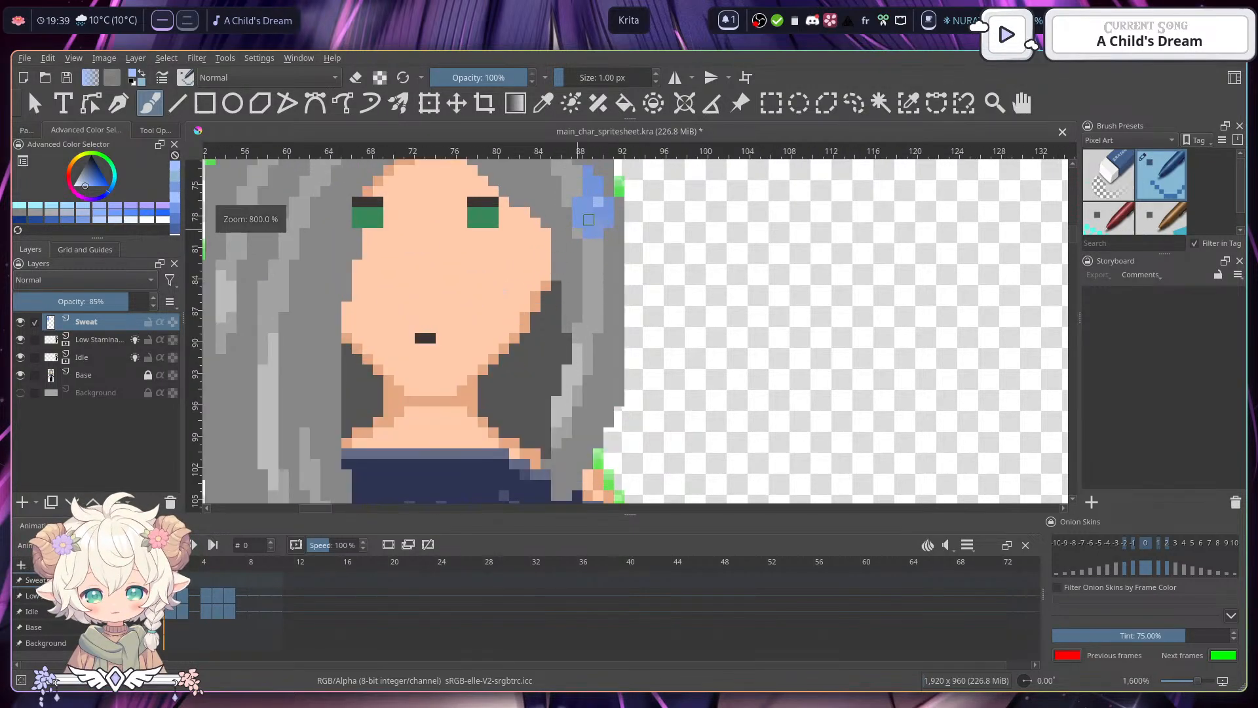
scroll(596, 189, down, 9)
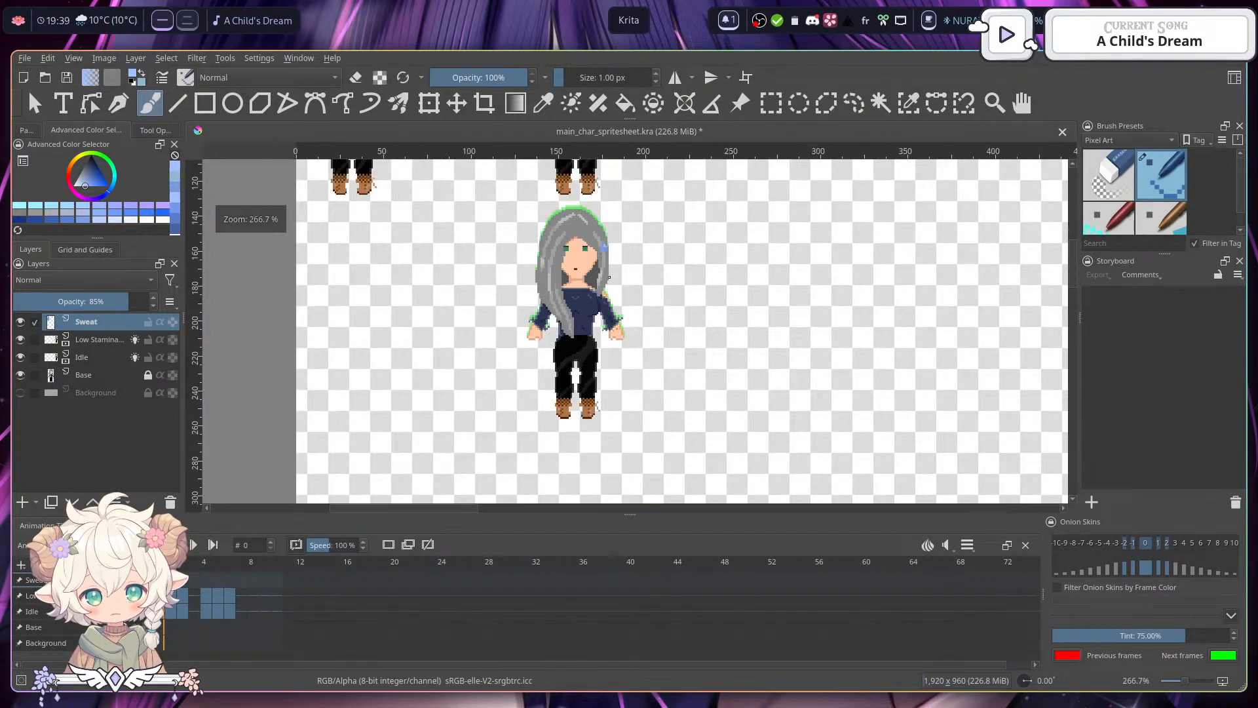
scroll(609, 223, up, 5)
scroll(608, 223, up, 2)
drag(604, 175, 603, 359)
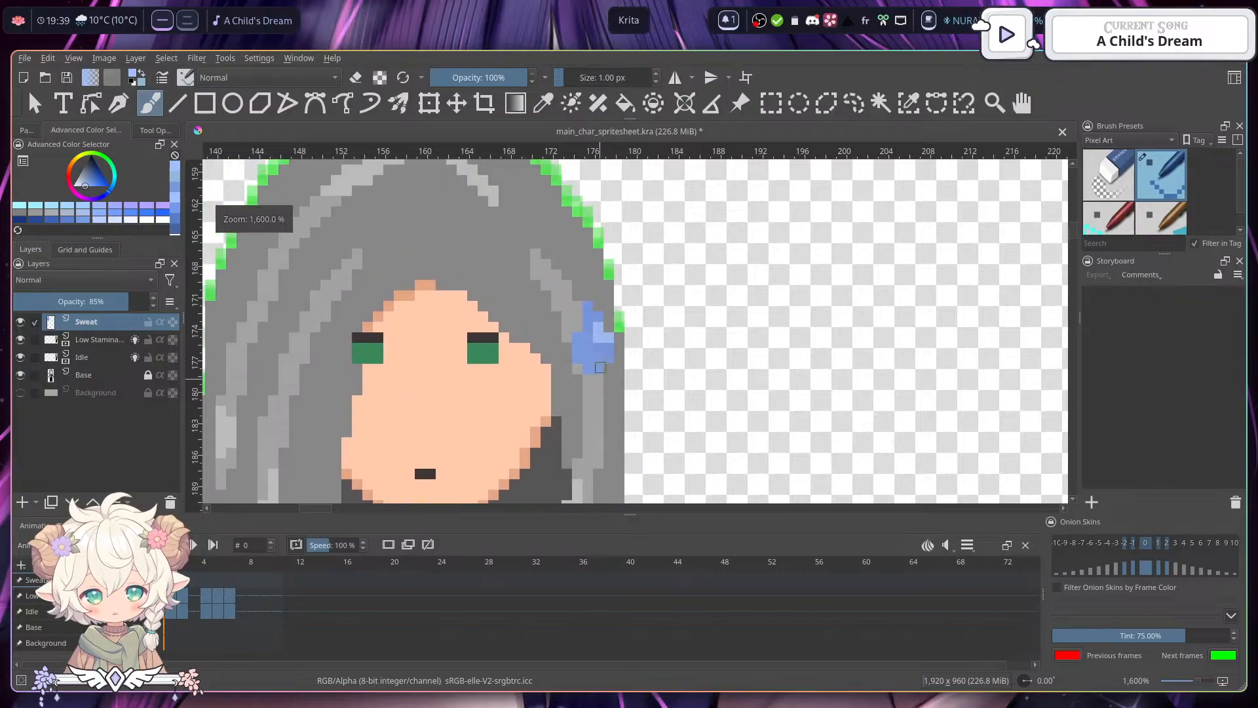
scroll(606, 351, down, 8)
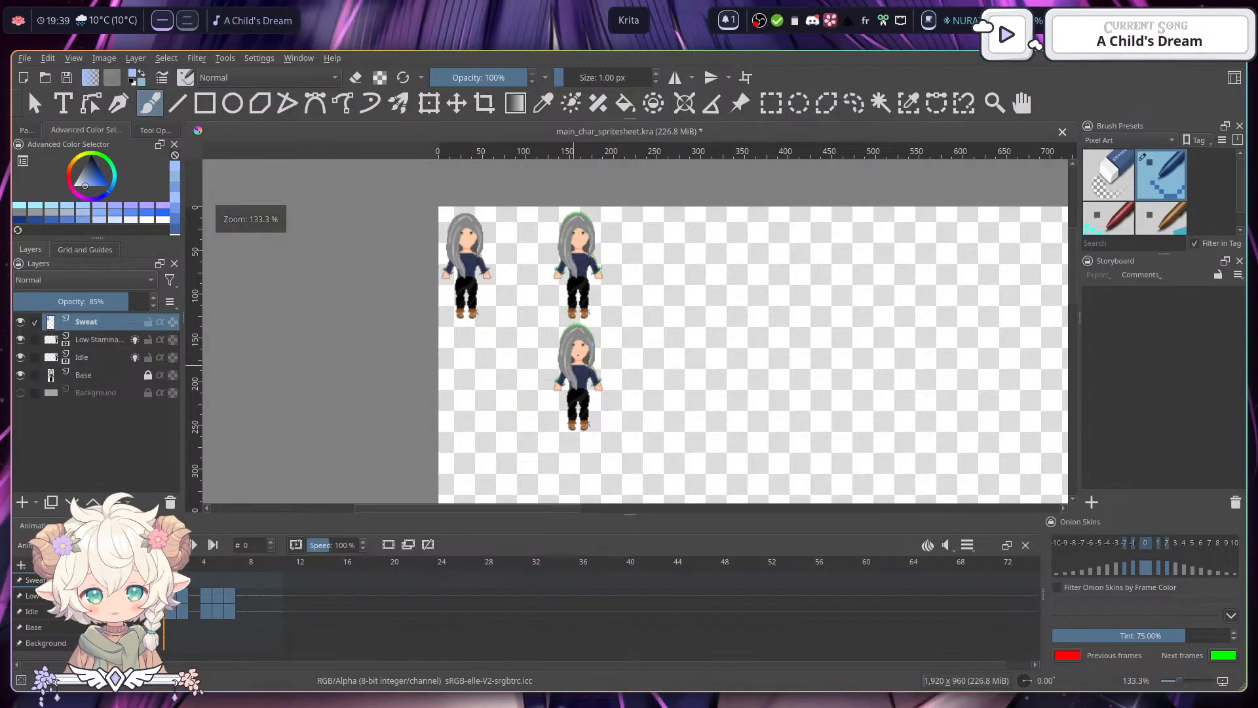
scroll(583, 354, up, 2)
scroll(583, 353, down, 1)
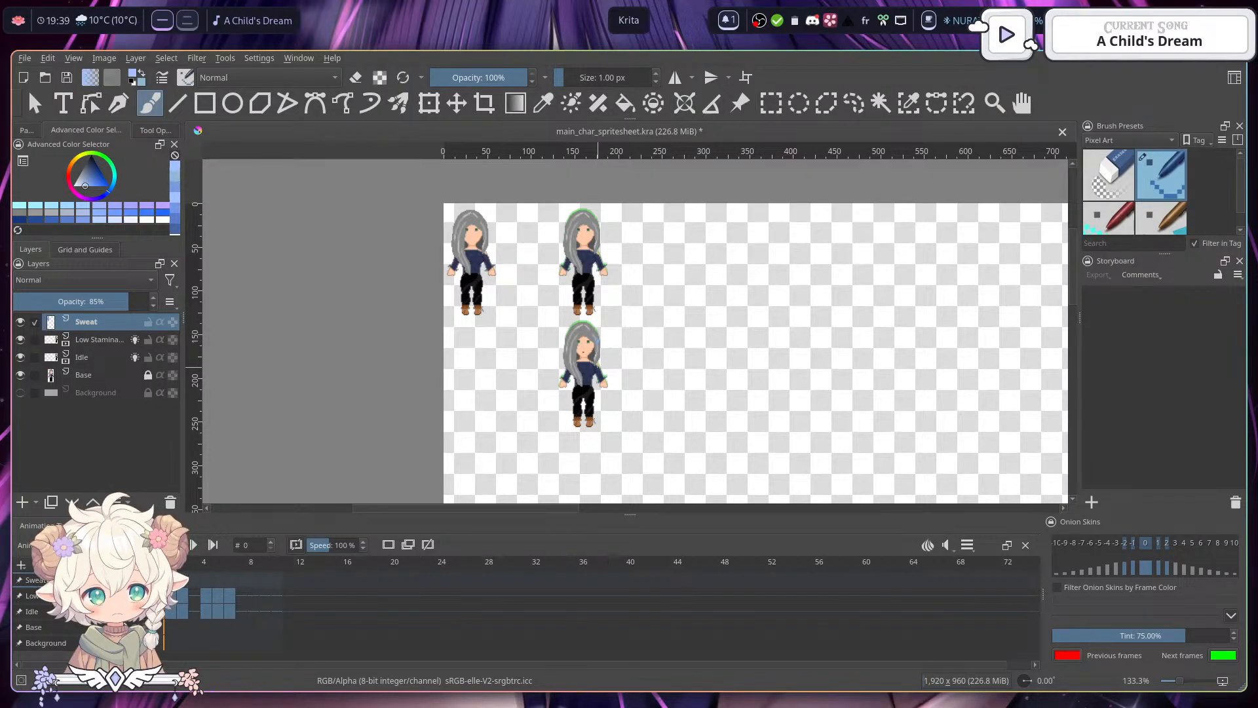
- Shorten the sweat drop's right-half highlight by repainting its lower pixels with the darker blue sampled from the drop's left side
scroll(599, 344, up, 8)
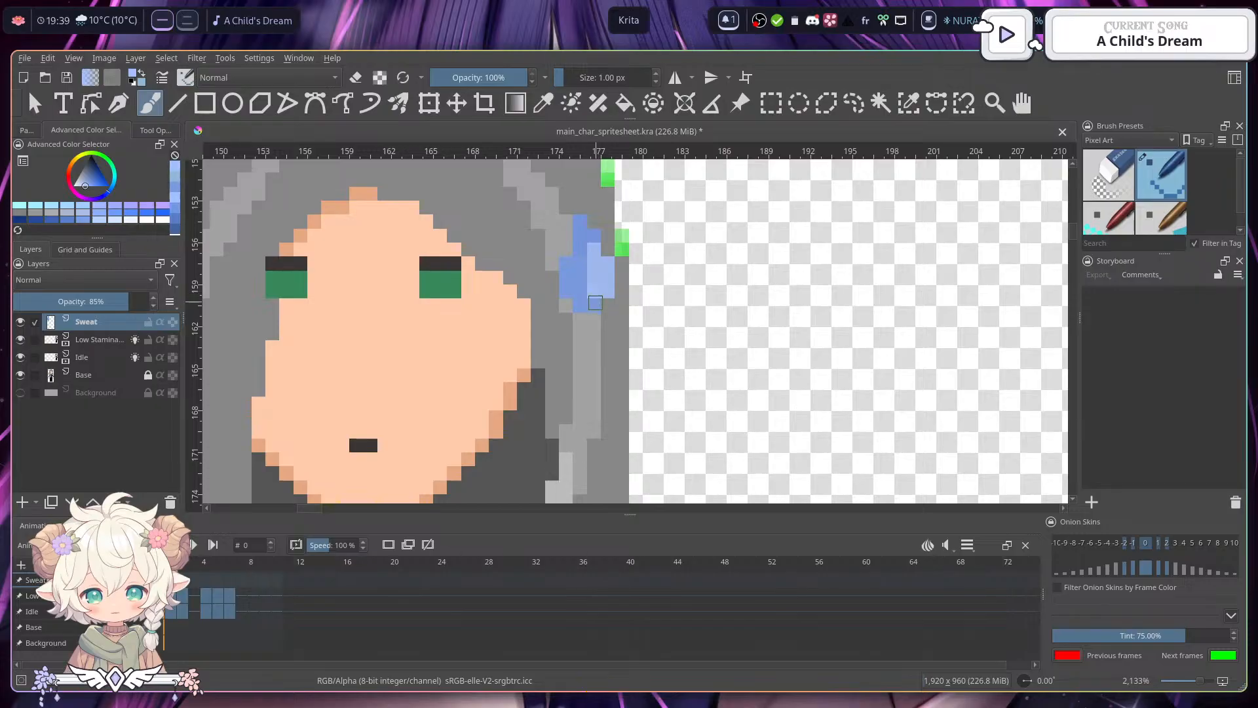
scroll(595, 302, down, 8)
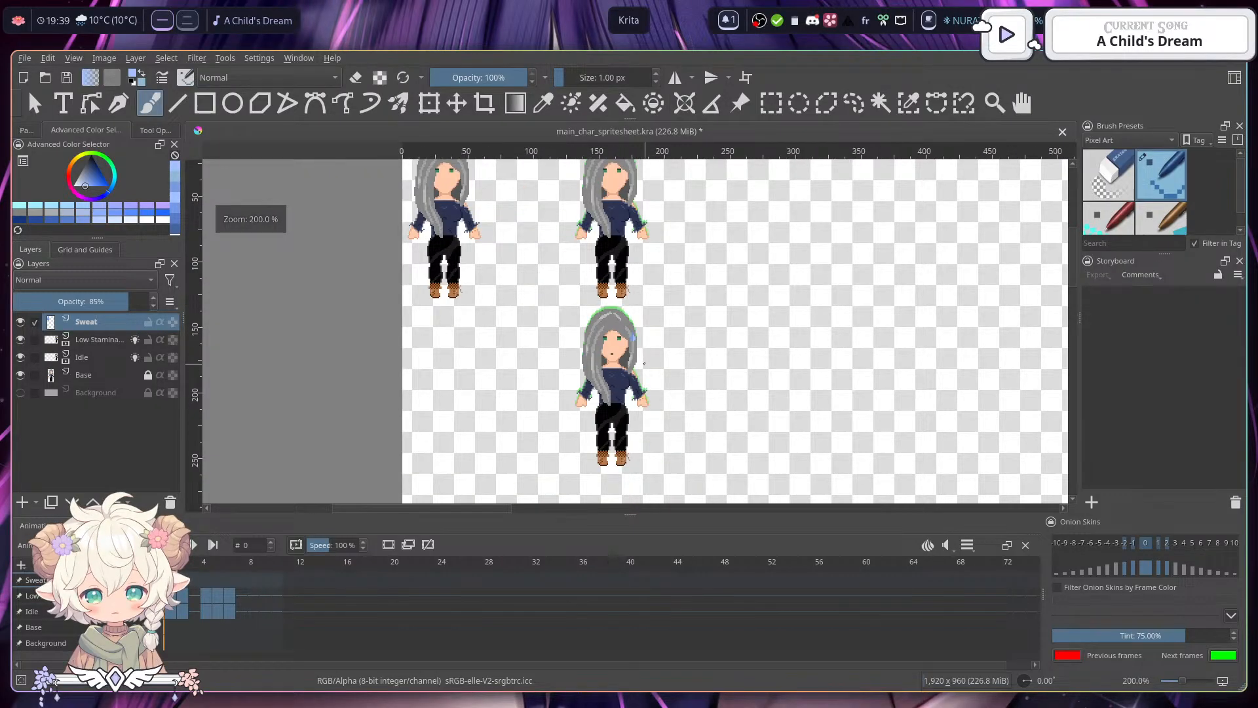
scroll(634, 341, up, 8)
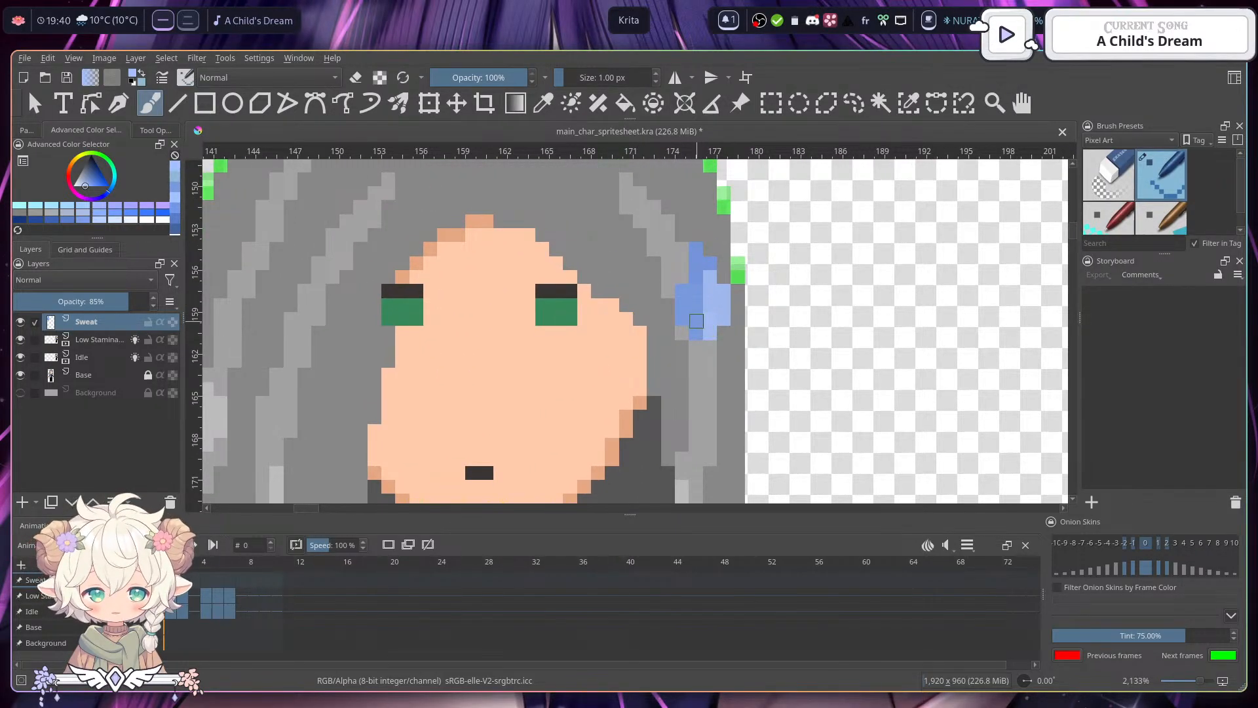
click(144, 70)
ctrl+click(698, 288)
drag(710, 333, 706, 319)
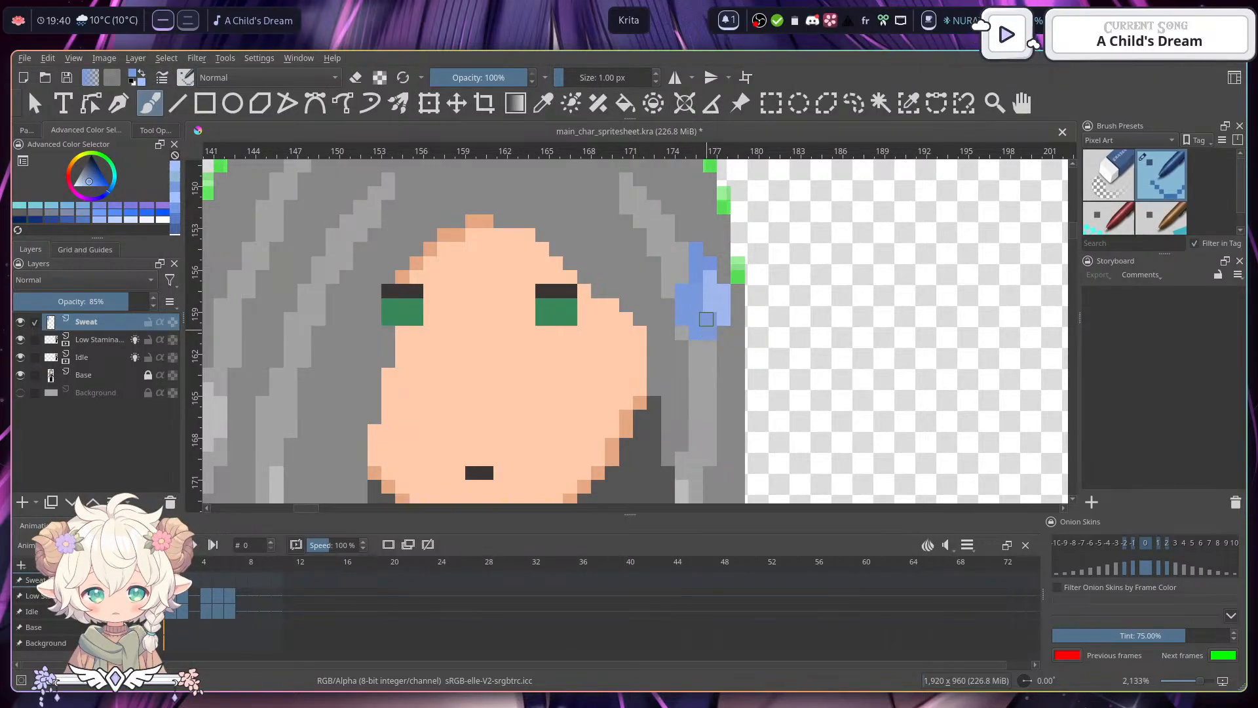
scroll(706, 319, down, 6)
scroll(705, 372, up, 6)
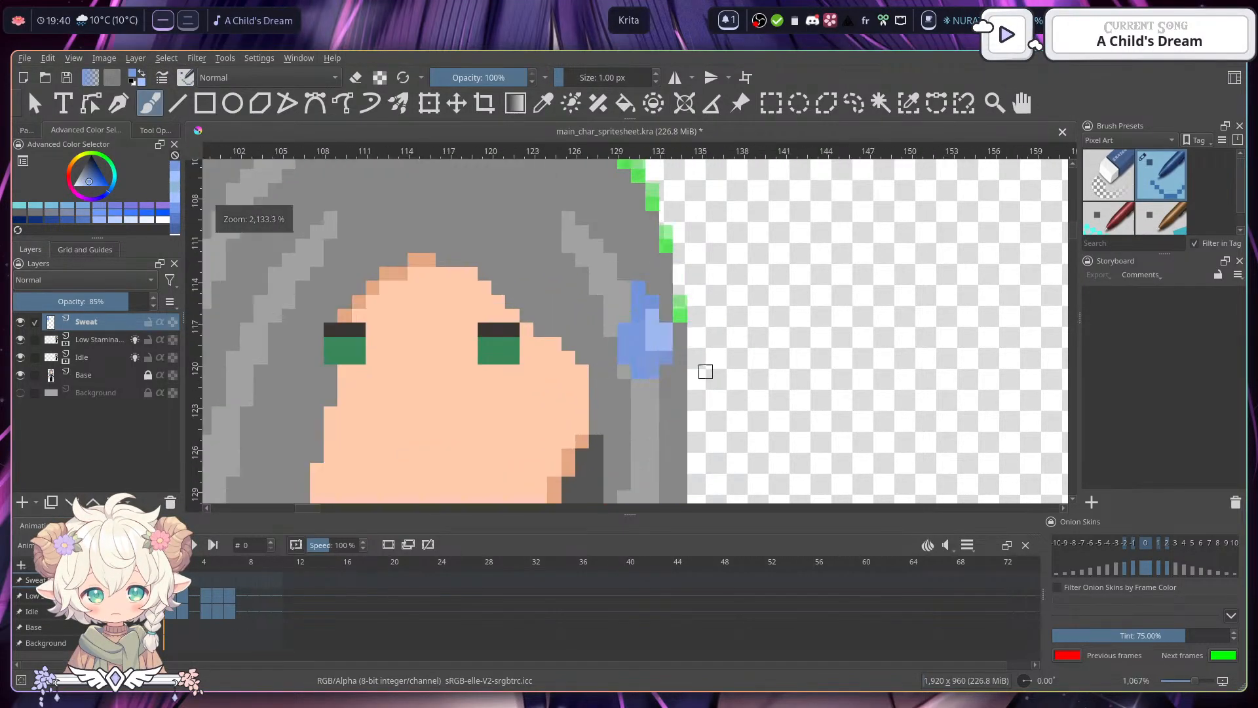
- Examine the sweat drop's highlight up close and at full-sprite size against the hair and face
scroll(705, 372, down, 1)
scroll(676, 321, down, 4)
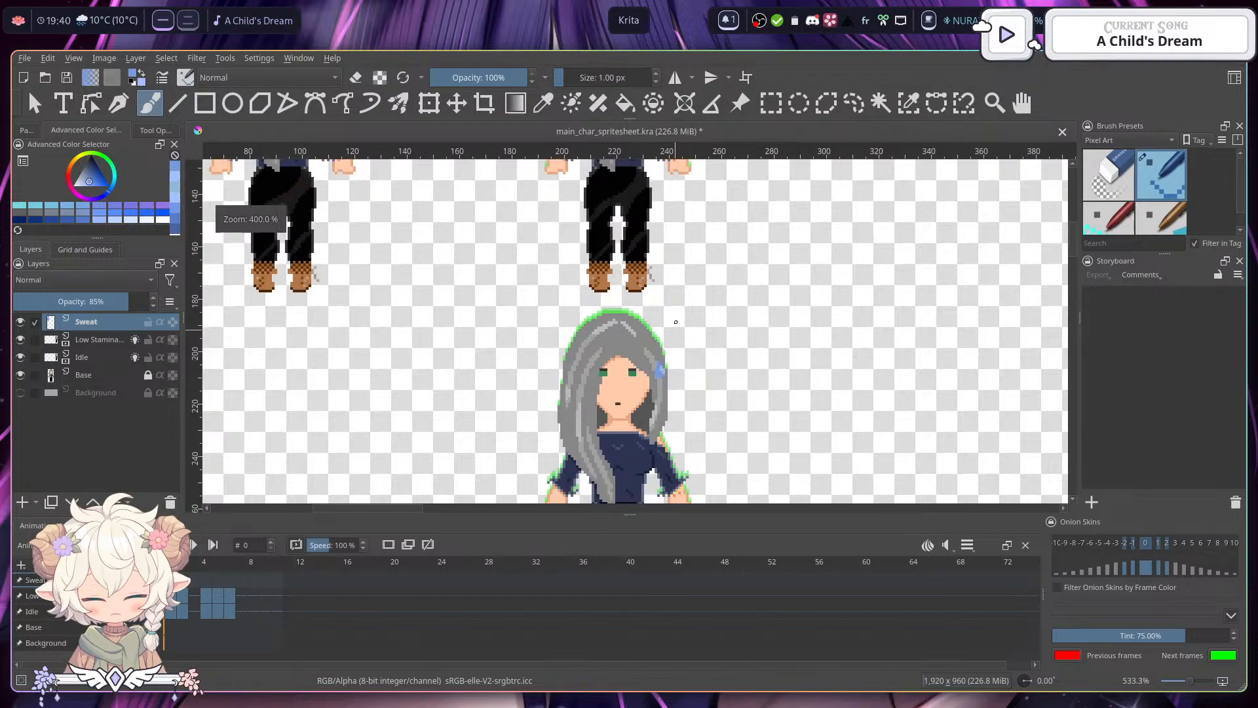
scroll(676, 321, down, 3)
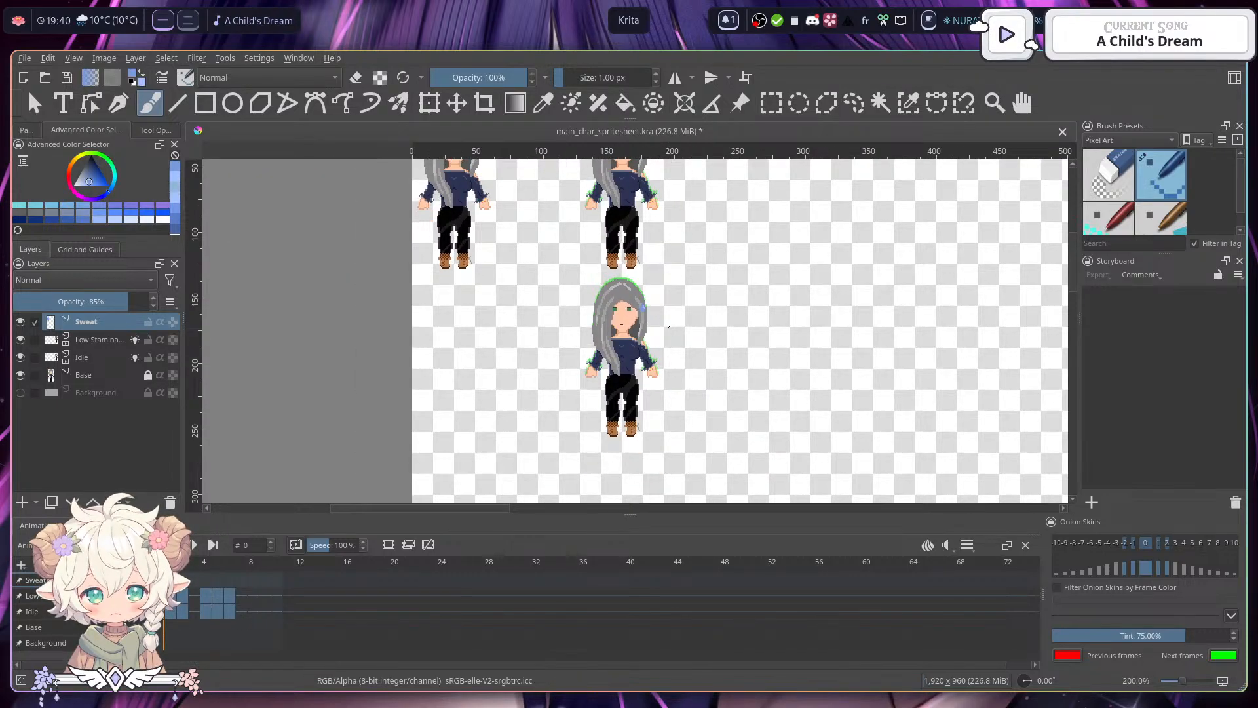
scroll(645, 298, up, 2)
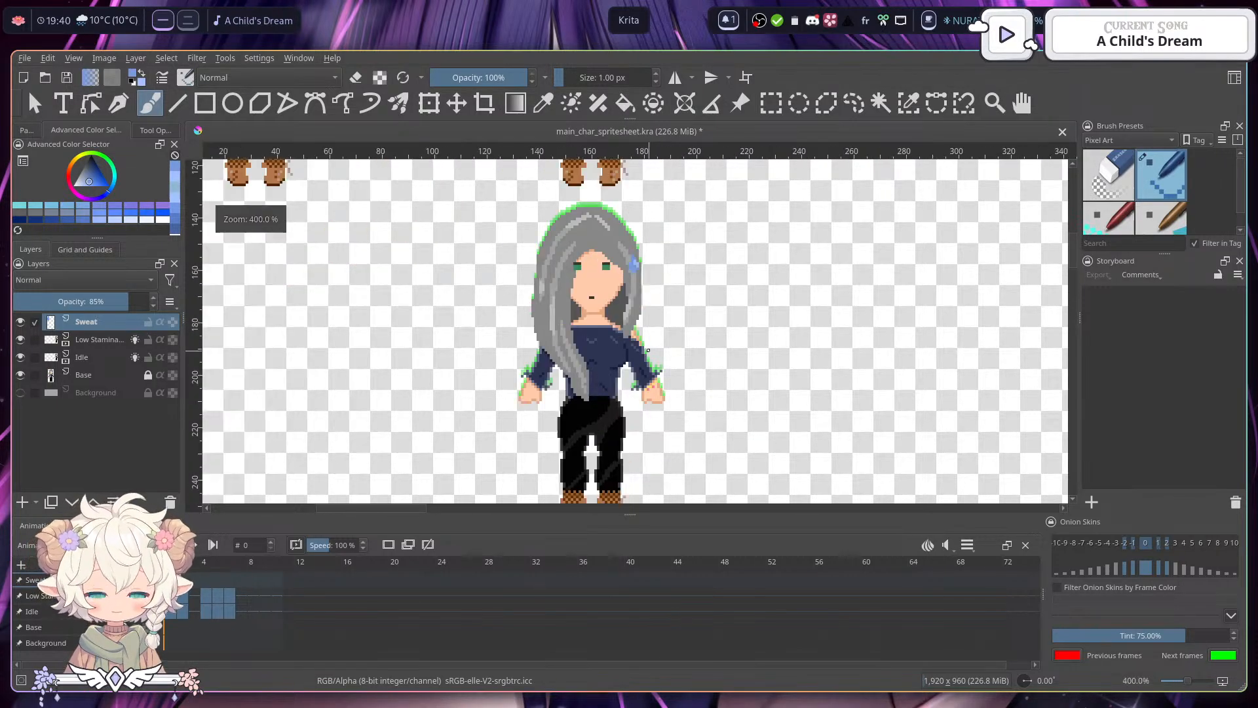
scroll(646, 299, down, 4)
scroll(646, 298, up, 4)
scroll(646, 335, up, 8)
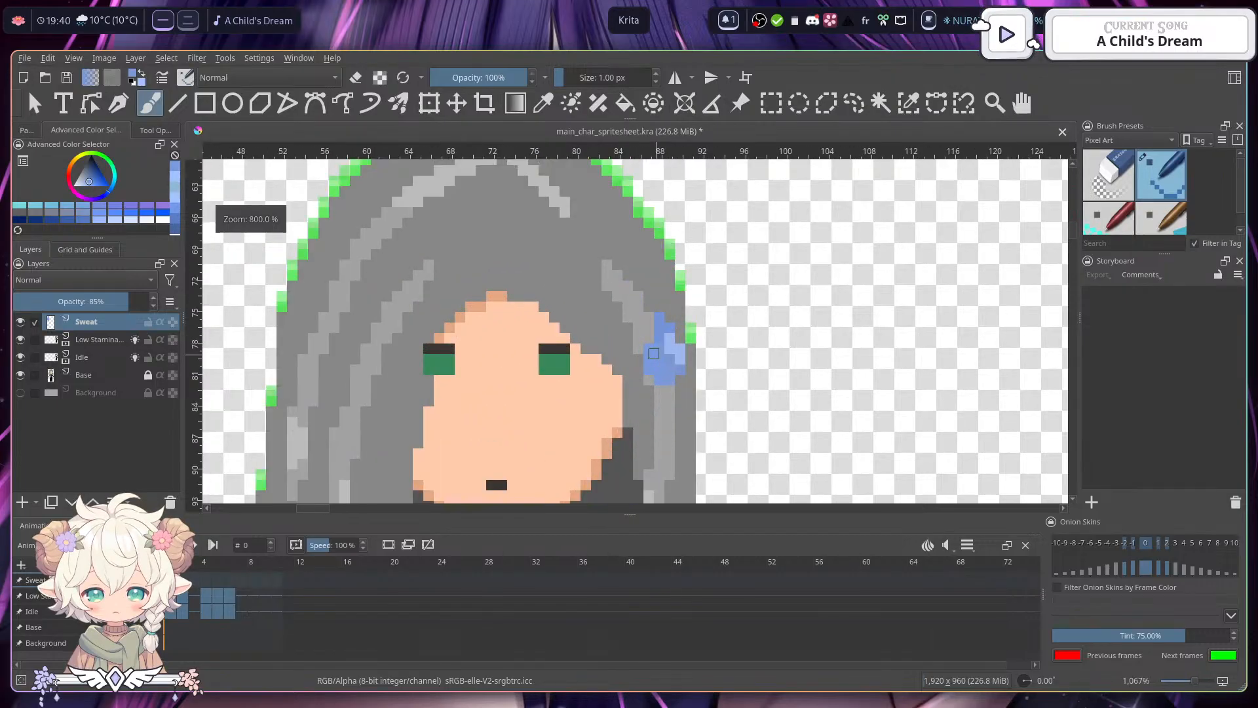
scroll(687, 351, down, 6)
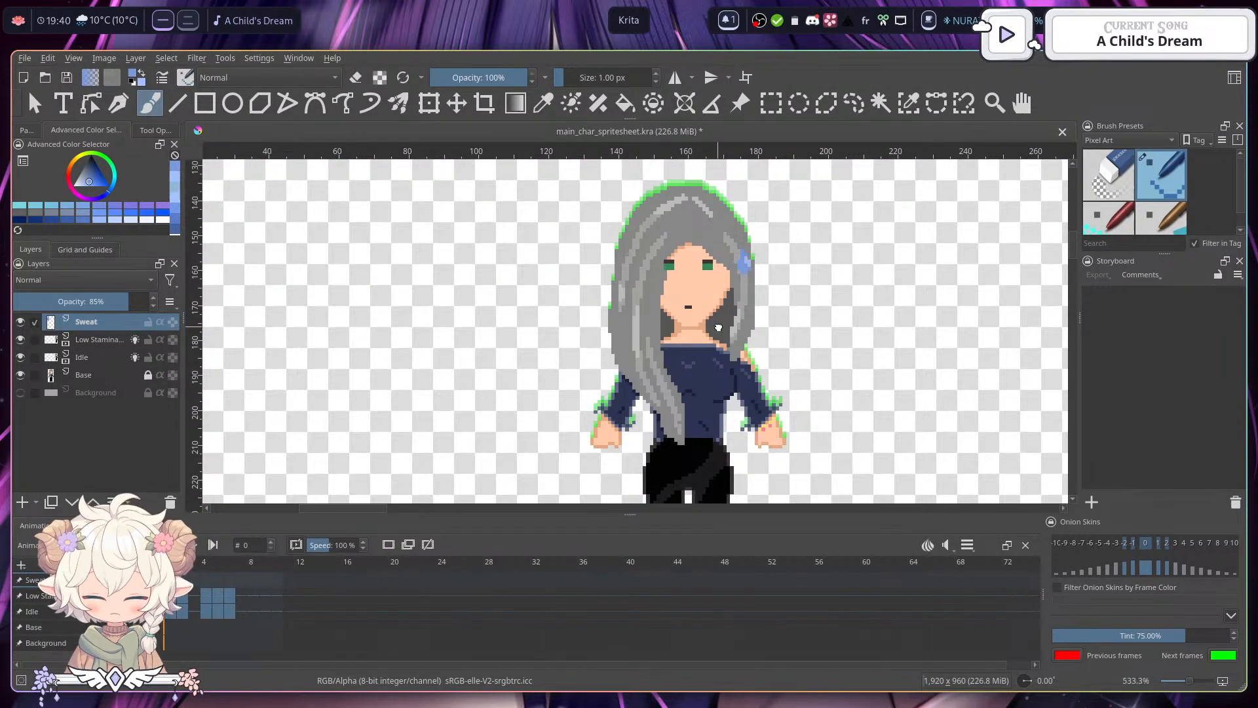
drag(719, 327, 685, 345)
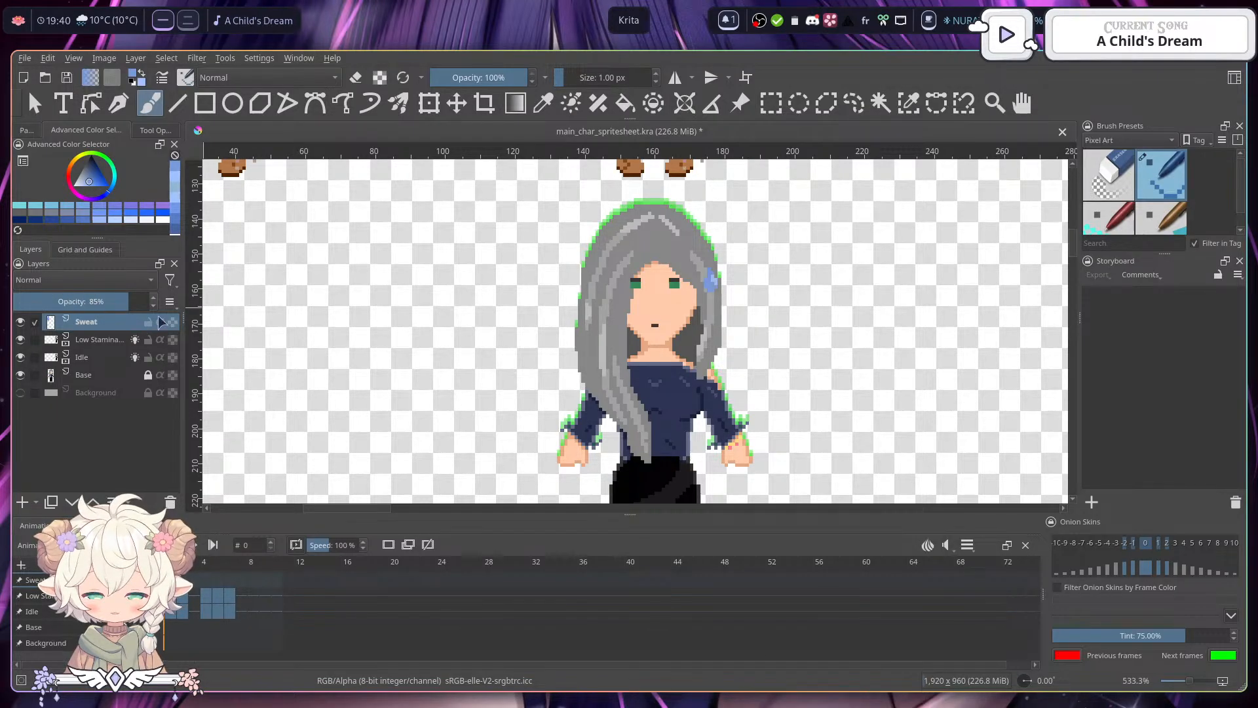
- Create a frame at frame 0 of the Sweat layer to make the layer animated
right_click(95, 321)
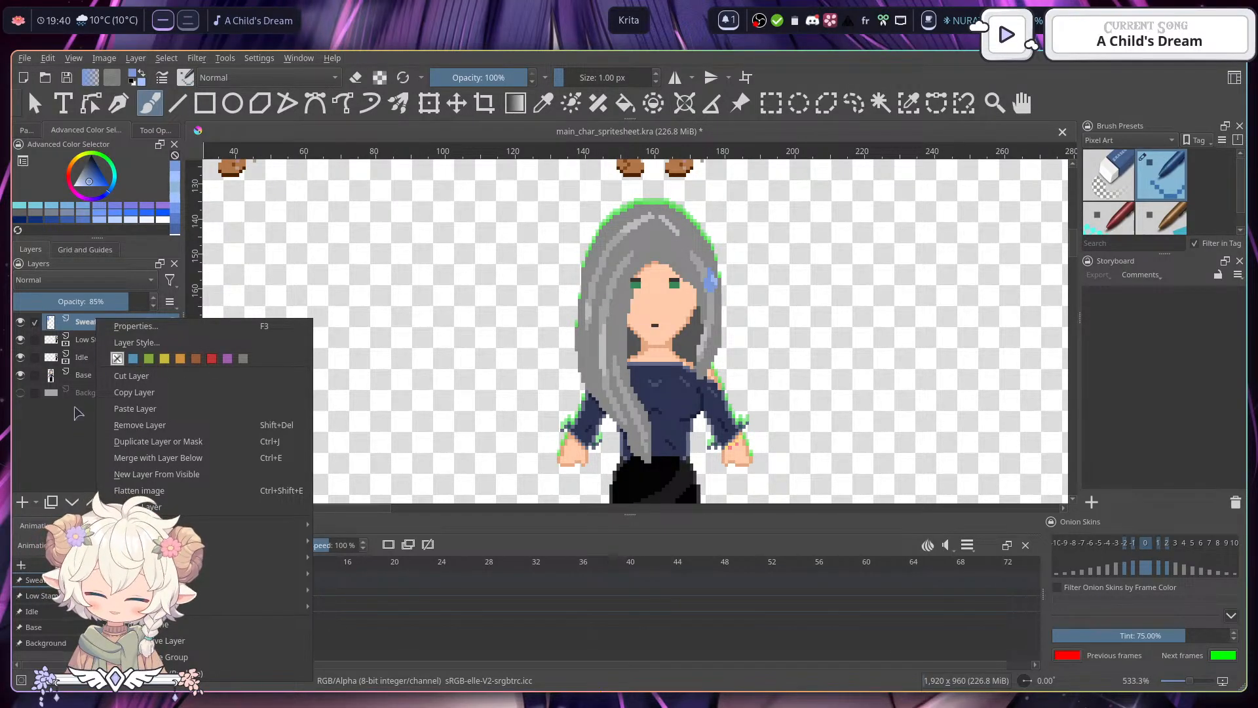
click(64, 438)
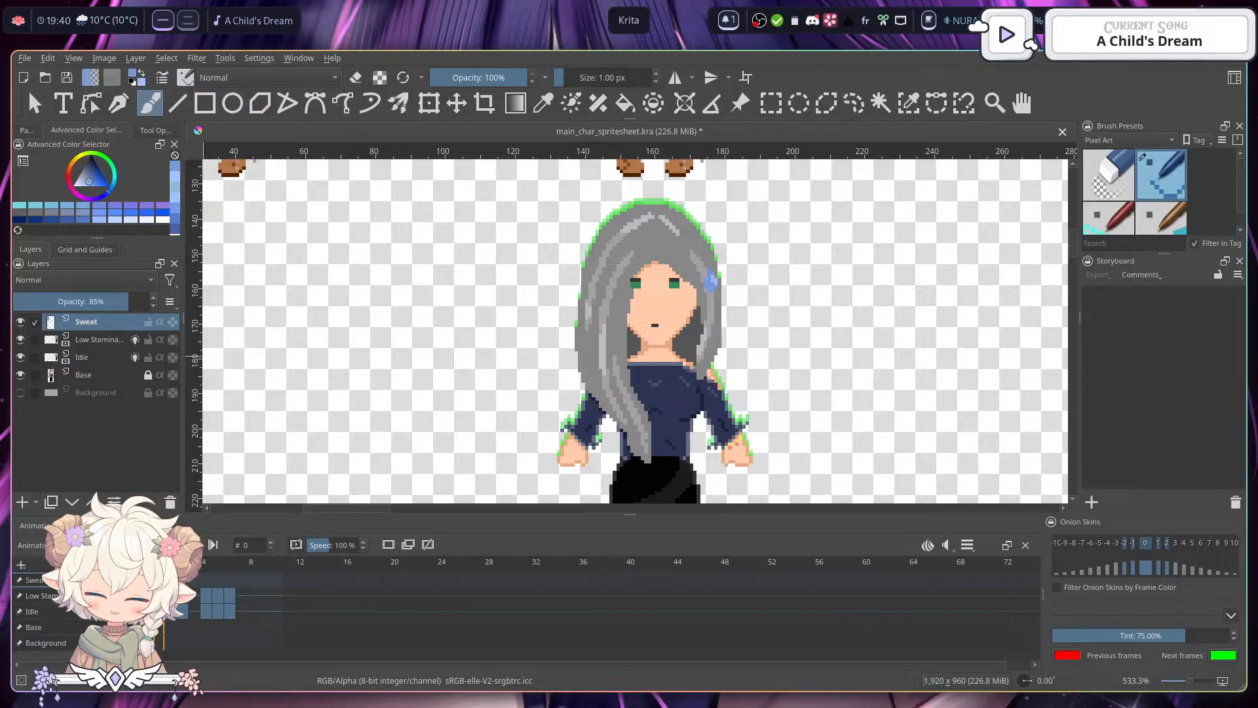
right_click(164, 579)
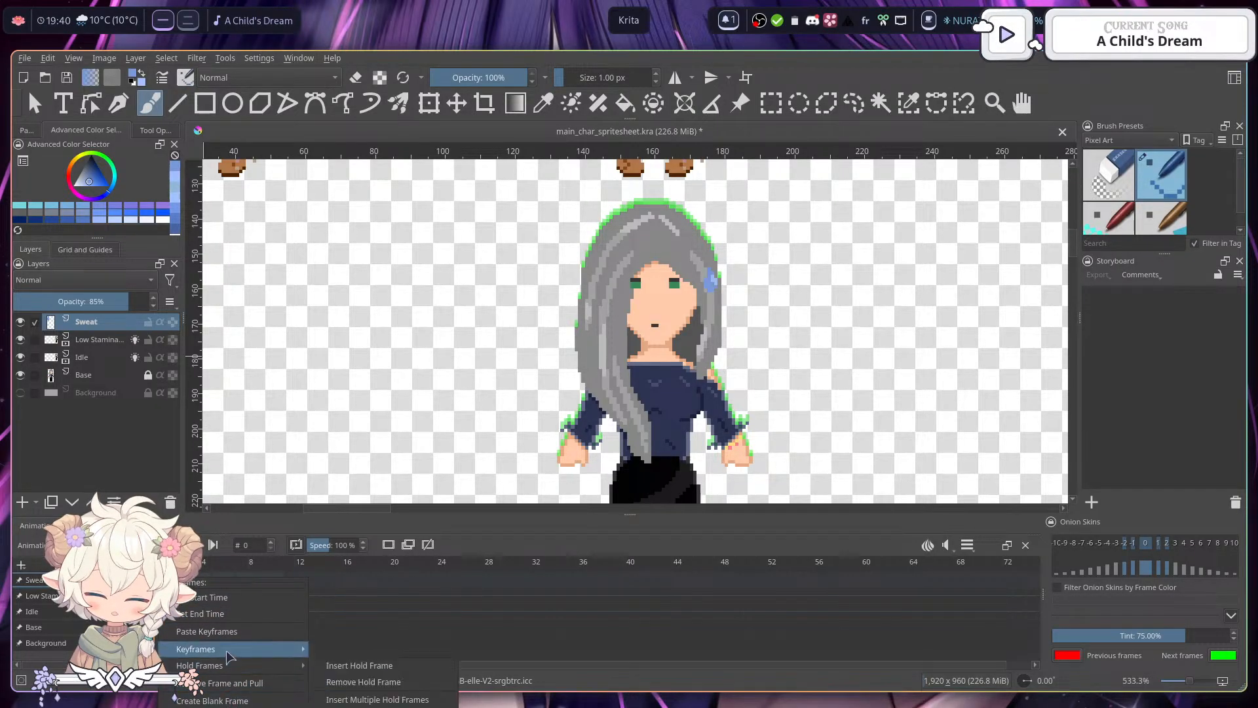
click(236, 700)
- Try removing the Sweat layer's keyframe at frame 0 and creating a blank frame in its place
right_click(162, 581)
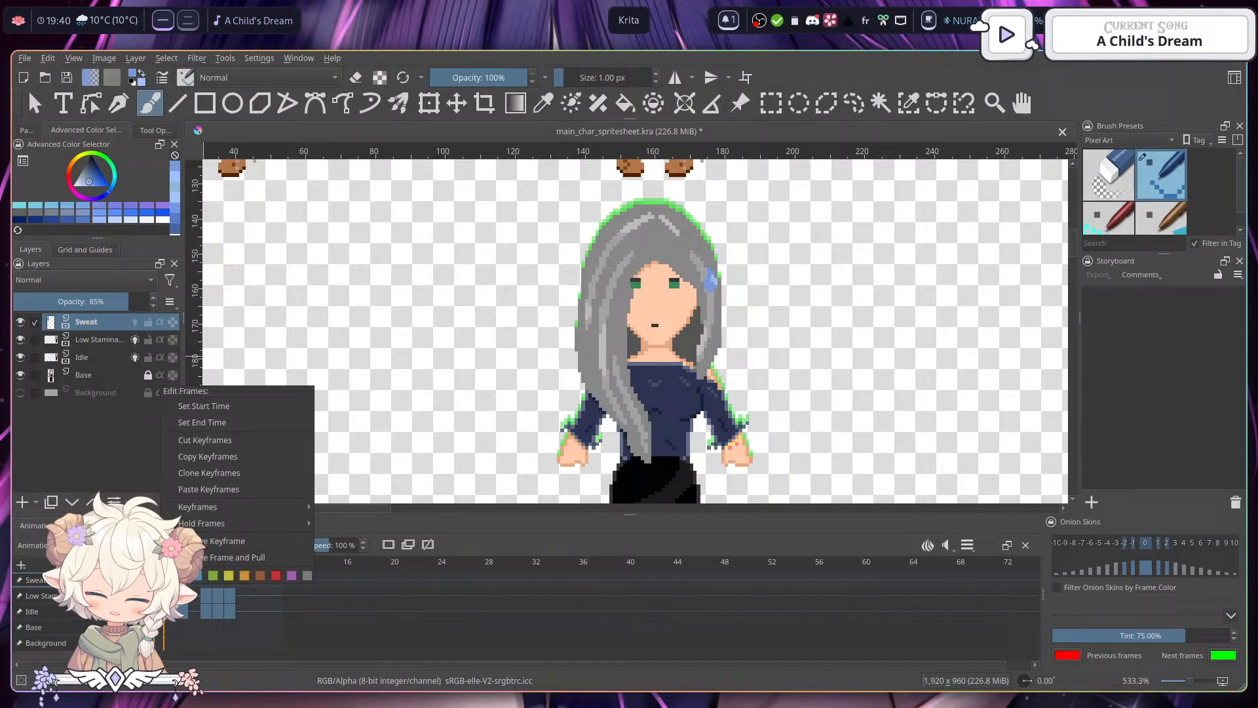
click(230, 547)
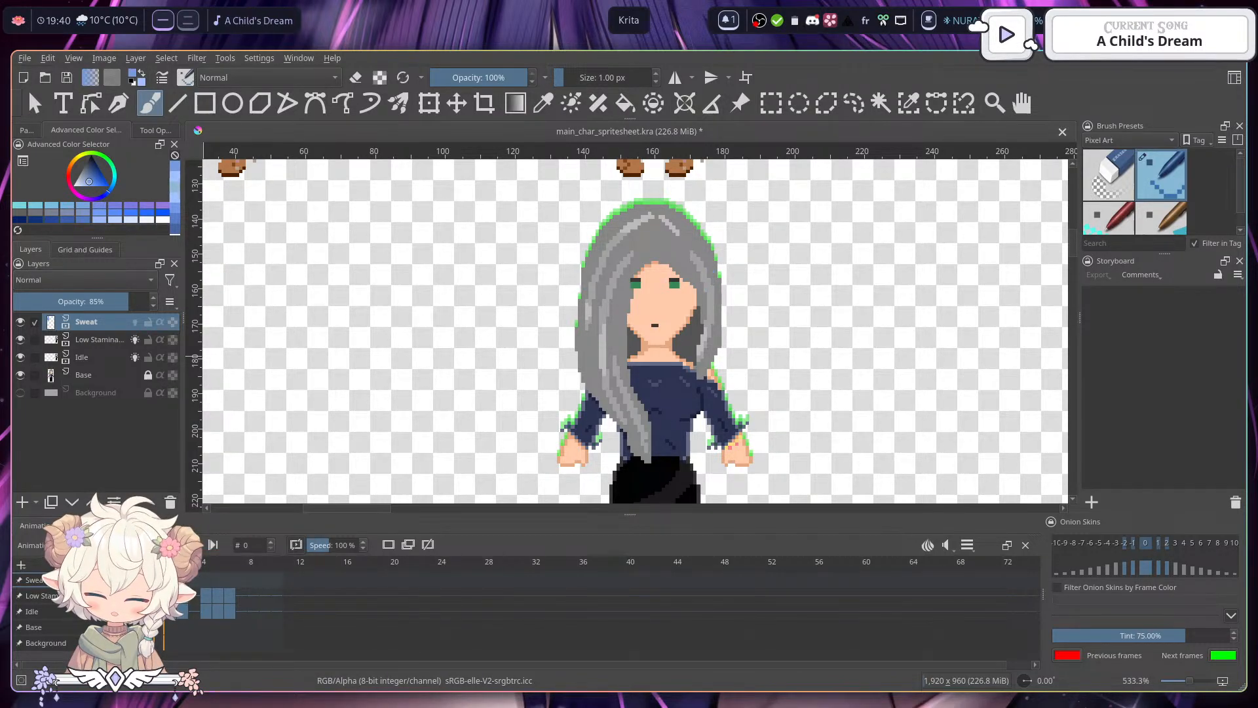
right_click(164, 575)
click(213, 550)
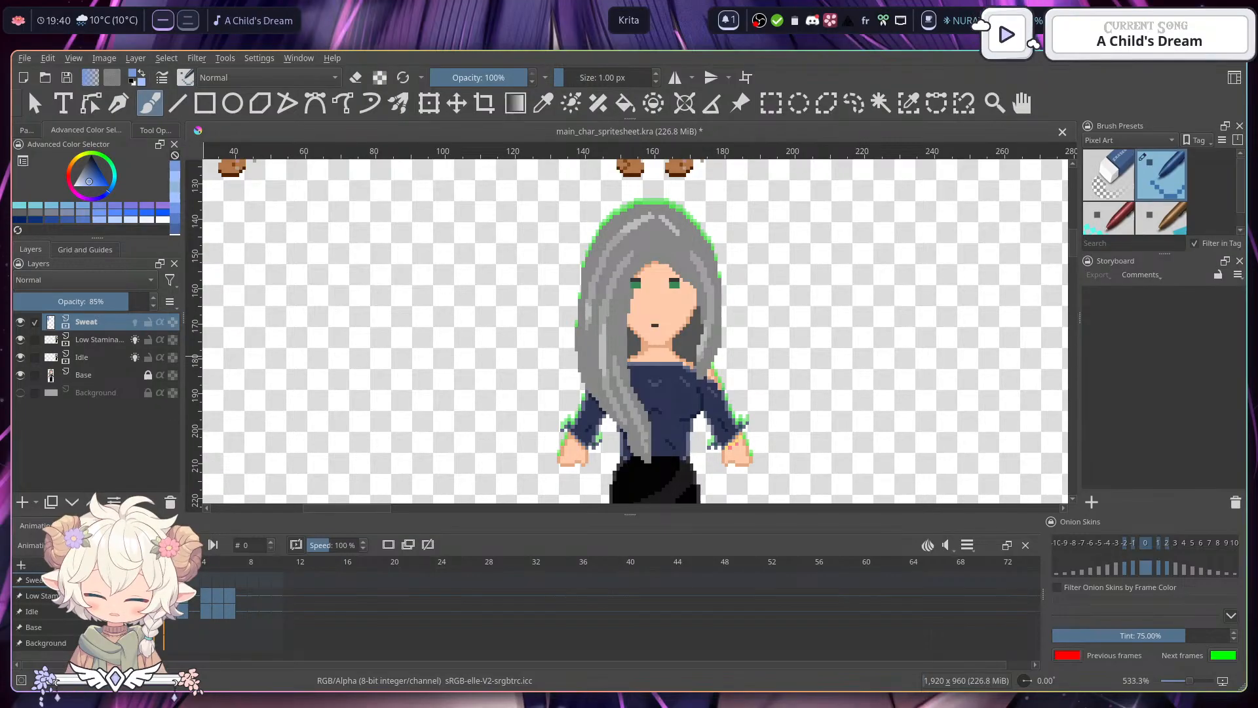
- Go to frame 1 of the Sweat layer and check the sweat drop and the keyframe options there
right_click(164, 576)
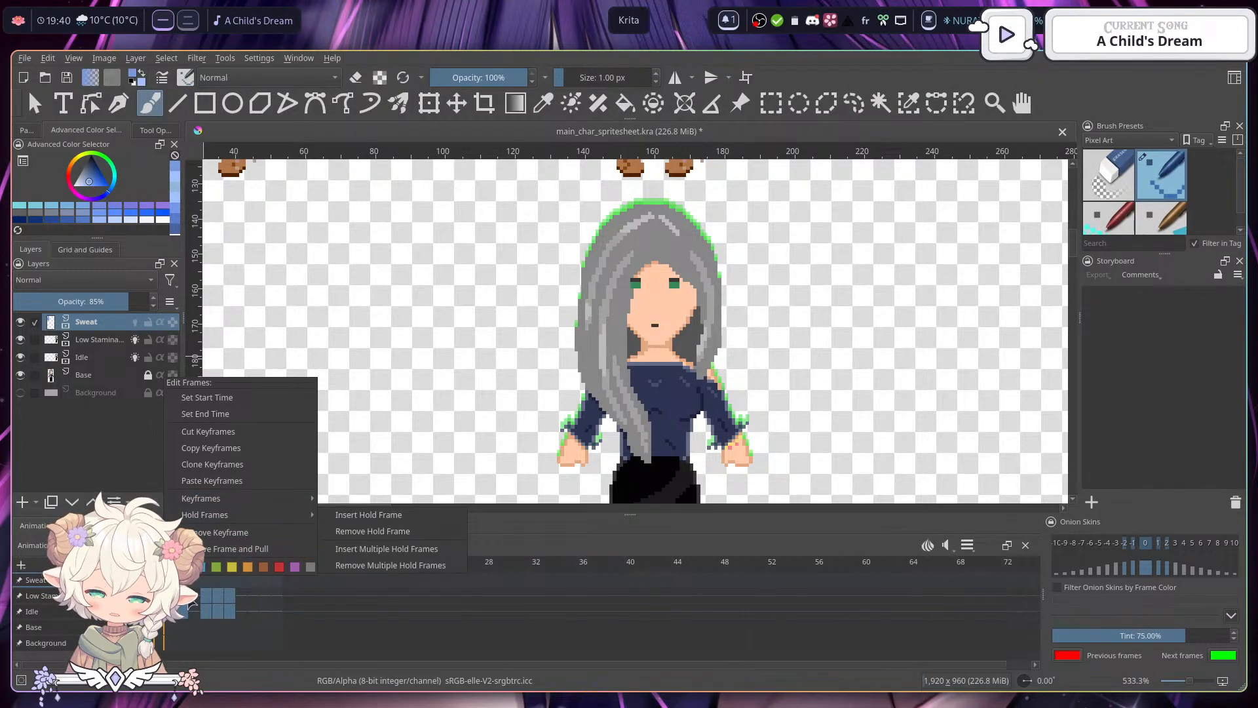
click(176, 585)
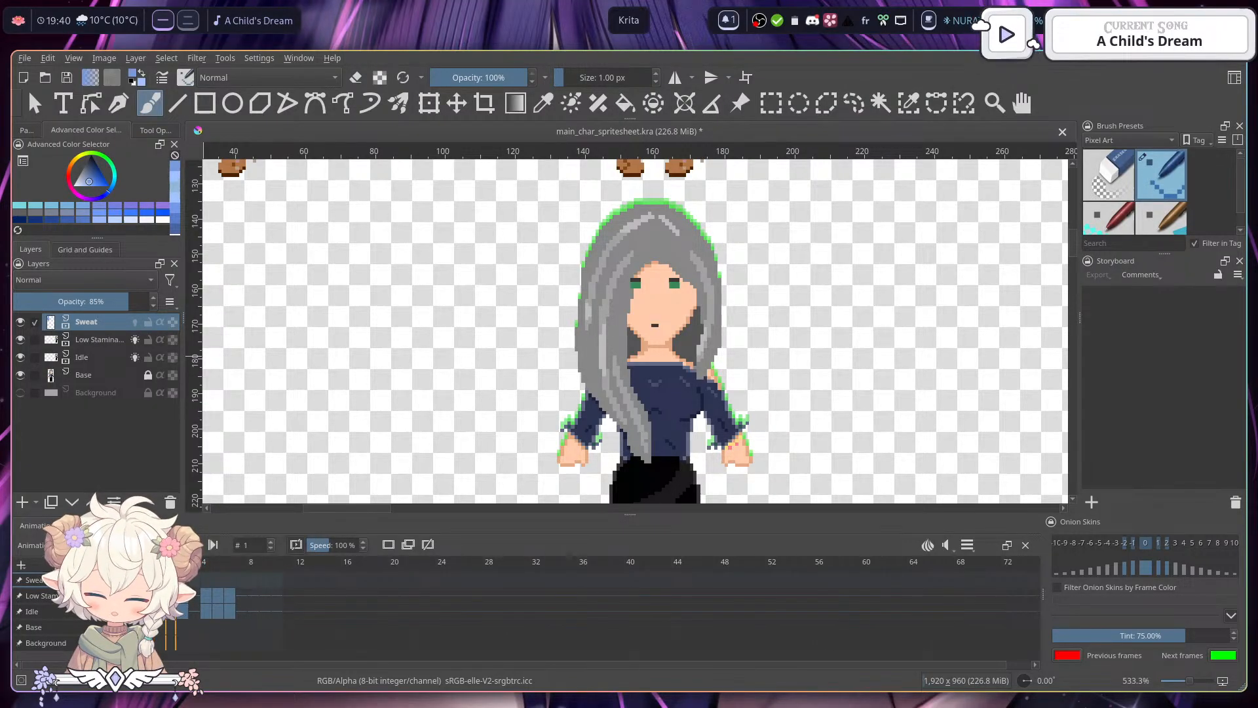
click(171, 580)
key(space)
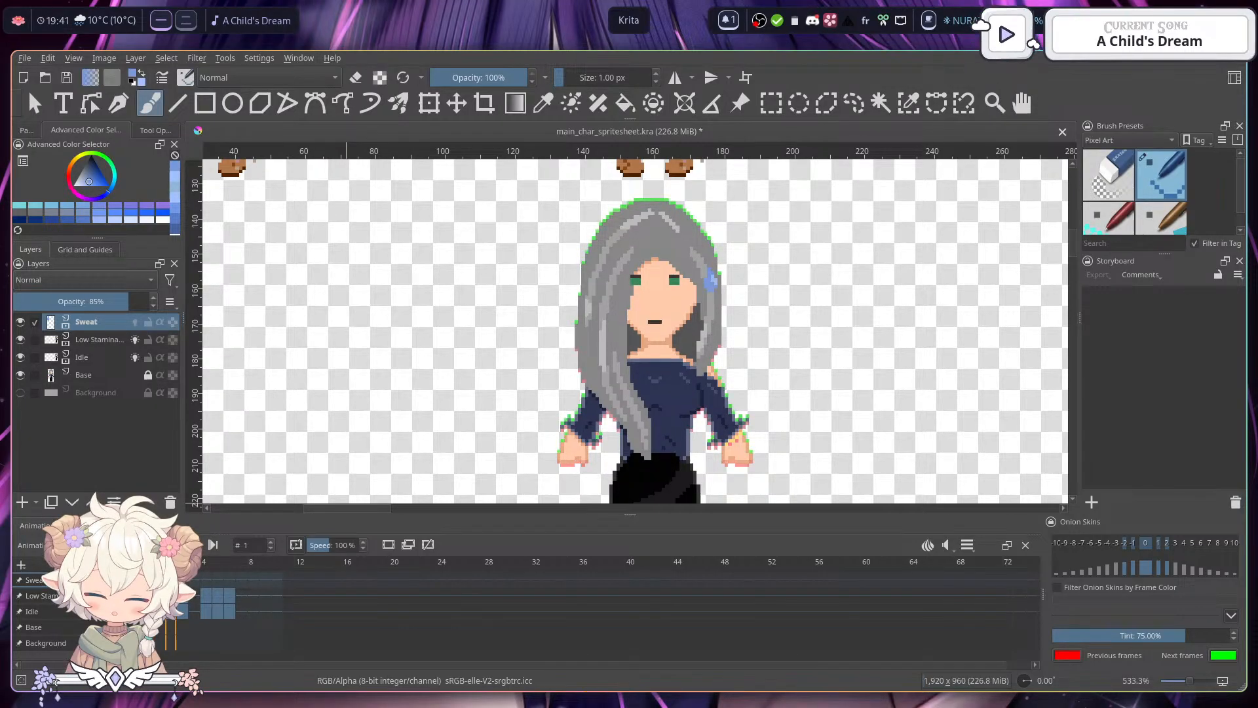
right_click(161, 576)
right_click(171, 583)
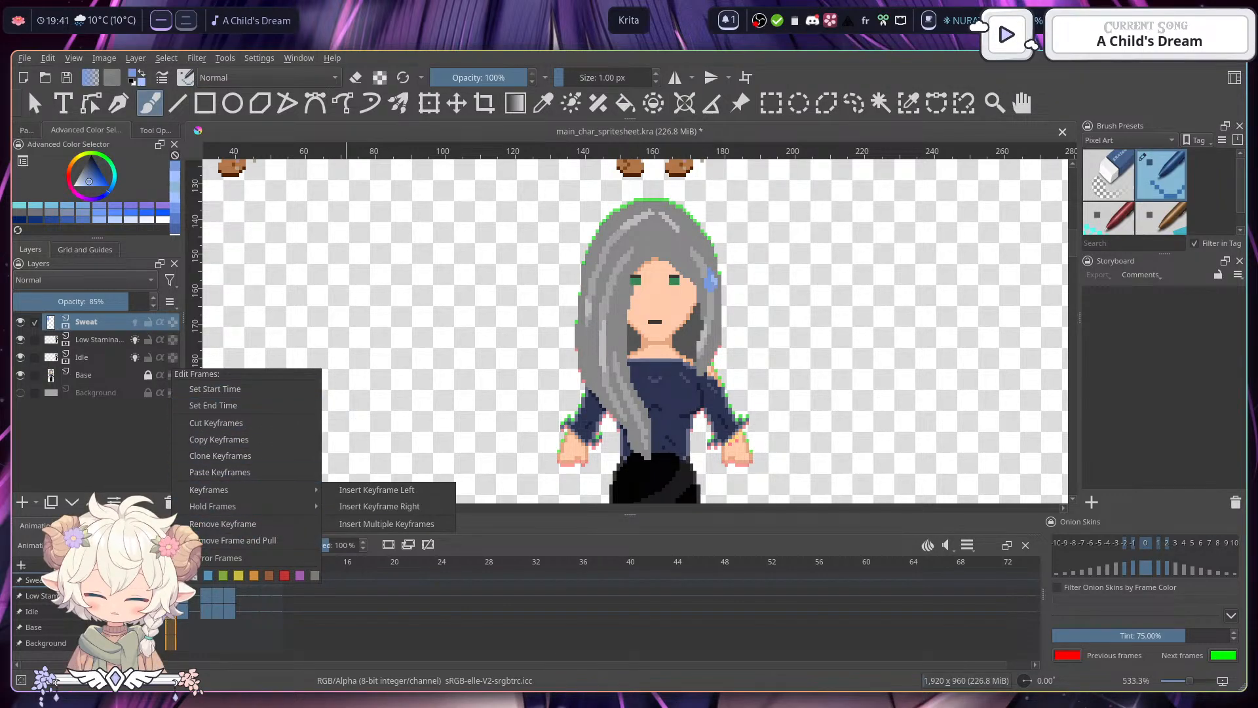
click(252, 337)
- Try to clone the Sweat layer's keyframe at frame 0 and check the keyframe insertion options at frame 1
right_click(162, 581)
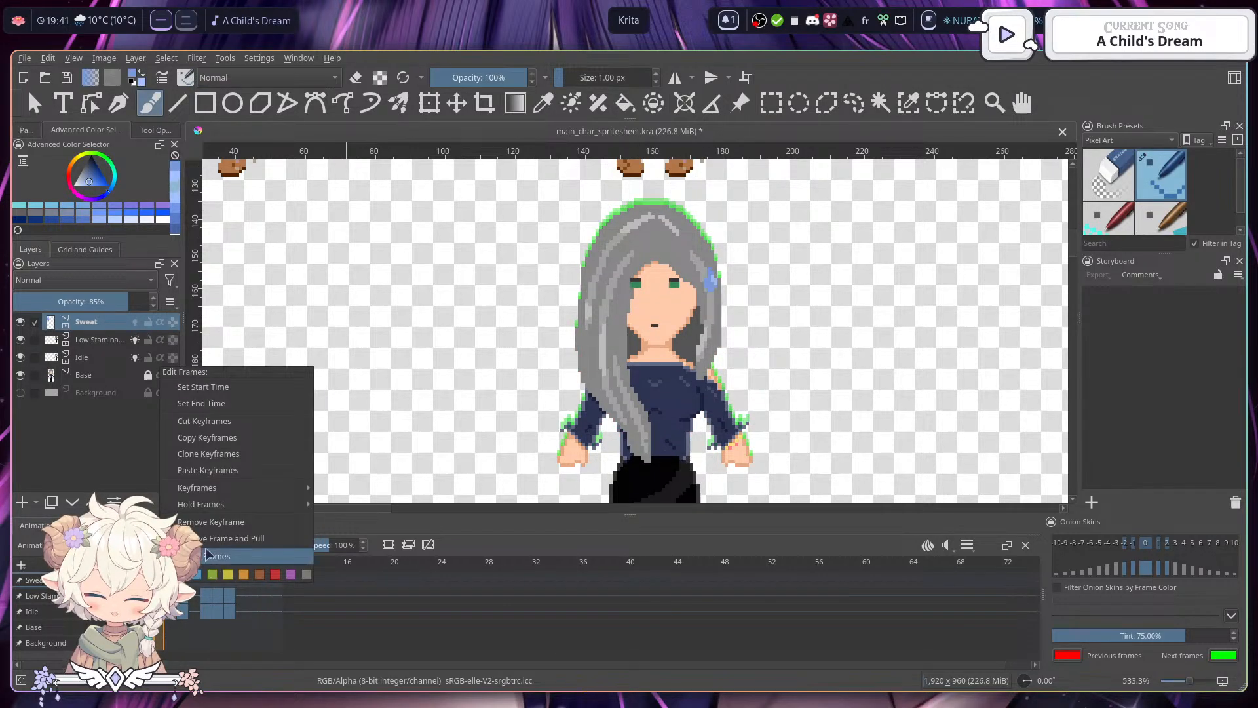
click(224, 453)
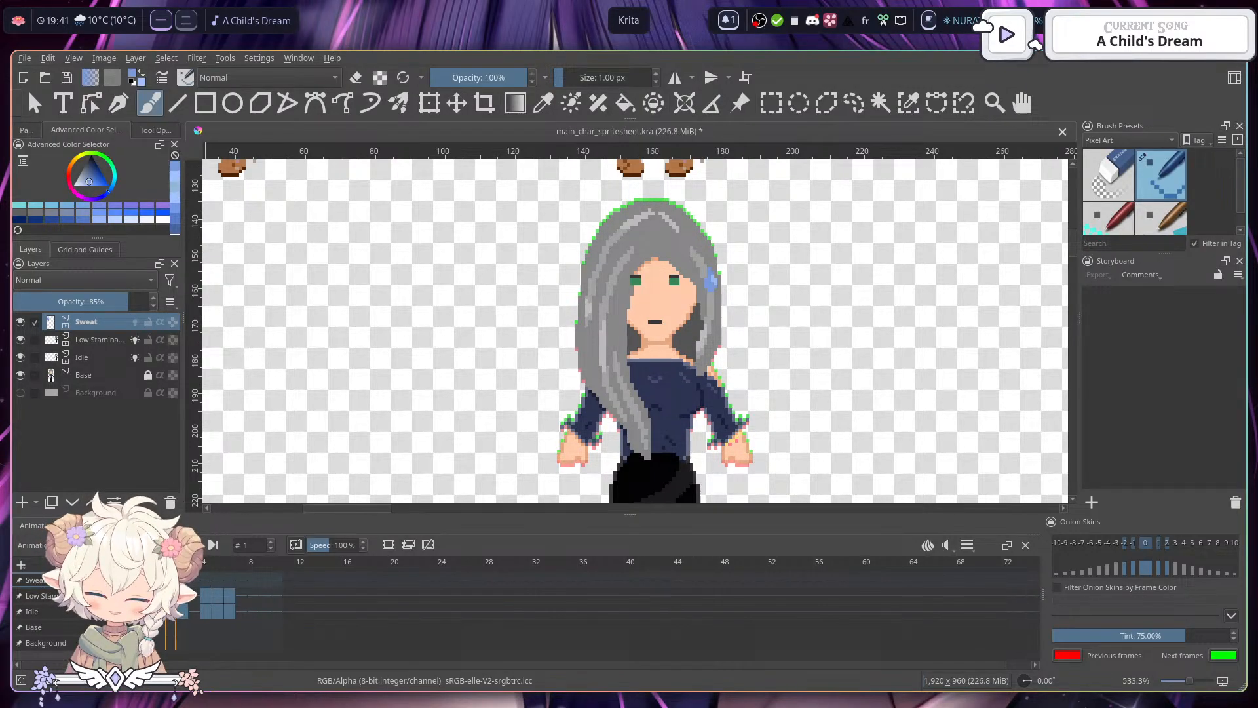
right_click(185, 579)
mouse_move(237, 671)
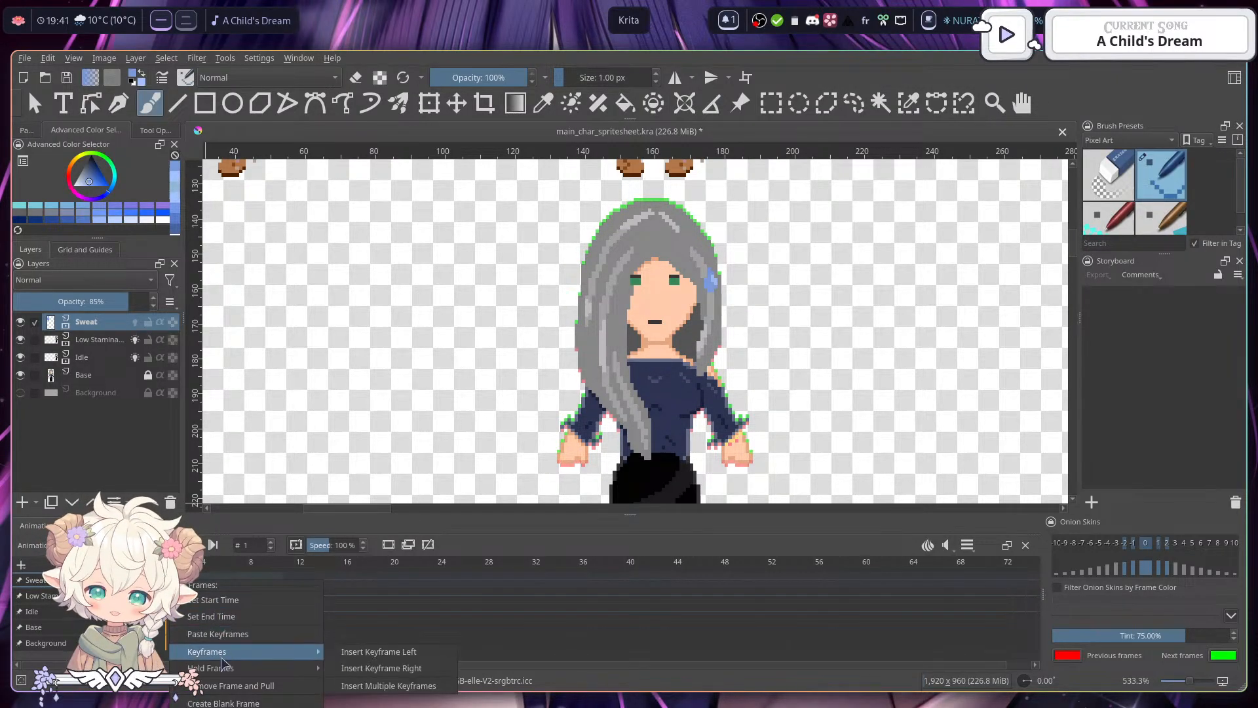
click(403, 609)
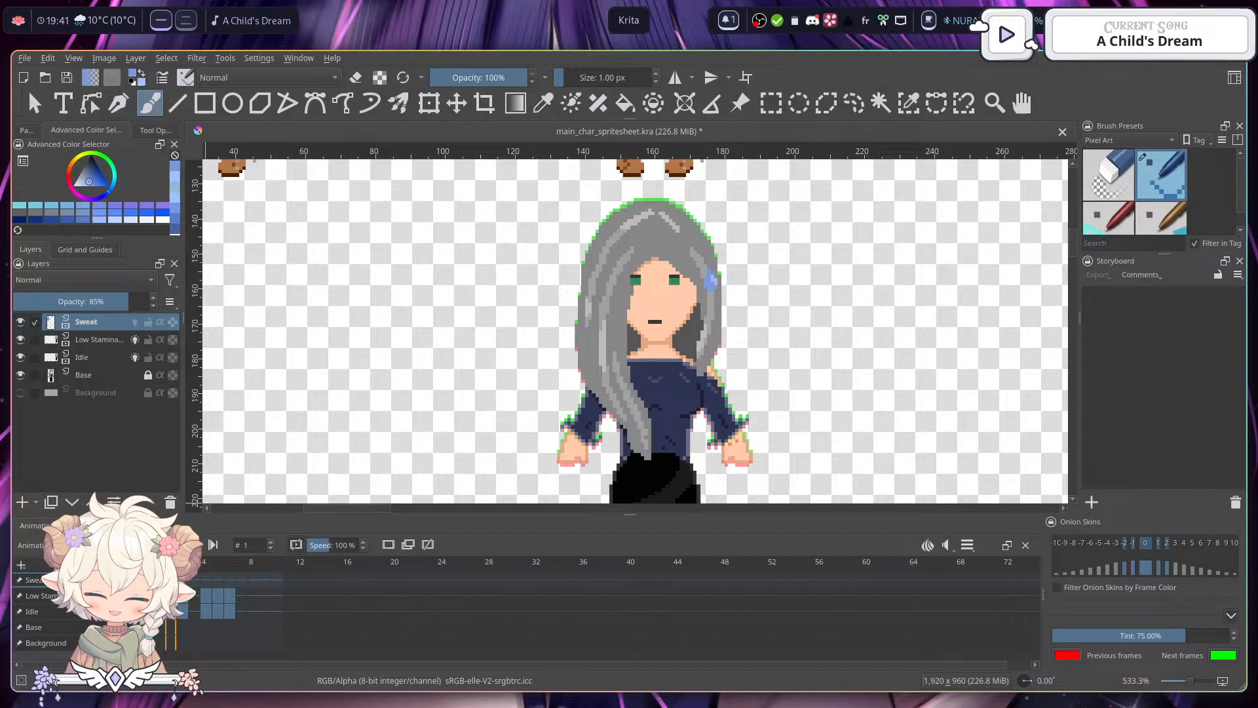
right_click(185, 579)
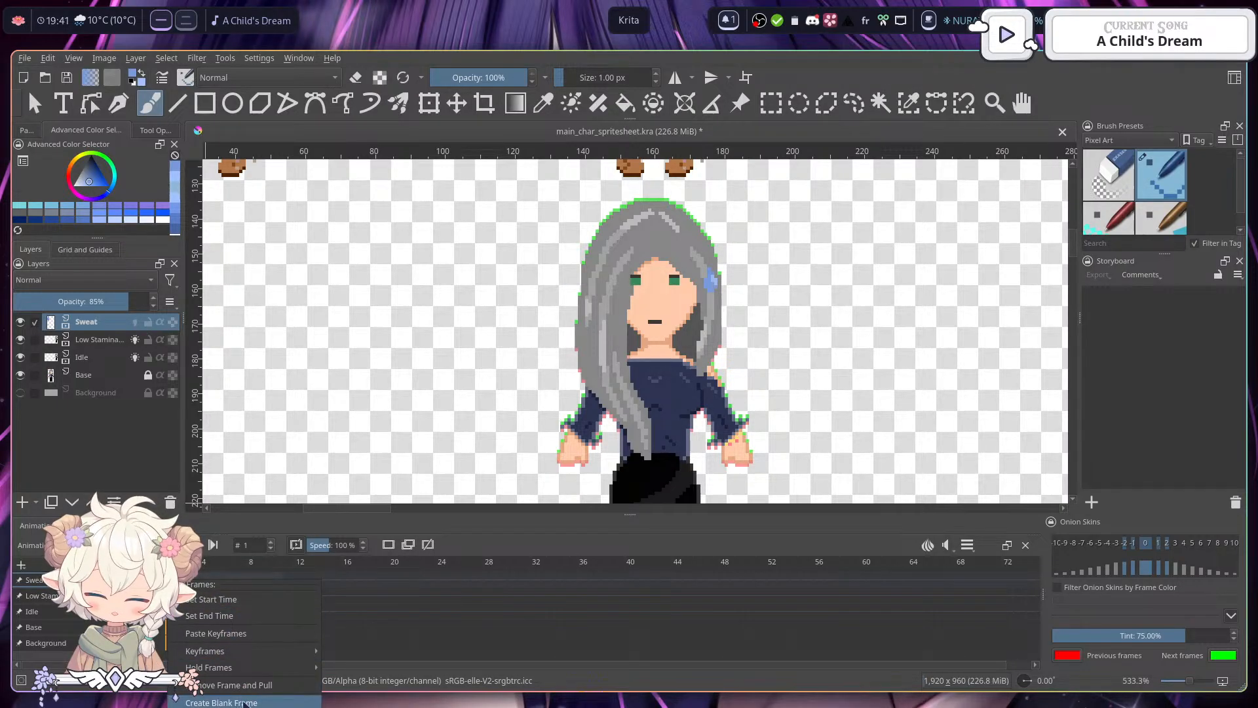
mouse_move(243, 655)
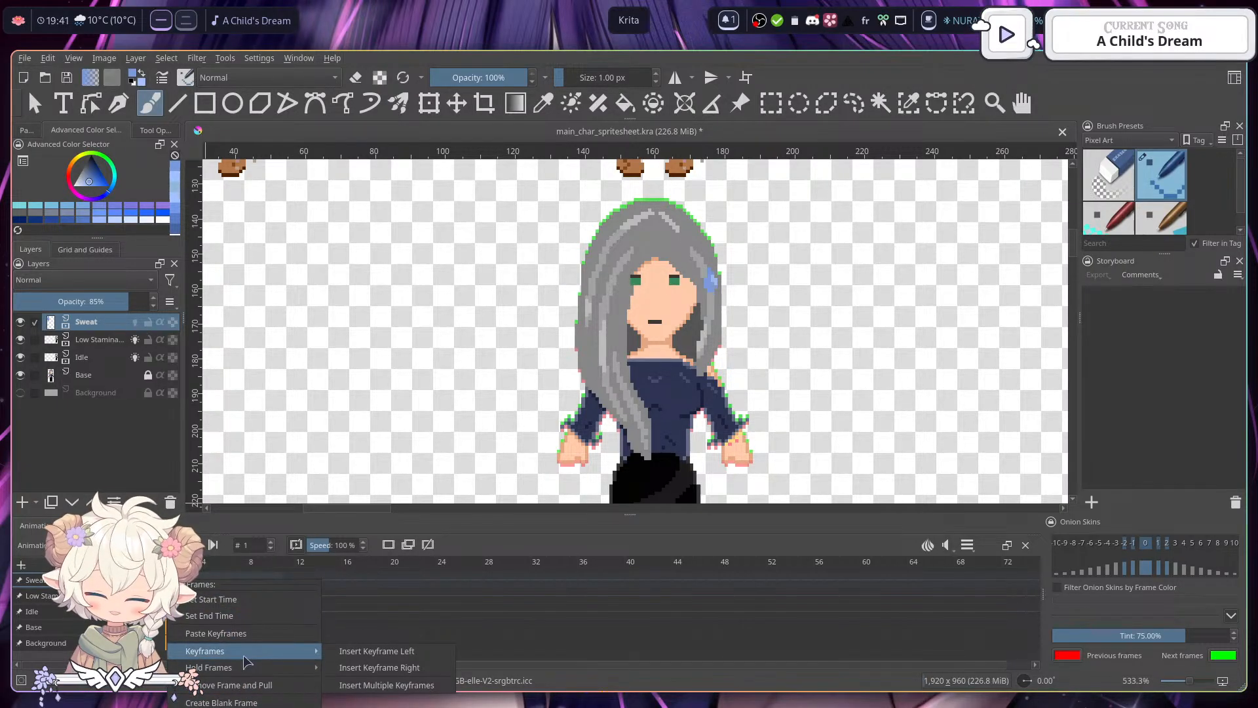
click(203, 598)
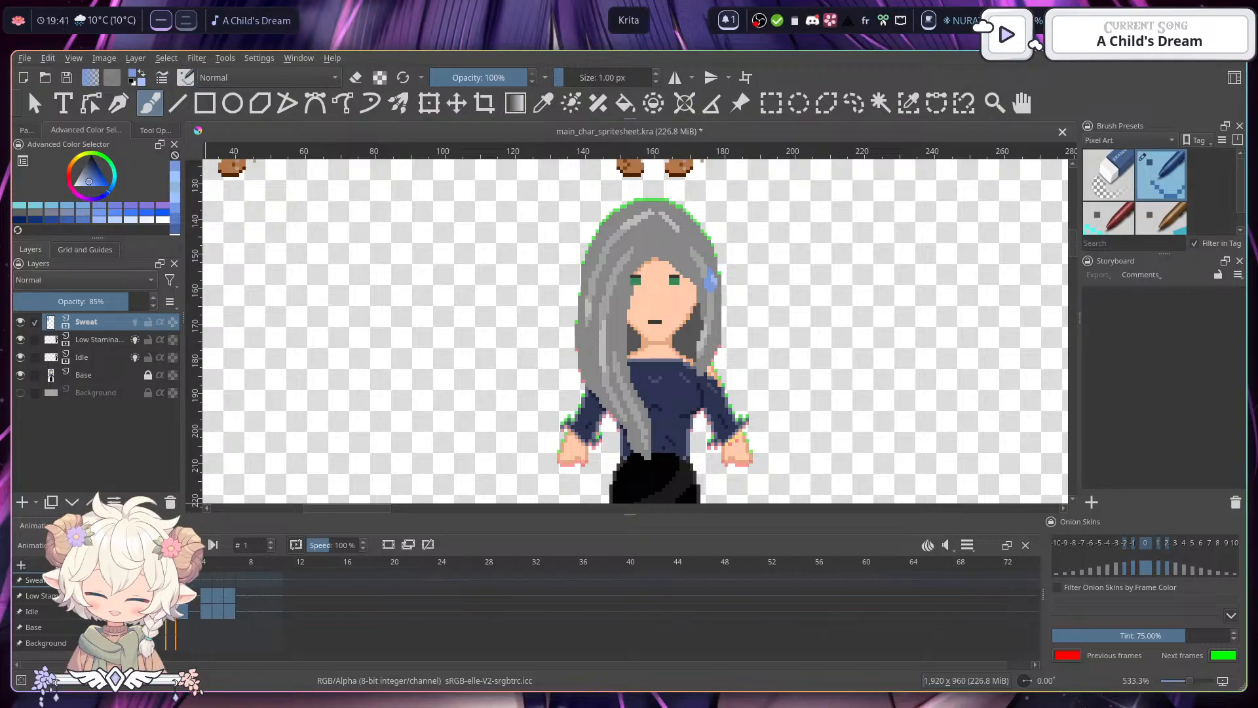
- Copy the Sweat layer's keyframe at frame 0 and try to paste it at frame 1
right_click(165, 575)
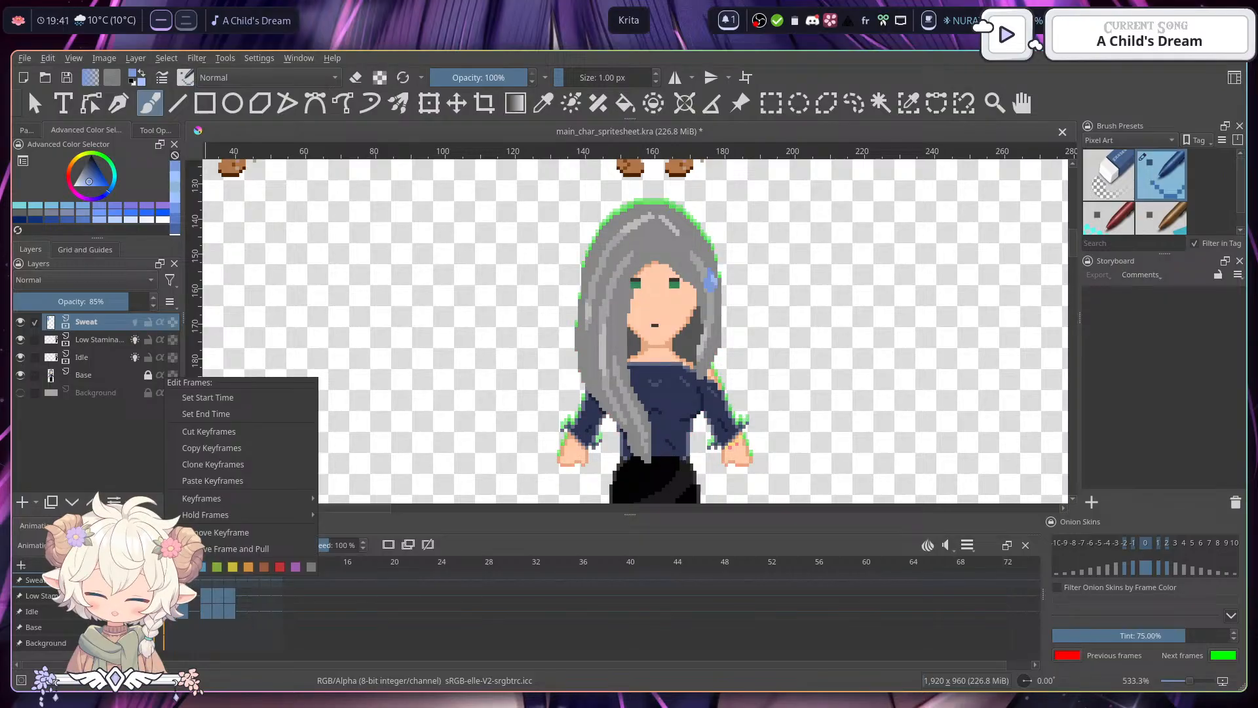
click(224, 448)
right_click(170, 580)
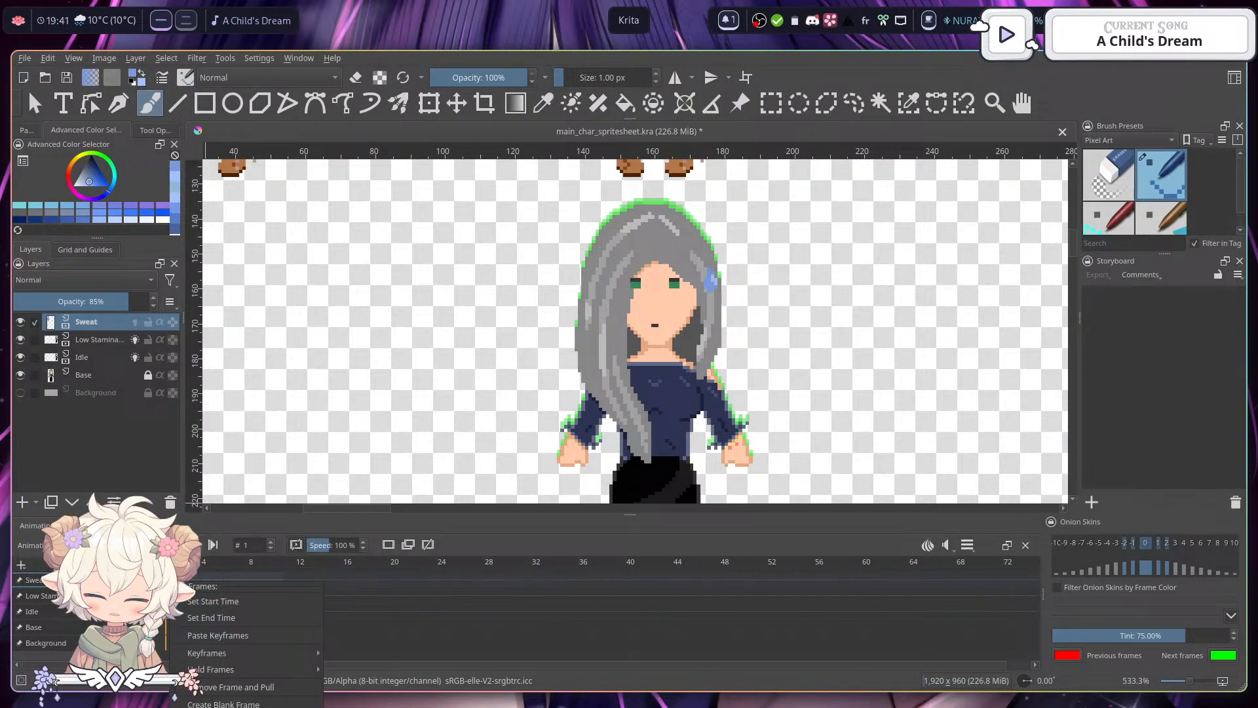
click(216, 635)
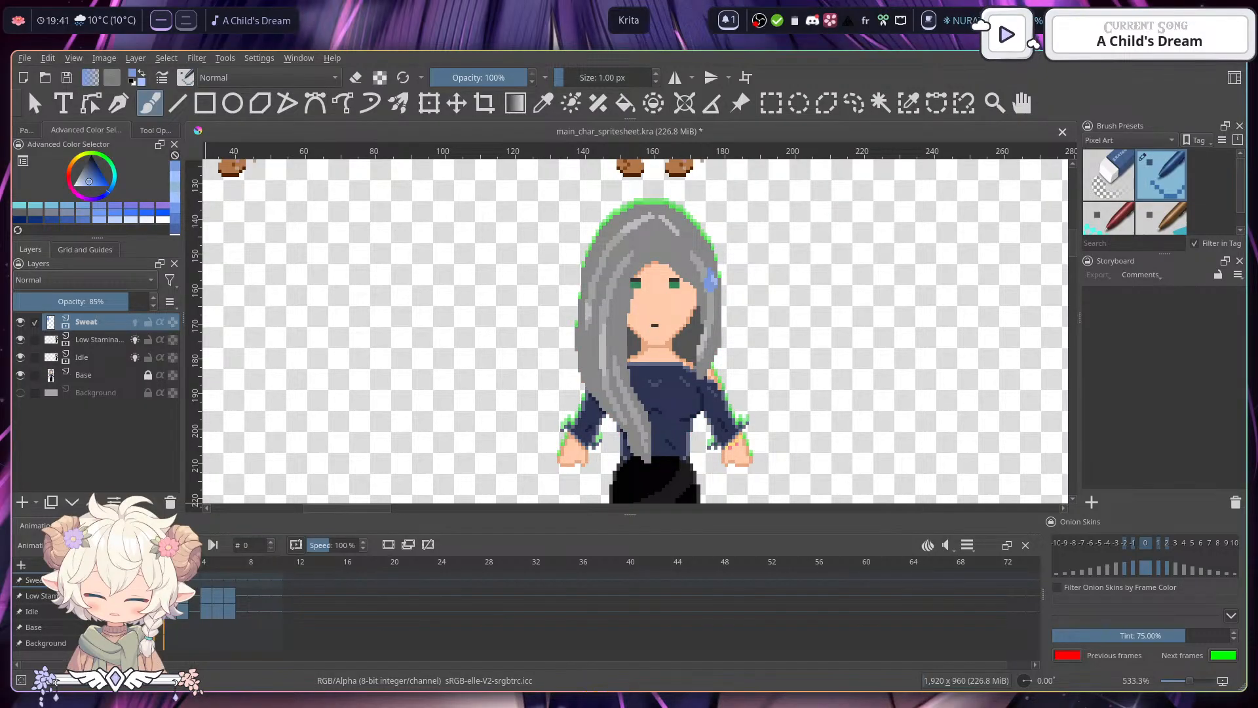
- Look through the keyframe options at the first frames of the Sweat layer again
right_click(160, 580)
key(Escape)
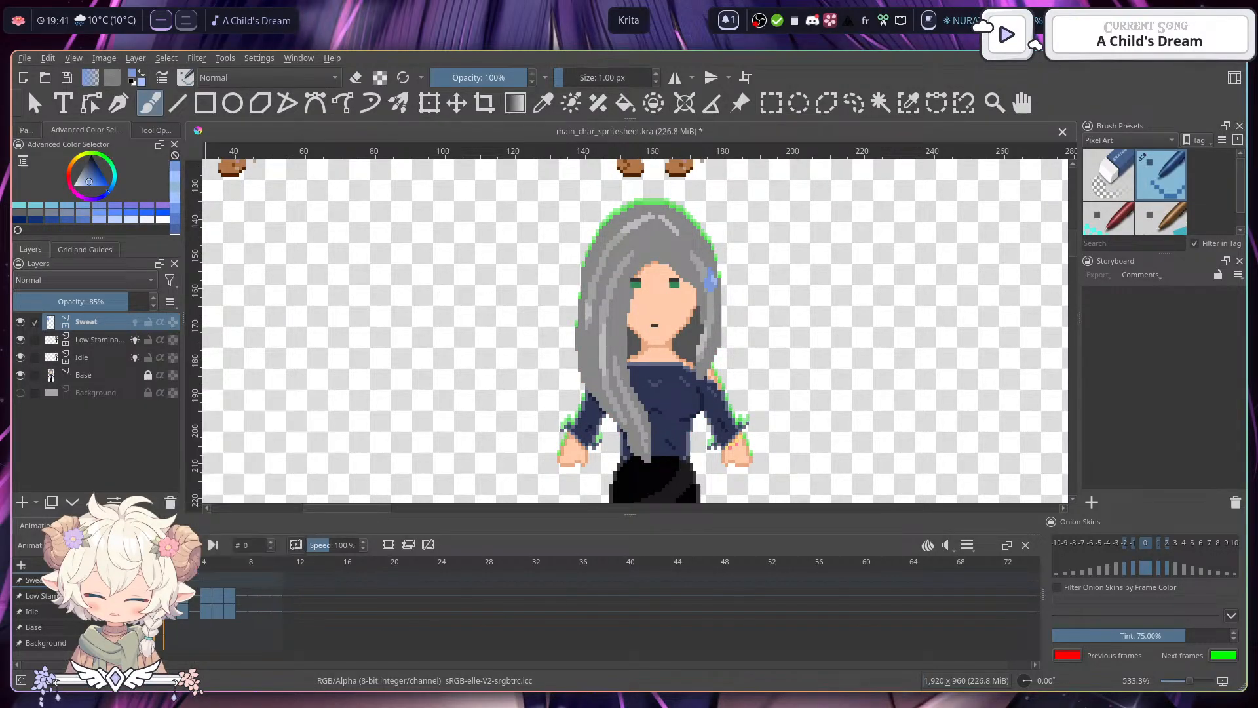
right_click(213, 593)
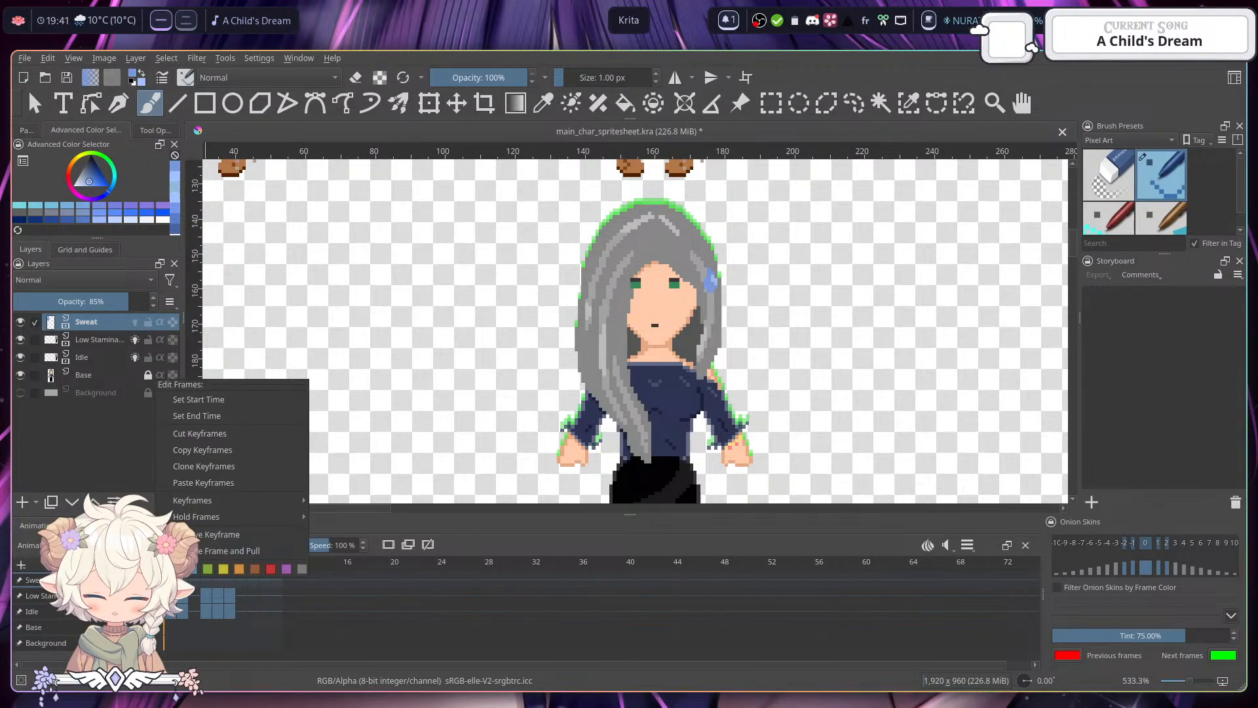
click(221, 551)
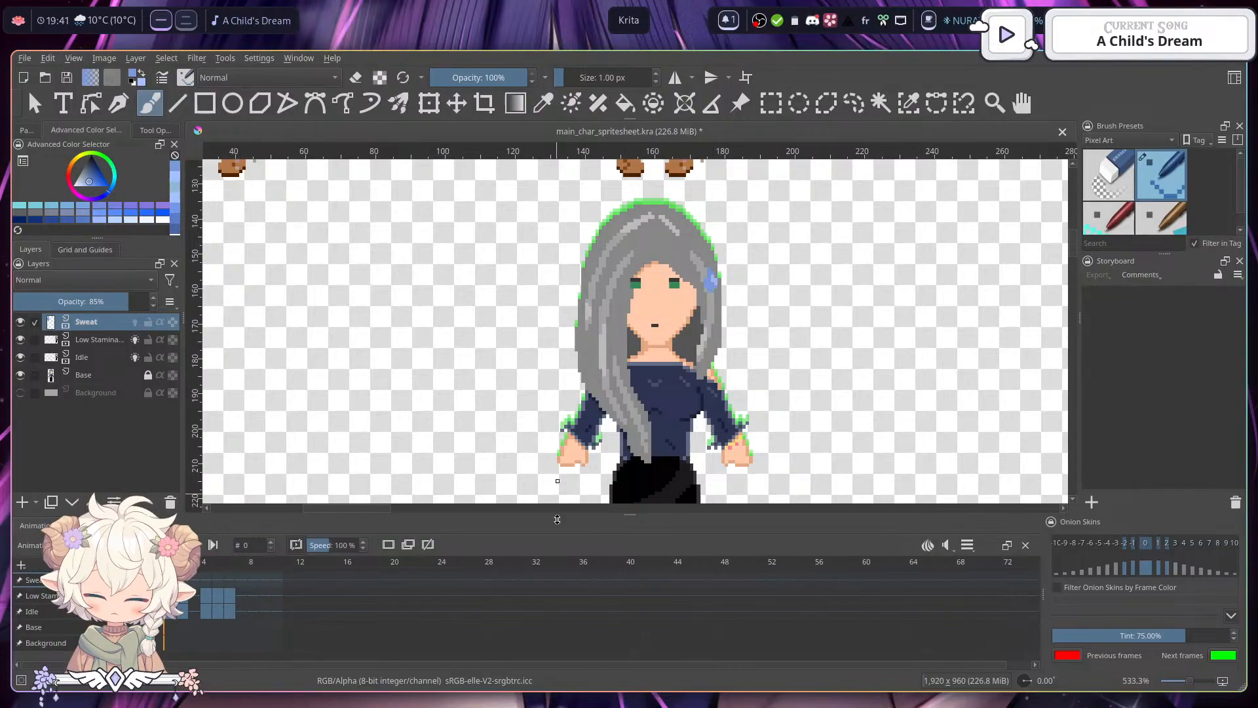
right_click(166, 579)
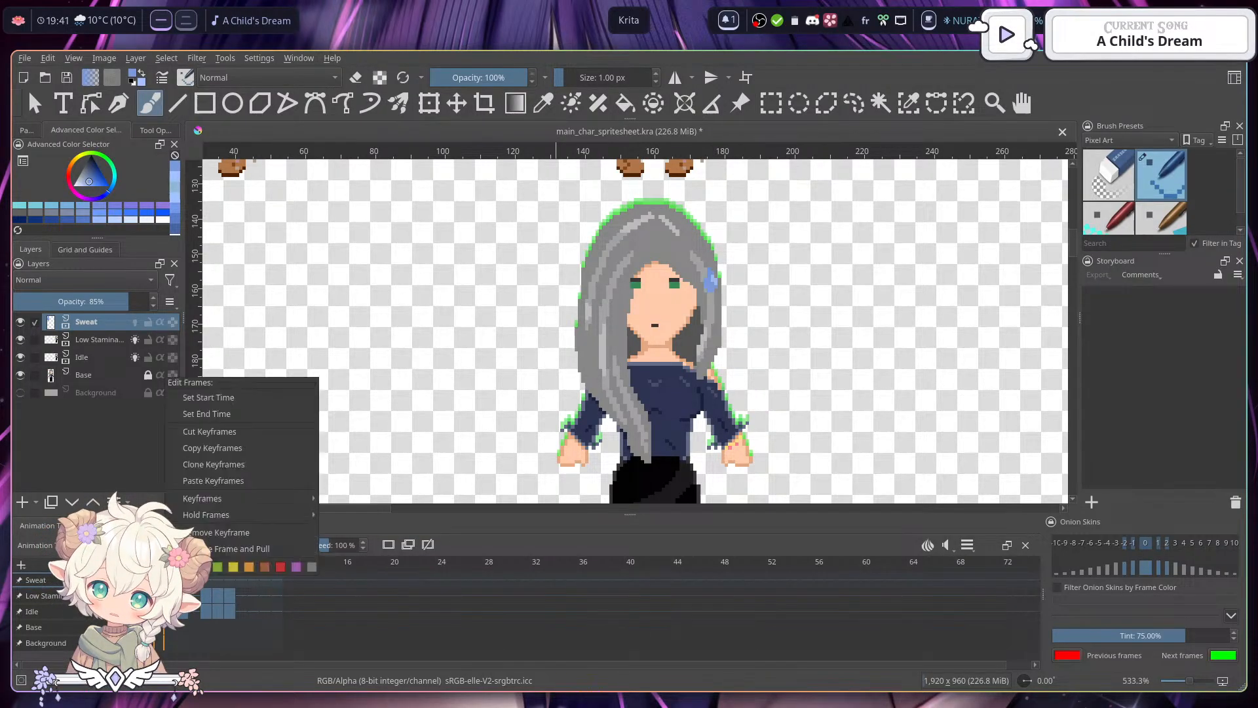
click(174, 578)
right_click(175, 577)
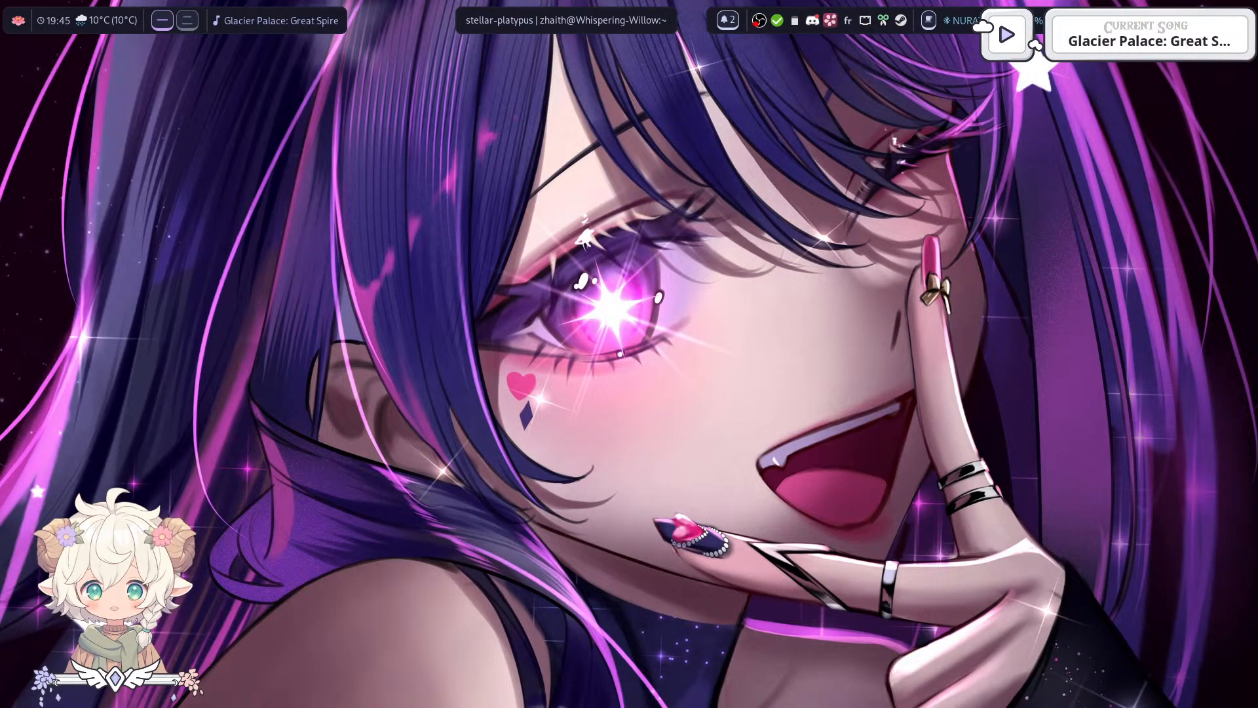
key(ctrl+space)
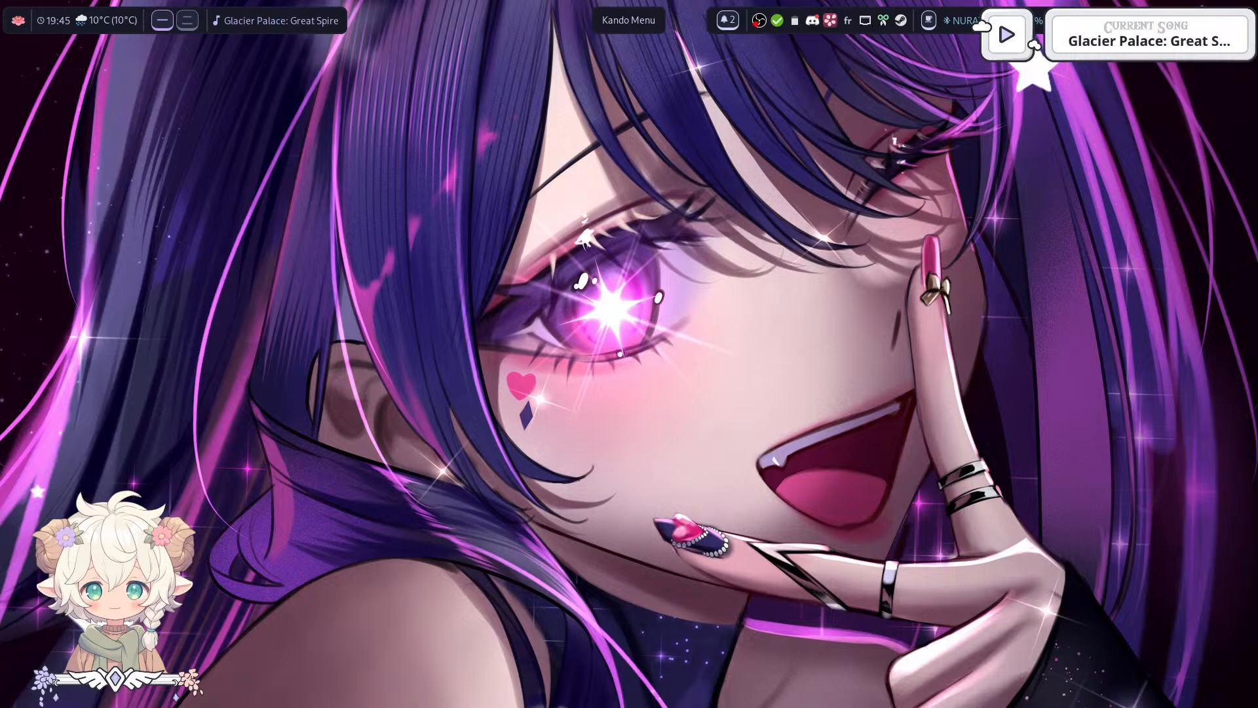
key(Escape)
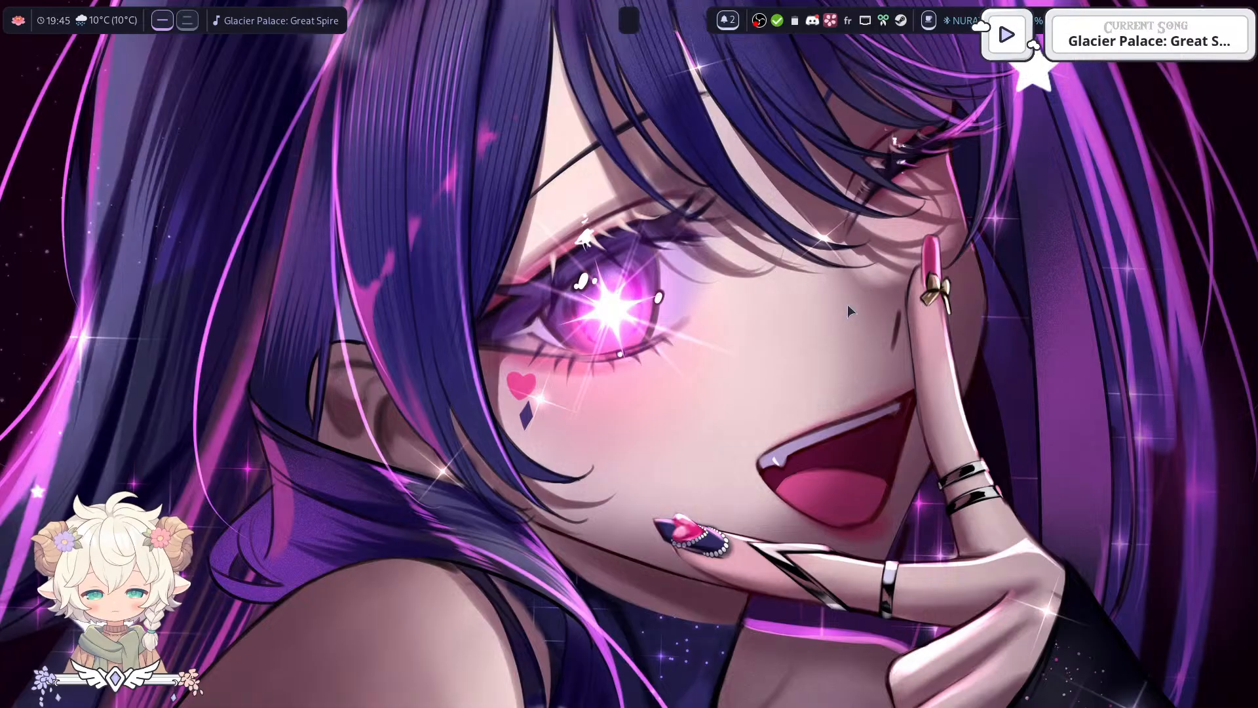
key(super+e)
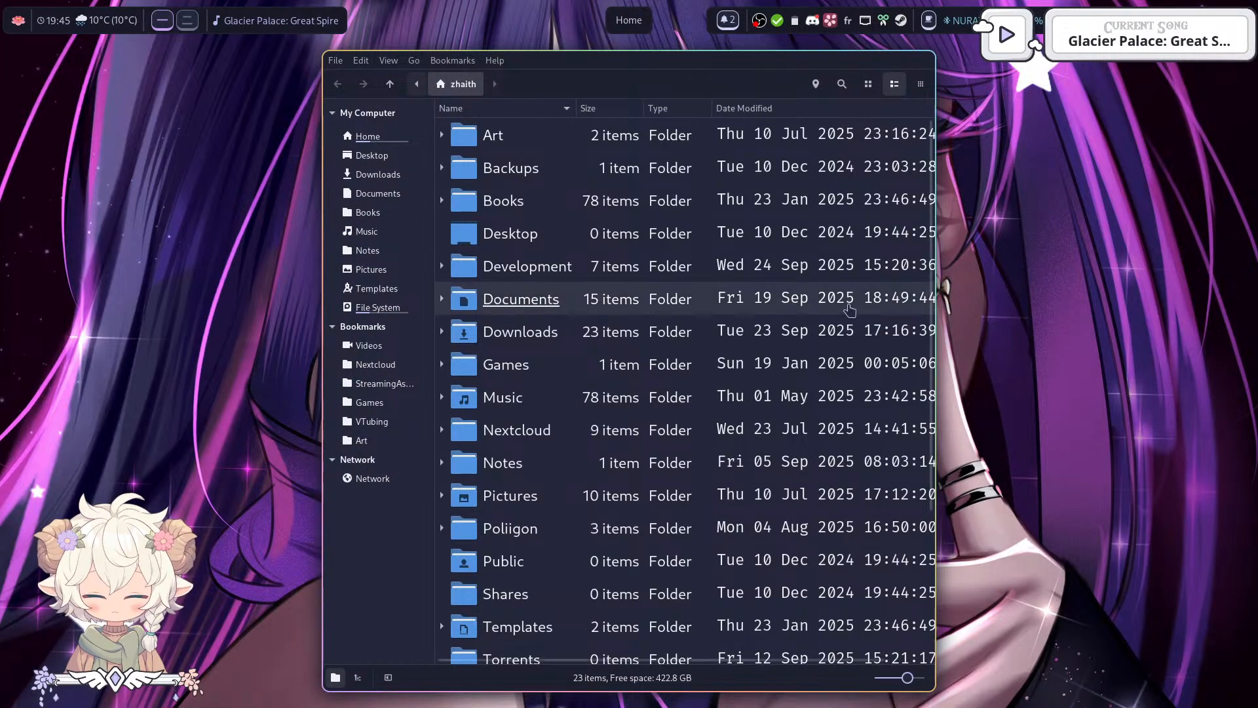
key(super+q)
- Launch Krita and reopen main_char_spritesheet.kra from its autosave
key(super+r)
text(kr)
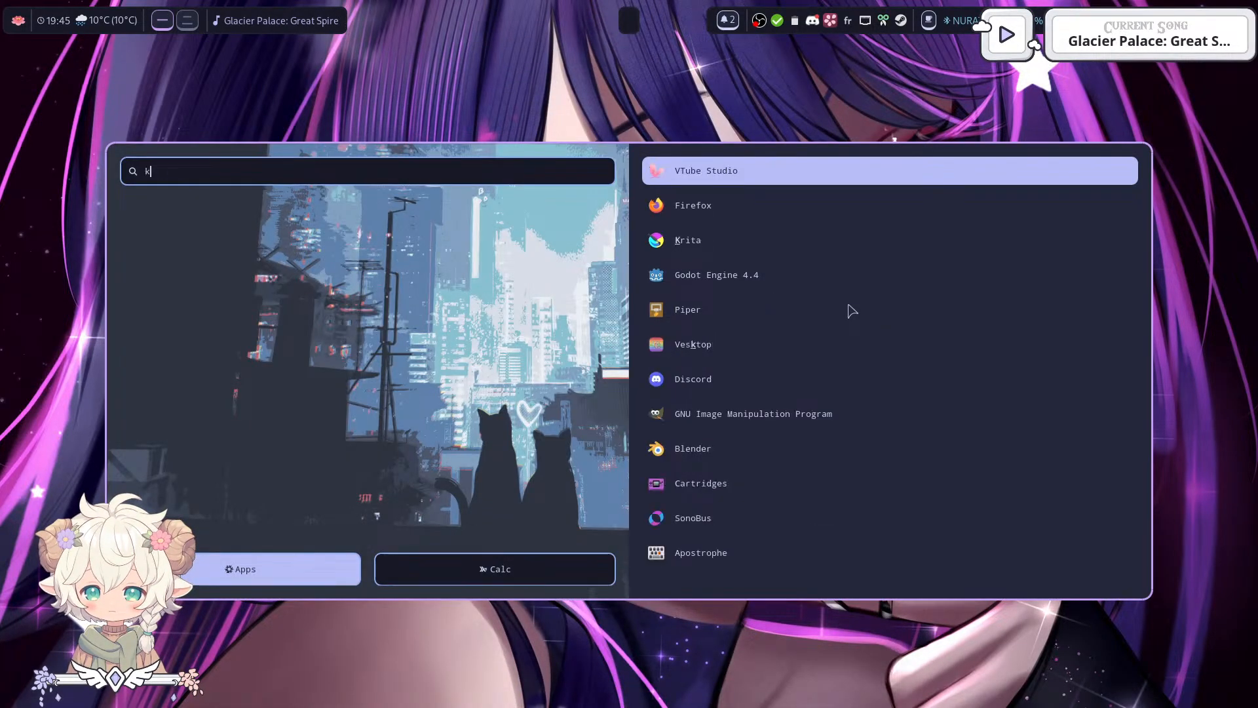
key(Return)
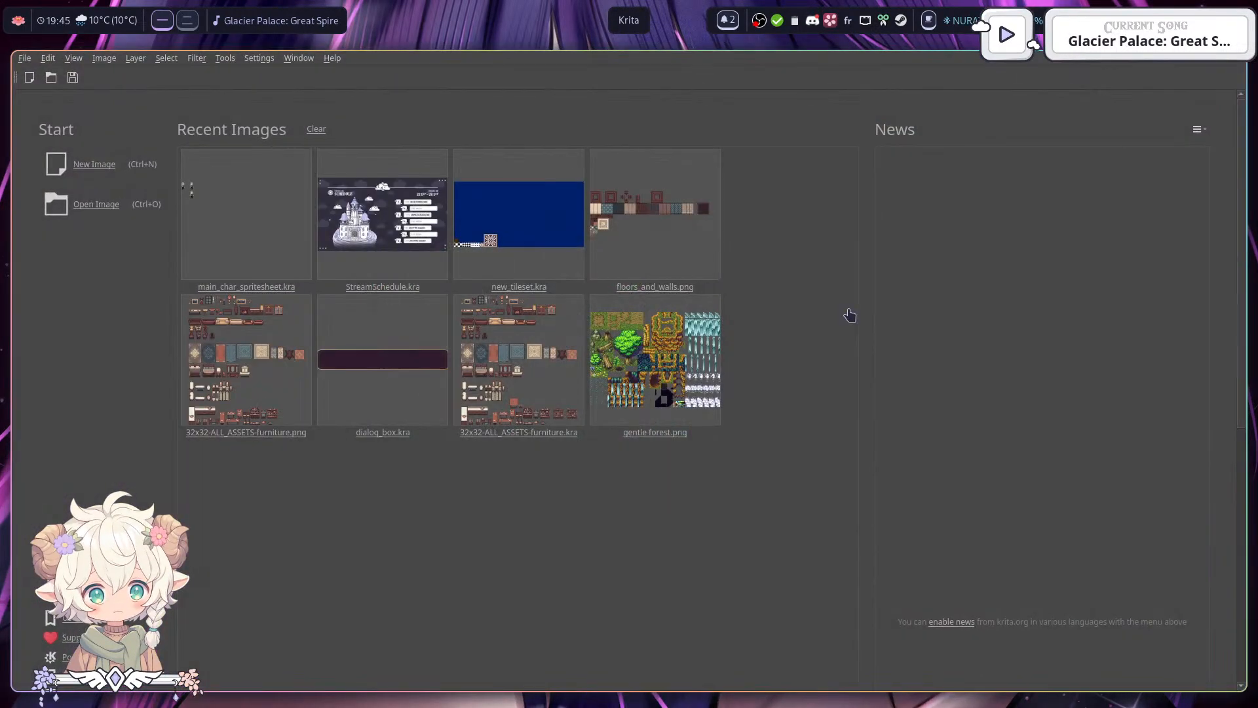
click(212, 237)
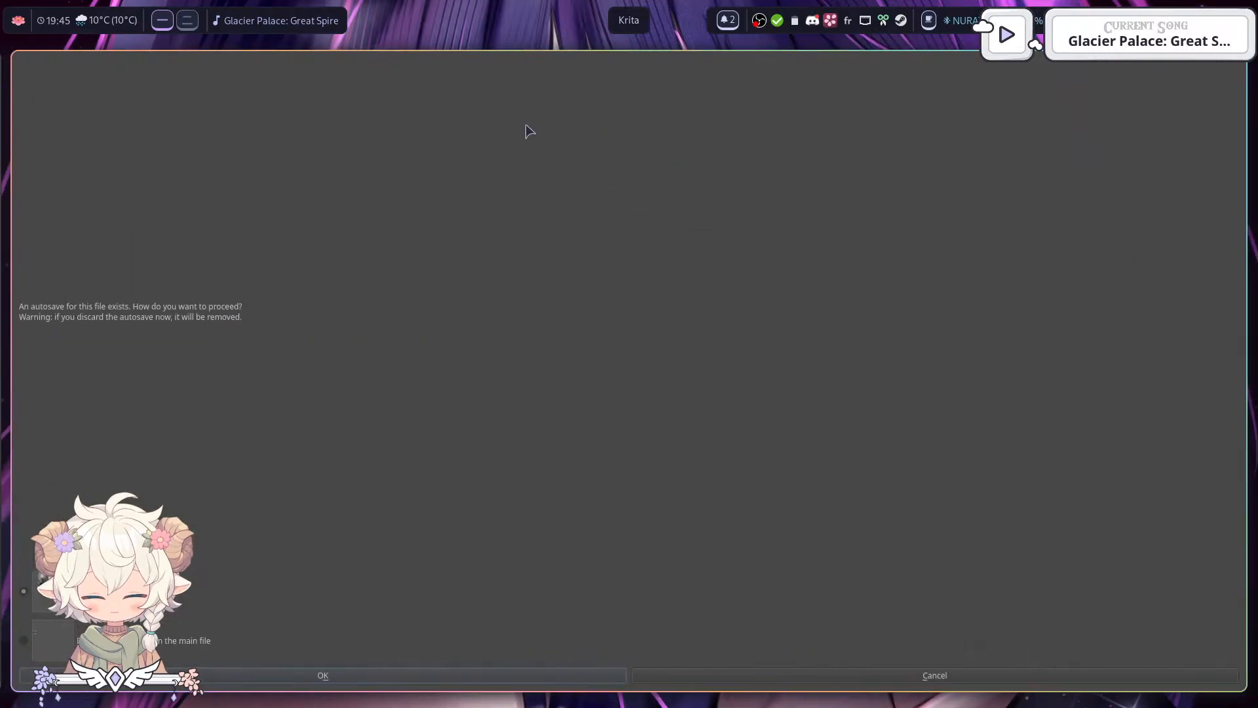
click(432, 675)
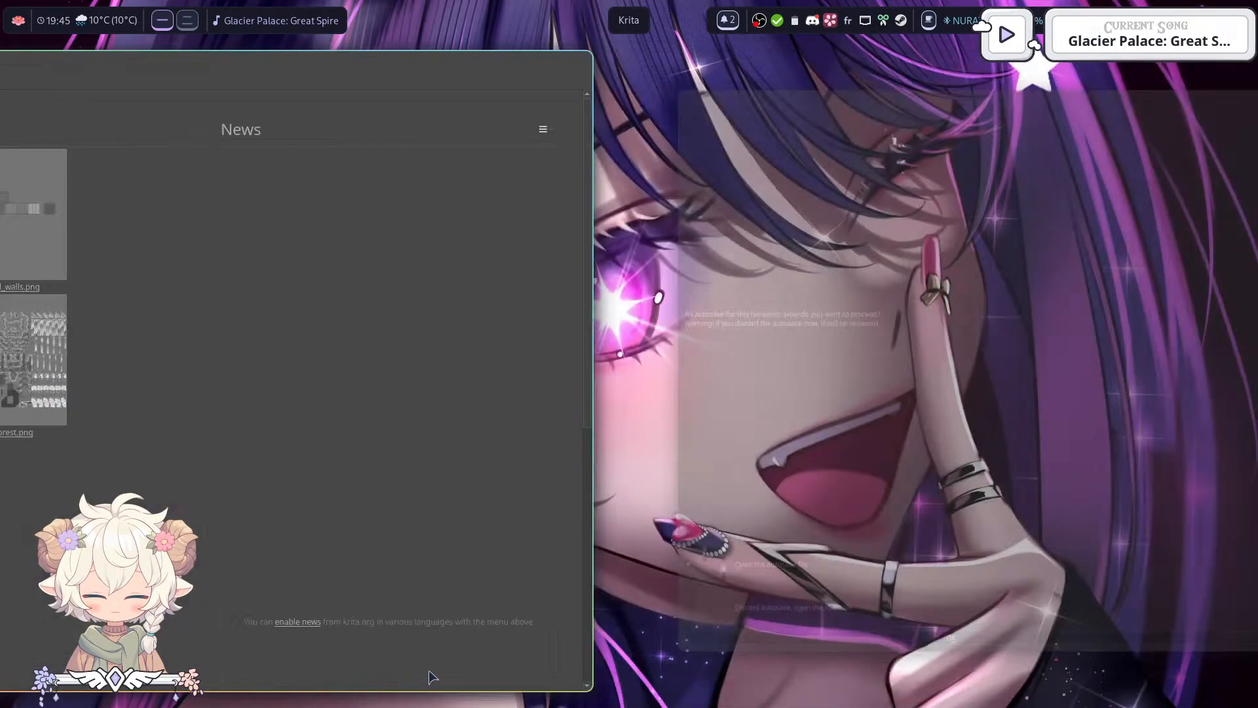
- Examine the sweat drop on the low-stamina sprite up close in the recovered spritesheet
scroll(361, 180, up, 4)
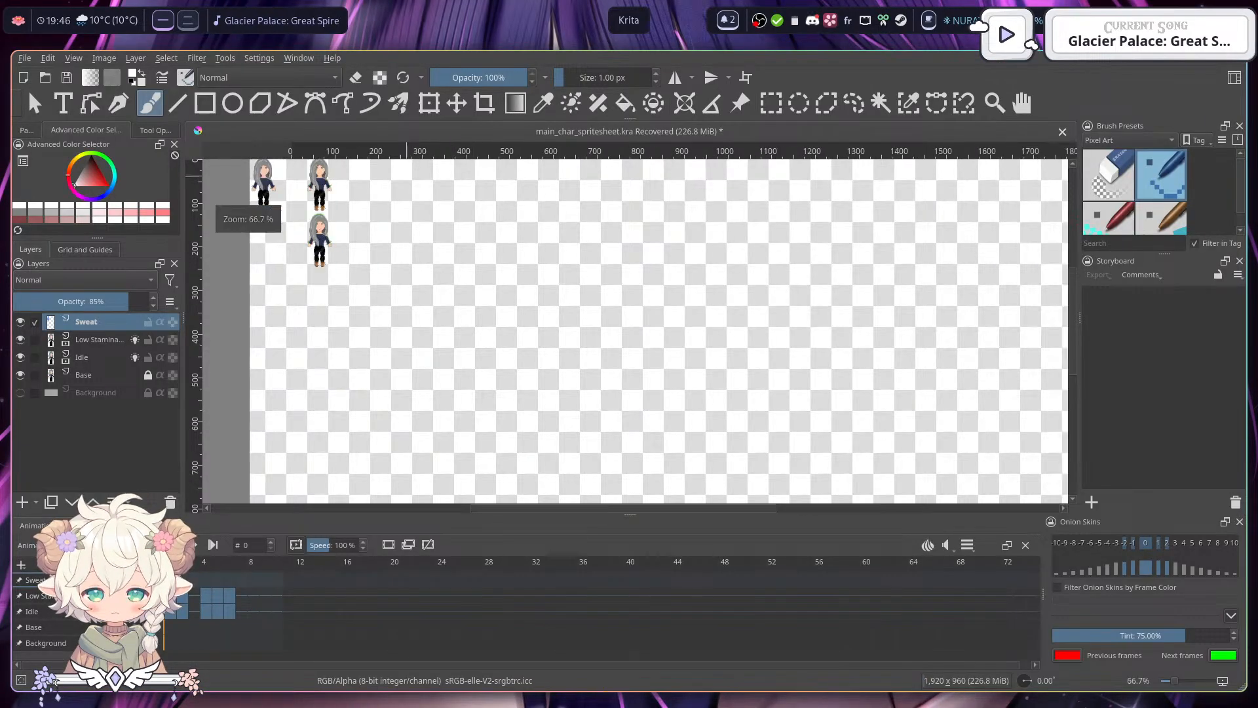
scroll(318, 380, up, 4)
drag(332, 335, 464, 371)
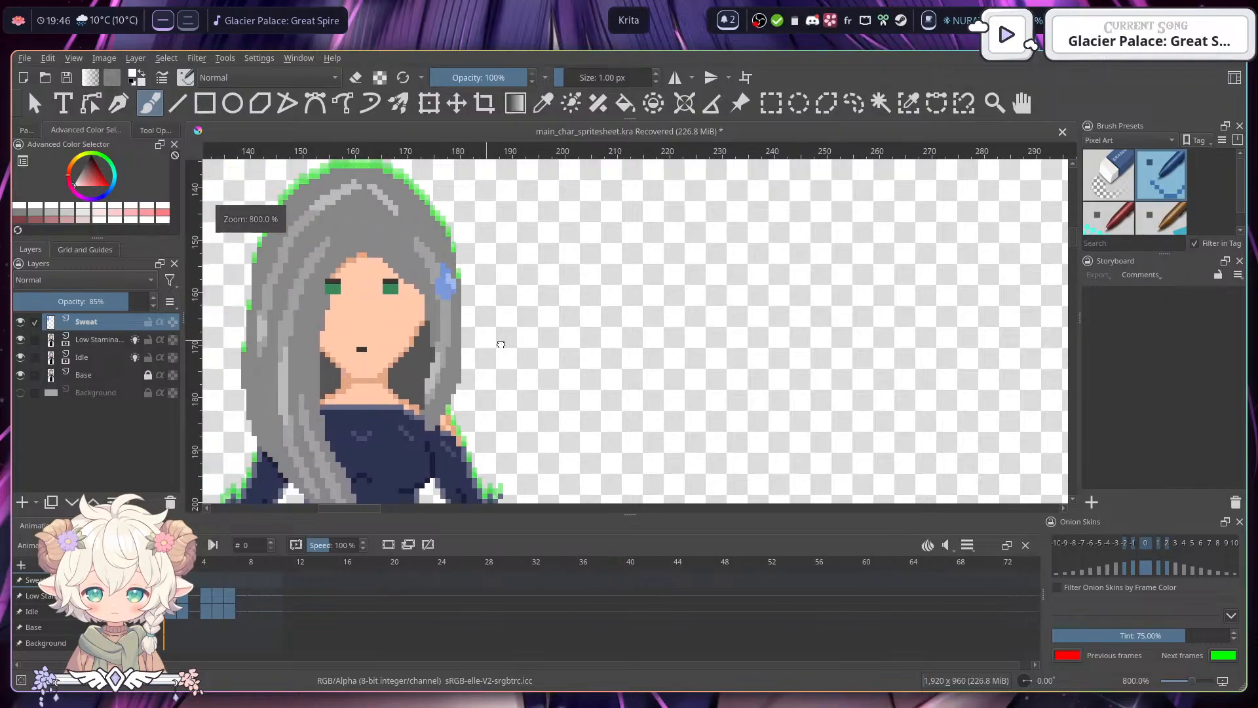
- Save the recovered document as main_char_spritesheet.kra in the Assets folder, replacing the existing file
key(ctrl+shift+s)
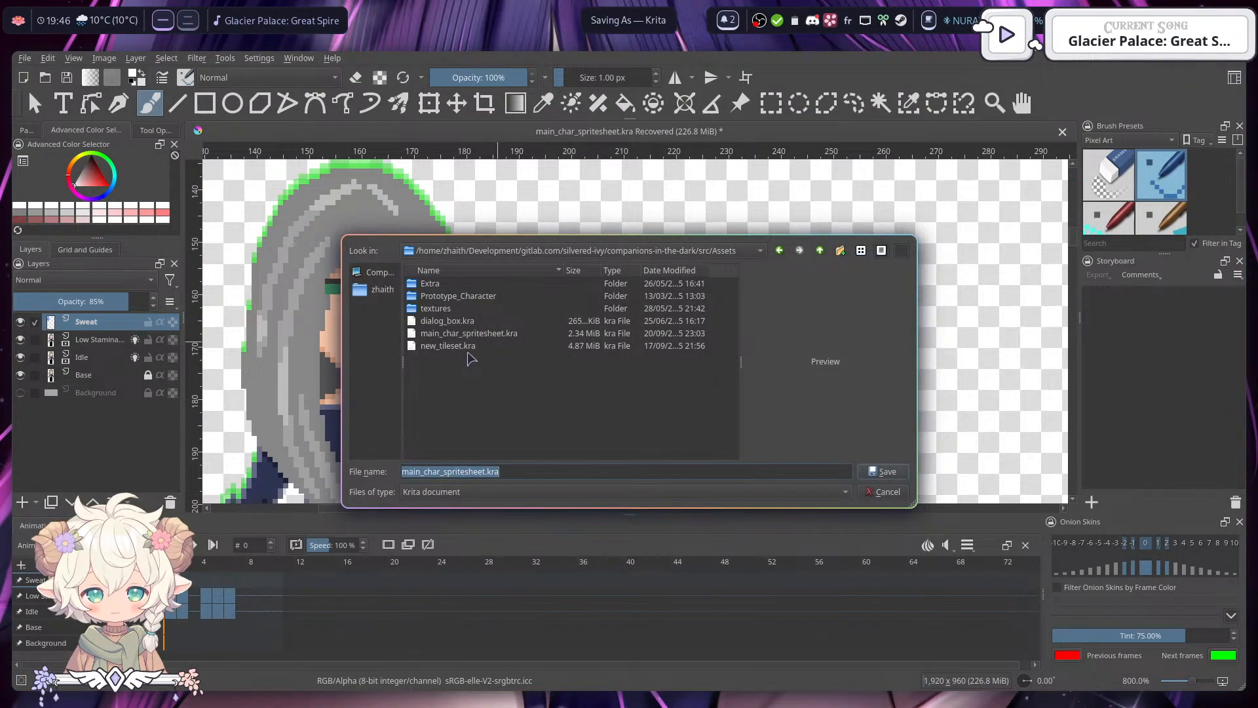
click(475, 335)
click(880, 471)
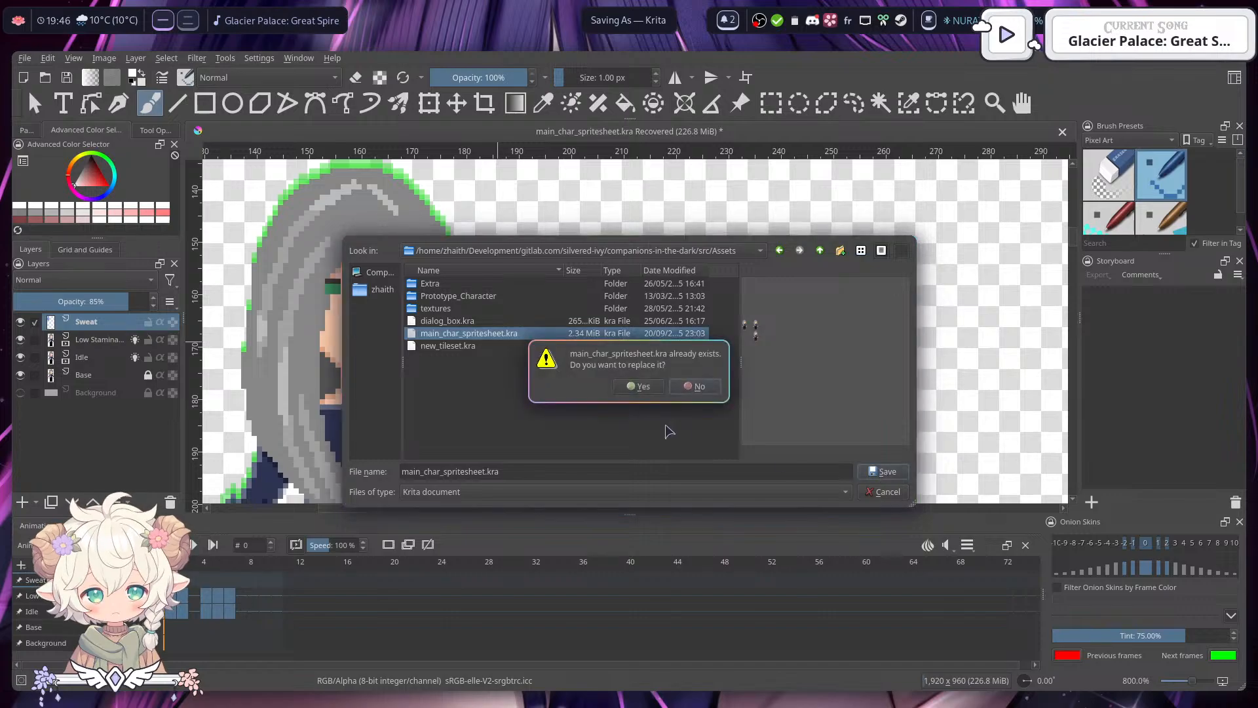
click(640, 385)
- Step through the first animation frames to compare the sweat drop's position with the head movement
drag(534, 295, 621, 272)
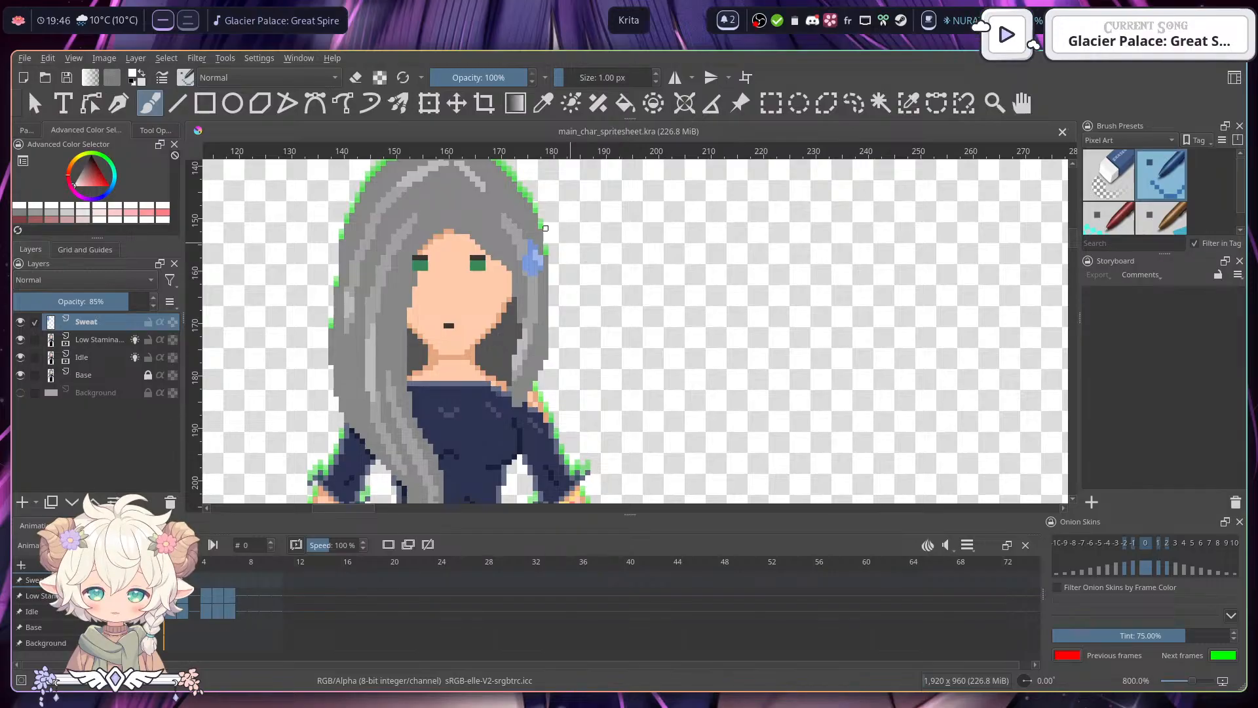
right_click(172, 578)
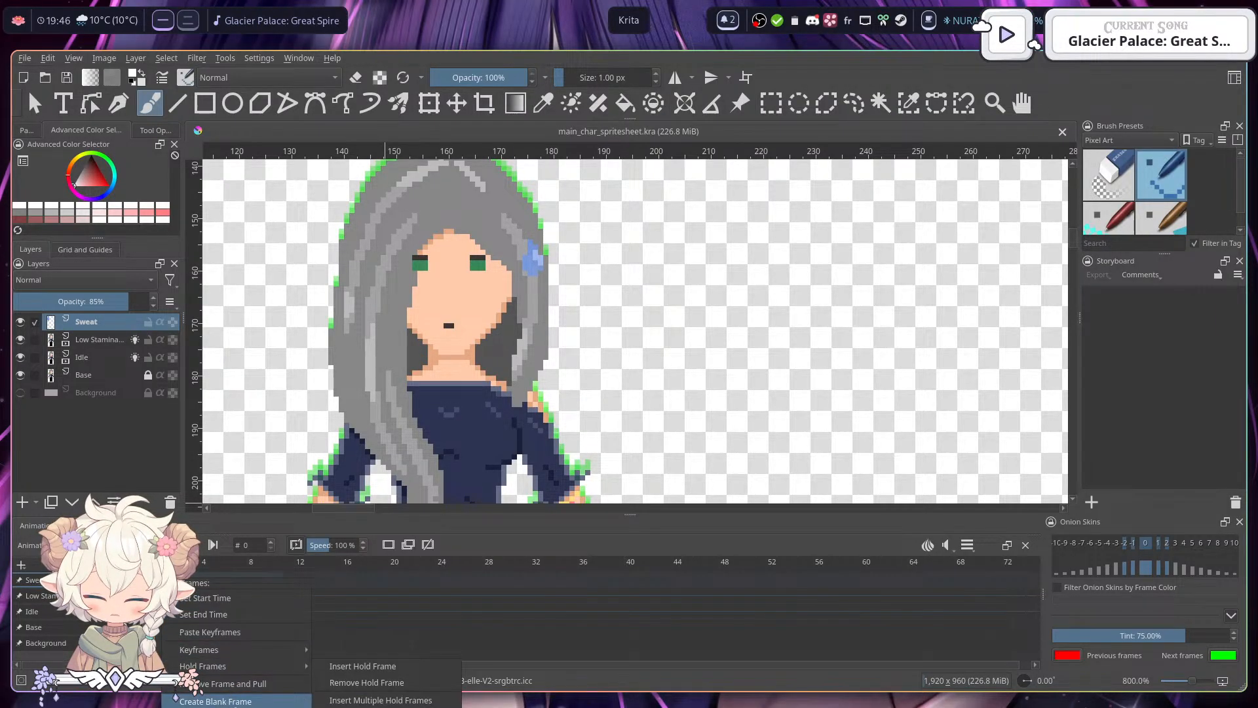
click(452, 621)
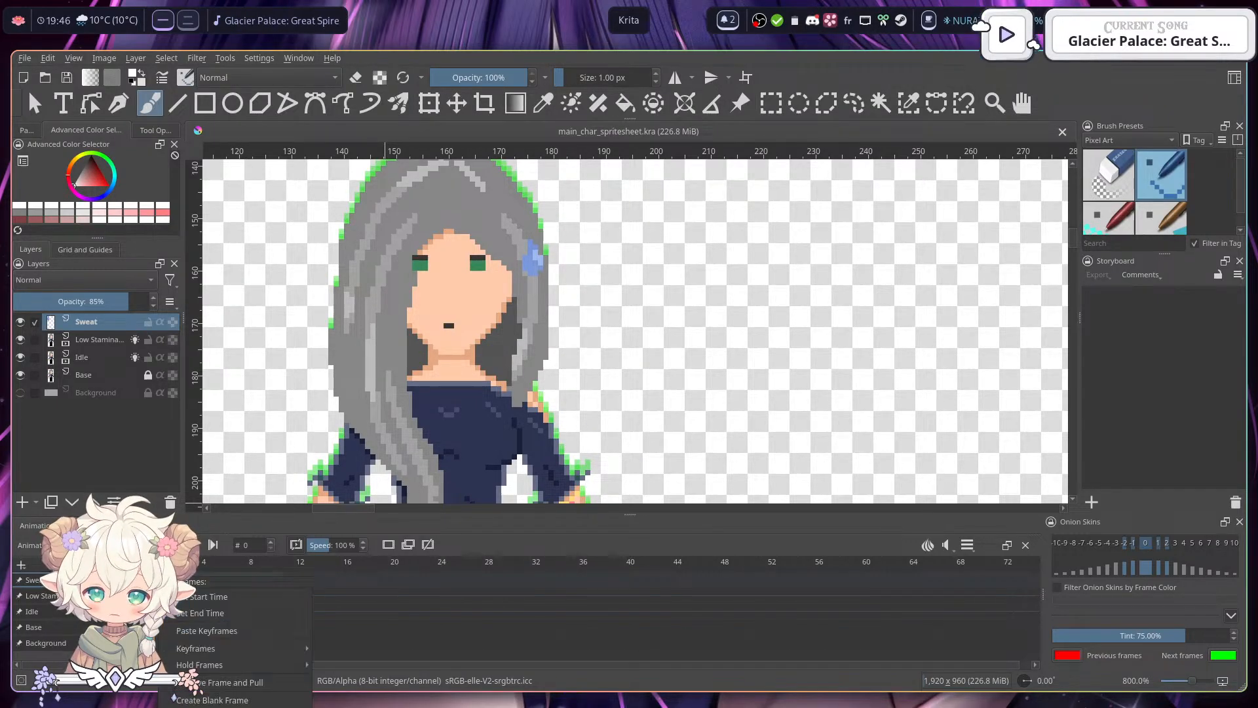
key(Right)
key(Right)
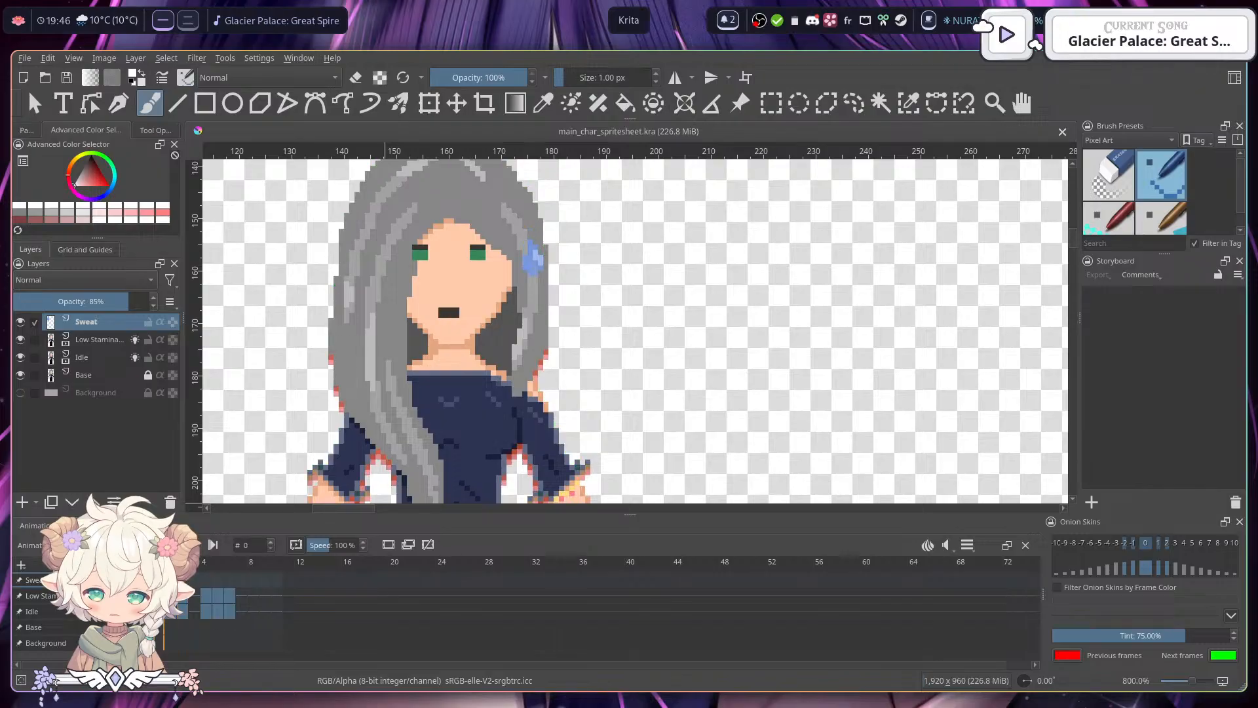
key(Left)
key(Left)
key(Right)
key(Left)
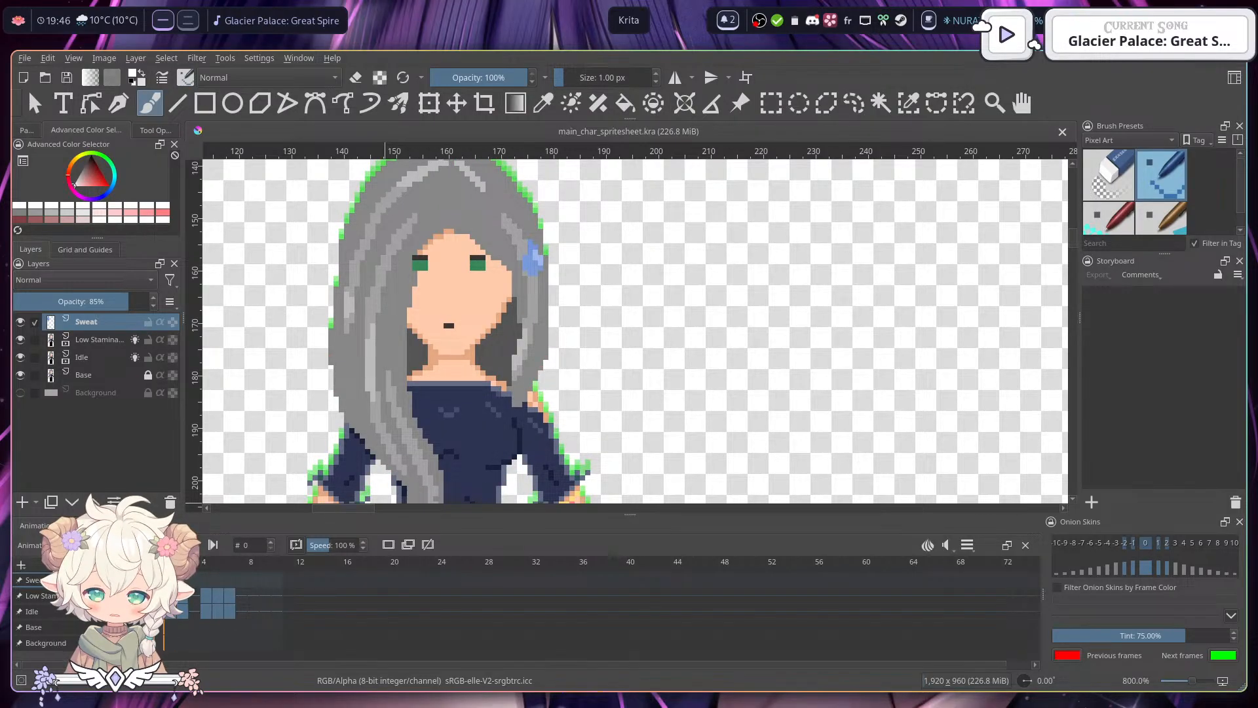
right_click(164, 580)
mouse_move(242, 654)
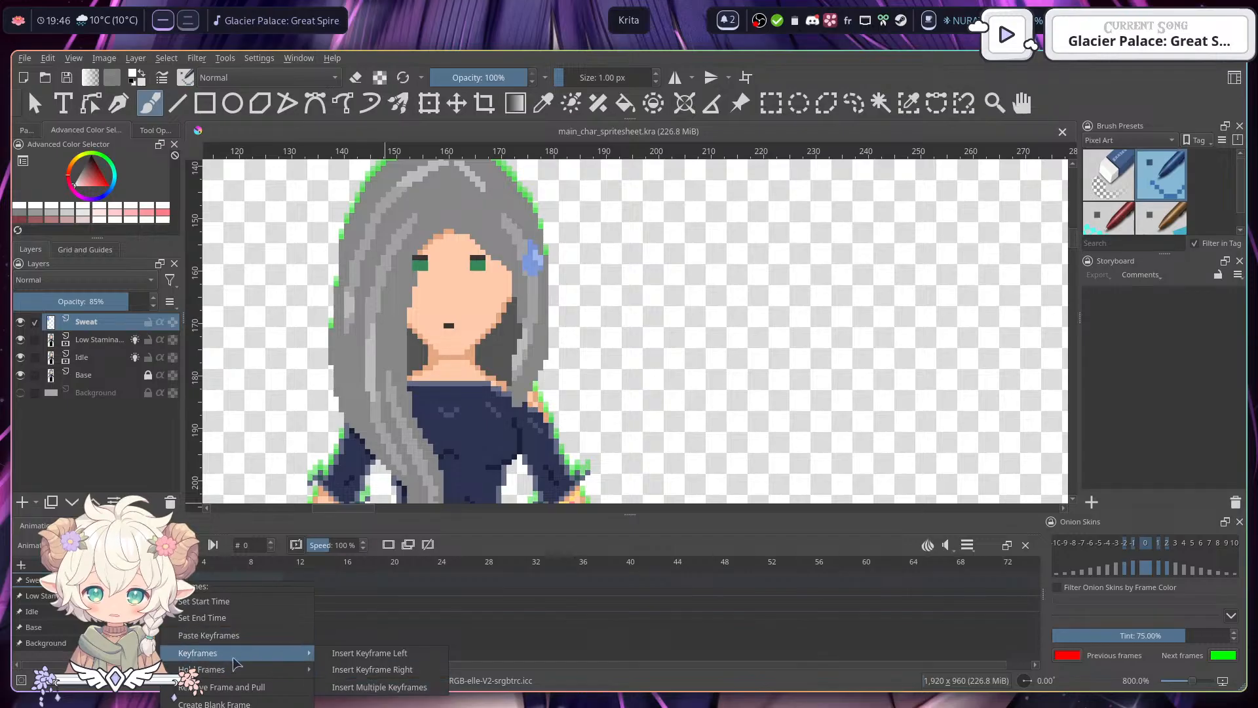
key(Escape)
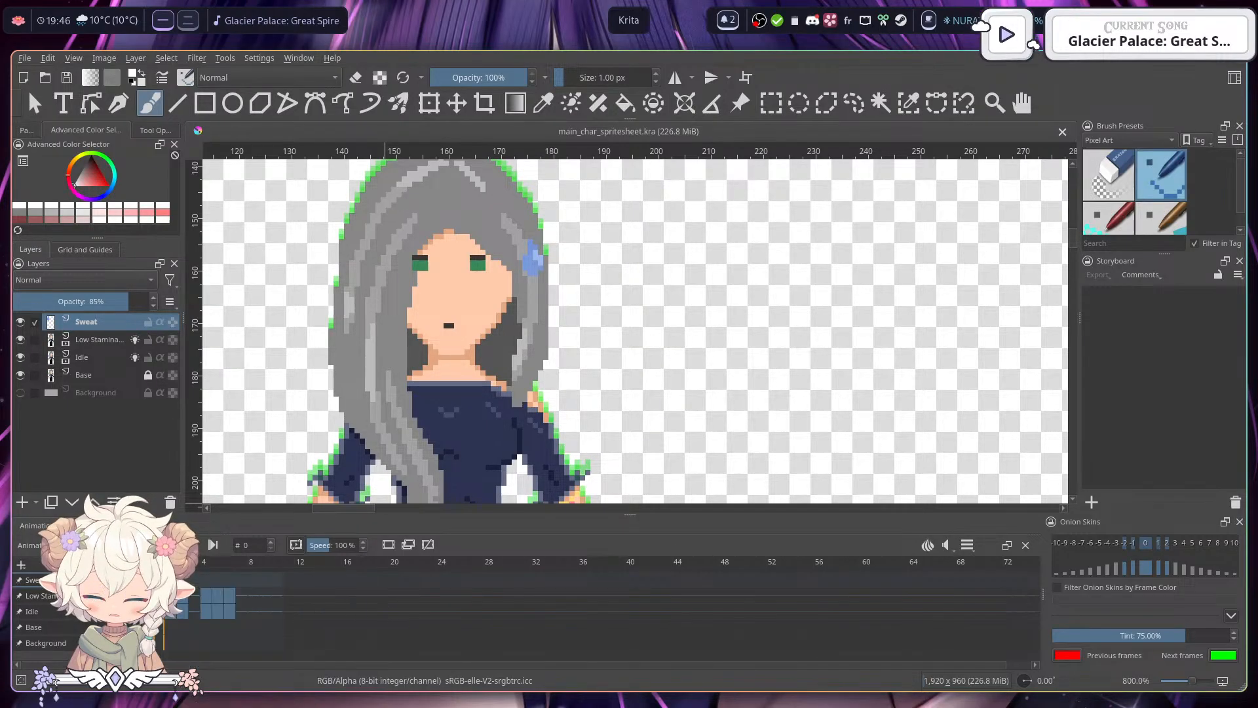
right_click(159, 611)
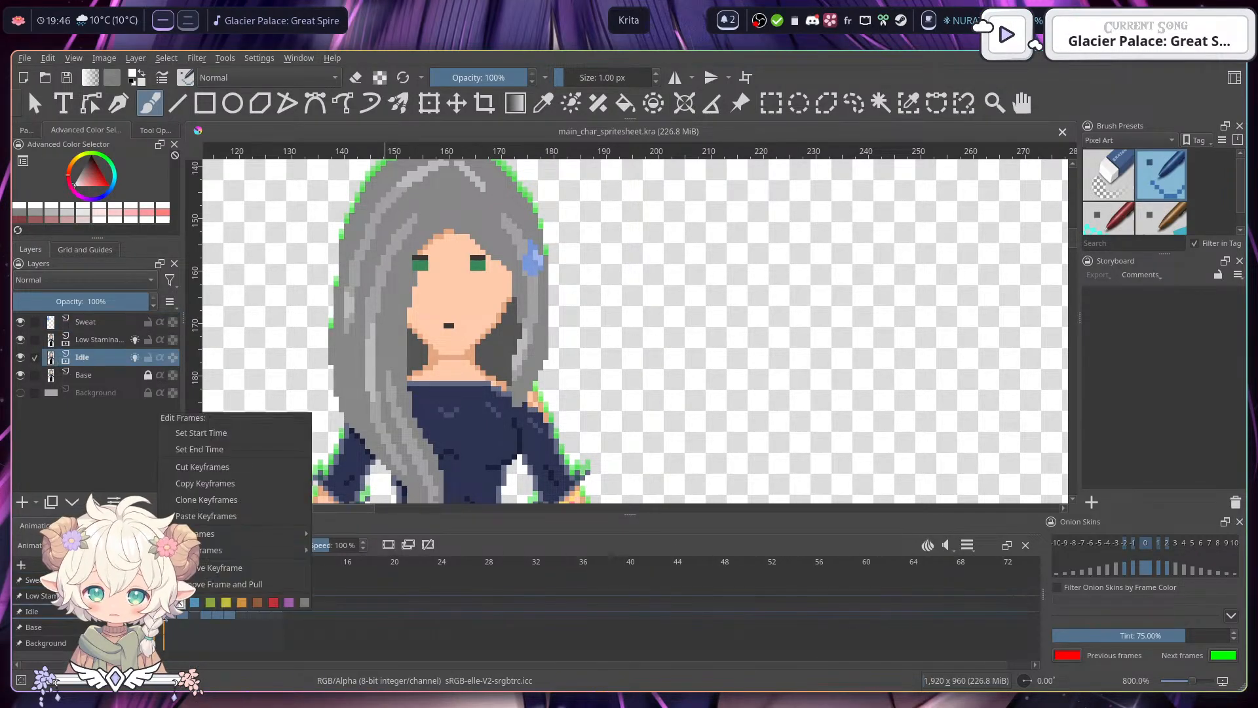
click(436, 617)
- Create a blank frame at frame 0 on the Sweat layer's timeline track
right_click(164, 580)
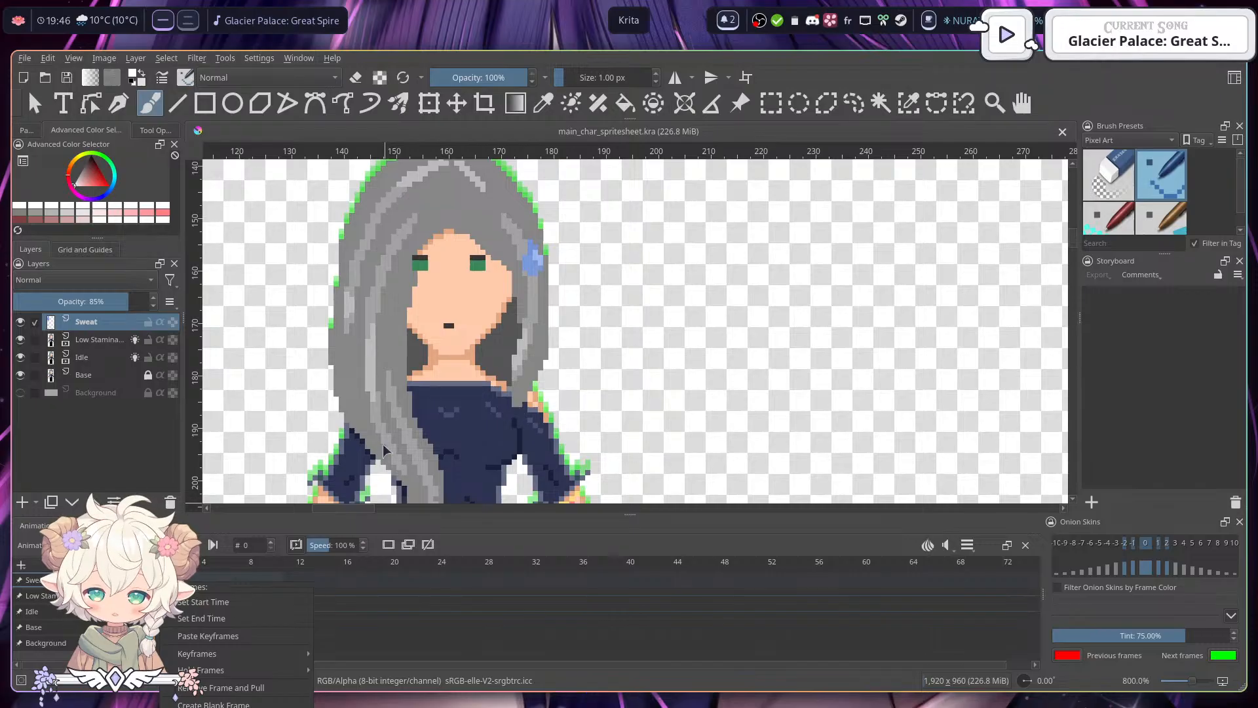
click(161, 574)
right_click(160, 574)
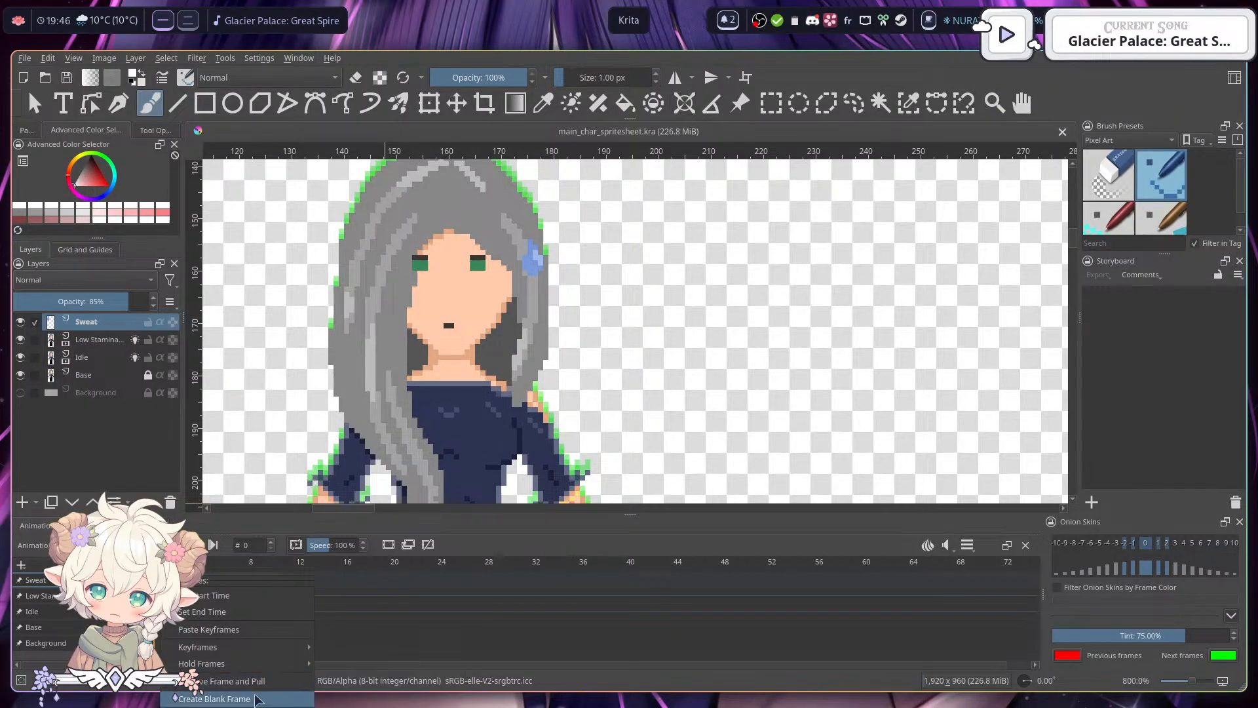
click(257, 698)
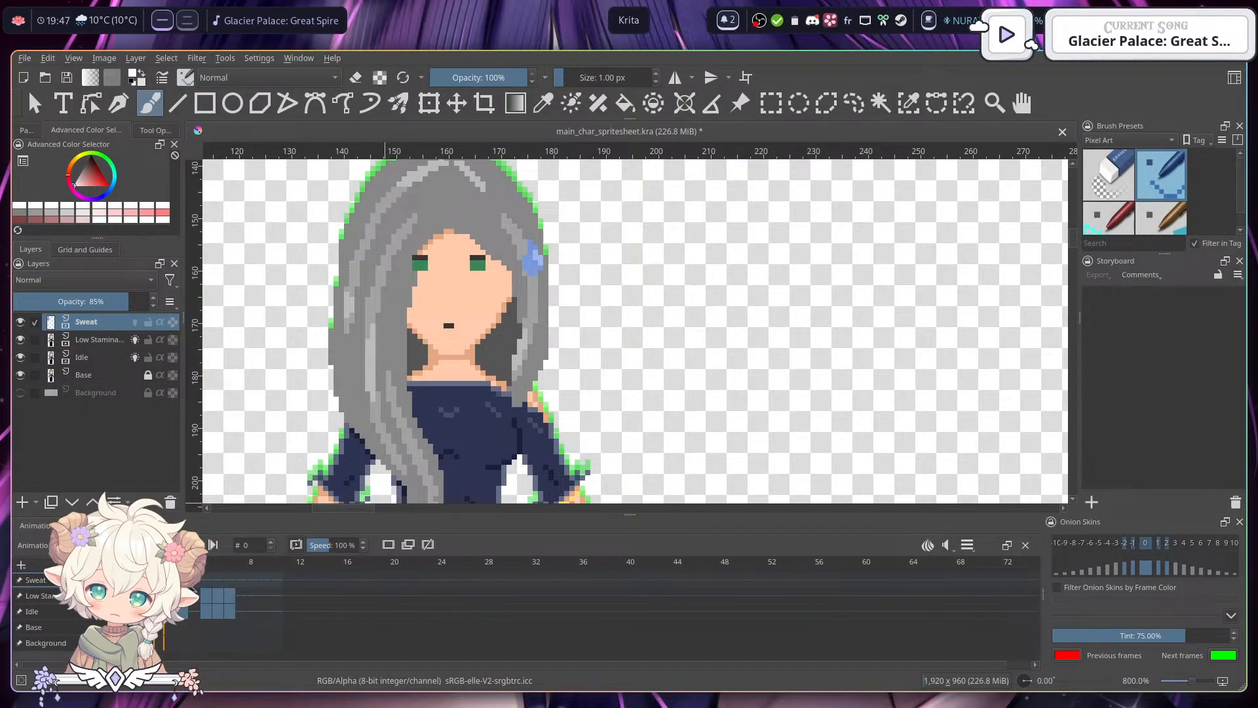
- Flip between frames 0 and 1 to check how the sweat drop sits against the moving head
key(Left)
key(Left)
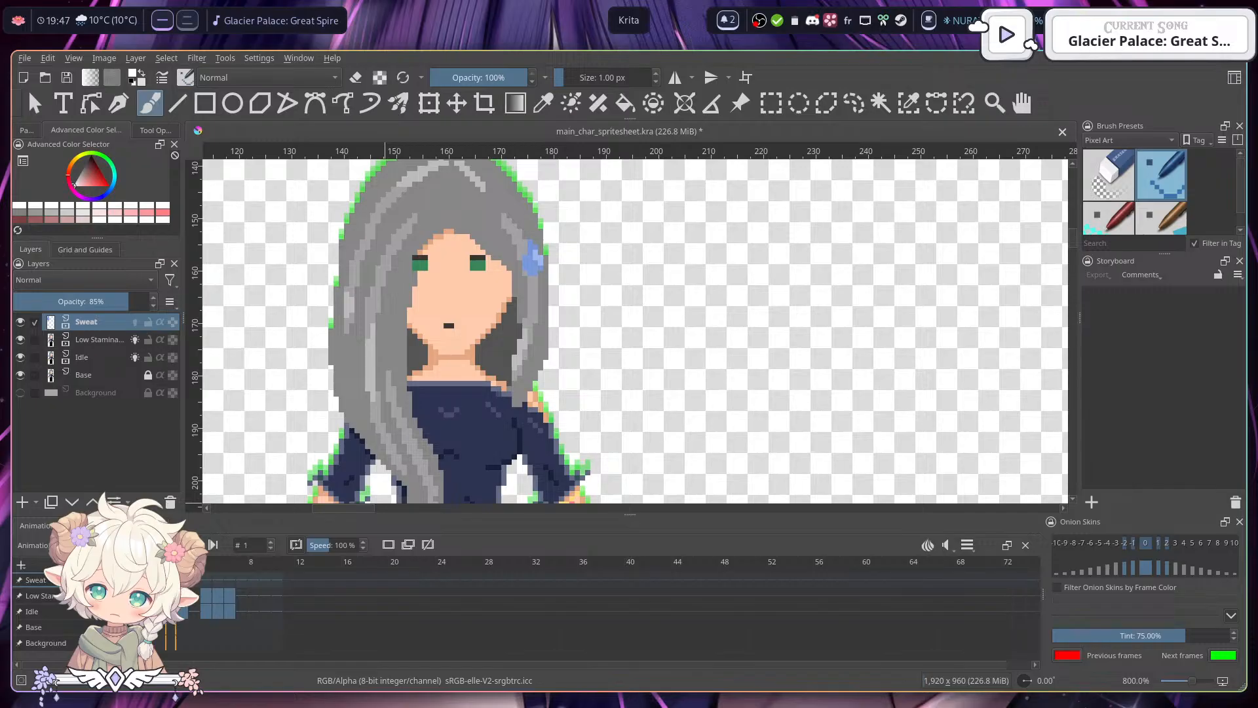
key(Right)
key(Left)
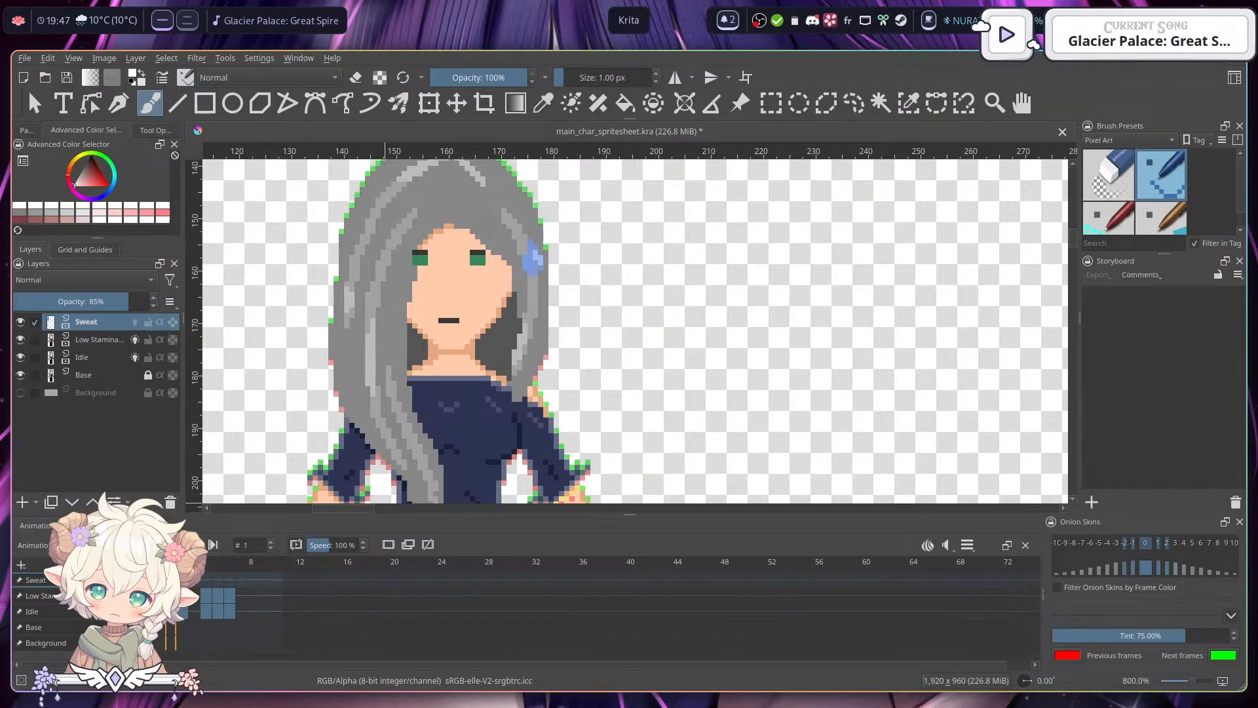
key(Left)
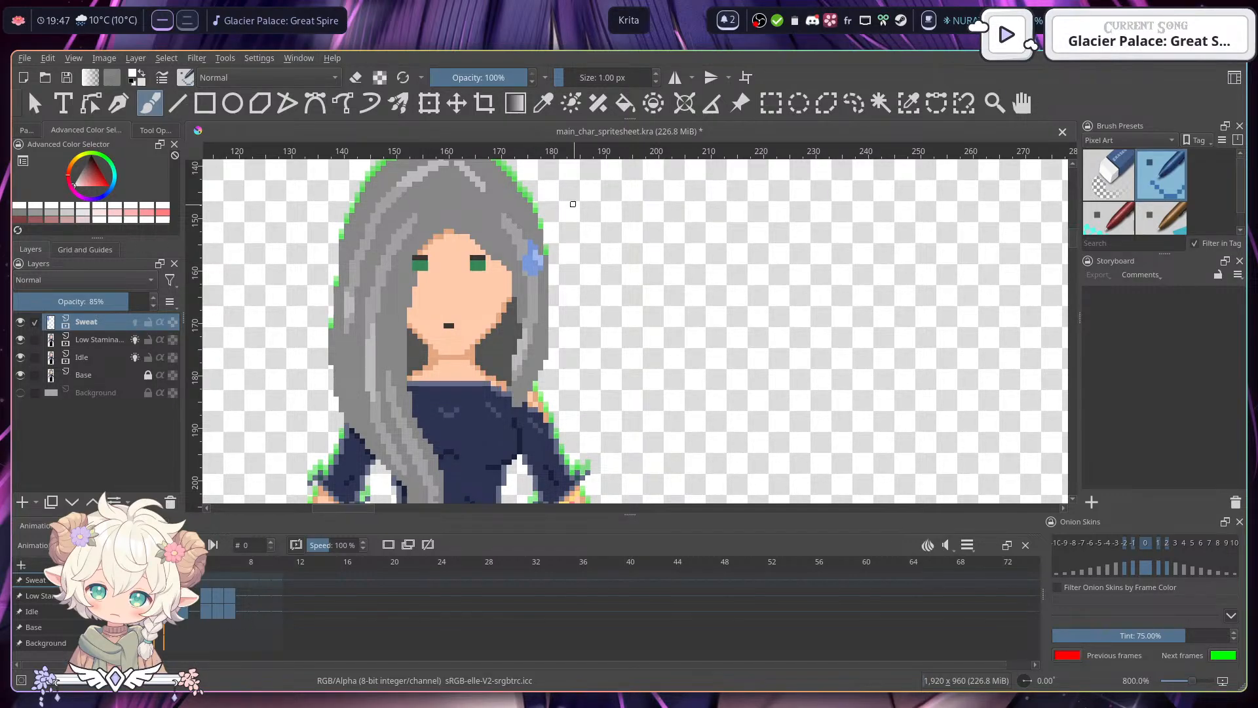
key(Right)
key(Left)
key(Right)
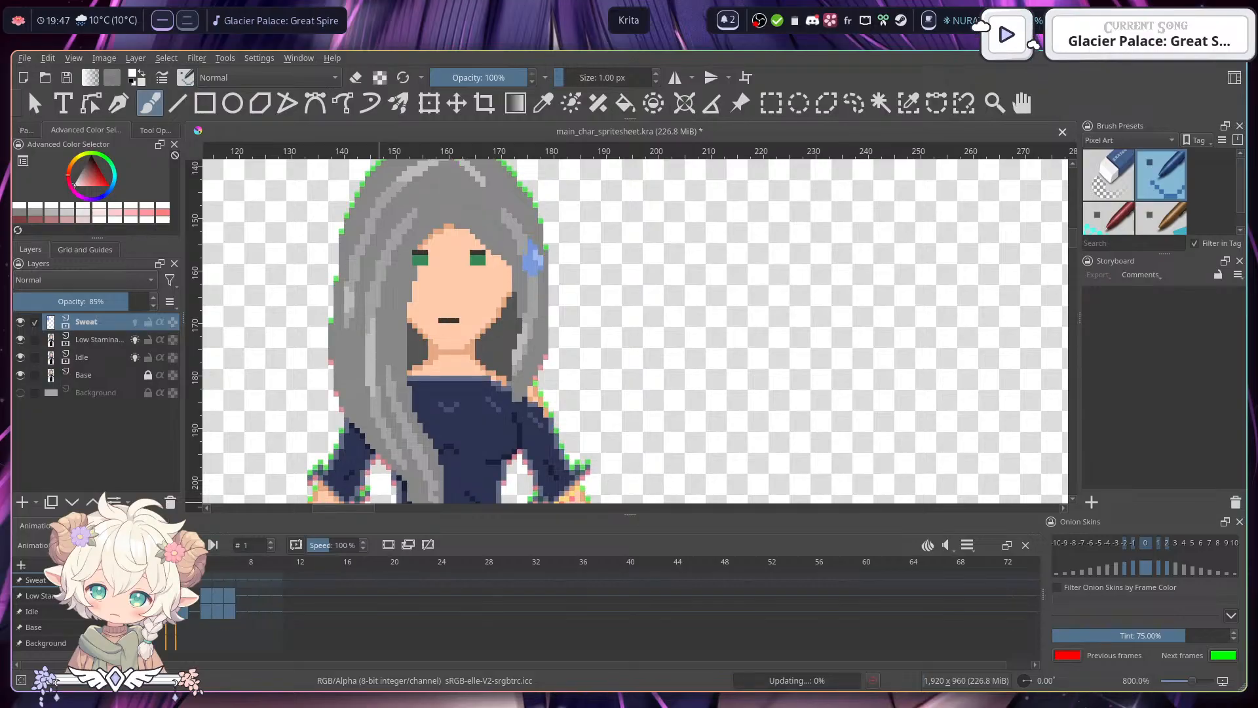
key(Left)
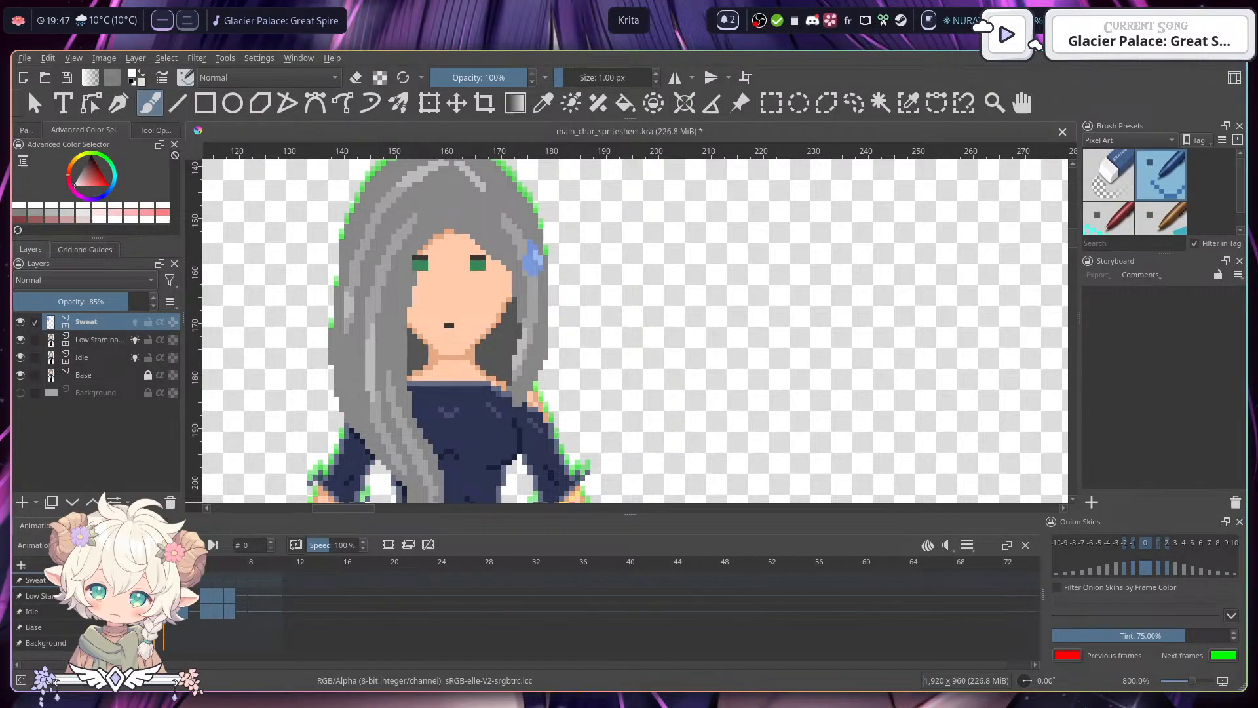
- Try erasing the sweat drop in frame 0 of the Sweat layer
key(e)
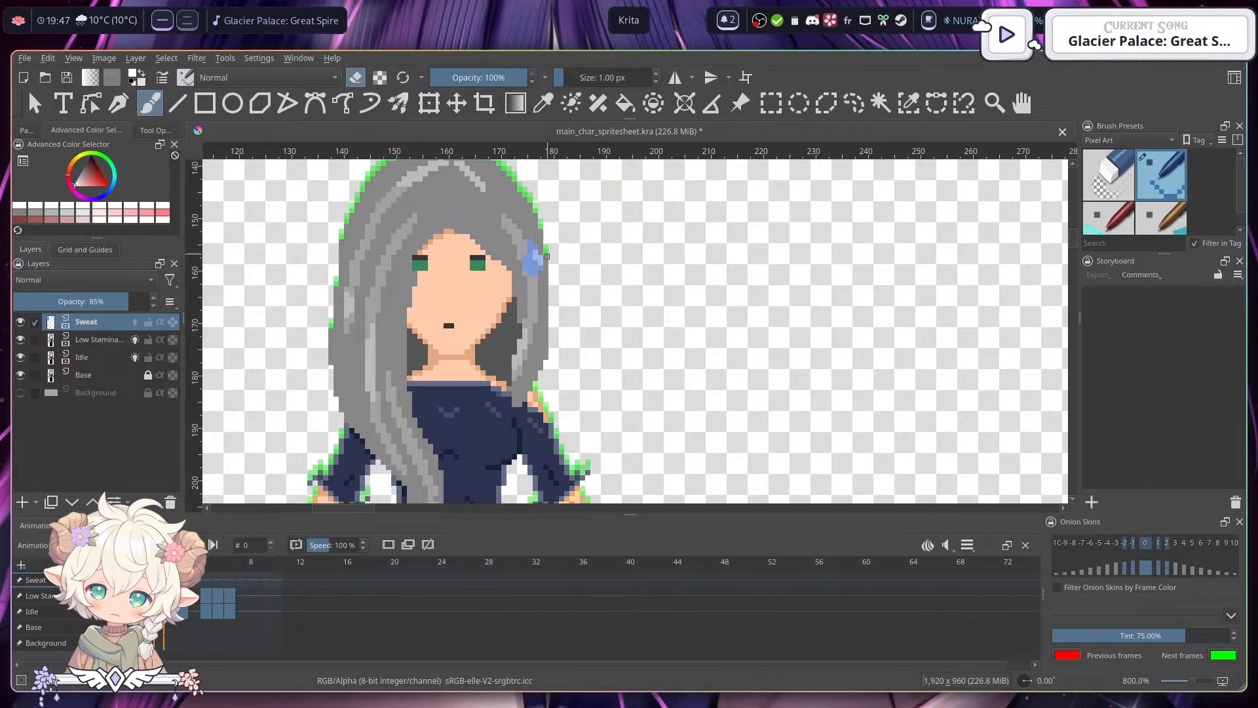
mouse_move(533, 252)
mouse_down()
mouse_move(529, 270)
mouse_move(523, 257)
mouse_up()
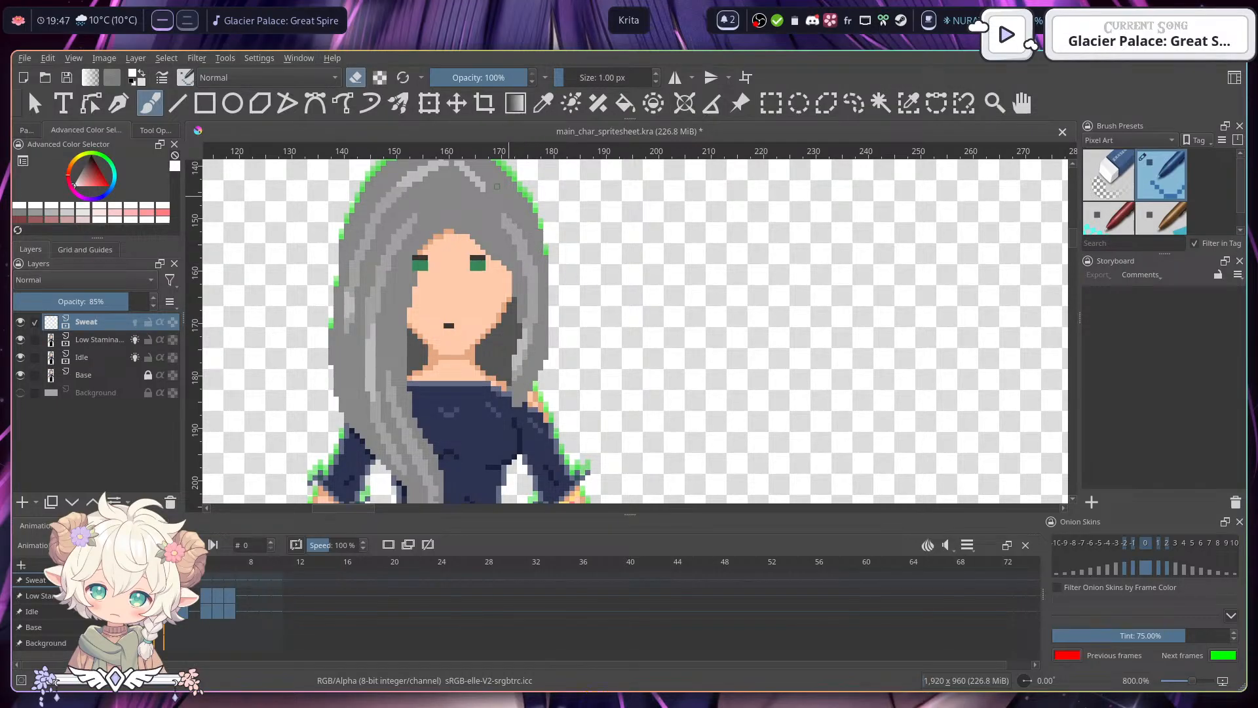
key(e)
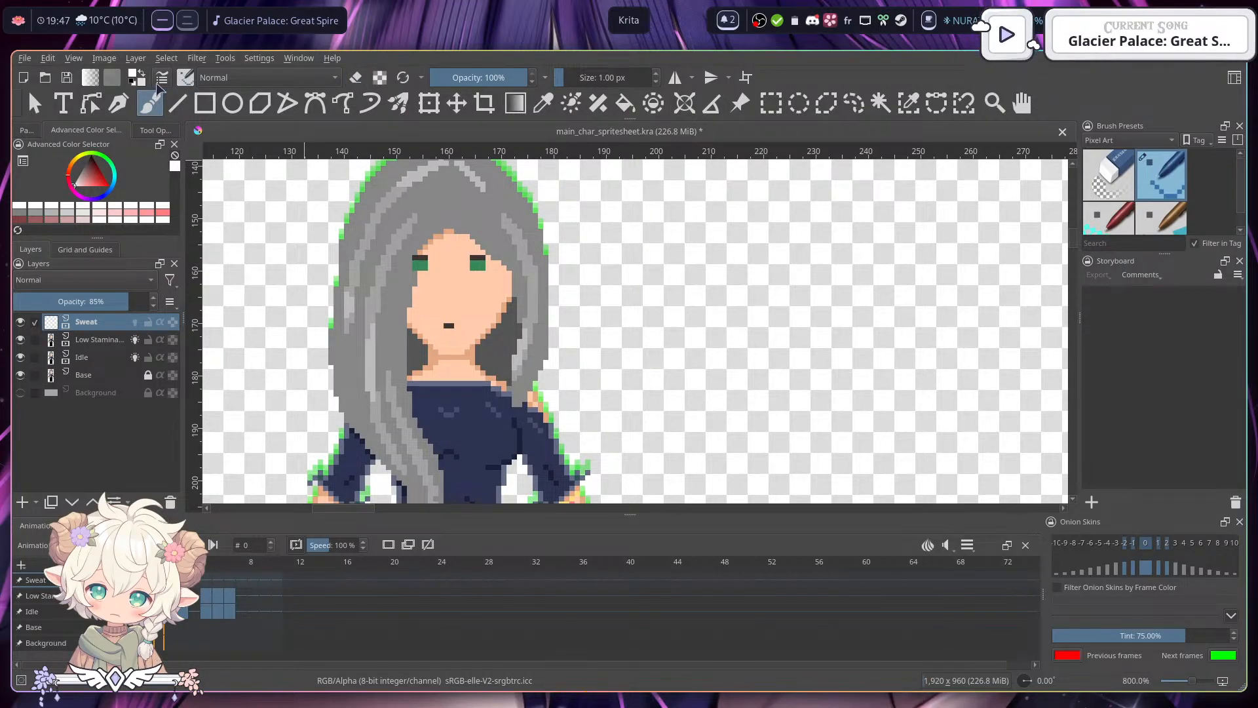
key(ctrl+z)
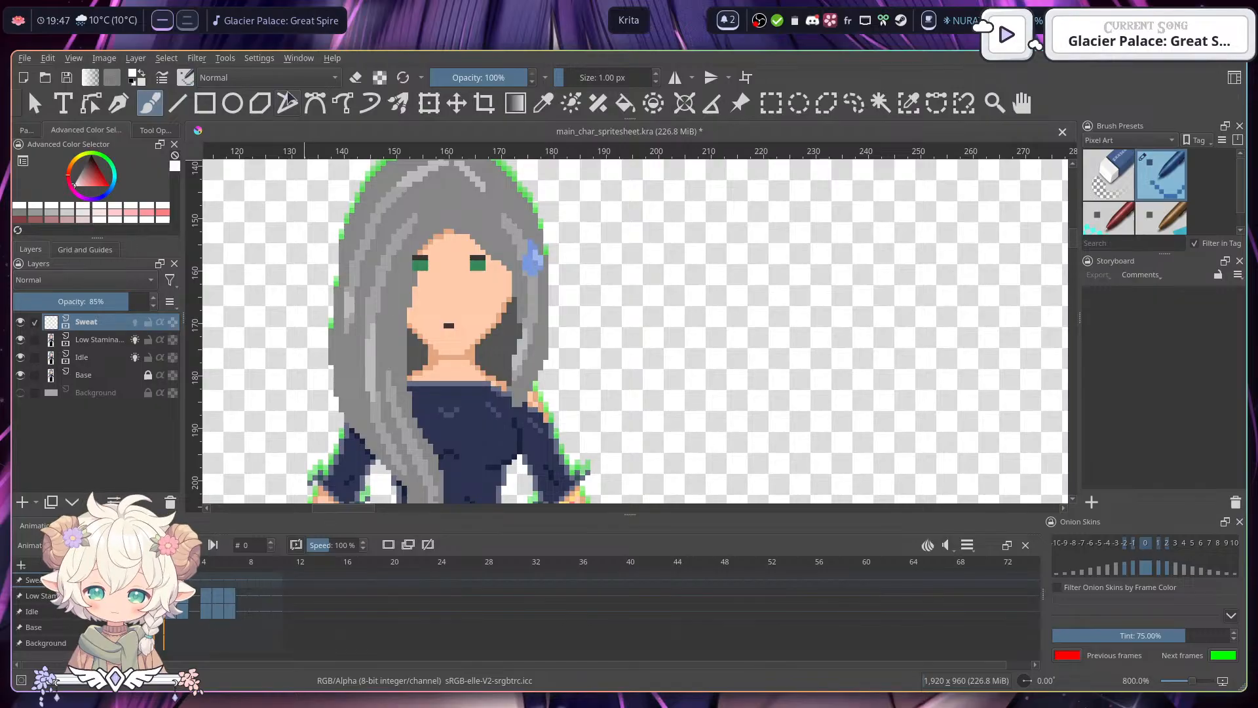
- Sample the light blue of the drop's highlight and erase the existing sweat drop in frame 0
click(141, 73)
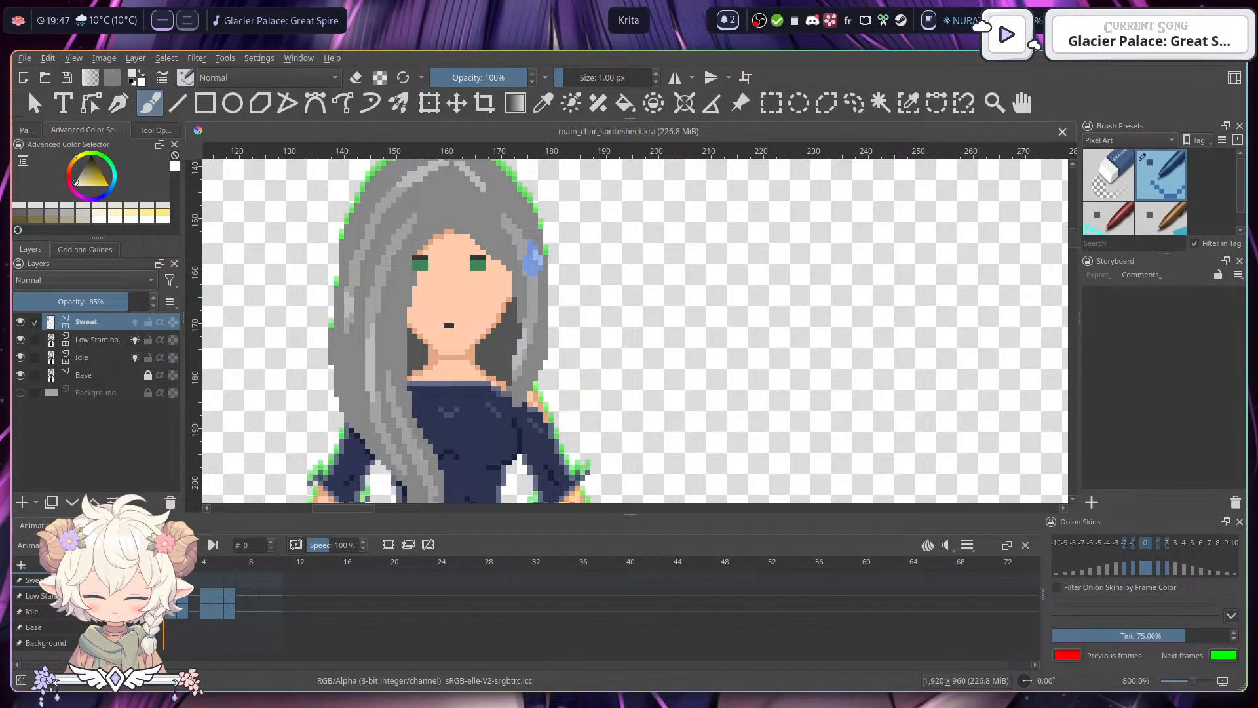
ctrl+click(543, 257)
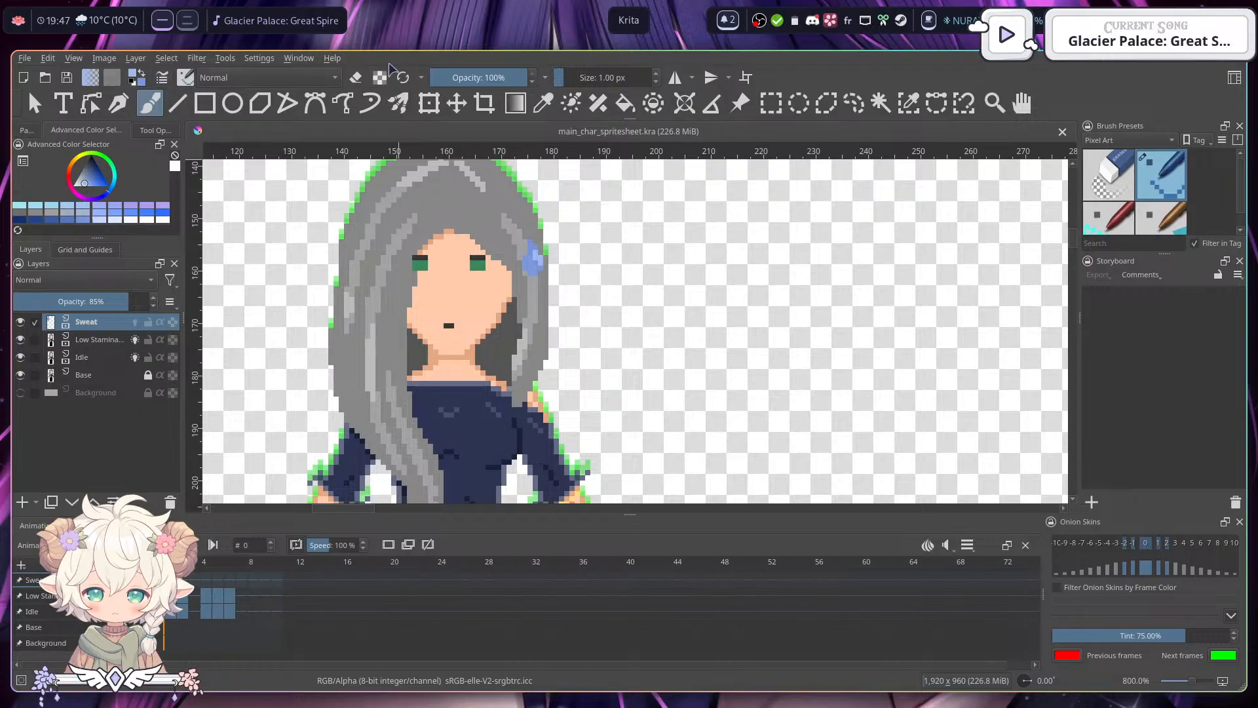
click(355, 78)
drag(534, 253, 540, 263)
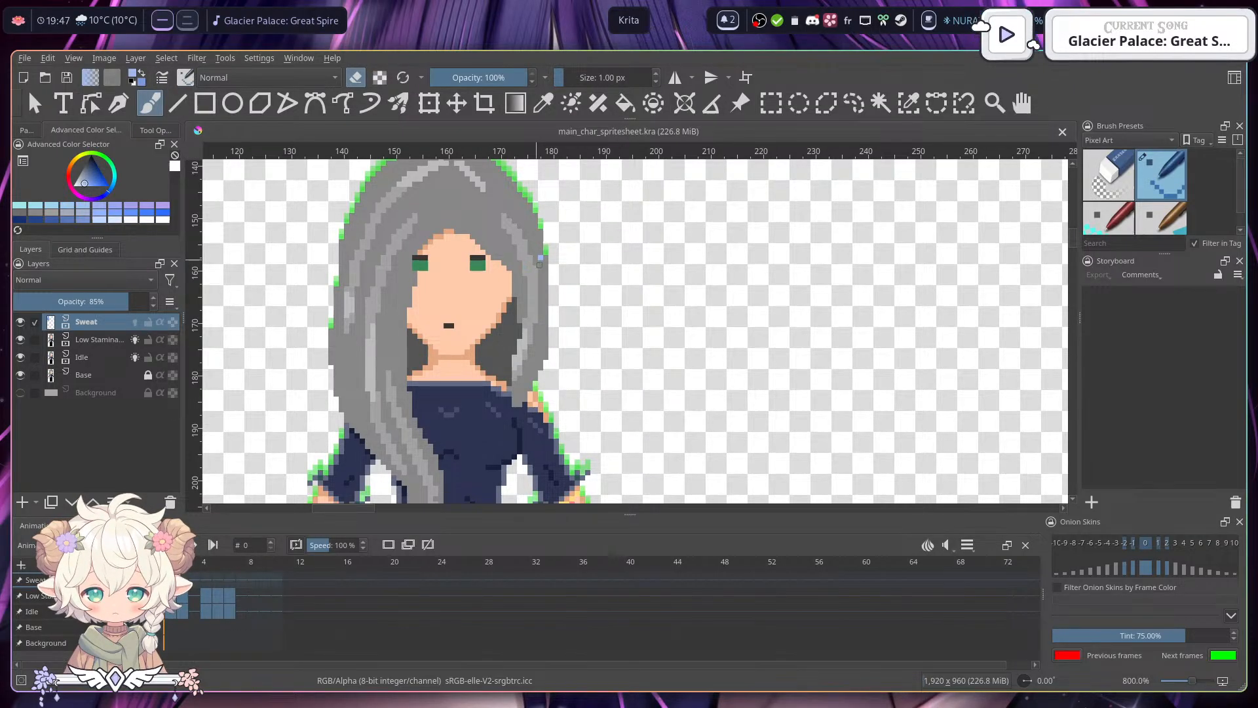
click(358, 77)
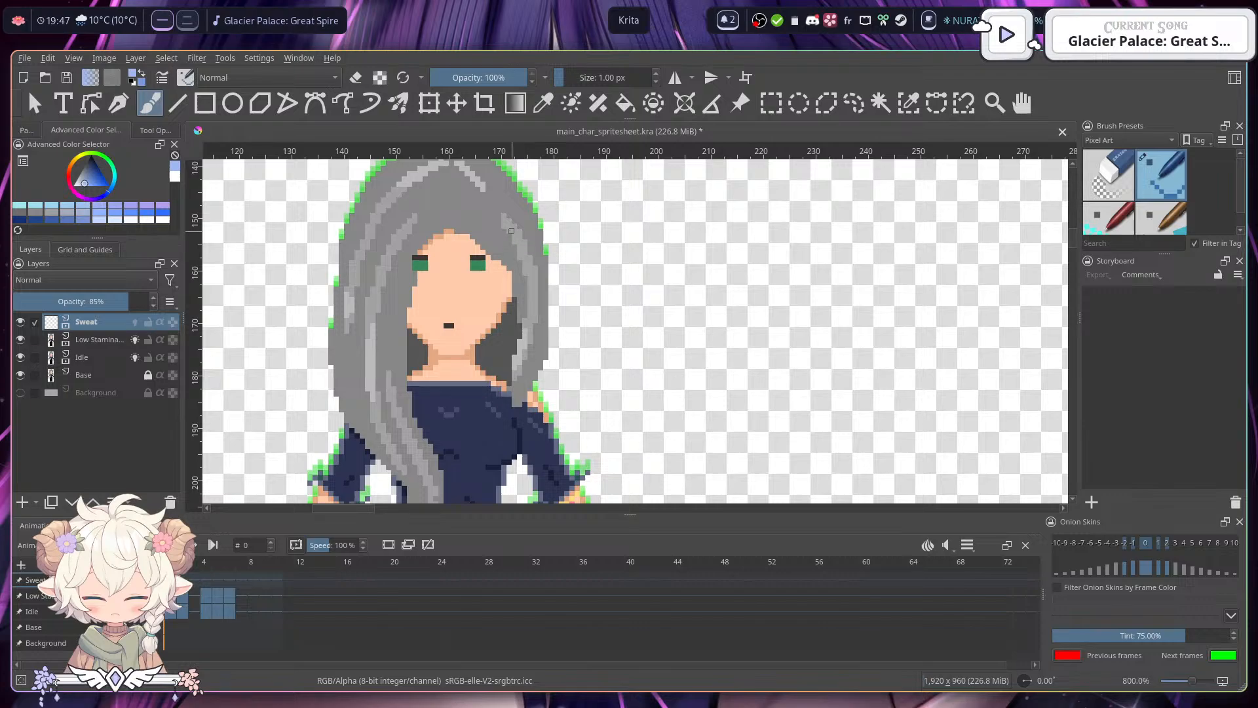
- Paint a darker blue sweat drop about 4 px wide and 7 px tall, slightly higher on the hair in frame 0
click(142, 71)
click(524, 234)
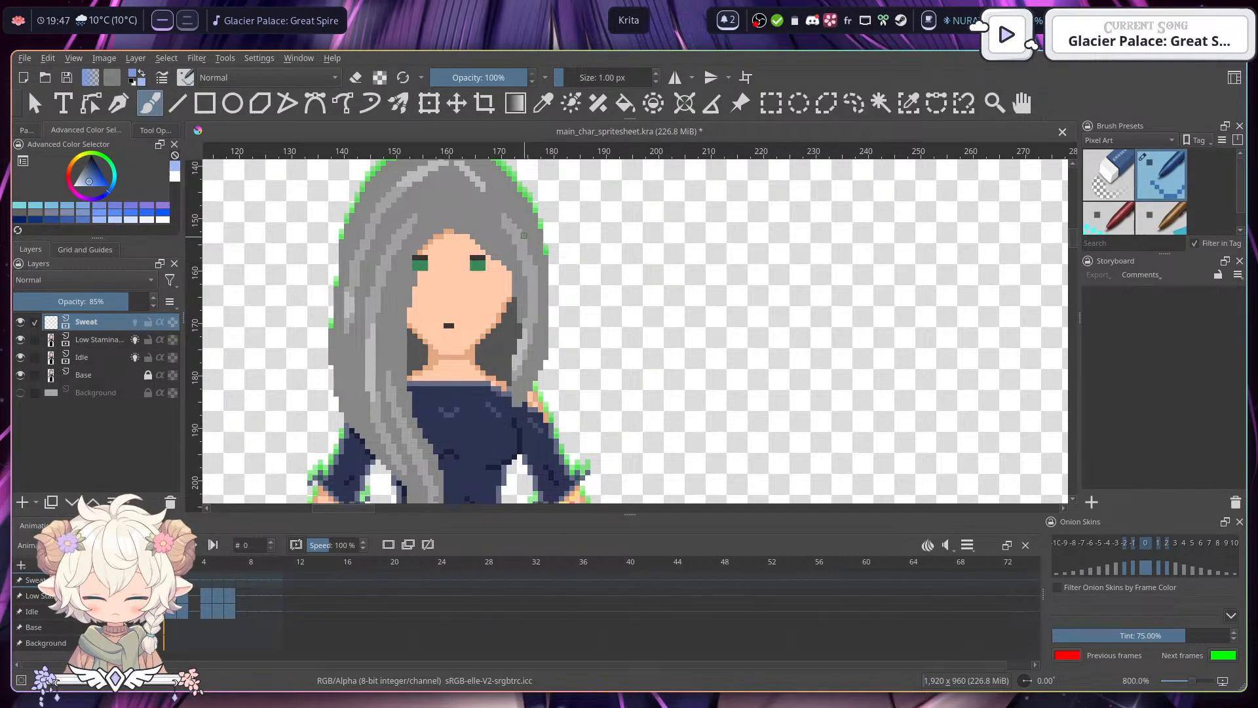
drag(527, 245, 525, 255)
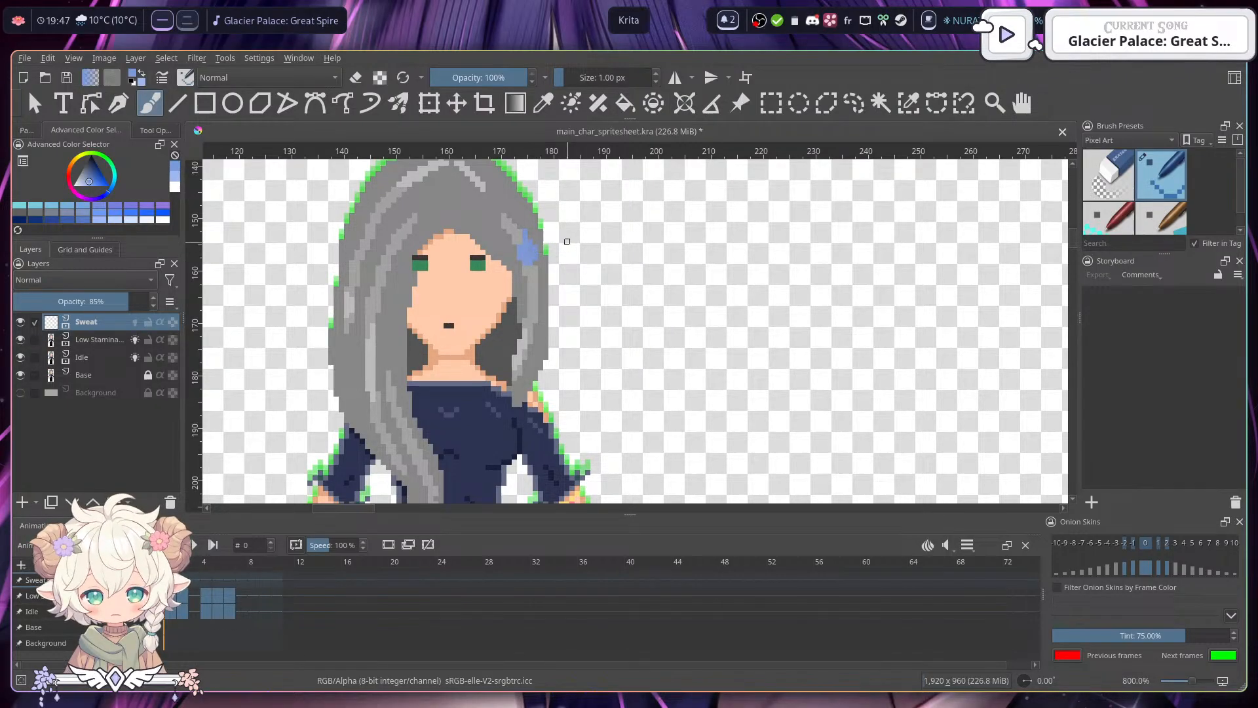
- Add light blue highlight pixels to the upper right part of the new sweat drop
scroll(560, 243, up, 4)
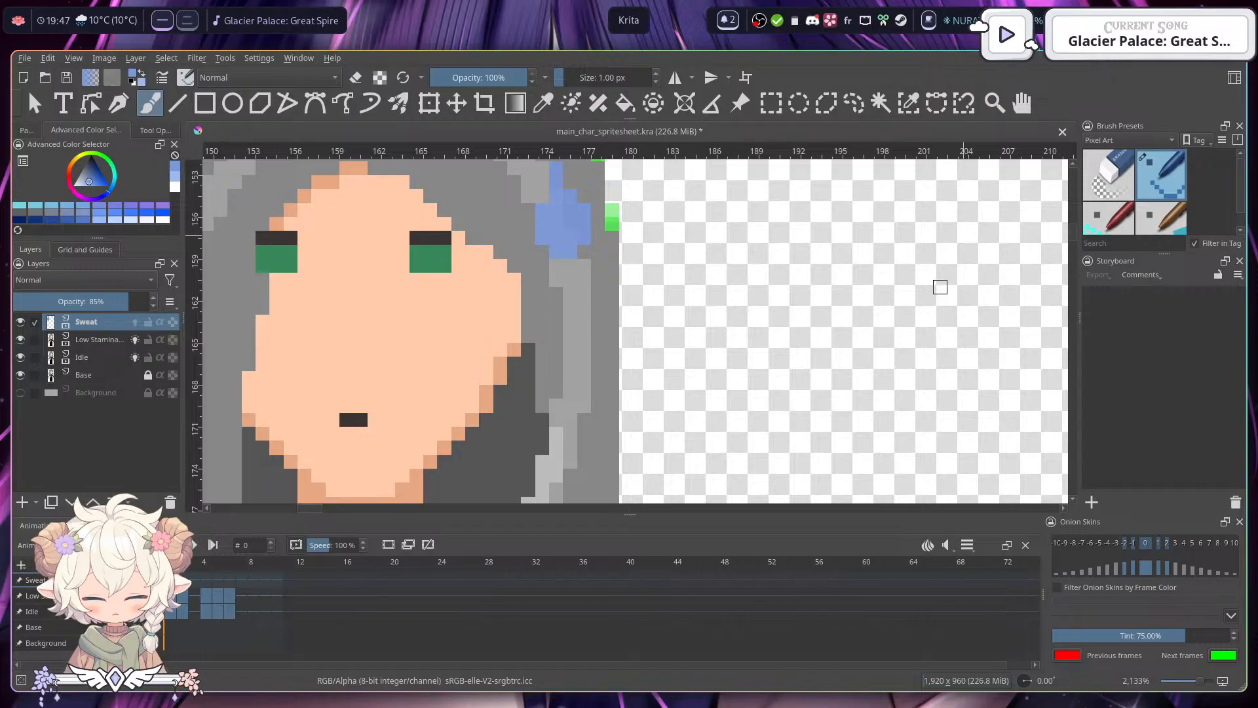
drag(597, 243, 607, 368)
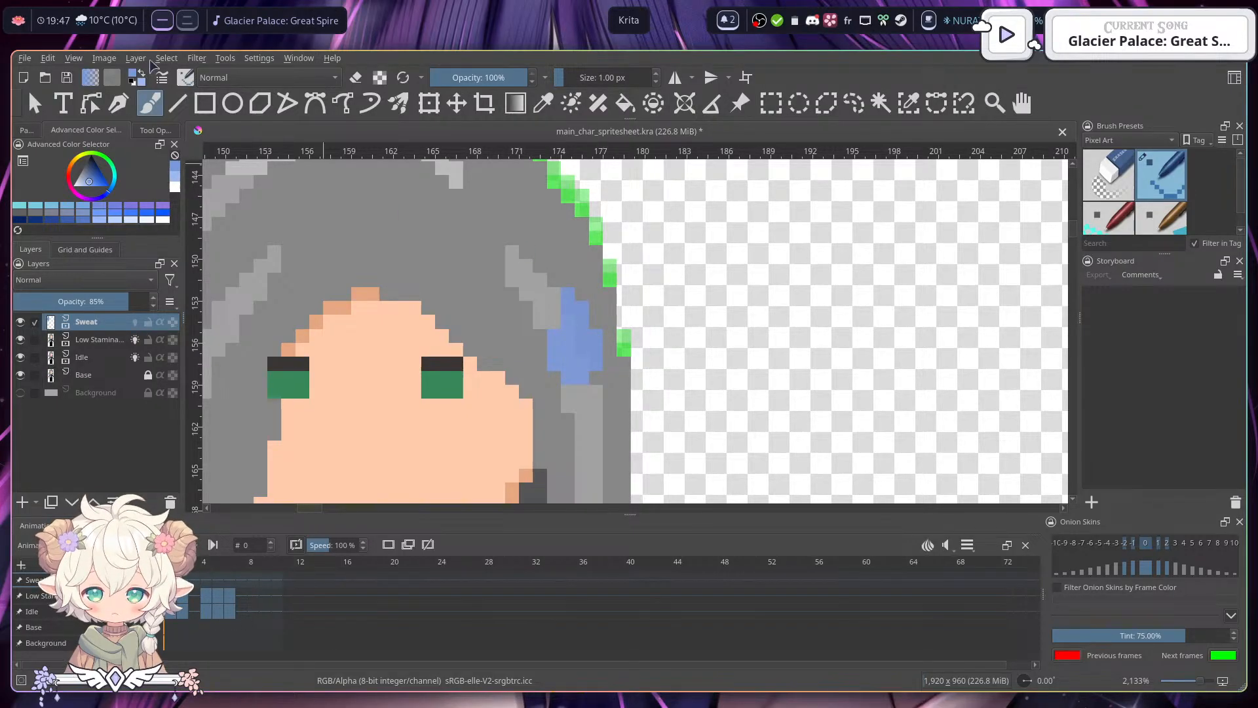
key(l)
click(582, 322)
click(595, 345)
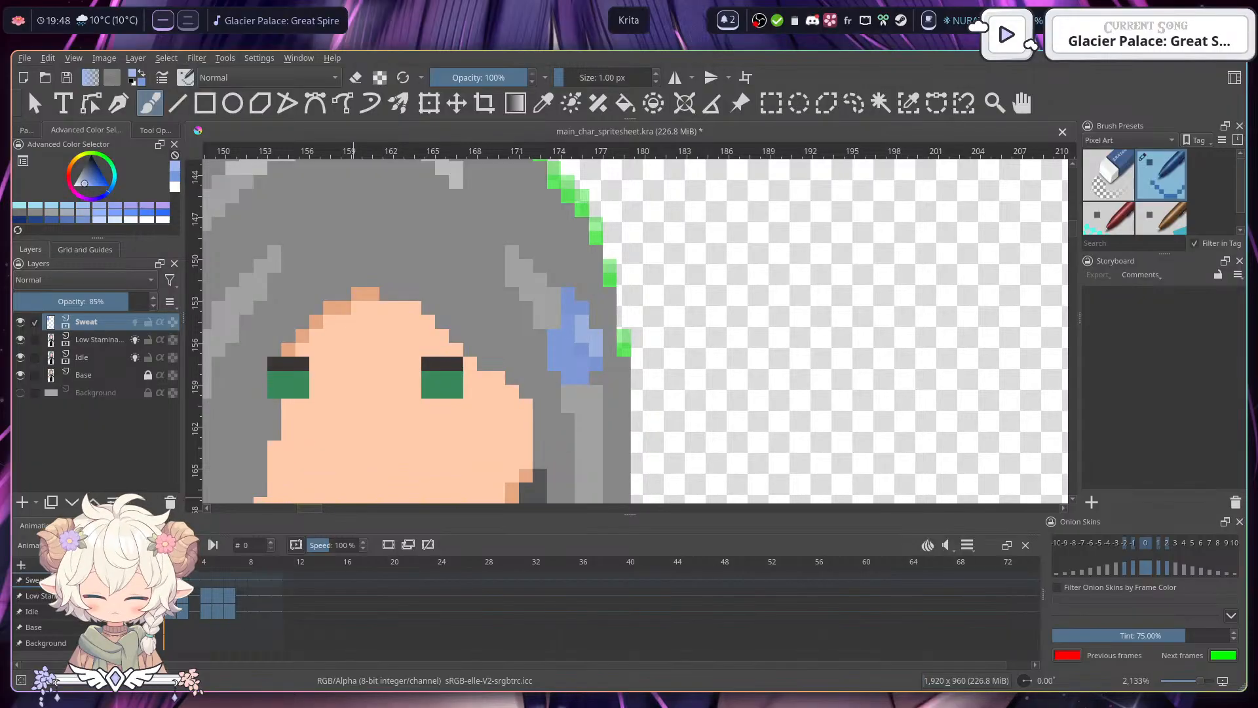
- Create a blank frame at frame 1 on the Sweat layer
key(period)
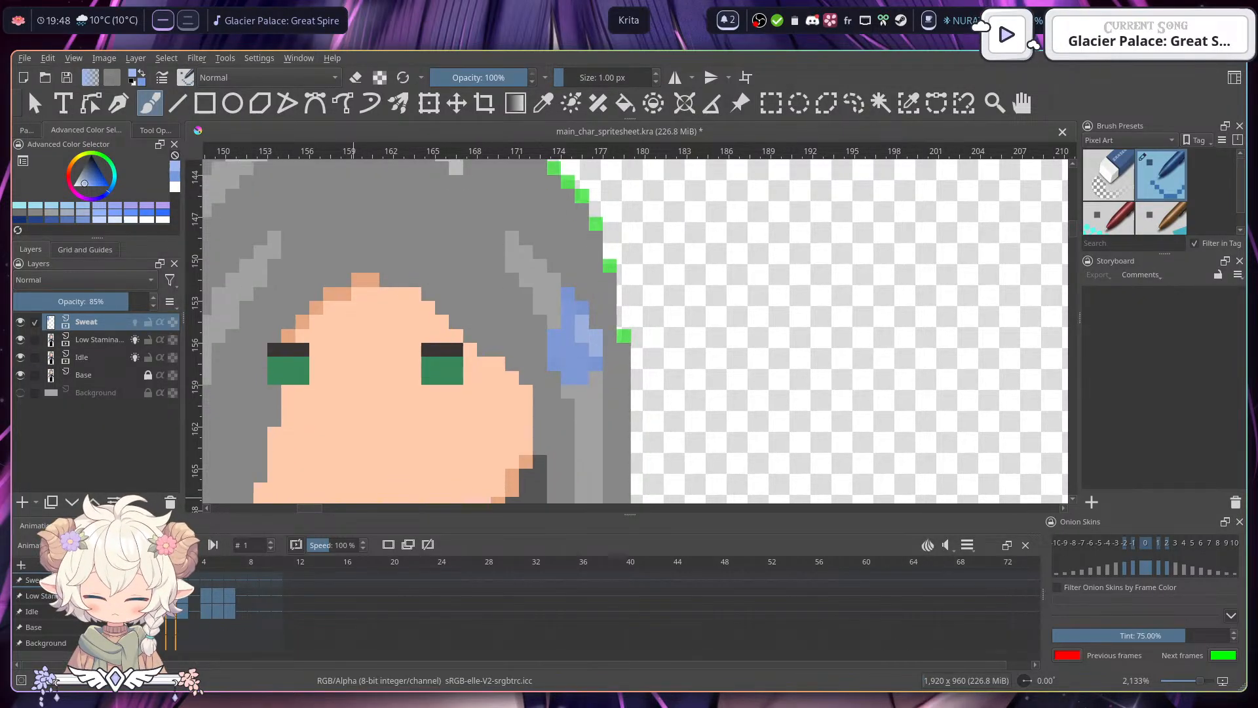
key(comma)
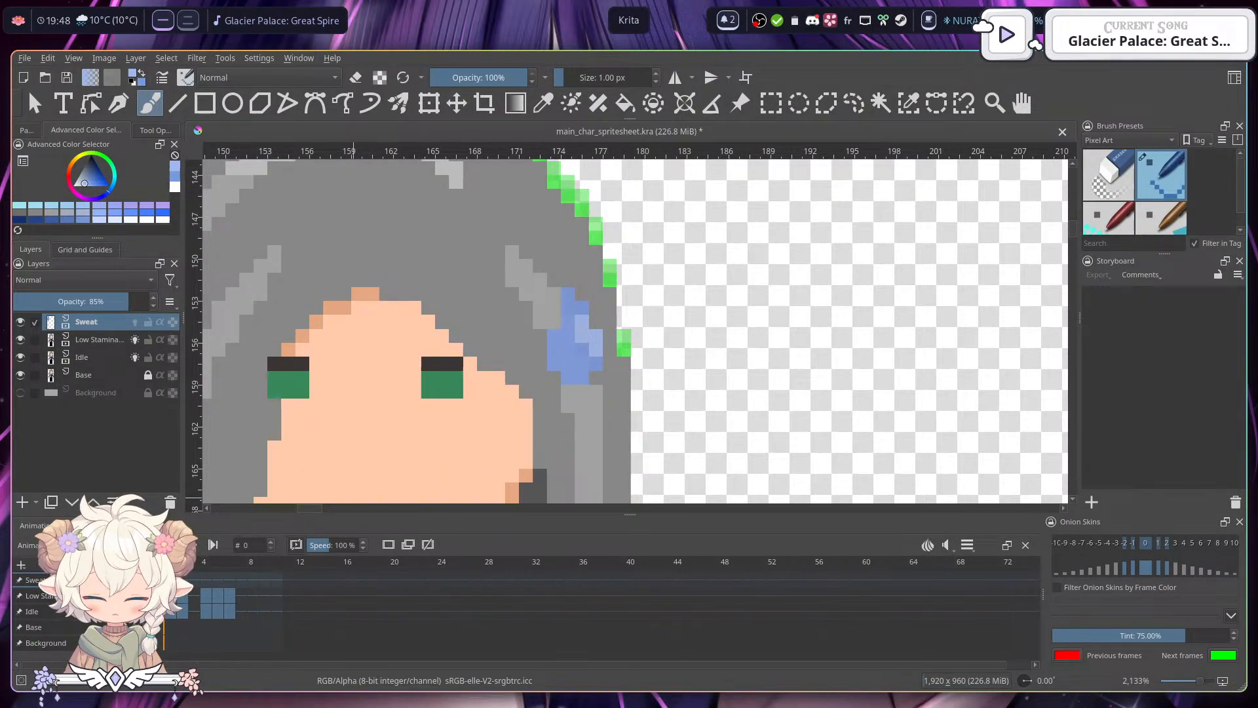
key(period)
right_click(186, 582)
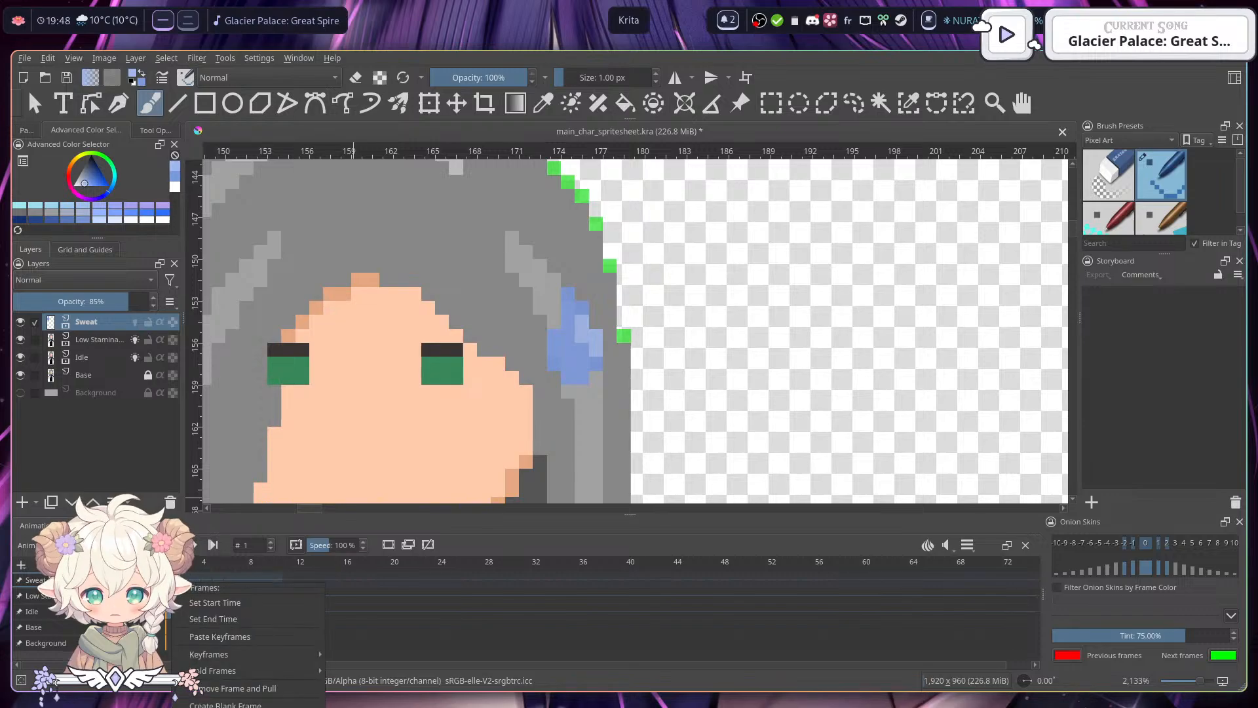
click(228, 641)
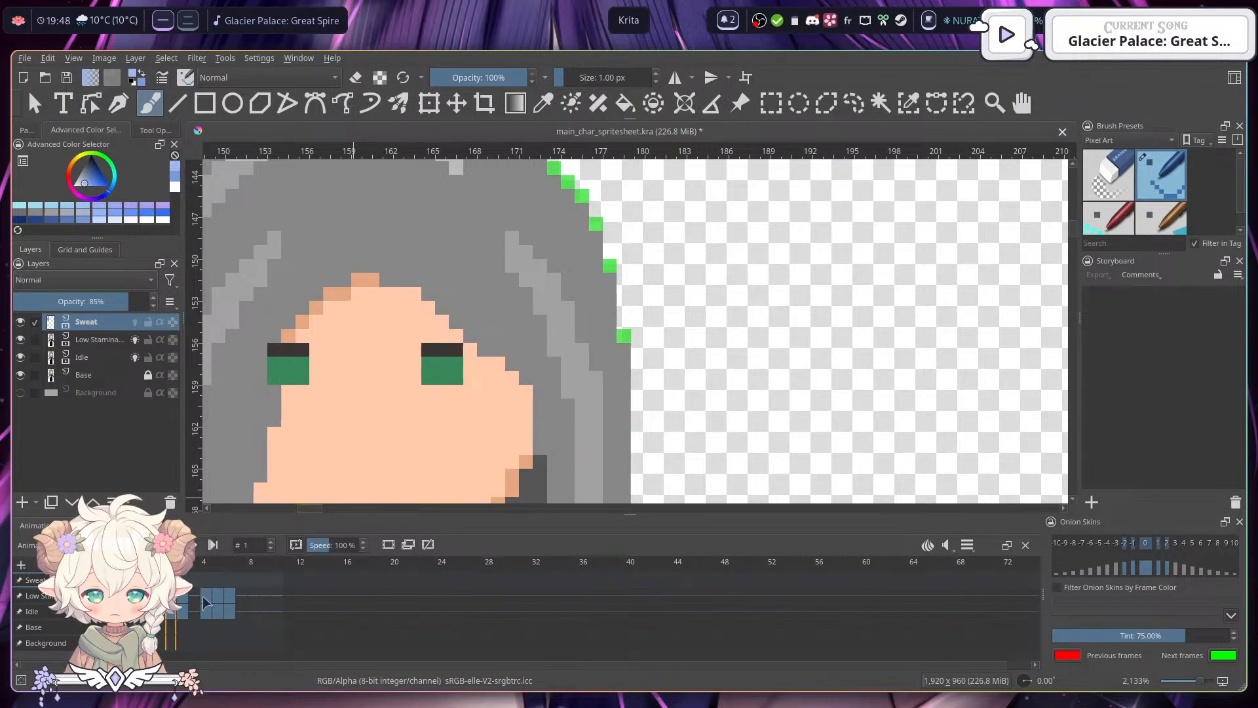
- Create blank frames at frames 2 and 3 on the Sweat layer
click(182, 580)
right_click(182, 578)
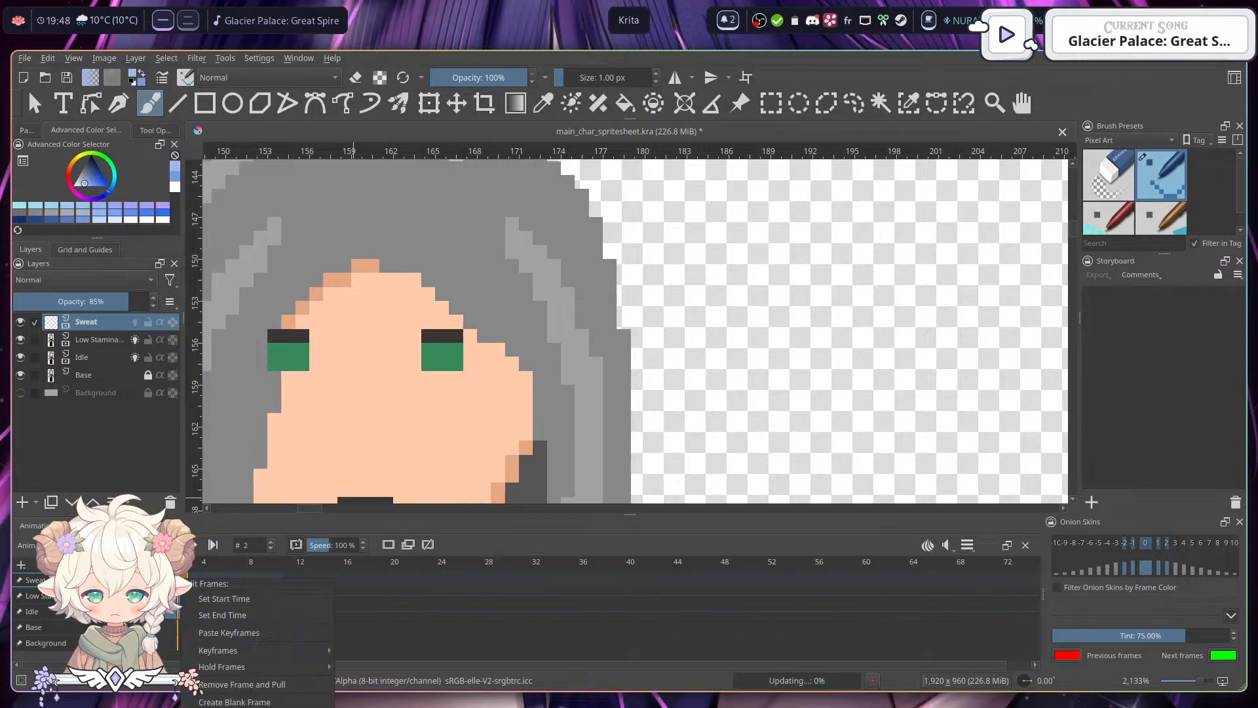
click(213, 631)
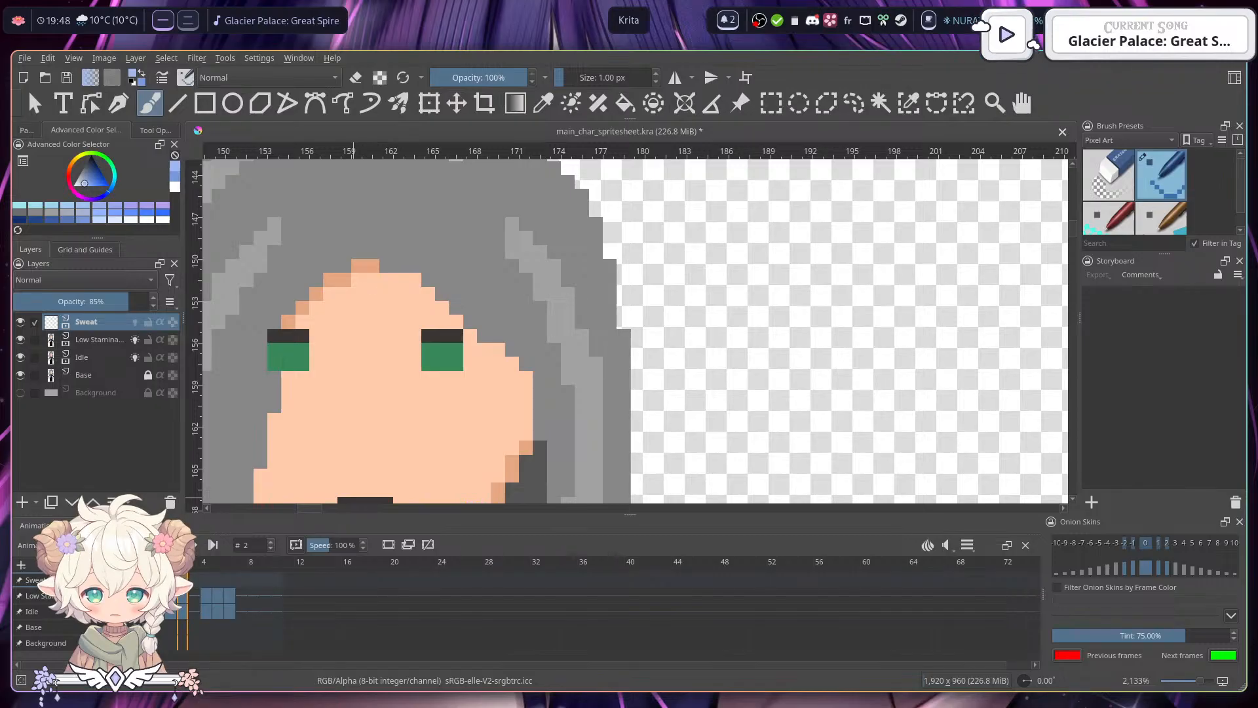
key(comma)
key(period)
key(comma)
right_click(183, 579)
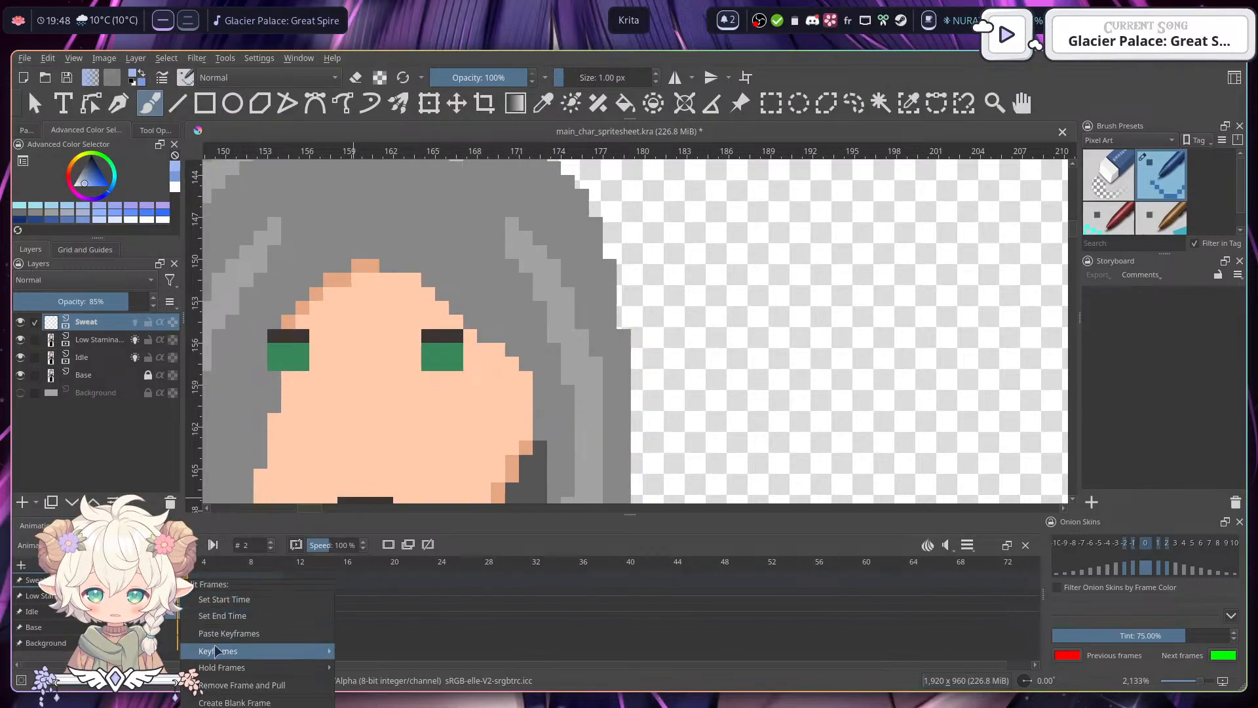
click(250, 702)
right_click(197, 583)
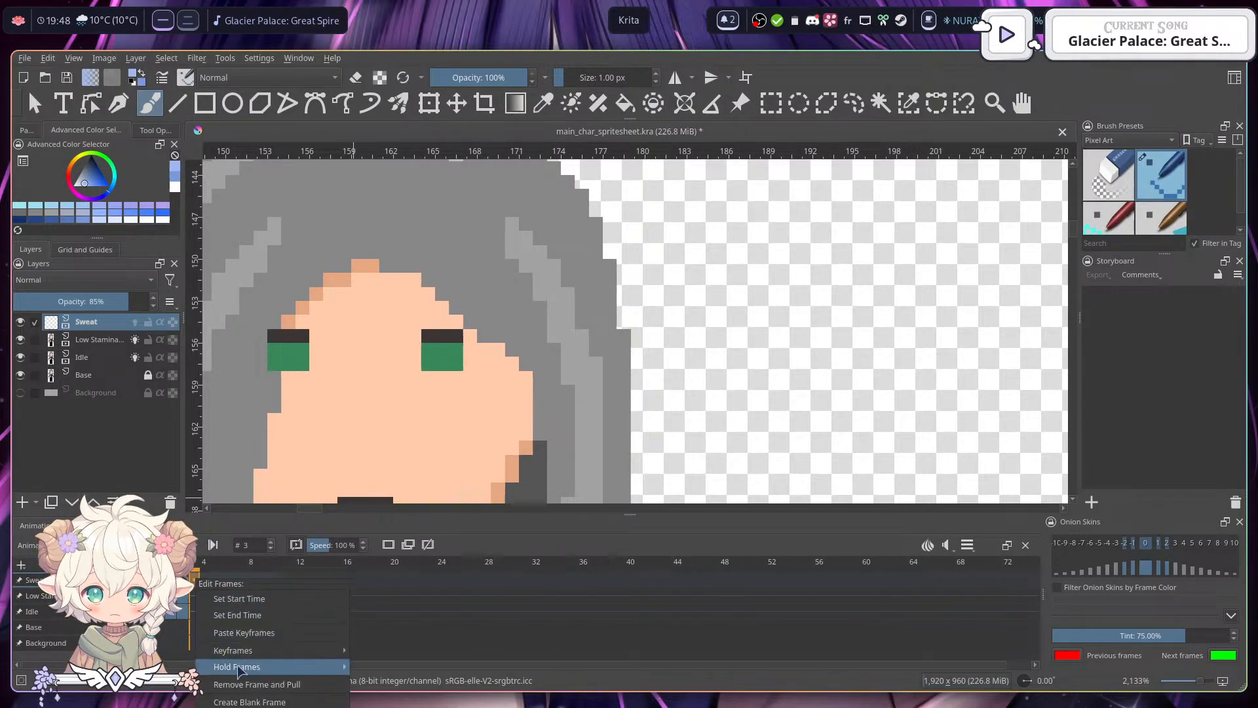
click(262, 688)
drag(204, 581, 231, 582)
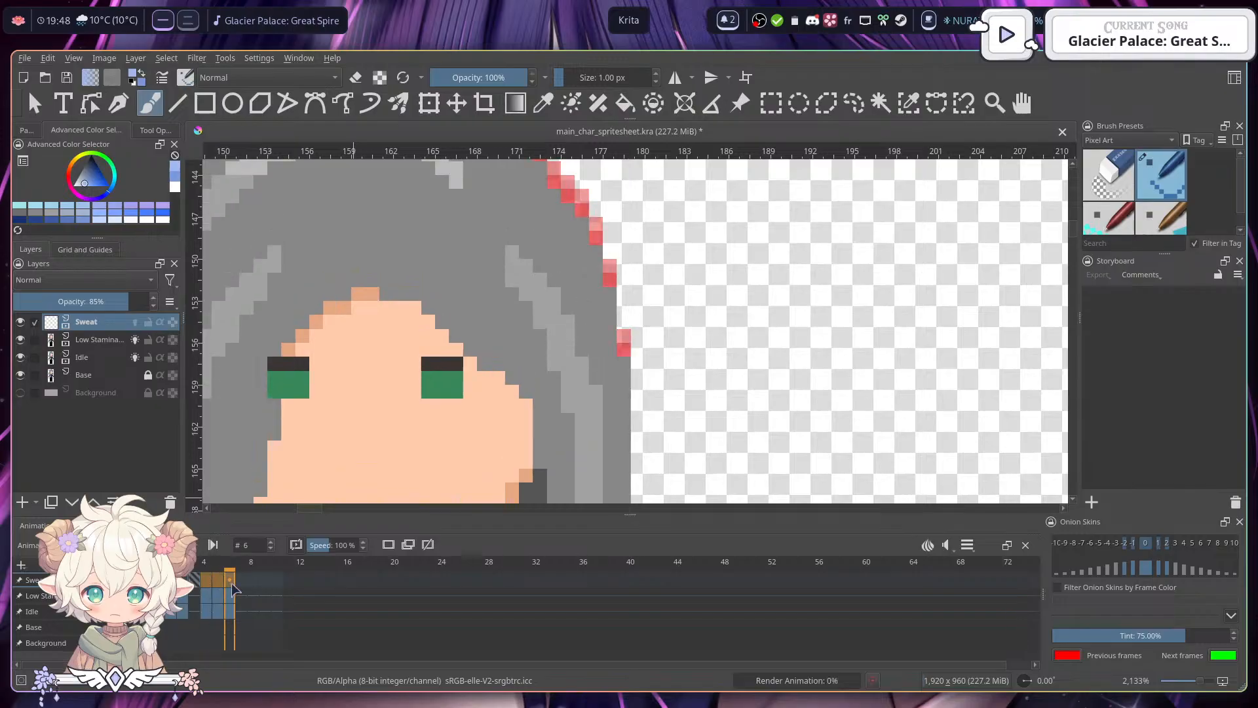
right_click(231, 582)
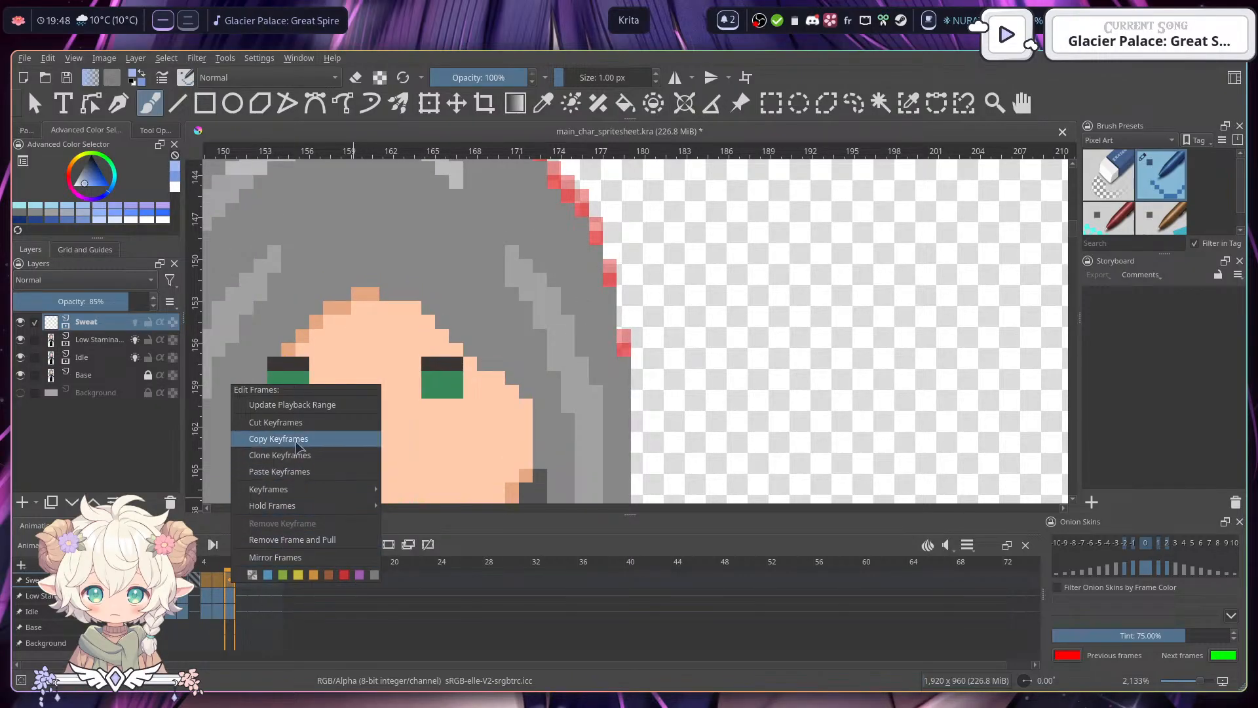
mouse_move(301, 489)
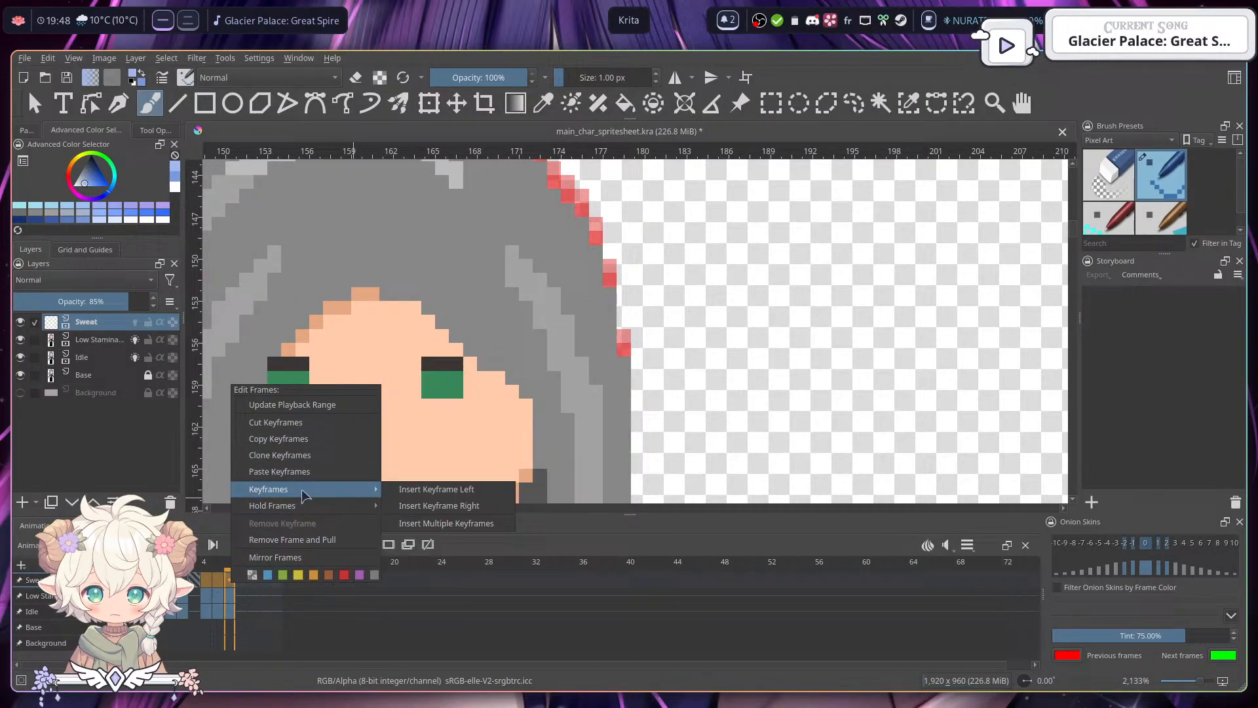
click(412, 524)
click(659, 432)
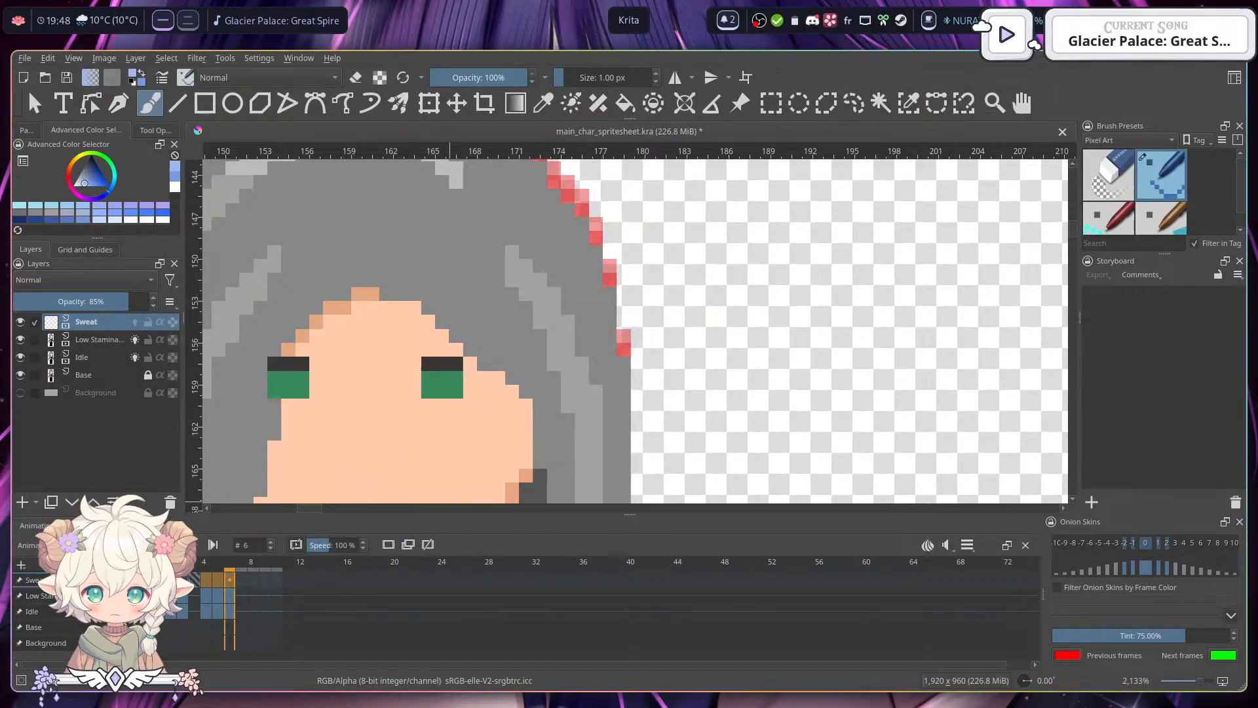
- Insert a keyframe directly after frame 3 on the Sweat layer
click(195, 580)
right_click(198, 581)
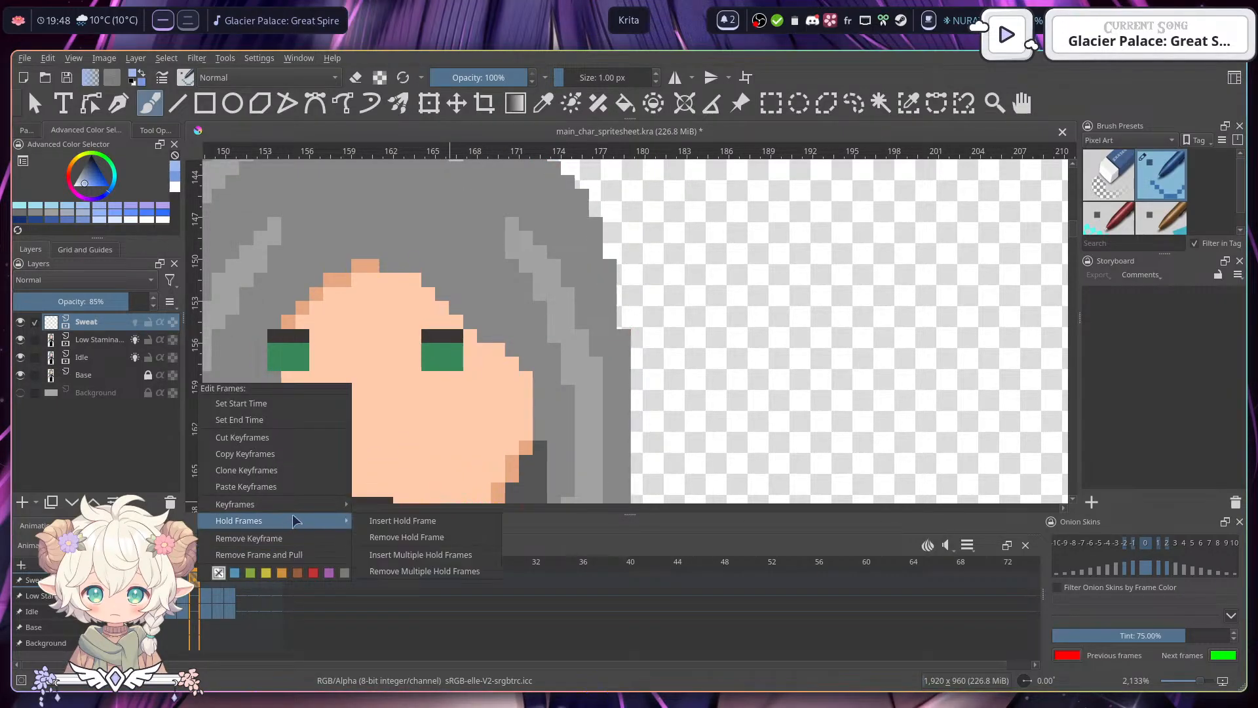
mouse_move(331, 505)
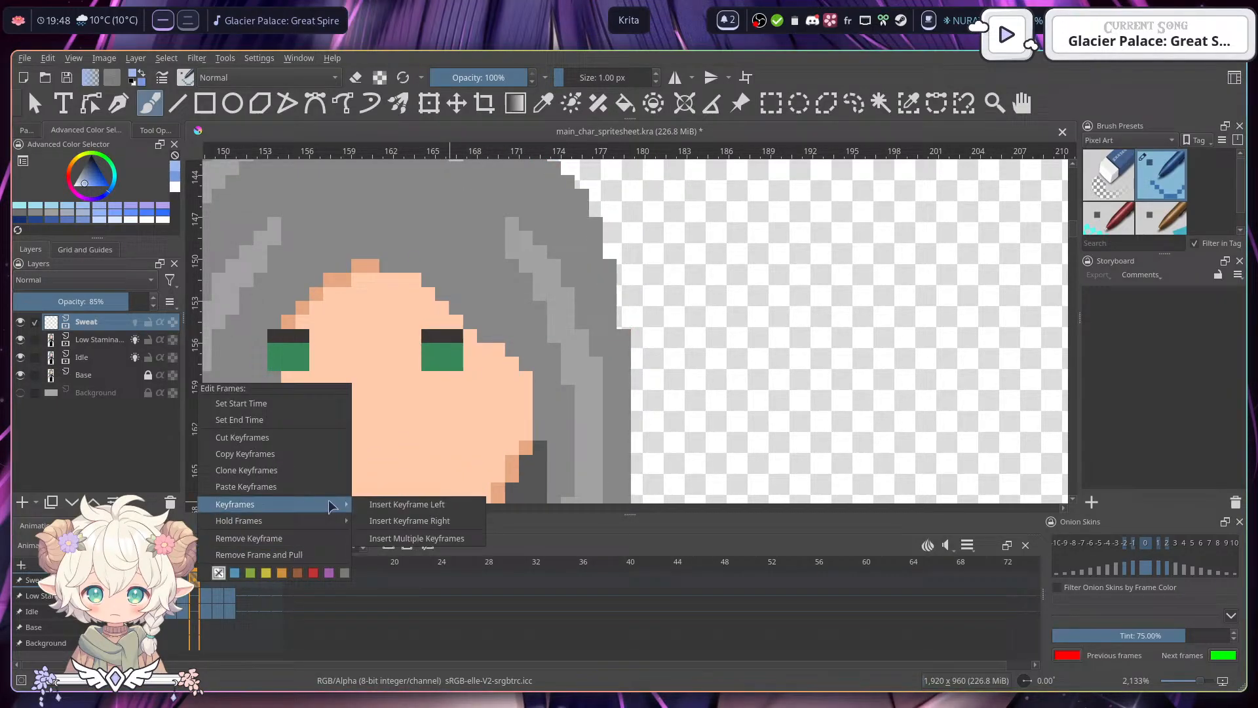
click(427, 520)
- Insert 2 keyframes with a frame timing of 1 after frame 4 on the Sweat layer
right_click(207, 581)
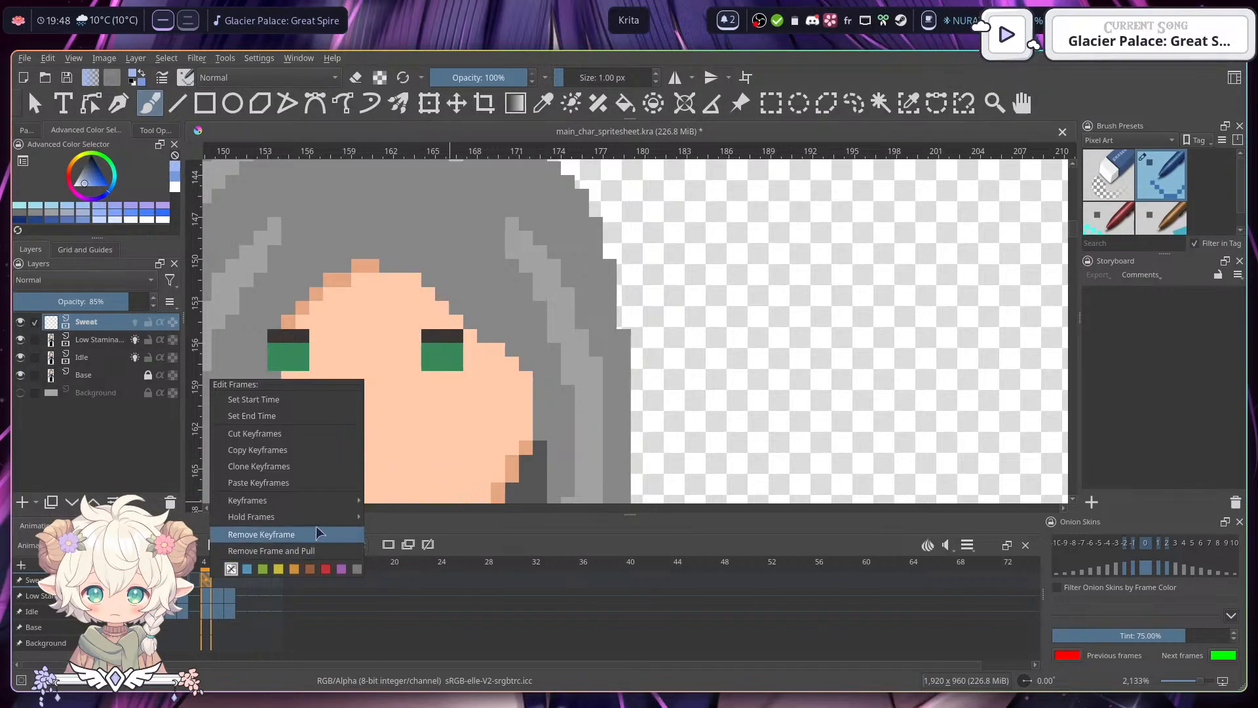
mouse_move(331, 500)
click(409, 531)
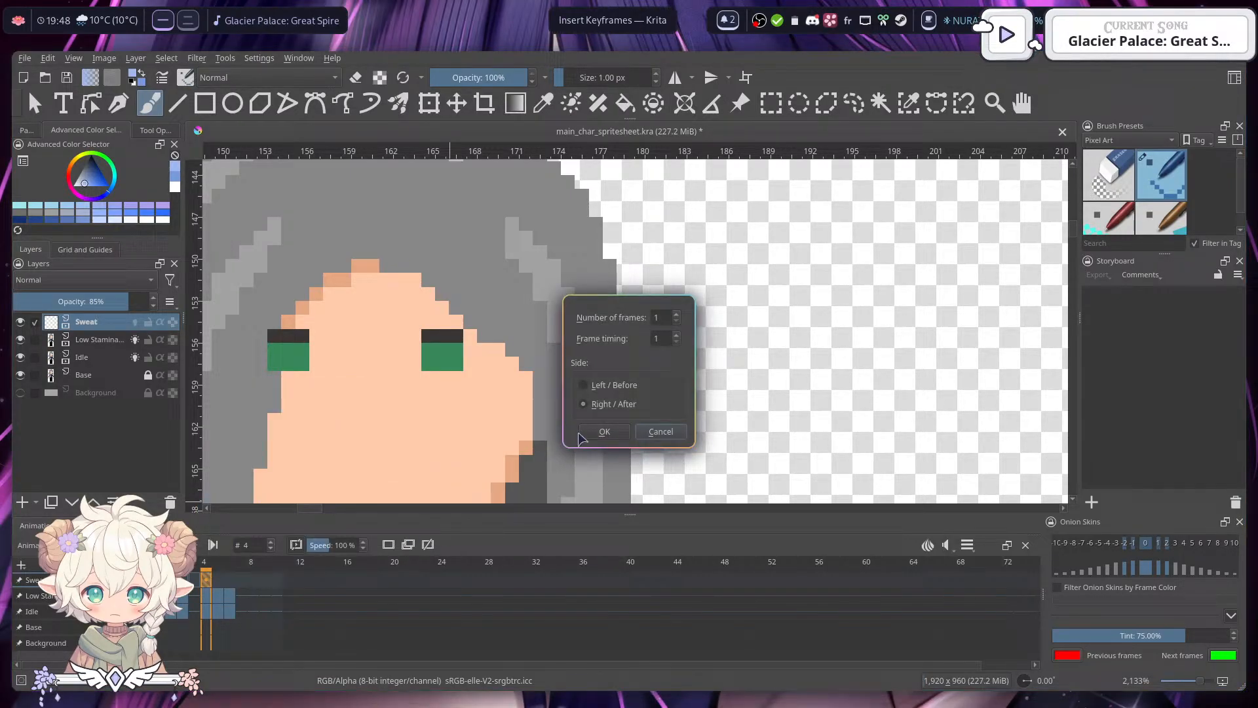
click(676, 313)
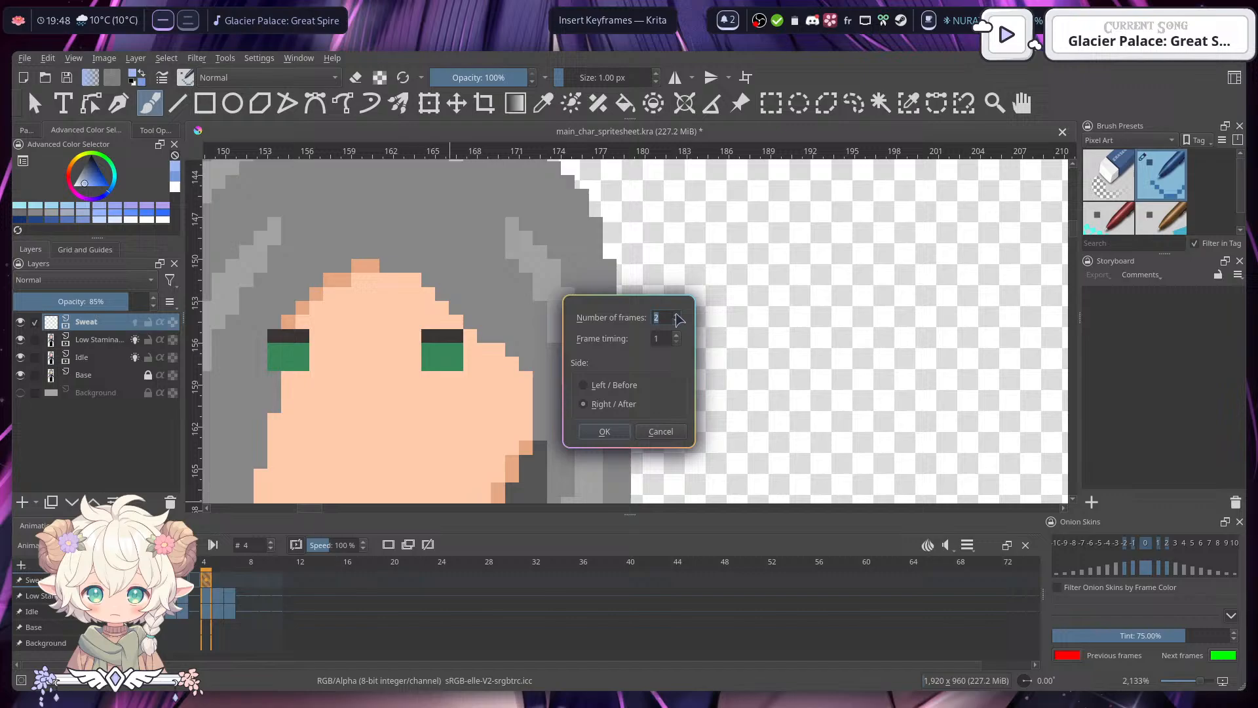
click(604, 432)
- Remove the keyframe at frame 3 on the Sweat layer
click(206, 580)
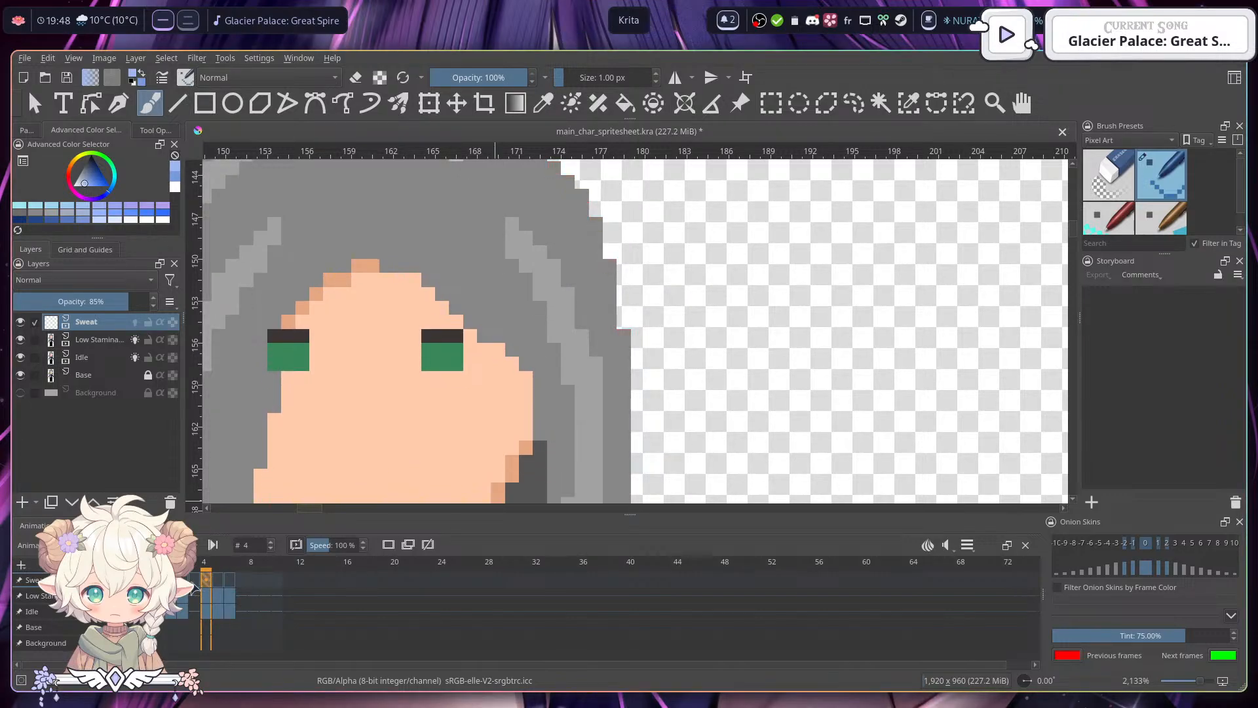
right_click(194, 581)
click(274, 538)
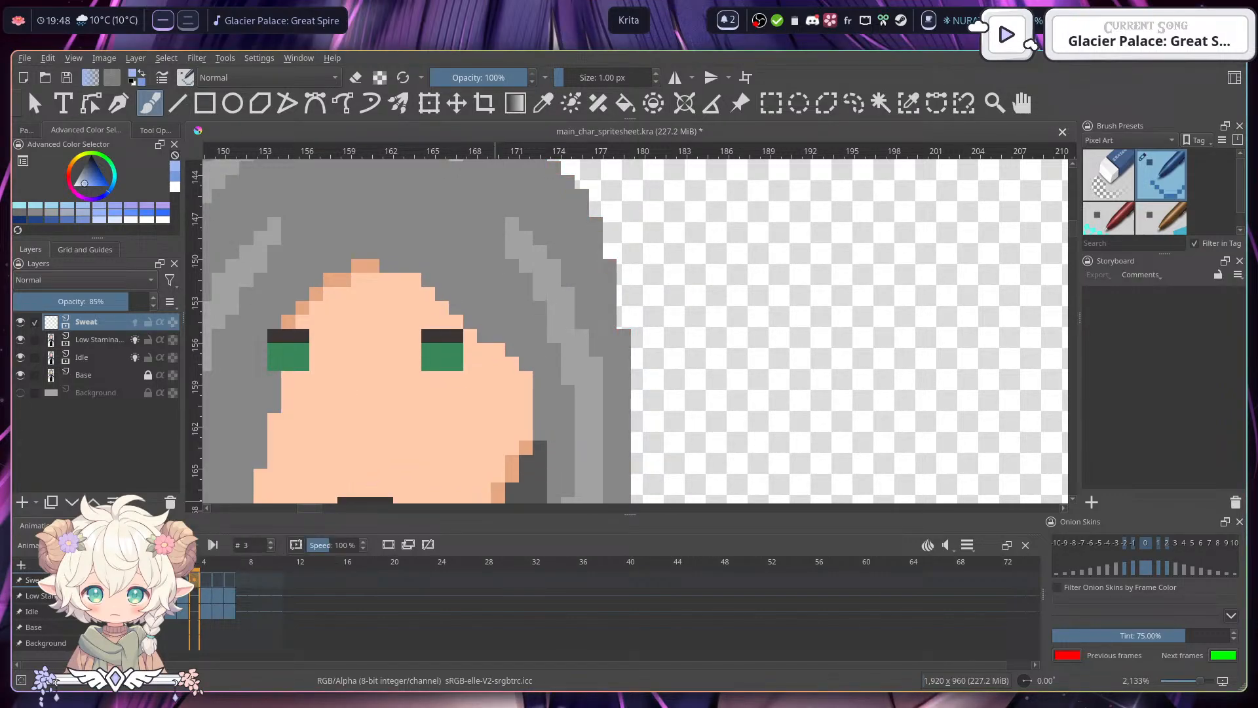
- Try inserting a hold frame at frame 3 of the Sweat layer, and remove the extra frame 4 with pull
right_click(195, 580)
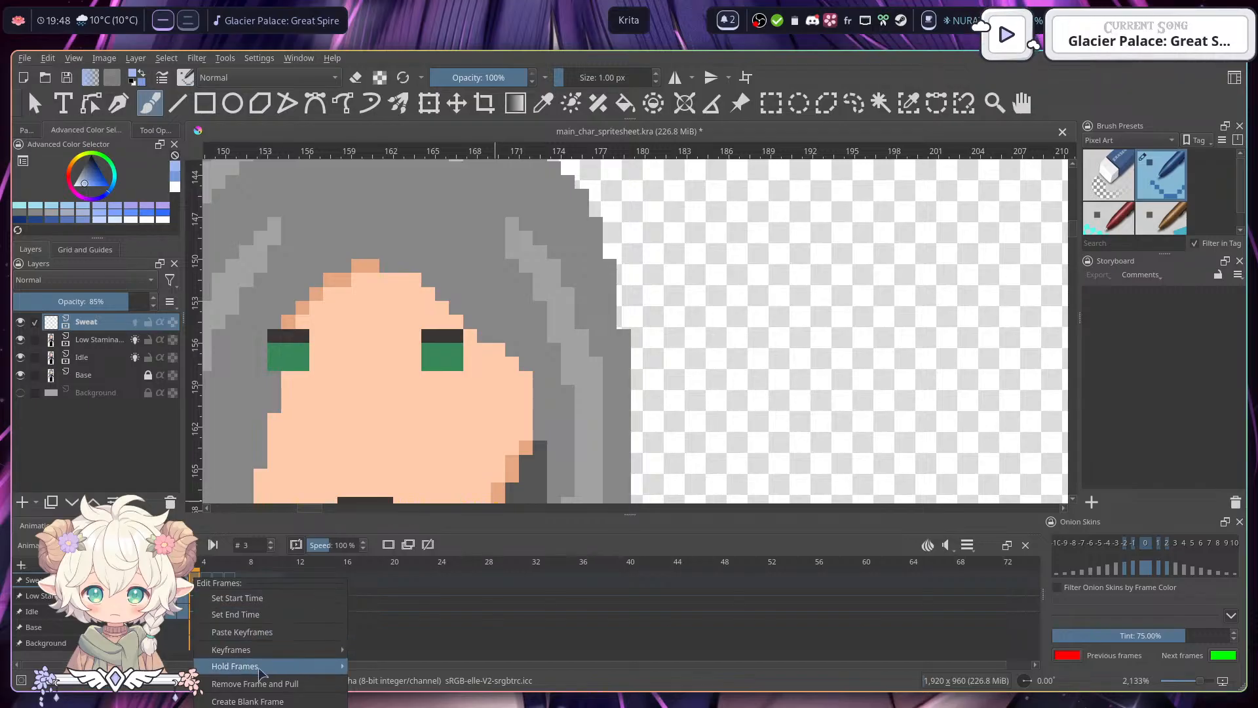
mouse_move(268, 667)
click(399, 667)
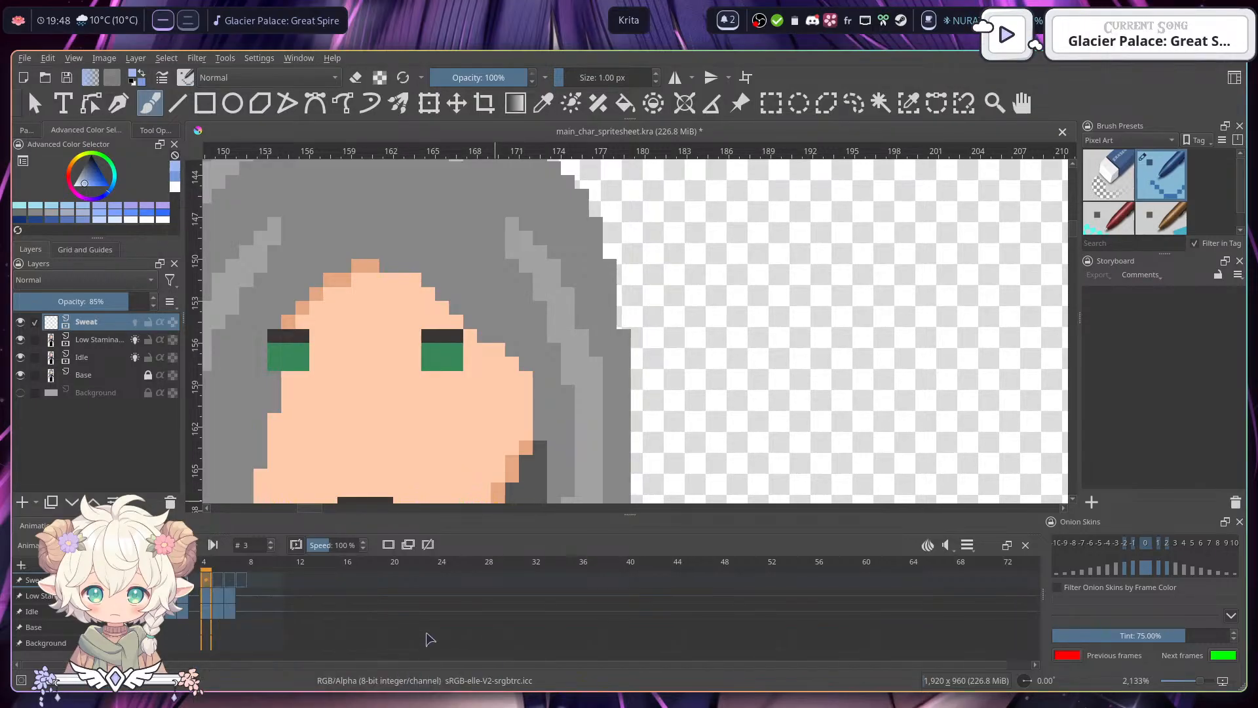
click(210, 582)
right_click(210, 580)
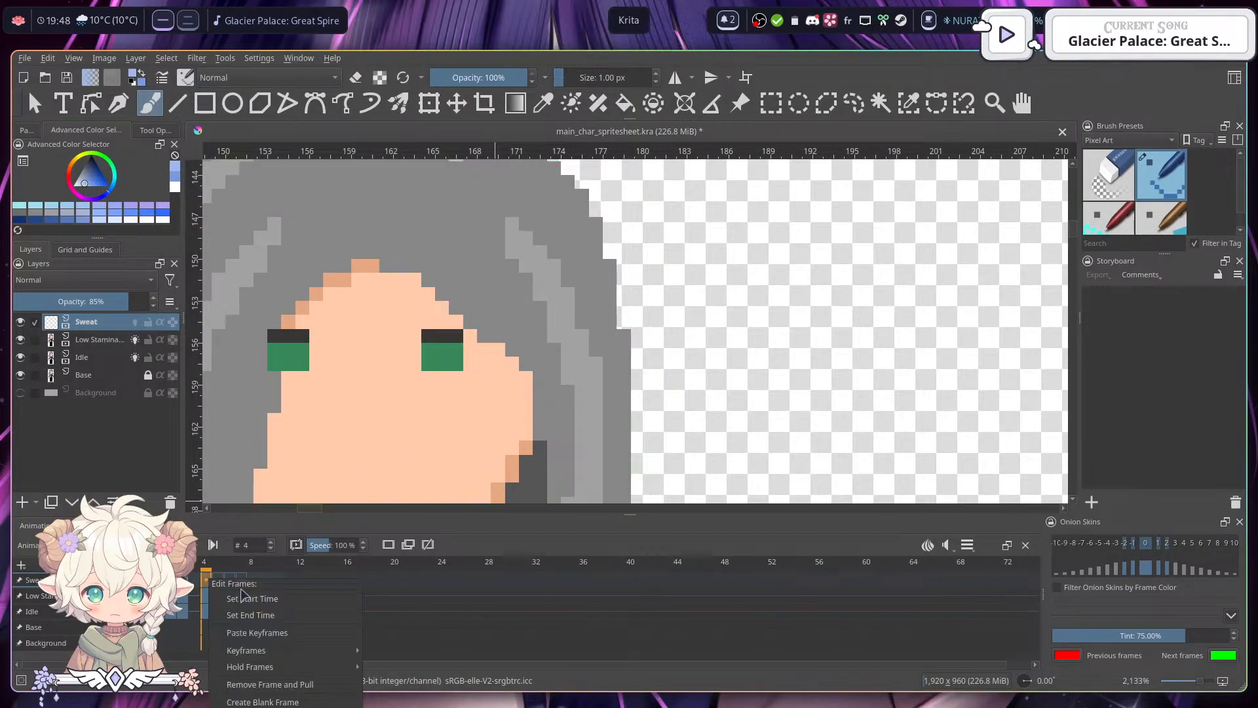
click(267, 682)
- Select the sweat drop in frame 0 with a tight rectangular selection and copy it
key(Left)
key(Left)
key(Left)
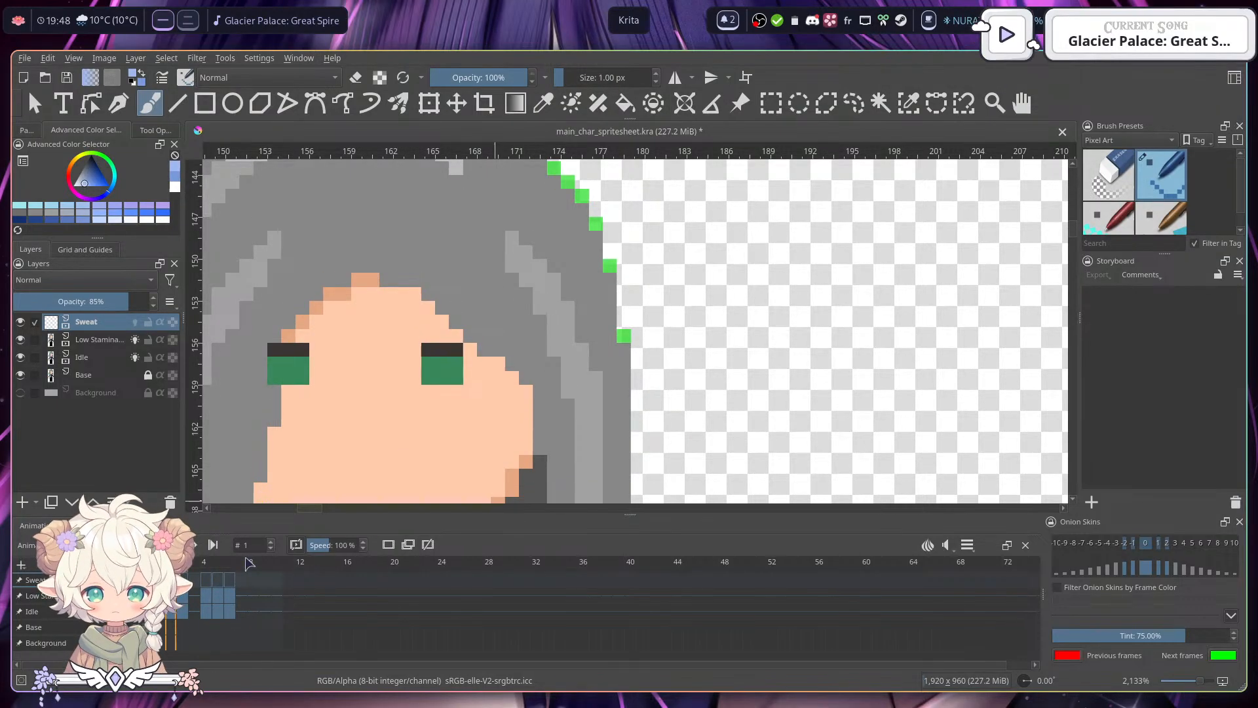
key(Left)
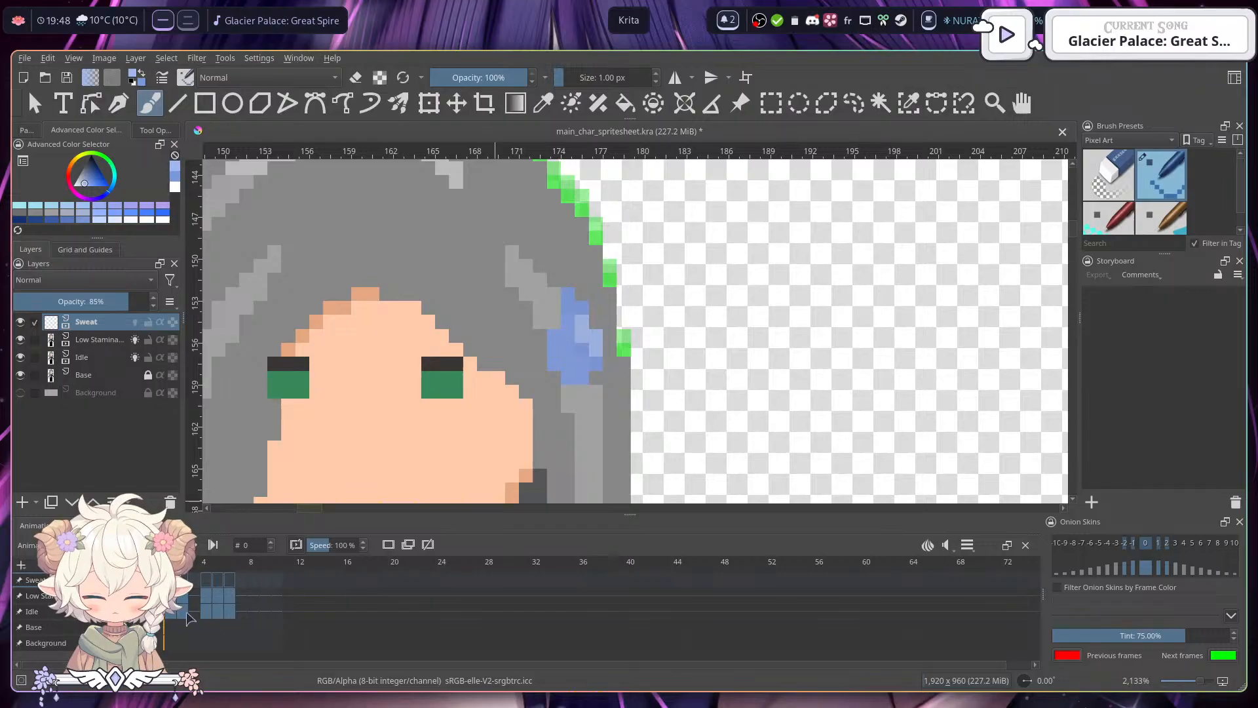
key(Right)
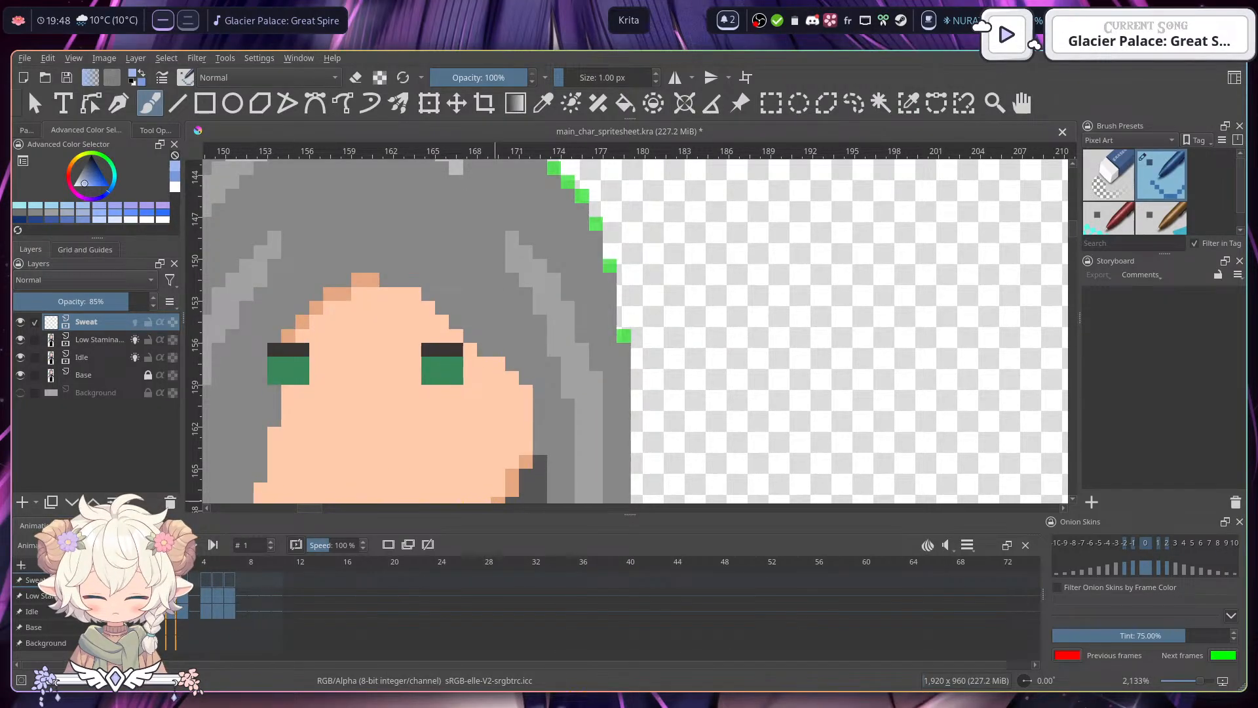
key(Left)
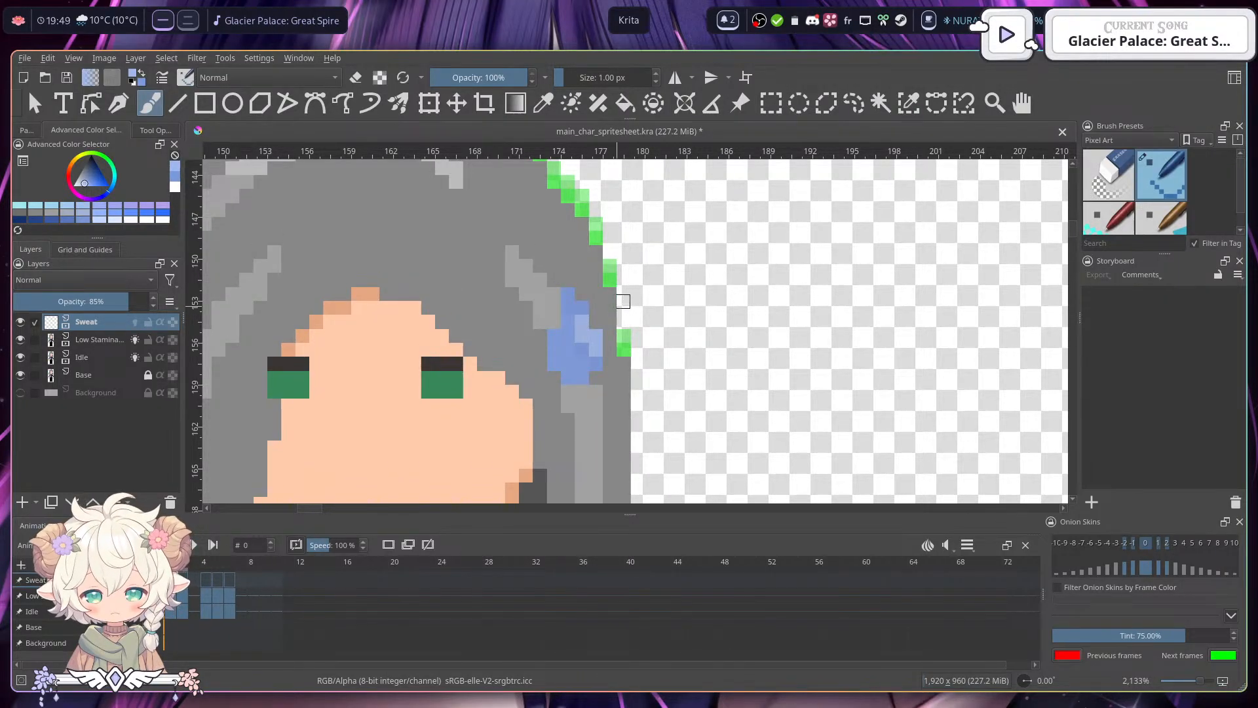
drag(622, 301, 649, 233)
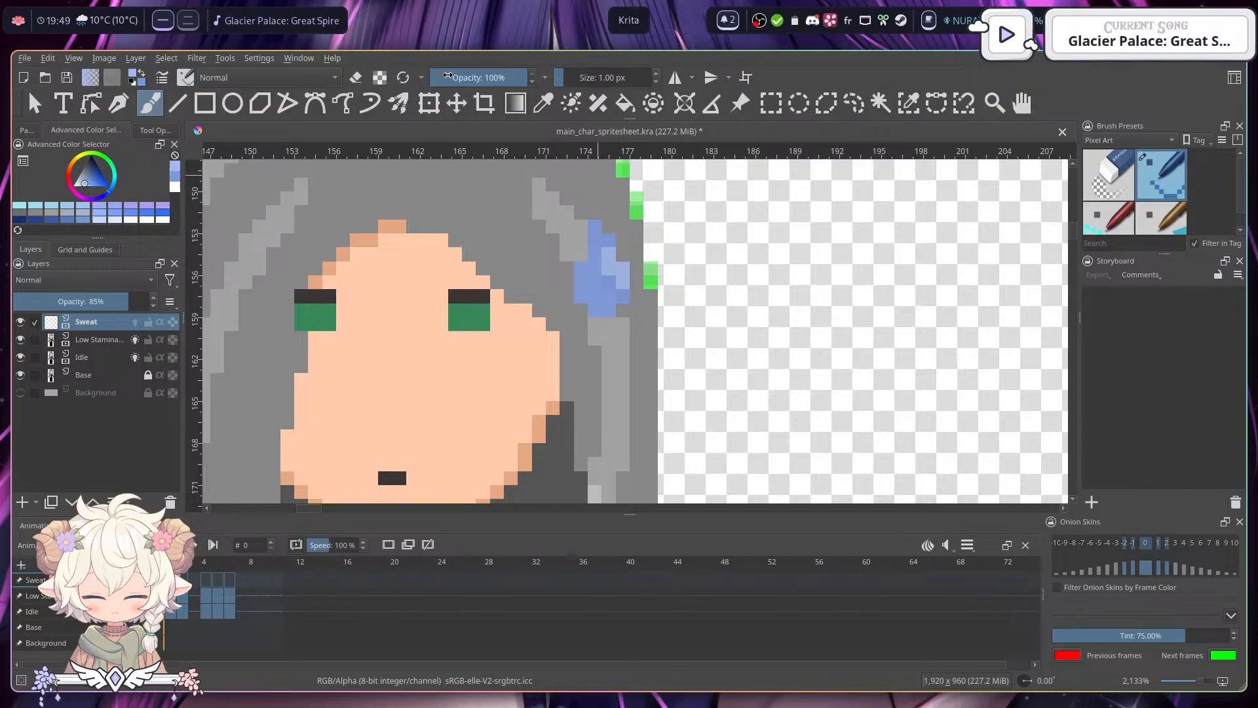
click(771, 102)
drag(573, 220, 630, 316)
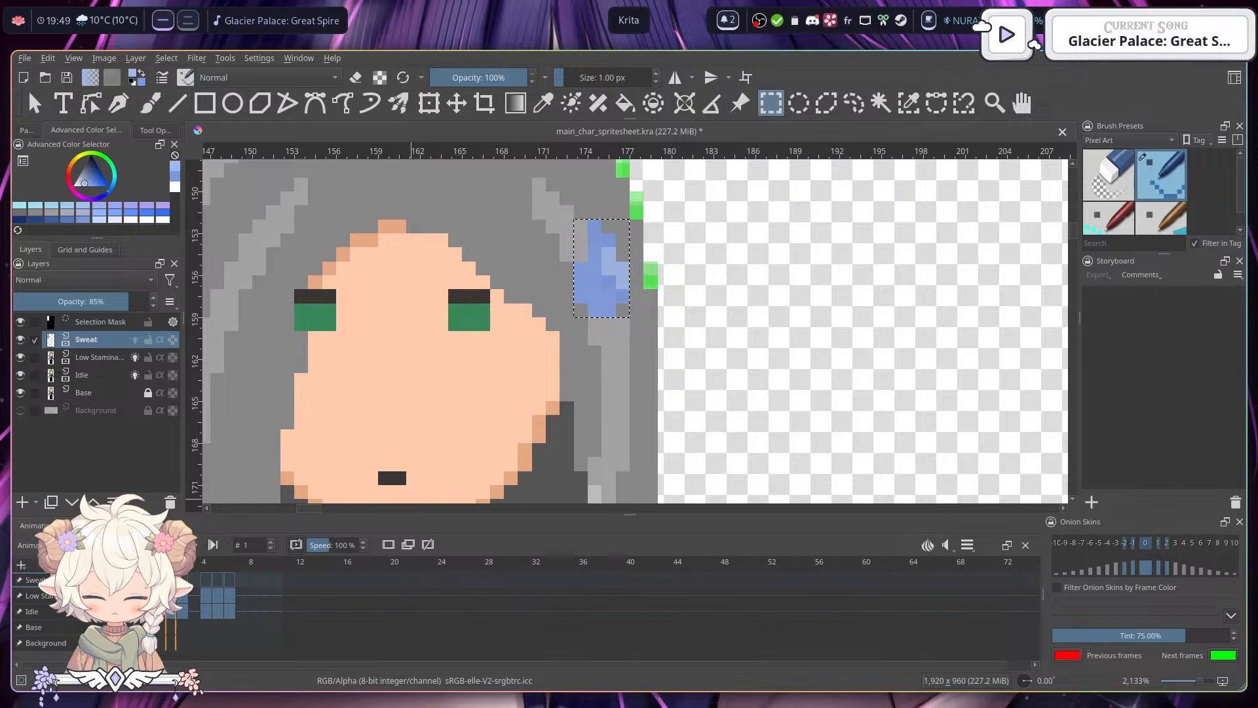
- Paste the copied drop into the active Sweat layer at frame 1 and move it about 2 px down
key(Right)
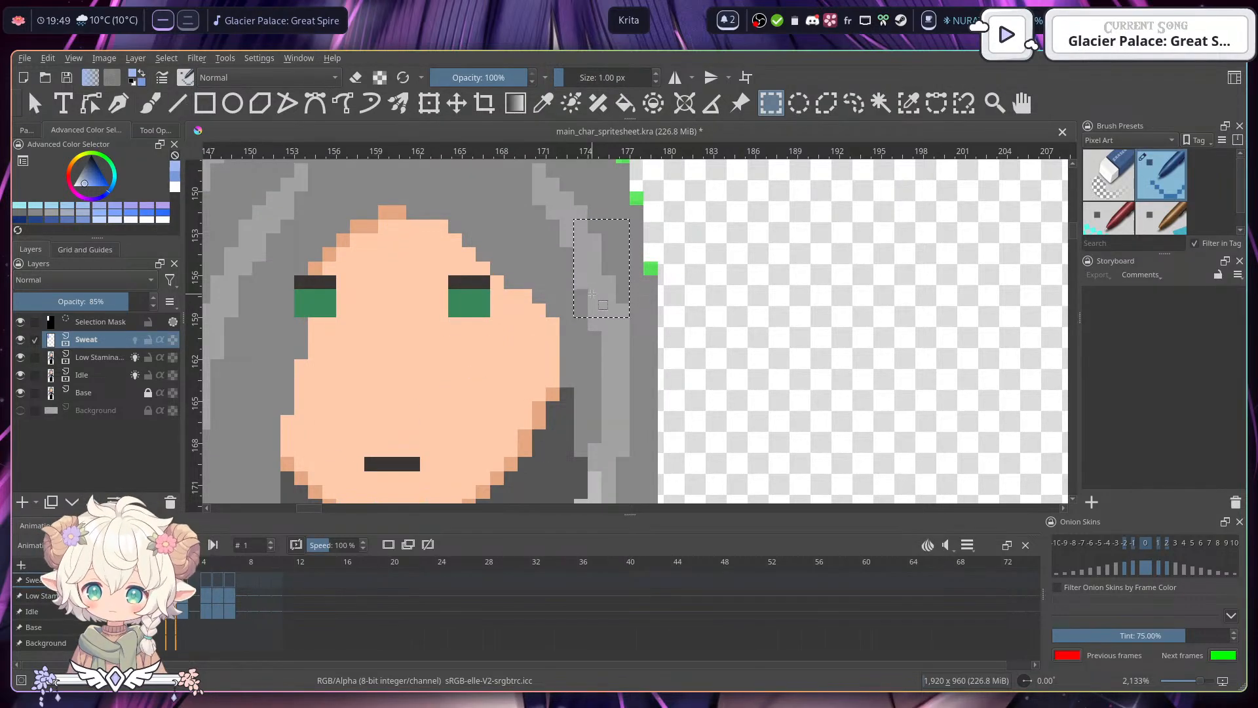
key(ctrl+v)
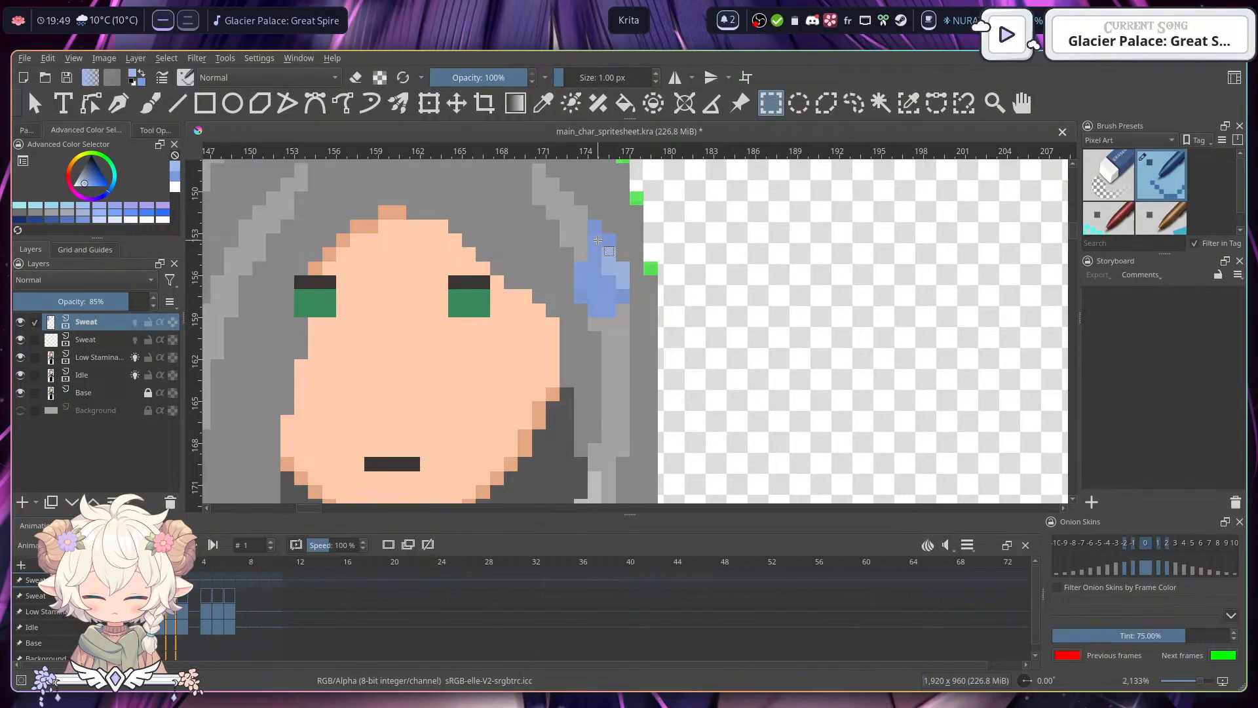
key(ctrl+z)
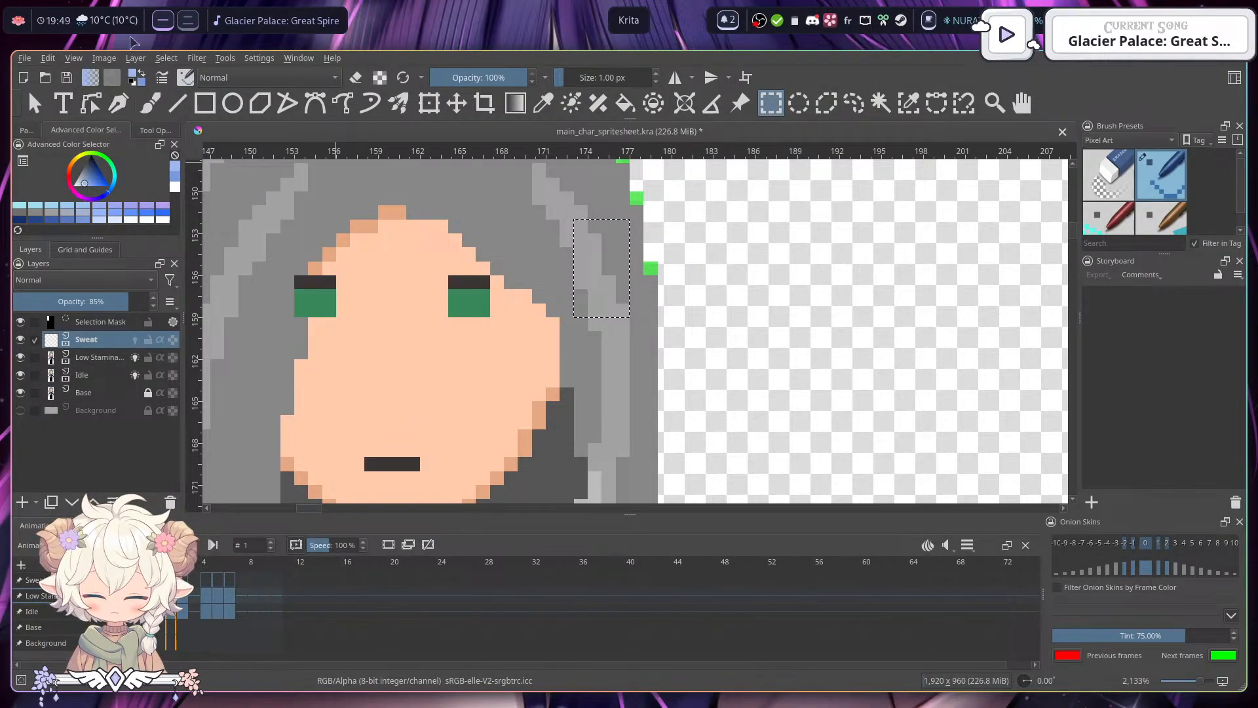
click(166, 59)
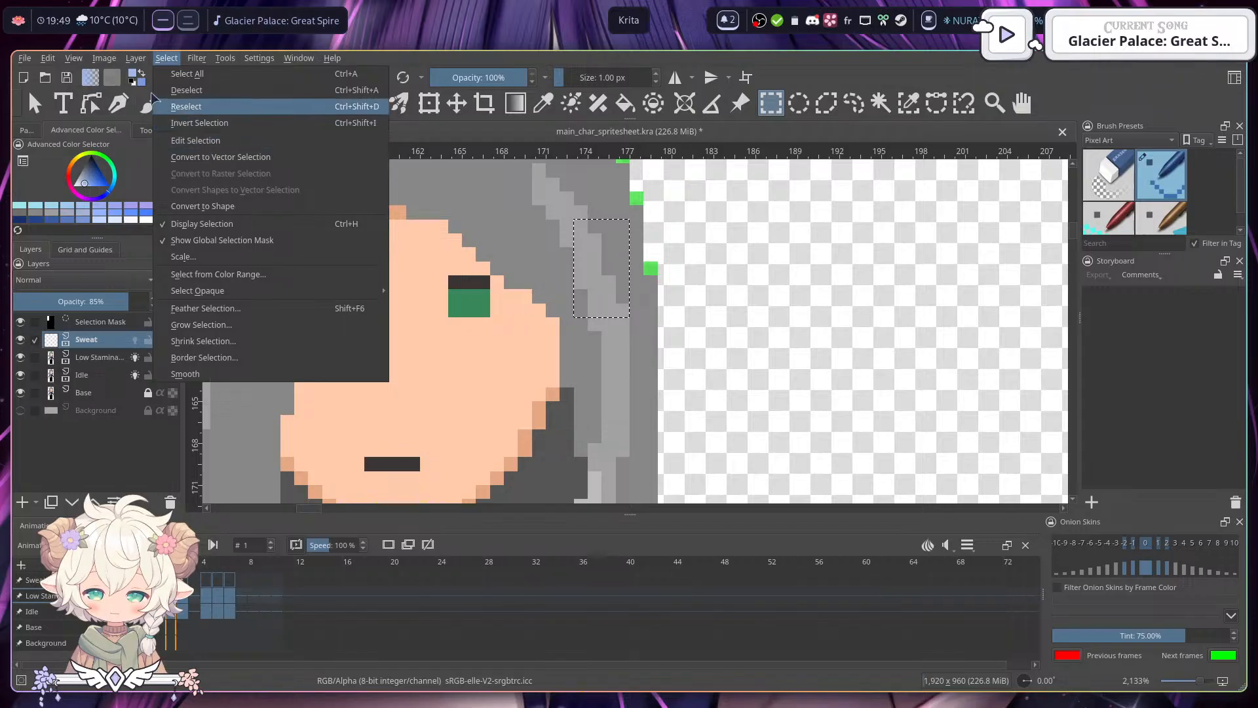
click(50, 62)
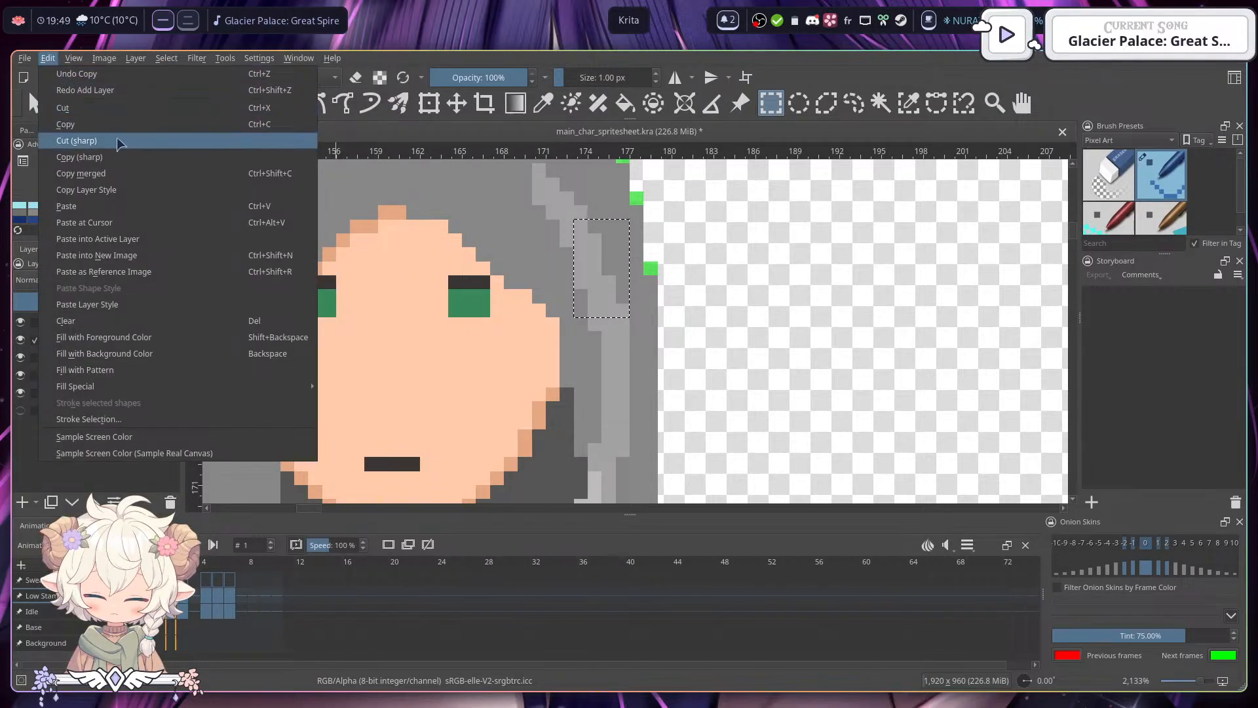
click(145, 241)
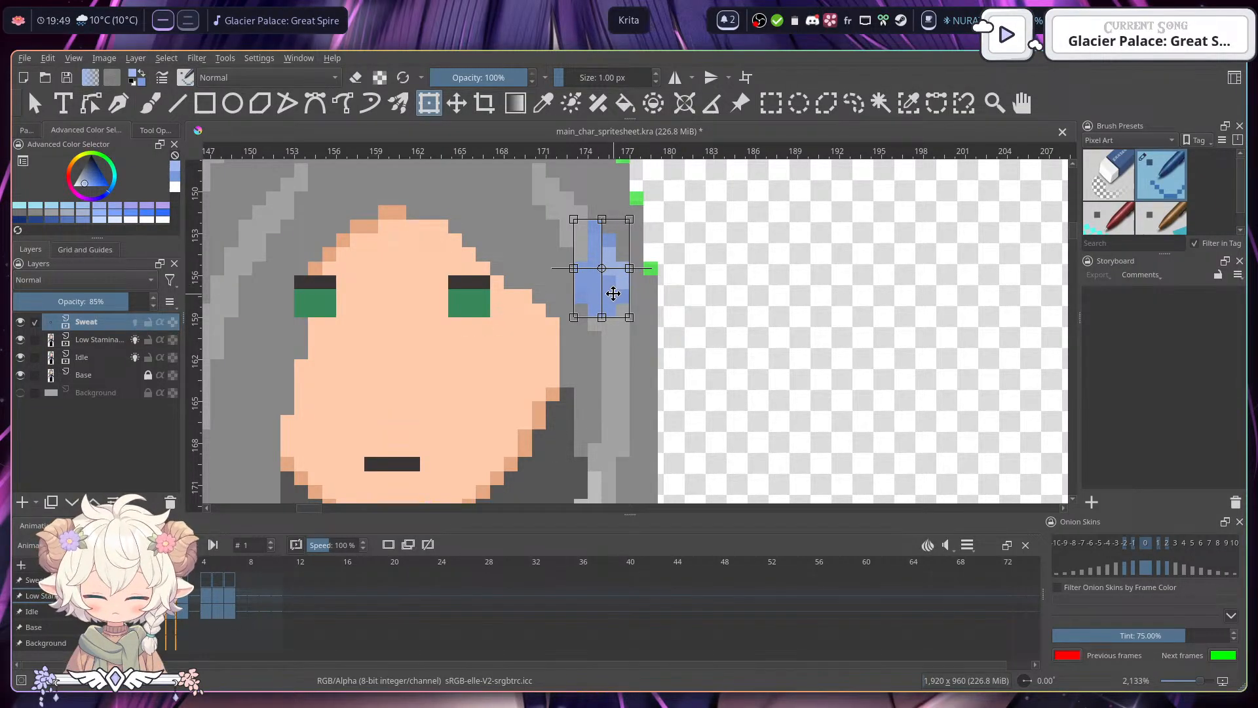
drag(613, 294, 618, 318)
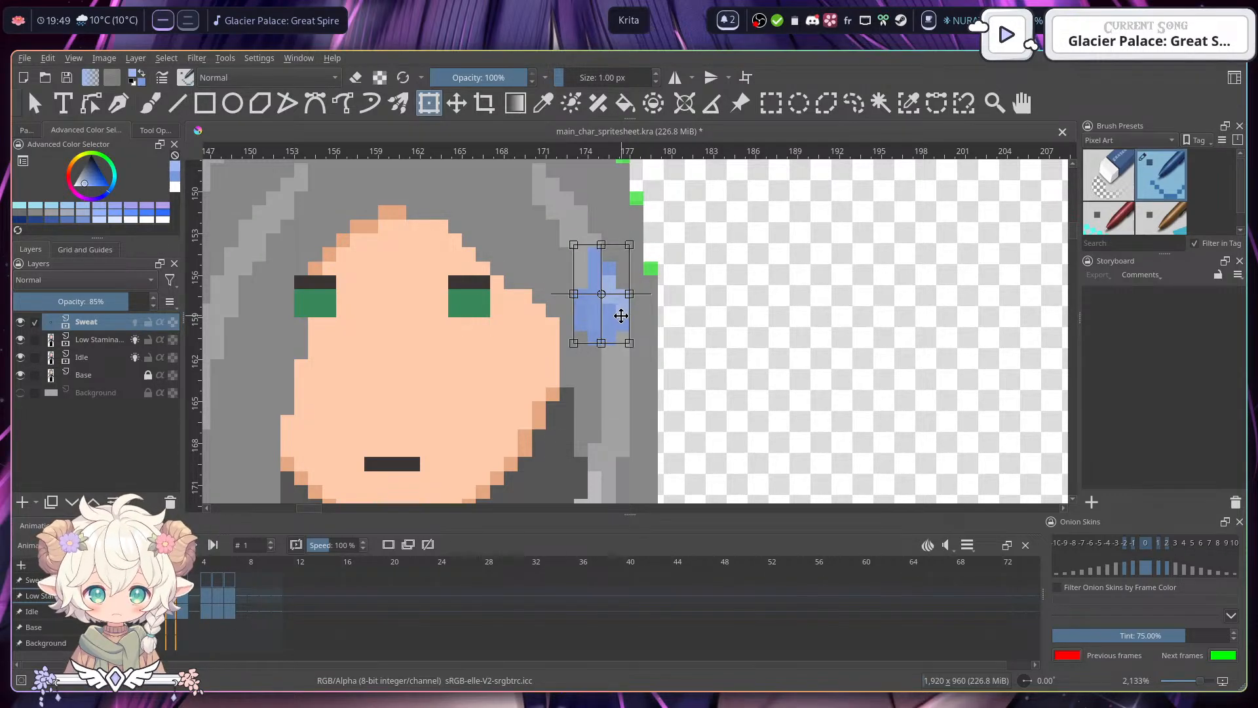
key(Return)
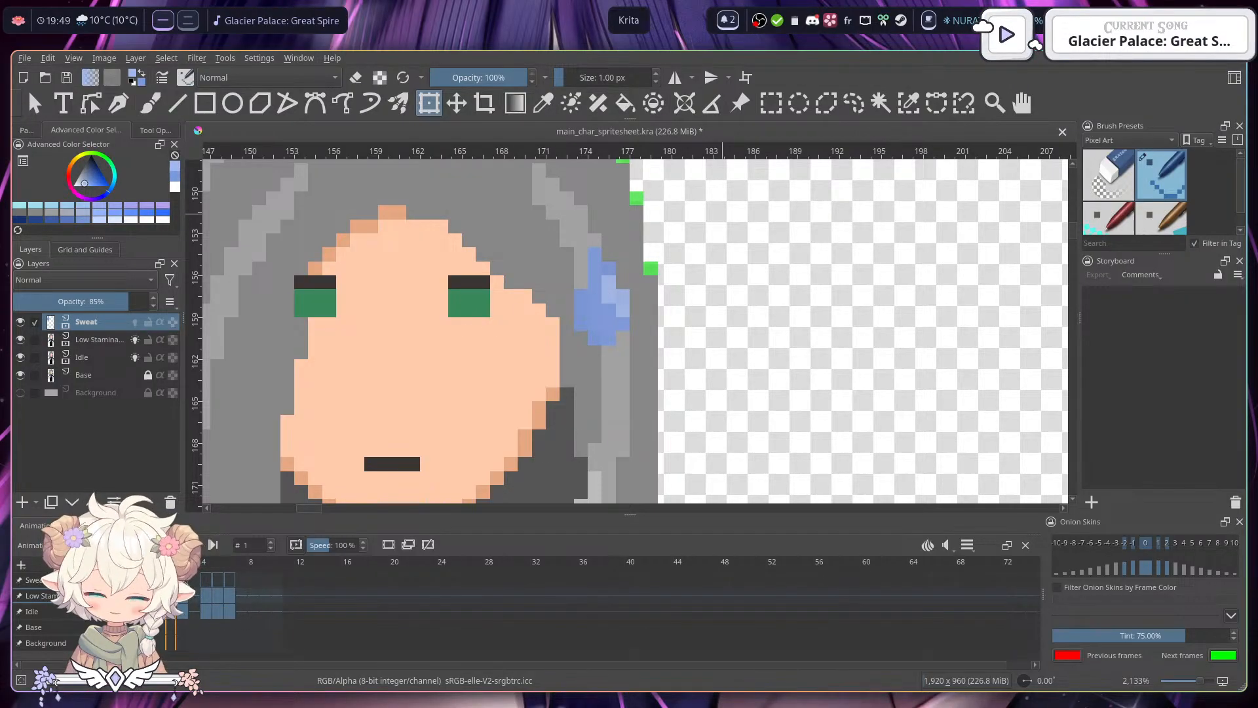
- Paste the copied sweat drop into the active Sweat layer at frame 2 and move it about 4 px down
click(182, 580)
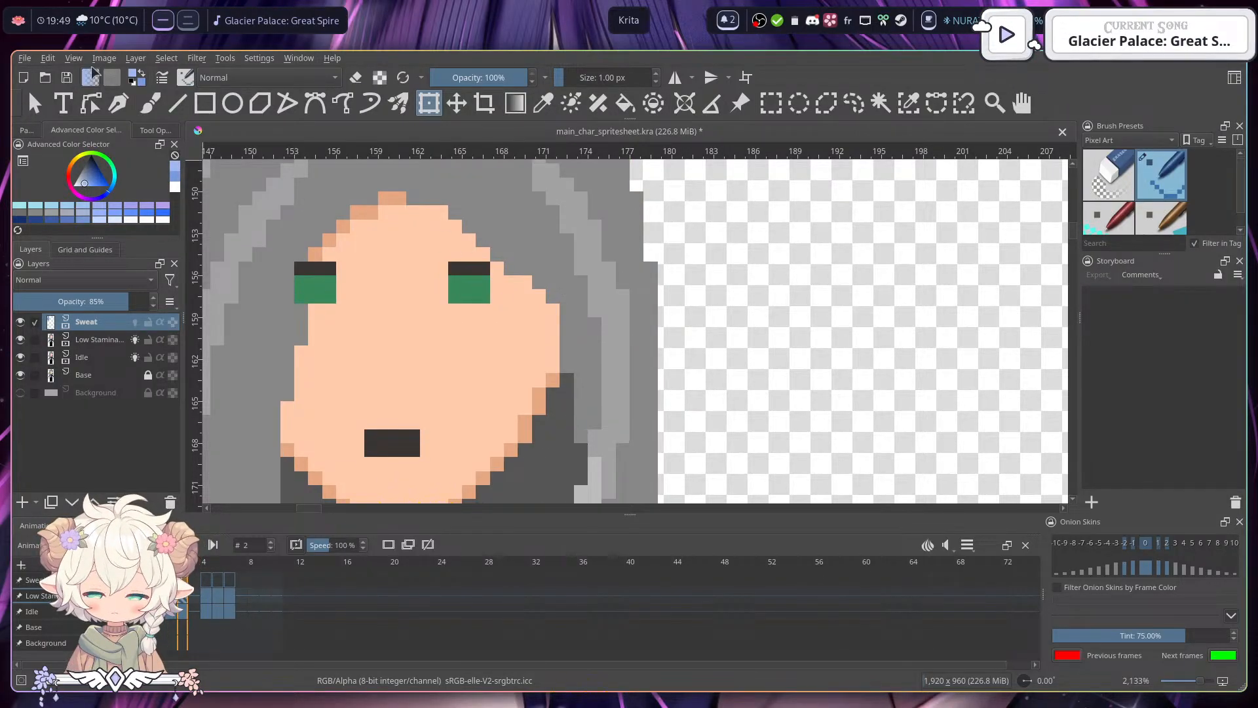
click(66, 59)
mouse_move(49, 59)
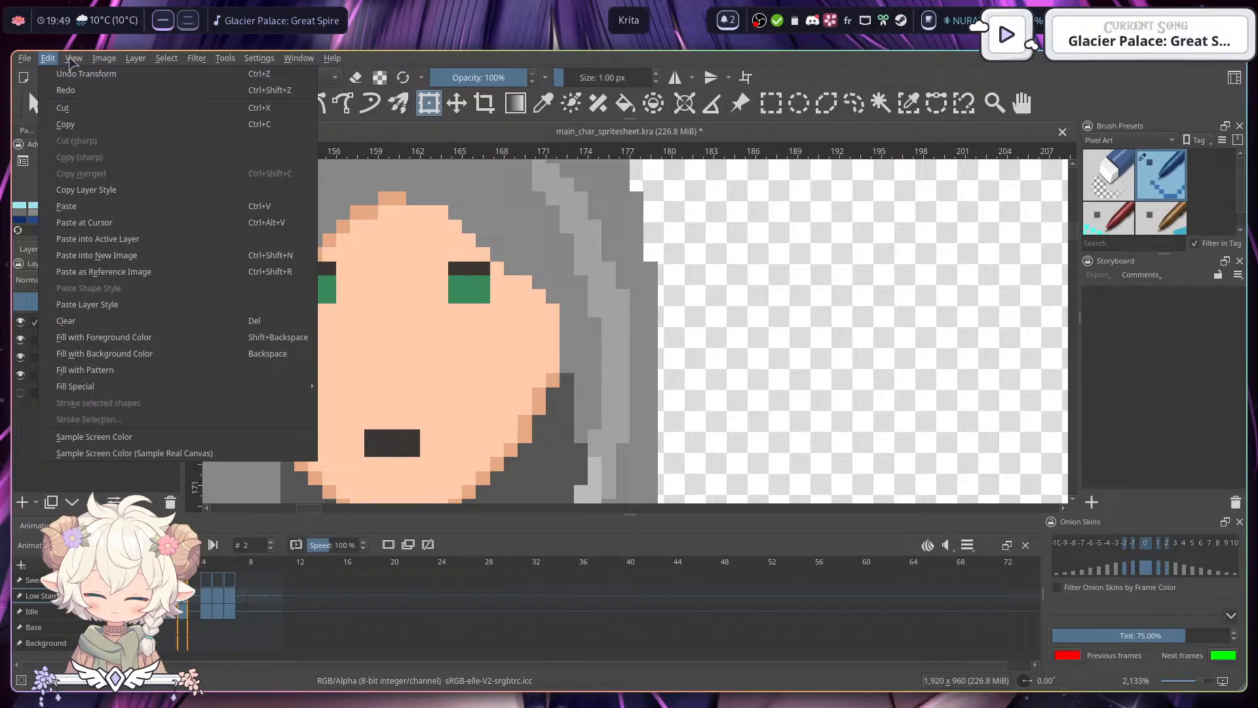
click(144, 237)
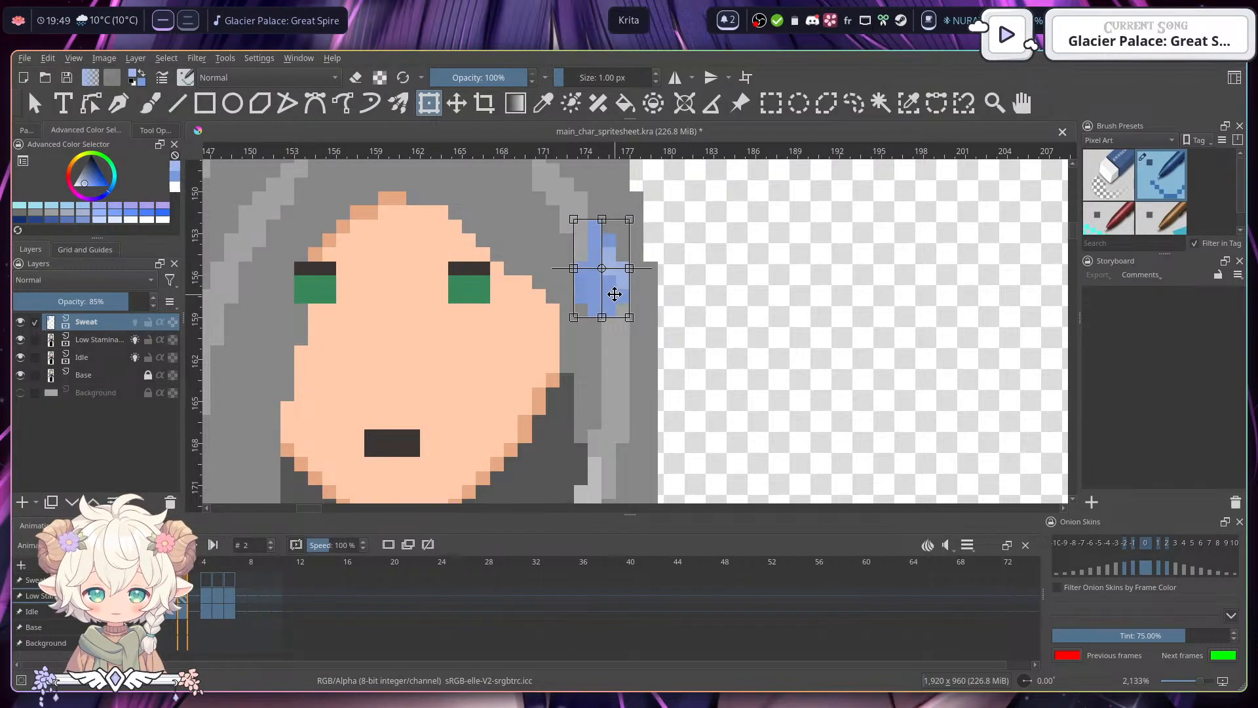
drag(612, 272, 615, 336)
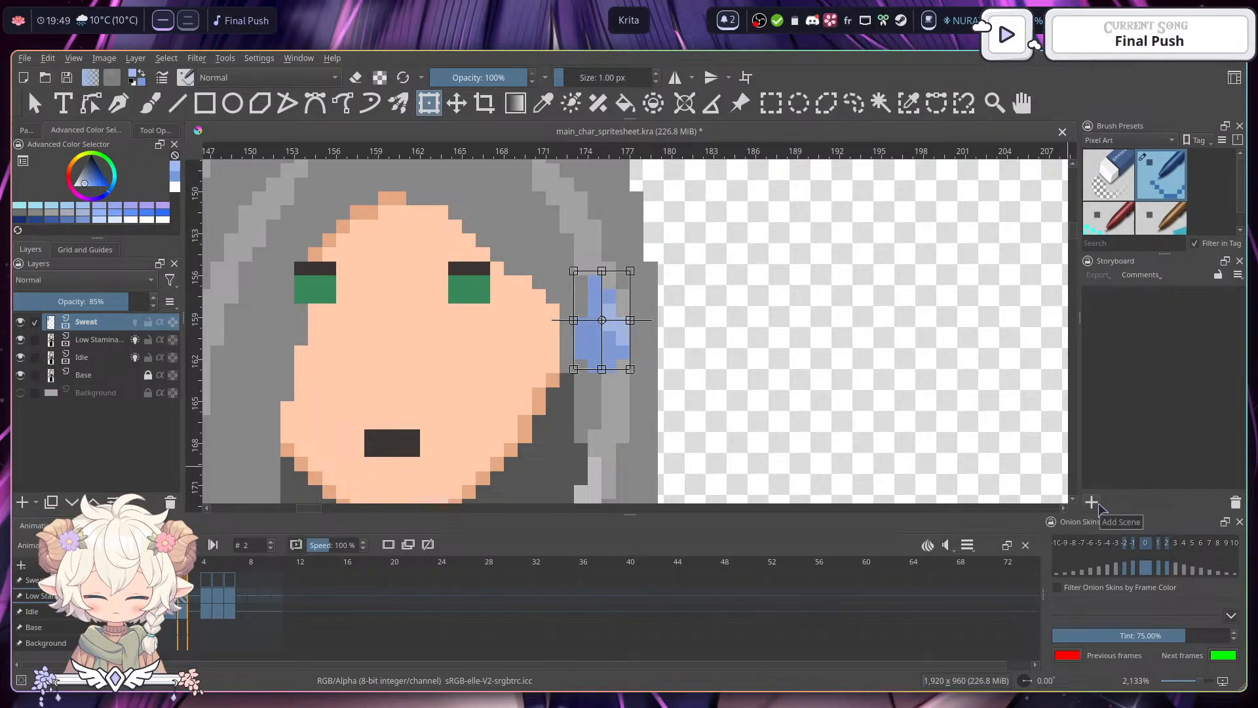
- Hide the Low Stamina layer temporarily and step through frames 0 to 3 to check the sweat drop's downward motion
click(20, 339)
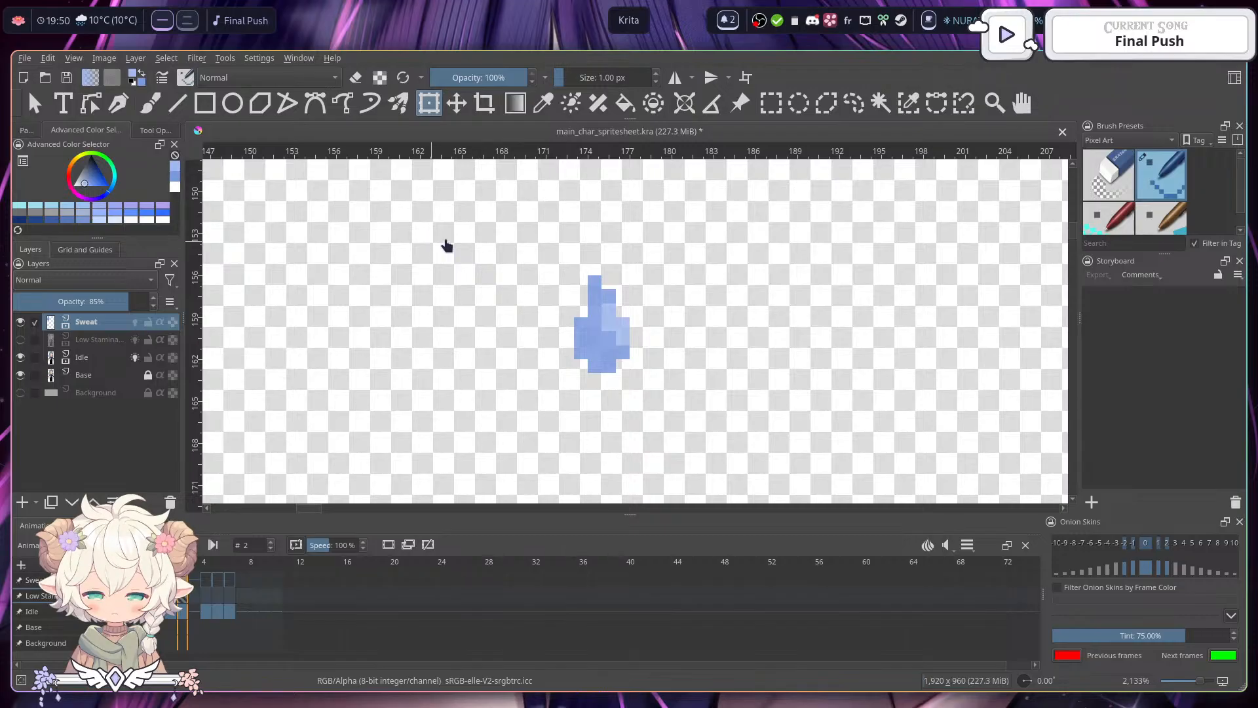
mouse_move(677, 296)
mouse_down()
mouse_move(686, 428)
mouse_move(682, 283)
mouse_up()
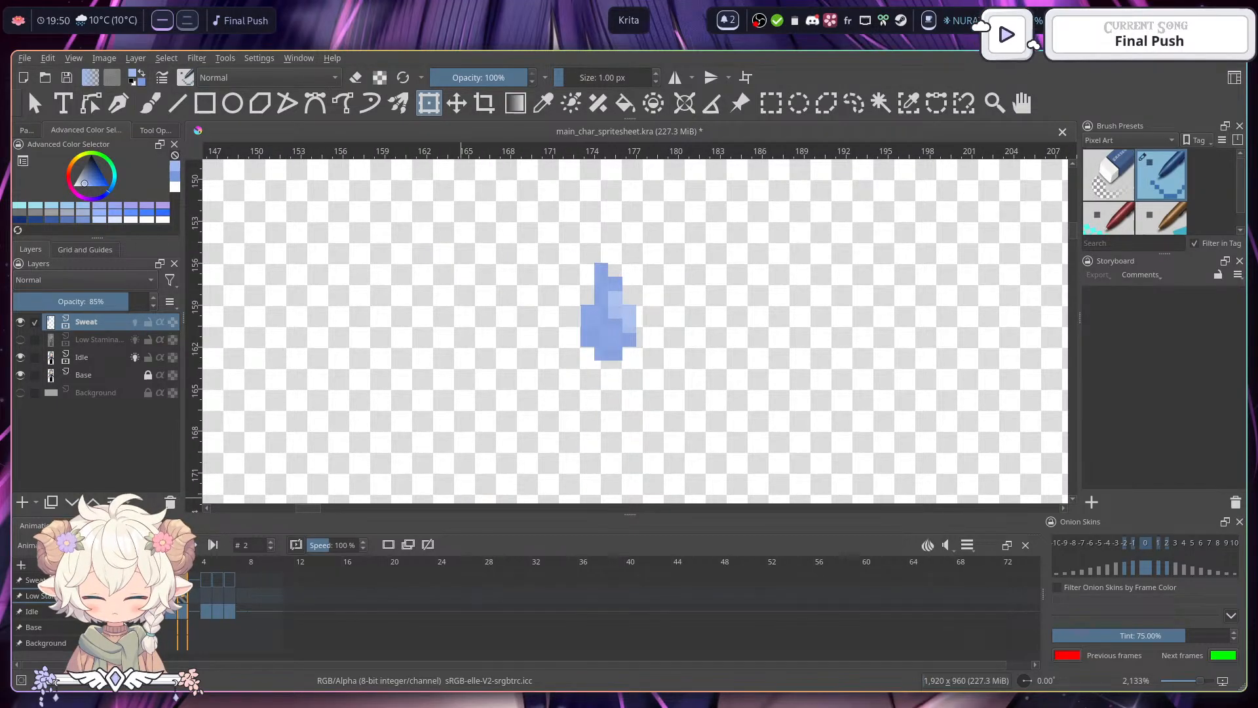
click(172, 580)
click(185, 593)
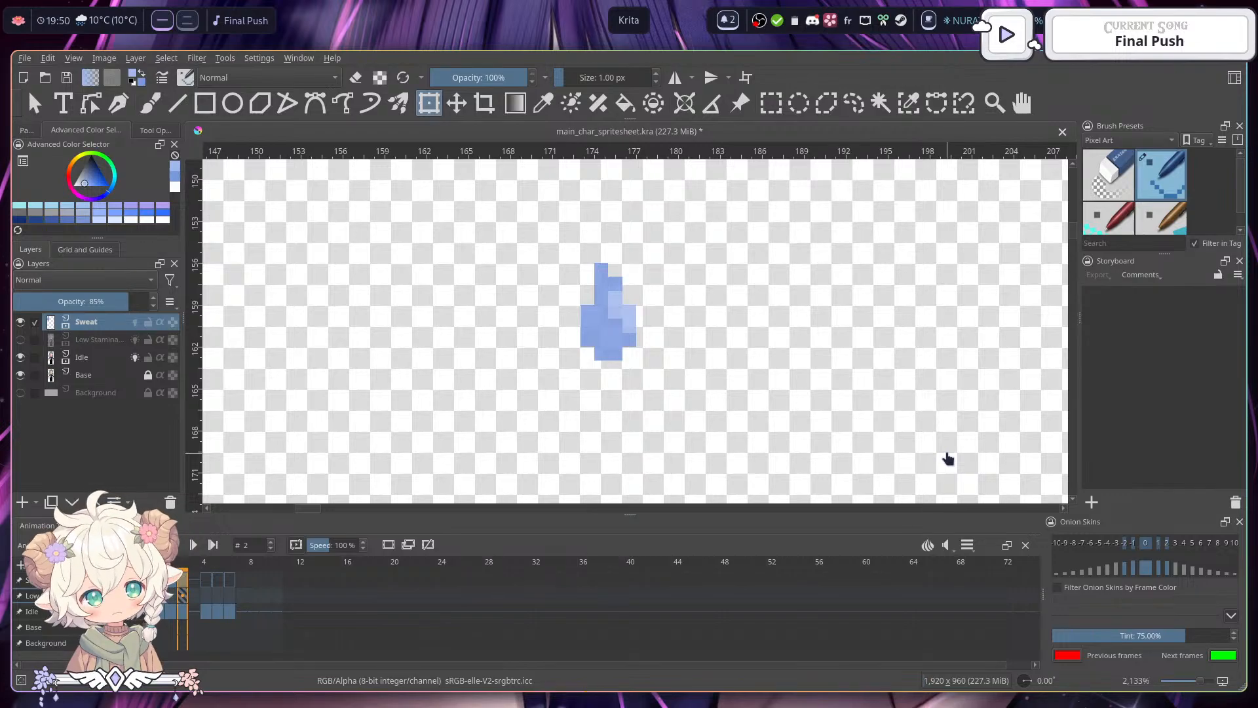
scroll(734, 374, down, 6)
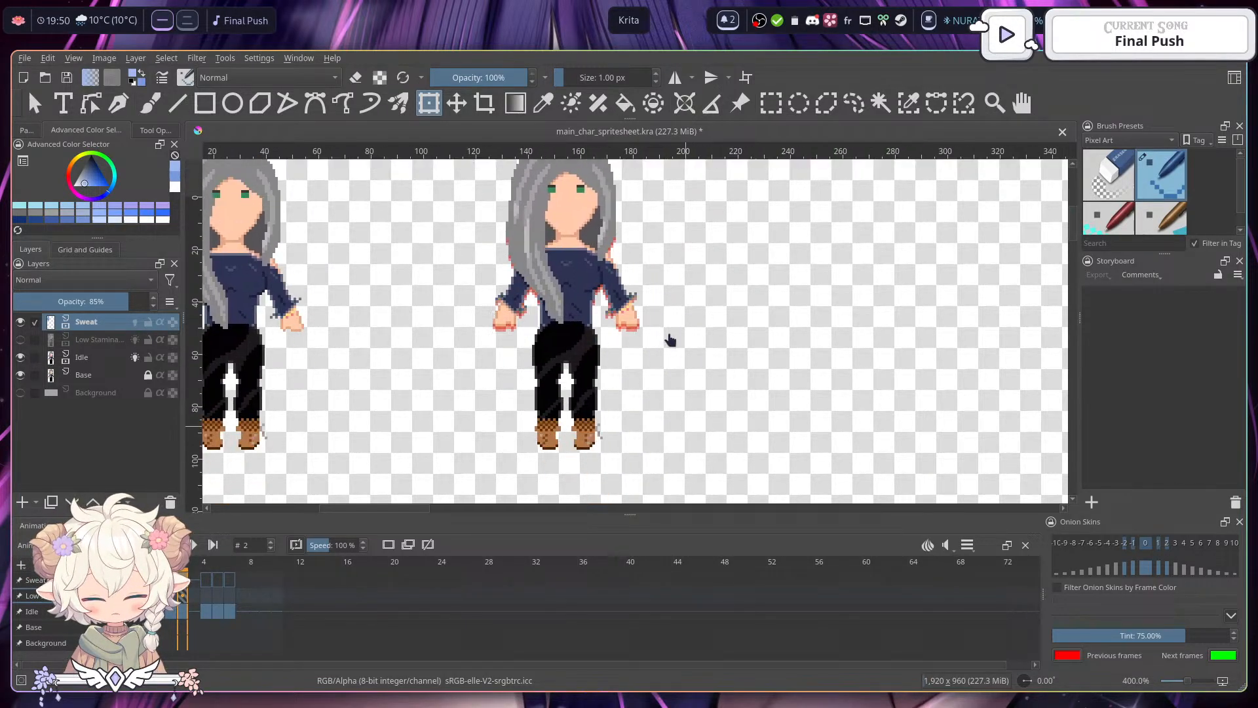
scroll(670, 339, up, 4)
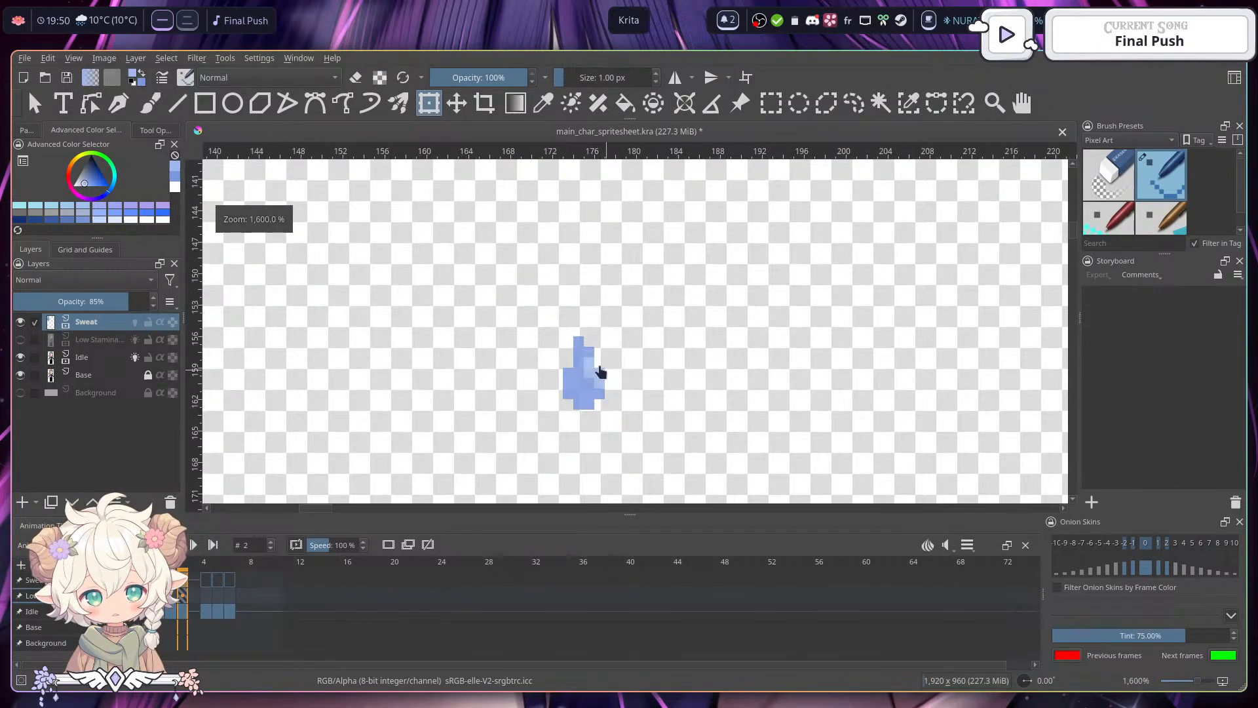
key(Left)
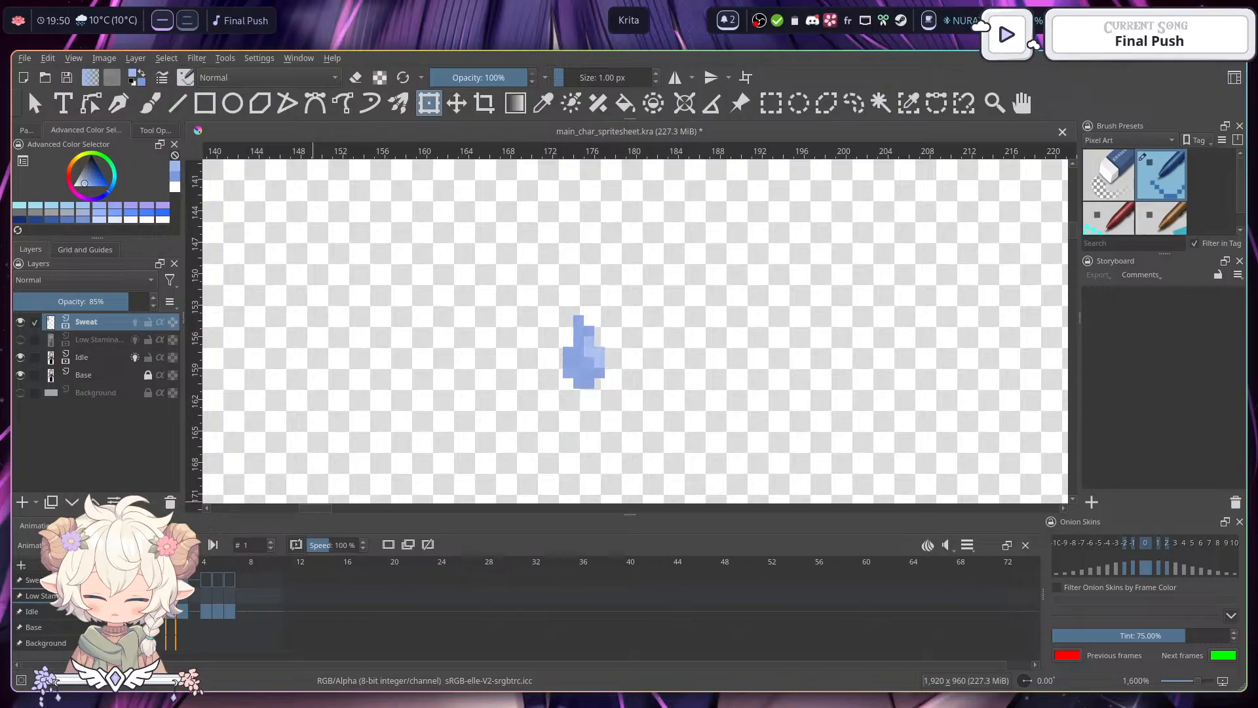
key(Left)
key(Right)
key(Right)
key(Right)
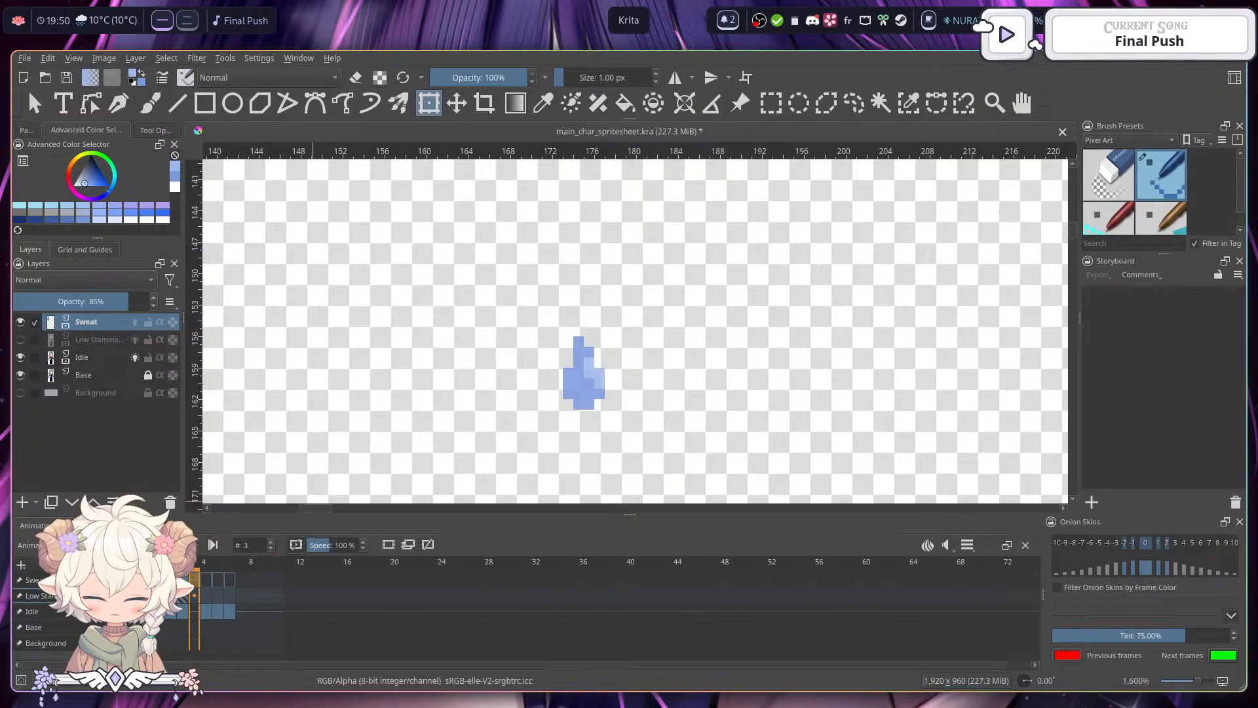
key(Left)
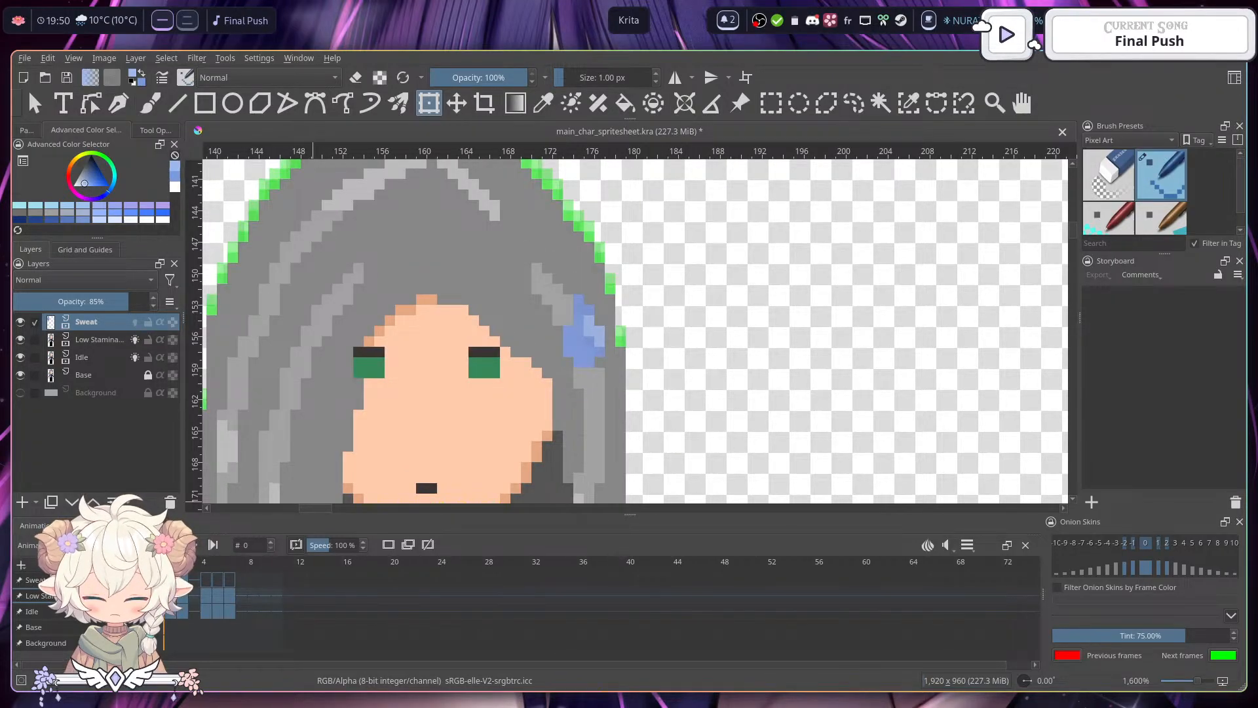
- Play the animation briefly, and compare the sweat drop in frame 2 with frames 5 and 6 of the Sweat layer
key(space)
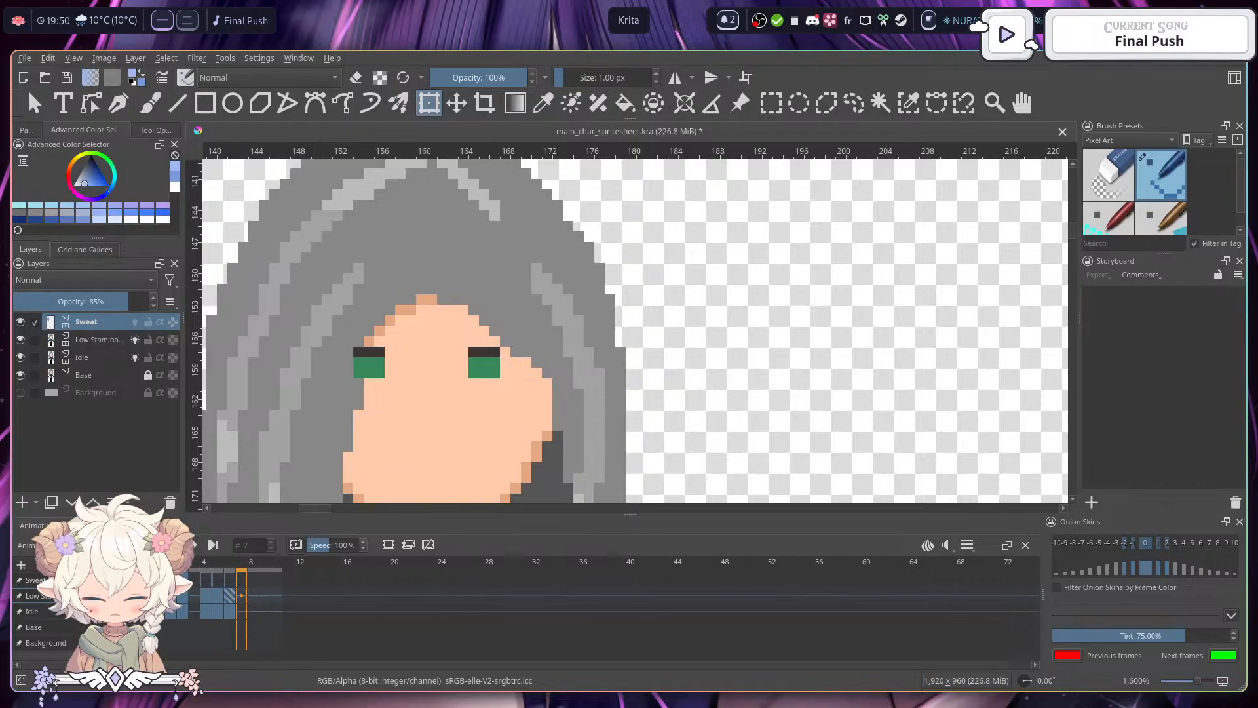
key(space)
click(185, 595)
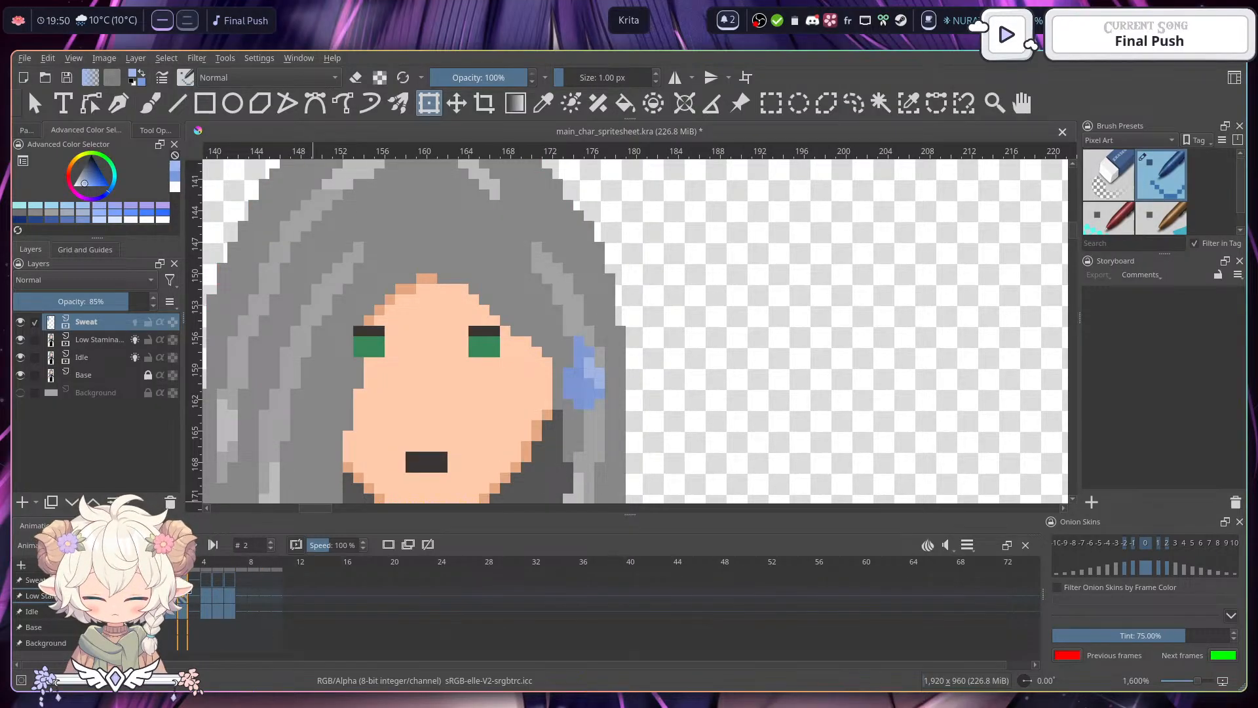
click(219, 583)
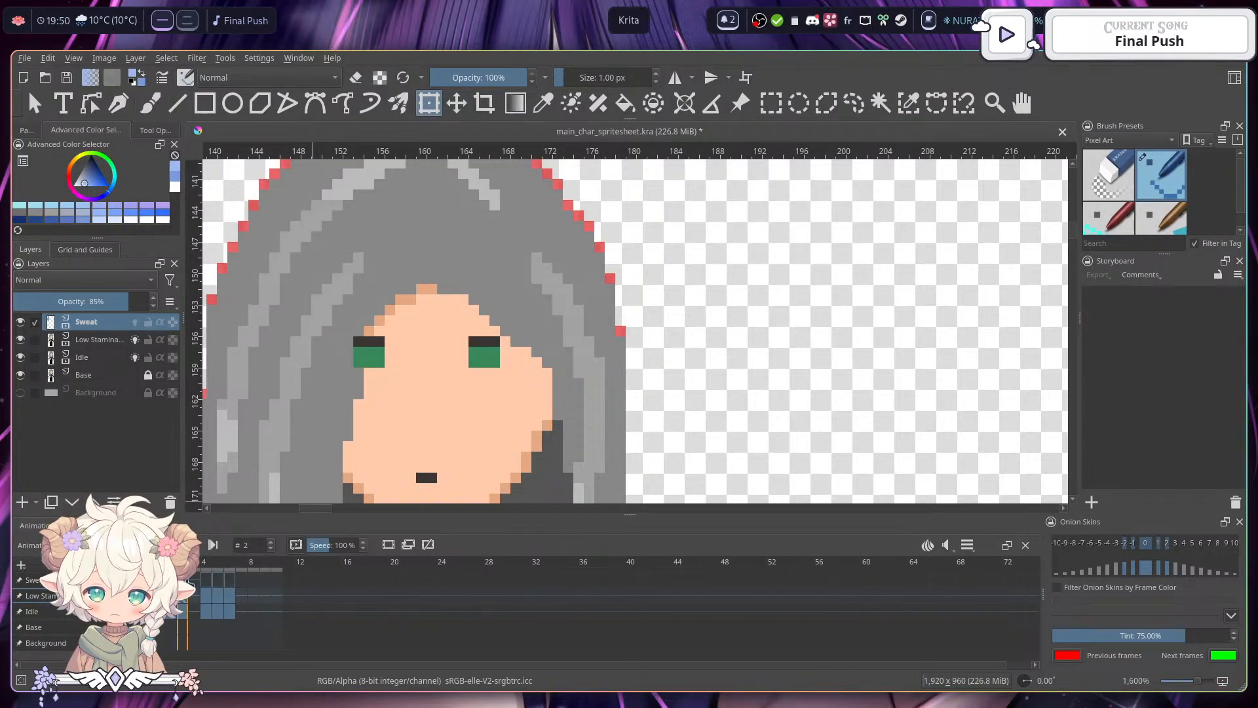
click(184, 589)
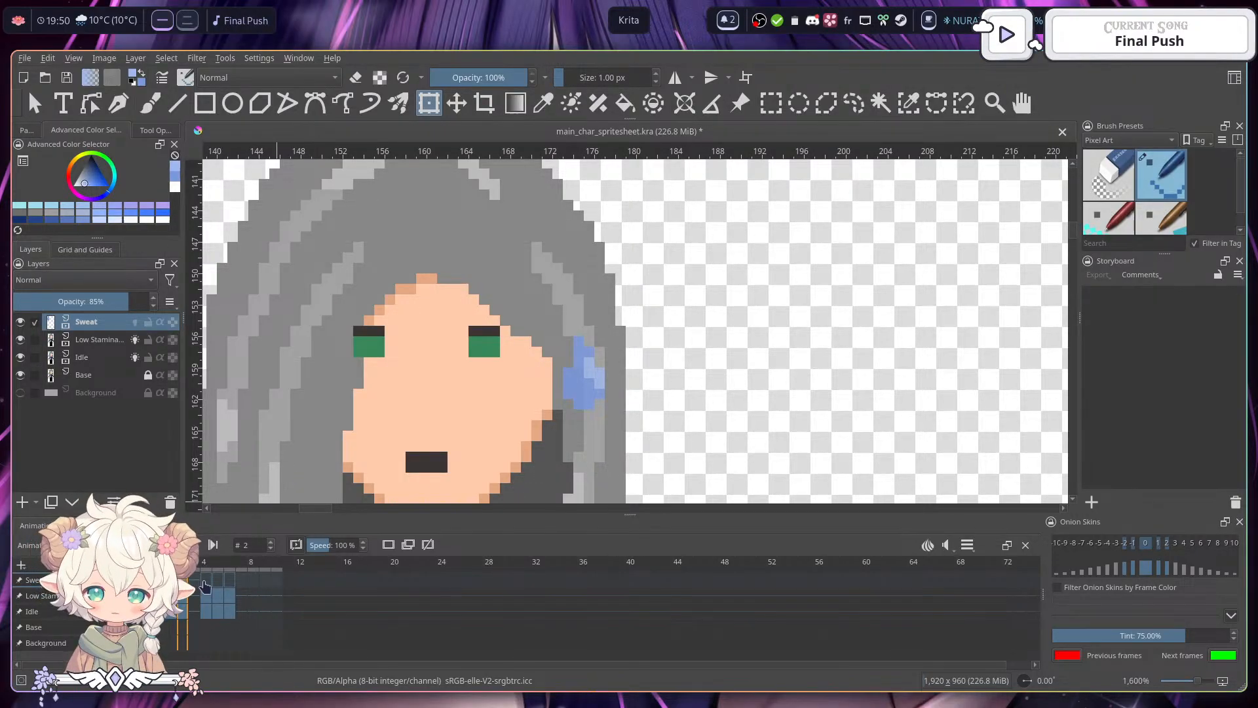
click(219, 582)
click(230, 582)
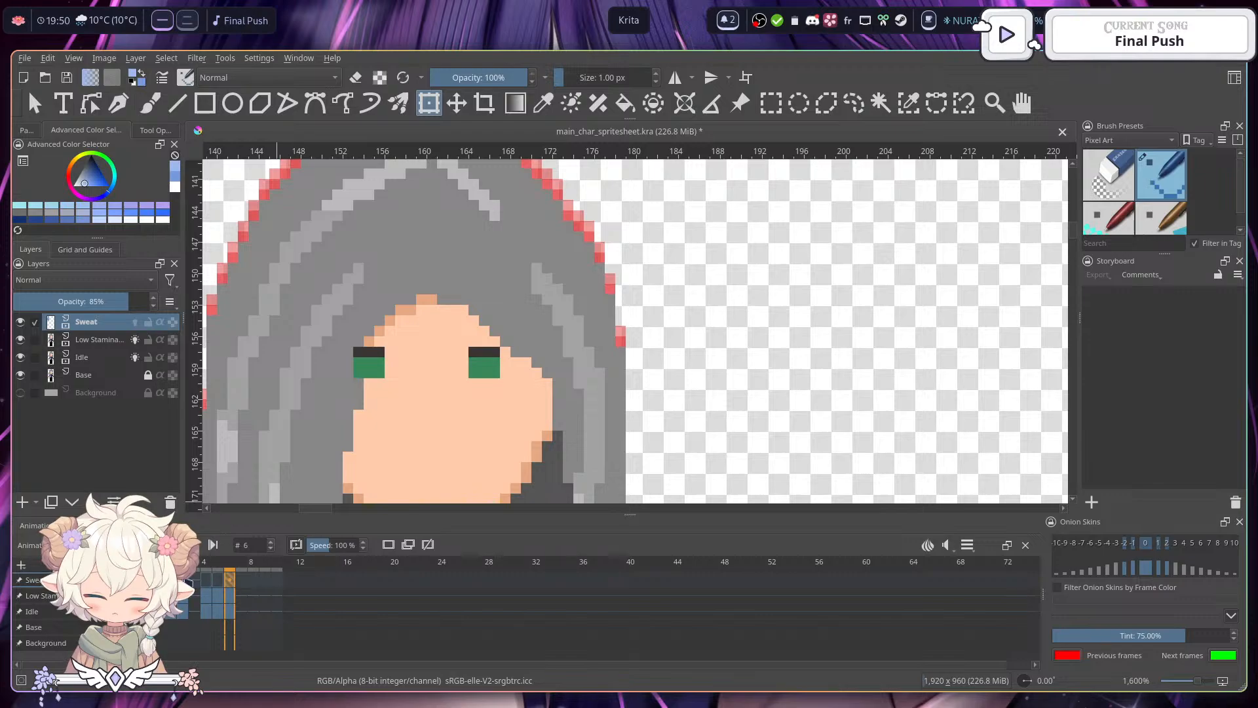
click(183, 582)
scroll(577, 373, down, 3)
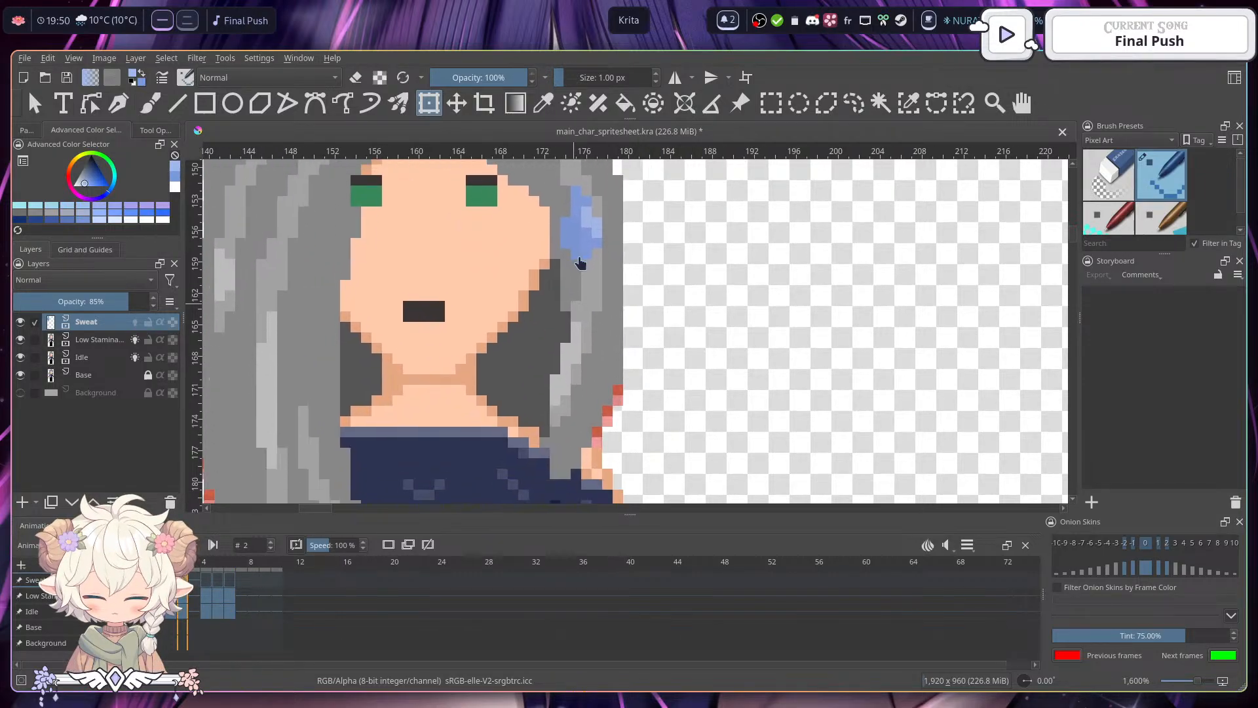
drag(579, 382, 550, 487)
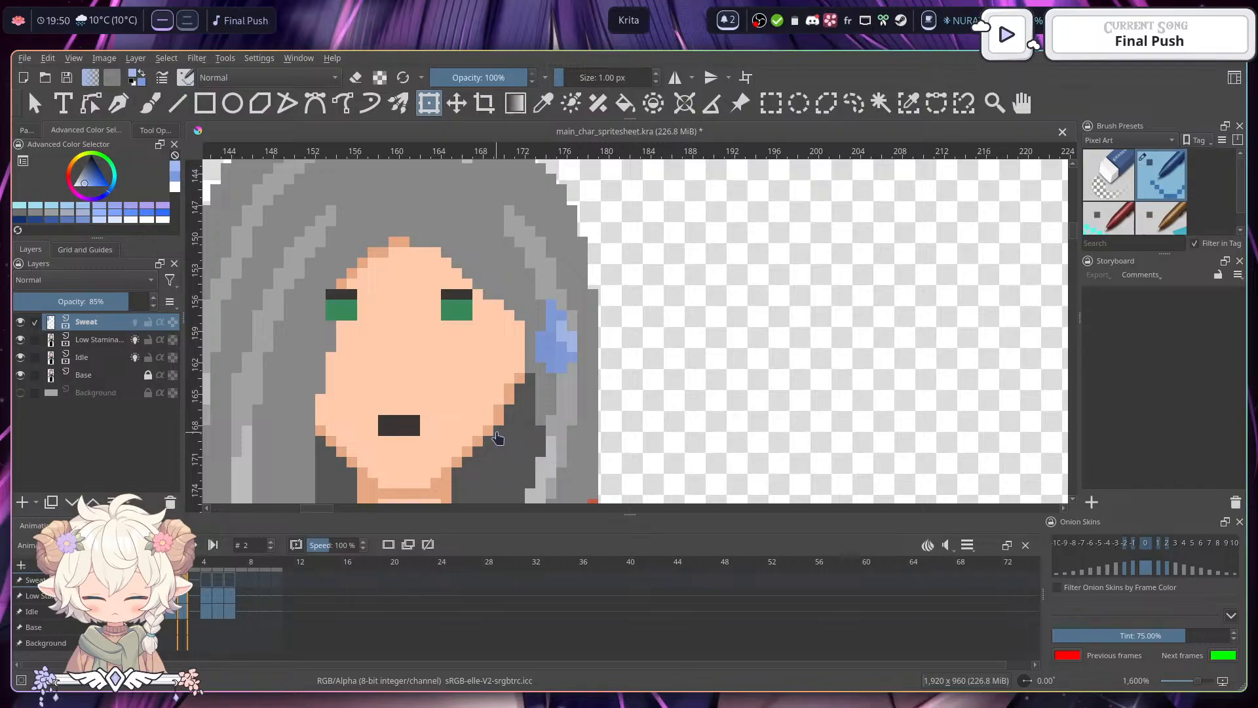
- Go back and forth through Sweat layer frames 0 to 6 to examine where the drop still has to continue
click(230, 581)
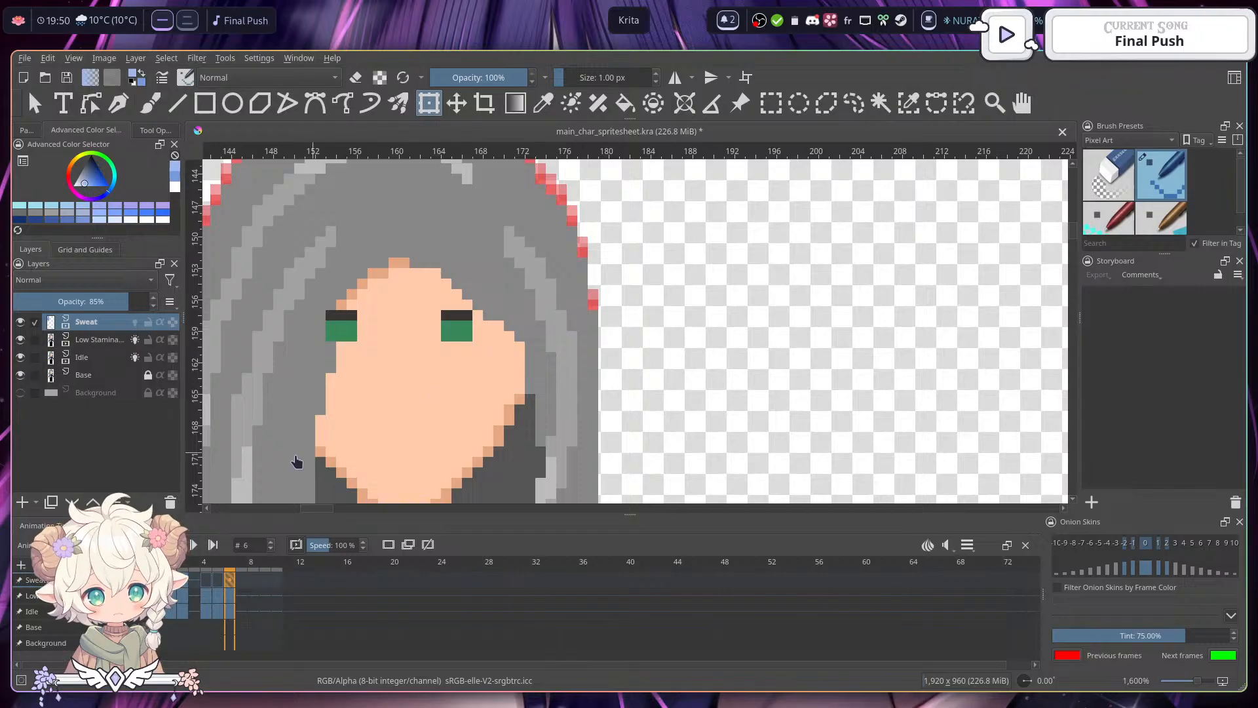
click(204, 583)
click(193, 585)
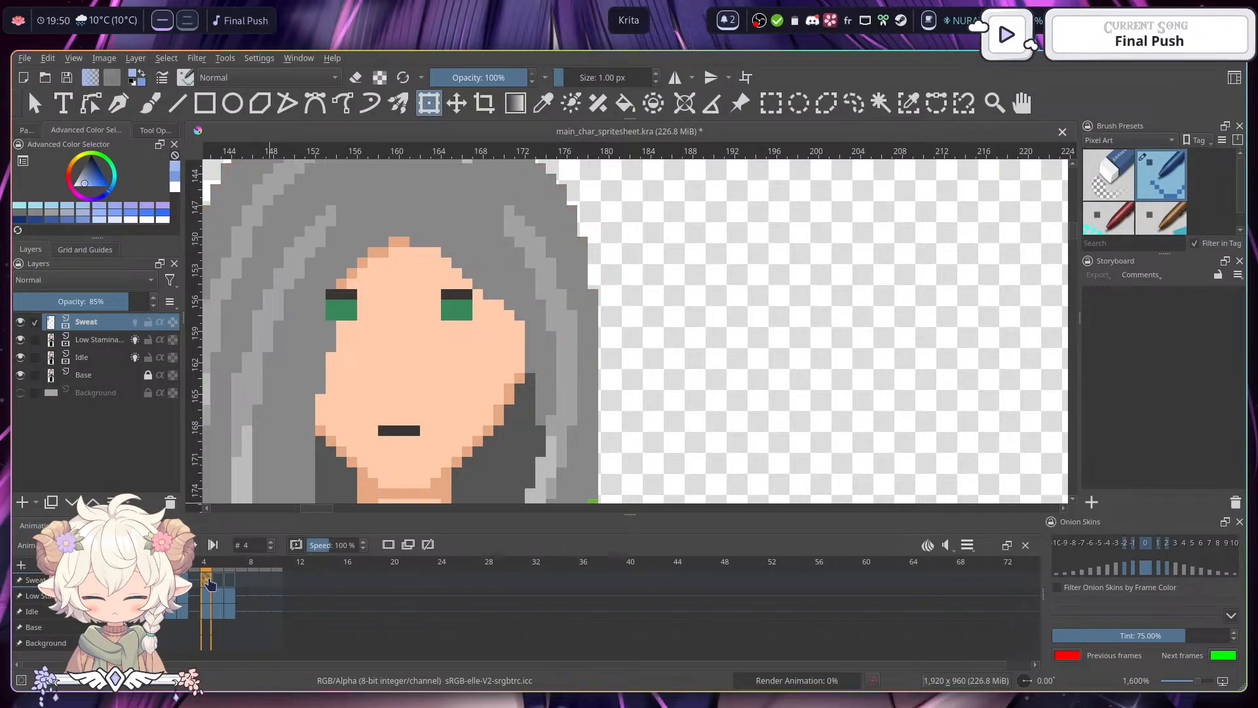
key(Left)
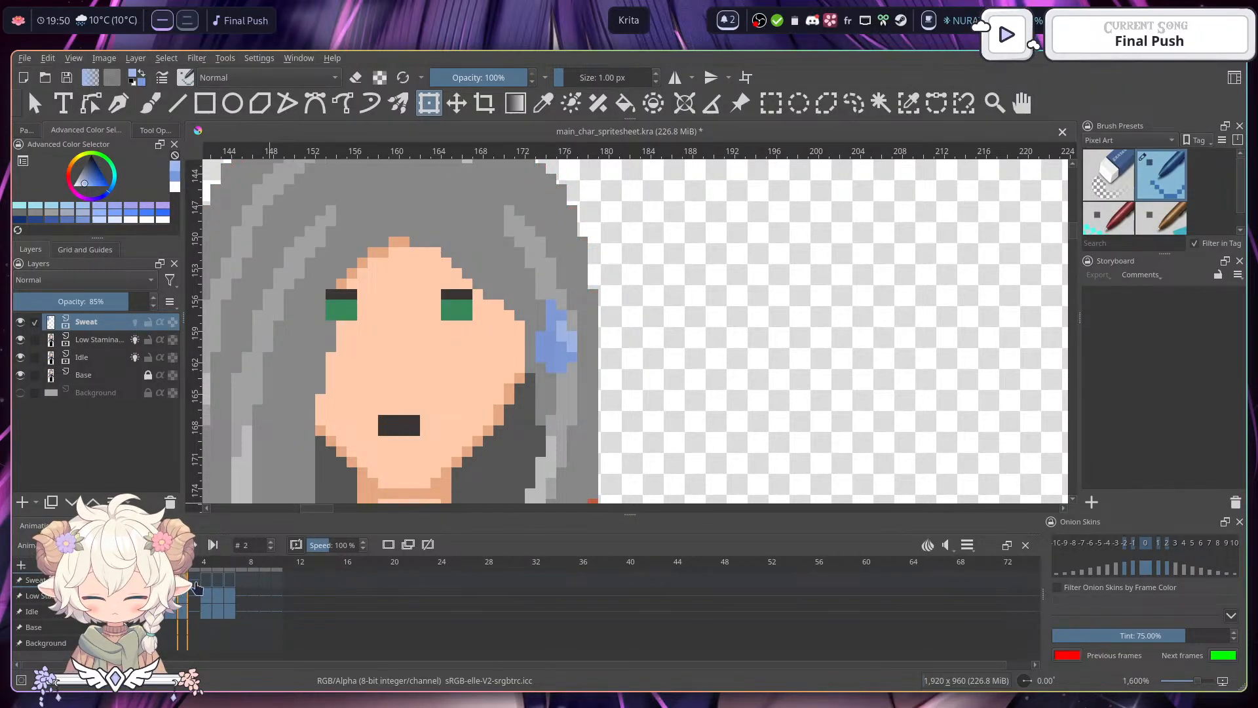
click(172, 589)
click(160, 588)
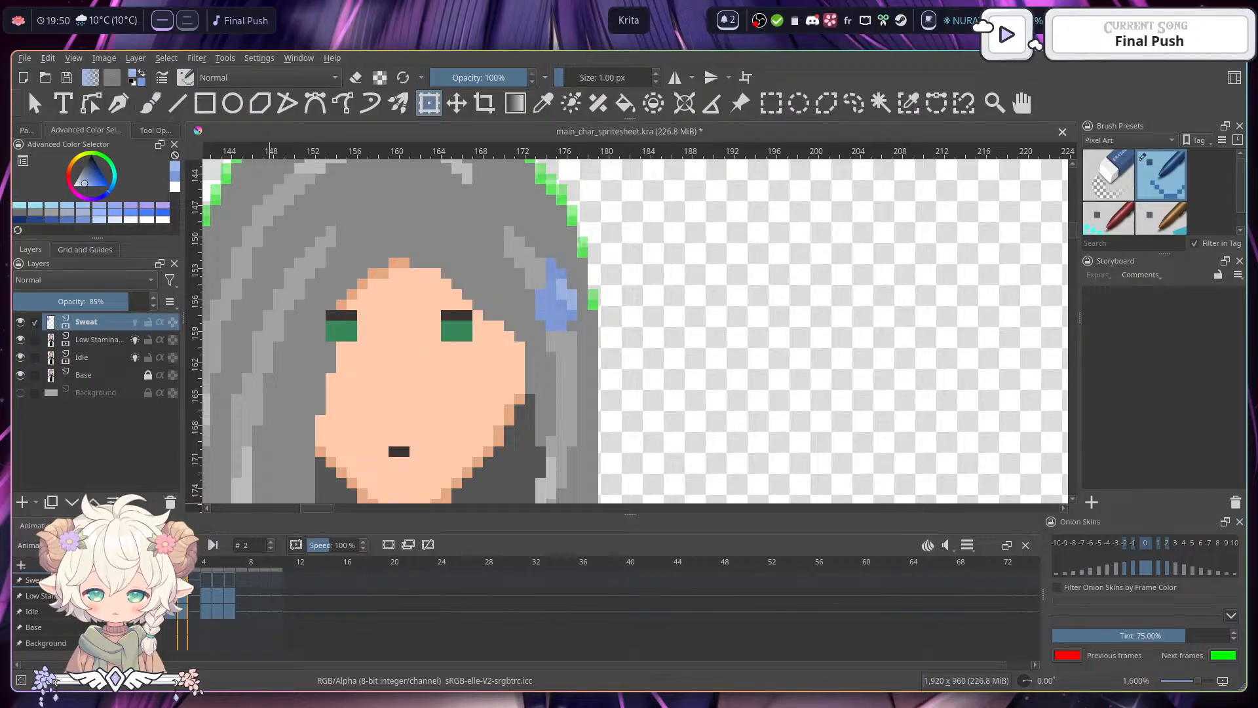
click(185, 590)
click(209, 588)
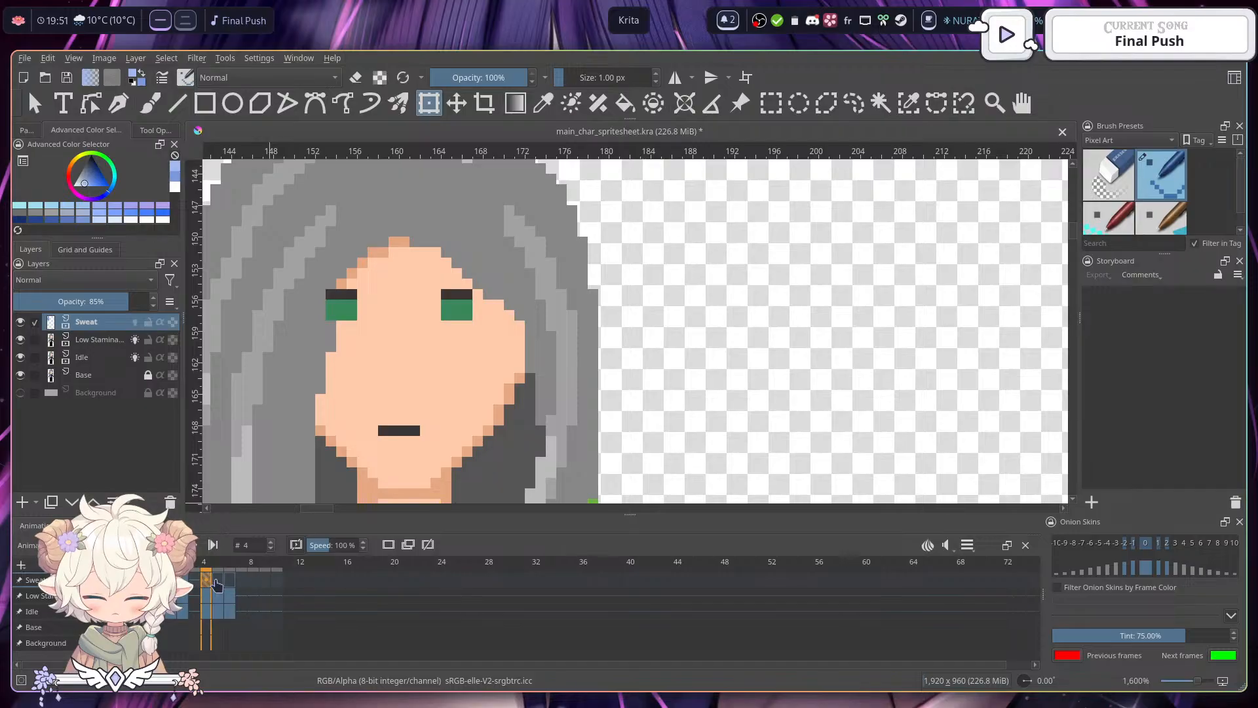
click(217, 584)
click(229, 581)
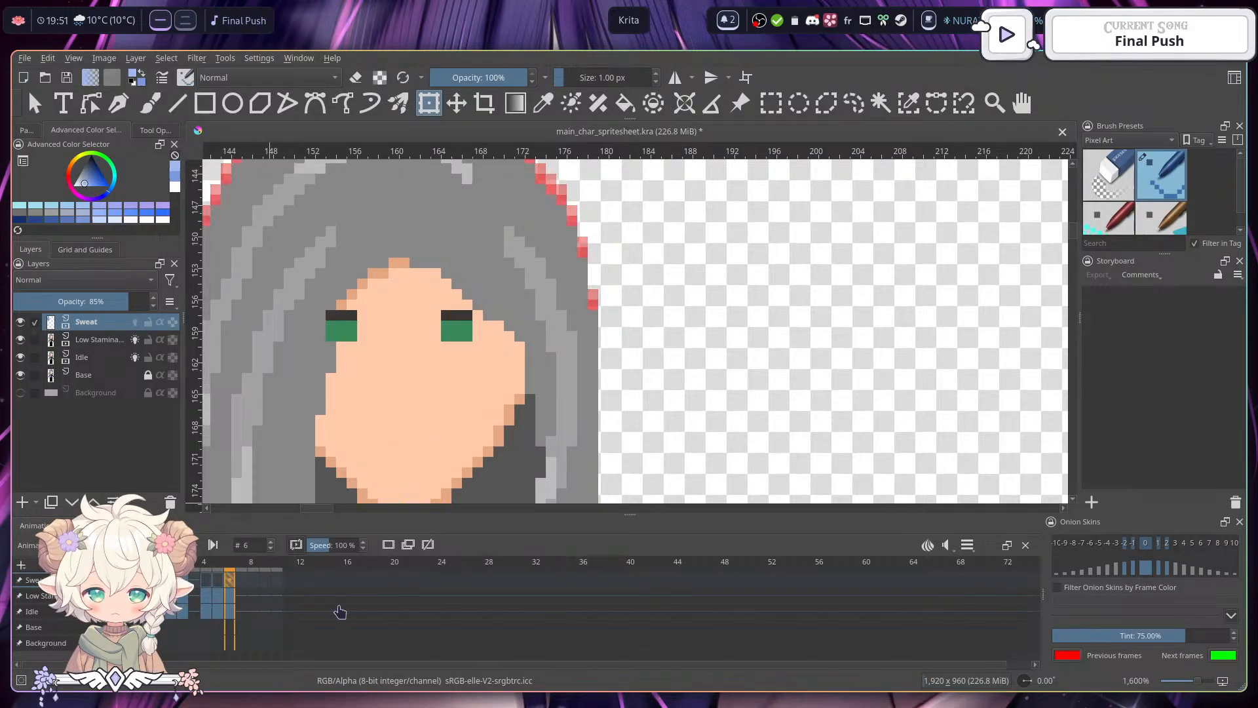
click(239, 592)
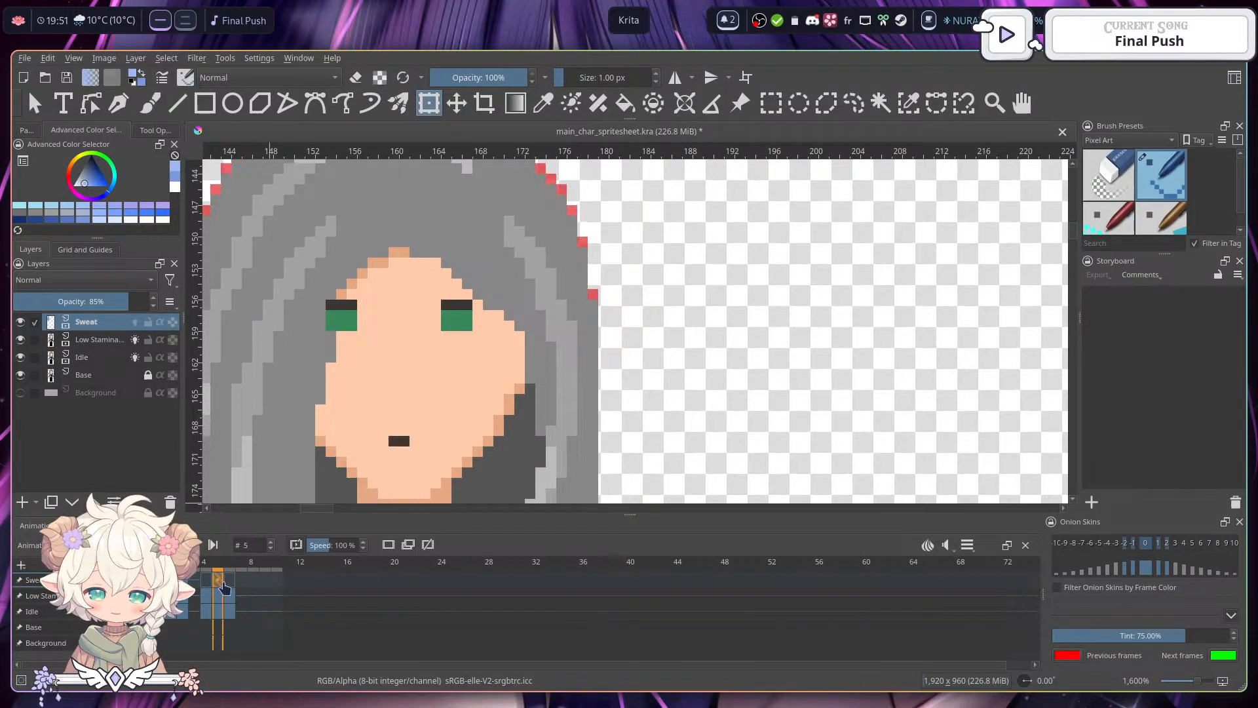
click(230, 587)
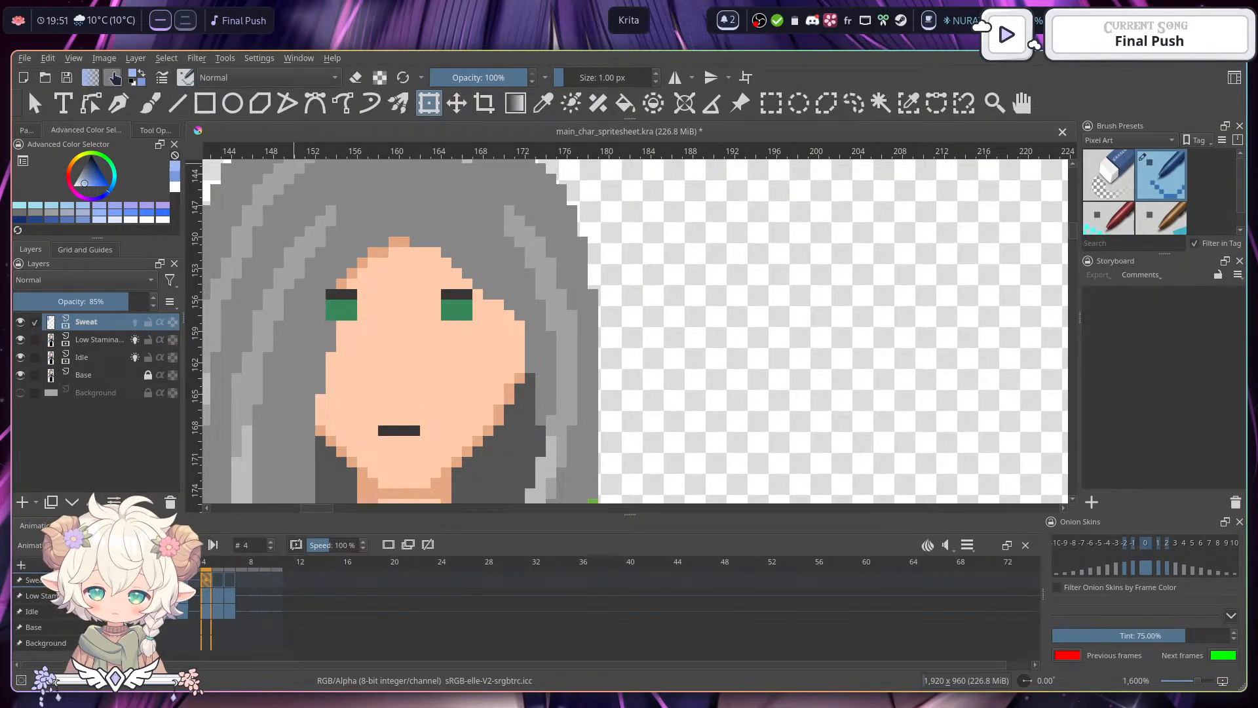
- Paste the copied sweat drop into the active Sweat layer at frame 4 and move it about 7 px down
click(50, 60)
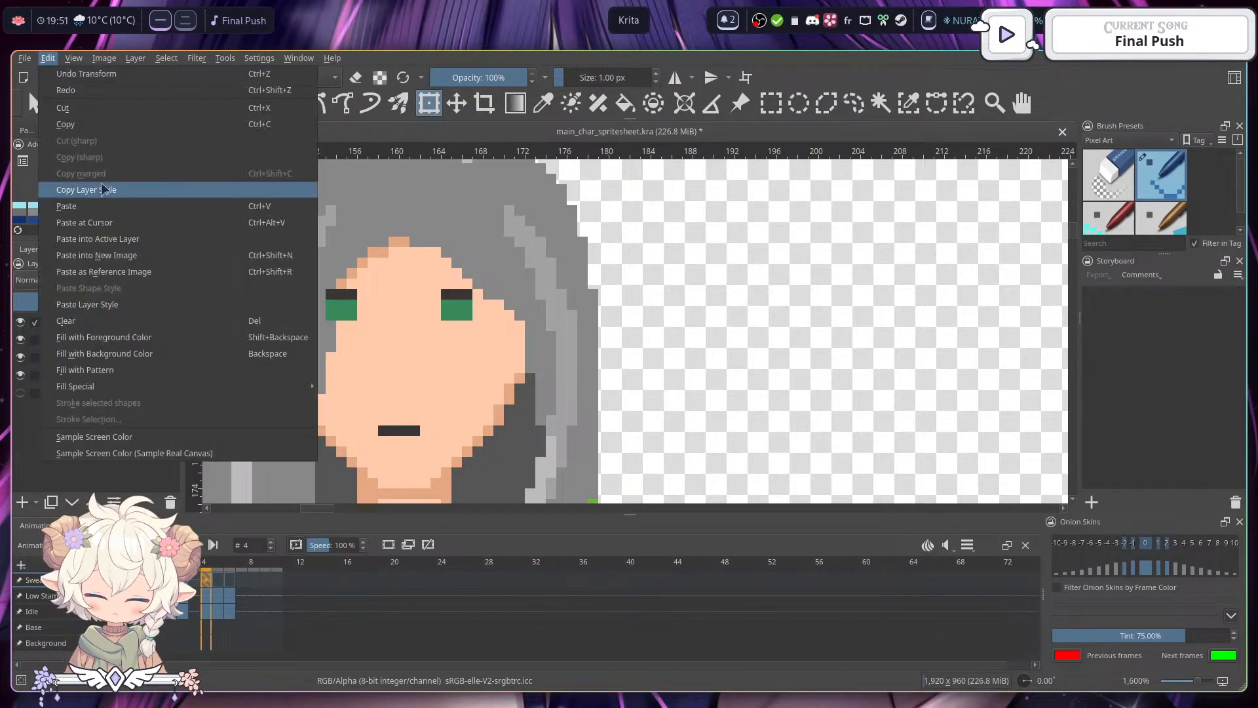
click(118, 239)
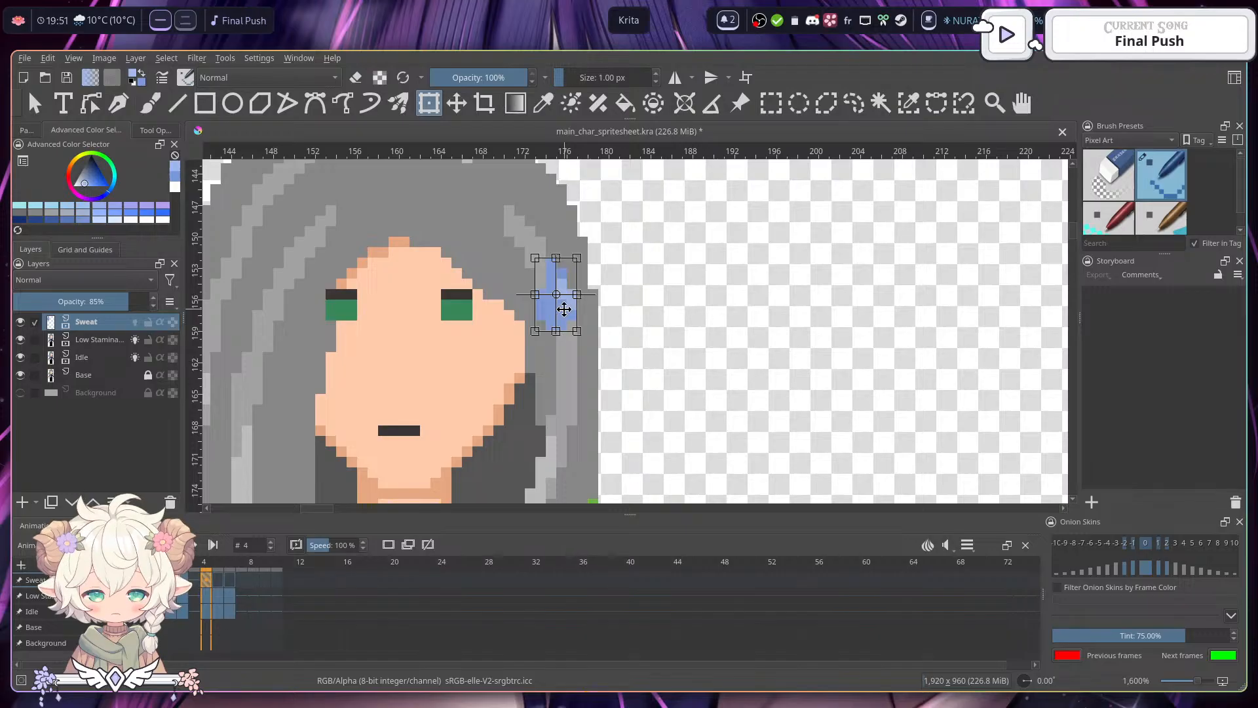
drag(564, 309, 568, 385)
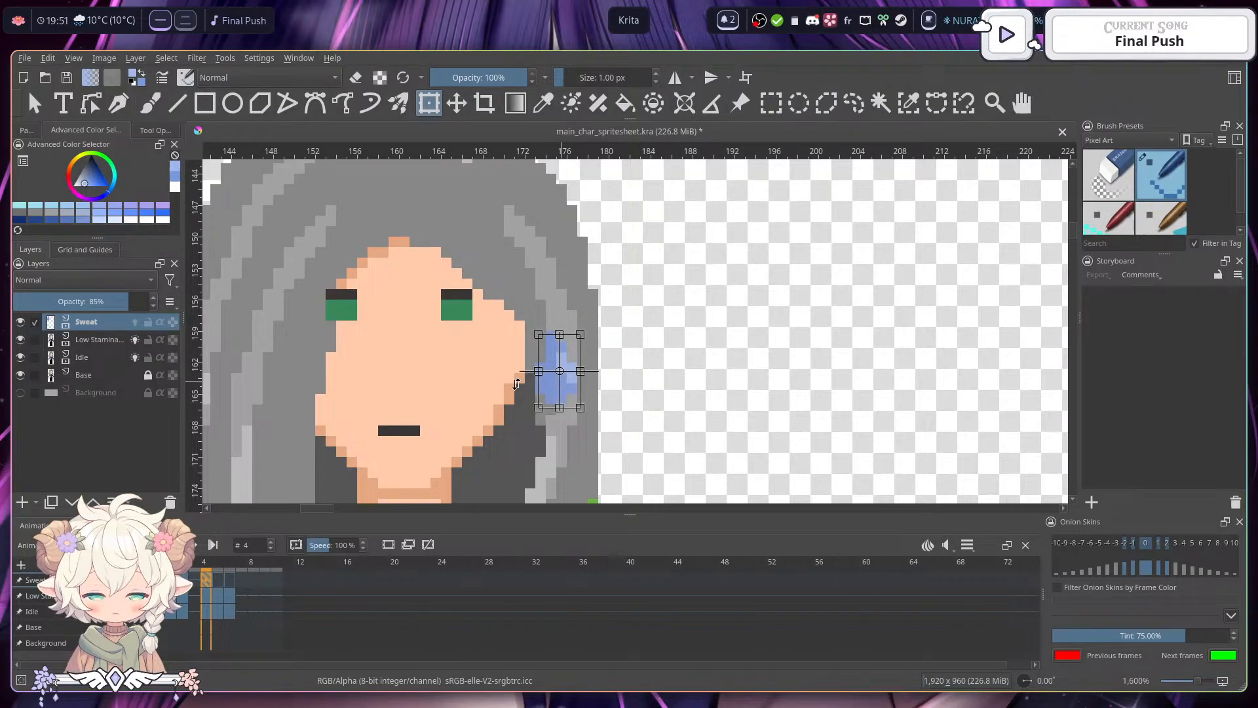
click(196, 581)
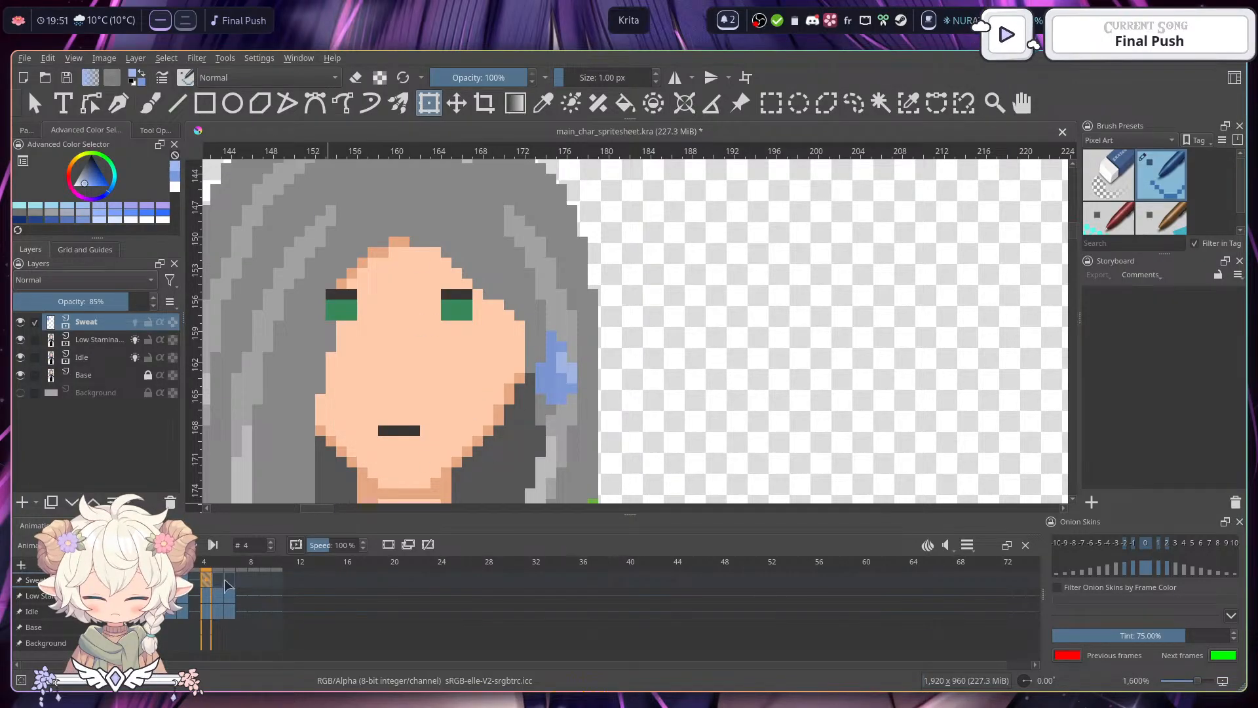
- Shrink the sweat drop in frame 4 by erasing pixels at its tip, lower edge and highlight with the 1 px brush
drag(612, 424, 612, 382)
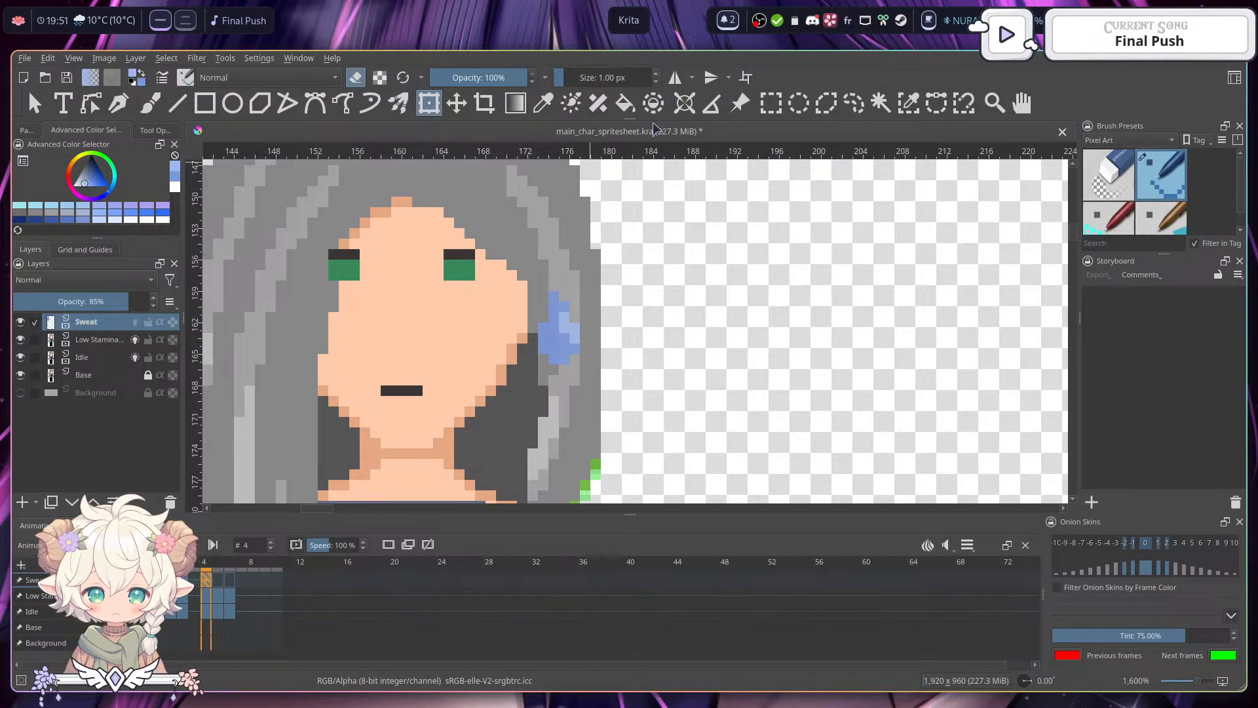
click(150, 105)
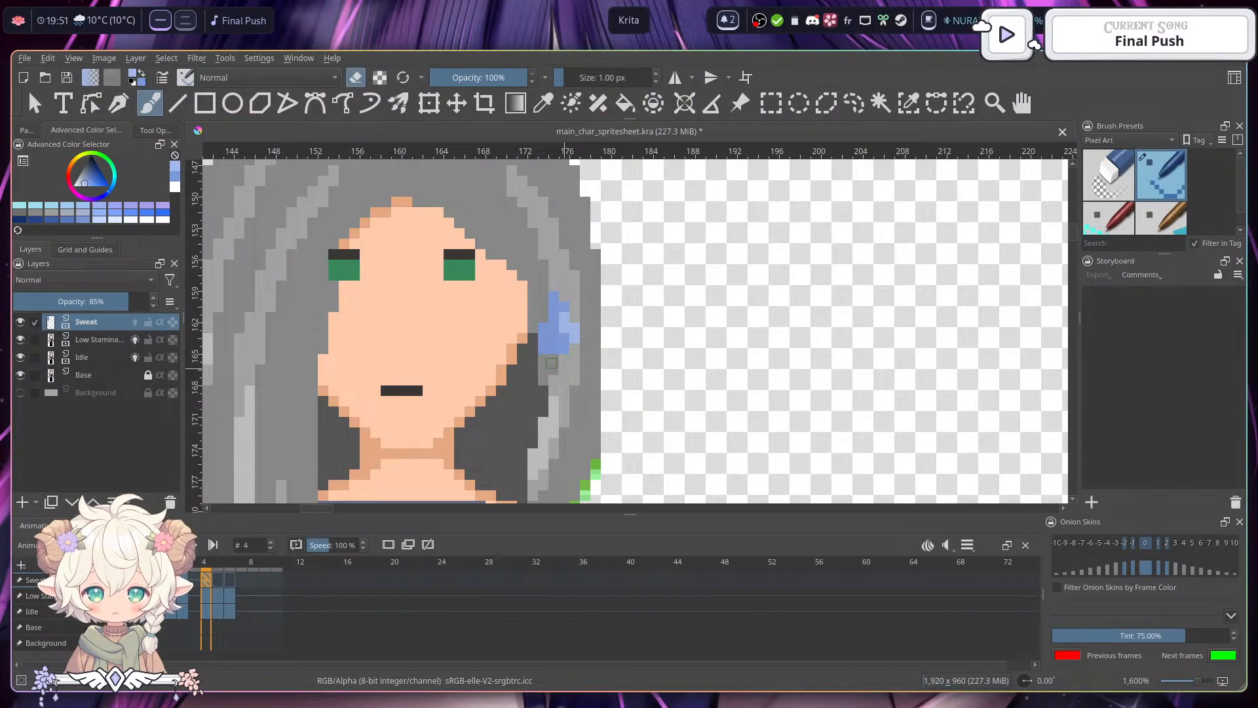
click(575, 326)
drag(564, 317, 554, 307)
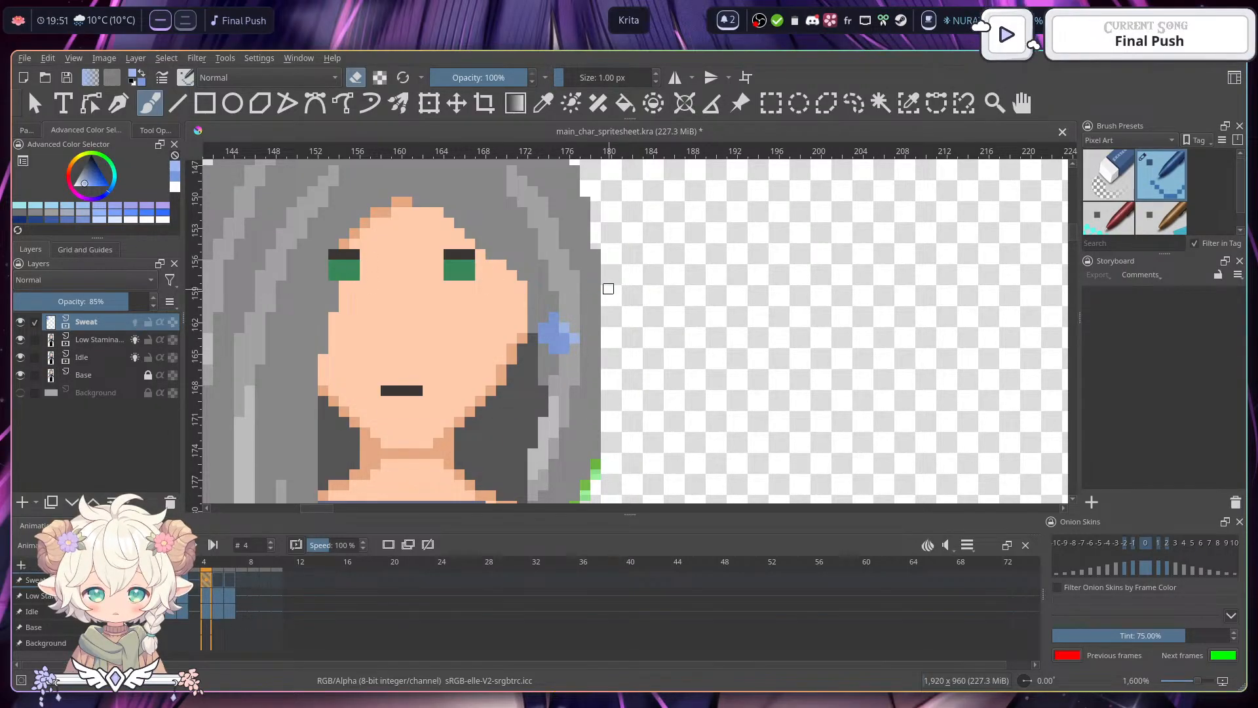
scroll(607, 291, down, 2)
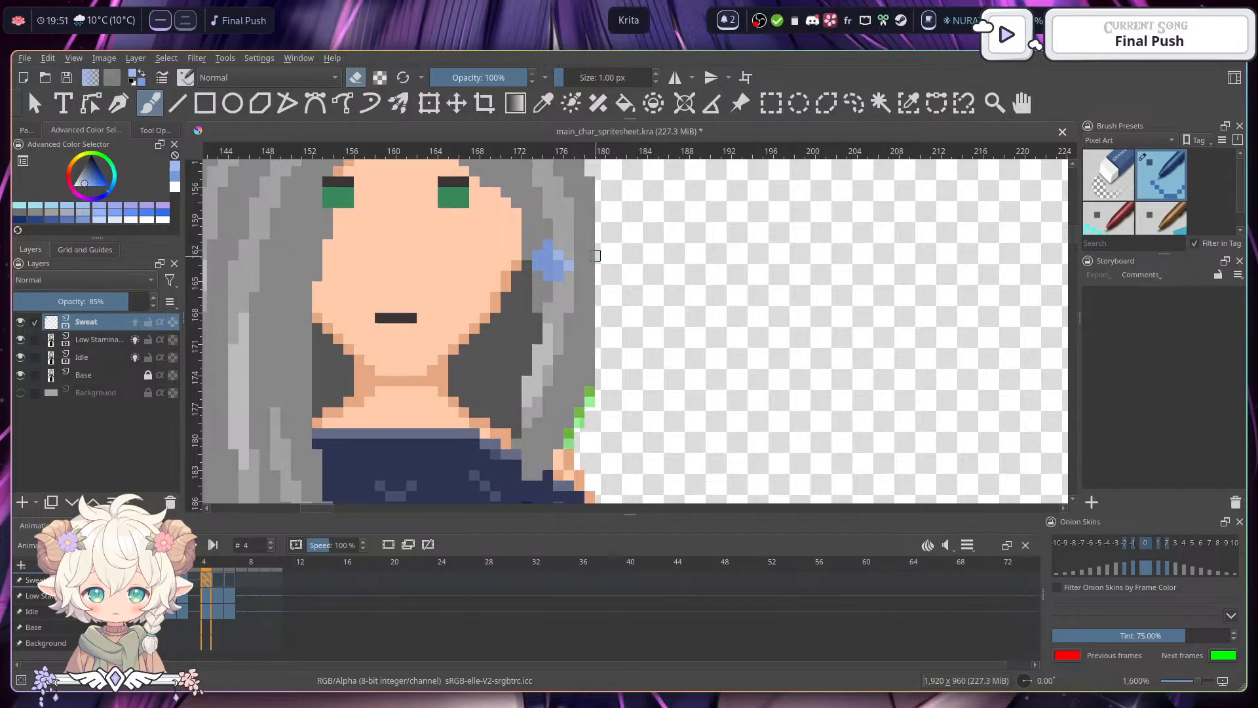
- Select the sweat drop in frame 4 of the Sweat layer with a rectangular selection and copy it
click(218, 580)
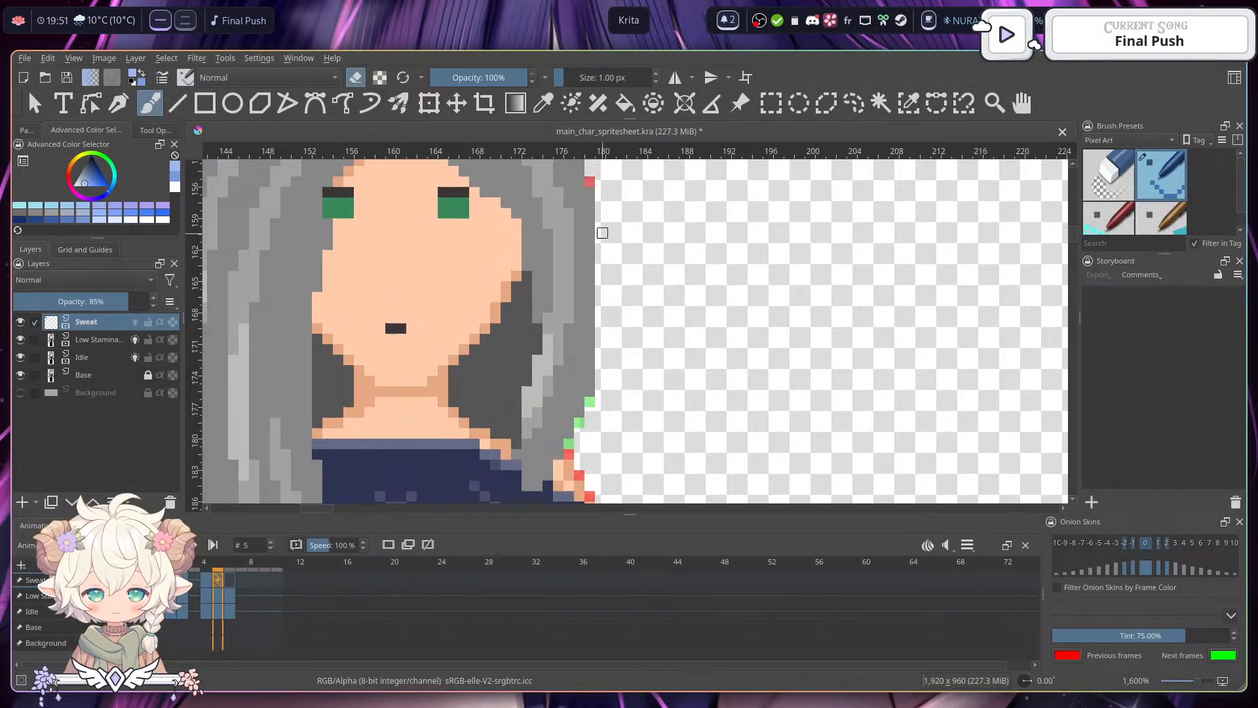
click(207, 580)
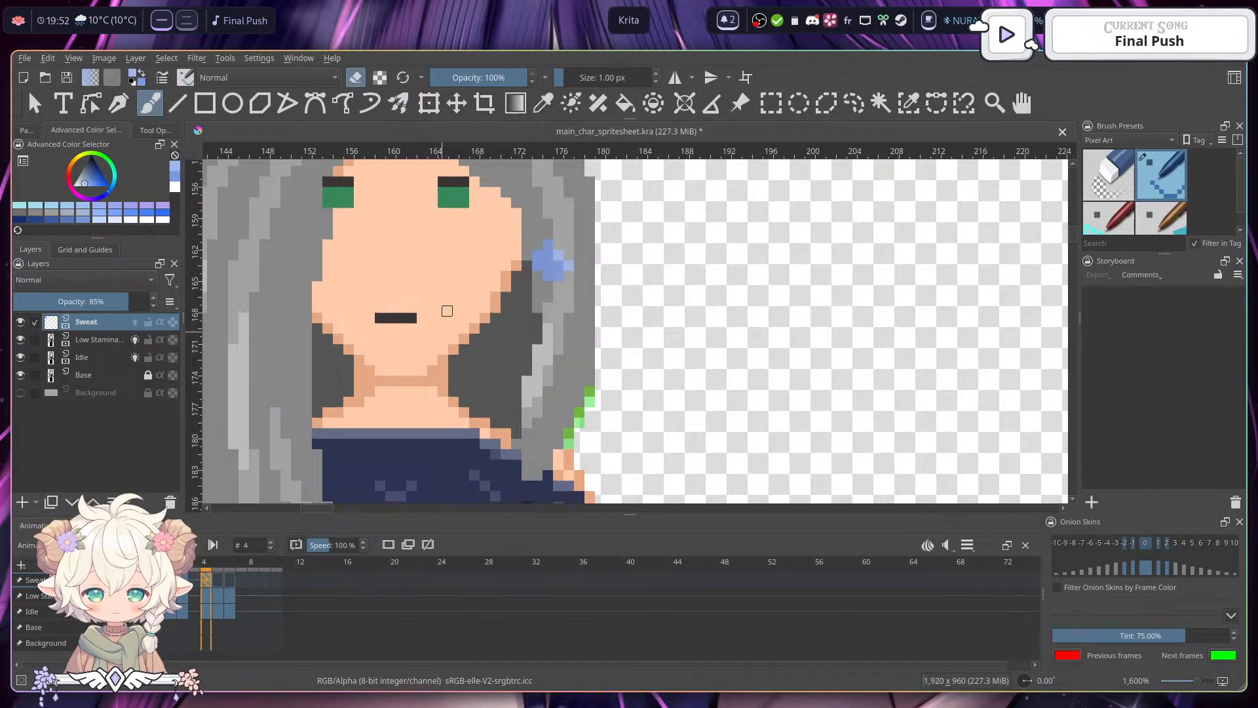
click(768, 106)
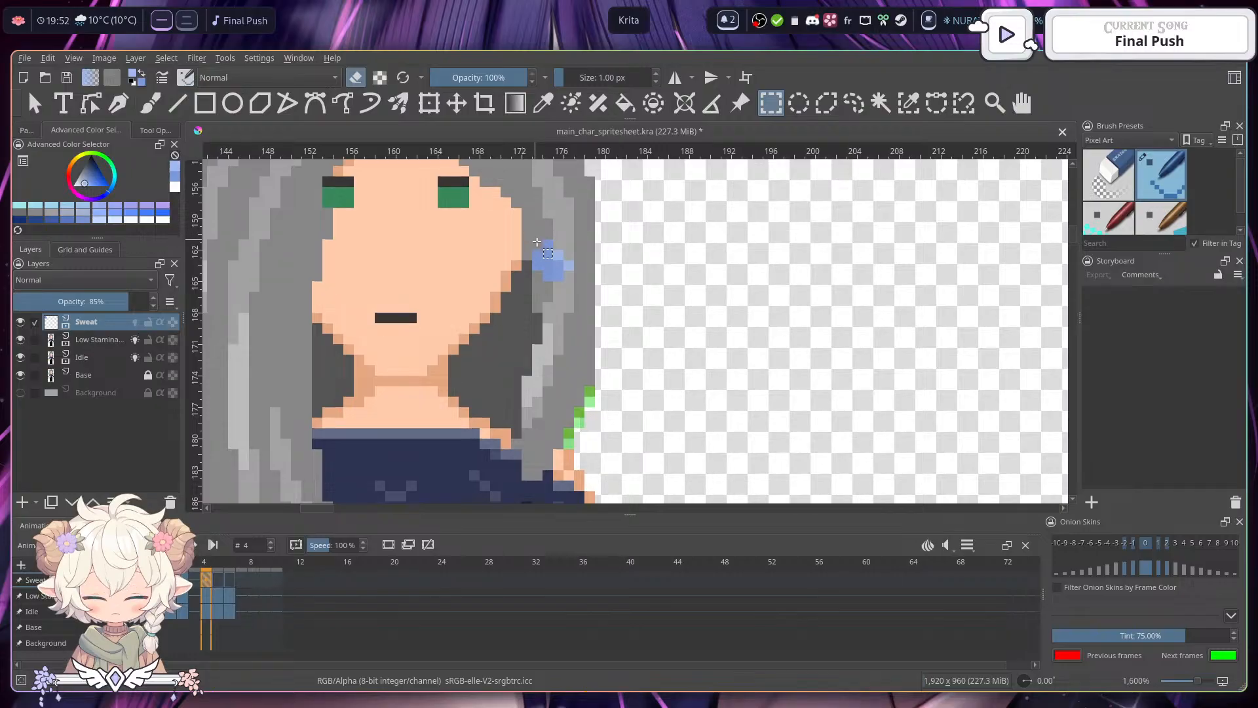
drag(532, 229, 574, 282)
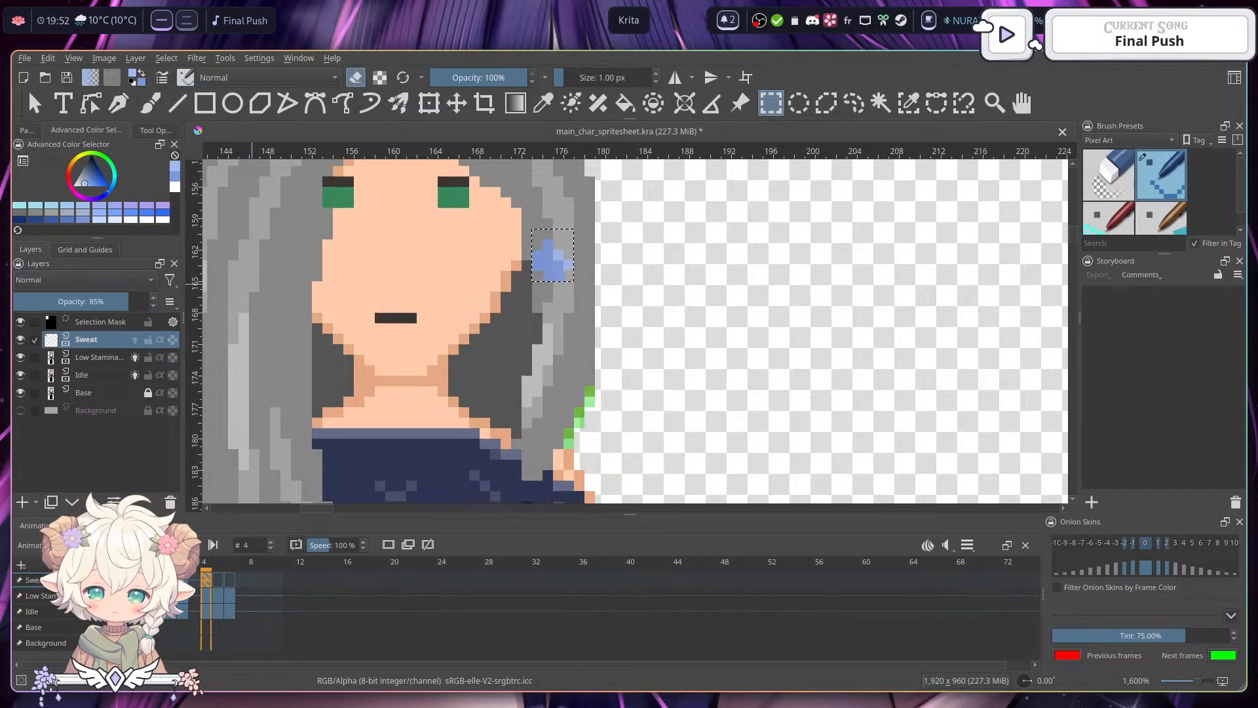
- Paste the copied sweat drop into the active Sweat layer at frame 5 and move it about 3 px down
click(218, 580)
click(53, 58)
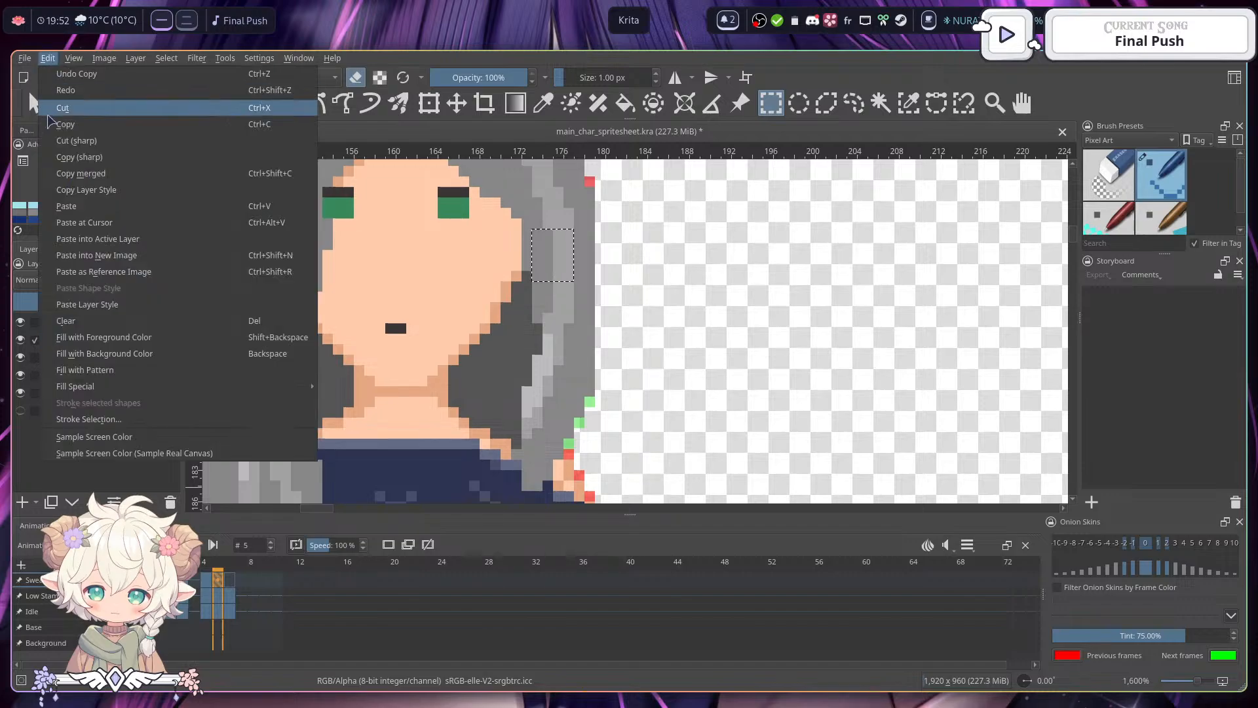
click(122, 240)
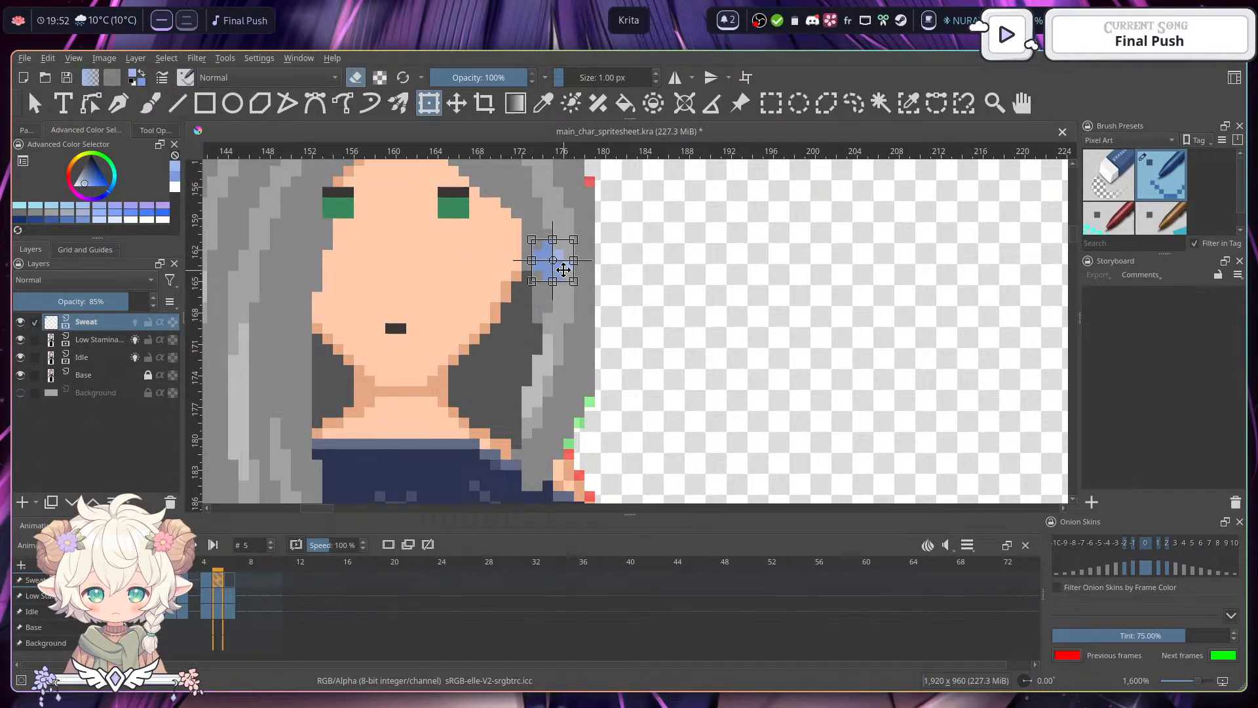
drag(554, 267, 566, 301)
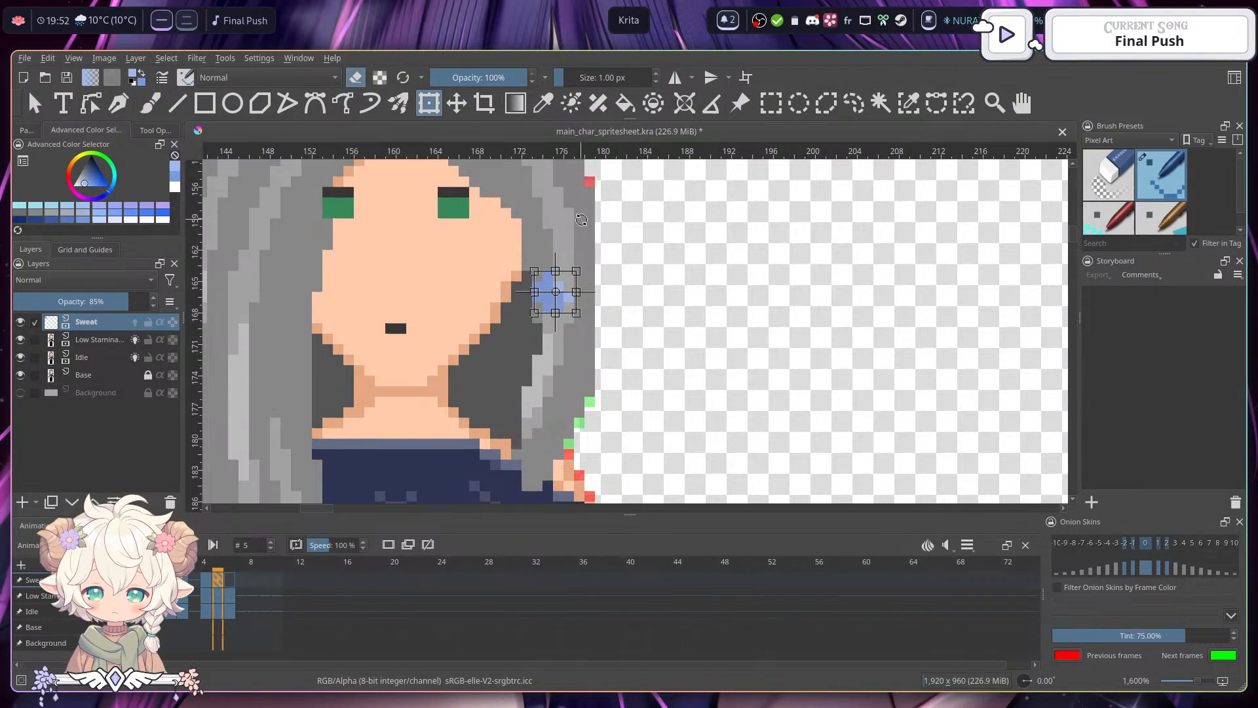
key(Return)
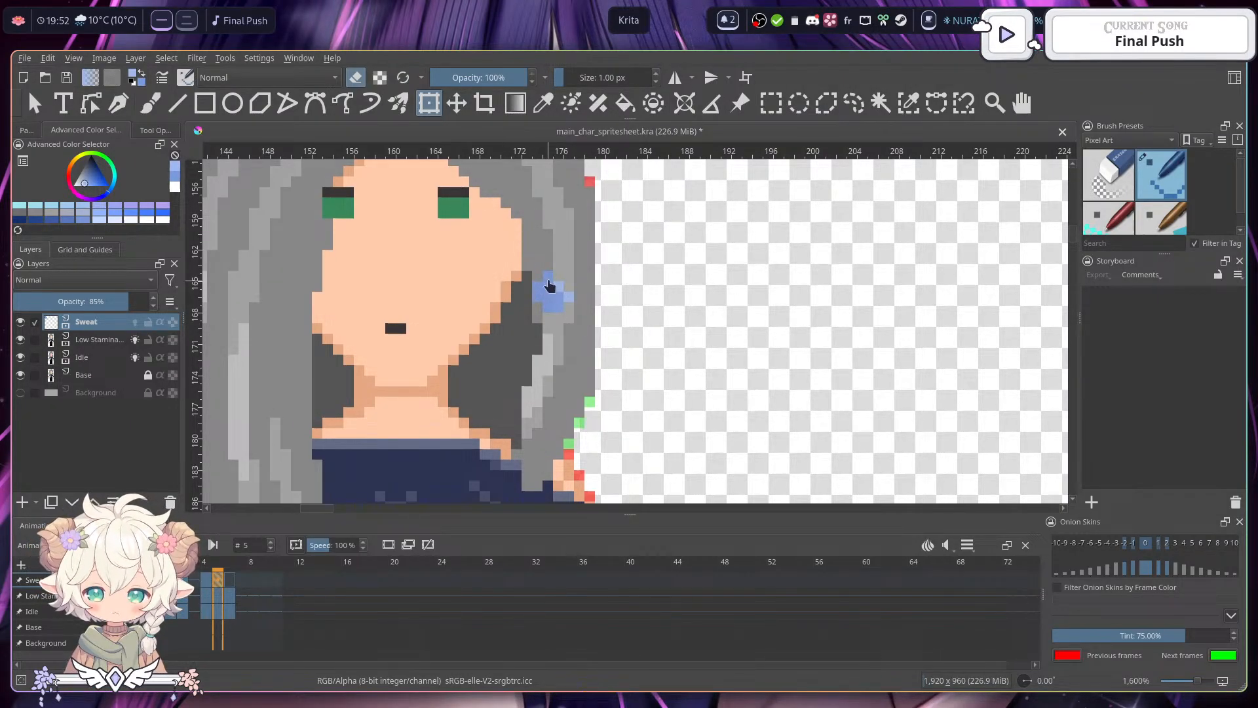
- Shrink the sweat drop in frame 5 by erasing its tip and left-side pixels with the 1 px brush, leaving a small lower-right remnant
click(150, 103)
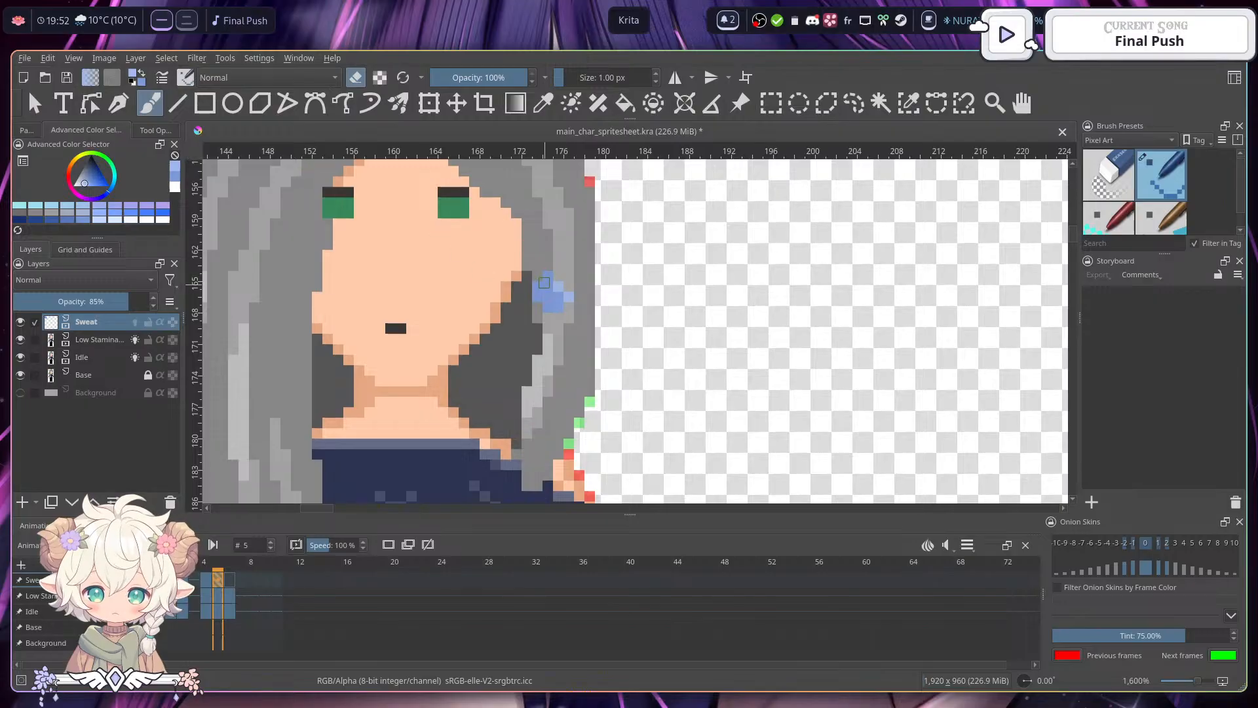
click(546, 293)
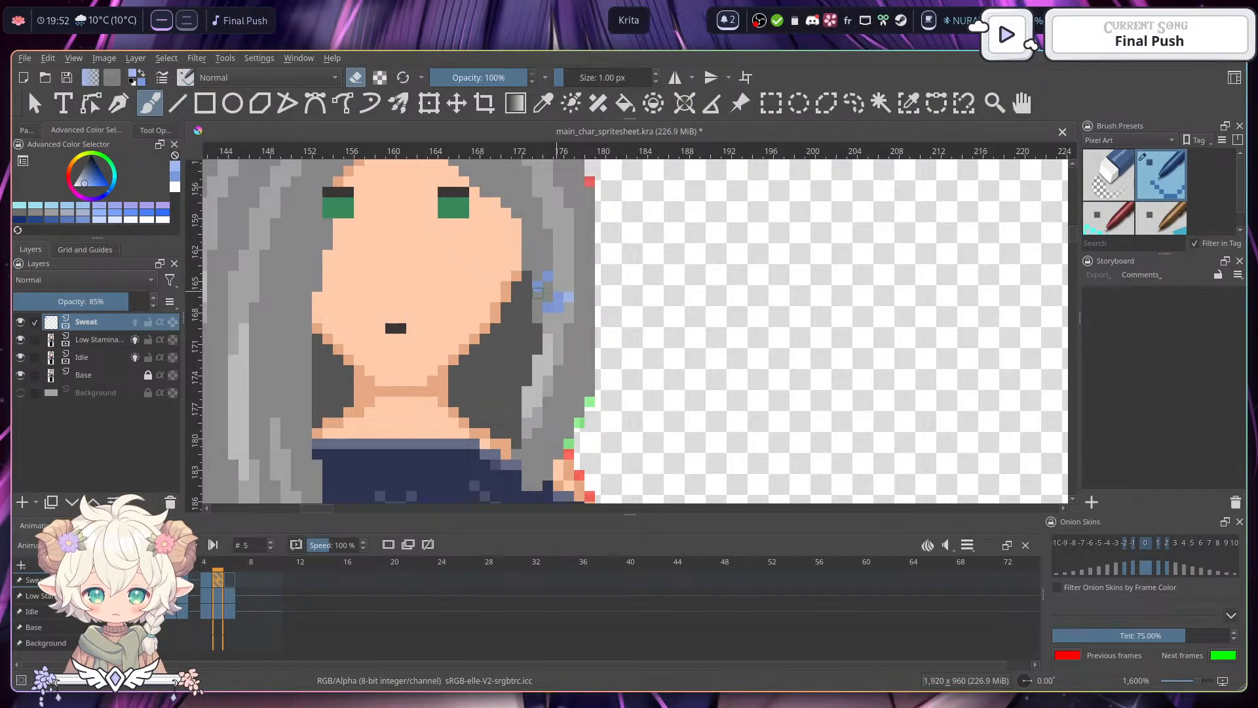
click(547, 276)
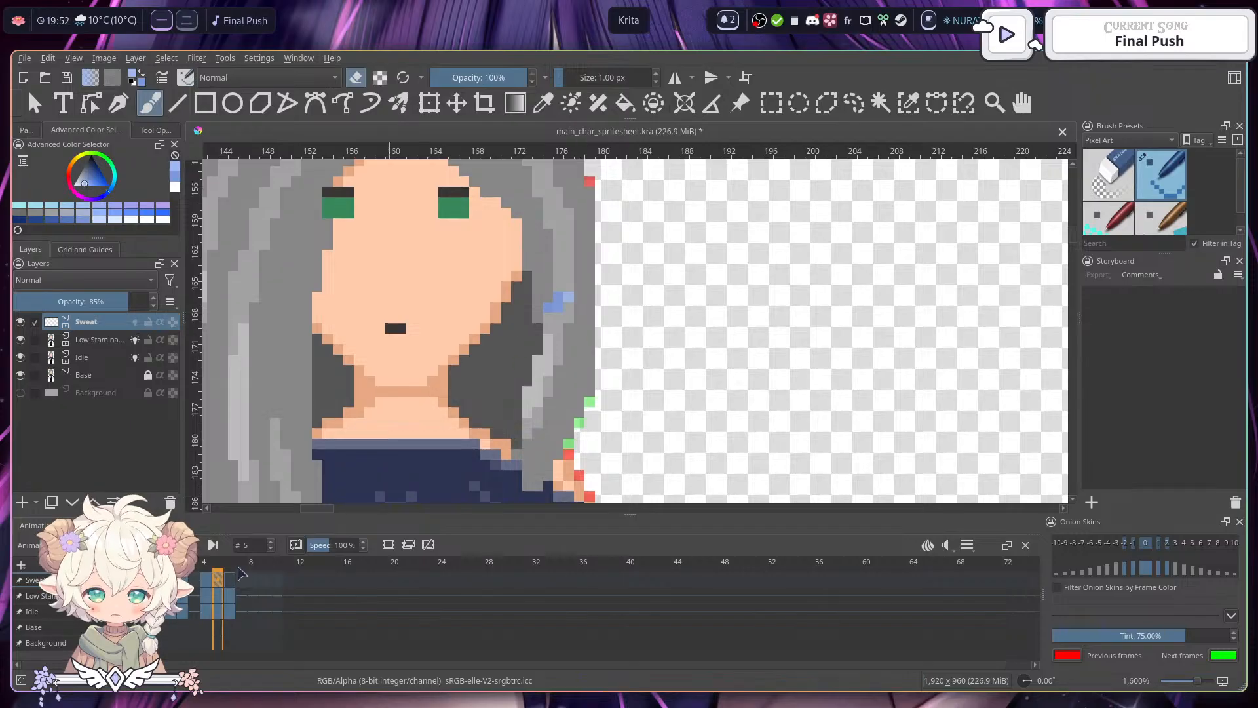
key(Right)
key(Left)
drag(586, 276, 602, 392)
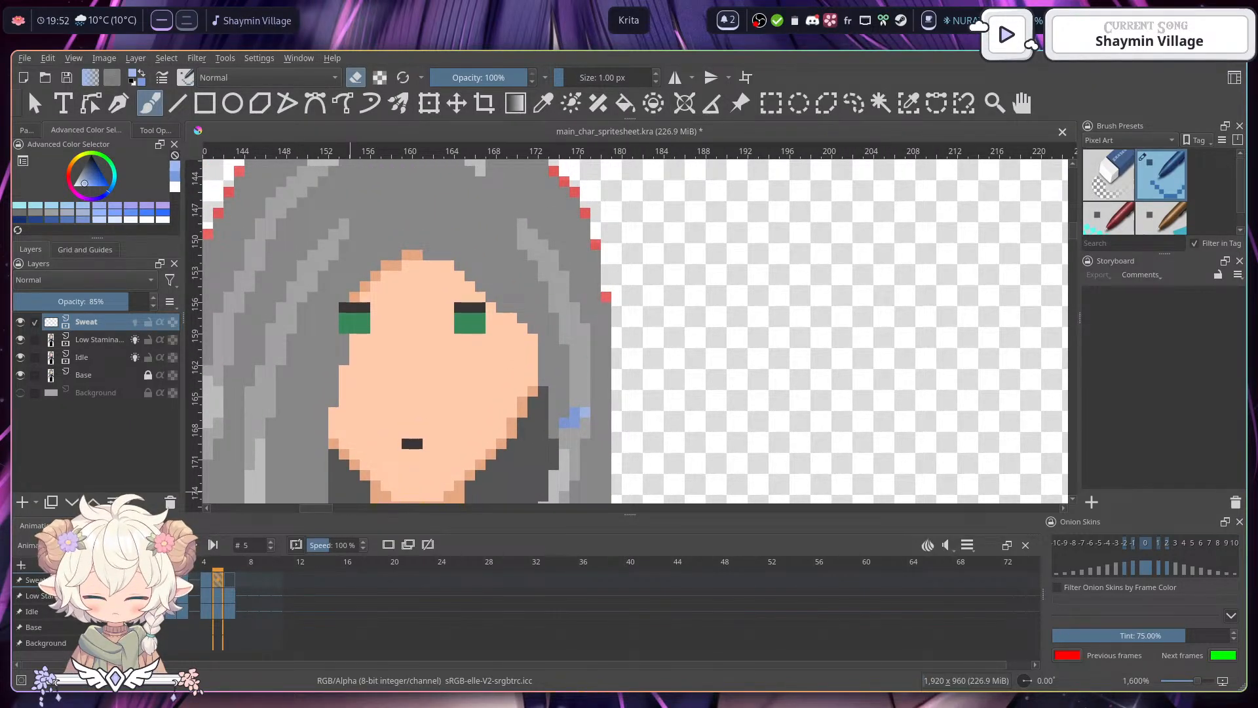
- Paint a new droplet about 2 by 3 px on the upper hair in frame 5, using the drop's blue and its lighter highlight colour
click(159, 580)
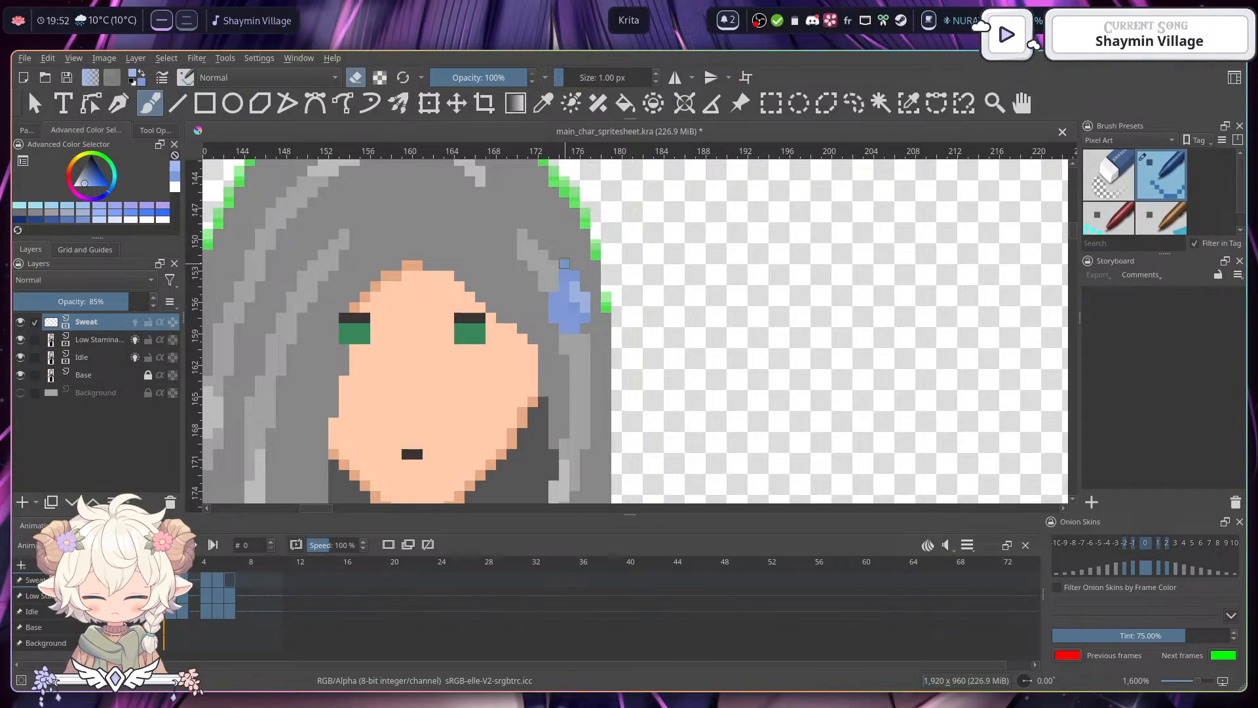
click(139, 73)
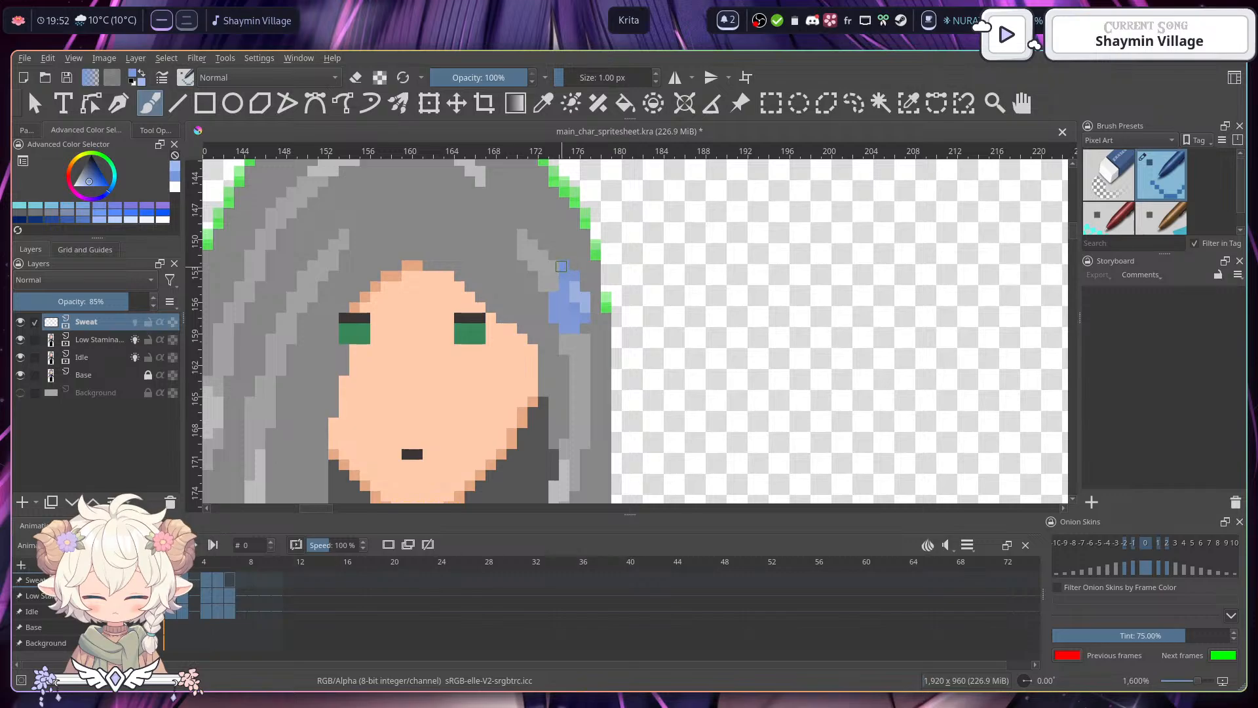
click(223, 583)
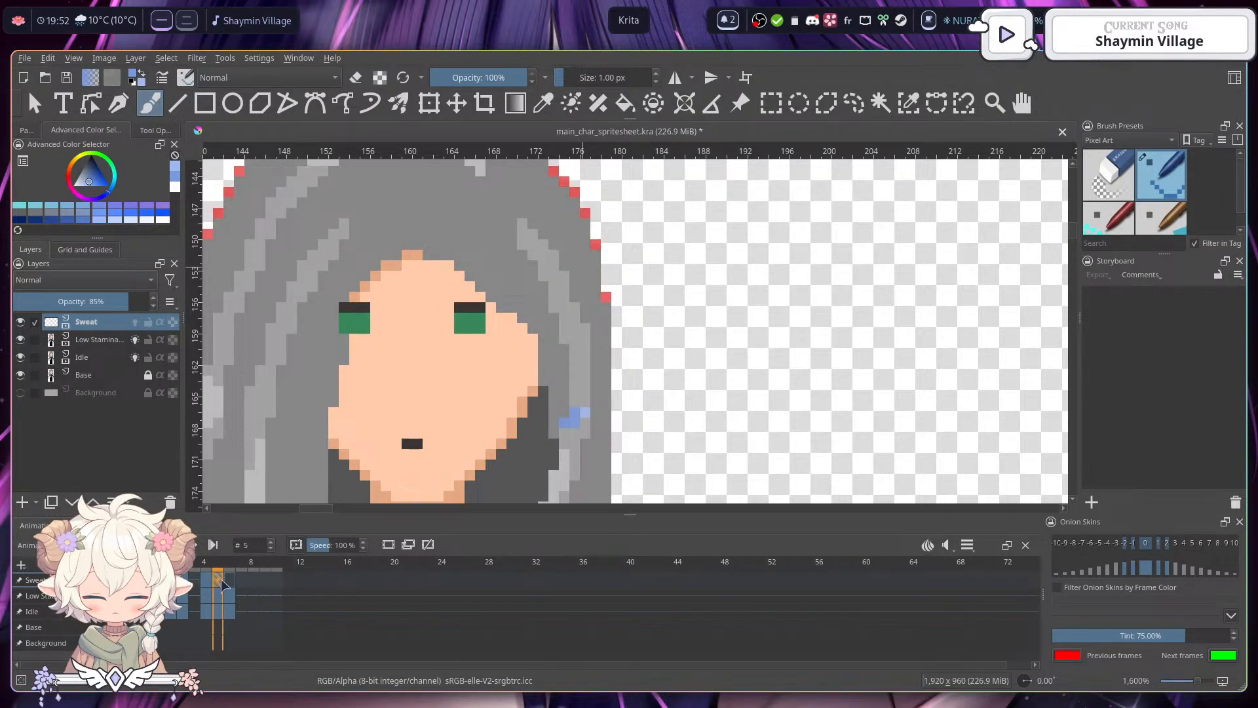
click(553, 250)
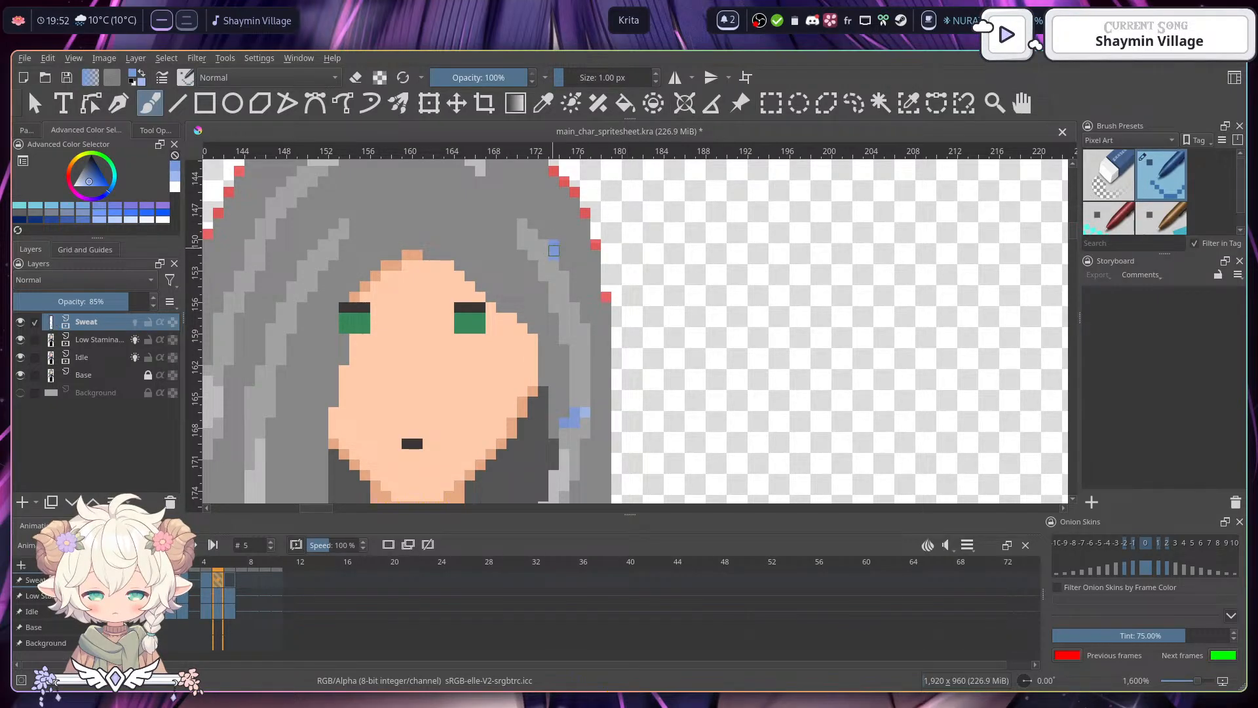
click(562, 260)
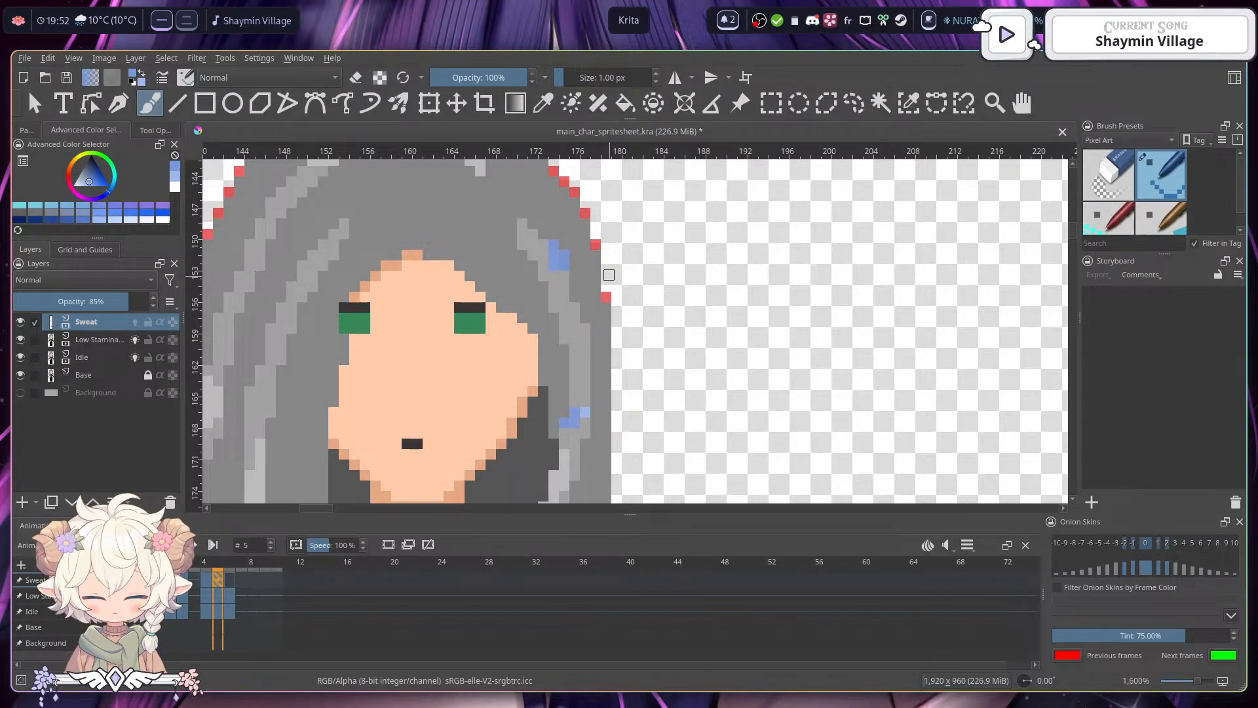
ctrl+click(584, 412)
drag(564, 256, 564, 266)
key(e)
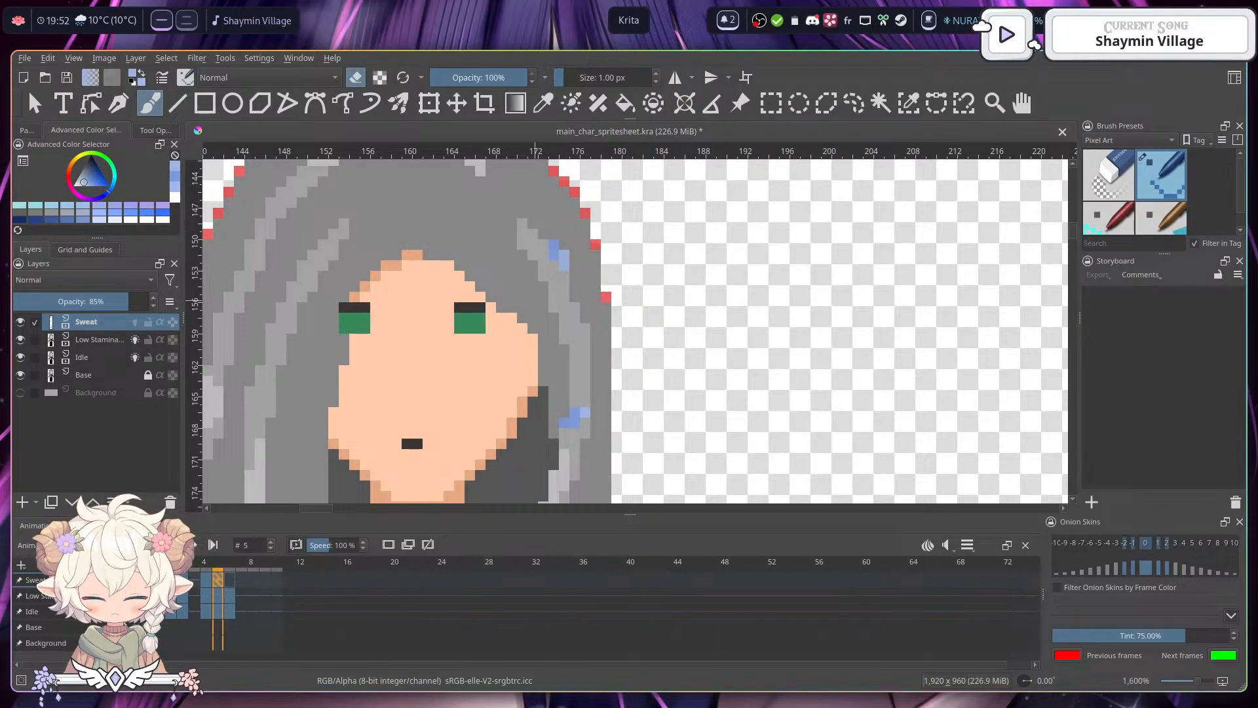
- Play the animation briefly, and compare the new droplet in frame 5 with frames 0 and 6 of the Sweat layer
key(space)
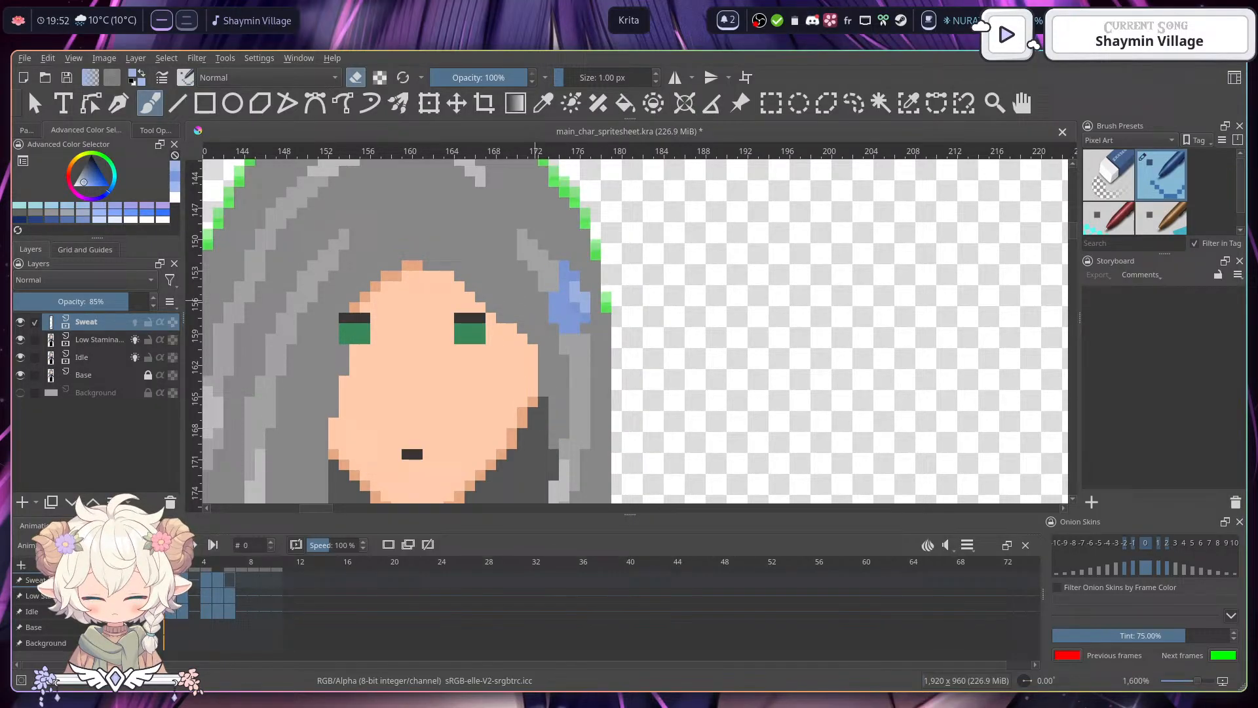
click(219, 579)
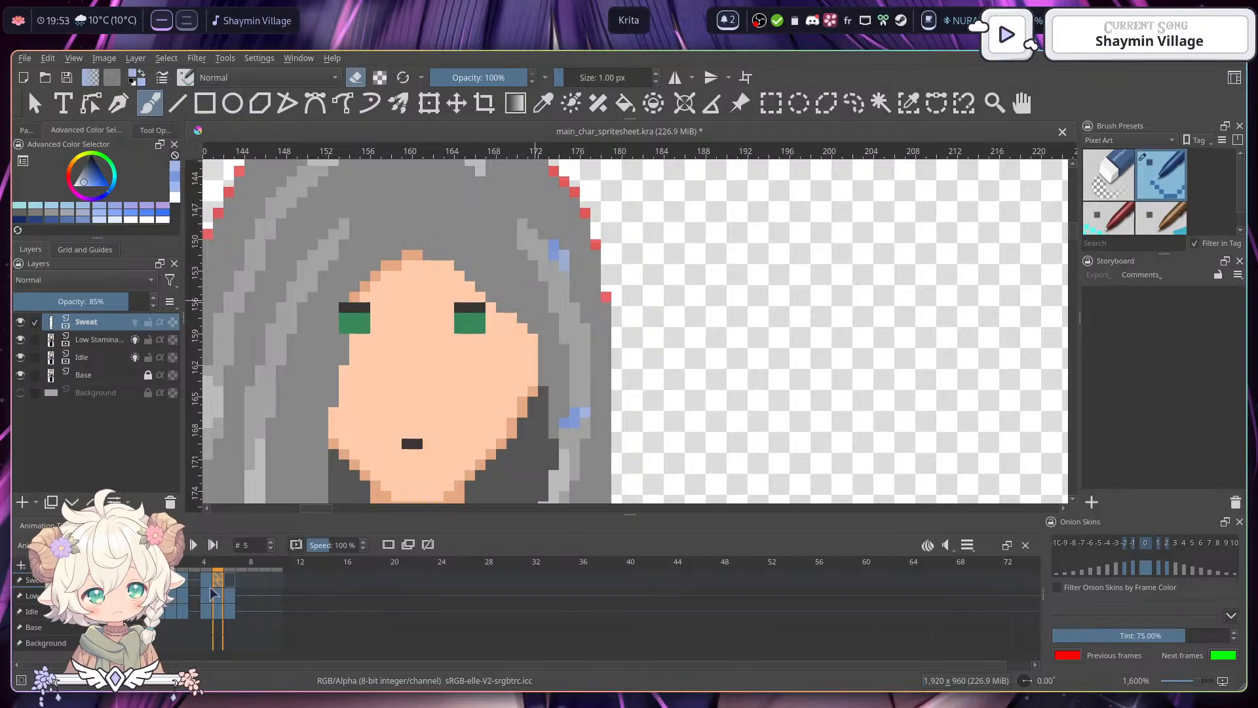
click(230, 580)
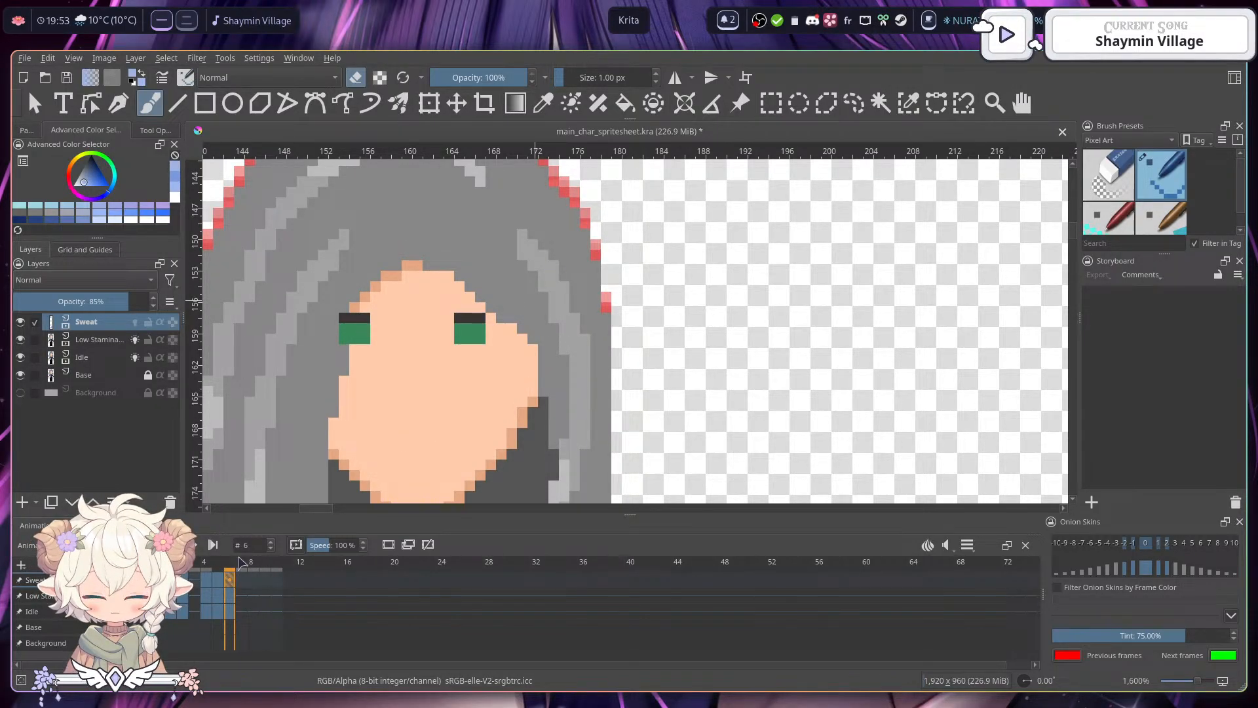
click(220, 581)
drag(641, 389, 639, 356)
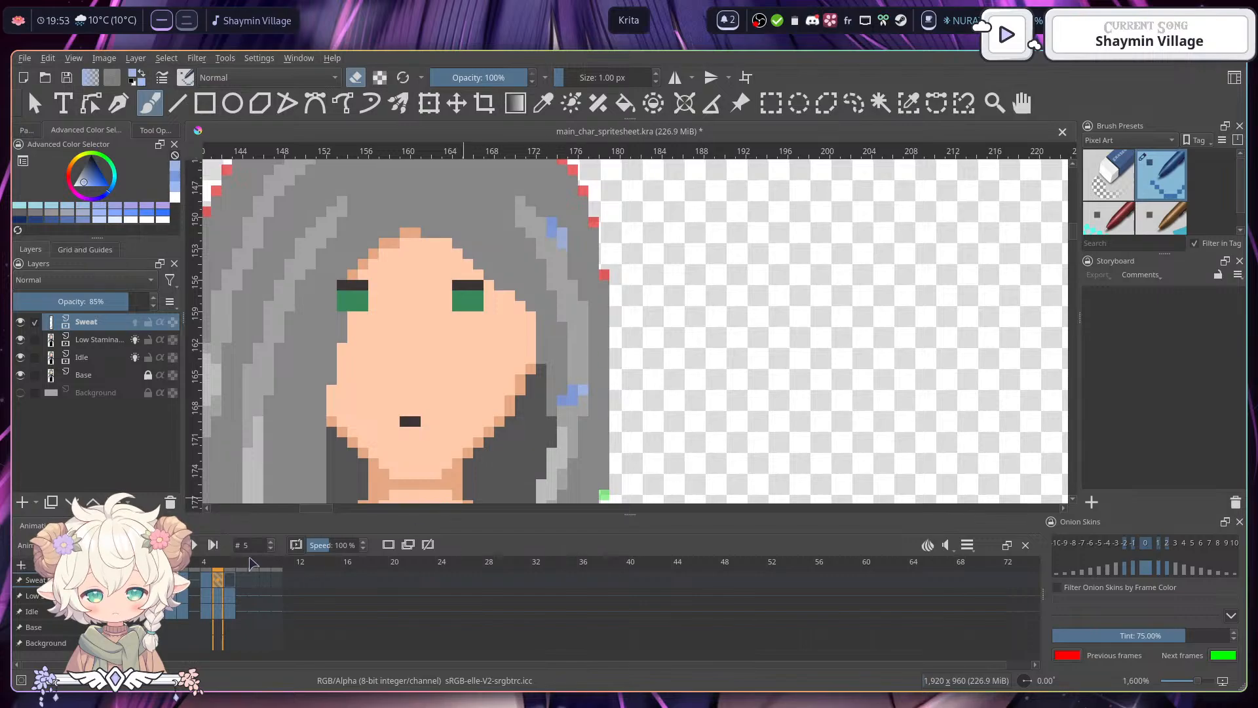
click(230, 580)
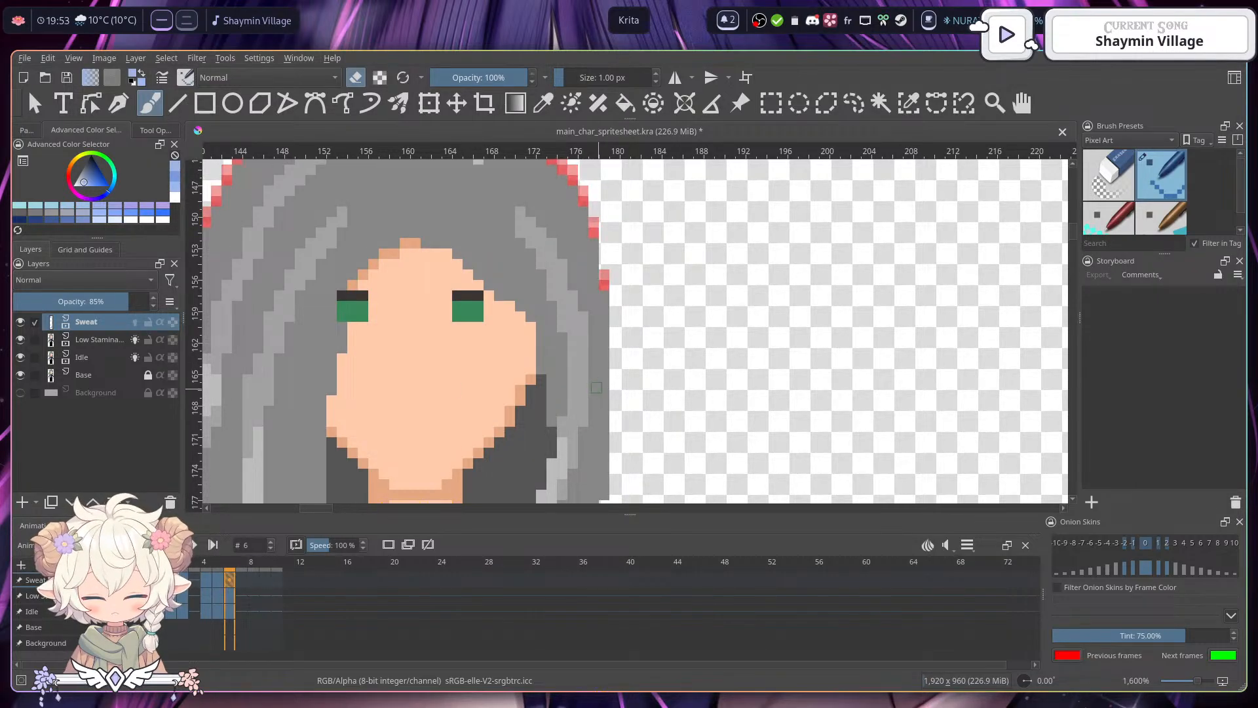
key(Left)
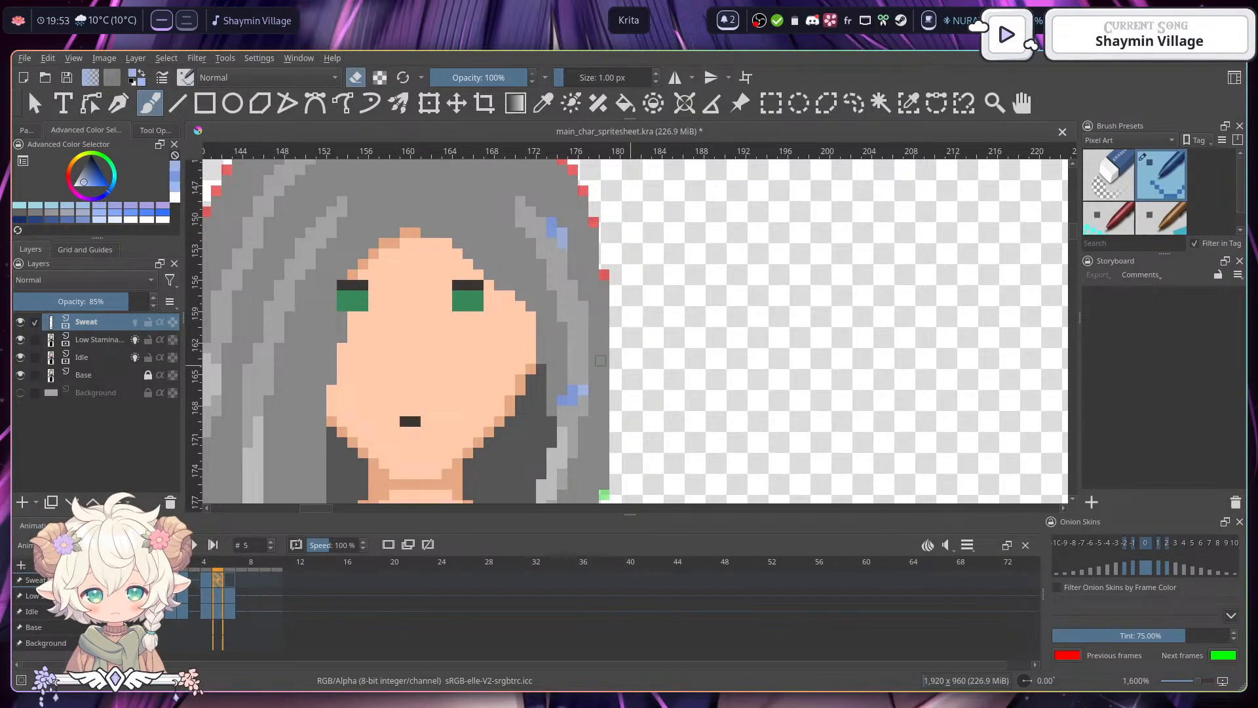
- Copy the small new droplet from frame 5 of the Sweat layer with a rectangular selection and go to frame 6
click(771, 105)
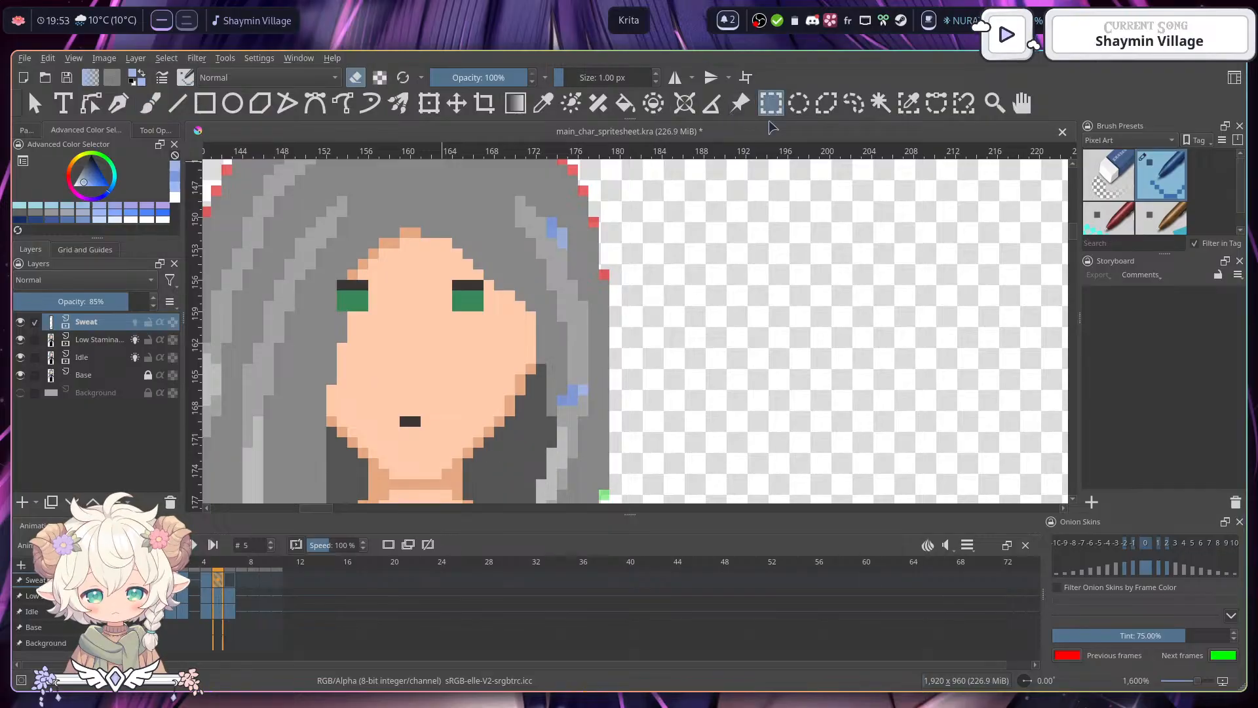
drag(547, 218, 568, 249)
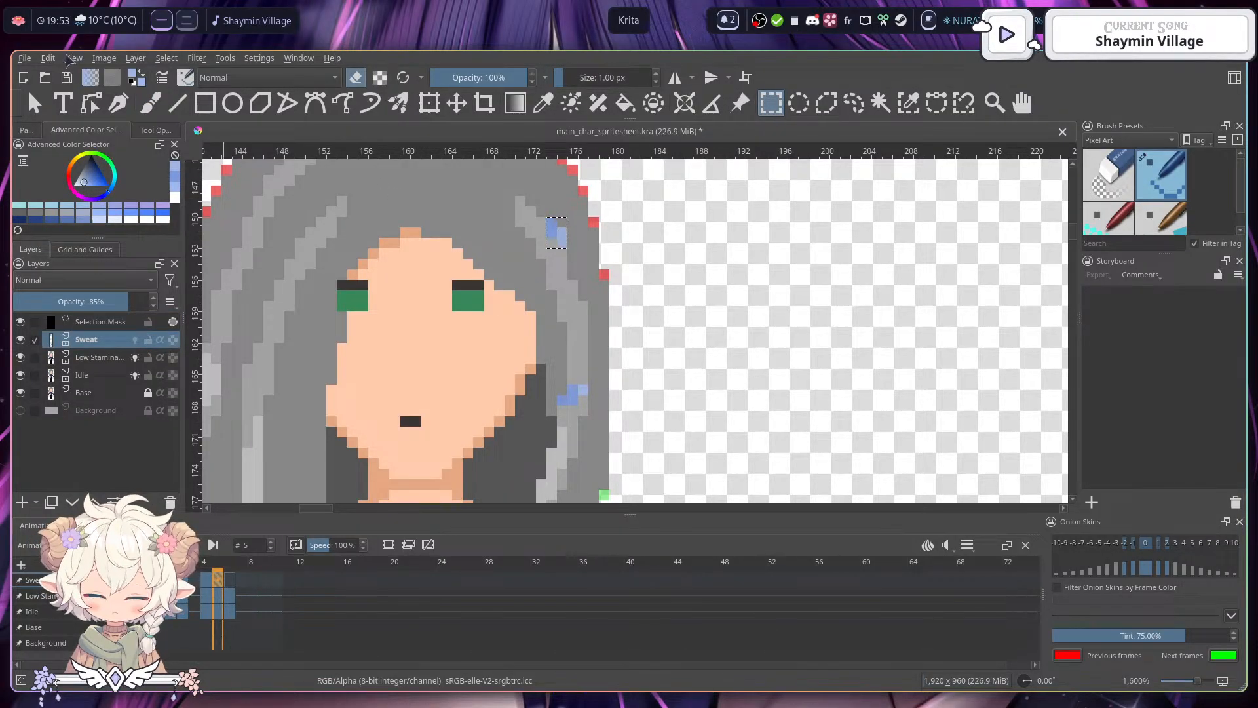
click(228, 580)
click(48, 58)
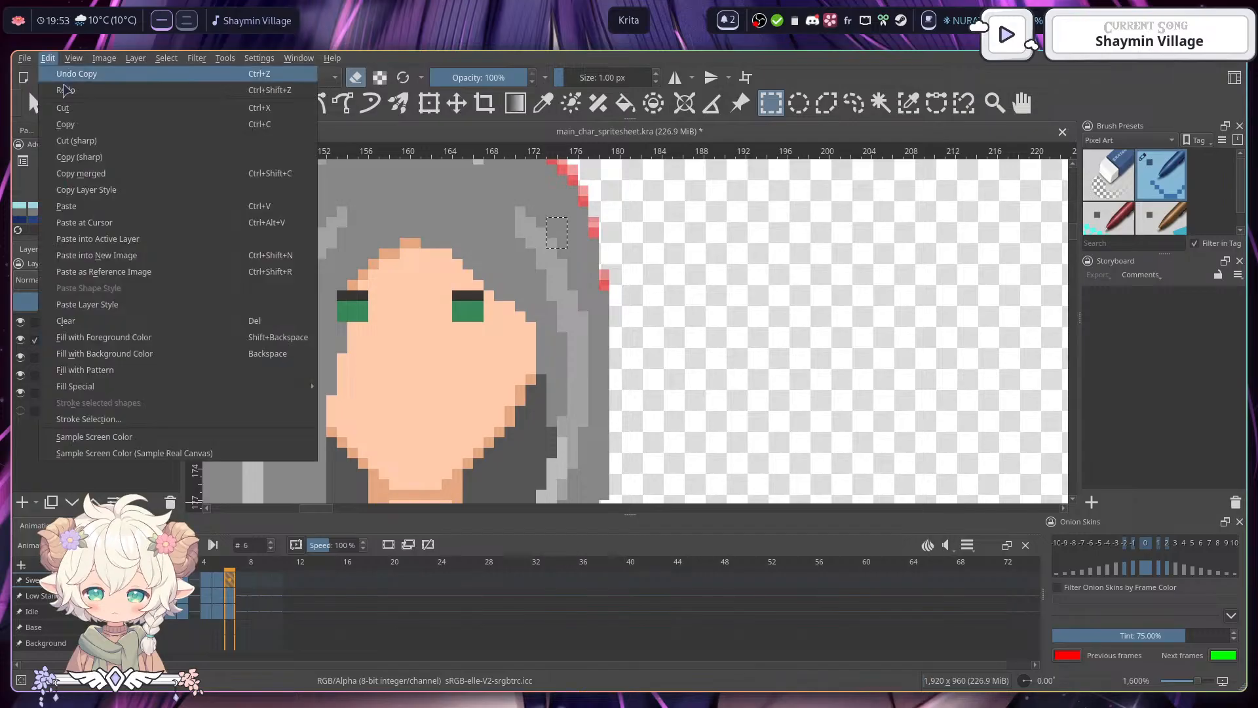
click(169, 236)
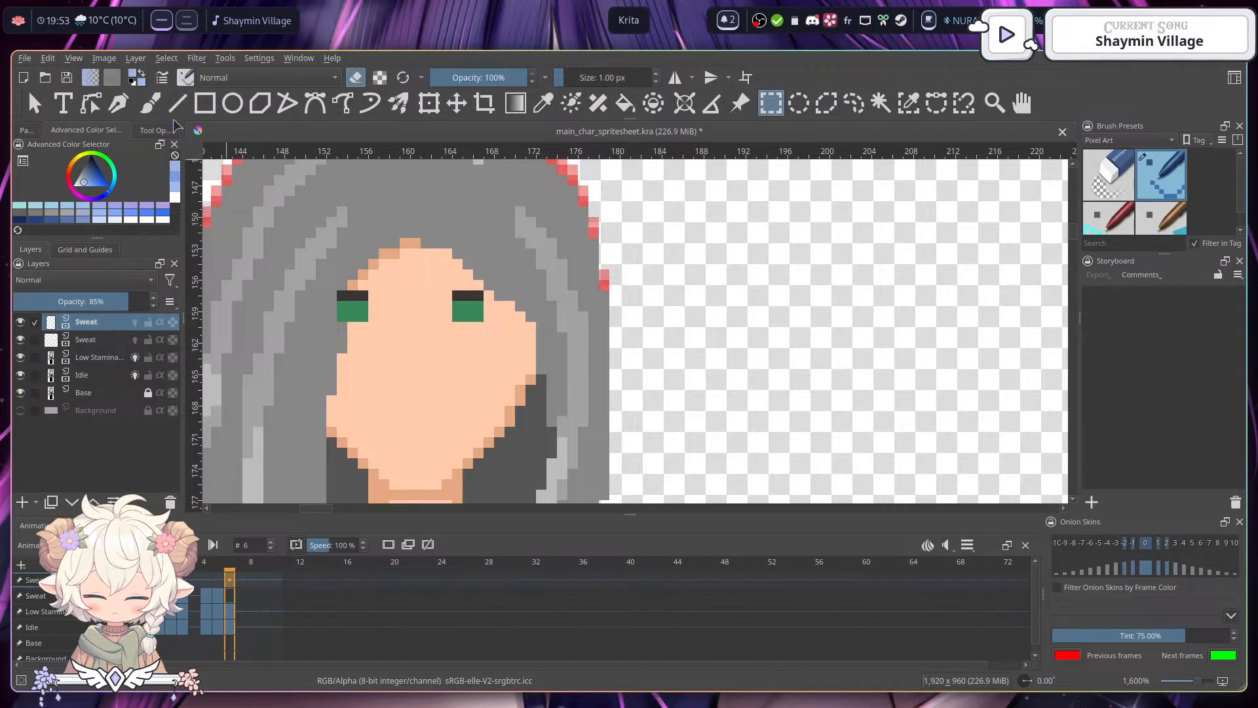
click(48, 58)
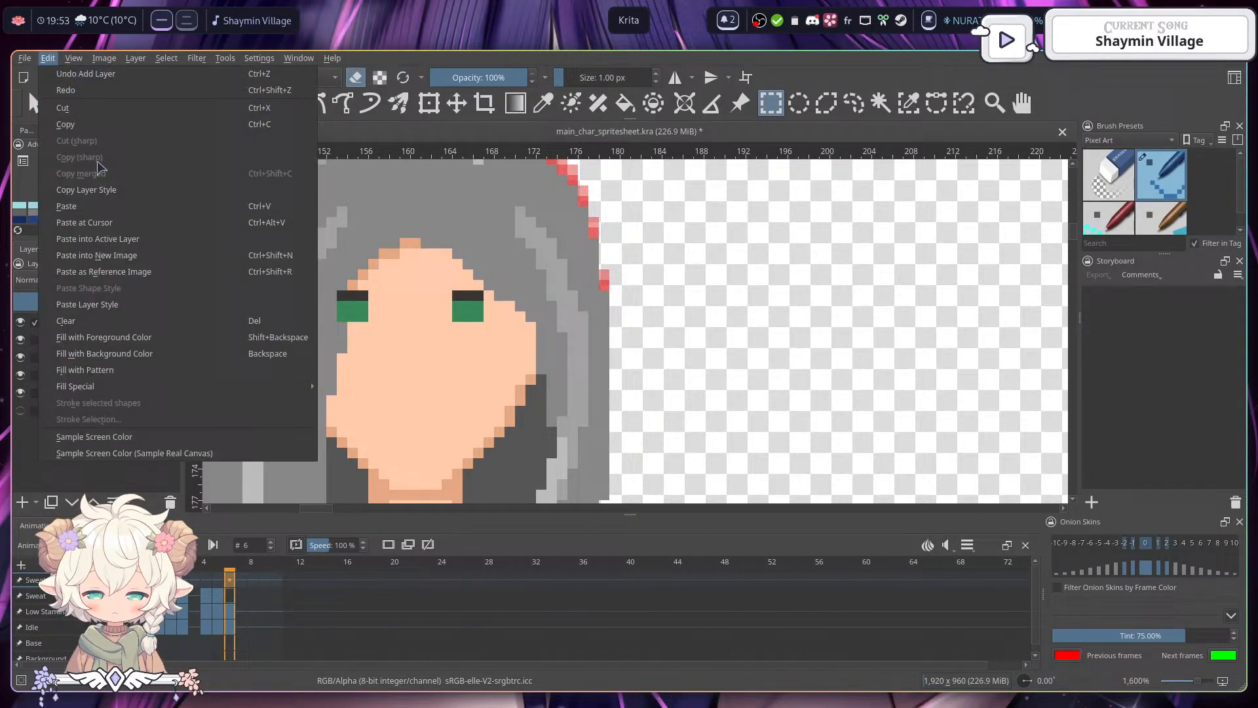
click(139, 241)
drag(549, 211, 541, 273)
key(Return)
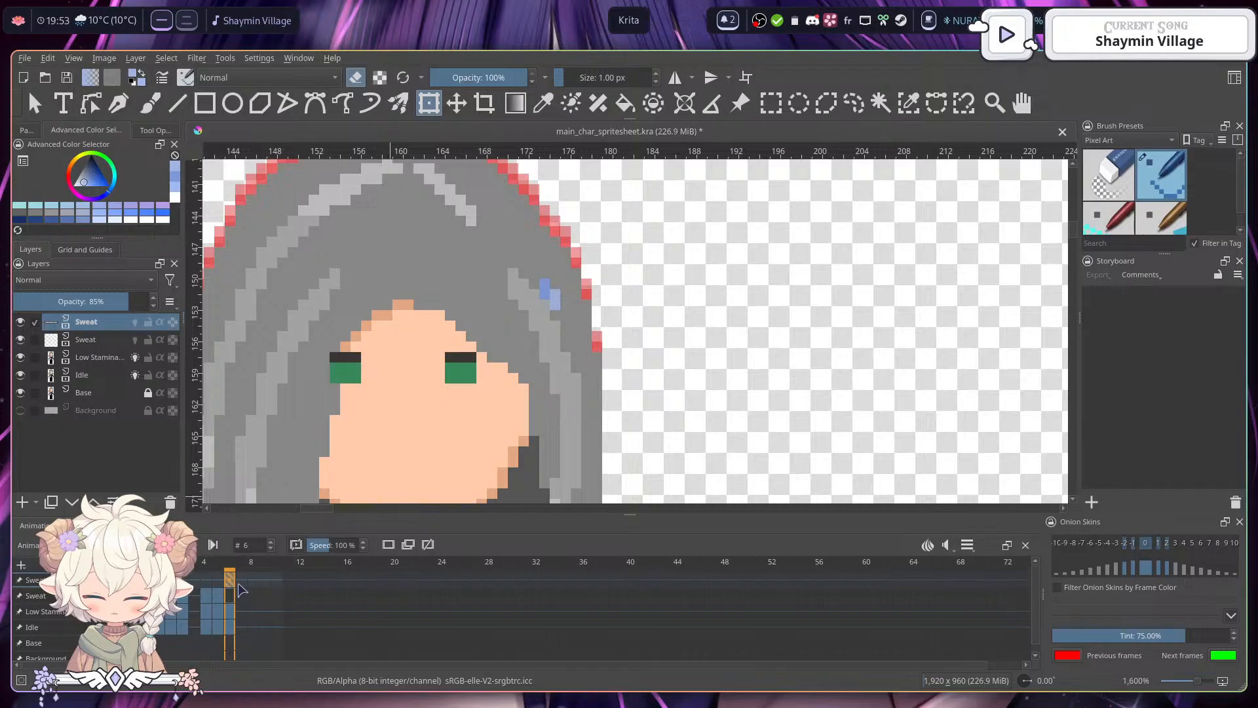
key(ctrl+z)
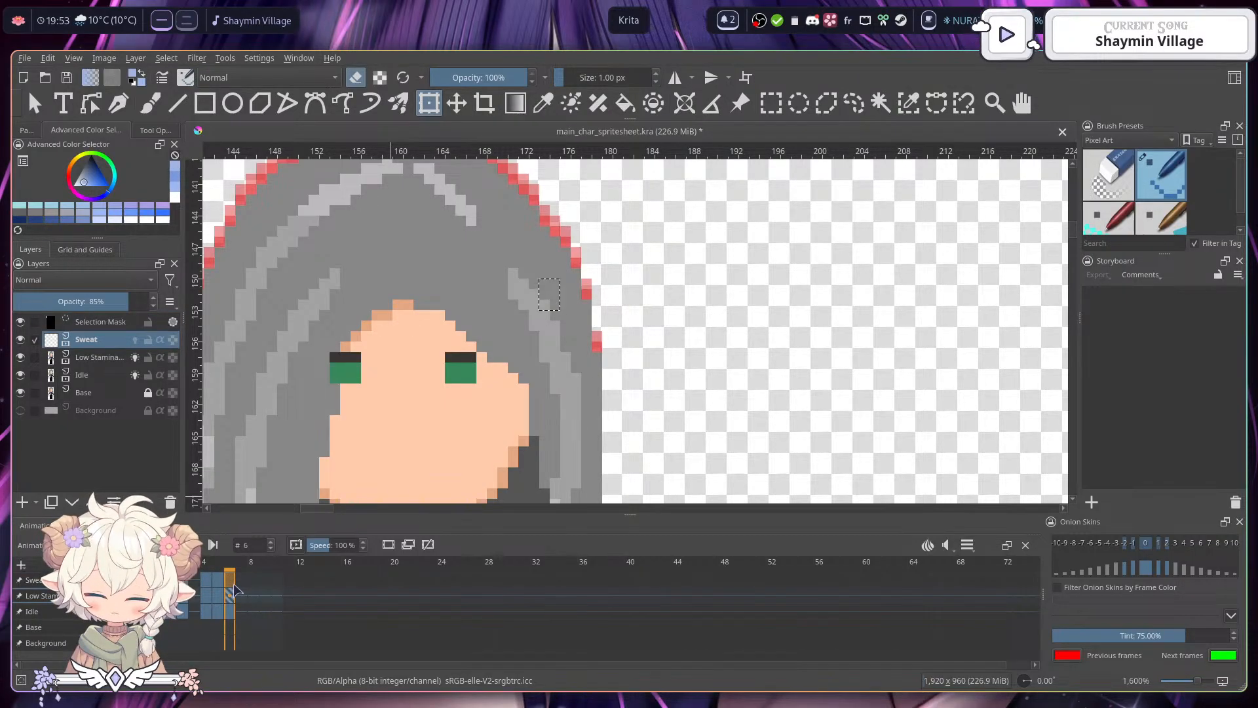
- Paste the copied droplet into the active Sweat layer at frame 6, keeping its position, and check it against frame 0
click(48, 58)
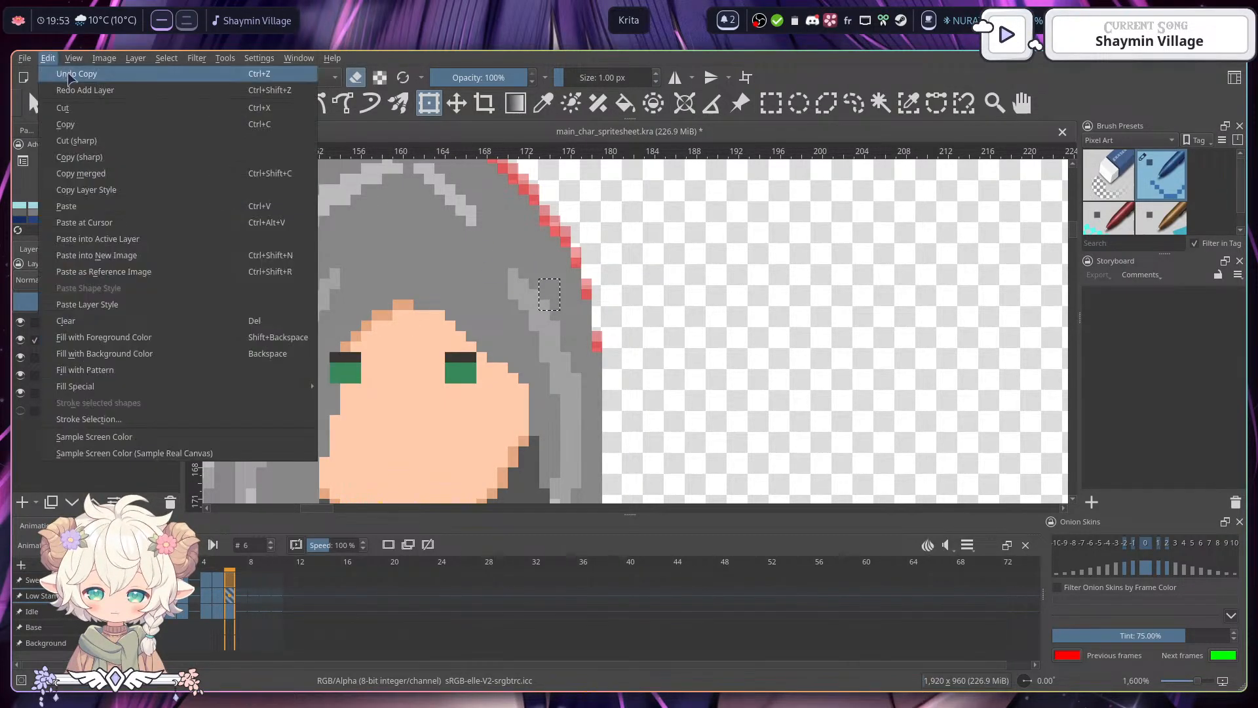
click(160, 248)
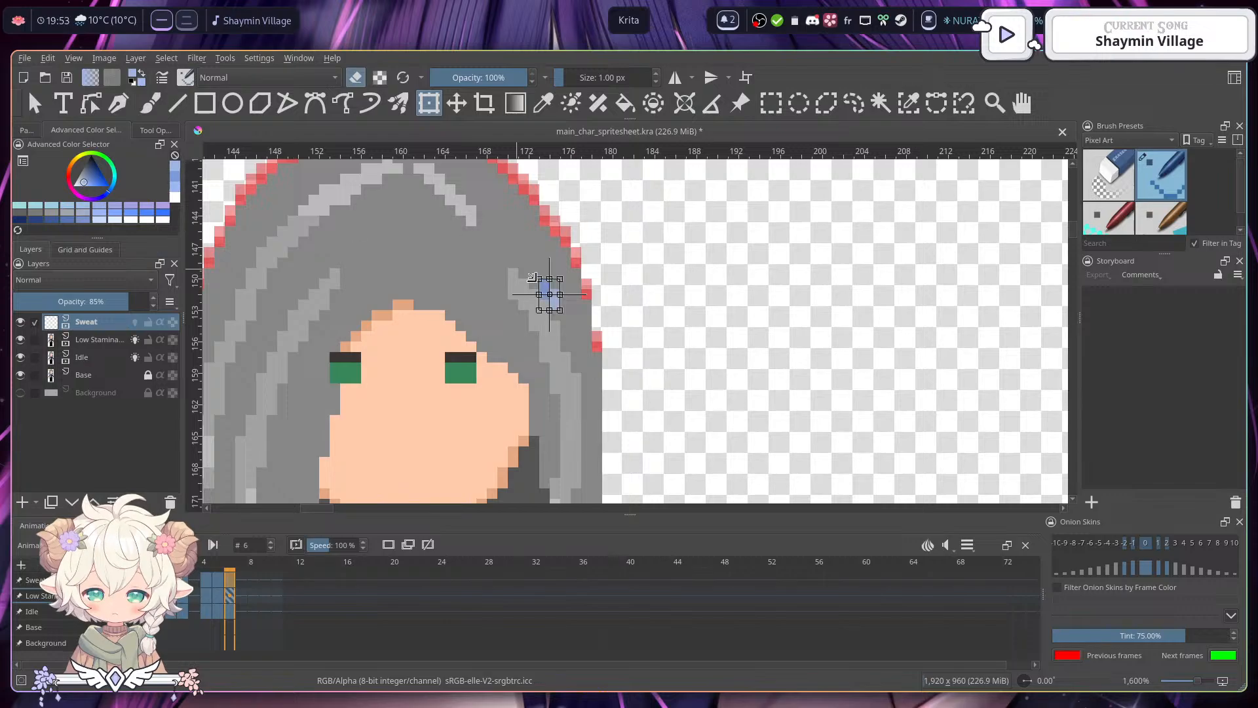
mouse_move(554, 261)
mouse_down()
mouse_move(581, 324)
mouse_move(575, 276)
mouse_up()
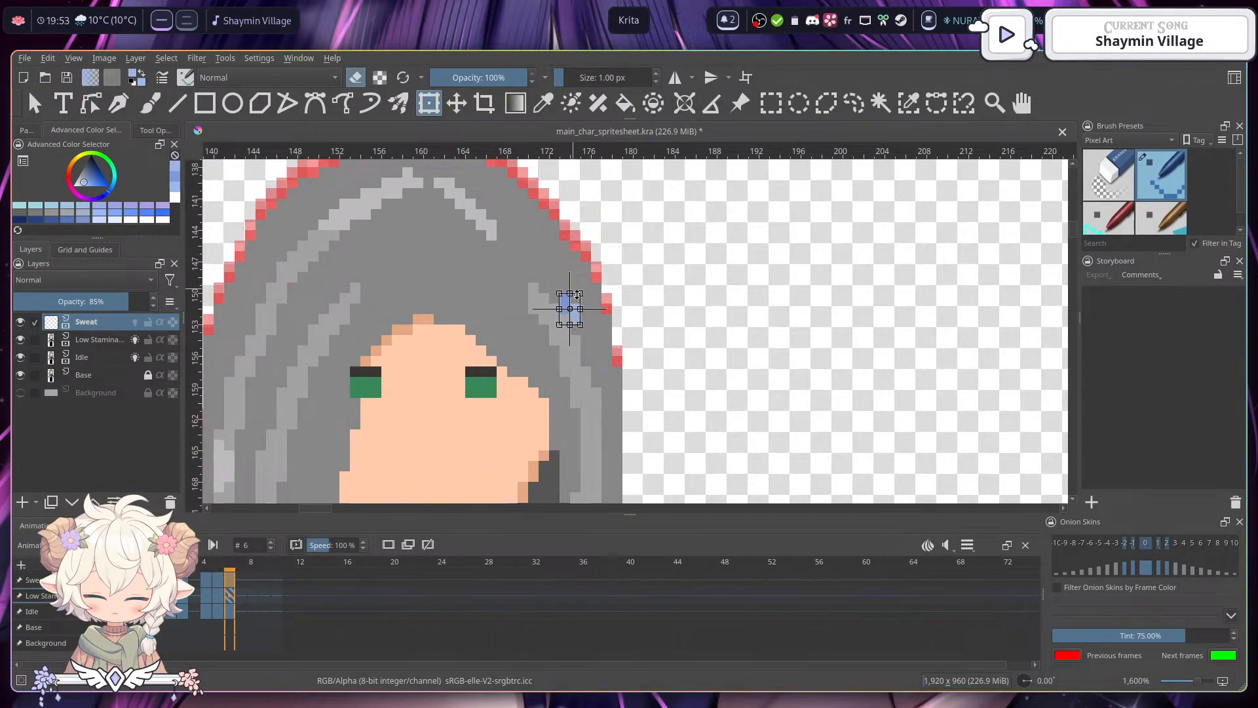
click(159, 580)
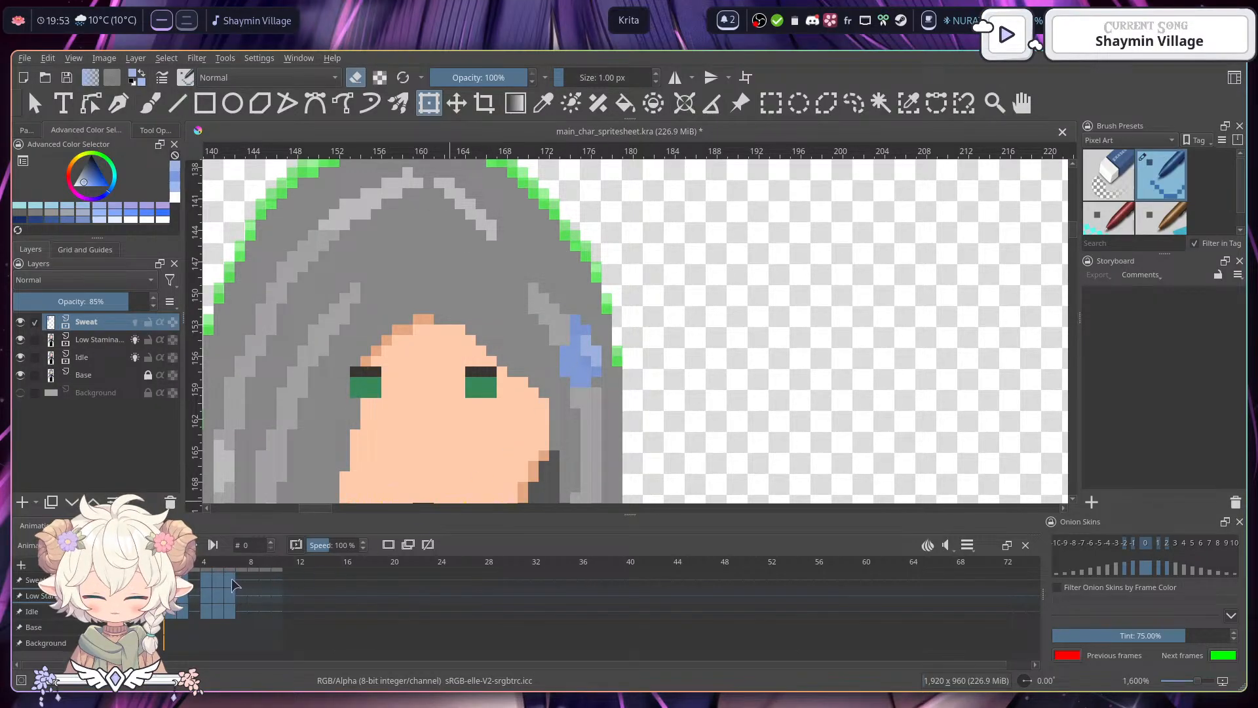
- Copy the drop from frame 4 of the Sweat layer using a rectangular selection about 4 by 4 px
click(206, 580)
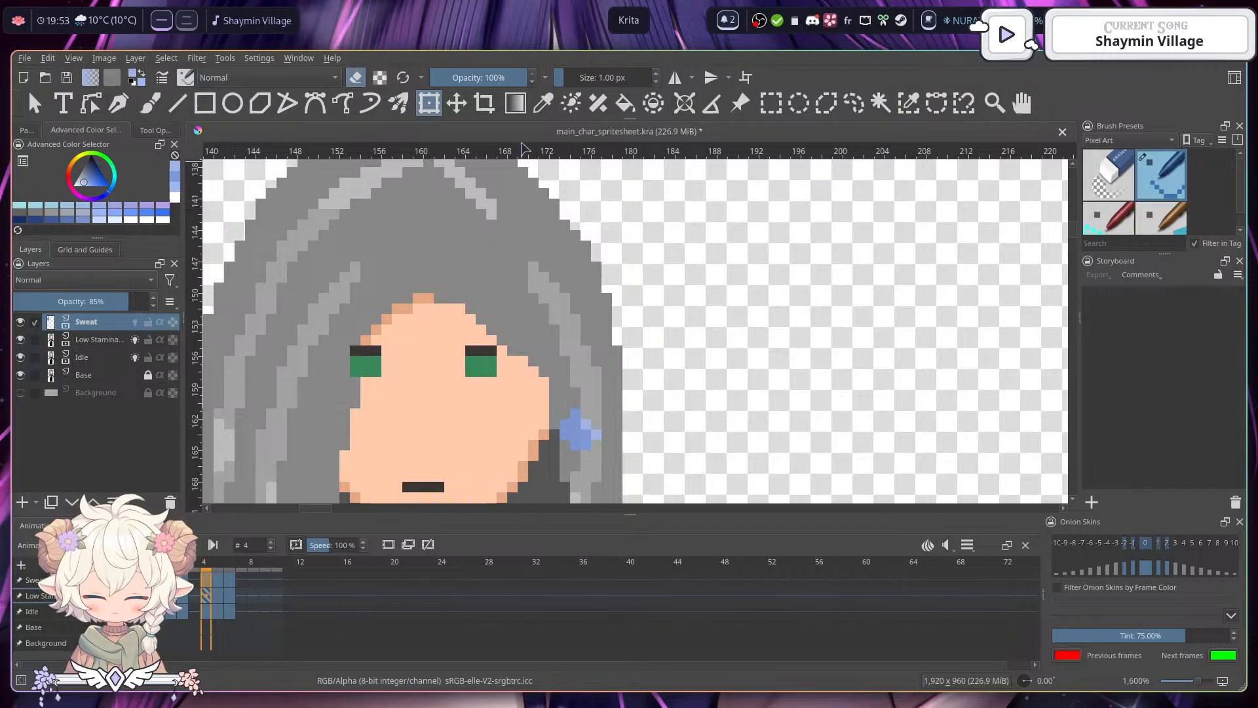
click(770, 106)
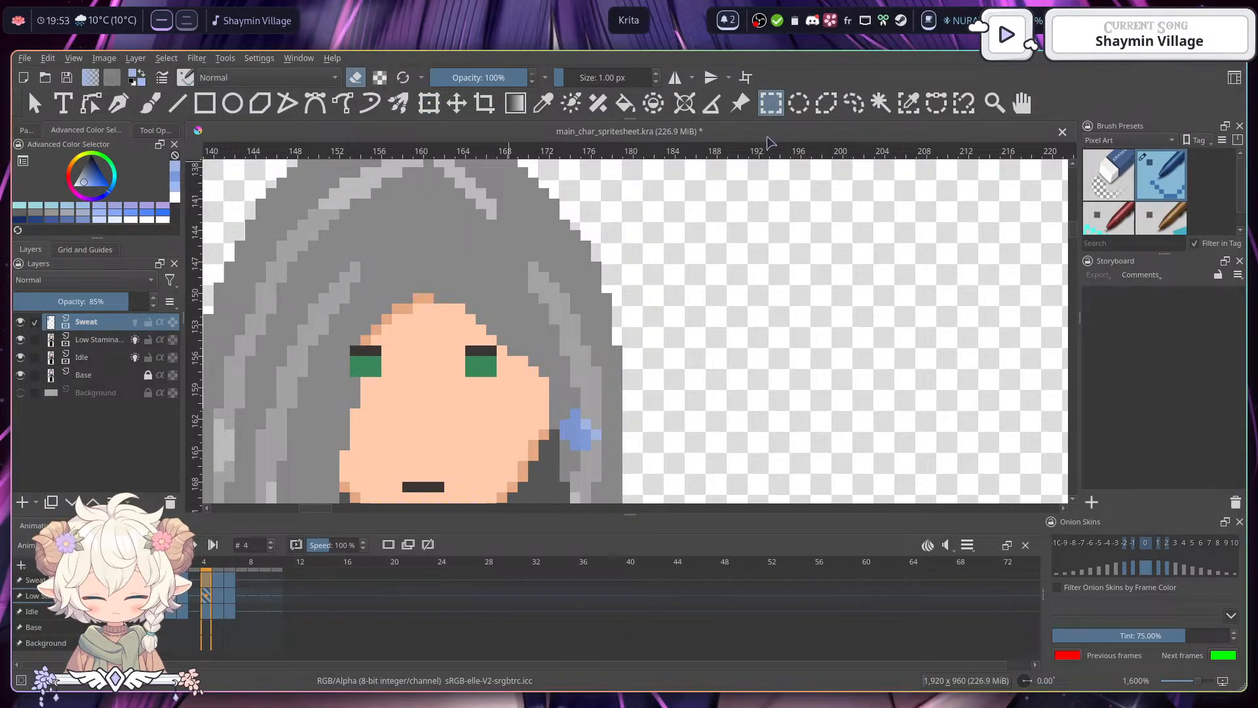
drag(565, 407, 598, 447)
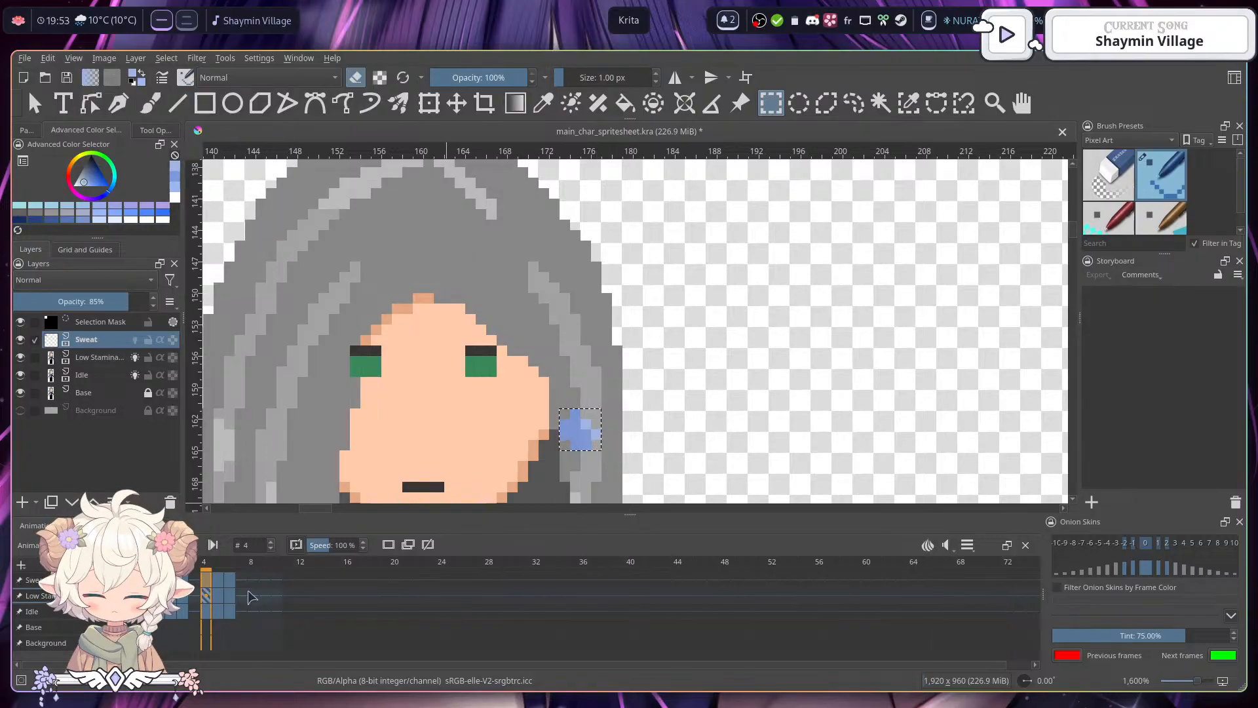
- Clear the selection at frame 6 and paste the copied drop into the active Sweat layer
click(231, 582)
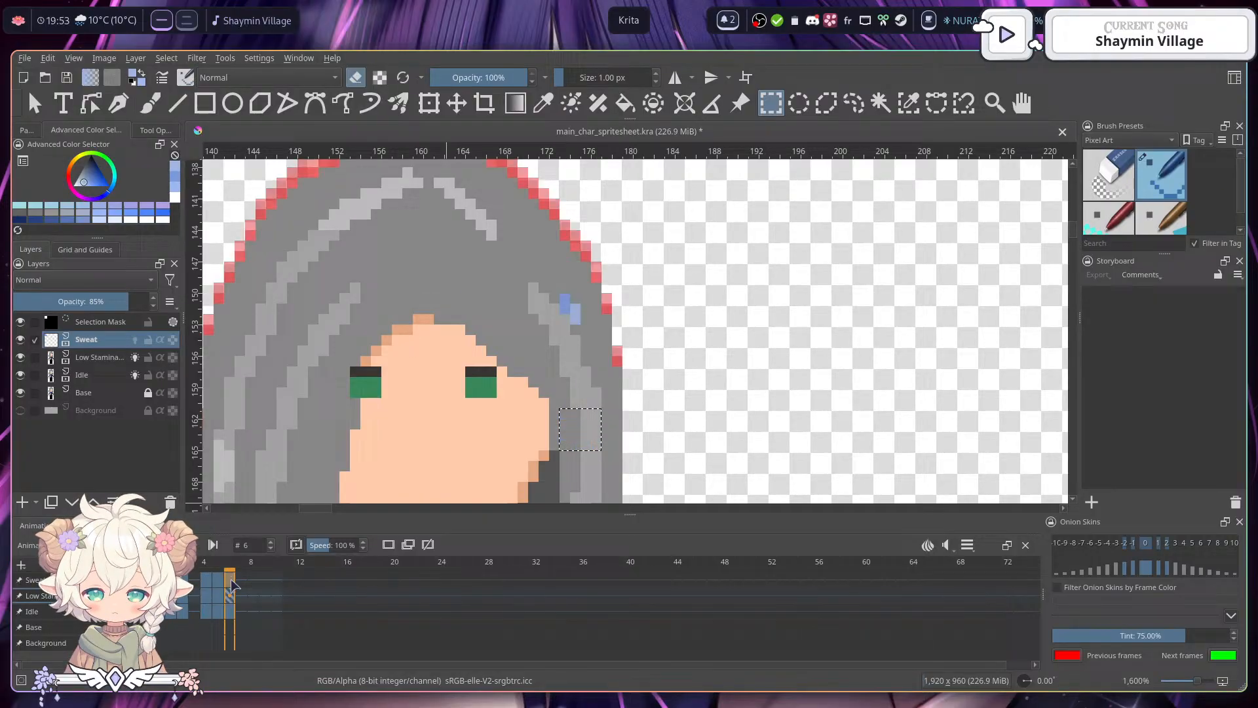
click(580, 318)
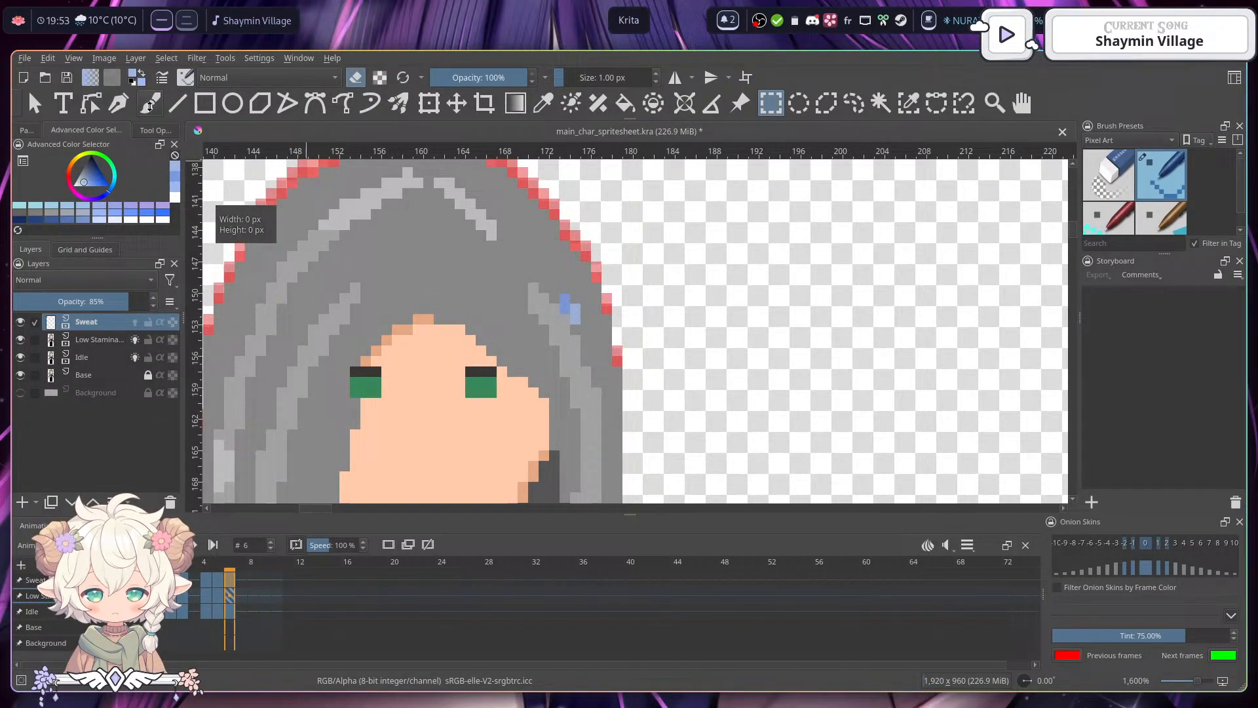
click(26, 58)
mouse_move(49, 60)
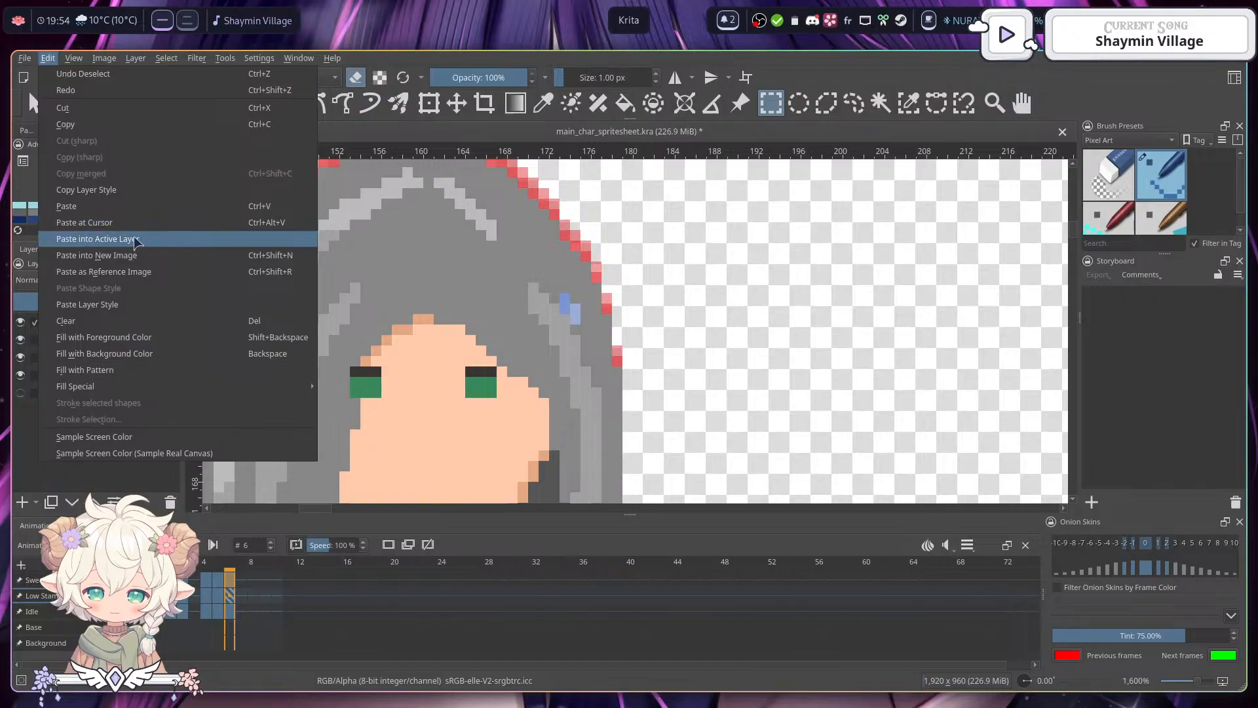
click(99, 239)
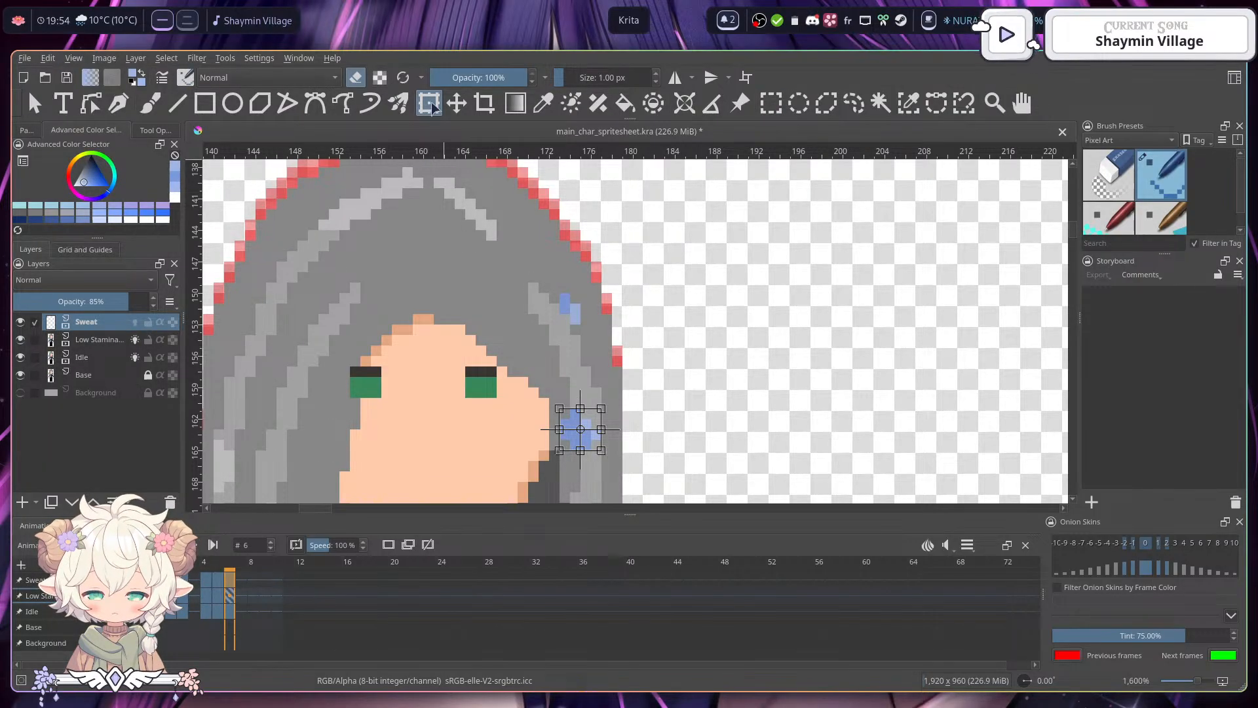
- Select the pasted drop in frame 6, move it up over the small droplet on the upper hair, and deselect it
click(457, 103)
mouse_move(576, 429)
mouse_down()
mouse_move(570, 364)
mouse_move(582, 429)
mouse_up()
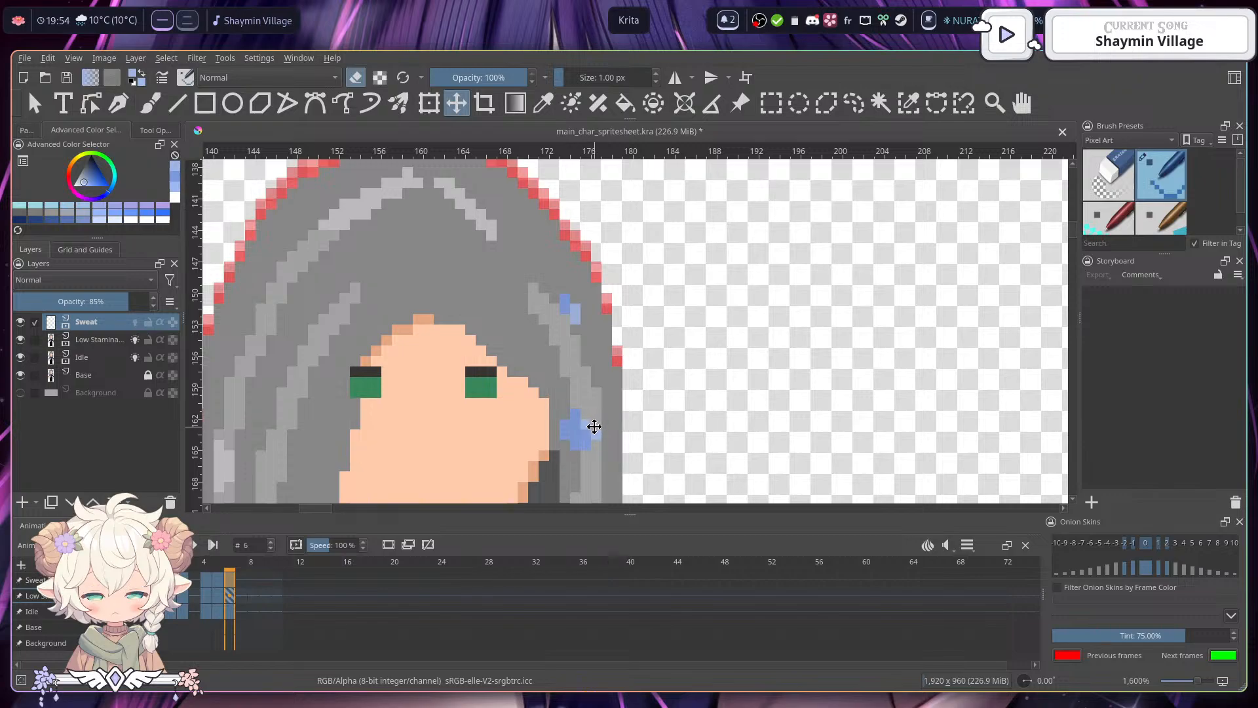
click(772, 103)
drag(561, 408, 575, 326)
click(457, 103)
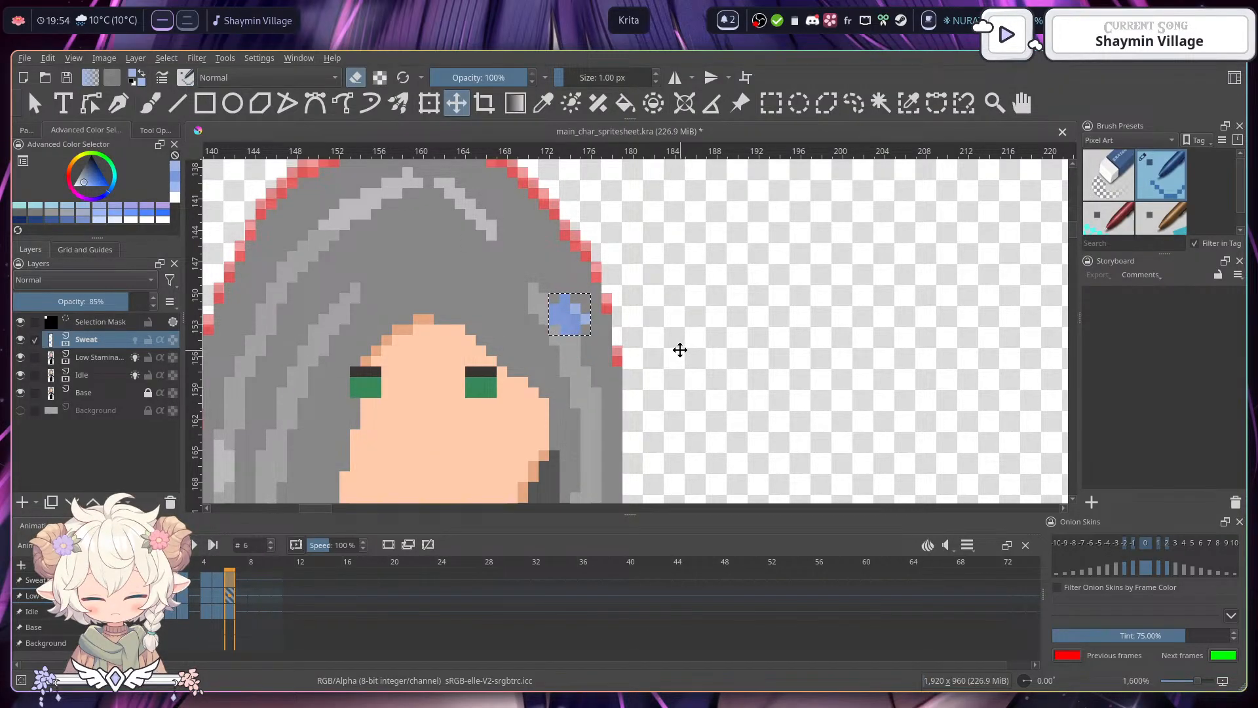
click(771, 103)
click(735, 306)
click(736, 302)
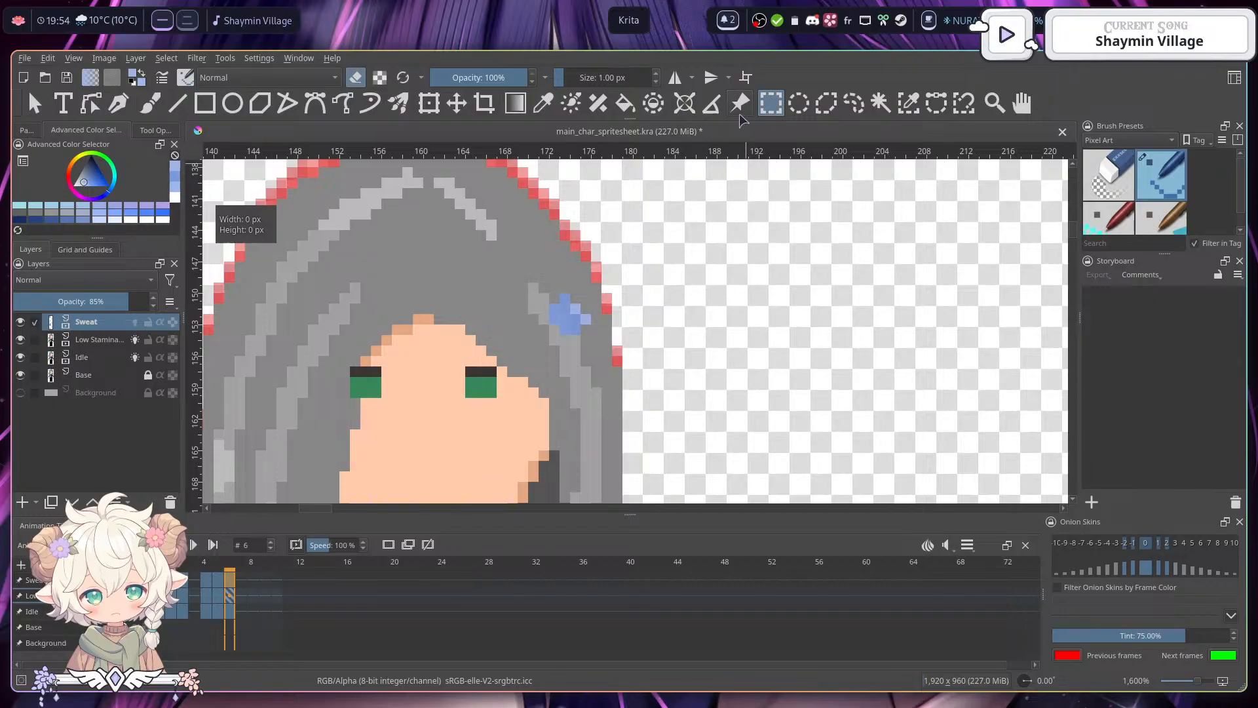
drag(732, 295, 777, 265)
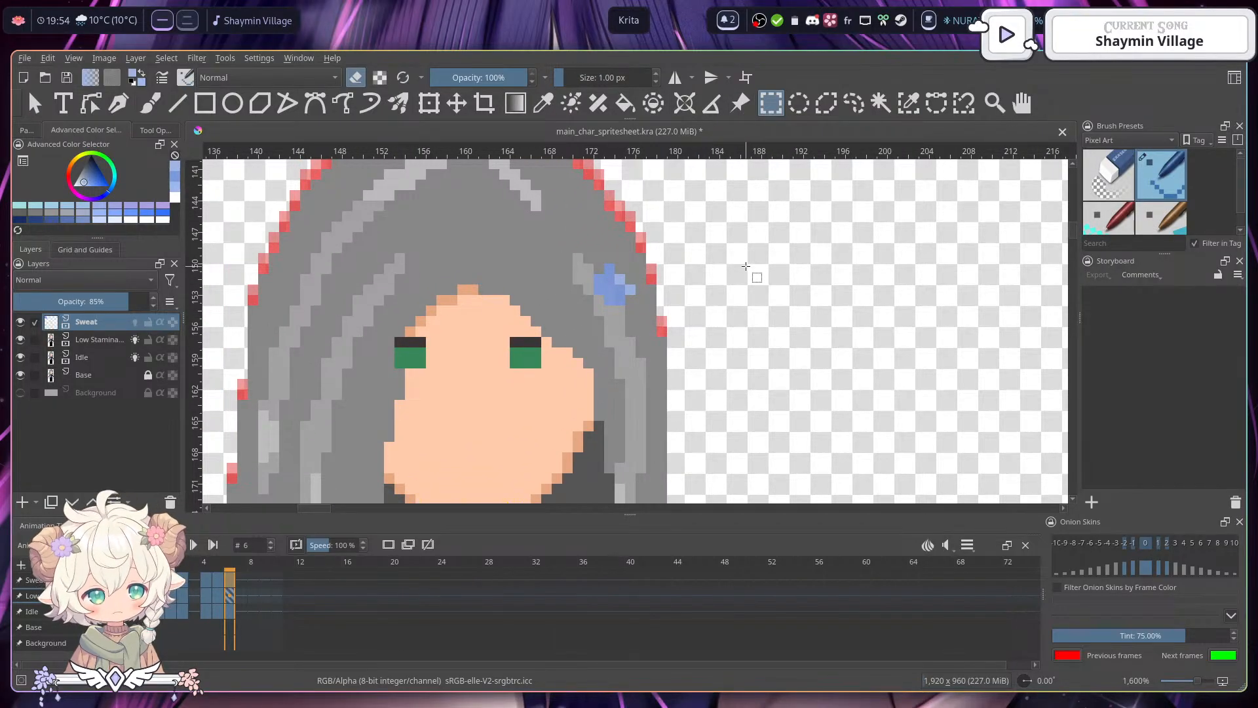
- Save the spritesheet and play the animation from frame 0 to review the sweat loop
key(ctrl+s)
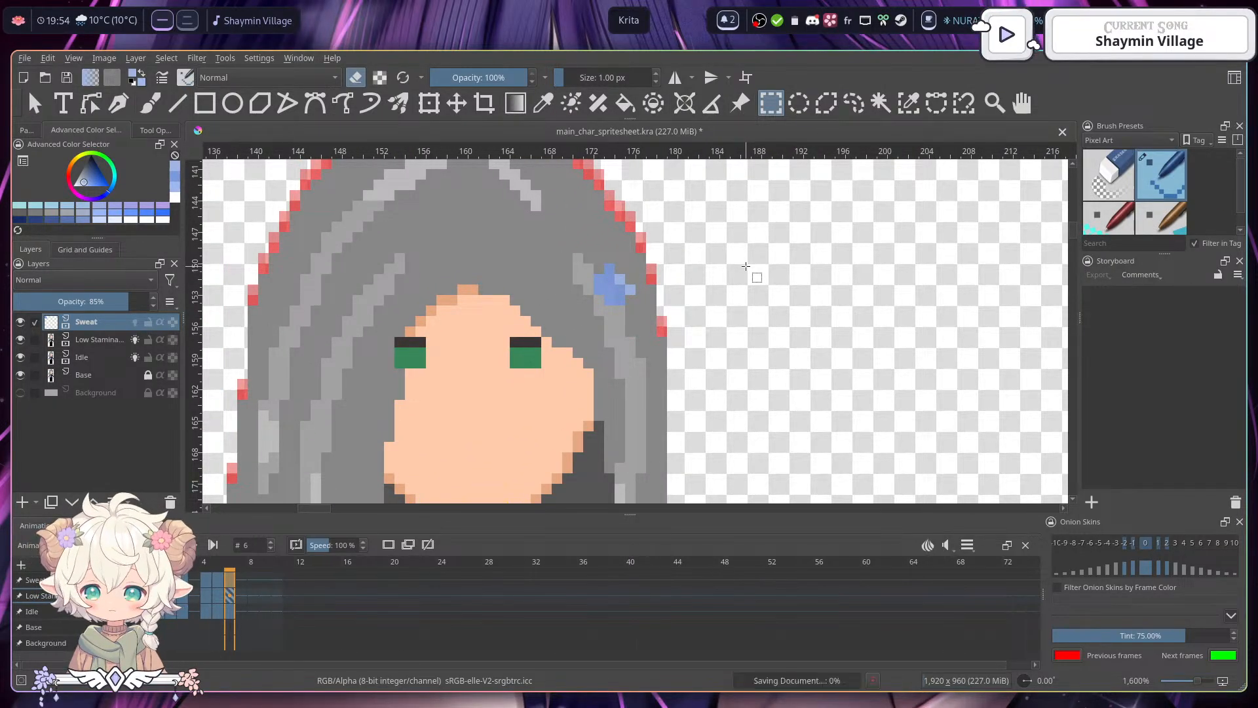
click(159, 566)
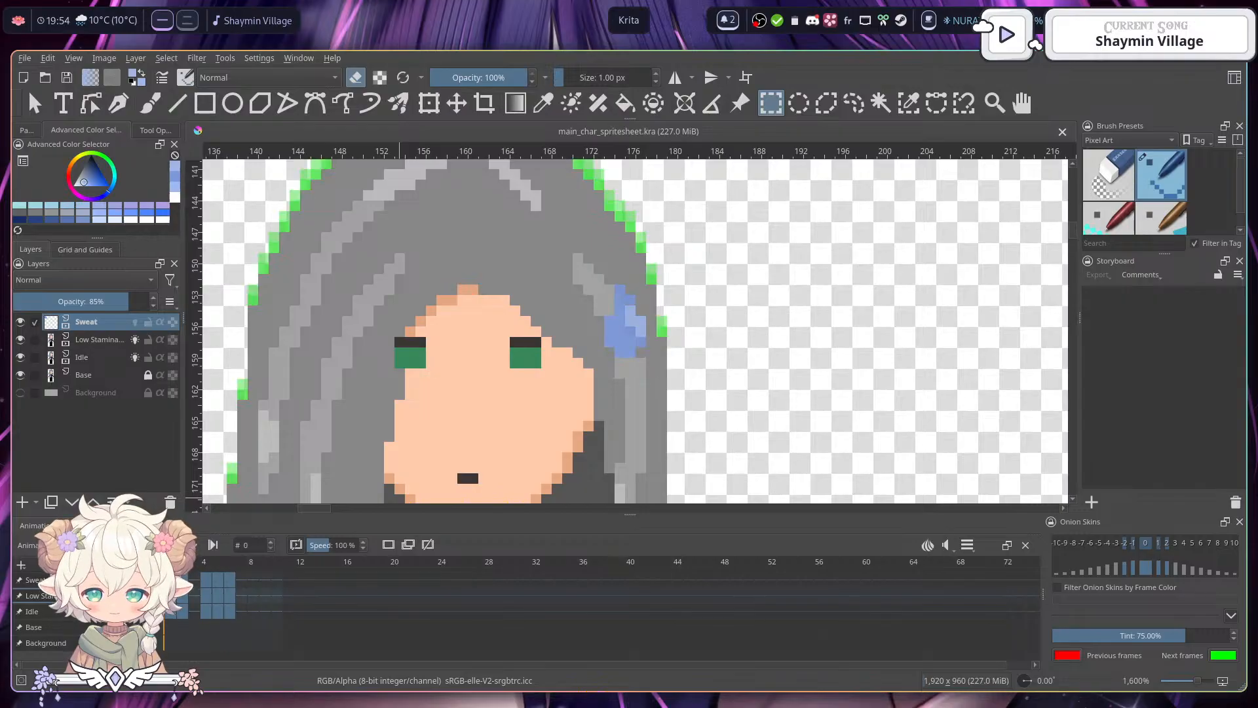
scroll(414, 360, down, 3)
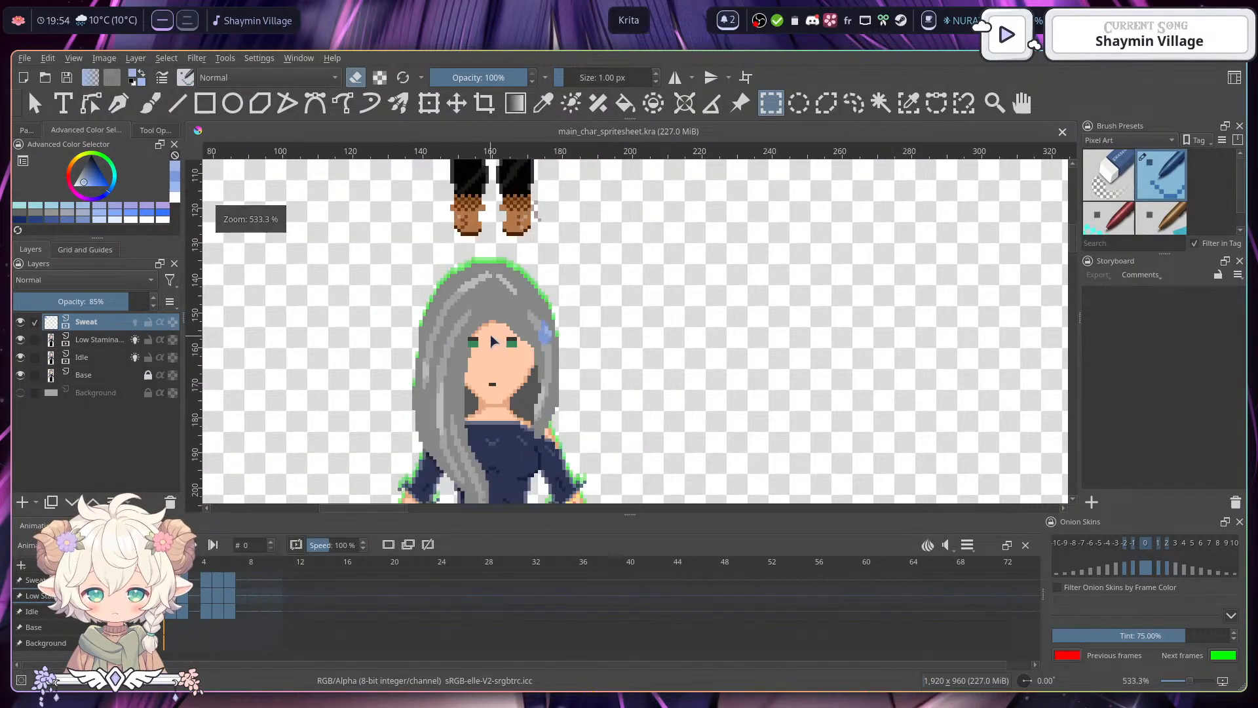
key(space)
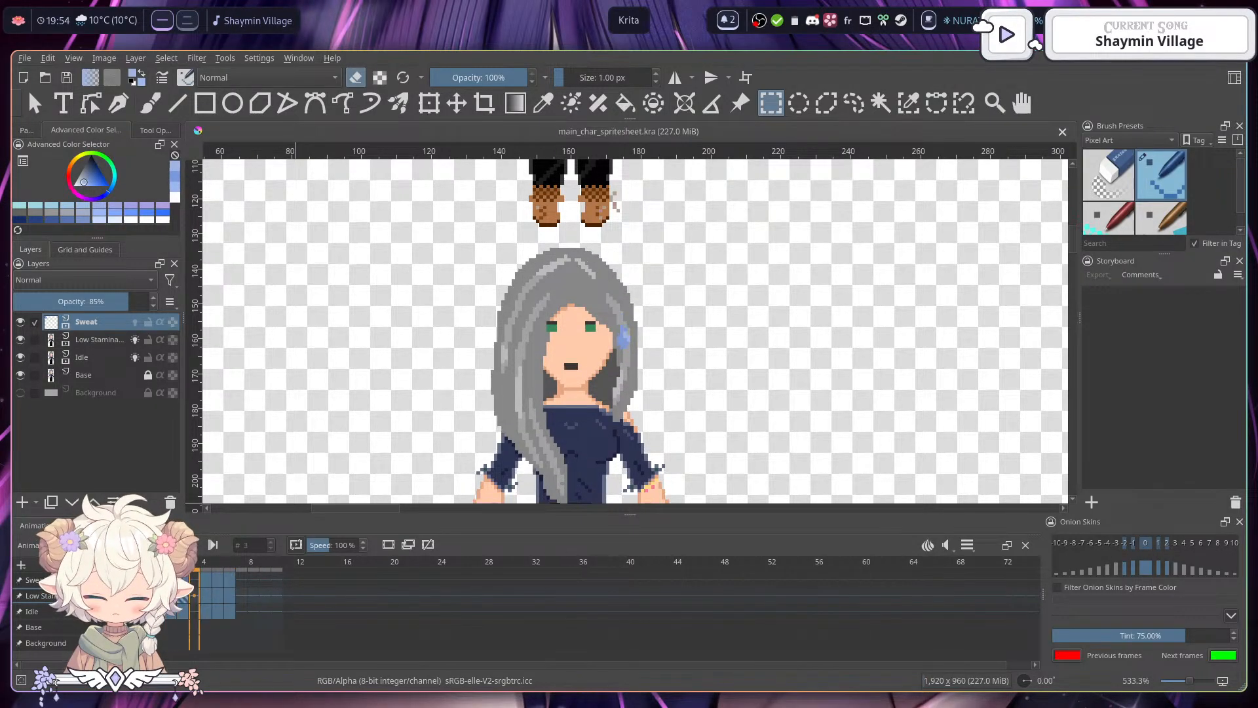
key(space)
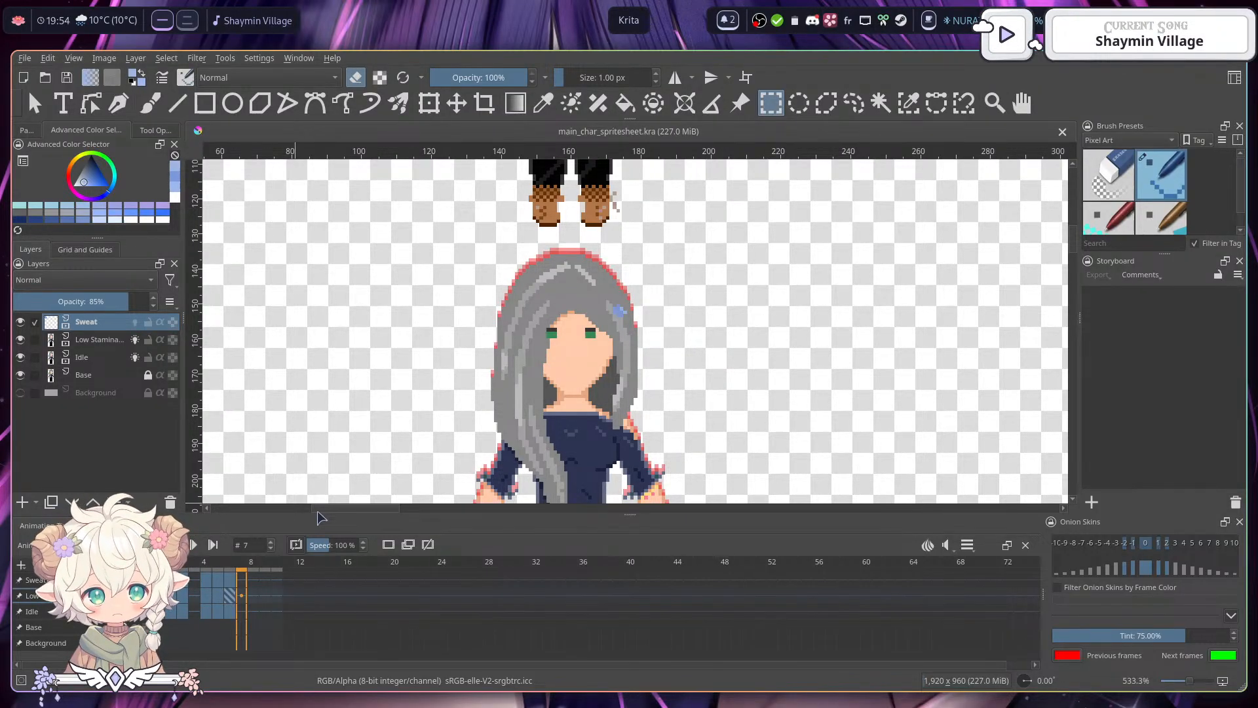
- Remove the hold frame at frame 3 of the Sweat layer and insert a frame after frame 2
right_click(196, 583)
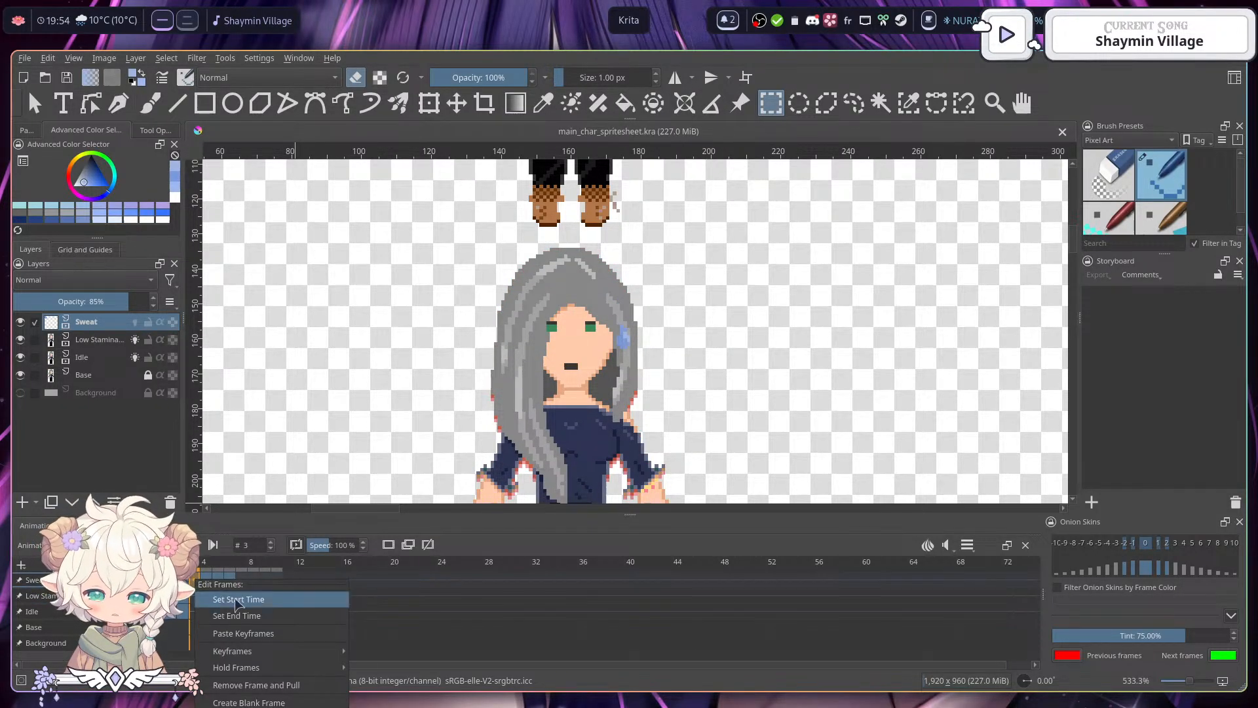
mouse_move(255, 668)
click(403, 683)
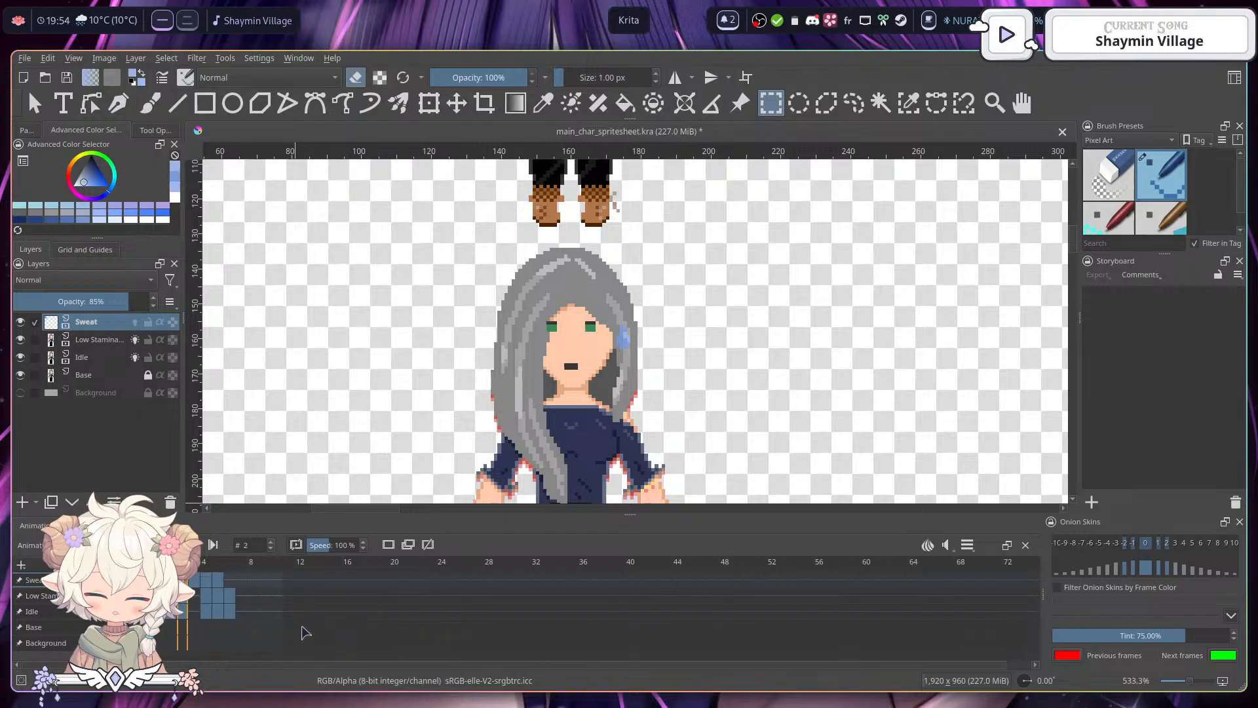
right_click(183, 582)
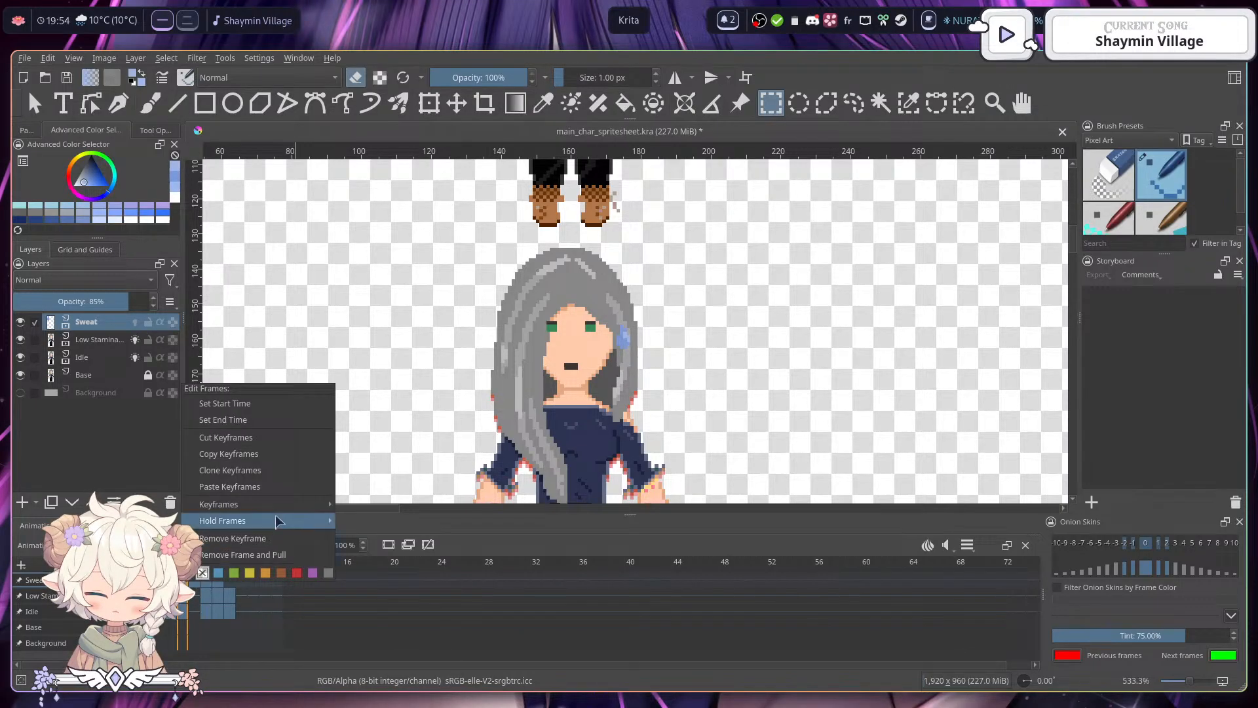
mouse_move(301, 506)
click(387, 521)
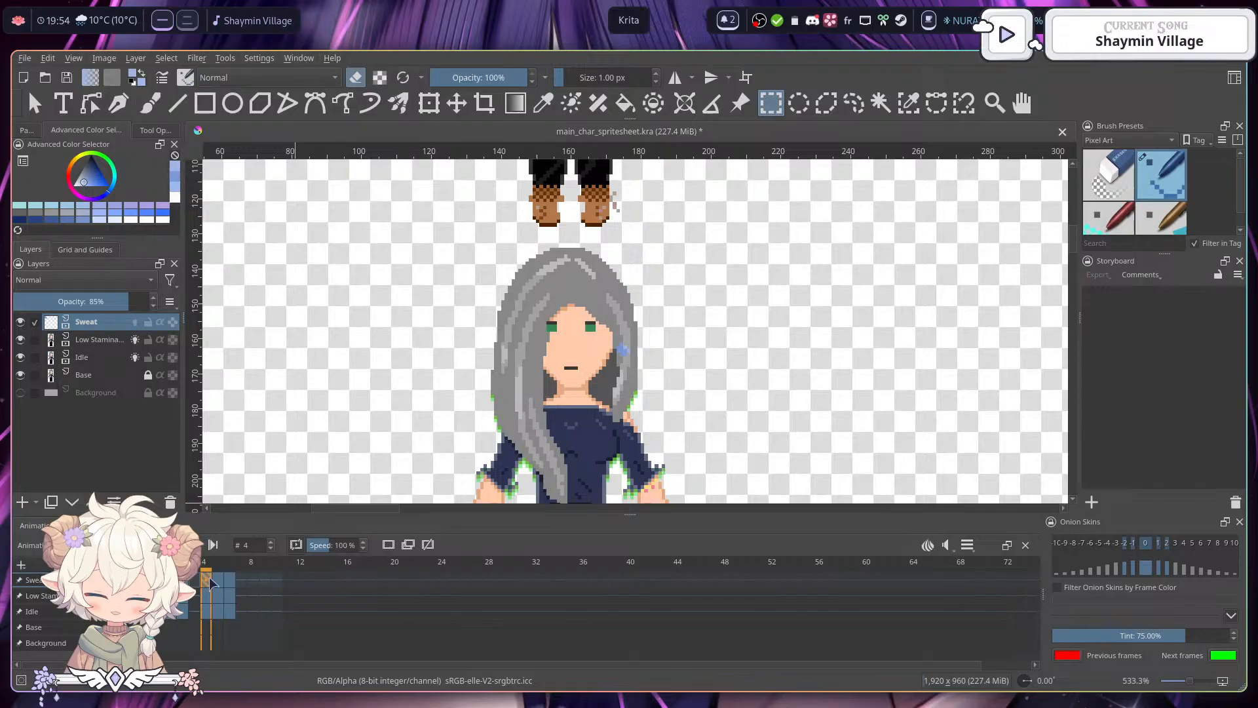
- Compare frames 2 and 6 of the Sweat layer, and select the drop in frame 2 with a rectangle about 4 by 7 px
click(184, 580)
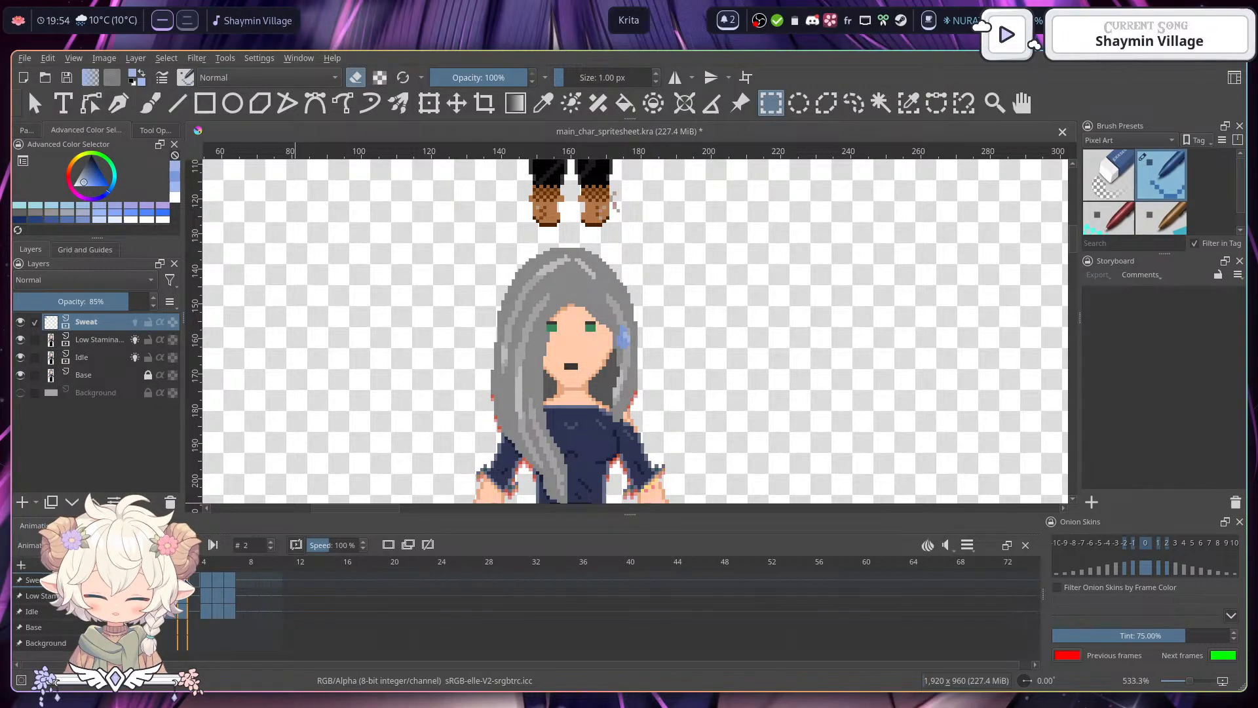
scroll(626, 343, up, 2)
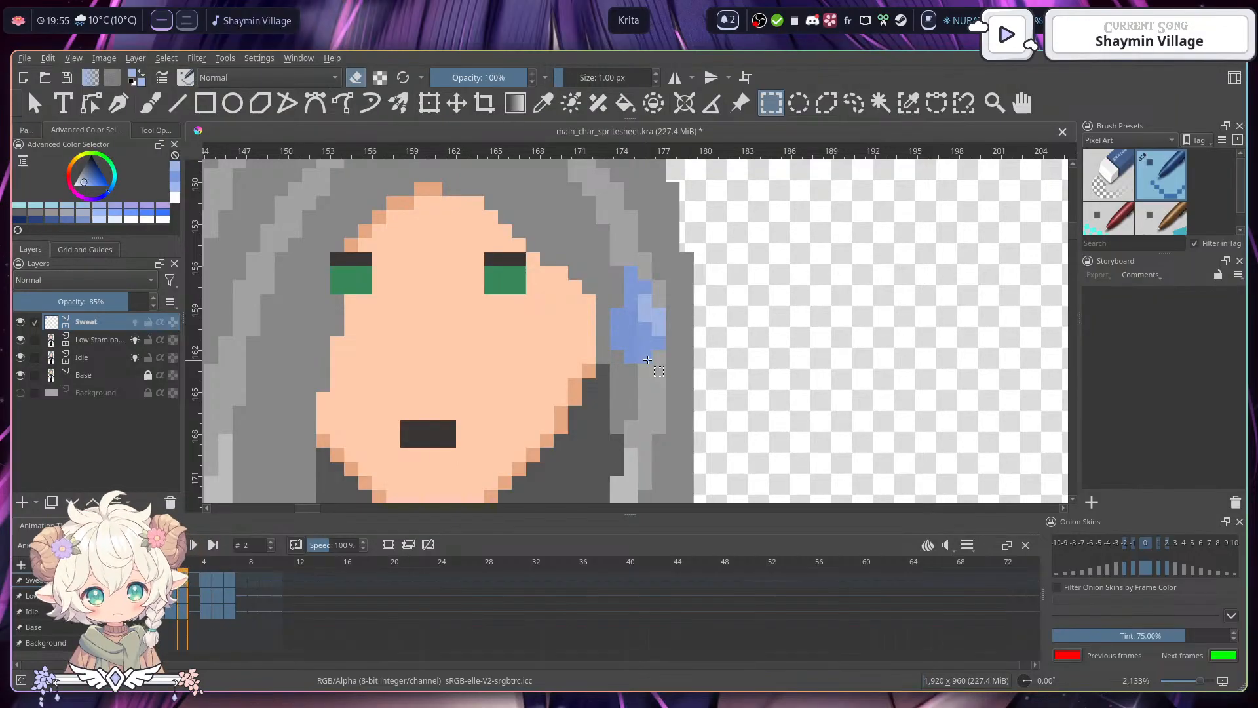
click(219, 582)
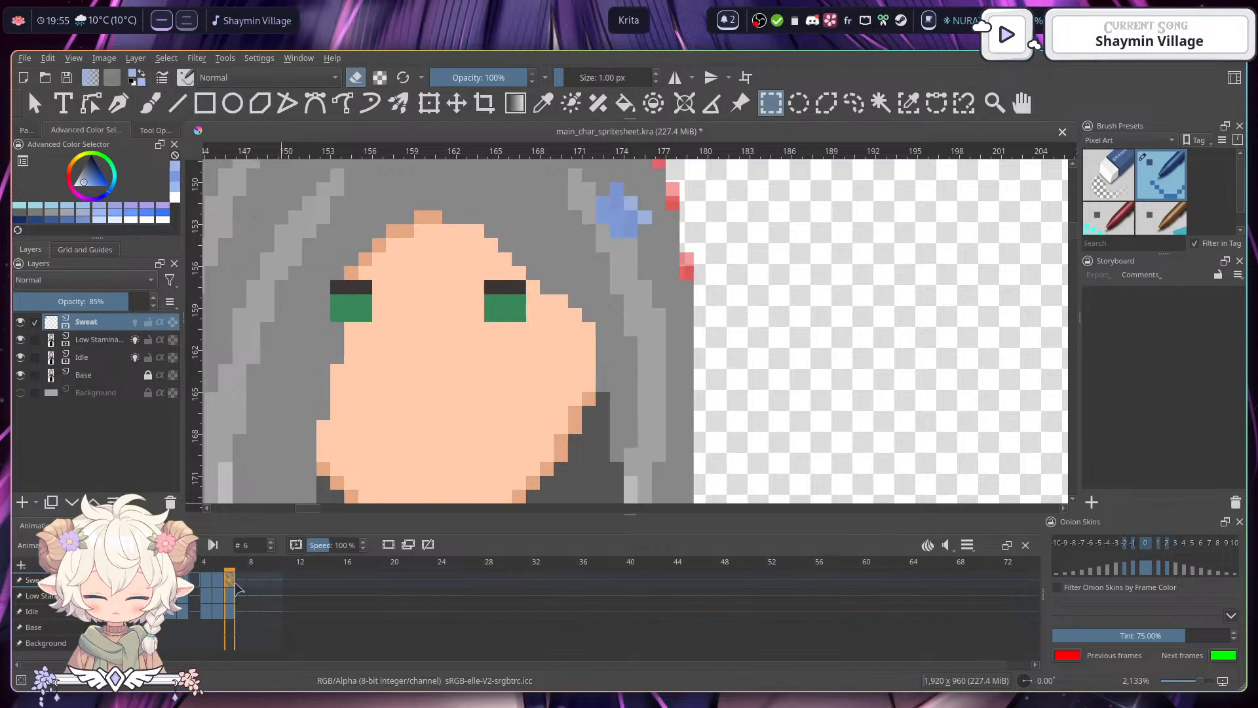
click(195, 581)
click(185, 582)
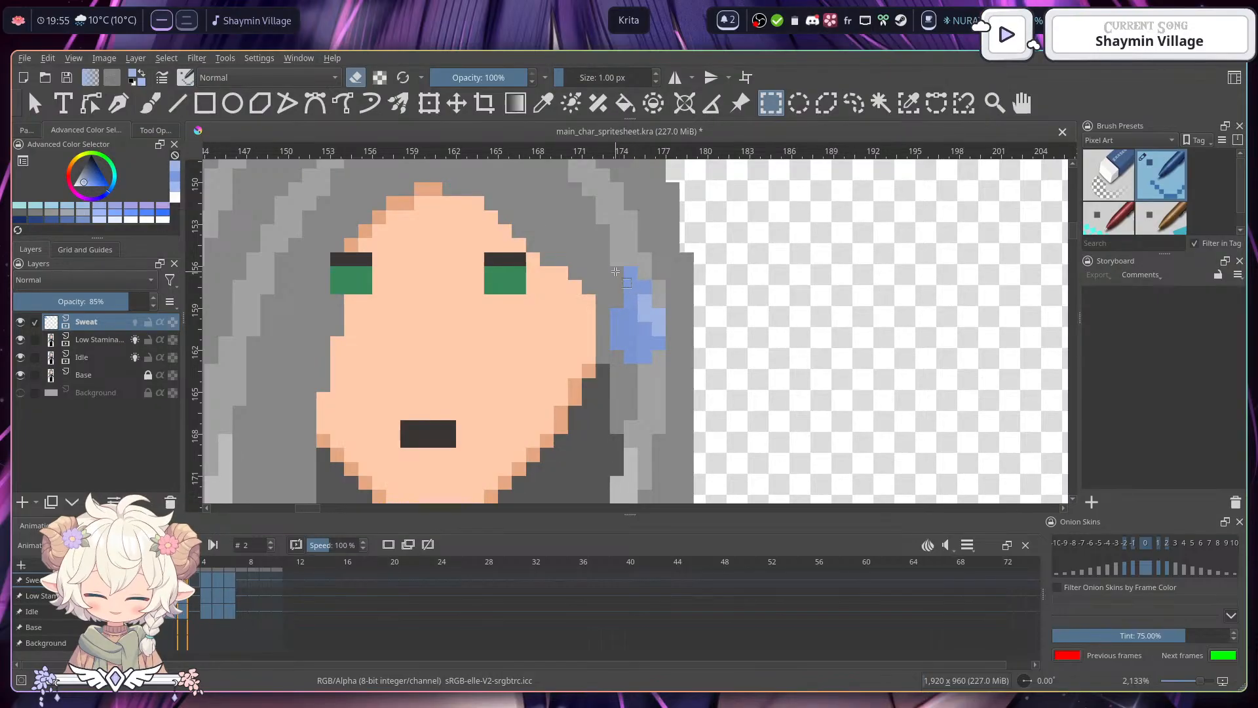
drag(610, 253, 648, 310)
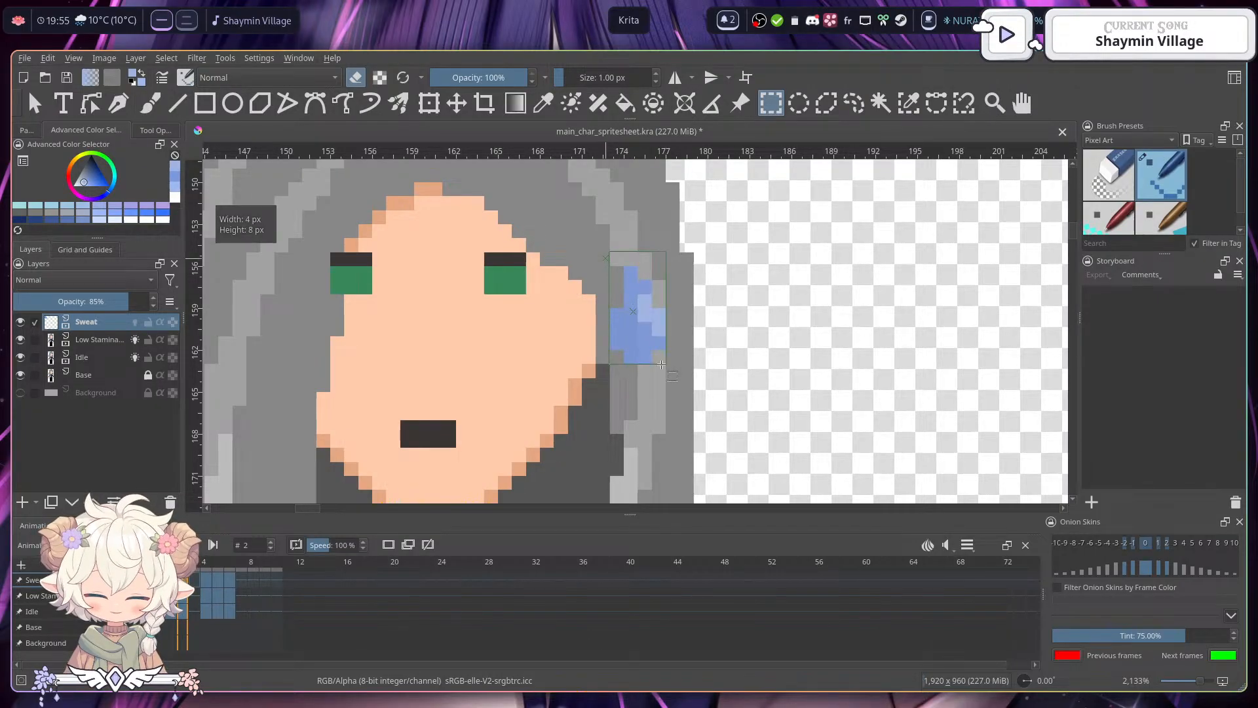
click(613, 264)
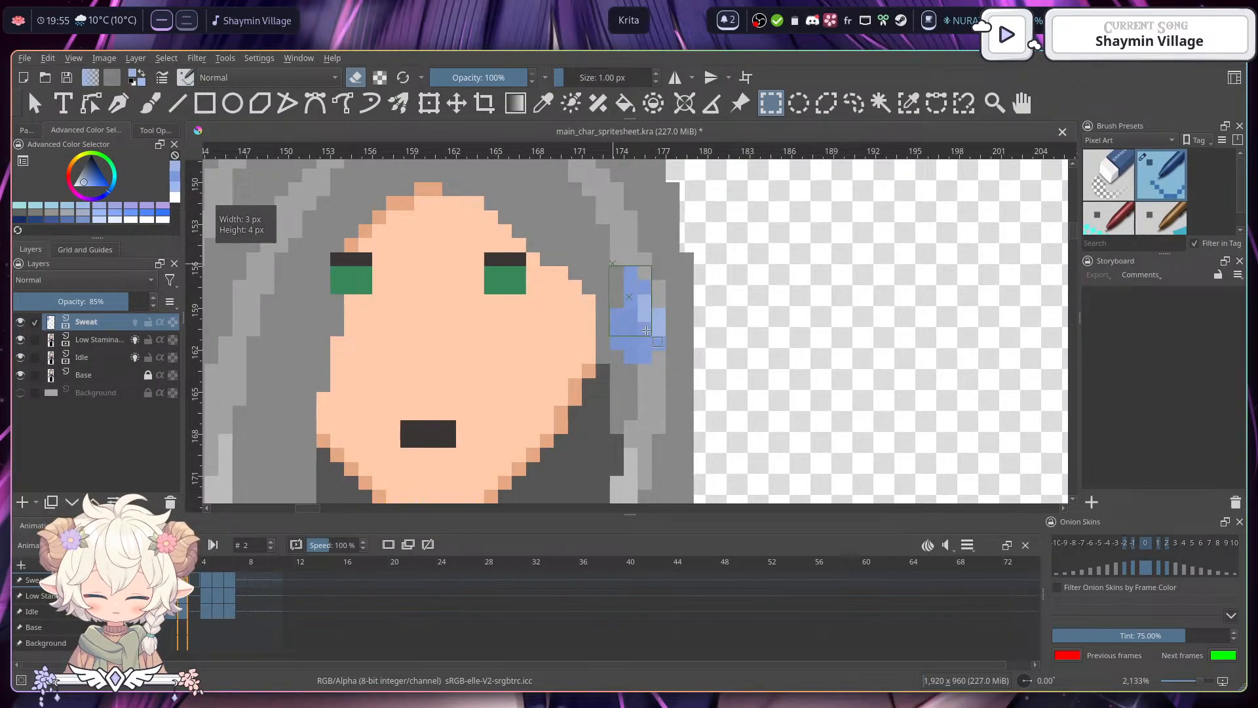
drag(663, 361, 664, 363)
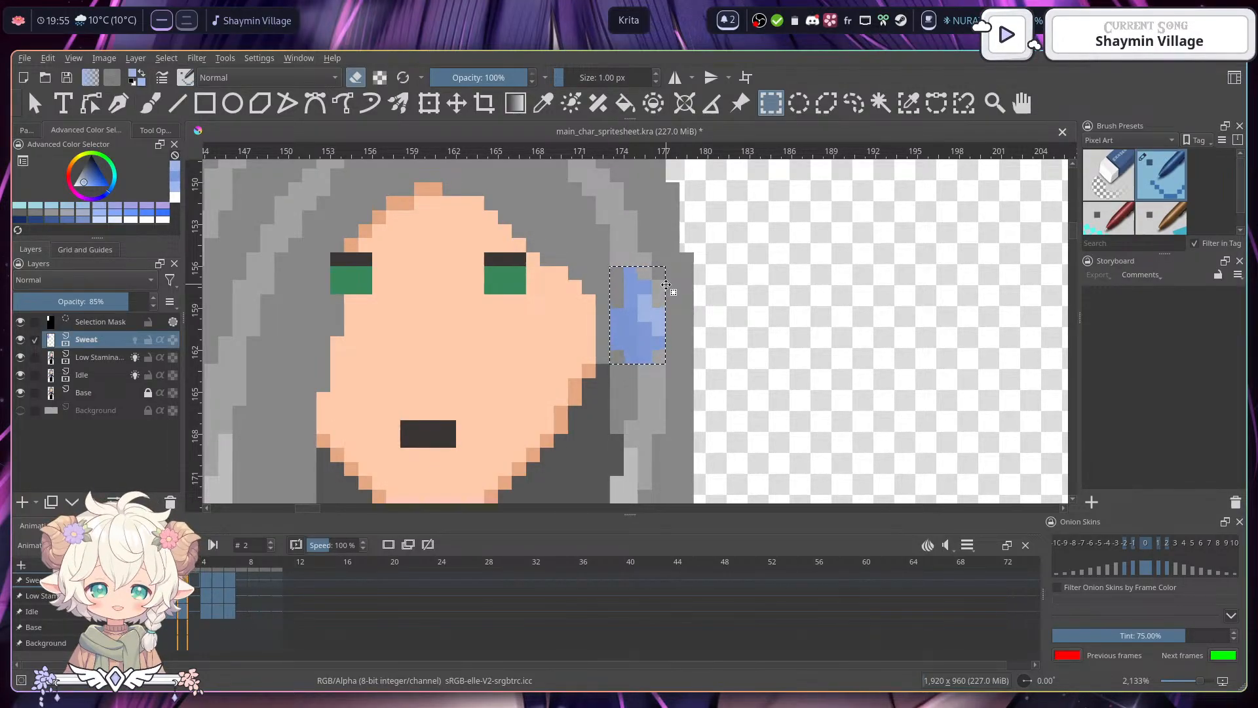
scroll(666, 285, down, 8)
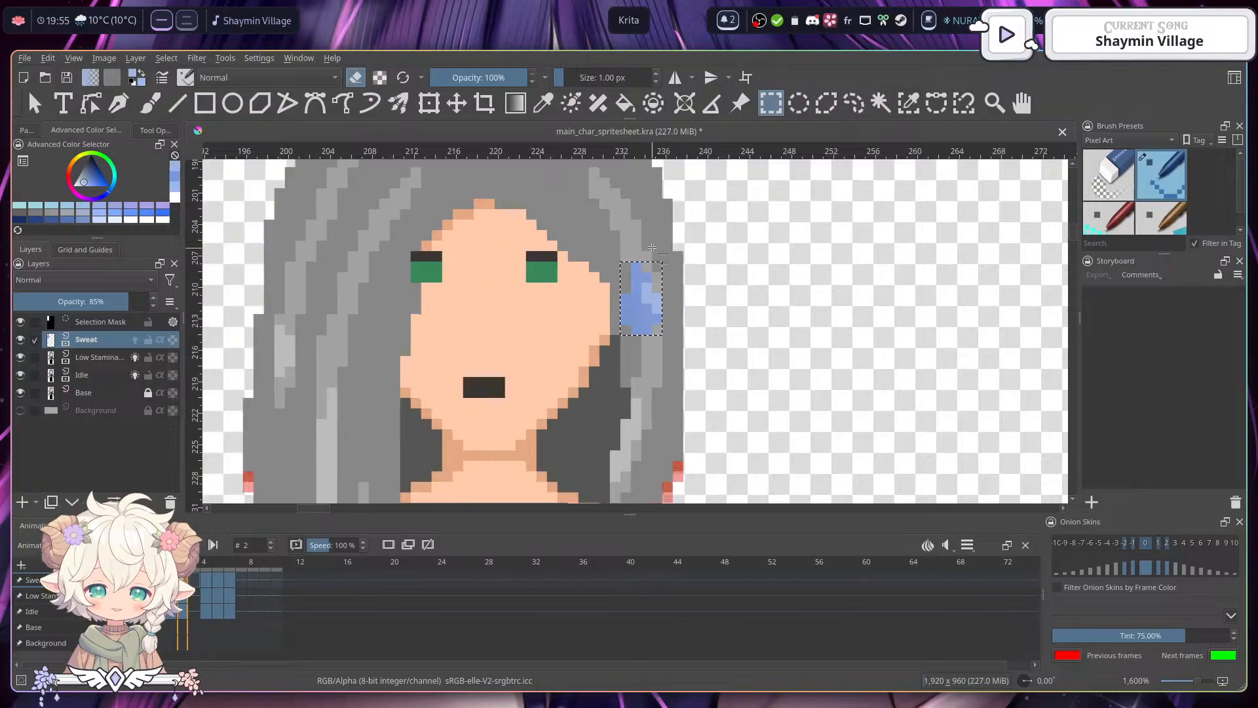
scroll(669, 380, down, 2)
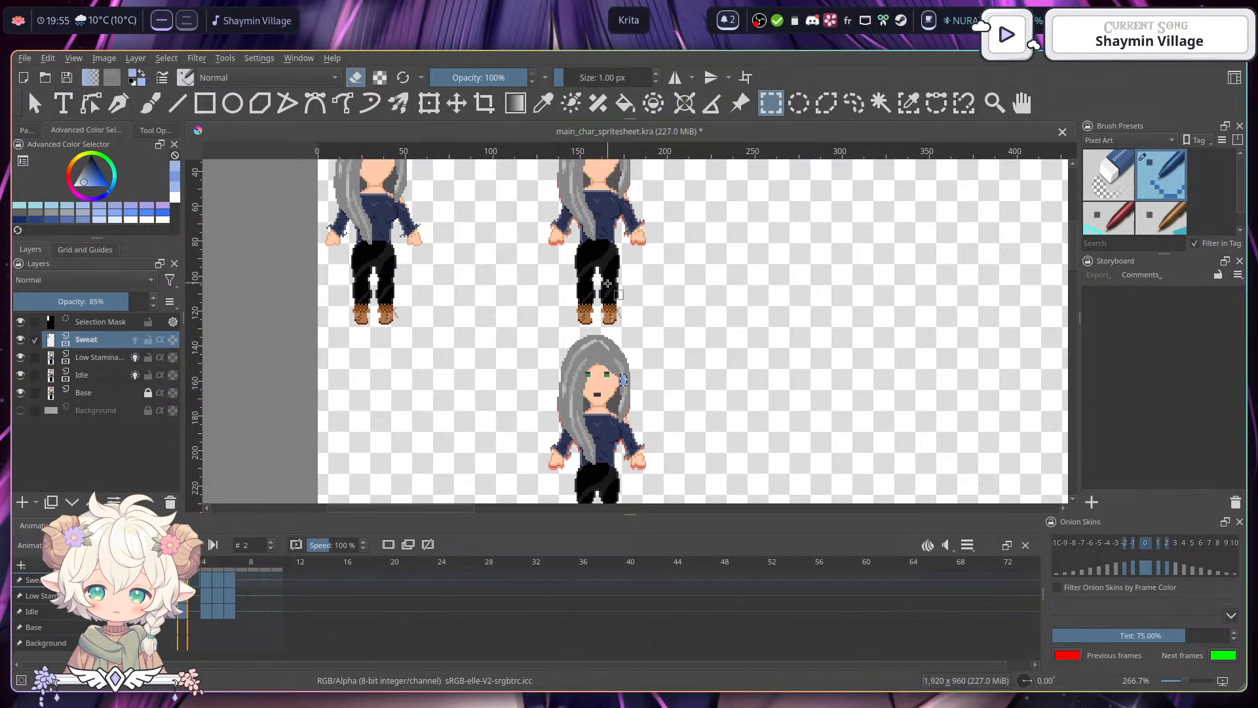
scroll(651, 281, up, 2)
scroll(651, 280, up, 3)
scroll(702, 363, down, 3)
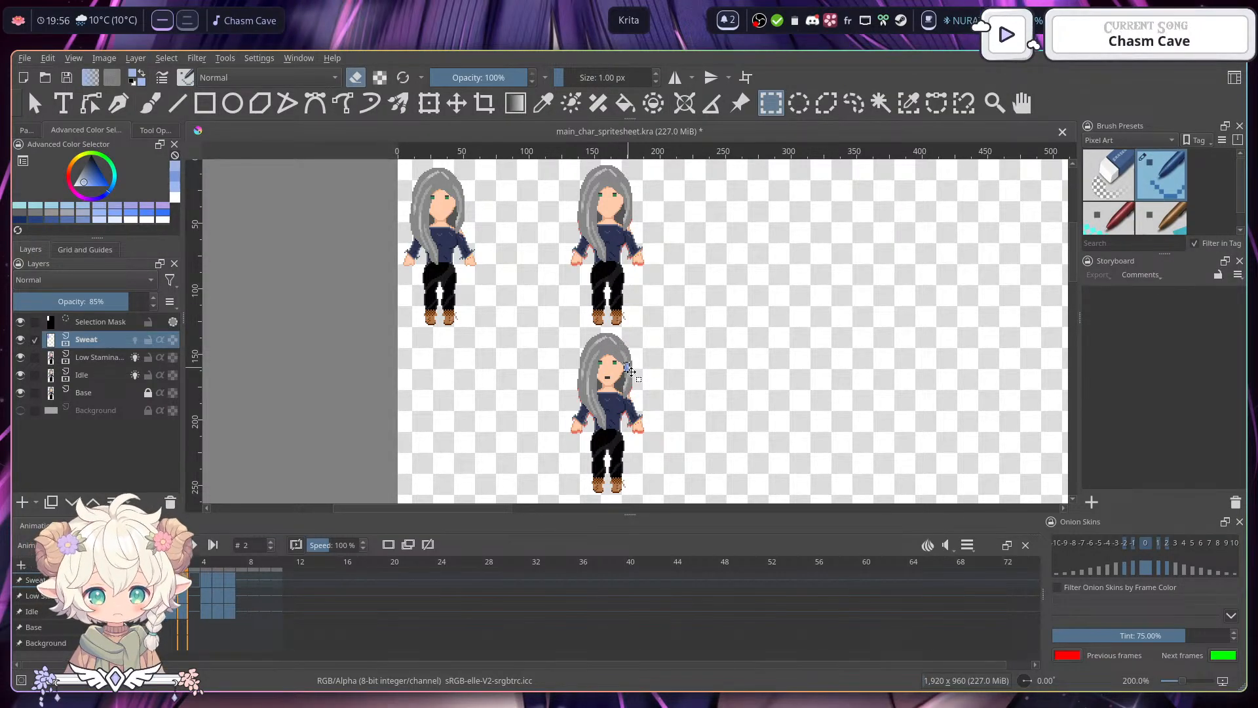
scroll(630, 371, up, 4)
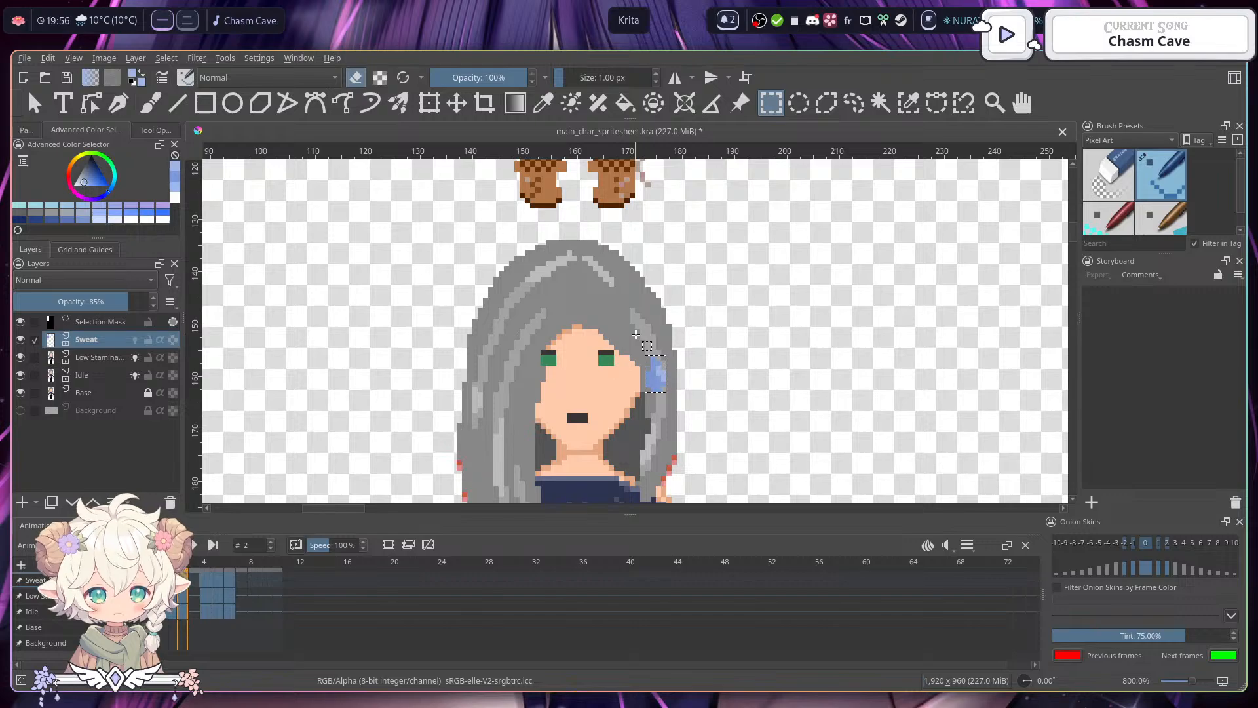
scroll(664, 311, down, 2)
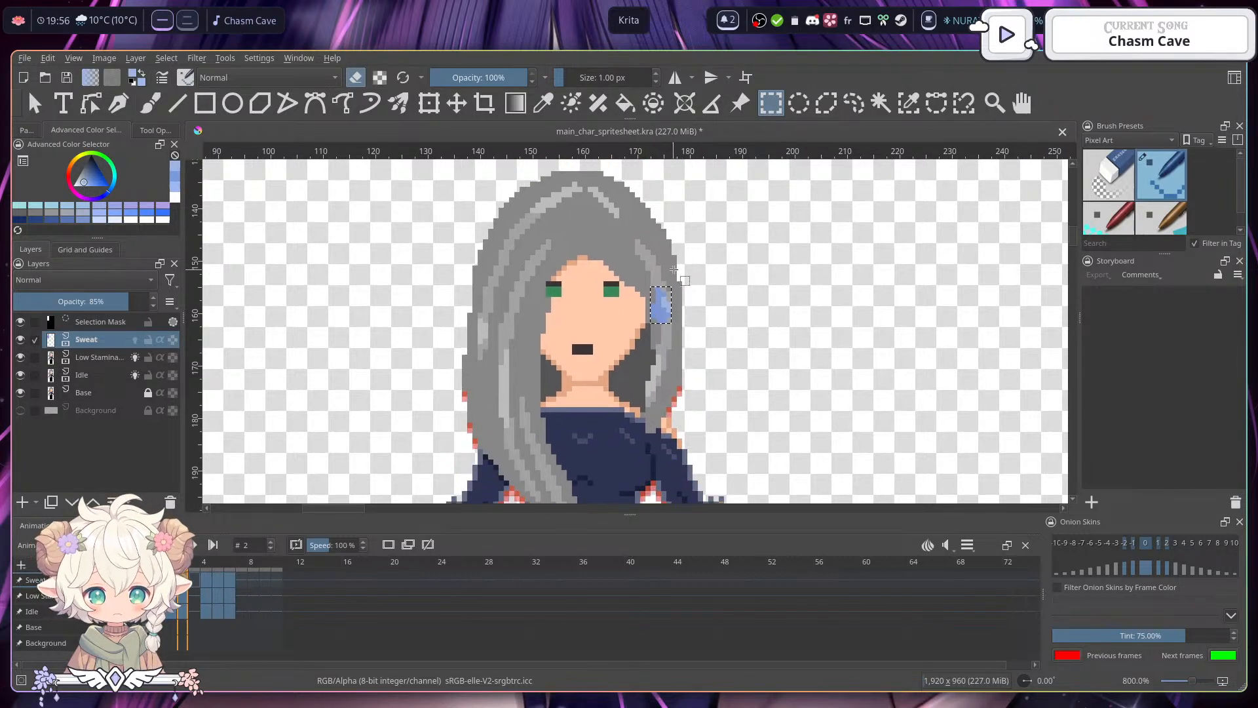
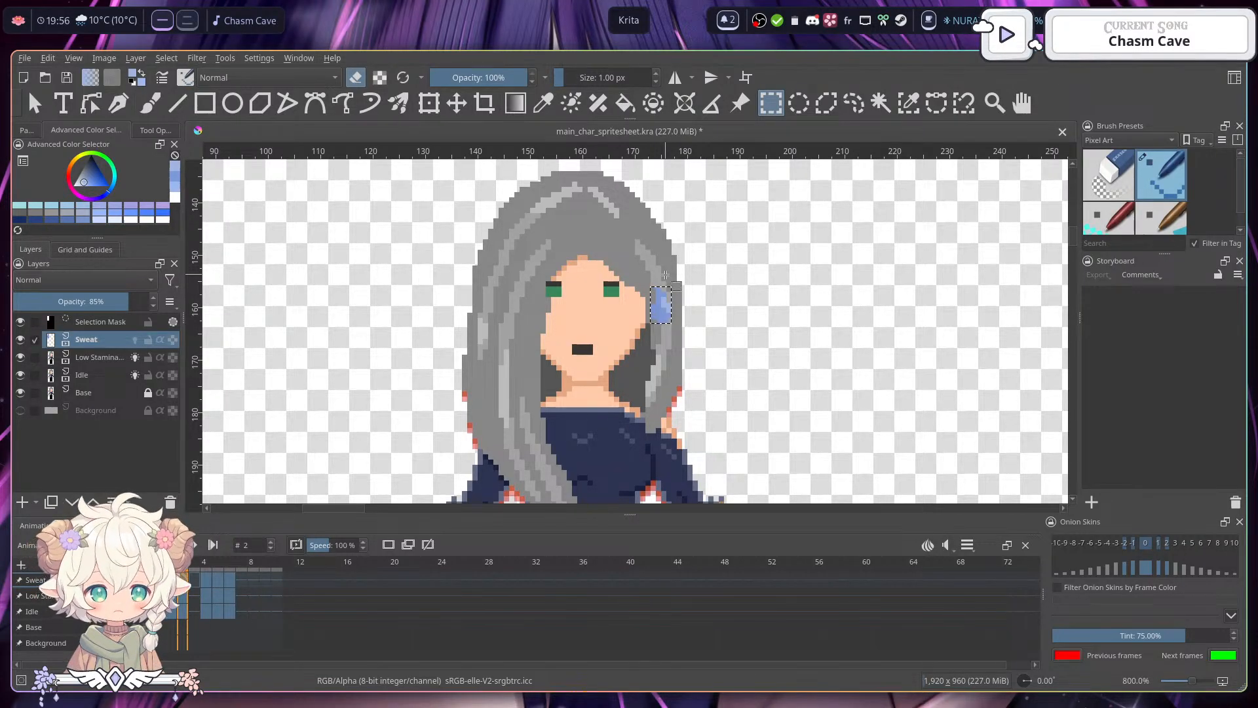
scroll(758, 397, down, 8)
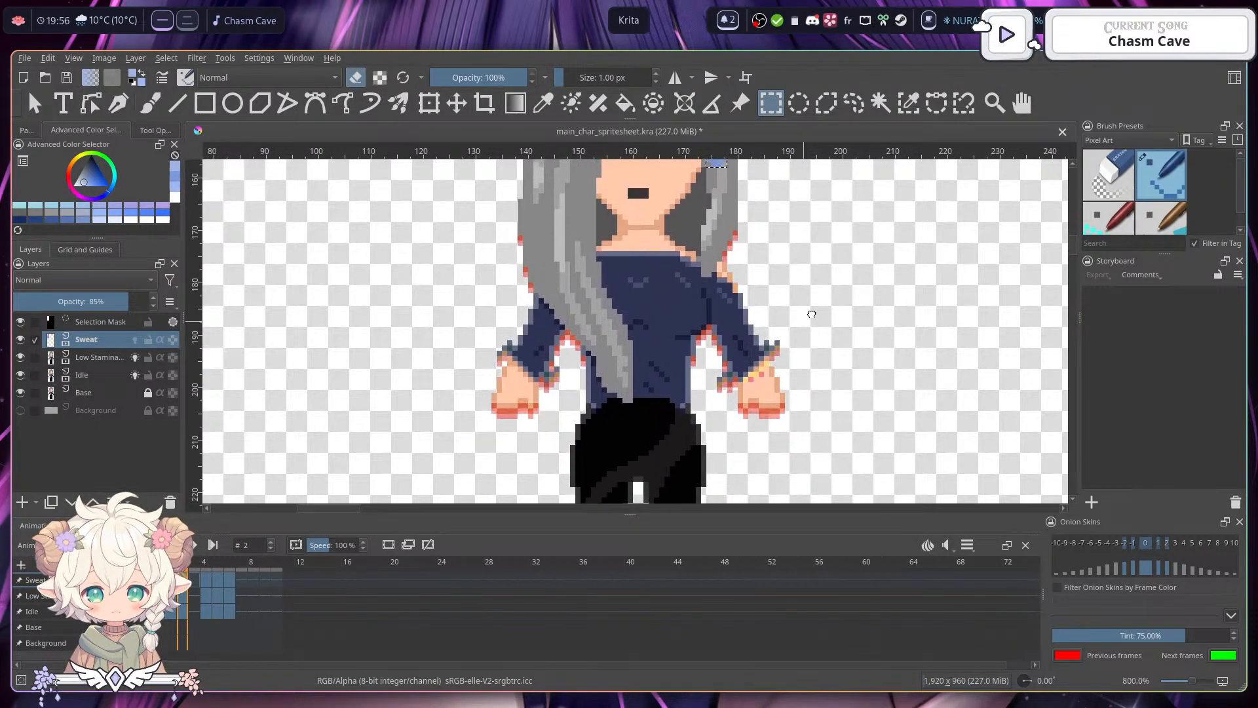
scroll(817, 255, up, 8)
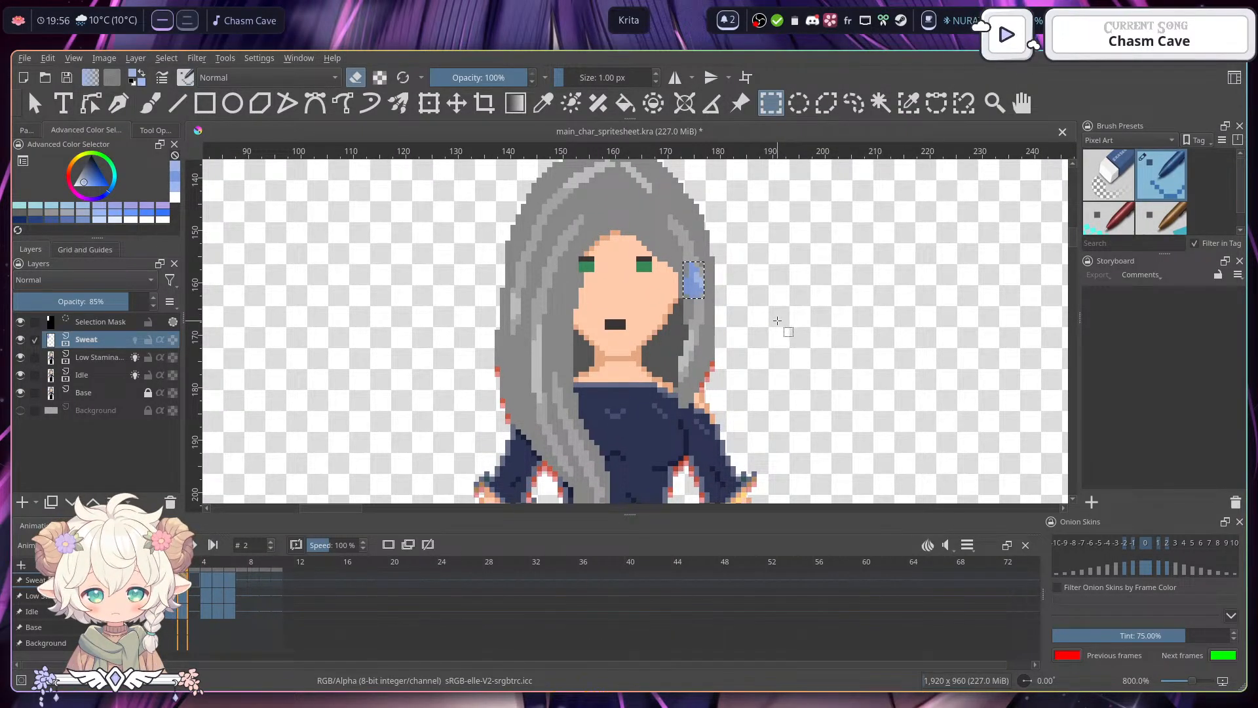
- Copy the Sweat layer's keyframe at frame 2 and paste it into frame 3
right_click(186, 578)
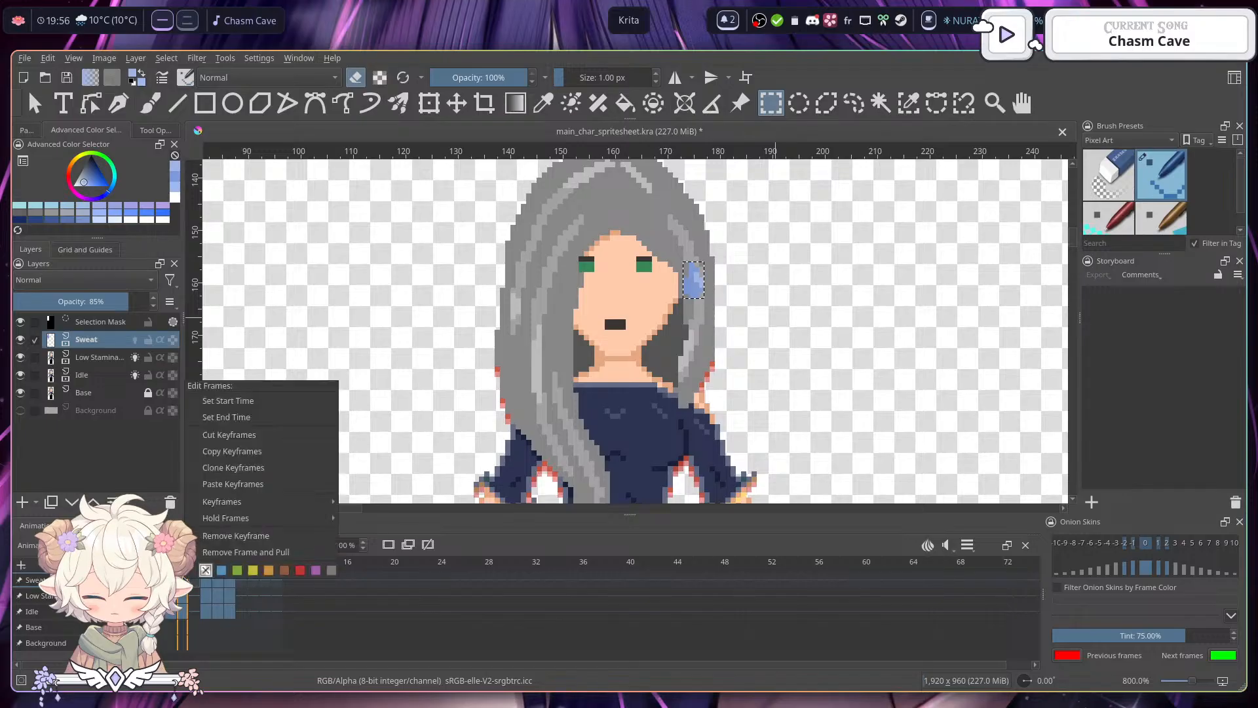
click(256, 452)
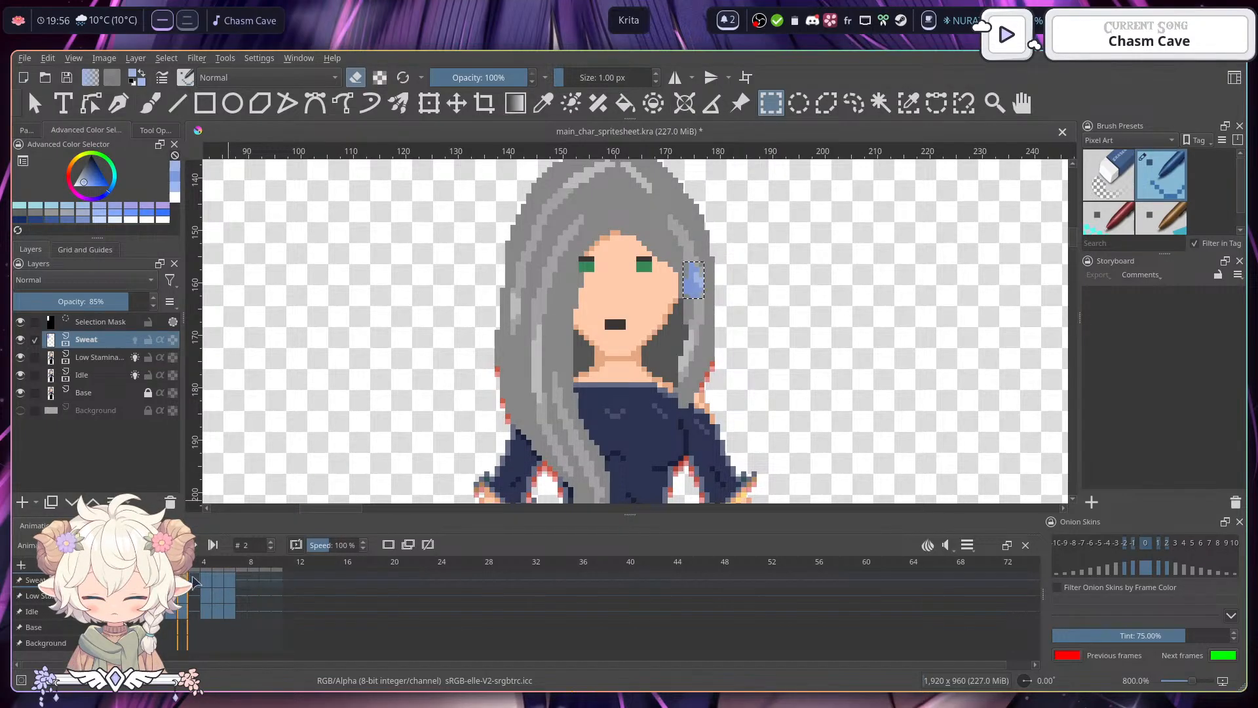
right_click(194, 578)
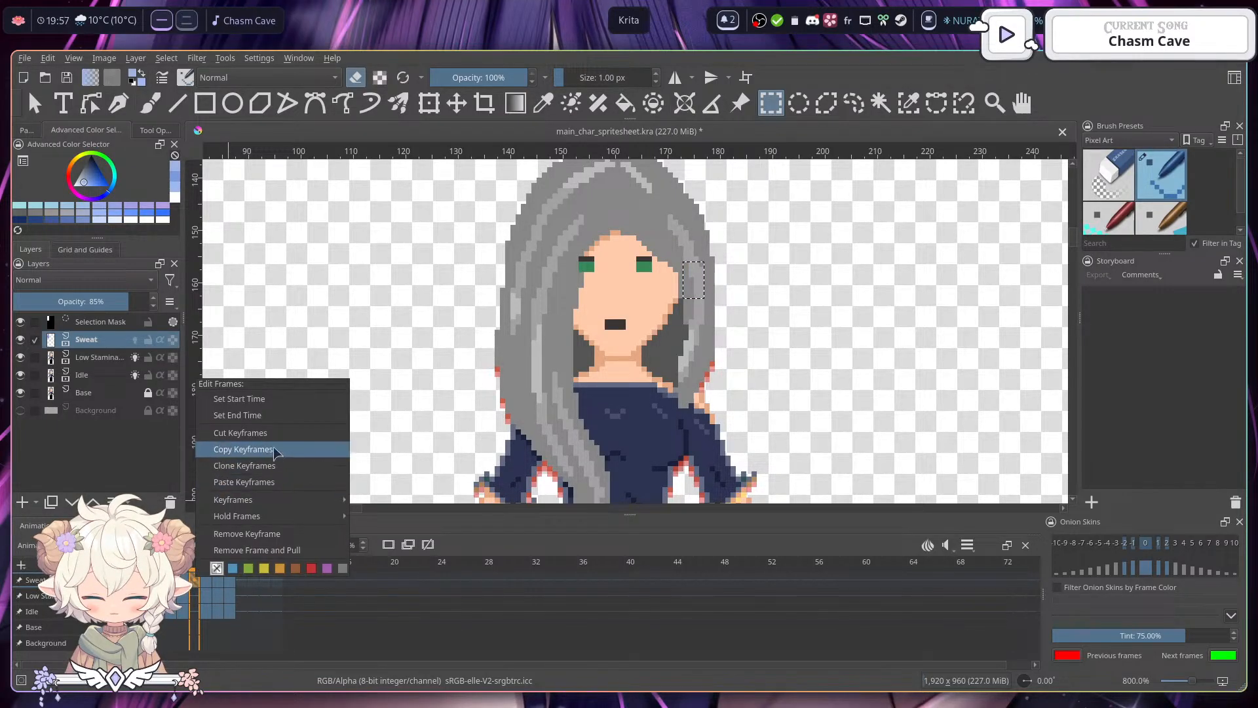
click(275, 472)
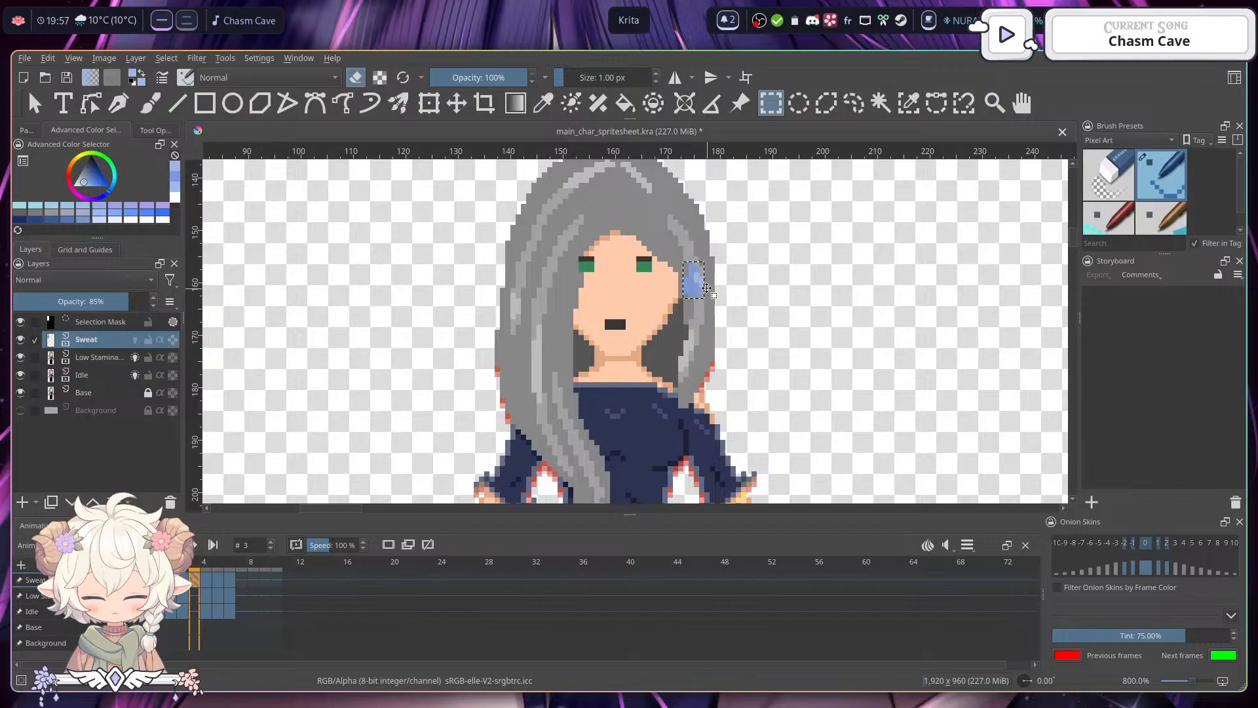
- Move the drop in frame 3 down about 4 px, and shift the faint drop in frame 4 farther down the hair
key(t)
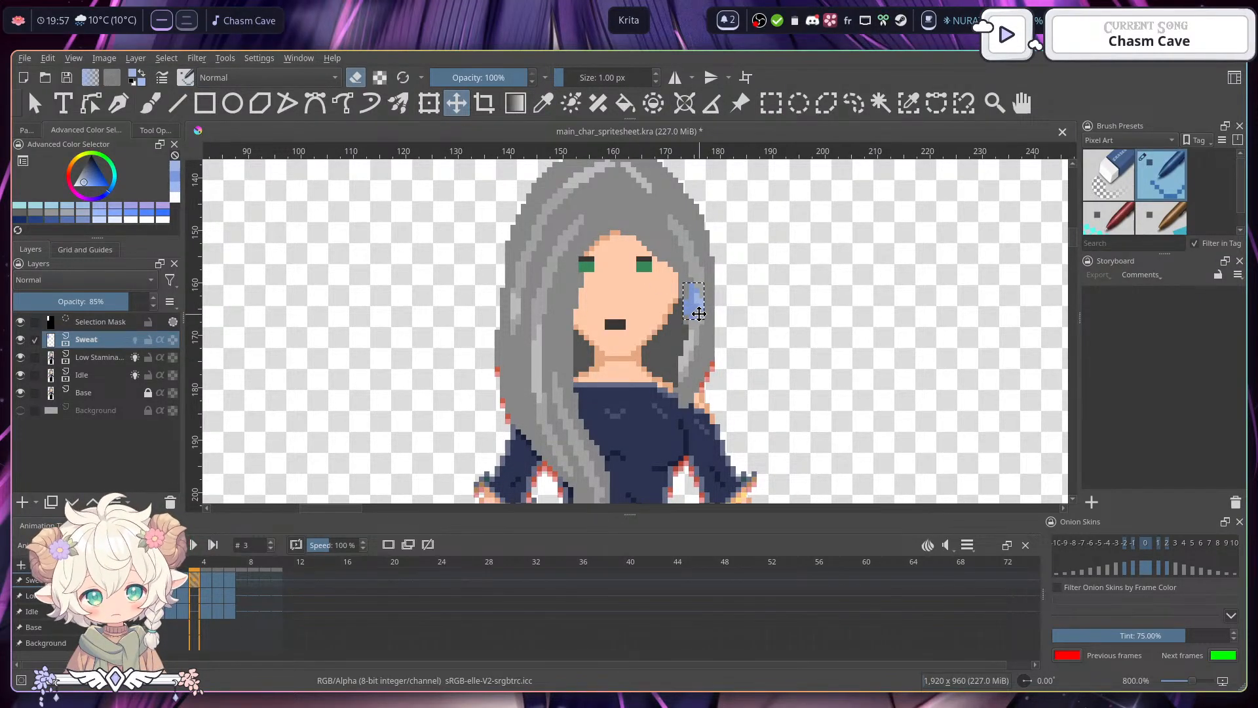
click(210, 580)
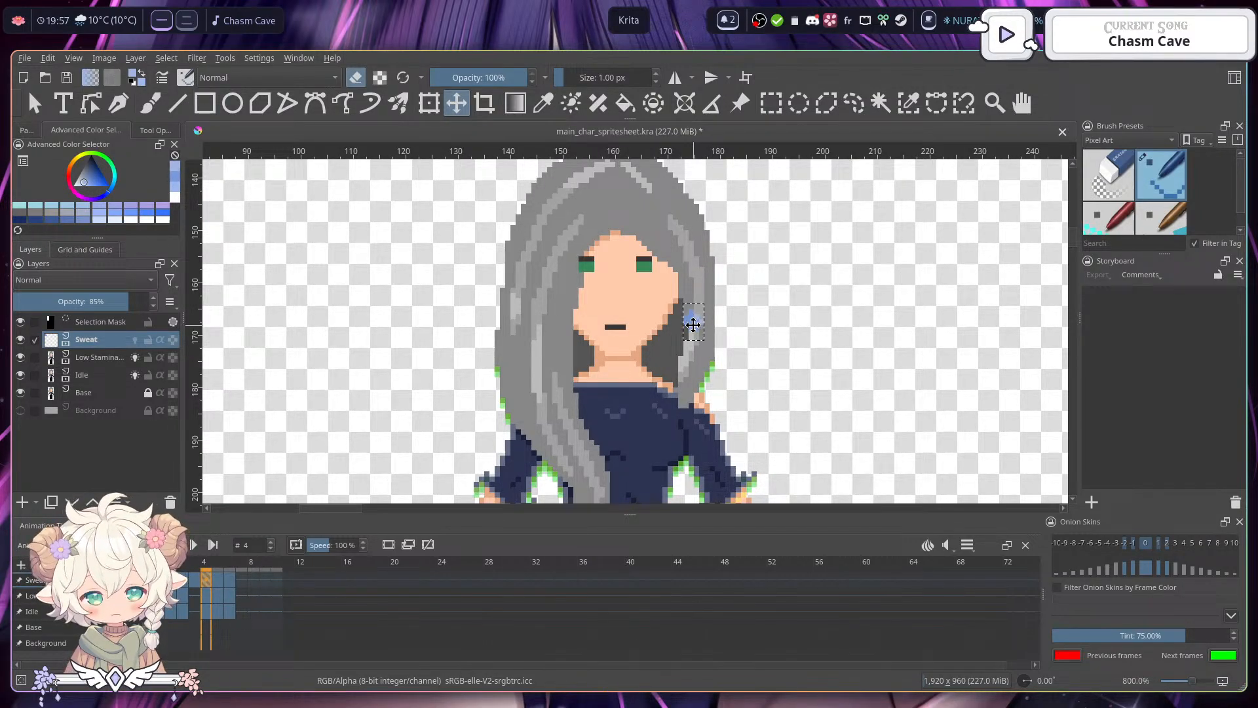
click(220, 580)
drag(697, 320, 697, 332)
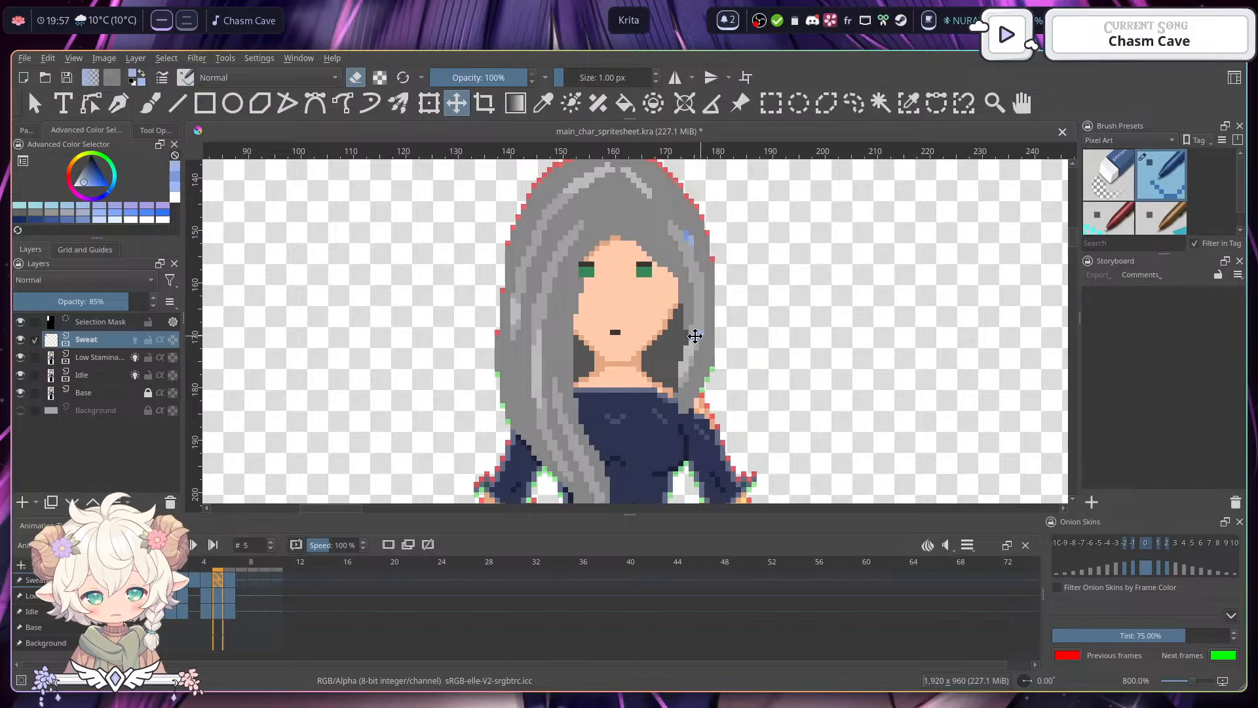
- Play the animation from frame 0 to review the drop's slide, and clear the selection
click(229, 580)
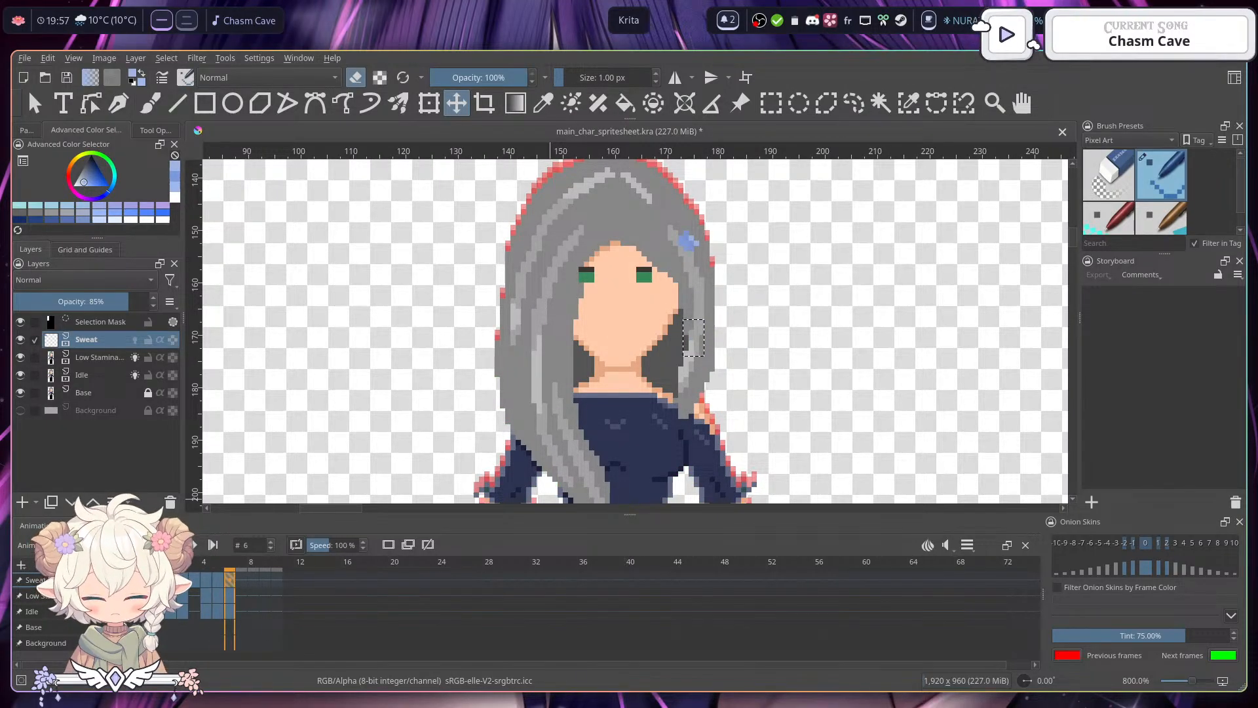
click(159, 581)
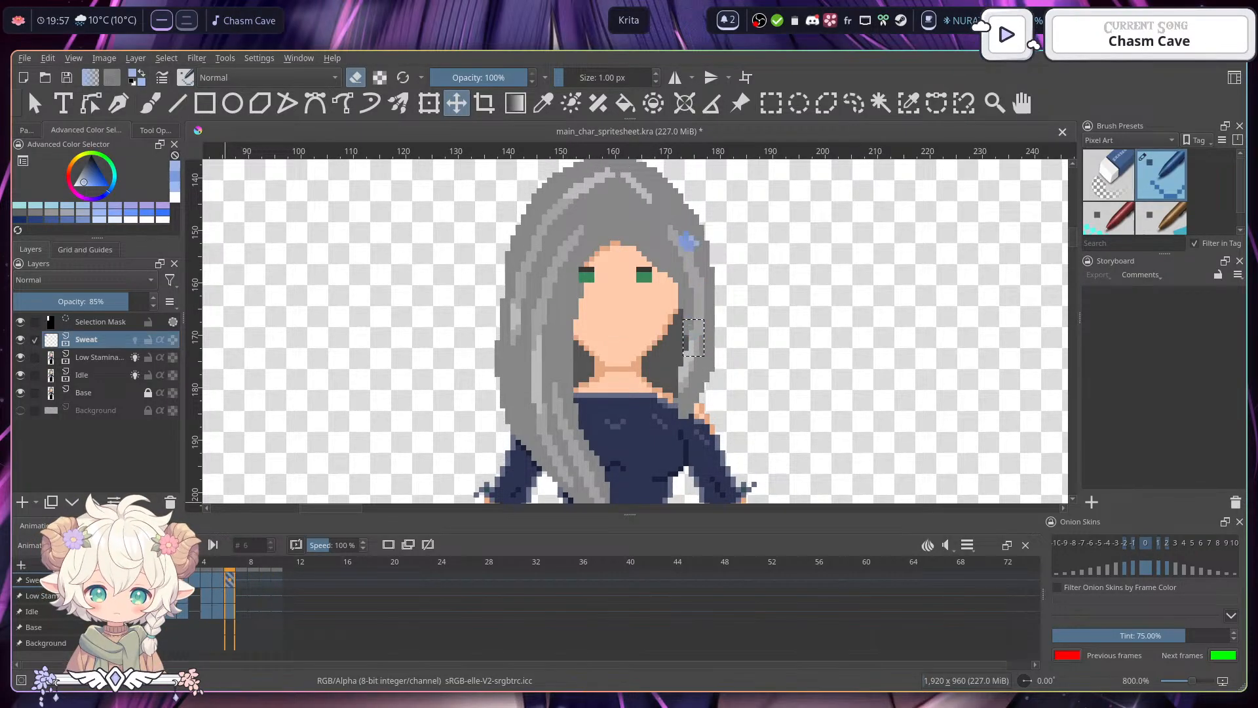
click(770, 103)
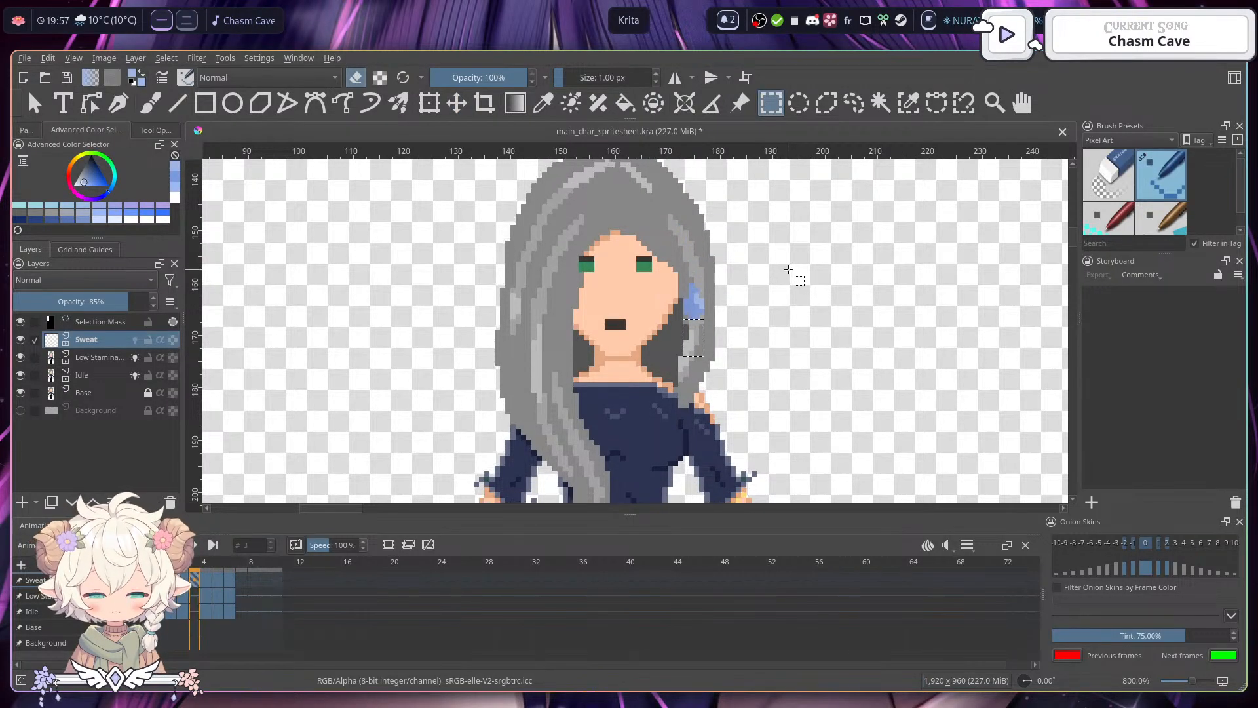
click(786, 271)
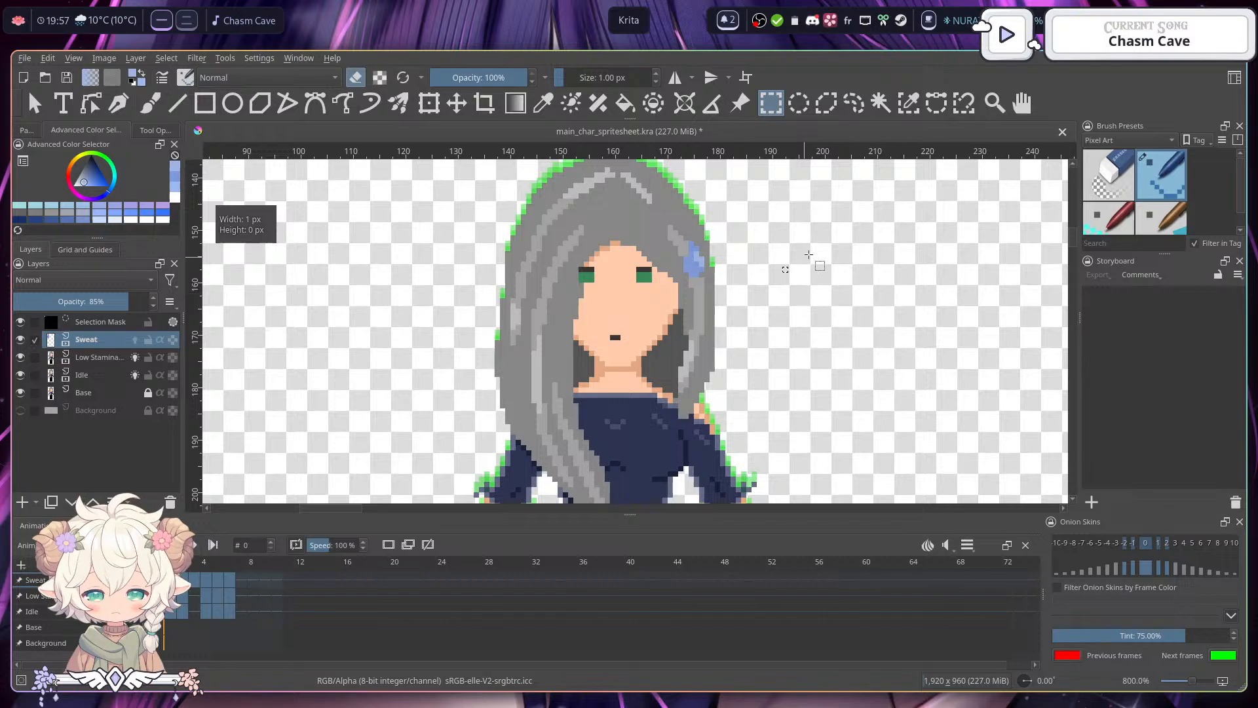
click(812, 259)
key(space)
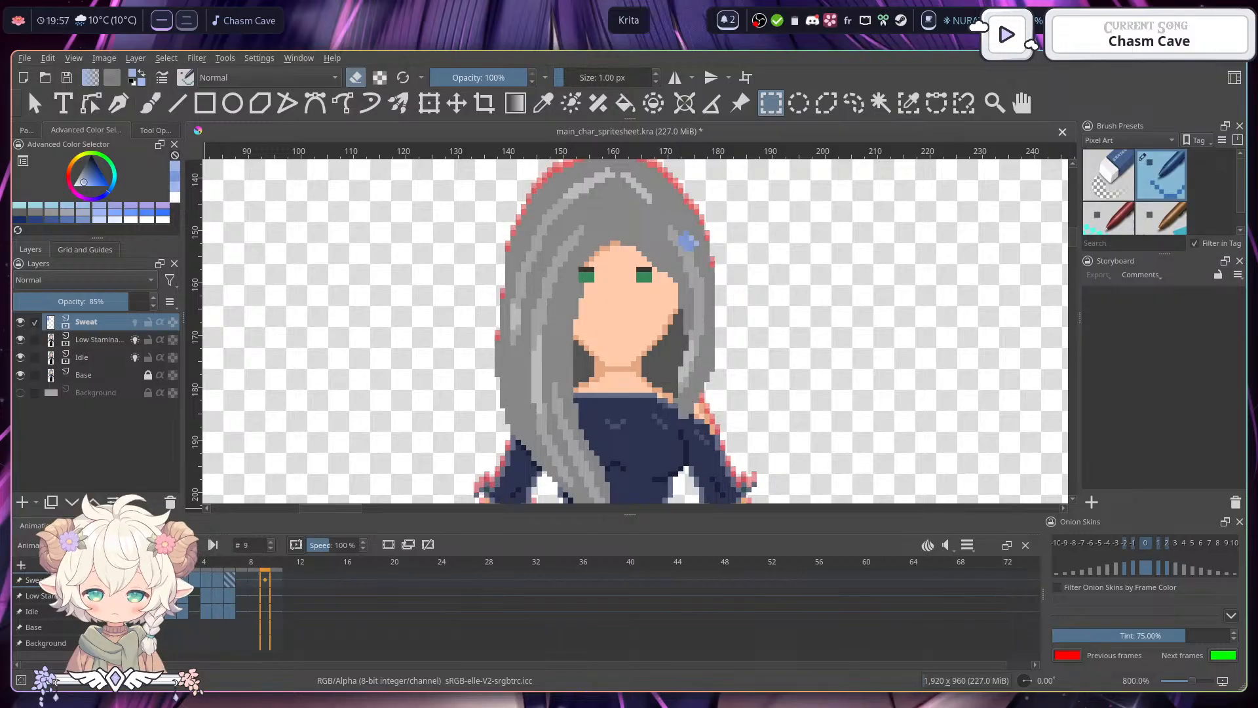
- Set the animation's clip end to frame 6
click(968, 546)
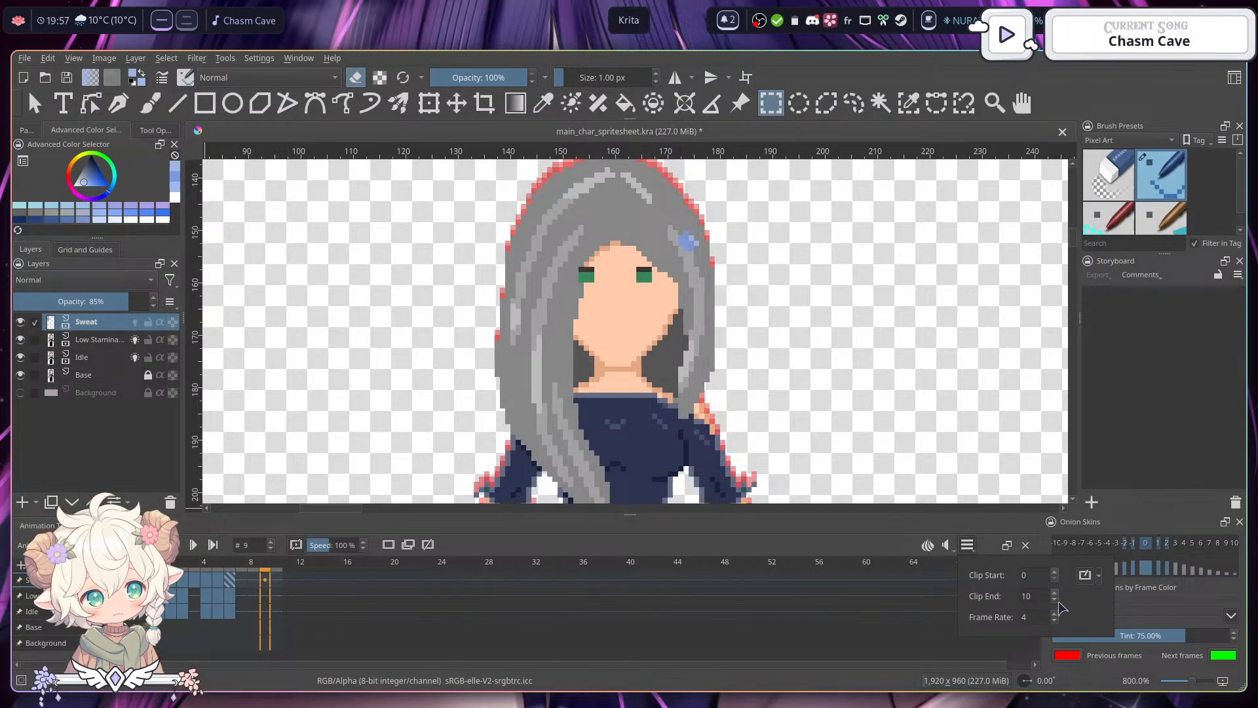
click(1054, 600)
click(1055, 601)
click(1054, 600)
click(1055, 600)
click(1054, 601)
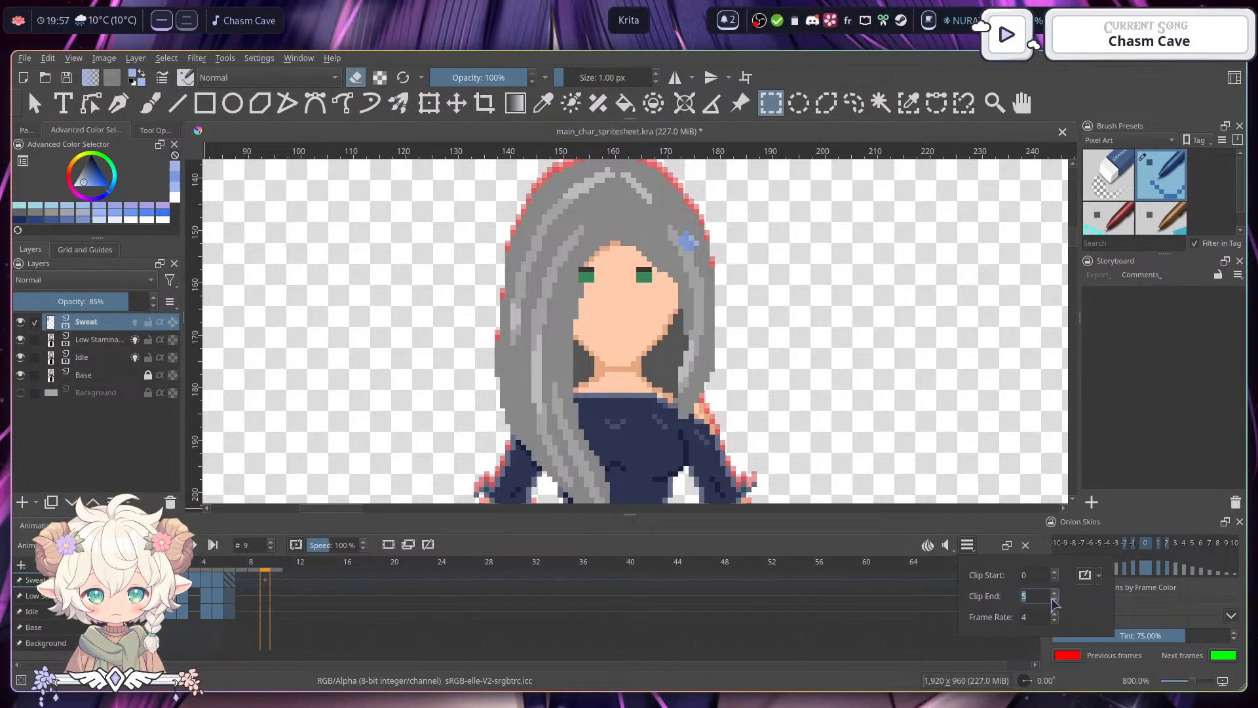
click(1054, 592)
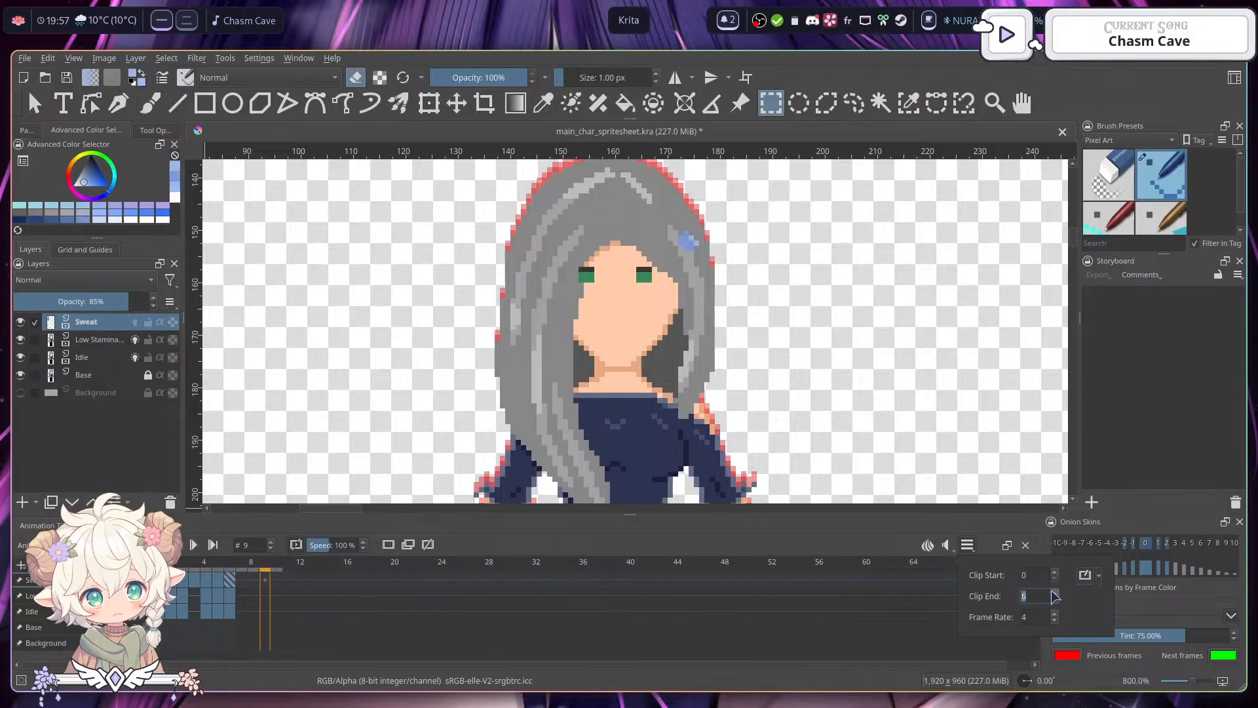
click(922, 629)
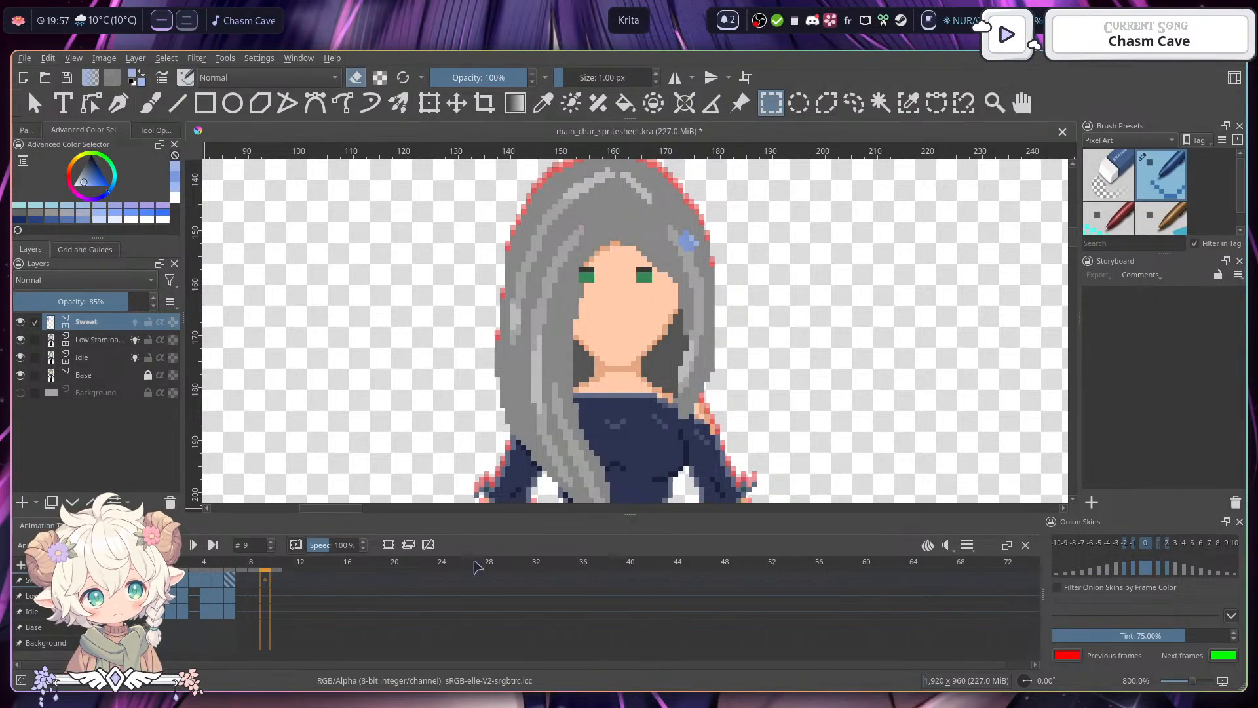
- Play the shortened loop and examine it on the full-body sprites
key(space)
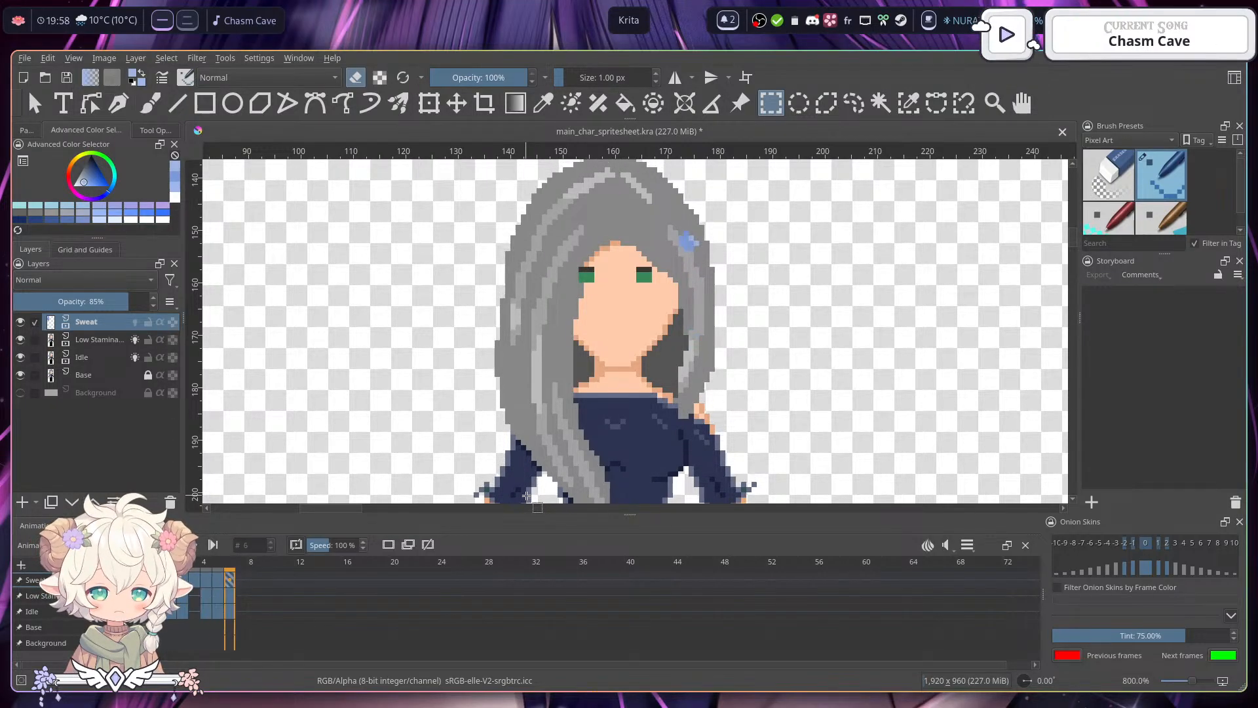
scroll(659, 338, down, 3)
scroll(706, 364, down, 3)
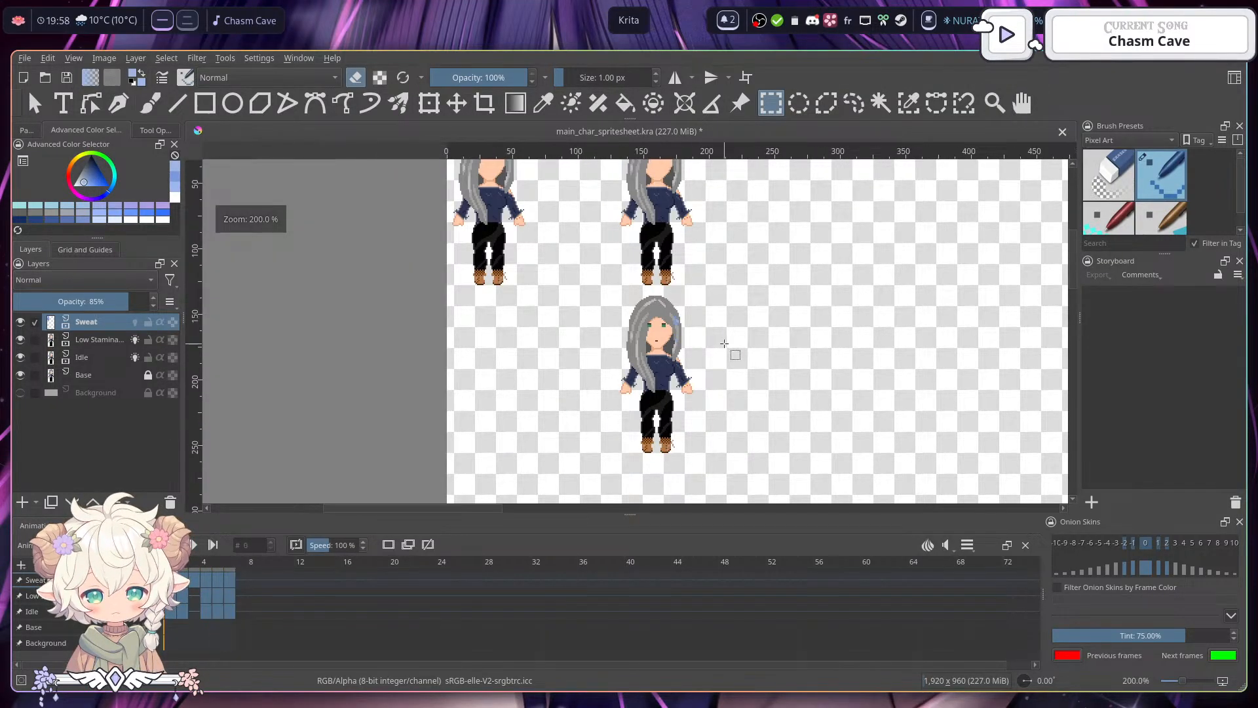
scroll(721, 342, up, 2)
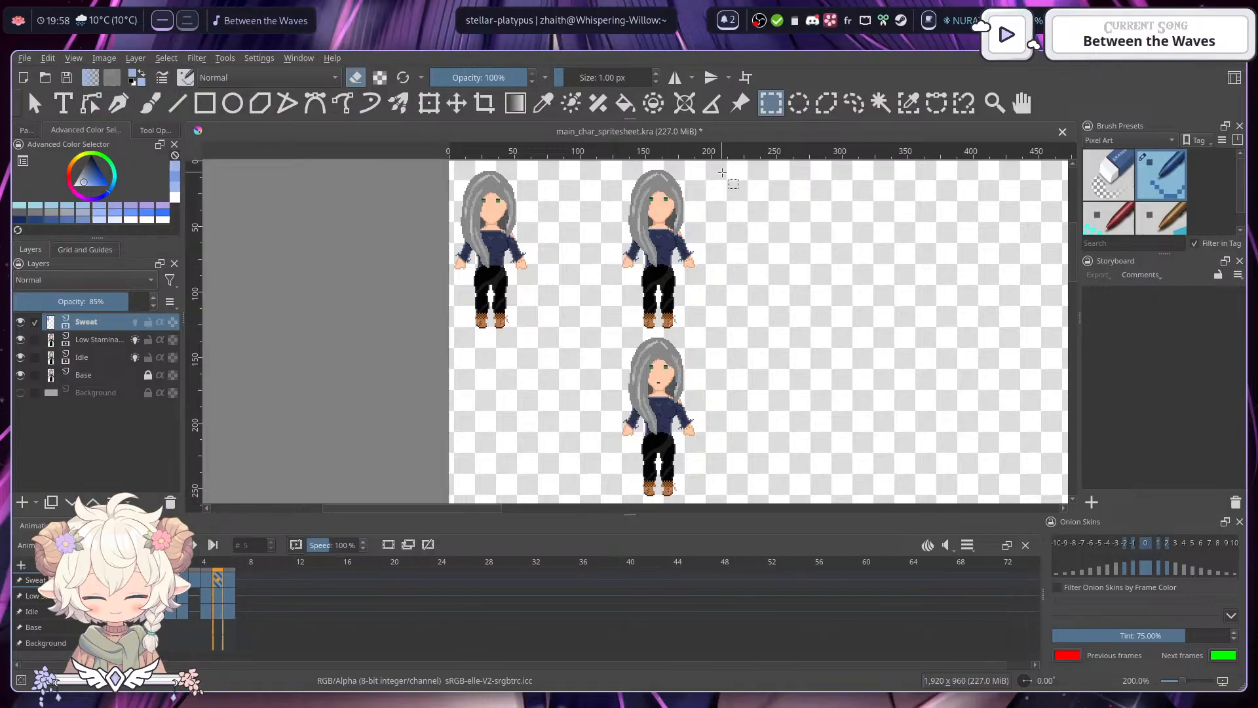
- Save the spritesheet and replay the loop at 100% zoom
click(274, 586)
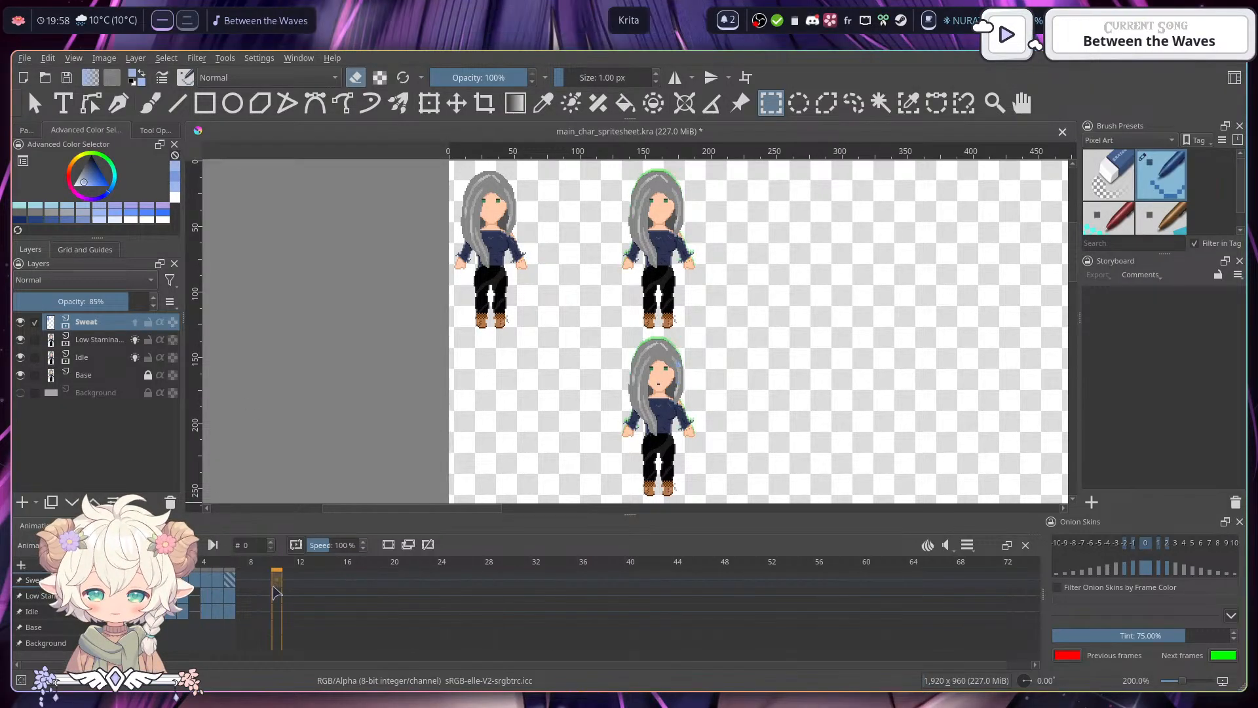
key(ctrl+s)
scroll(623, 413, down, 2)
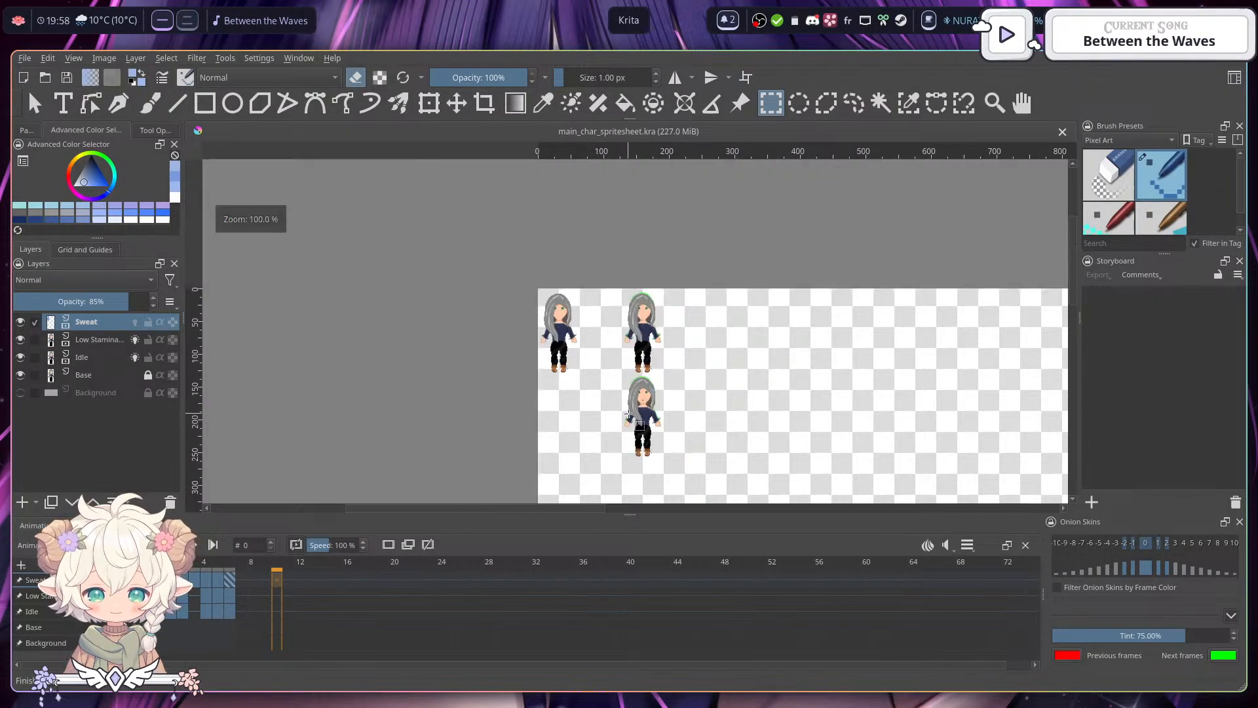
drag(664, 393, 638, 381)
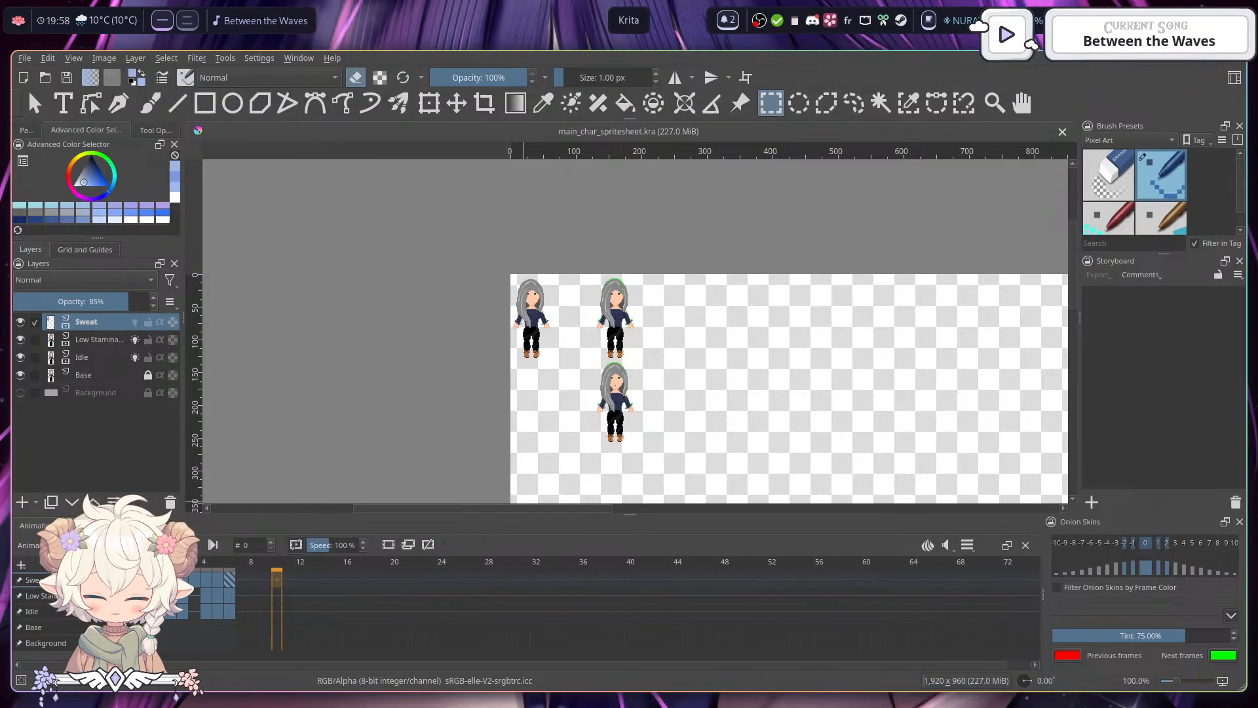
key(space)
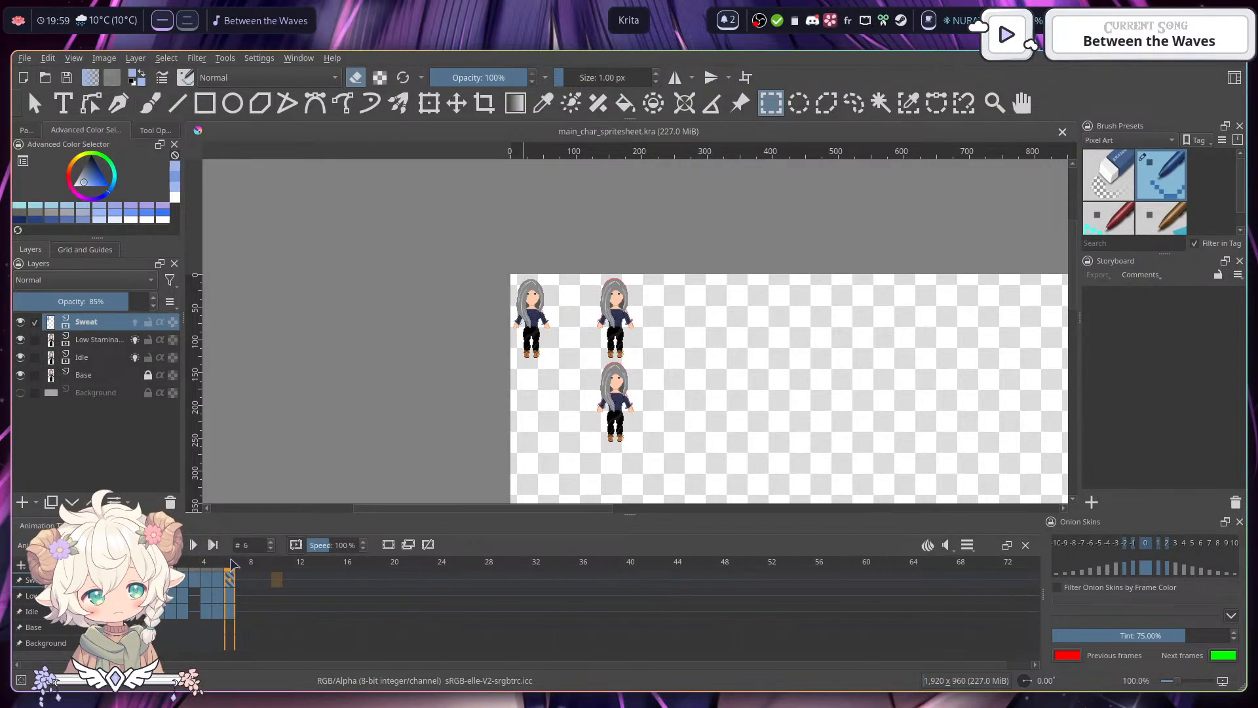
- Select the drop in frame 0 of the Sweat layer with a rectangle about 4 by 7 px
click(159, 579)
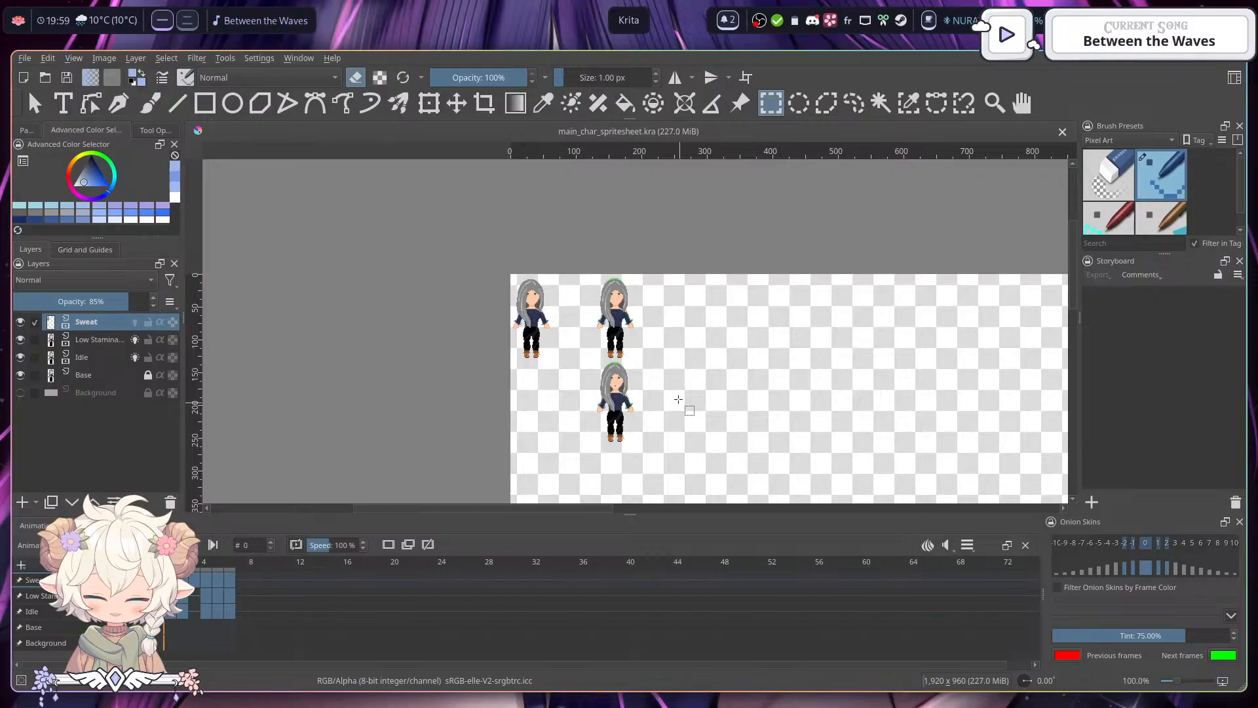
scroll(667, 404, up, 2)
scroll(565, 338, up, 6)
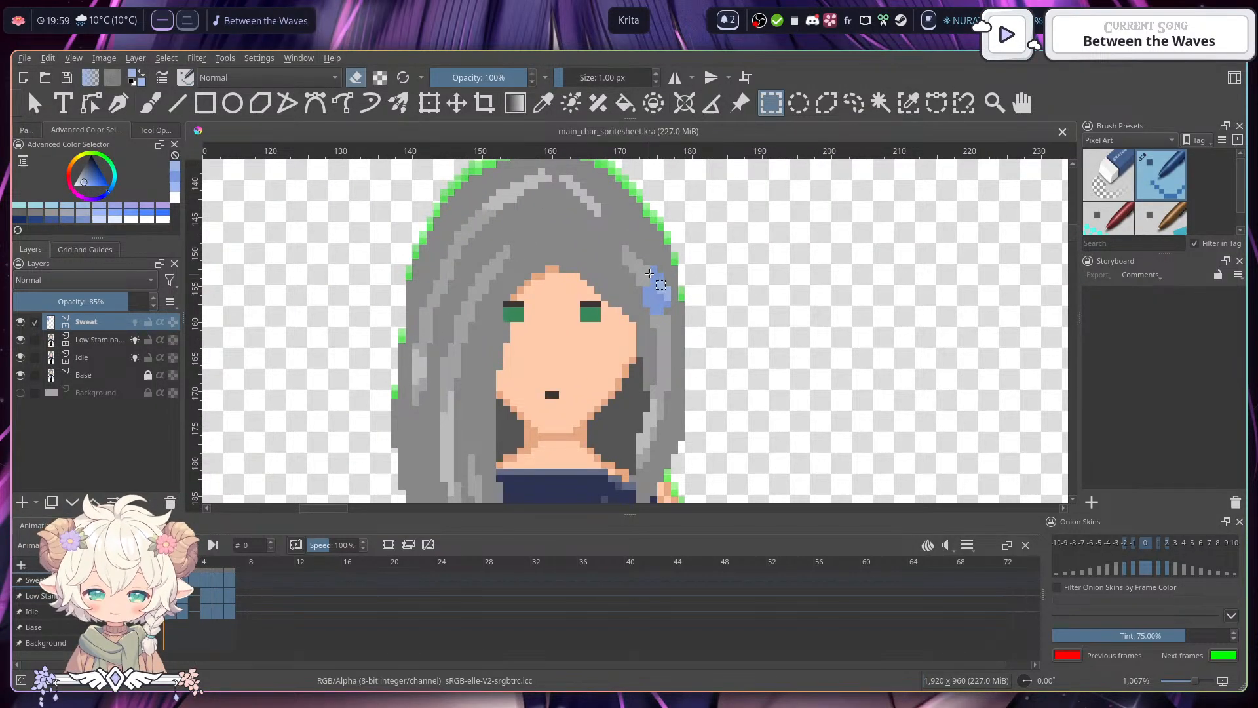
drag(643, 266, 671, 313)
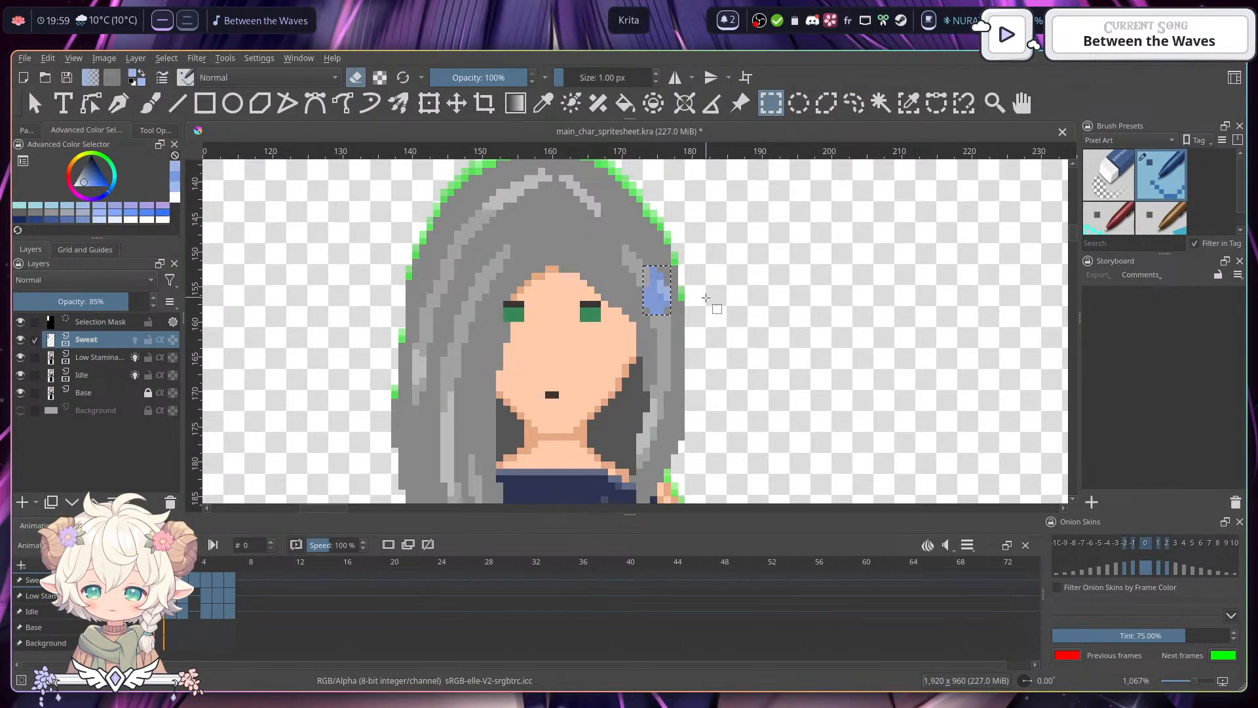
- Try to copy the selected drop onto a new layer, and undo it
key(ctrl+alt+j)
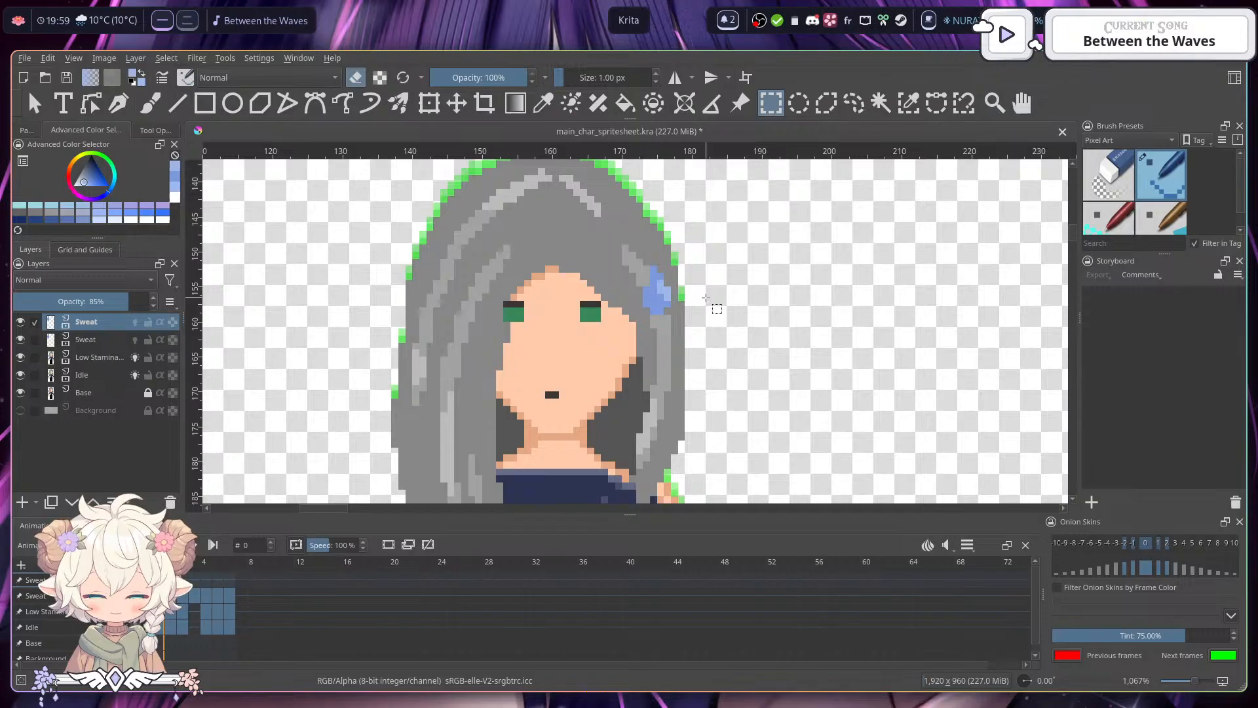
key(ctrl+z)
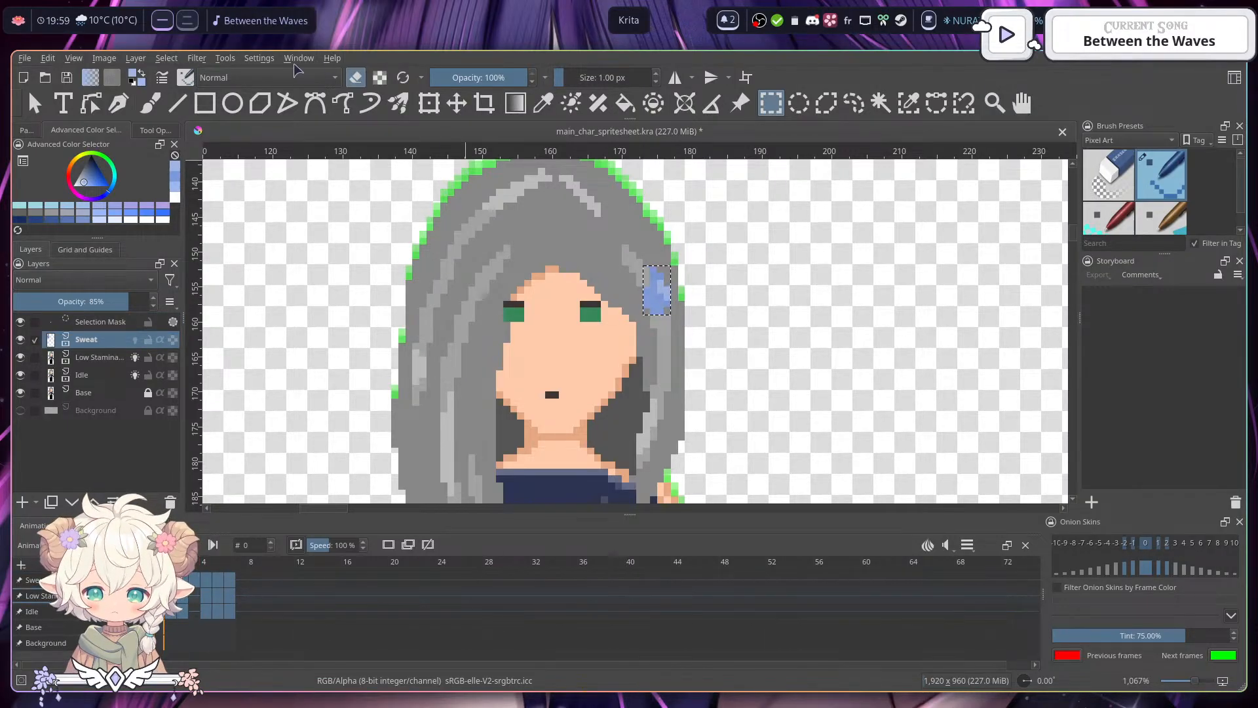
- Assign Ctrl+Shift+V as the custom shortcut for Paste into Active Layer and accept the settings
click(261, 58)
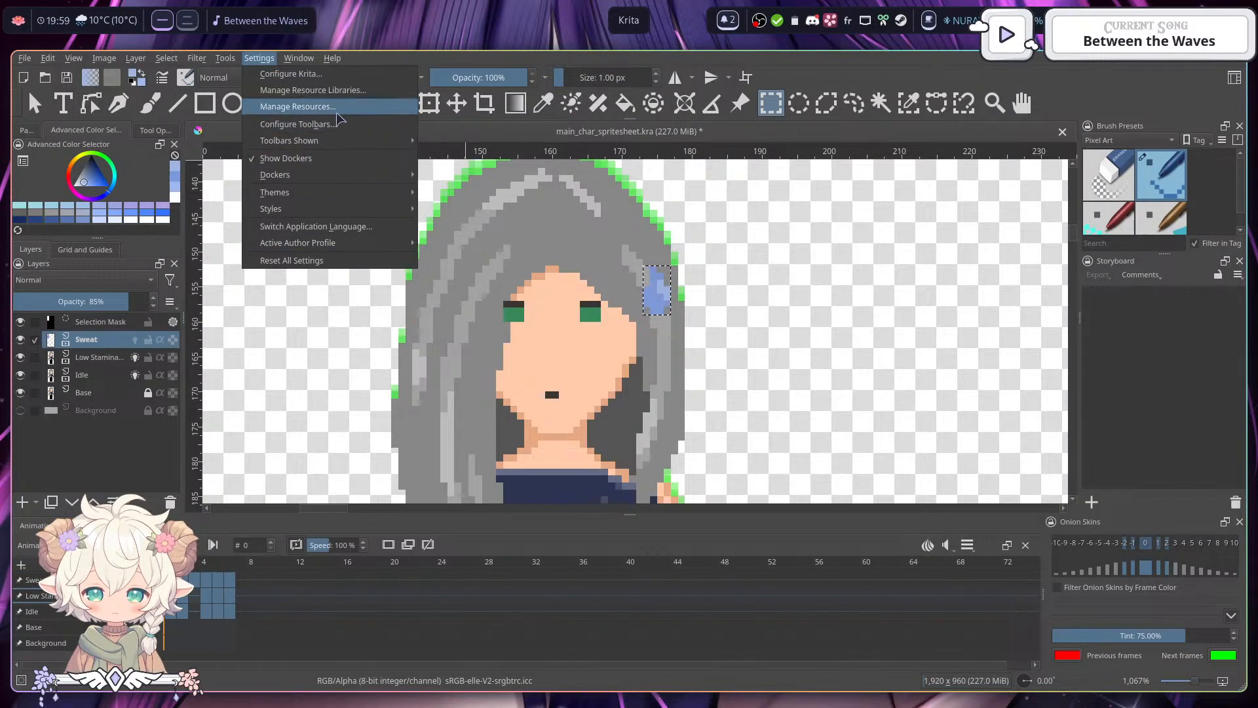
click(331, 74)
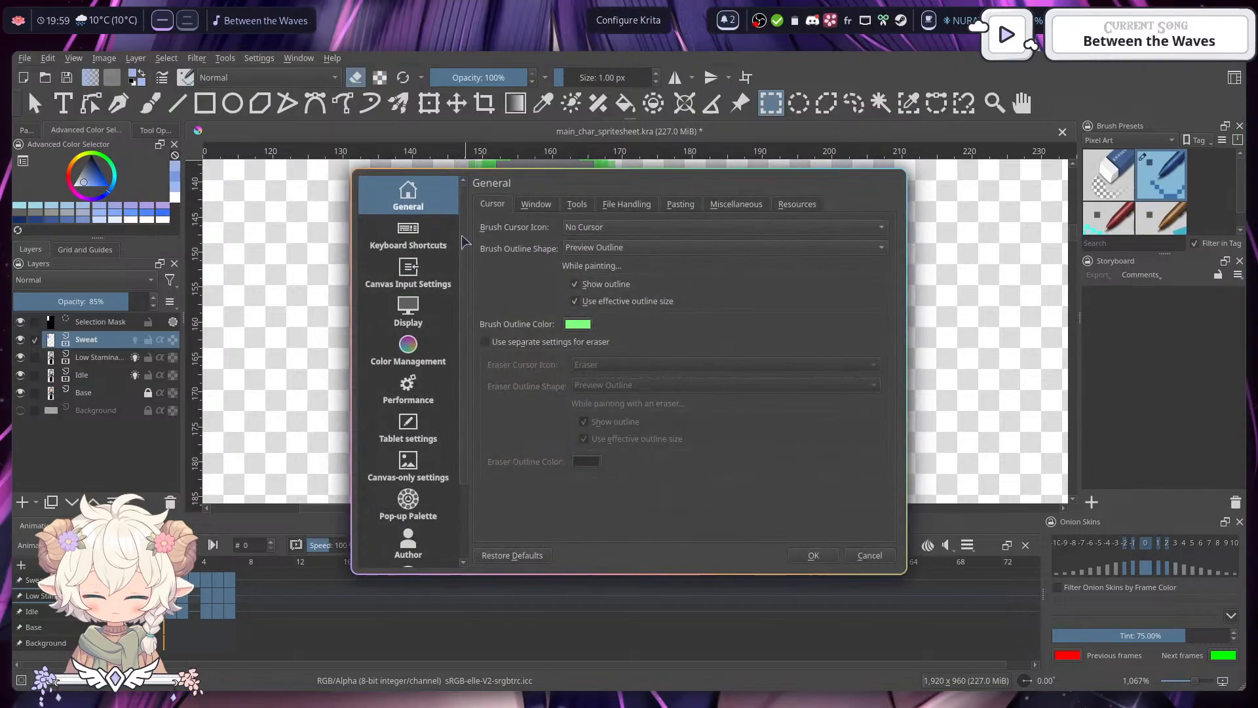
click(413, 236)
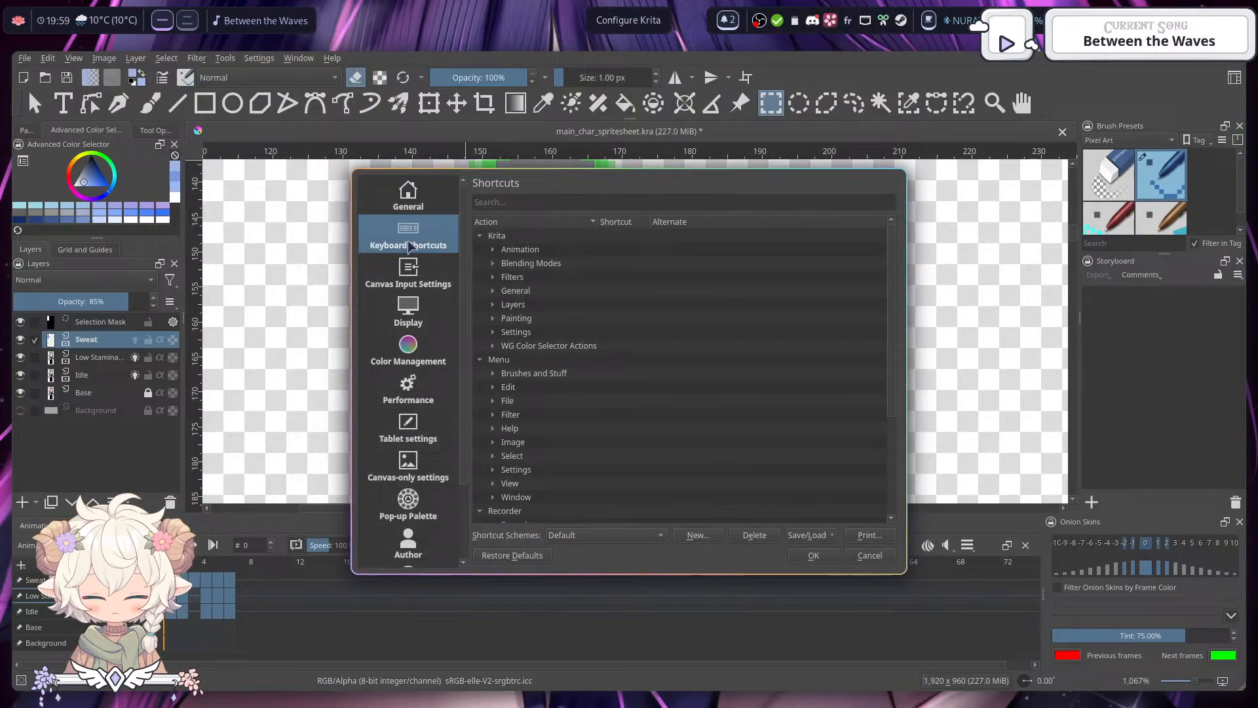
click(520, 202)
text(paste in)
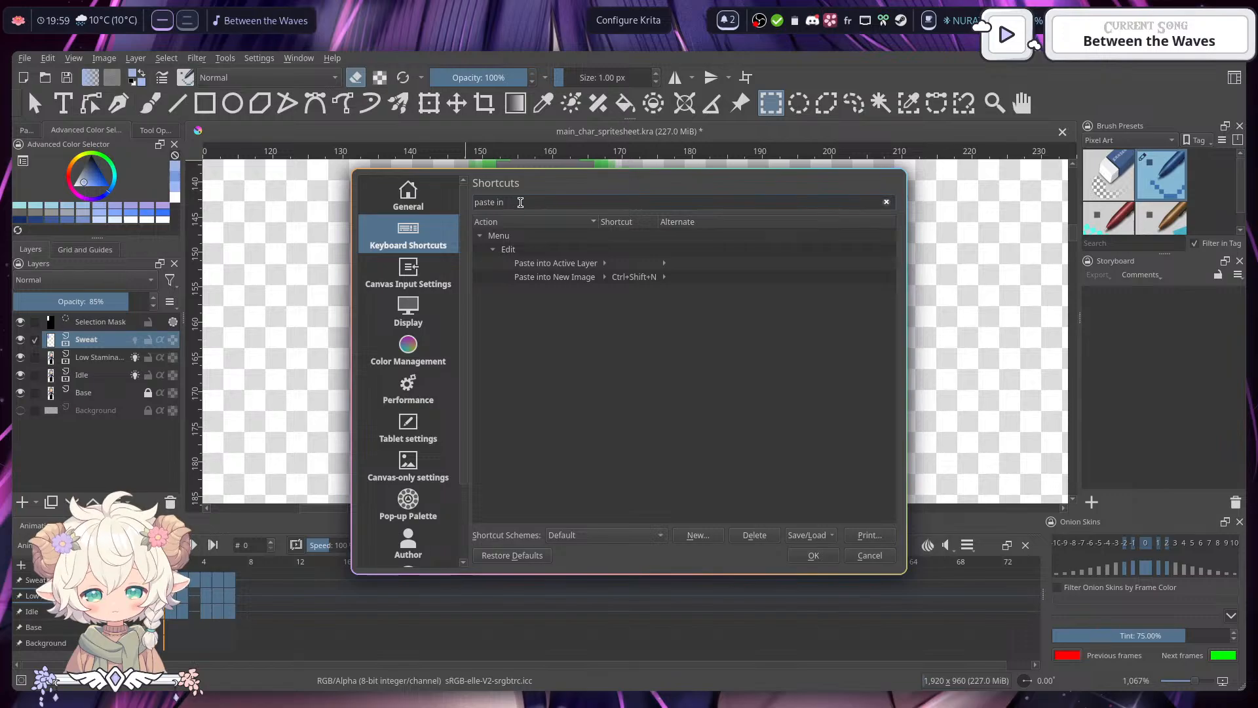
click(624, 267)
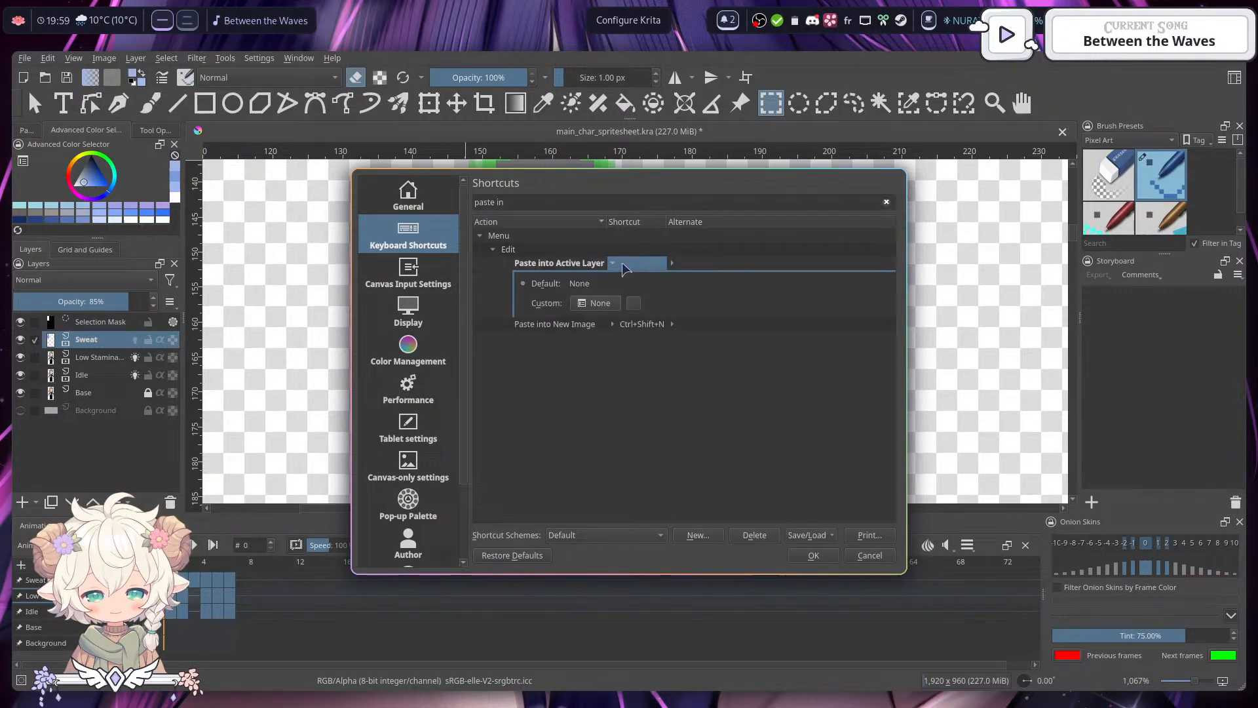
click(598, 303)
key(ctrl+shift)
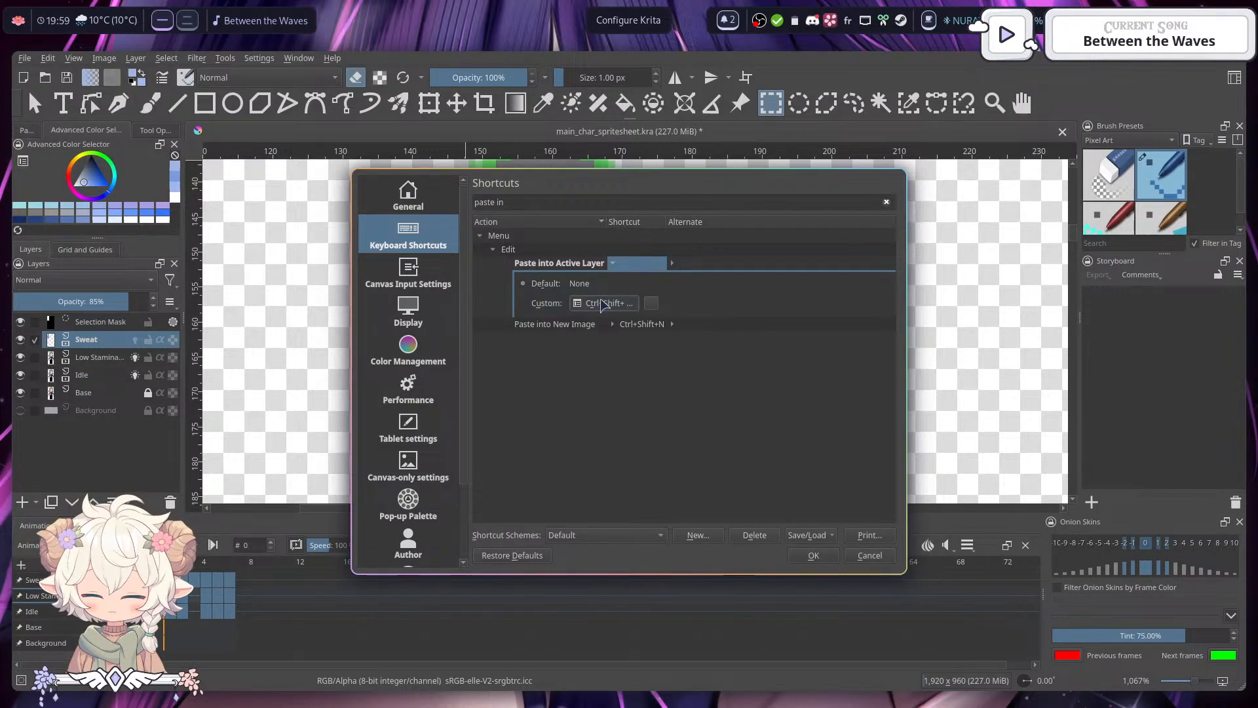
key(ctrl+shift+v)
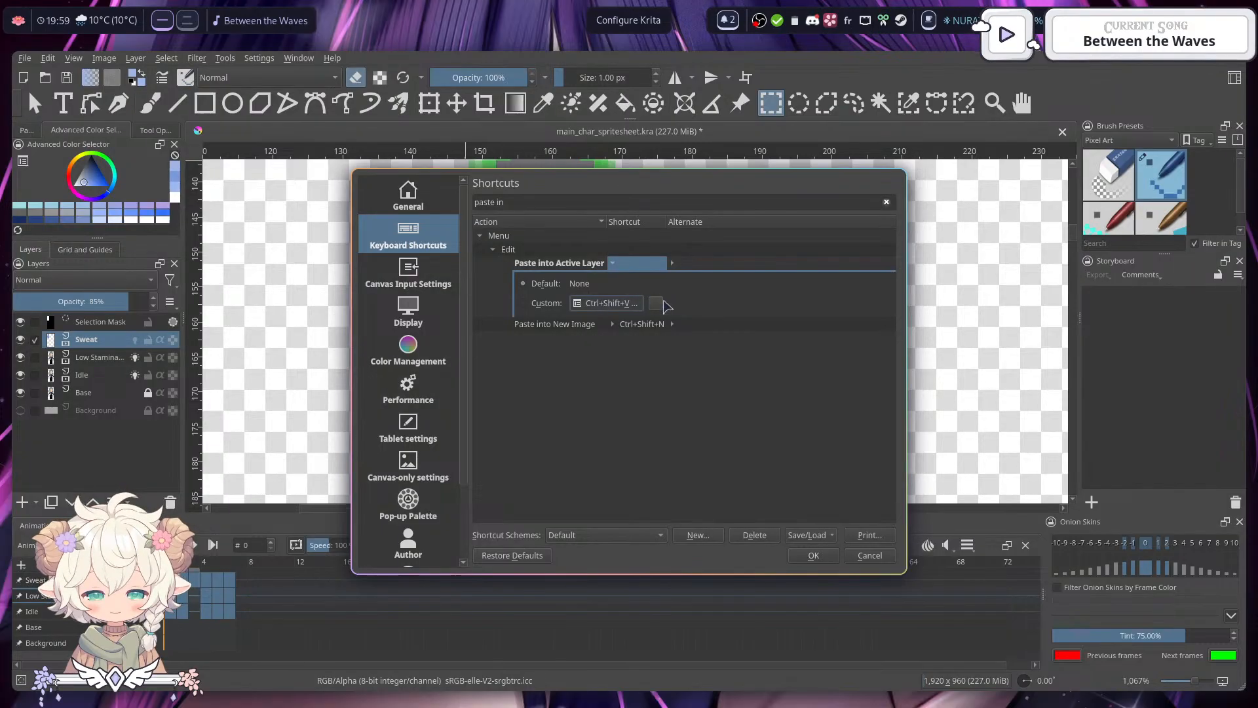
click(815, 557)
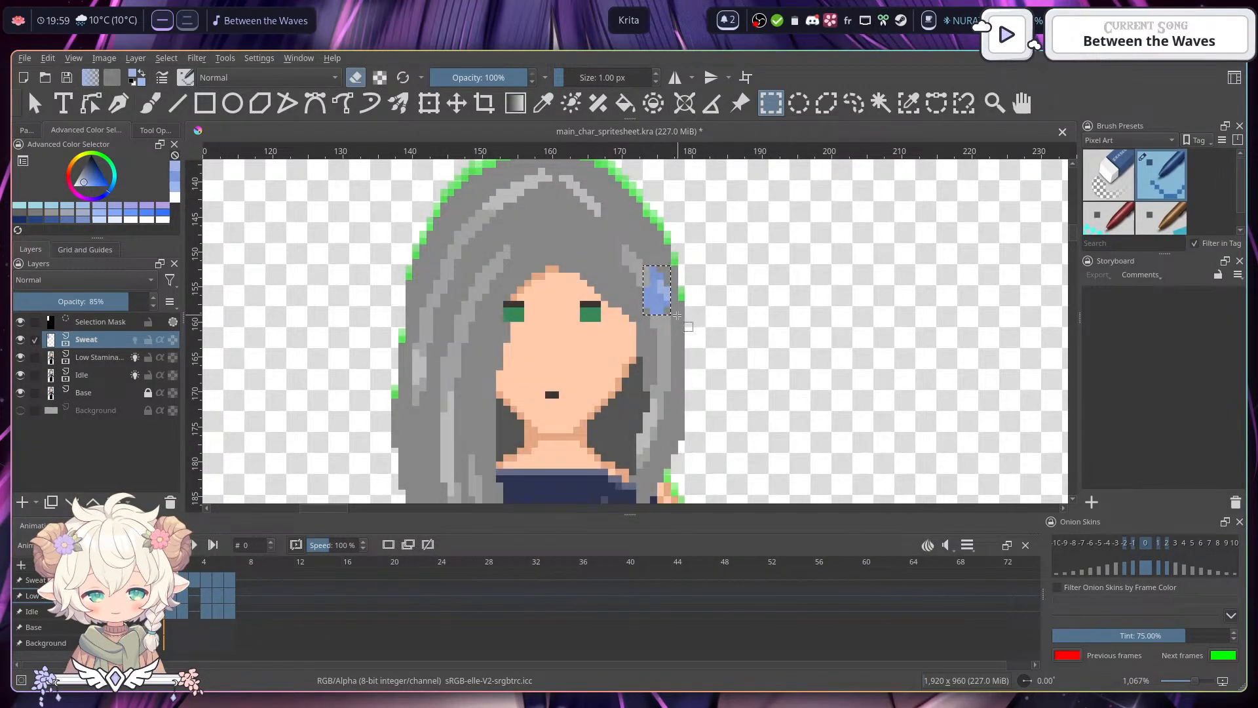
- Try to paste the drop into the Sweat layer in frame 0 and move it, and undo it
click(474, 289)
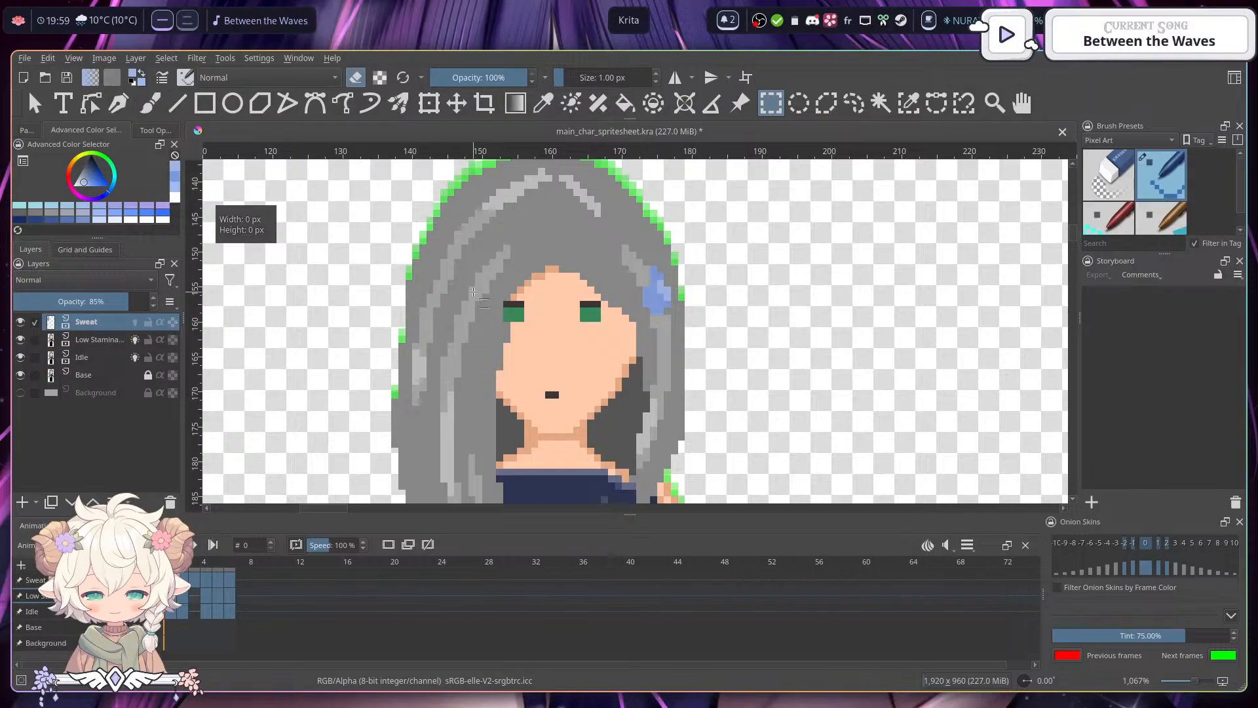
key(ctrl+t)
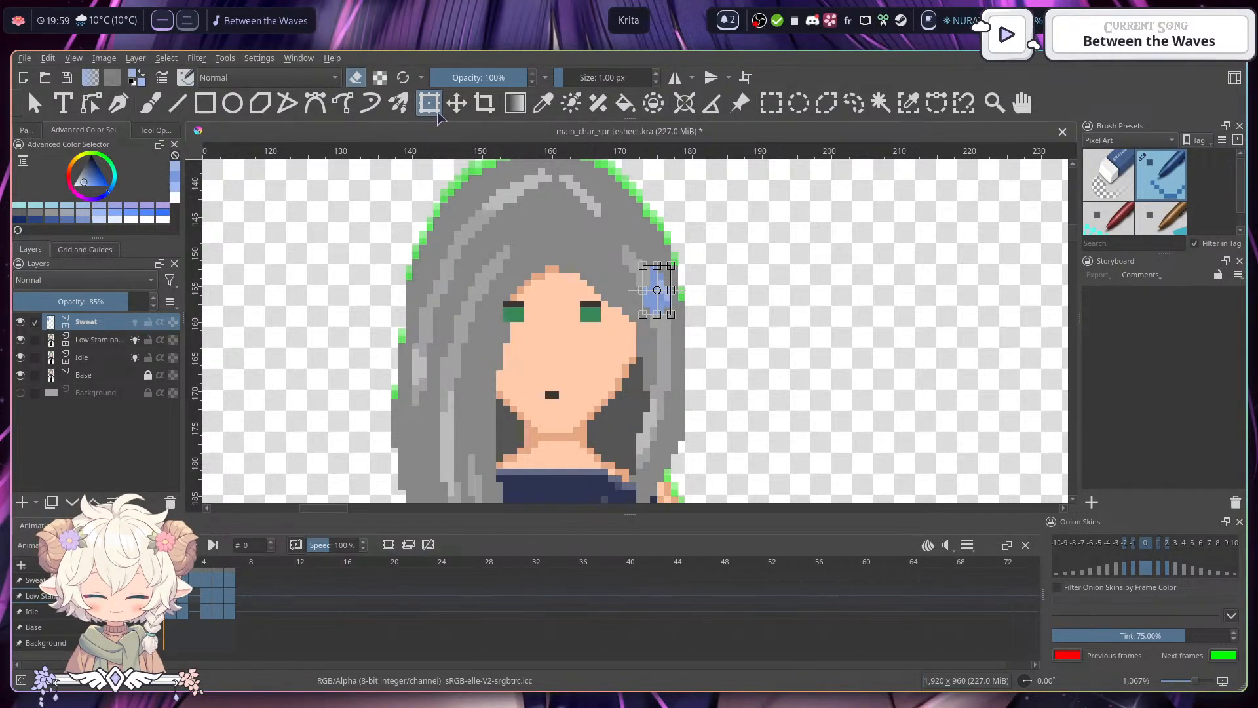
click(456, 103)
drag(666, 302, 581, 285)
key(ctrl+z)
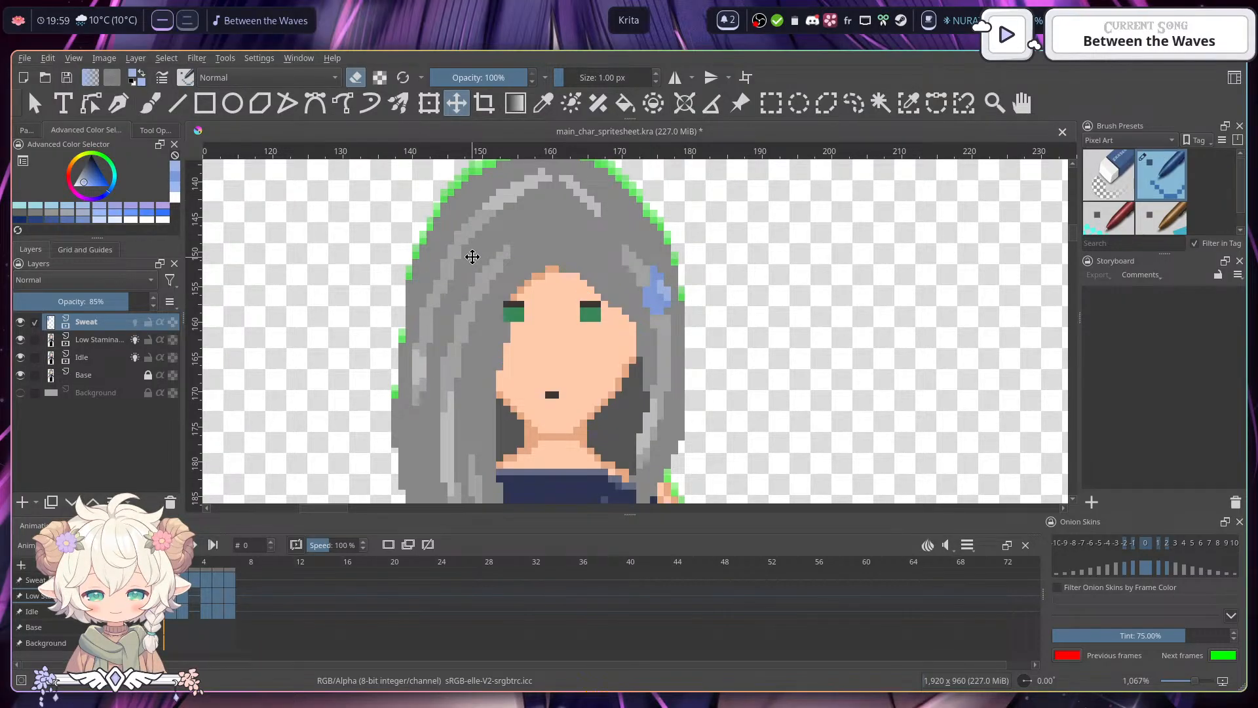
key(ctrl+z)
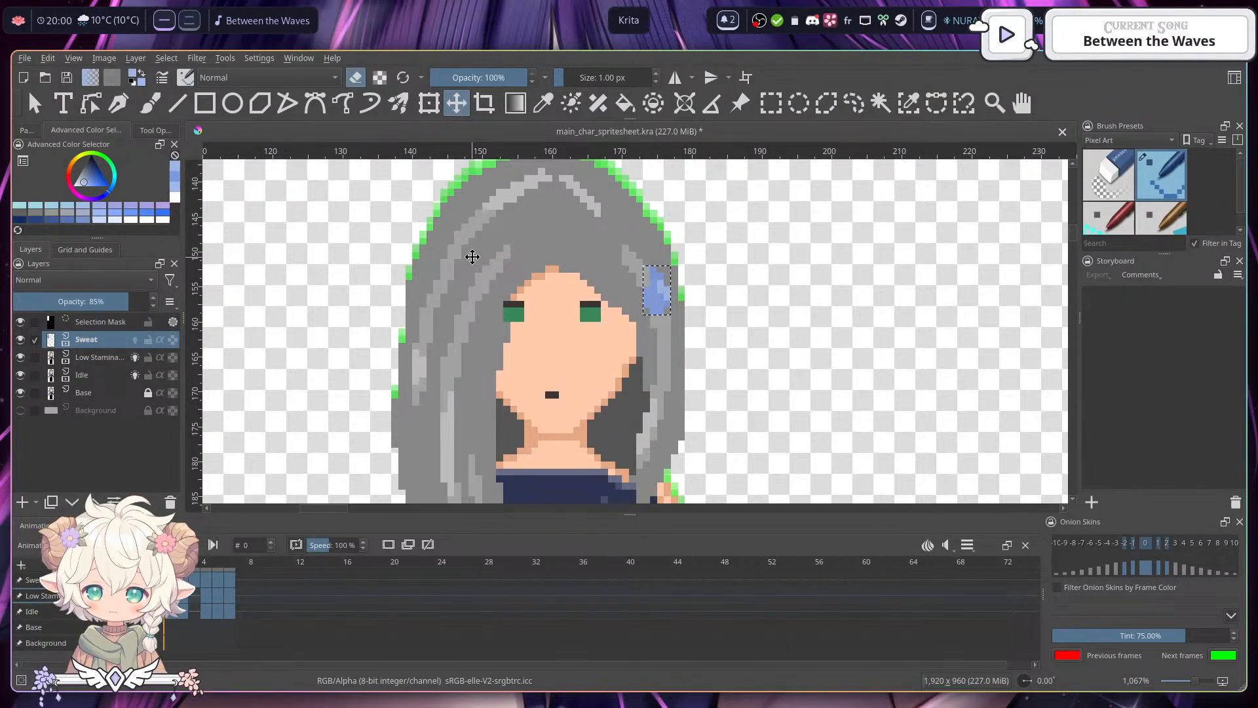
- Paste a second drop into frame 0 of the Sweat layer and place it on the opposite side of the hair
key(ctrl+t)
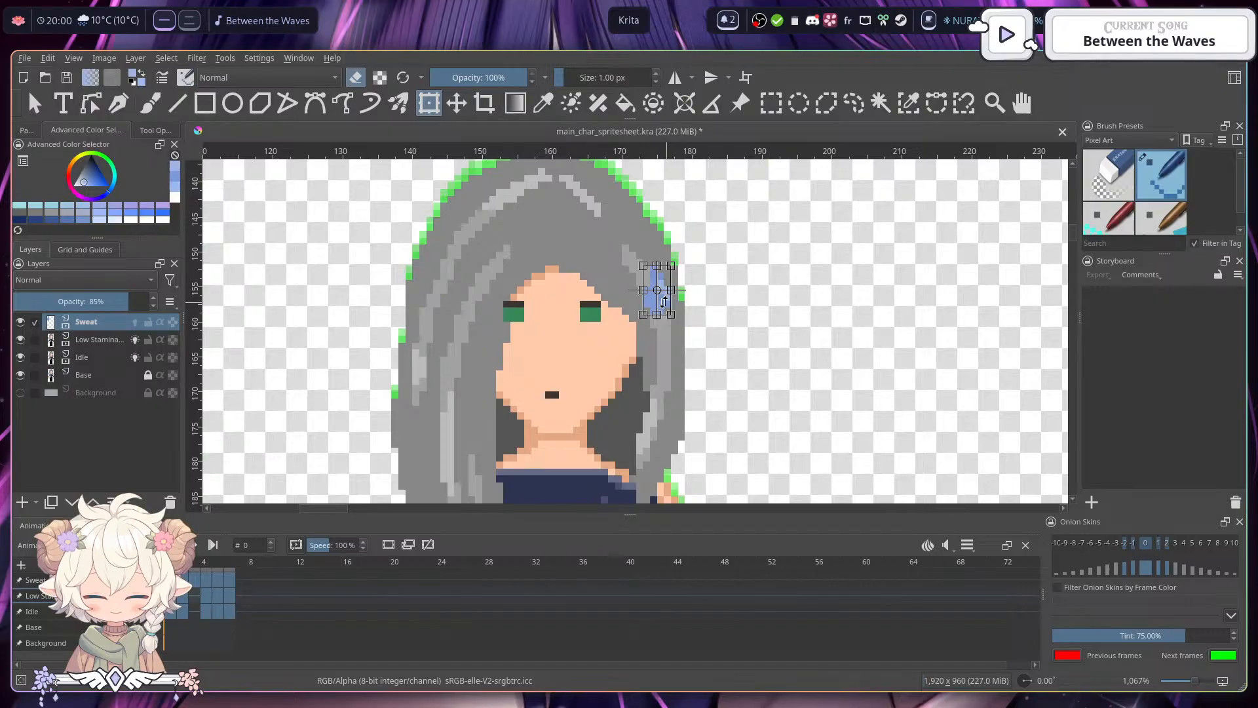
drag(661, 300, 439, 303)
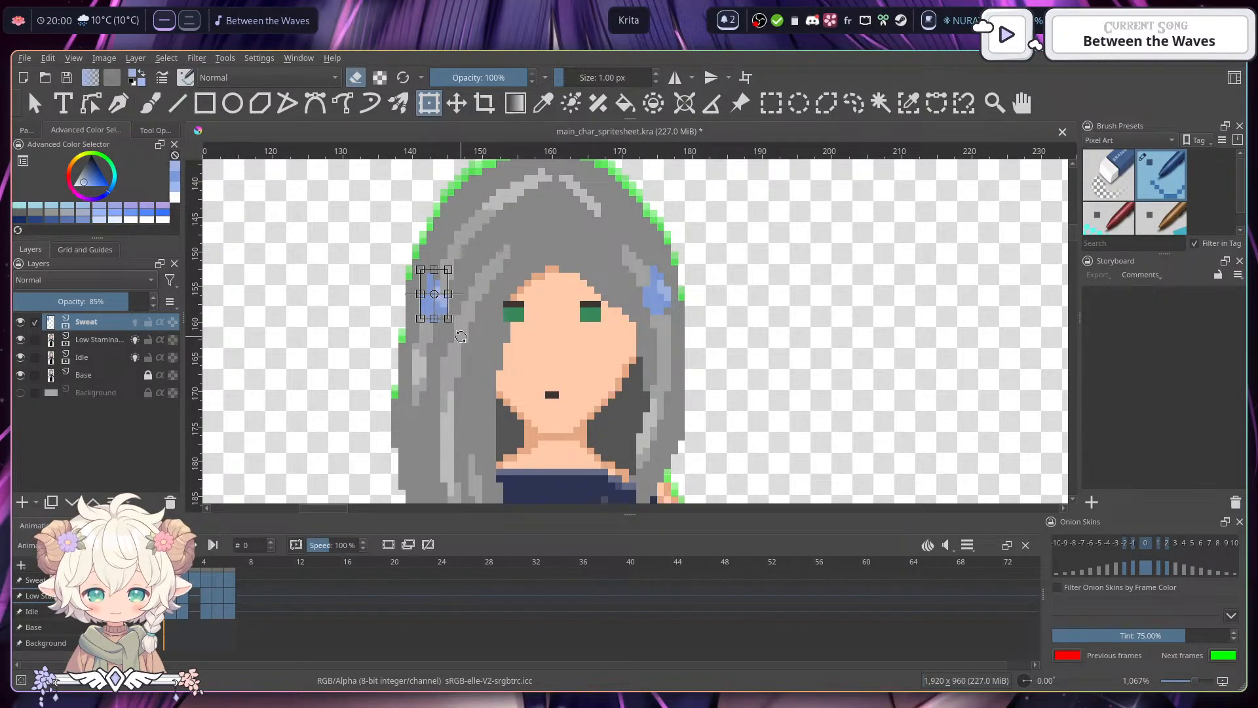
drag(494, 352, 501, 329)
drag(442, 281, 444, 289)
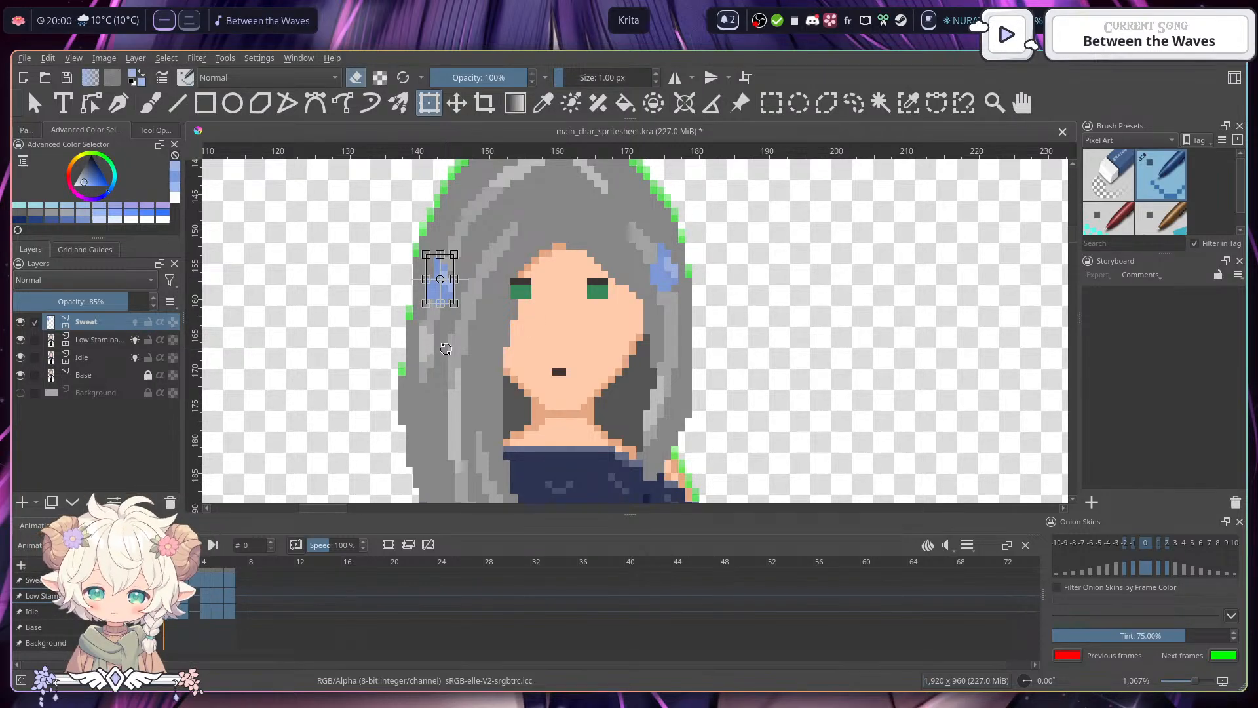
key(Return)
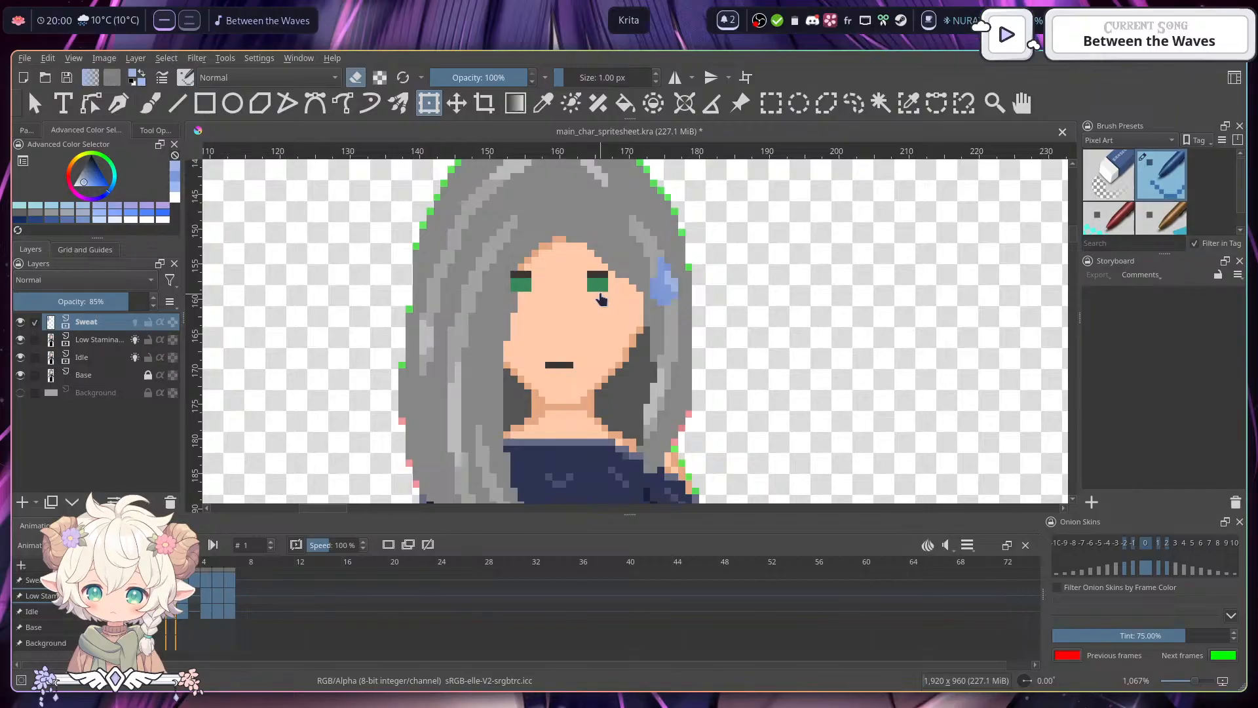
- Paste a drop into frame 1 of the Sweat layer on the opposite side of the hair and compare it with frame 0
key(ctrl+shift+f)
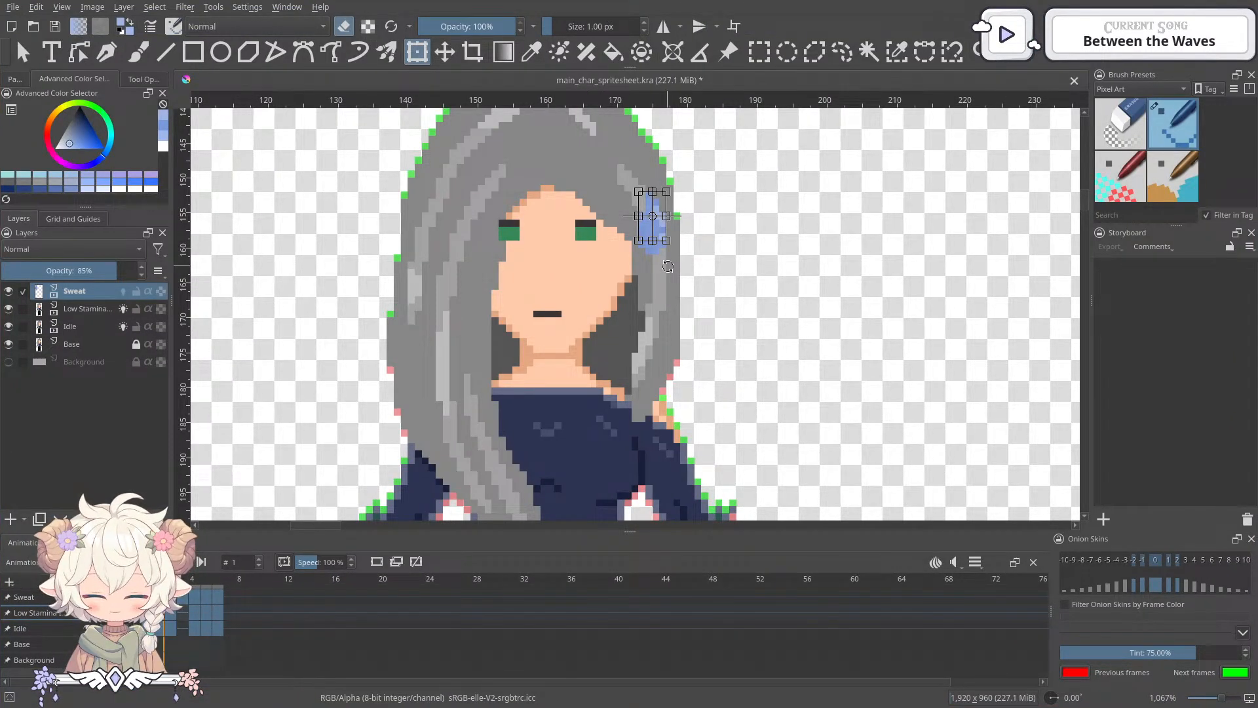
key(ctrl+shift+f)
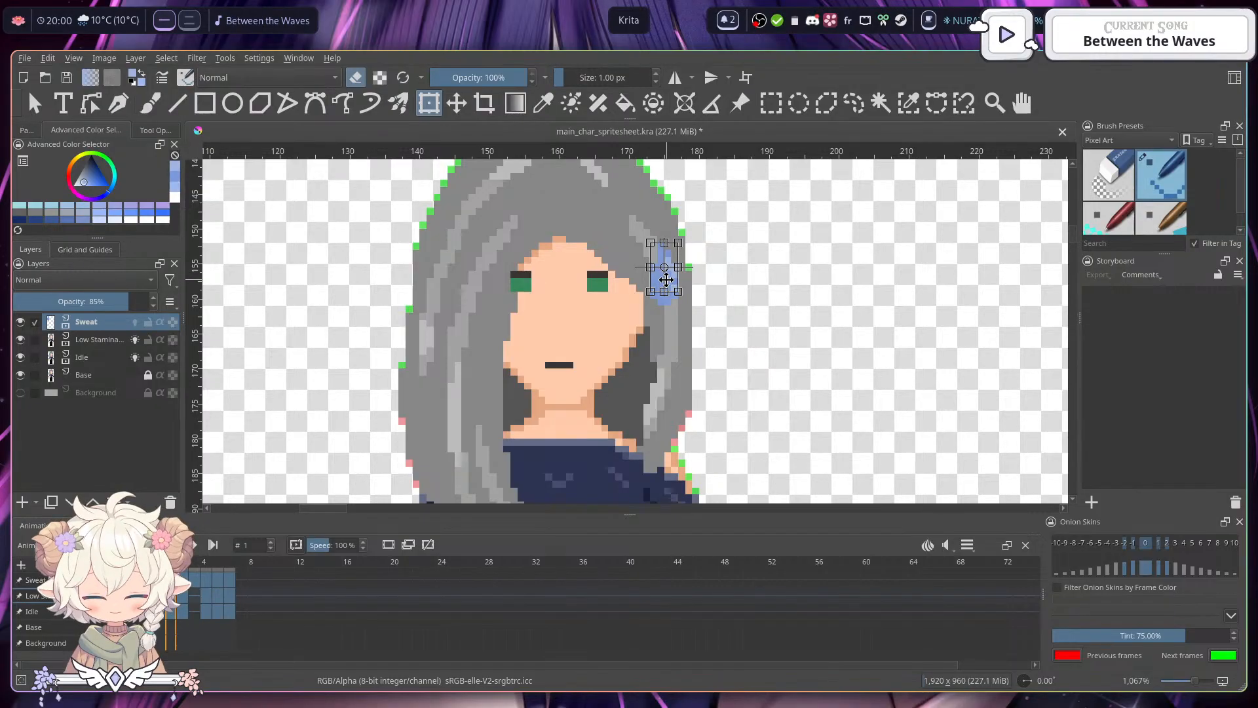
drag(666, 280, 459, 316)
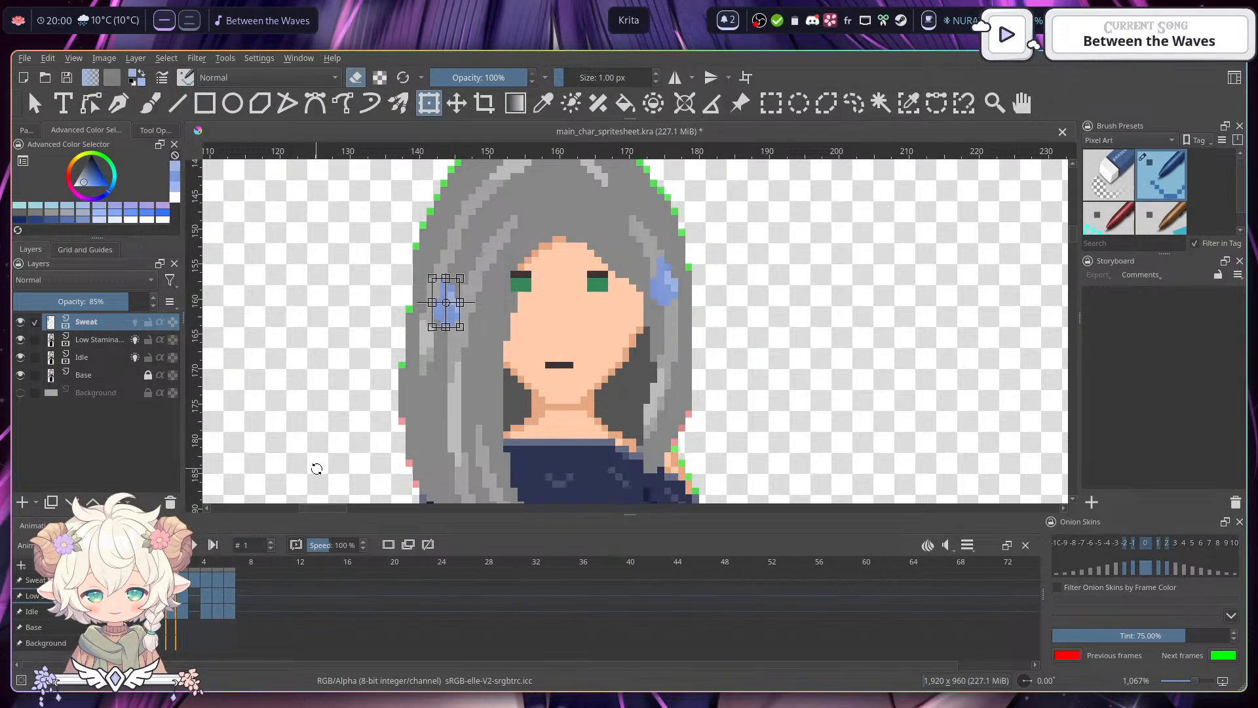
key(Return)
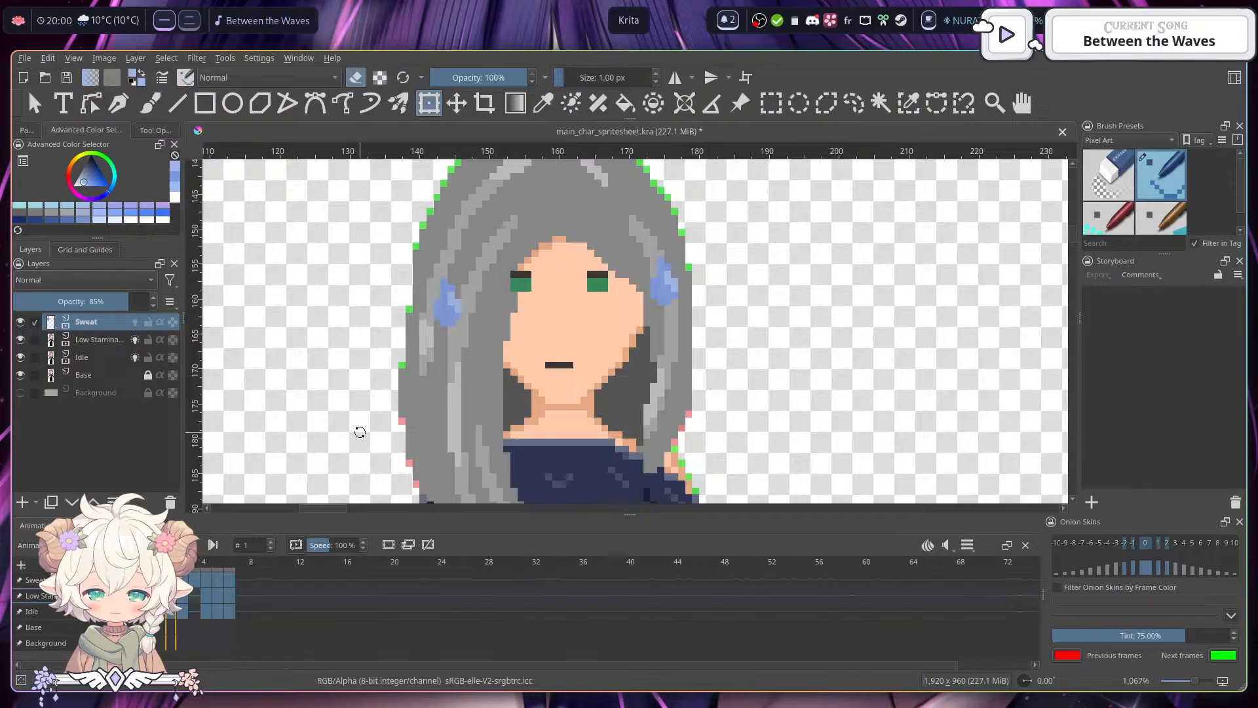
key(Left)
key(Right)
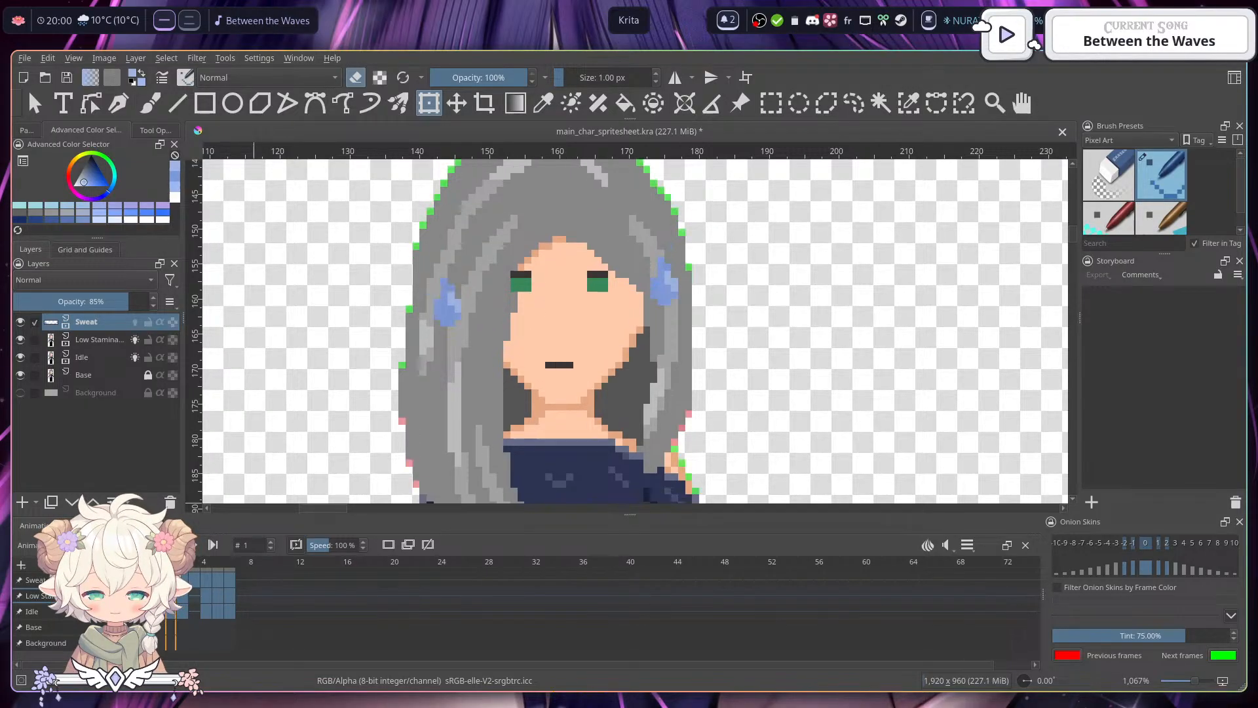
- Select the pasted drop in frame 1 and move it about 1 px outward and 1 px down, checking against frame 0
click(779, 100)
drag(430, 279, 462, 334)
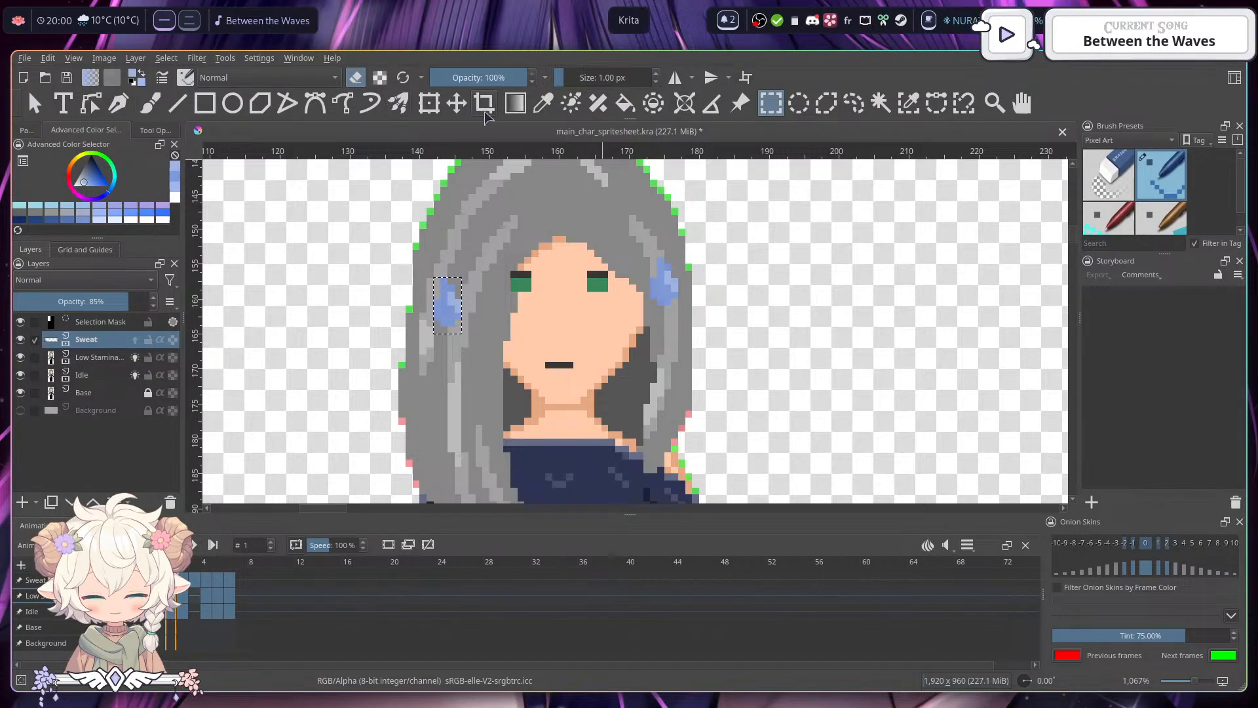
click(457, 103)
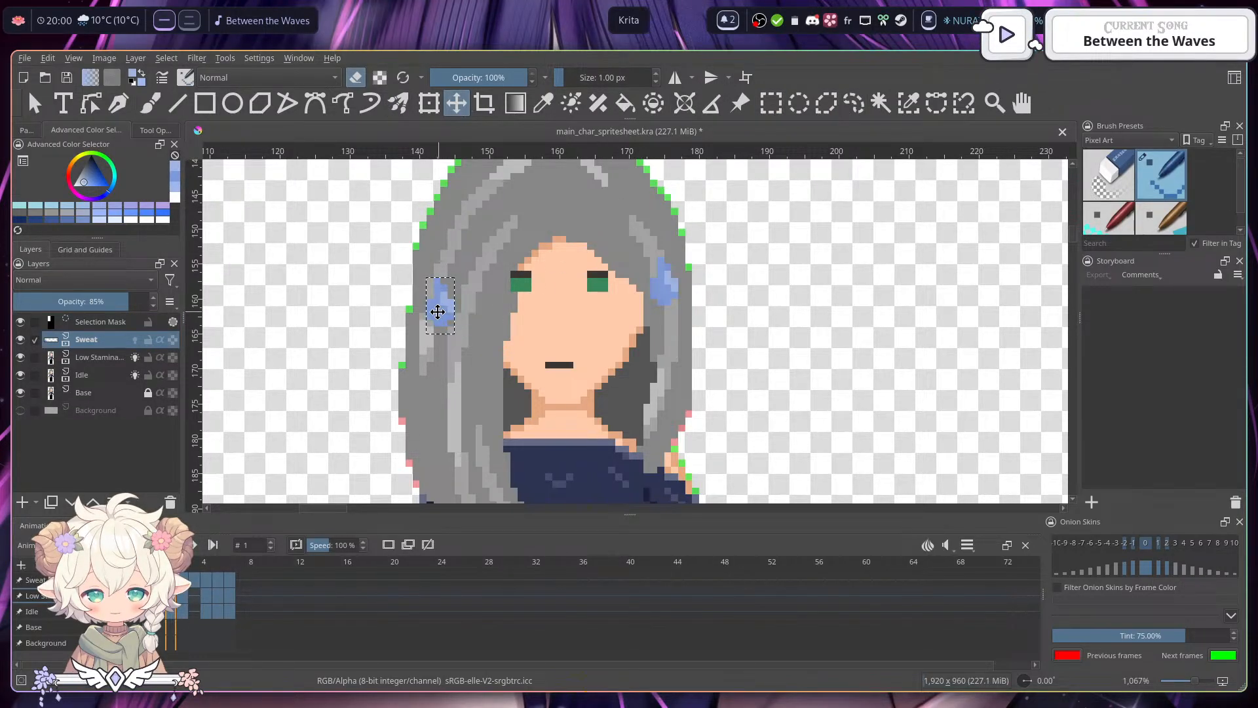
click(160, 580)
click(170, 580)
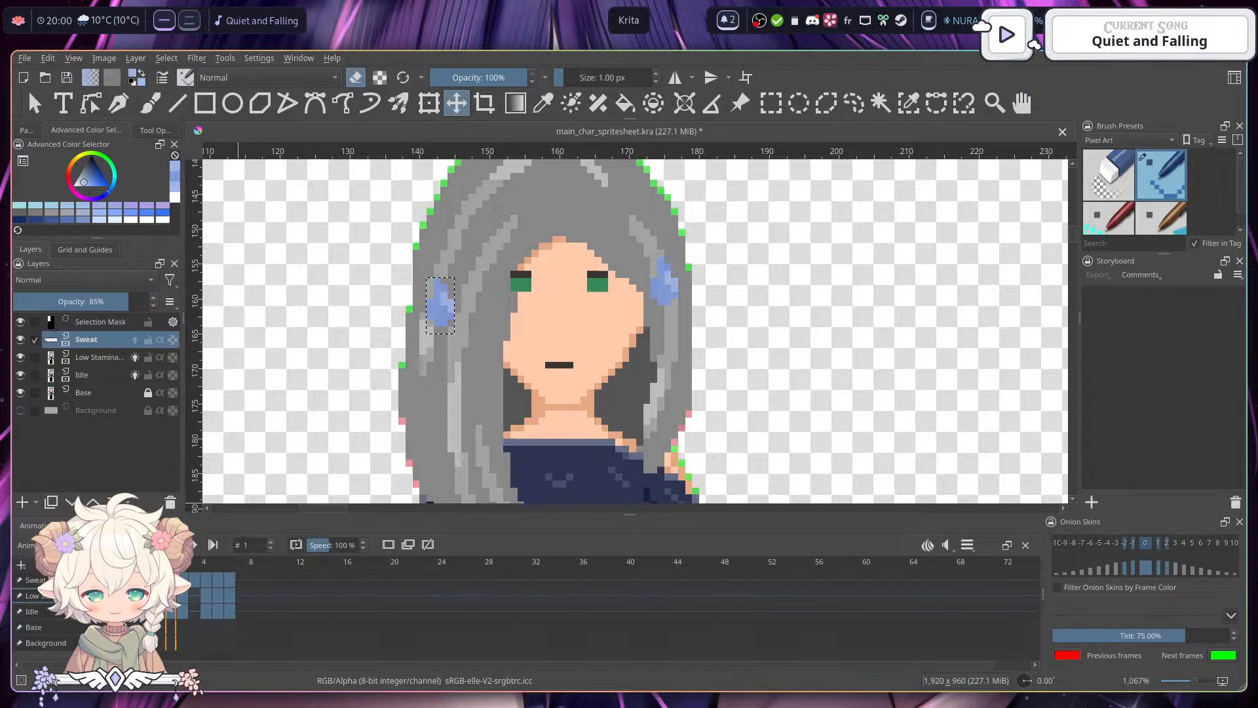
drag(445, 314, 443, 319)
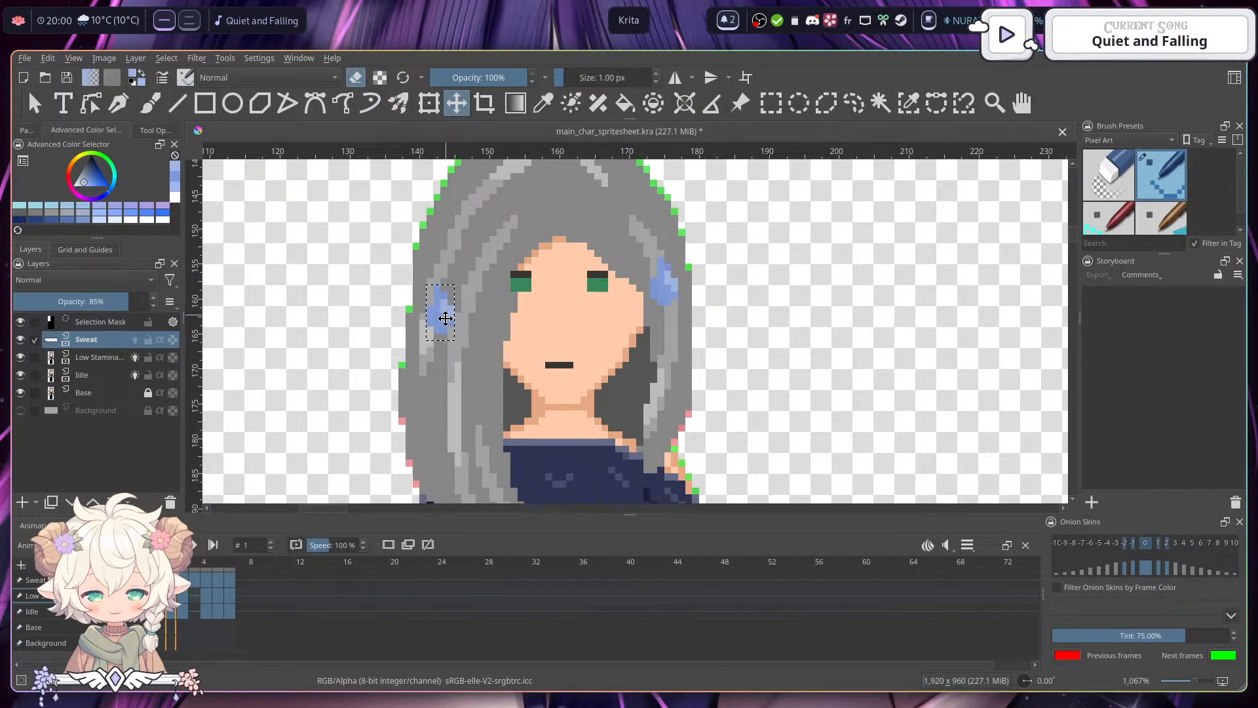
- Paste a drop into frame 2 of the Sweat layer and place it about 4 px lower than frame 1's second drop
click(186, 579)
key(ctrl+t)
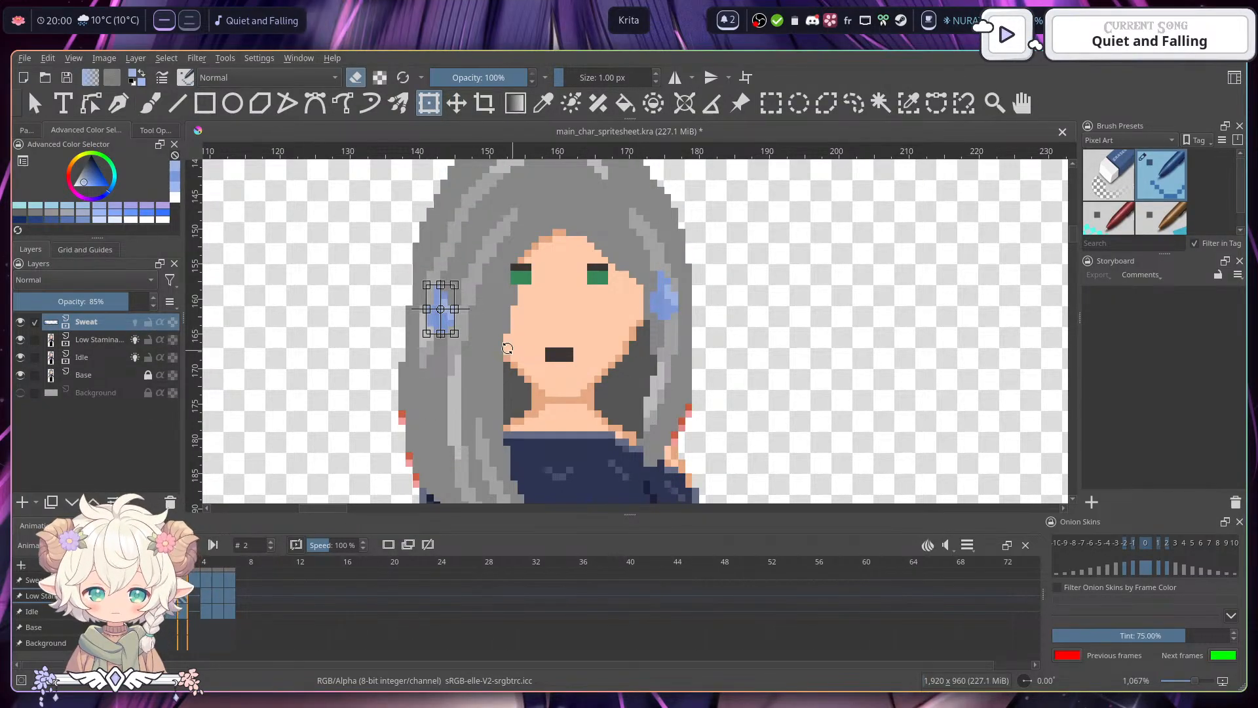
drag(443, 314, 450, 348)
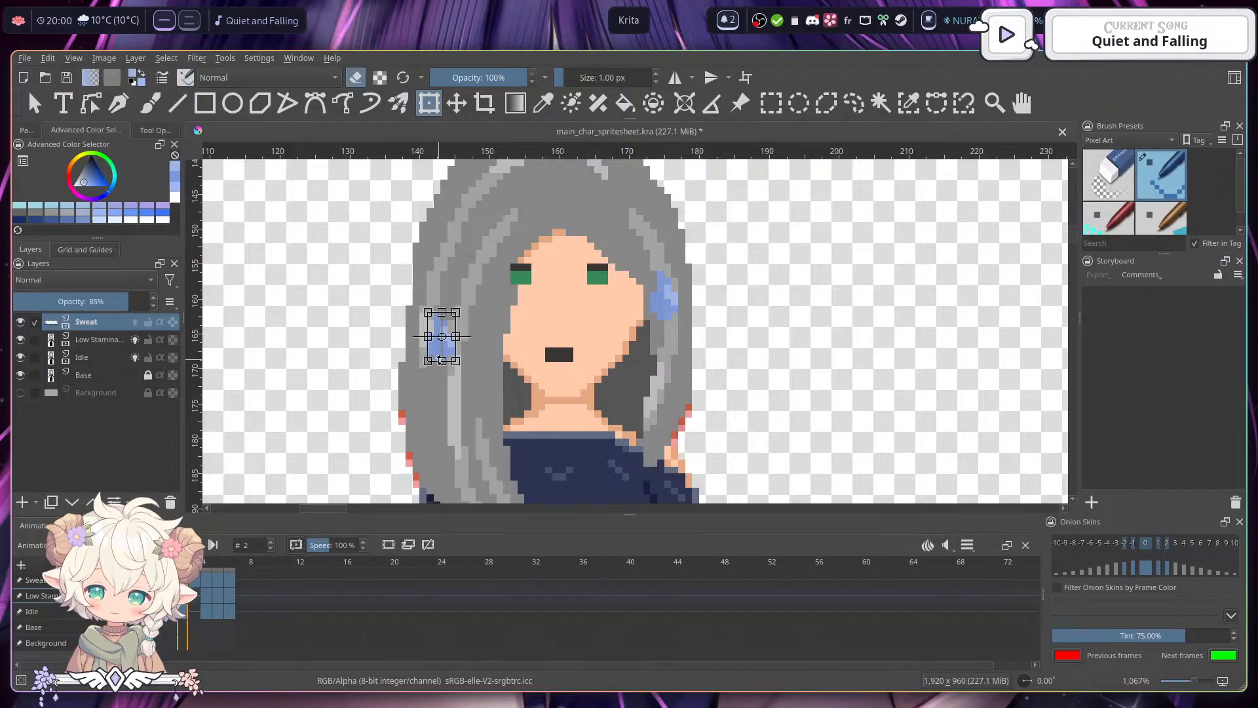
key(Return)
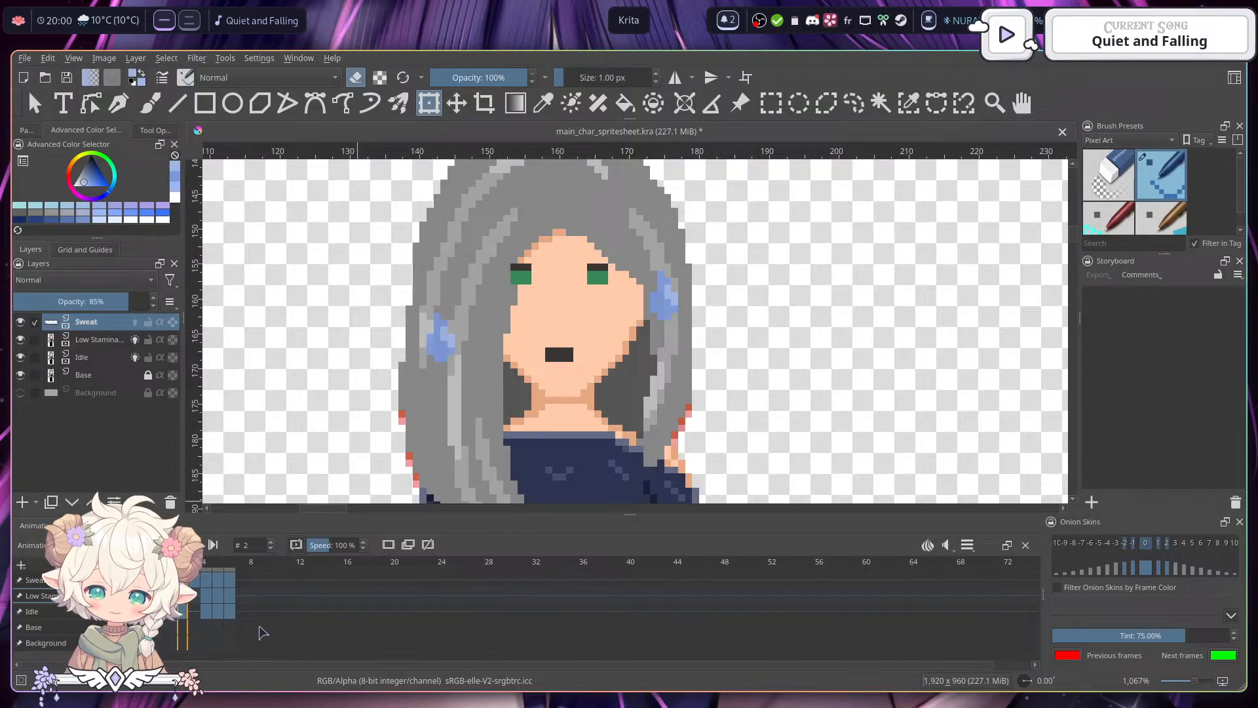
- Select frame 2's second drop with a rectangle about 4 by 7 px, and paste a copy into frame 3 about 4 px lower
click(771, 103)
drag(427, 313, 457, 367)
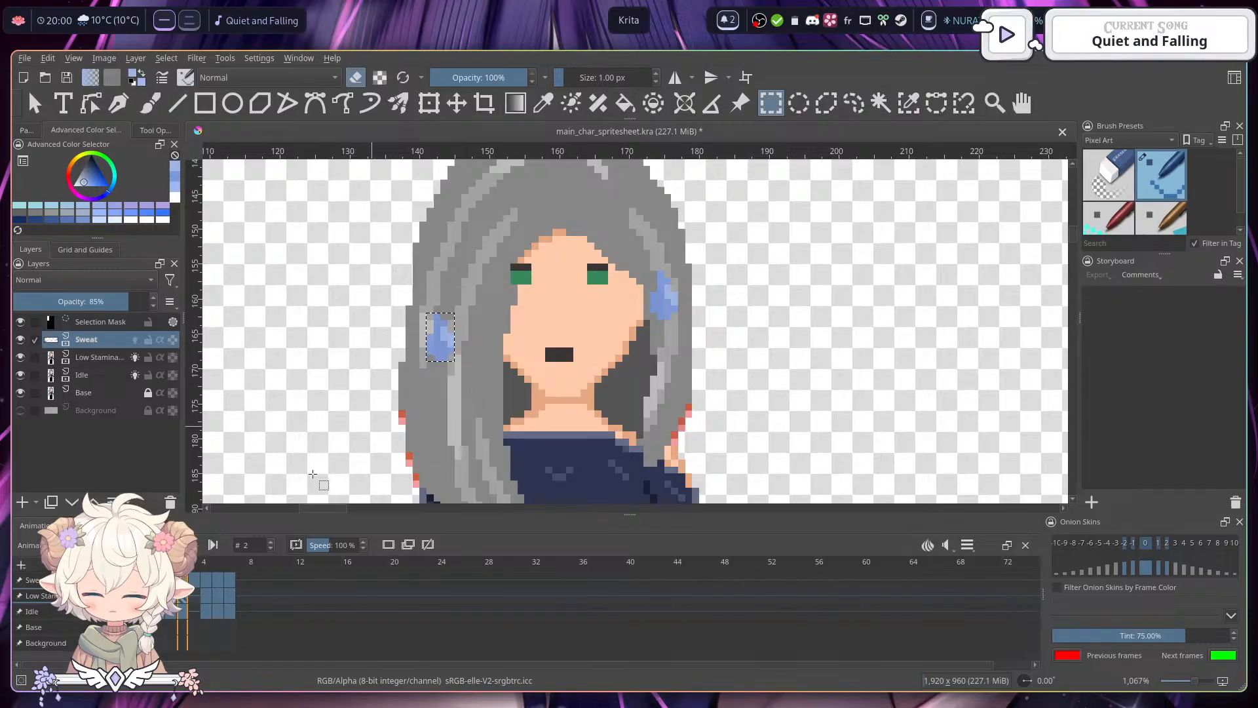
key(Right)
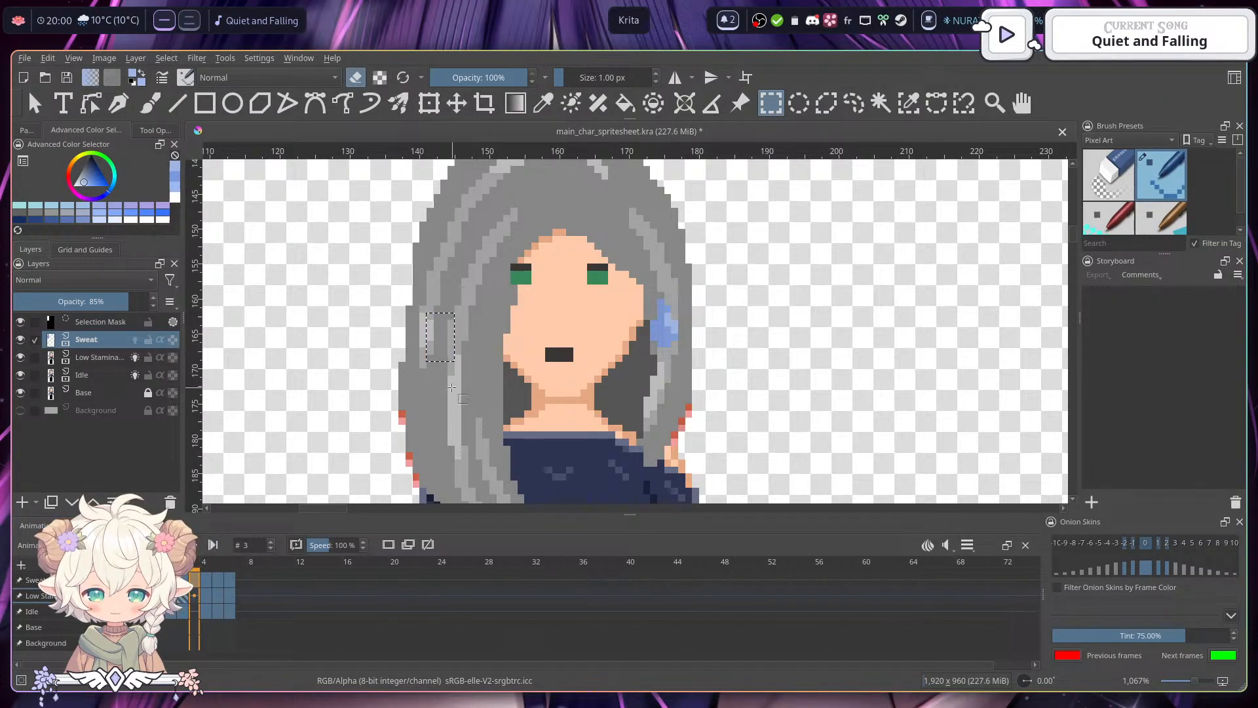
key(ctrl+t)
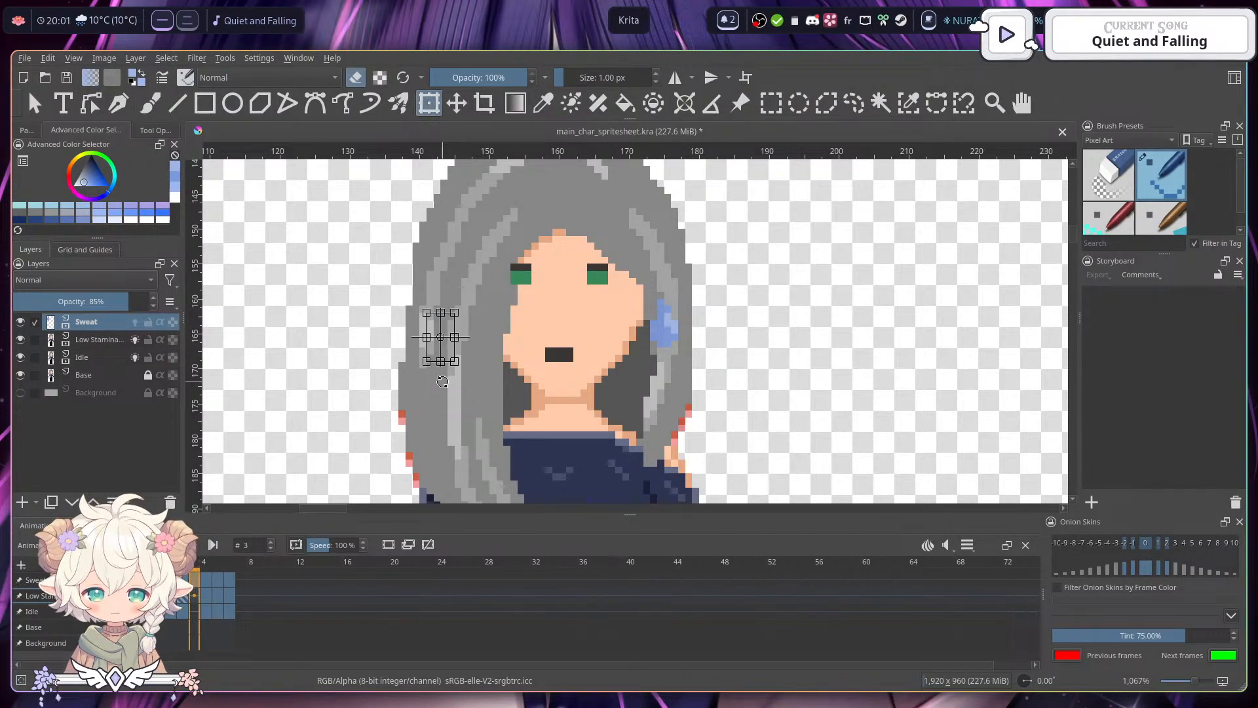
drag(445, 349, 443, 368)
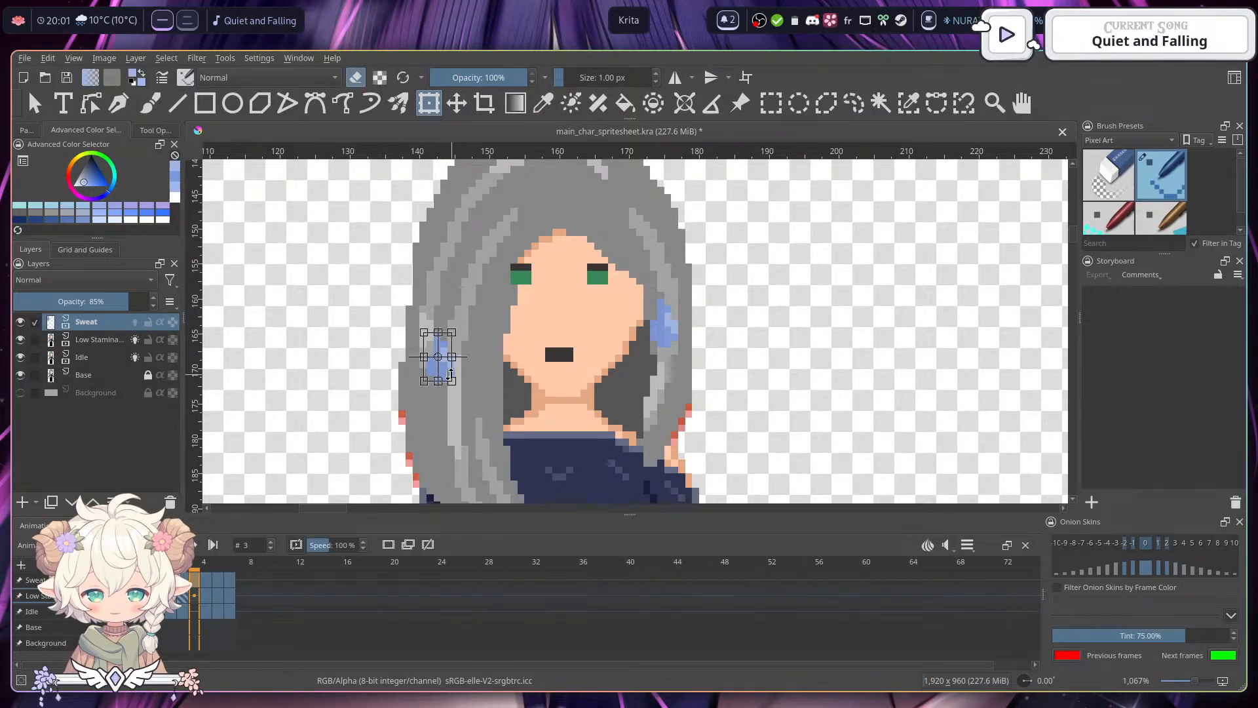
drag(441, 365, 441, 365)
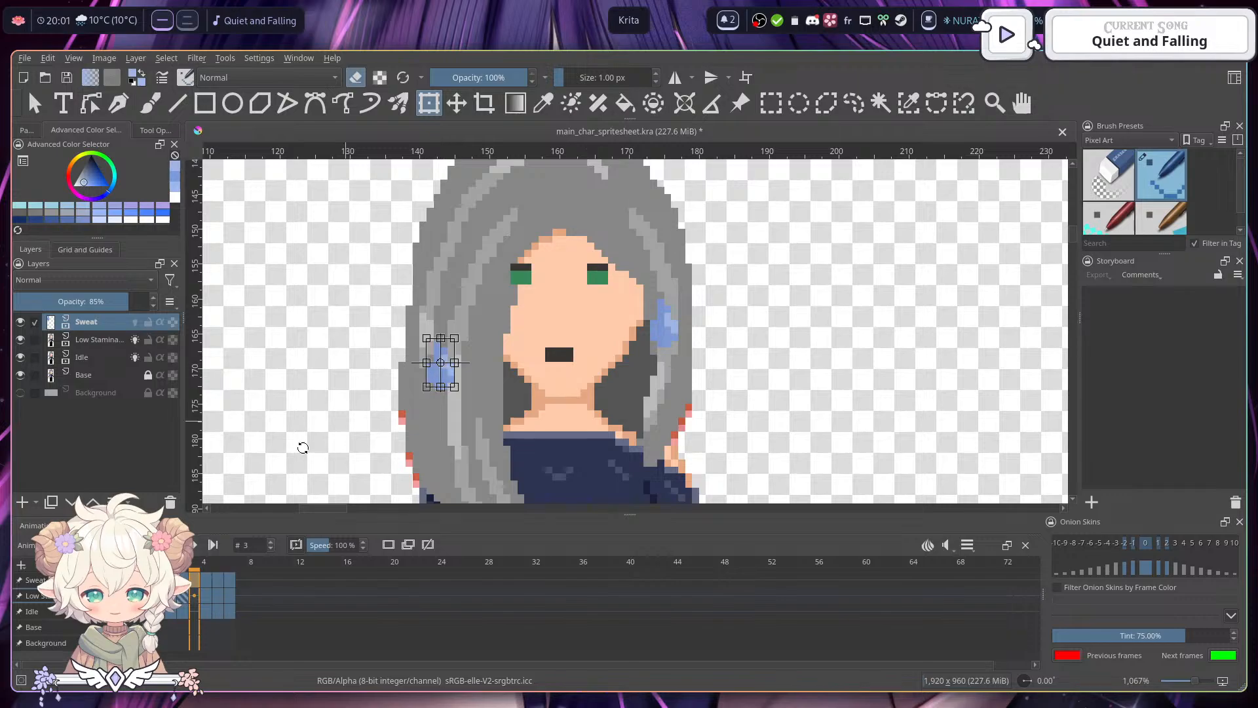
click(209, 582)
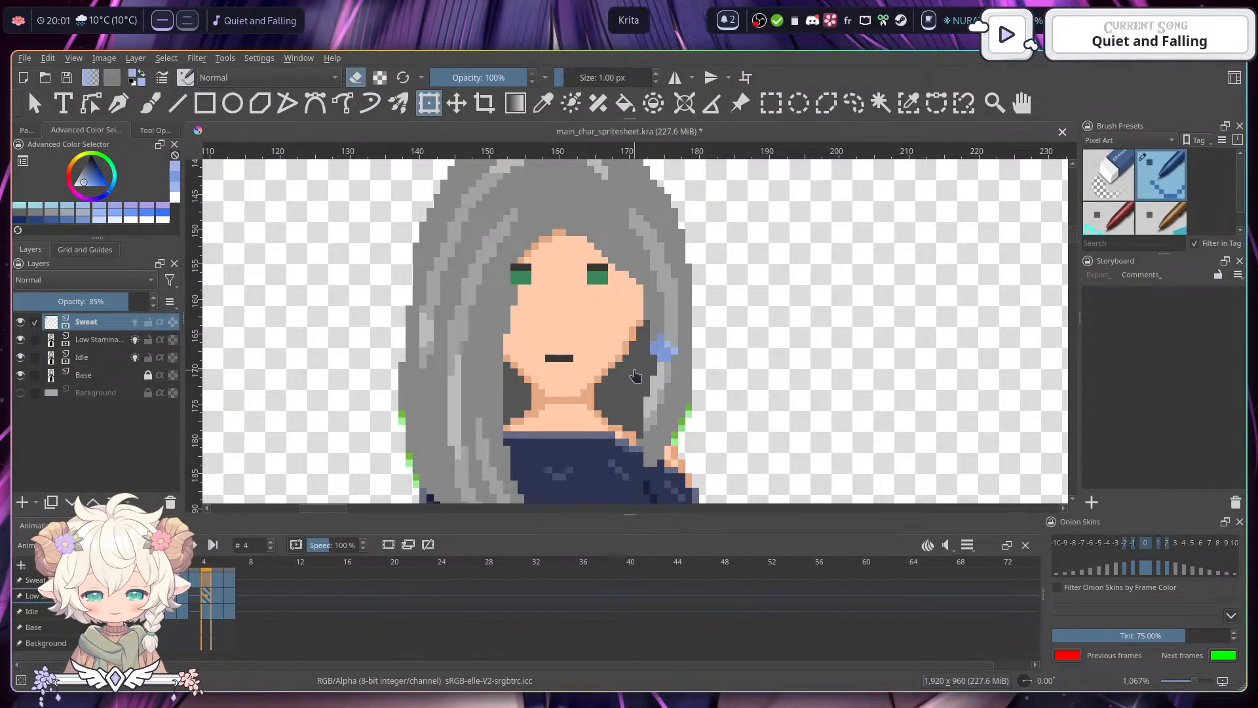
click(773, 105)
drag(650, 333, 671, 361)
click(652, 331)
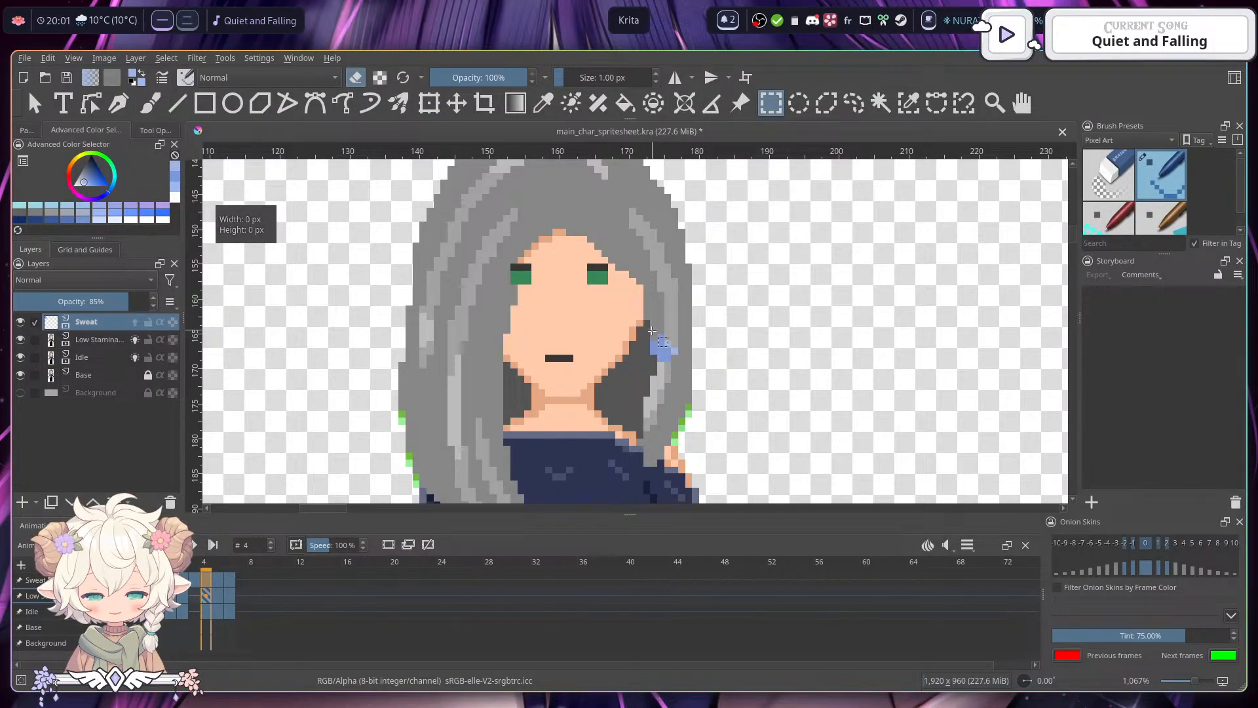
- Go back to frame 3 of the Sweat layer and copy its second drop using a rectangular selection about 4 by 7 px
click(196, 580)
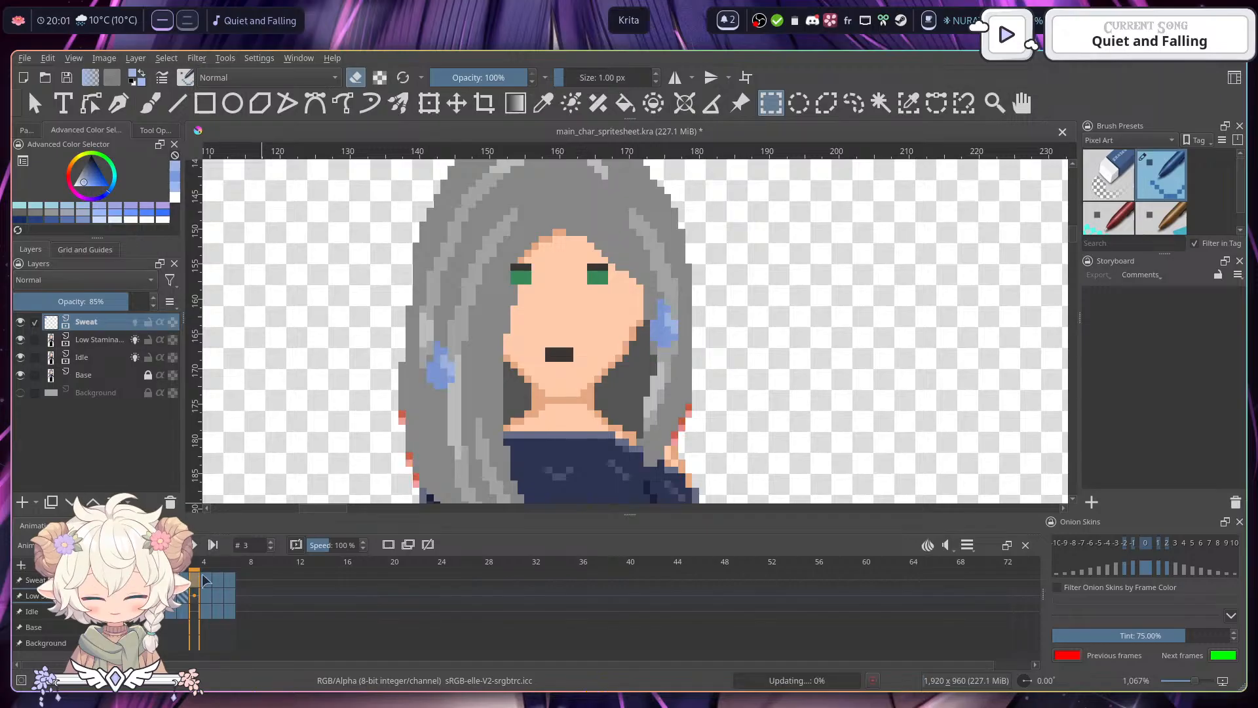
click(207, 578)
key(Left)
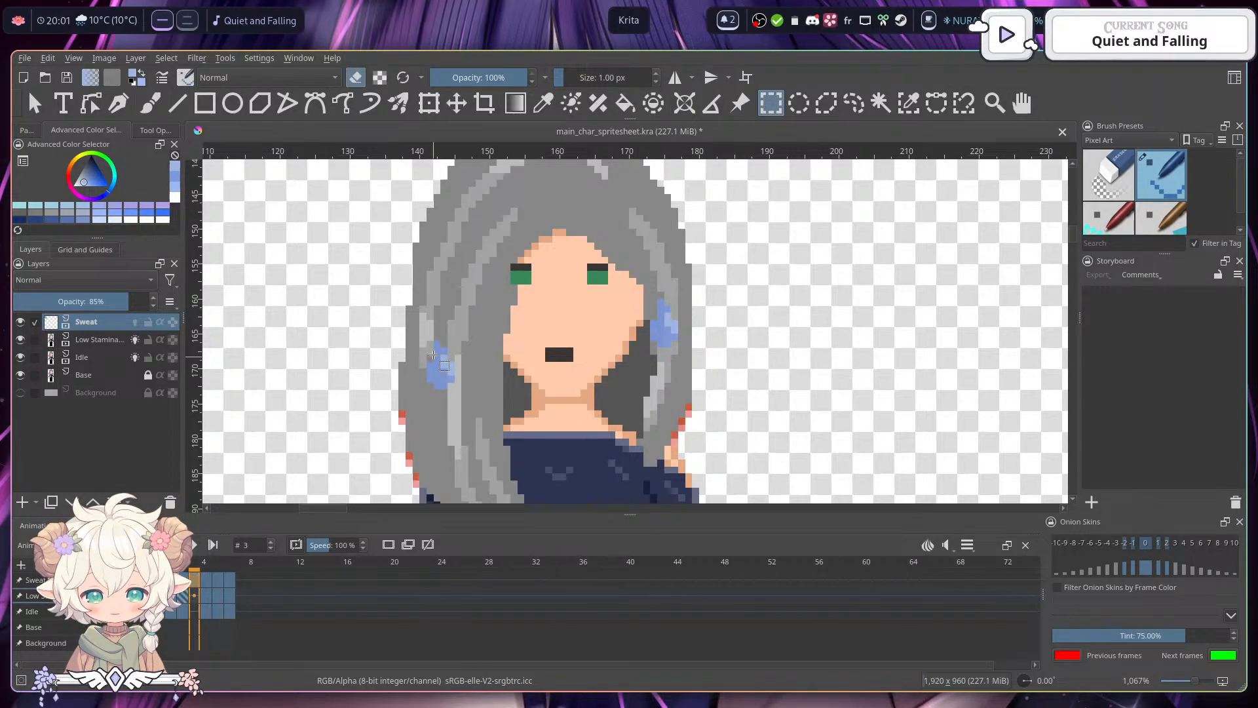
drag(426, 340, 453, 388)
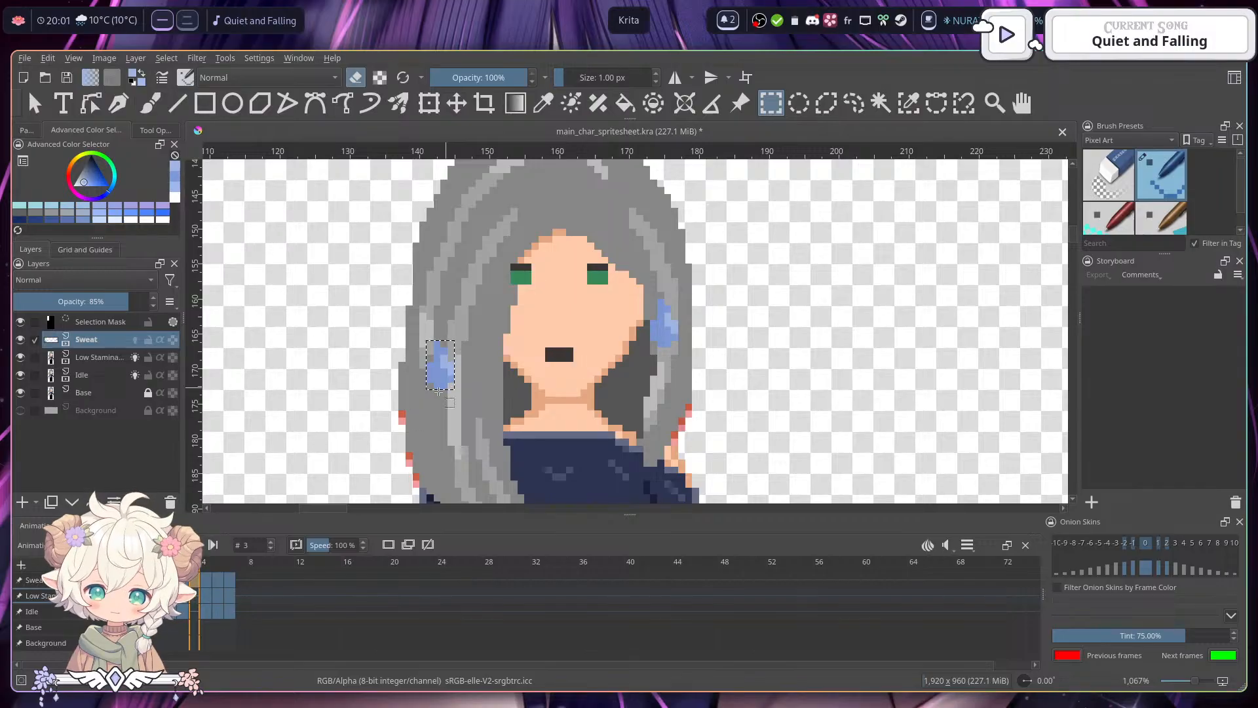
- Paste the copied drop into frame 4 of the Sweat layer and move it about 2 px lower than frame 3's second drop
click(208, 581)
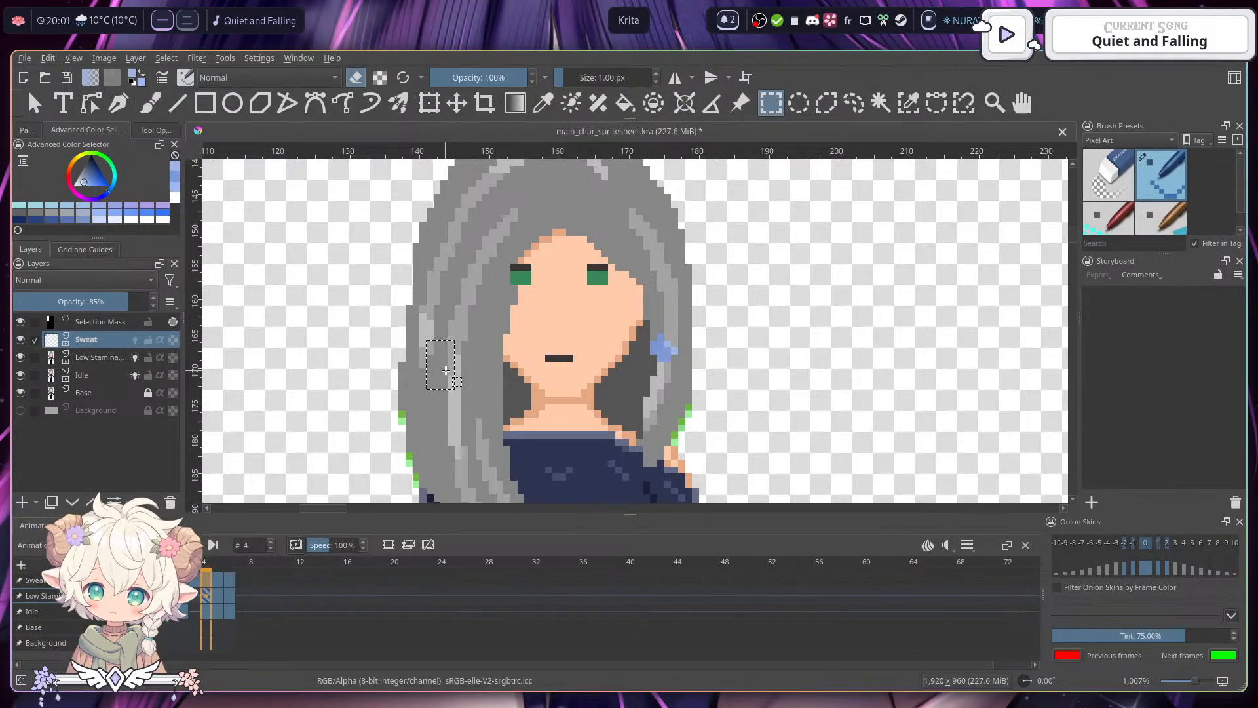
key(ctrl+t)
key(Return)
scroll(450, 383, up, 5)
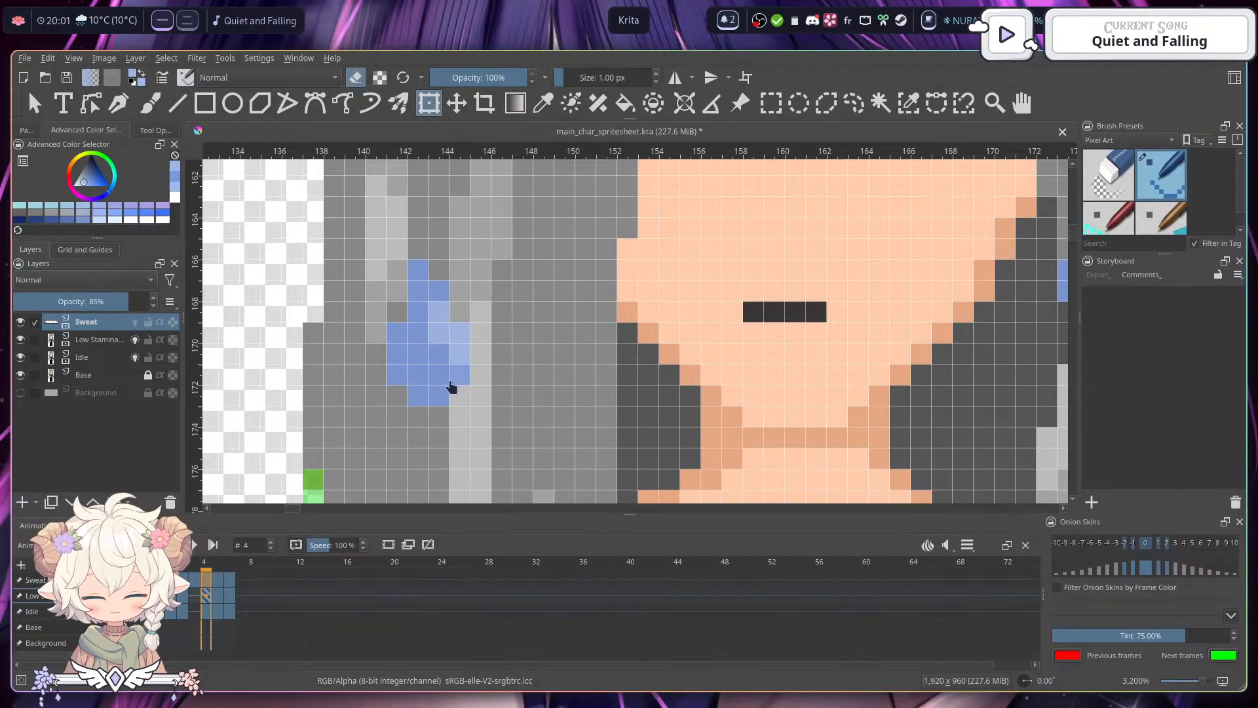
key(ctrl+r)
drag(386, 260, 508, 314)
click(458, 111)
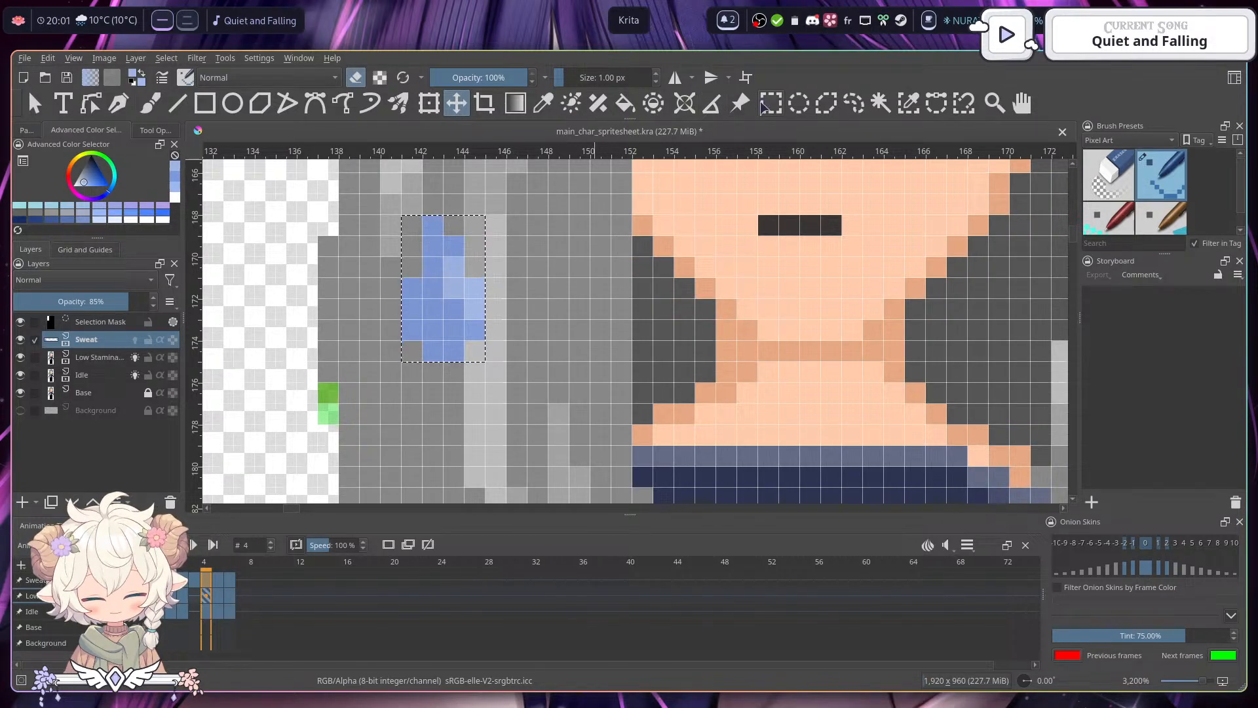
- Erase the upper part of frame 4's second drop, shrinking it to about 4 px tall, and retouch its highlight
click(152, 112)
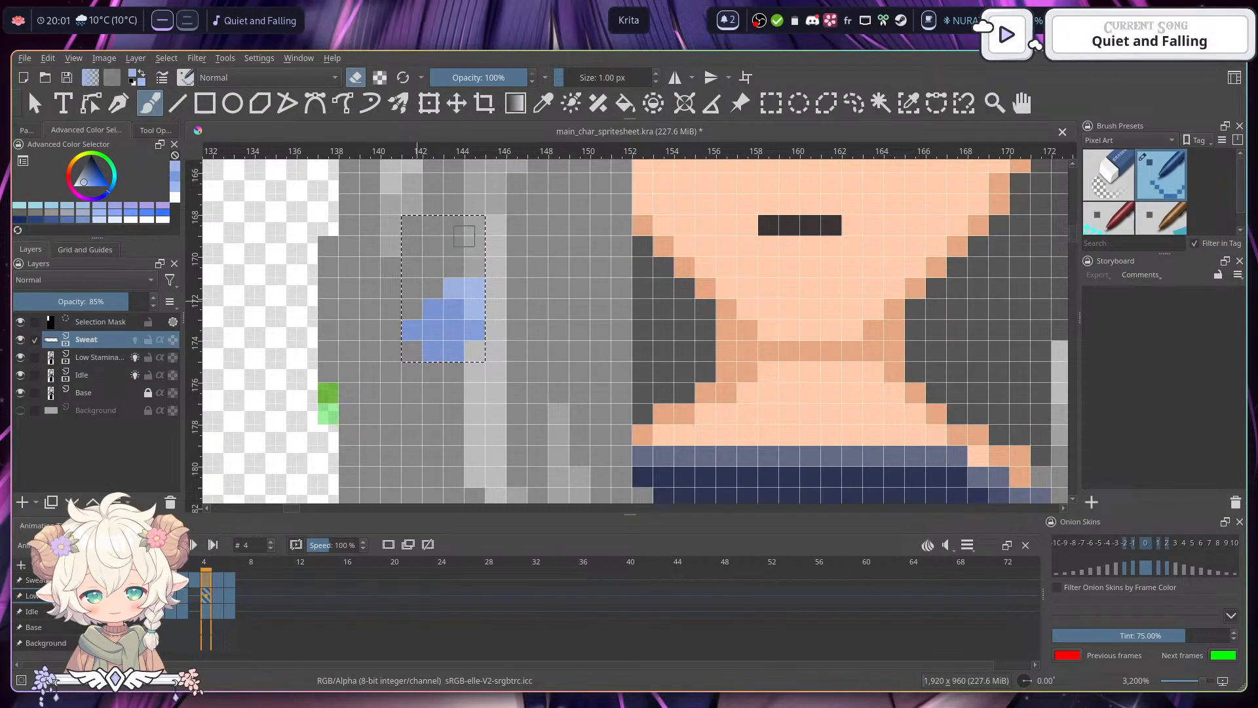
drag(599, 312, 560, 265)
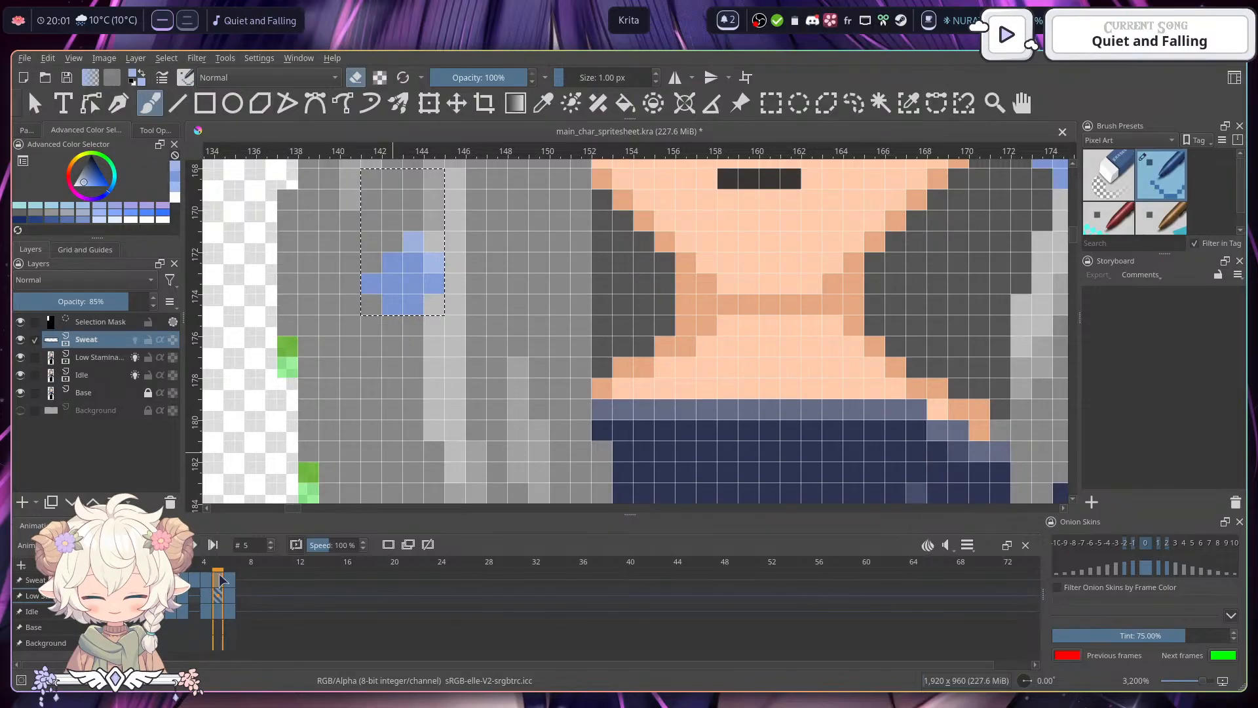
- Copy frame 4's shrunken second drop into frame 5 of the Sweat layer and move it about 2 px down
drag(721, 355, 599, 357)
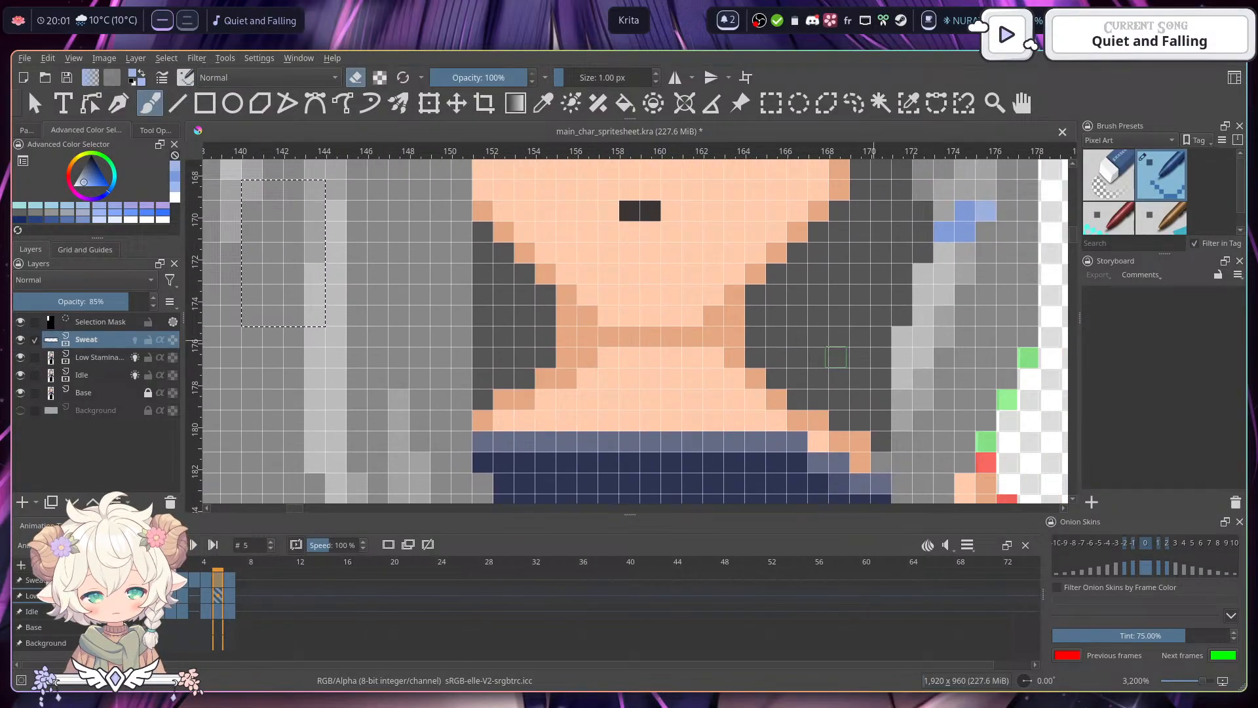
click(204, 580)
drag(522, 374, 698, 392)
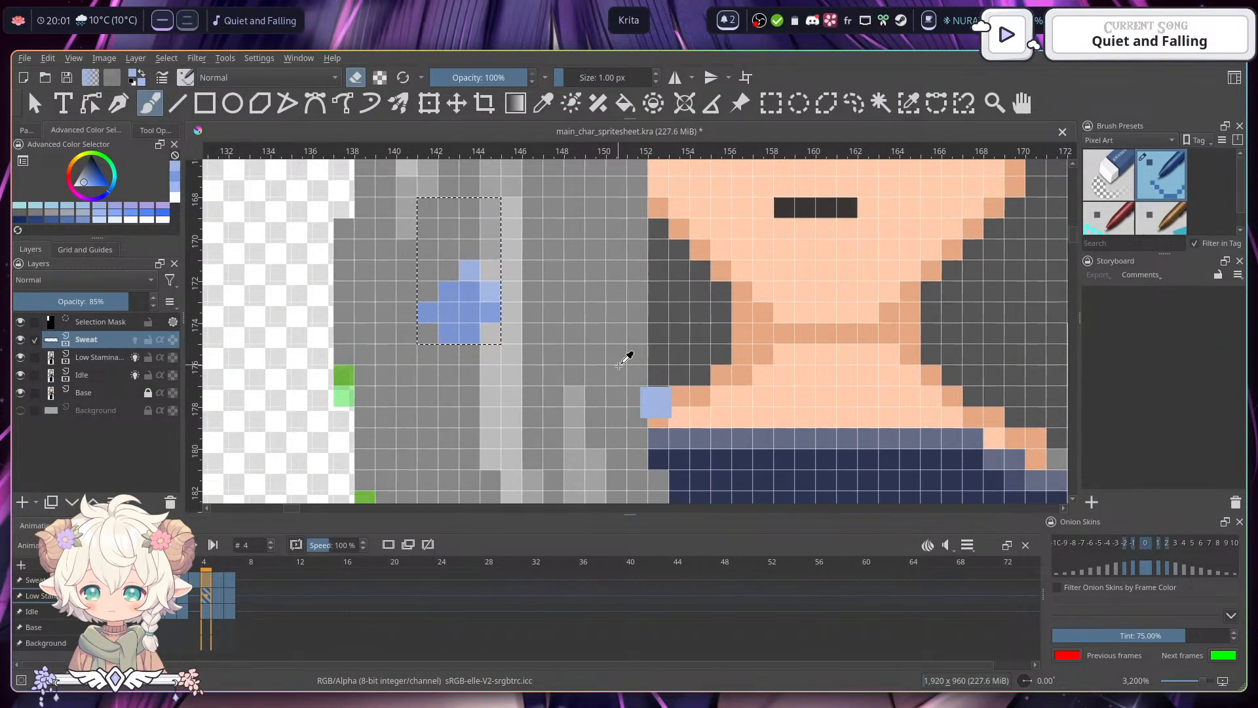
click(217, 580)
key(ctrl+t)
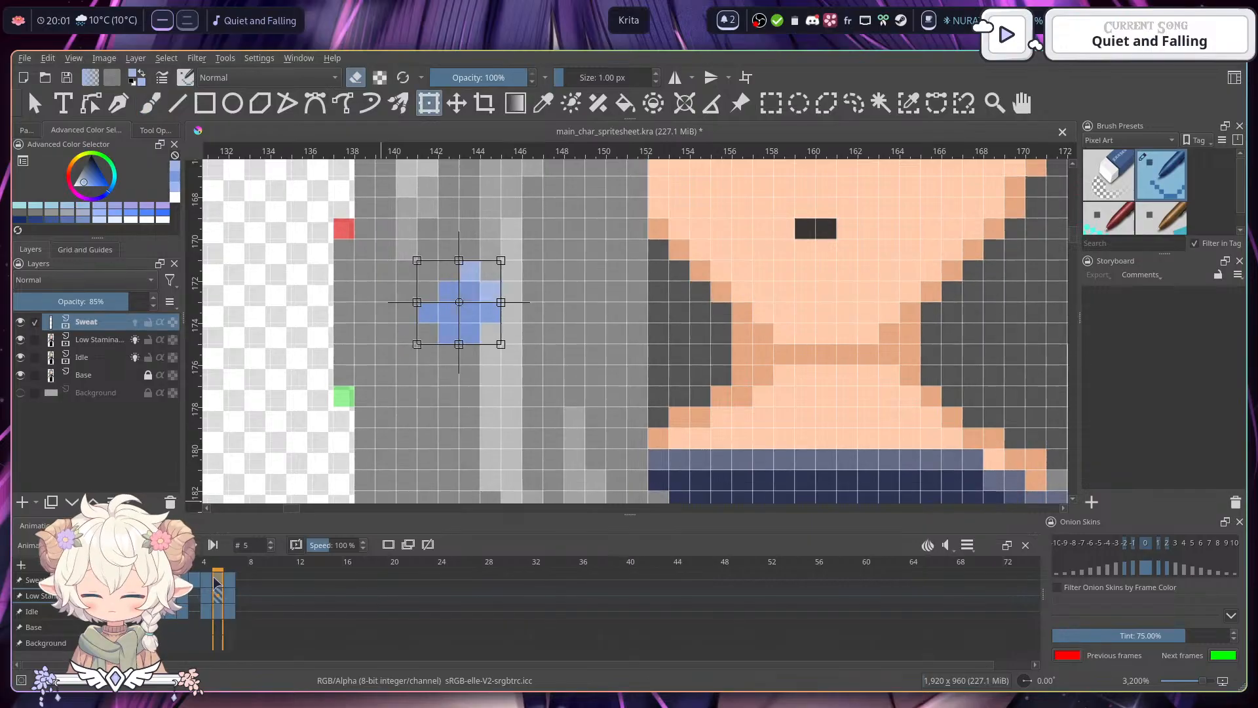
drag(474, 325, 474, 362)
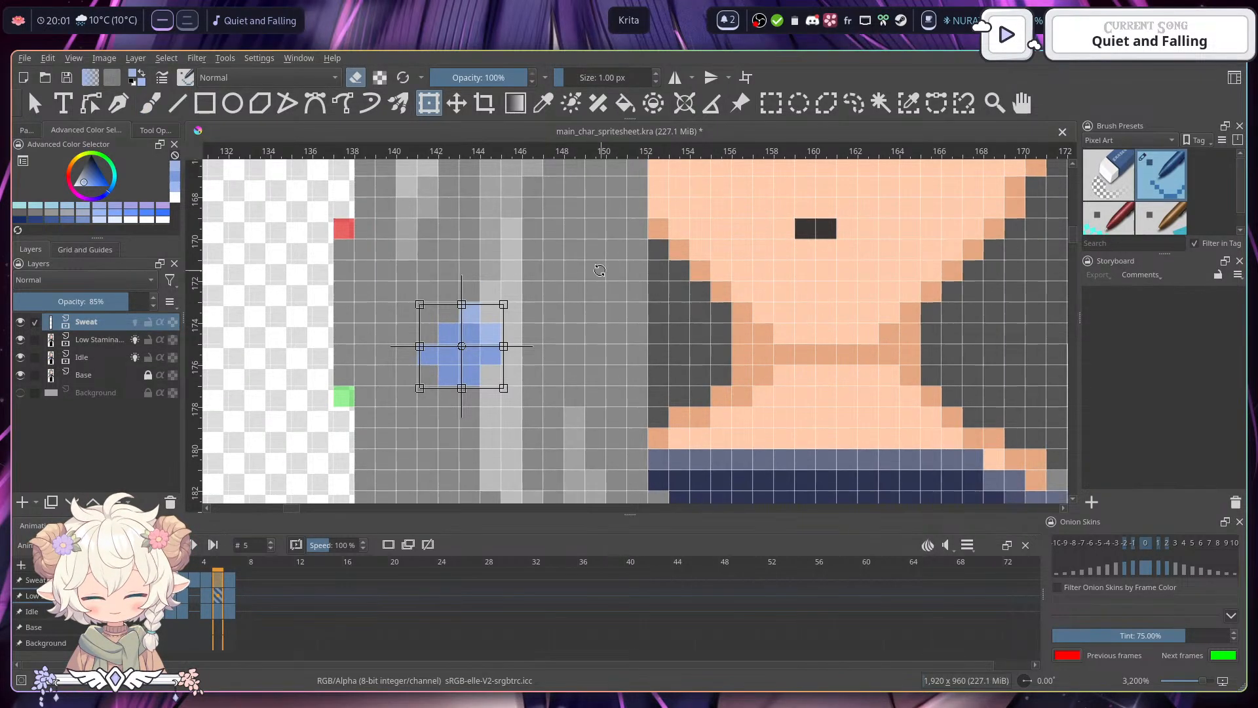
key(Return)
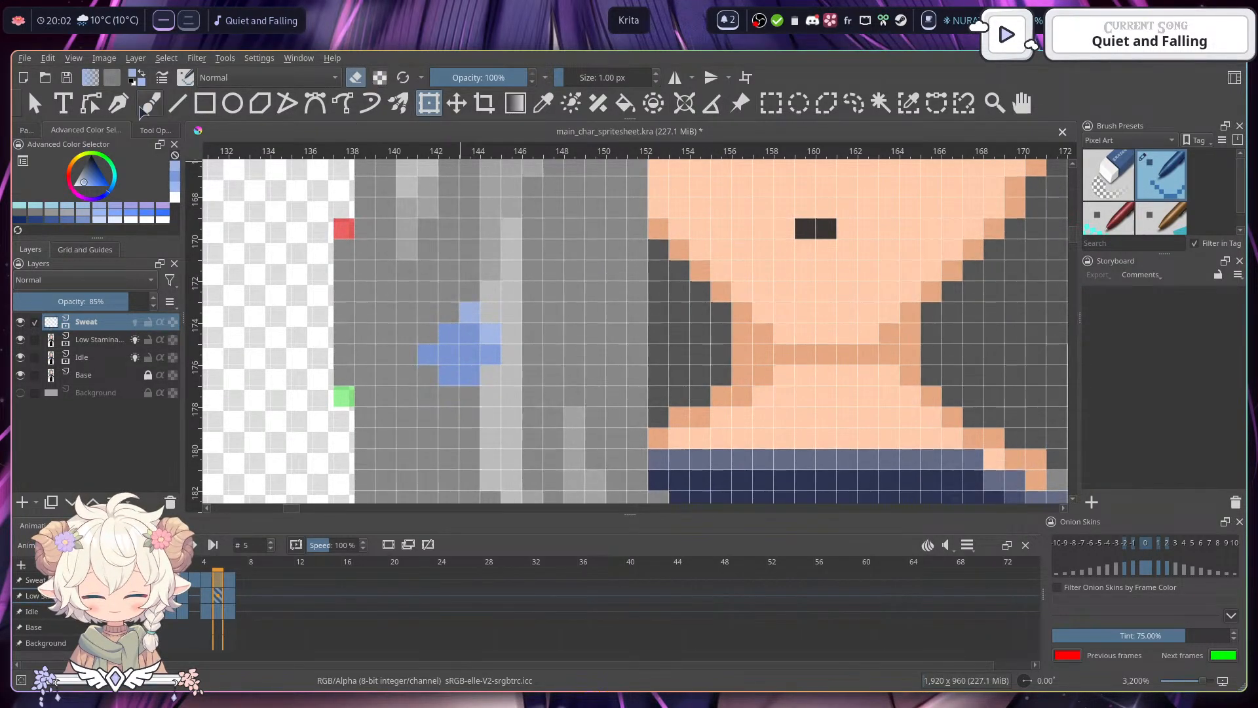
- Erase most of frame 5's pasted drop and repaint the remaining pixels as a small diagonal streak with a light blue highlight
click(143, 109)
drag(428, 356, 471, 310)
click(450, 333)
key(e)
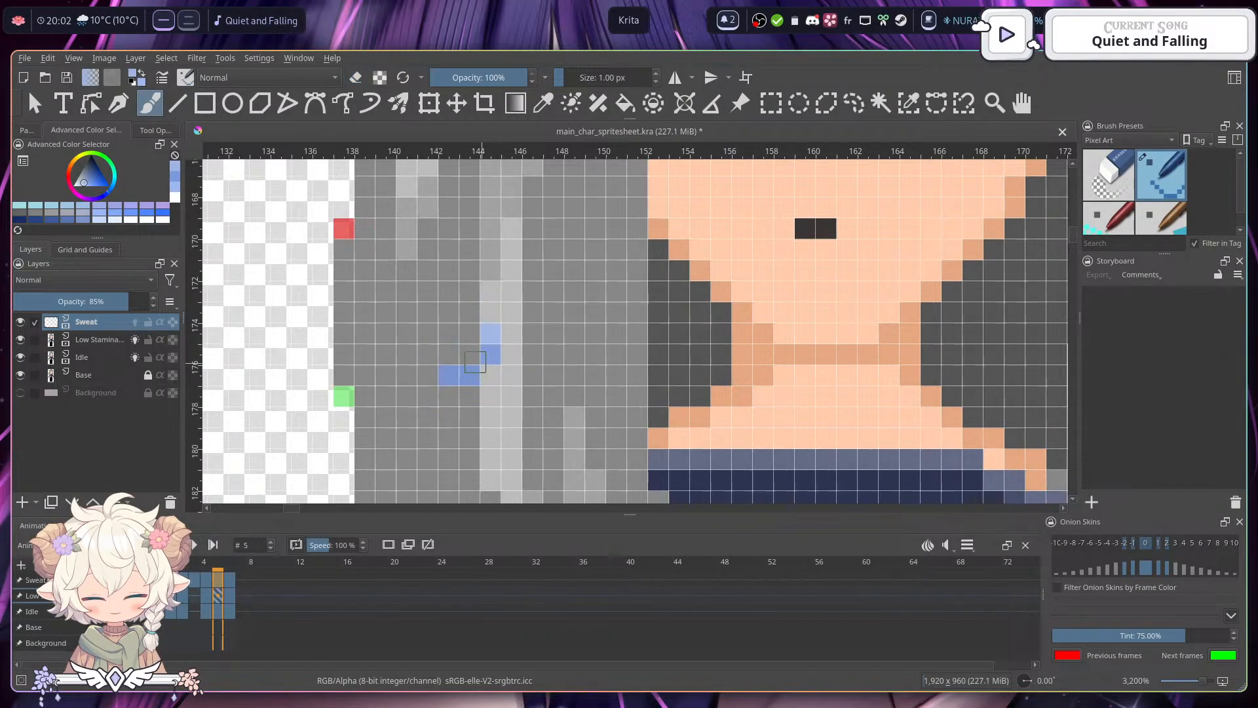
drag(494, 354, 469, 354)
click(490, 357)
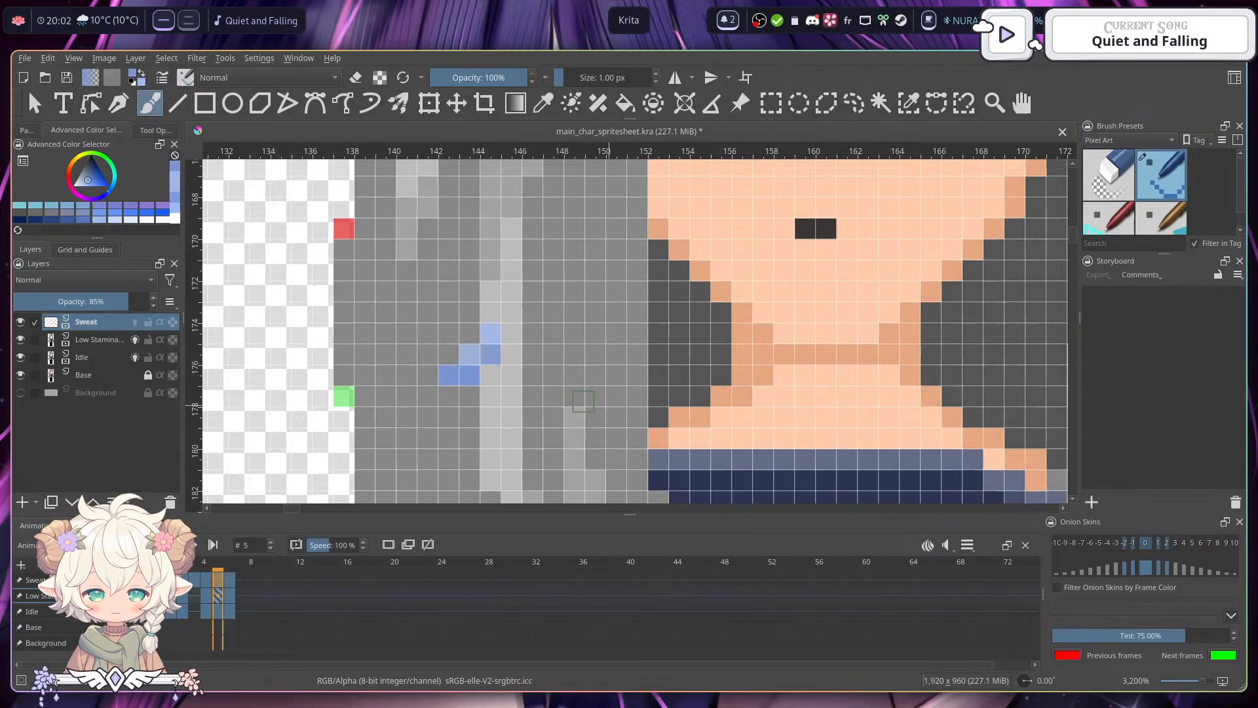
click(472, 358)
ctrl+click(492, 350)
click(491, 352)
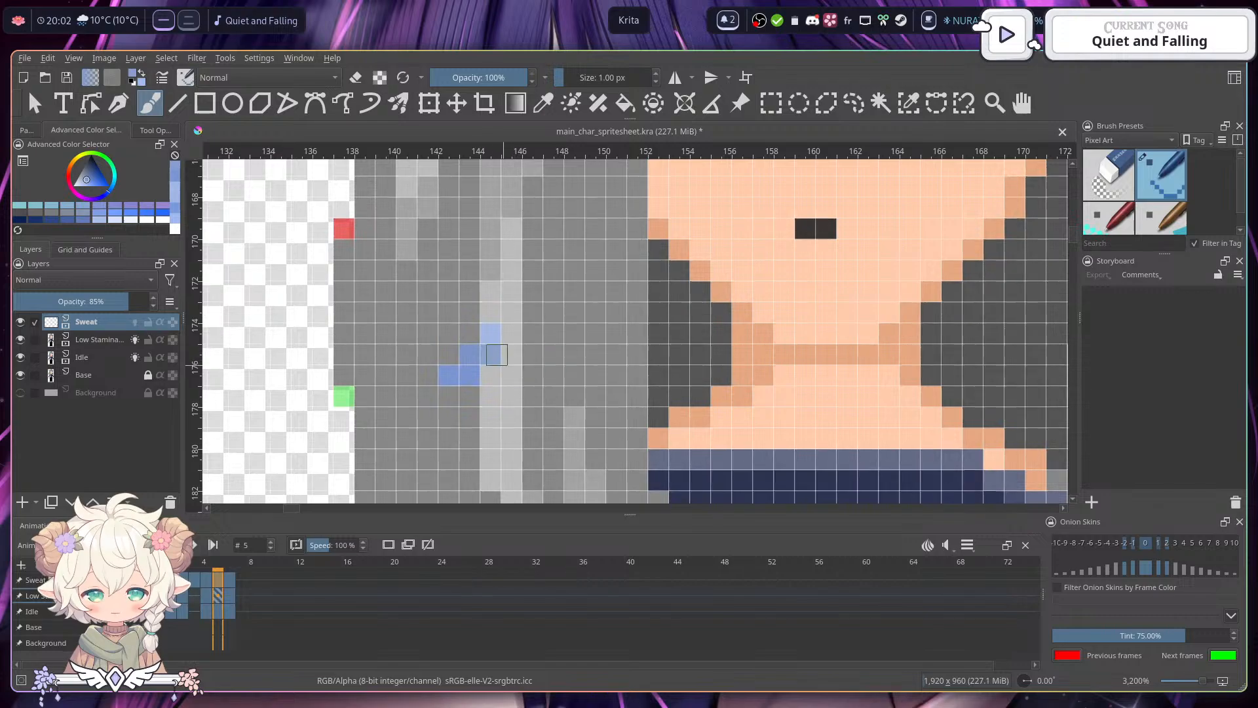
ctrl+click(492, 335)
click(492, 354)
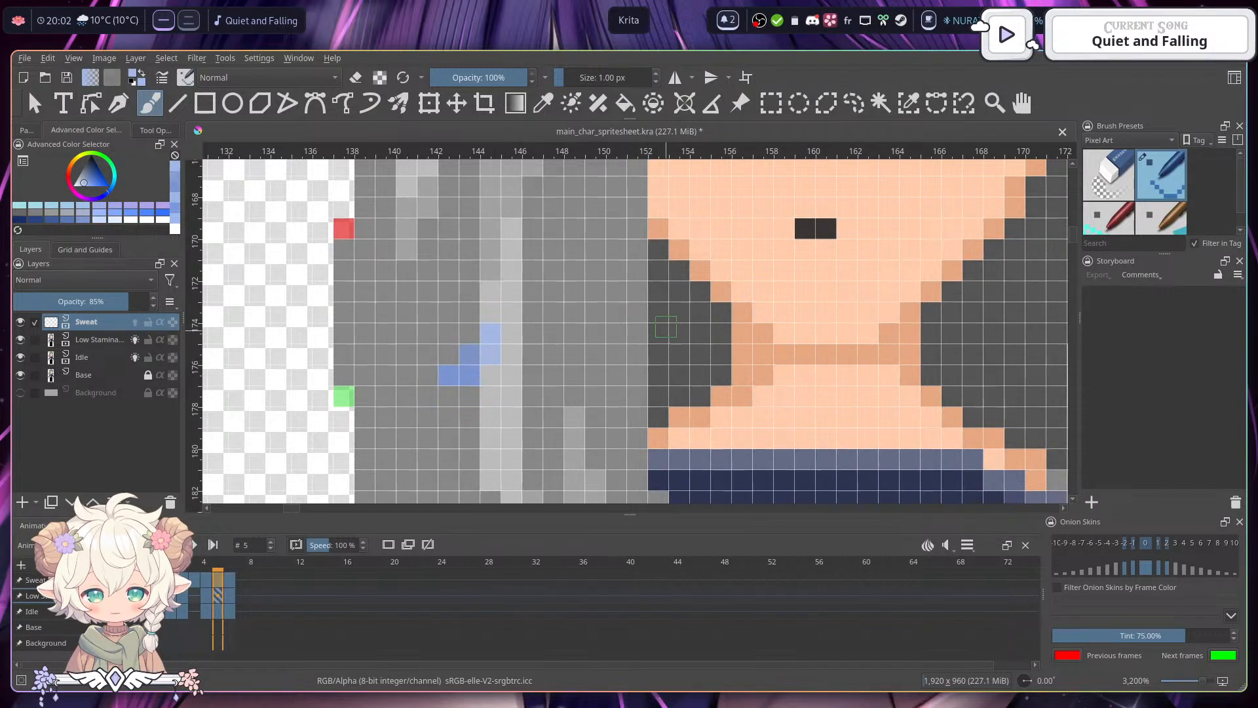
- Check the second drop's side in frame 6, and copy frame 0's second drop using a rectangular selection about 4 by 7 px
click(231, 580)
drag(630, 337, 609, 435)
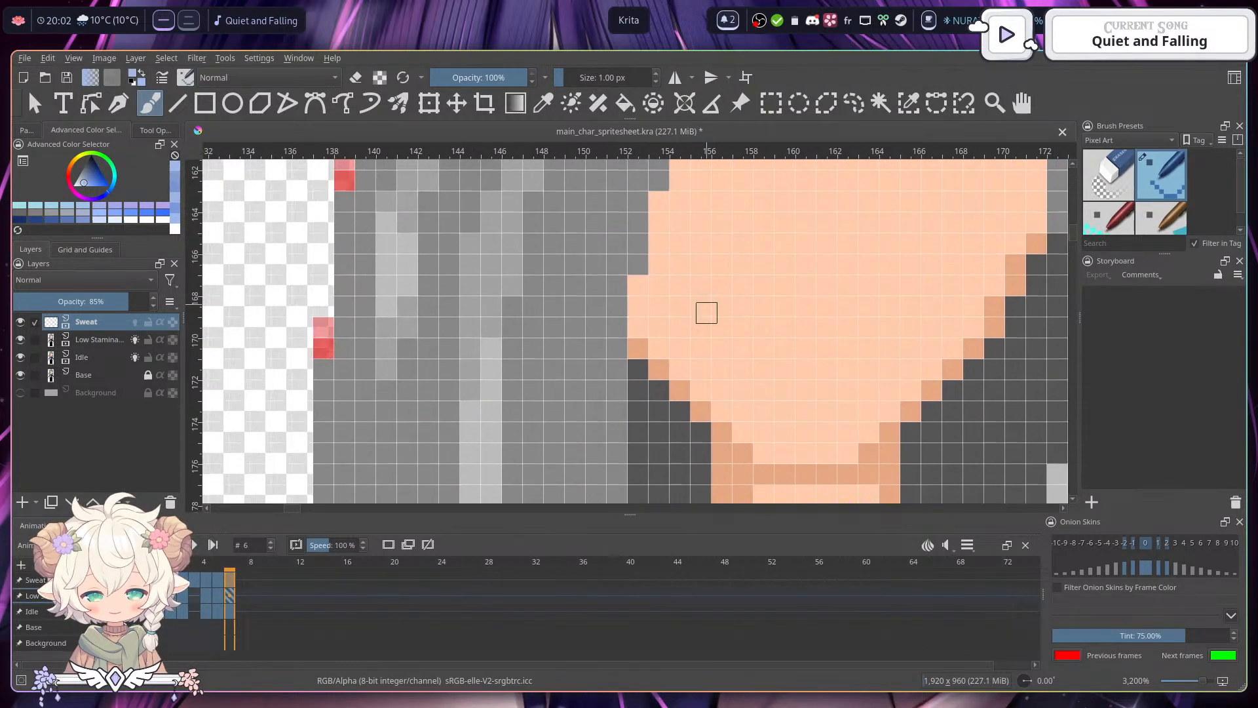
drag(683, 400, 661, 452)
drag(738, 236, 746, 398)
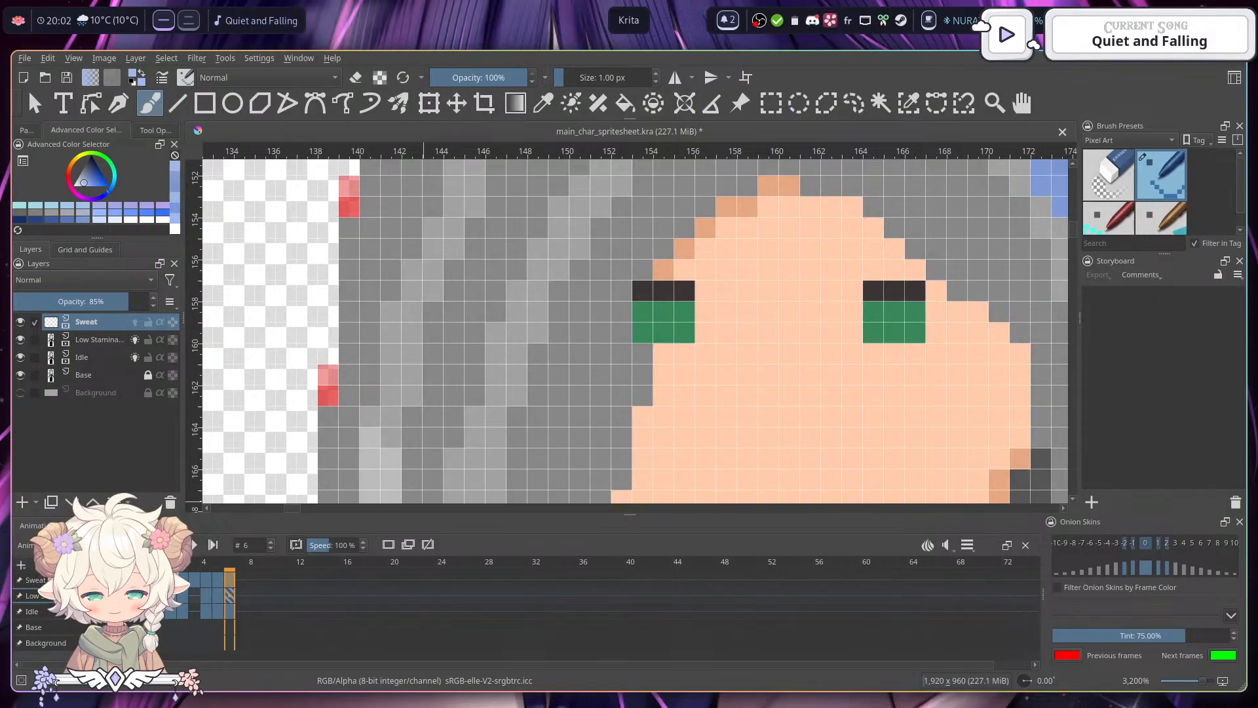
click(160, 580)
drag(655, 344, 695, 319)
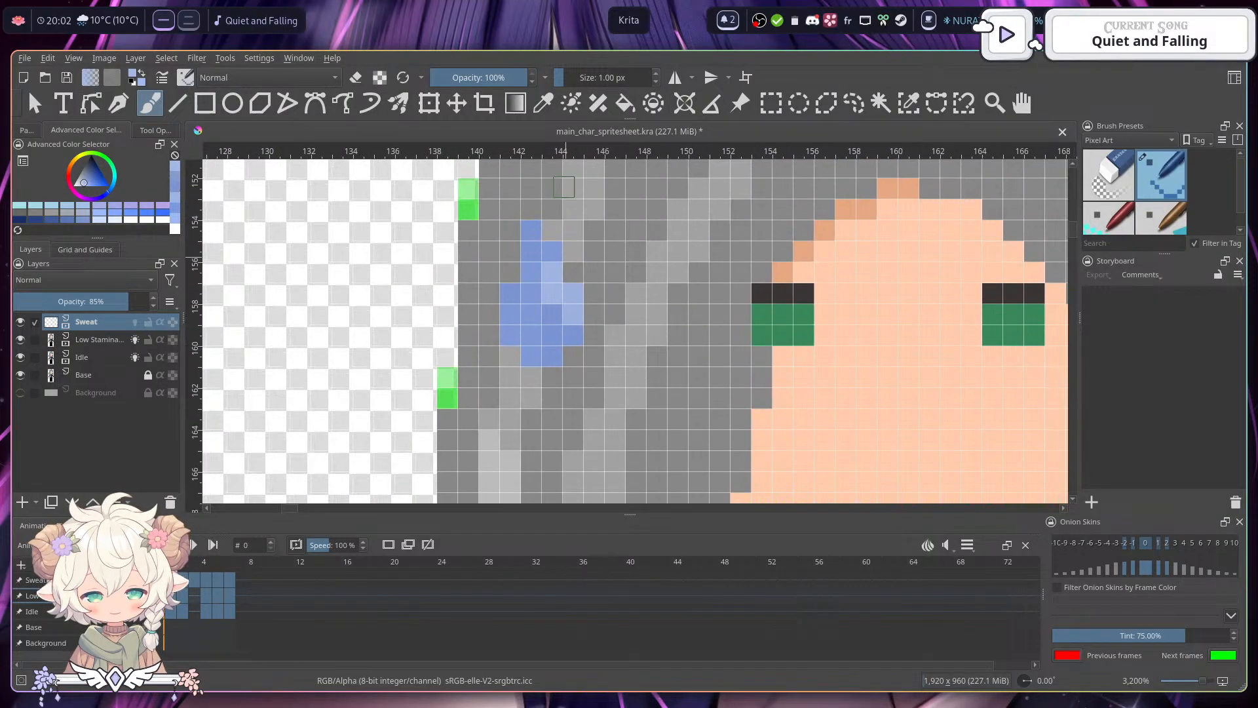
key(ctrl+r)
drag(500, 222, 580, 365)
- Paste frame 0's full drop into frame 5 of the Sweat layer at the same spot high on the hair
drag(616, 420, 561, 232)
drag(660, 406, 651, 210)
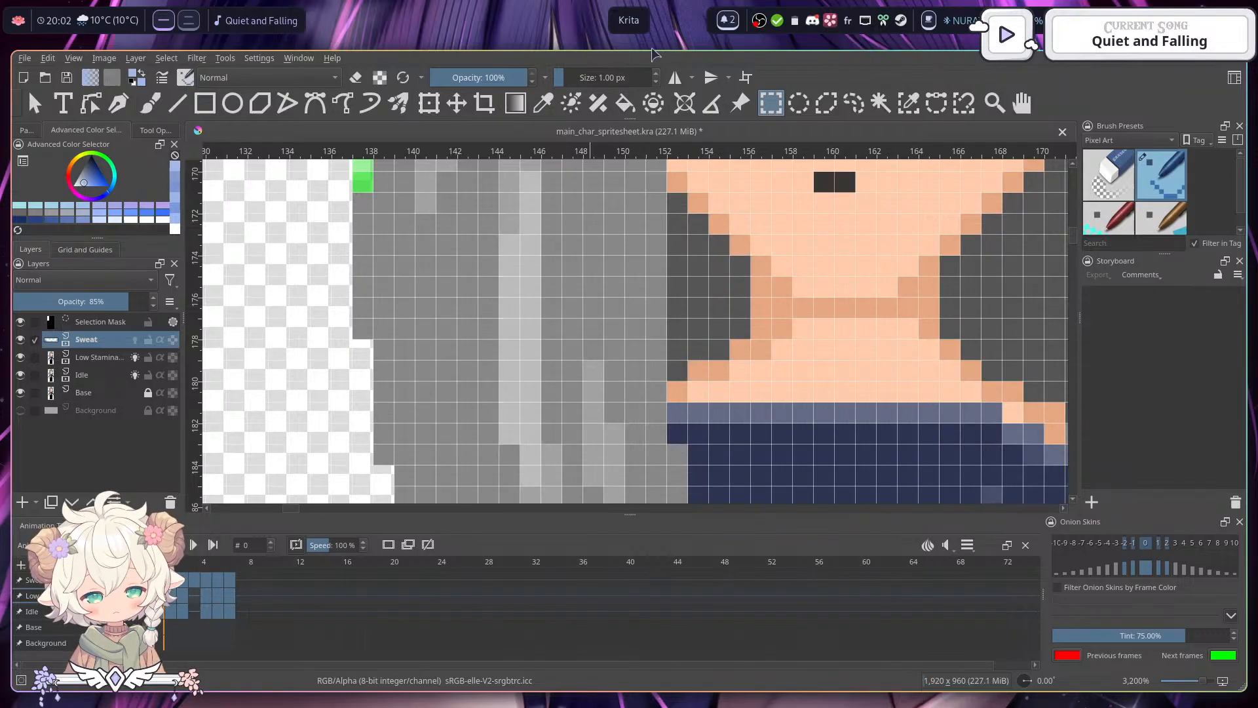
scroll(565, 279, down, 5)
drag(557, 270, 557, 306)
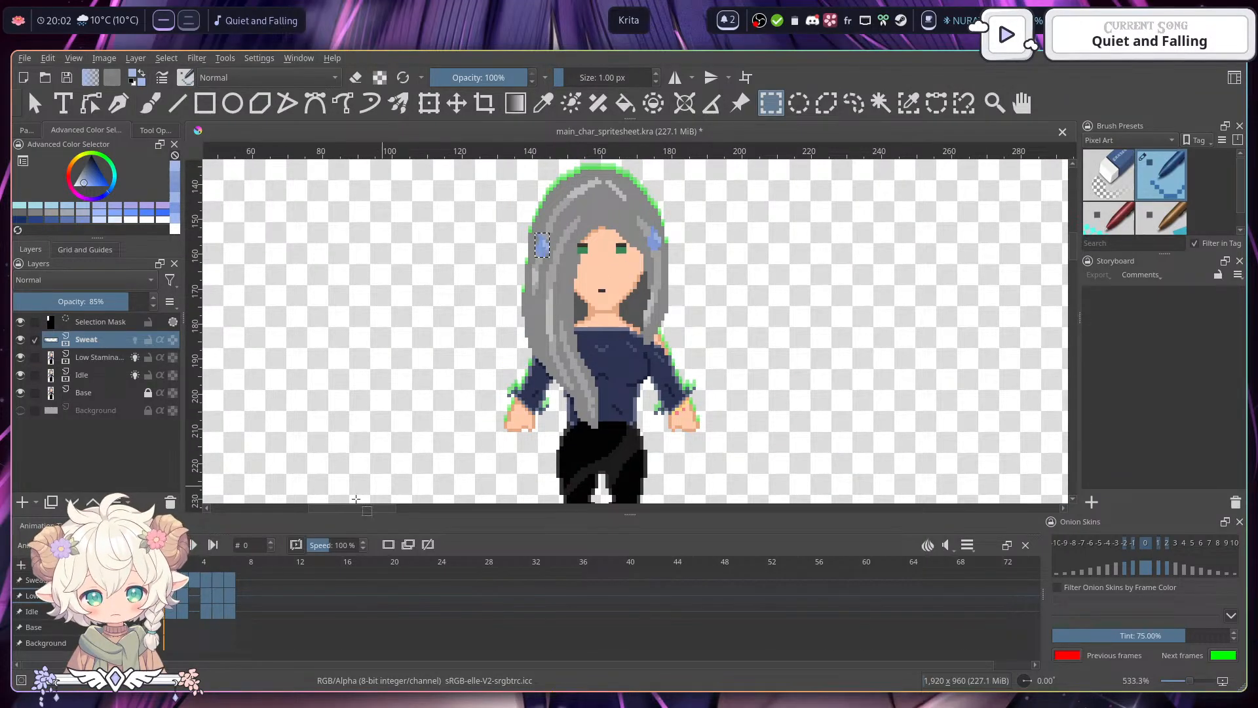
click(219, 579)
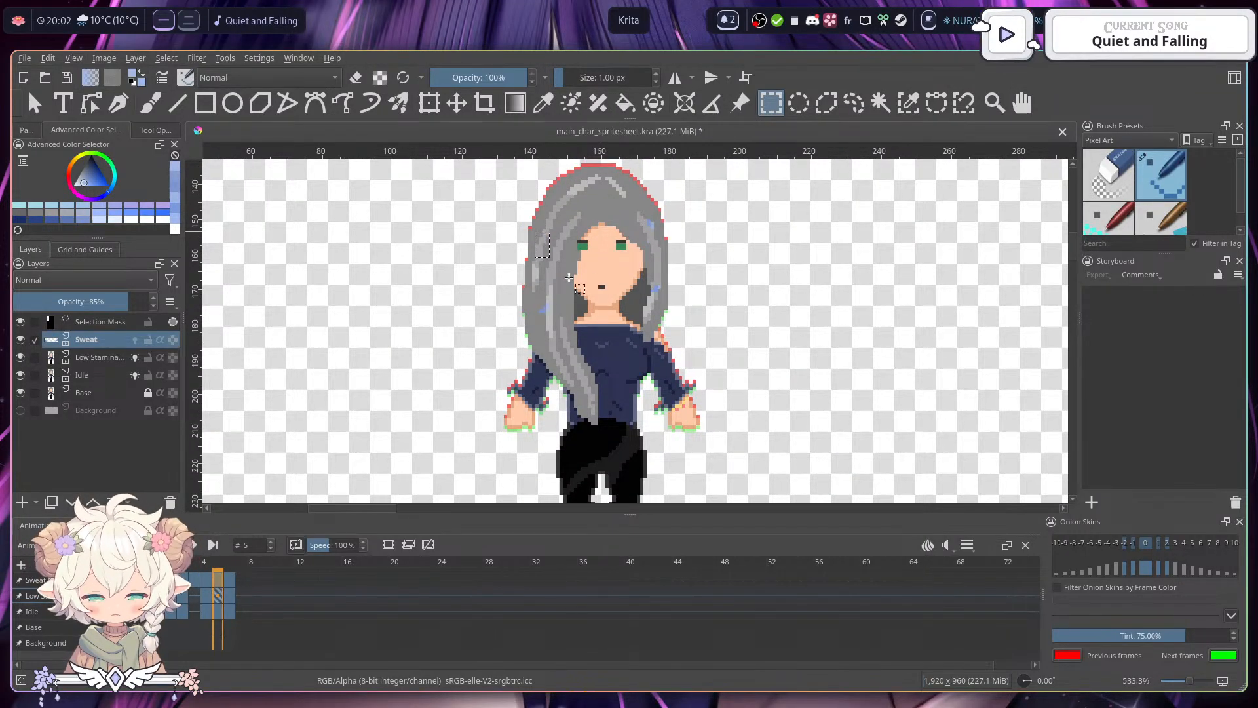
scroll(549, 303, up, 2)
key(ctrl+z)
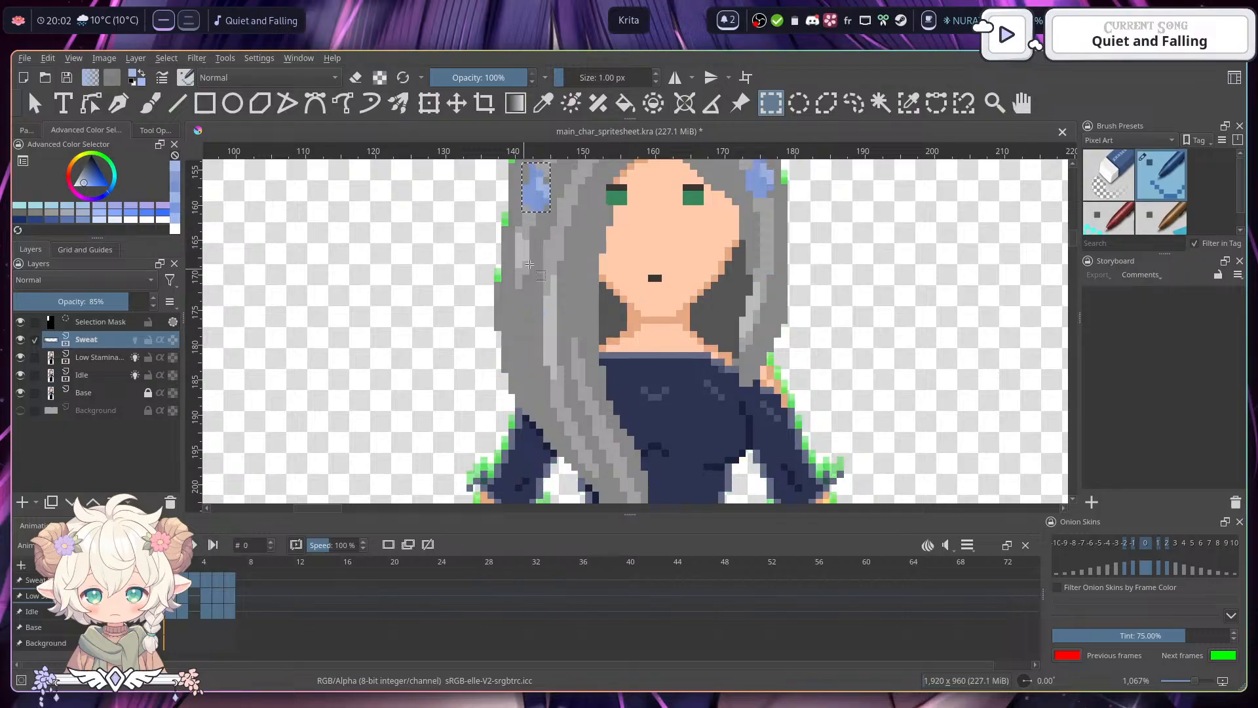
drag(529, 264, 536, 286)
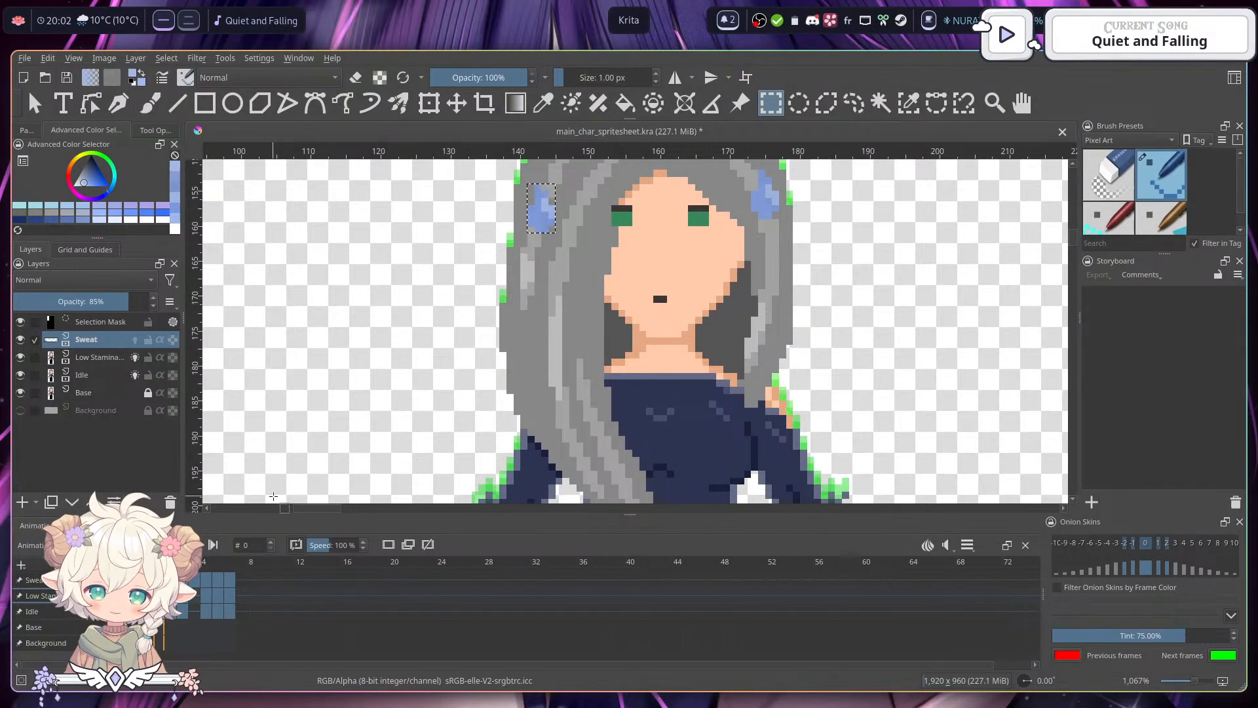
click(219, 580)
drag(572, 234, 577, 262)
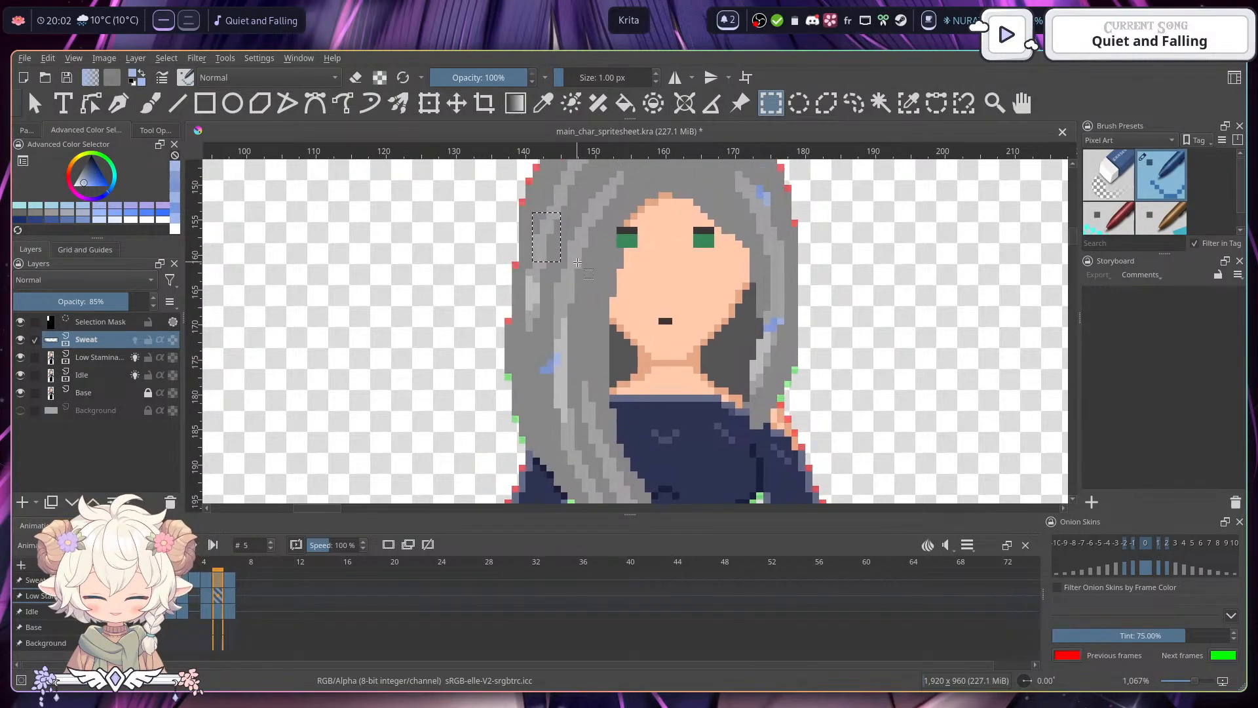
key(ctrl+t)
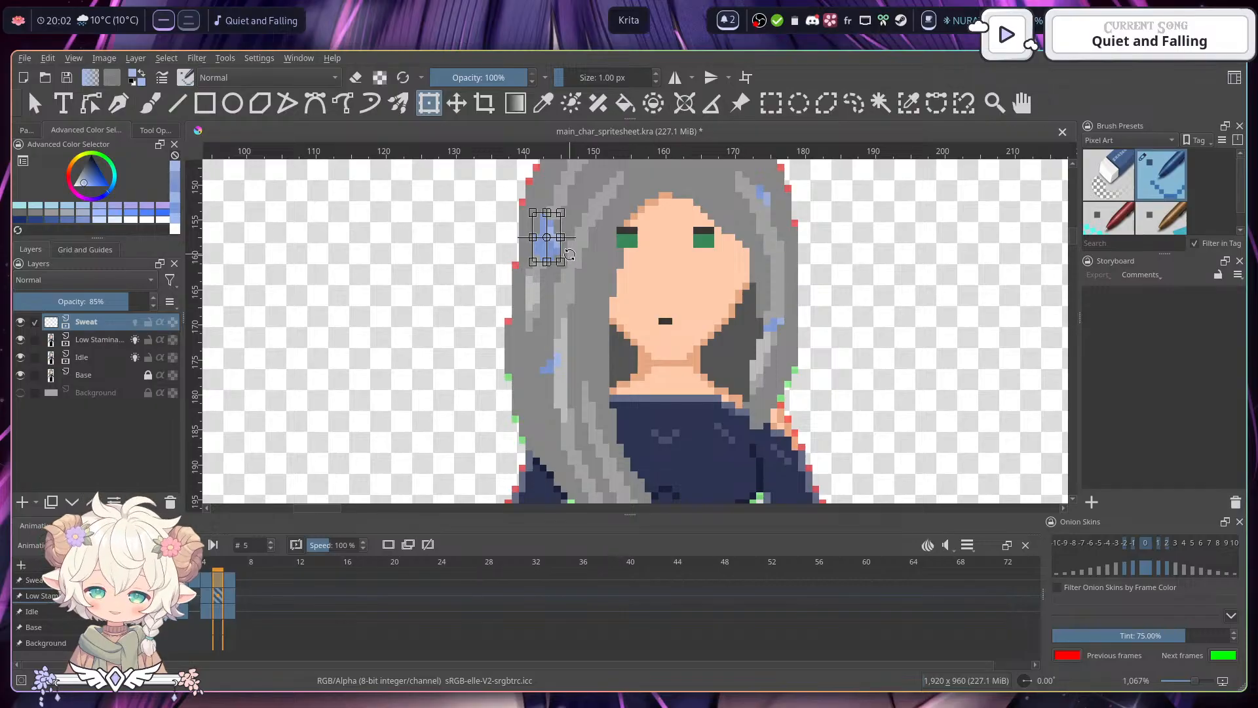
scroll(569, 255, up, 4)
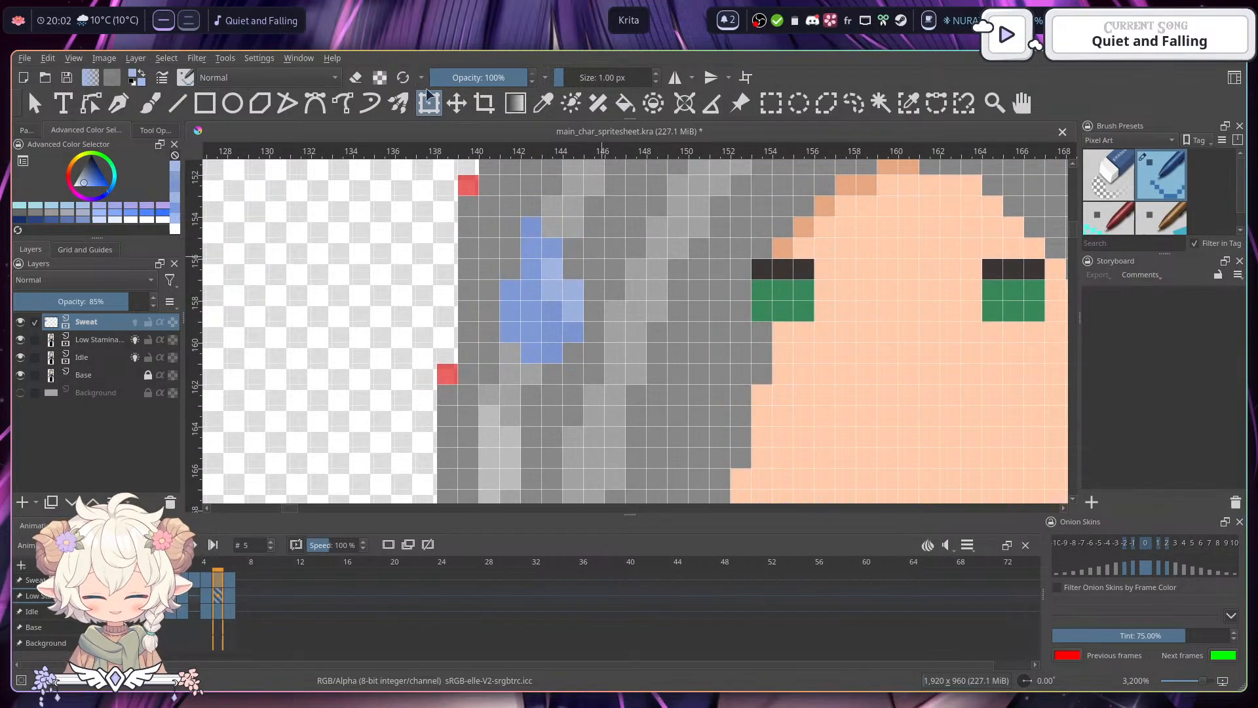
- Erase the lower part of frame 5's new upper drop and repaint it as a forming drop about 3 by 4 px with light blue shading
key(b)
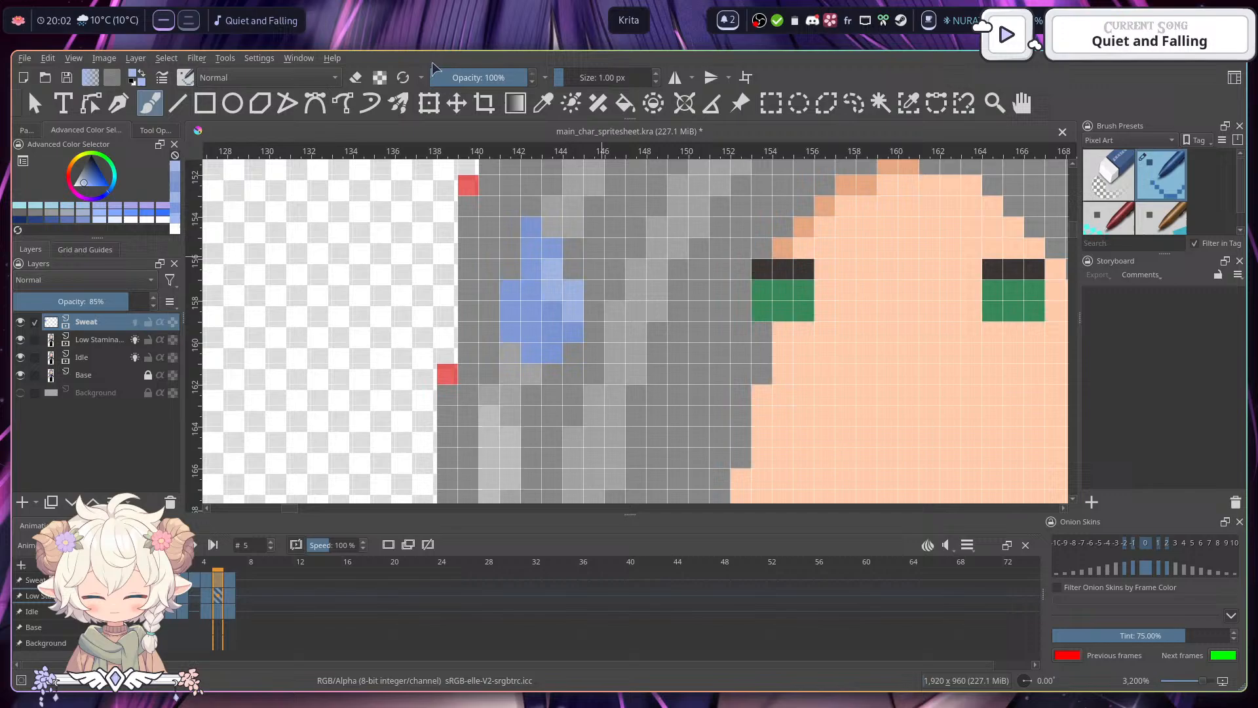
click(358, 78)
mouse_move(536, 374)
mouse_down()
mouse_move(572, 294)
mouse_move(546, 367)
mouse_move(542, 331)
mouse_move(518, 332)
mouse_move(518, 316)
mouse_move(553, 289)
mouse_up()
key(e)
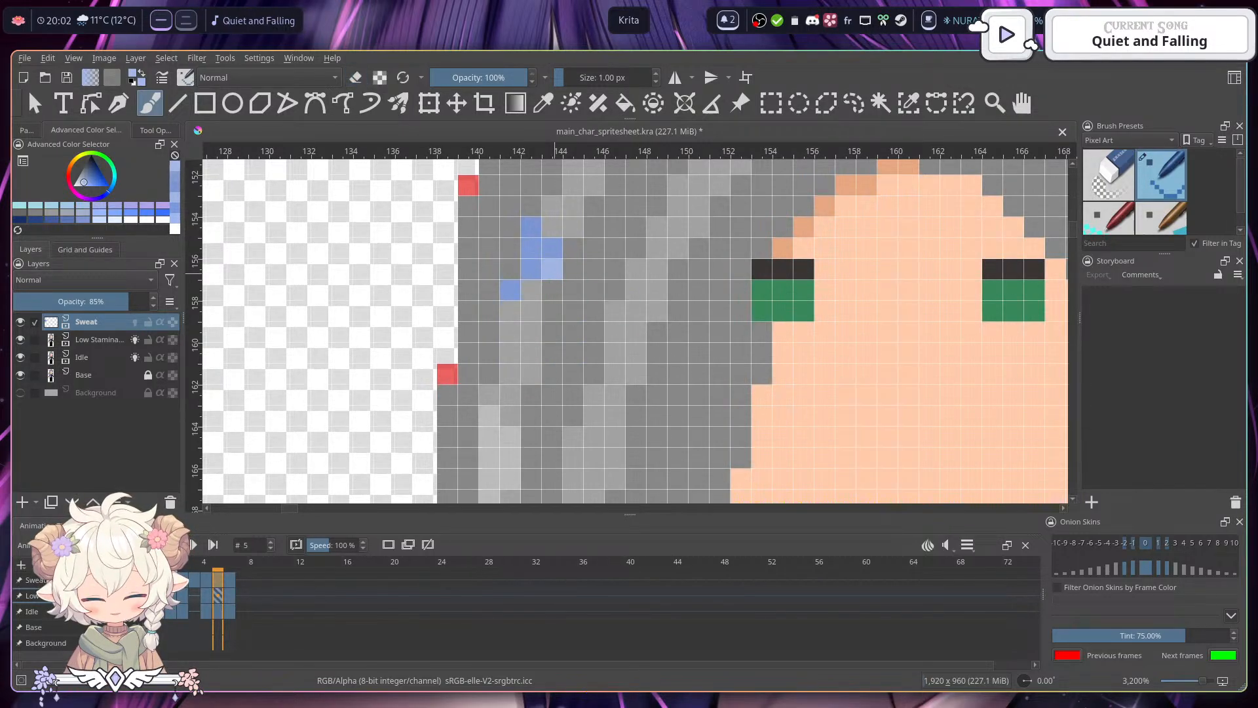
click(531, 269)
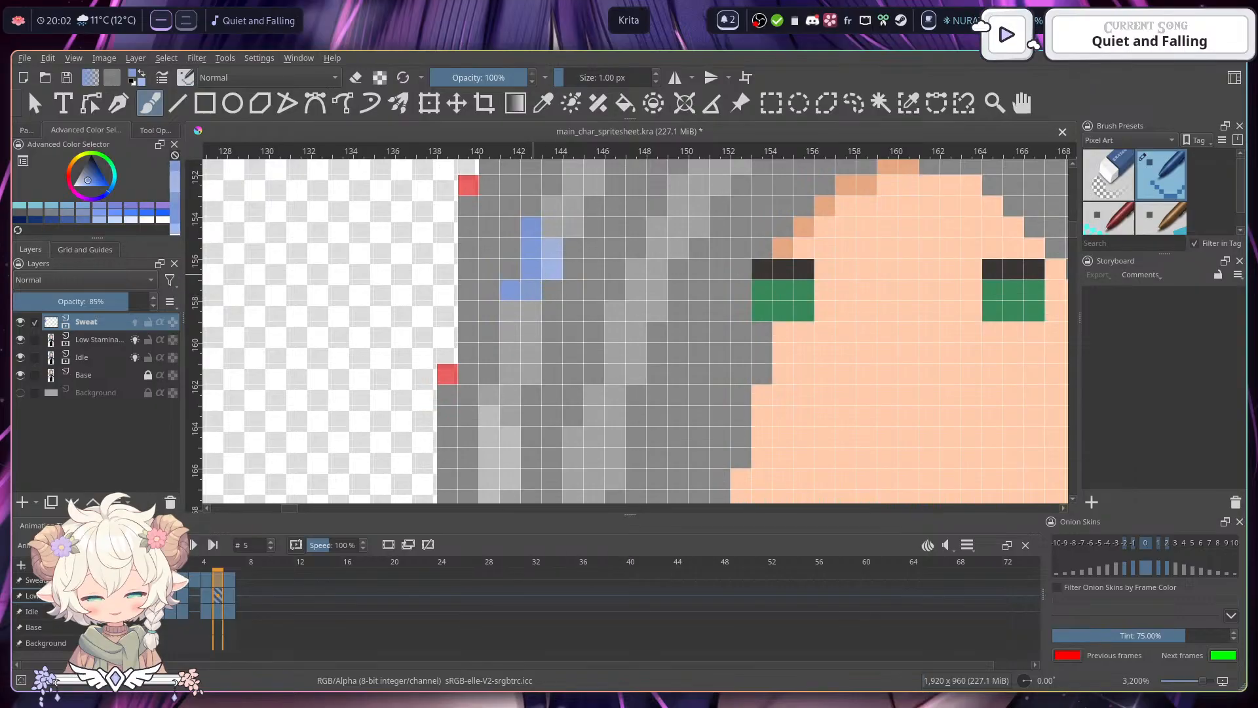
ctrl+click(553, 250)
mouse_move(552, 269)
mouse_down()
mouse_move(536, 269)
mouse_move(535, 288)
mouse_up()
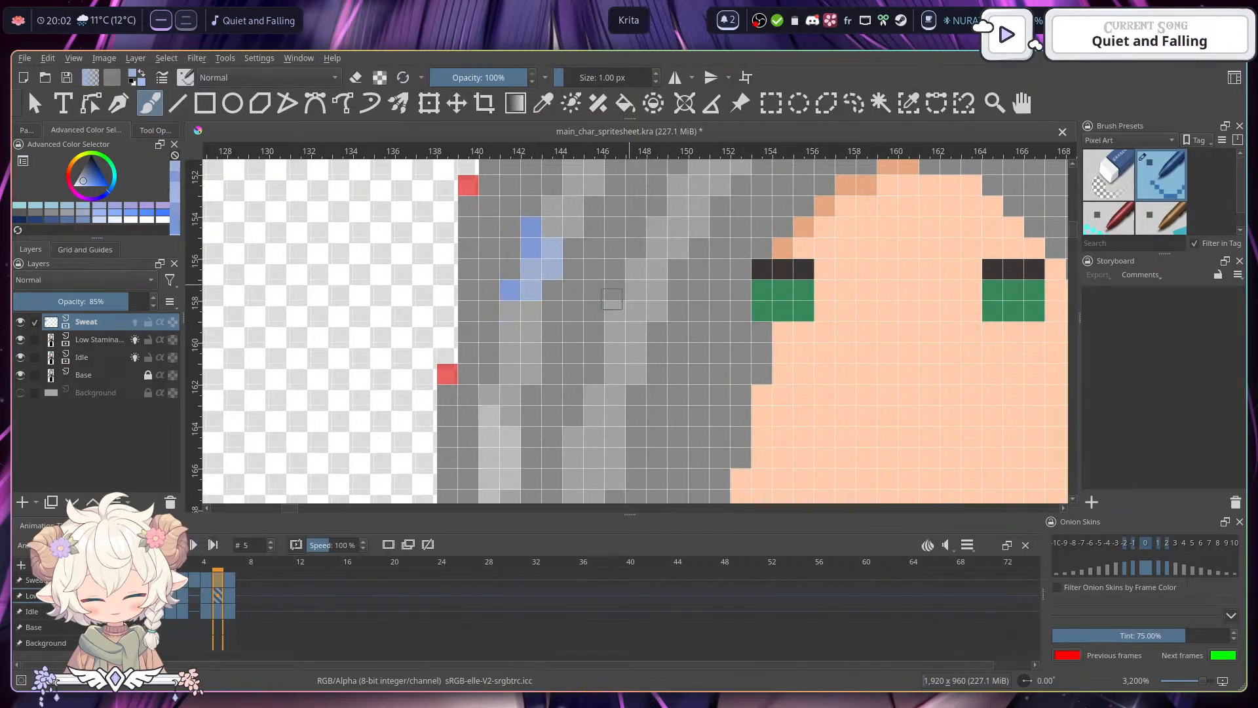
ctrl+click(537, 250)
click(510, 270)
click(517, 256)
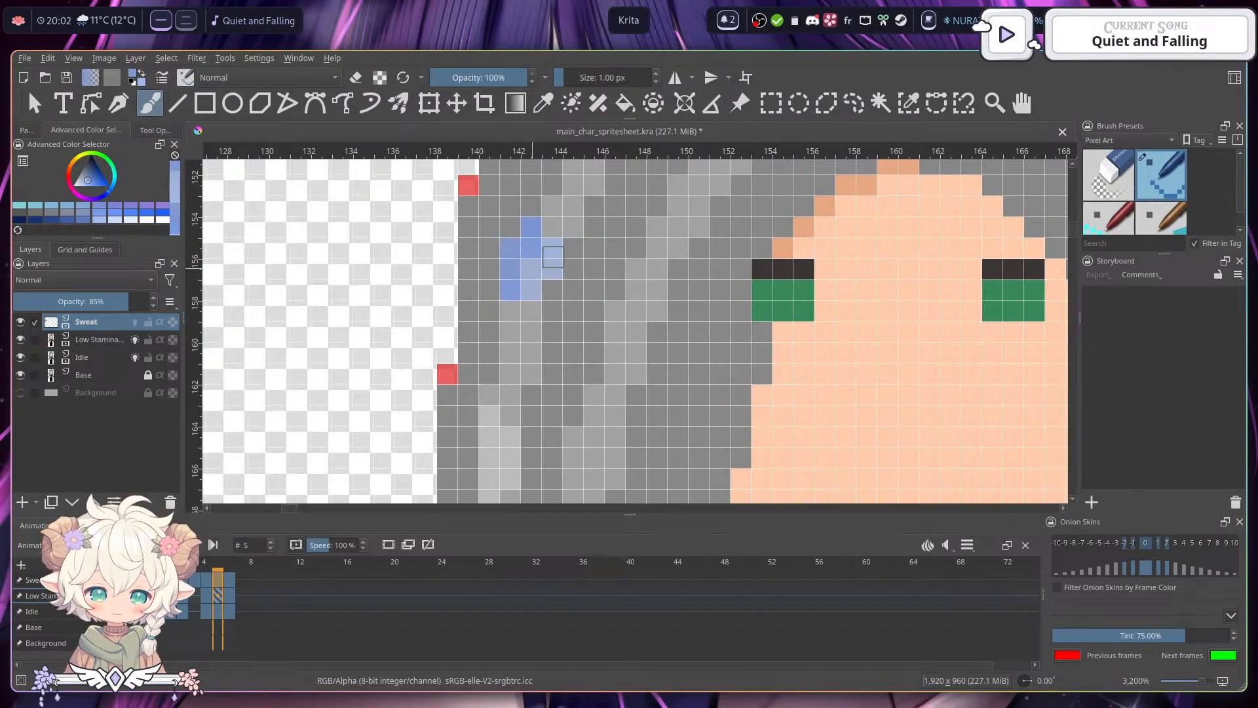
- Erase the two bottom pixels of the forming drop high on the hair in frame 5
key(e)
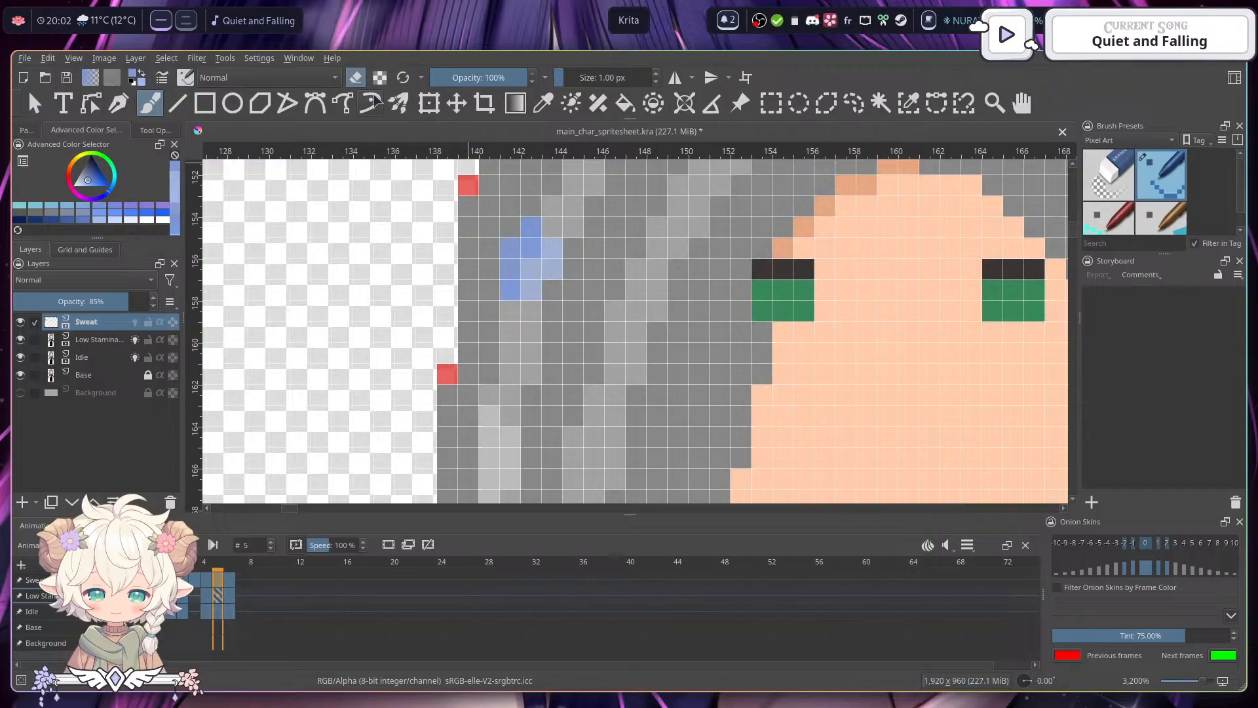
drag(532, 289, 511, 289)
scroll(668, 292, down, 1)
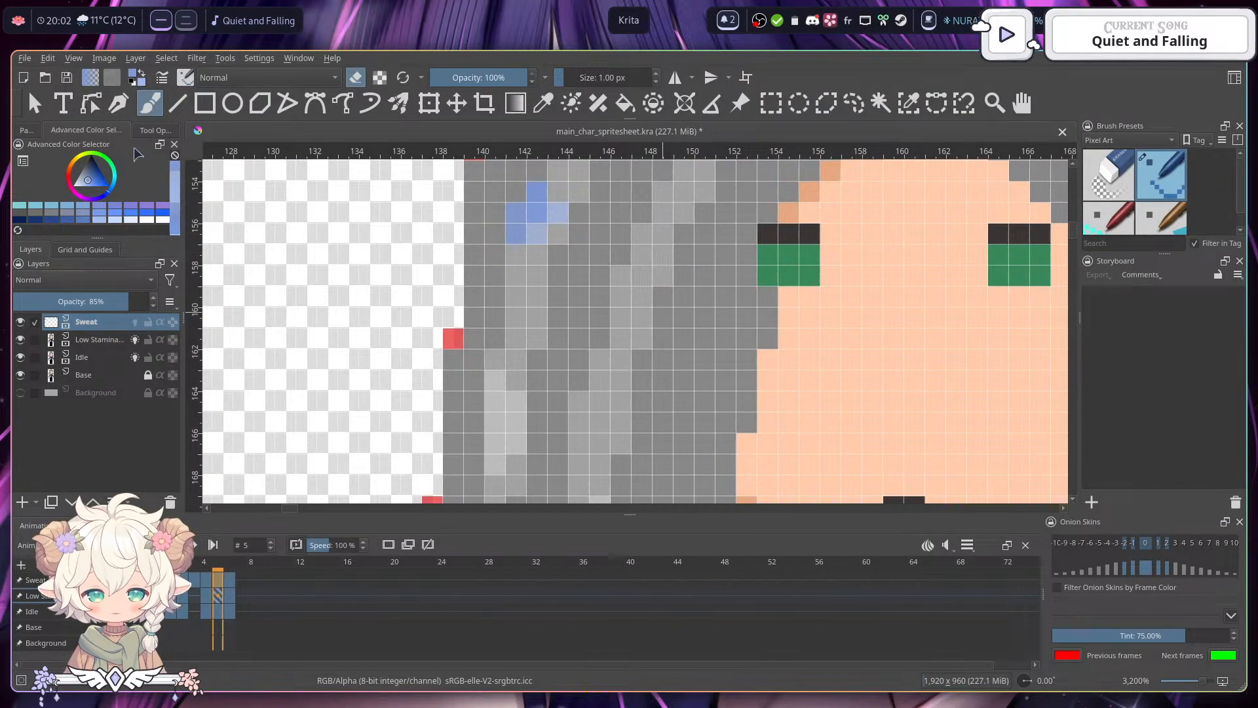
scroll(589, 354, down, 2)
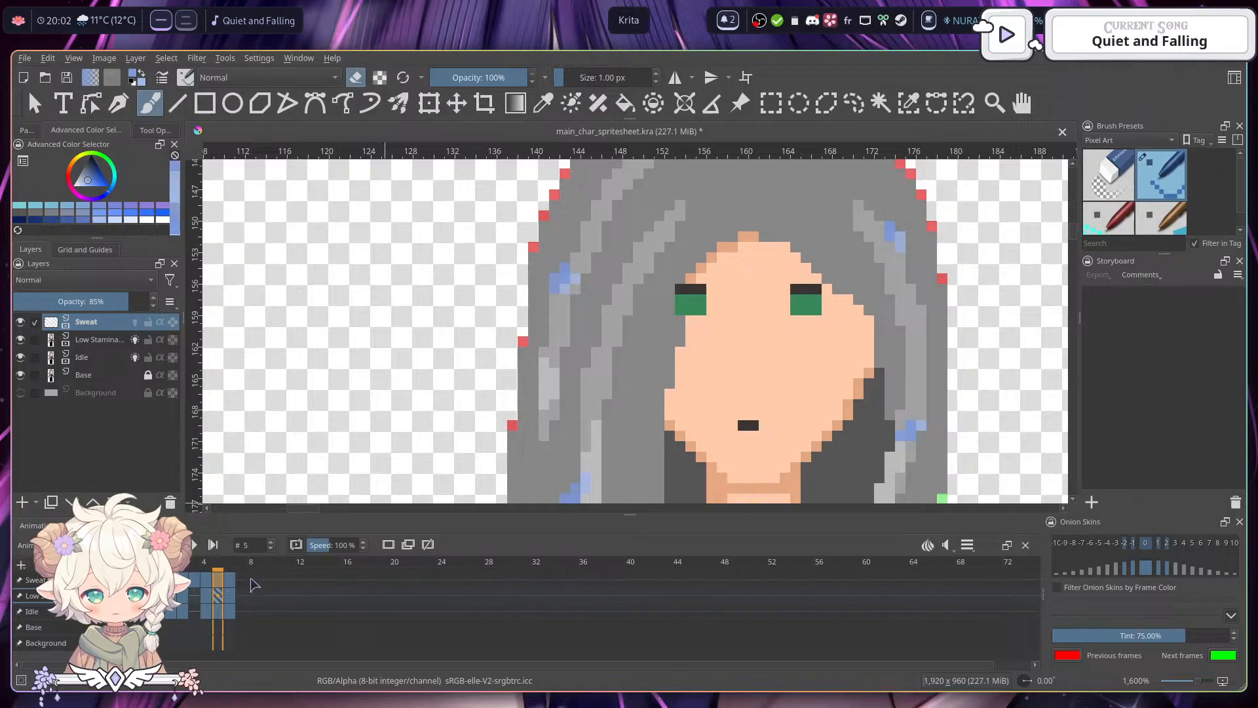
- Paste frame 0's full second drop into frame 6 of the Sweat layer at its original spot on the hair
click(232, 593)
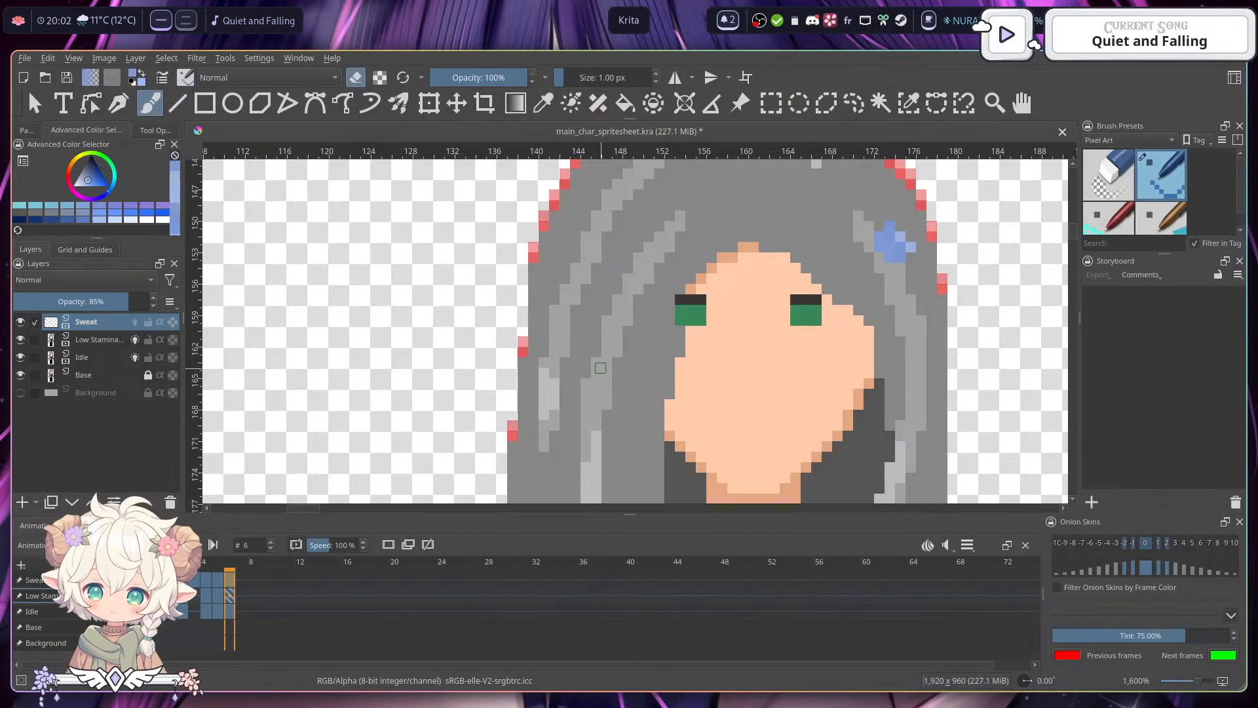
key(ctrl+t)
scroll(570, 315, up, 2)
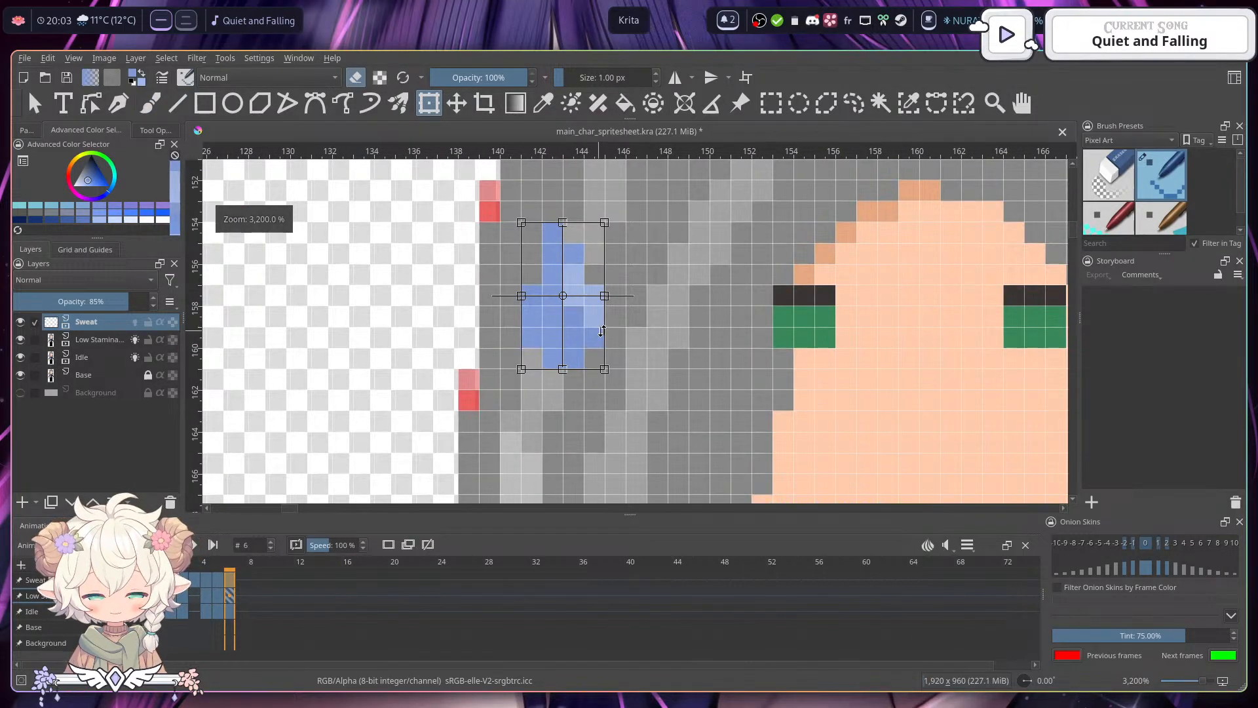
scroll(602, 331, down, 2)
scroll(624, 316, up, 1)
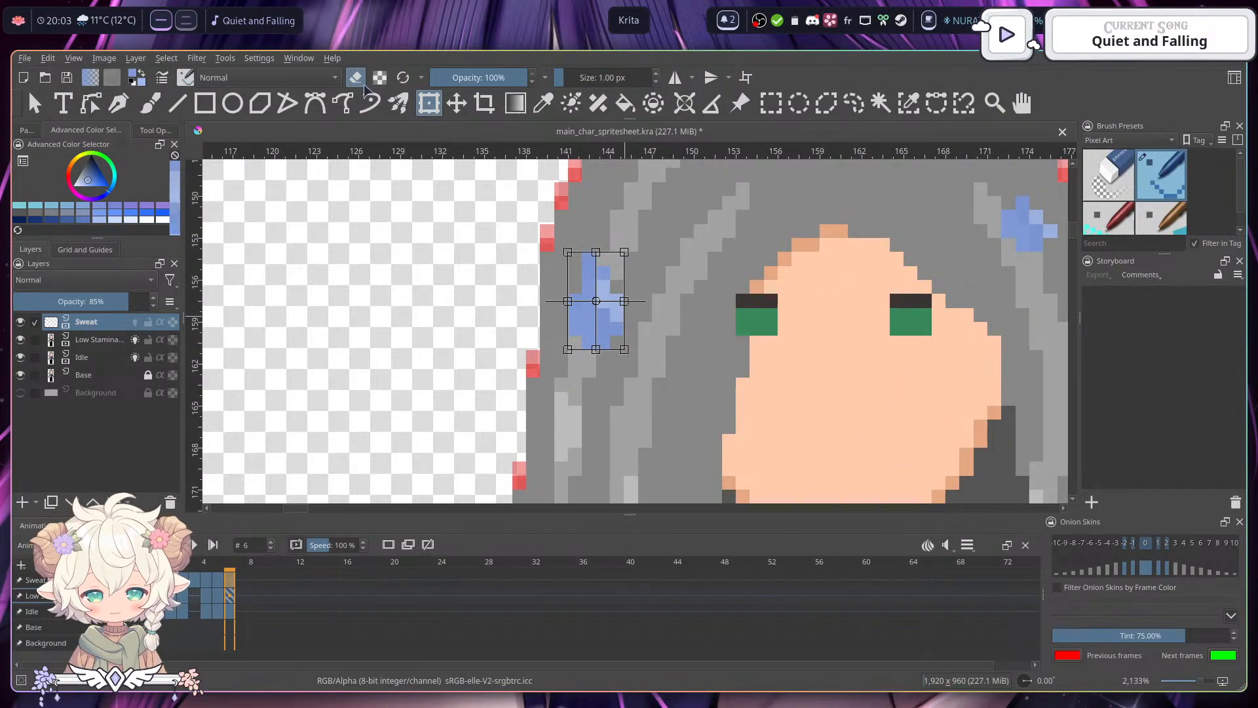
key(Return)
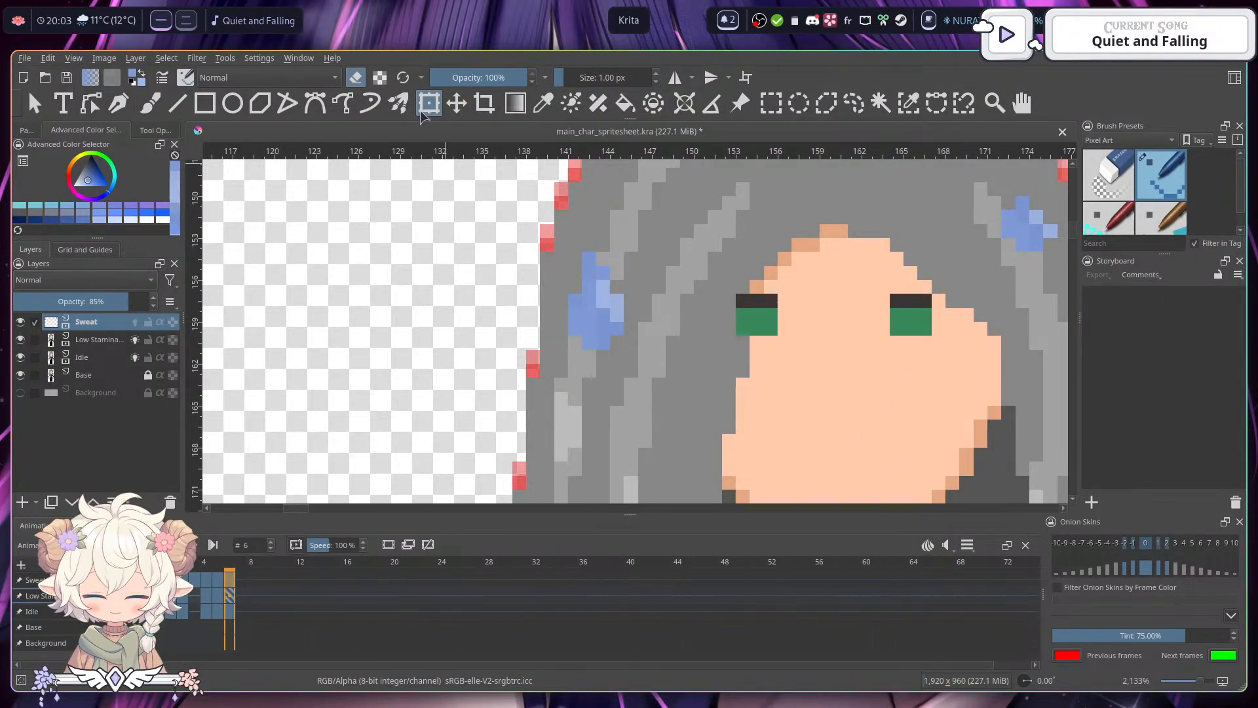
- Erase the bottom row and lower edge pixels of frame 6's pasted drop to make it smaller, and save the spritesheet
click(148, 109)
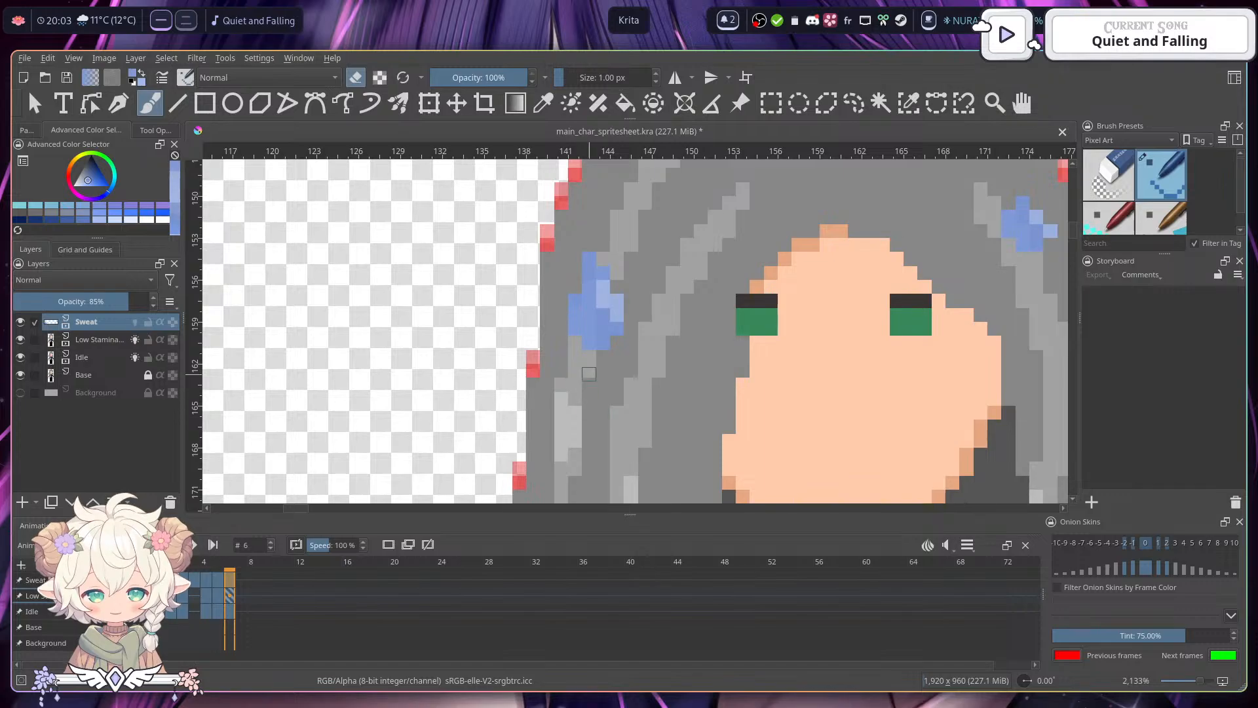
drag(589, 345, 622, 314)
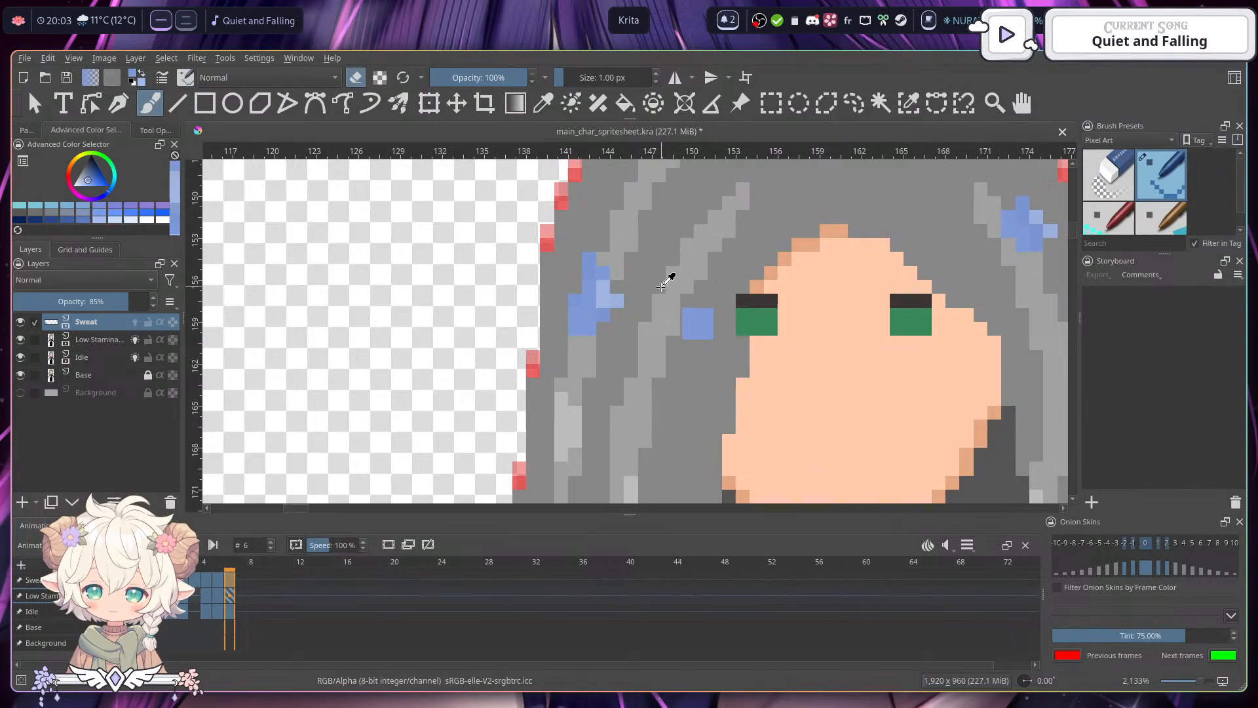
key(ctrl+s)
- Play the low-stamina animation to check how both sweat drops fall and re-form
scroll(668, 275, down, 2)
scroll(672, 268, down, 1)
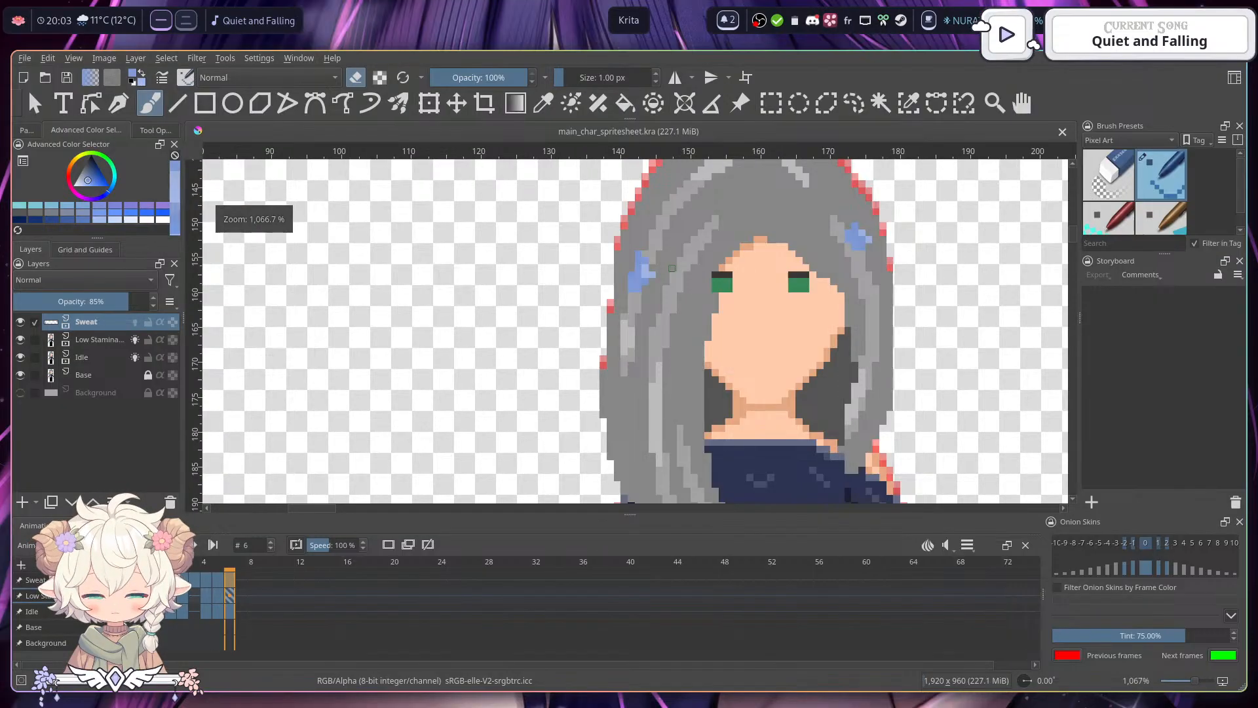
drag(709, 312, 576, 321)
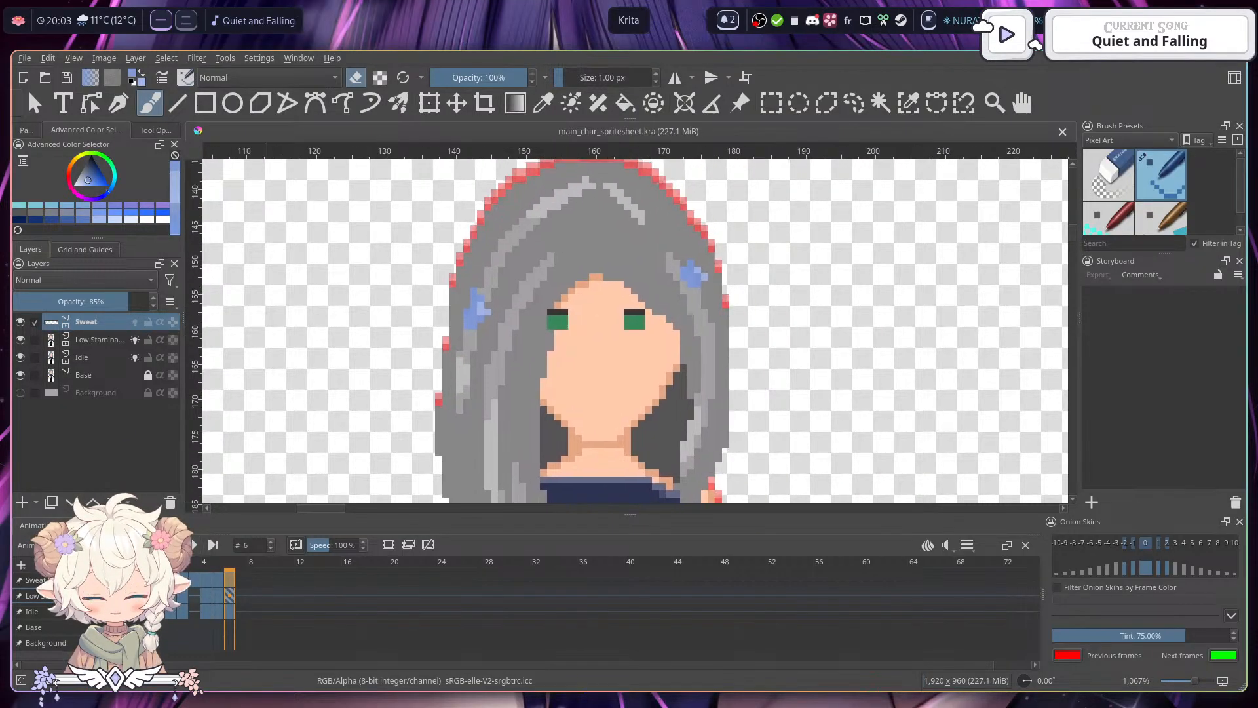
click(158, 580)
click(192, 545)
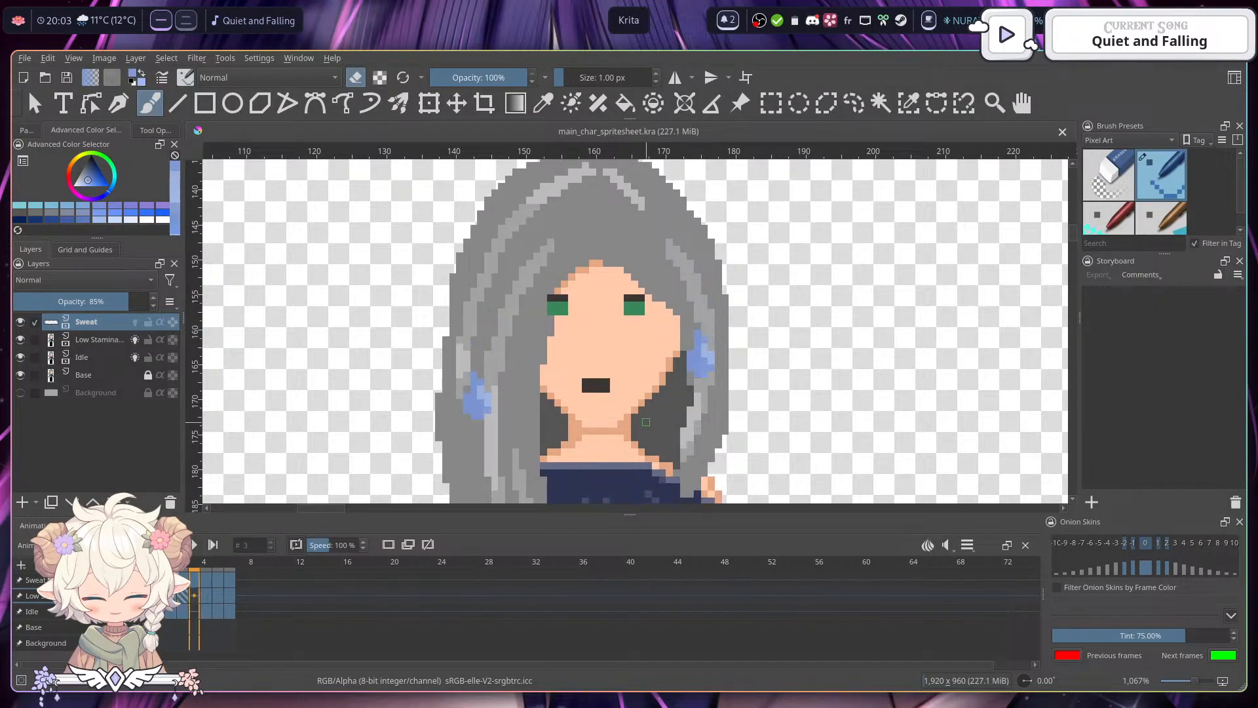
scroll(646, 422, down, 4)
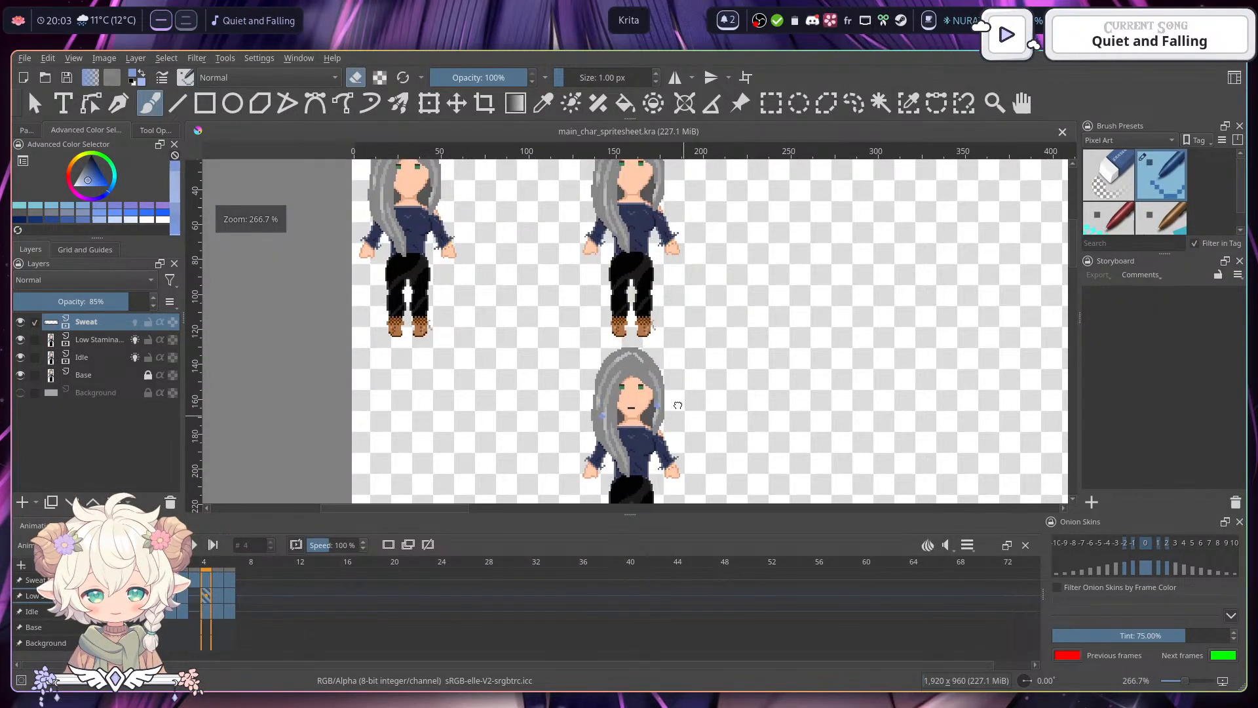
- Set the Sweat layer's opacity to 100% and restart the animation playback
scroll(671, 393, down, 1)
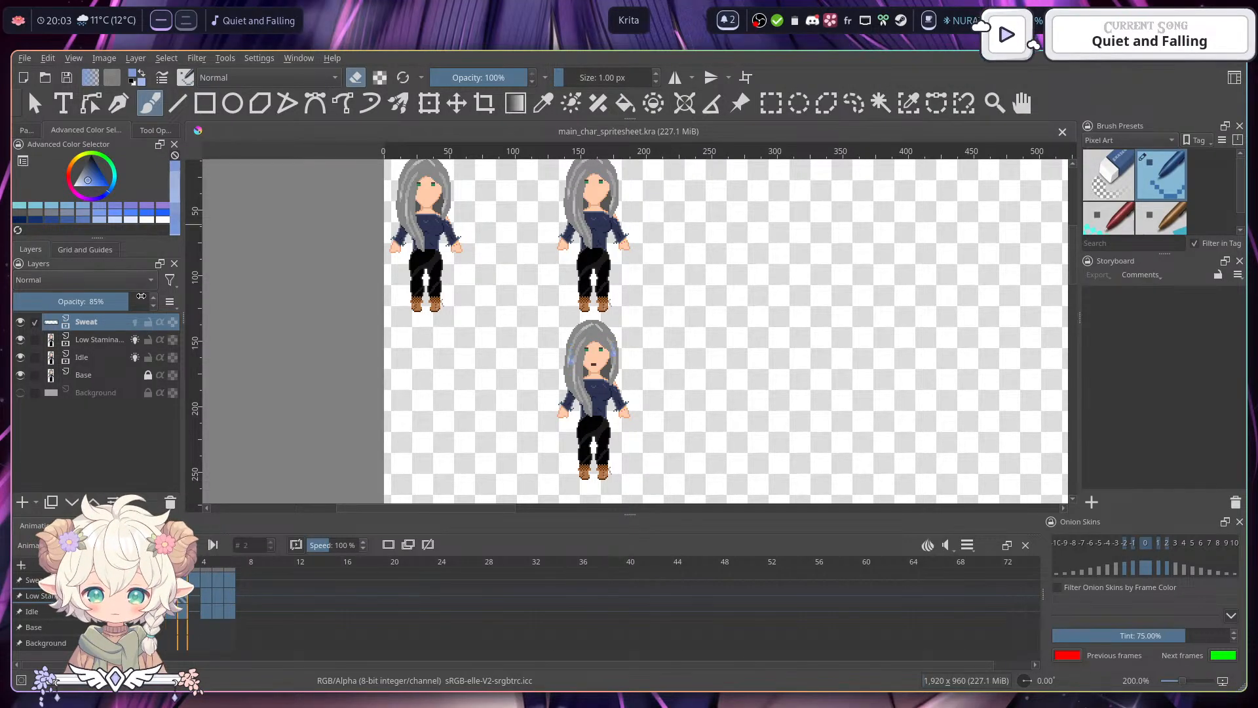
key(space)
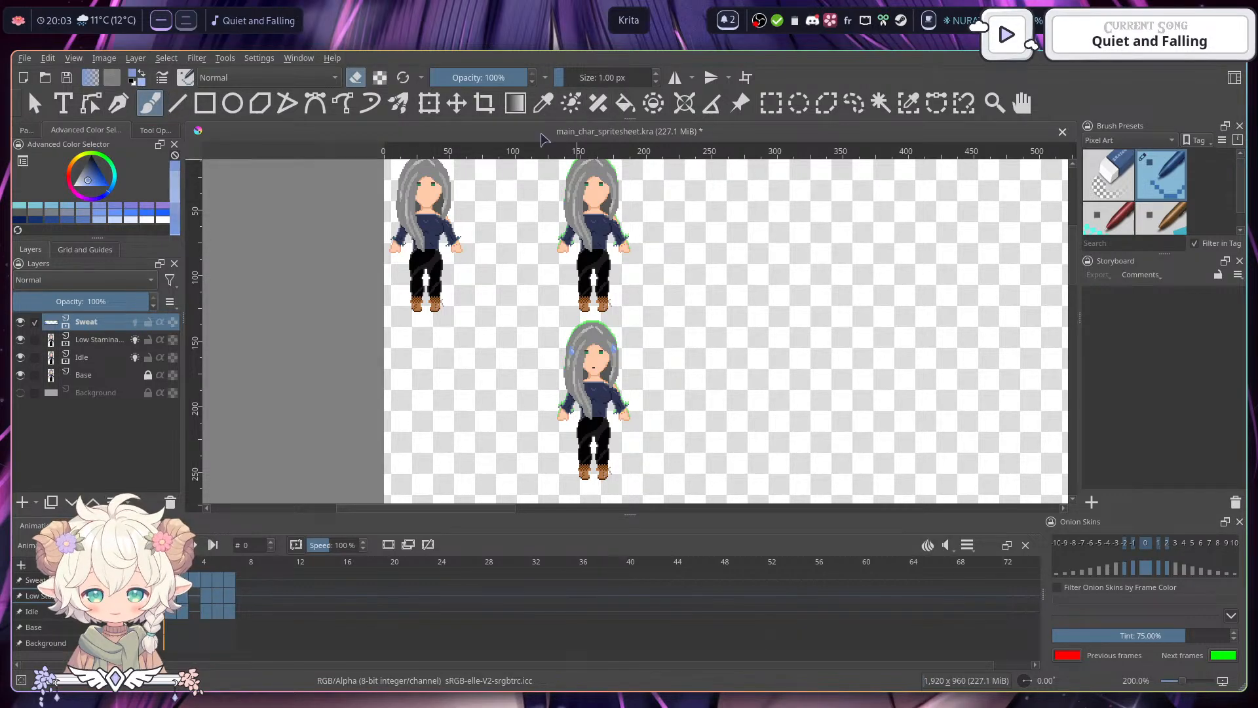
key(space)
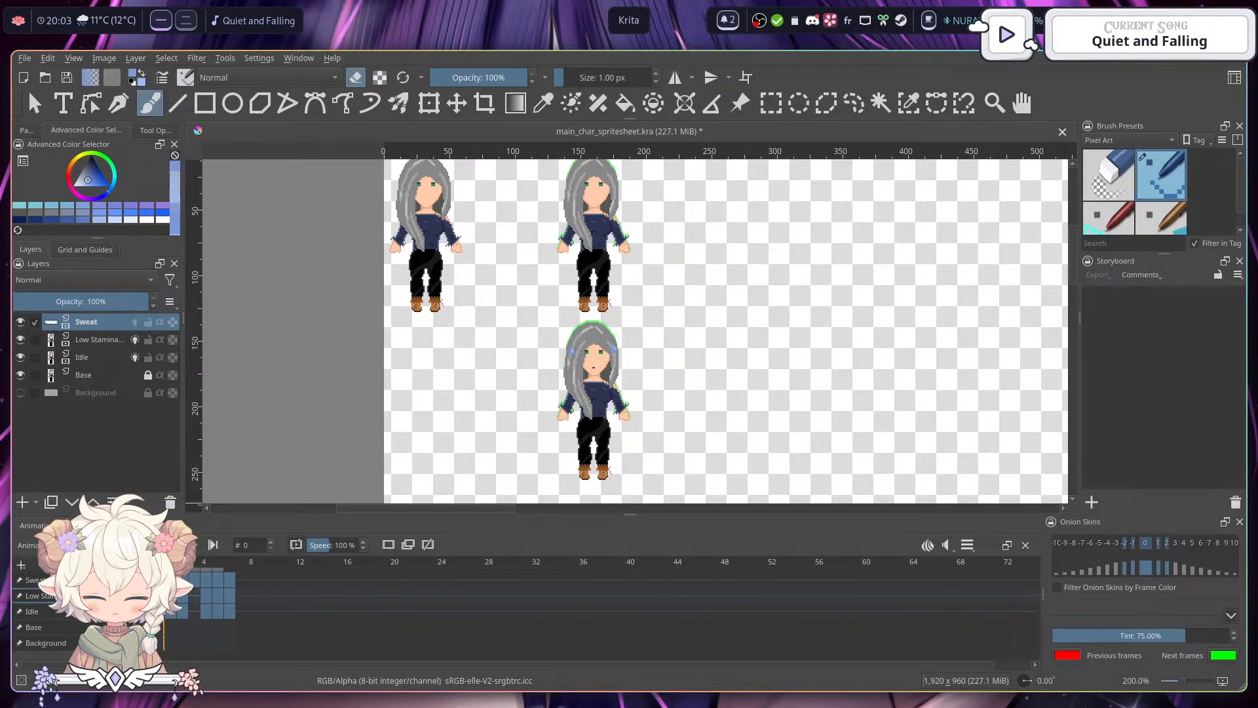
- Review the looping sweat drops close up and at full-sprite size, stop the playback, and save the spritesheet
scroll(610, 403, down, 1)
scroll(630, 405, up, 5)
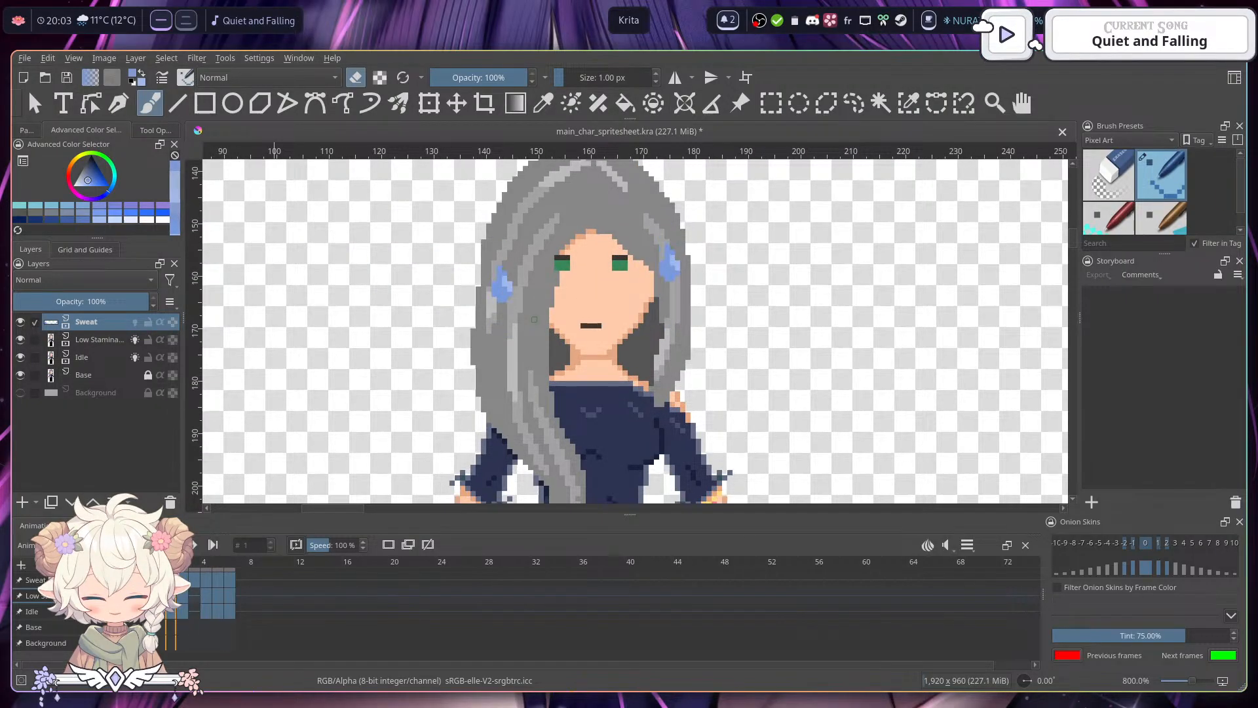
scroll(550, 321, down, 4)
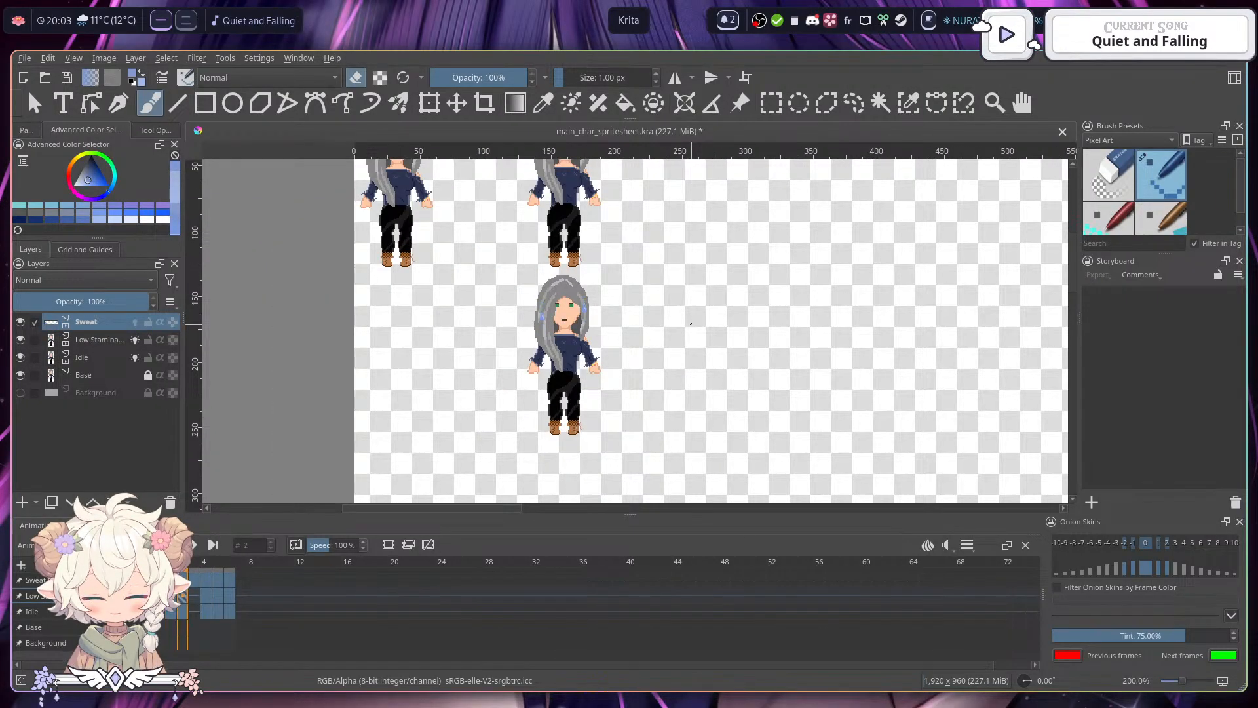
scroll(691, 323, down, 1)
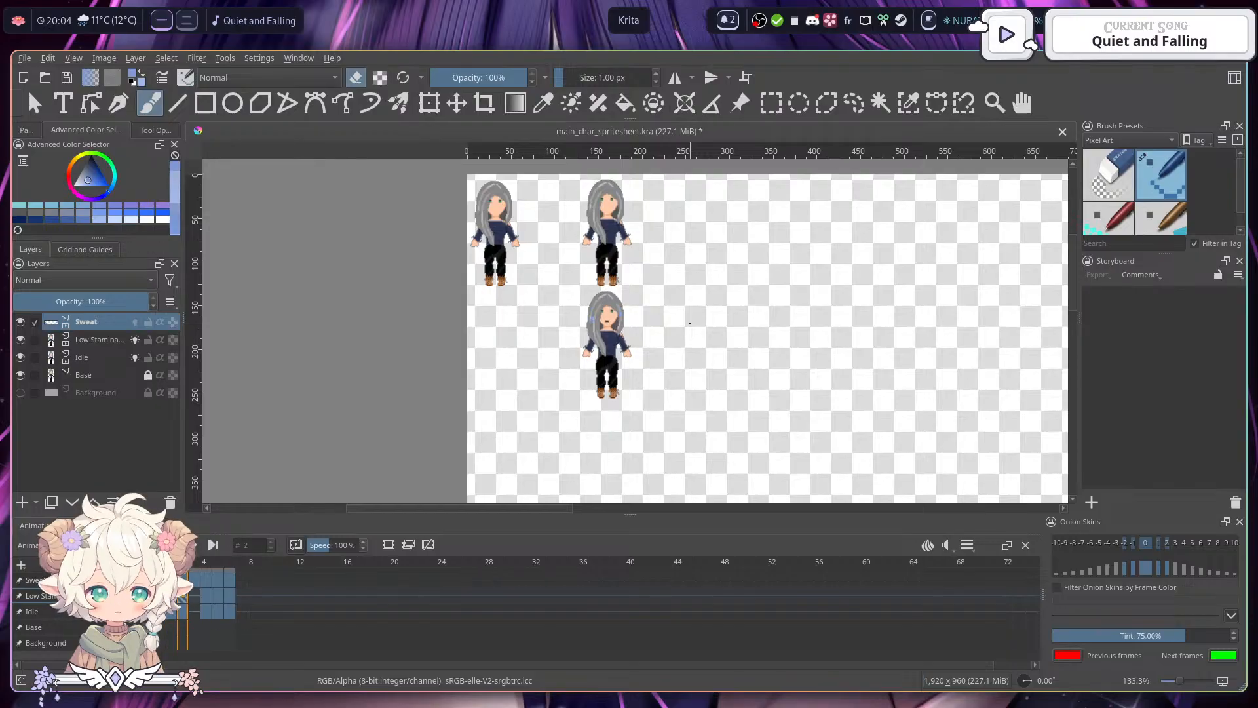
scroll(647, 296, up, 5)
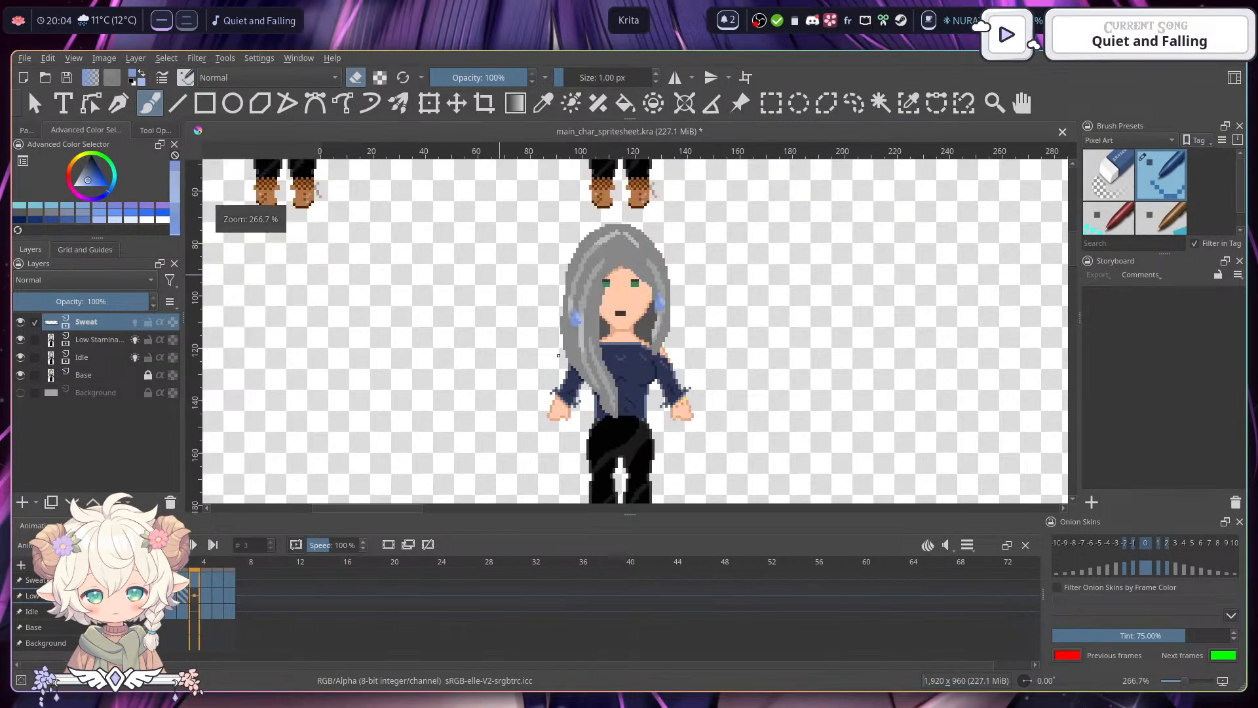
scroll(647, 296, up, 3)
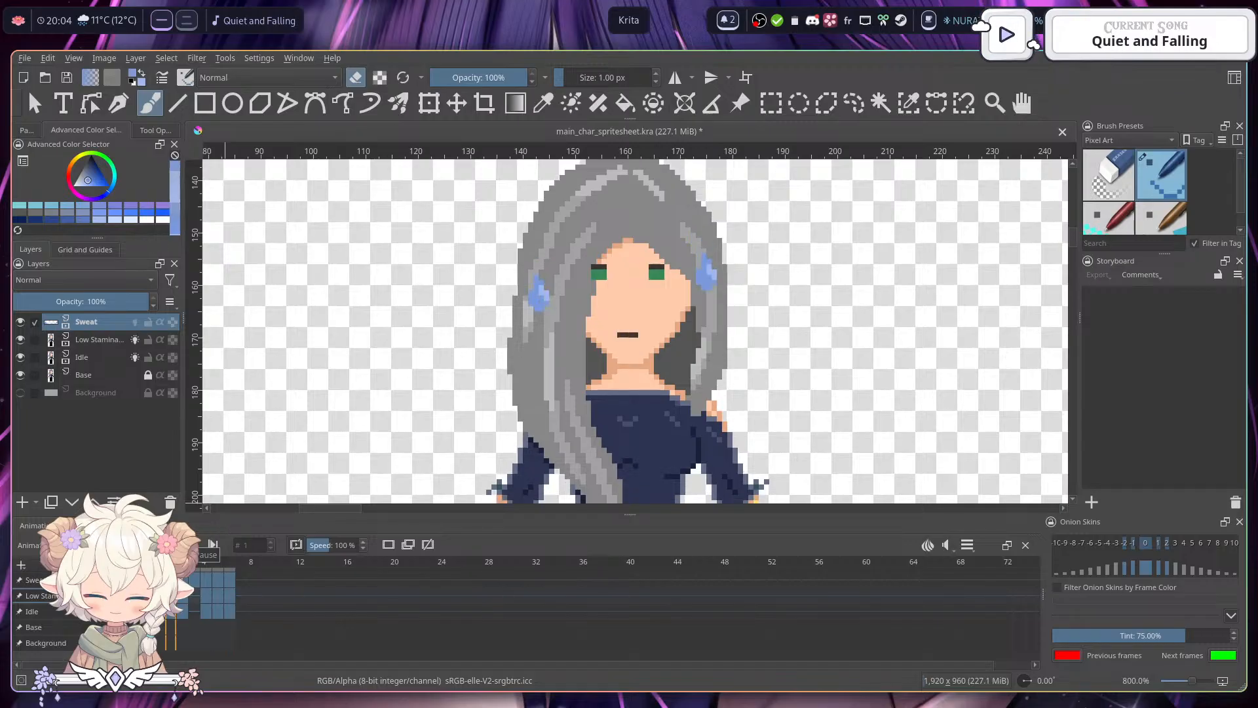
key(space)
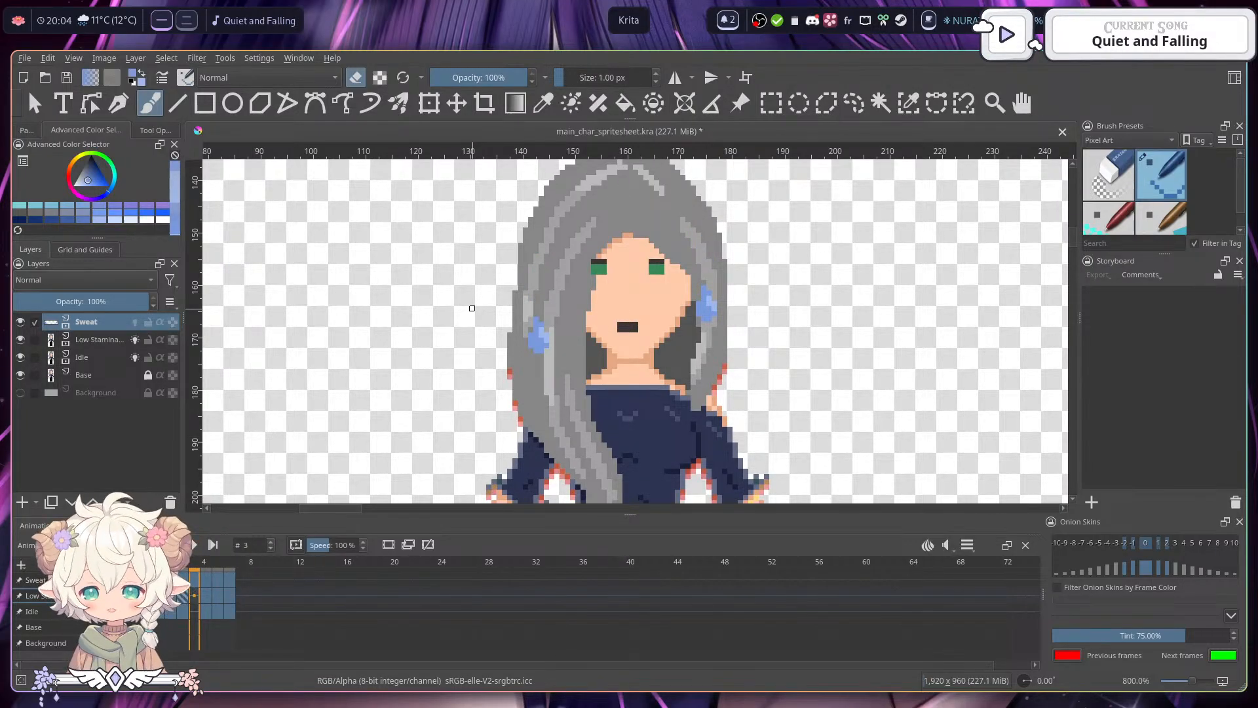
key(ctrl+s)
- Replay the saved low-stamina loop and examine the sweat drops together with the idle movement
scroll(890, 331, down, 6)
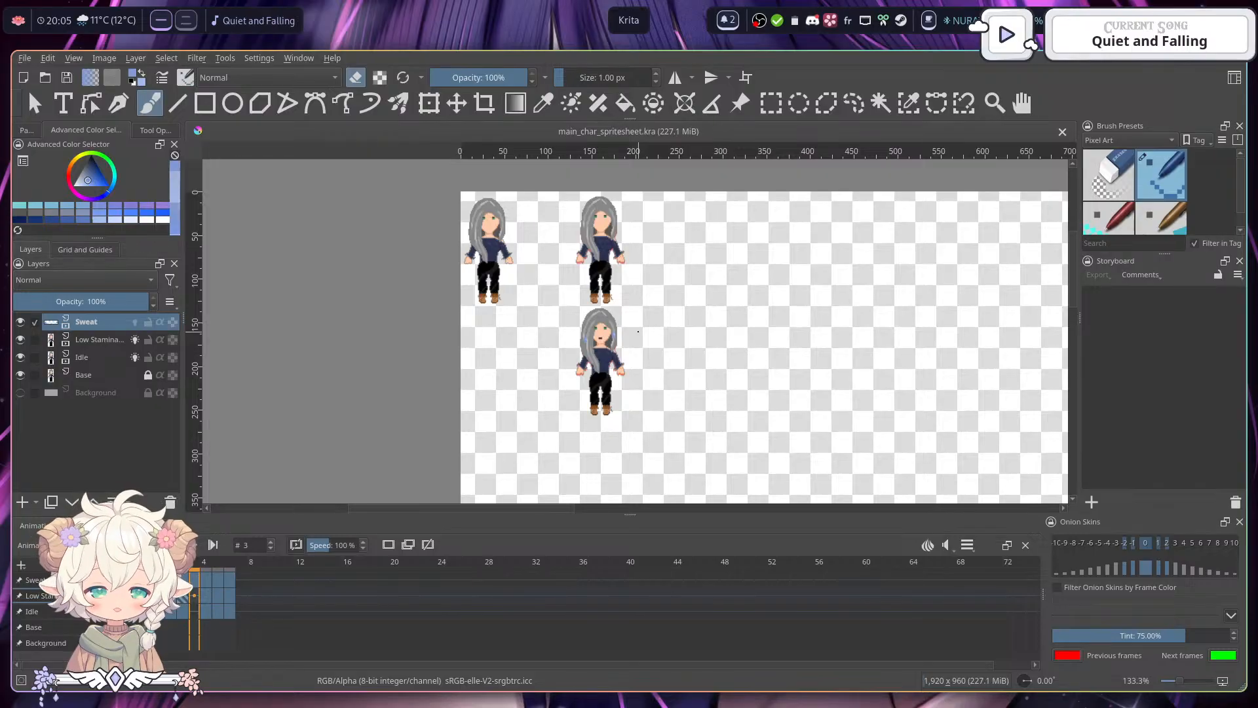
scroll(595, 320, up, 5)
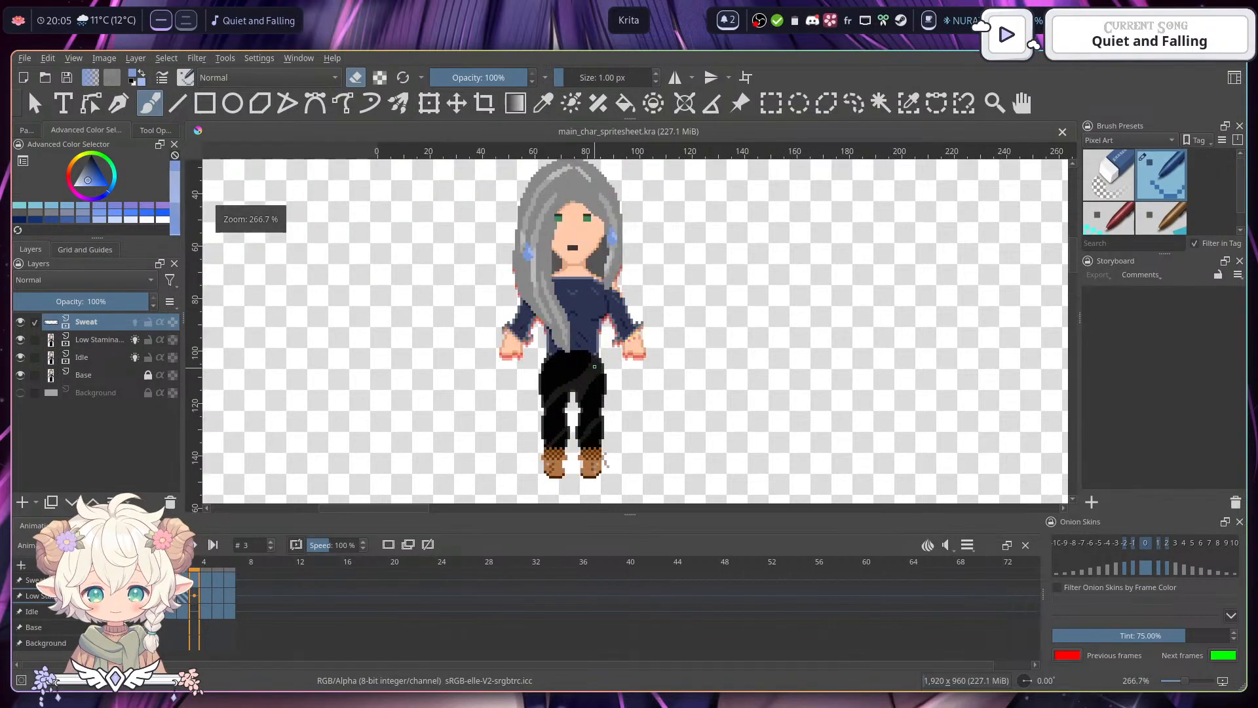
scroll(595, 319, up, 3)
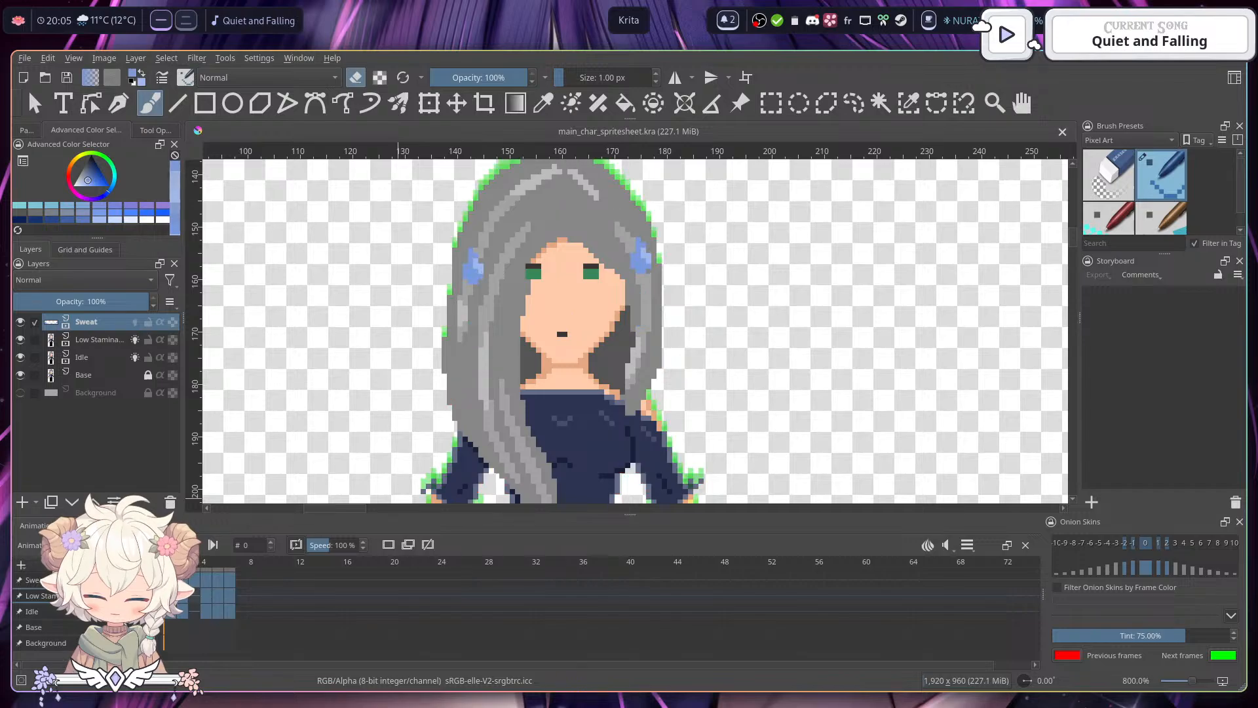
click(175, 544)
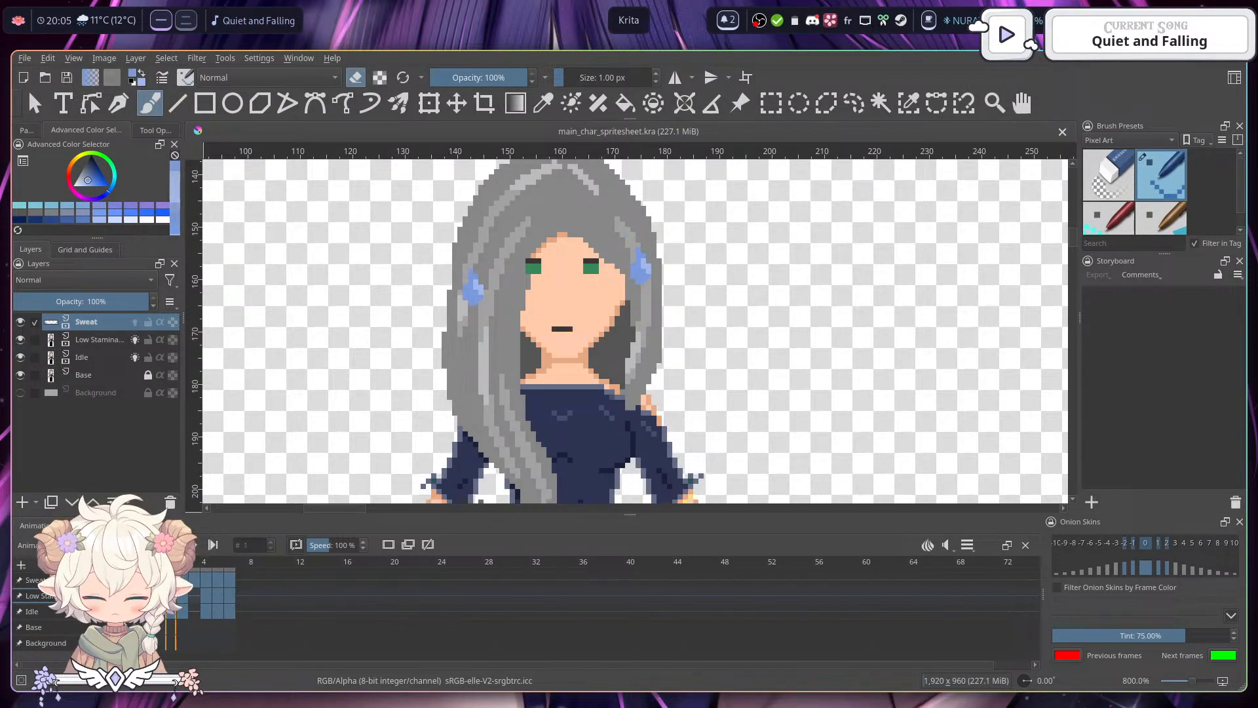
click(193, 544)
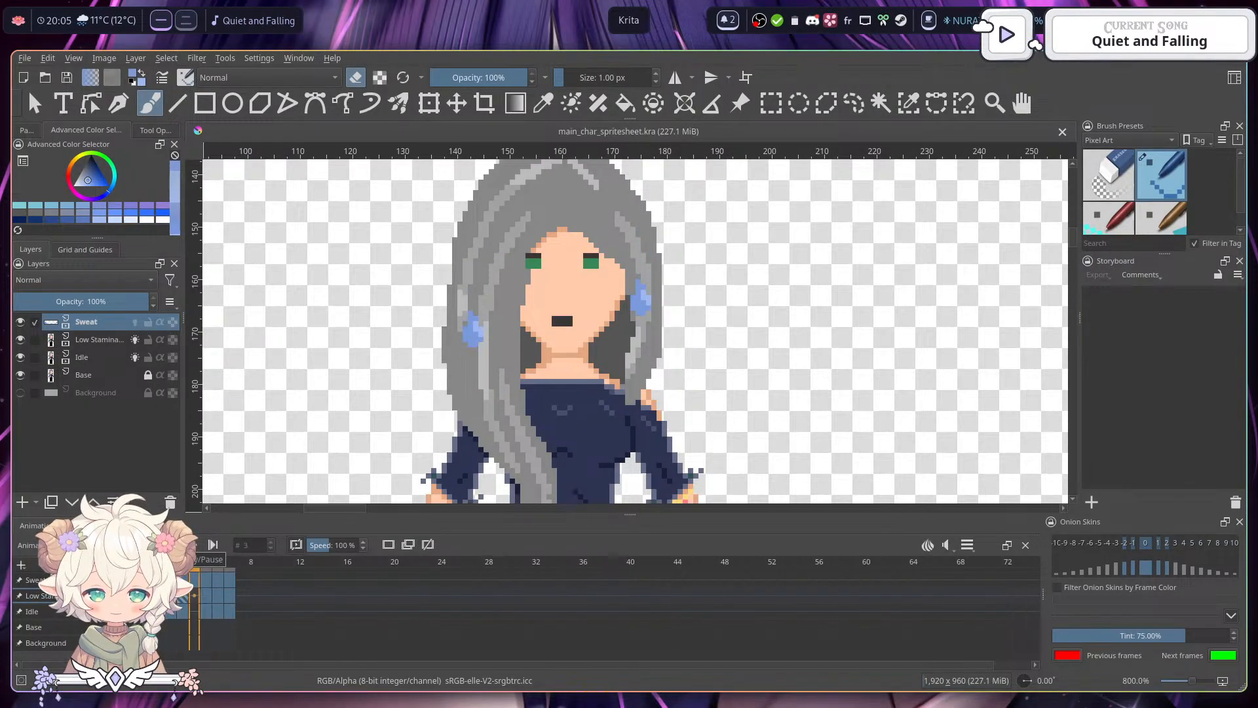
click(192, 545)
drag(716, 342, 714, 305)
scroll(715, 305, down, 2)
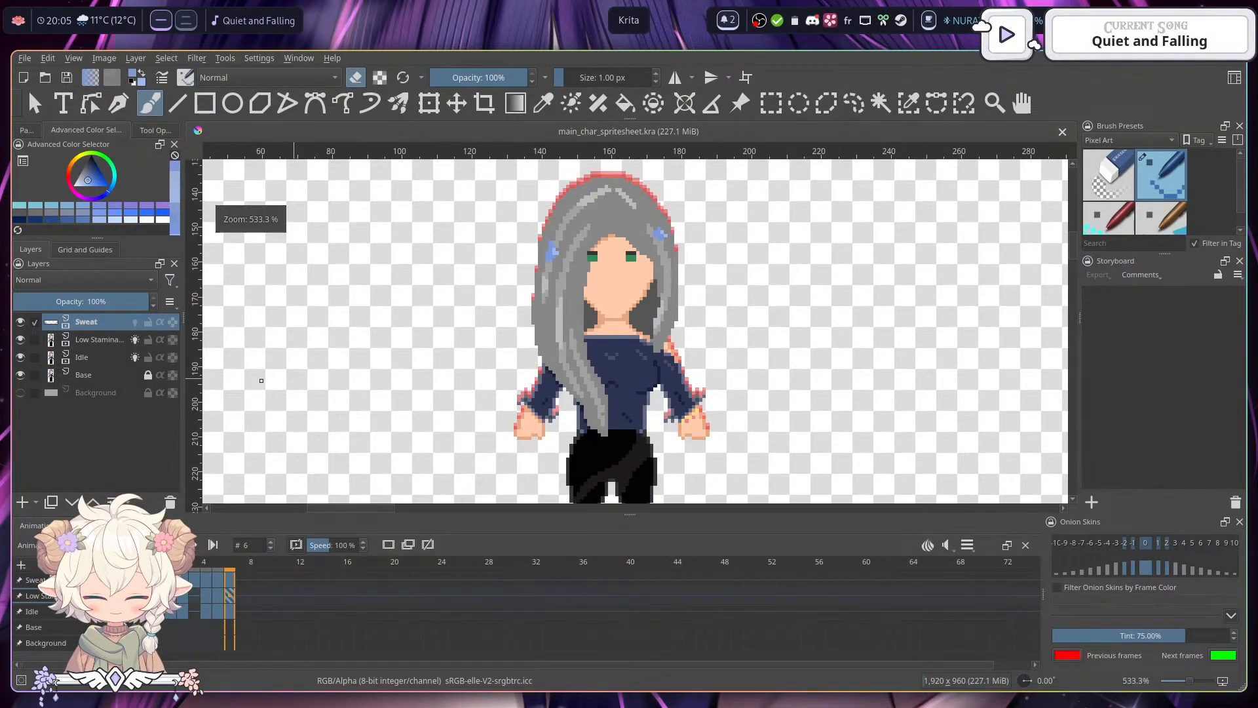
- Rename the Sweat layer as Low Stamina Overlay
double_click(95, 321)
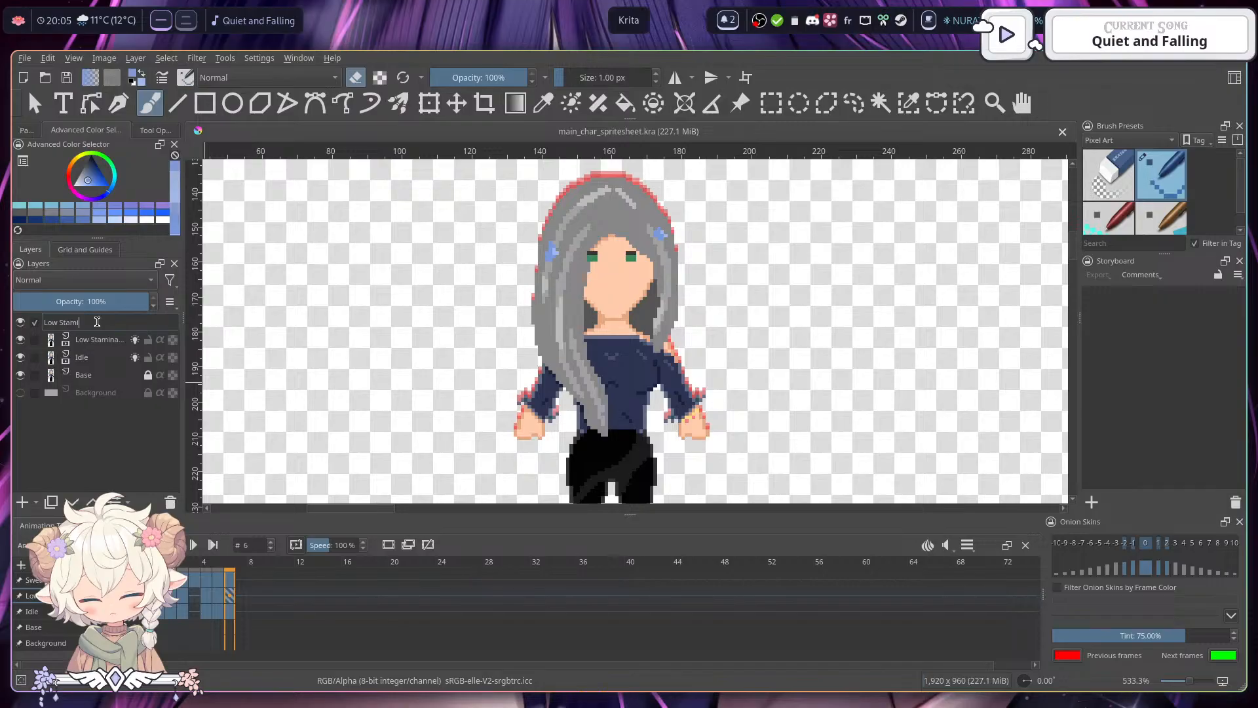
key(Return)
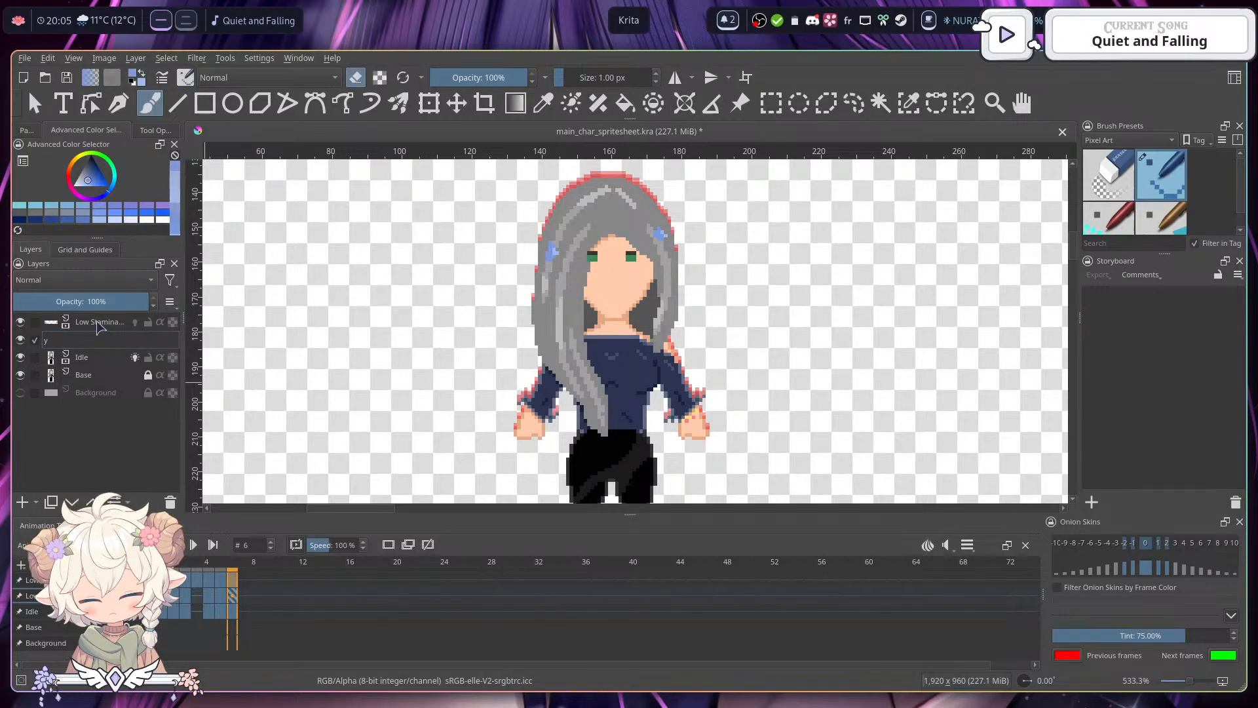
double_click(105, 321)
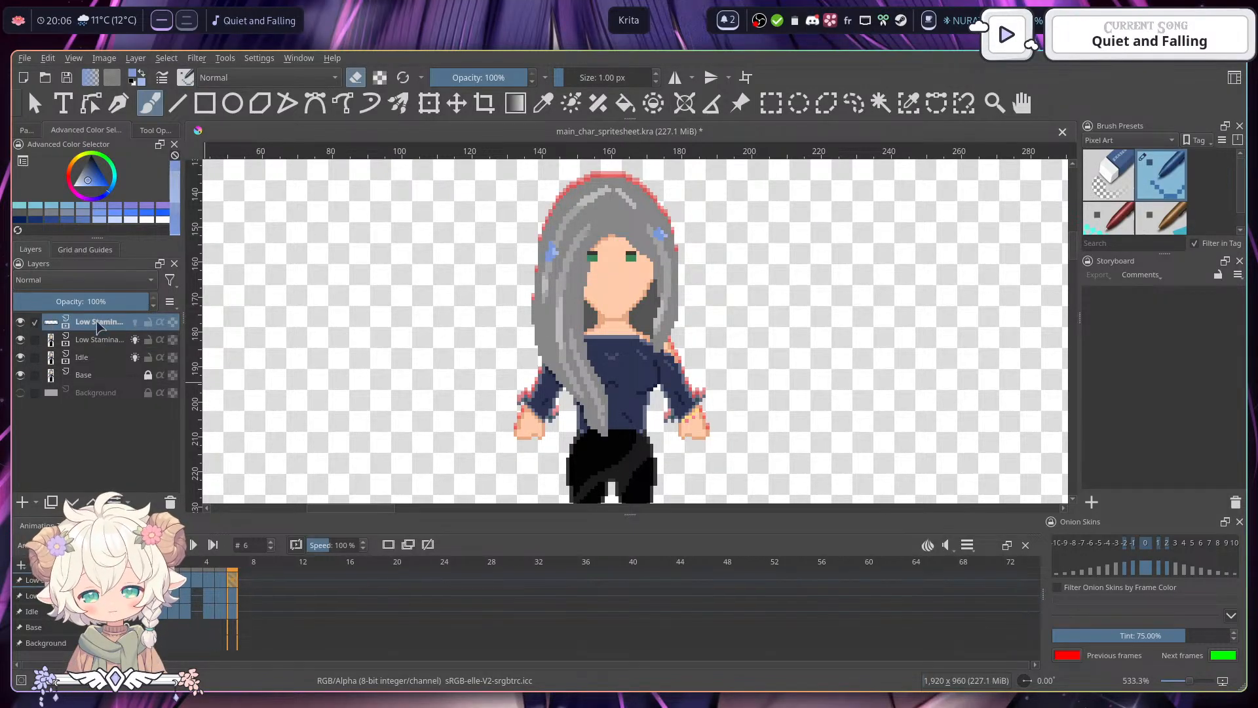
click(113, 324)
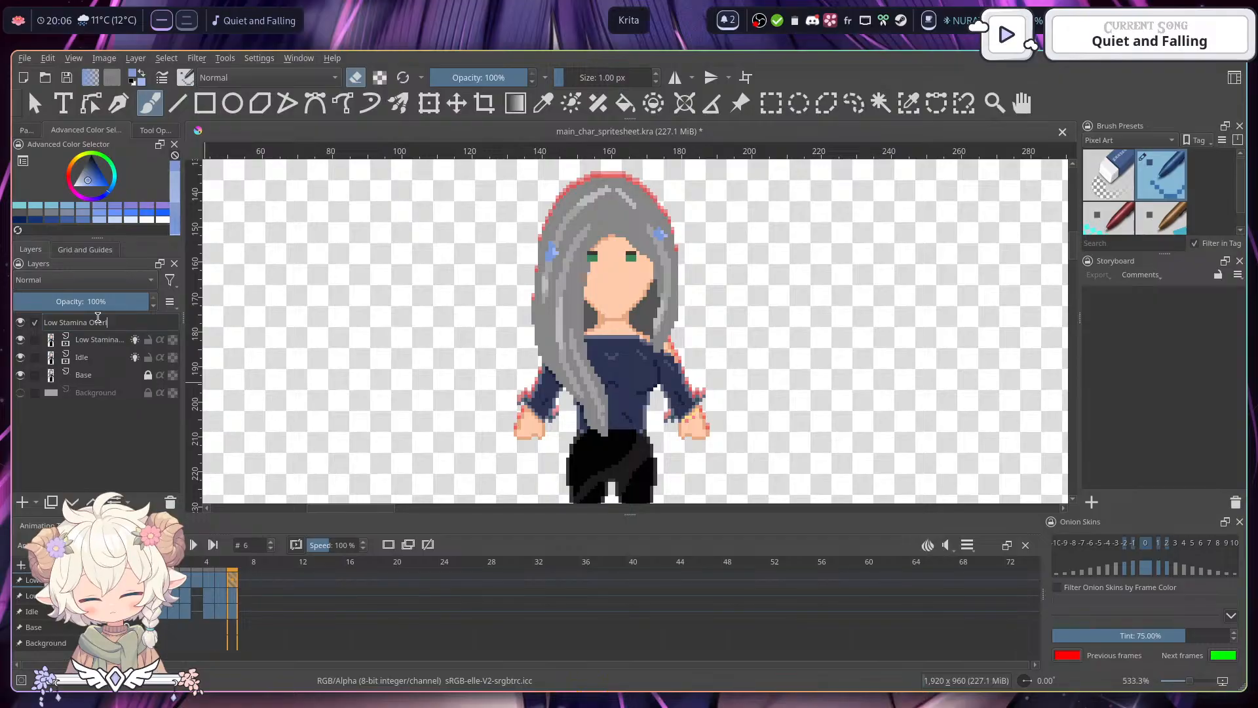
text(ay)
key(Return)
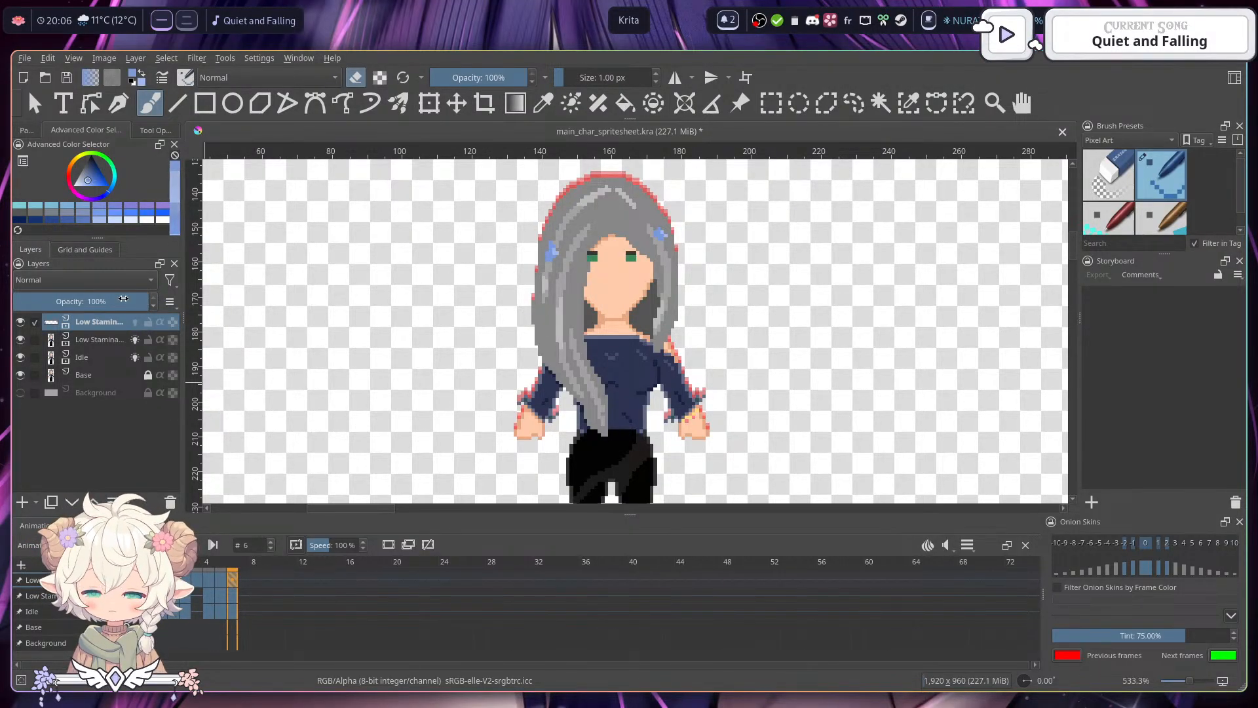
- Duplicate the Low Stamina Overlay layer
right_click(101, 324)
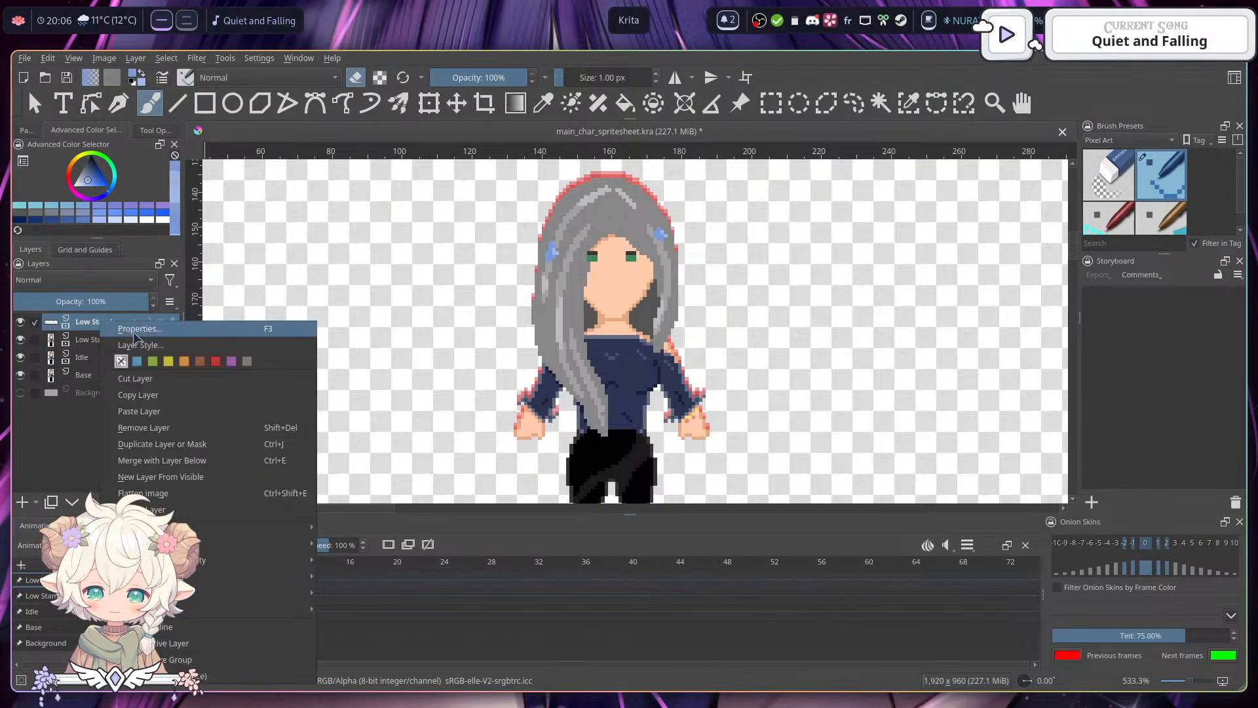
click(175, 444)
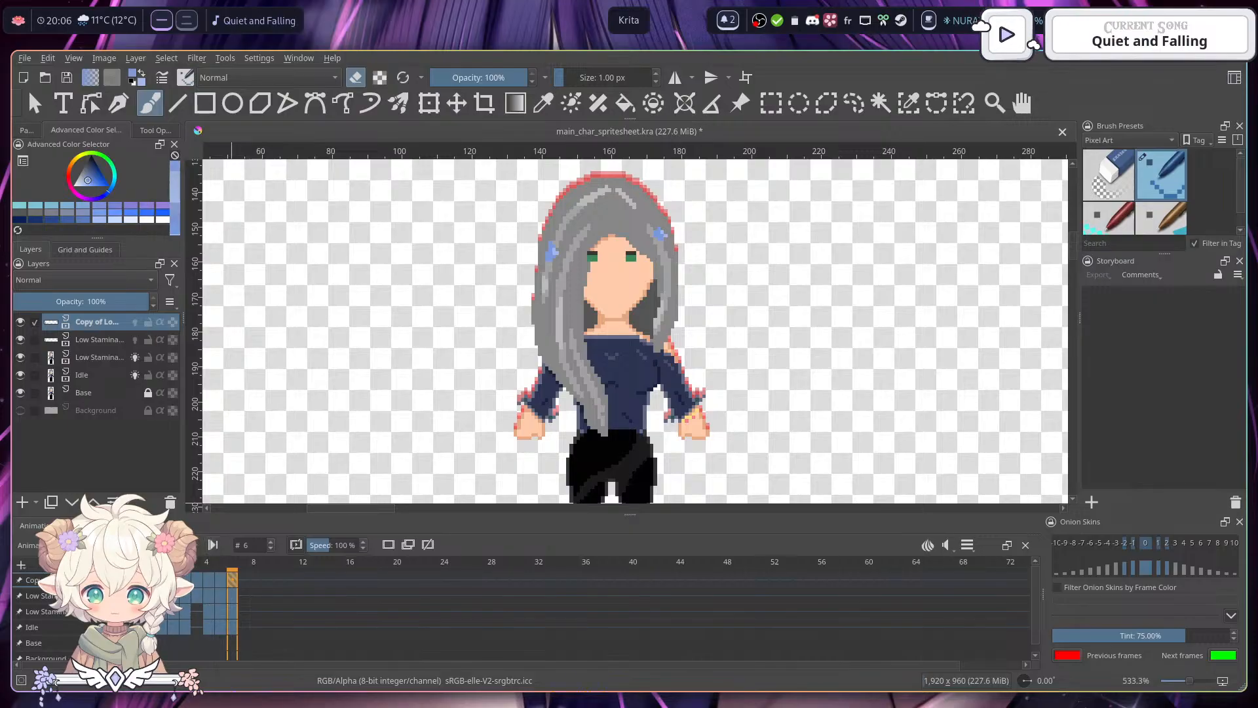
- Duplicate the Low Stamina Idle layer and place the copy between the two overlay layers
shift+click(161, 580)
scroll(434, 393, down, 2)
drag(724, 345, 719, 276)
drag(618, 273, 622, 348)
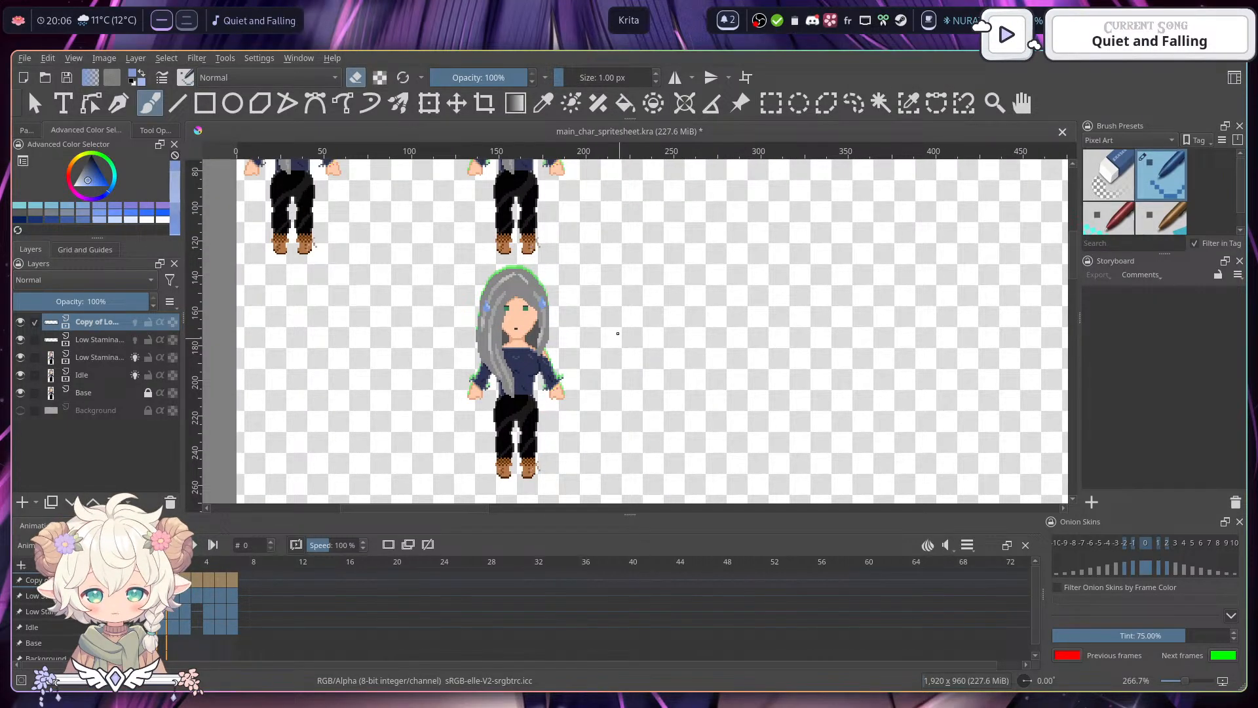
click(93, 357)
right_click(92, 353)
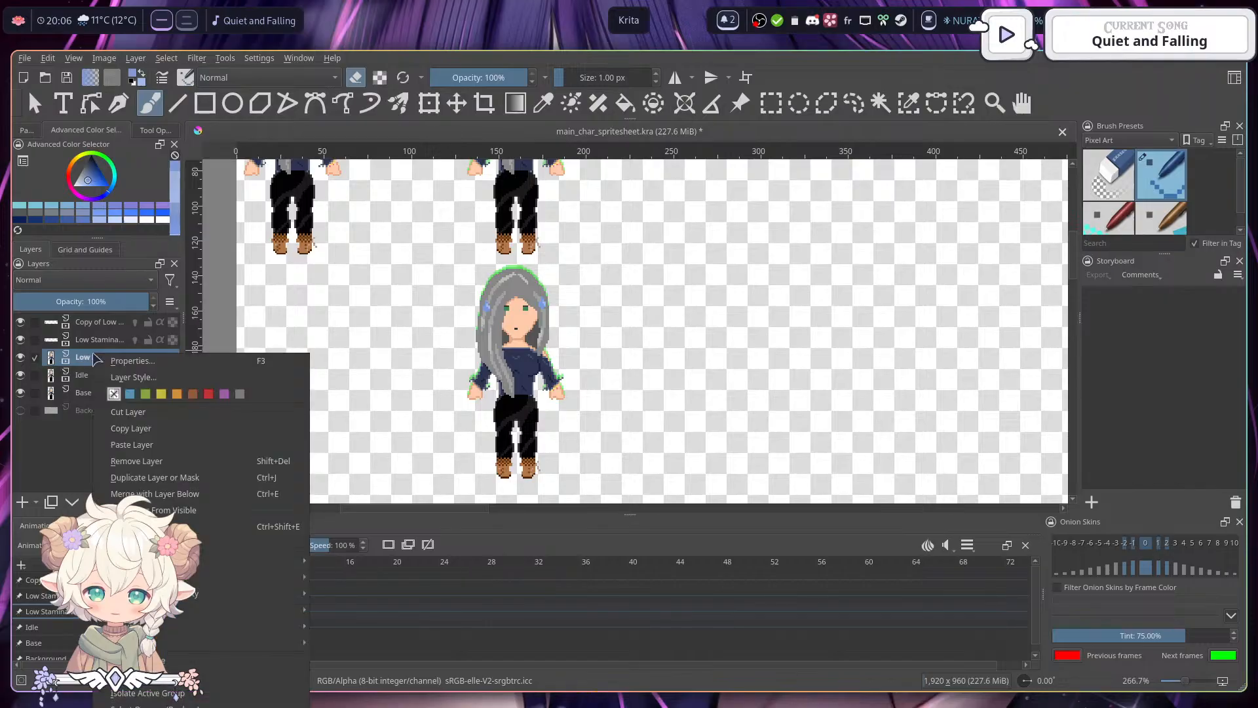
click(163, 476)
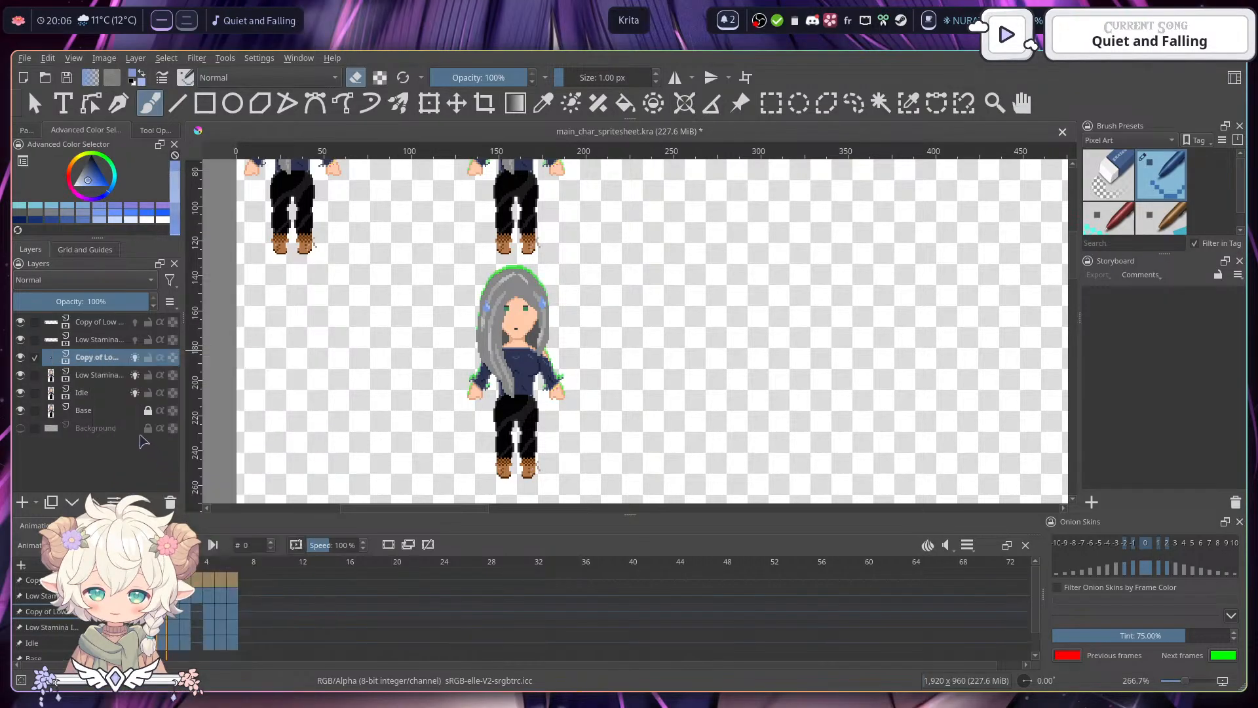
drag(105, 364, 100, 333)
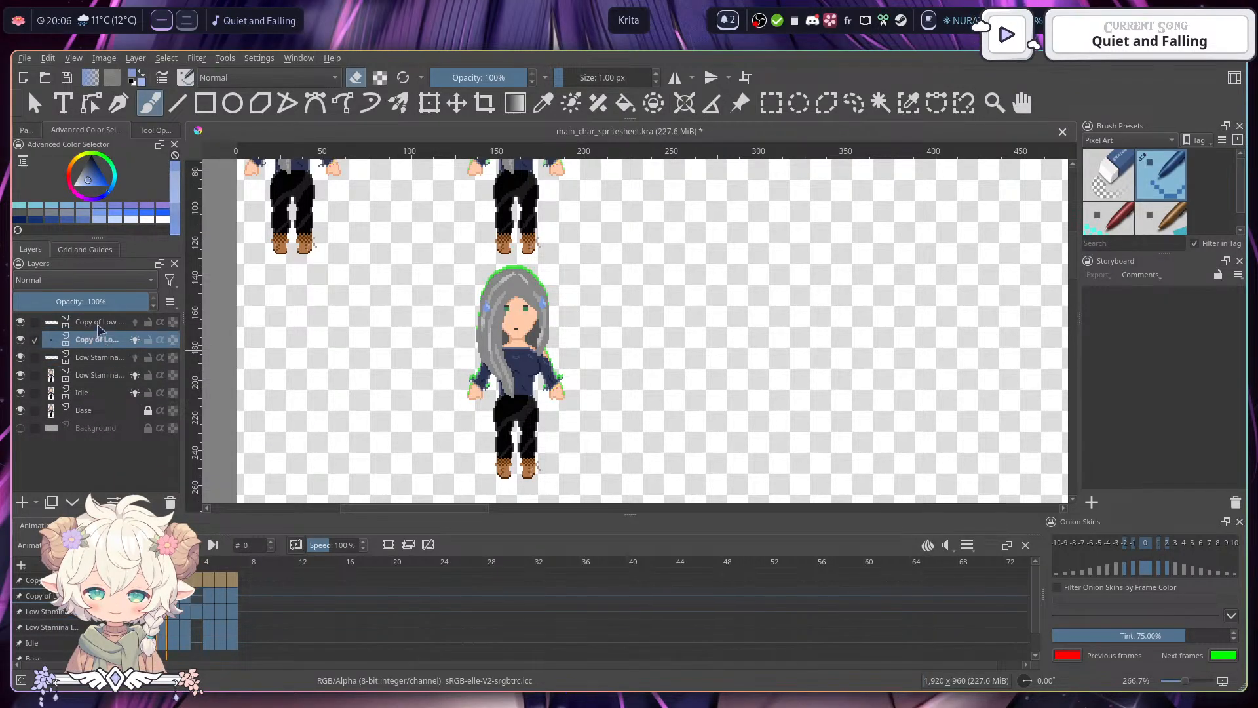
- Rename the copied Low Stamina Overlay layer as No Stamina Overlay
double_click(100, 324)
click(86, 322)
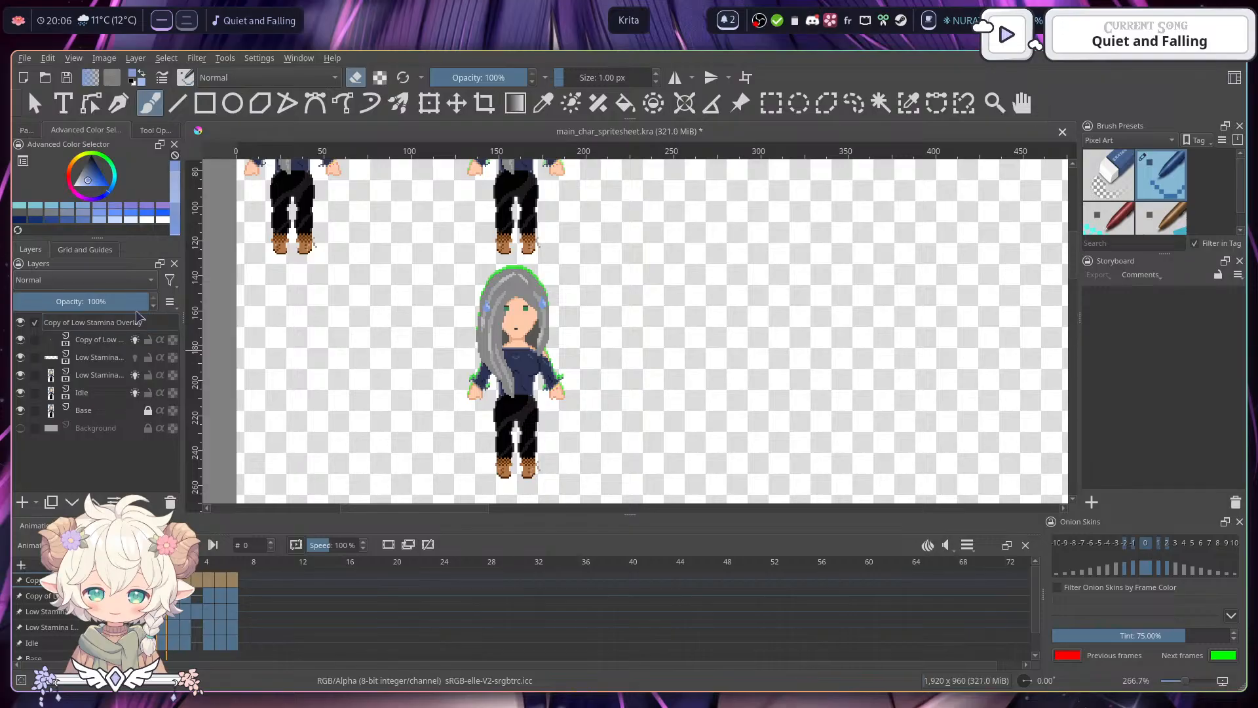
key(BackSpace)
key(BackSpace)
key(BackSpace)
key(BackSpace)
key(BackSpace)
key(BackSpace)
key(BackSpace)
key(BackSpace)
key(BackSpace)
key(BackSpace)
key(BackSpace)
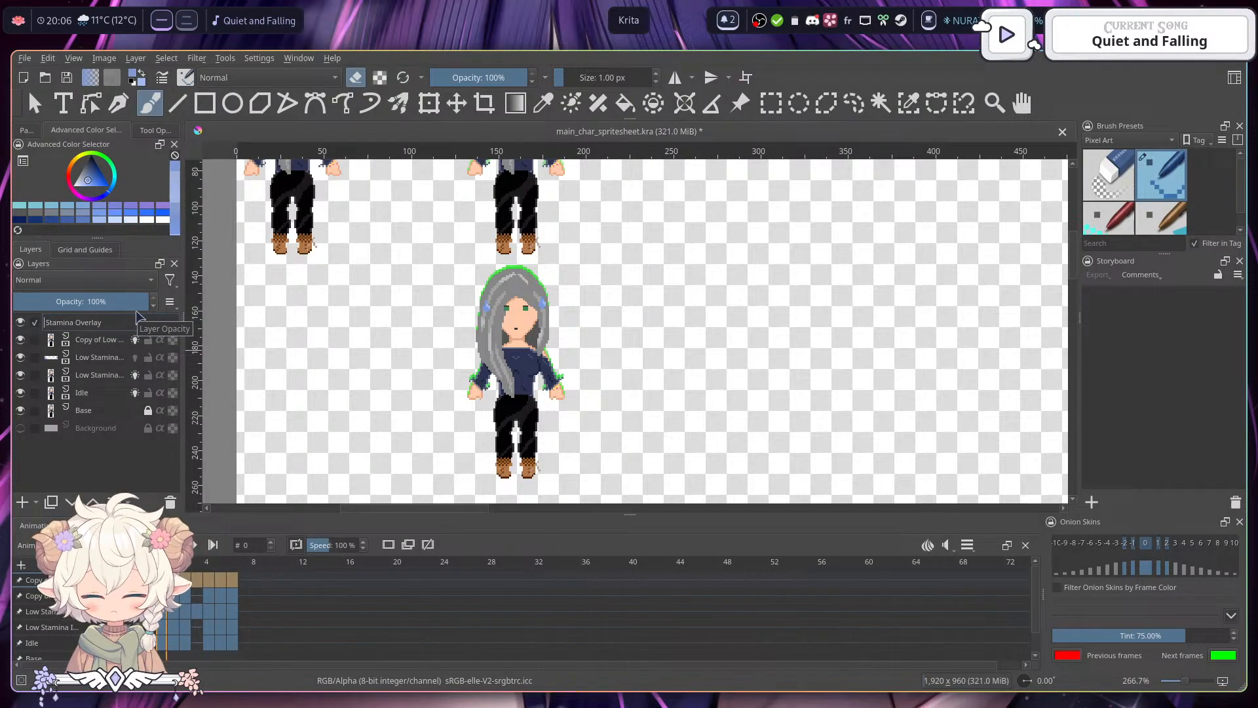
text(N)
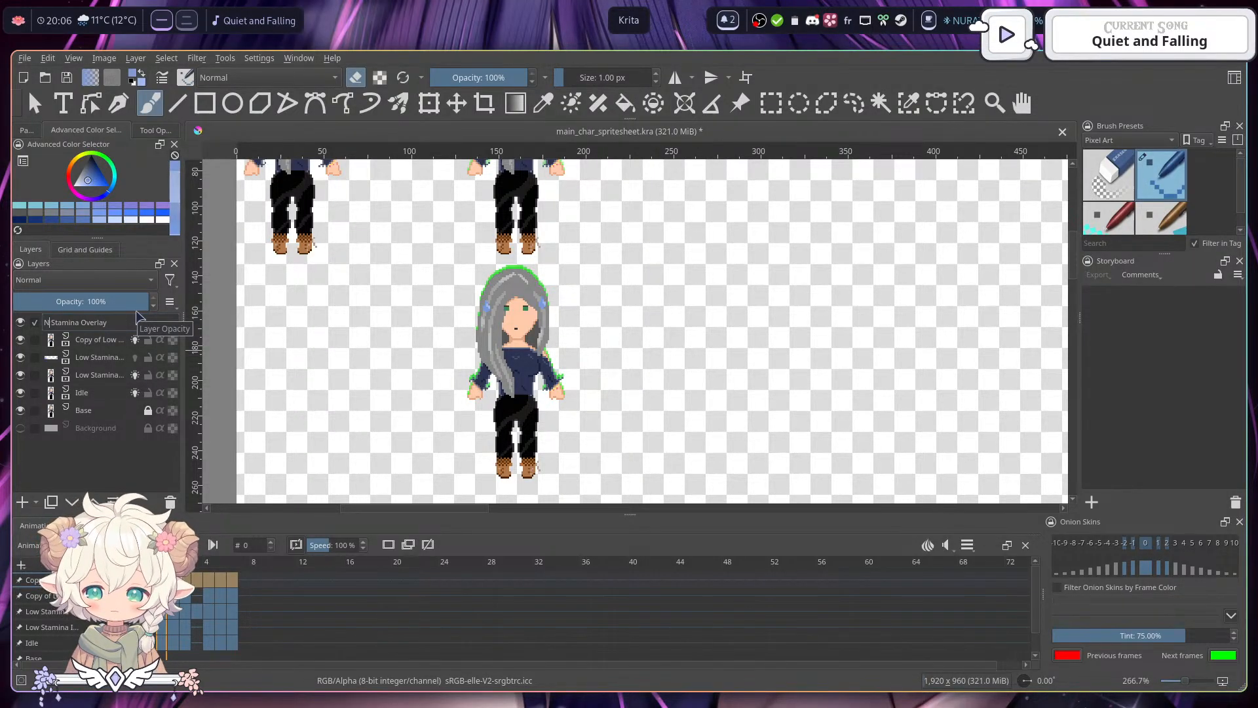
text(o)
key(Return)
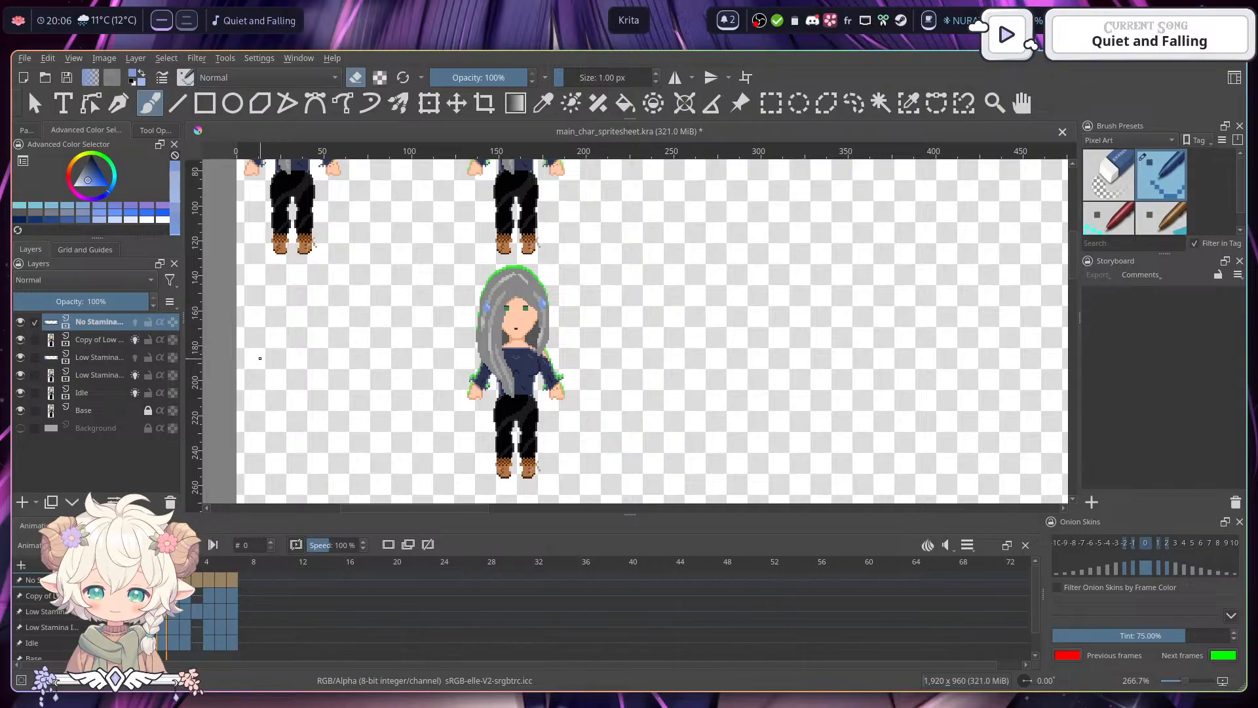
- Rename the copied Low Stamina Idle layer as No Stamina Idle
double_click(110, 342)
click(86, 341)
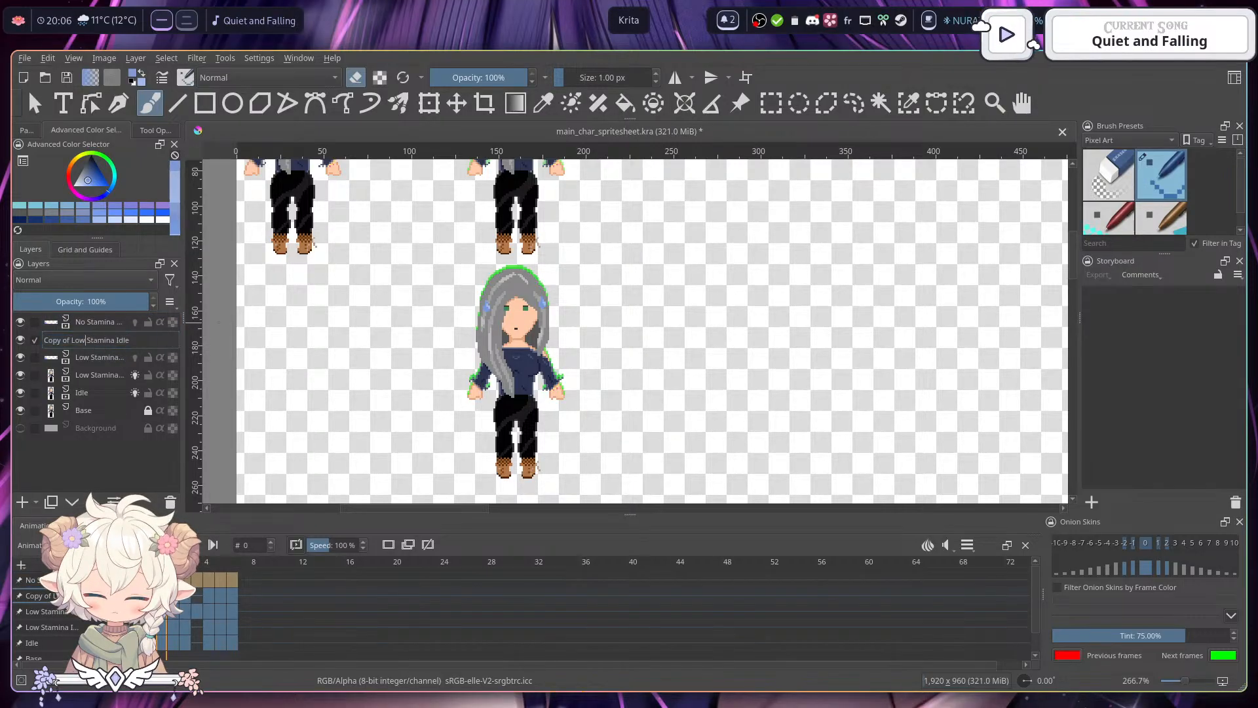
key(BackSpace)
key(BackSpace)
key(BackSpace)
key(BackSpace)
key(BackSpace)
key(BackSpace)
key(BackSpace)
key(BackSpace)
key(BackSpace)
key(BackSpace)
key(BackSpace)
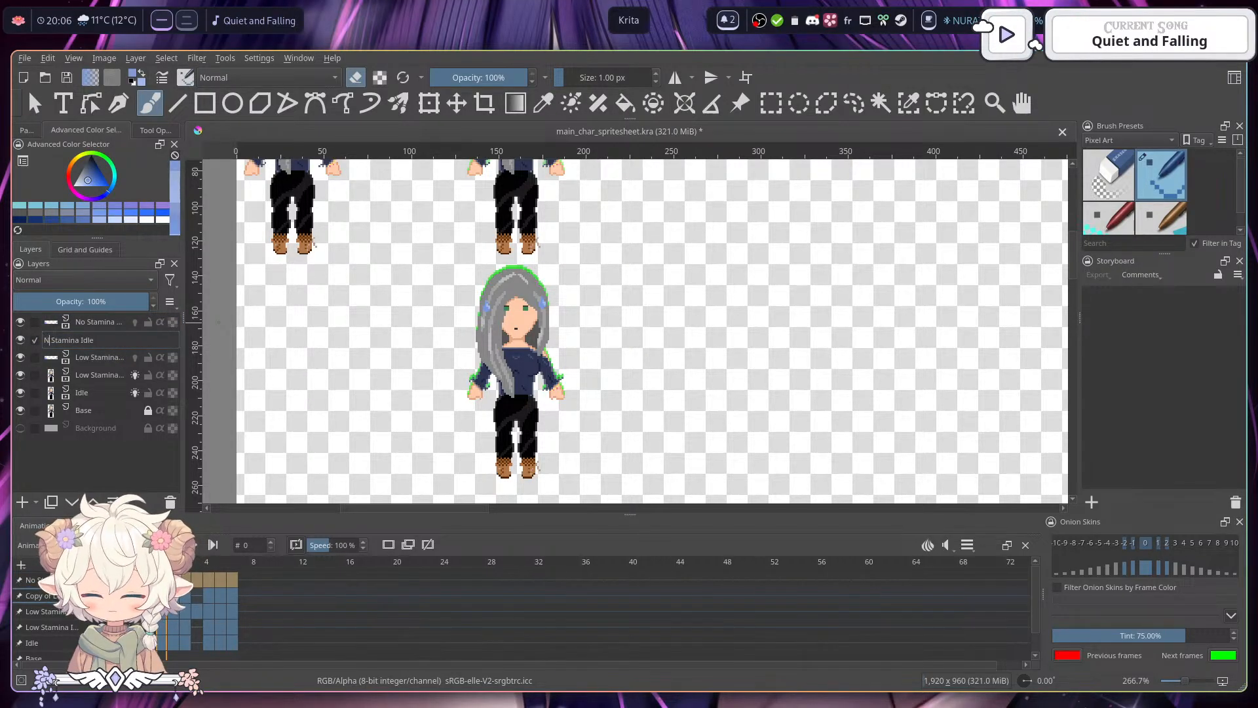
text(No)
key(Return)
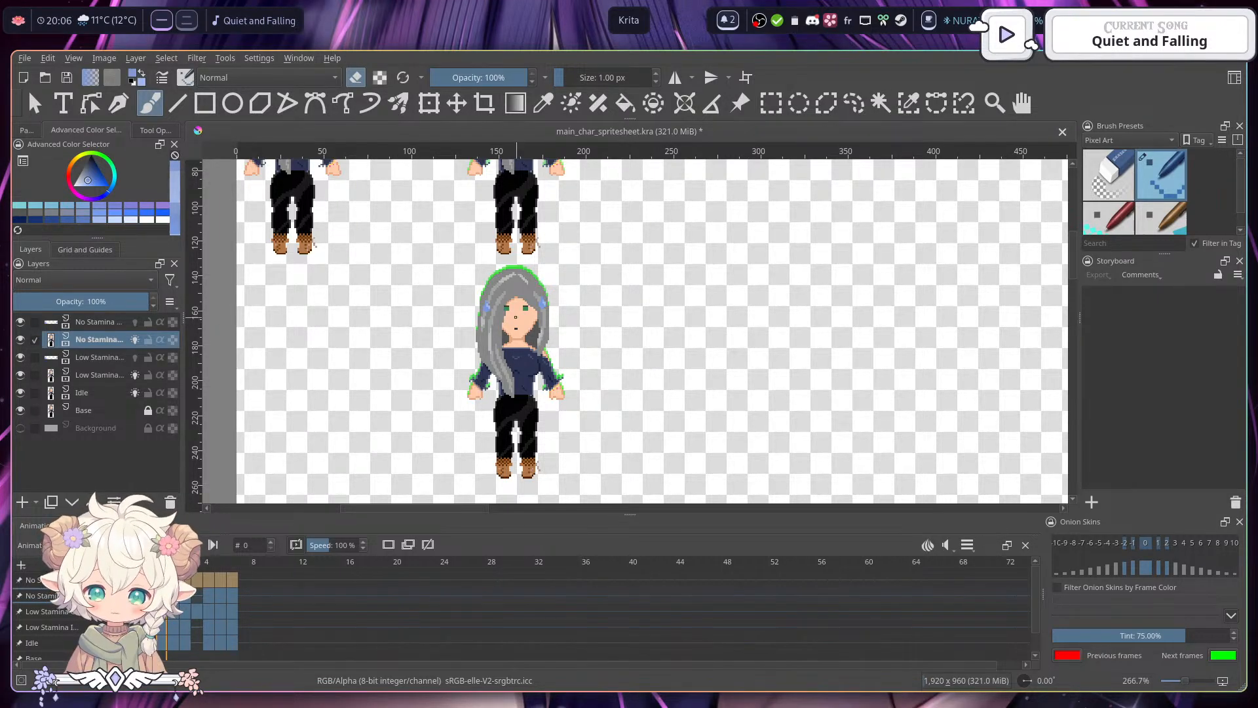
- Move the frame 0 sprite of the No Stamina Idle layer into the row below the low-stamina sprite
drag(516, 318, 522, 353)
mouse_move(176, 320)
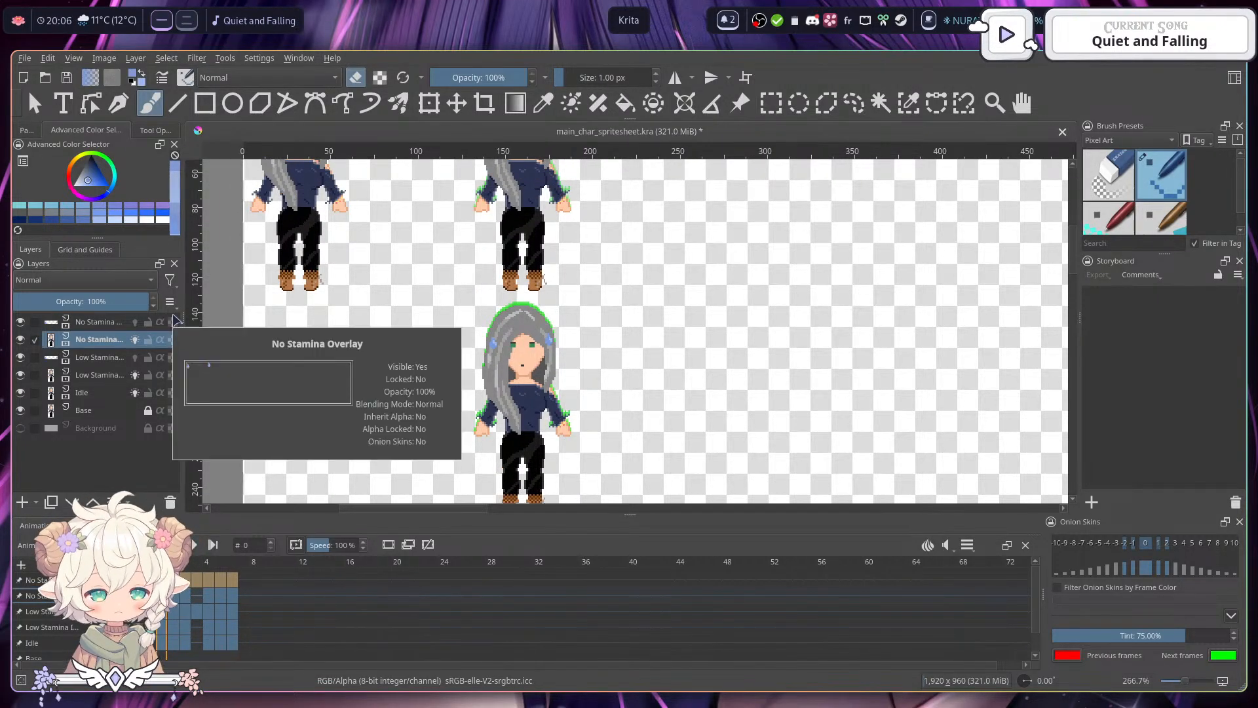
drag(605, 340, 614, 271)
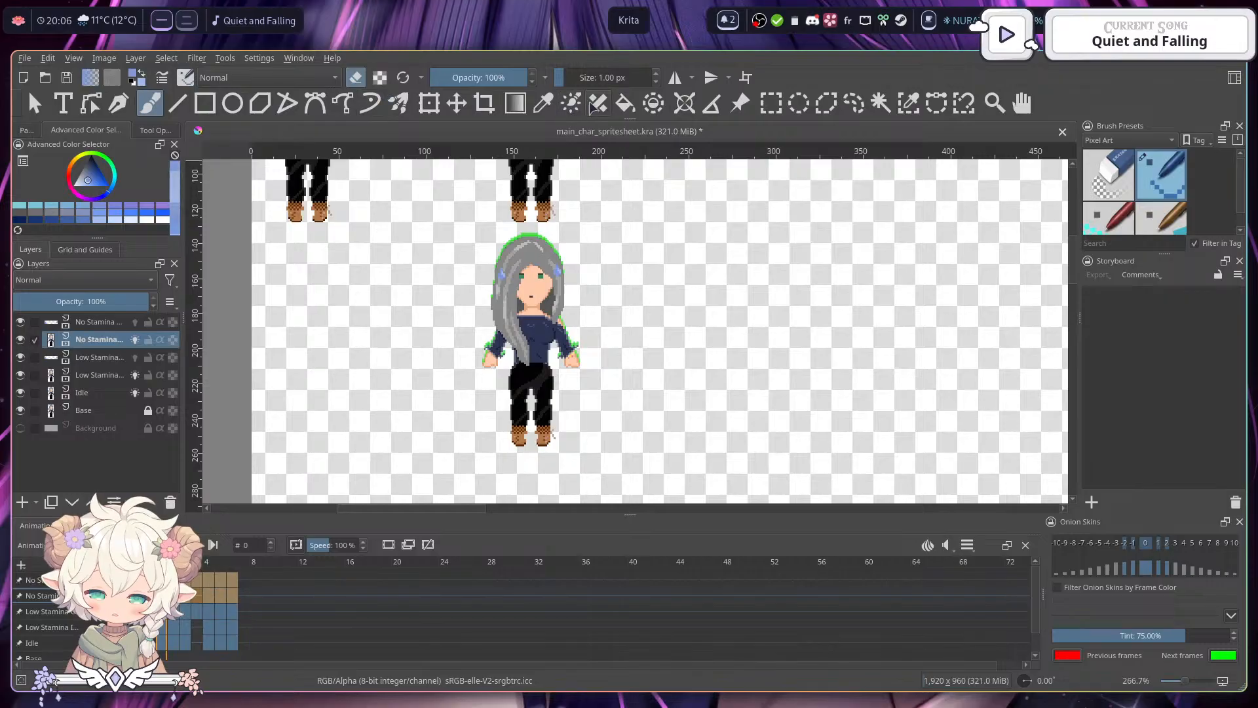
click(452, 109)
drag(665, 342, 586, 382)
scroll(648, 279, down, 2)
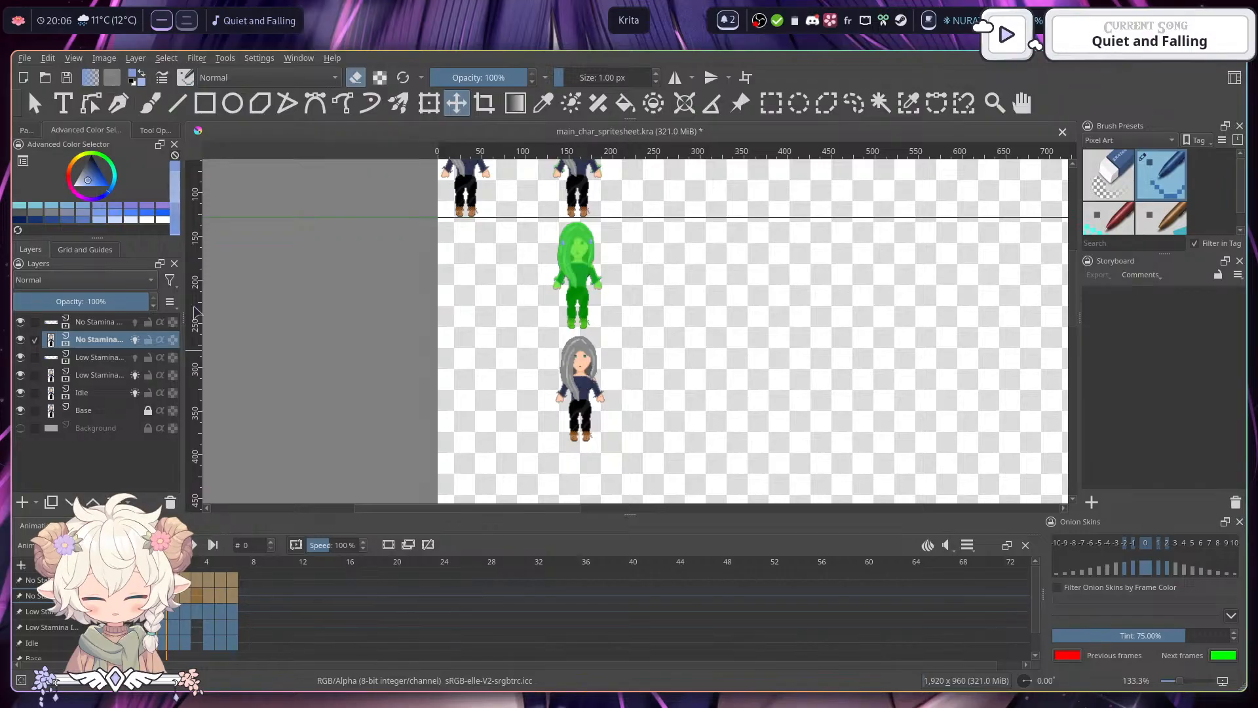
- Show the grid and check the moved frame 0 sprite against the cell lines of the third row
click(85, 250)
click(32, 300)
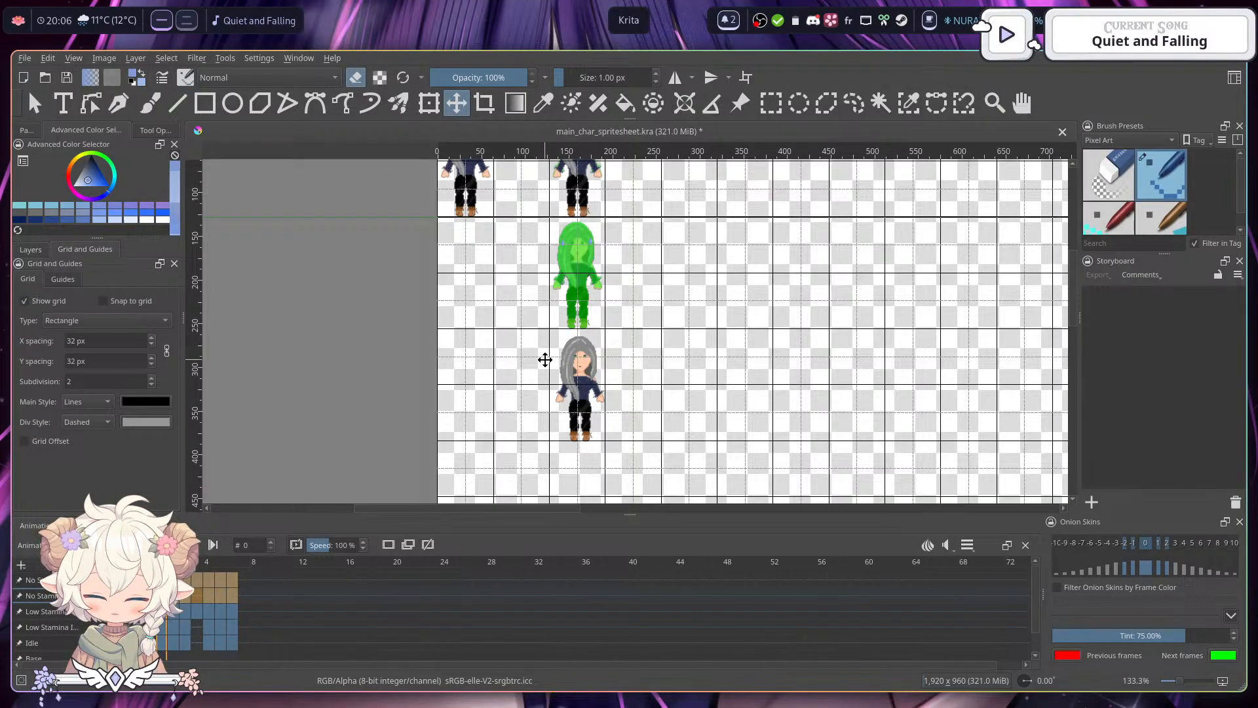
scroll(545, 360, up, 2)
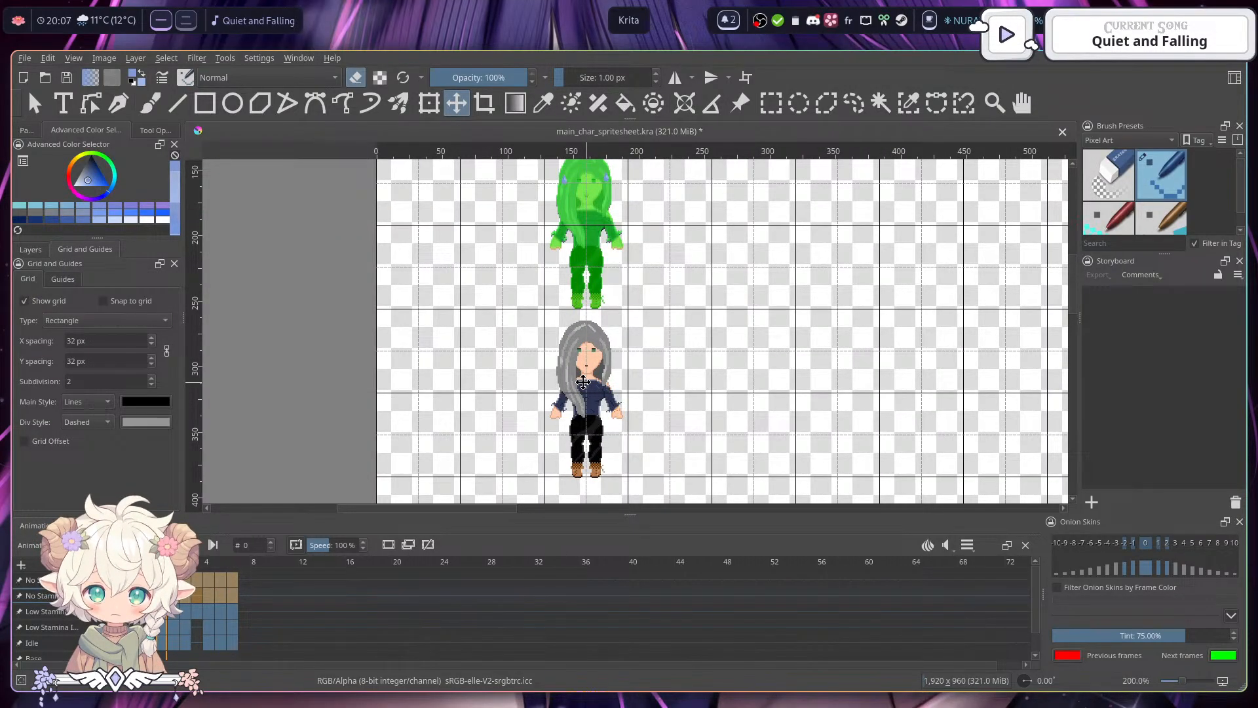
scroll(589, 388, up, 1)
drag(665, 379, 679, 342)
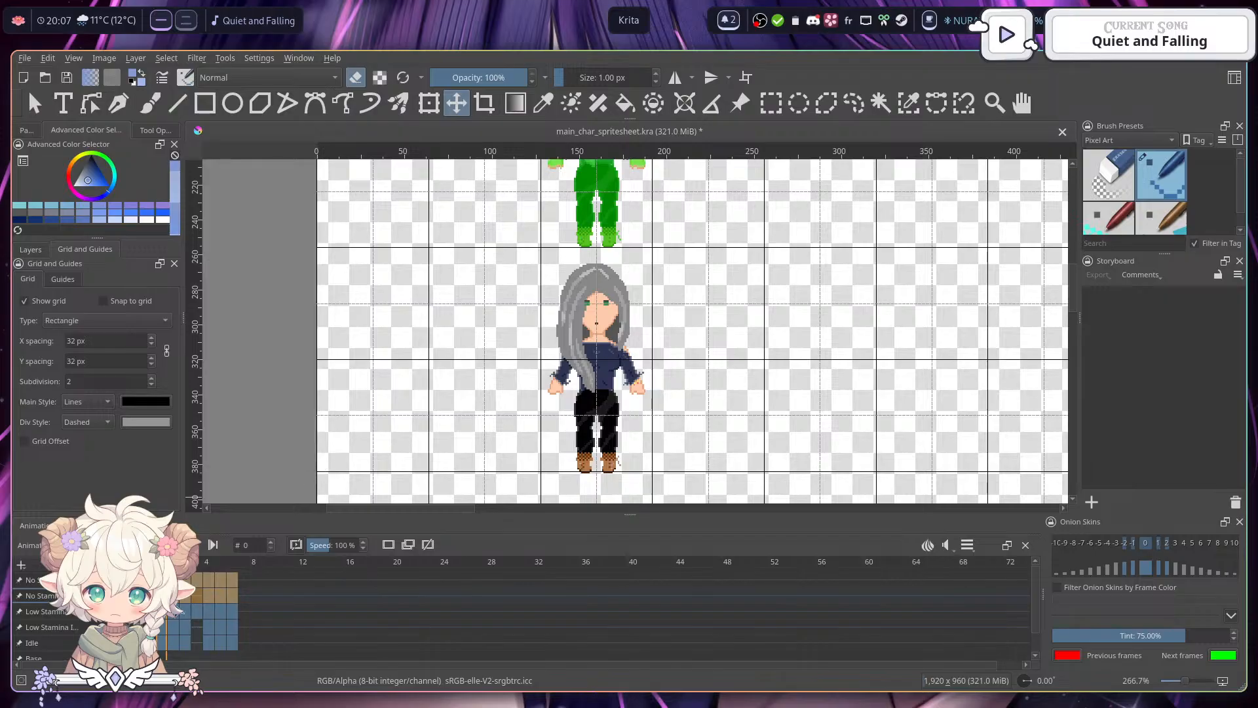
- Move the frame 1 sprite of the No Stamina Idle layer down into the third row, aligned to the grid
key(period)
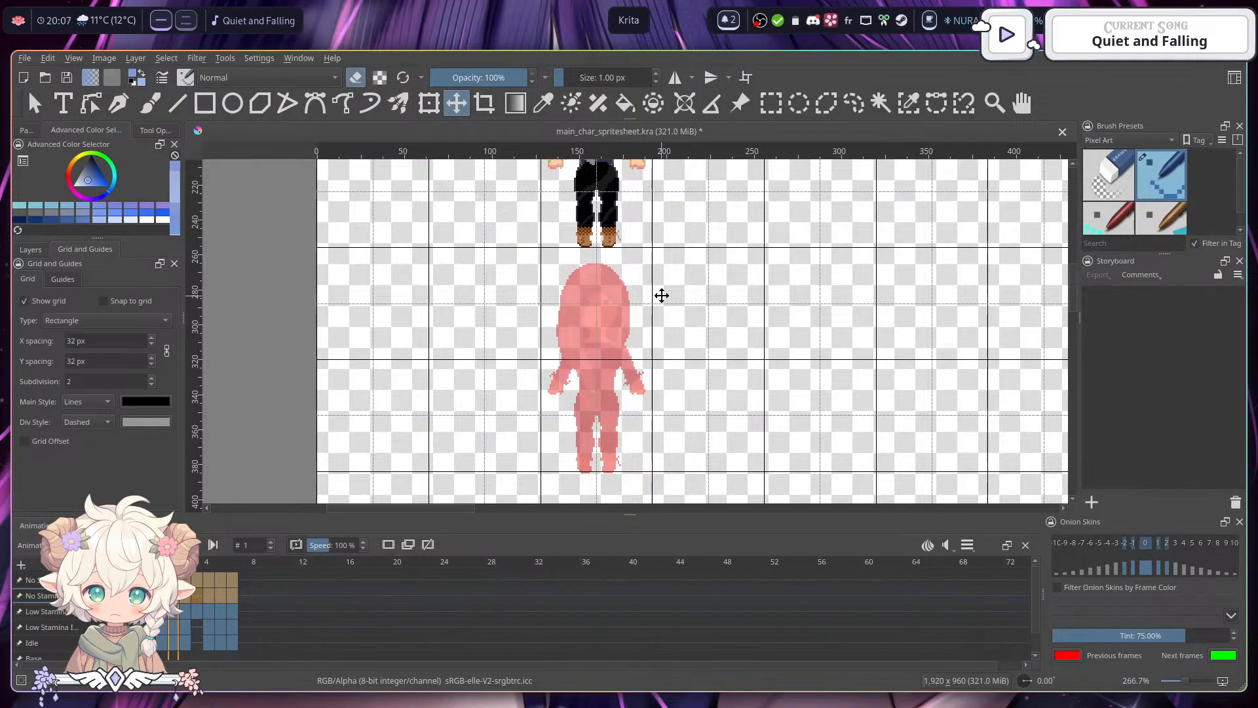
scroll(624, 227, down, 1)
drag(624, 228, 619, 337)
drag(688, 385, 674, 379)
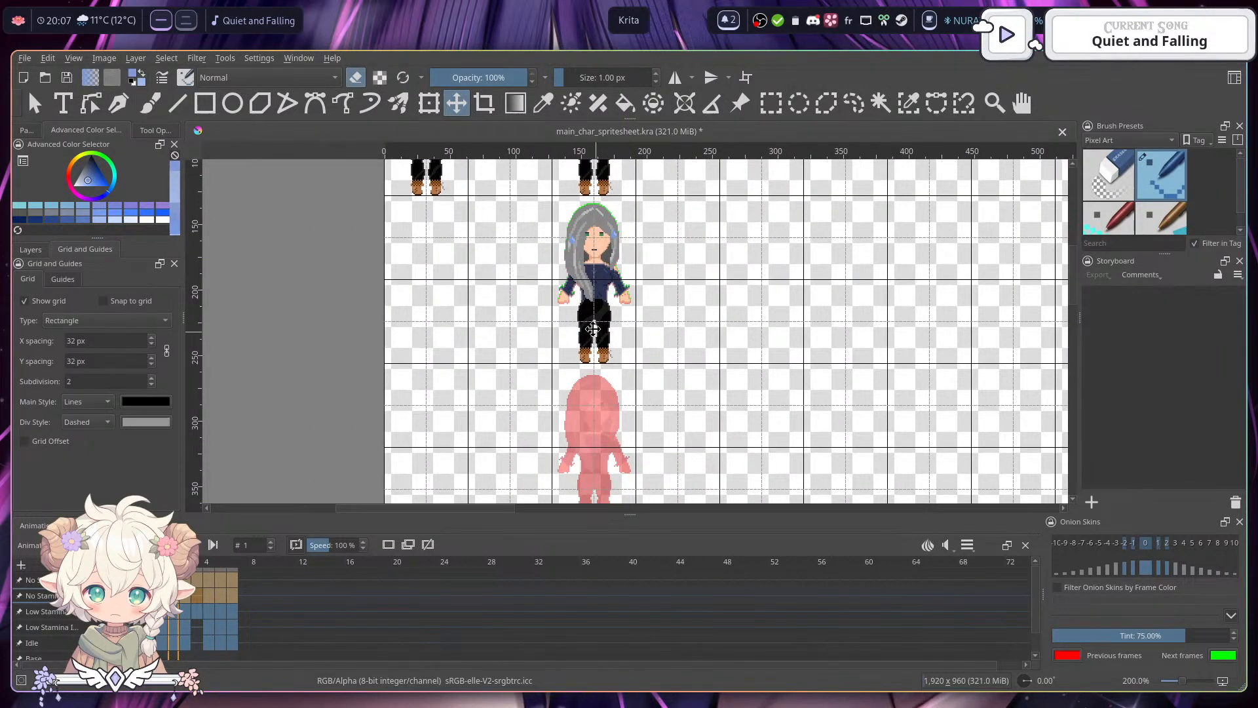
drag(595, 340, 593, 430)
drag(601, 446, 606, 326)
scroll(606, 326, up, 2)
drag(581, 239, 610, 361)
scroll(688, 385, down, 1)
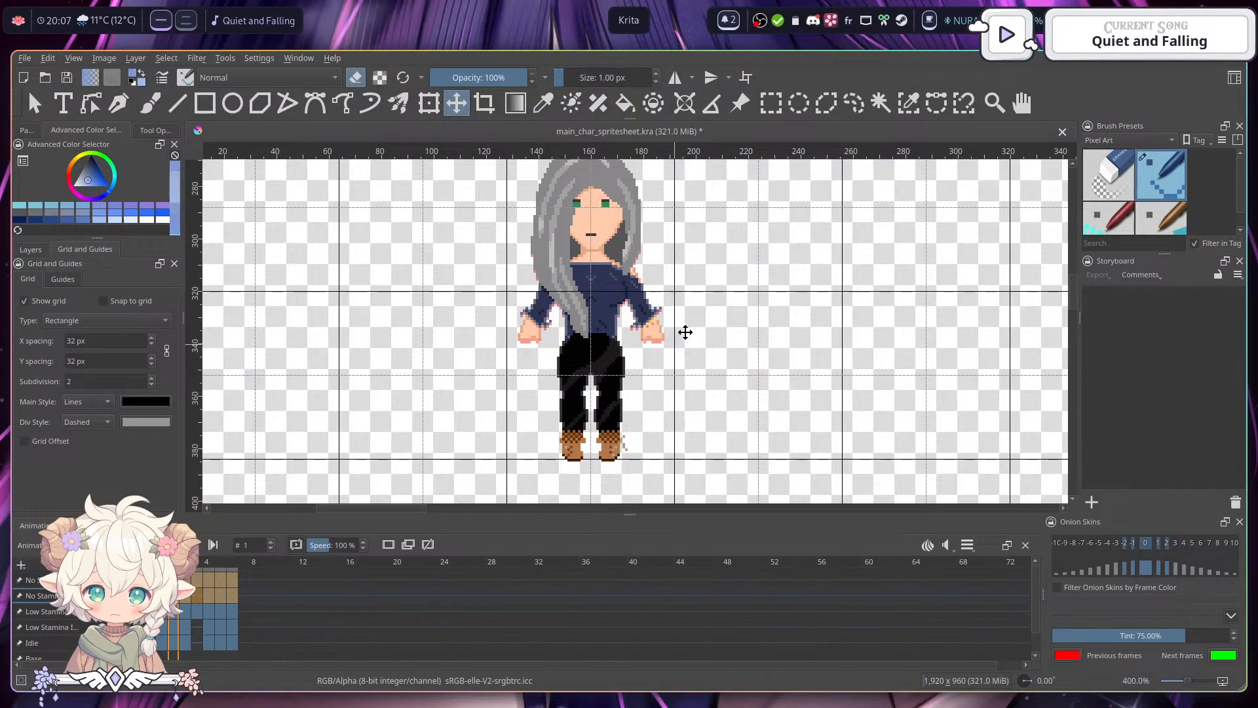
scroll(686, 332, up, 2)
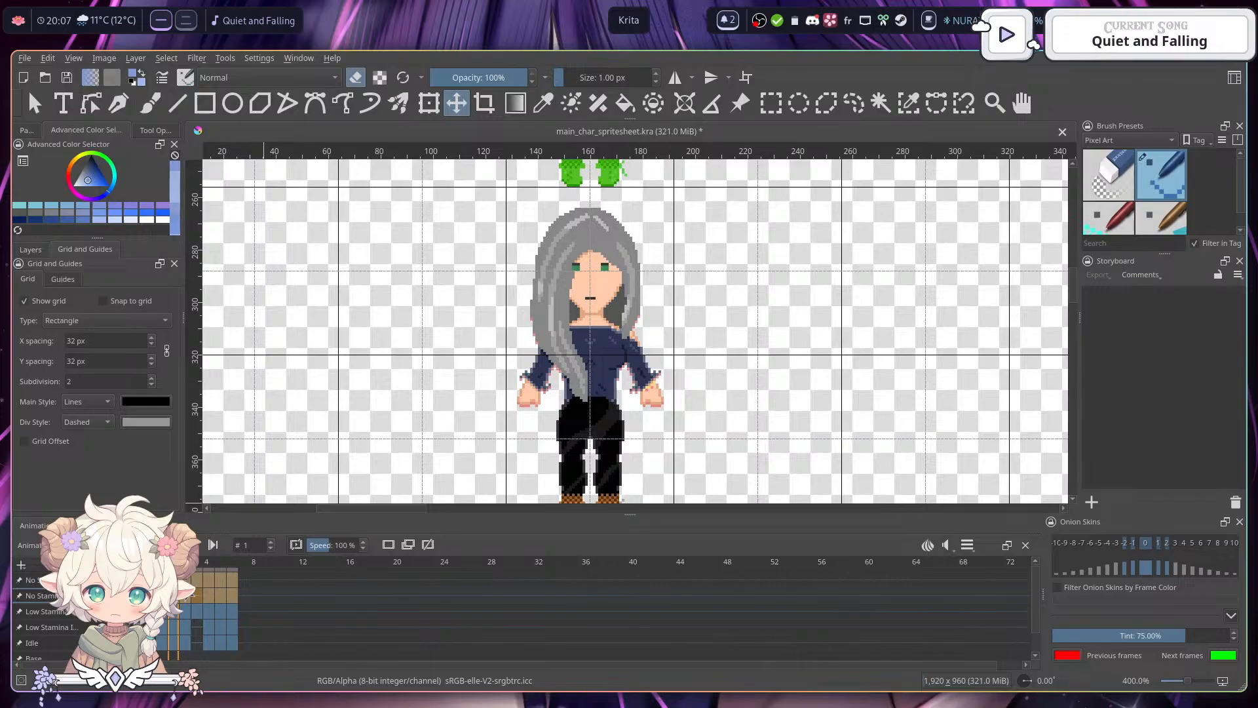
- Move the frame 2 sprite of the No Stamina Idle layer down into the third row, aligned with its neighbouring frames
click(189, 598)
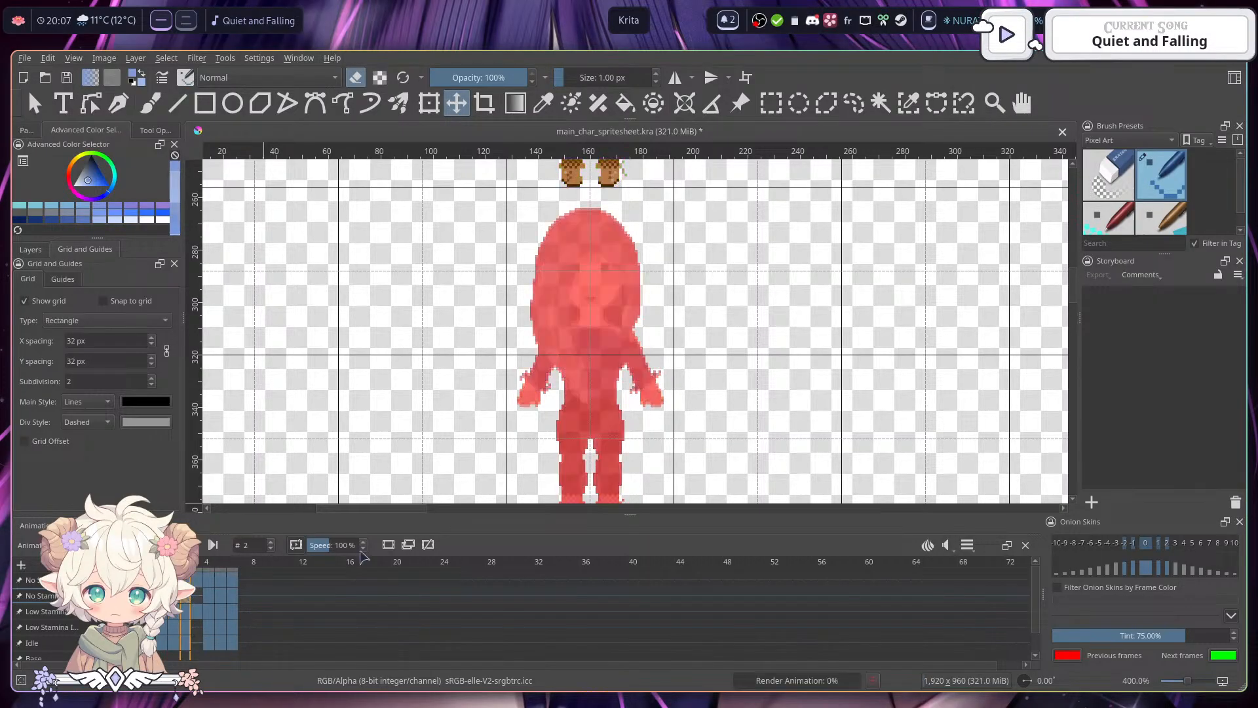
scroll(663, 367, down, 2)
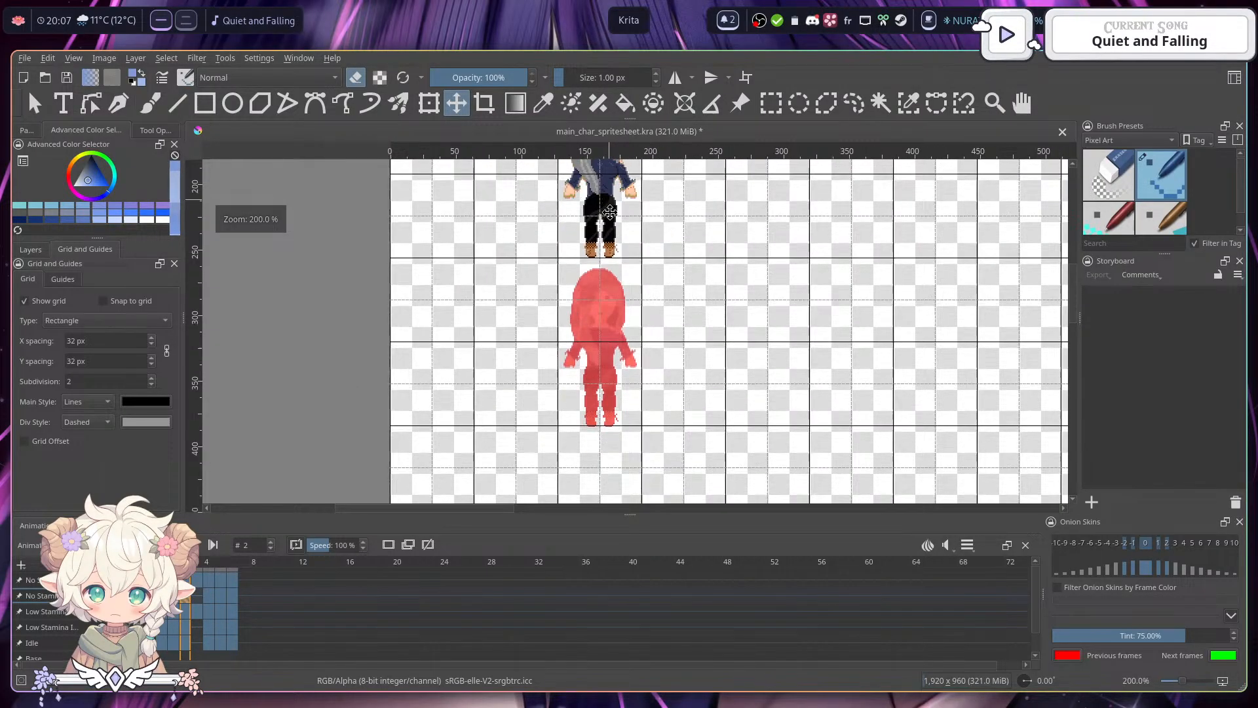
drag(608, 197, 608, 368)
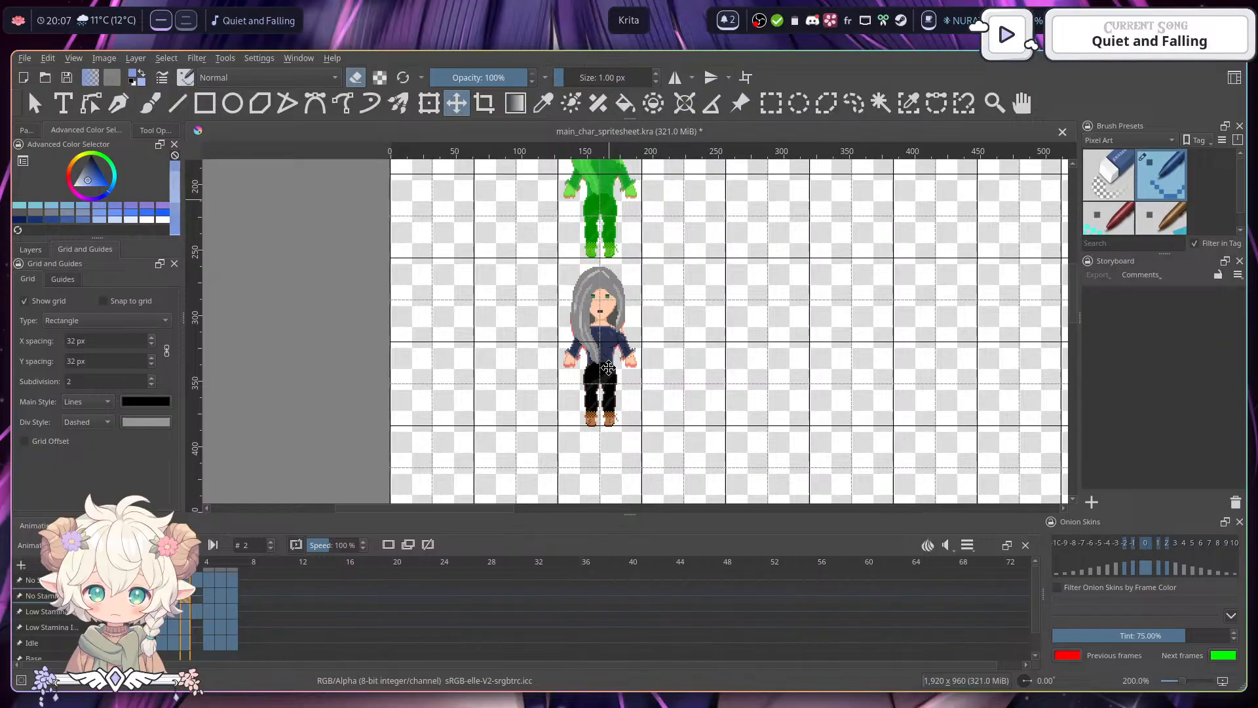
scroll(618, 371, up, 3)
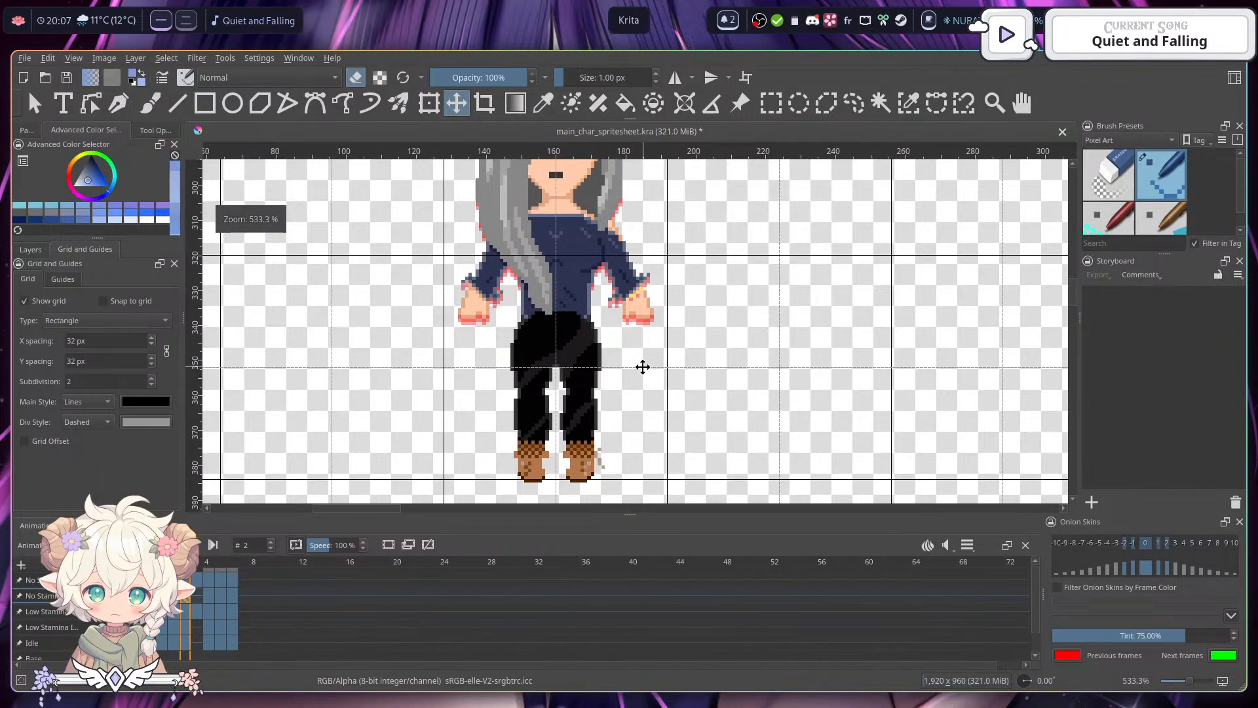
drag(577, 380, 579, 381)
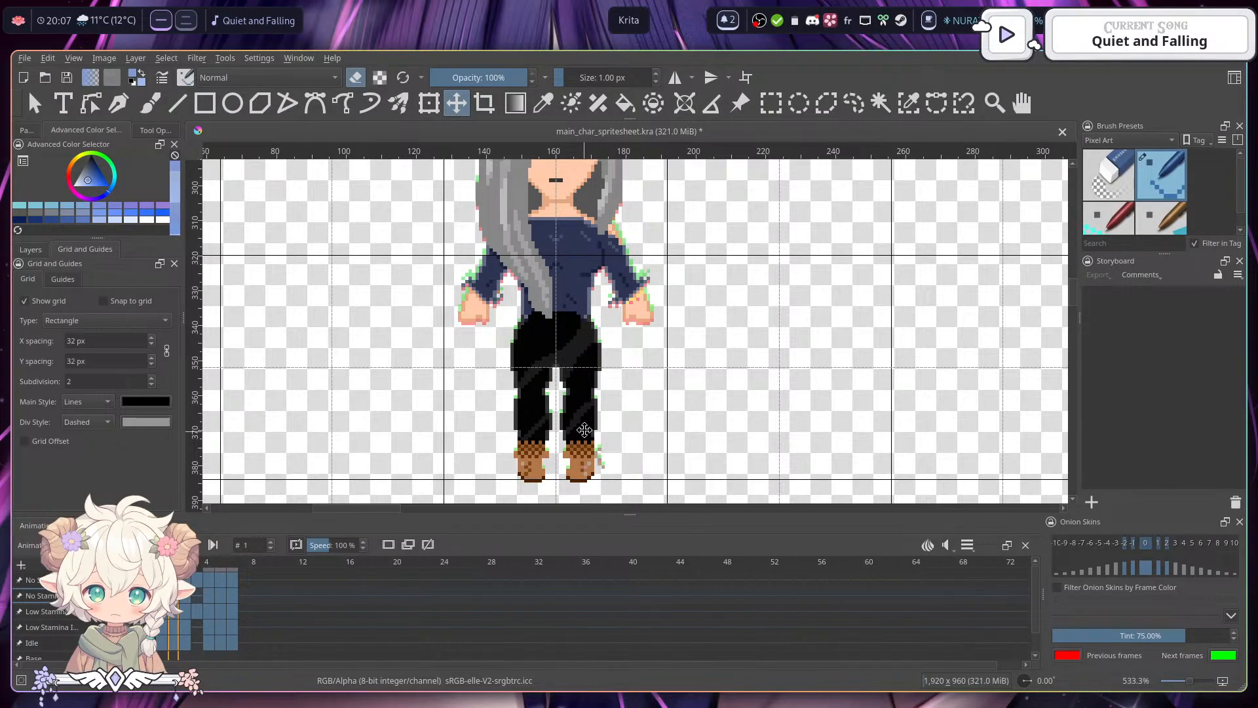
- Nudge the No Stamina Idle sprite slightly upward in frames 1 and 0 to line up the animation
drag(585, 430, 584, 427)
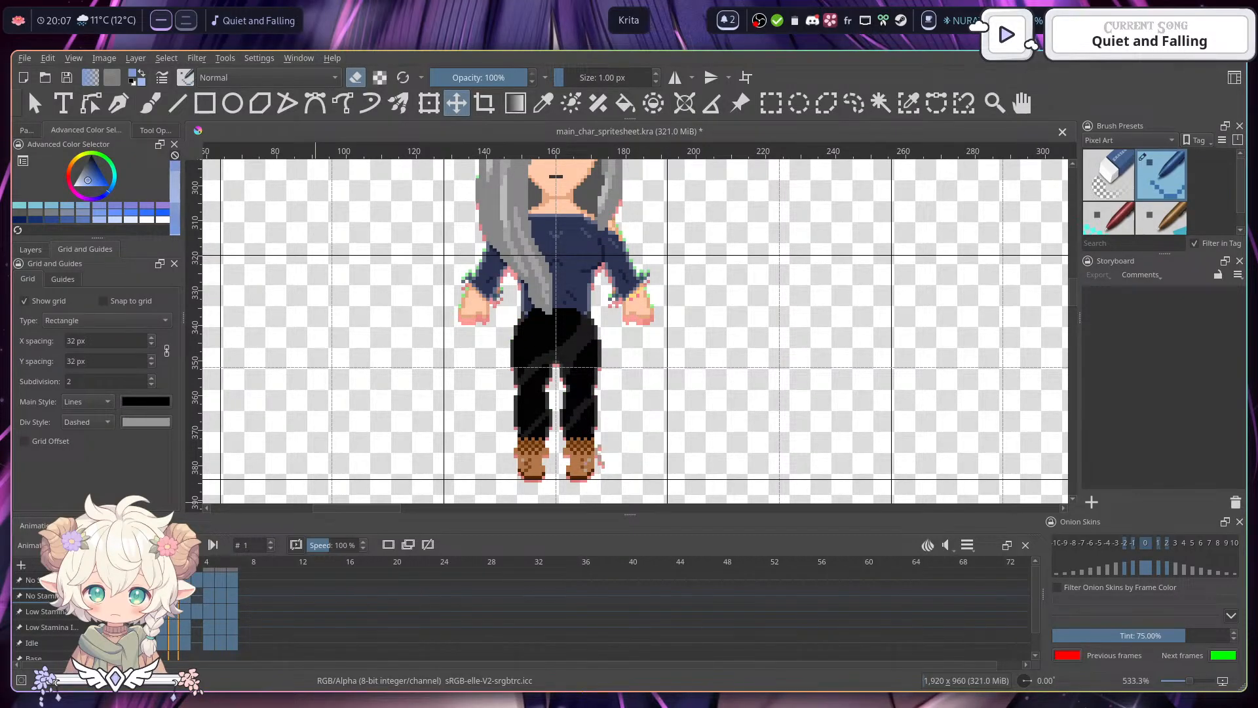
key(Left)
drag(578, 448, 584, 437)
drag(692, 375, 690, 441)
scroll(702, 338, down, 1)
drag(711, 272, 698, 313)
drag(676, 249, 673, 274)
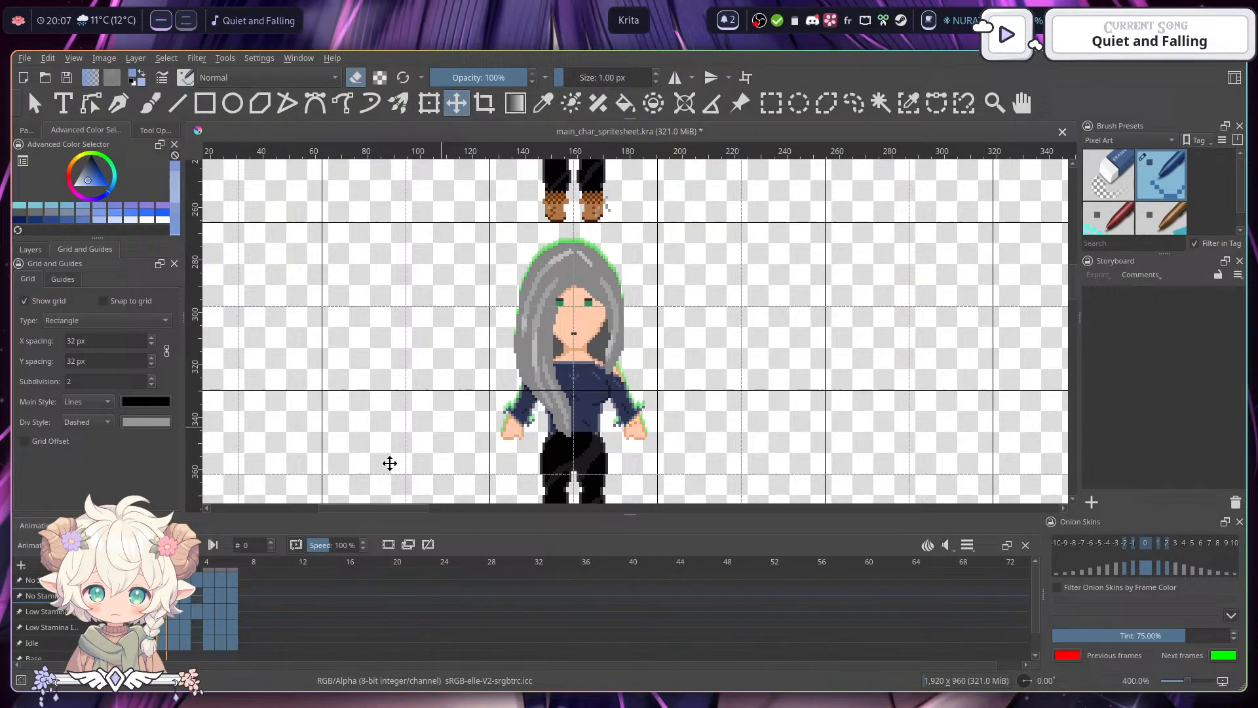
- Move the frame 4 sprite of the No Stamina Idle layer down into the third row, aligned to the grid
click(209, 595)
scroll(667, 287, down, 2)
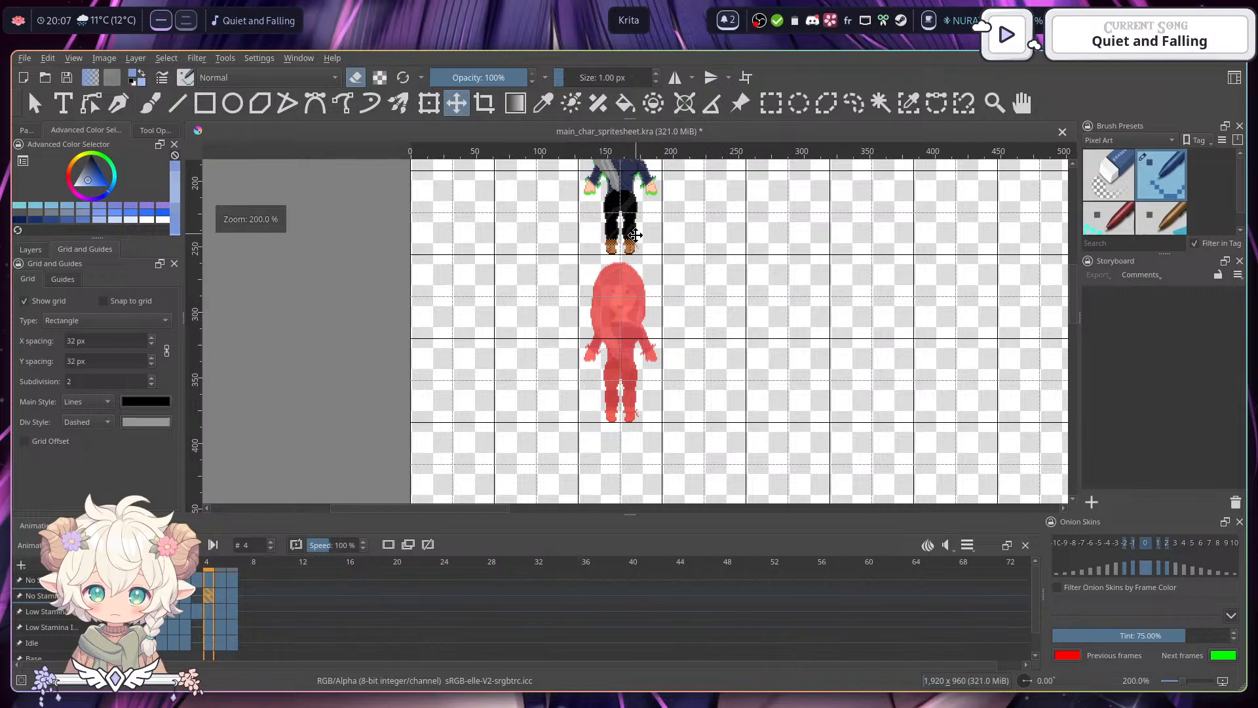
drag(635, 235, 621, 388)
scroll(630, 397, up, 3)
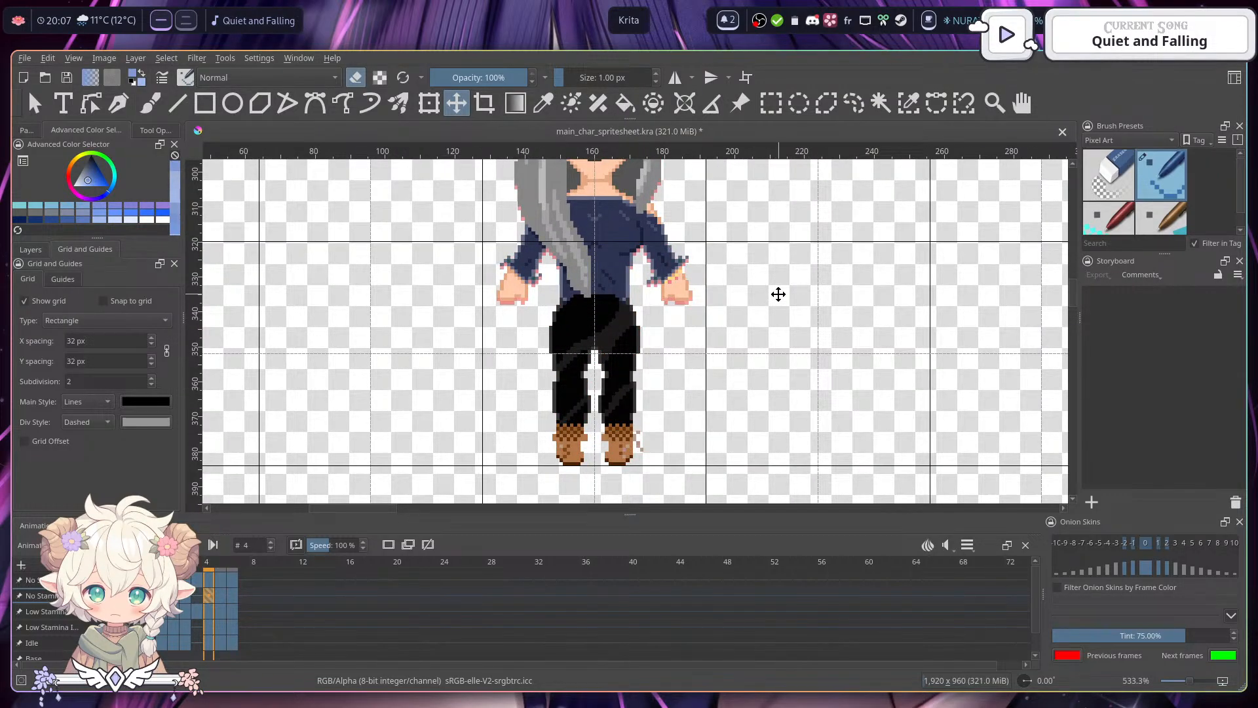
drag(791, 268, 694, 407)
- Move the frame 5 sprite of the No Stamina Idle layer down into the third row and adjust its alignment
click(221, 596)
scroll(738, 280, down, 2)
drag(640, 278, 645, 386)
mouse_move(646, 387)
mouse_down()
mouse_move(646, 265)
mouse_move(644, 369)
mouse_up()
scroll(662, 367, up, 2)
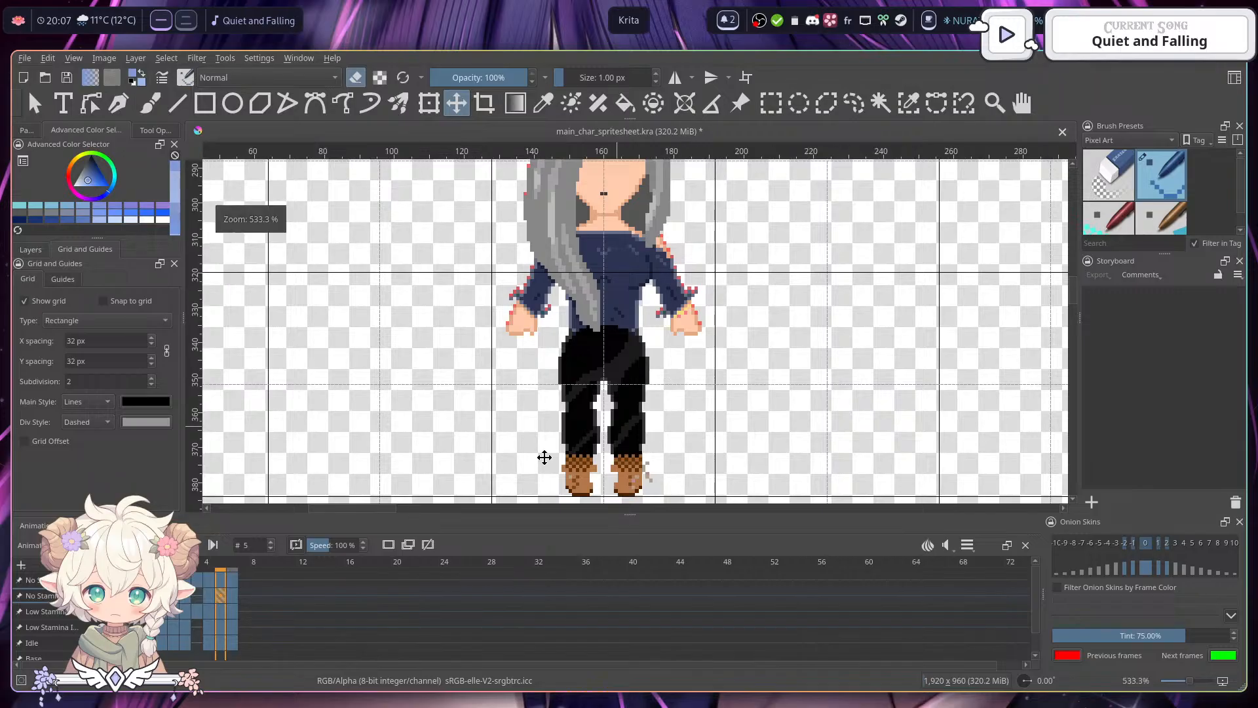
- Move the frame 6 sprite of the No Stamina Idle layer down into the third row, aligned to the grid
click(232, 594)
scroll(694, 449, down, 2)
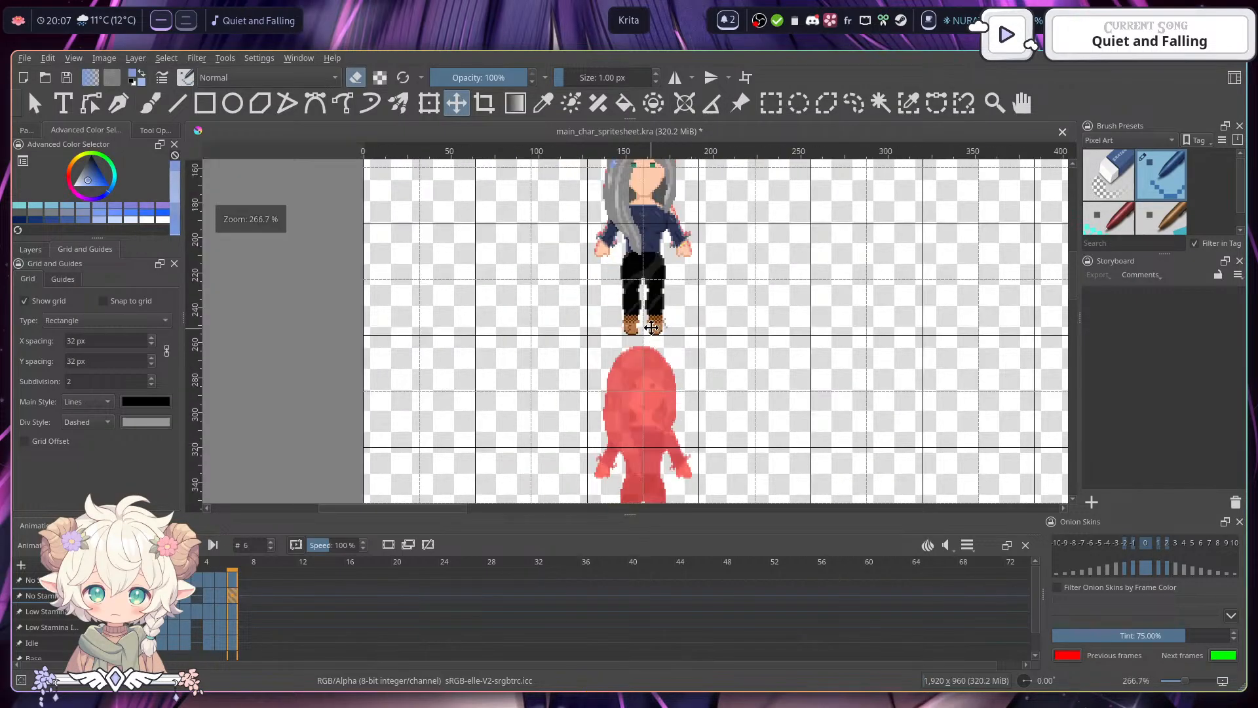
drag(734, 321, 601, 402)
scroll(599, 400, up, 1)
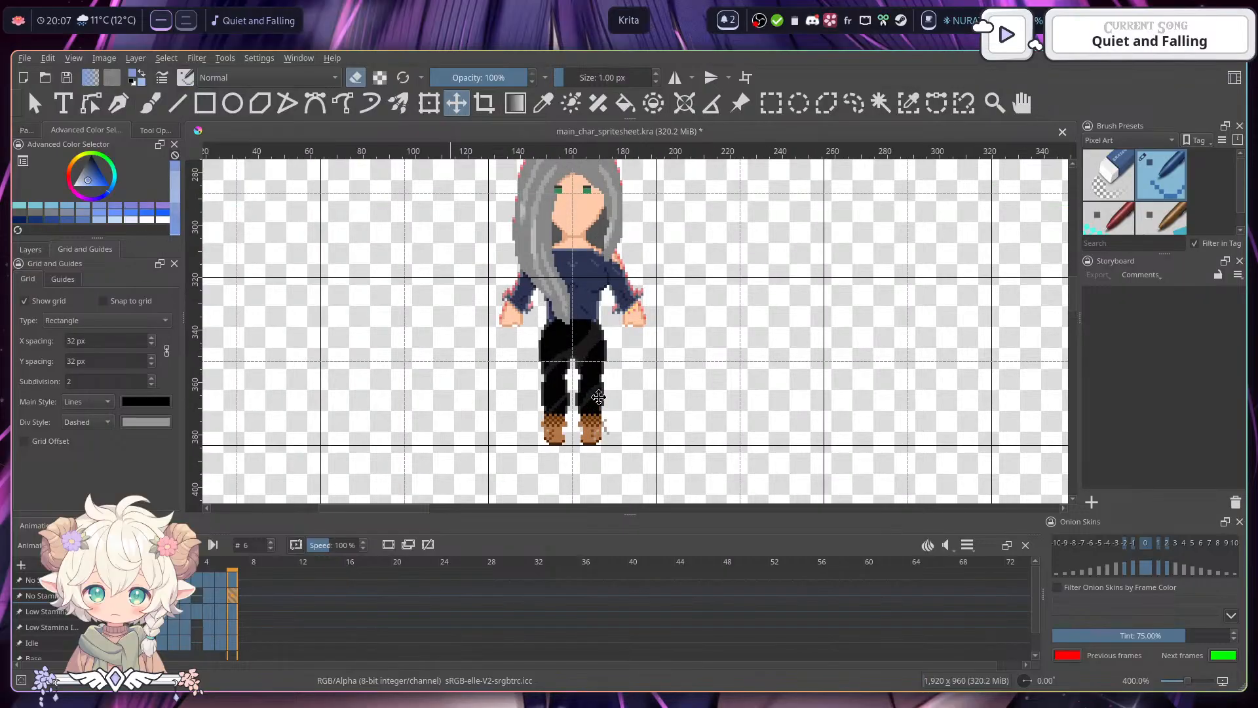
scroll(674, 331, up, 2)
scroll(677, 309, up, 2)
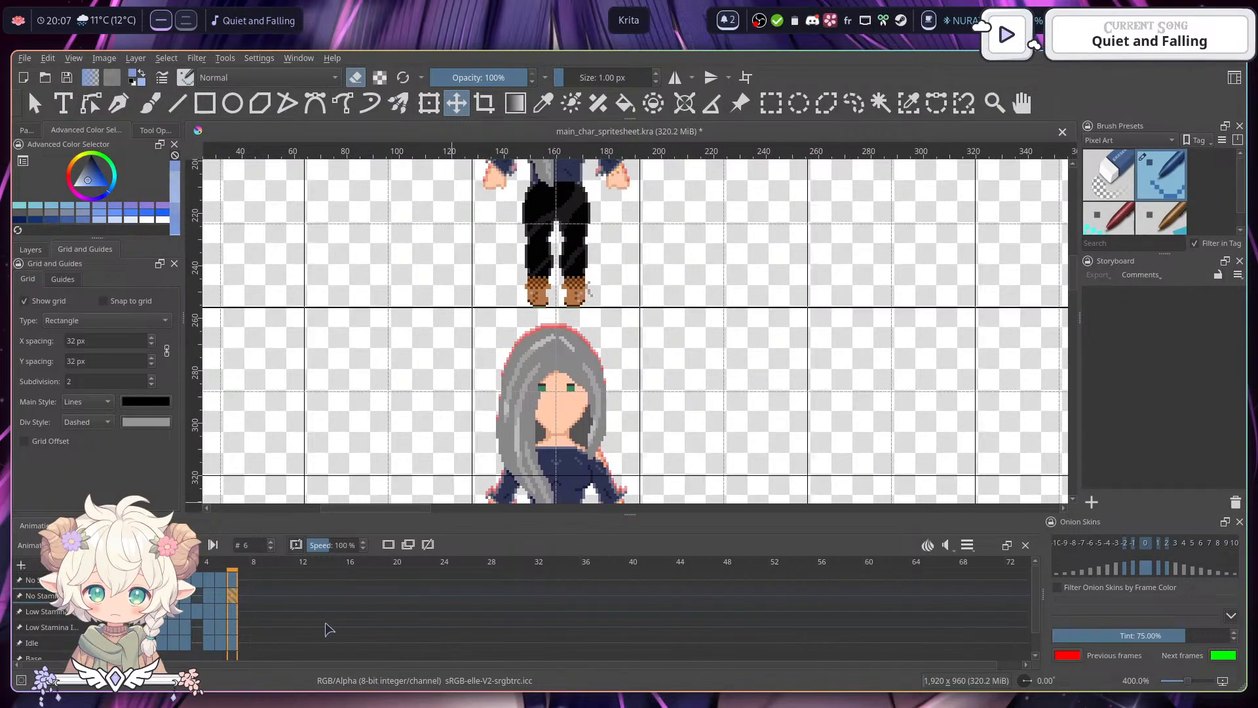
click(162, 595)
right_click(232, 584)
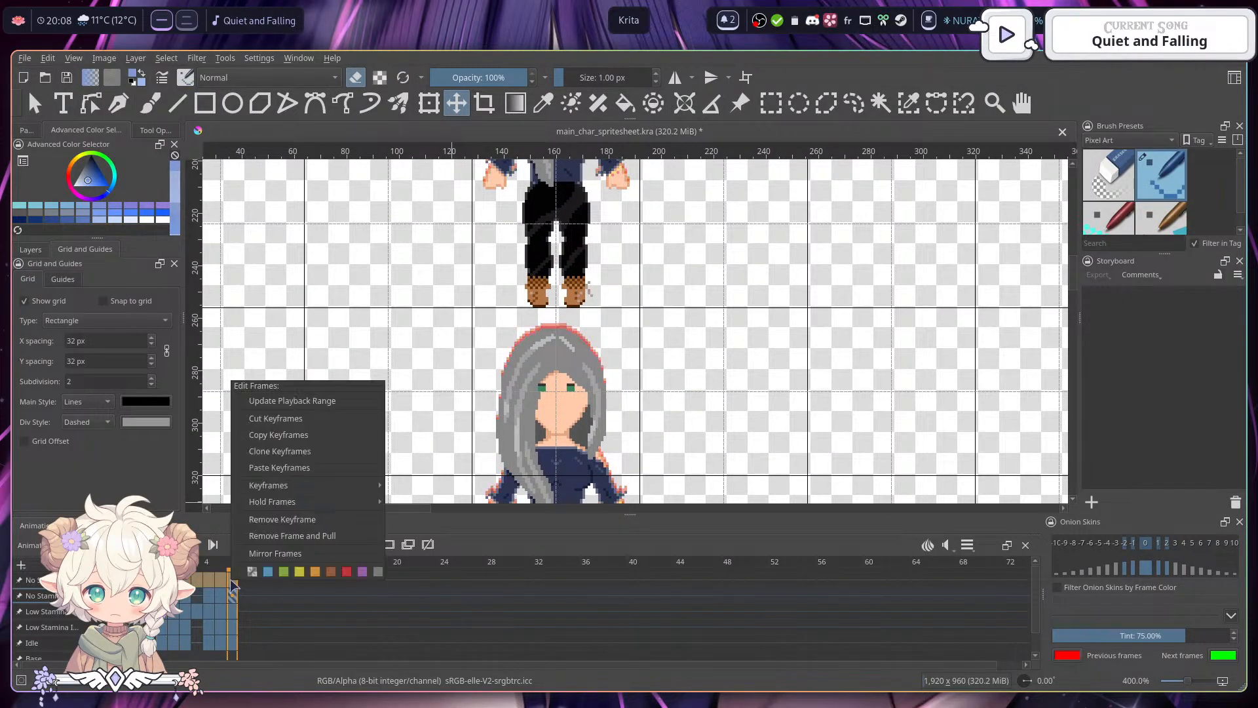
click(282, 597)
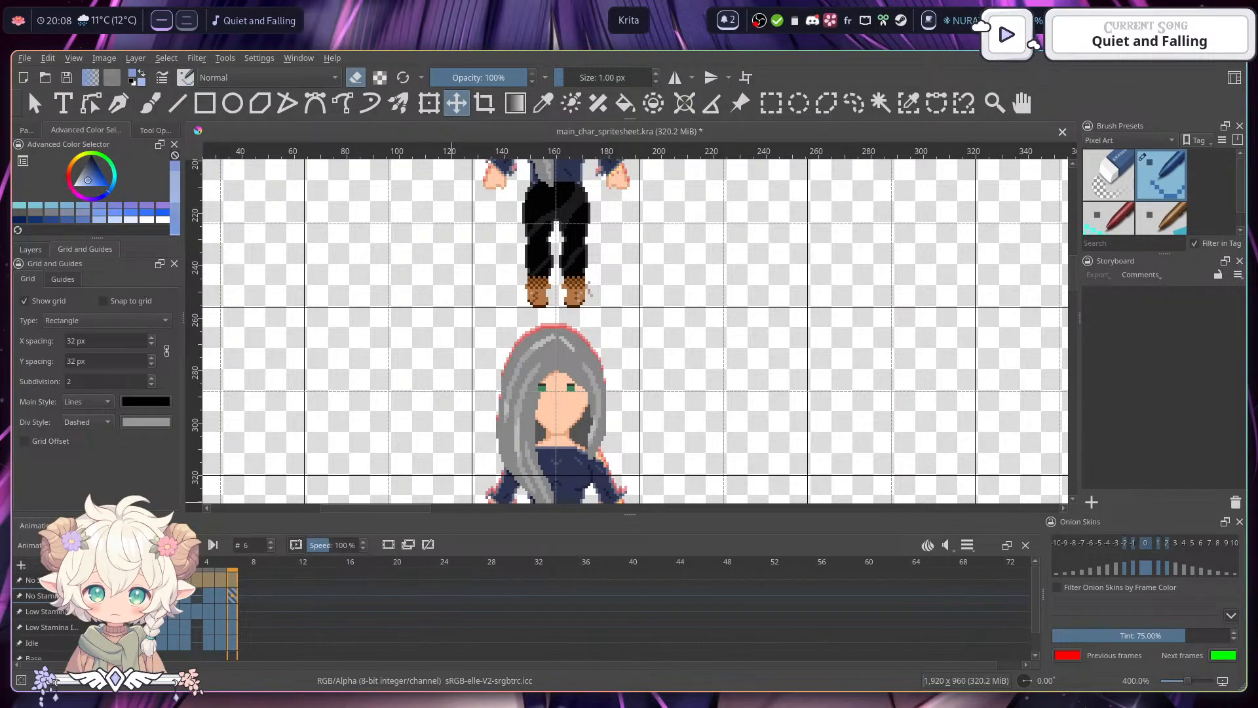
click(162, 595)
drag(238, 572, 231, 576)
click(162, 582)
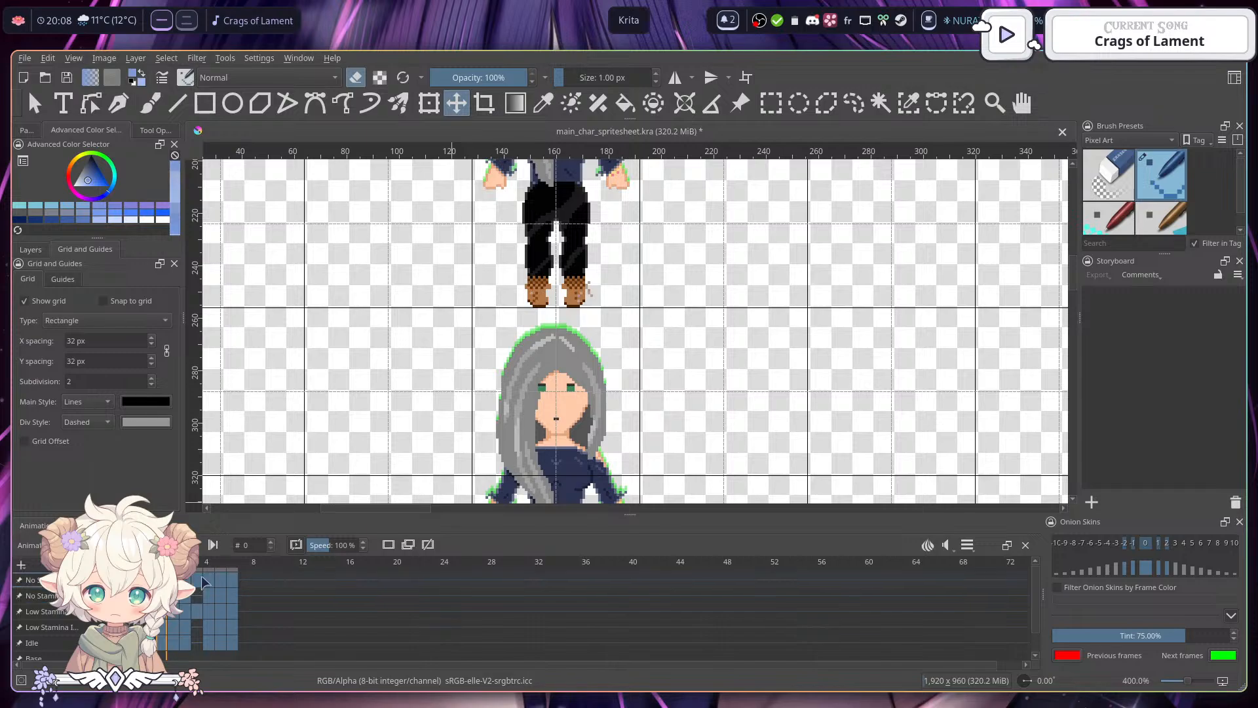
- Try to move the sweat drops of the top No Stamina layer down onto the third-row character's face
click(233, 582)
scroll(553, 278, down, 2)
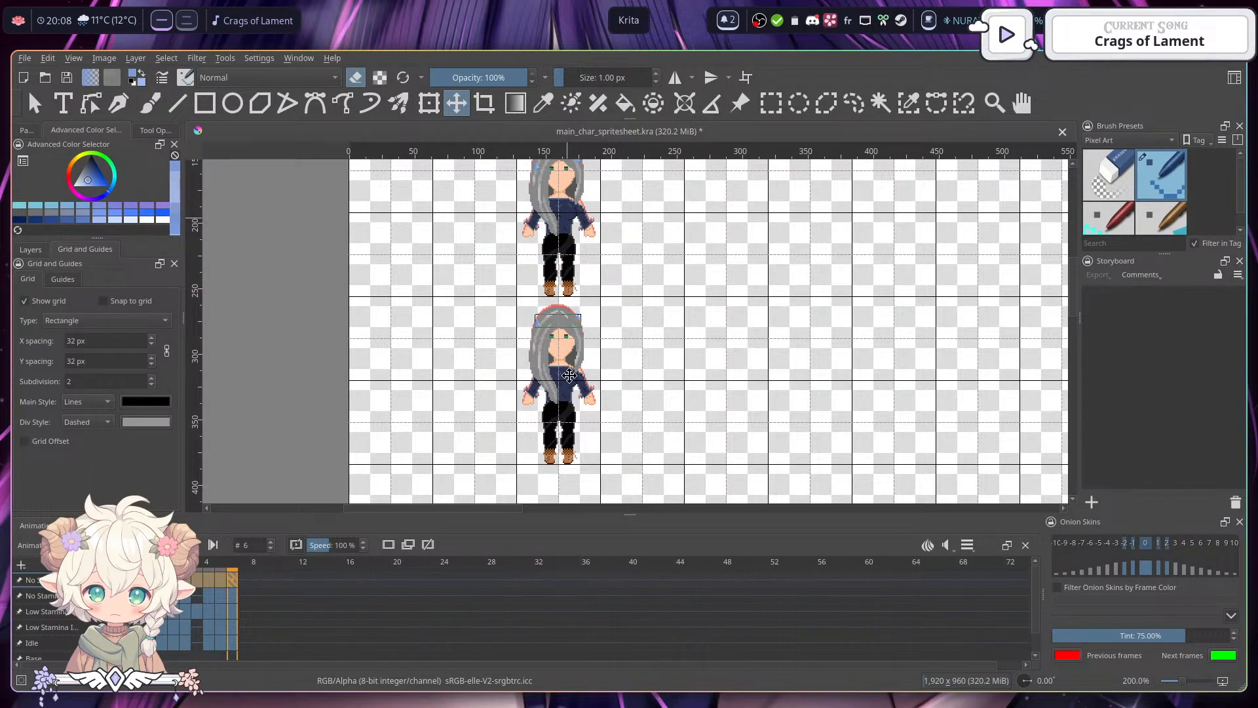
scroll(569, 375, up, 2)
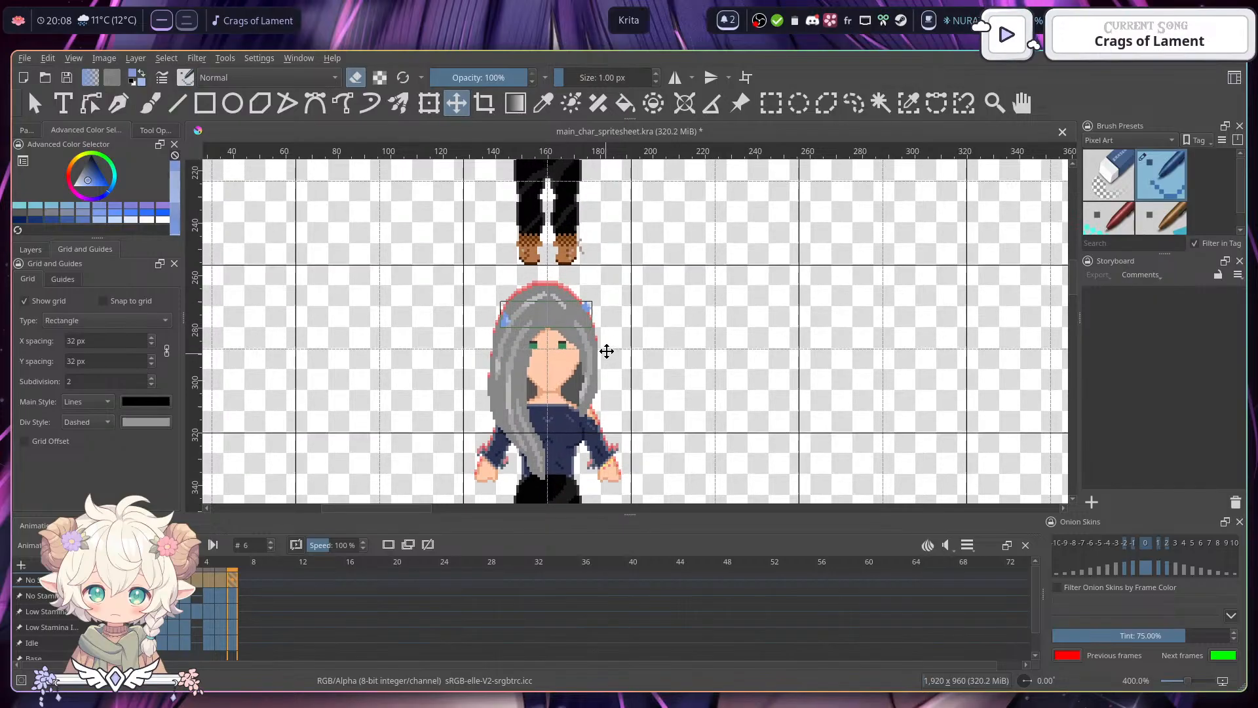
scroll(607, 351, up, 4)
scroll(616, 354, down, 2)
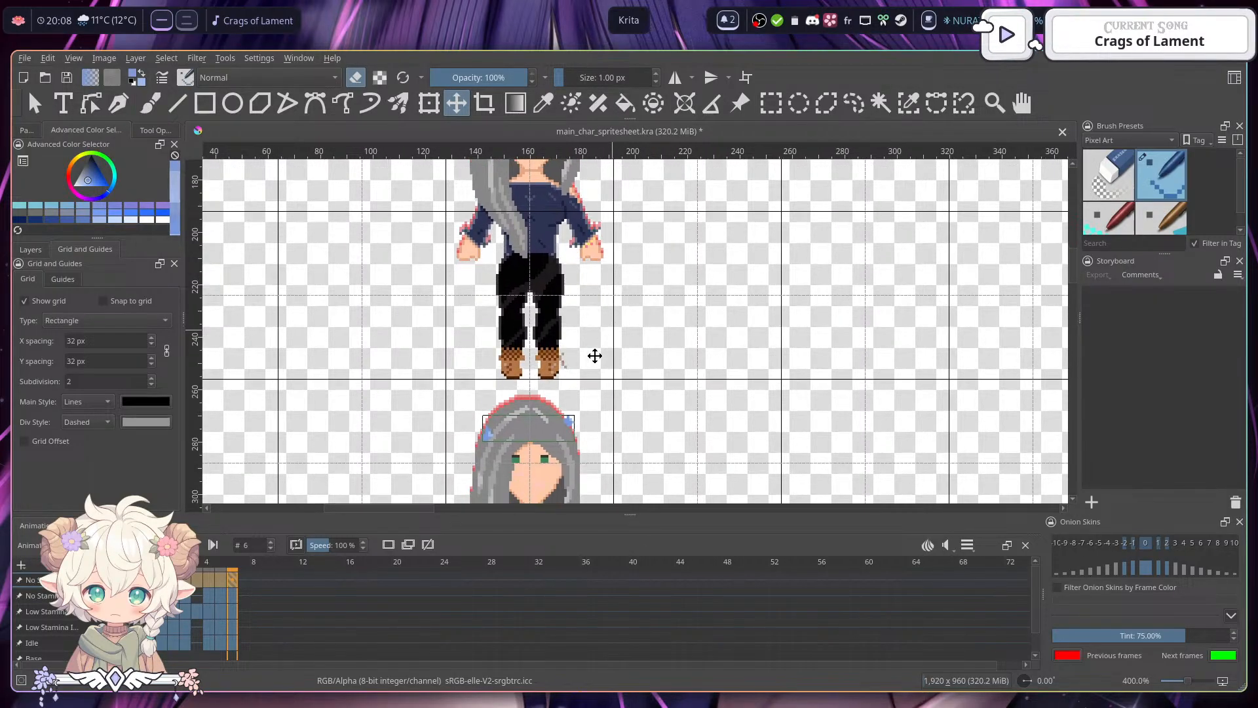
click(161, 580)
drag(590, 362, 595, 448)
drag(569, 229, 574, 257)
drag(584, 411, 569, 411)
drag(593, 415, 579, 390)
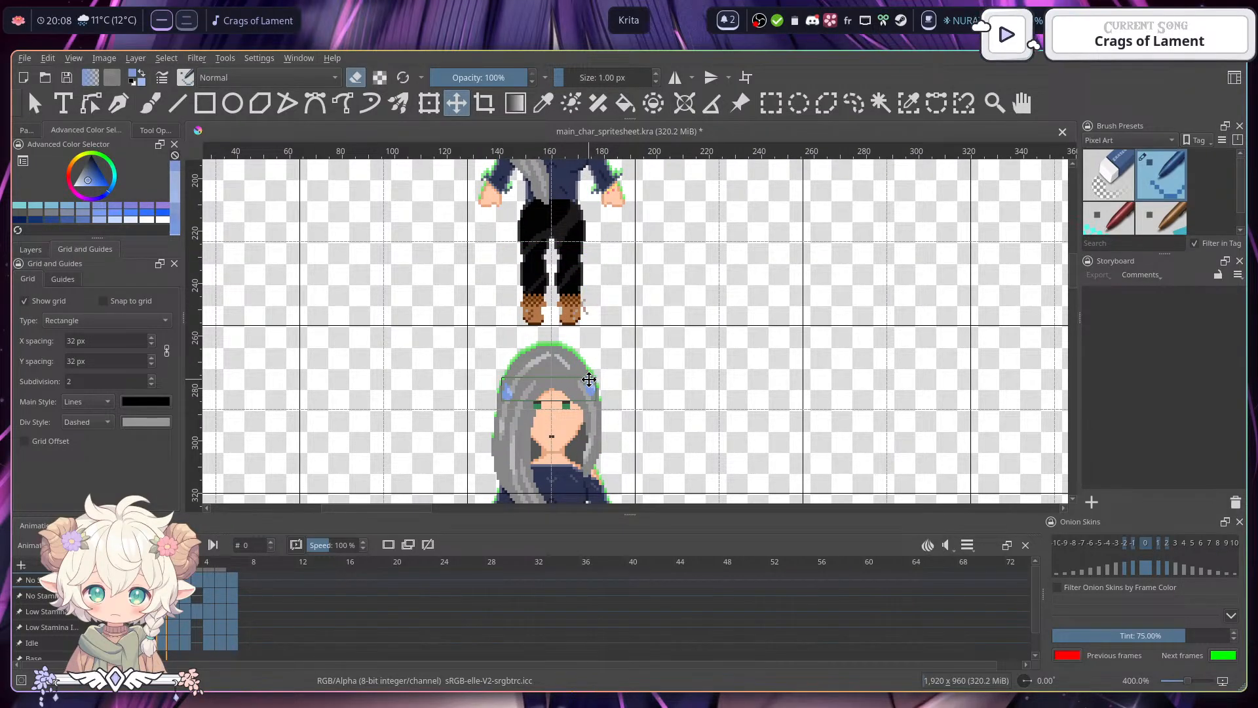
- Undo the moves of the sweat drops
key(ctrl+z)
scroll(655, 296, up, 3)
key(ctrl+z)
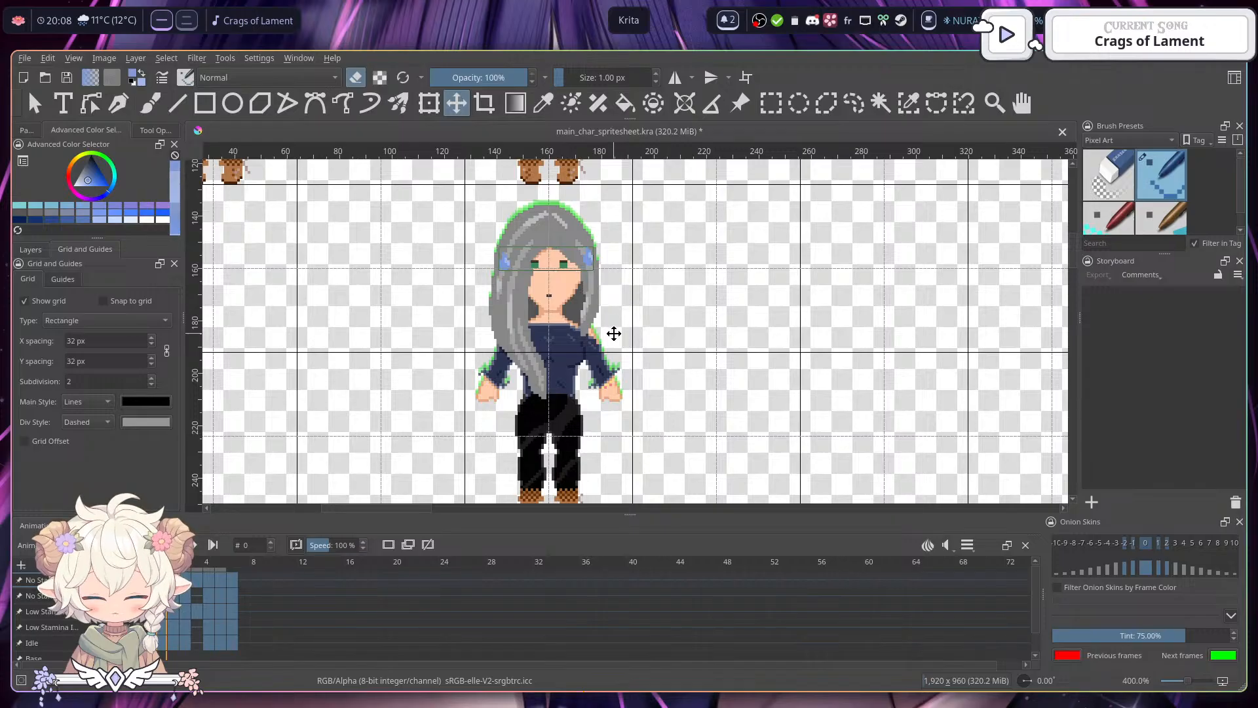
- Try to move the frame 0 sprites down, and bring them back up to their original rows
scroll(590, 308, down, 3)
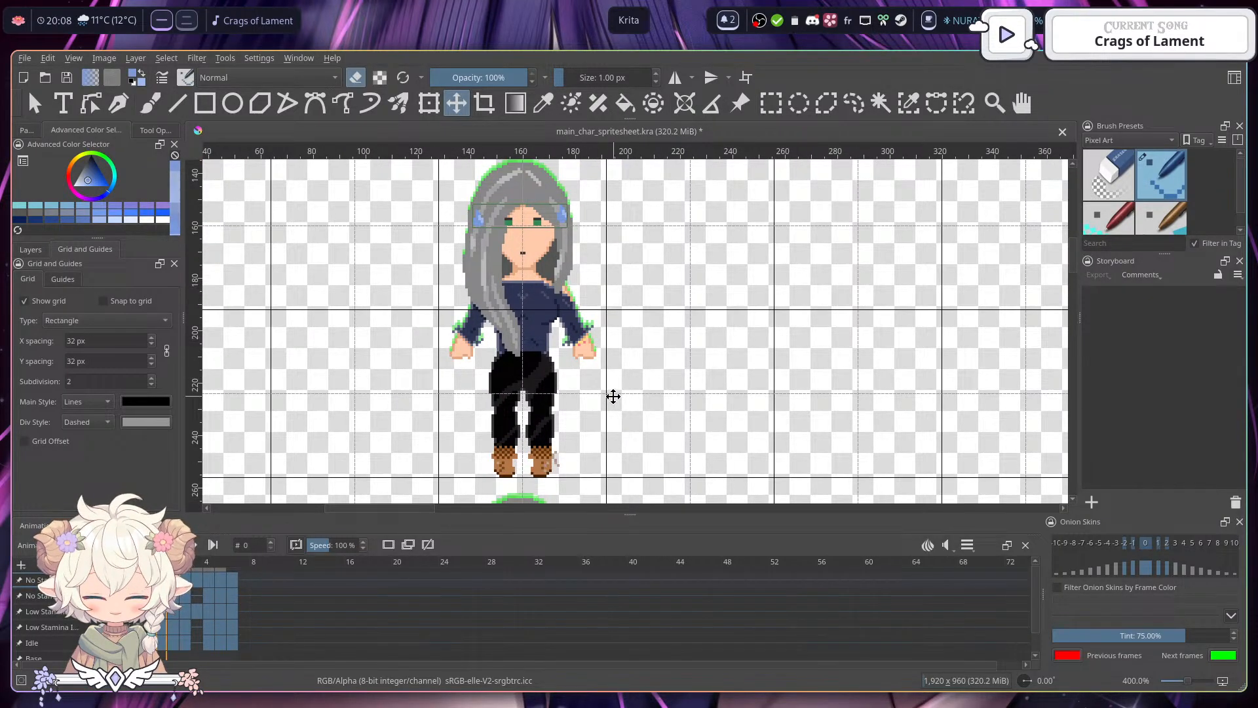
scroll(614, 396, down, 3)
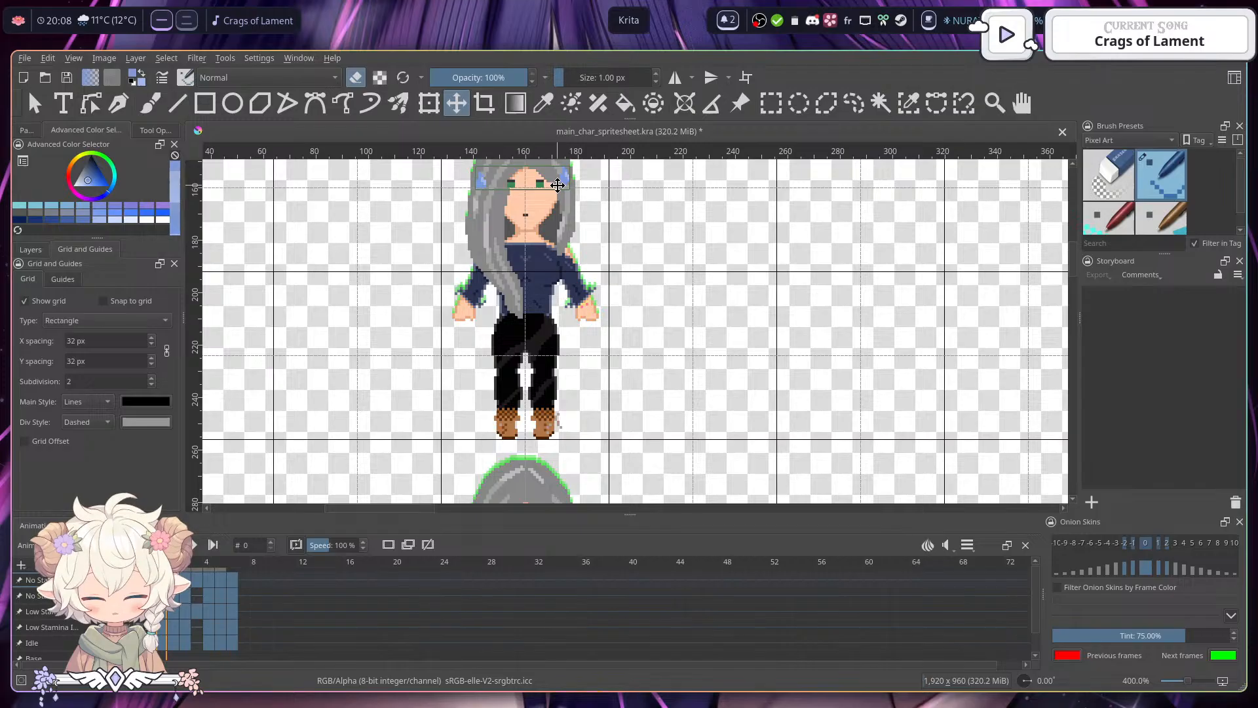
drag(552, 182, 552, 310)
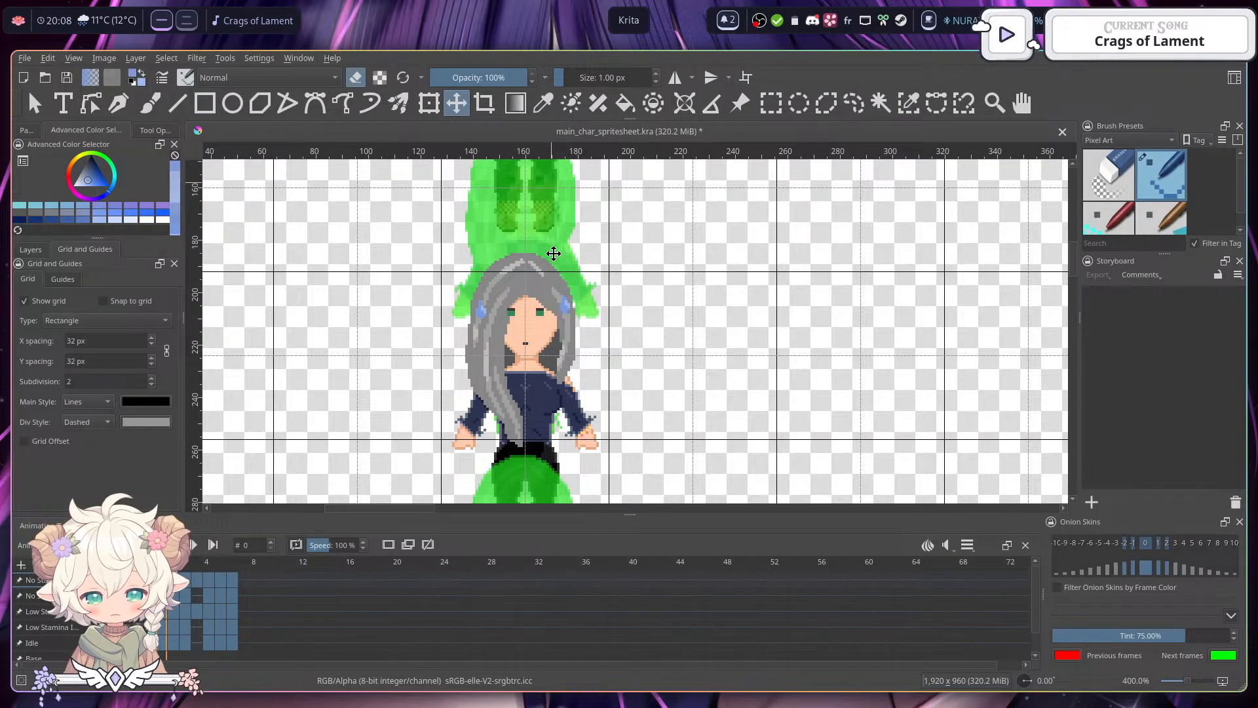
drag(554, 254, 553, 187)
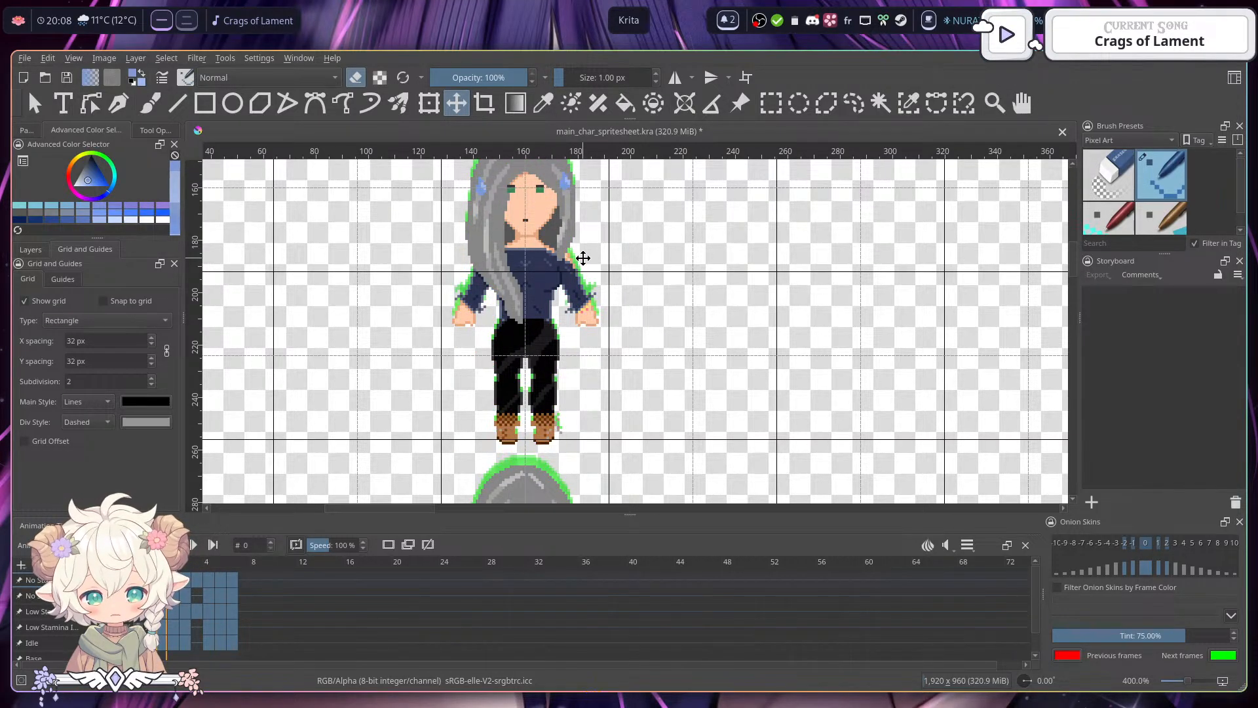
key(Up)
key(Up)
- Try again to move the frame 0 sweat drops from the second row to the third, and undo the move
scroll(589, 282, down, 1)
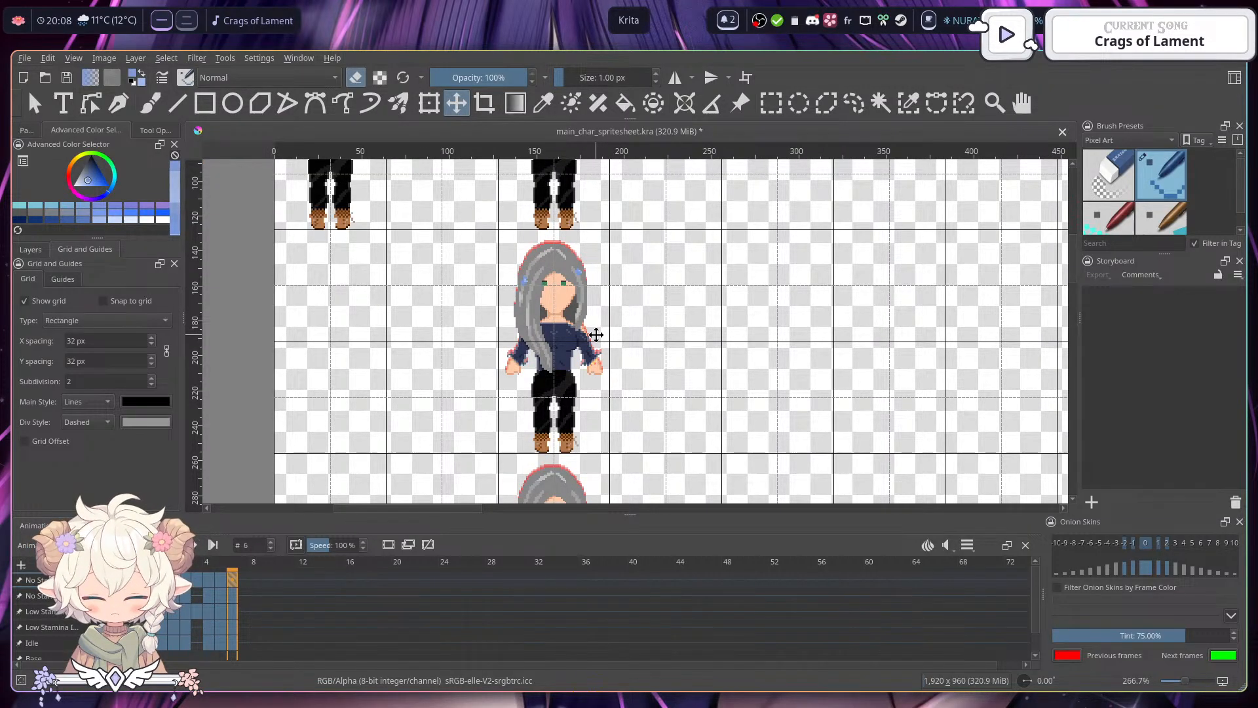
scroll(596, 335, down, 4)
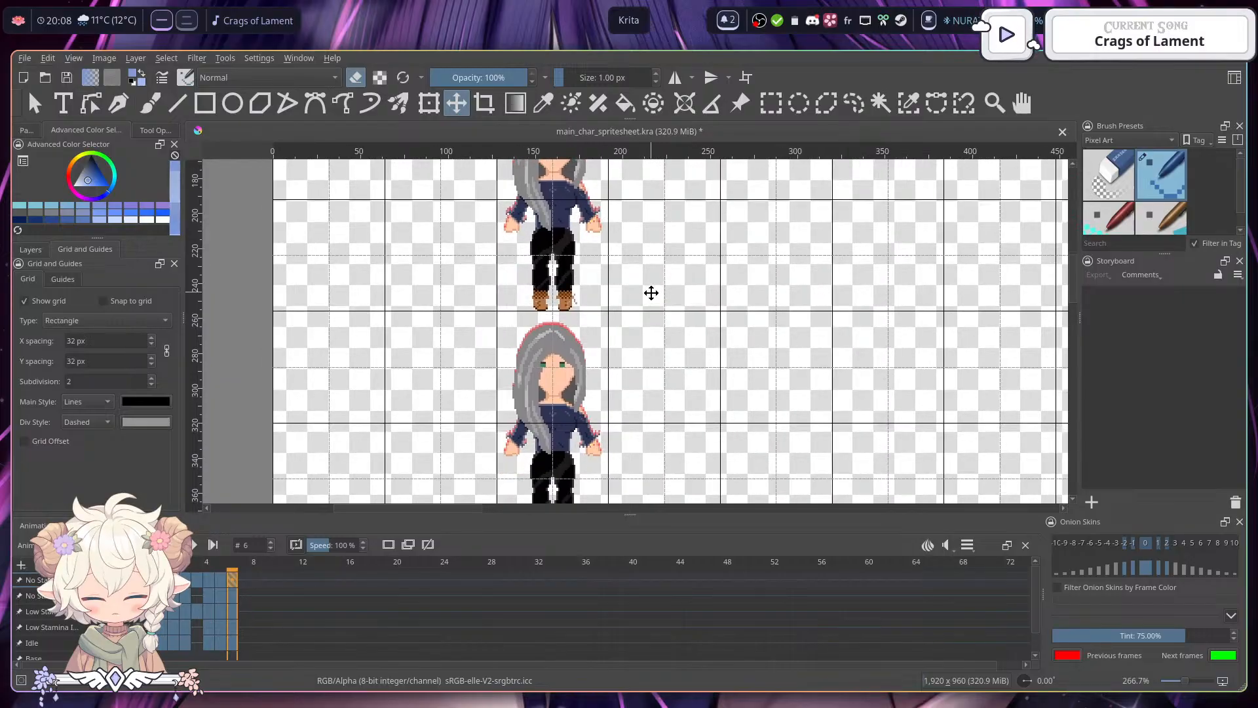
scroll(633, 308, up, 2)
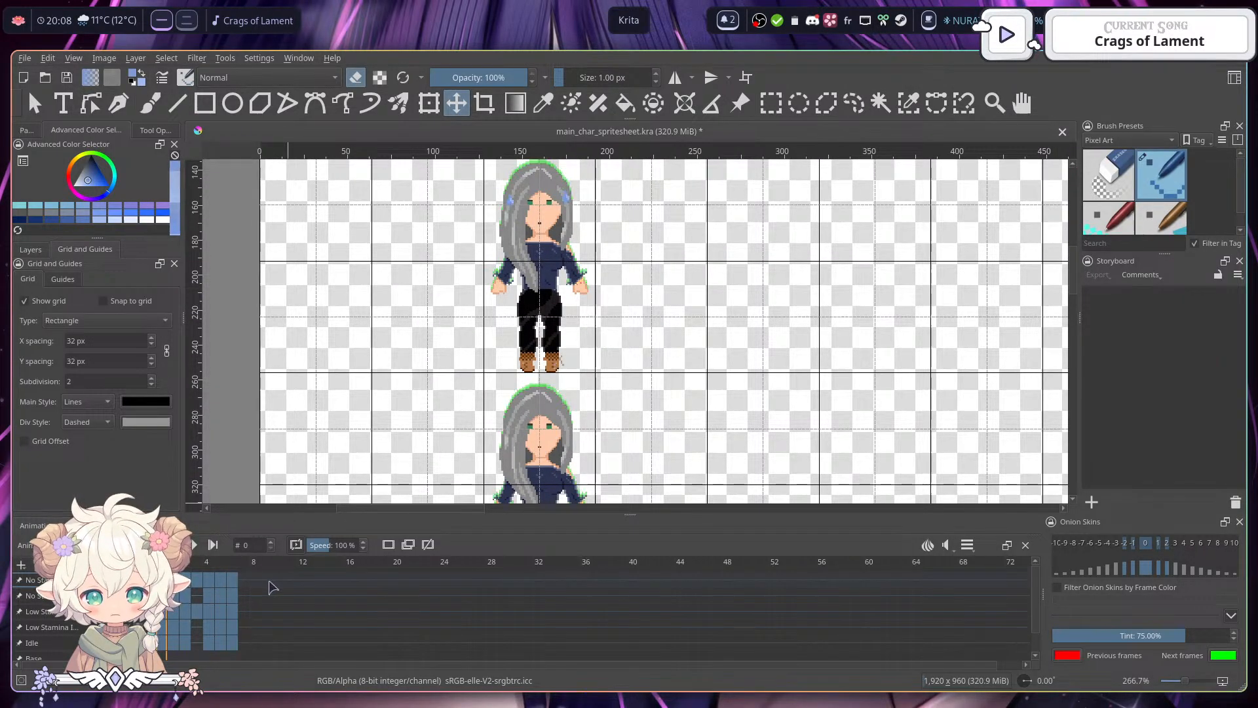
drag(566, 203, 574, 426)
drag(570, 289, 609, 351)
key(ctrl+z)
scroll(623, 444, down, 1)
scroll(590, 378, up, 1)
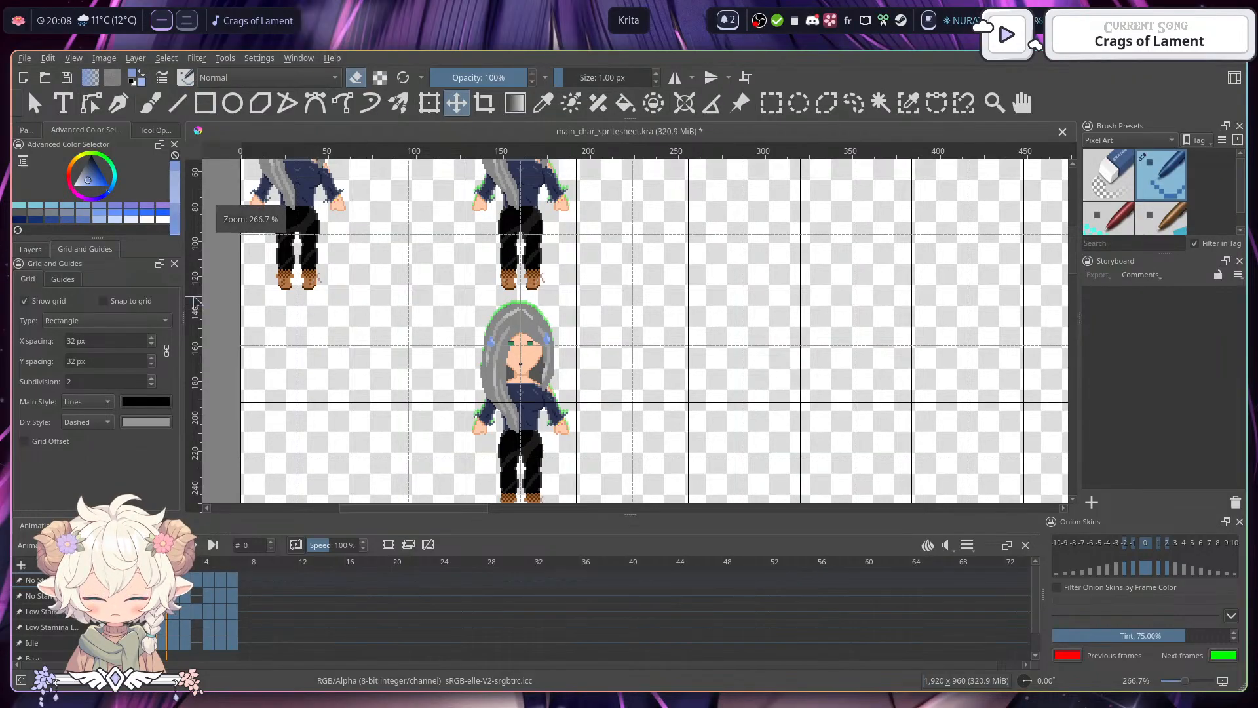
- Move the frame 0 sweat drops of the top No Stamina layer into the third row, aligned beside the character's eyes
scroll(609, 341, down, 3)
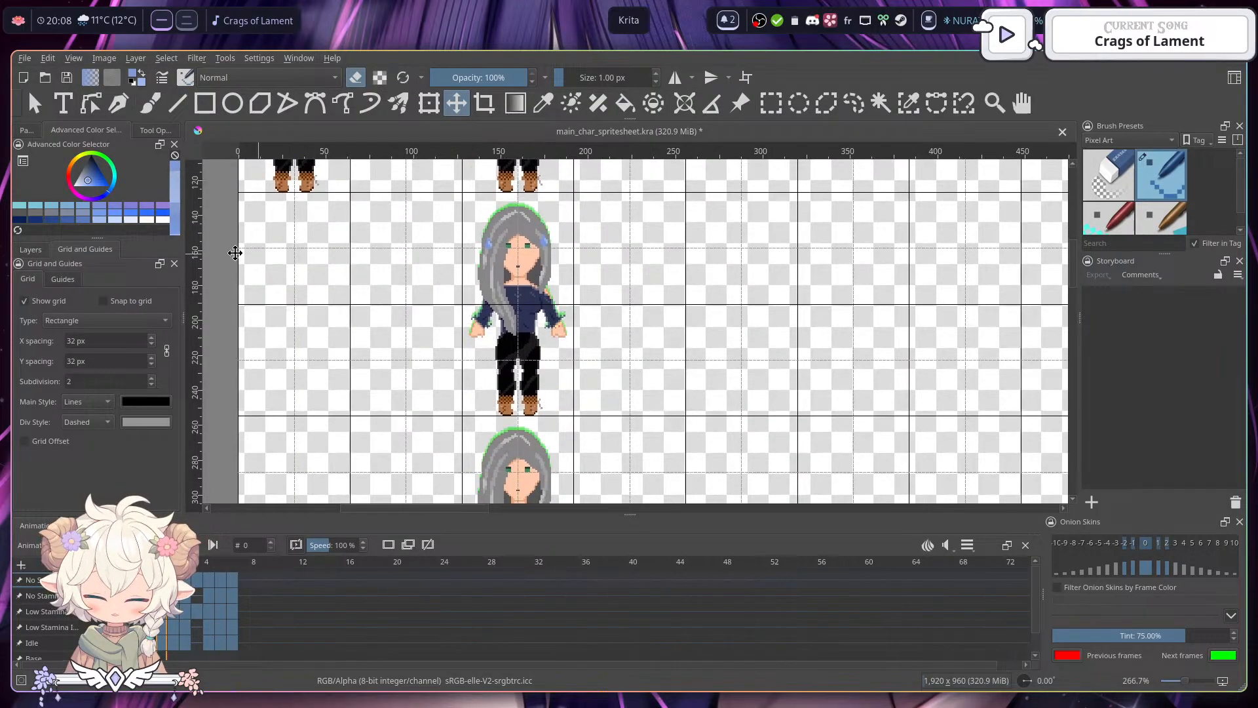
click(30, 250)
scroll(557, 270, down, 2)
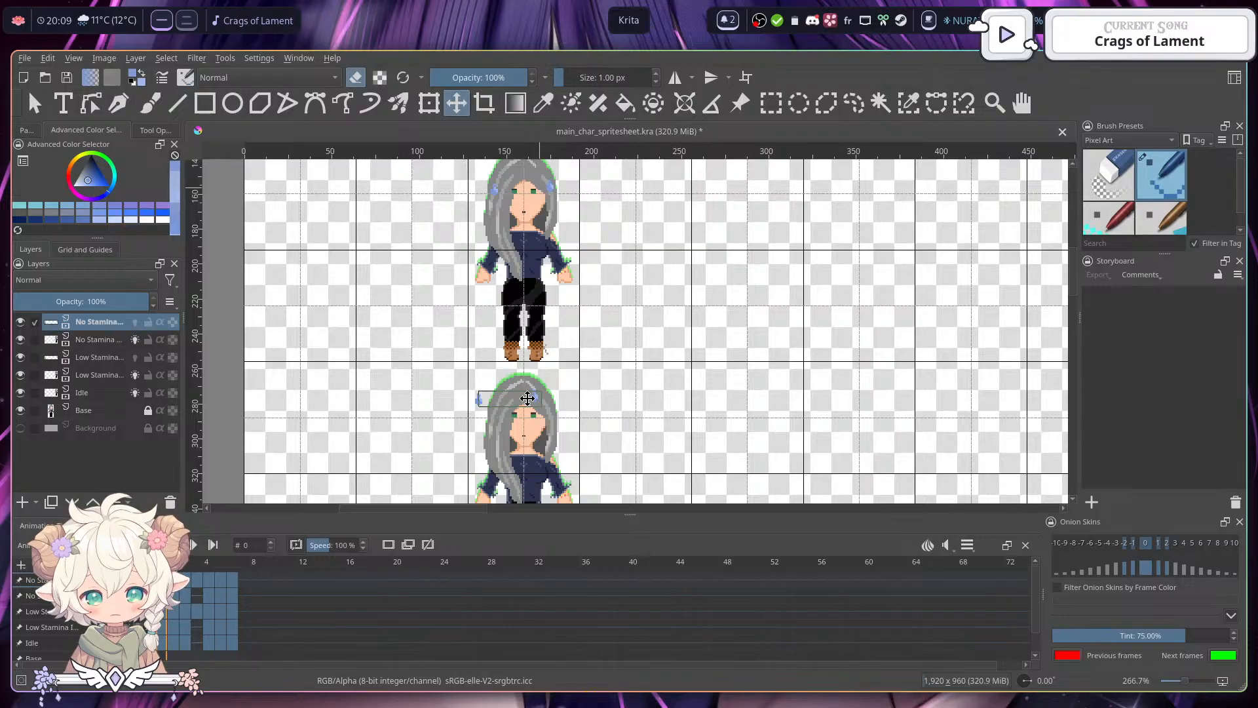
drag(538, 415, 538, 410)
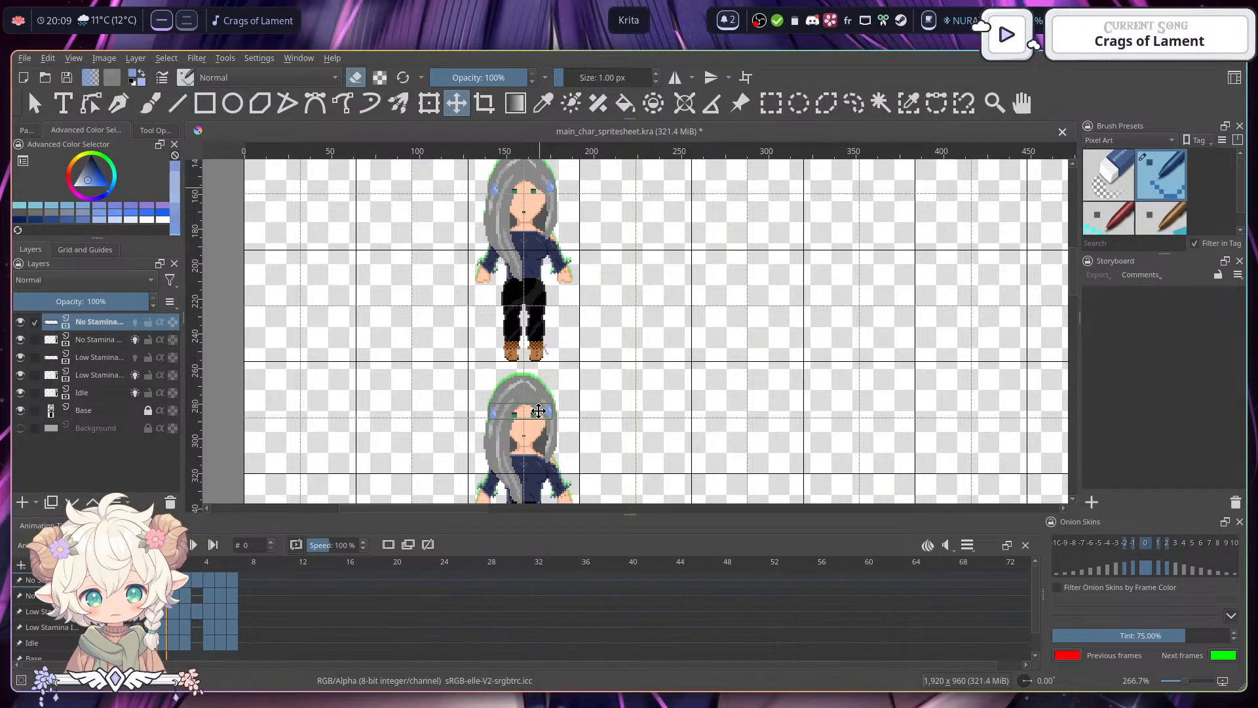
scroll(541, 411, up, 2)
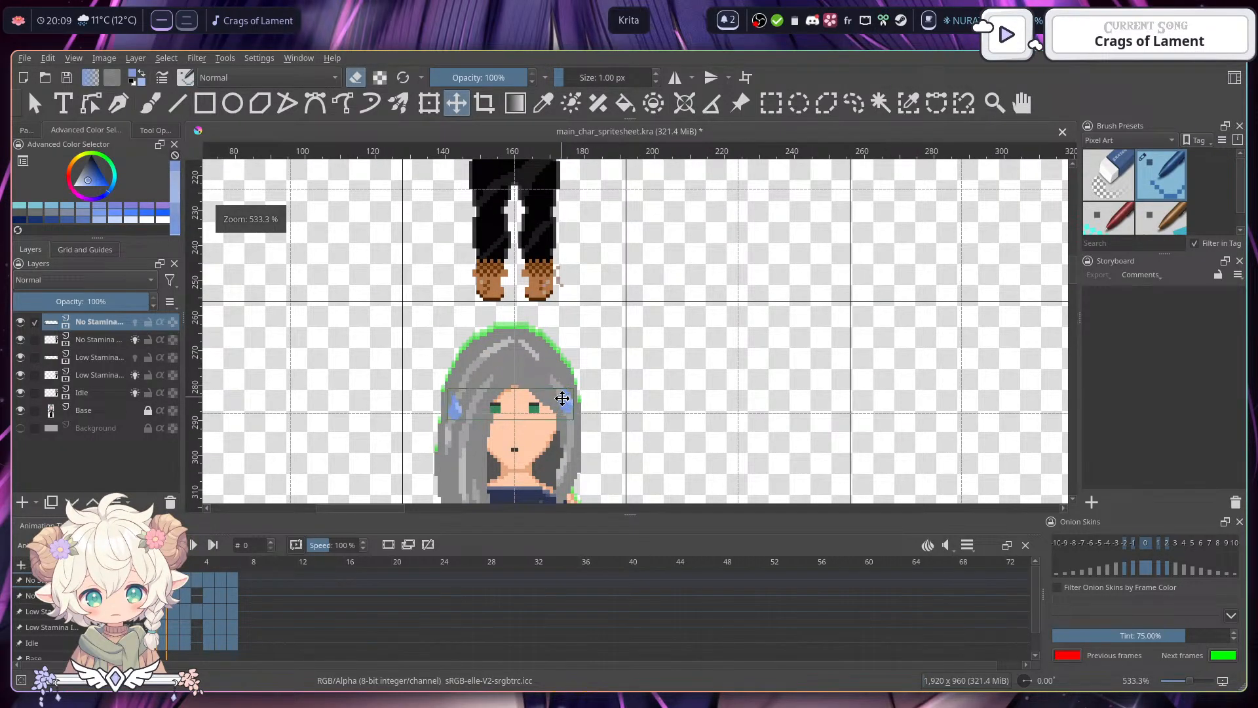
- Compare the placement of the blue drops on the upper and lower character sprites in frame 0
scroll(563, 399, up, 8)
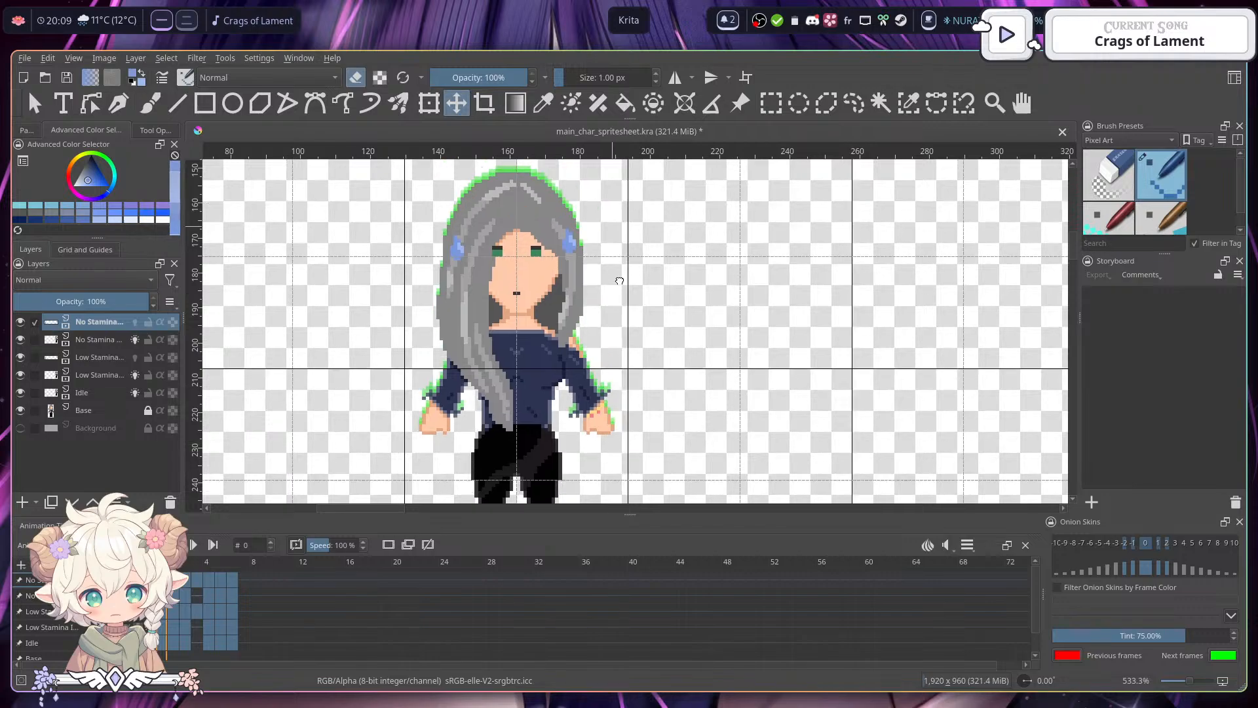
scroll(613, 347, down, 10)
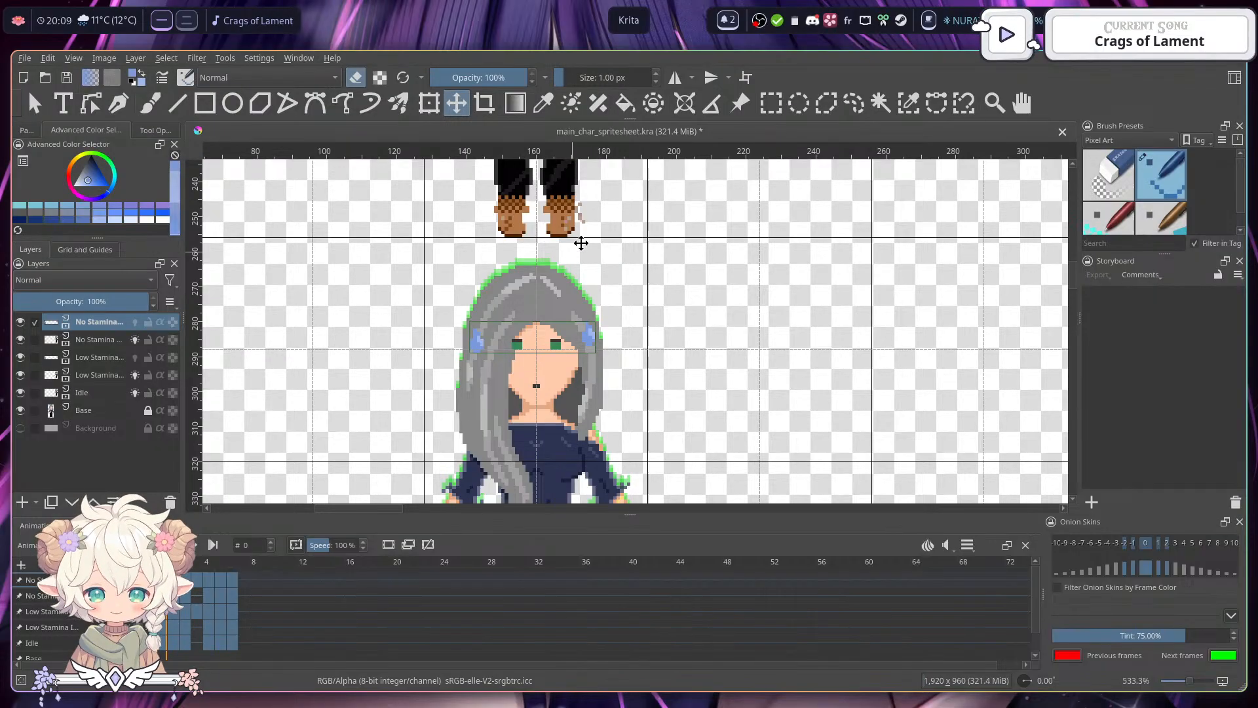
scroll(608, 352, up, 5)
drag(607, 353, 581, 499)
drag(609, 383, 668, 232)
scroll(668, 232, down, 1)
scroll(643, 292, up, 1)
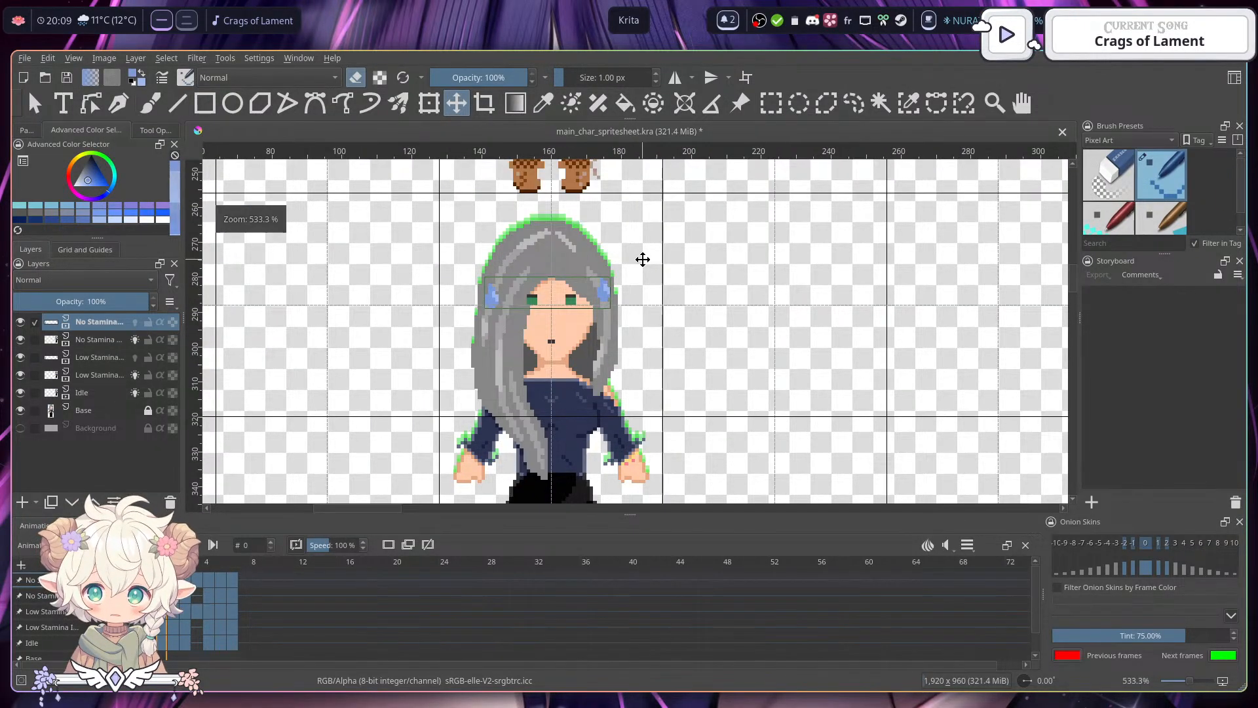
- In frame 1, move the No Stamina layer's blue drops from the upper sprite down to the matching place on the lower sprite's hair
click(173, 580)
drag(623, 242, 605, 469)
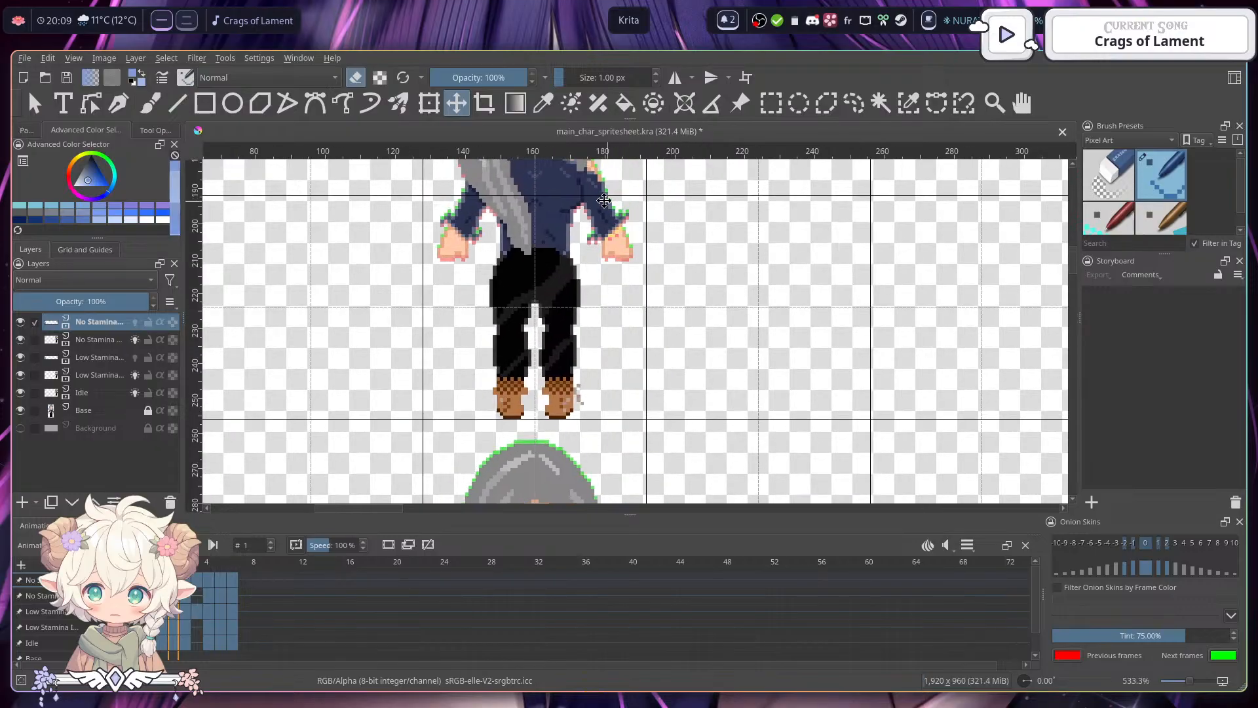
drag(608, 195, 633, 304)
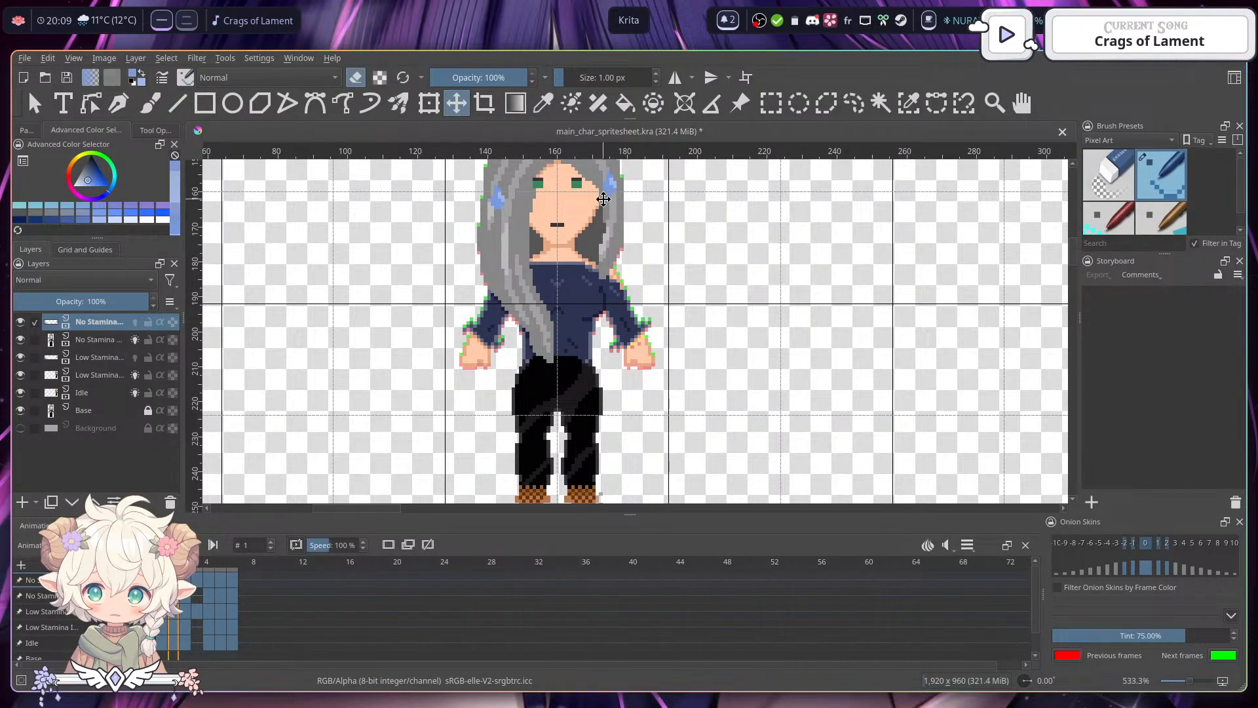
drag(609, 188, 623, 358)
scroll(623, 358, down, 5)
drag(610, 190, 607, 419)
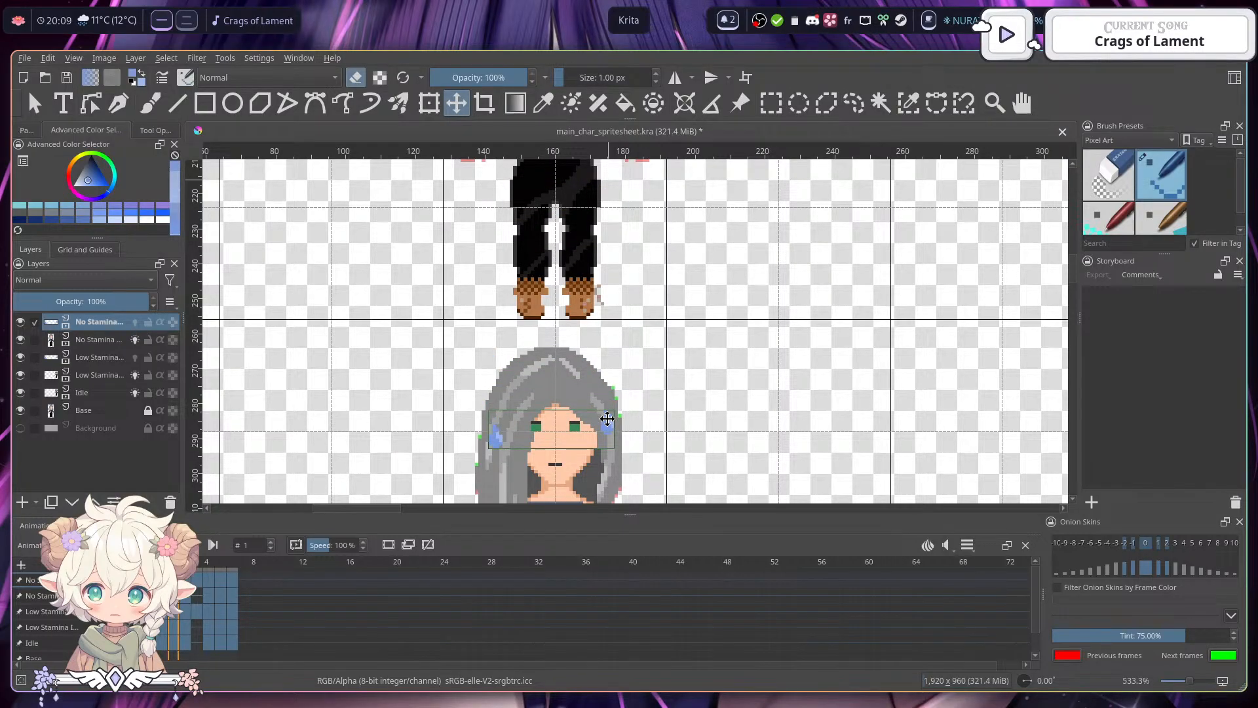
scroll(664, 254, up, 5)
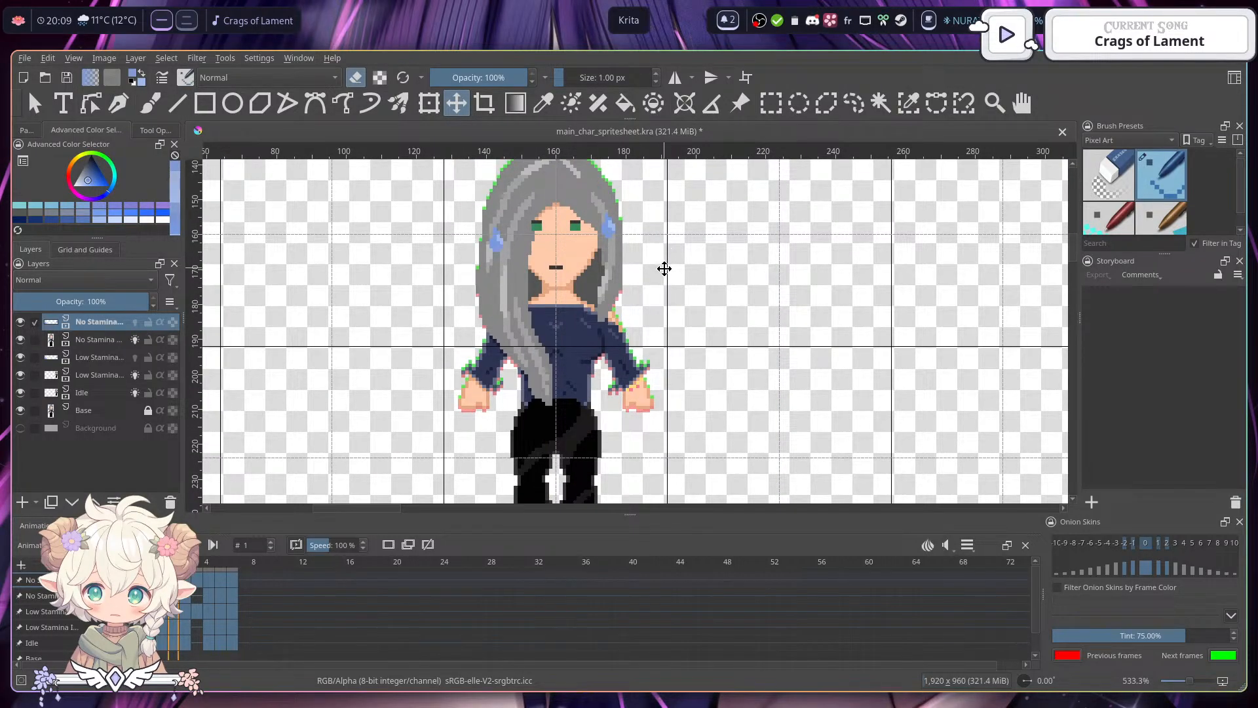
scroll(663, 249, down, 4)
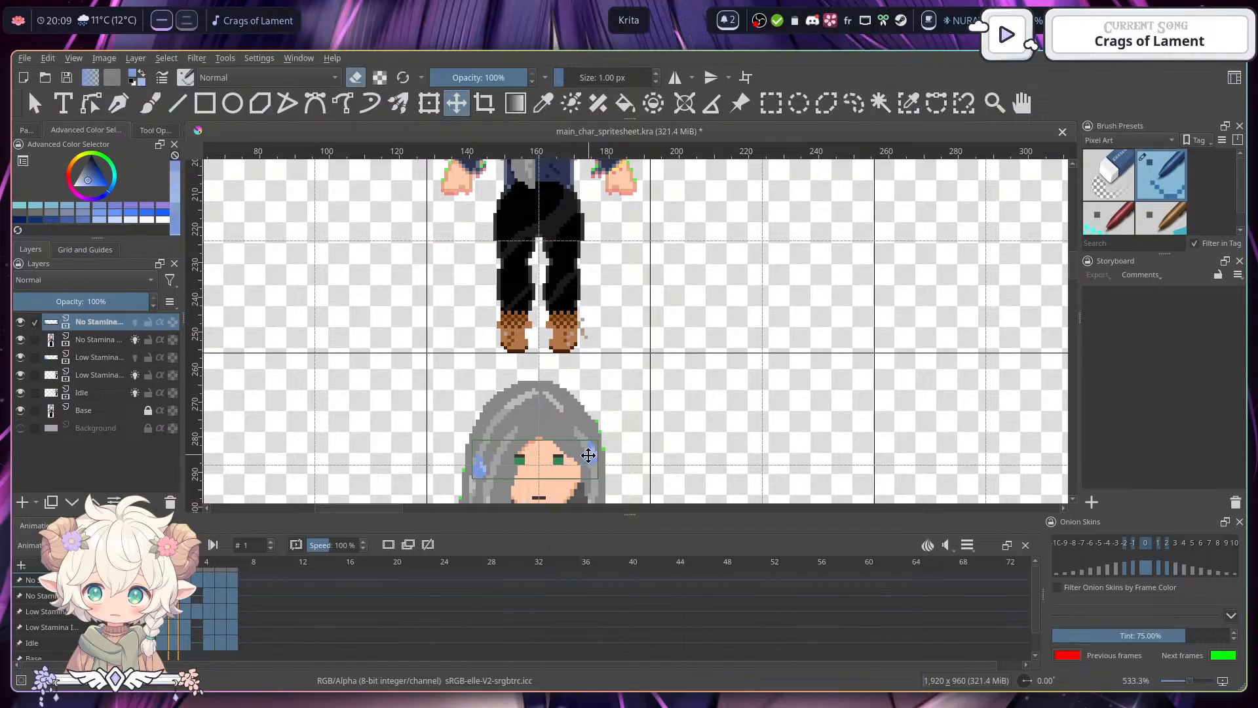
scroll(669, 411, up, 5)
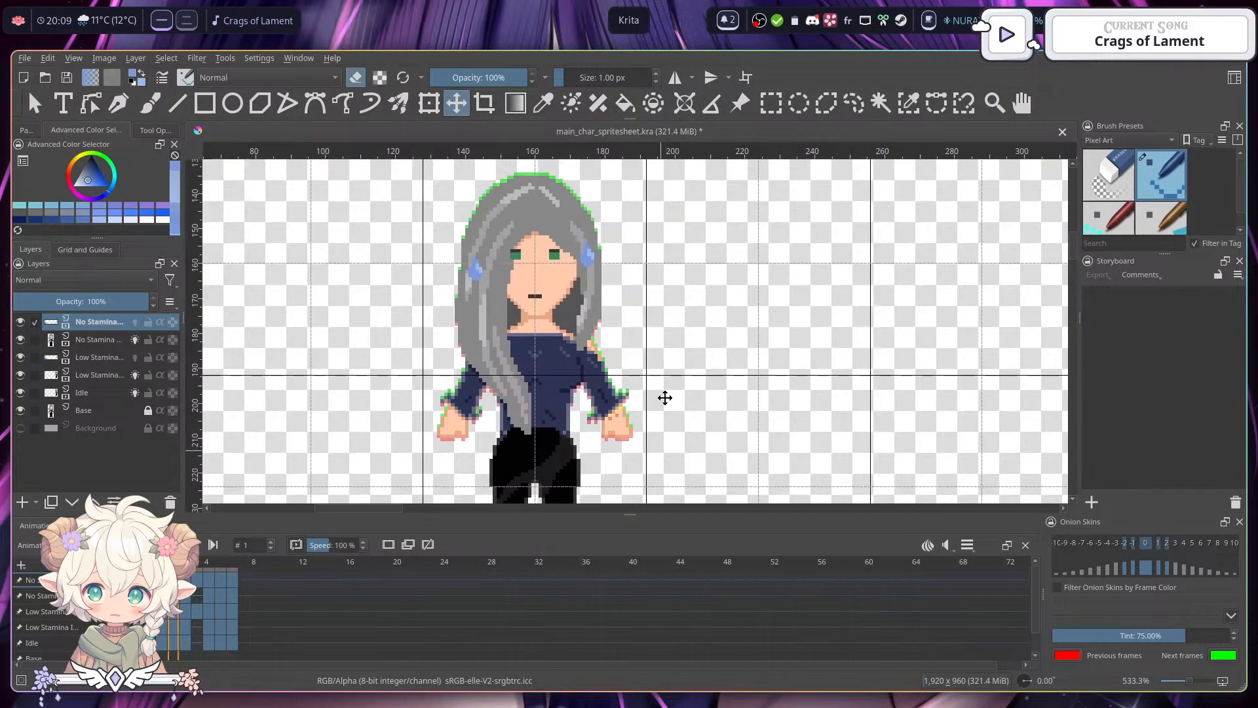
scroll(647, 433, down, 6)
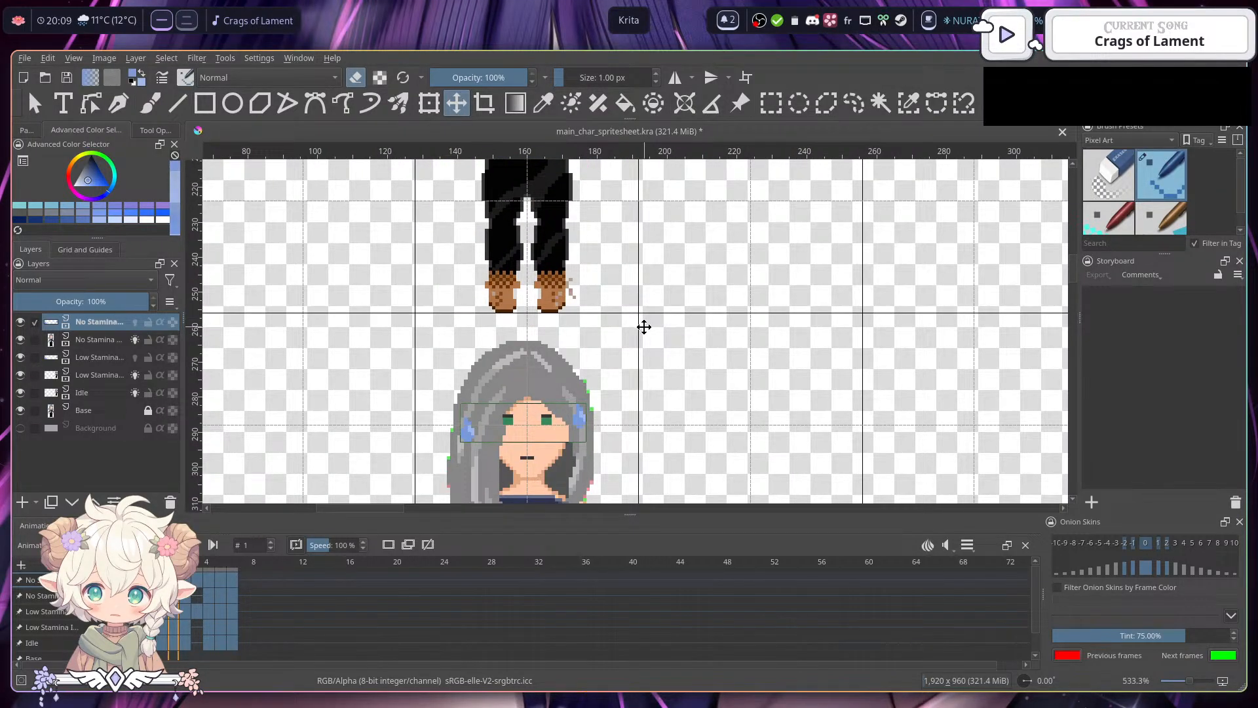
scroll(680, 259, down, 2)
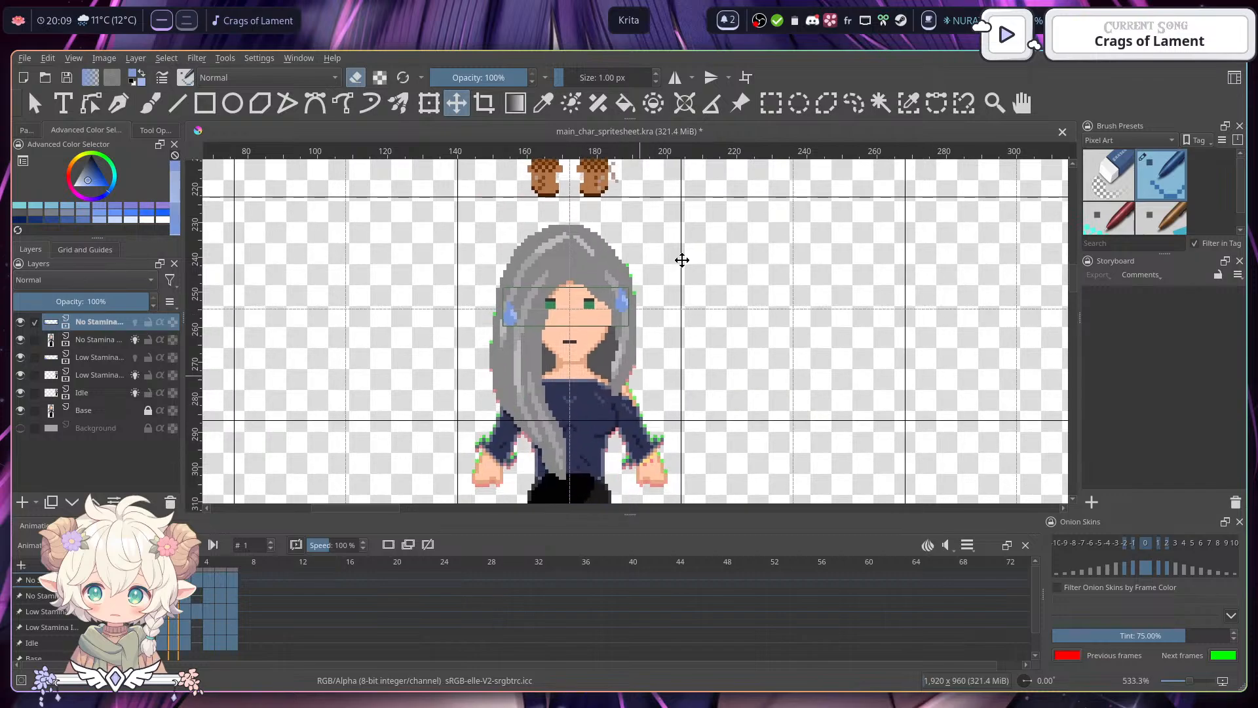
- In frame 2, move the blue drops from the upper sprite down onto the lower sprite's hair, on both sides of the face
scroll(693, 495, up, 6)
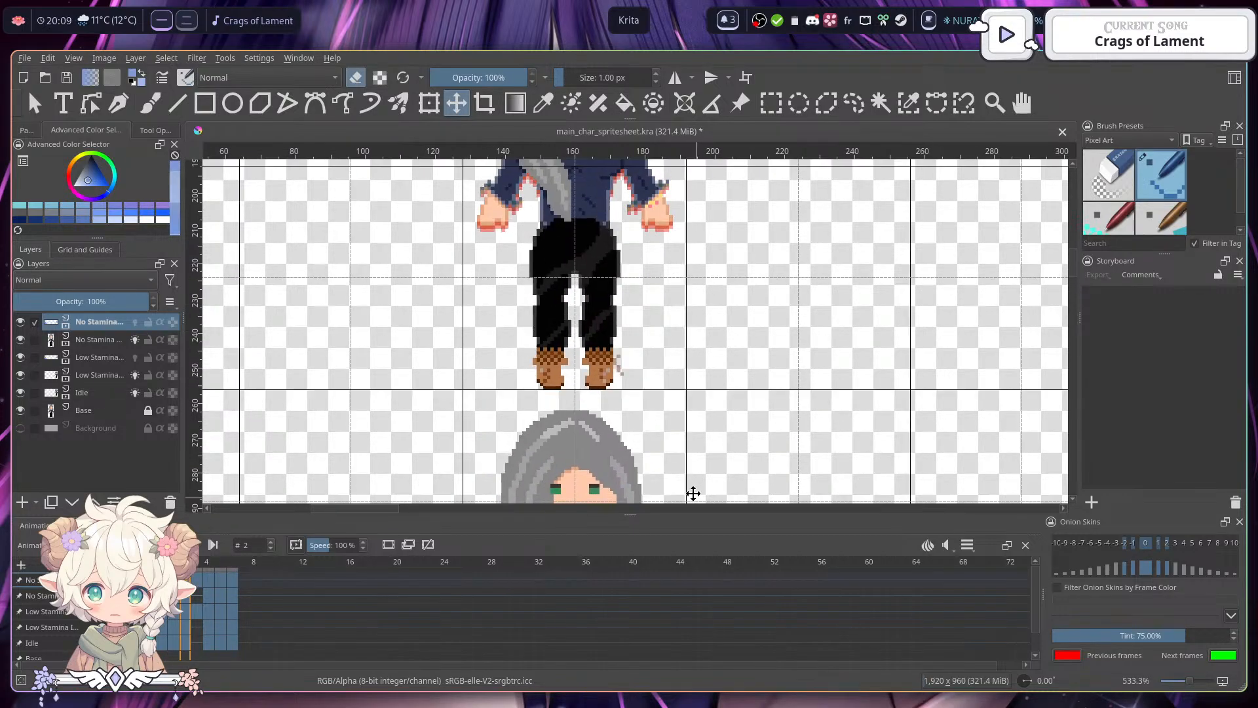
scroll(561, 220, up, 1)
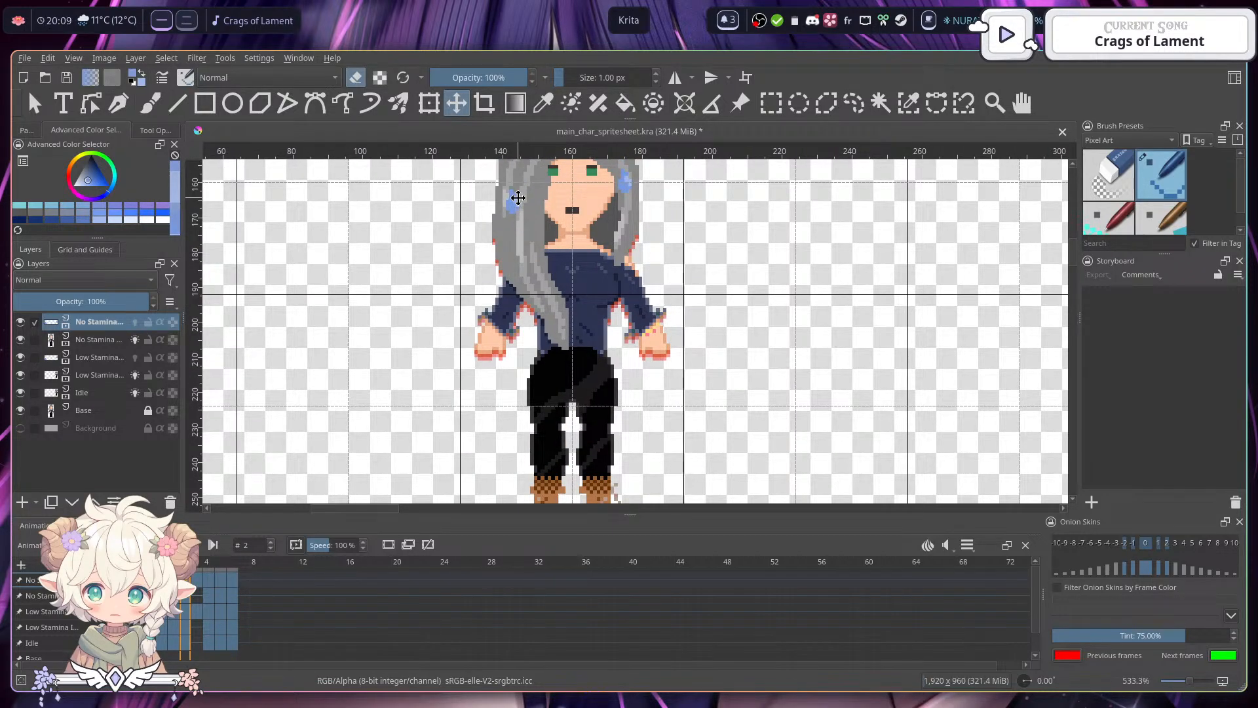
drag(517, 203, 510, 384)
scroll(510, 367, down, 4)
scroll(509, 170, down, 1)
drag(507, 198, 515, 440)
scroll(664, 415, up, 3)
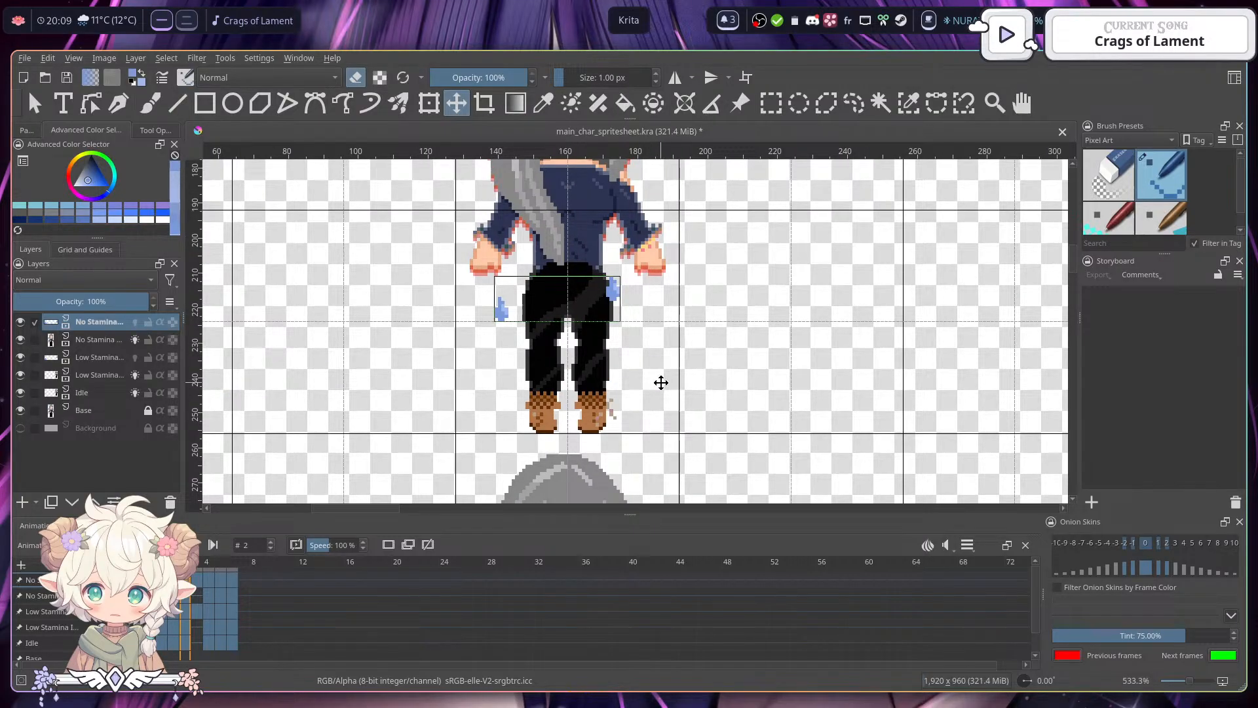
scroll(662, 382, down, 1)
drag(550, 188, 637, 361)
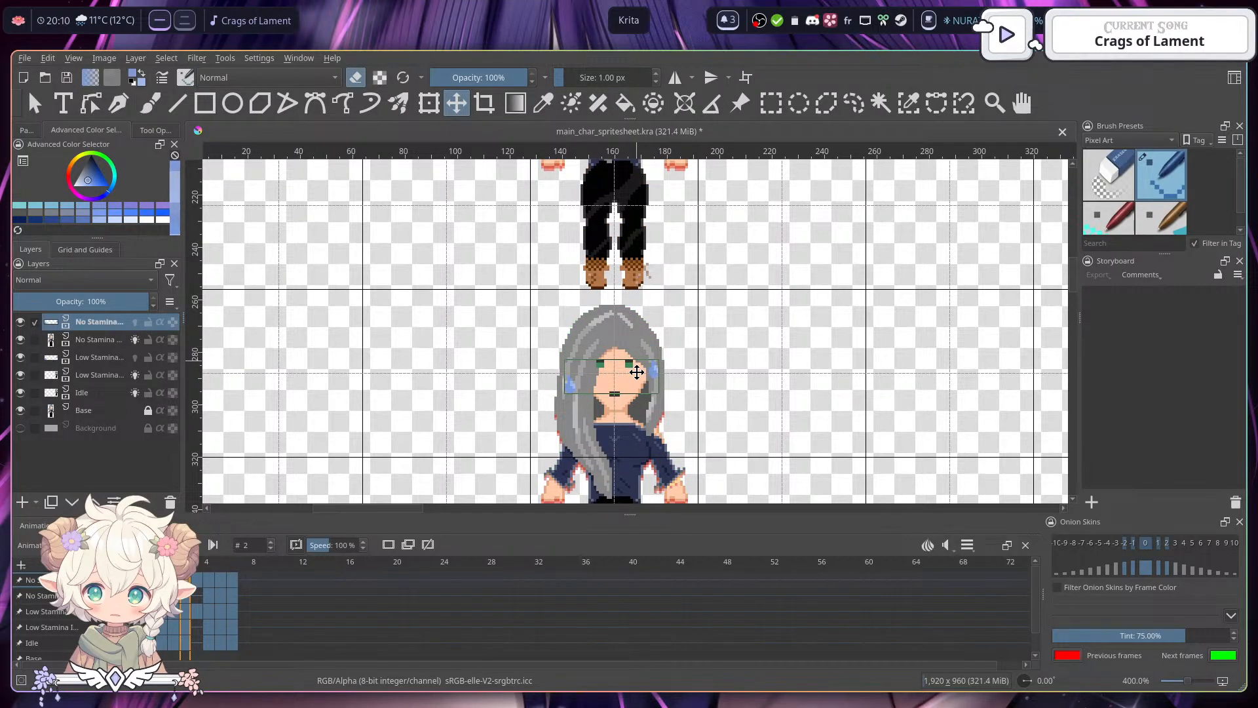
- Check the frame 2 drops' alignment on the lower sprite against the upper sprite and save the document
drag(687, 268, 700, 344)
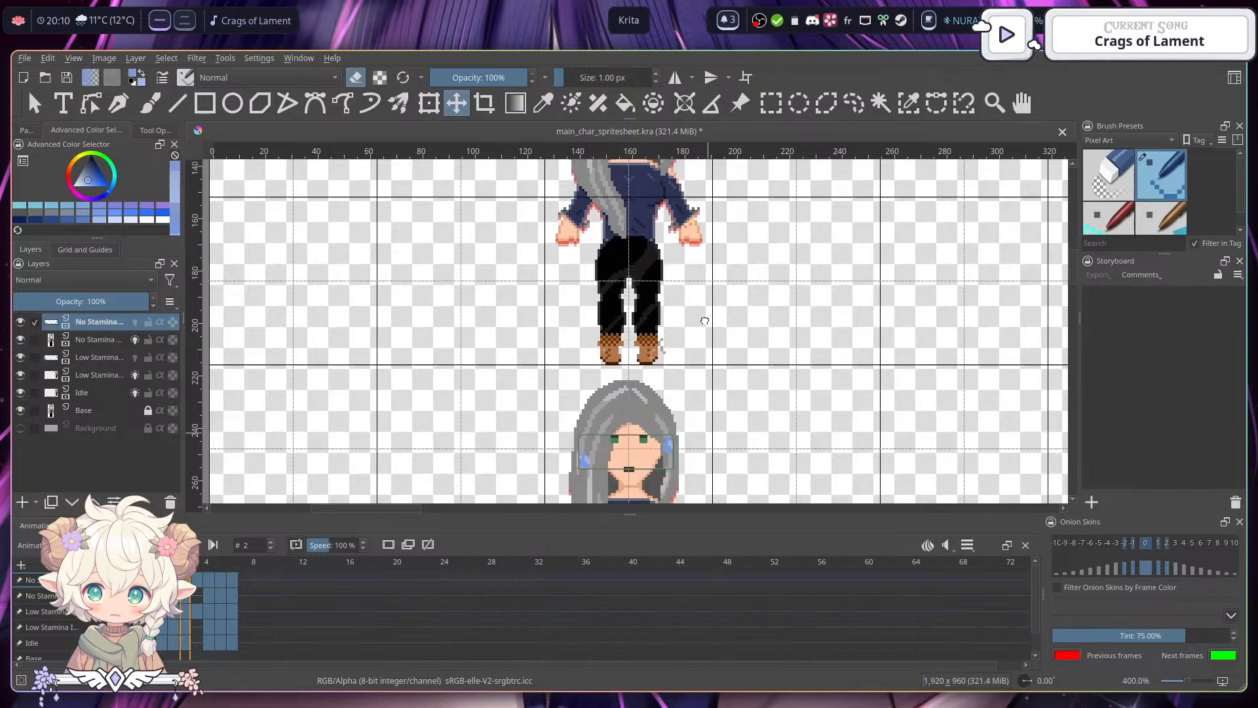
drag(700, 451, 661, 384)
scroll(699, 386, up, 1)
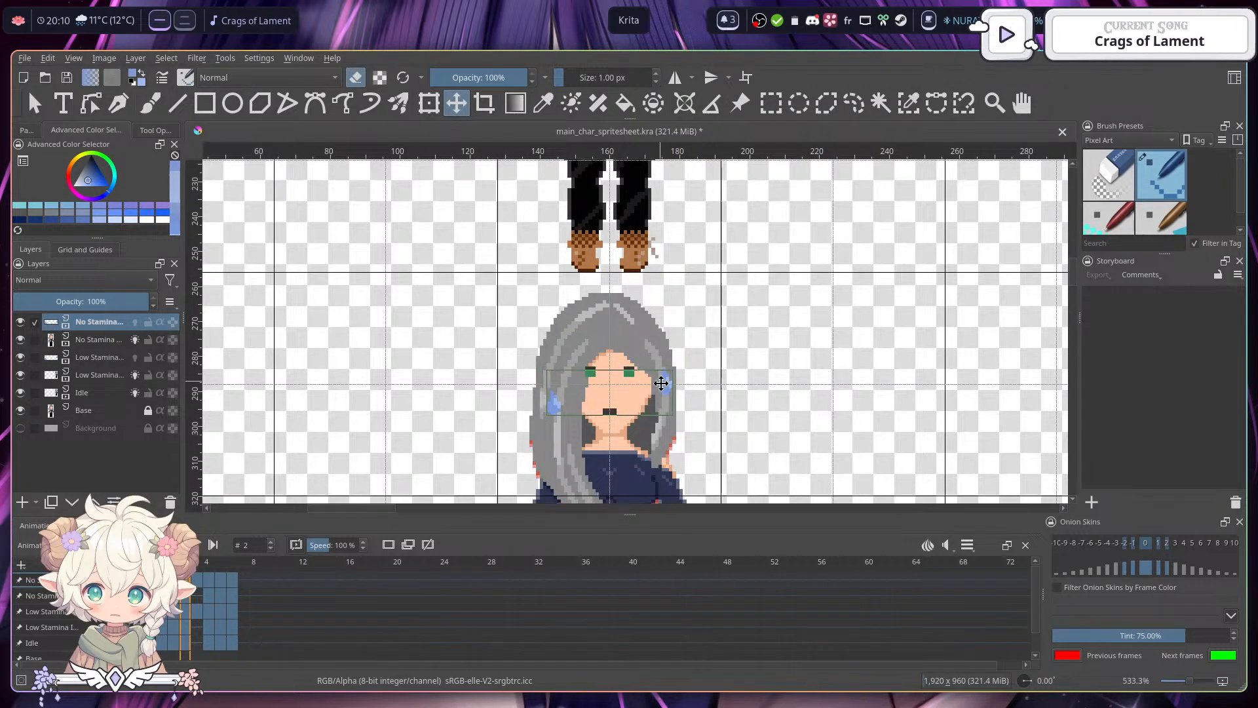
scroll(705, 381, up, 1)
drag(702, 347, 719, 496)
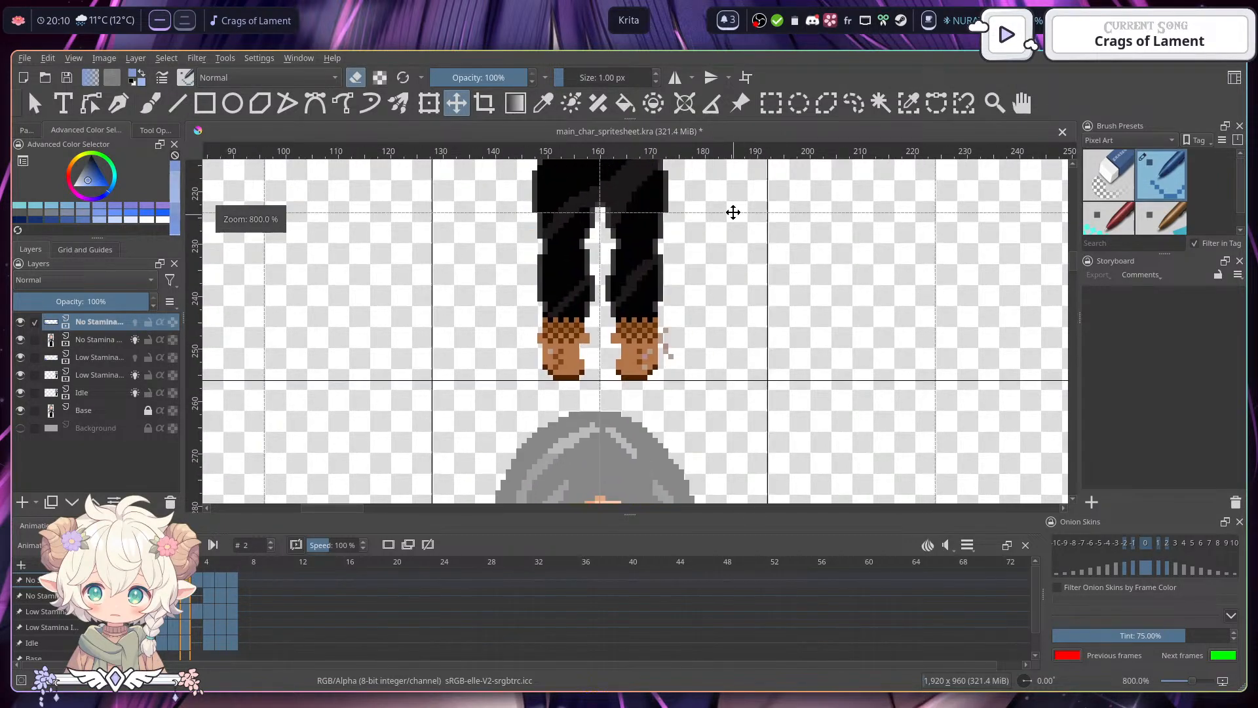
scroll(730, 414, down, 1)
drag(733, 207, 695, 187)
drag(699, 457, 679, 281)
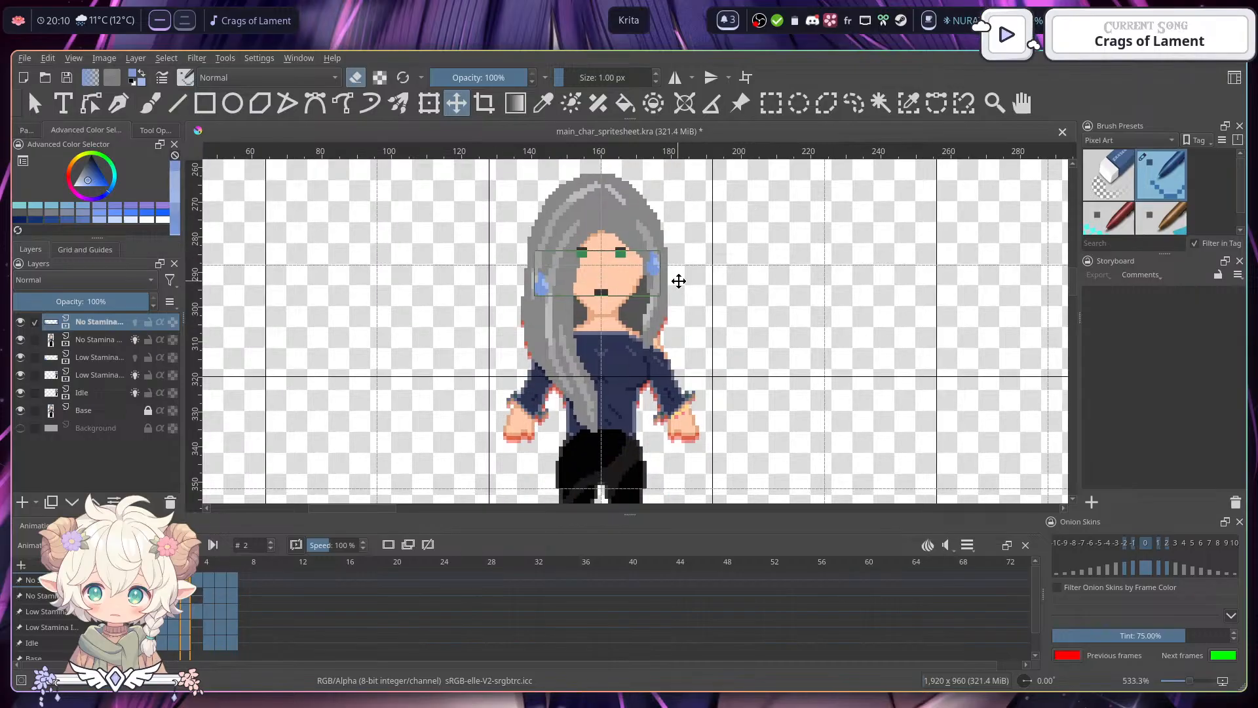
drag(645, 242, 685, 176)
drag(700, 354, 712, 218)
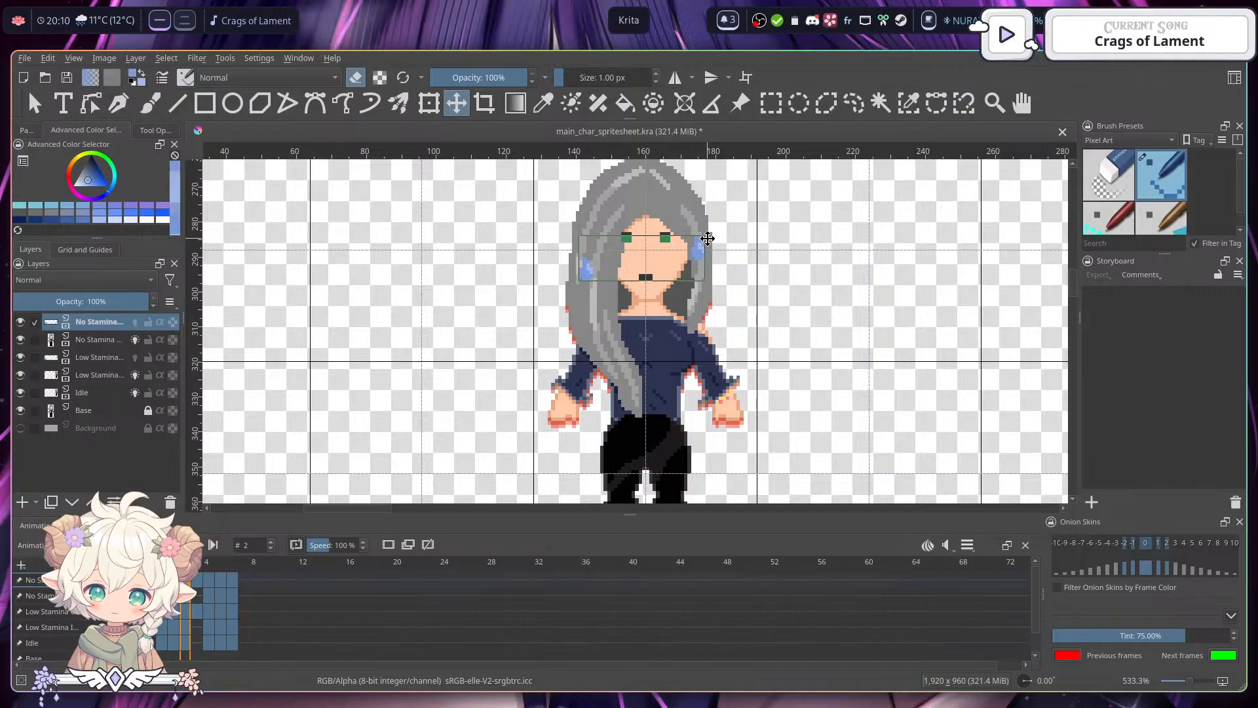
key(ctrl+s)
- In frame 3, move the blue drops from the upper sprite down to the lower sprite's head
click(194, 579)
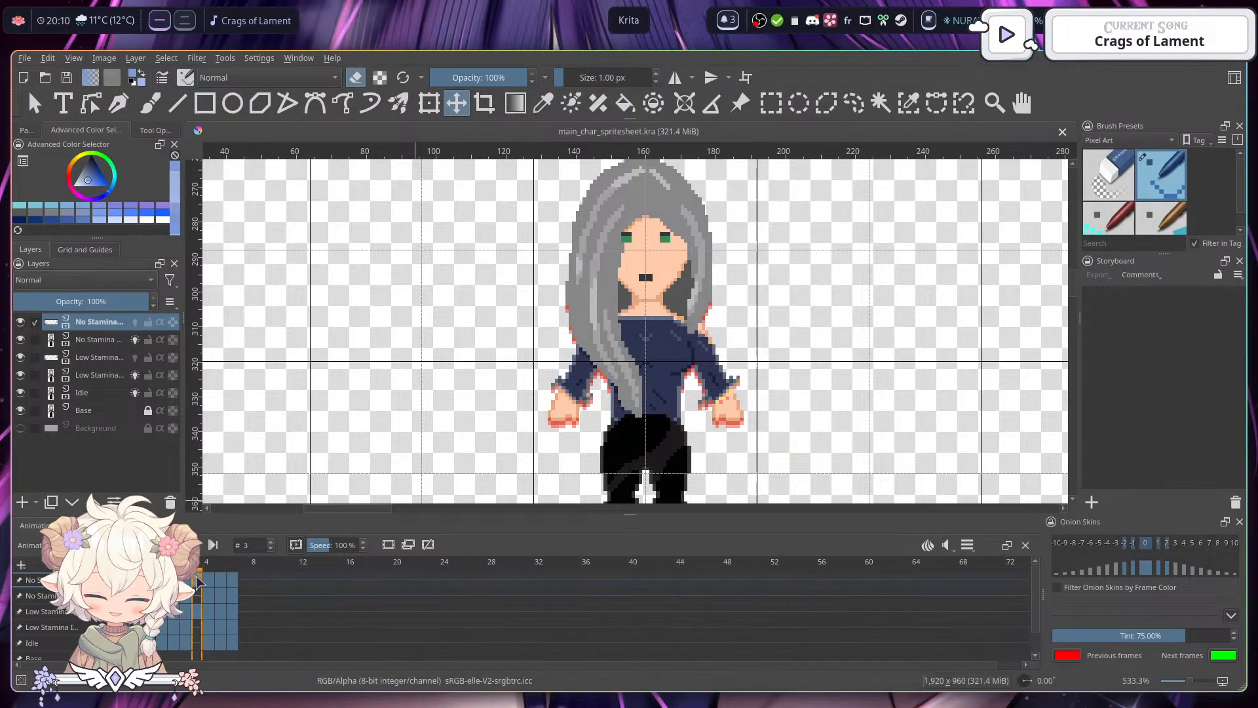
drag(772, 275, 783, 423)
scroll(753, 365, down, 1)
scroll(762, 318, down, 1)
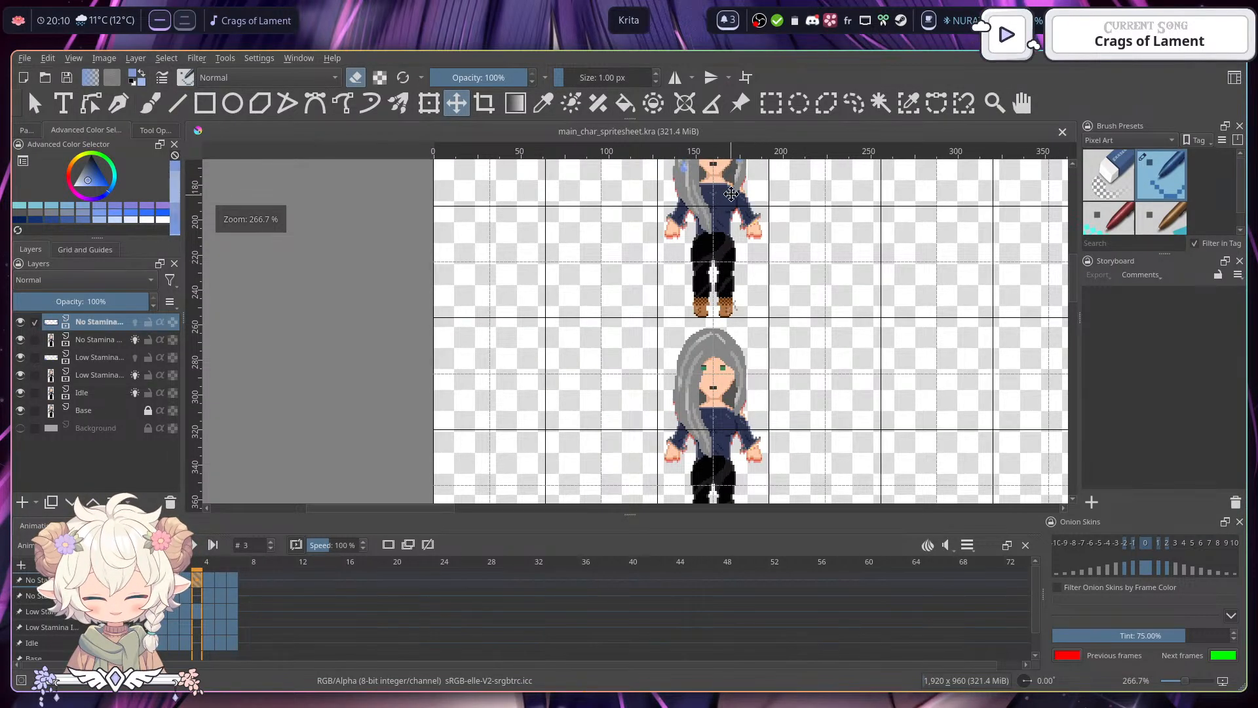
drag(783, 247, 745, 317)
scroll(678, 224, up, 1)
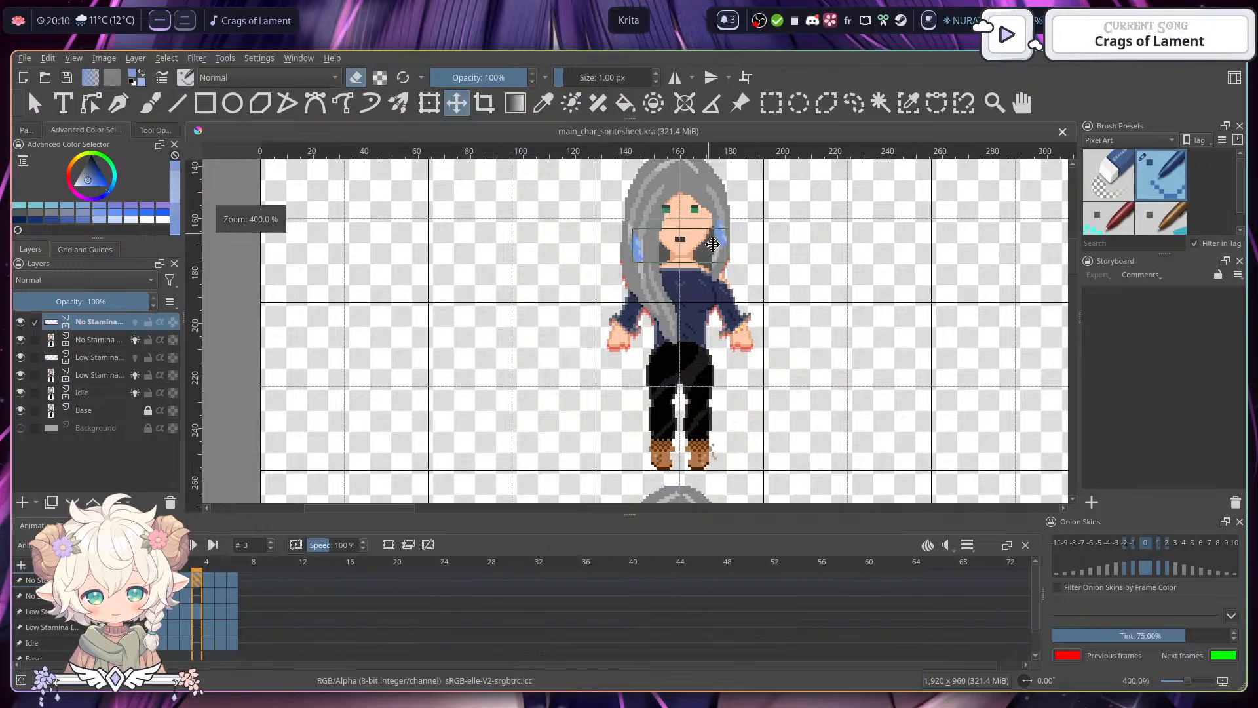
drag(715, 277, 720, 452)
drag(751, 394, 744, 246)
drag(716, 306, 713, 368)
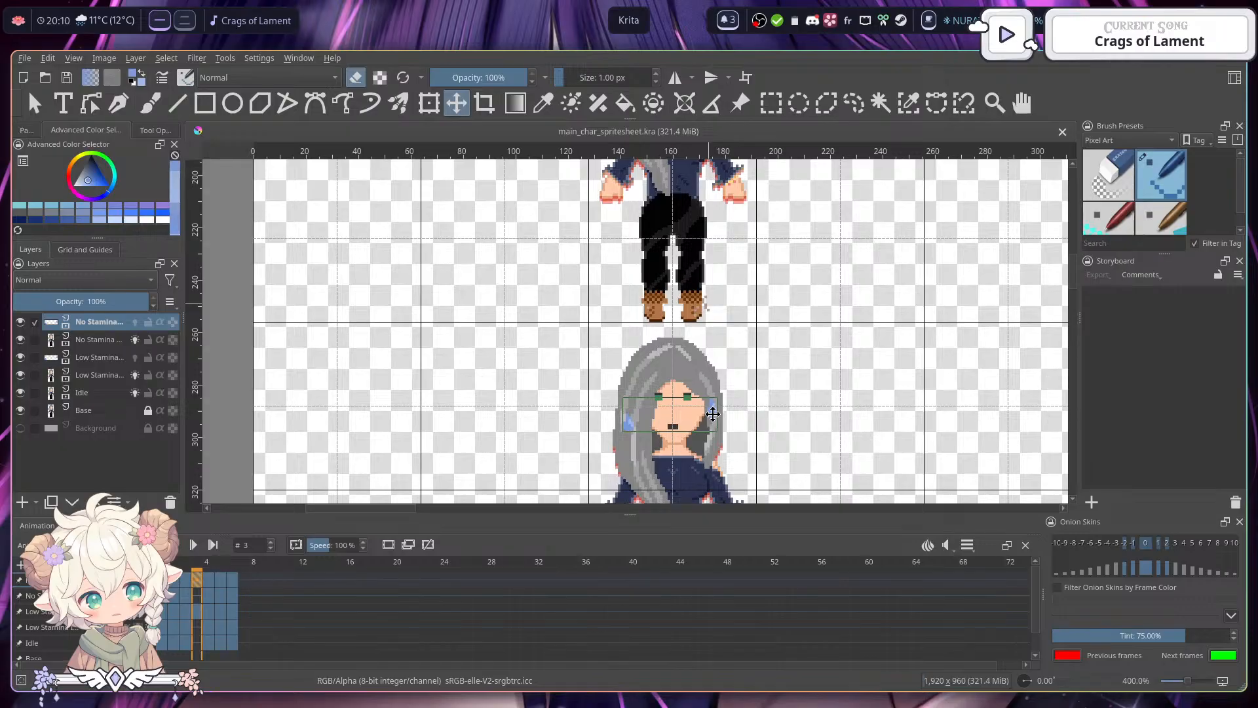
- Nudge the frame 3 drops slightly lower on the hair beside the lower sprite's face and save the document
drag(775, 259, 745, 230)
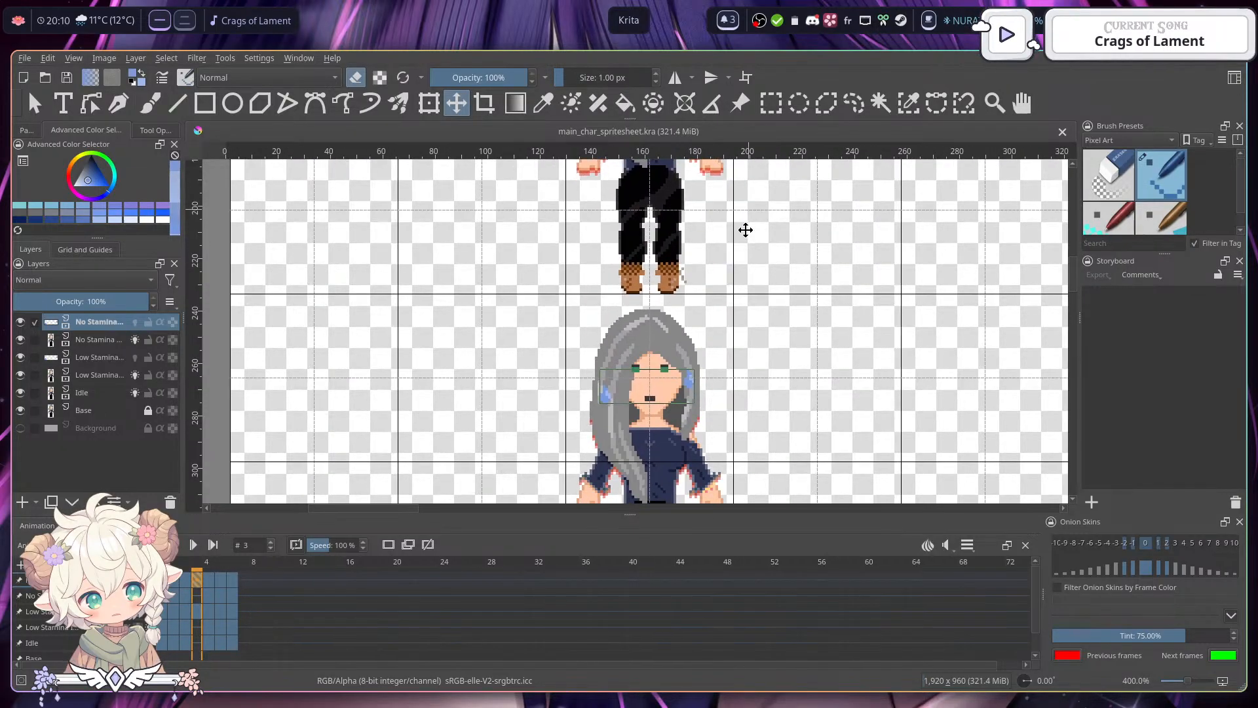
drag(688, 383, 687, 388)
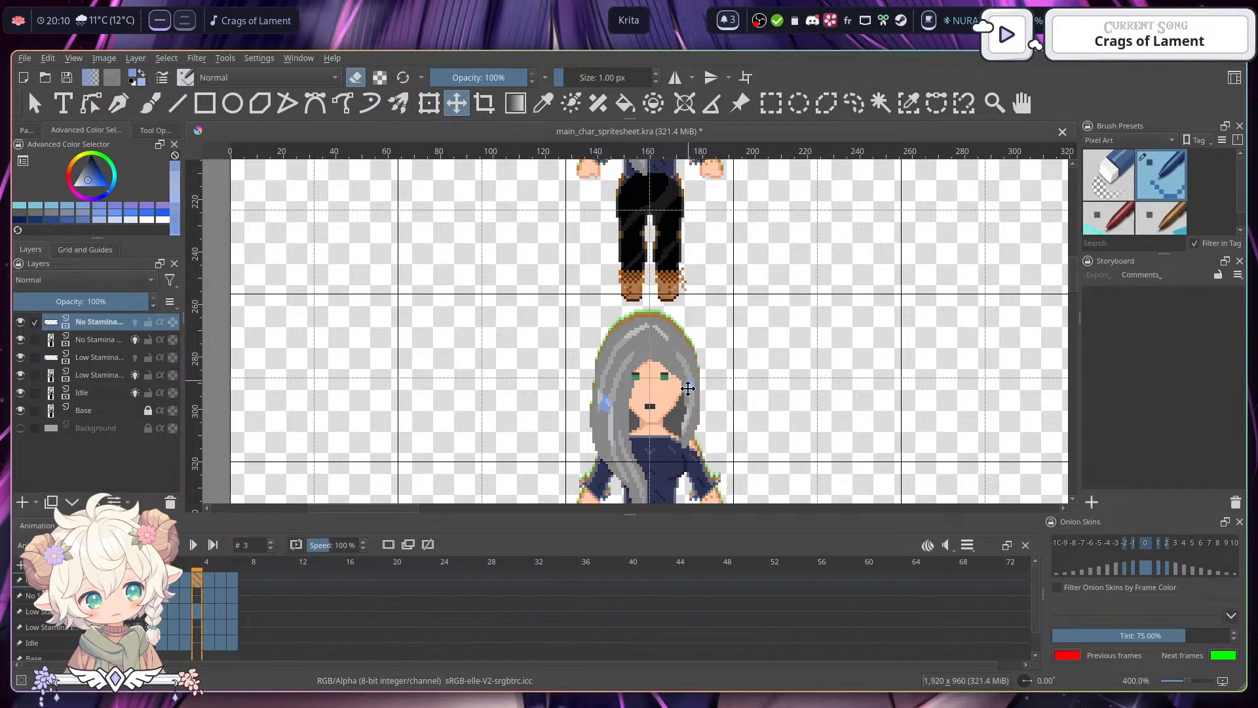
key(ctrl+z)
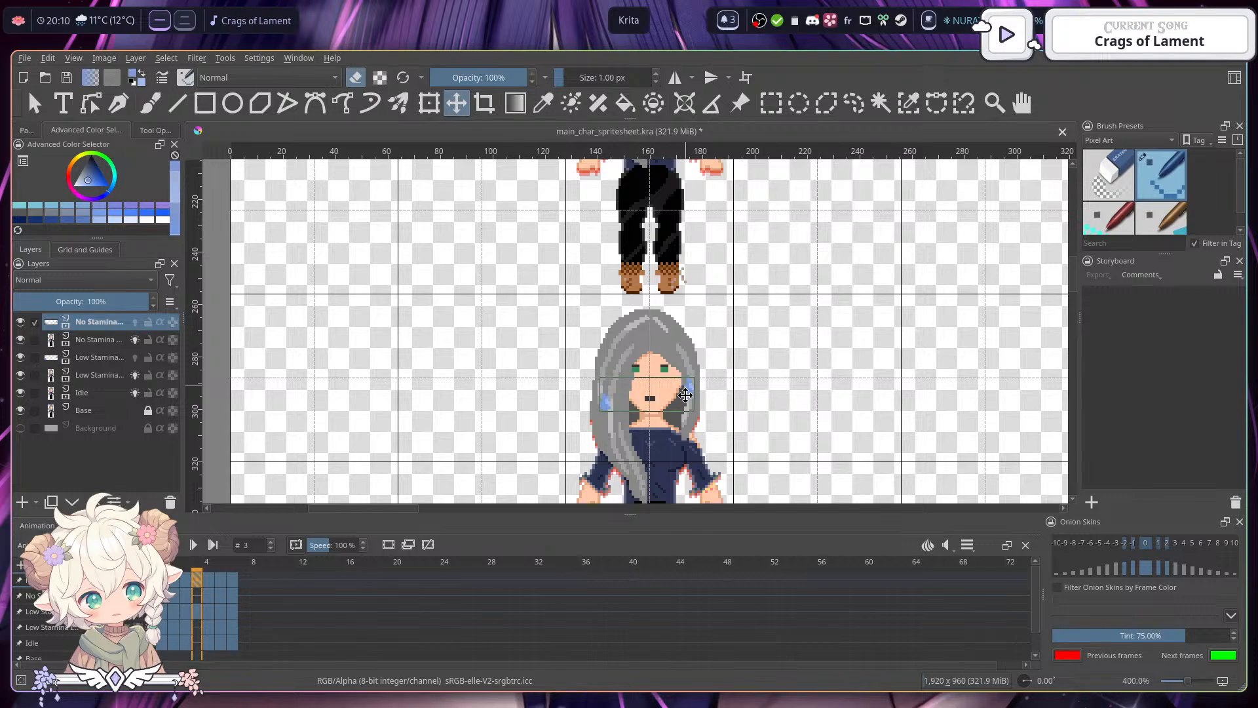
scroll(685, 395, up, 4)
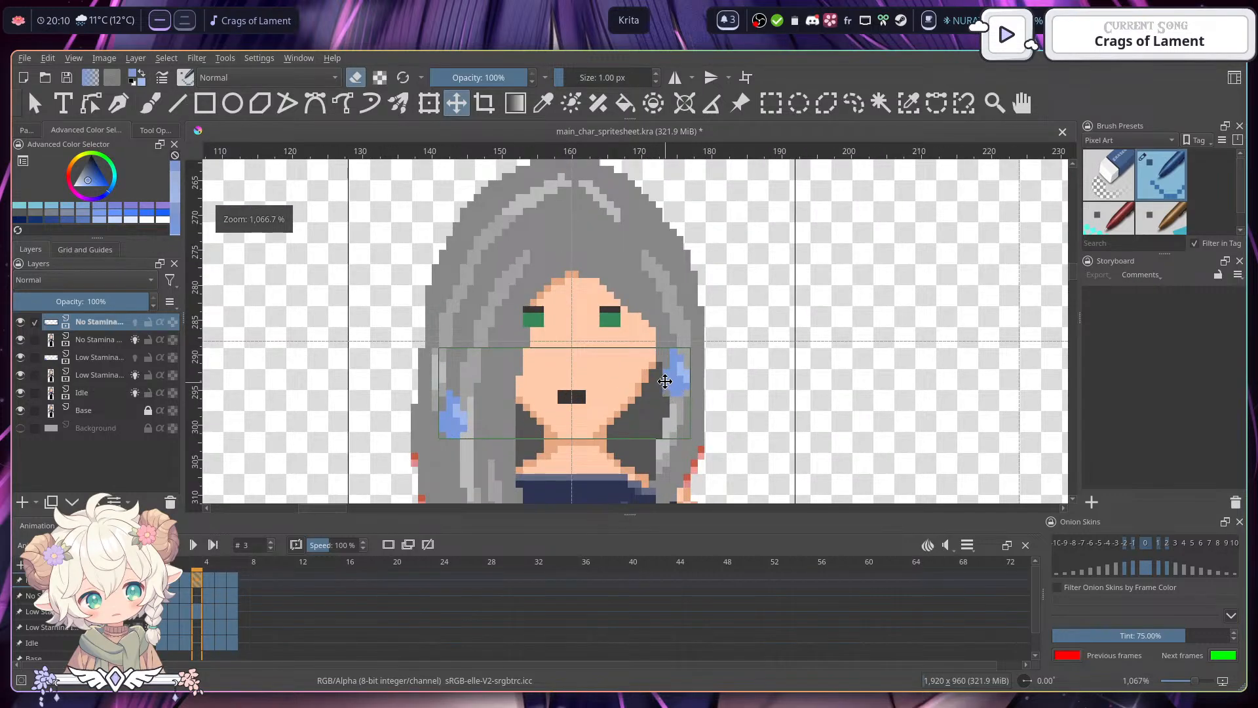
drag(665, 382, 663, 376)
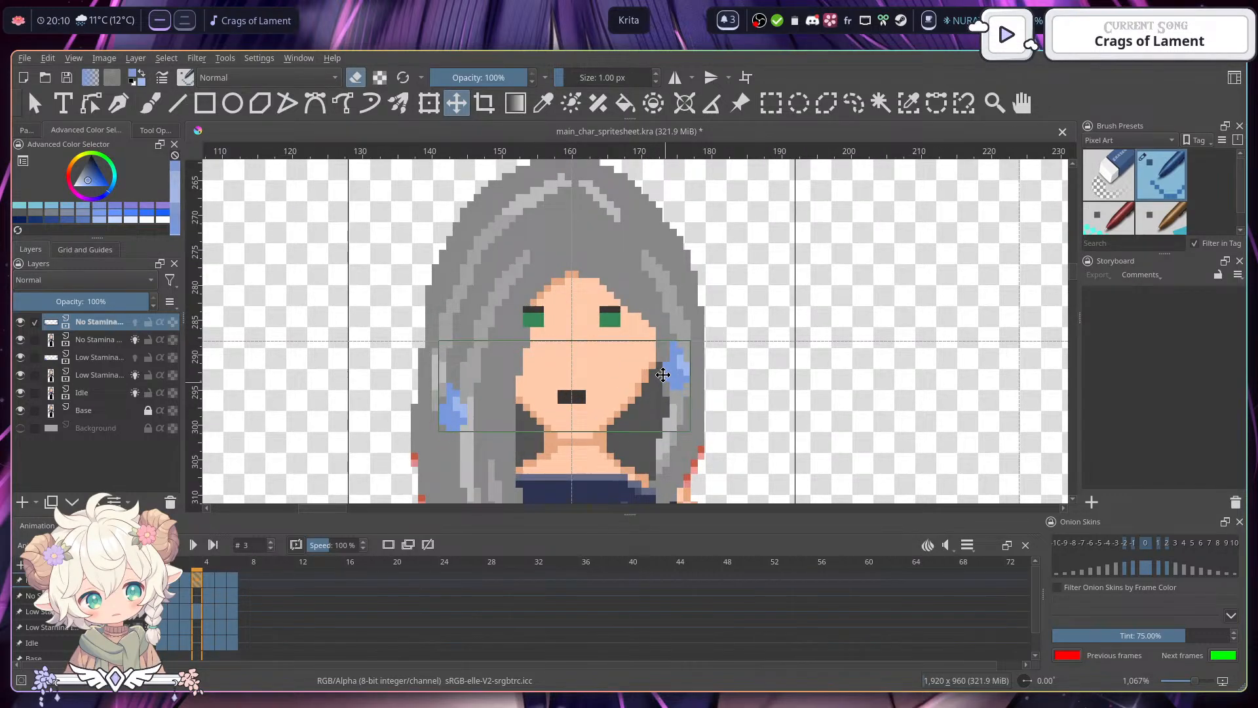
scroll(770, 249, down, 1)
drag(765, 359, 806, 310)
key(ctrl+s)
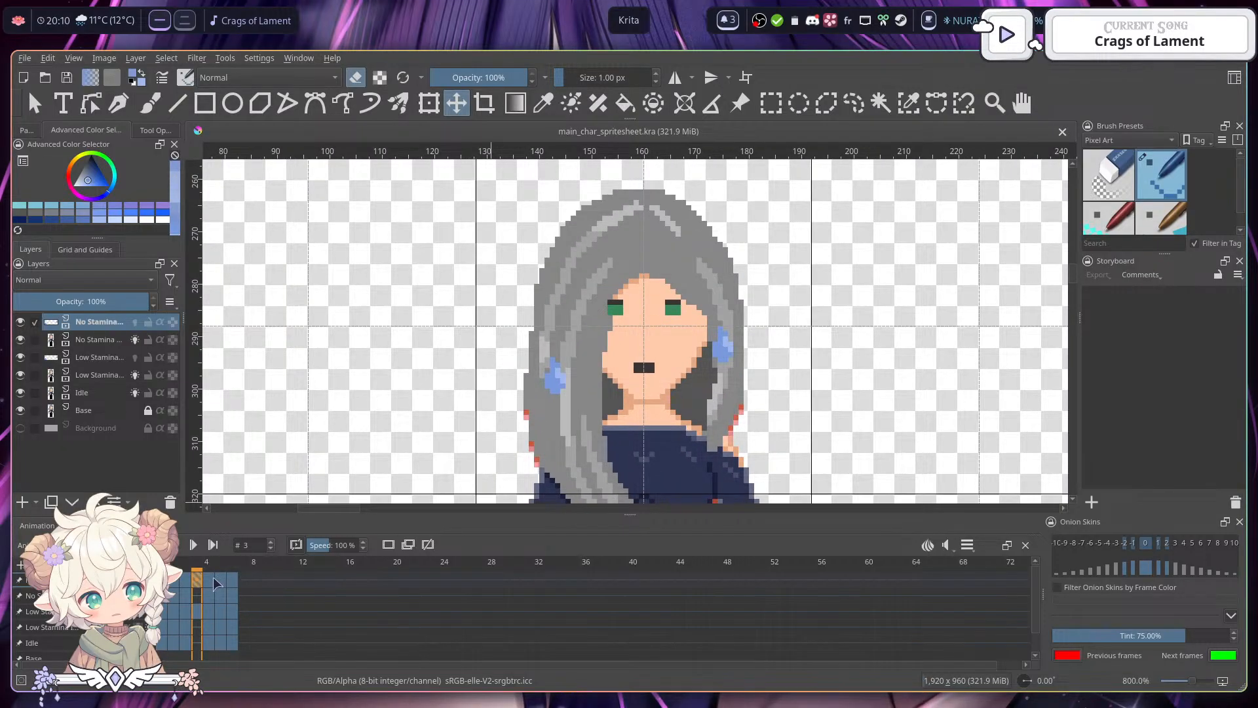
- In frame 4, position the blue drops on the lower sprite's hair at about mouth and chin height
click(214, 580)
scroll(652, 318, down, 3)
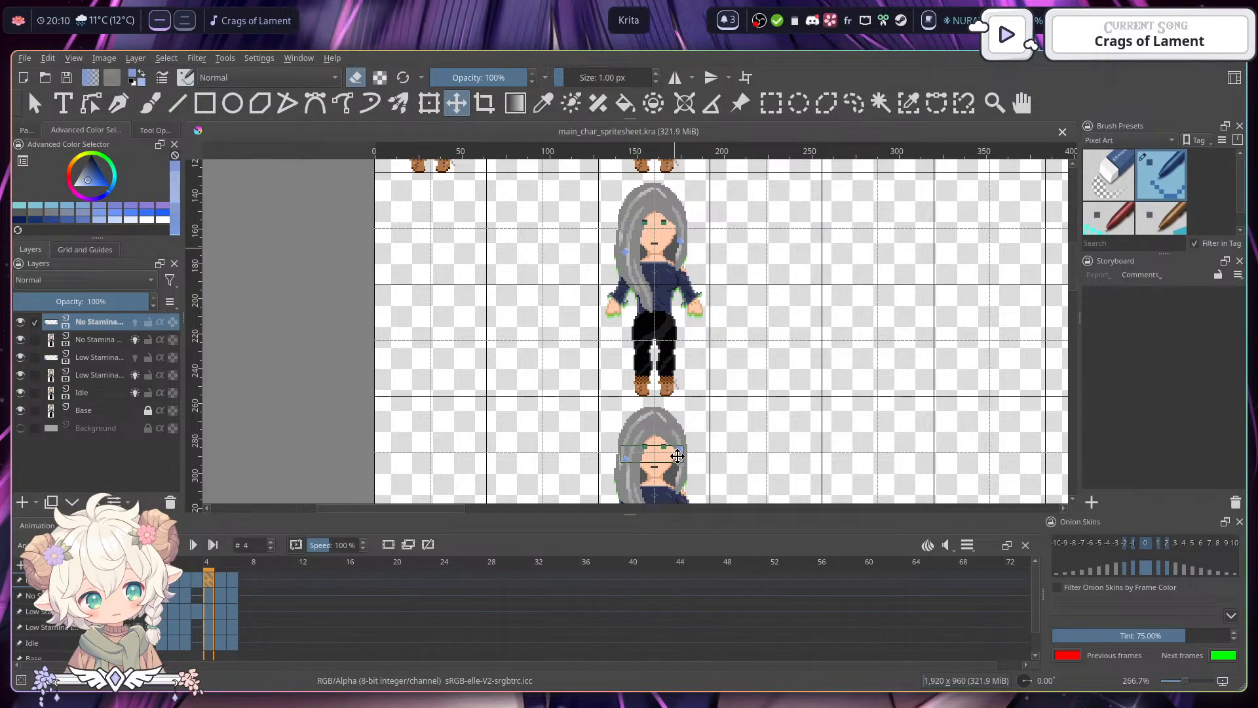
drag(677, 455, 677, 465)
scroll(682, 254, up, 2)
drag(728, 413, 709, 71)
scroll(658, 337, up, 1)
scroll(658, 338, up, 1)
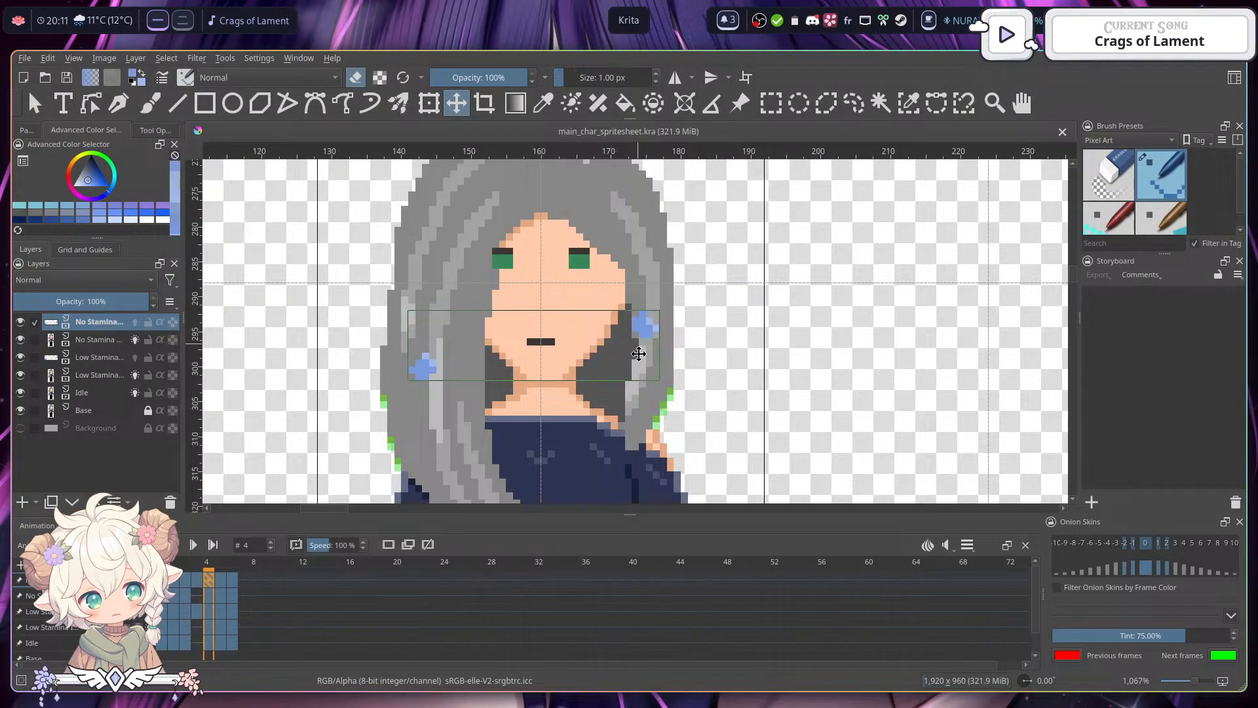
scroll(730, 334, down, 2)
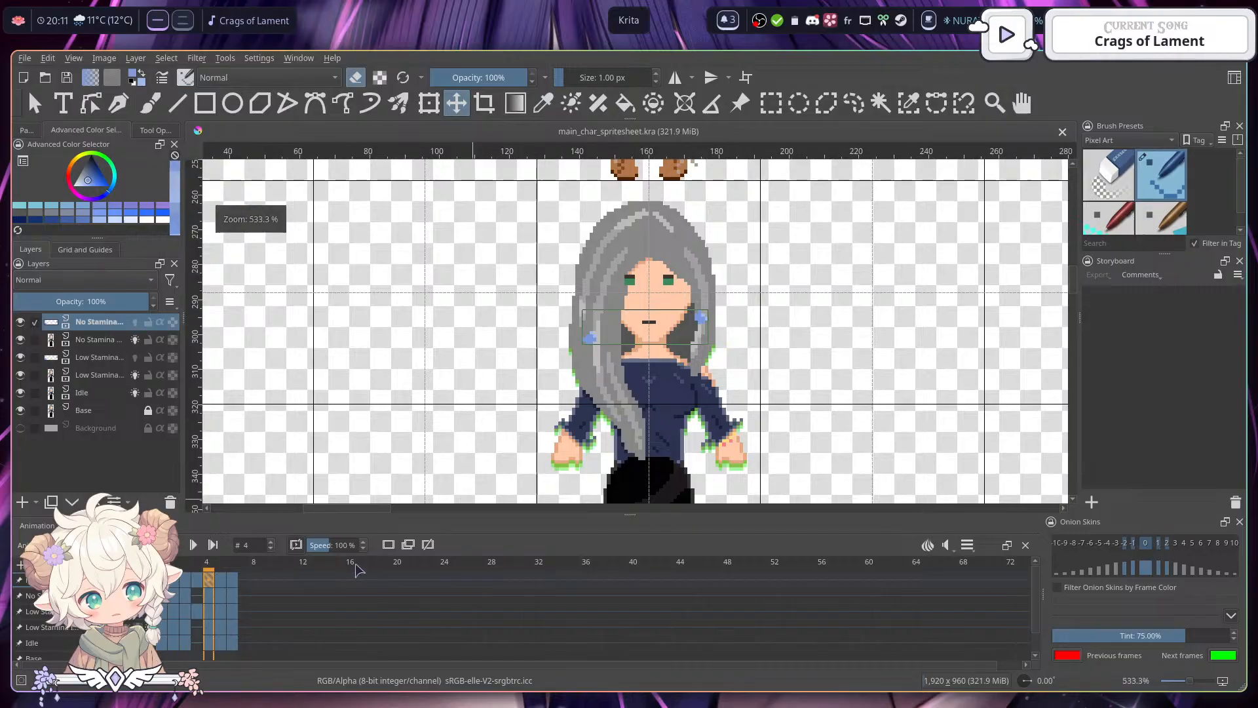
- In frame 5, move the four blue drops from the upper sprite down onto the lower sprite's hair
click(221, 580)
drag(795, 262, 785, 366)
scroll(781, 355, down, 2)
scroll(618, 295, up, 3)
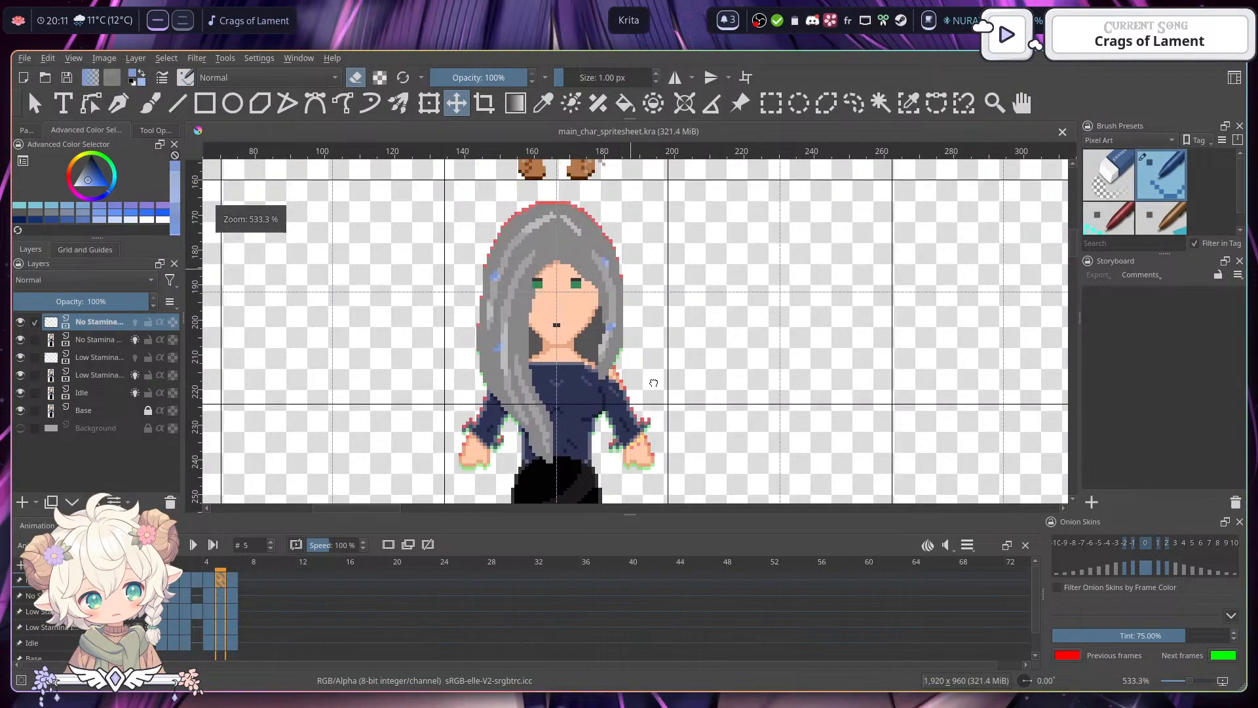
scroll(594, 349, down, 1)
drag(711, 399, 655, 373)
key(ctrl+z)
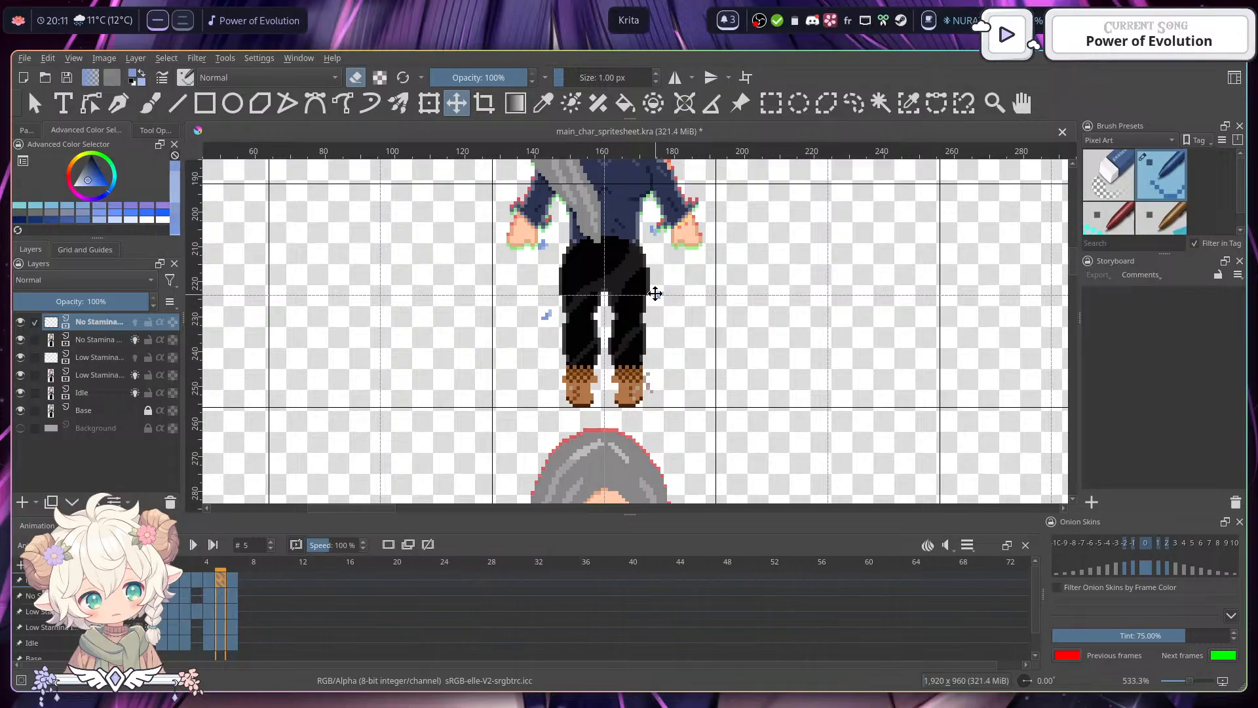
mouse_move(655, 294)
mouse_down()
mouse_move(648, 470)
mouse_move(711, 254)
mouse_move(665, 249)
mouse_move(665, 322)
mouse_move(665, 307)
mouse_up()
scroll(665, 303, up, 5)
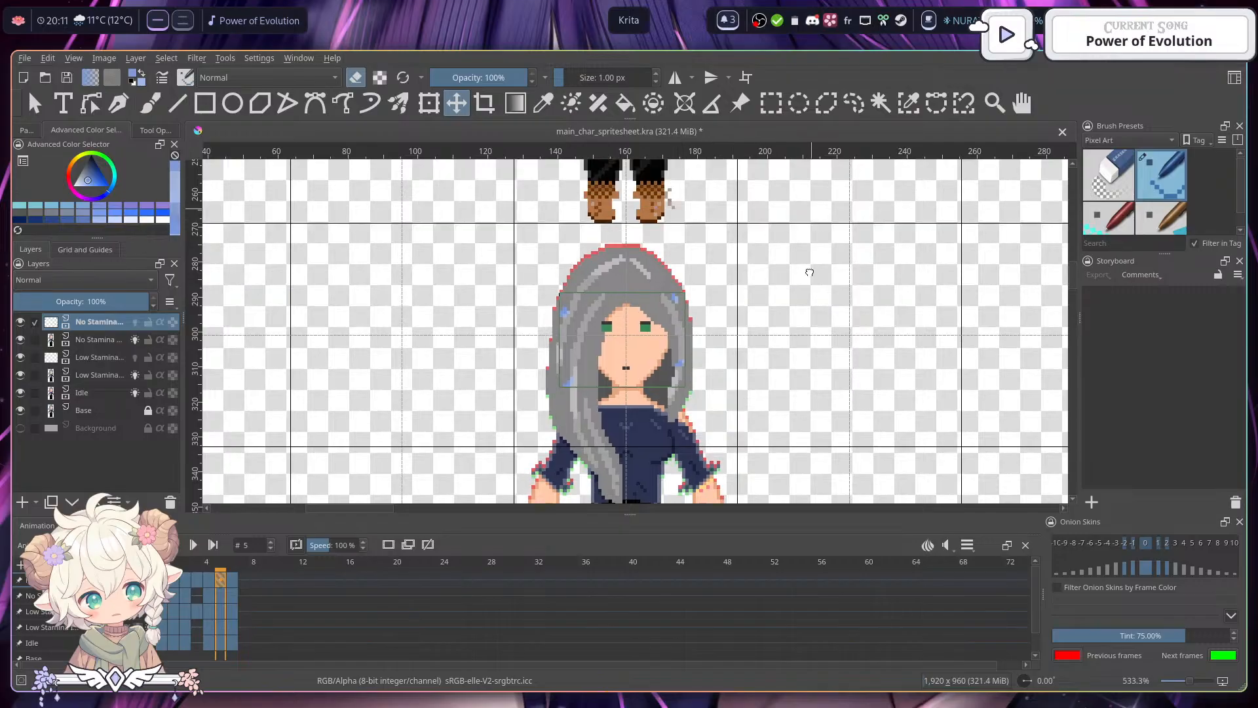
- Fine-tune the frame 5 drops on the lower sprite's hair, compare them with the upper sprite and save the document
scroll(745, 412, down, 5)
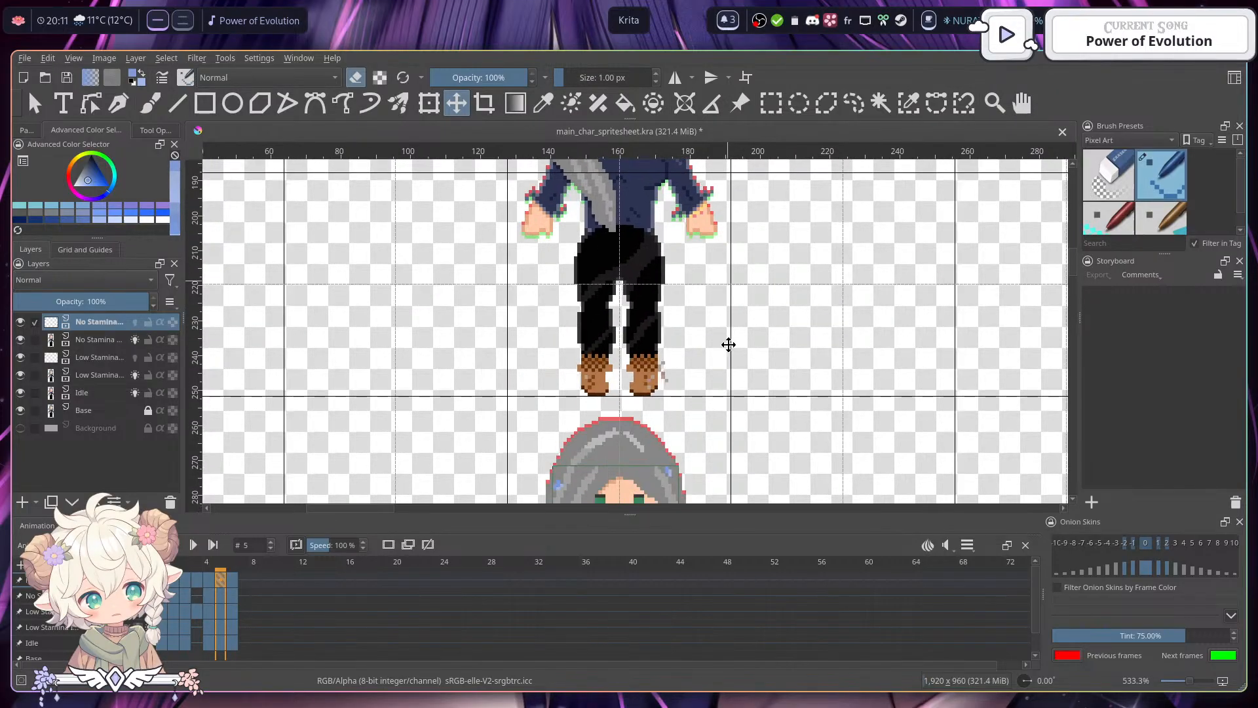
drag(663, 330, 663, 332)
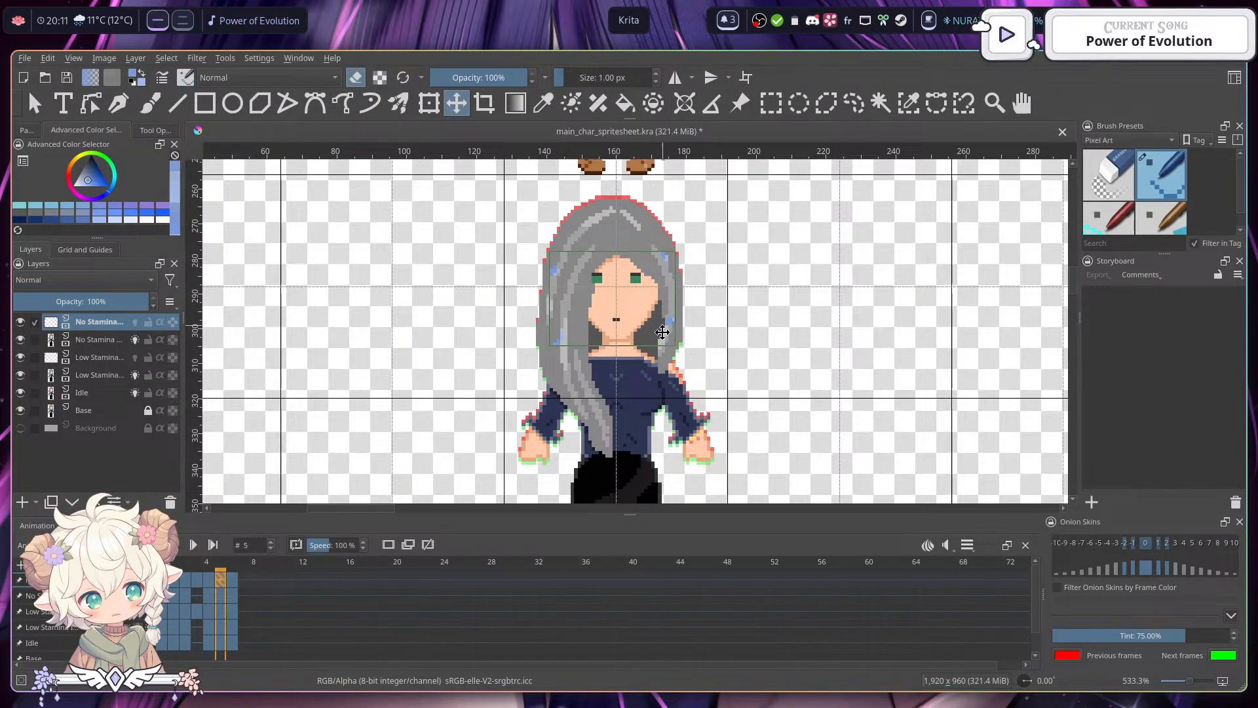
key(ctrl+z)
key(ctrl+z)
key(ctrl+shift+z)
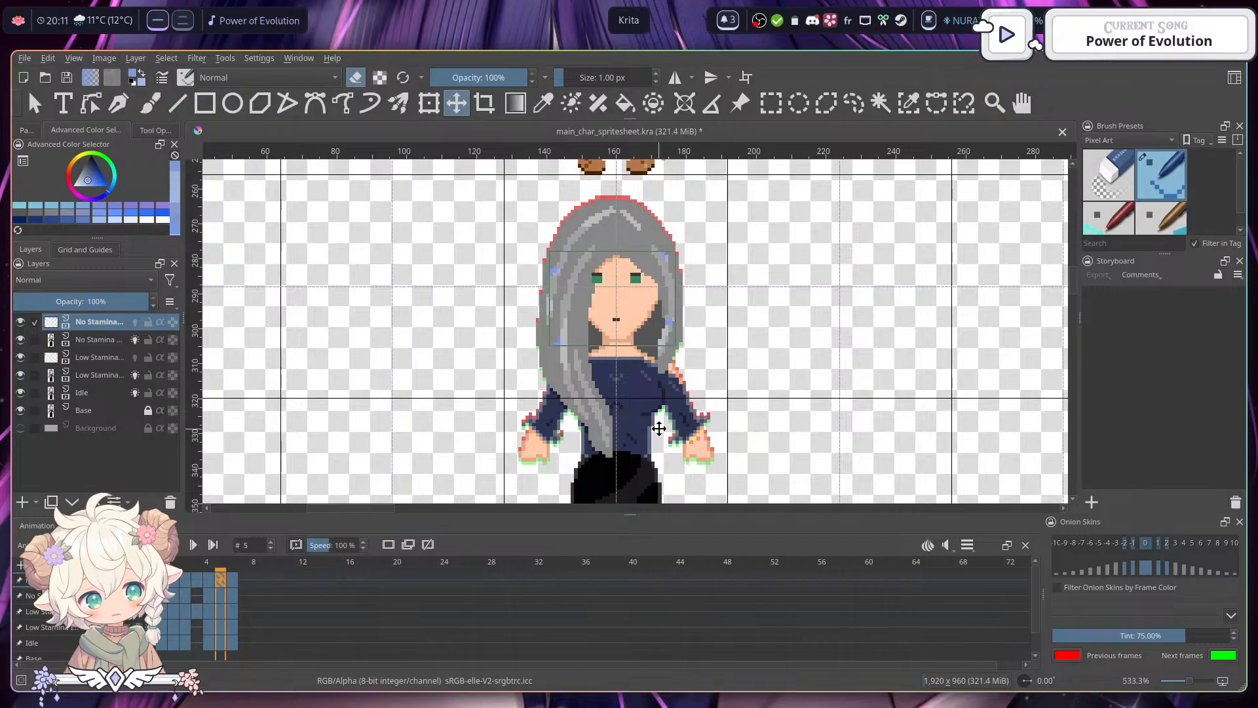
scroll(786, 254, up, 5)
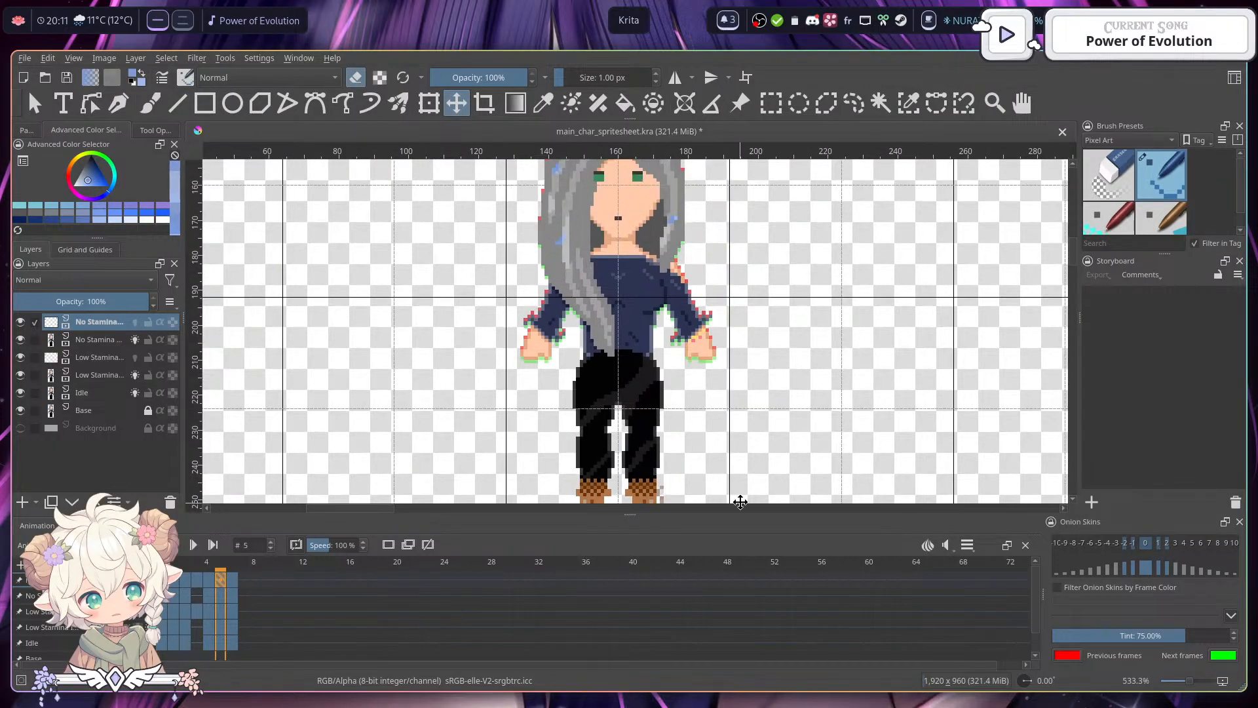
scroll(740, 458, down, 4)
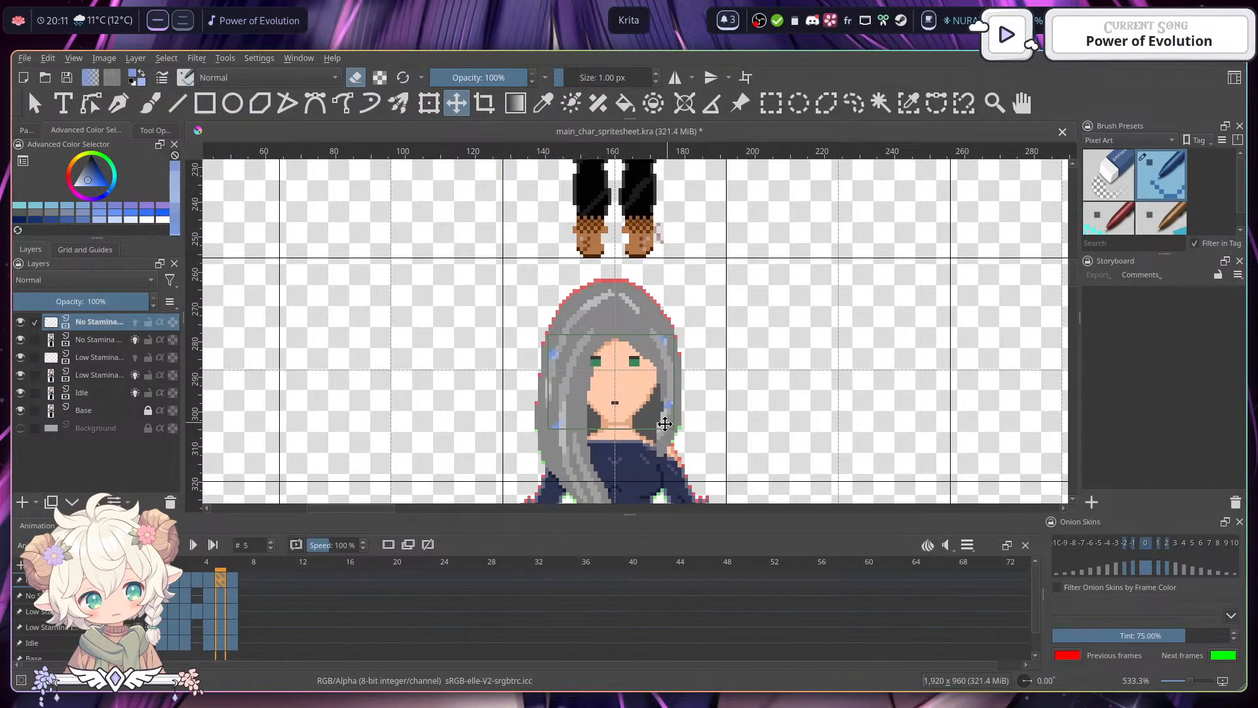
key(ctrl+s)
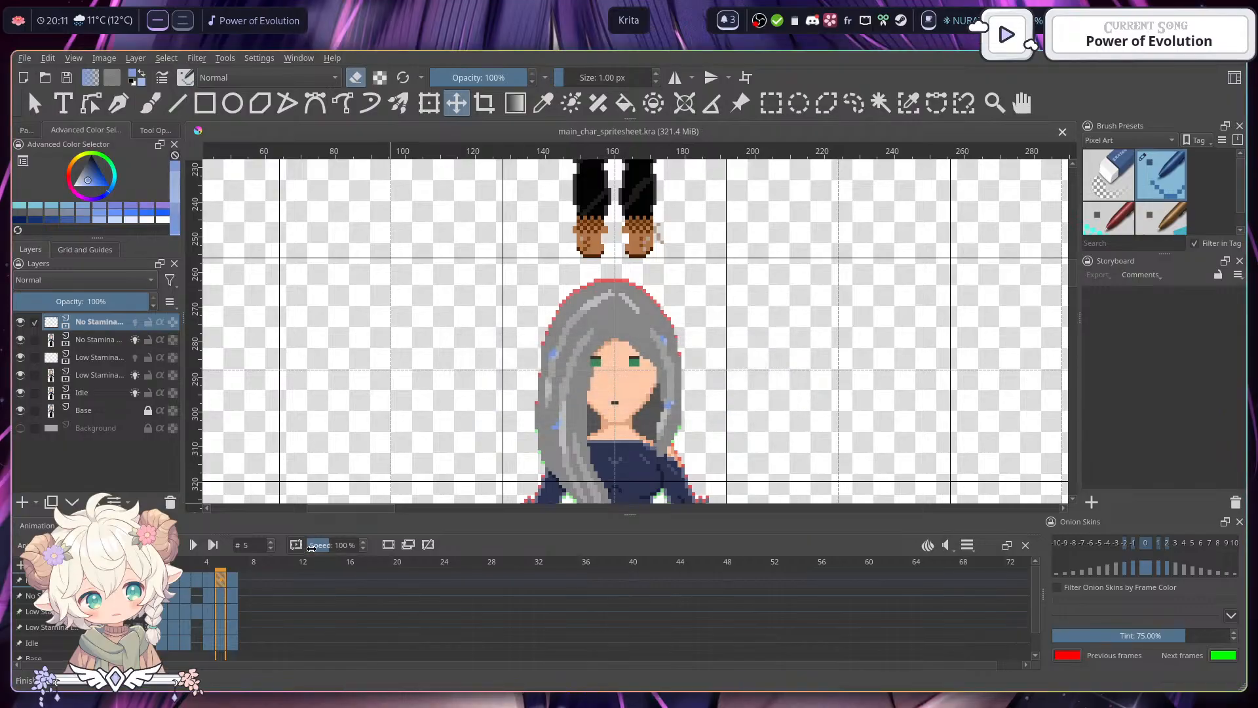
- In frame 6, move the blue drops from the upper sprite to the lower sprite's hair at about eye height and save the document
click(234, 580)
scroll(699, 297, down, 3)
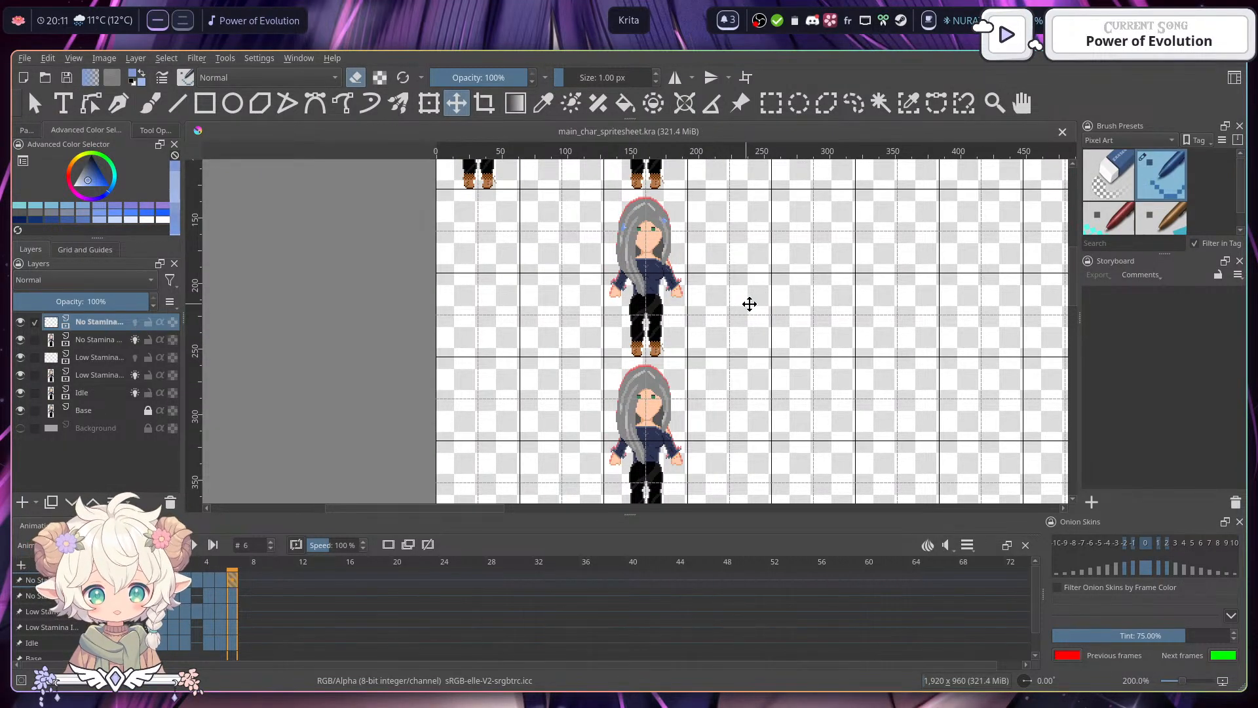
scroll(616, 292, up, 1)
scroll(648, 202, up, 2)
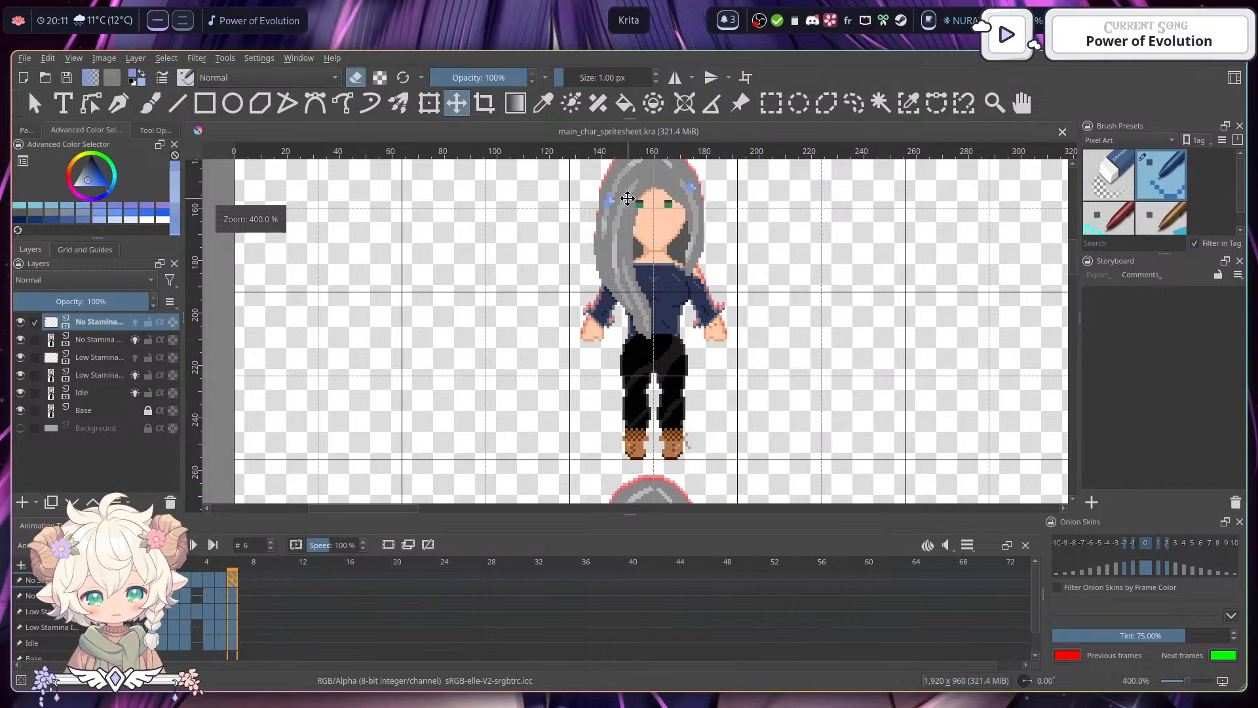
drag(629, 338, 629, 407)
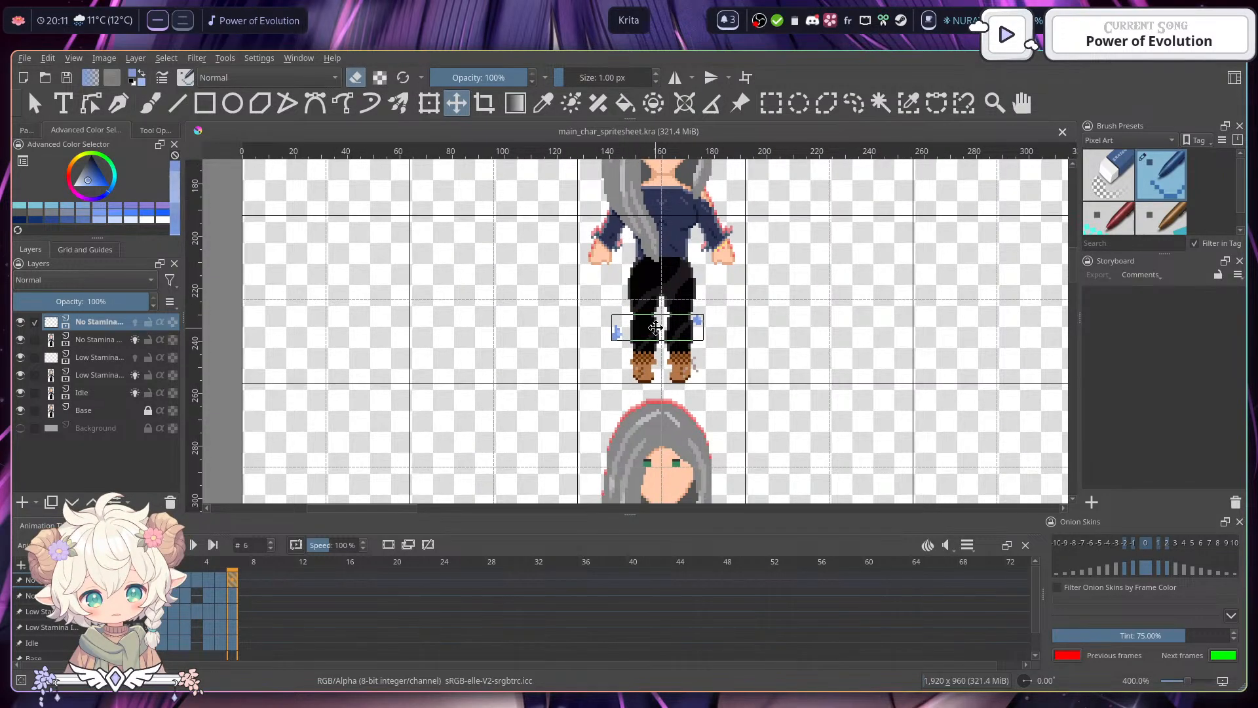
drag(649, 331, 655, 456)
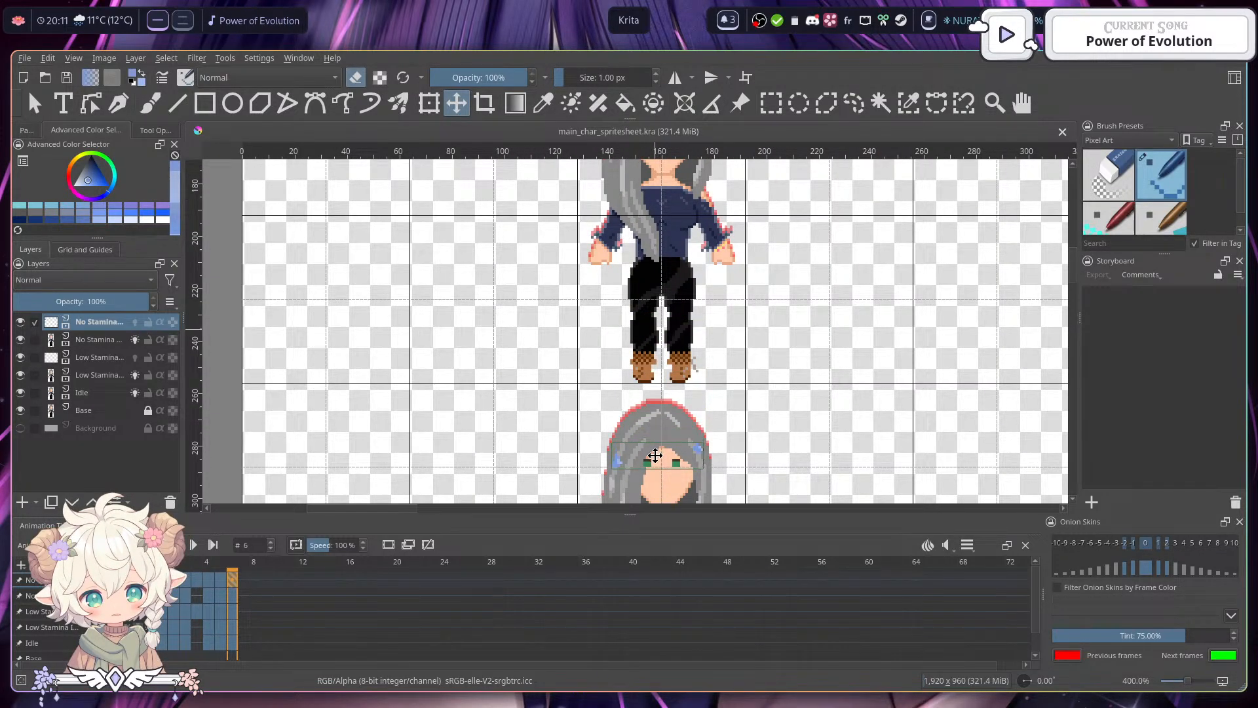
mouse_move(730, 263)
mouse_down()
mouse_move(744, 406)
mouse_move(734, 246)
mouse_up()
scroll(664, 451, up, 2)
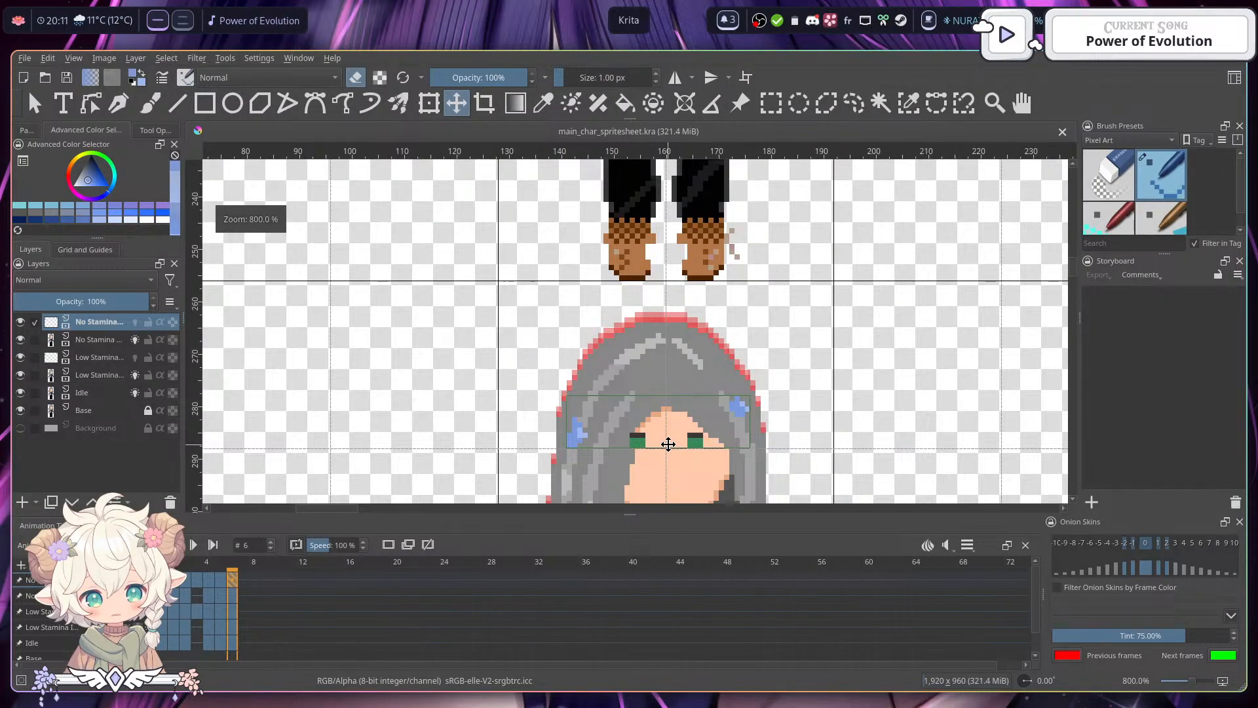
key(ctrl+s)
scroll(777, 314, down, 2)
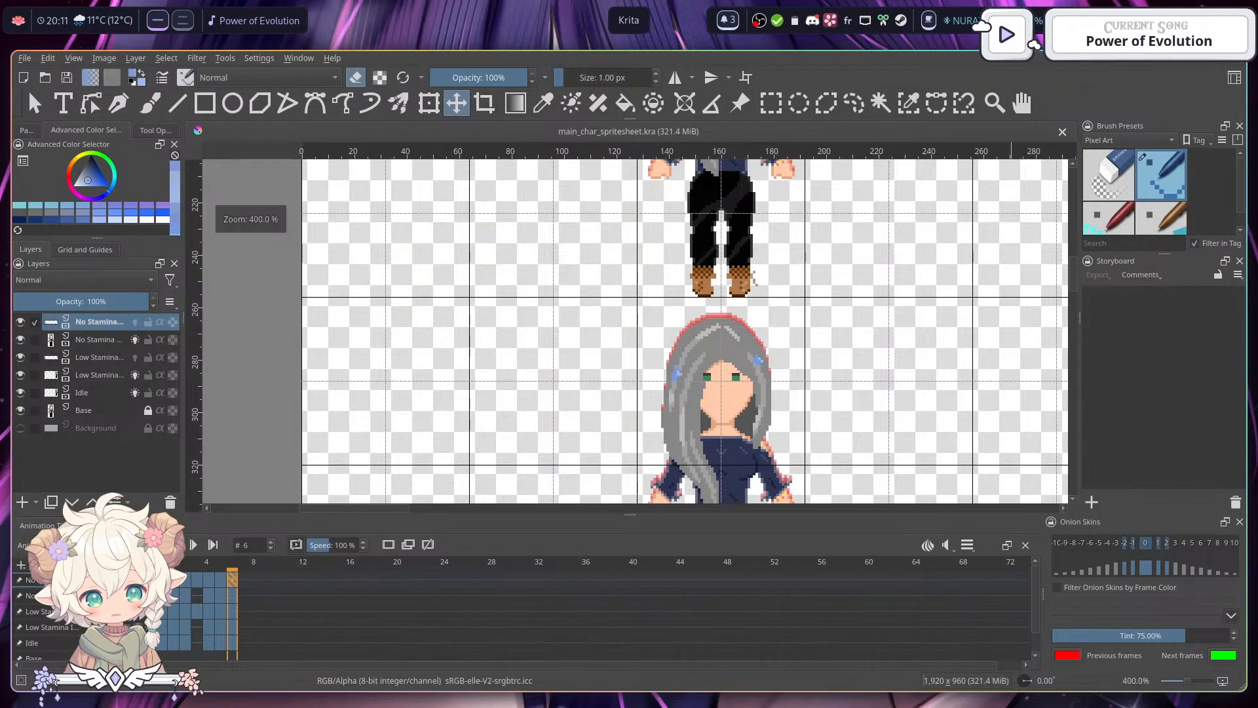
- Play the animation from frame 0 to check the drops' motion on the lower sprite
click(162, 580)
drag(804, 469, 718, 382)
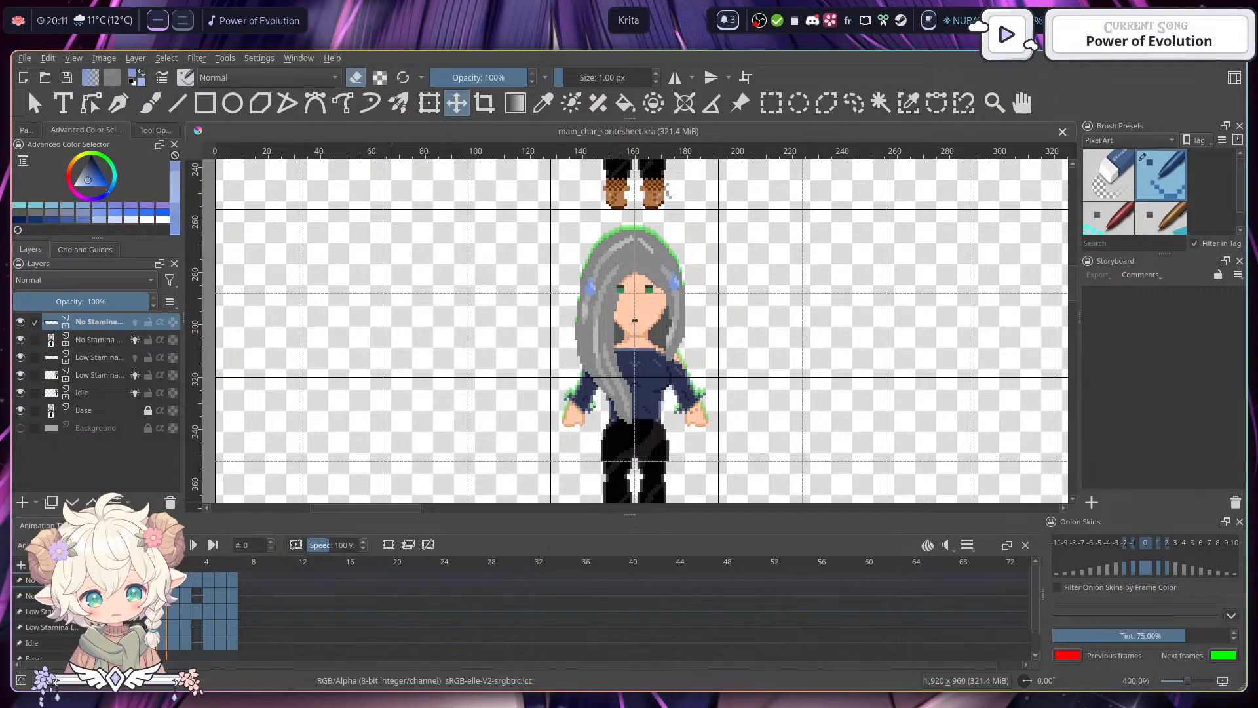
key(space)
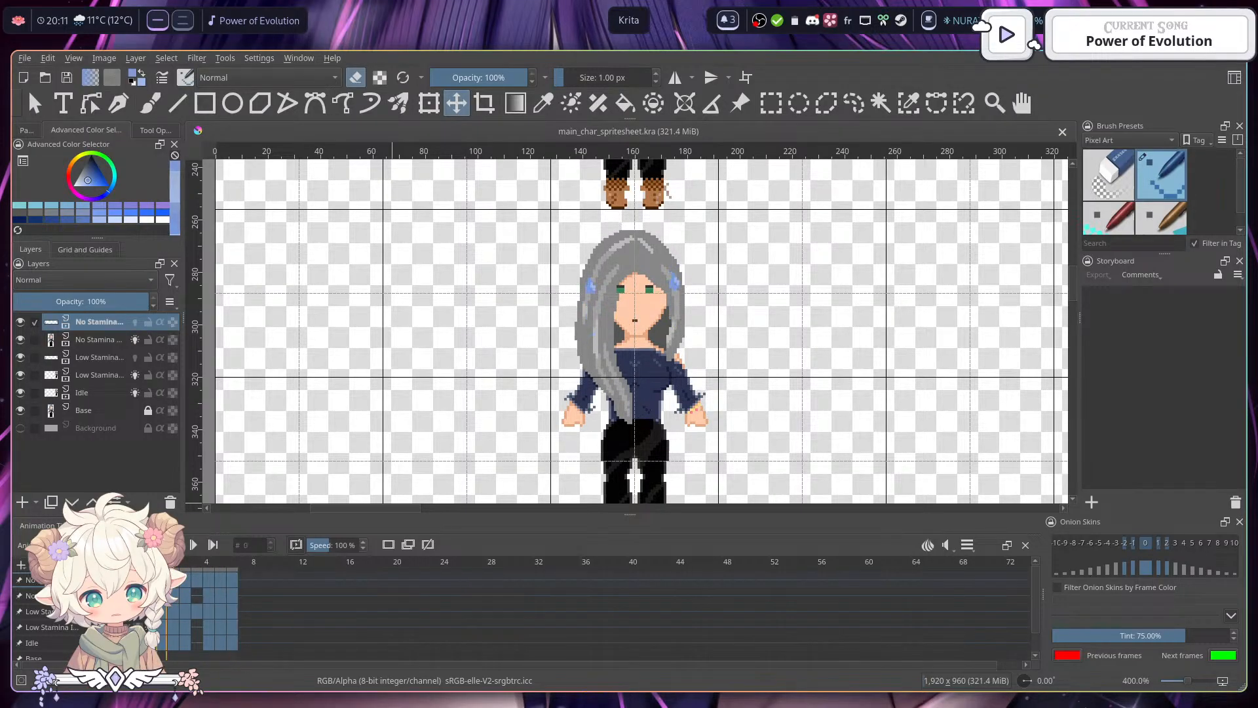
key(space)
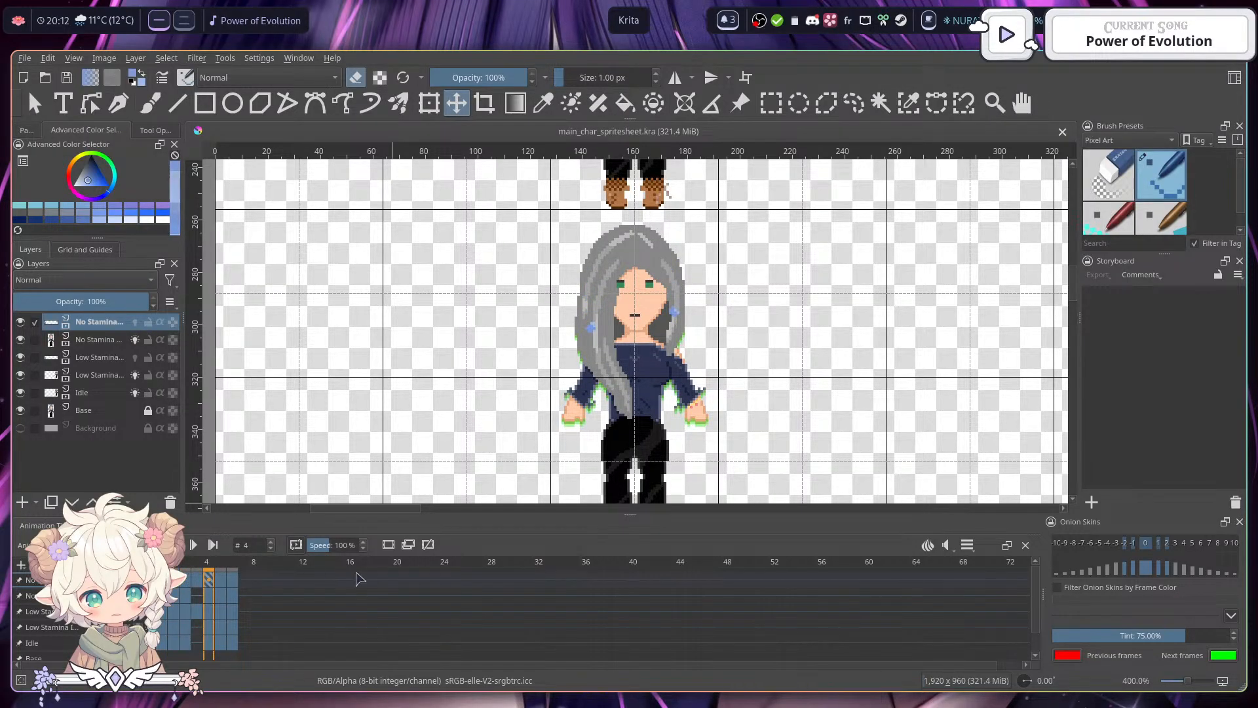
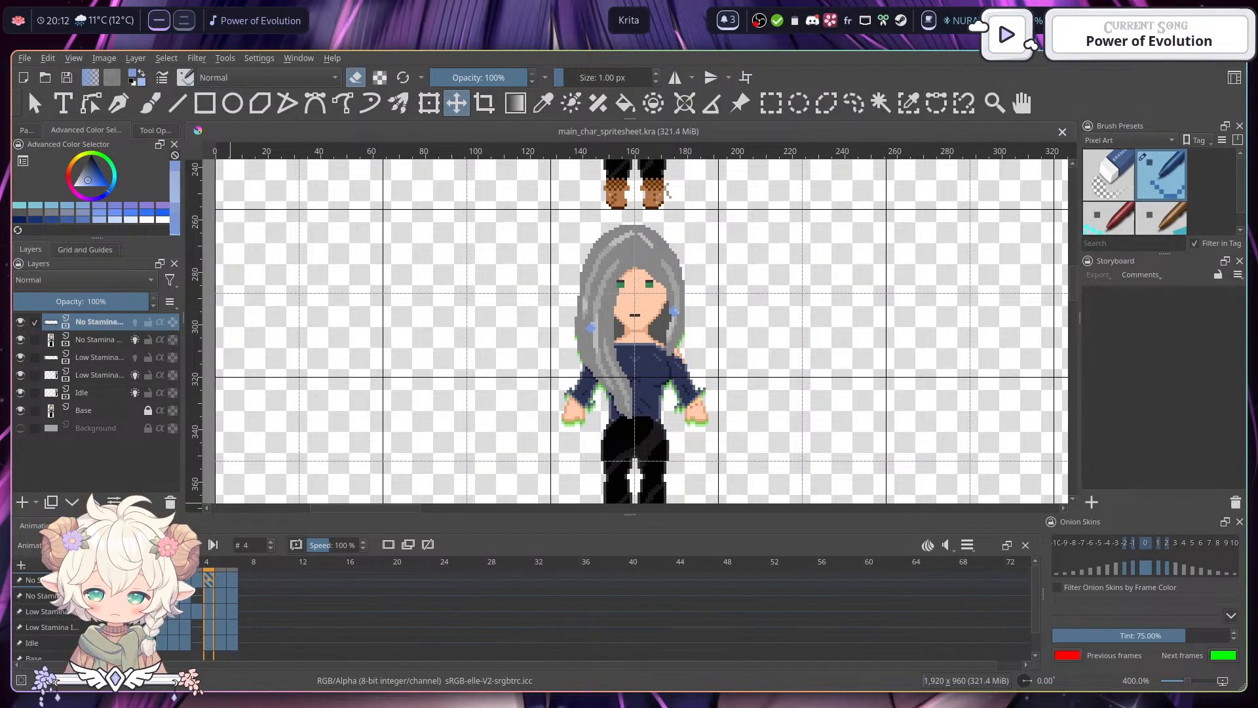
- Go through the early animation frames one by one to examine the lower sprite's mouth and drop positions
click(186, 580)
click(173, 580)
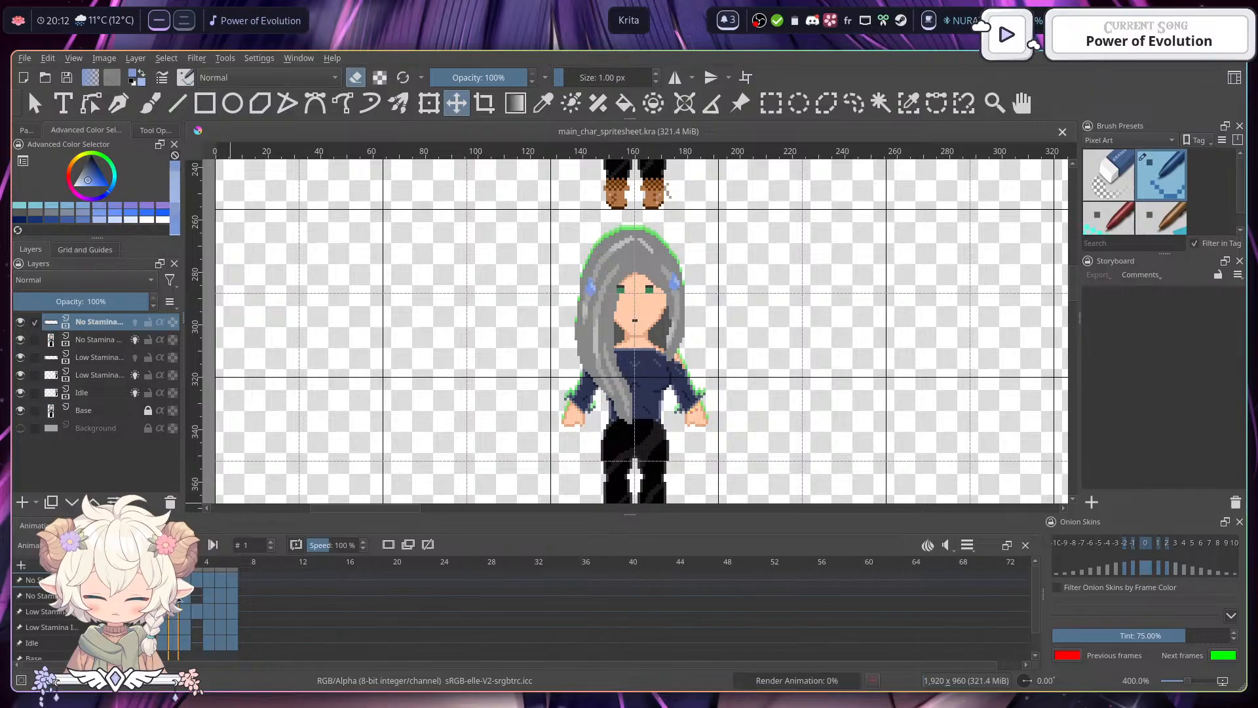
drag(177, 598, 186, 592)
click(185, 580)
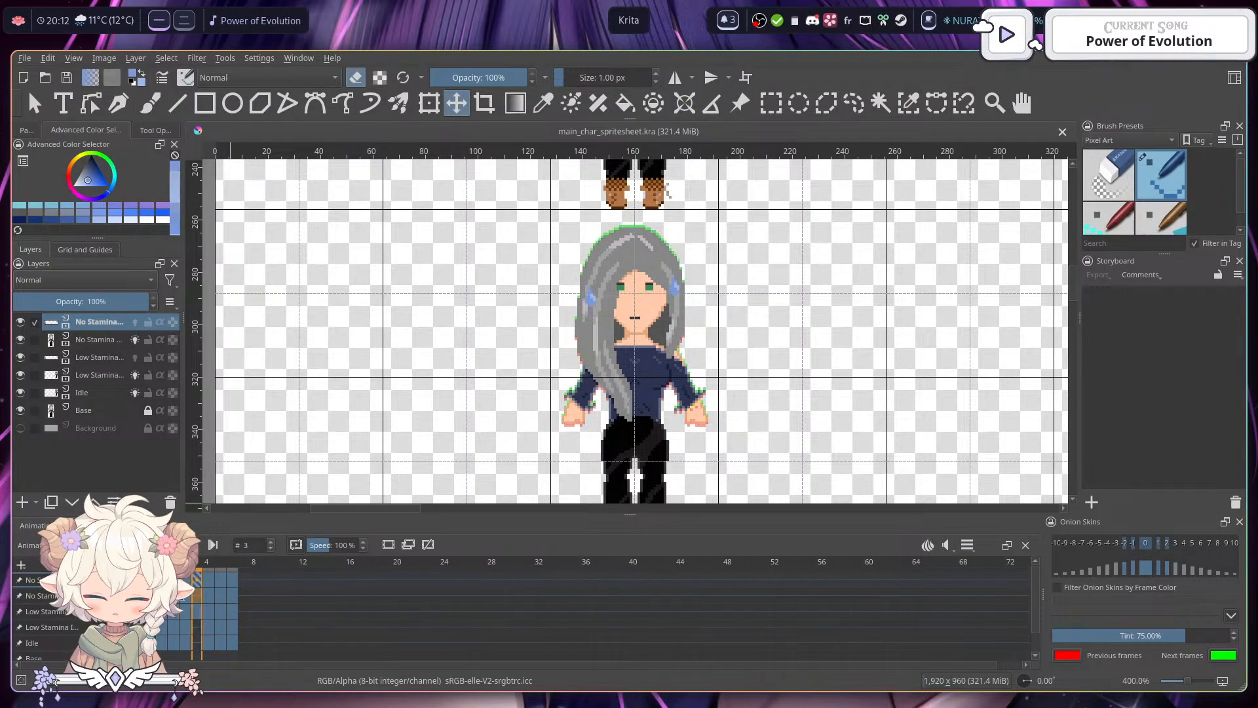
click(197, 580)
scroll(669, 369, up, 2)
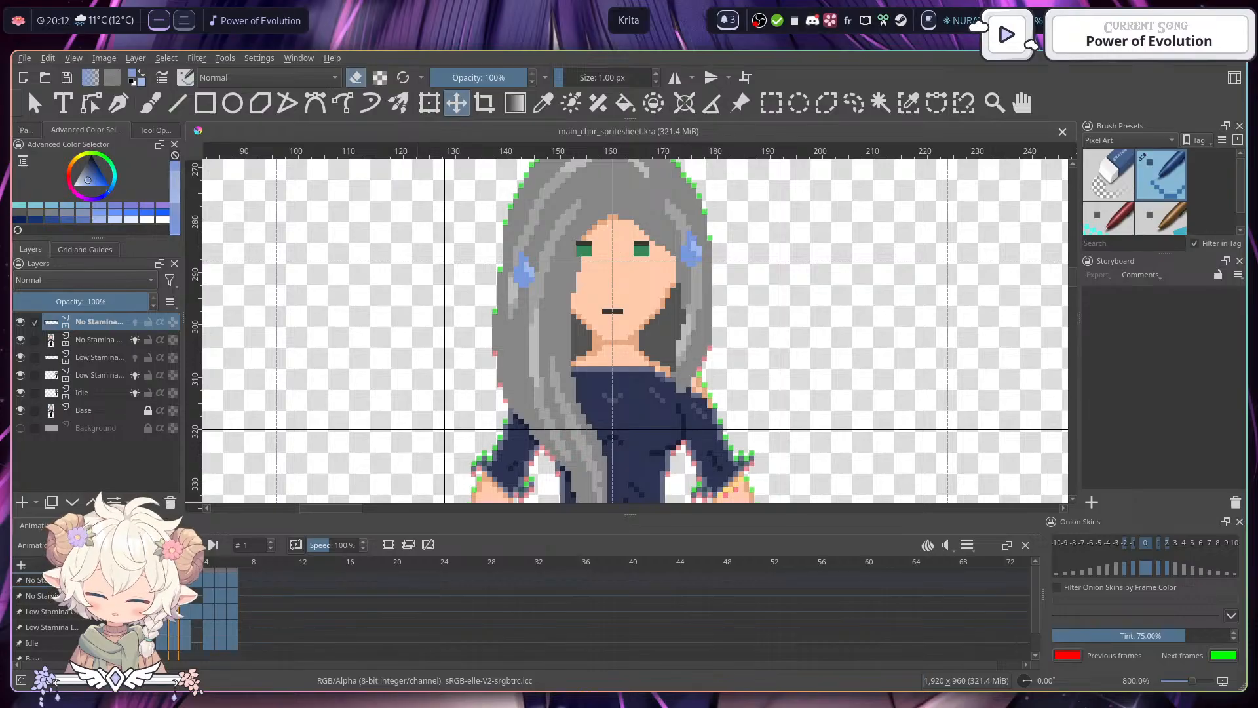
click(161, 580)
click(173, 581)
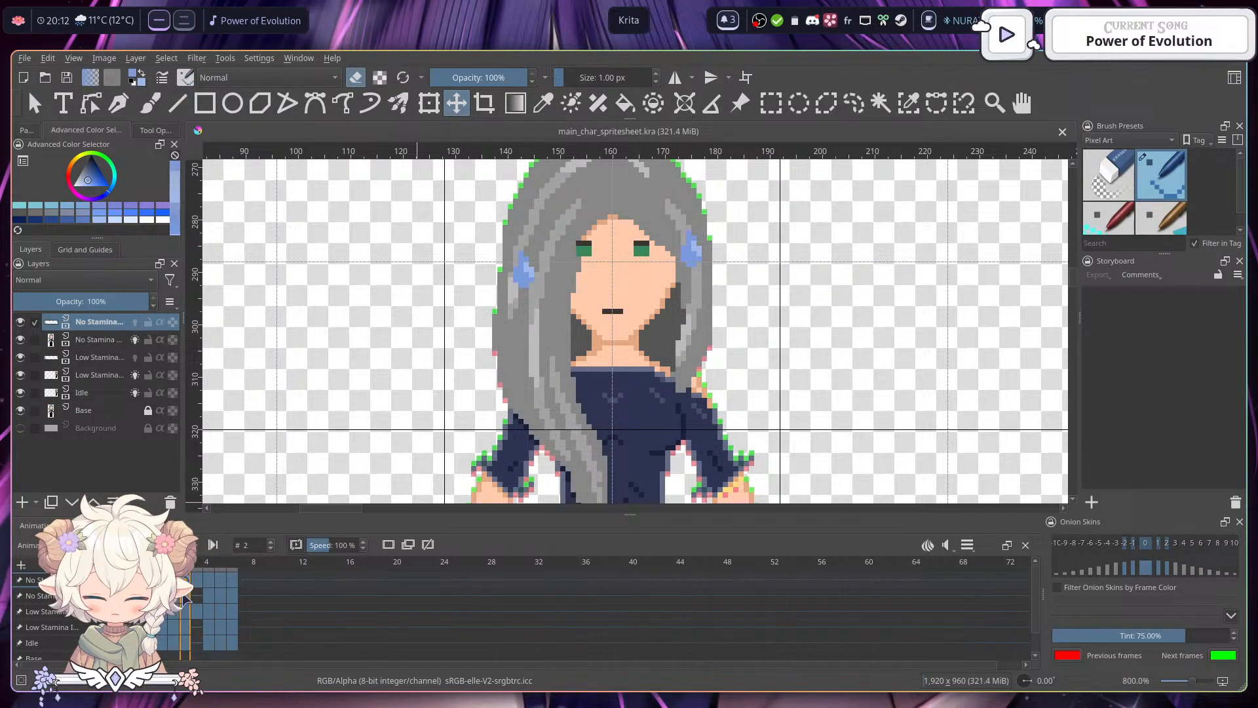
click(197, 595)
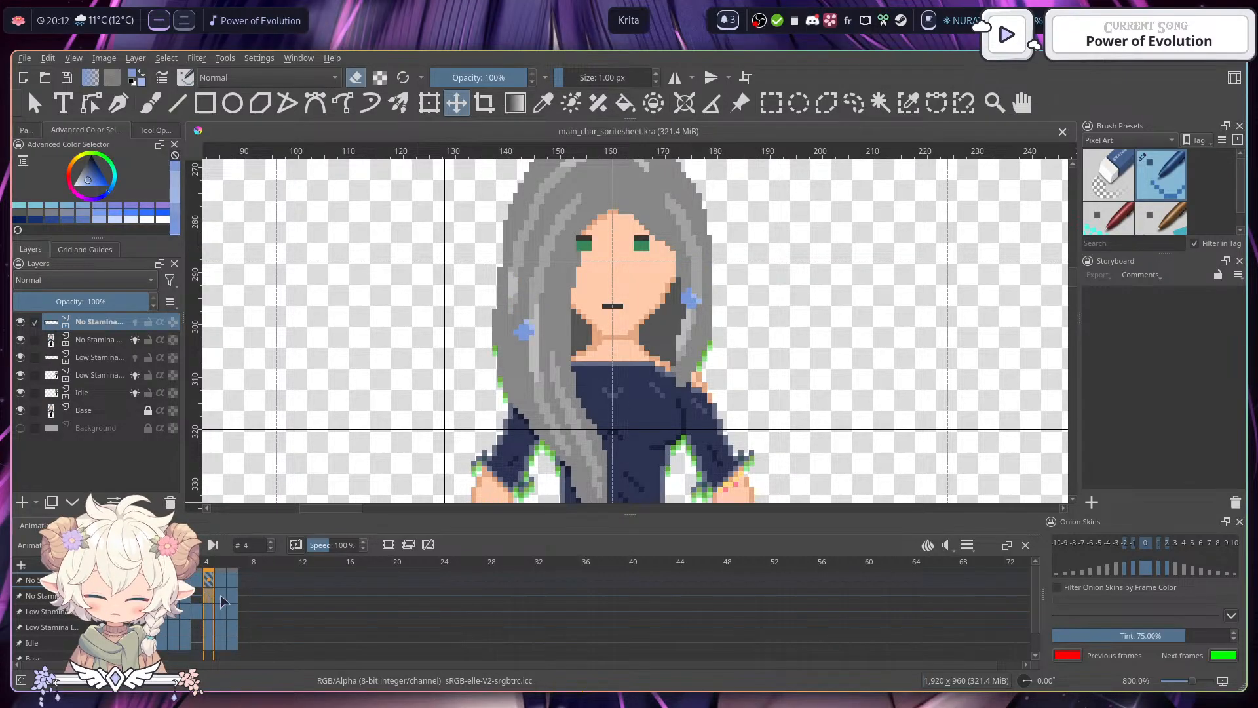
click(221, 601)
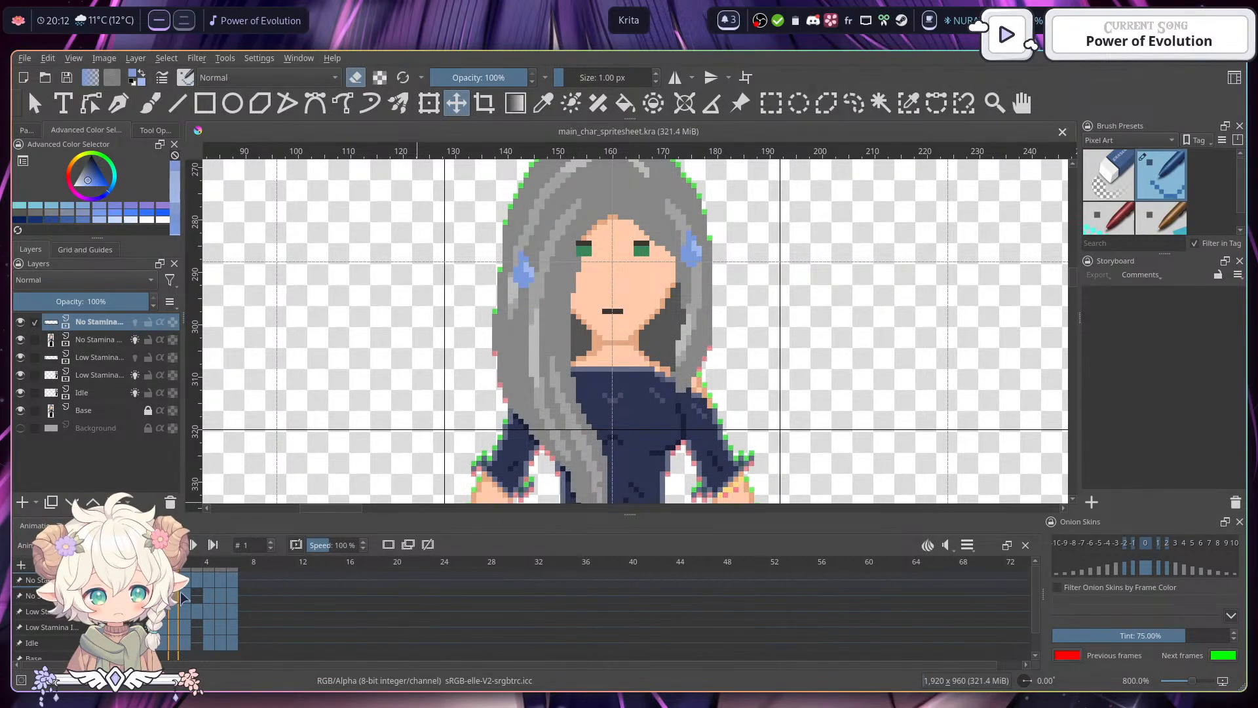
- Try removing the frame 1 keyframe from the No Stamina body layer, pull the following frames forward and play the animation
right_click(176, 593)
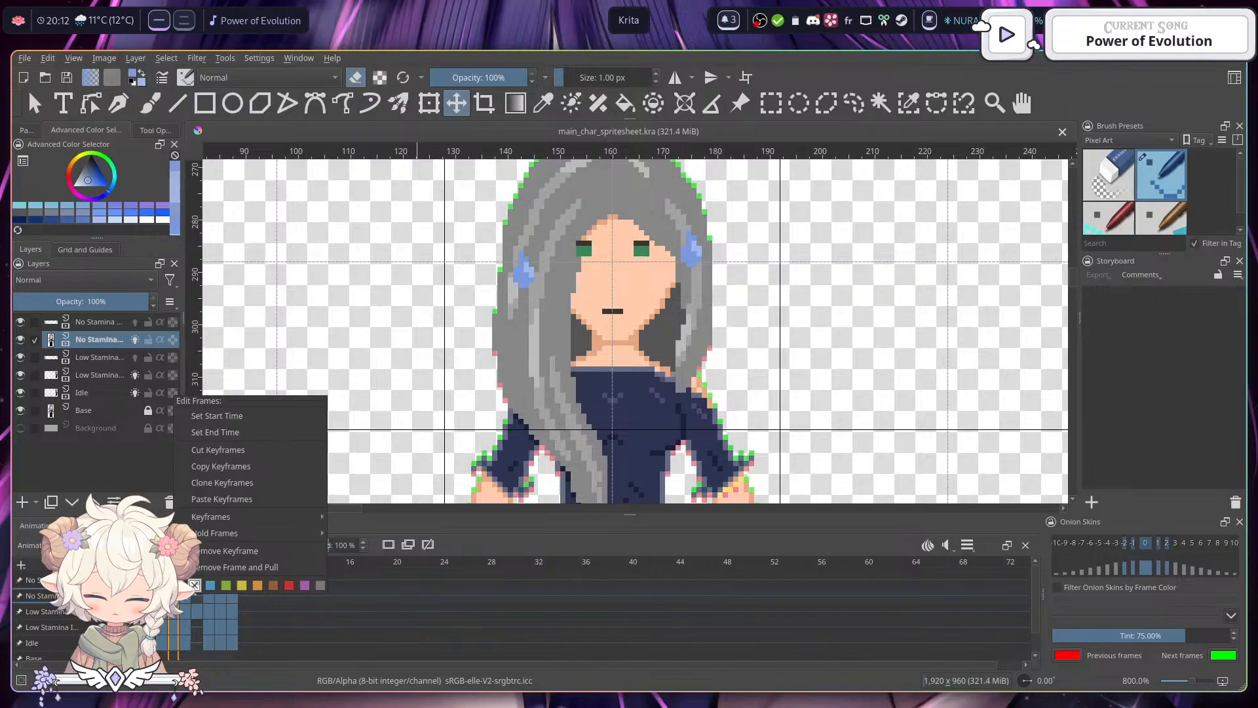
click(229, 551)
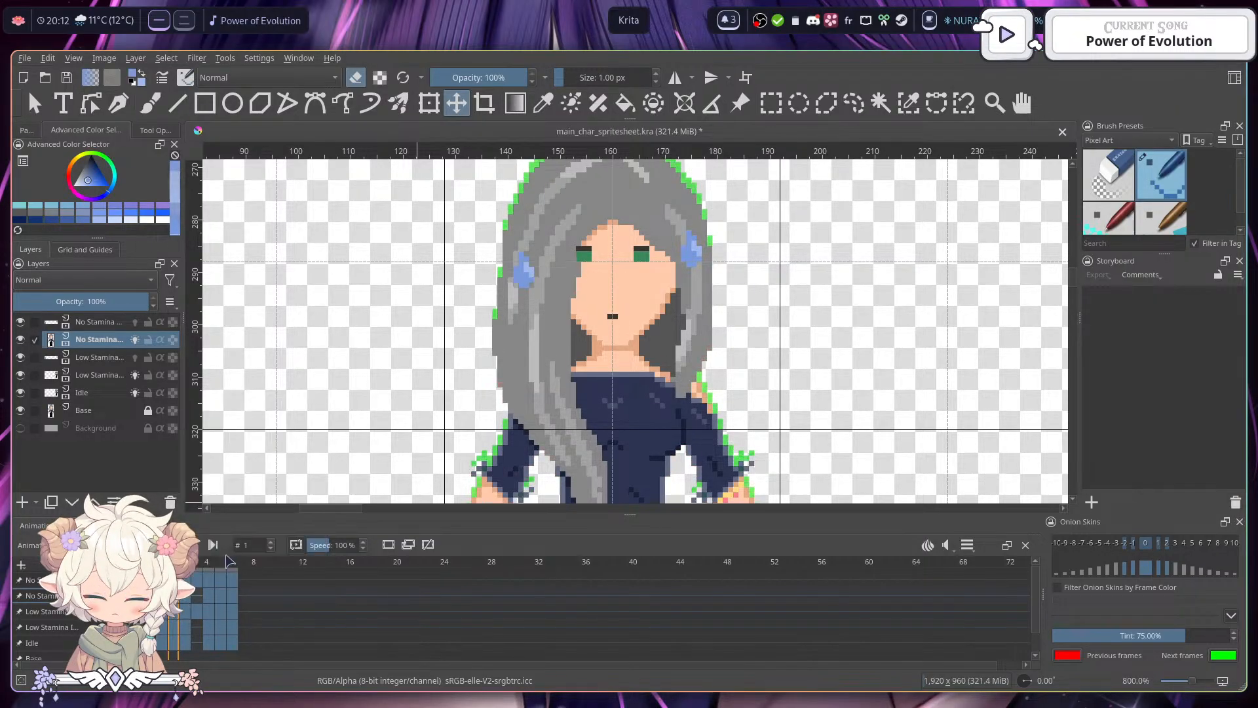
right_click(177, 593)
click(230, 575)
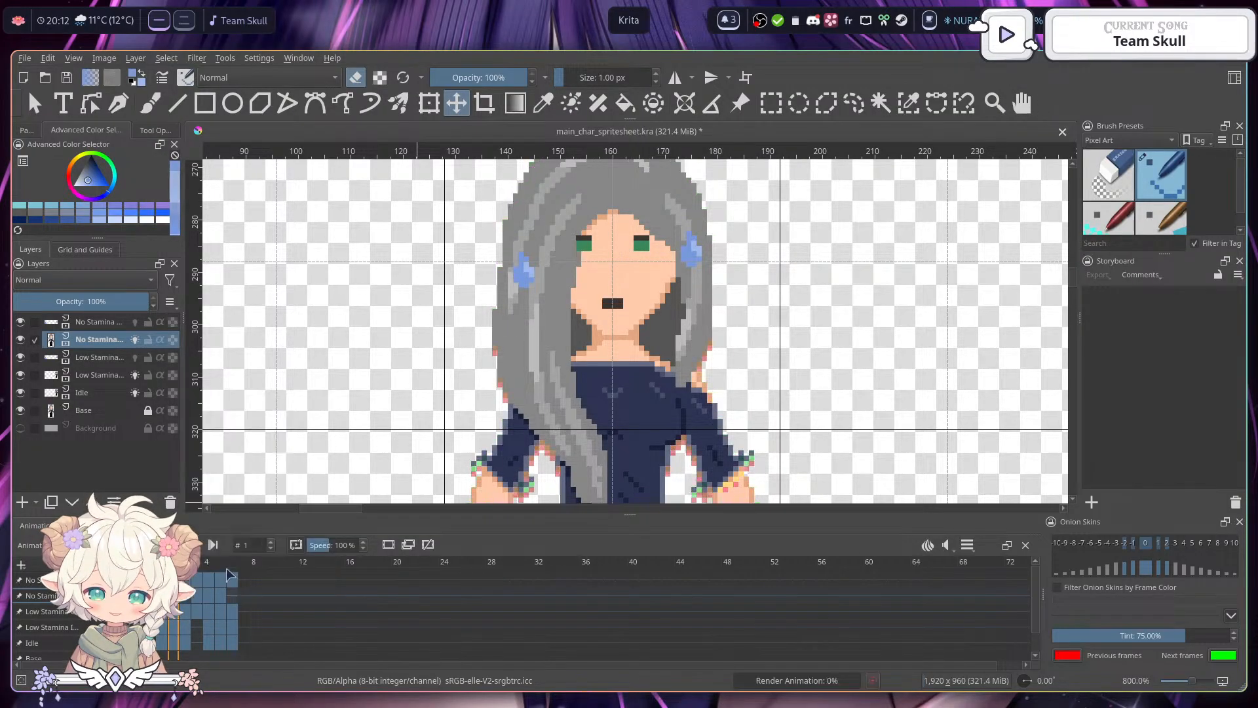
click(162, 595)
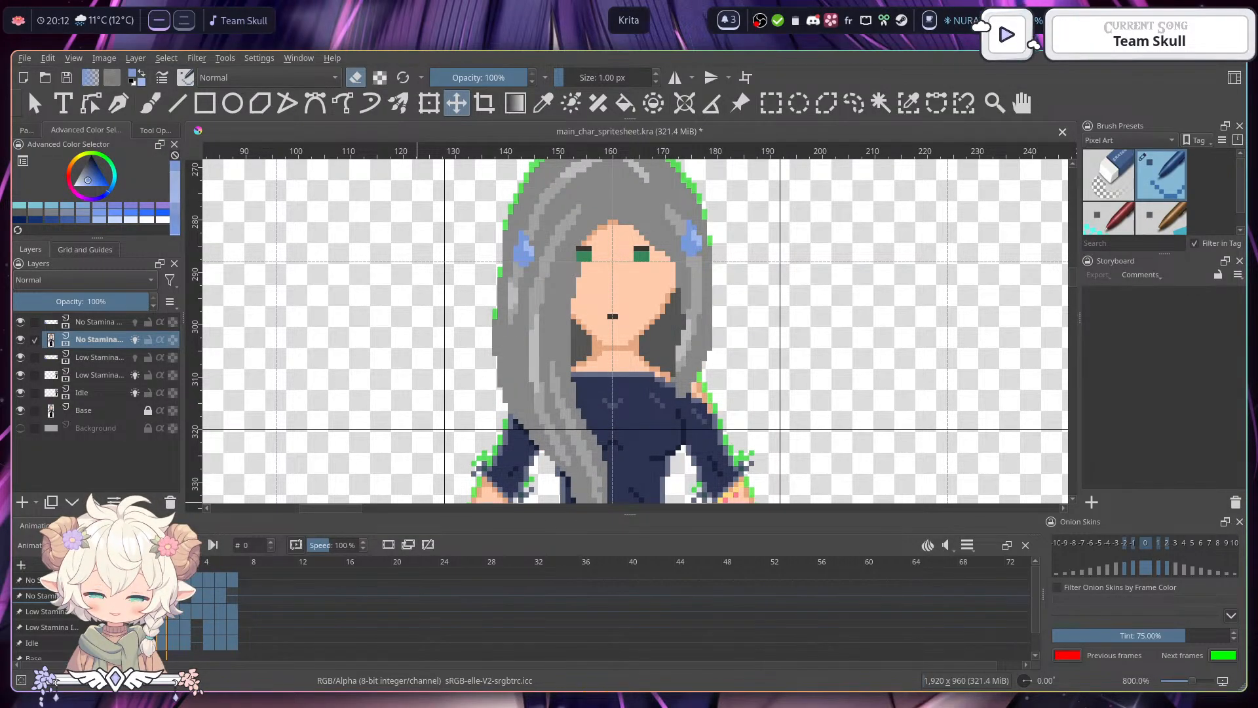
key(space)
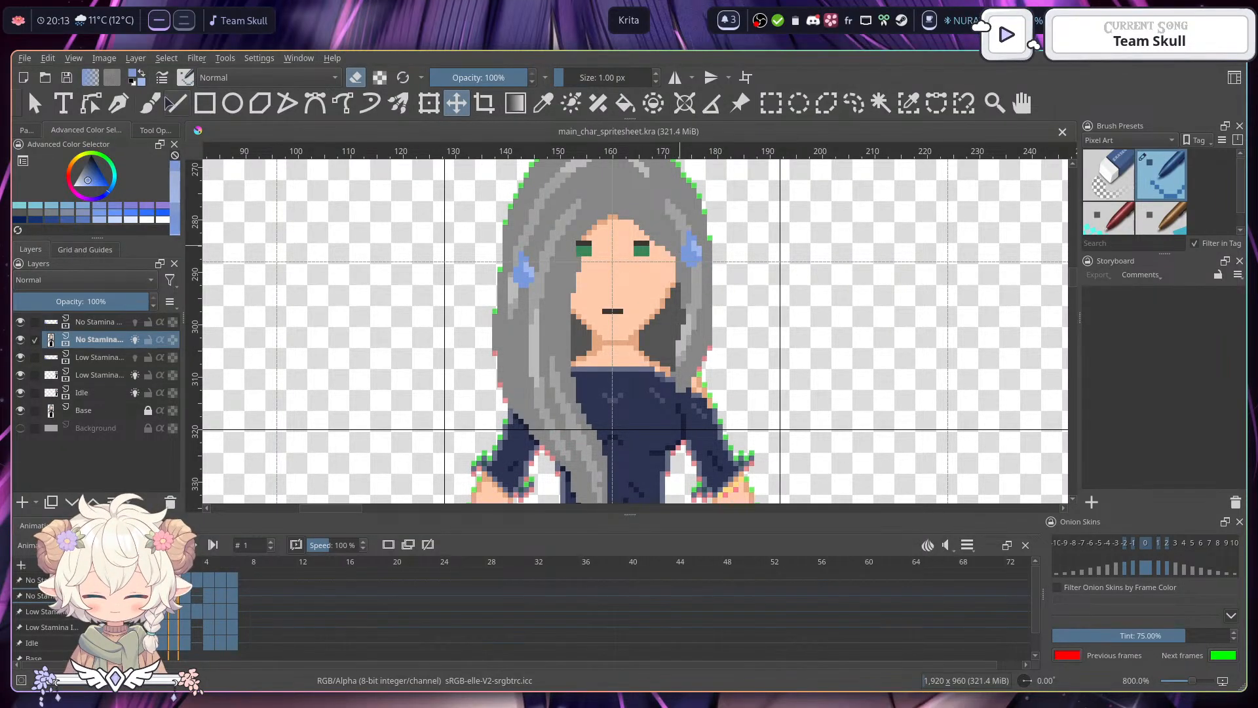
- With the brush and the mouth's dark colour, paint the lower sprite's mouth one pixel row taller in frame 1
key(b)
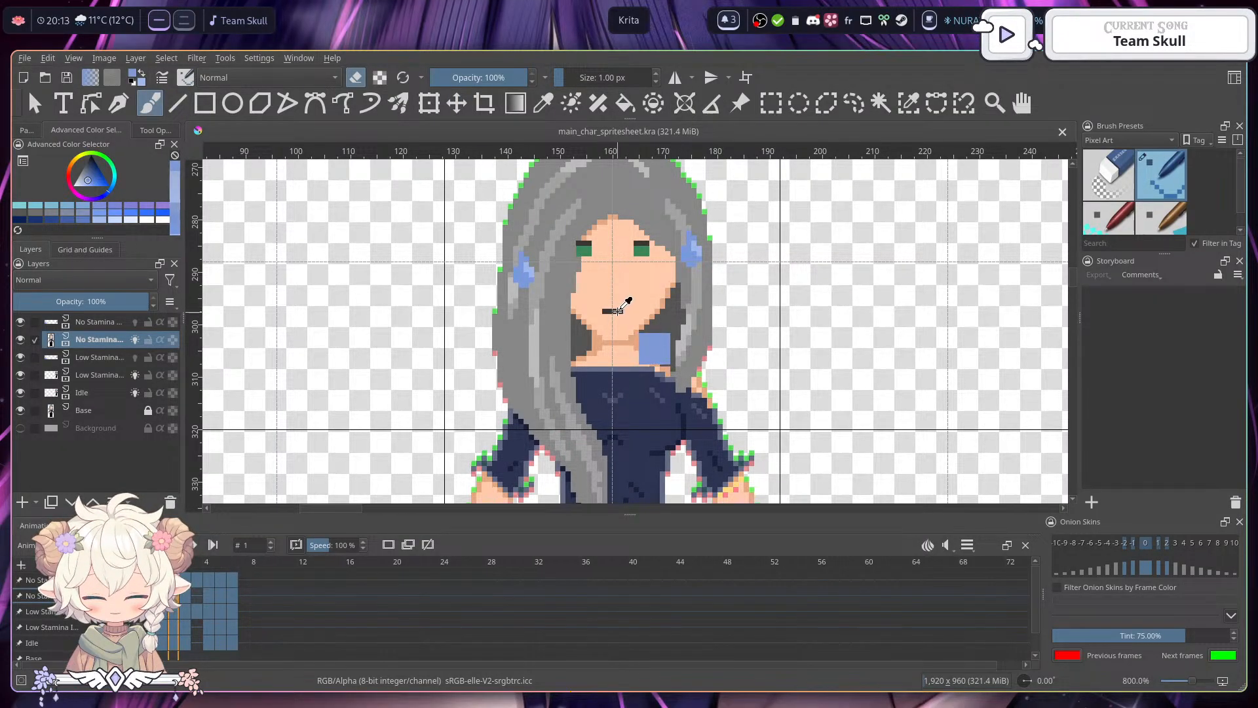
key(e)
key(x)
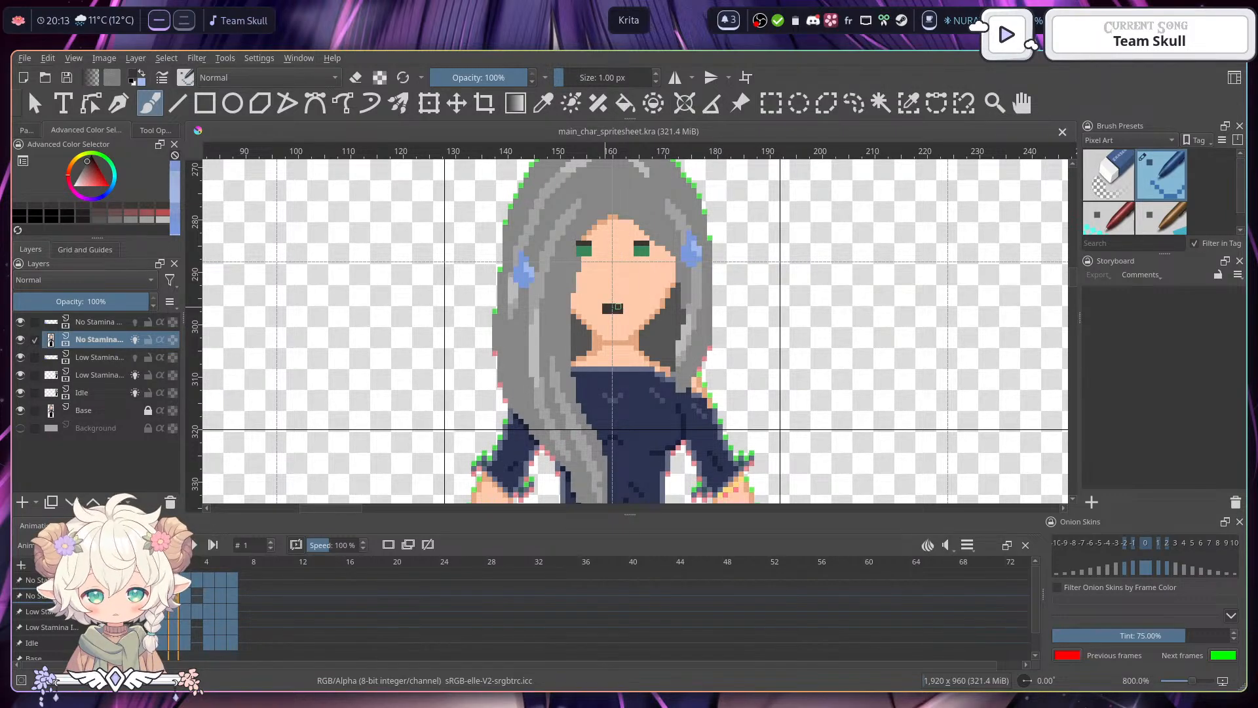
click(618, 306)
- Paint another dark pixel row on the lower sprite's mouth in frame 2 and return to frame 0
click(186, 597)
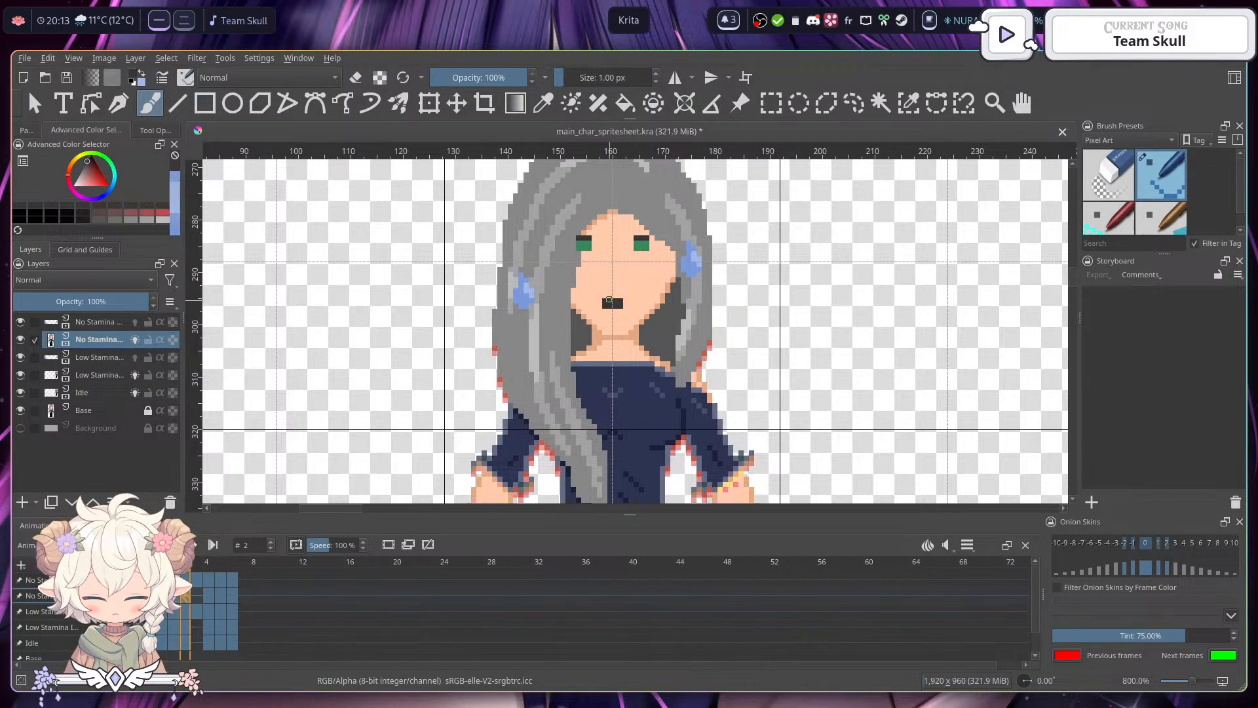
drag(612, 310, 616, 310)
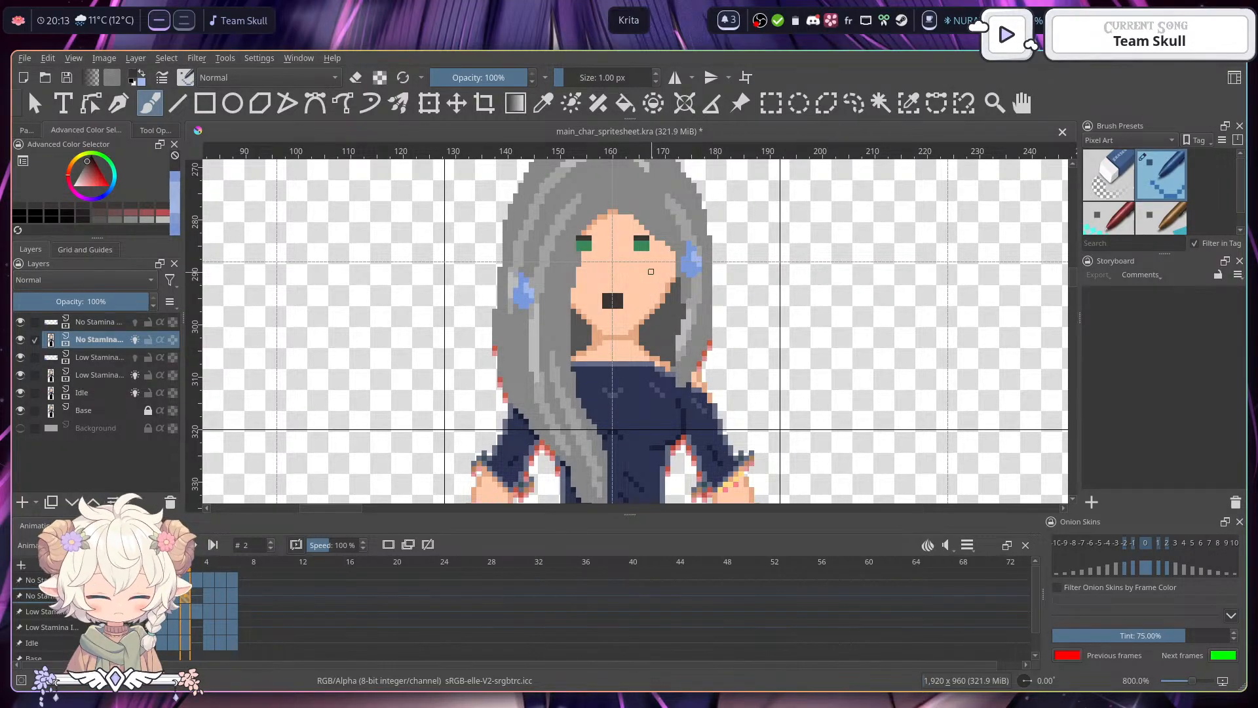
click(162, 596)
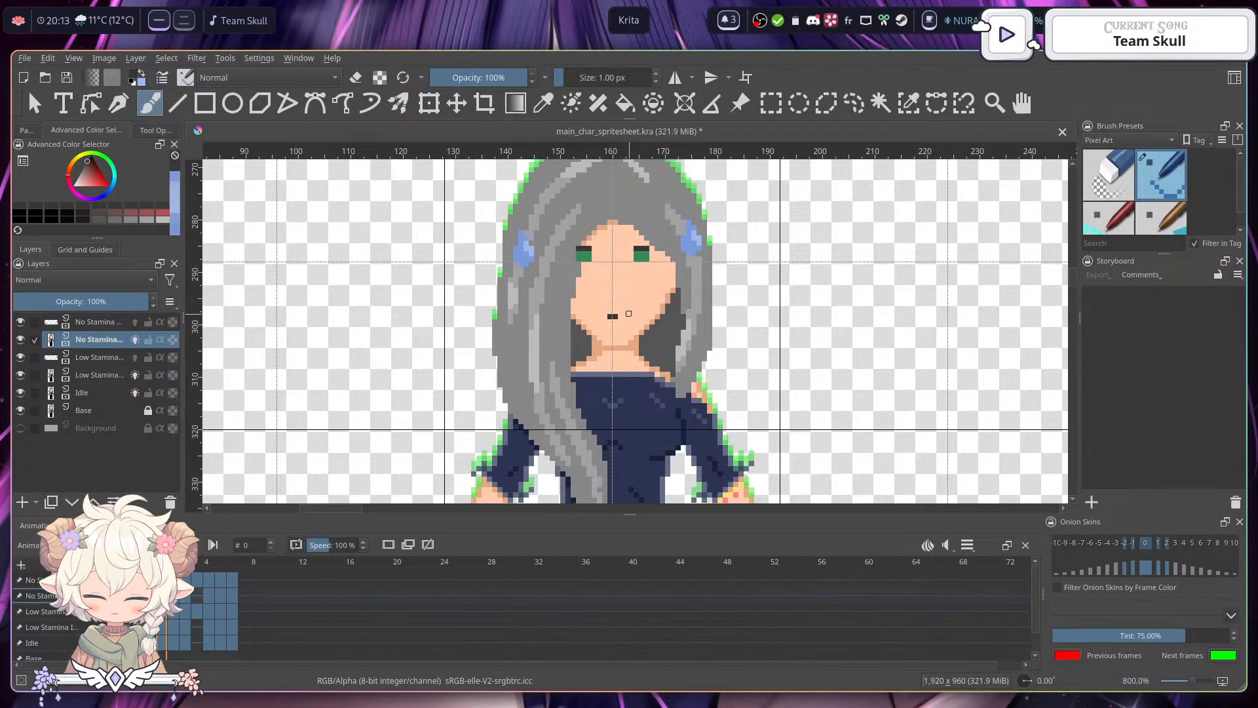
- Widen the lower sprite's dark mouth row on both sides in frame 0 and check the mouth in the frames up to frame 4
drag(606, 314, 622, 313)
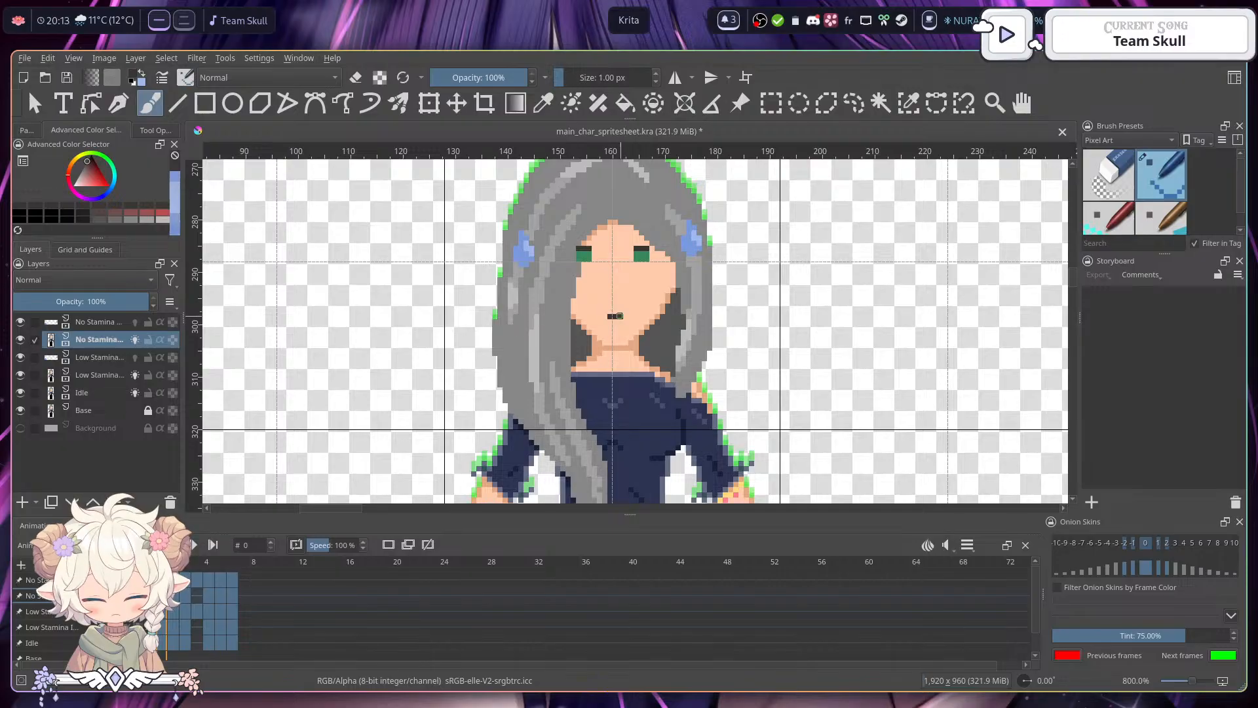
click(176, 598)
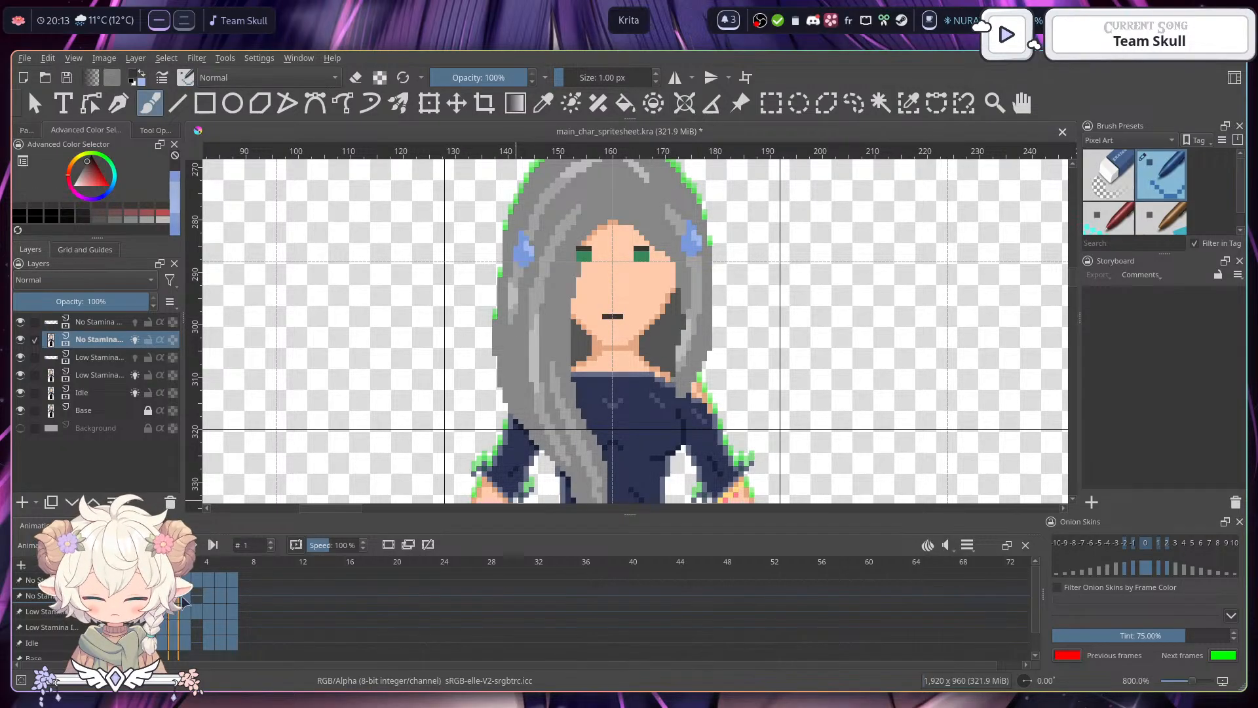
click(196, 598)
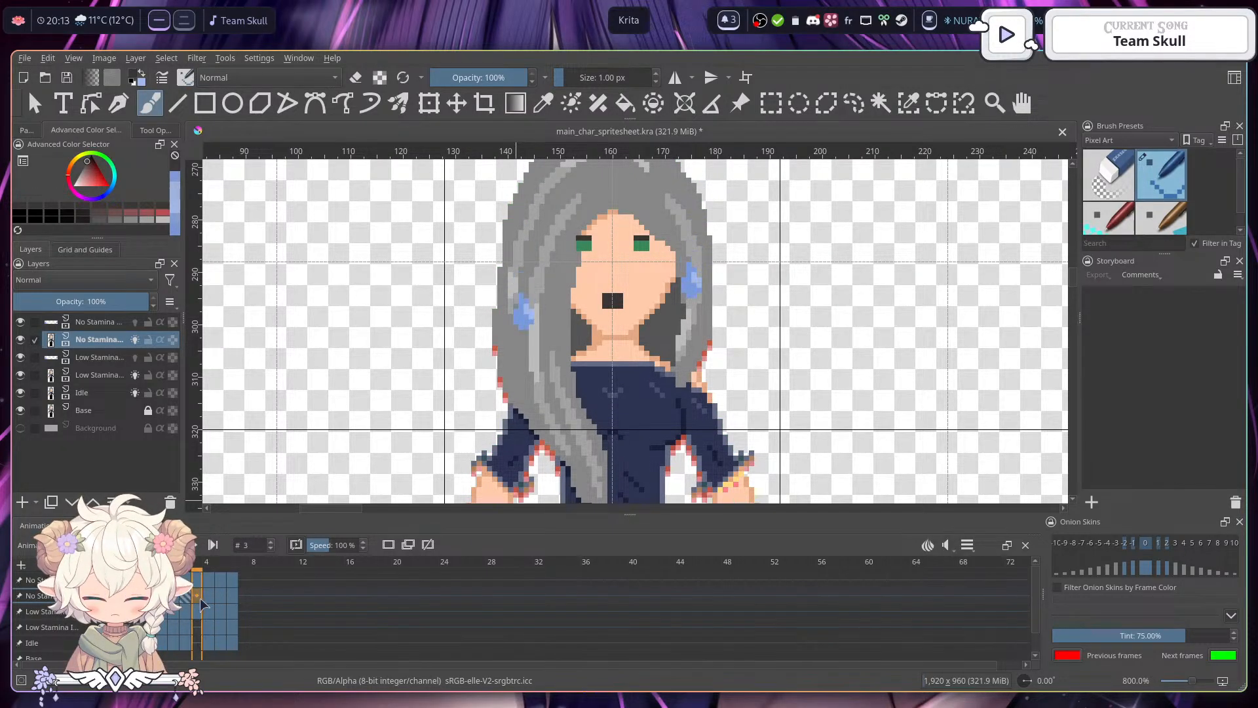
click(206, 596)
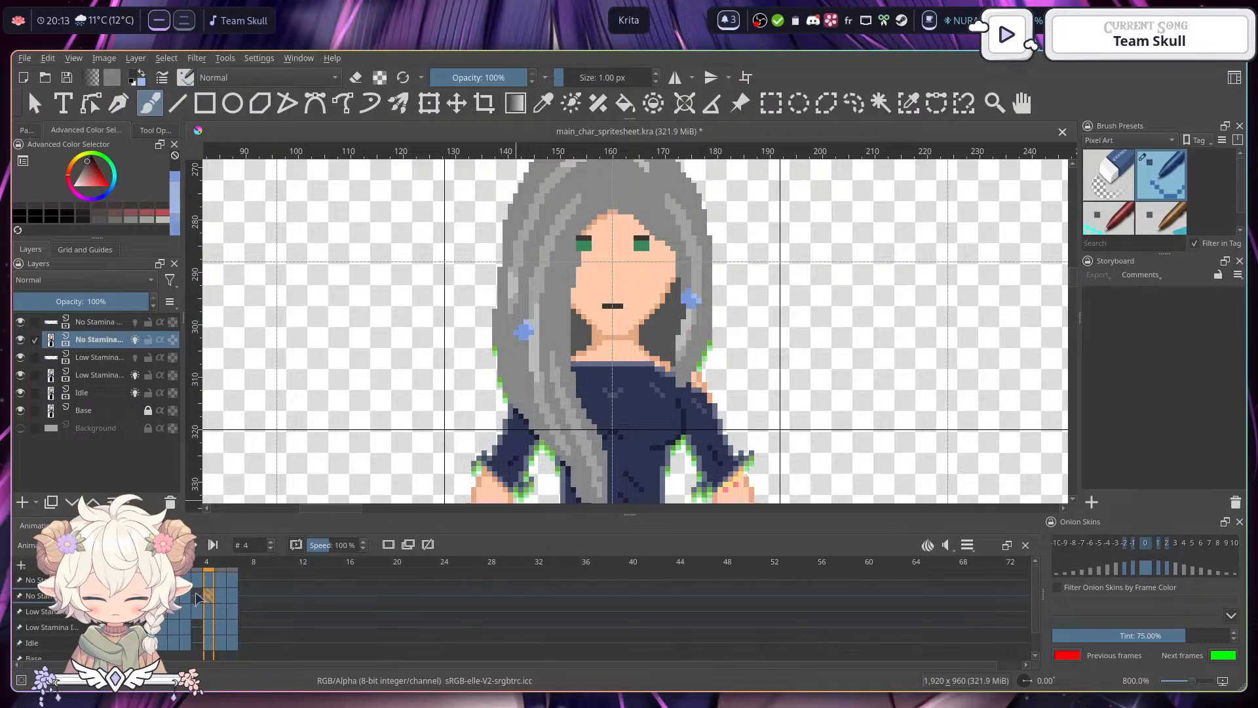
click(197, 597)
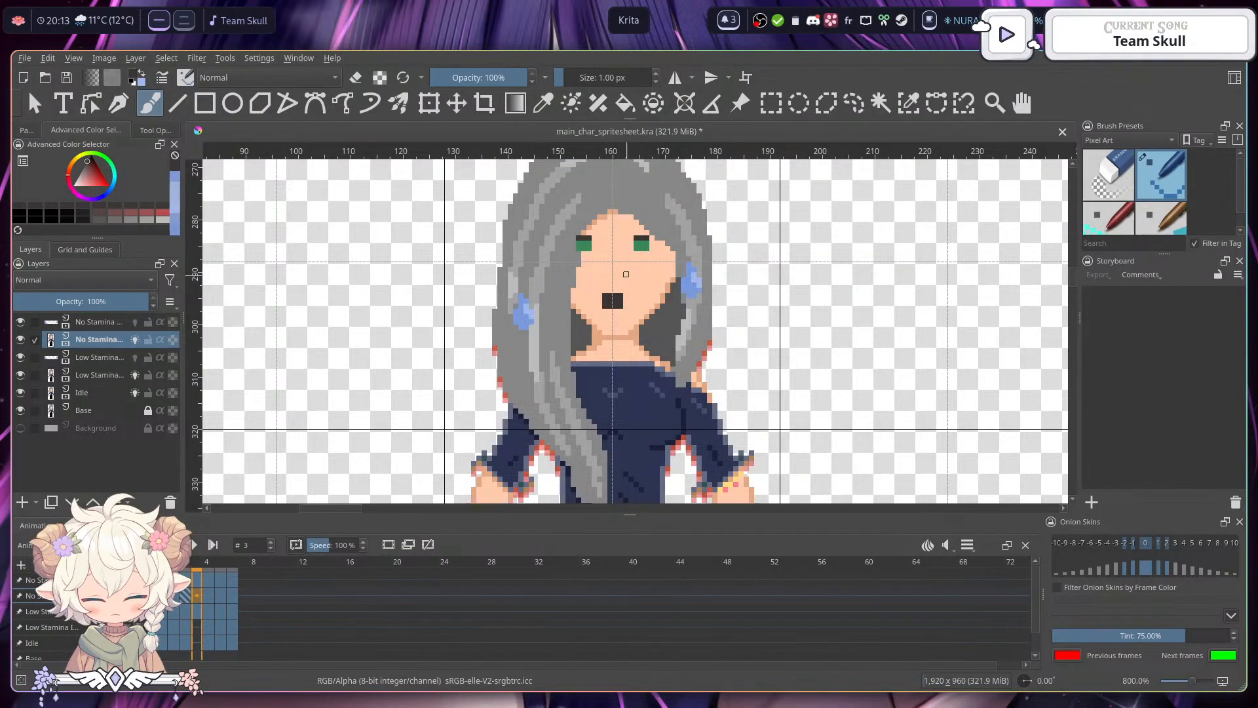
- Try removing the hold frame at frame 3 of the No Stamina body layer
right_click(196, 597)
click(195, 597)
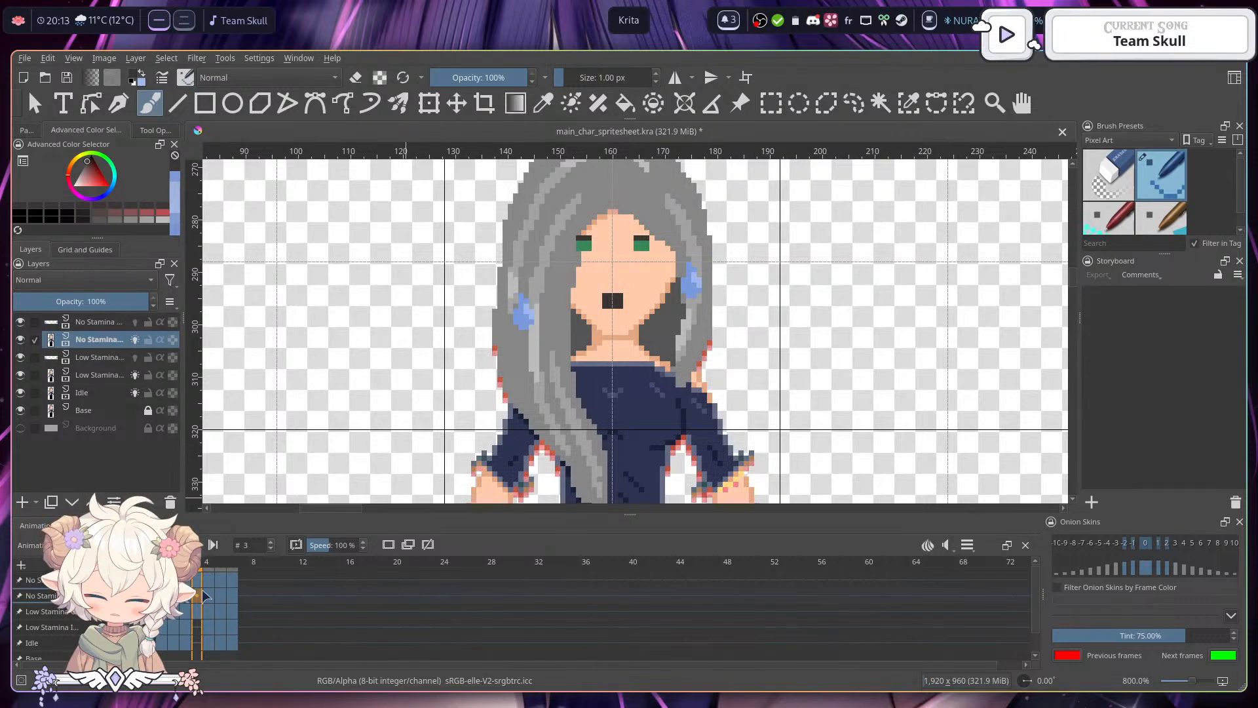
right_click(205, 595)
click(196, 596)
right_click(196, 593)
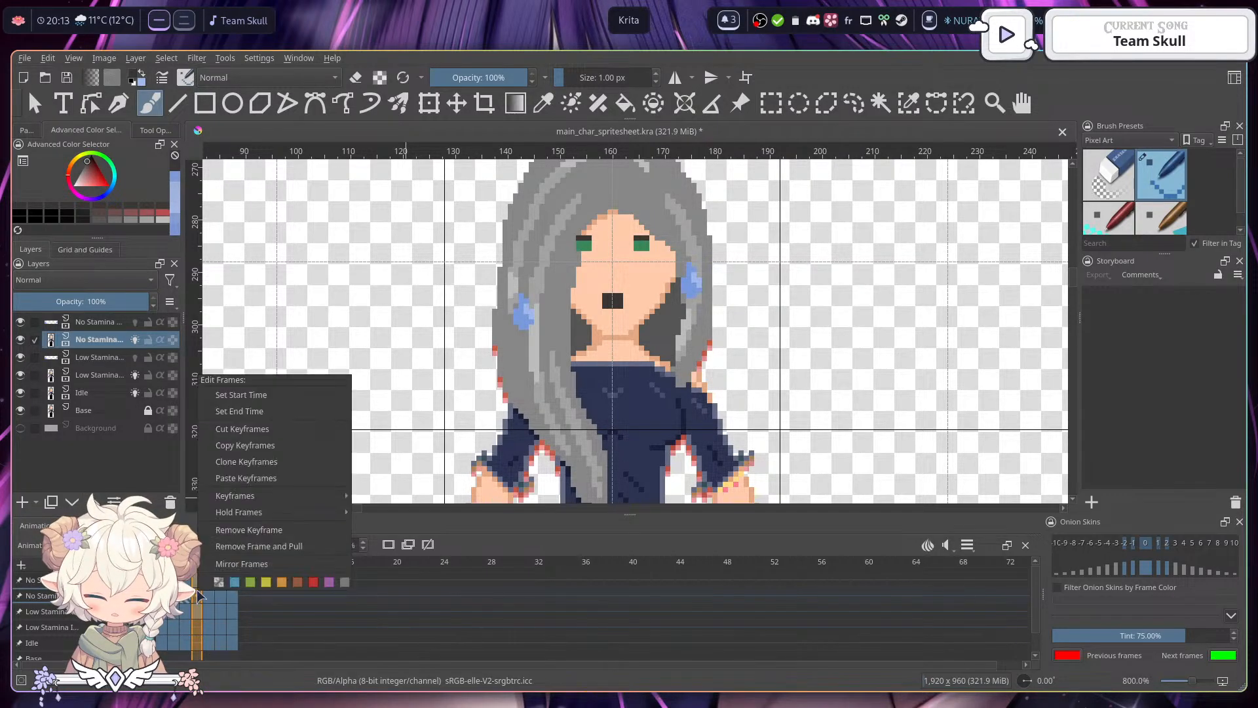
mouse_move(323, 514)
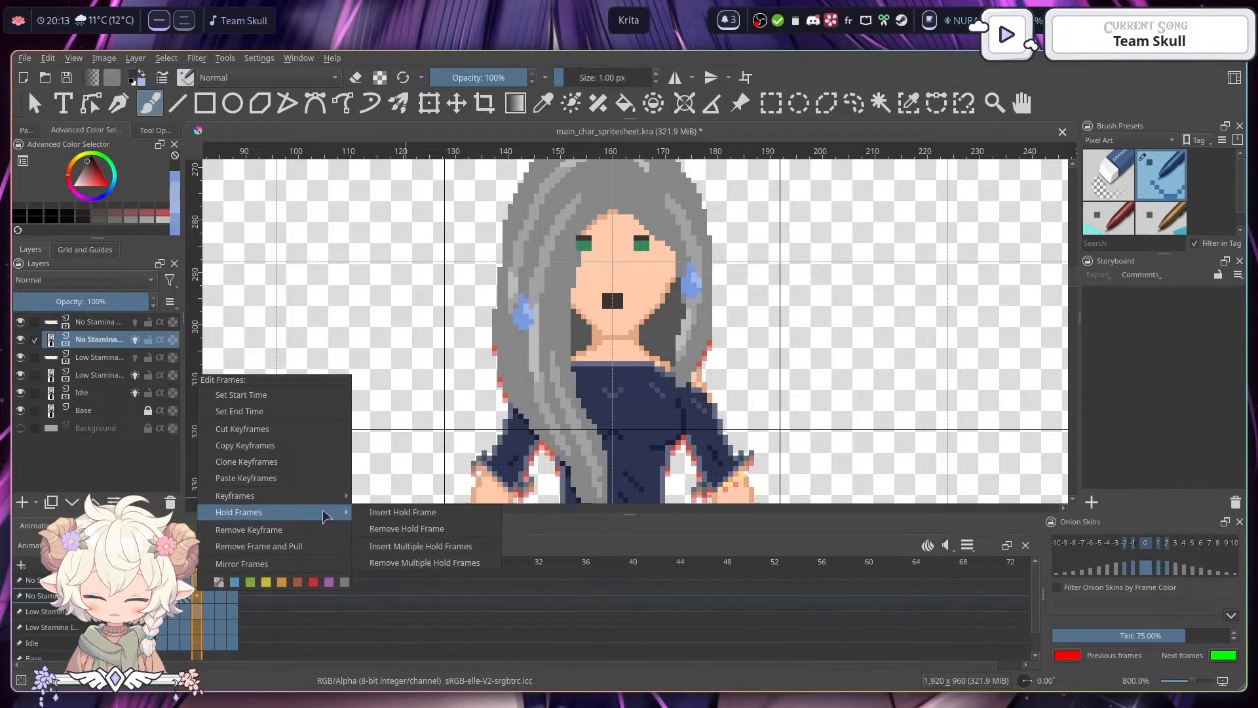
click(418, 529)
key(ctrl+z)
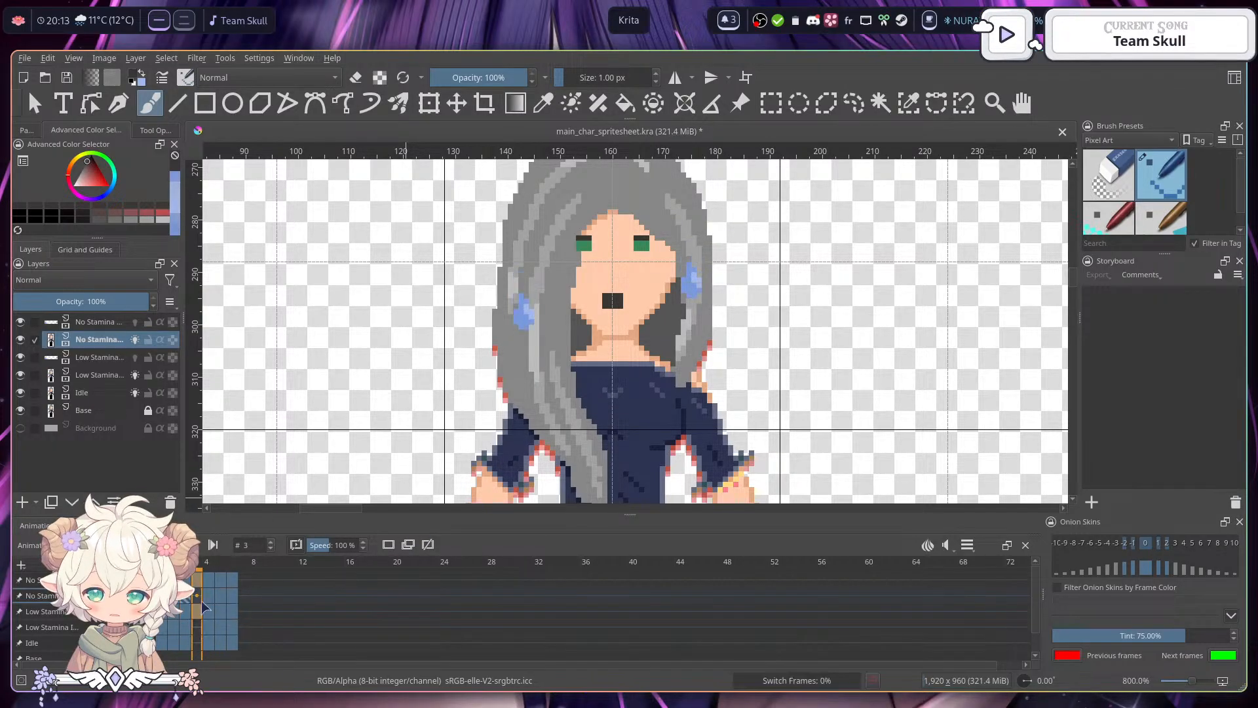
key(ctrl+z)
- Insert a keyframe after frame 2 on the No Stamina body layer, remove the surplus frame 4 and pull the following frames forward
click(186, 598)
right_click(186, 595)
mouse_move(270, 522)
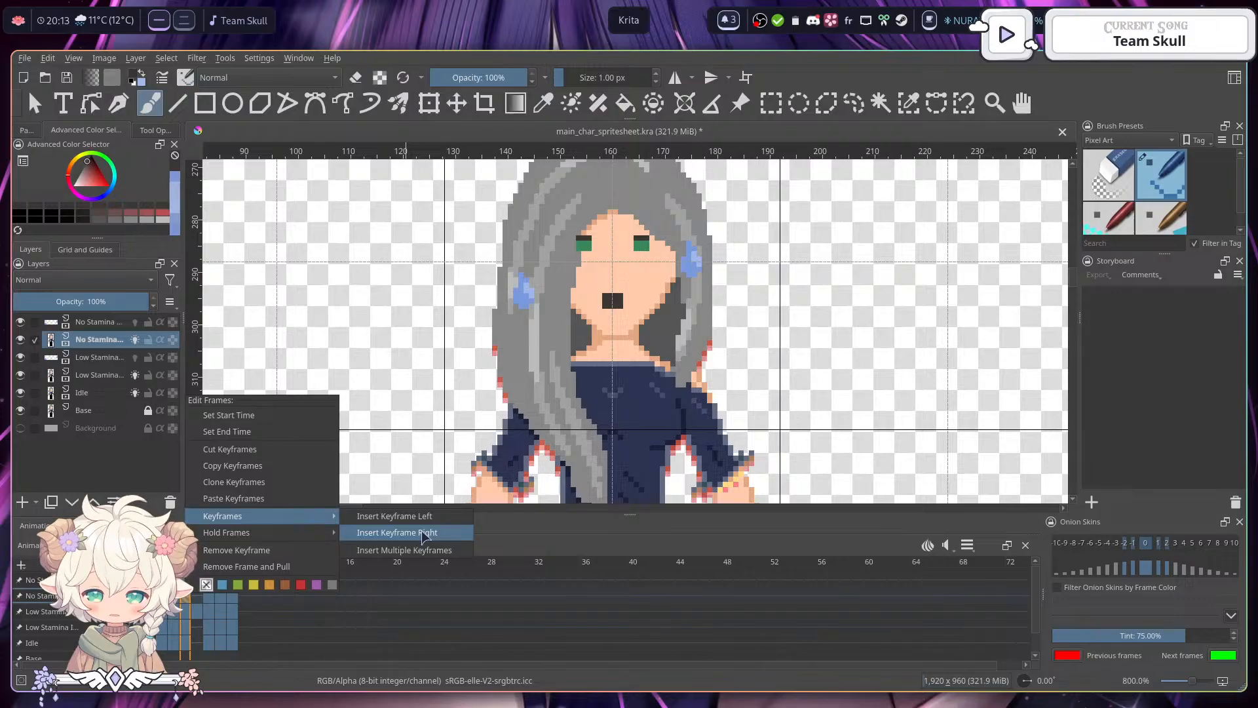
click(397, 532)
right_click(208, 595)
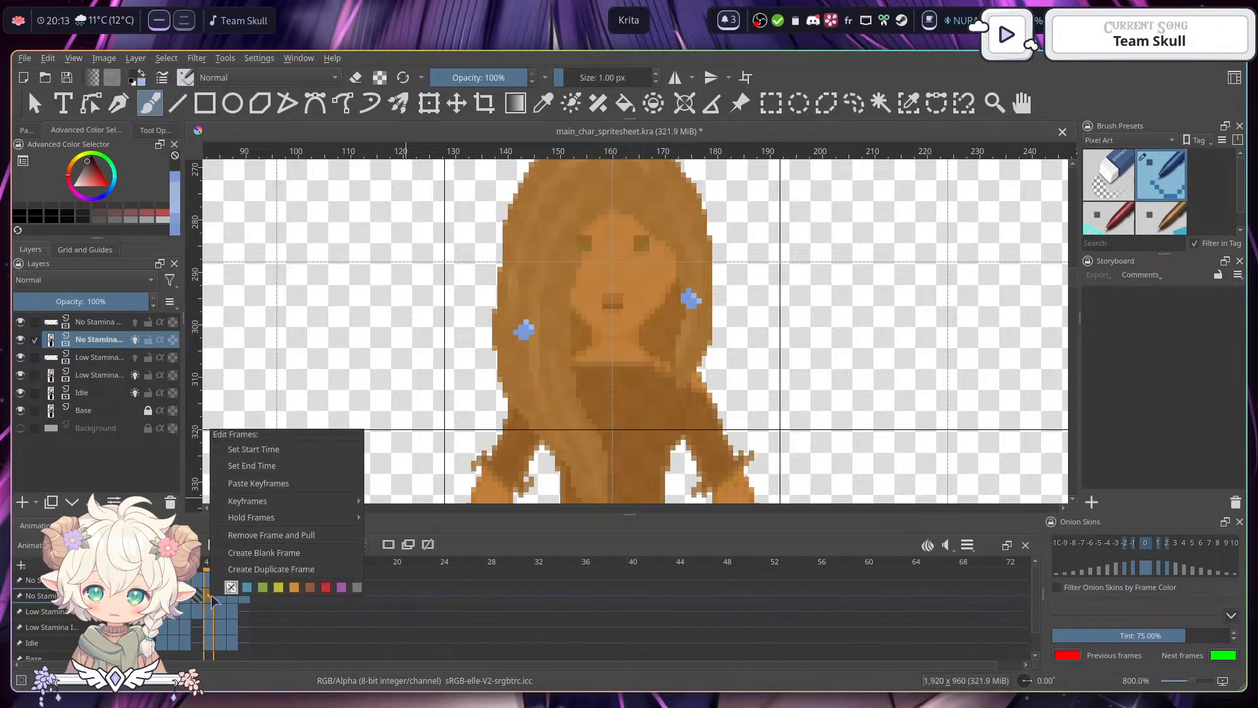
click(291, 535)
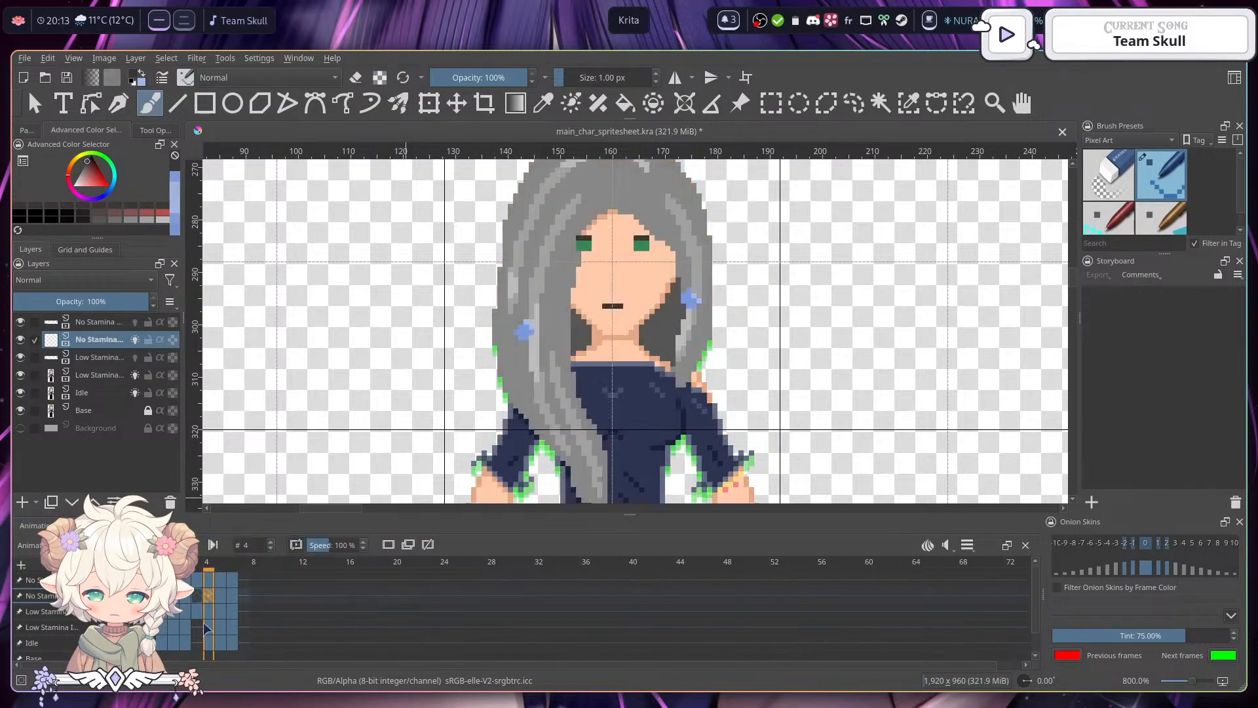
- Copy the No Stamina body layer's frame 2 keyframe and paste it into frame 3
right_click(190, 595)
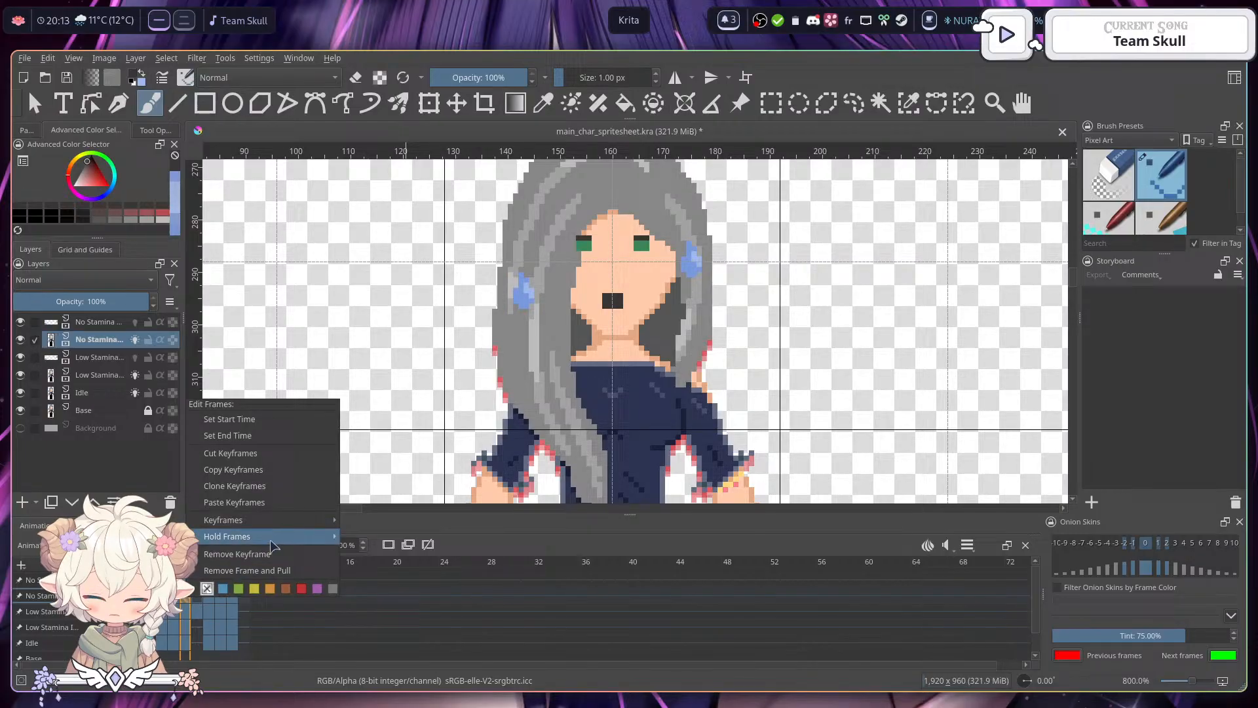
click(229, 473)
right_click(194, 582)
click(243, 495)
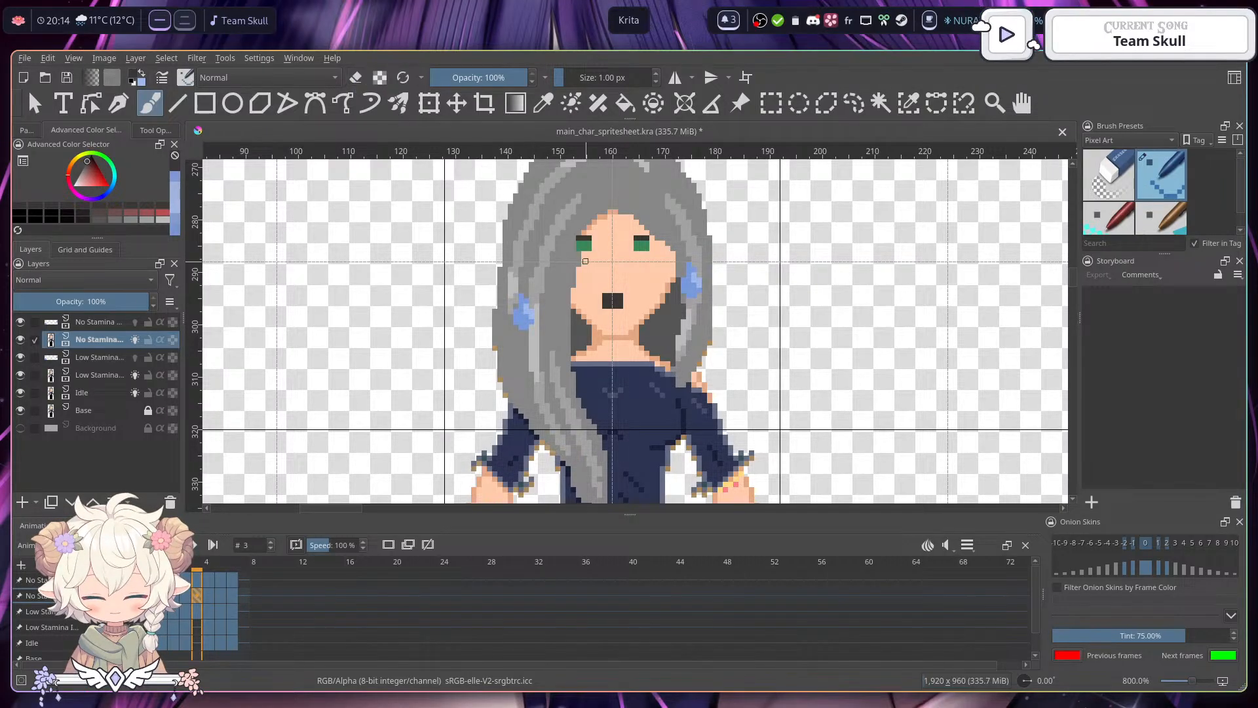
- In frame 3, paint over the mouth's upper row with the sampled skin colour and compare the mouth with frames 4 and 5
ctrl+click(636, 287)
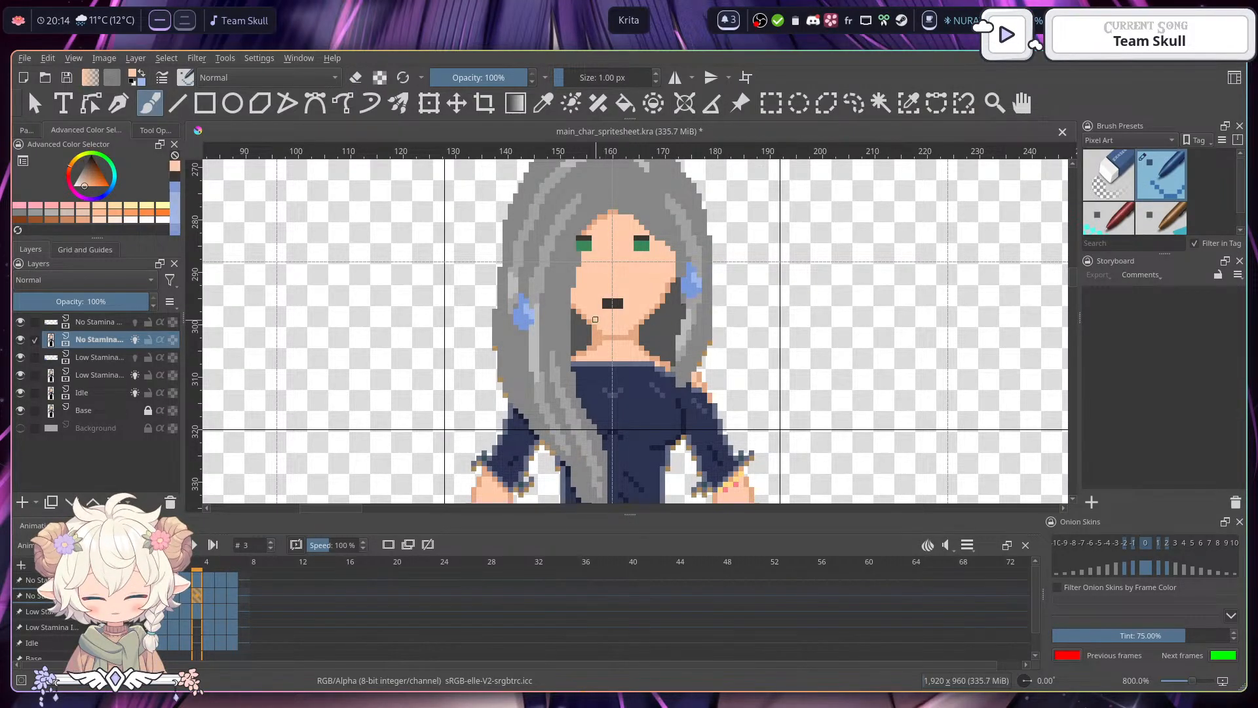
click(210, 594)
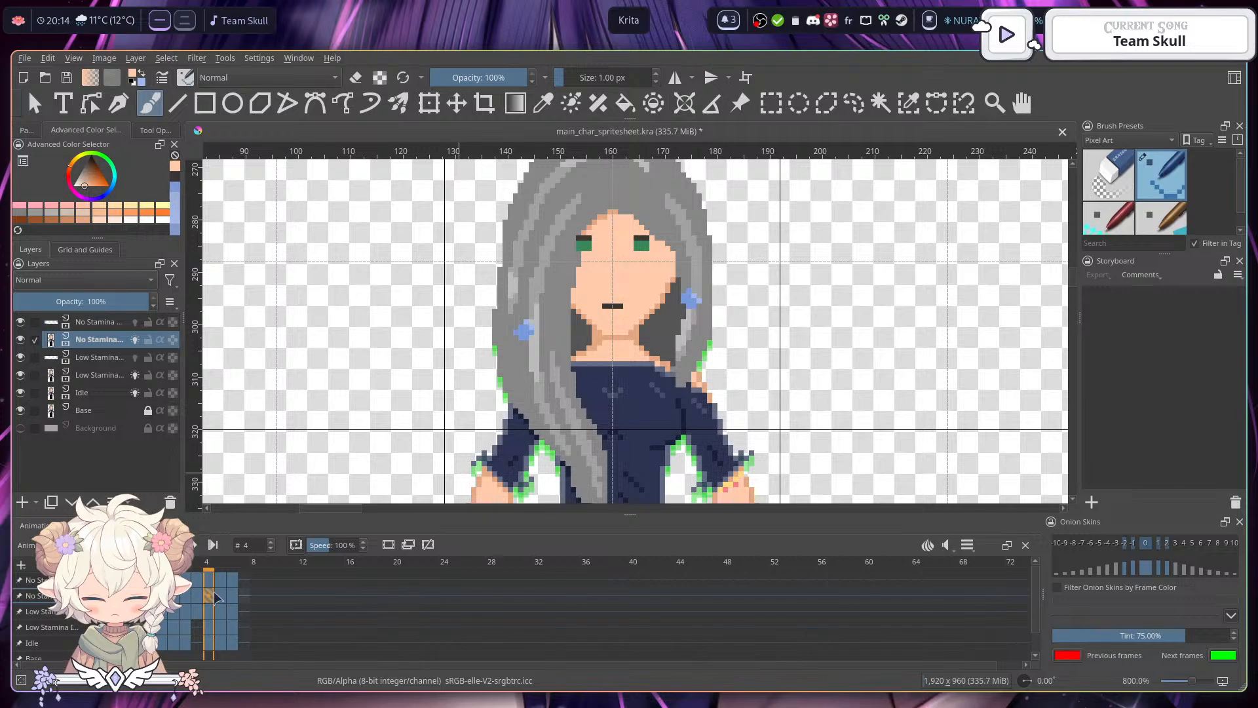
click(221, 596)
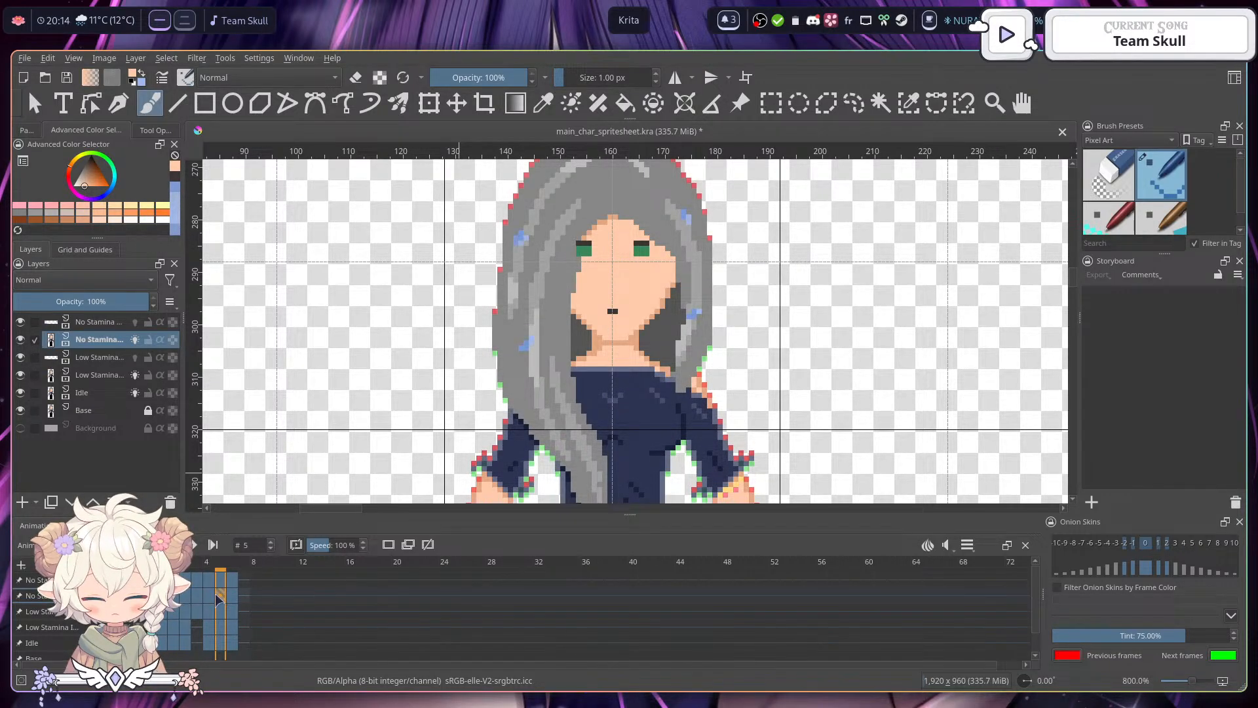
click(200, 595)
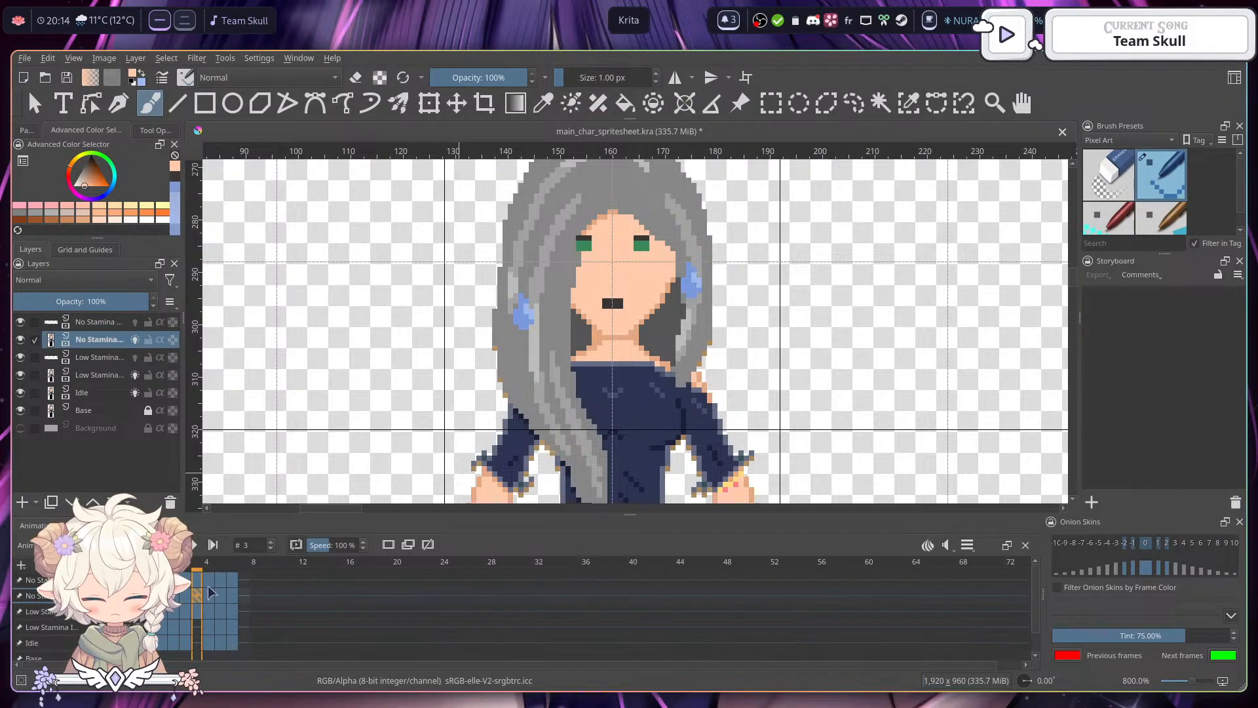
click(208, 593)
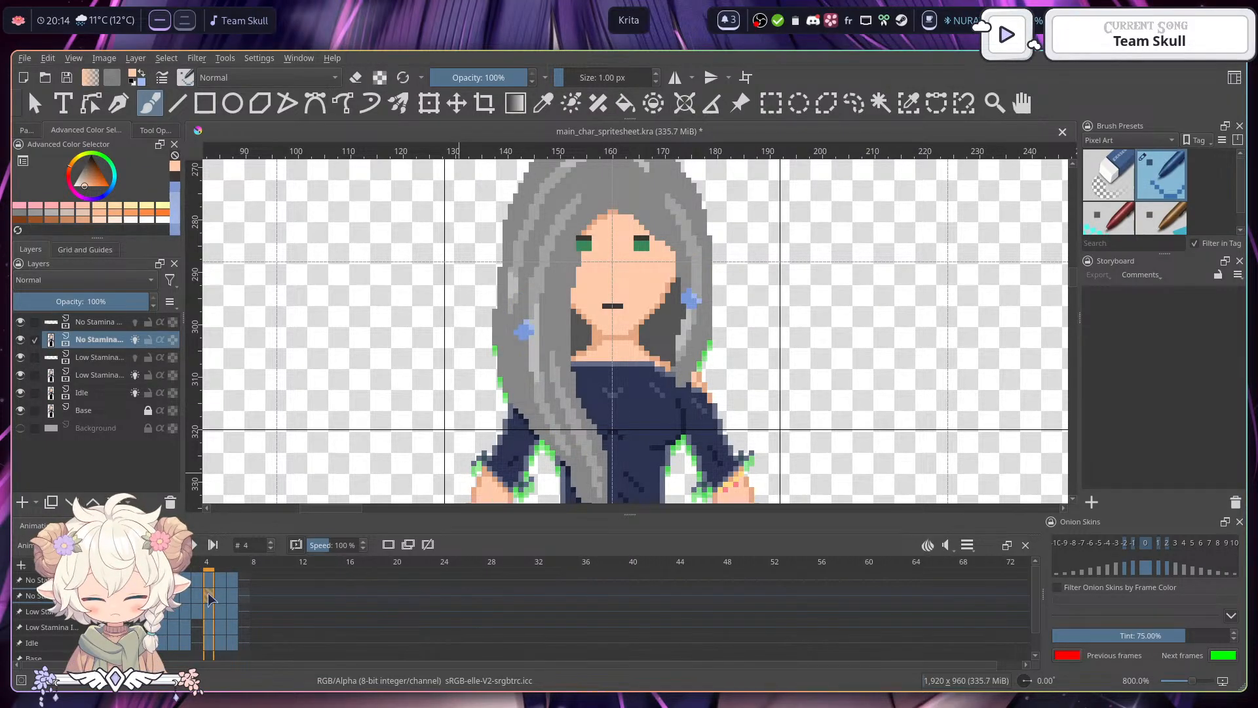
click(221, 595)
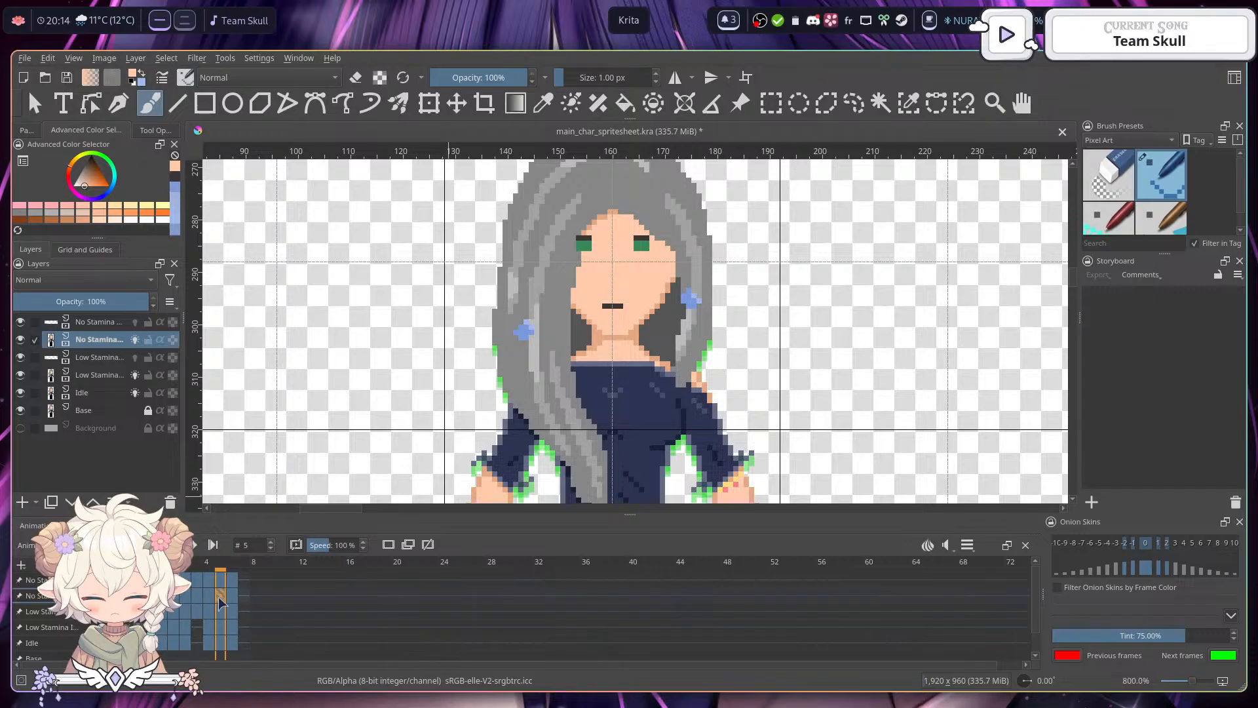
- In frame 5, add a dark pixel to each side of the lower sprite's mouth and compare it with the mouth in frame 3
ctrl+click(613, 311)
click(605, 311)
click(620, 311)
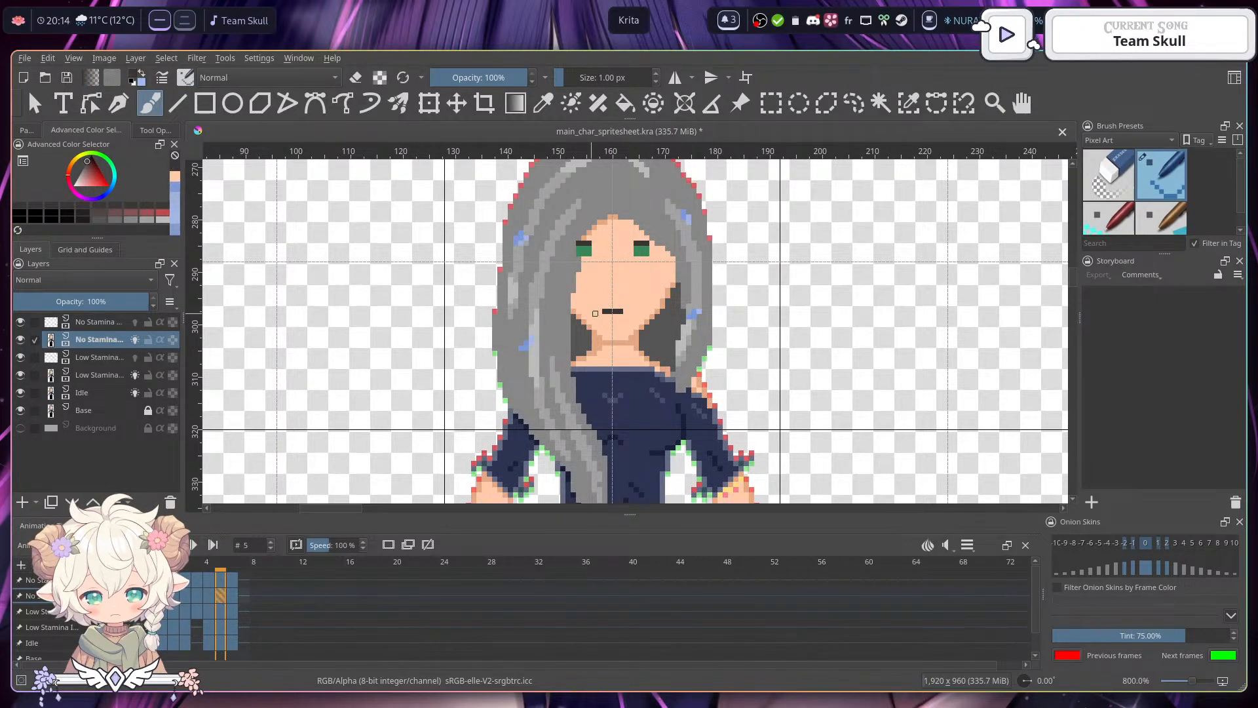
click(188, 595)
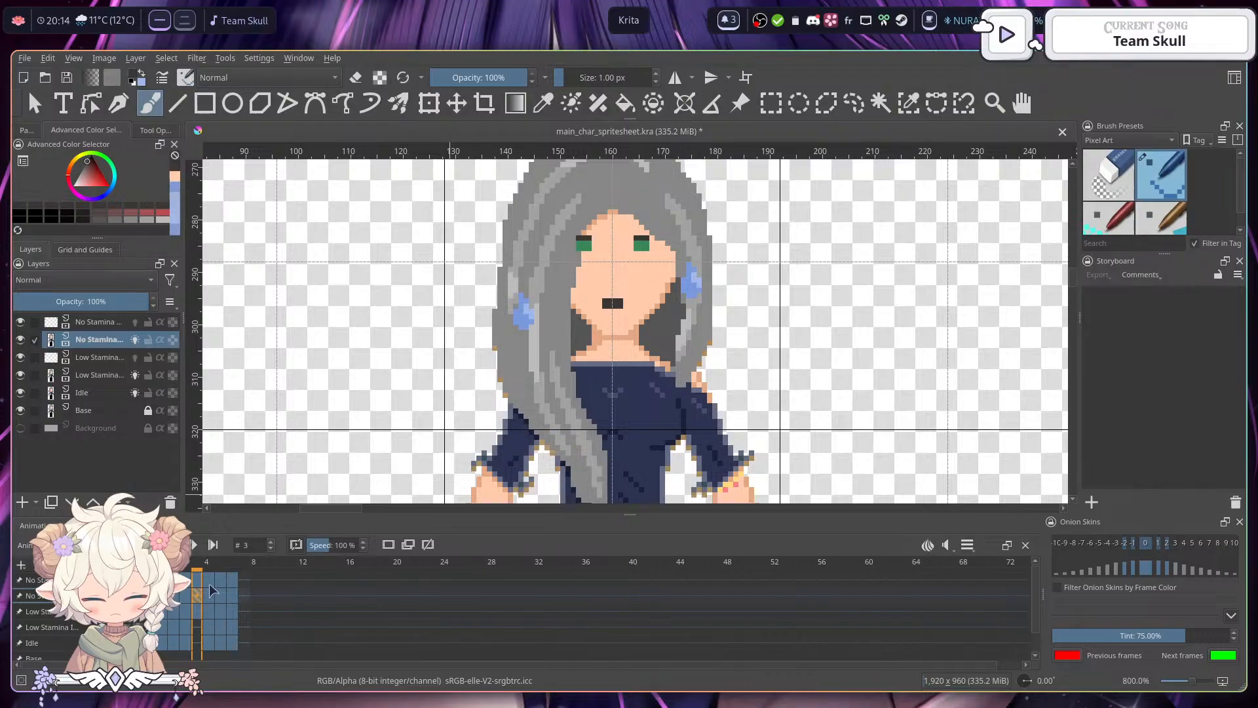
click(208, 596)
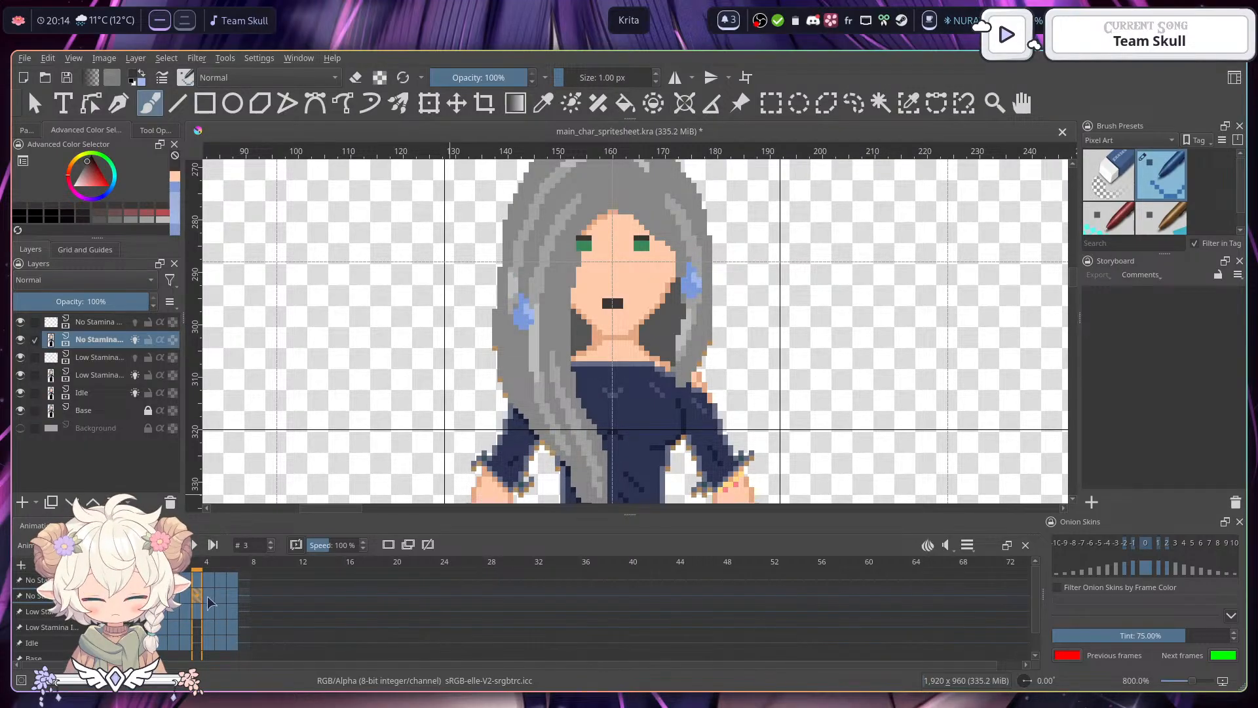
click(221, 595)
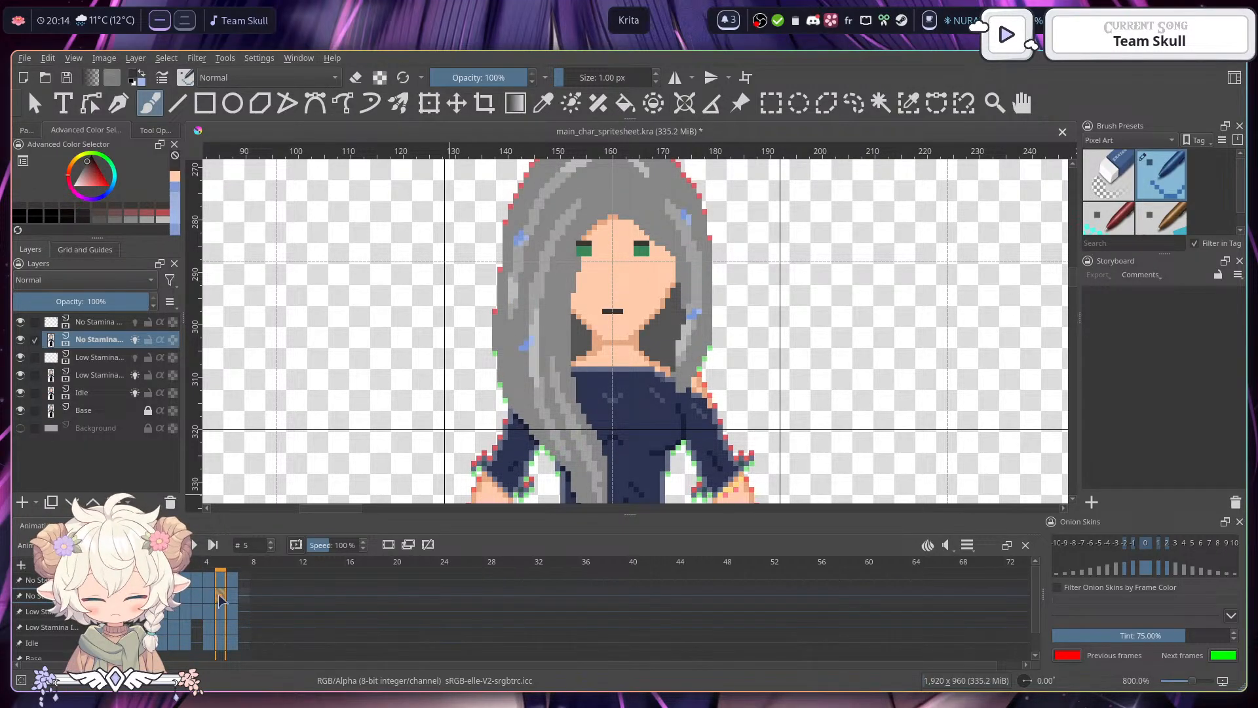
- Try covering the frame 5 mouth with the skin colour and repainting it as a narrow two-pixel dark mouth
ctrl+click(623, 291)
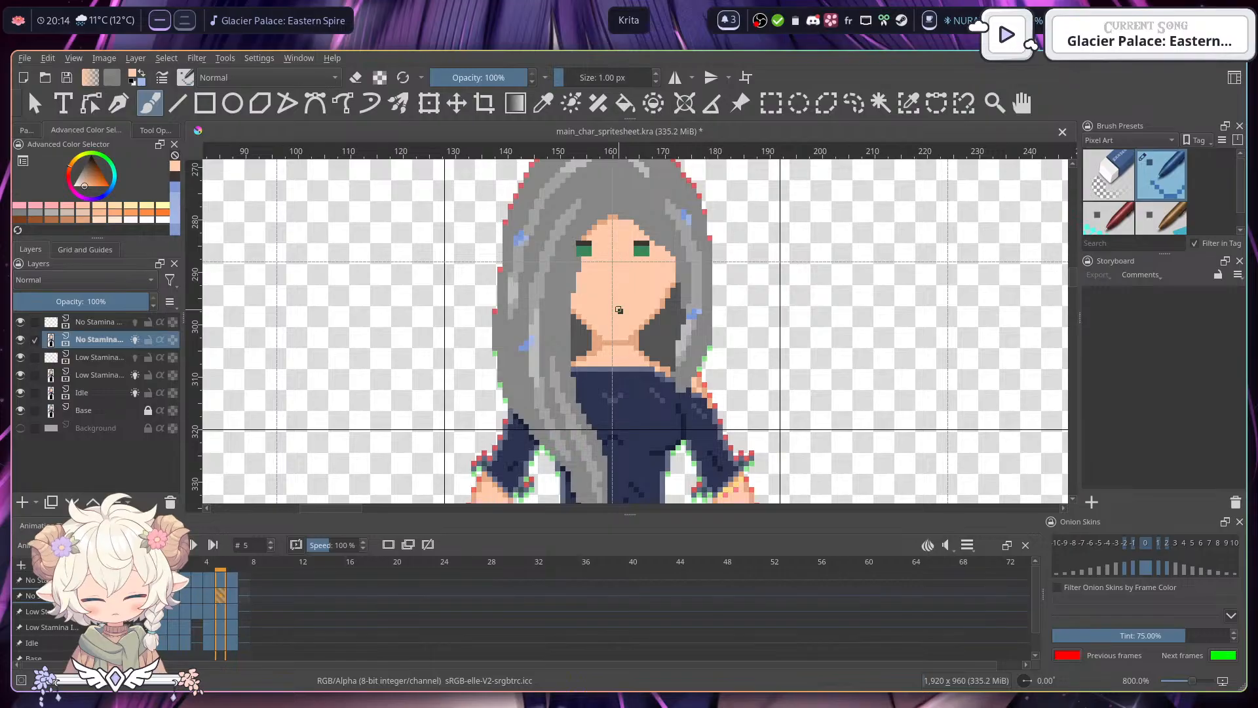
drag(604, 311, 621, 310)
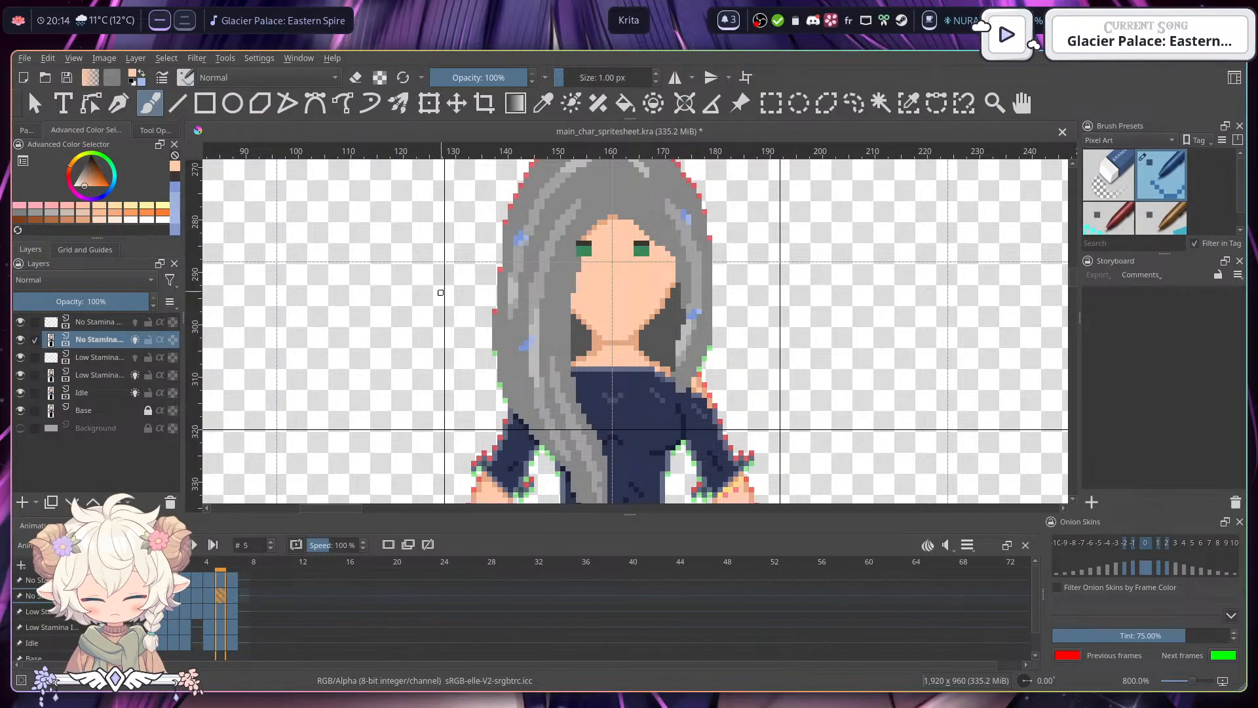
key(d)
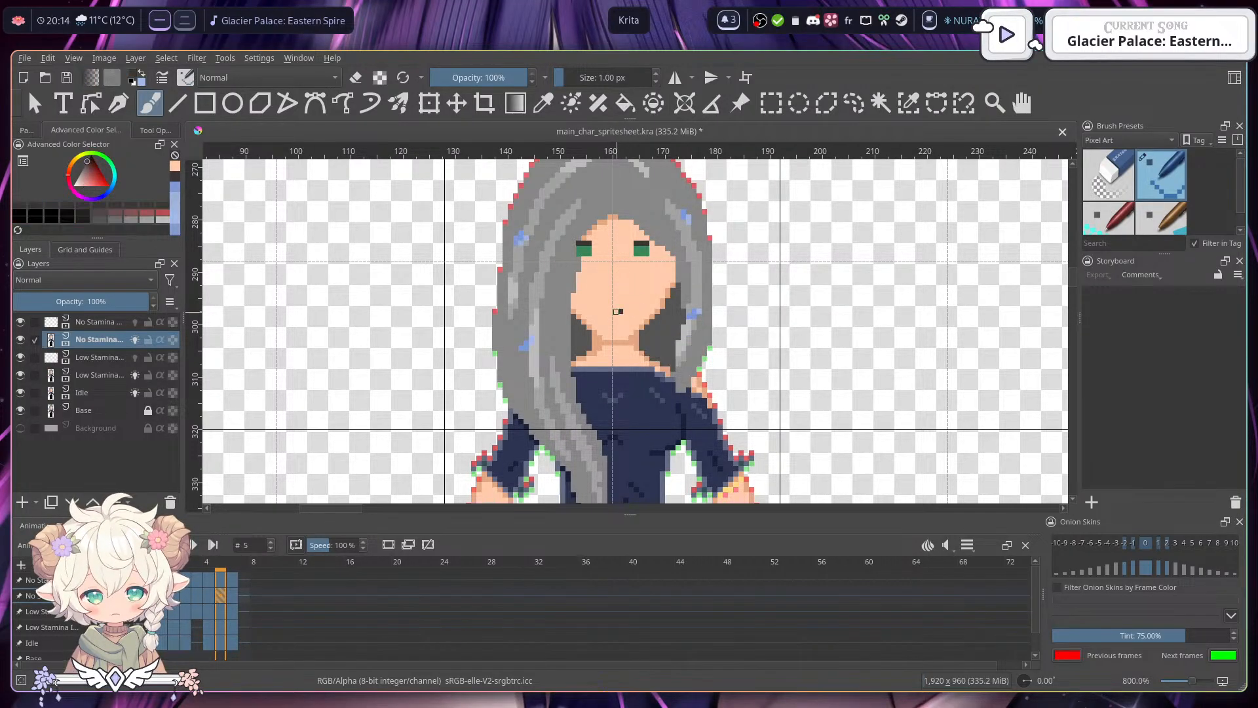
drag(611, 312, 621, 312)
ctrl+click(622, 308)
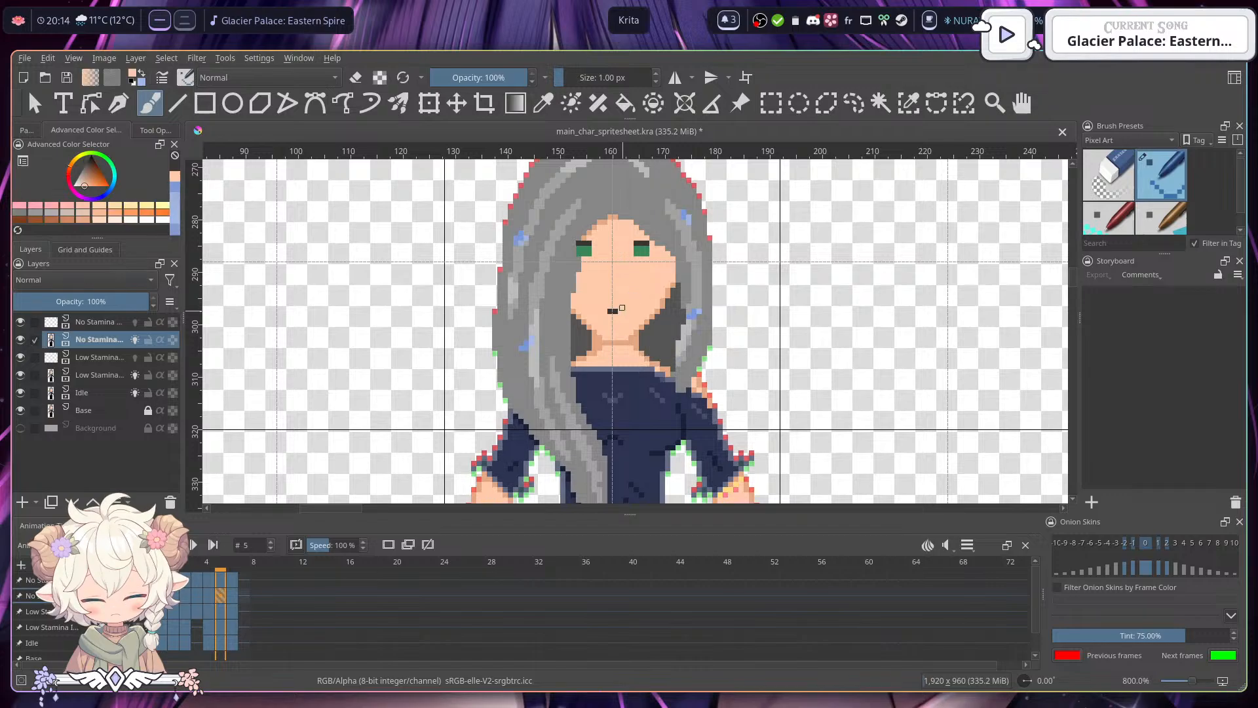
ctrl+click(616, 312)
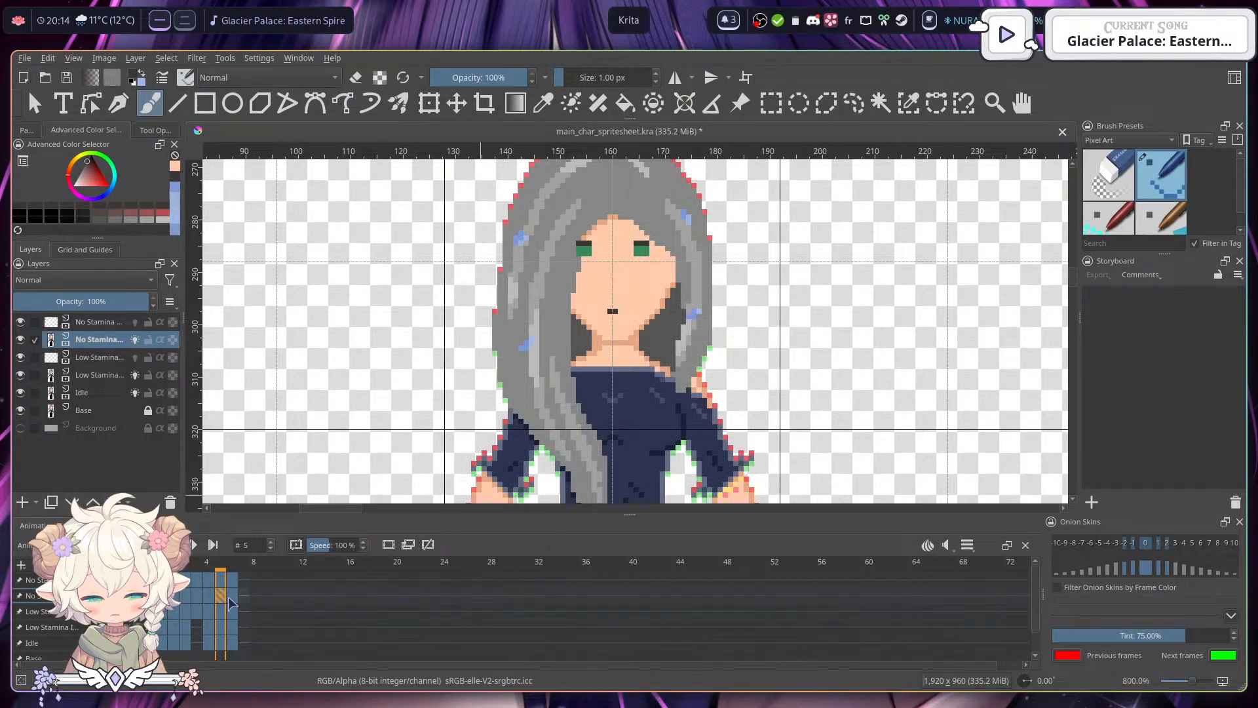
- Compare the mouth in frames 5 and 6, play the animation and step back to frame 5
key(Right)
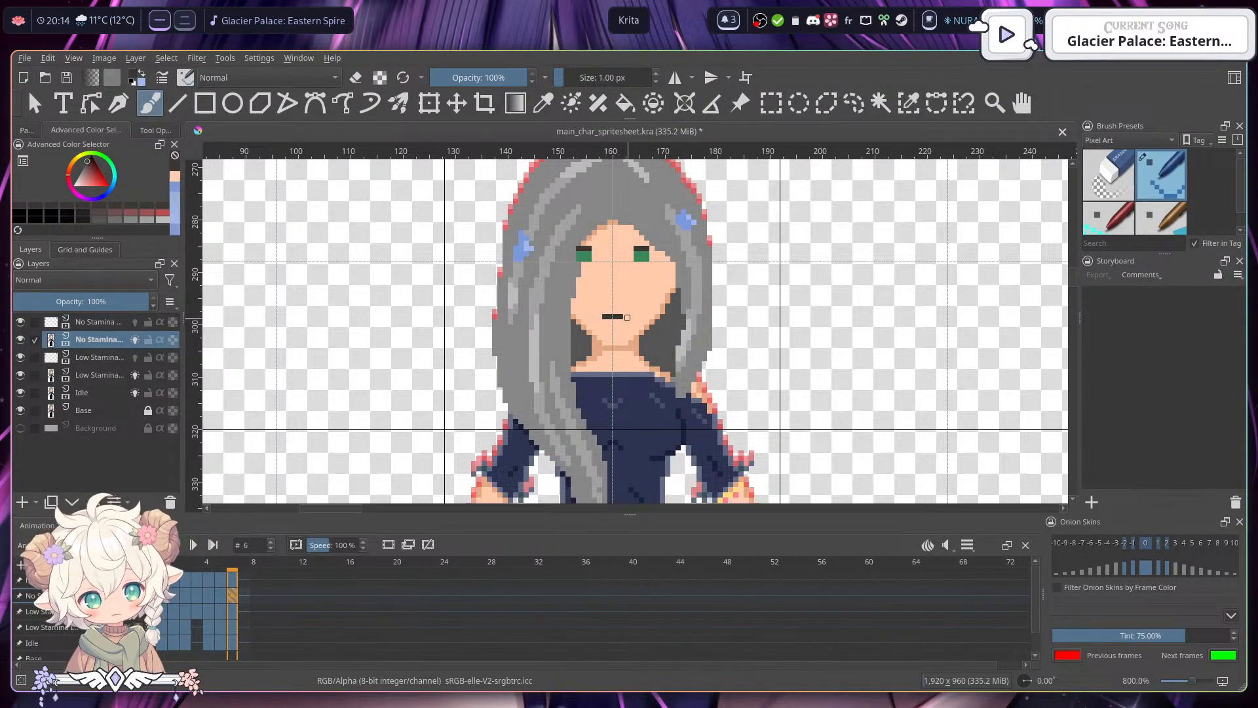
key(Left)
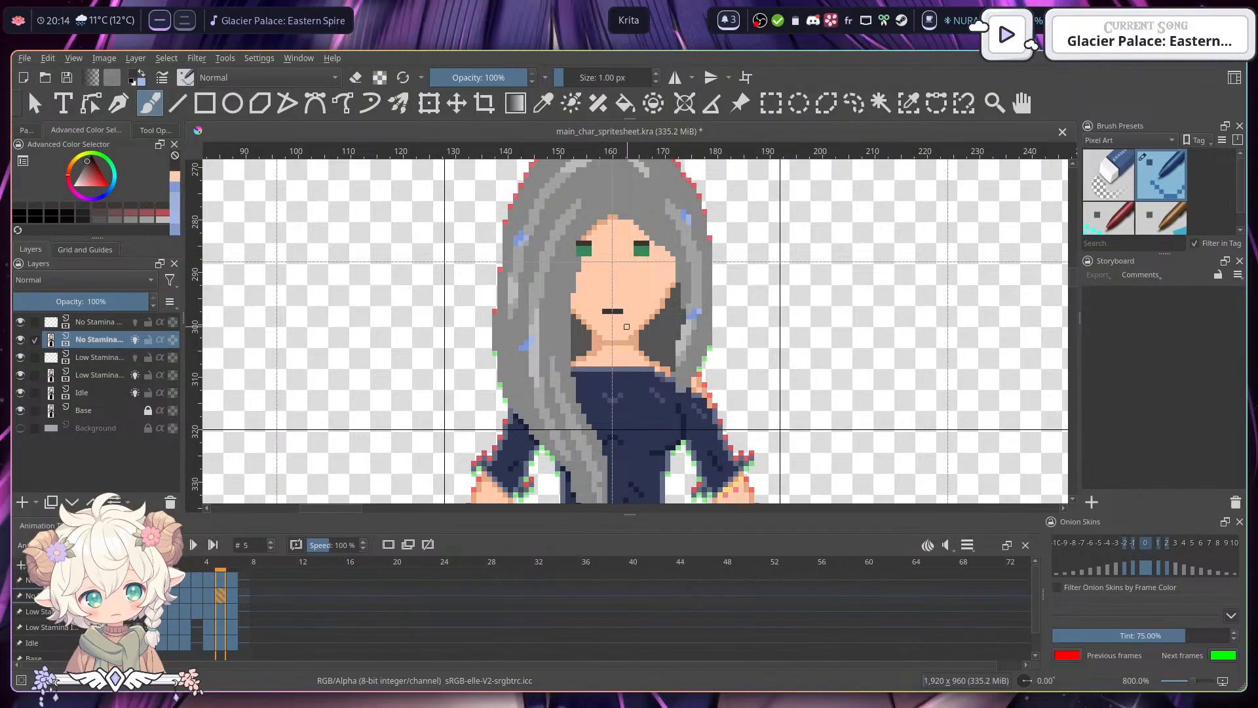
key(Right)
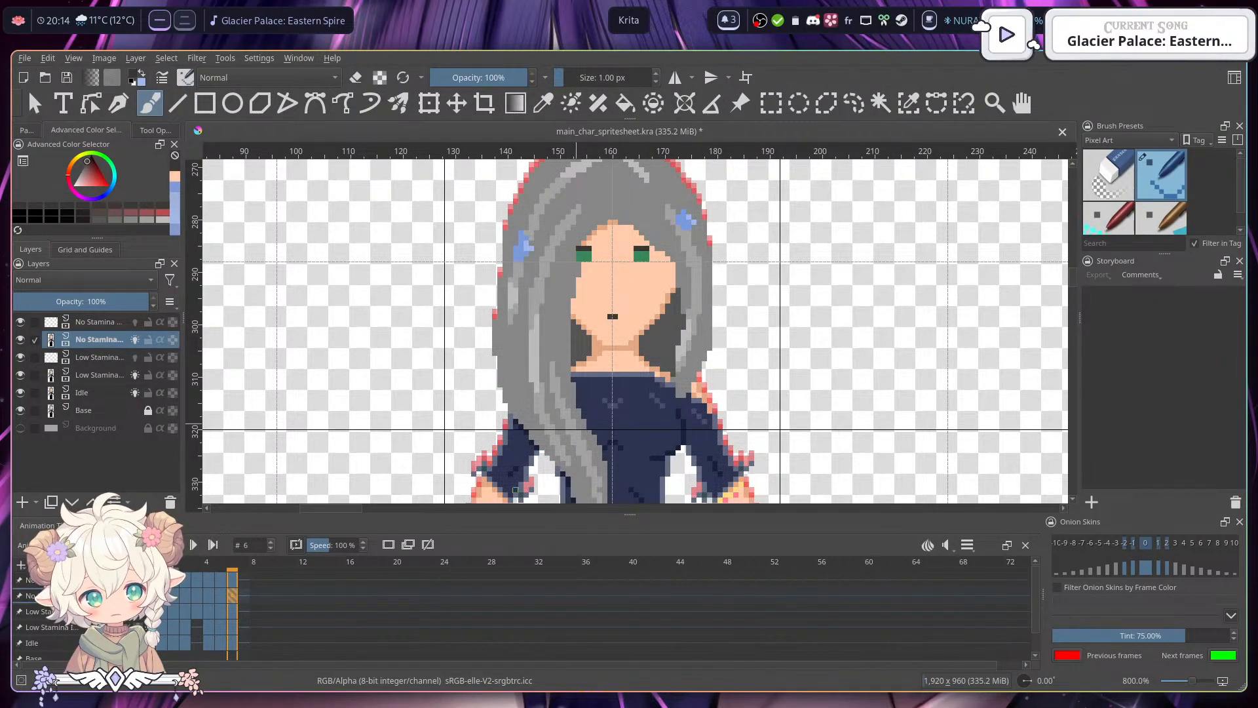
key(space)
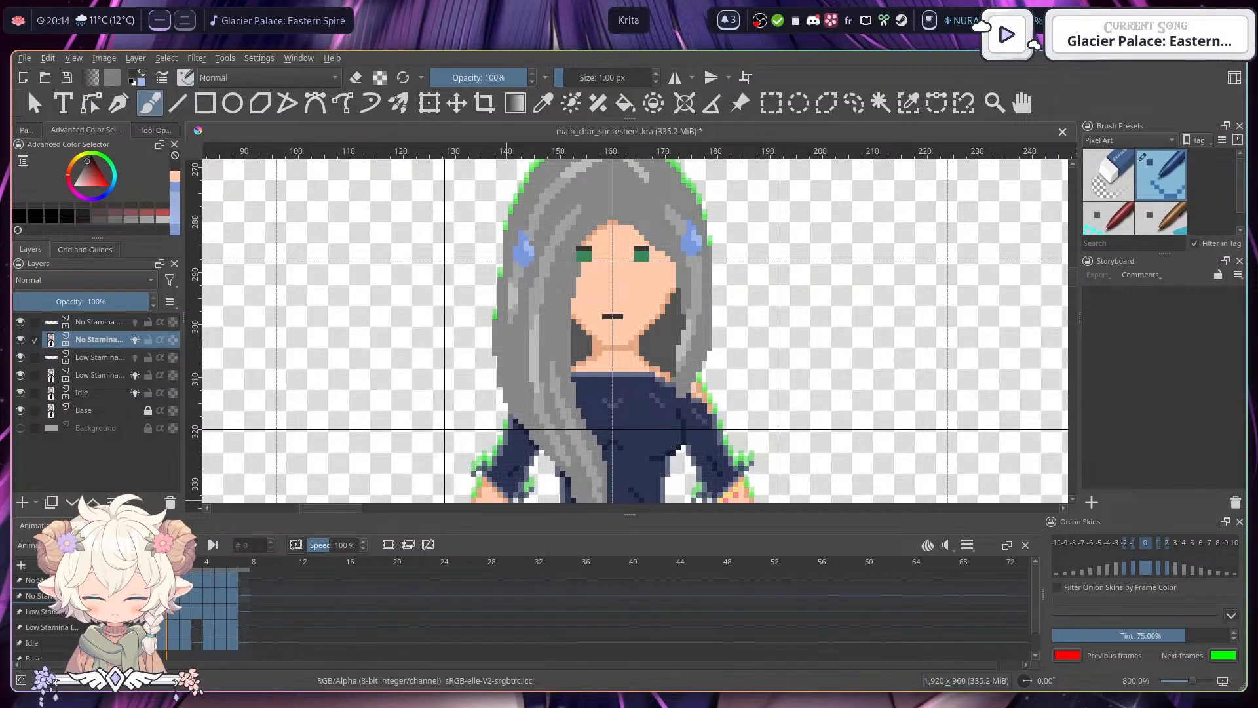
key(space)
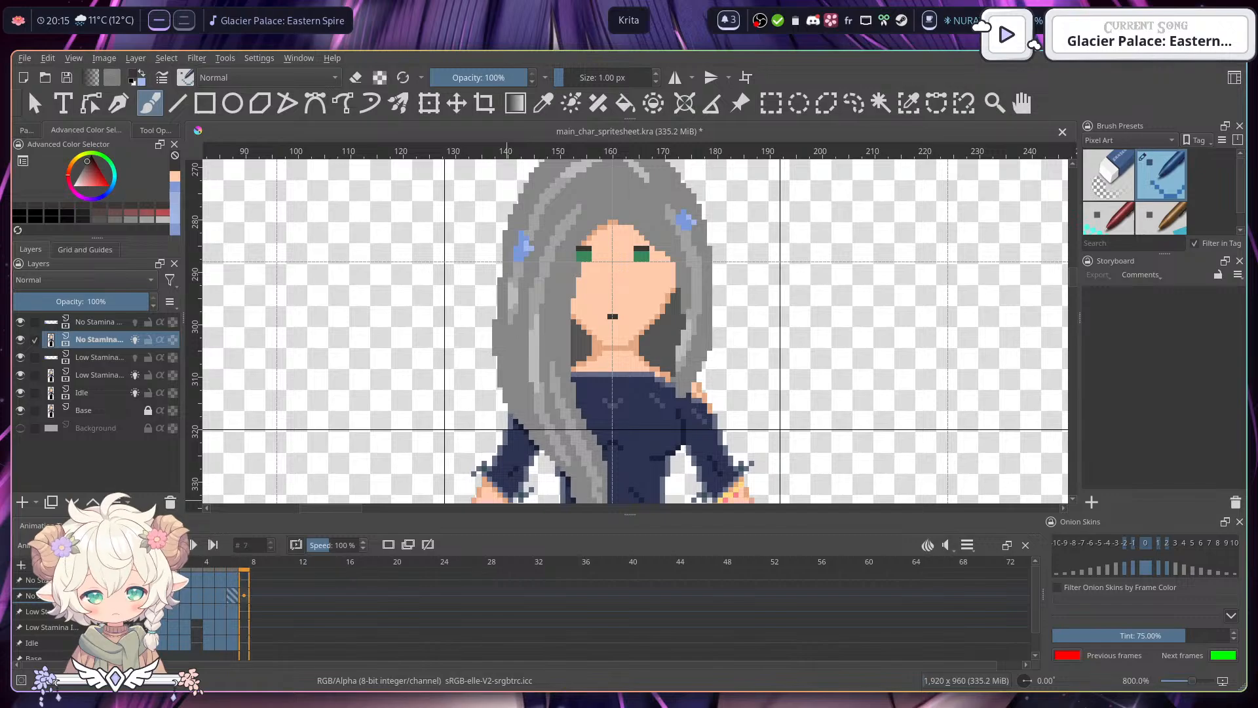
key(space)
key(Left)
key(Left)
key(Left)
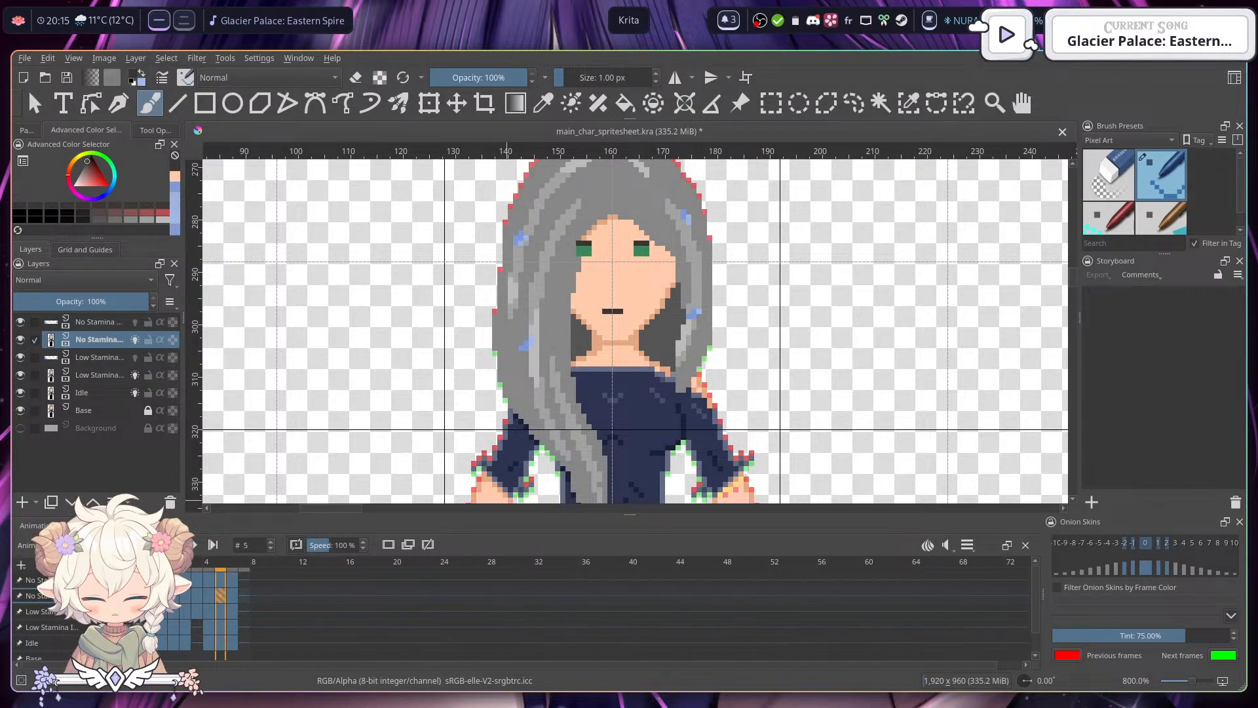
- Step back through the frames before frame 5, play the animation and return to frame 5 on the No Stamina layer
key(Left)
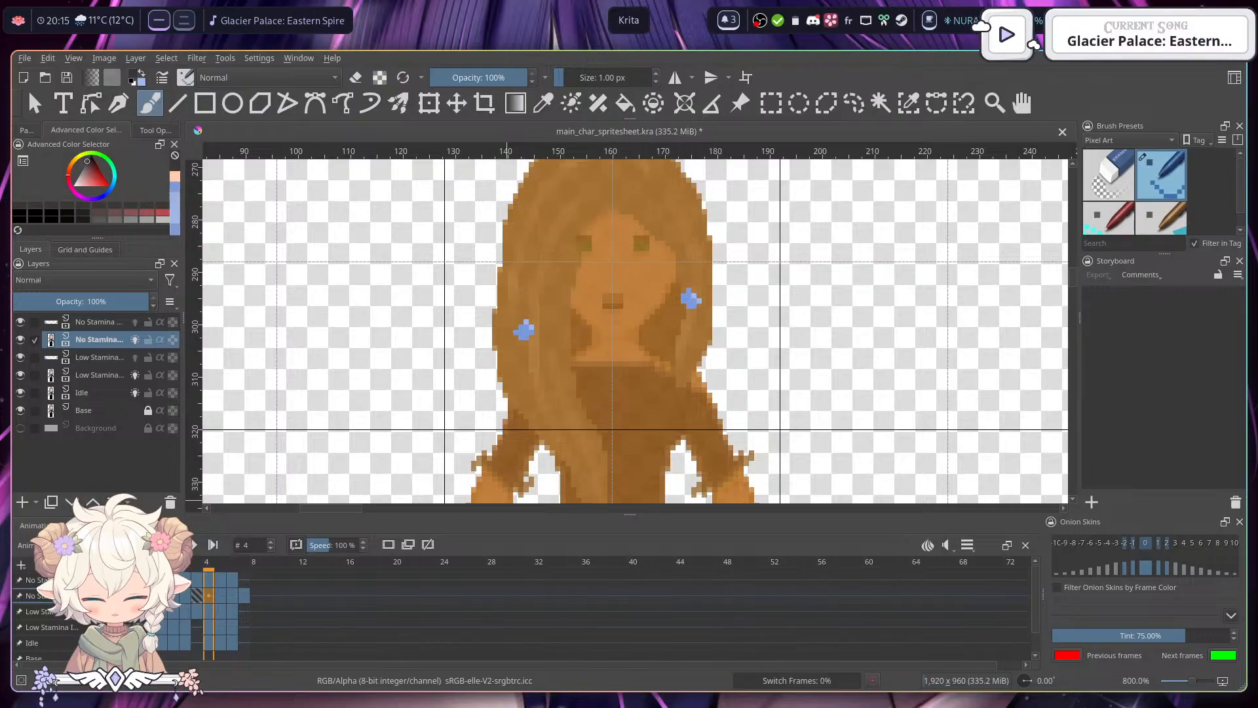
key(Left)
key(Left)
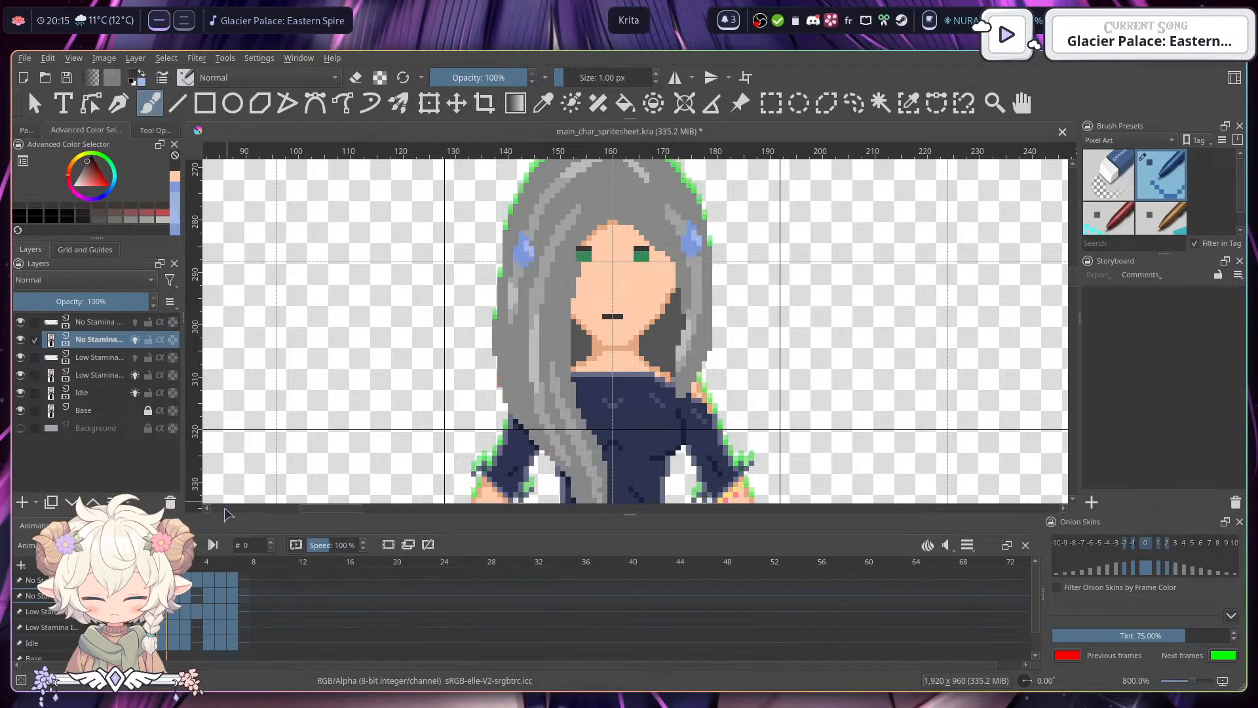
click(178, 545)
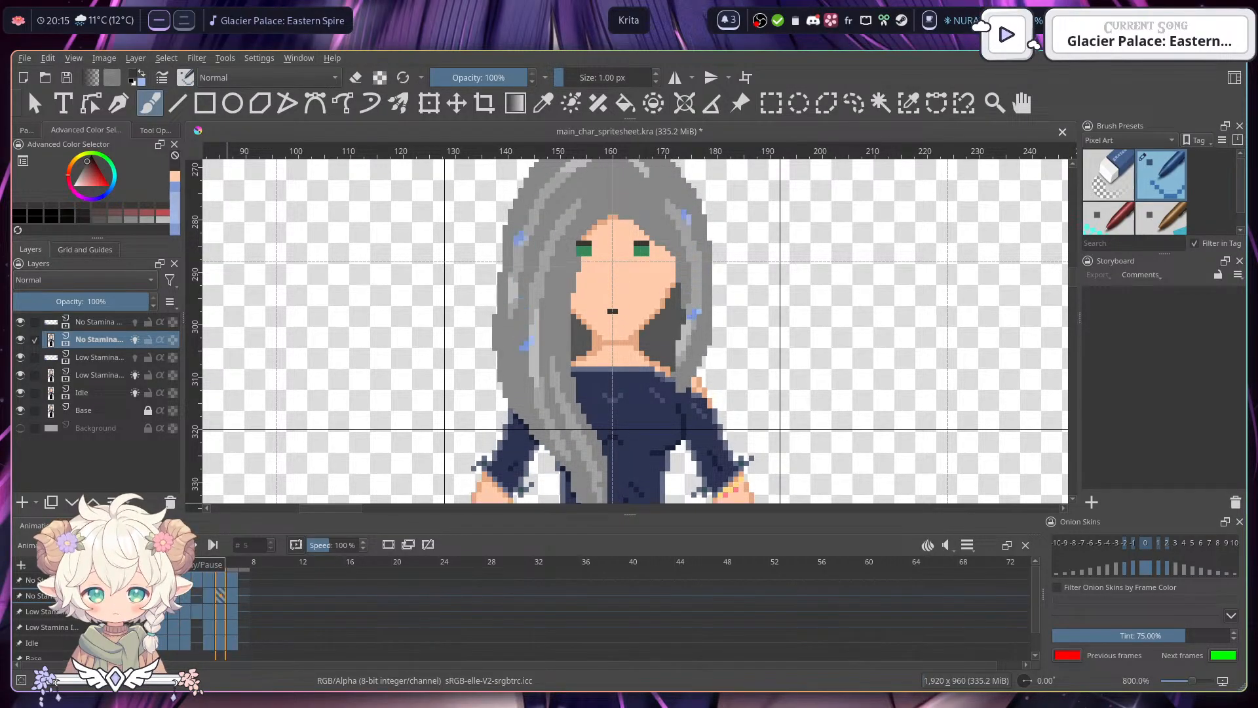
click(178, 545)
click(221, 596)
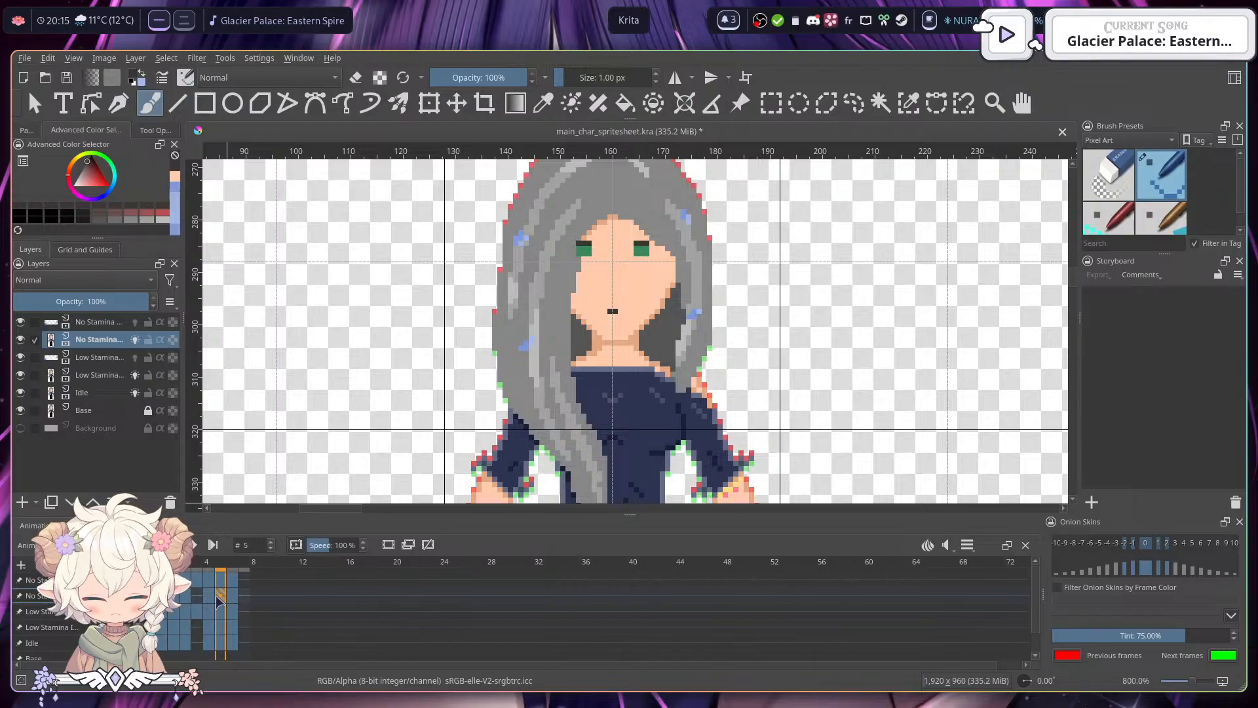
- Compare the lower sprite's mouth across frames 1, 2, 4, 5 and 6 and replay the animation
click(184, 598)
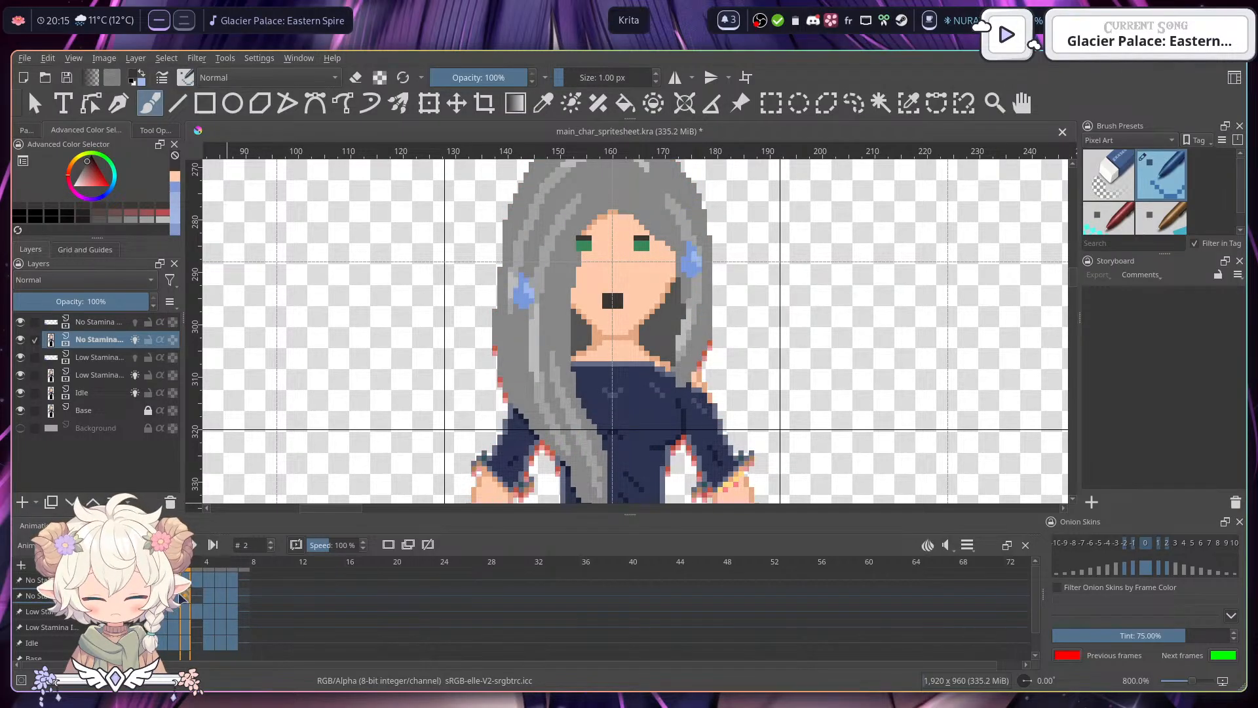
click(173, 597)
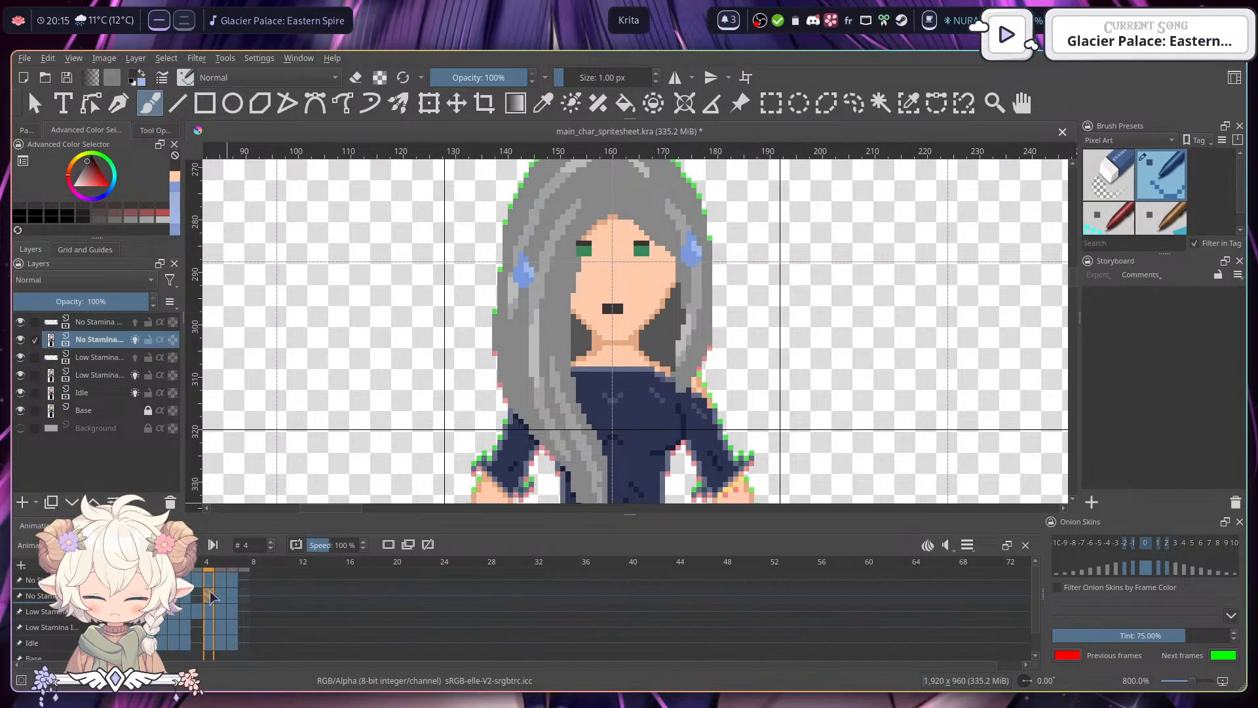
click(209, 596)
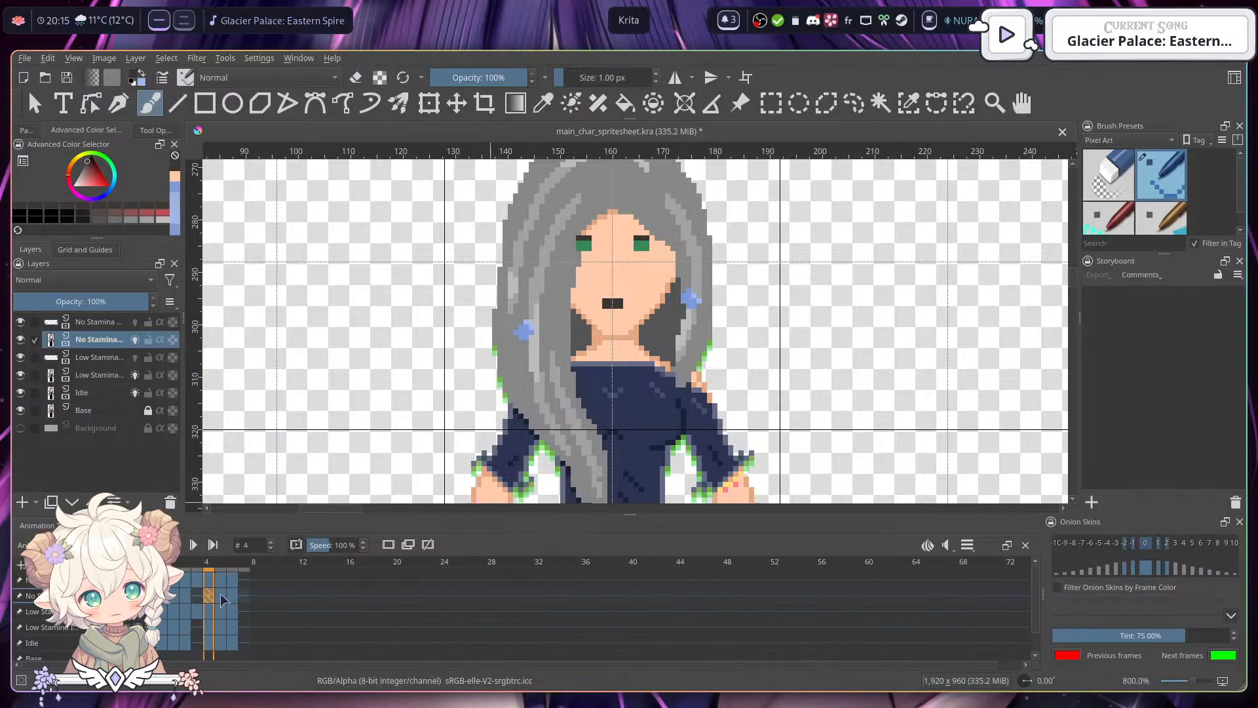
key(period)
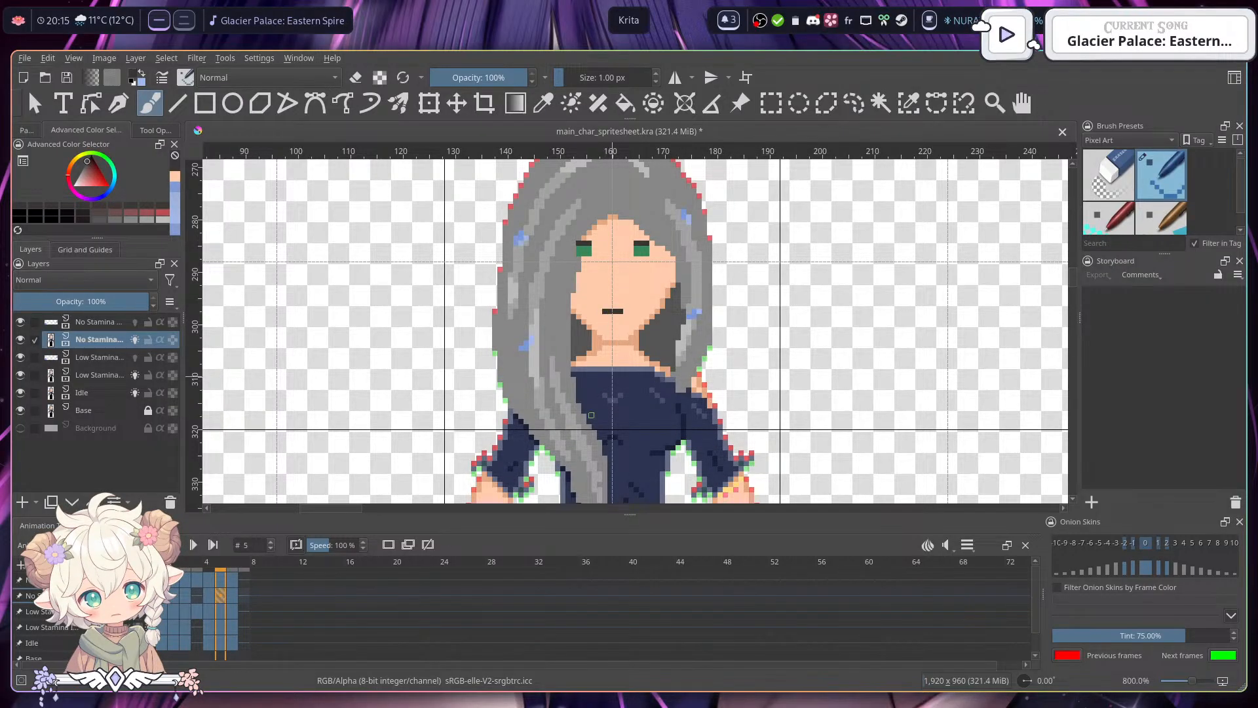
key(period)
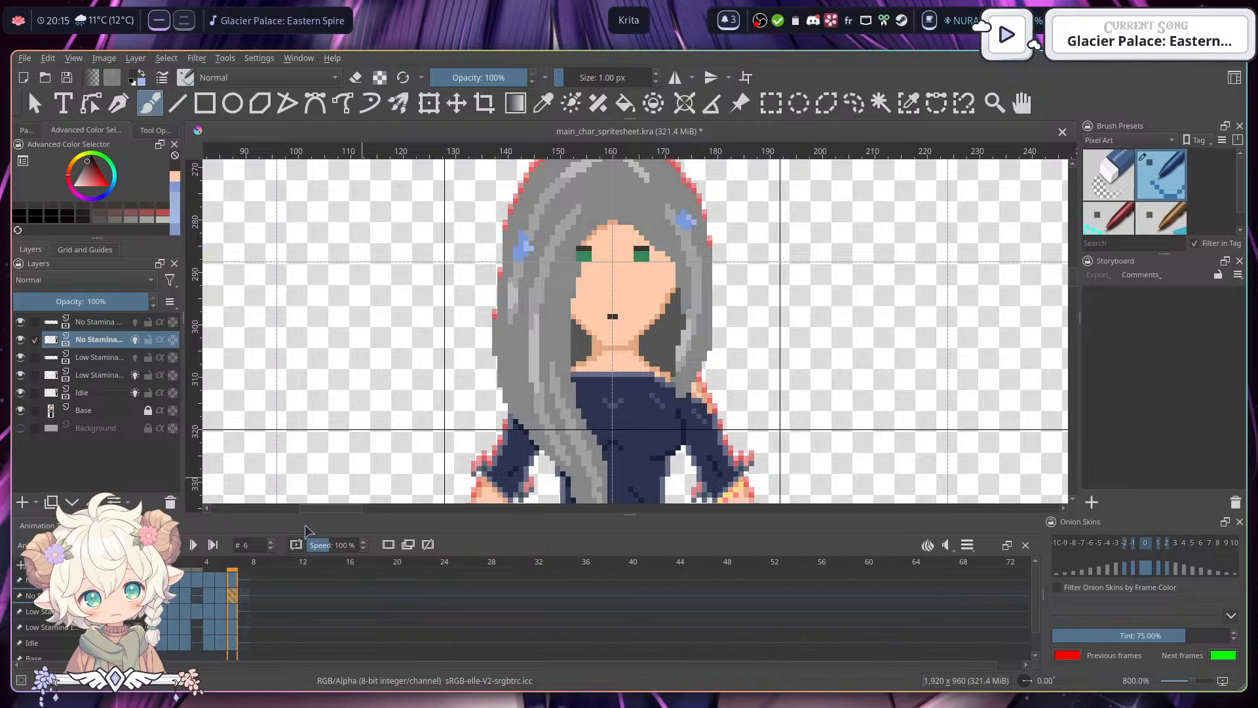
key(period)
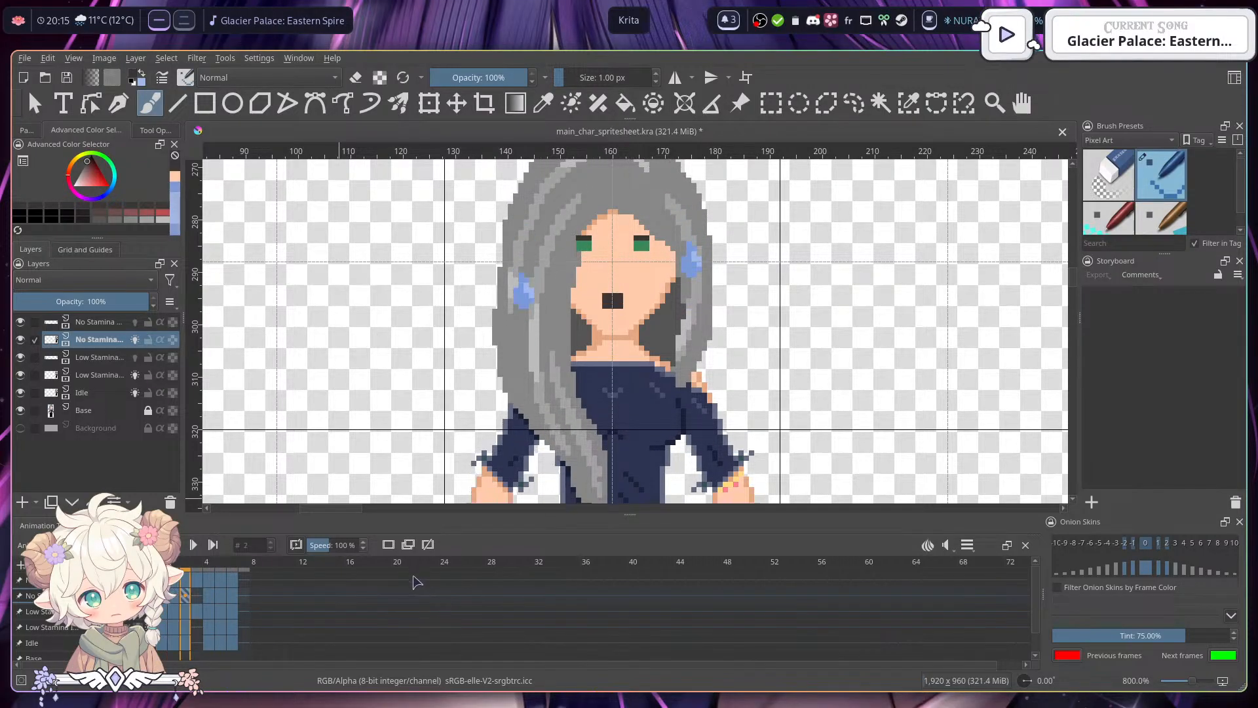
- Set the animation's clip end to frame 6
click(246, 573)
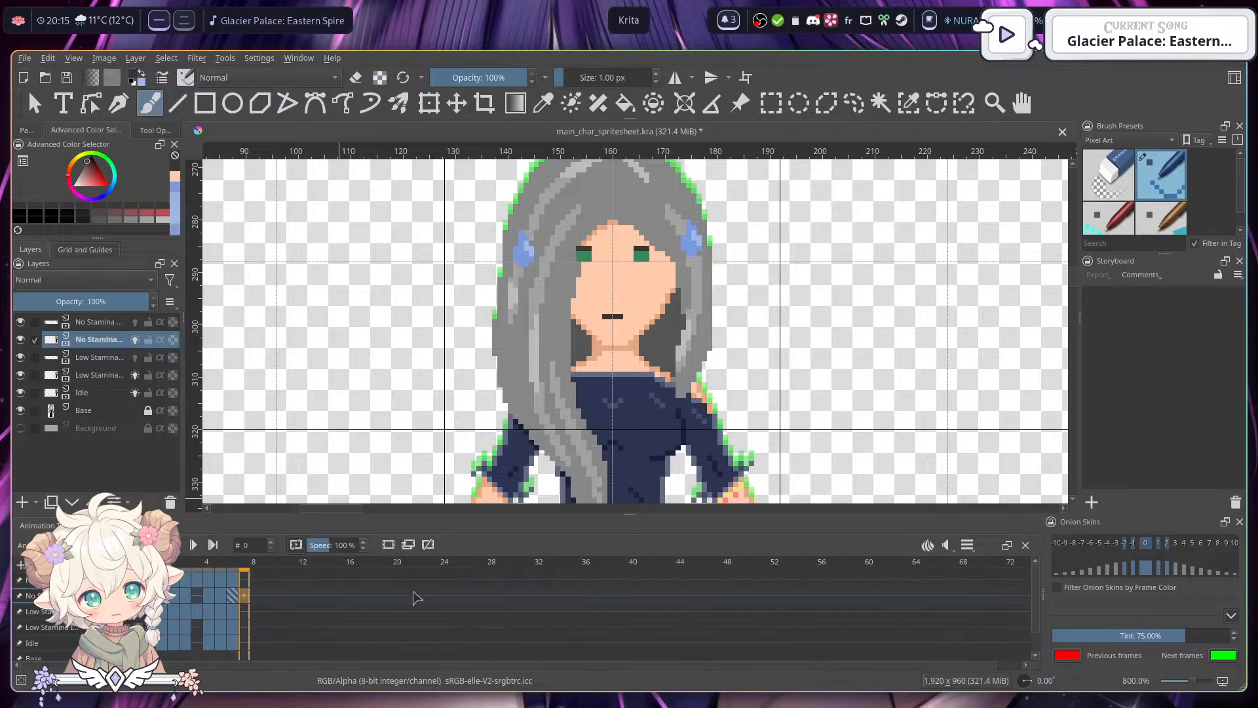
click(967, 545)
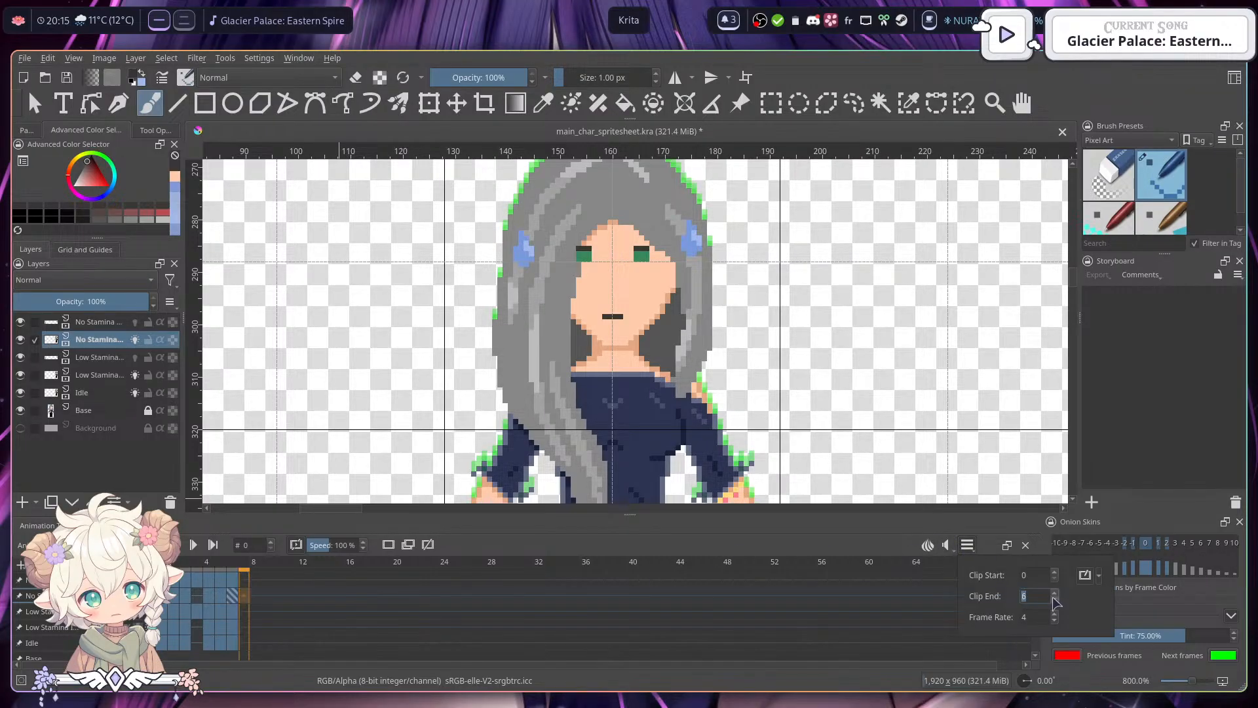
click(517, 619)
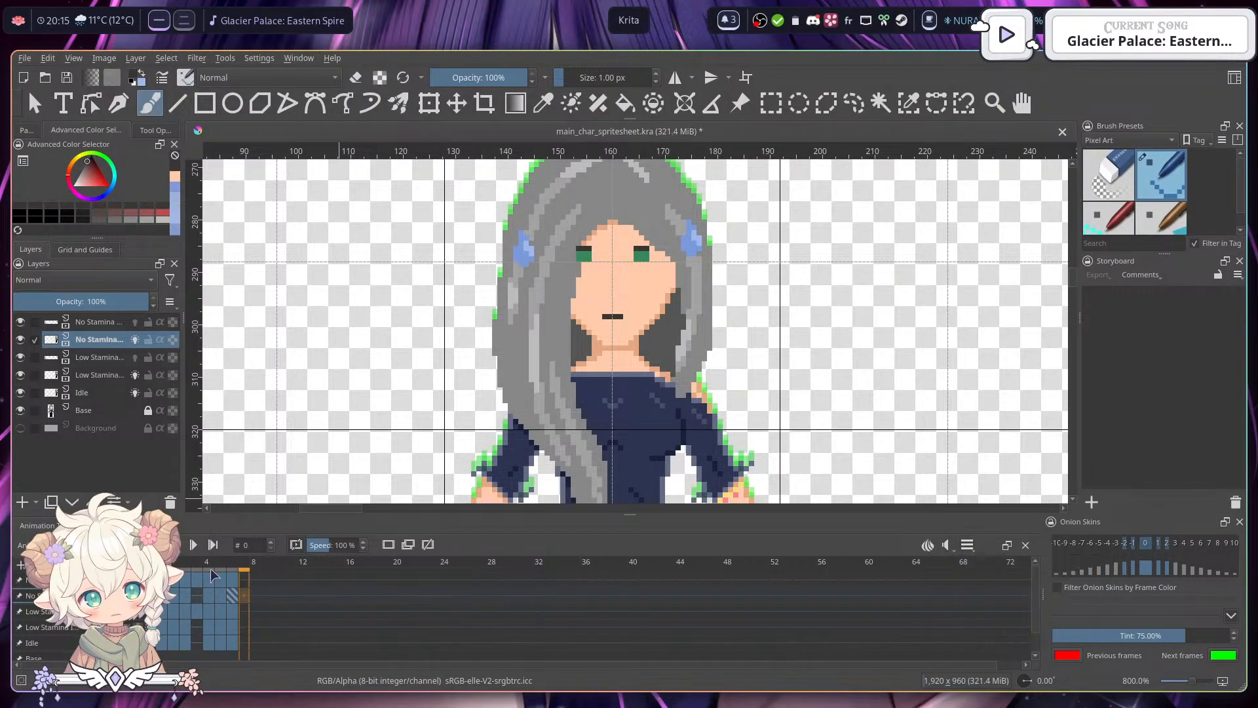
- Play the animation and review all the character sprites on the sheet, ending on the lower sprite
click(174, 545)
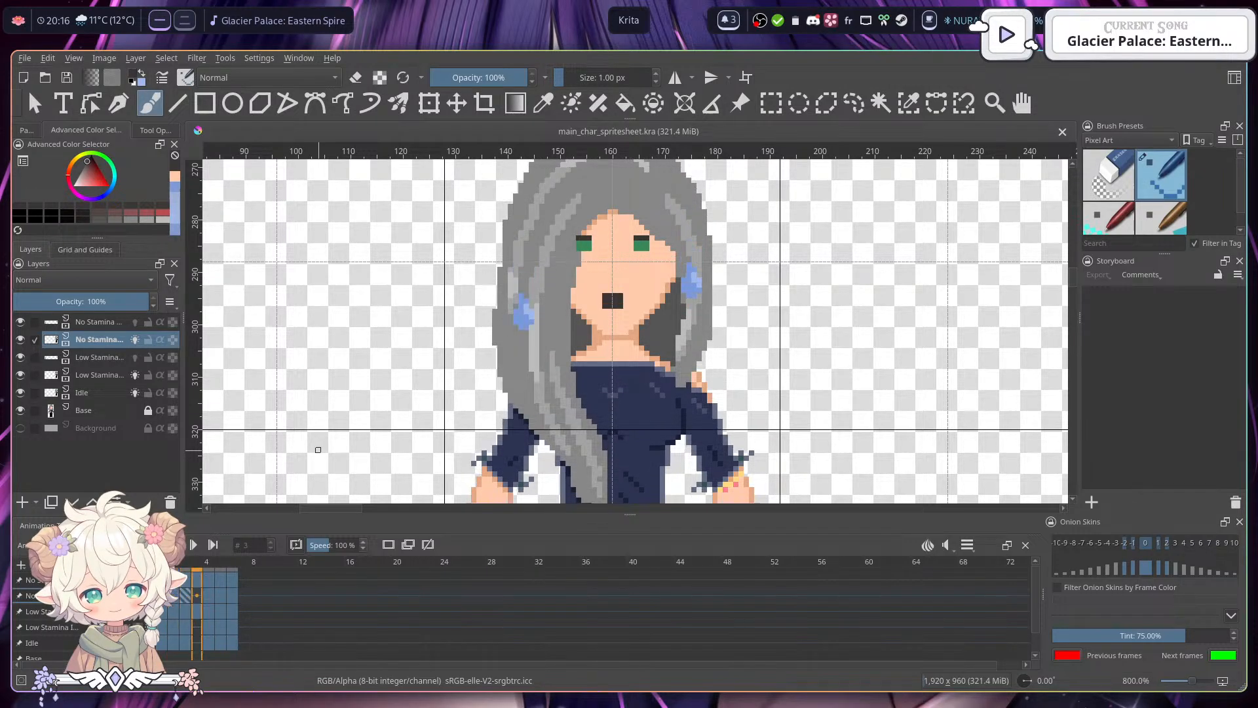
scroll(657, 261, down, 5)
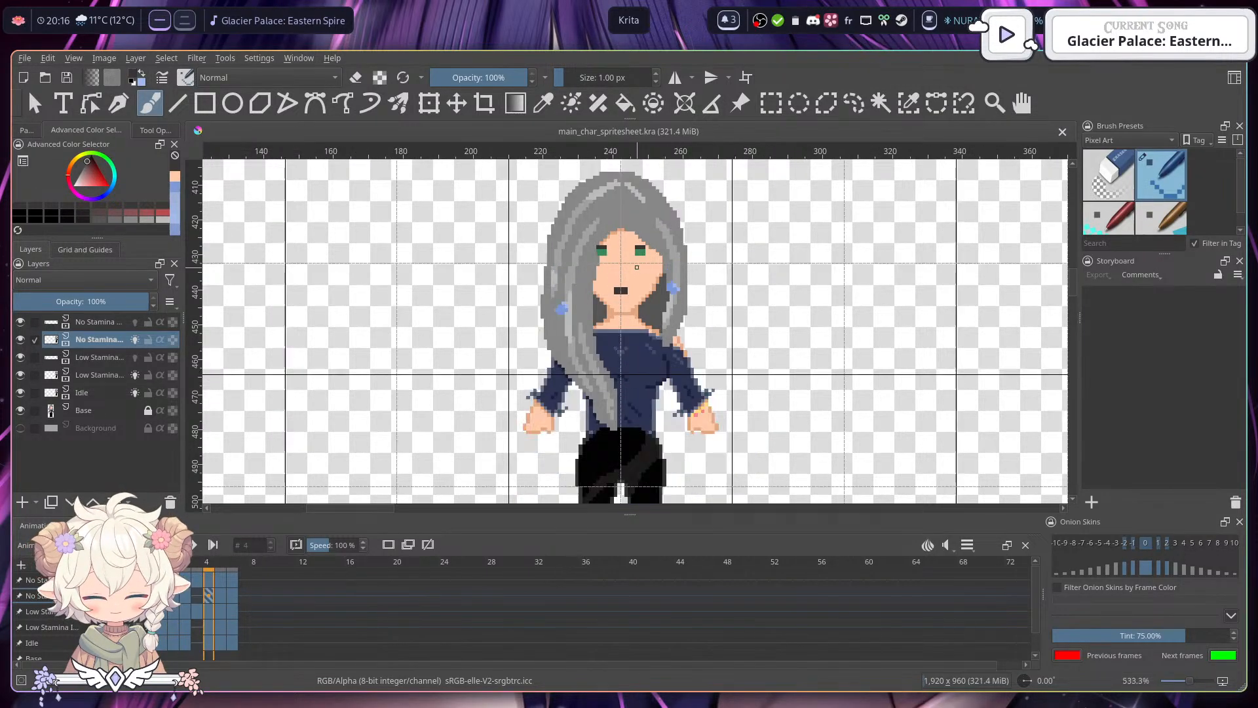
drag(657, 260, 645, 387)
drag(708, 287, 683, 301)
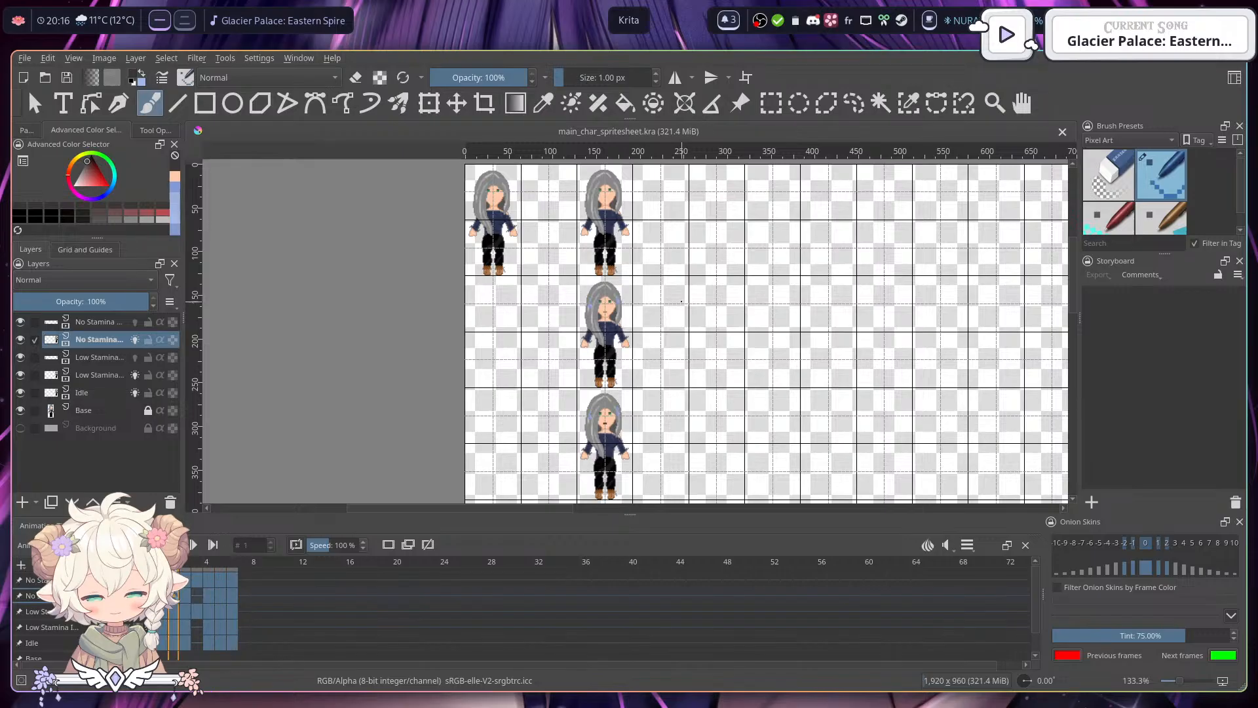
scroll(538, 298, up, 4)
drag(617, 427, 644, 368)
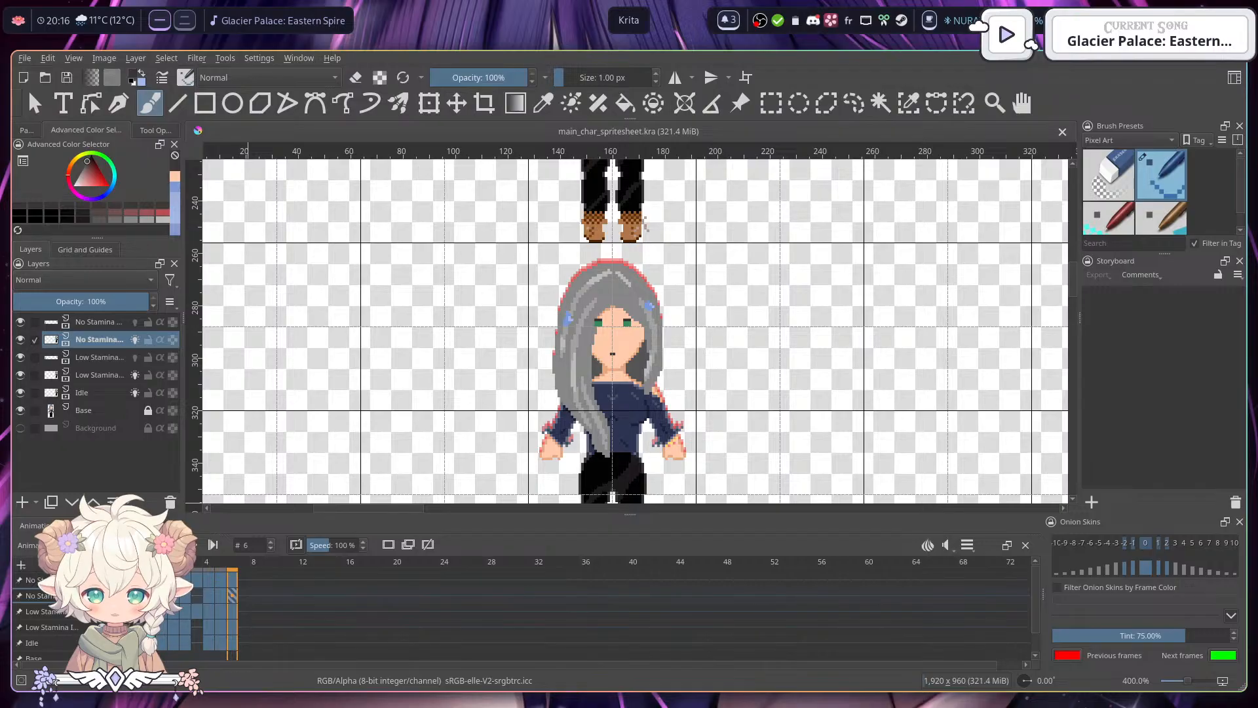
- Check frames 2 to 4, move the No Stamina keyframe from frame 4 to frame 3 and all layers' frame 5 keyframes to frame 4
click(186, 602)
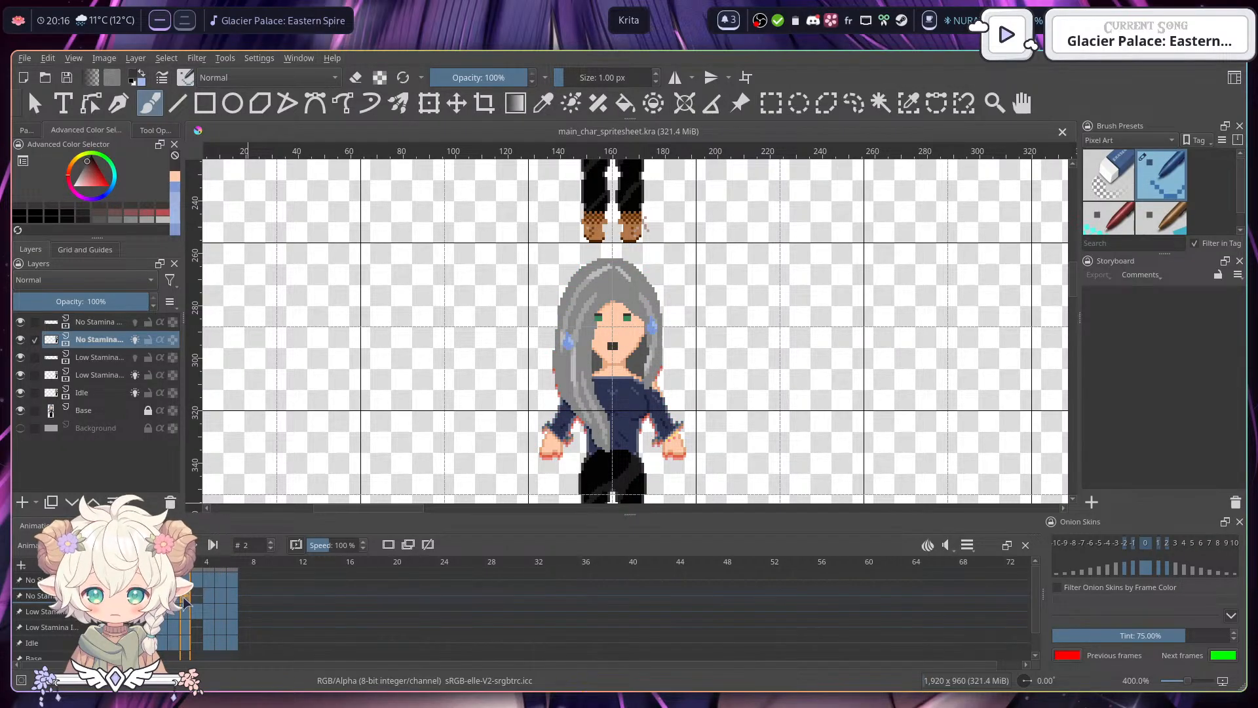
click(197, 601)
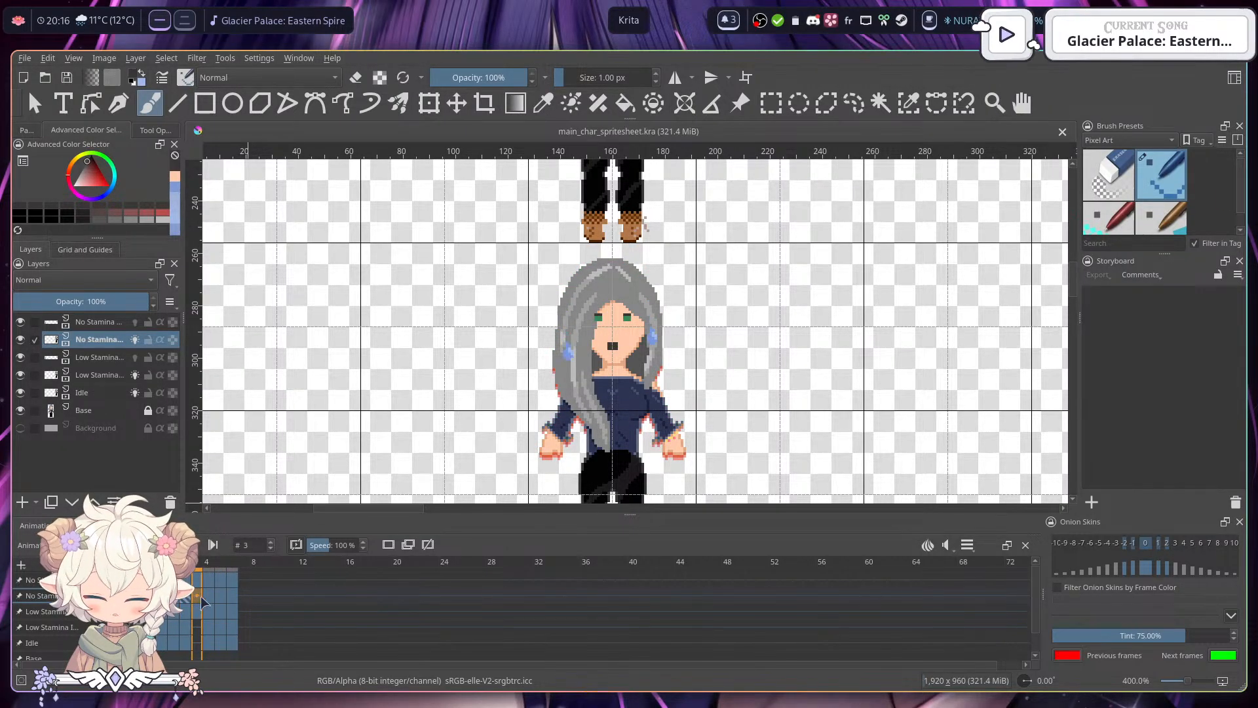
click(209, 600)
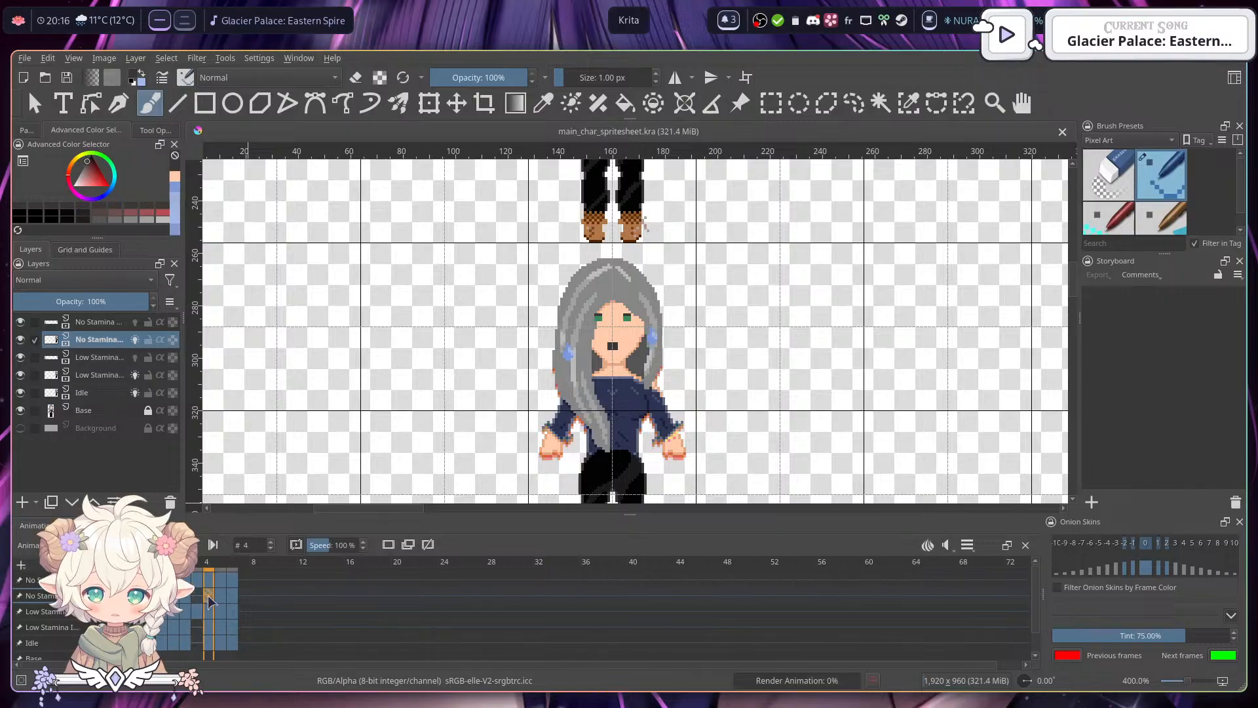
drag(209, 600, 219, 604)
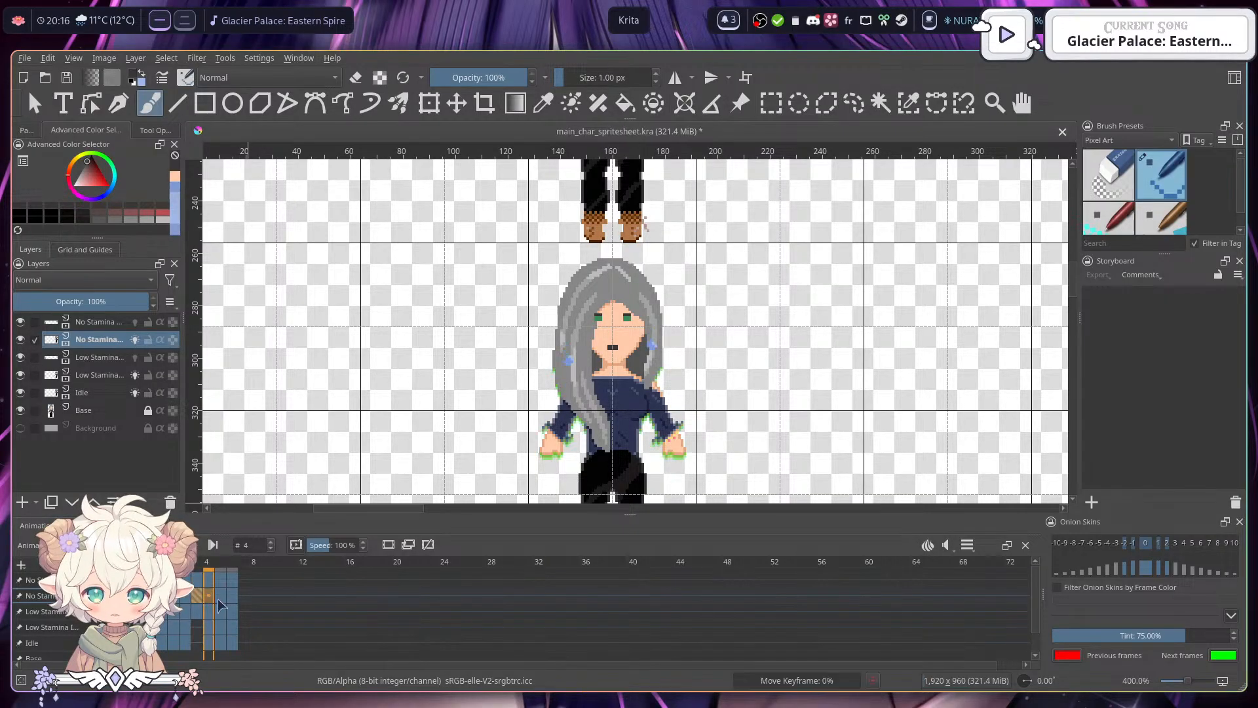
click(219, 600)
click(210, 597)
click(219, 597)
click(213, 594)
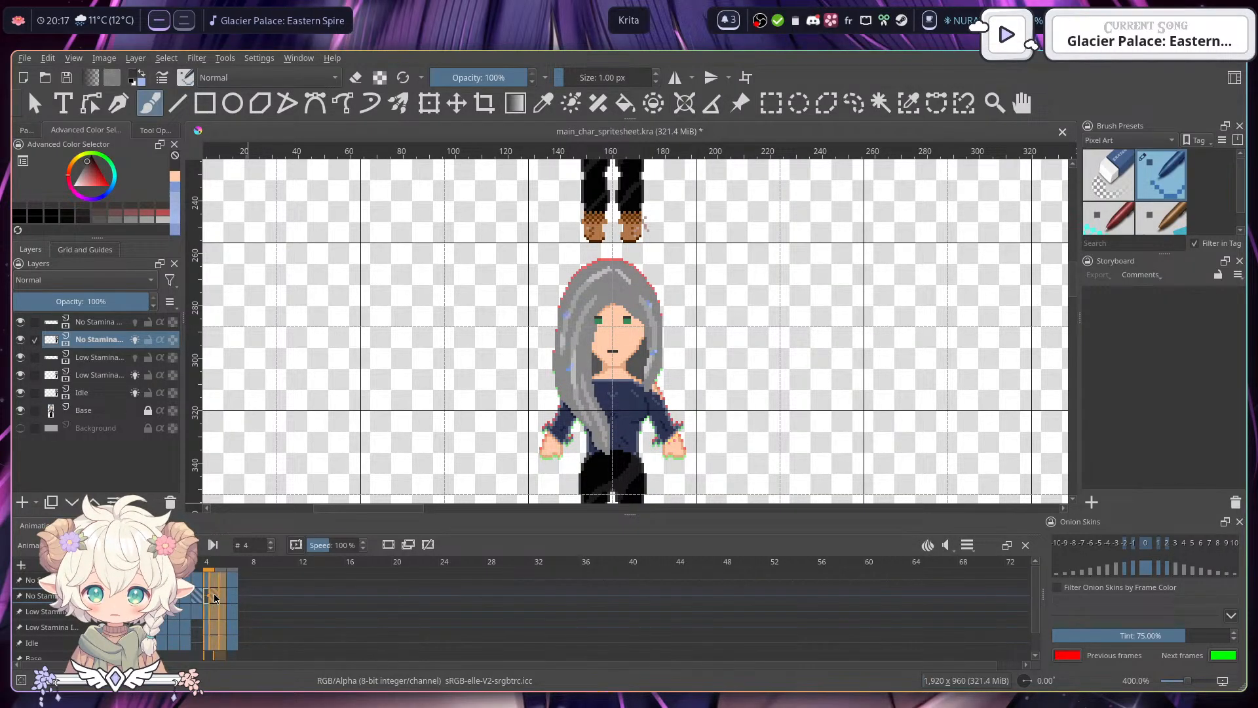
- Move the selected No Stamina layer's keyframe from frame 6 to frame 5
click(234, 597)
click(226, 596)
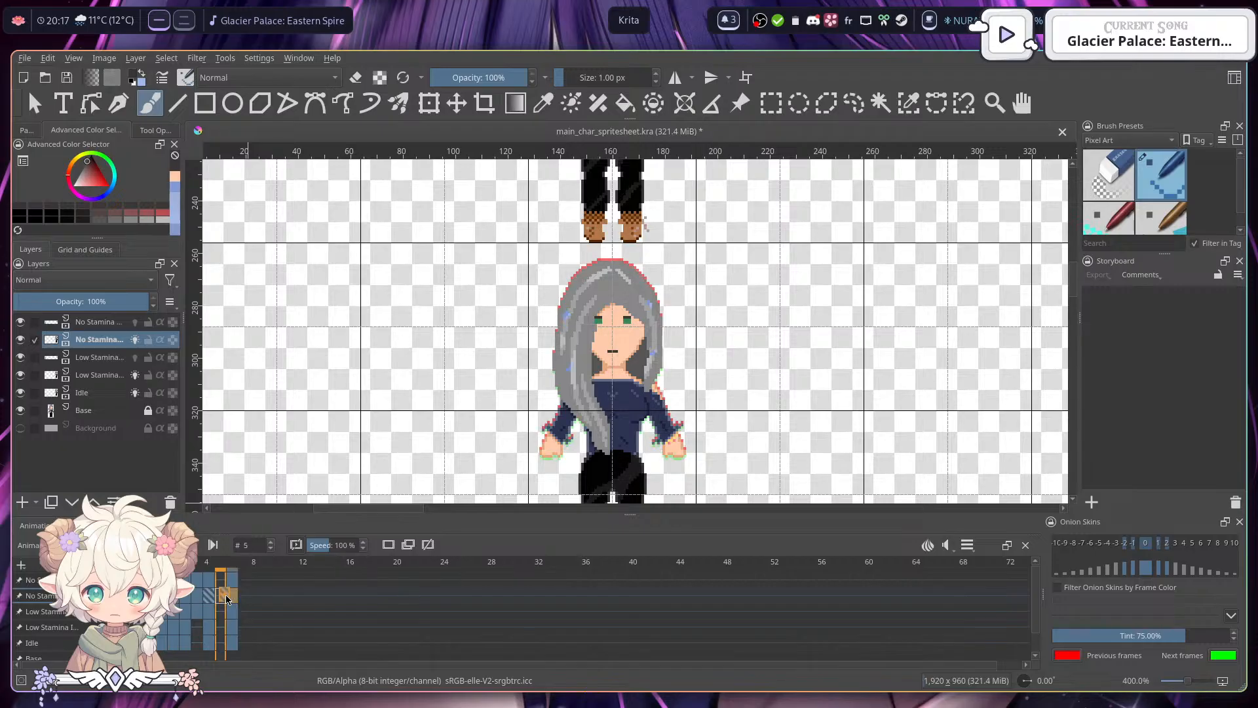
click(234, 599)
click(221, 598)
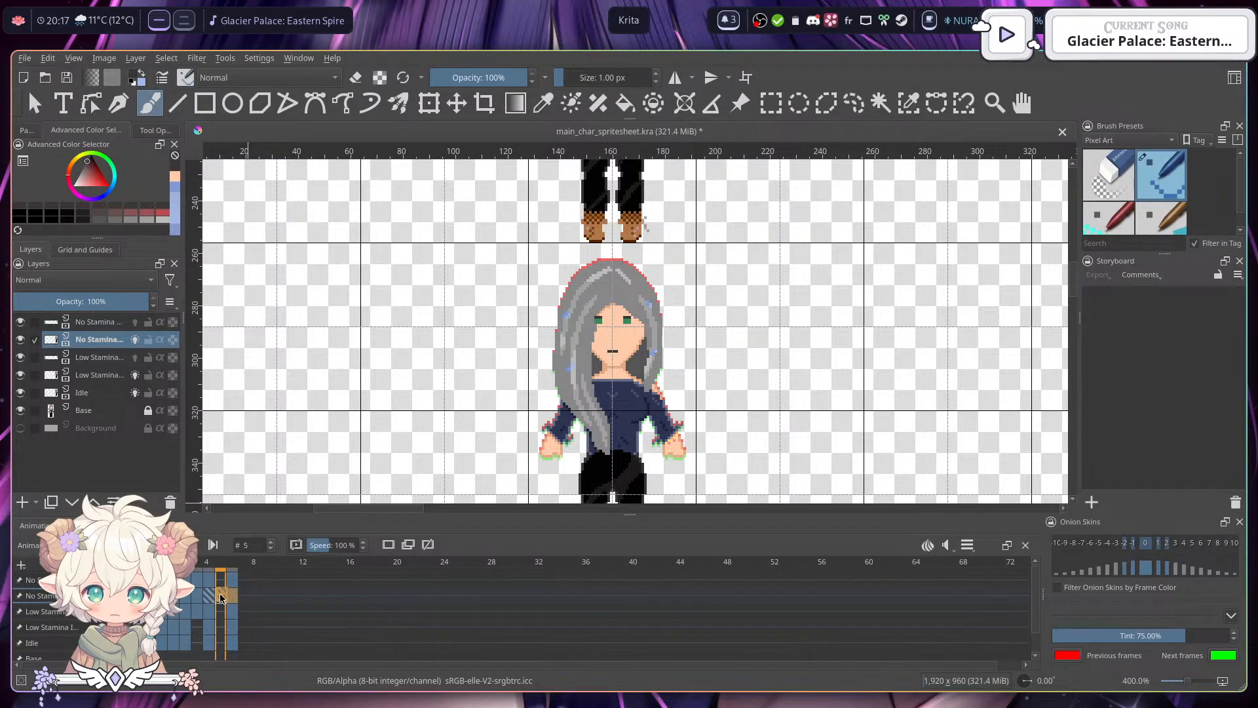
- Move the frame 6 keyframes of the other No Stamina layer, both Low Stamina layers and the Idle layer to frame 5
click(233, 604)
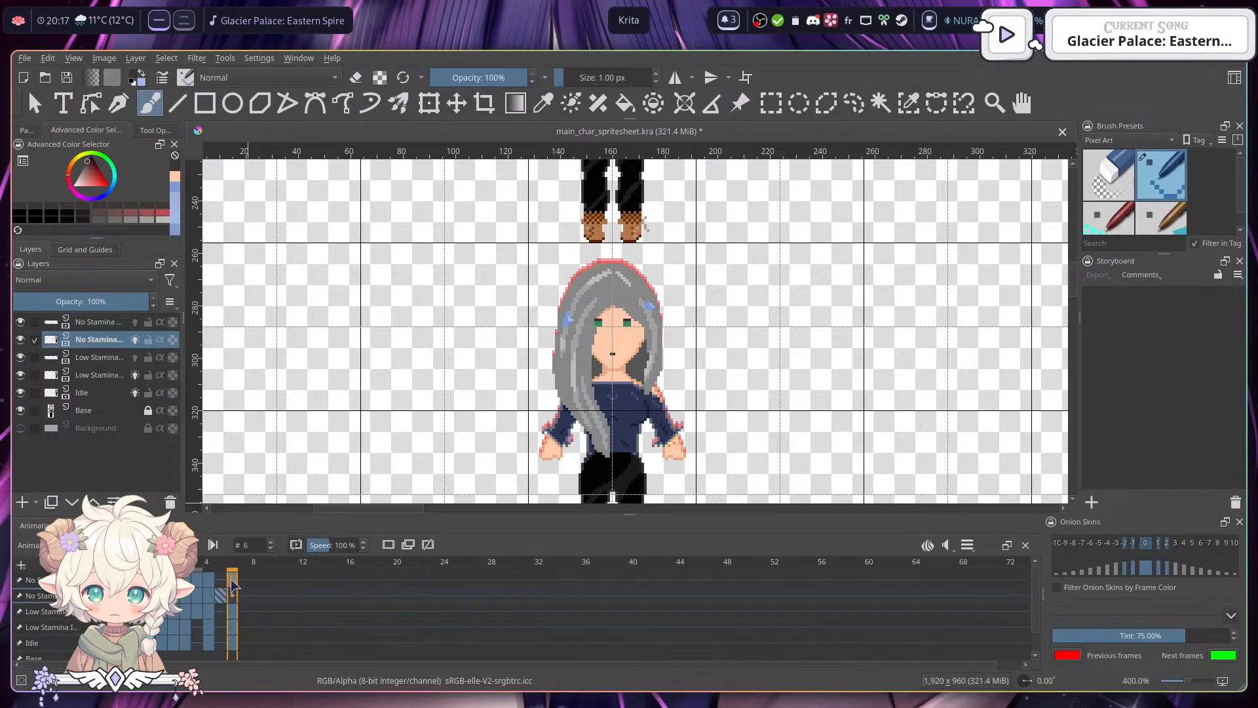
click(221, 585)
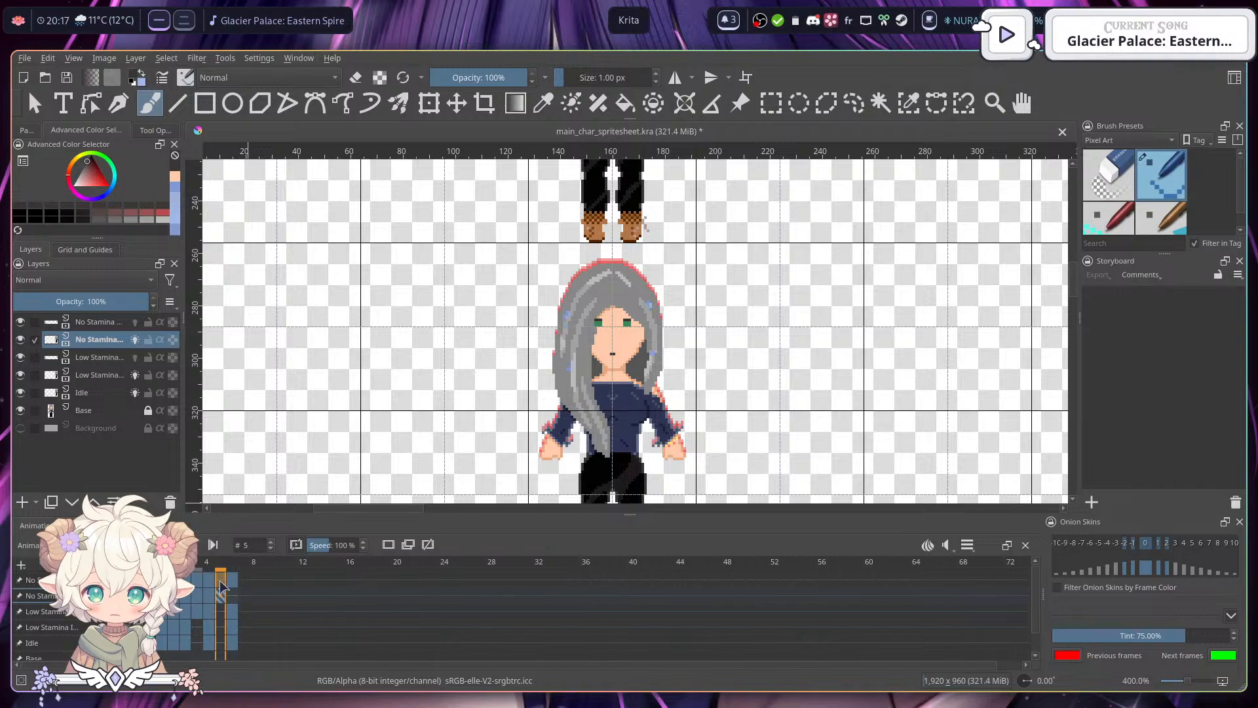
click(222, 584)
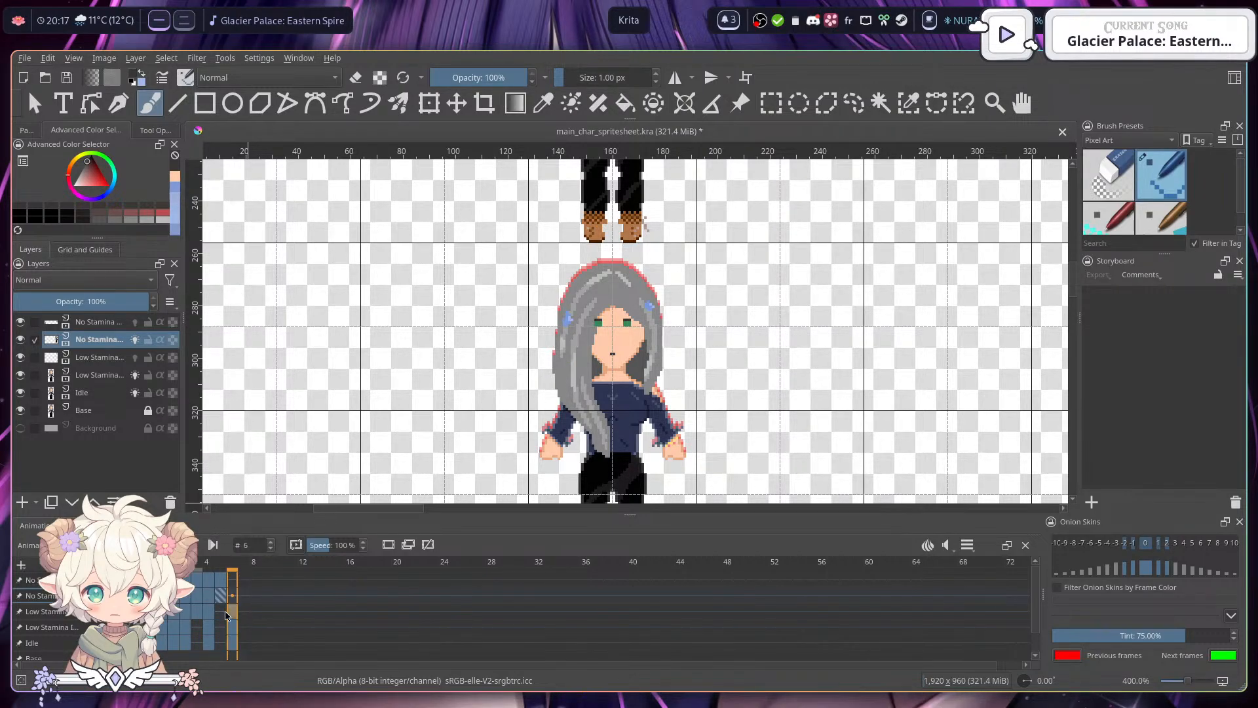
click(231, 628)
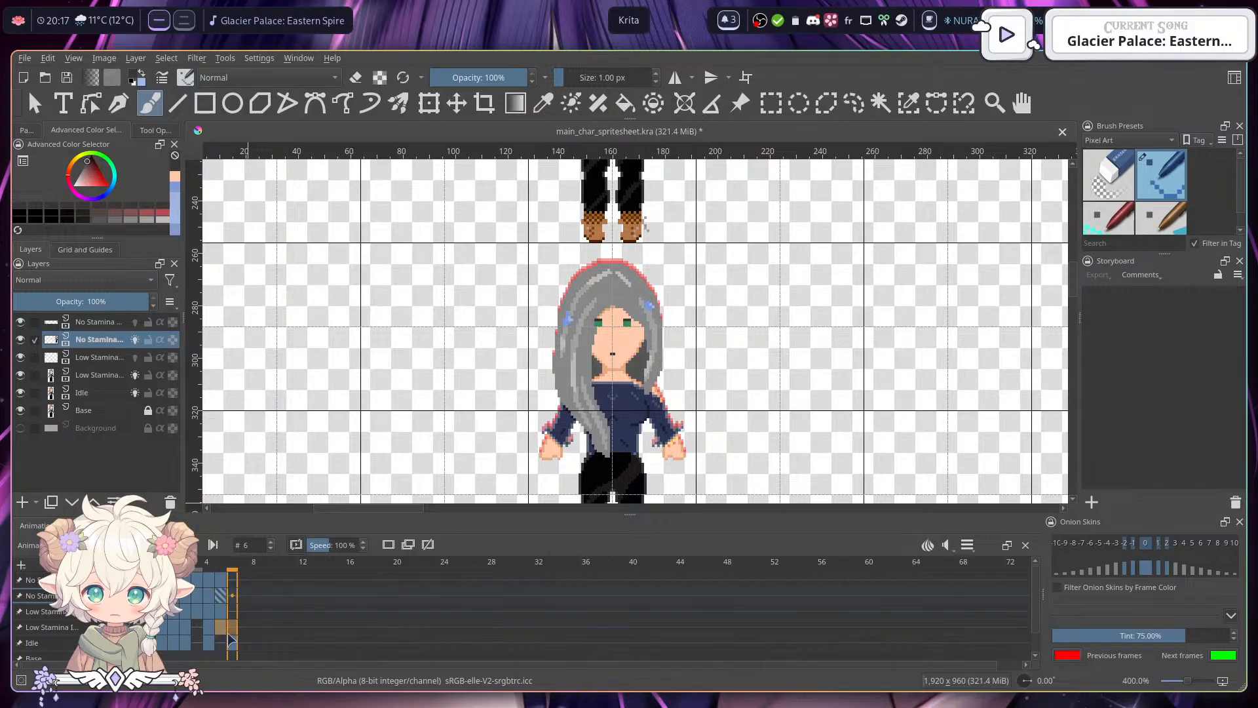
click(232, 644)
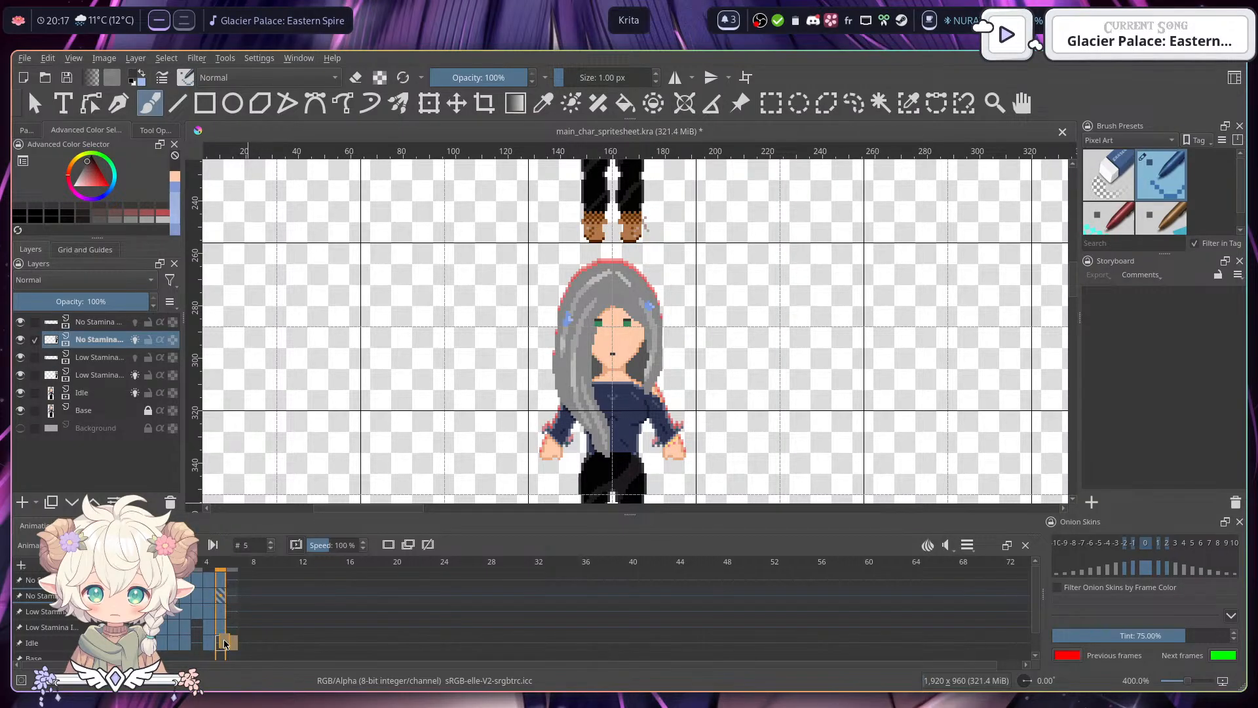
drag(223, 641, 222, 641)
click(233, 587)
click(222, 596)
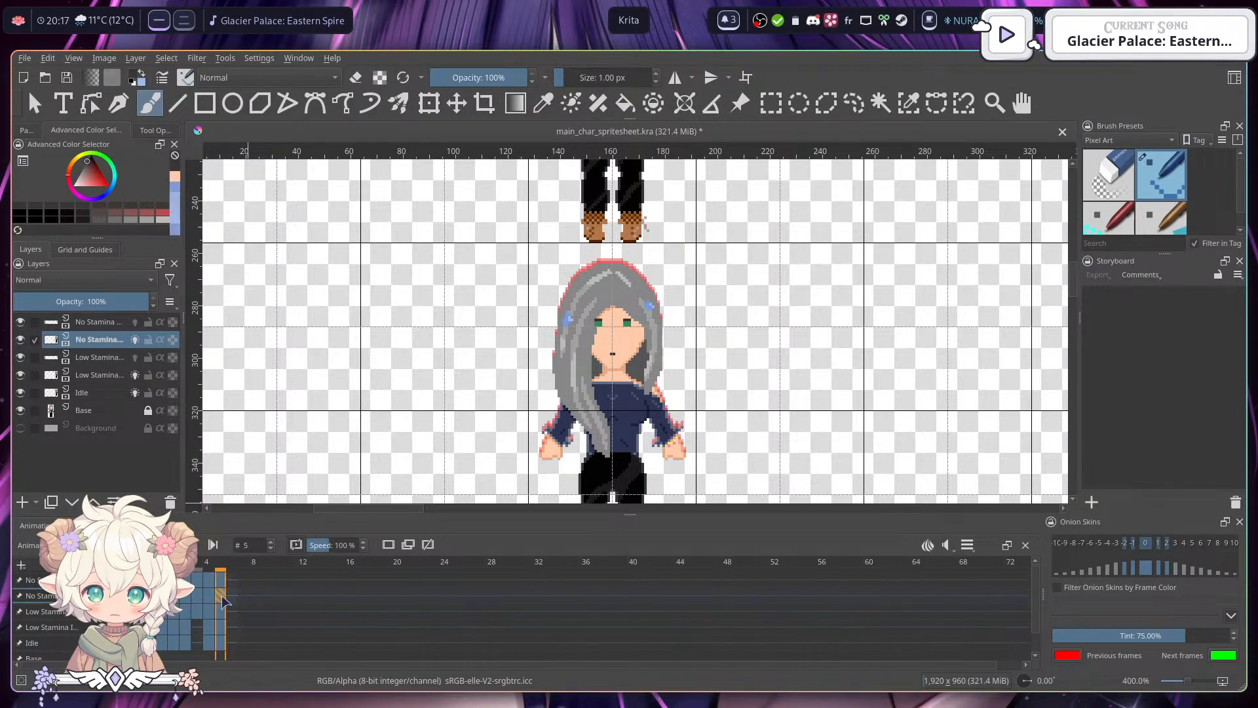
- Play the shortened animation, check the middle sprite, look at the clip range settings and inspect frame 5
click(162, 596)
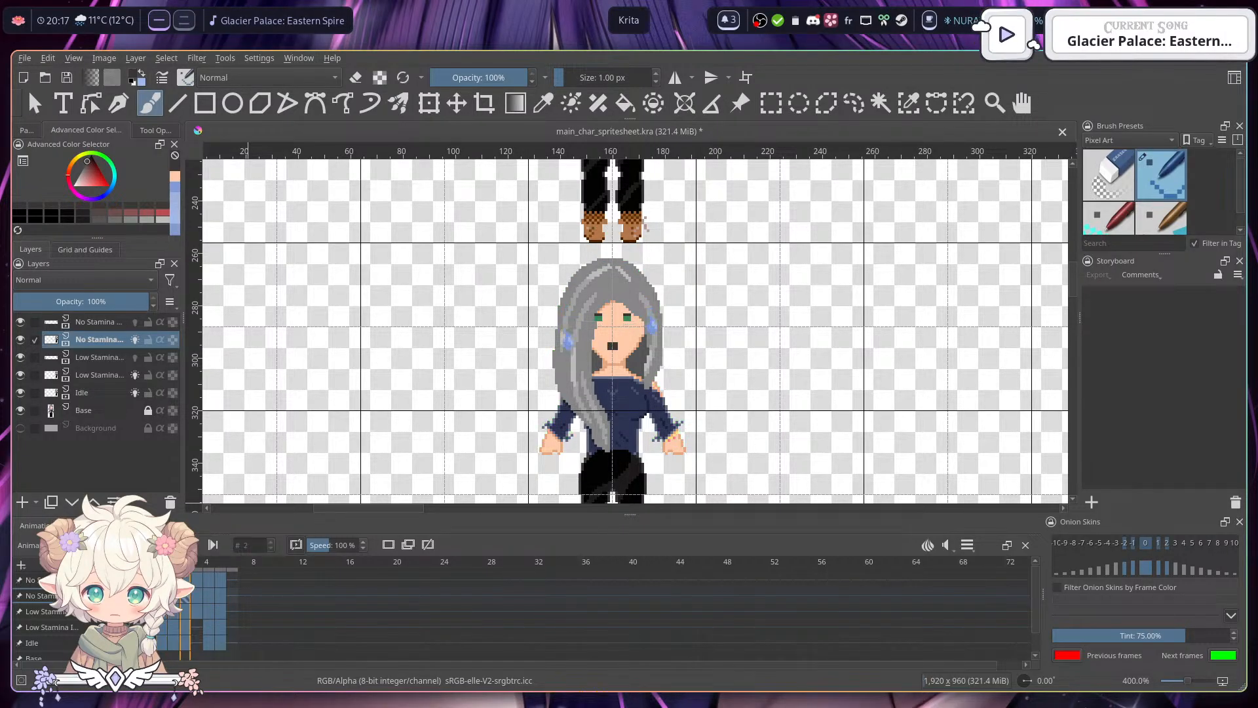
scroll(709, 355, up, 5)
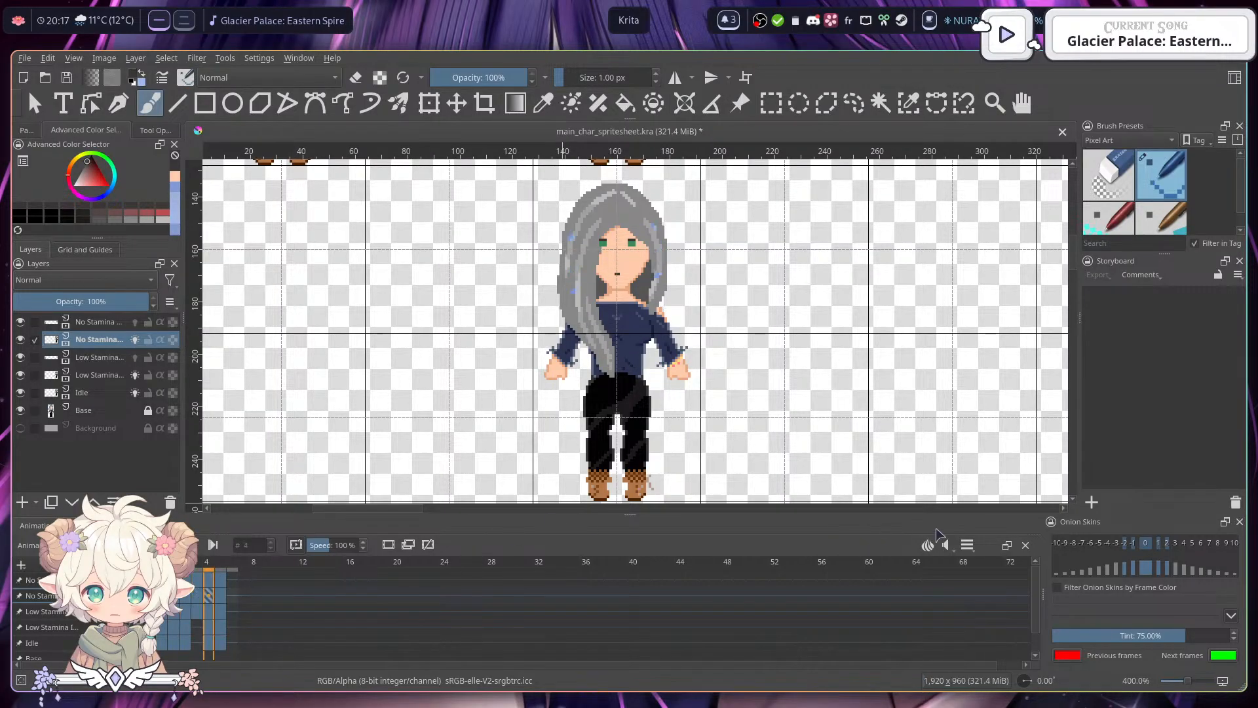
click(967, 545)
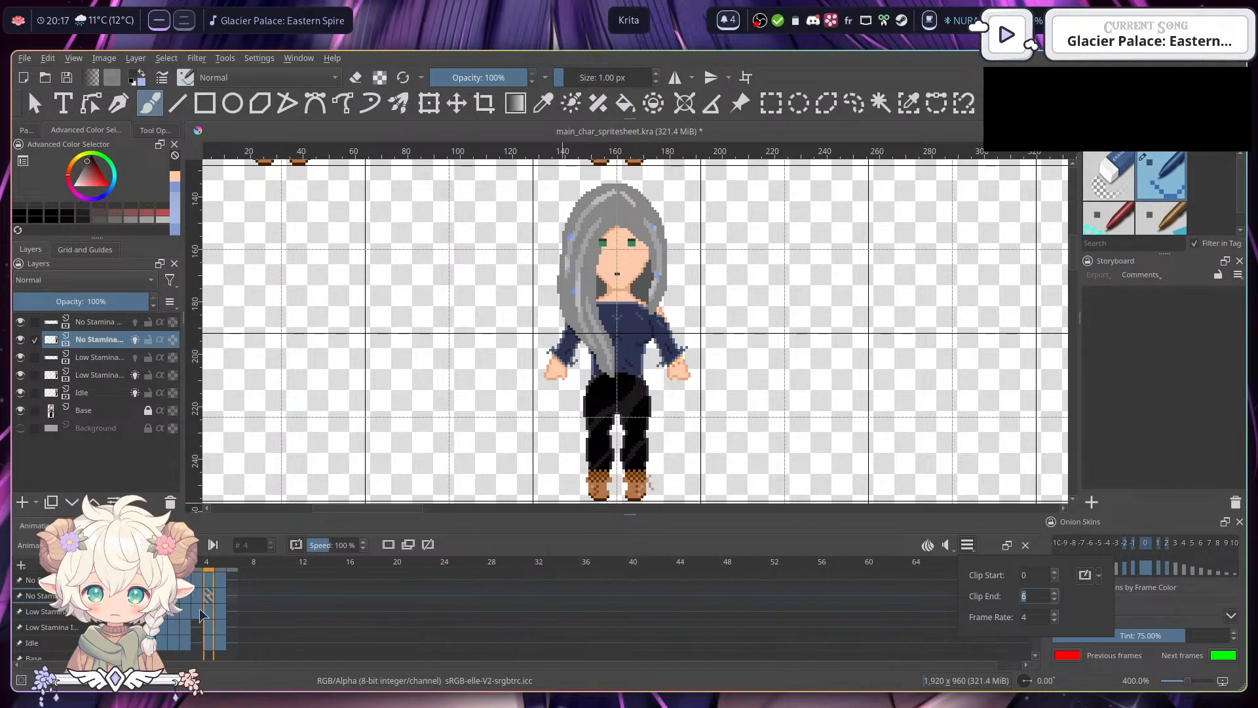
click(232, 618)
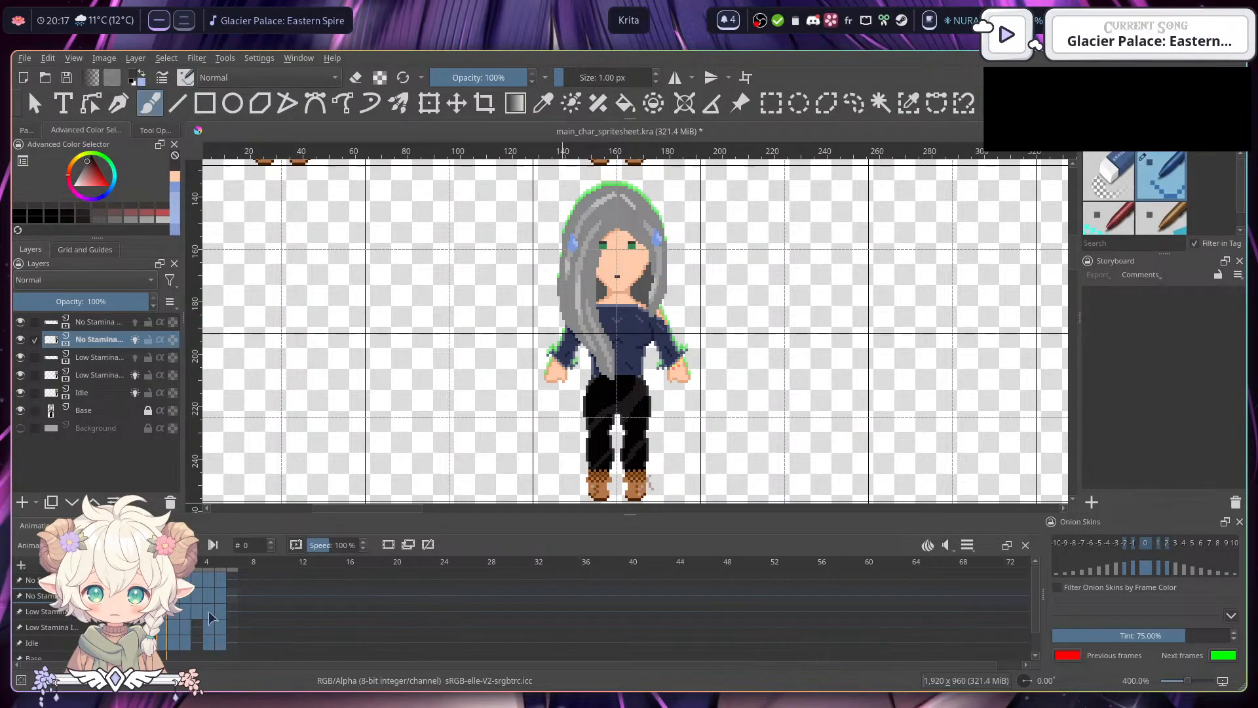
click(236, 612)
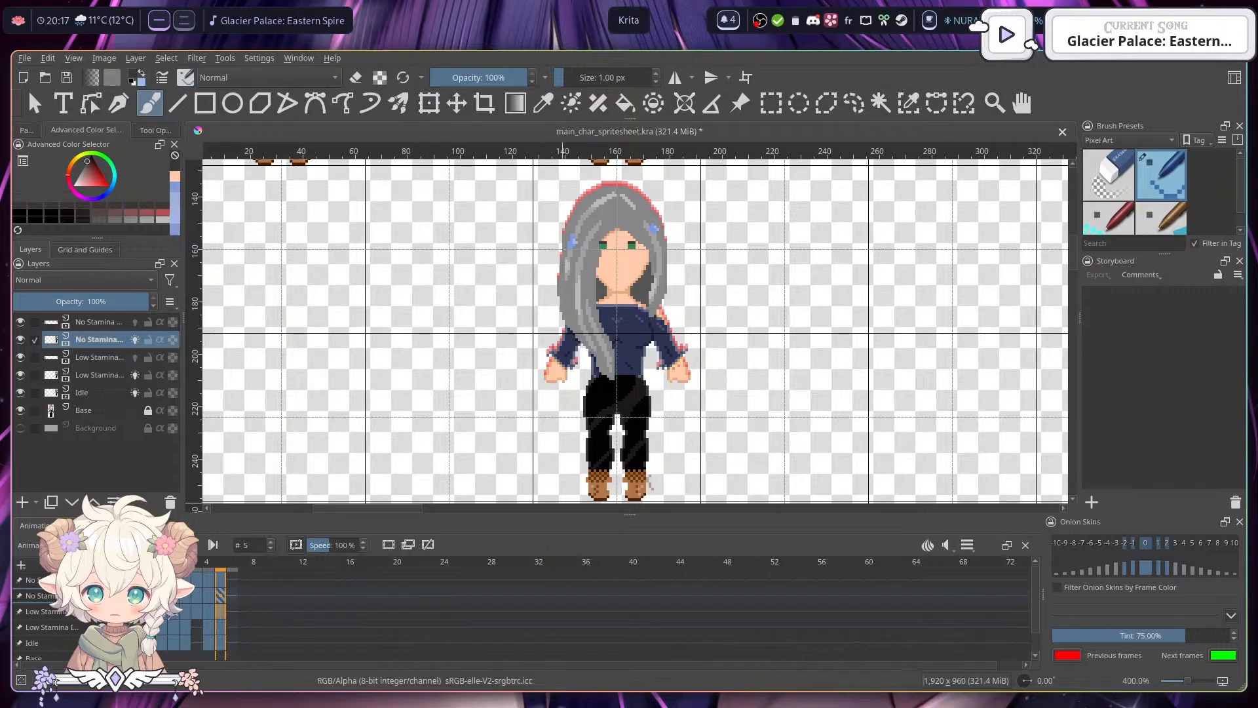
- Set the animation's clip end to 10 and check the frames around the end of the No Stamina clip
click(231, 612)
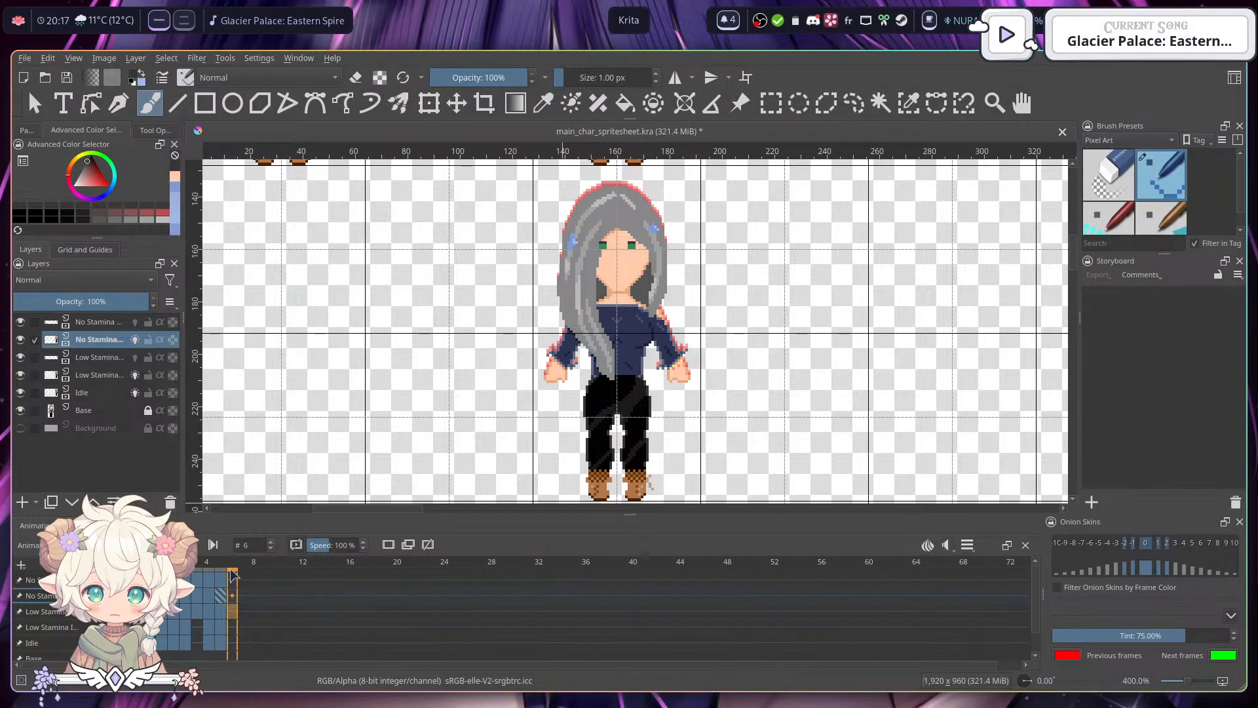
click(967, 545)
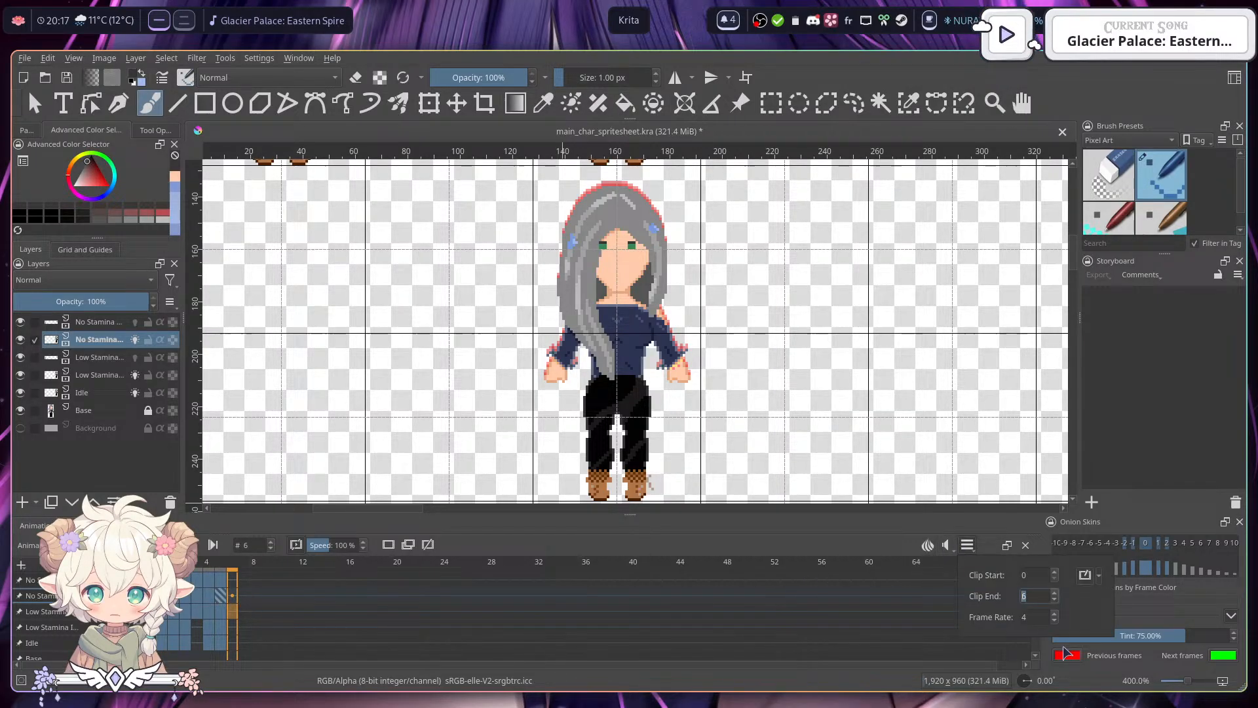
click(439, 612)
click(173, 544)
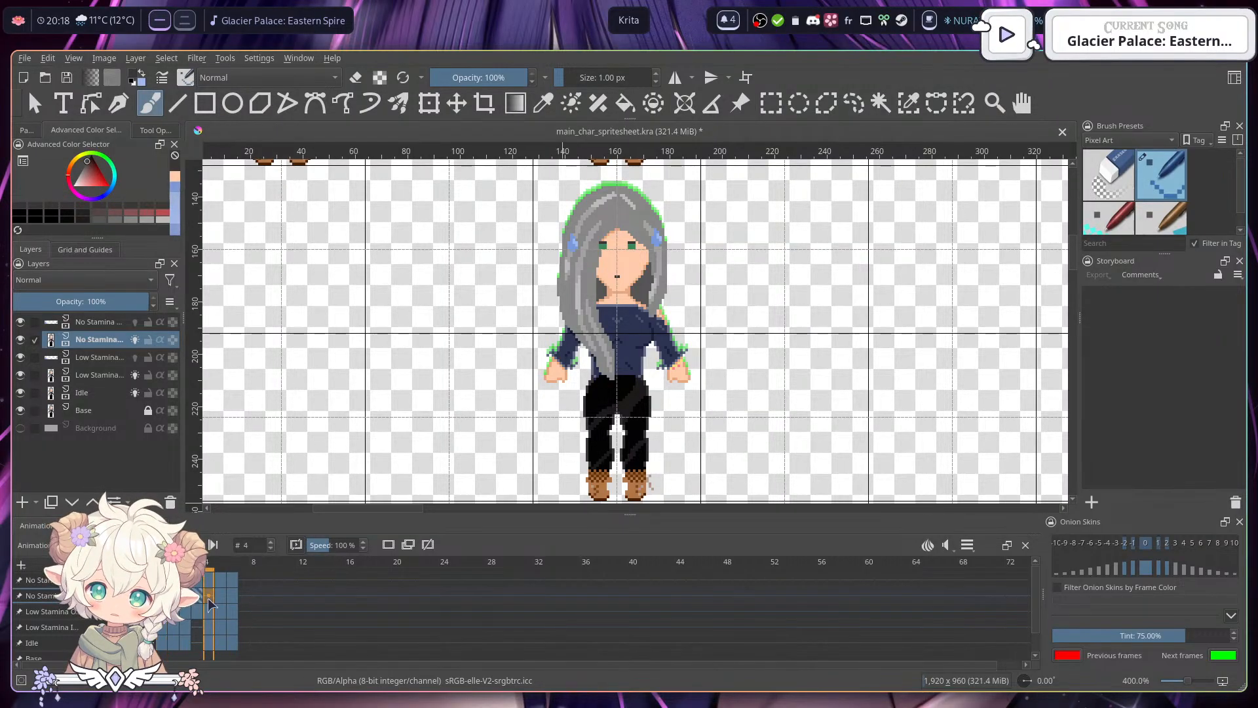
click(210, 604)
click(967, 548)
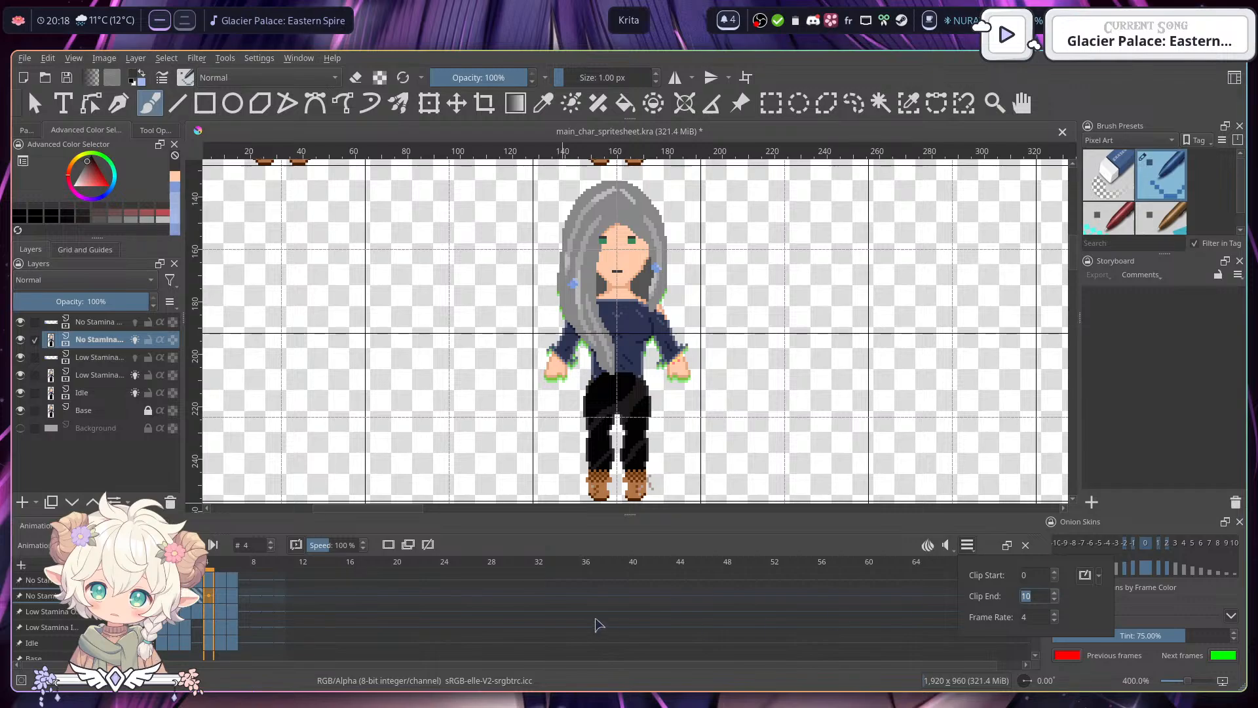
key(Return)
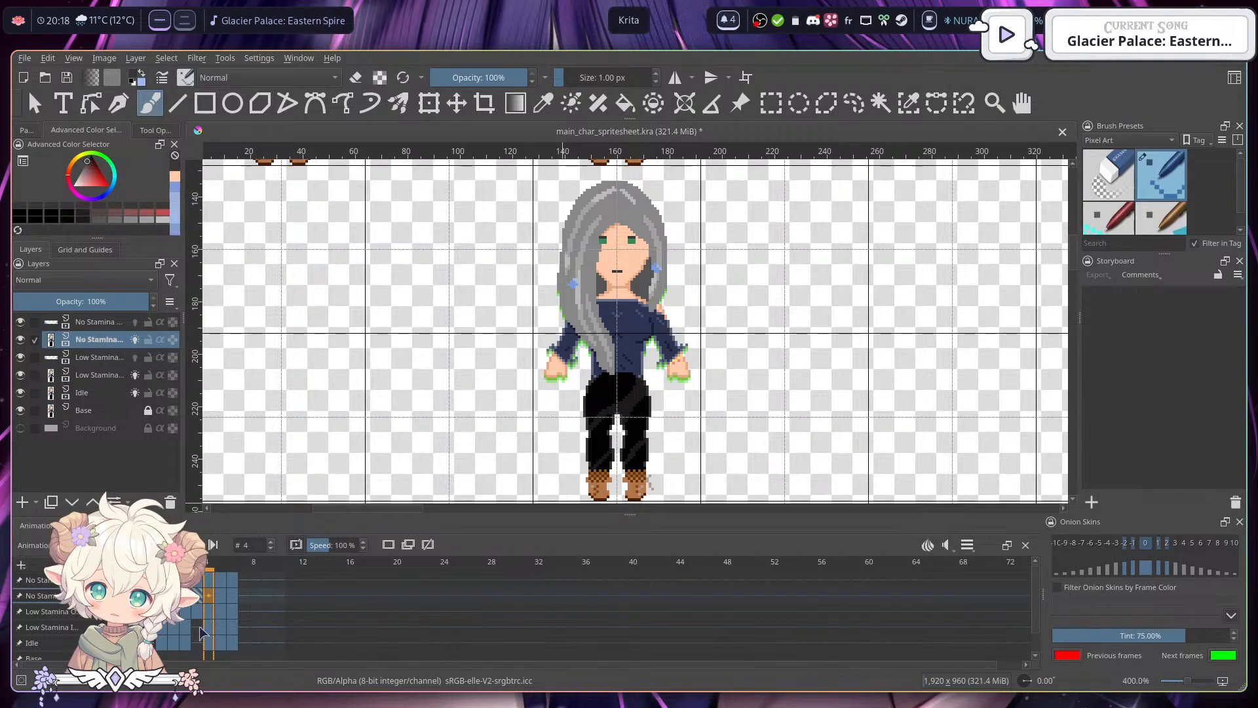
- Compare frames 3 to 7 of the Low Stamina layer on the canvas
click(246, 622)
right_click(245, 614)
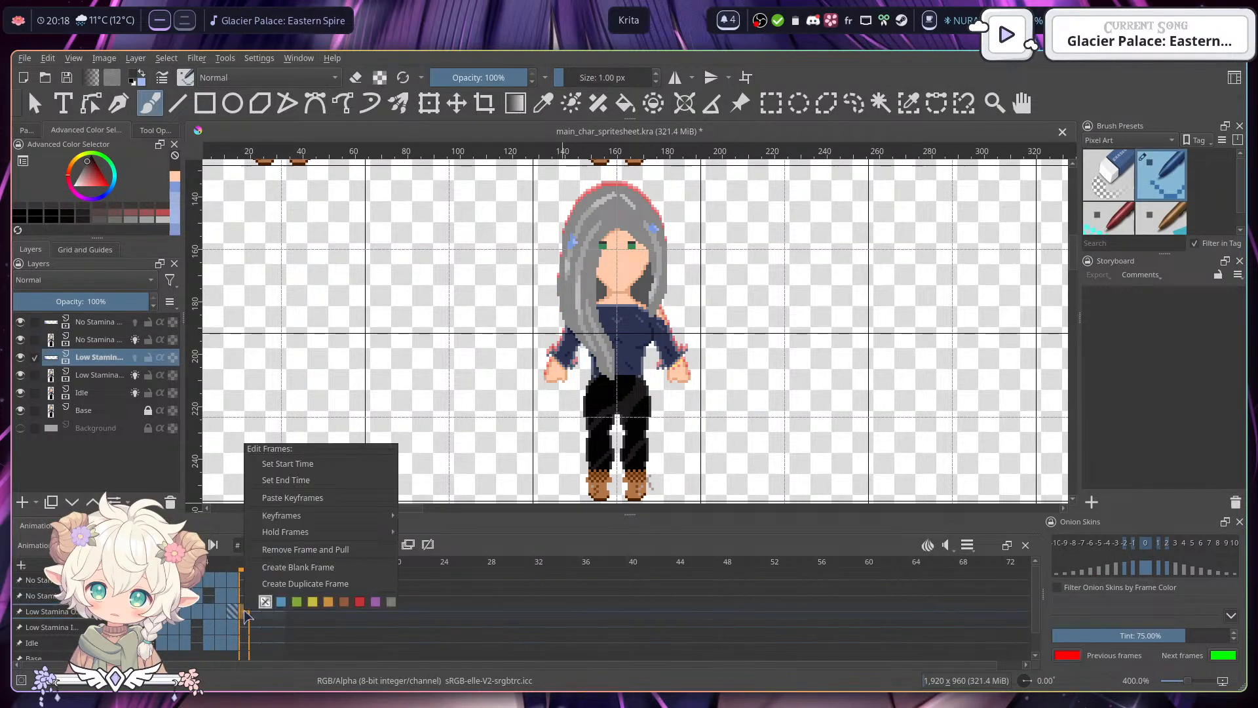
click(372, 639)
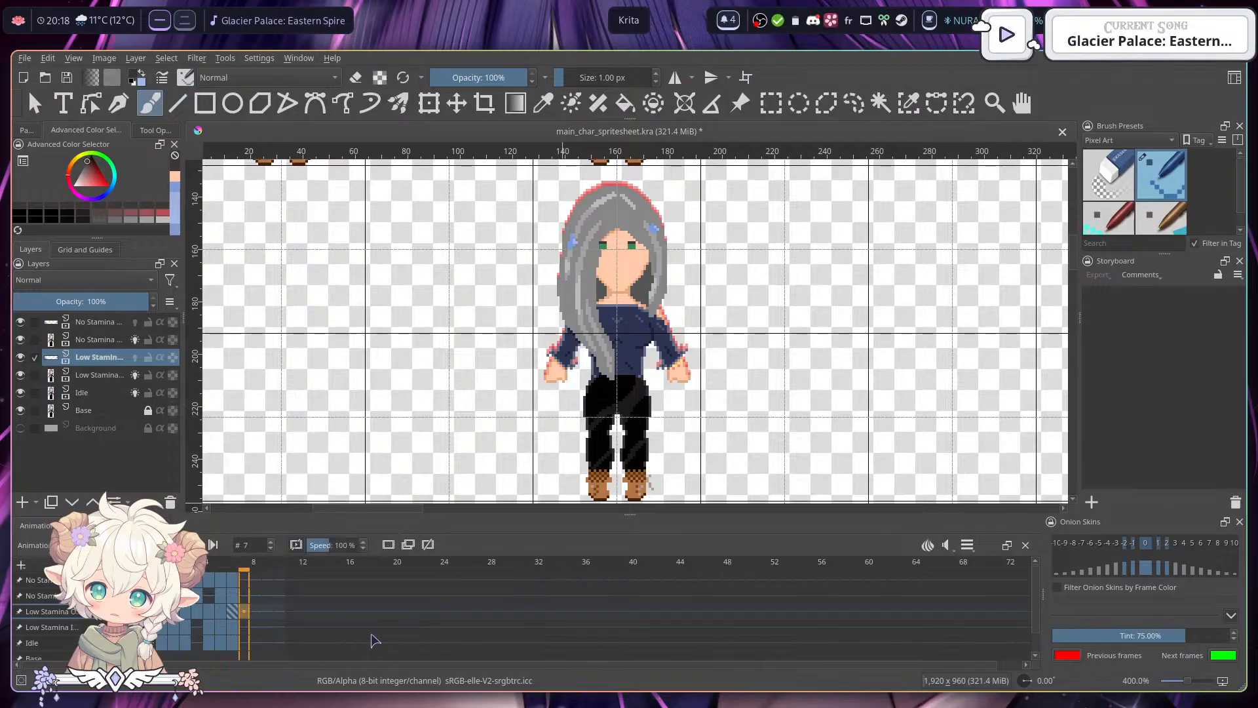
click(210, 609)
click(232, 610)
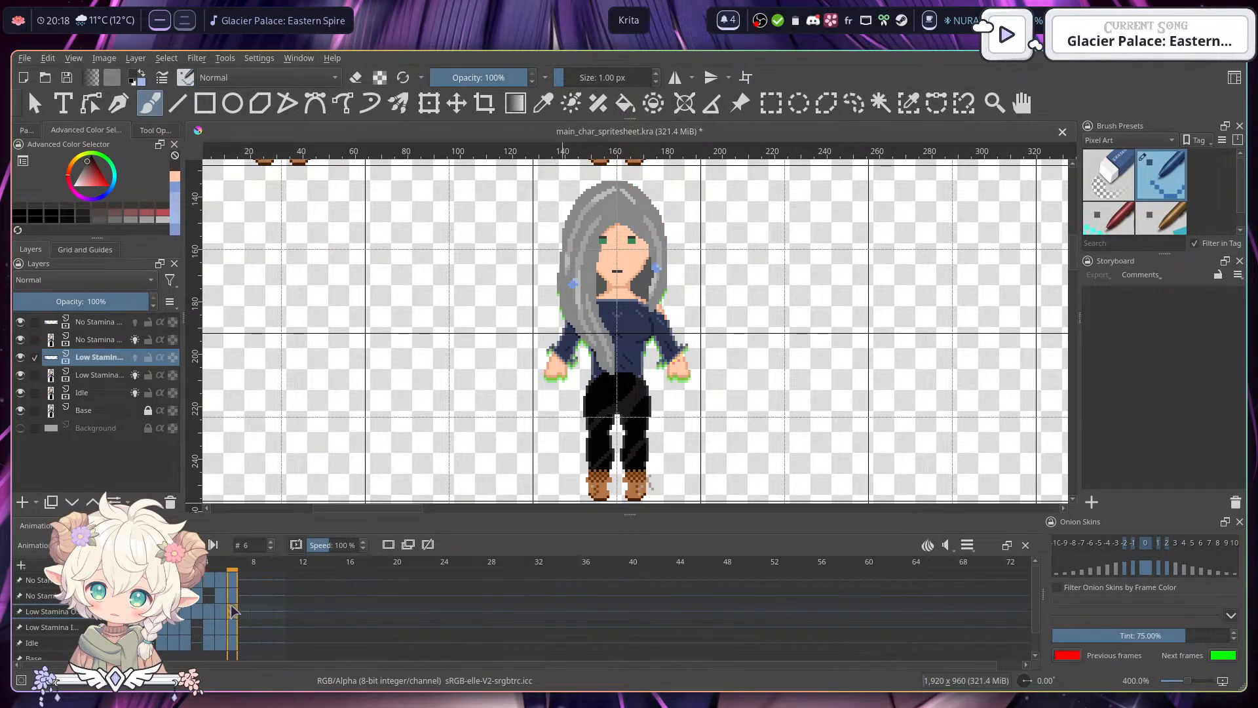
click(209, 610)
click(197, 610)
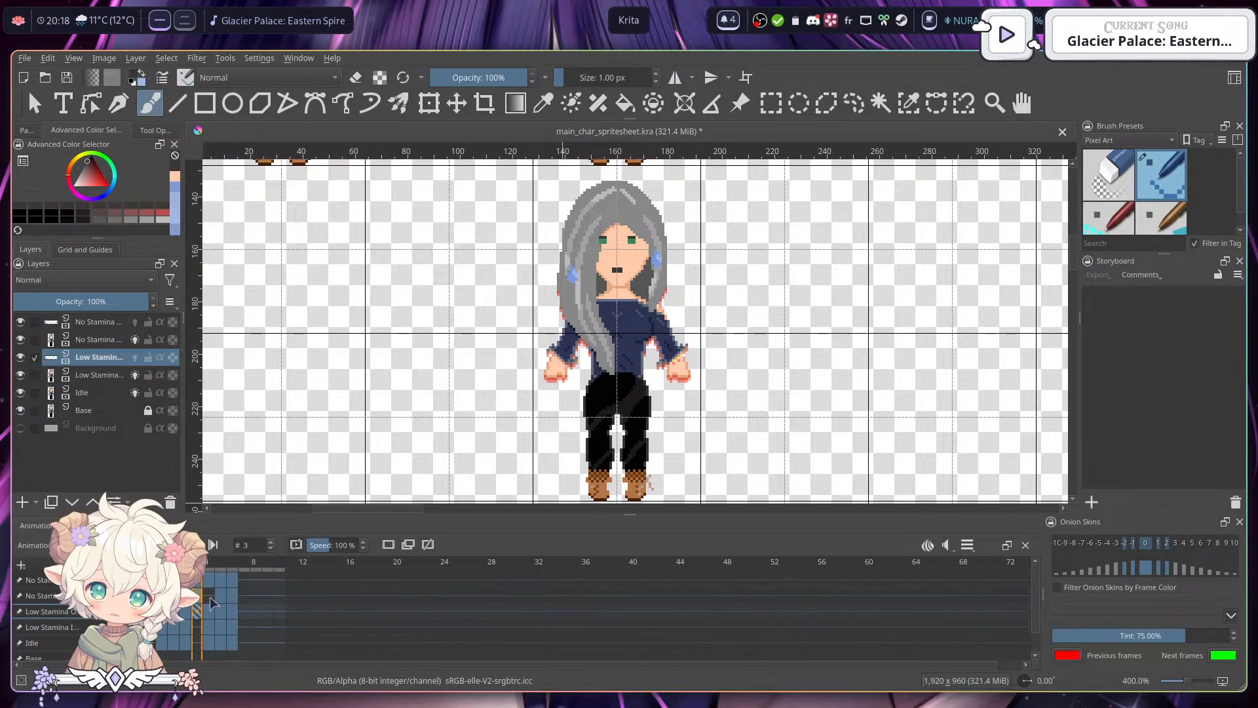
click(212, 607)
- Move the No Stamina layer's keyframe from frame 5 to frame 4 and its frame 6 keyframe to frame 5
click(210, 596)
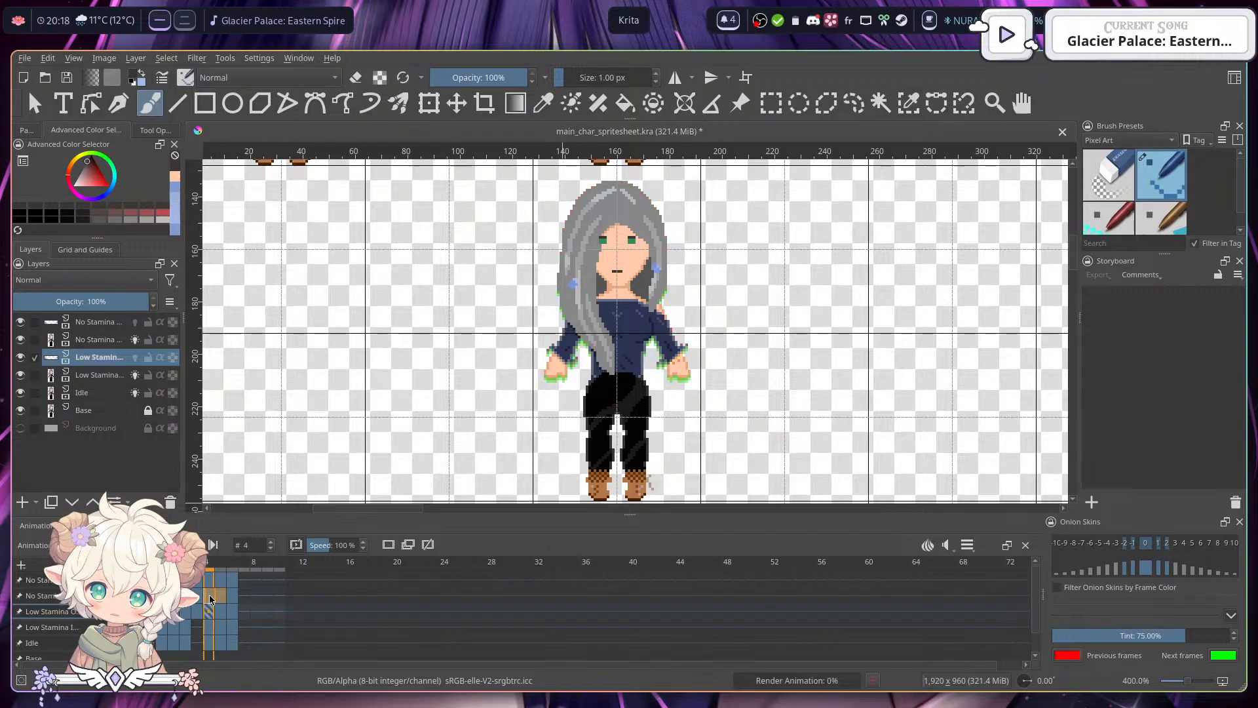
click(221, 595)
click(232, 595)
click(222, 596)
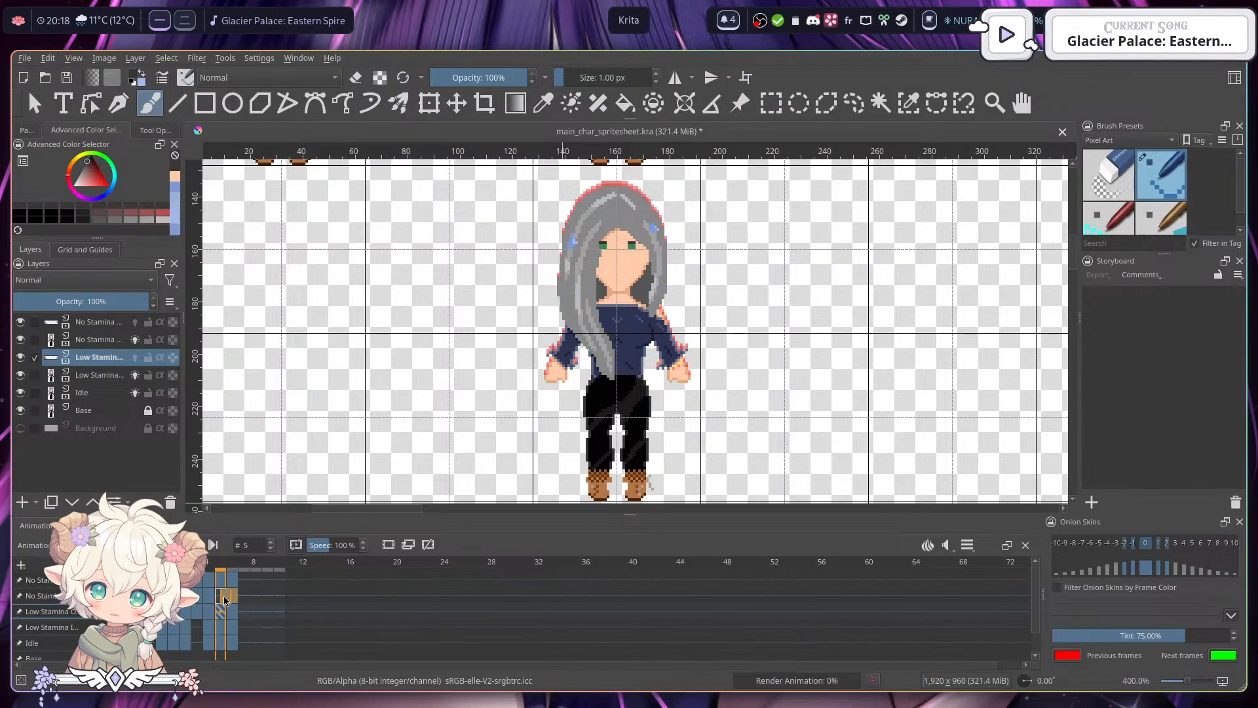
click(231, 596)
- Step through the animation up to frame 6 to check the shifted No Stamina keyframes
click(220, 609)
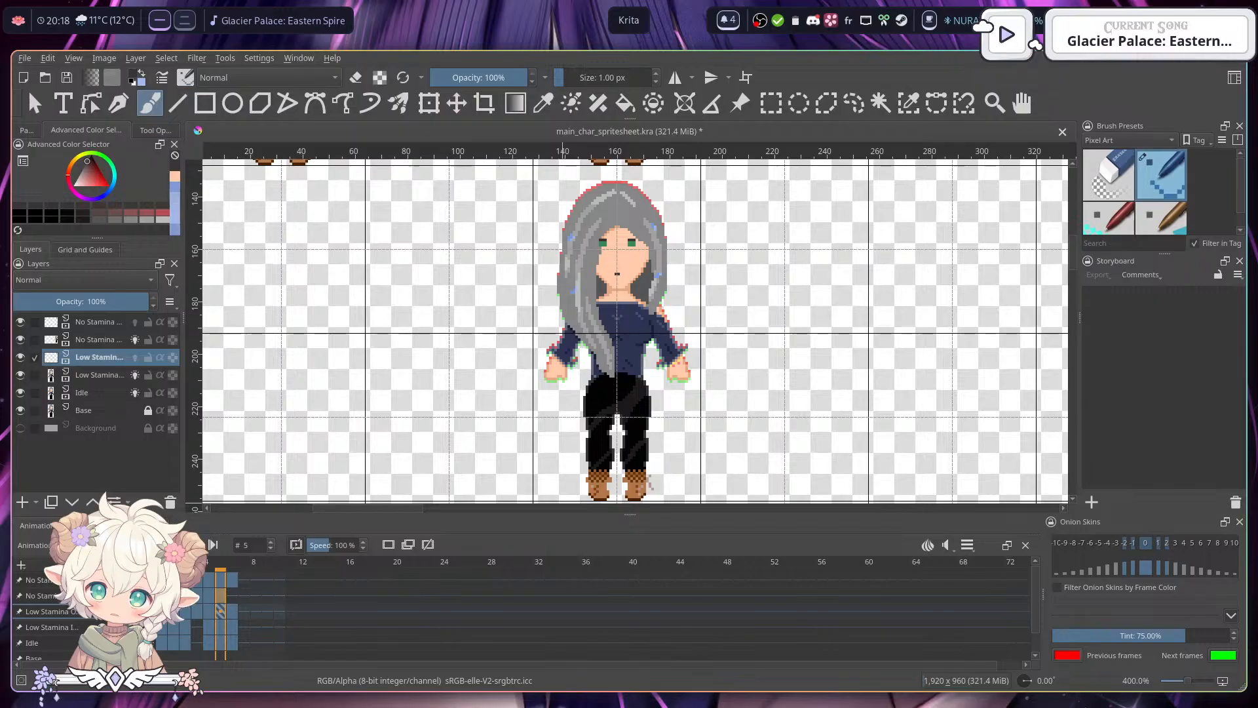
click(161, 612)
click(184, 609)
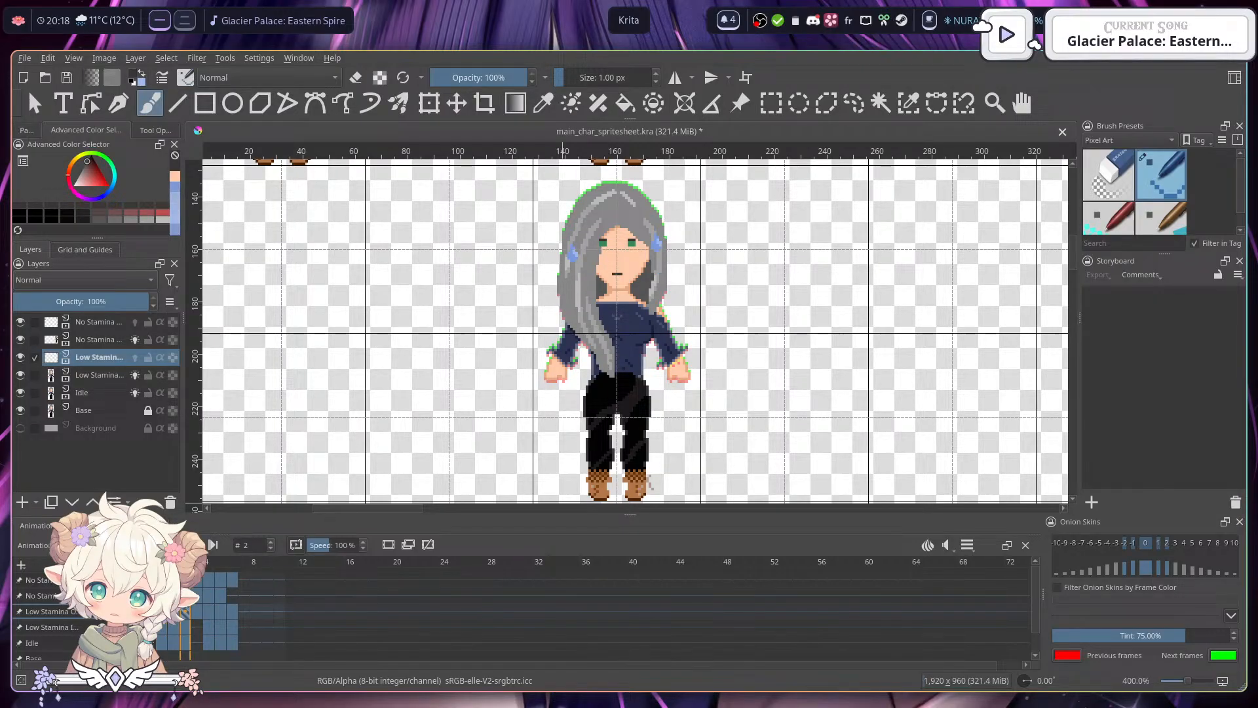
click(198, 608)
click(208, 608)
click(221, 607)
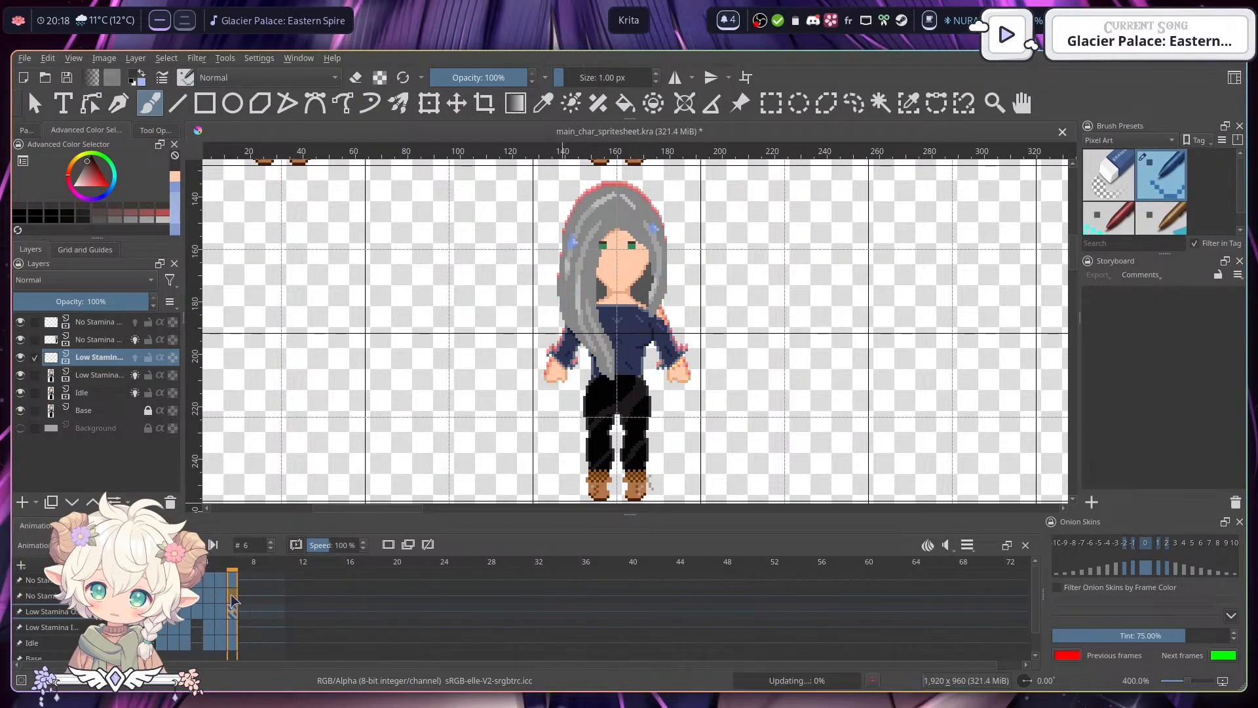
click(232, 596)
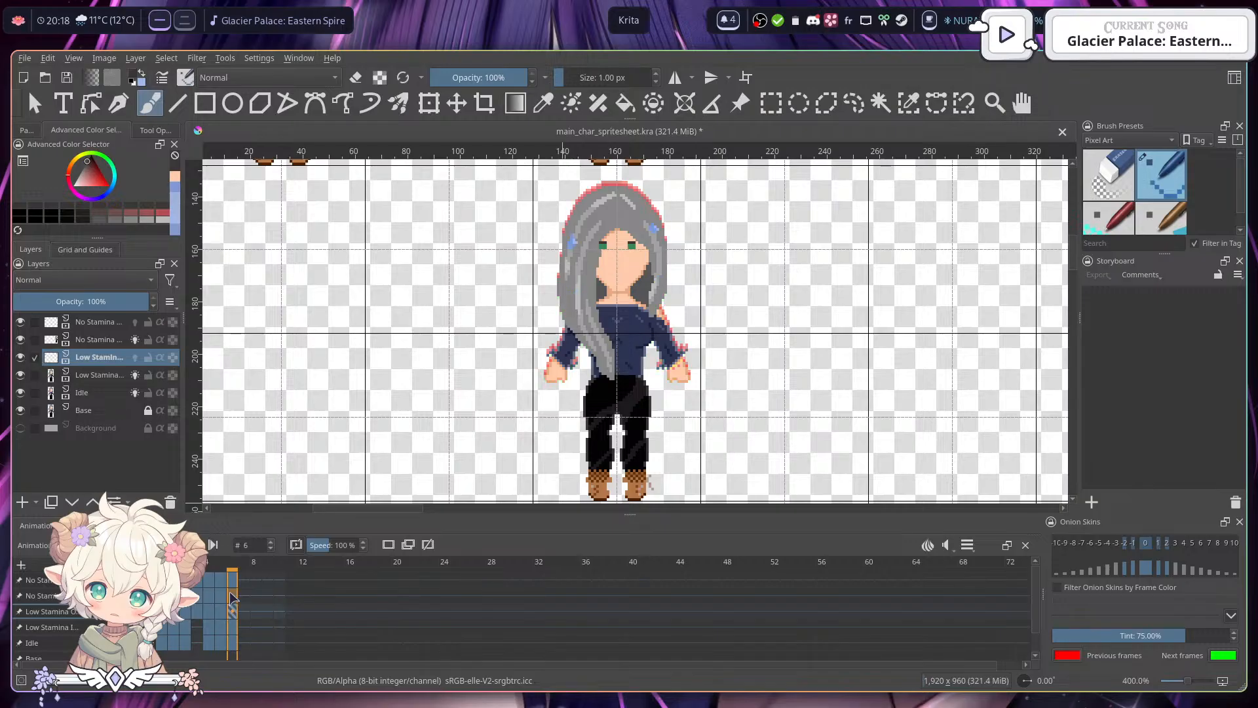
- Inspect the sprite rows and compare frames 5 and 6 of the No Stamina layer
drag(521, 164, 490, 274)
scroll(412, 371, down, 2)
scroll(453, 405, up, 1)
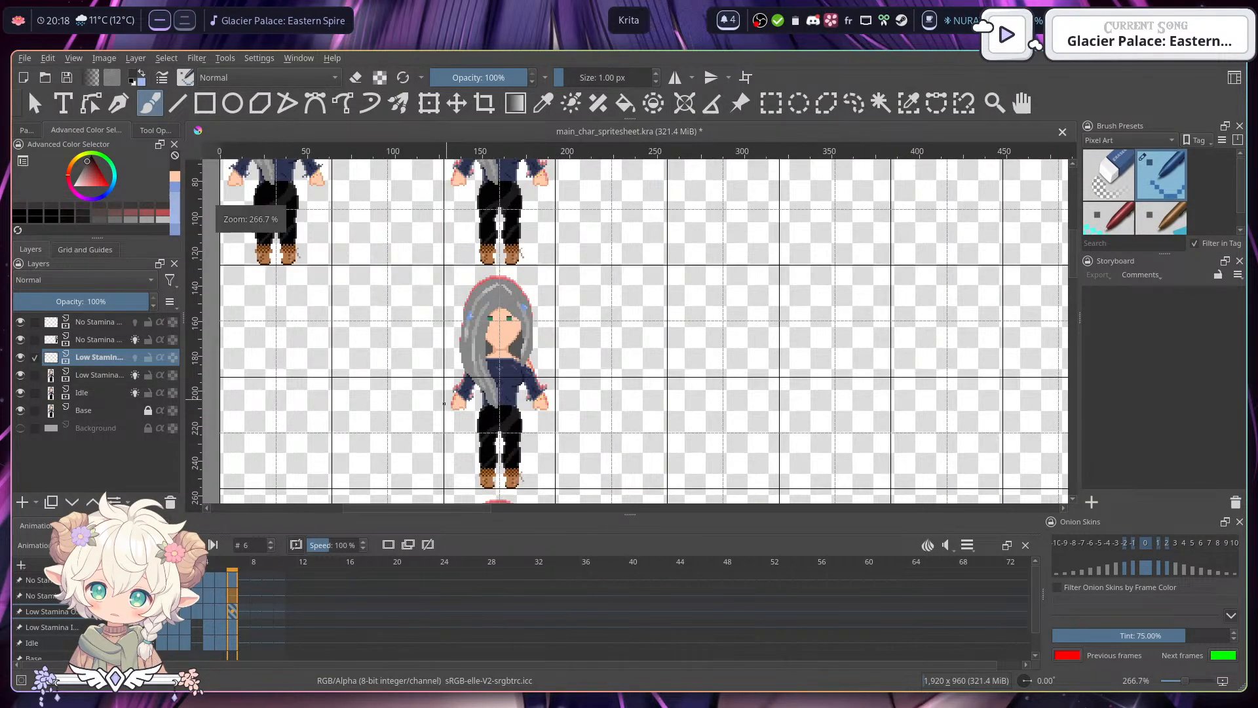
drag(475, 390, 470, 270)
drag(452, 485, 446, 347)
scroll(445, 347, up, 1)
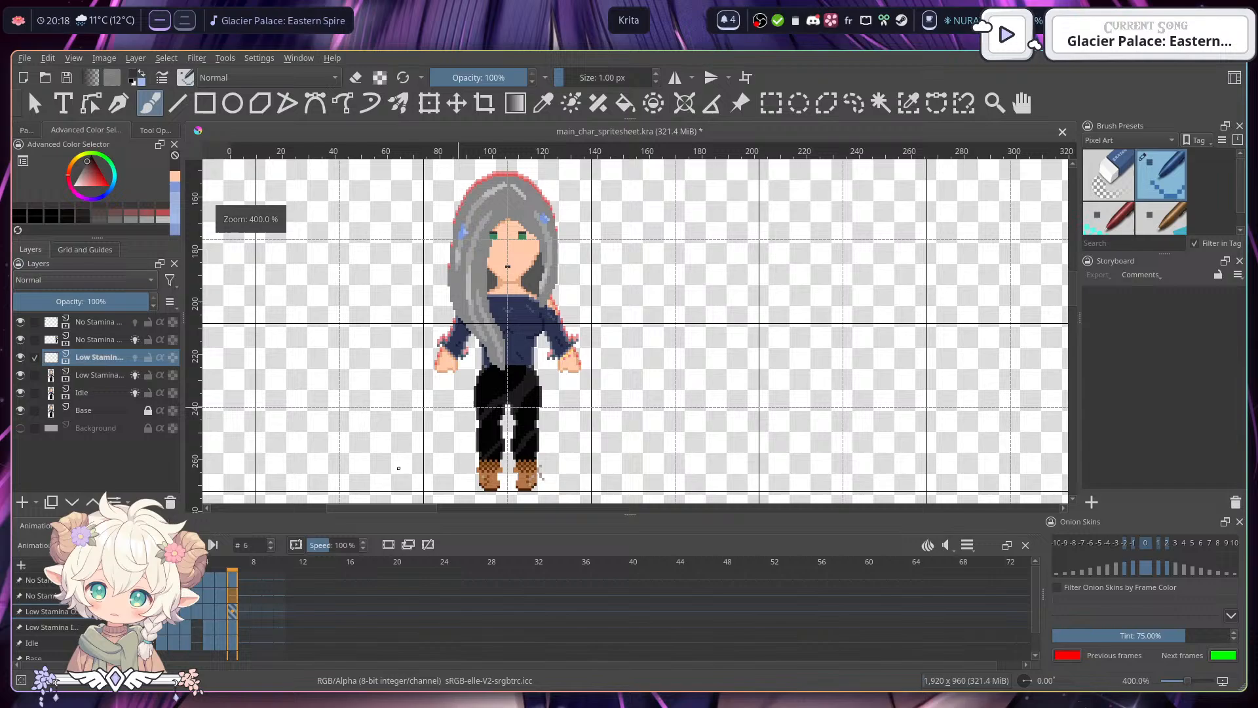
click(225, 595)
click(234, 596)
click(224, 596)
click(234, 597)
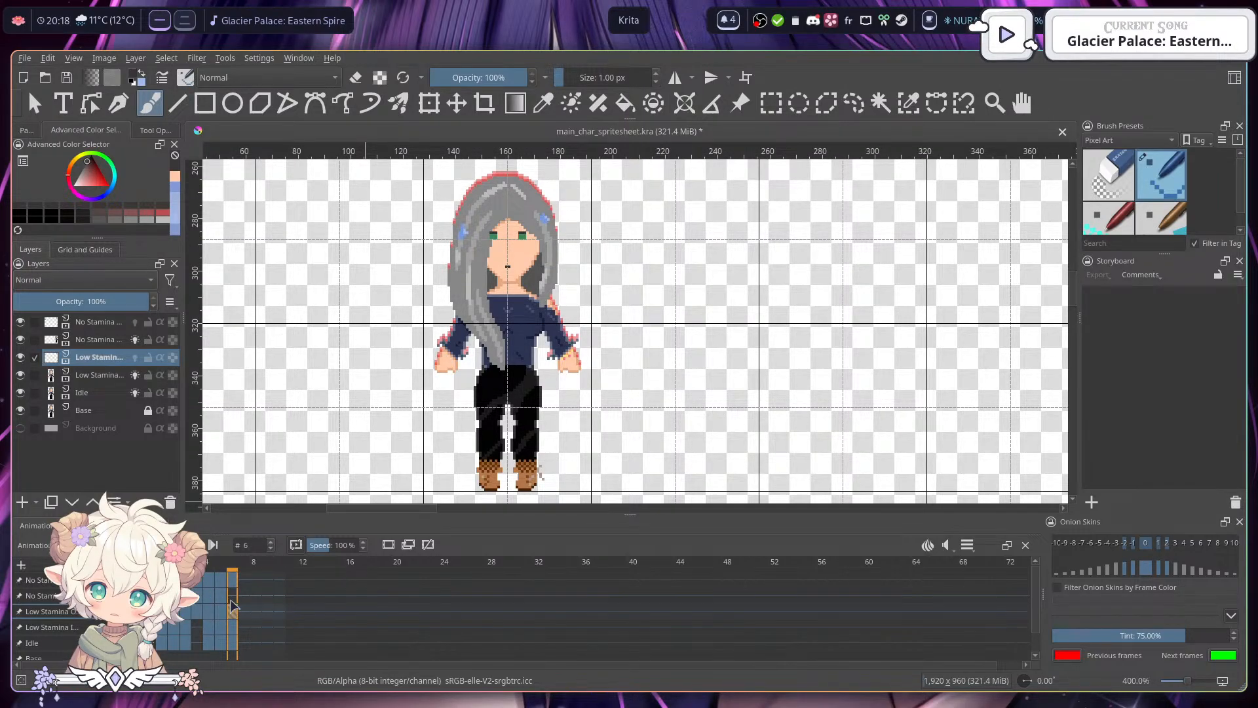
- Copy the Low Stamina layer's frame 6 keyframe and paste it into frame 6 of the No Stamina layer
right_click(234, 628)
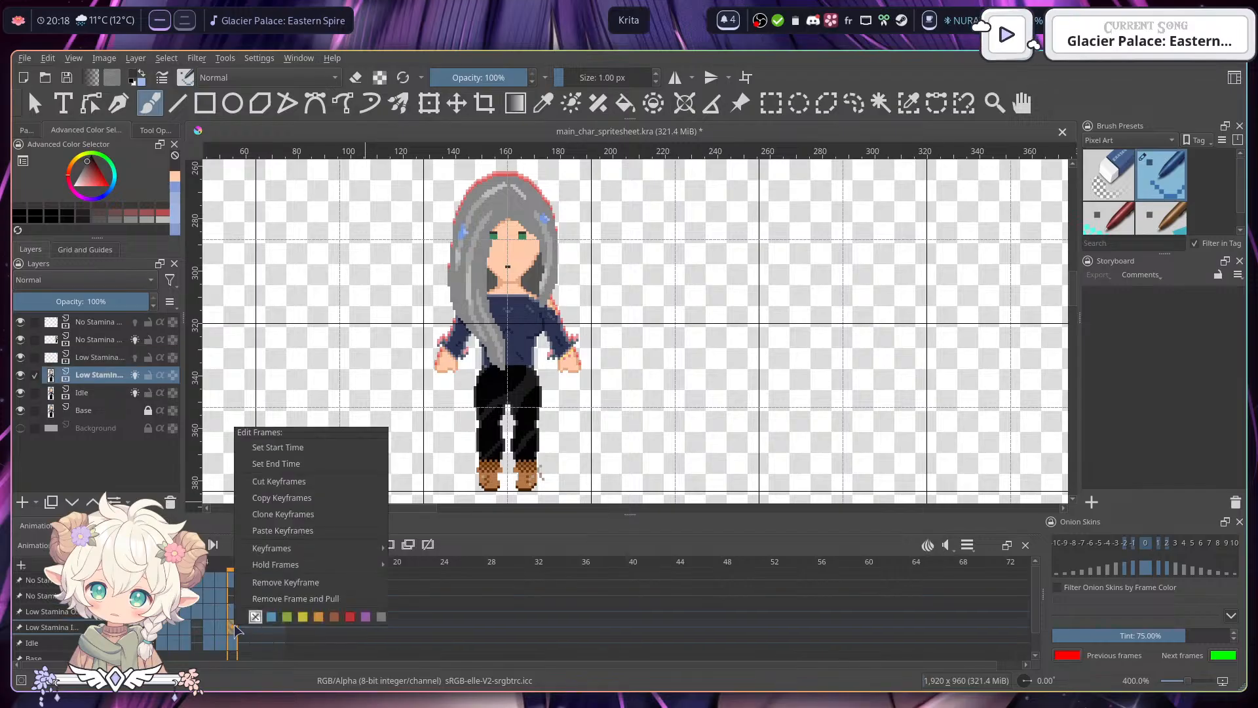
click(297, 502)
right_click(233, 596)
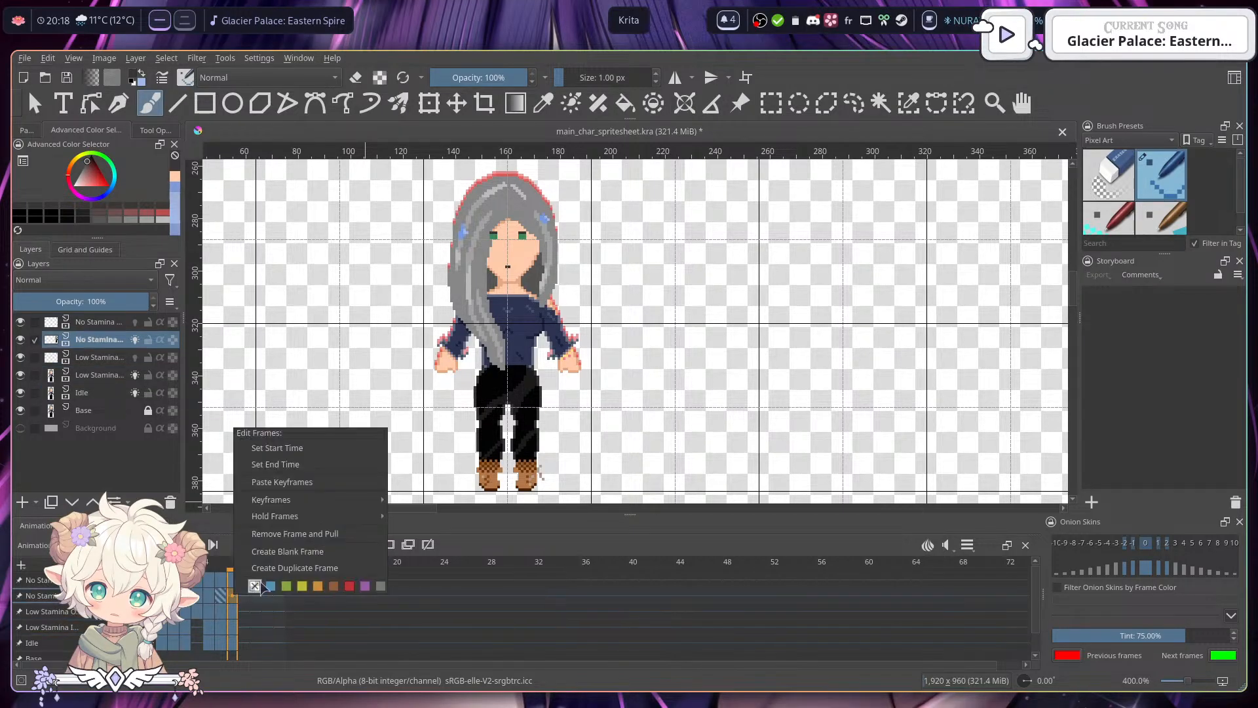
click(292, 484)
- Move the pasted frame 6 sprite into the No Stamina cell in the third sprite row, aligned with its onion skin, and save the file
key(minus)
key(minus)
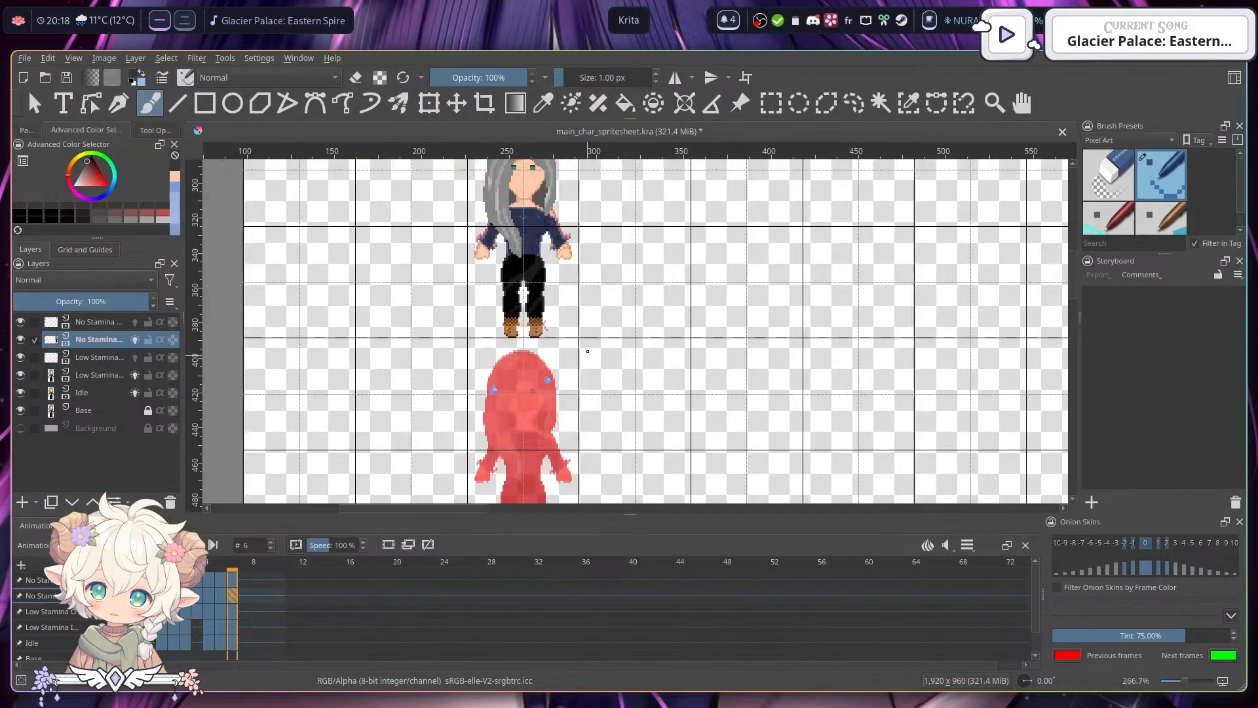
click(460, 106)
drag(552, 300, 534, 443)
drag(578, 498, 603, 410)
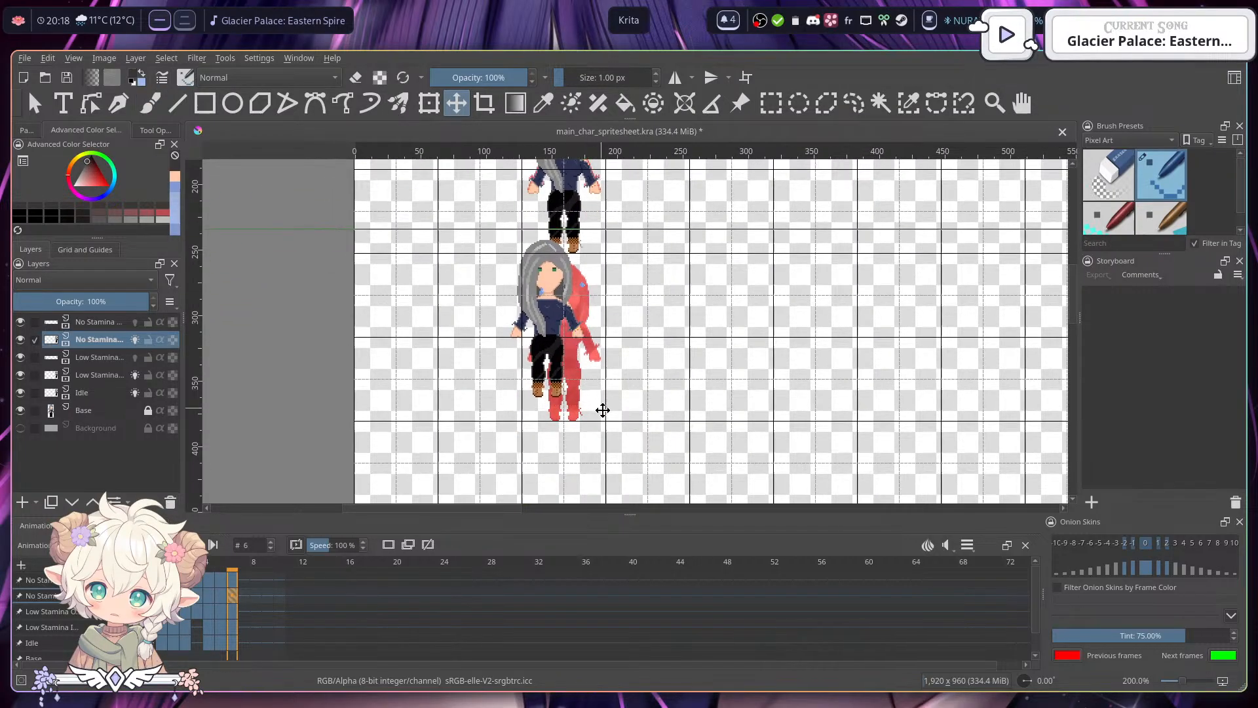
scroll(603, 411, up, 1)
drag(531, 341, 553, 366)
scroll(565, 371, up, 2)
scroll(598, 372, down, 2)
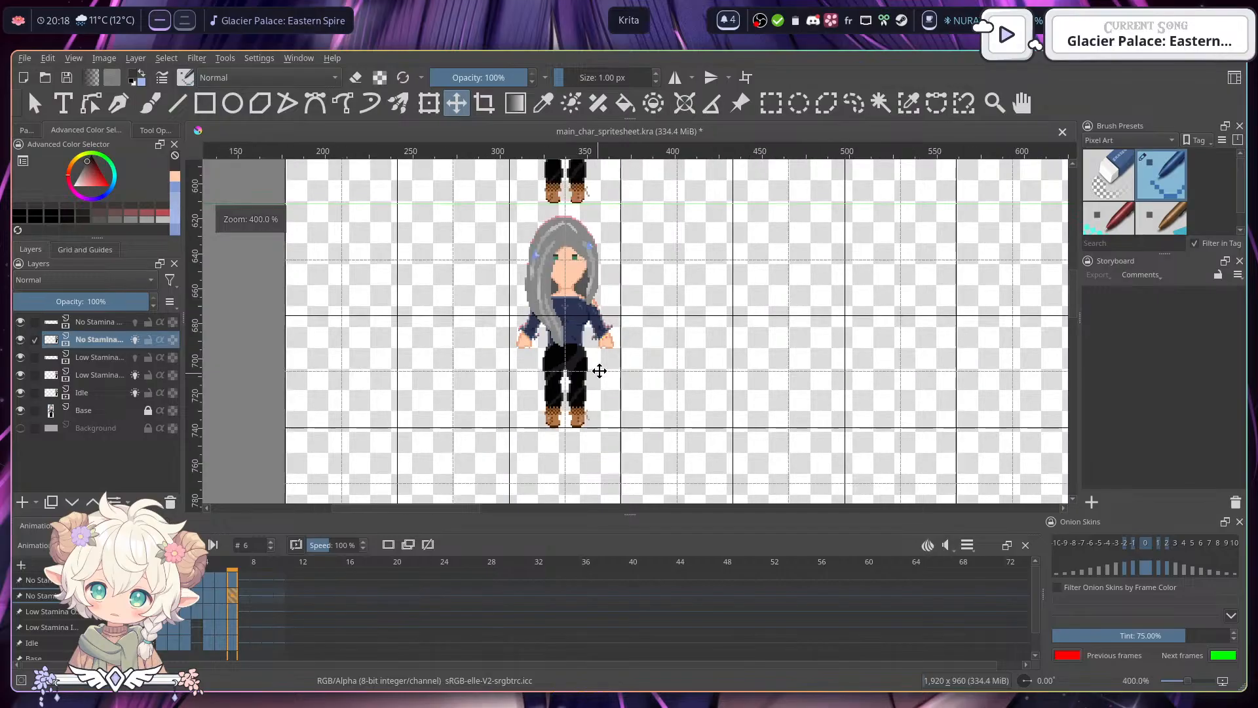
key(ctrl+s)
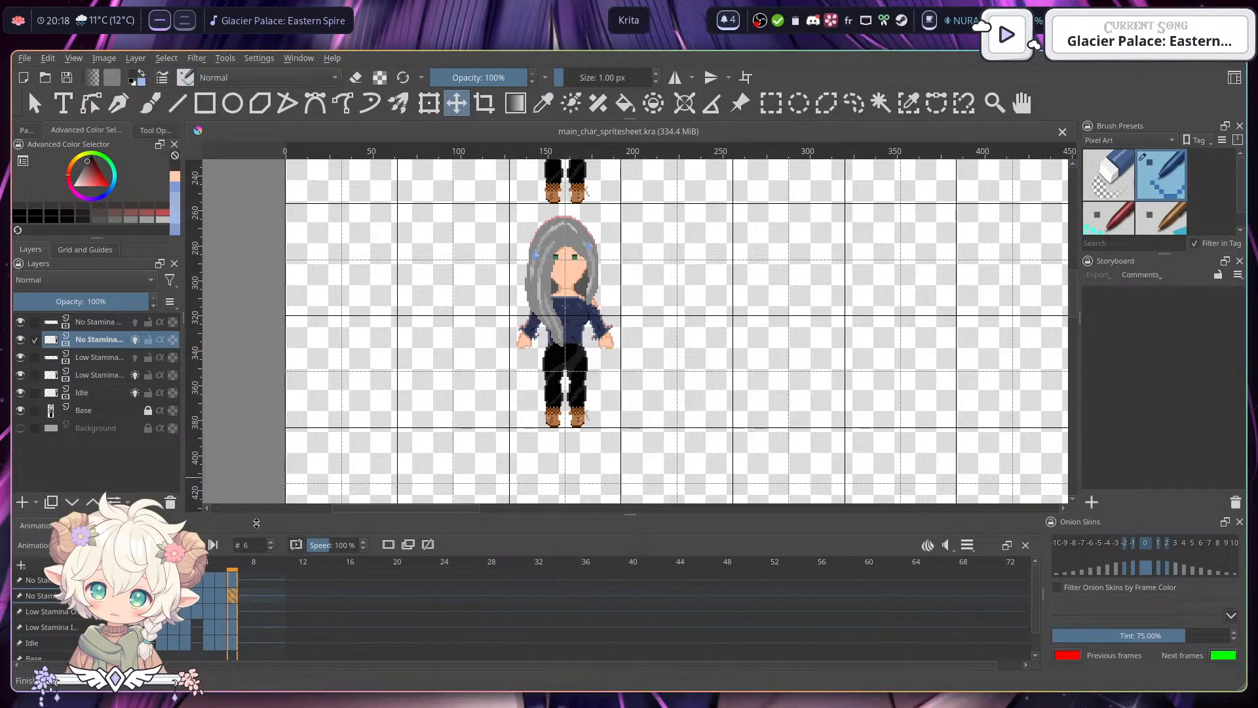
- Play the No Stamina animation and examine the sprite's upper body in frames 6 and 0
click(162, 596)
key(space)
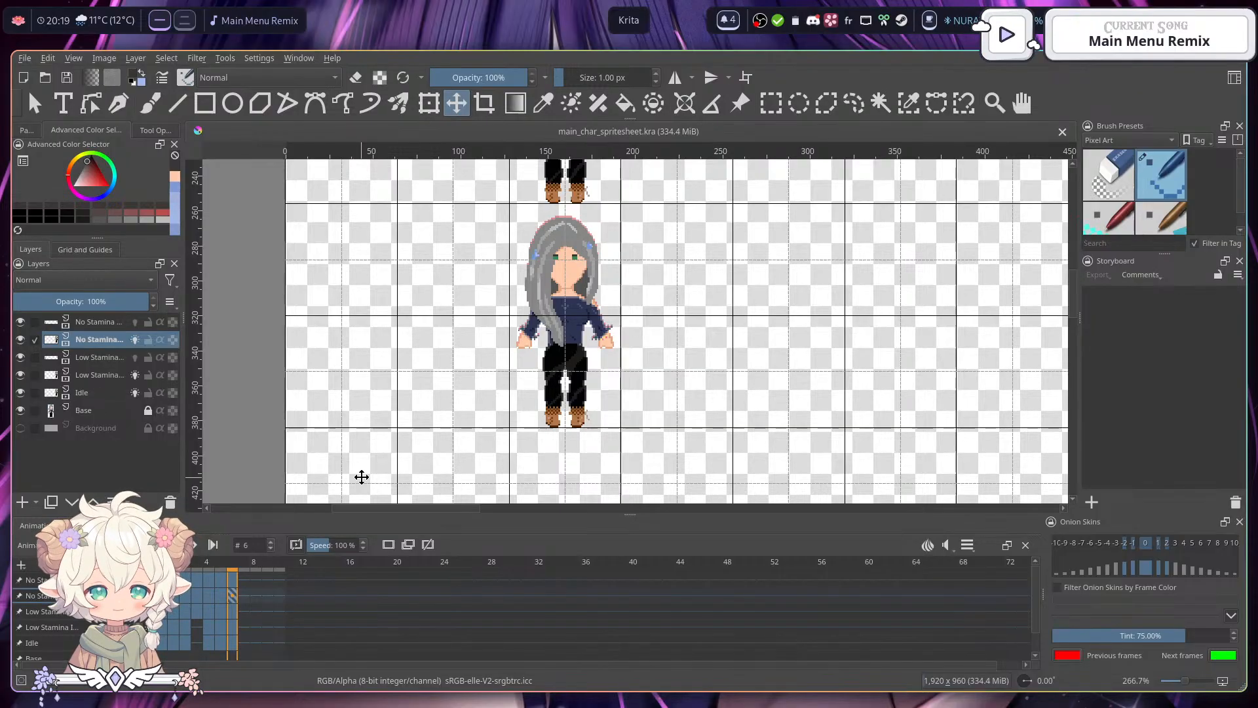
scroll(575, 349, up, 2)
scroll(695, 295, down, 3)
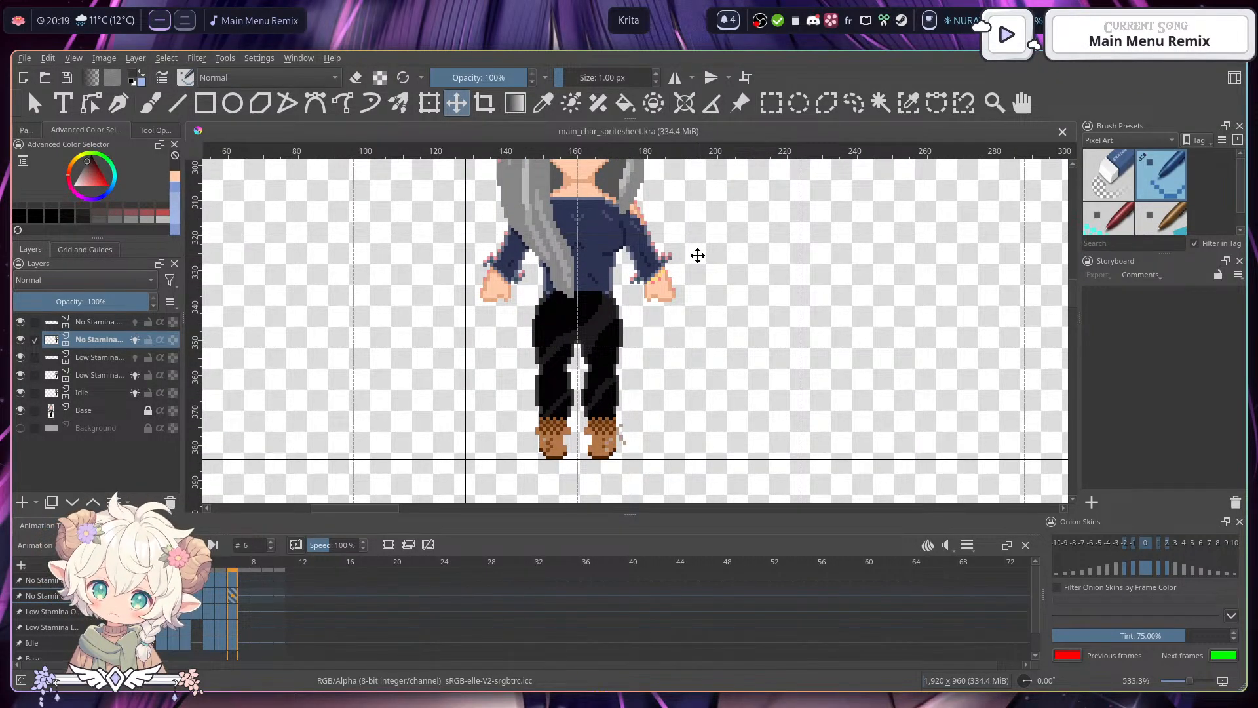
drag(581, 266, 553, 401)
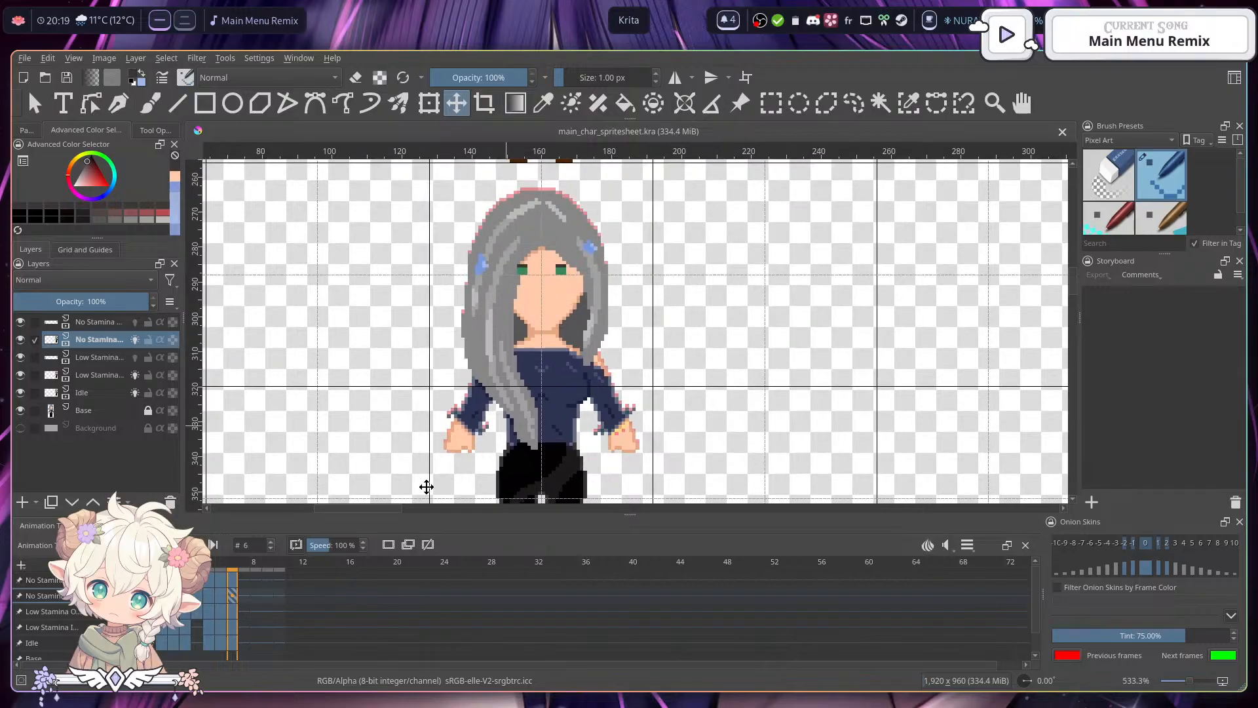
click(161, 596)
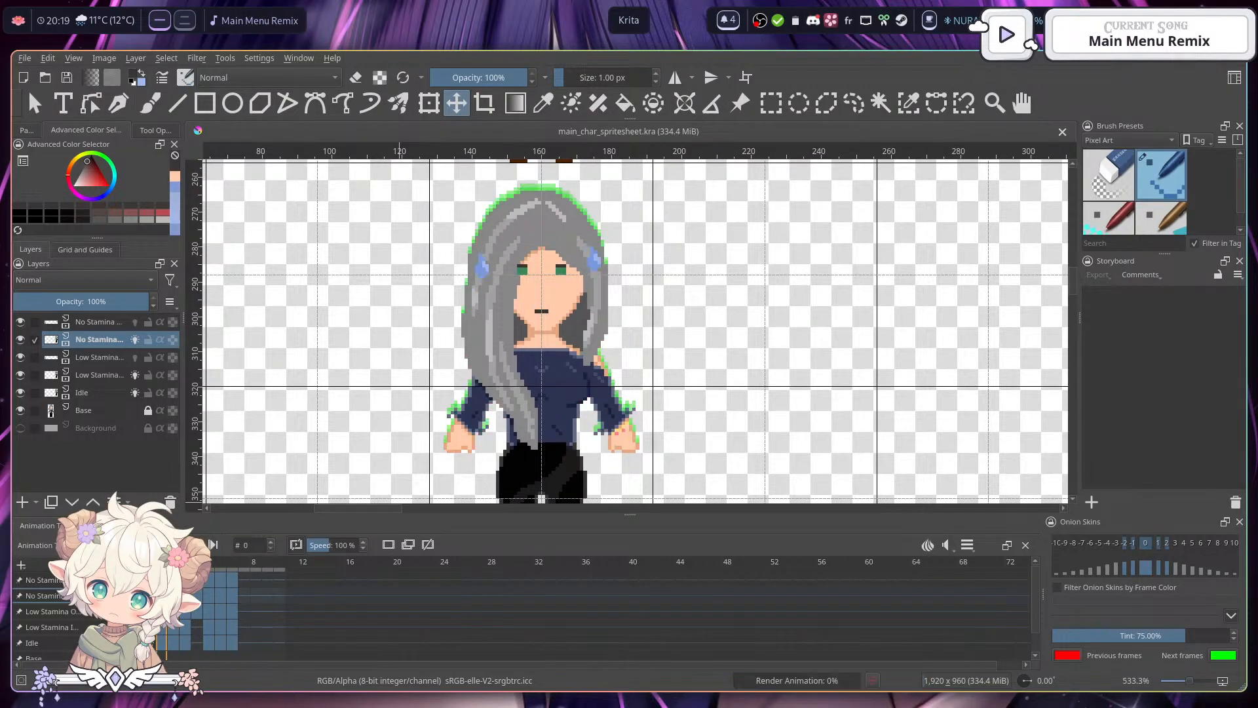
- Move the No Stamina sprite in frame 2 down by 1 pixel, undoing the extra nudge
click(173, 595)
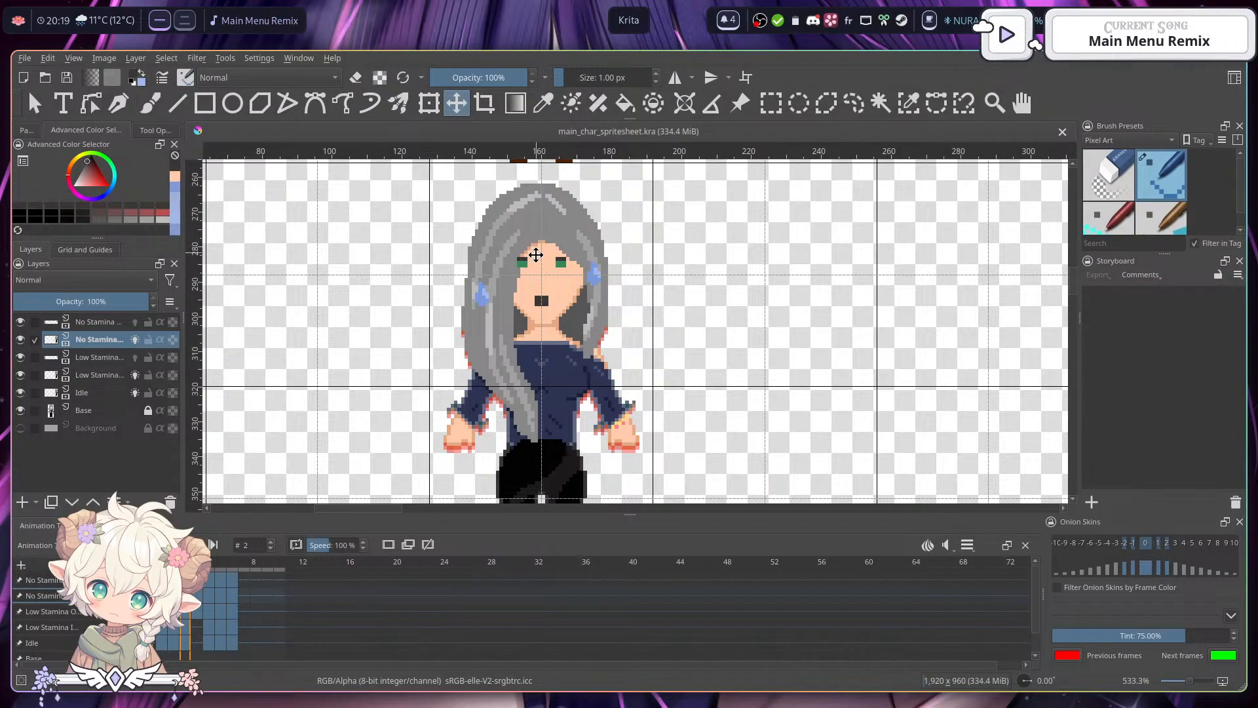
drag(536, 255, 536, 257)
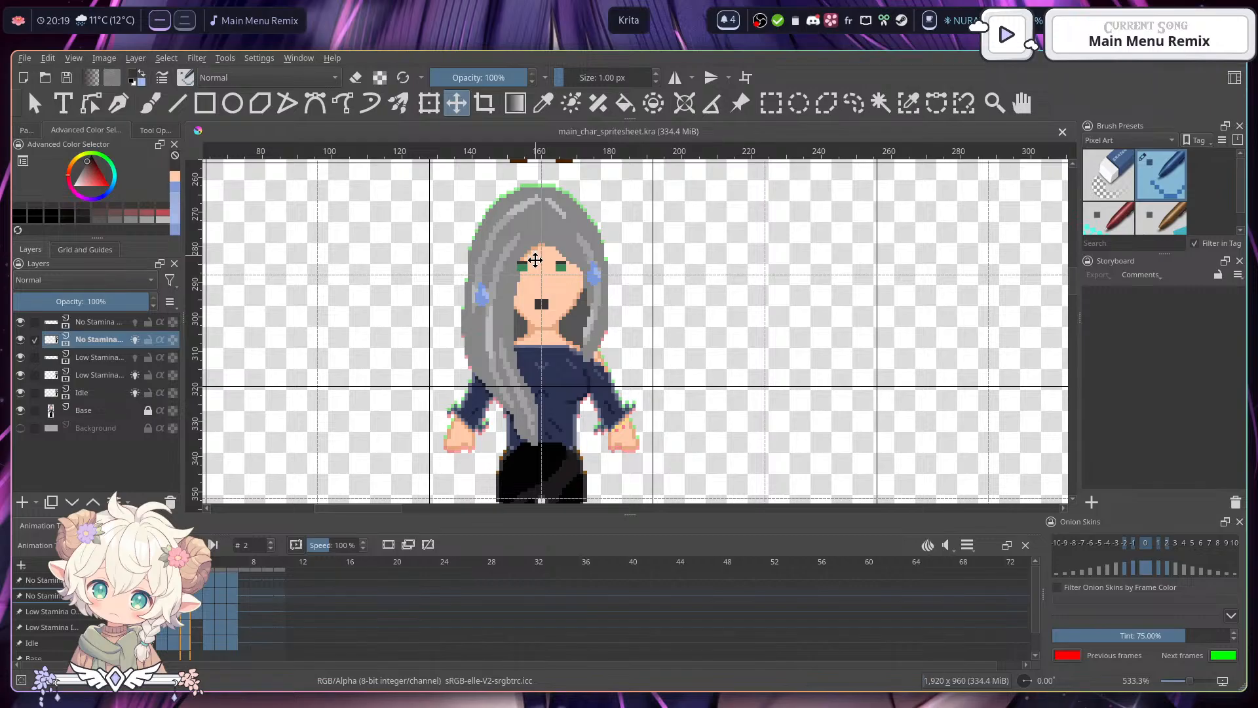
drag(536, 260, 535, 263)
key(ctrl+z)
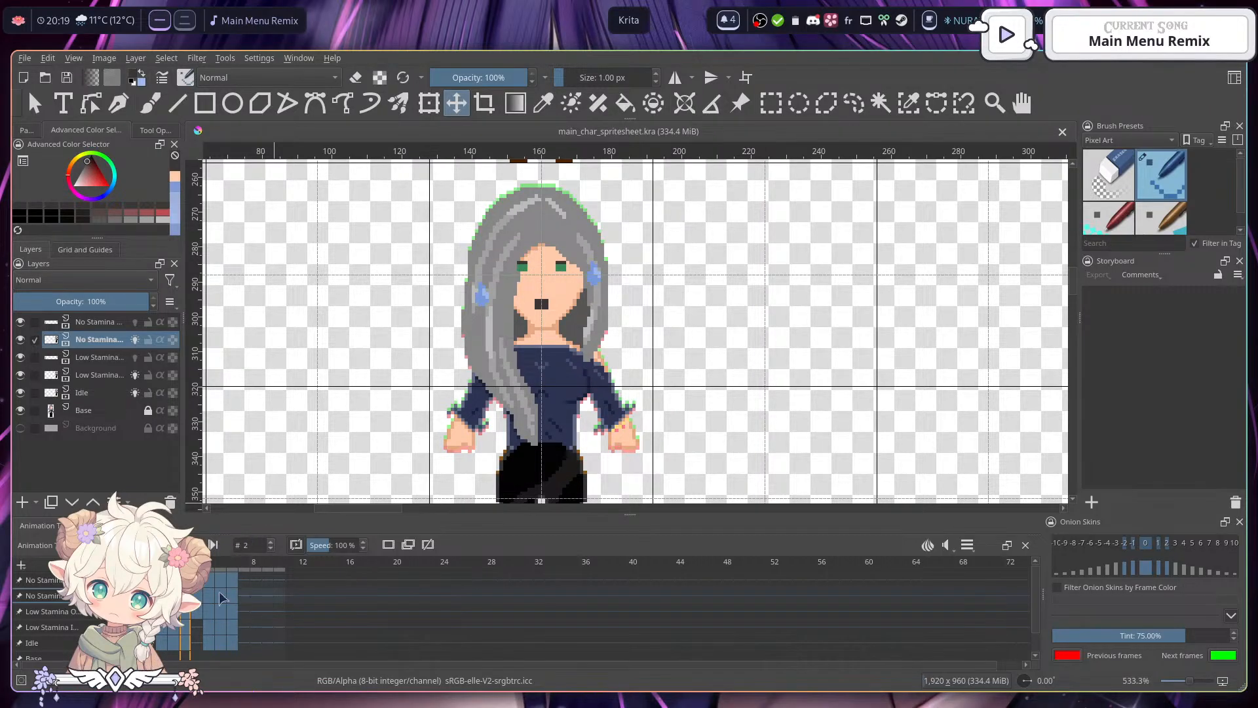
- Move the No Stamina sprite down 2 pixels in frame 3 and up 1 pixel in frame 4
click(197, 596)
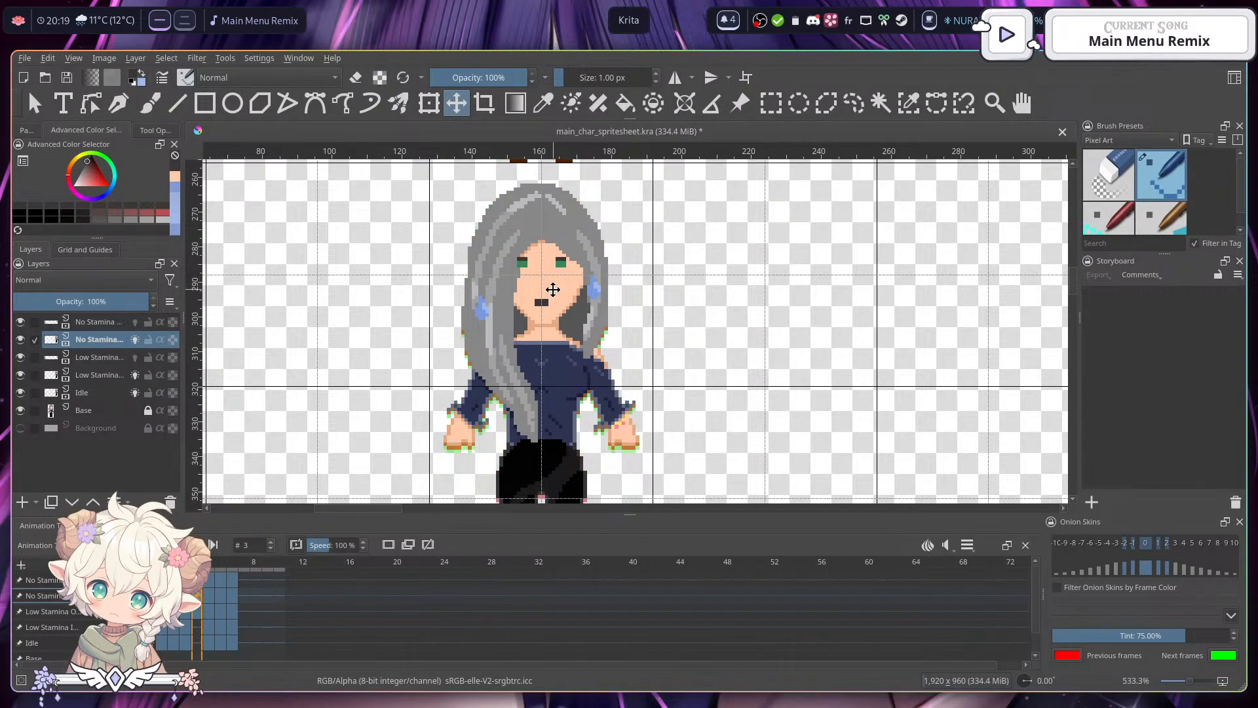
drag(554, 287, 553, 292)
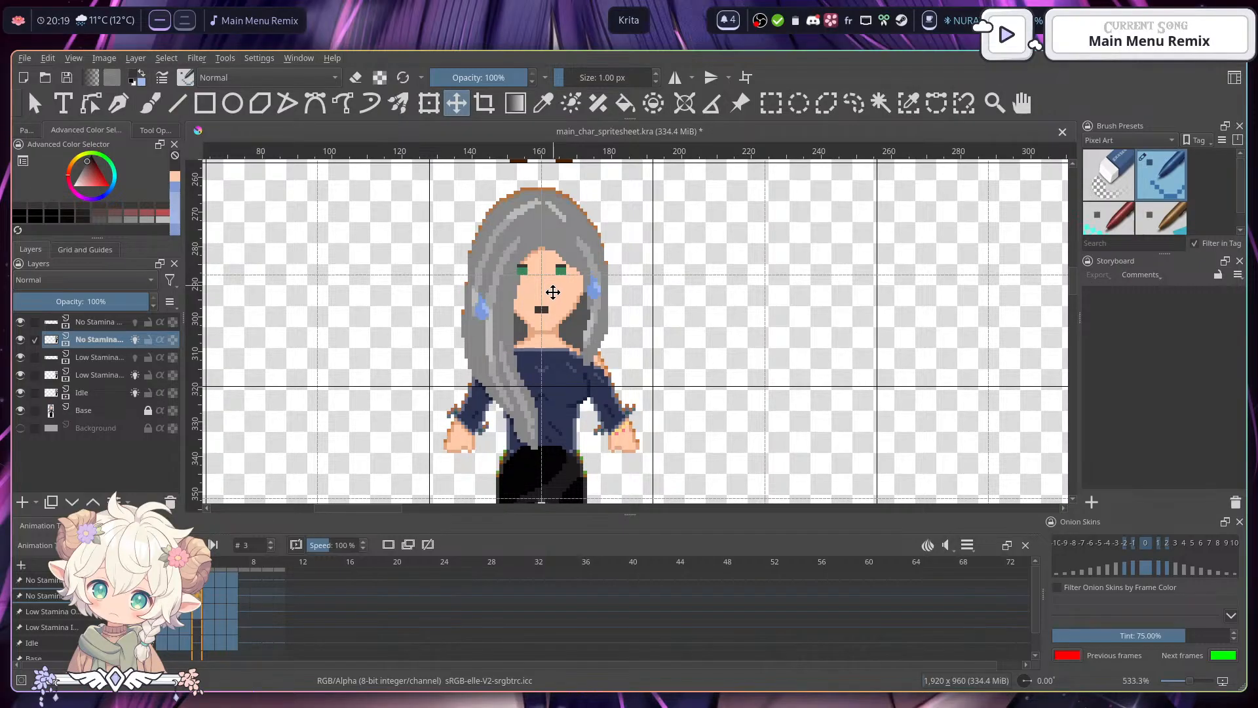
click(209, 596)
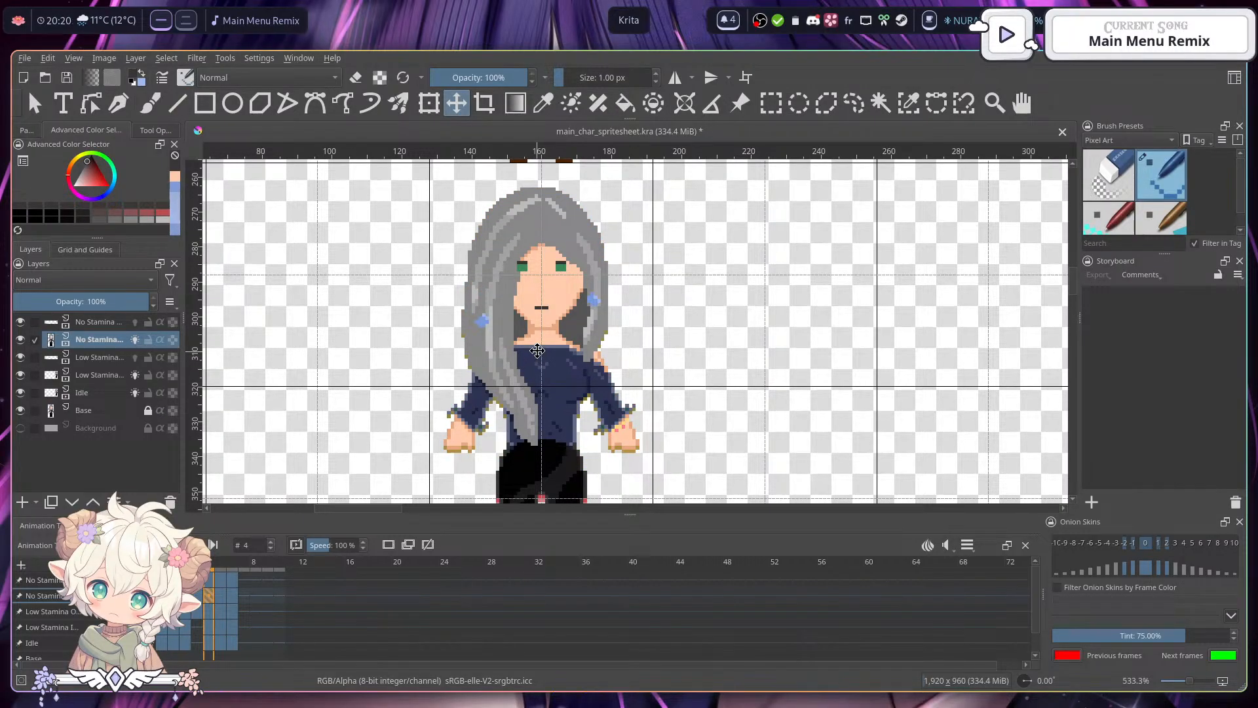
drag(538, 340, 539, 337)
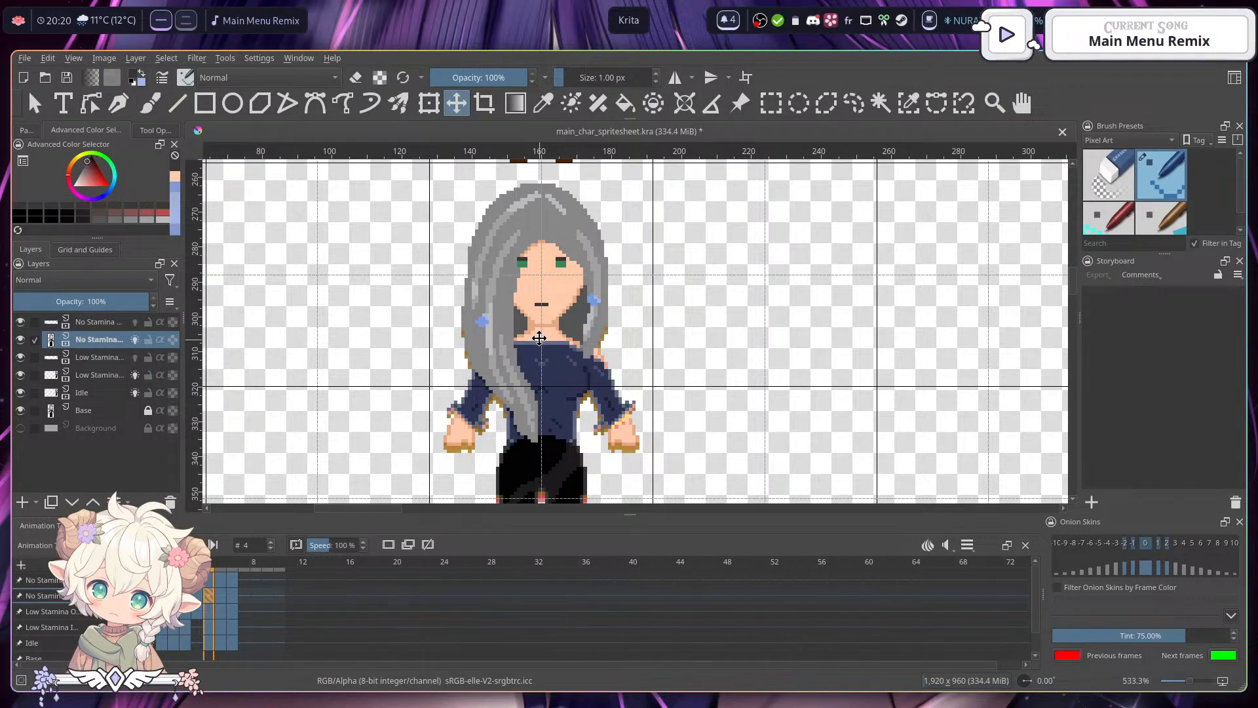
- Try moving the No Stamina sprite in frame 5 up by about 3 pixels, check its feet, and undo the recent sprite moves
click(223, 594)
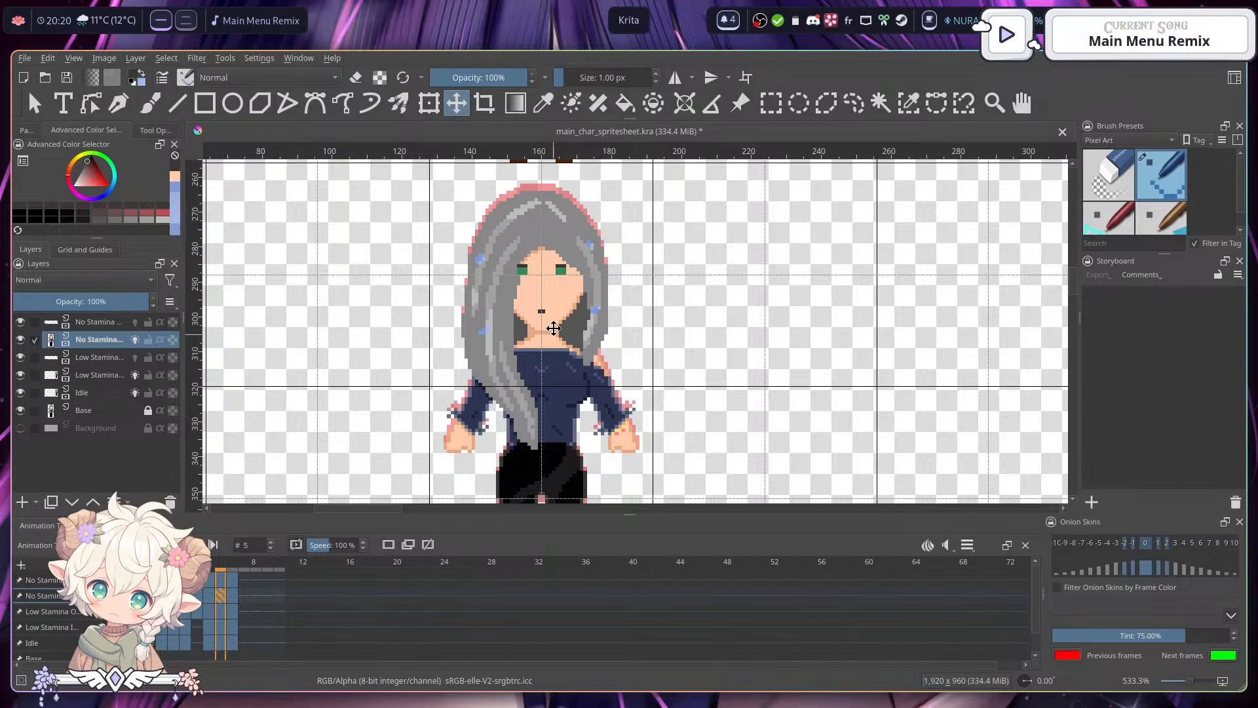
drag(557, 302, 555, 289)
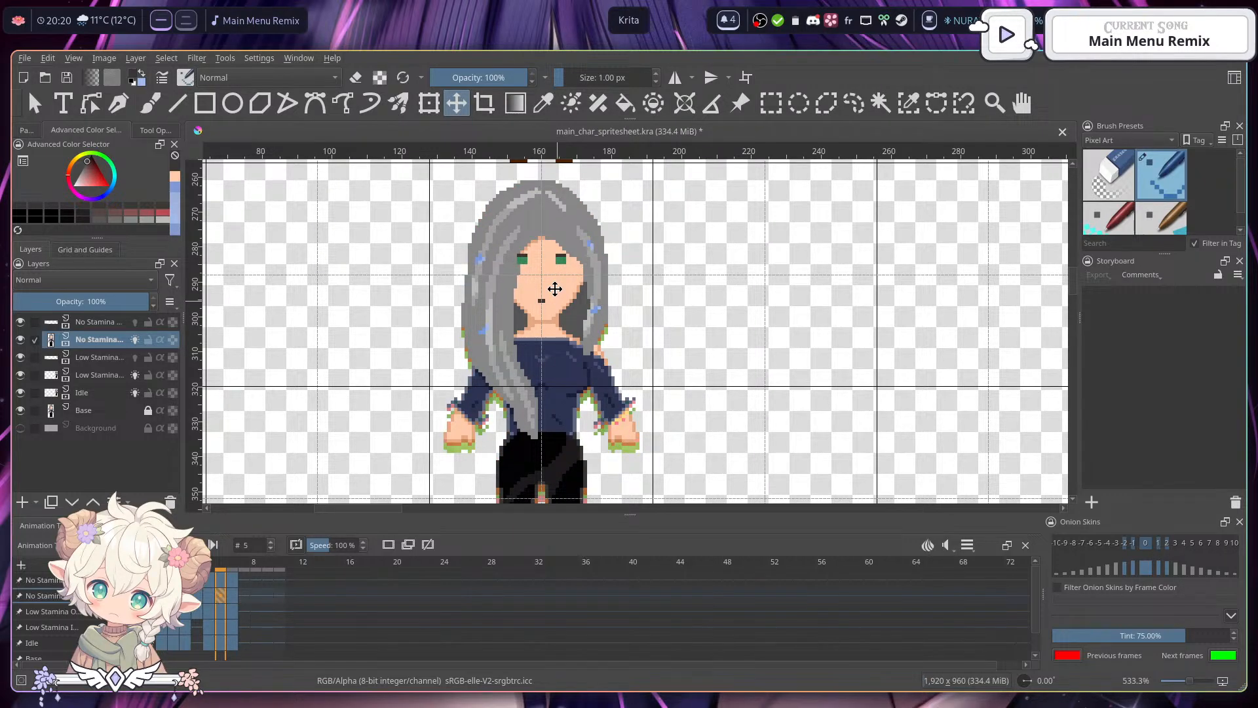
drag(558, 388, 570, 271)
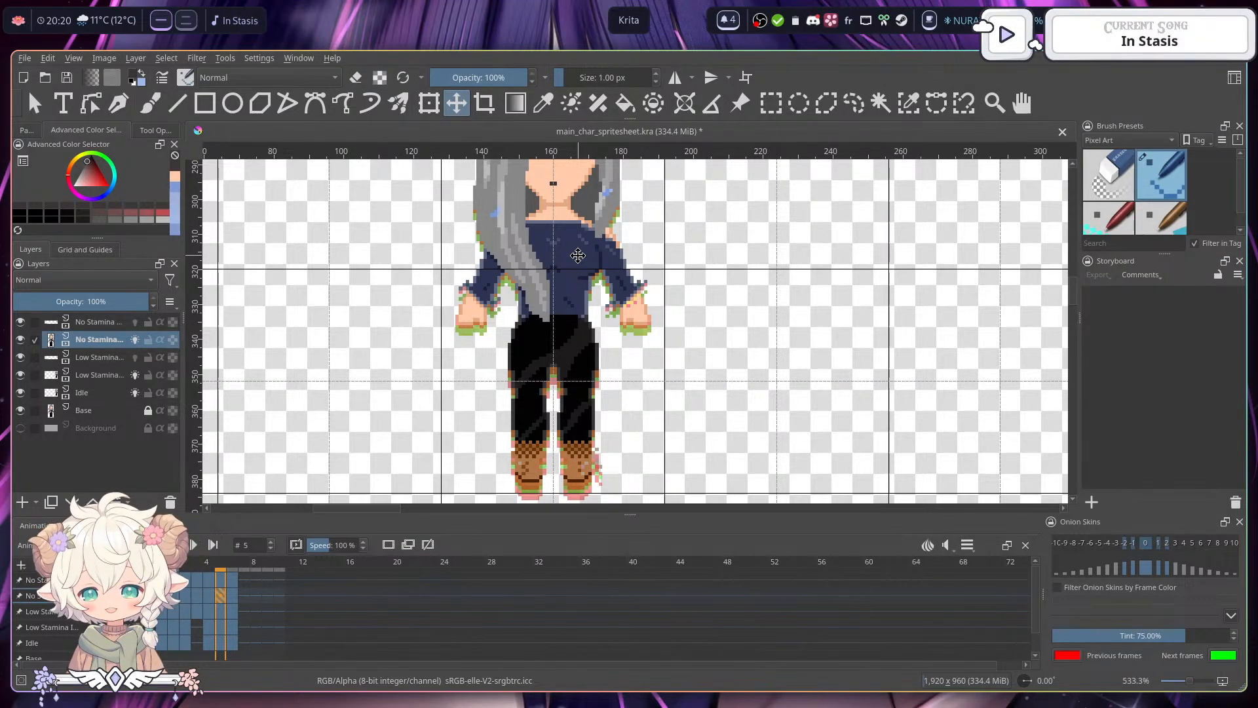
key(Left)
key(Right)
key(Right)
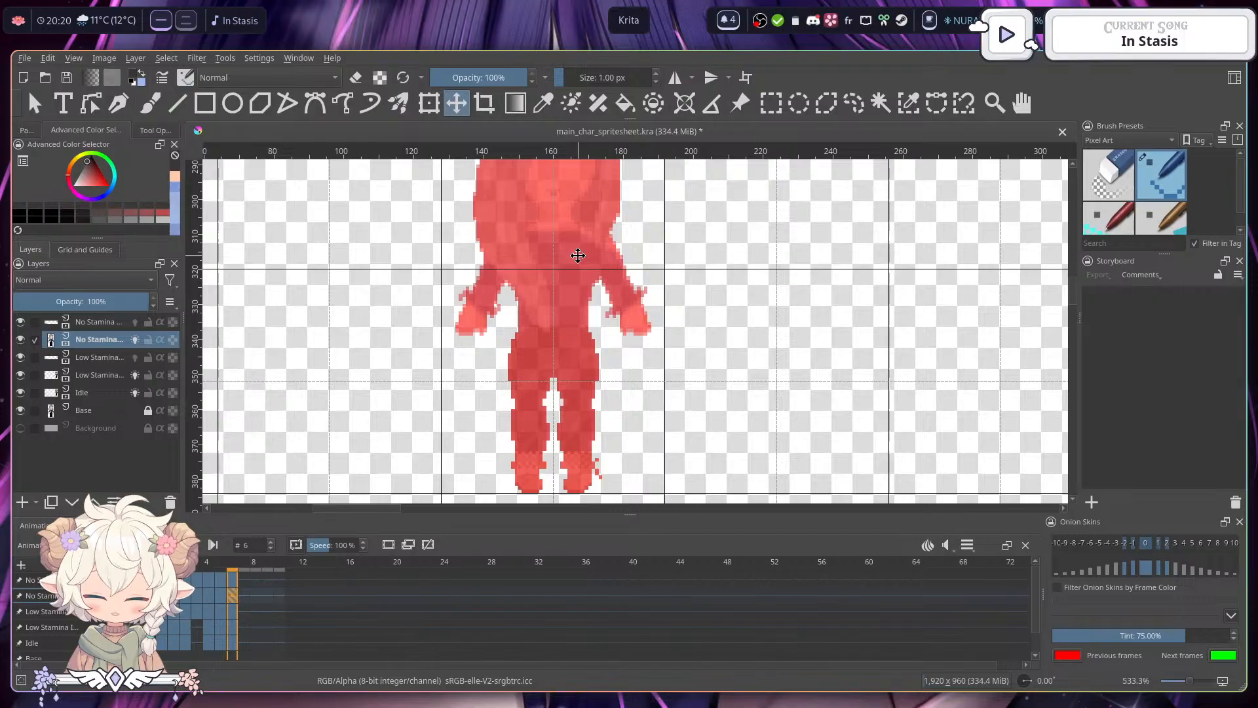
key(ctrl+z)
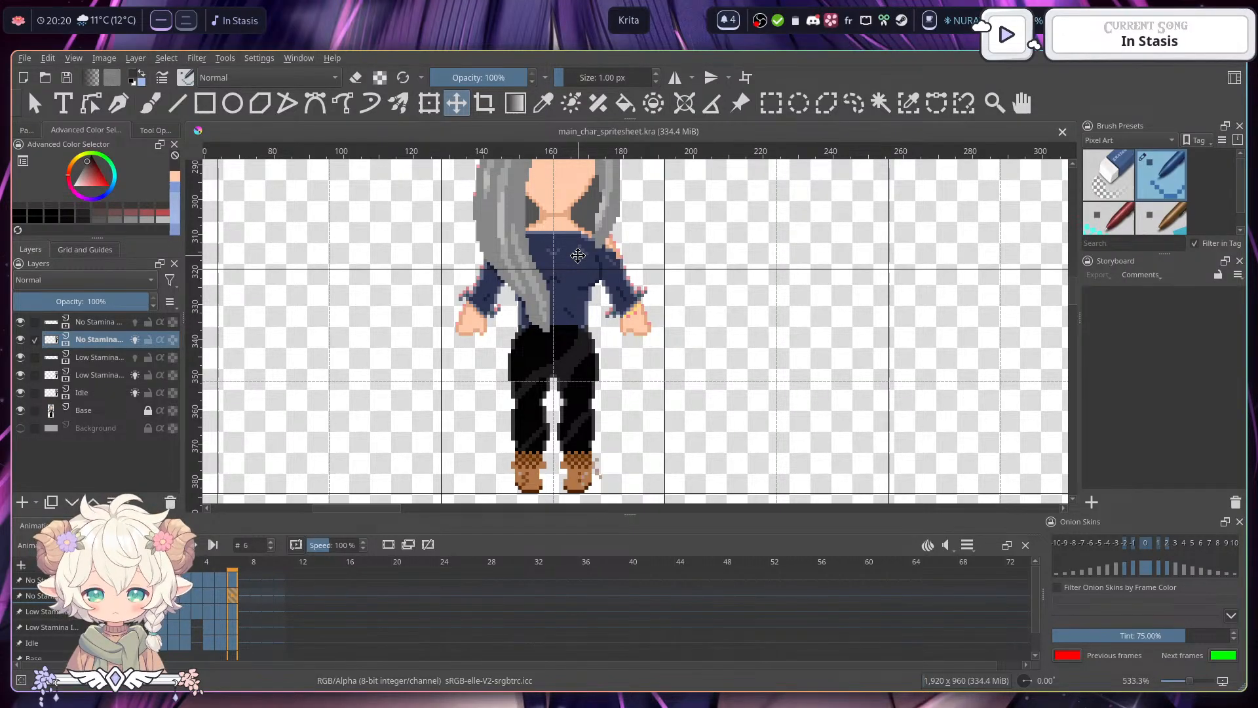
- Select the No Stamina sprite's upper body in frame 2, move it down by 1 pixel, and clear the selection
scroll(672, 211, up, 3)
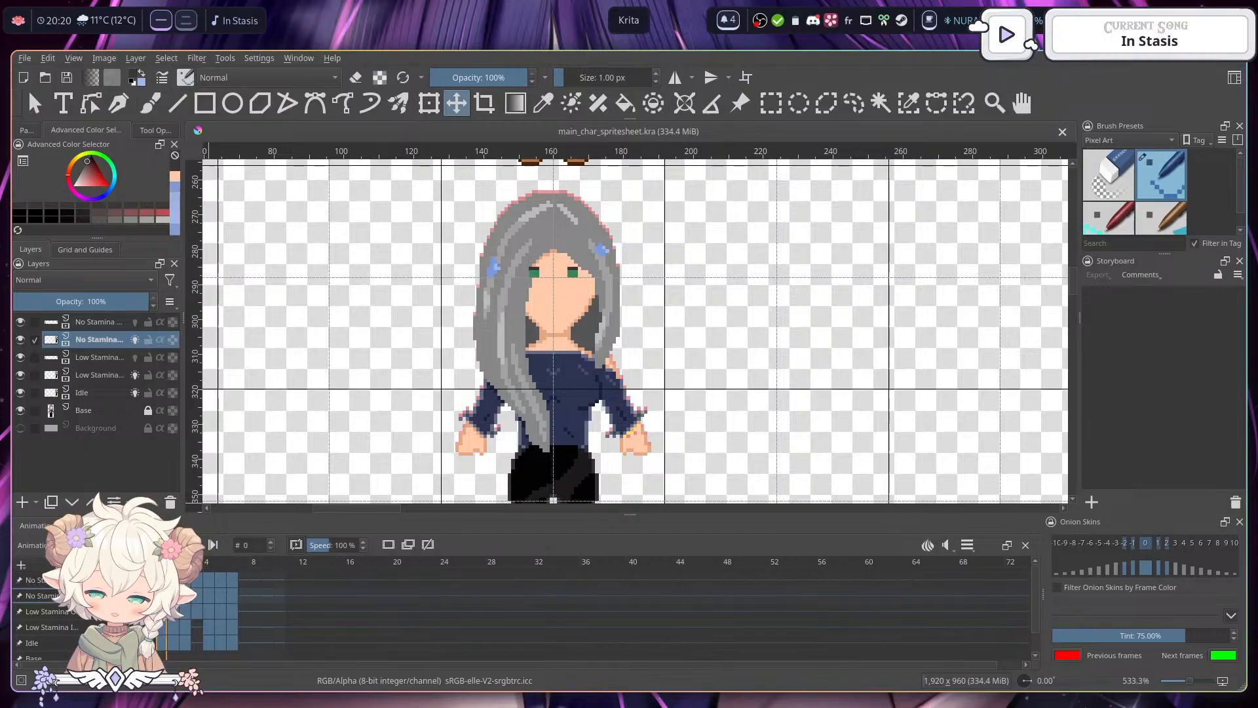
click(176, 597)
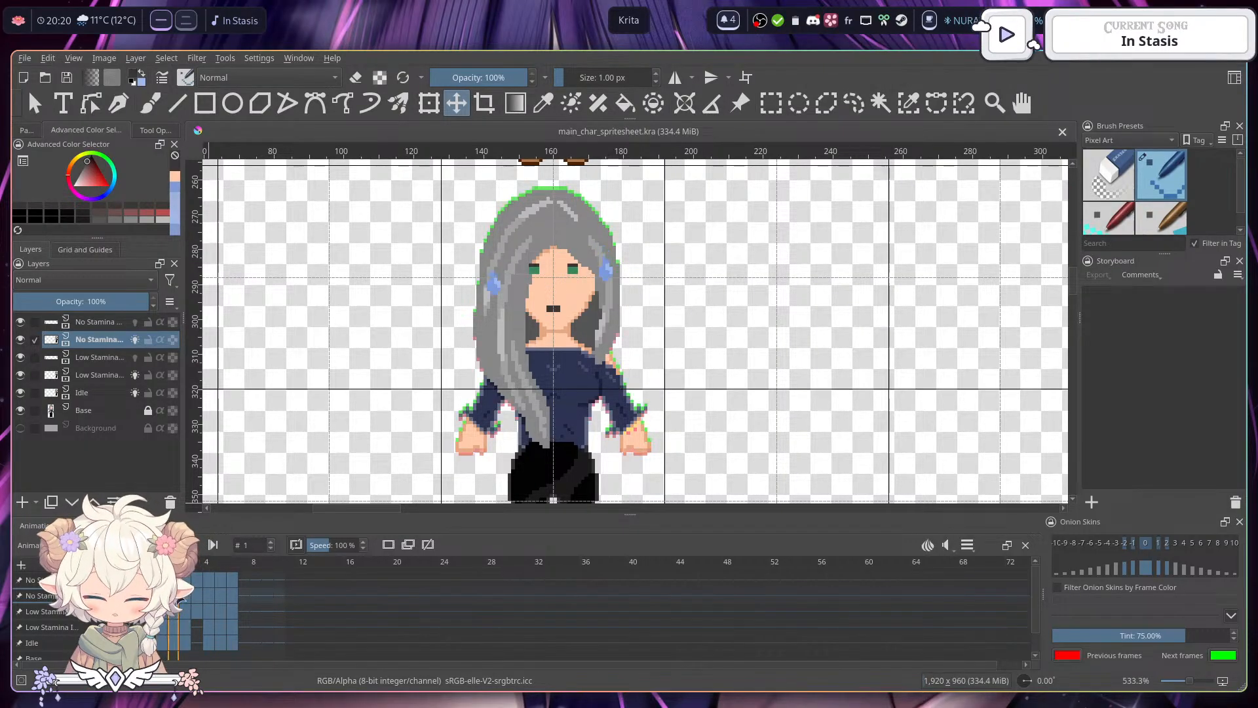
click(186, 599)
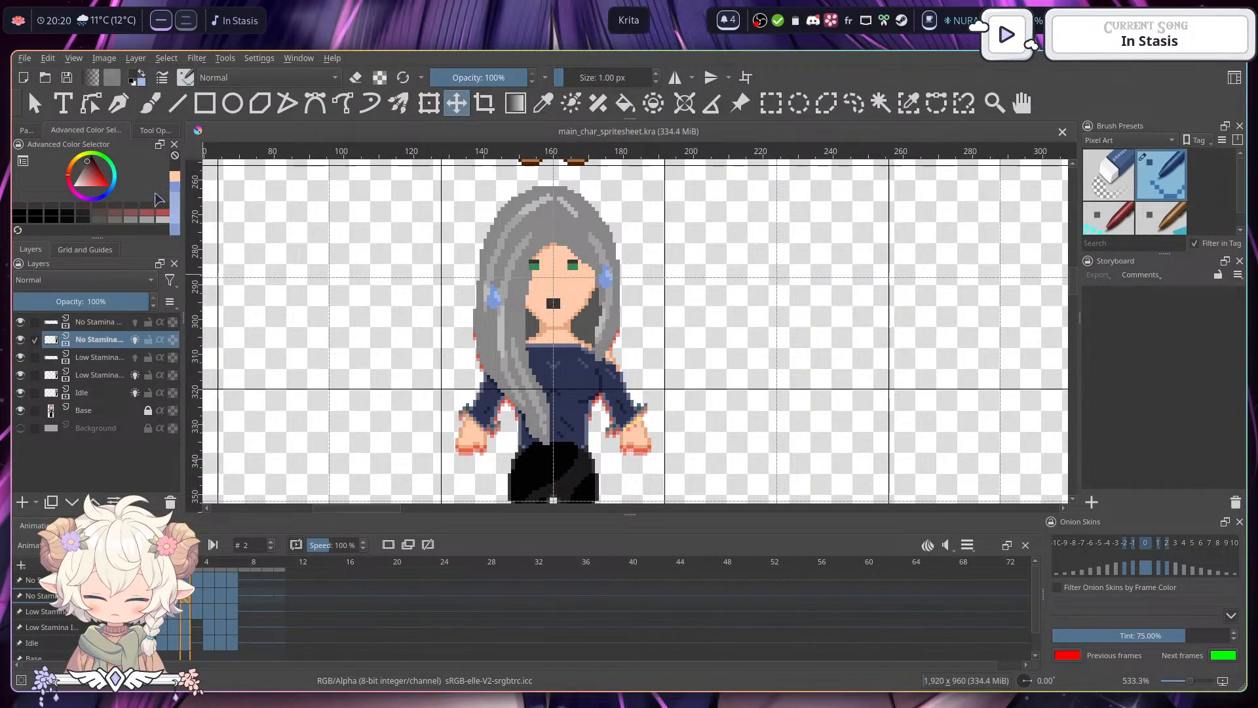
click(771, 103)
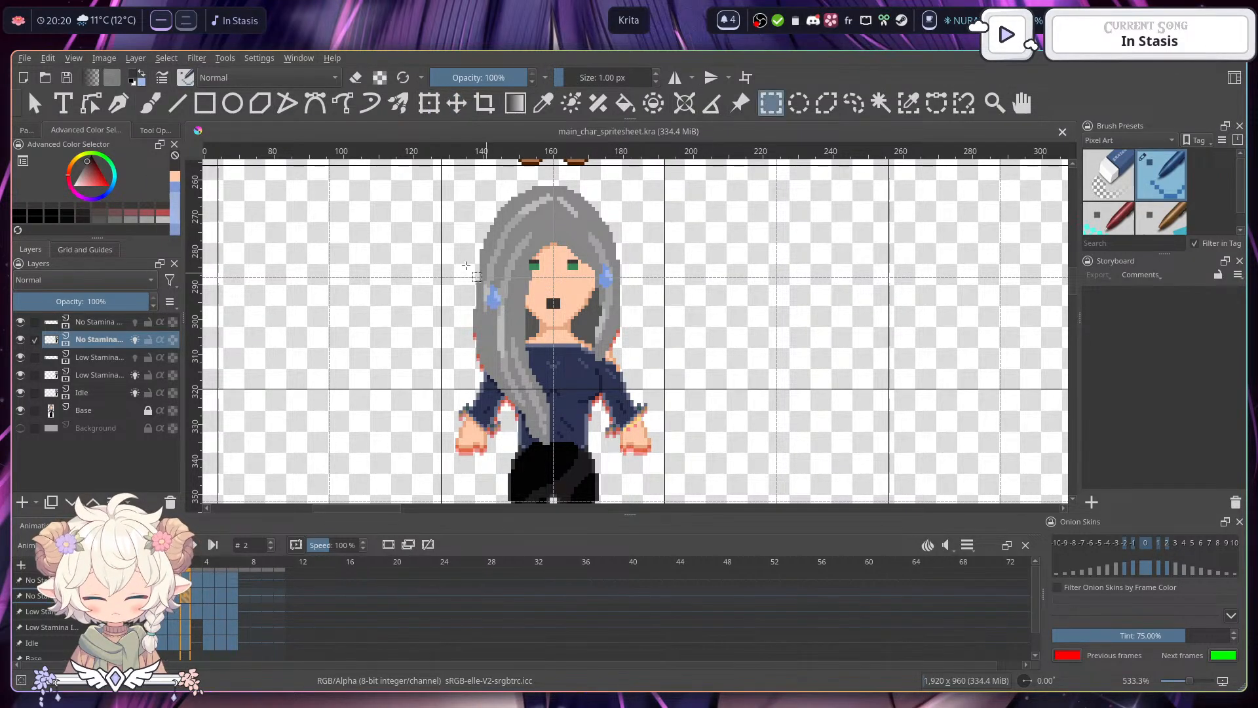
drag(437, 191, 654, 450)
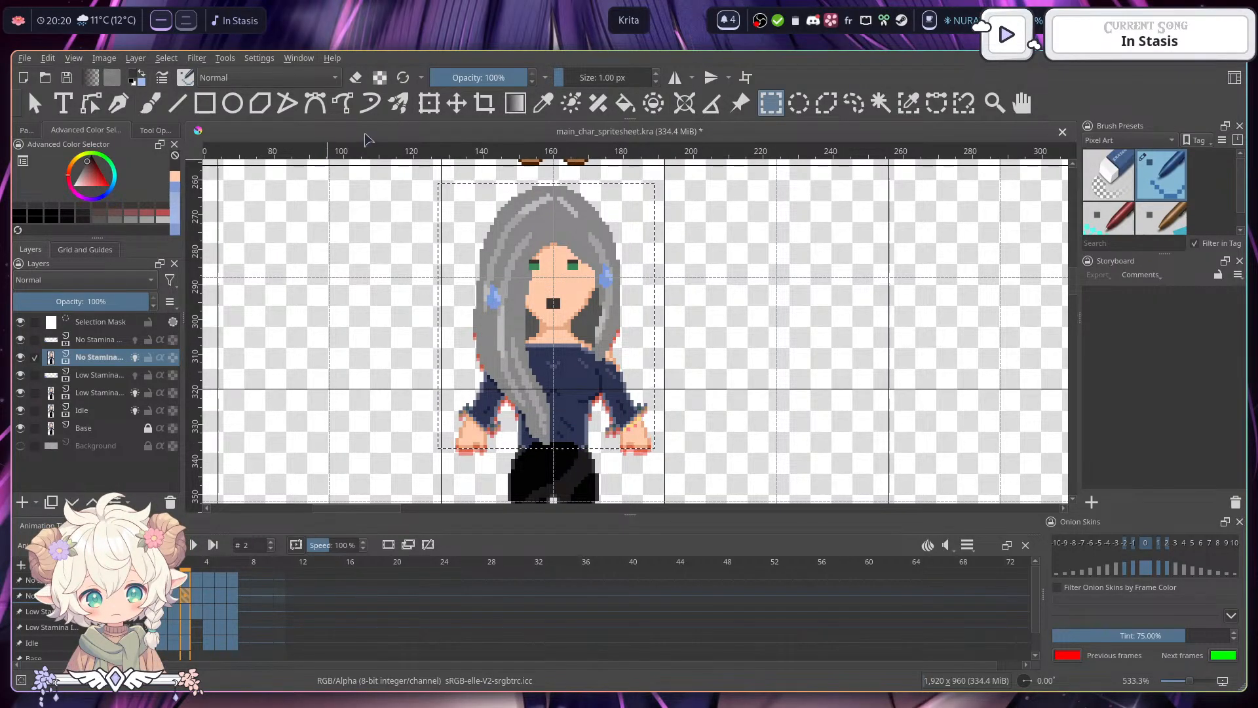
click(463, 99)
drag(568, 361, 568, 369)
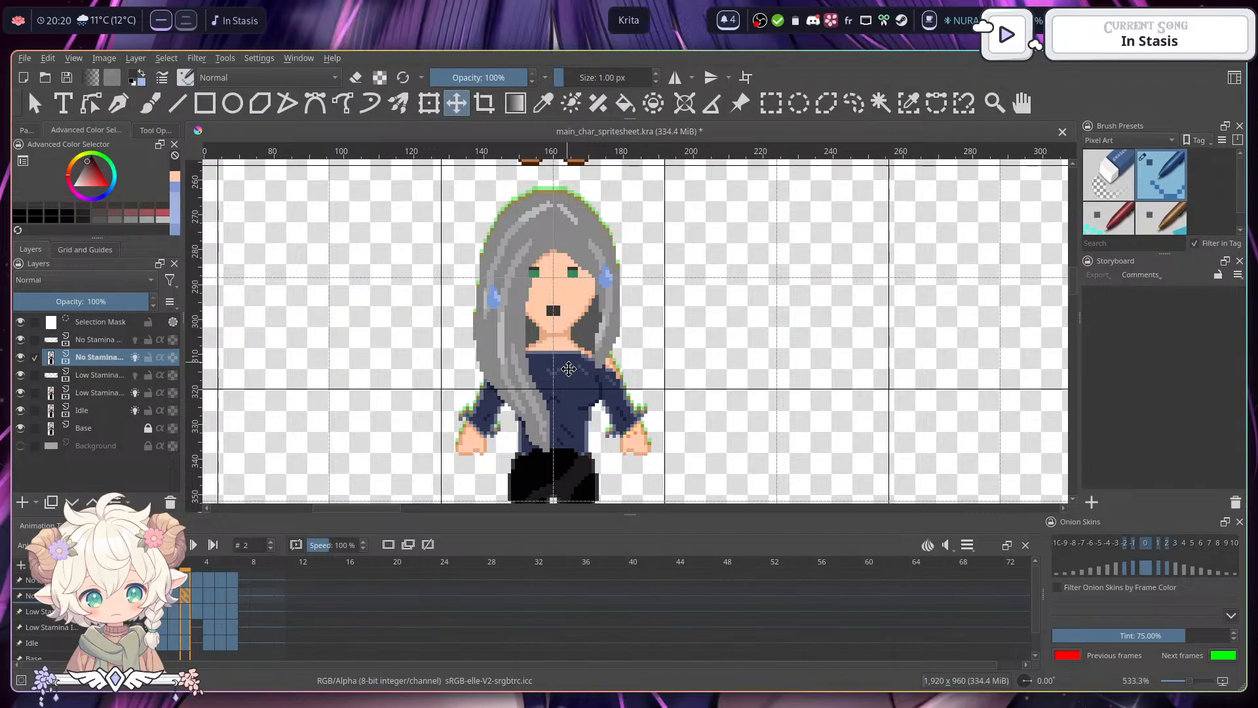
drag(569, 369, 570, 365)
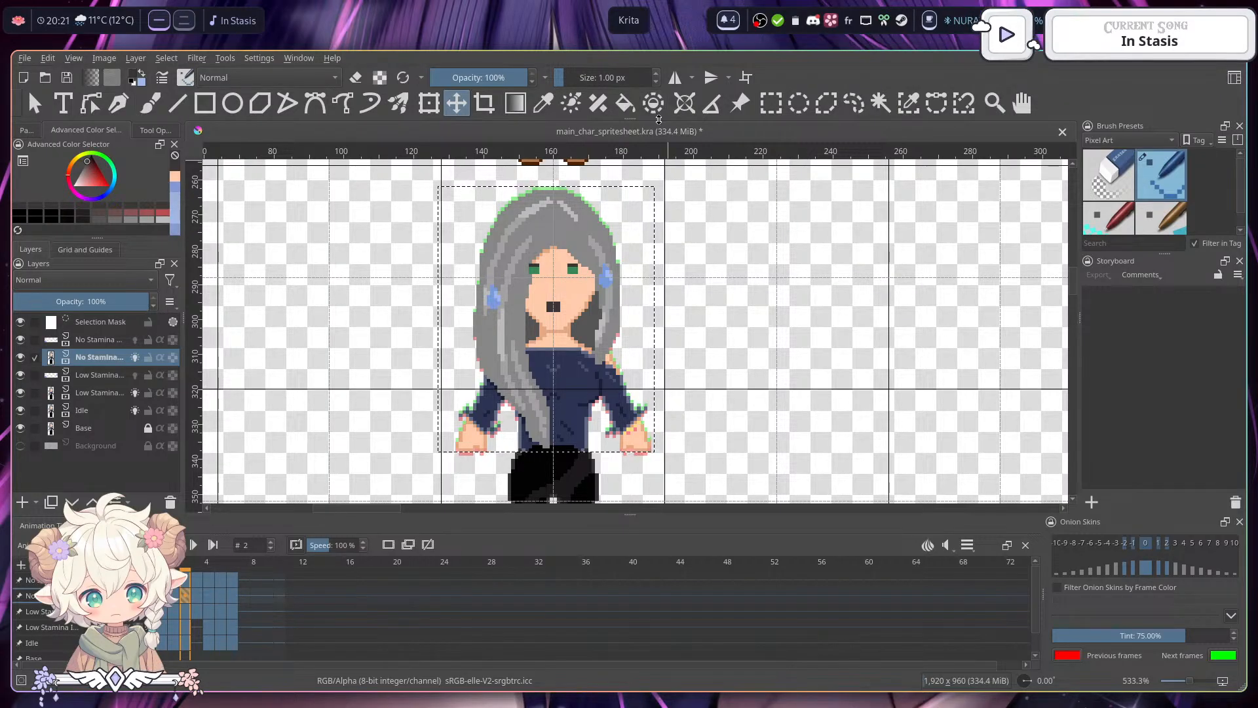
click(771, 103)
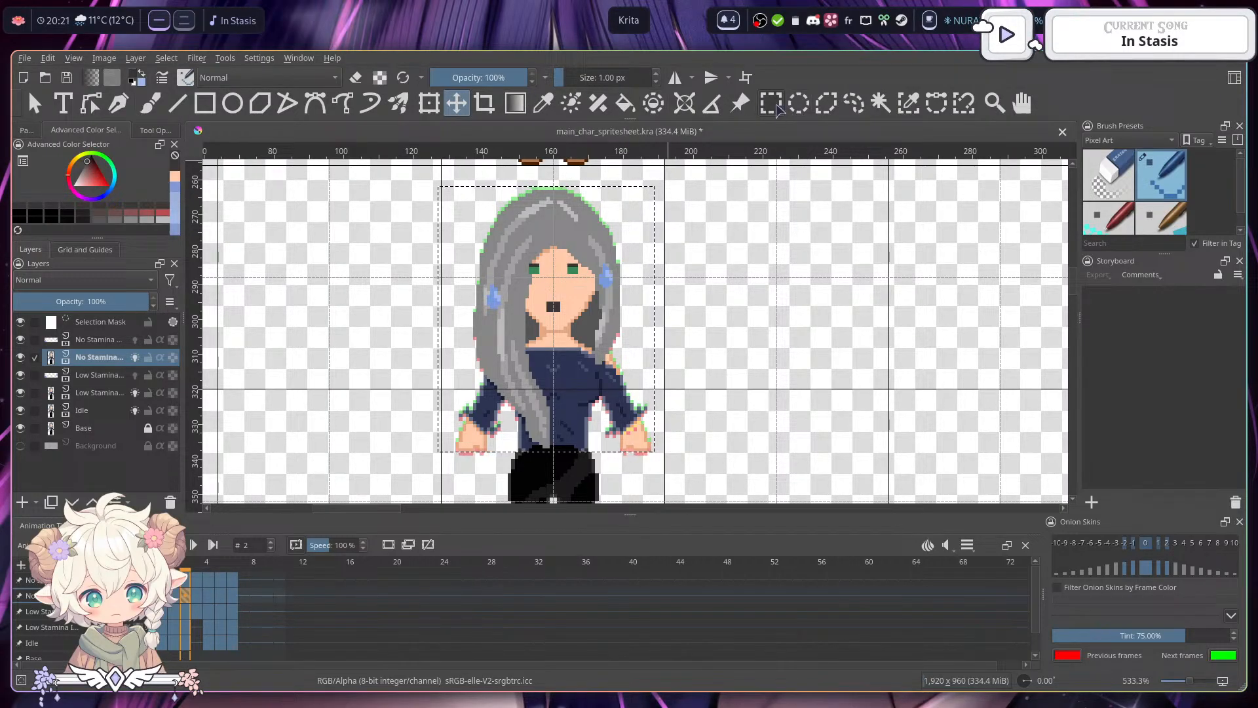
click(783, 262)
- Examine the frame 2 sprite's waist and hands, and compare them with the legs and boots of the sprite in the row above
drag(644, 358, 649, 332)
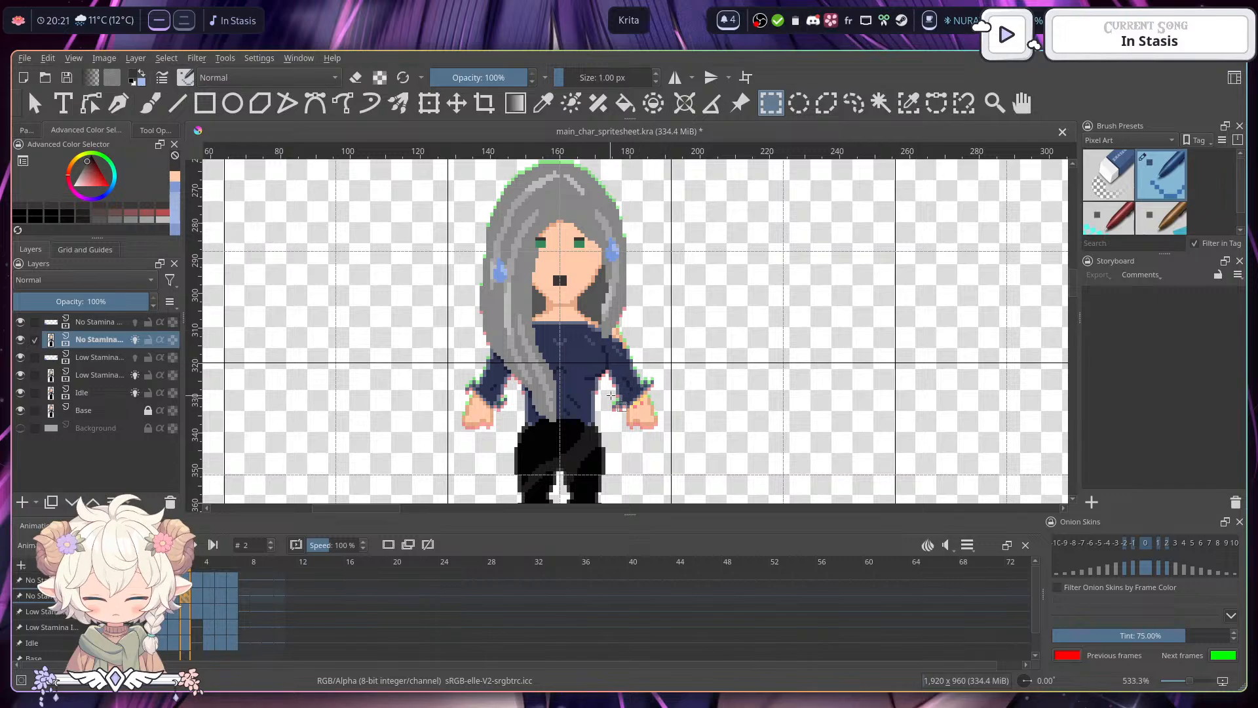
scroll(593, 433, up, 2)
drag(550, 464, 567, 396)
scroll(567, 397, up, 2)
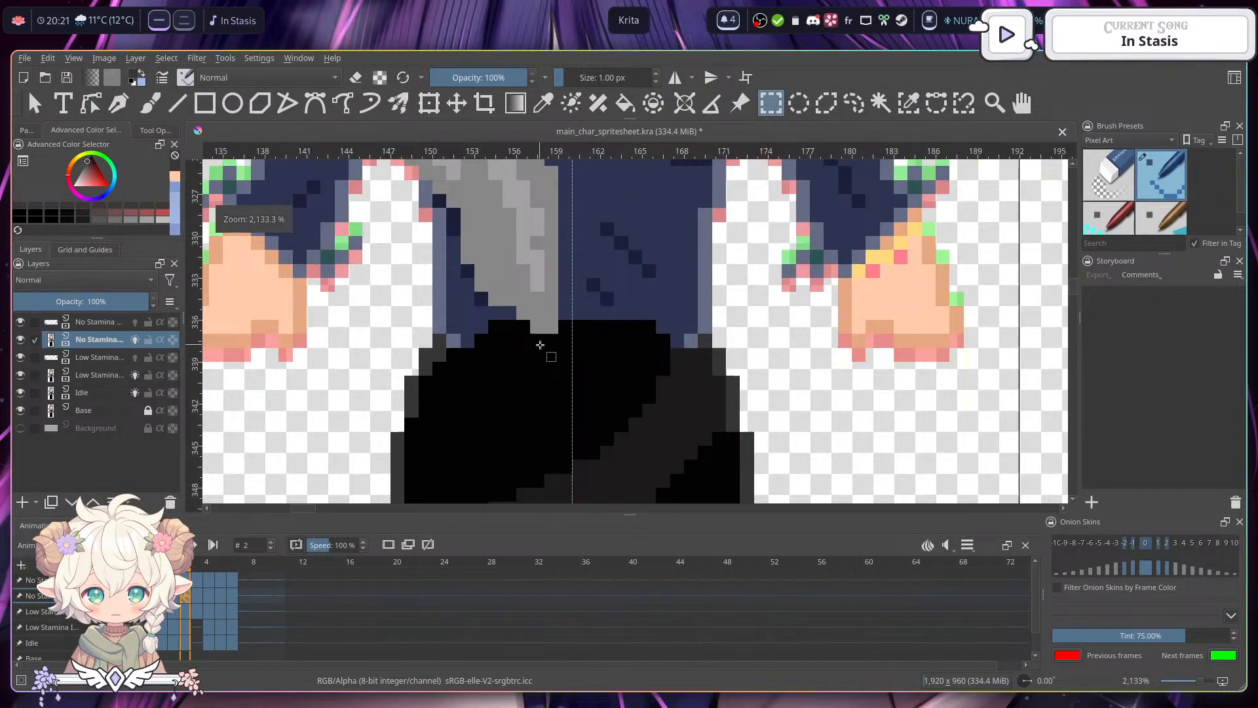
scroll(590, 251, down, 3)
drag(590, 251, 626, 514)
drag(567, 197, 610, 223)
scroll(593, 258, up, 2)
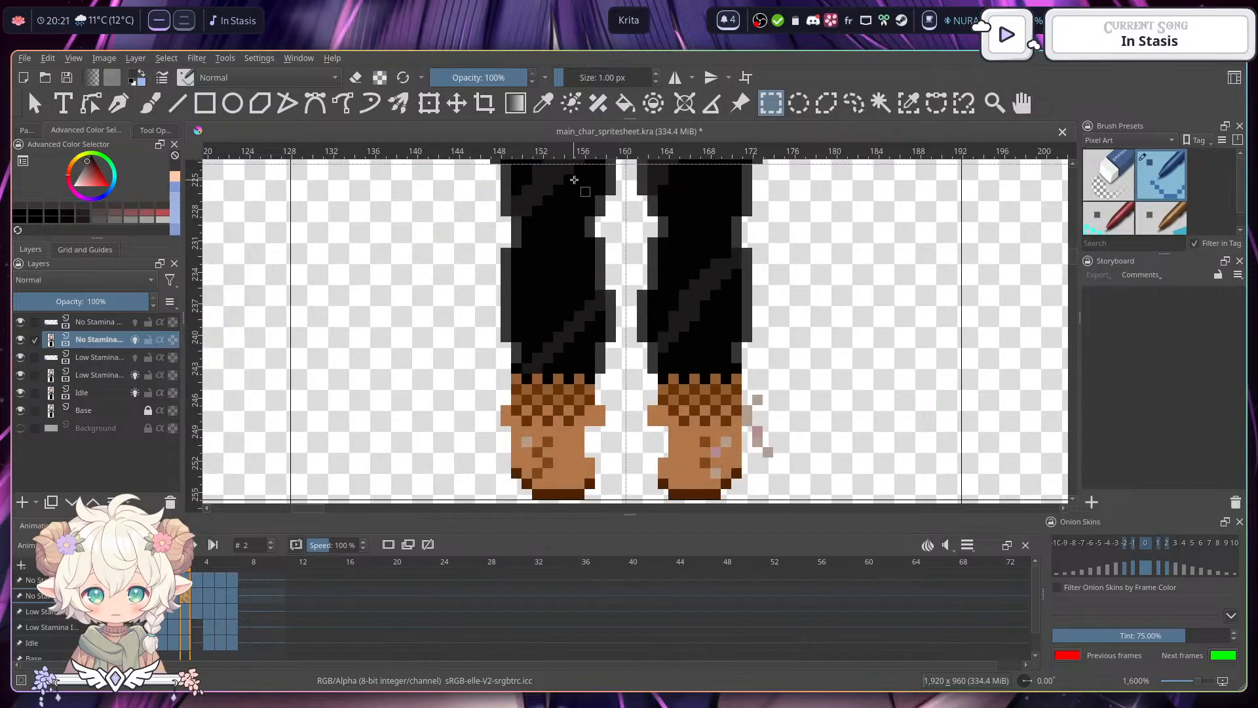
scroll(610, 223, down, 2)
drag(662, 562, 660, 123)
drag(618, 275, 636, 405)
drag(684, 314, 687, 415)
scroll(687, 415, down, 1)
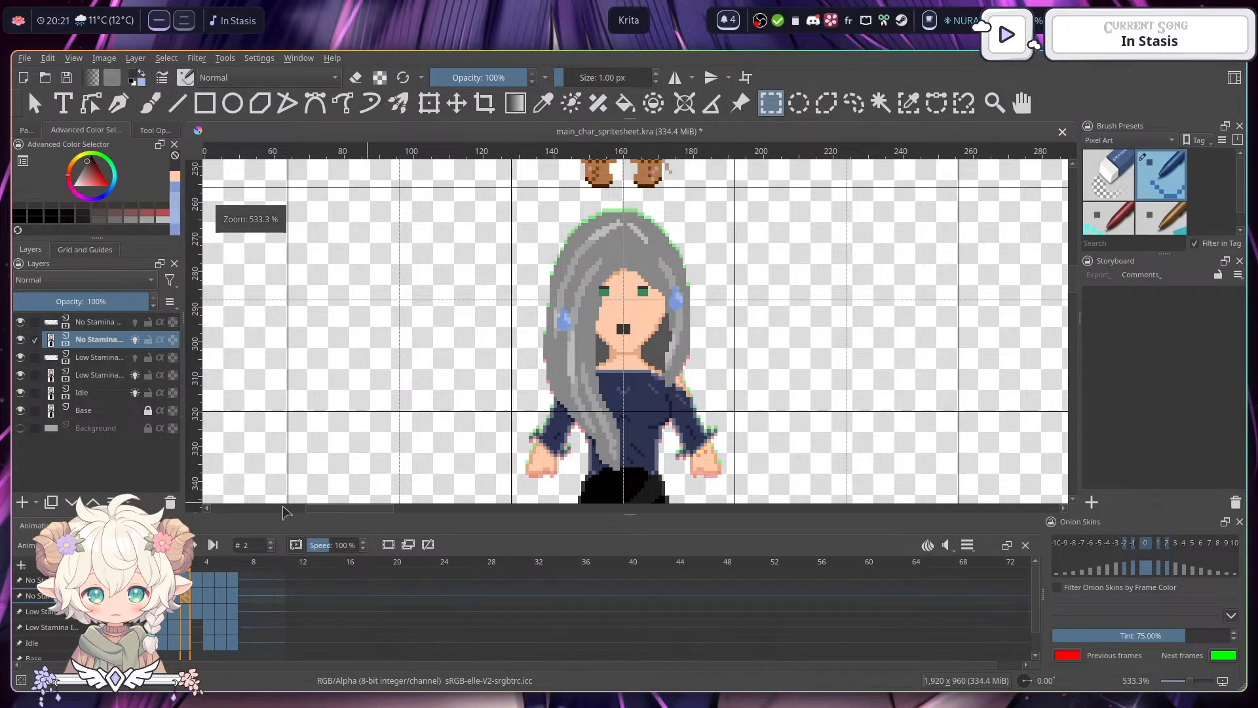
- Compare frames 0 to 3, reselect the upper body in frame 2 and move it down by another pixel
click(200, 596)
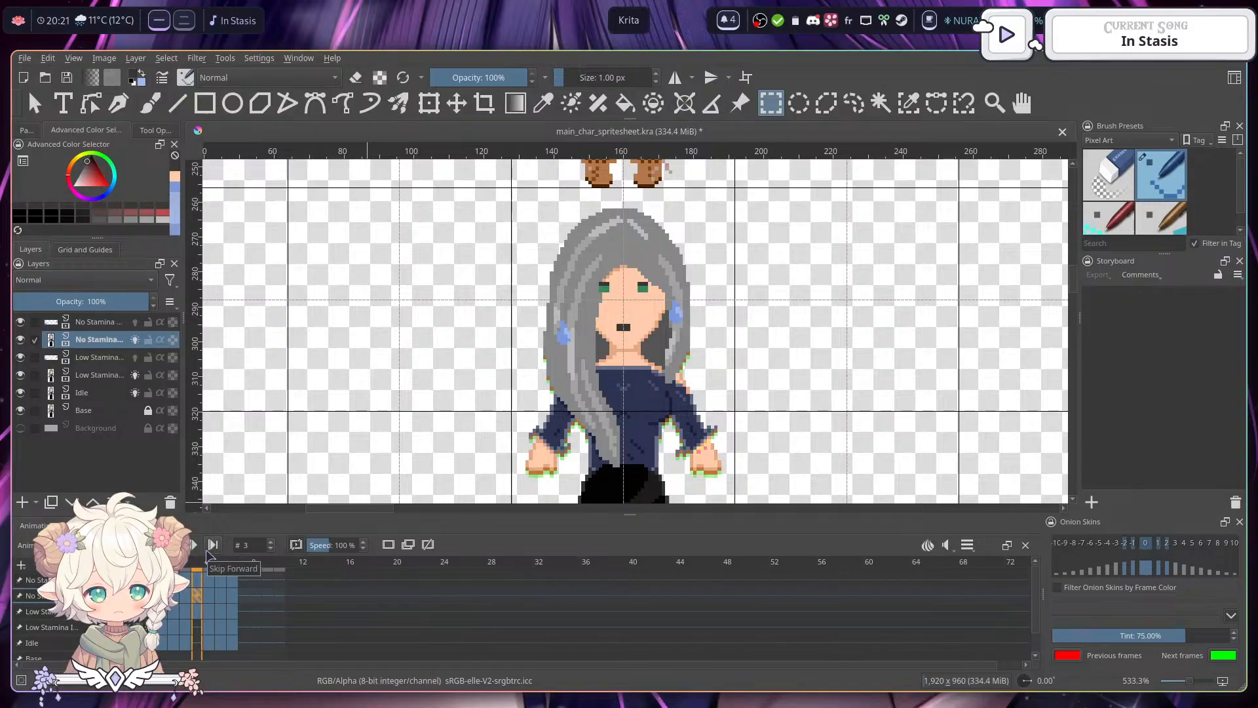
click(162, 562)
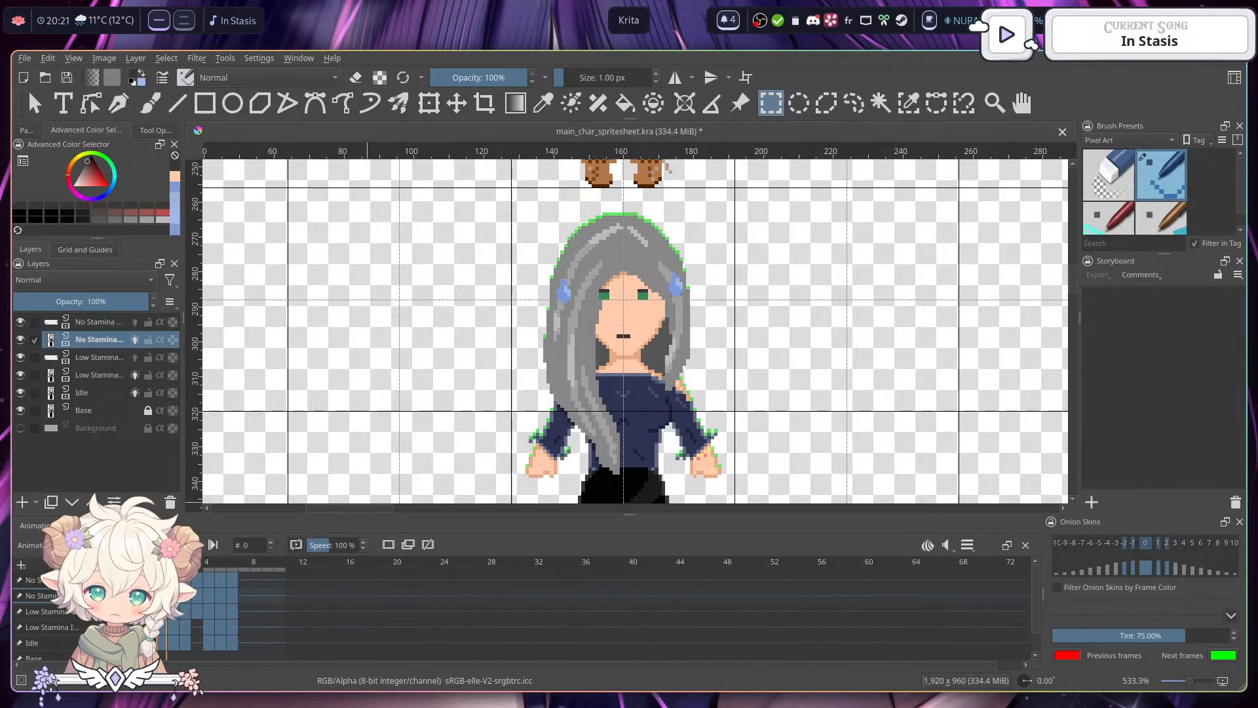
click(176, 598)
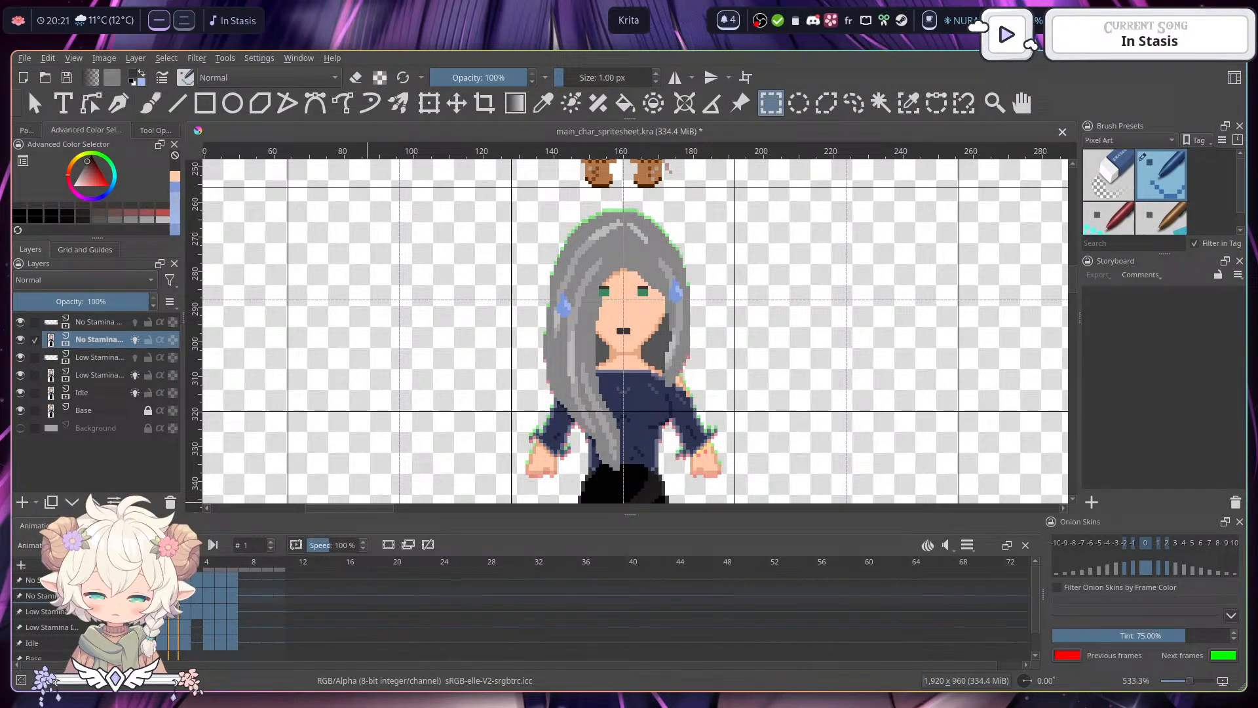
click(190, 598)
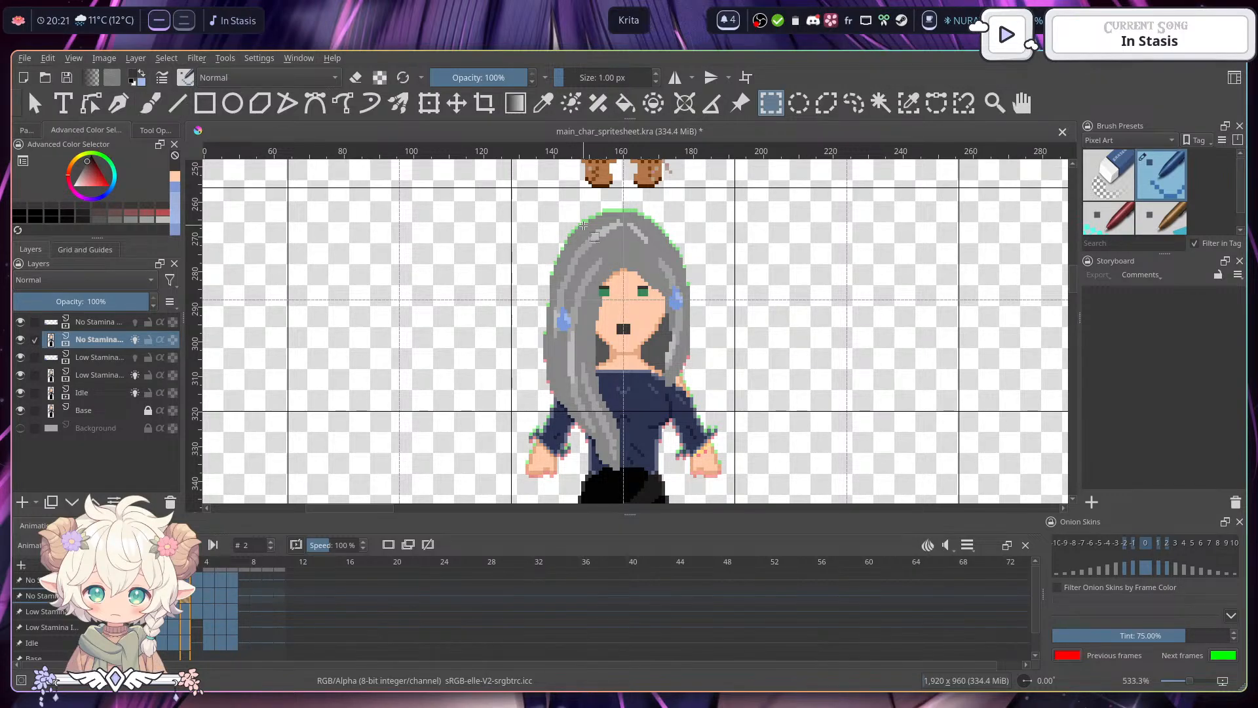
drag(508, 210, 725, 473)
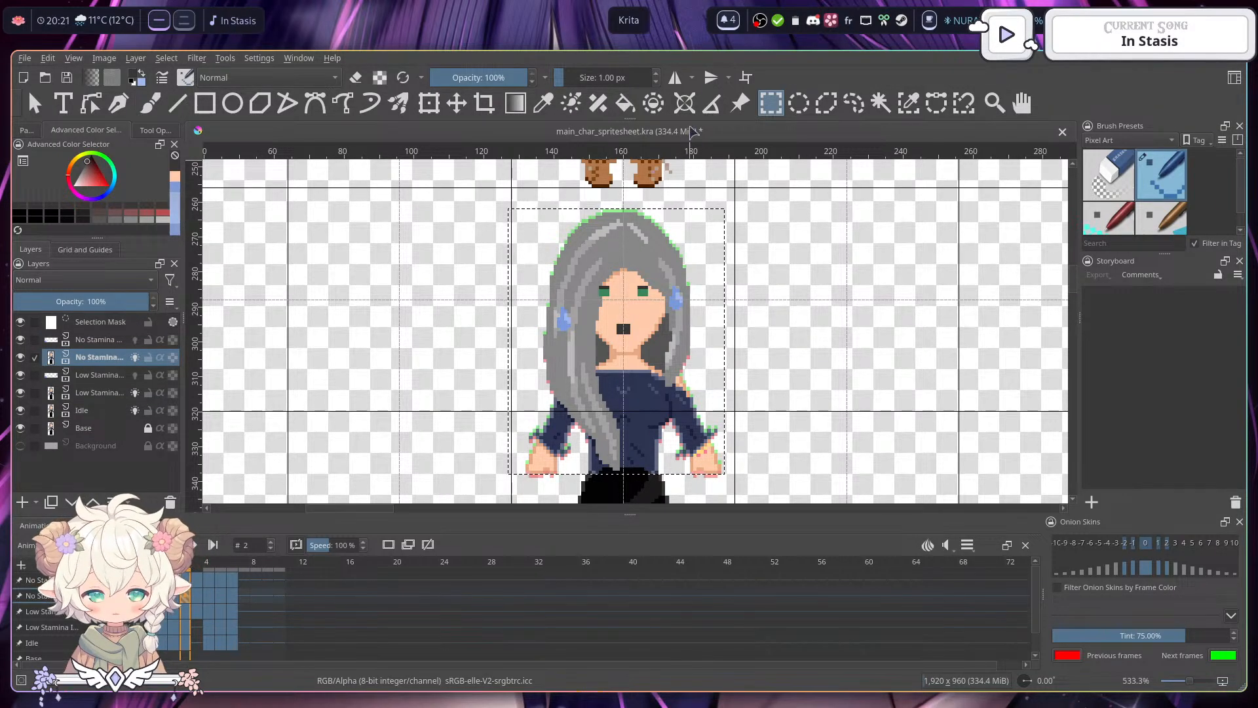
key(t)
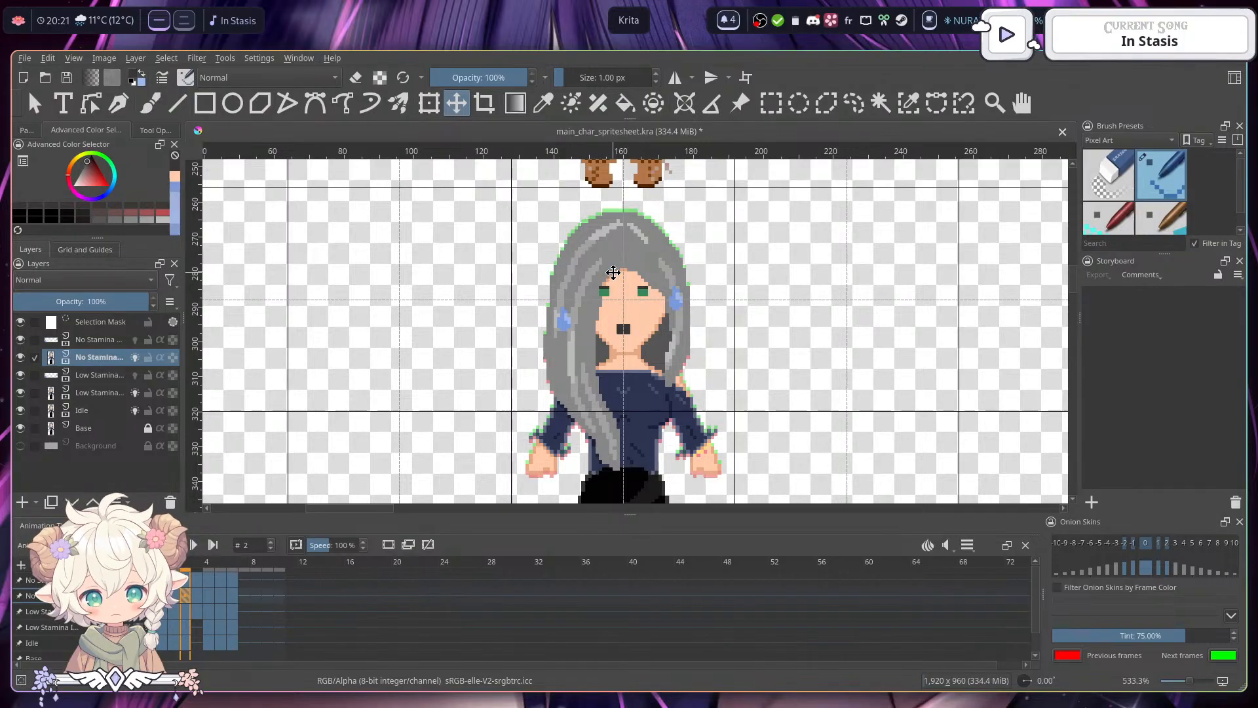
drag(614, 272, 613, 276)
- Paint over the stray dark crease pixel near the sweater hem in frame 2 with the sweater's navy, and save the file
drag(752, 362, 764, 332)
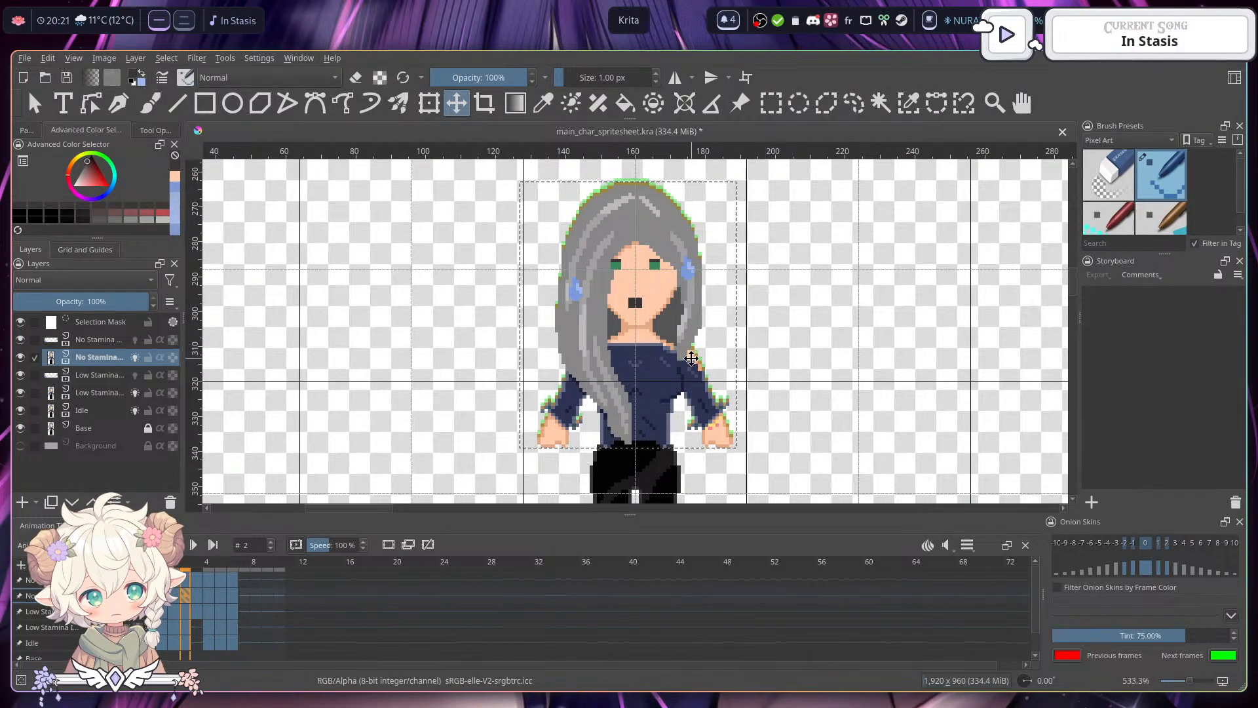
drag(784, 390, 784, 382)
mouse_move(778, 297)
mouse_down()
mouse_move(764, 312)
mouse_move(780, 304)
mouse_up()
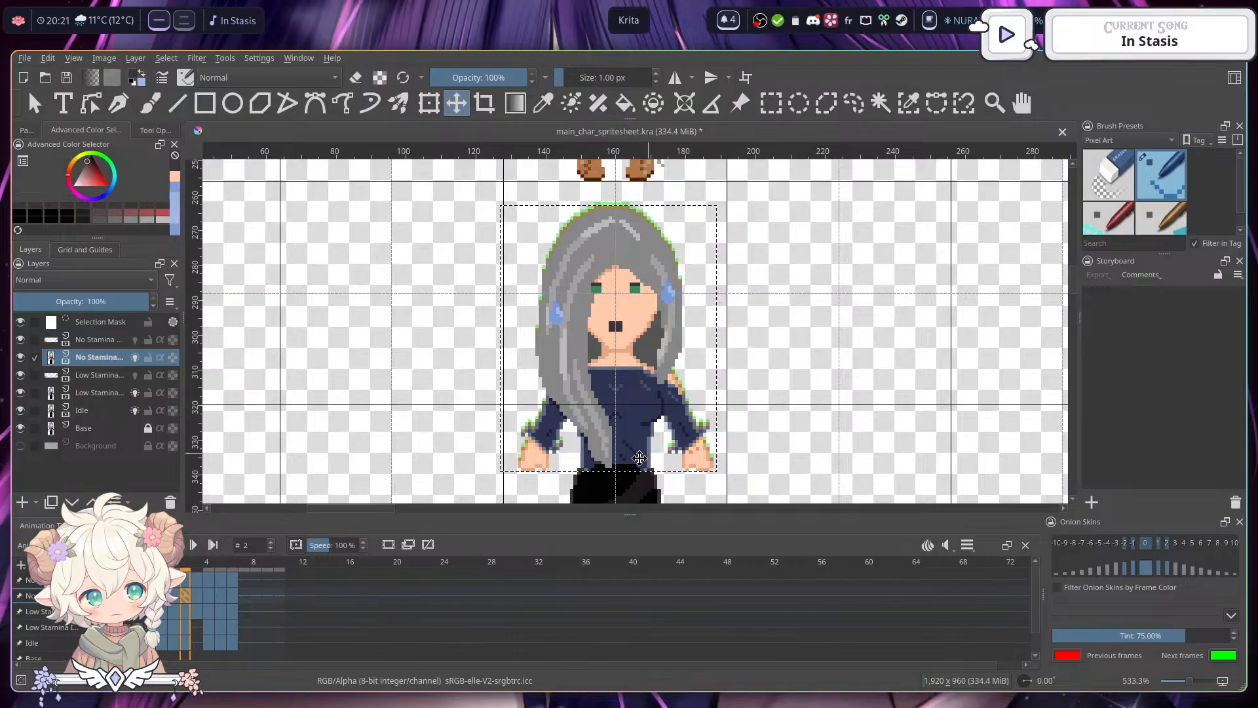
scroll(639, 458, up, 3)
drag(632, 442, 643, 336)
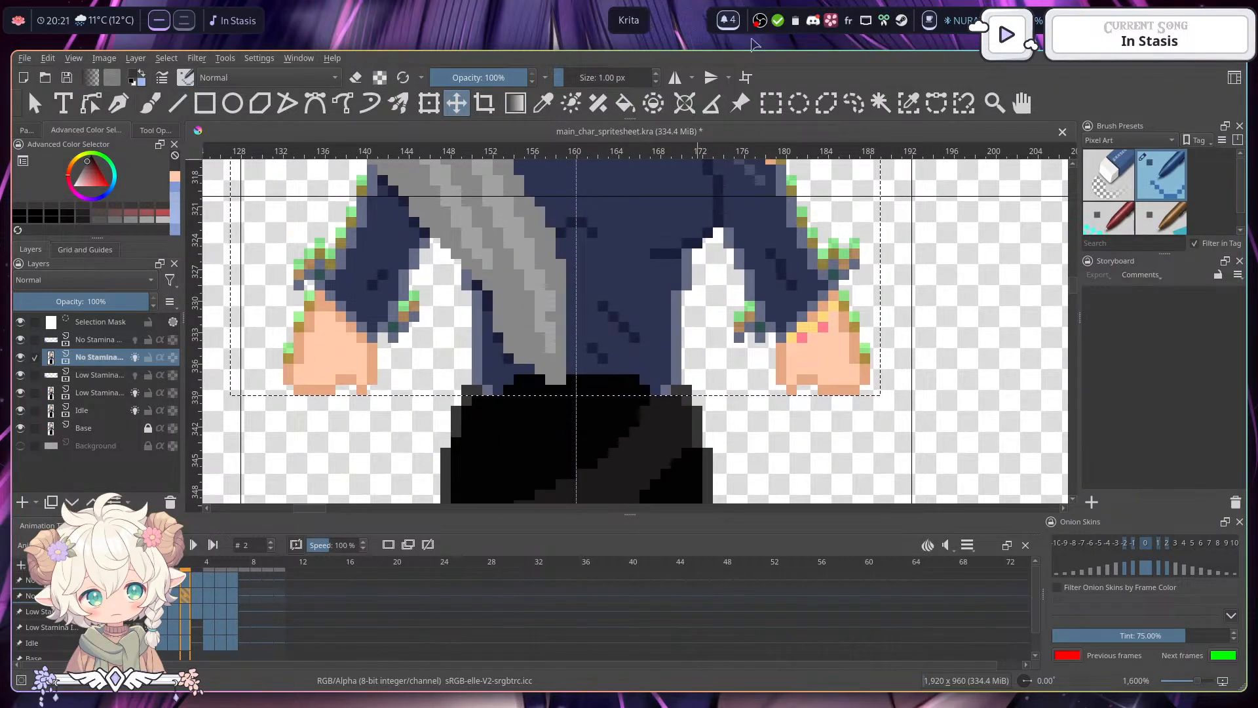
key(b)
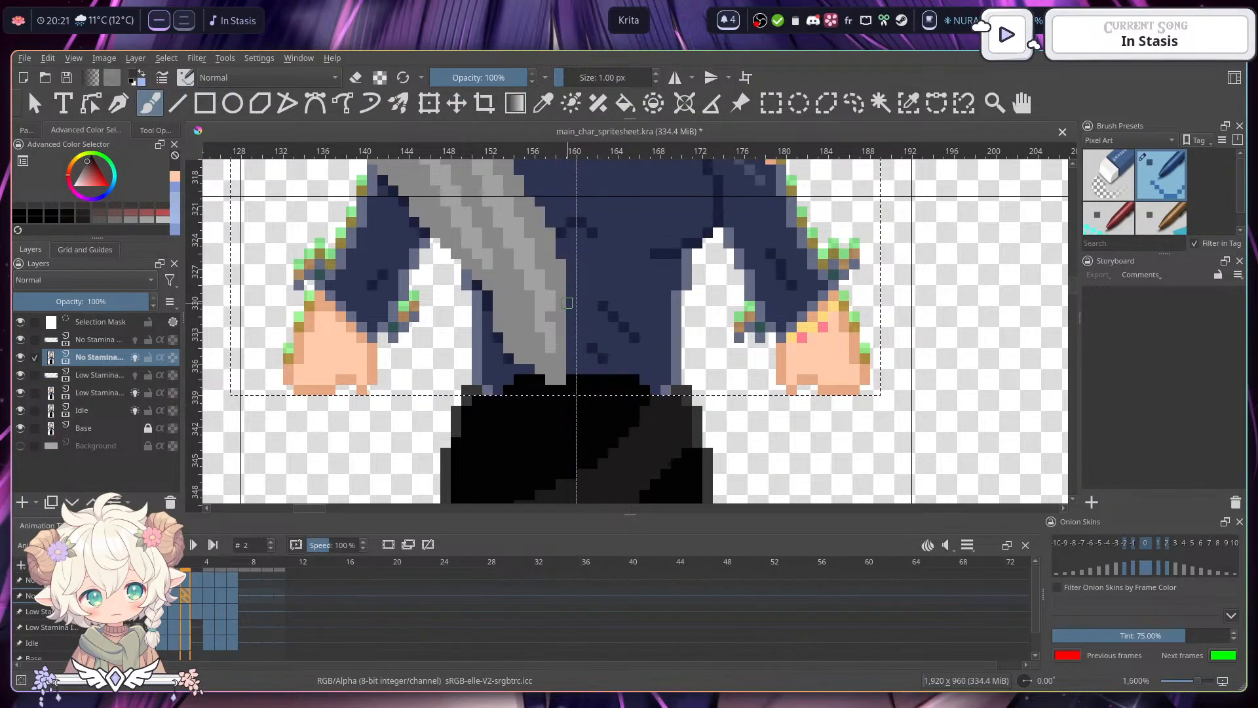
ctrl+click(594, 384)
ctrl+click(615, 319)
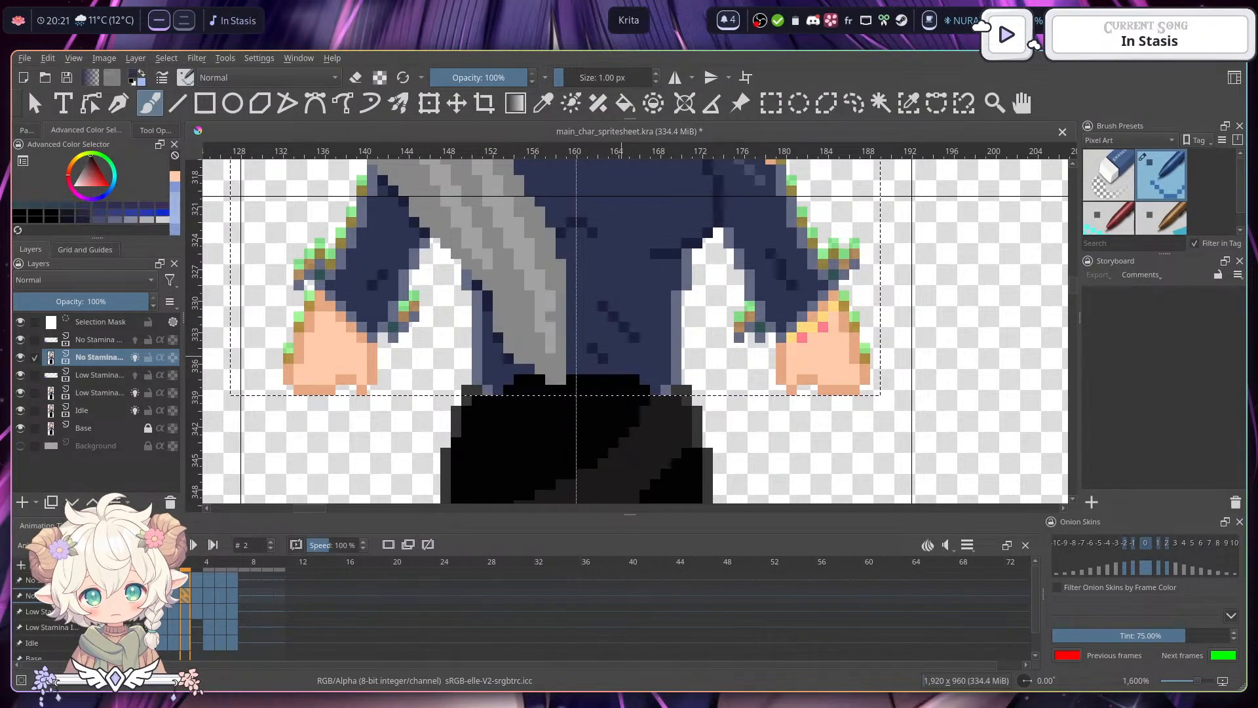
click(605, 357)
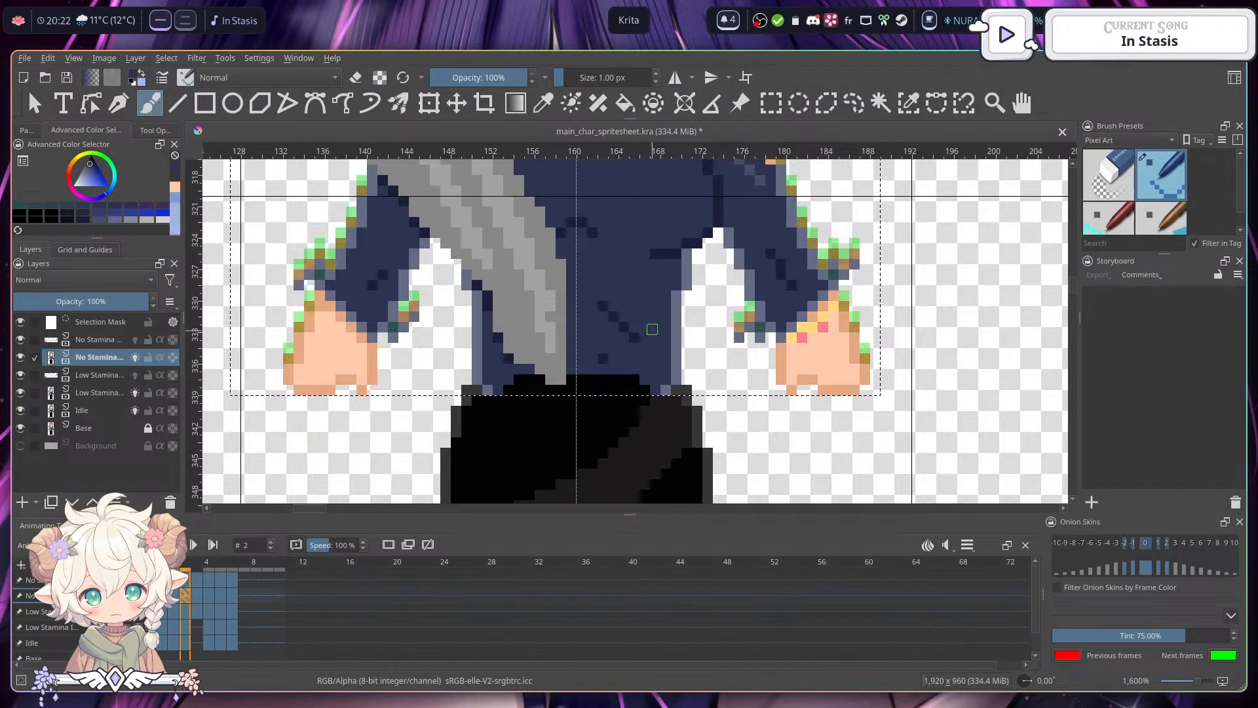
drag(677, 306, 683, 322)
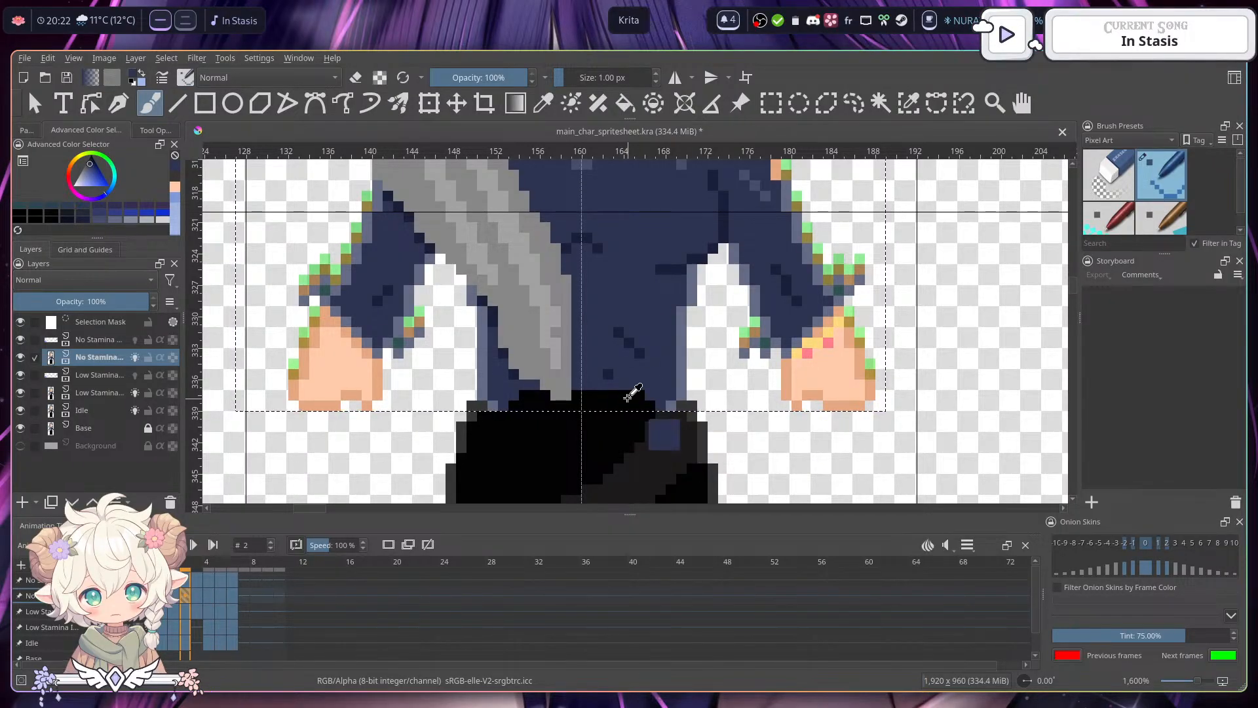
key(ctrl+s)
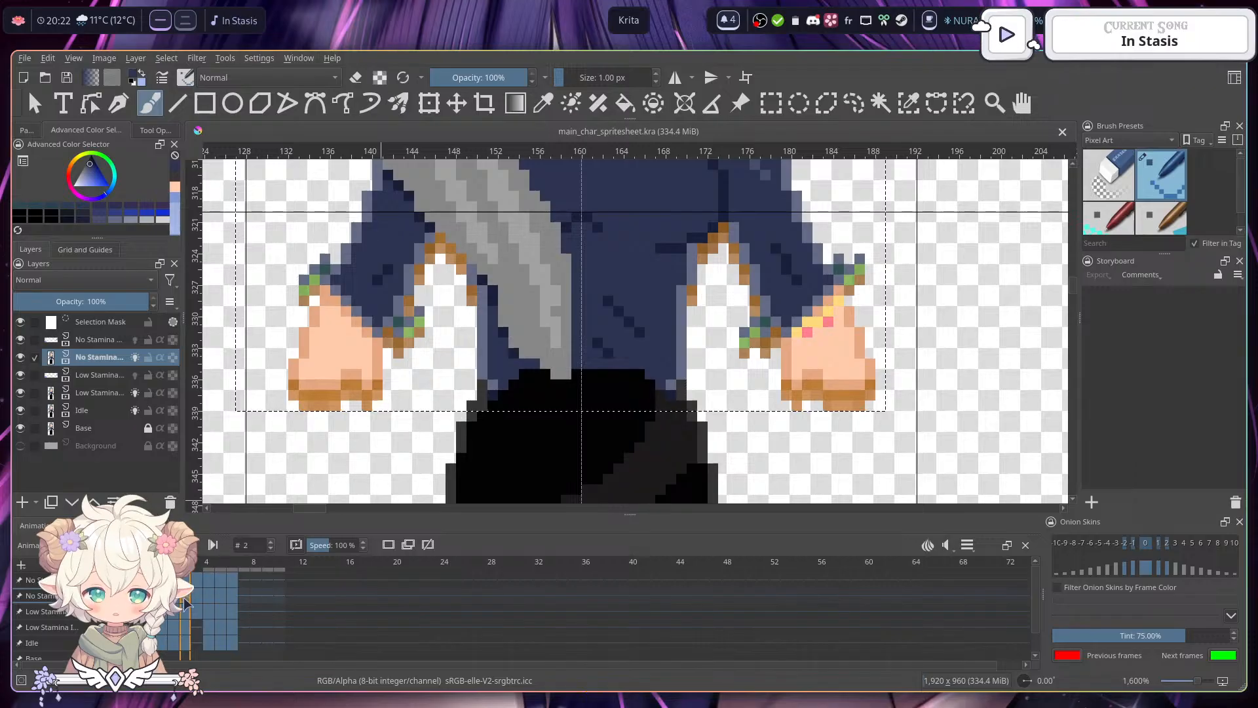
- Reselect the sprite's upper body in frame 3, move it down by 2 pixels in total, and compare its height with frame 2
scroll(589, 347, down, 6)
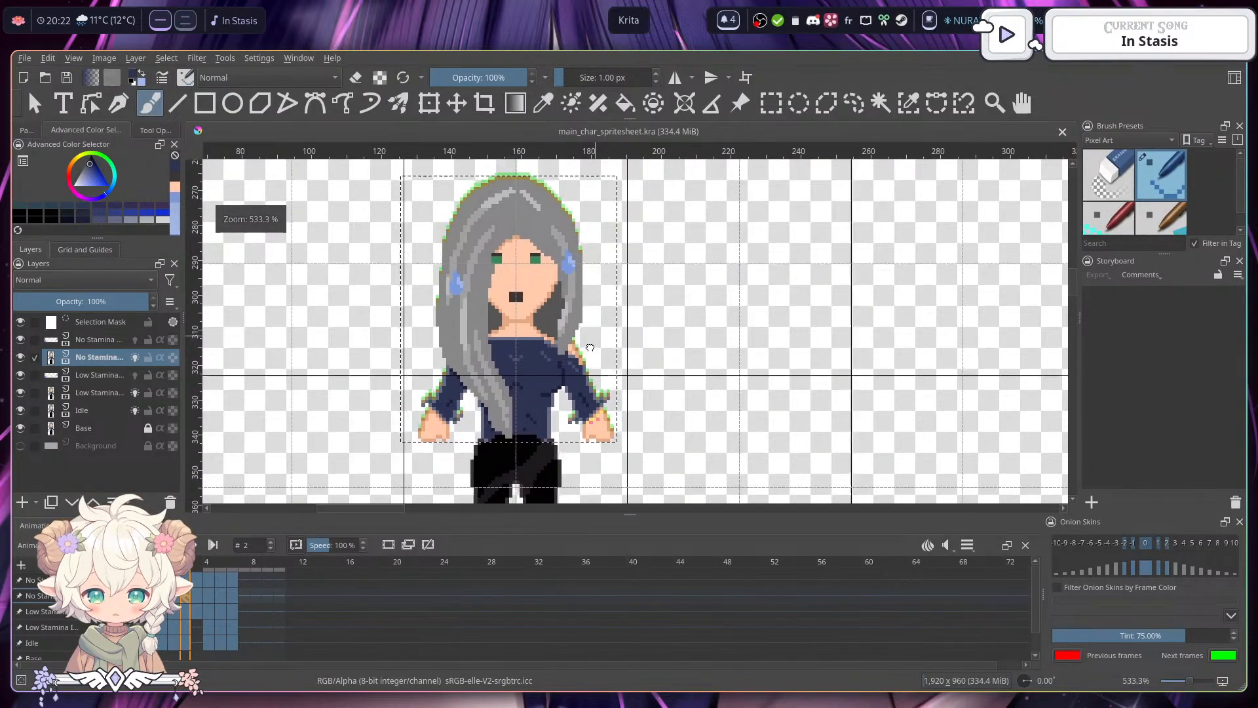
drag(590, 348, 587, 351)
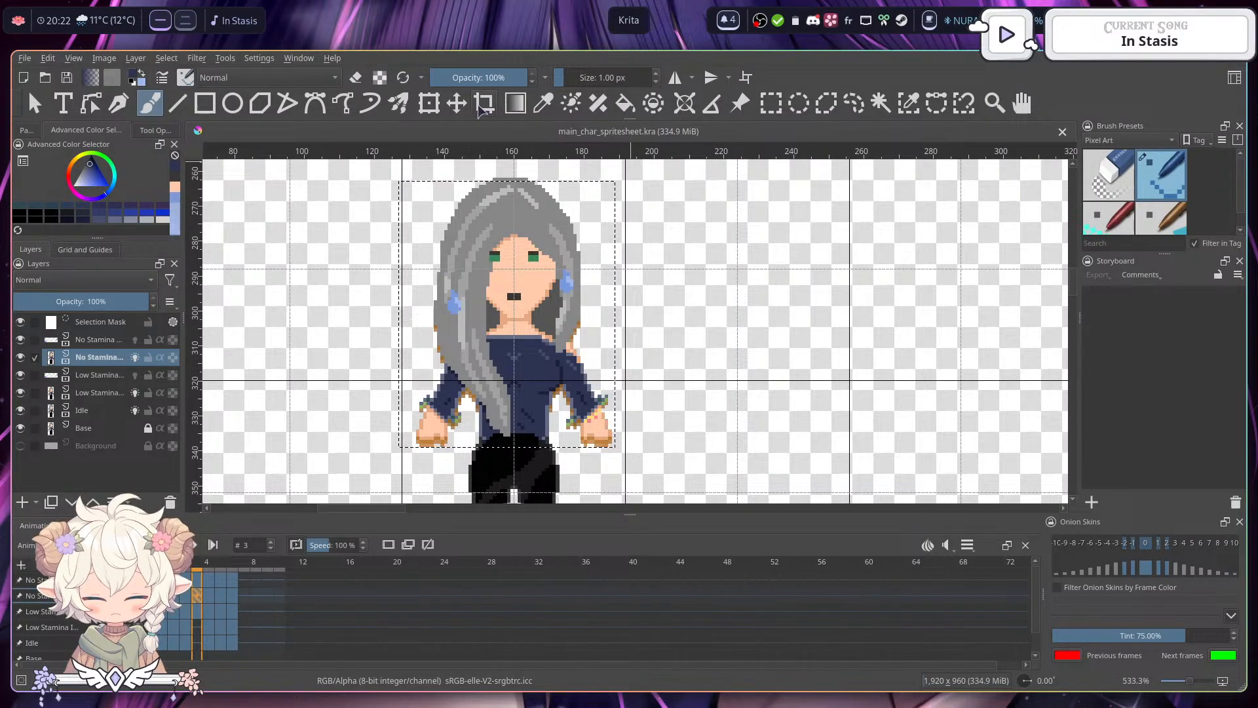
click(457, 103)
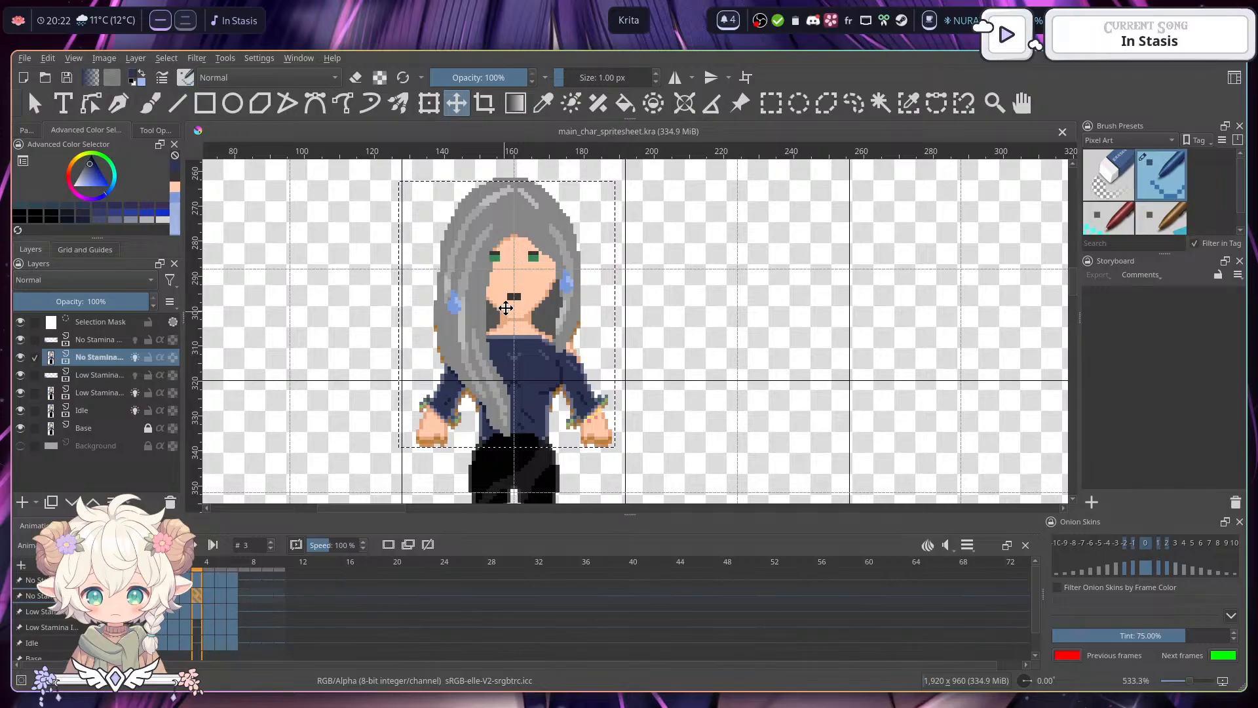
click(771, 103)
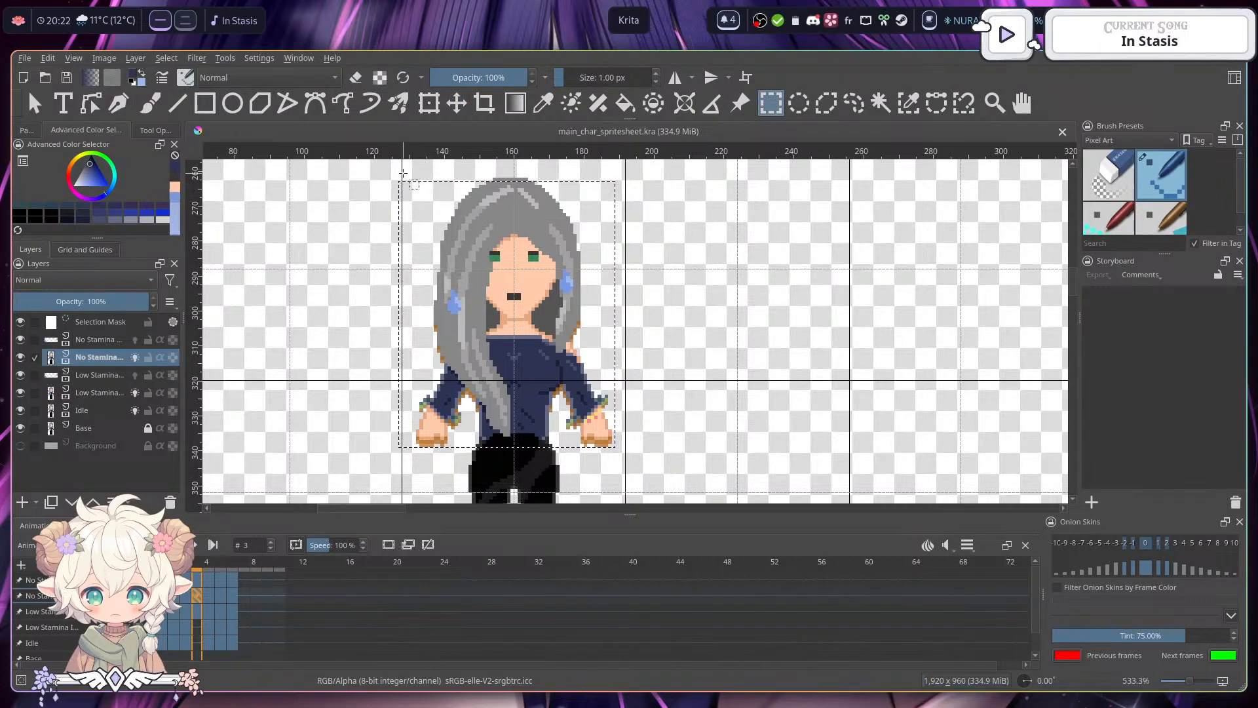
drag(391, 172, 598, 346)
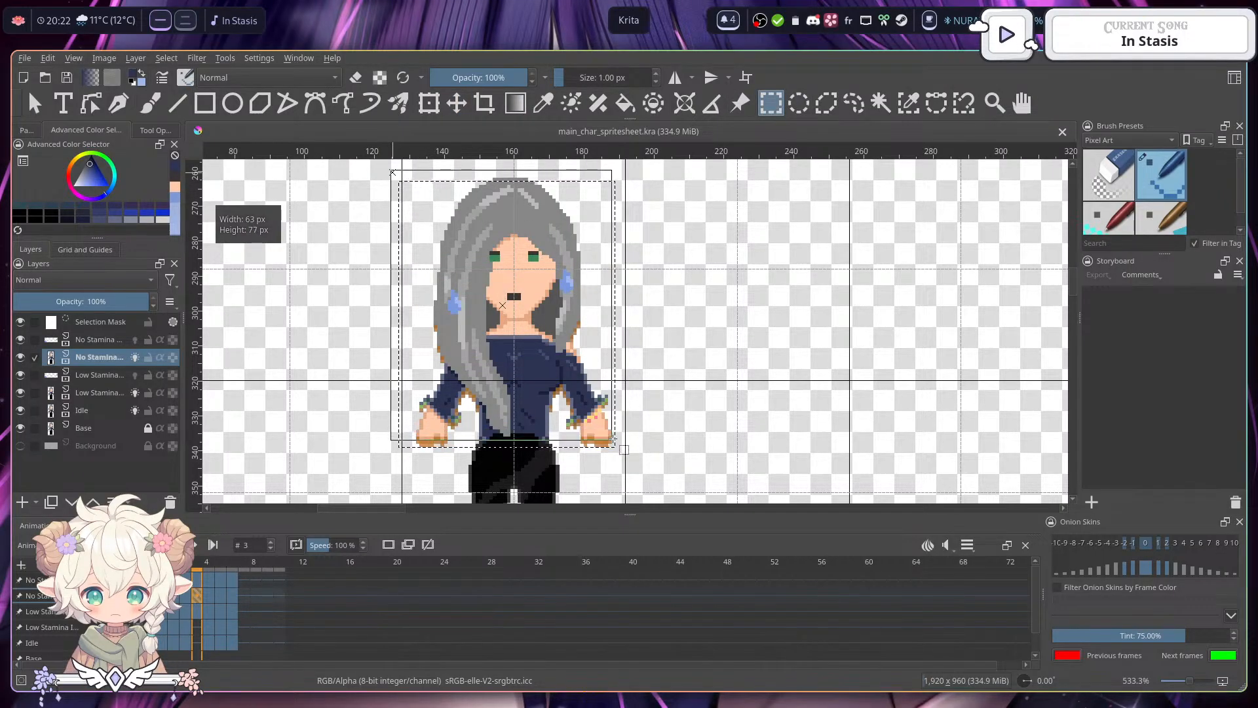
drag(624, 451, 623, 450)
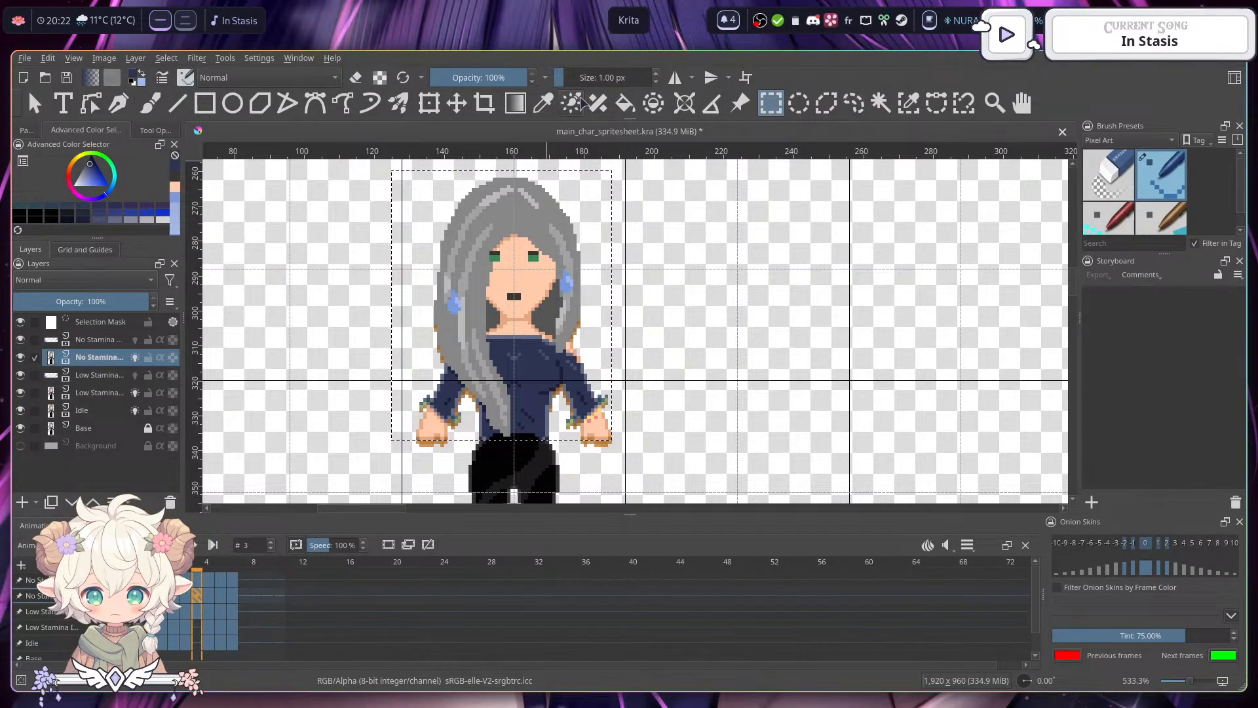
click(458, 105)
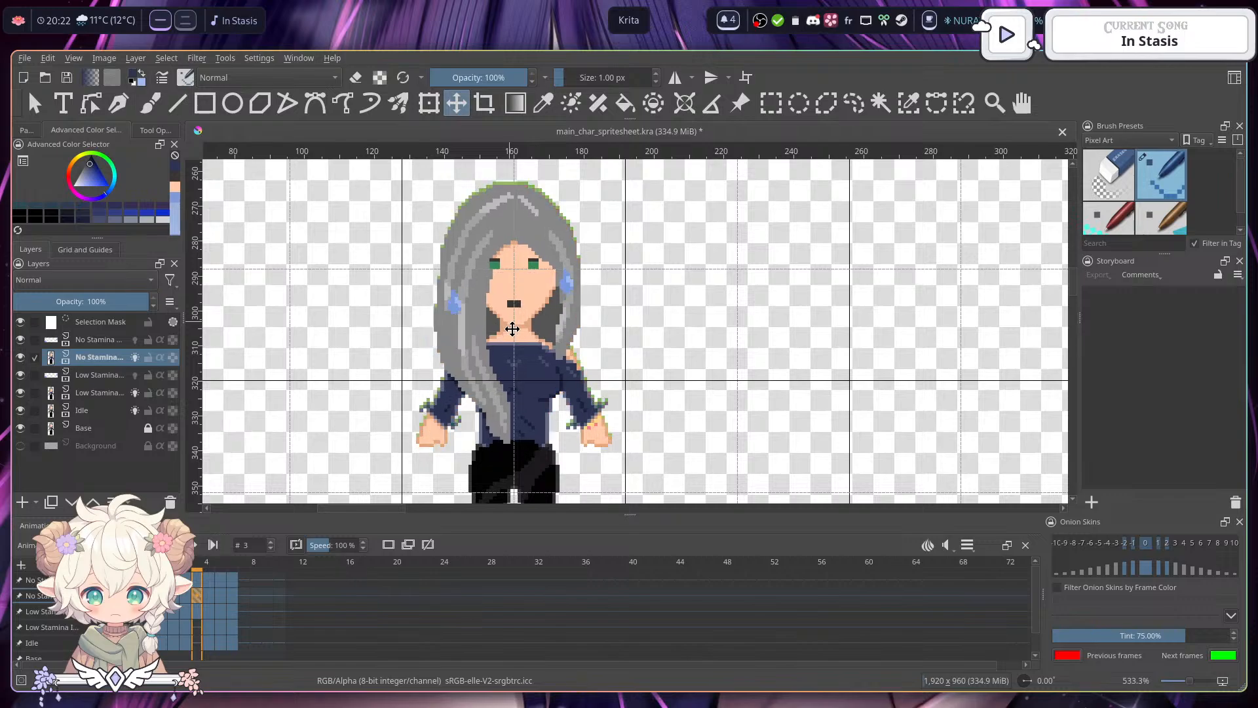
drag(513, 328, 513, 327)
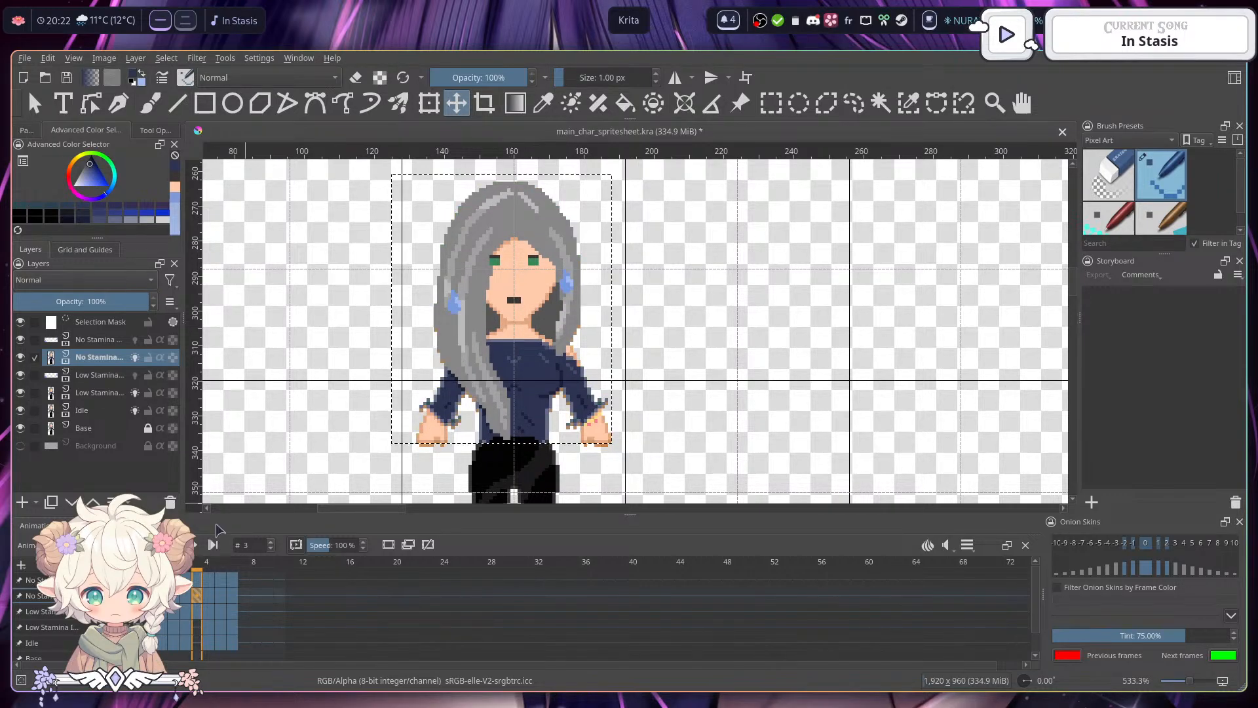
click(181, 600)
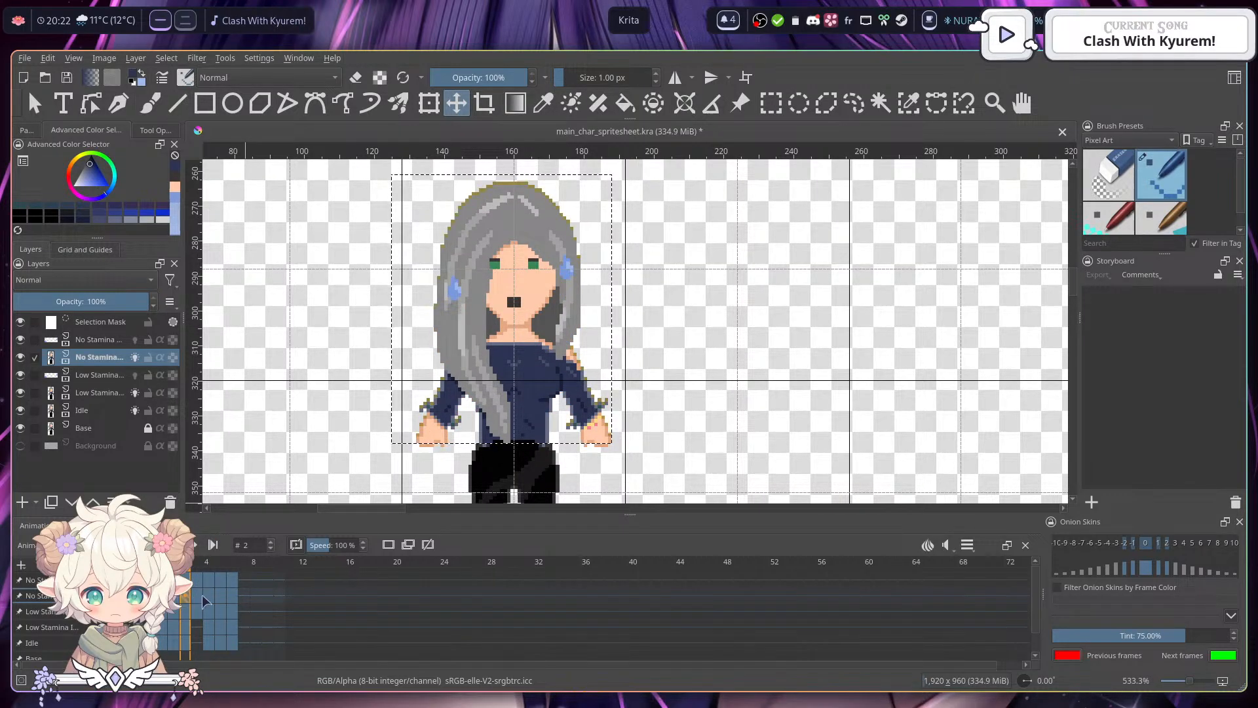
click(198, 593)
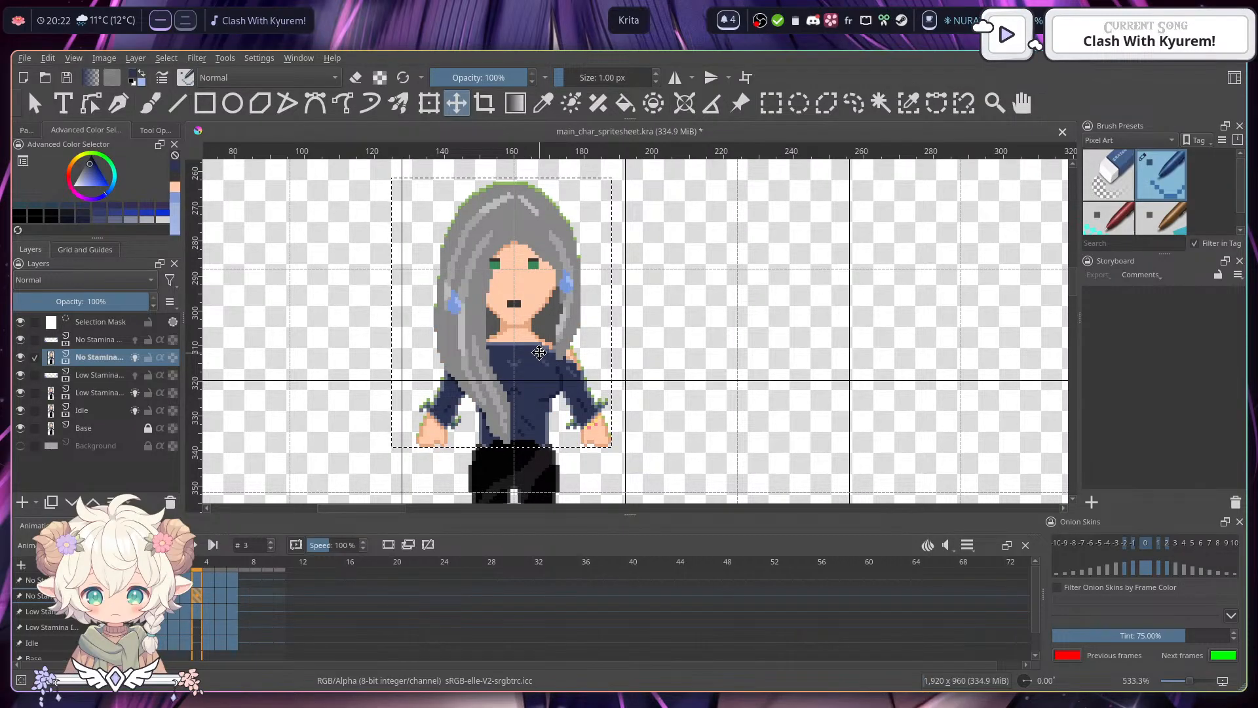
- Paint over the stray dark crease pixels near the sweater hem in frame 3 with the sweater's navy, and save the file
scroll(531, 396, up, 1)
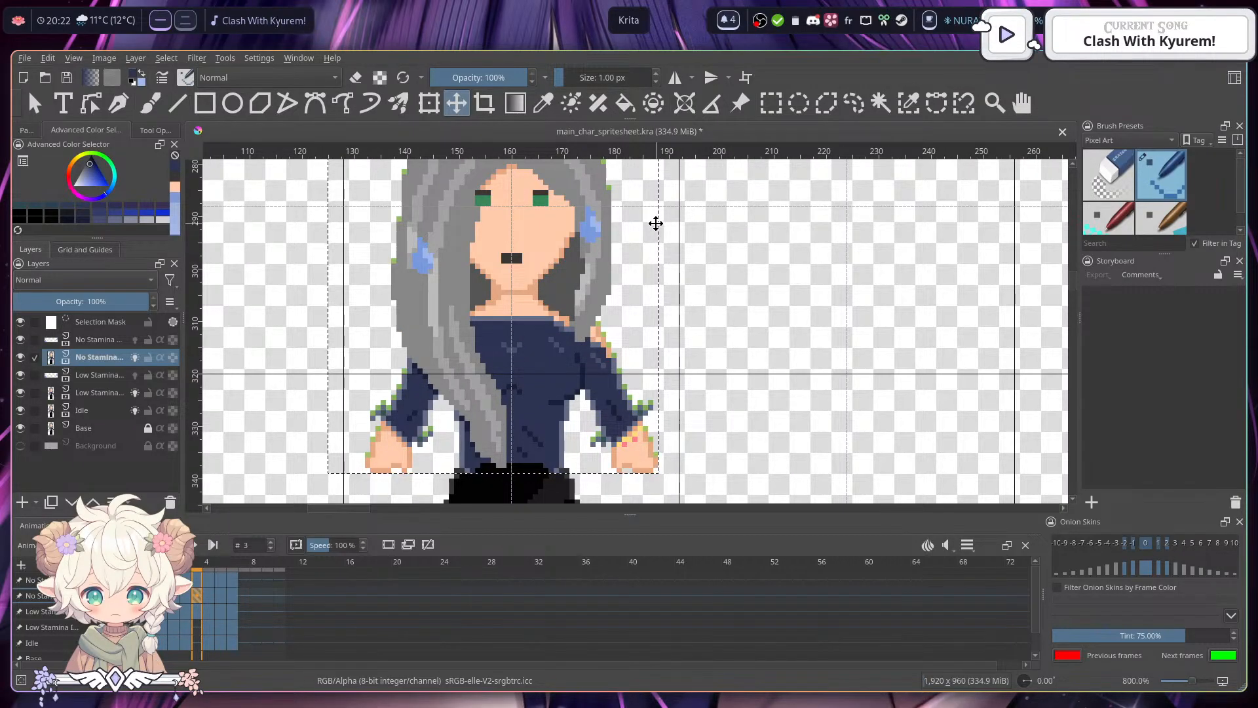
drag(528, 449, 542, 371)
scroll(543, 371, up, 2)
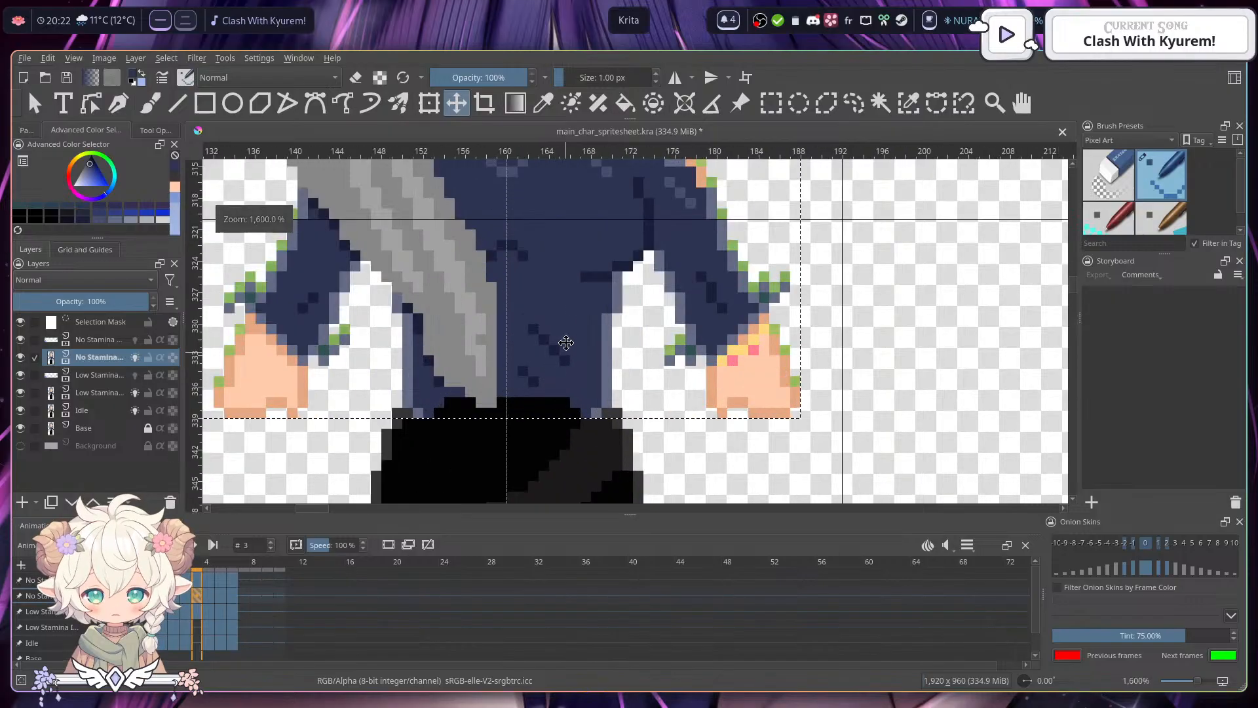
click(543, 103)
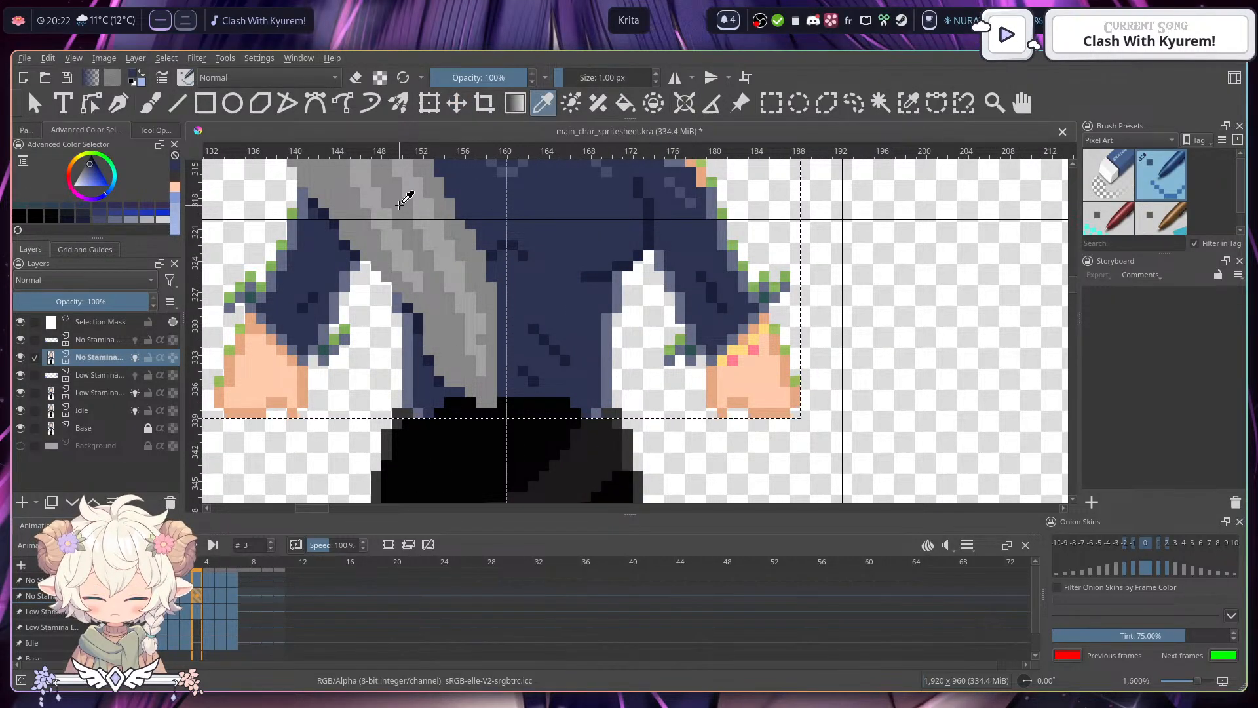
key(b)
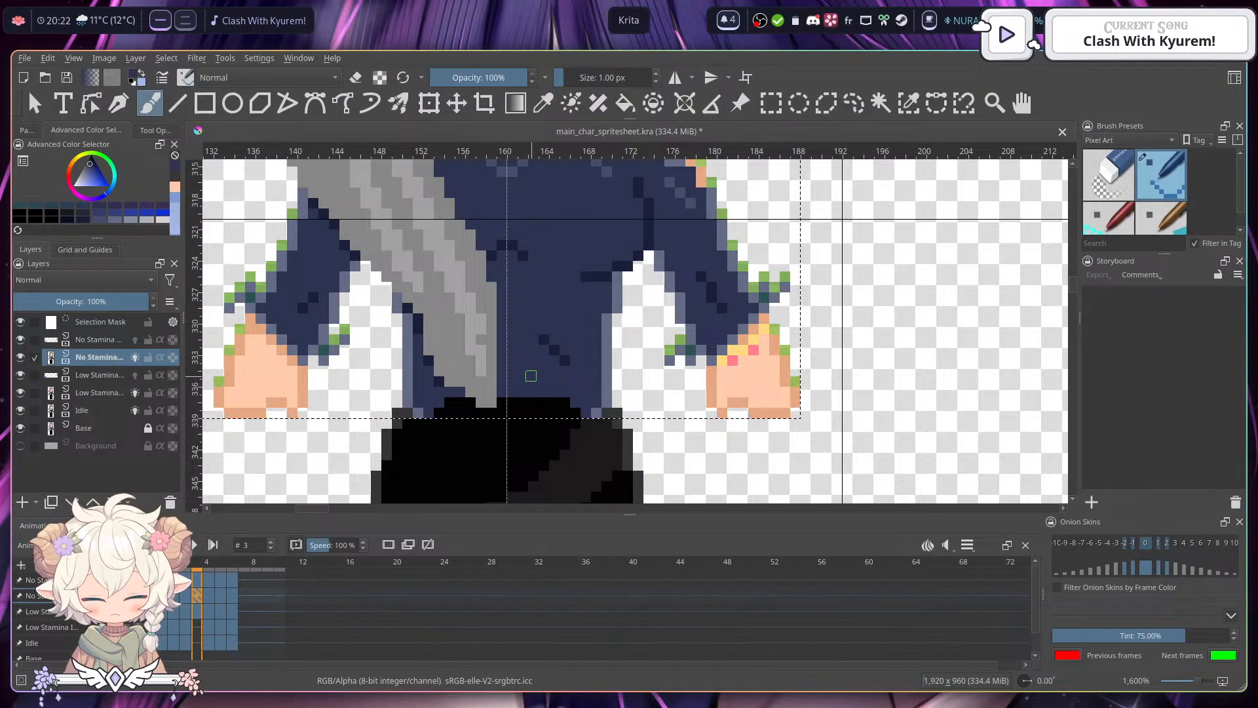
drag(593, 359, 612, 305)
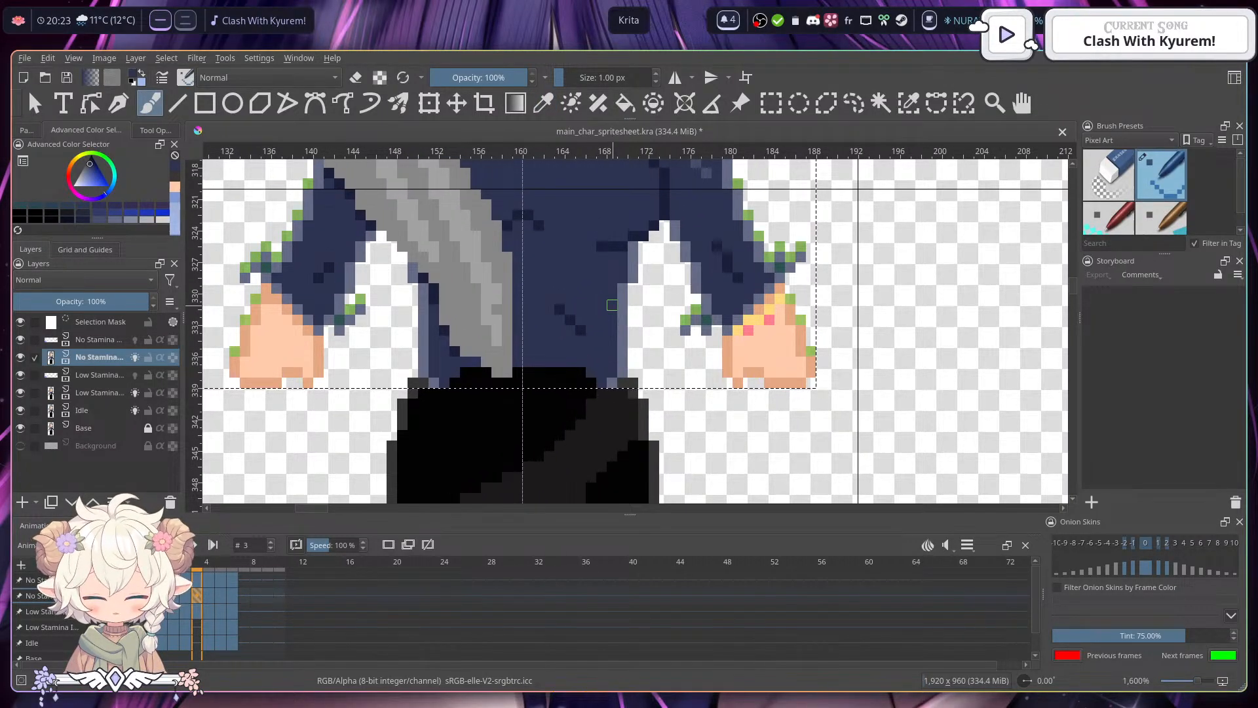
key(ctrl+s)
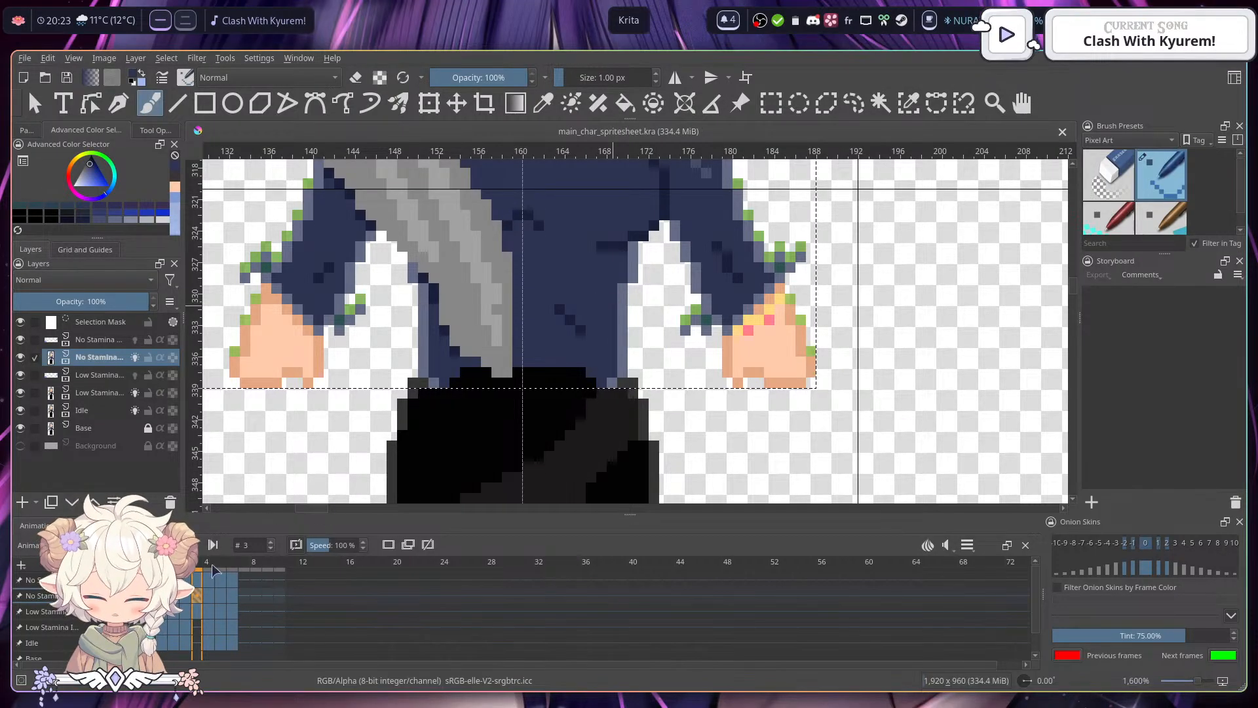
- Compare the upper body's height in frames 3 to 6, and check how frame 6 loops back into frame 0
scroll(561, 395, down, 2)
mouse_move(727, 278)
mouse_down()
mouse_move(723, 387)
mouse_move(719, 303)
mouse_move(736, 289)
mouse_up()
click(213, 603)
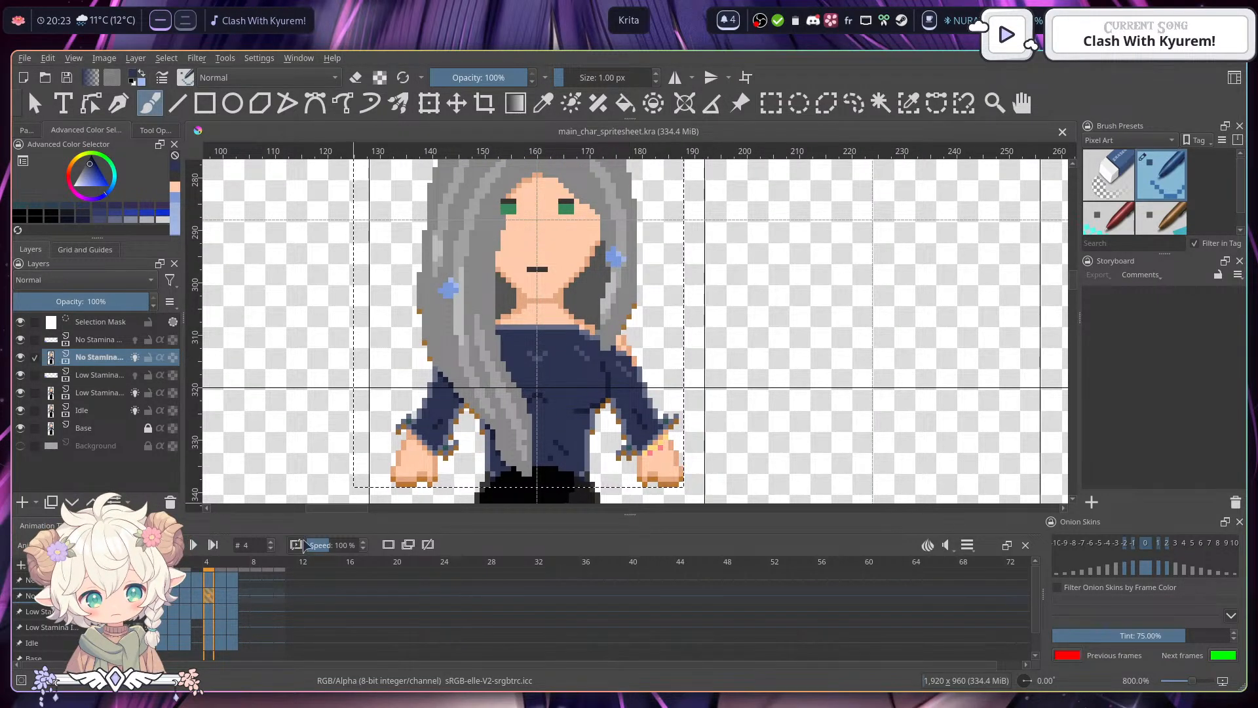
click(198, 597)
click(209, 597)
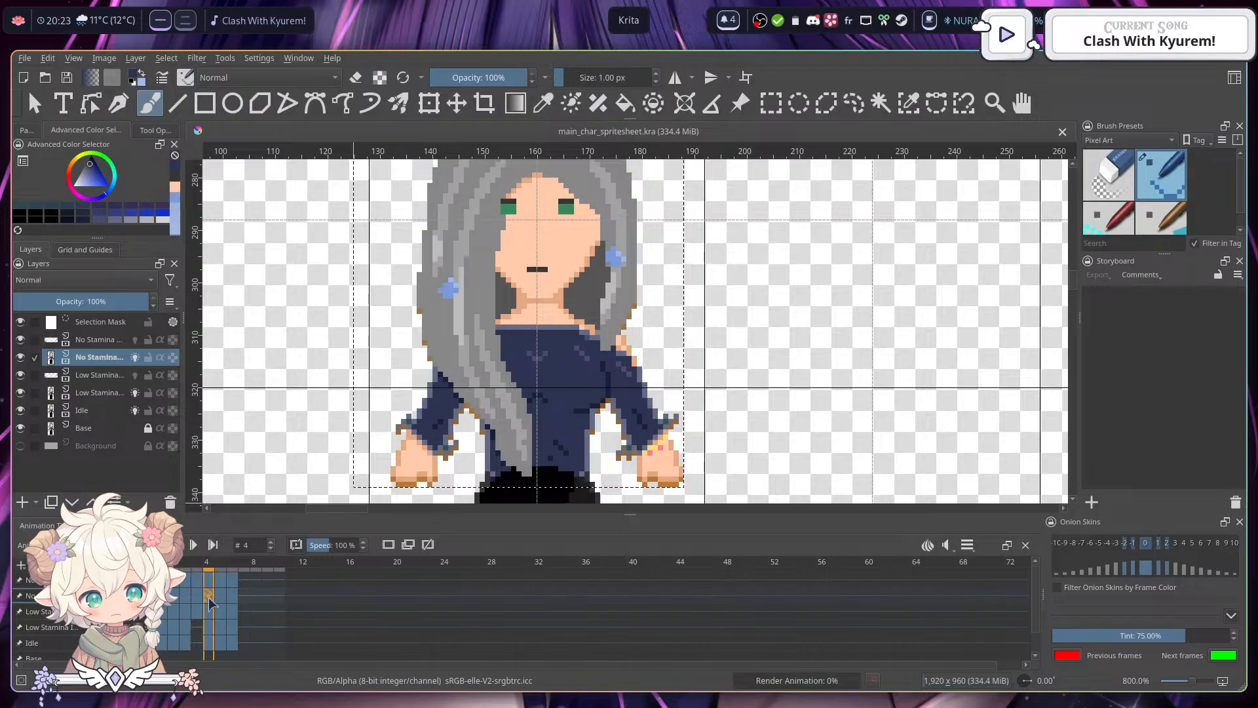
click(220, 603)
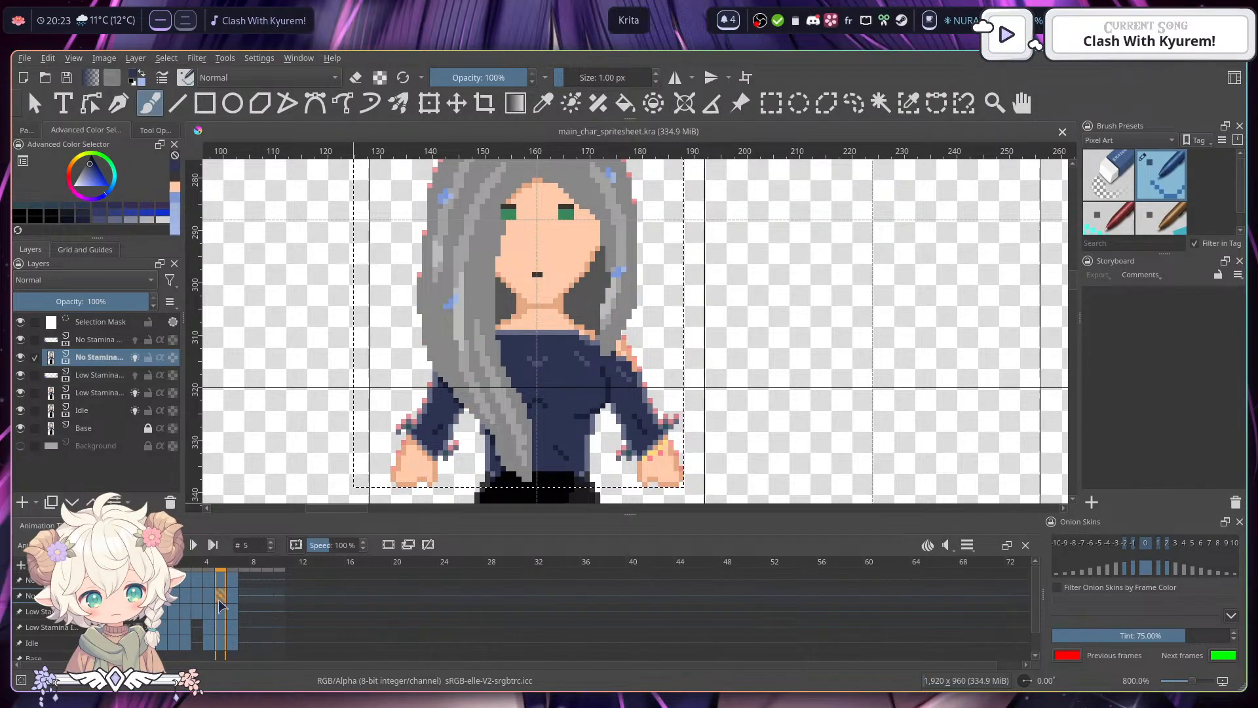
click(232, 599)
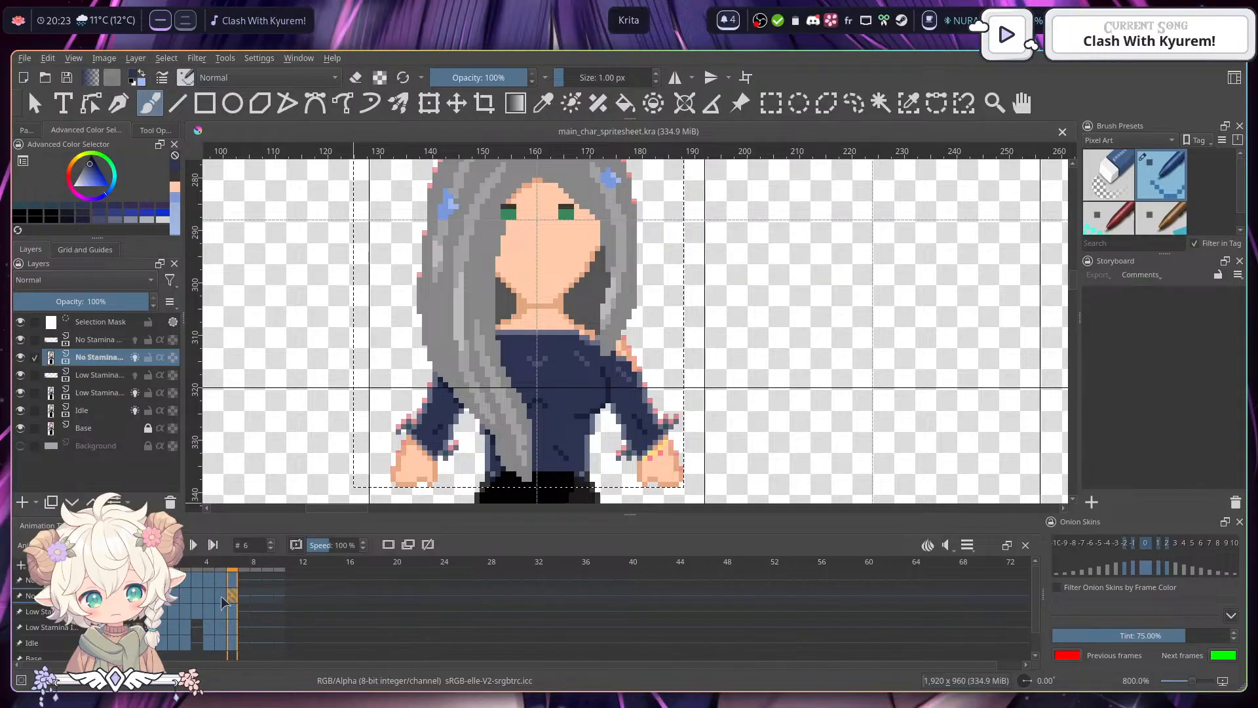
click(162, 599)
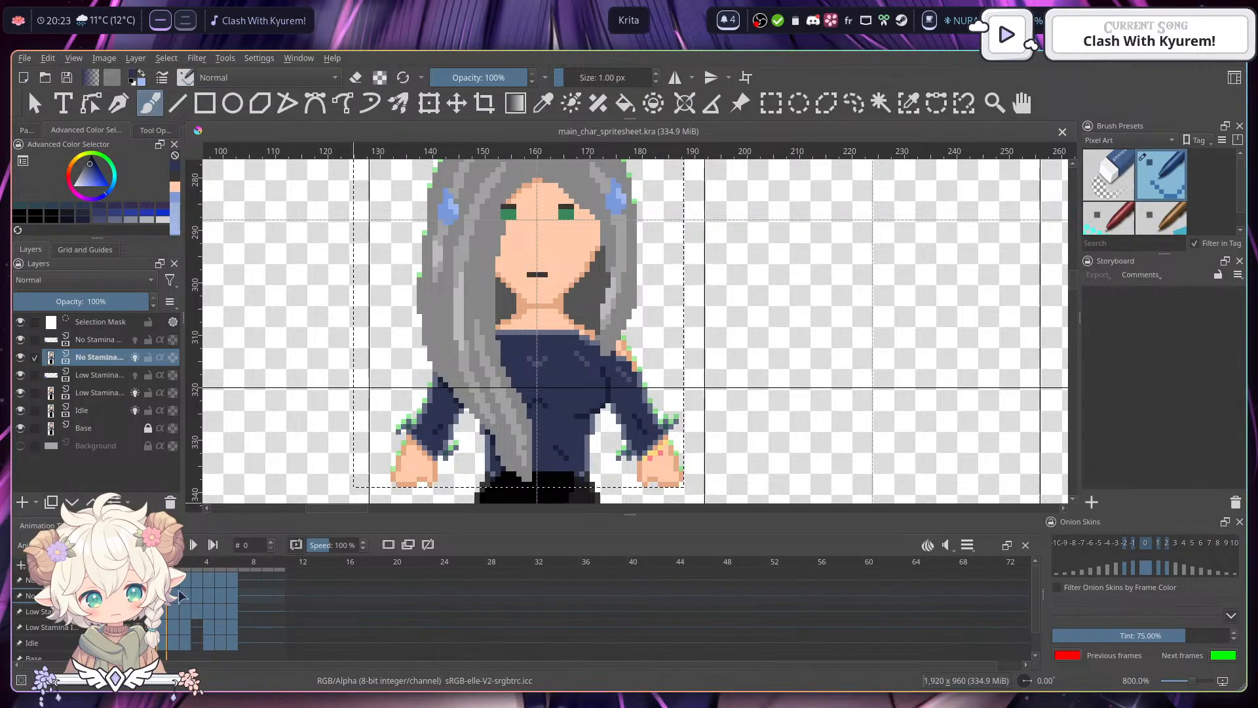
click(232, 598)
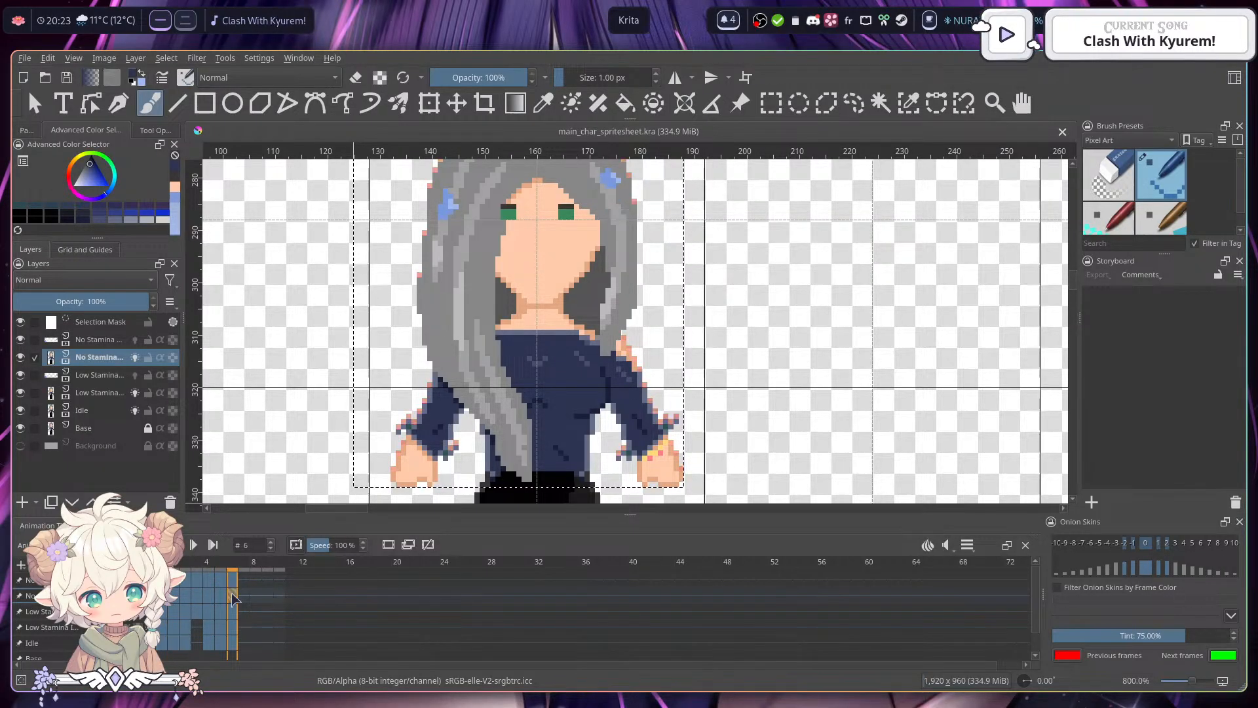
click(162, 597)
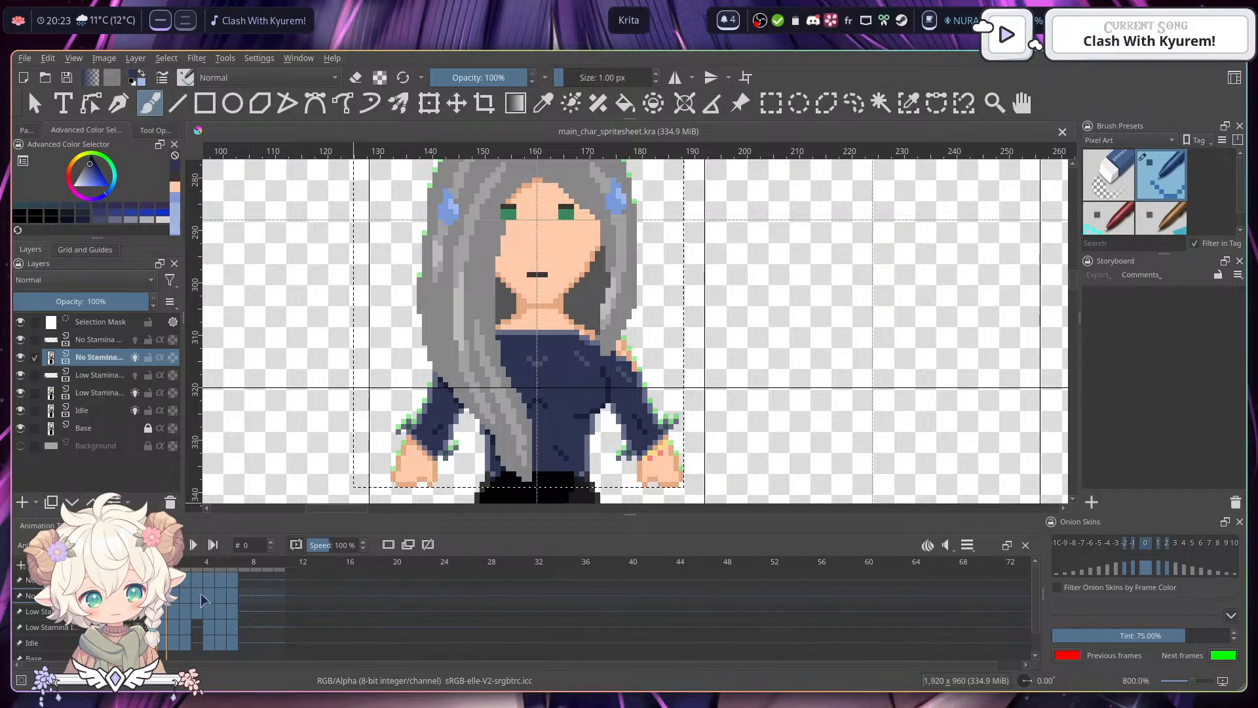
click(220, 592)
click(231, 592)
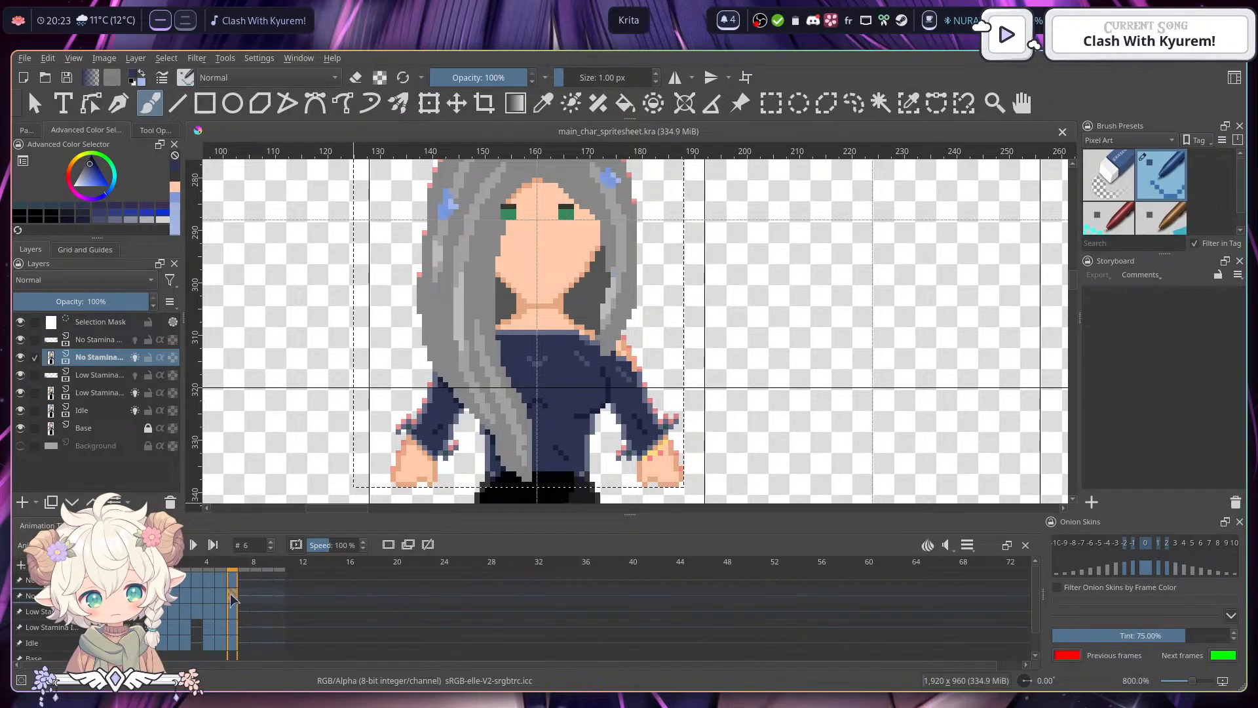
click(213, 593)
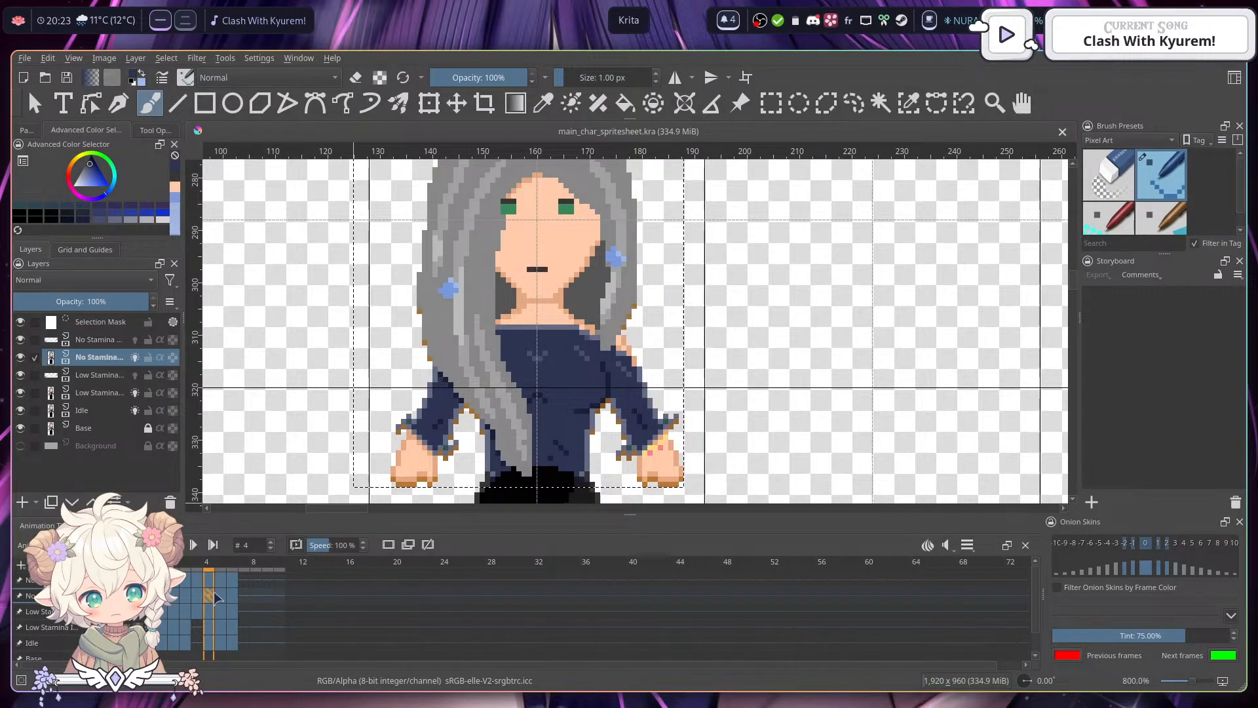
- Compare the sprite's upper body height across frames 0 to 3
click(161, 596)
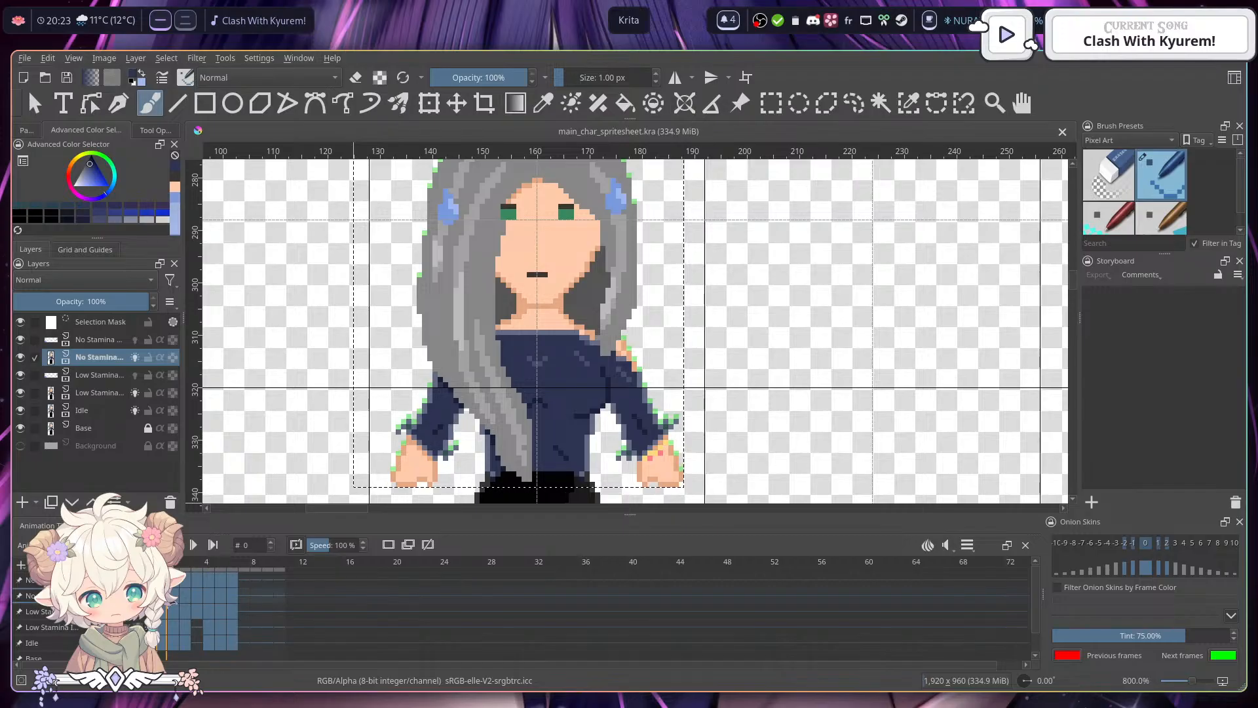
click(174, 602)
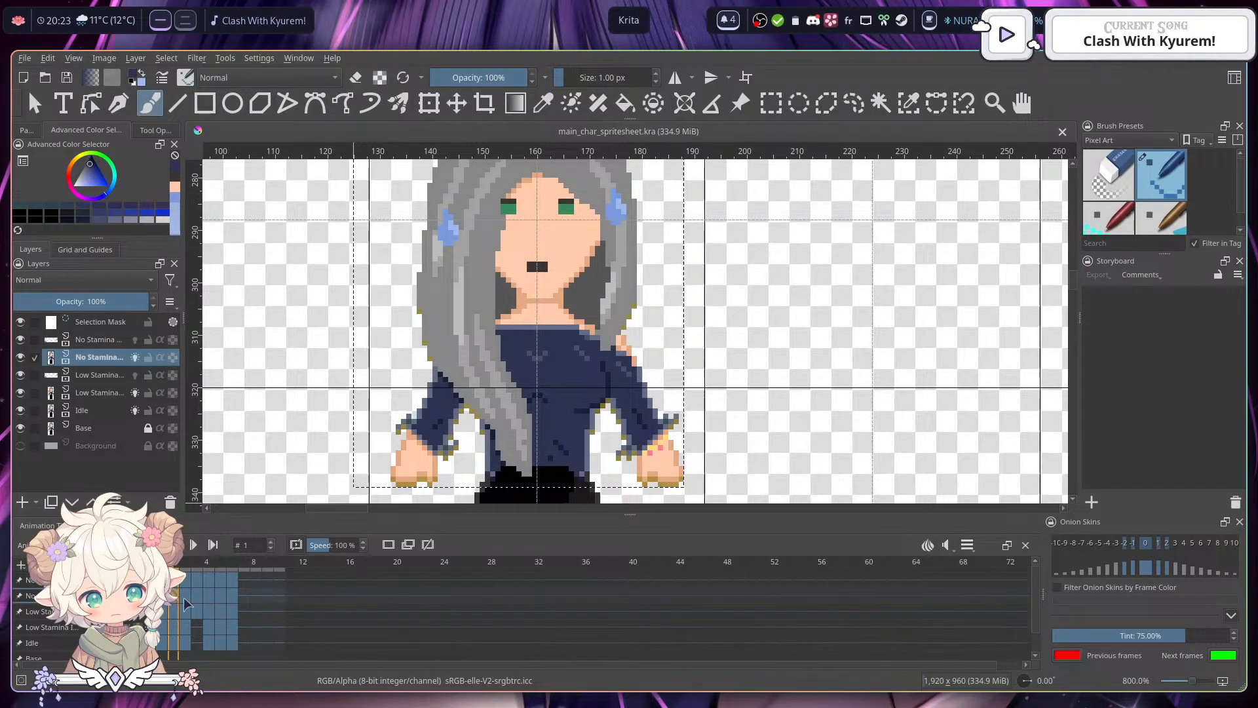
click(186, 603)
click(198, 600)
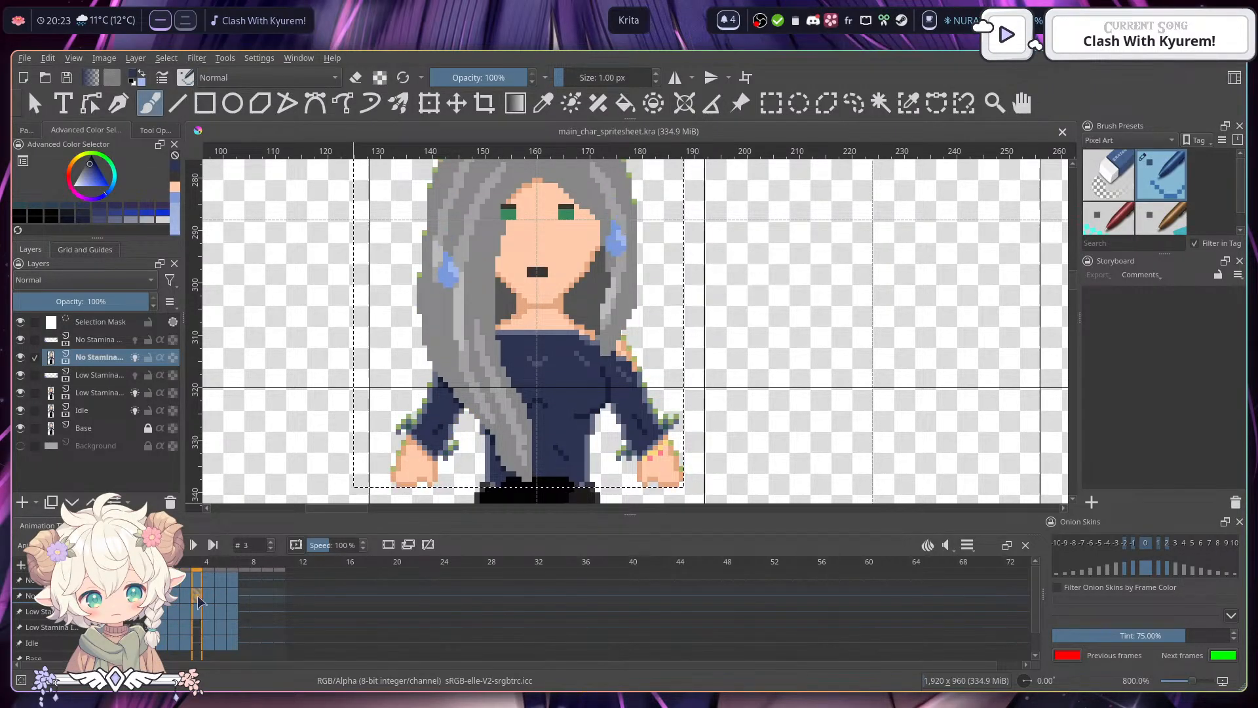
click(183, 598)
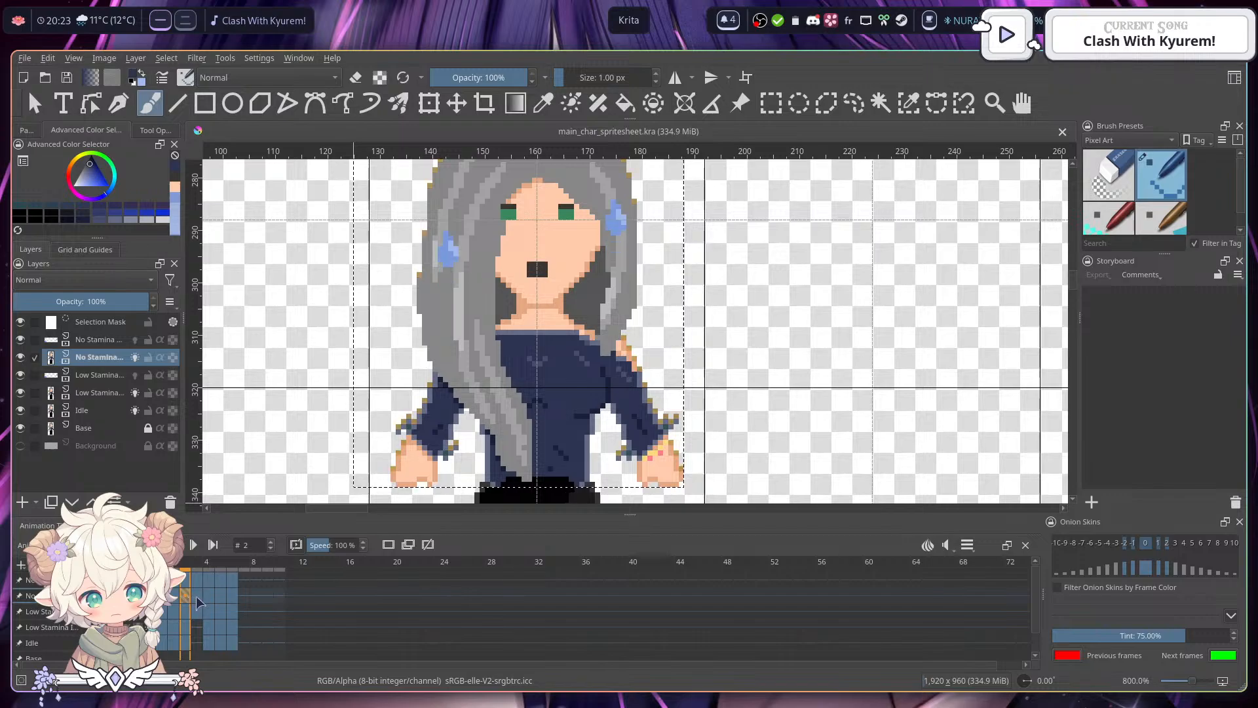
click(196, 598)
drag(652, 302, 675, 274)
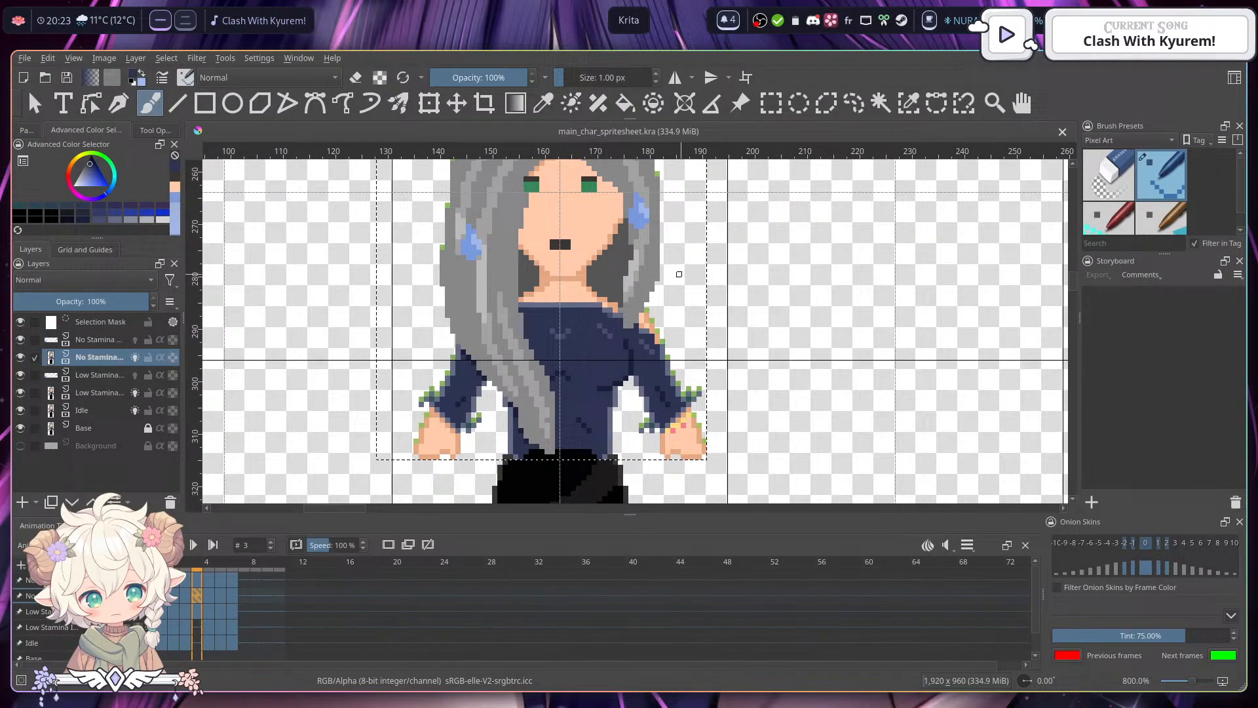
click(175, 593)
click(163, 595)
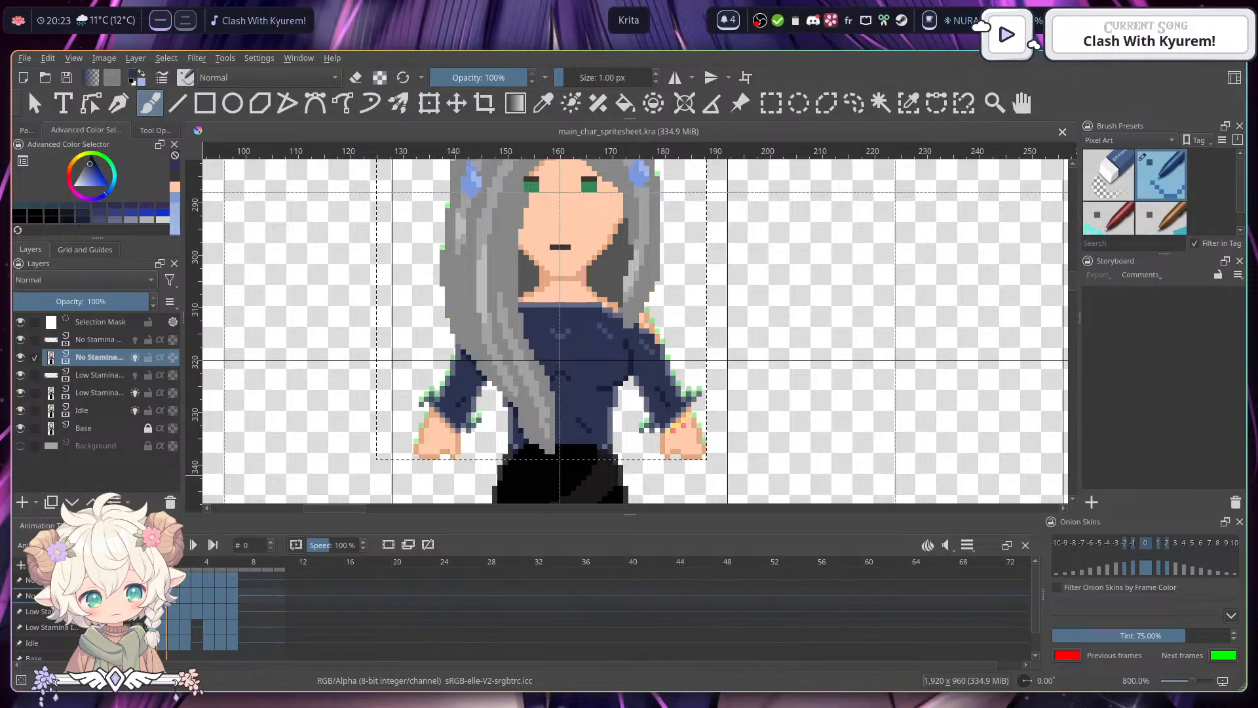
click(175, 598)
click(185, 600)
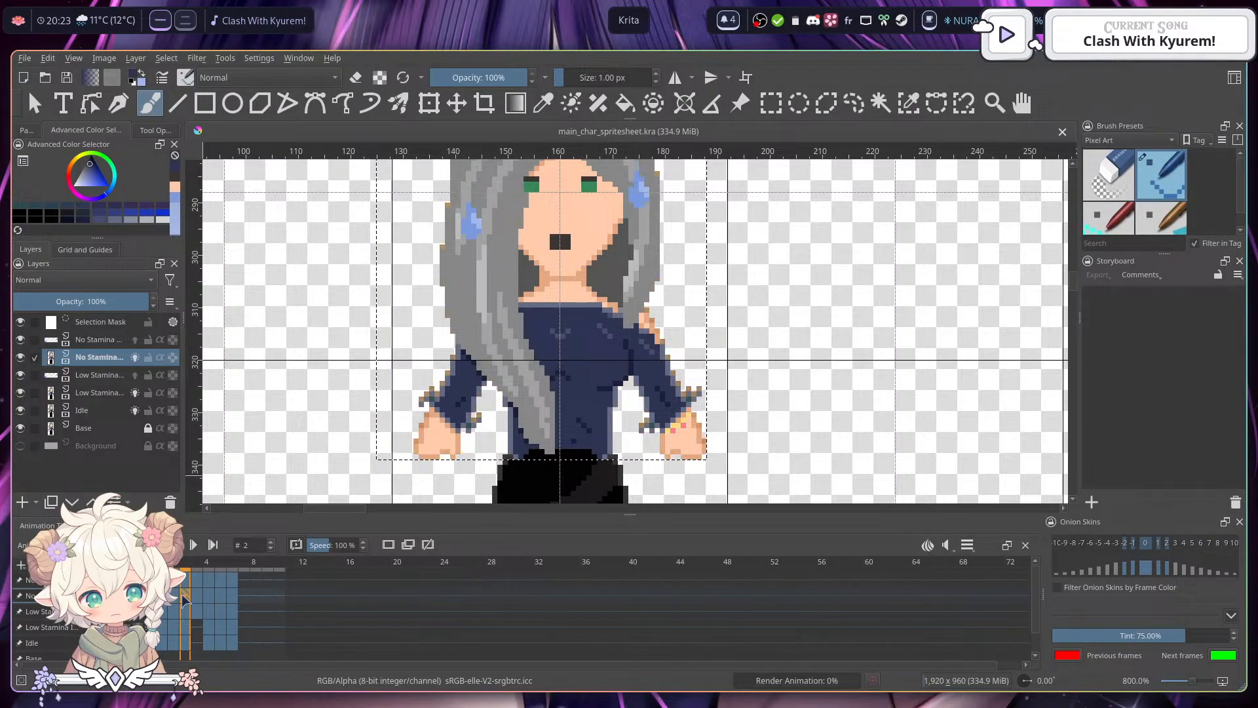
click(197, 596)
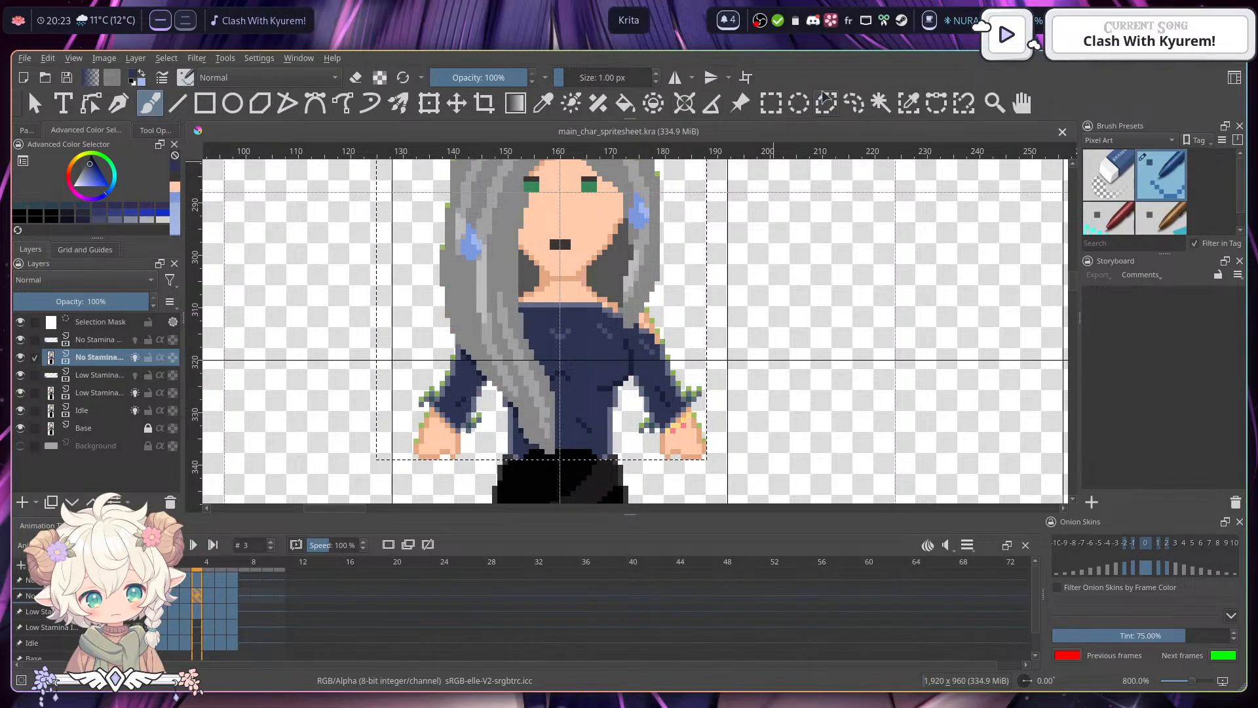
- Try to move the selected upper body up by 1 pixel in frame 3 and inspect the waist
click(457, 104)
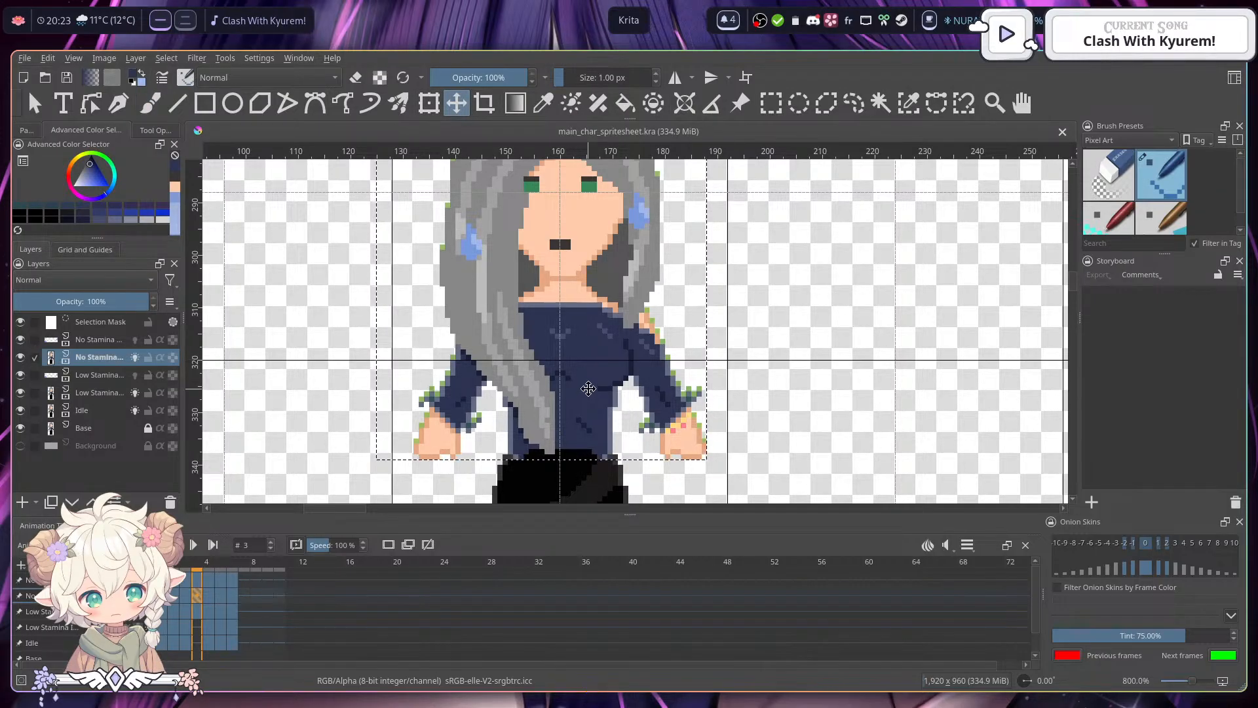
drag(584, 384, 585, 376)
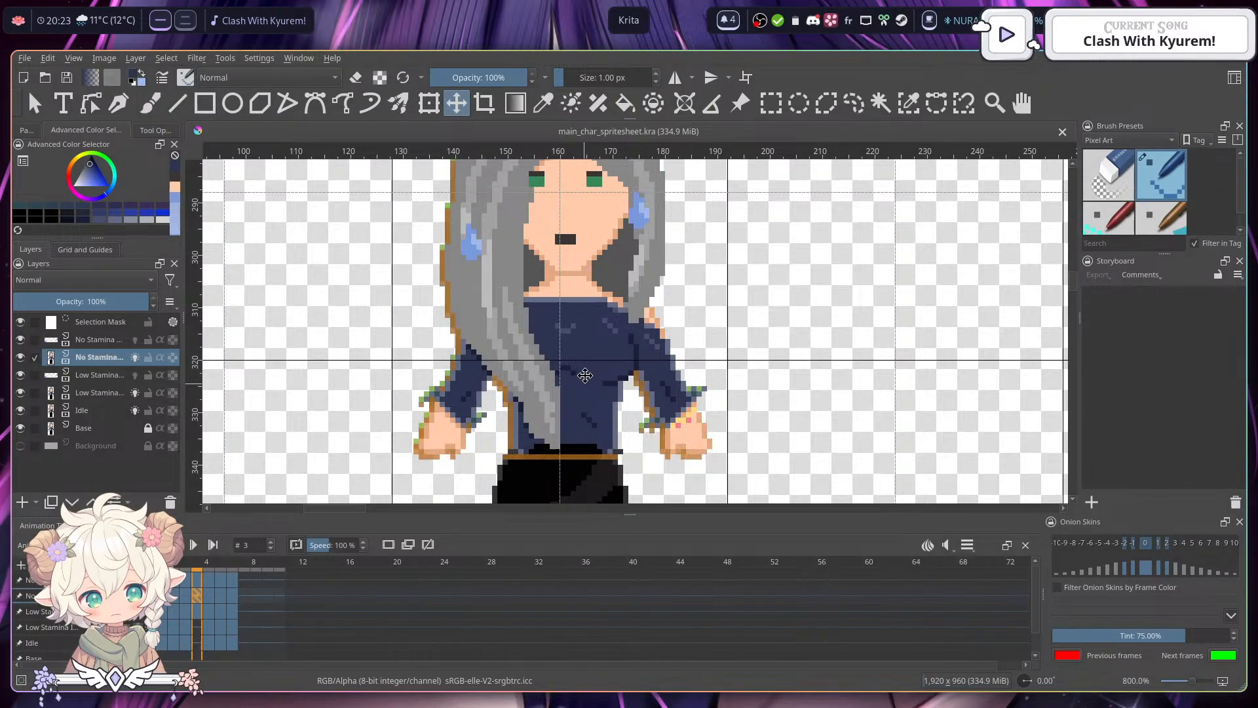
scroll(577, 393, up, 1)
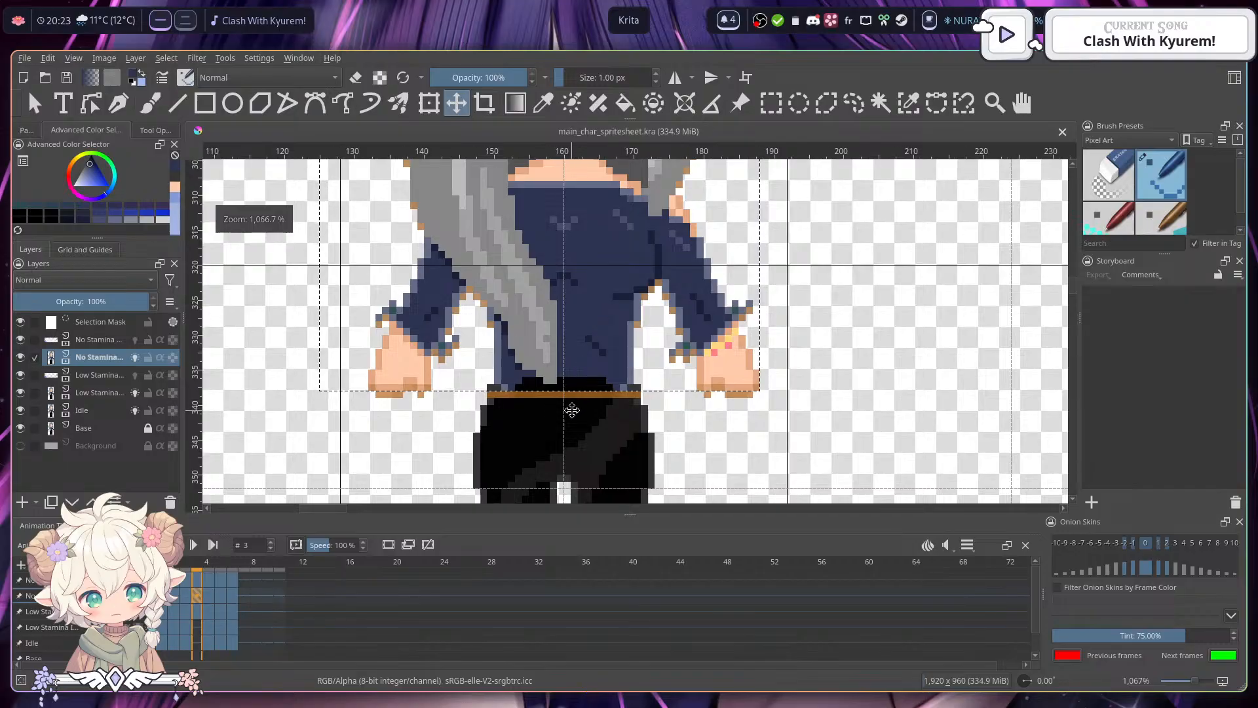
scroll(639, 394, up, 1)
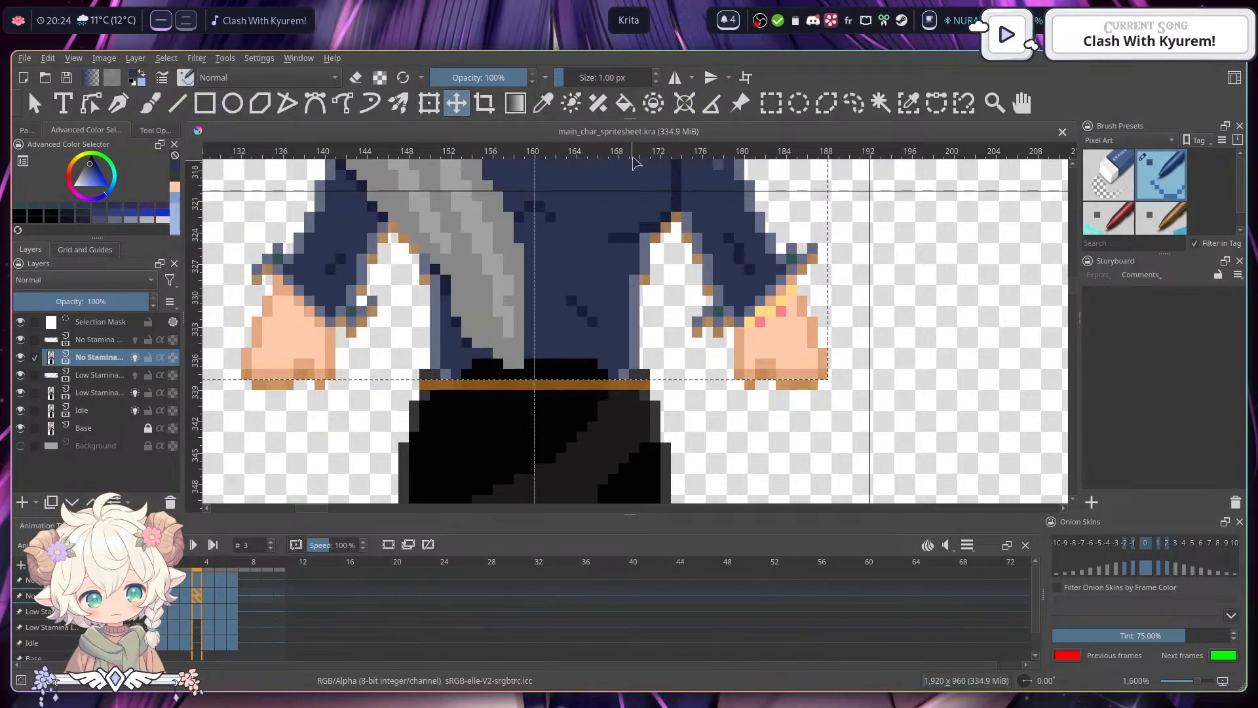
- Deselect the upper body and try to fill the gap along frame 3's waist with colours picked from the trousers
click(770, 103)
click(905, 259)
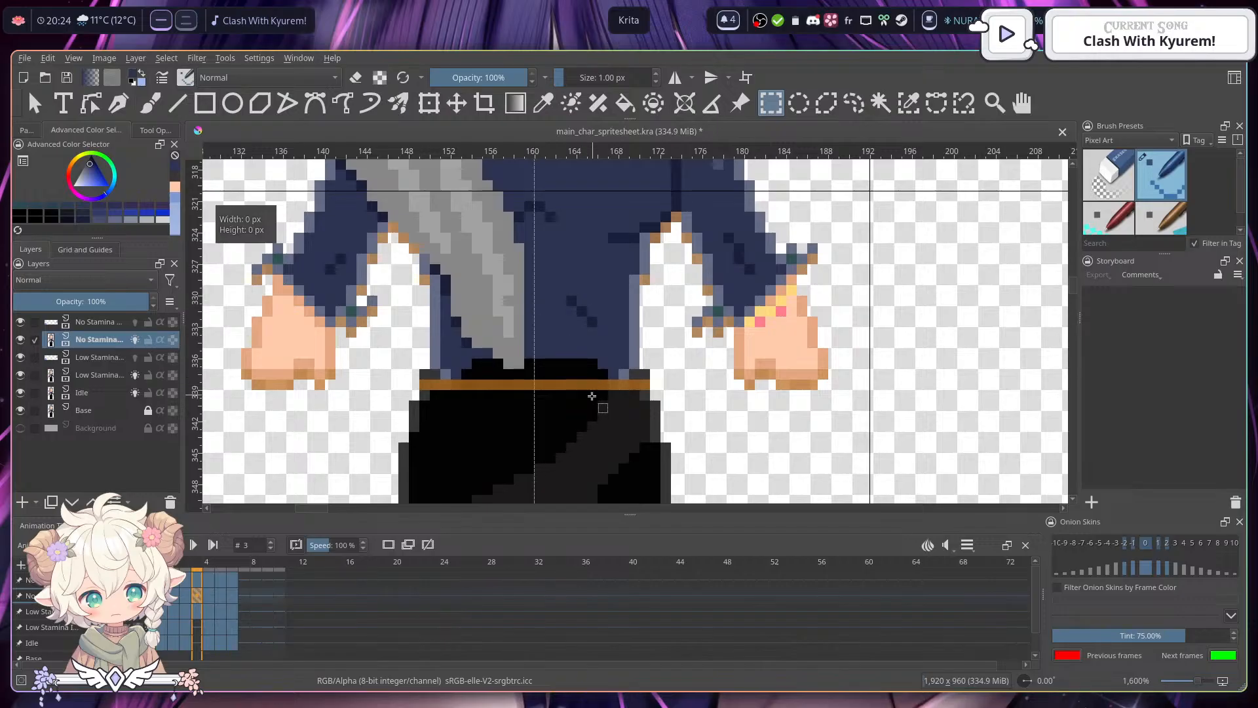
click(150, 103)
click(476, 444)
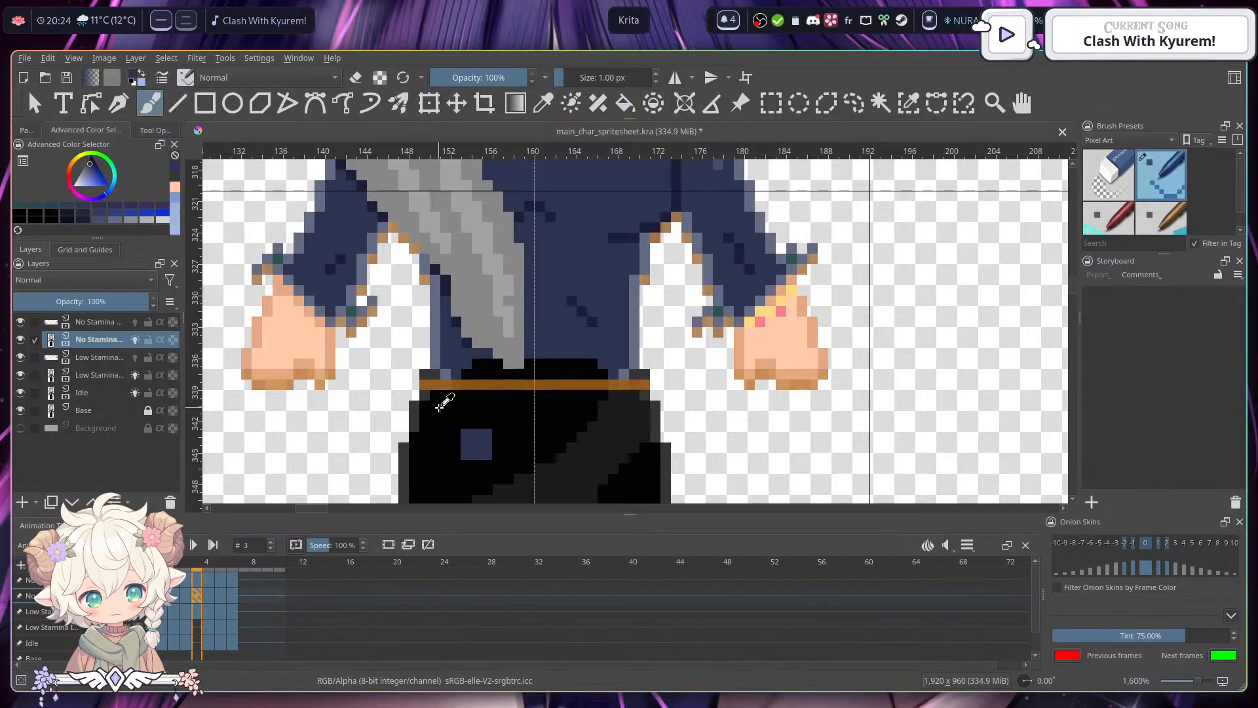
key(ctrl+z)
ctrl+click(441, 405)
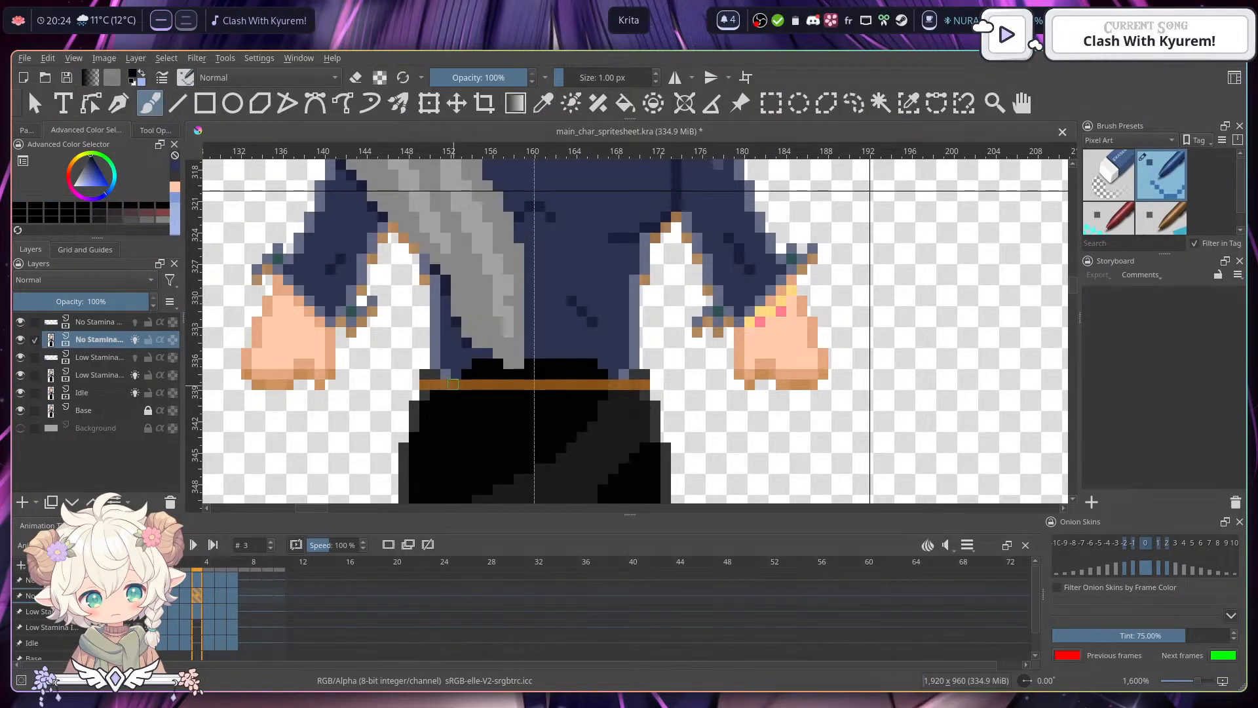
drag(444, 386, 623, 379)
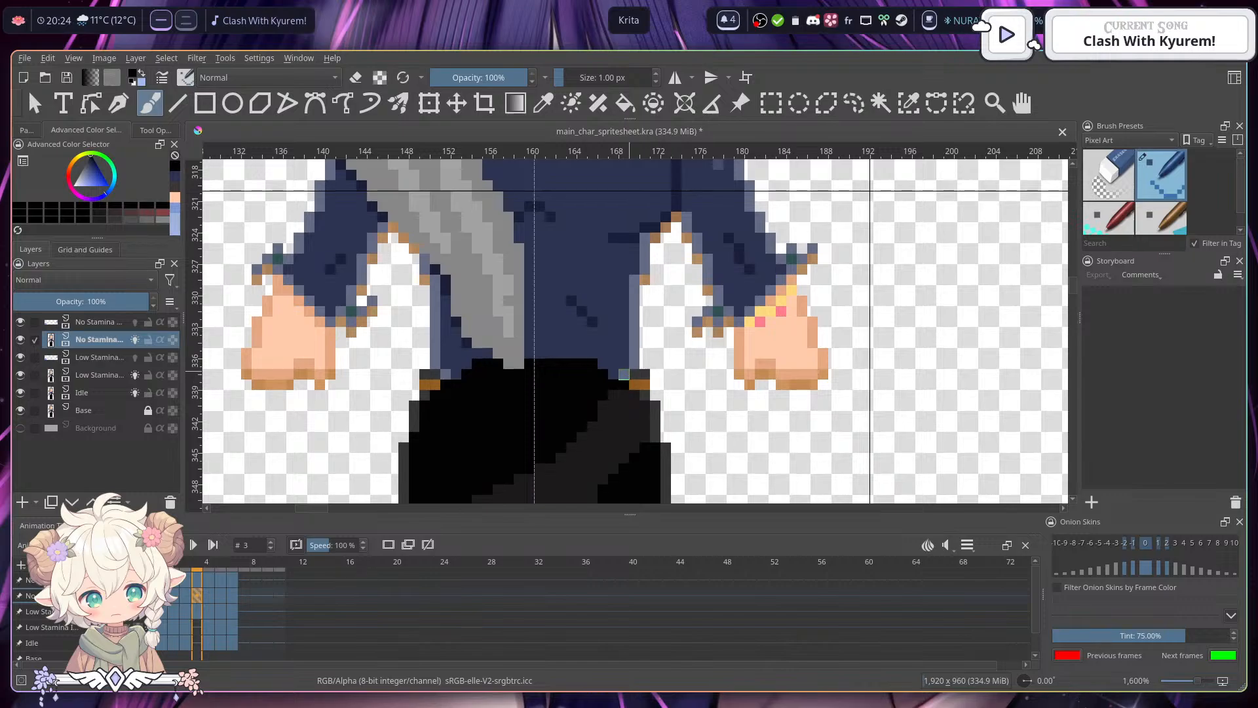
ctrl+click(641, 375)
click(645, 385)
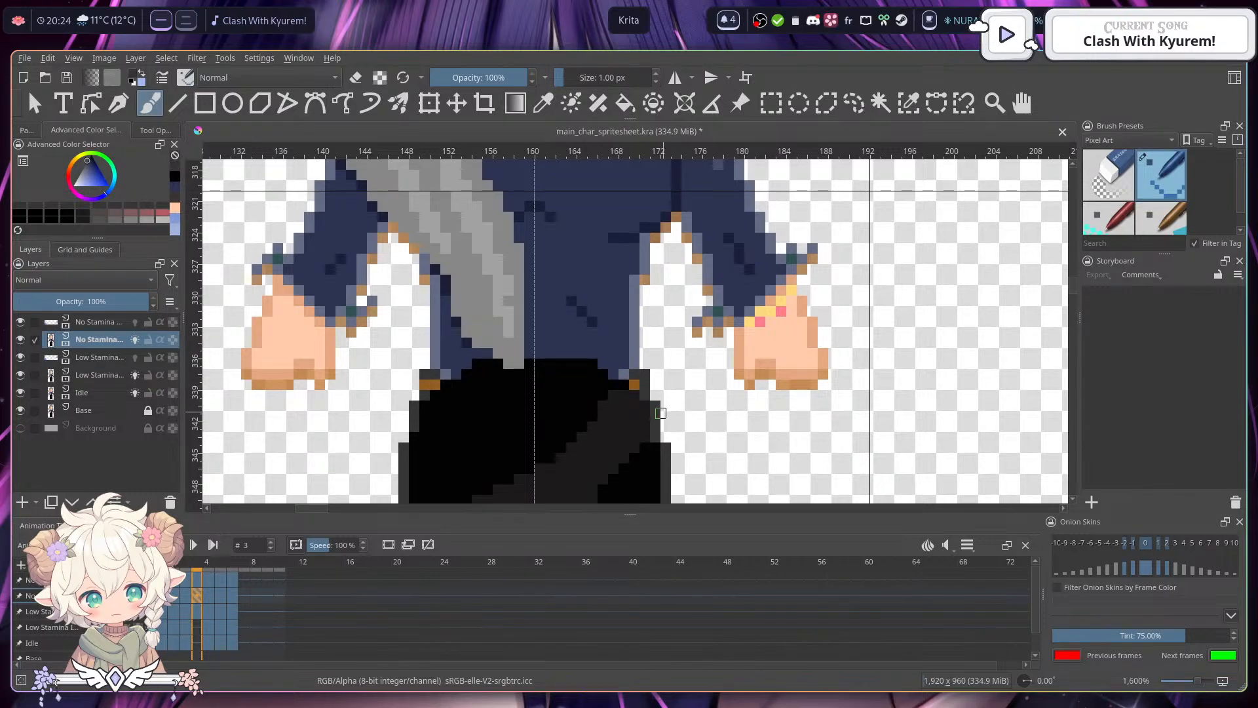
ctrl+click(435, 384)
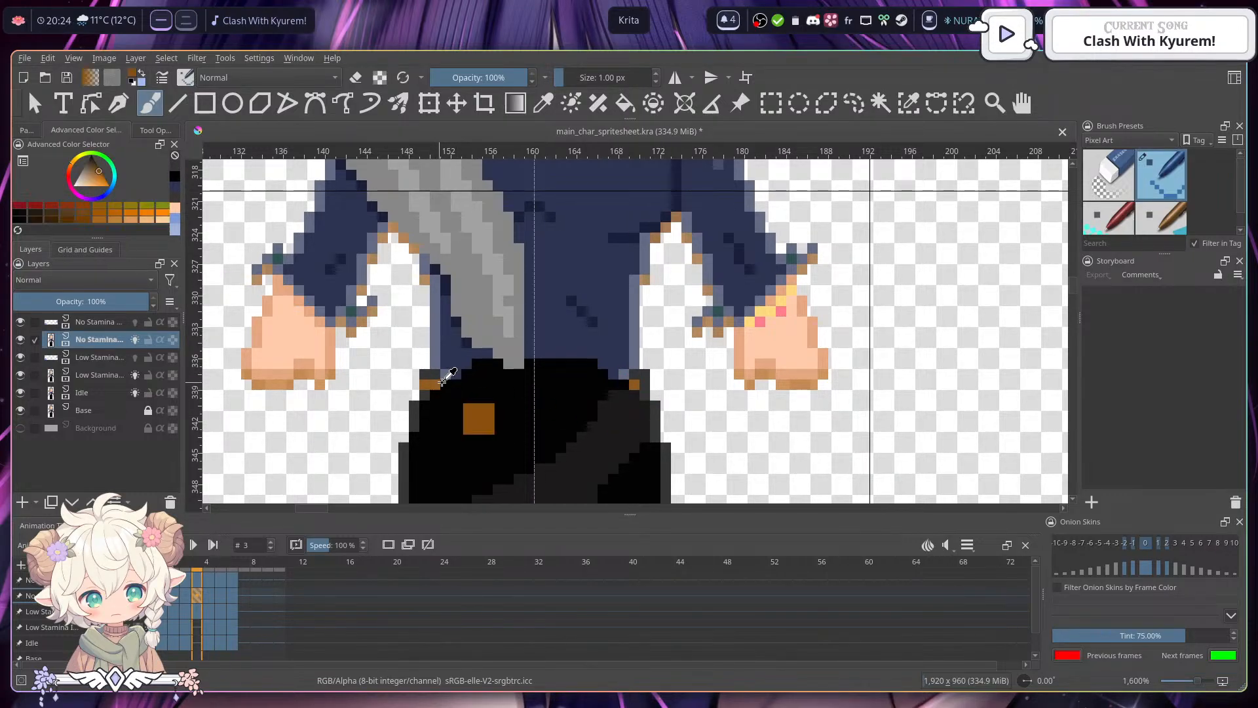
ctrl+click(464, 410)
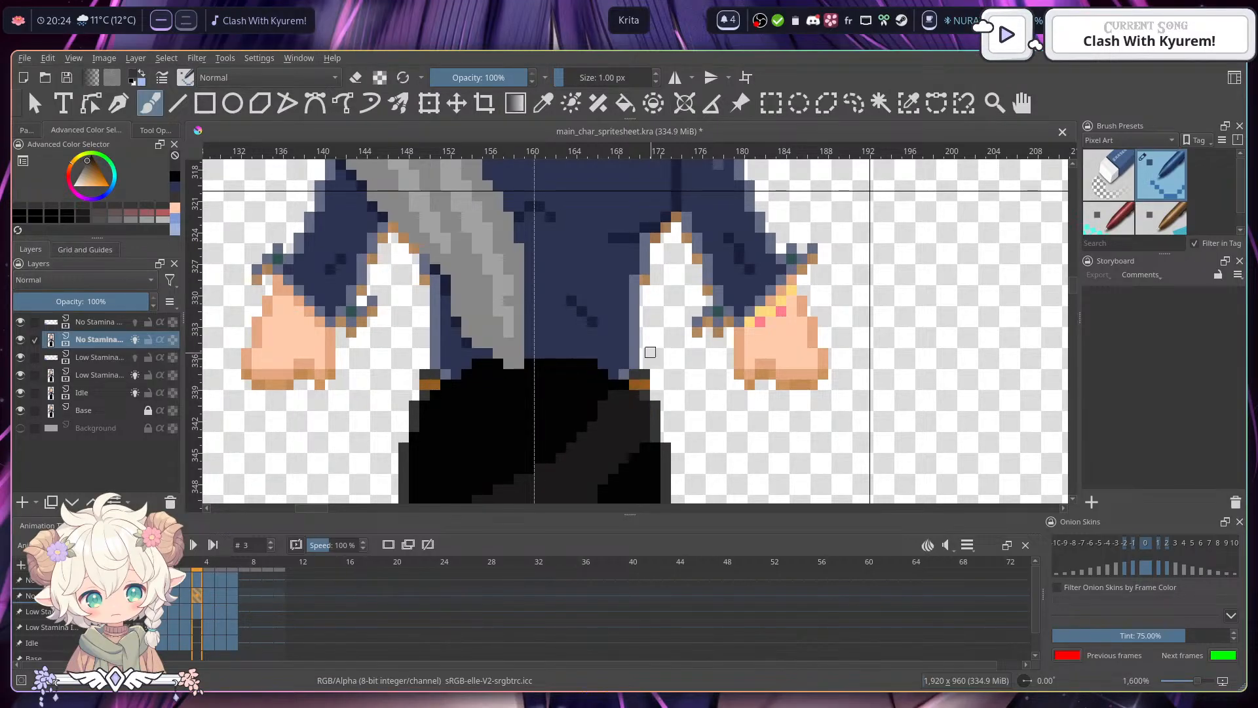
- Undo frame 3's waist painting and upward move, plus the earlier crease cleanup and the last 1-pixel downward move
key(ctrl+z)
key(ctrl+z)
key(ctrl+z)
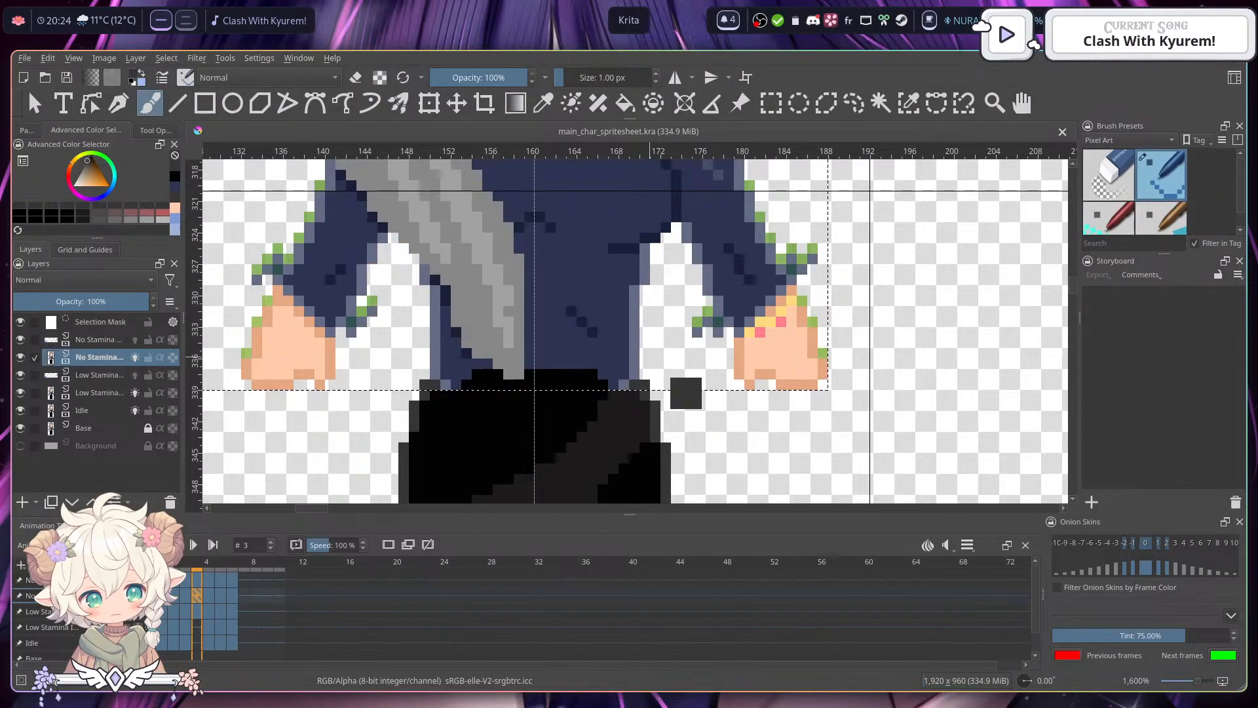
key(ctrl+z)
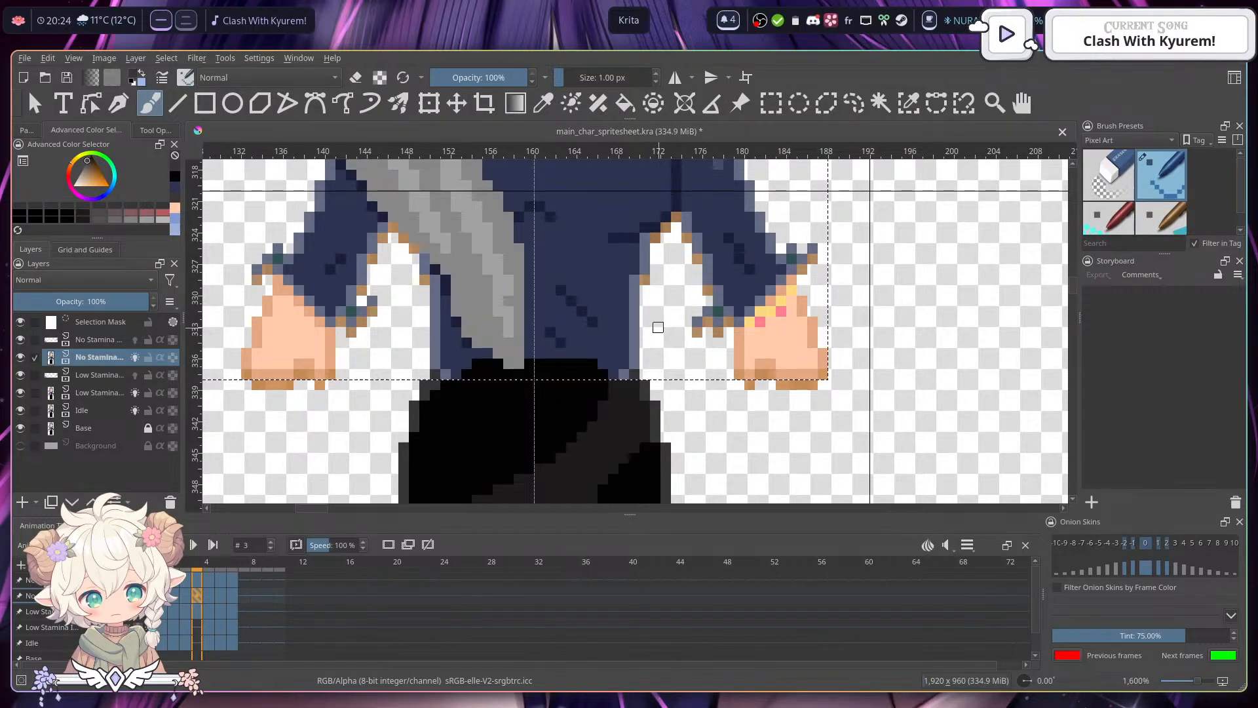
- Compare frame 3's restored upper body height with frames 0, 1 and 2
scroll(657, 327, down, 2)
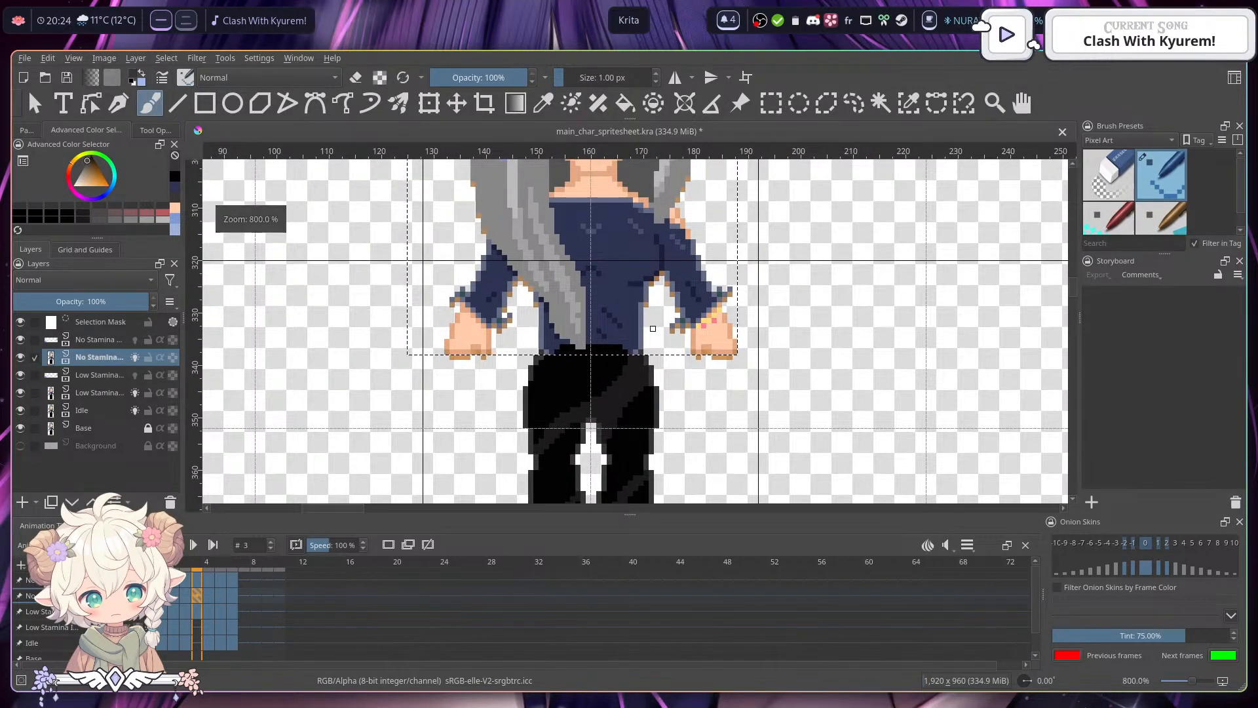
drag(652, 328, 635, 411)
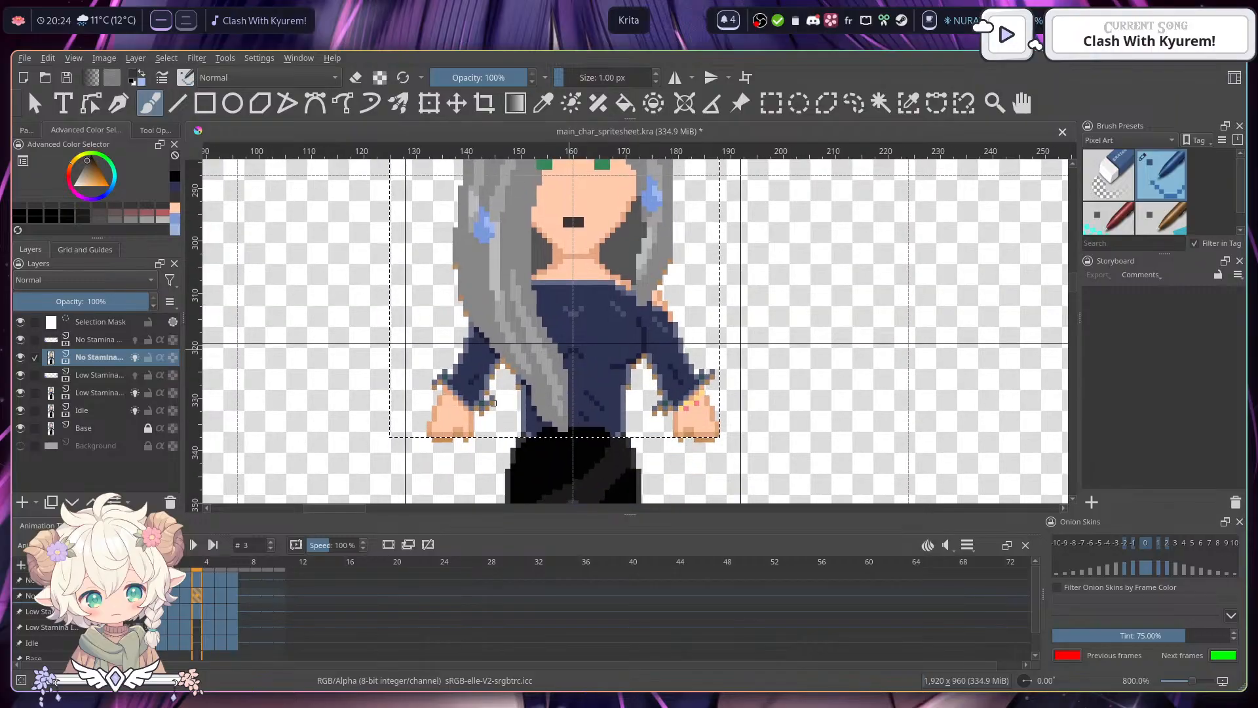
click(161, 596)
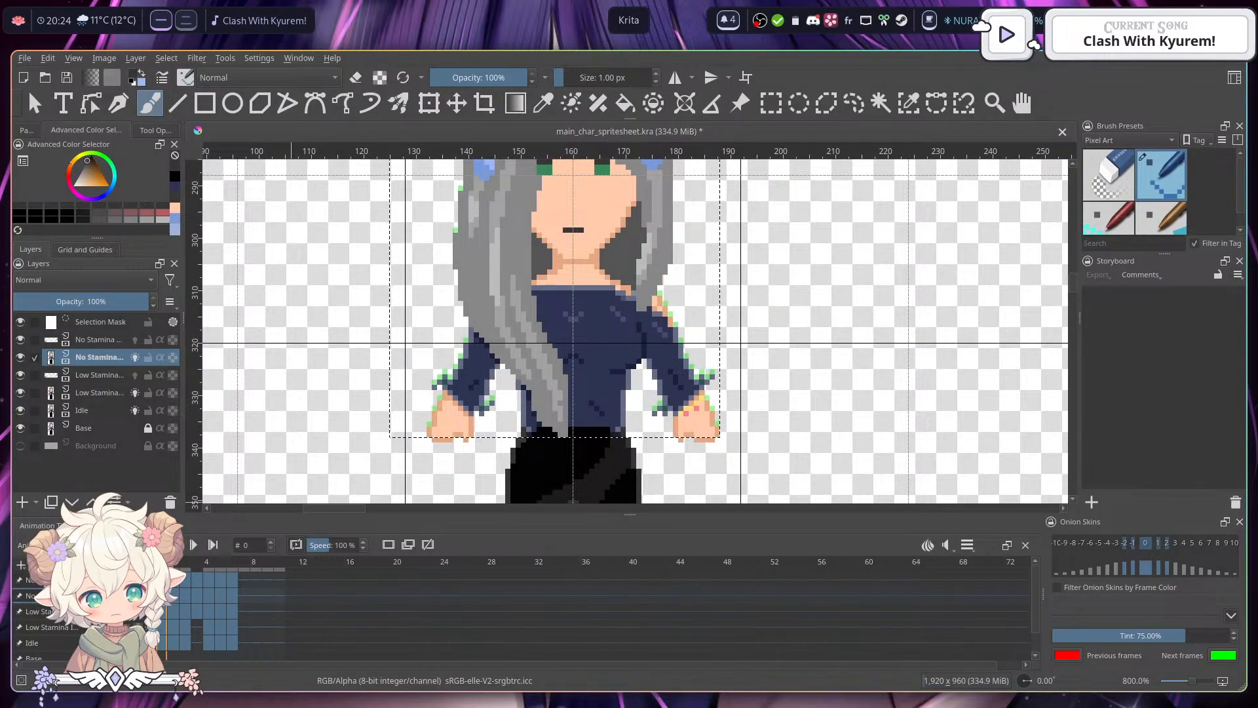
click(173, 597)
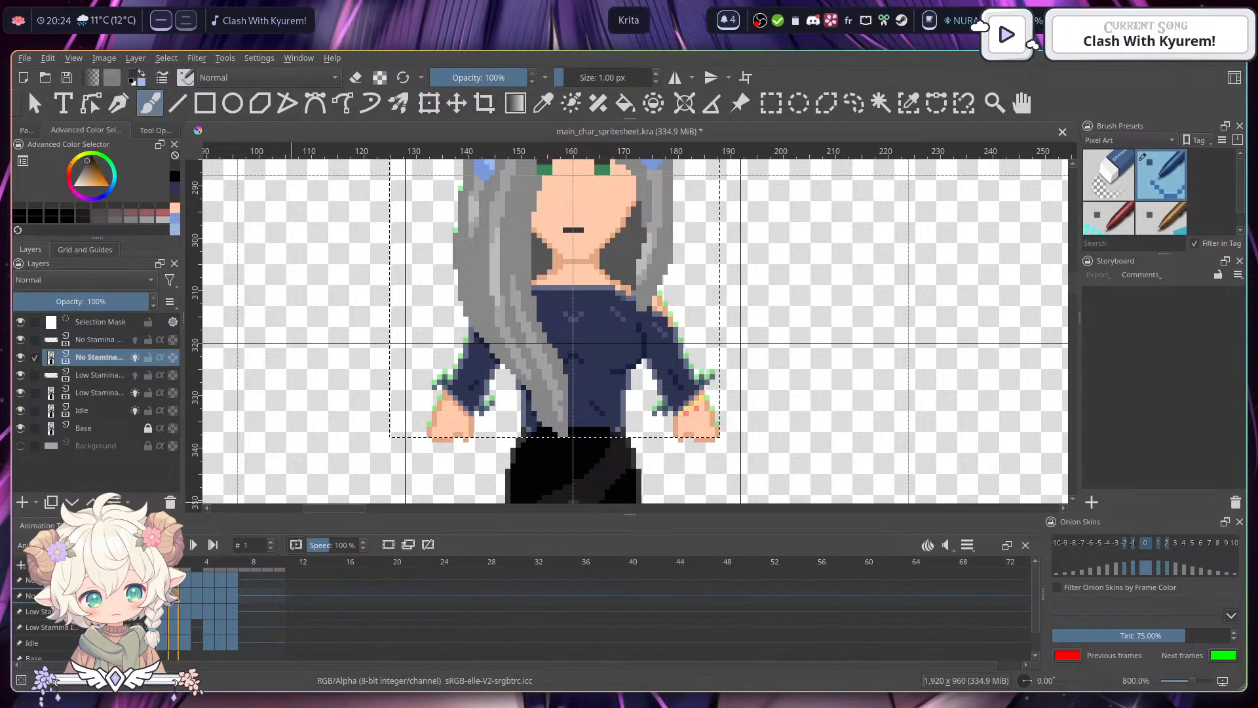
click(186, 597)
click(196, 597)
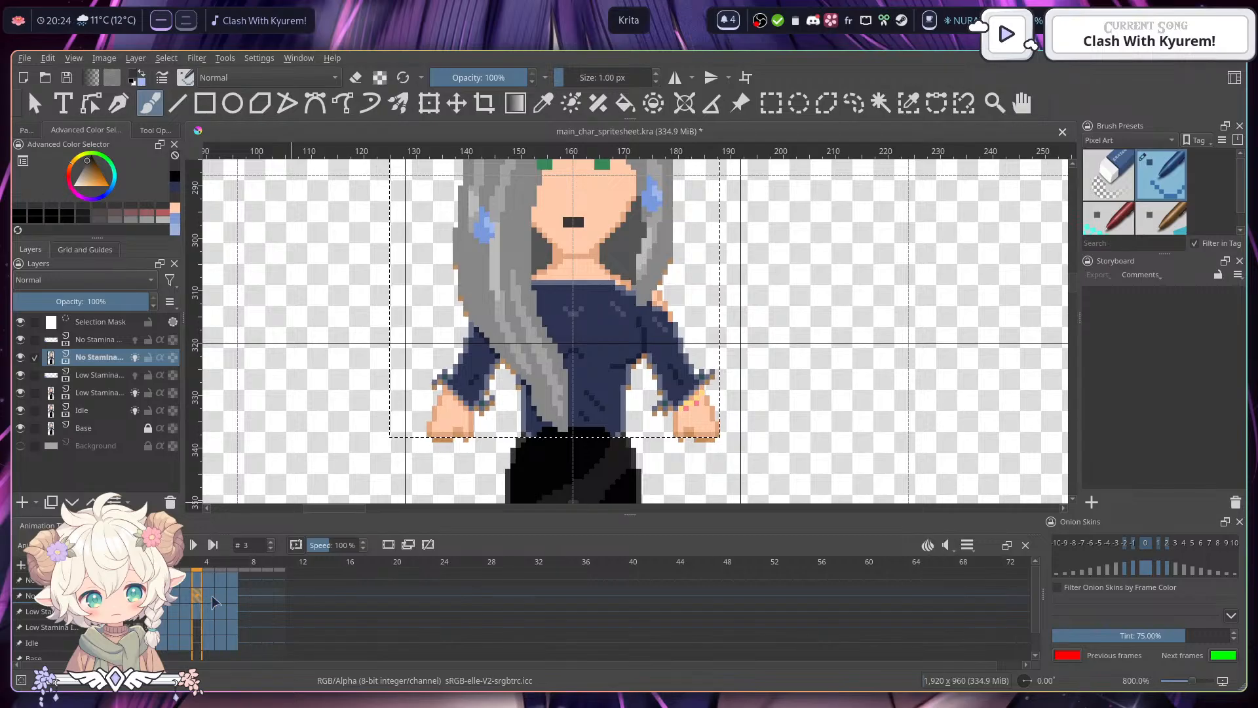
- Move the selected upper body down by about 1 pixel in frame 4 and inspect the waist
click(210, 595)
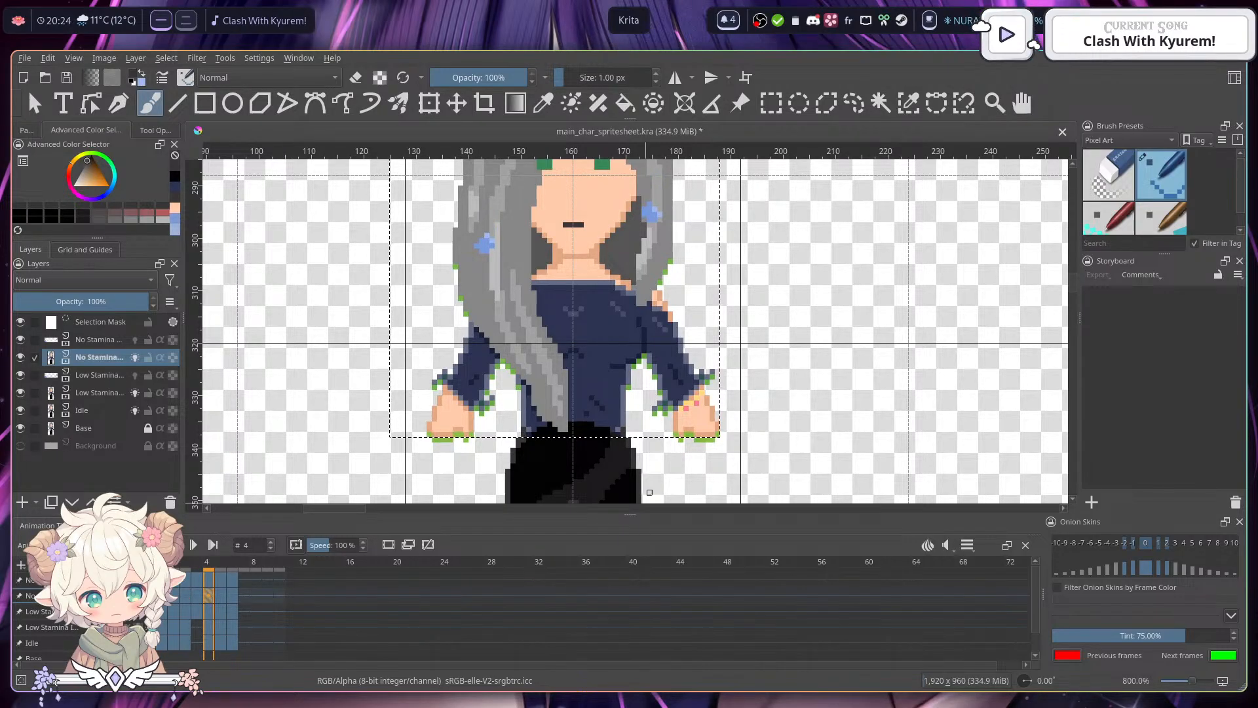
scroll(773, 241, down, 2)
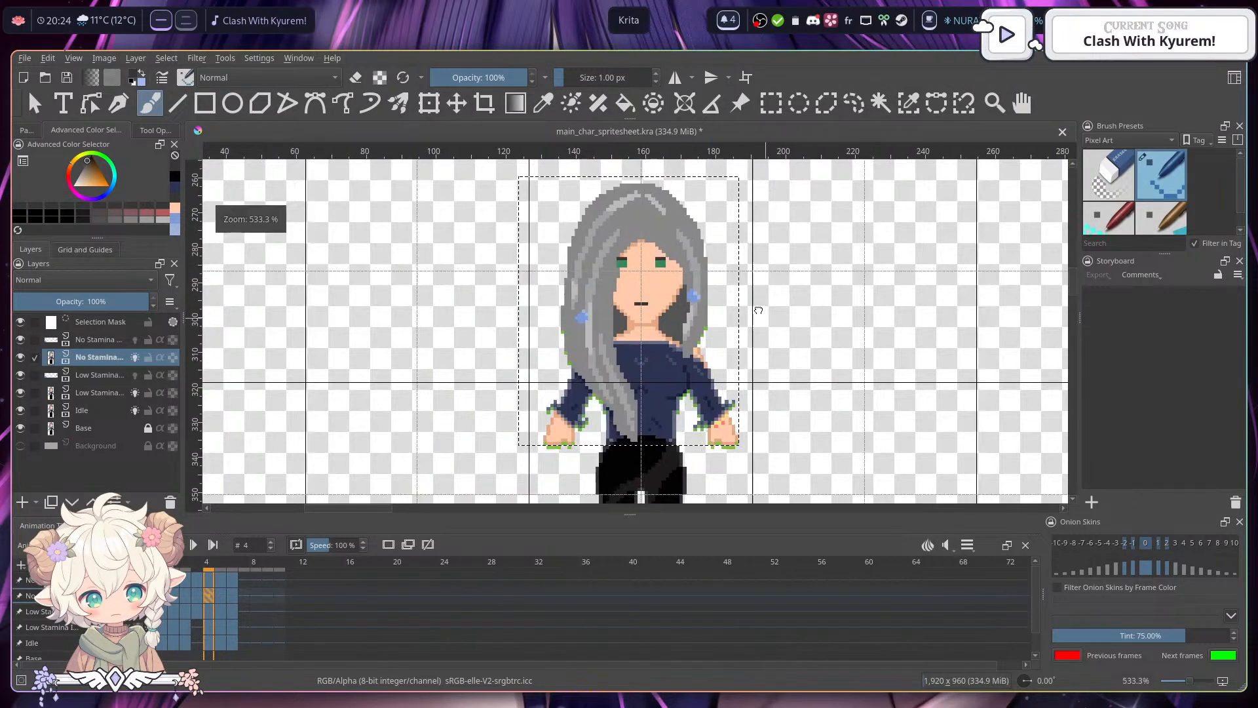
click(456, 105)
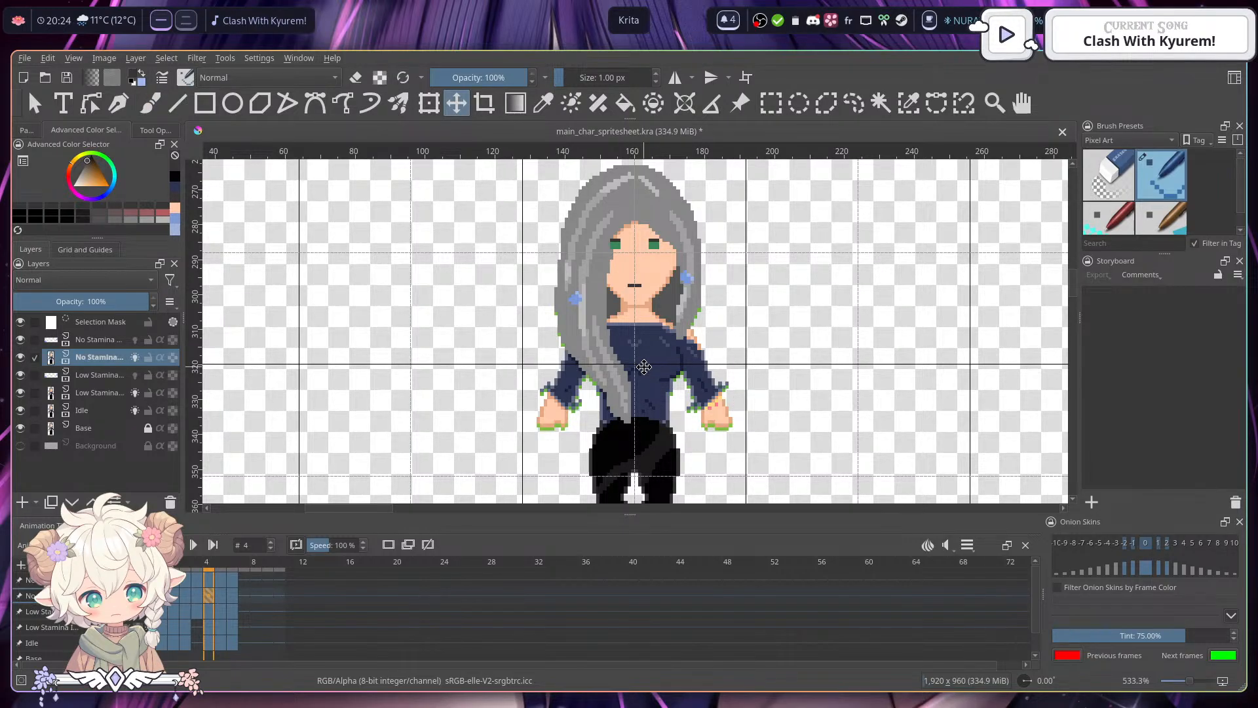
drag(644, 367, 644, 370)
scroll(656, 395, up, 1)
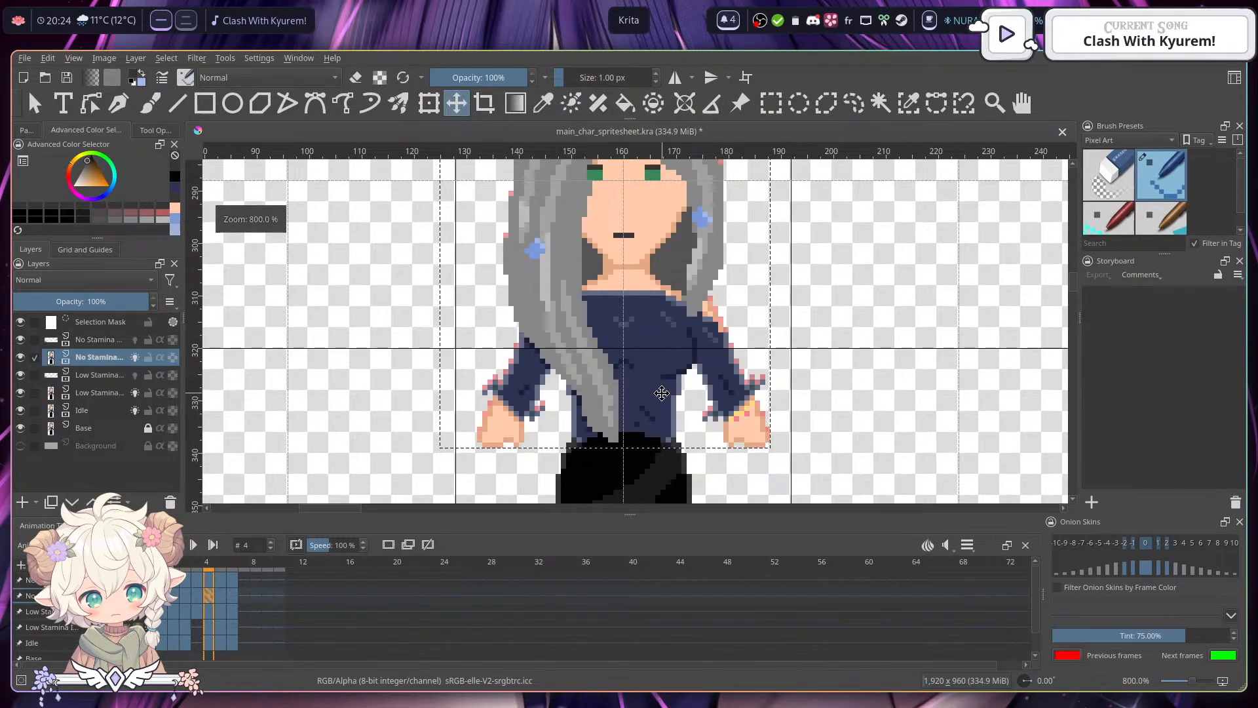
scroll(662, 394, up, 1)
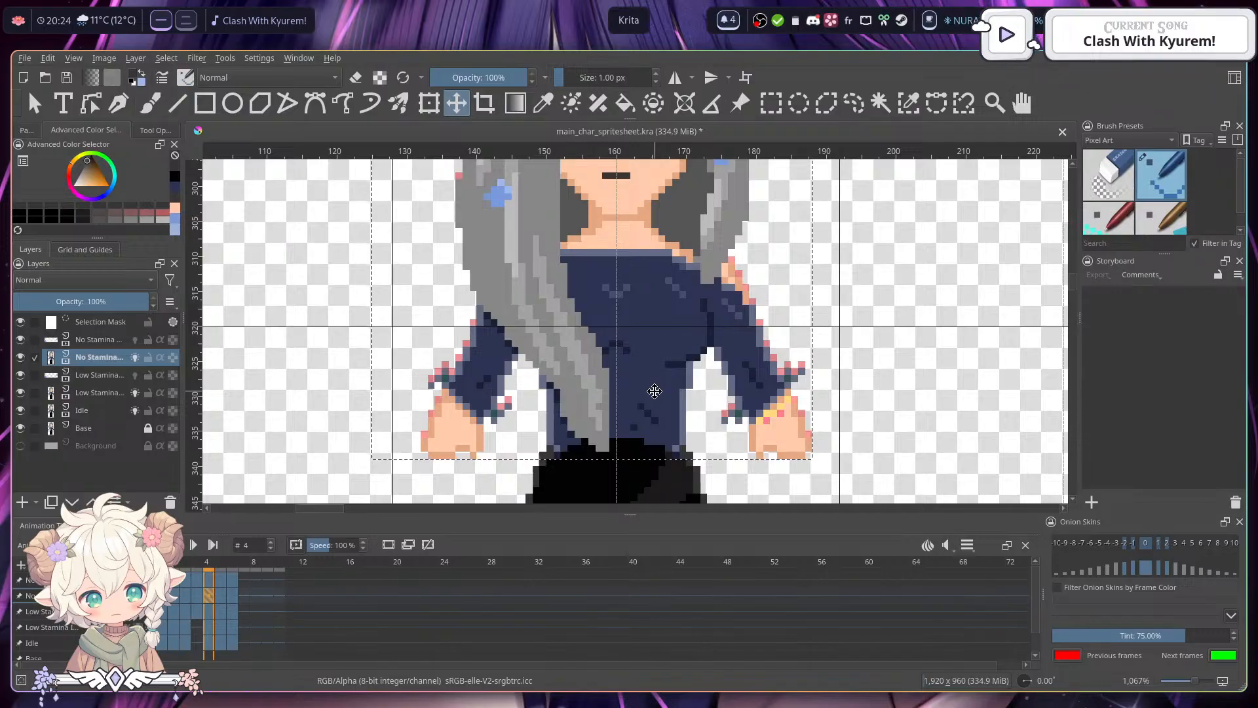
- Pick the sweater's navy near the hem in frame 4 as the brush colour, save the file, and go to frame 5
click(149, 103)
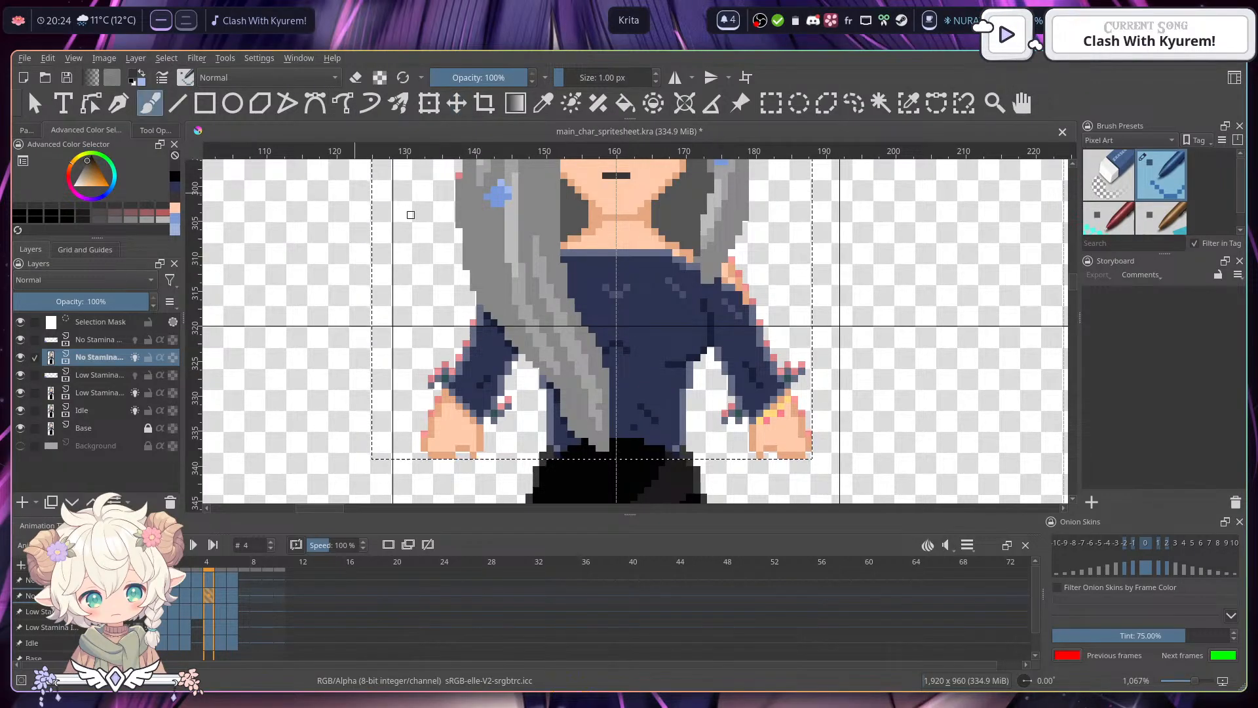
ctrl+click(653, 433)
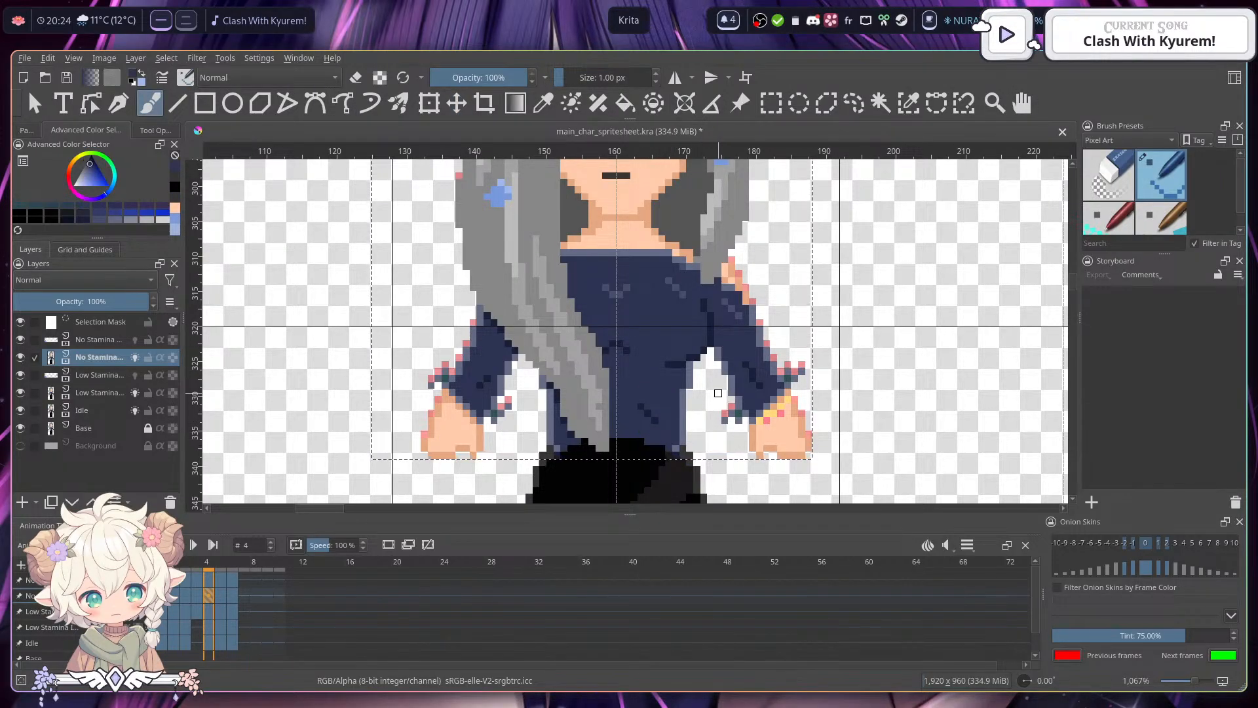
key(ctrl+s)
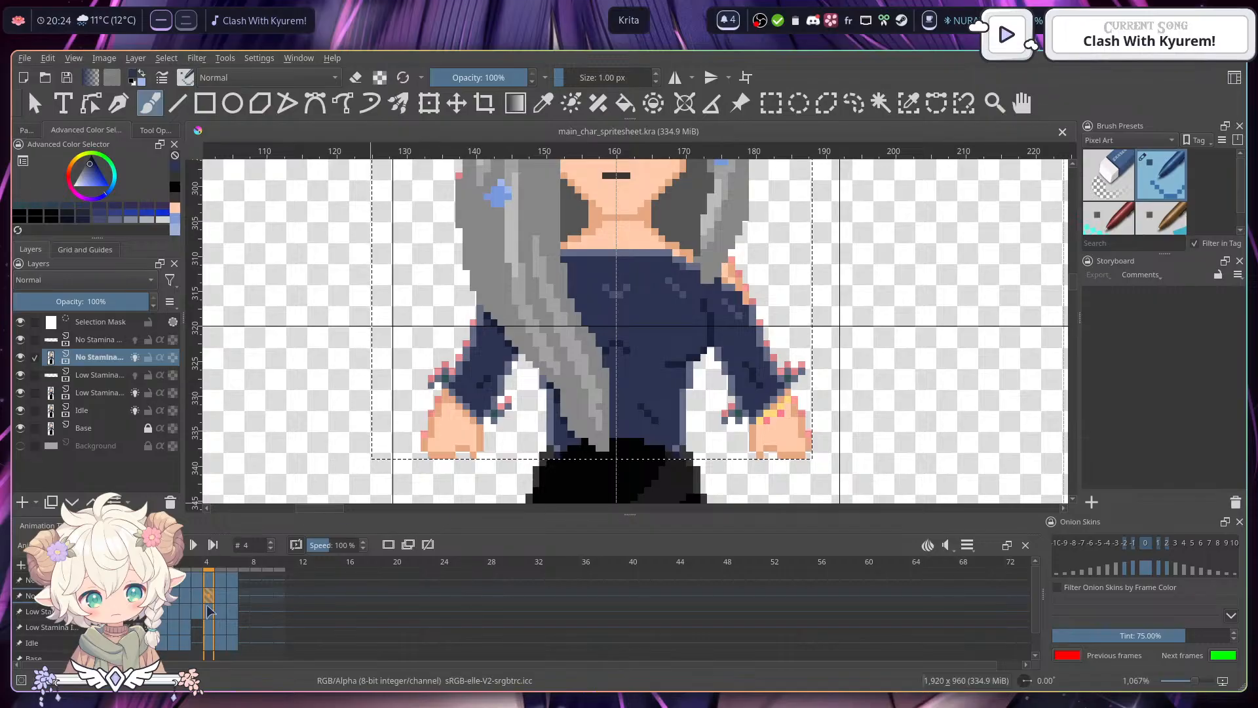
click(221, 597)
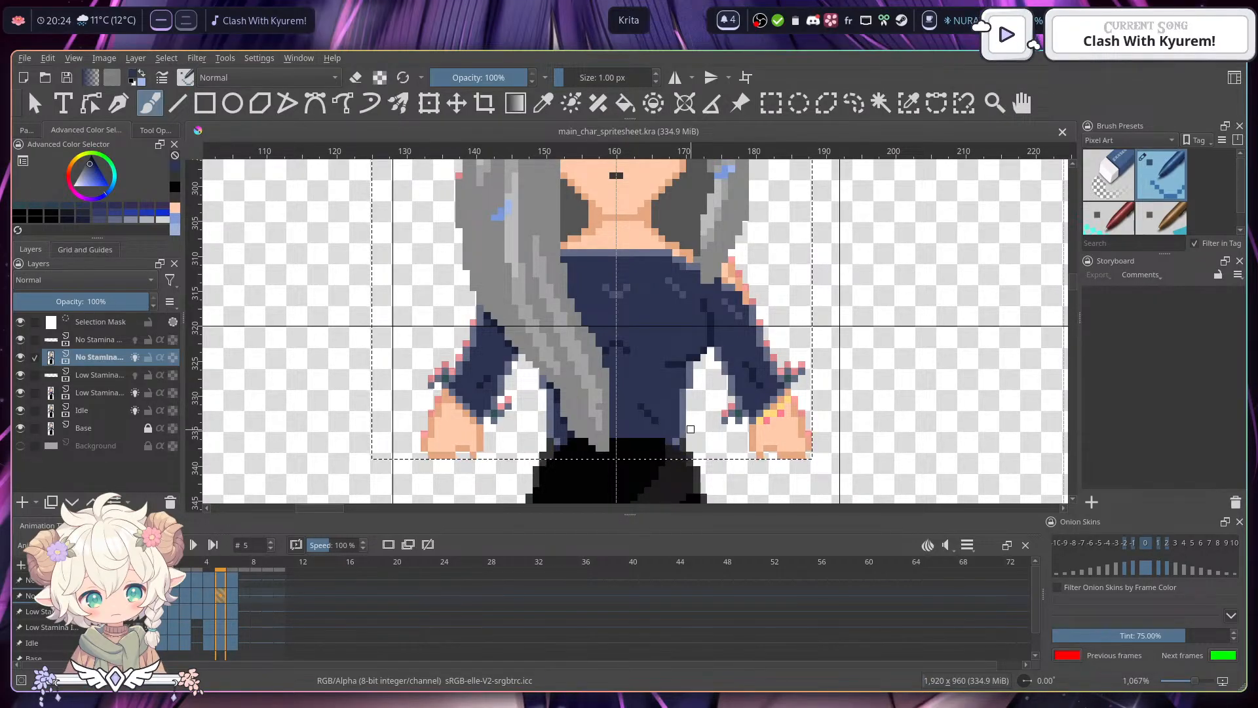
- Move the selected upper body up by 1 pixel in frame 5 and clear the selection
click(459, 102)
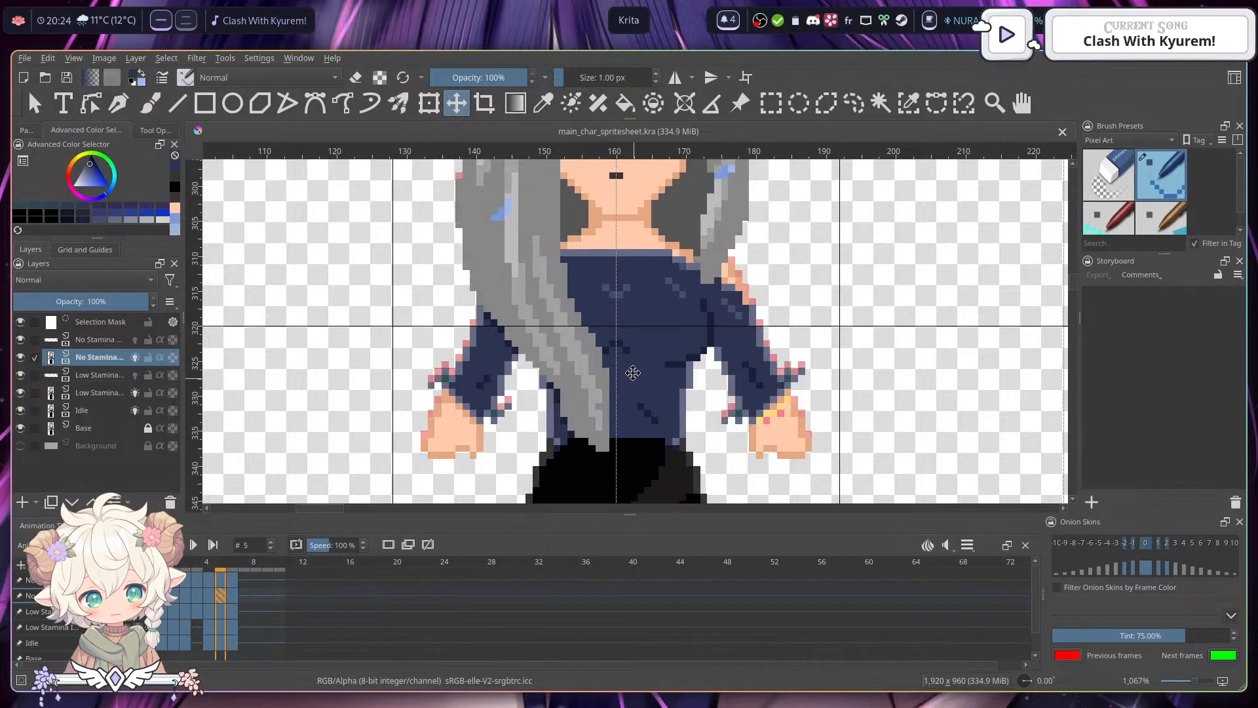
key(Up)
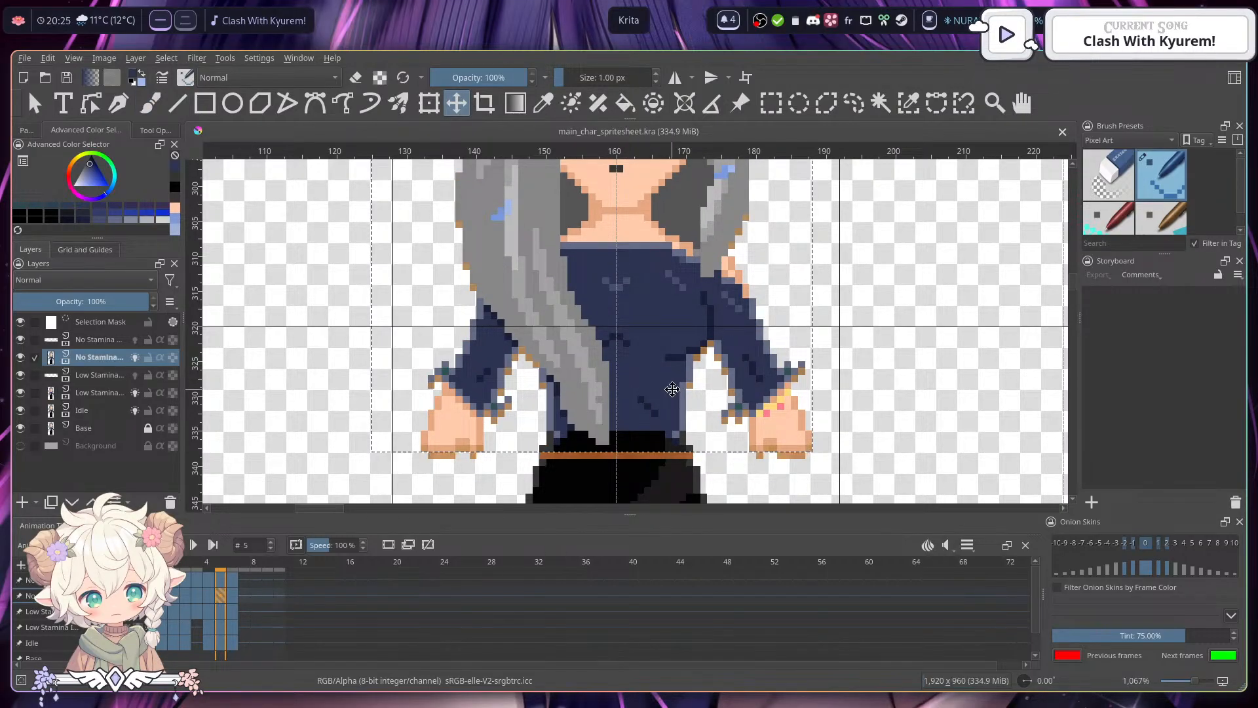
click(771, 103)
click(743, 457)
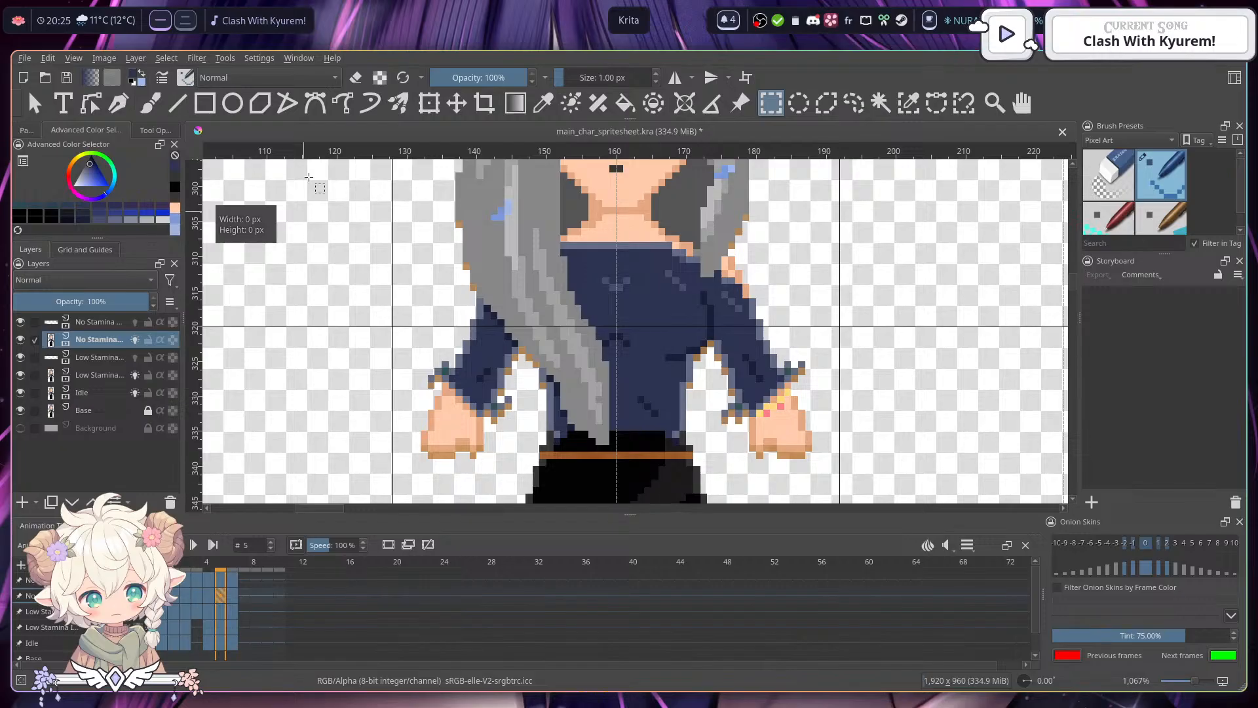
- Extend the sweater hem down one pixel row in frame 5, using the sampled navy and the matching shades at both sides
click(149, 103)
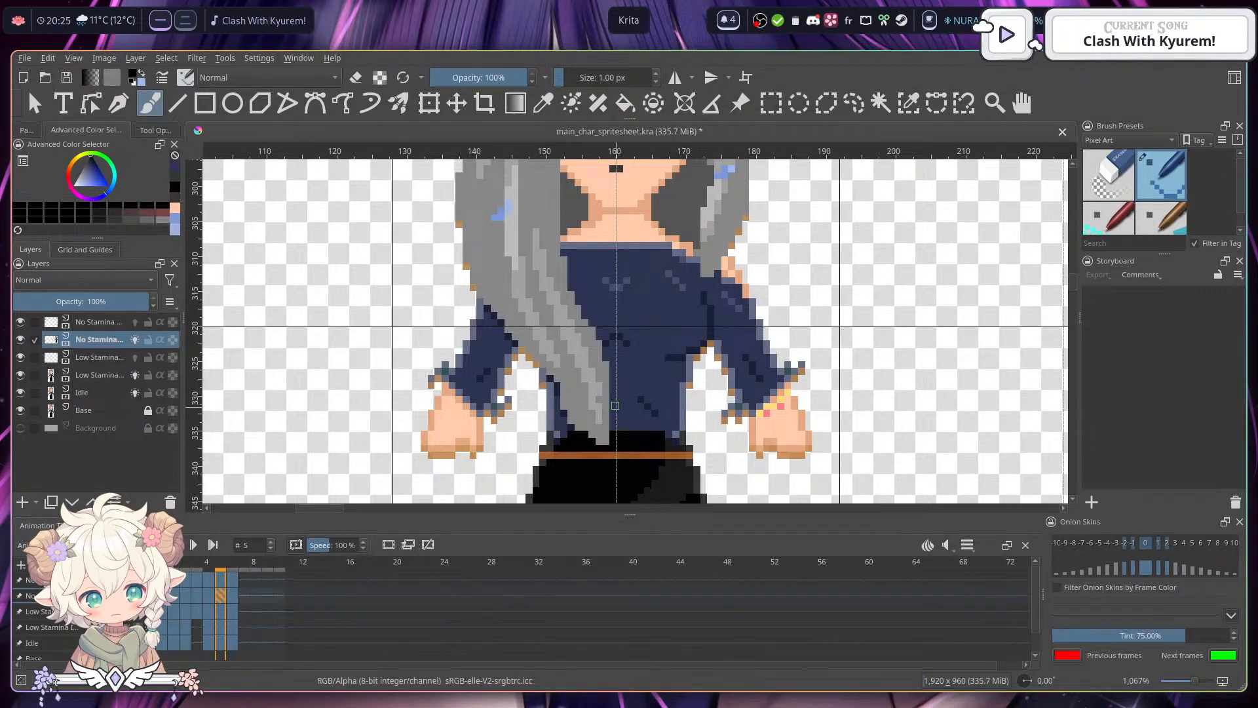
ctrl+click(633, 424)
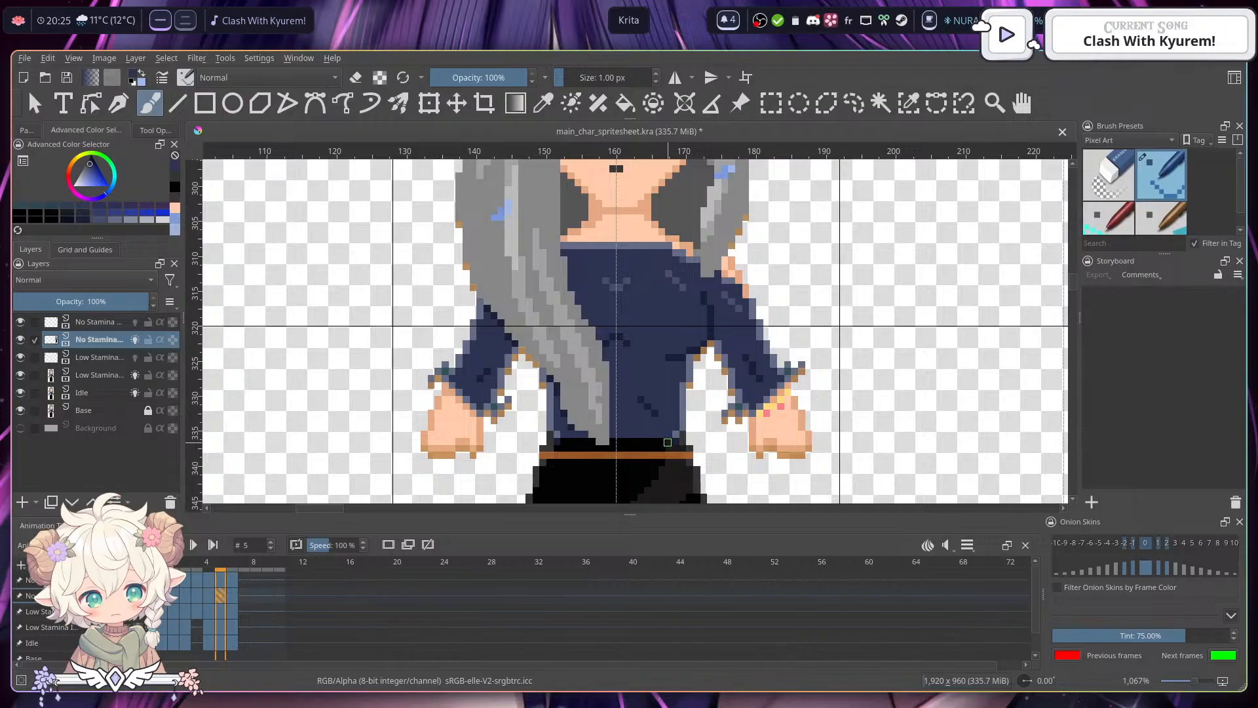
ctrl+click(552, 437)
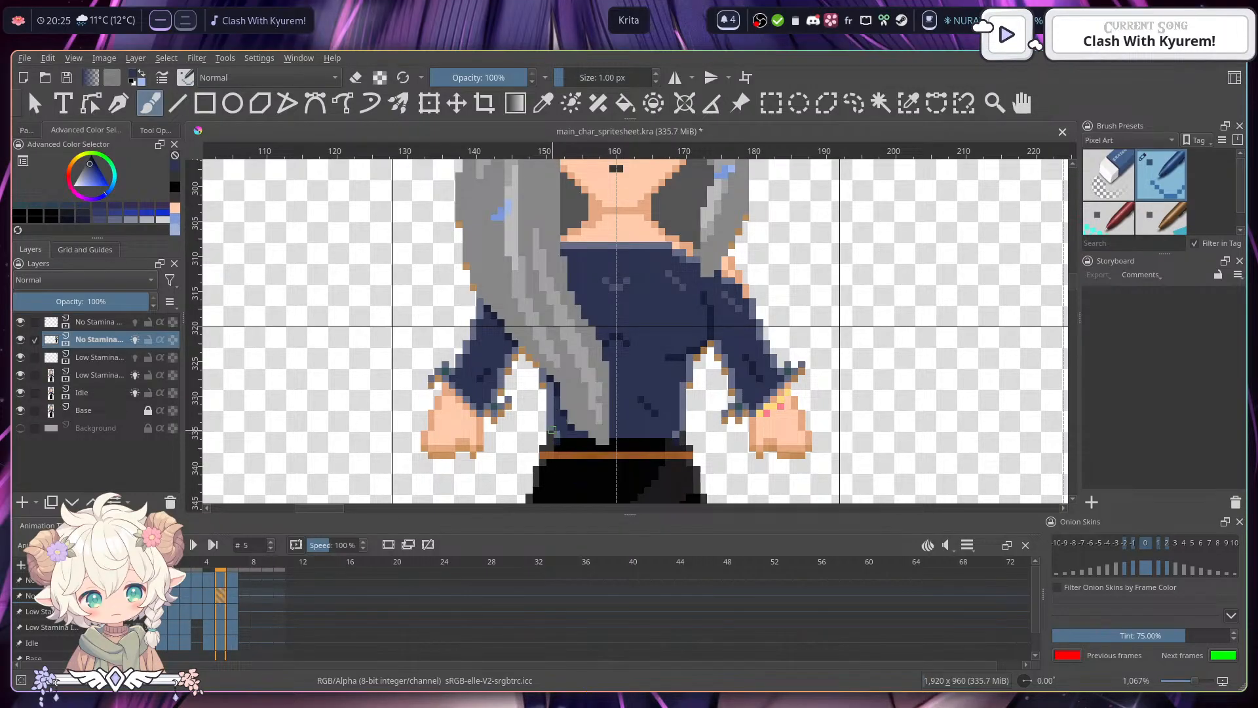
ctrl+click(557, 431)
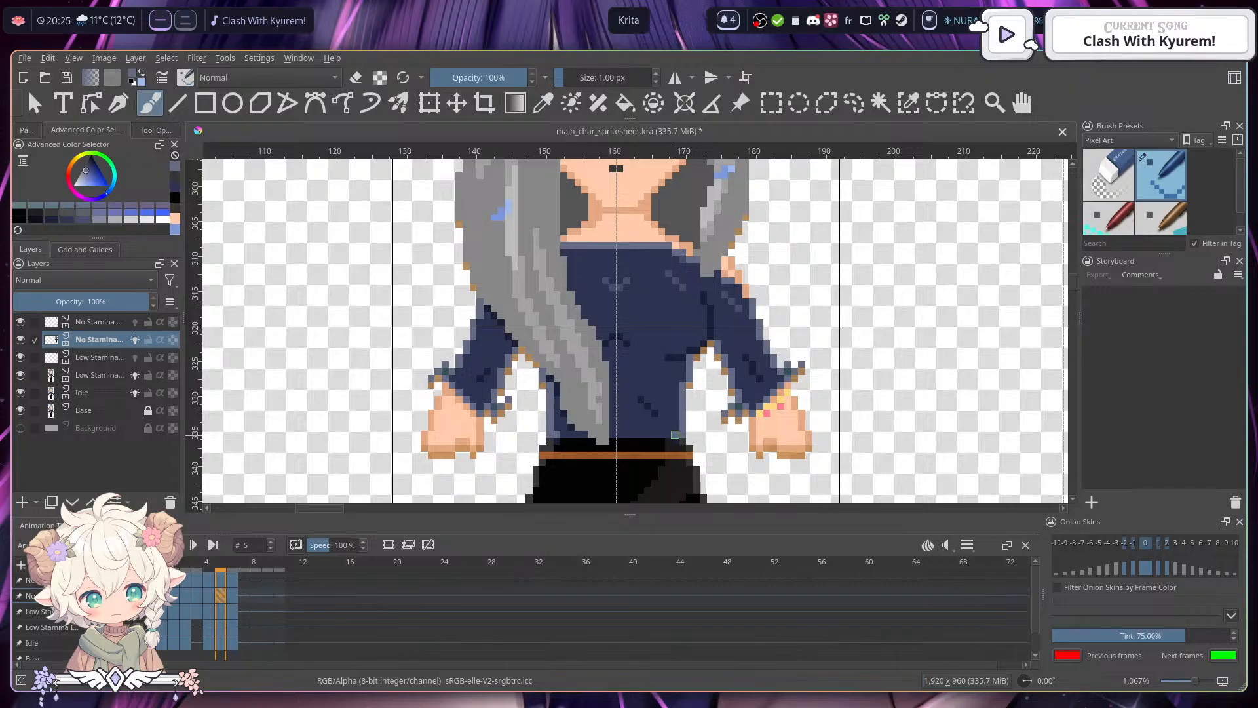
ctrl+click(563, 436)
ctrl+click(570, 430)
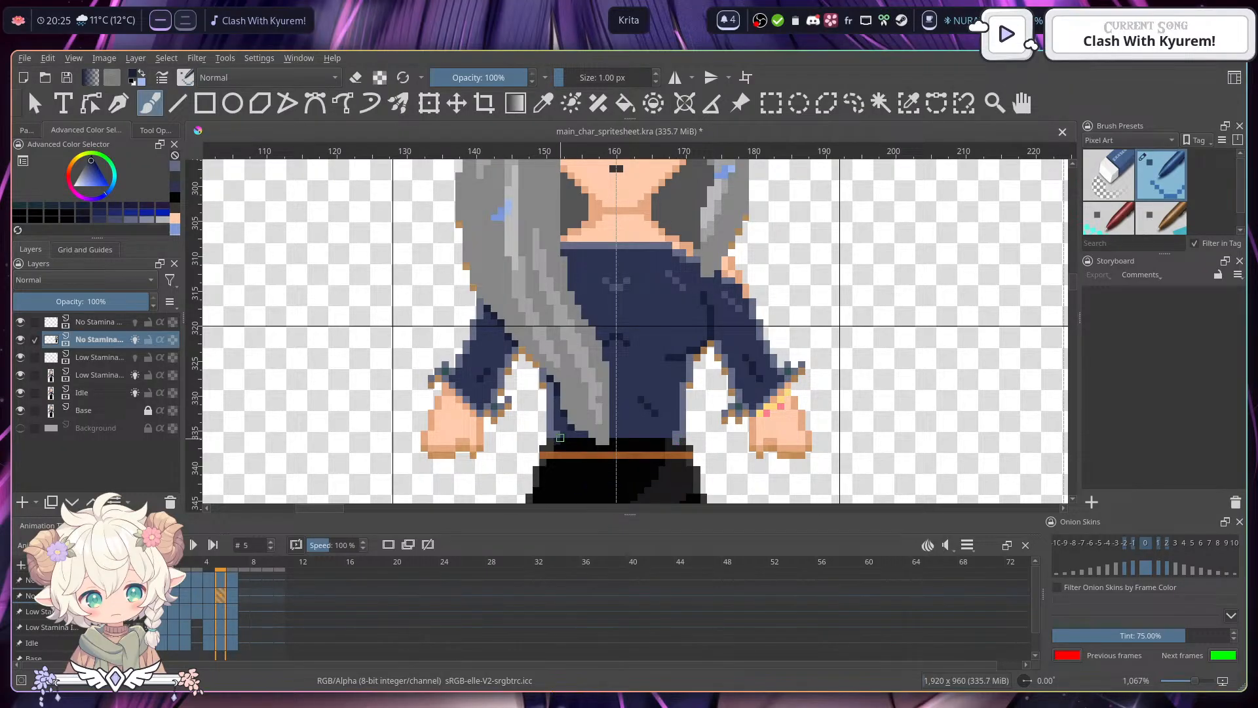
ctrl+click(562, 429)
click(564, 436)
click(676, 436)
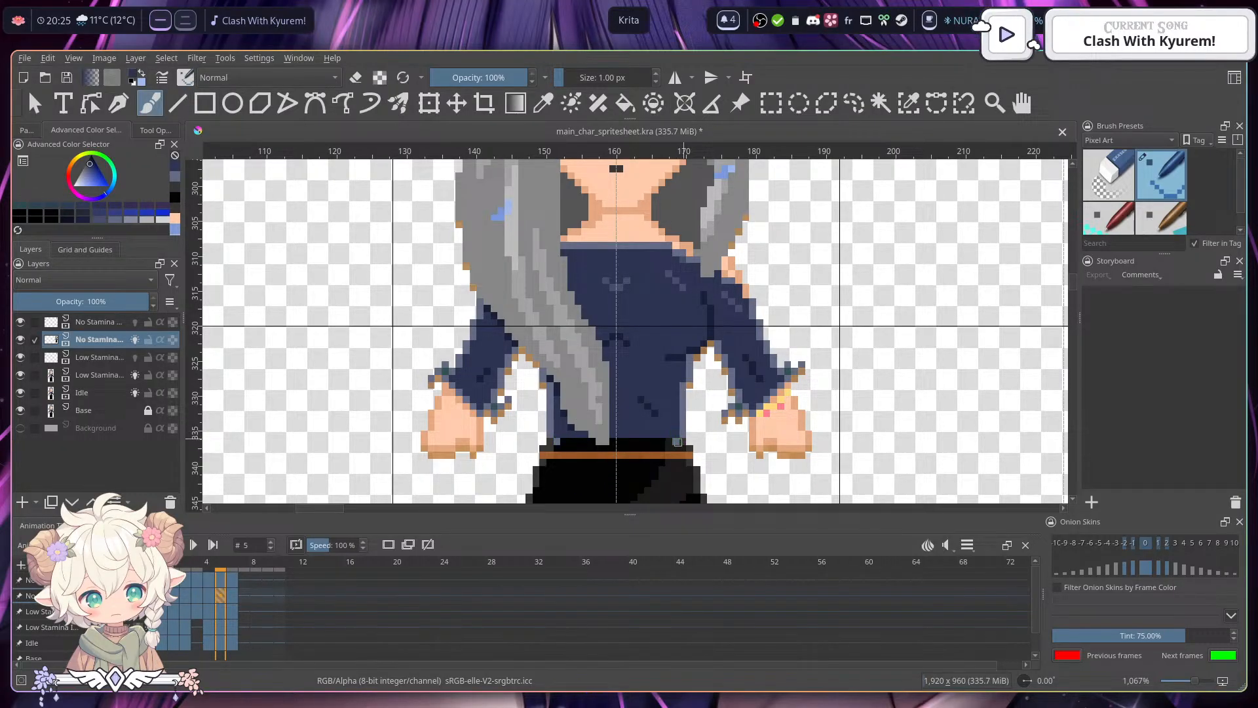
- Paint over the orange gap line across the waist in frame 5 with the trousers' black and their sampled edge colour
ctrl+click(648, 441)
drag(558, 453, 684, 455)
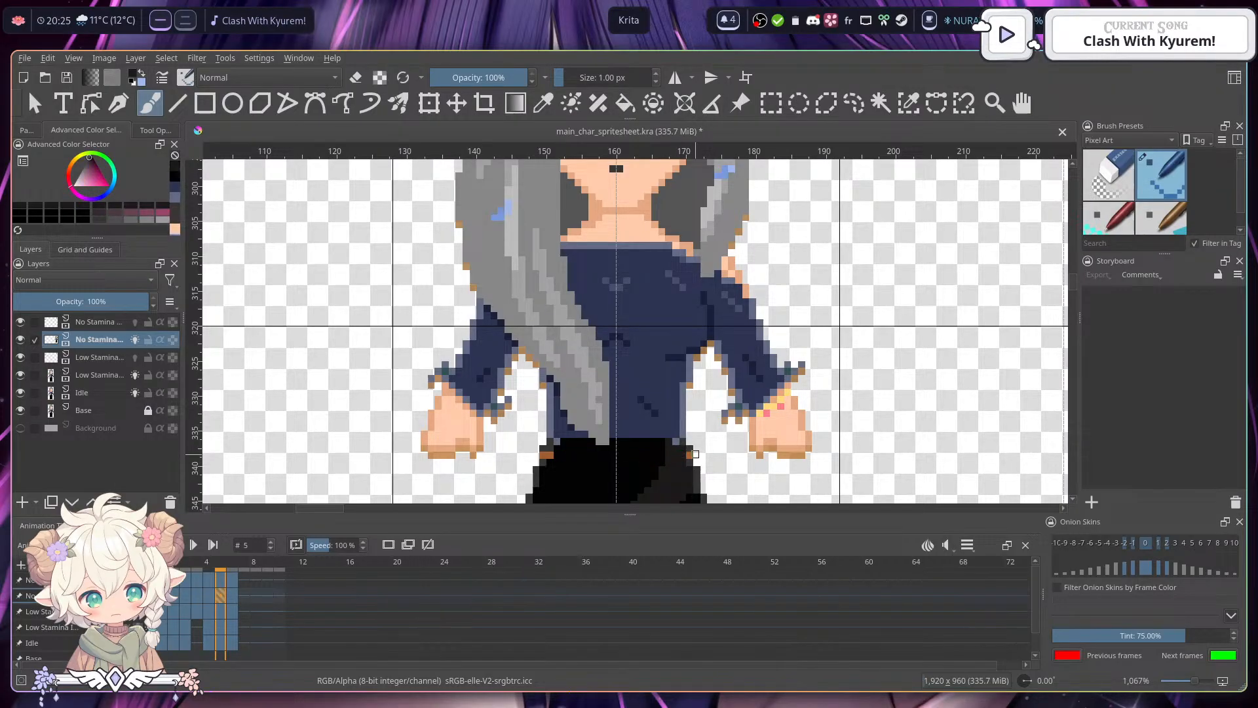
ctrl+click(690, 454)
click(552, 454)
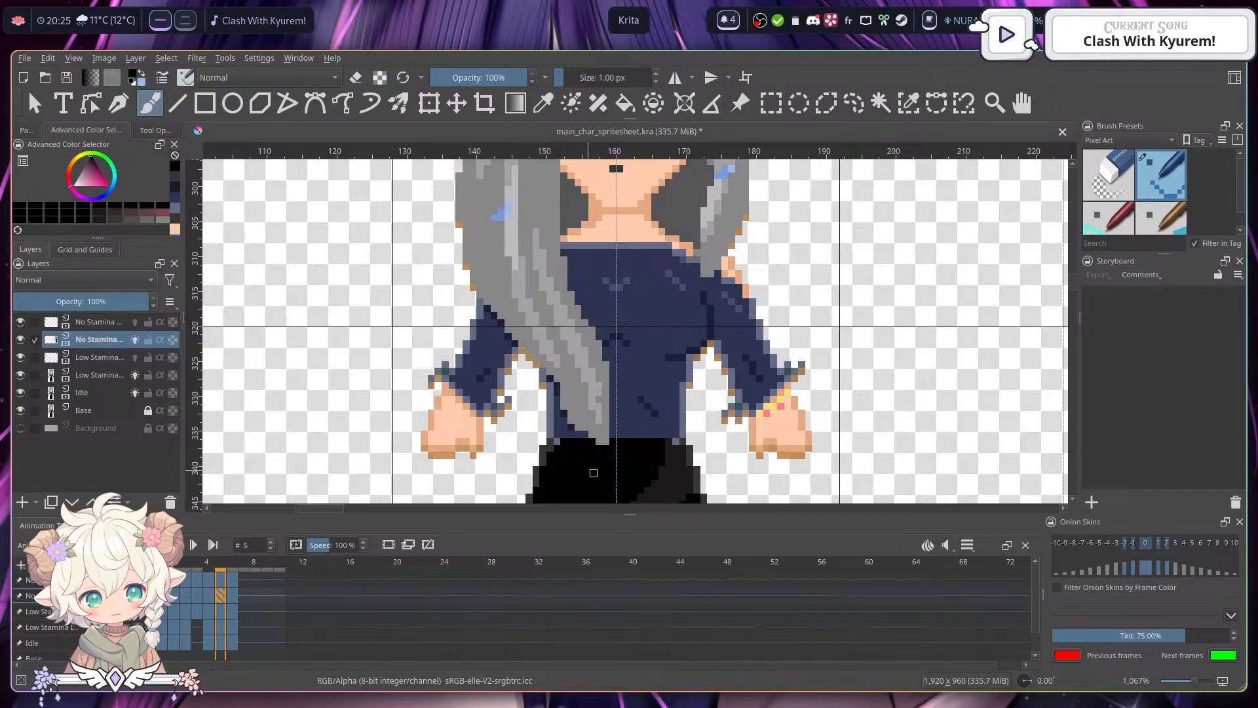
mouse_move(762, 411)
mouse_down()
mouse_move(738, 359)
mouse_move(737, 282)
mouse_move(738, 335)
mouse_move(757, 358)
mouse_up()
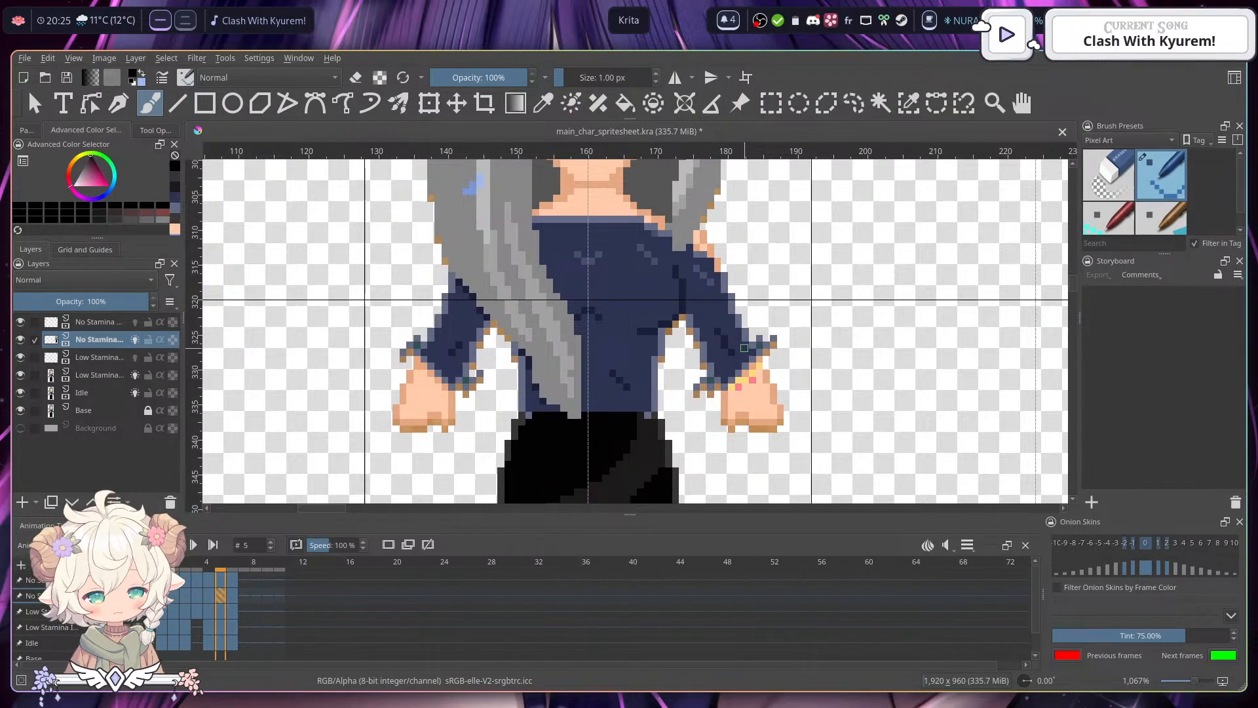
- Touch up the sweater crease above the hem in frame 5, using frame 6 as reference, and save the file
click(231, 602)
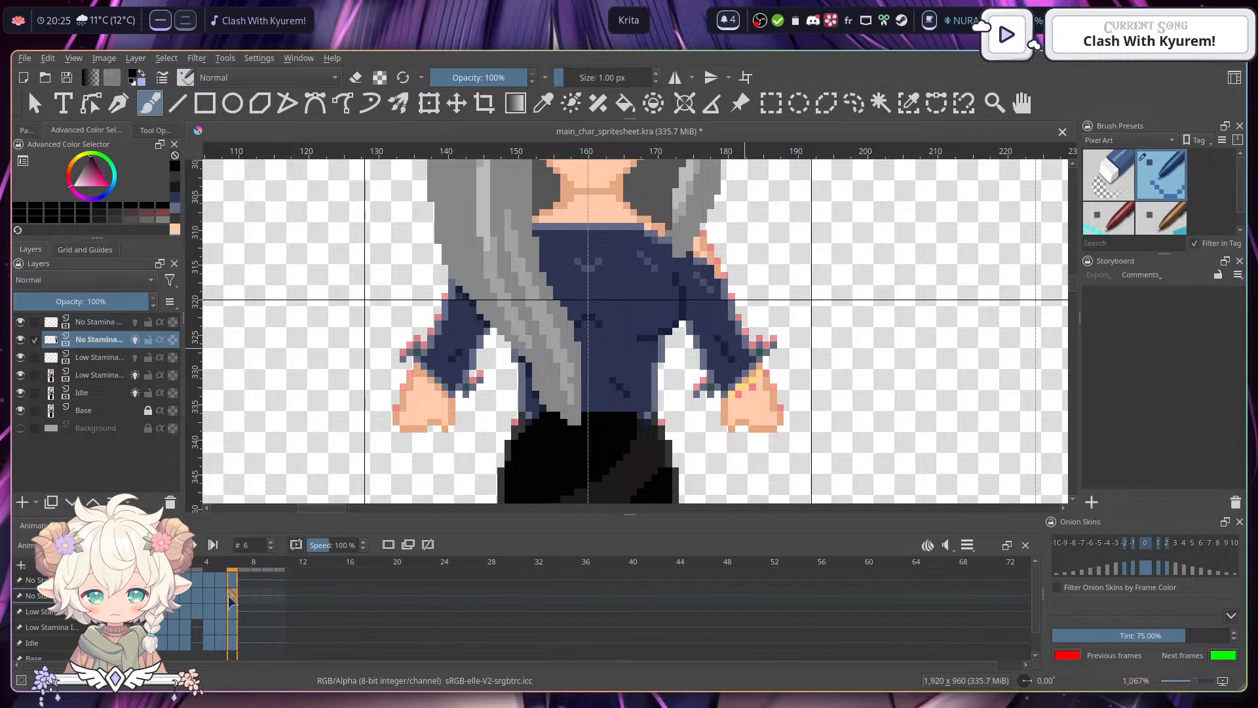
click(221, 597)
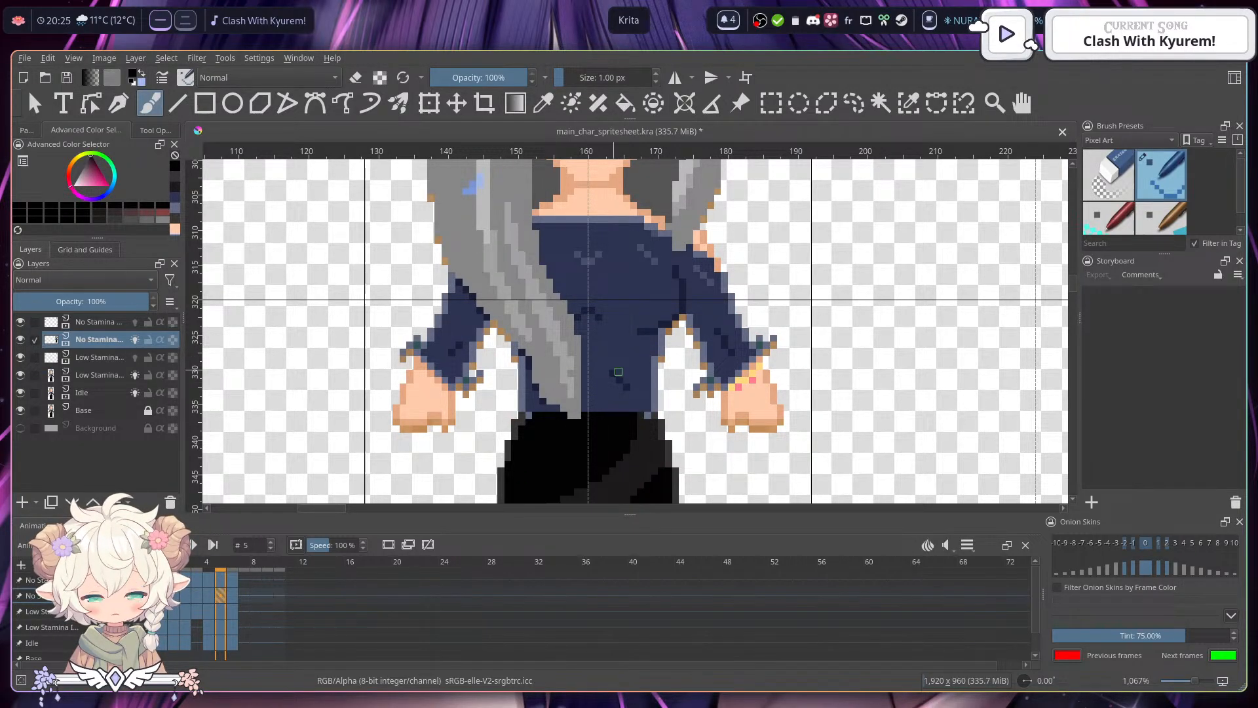
ctrl+click(611, 402)
ctrl+click(609, 390)
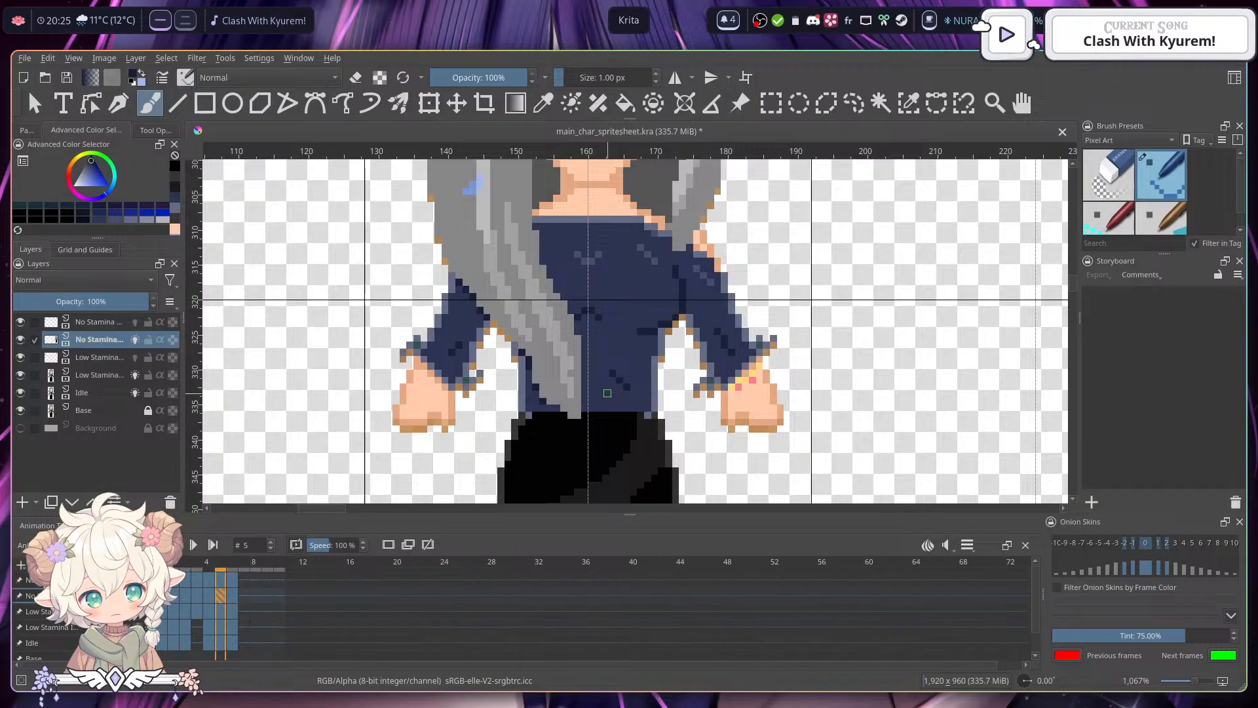
click(608, 395)
key(ctrl+e)
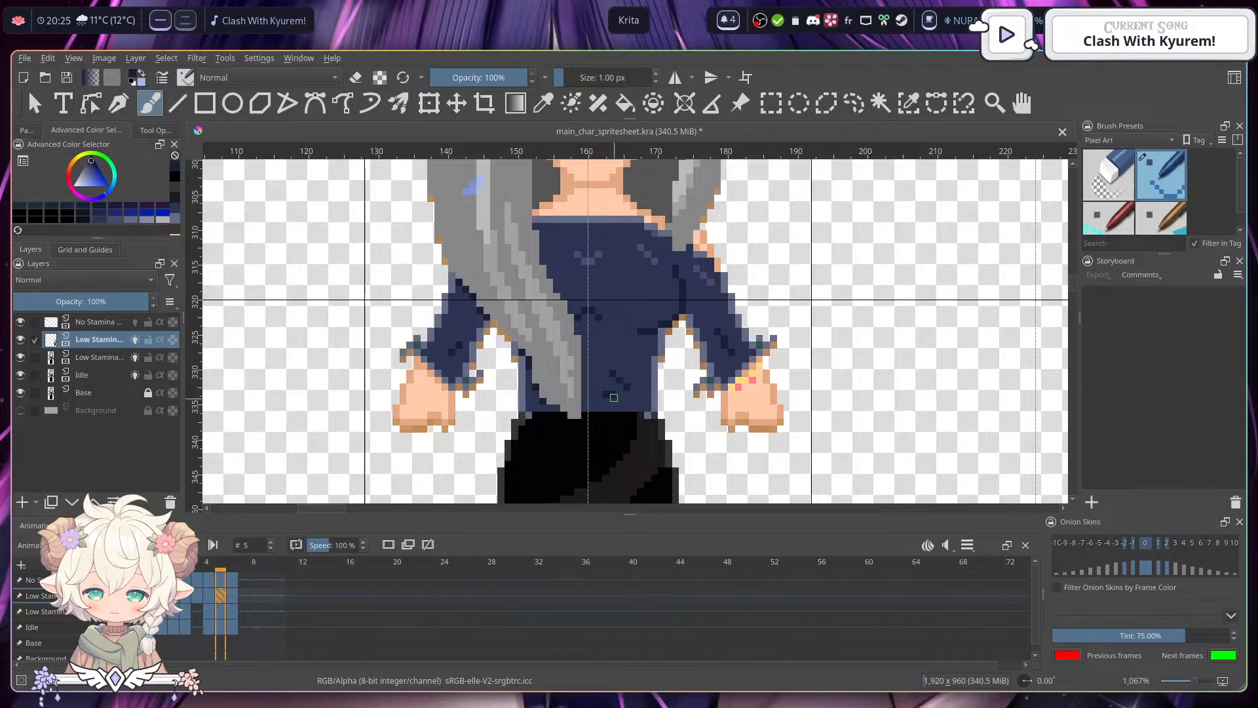
key(ctrl+z)
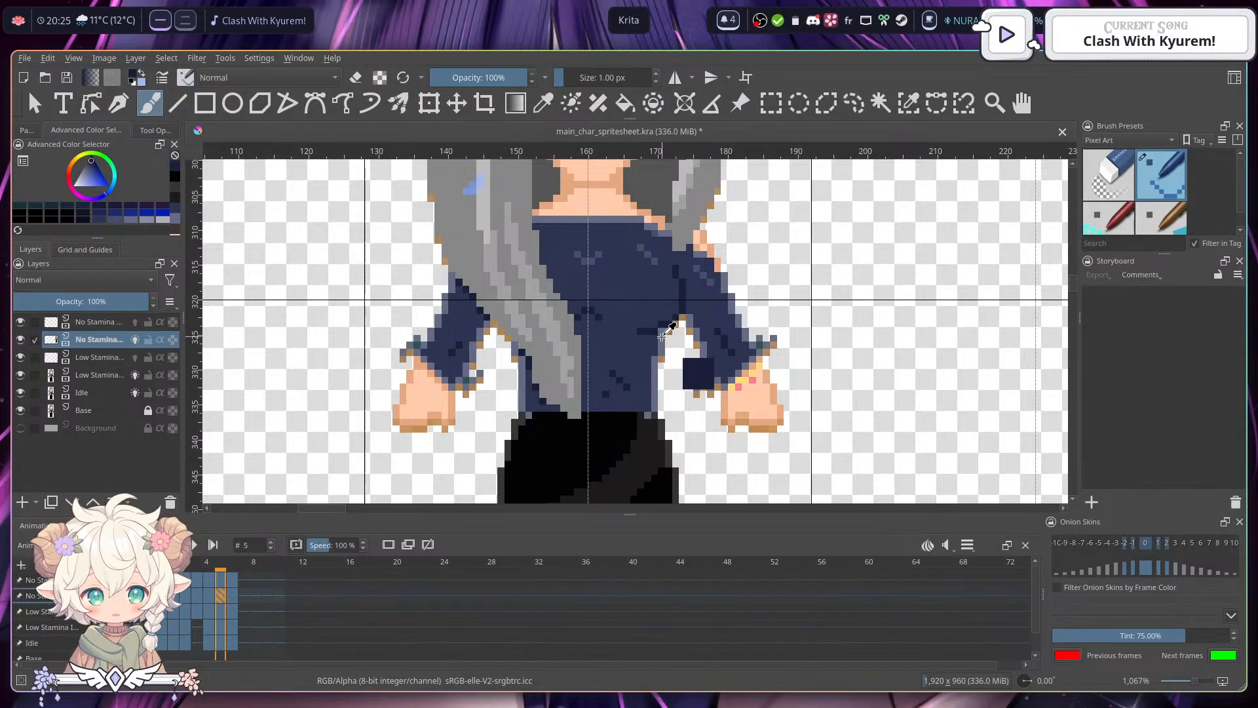
key(ctrl+s)
- Compare the upper body's position in frames 6, 5 and 0
click(232, 596)
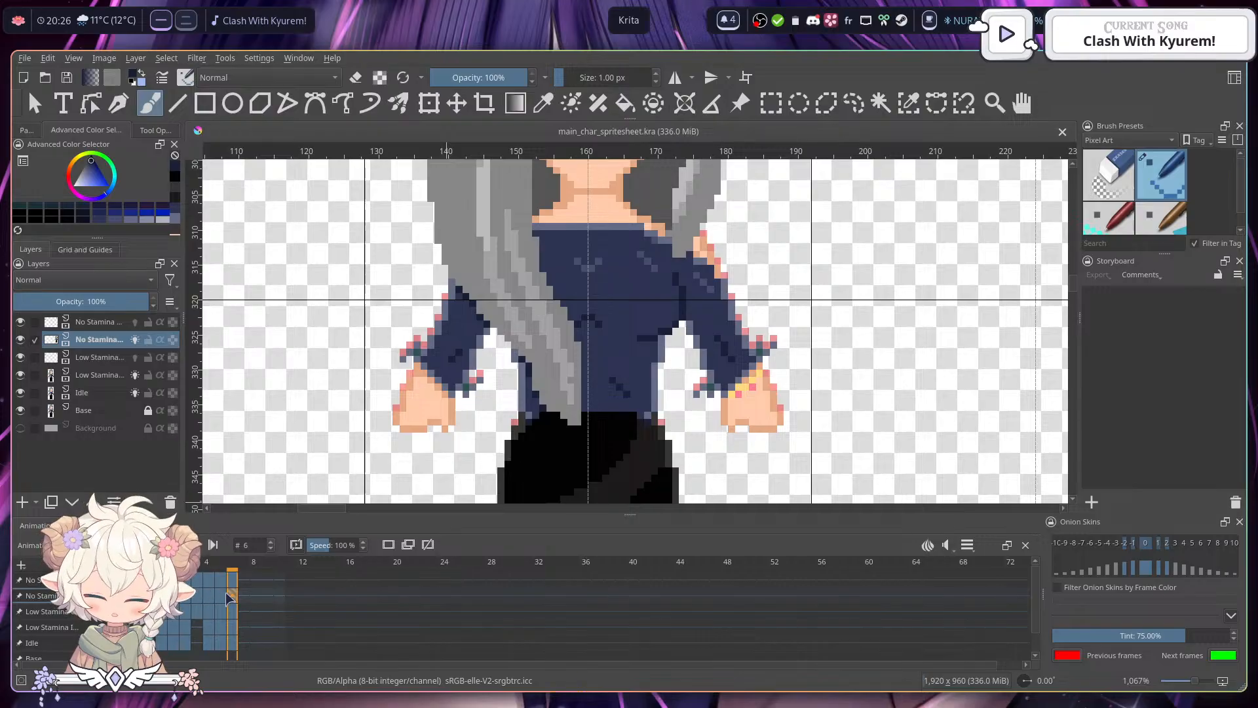
click(221, 597)
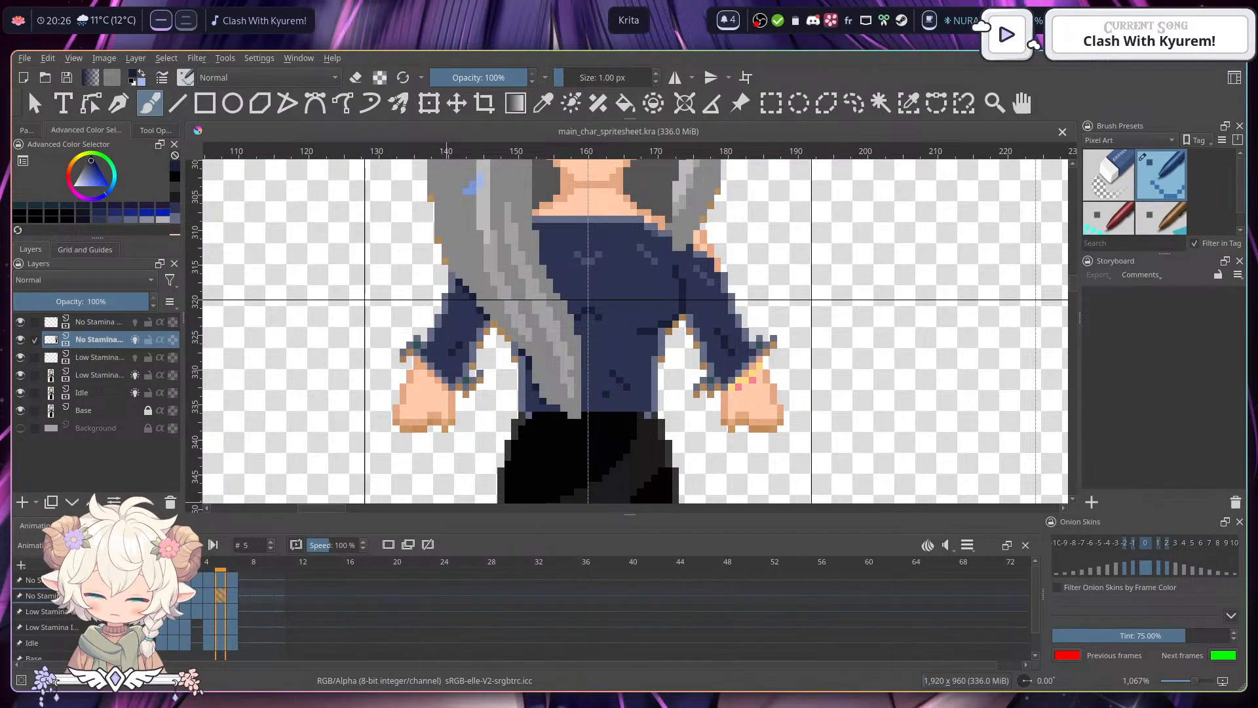
click(161, 596)
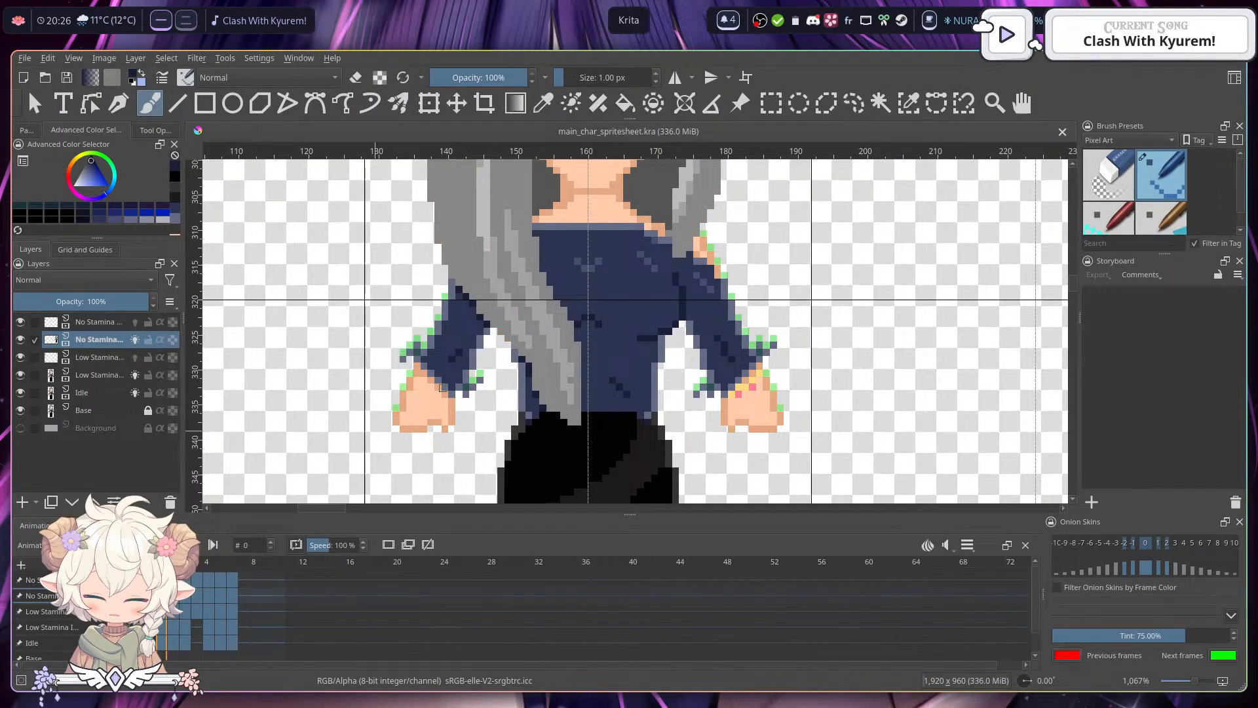
- Set the animation's clip end to frame 6 and play the loop
scroll(454, 376, down, 3)
click(158, 544)
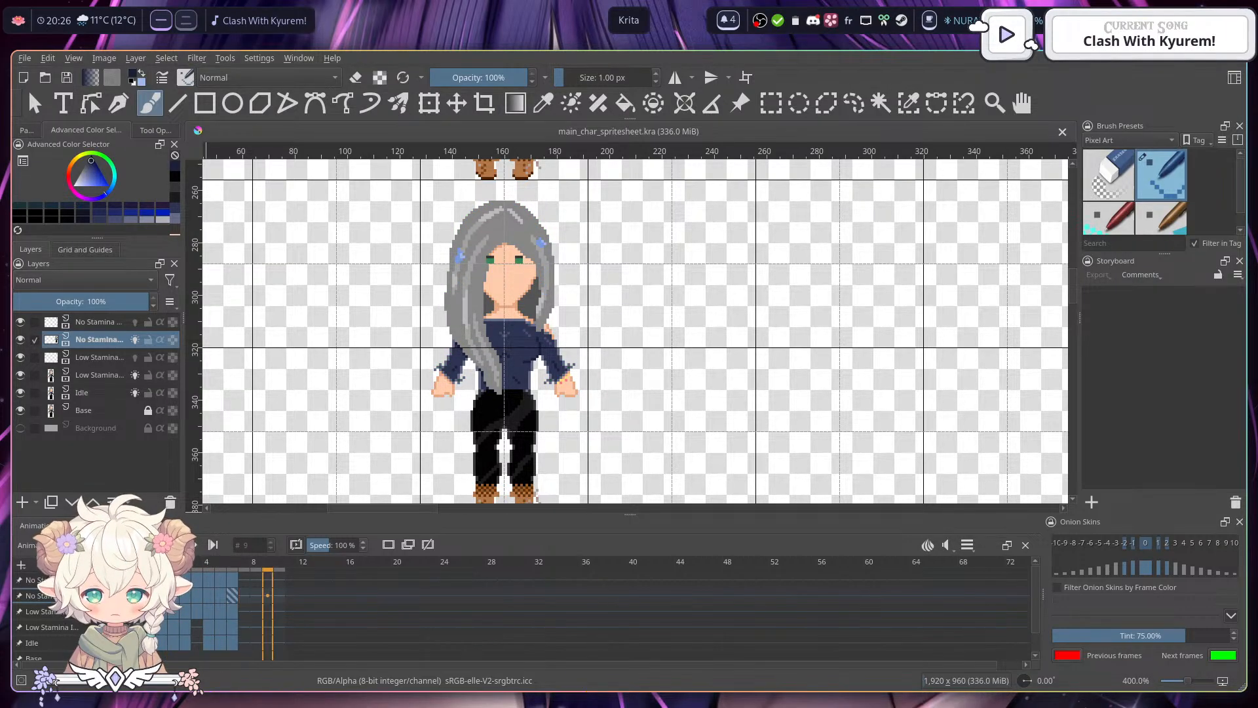
click(246, 570)
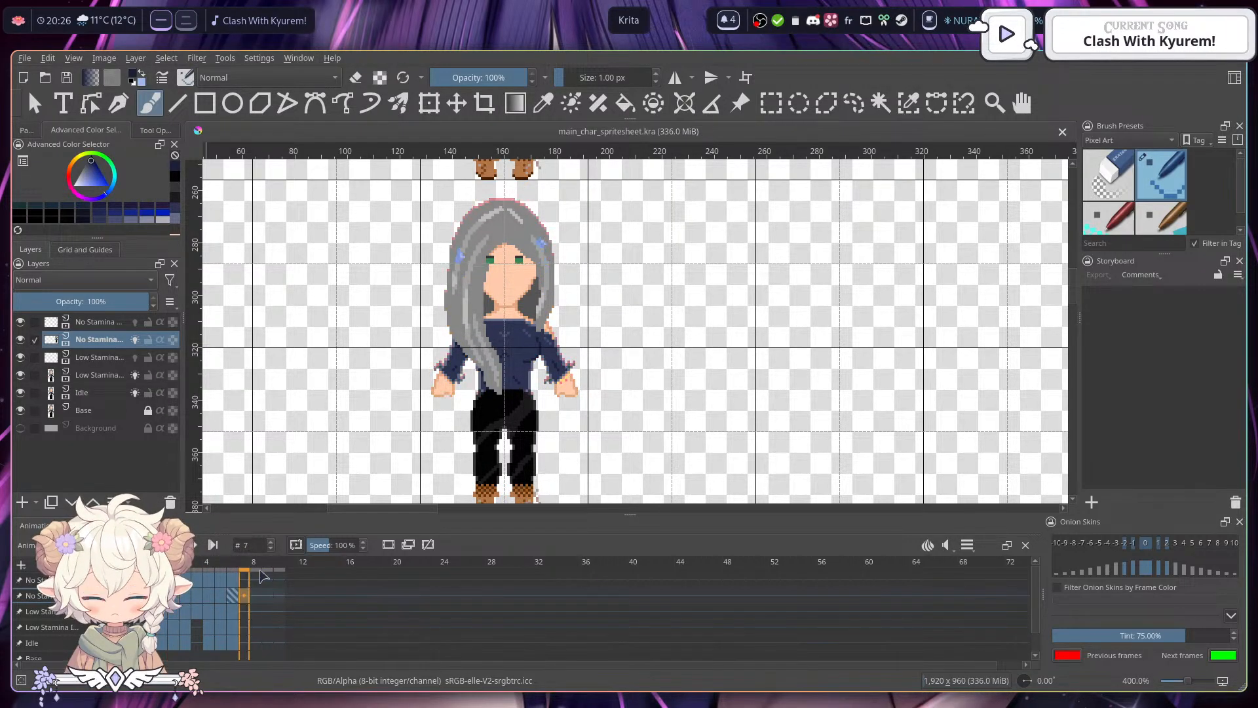
click(967, 545)
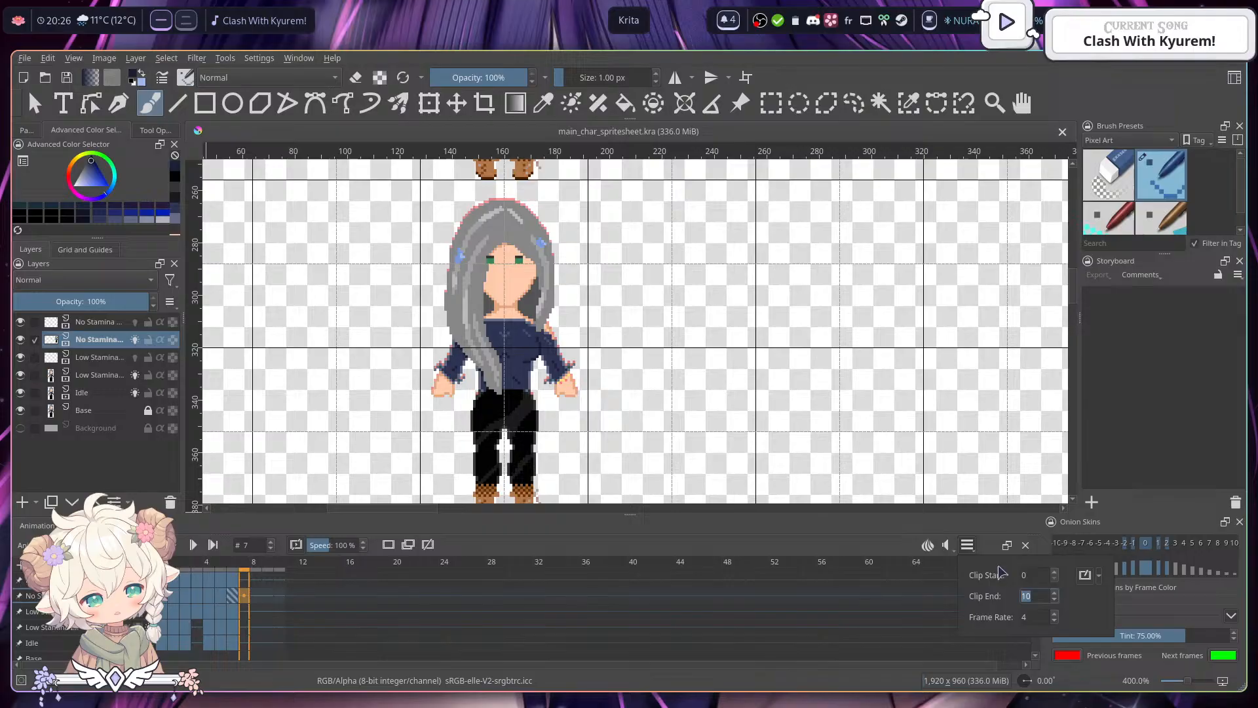
click(1055, 593)
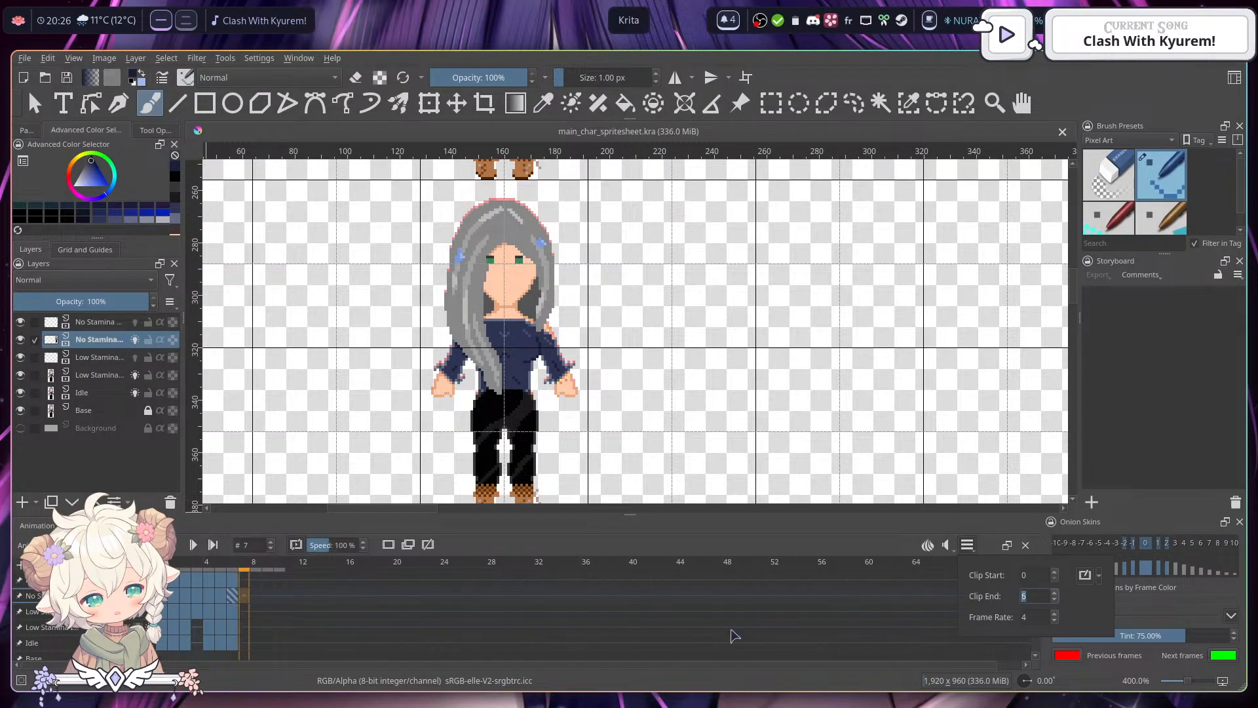
click(191, 545)
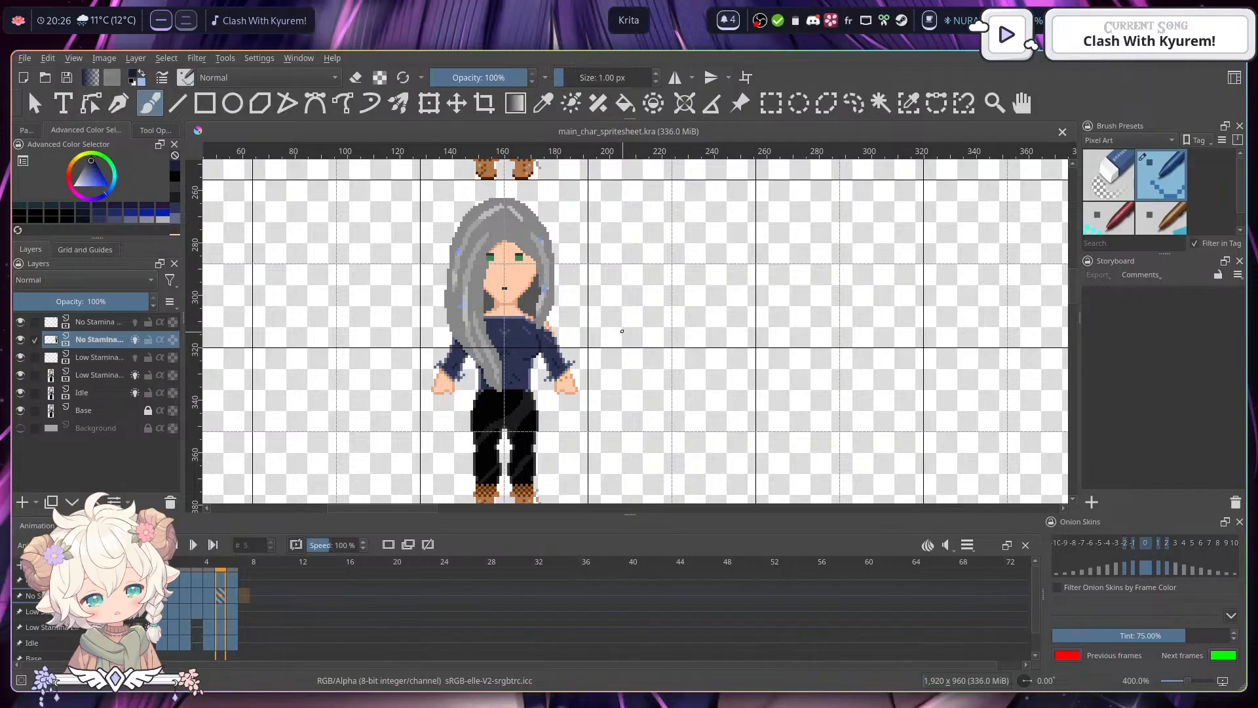
- Watch the looping No Stamina animation close up, stop it at frame 4, and inspect the character's waist and legs
scroll(629, 325, up, 2)
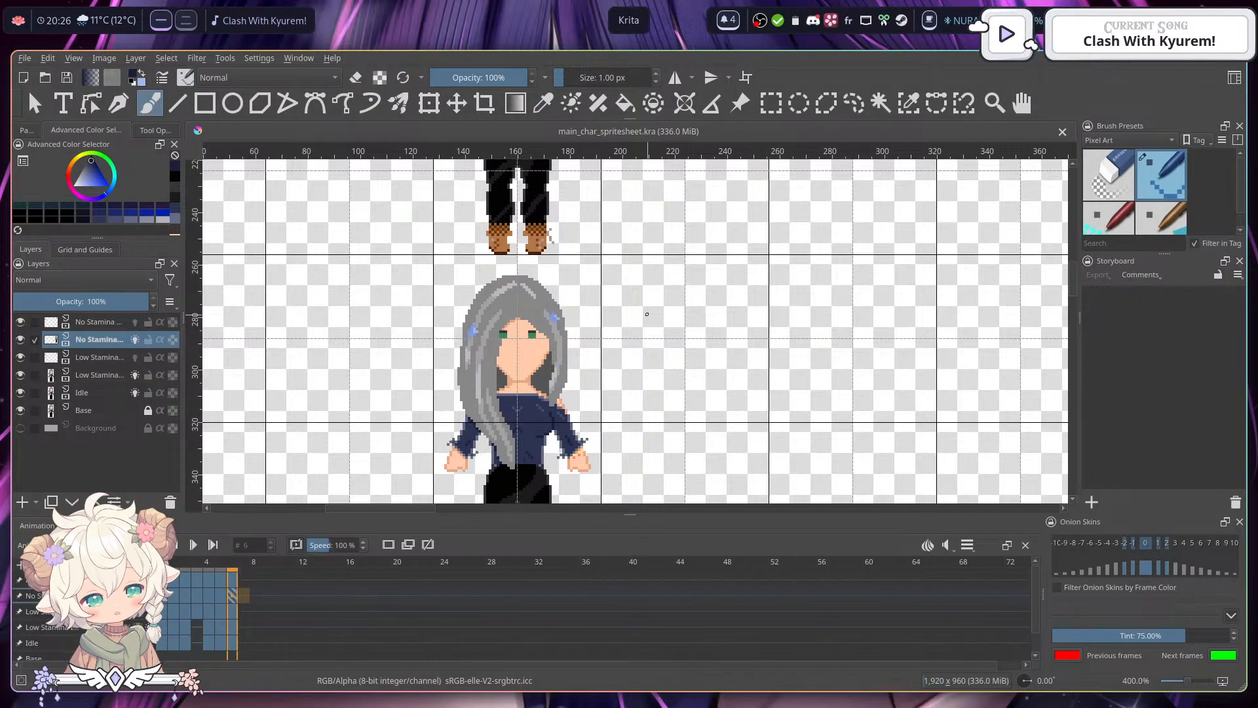
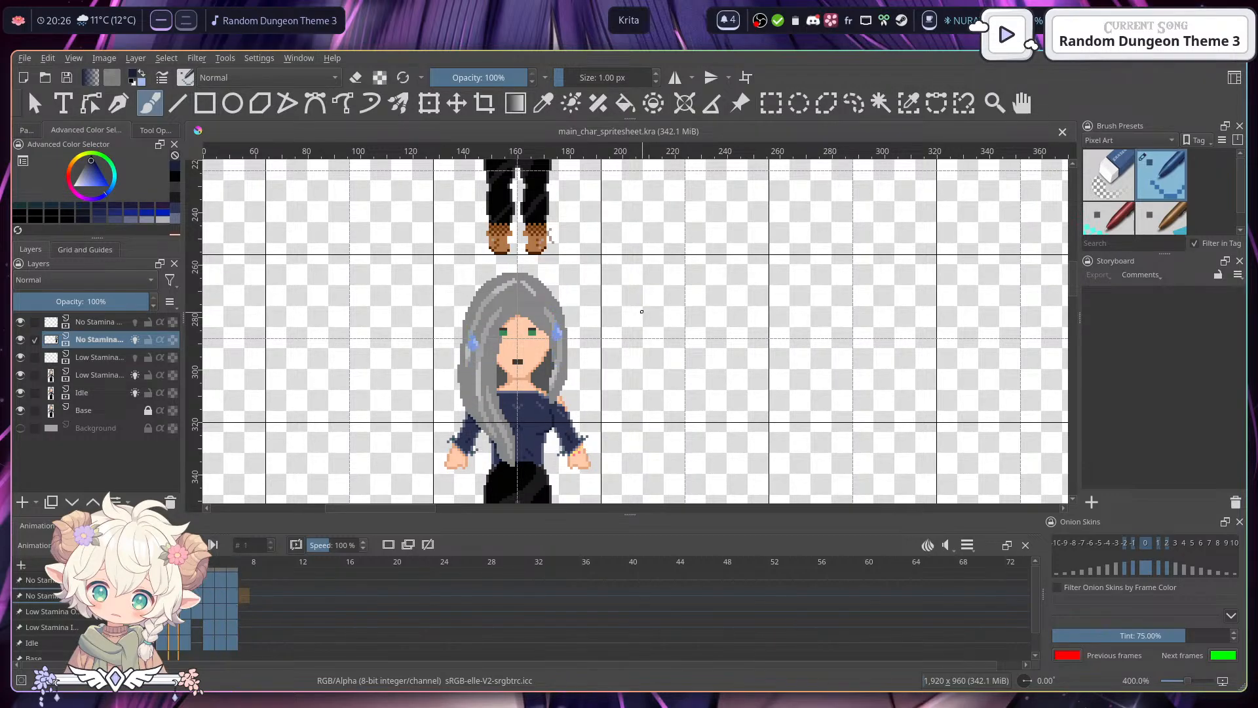
scroll(500, 392, up, 1)
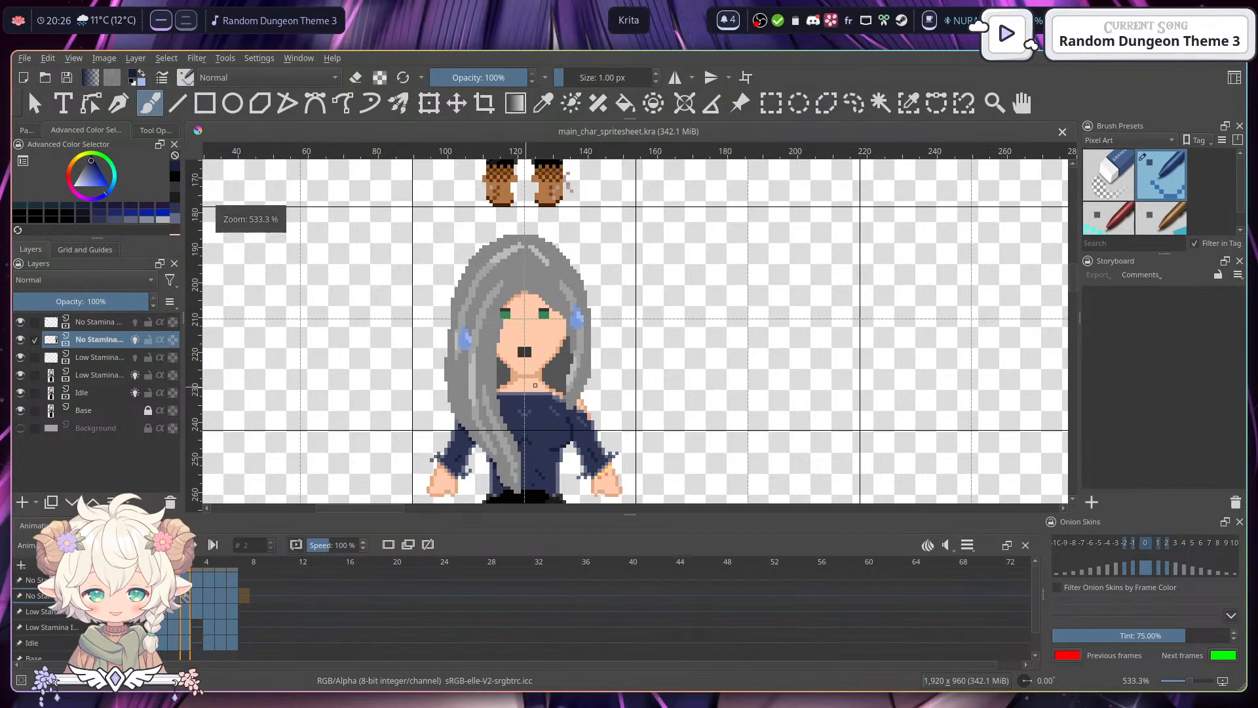
drag(501, 392, 507, 315)
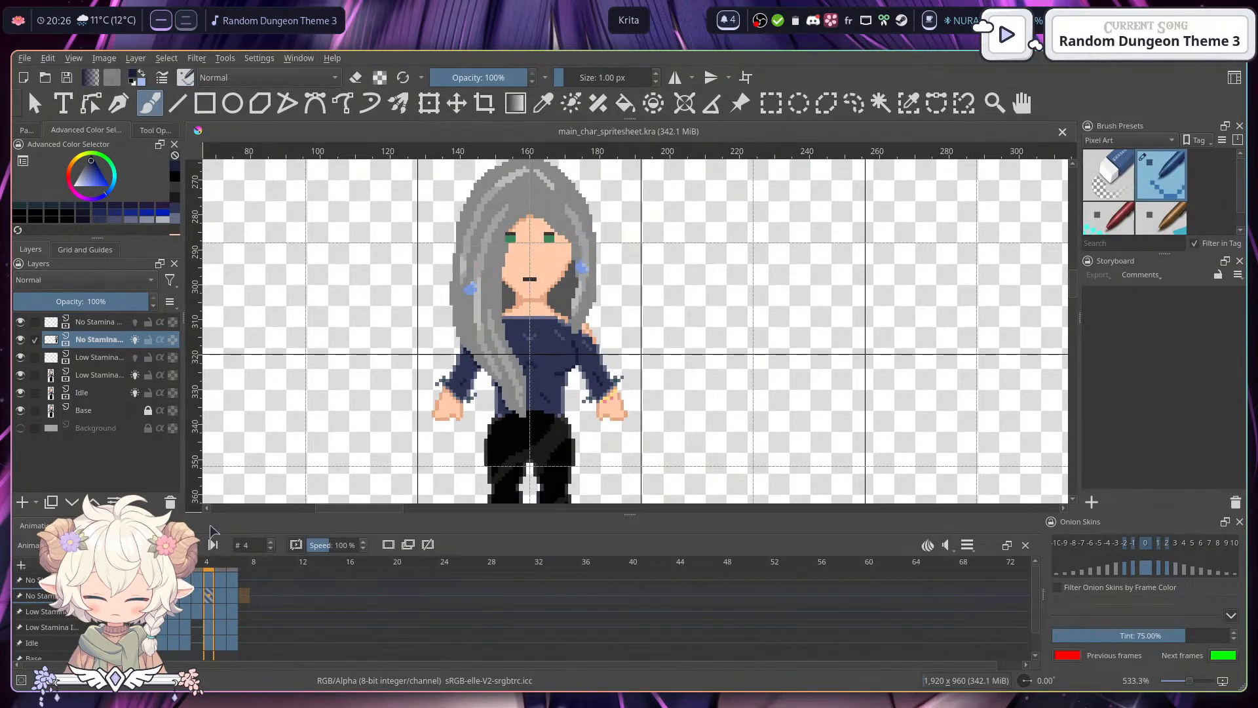
scroll(674, 401, up, 15)
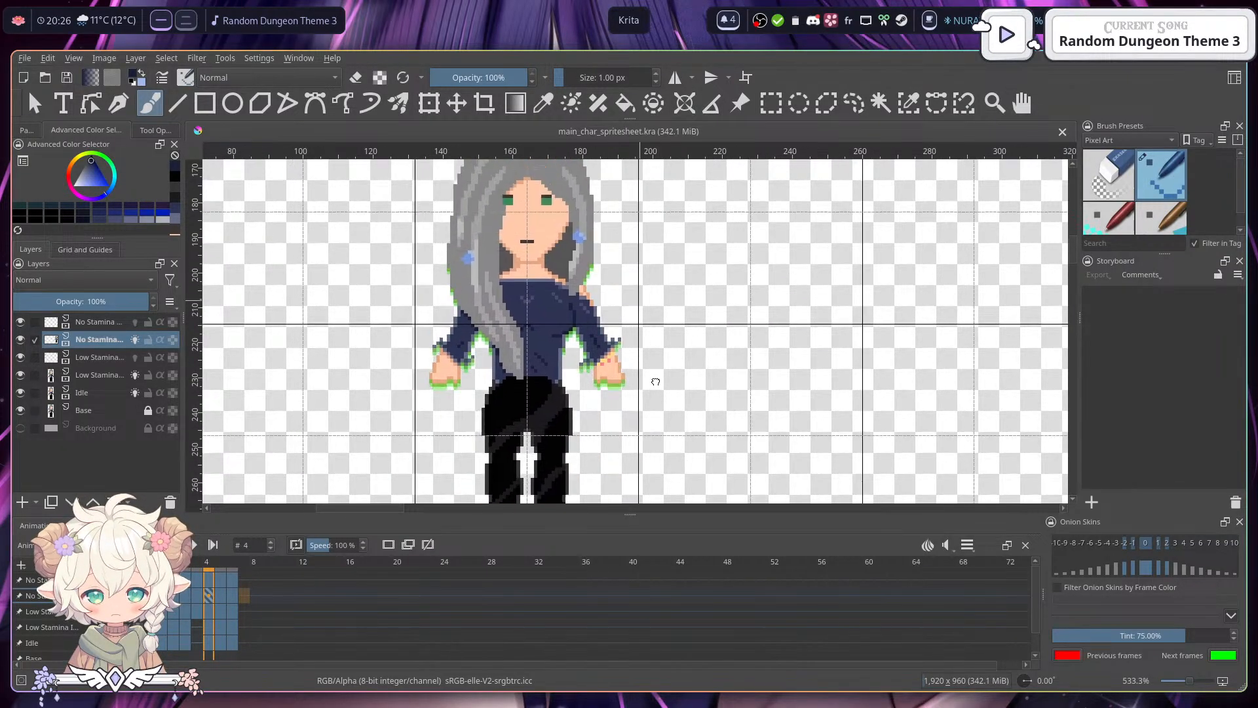
scroll(665, 166, down, 17)
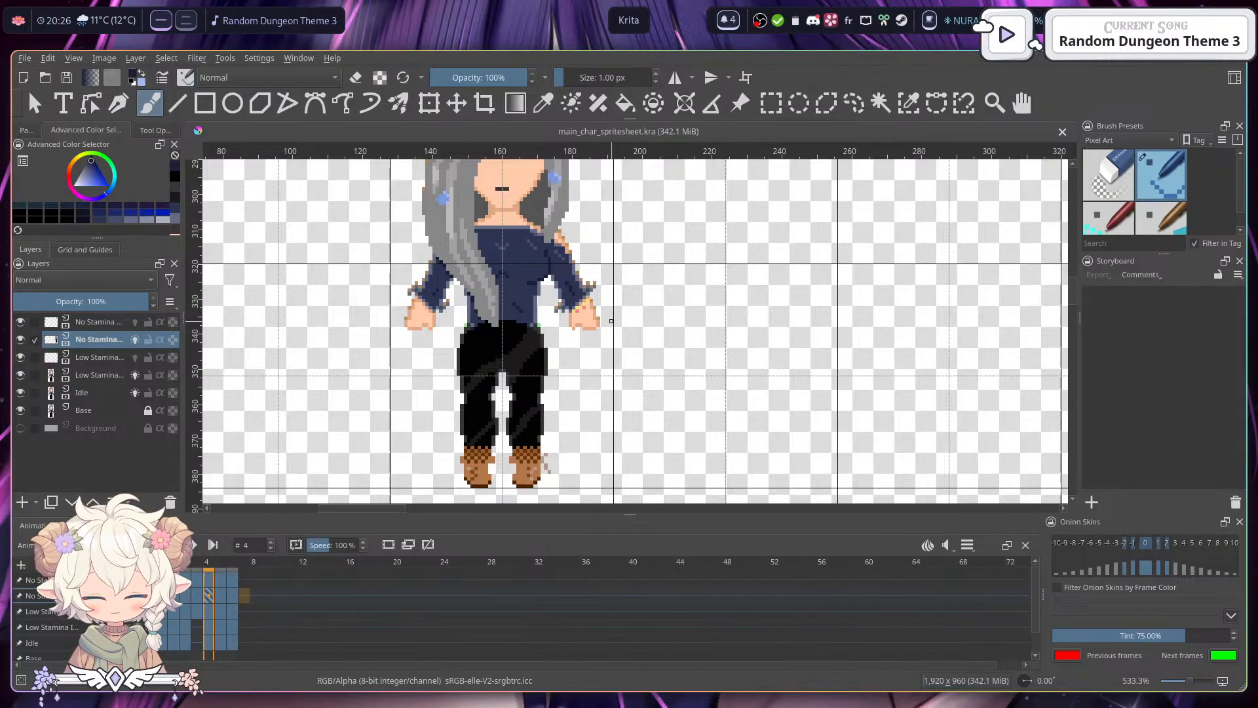
scroll(493, 341, up, 1)
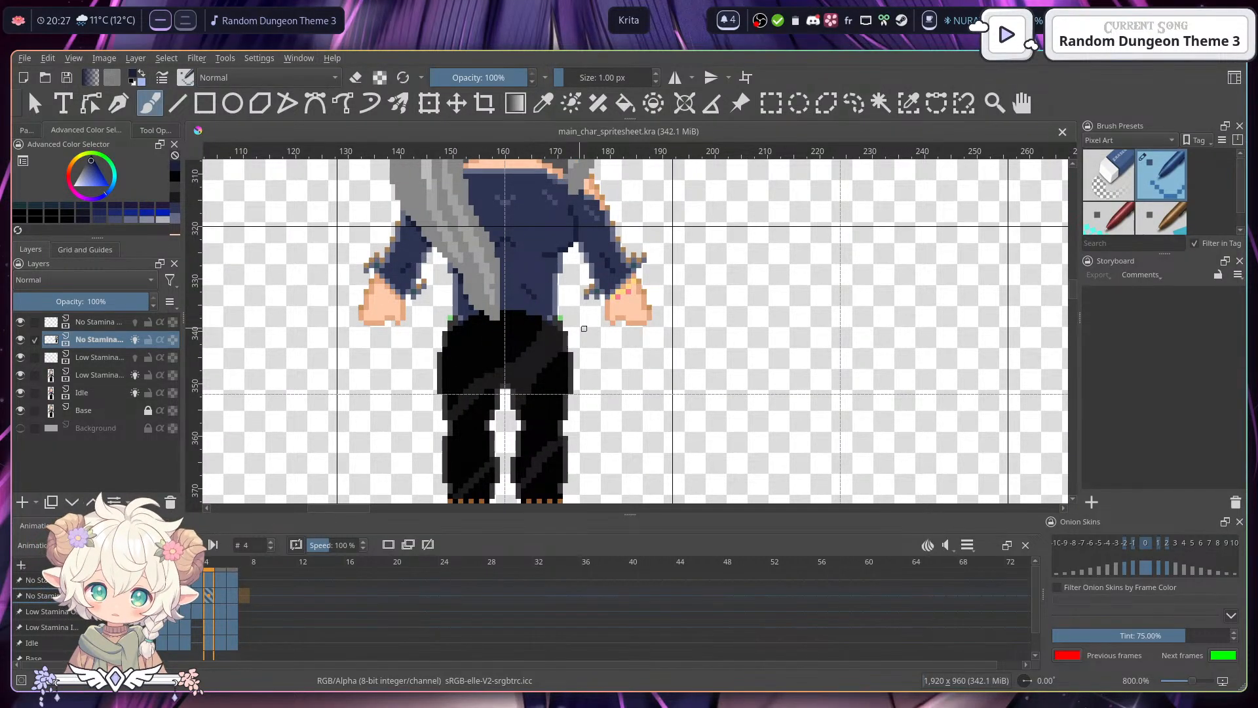
scroll(616, 336, down, 2)
scroll(616, 336, down, 2)
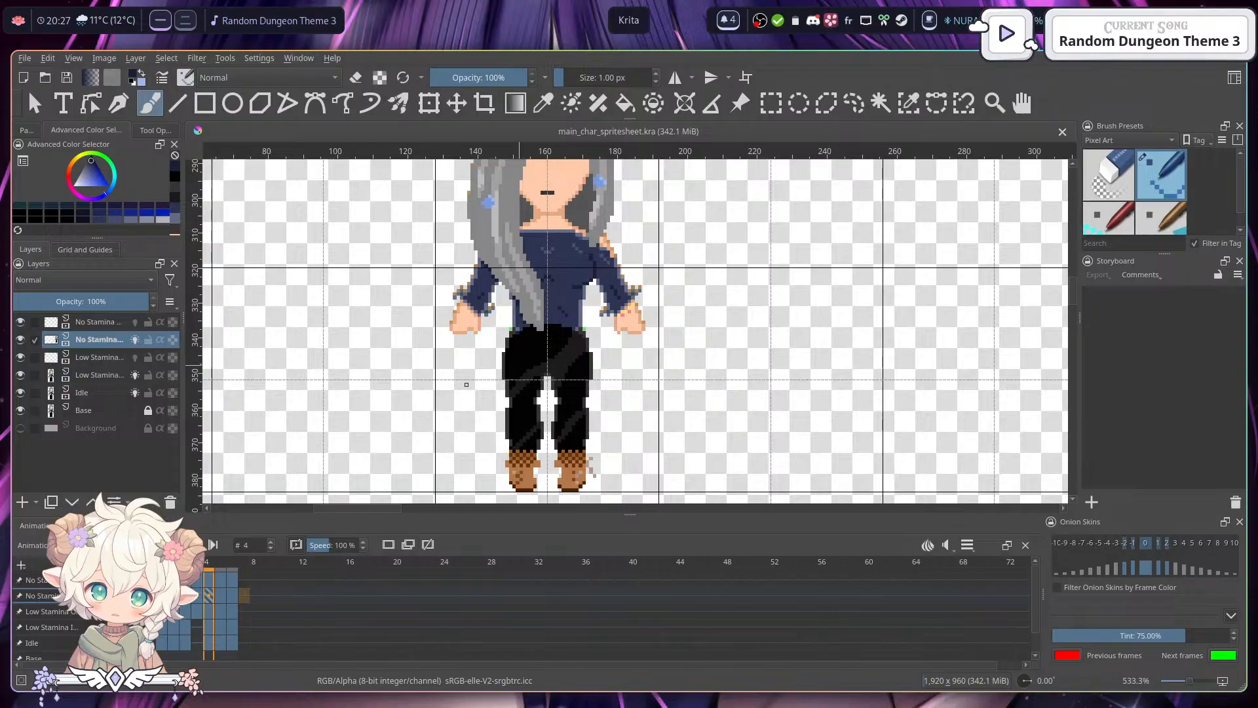
- Remove and pull keyframes 0 to 6 from the lower No Stamina layer, and return to frame 0
click(162, 596)
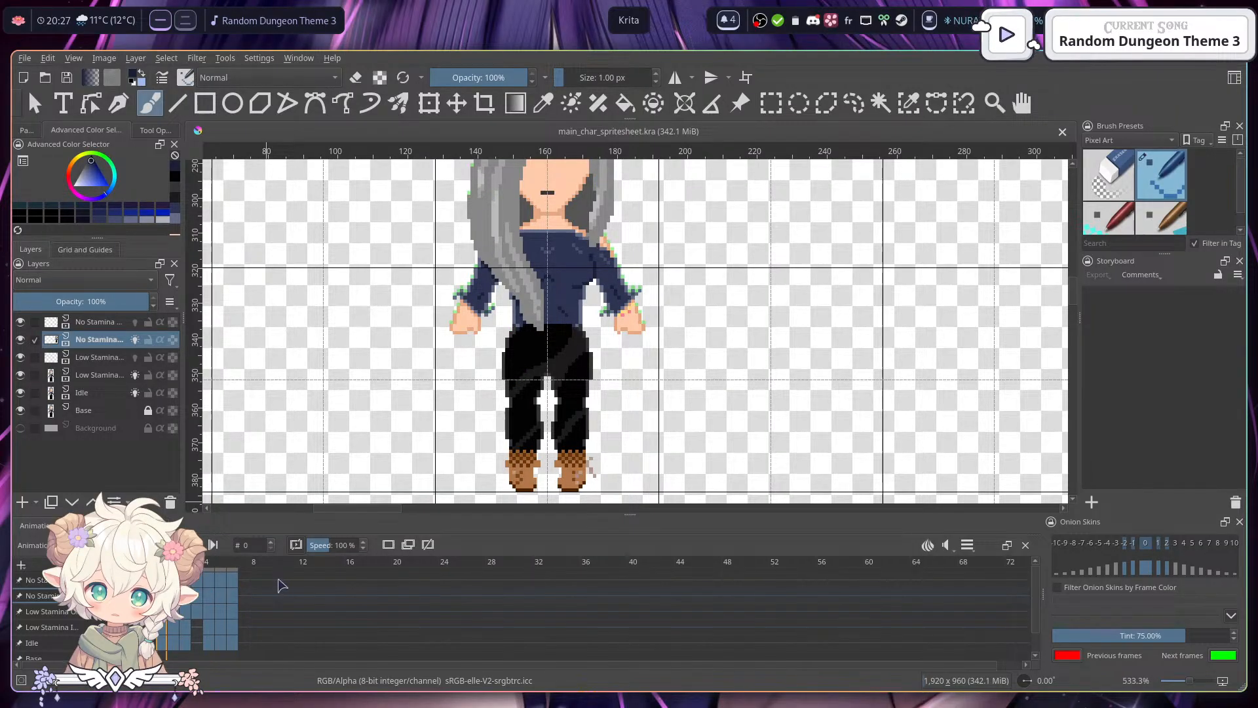
click(232, 599)
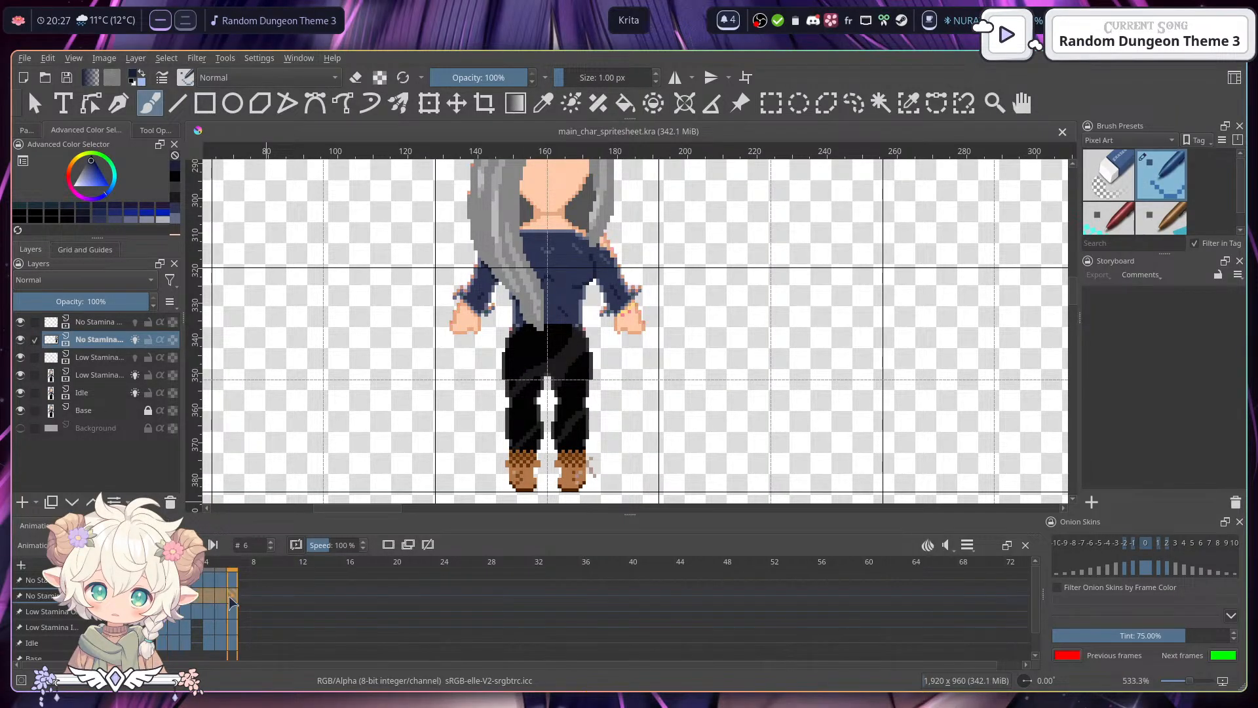
right_click(233, 602)
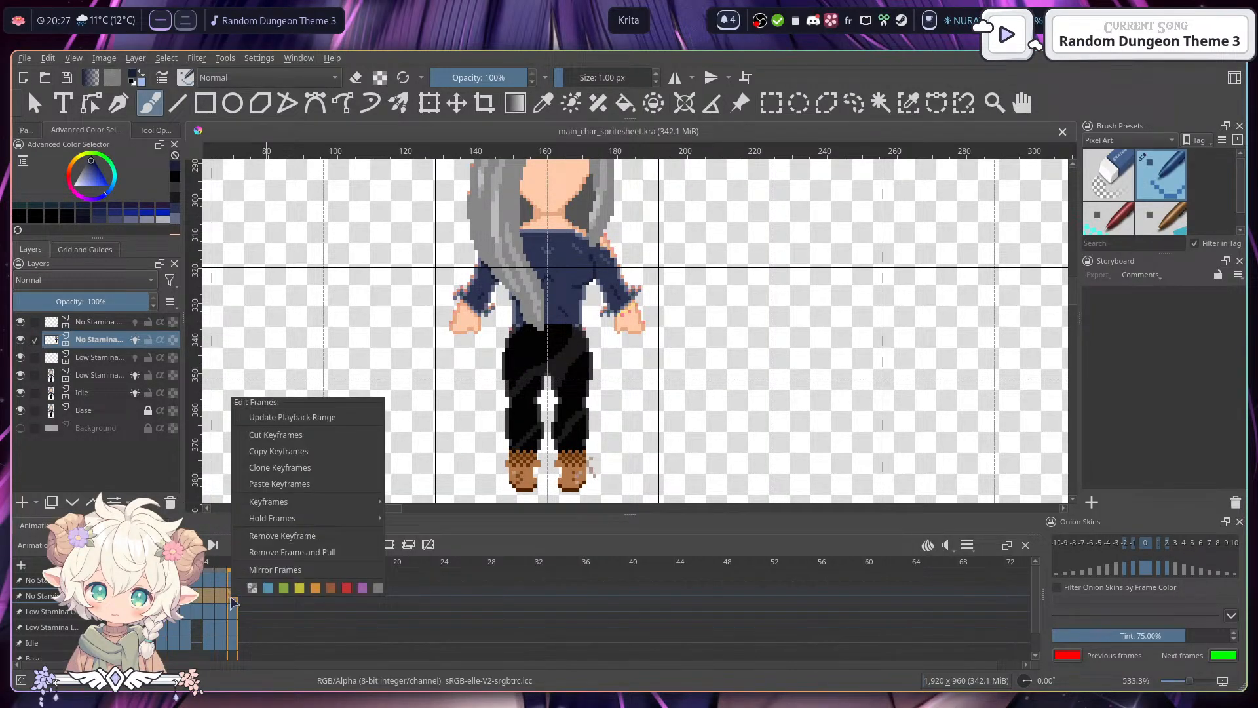
click(305, 551)
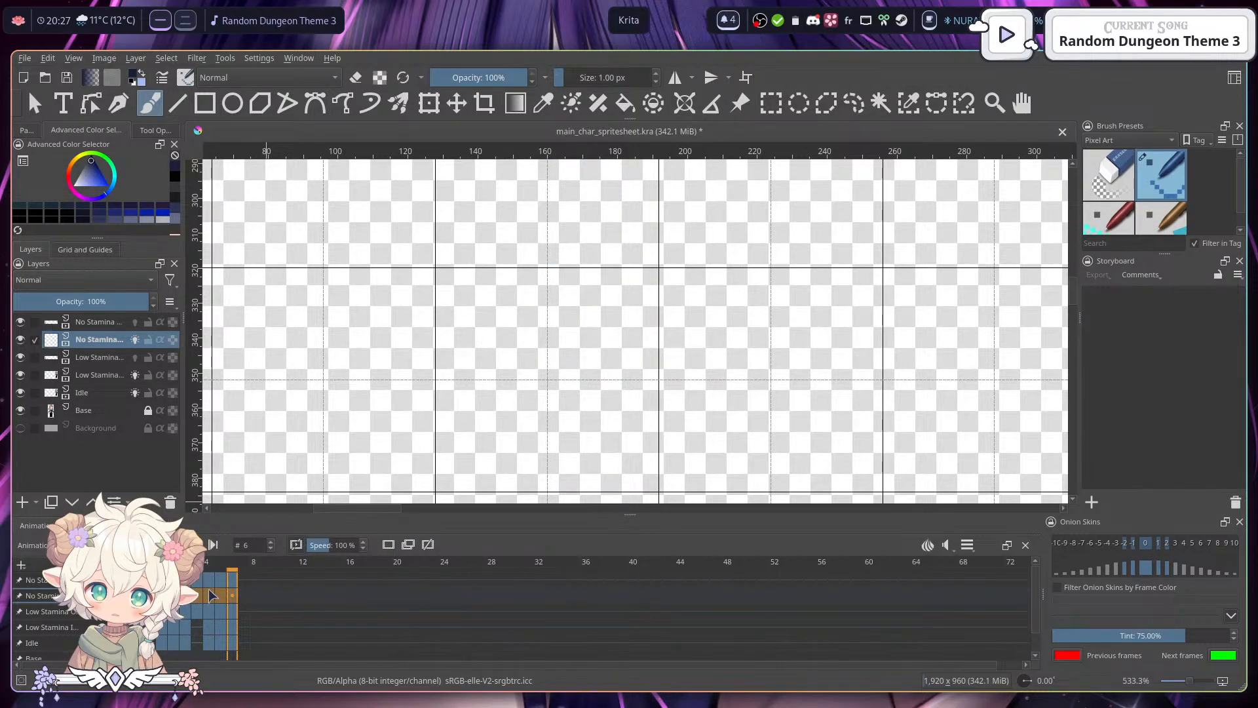
click(281, 595)
click(162, 595)
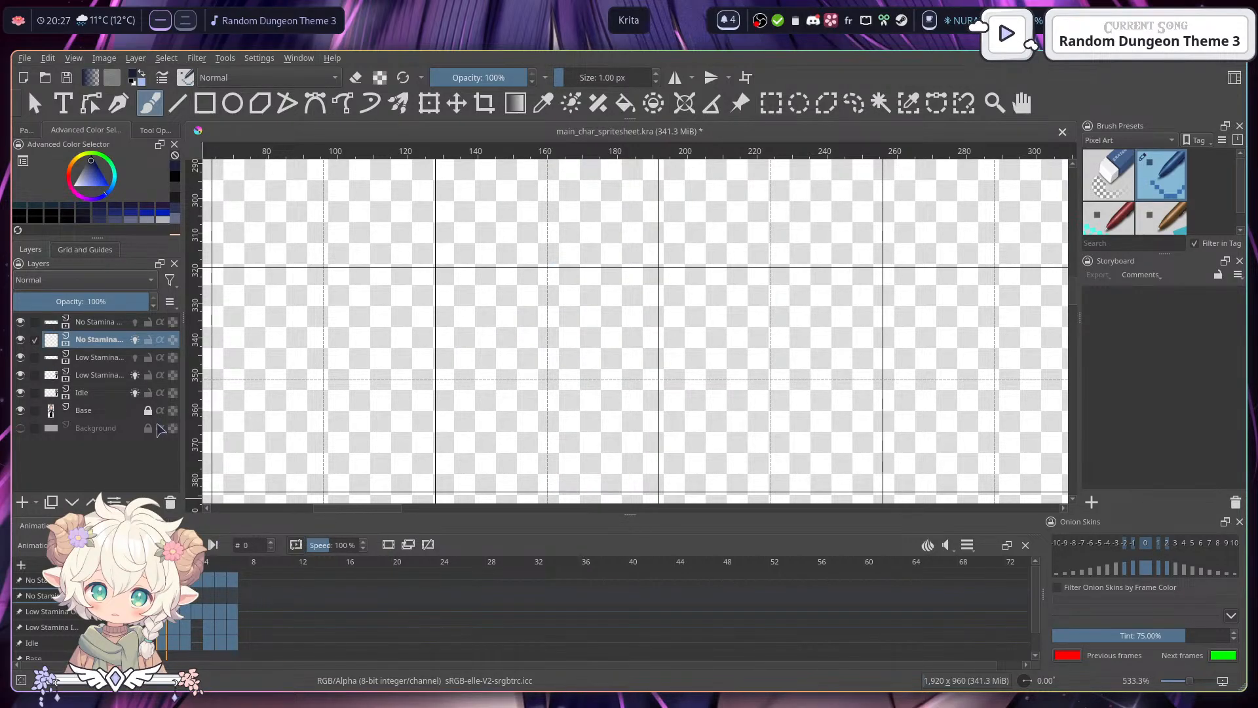
- Duplicate the Base layer, unlock the copy and place it directly above the lower No Stamina layer
click(104, 406)
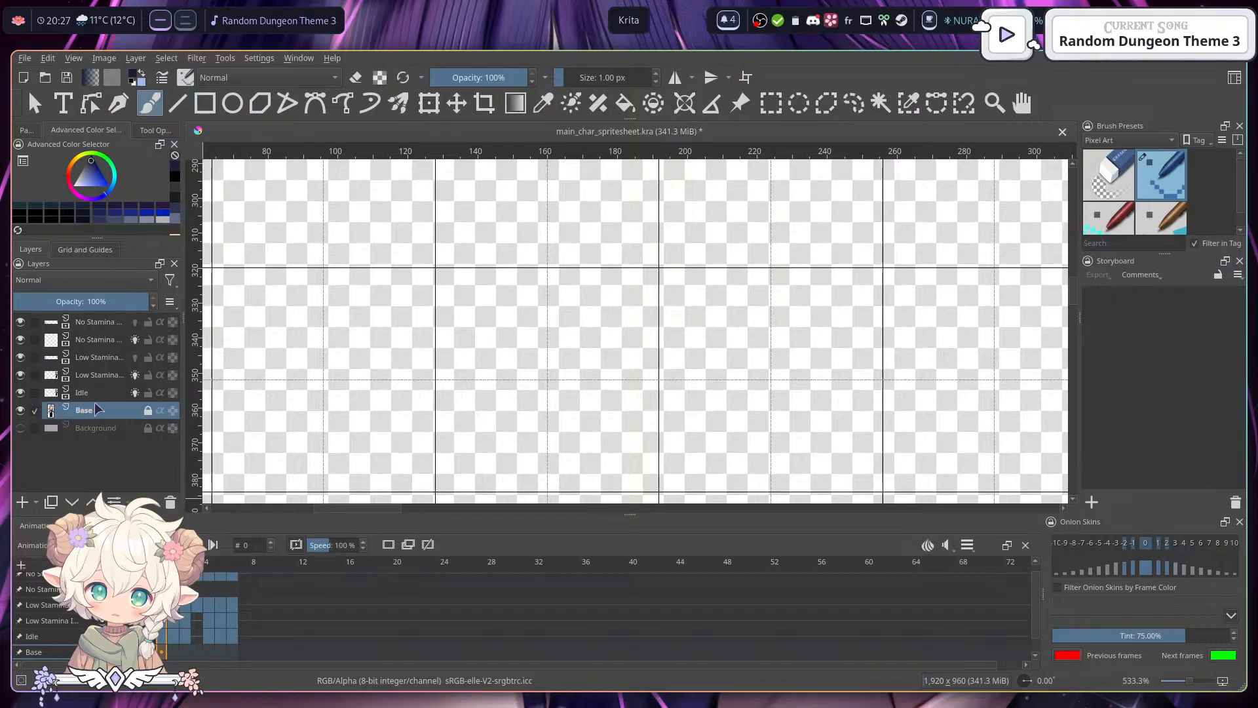
scroll(354, 340, down, 3)
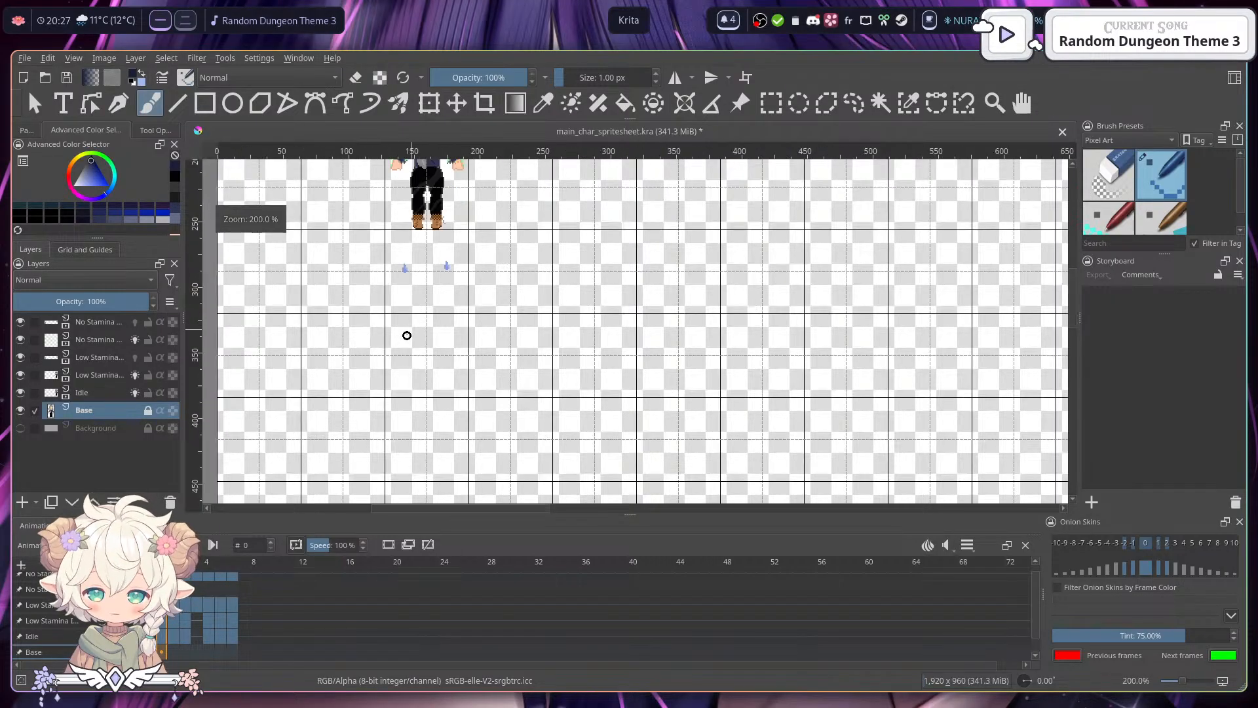
key(ctrl+j)
scroll(397, 393, up, 3)
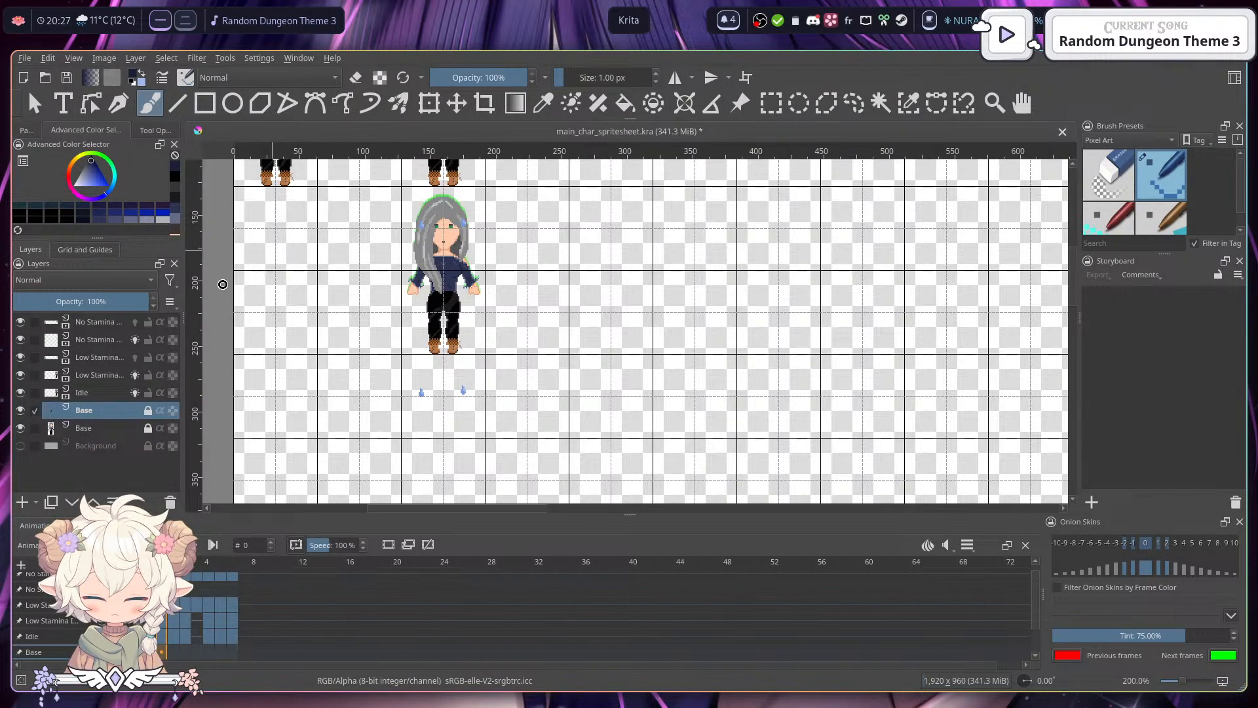
drag(149, 410, 105, 340)
- Move the copied Base sprite into the grid cell below the Low Stamina sprite and merge it down into the No Stamina layer
click(452, 105)
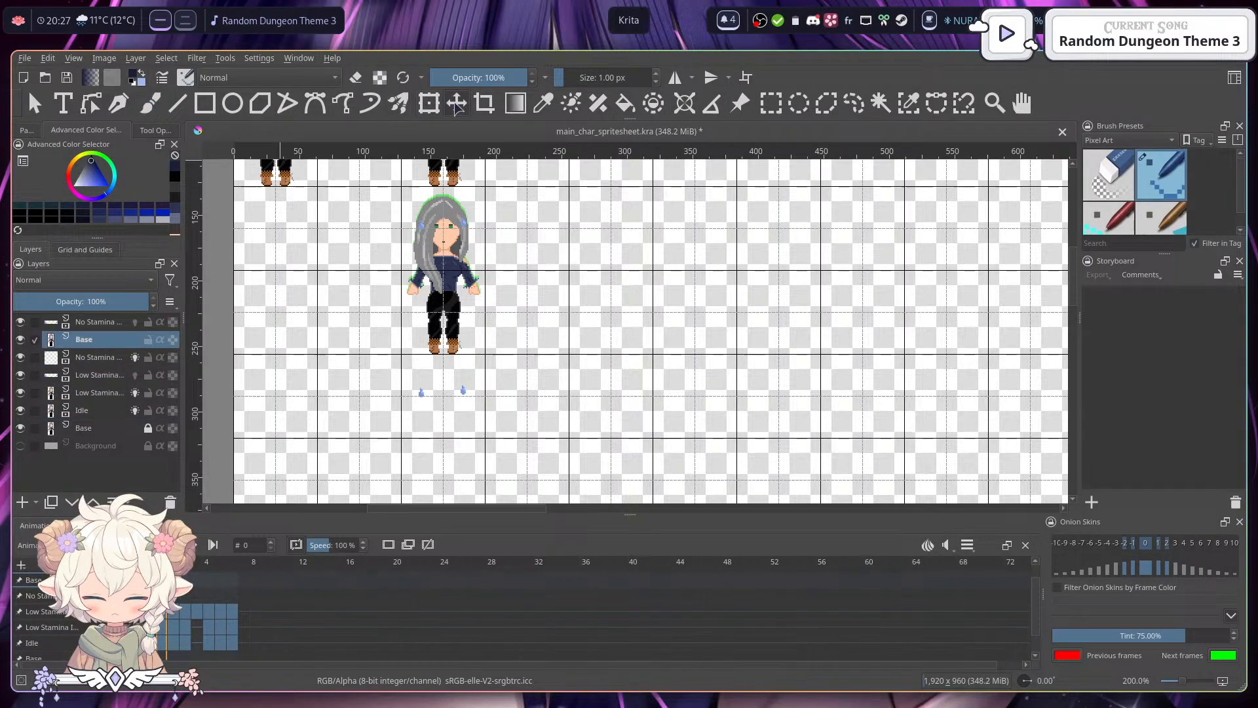
drag(281, 177, 450, 477)
drag(502, 432, 515, 298)
scroll(469, 379, up, 1)
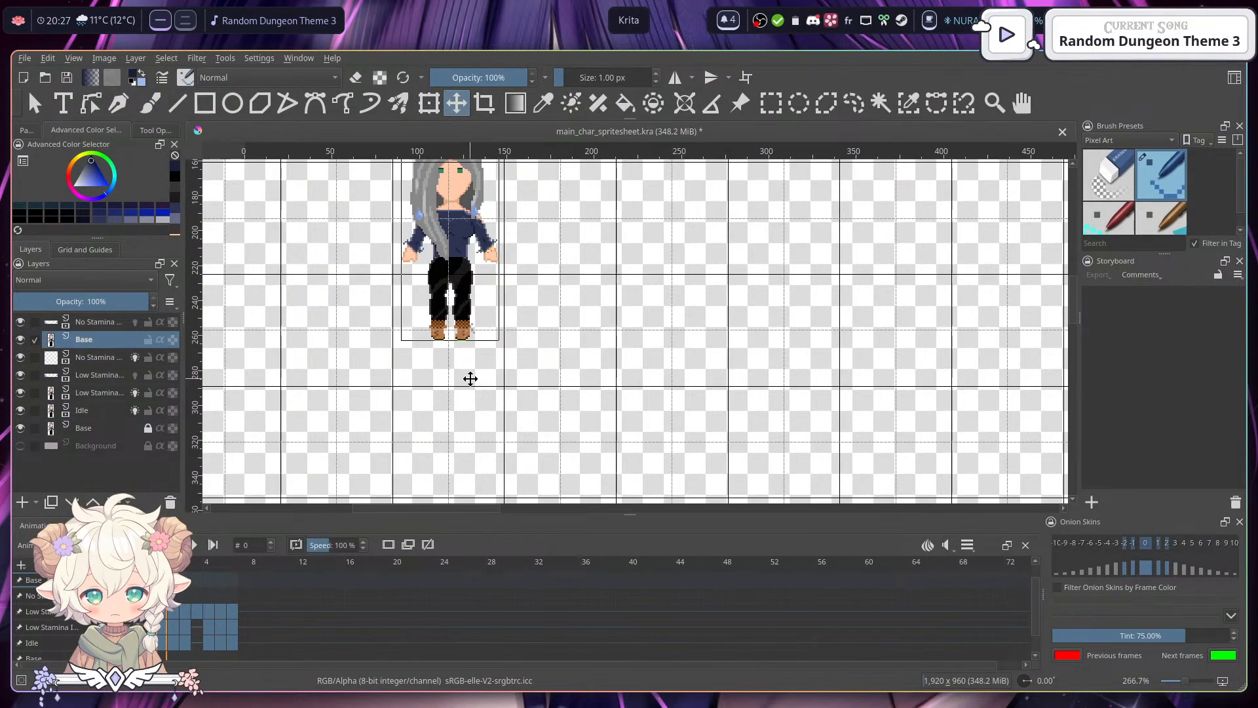
drag(444, 275, 446, 321)
scroll(452, 317, up, 3)
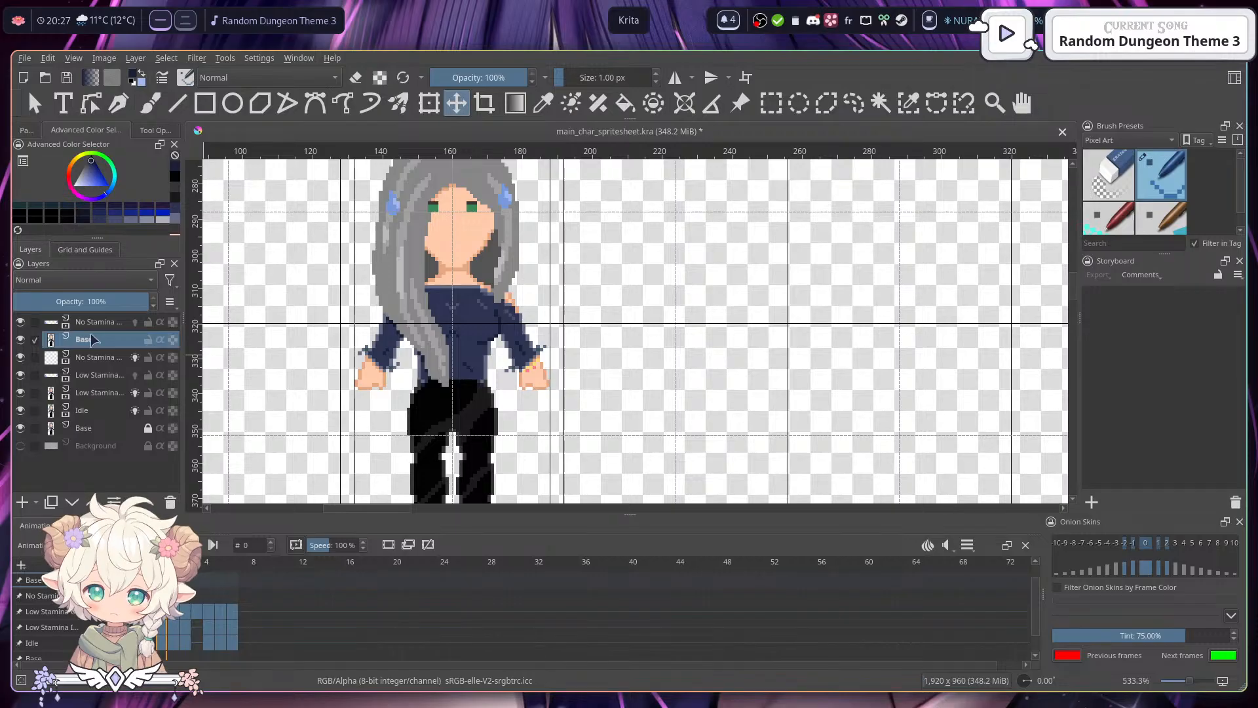
key(ctrl+e)
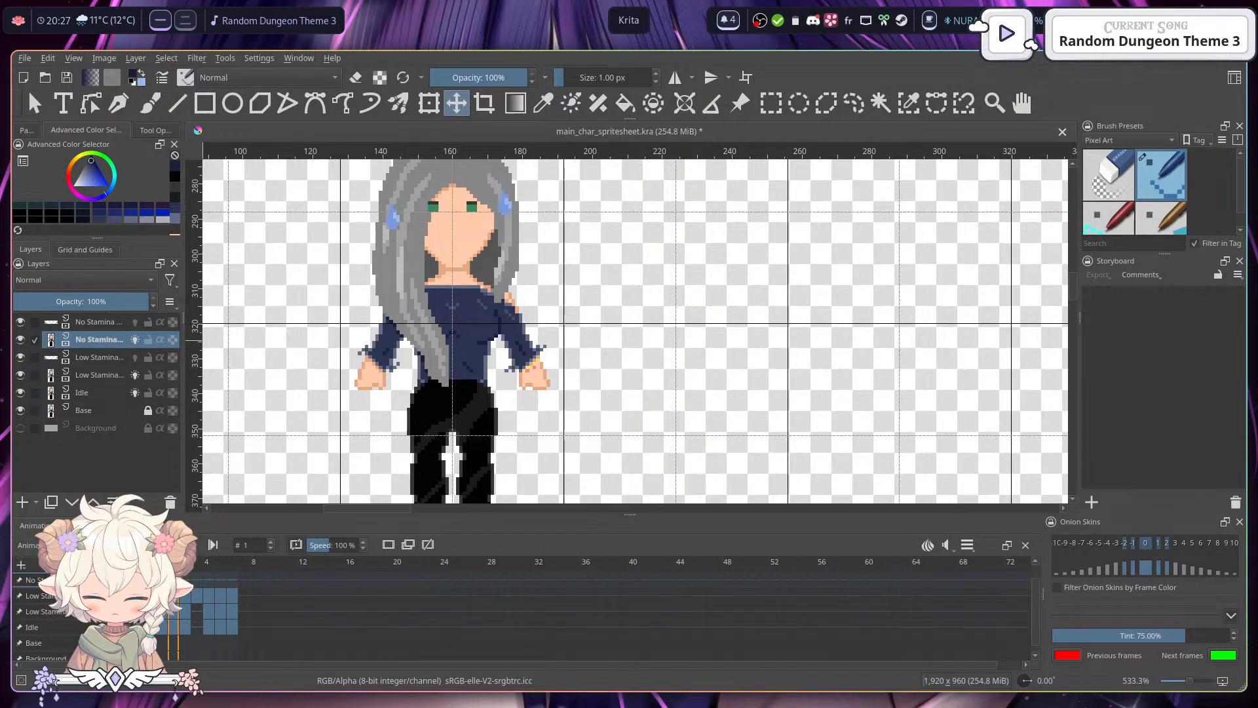
- Check the No Stamina and Low Stamina layers at frame 0, select the lower No Stamina layer, and save the file
click(161, 580)
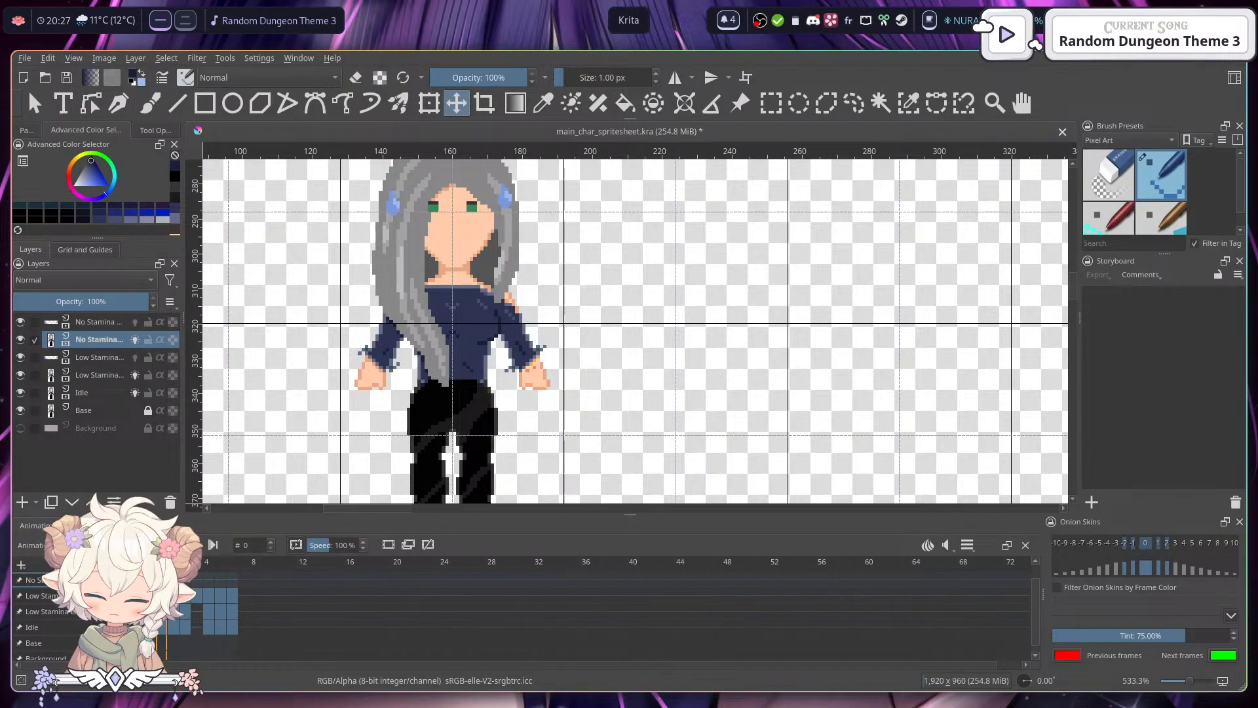
click(161, 611)
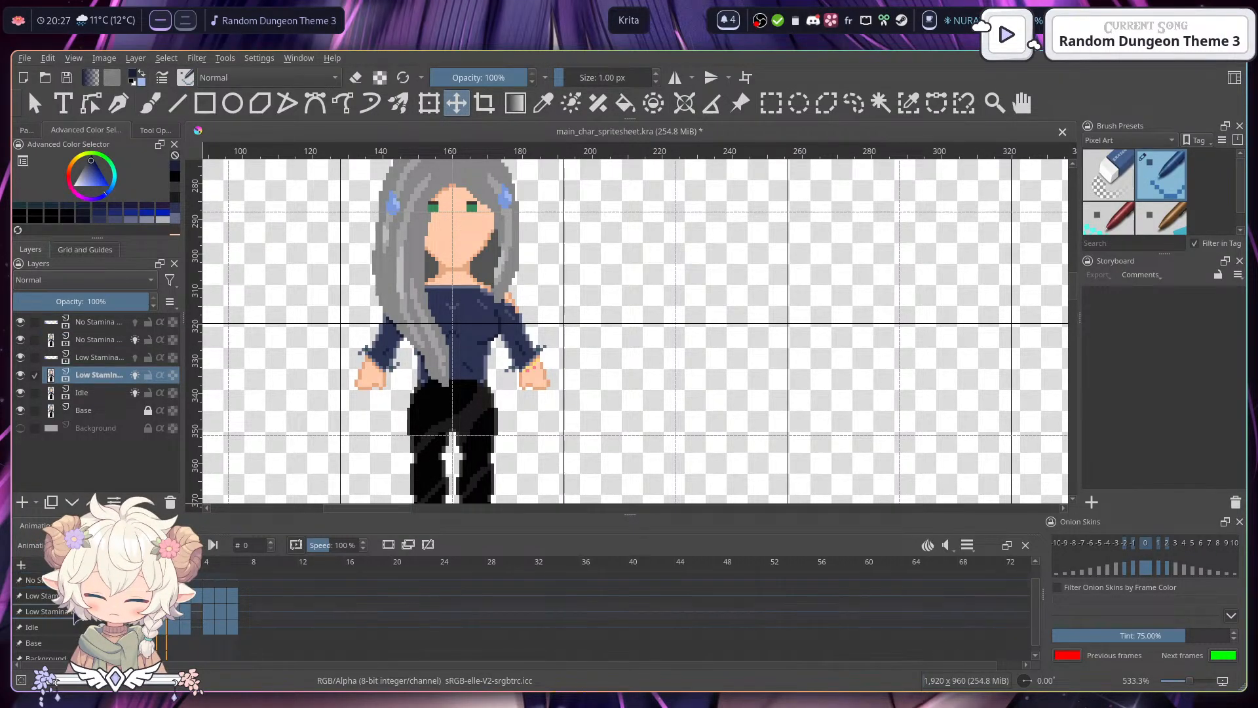
click(161, 596)
click(161, 580)
click(161, 595)
click(161, 580)
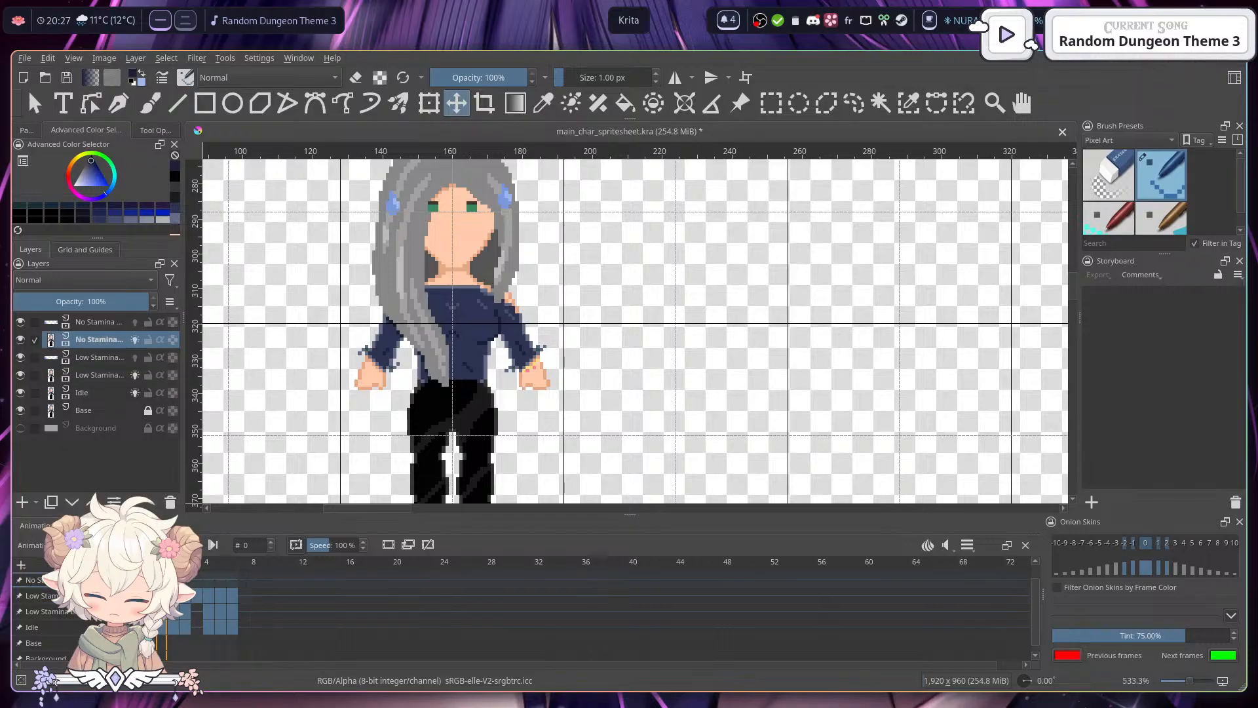
click(99, 325)
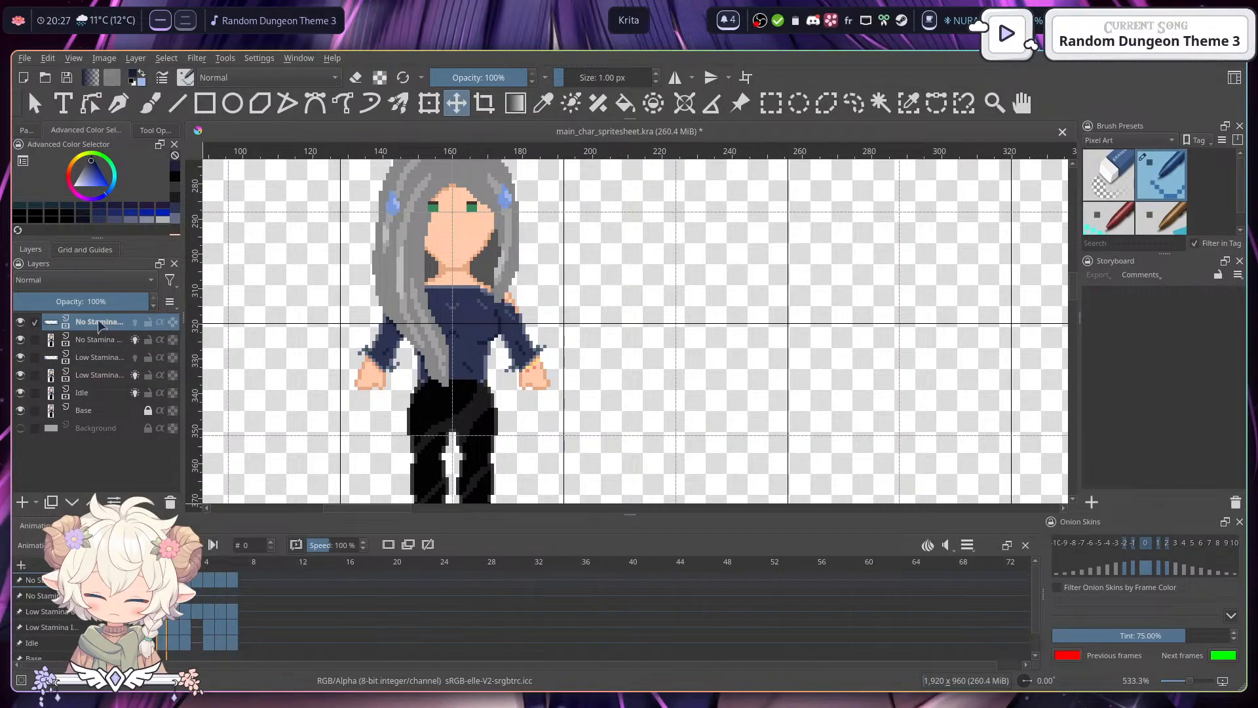
click(98, 337)
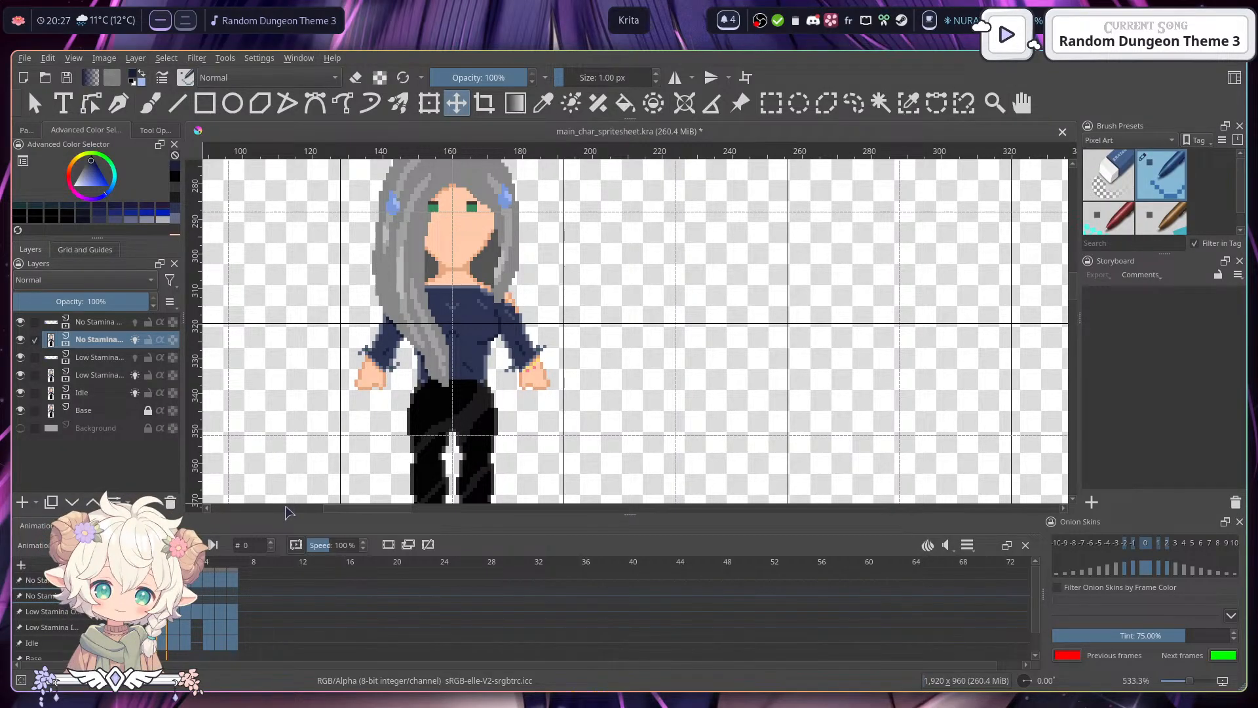
key(ctrl+s)
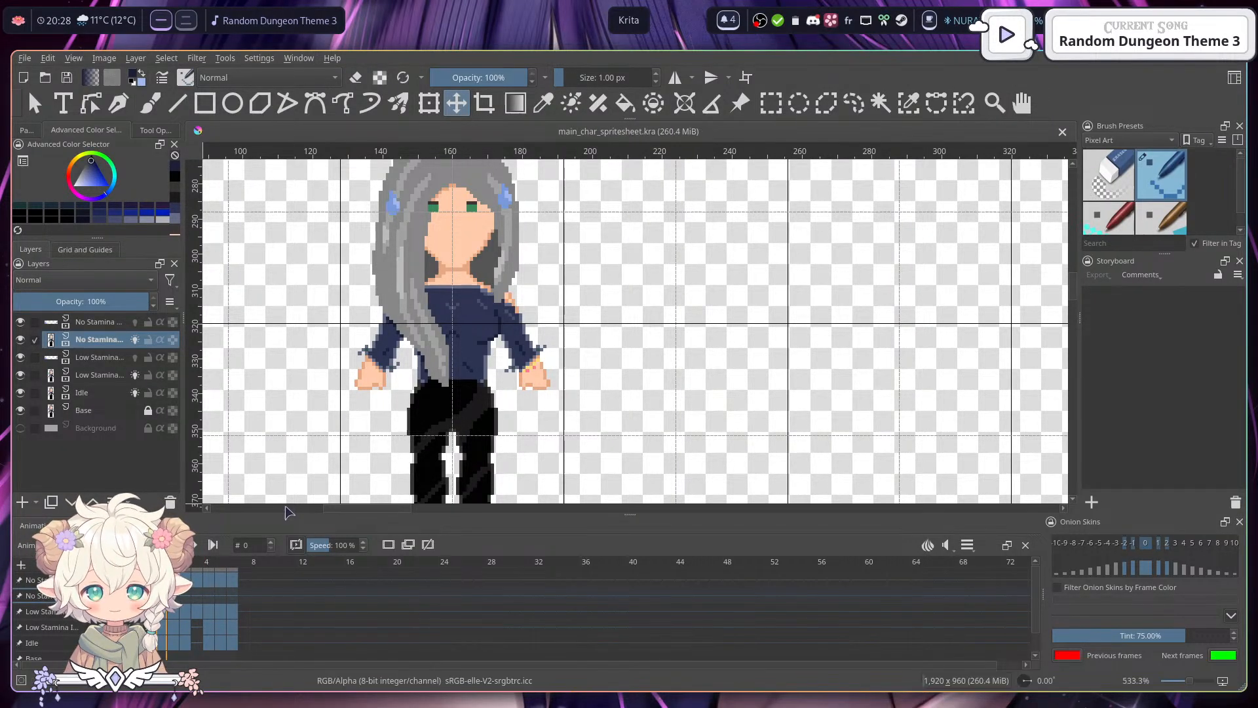
- Sample the dark mouth colour from the Low Stamina sprite and paint a two-pixel-wide mouth on the No Stamina face in frame 0
drag(500, 357, 526, 393)
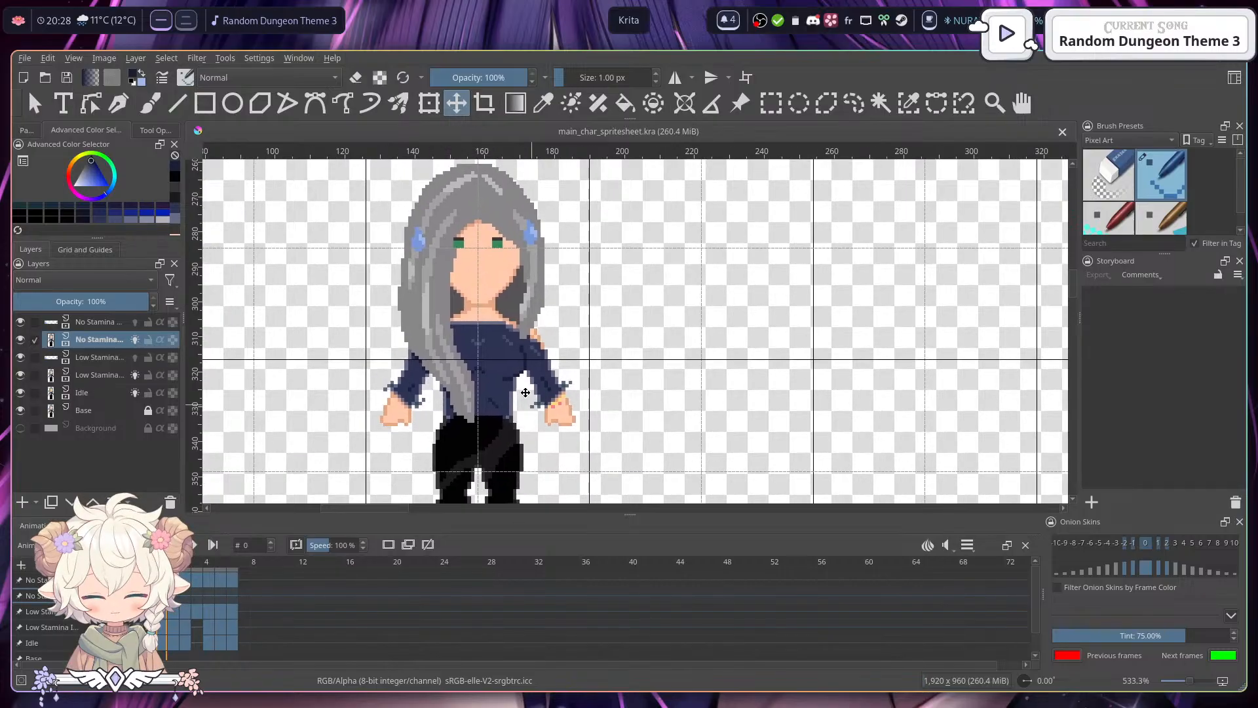
drag(477, 313, 480, 307)
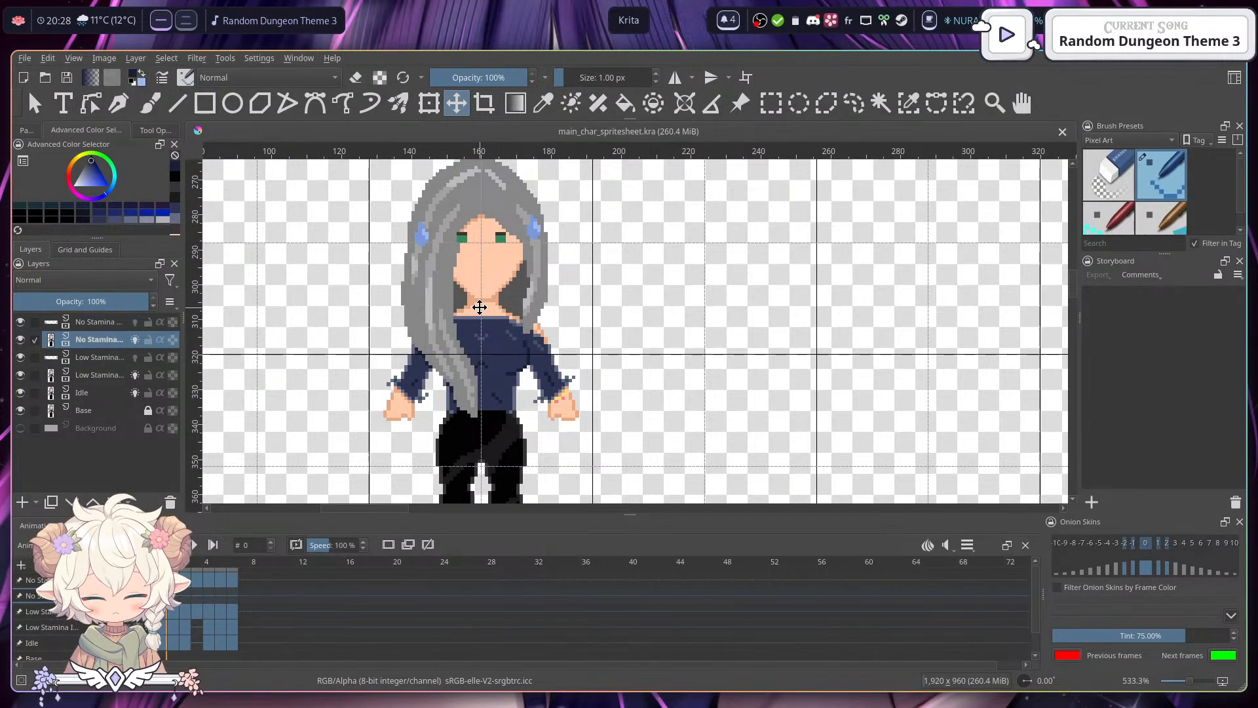
scroll(486, 247, up, 6)
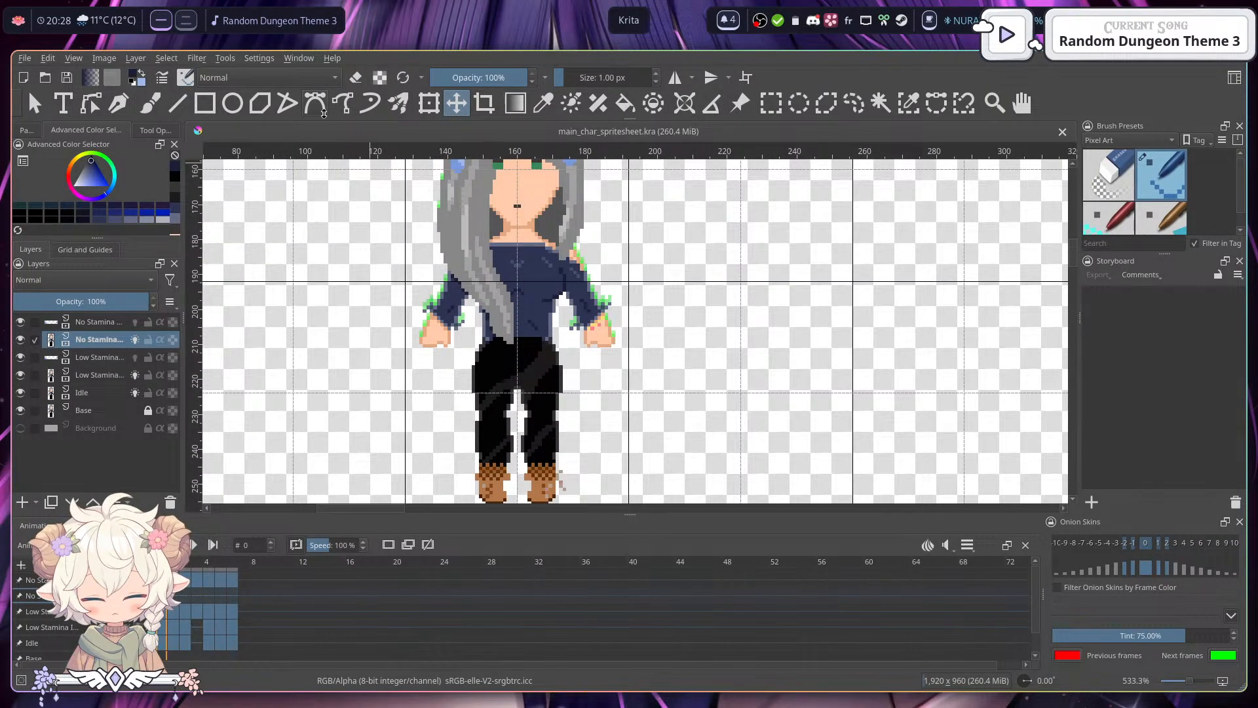
click(149, 103)
ctrl+click(518, 203)
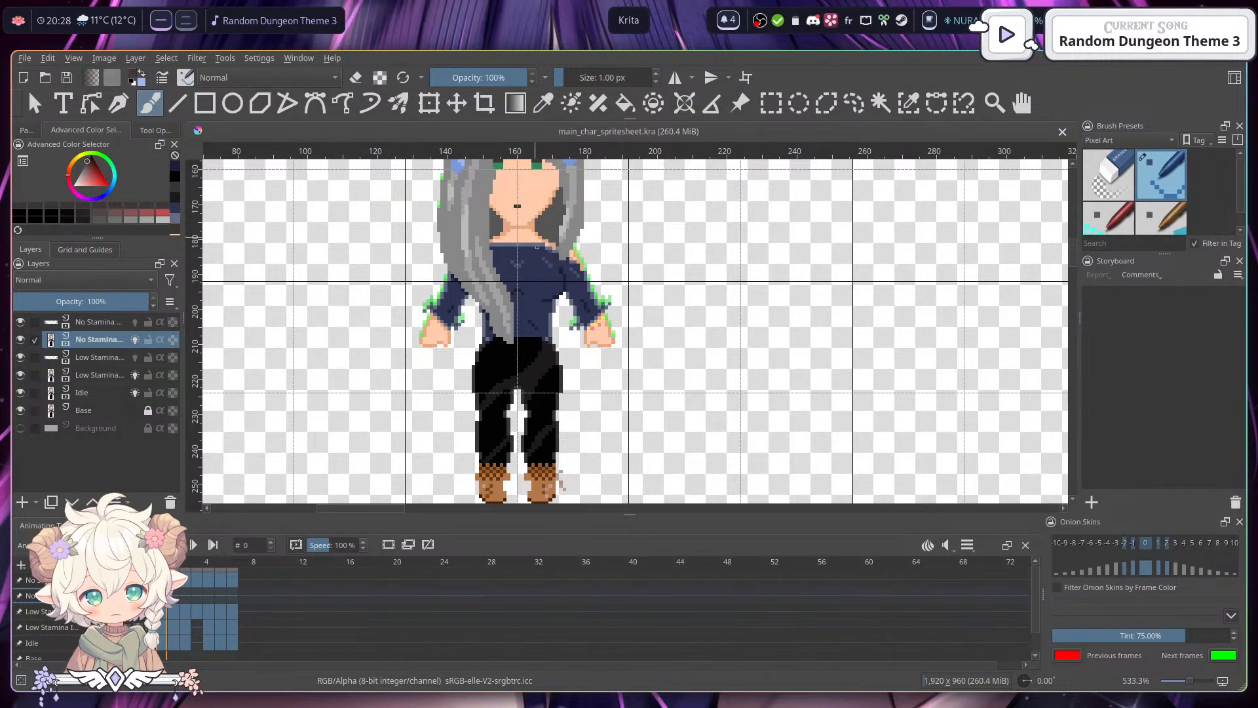
scroll(564, 338, down, 2)
scroll(564, 338, down, 2)
scroll(565, 348, up, 4)
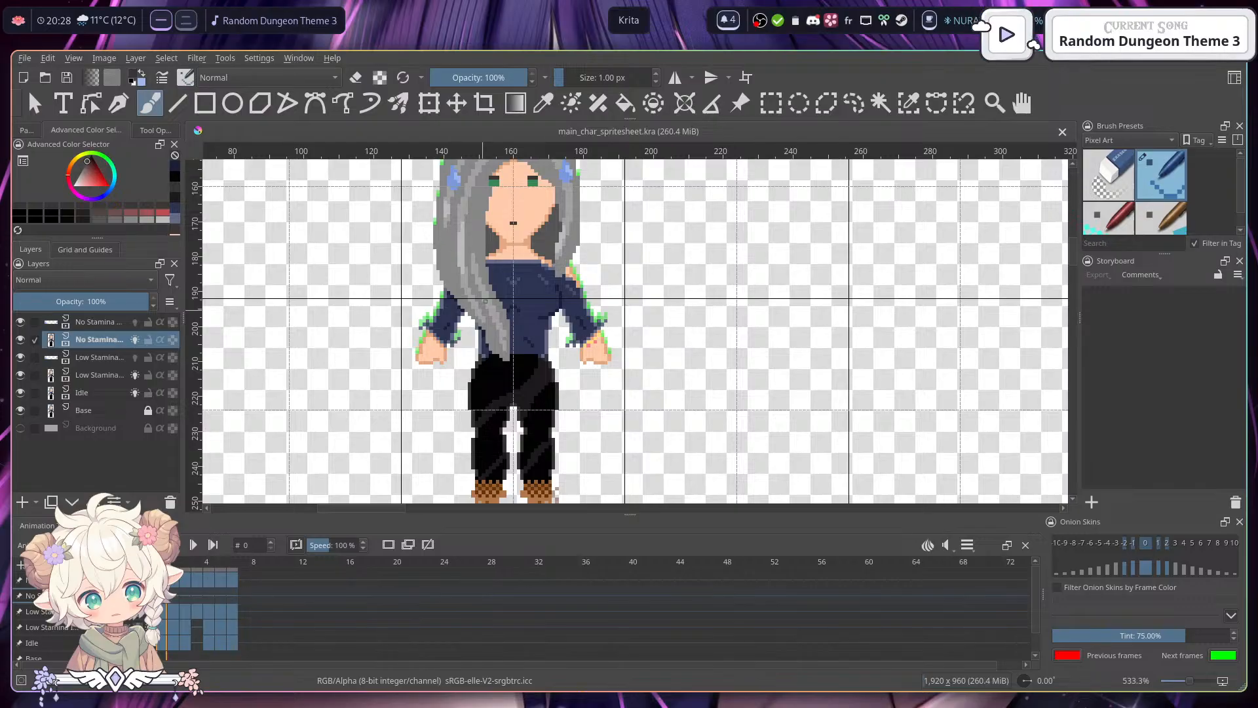
scroll(512, 233, up, 2)
scroll(511, 233, up, 3)
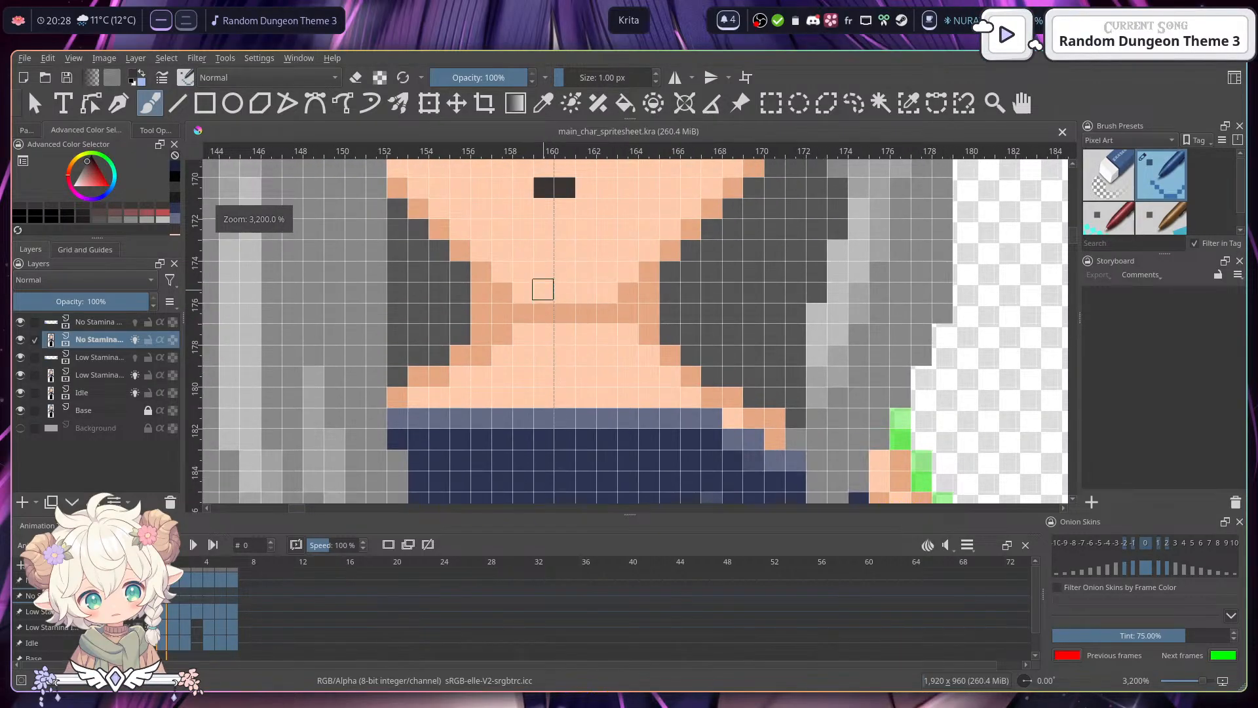
scroll(545, 205, down, 1)
scroll(576, 276, down, 10)
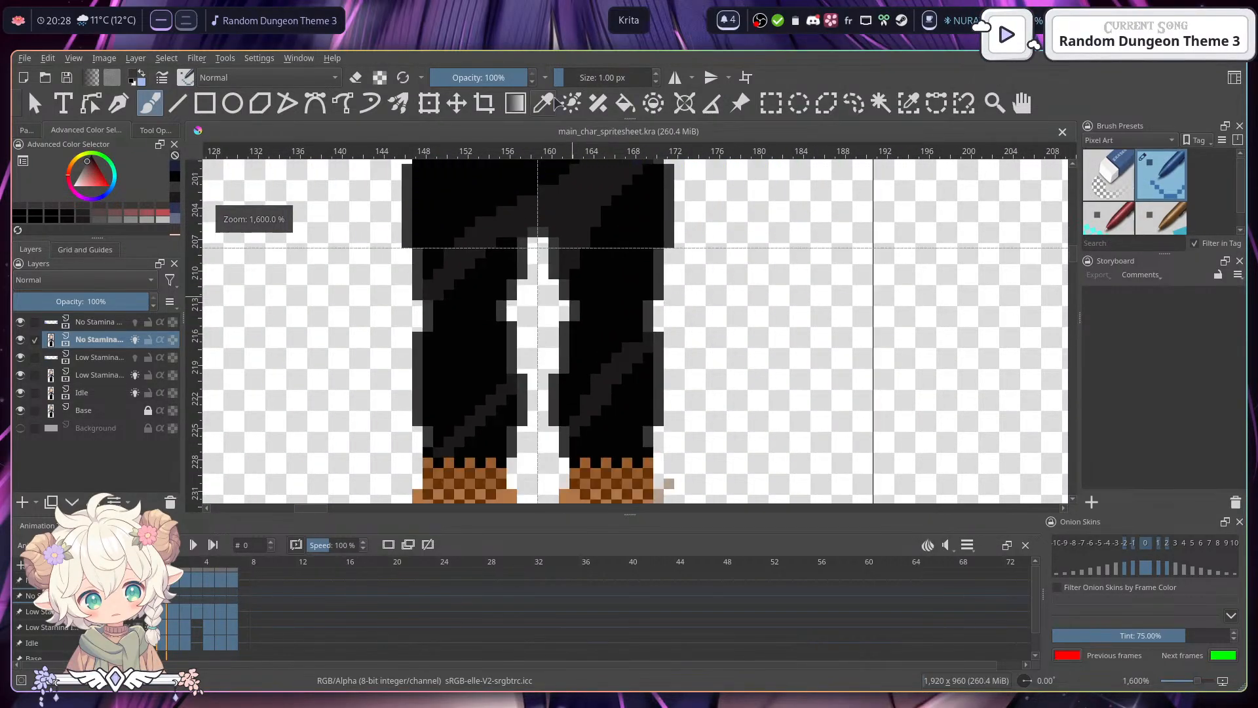
scroll(511, 372, up, 2)
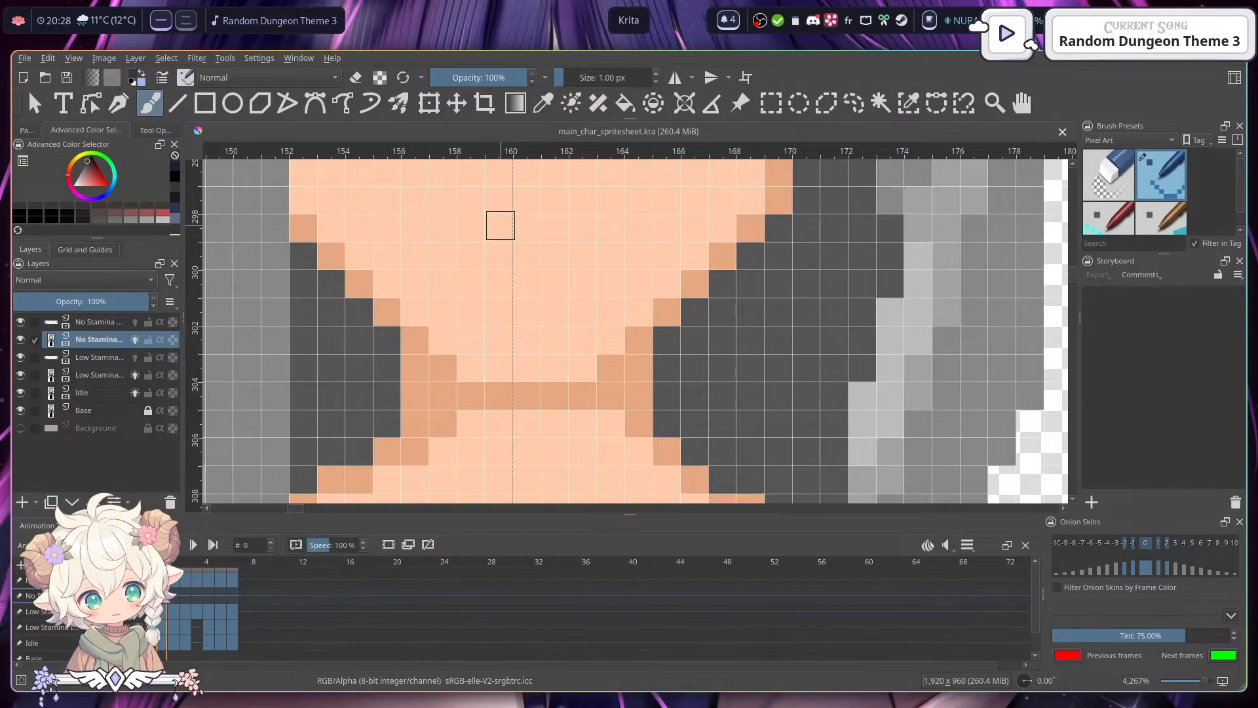
drag(501, 227, 520, 238)
mouse_move(644, 232)
mouse_down()
mouse_move(675, 238)
mouse_move(676, 277)
mouse_up()
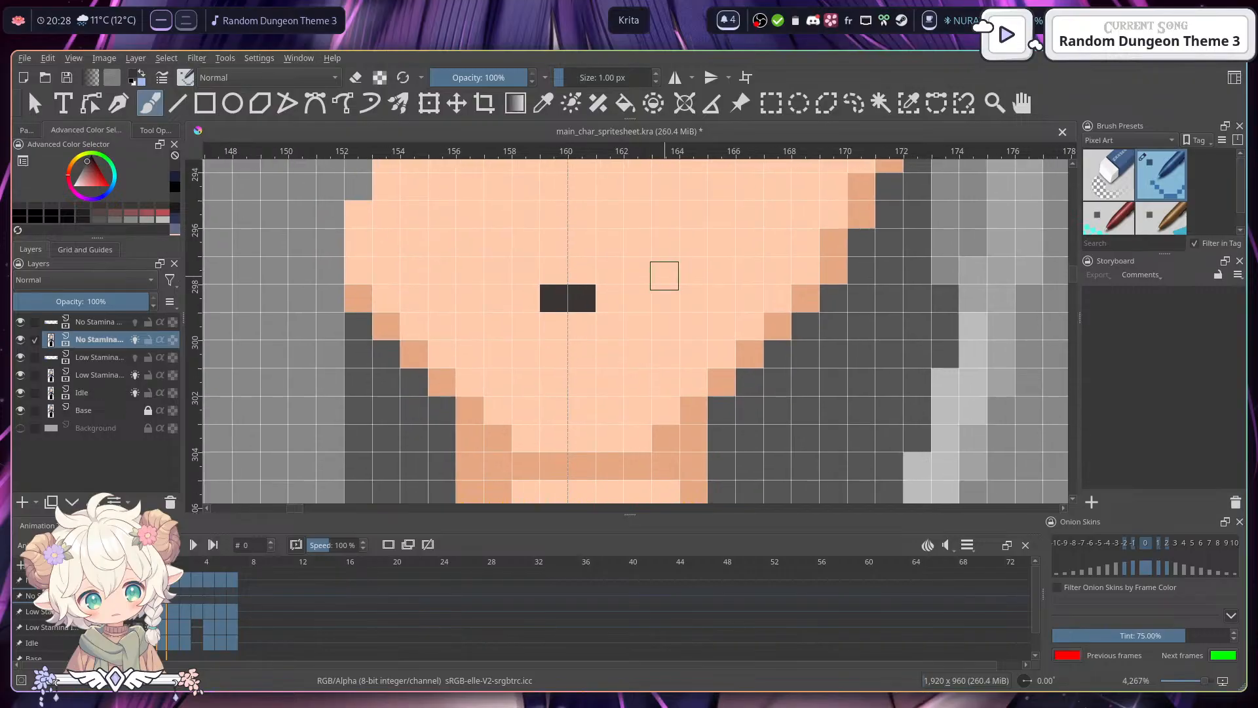
- Go to frame 1 and compare the No Stamina sprite's body with the Low Stamina sprite above it
scroll(664, 276, down, 2)
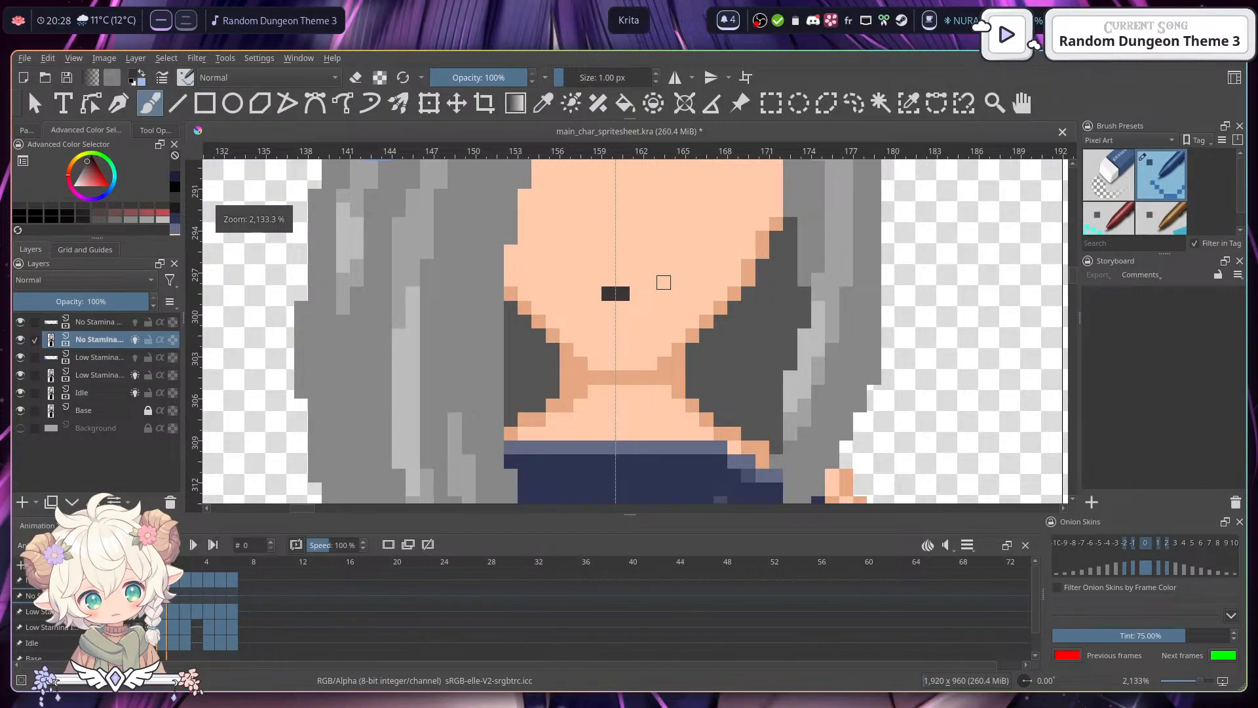
click(177, 598)
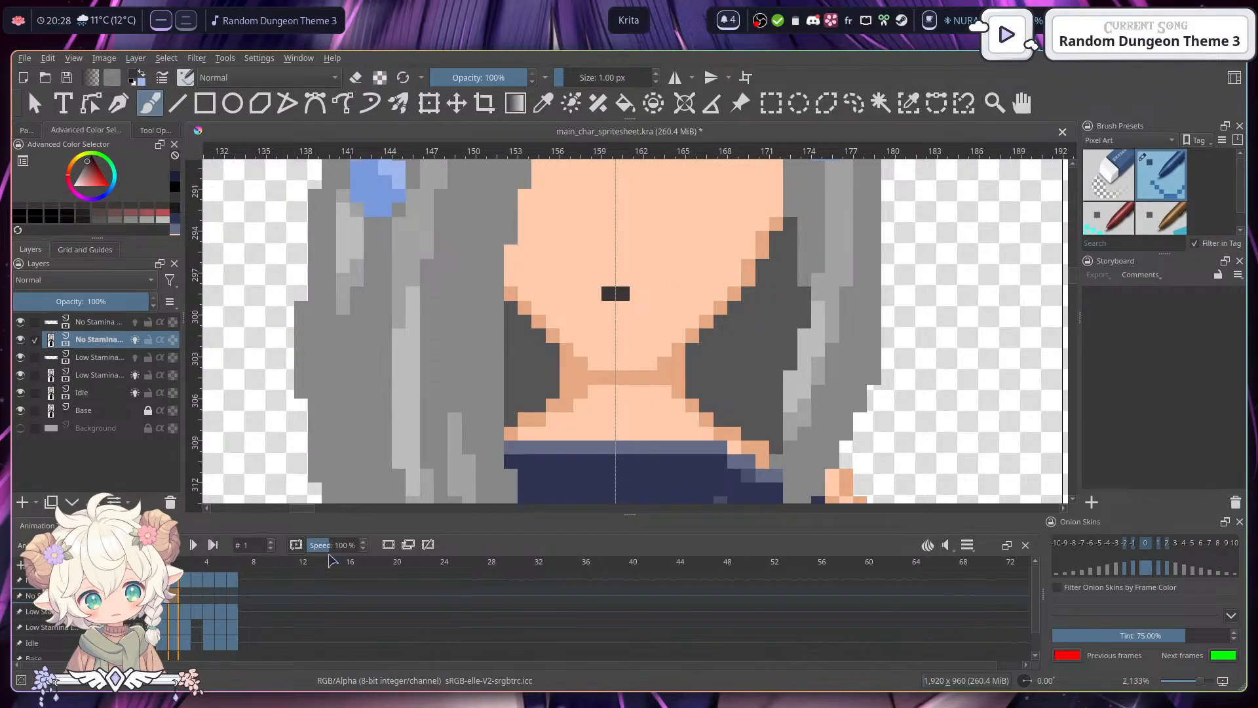
scroll(500, 336, down, 4)
drag(577, 243, 578, 354)
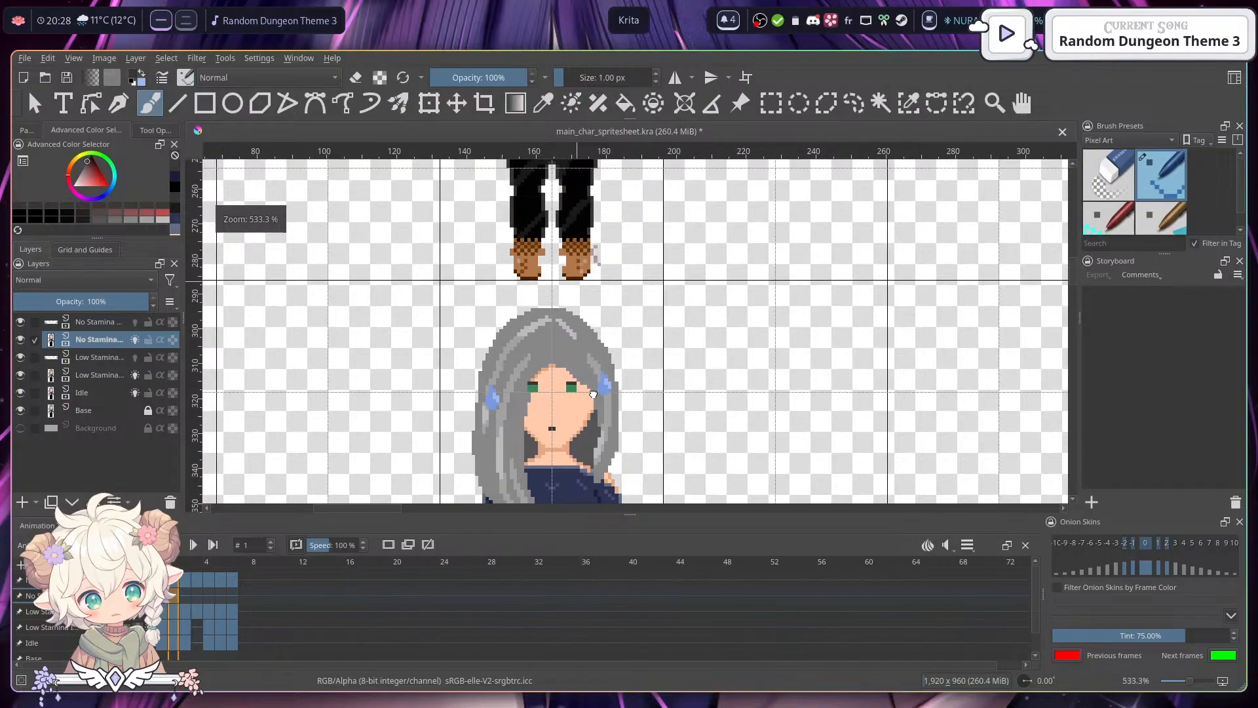
drag(596, 168, 592, 255)
drag(594, 419, 602, 364)
drag(605, 276, 604, 401)
scroll(606, 281, up, 5)
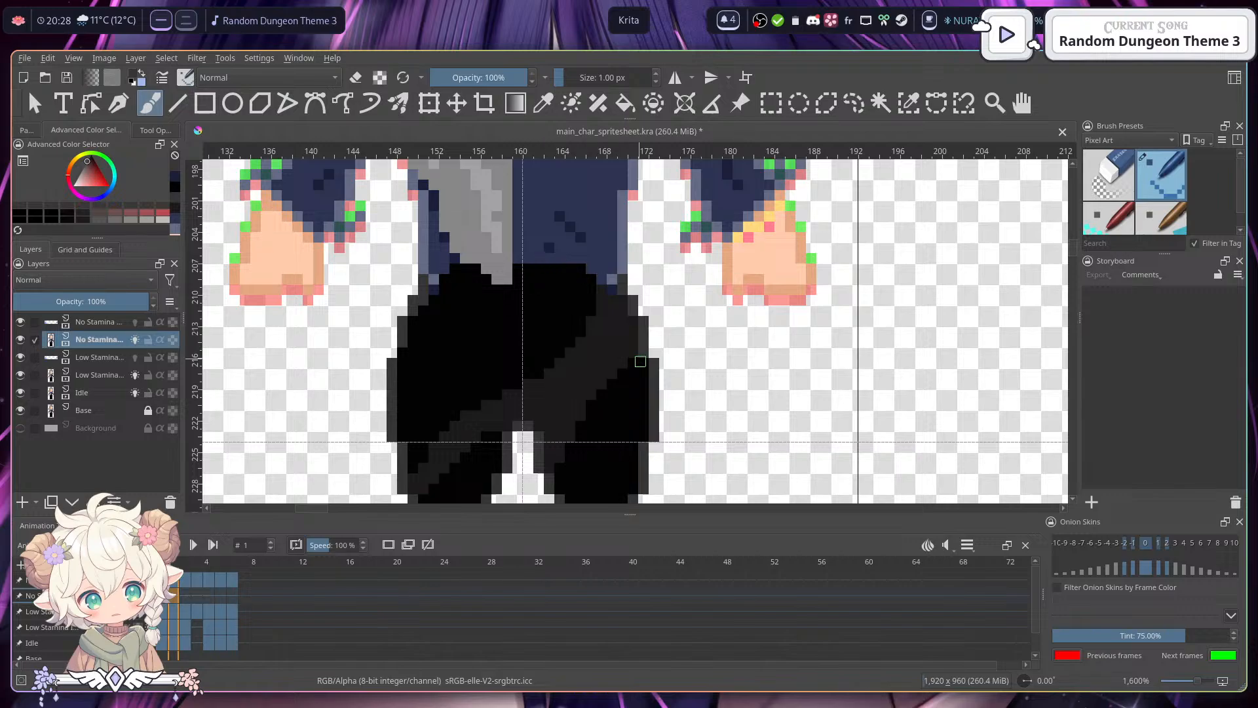
scroll(637, 361, down, 4)
scroll(576, 377, up, 3)
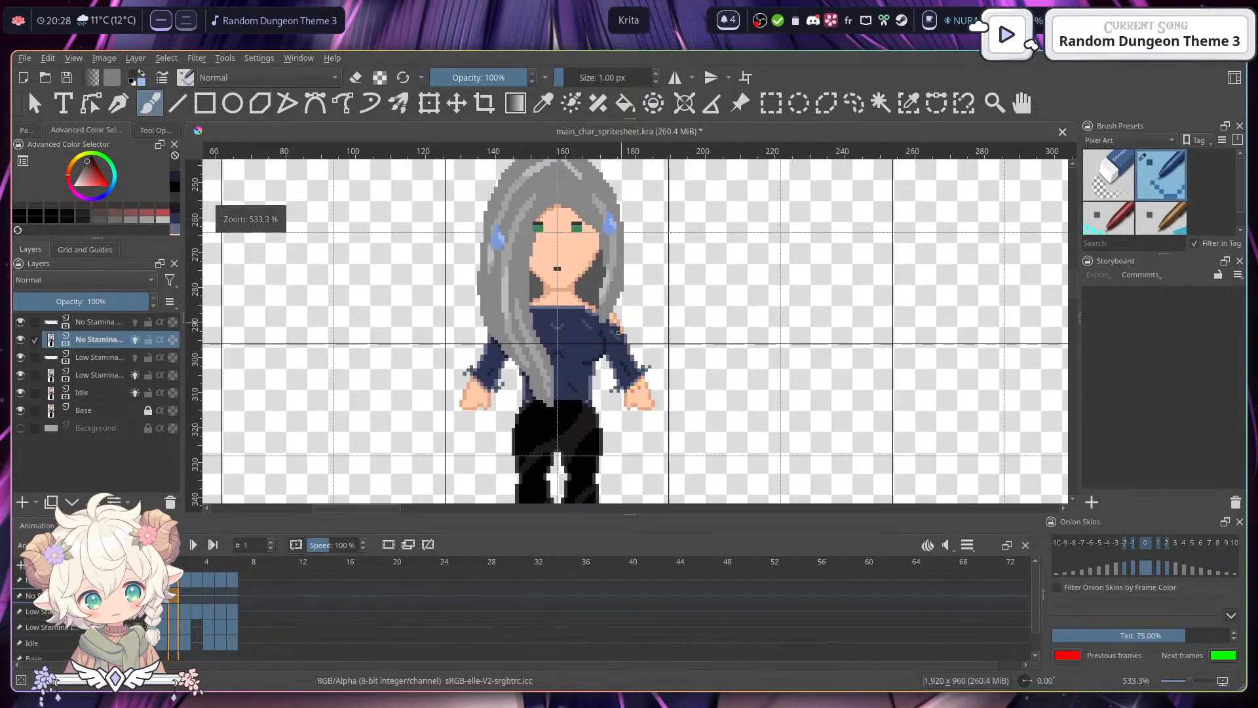
scroll(577, 377, down, 3)
scroll(576, 377, up, 2)
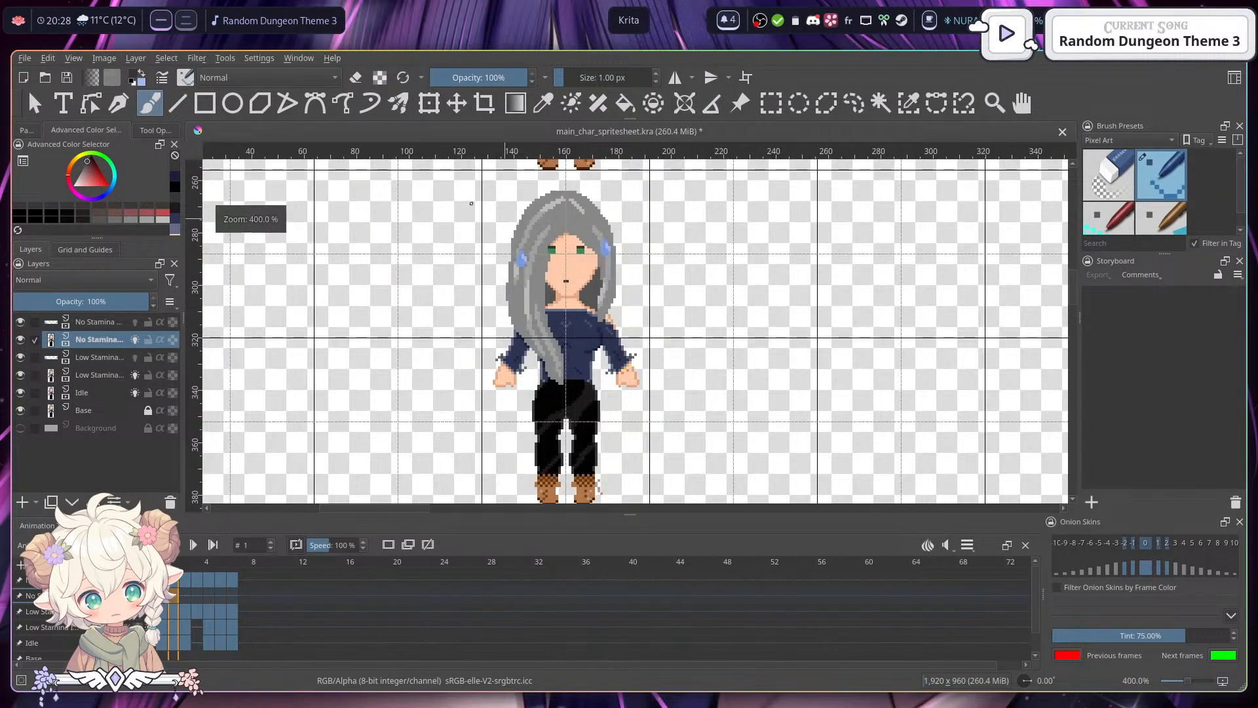
- Select the No Stamina sprite's upper body from the head to the hands in frame 1 and move it up one pixel
key(ctrl+r)
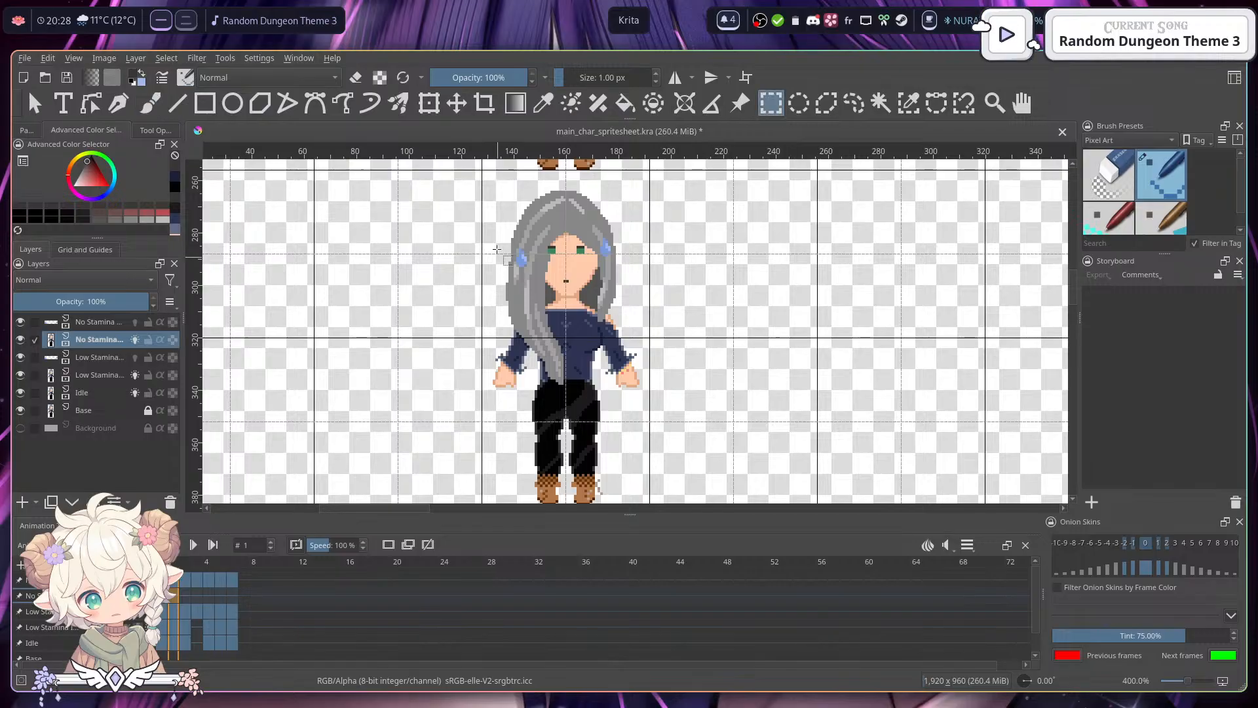
scroll(511, 201, up, 1)
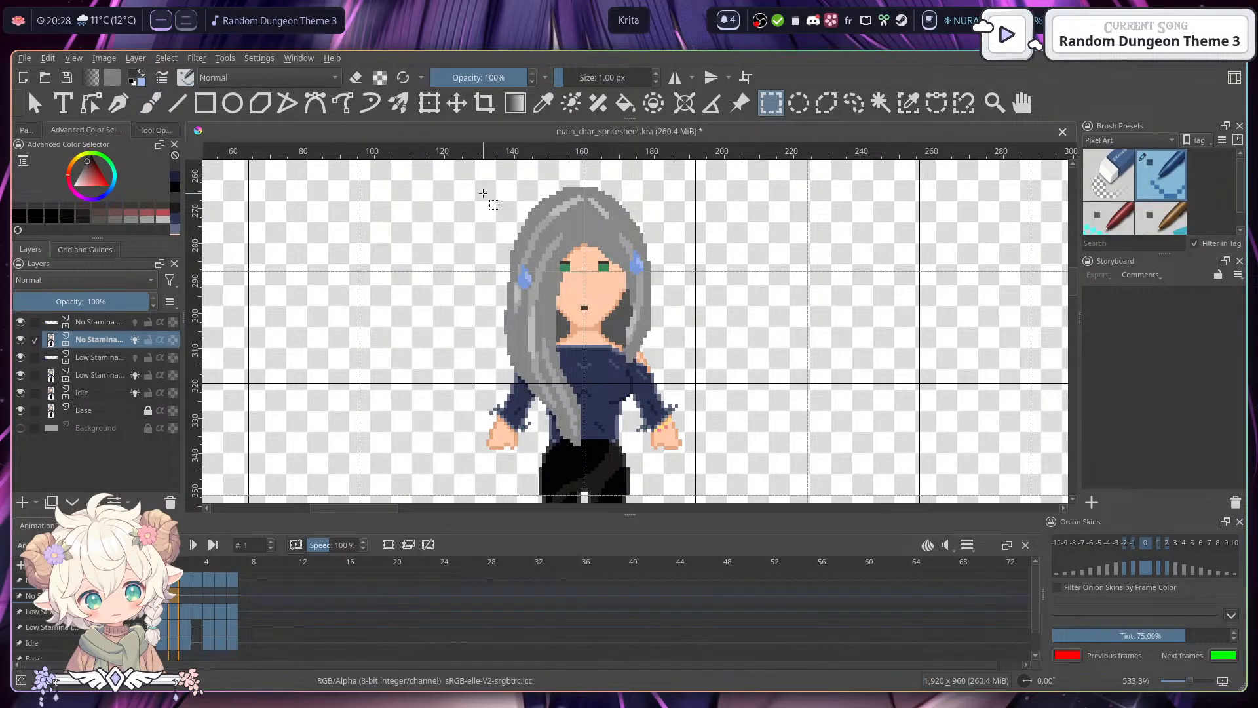
drag(472, 183, 686, 451)
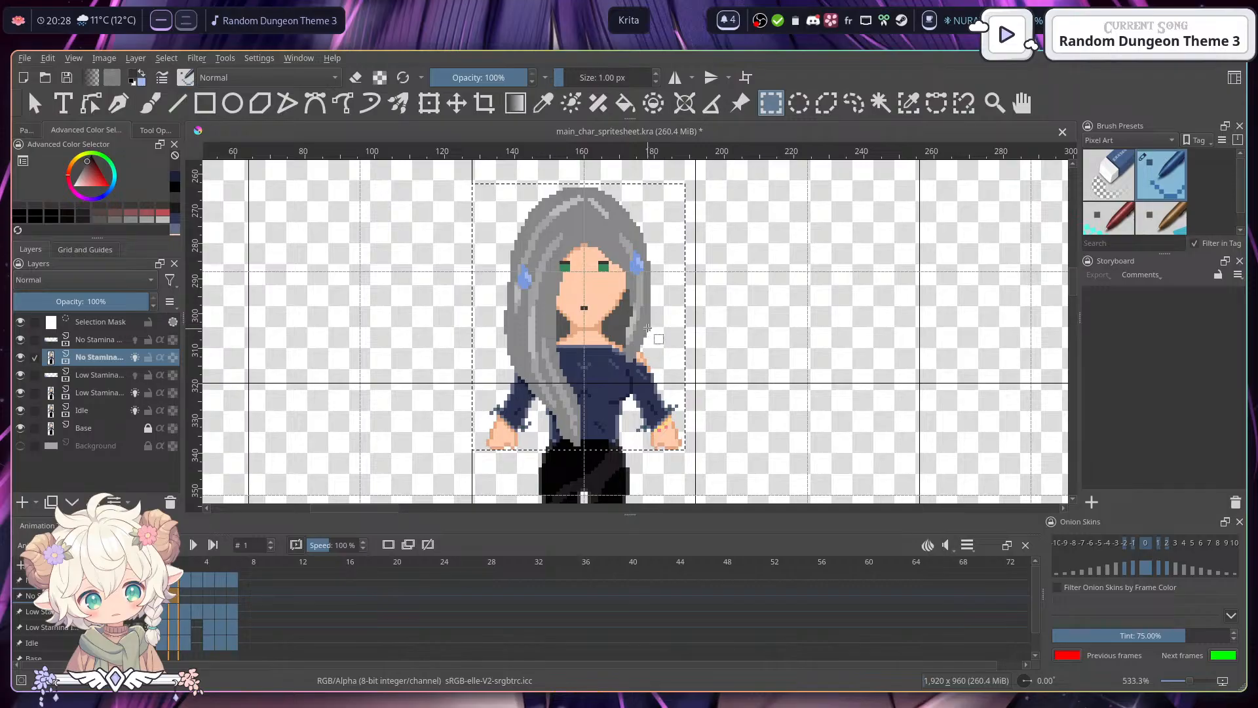
scroll(613, 368, up, 1)
scroll(614, 368, down, 2)
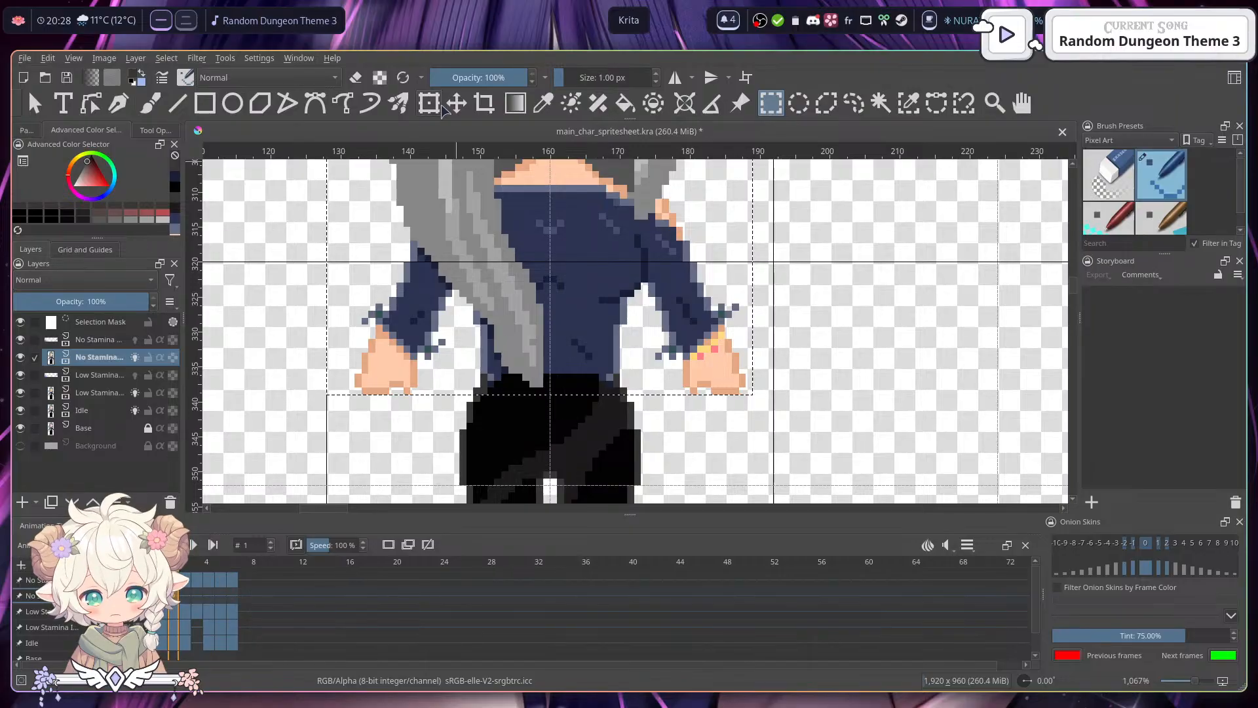
key(t)
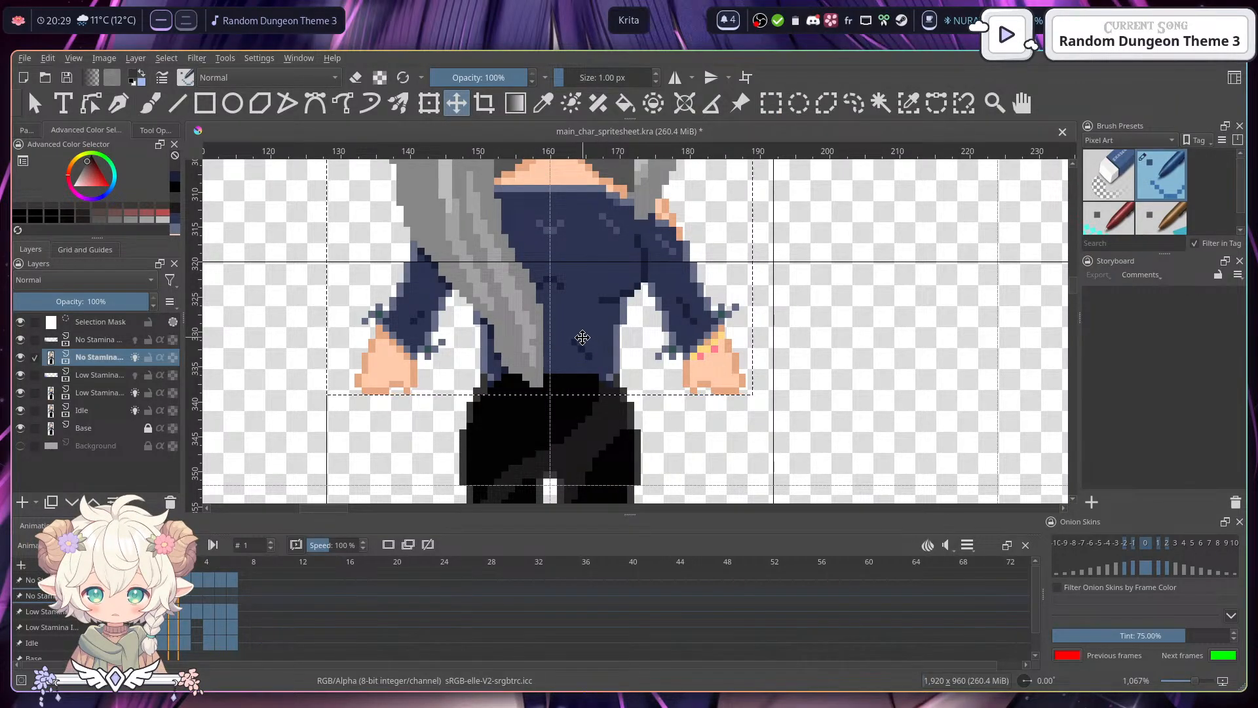
key(Up)
scroll(579, 334, up, 1)
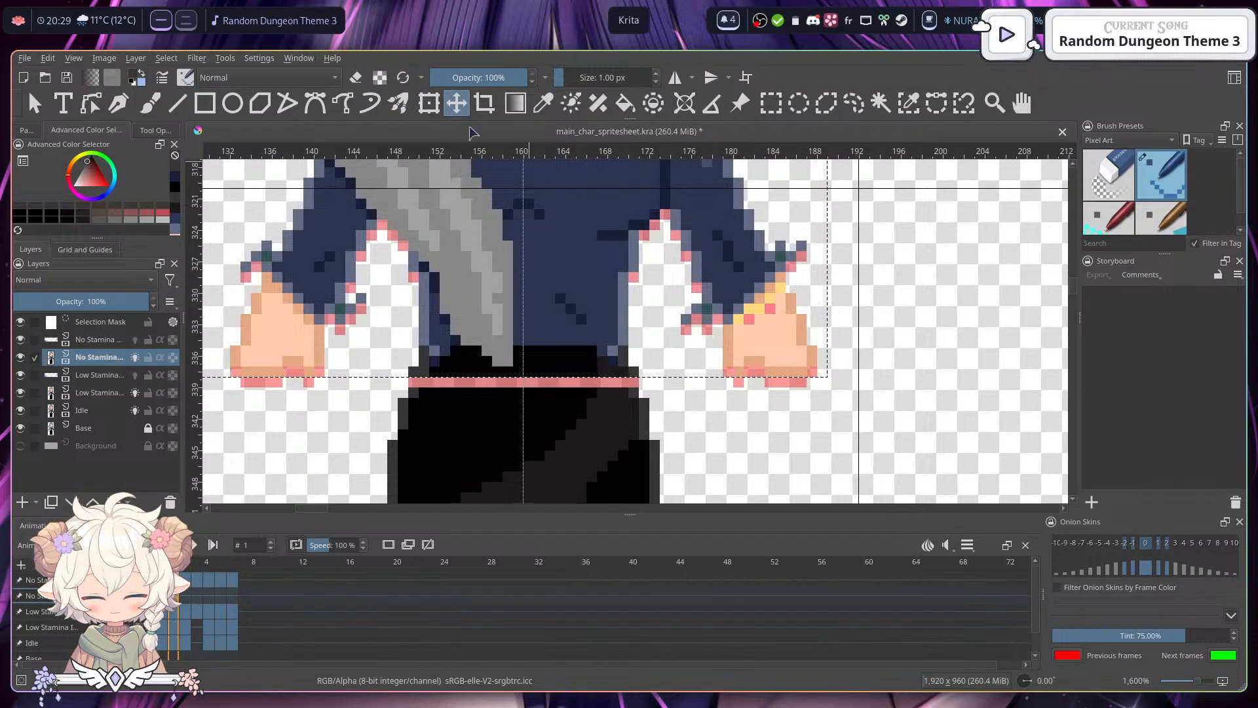
- Sample the navy colour of the shirt and try painting a strip of it across the waist above the trousers
click(150, 103)
ctrl+click(544, 313)
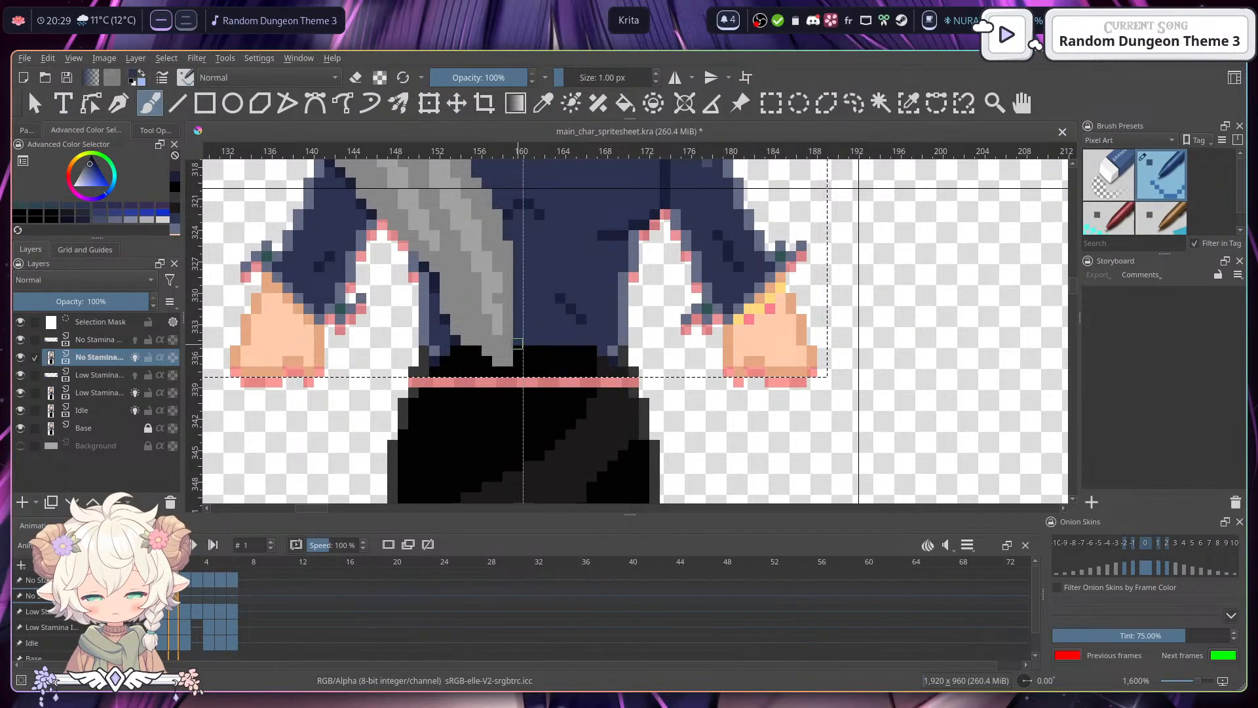
drag(518, 350, 592, 351)
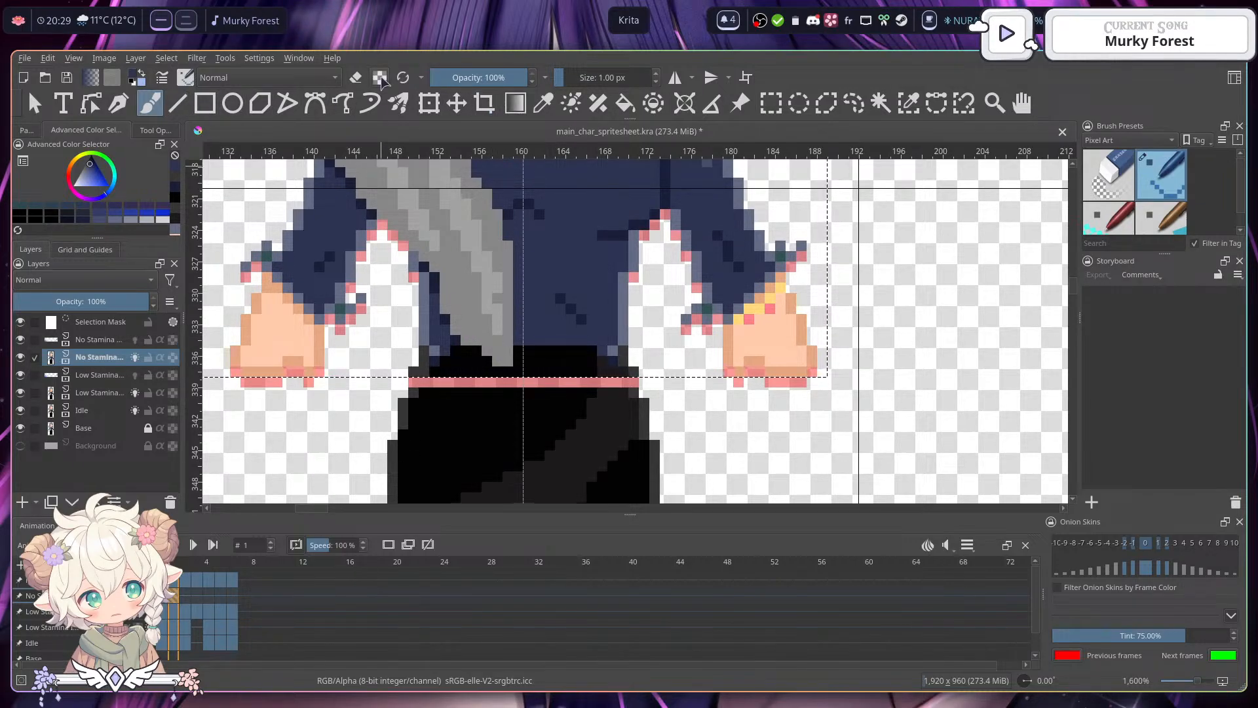
- Select the 23 × 3 px strip at the waist, move it down one pixel onto the trousers, and clear the selection
click(770, 103)
drag(688, 339, 689, 339)
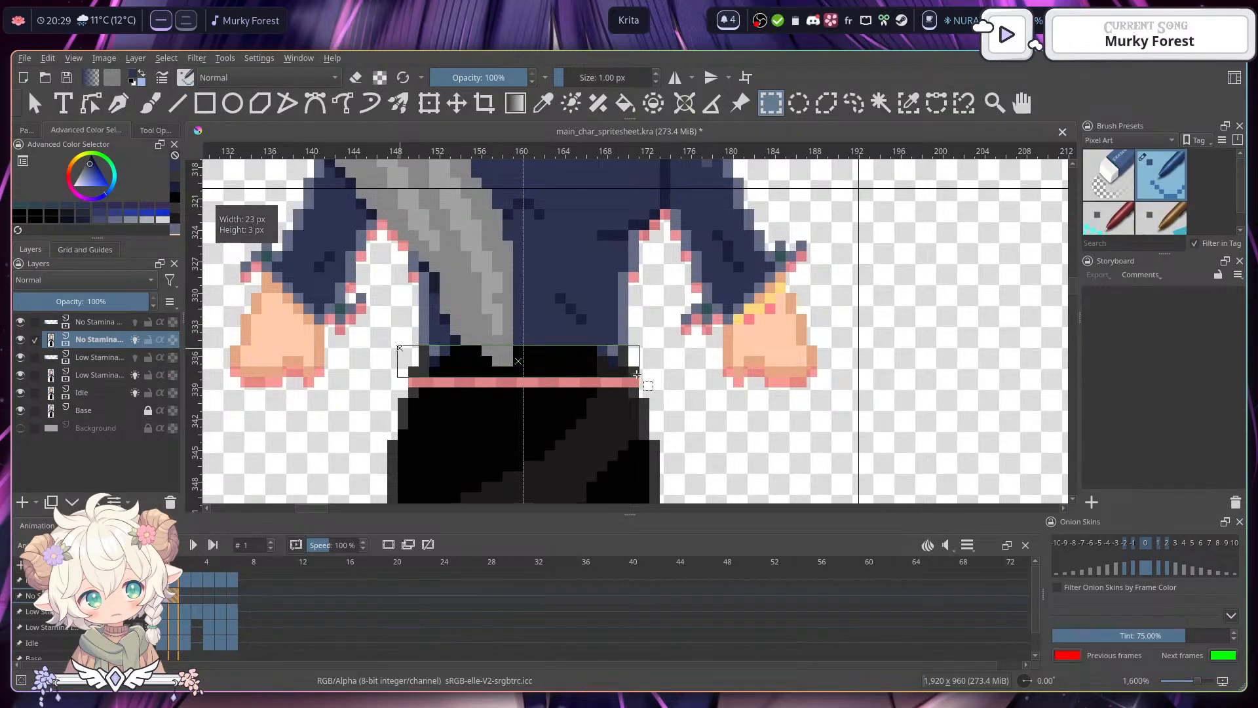
drag(637, 373, 638, 375)
click(457, 103)
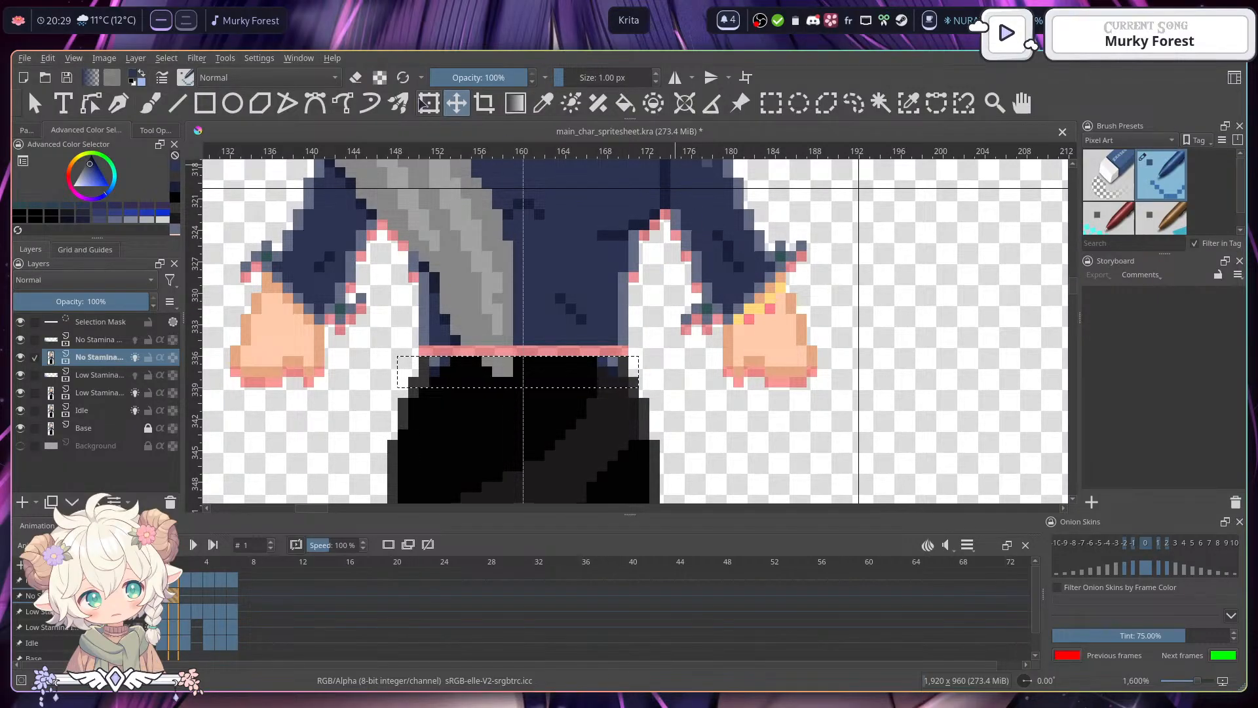
click(770, 103)
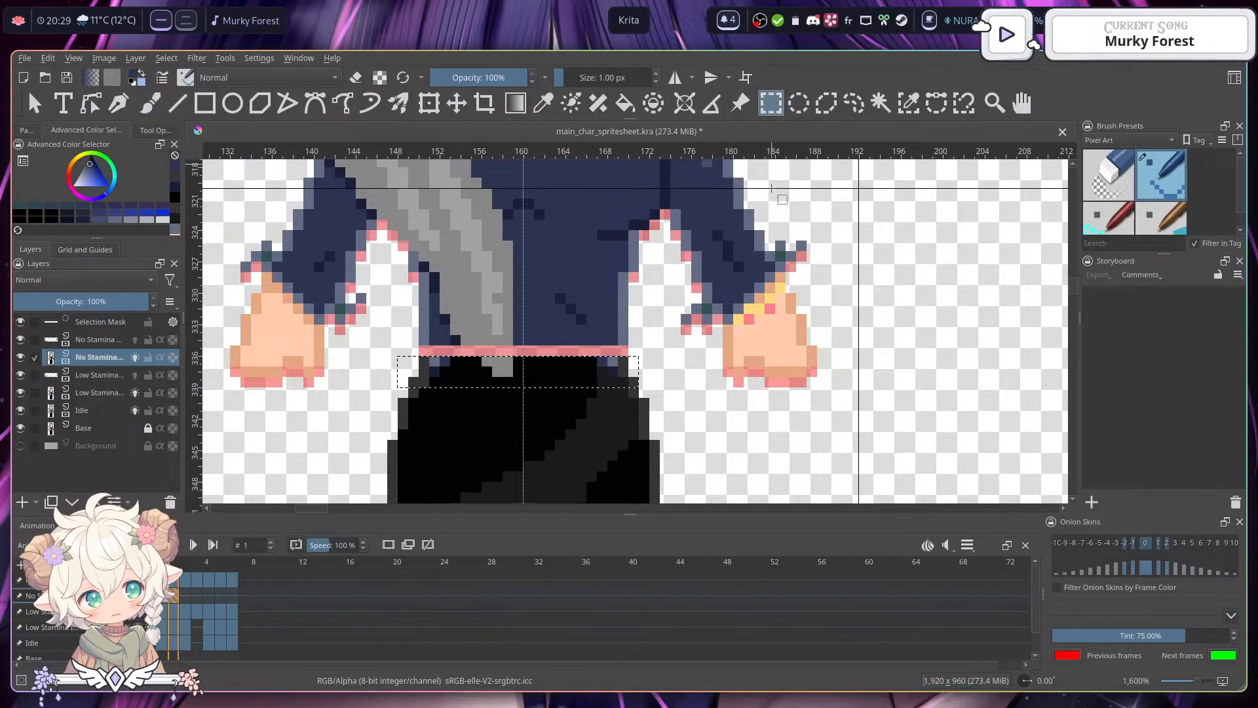
click(567, 272)
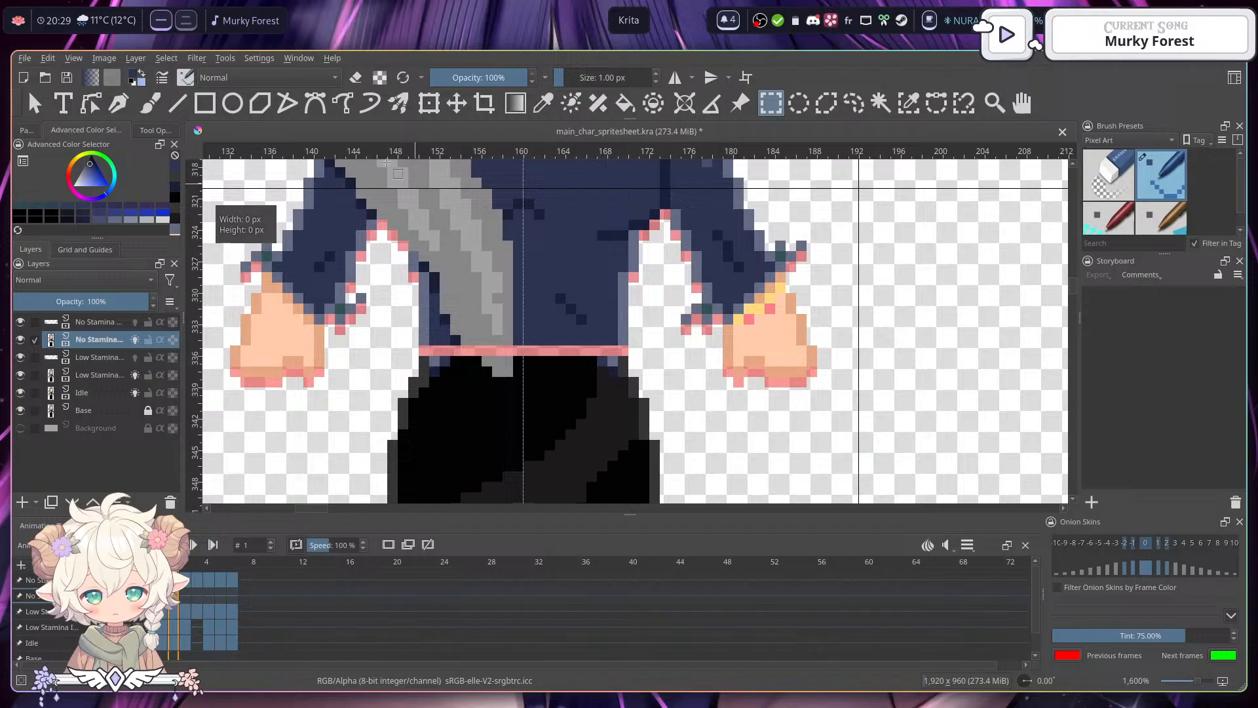
- Fill the gap row along the shirt's hem with navy, sampling the adjacent shirt shades for the edge pixels on both sides
click(151, 103)
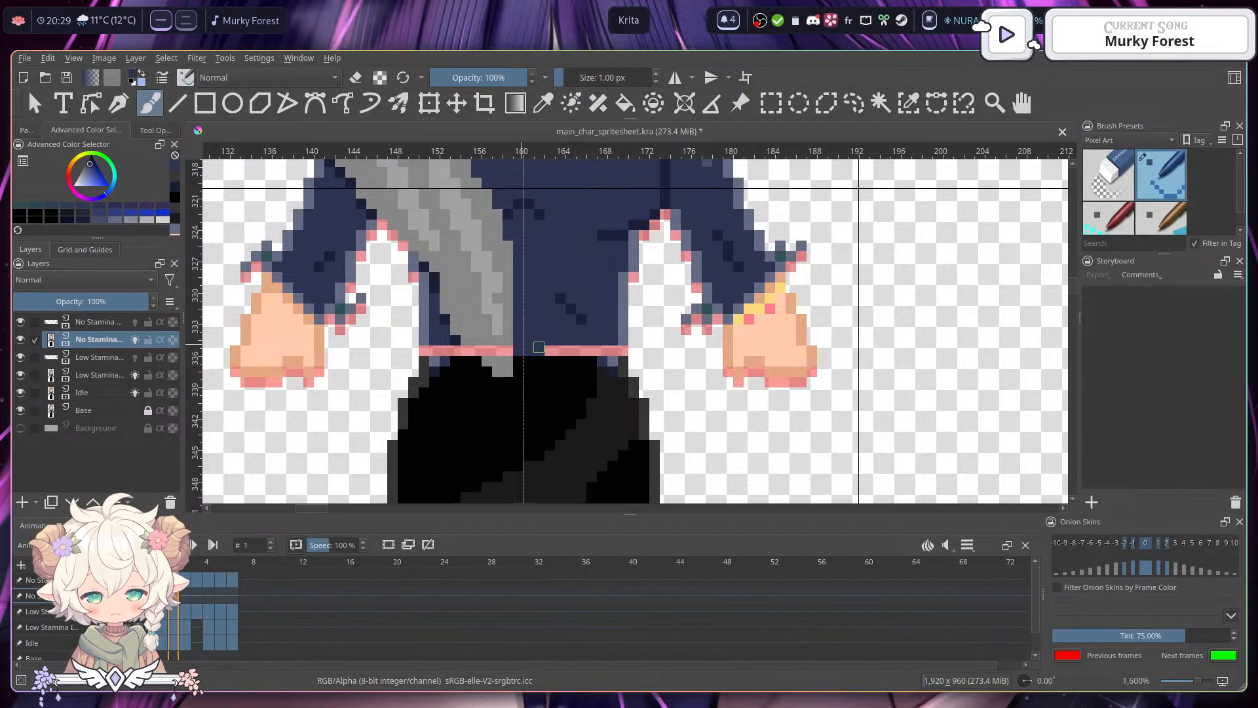
drag(539, 347, 607, 349)
ctrl+click(622, 342)
click(622, 350)
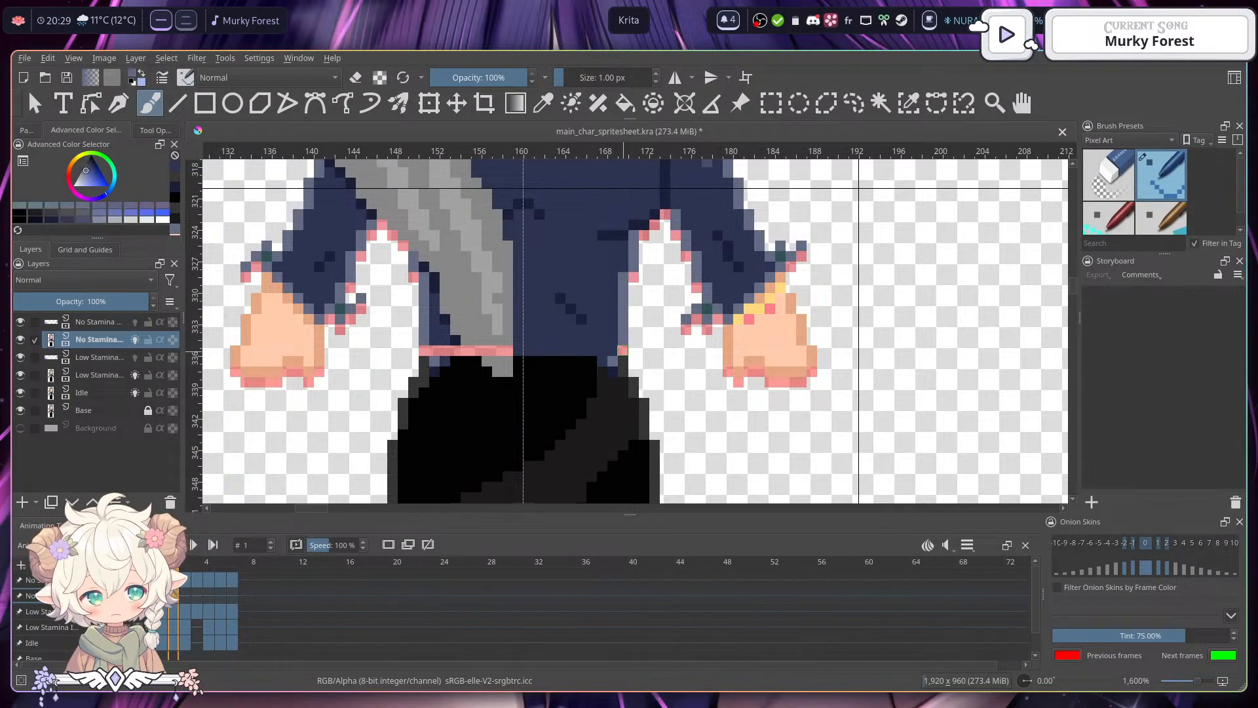
ctrl+click(441, 344)
drag(435, 350, 446, 351)
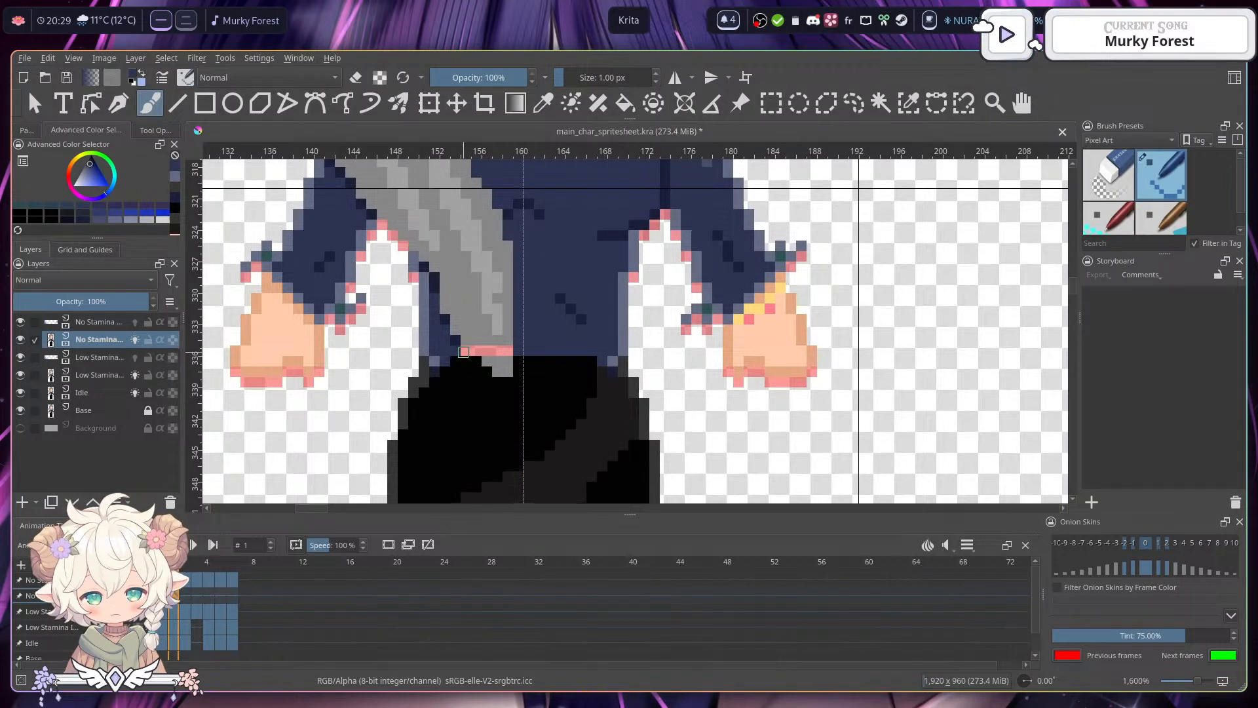
- Fill the remaining gap across the grey hair lock, cover its extra tip pixels with the trousers' black, and save the file
mouse_move(464, 351)
mouse_down()
mouse_move(501, 372)
mouse_move(487, 350)
mouse_move(510, 374)
mouse_up()
ctrl+click(500, 372)
ctrl+click(505, 388)
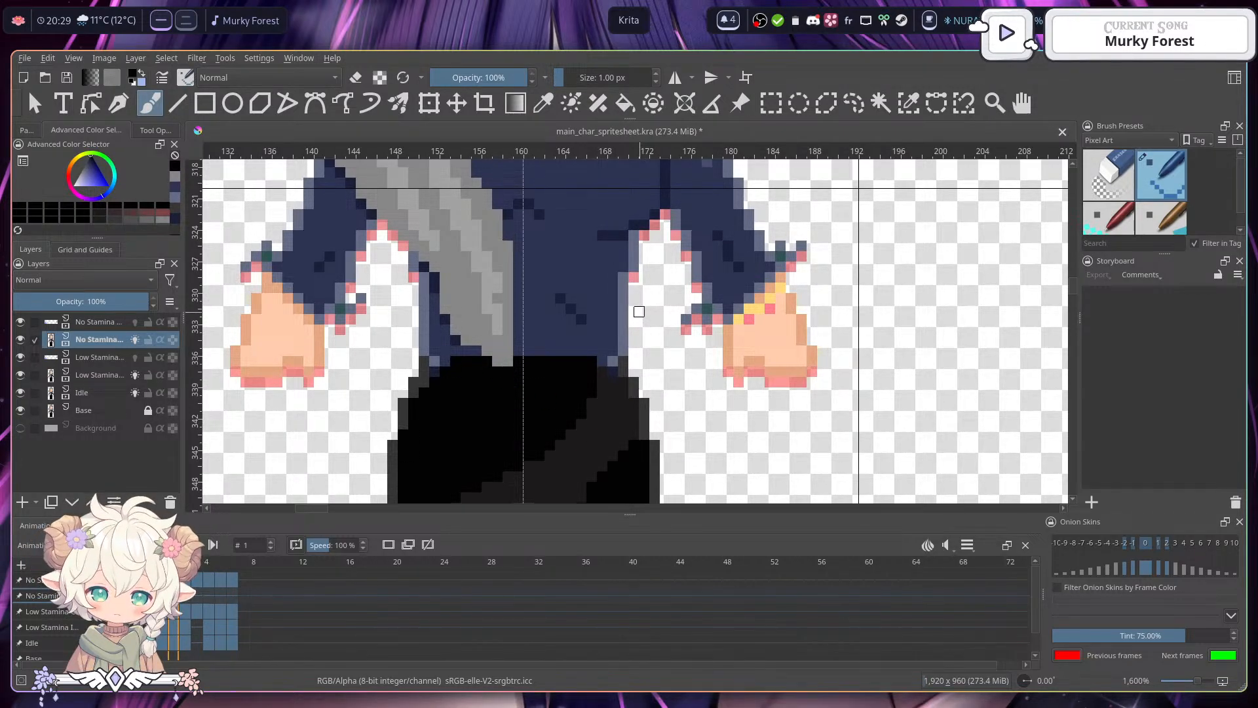
key(ctrl+s)
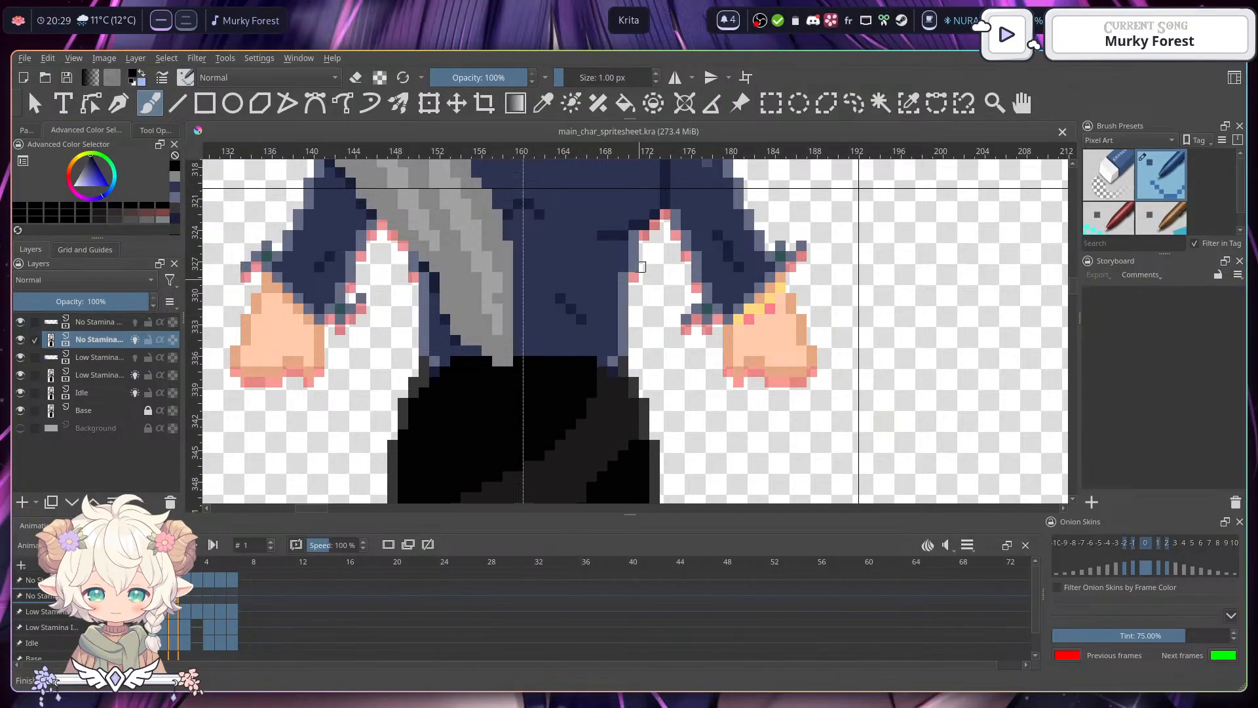
- Copy the No Stamina layer's frame 0 keyframe and paste it at frames 2, 4 and 6
mouse_move(633, 177)
mouse_down()
mouse_move(641, 549)
mouse_move(634, 313)
mouse_move(670, 89)
mouse_up()
drag(632, 230, 624, 282)
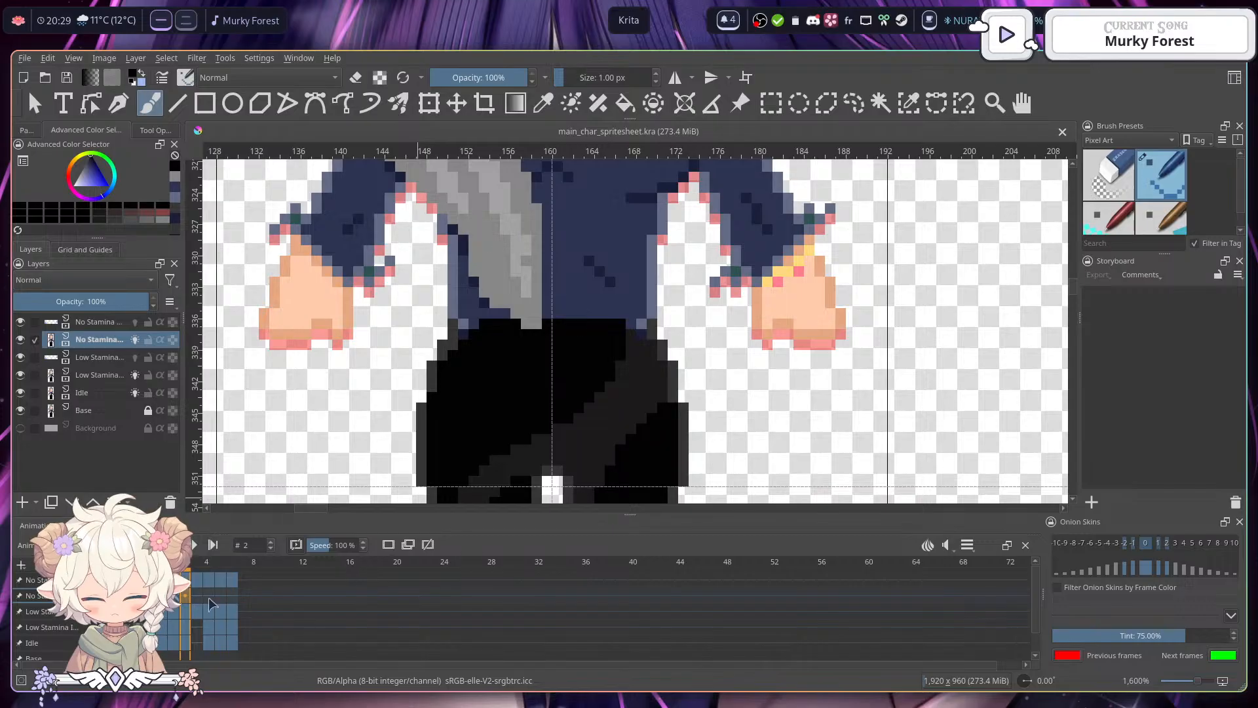
click(162, 596)
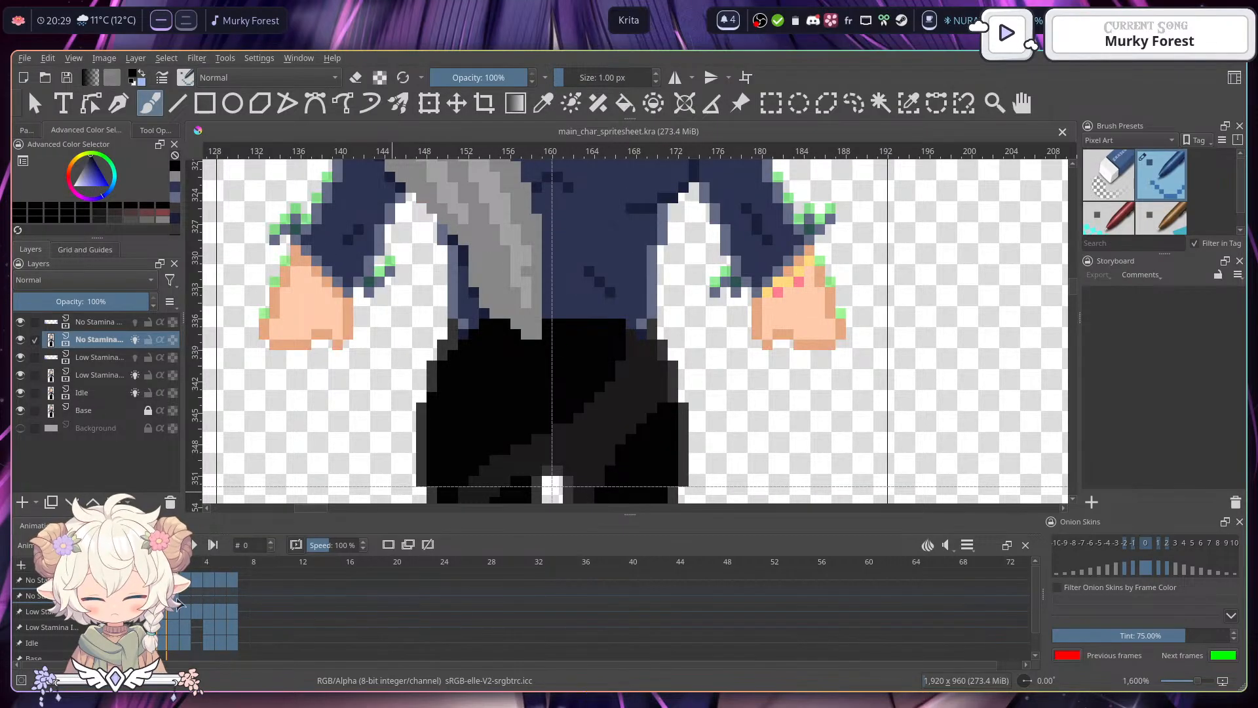
right_click(180, 604)
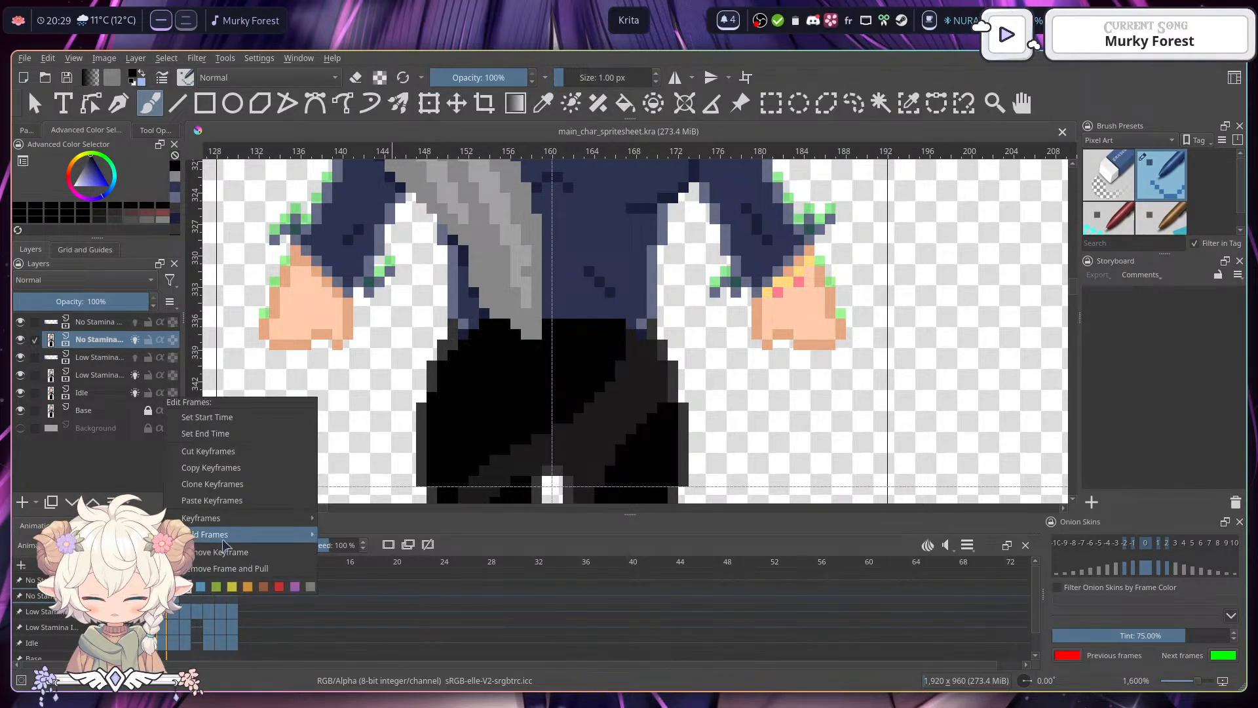
click(224, 472)
right_click(187, 599)
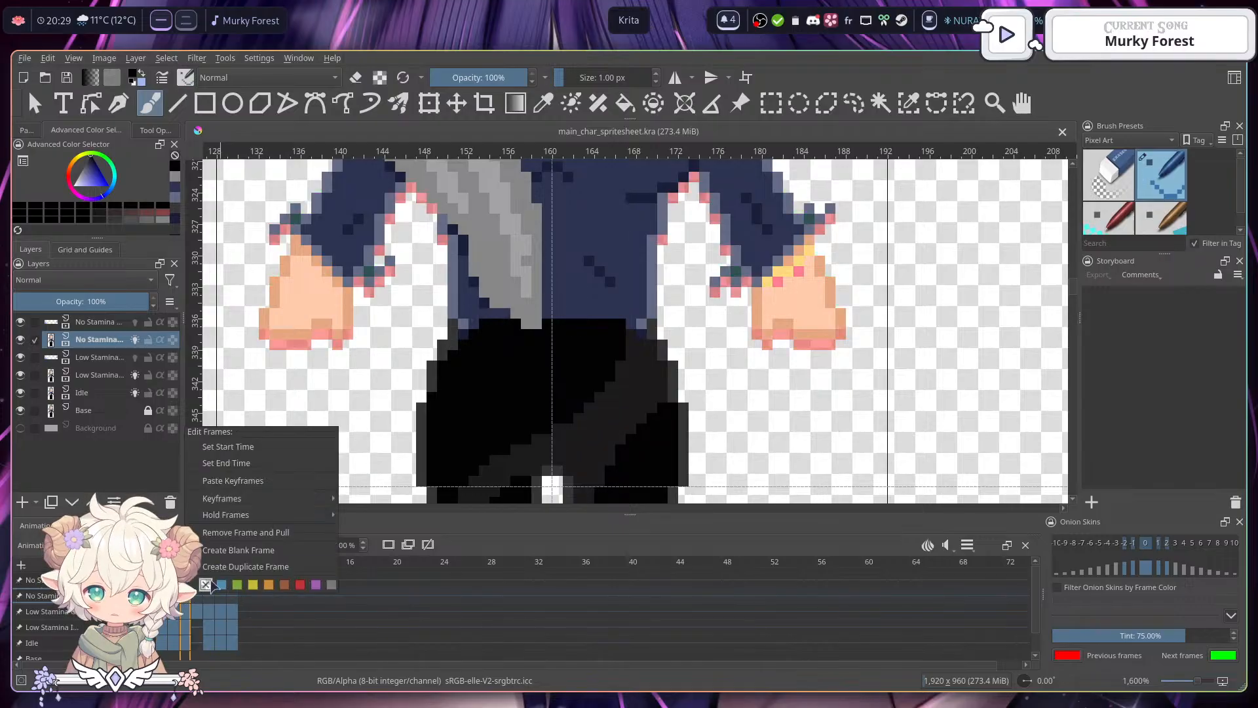
click(243, 481)
right_click(209, 593)
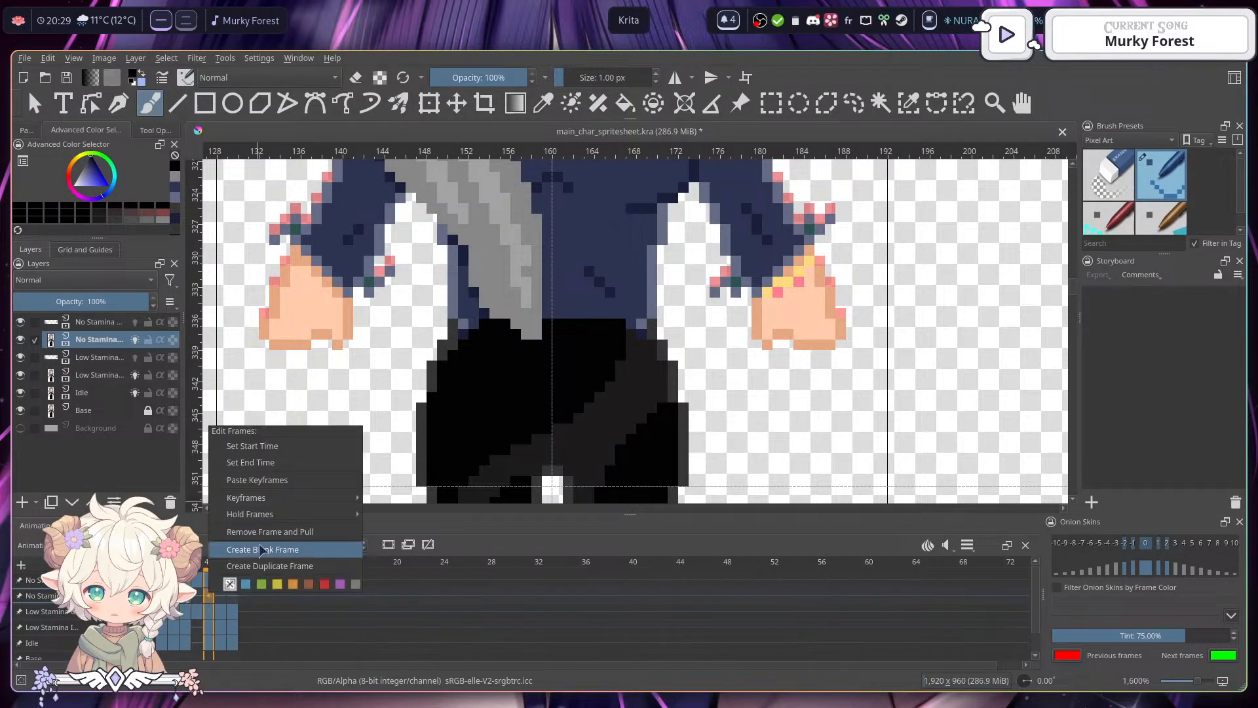
click(258, 480)
right_click(235, 595)
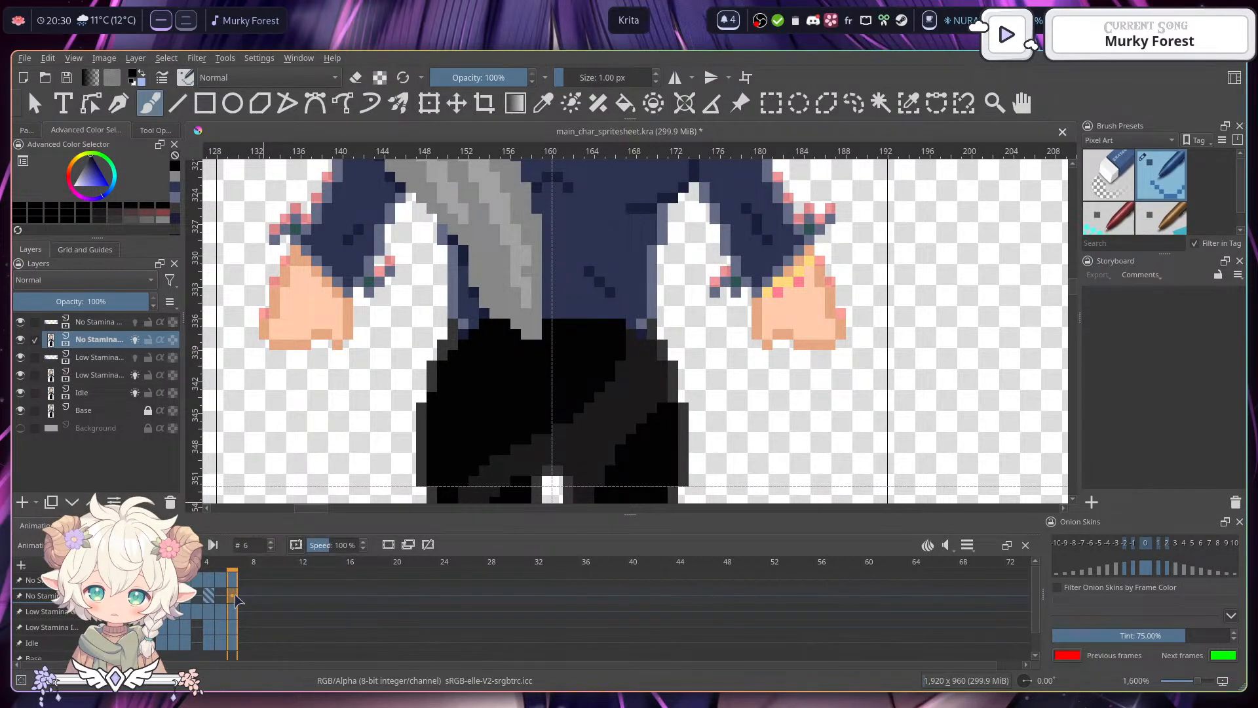
- Copy the No Stamina layer's frame 1 keyframe and paste it at frames 3 and 5
click(174, 596)
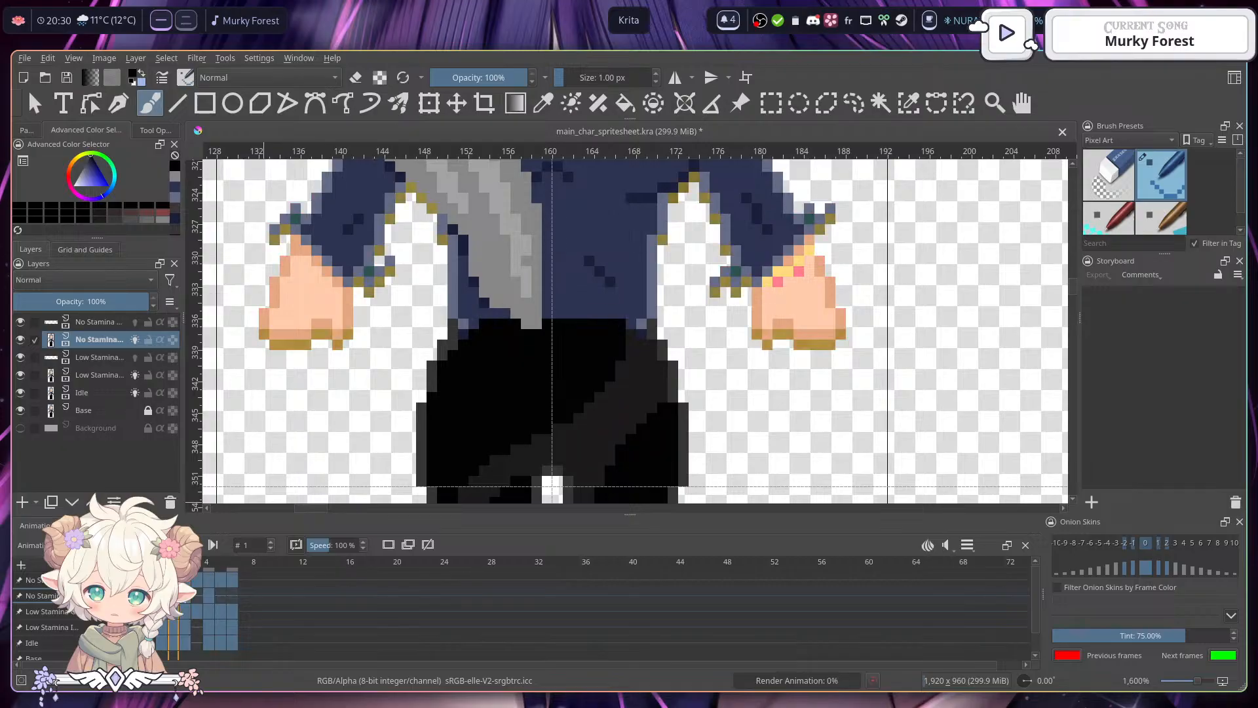
right_click(176, 593)
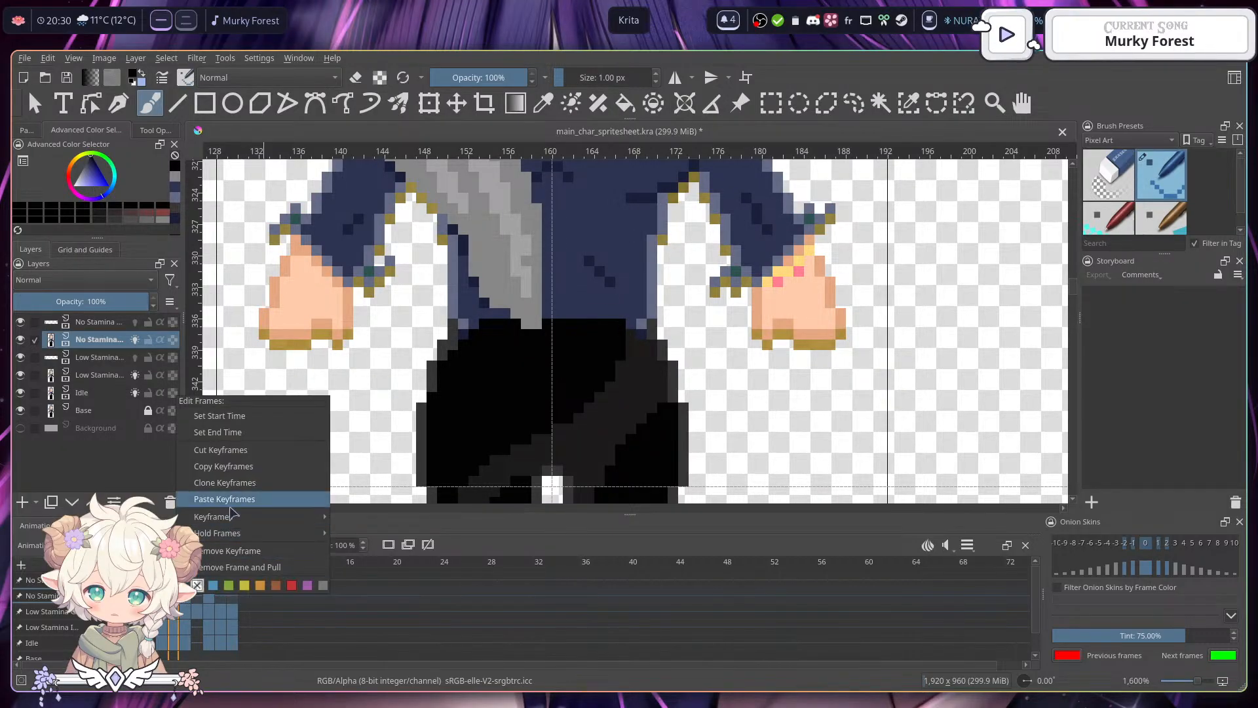
click(239, 470)
right_click(198, 593)
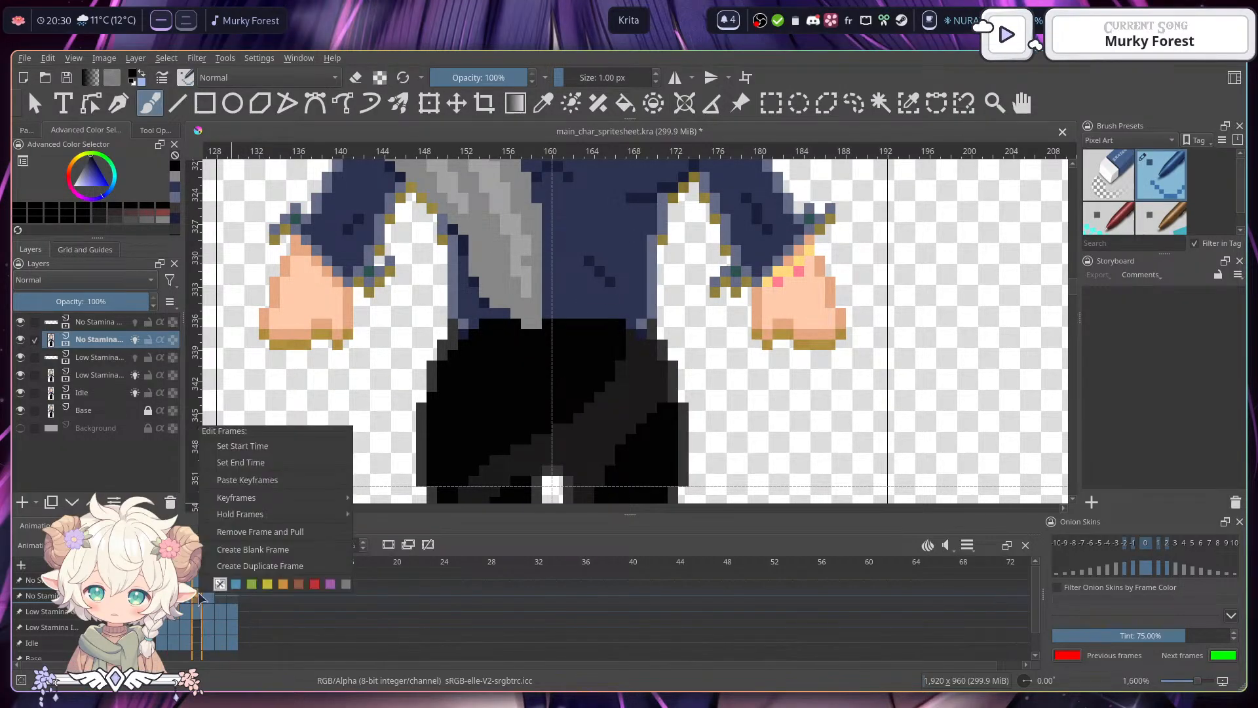
click(266, 482)
right_click(222, 599)
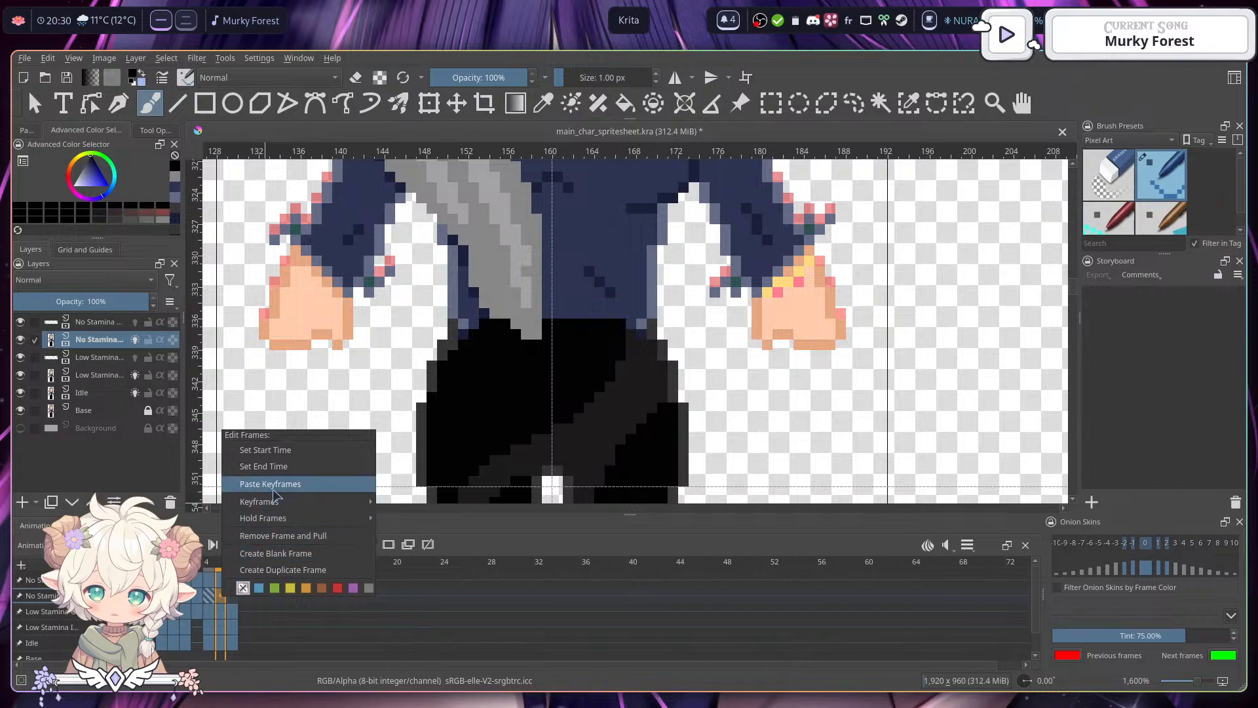
- Paste the copied keyframe into frame 5 of the No Stamina layer and check it against frames 6 and 4
click(268, 483)
click(234, 596)
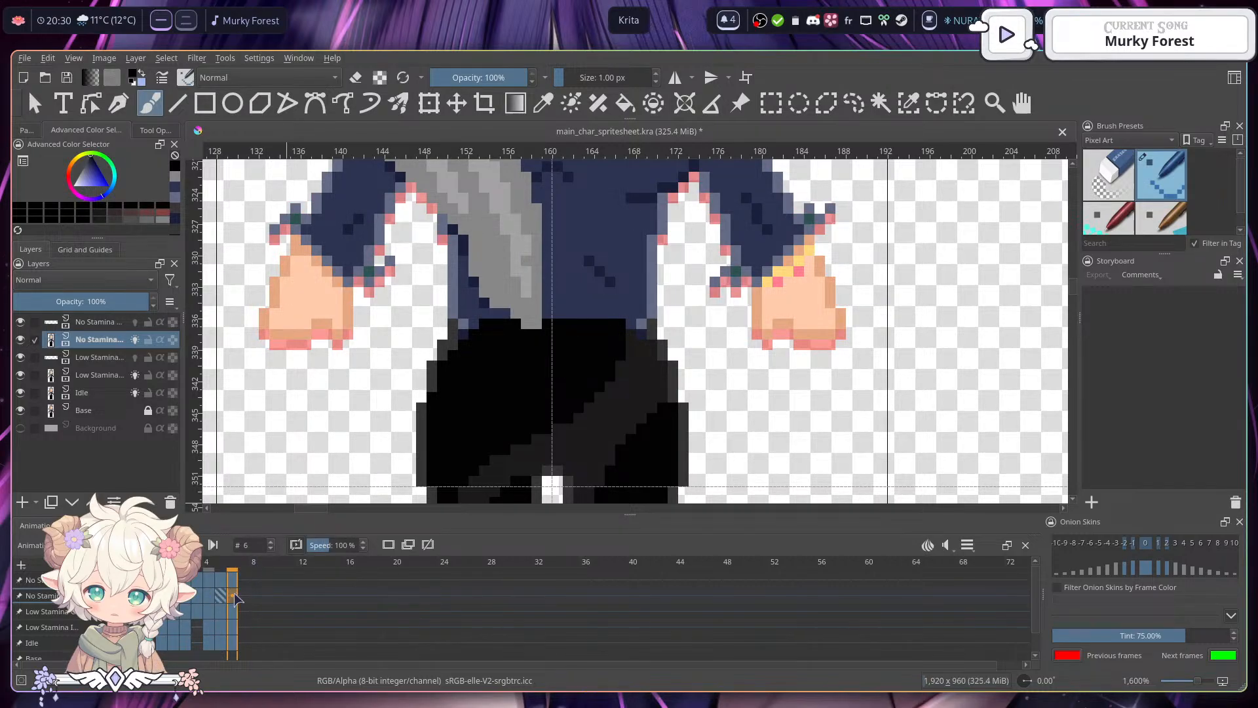
click(223, 599)
click(208, 601)
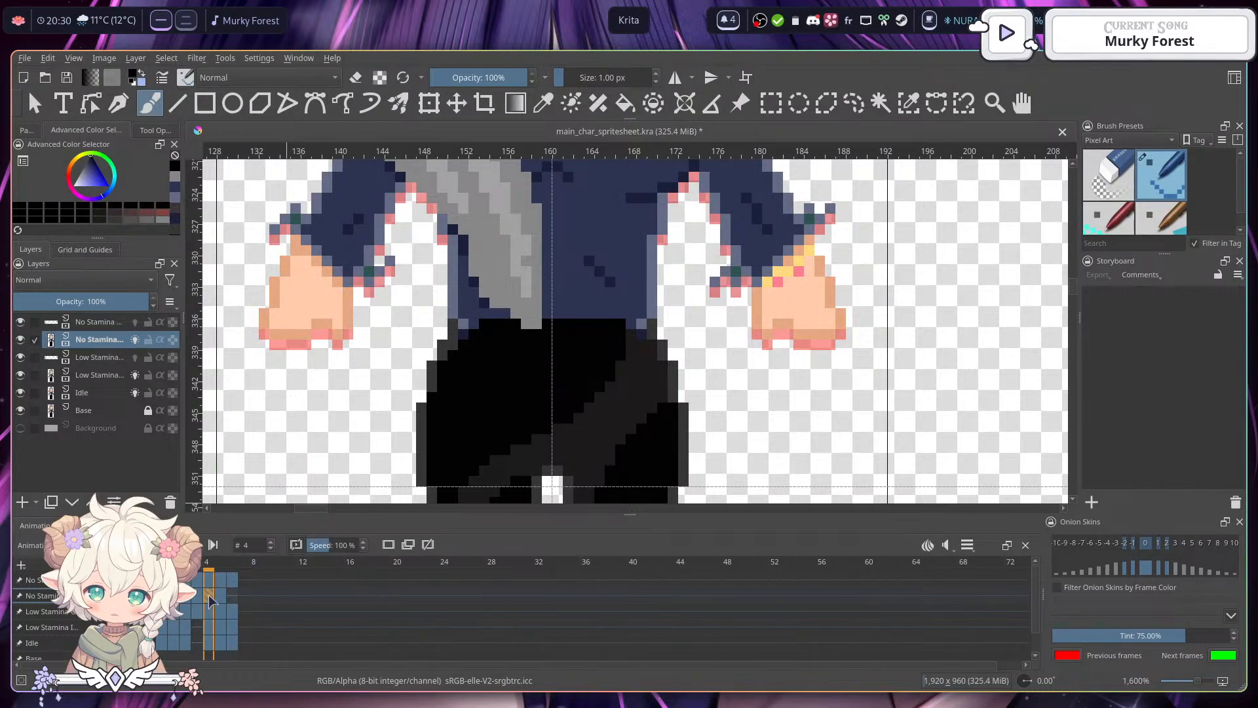
- Step through frames 0 to 6 of the No Stamina animation to check the arm and torso movement
click(162, 599)
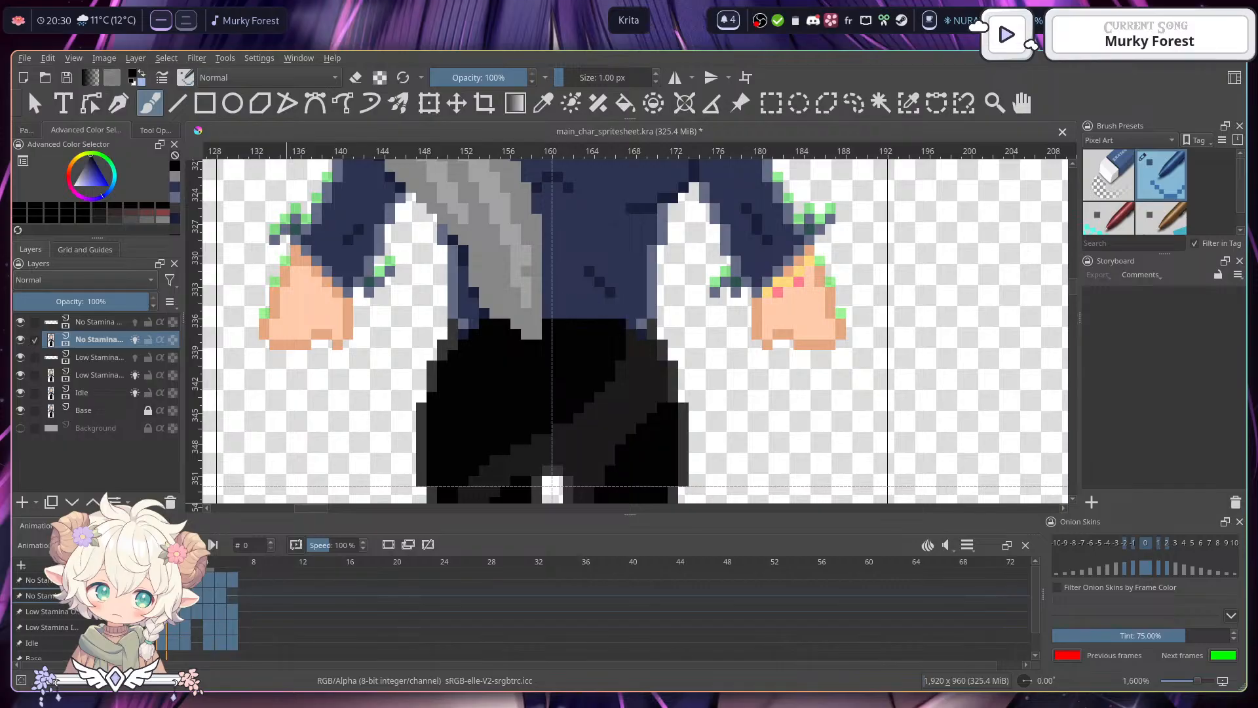
key(Right)
key(Right)
key(Right)
key(Right)
key(Right)
key(Right)
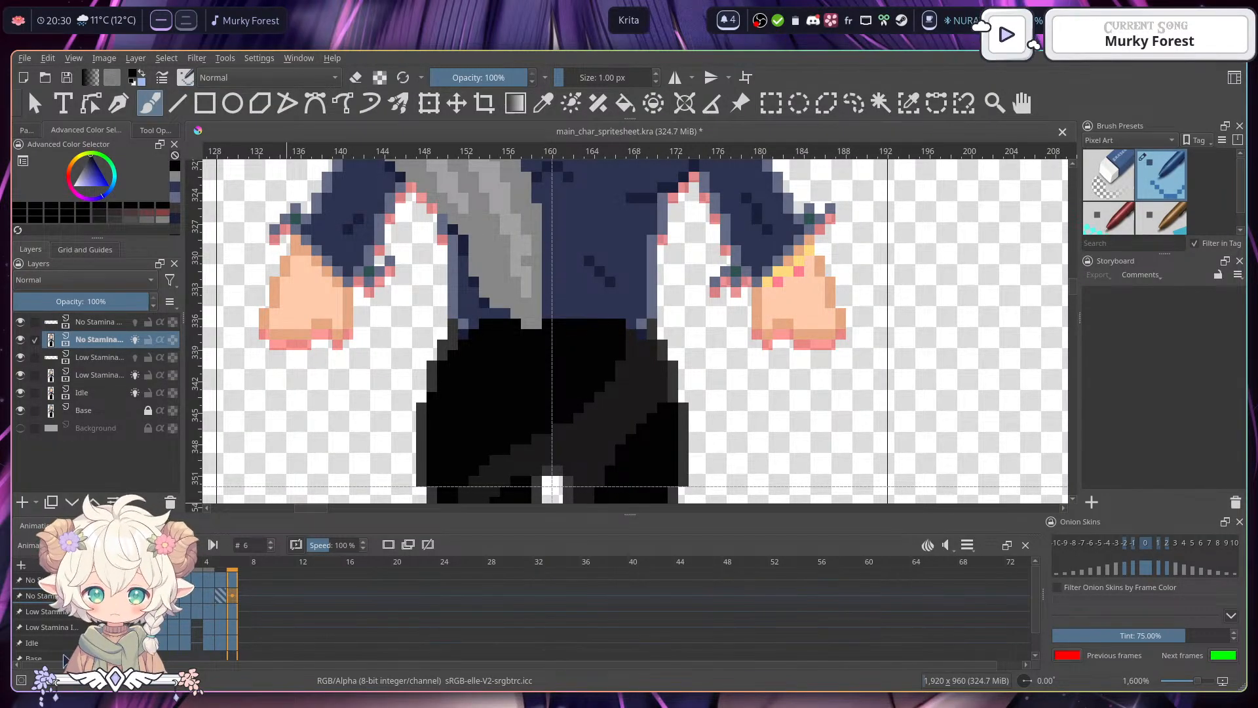
- Try to insert a hold frame at frame 2 of the No Stamina layer
right_click(185, 595)
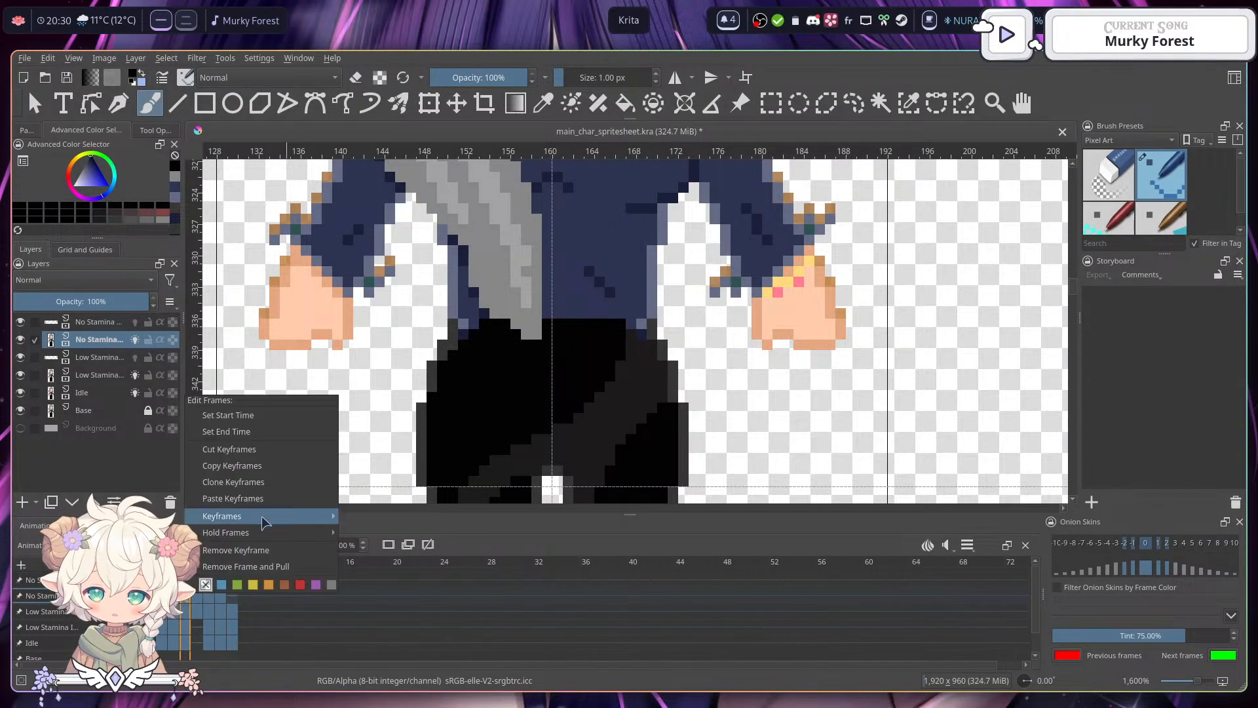
mouse_move(266, 533)
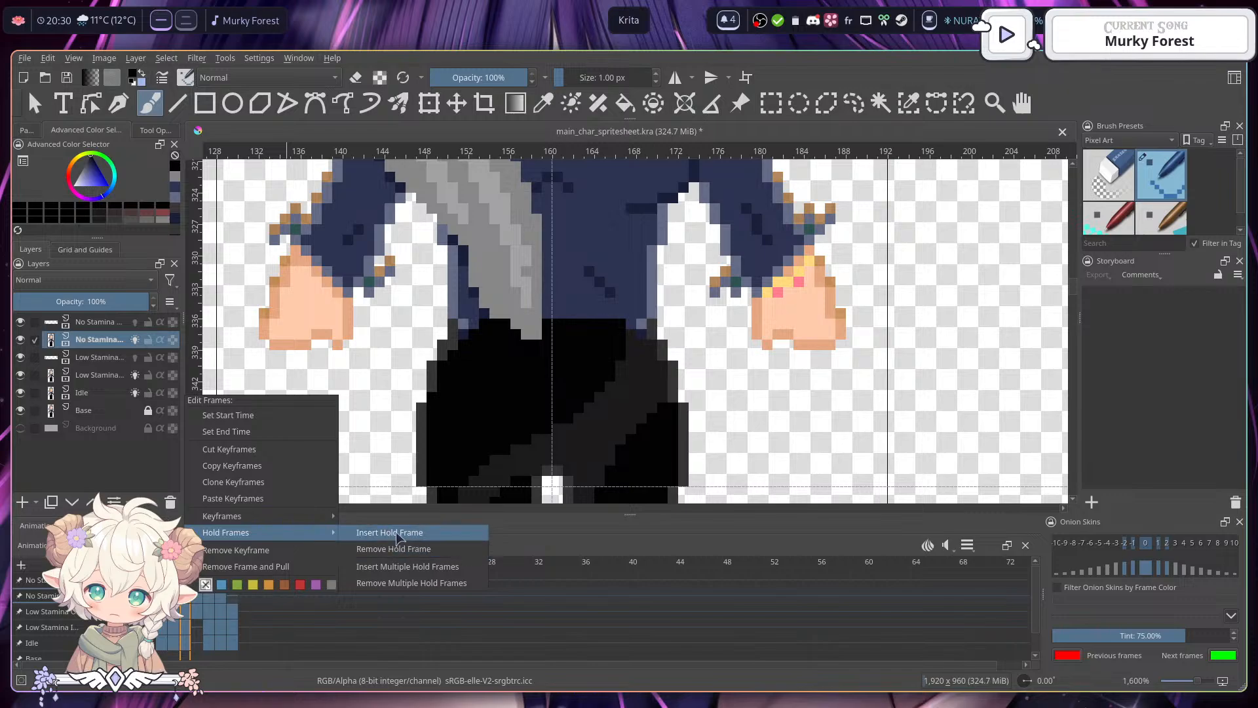
click(398, 538)
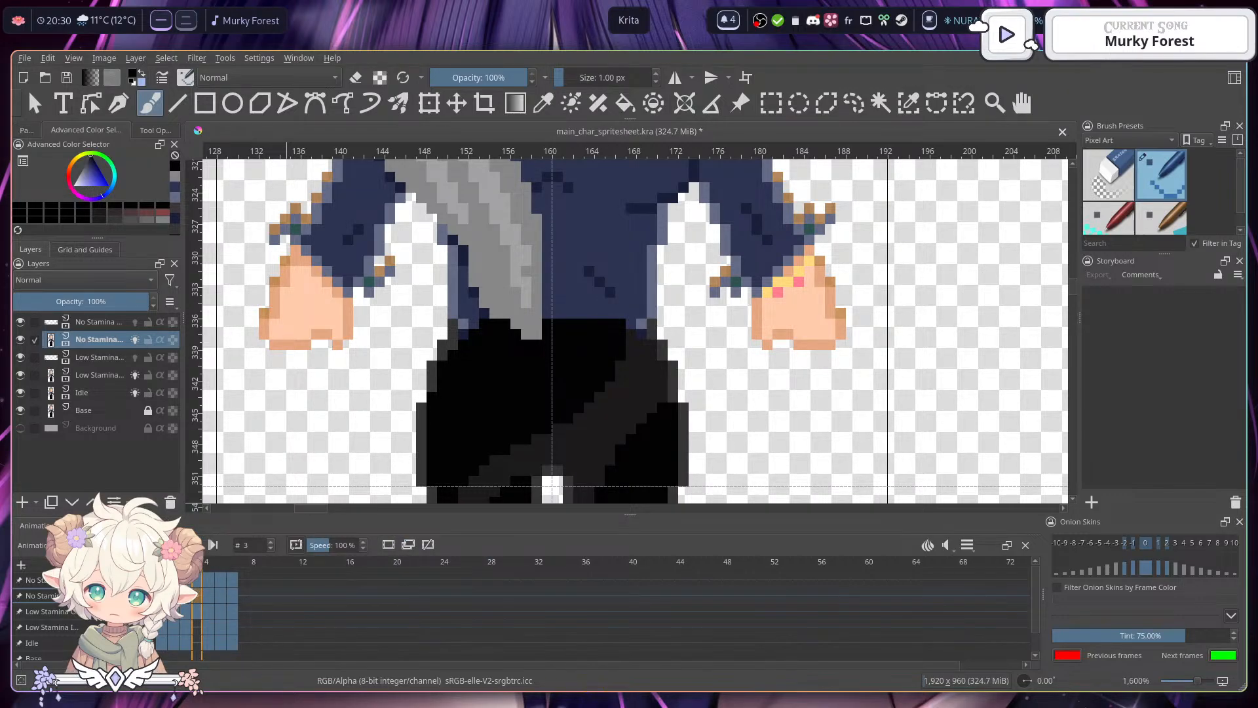
- Play back the No Stamina animation from frame 0 to check its rhythm and save the spritesheet file
click(161, 596)
scroll(488, 324, down, 3)
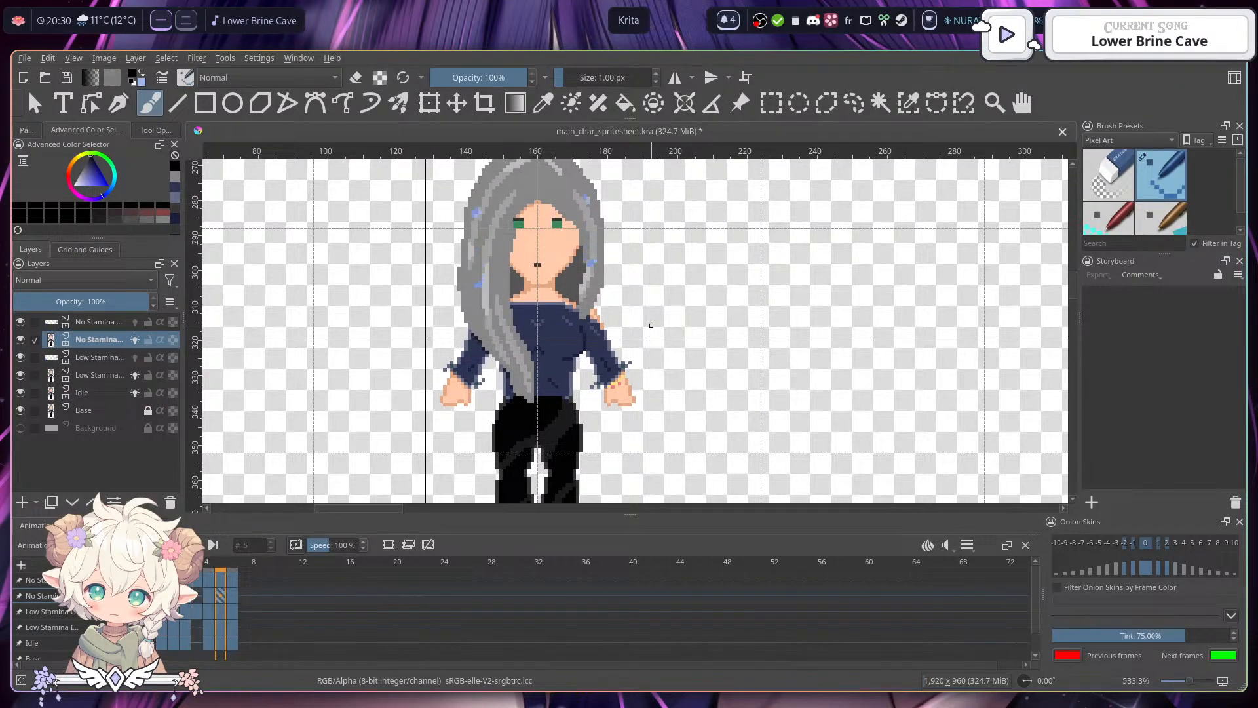
scroll(656, 321, up, 2)
scroll(658, 319, down, 1)
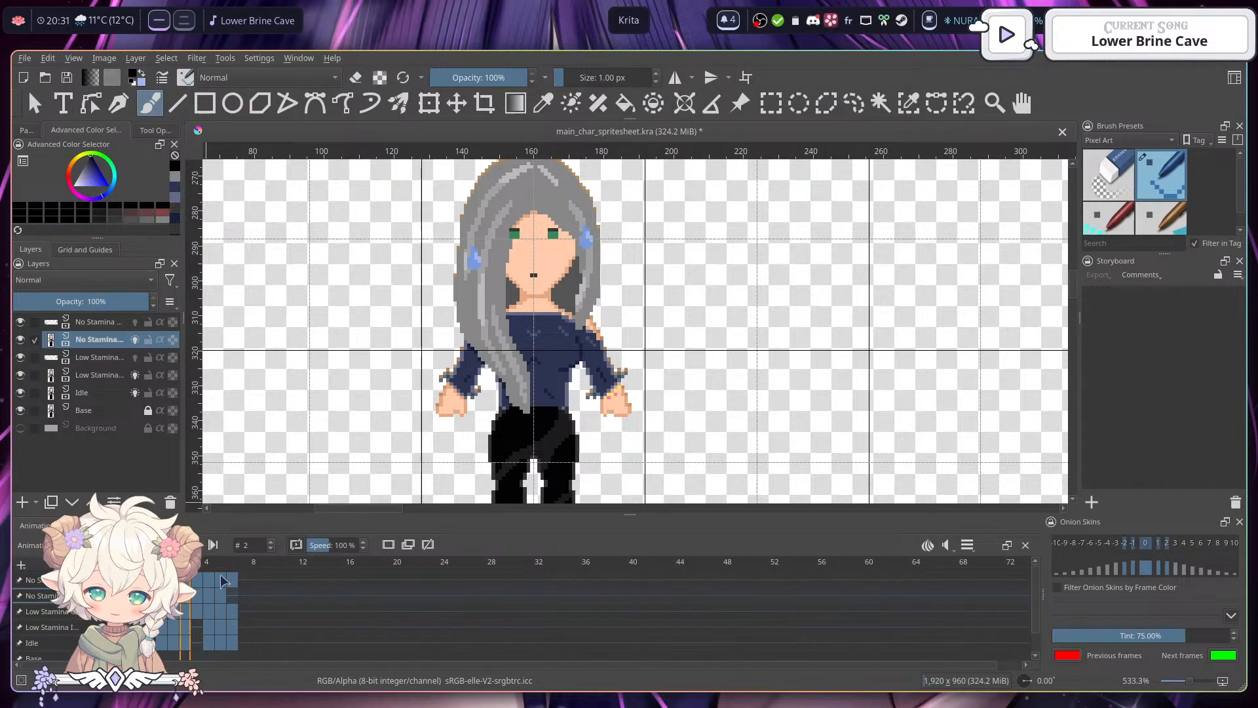
key(ctrl+s)
key(space)
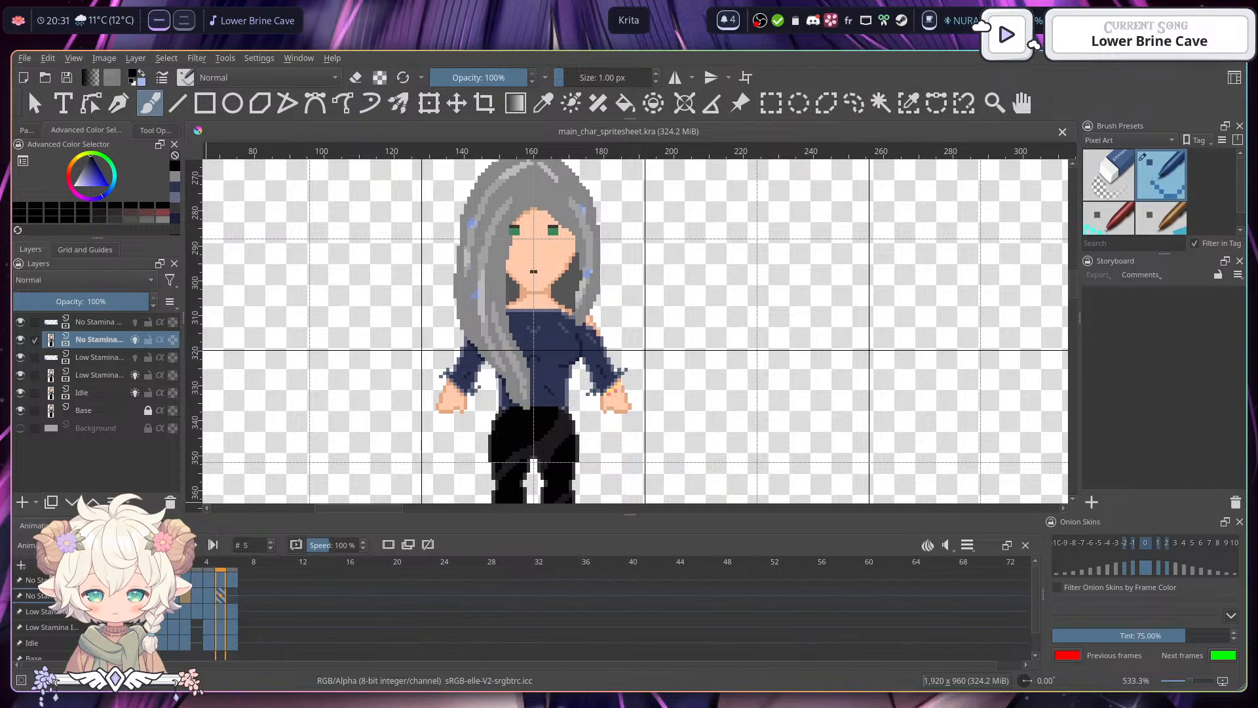
key(space)
- Examine the playing No Stamina sprite both close up and next to the other character sprites on the sheet
scroll(522, 393, up, 1)
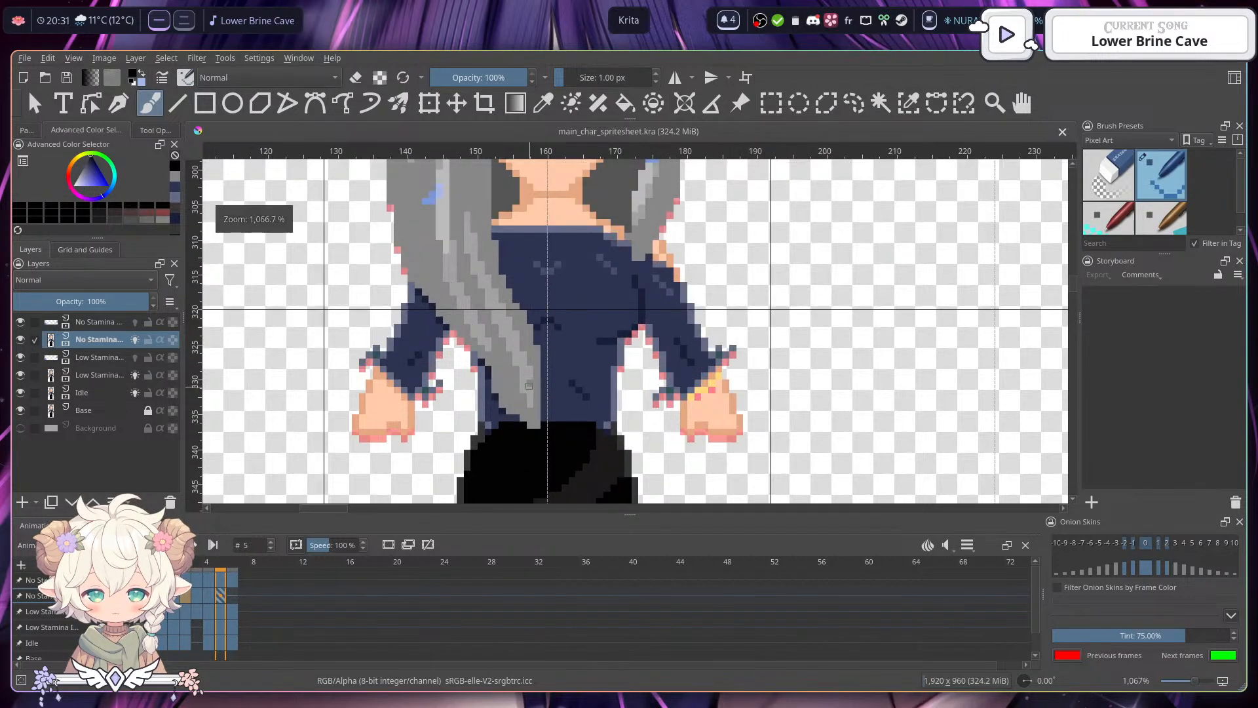
drag(521, 393, 542, 296)
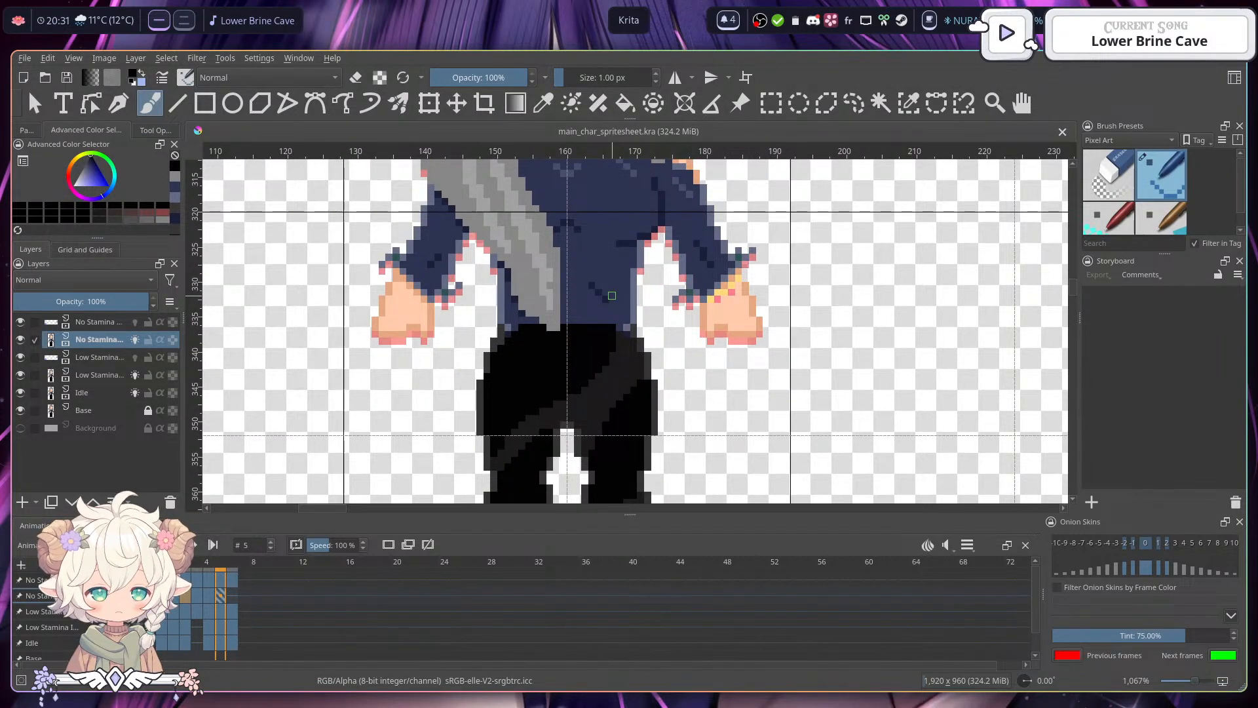
scroll(627, 301, down, 6)
drag(660, 277, 567, 359)
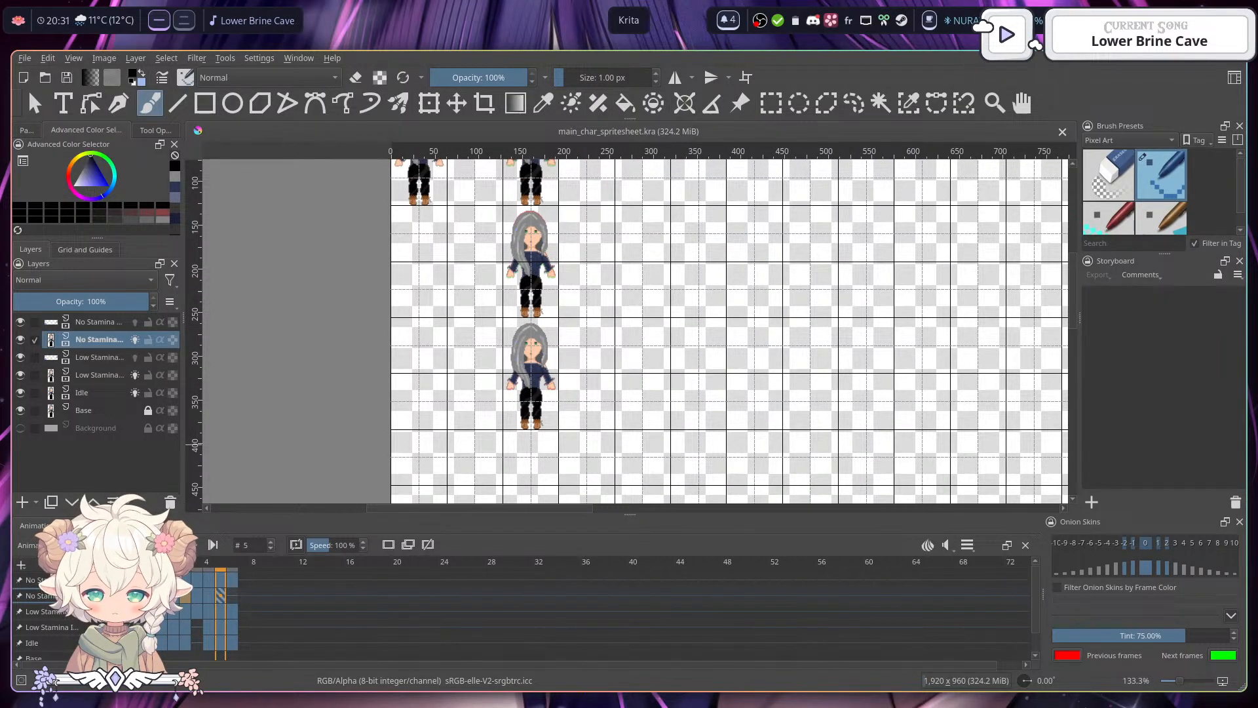
click(176, 545)
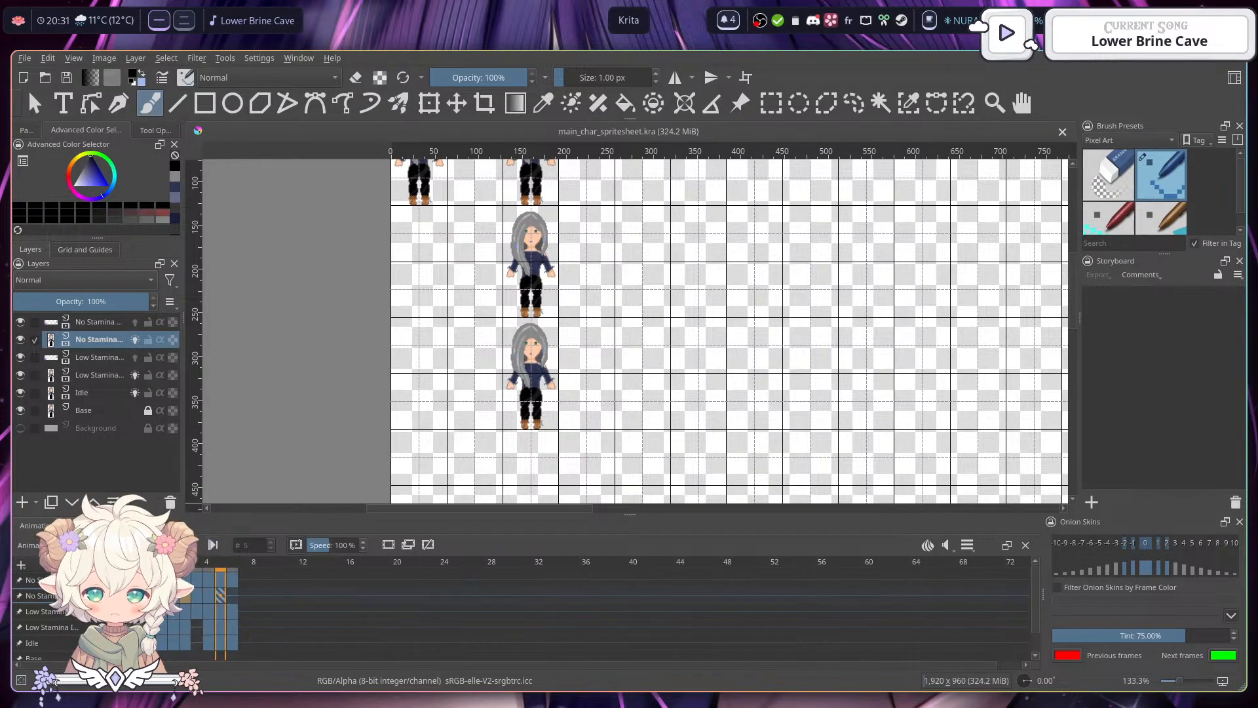
click(176, 545)
scroll(582, 359, up, 2)
drag(513, 386, 525, 325)
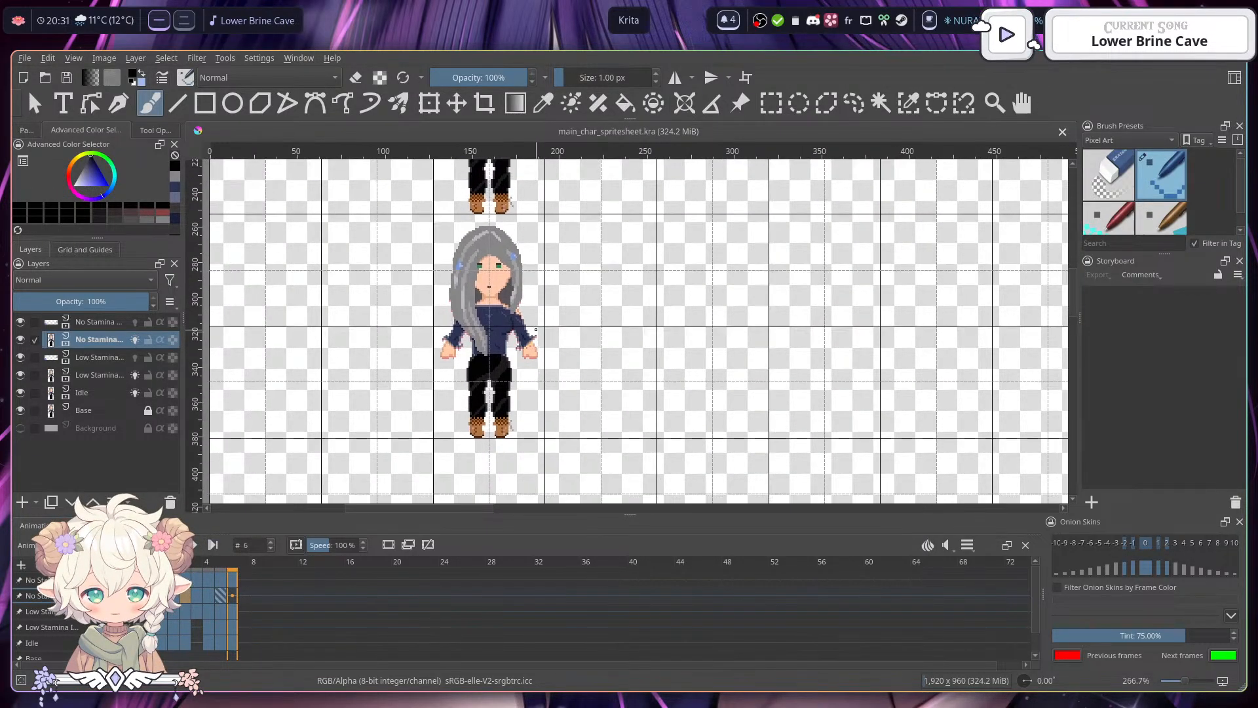
scroll(526, 325, up, 1)
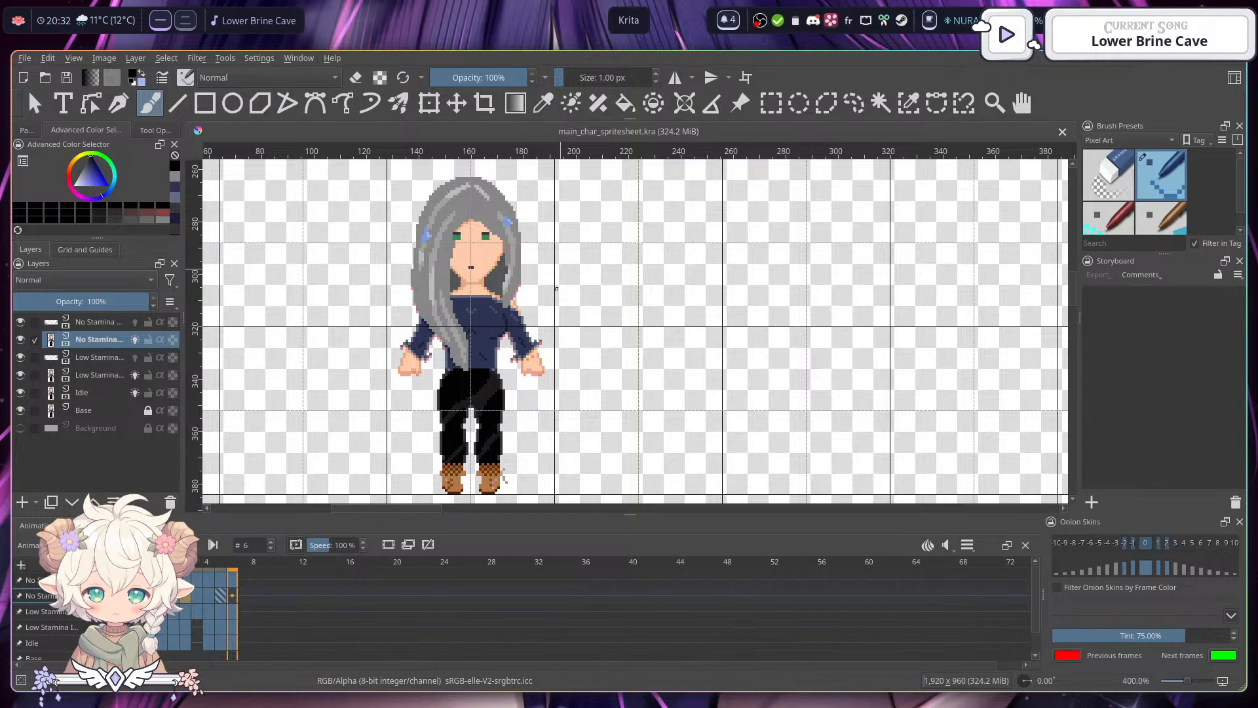
scroll(557, 289, up, 3)
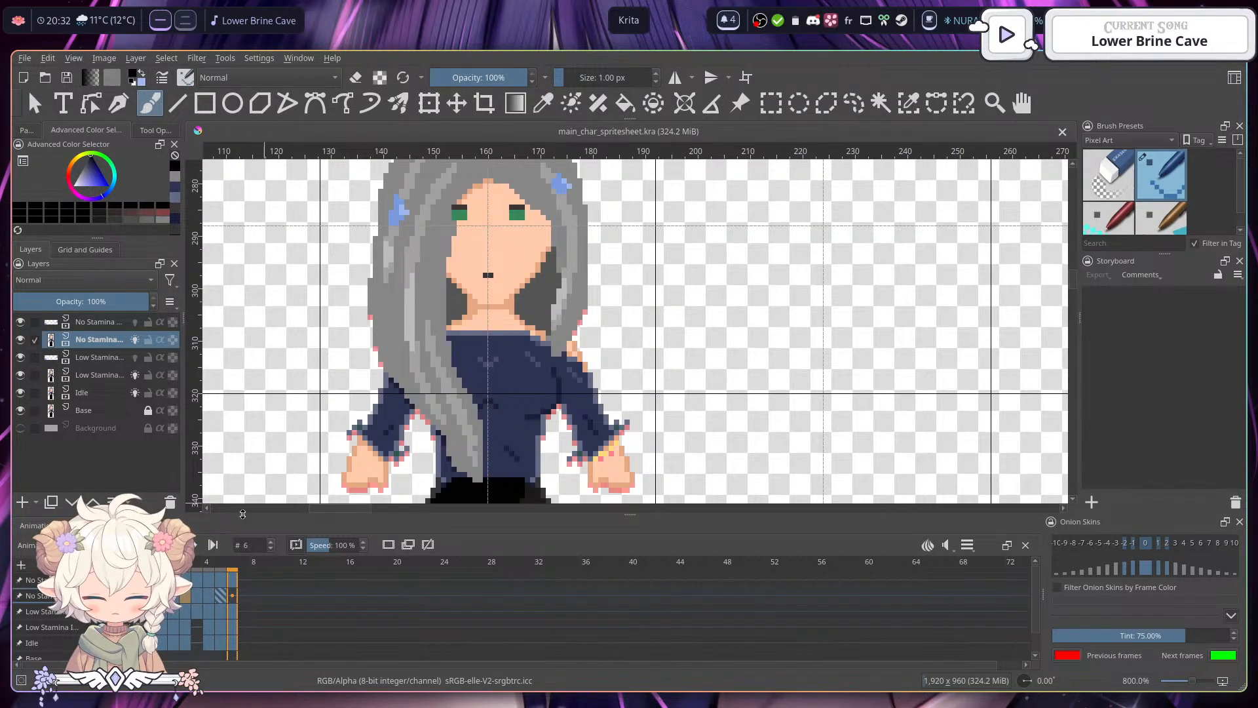
- Enlarge the mouth into a black rectangle on frames 0, 1 and 2, cleaning stray pixels on frame 2 with the sampled skin colour
click(161, 596)
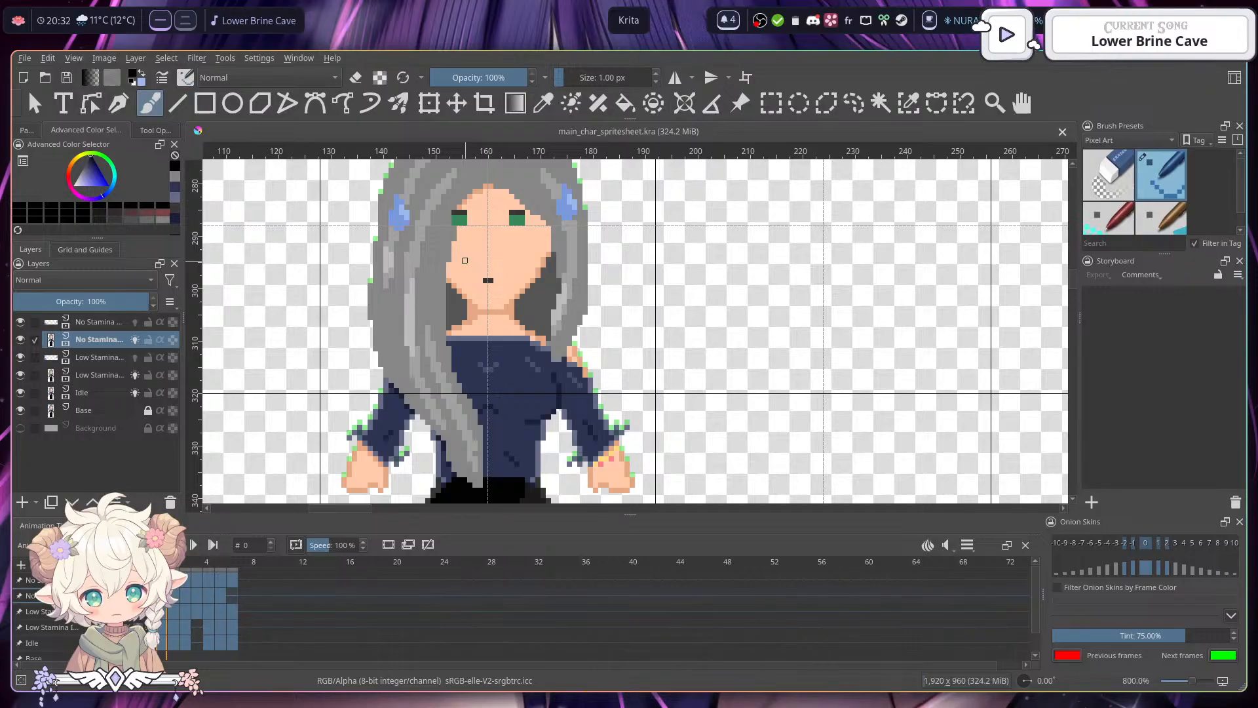
click(492, 280)
click(180, 594)
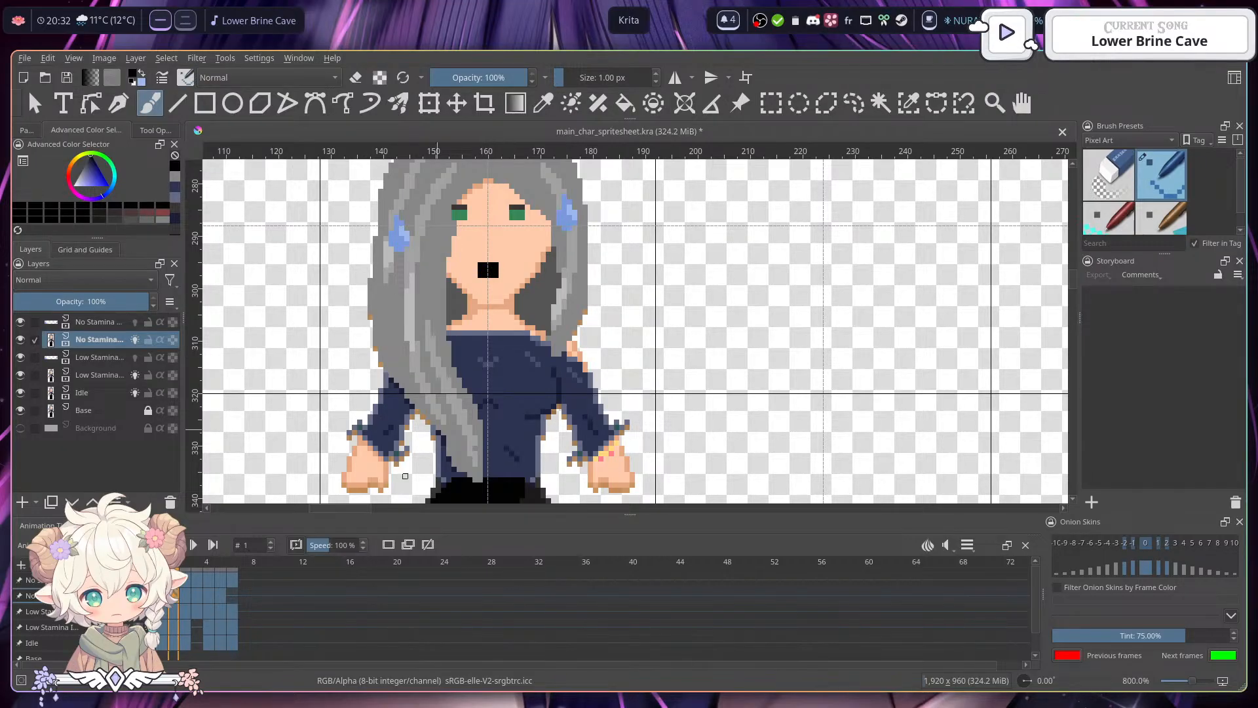
key(Right)
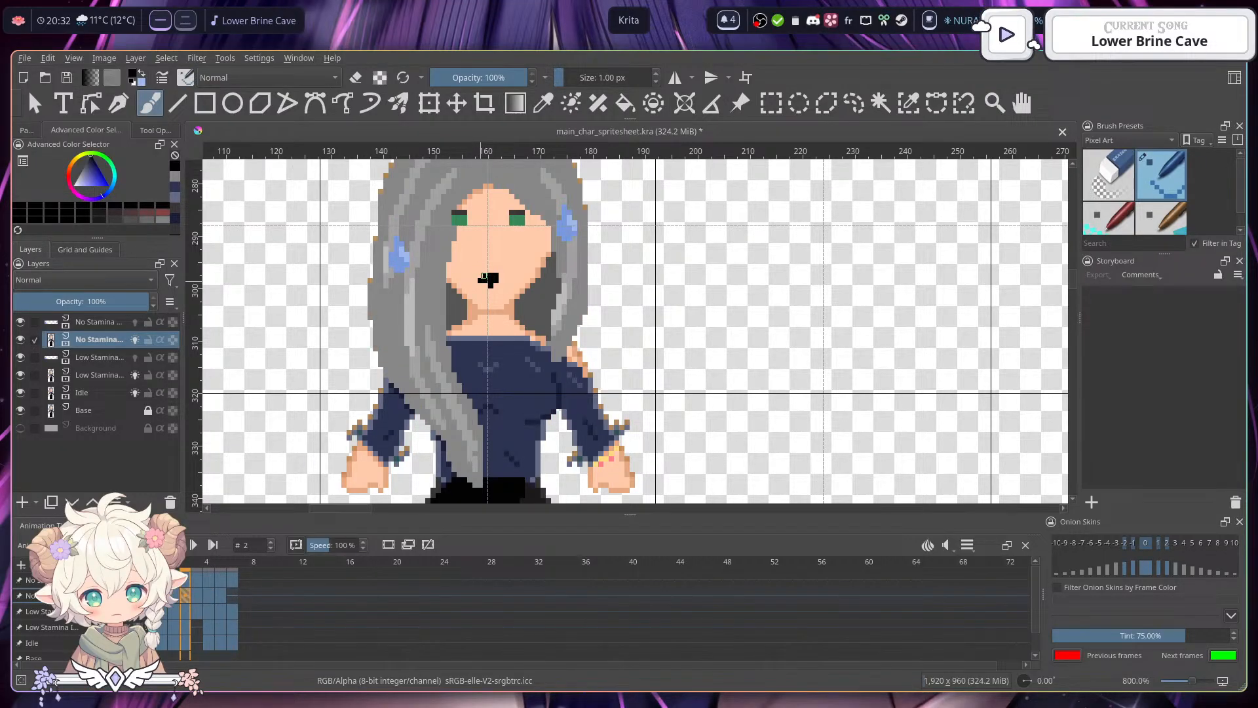
ctrl+click(538, 236)
click(491, 286)
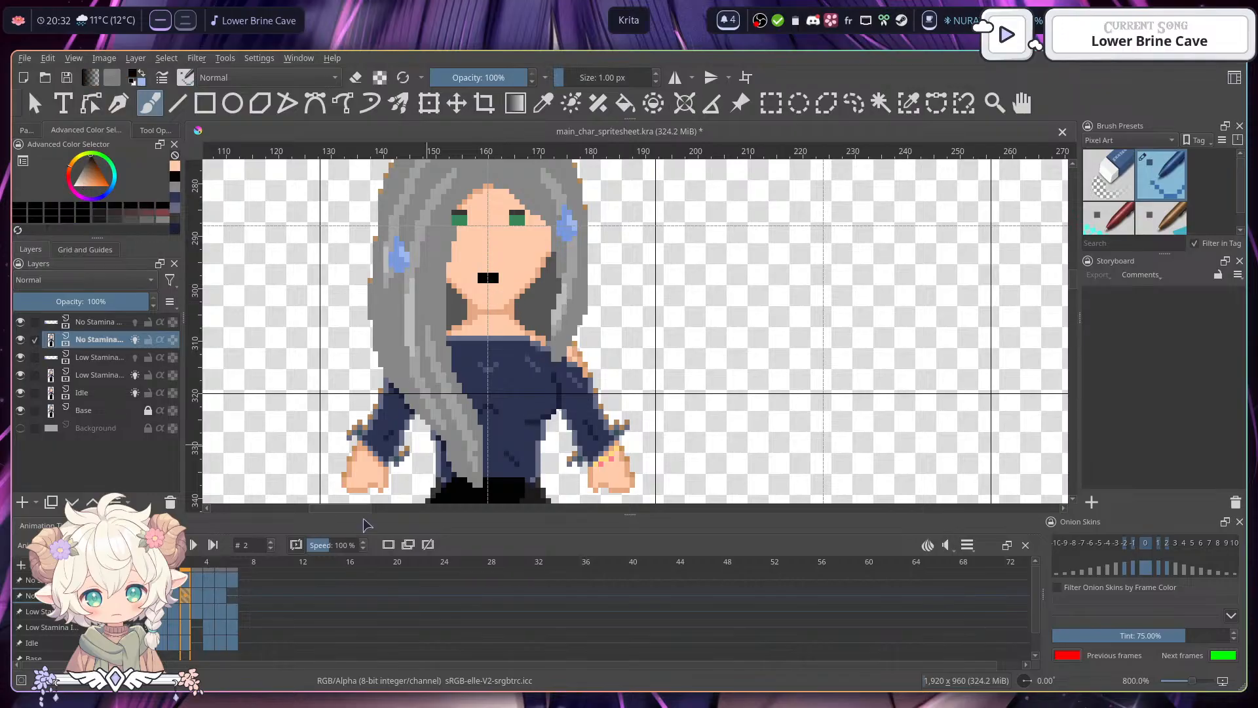
- Enlarge the mouth into a black rectangle on frames 3, 4 and 5 and save the file
click(201, 593)
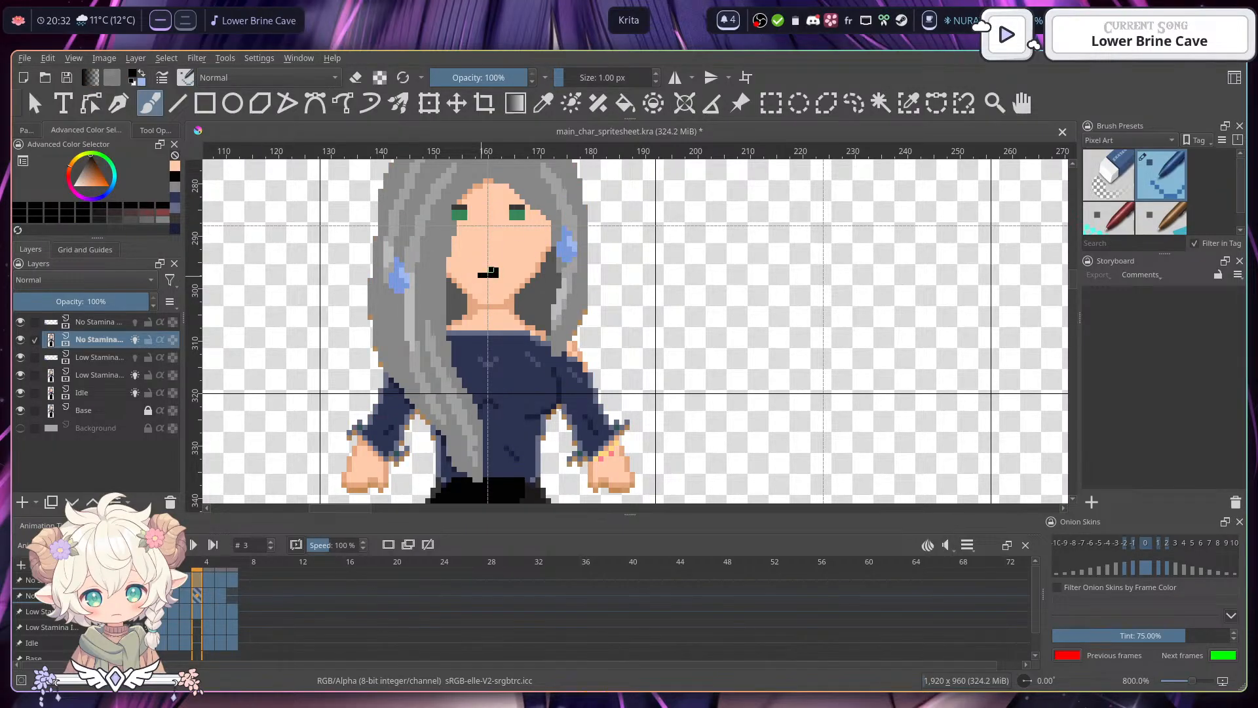
click(190, 597)
click(199, 598)
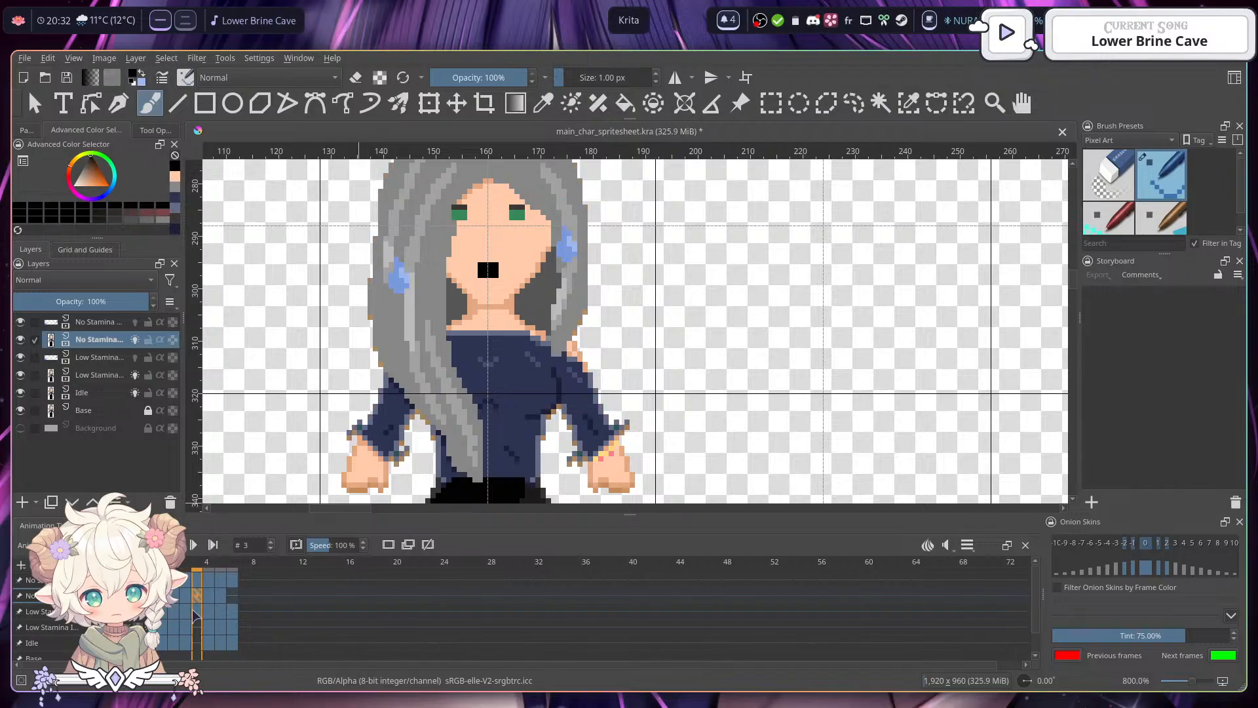
click(207, 598)
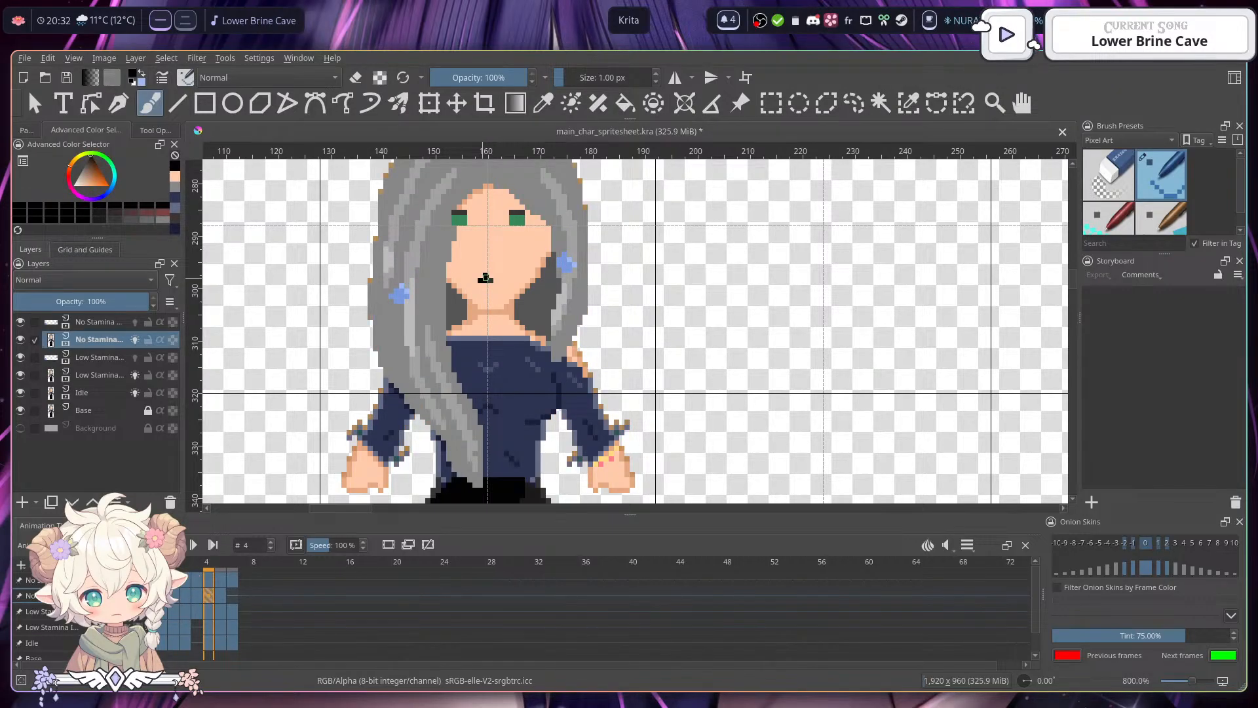
click(222, 597)
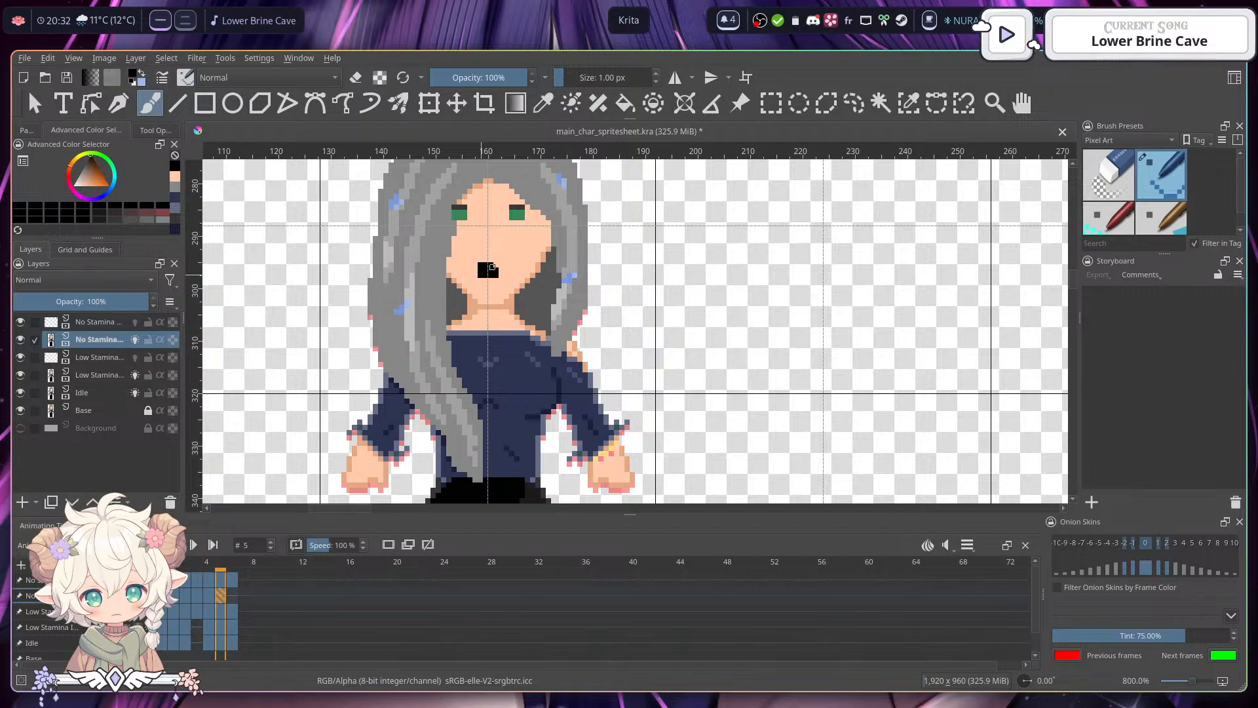
key(ctrl+s)
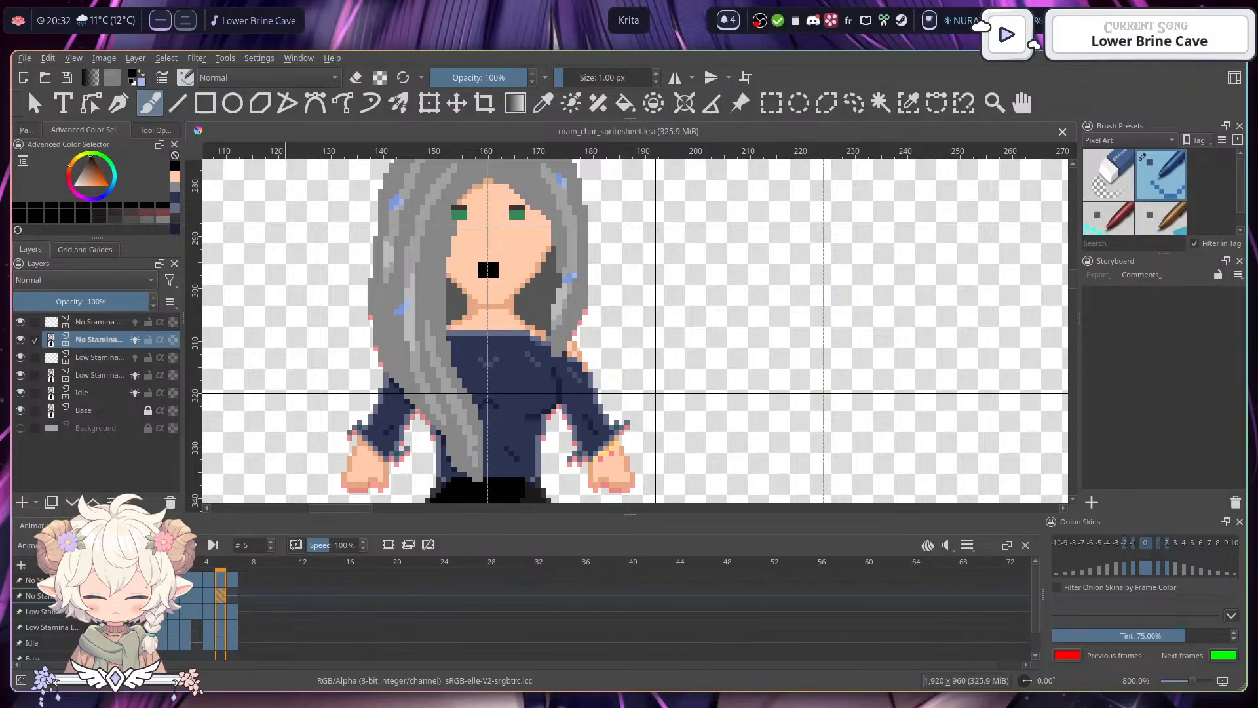
- Play back the animation and paint out the top pixel row of the mouth on frame 6 with the sampled skin colour
click(162, 597)
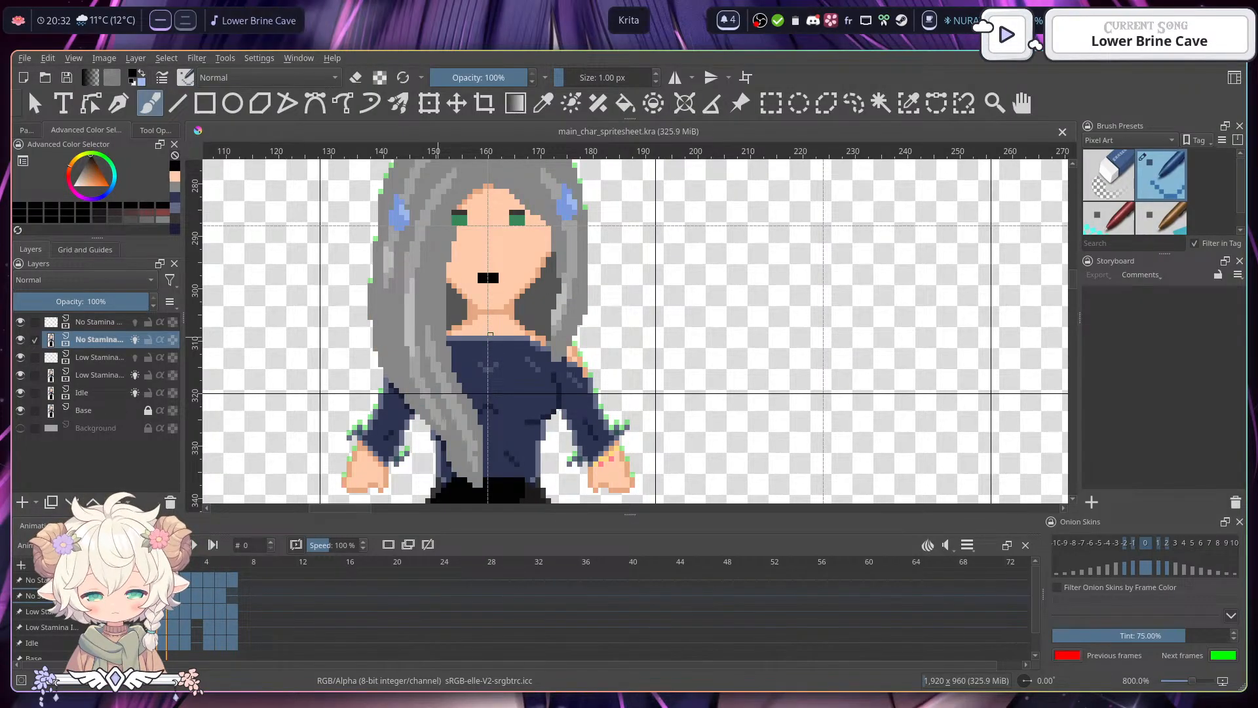
scroll(490, 335, down, 3)
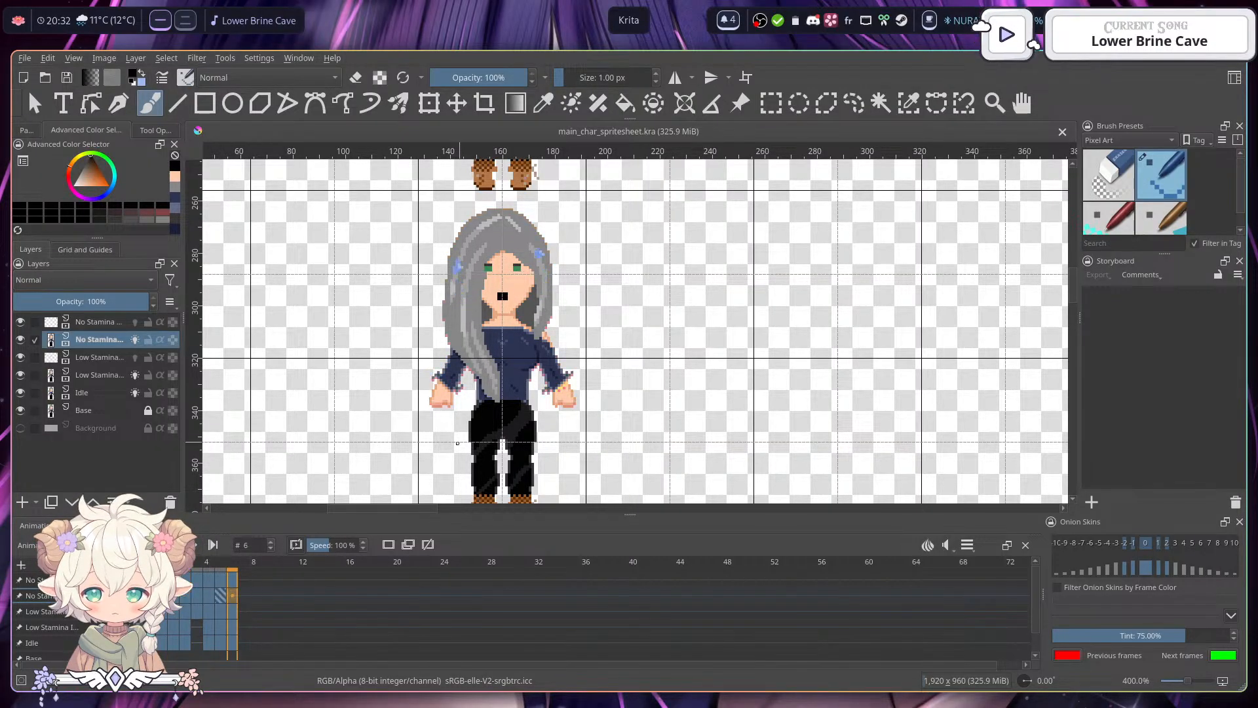
scroll(510, 290, up, 4)
scroll(475, 345, up, 2)
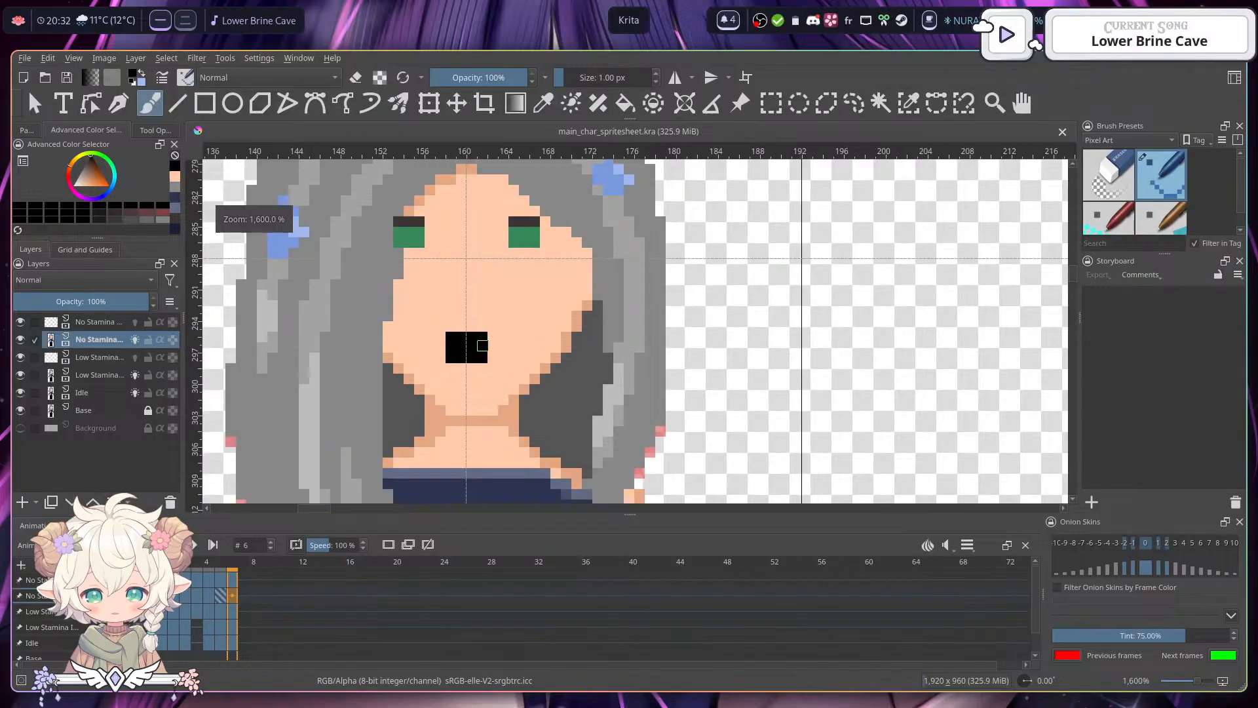
ctrl+click(494, 340)
drag(484, 337, 460, 337)
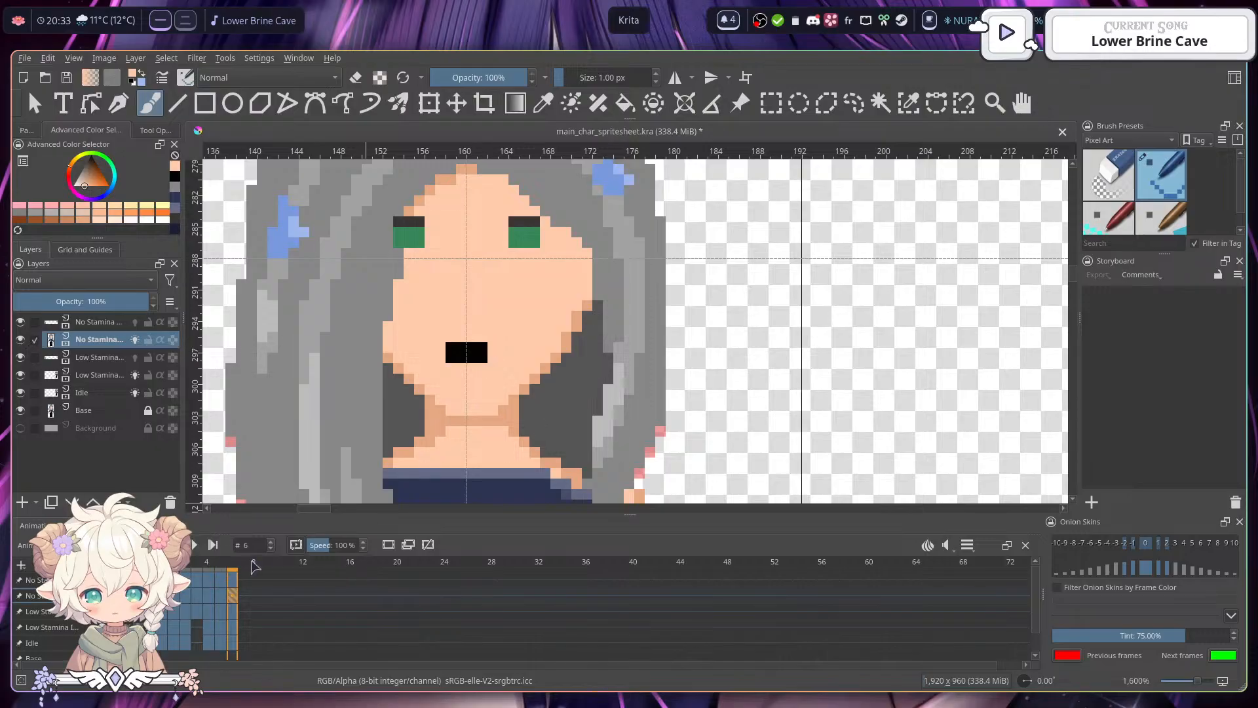
- Retouch the frame 0 mouth with sampled black and skin colours, and trim the top pixel row off the frame 1 mouth
click(161, 596)
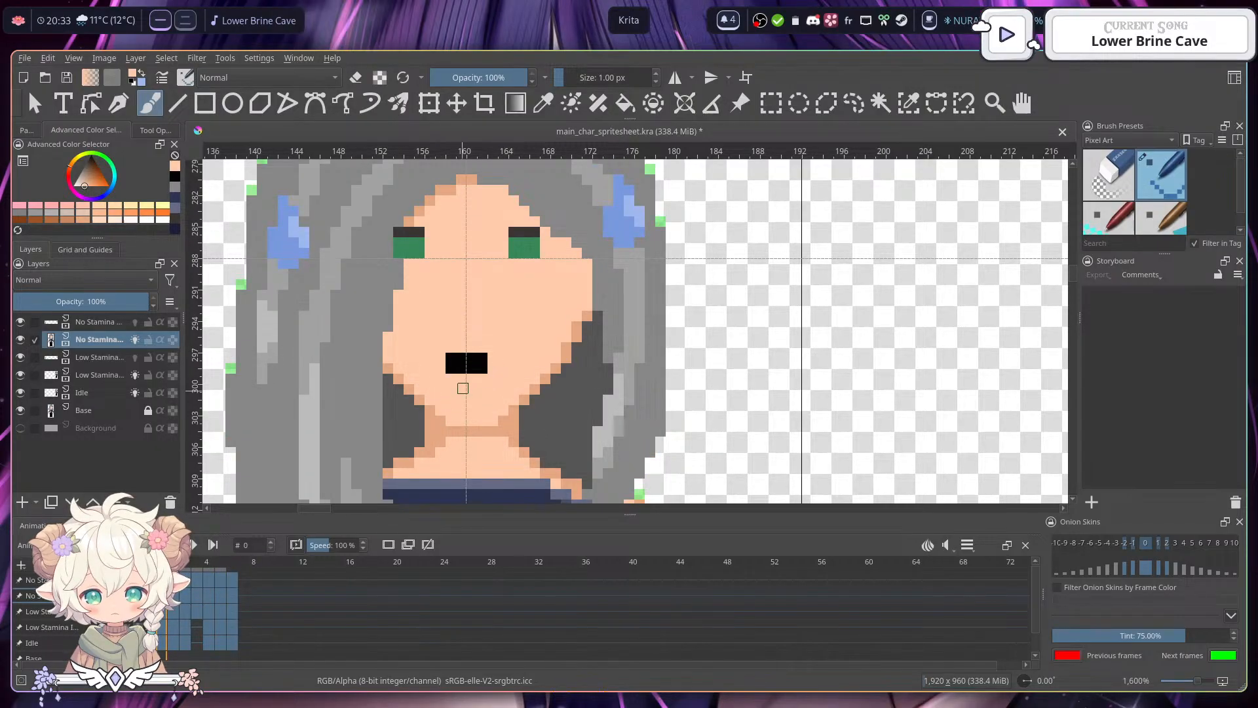
ctrl+click(474, 363)
ctrl+click(494, 351)
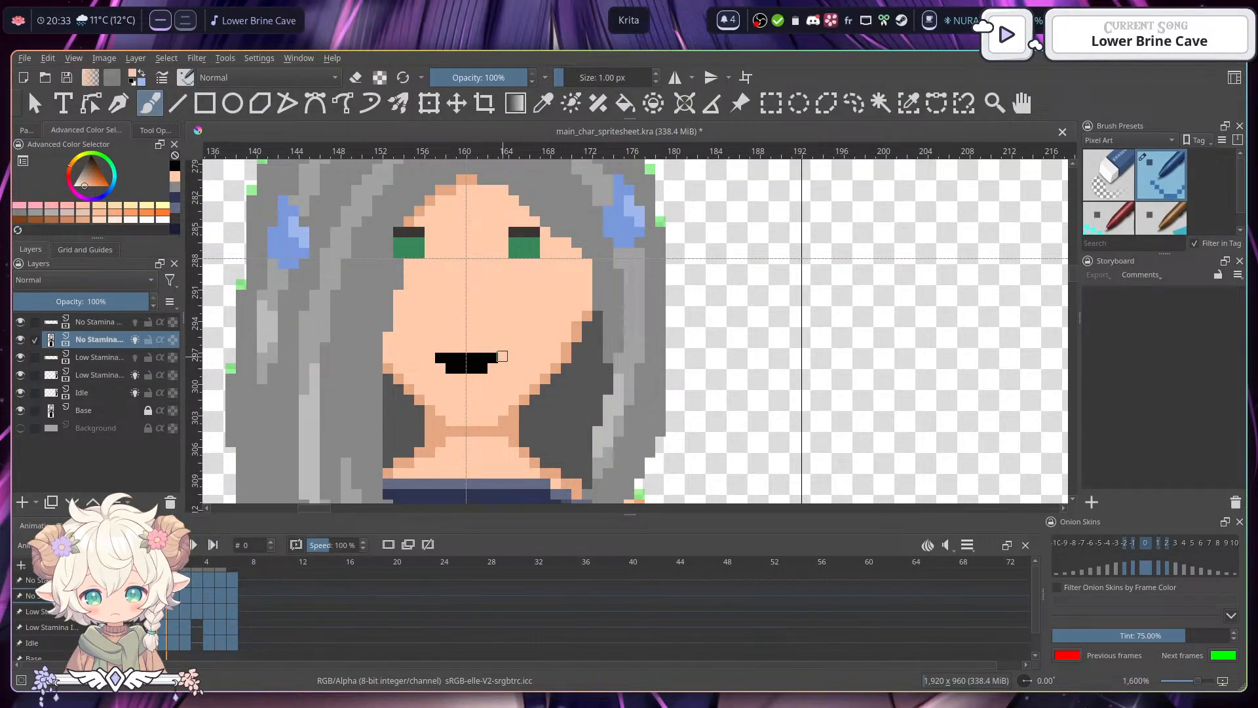
mouse_move(490, 358)
mouse_down()
mouse_move(434, 357)
mouse_move(431, 336)
mouse_up()
click(177, 591)
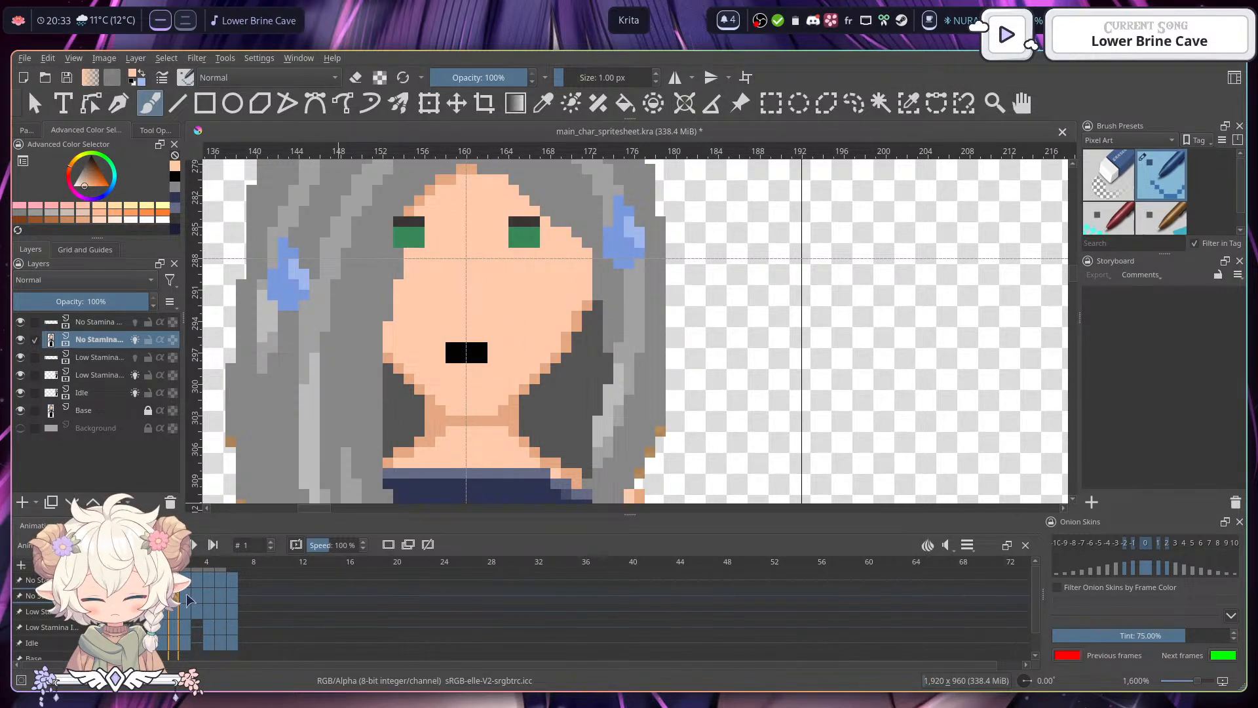
- Add a third row of black pixels above the mouth on frame 2, using the sampled mouth colour
click(187, 600)
ctrl+click(459, 360)
click(452, 348)
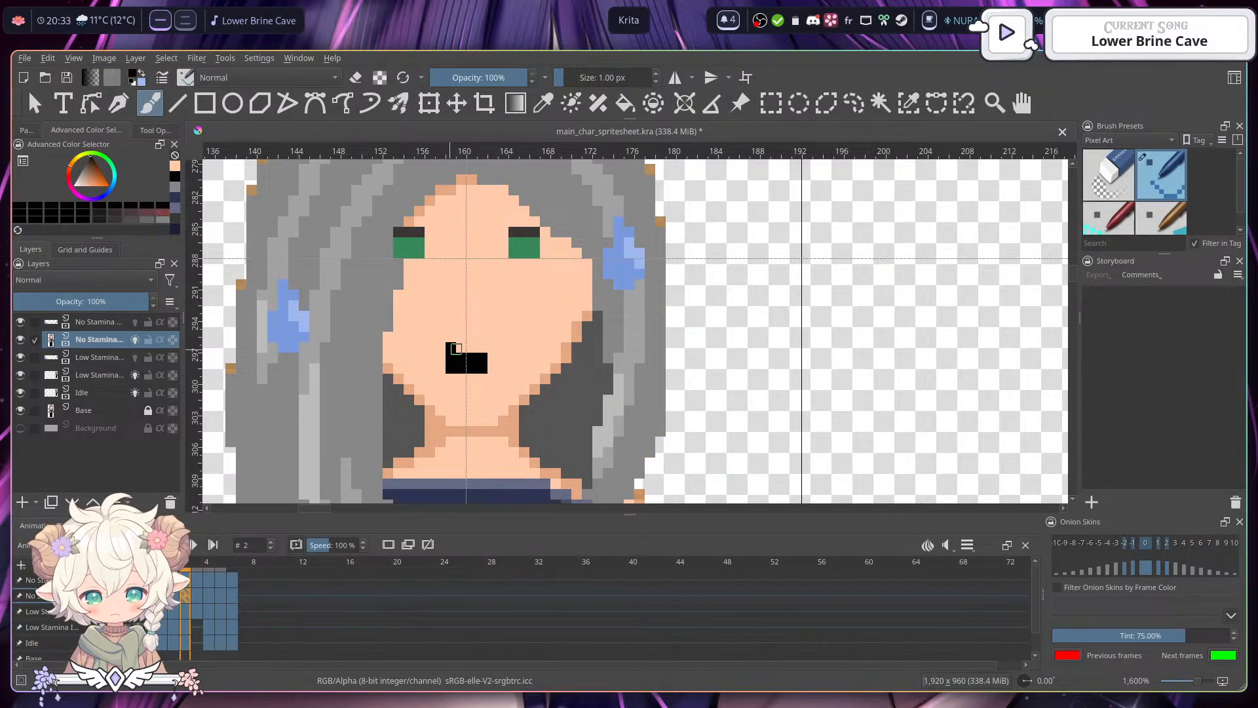
drag(455, 348, 485, 347)
key(period)
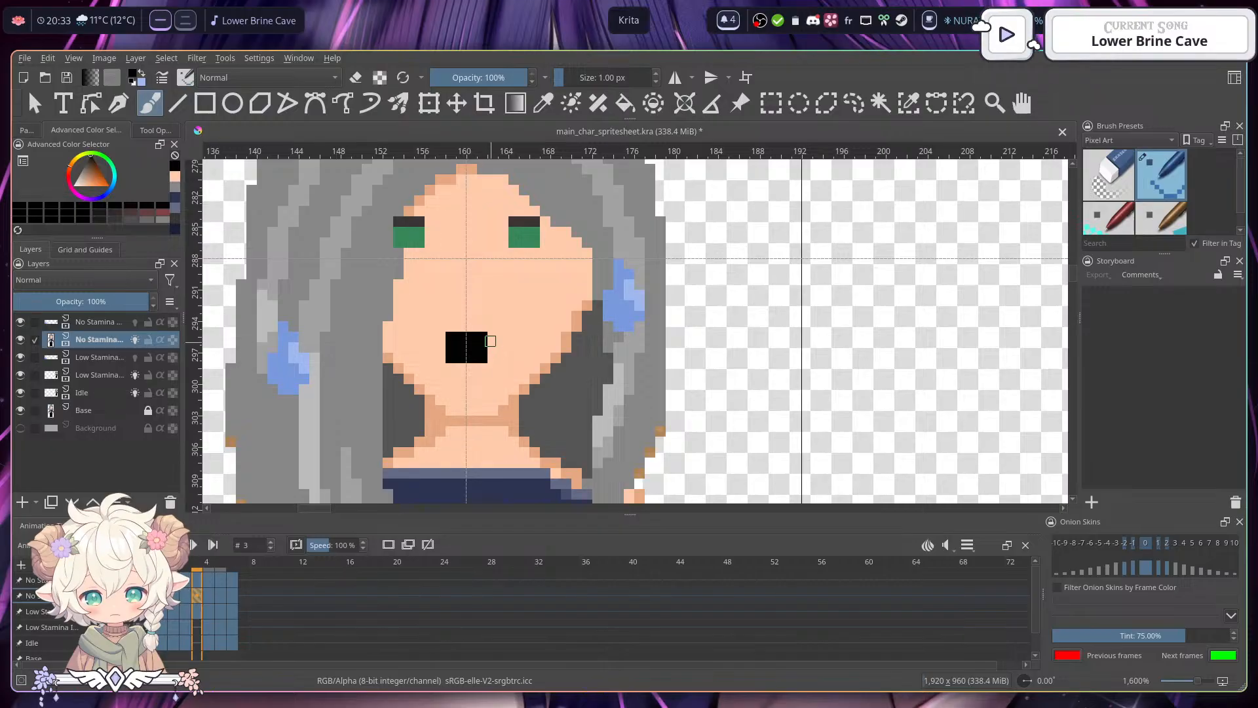
- Paint out the top pixel row of the mouth on frames 3 and 4 with the sampled skin colour
ctrl+click(498, 331)
drag(494, 337, 450, 332)
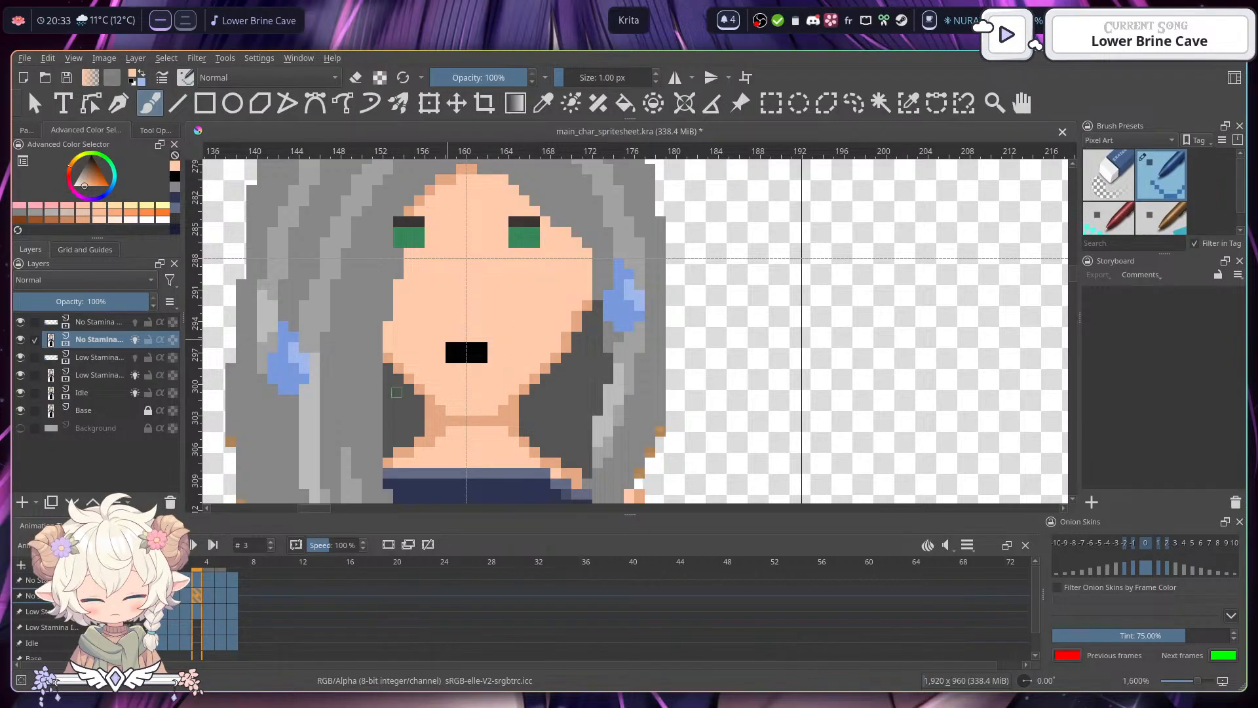
ctrl+click(483, 367)
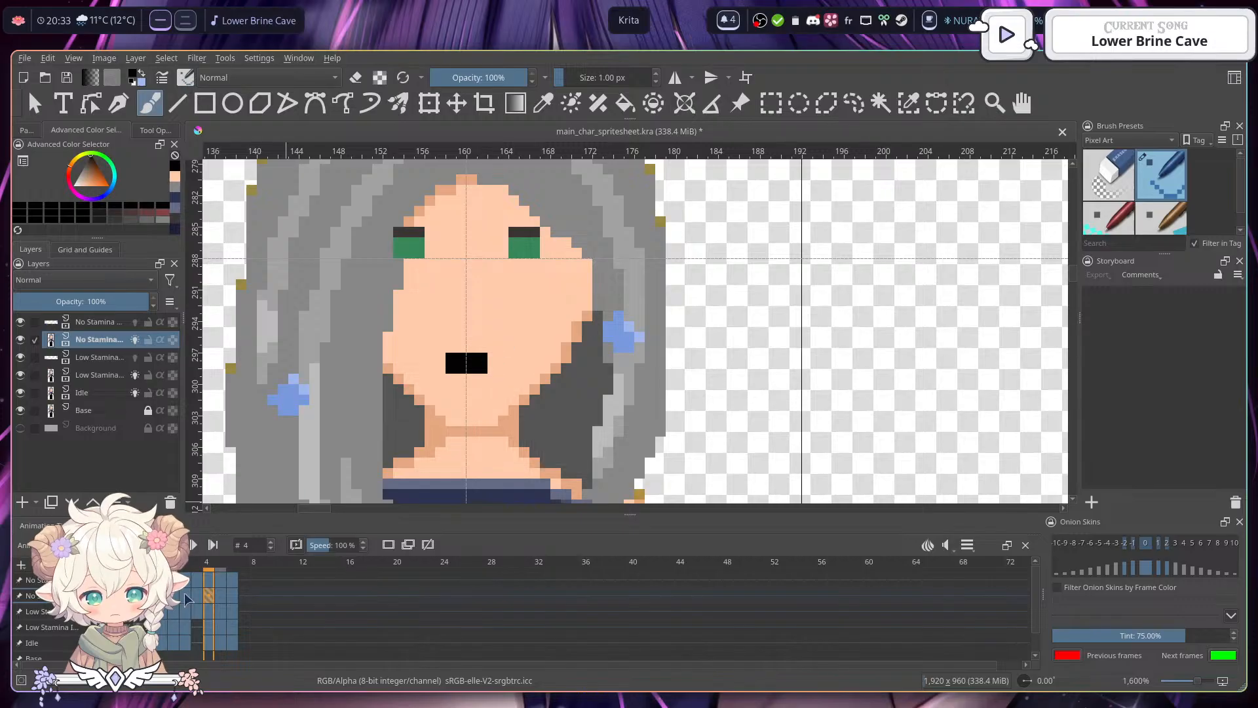
click(201, 598)
ctrl+click(500, 352)
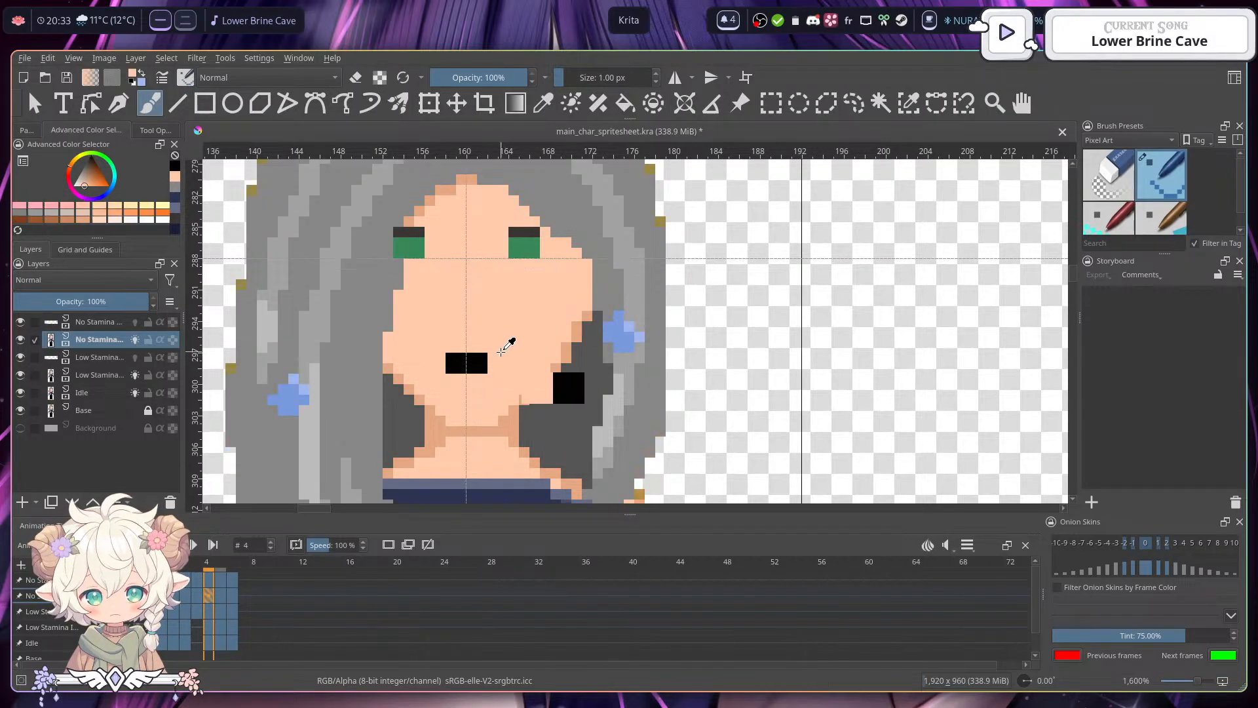
drag(484, 358, 449, 356)
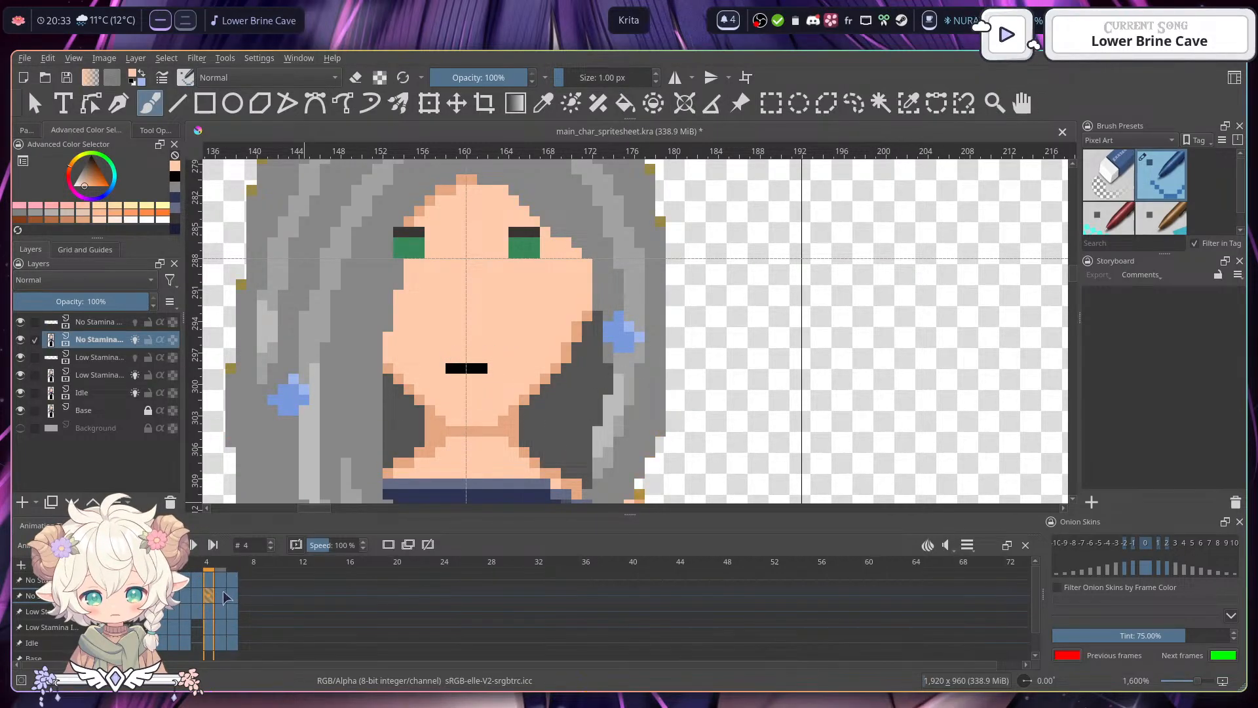
- Retouch the top edge of the mouth on frame 5 using the sampled black and skin colours
click(221, 595)
ctrl+click(482, 354)
mouse_move(461, 333)
mouse_down()
mouse_move(517, 336)
mouse_move(453, 334)
mouse_up()
ctrl+click(516, 336)
- Add a second black pixel row above the frame 0 mouth and paint out the top row of the frame 2 mouth with sampled skin colour
click(233, 595)
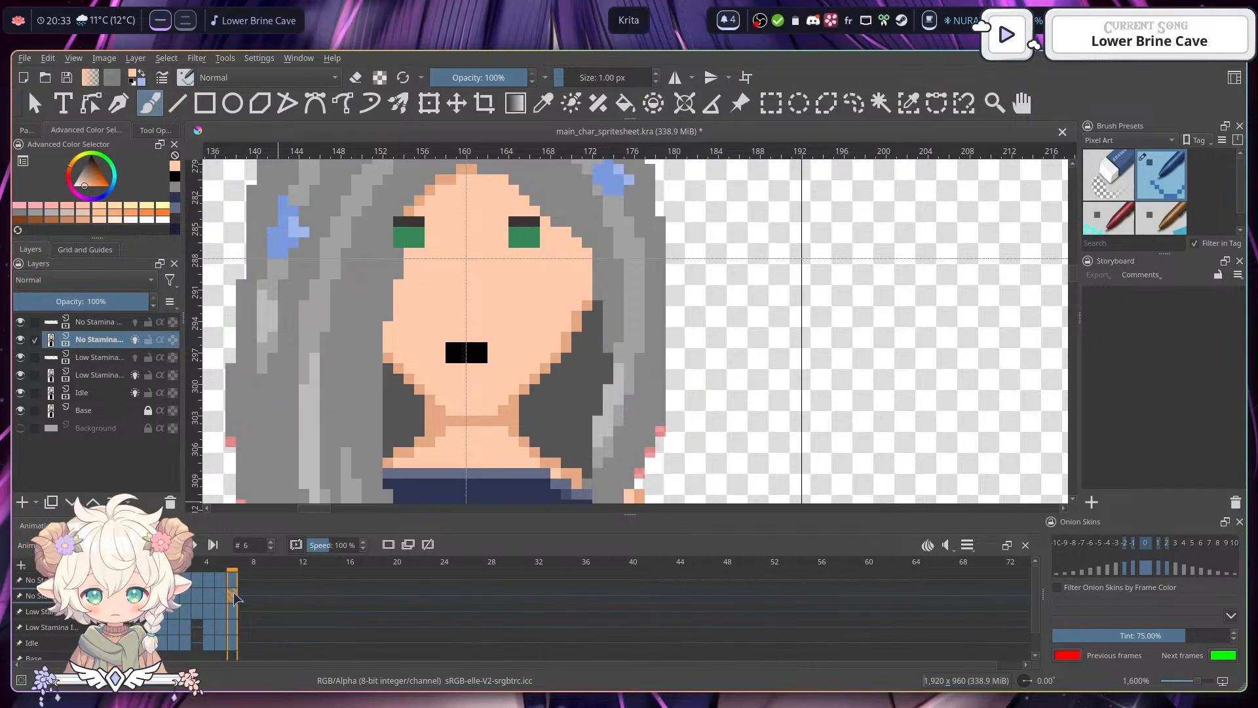
ctrl+click(473, 354)
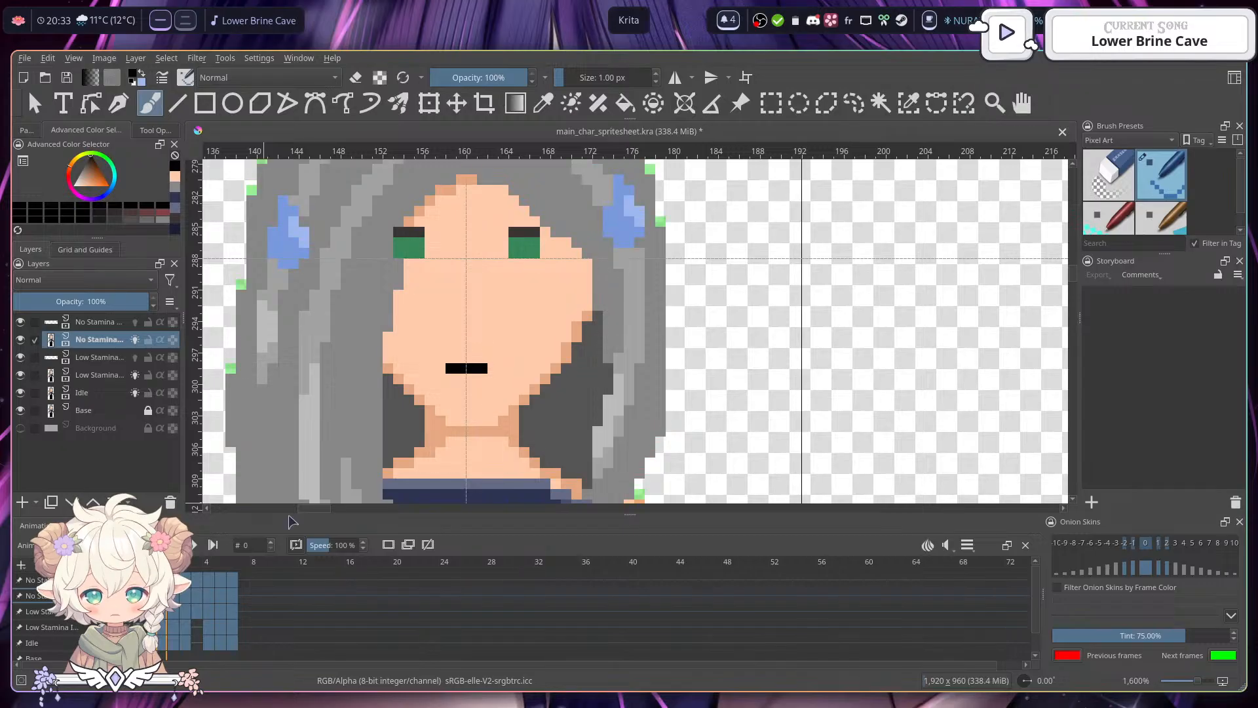
mouse_move(452, 359)
mouse_down()
mouse_move(478, 357)
mouse_move(477, 337)
mouse_up()
key(.)
click(184, 600)
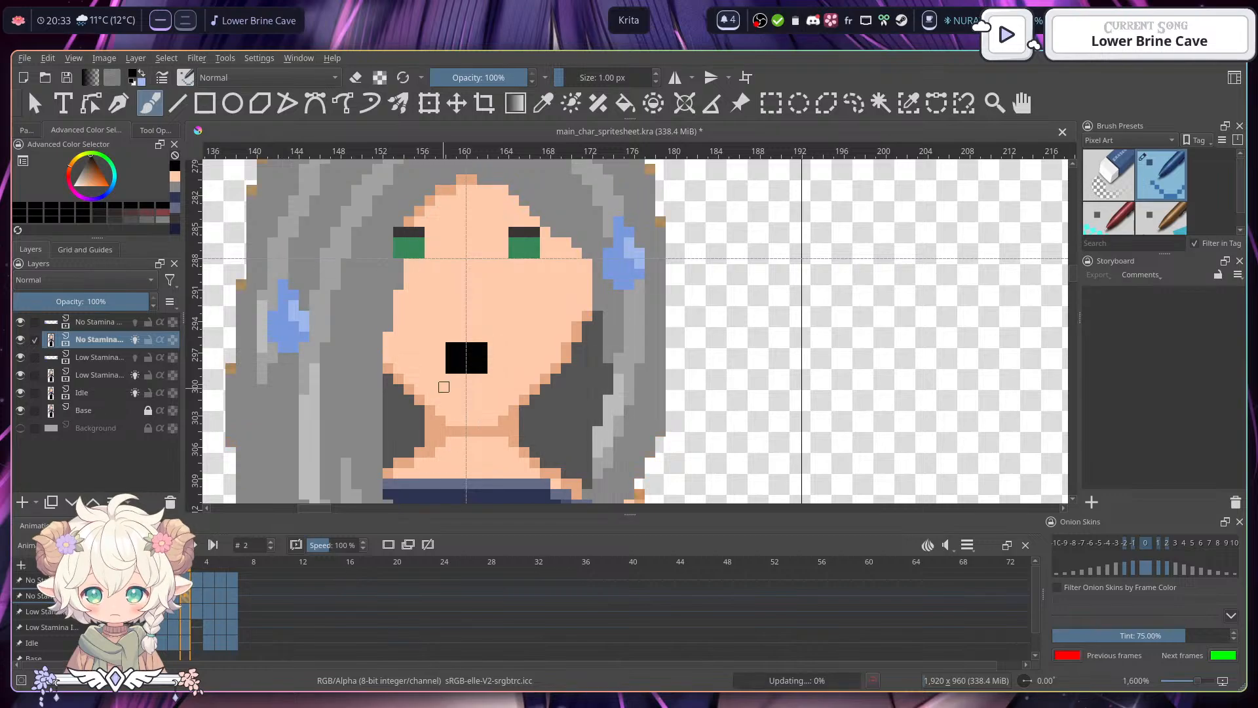
ctrl+click(447, 341)
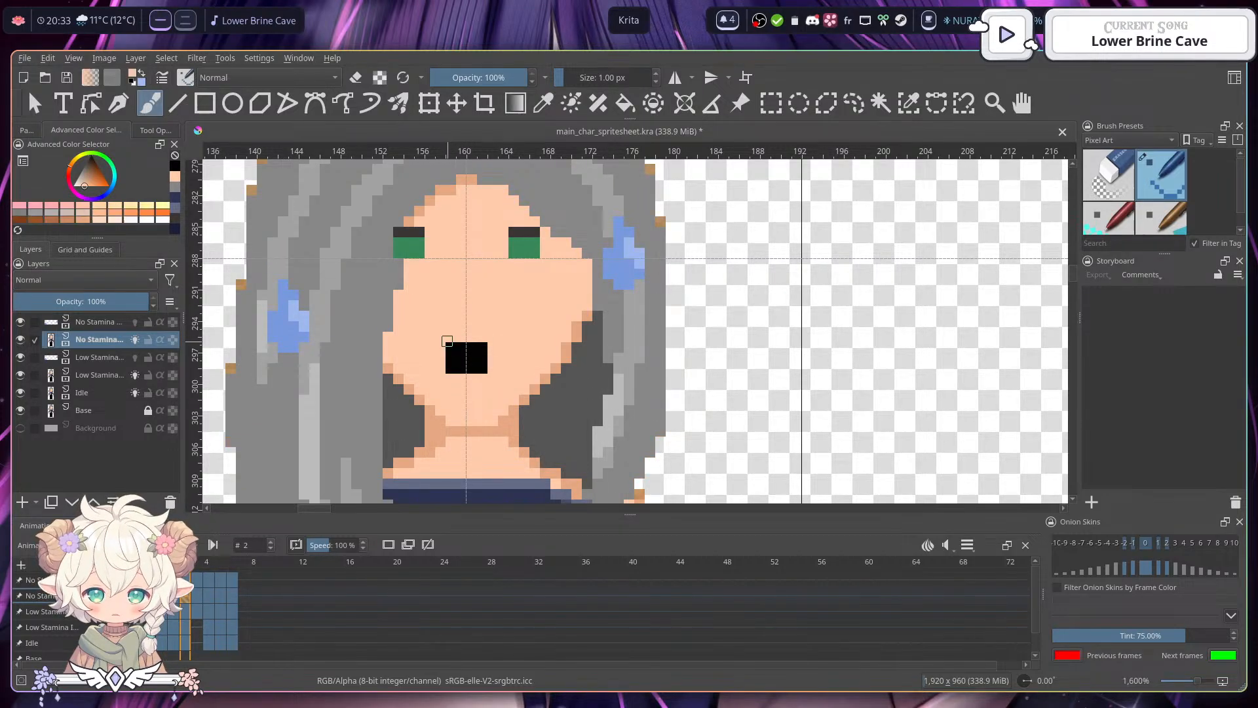
- Add a row of black pixels above the mouth on frames 3, 4 and 5, using the sampled mouth colour
click(195, 598)
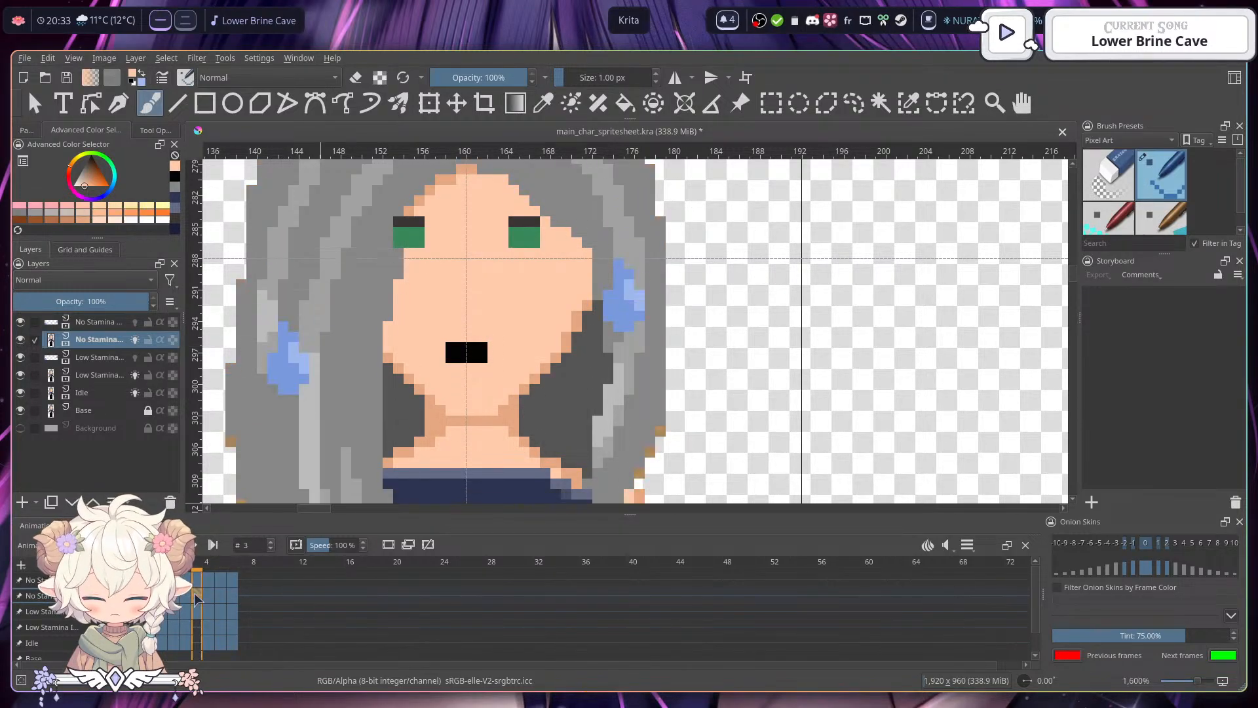
ctrl+click(466, 352)
click(462, 338)
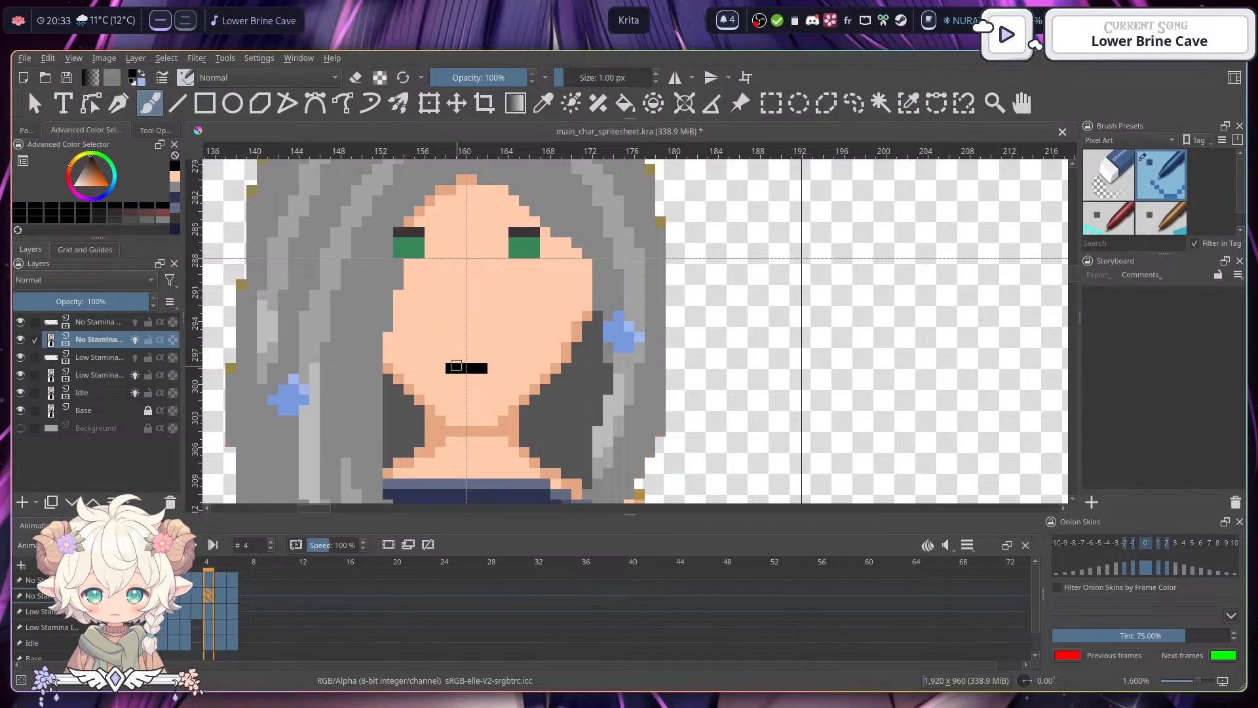
drag(450, 359, 468, 354)
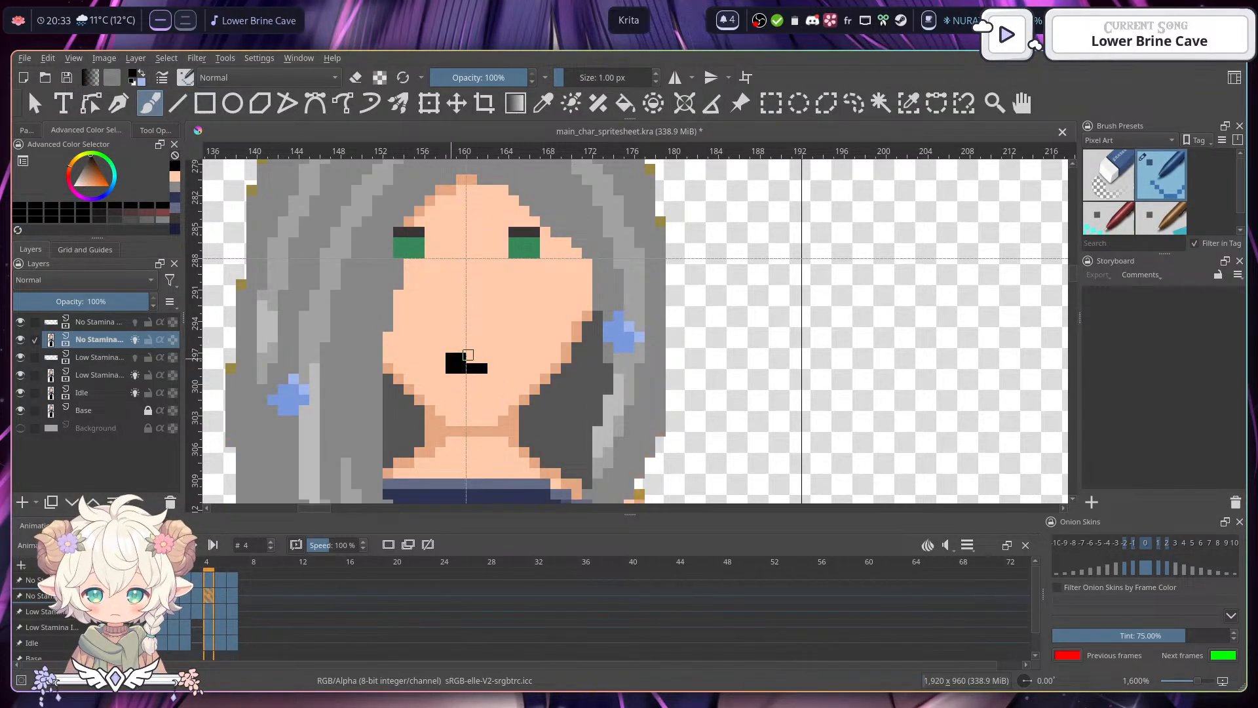
click(220, 595)
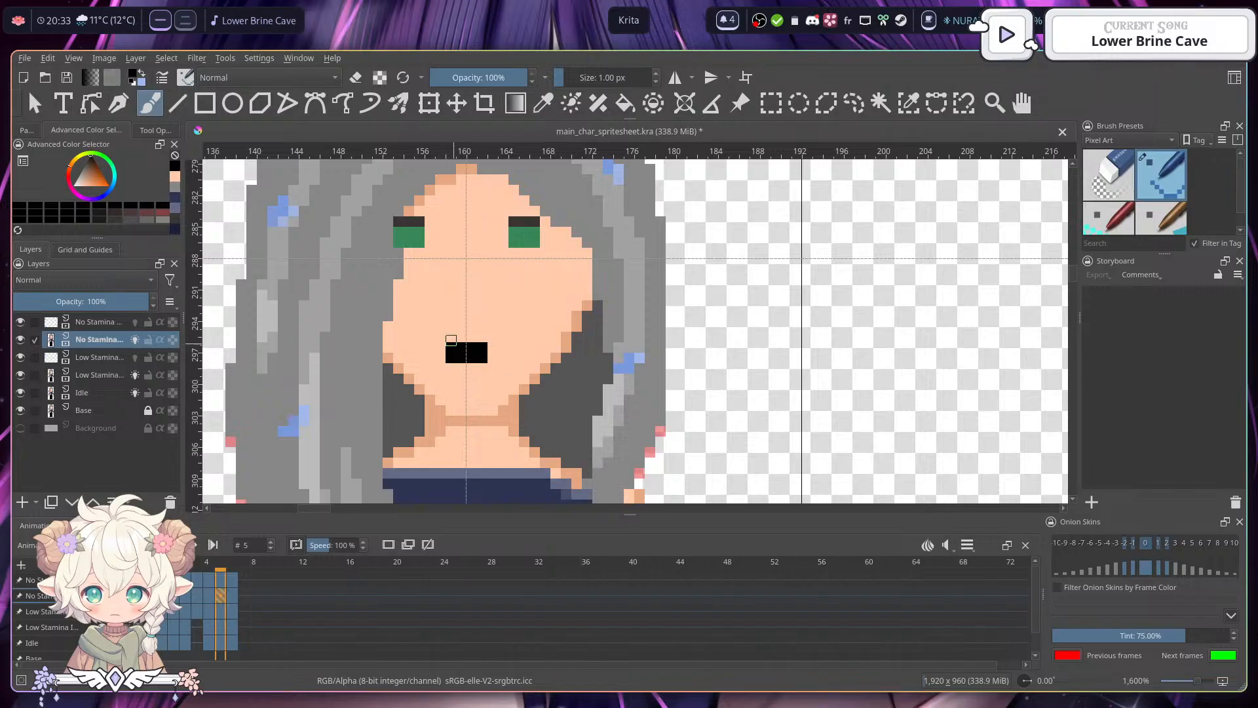
drag(450, 337, 476, 339)
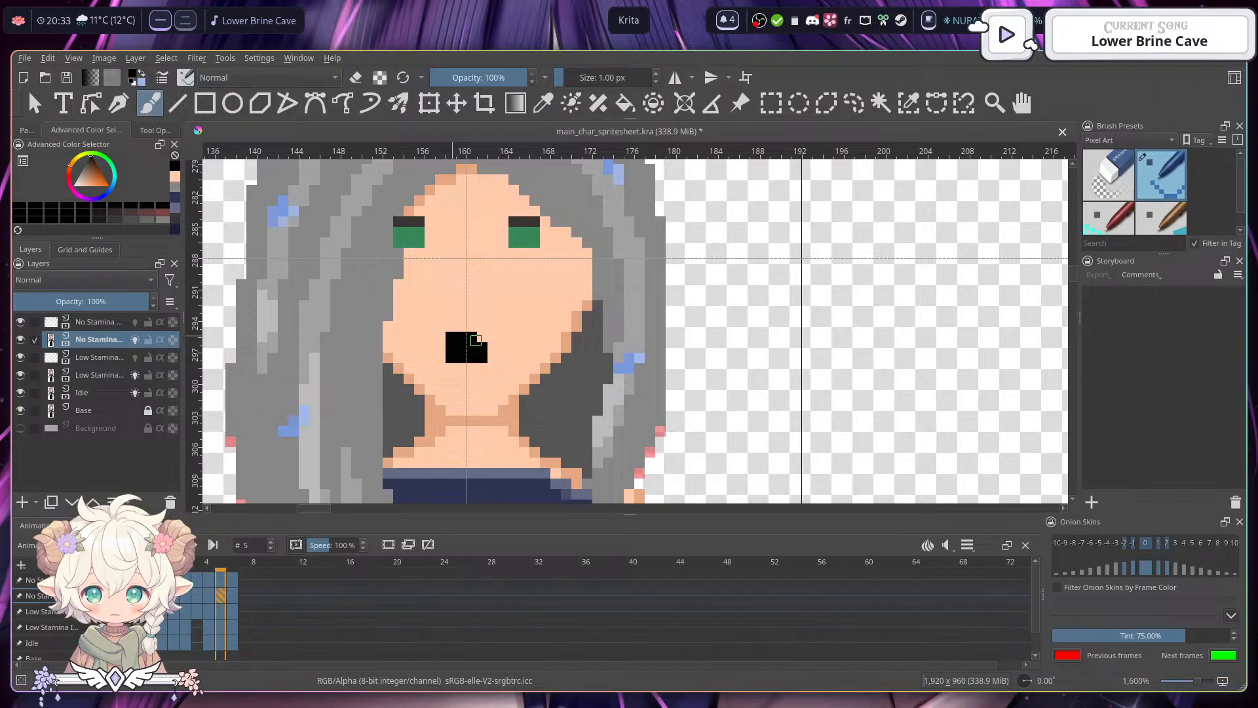
- Paint out the top mouth row on frame 5 with the sampled skin colour and add a black pixel row above the mouth on frame 6
click(232, 600)
click(166, 597)
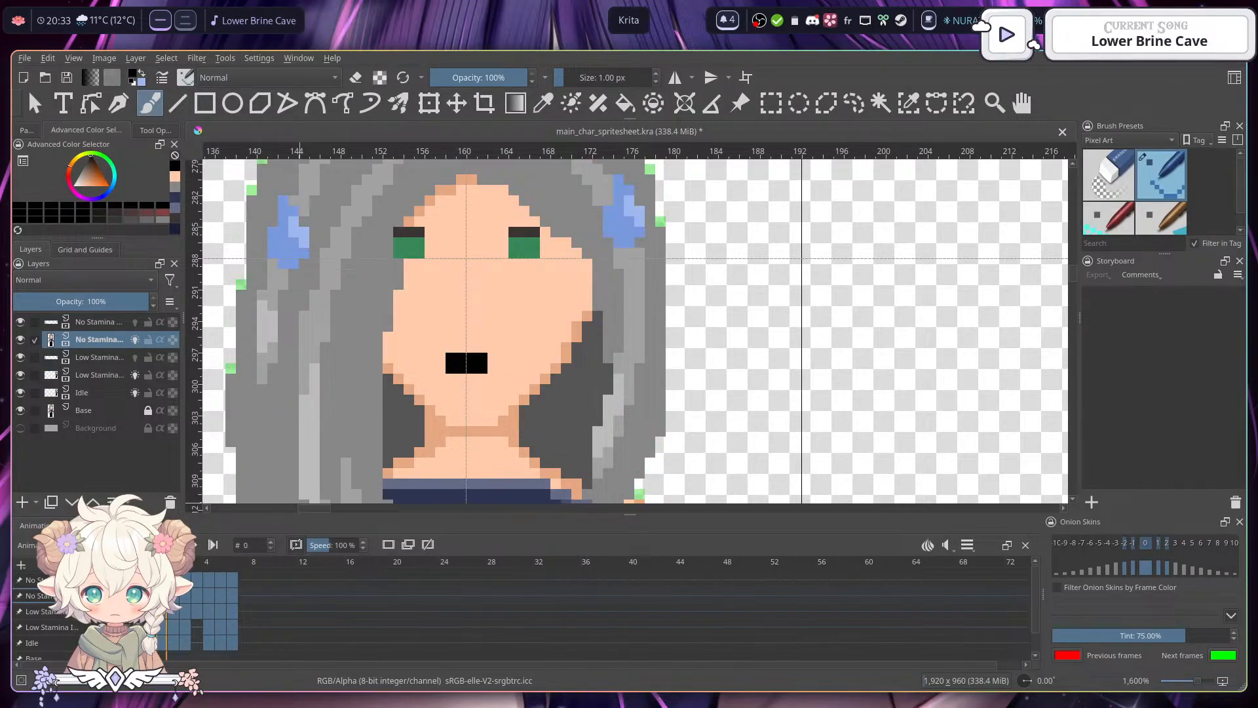
click(223, 599)
click(210, 597)
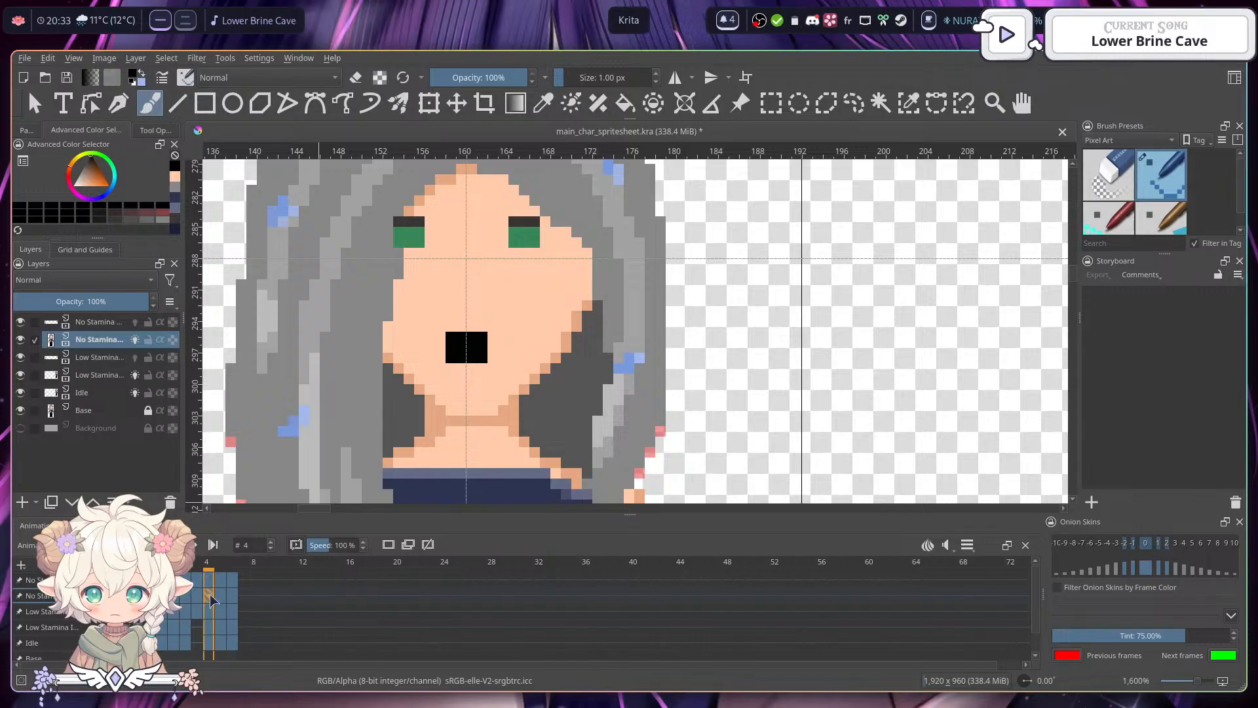
click(221, 597)
ctrl+click(436, 337)
mouse_move(435, 336)
mouse_down()
mouse_move(478, 342)
mouse_move(453, 333)
mouse_up()
click(232, 595)
ctrl+click(457, 357)
- Reduce the mouth on frame 3 to a single black pixel row by painting over its upper rows with the sampled skin colour
key(Left)
key(Left)
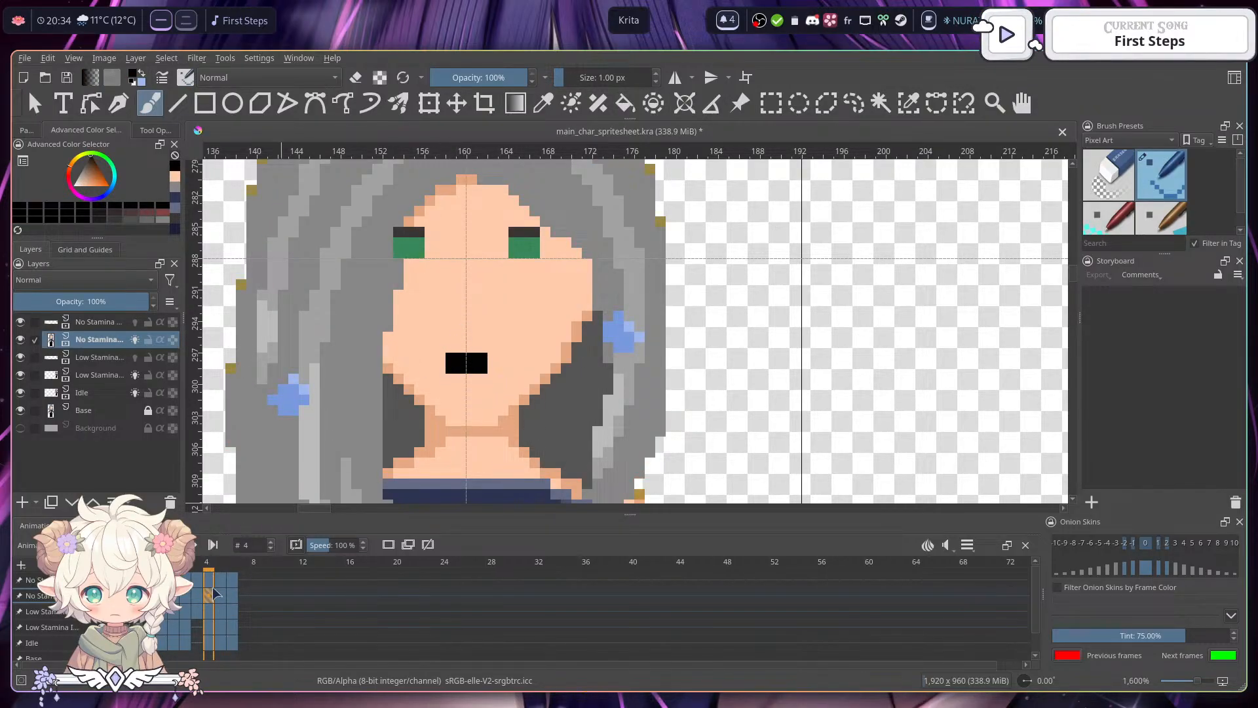
key(Left)
key(Left)
key(Left)
click(187, 595)
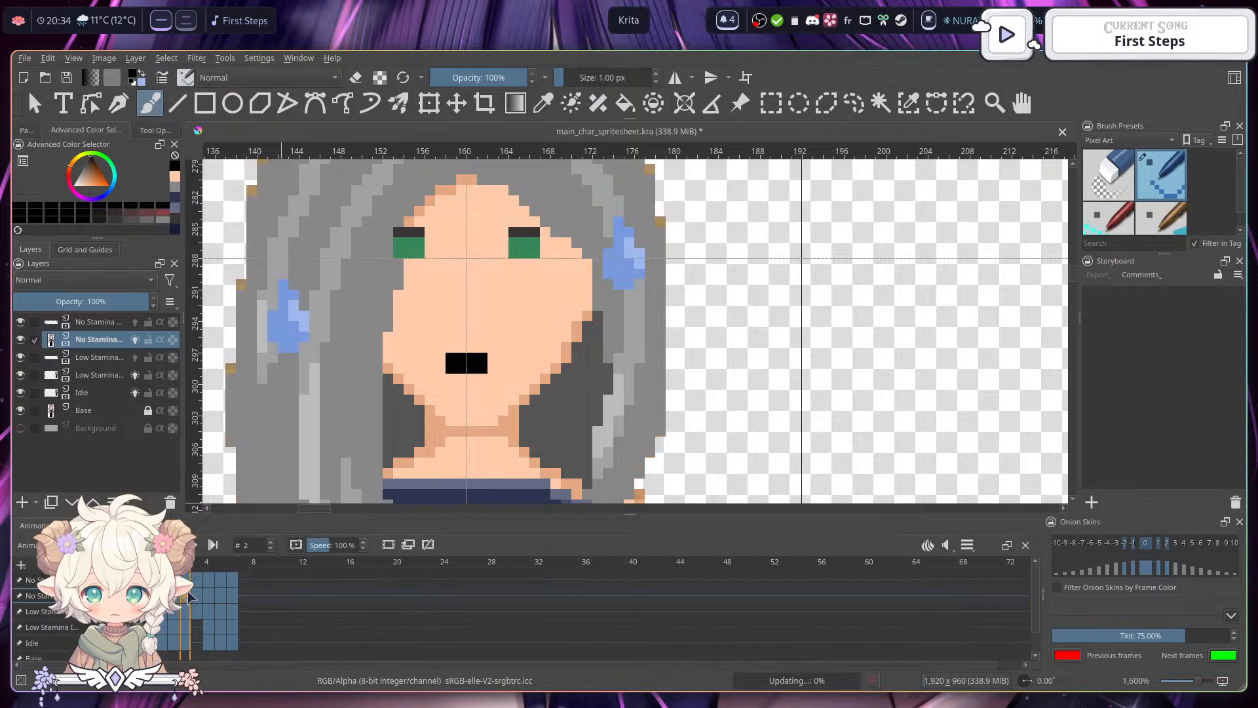
click(199, 602)
ctrl+click(439, 351)
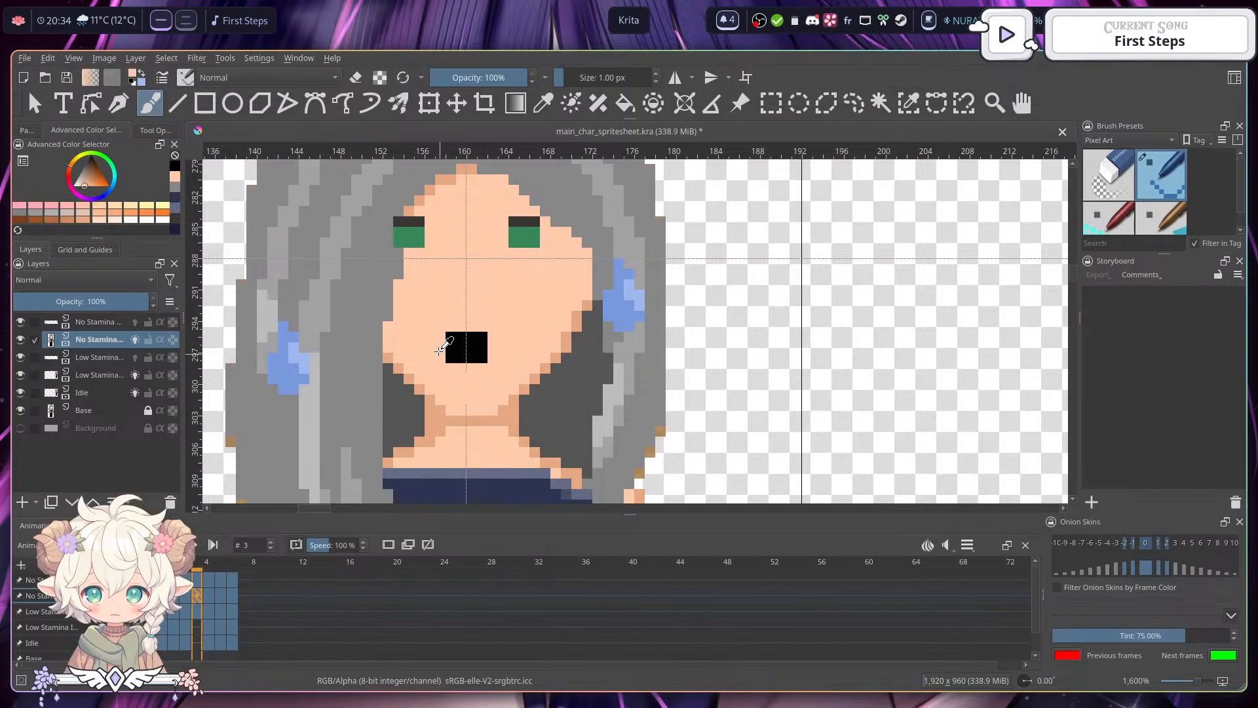
drag(440, 336, 492, 343)
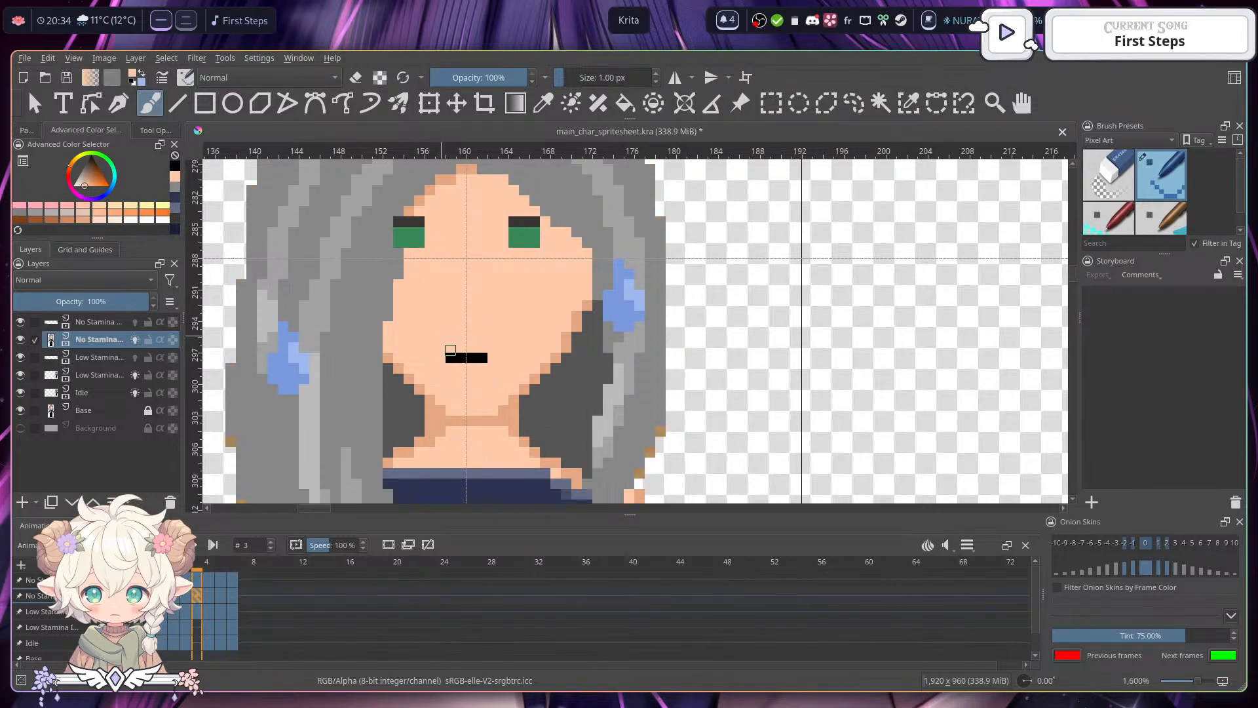
ctrl+click(464, 357)
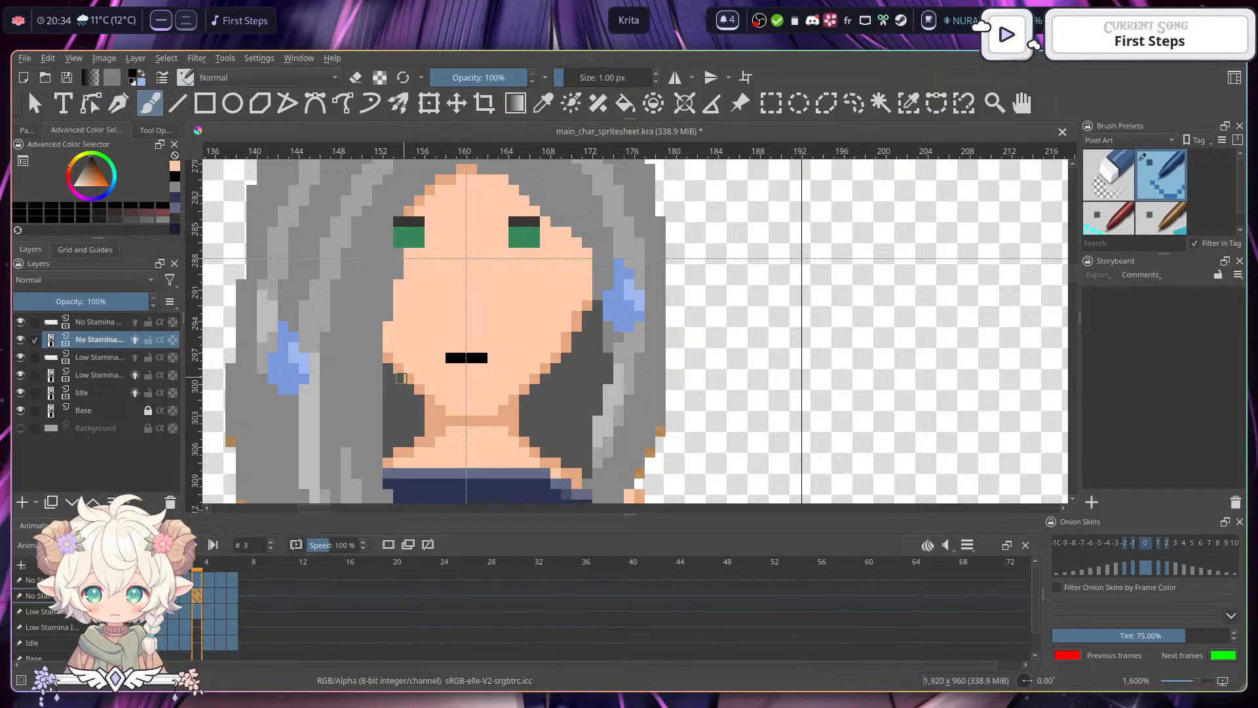
- Review the mouth shapes on the remaining frames and play back the animation with the whole character in view
click(209, 595)
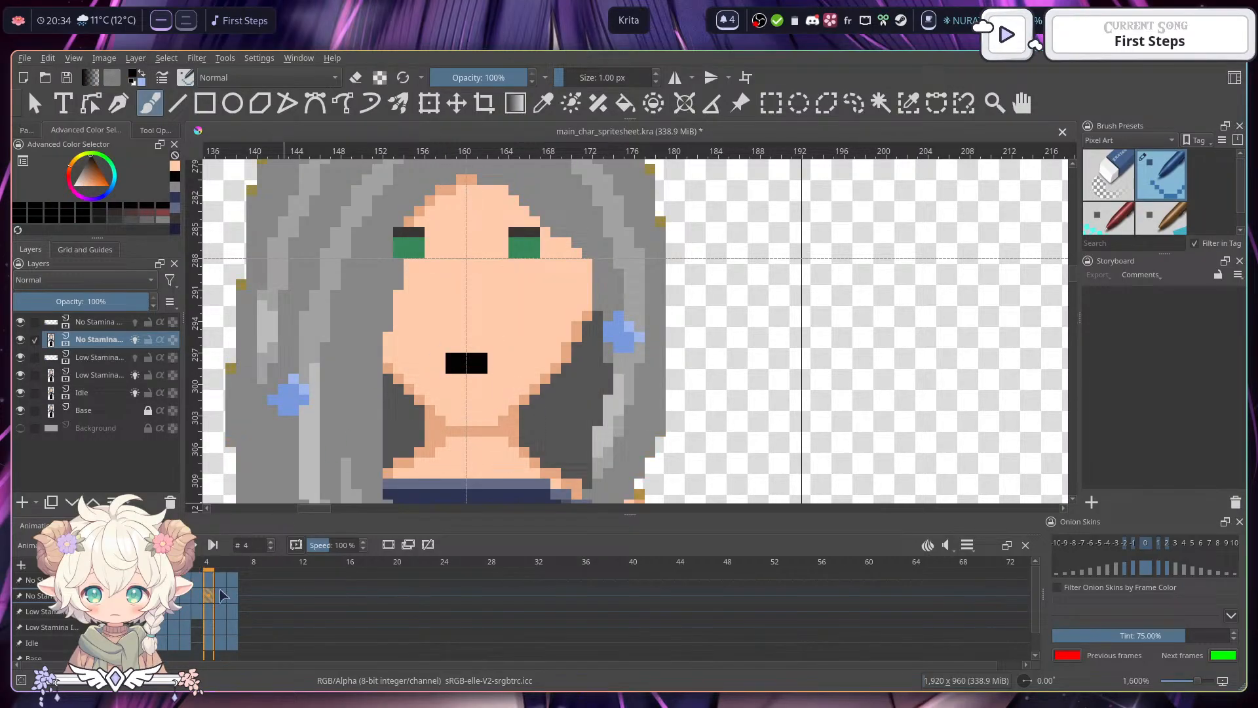
click(220, 595)
click(233, 595)
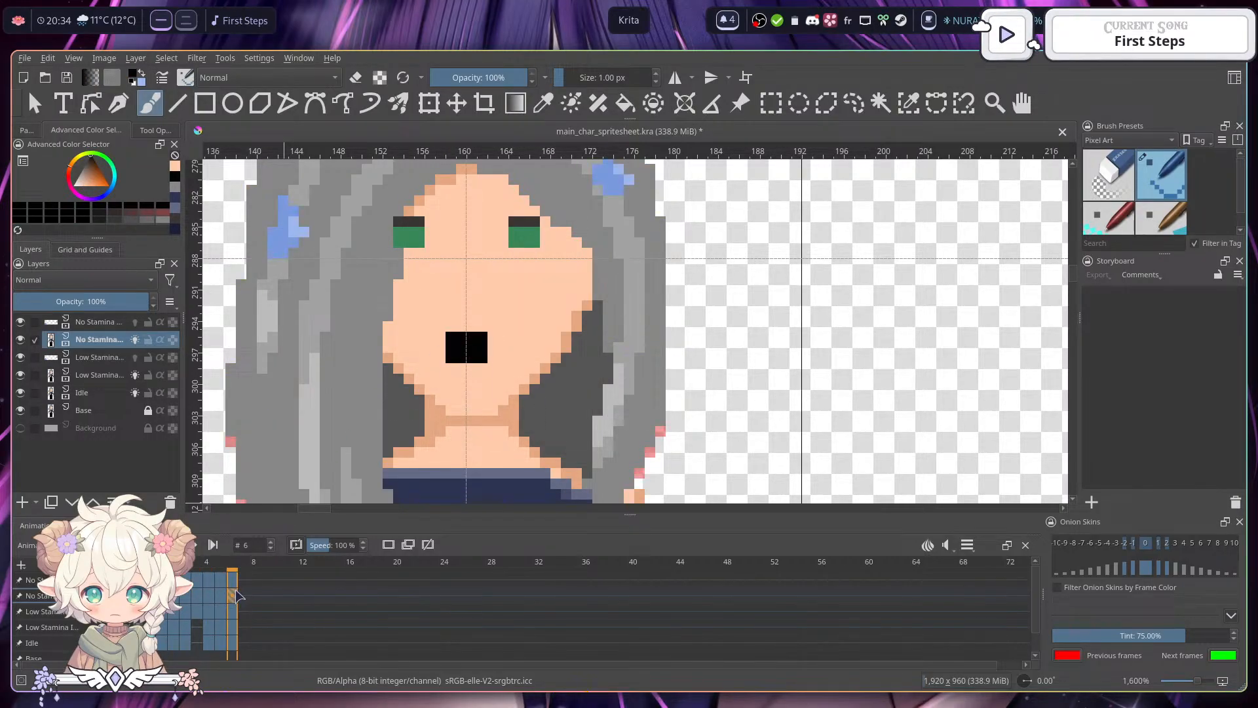
click(161, 595)
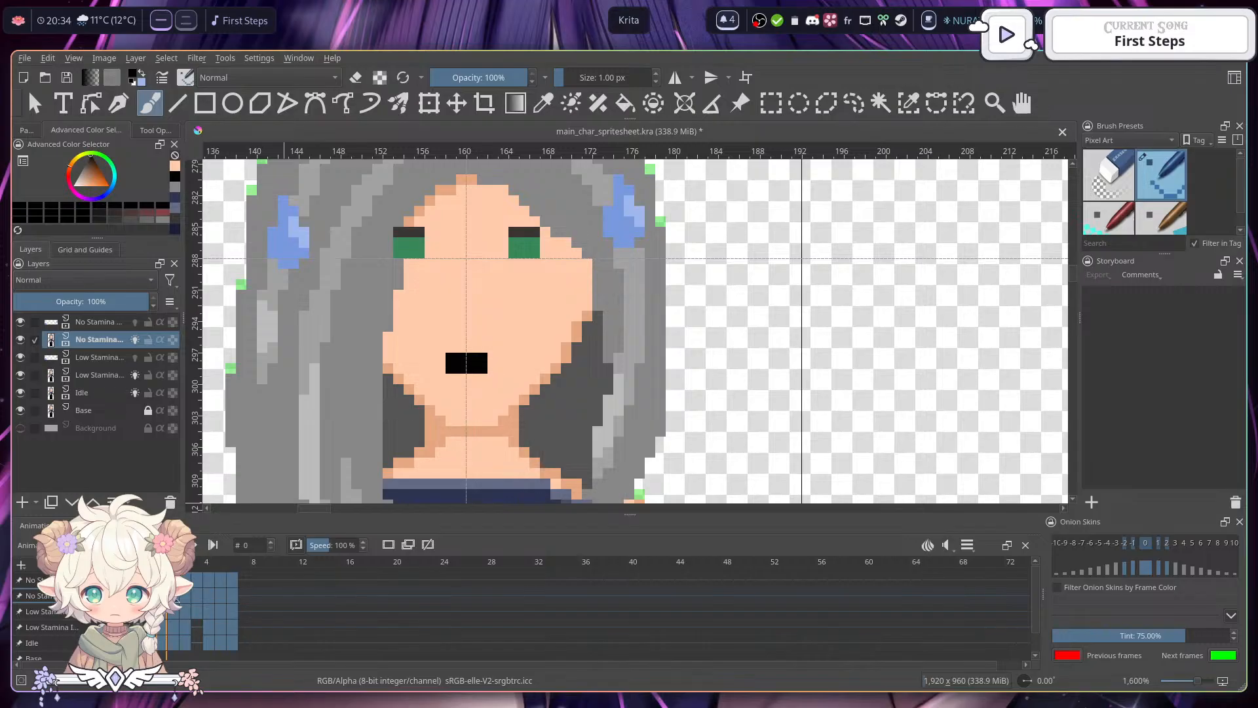
click(173, 595)
click(163, 595)
scroll(467, 373, down, 5)
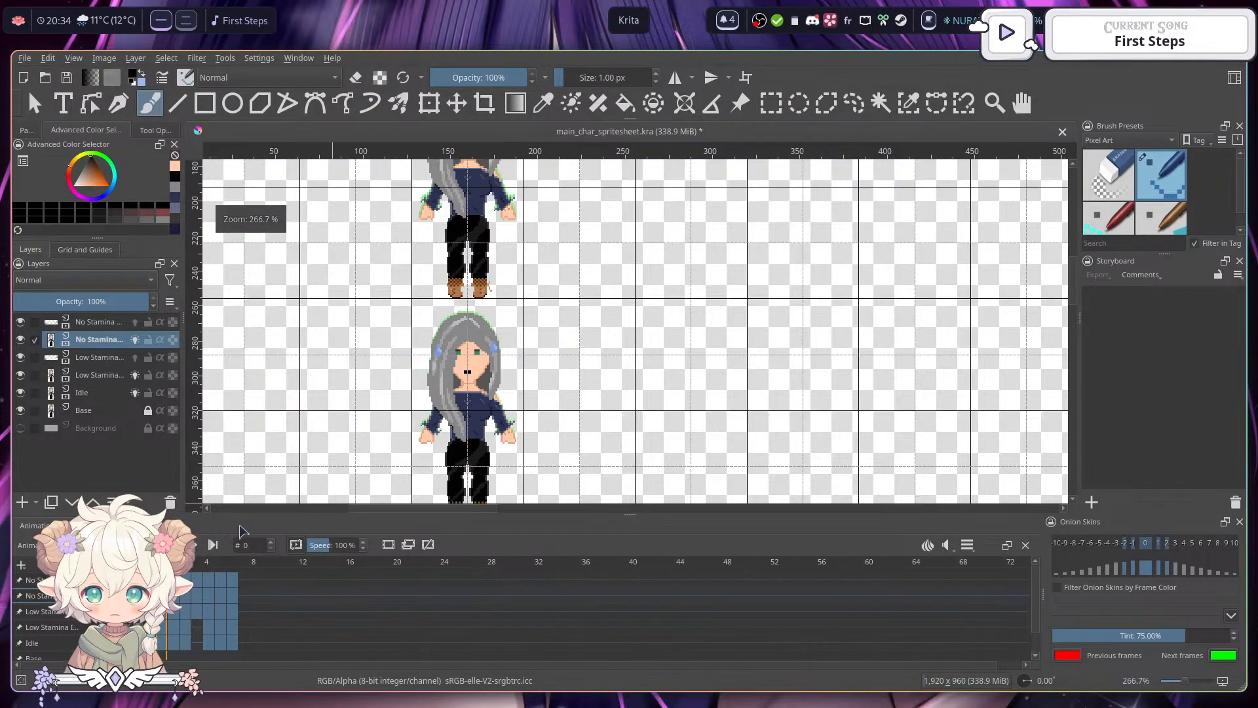
key(space)
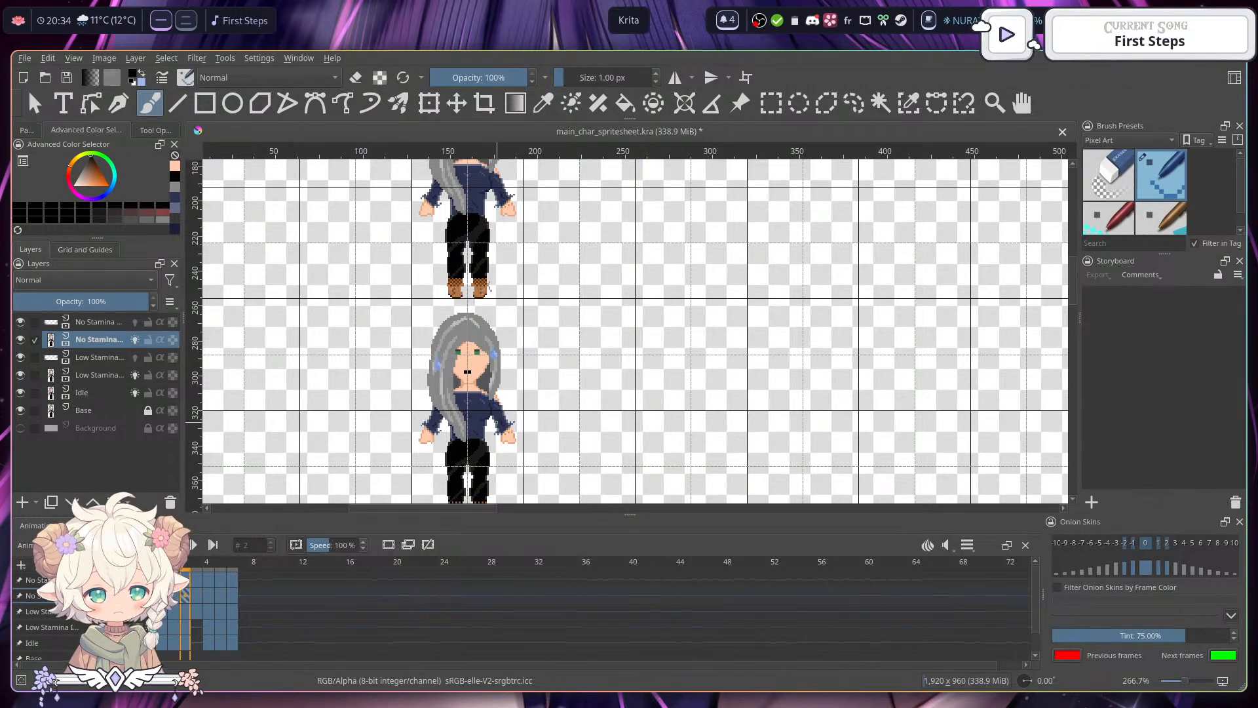
scroll(981, 318, down, 4)
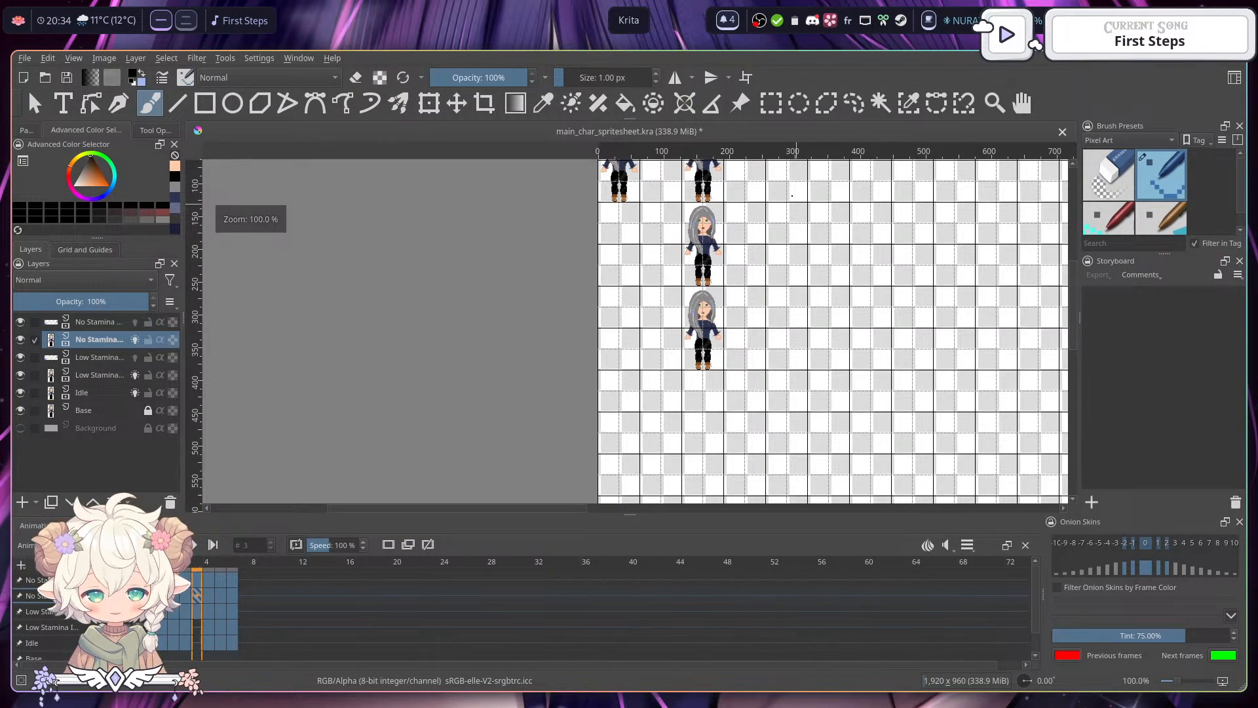
- Hide the canvas grid, check the character sprites without it and save the file
click(85, 249)
click(24, 300)
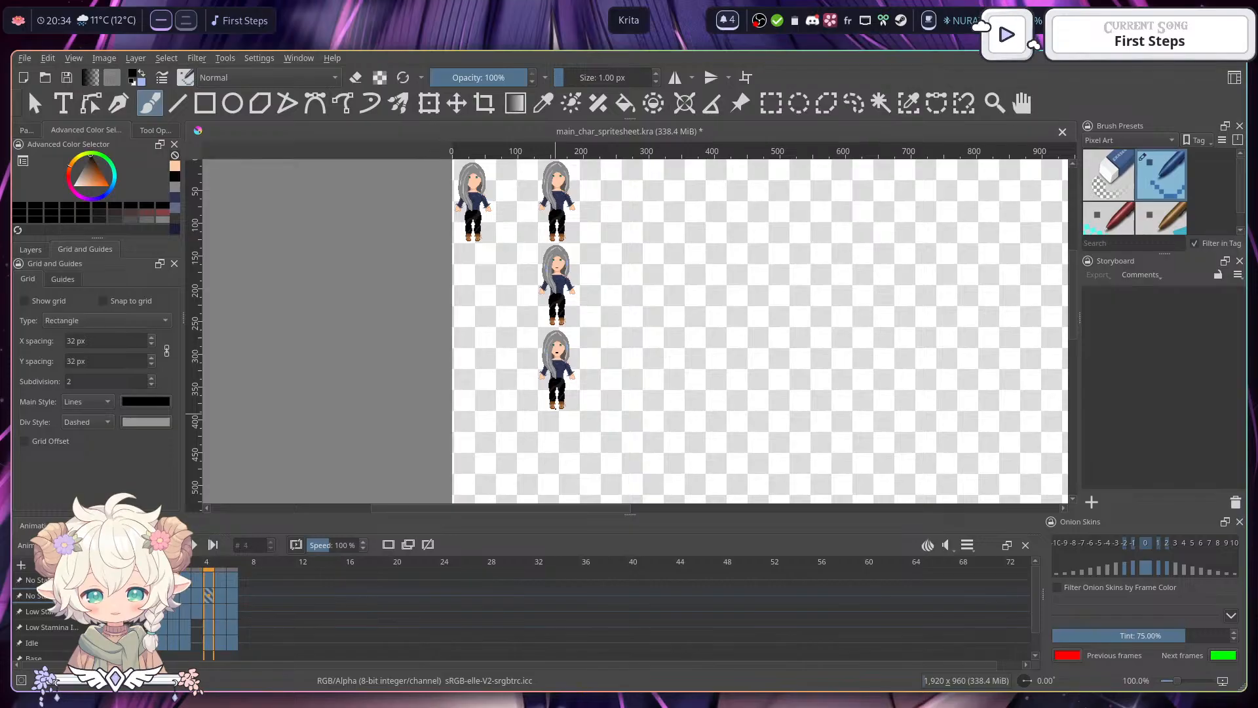
drag(586, 382, 542, 394)
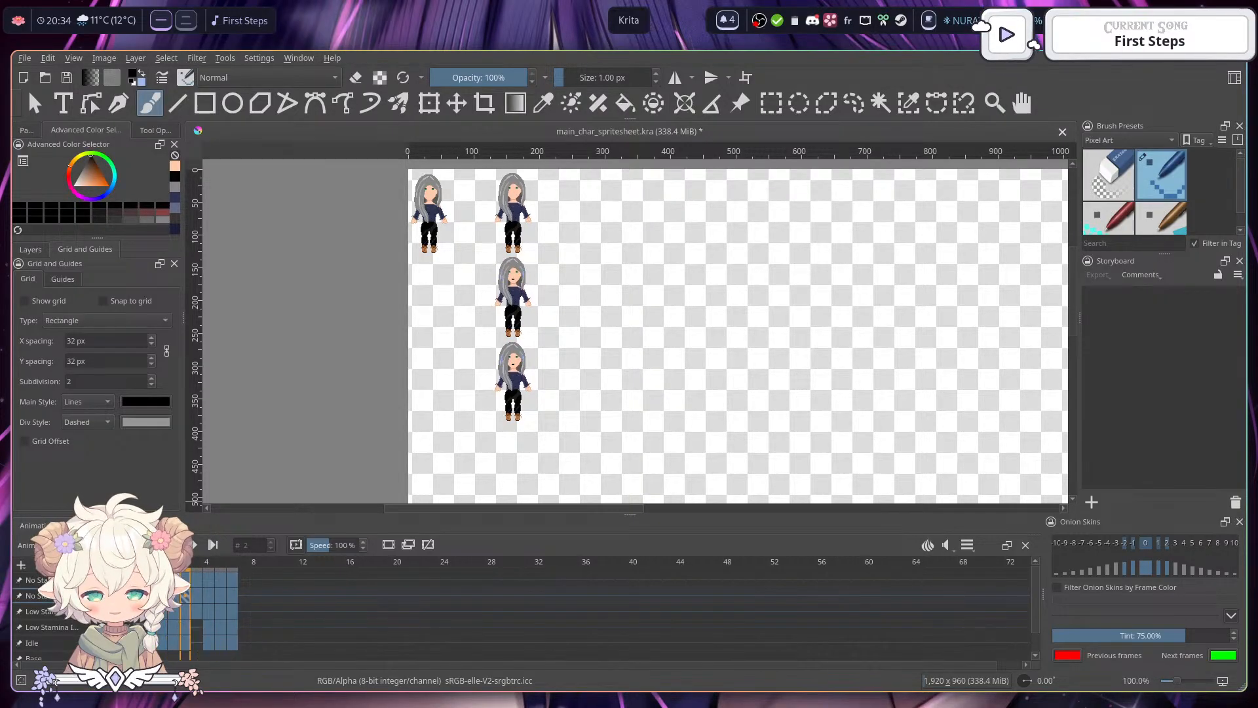
key(plus)
key(plus)
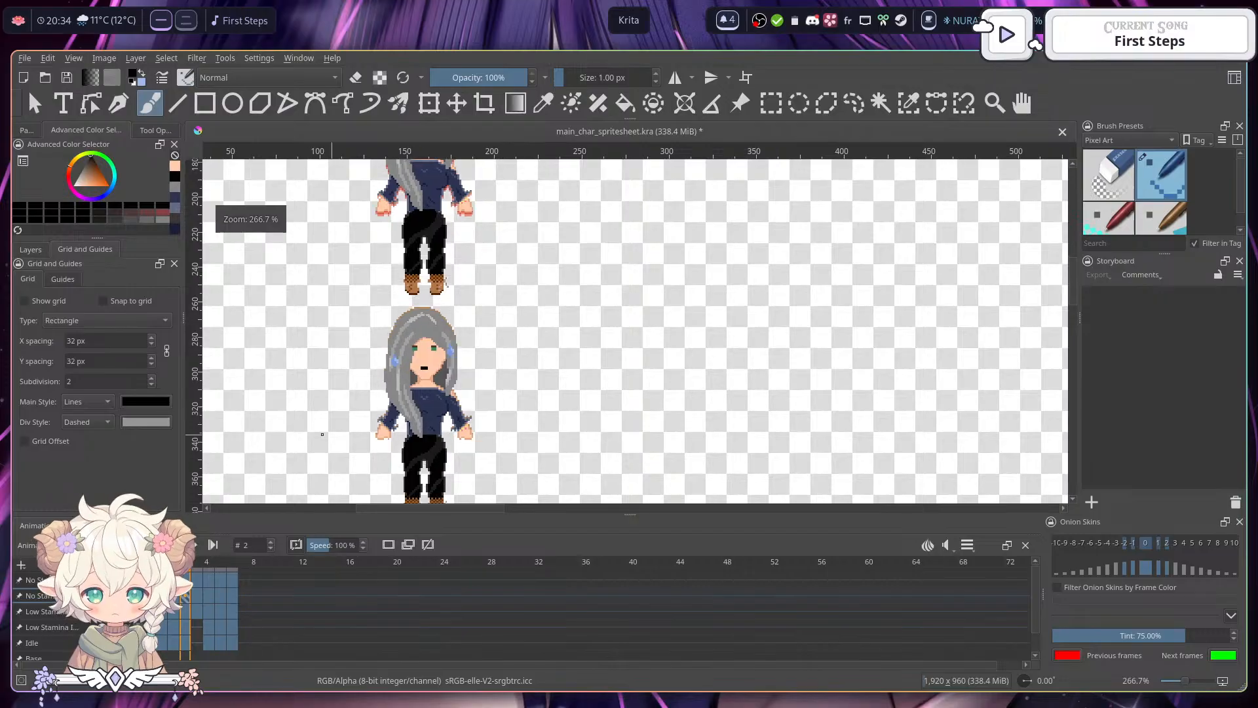
click(34, 252)
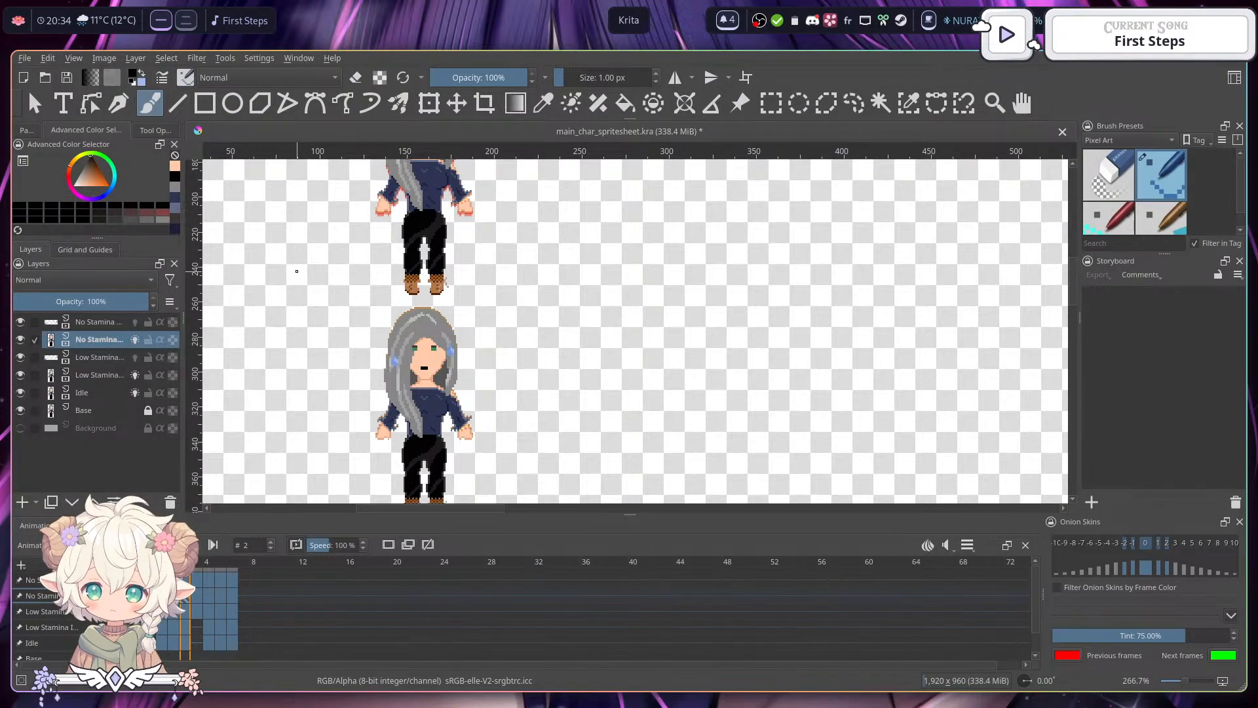
key(ctrl+s)
- On frame 0 of the topmost No Stamina layer, start a flying sweat drop beside the upper head with the sampled darker blue
scroll(367, 293, up, 1)
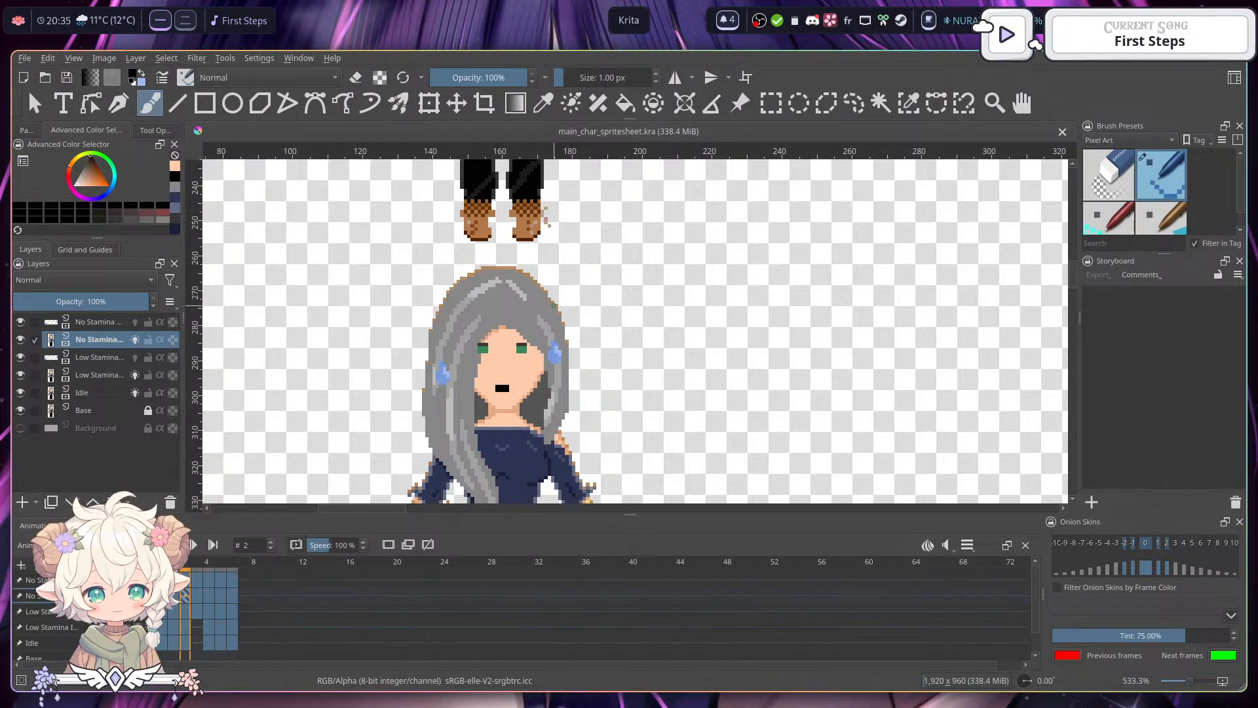
scroll(567, 354, up, 6)
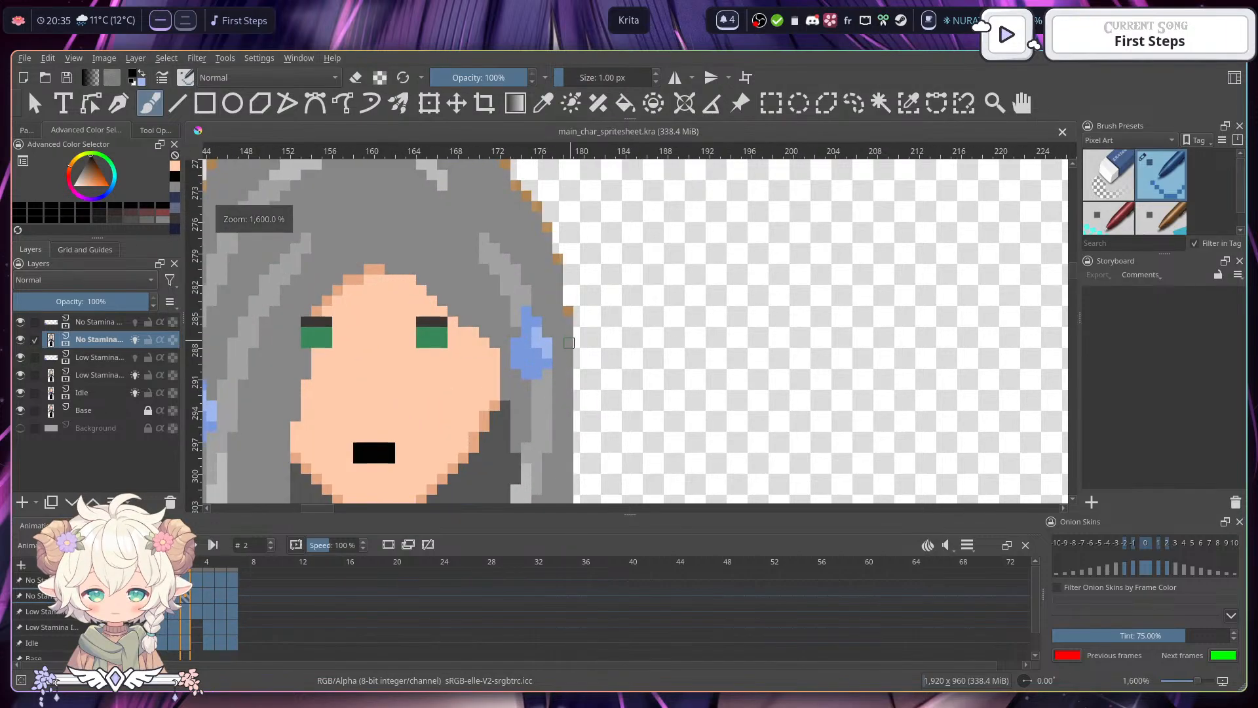
click(108, 323)
ctrl+click(506, 357)
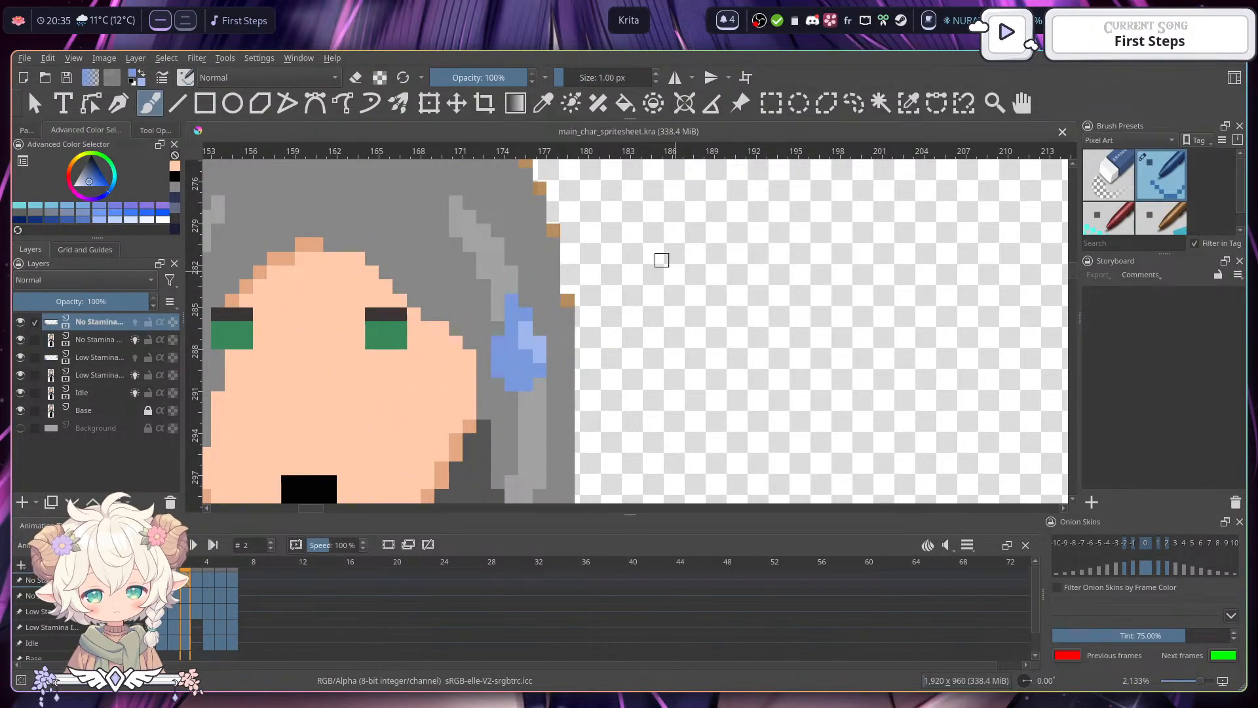
mouse_move(643, 249)
mouse_down()
mouse_move(718, 301)
mouse_move(690, 323)
mouse_move(679, 361)
mouse_up()
key(Left)
key(Left)
click(629, 235)
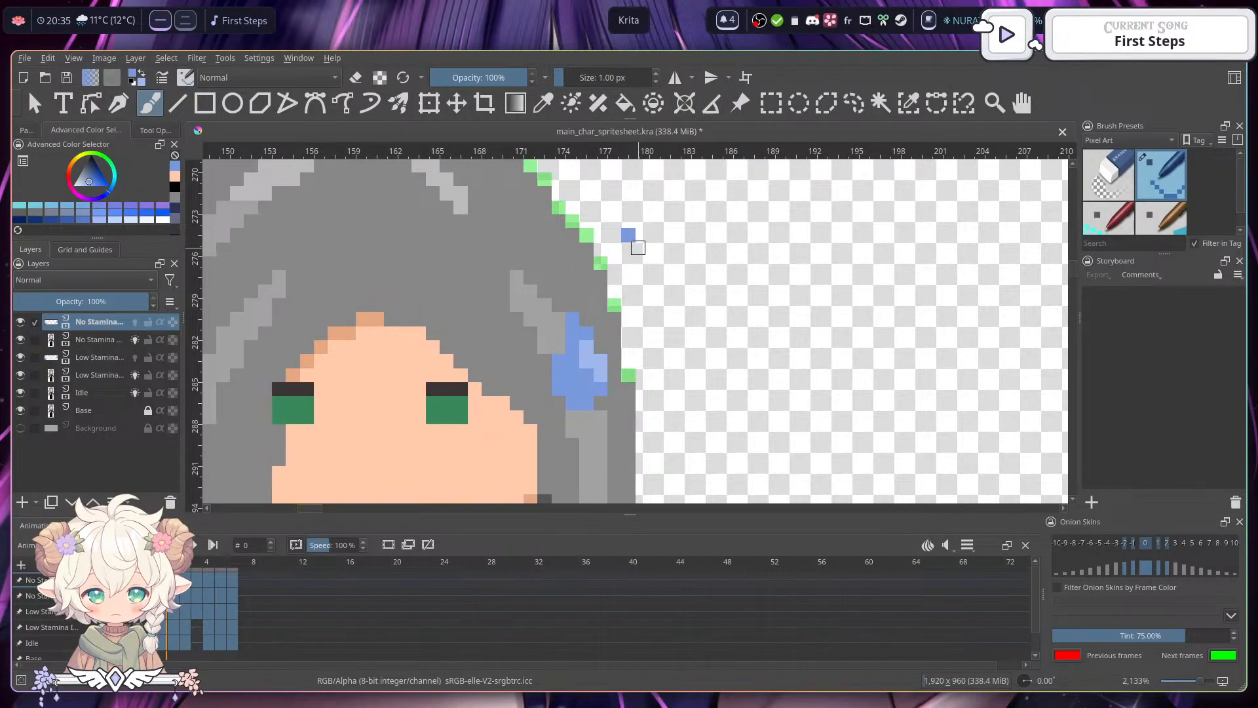
- Extend the sweat drop diagonally down and away from the head, widening its lower end with blue pixels
click(642, 249)
click(643, 237)
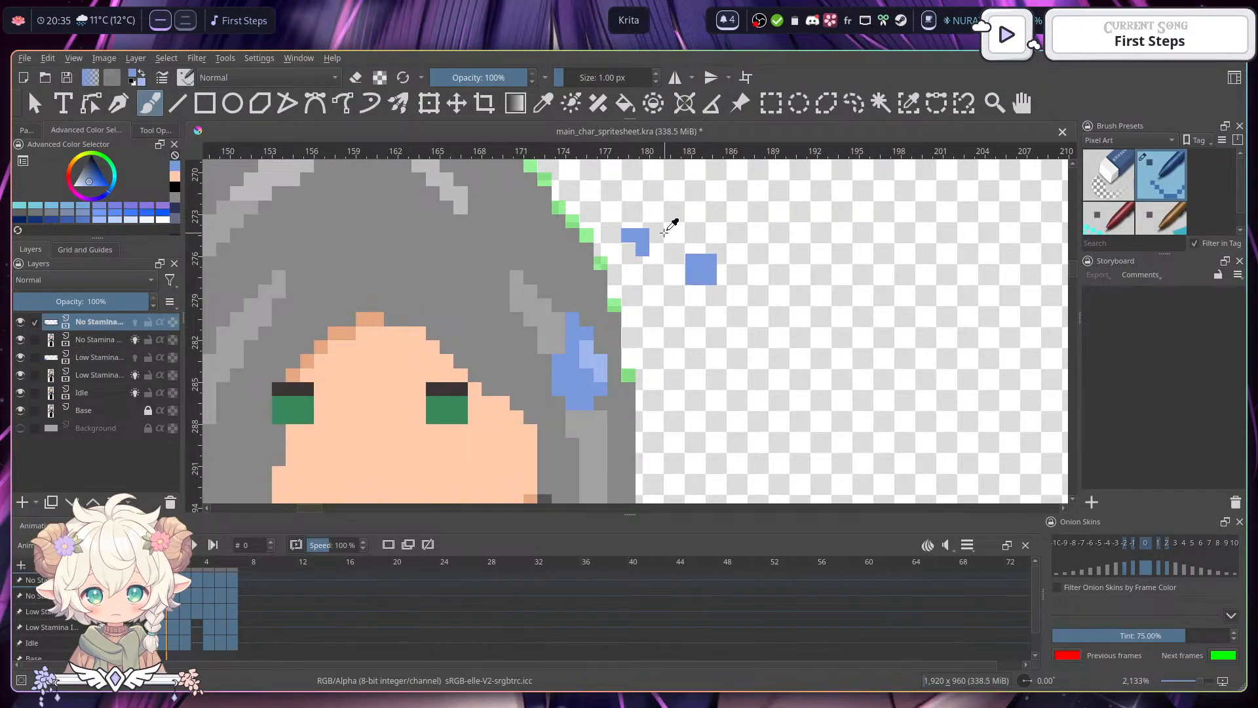
key(ctrl+z)
key(ctrl+z)
click(644, 249)
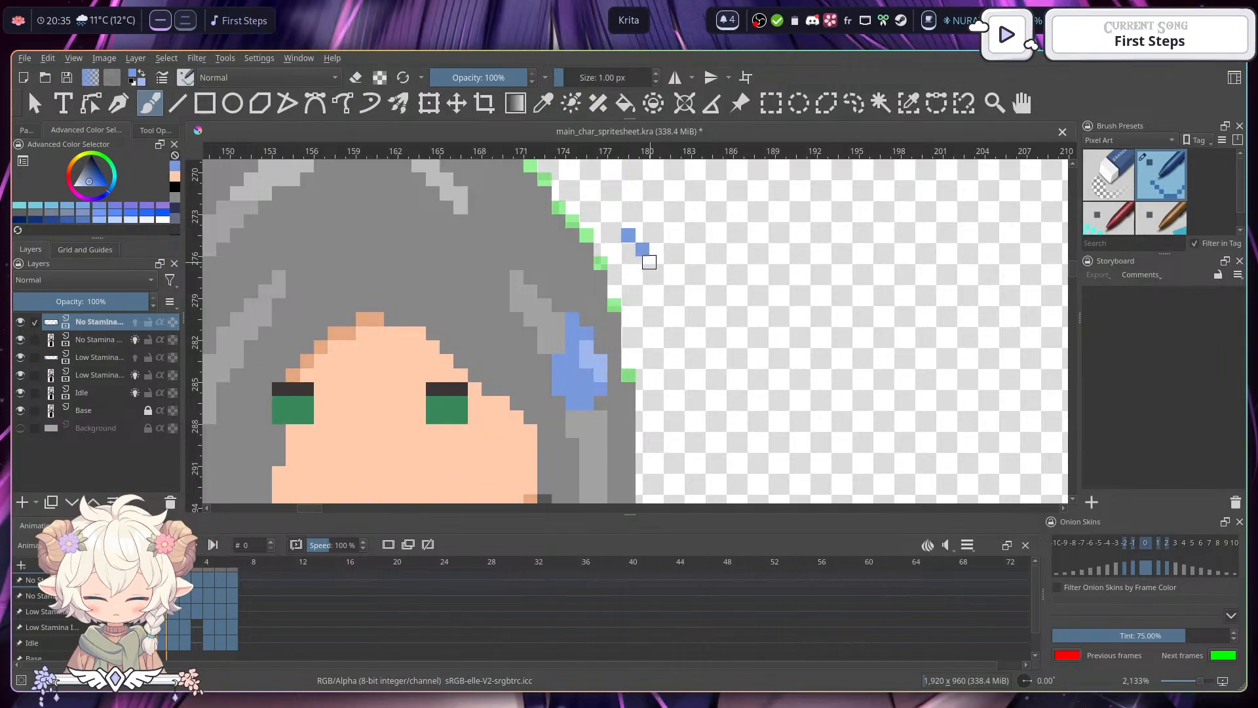
mouse_move(648, 262)
mouse_down()
mouse_move(658, 255)
mouse_move(669, 273)
mouse_up()
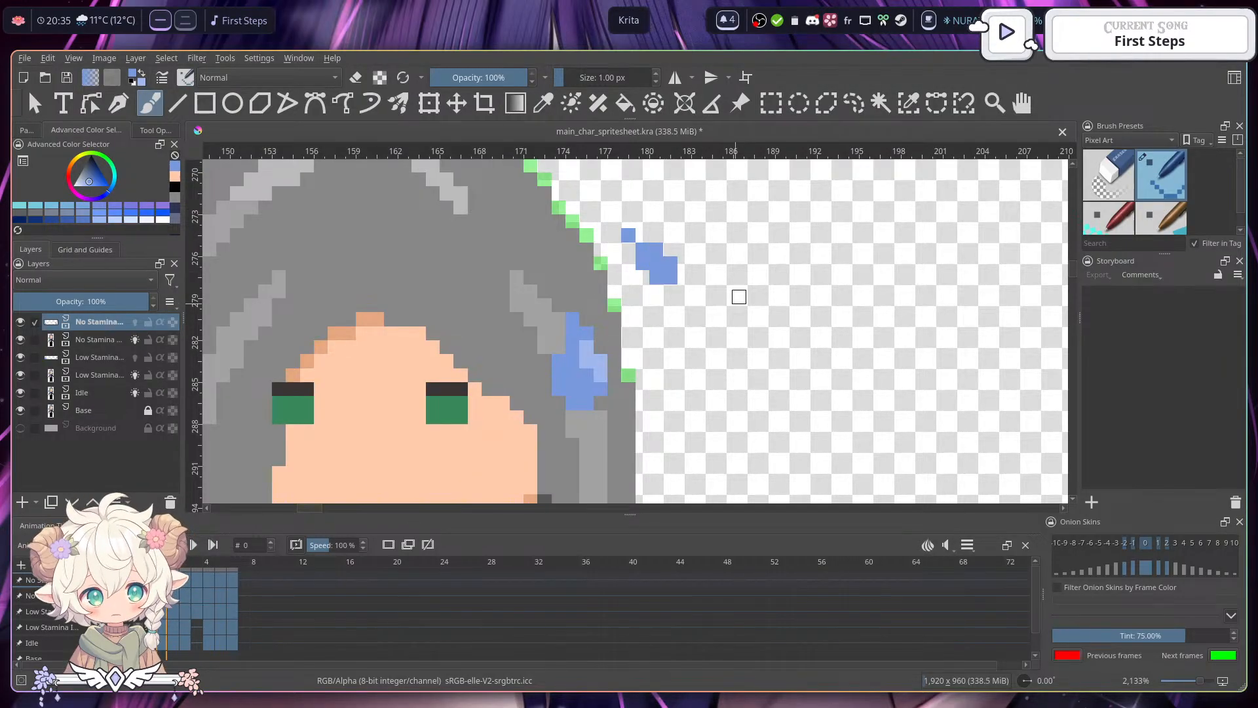
drag(672, 265, 672, 277)
click(659, 267)
- Try different light-blue highlight pixels on the lower end of the flying sweat drop, undoing each attempt
drag(715, 322, 708, 282)
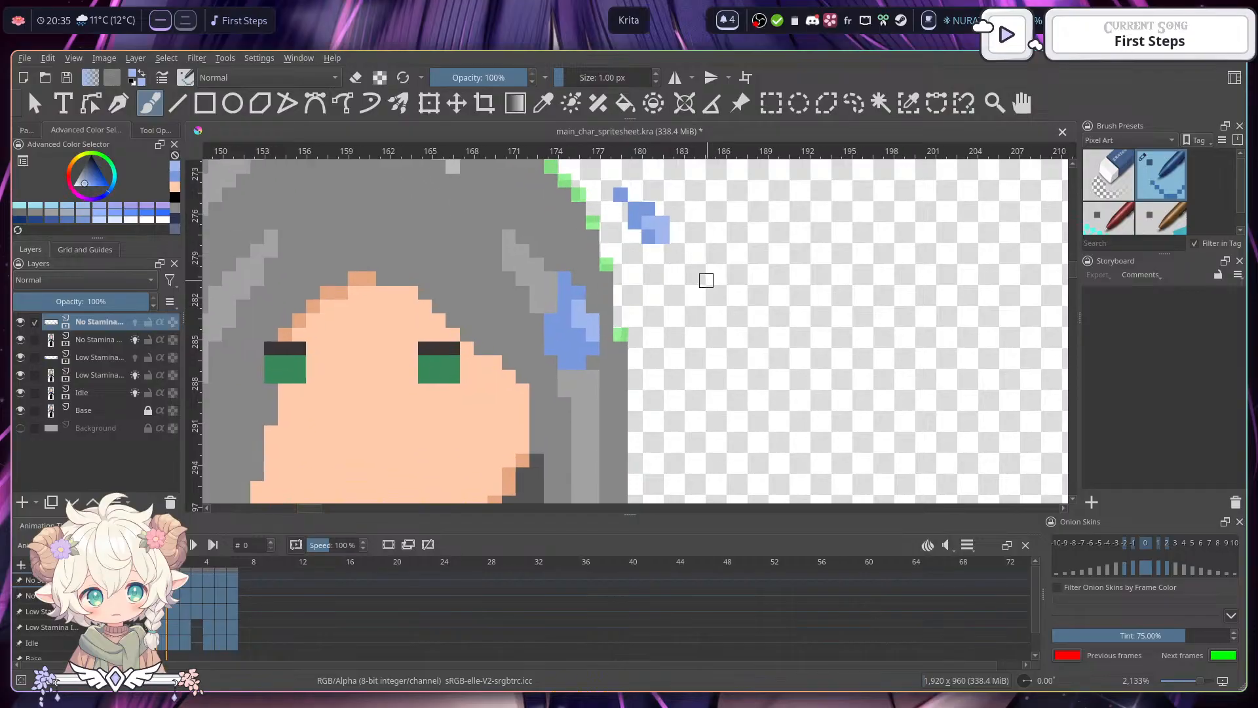
key(ctrl+z)
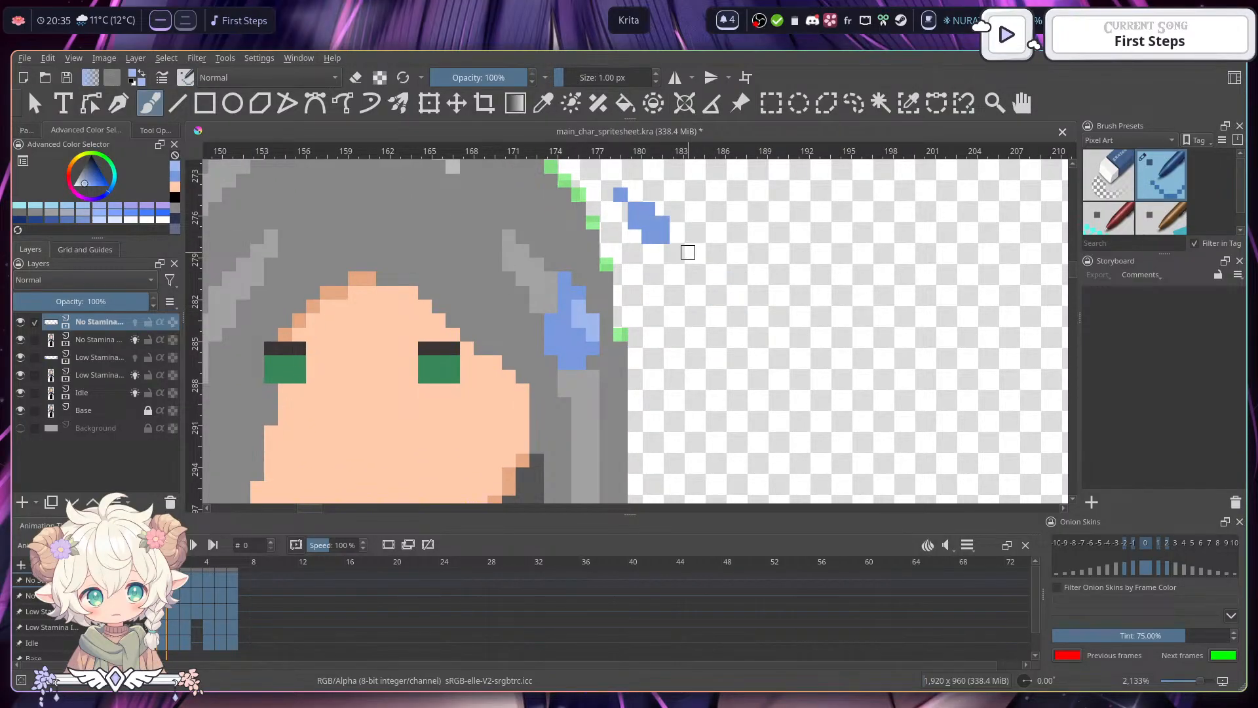
ctrl+click(581, 333)
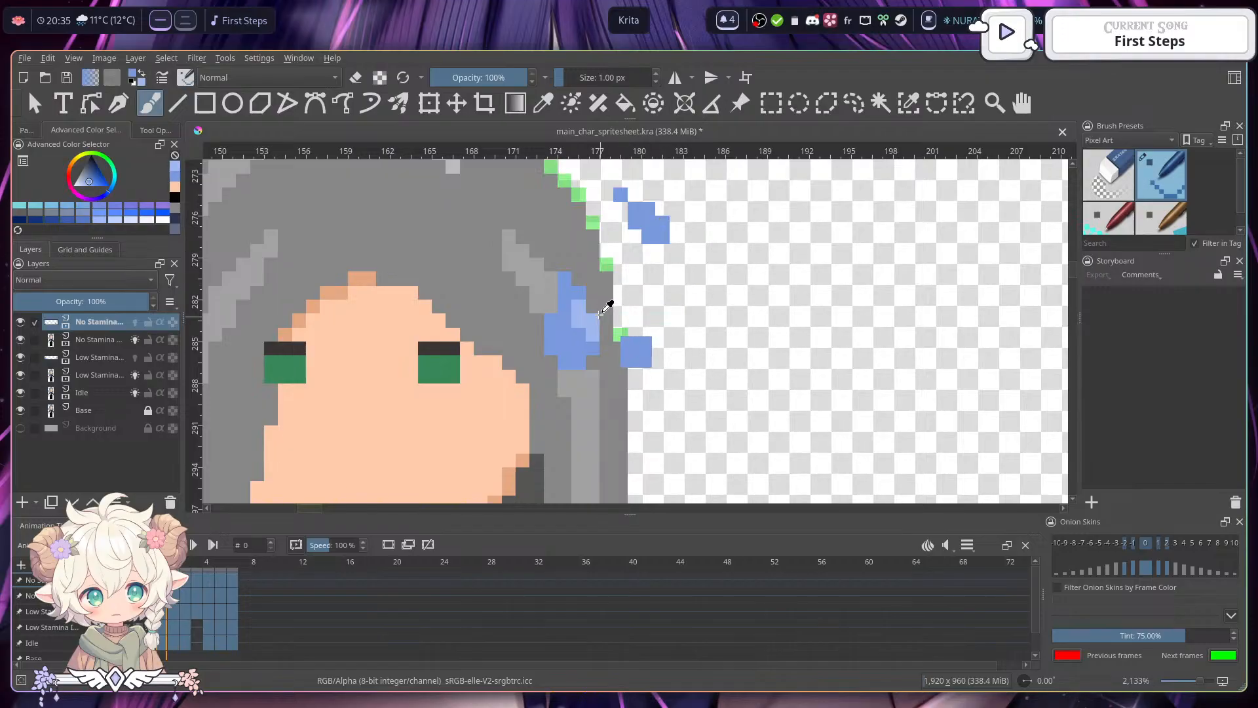
click(663, 223)
click(650, 224)
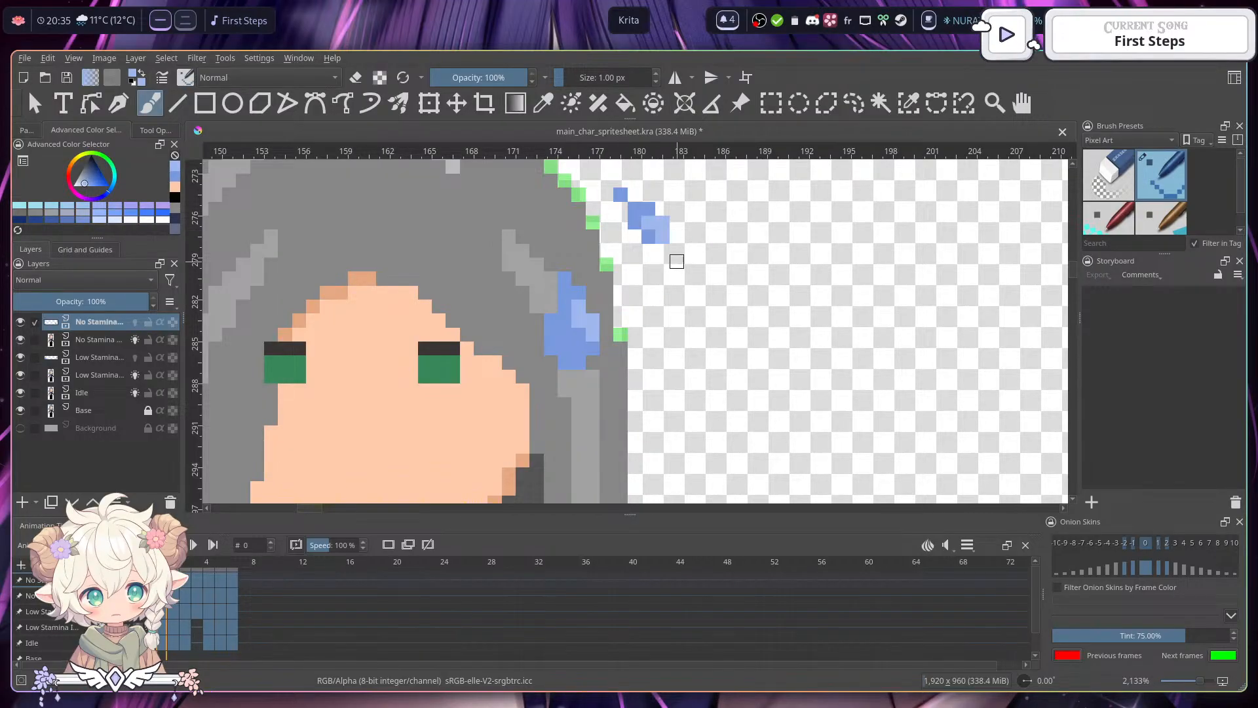
key(ctrl+z)
click(675, 236)
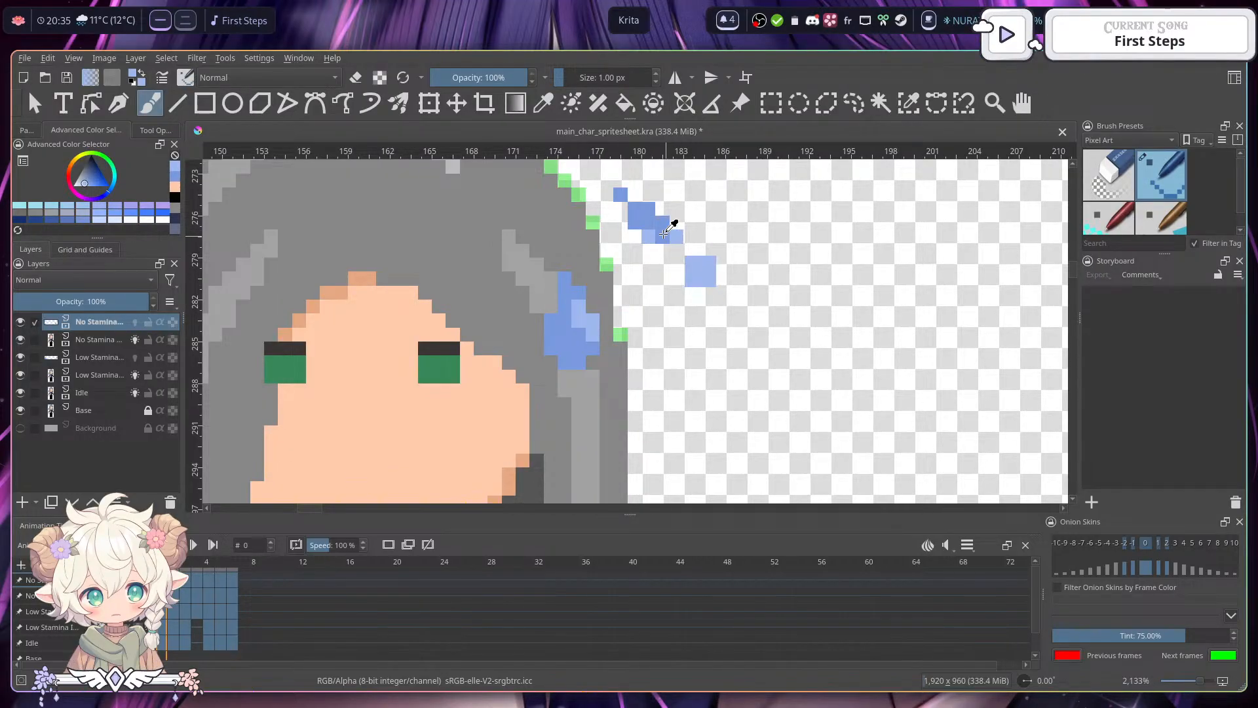
key(ctrl+z)
- Lengthen and thicken the drop's body in the darker blue, adding pixels along its inner edge and erasing stray ones
drag(663, 224, 653, 250)
click(676, 236)
ctrl+click(647, 226)
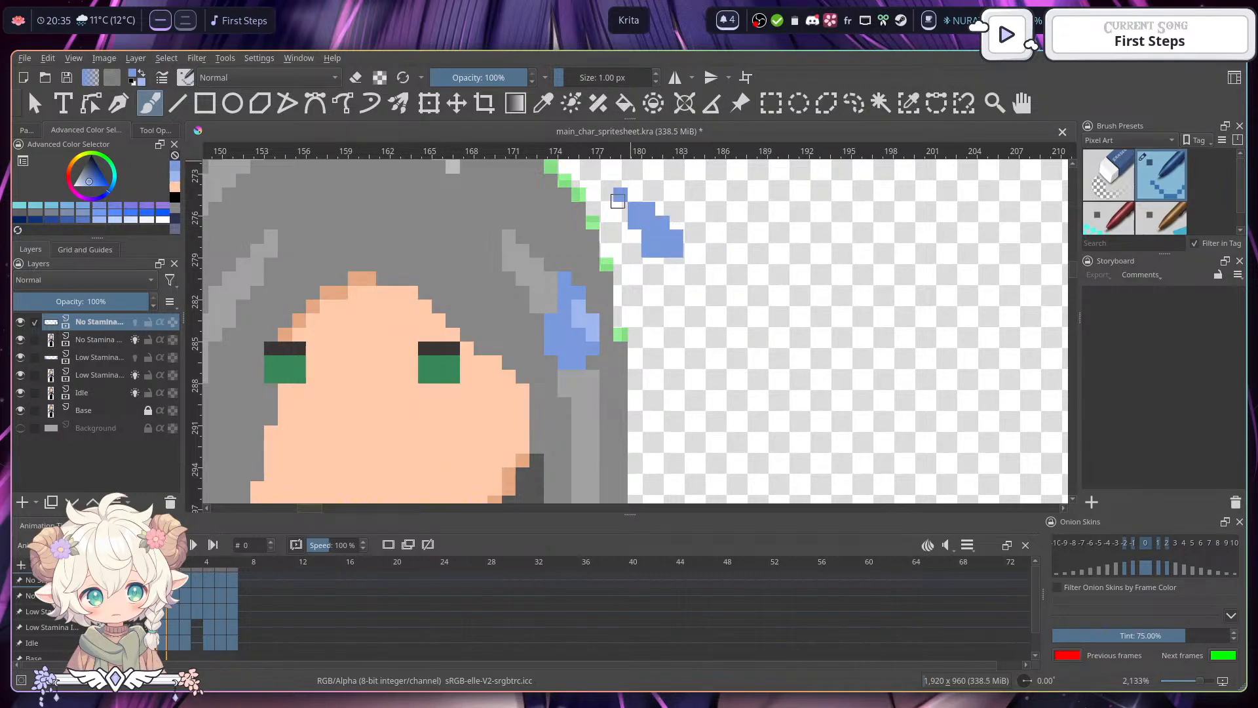
click(357, 77)
click(648, 250)
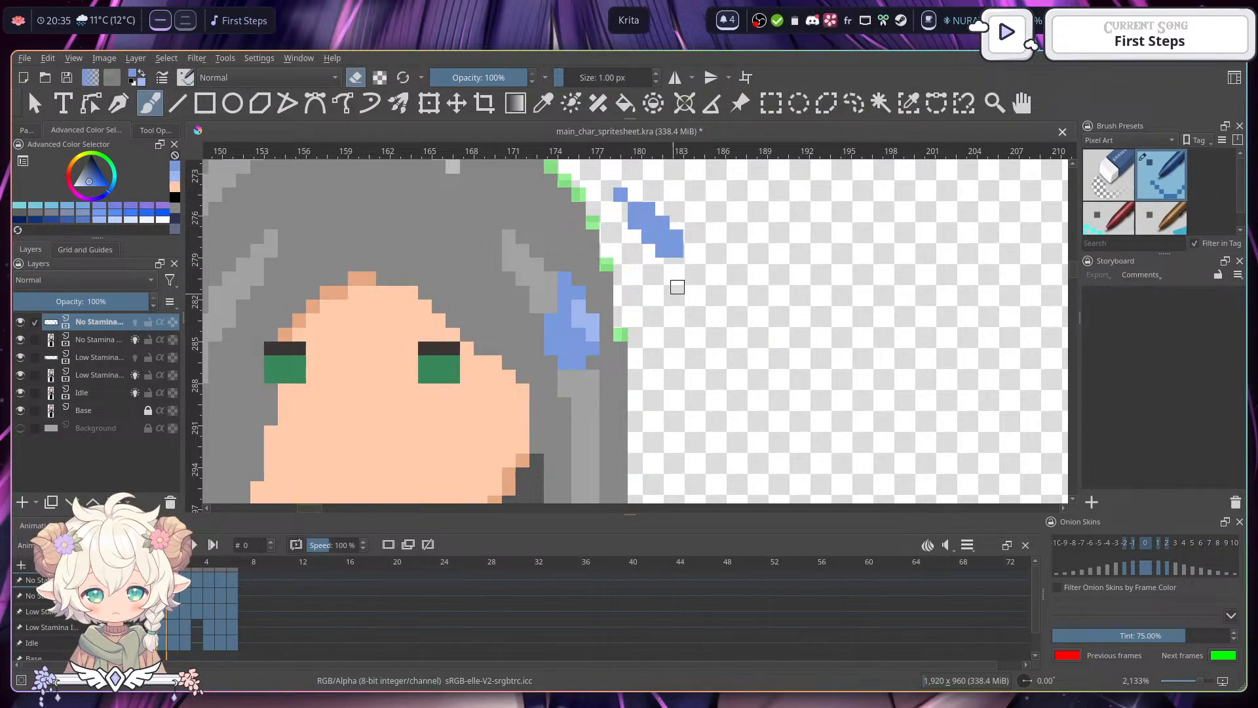
key(e)
drag(649, 250, 634, 236)
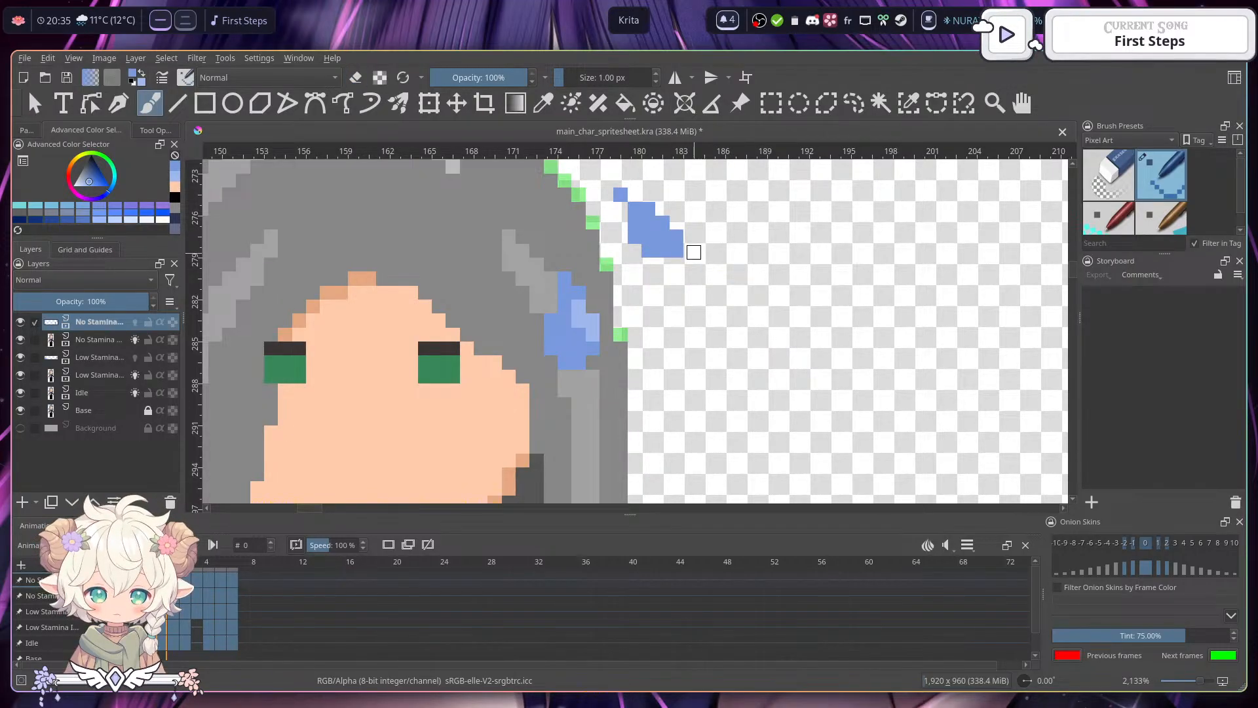
click(356, 77)
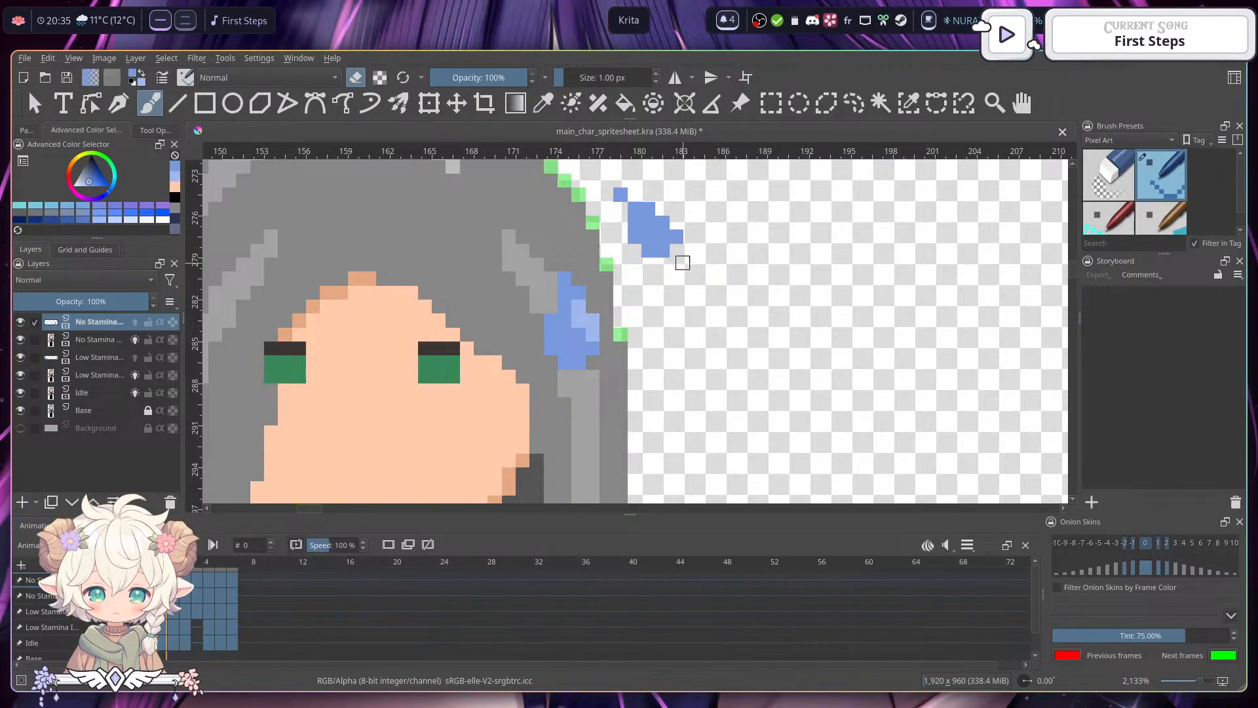
- Shade the drop's outer upper edge with a diagonal lighter-blue highlight and restore its lower corner pixel in the darker blue
ctrl+click(583, 325)
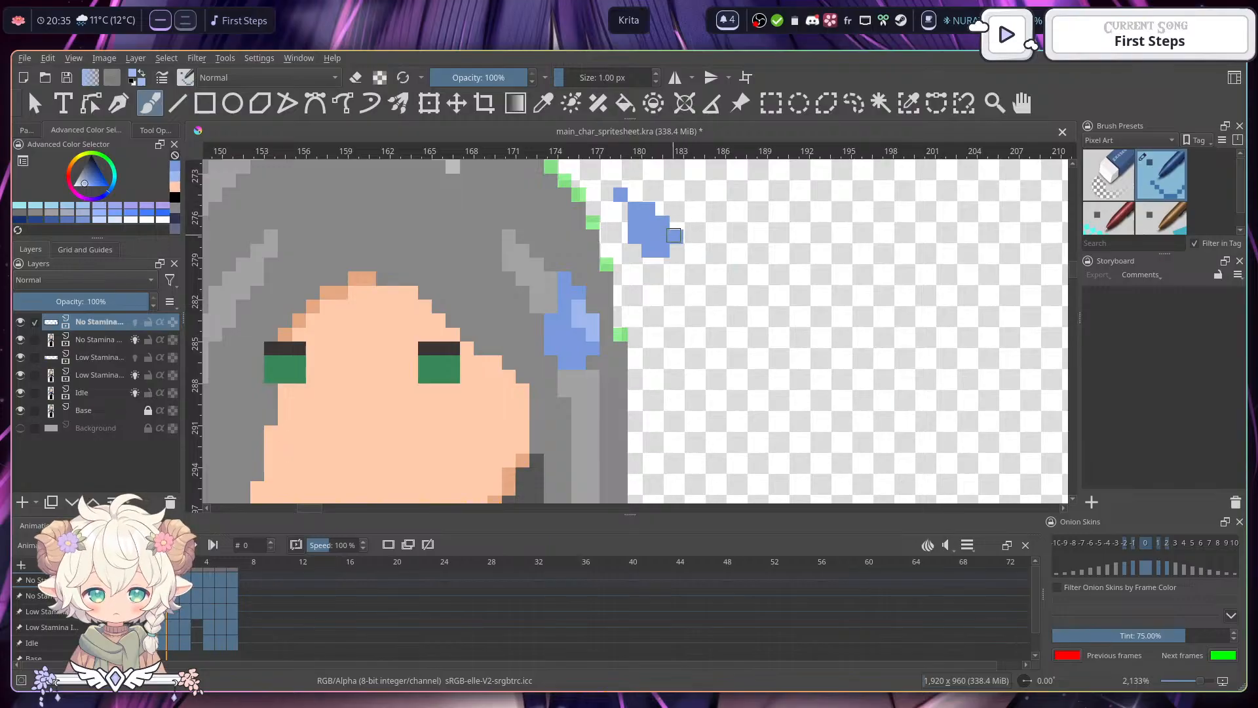
drag(661, 223, 675, 235)
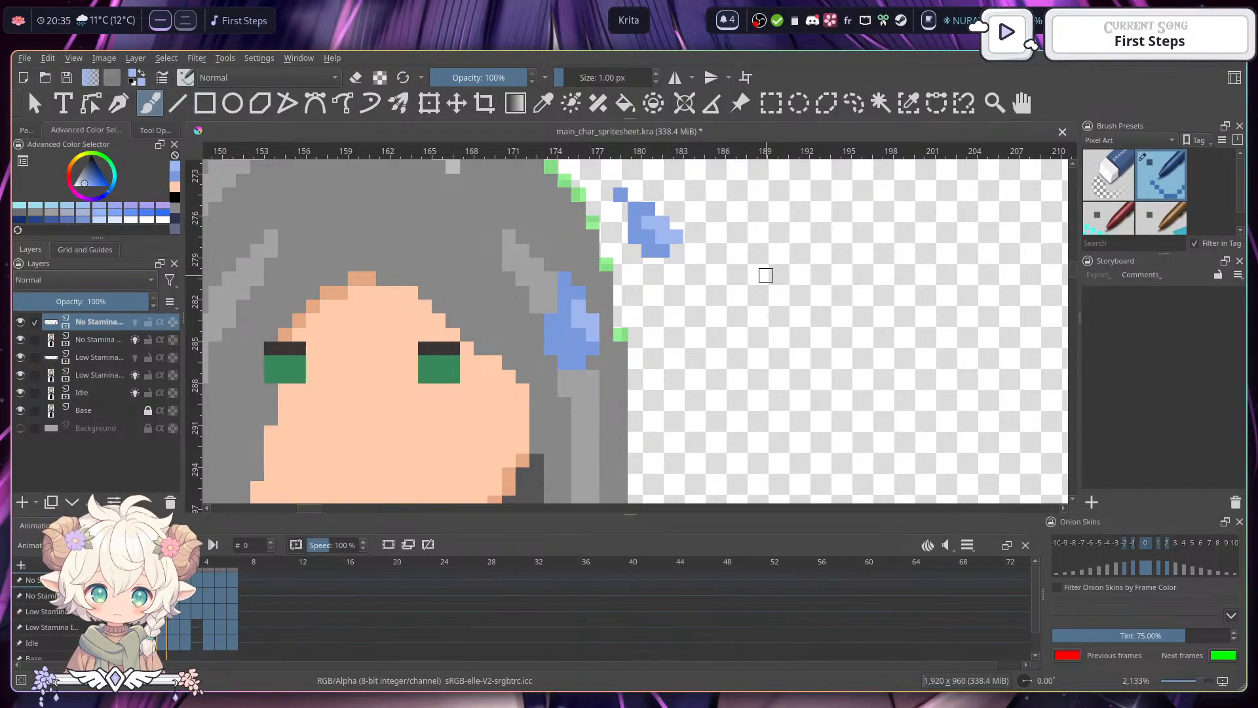
click(747, 289)
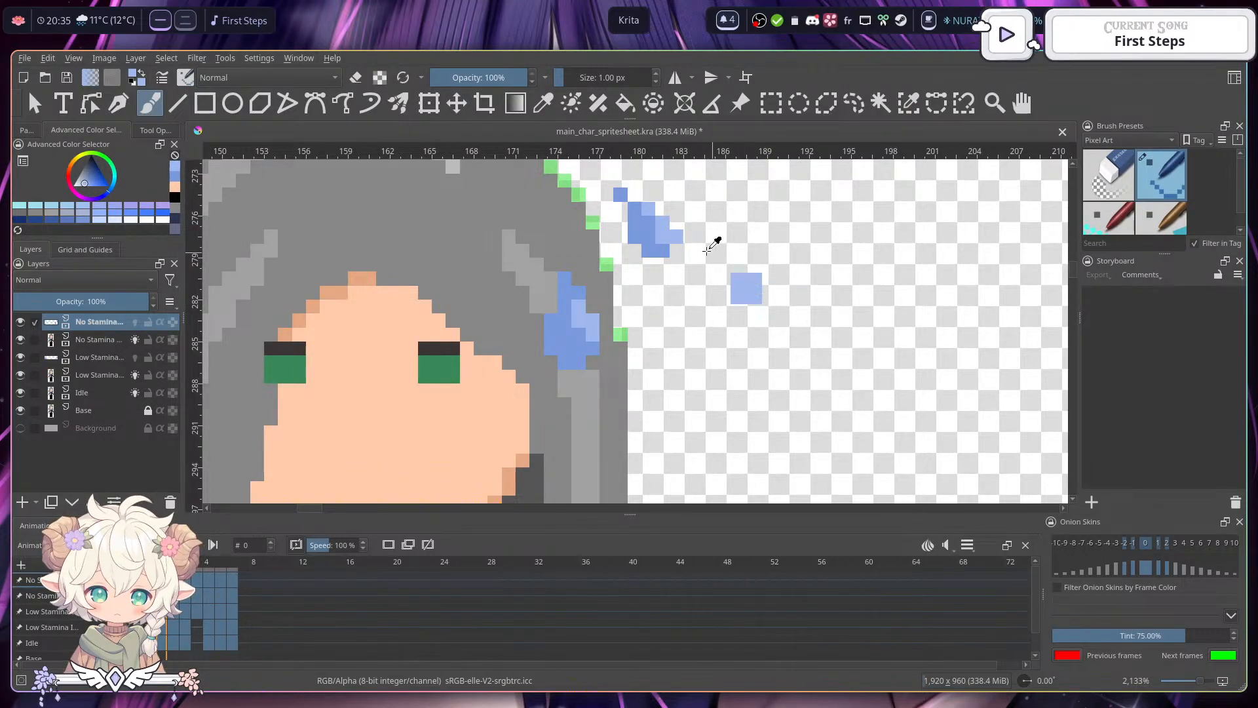
ctrl+click(635, 226)
click(663, 238)
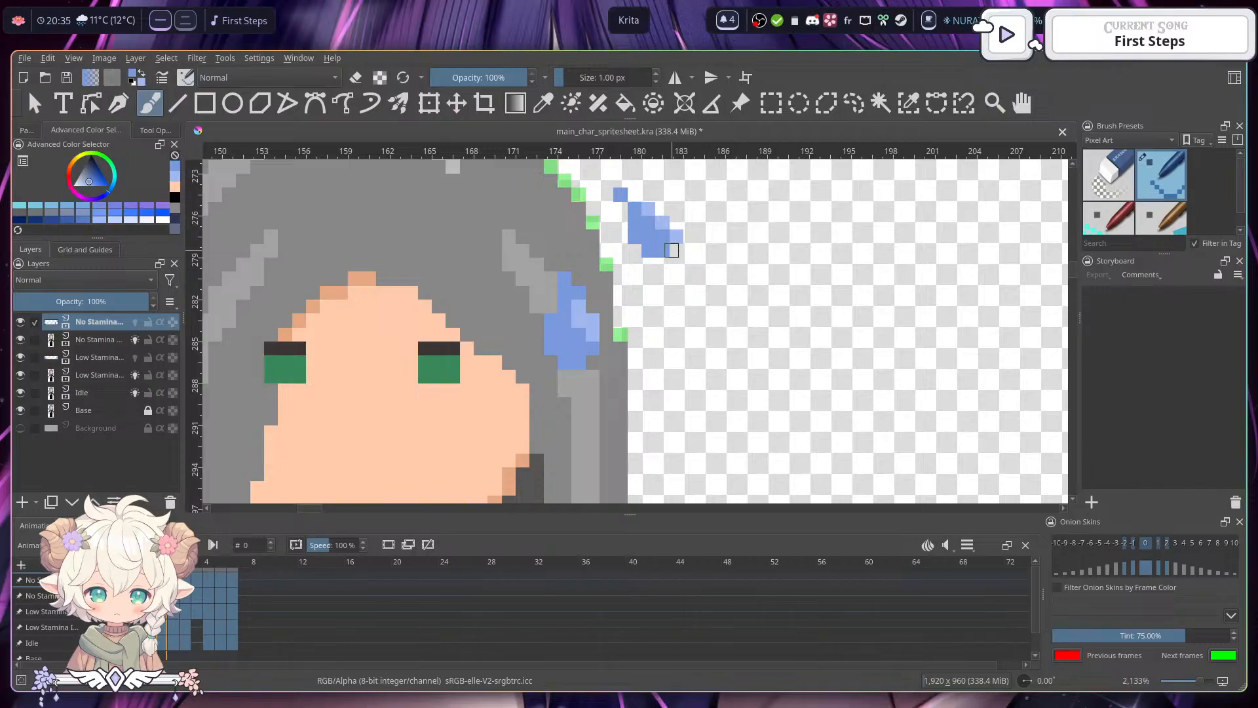
ctrl+click(676, 237)
click(662, 236)
ctrl+click(661, 250)
click(676, 252)
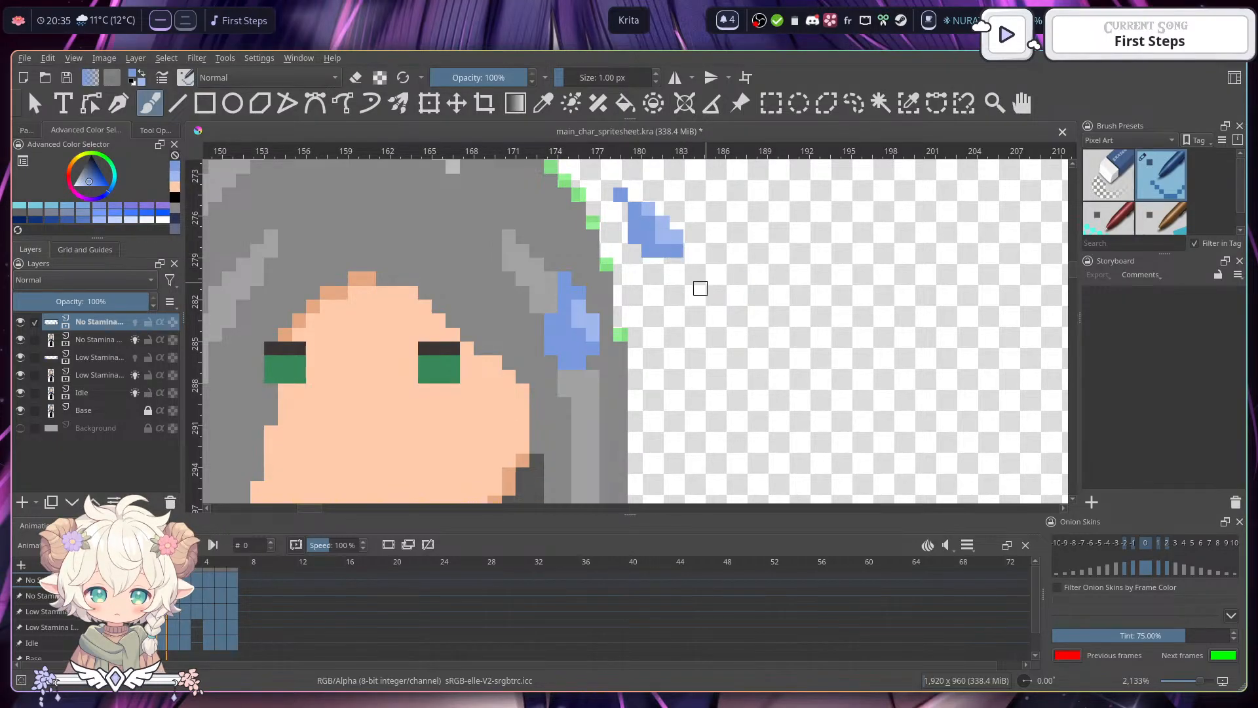
click(664, 264)
- Select the flying sweat drop with a rectangular selection and paste a copy into the same layer on frame 1
drag(770, 326, 1047, 233)
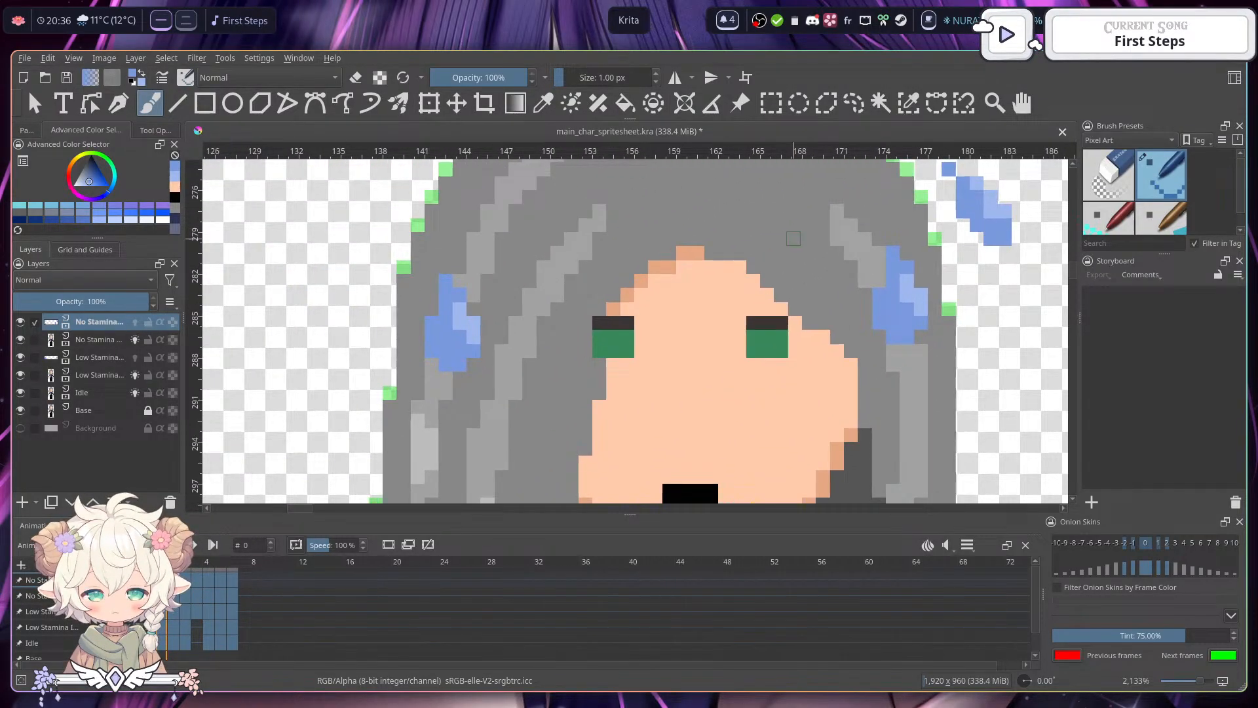
drag(793, 238, 592, 421)
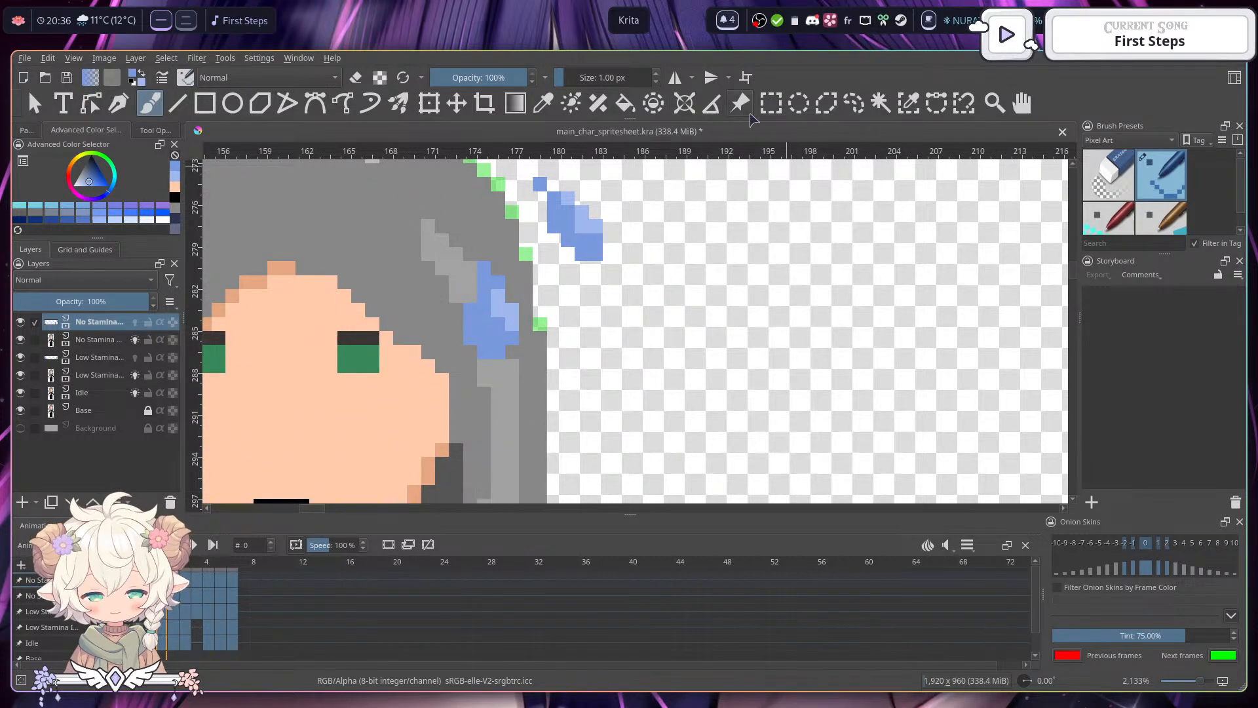
click(771, 103)
drag(753, 272, 736, 312)
drag(513, 216, 592, 304)
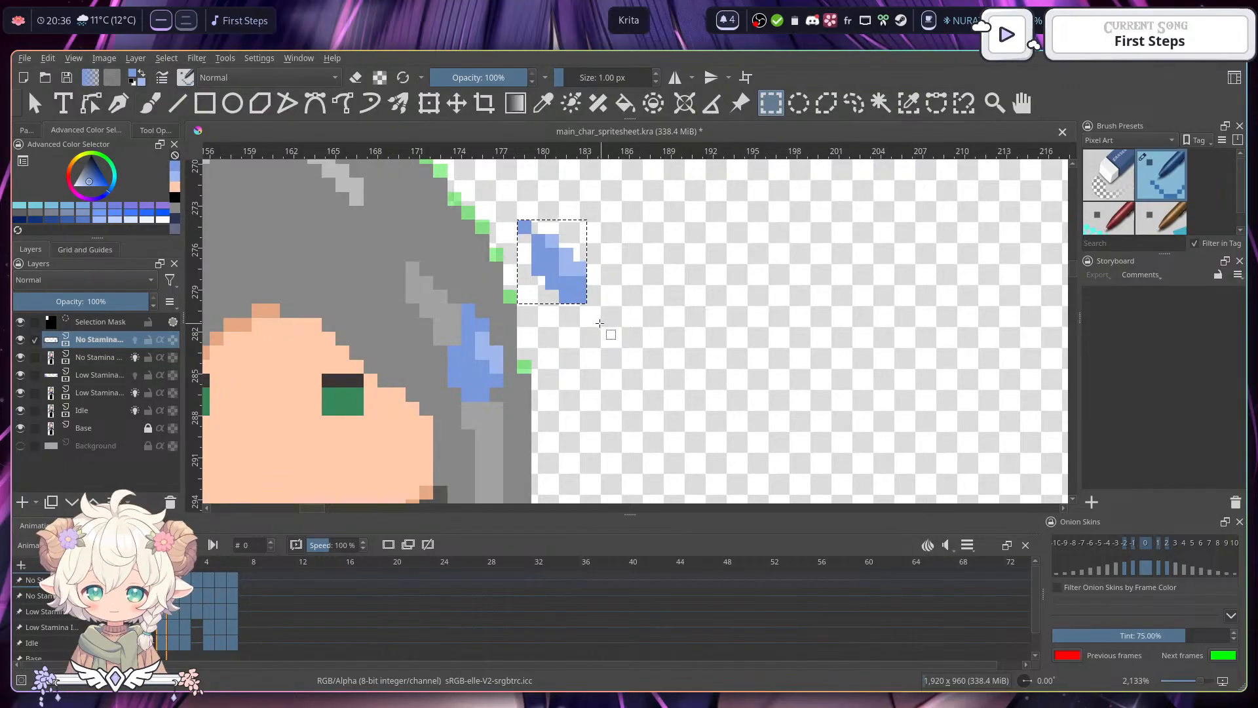
key(.)
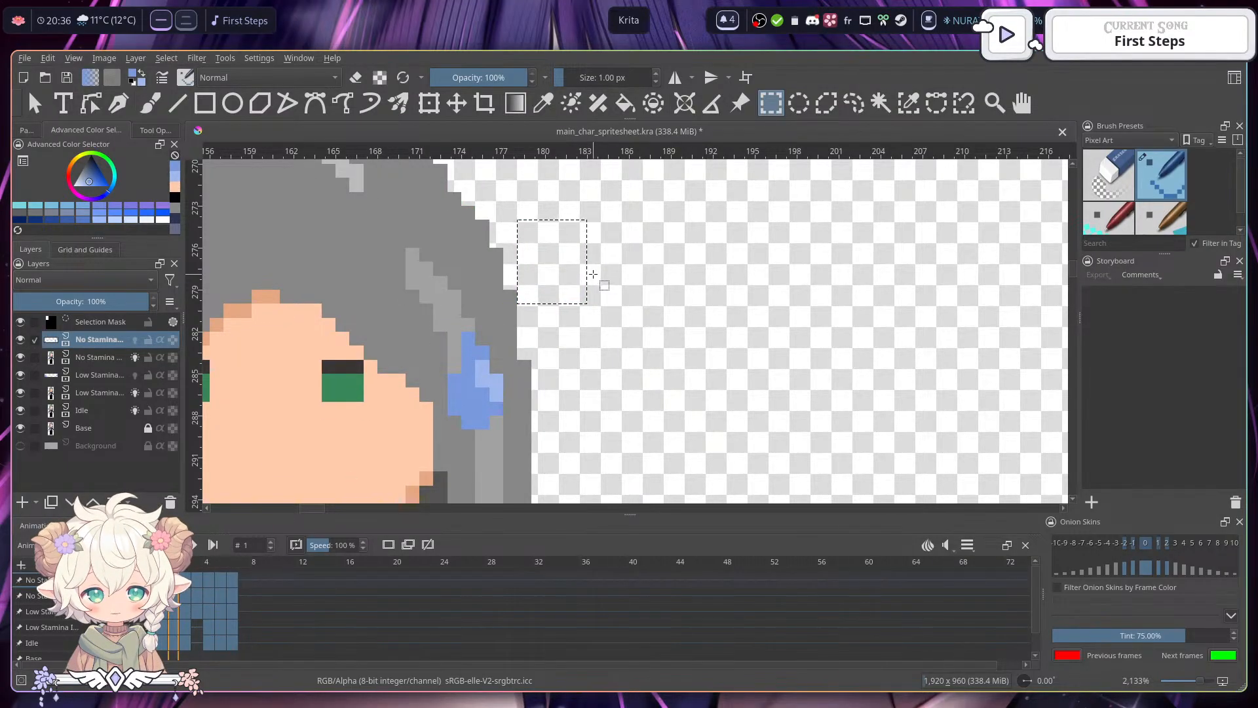
key(ctrl+v)
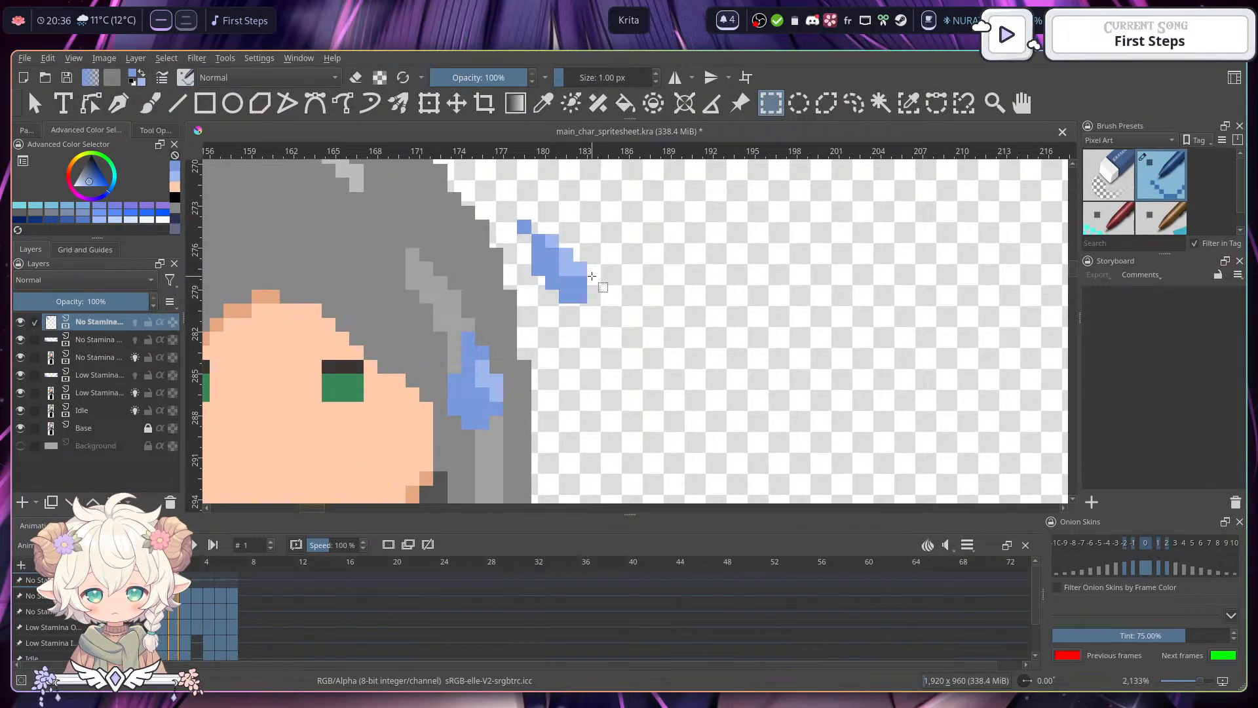
key(ctrl+z)
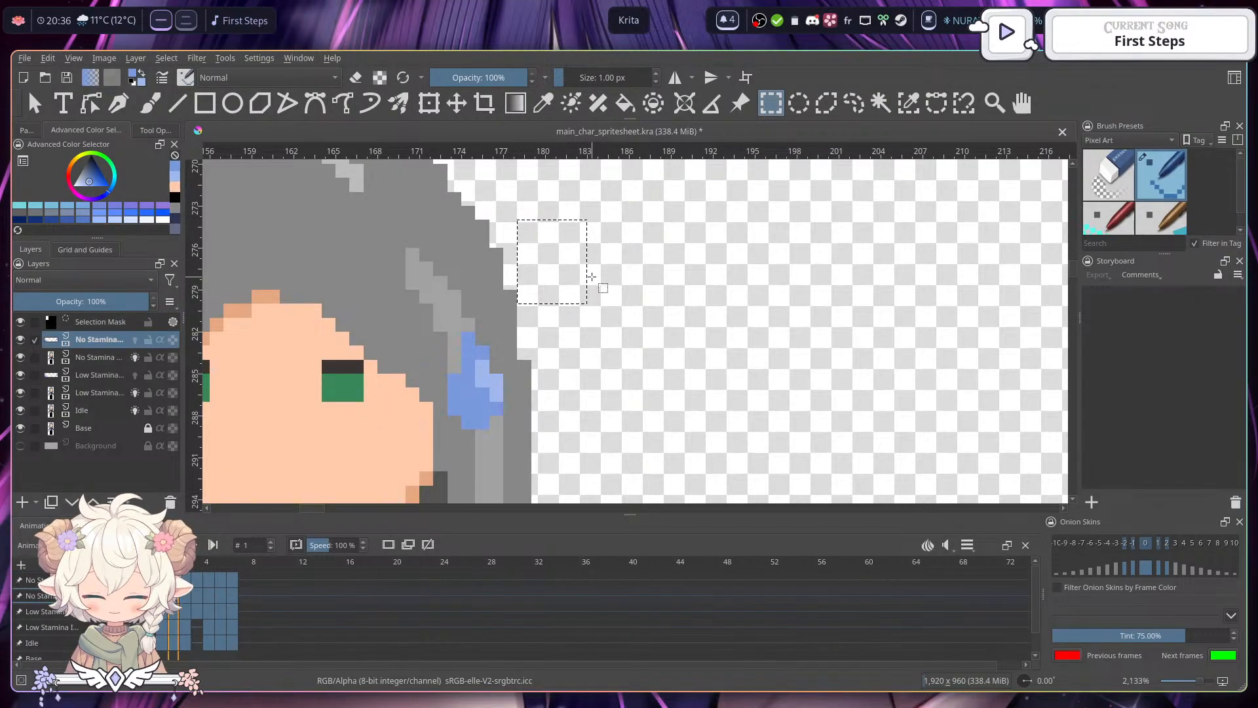
key(ctrl+alt+v)
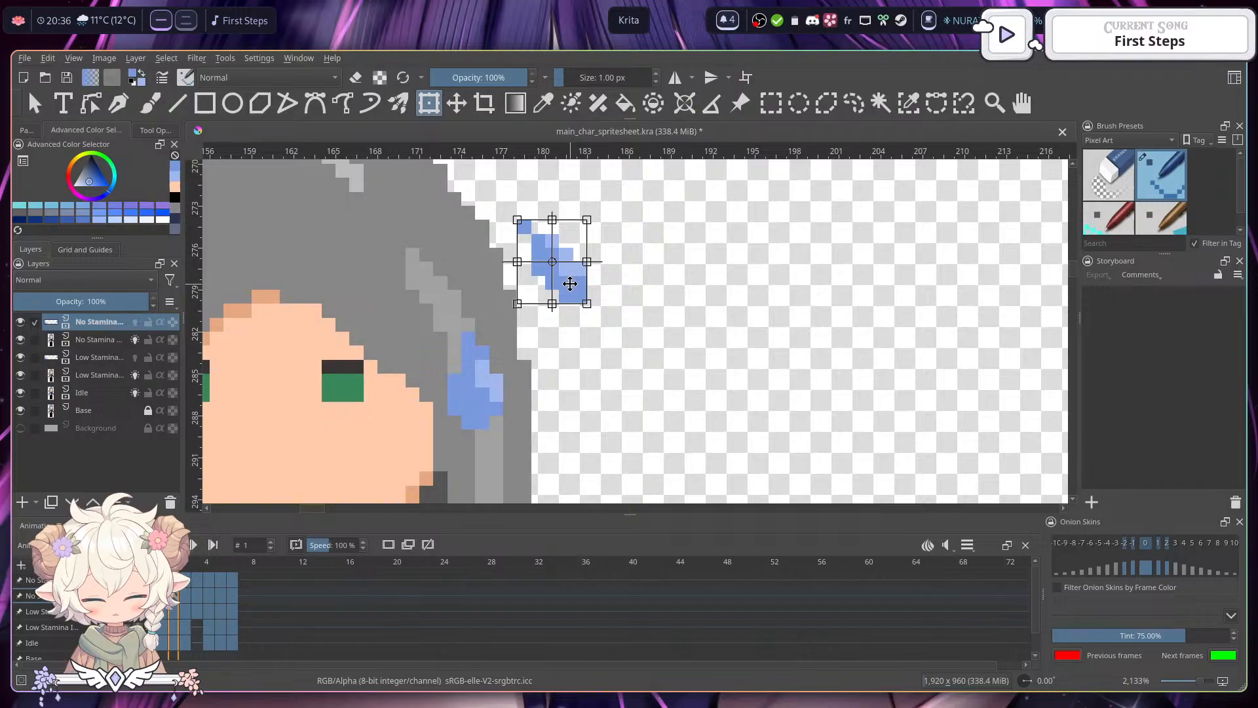
- Move the pasted drop on frame 1 diagonally down and away from the head, about three pixels each way
drag(570, 283, 598, 313)
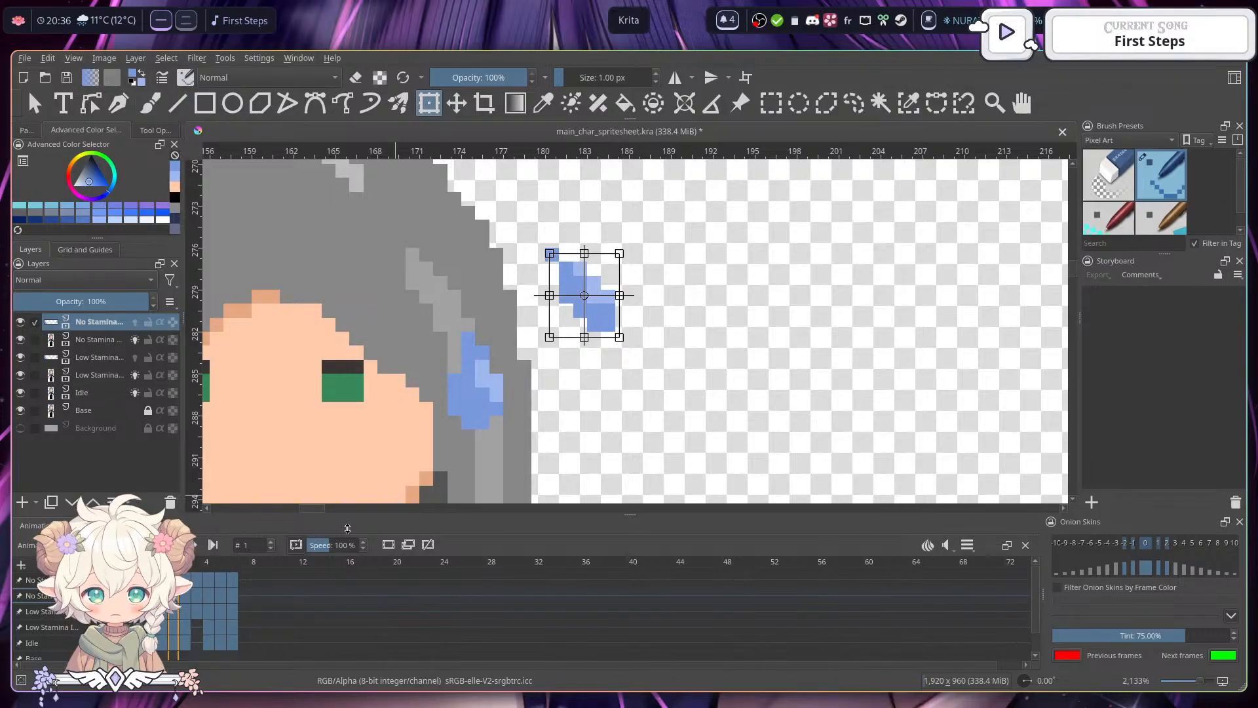
key(Return)
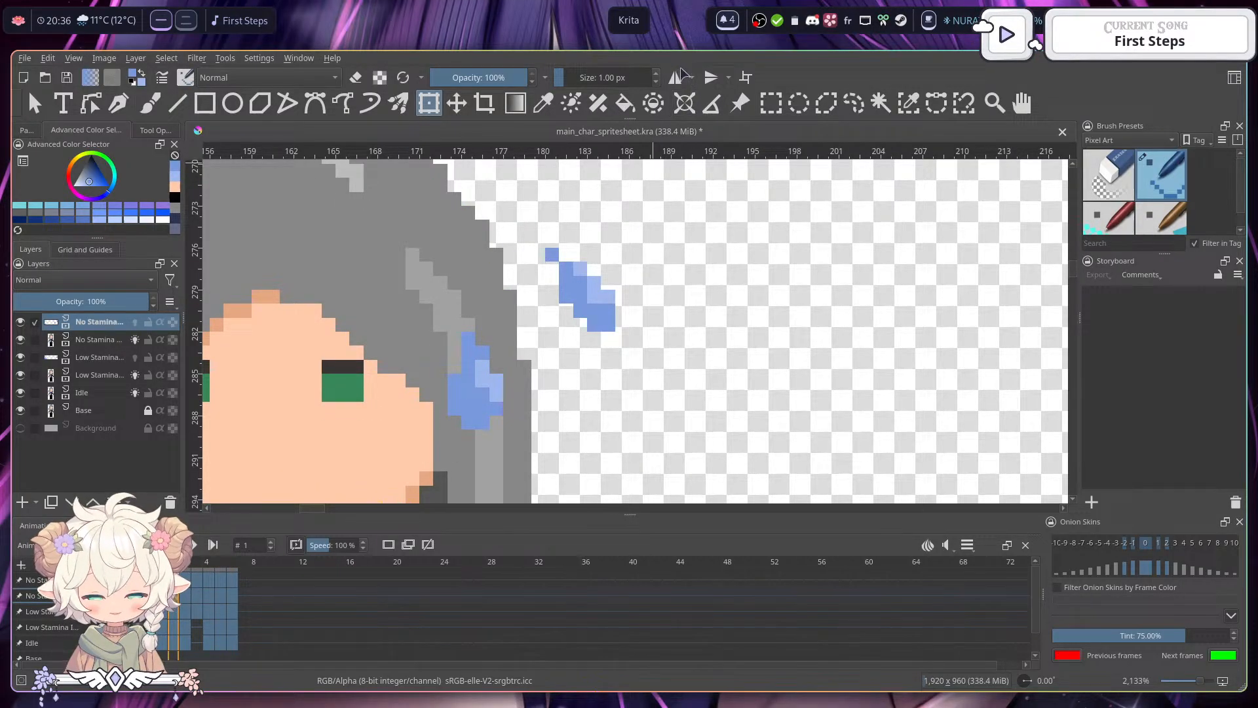
click(205, 103)
drag(547, 249, 572, 271)
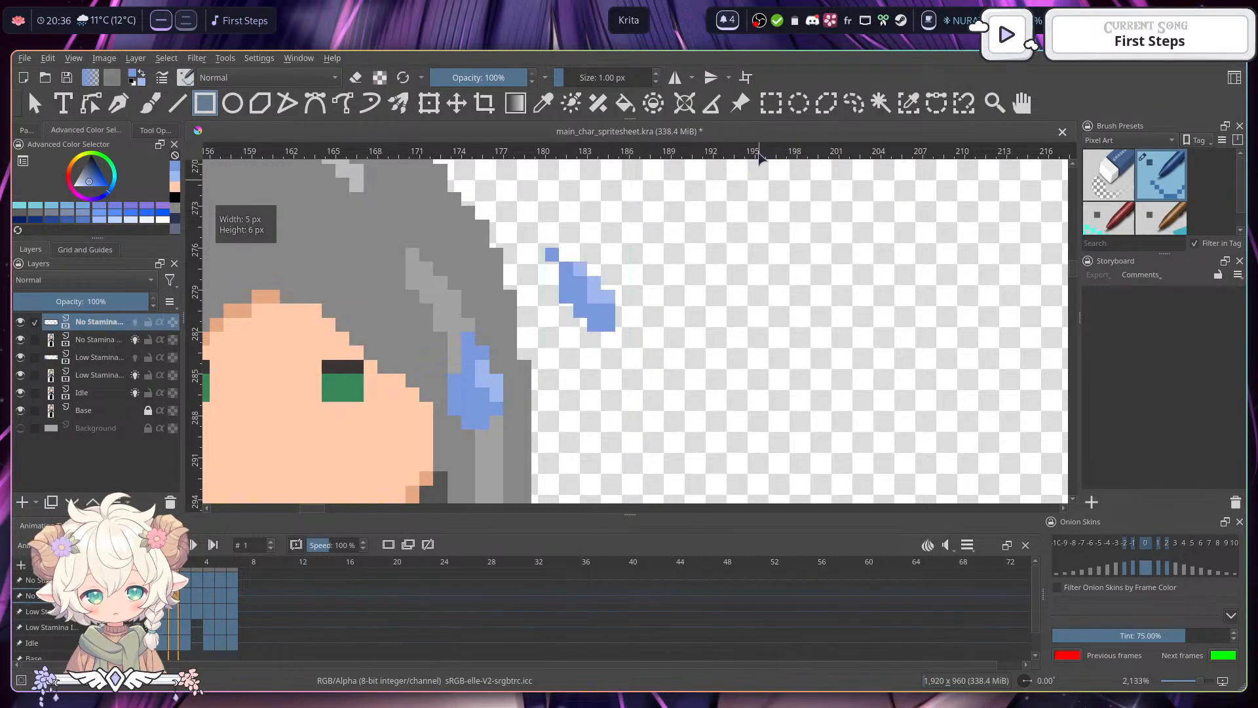
click(772, 103)
drag(546, 249, 615, 331)
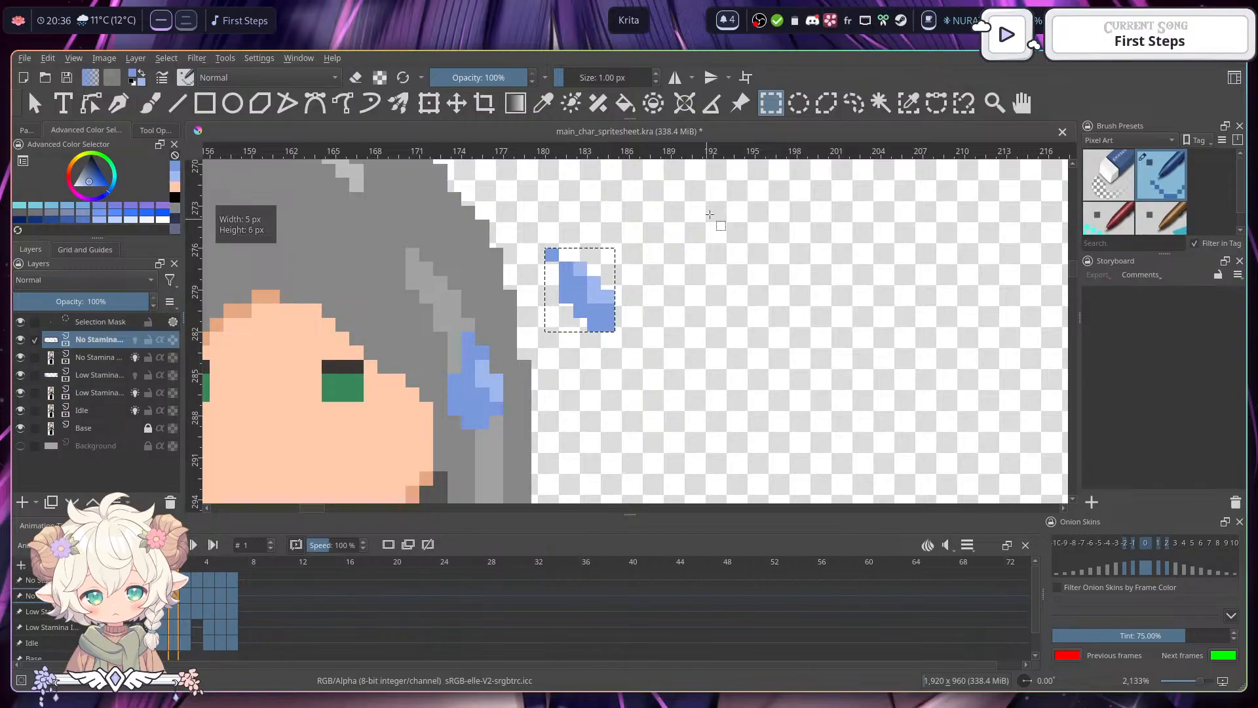
click(457, 103)
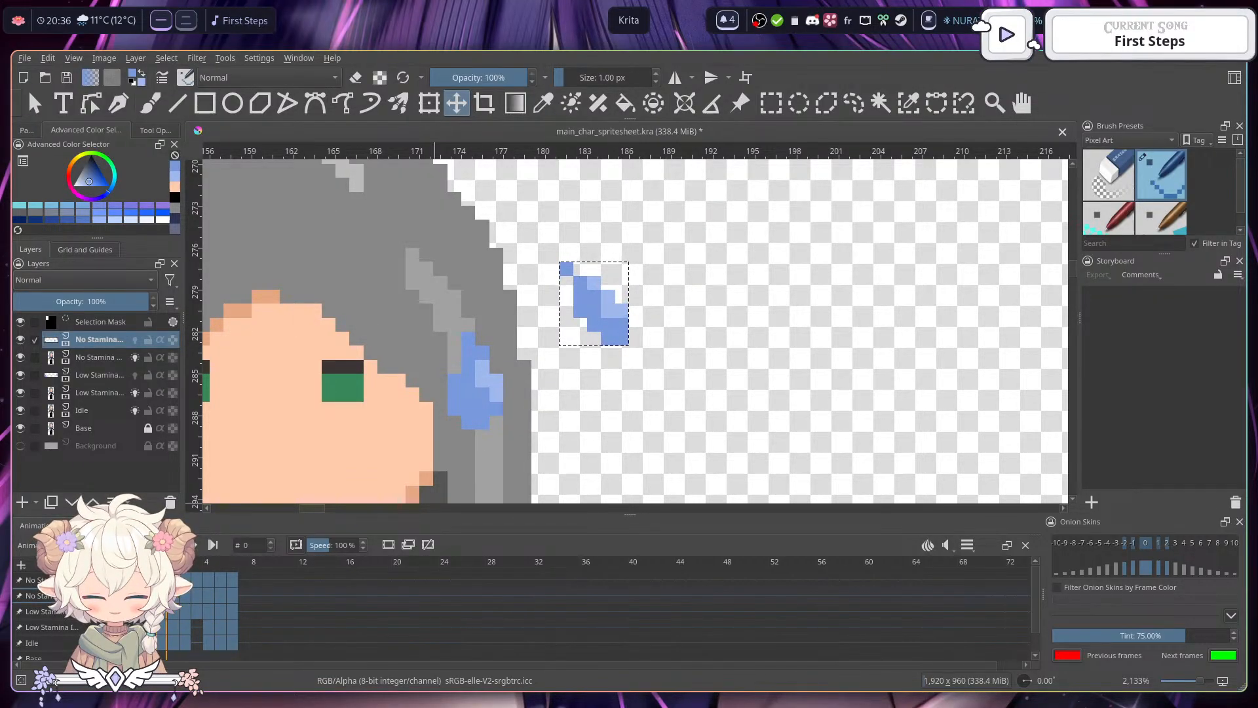
- Compare the flying drop's position on frames 0 and 1 and check the following frame
click(162, 595)
click(175, 598)
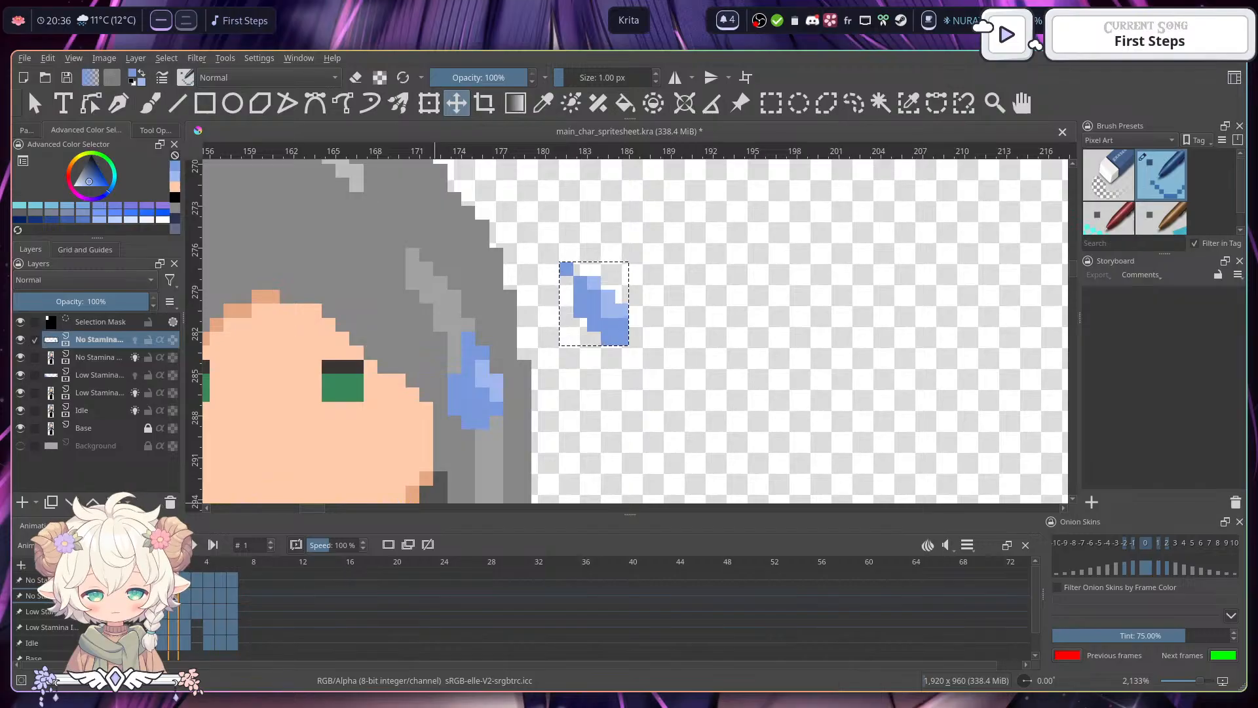
click(190, 595)
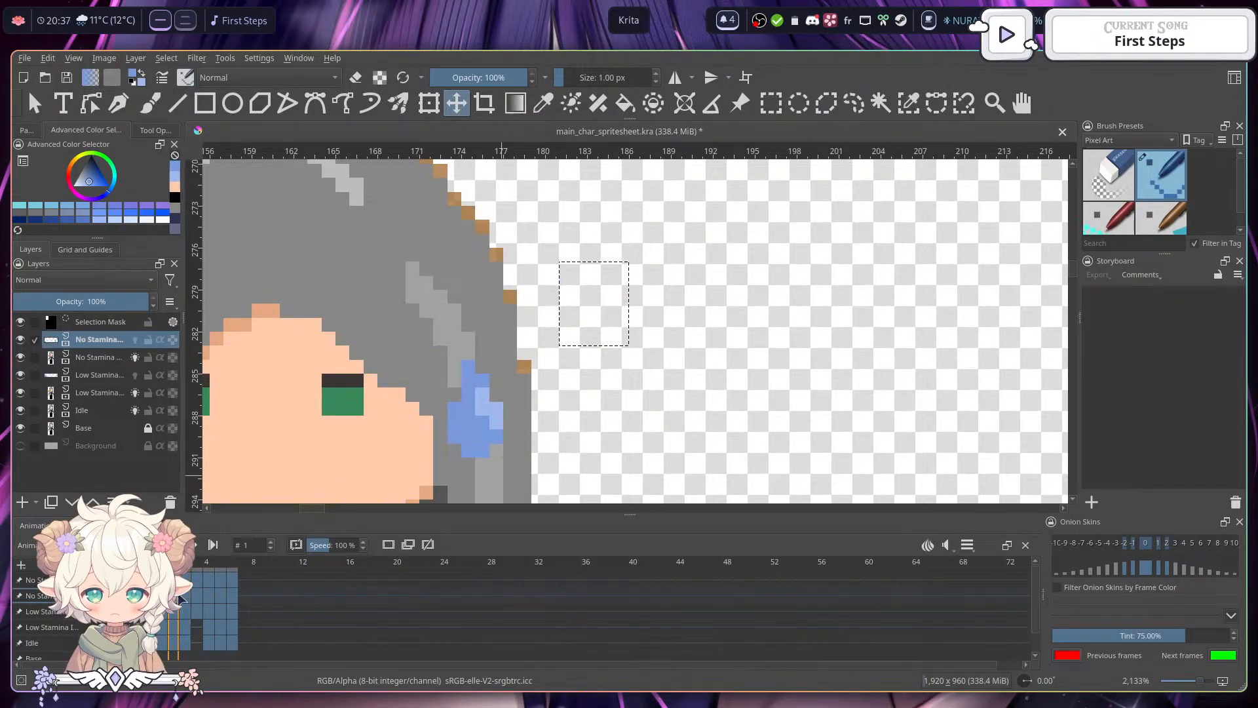
- Paste the copied flying sweat drop into the same layer on frame 2 and start transforming it
click(174, 596)
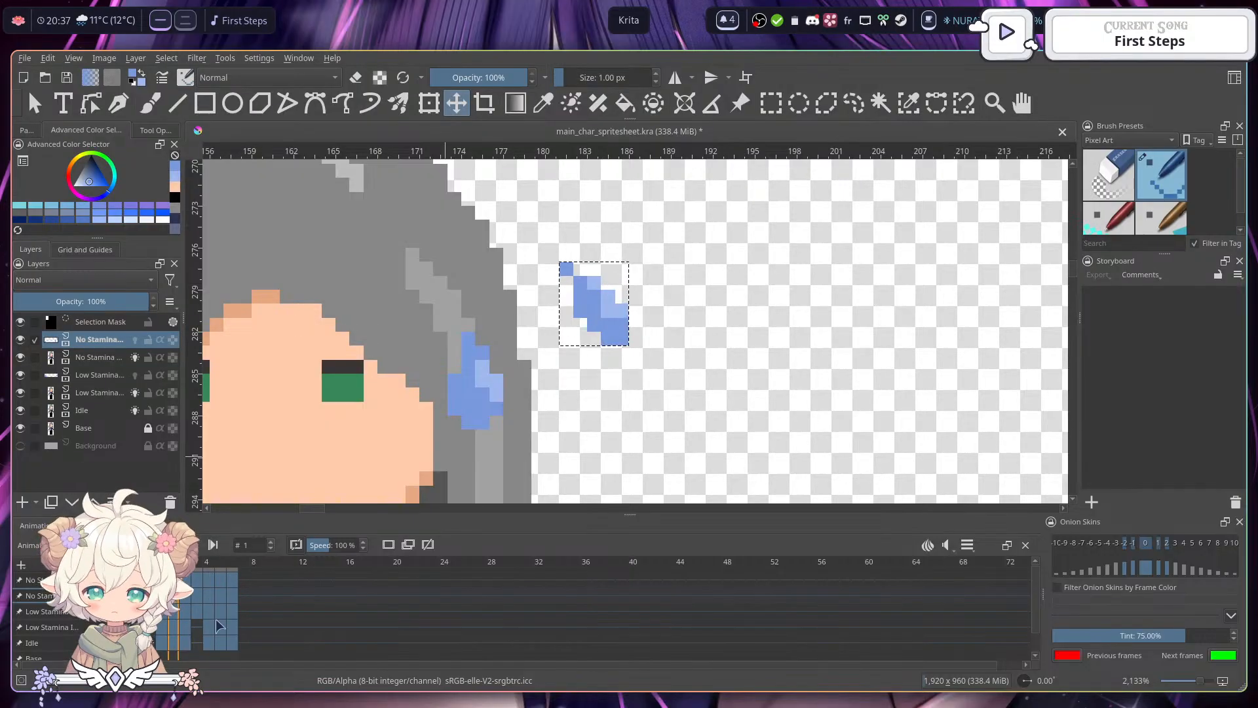
click(187, 596)
key(ctrl+t)
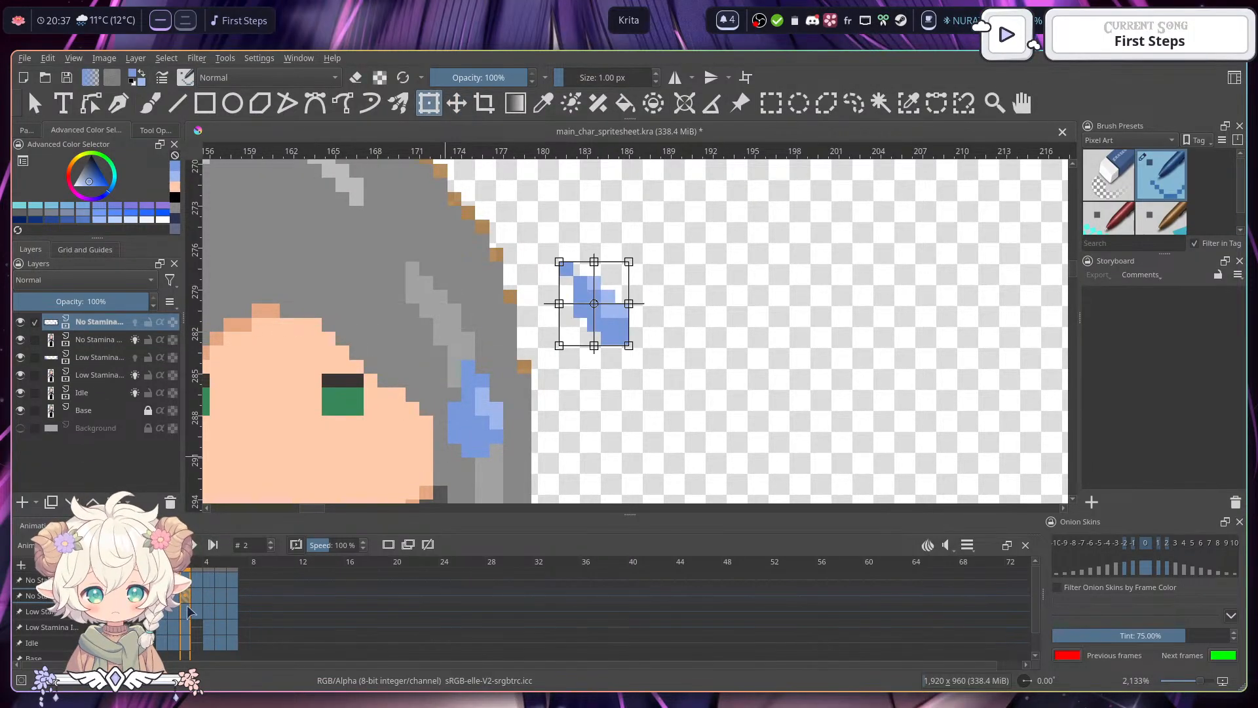
- Rotate the pasted drop on frame 2 about 15 degrees clockwise and move it further down and away from the head
drag(613, 330, 631, 351)
drag(653, 289, 666, 315)
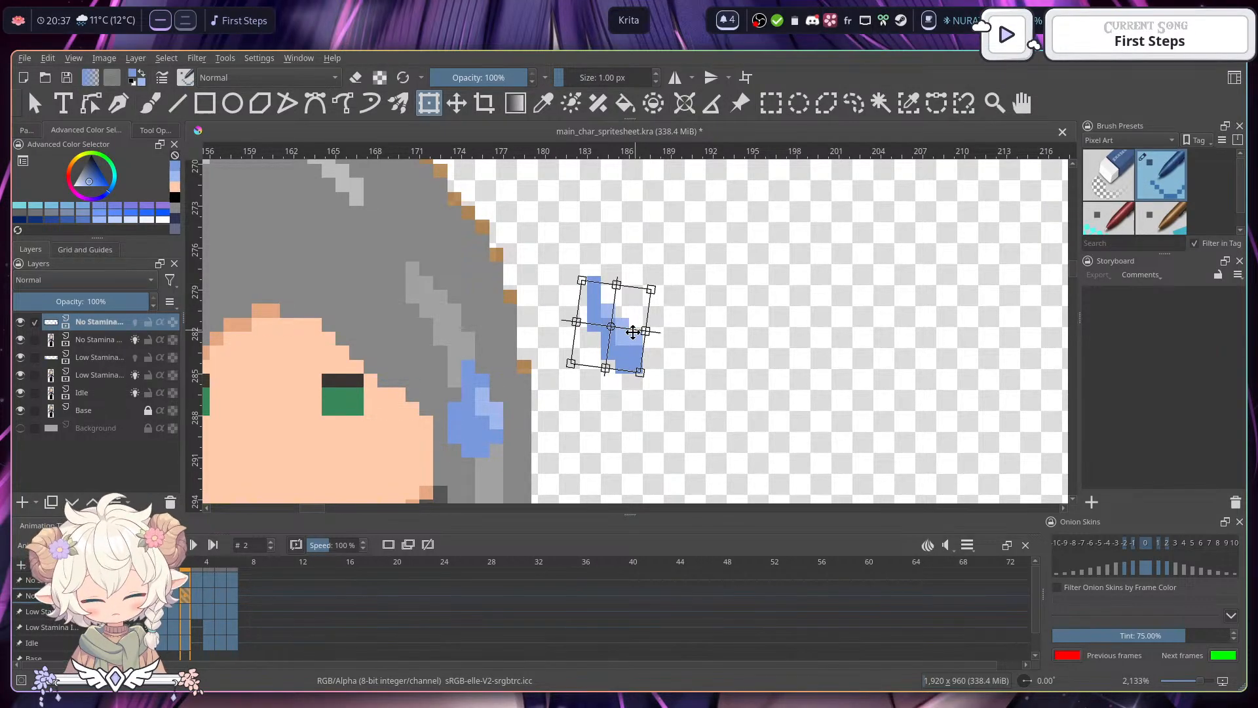
drag(667, 289, 668, 297)
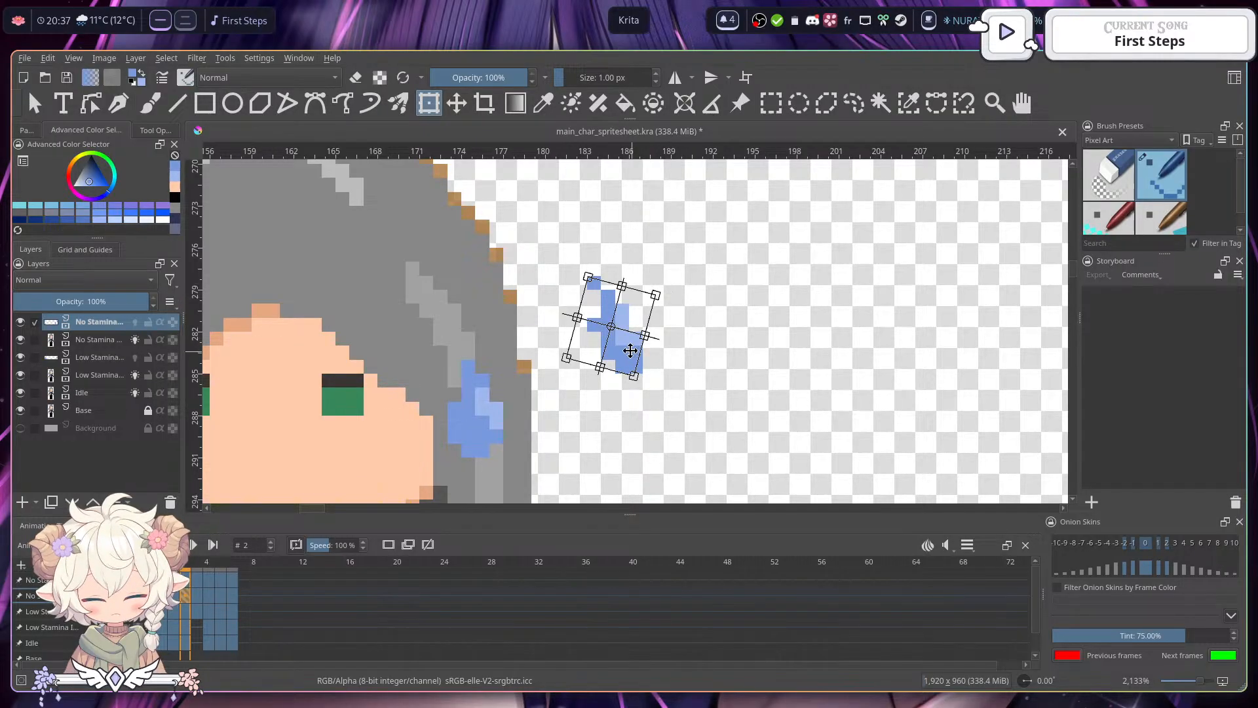
drag(630, 351, 645, 375)
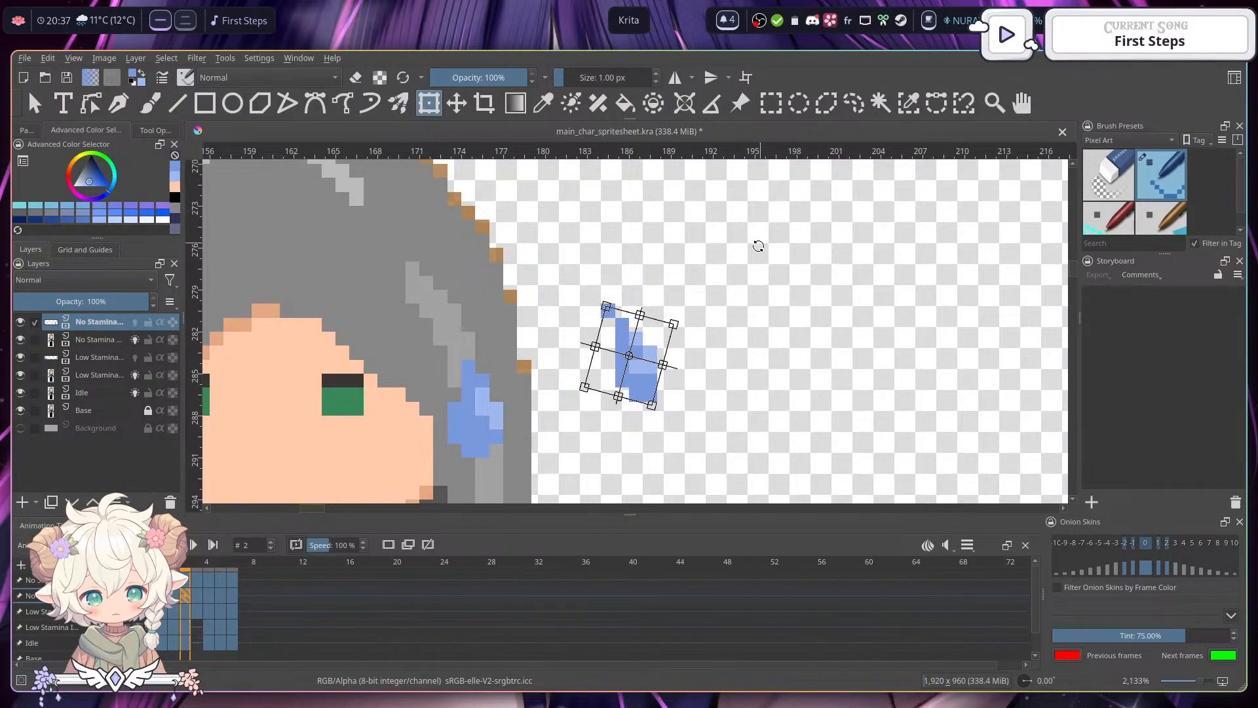
key(Return)
click(650, 388)
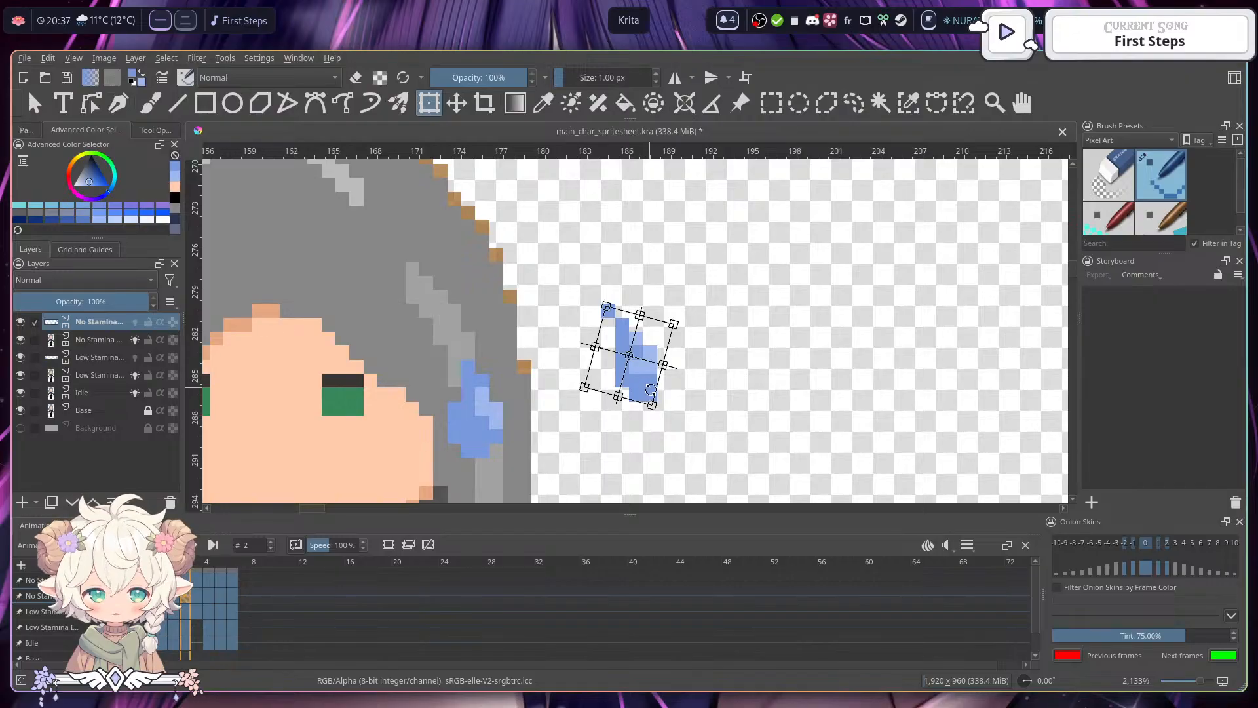
- Clean up the shading of the frame 2 drop, with darker blue in the lower body and a lighter-blue highlight along its outer edge
key(b)
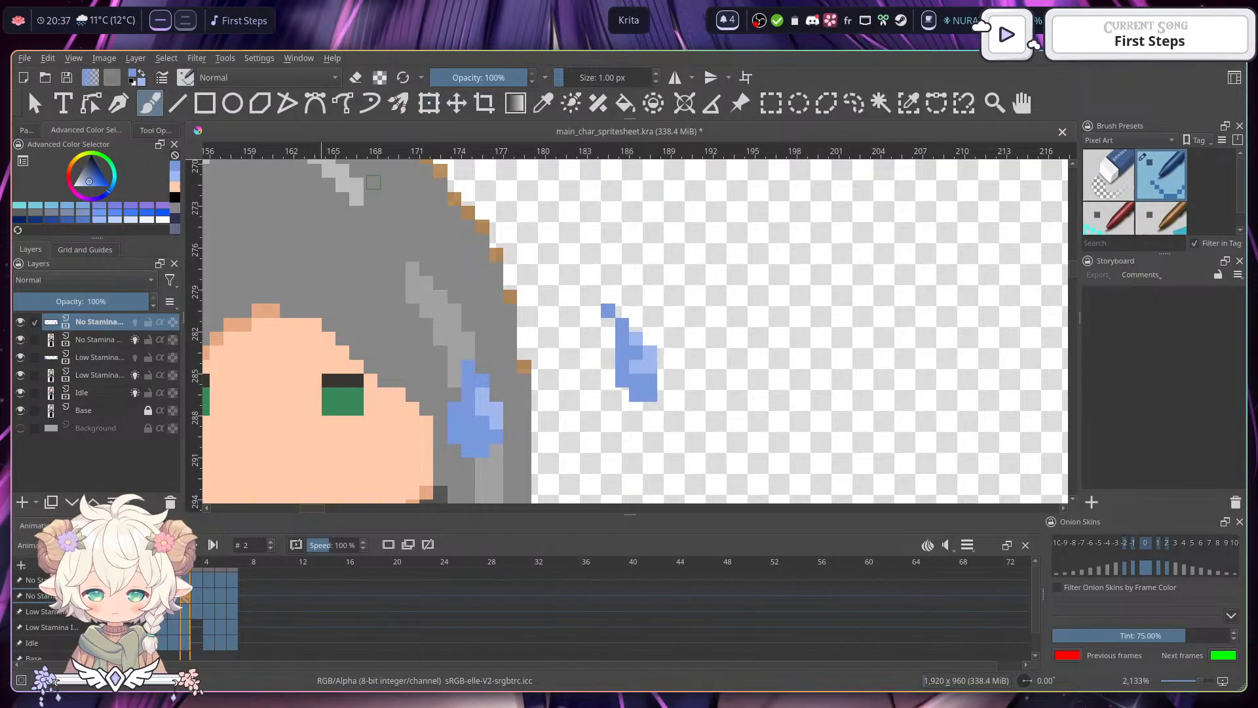
drag(638, 368, 650, 365)
ctrl+click(651, 356)
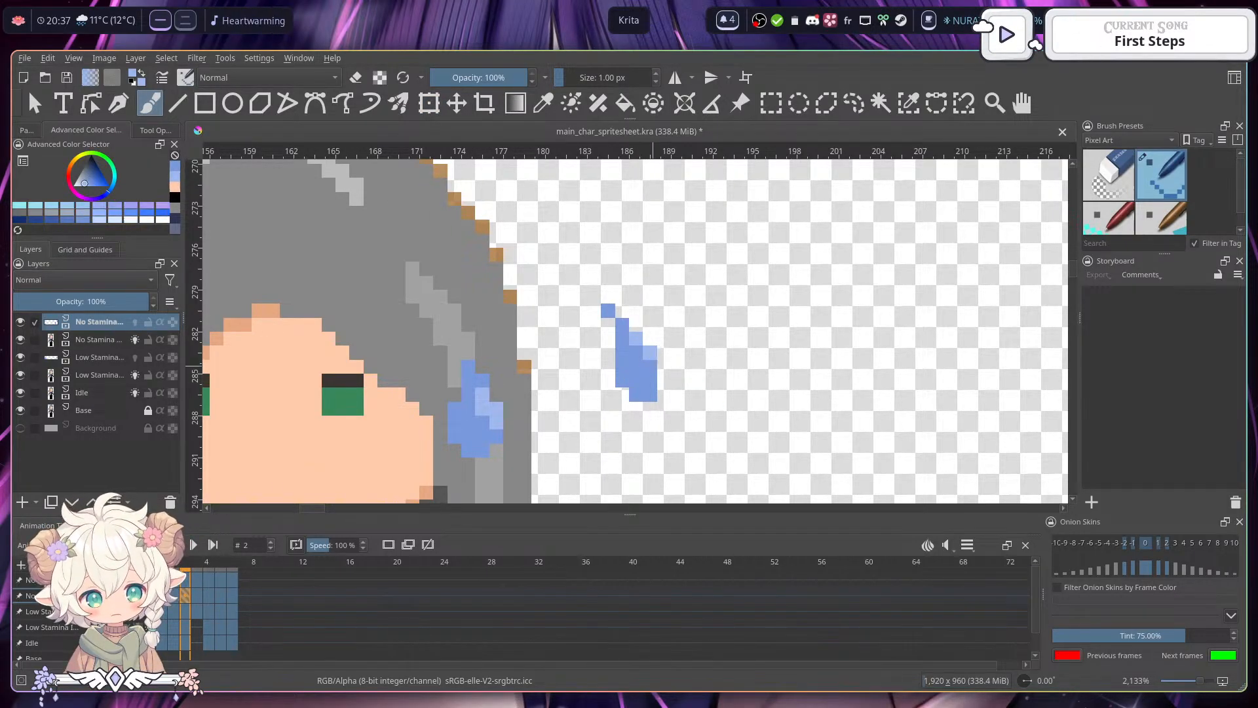
click(651, 366)
click(637, 353)
- Select the flying drop on frame 2 with a rectangular selection of 4 by 7 px and copy it
drag(736, 395, 717, 314)
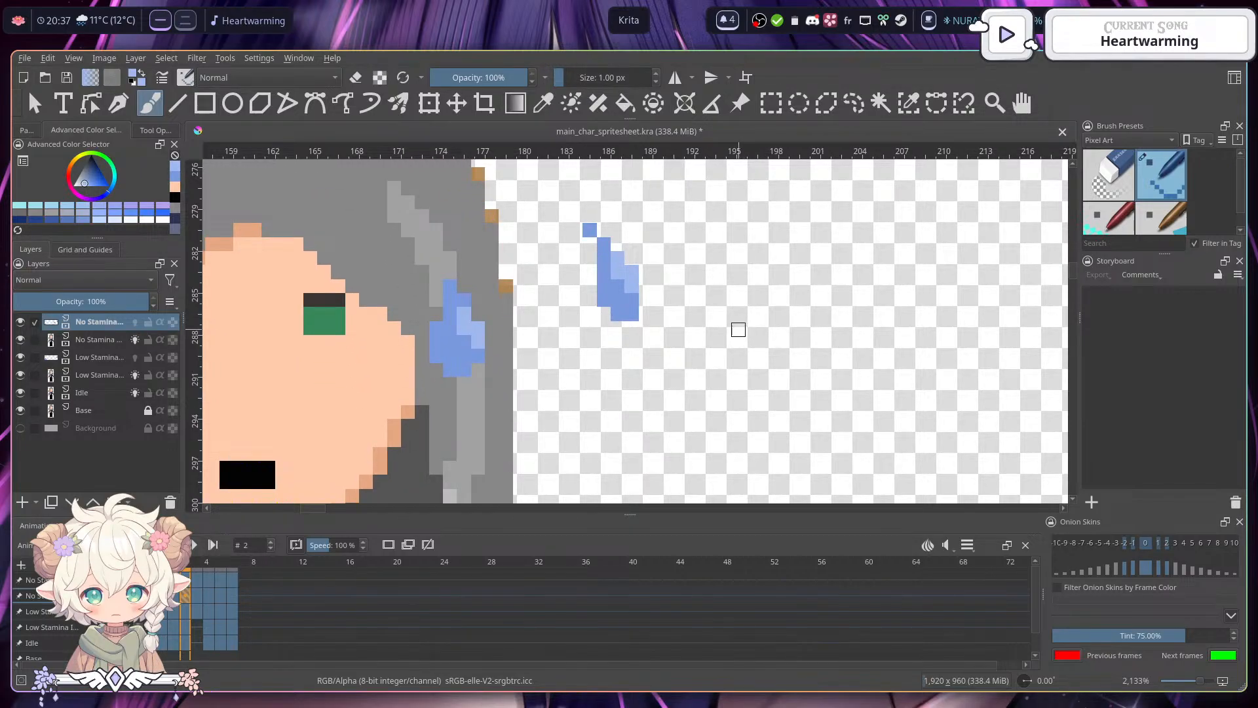
scroll(739, 329, down, 3)
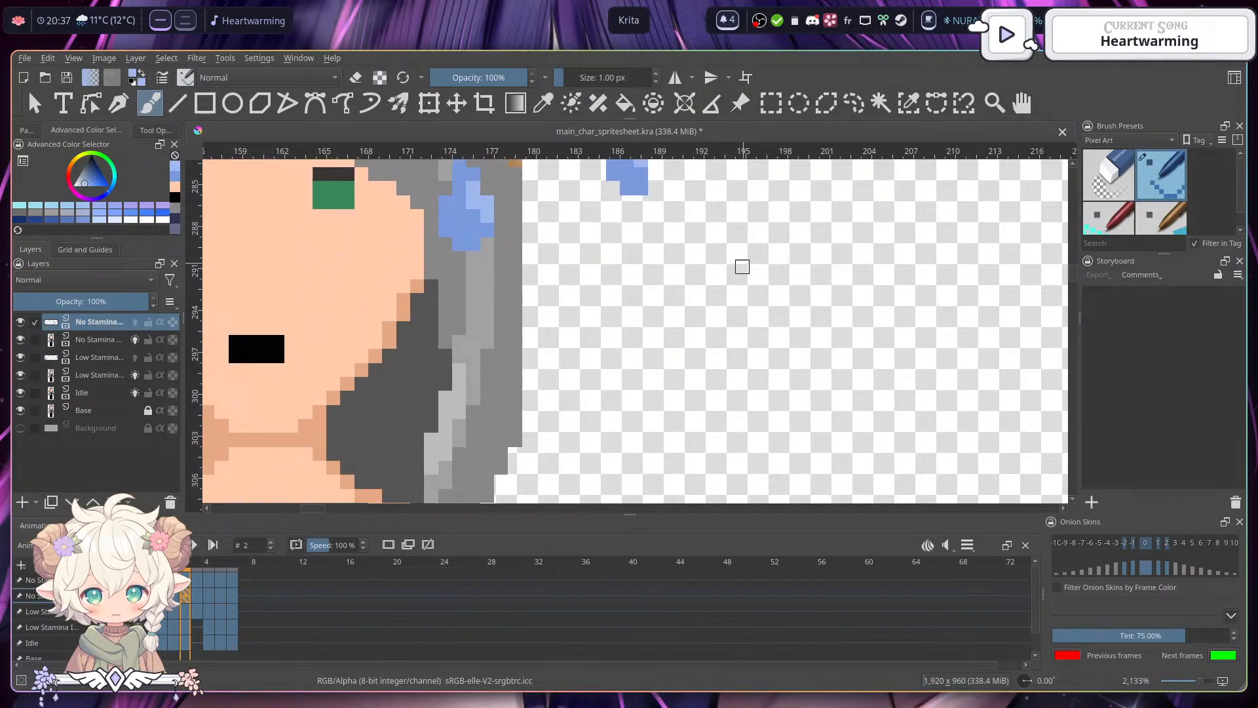
click(198, 599)
drag(661, 292, 698, 359)
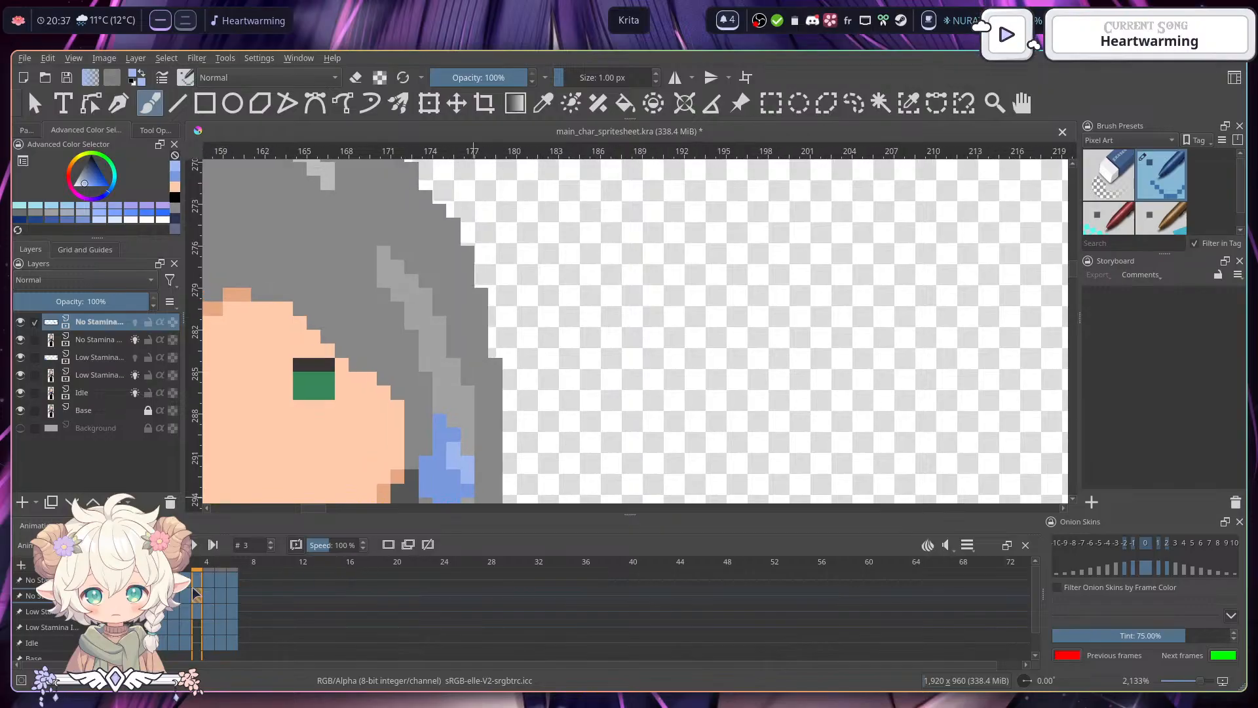
click(189, 594)
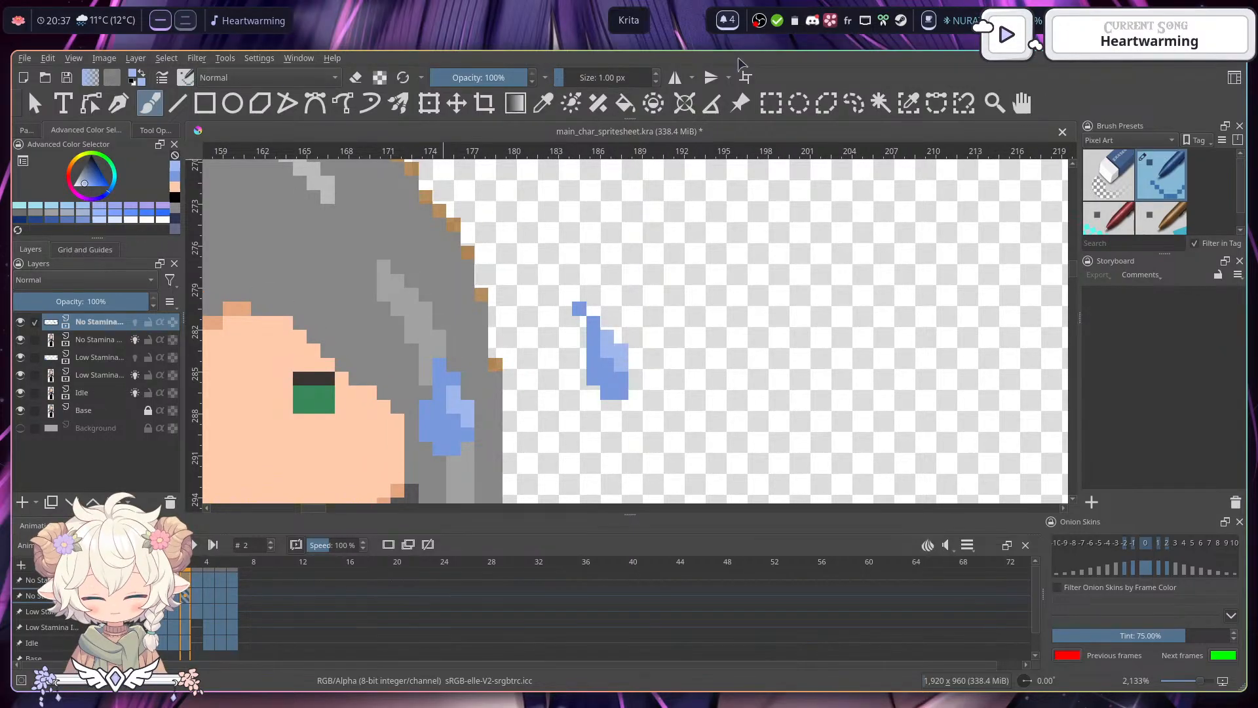
click(771, 103)
drag(569, 301, 628, 399)
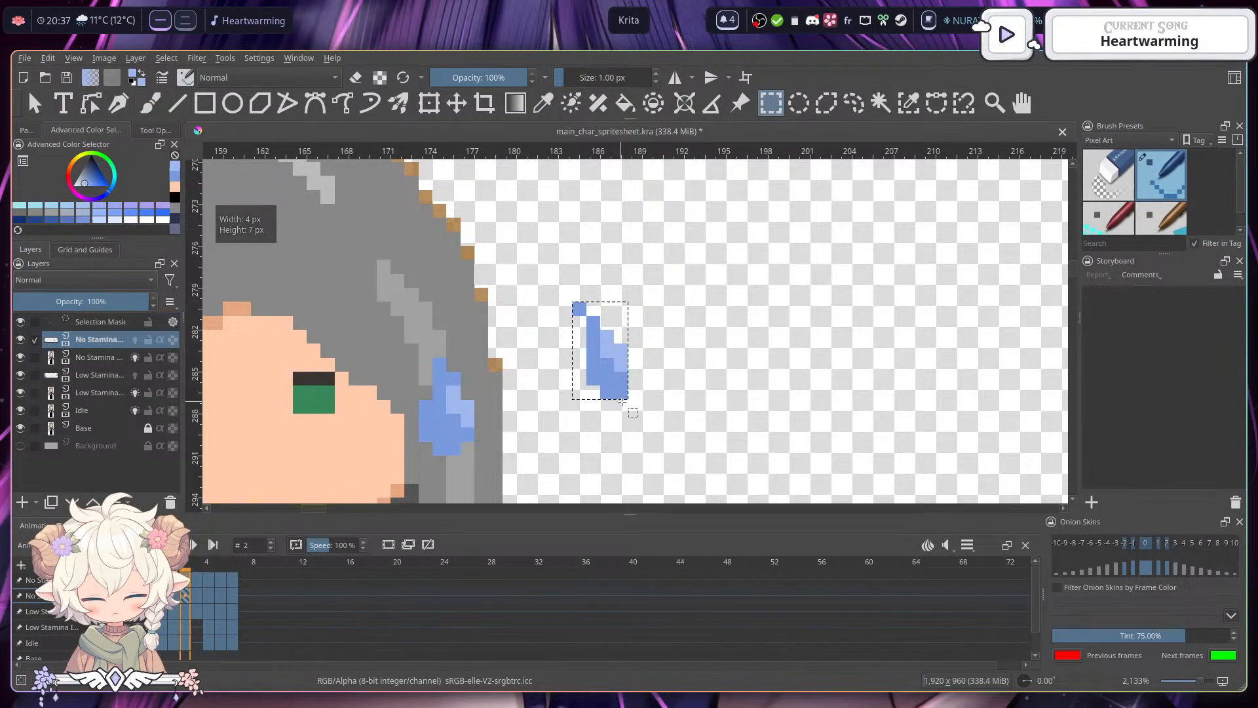
key(ctrl+c)
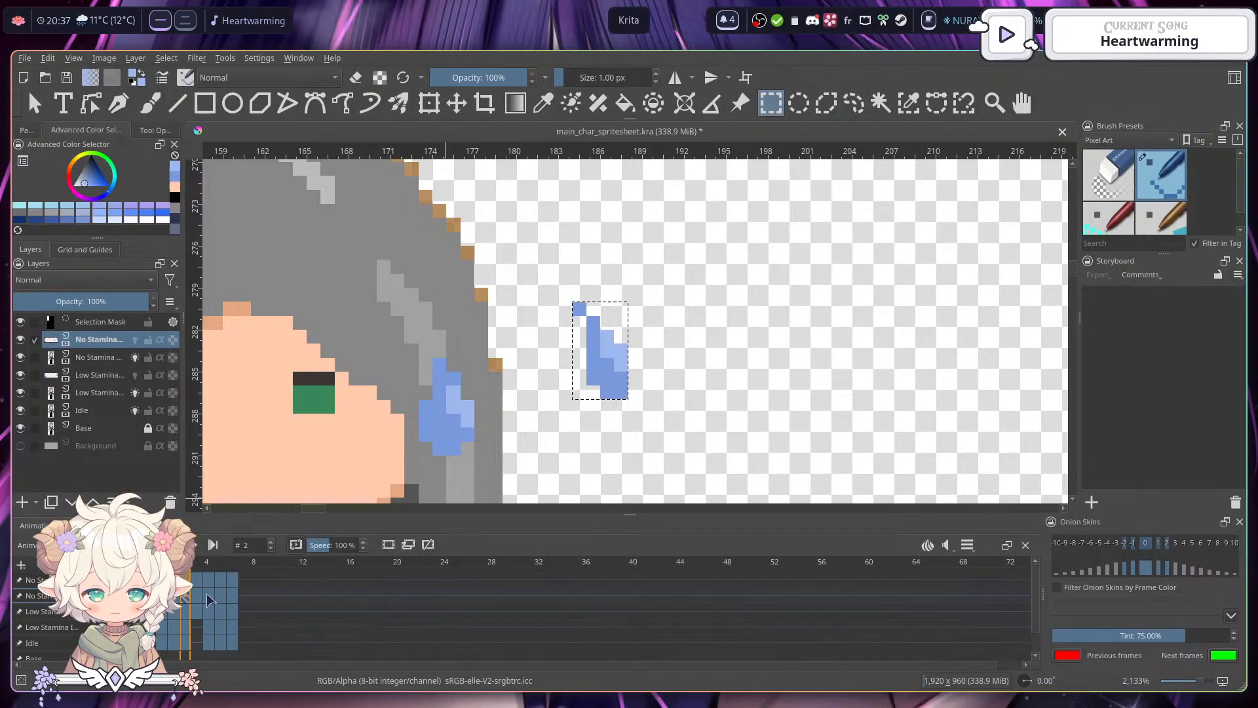
key(period)
key(ctrl+v)
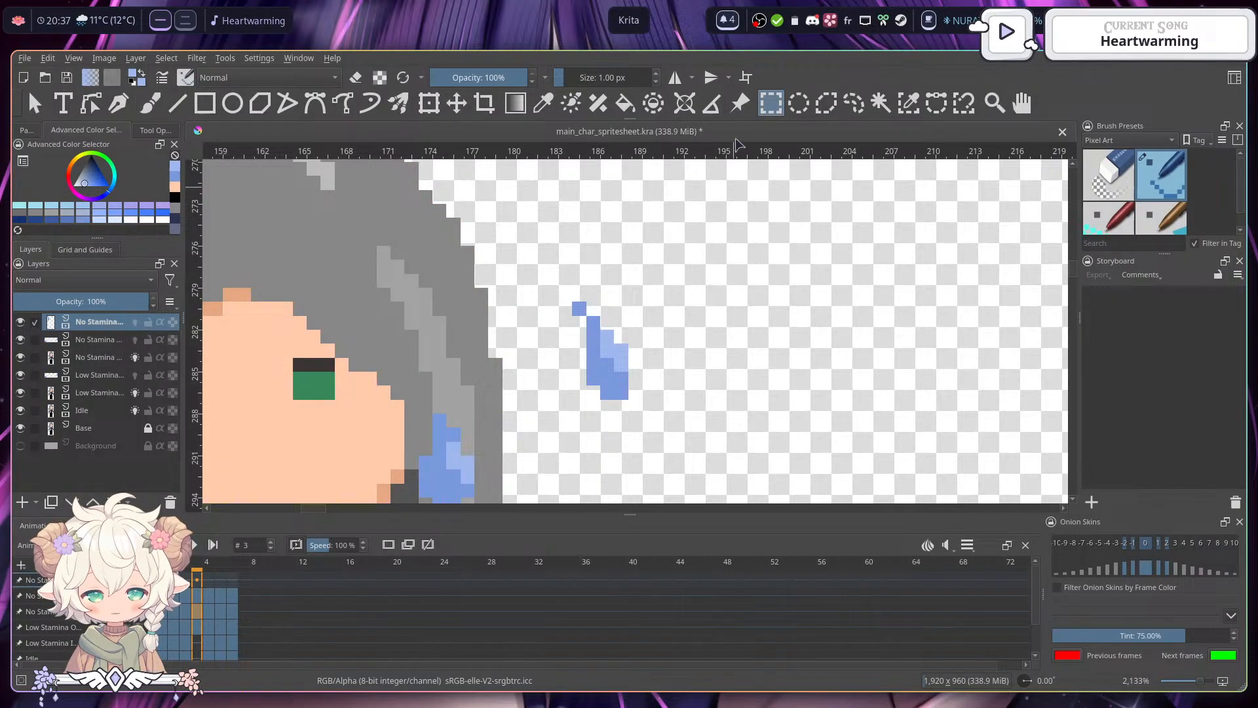
key(ctrl+z)
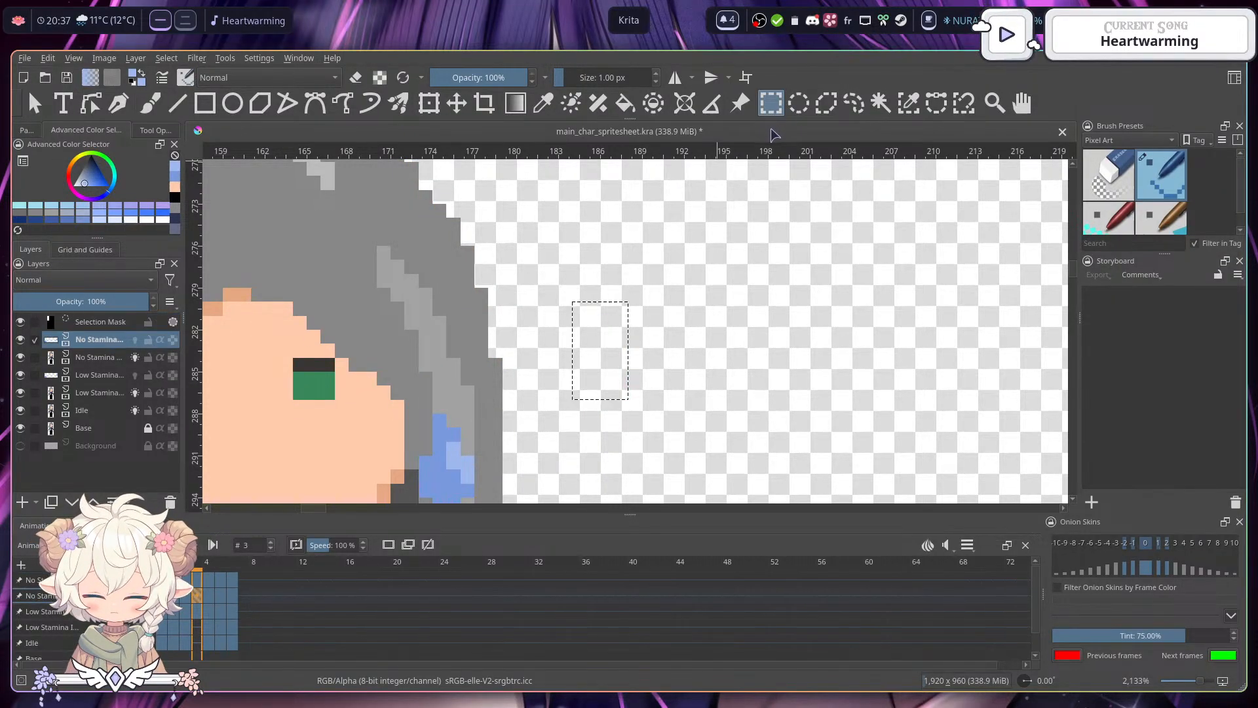
- Paste the drop into the same layer on frame 3 and shift it about two pixels down and one away from the head
click(182, 596)
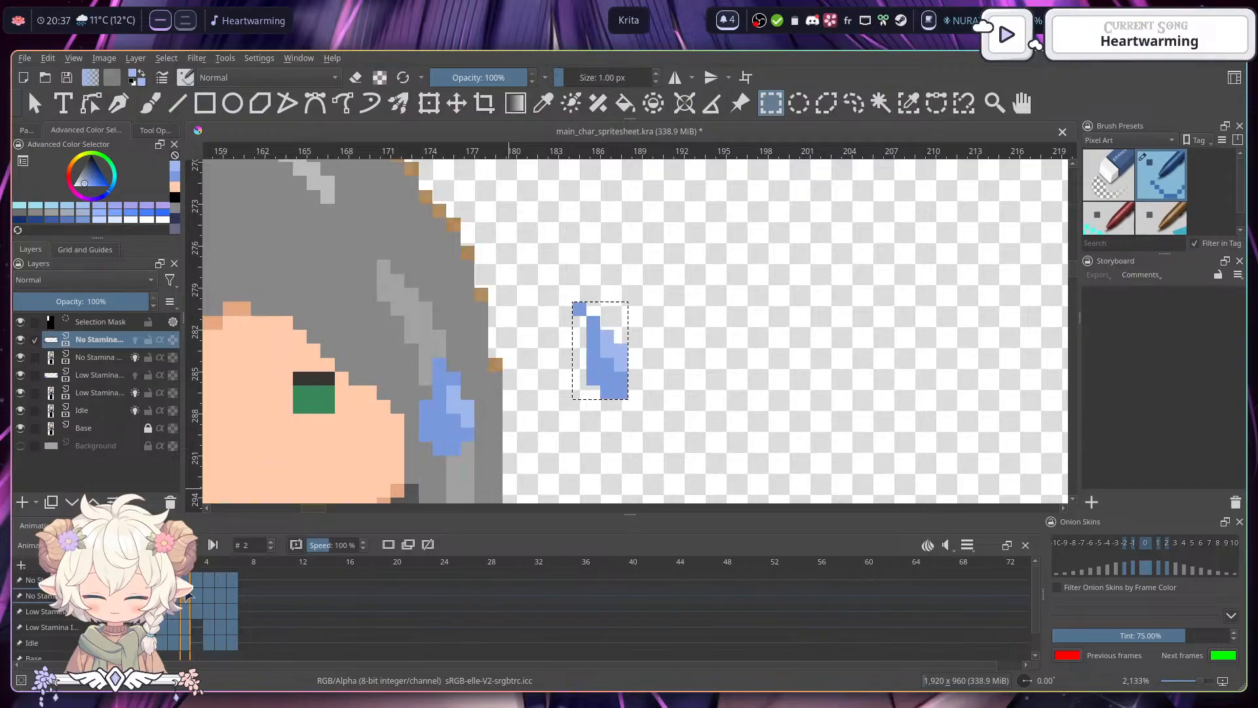
click(197, 596)
key(ctrl+t)
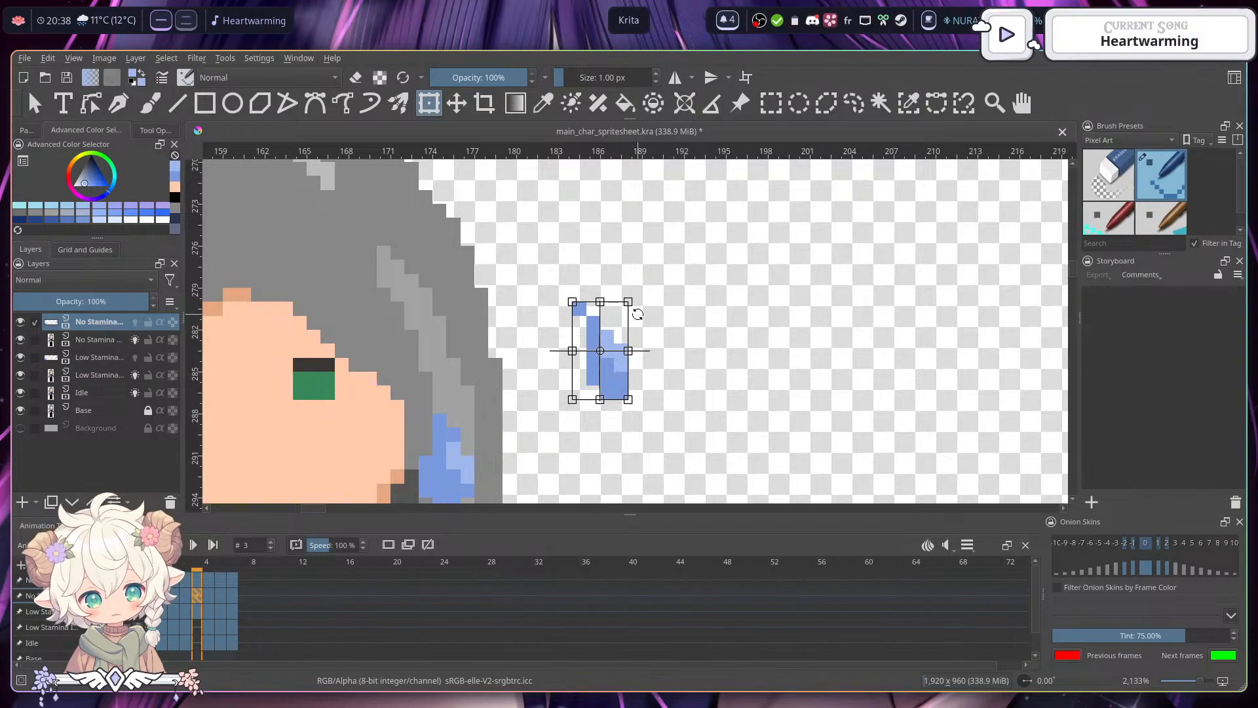
mouse_move(639, 311)
mouse_down()
mouse_move(651, 320)
mouse_move(641, 314)
mouse_up()
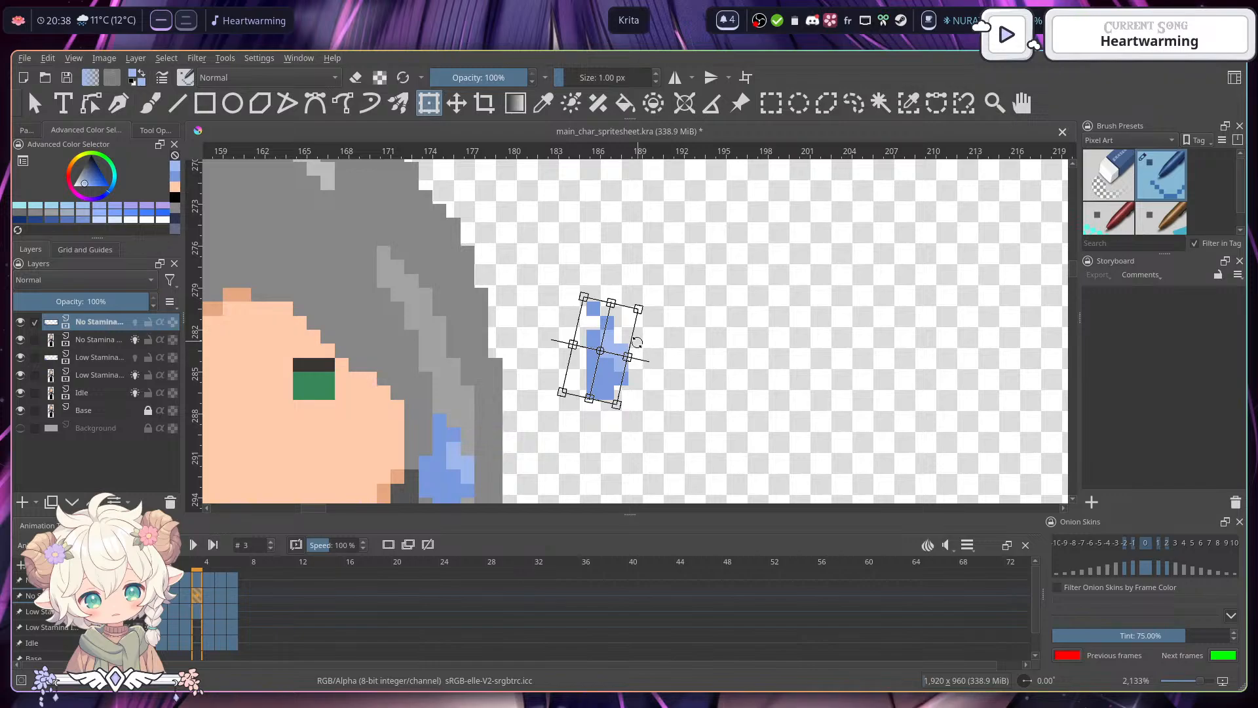
key(ctrl+z)
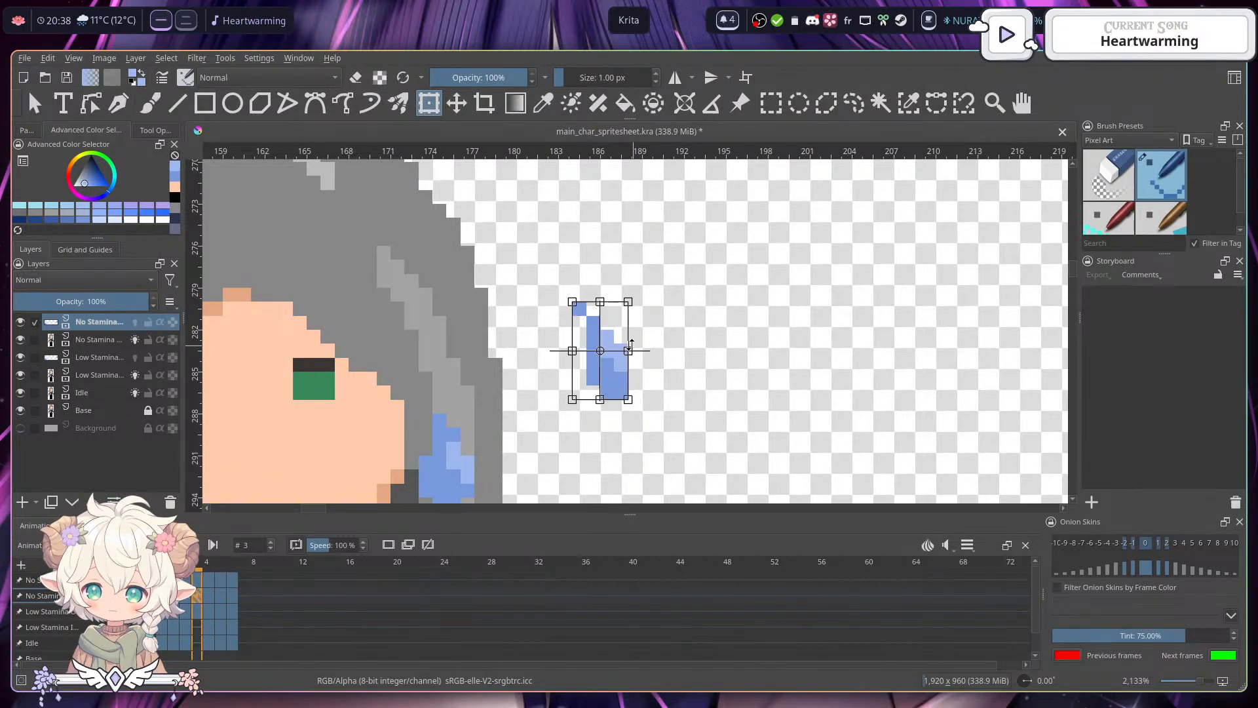
drag(616, 383, 621, 415)
scroll(640, 406, down, 3)
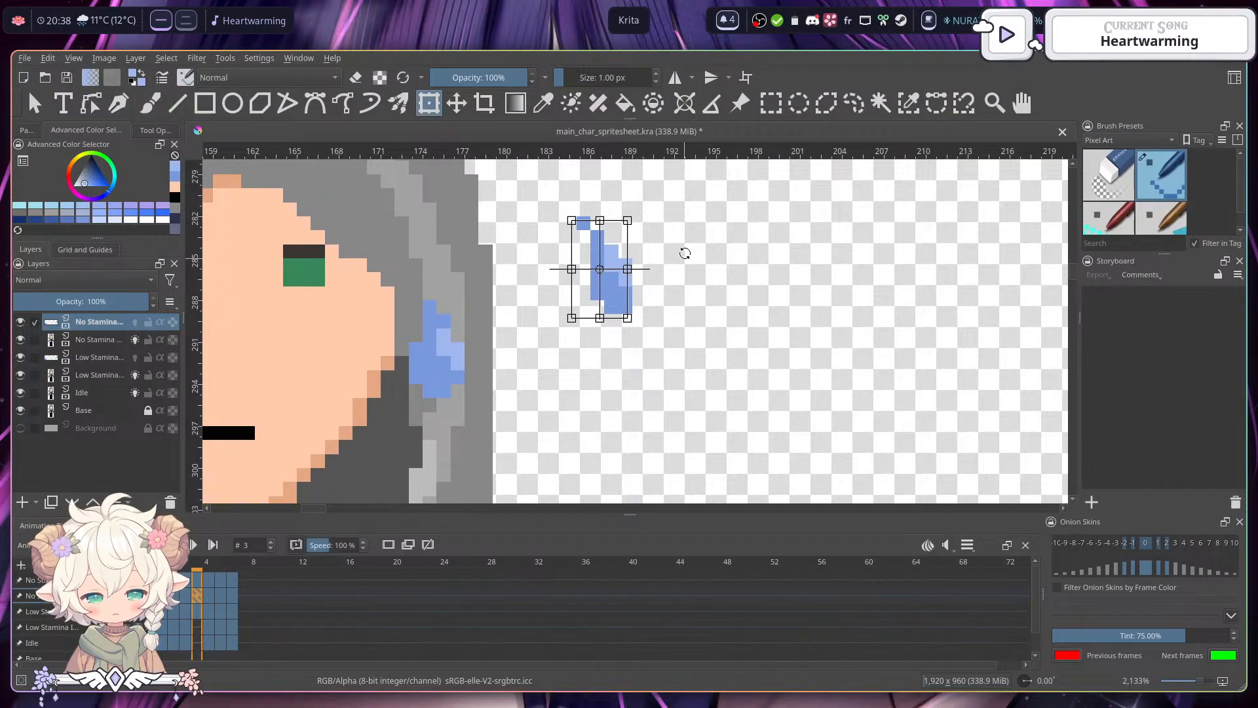
key(Return)
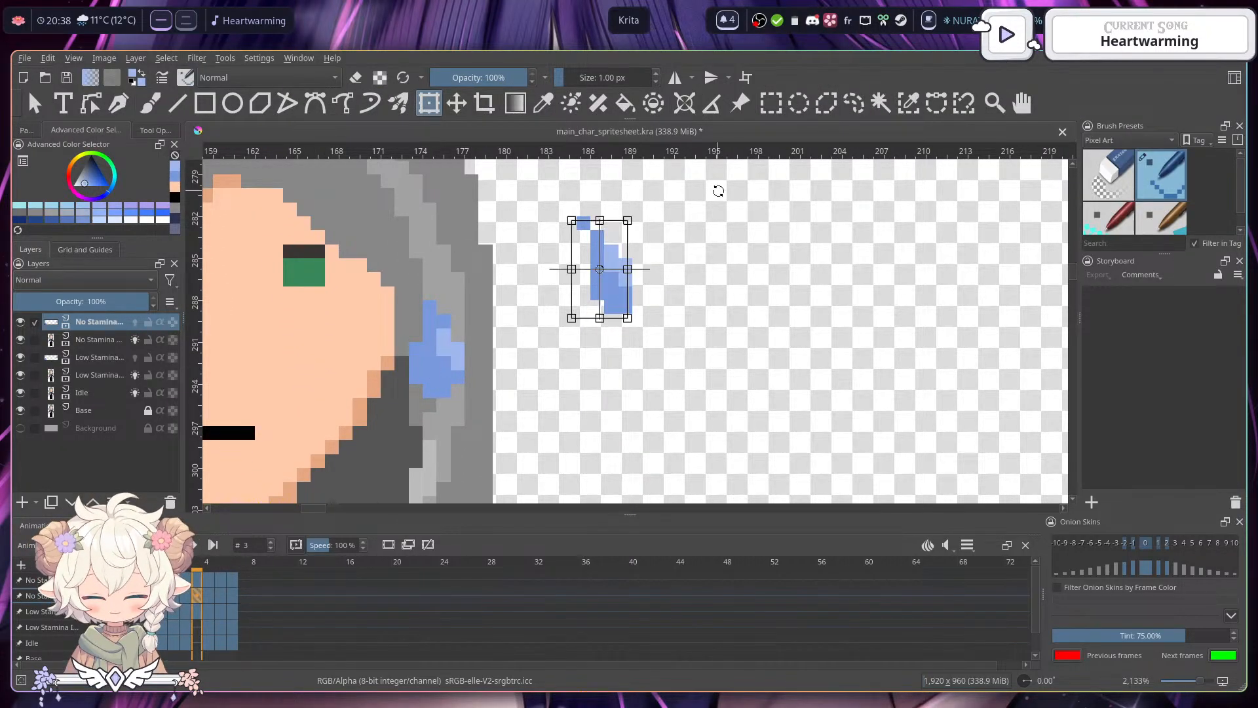
key(Return)
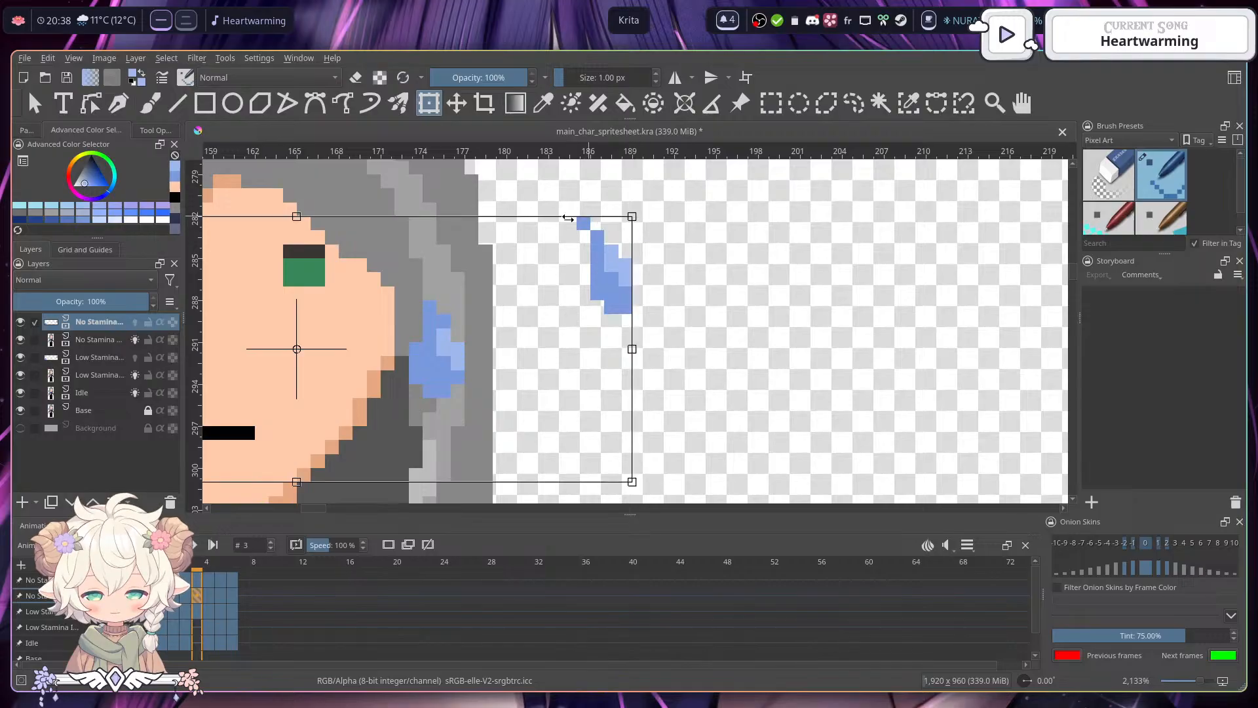
- Round out the lower body of the frame 3 drop in the darker blue and paint lighter-blue trailing pixels above its tip
key(b)
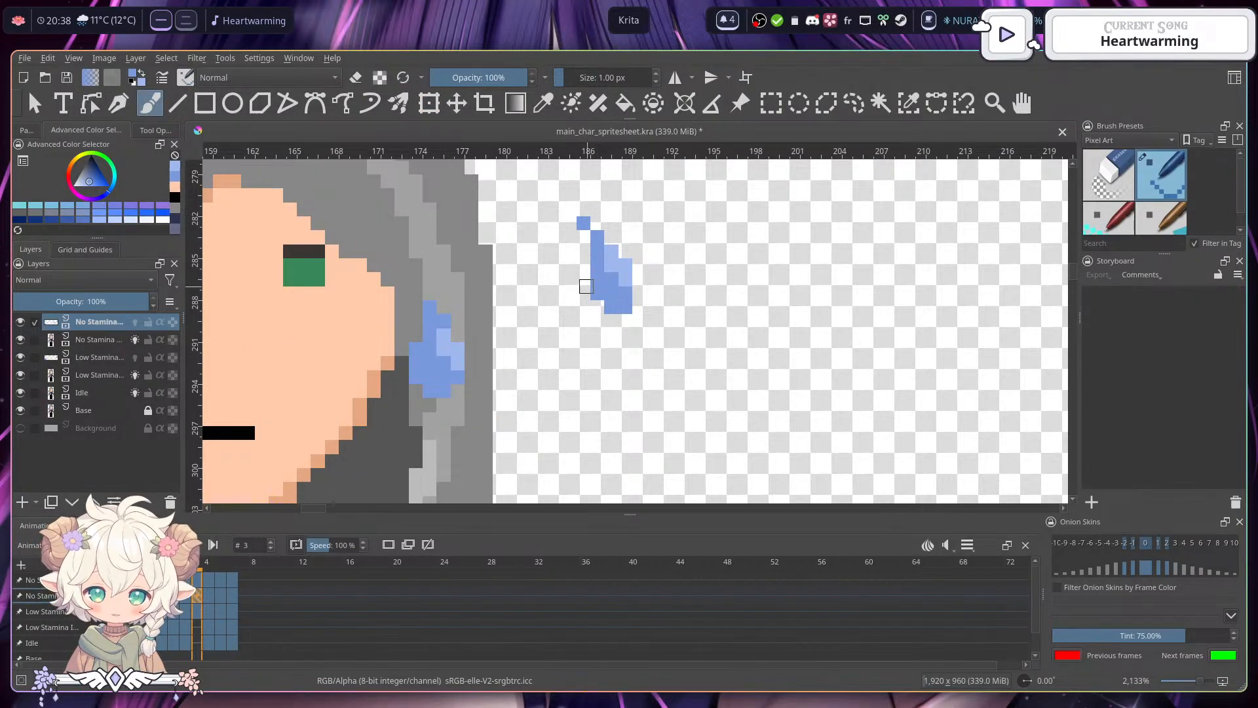
drag(583, 278, 597, 308)
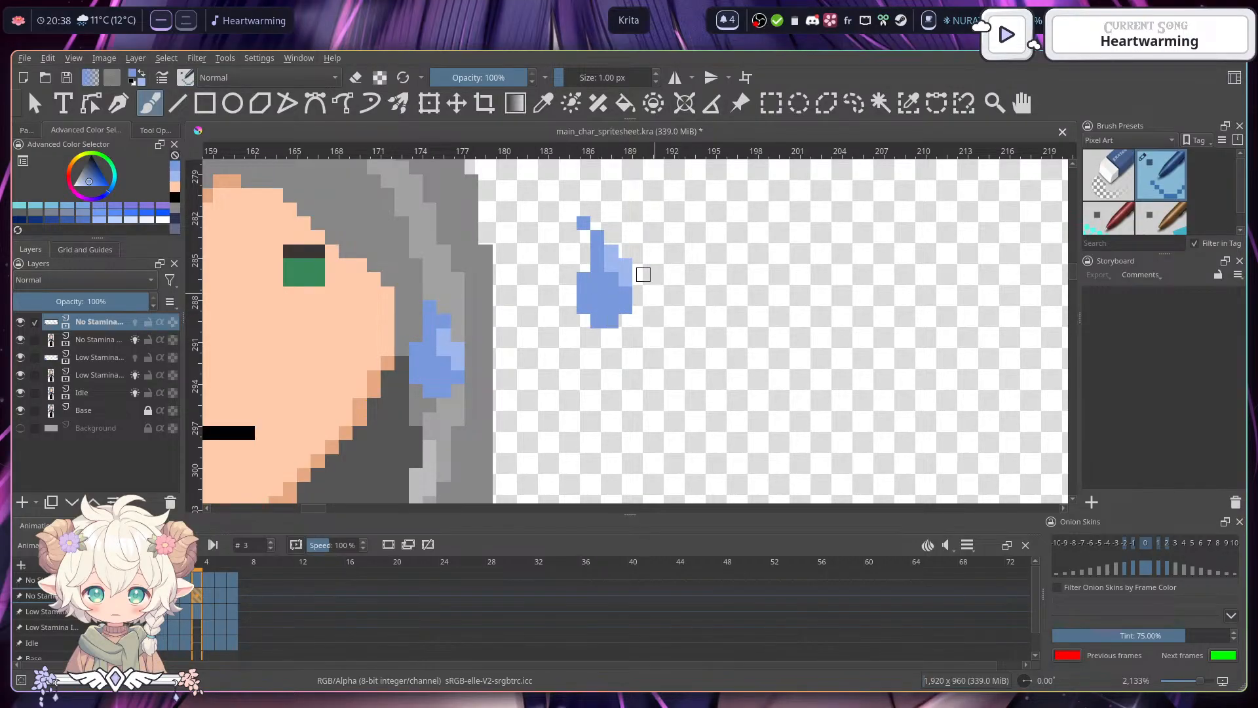
ctrl+click(612, 263)
ctrl+click(583, 223)
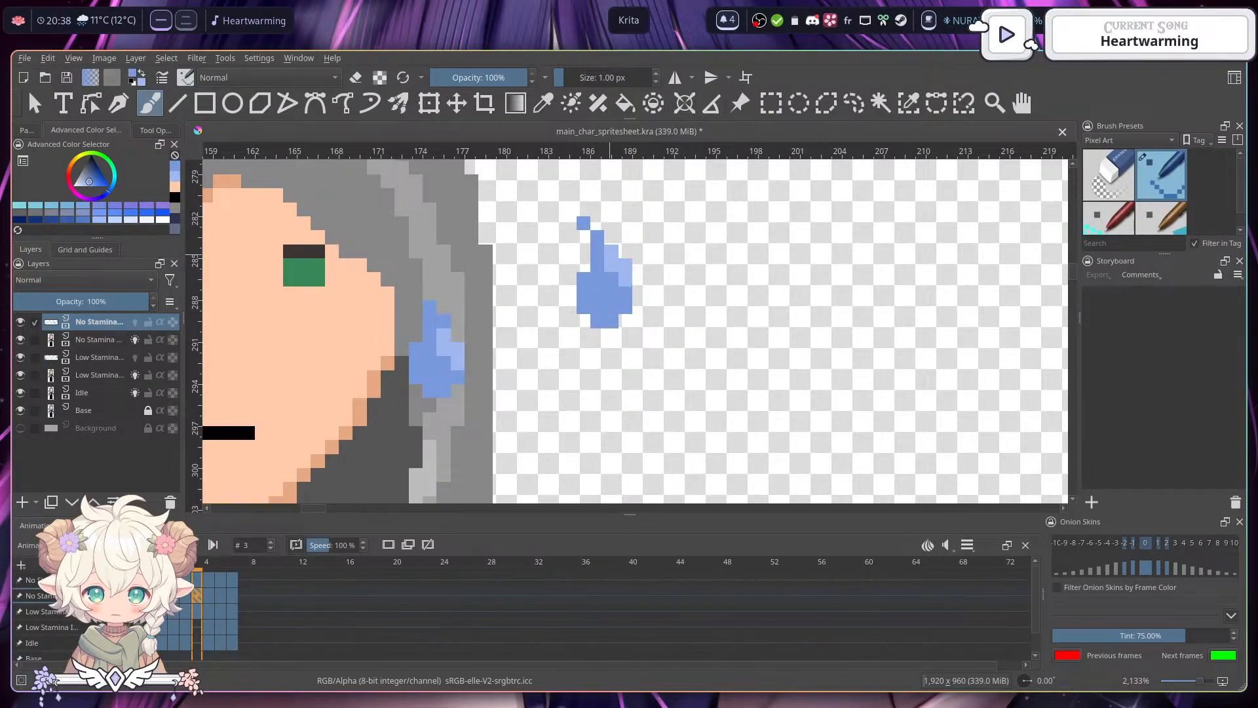
ctrl+click(611, 254)
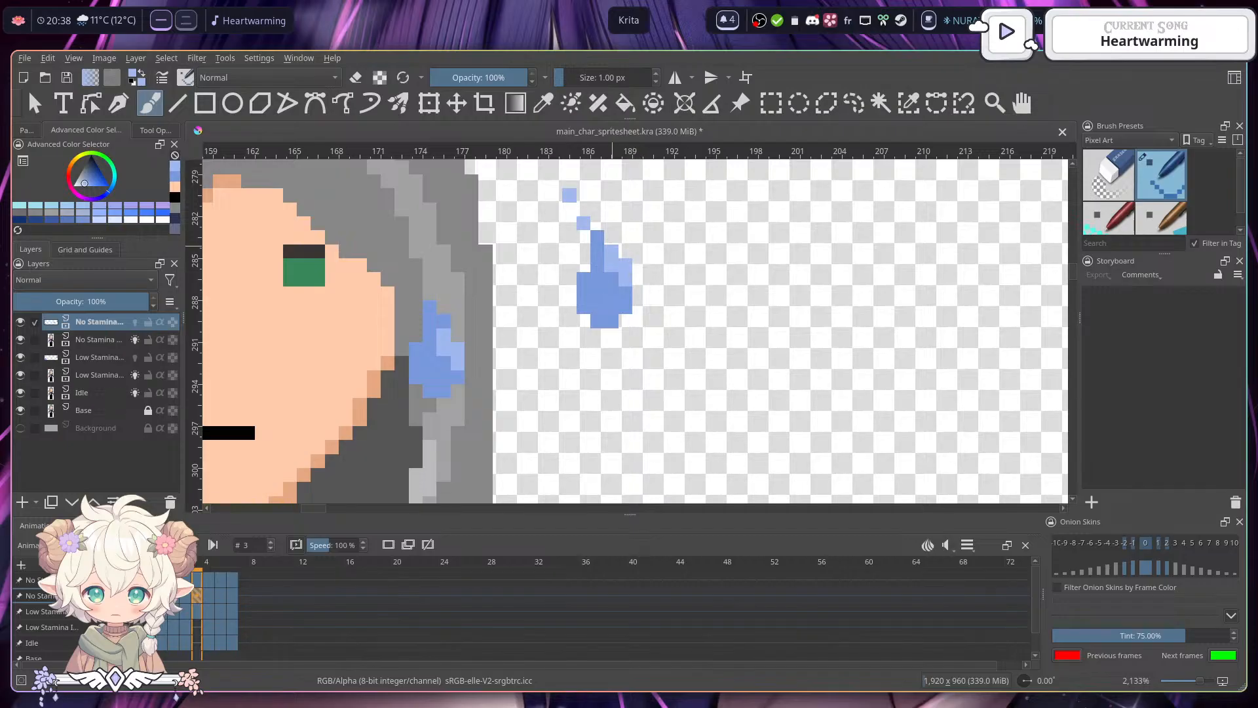
- Reshape the frame 3 drop's highlight lower and further inward, erasing the outer upper corner pixel and darkening the pixel above the highlight
ctrl+click(599, 252)
ctrl+click(614, 260)
ctrl+click(603, 254)
click(608, 263)
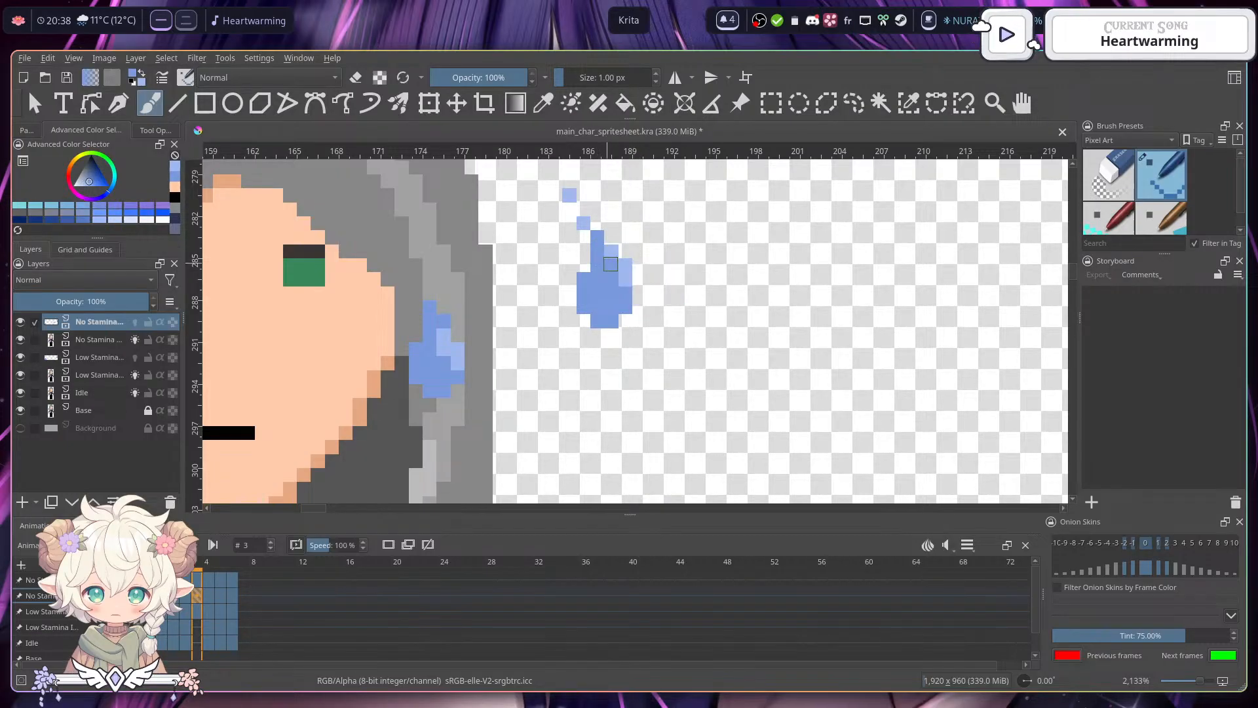
ctrl+click(625, 274)
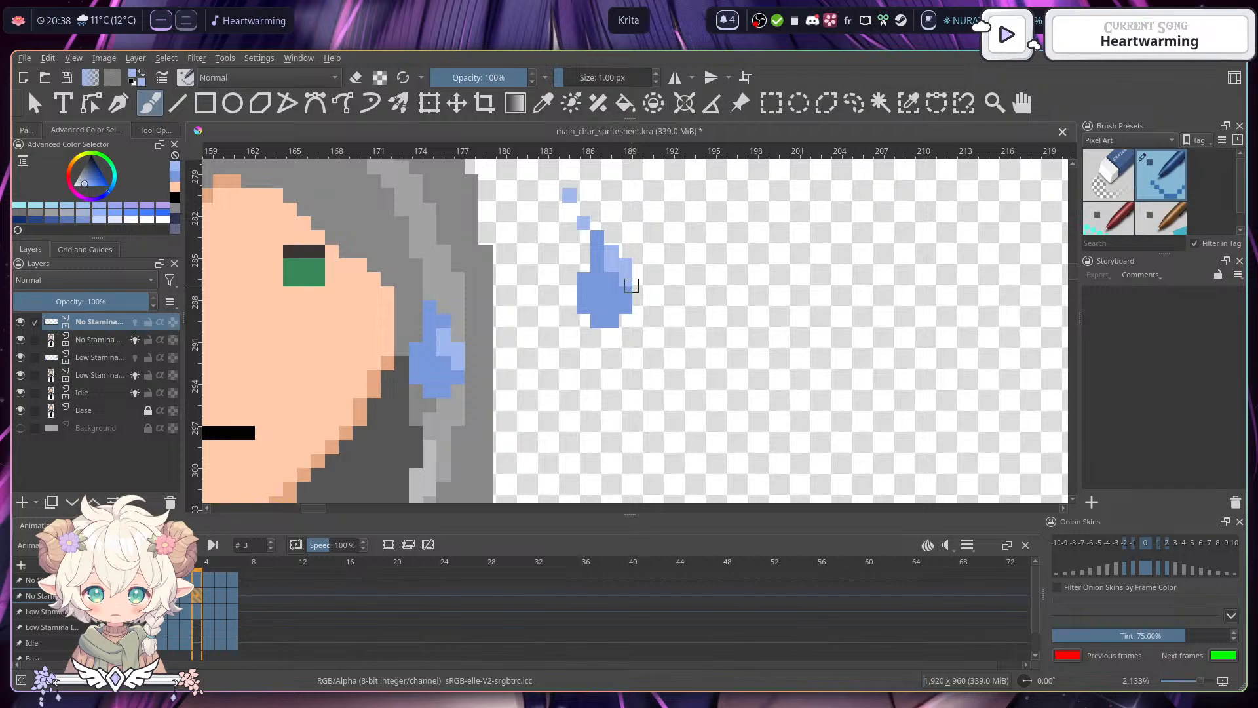
ctrl+click(630, 281)
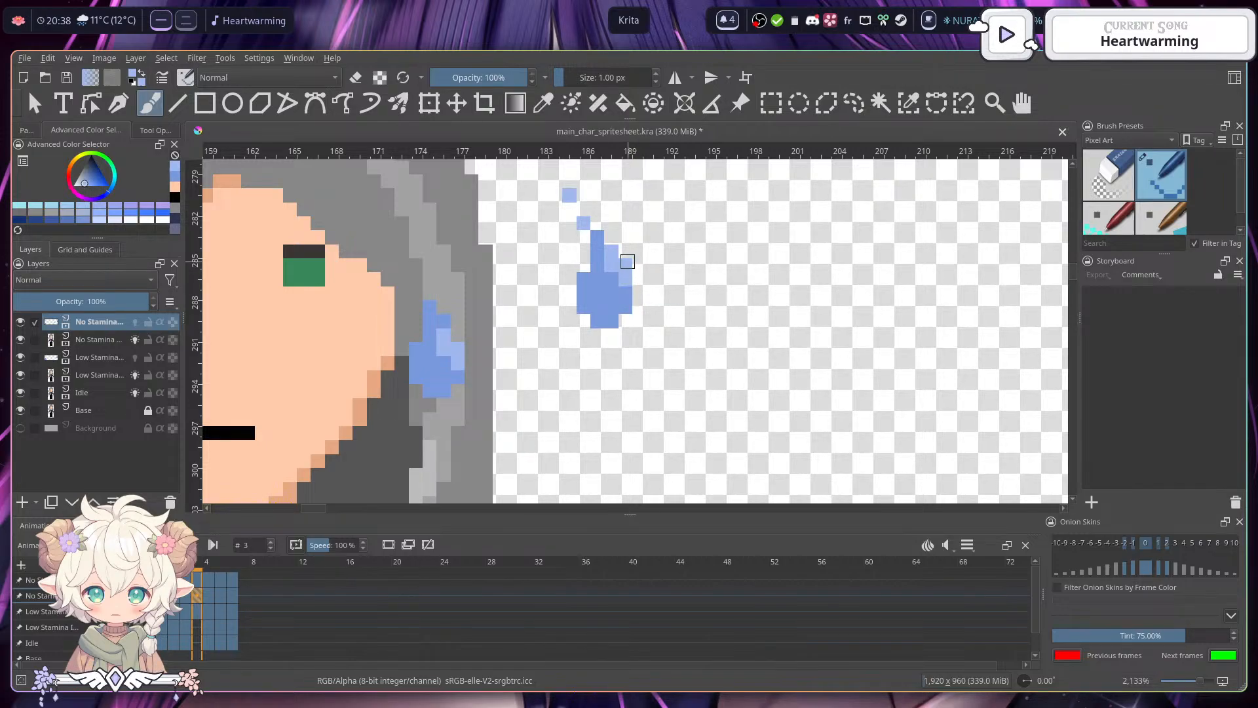
ctrl+click(617, 259)
key(ctrl)
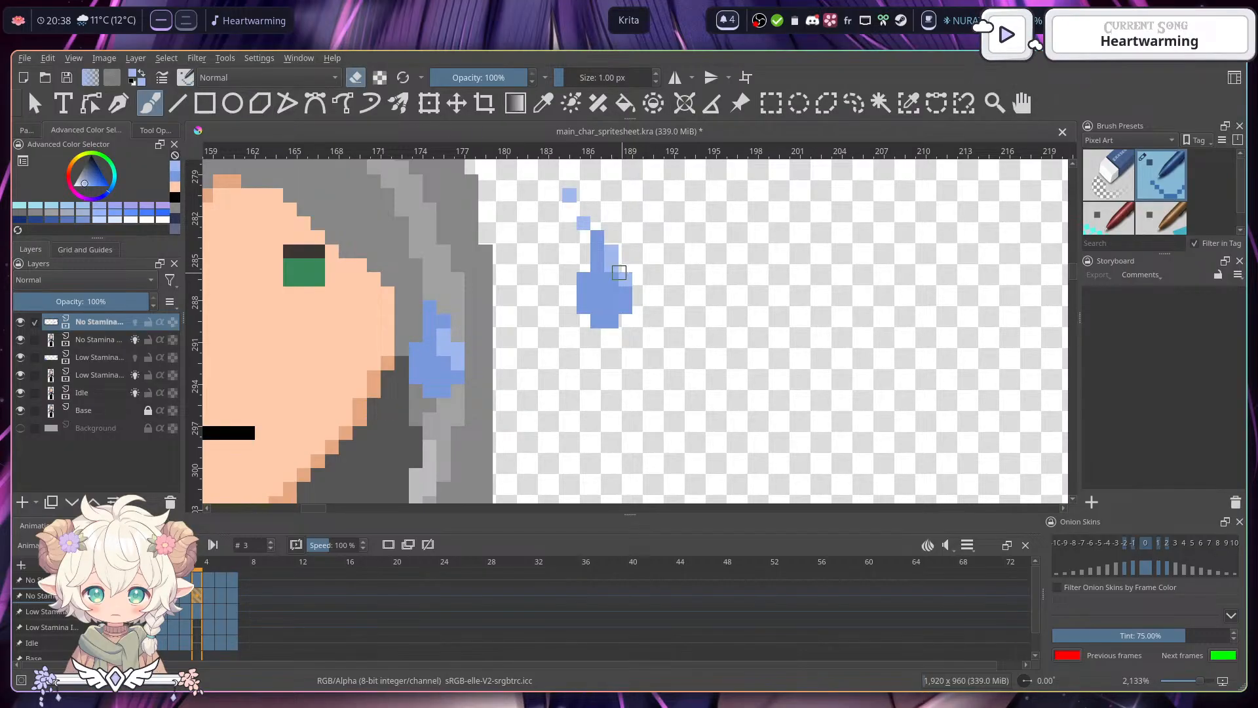
ctrl+click(609, 252)
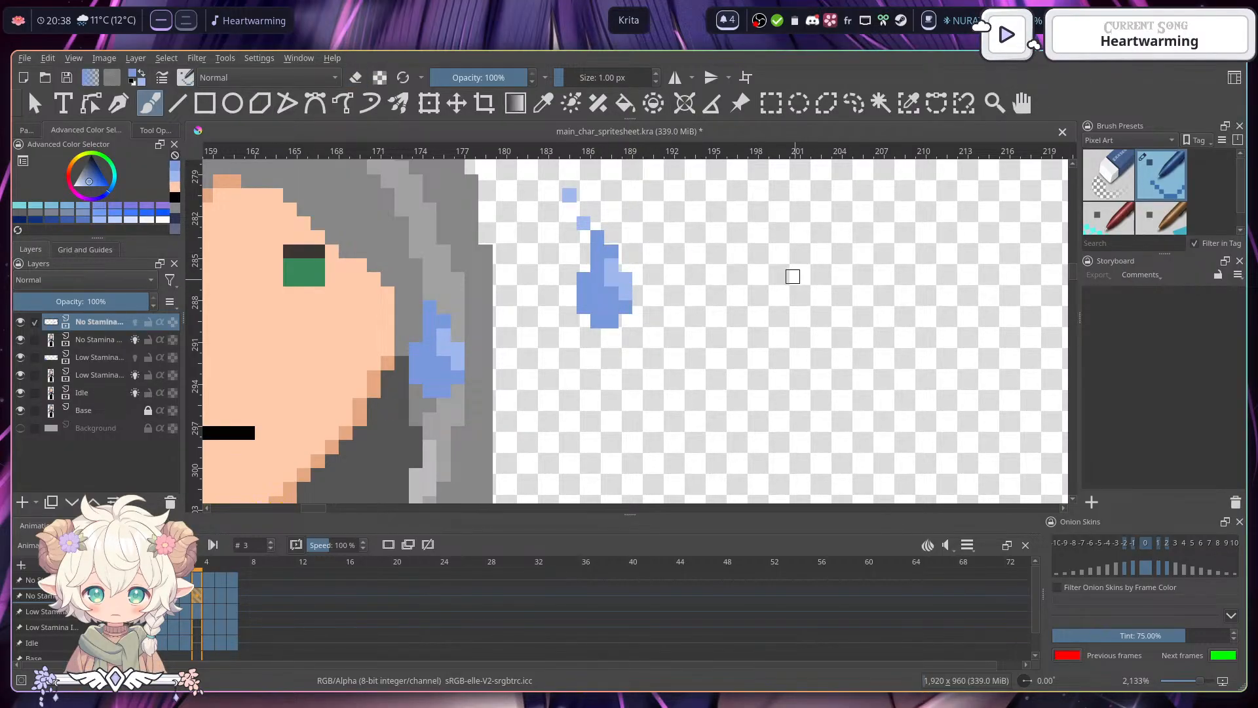
- Select the flying drop on frame 3 with a rectangular selection of 4 by 7 px and copy it
drag(751, 332, 735, 281)
click(209, 596)
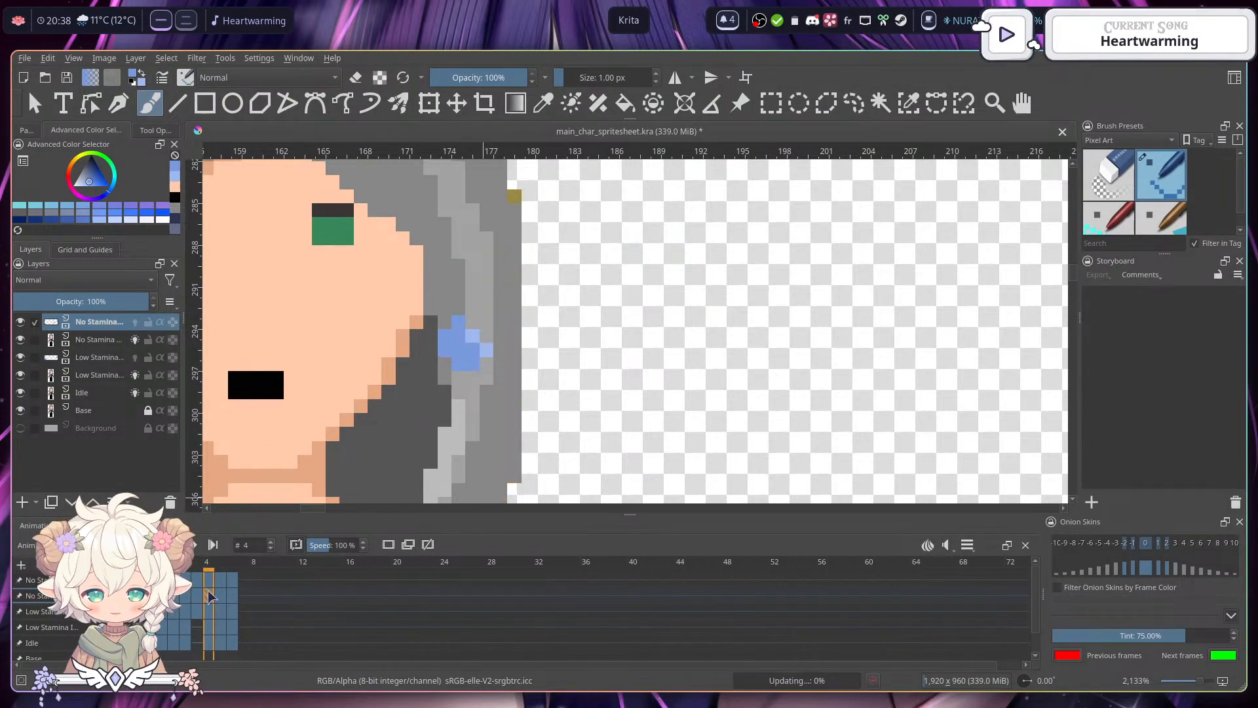
click(198, 594)
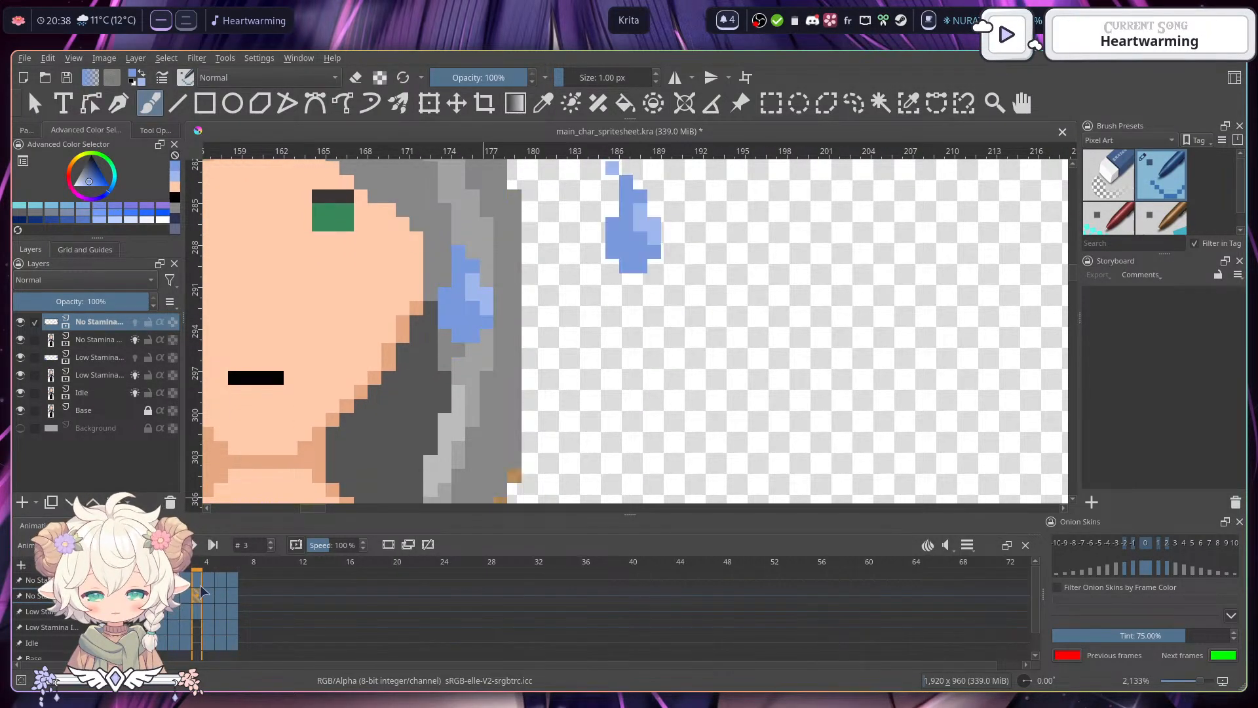
click(771, 103)
scroll(725, 262, up, 4)
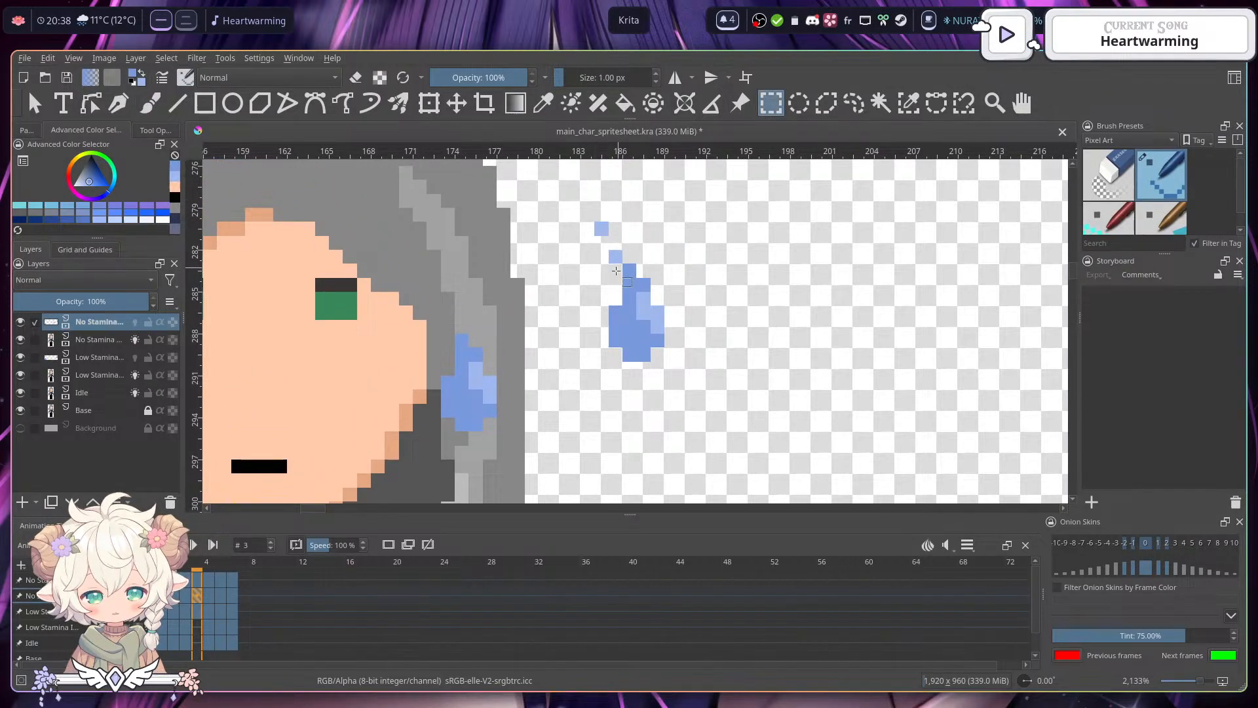
drag(610, 268, 661, 359)
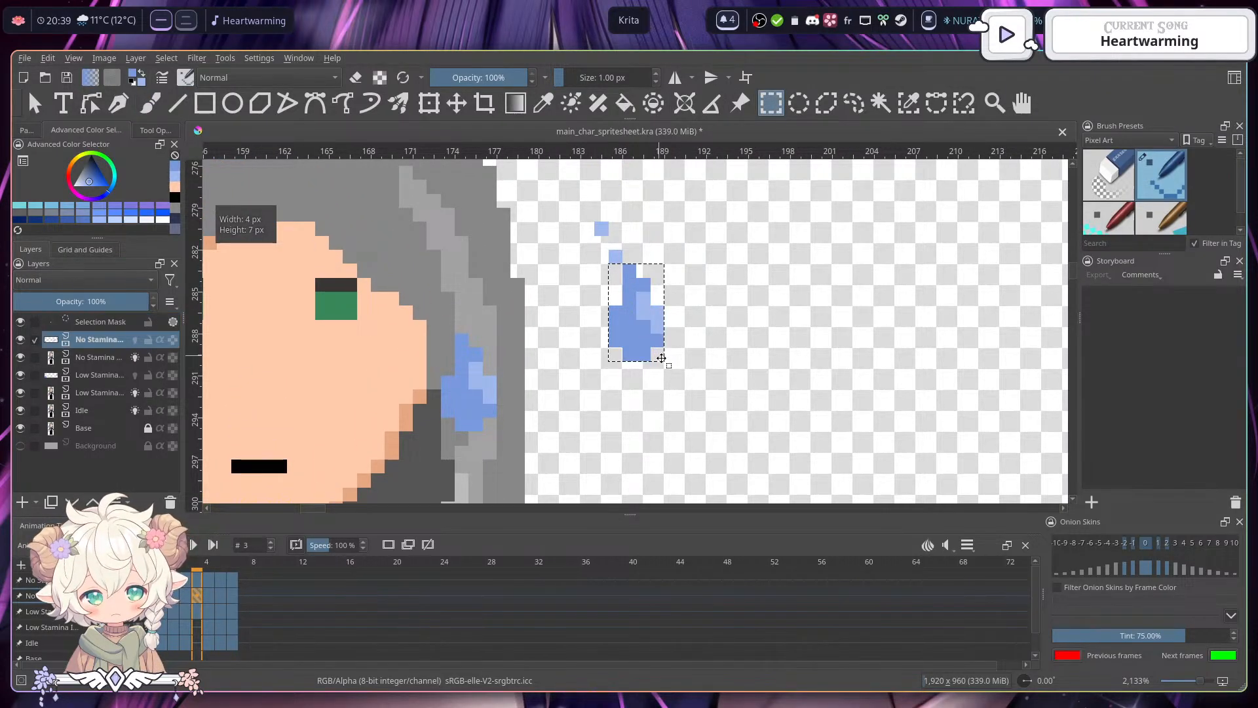
scroll(702, 281, down, 2)
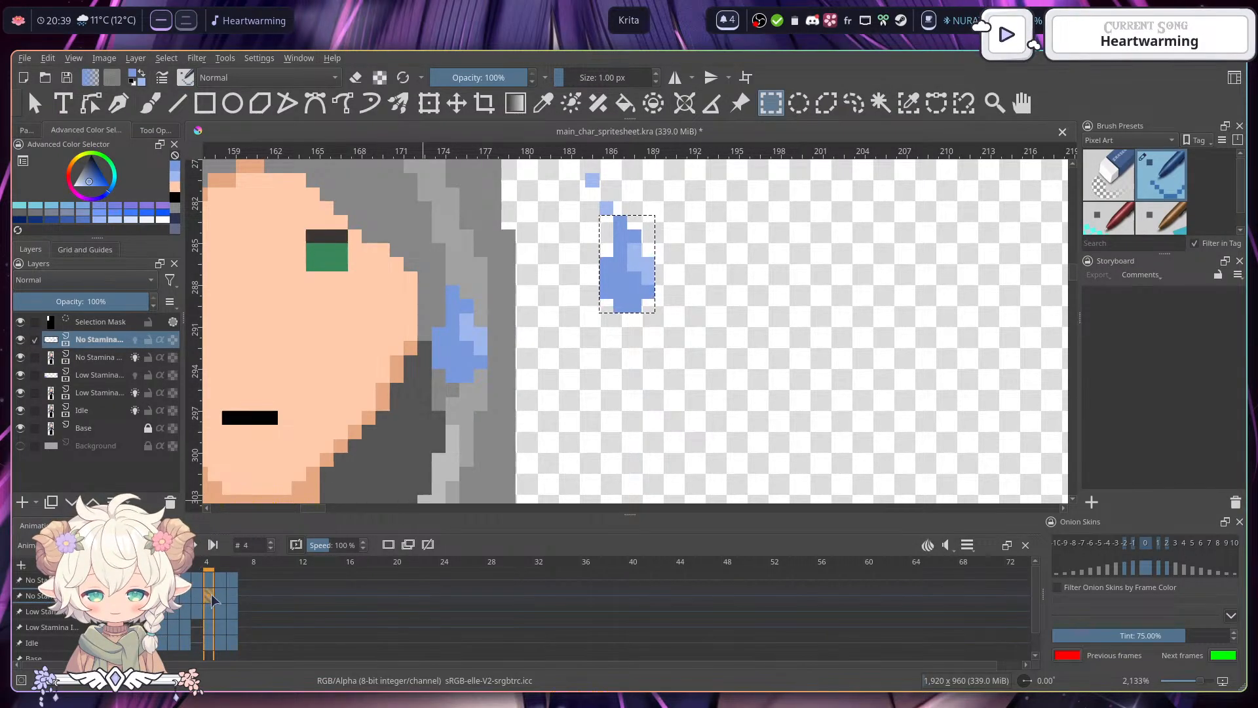
- Paste the drop into the same layer on frame 4 and shift it about three pixels down
key(period)
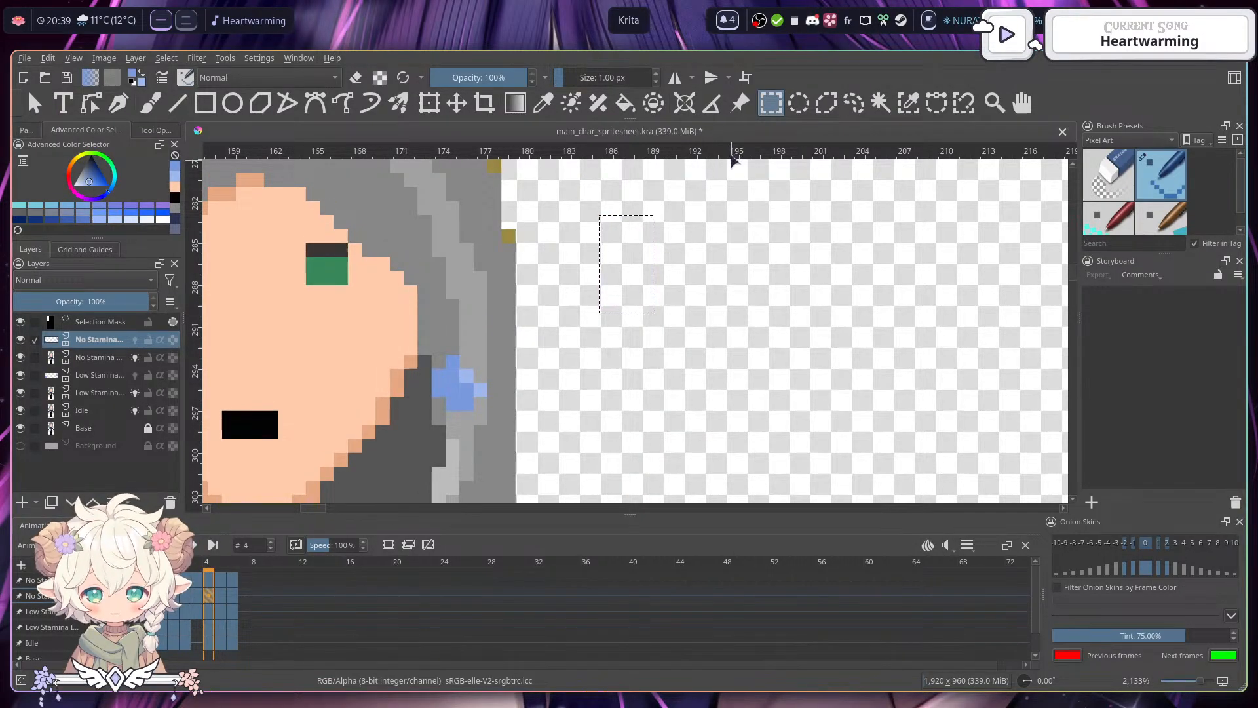
key(ctrl+t)
drag(623, 295, 641, 320)
key(Return)
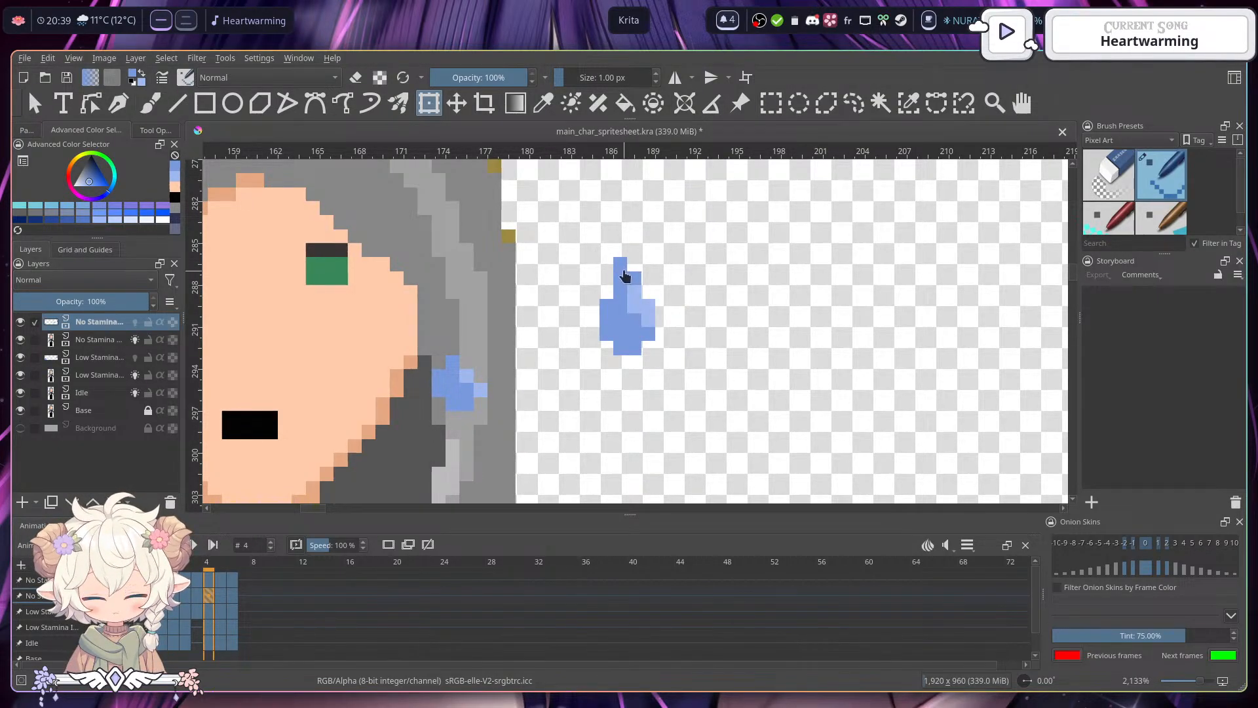
- Paint two lighter-blue trailing pixels above the frame 4 drop's tip, moving the farther one to the side away from the head
click(151, 103)
click(607, 250)
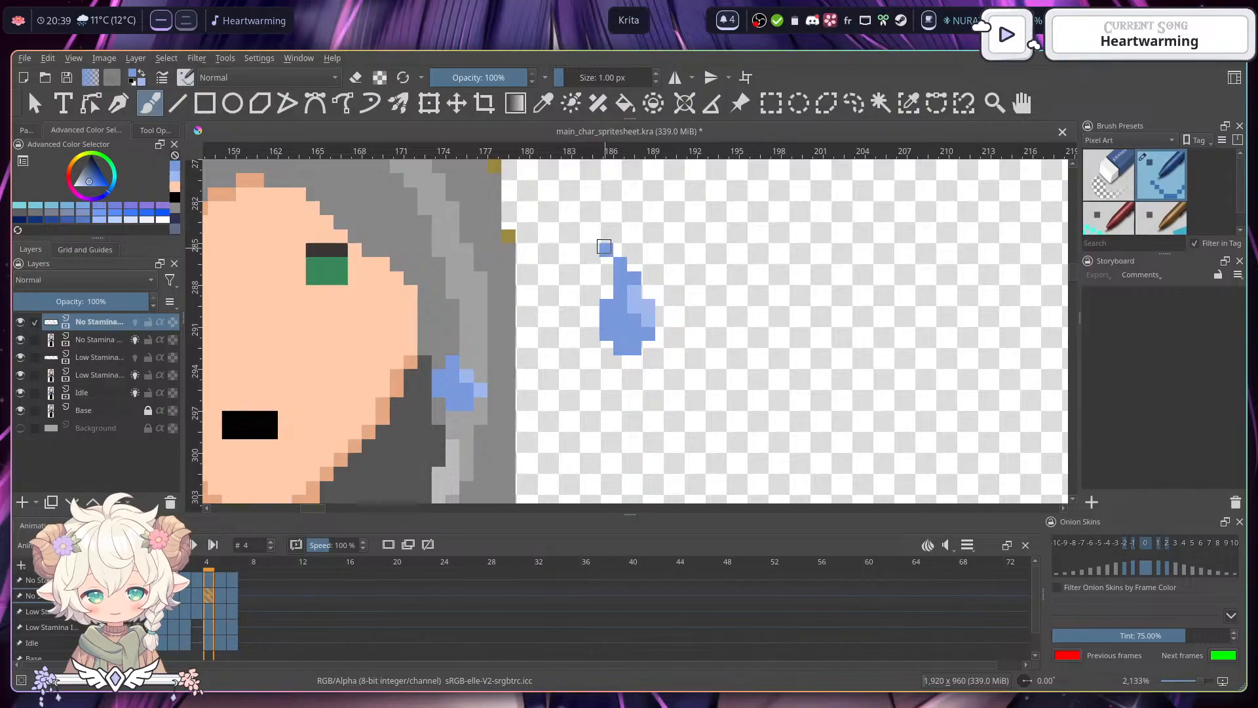
ctrl+click(639, 292)
click(605, 250)
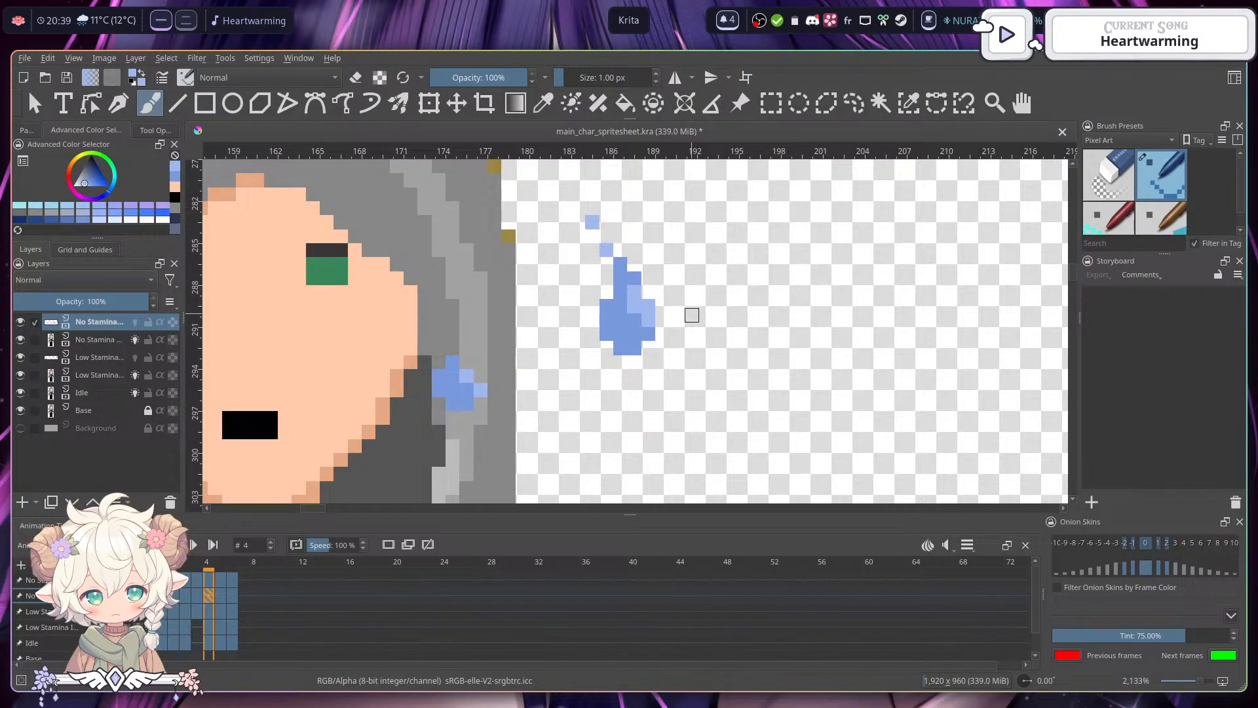
mouse_move(696, 349)
mouse_down()
mouse_move(691, 287)
mouse_move(700, 371)
mouse_up()
key(ctrl+z)
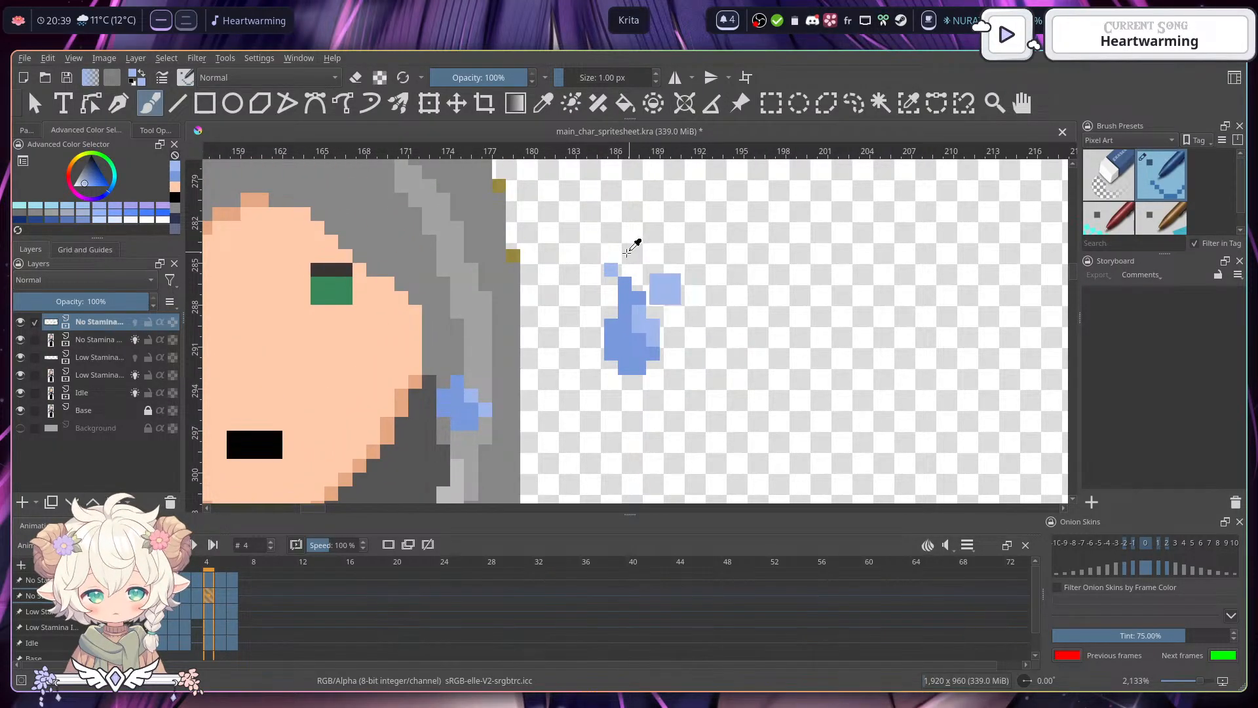
scroll(651, 295, down, 4)
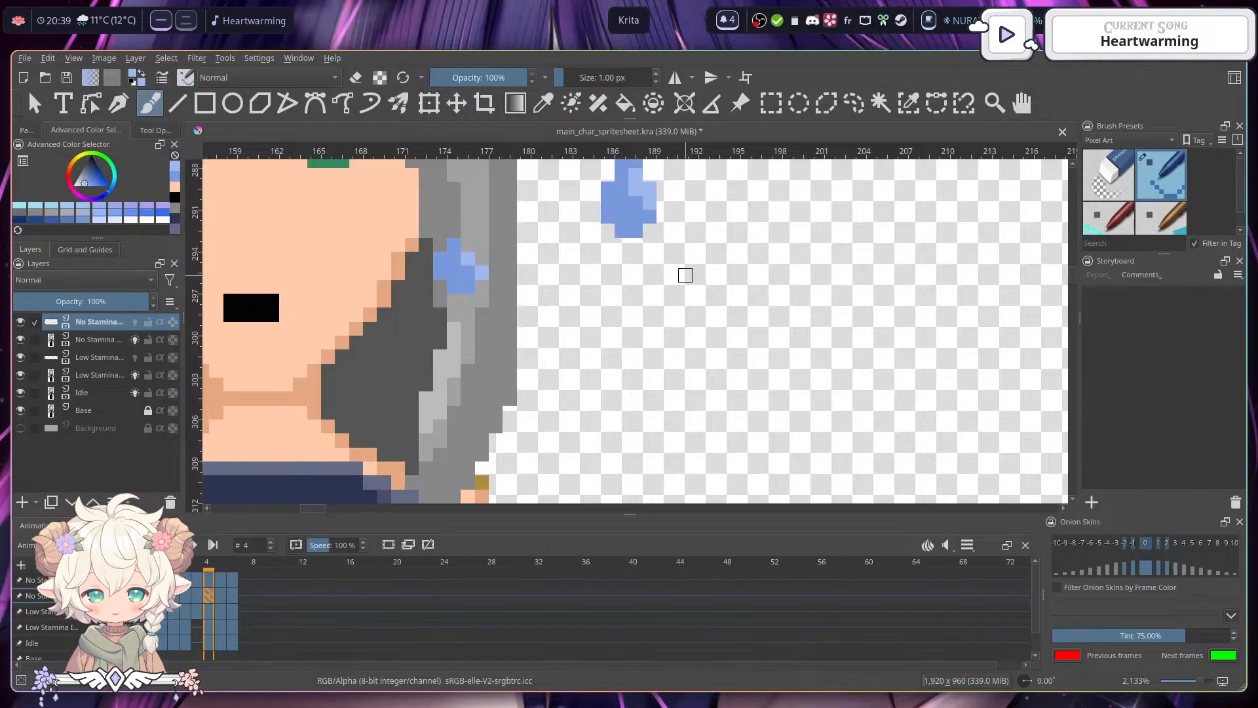
- Select the flying drop on frame 4 with a rectangular selection of 4 by 7 px, without its trailing pixels, and copy it
click(219, 595)
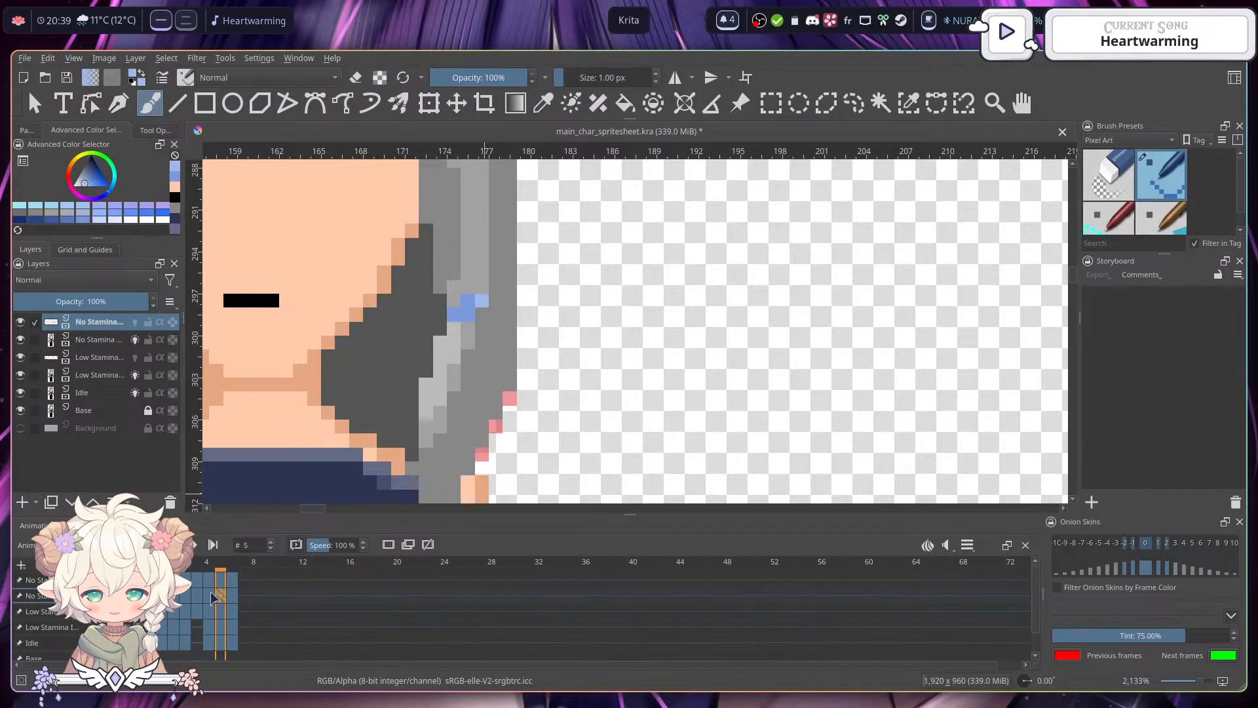
click(211, 591)
scroll(606, 286, up, 3)
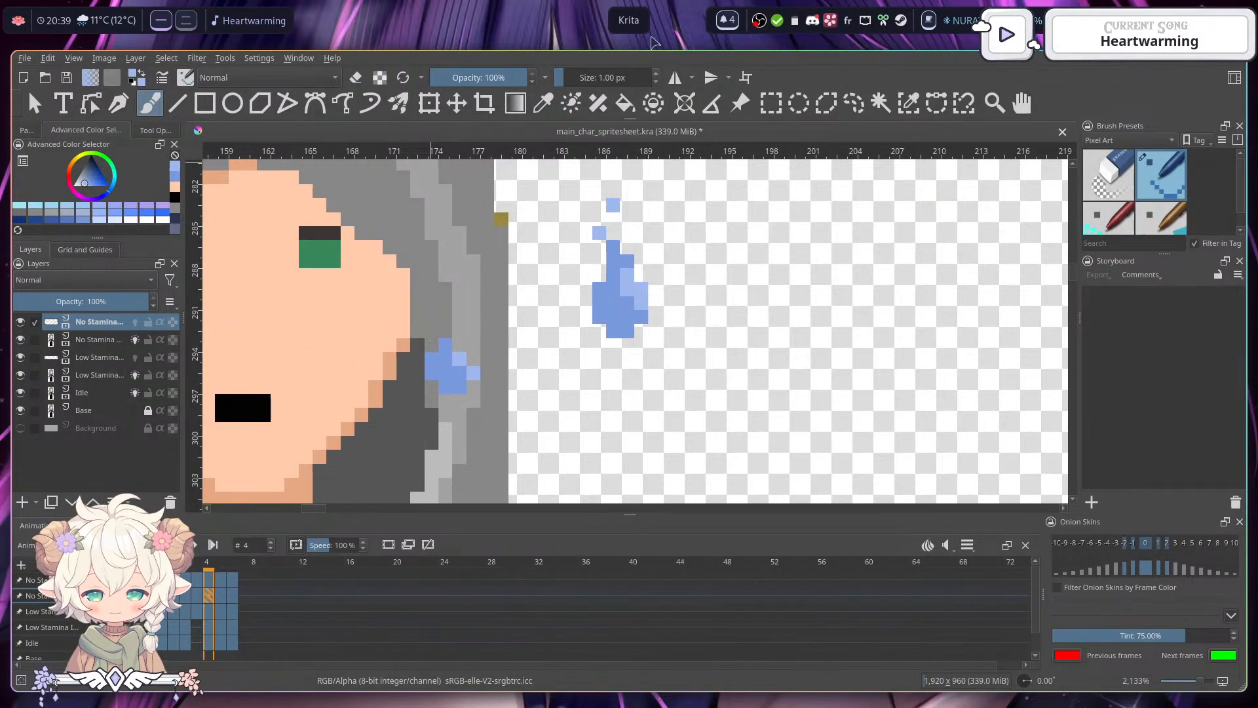
click(770, 103)
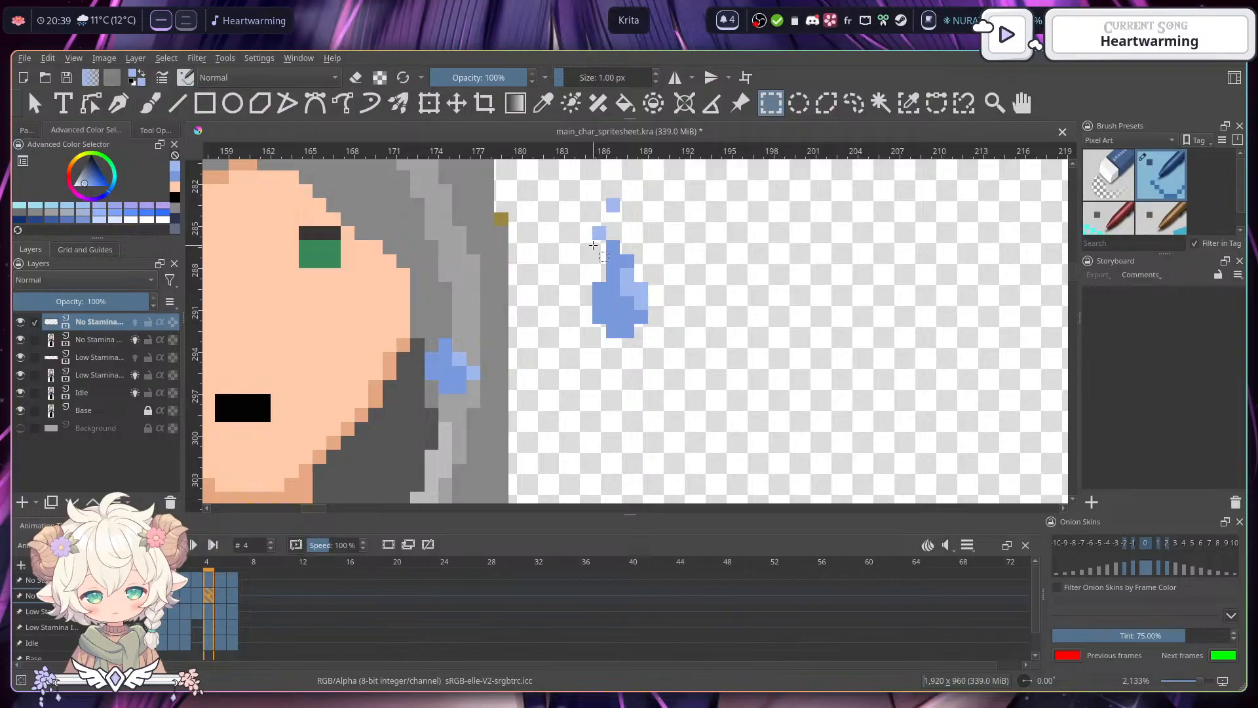
drag(593, 241, 648, 338)
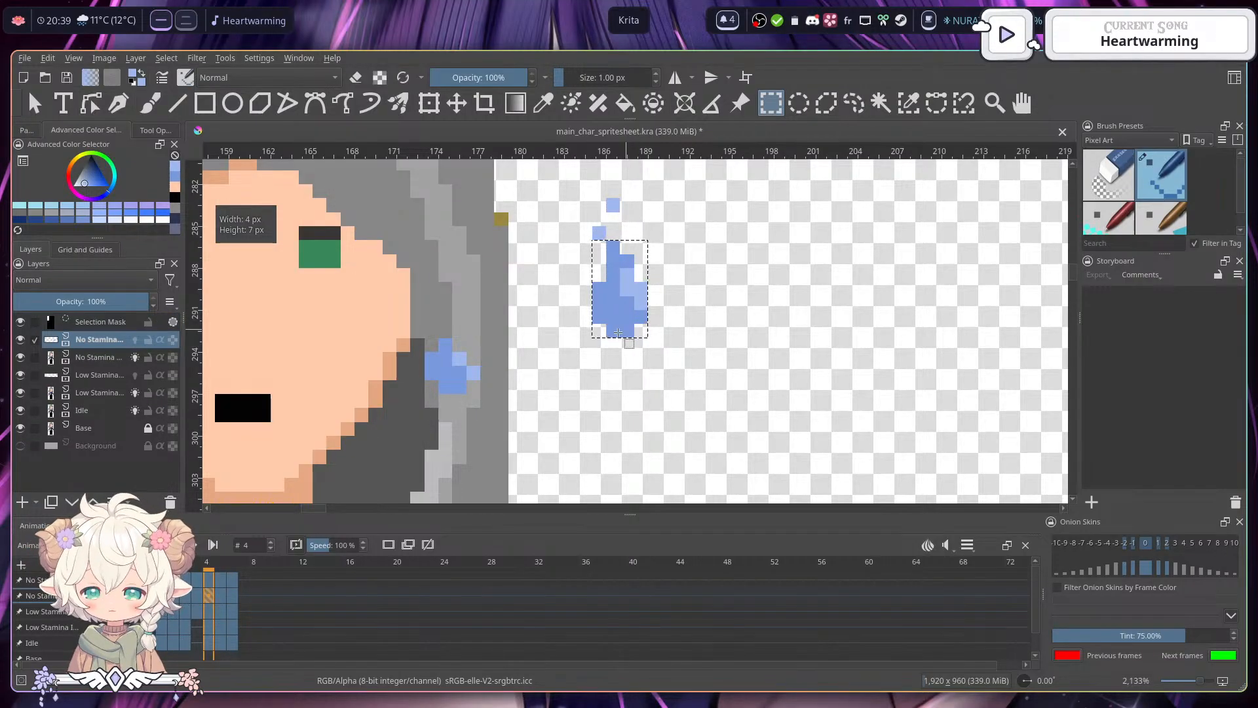
key(ctrl+c)
- Paste the drop on frame 5 about three pixels lower and paint two staggered lighter-blue trailing pixels above it
key(period)
key(ctrl+v)
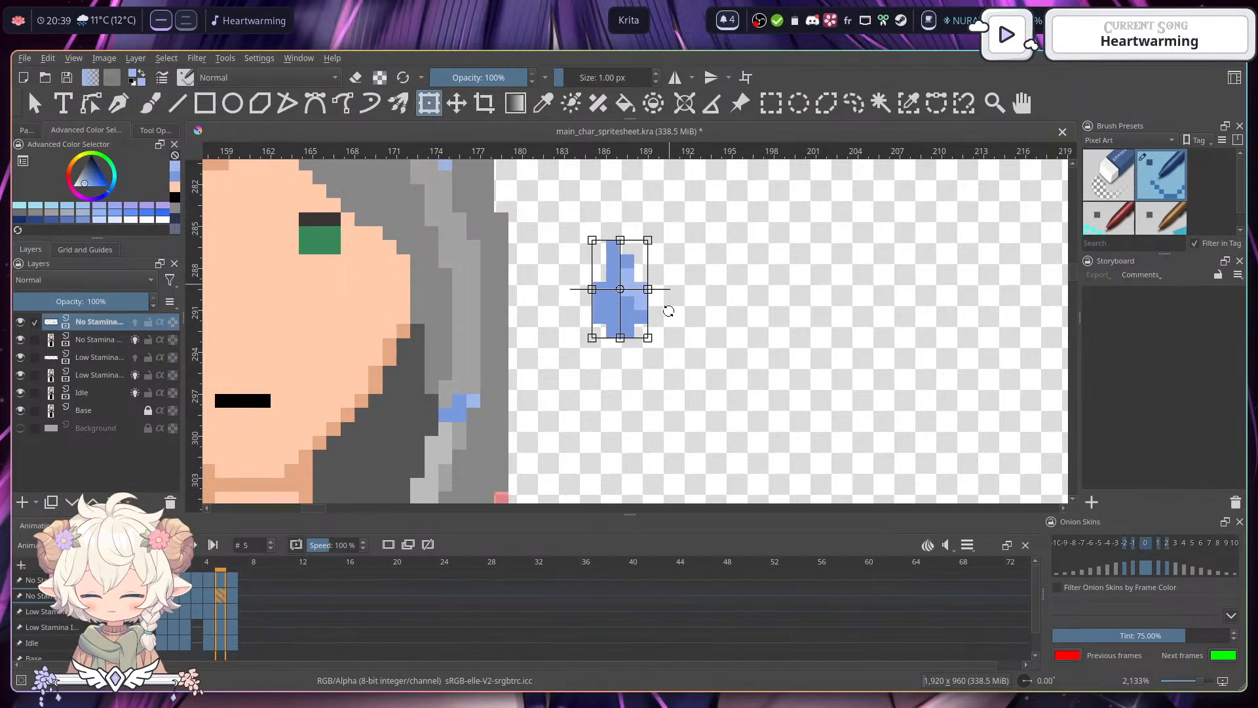
drag(634, 317, 645, 365)
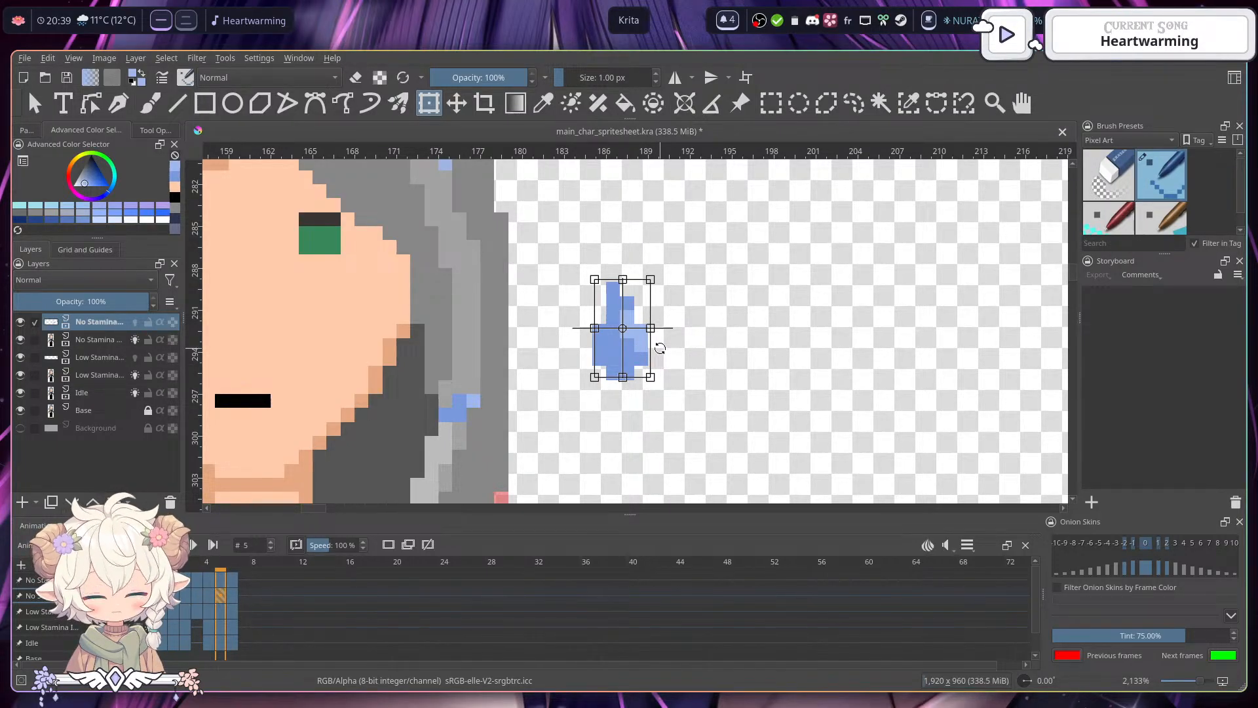
key(Return)
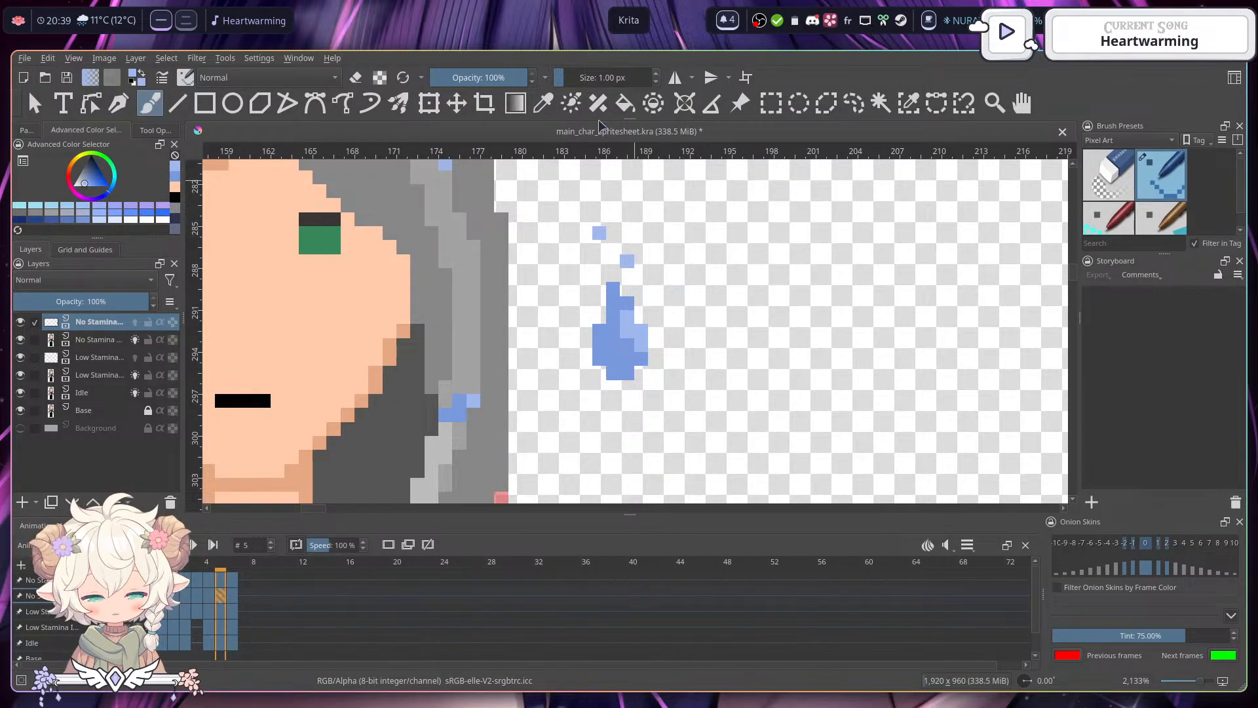
key(e)
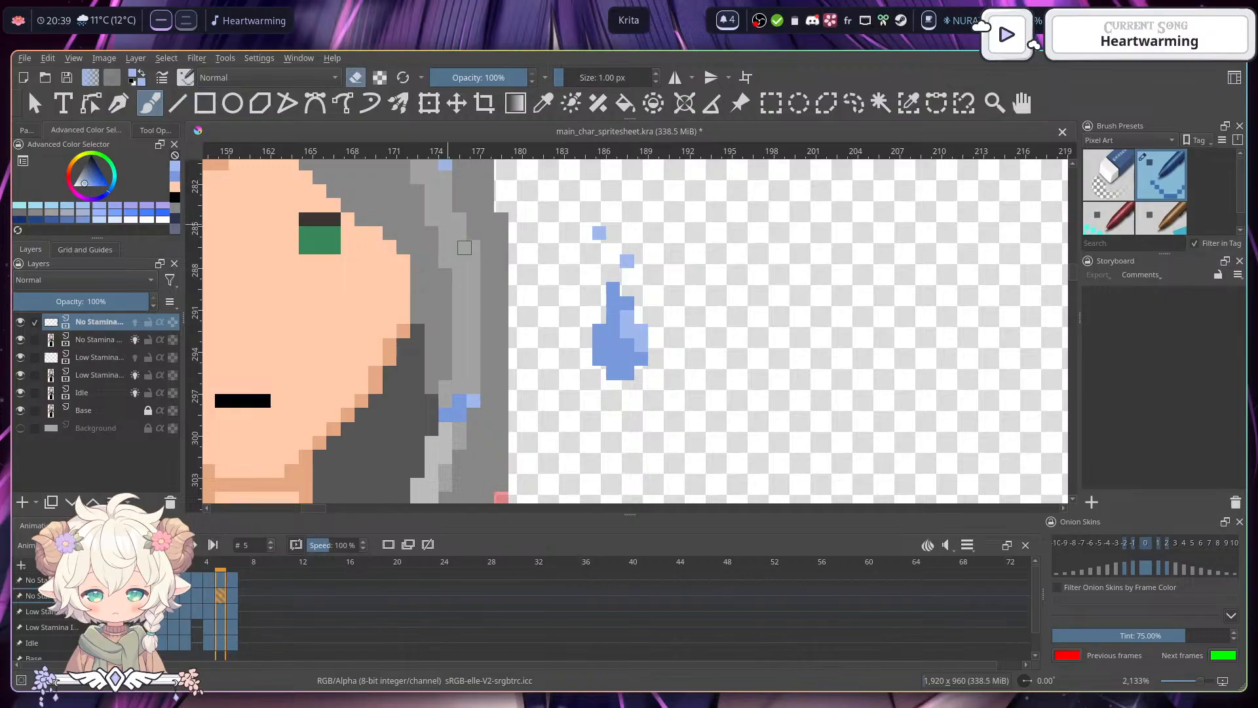
drag(598, 414, 624, 358)
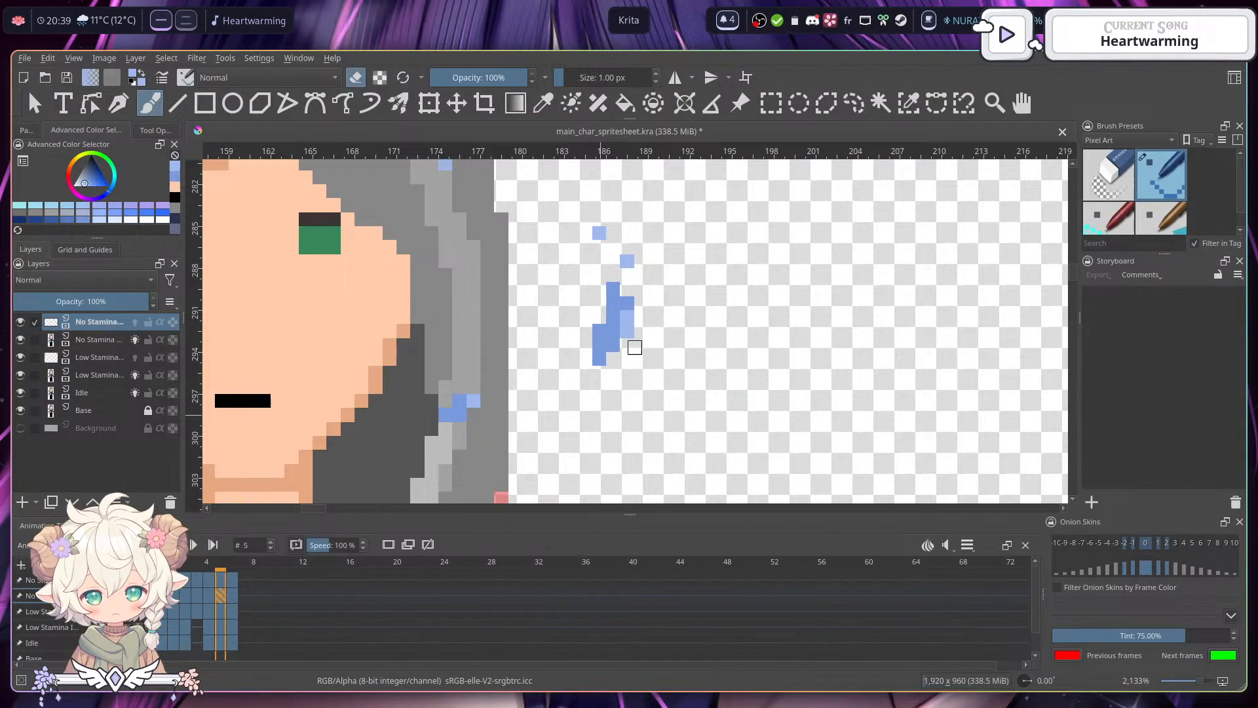
ctrl+click(626, 333)
click(616, 347)
key(ctrl+z)
key(ctrl+z)
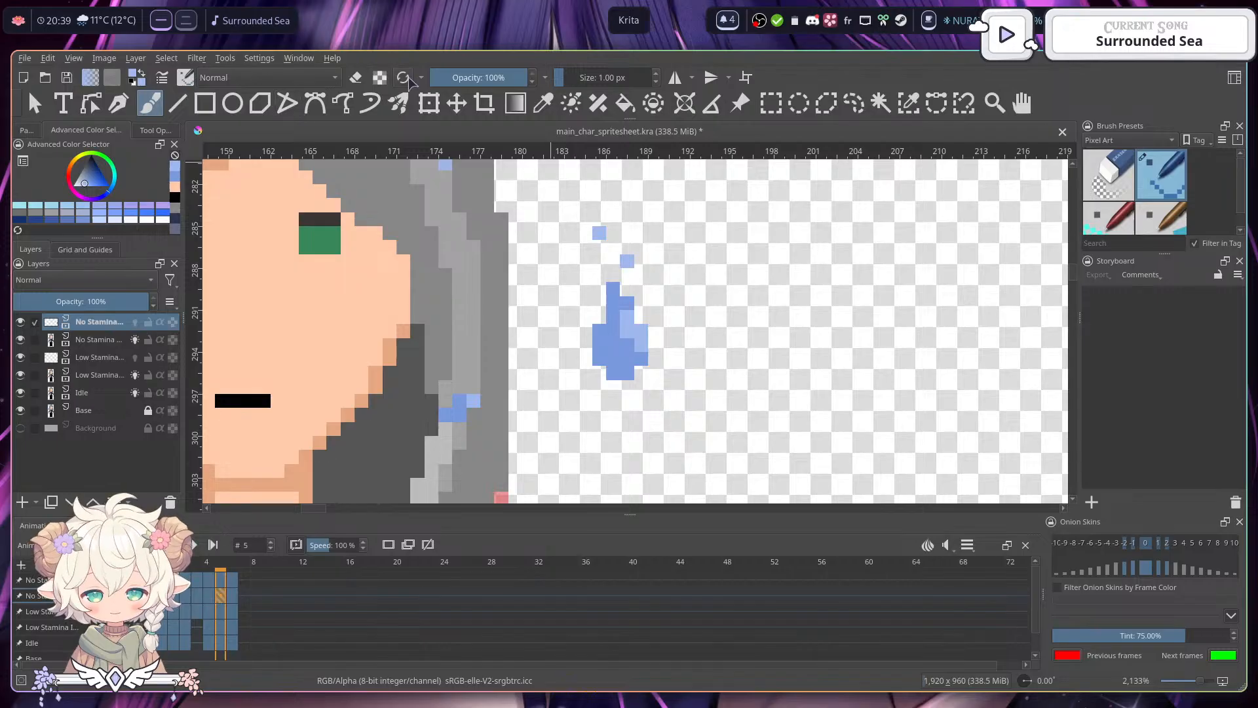
- Erase the frame 5 drop's tip and upper edge on the head side, and recolor its remaining top pixel in the lighter blue
drag(598, 347, 601, 311)
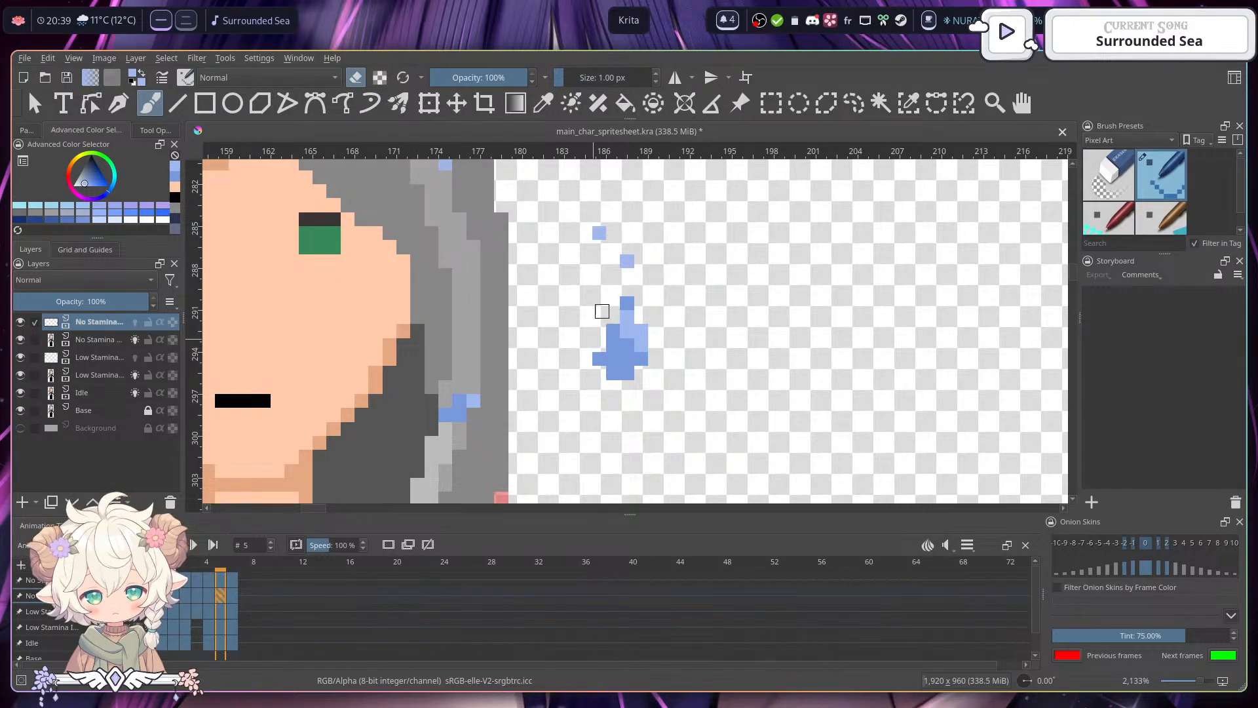
drag(702, 391, 669, 365)
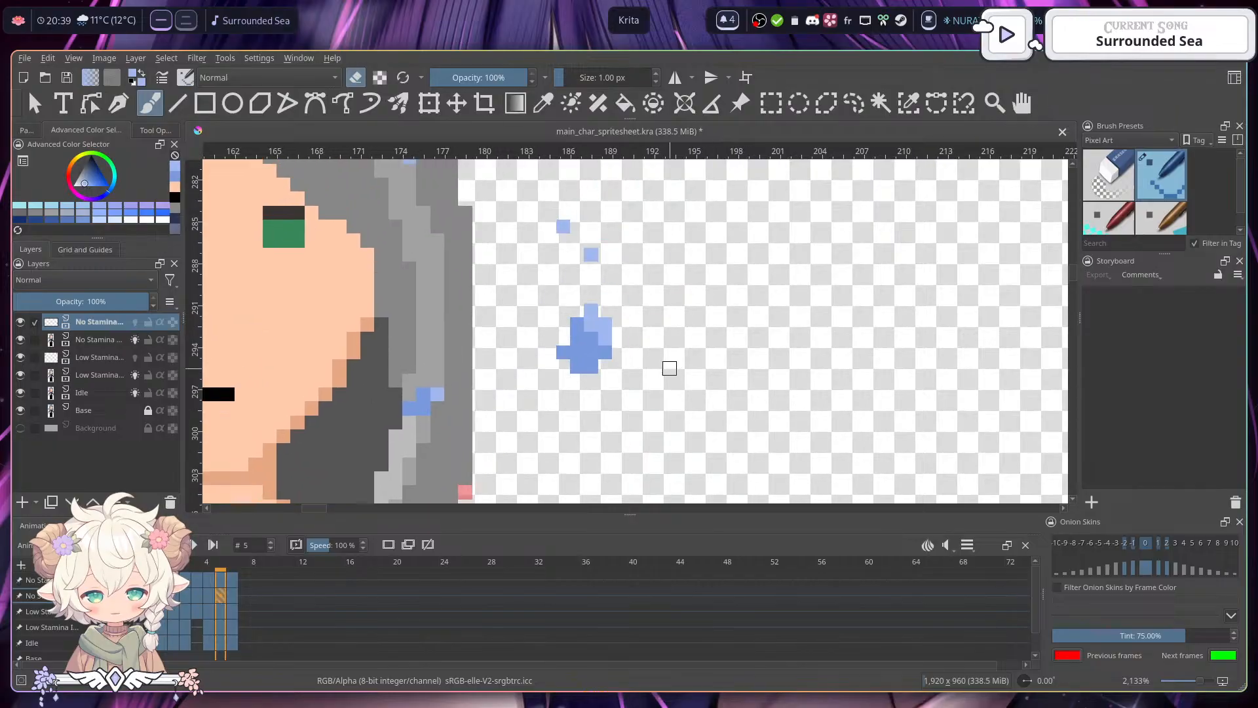
- Select the trimmed drop on frame 5 with a rectangular selection of about 4 by 5 px and copy it
click(768, 108)
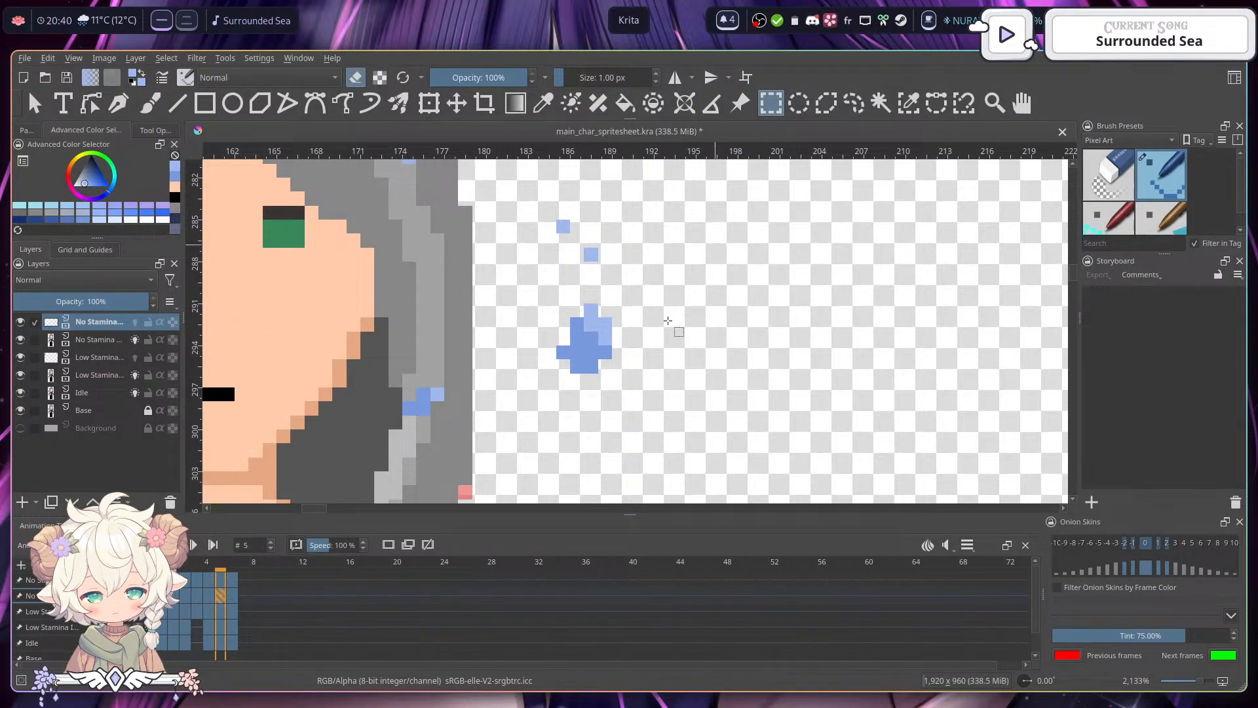
click(595, 361)
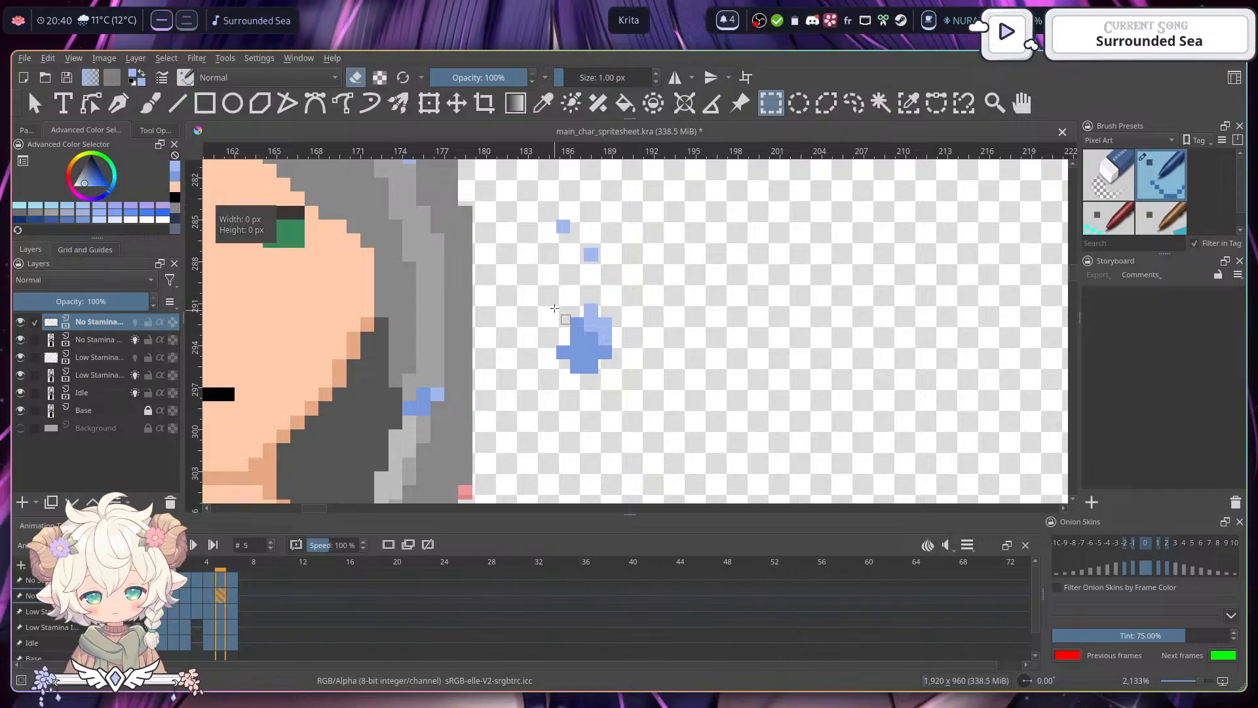
drag(556, 319, 611, 371)
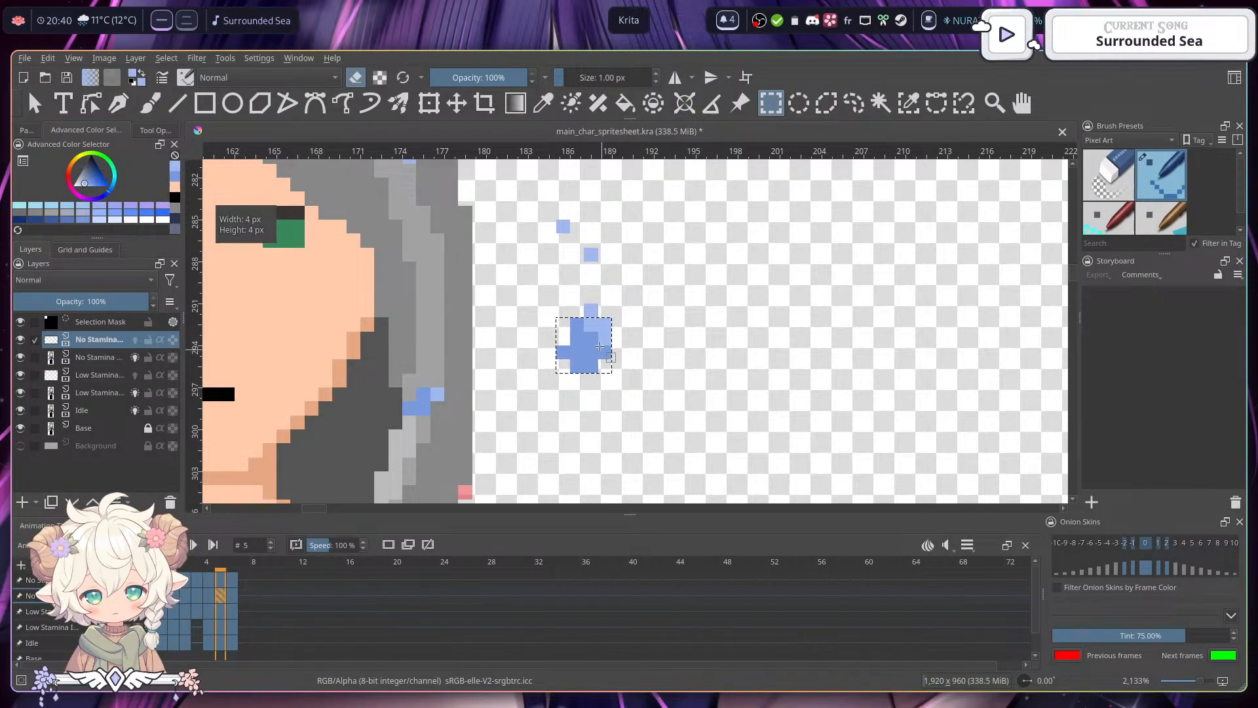
drag(556, 308, 612, 373)
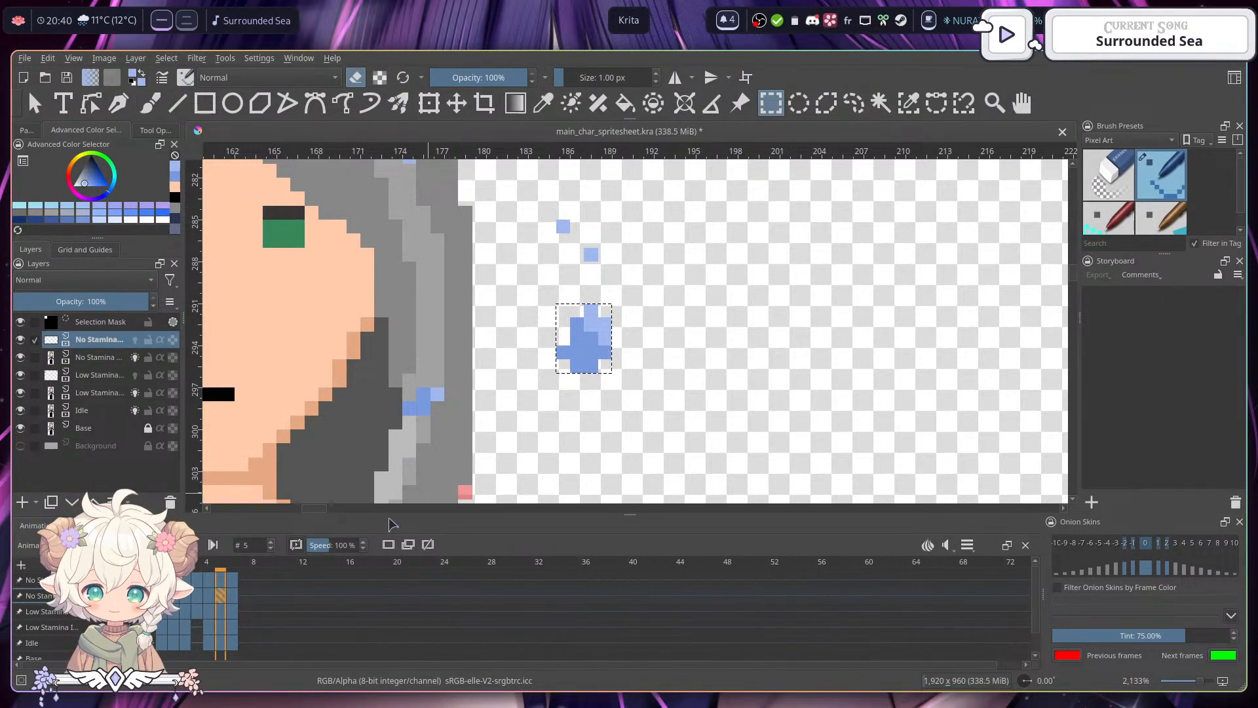
- Paste the trimmed drop into the same layer on frame 6 and move it about two pixels down
click(233, 595)
key(ctrl+alt+v)
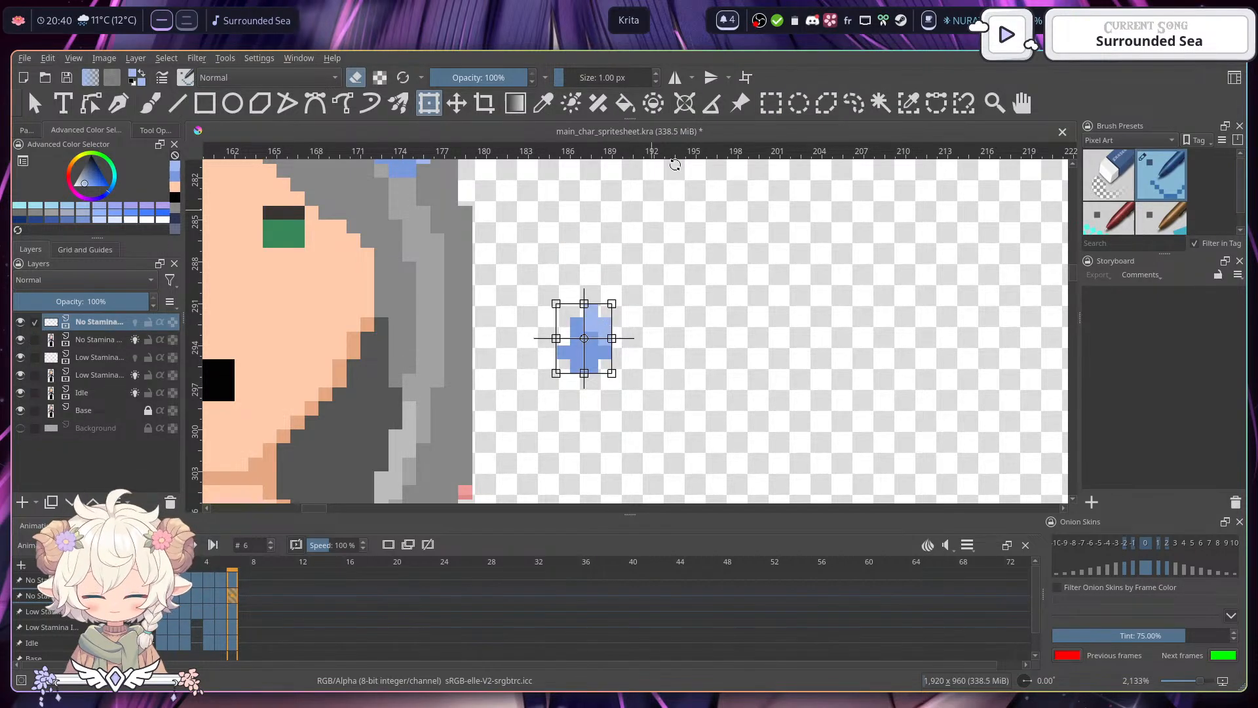
click(457, 103)
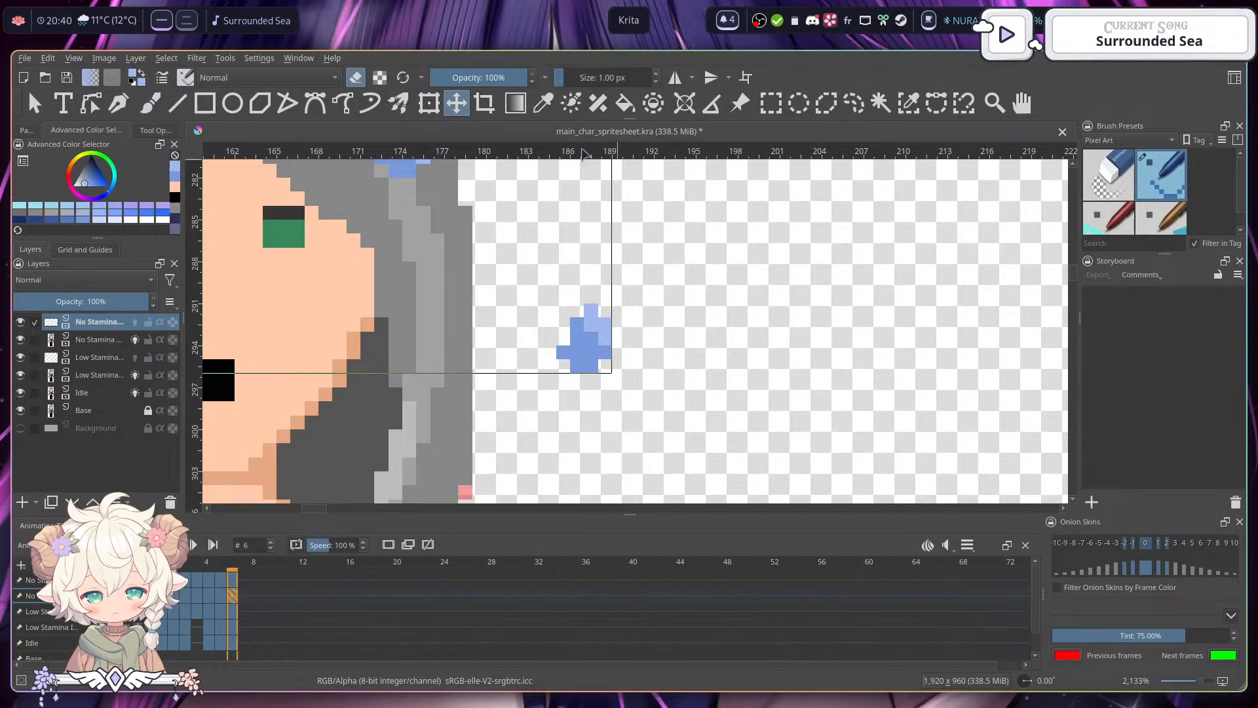
click(771, 103)
drag(568, 317, 569, 318)
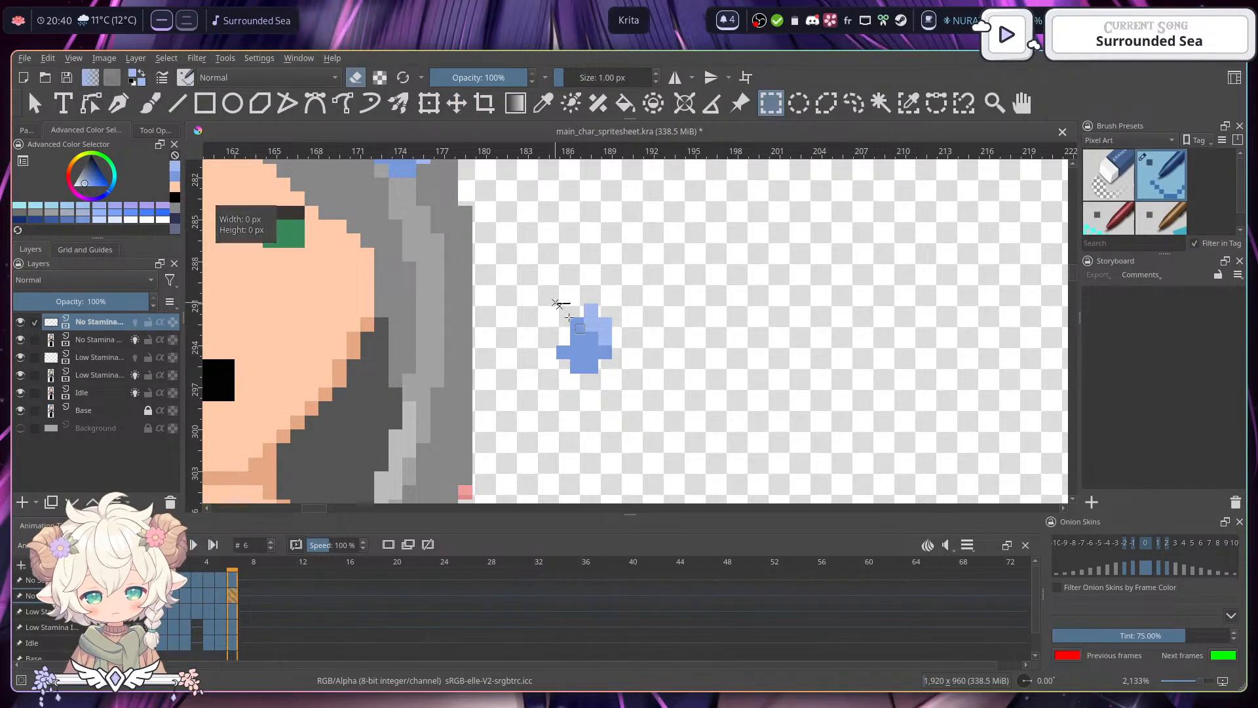
drag(609, 365, 591, 367)
key(t)
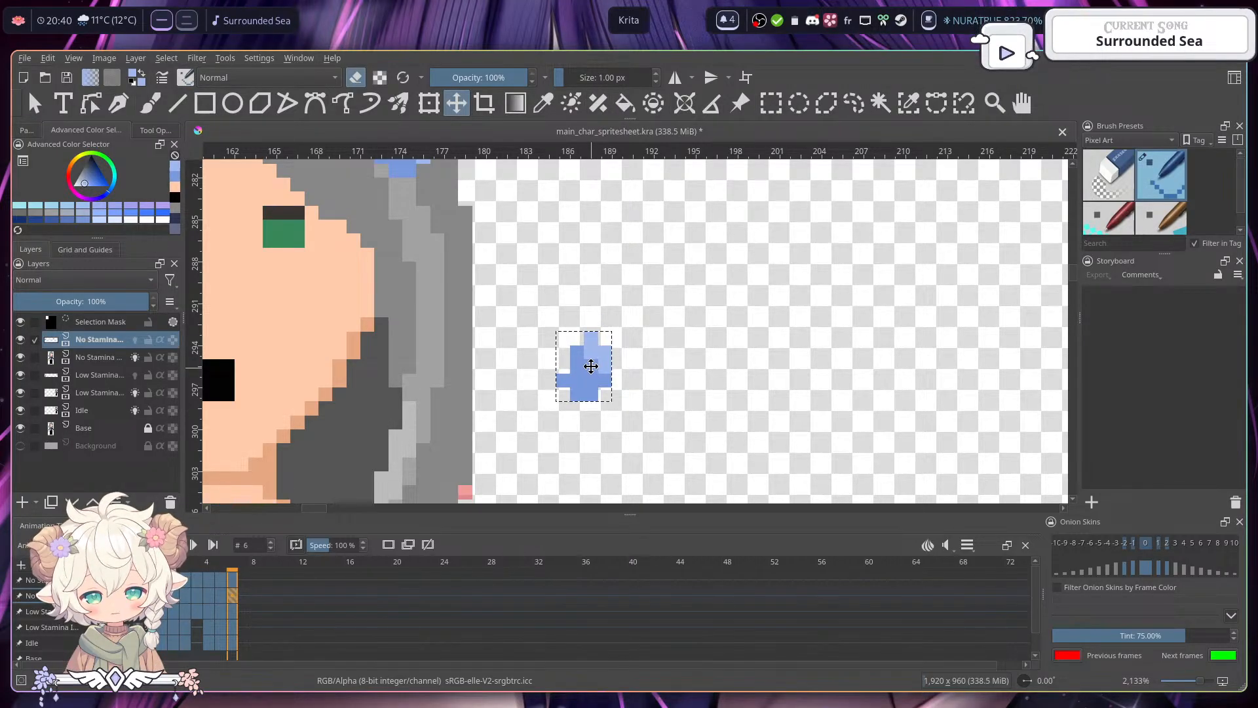
- Deselect the frame 6 drop and paint two staggered lighter-blue trailing pixels above it
click(772, 105)
click(714, 285)
click(148, 106)
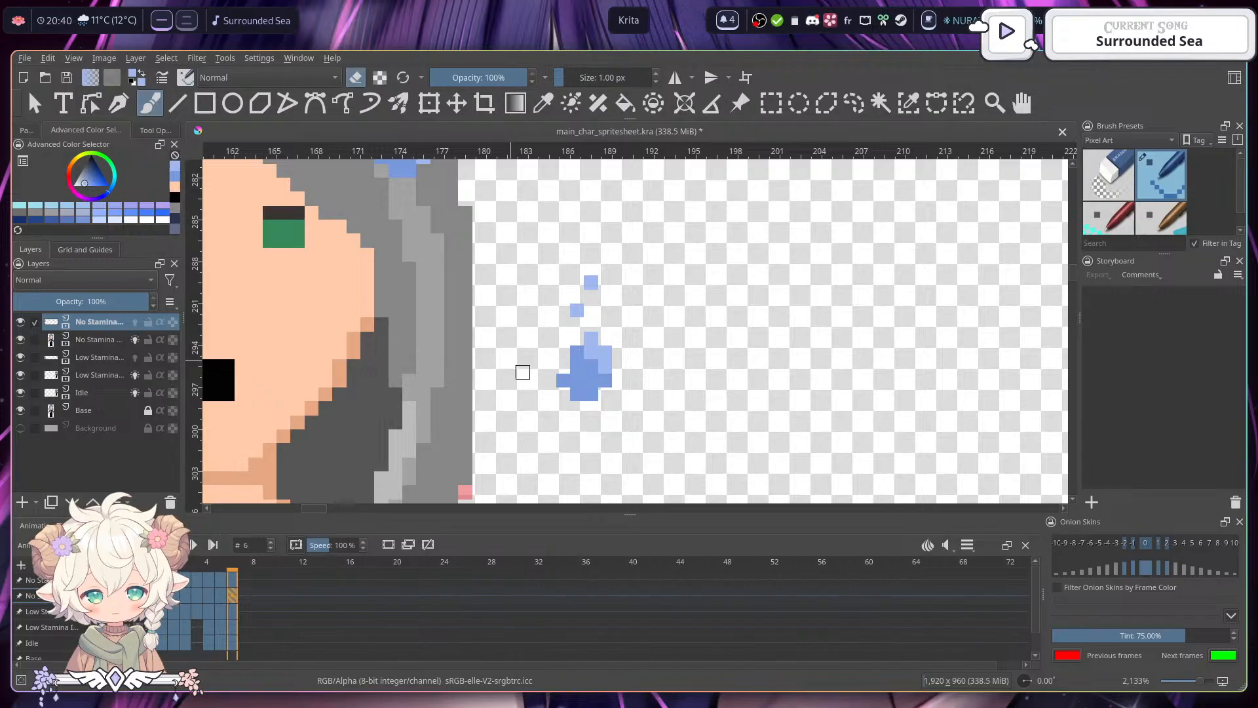
- Erase the upper and head-side pixels of the frame 6 drop, keeping only a small lower outer sliver, and save the file
mouse_move(562, 380)
mouse_down()
mouse_move(605, 353)
mouse_move(592, 337)
mouse_up()
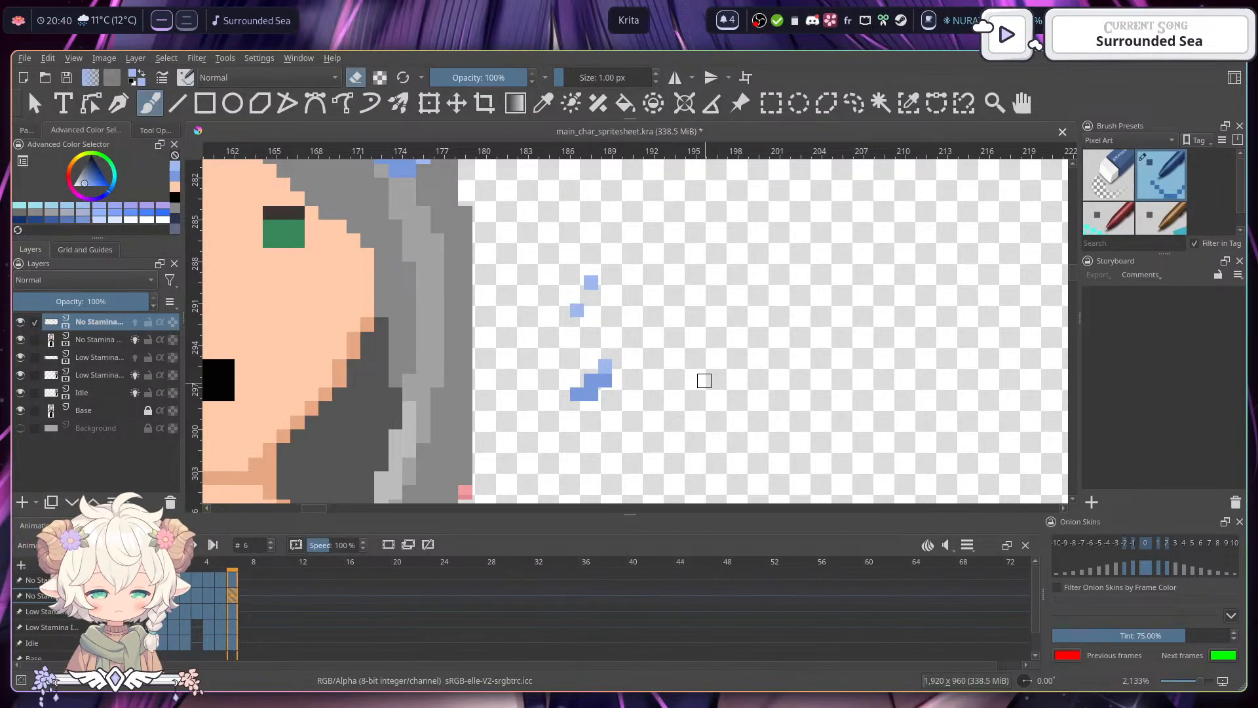
key(ctrl+s)
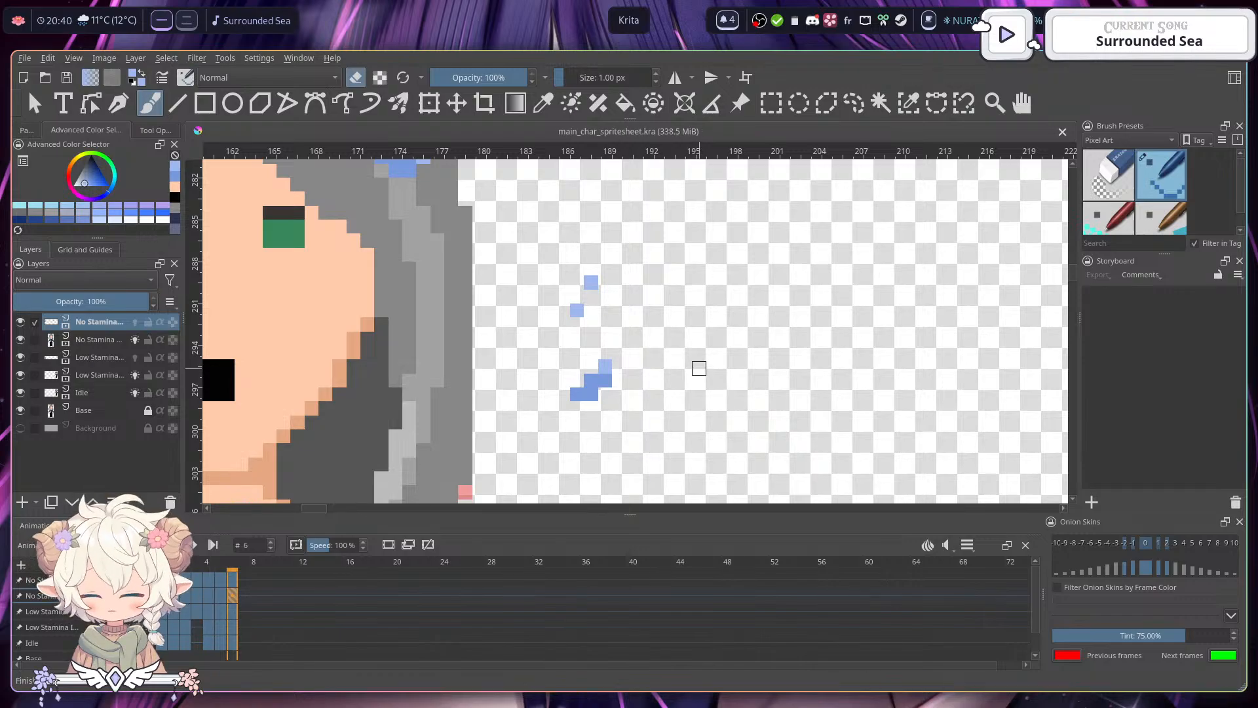
drag(644, 258, 738, 357)
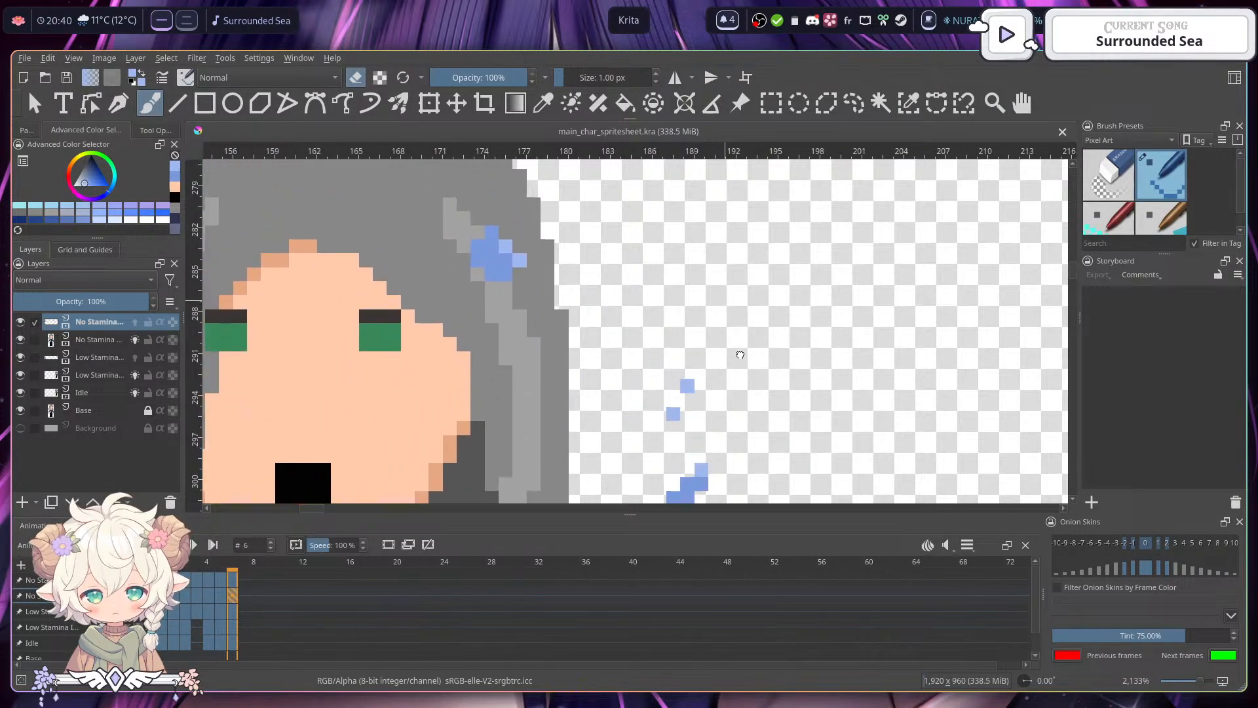
- Step back and forth through the No Stamina frames to check the falling drop, and play the animation
mouse_move(706, 299)
mouse_down()
mouse_move(744, 388)
mouse_move(677, 217)
mouse_move(735, 281)
mouse_move(691, 325)
mouse_move(745, 295)
mouse_move(931, 283)
mouse_up()
scroll(931, 283, down, 3)
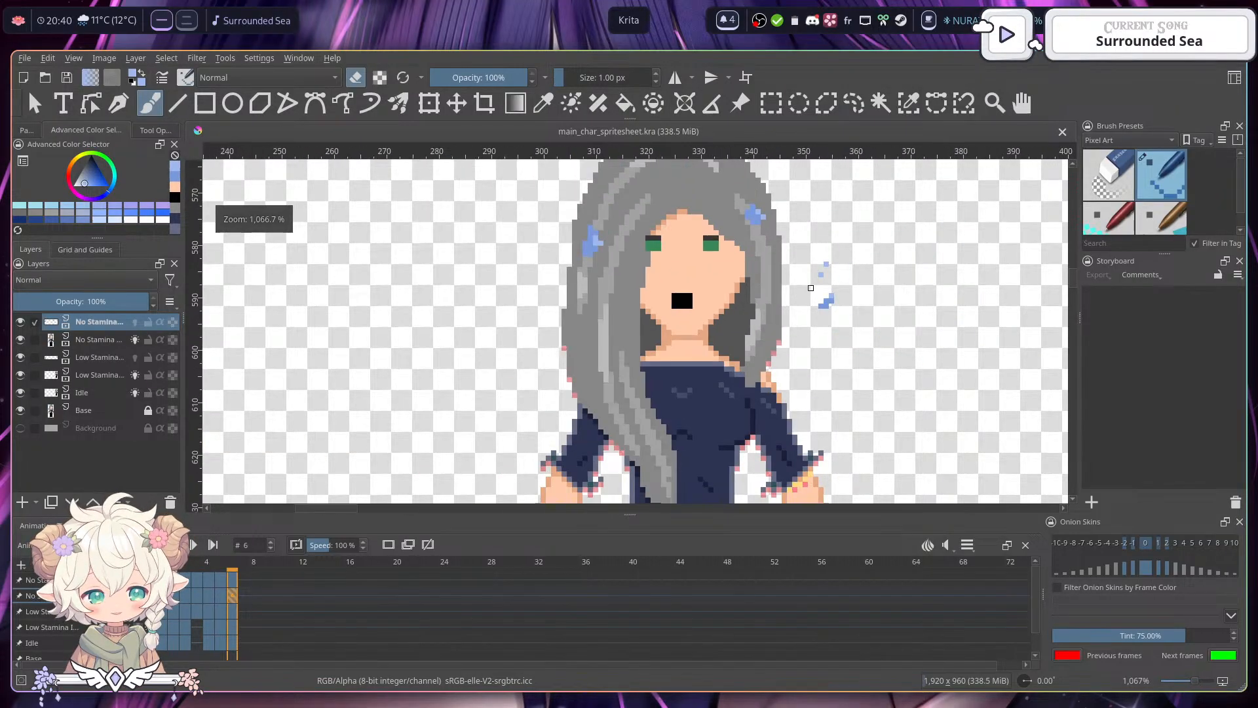
click(209, 595)
click(221, 596)
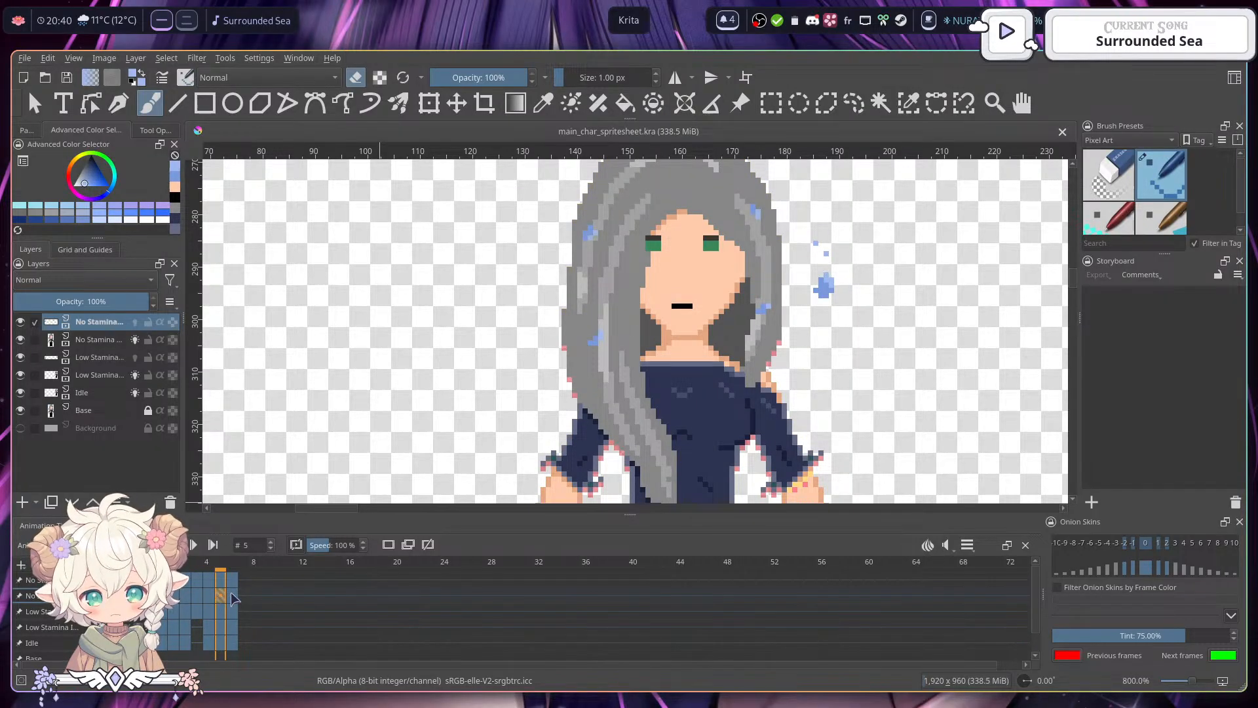
click(233, 596)
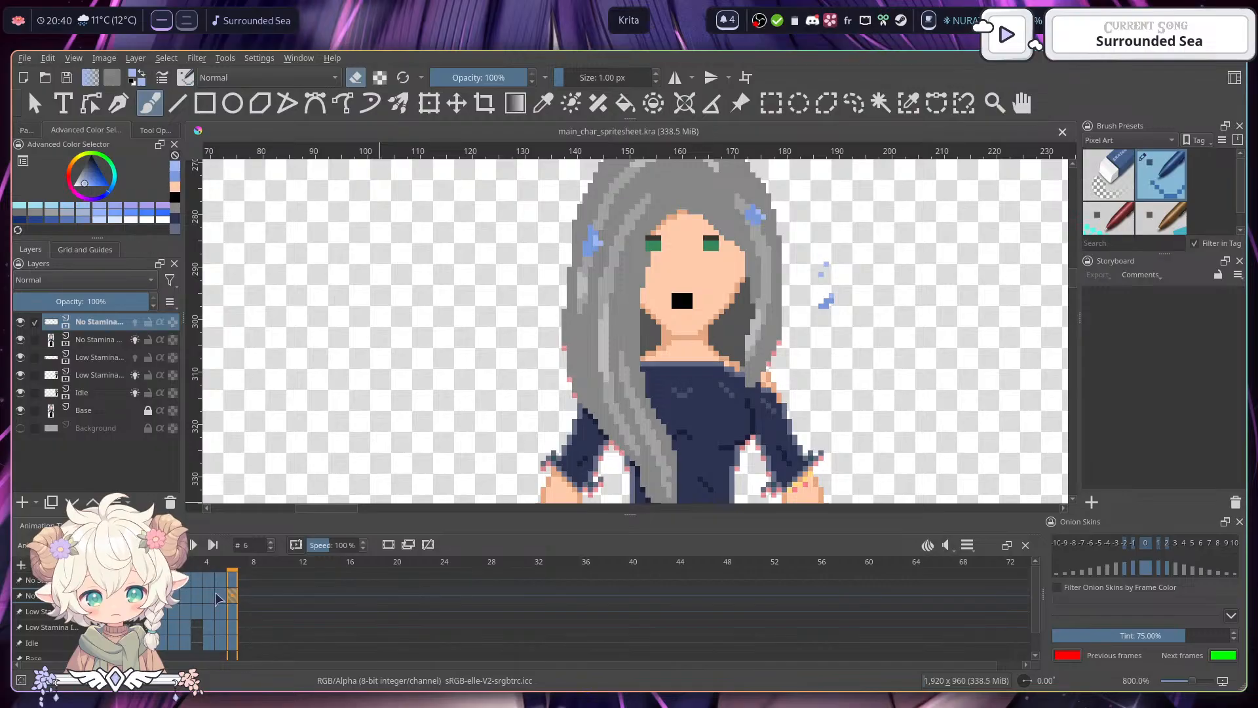
click(217, 594)
click(207, 596)
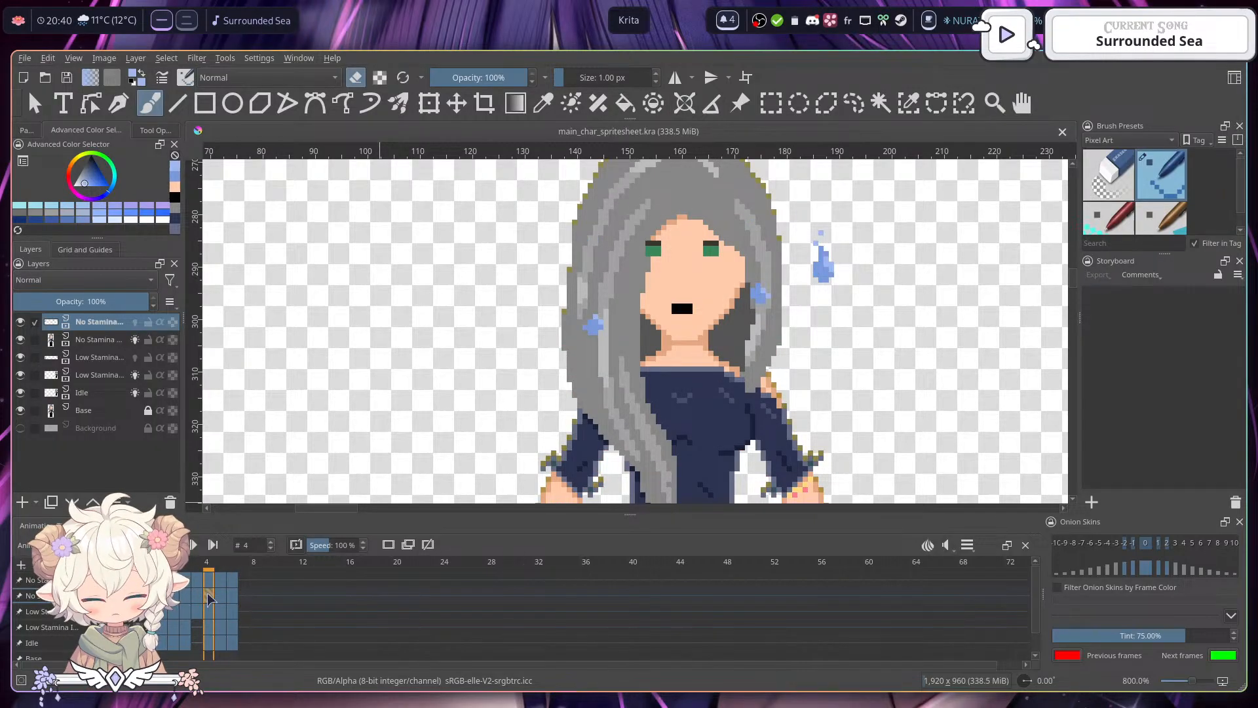
click(190, 598)
click(184, 596)
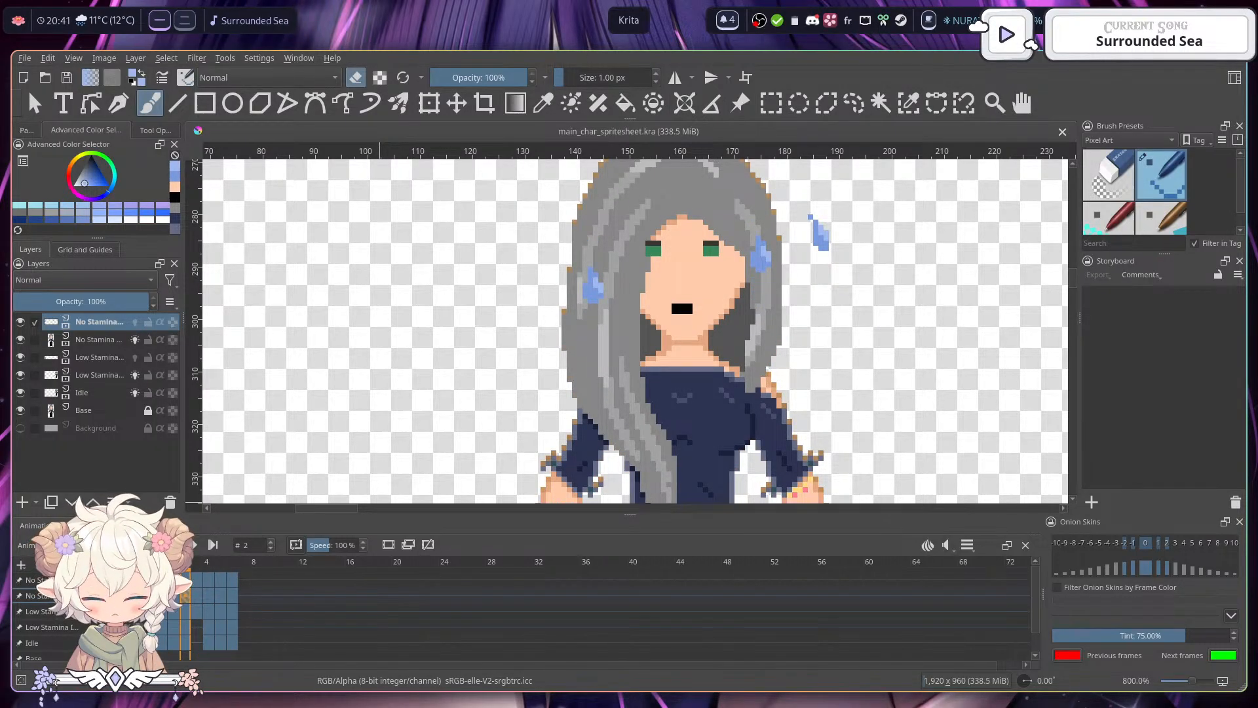
click(162, 596)
click(175, 545)
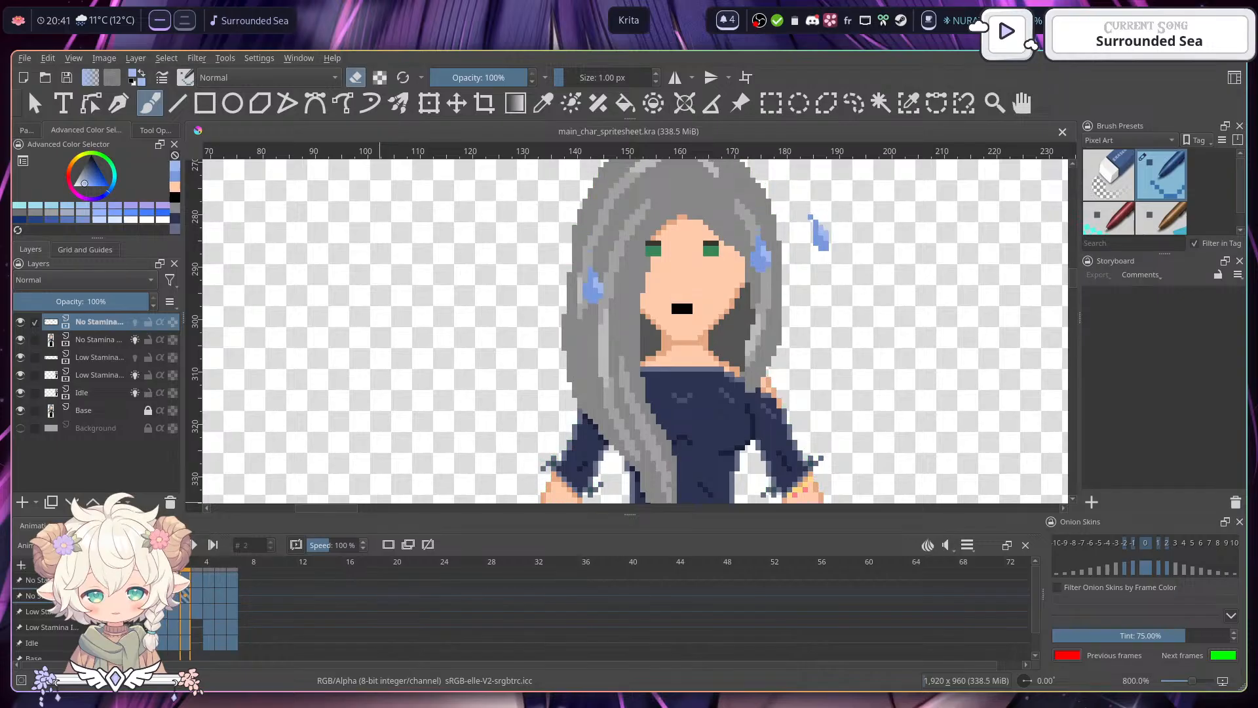
scroll(469, 371, down, 3)
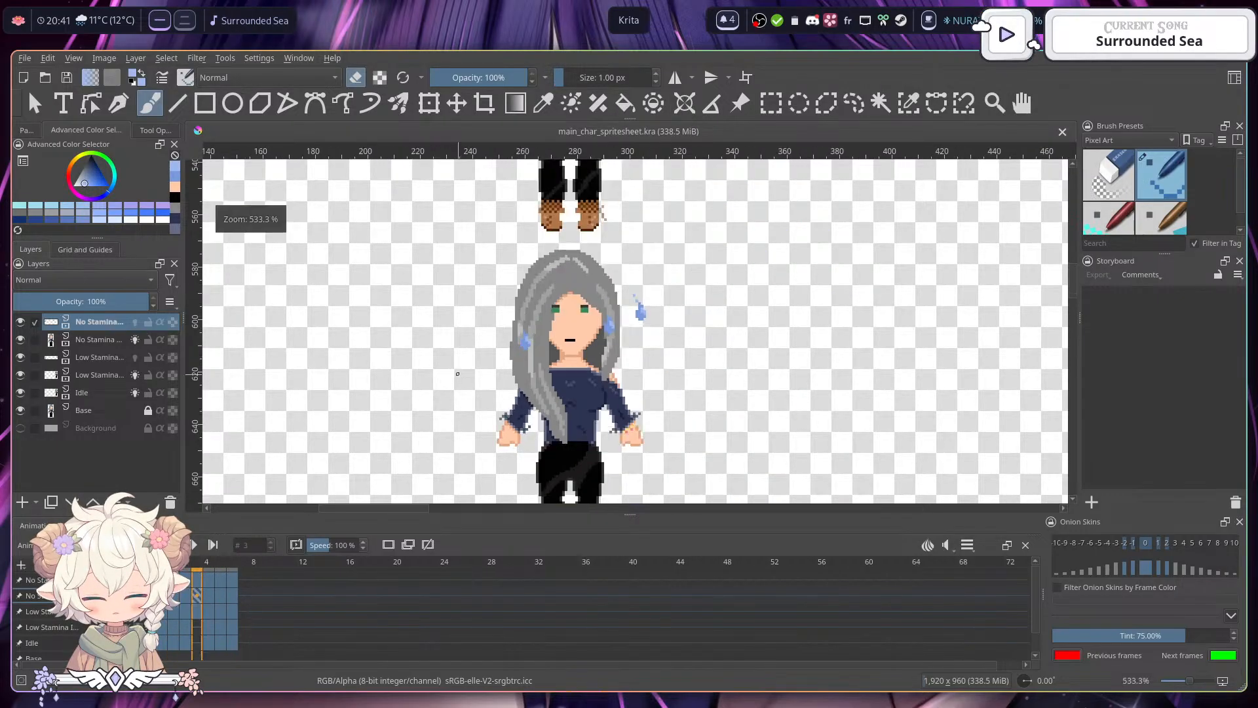
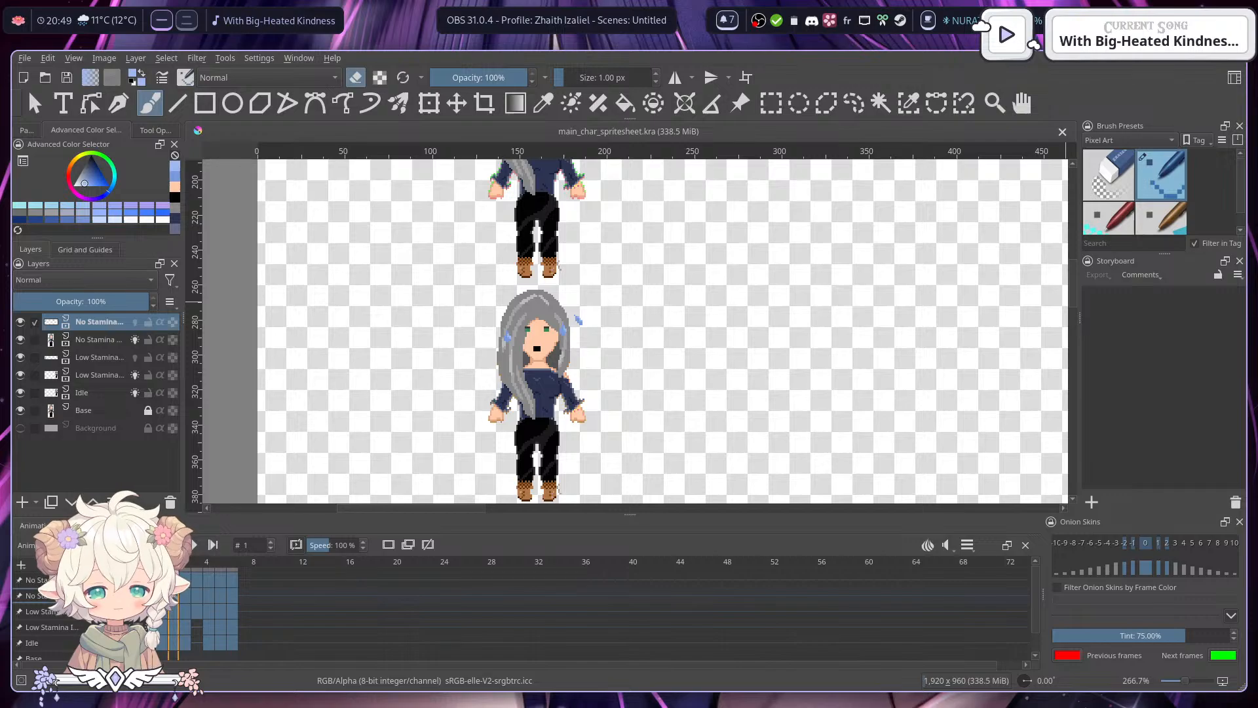
- Compare the body pose and sweat drops across frames 1 to 6 of the No Stamina animation
drag(779, 388, 806, 391)
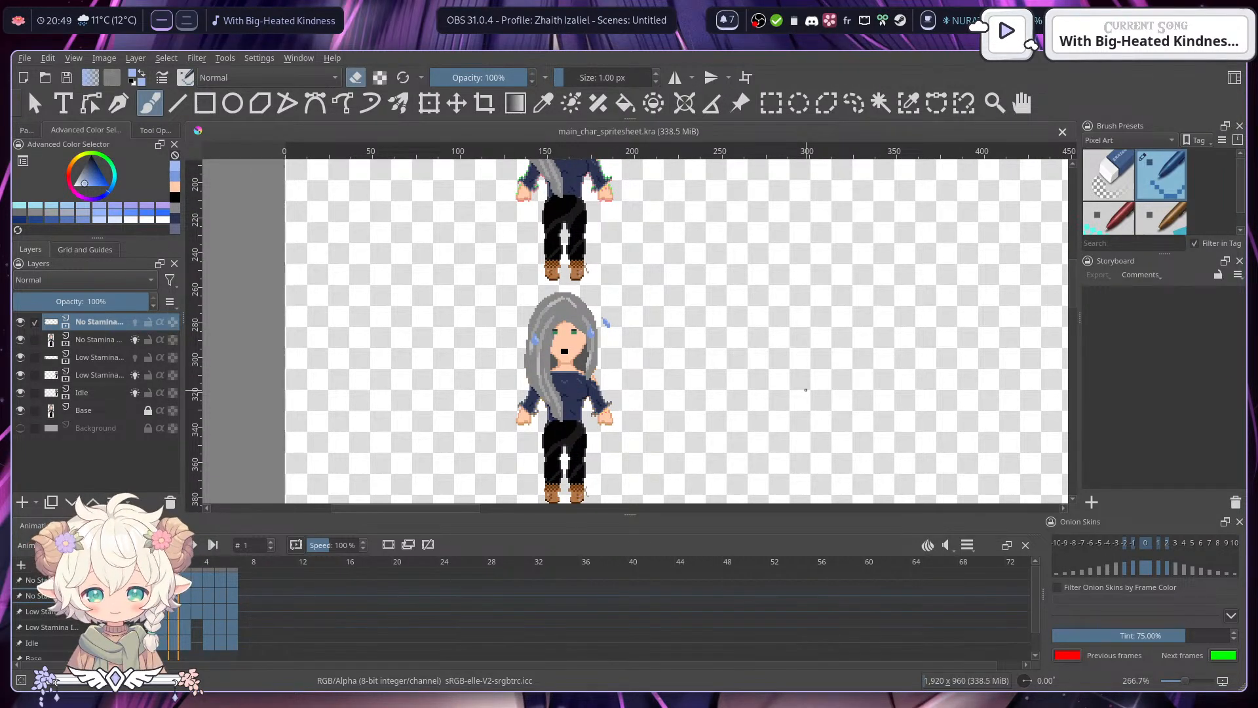
scroll(595, 328, up, 4)
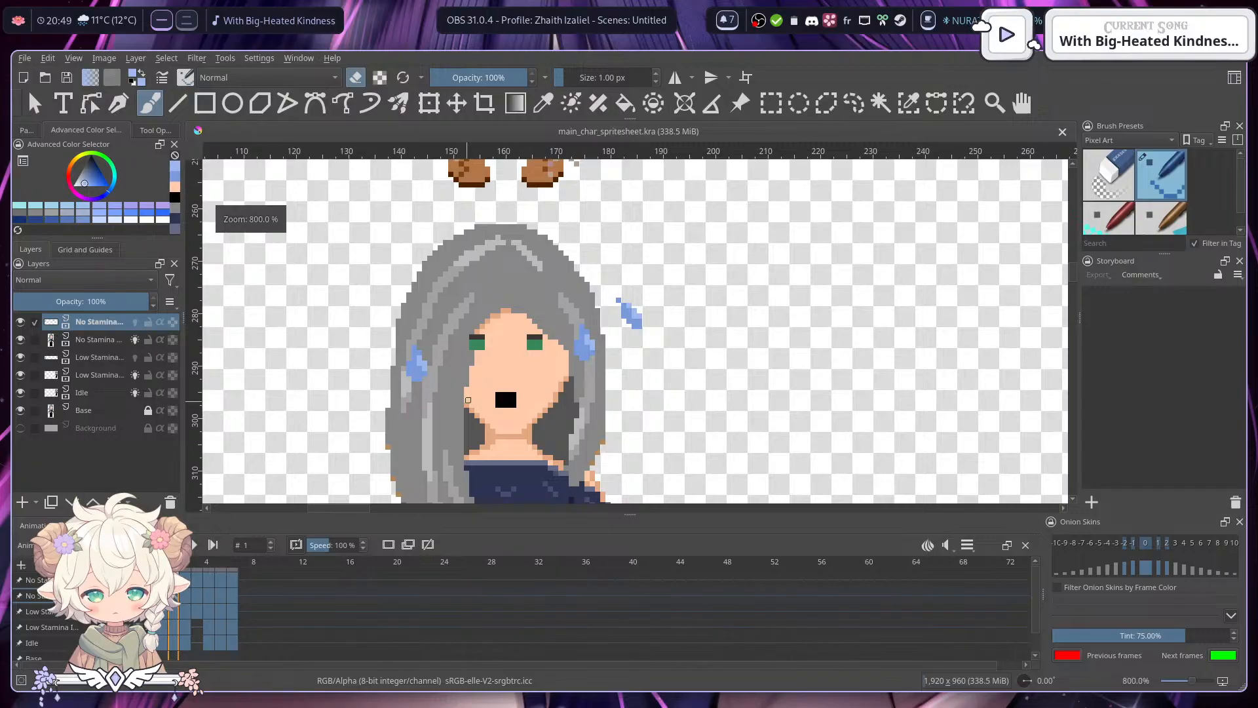
click(184, 598)
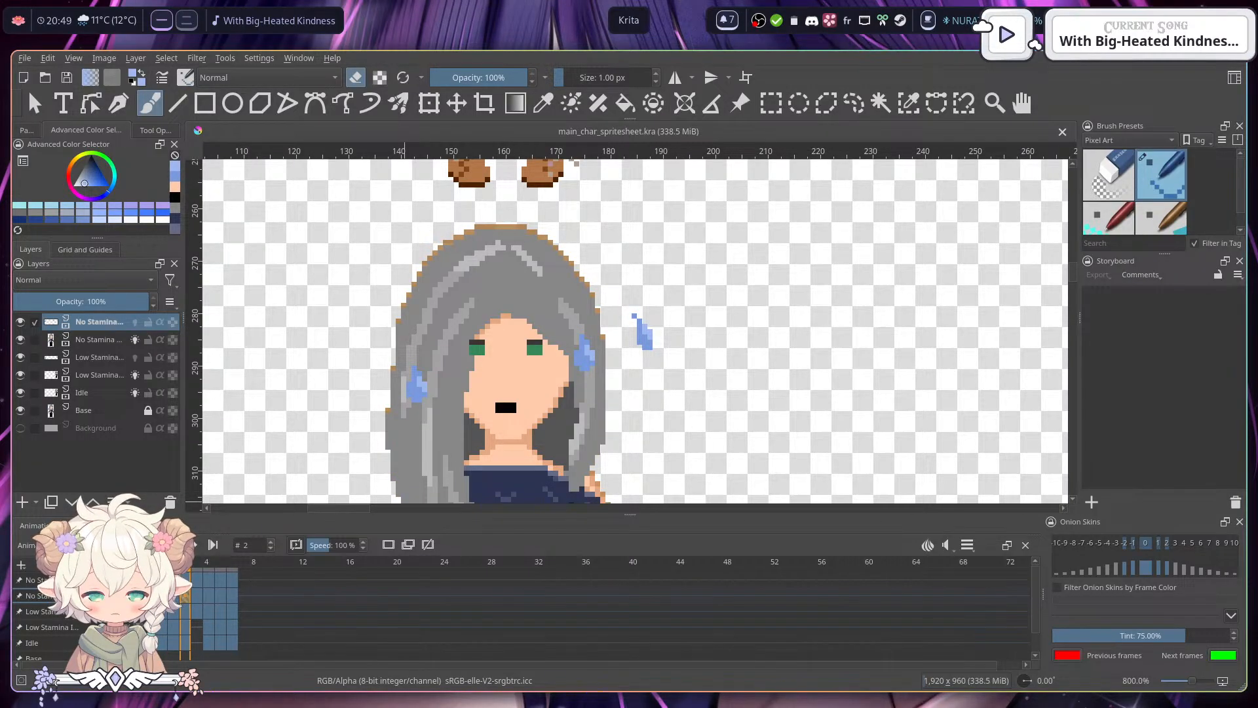
click(211, 595)
click(223, 597)
click(234, 598)
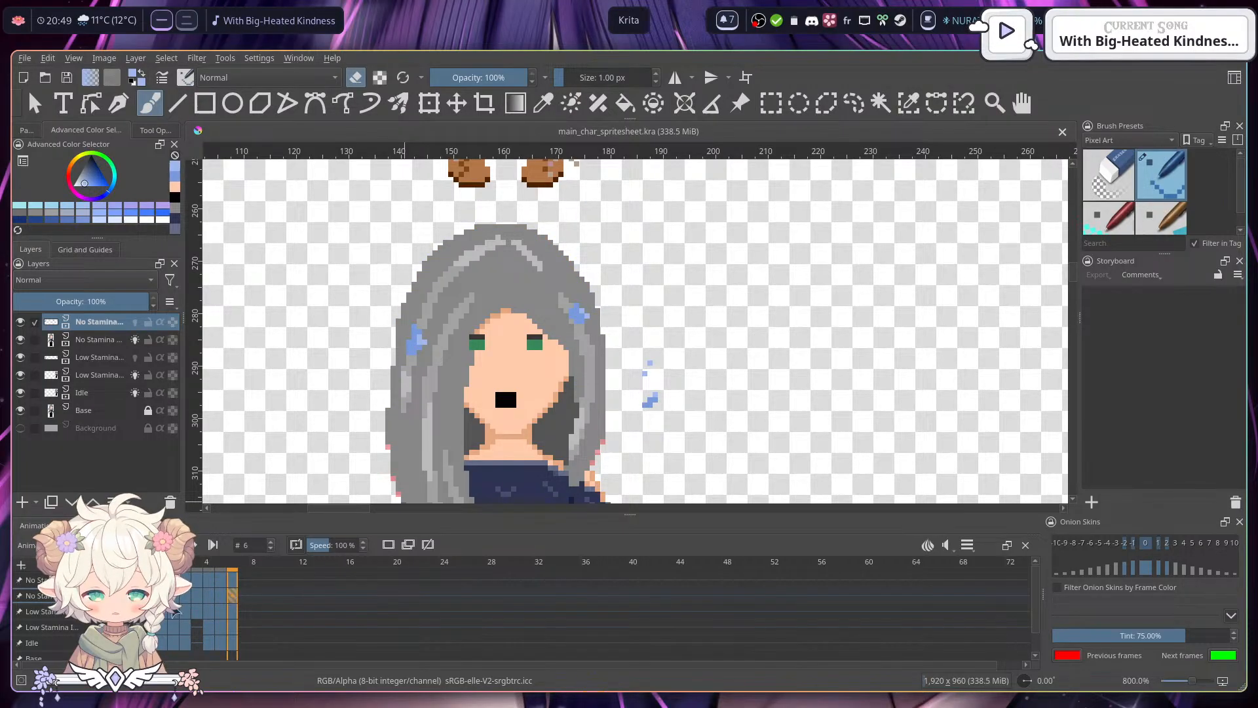
click(187, 598)
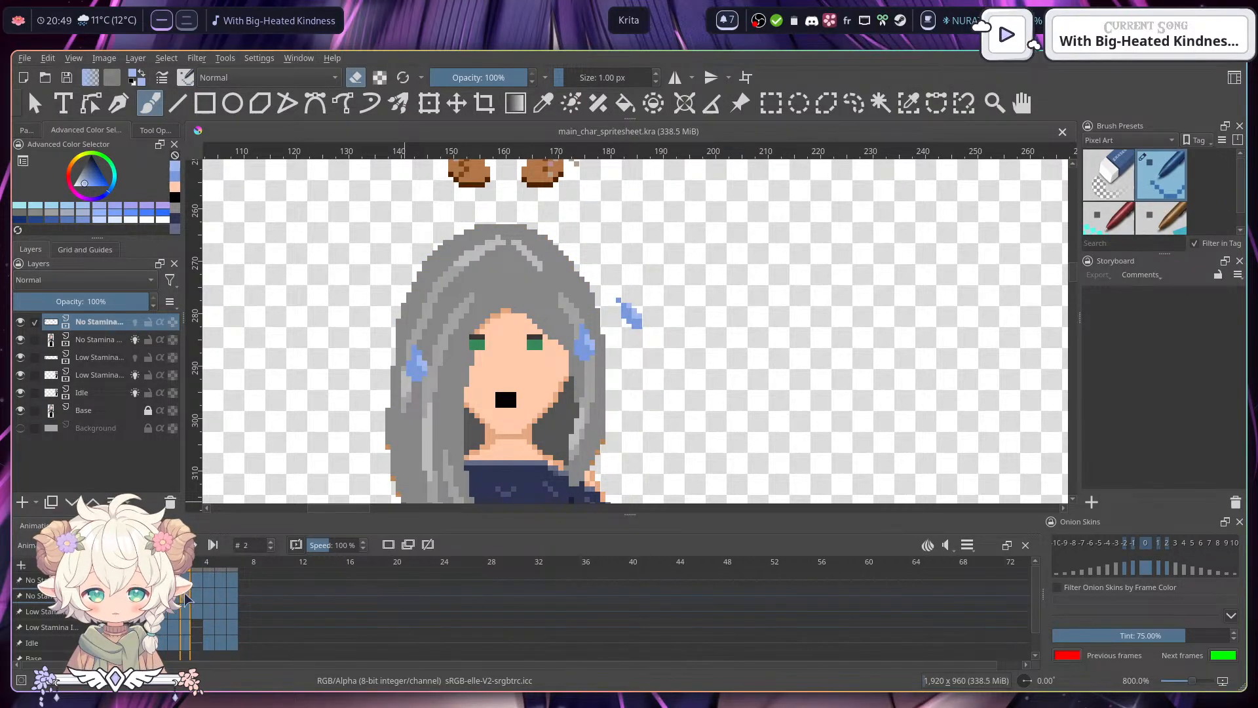
click(162, 596)
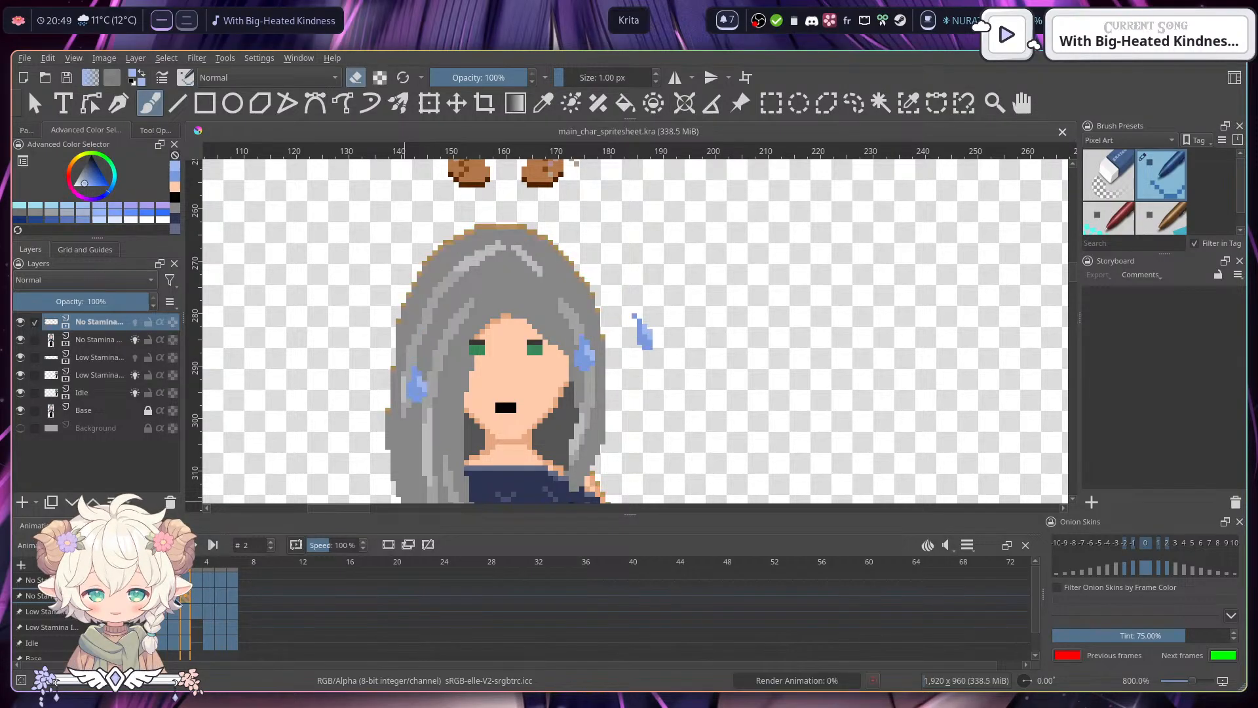
- Try removing the frame 1 keyframe from the No Stamina character layer below the overlay
click(175, 597)
right_click(175, 598)
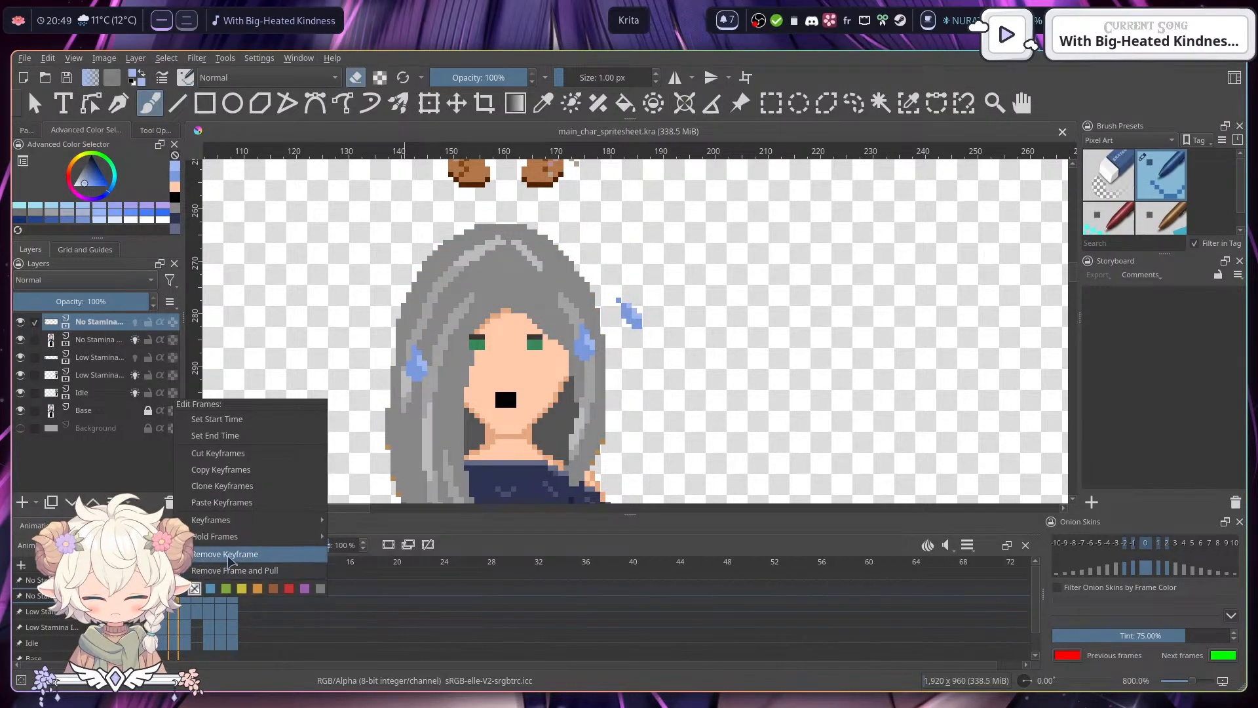
click(197, 554)
click(183, 597)
click(174, 597)
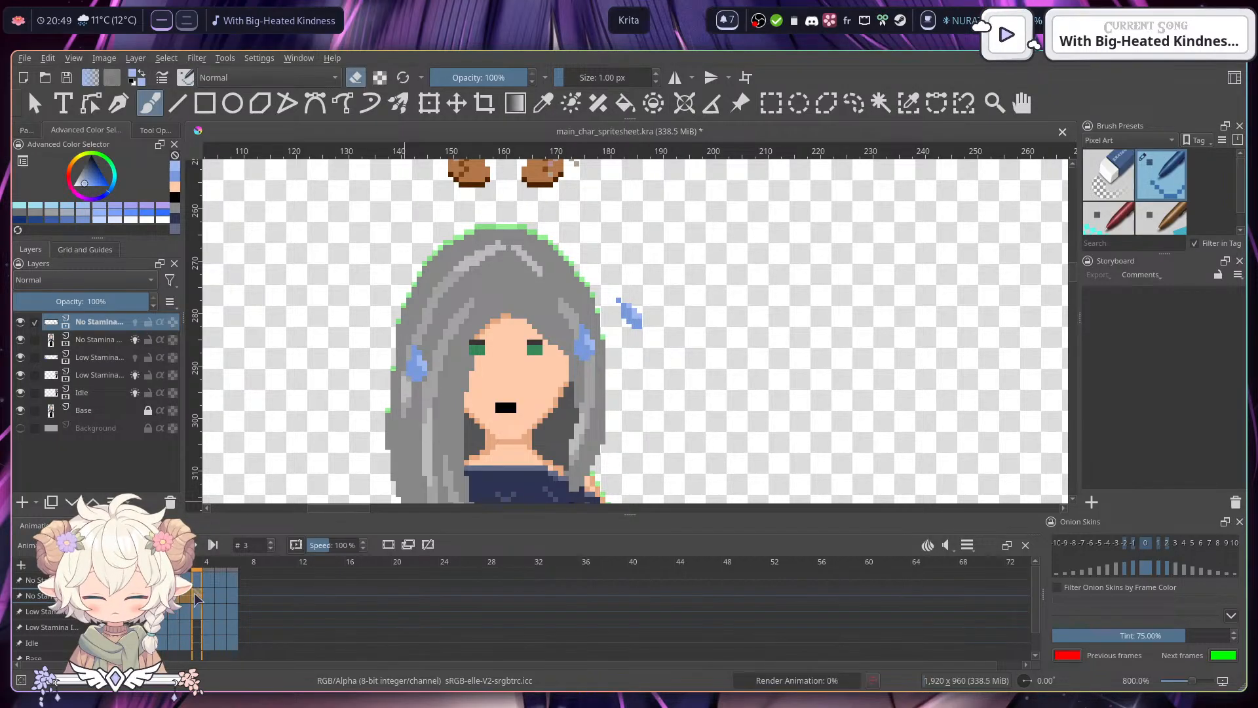
- Try removing the frame 3 keyframe from the No Stamina character layer and compare the neighbouring frames
click(196, 597)
click(209, 597)
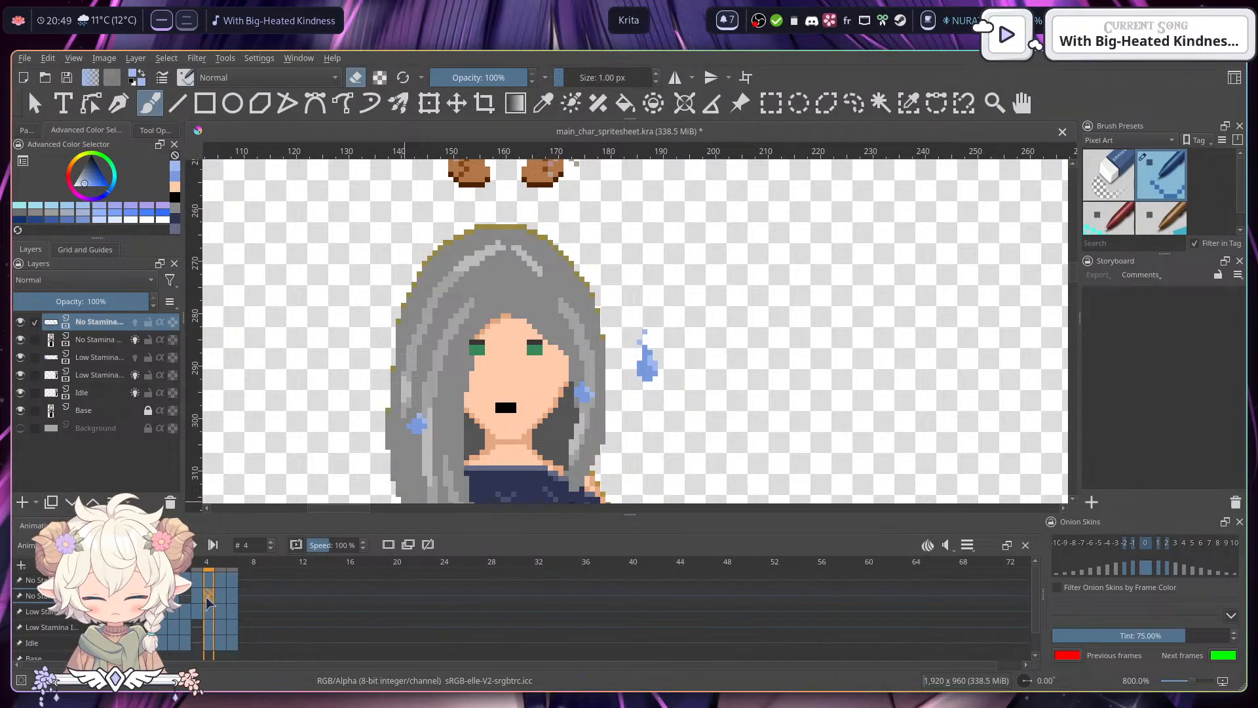
click(199, 597)
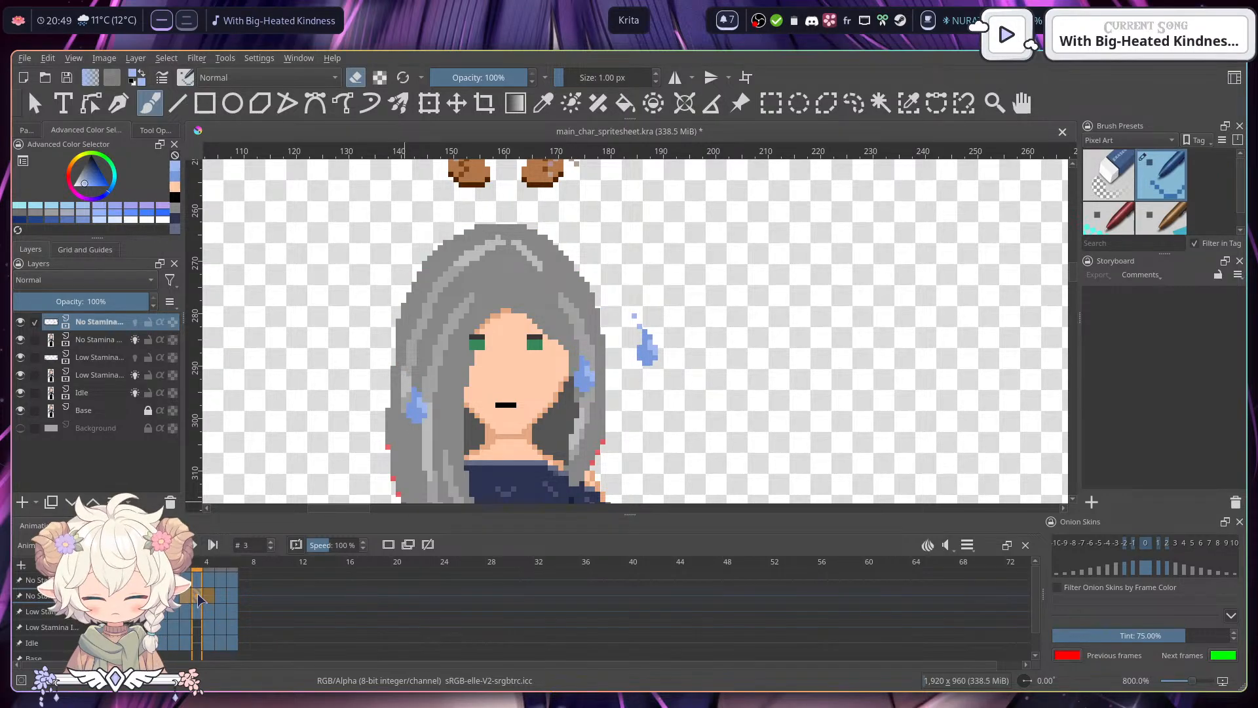
right_click(198, 597)
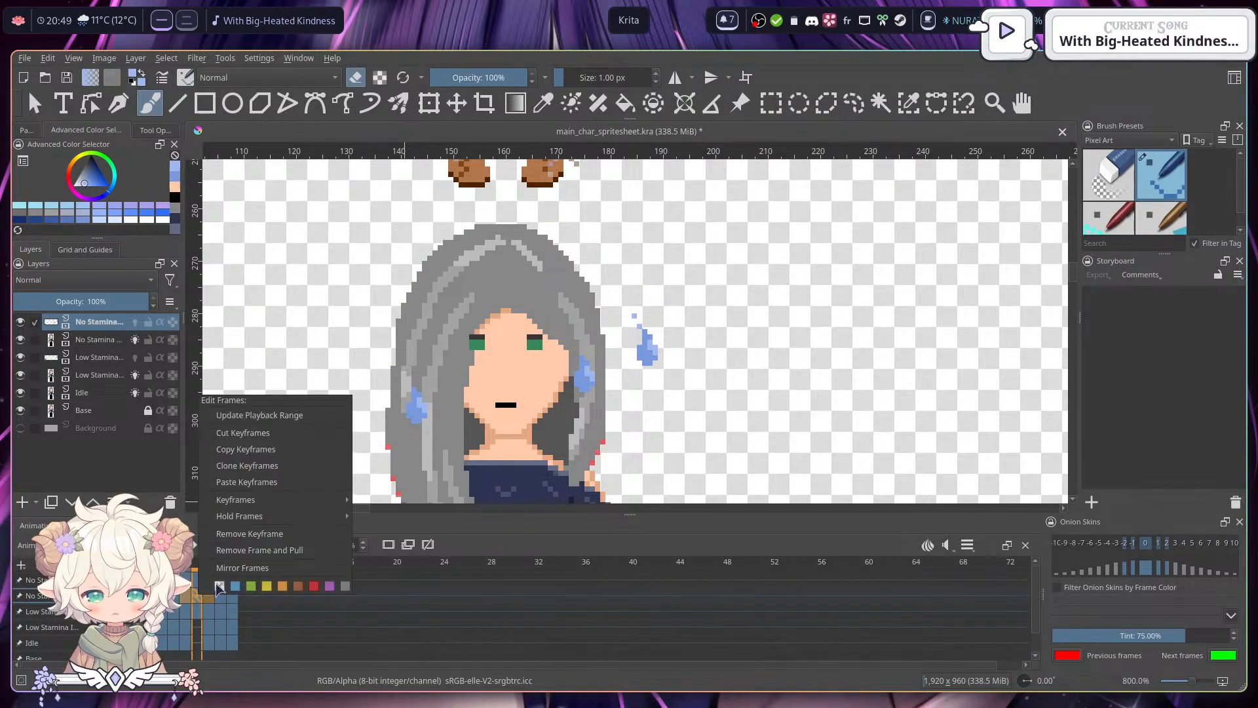
click(256, 533)
click(210, 594)
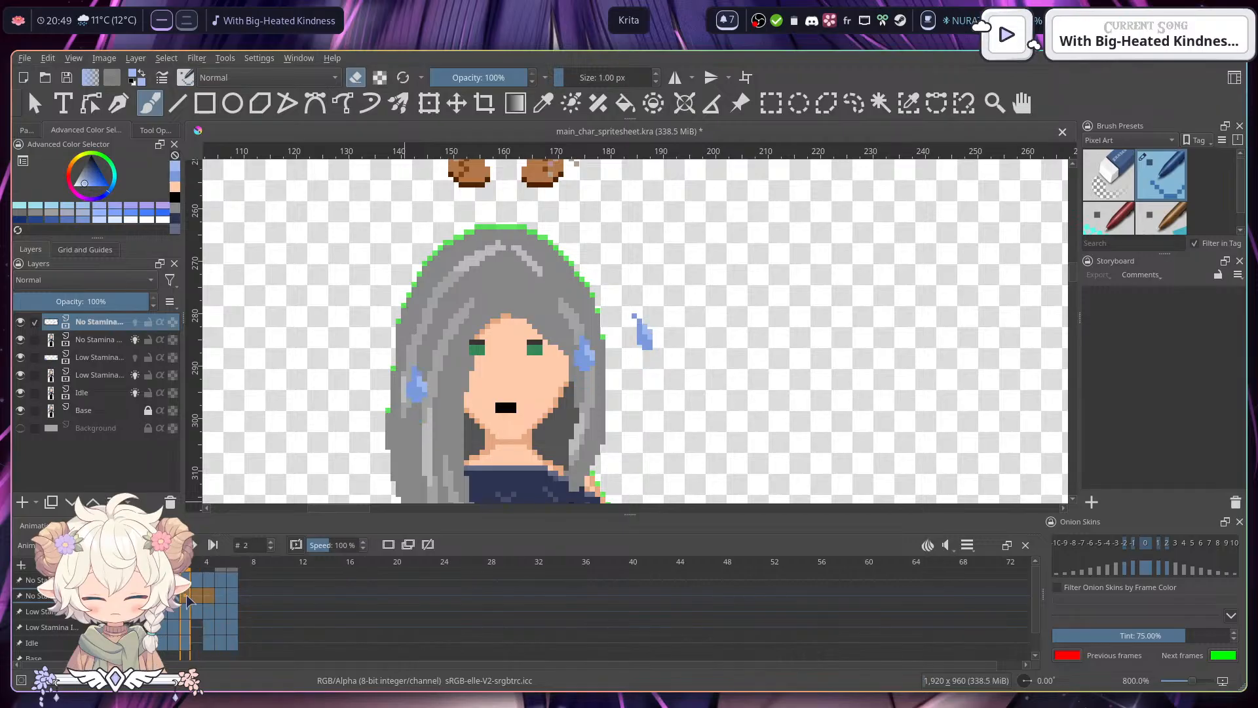
click(220, 594)
click(208, 595)
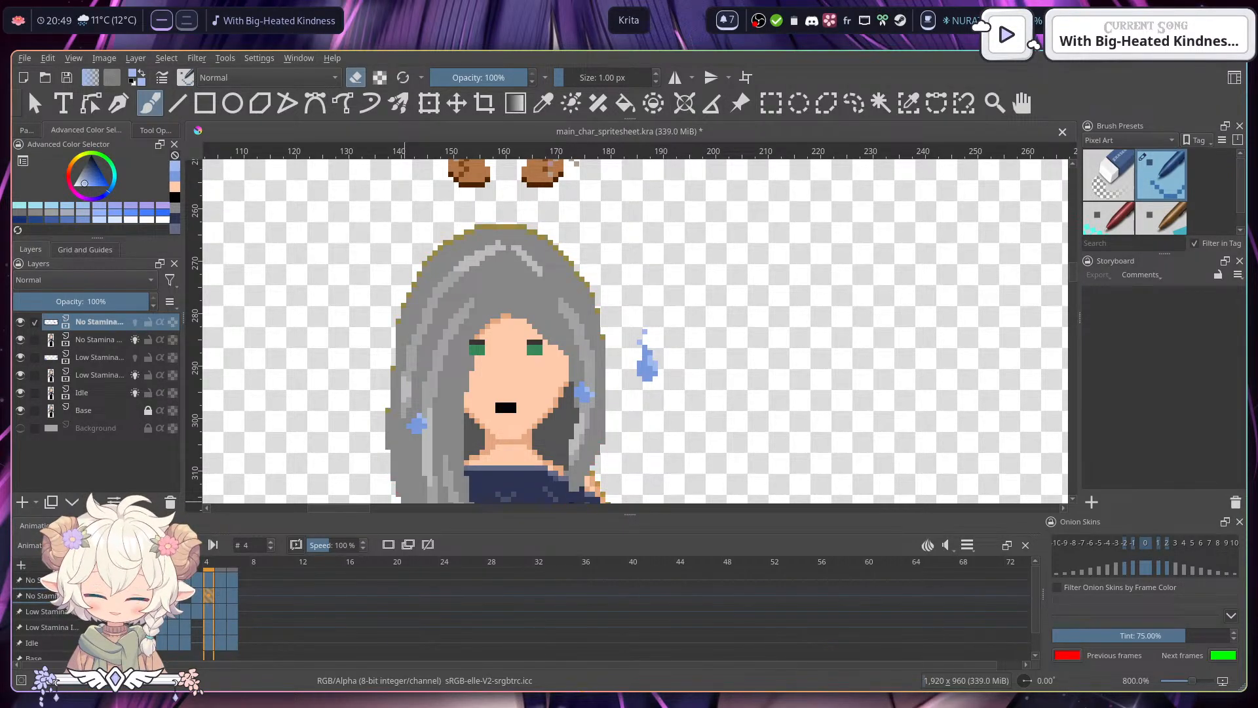
- Try giving frame 4 of the character layer the raised, narrow-mouthed pose of frame 3, and save the file
key(ctrl+v)
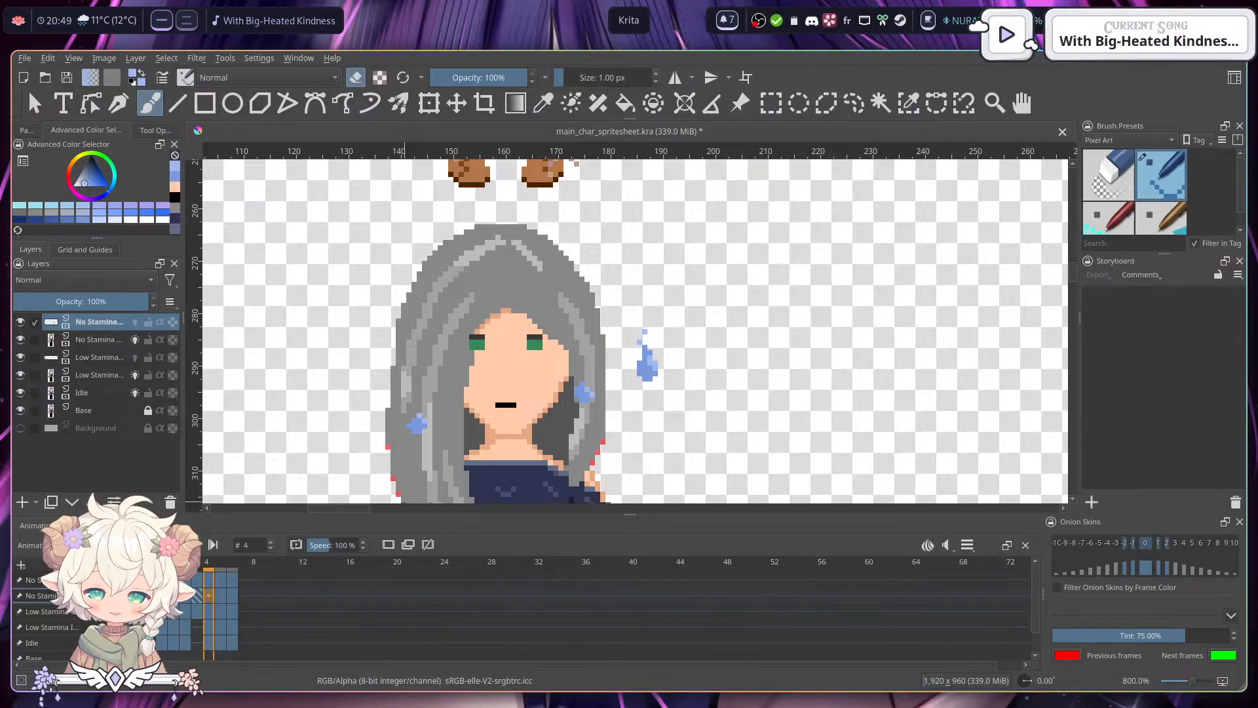
click(161, 596)
key(Right)
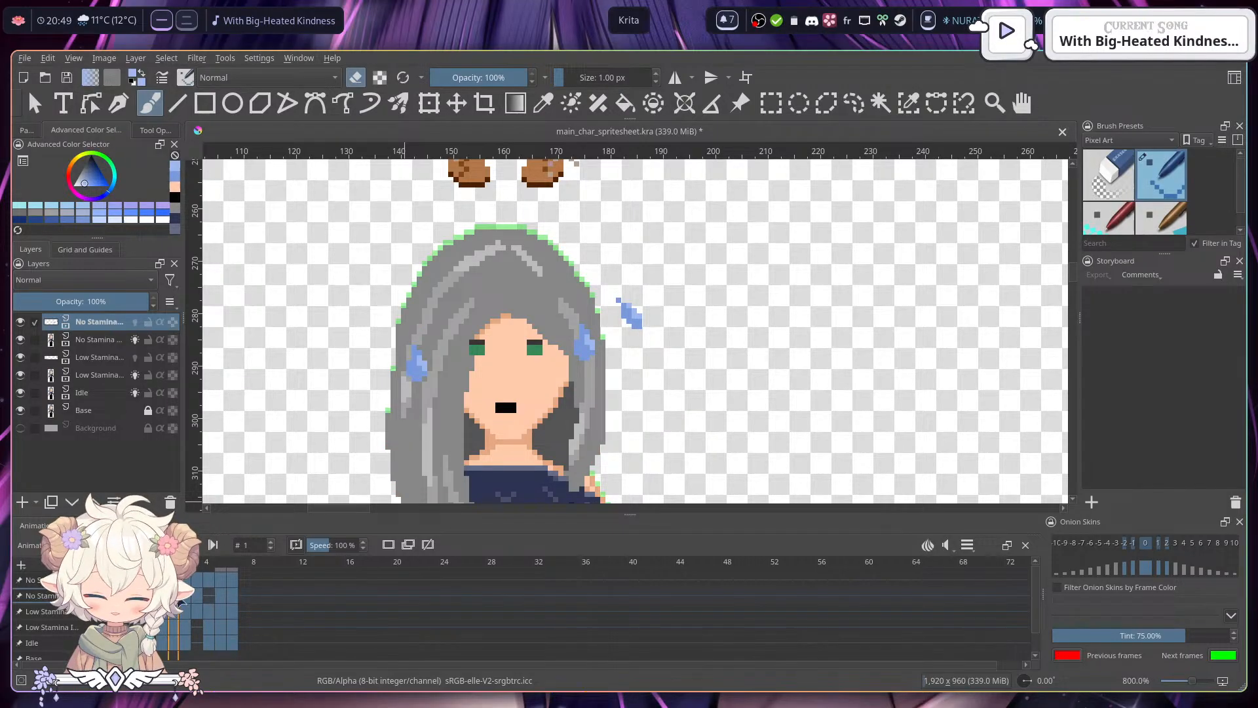
key(Right)
click(198, 595)
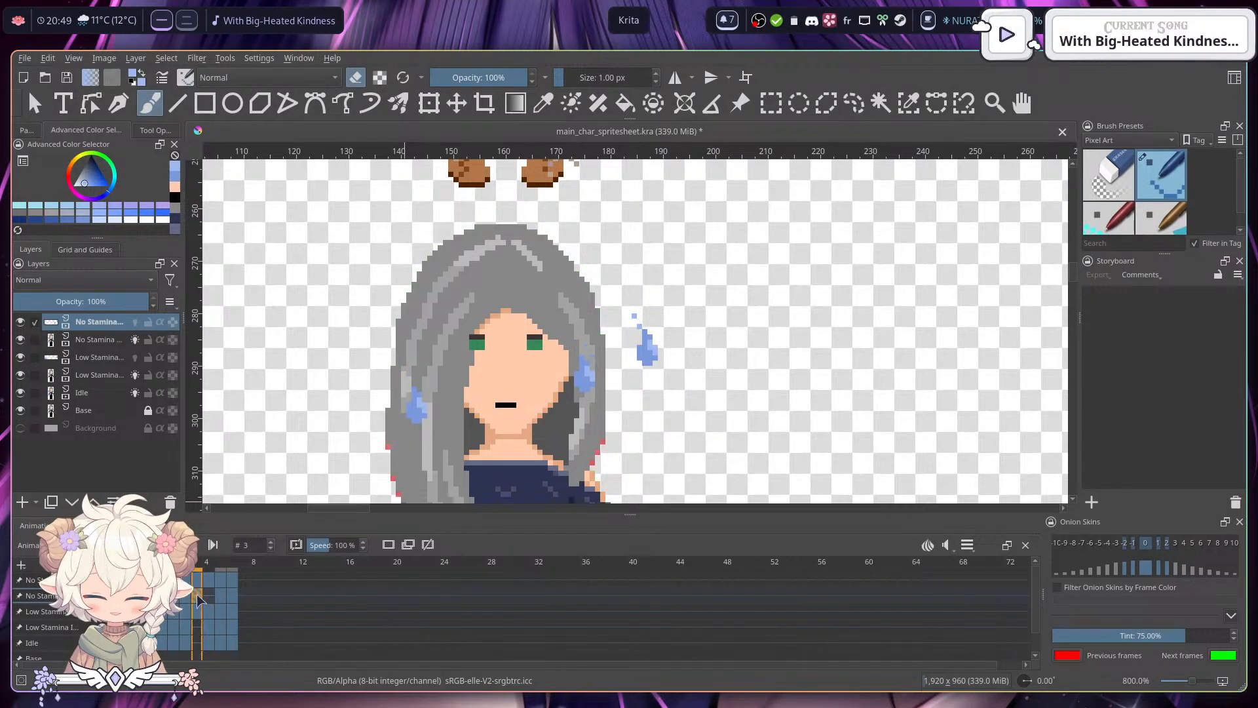
click(213, 595)
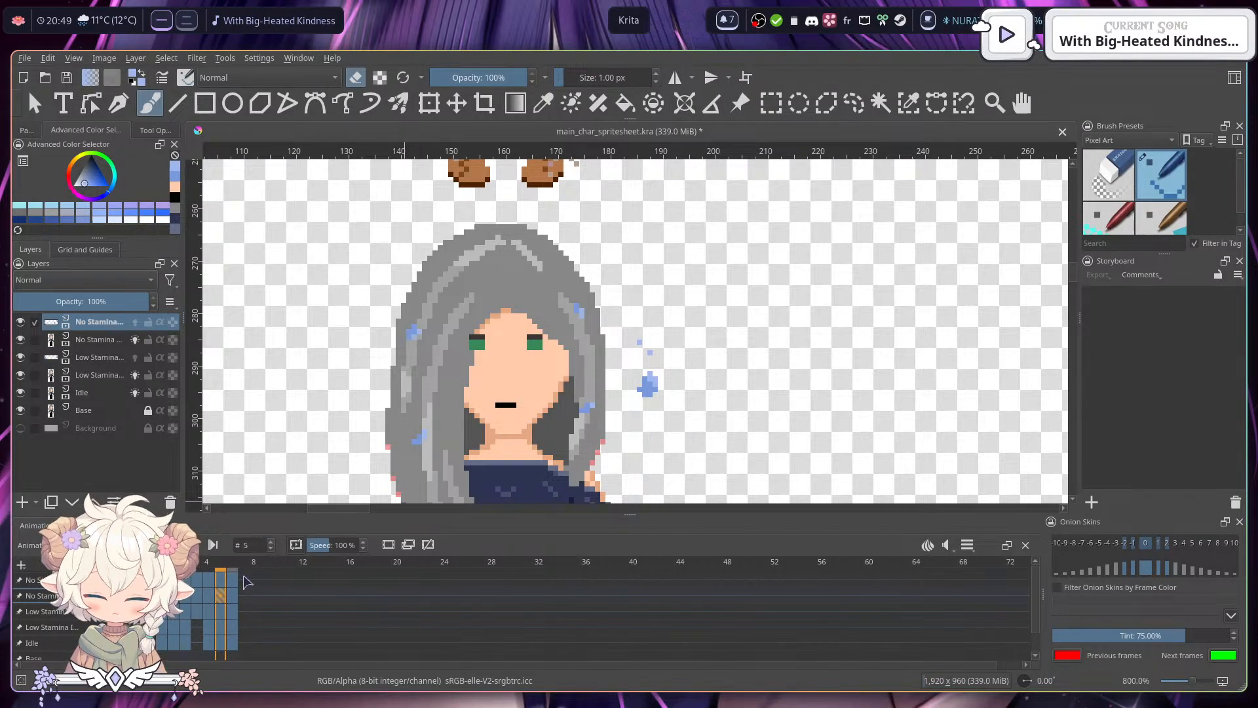
key(ctrl+s)
- Try Remove Frame and Pull on frame 1 of the No Stamina character layer
click(175, 597)
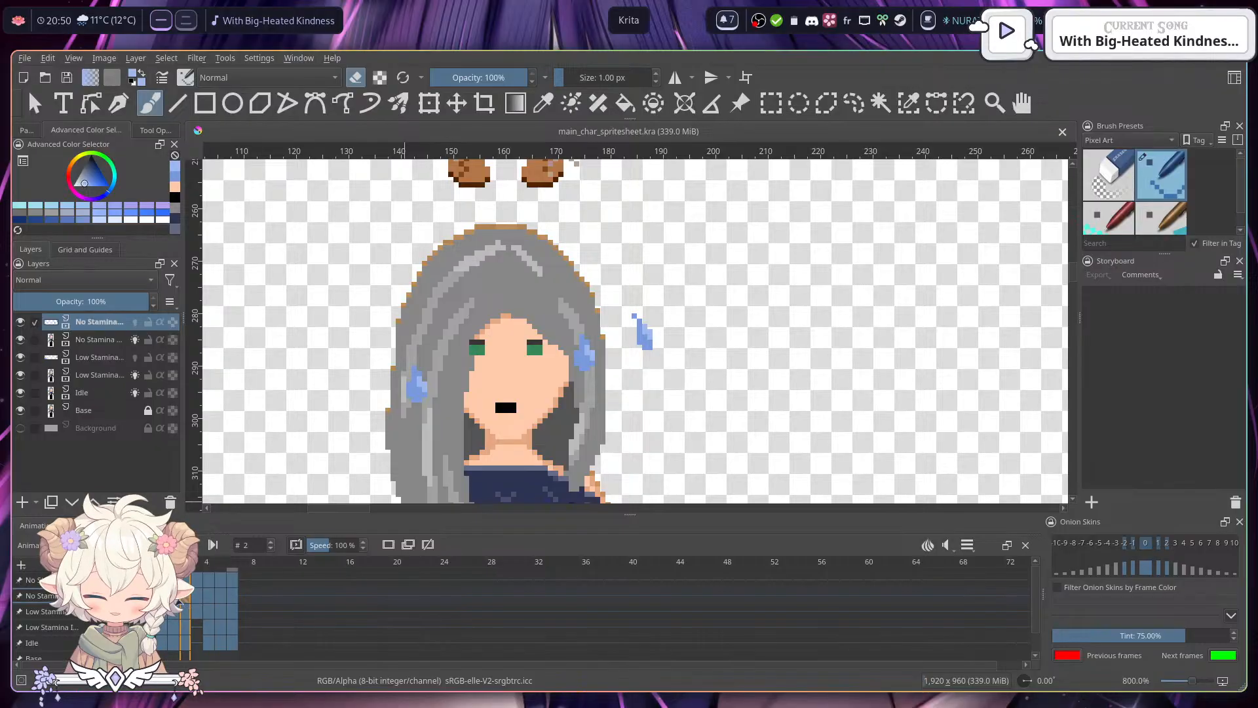
right_click(176, 597)
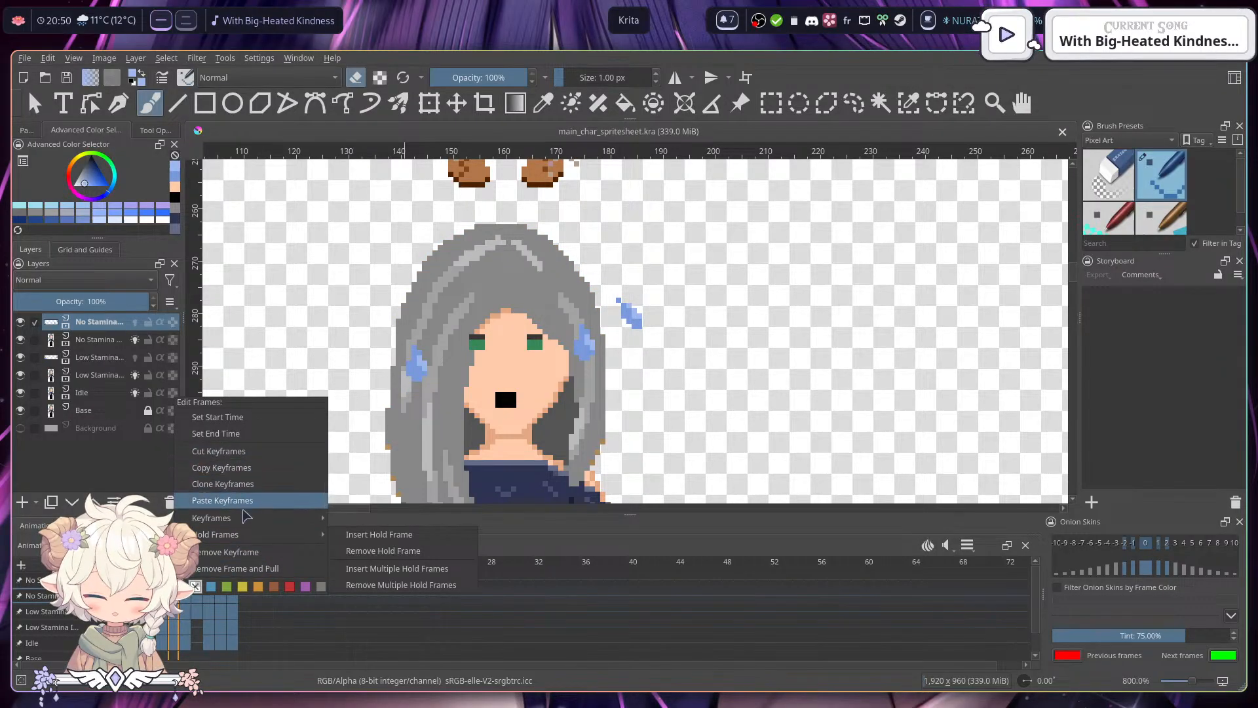
click(248, 569)
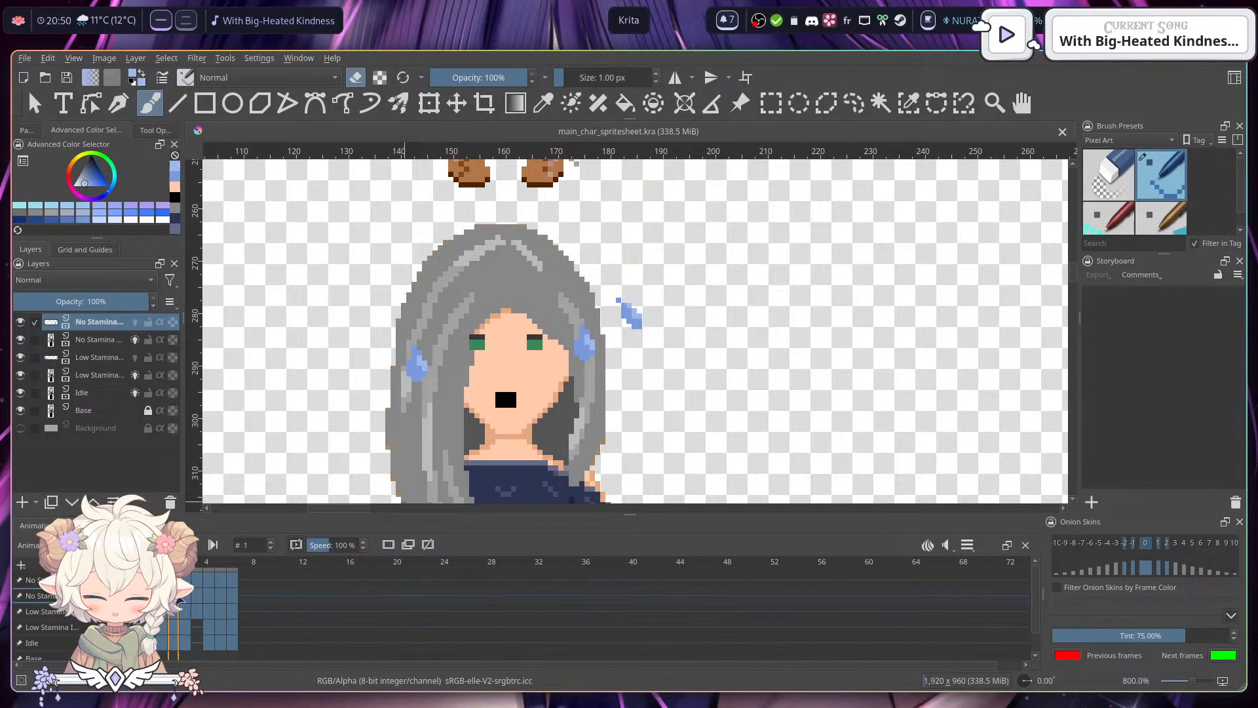
right_click(182, 593)
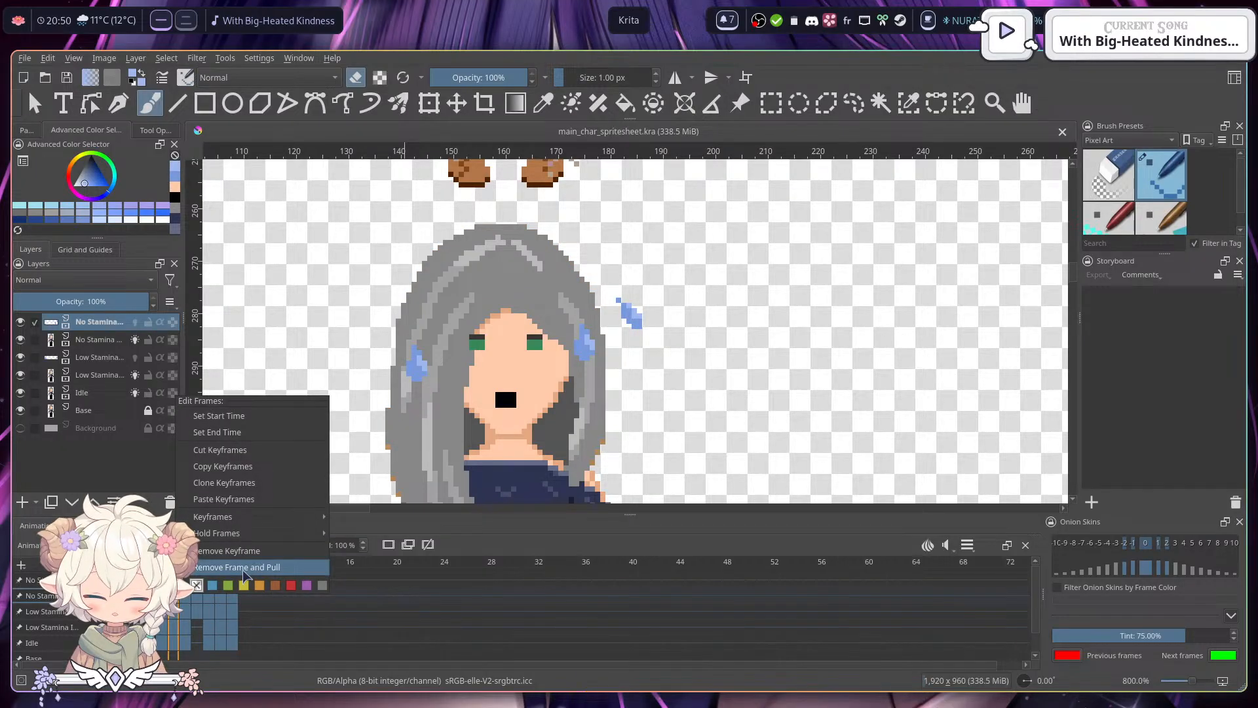
click(169, 616)
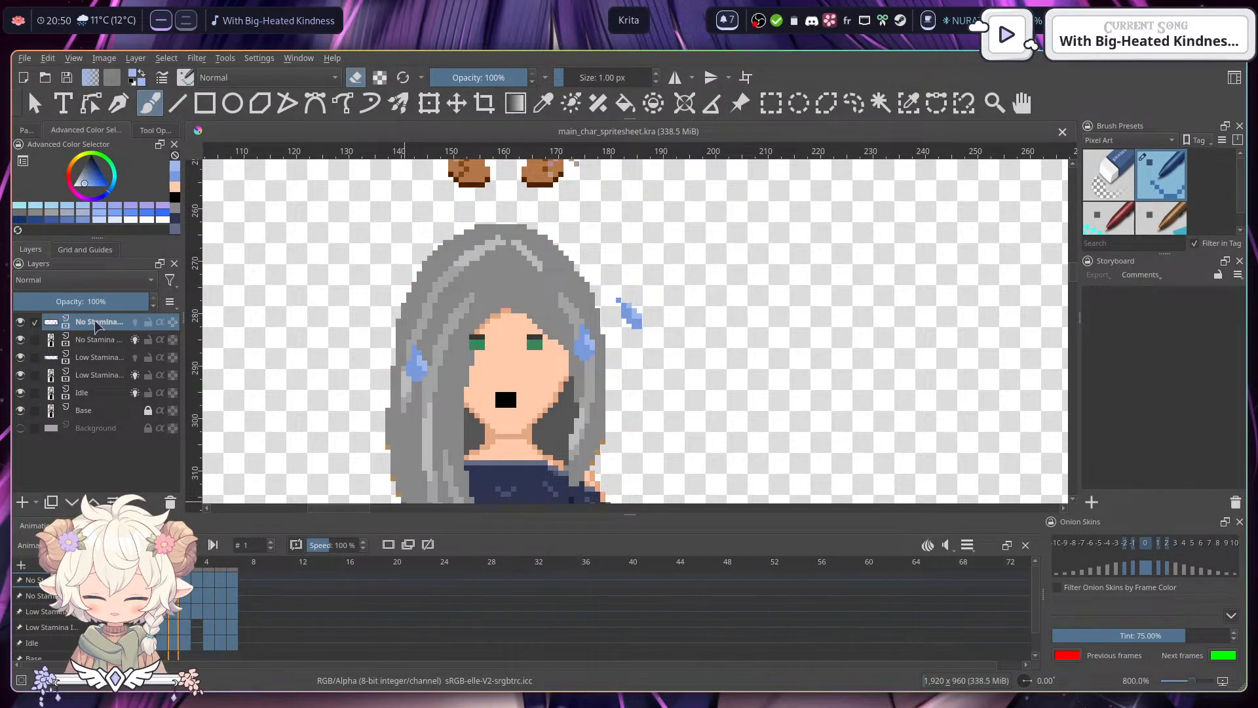
- Check the whole spritesheet and play the No Stamina animation focused on its character
mouse_move(97, 326)
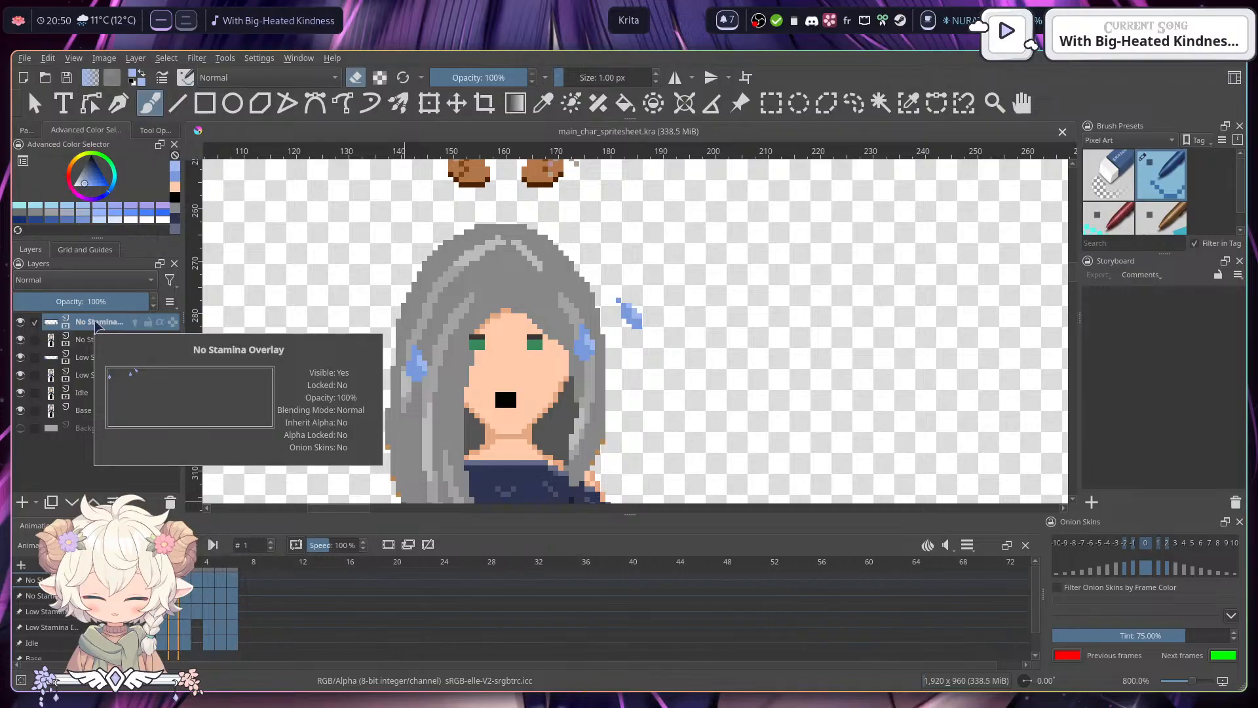
scroll(619, 295, down, 7)
drag(902, 314, 549, 296)
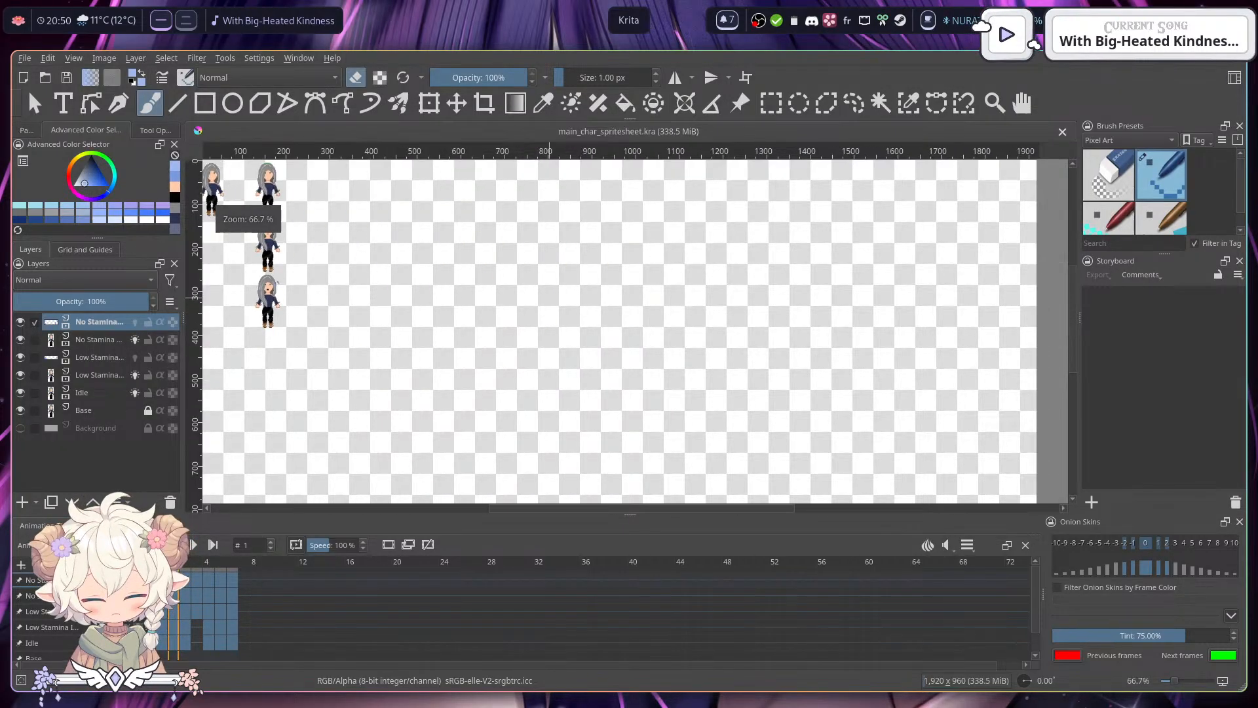
drag(402, 321, 618, 346)
scroll(543, 321, up, 5)
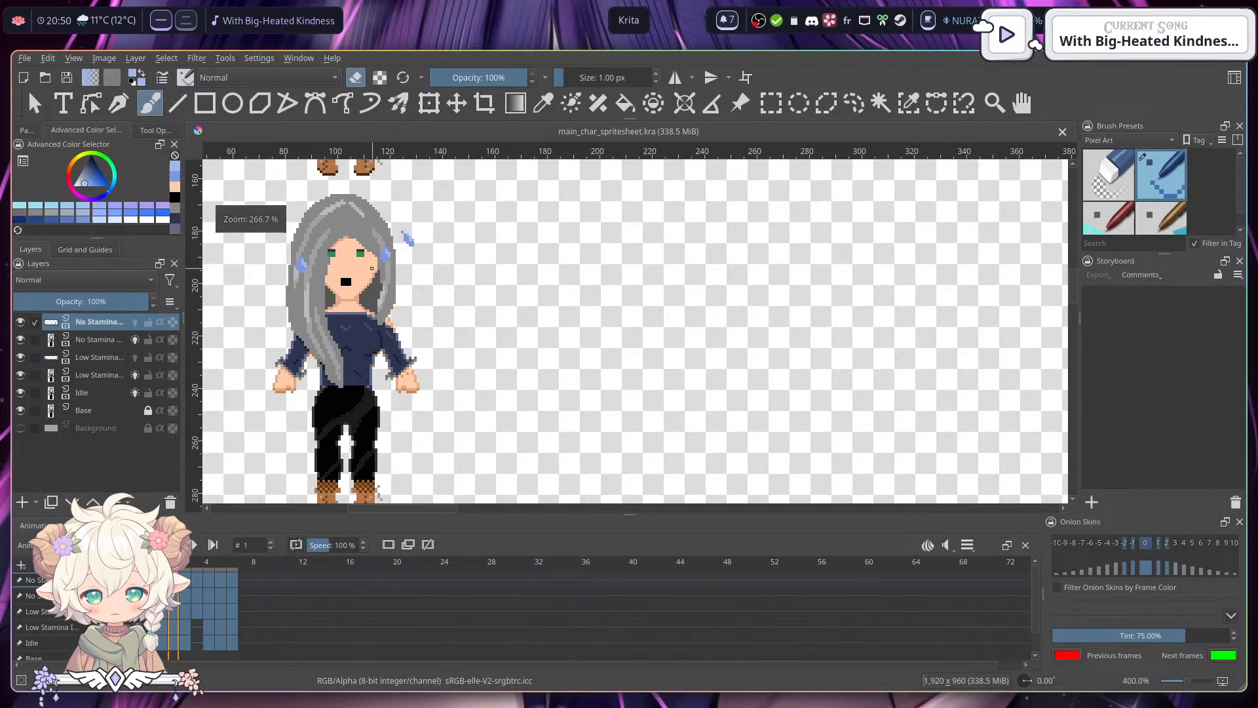
scroll(371, 268, up, 1)
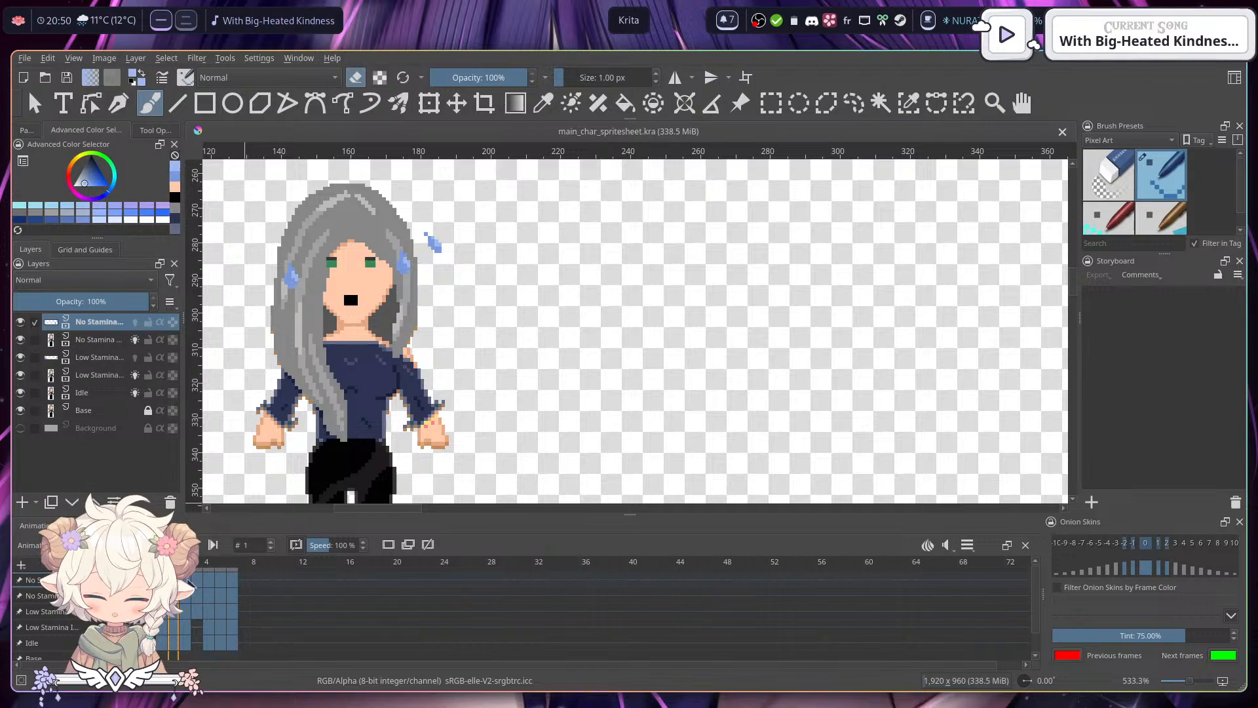
key(space)
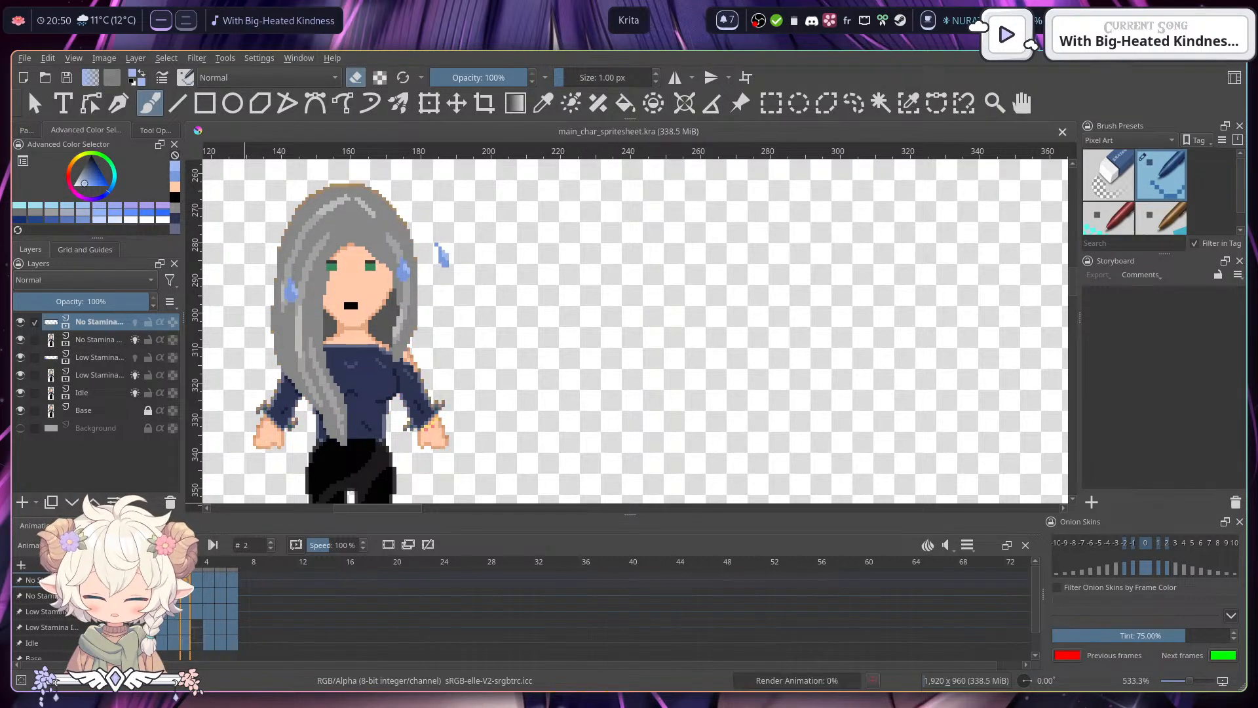
- Shorten the No Stamina sweat-drop layer to four frames using Remove Frame and Pull on frames 1, 2 and 3 in turn
right_click(171, 579)
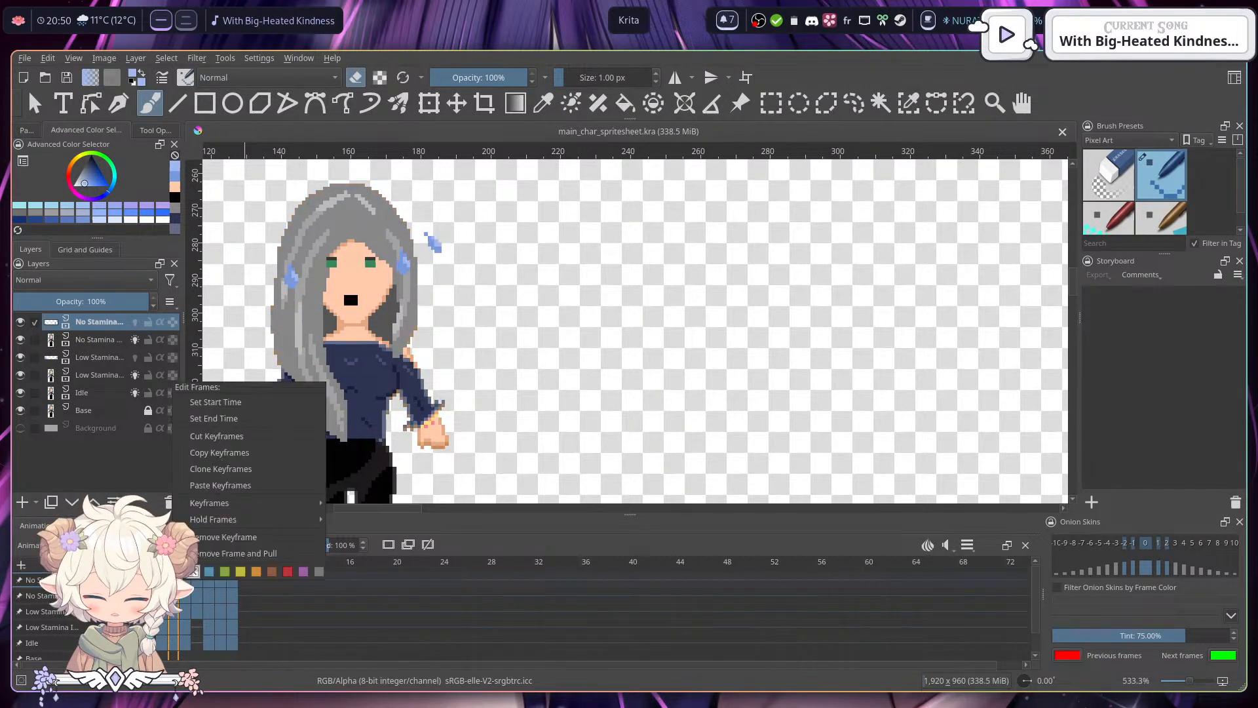
click(231, 538)
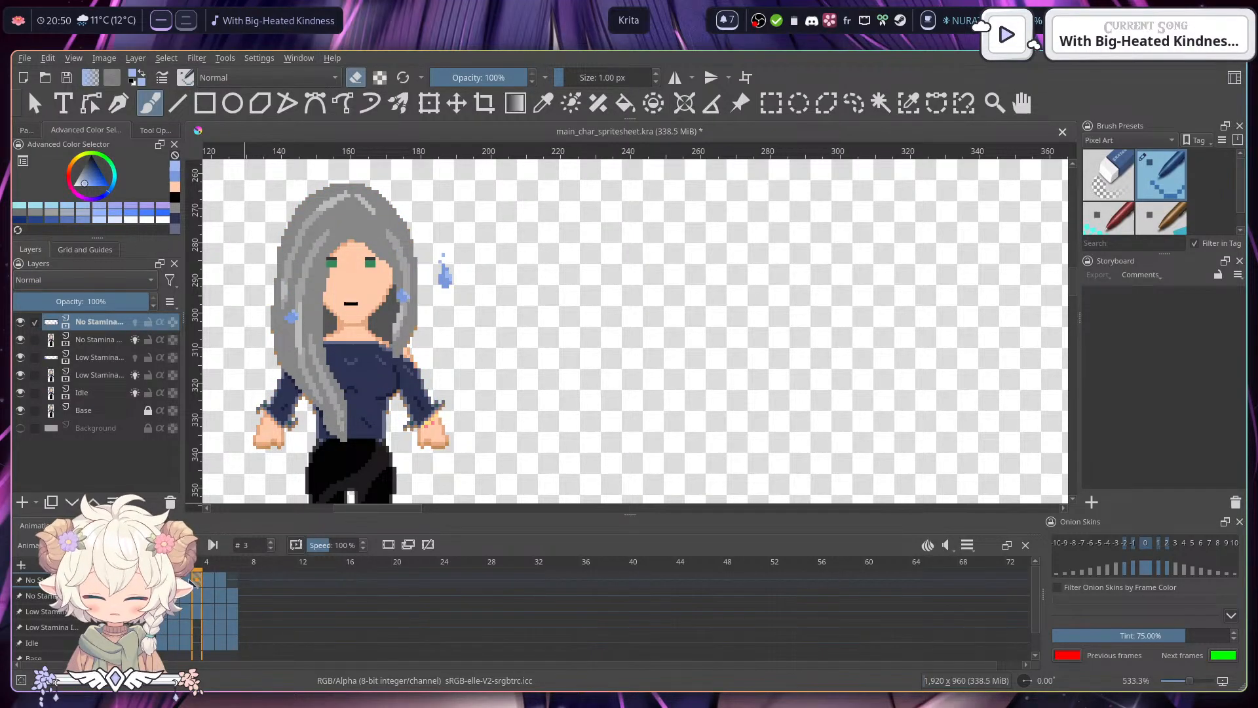
click(187, 579)
right_click(189, 579)
click(250, 552)
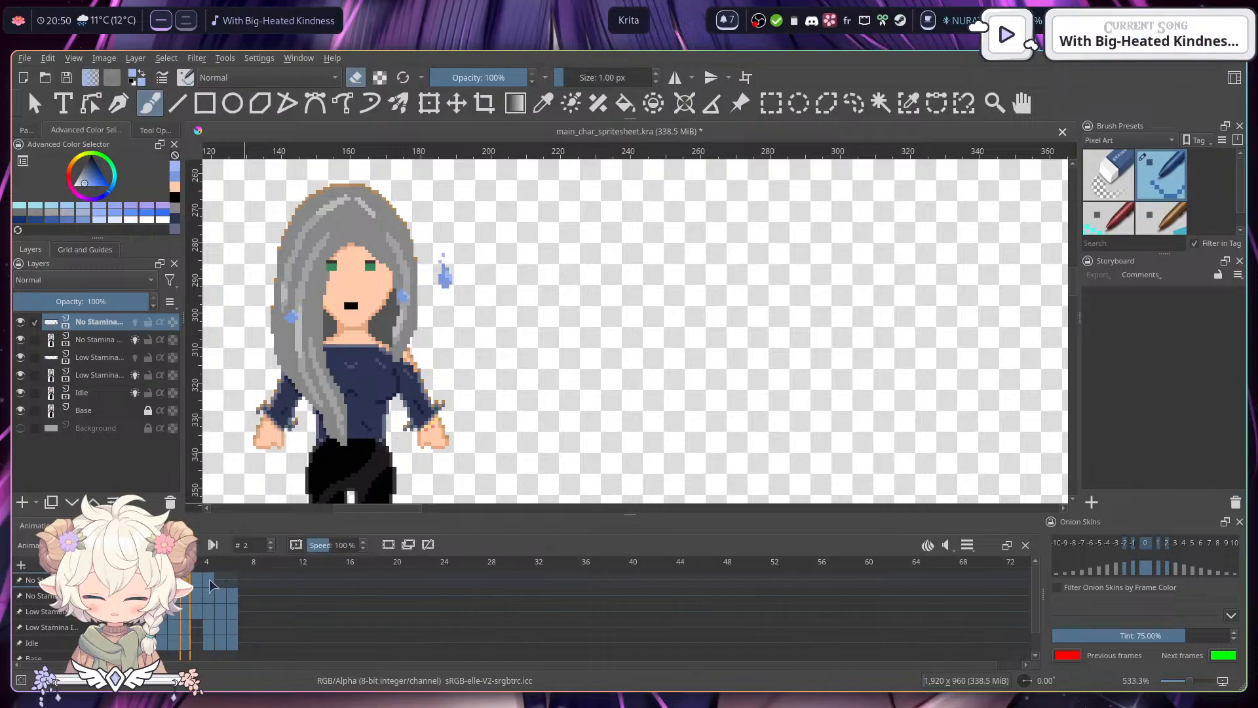
click(208, 585)
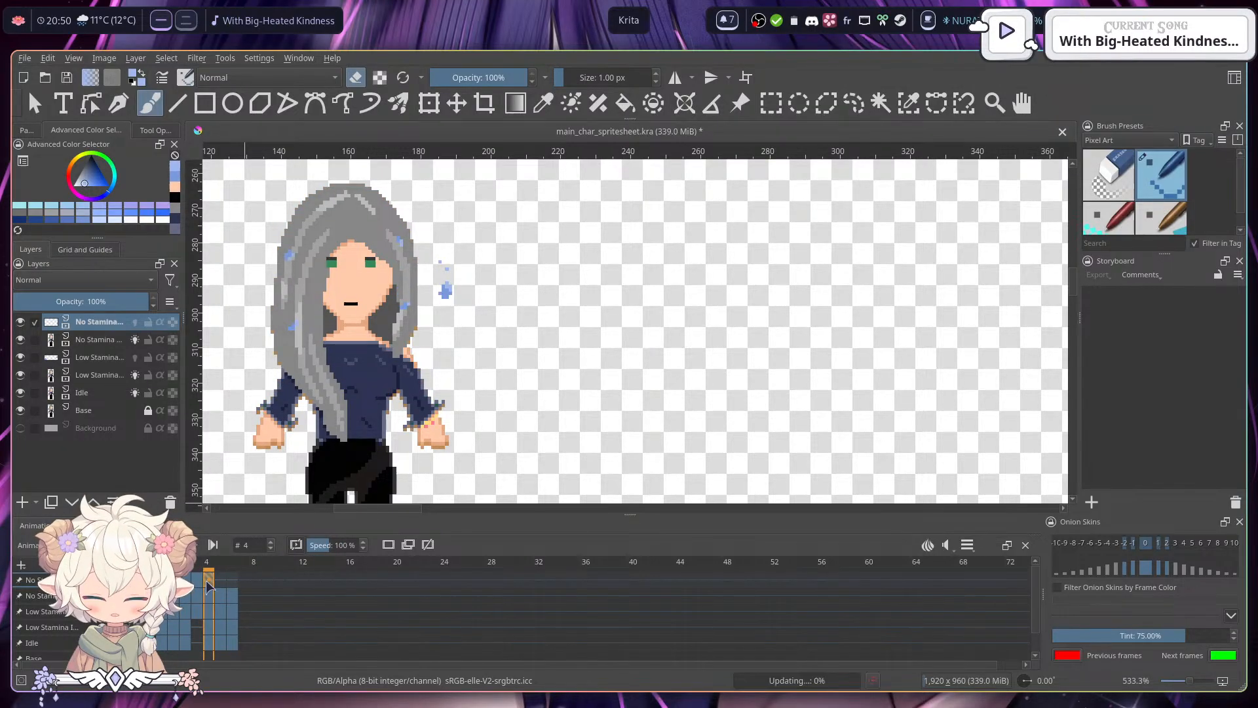
click(197, 579)
right_click(198, 580)
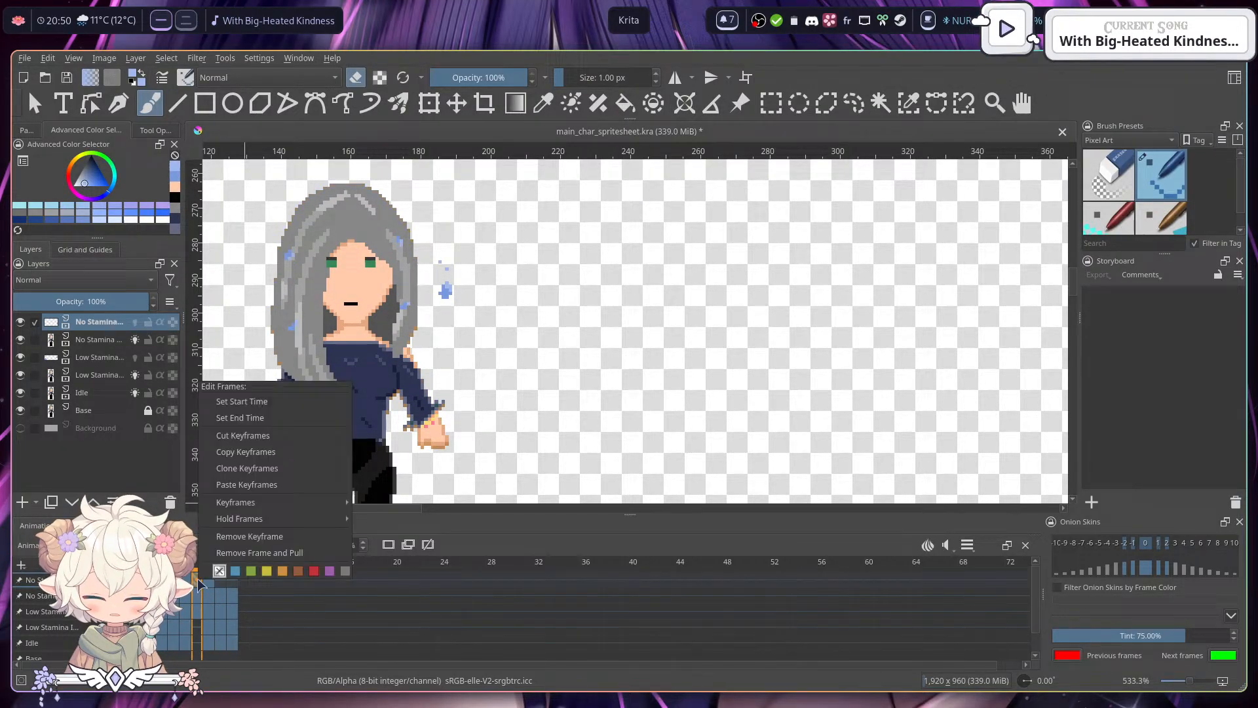
click(250, 553)
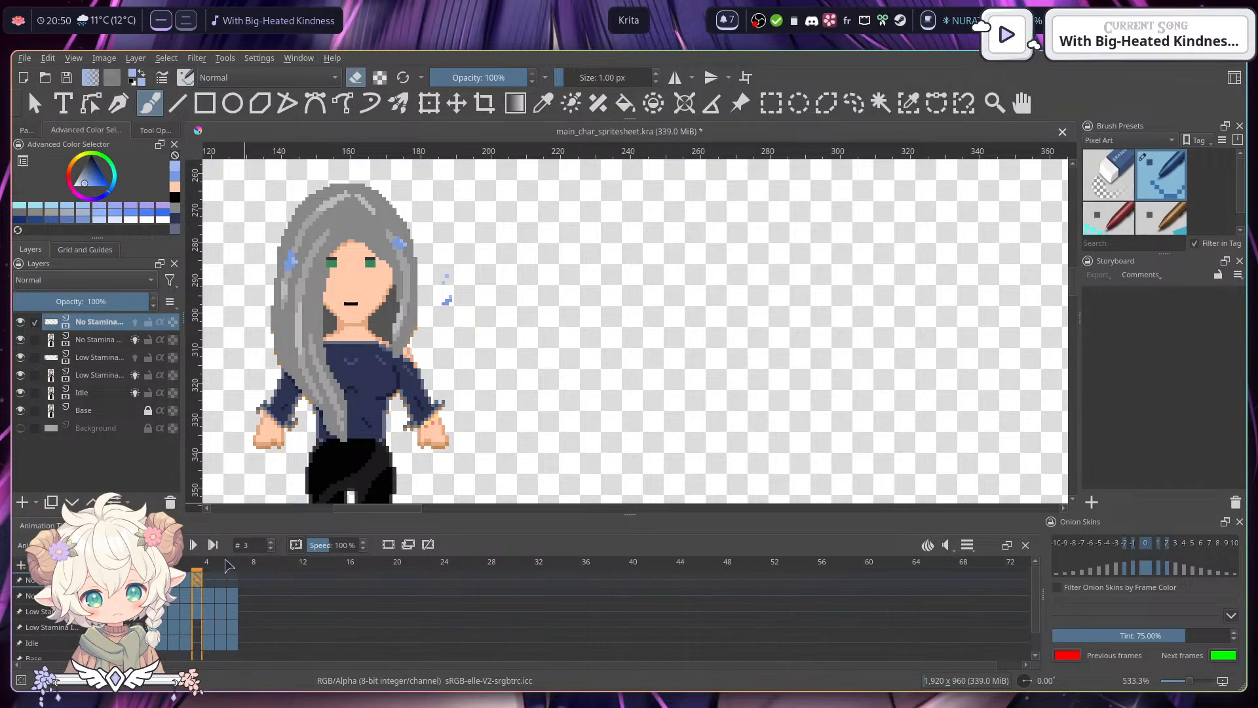
- Copy the sweat drop beside the hair from frame 0 into frame 3 at the same position
drag(493, 284, 516, 308)
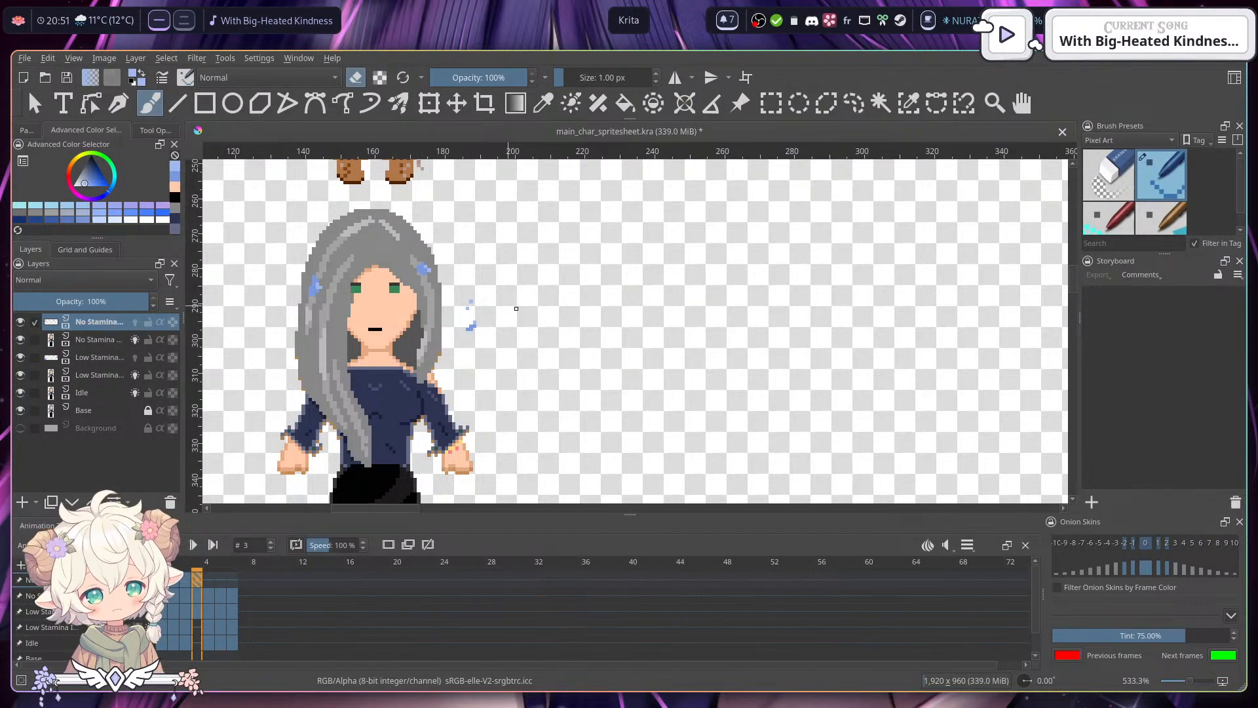
click(161, 580)
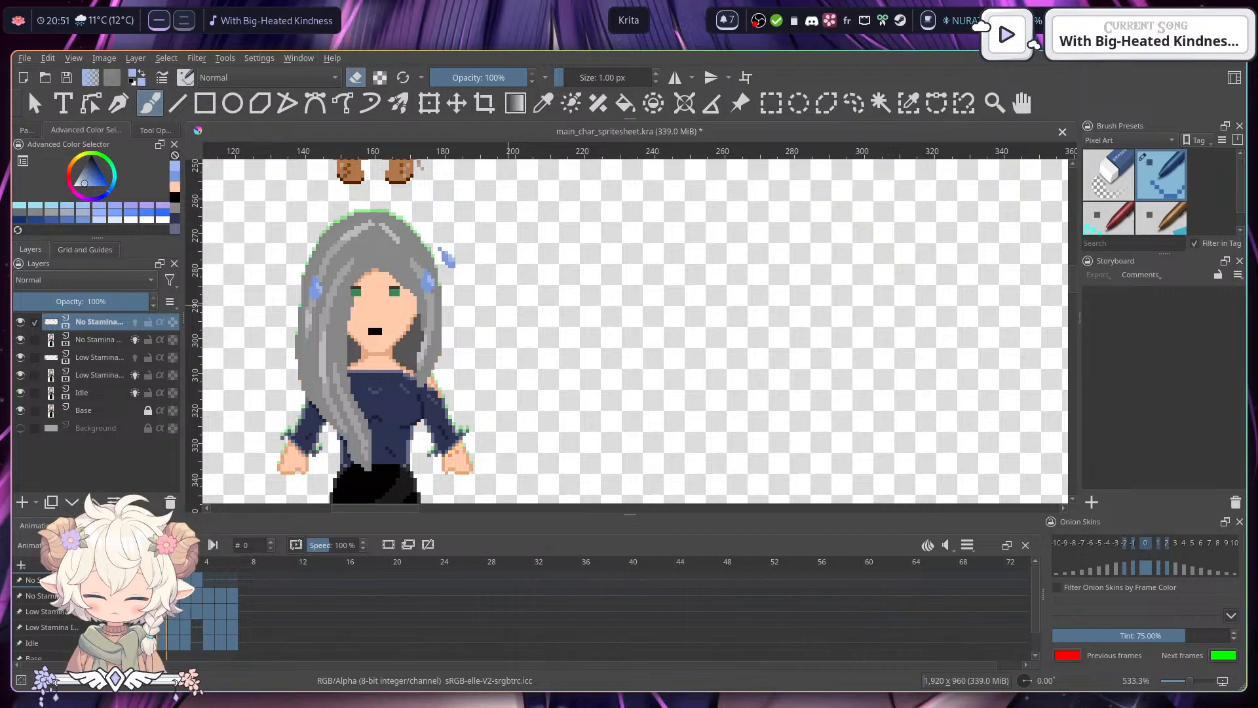
drag(554, 289, 593, 334)
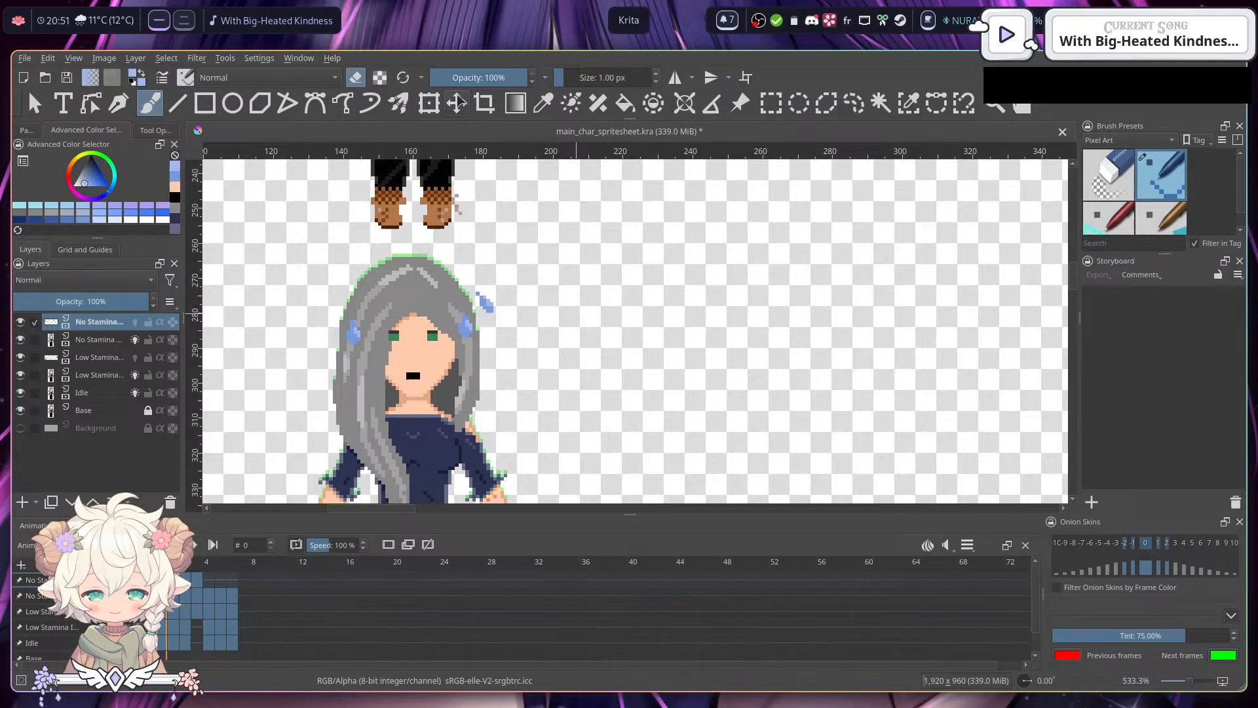
click(771, 103)
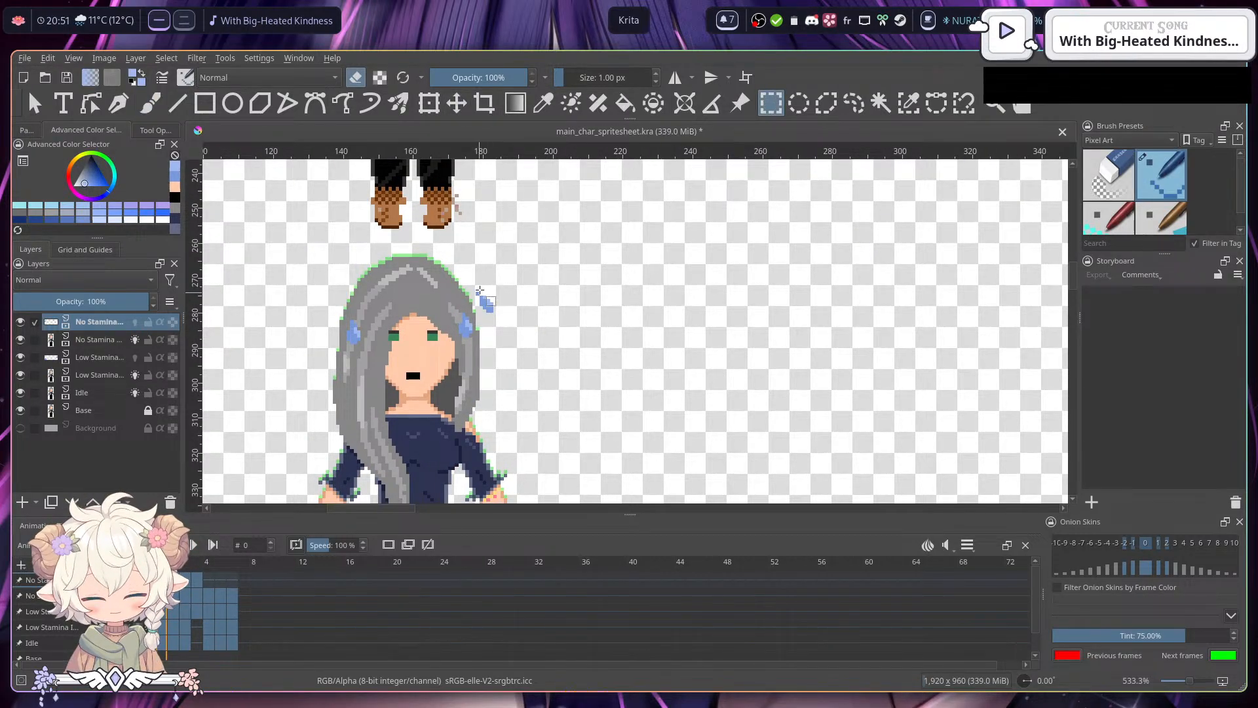
drag(473, 289, 498, 313)
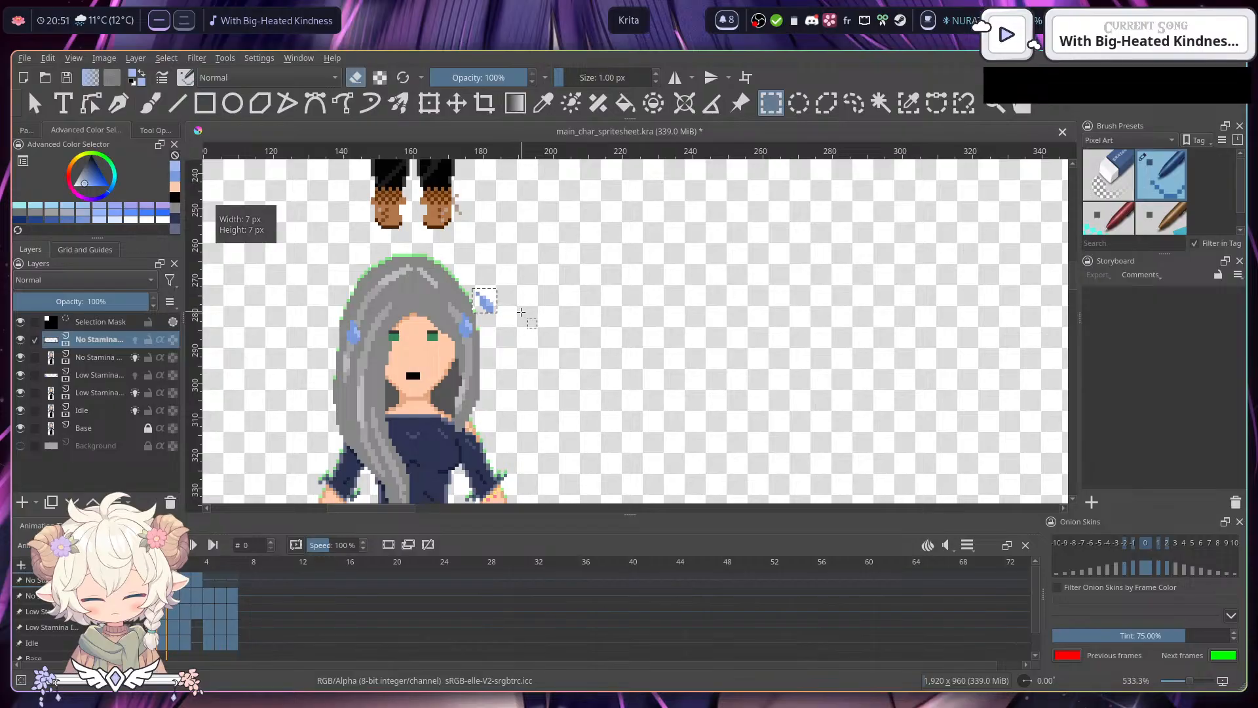
click(195, 583)
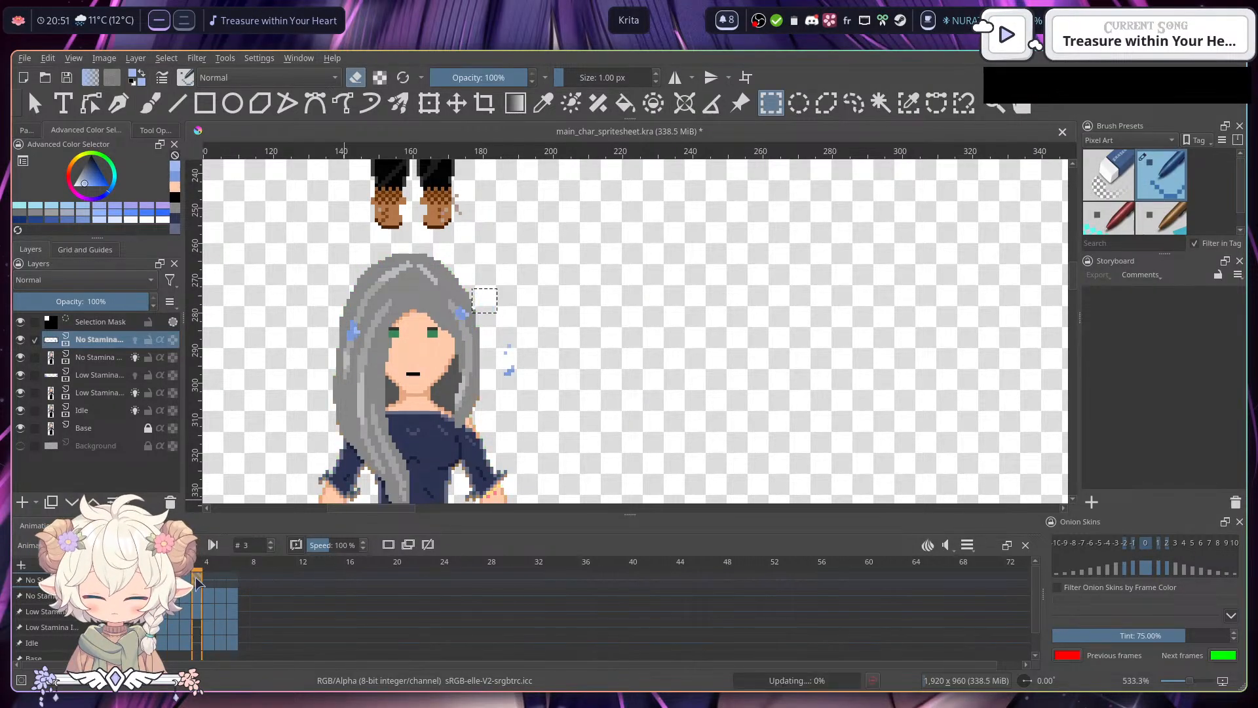
key(ctrl+t)
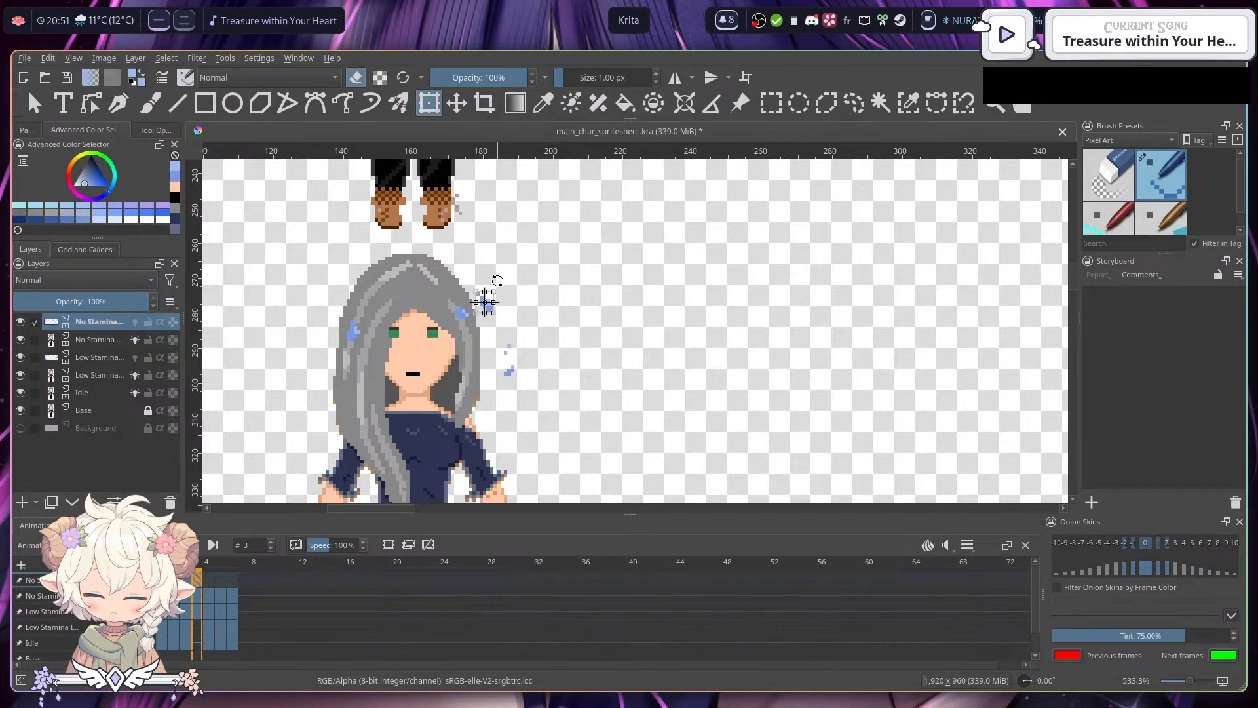
key(Return)
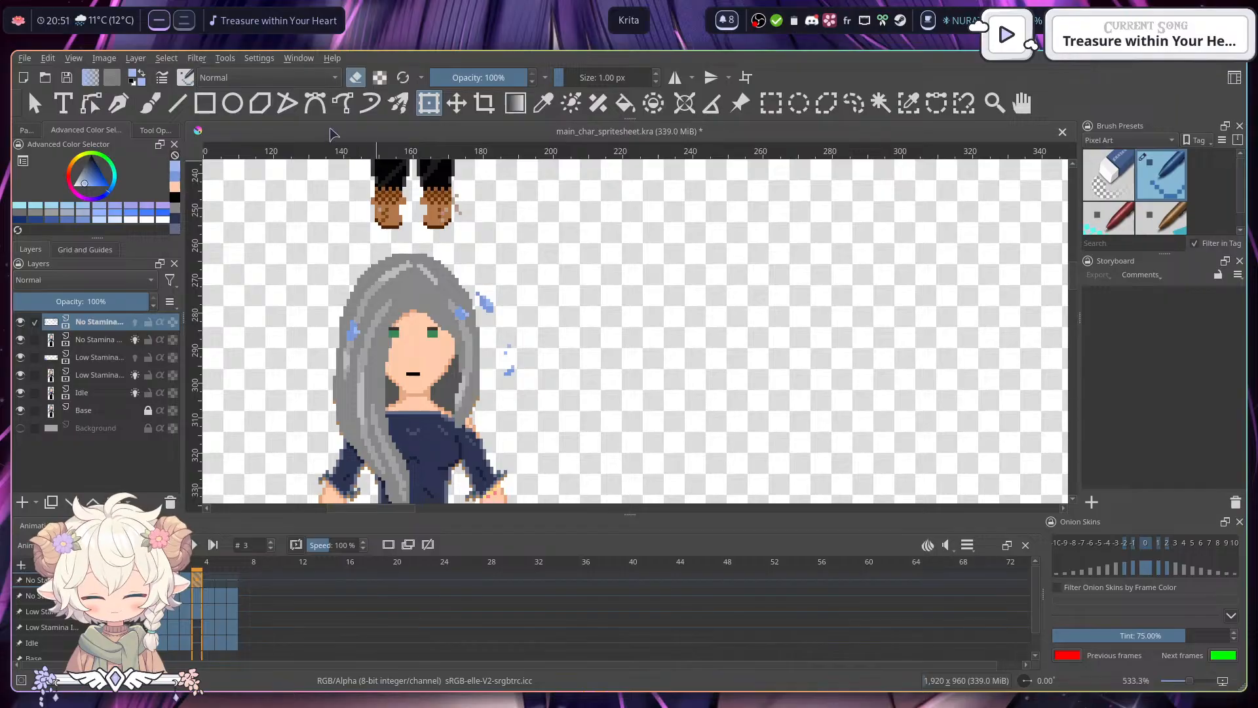
- Erase the lower pixels of the copied drop beside the hair in frame 3, leaving a smaller drop
scroll(488, 300, up, 4)
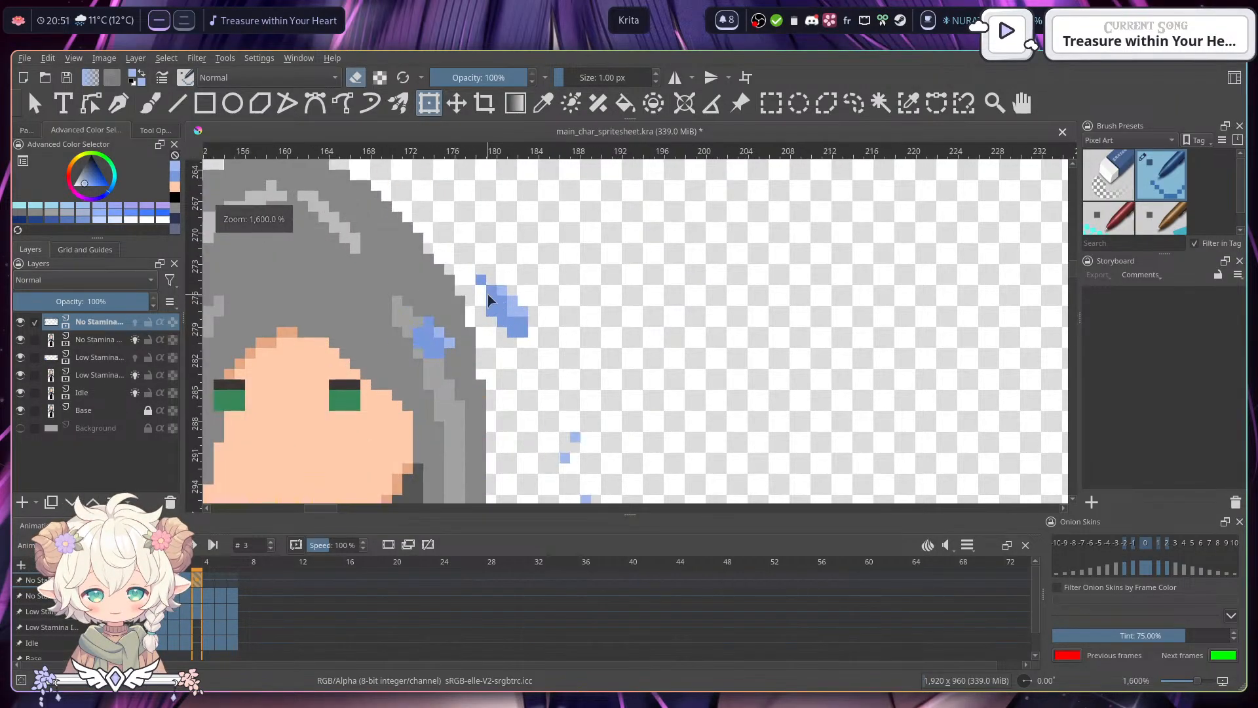
scroll(489, 300, down, 2)
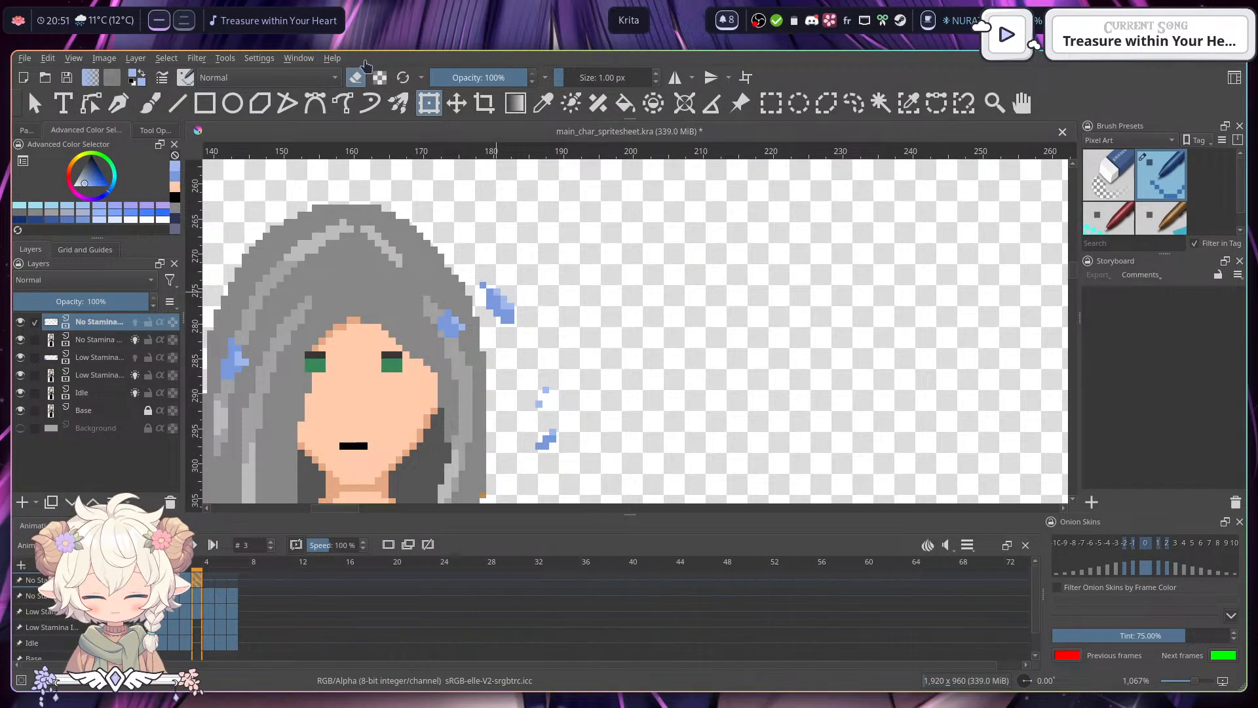
click(150, 103)
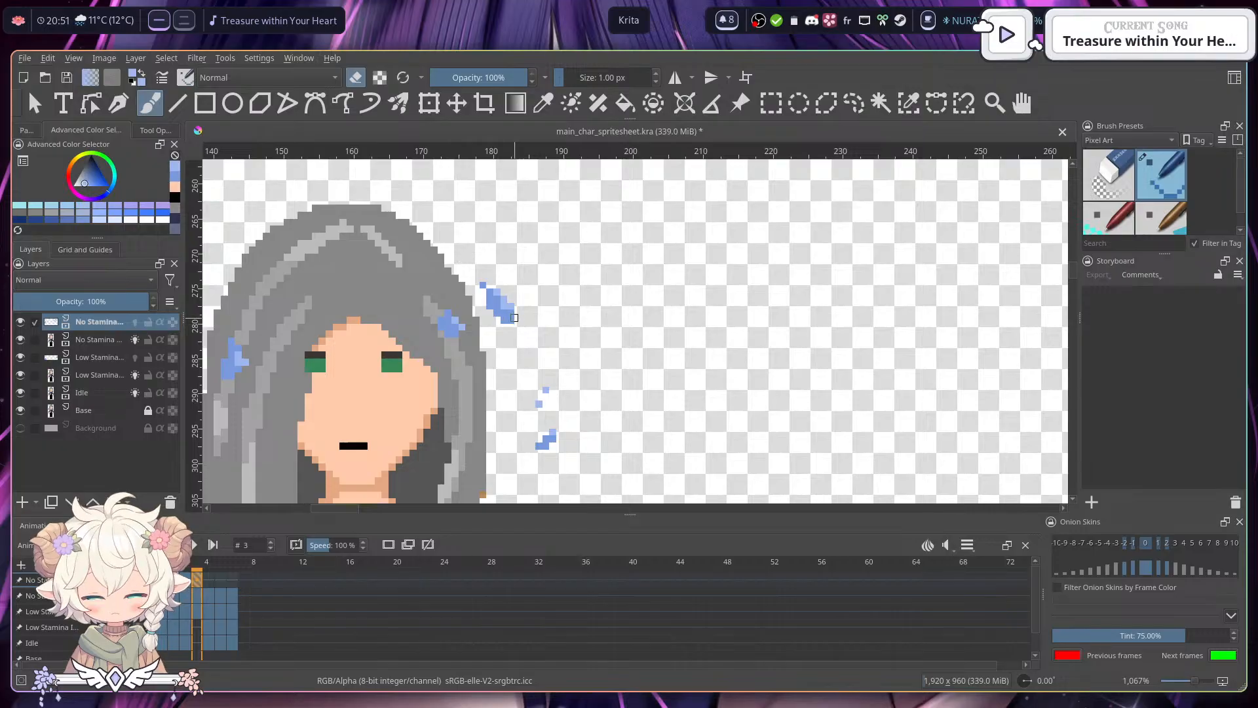
mouse_move(501, 322)
mouse_down()
mouse_move(508, 301)
mouse_move(512, 321)
mouse_move(499, 307)
mouse_up()
scroll(508, 315, down, 2)
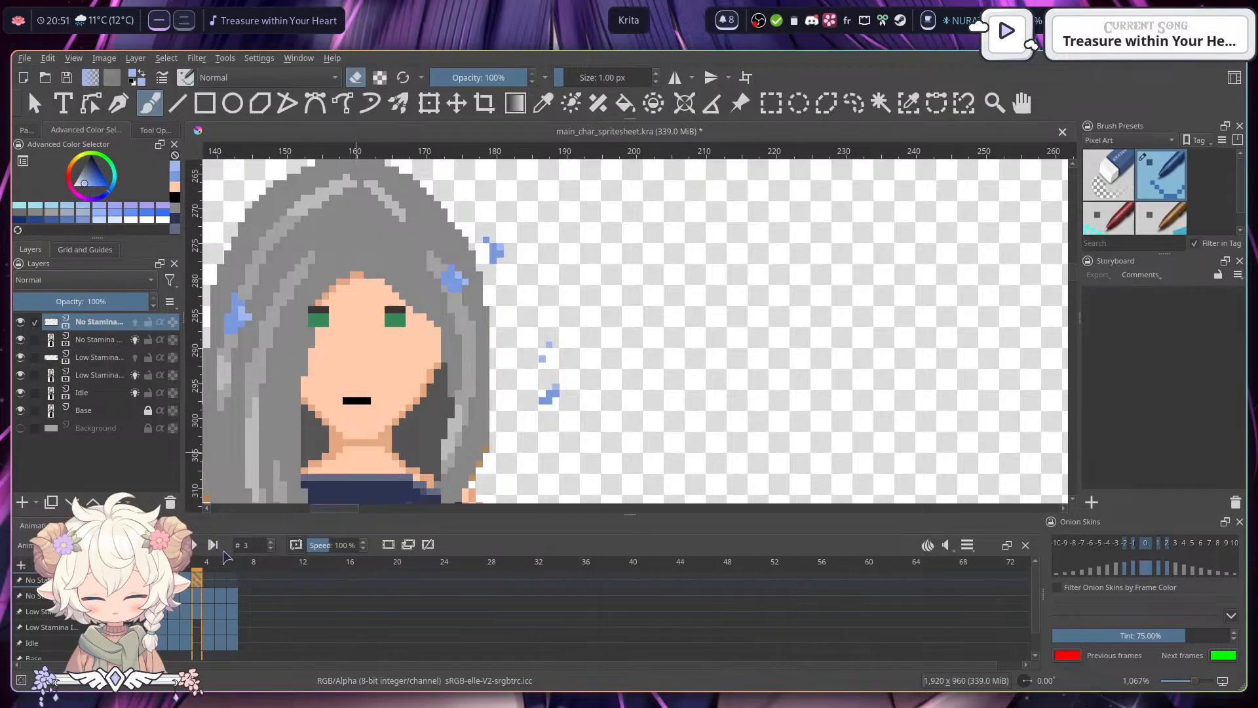
- Erase the upper middle of the drop beside the head in frame 2, leaving loose droplets, and save the file
click(186, 580)
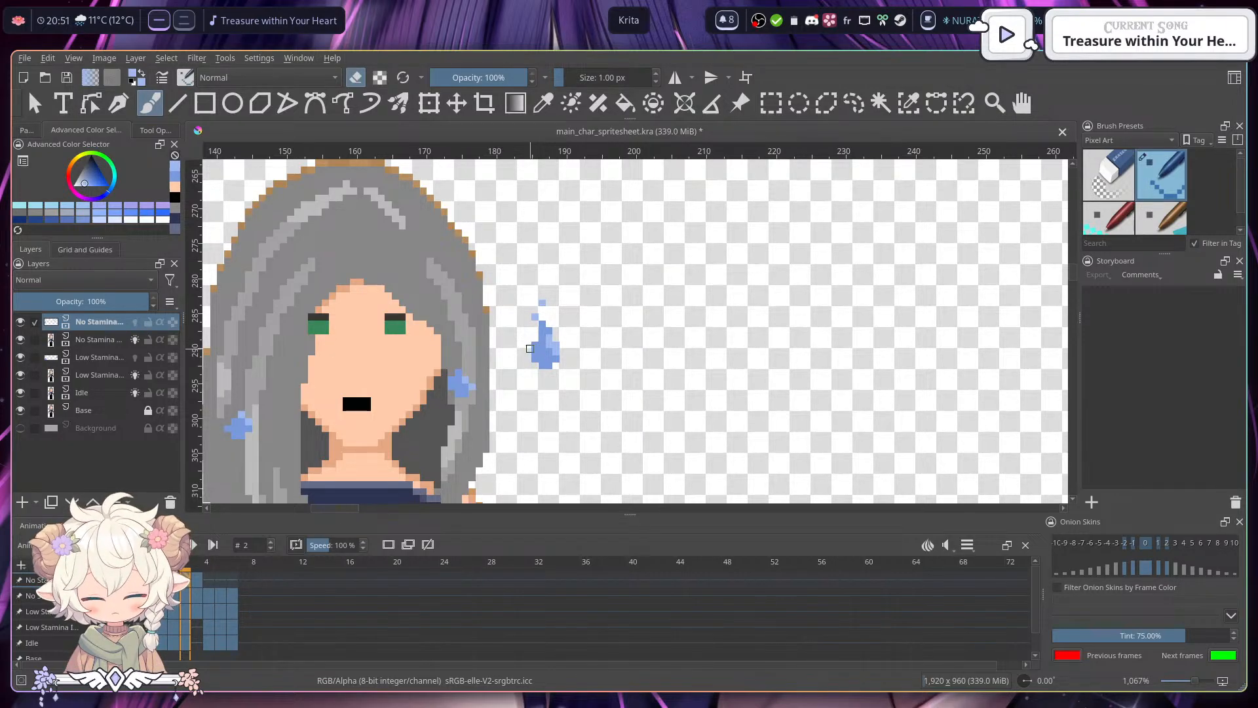
click(542, 324)
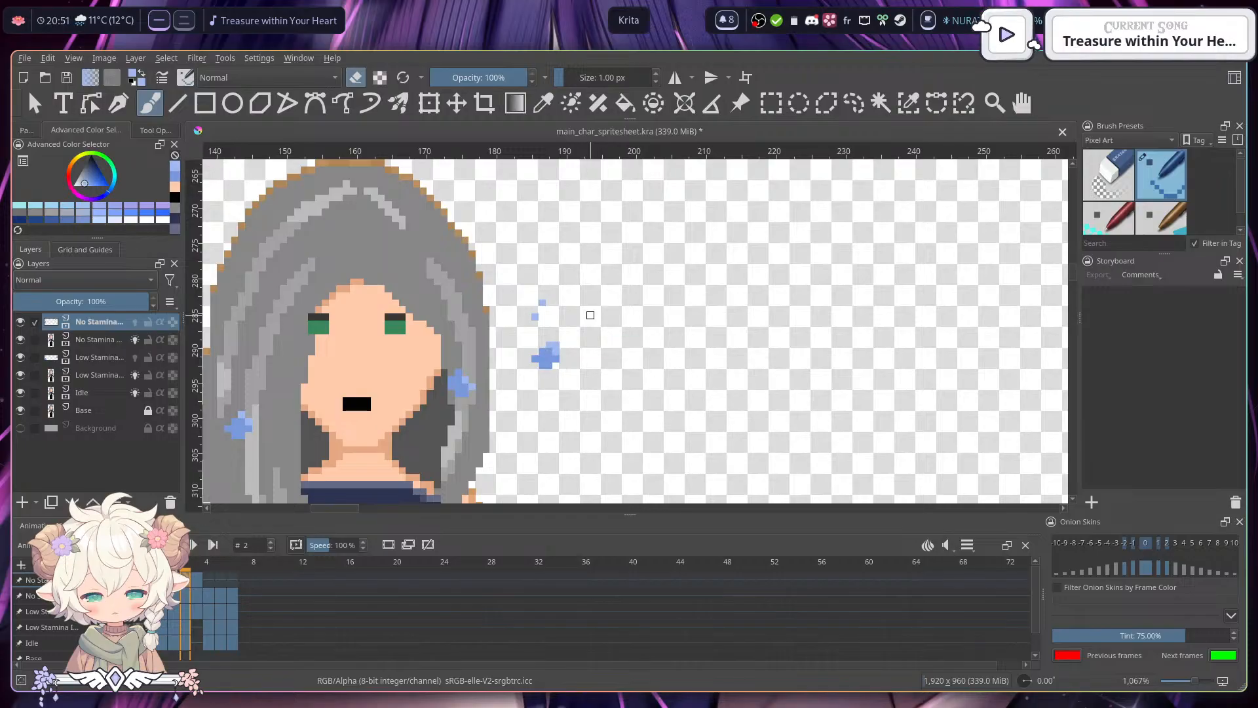
key(ctrl+s)
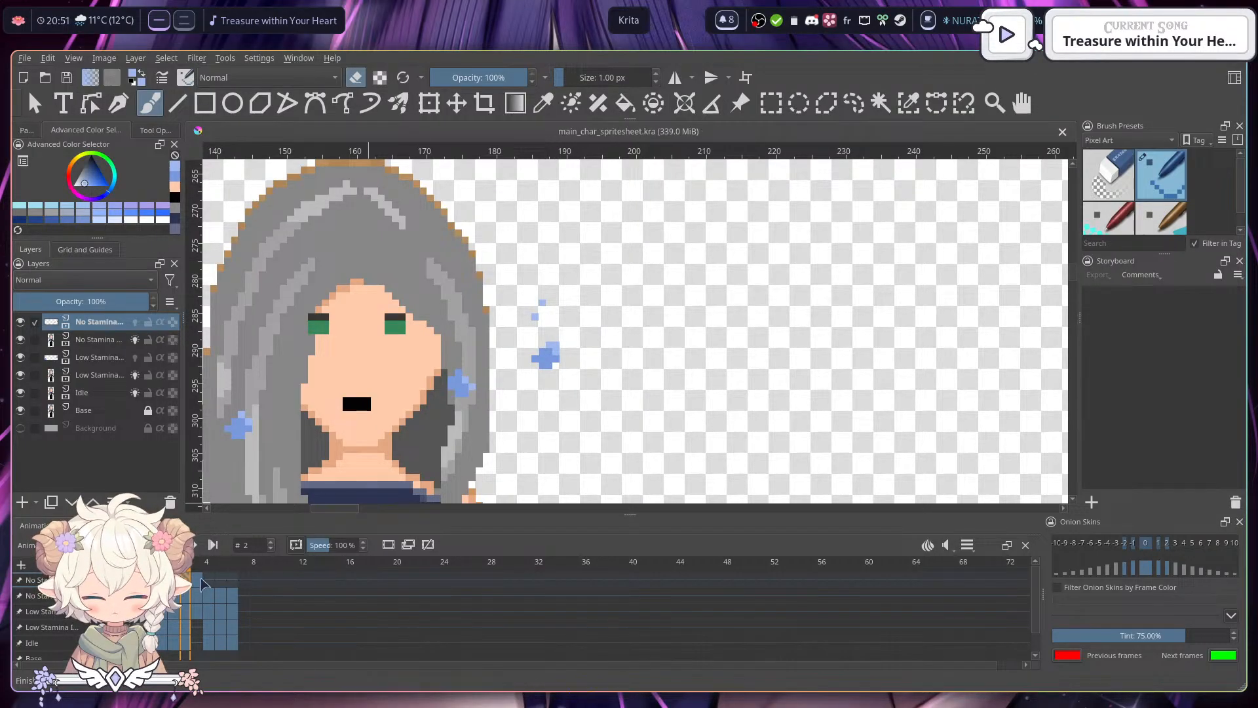
- Compare the sweat-drop positions and shapes across frames 0 to 3 of the No Stamina overlay
click(201, 580)
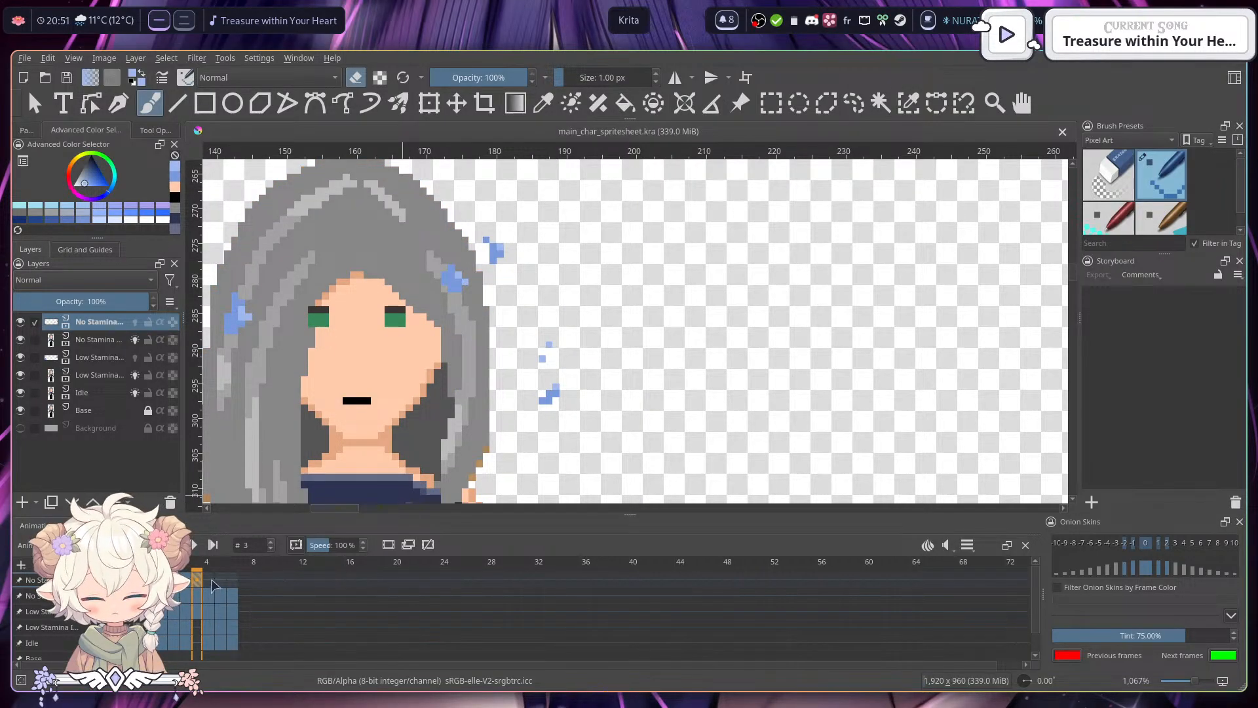
click(162, 580)
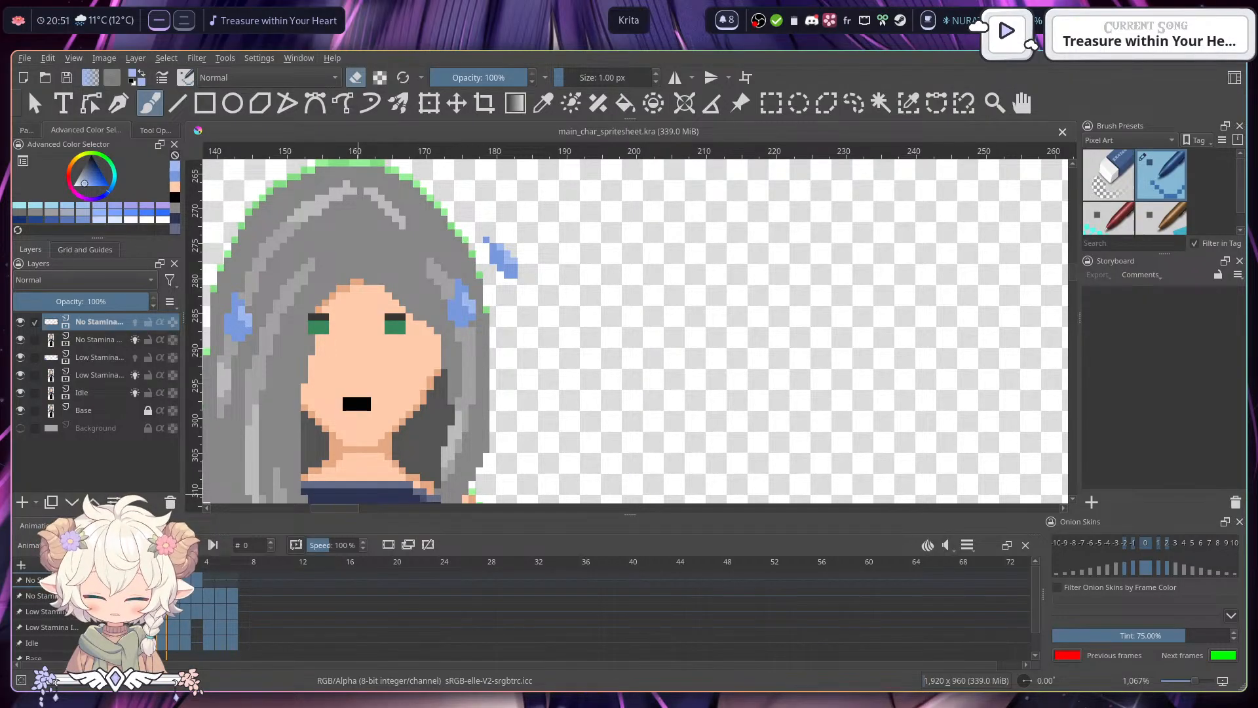
click(185, 581)
click(174, 581)
click(162, 581)
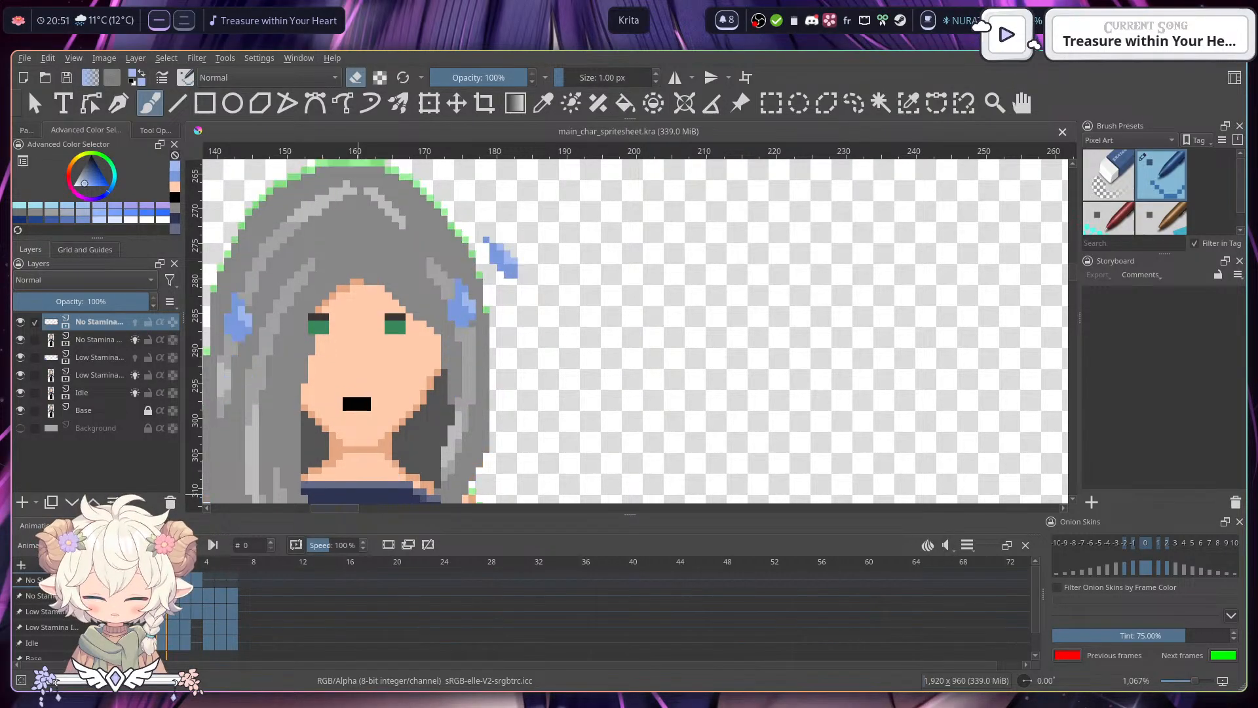
click(174, 581)
click(162, 580)
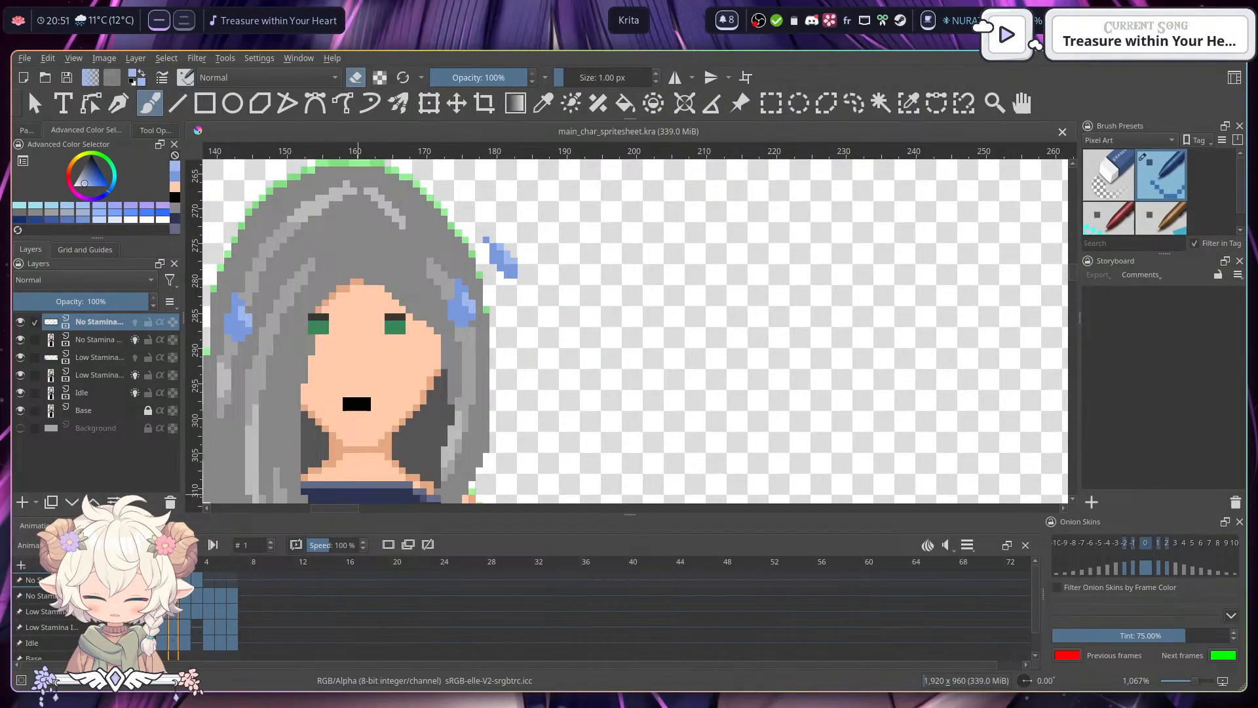
click(173, 580)
click(185, 580)
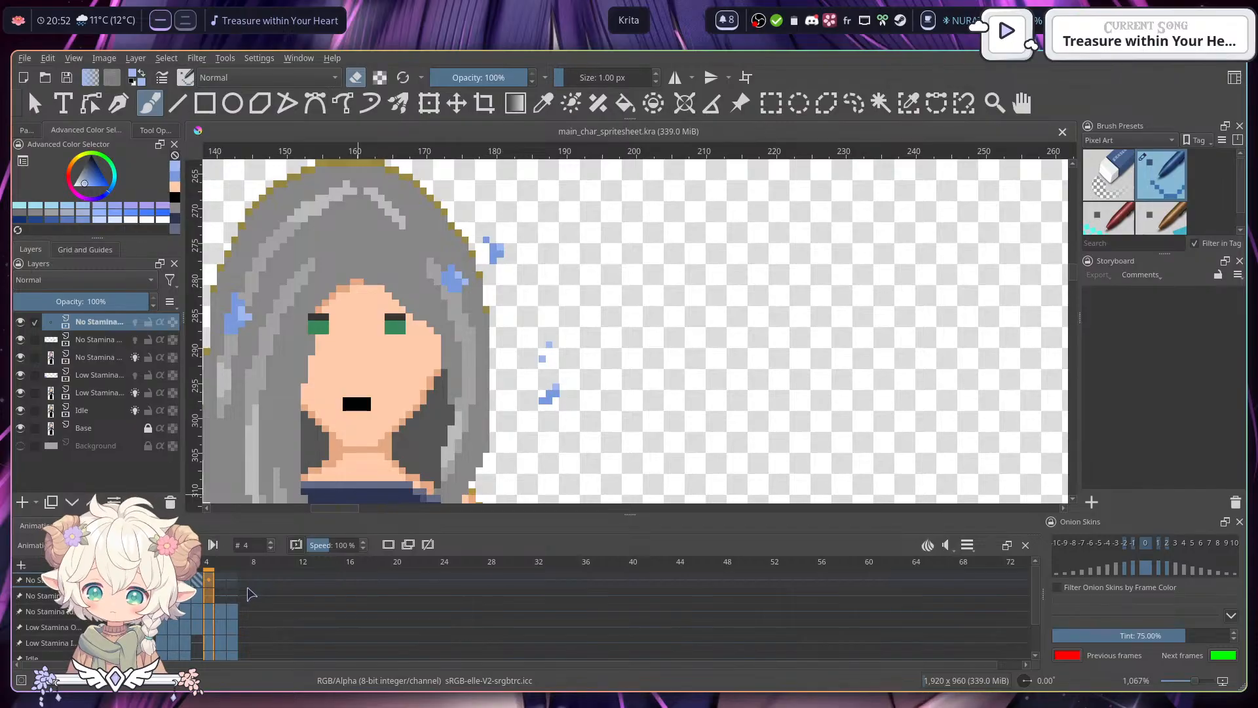
- Copy the first three sweat-drop keyframes, frames 0 to 2, and paste them starting at frame 4
key(ctrl+e)
click(185, 581)
right_click(183, 580)
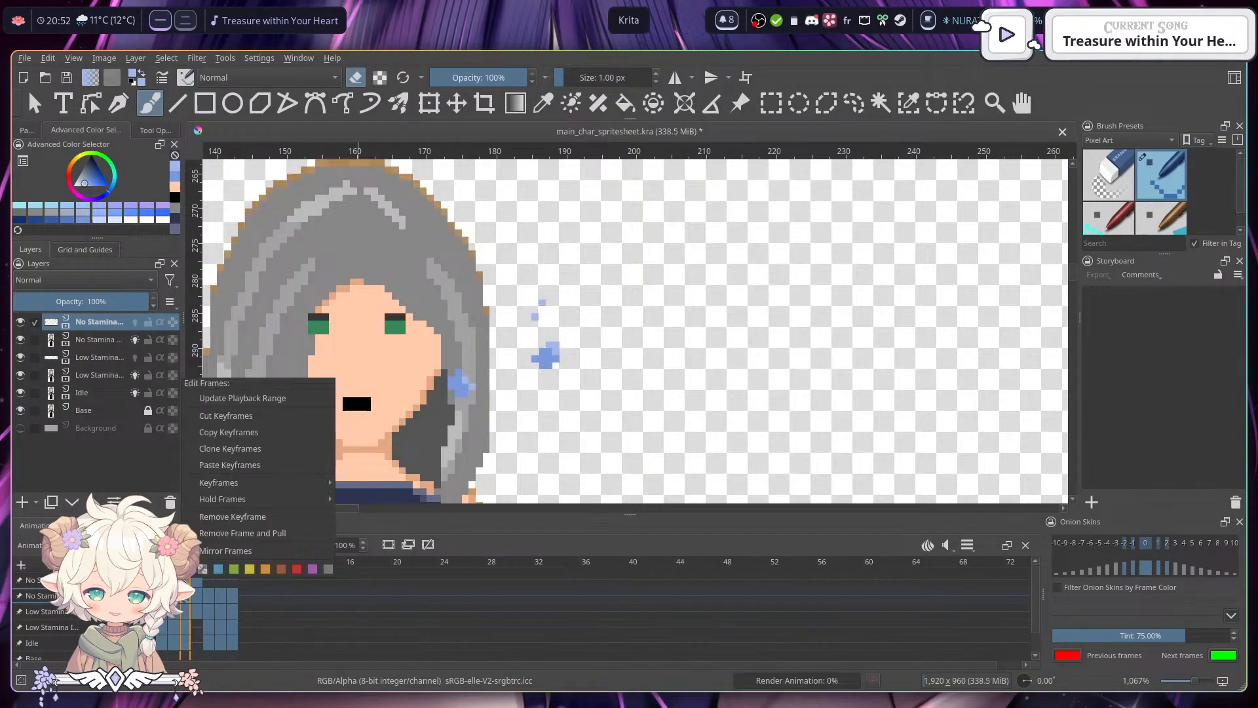
click(238, 435)
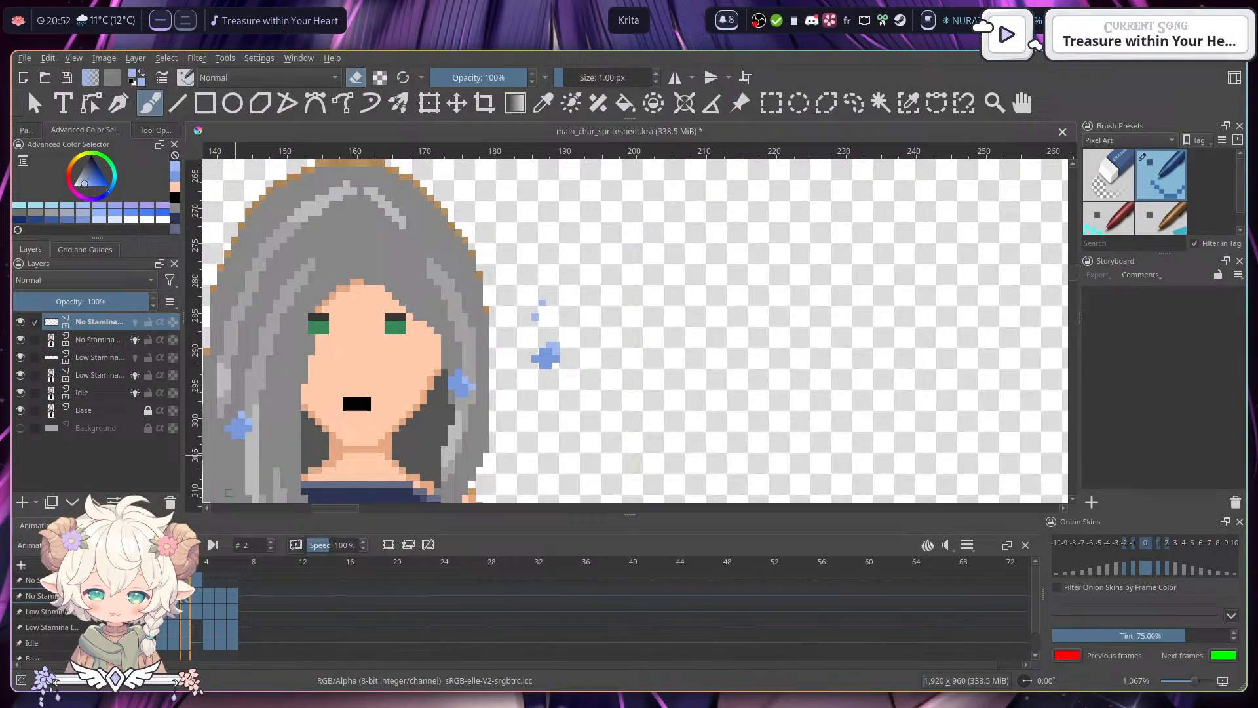
click(211, 581)
right_click(209, 579)
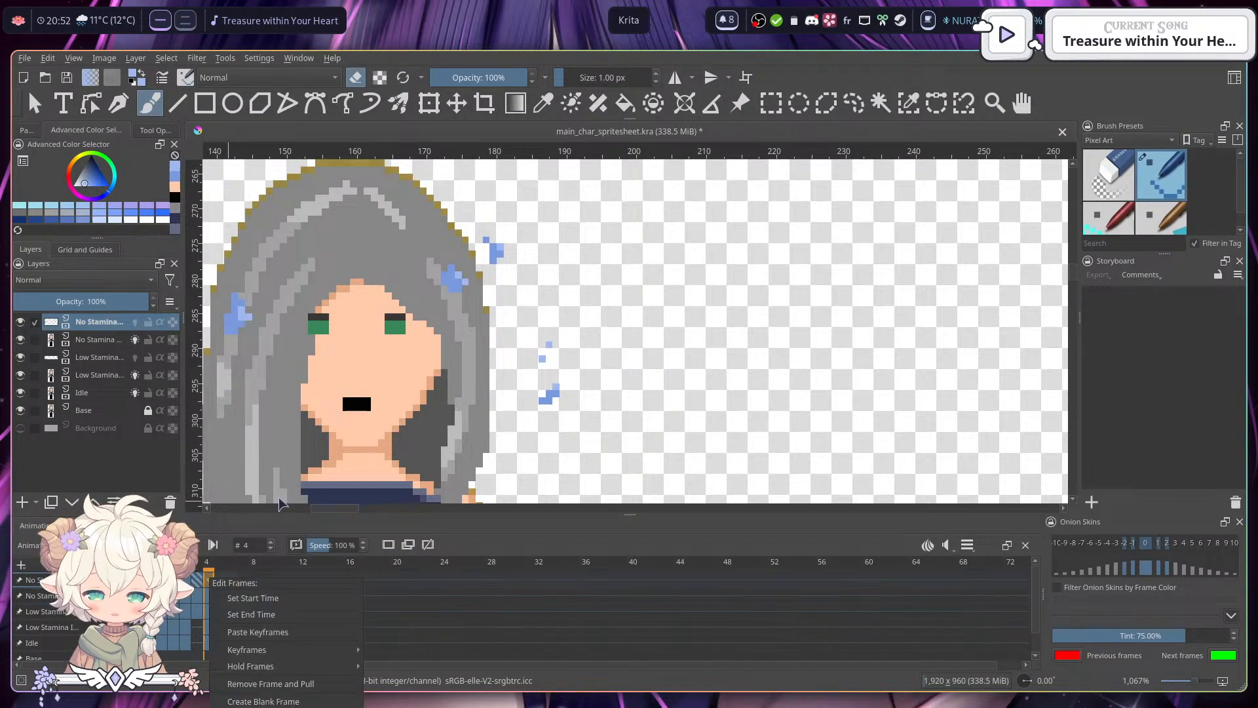
click(268, 631)
- Play the No Stamina animation from frame 0 with the character in view, and check the drops in frame 3
click(161, 581)
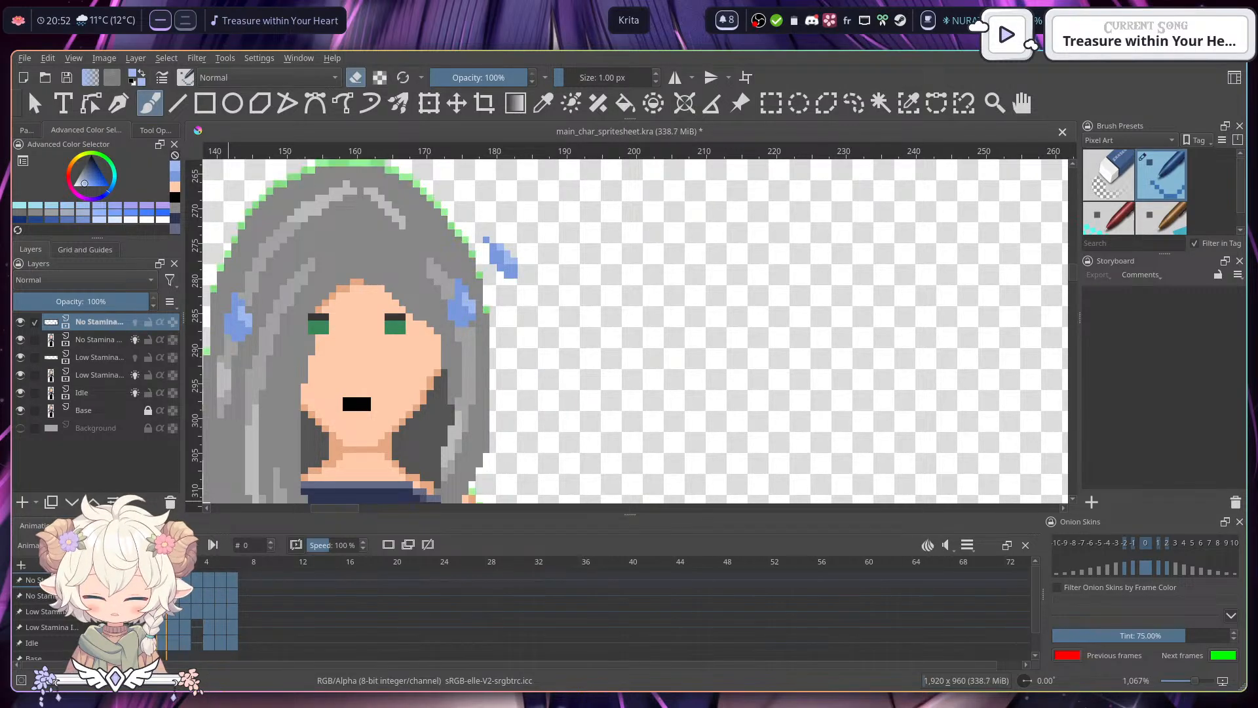
click(193, 544)
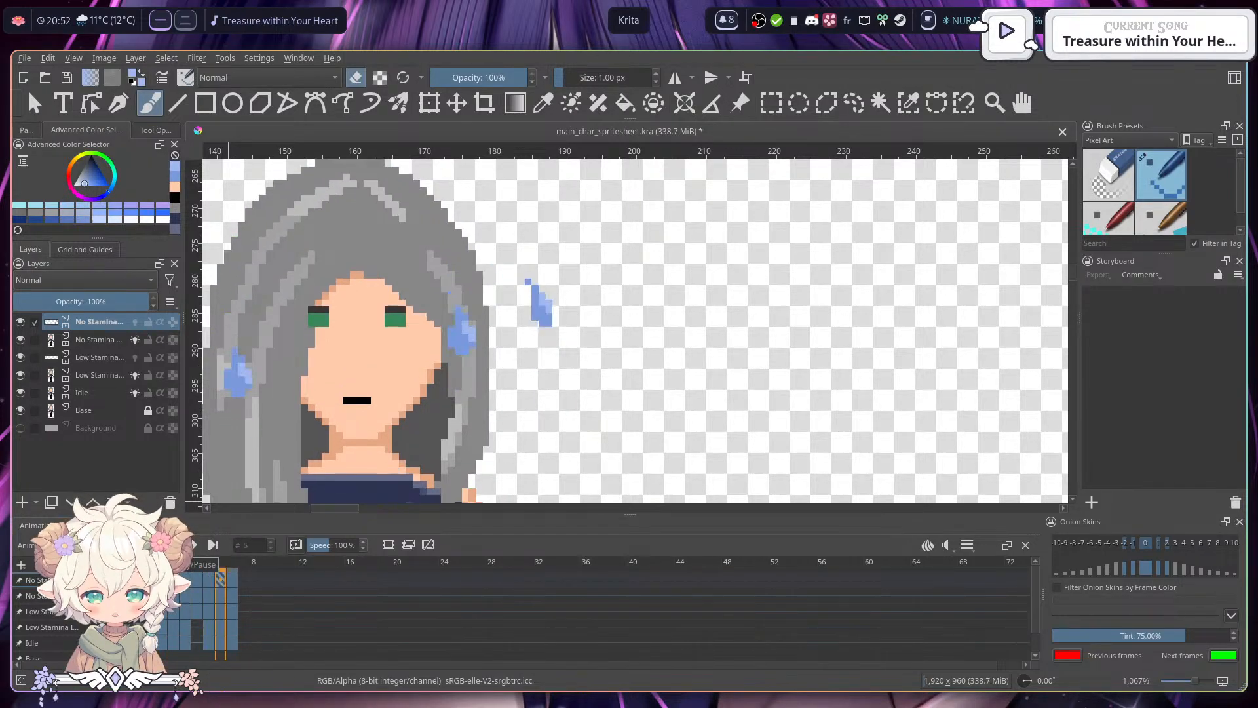
scroll(351, 435, down, 3)
drag(469, 407, 595, 374)
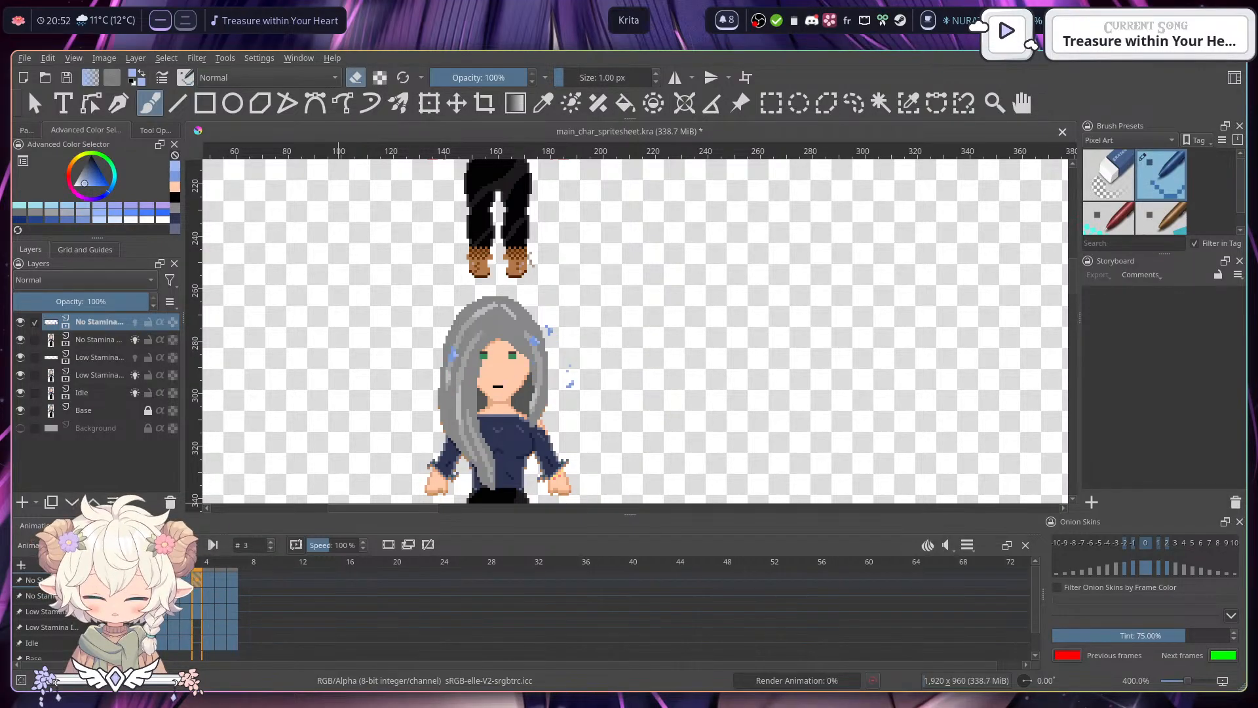
click(177, 544)
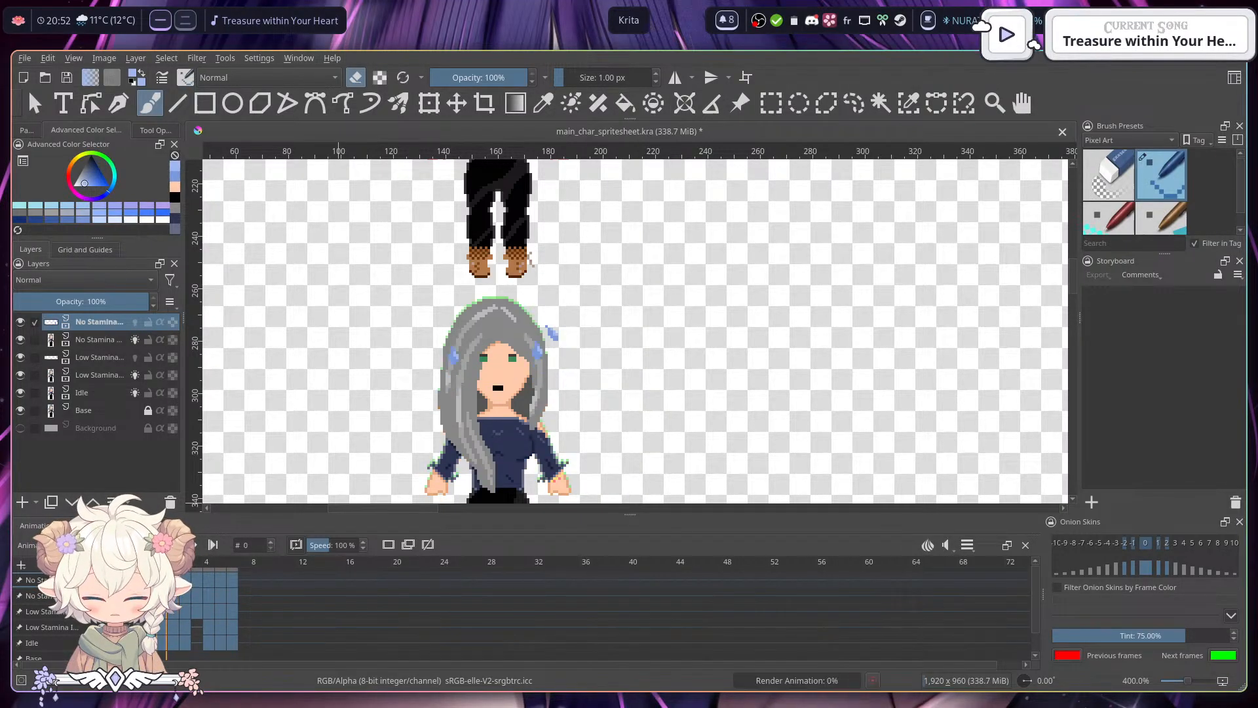
click(196, 580)
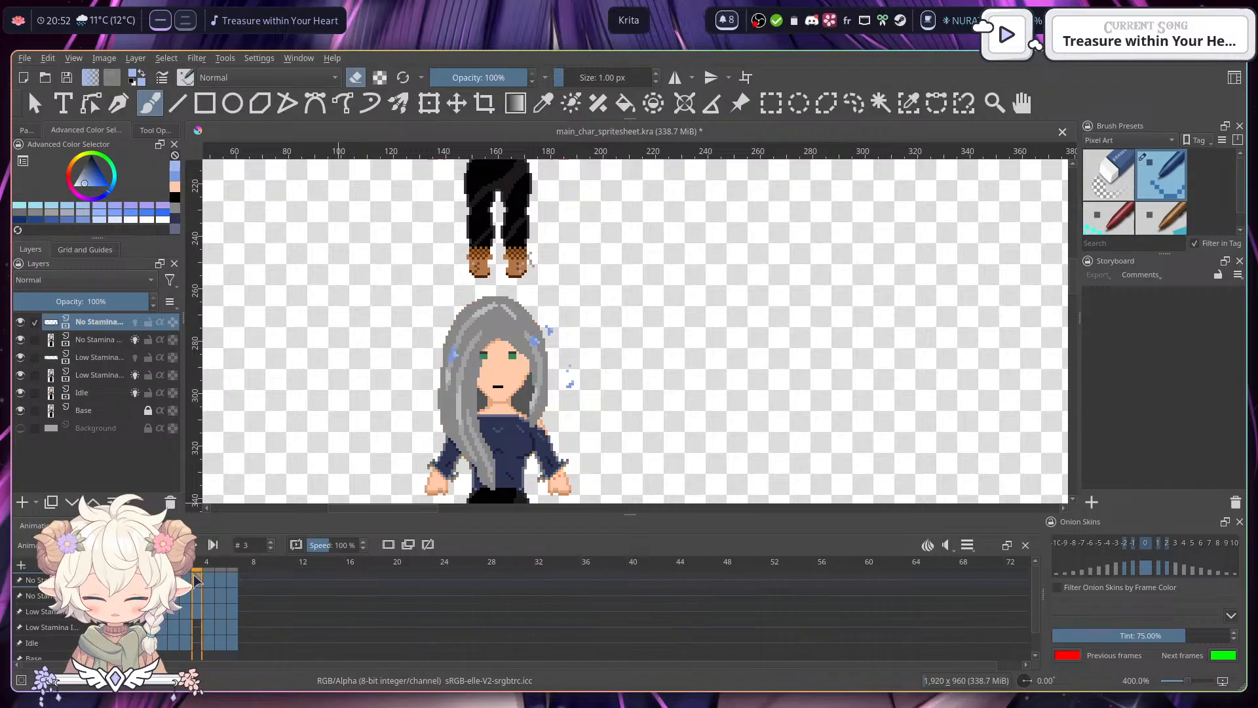
scroll(572, 389, up, 4)
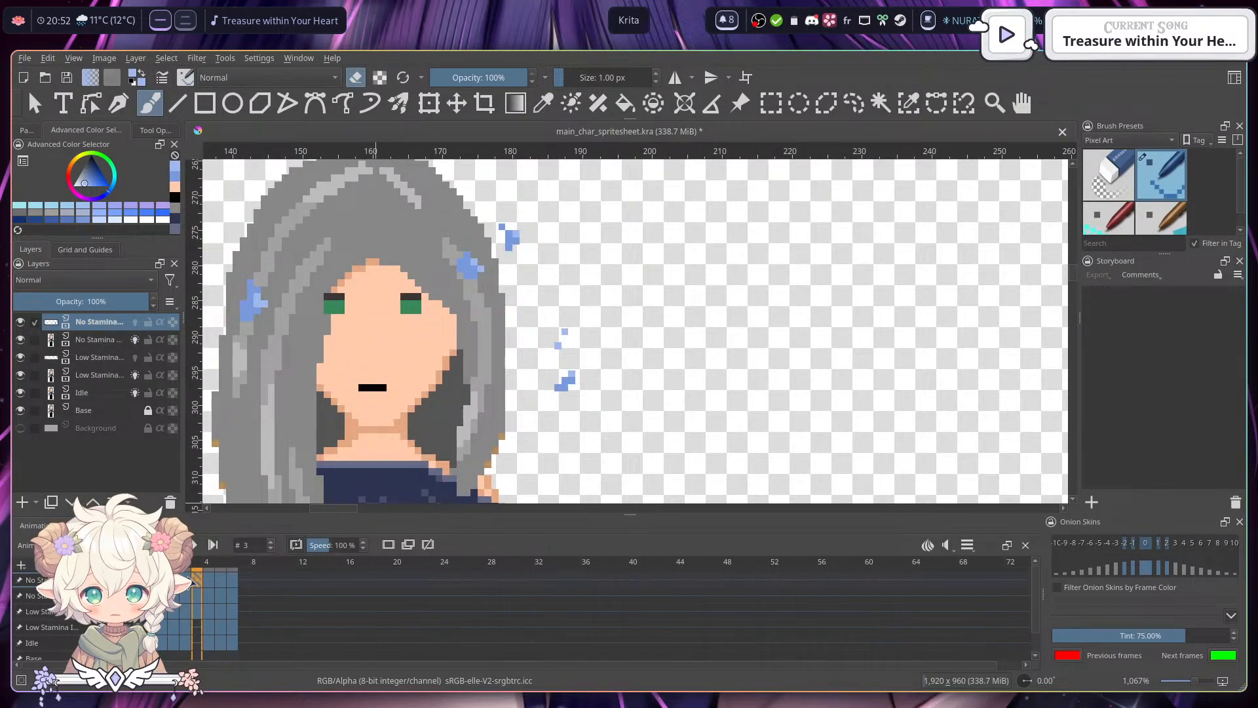
- Compare the sweat drops across frames 2 to 6 and erase the loose droplets beside the neck in frame 3
click(187, 579)
click(197, 580)
click(209, 580)
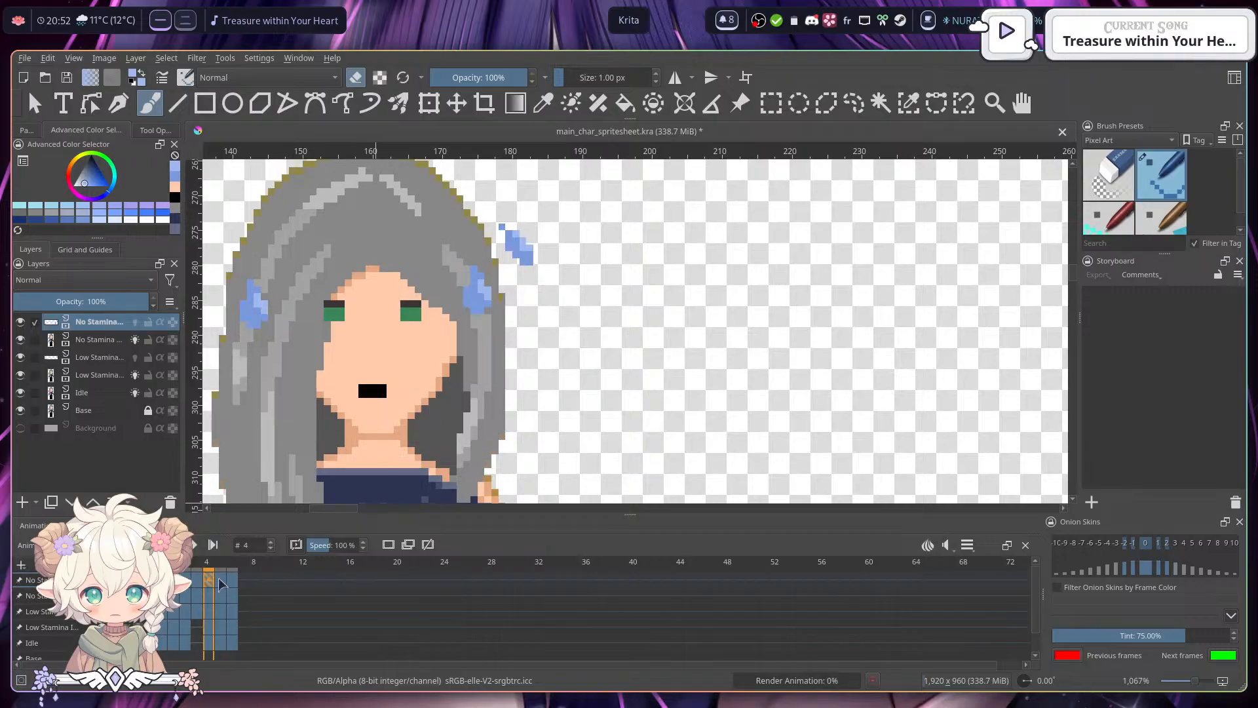
click(221, 580)
click(234, 580)
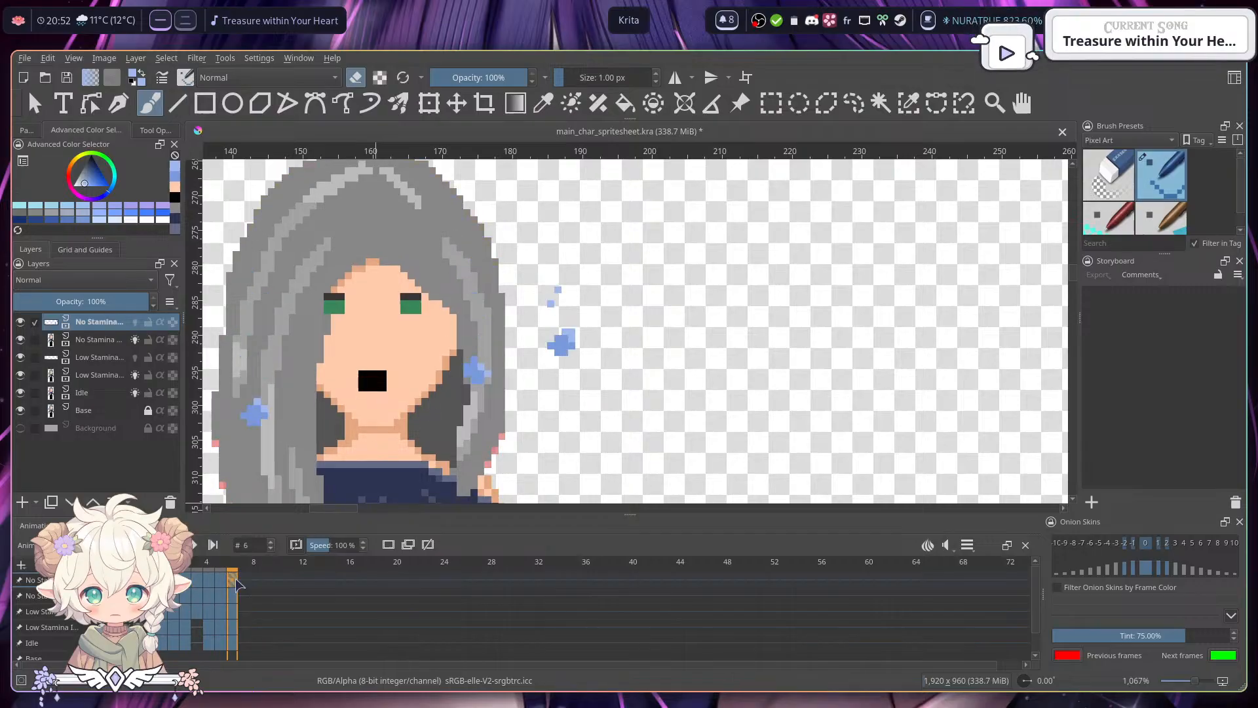
click(197, 579)
click(186, 579)
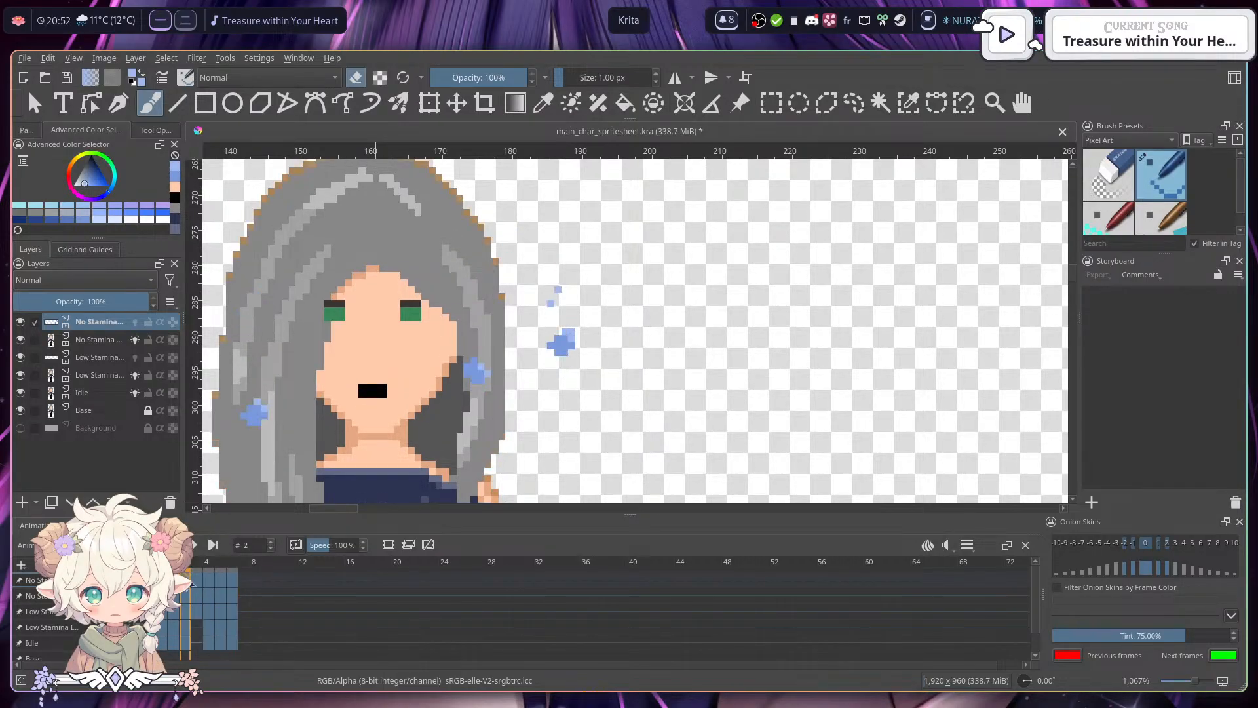
click(198, 580)
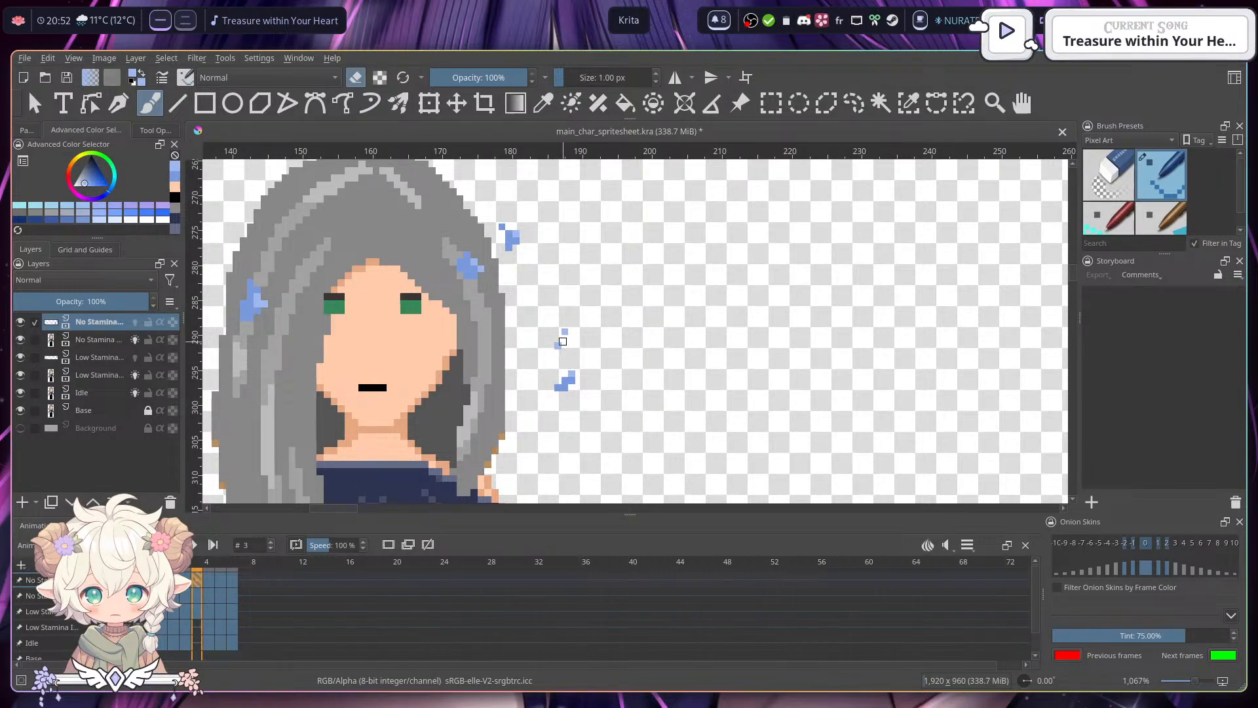
drag(572, 374, 572, 382)
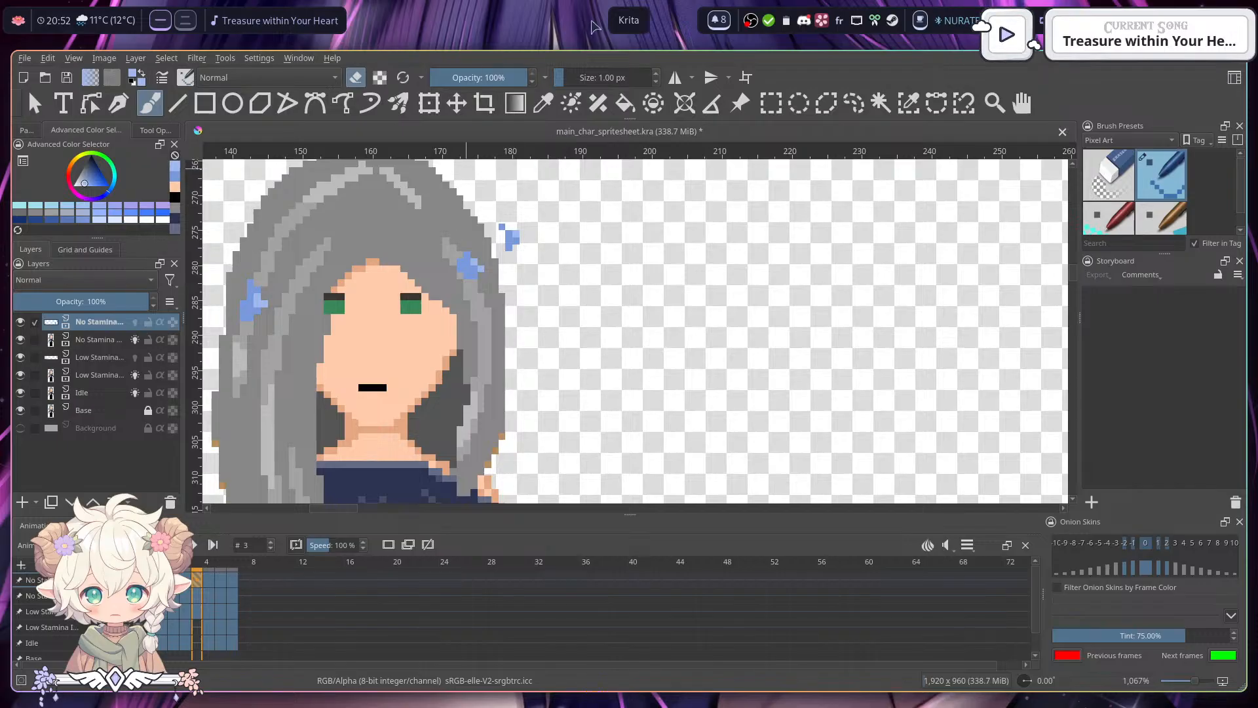
- Copy the small drop beside the top of the head from frame 3 and paste it in place into frame 6
click(772, 104)
drag(498, 223, 519, 260)
click(233, 580)
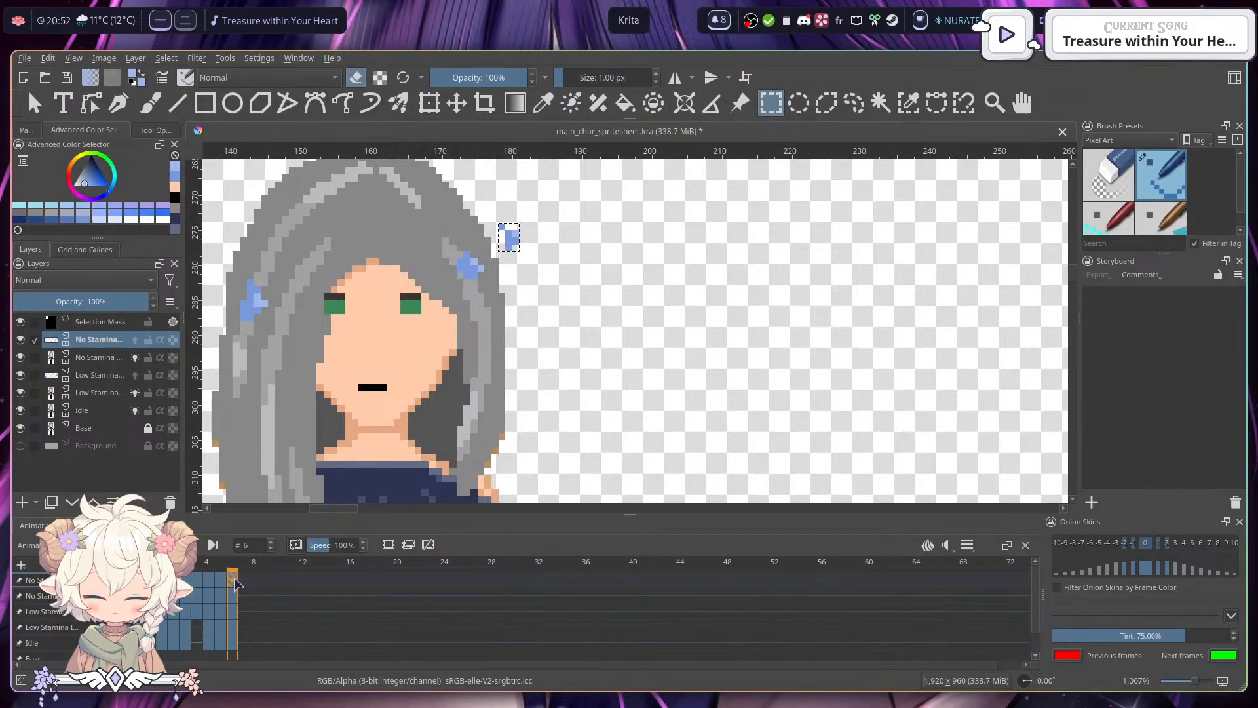
key(ctrl+t)
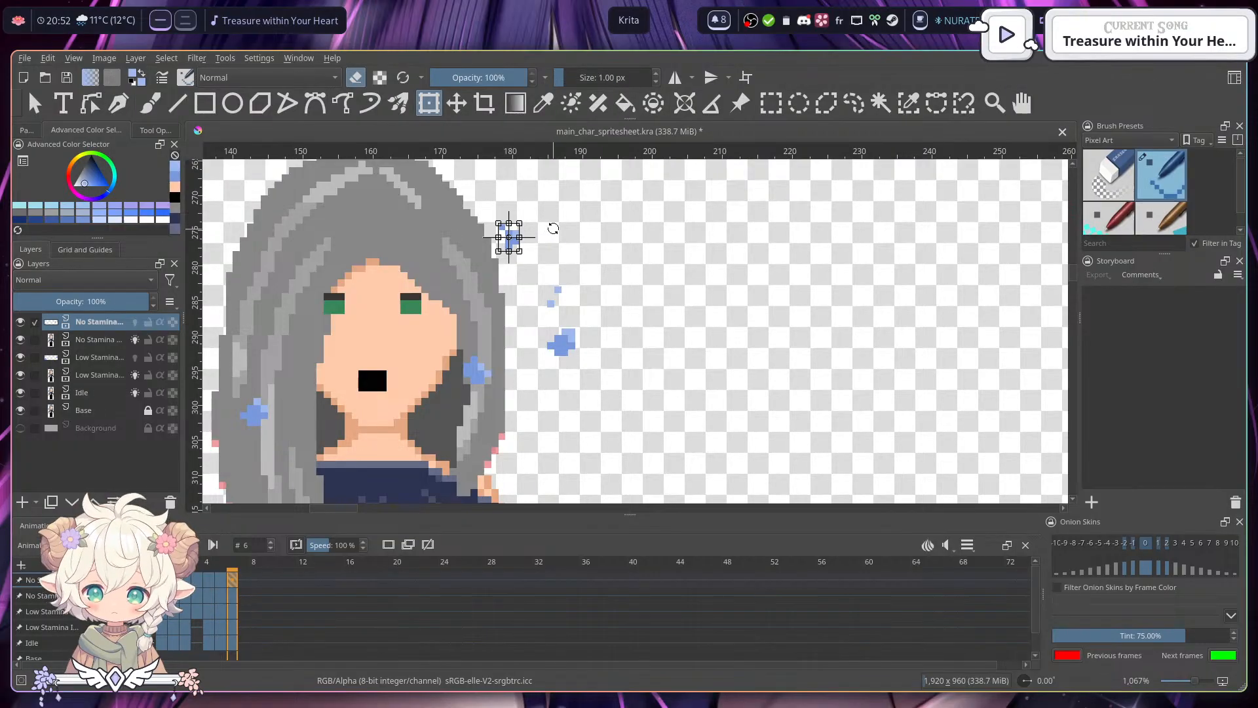
mouse_move(0, 0)
click(514, 292)
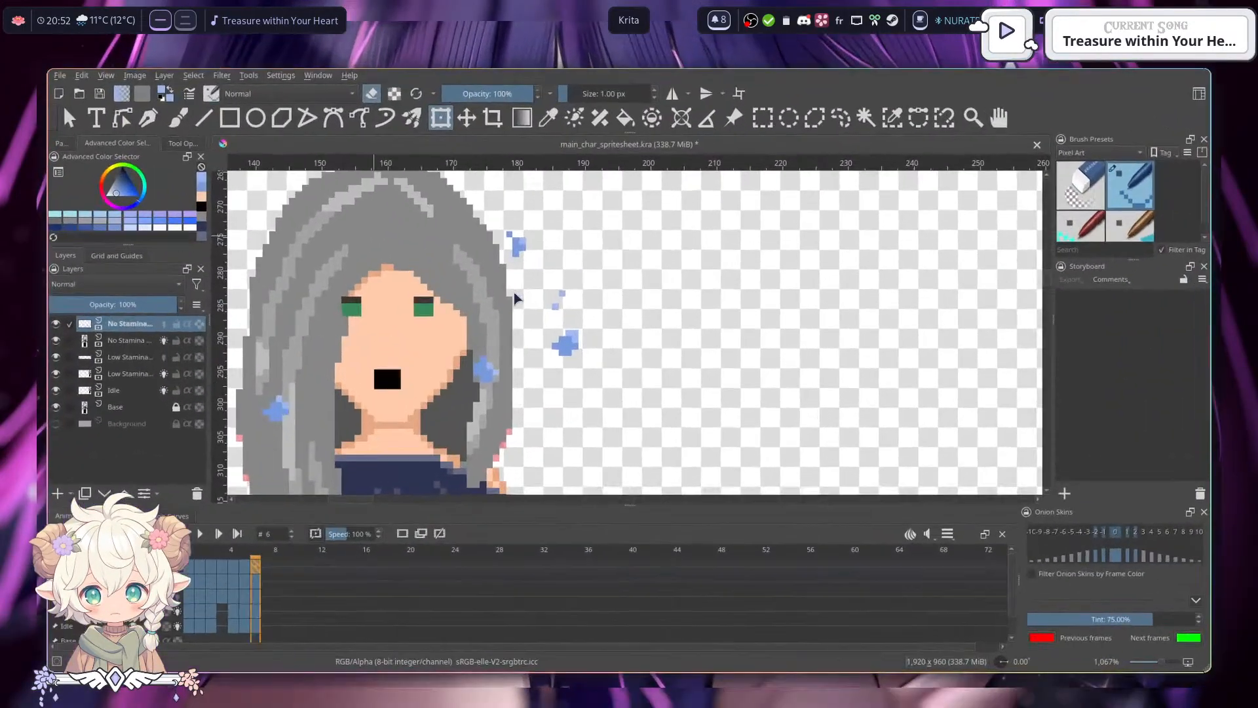
- Play the No Stamina animation from frame 0 with the whole character in view to review the sweat drops
click(162, 580)
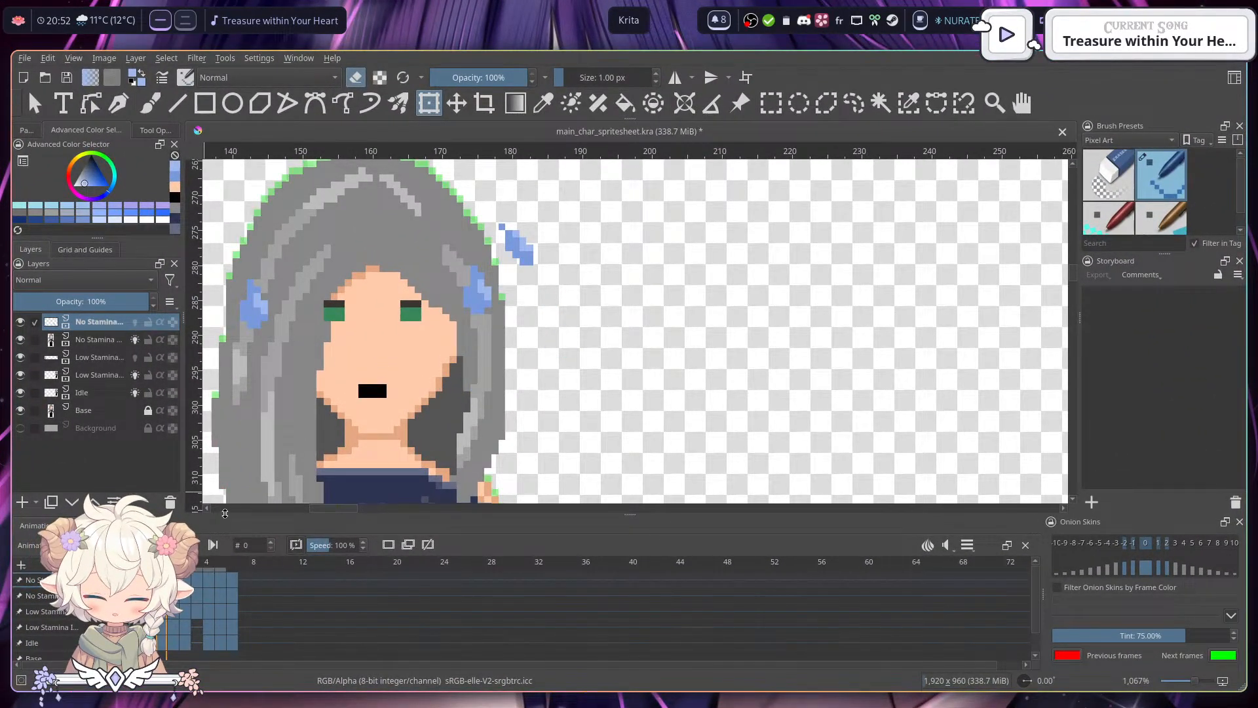
scroll(531, 371, down, 2)
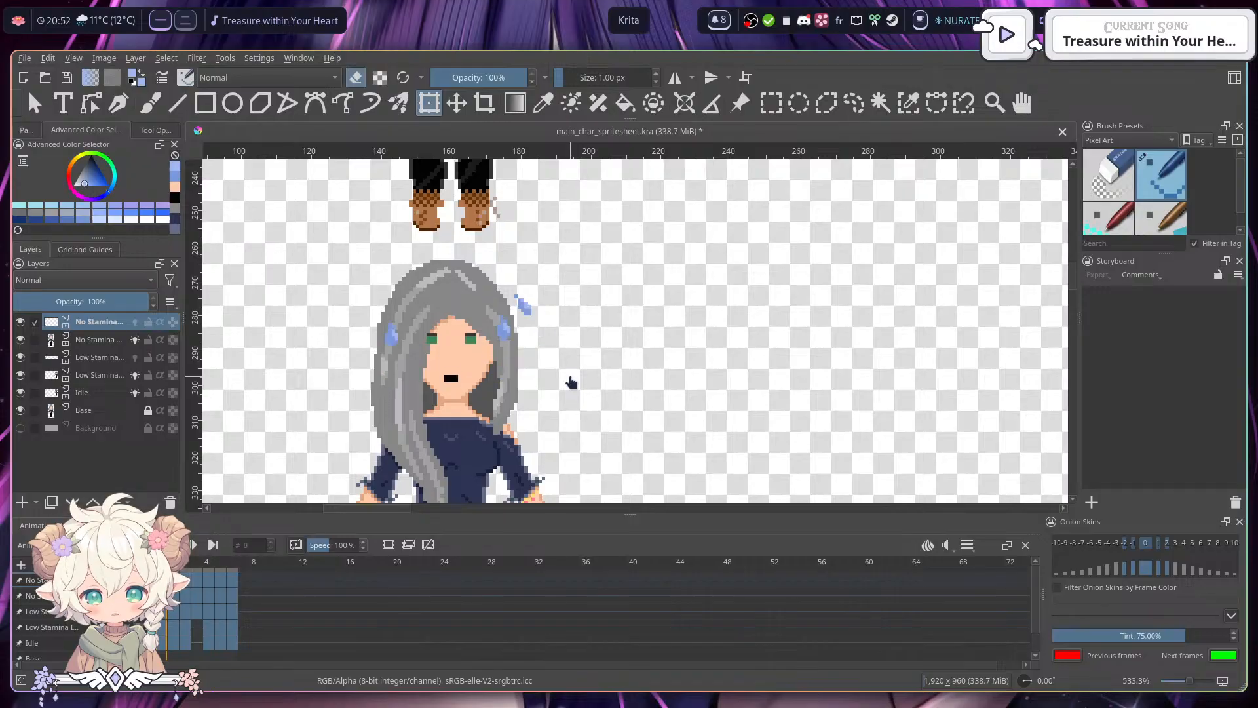
key(space)
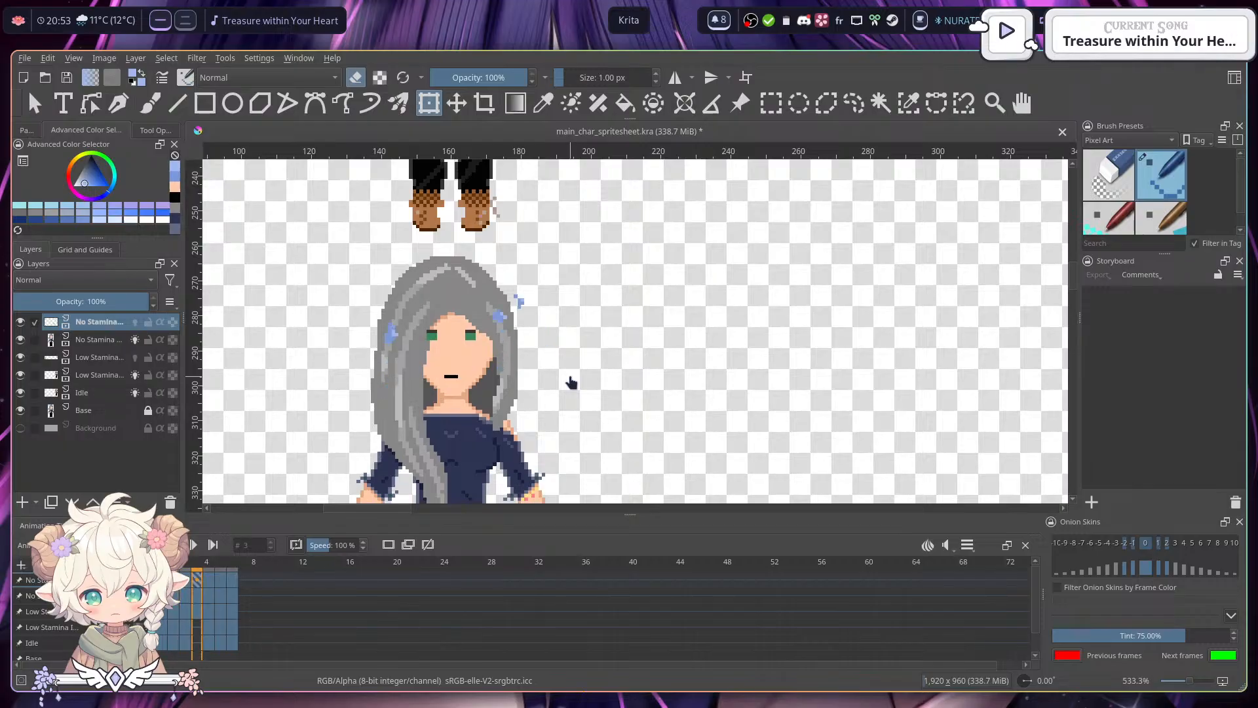
scroll(571, 383, down, 3)
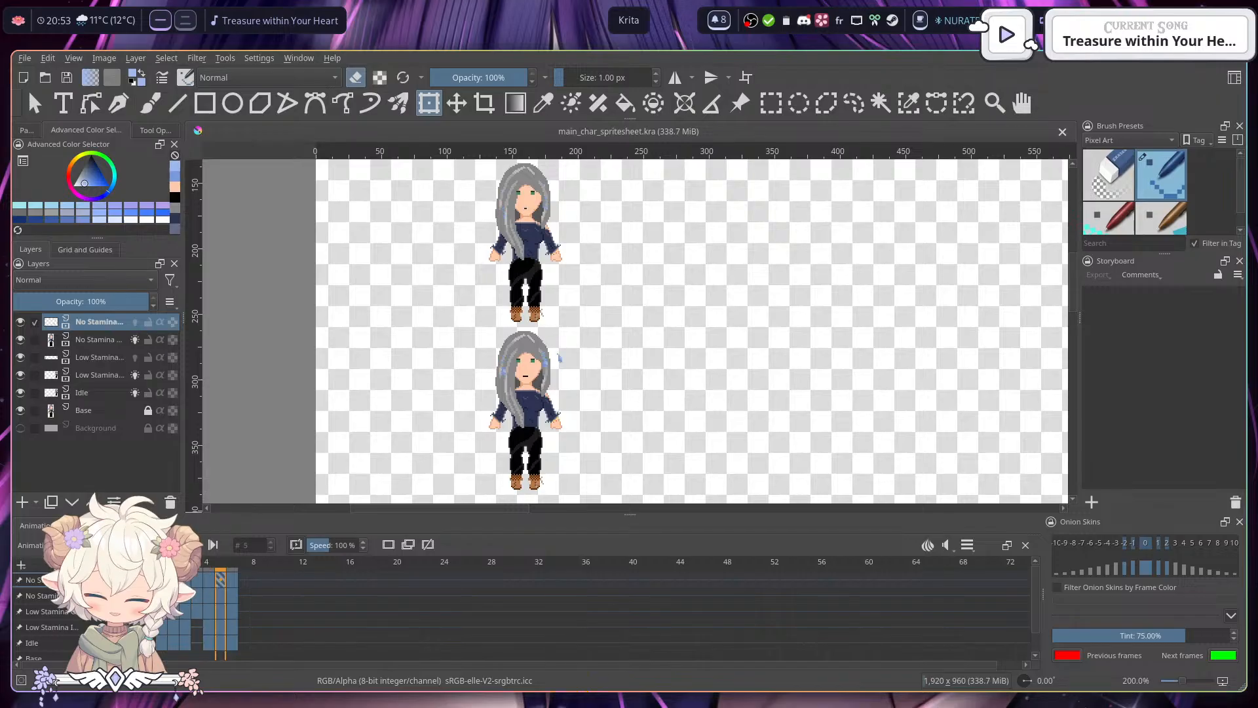
scroll(530, 421, up, 2)
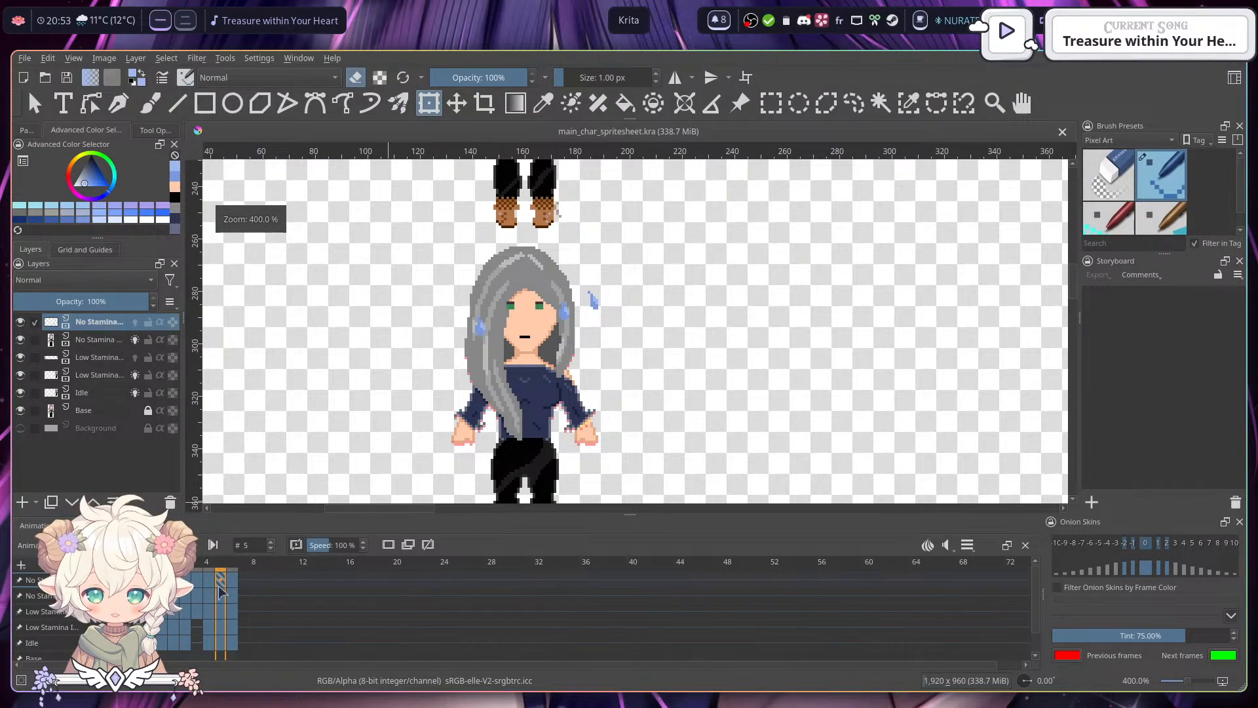
- Erase the loose droplets in frame 6 and add single trailing pixels above the falling drop in frames 5 and 6
scroll(593, 325, up, 3)
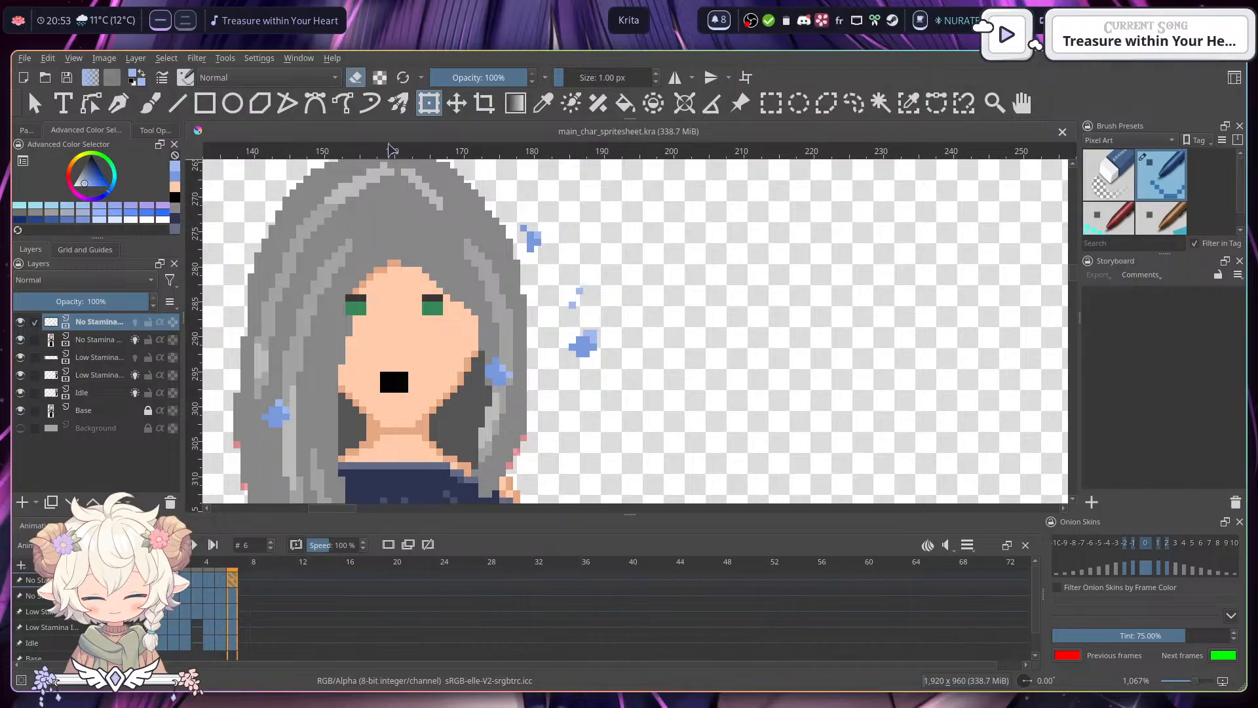
click(147, 105)
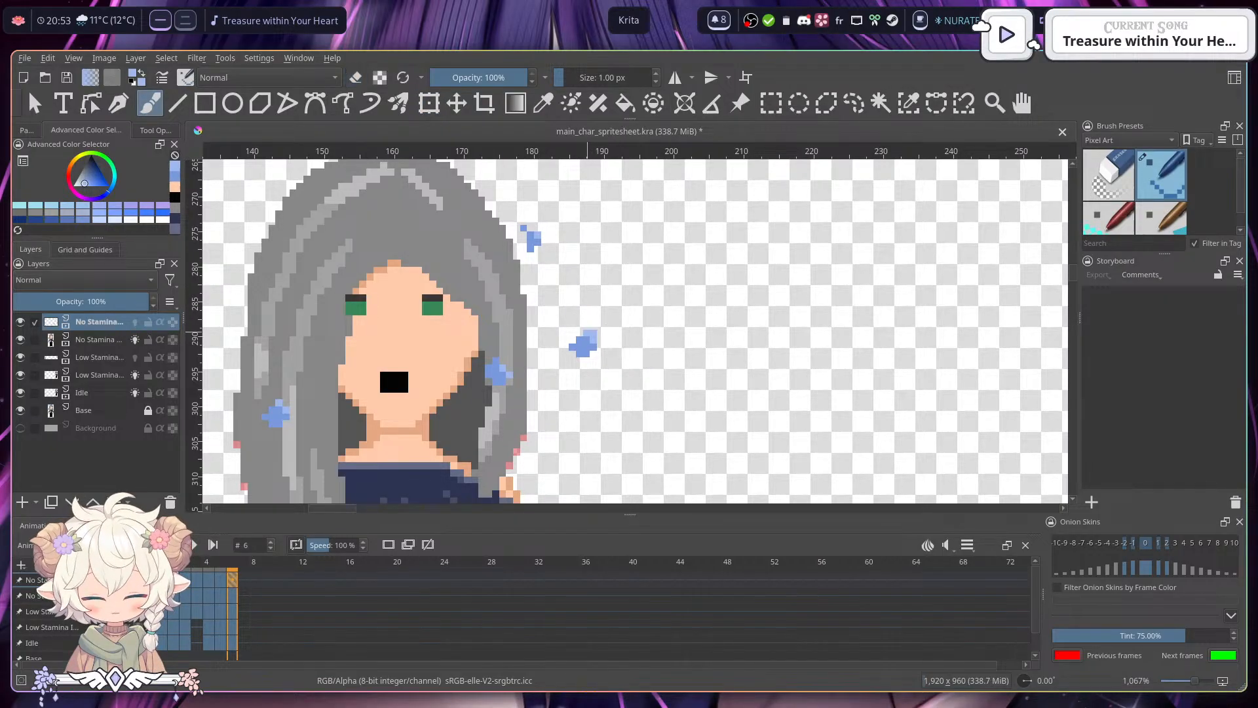
click(220, 579)
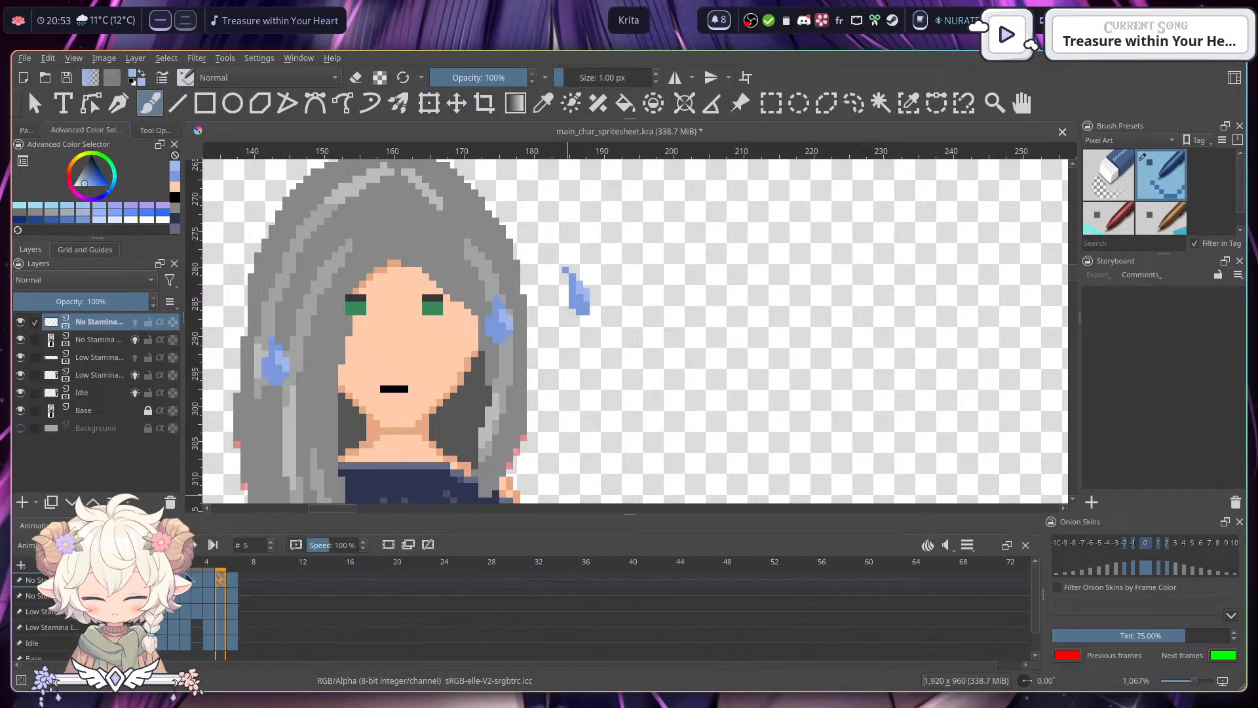
click(207, 580)
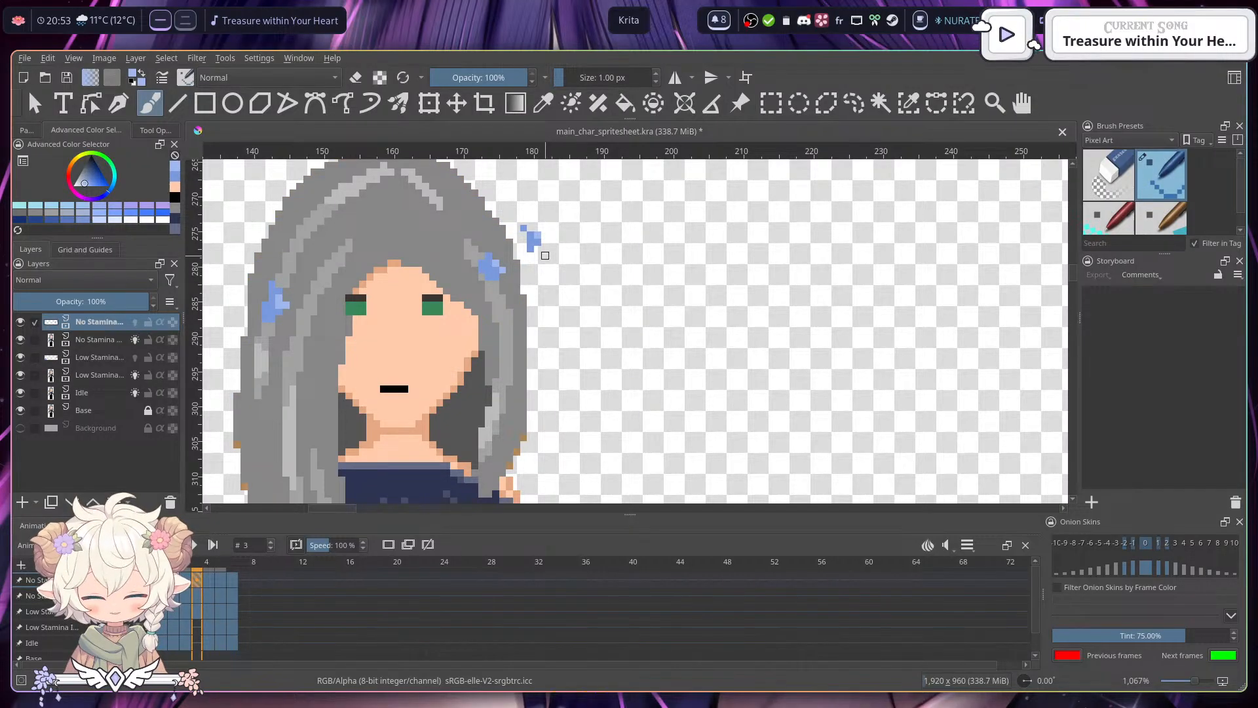
key(ctrl+z)
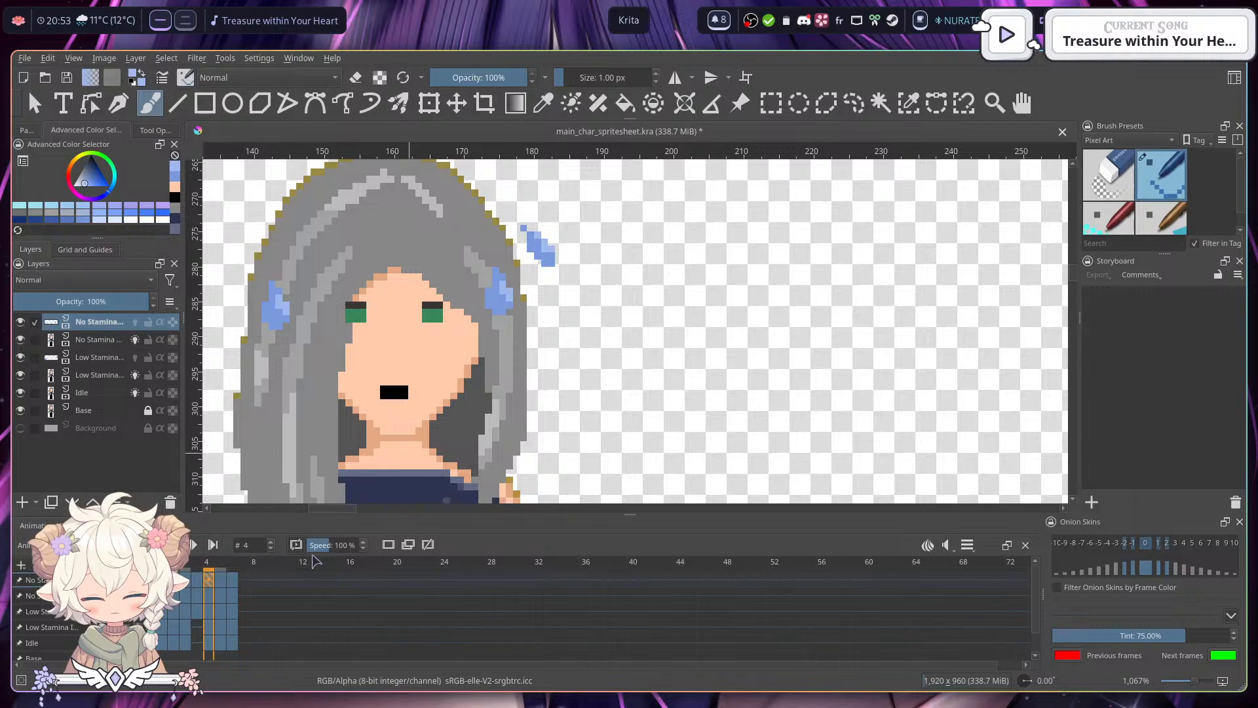
click(219, 581)
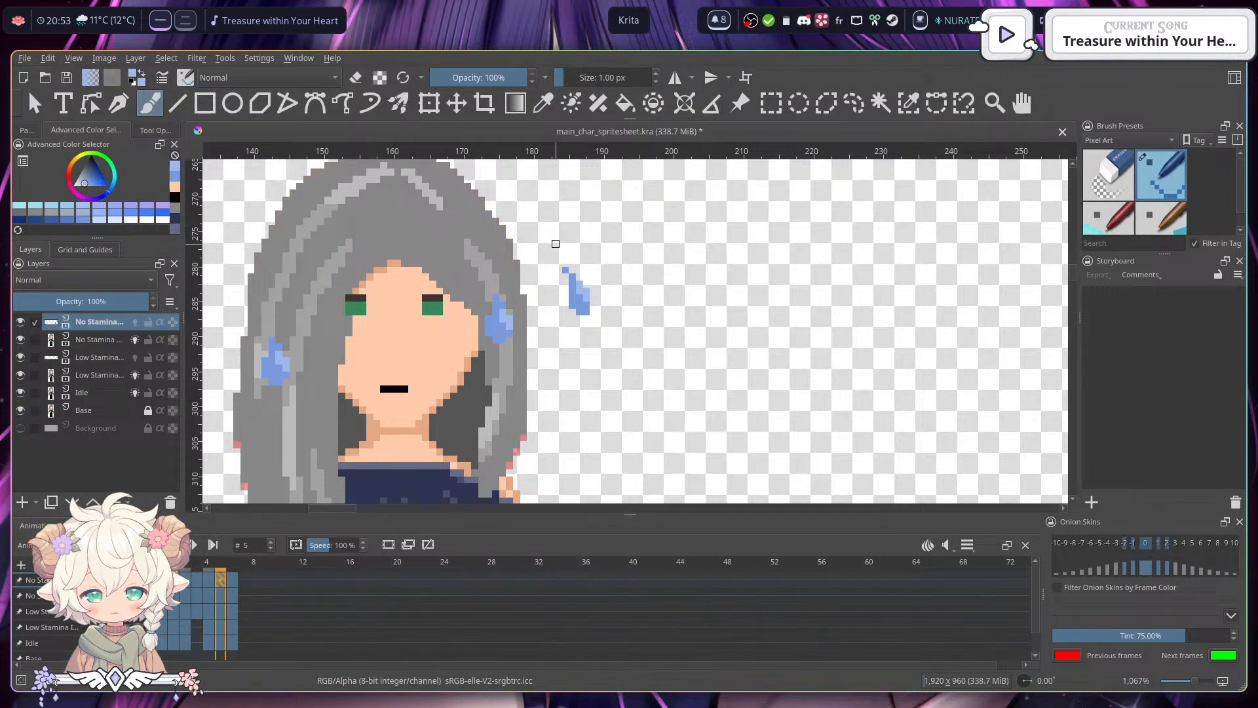
click(550, 247)
click(232, 579)
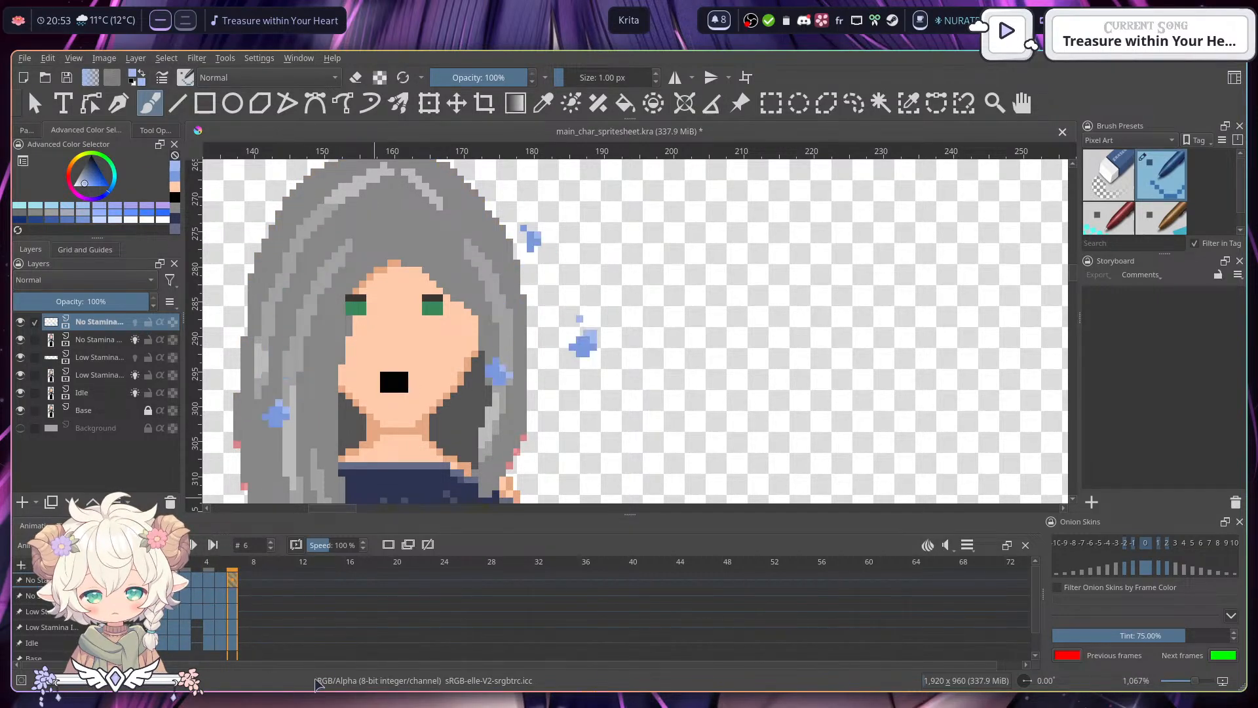
- Compare the falling drop's shape and position across the No Stamina overlay's frames, from the first frames through frame 6
click(220, 580)
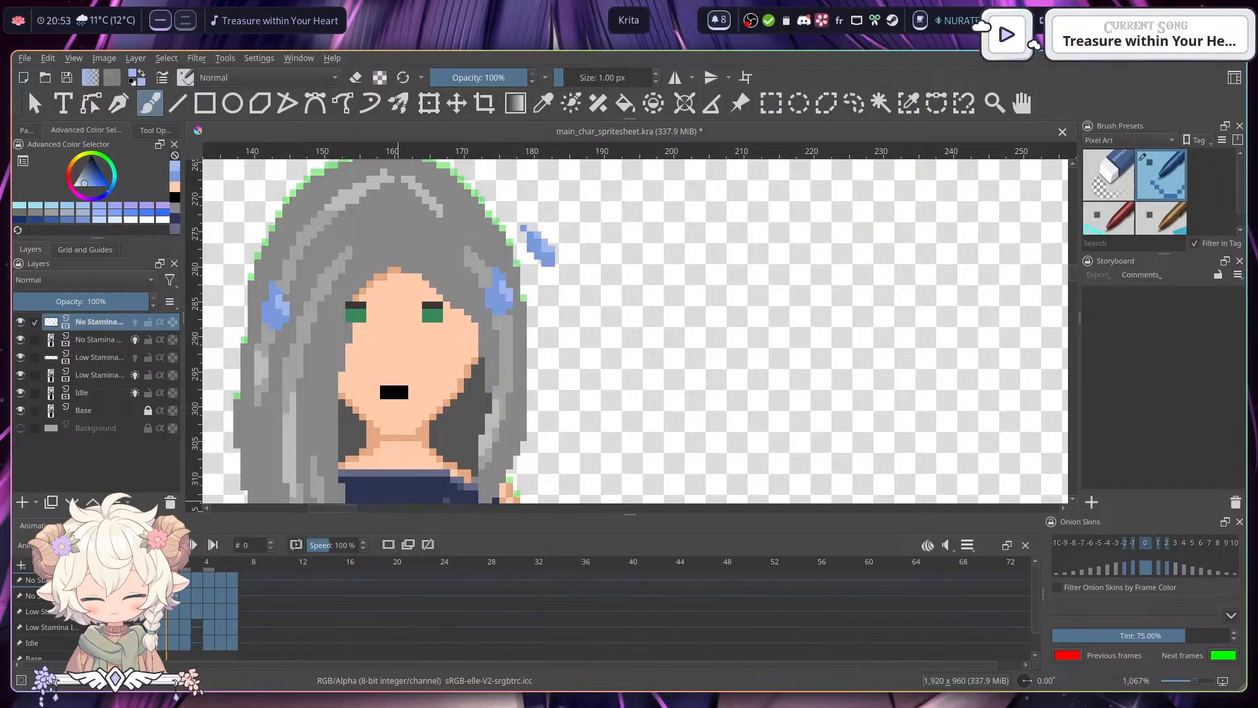
click(232, 581)
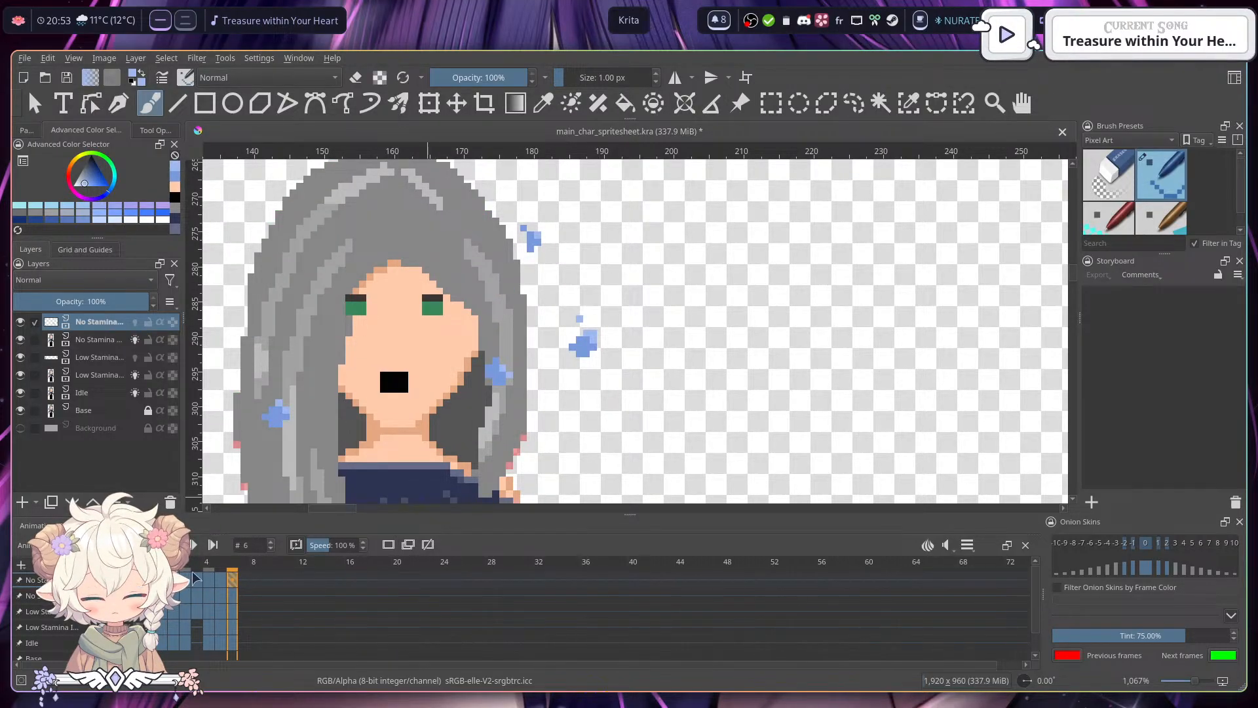
click(185, 630)
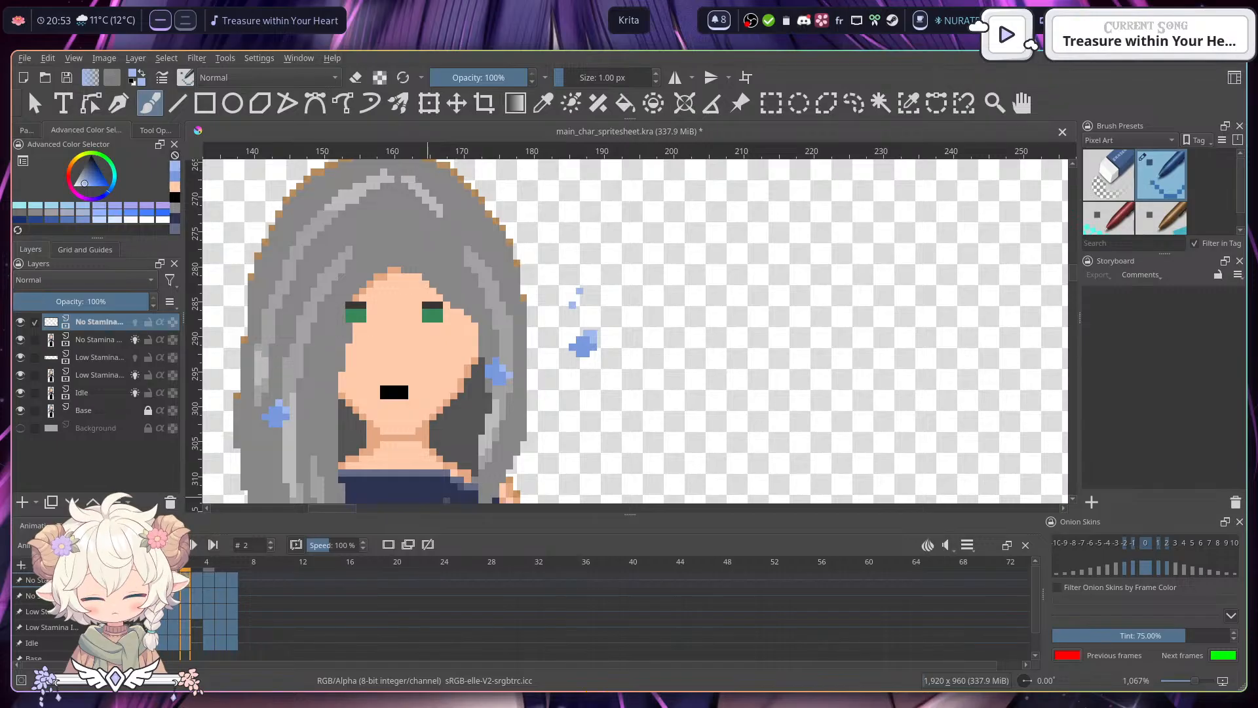
click(170, 631)
click(197, 580)
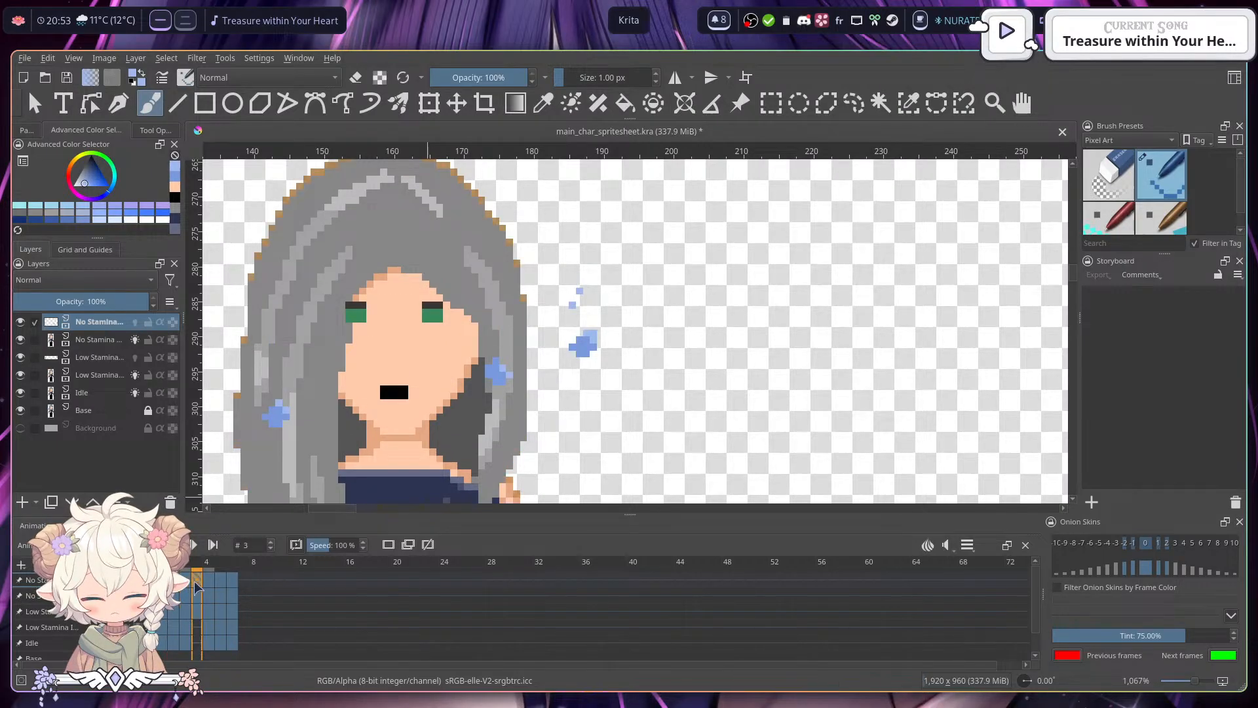
click(209, 582)
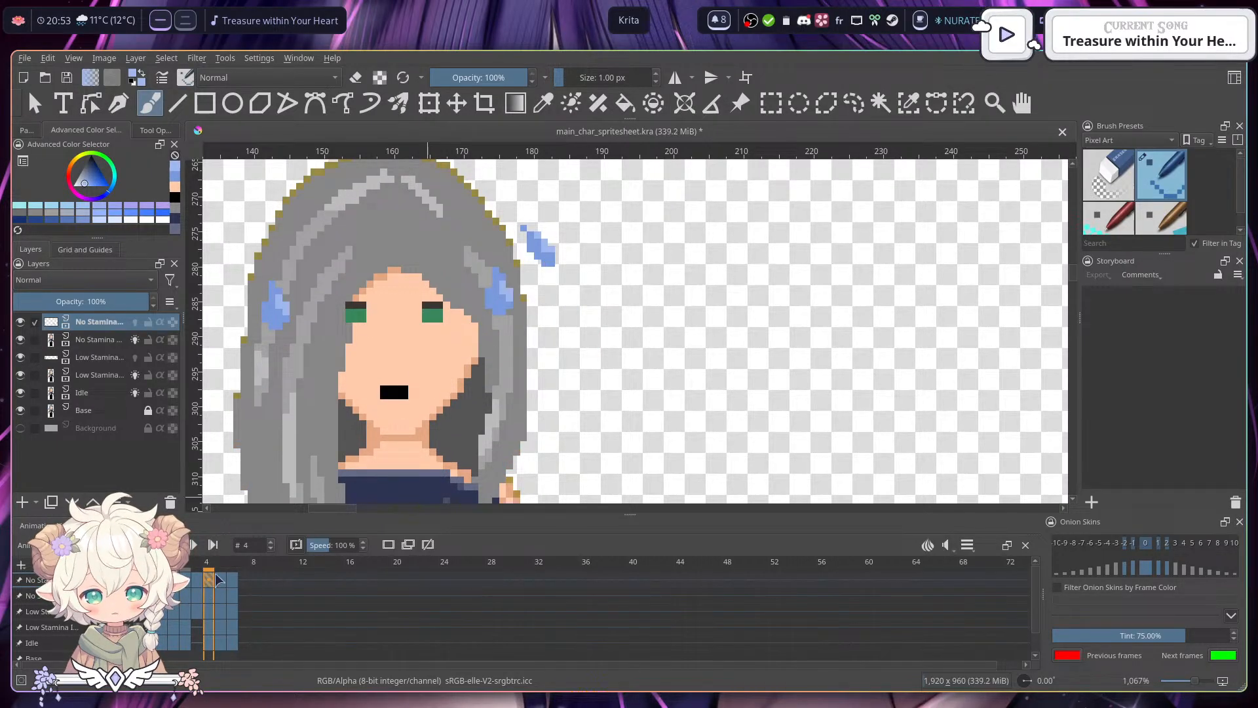
click(218, 583)
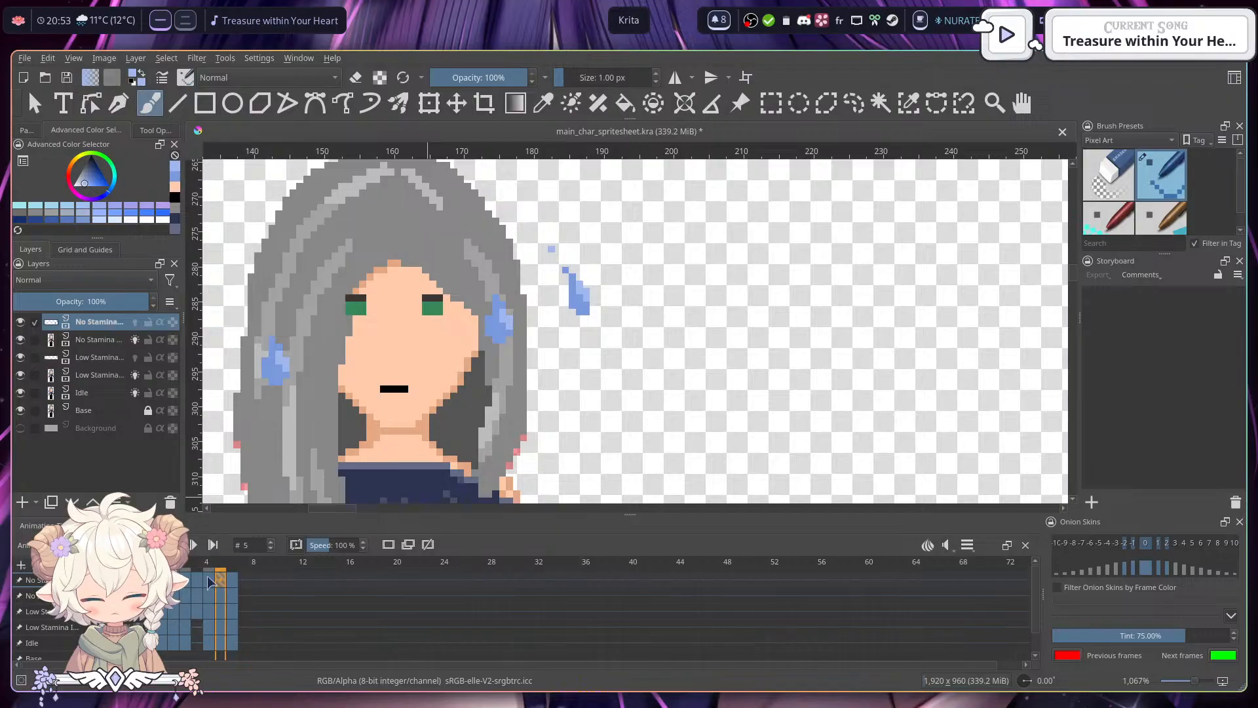
- Move the drop outside the hair in frame 4 about two pixels right and two pixels down, and save the file
click(212, 583)
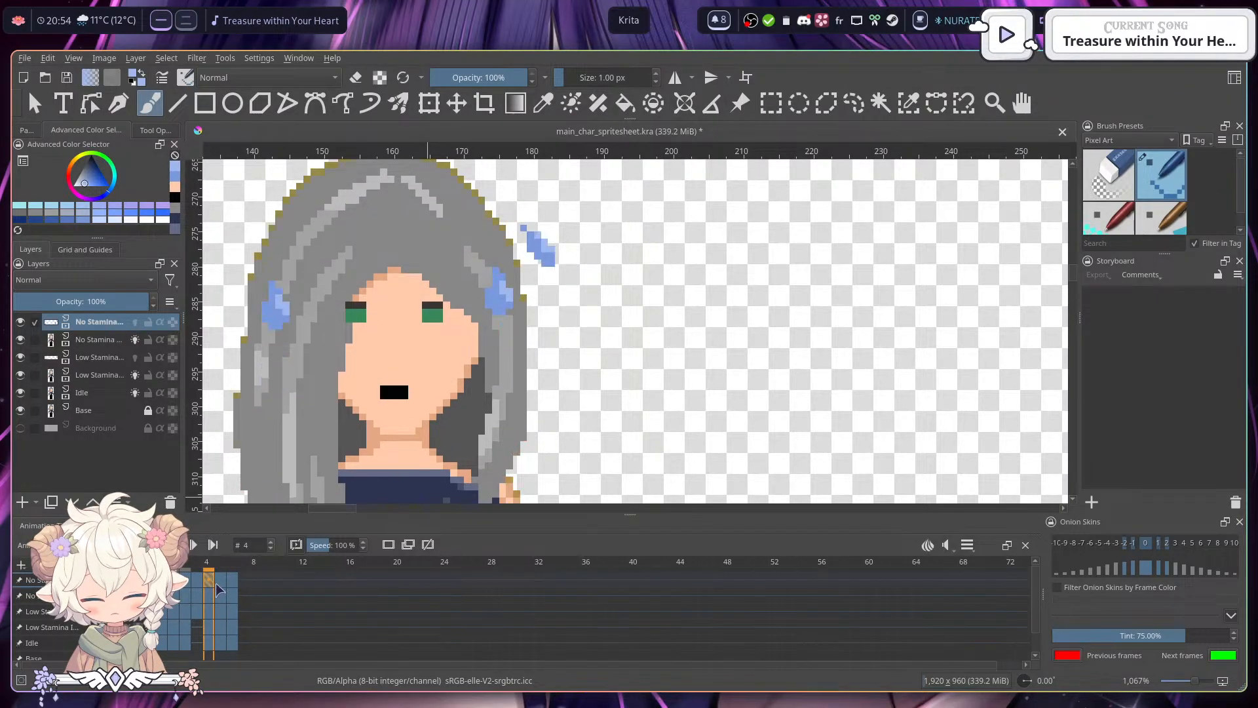
key(ctrl+r)
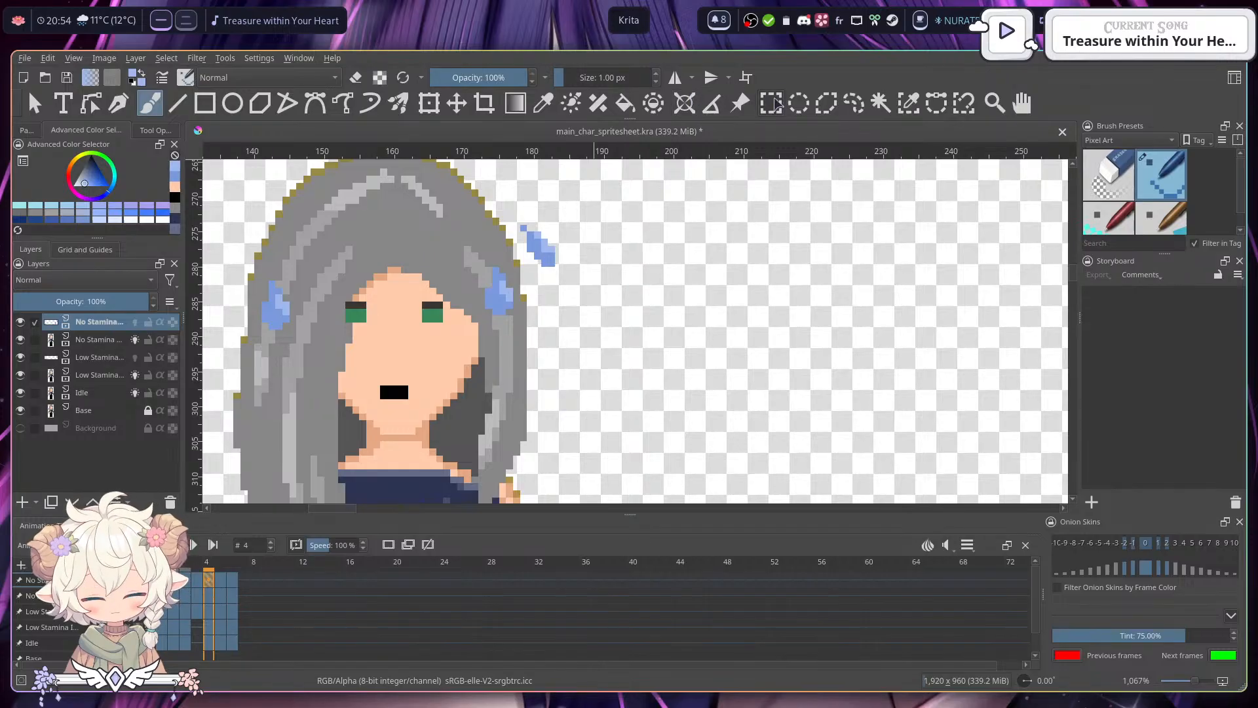
drag(520, 225, 551, 263)
key(t)
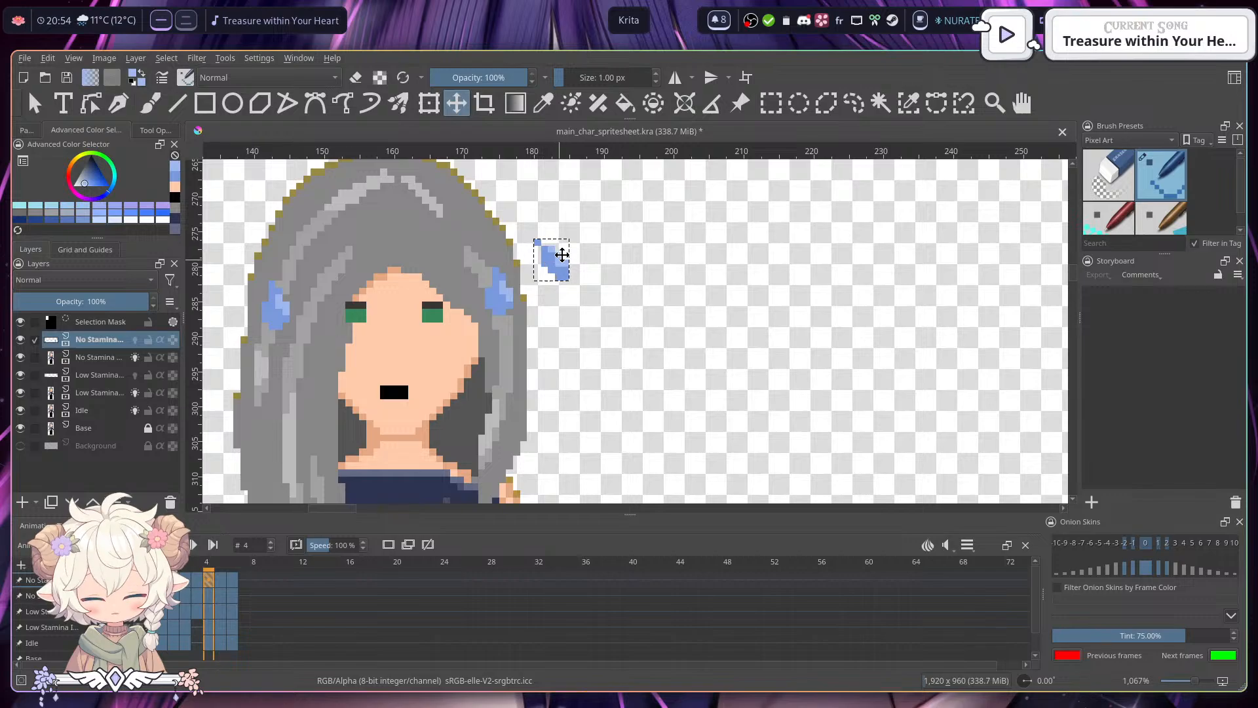
key(ctrl+s)
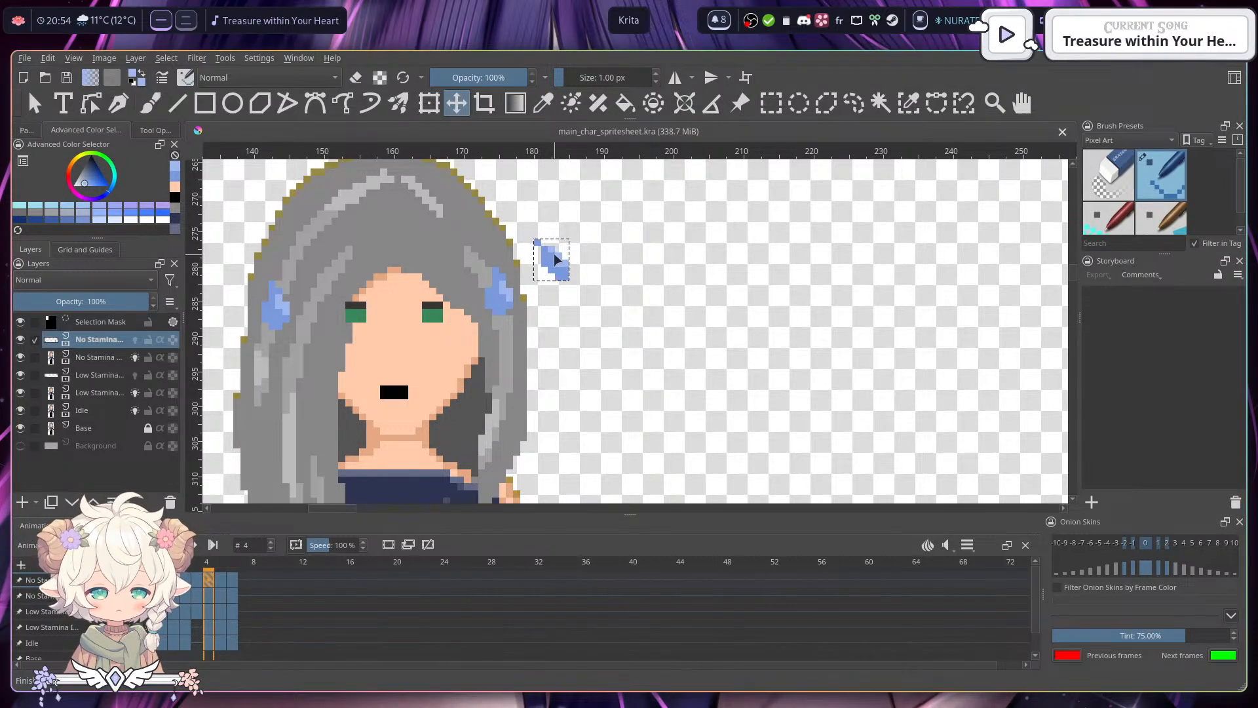
- Clear the selection around the moved drop and play the No Stamina animation from frame 0 to check the drop cycle
scroll(556, 259, down, 2)
click(161, 580)
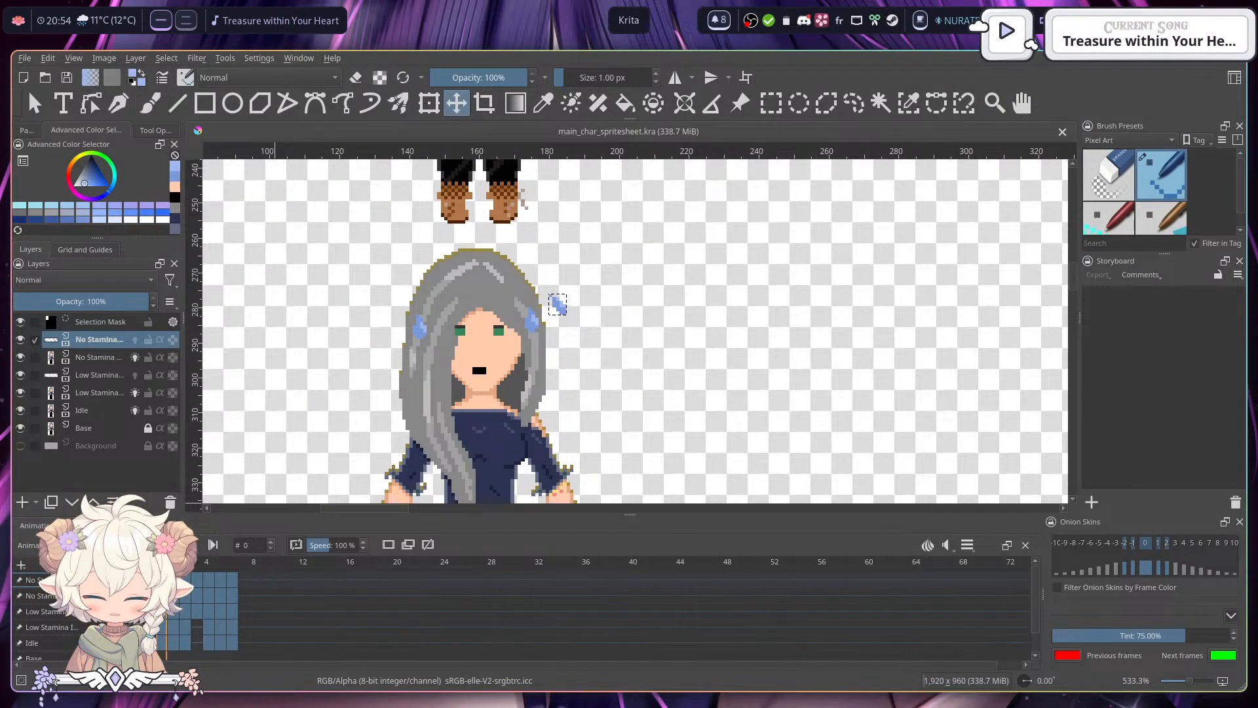
click(192, 545)
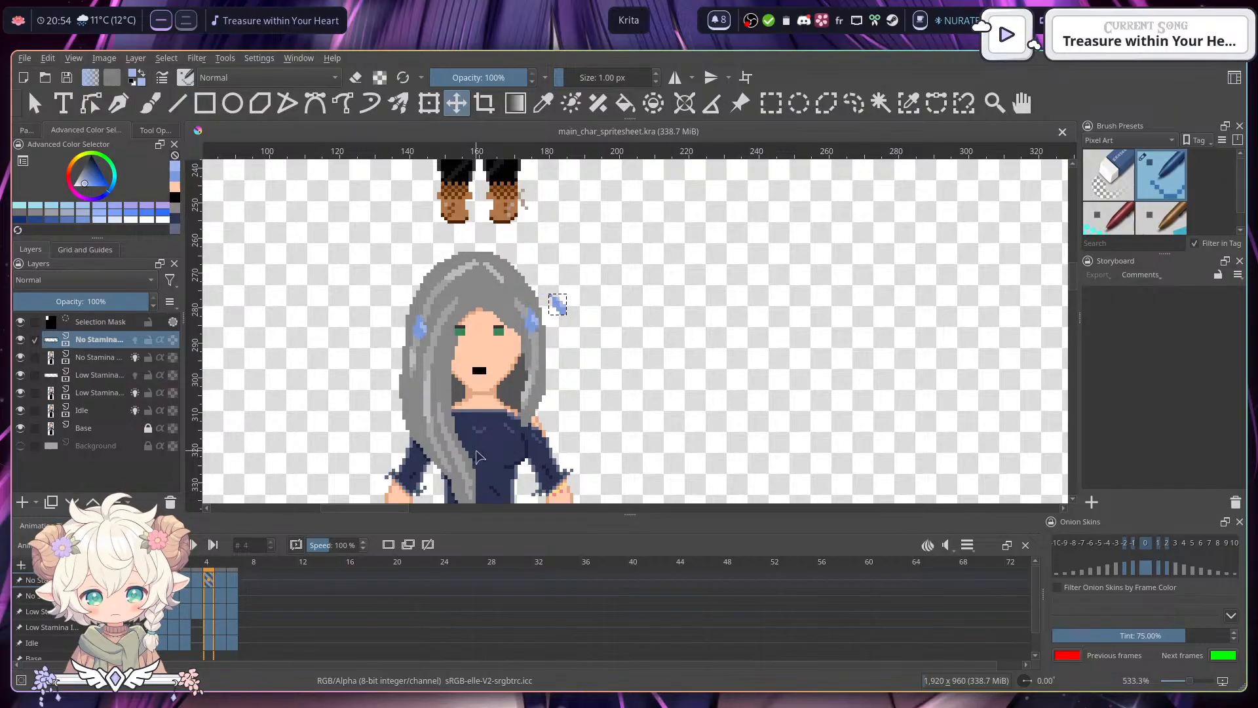
key(ctrl+r)
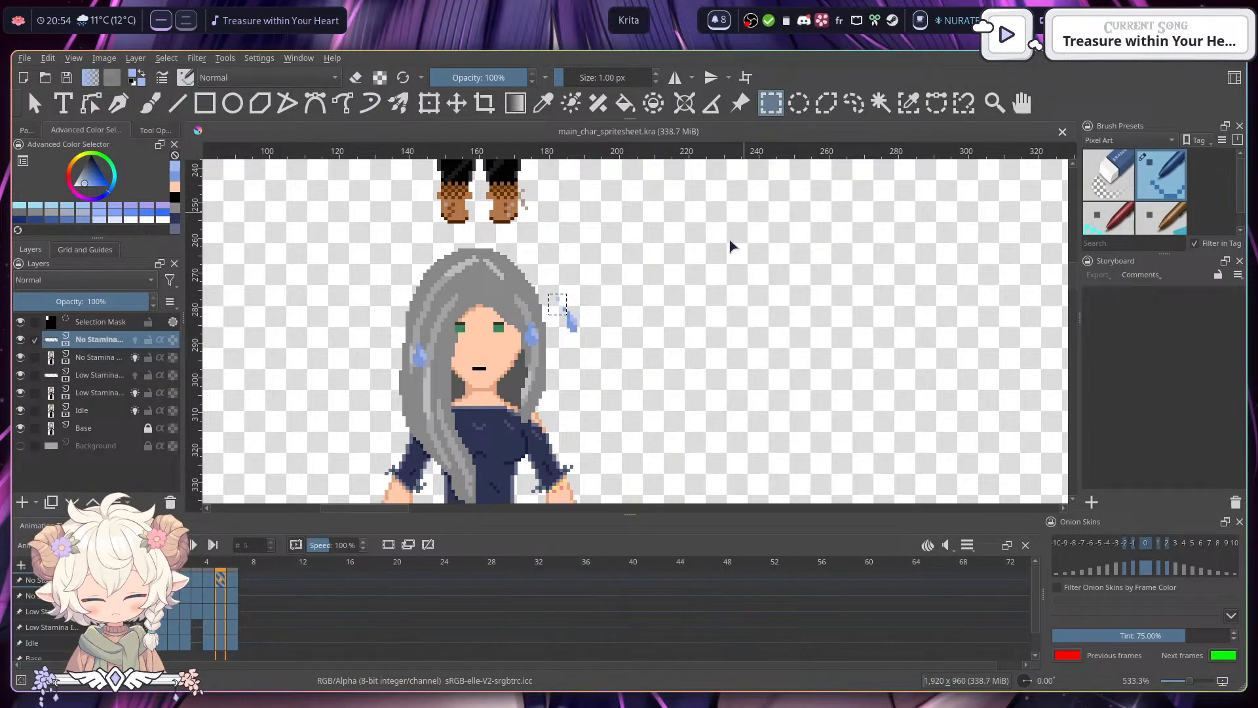
click(742, 273)
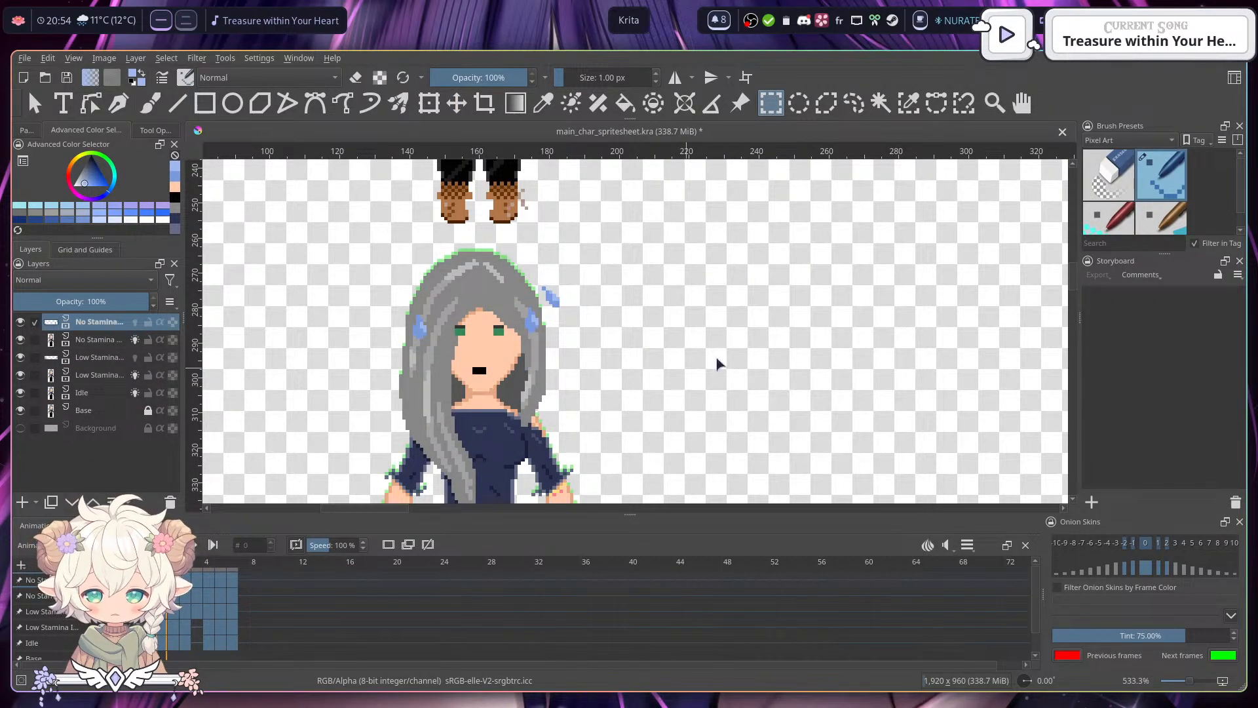
key(space)
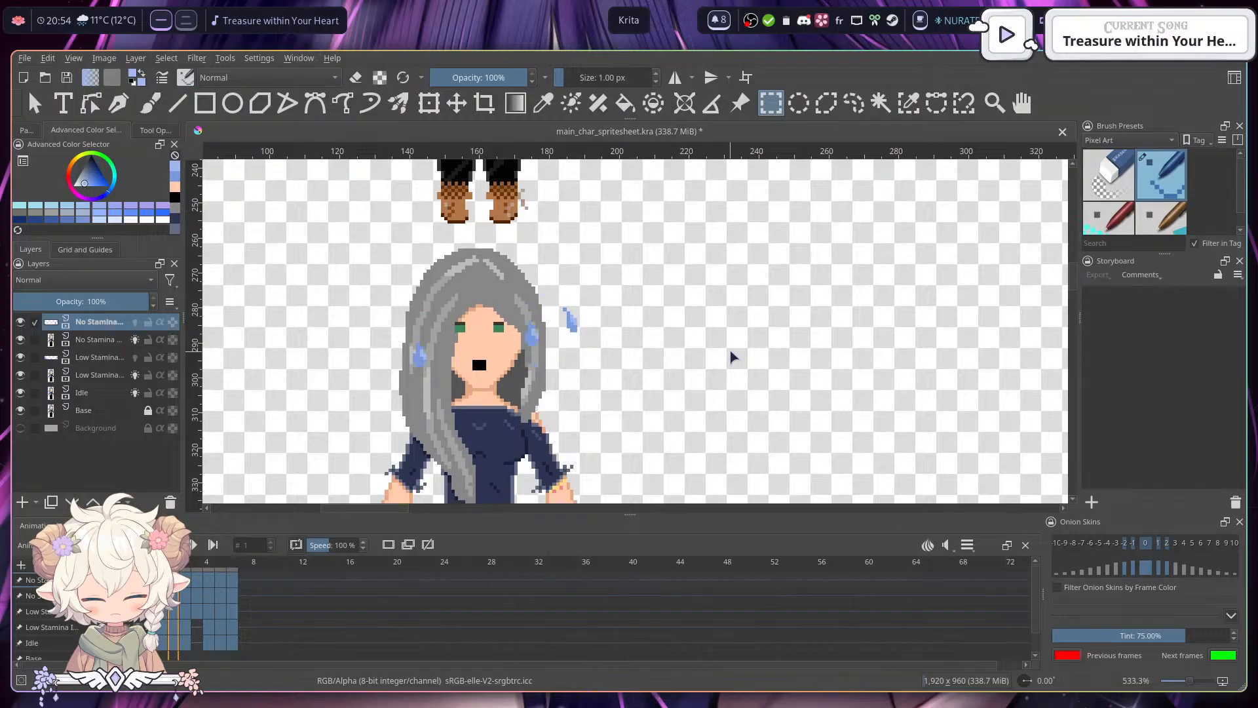
- Examine the No Stamina animation up close and compare the drop outside the hair across the overlay's frames 1 to 6
scroll(730, 350, down, 3)
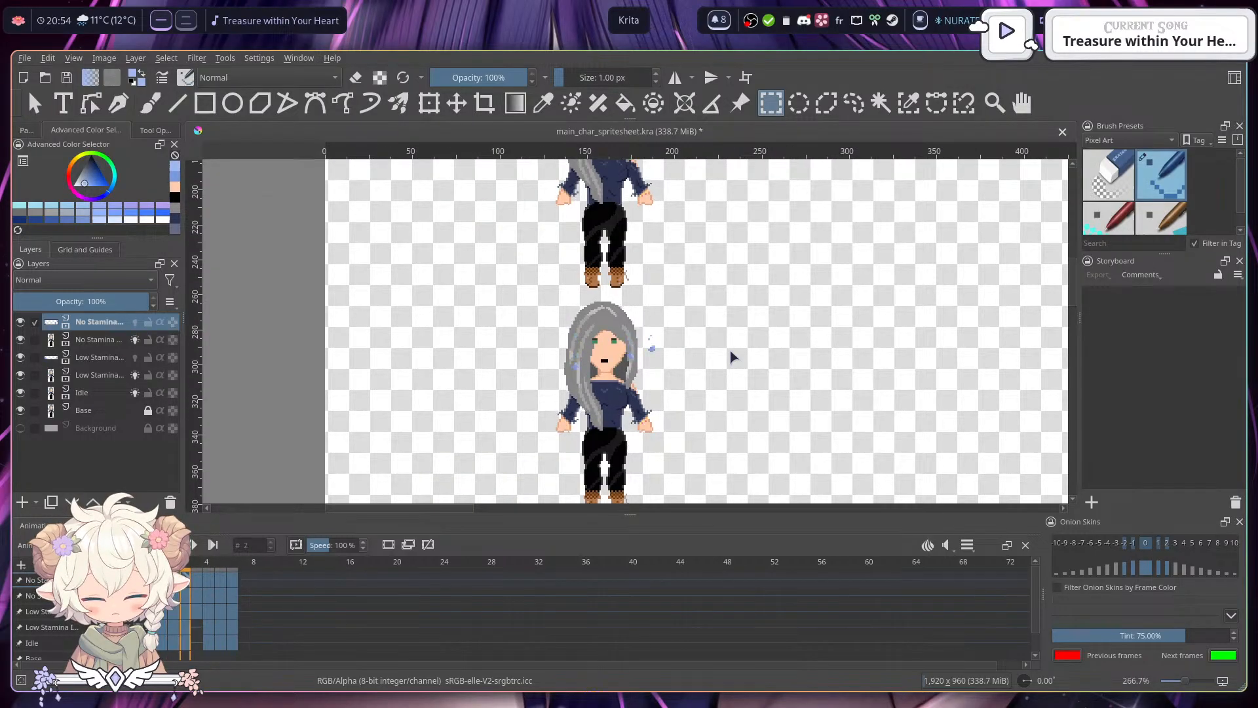
scroll(696, 361, up, 2)
scroll(695, 356, up, 1)
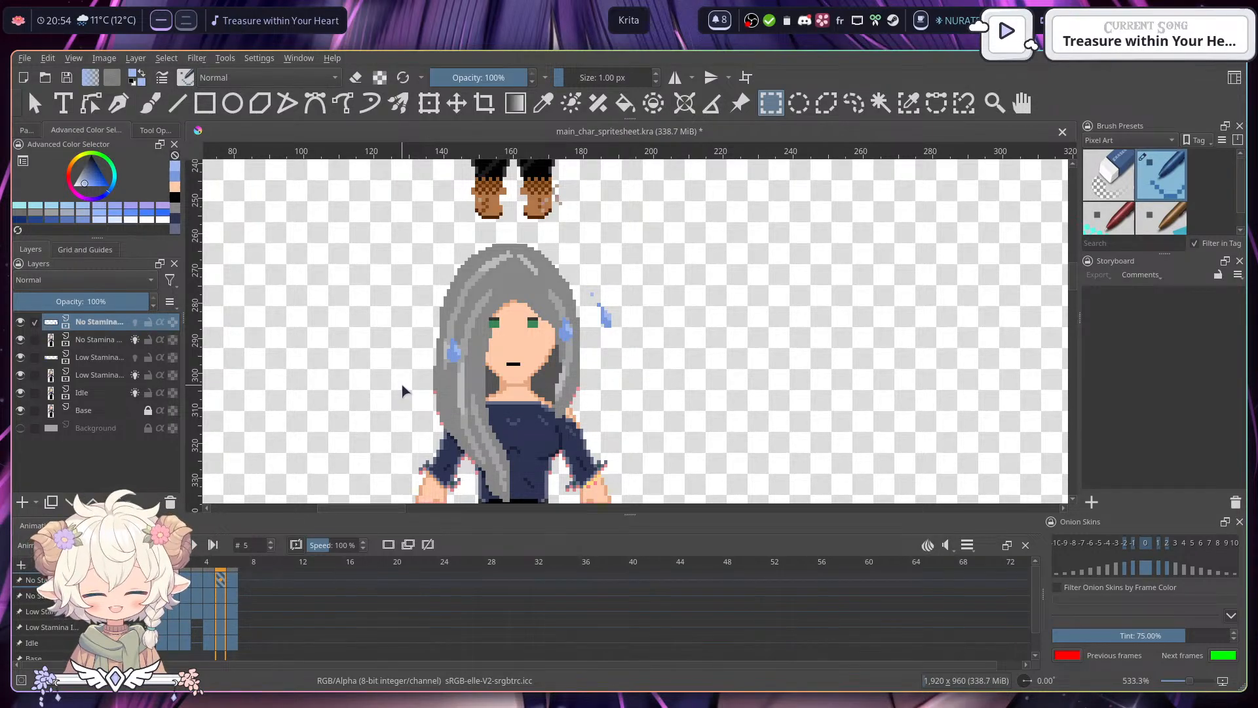
scroll(533, 277, up, 2)
drag(702, 309, 690, 266)
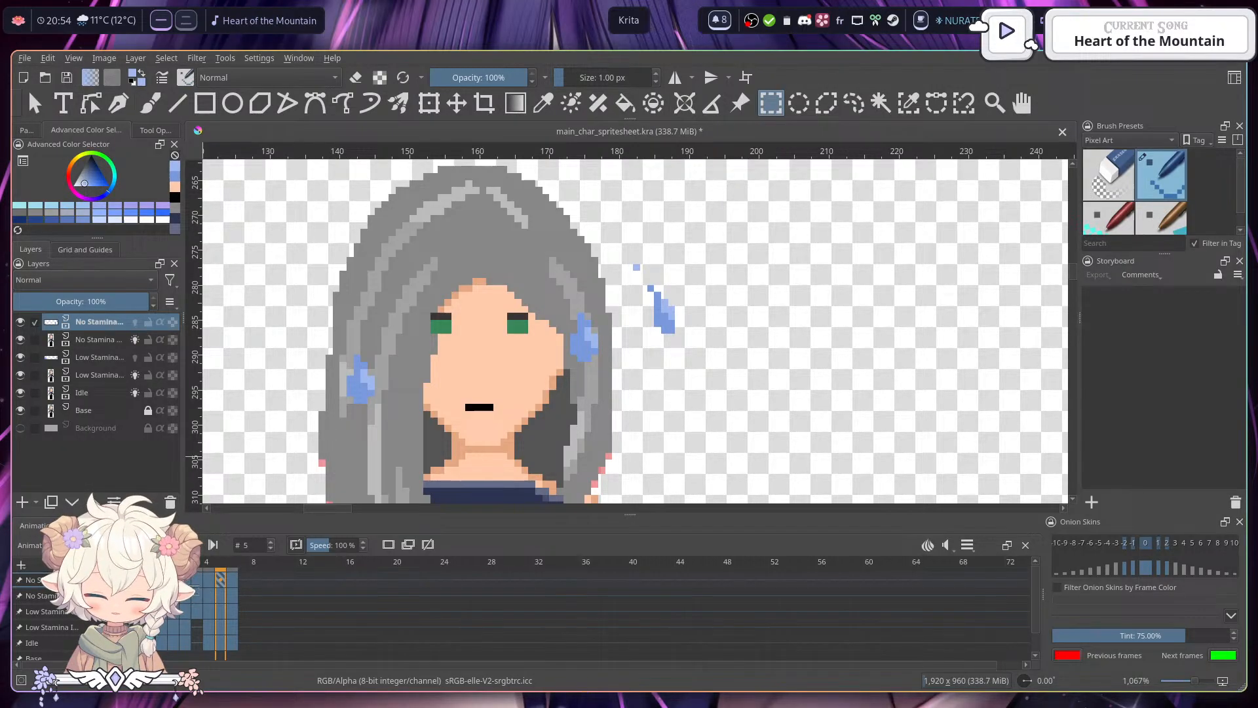
click(150, 103)
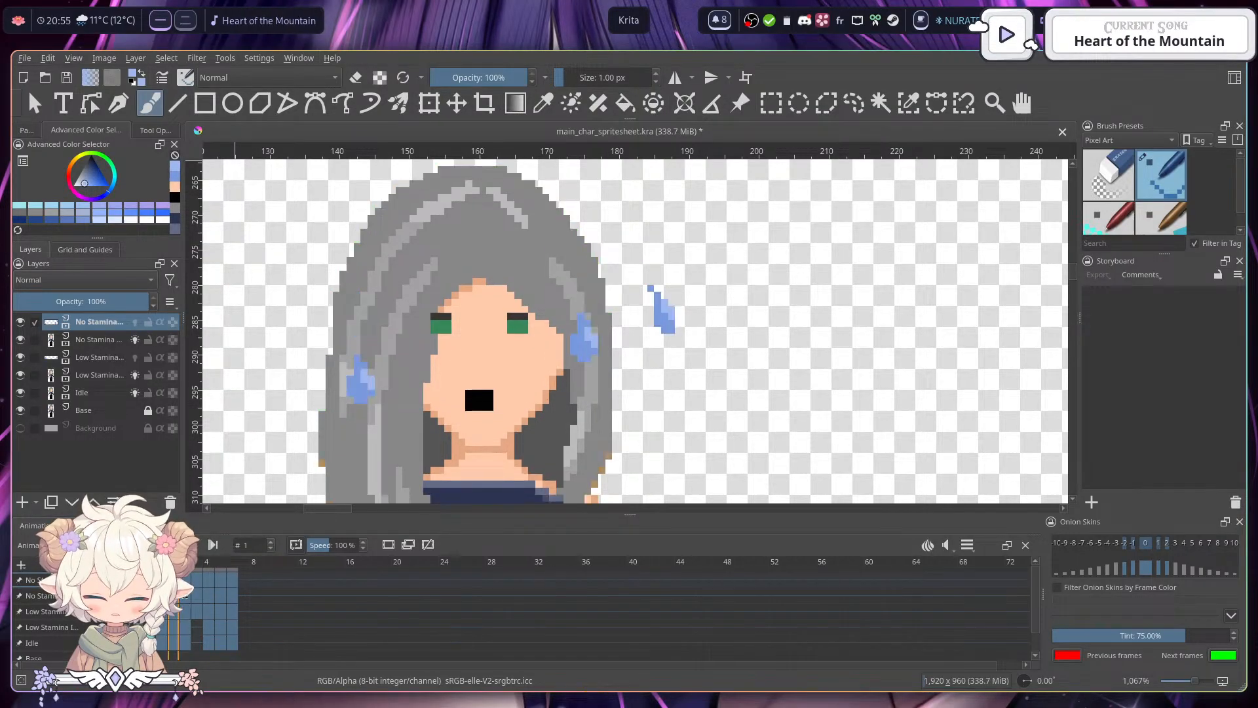
click(183, 580)
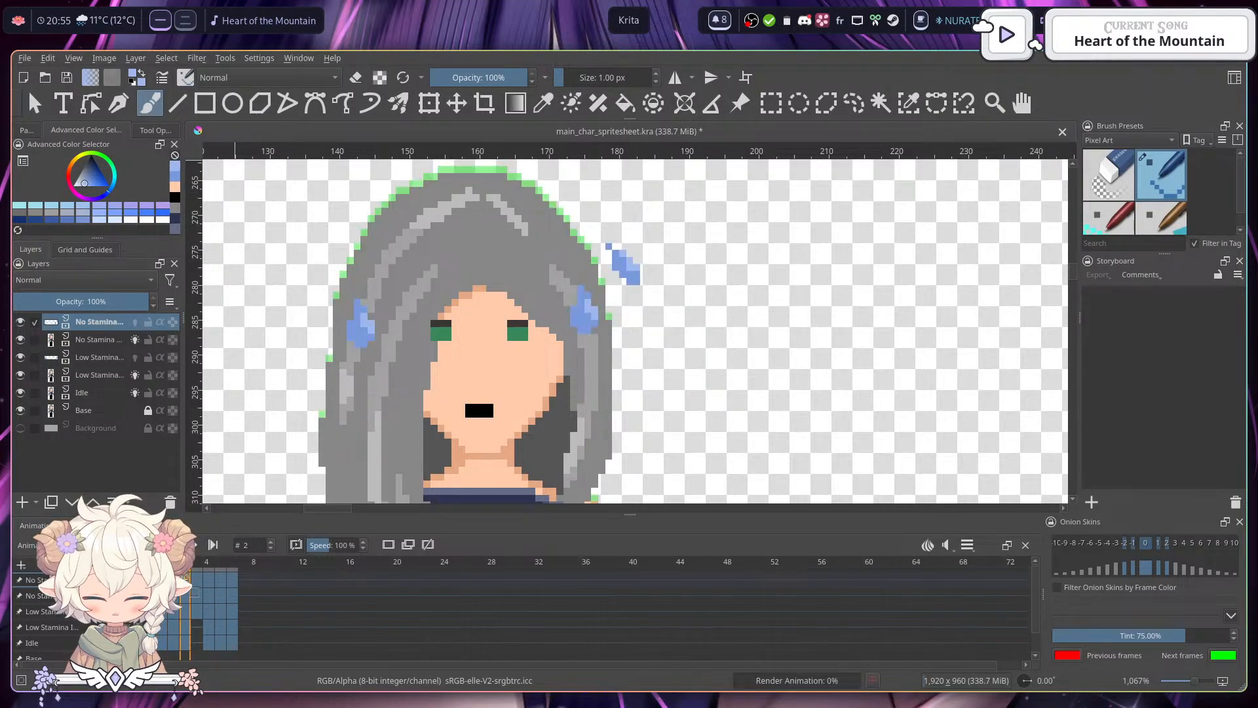
click(182, 580)
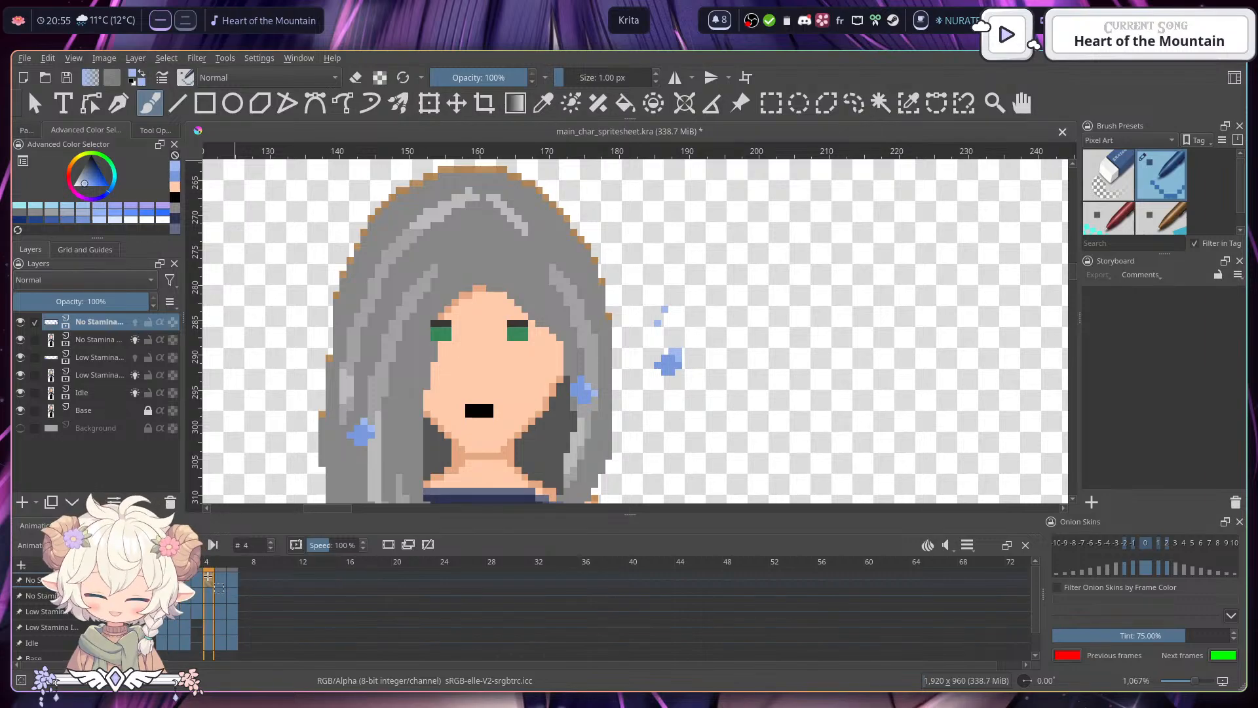
drag(208, 576, 230, 579)
right_click(231, 579)
click(292, 466)
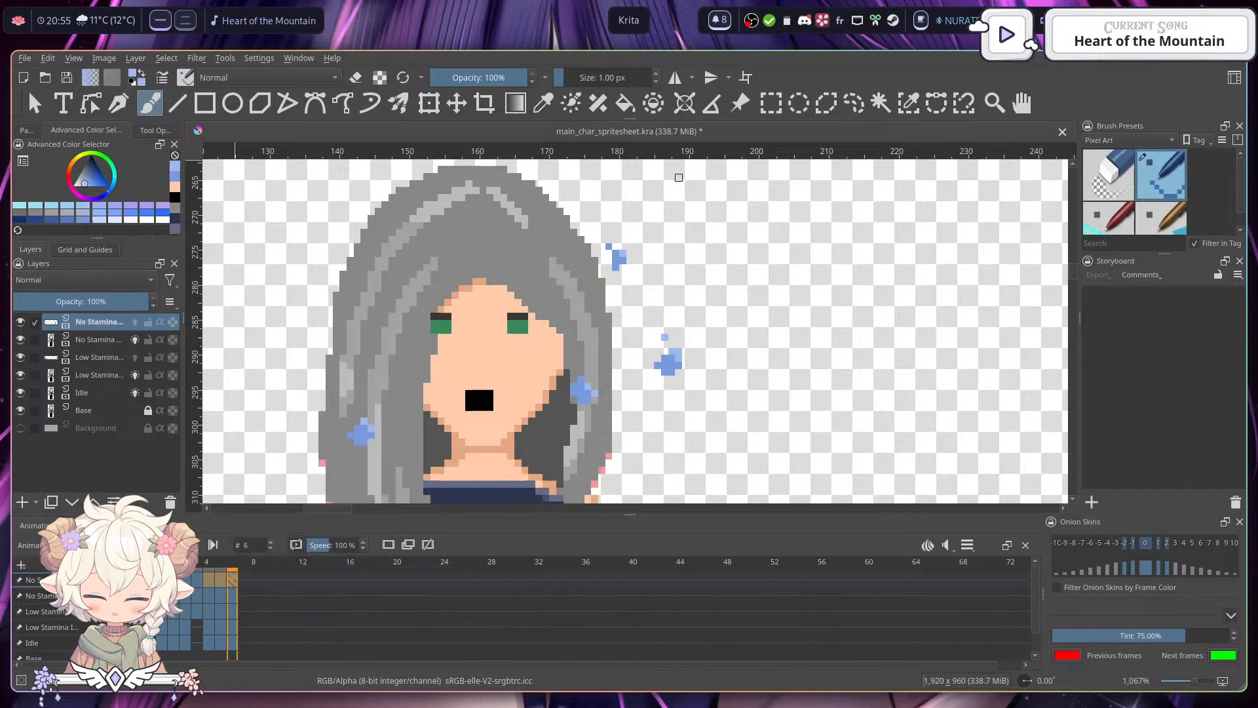
- Recheck the neighbouring overlay frames and erase the small drop outside the hair in frame 3
click(209, 580)
click(221, 581)
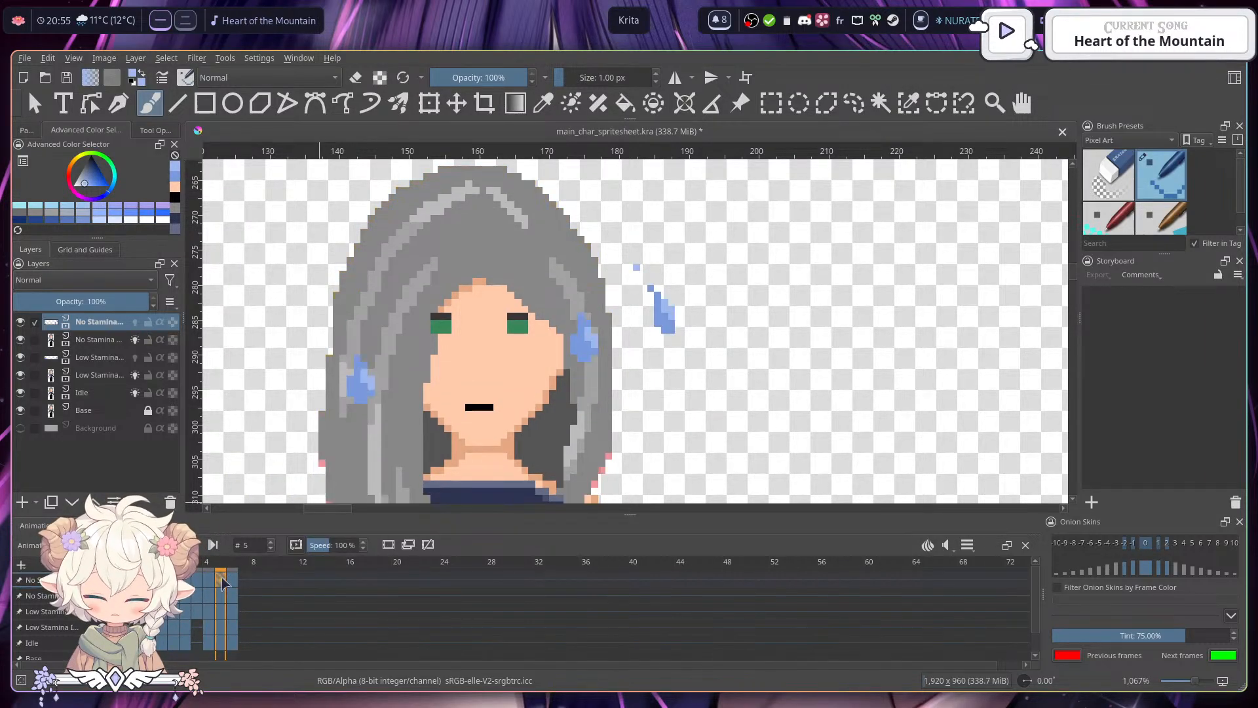
click(232, 580)
click(162, 580)
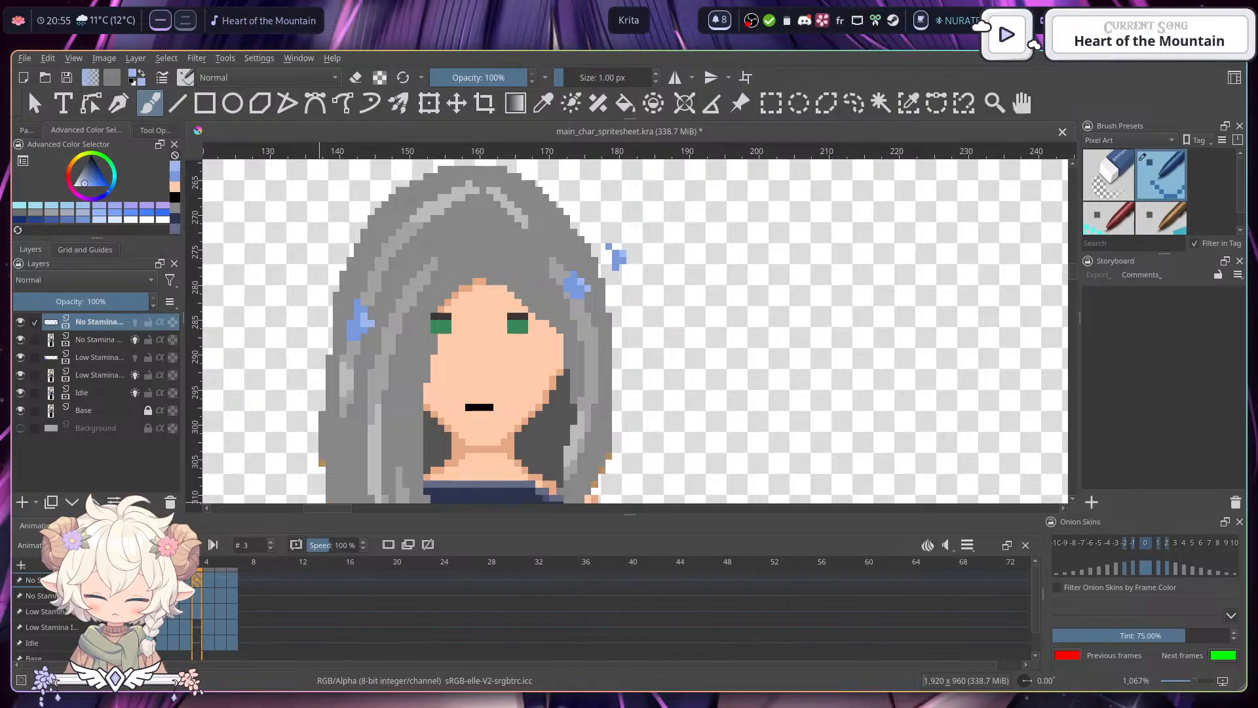
click(185, 580)
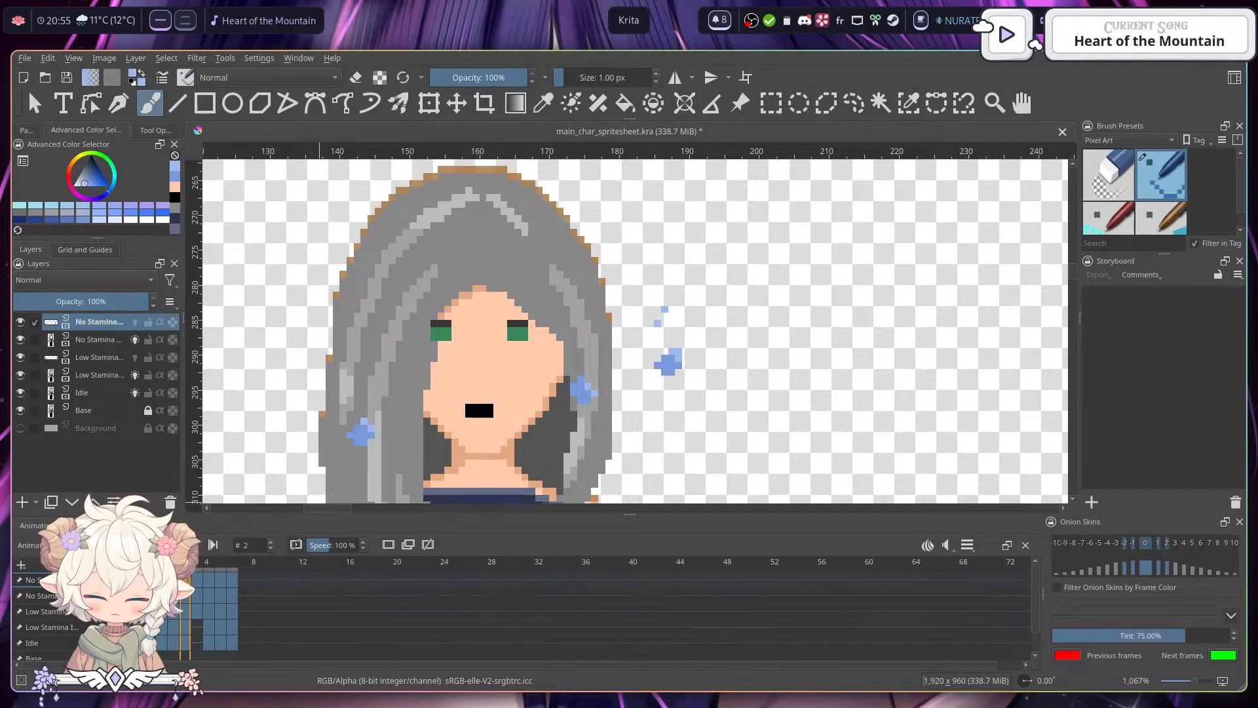
click(198, 583)
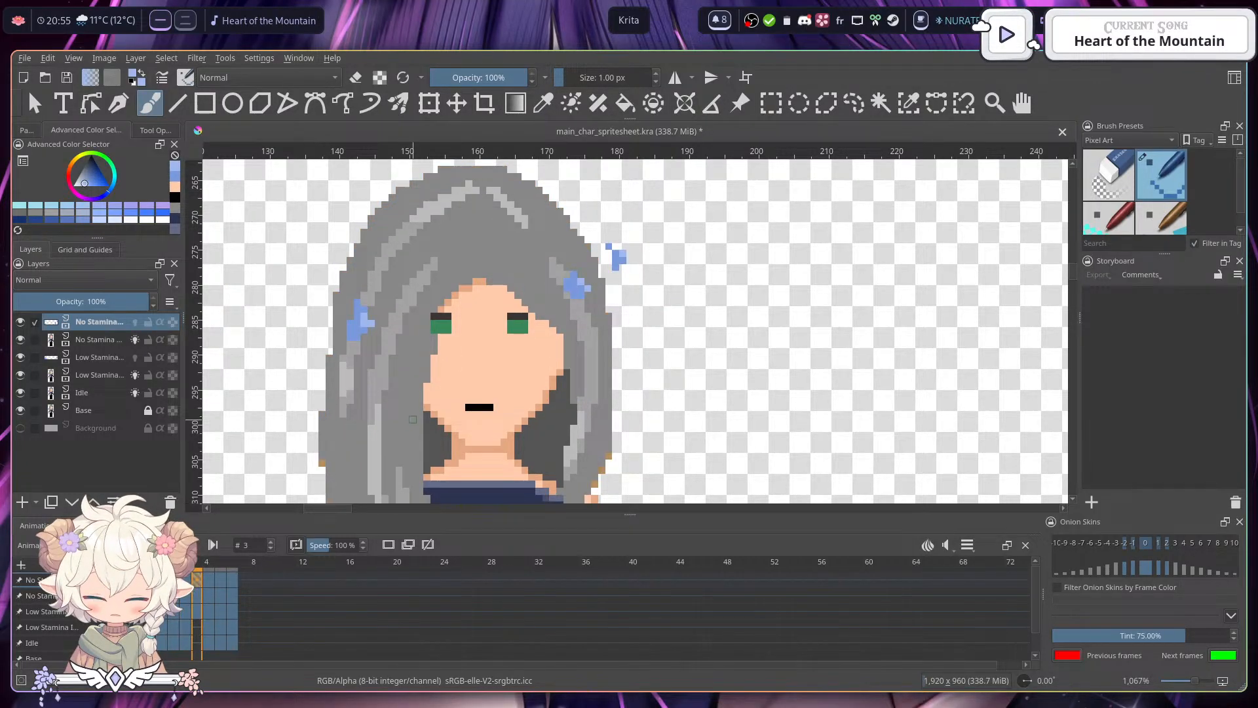
click(356, 78)
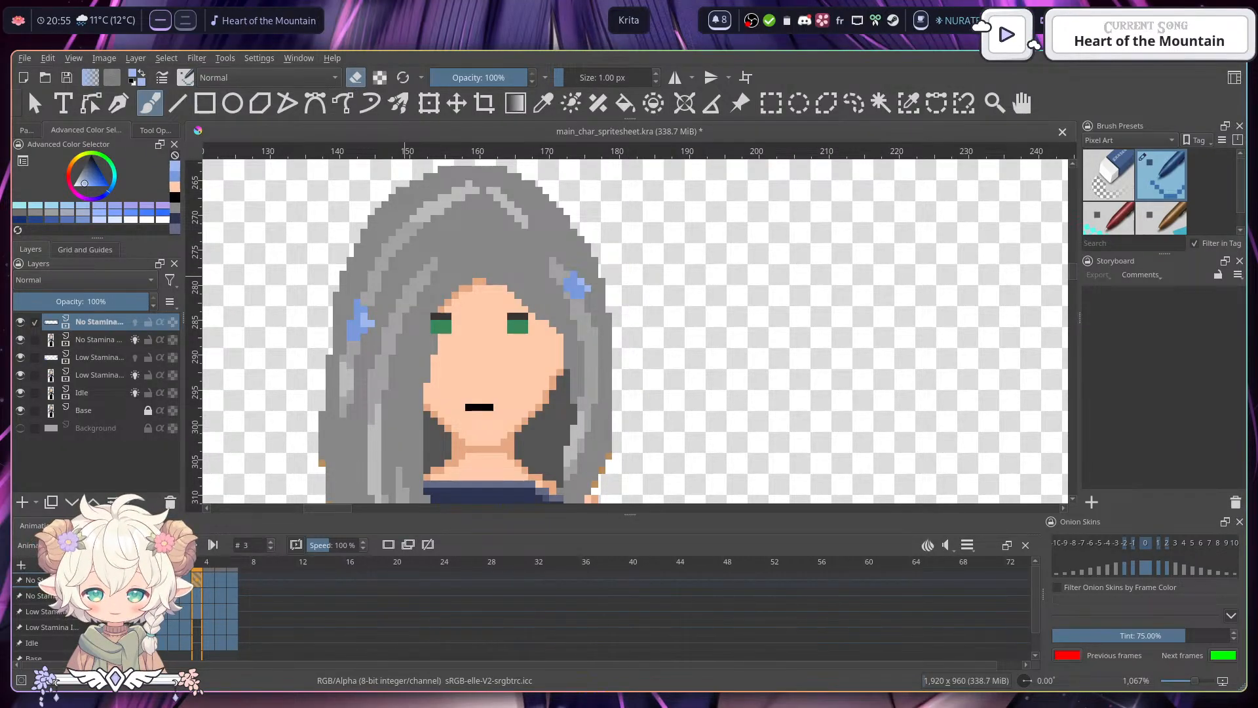
- Play the No Stamina animation from frame 0 and check the drop cycle at several zoom levels
click(161, 580)
scroll(627, 351, down, 2)
drag(620, 283, 566, 284)
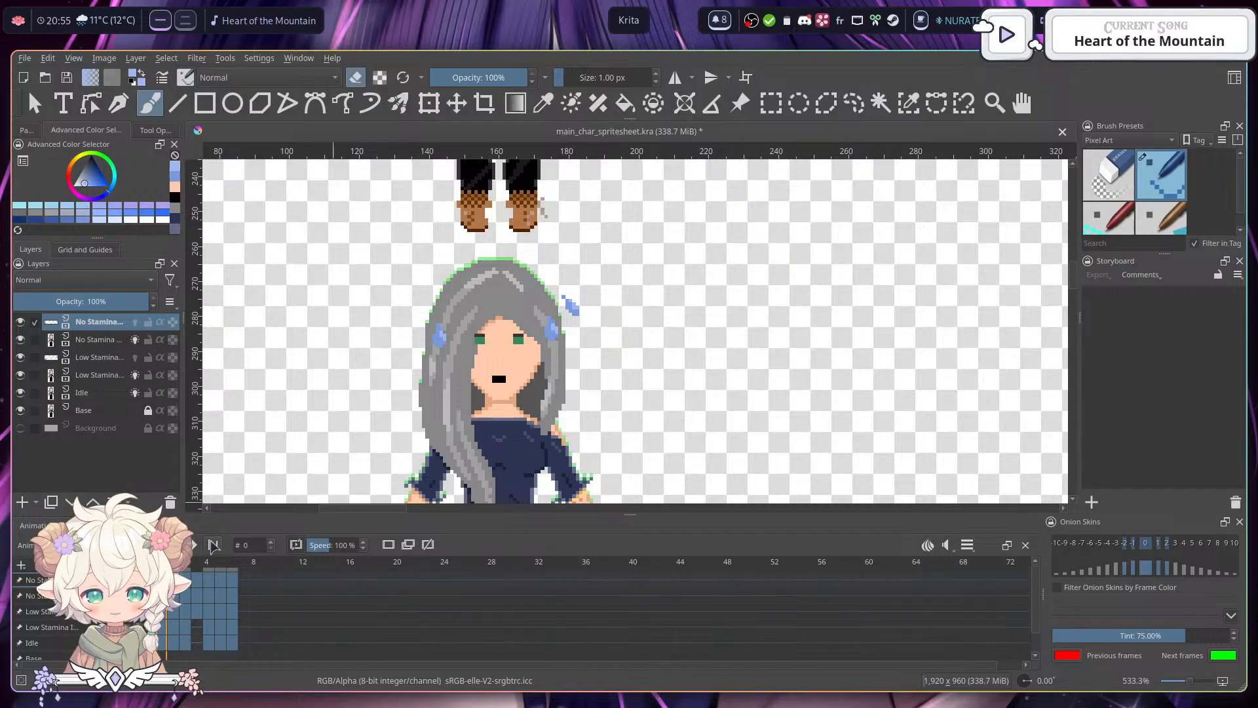
click(175, 545)
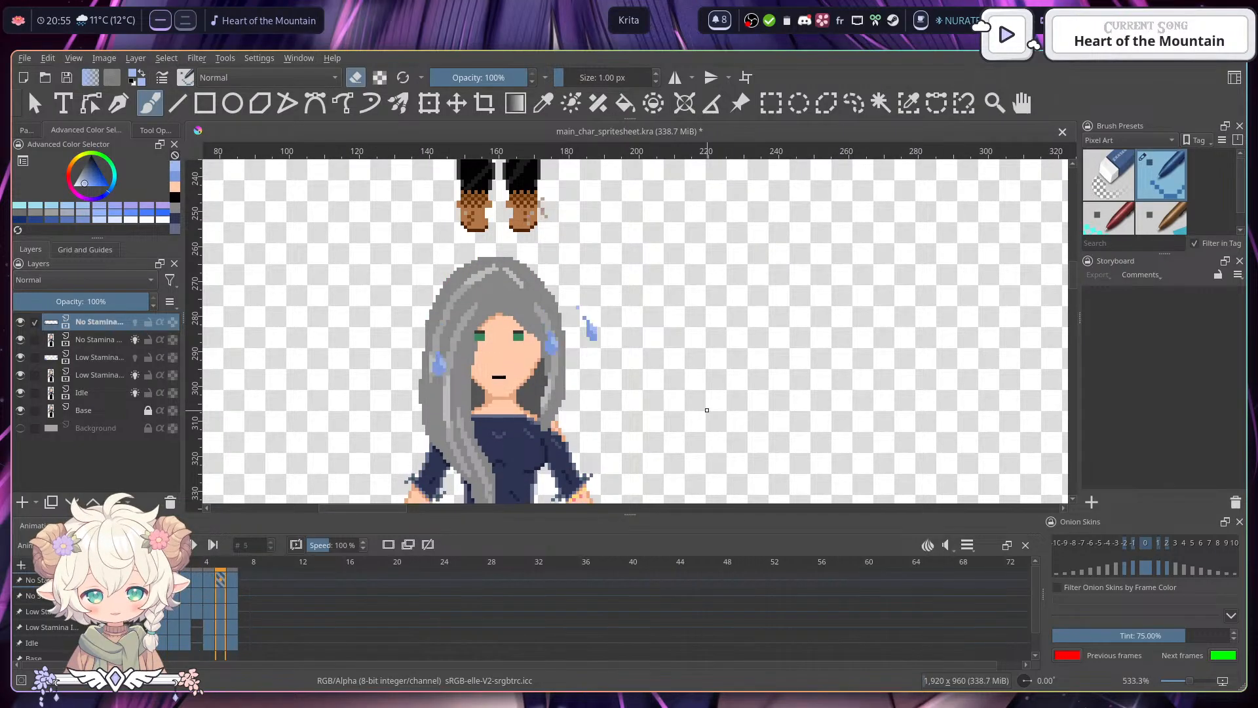
scroll(682, 389, down, 2)
scroll(685, 386, down, 1)
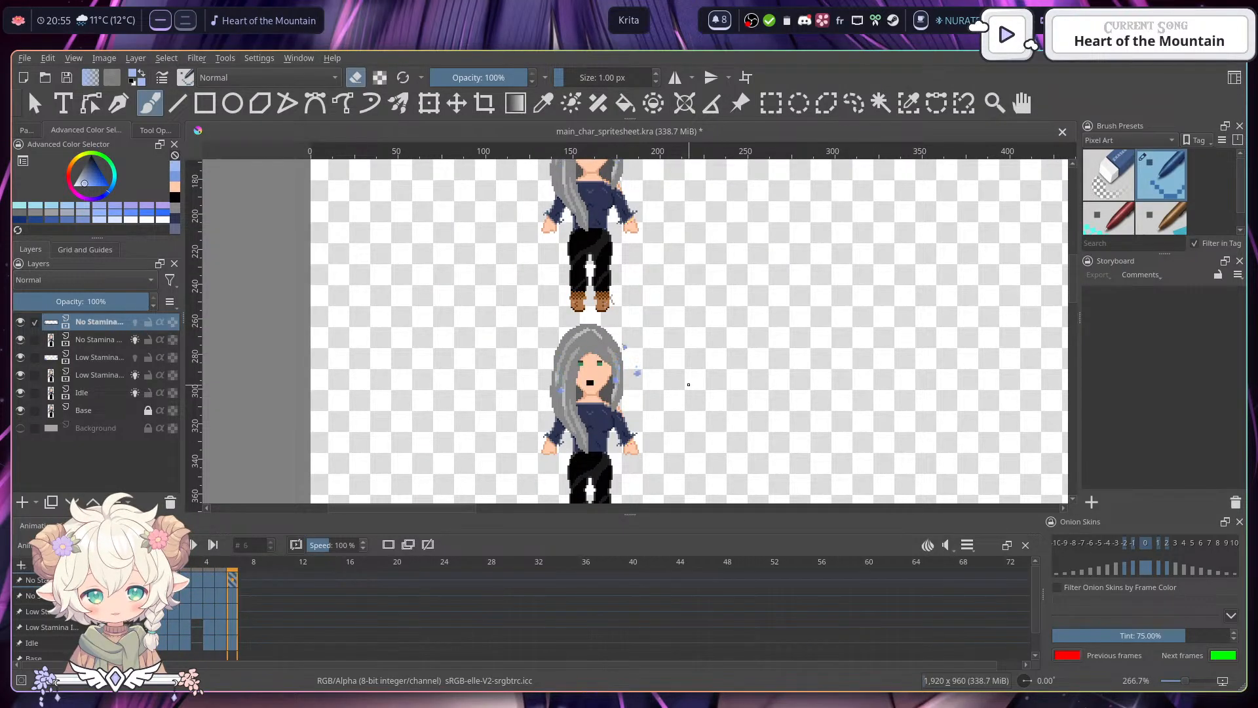
scroll(688, 385, down, 1)
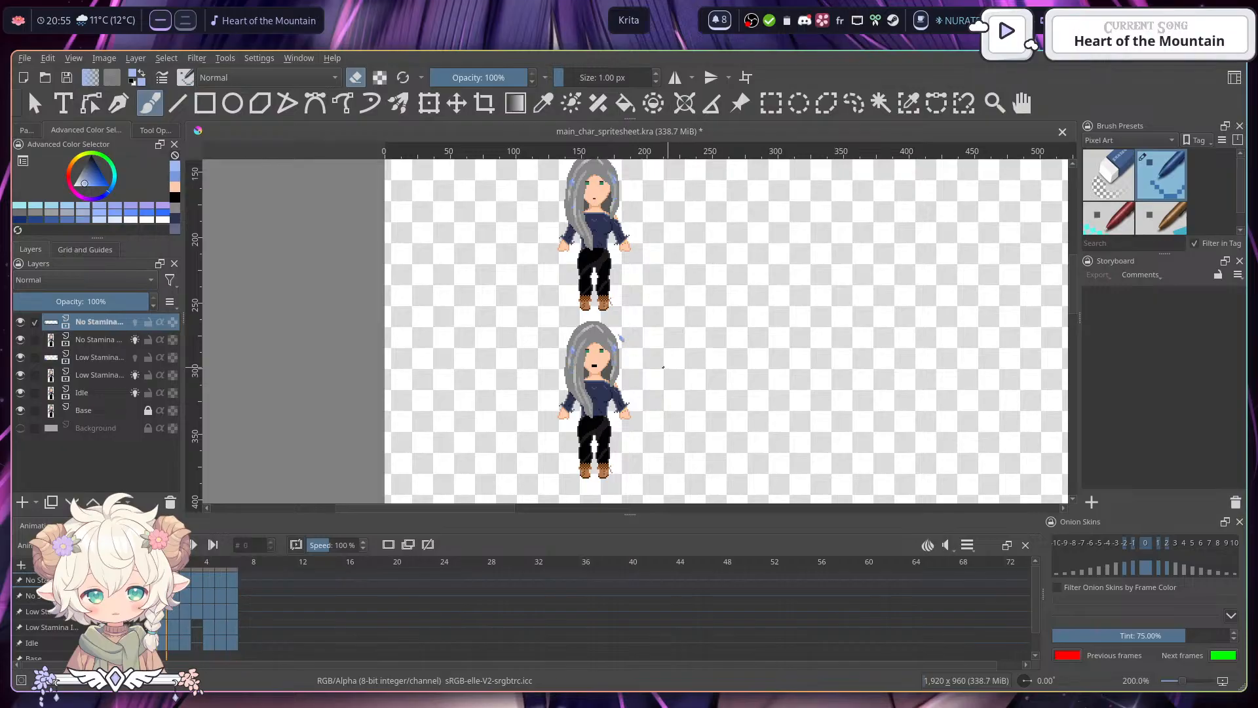
scroll(641, 374, up, 1)
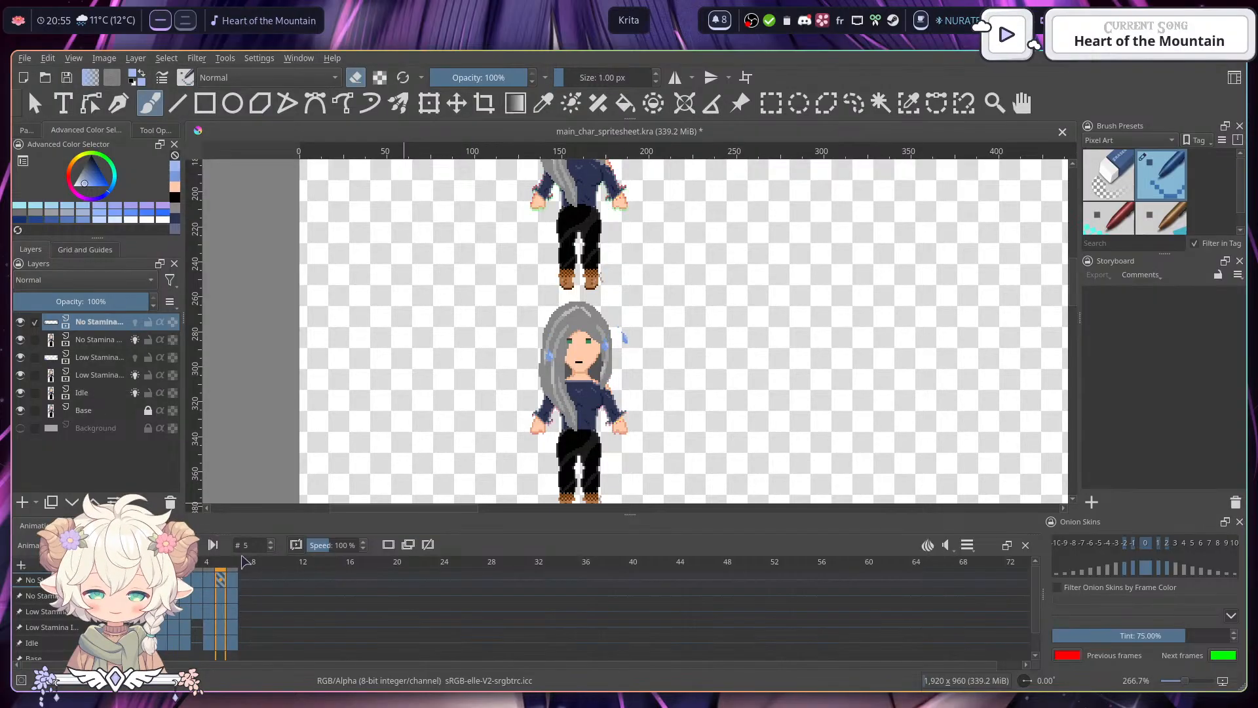
- Duplicate the drop outside the hair in frame 0, flip the copy horizontally and place it beside the left of the head
click(162, 580)
shift+click(234, 579)
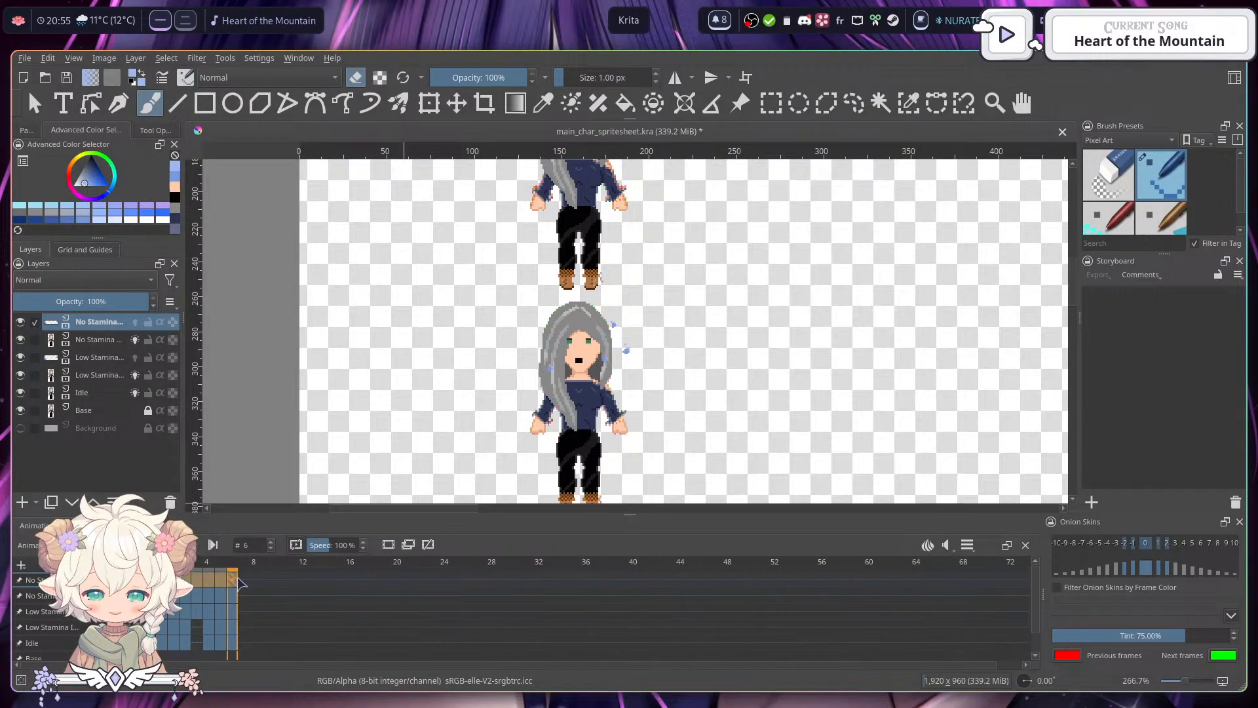
scroll(619, 324, up, 4)
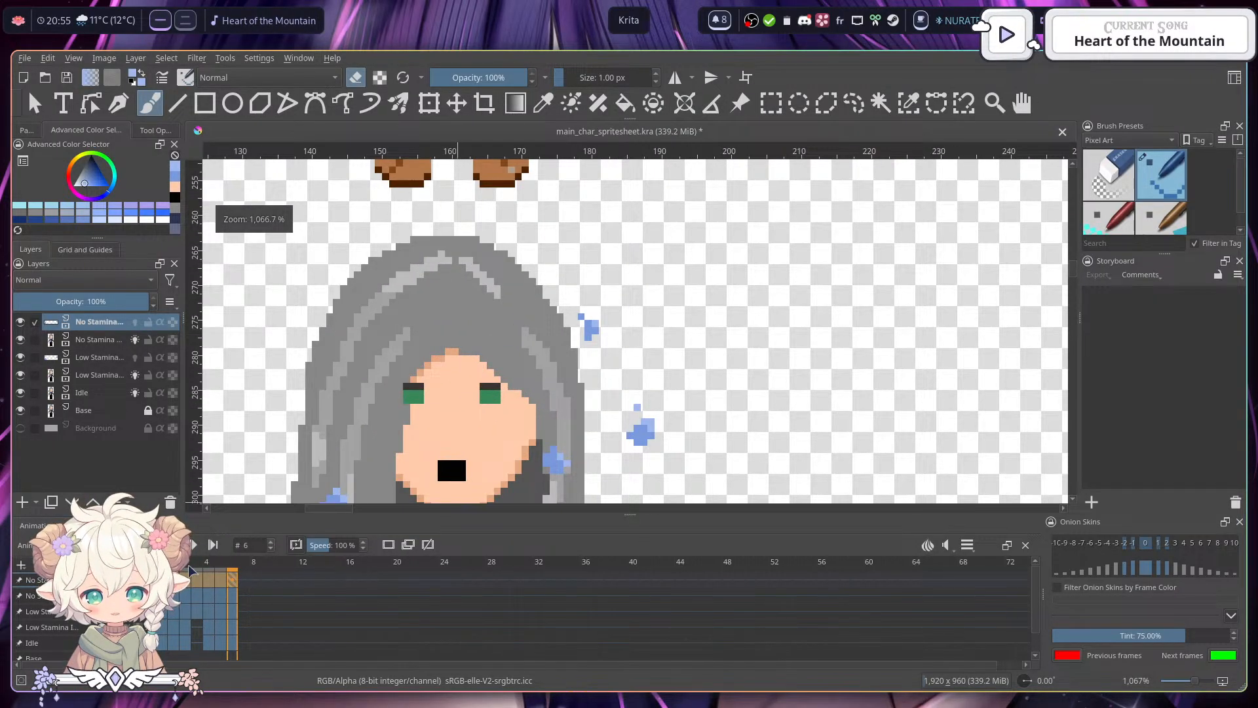
click(155, 545)
drag(672, 349, 658, 288)
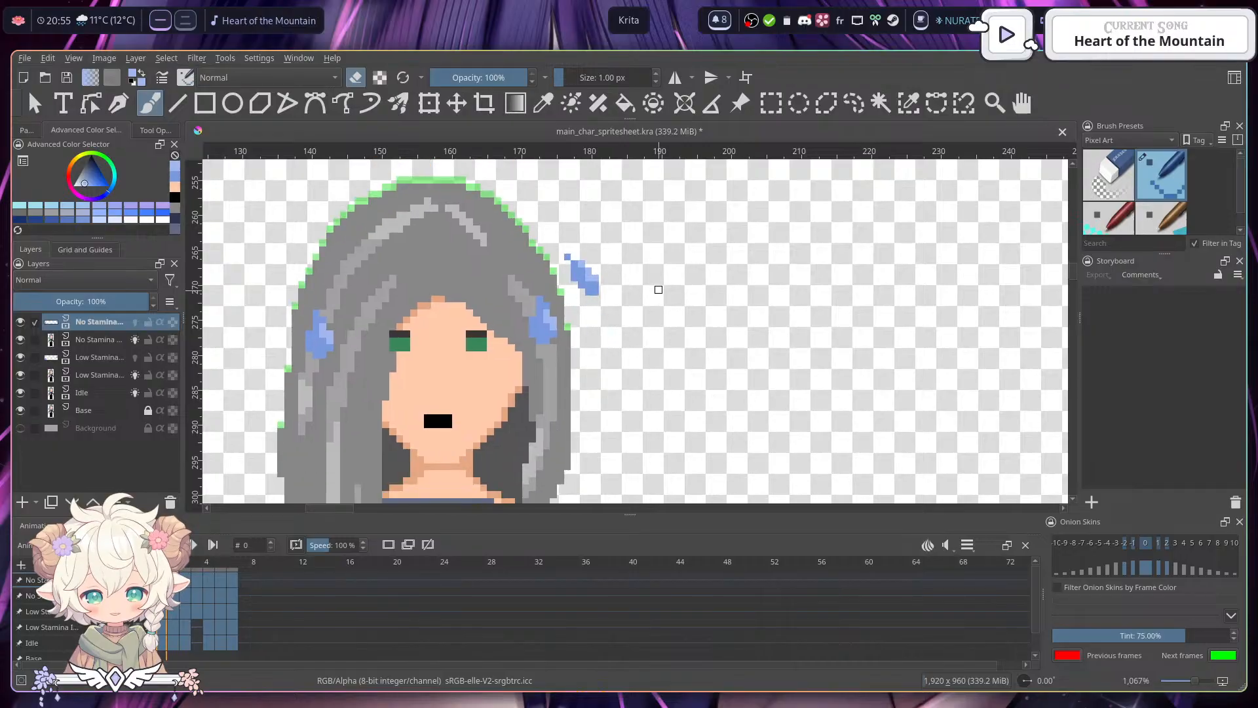
click(771, 105)
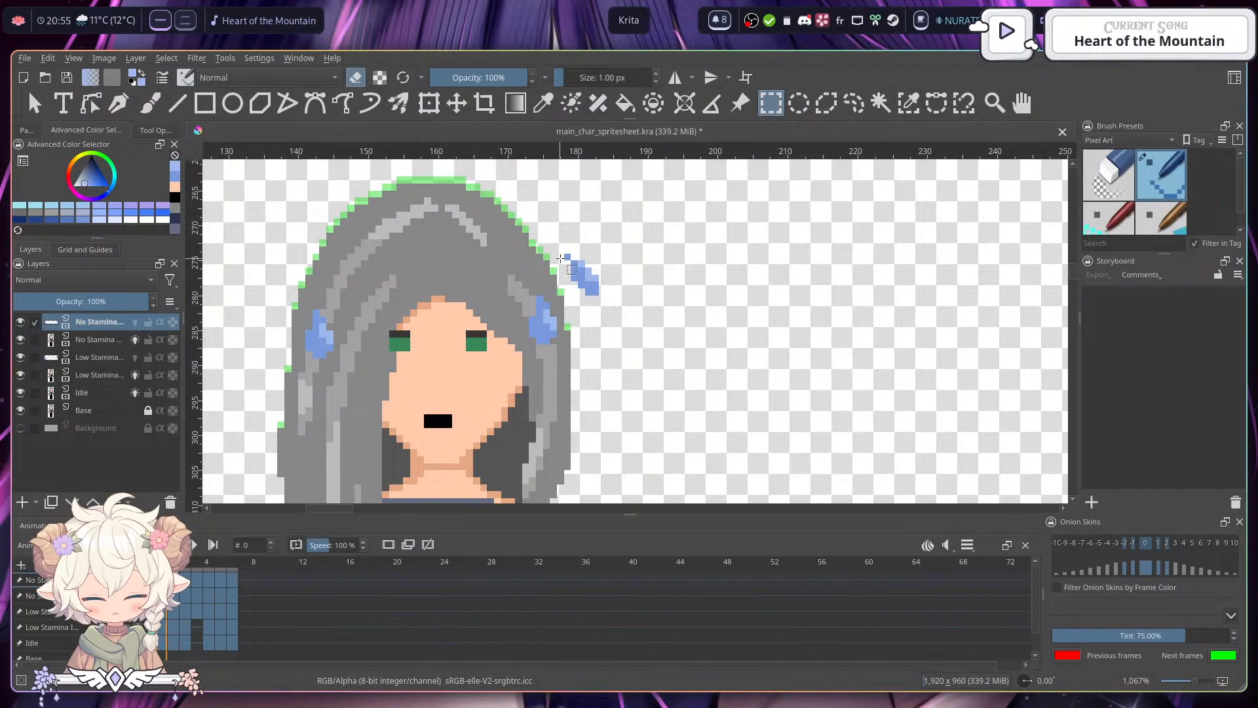
drag(562, 257, 601, 296)
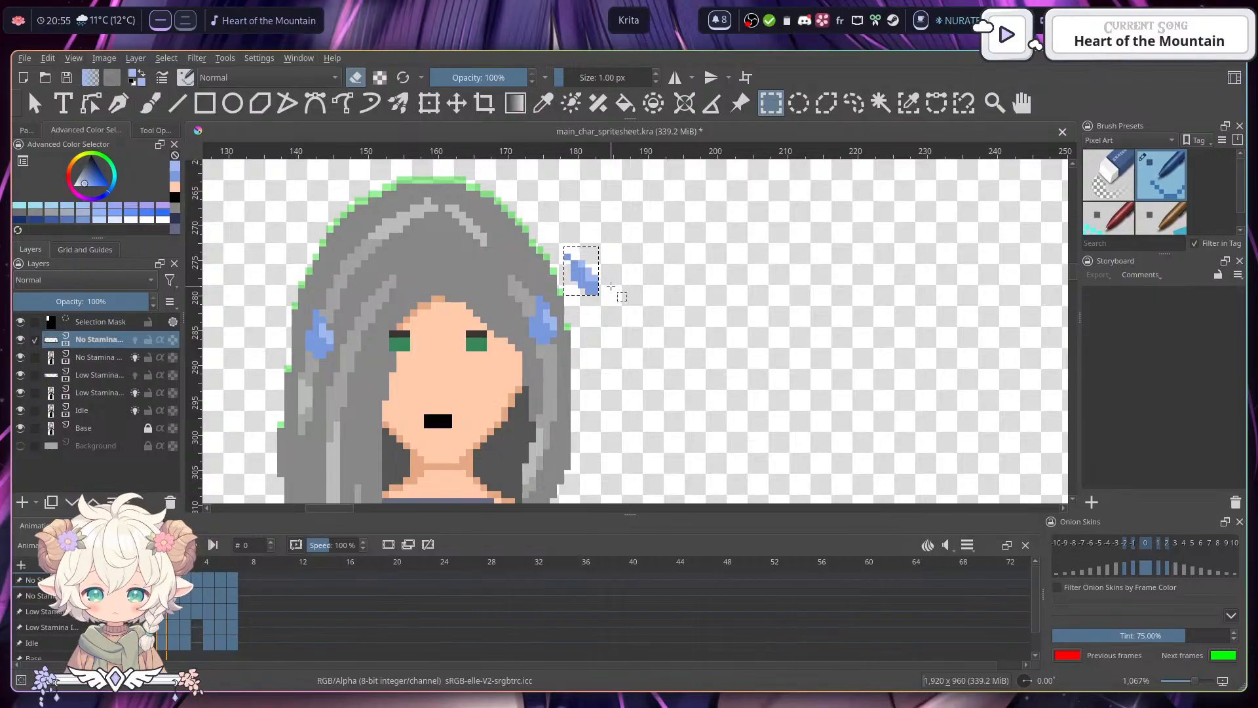
key(ctrl+t)
drag(647, 306, 469, 286)
drag(405, 281, 486, 289)
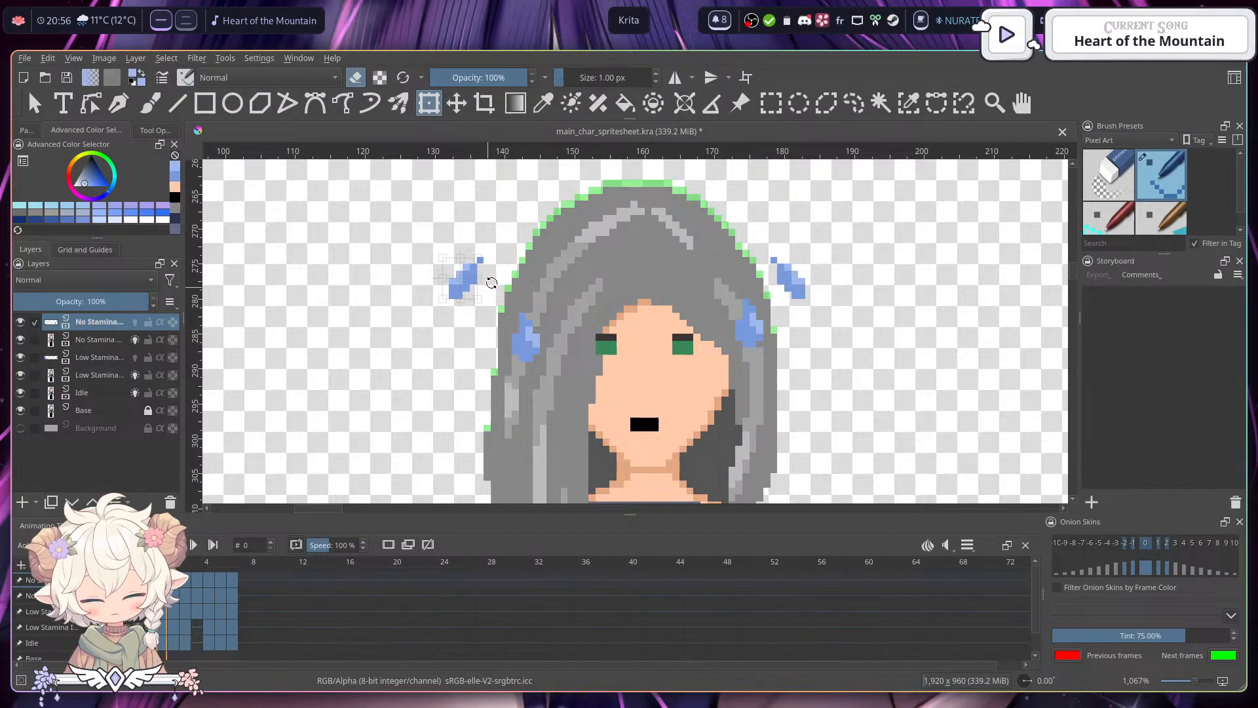
drag(491, 282, 545, 280)
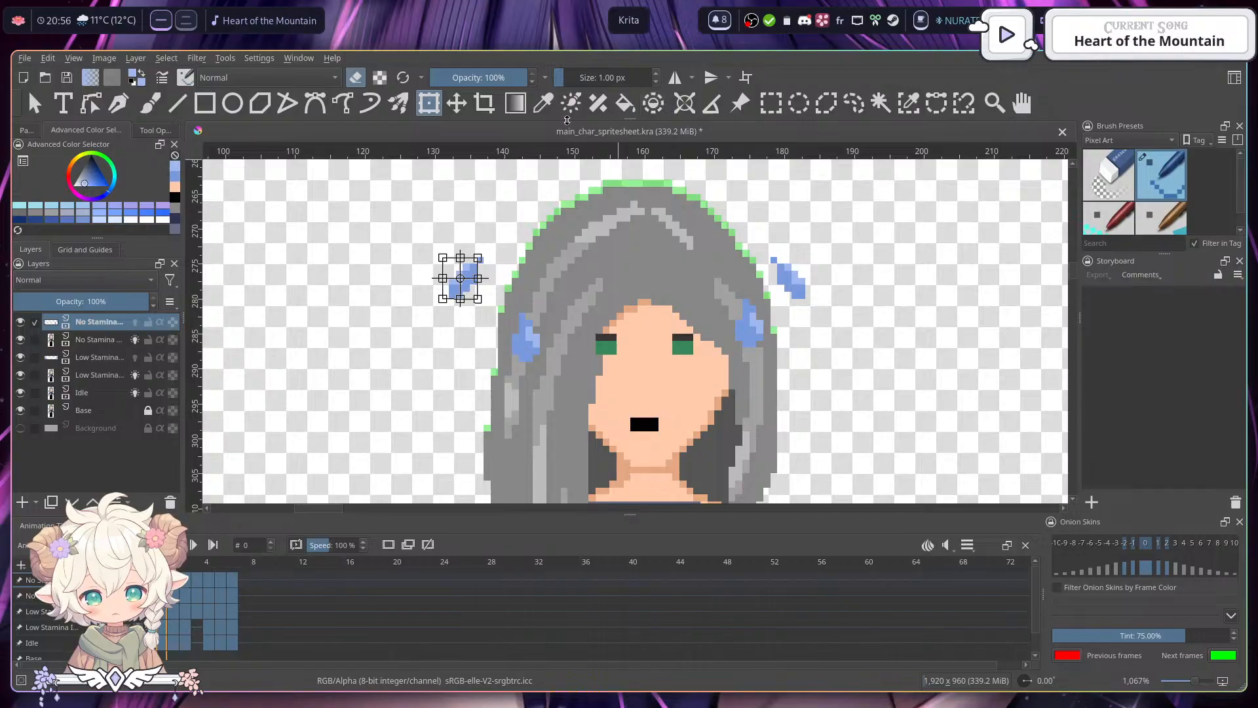
- Duplicate frame 1's 4 by 7 px outer drop as a horizontally flipped copy at the same height left of the head
click(770, 110)
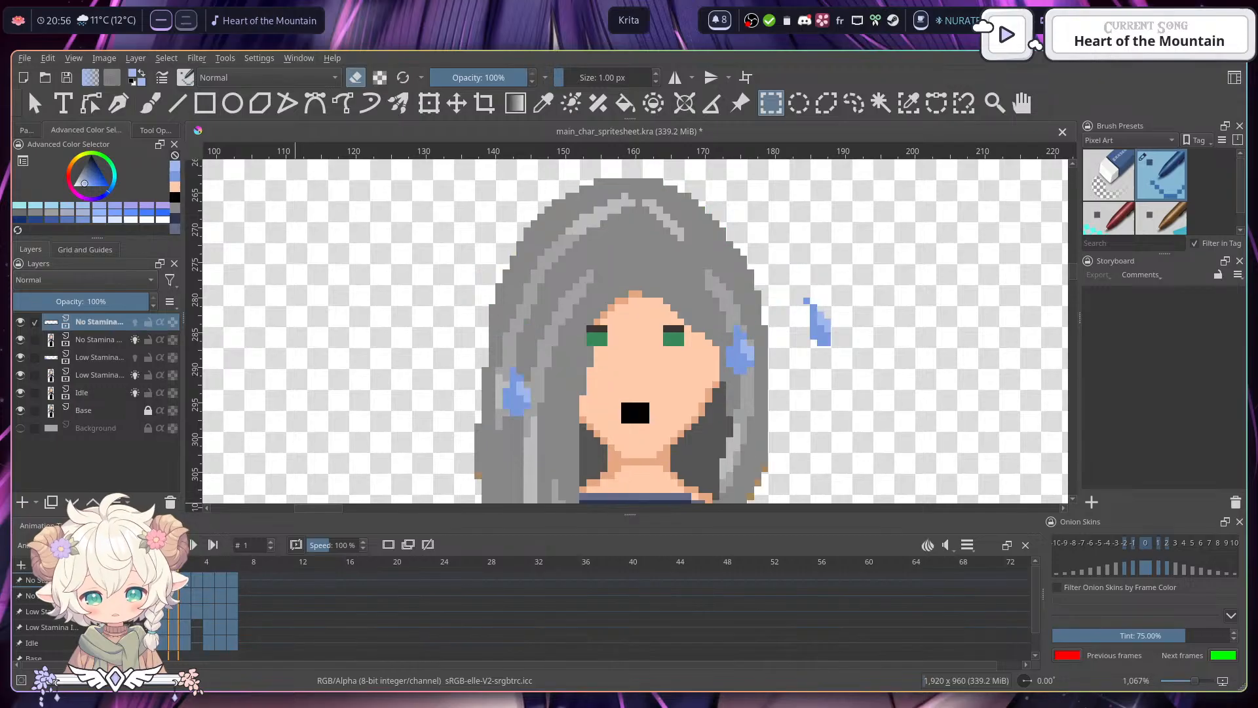
drag(803, 299, 831, 345)
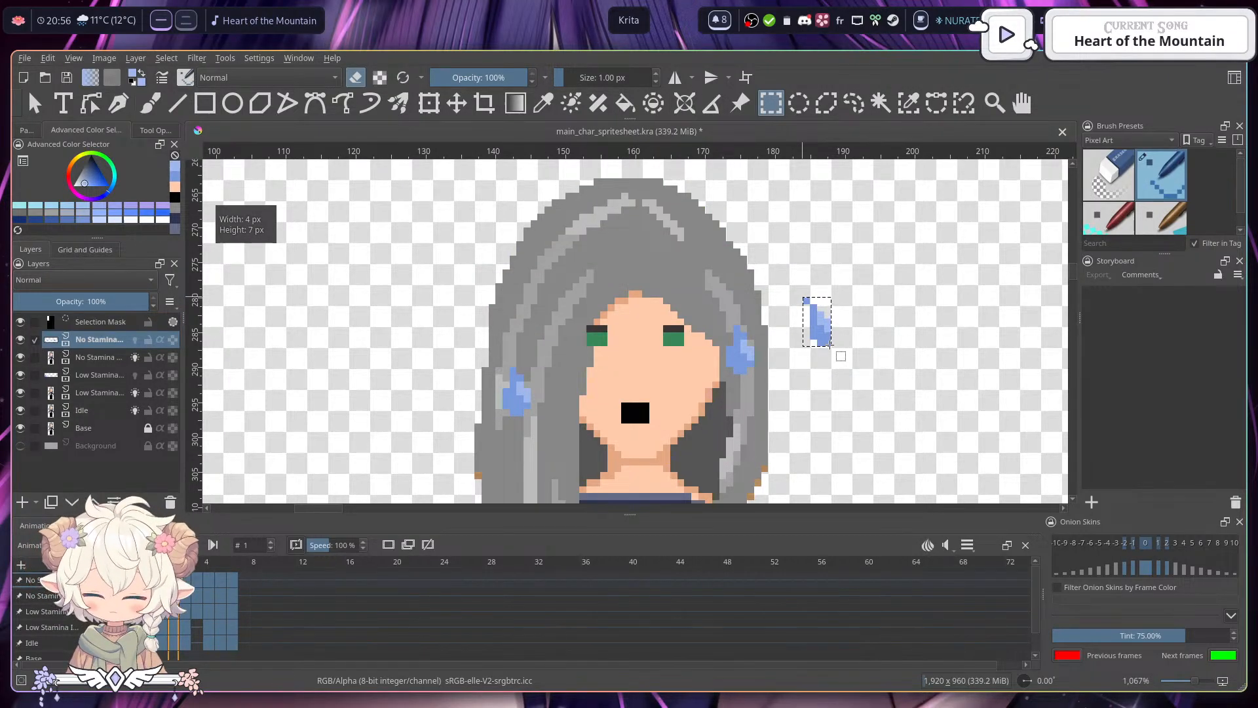
key(ctrl+t)
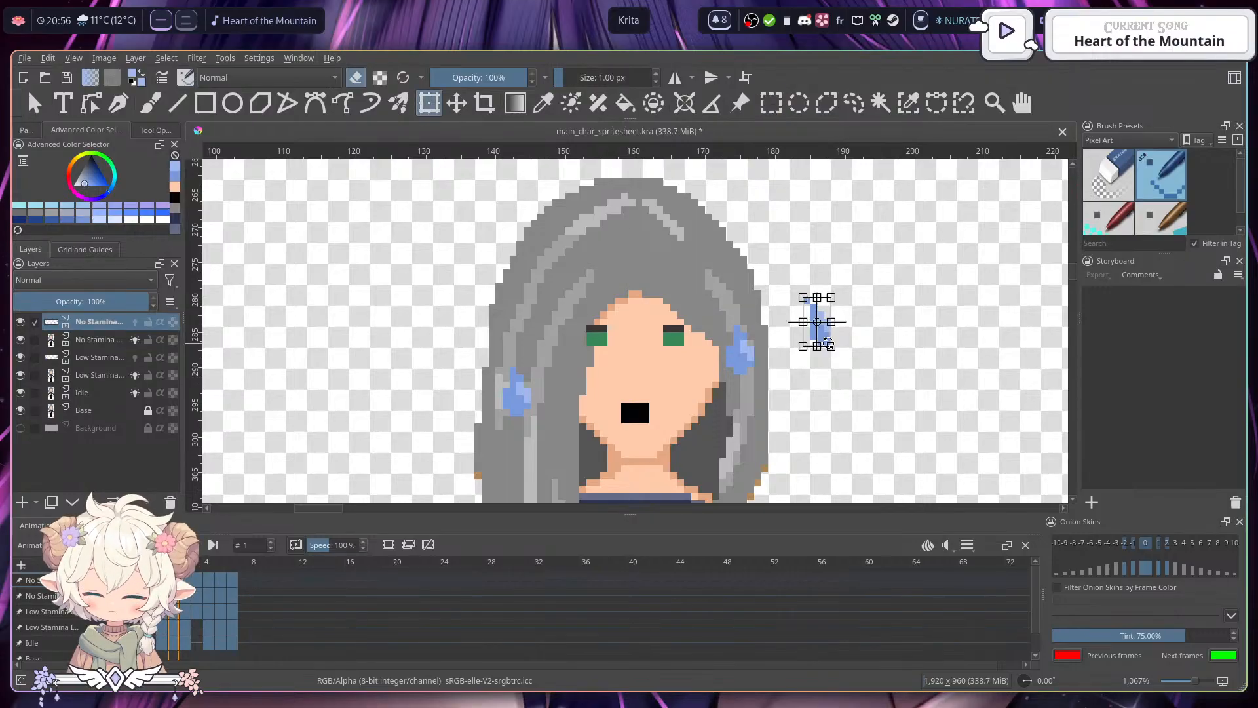
drag(821, 330, 413, 318)
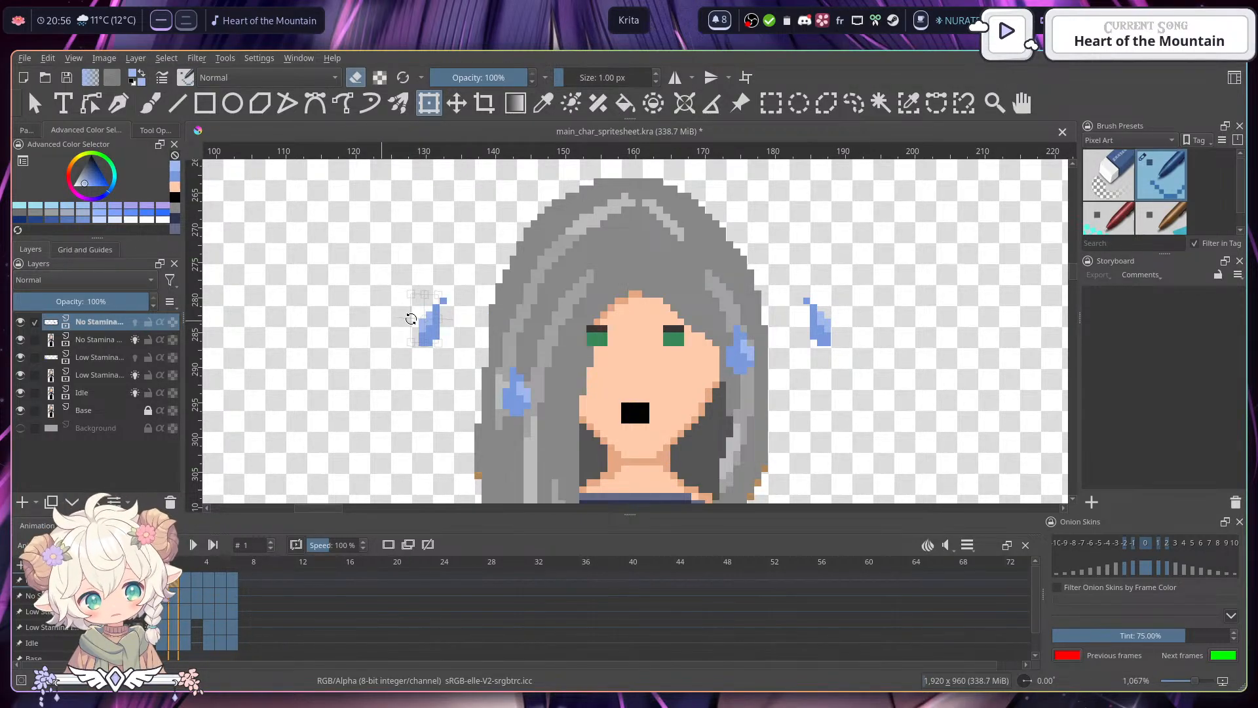
key(Return)
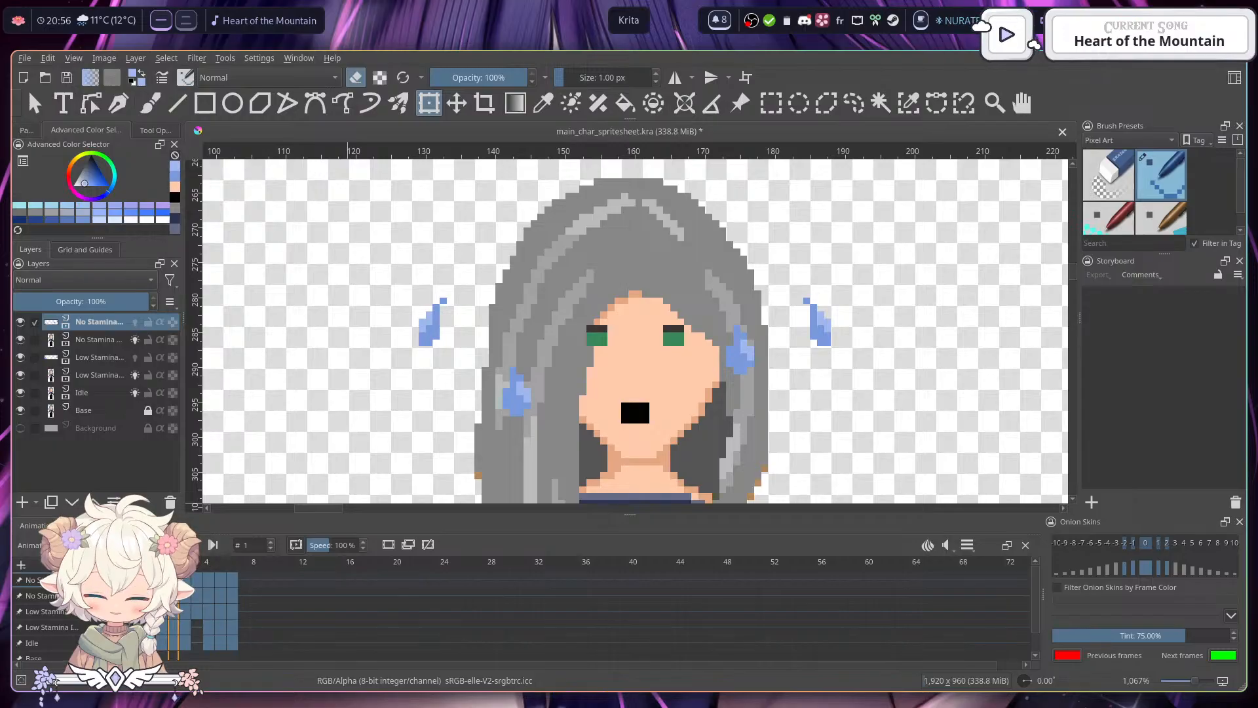
- Play the No Stamina animation from frame 0 to check the mirrored drops on the head's left side
key(Left)
key(space)
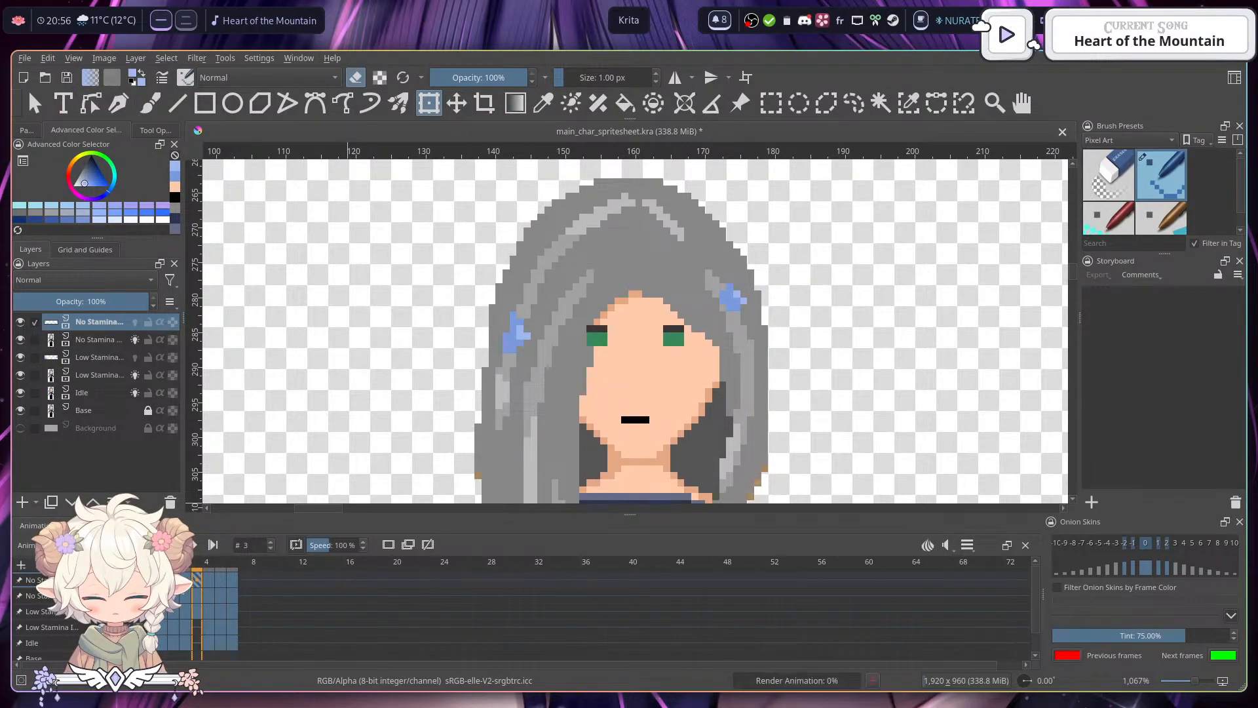
key(space)
- Duplicate frame 2's drop and splash outside the hair as a horizontally flipped copy at the same height left of the head
key(Right)
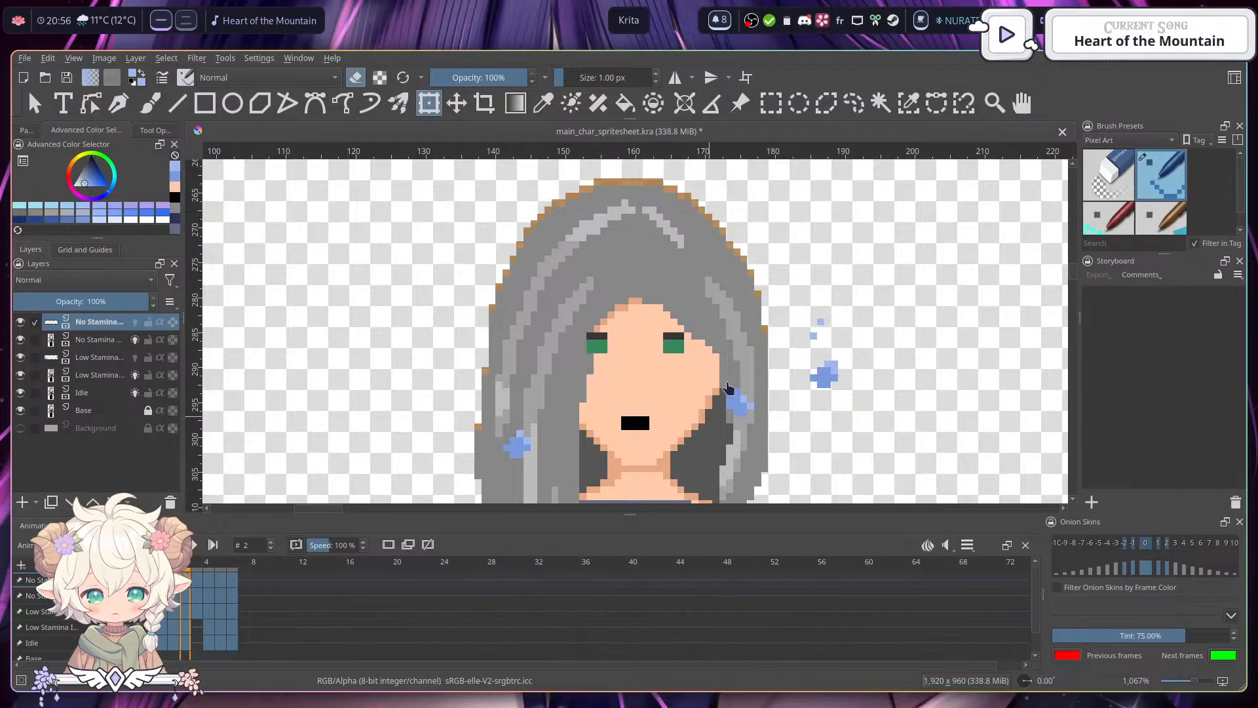
click(771, 103)
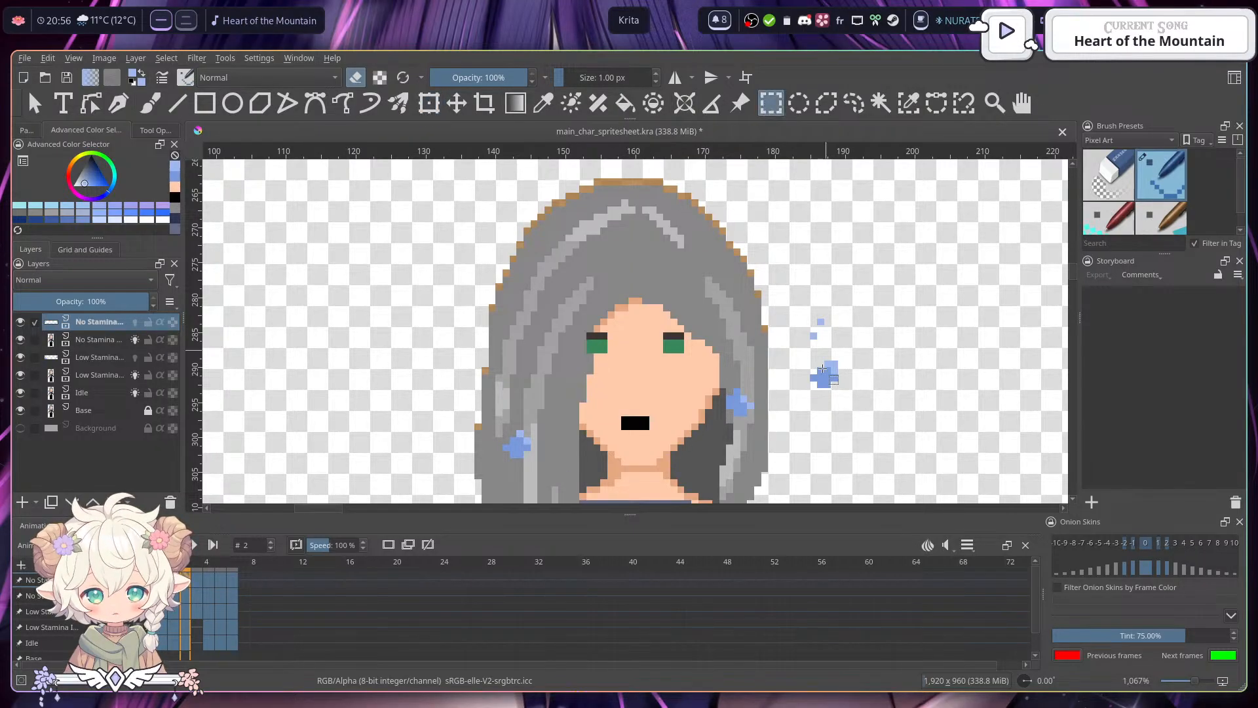
drag(810, 312, 836, 386)
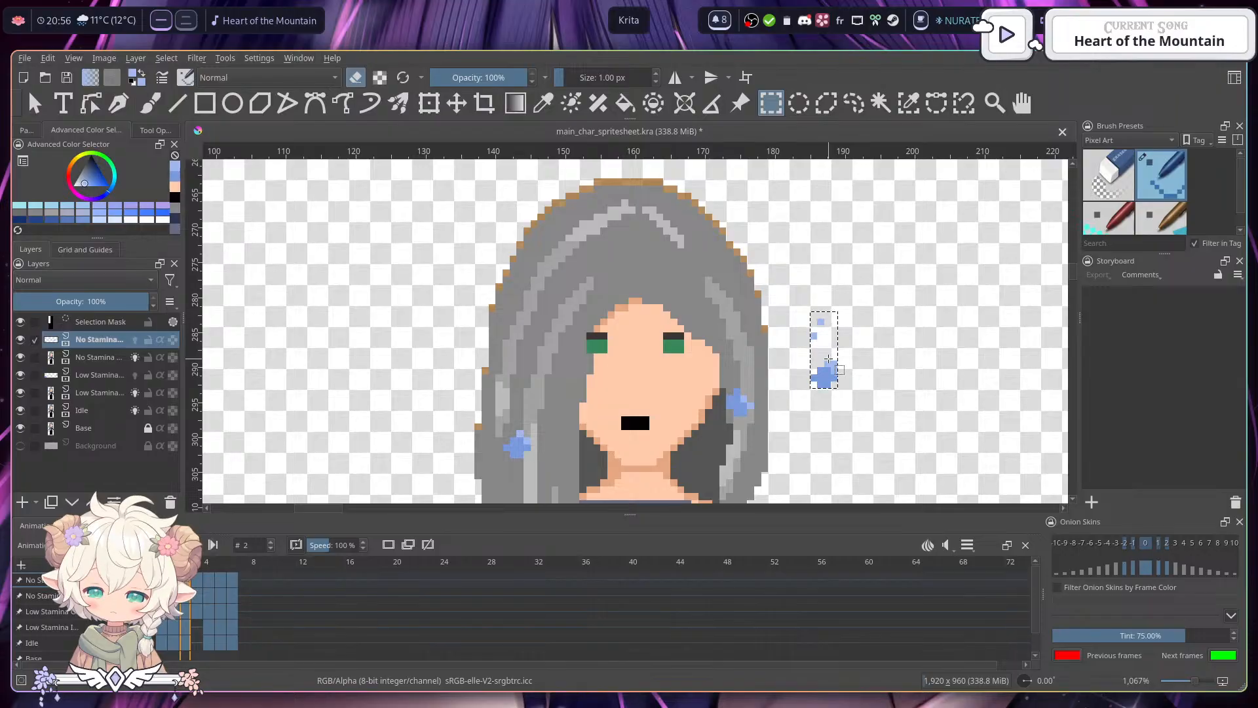
key(ctrl+t)
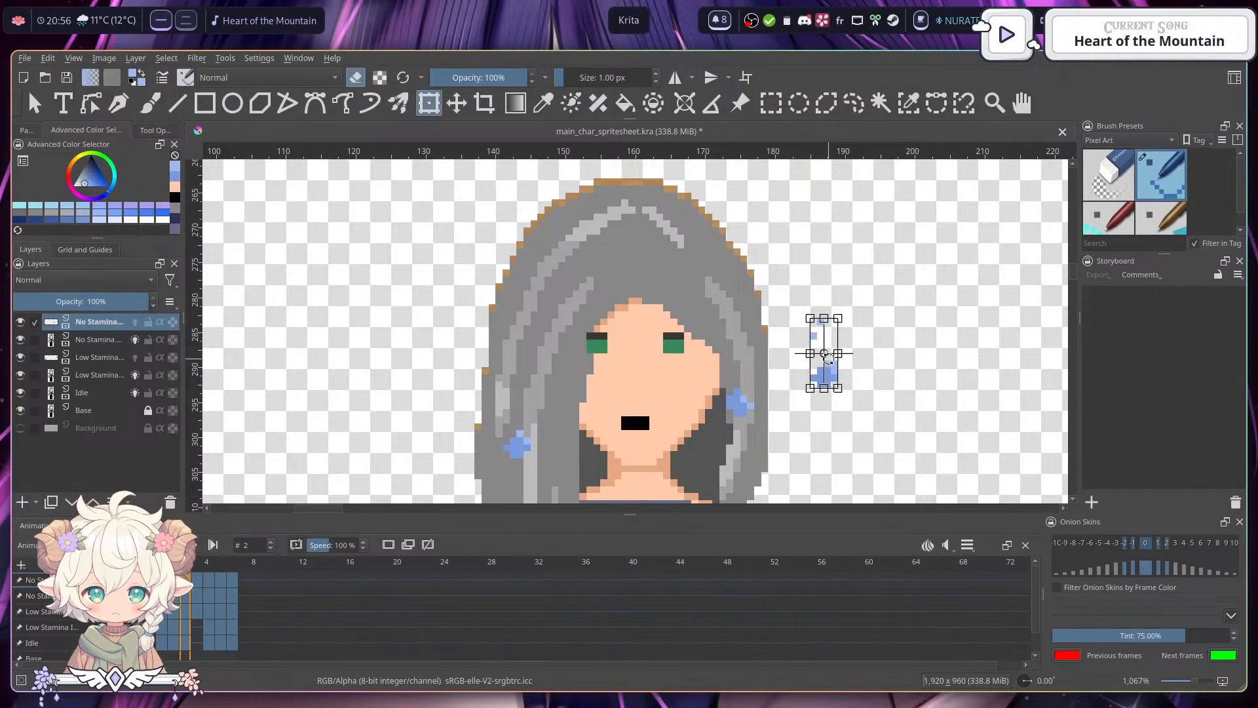
drag(830, 364, 481, 375)
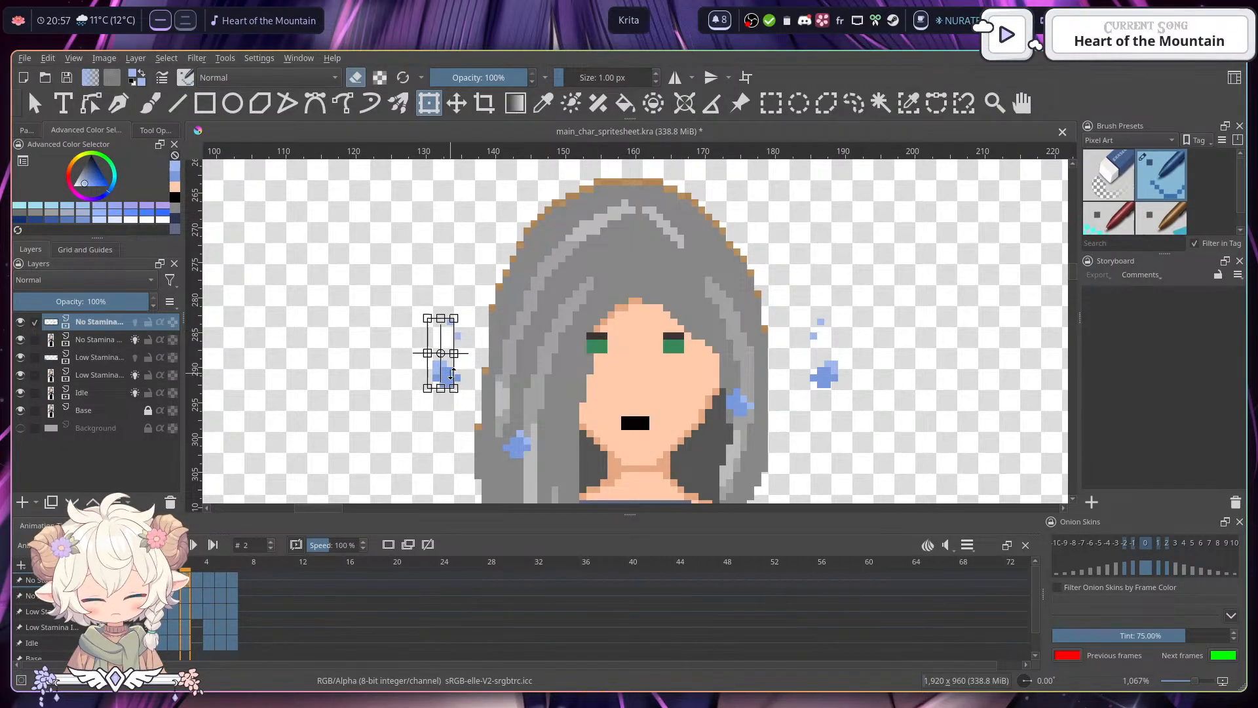
drag(446, 374, 439, 374)
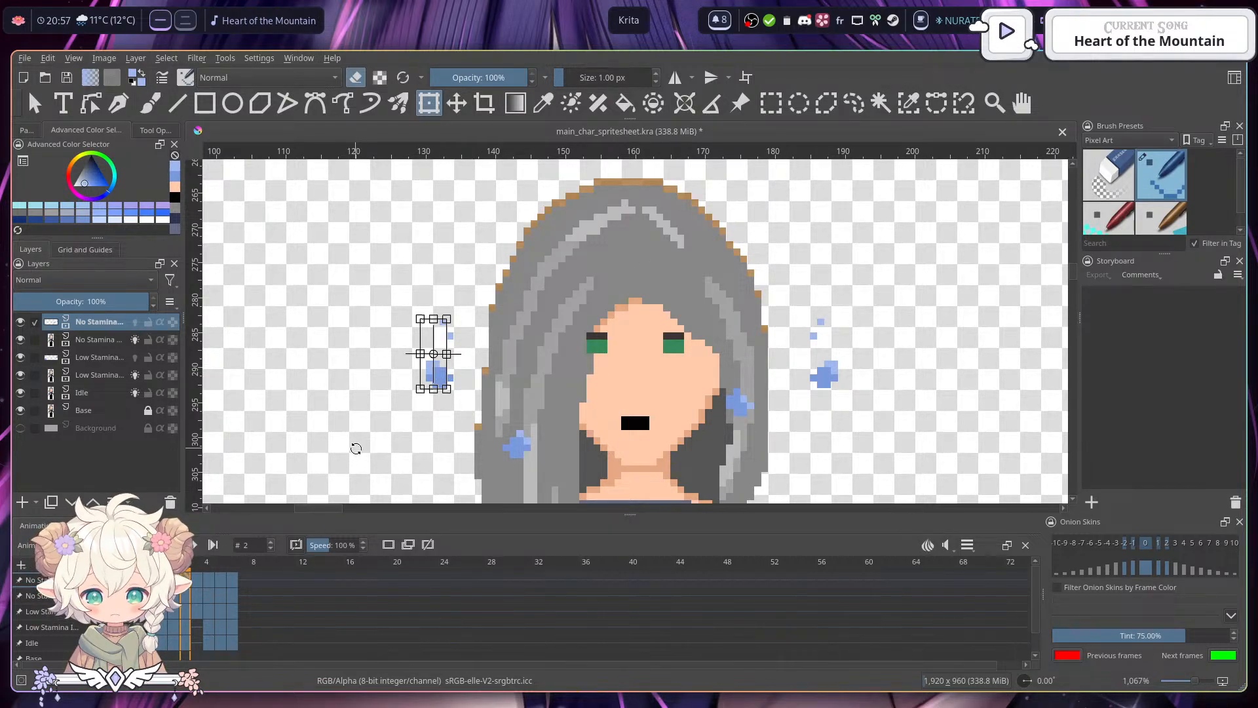
key(Return)
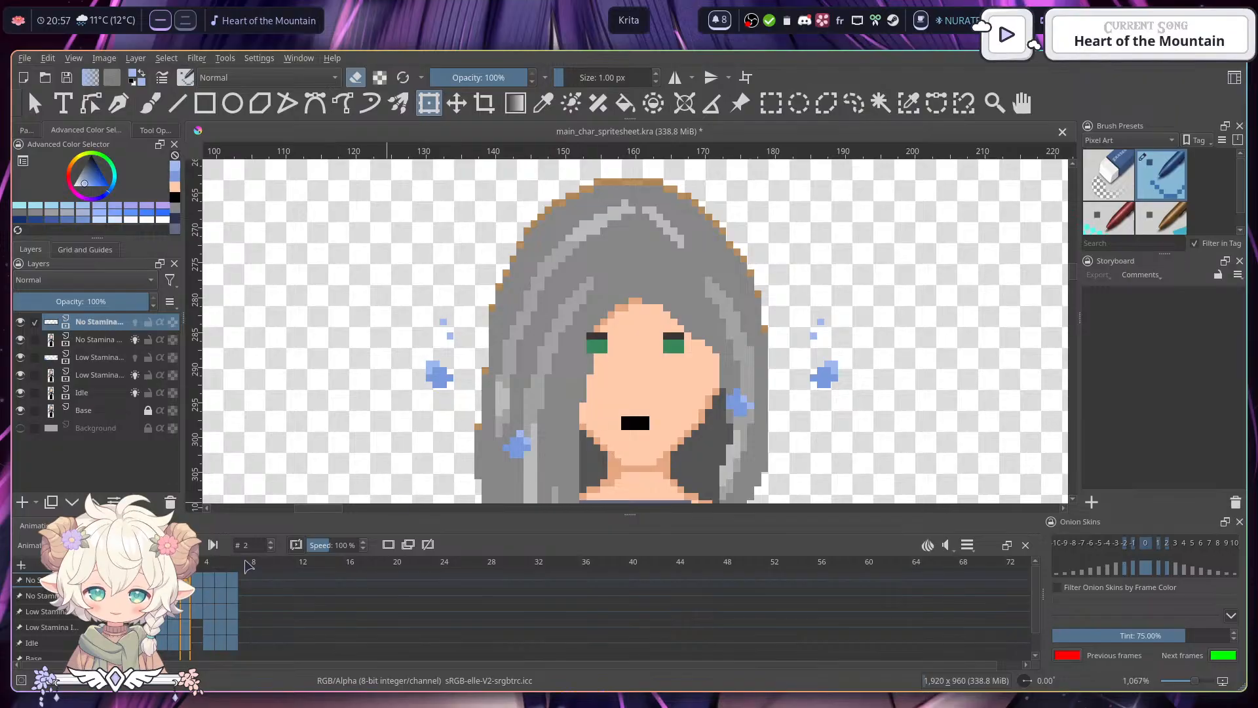
- Check the sweat-drop layer's frames and try to paste the copied keyframes over frames 4 to 6
click(204, 581)
click(210, 581)
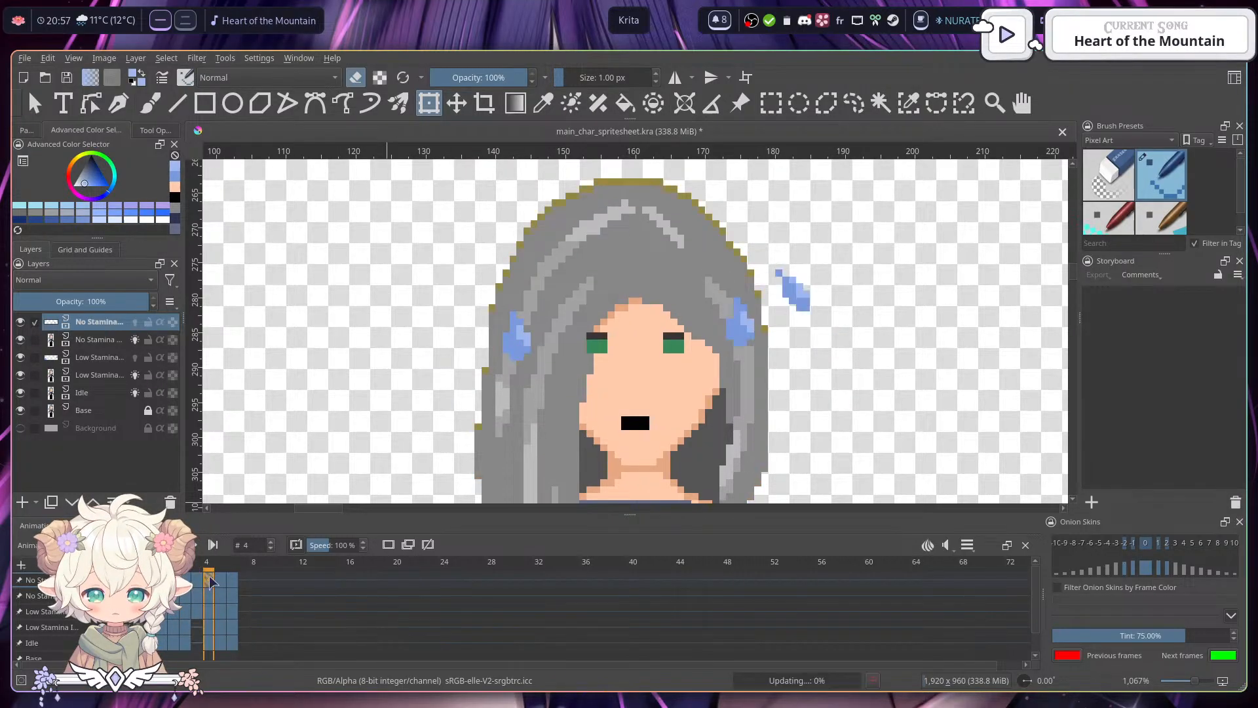
click(199, 582)
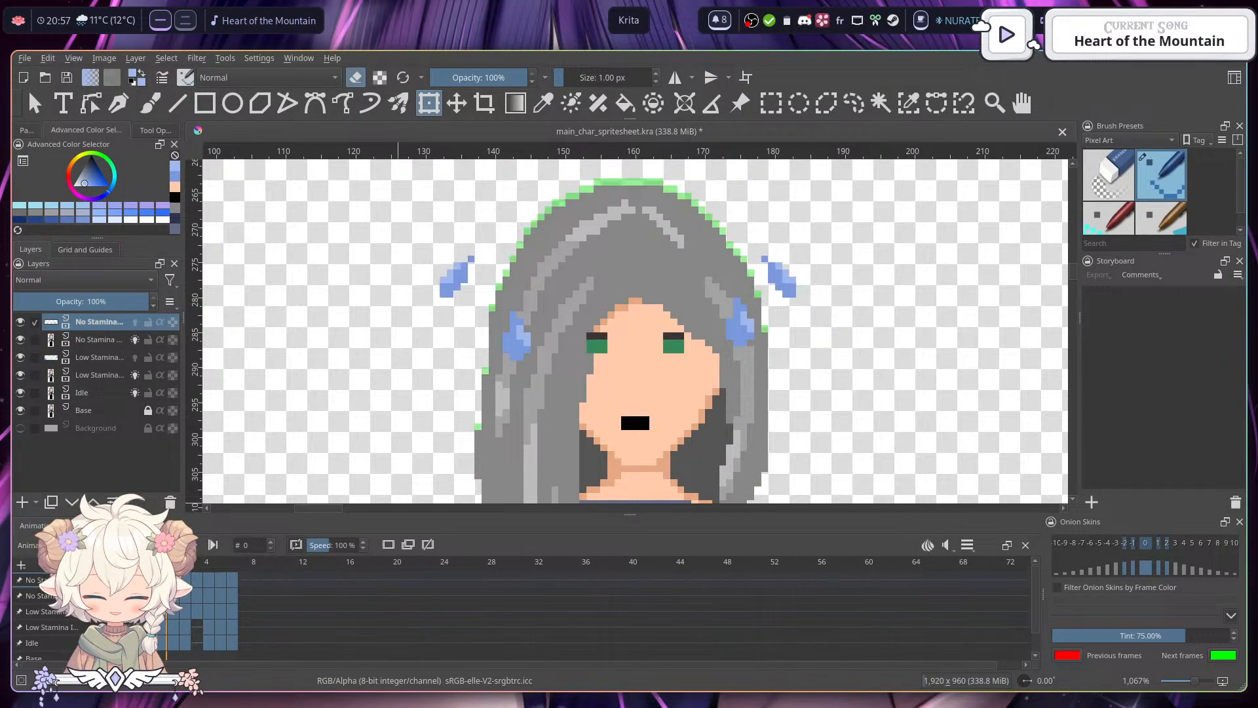
click(189, 582)
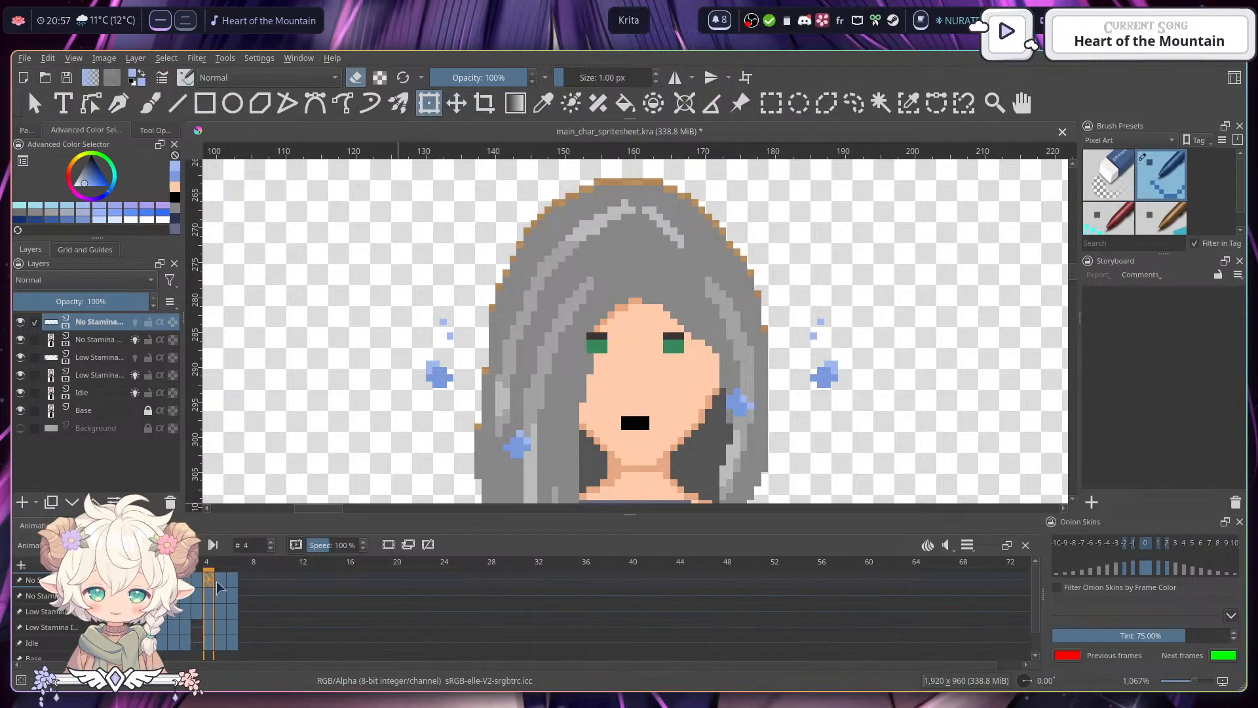
shift+click(231, 580)
right_click(231, 580)
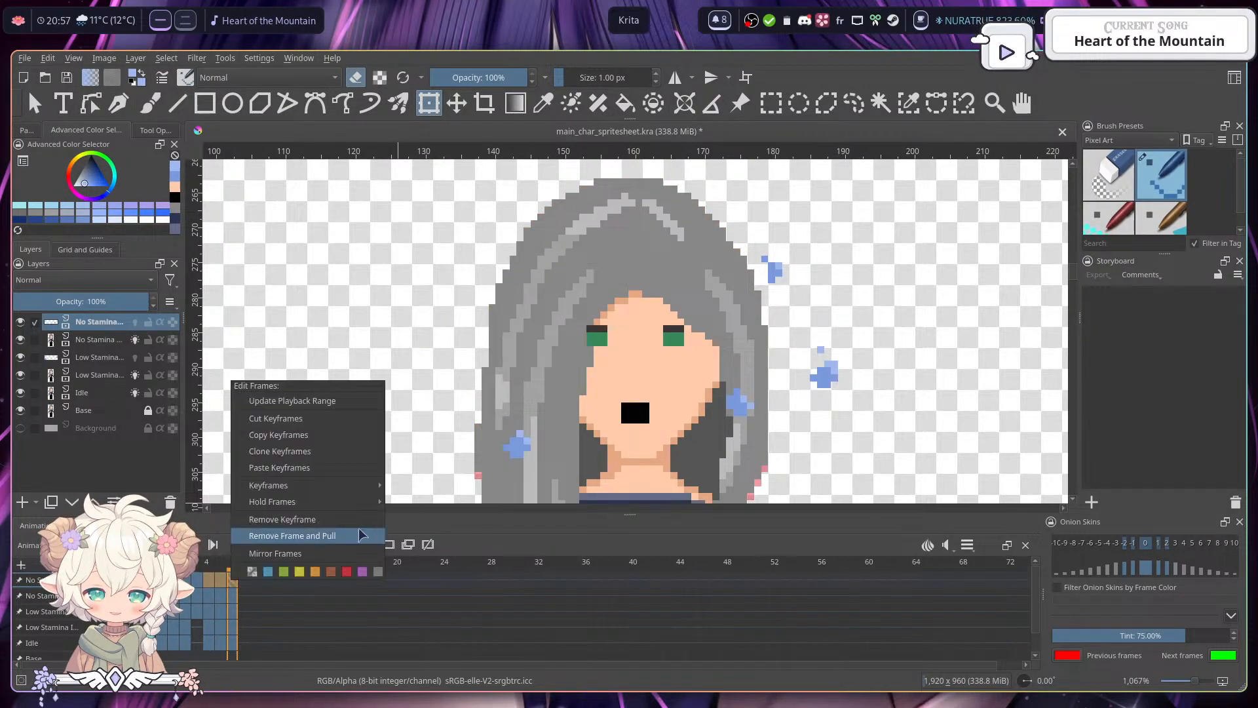
click(328, 472)
- Try to copy the sweat-drop layer's keyframes 0 to 2 onto frames 4 to 6
click(161, 580)
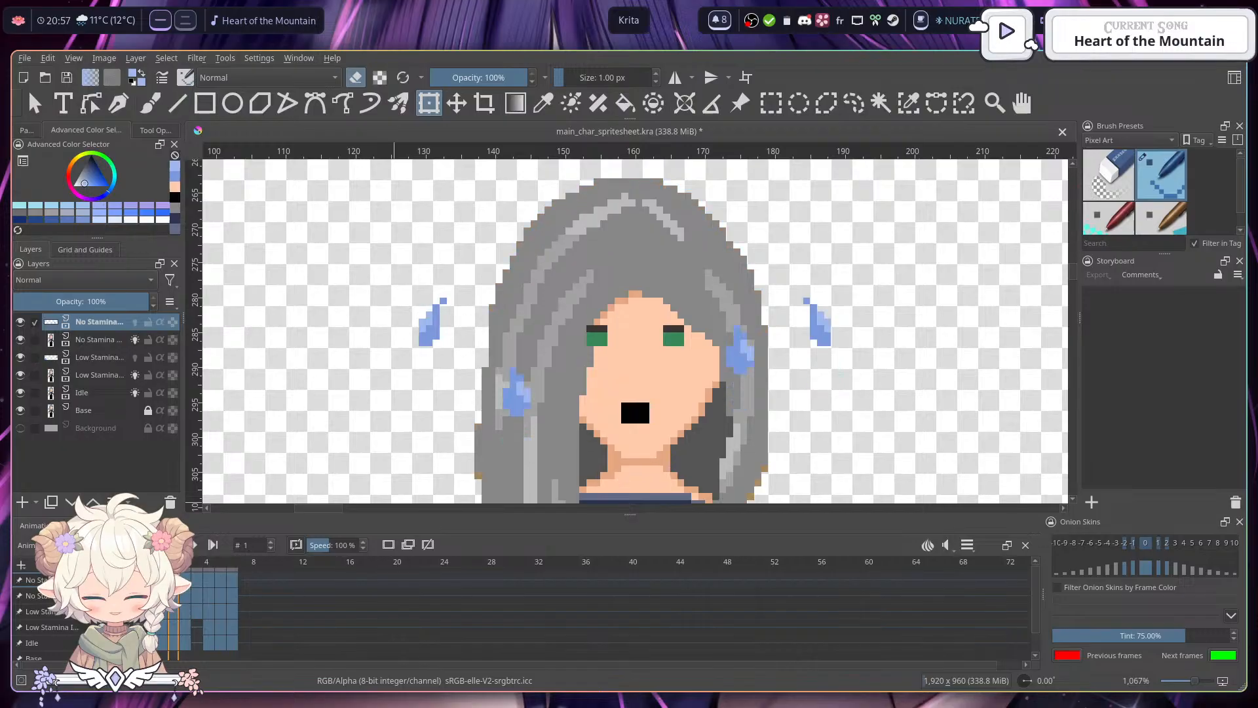
right_click(185, 577)
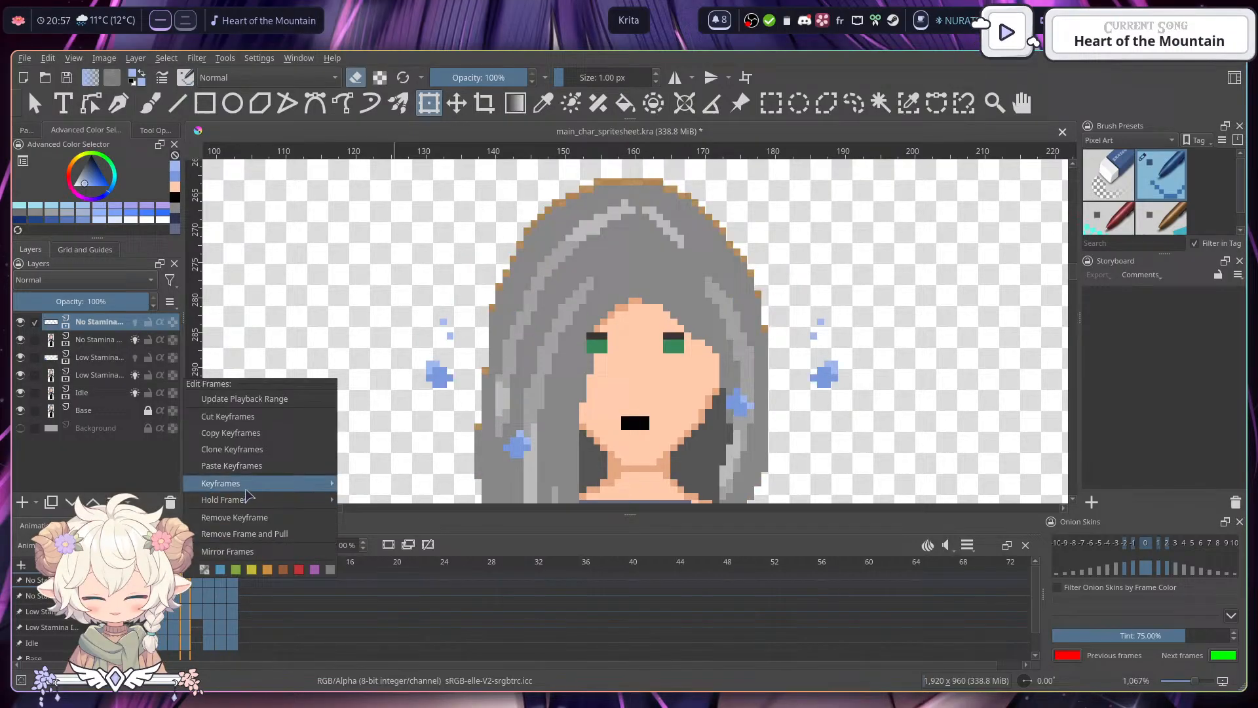
click(248, 439)
drag(209, 580, 232, 579)
right_click(231, 578)
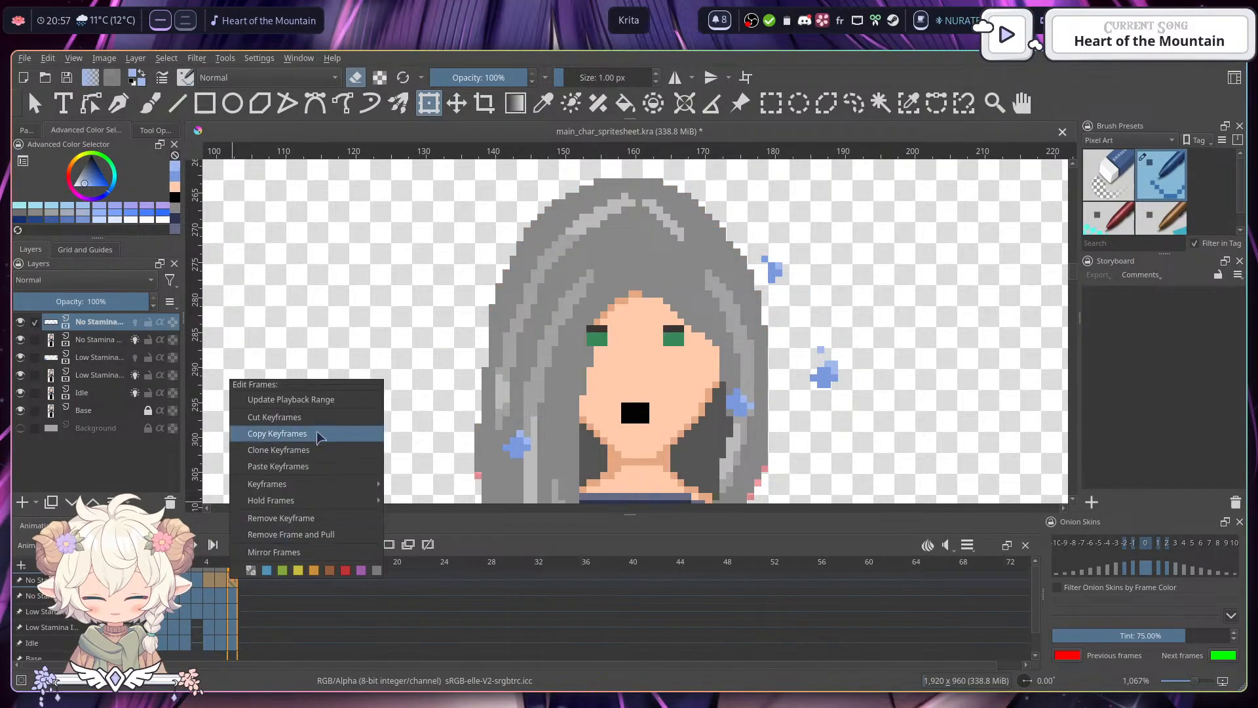
click(308, 467)
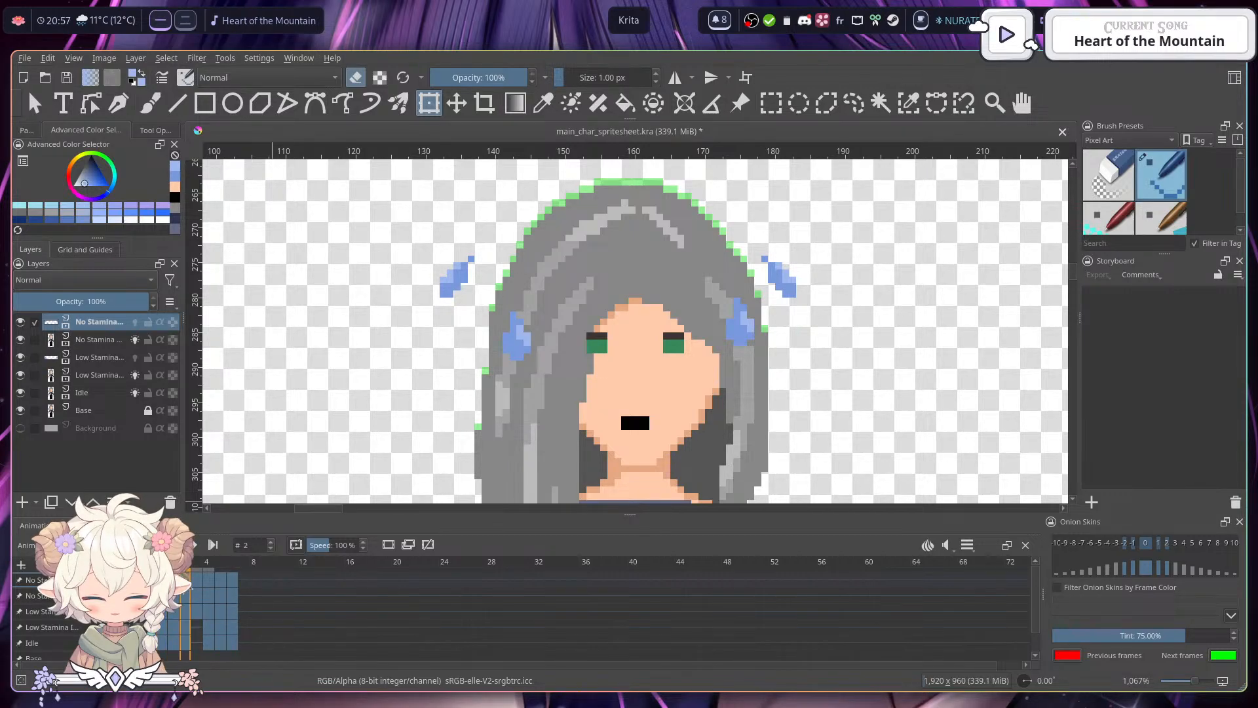
- Replace the sweat-drop layer's keyframes in frames 4 to 6 with copies of frames 0 to 2, pasted from frame 4
right_click(186, 579)
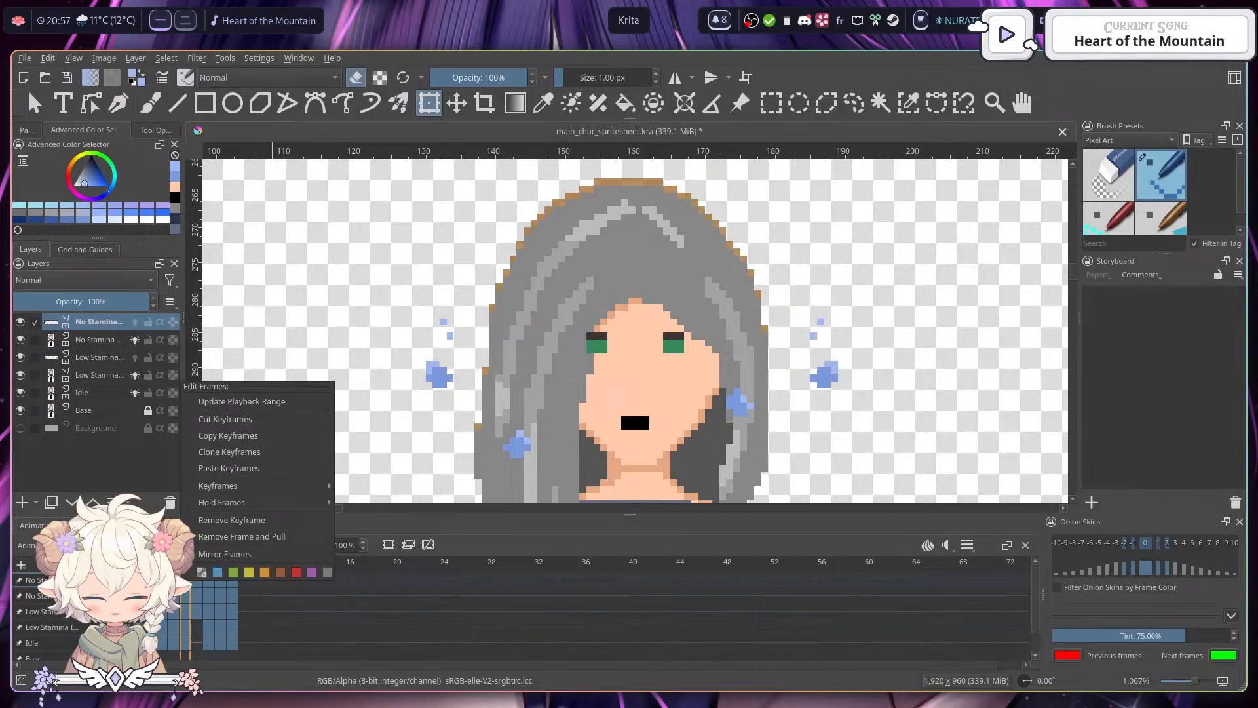
click(242, 438)
drag(208, 580, 231, 580)
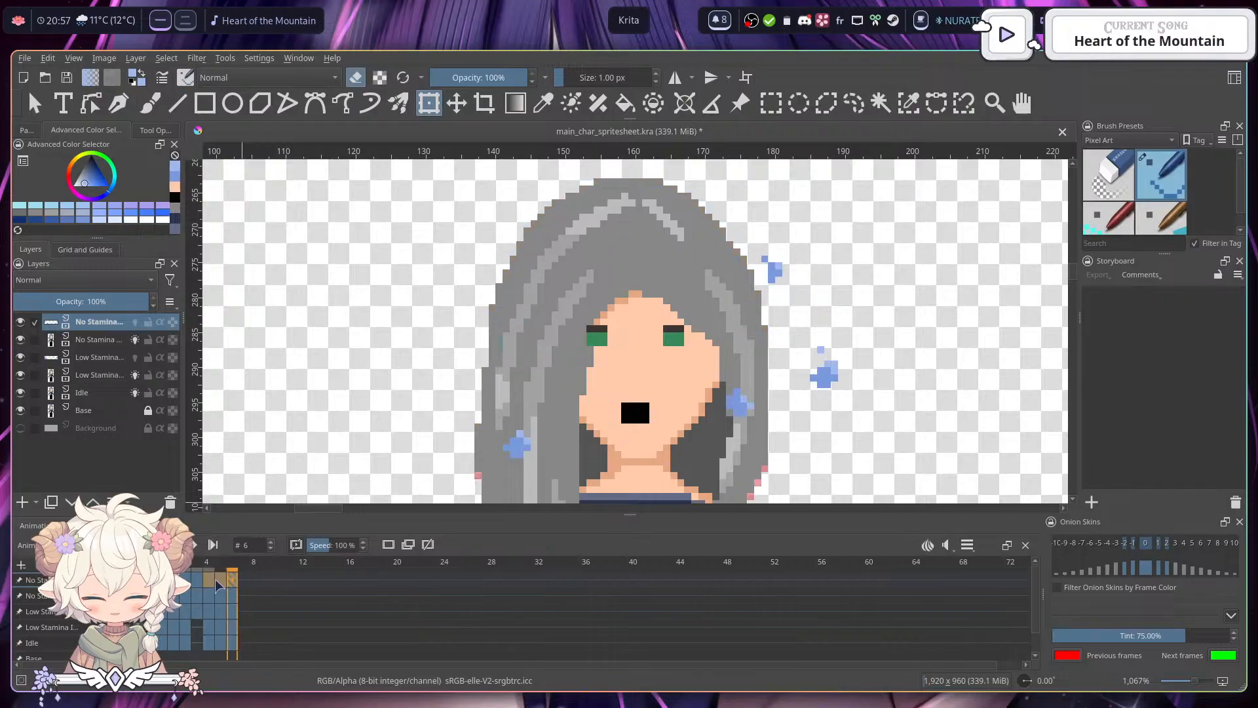
right_click(217, 583)
click(210, 581)
click(209, 580)
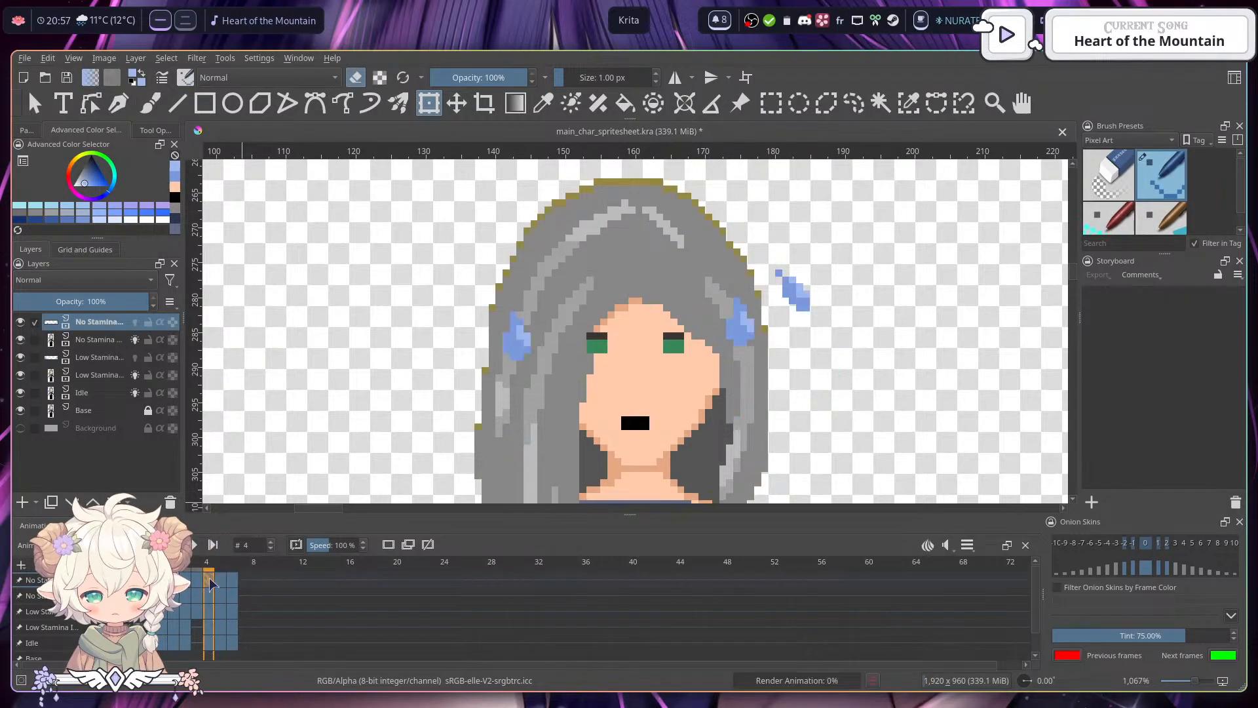
shift+click(232, 581)
shift+click(209, 581)
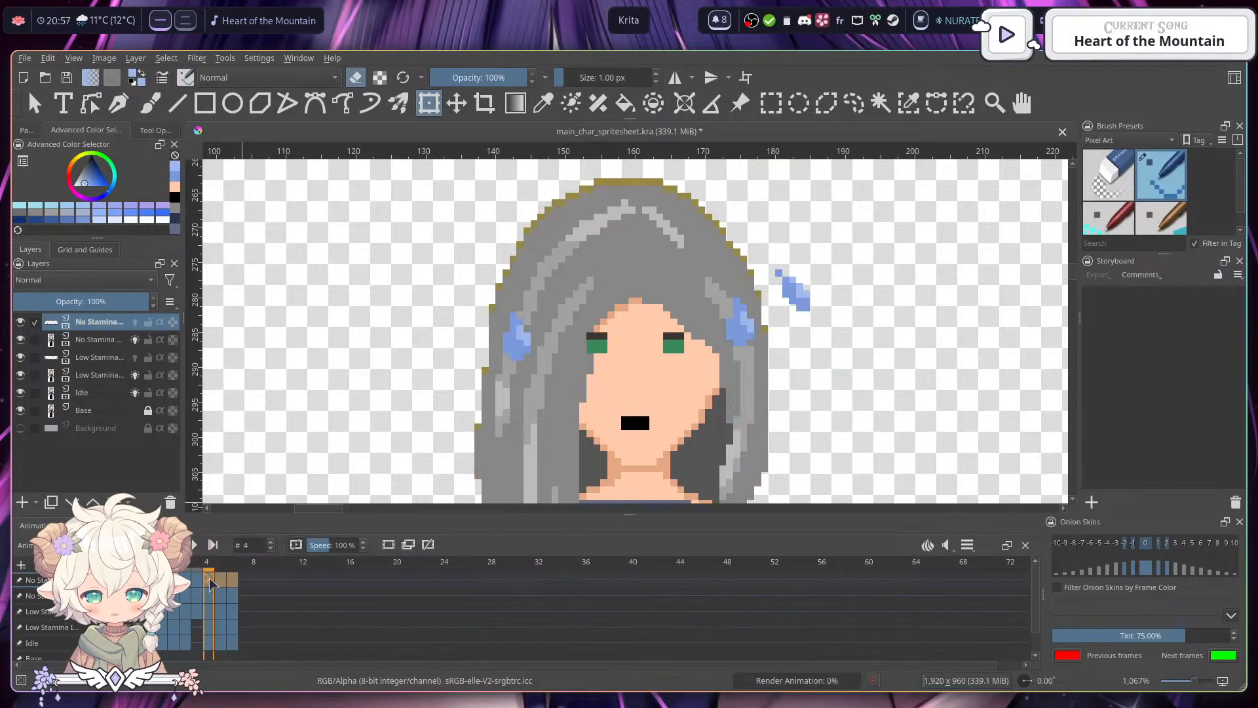
right_click(209, 580)
click(284, 472)
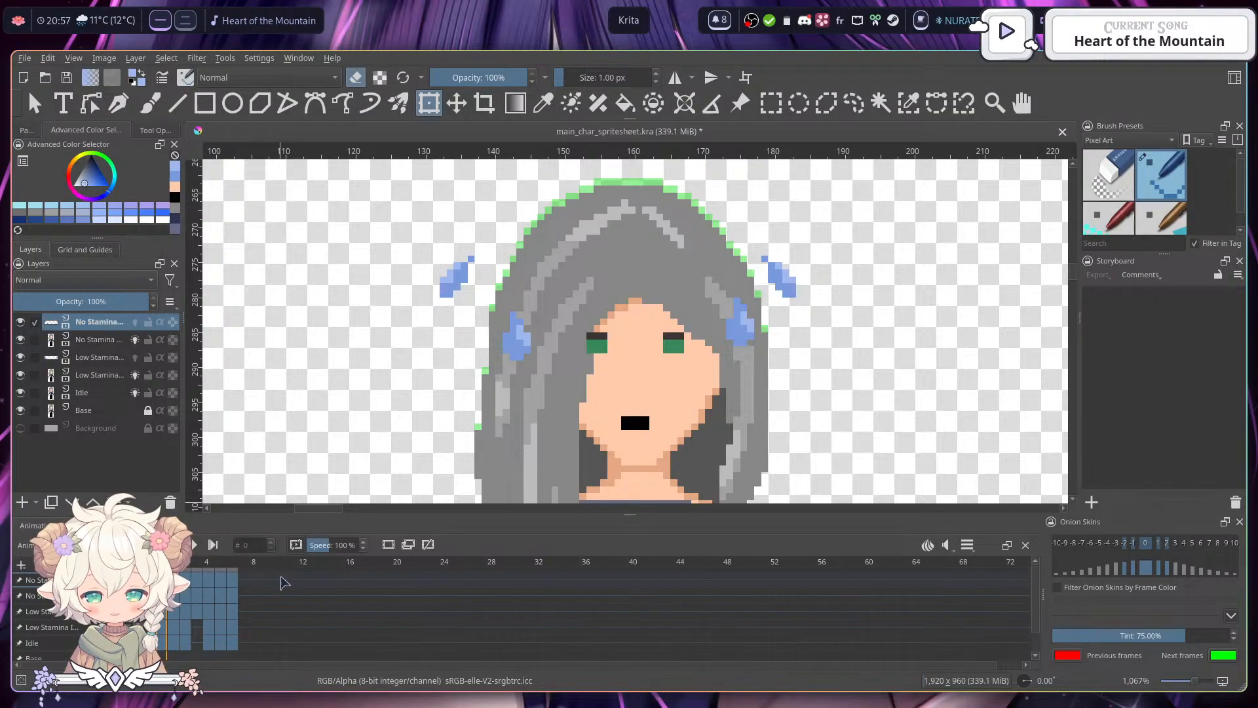
- Check the playing No Stamina animation with drops on both sides at several zoom levels, and stop it on frame 0
scroll(657, 369, down, 4)
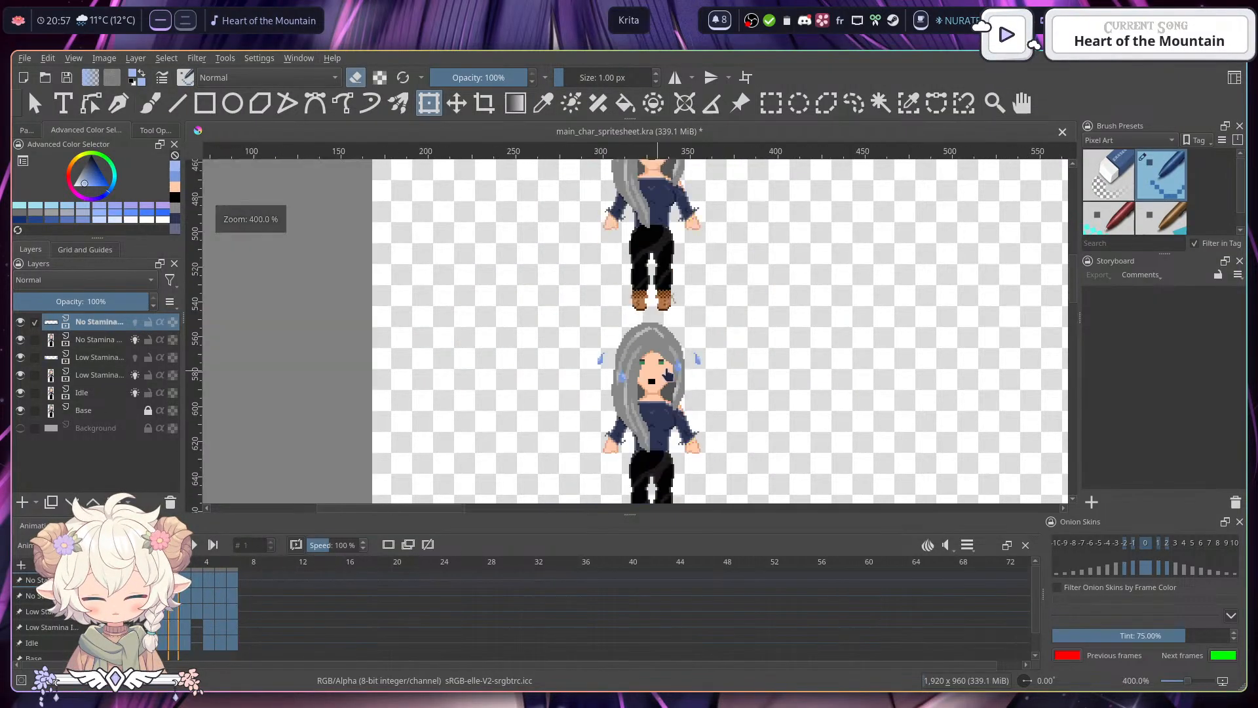
scroll(744, 365, down, 3)
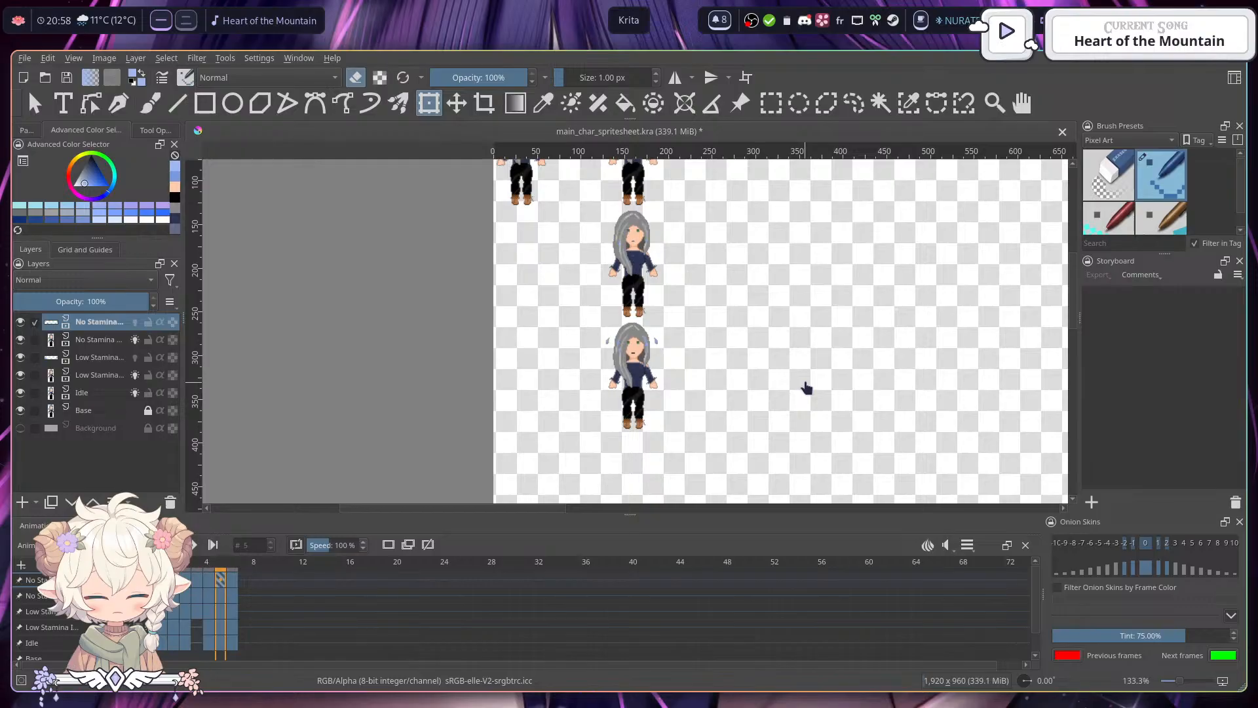
scroll(677, 371, up, 6)
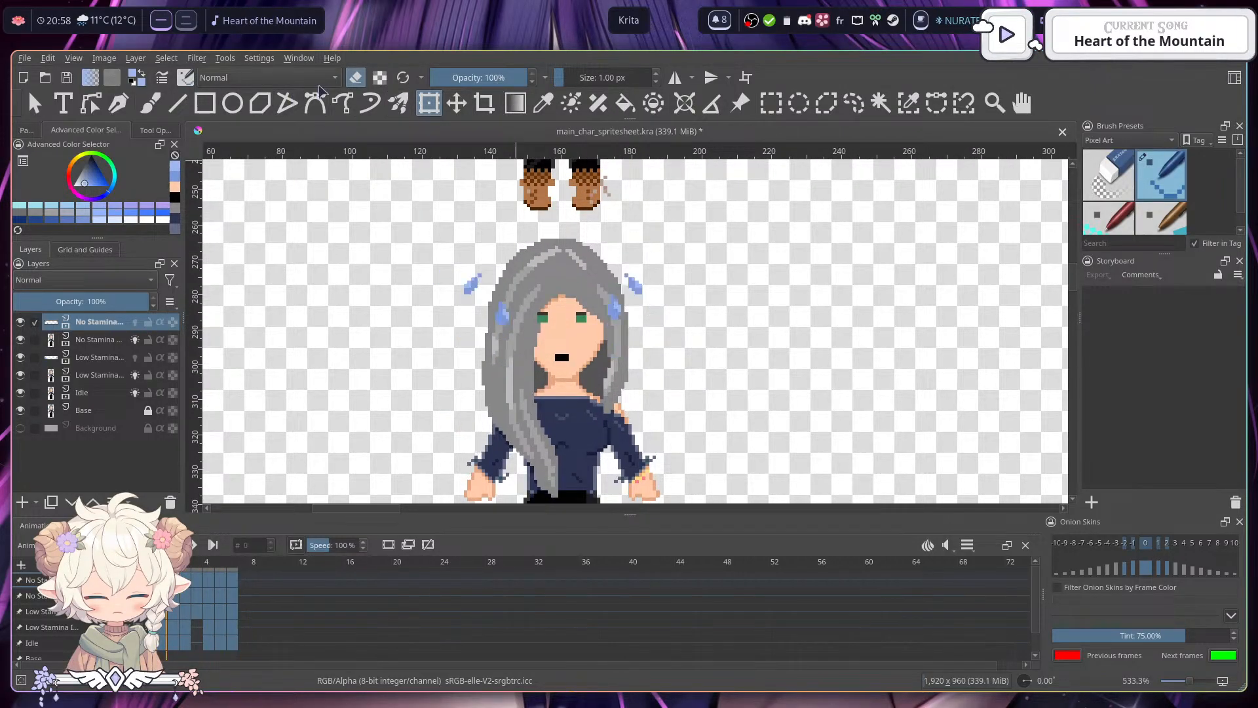
click(174, 545)
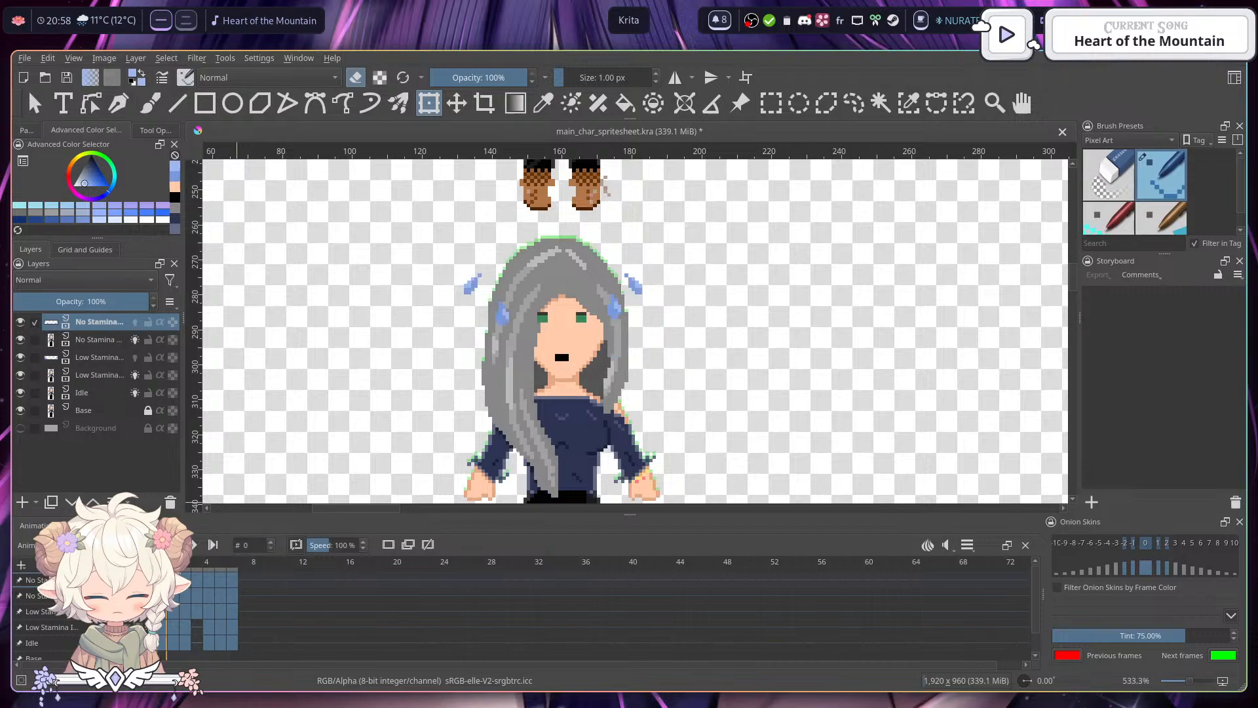
- Move frame 0's outer drop left of the head about 3 px down, using an 8 by 7 px selection
scroll(556, 262, up, 3)
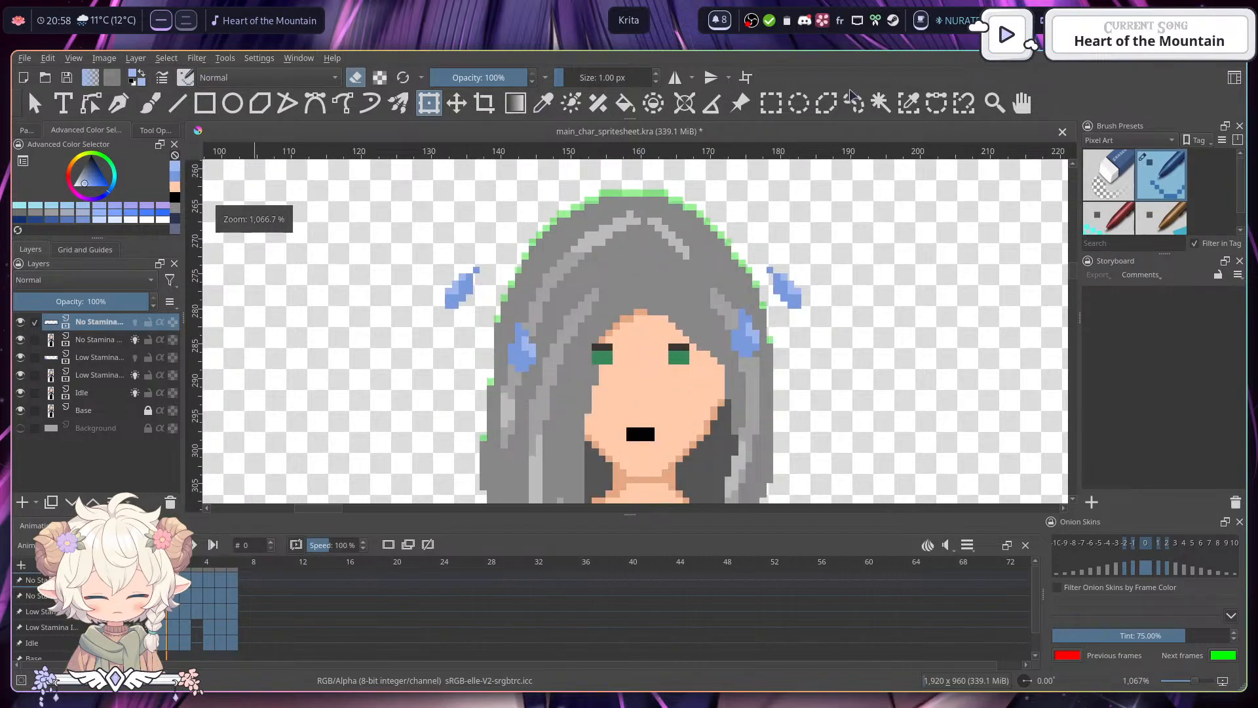
click(770, 102)
drag(424, 260, 480, 307)
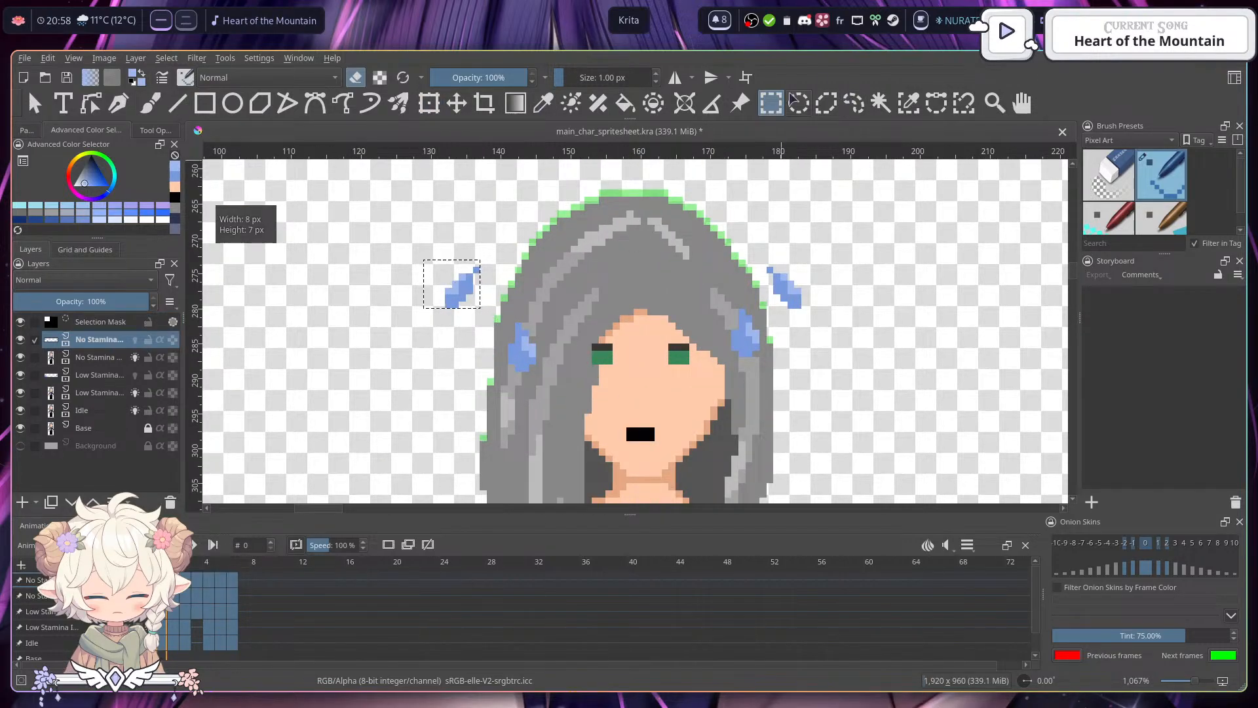
click(457, 103)
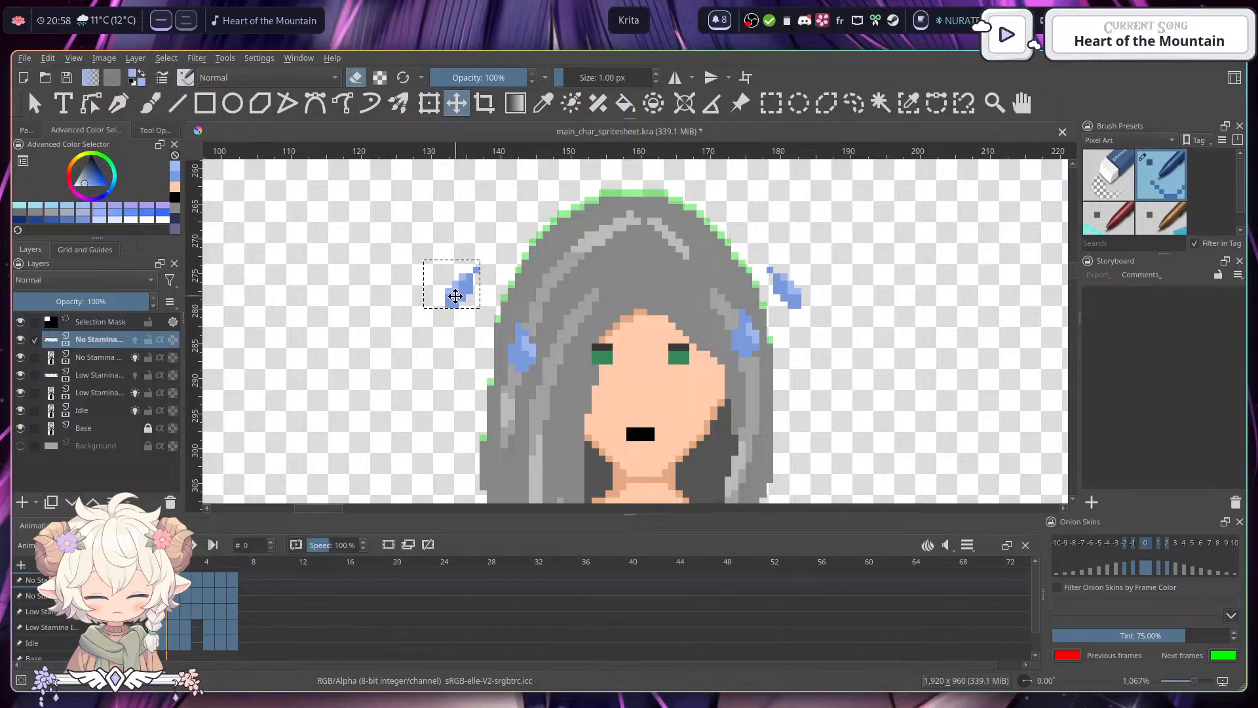
- Move frame 1's outer drop left of the head about 3 px down, using a 7 by 8 px selection
key(period)
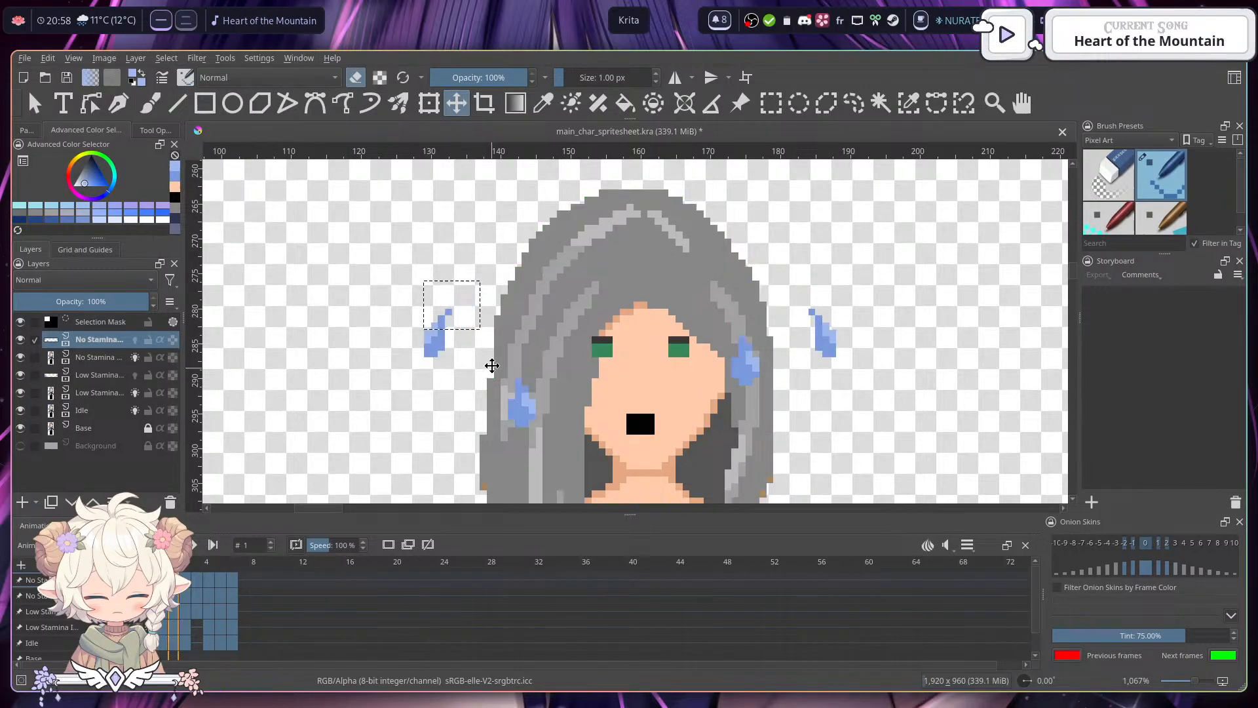
click(767, 105)
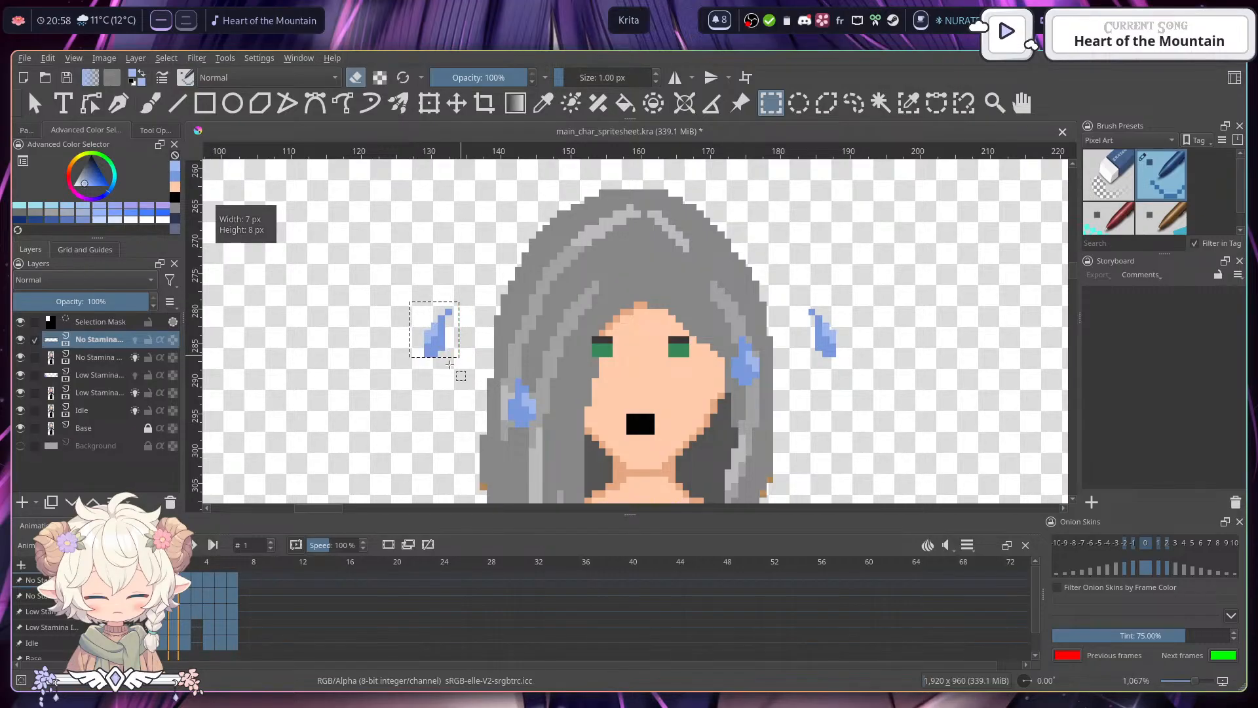
click(458, 103)
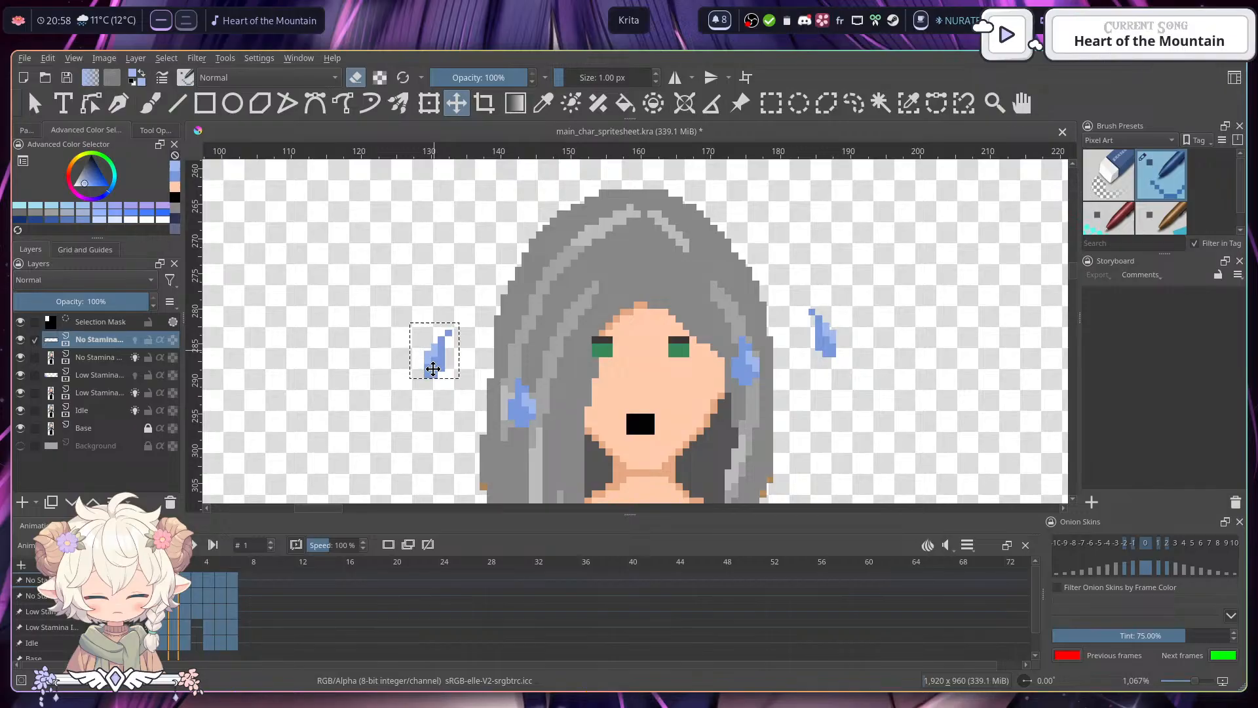
- Move frame 2's outer drop and splash left of the head about 5 px down, using a 7 by 11 px selection
click(188, 579)
drag(531, 384, 537, 348)
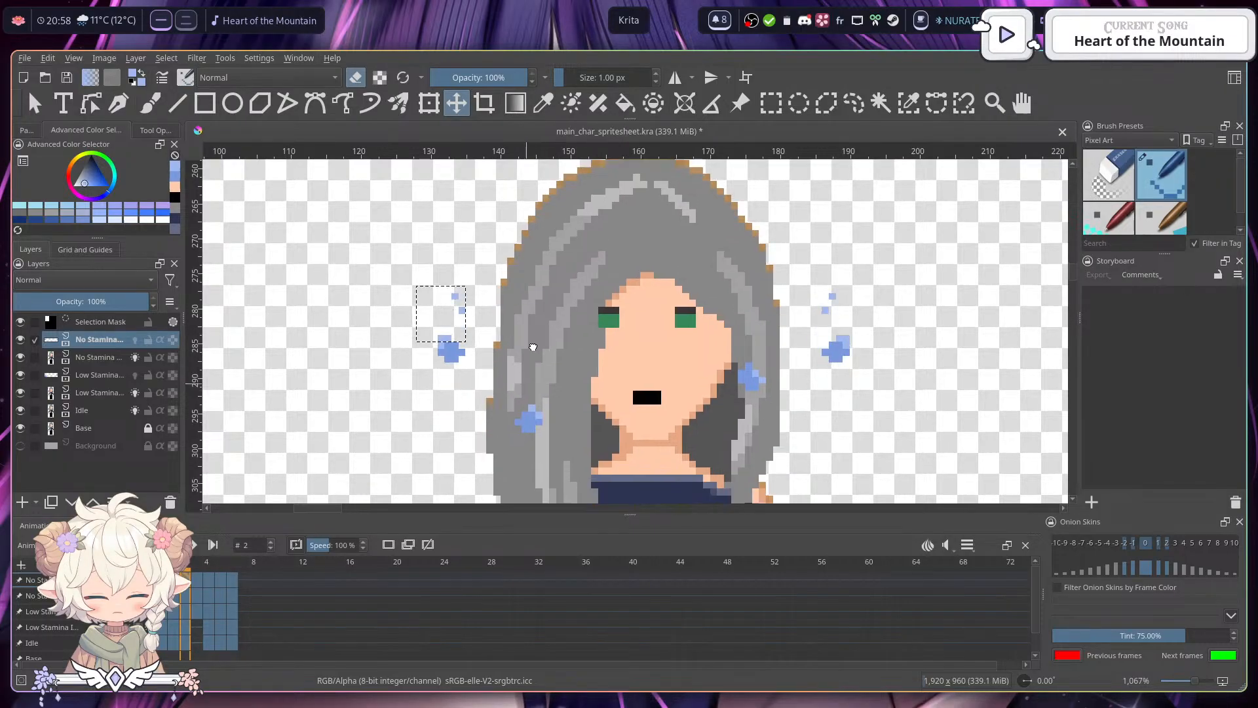
click(772, 104)
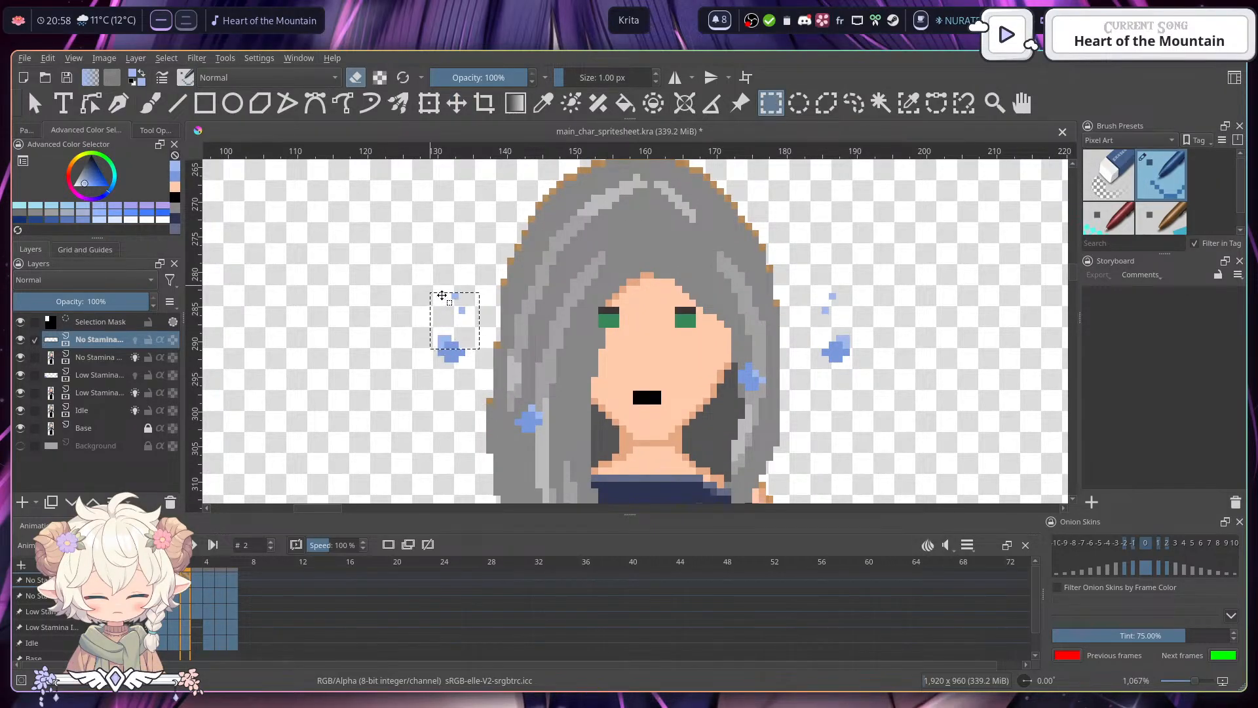
click(437, 305)
drag(473, 363, 472, 363)
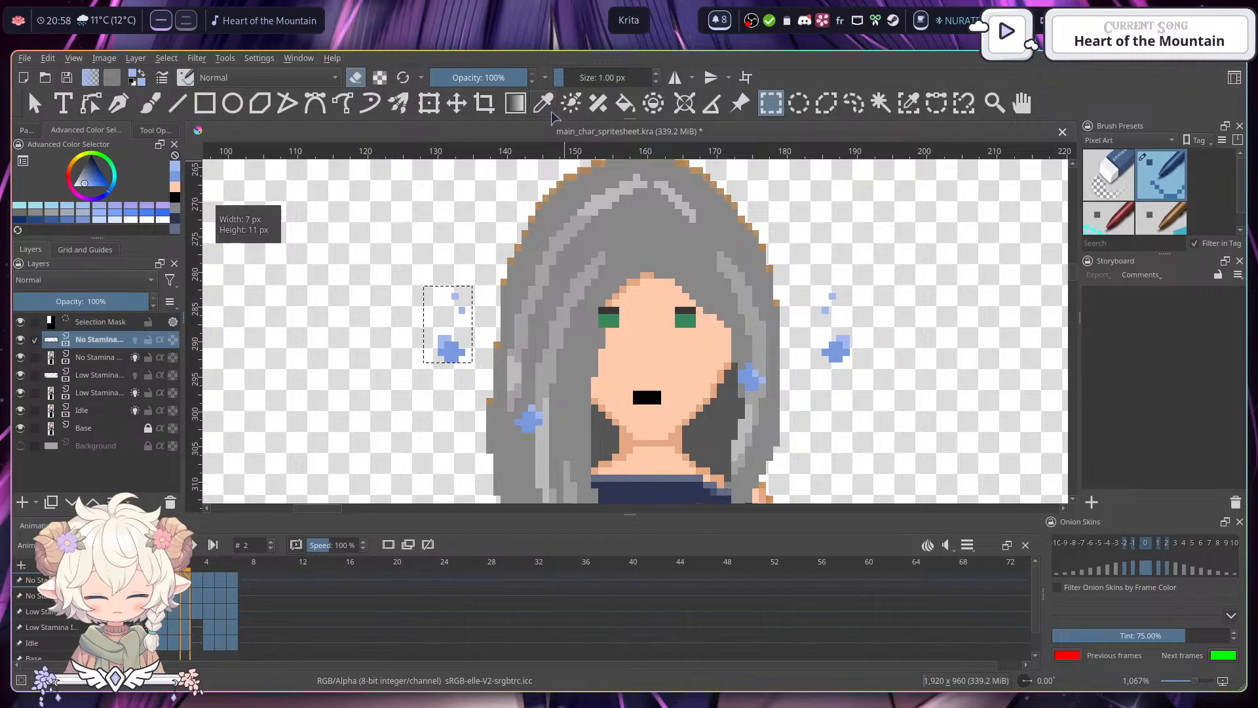
click(457, 103)
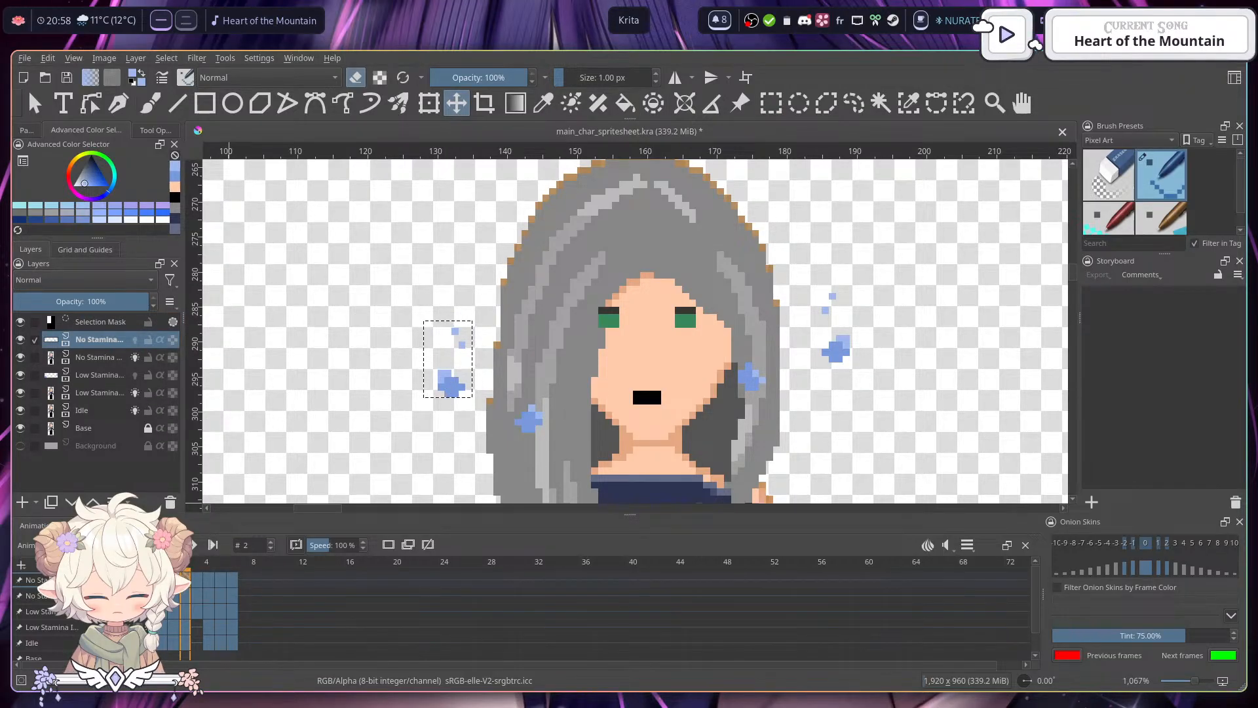
- Copy the No Stamina sweat-drop layer's keyframes 0 to 2 and paste them over frames 4 to 6
click(161, 580)
right_click(183, 580)
click(228, 434)
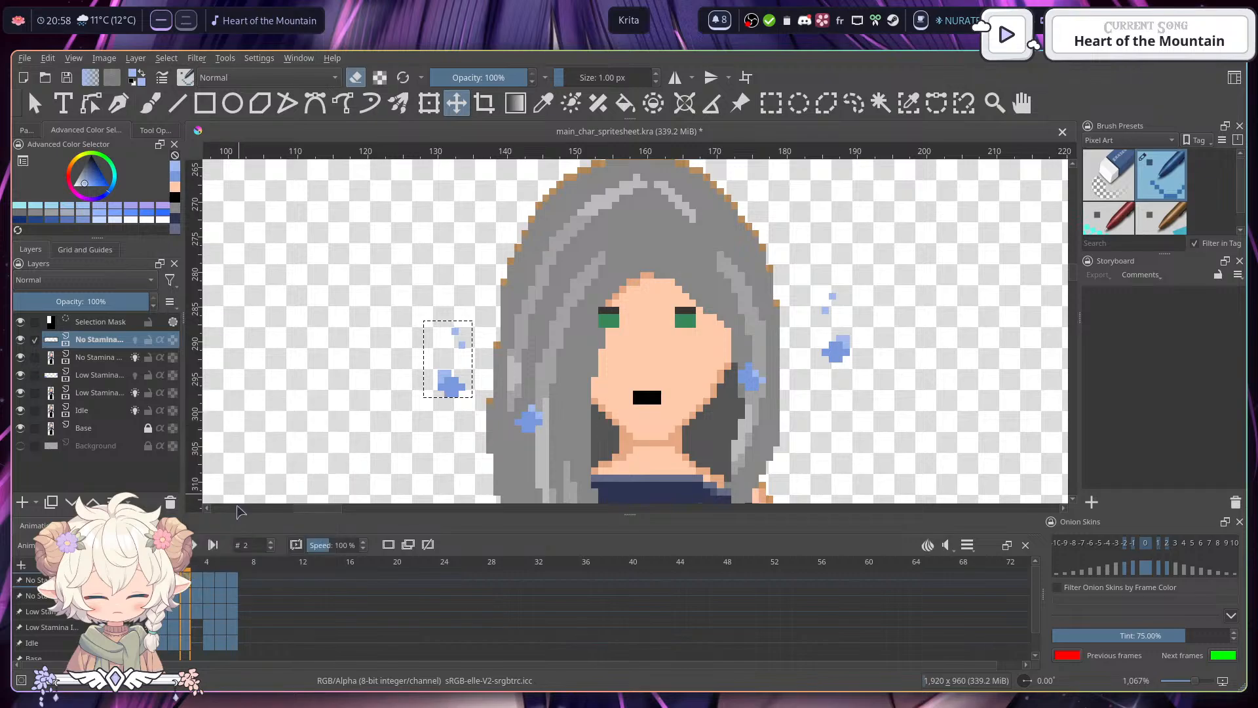
click(224, 581)
click(232, 581)
ctrl+click(222, 582)
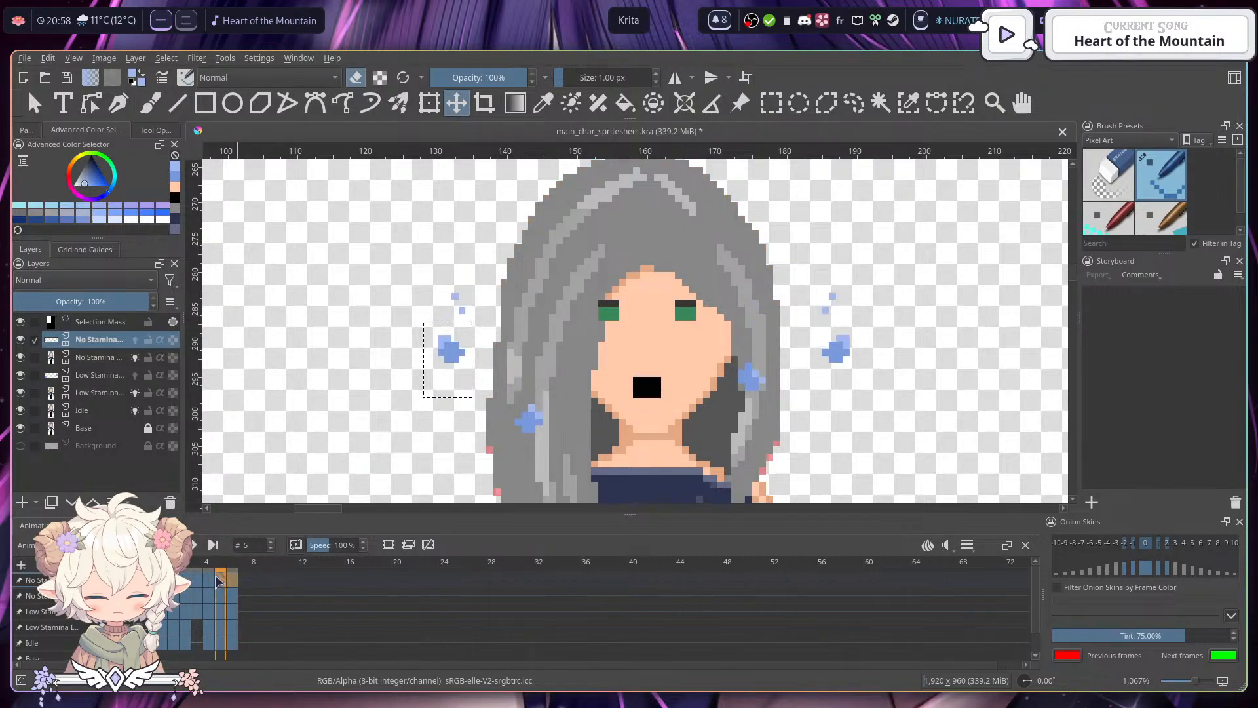
ctrl+click(213, 582)
right_click(212, 583)
click(274, 466)
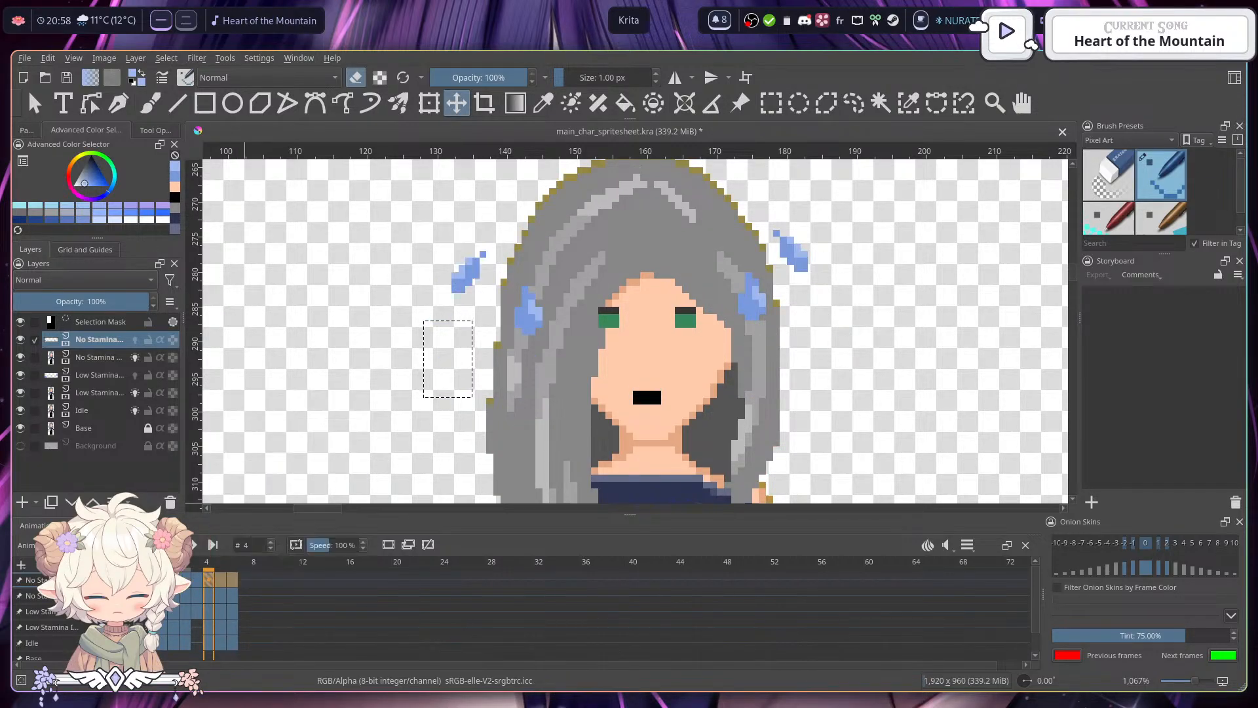
- Play the No Stamina animation and clear the rectangular selection around the drops left of the head
key(space)
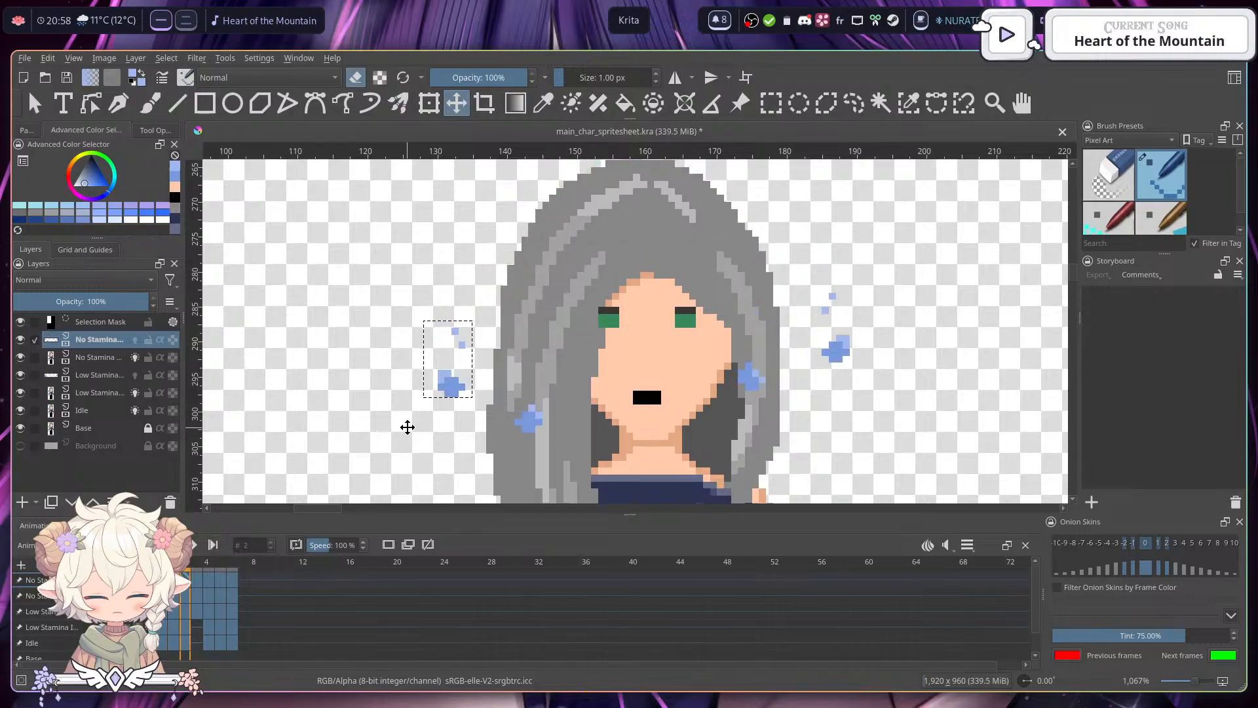
click(771, 103)
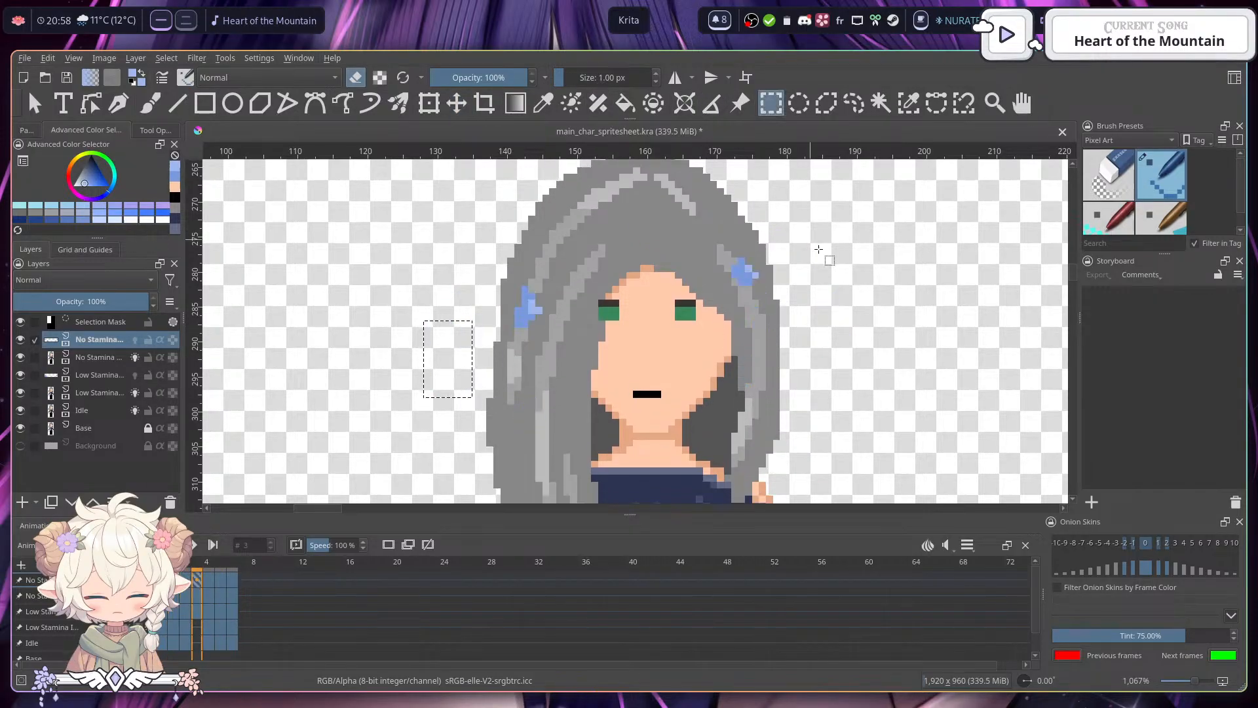
click(818, 254)
scroll(818, 253, down, 3)
drag(905, 258, 799, 312)
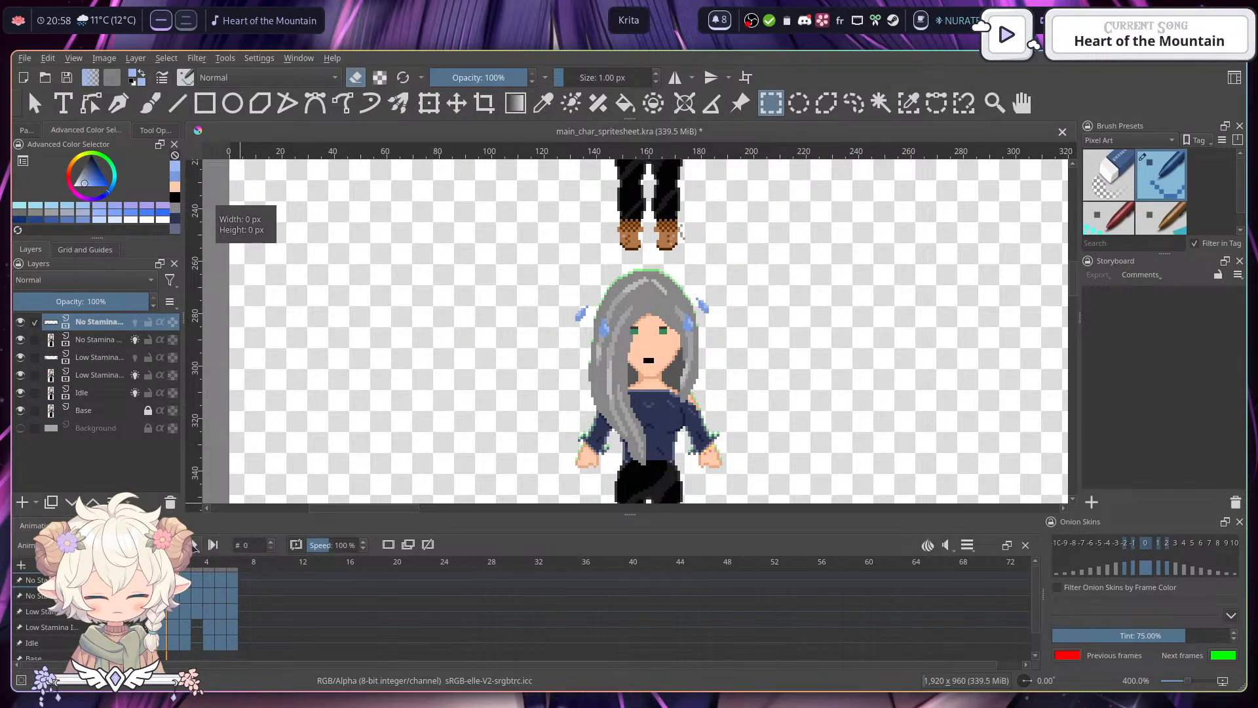
- Check the playing No Stamina animation beside the other character sprites at zoom levels from 100% to 200%
key(space)
scroll(719, 374, down, 2)
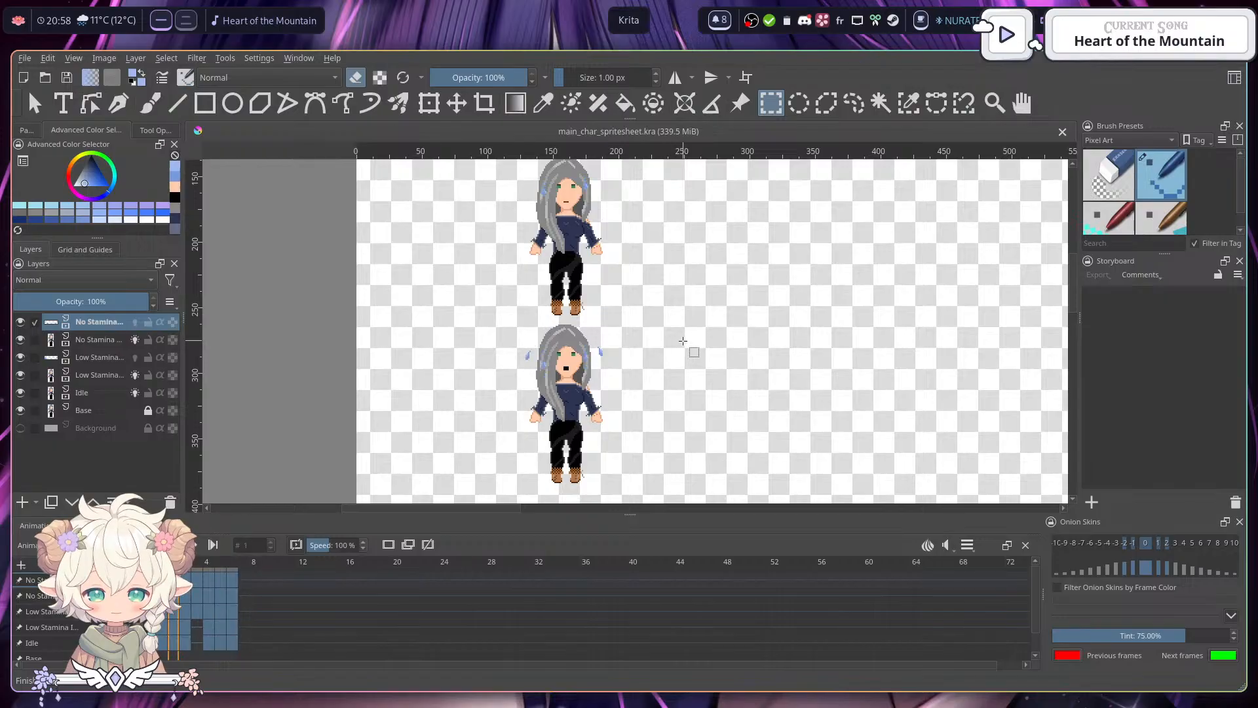
scroll(683, 346, down, 1)
drag(704, 326, 672, 344)
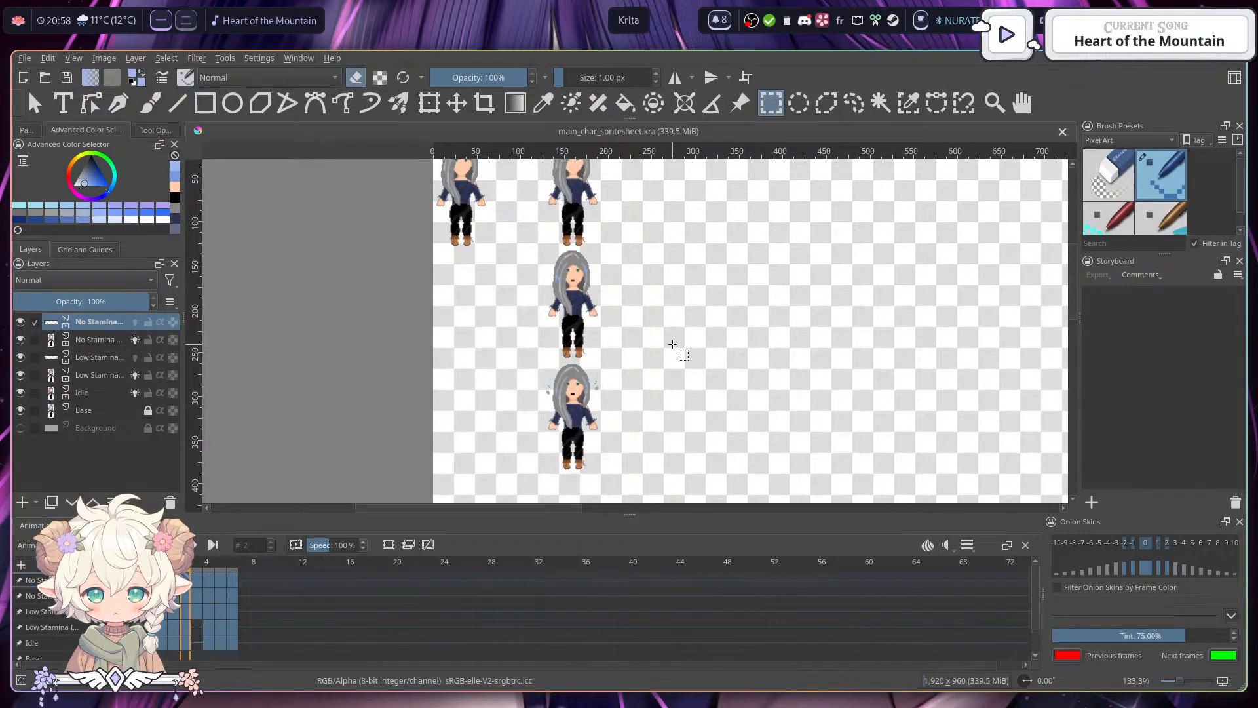
drag(665, 293, 638, 326)
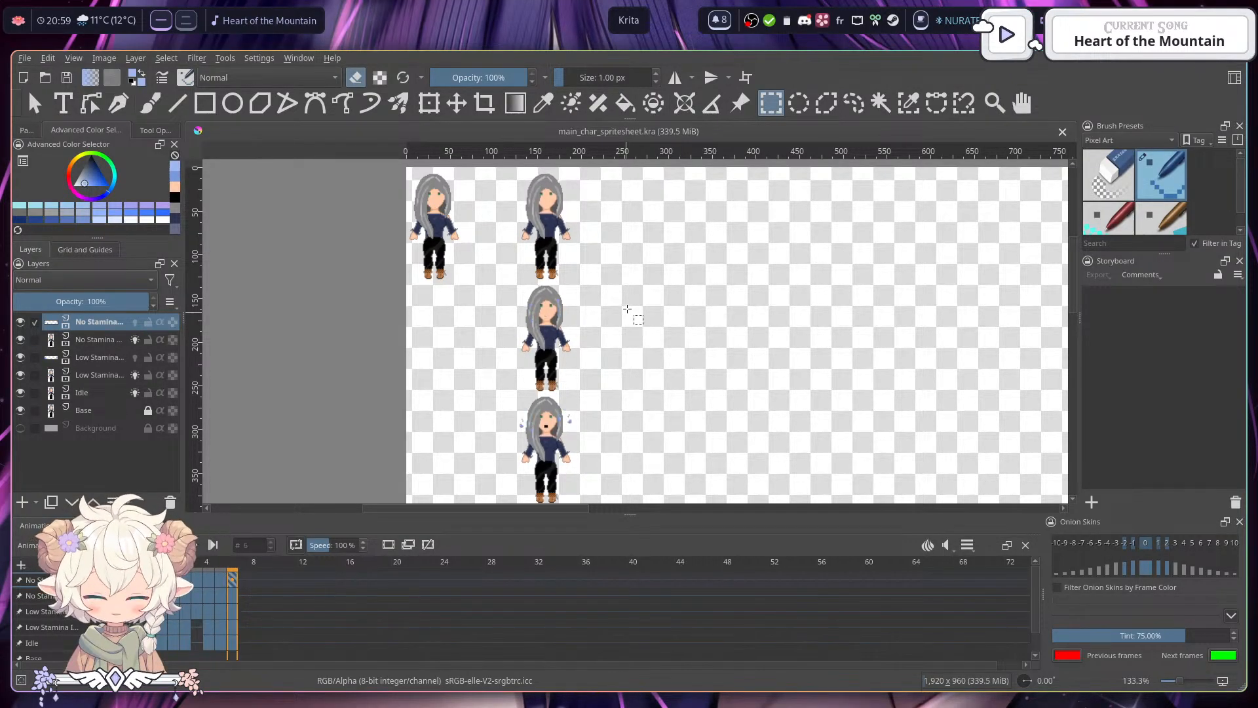
drag(646, 430, 627, 371)
drag(610, 306, 636, 346)
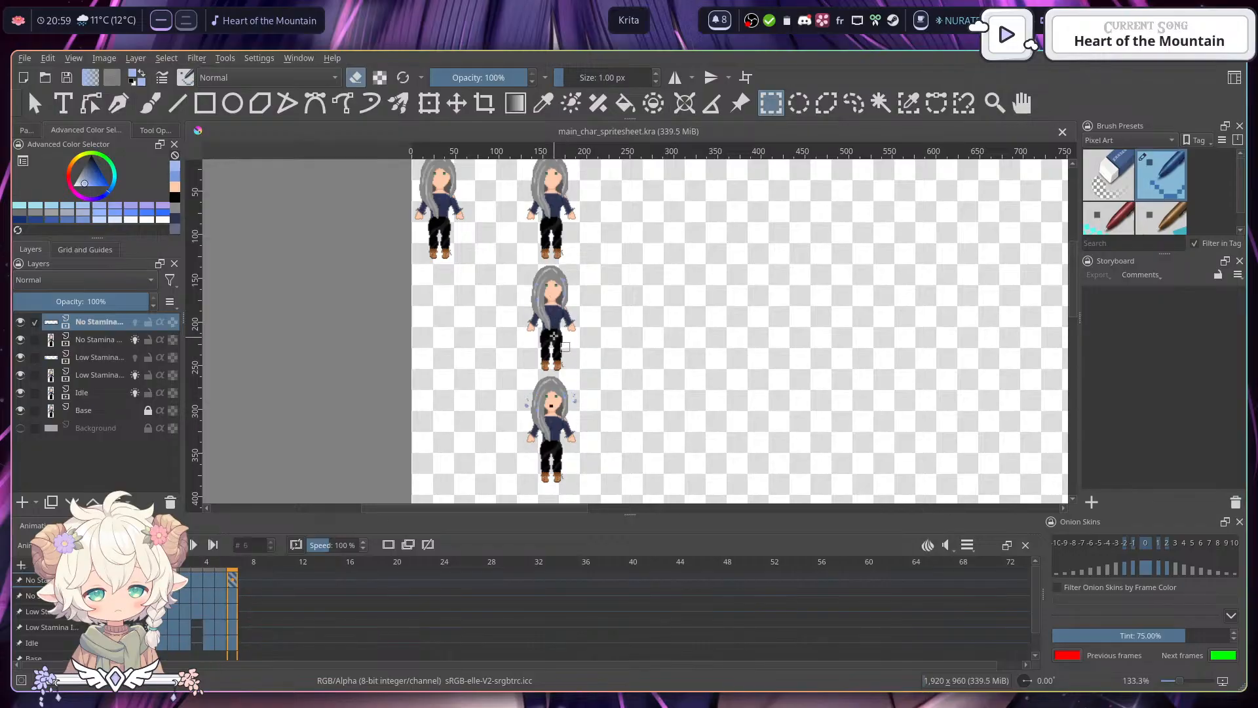
drag(583, 387, 636, 327)
scroll(629, 384, up, 1)
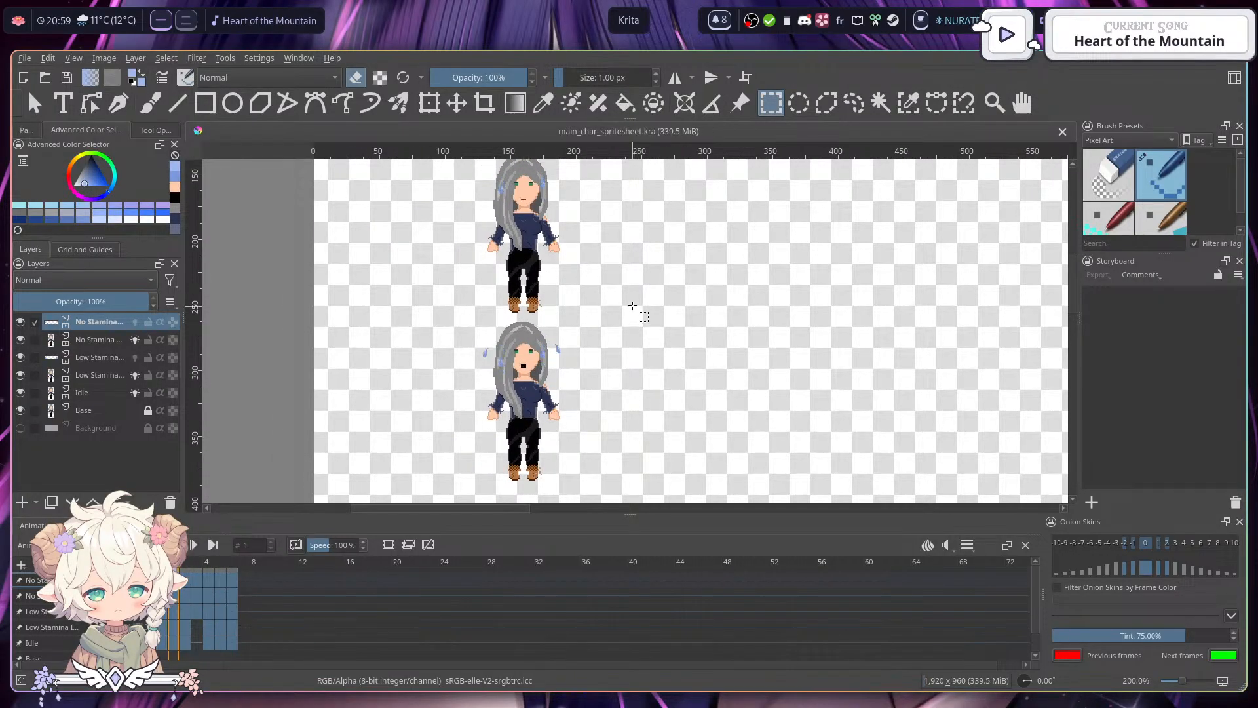
scroll(652, 367, down, 3)
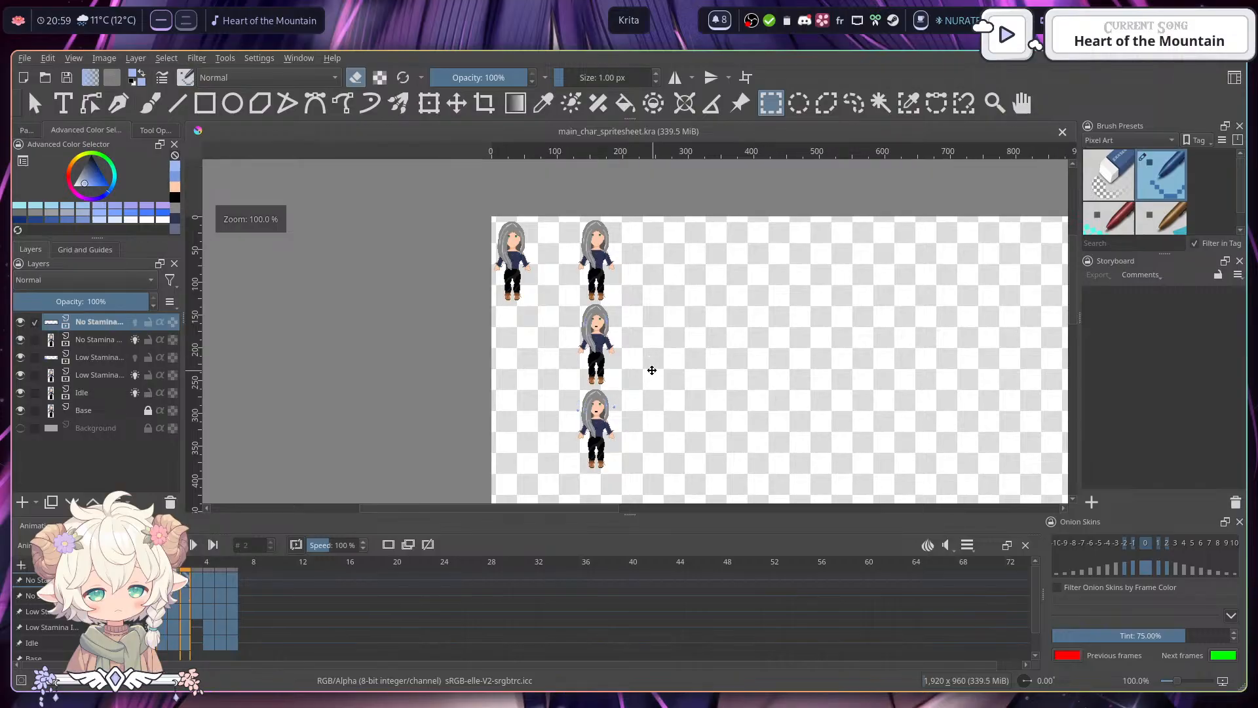
drag(652, 370, 636, 436)
scroll(580, 289, up, 2)
drag(633, 333, 605, 297)
scroll(580, 208, down, 2)
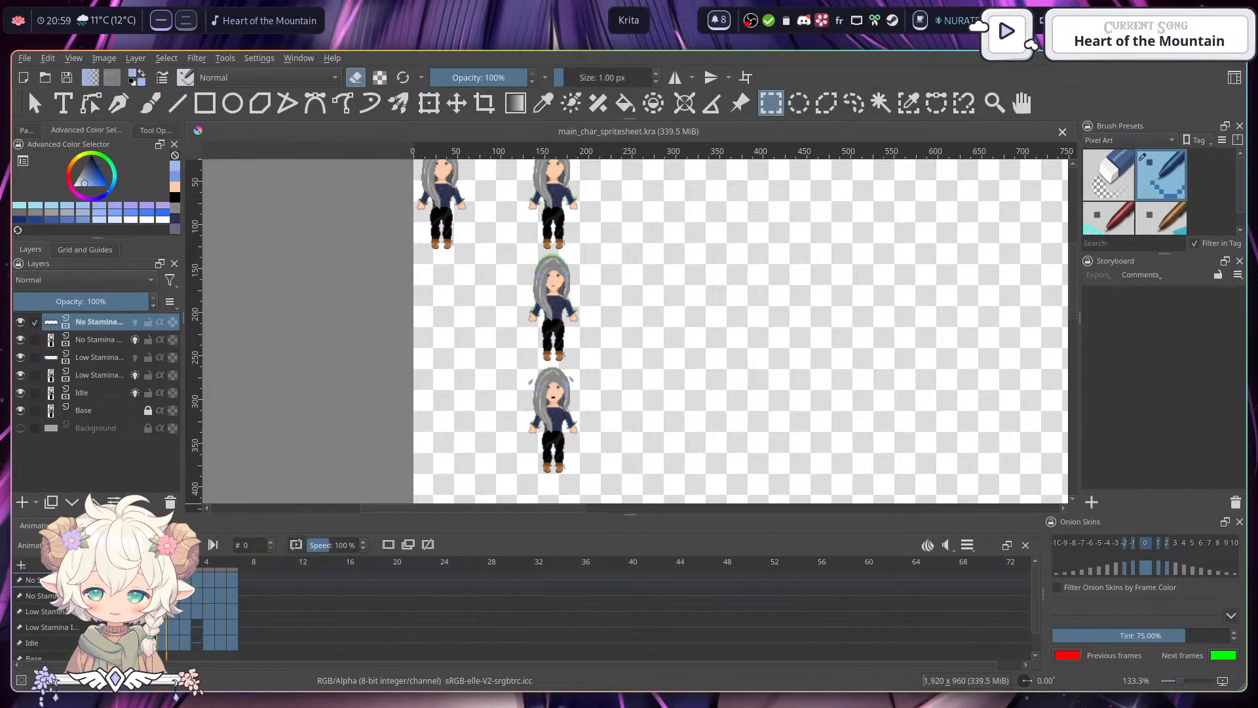
- Examine frame 0's sweat drops on the lowest sprite up close and compare that sprite with the others on the sheet
drag(599, 416, 621, 482)
scroll(577, 329, up, 2)
drag(602, 304, 597, 250)
scroll(568, 250, up, 2)
scroll(569, 250, up, 1)
scroll(643, 291, down, 2)
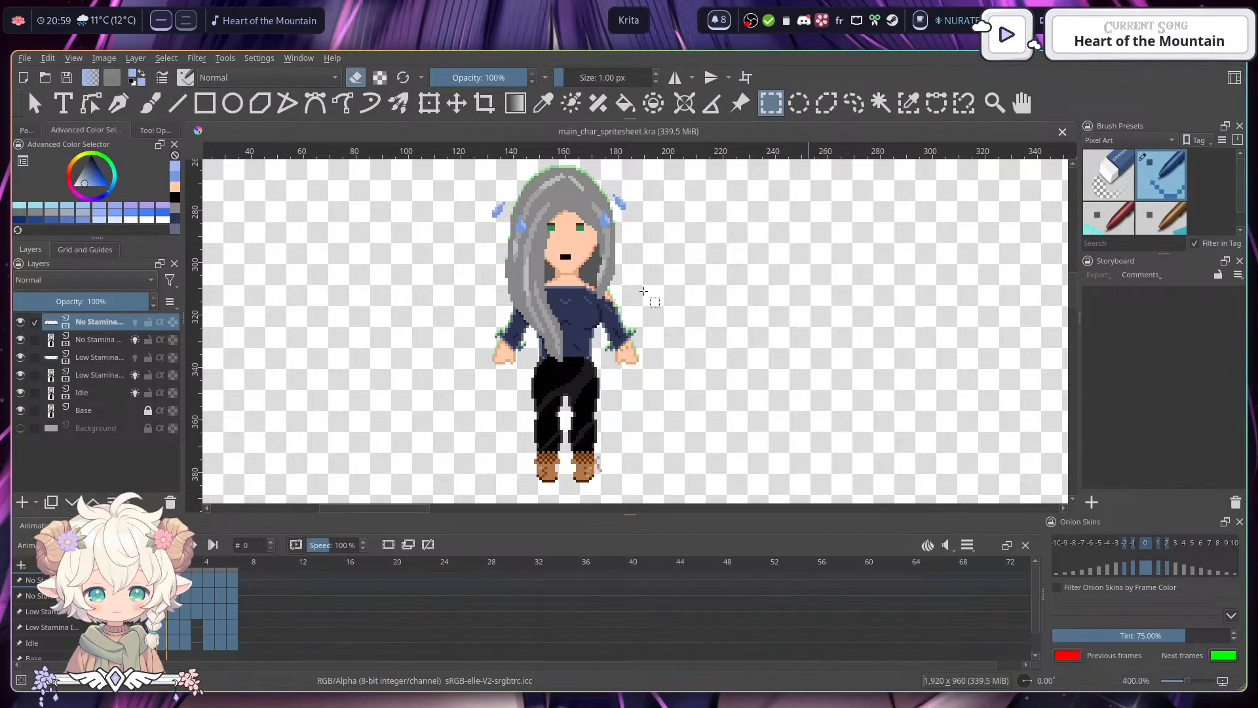
drag(708, 250, 714, 391)
scroll(714, 391, down, 2)
drag(724, 216, 597, 253)
scroll(618, 326, down, 1)
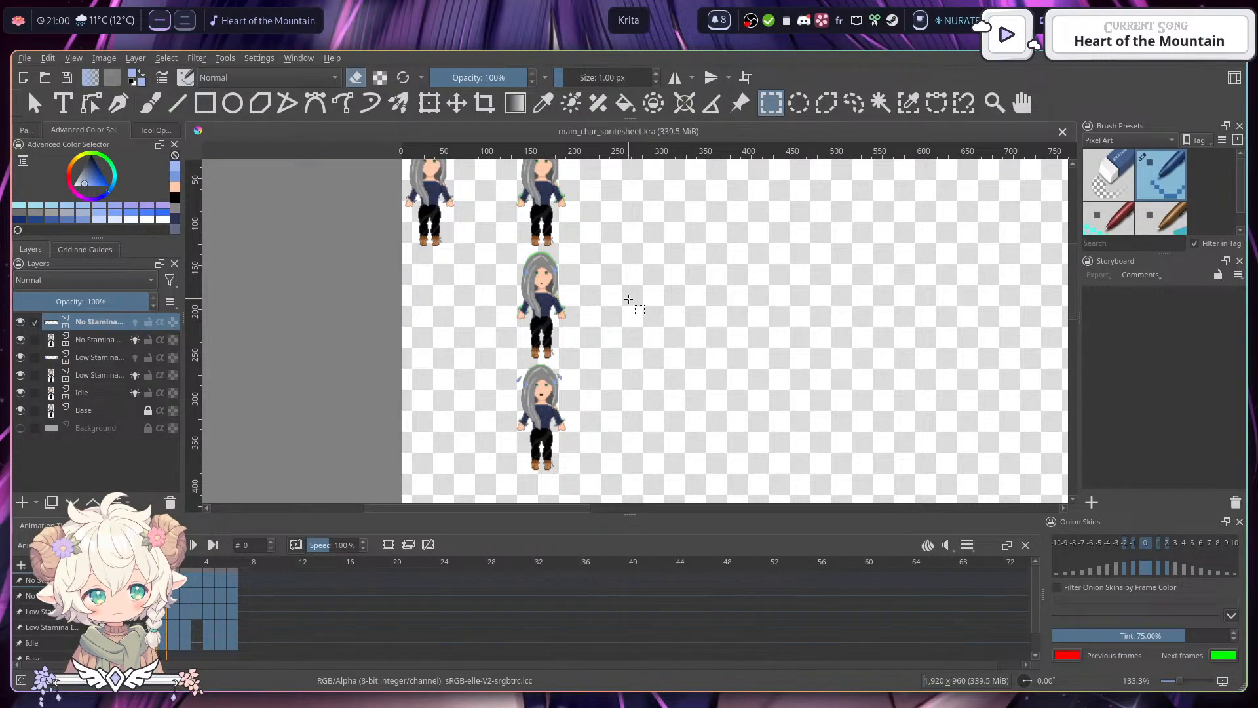
drag(653, 311, 628, 374)
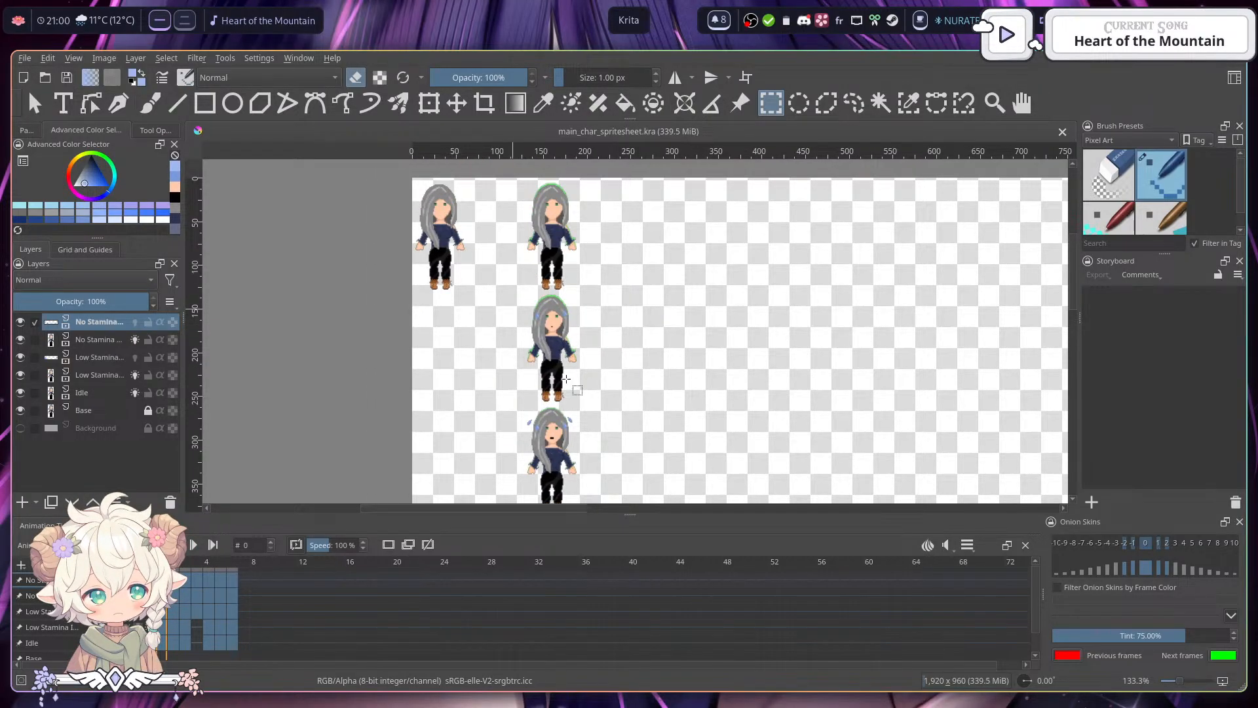
drag(511, 322, 504, 256)
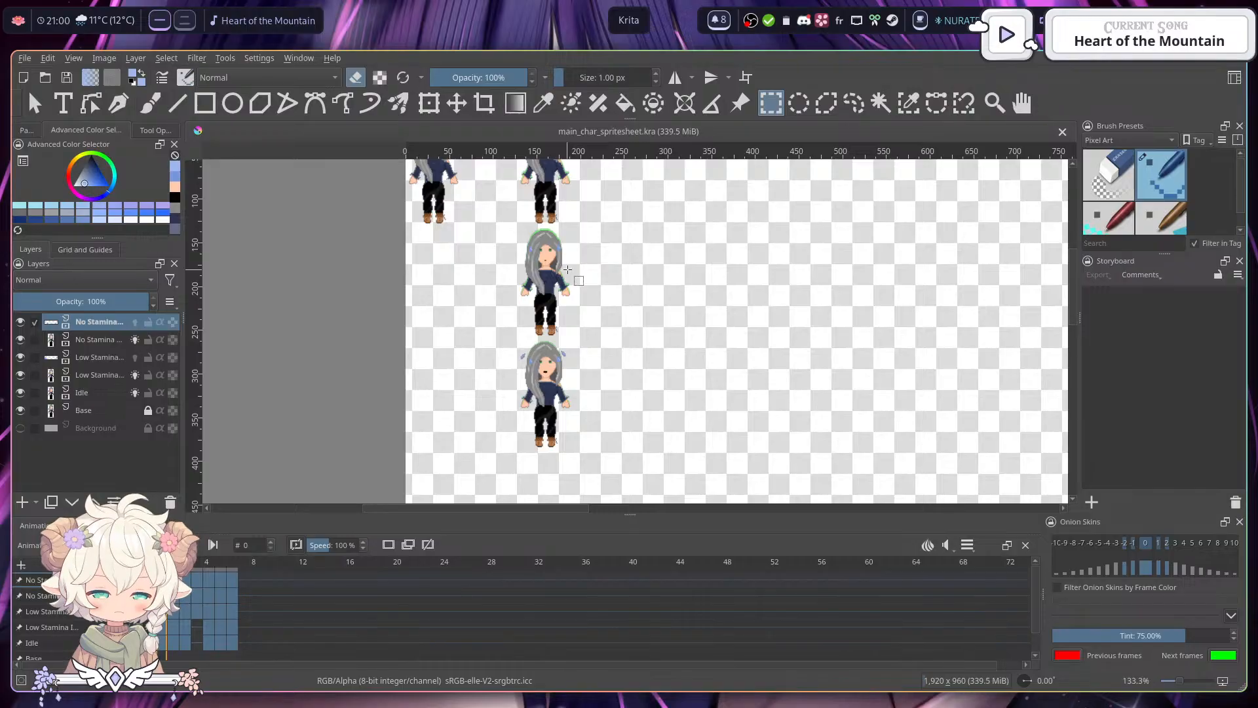
drag(691, 239, 729, 198)
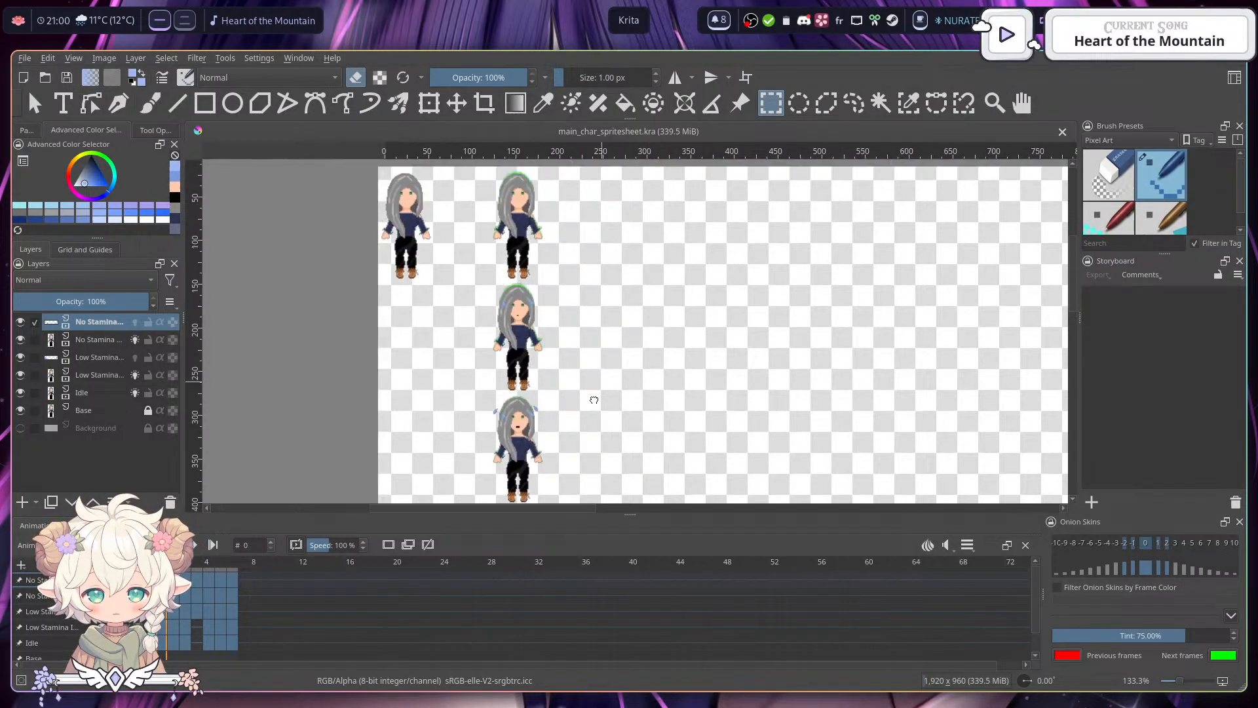
scroll(603, 289, down, 2)
scroll(589, 296, up, 2)
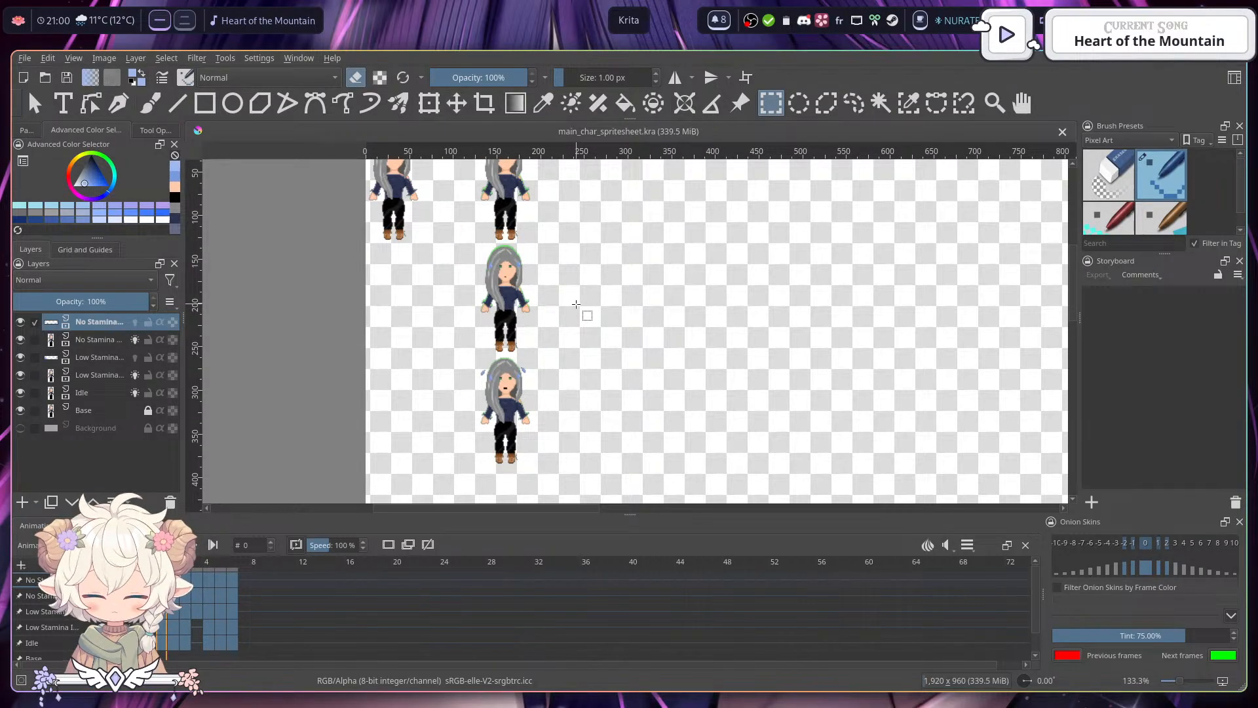
- Close the spritesheet's window
key(super+q)
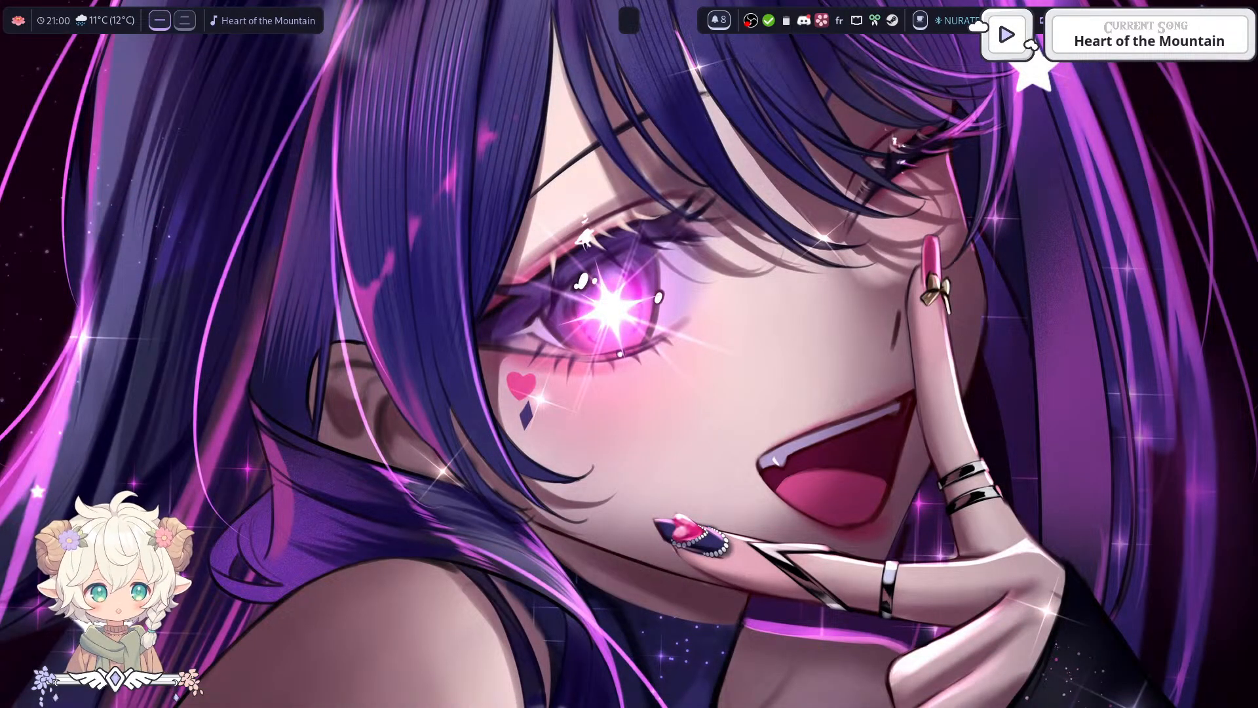